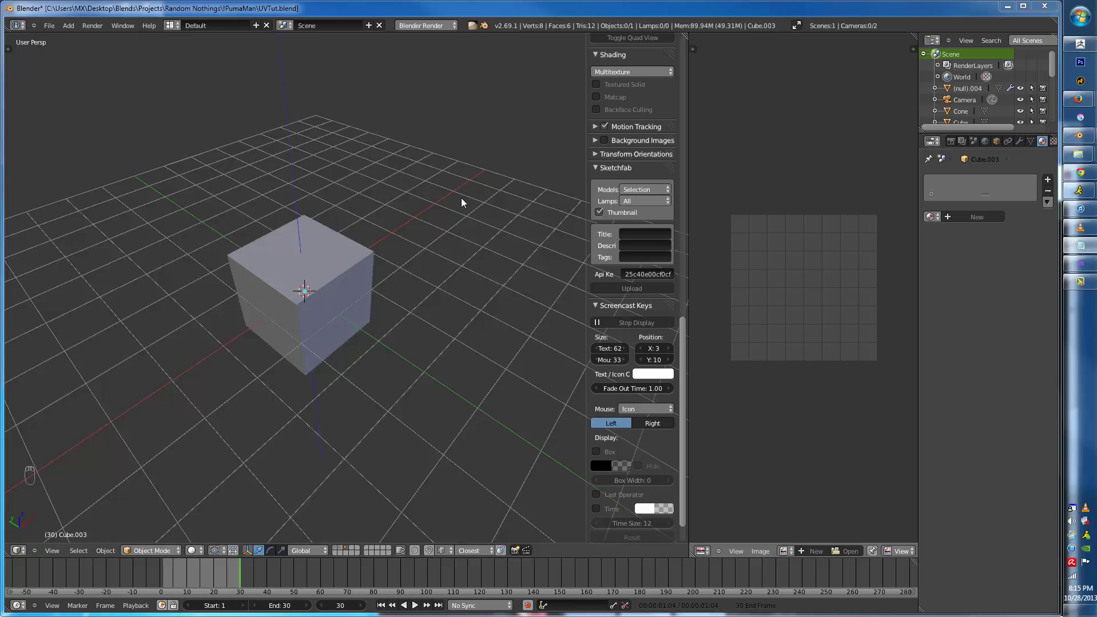
- Delete the cube from the scene
middle_click_drag(392, 264, 386, 302)
left_click(342, 270)
key("x")
left_click(385, 296)
- Show layer 1 and examine the sculpted head bust through the active camera
key("1")
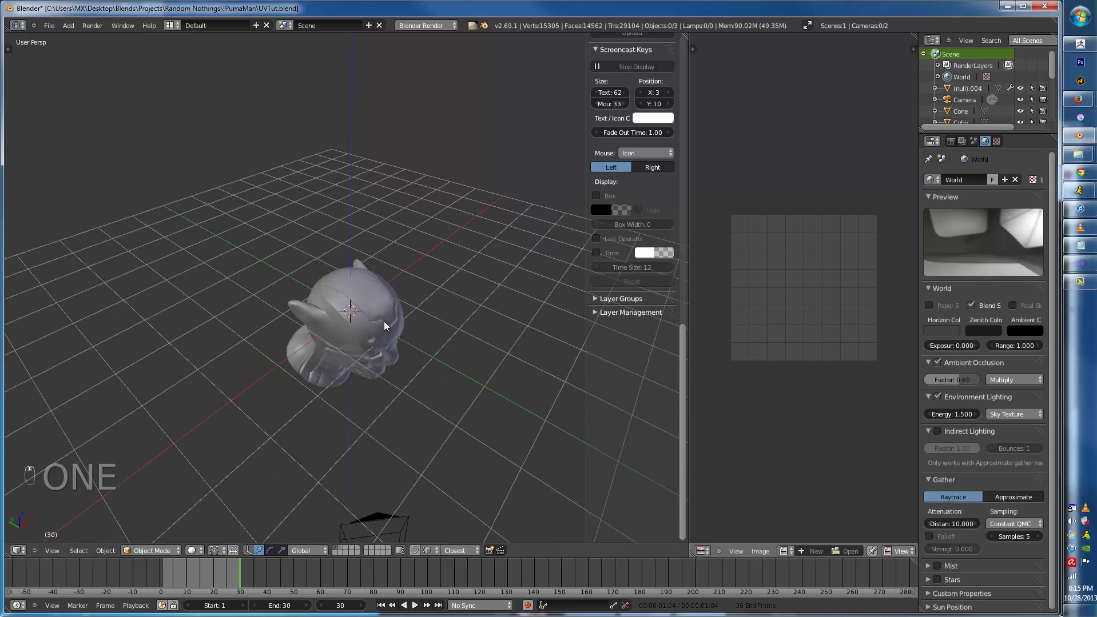
key("KP_1")
key("a")
key("a")
key("KP_5")
key("KP_0")
scroll(452, 285, "up", 5)
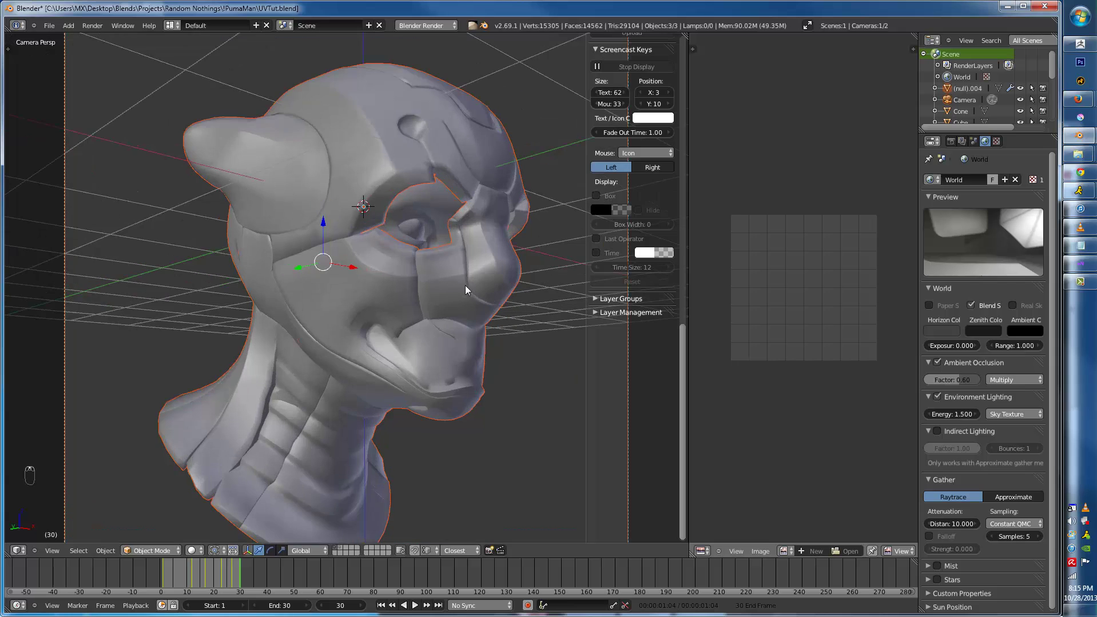
scroll(466, 285, "down", 1)
scroll(446, 259, "up", 1)
middle_click_drag(435, 312, 425, 280)
- Show layer 2 and bring its whole row of primitives and models into view
key("2")
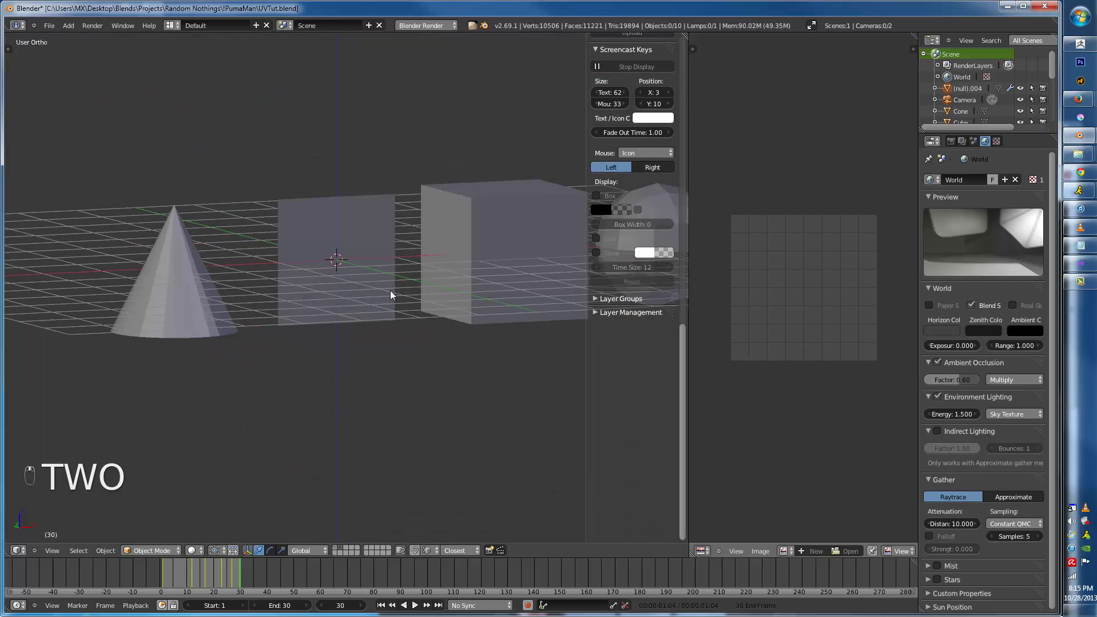
key("1")
scroll(409, 274, "up", 2)
scroll(410, 272, "up", 2)
key("2")
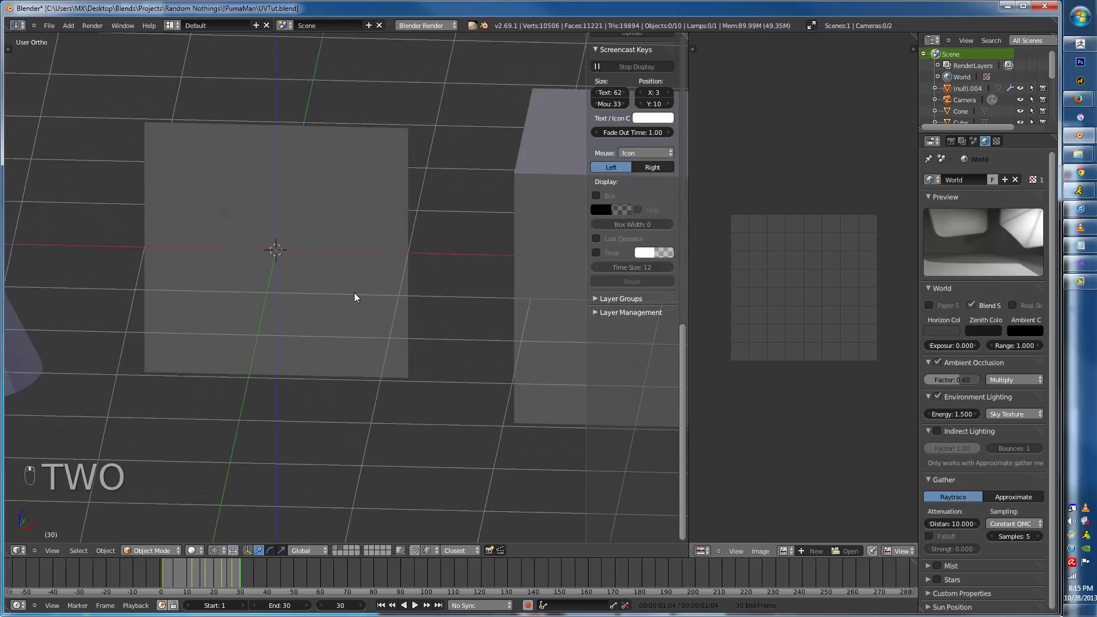
scroll(320, 289, "down", 8)
key("a")
key("a")
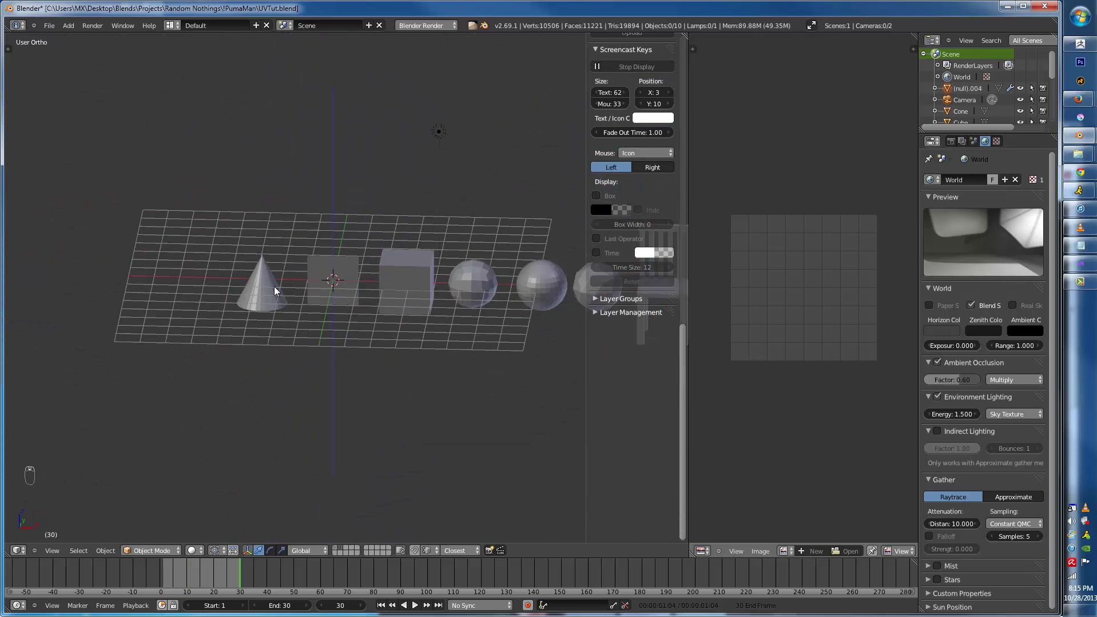
scroll(337, 293, "down", 5, "ctrl")
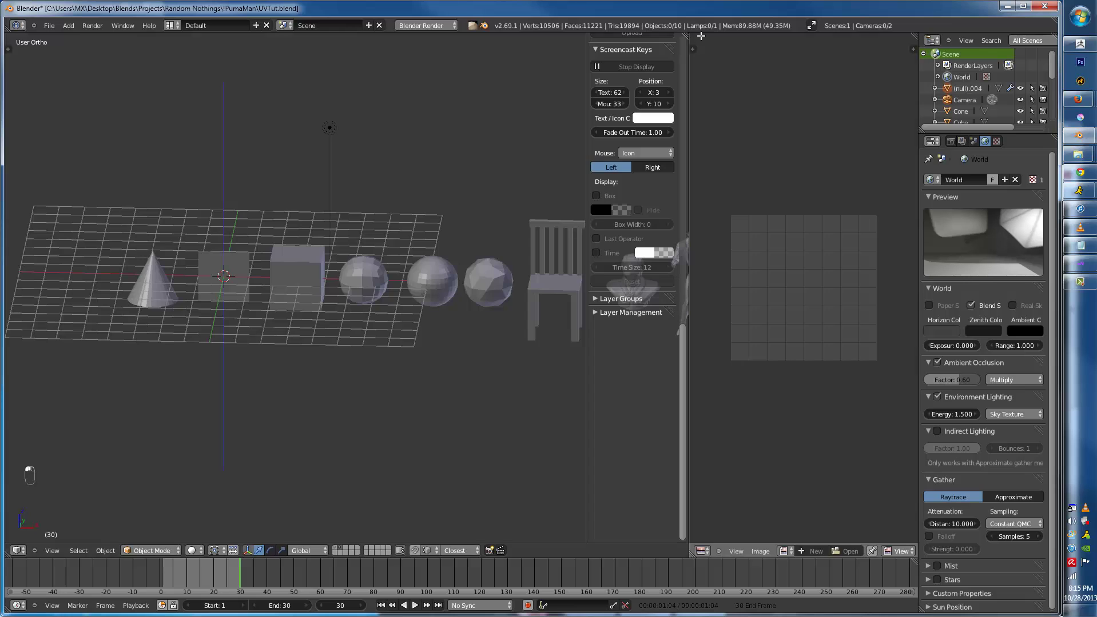
- Merge the UV/Image editor area into the 3D view so the row of objects has more room
left_click_drag(680, 38, 801, 52)
key("shift+1")
scroll(631, 307, "down", 1)
middle_click_drag(631, 307, 691, 284)
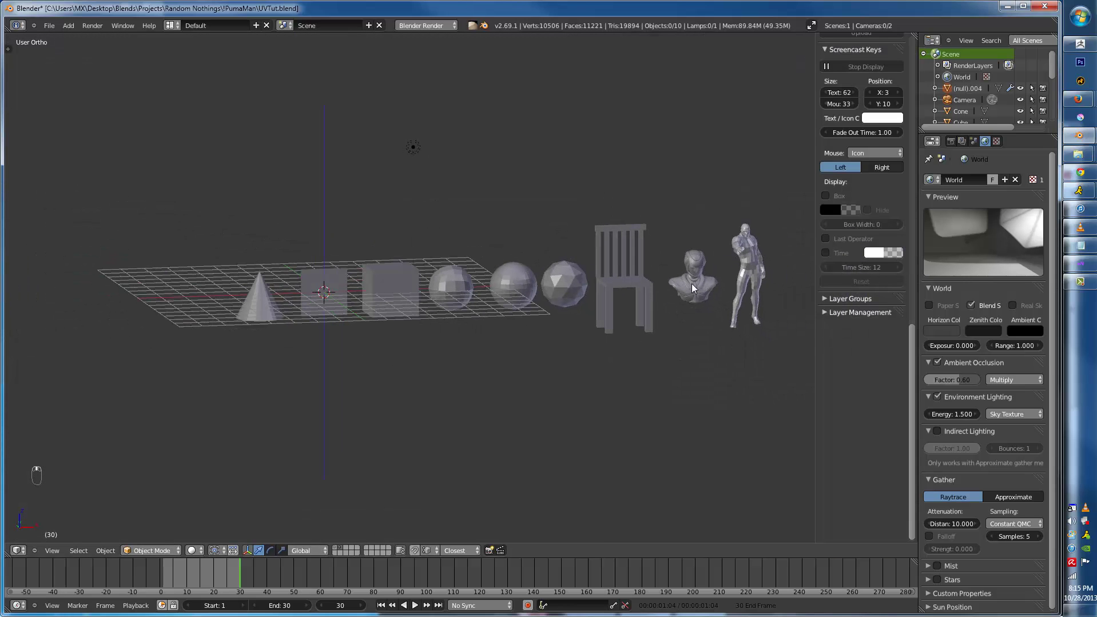
- Hide the grid floor and its X and Y axis lines in the 3D view
scroll(726, 259, "up", 1)
scroll(854, 173, "up", 12)
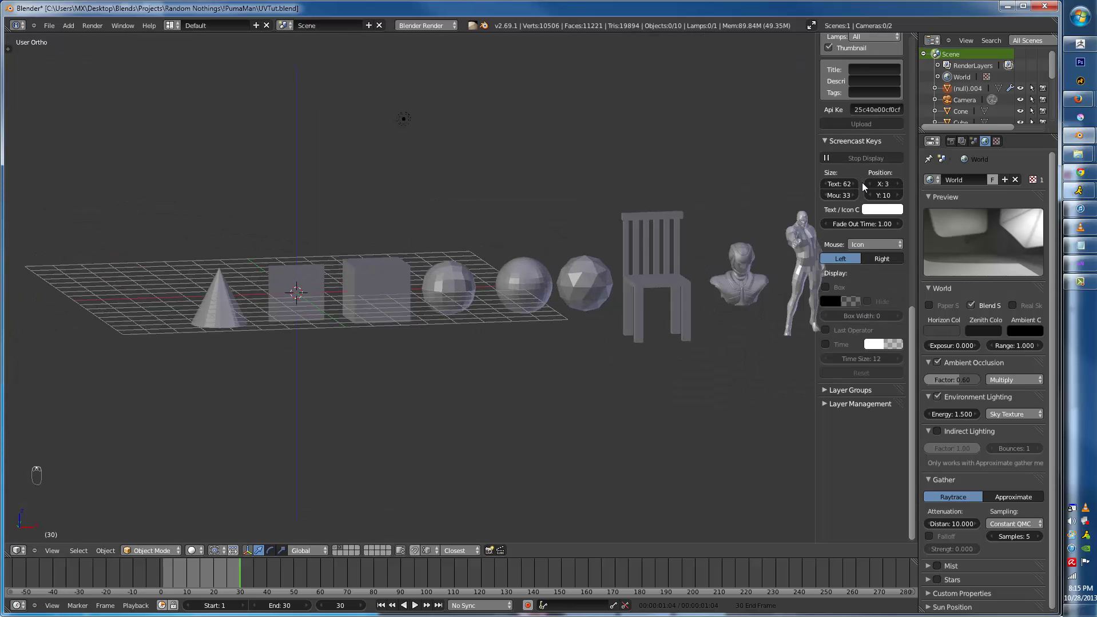
scroll(855, 165, "up", 5)
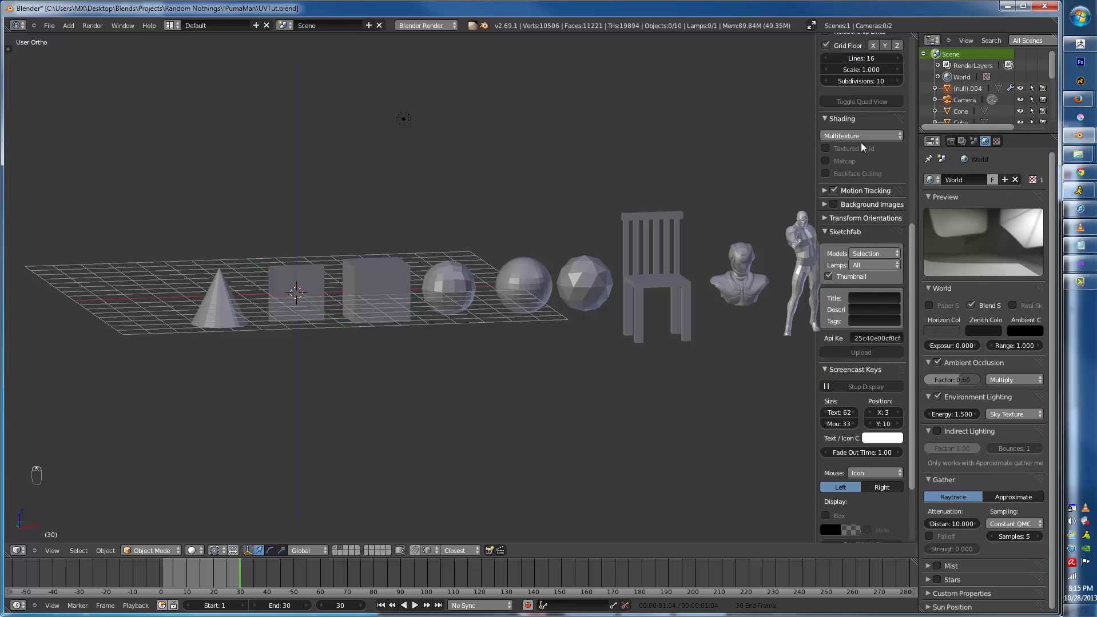
left_click(865, 138)
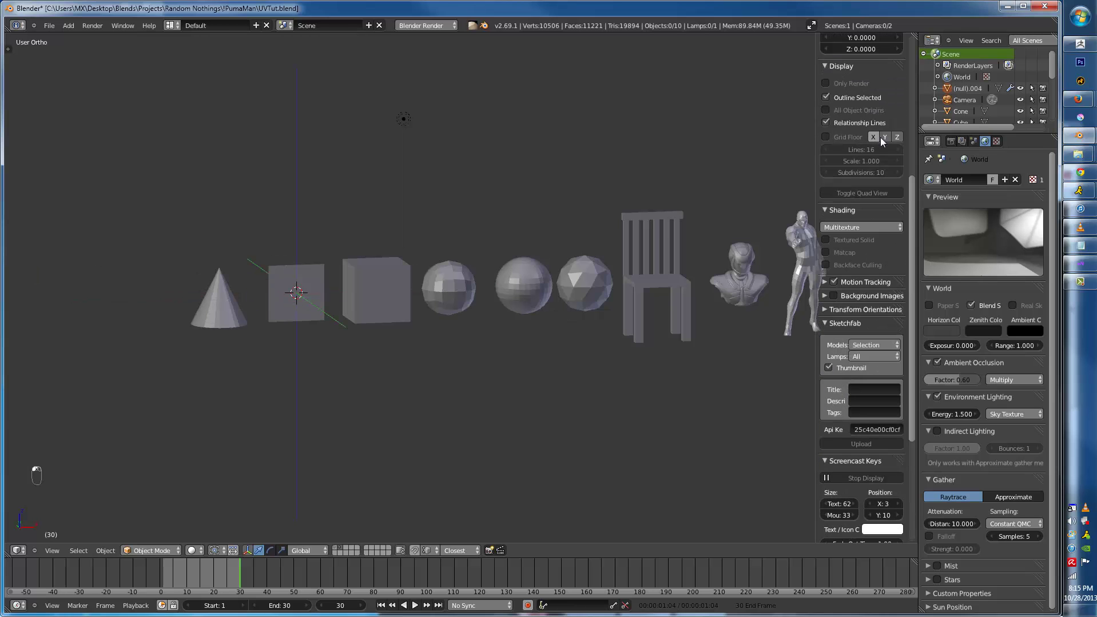
- Delete the lamp above the row of objects
middle_click_drag(440, 244, 483, 270)
scroll(455, 233, "down", 2)
right_click(431, 197)
key("x")
left_click(465, 235)
scroll(477, 299, "up", 2)
scroll(477, 300, "up", 2)
middle_click_drag(633, 295, 575, 297, "shift")
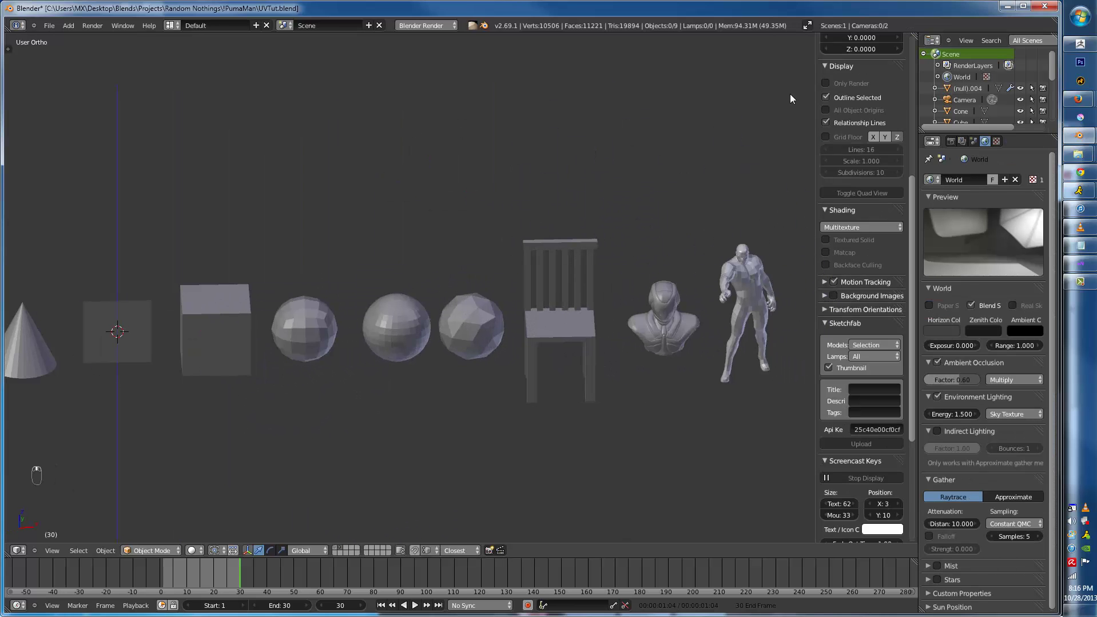
- Split the 3D view vertically, turn the new area into a UV/Image Editor and widen it
left_click_drag(911, 41, 740, 62)
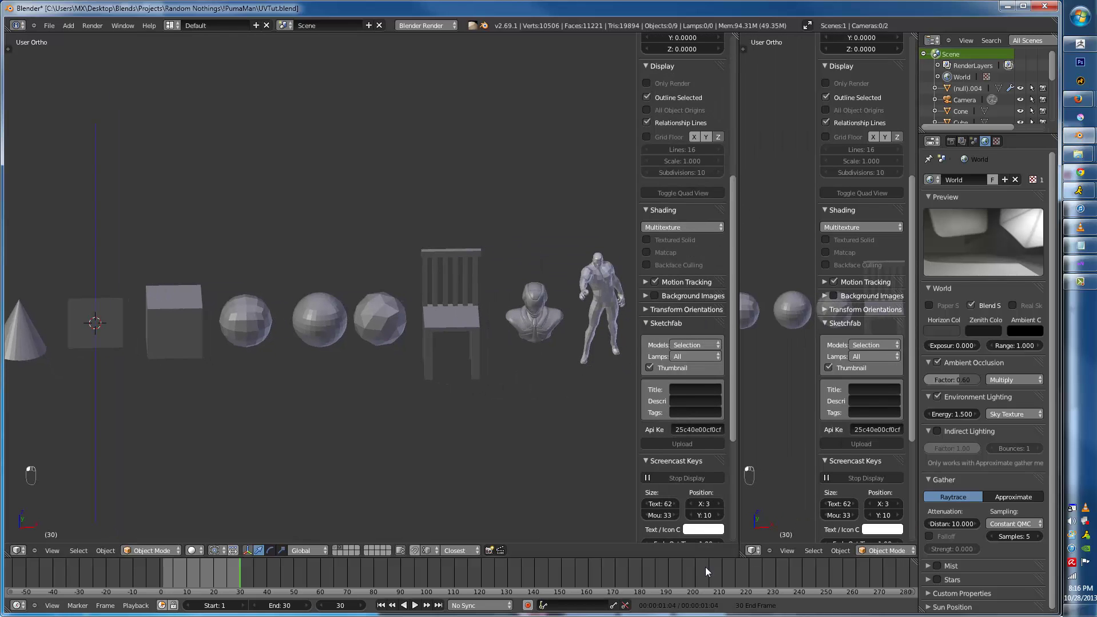
left_click(751, 550)
left_click(766, 468)
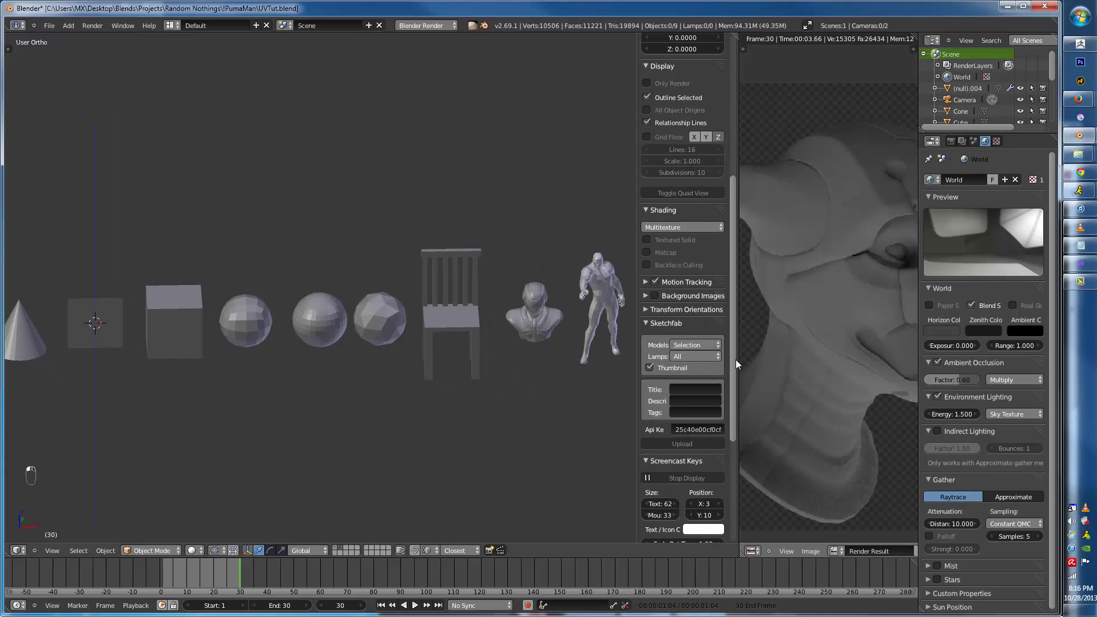
left_click_drag(741, 358, 563, 358)
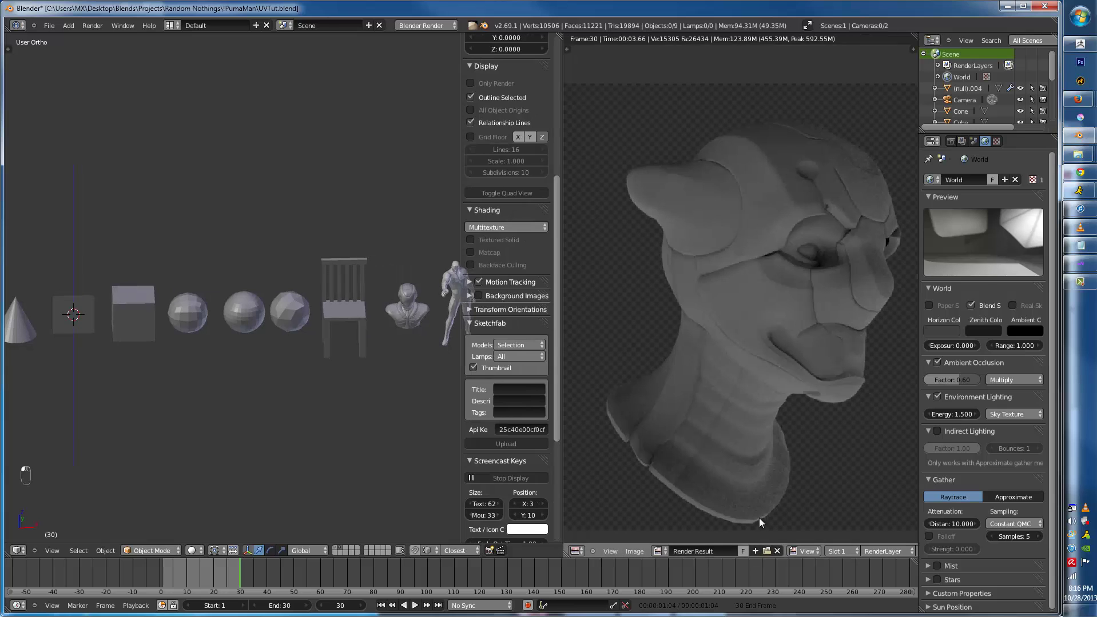
- Unlink the render result and create a new 2048 × 2048 image with the checkered UV grid generated type
left_click(776, 551)
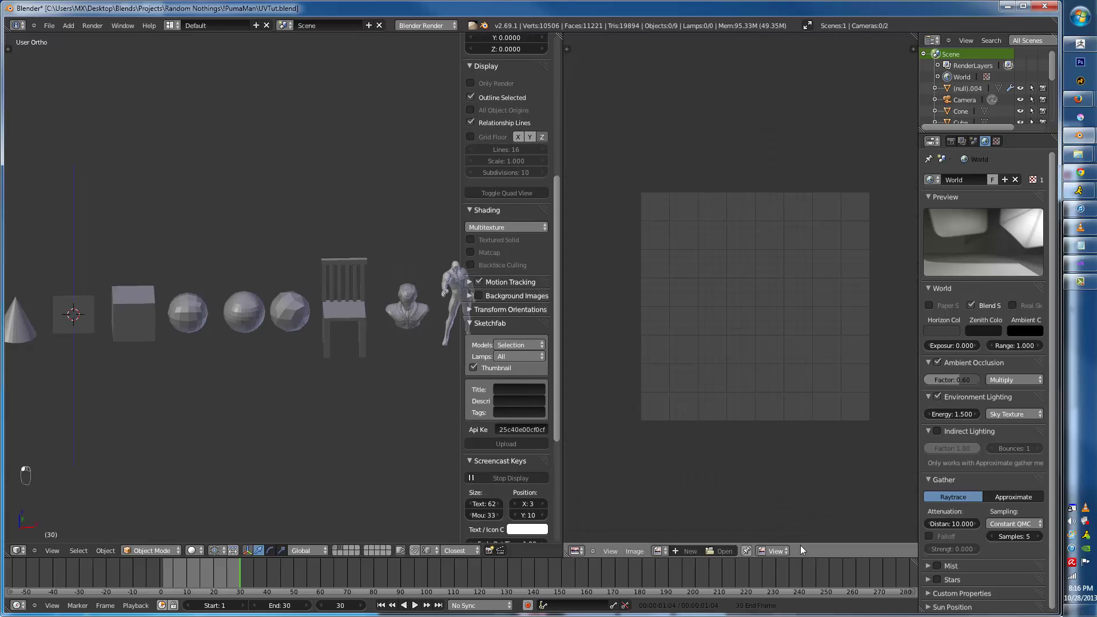
left_click(694, 551)
type("20")
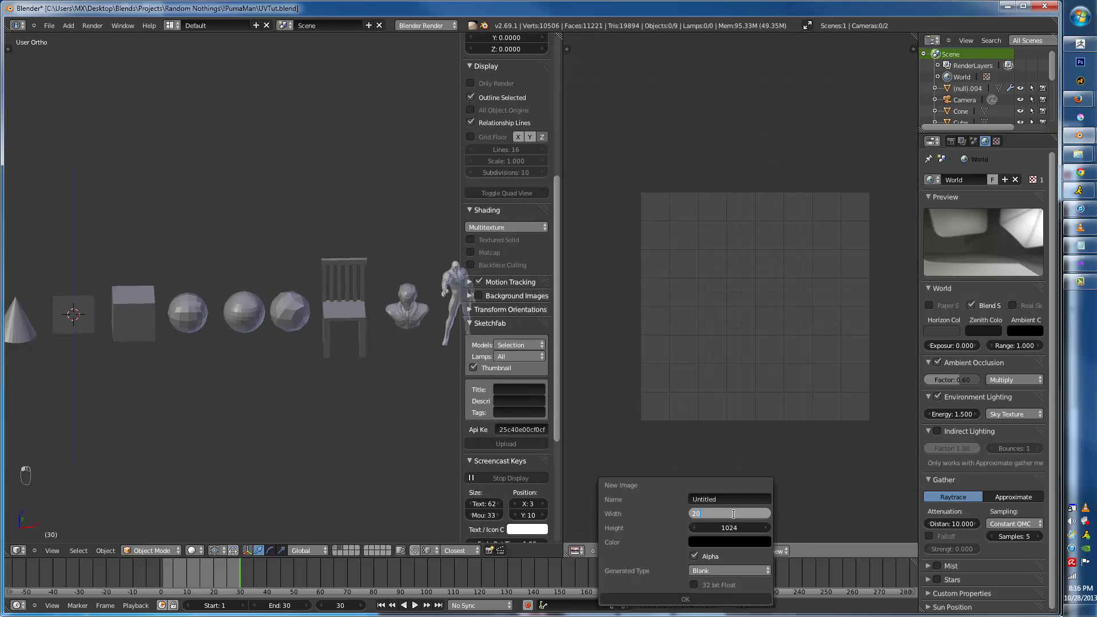
type("48")
key("Tab")
type("2048")
key("Return")
left_click(714, 571)
left_click(706, 547)
left_click(701, 600)
scroll(699, 326, "down", 2)
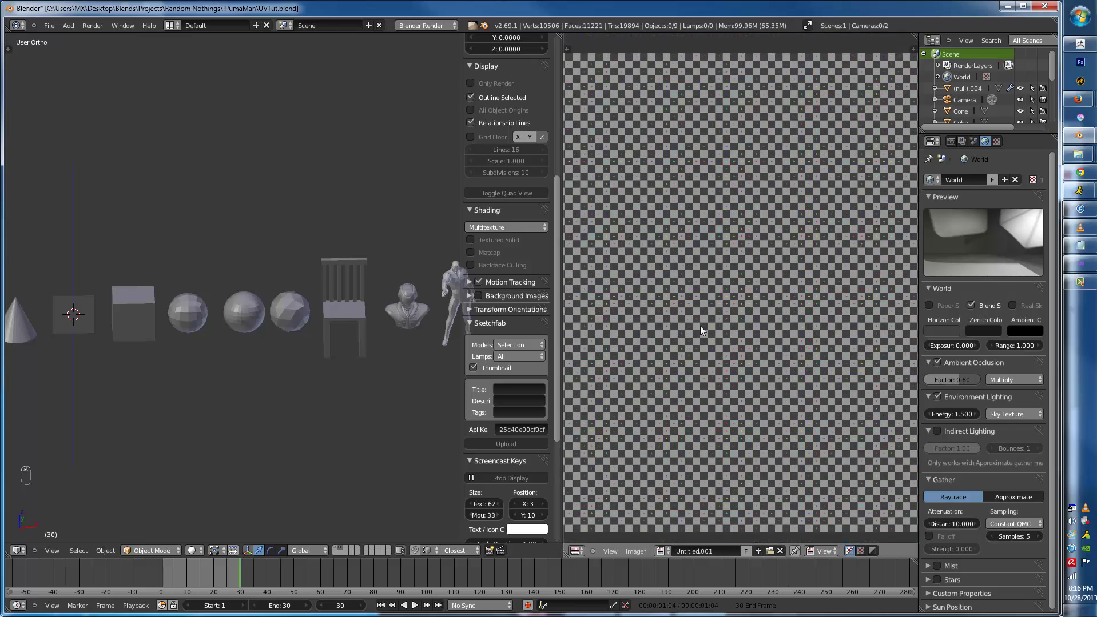
scroll(702, 325, "up", 2)
- Open the cone in Edit Mode with face selection and expose its base
middle_click_drag(254, 282, 332, 323, "shift")
scroll(185, 380, "up", 5)
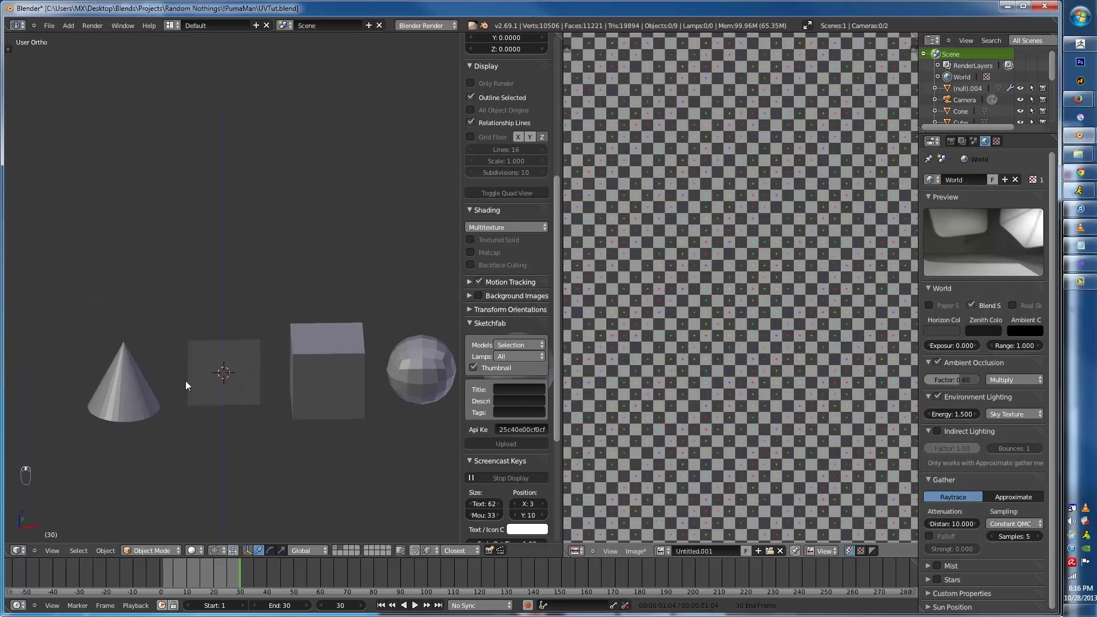
right_click(69, 455)
key("KP_Decimal")
key("Tab")
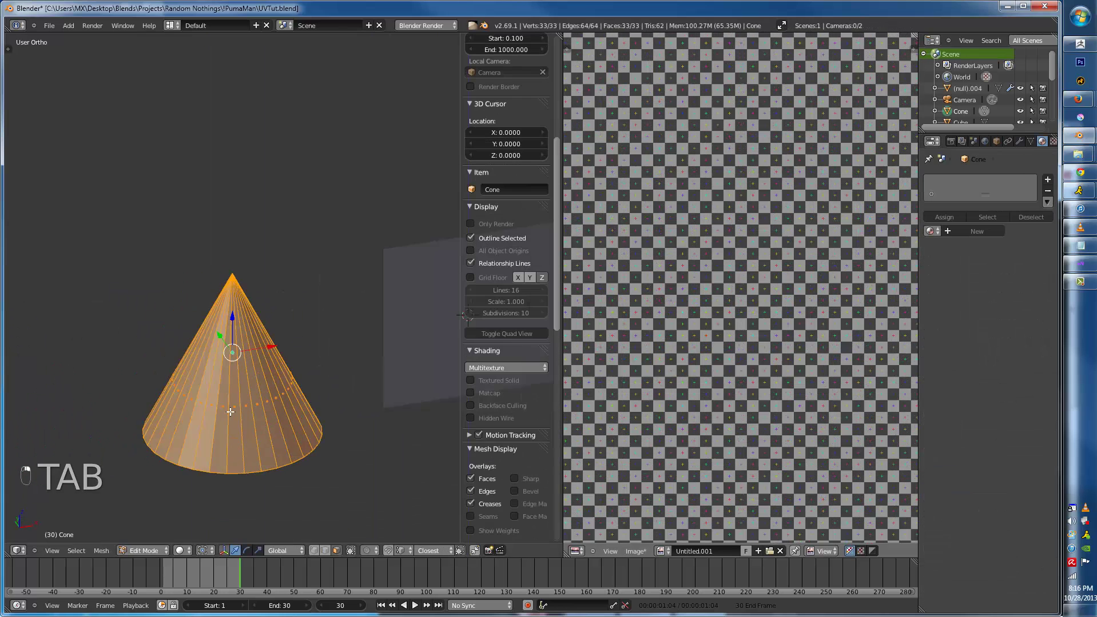
middle_click_drag(249, 382, 314, 422)
middle_click_drag(301, 461, 301, 313)
key("ctrl+Tab")
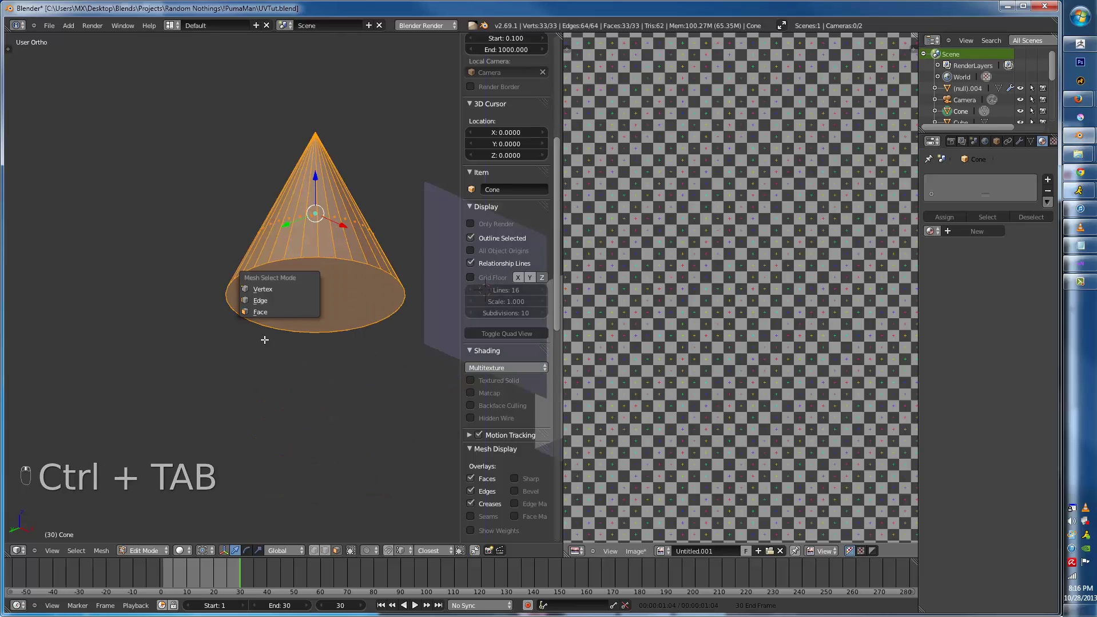
left_click(273, 312)
- Mark the outline of the cone's base face as a seam
right_click(301, 302)
key("shift+e")
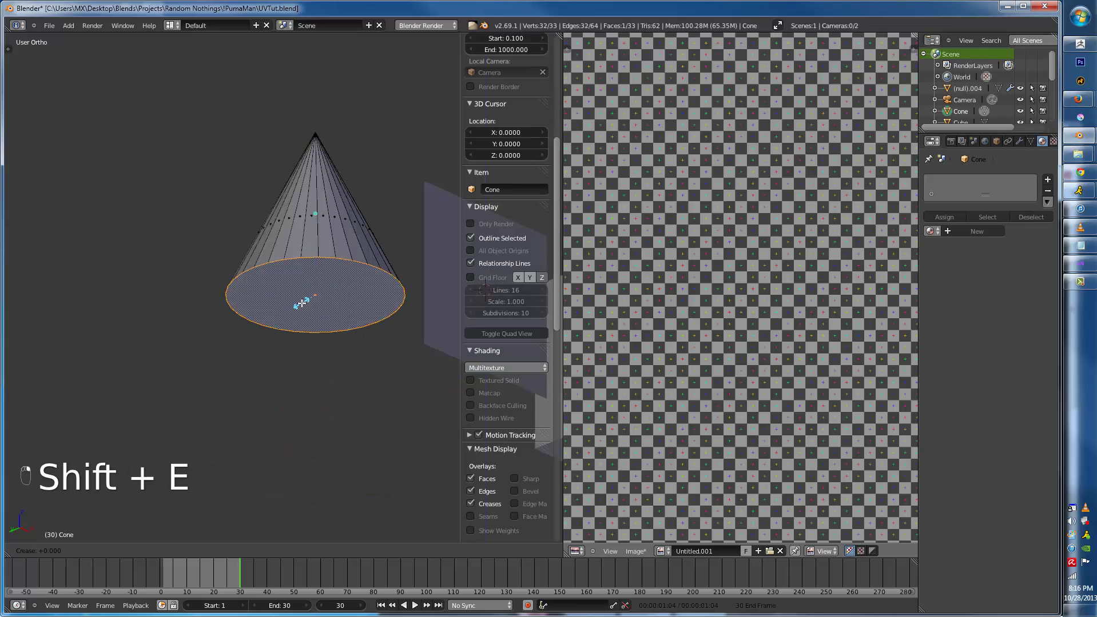
right_click(352, 296)
key("ctrl+e")
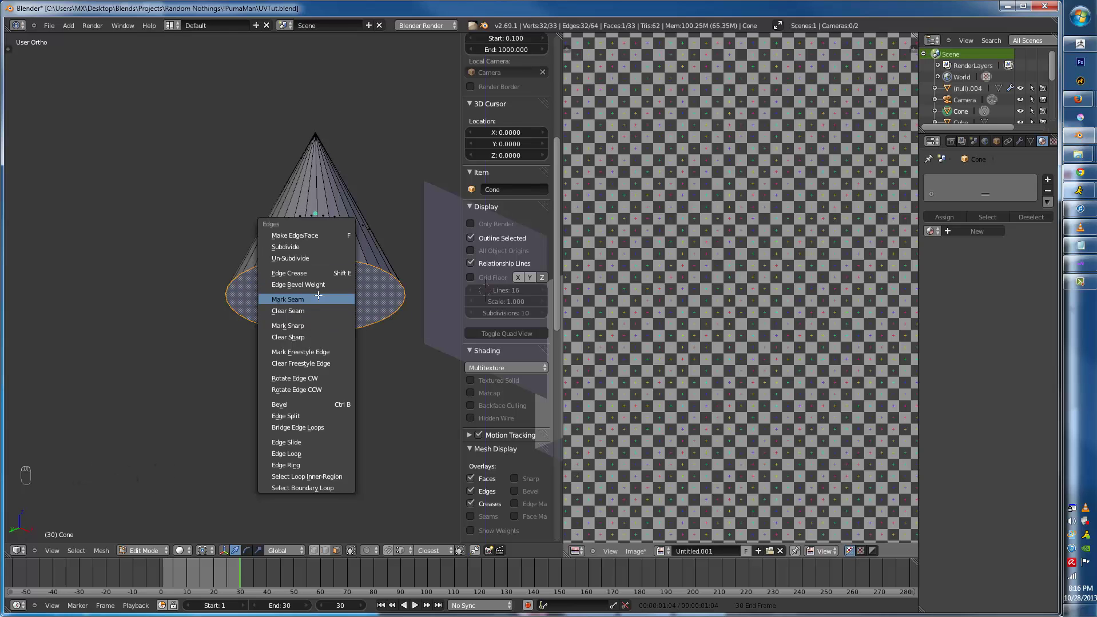
left_click(319, 295)
key("a")
- Mark one side edge running from the cone's tip to its base as a seam
middle_click_drag(318, 295, 319, 347)
key("ctrl+Tab")
left_click(278, 335)
right_click(330, 354)
key("ctrl+e")
left_click(269, 355)
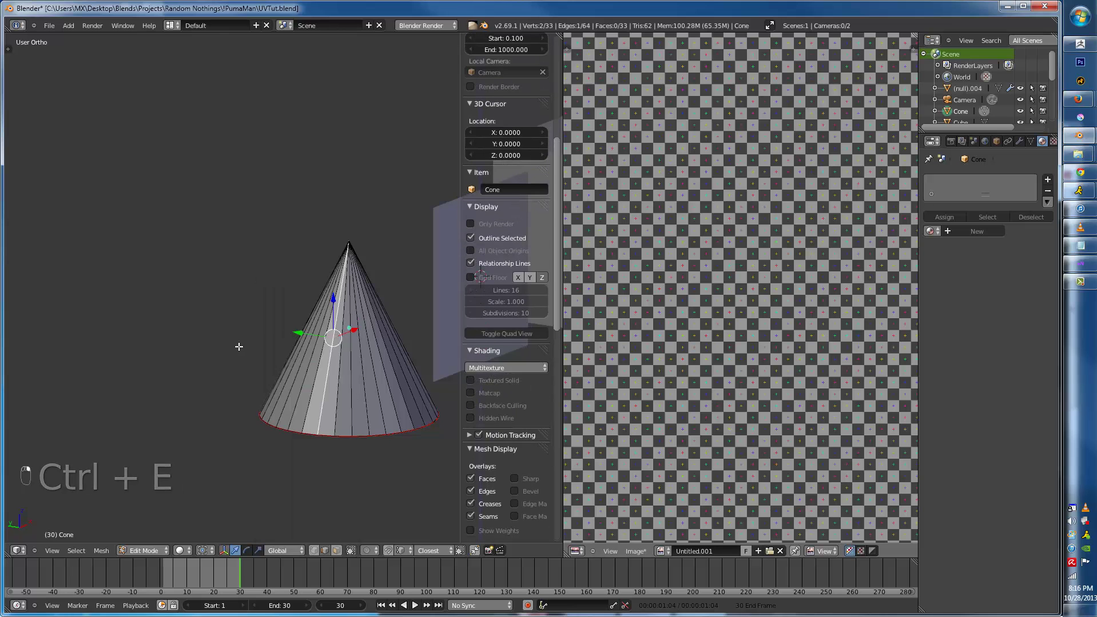
middle_click_drag(239, 346, 375, 367)
middle_click_drag(422, 331, 245, 336)
key("ctrl+e")
left_click(329, 367)
- Unwrap the whole cone along its seams onto the checkered image
key("a")
key("a")
key("a")
key("u")
left_click(245, 333)
scroll(755, 276, "down", 2)
scroll(726, 295, "up", 3)
scroll(744, 308, "down", 2)
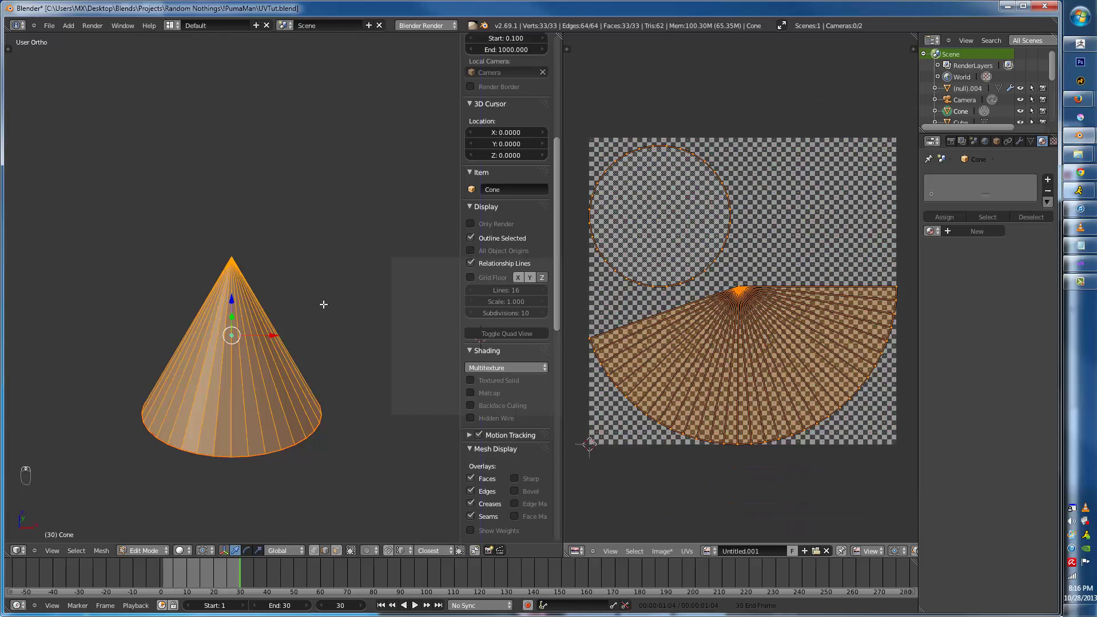
- Show the cone textured in Object Mode and examine the checker pattern for distortion from several angles
mouse_move(235, 344)
middle_mouse_down()
mouse_move(269, 335)
mouse_move(206, 340)
mouse_move(223, 347)
middle_mouse_up()
key("KP_1")
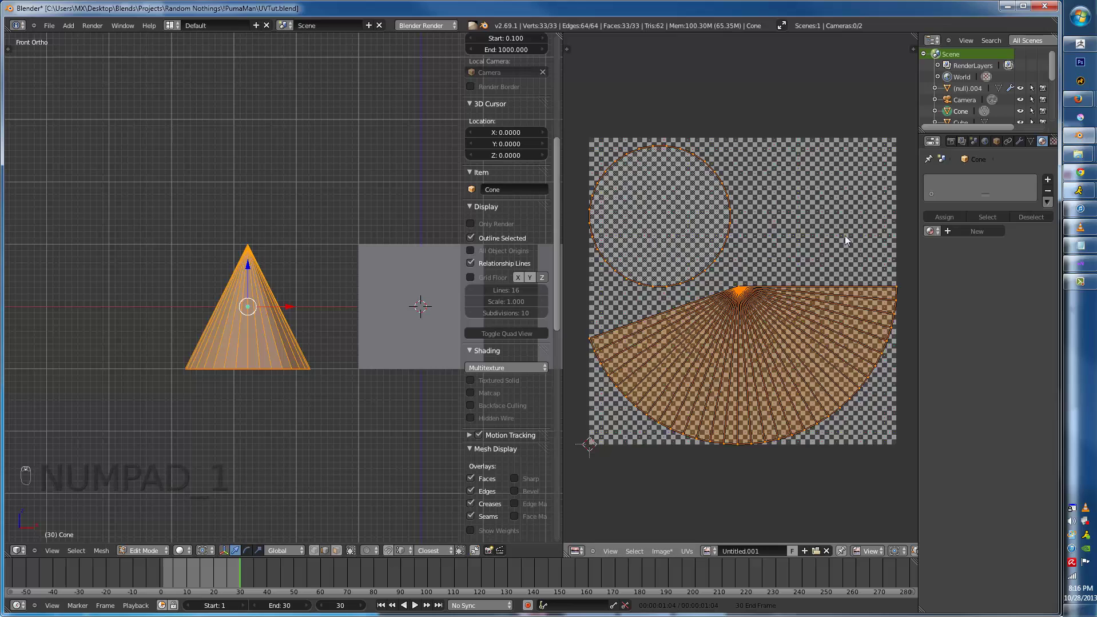
scroll(715, 249, "up", 2)
key("alt+z")
scroll(288, 293, "up", 2)
key("Tab")
middle_click_drag(305, 327, 378, 356, "shift")
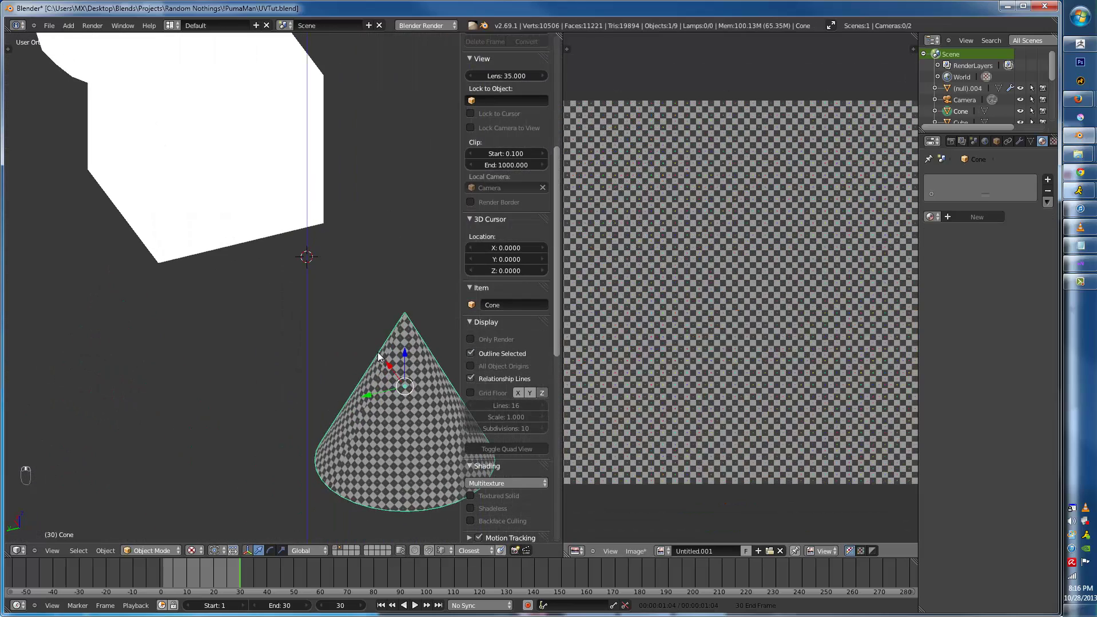
middle_click_drag(452, 392, 232, 287, "shift")
scroll(229, 289, "up", 4)
middle_click_drag(158, 313, 313, 285, "shift")
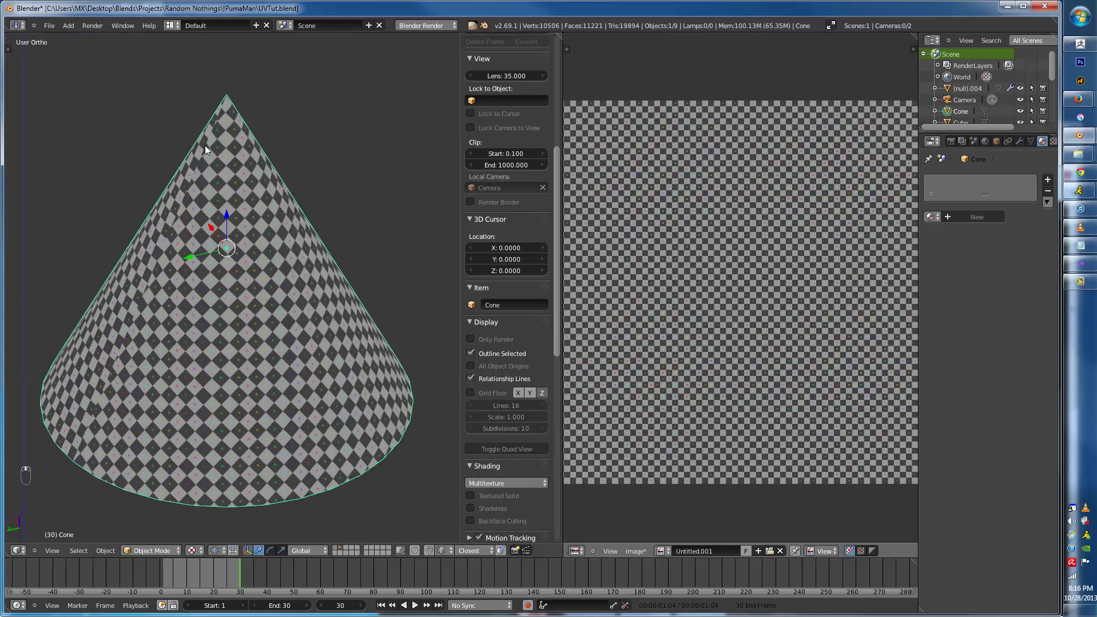
middle_click_drag(166, 342, 364, 316)
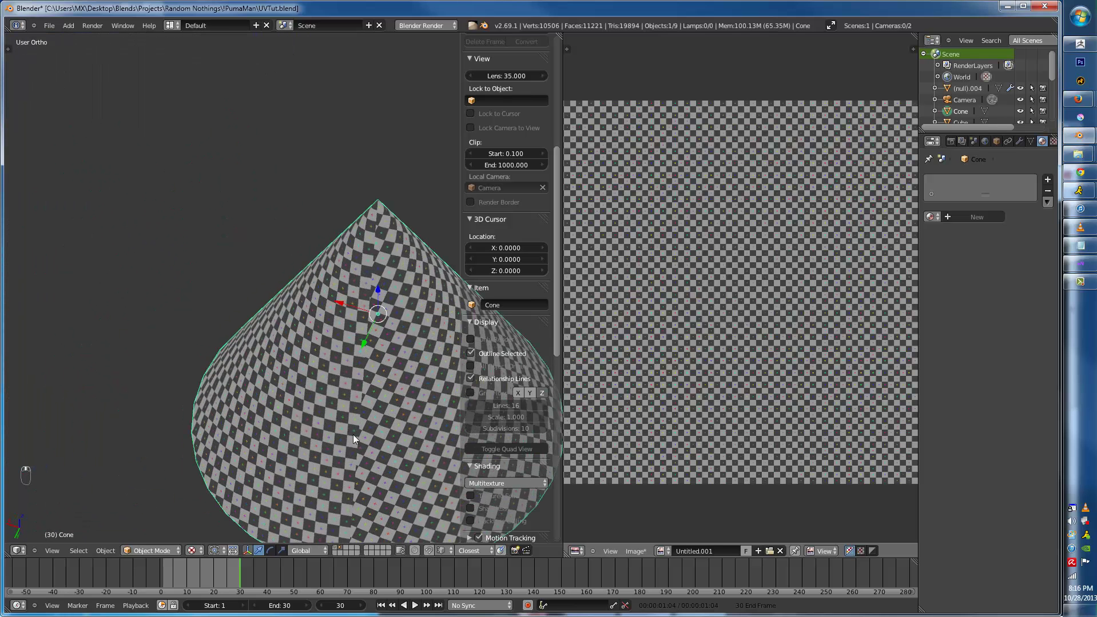
scroll(352, 439, "down", 3)
mouse_move(353, 439)
middle_mouse_down()
mouse_move(337, 351)
mouse_move(177, 268)
middle_mouse_up()
- Return the viewport to solid shading and open the plane in Edit Mode
key("z")
key("KP_0")
key("KP_1")
key("z")
key("KP_5")
right_click(359, 237)
middle_click_drag(359, 237, 289, 231, "shift")
key("Tab")
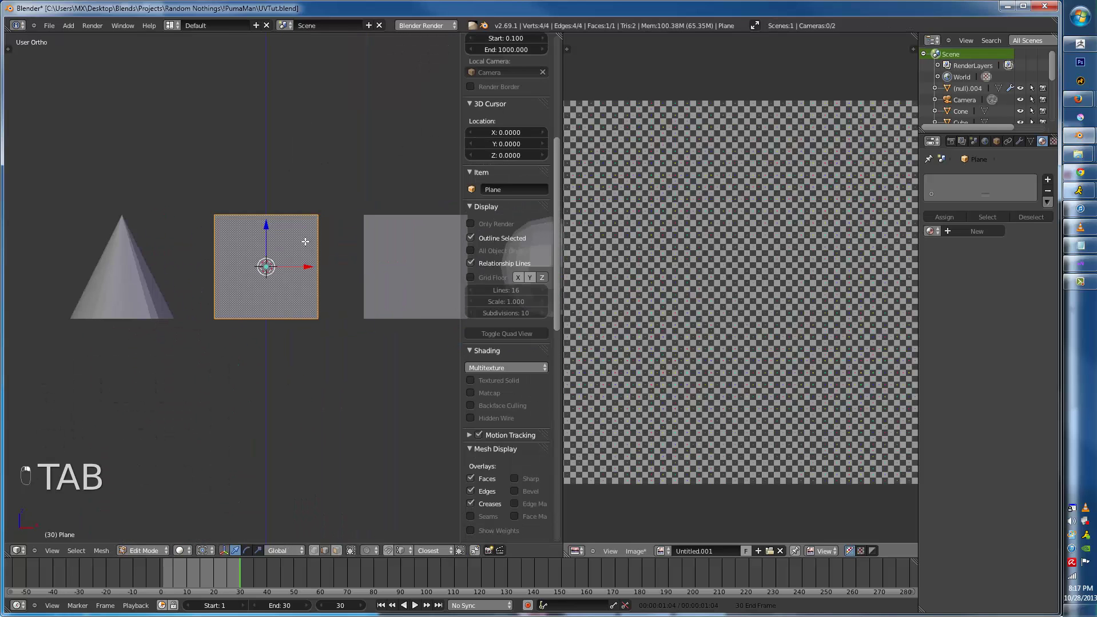
- Unwrap the plane and switch the viewport to textured shading
scroll(283, 288, "up", 4)
key("u")
left_click(286, 238)
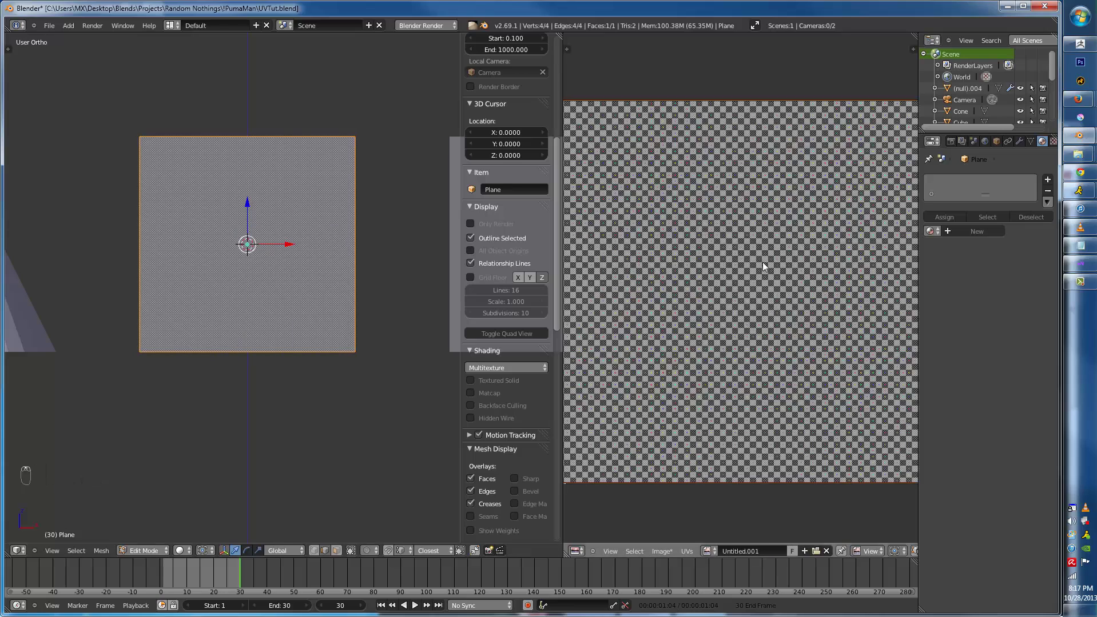
scroll(763, 263, "down", 2)
key("alt+z")
- Scale the plane's UVs down to a small square at the centre of the checkered image
middle_click_drag(286, 262, 308, 287)
scroll(307, 290, "up", 1)
key("s")
left_click(746, 296)
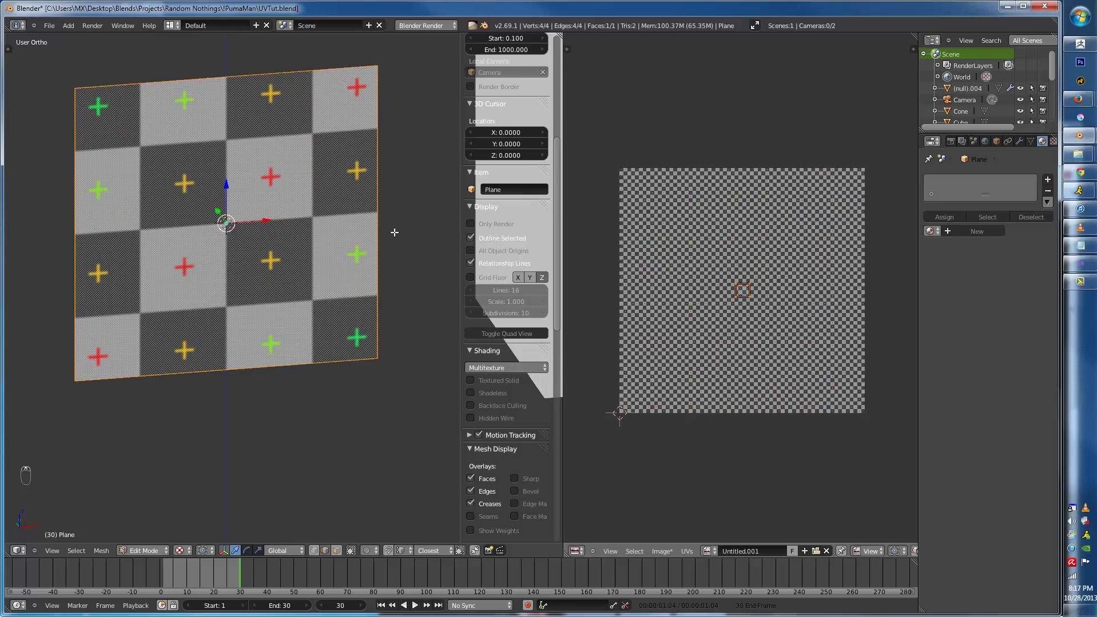
- Project the plane's UVs from the front view, and reposition and enlarge them over the checkered image
key("KP_1")
key("u")
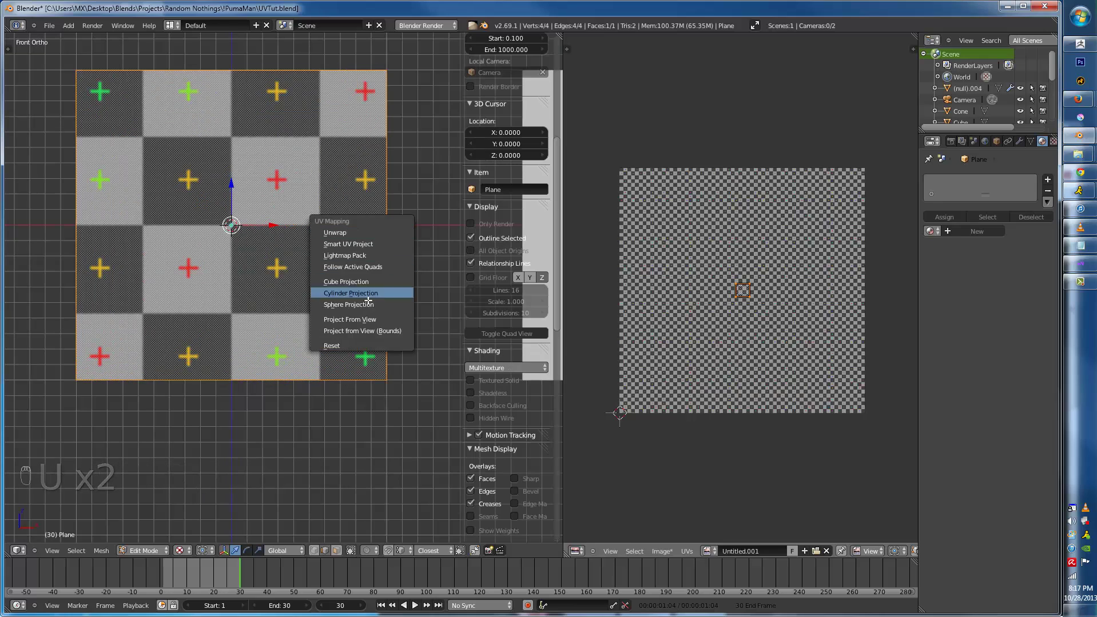
left_click(350, 320)
key("g")
left_click(754, 308)
key("s")
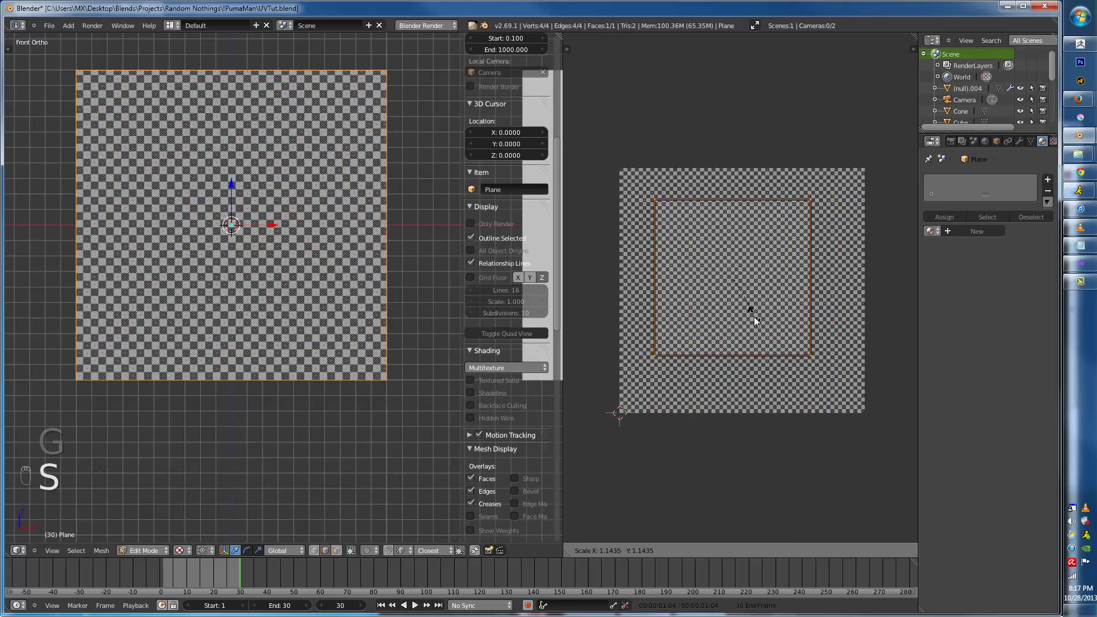
left_click(757, 332)
key("g")
left_click(759, 330)
- Leave Edit Mode on the plane and return the viewport to solid shading with the neighbouring cube in view
scroll(215, 203, "down", 2)
key("Tab")
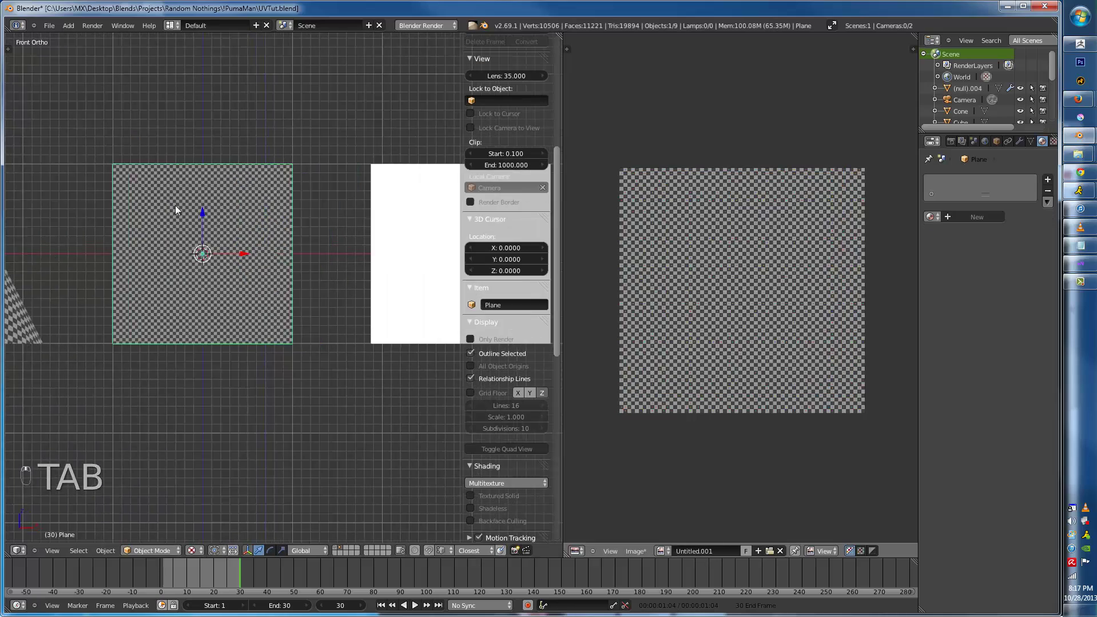
key("z")
key("z")
key("z")
middle_click_drag(249, 196, 295, 254)
key("Tab")
key("Tab")
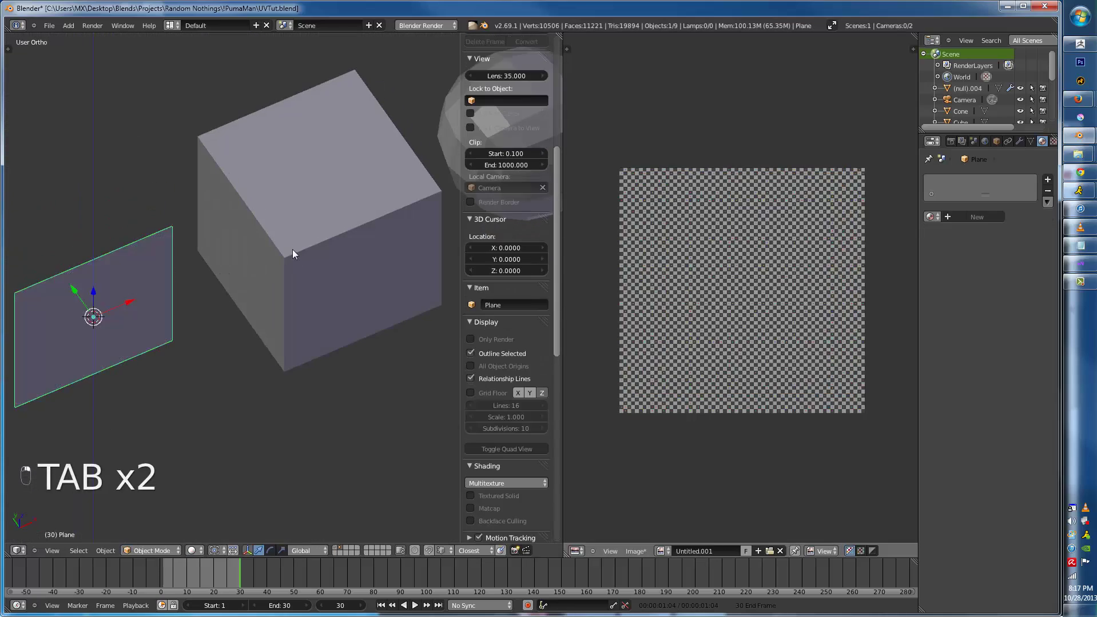
- Mark seams on the cube's edges so its faces separate into two strips of three
right_click(292, 250)
key("Tab")
key("ctrl+Tab")
left_click(272, 217)
right_click(272, 216)
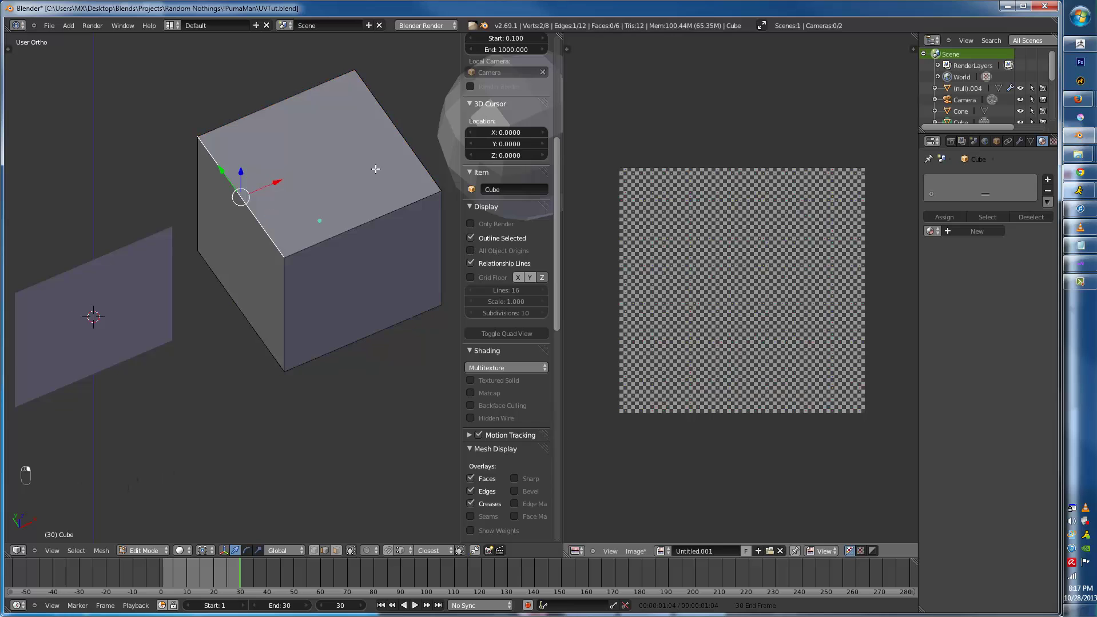
middle_click_drag(385, 218, 356, 190)
right_click(217, 188, "shift")
middle_click_drag(216, 188, 210, 281)
right_click(340, 281, "shift")
key("ctrl+e")
left_click(218, 289)
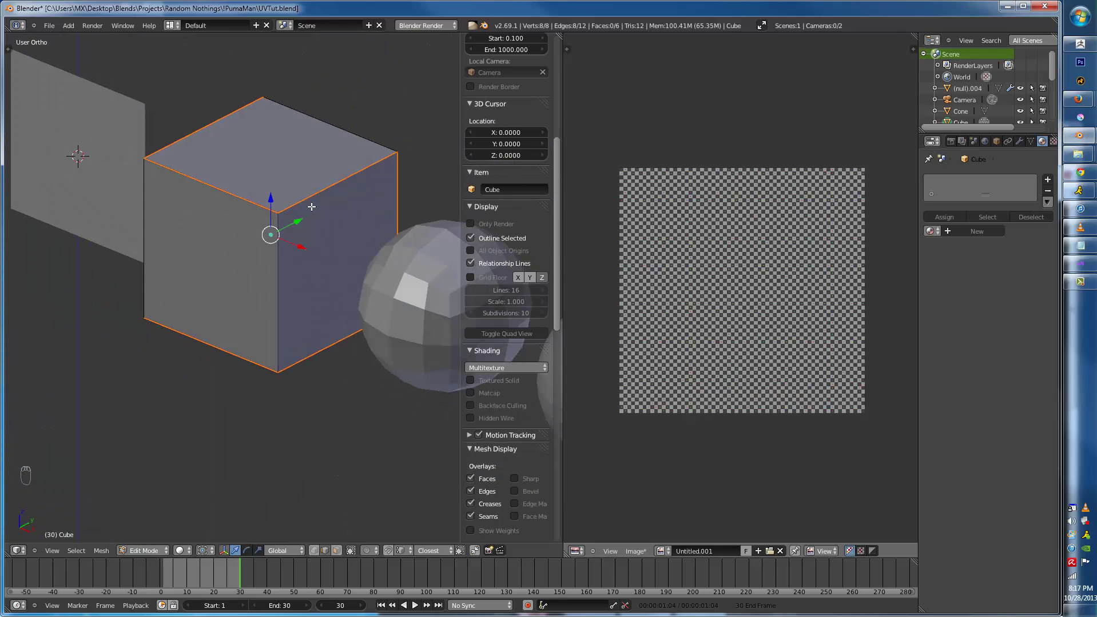
- Unwrap the whole cube and switch the viewport to textured shading to show the checkered pattern
key("a")
key("a")
key("a")
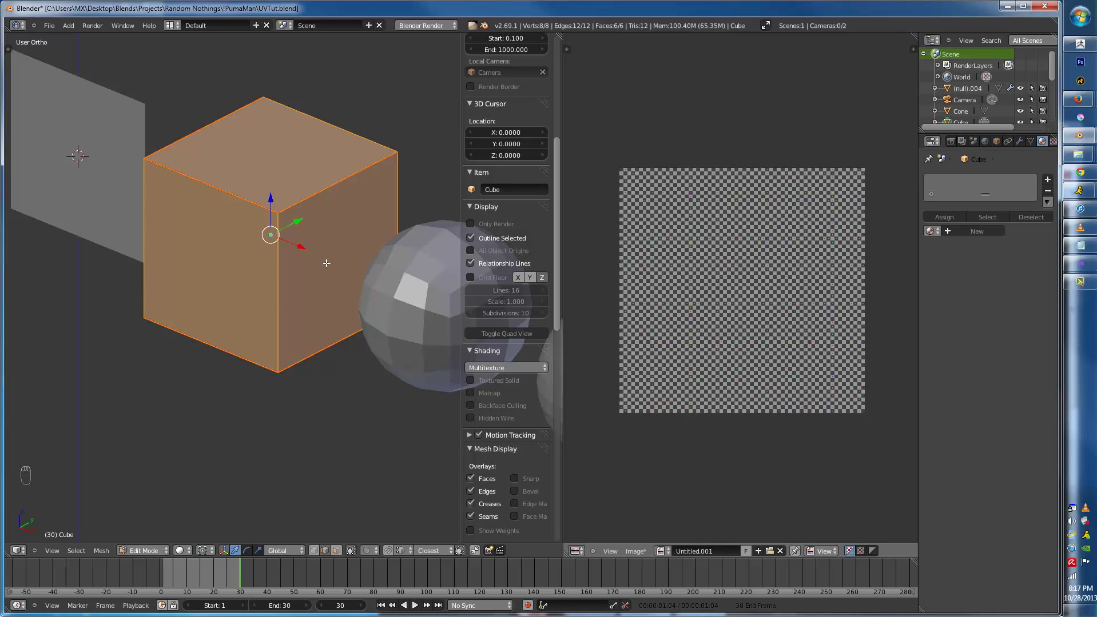
key("u")
left_click(303, 179)
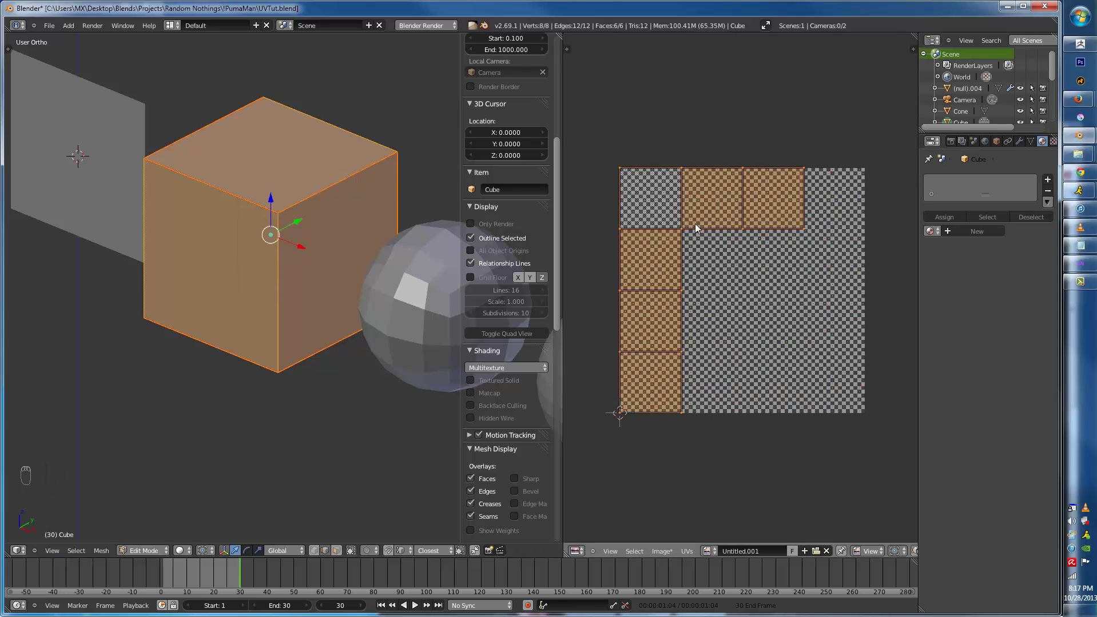
key("alt+z")
scroll(302, 257, "down", 3)
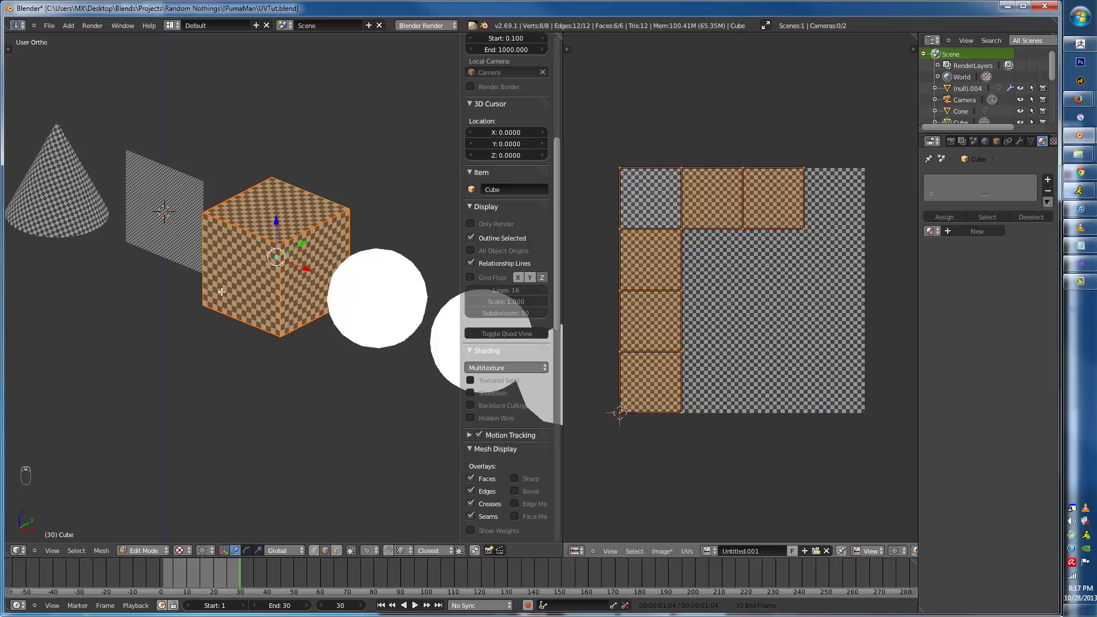
- Rotate the cube's horizontal UV strip by 90 degrees, enlarge it and place it at the right side of the checkered image
key("a")
type("l")
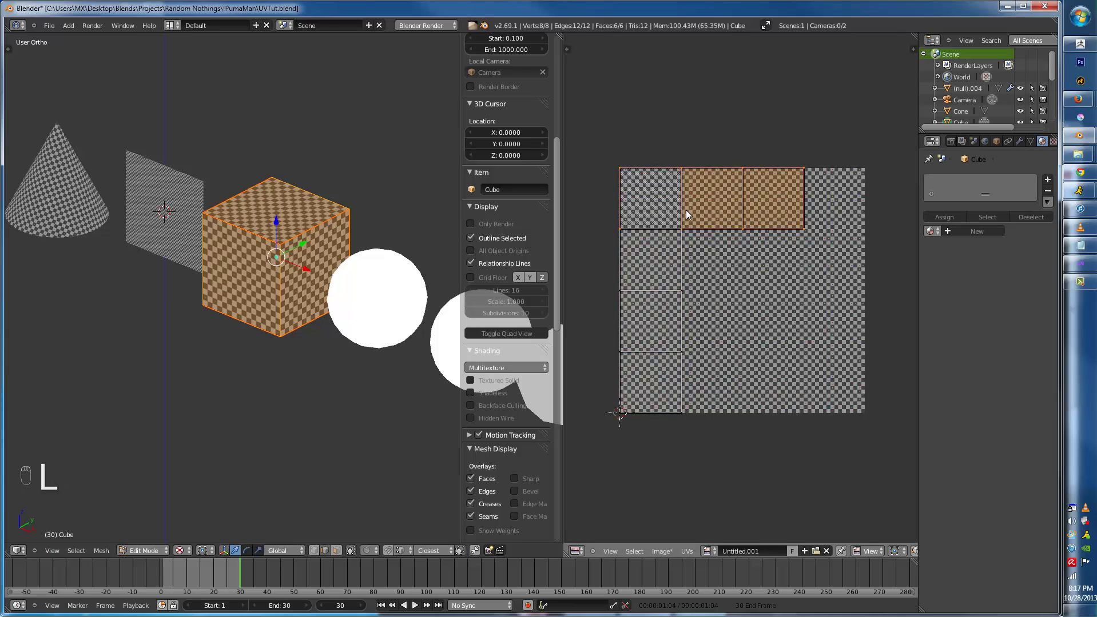
type("r90")
key("Return")
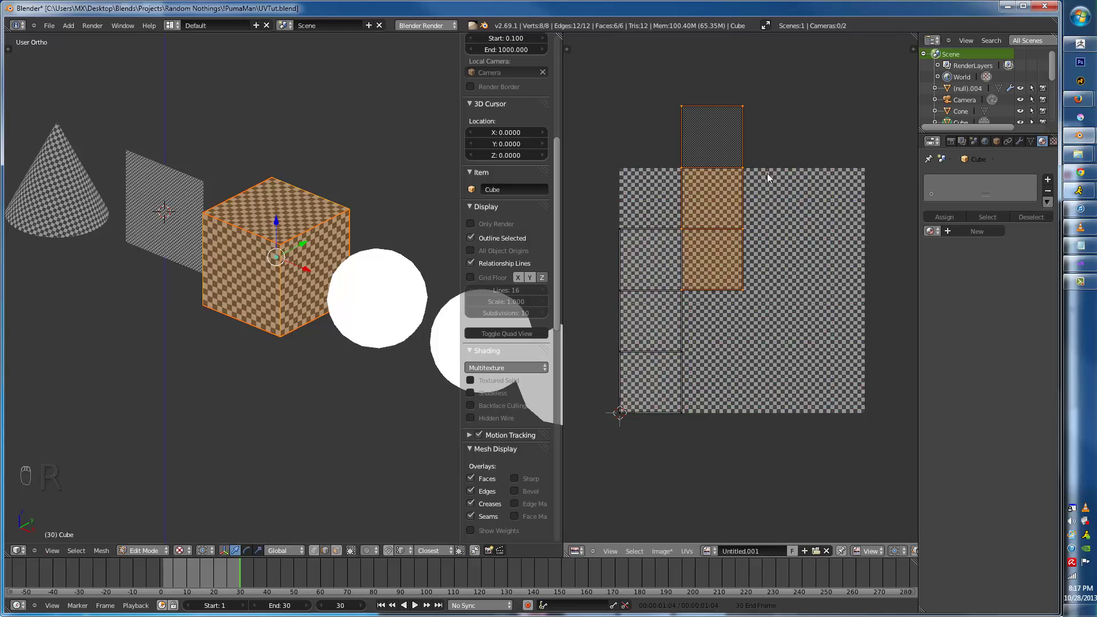
key("g")
key("s")
left_click(840, 291)
key("g")
left_click(864, 285)
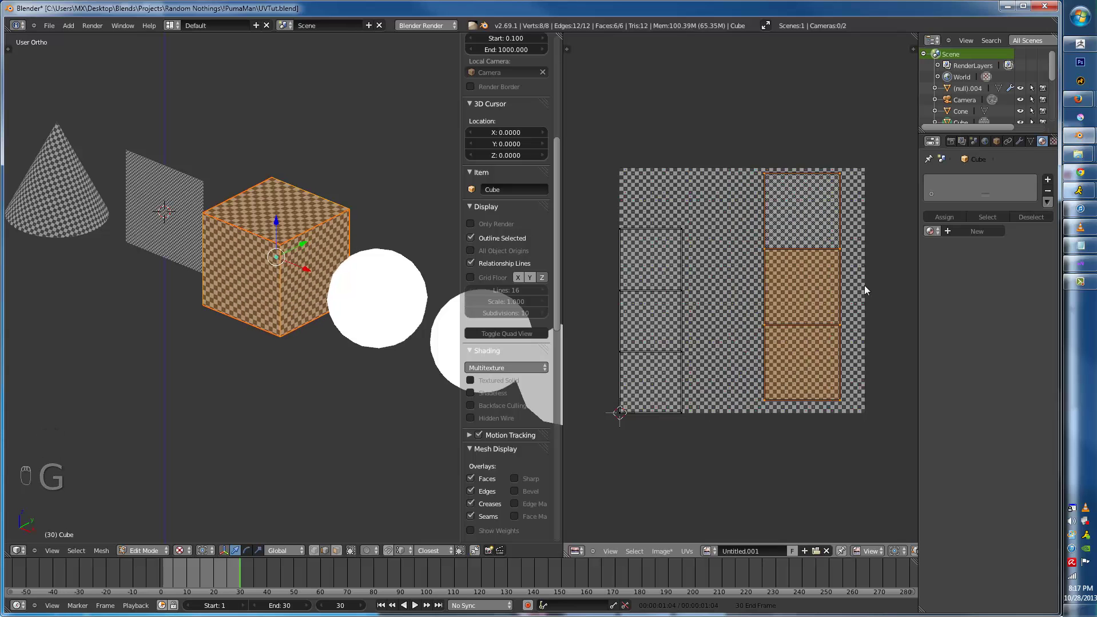
- Move the cube's other UV strip beside the first and scale it up to a similar size within the image
key("l")
key("g")
key("s")
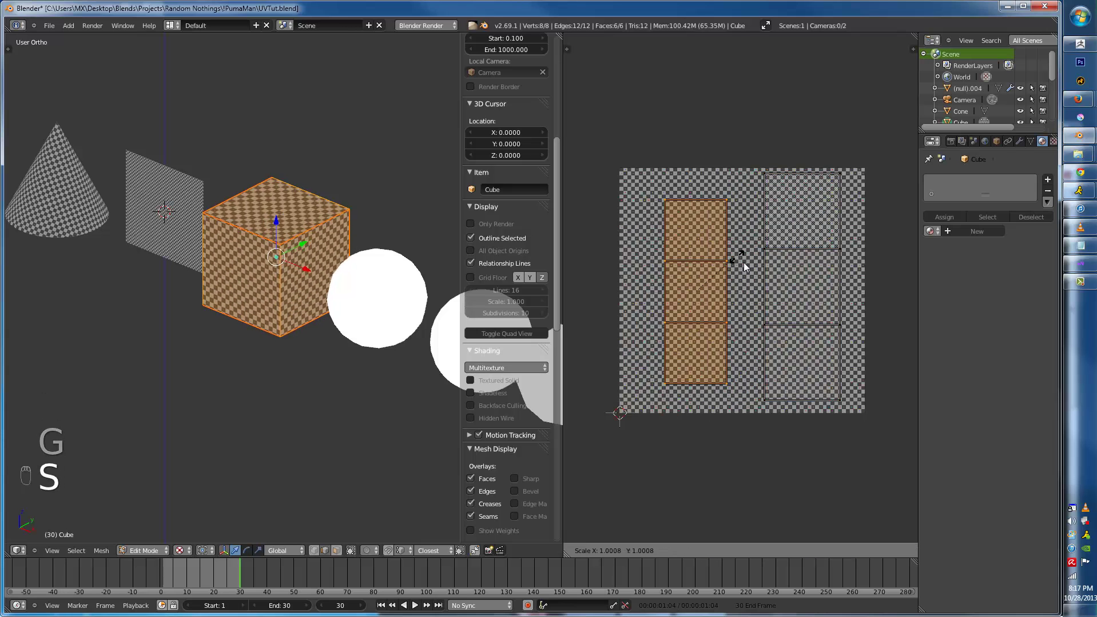
left_click(773, 279)
key("g")
left_click(754, 264)
key("s")
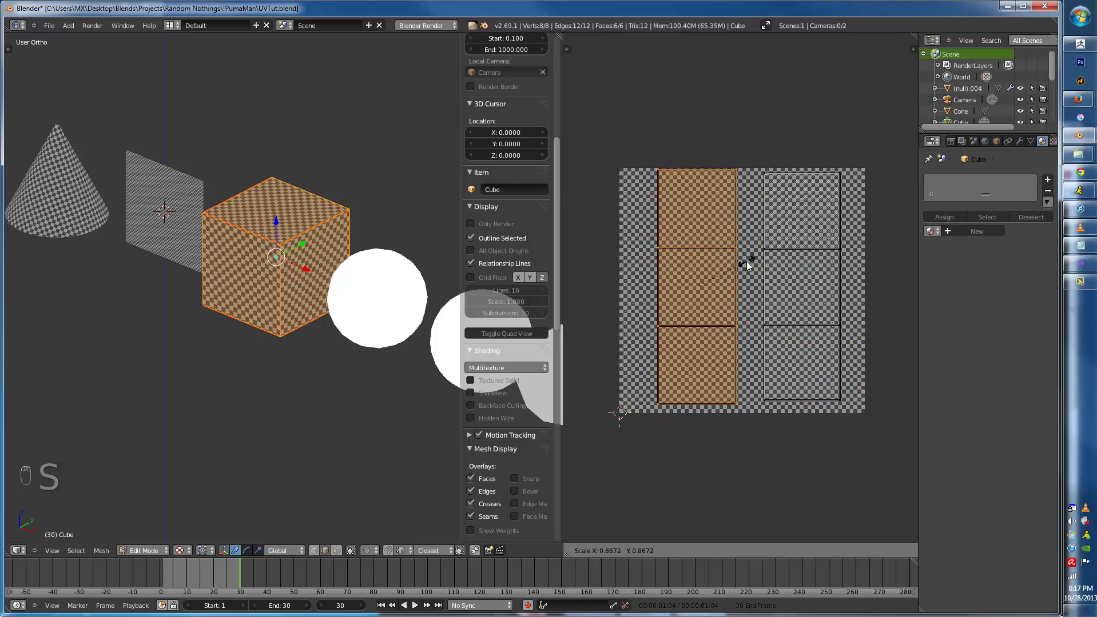
left_click(746, 262)
key("g")
left_click(760, 268)
key("s")
left_click(760, 266)
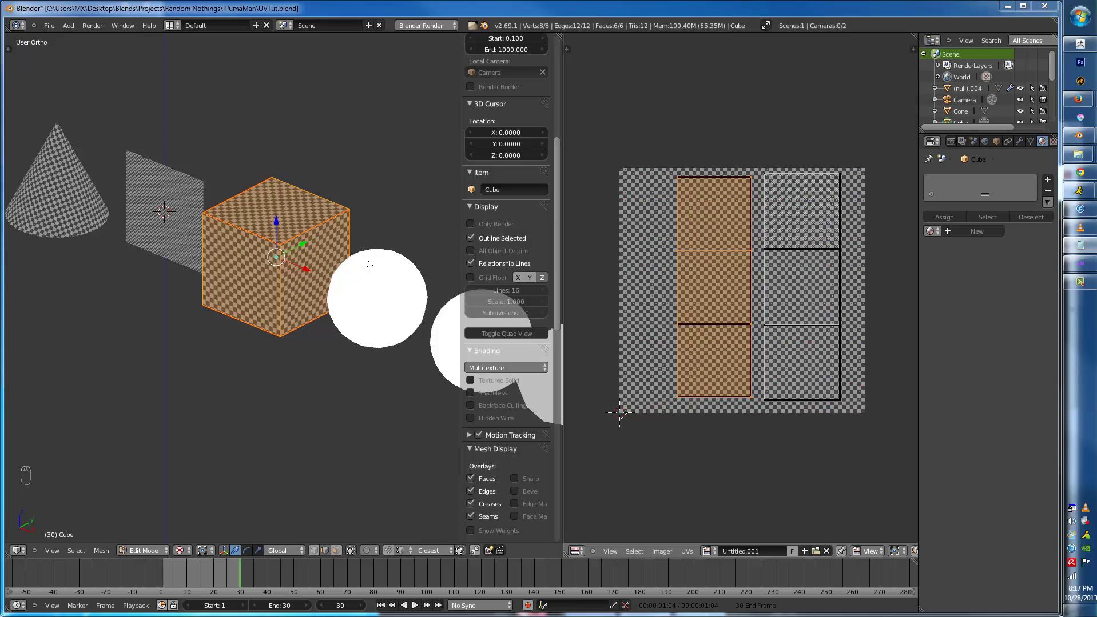
- Leave Edit Mode on the cube, select the low-poly sphere next to it and return to solid shading
key("Tab")
middle_click_drag(366, 286, 238, 301)
right_click(268, 295)
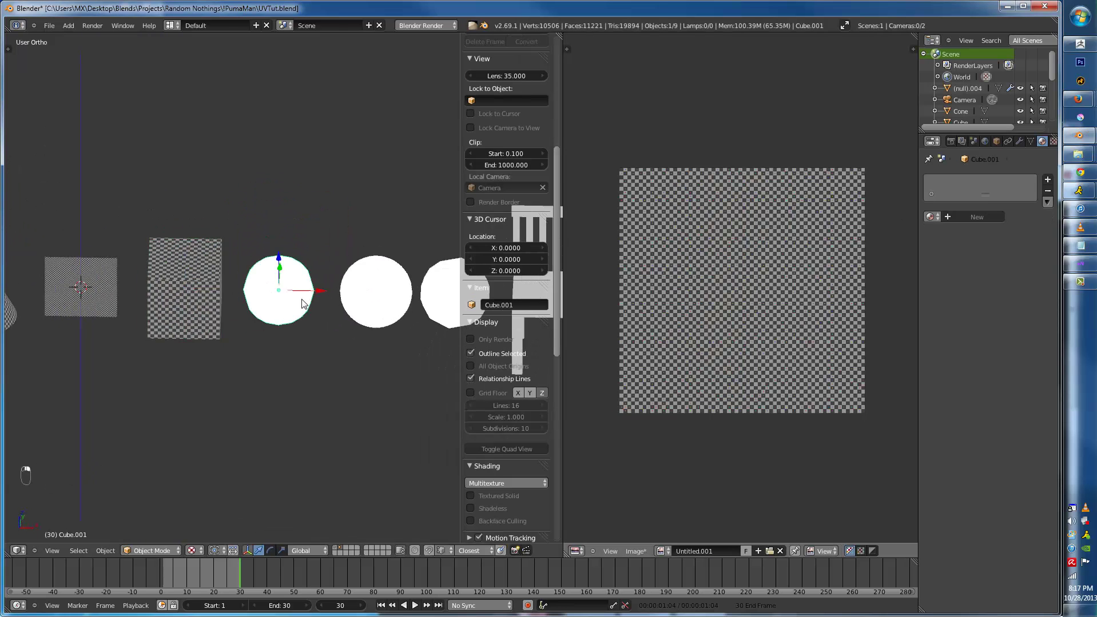
key("z")
key("z")
key("z")
scroll(309, 302, "up", 3)
scroll(295, 300, "up", 3)
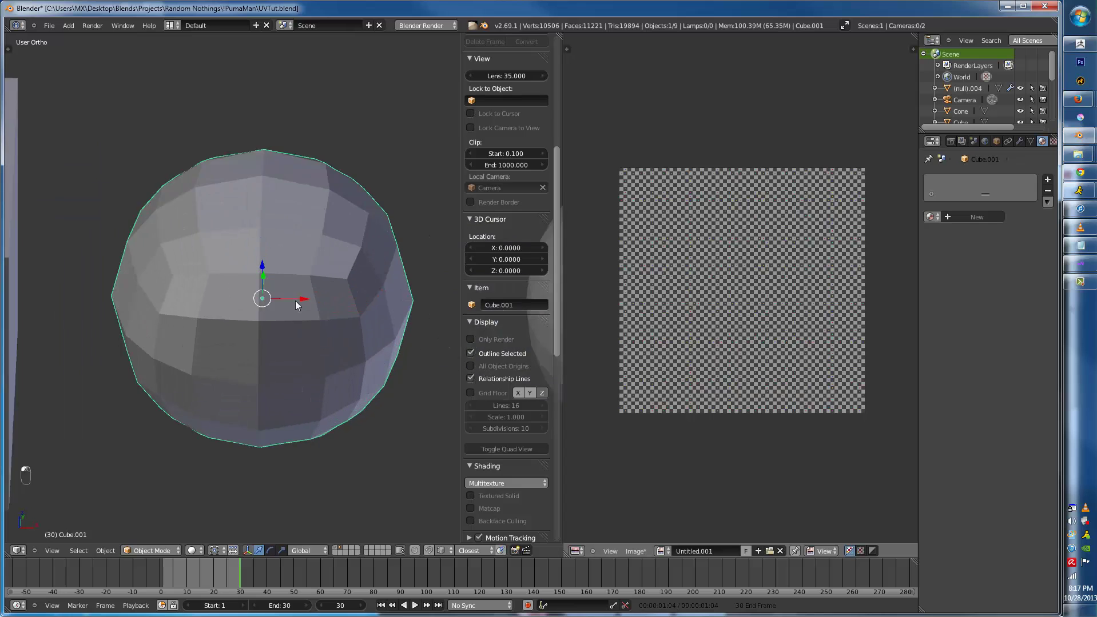
key("Tab")
middle_click_drag(294, 301, 264, 291)
right_click(264, 291, "alt")
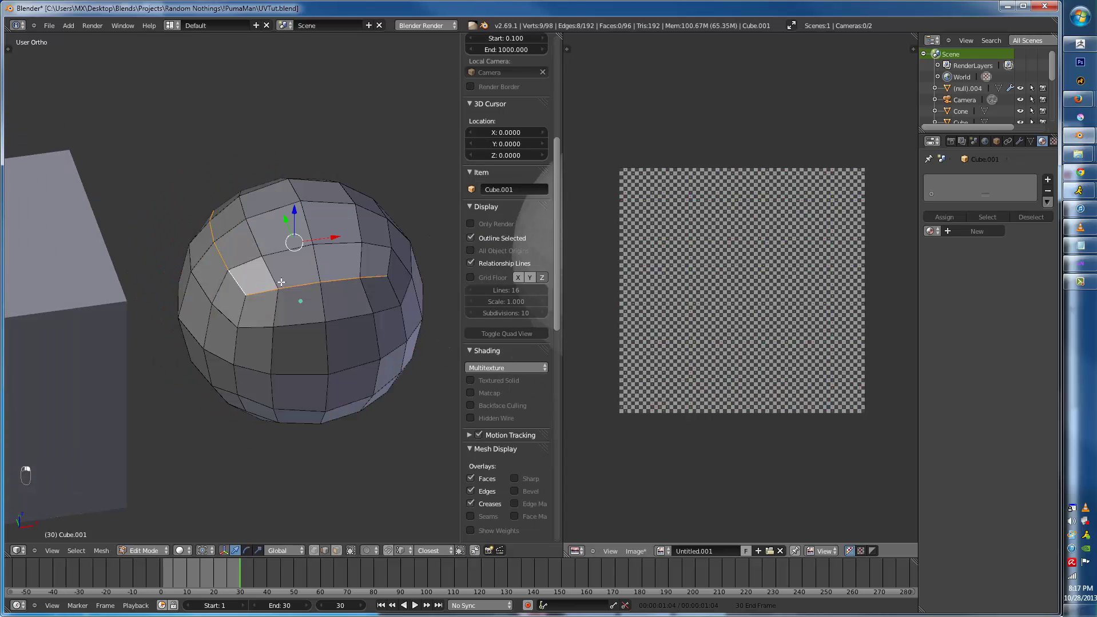
scroll(387, 260, "down", 3)
key("Tab")
- Select the cube and give it a Subdivision Surface modifier at level 2
right_click(144, 281)
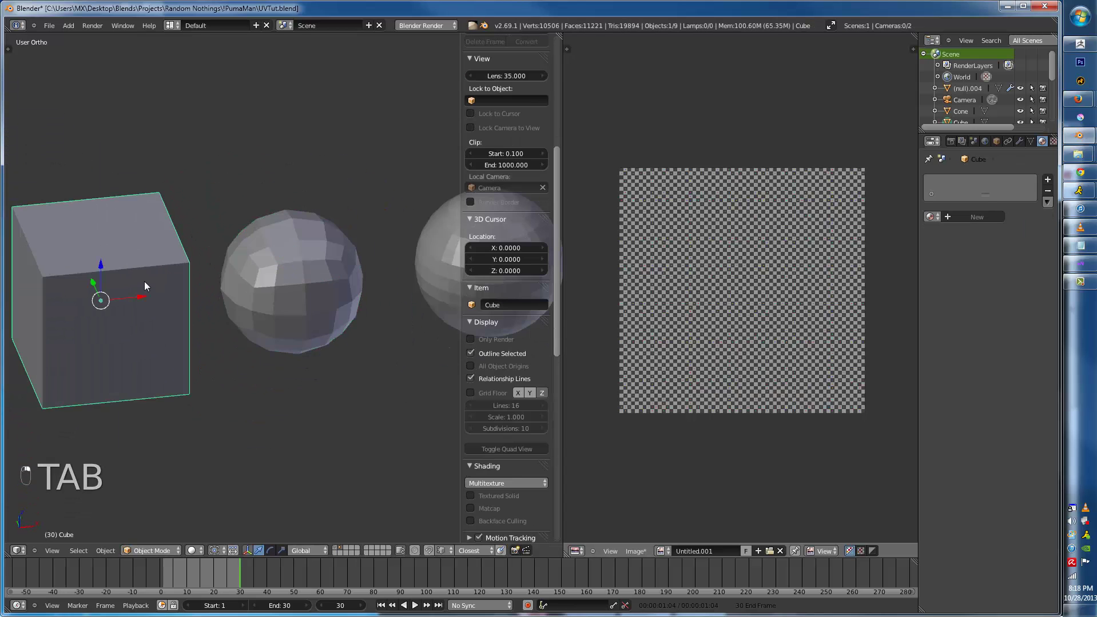
middle_click_drag(144, 280, 269, 279, "shift")
right_click(383, 274)
right_click(270, 277)
key("ctrl+1")
key("ctrl+2")
key("Tab")
key("Tab")
key("Tab")
key("ctrl+1")
key("ctrl+2")
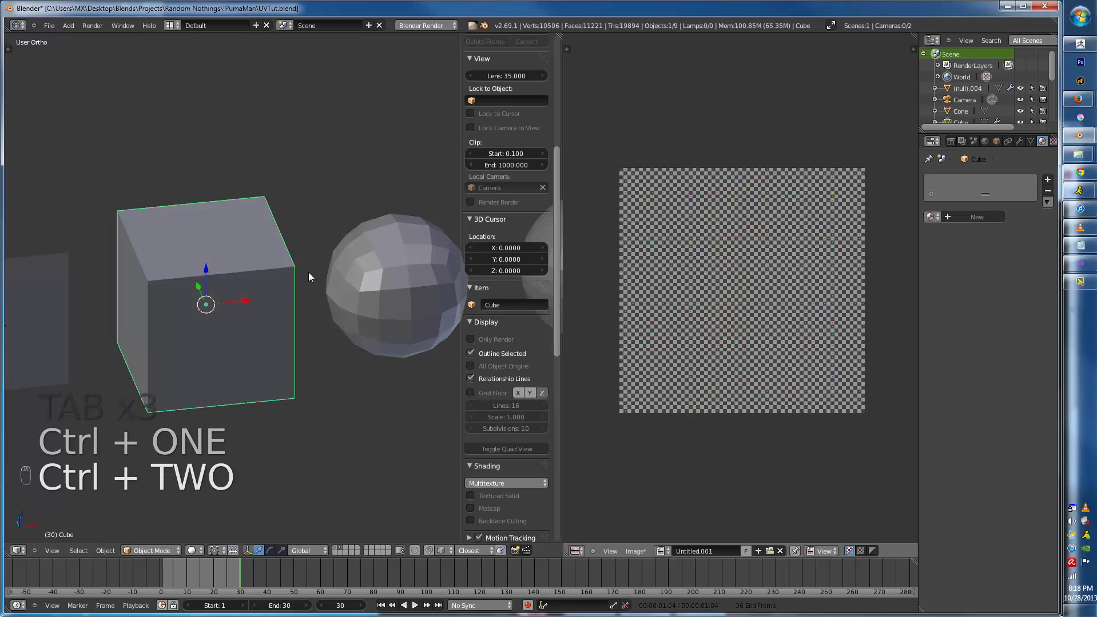
- Check the cube's subdivision modifier and wireframe, and turn off Simplify in the scene settings
left_click(1018, 141)
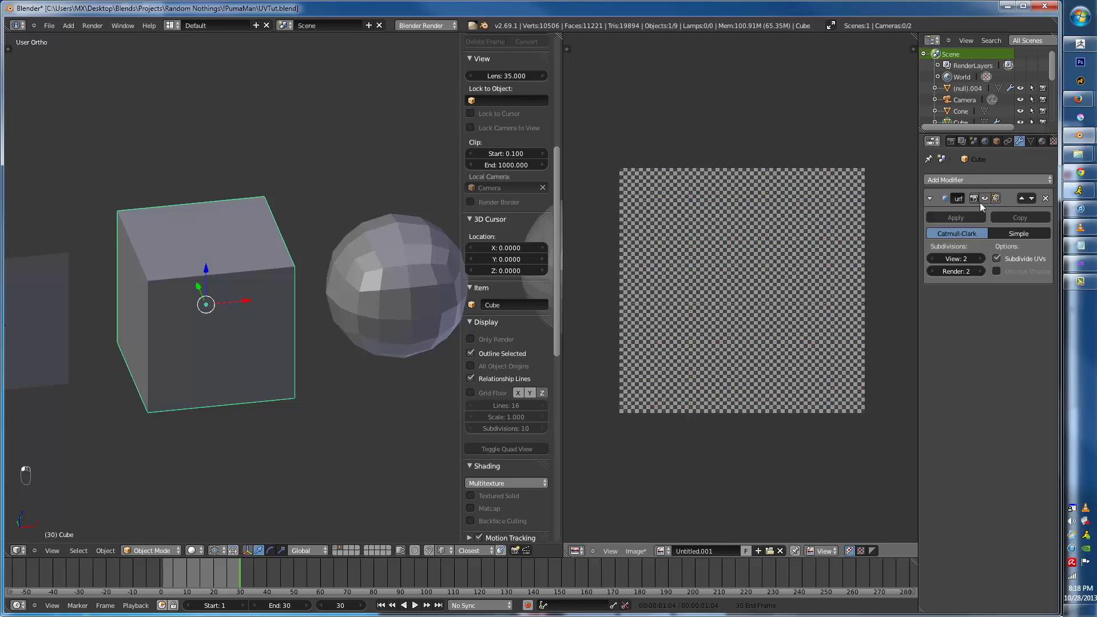
key("z")
scroll(358, 278, "down", 1)
left_click(985, 142)
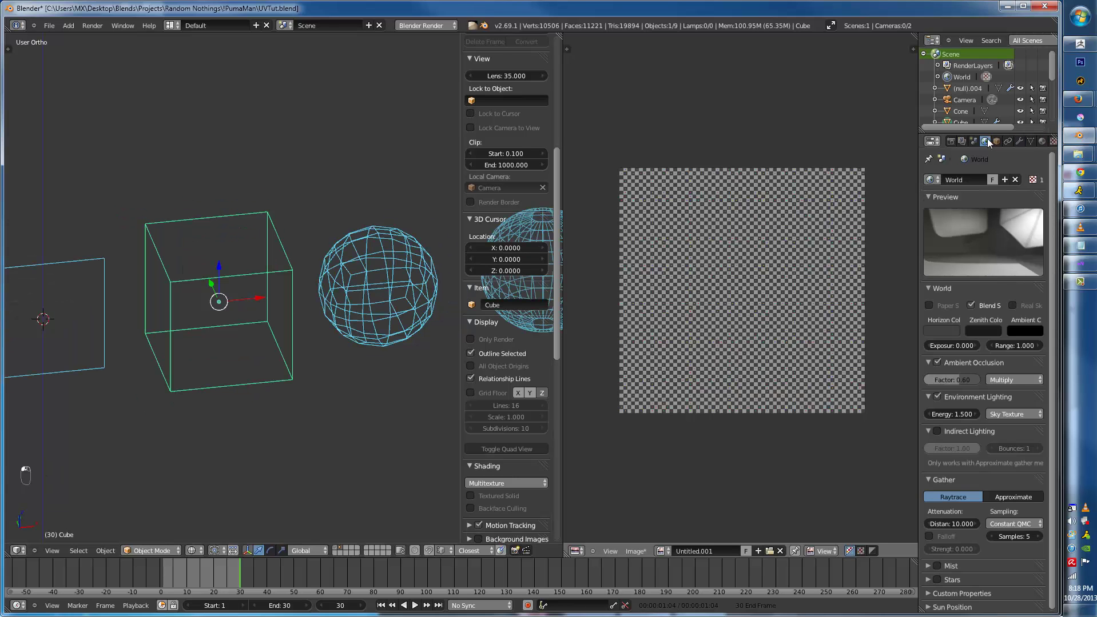
left_click(973, 141)
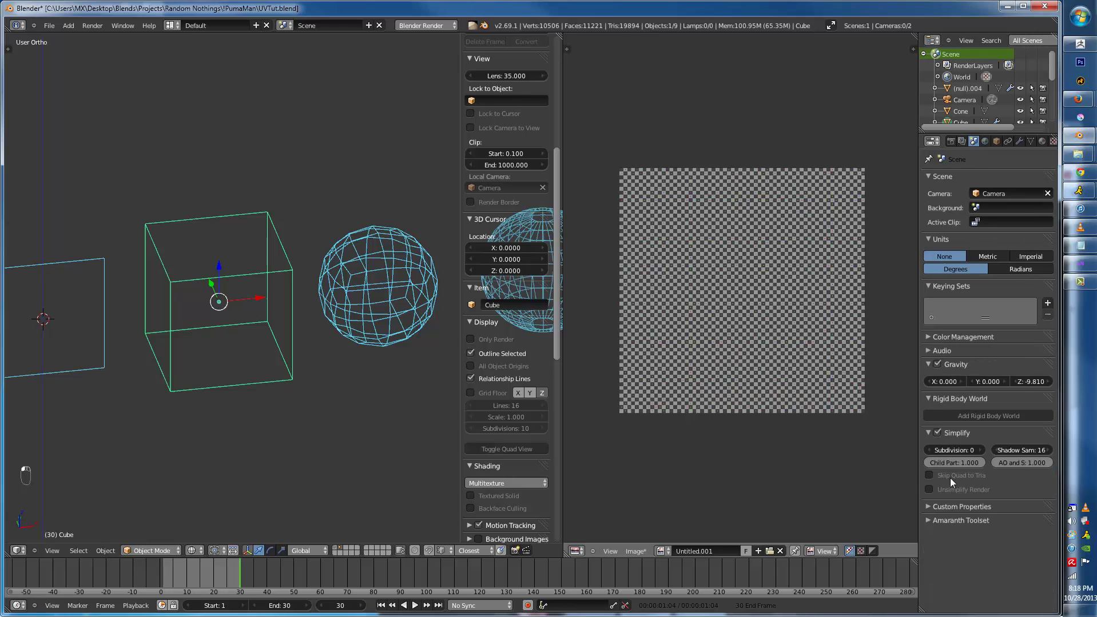
left_click(937, 433)
key("z")
scroll(240, 298, "up", 5)
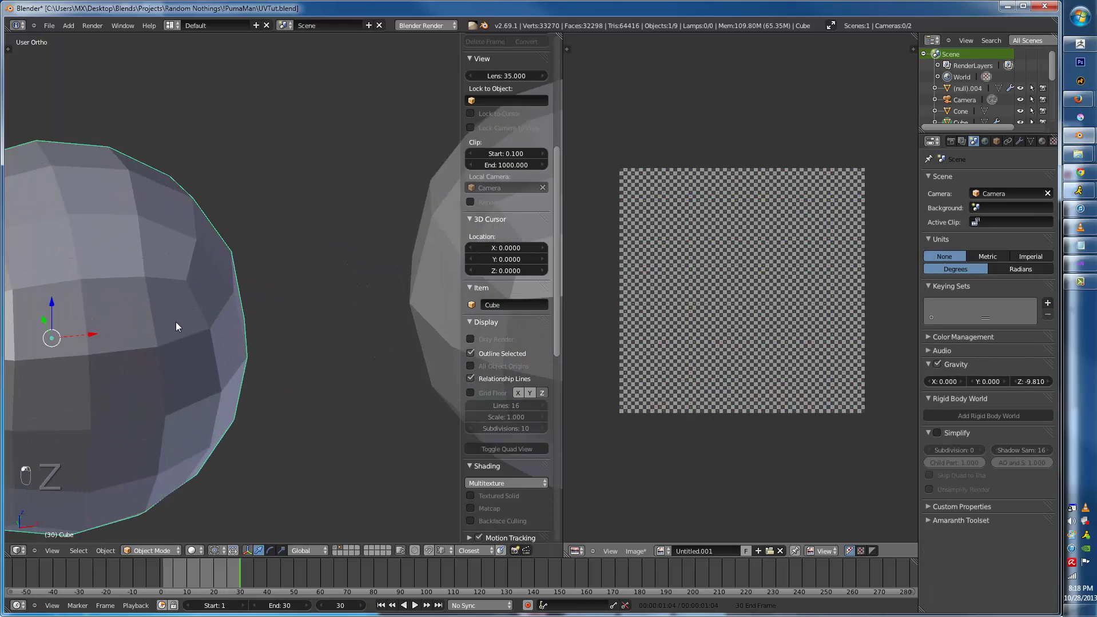
scroll(175, 322, "down", 1)
- Remove the cube's Subdivision Surface modifier and put the neighbouring low-poly sphere into Edit Mode
left_click(1018, 143)
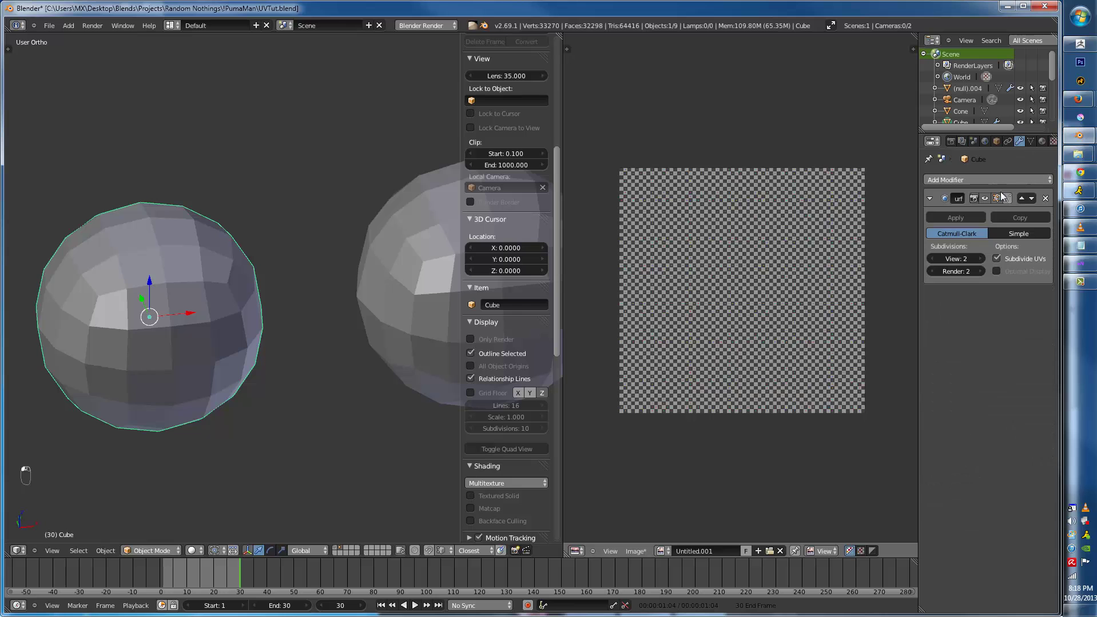
left_click(1044, 198)
key("a")
middle_click_drag(302, 213, 261, 274)
right_click(242, 288)
key("Tab")
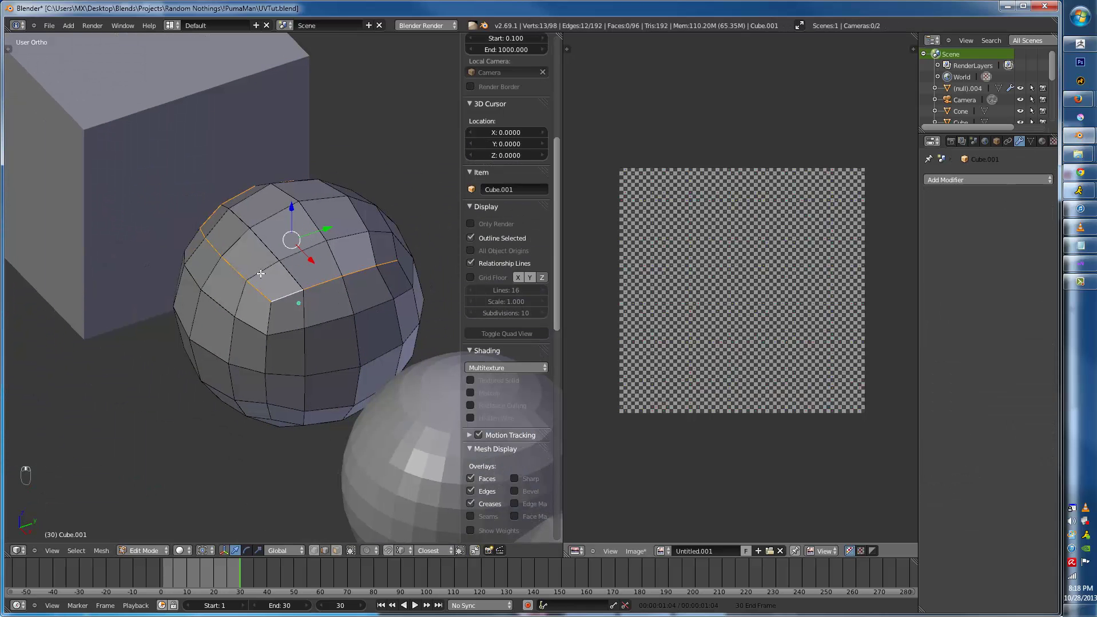
- Select the low-poly sphere's edge loops that follow the original cube edges around two strips and mark them as seams
right_click(234, 273, "alt")
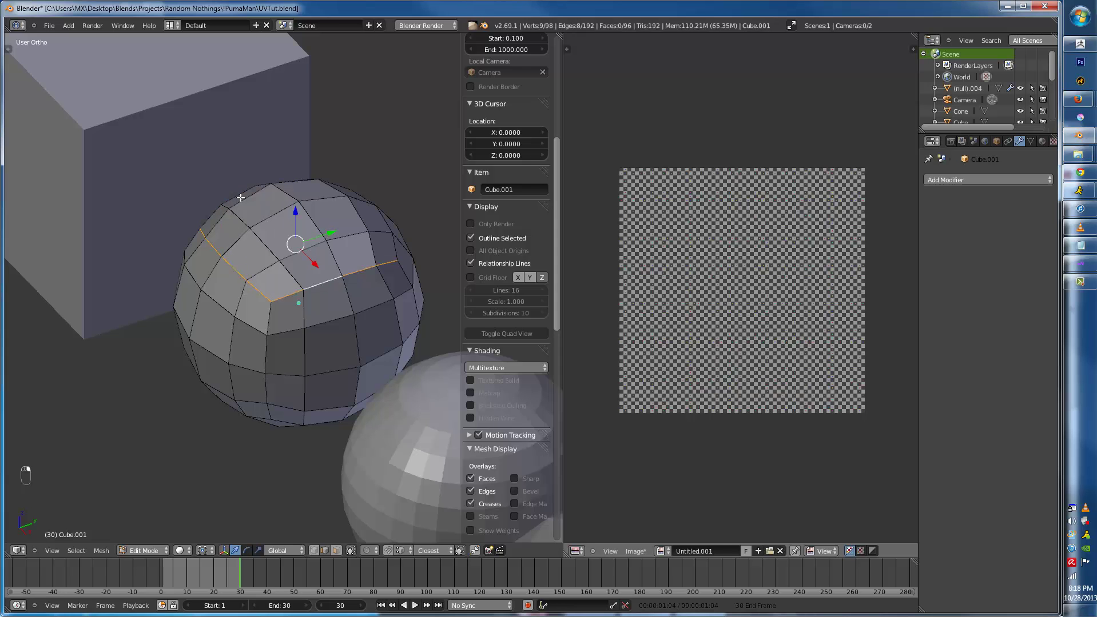
middle_click_drag(241, 197, 335, 246)
middle_click_drag(388, 298, 238, 296)
right_click(291, 273, "alt")
middle_click_drag(291, 273, 213, 247)
middle_click_drag(217, 330, 262, 298)
right_click(278, 297, "alt+shift")
key("ctrl+z")
right_click(229, 377, "alt+shift")
middle_click_drag(228, 377, 275, 251)
middle_click_drag(336, 263, 287, 254, "shift")
key("ctrl+e")
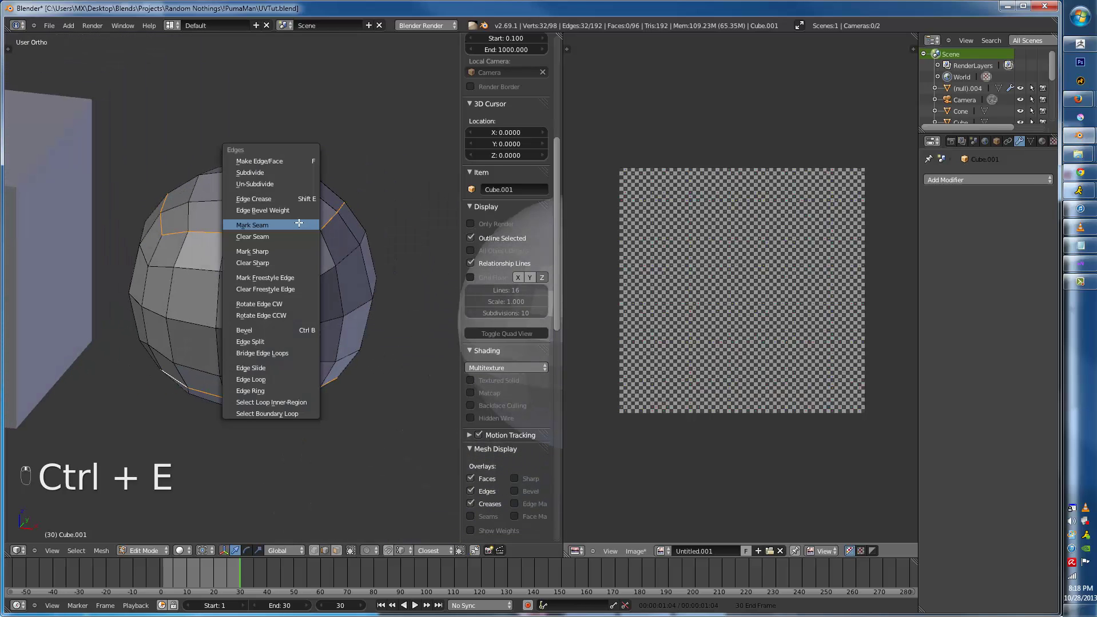
left_click(297, 223)
- Select the entire low-poly sphere mesh and unwrap it along the marked seams
key("a")
key("a")
key("a")
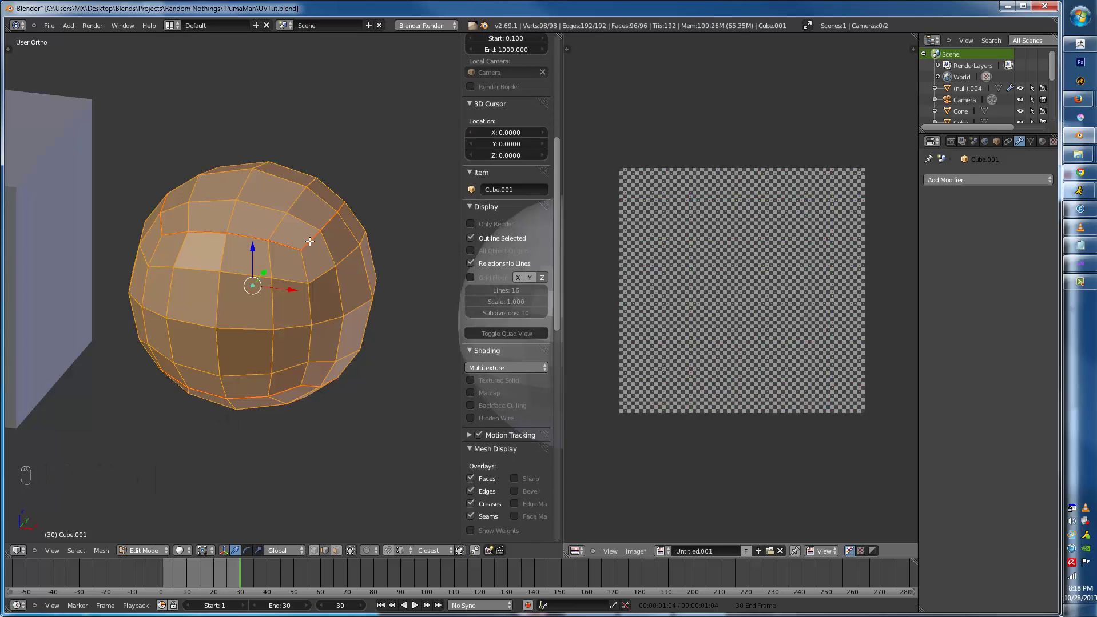
key("u")
left_click(309, 241)
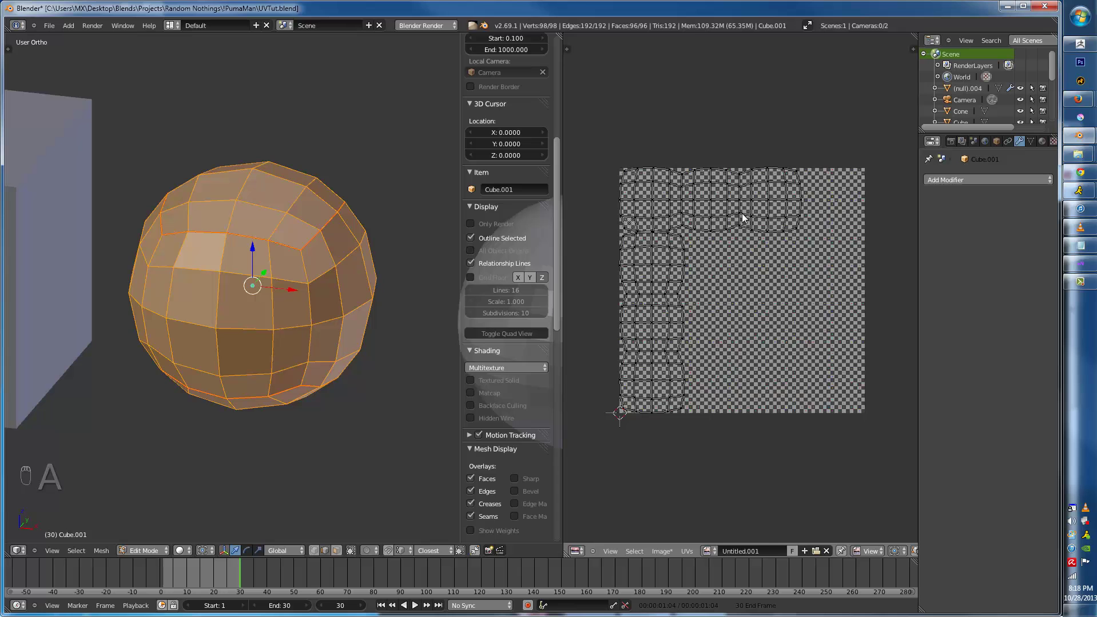
- Turn the sphere's horizontal UV island upright and move it next to the other island
key("r")
left_click(750, 216)
key("g")
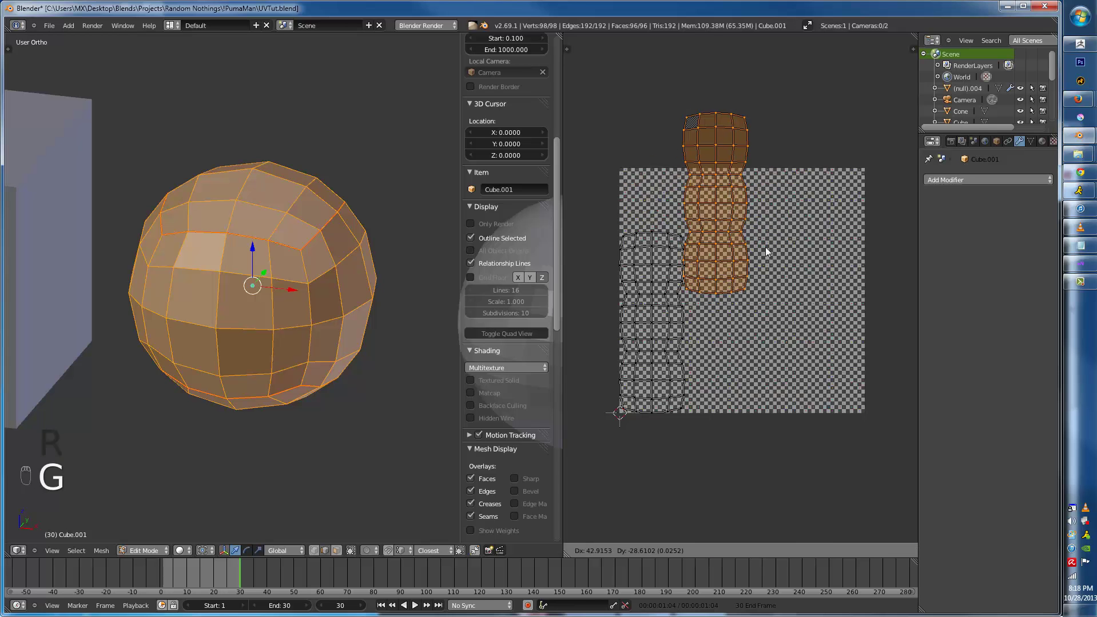
left_click(775, 338)
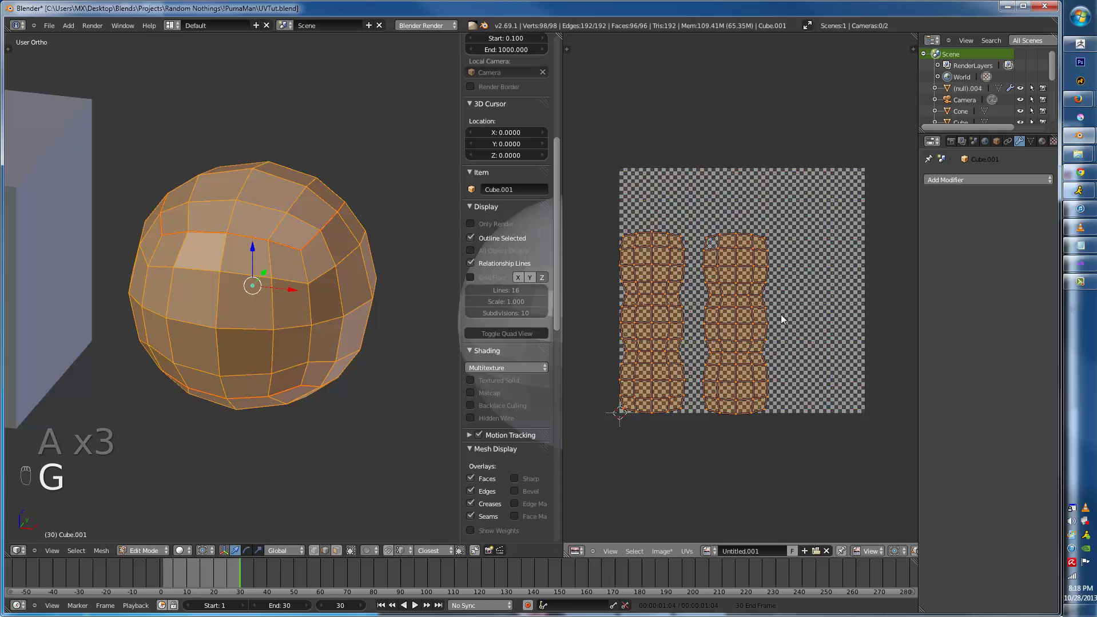
- Select both of the sphere's UV islands, then scale and reposition them together over the checkered image
key("s")
left_click(834, 304)
key("g")
left_click(881, 294)
key("s")
left_click(898, 300)
key("g")
left_click(894, 302)
key("s")
left_click(896, 303)
key("g")
left_click(892, 307)
- Leave Edit Mode on the low-poly sphere and check its checkered mapping in textured shading
key("Tab")
key("alt+z")
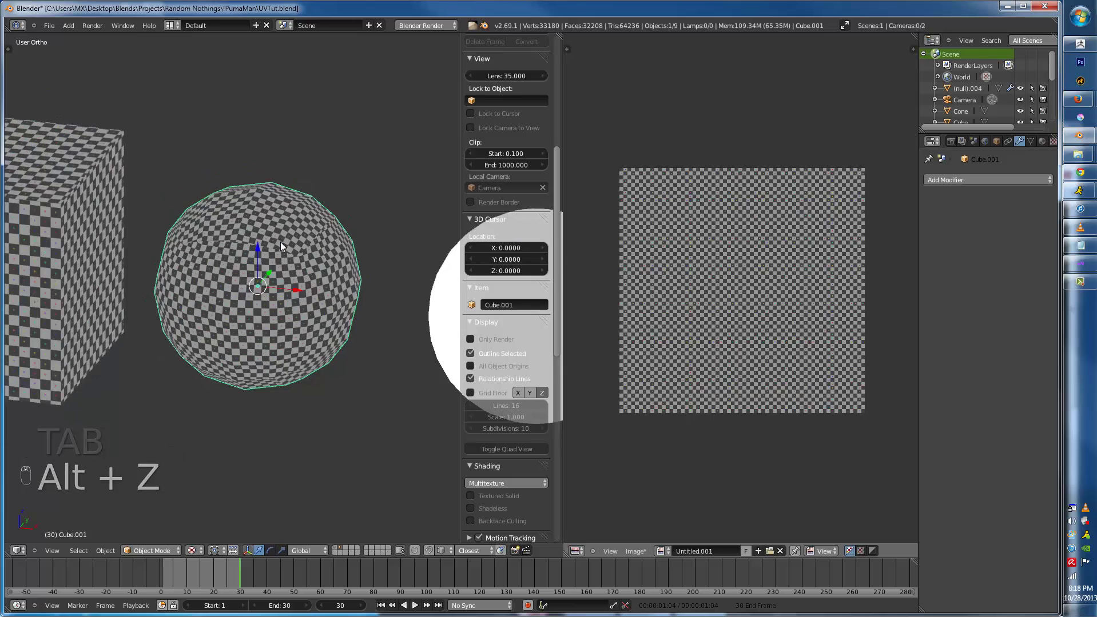
scroll(280, 242, "down", 3)
middle_click_drag(323, 285, 231, 258, "shift")
scroll(232, 259, "down", 2)
- Return to solid shading, select the UV sphere and maximize the 3D view
key("z")
key("z")
key("z")
right_click(344, 293)
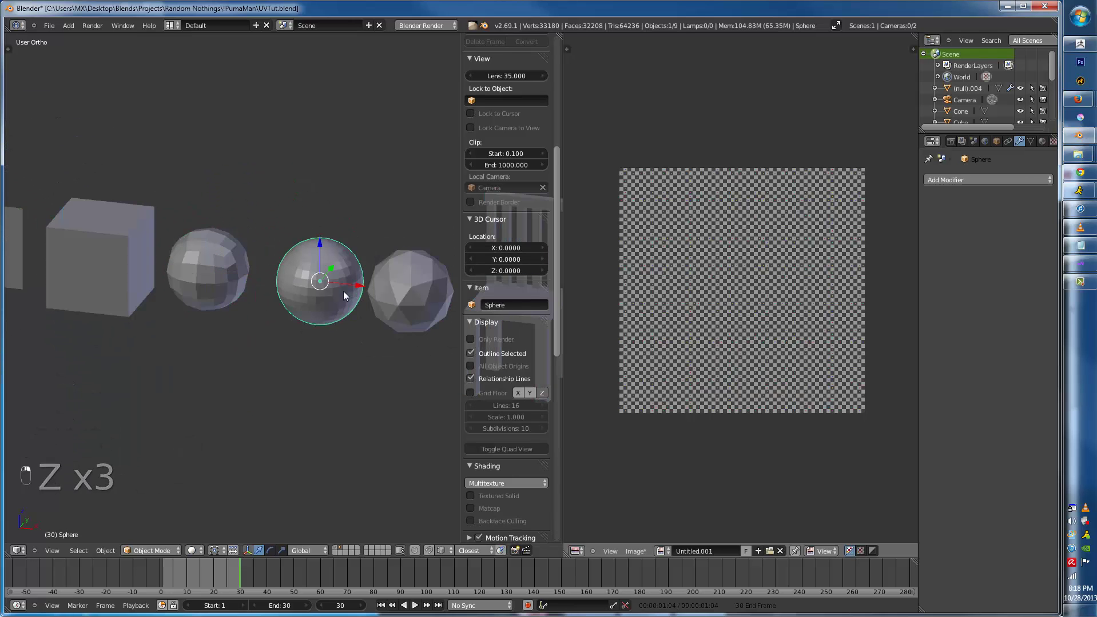
middle_click_drag(345, 290, 242, 273, "shift")
scroll(242, 273, "up", 2)
key("ctrl+Up")
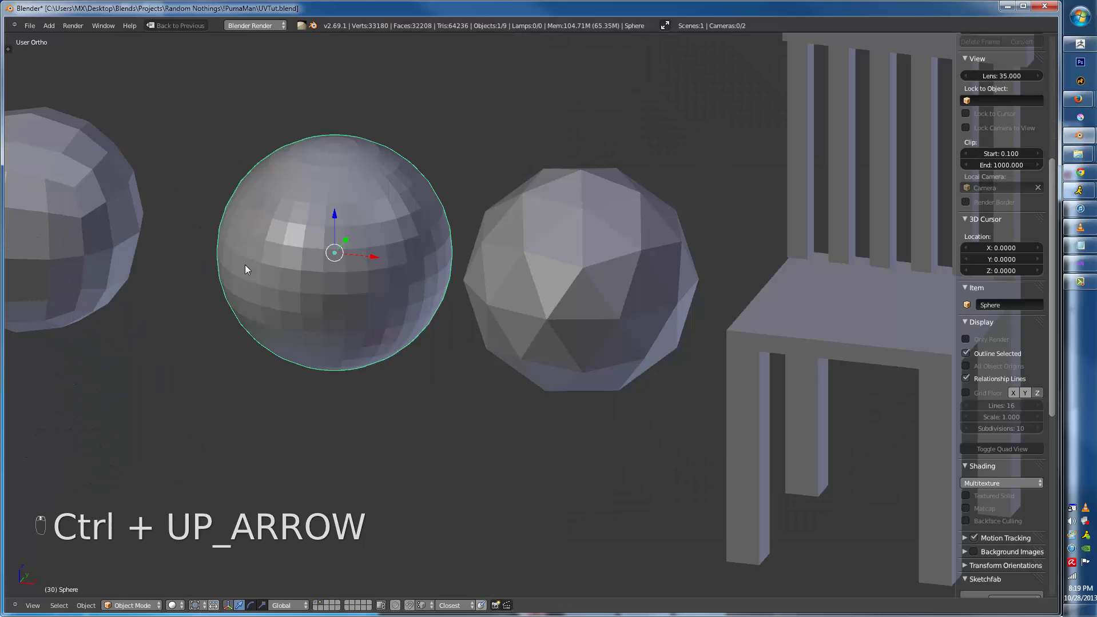
- Mark a single seam running from pole to pole along one meridian of the UV sphere
middle_click_drag(349, 186, 562, 326, "shift")
scroll(563, 326, "up", 1)
key("Tab")
scroll(563, 326, "up", 2)
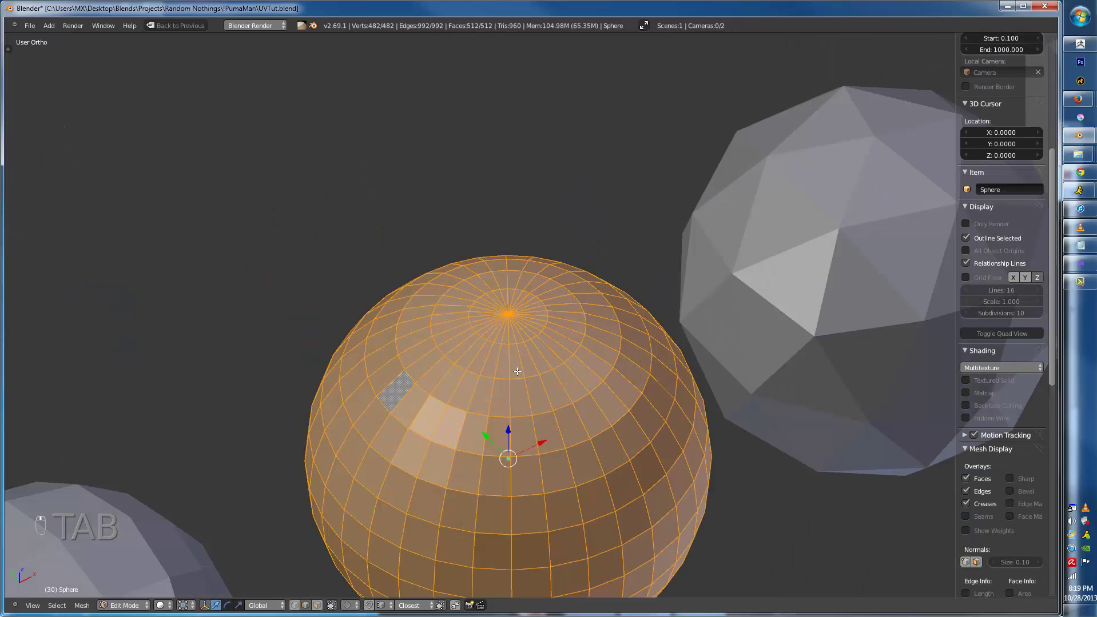
key("a")
right_click(472, 306, "alt")
middle_click_drag(472, 306, 575, 312)
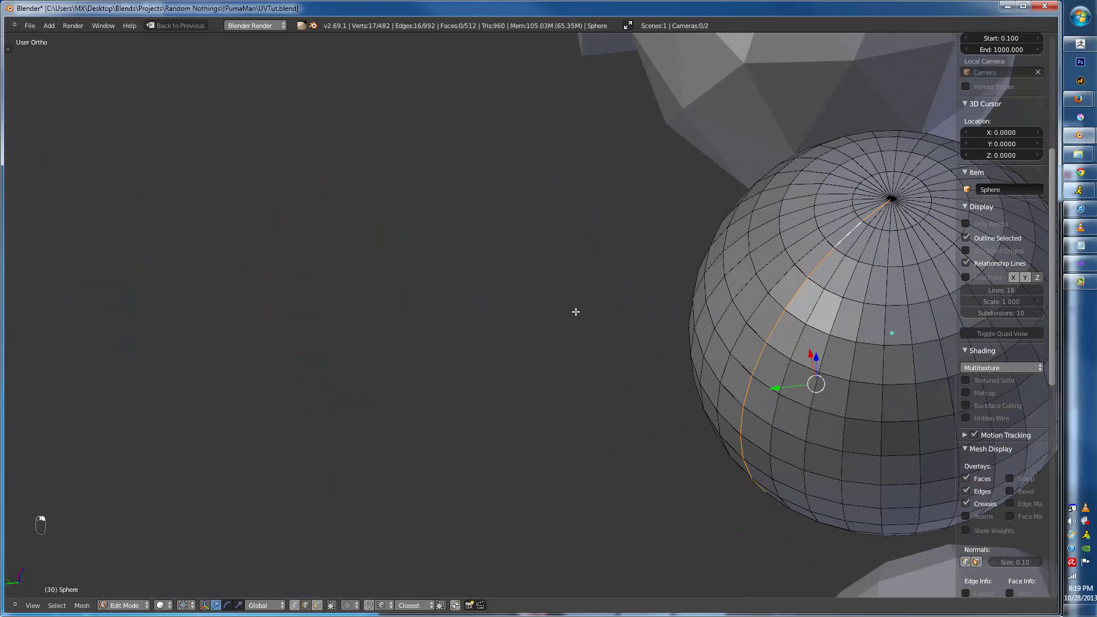
right_click(747, 306, "alt")
key("ctrl+e")
left_click(748, 302)
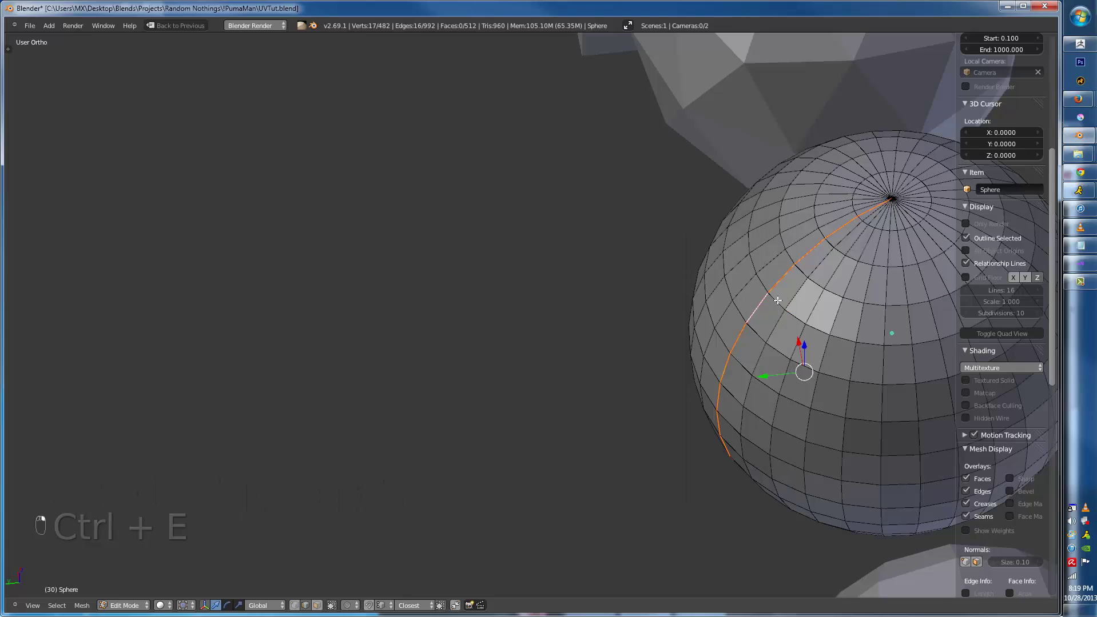
- Select the entire UV sphere mesh and unwrap it
key("a")
key("a")
key("a")
key("u")
left_click(658, 301)
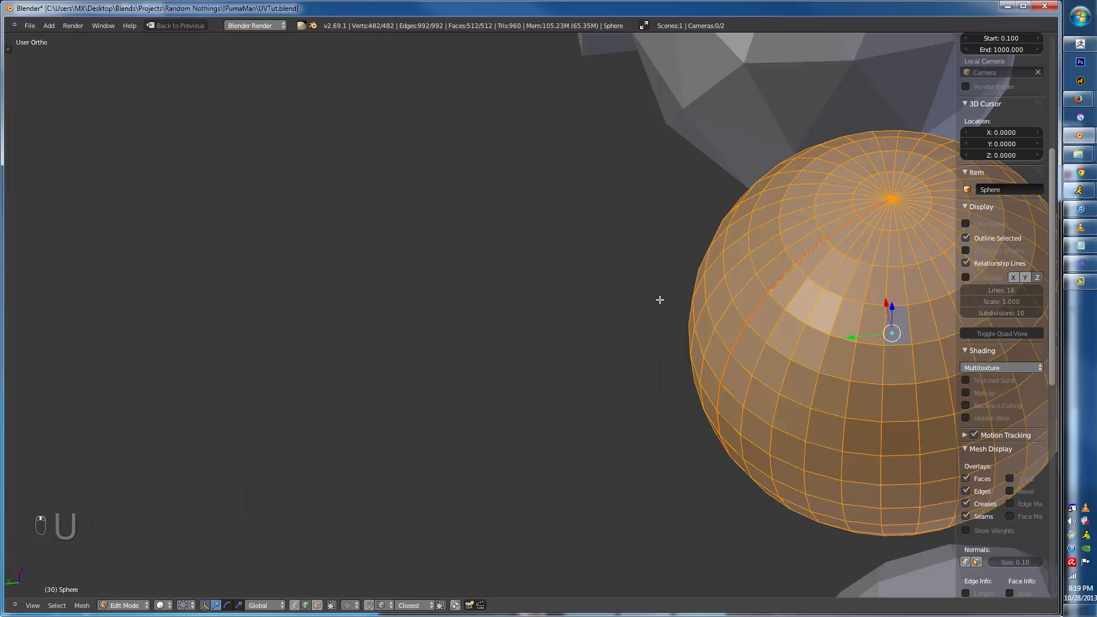
- Restore the split-screen layout and mark the first edge ring around the UV sphere's top pole as a seam
key("ctrl+Up")
scroll(661, 321, "up", 5)
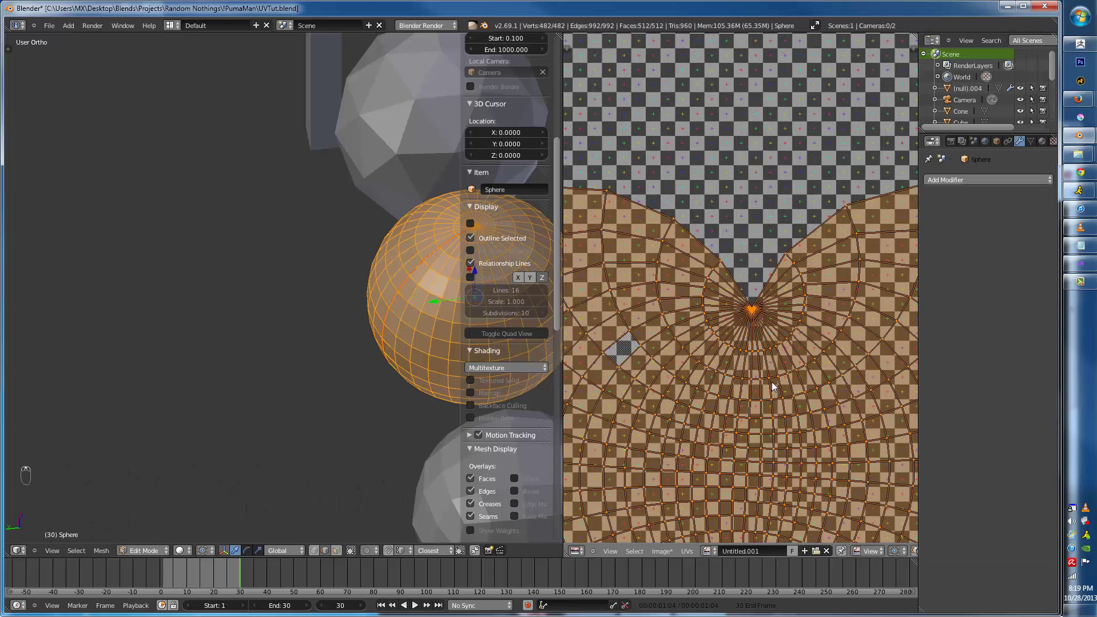
middle_click_drag(222, 312, 195, 306)
scroll(195, 307, "up", 3)
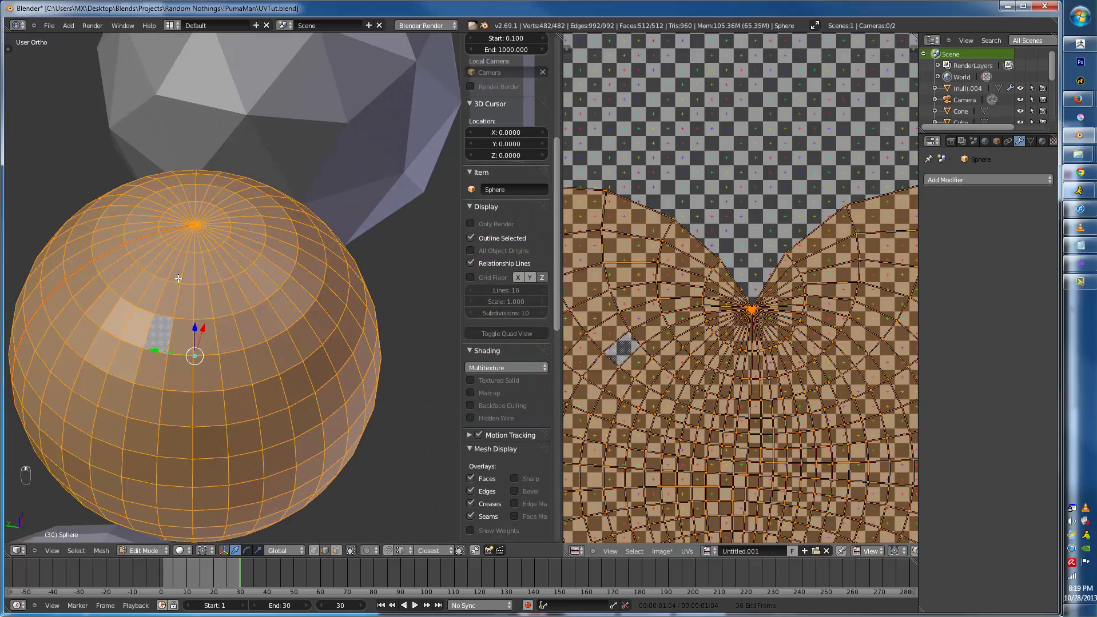
scroll(186, 261, "up", 4)
key("a")
right_click(265, 295, "alt")
scroll(252, 284, "up", 4)
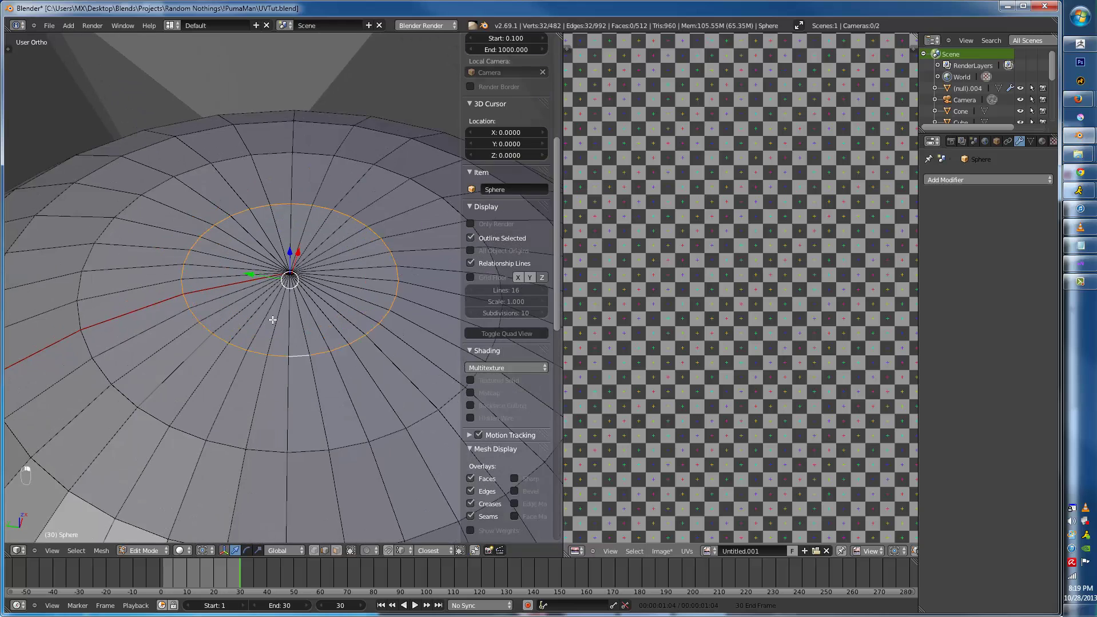
key("ctrl+e")
left_click(225, 282)
- Clear the seam on the meridian edge inside the top cap, between the pole and the ring seam
right_click(226, 282)
key("ctrl+e")
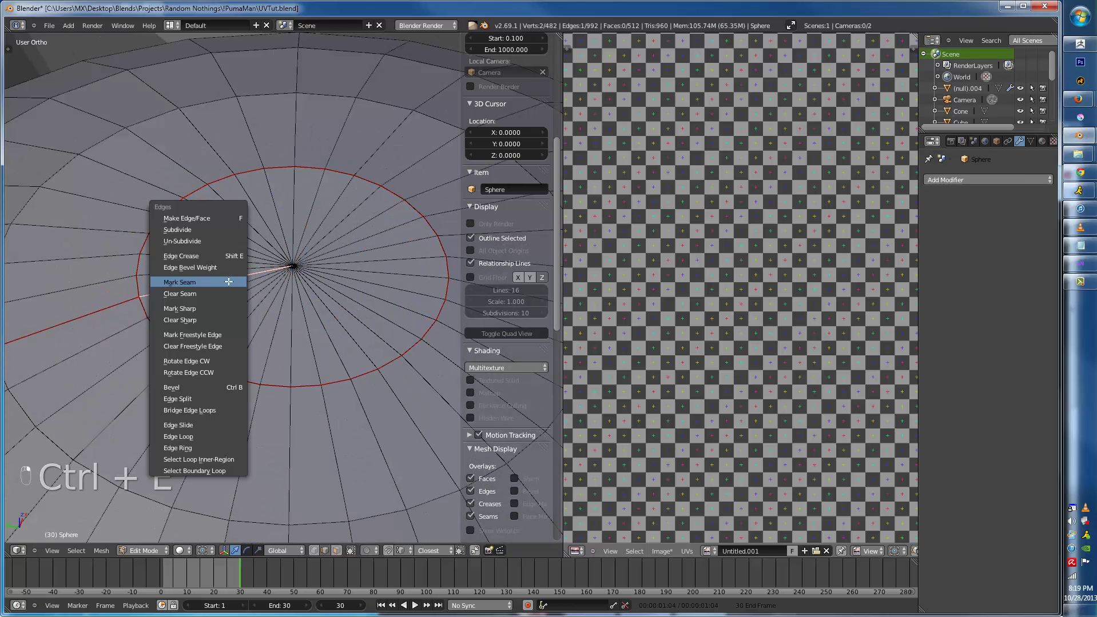
left_click(229, 282)
middle_click_drag(229, 281, 245, 281)
key("a")
- Mark the first edge ring around the UV sphere's bottom pole as a seam
scroll(230, 232, "up", 5)
scroll(229, 232, "down", 5)
scroll(164, 172, "up", 4)
right_click(179, 151, "alt")
right_click(184, 150, "alt")
key("ctrl+e")
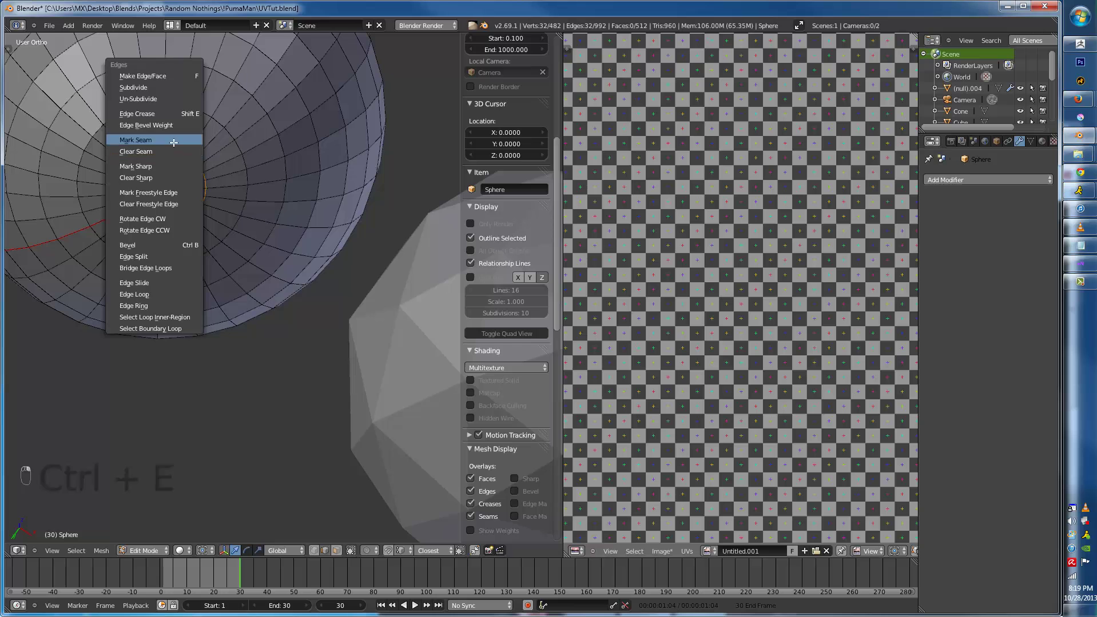
left_click(185, 143)
- Clear the seam on the meridian edge inside the bottom cap, between the pole and its ring seam
scroll(179, 235, "up", 4)
middle_click_drag(179, 235, 283, 294, "shift")
right_click(202, 255)
key("ctrl+e")
left_click(201, 254)
scroll(264, 229, "down", 2)
- Select the whole UV sphere mesh and unwrap it with the two polar caps cut off
key("a")
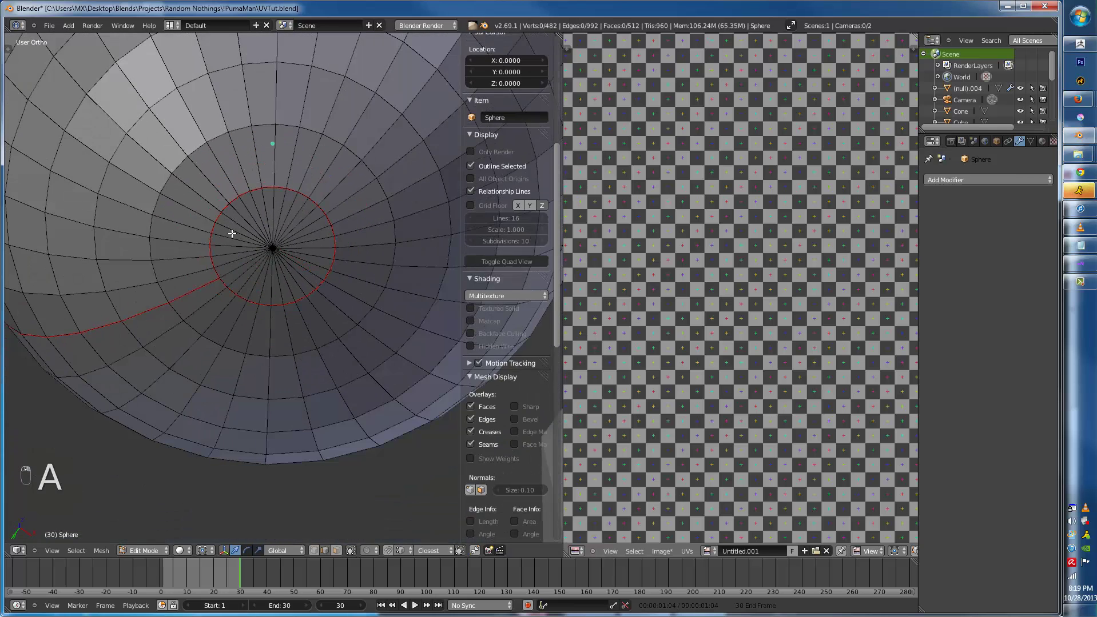
key("a")
key("a")
key("u")
left_click(274, 195)
scroll(781, 337, "up", 3)
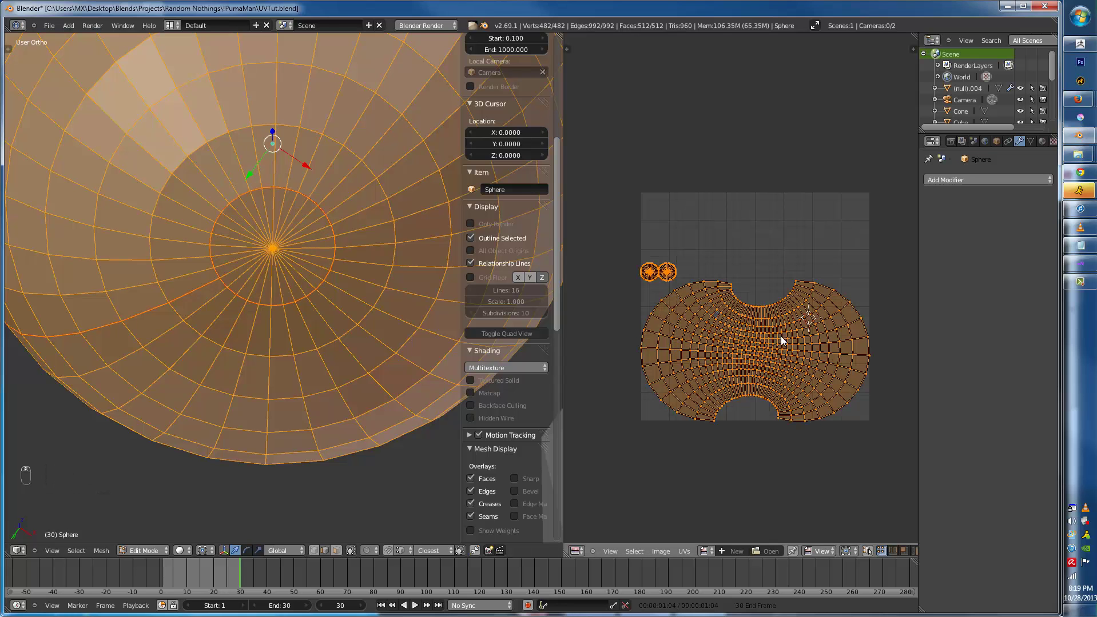
- Assign the Untitled.001 checker image to the sphere's UVs and check the mapping in textured shading
left_click(704, 551)
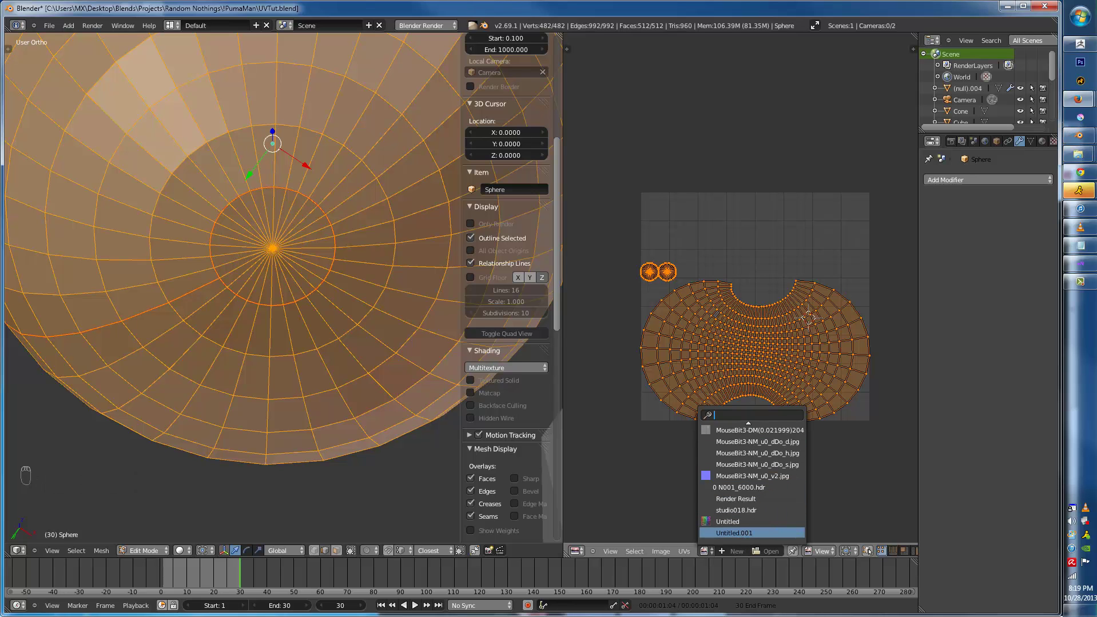
left_click(737, 532)
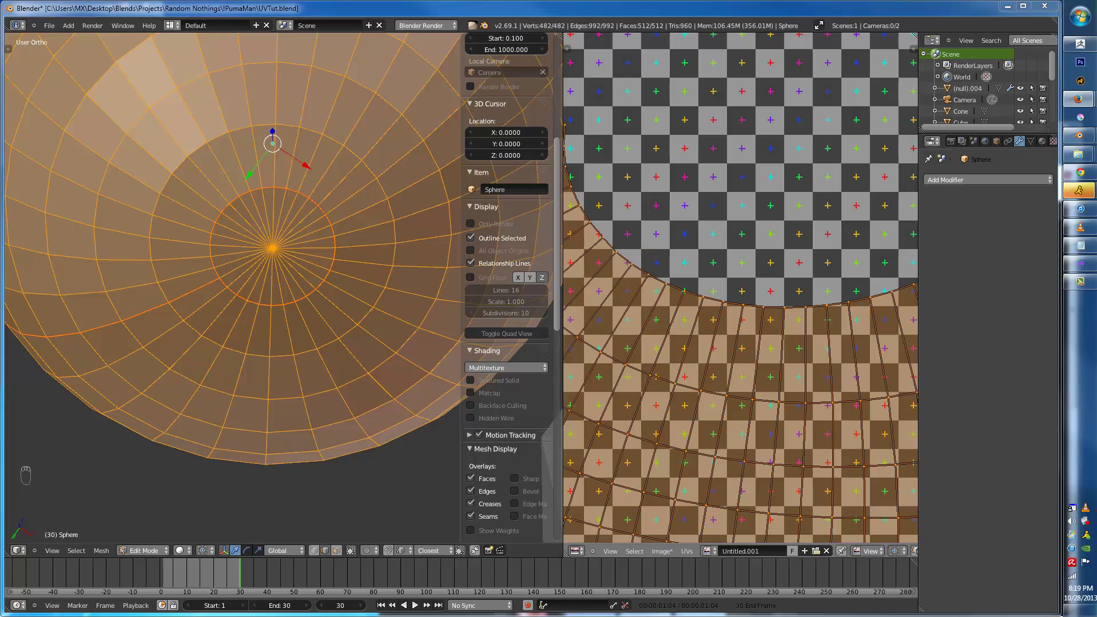
scroll(726, 264, "down", 8)
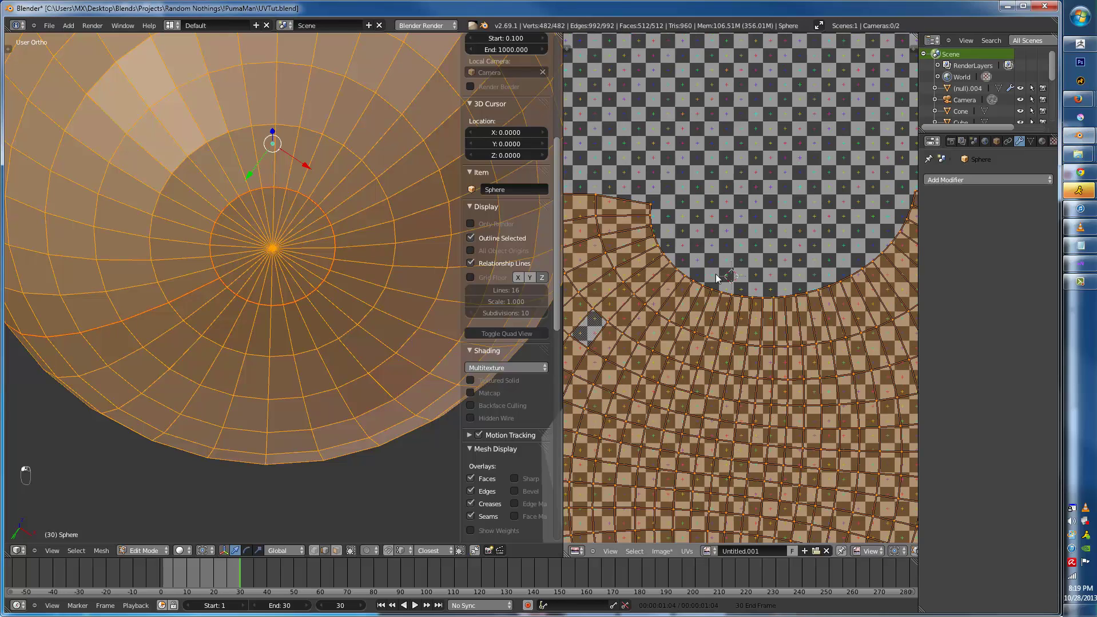
key("alt+z")
scroll(347, 196, "down", 6)
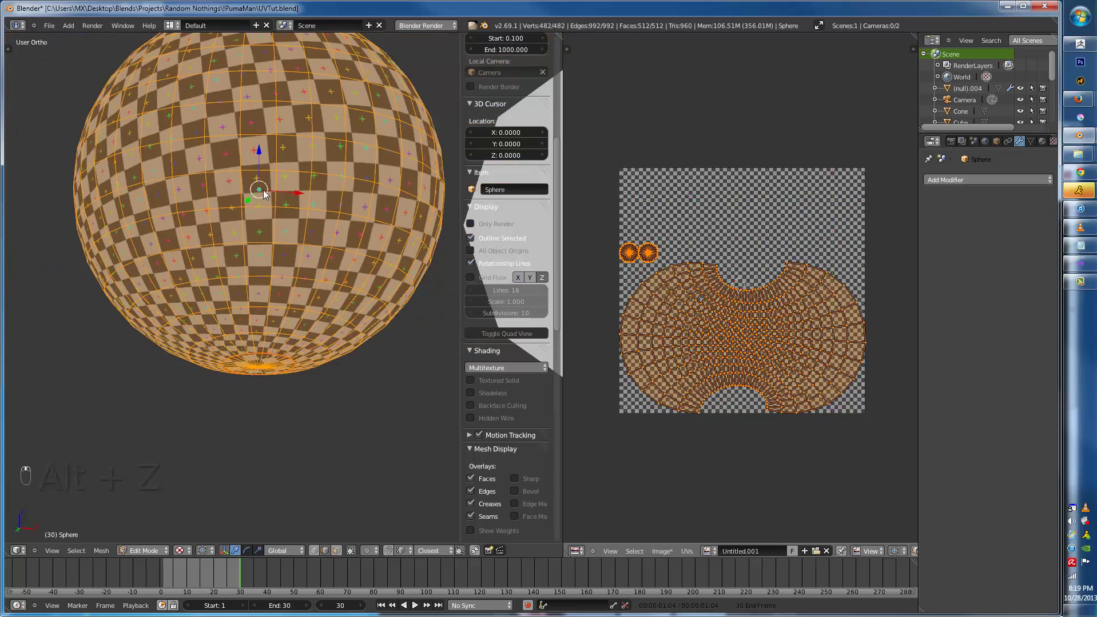
key("Tab")
scroll(296, 339, "down", 1)
key("Tab")
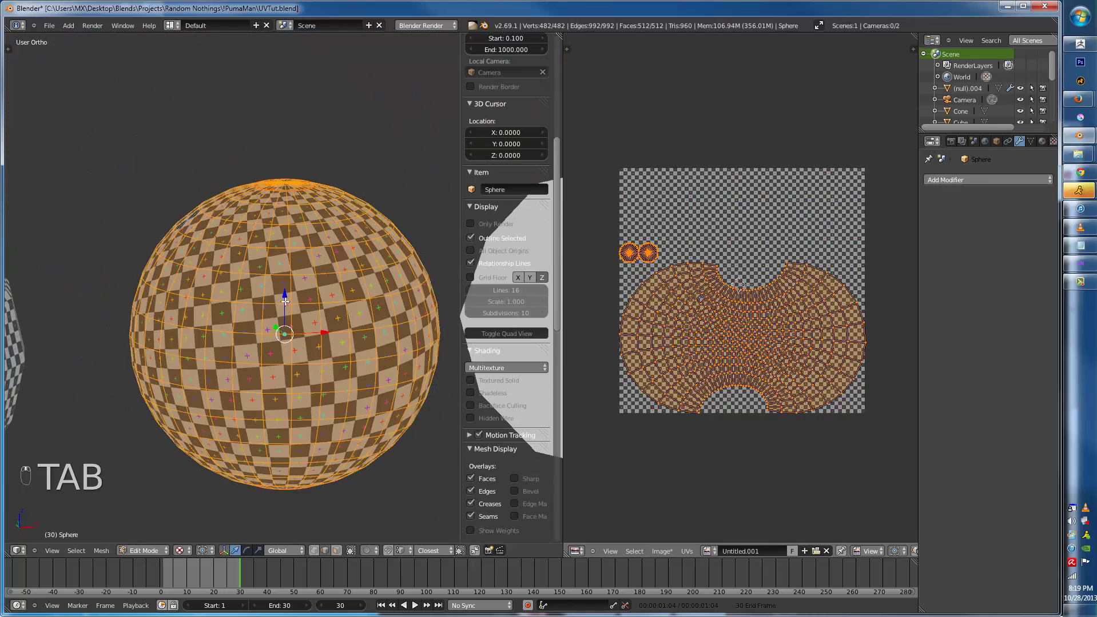
- Unwrap the UV sphere again with the method set to Conformal
key("u")
left_click(311, 282)
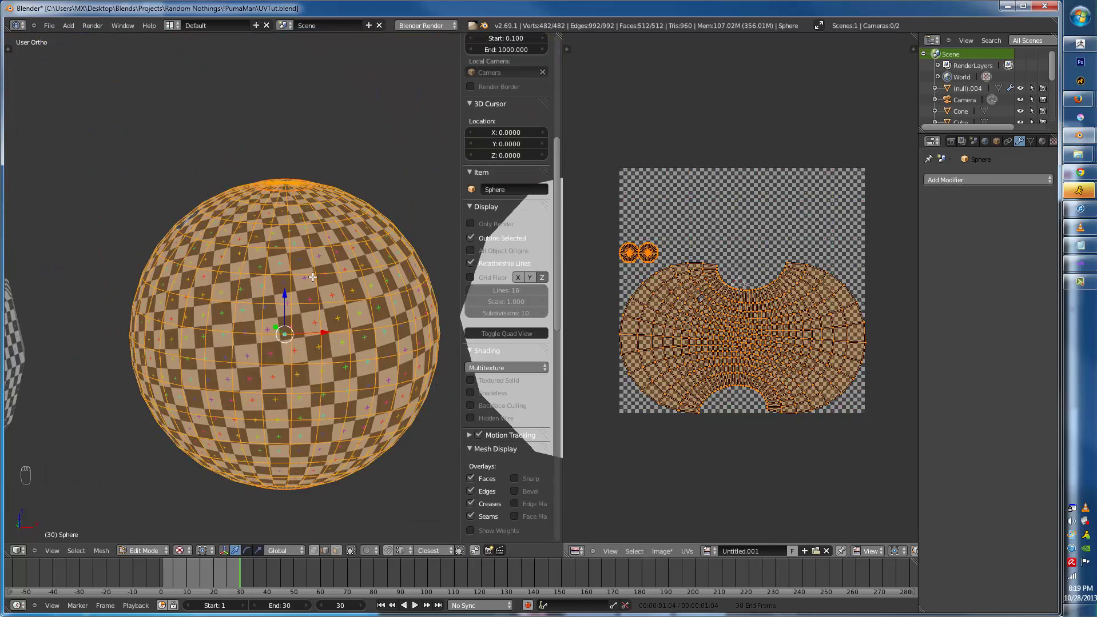
key("t")
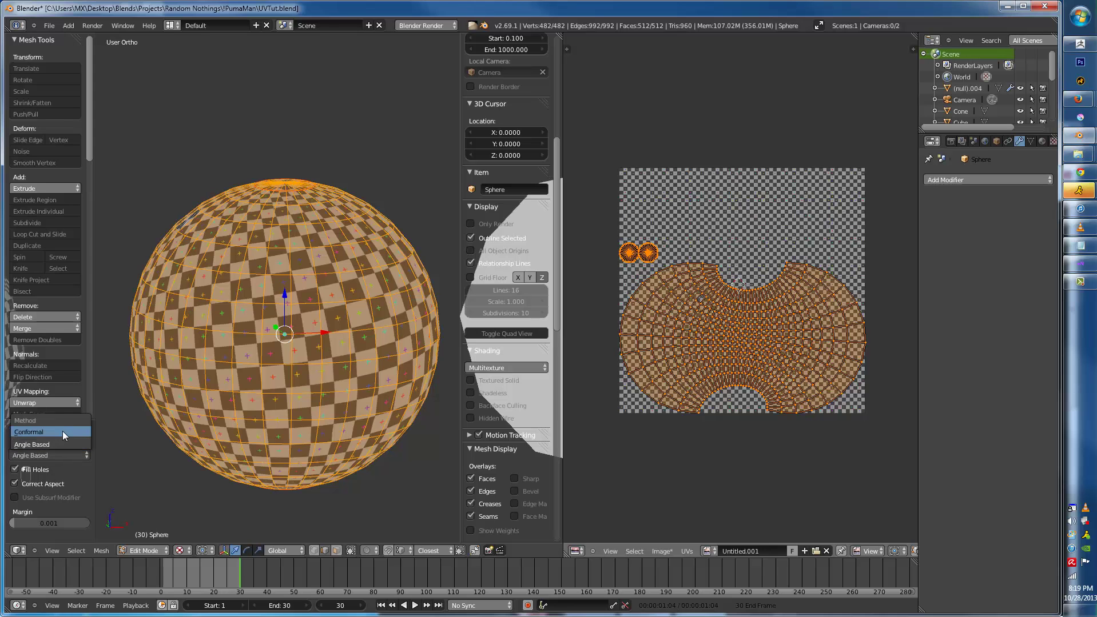
left_click(62, 432)
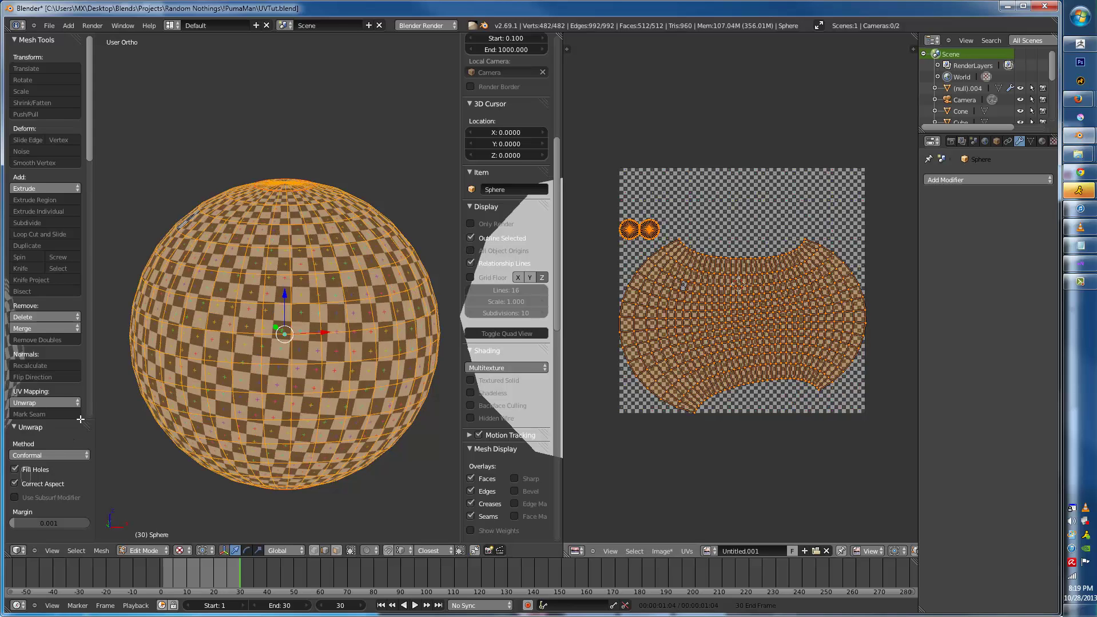
- Switch the unwrap method to Angle Based and inspect the checker pattern on the sphere
left_click(30, 455)
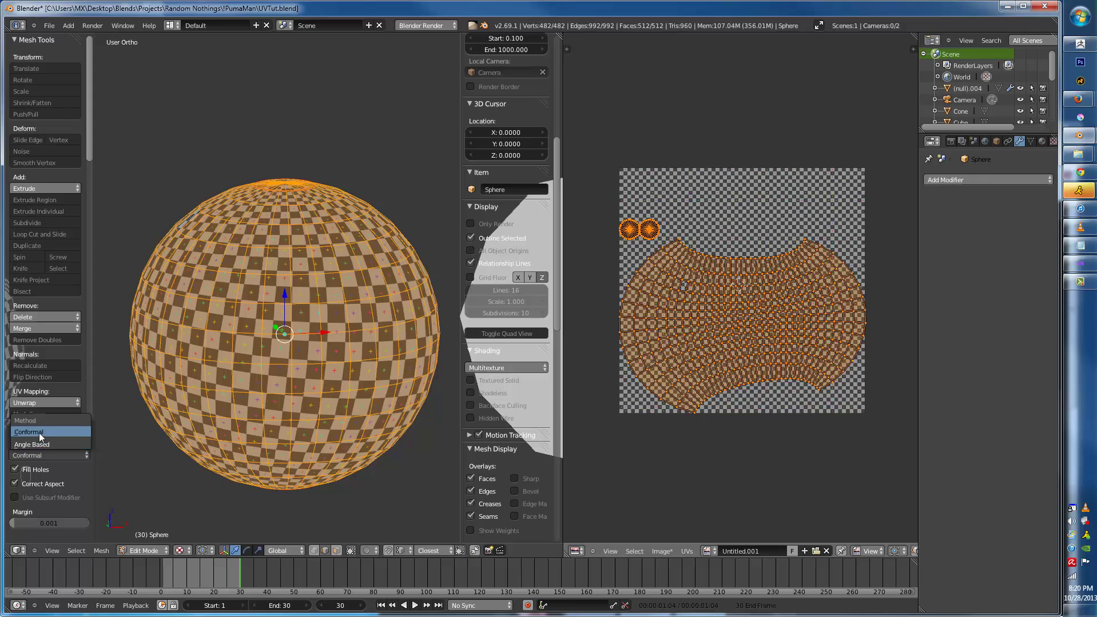
left_click(38, 434)
left_click(42, 450)
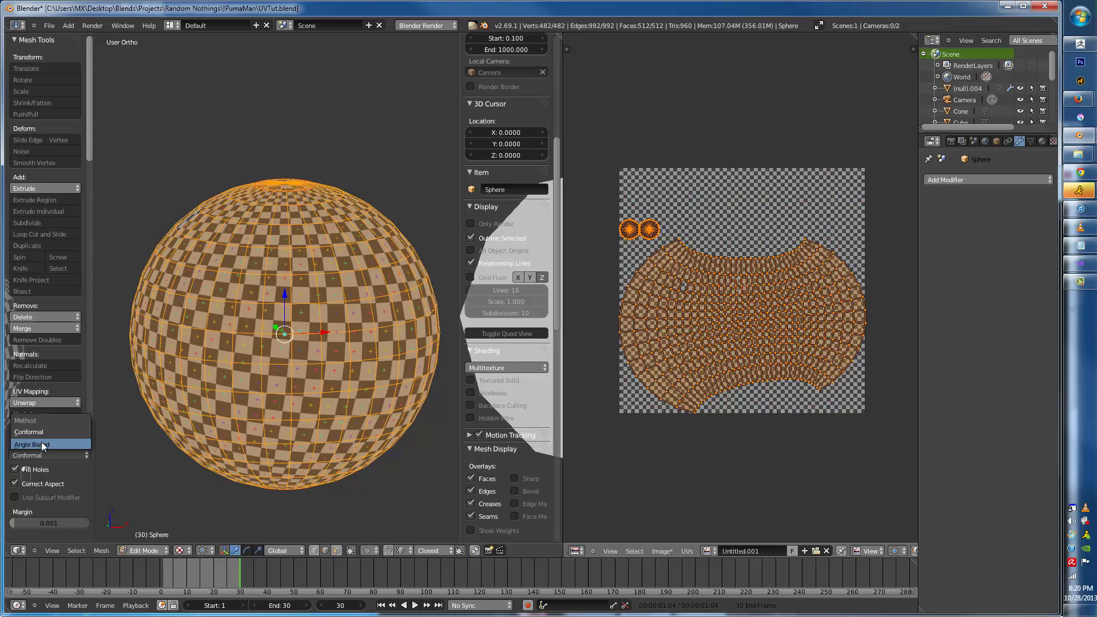
left_click(41, 443)
middle_click_drag(337, 330, 320, 372)
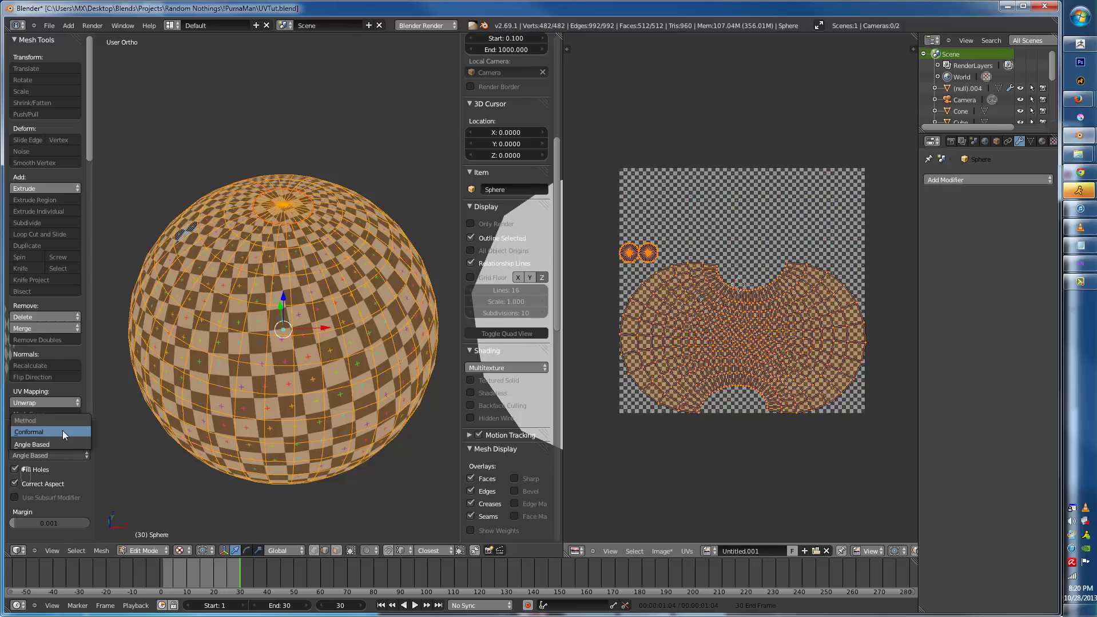
- Set the unwrap method back to Conformal, then leave Edit Mode and return to solid shading
left_click(60, 432)
scroll(303, 354, "down", 6)
key("Tab")
key("z")
key("z")
key("z")
- Open the icosphere in Edit Mode in a maximized front view with vertex selection
right_click(350, 294)
scroll(377, 315, "up", 3)
middle_click_drag(378, 316, 297, 316, "shift")
scroll(225, 316, "up", 3)
key("Tab")
key("KP_1")
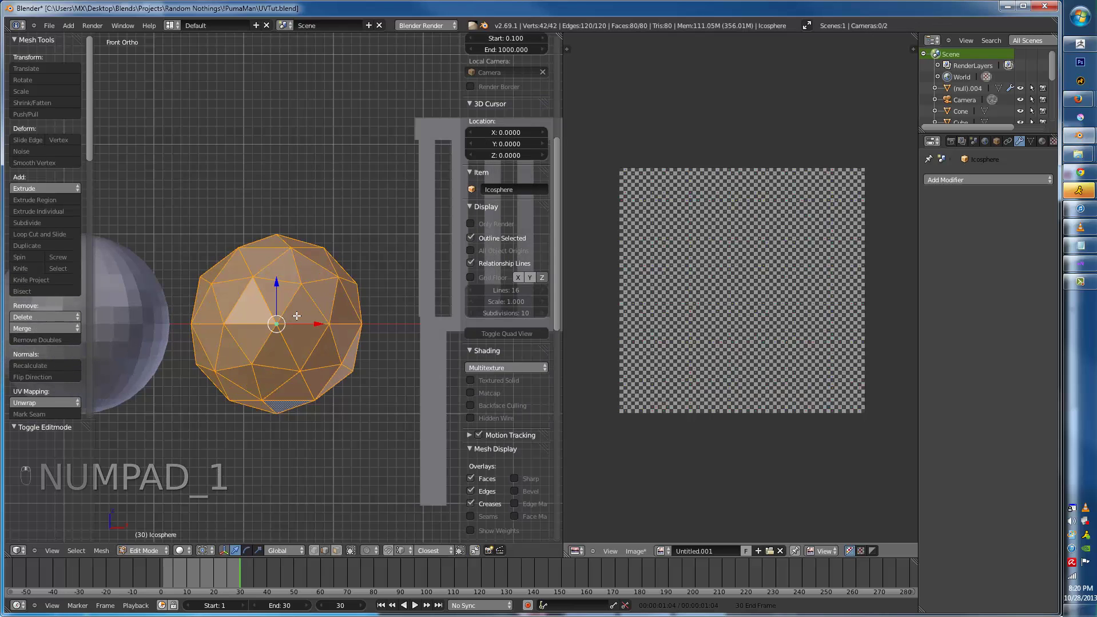
key("ctrl+Up")
key("ctrl+Tab")
left_click(350, 329)
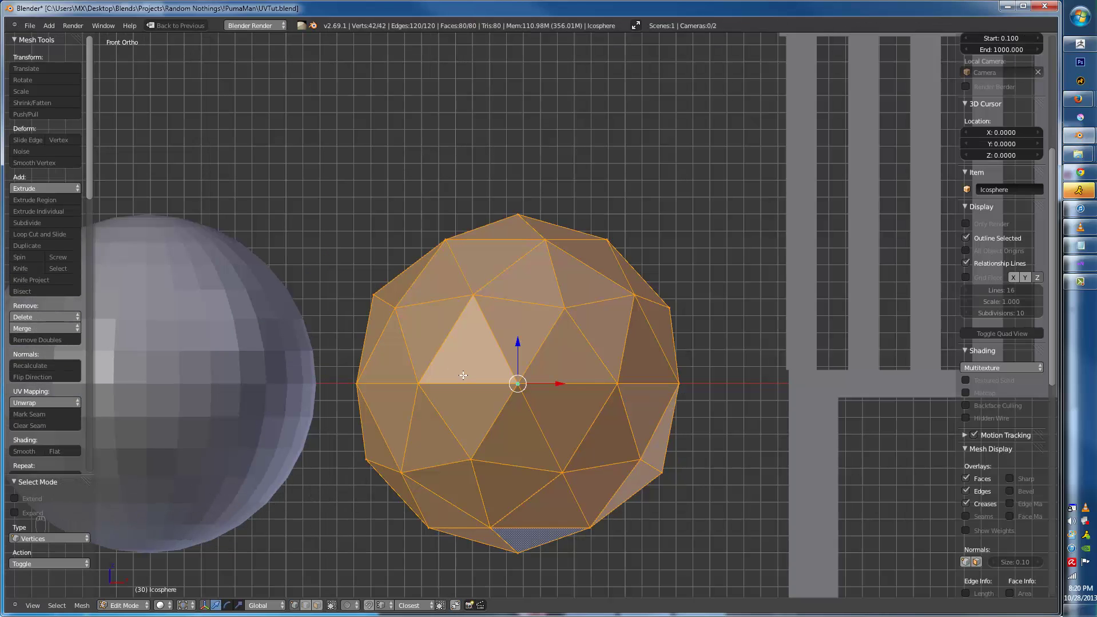
- Box-select the icosphere's equator in wireframe and mark it as a seam
key("a")
key("z")
key("b")
left_click_drag(701, 363, 309, 407)
key("u")
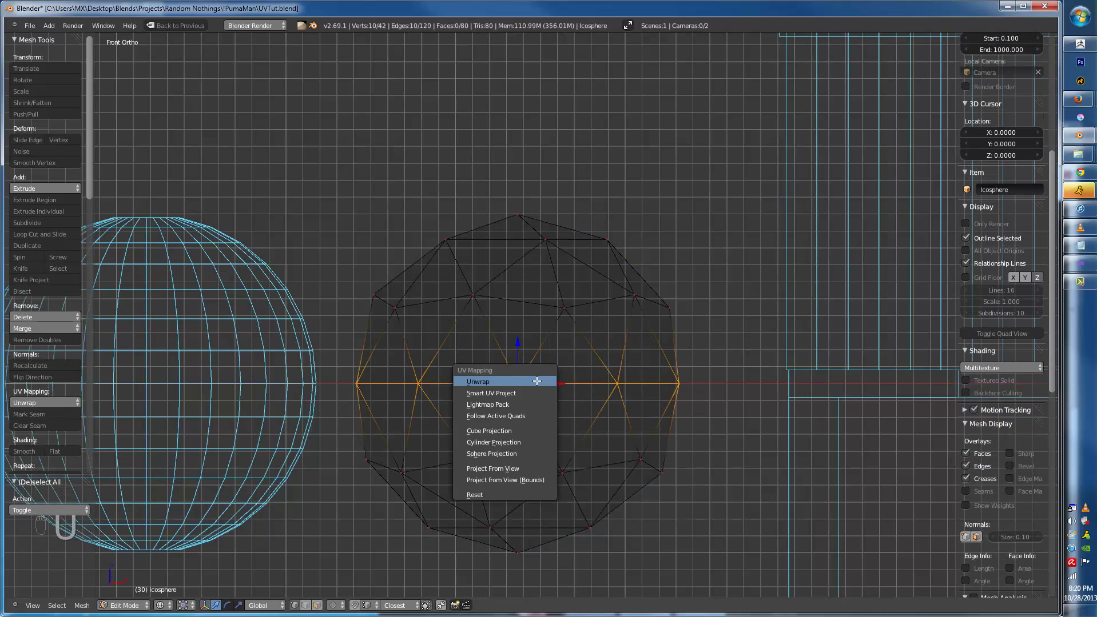
key("ctrl+e")
left_click(659, 327)
- Select the whole icosphere, unwrap it and restore the split-screen layout to see its UVs
key("a")
key("a")
key("a")
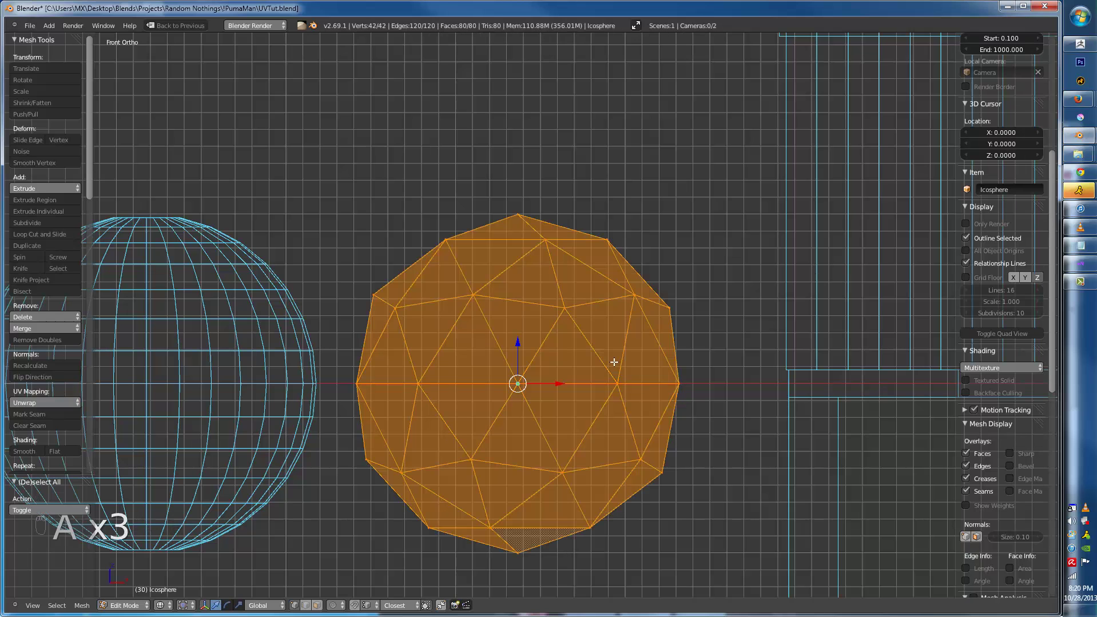
key("u")
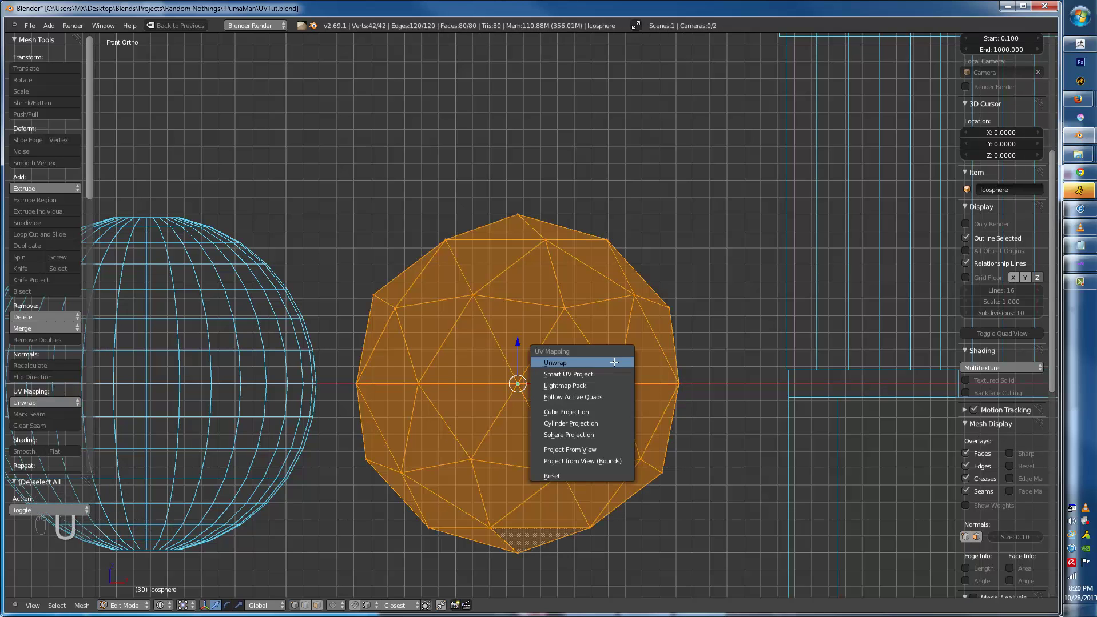
left_click(614, 362)
key("ctrl+Up")
scroll(613, 362, "up", 3)
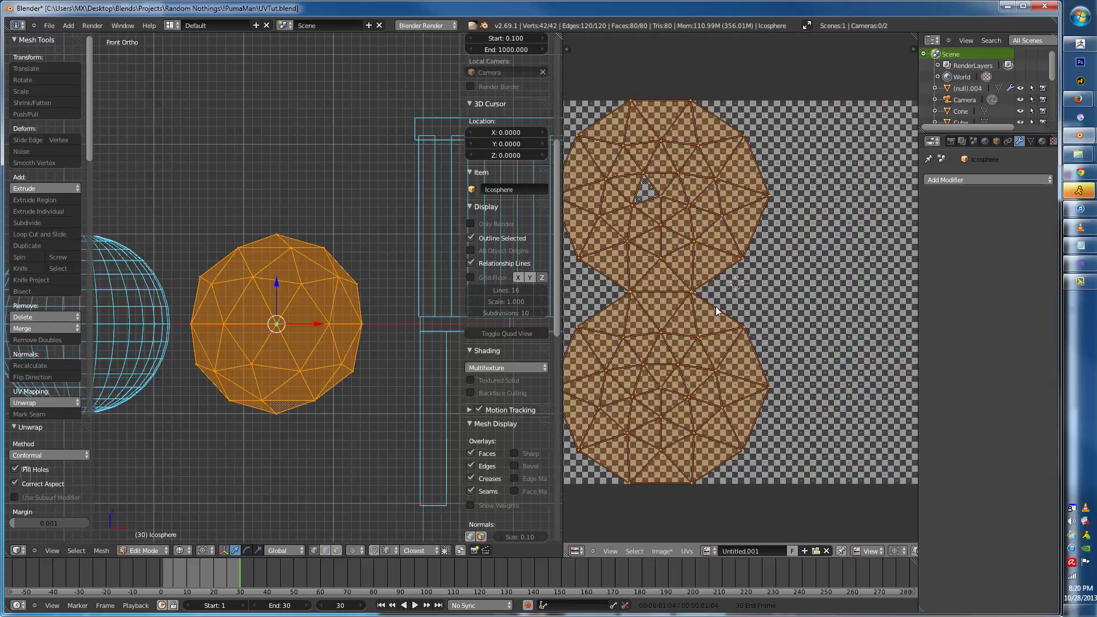
- Show textured shading, assign the Untitled.001 checker image to the icosphere and inspect the mapping
key("alt+z")
key("alt+z")
middle_click_drag(308, 335, 309, 349)
key("alt+z")
key("alt+z")
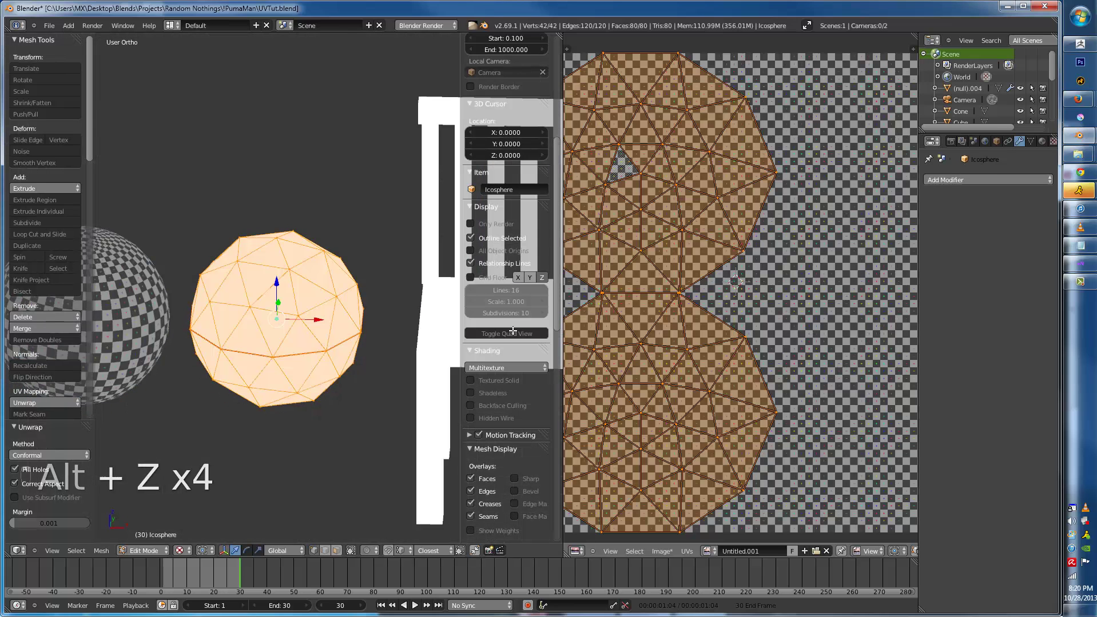
left_click(826, 551)
left_click(706, 551)
left_click(730, 533)
middle_click_drag(737, 531, 817, 549)
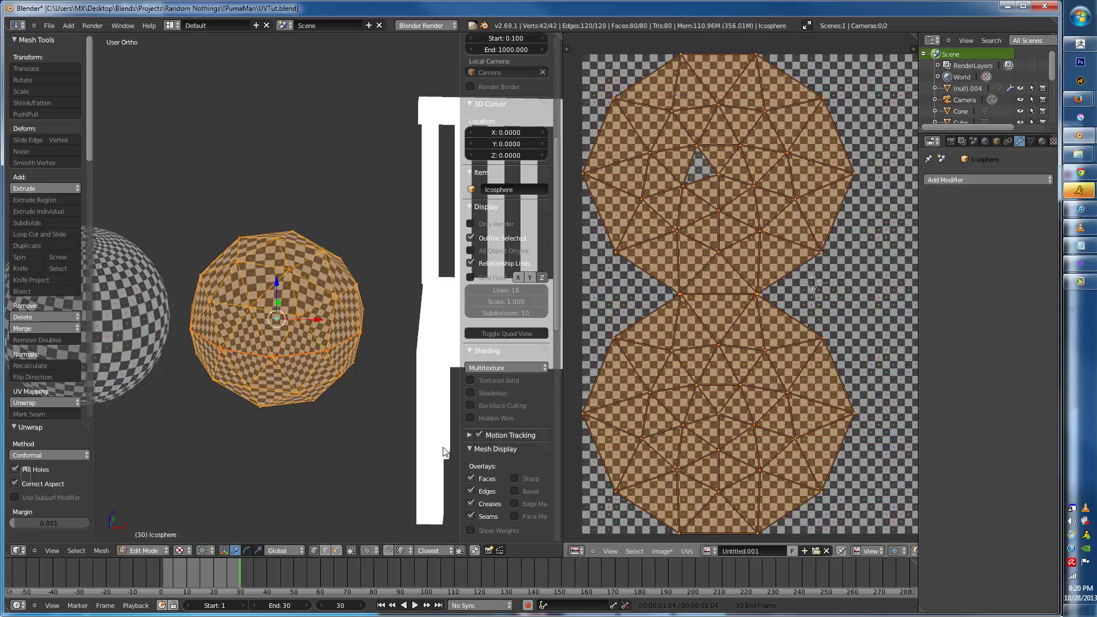
scroll(390, 350, "up", 4)
scroll(292, 353, "down", 3)
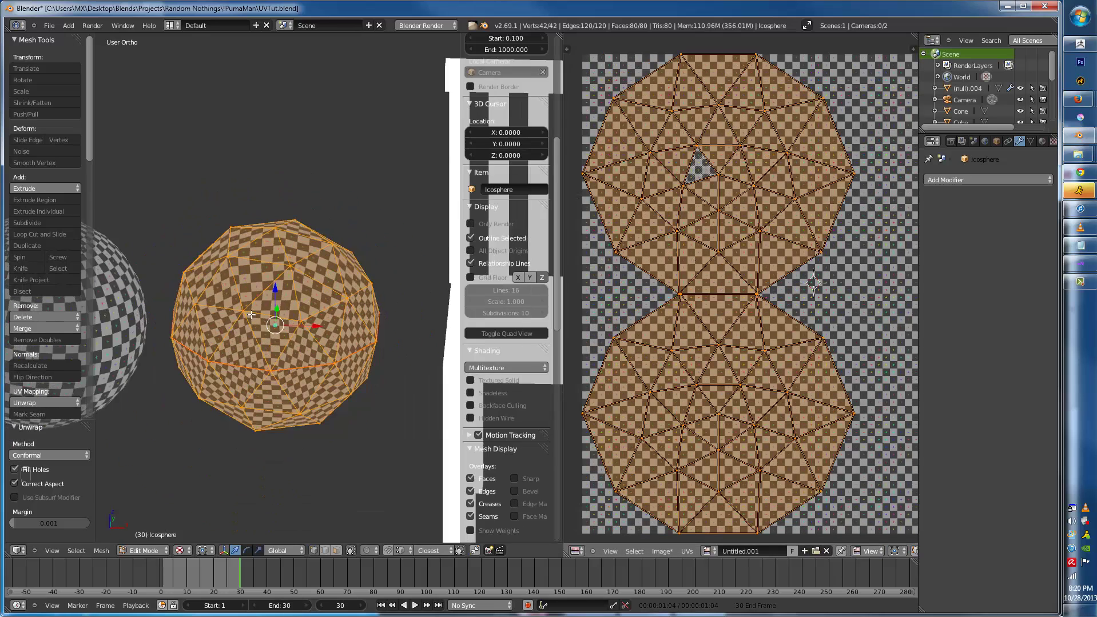
- Leave Edit Mode on the icosphere, check its checkered surface and return to solid shading
key("Tab")
scroll(426, 313, "down", 4)
scroll(234, 332, "down", 3)
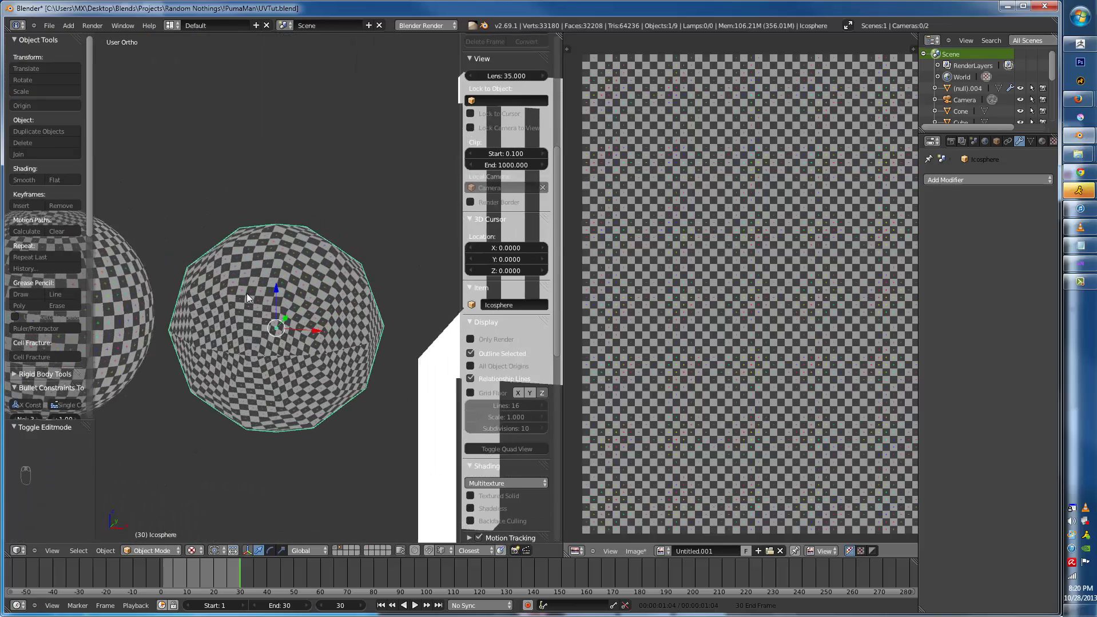
key("z")
key("z")
key("z")
- Select the chair and isolate it in Local View to look it over
mouse_move(325, 317)
middle_mouse_down()
mouse_move(380, 306)
mouse_move(310, 300)
mouse_move(305, 312)
mouse_move(326, 309)
mouse_move(271, 347)
mouse_move(266, 337)
middle_mouse_up()
right_click(311, 318)
scroll(309, 300, "up", 3)
key("KP_Divide")
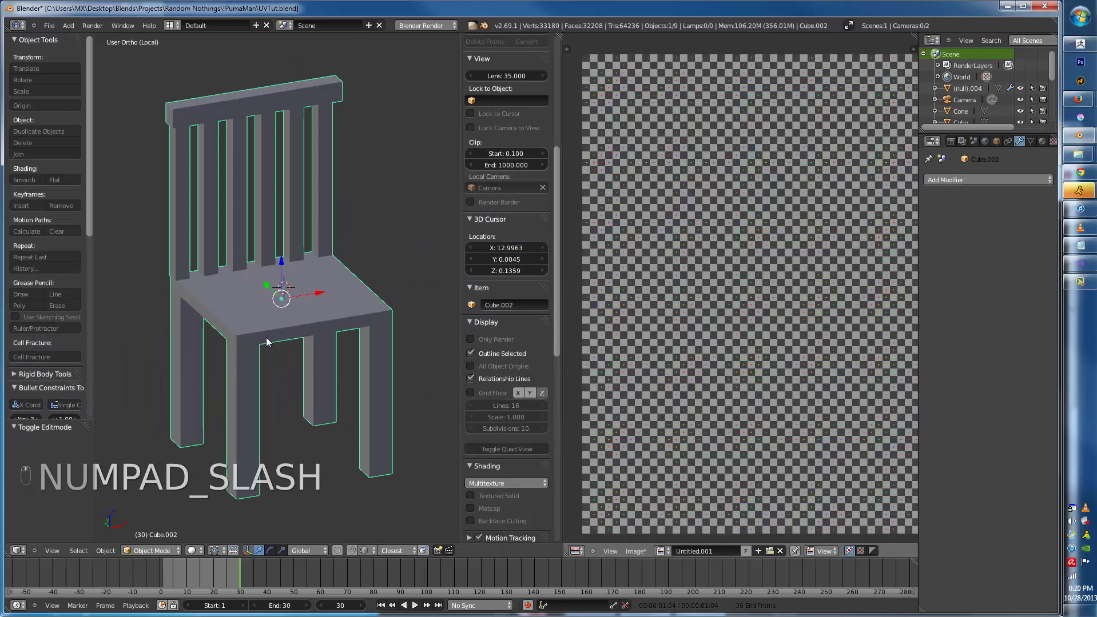
middle_click_drag(168, 414, 215, 386)
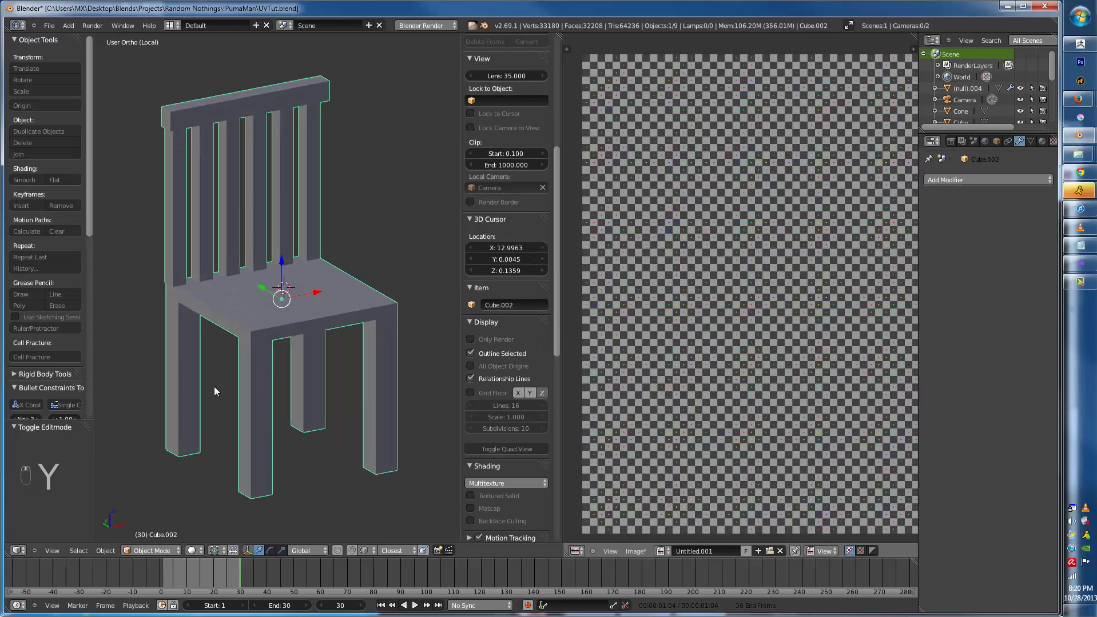
- Hide the 3D view's properties sidebar and leave Local View to show the full row of objects
key("n")
key("m")
key("KP_Divide")
mouse_move(188, 492)
middle_mouse_down()
mouse_move(152, 526)
mouse_move(191, 499)
middle_mouse_up()
scroll(292, 352, "down", 3)
- Reselect the chair and isolate it in Local View with solid shading
key("a")
right_click(283, 326)
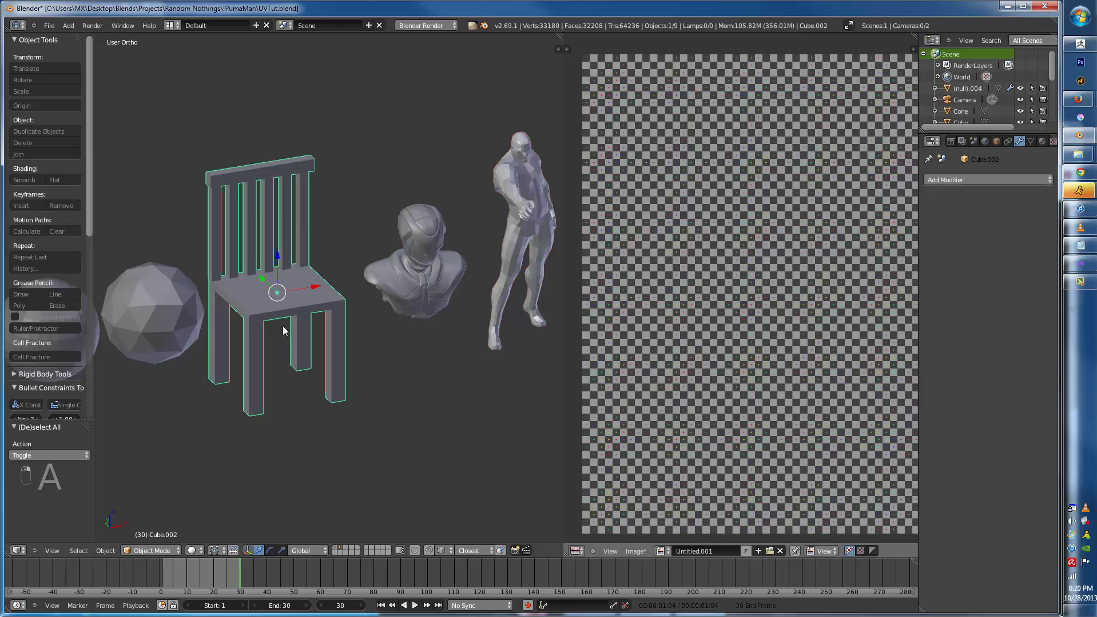
key("KP_Divide")
key("z")
key("z")
scroll(247, 435, "up", 3)
scroll(322, 387, "up", 2)
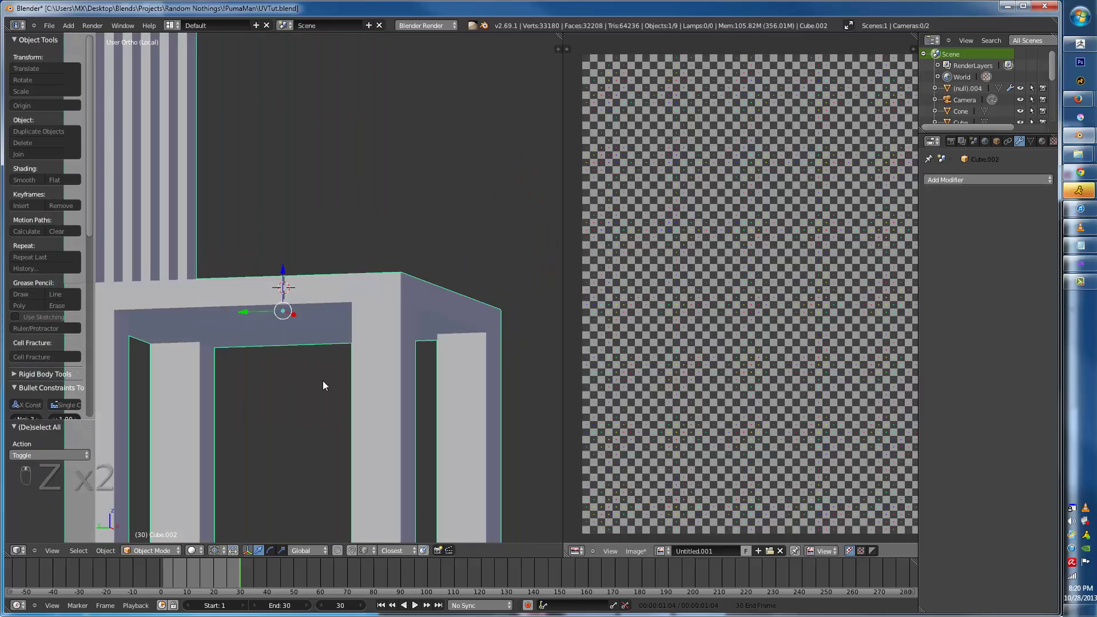
- Enter Edit Mode on the chair and add a centred loop cut around the rim of the seat
key("Tab")
scroll(267, 316, "up", 2)
middle_click_drag(267, 316, 323, 310, "shift")
key("a")
key("ctrl+r")
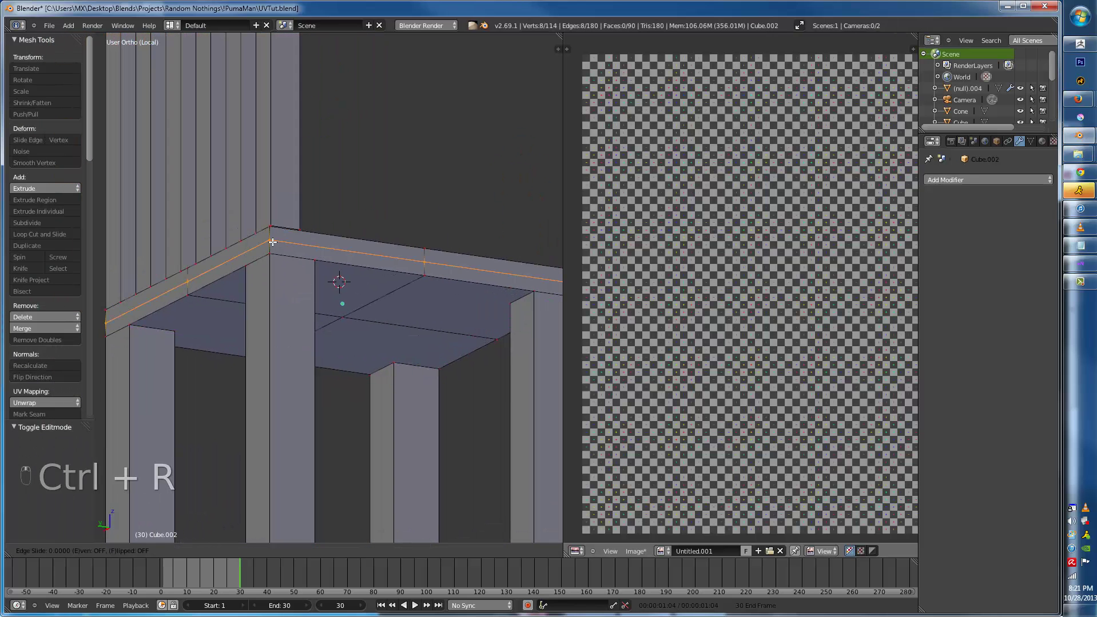
left_click(271, 241)
right_click(272, 241)
right_click(274, 243)
- Mark the new edge loop around the seat's rim as a seam and deselect everything
key("ctrl+e")
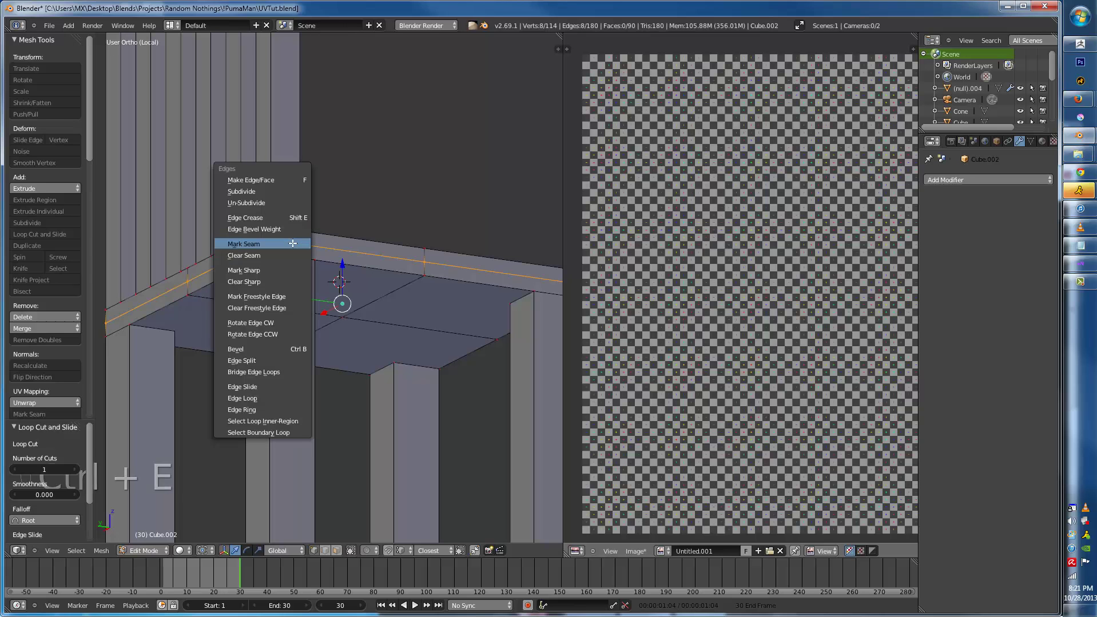
left_click(290, 244)
key("a")
- Add one centred loop cut lengthwise around the backrest's top rail and another along its corner post
middle_click_drag(291, 244, 275, 265)
key("ctrl+r")
left_click(297, 144)
right_click(298, 145)
right_click(294, 147)
key("ctrl+r")
left_click(295, 371)
right_click(294, 370)
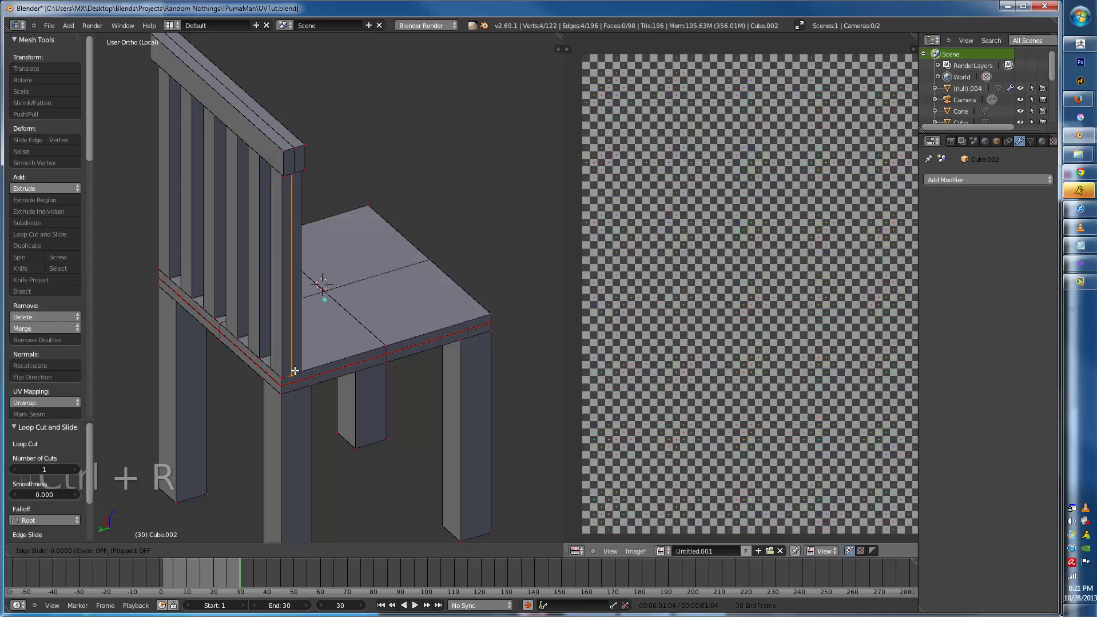
- Try adding a centred loop cut lengthwise along each of the five remaining backrest slats
mouse_move(287, 353)
middle_mouse_down()
mouse_move(318, 288)
mouse_move(283, 334)
middle_mouse_up()
key("ctrl+r")
left_click(317, 288)
right_click(318, 288)
key("ctrl+r")
left_click(283, 335)
right_click(283, 335)
key("ctrl+r")
left_click(247, 324)
right_click(248, 324)
key("ctrl+z")
key("ctrl+r")
left_click(229, 317)
right_click(228, 317)
key("ctrl+r")
left_click(210, 301)
right_click(209, 302)
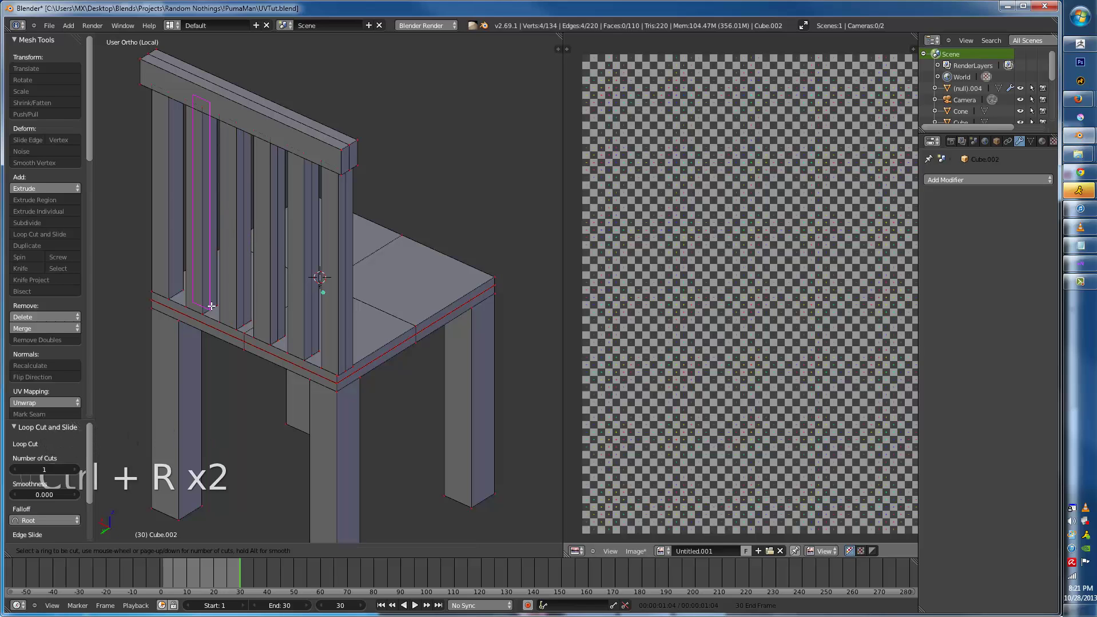
key("ctrl+r")
left_click(187, 294)
right_click(187, 293)
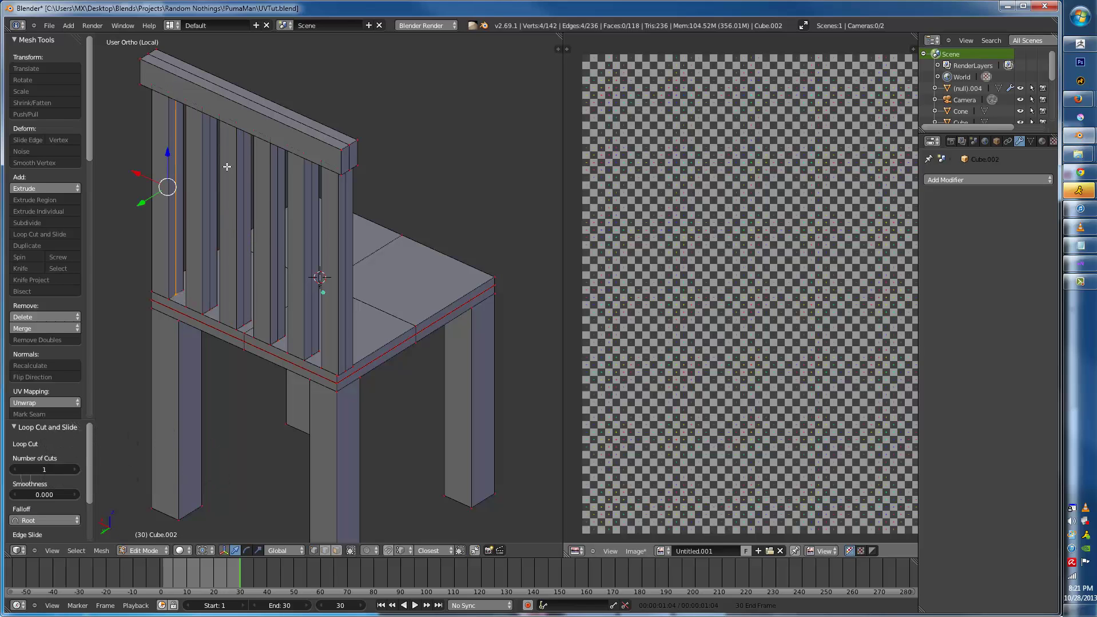
- Undo the loop cuts along the backrest's slats, corner post and top rail
key("ctrl+z")
key("ctrl+z")
key("ctrl+z")
key("ctrl+z")
key("ctrl+z")
key("ctrl+z")
key("ctrl+z")
key("ctrl+z")
key("ctrl+z")
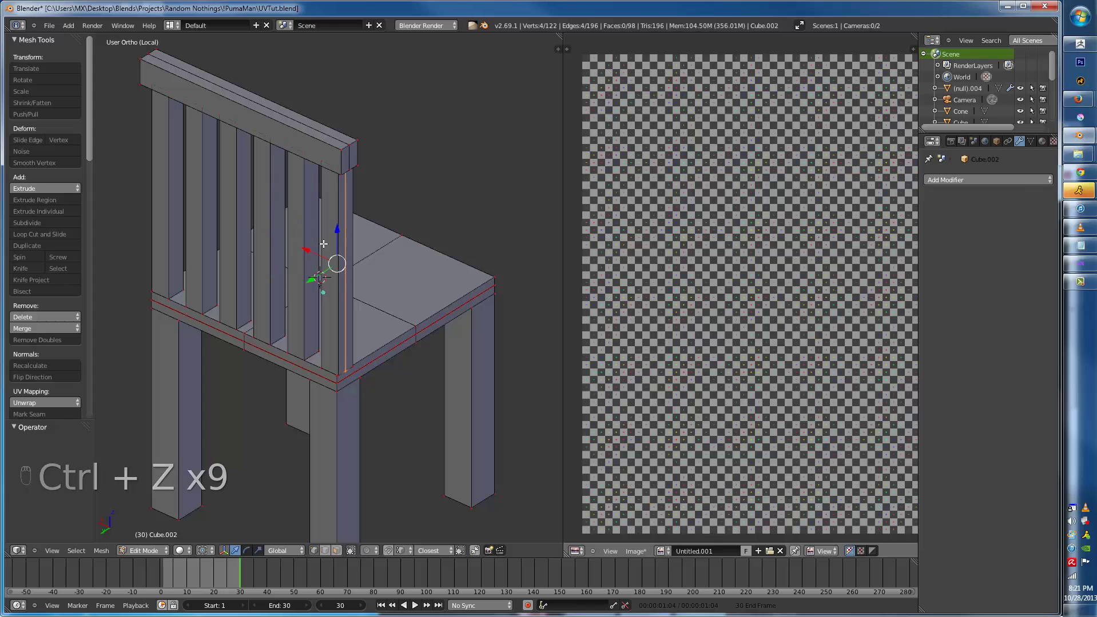
- Switch to face selection and select the rear face of all six backrest slats
key("ctrl+Tab")
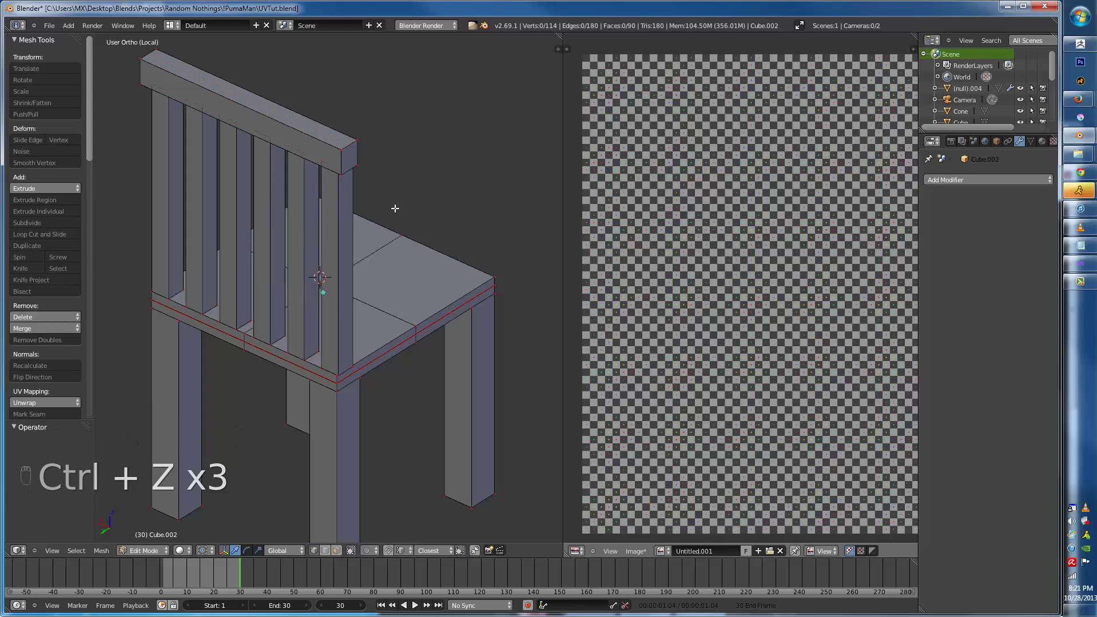
key("ctrl+Tab")
left_click(337, 239)
key("ctrl+Tab")
left_click(308, 265)
right_click(303, 242)
right_click(264, 229, "shift")
right_click(263, 227, "shift")
right_click(263, 226, "shift")
right_click(227, 217, "shift")
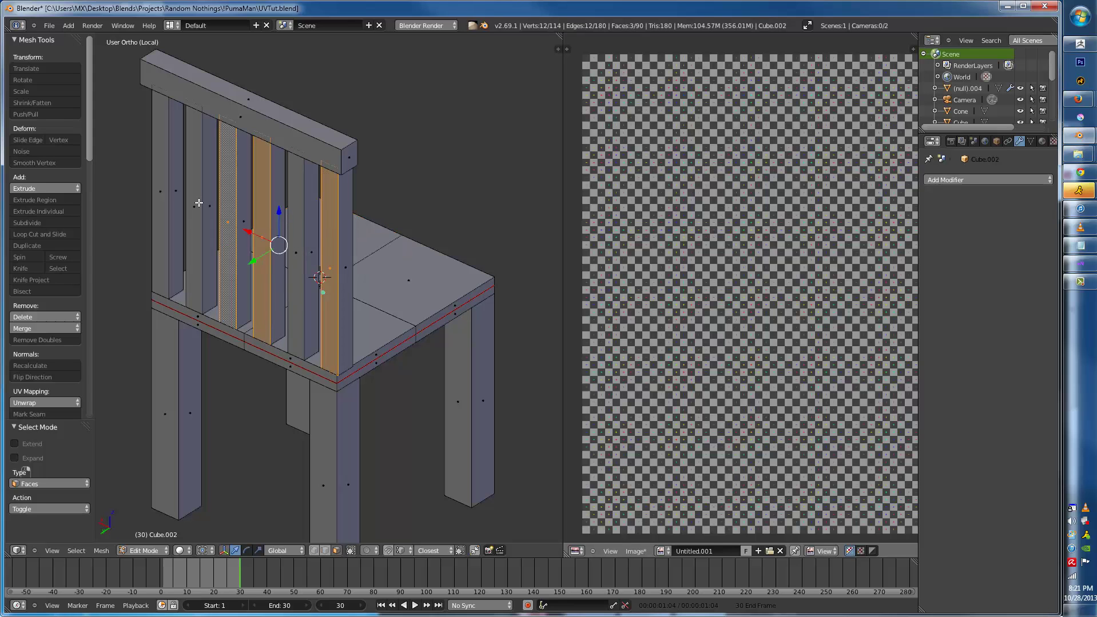
right_click(203, 204, "shift")
right_click(295, 218, "shift")
right_click(156, 168, "shift")
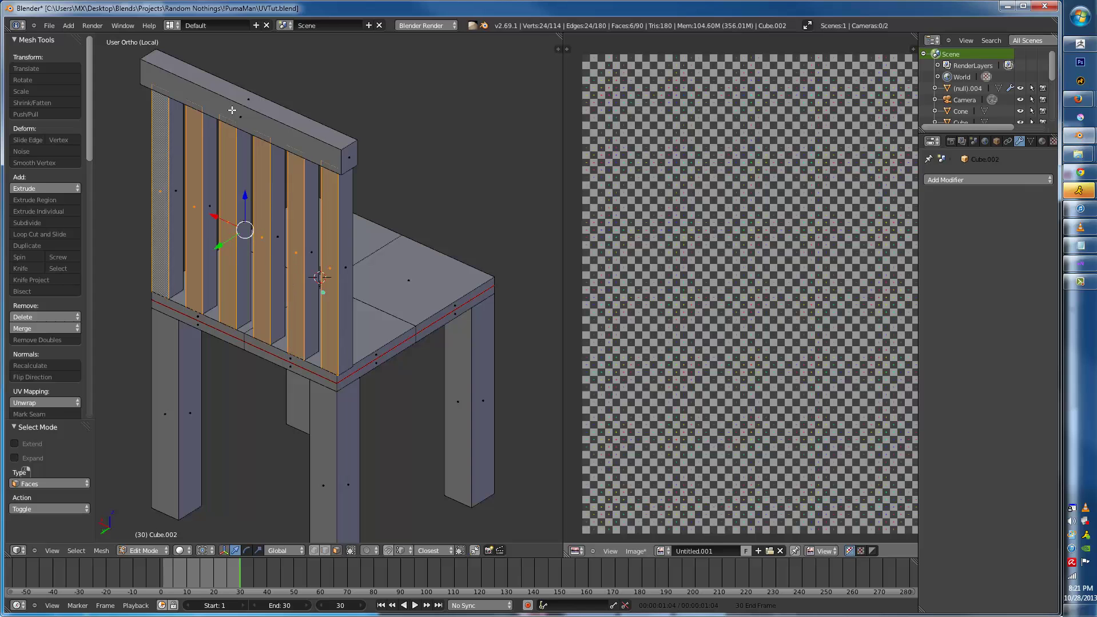
- Add the top rail's rear face to the selection, mark the selection's edges as seams and deselect everything
right_click(232, 112, "shift")
key("ctrl+e")
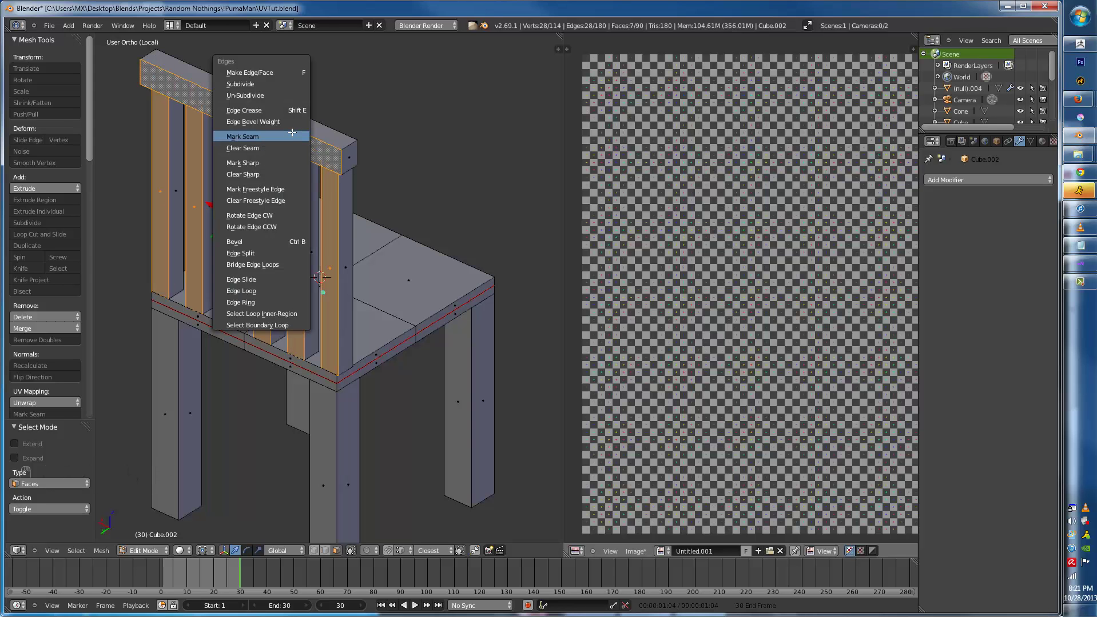
left_click(291, 136)
key("a")
key("a")
key("a")
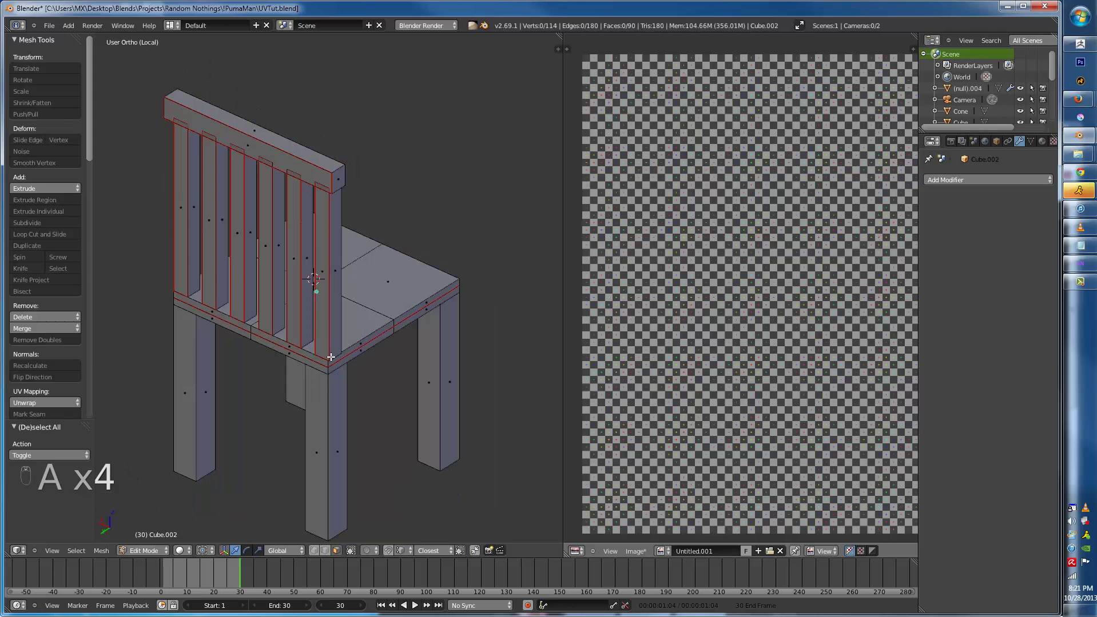
- Select the rear face of each of the four chair legs and mark their edges as seams
right_click(177, 385)
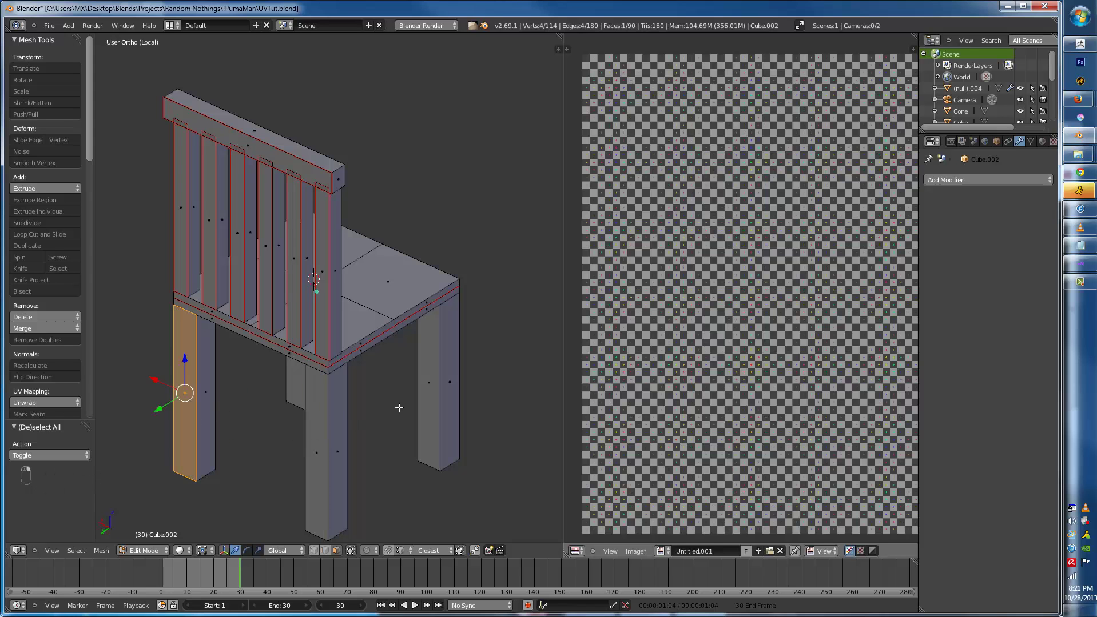
right_click(440, 378, "shift")
key("ctrl+z")
right_click(429, 383)
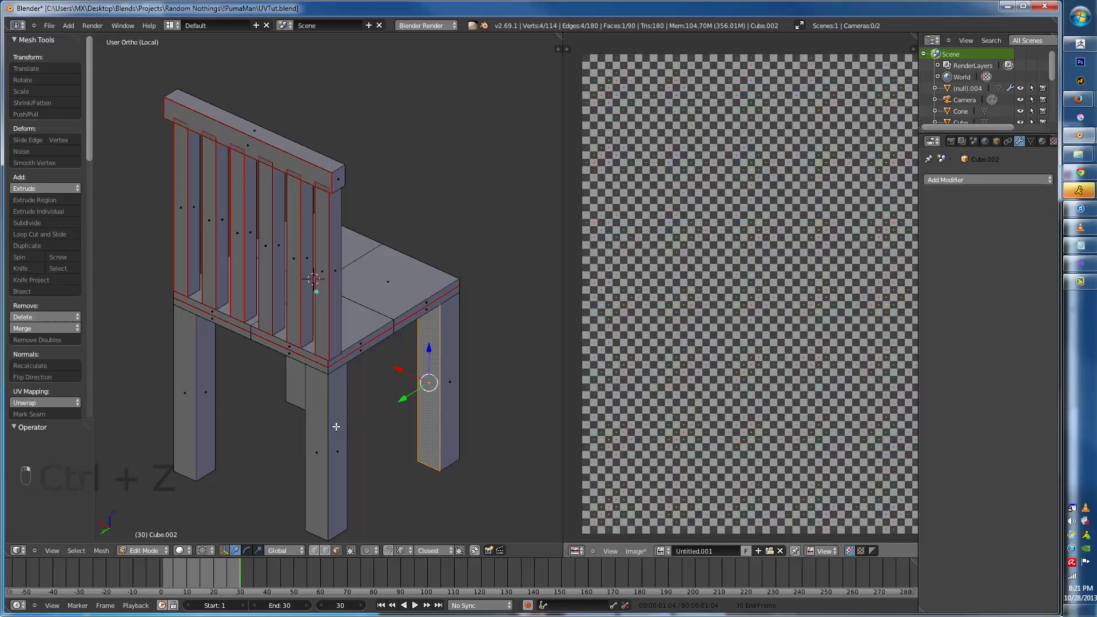
right_click(316, 423, "shift")
right_click(177, 378, "shift")
middle_click_drag(176, 377, 283, 394)
right_click(268, 381, "shift")
key("ctrl+e")
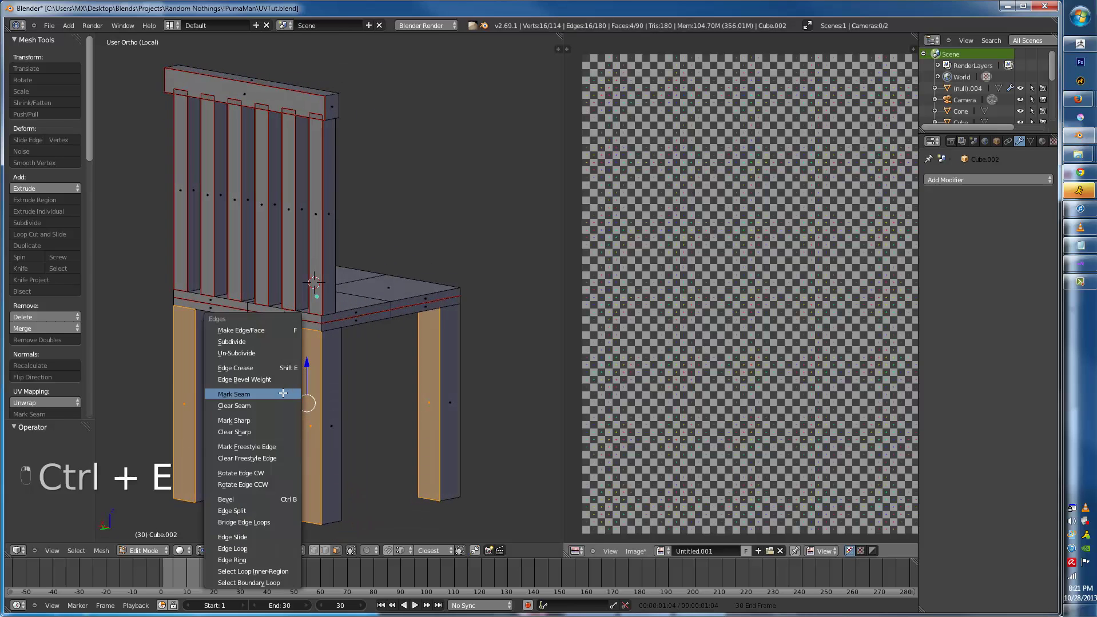
left_click(284, 393)
- Select the entire chair mesh and unwrap it
key("a")
key("a")
key("a")
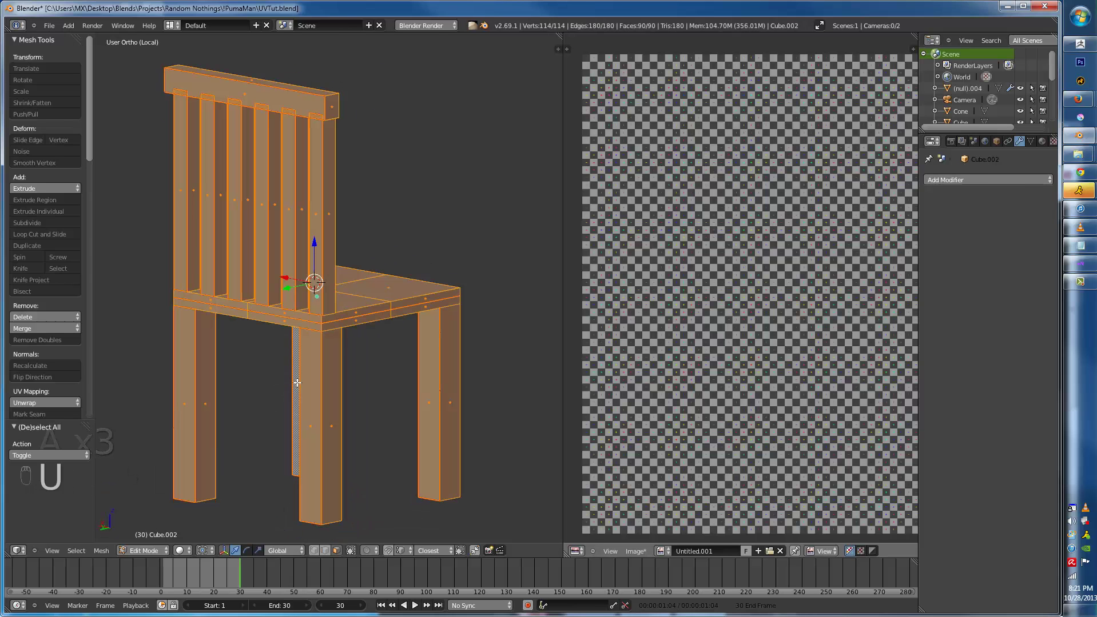
key("u")
left_click(310, 373)
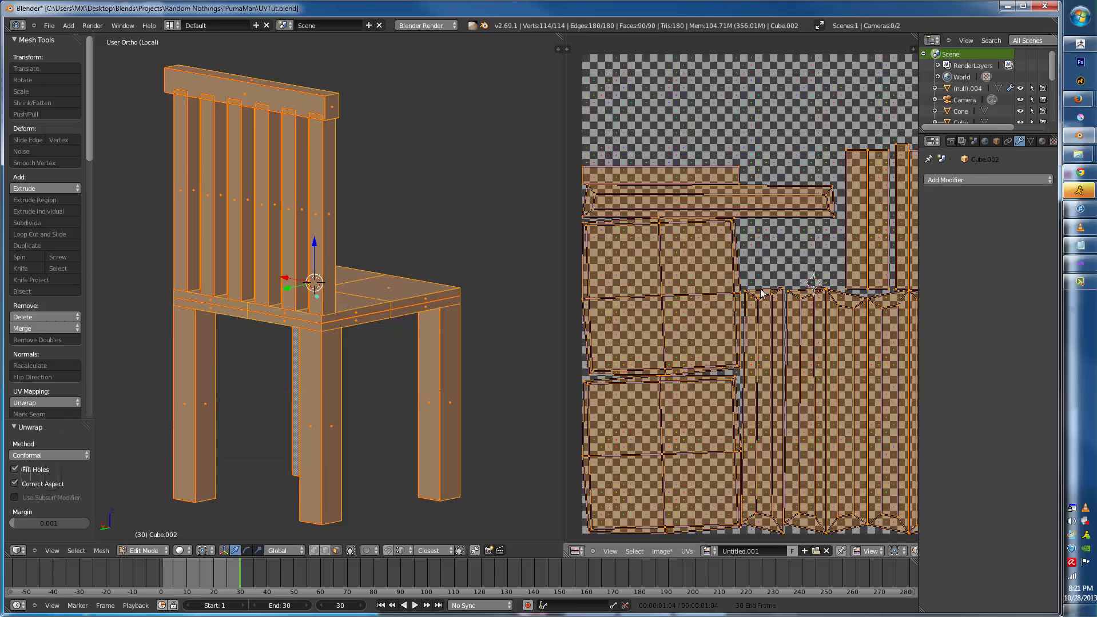
- Examine the unwrapped chair with textured shading and compare it with its UV layout
key("alt+z")
key("alt+z")
key("alt+z")
mouse_move(324, 308)
middle_mouse_down()
mouse_move(404, 355)
mouse_move(182, 387)
mouse_move(350, 355)
middle_mouse_up()
scroll(195, 376, "up", 3)
scroll(186, 371, "down", 3)
key("alt+z")
scroll(235, 372, "down", 2)
scroll(274, 368, "up", 4)
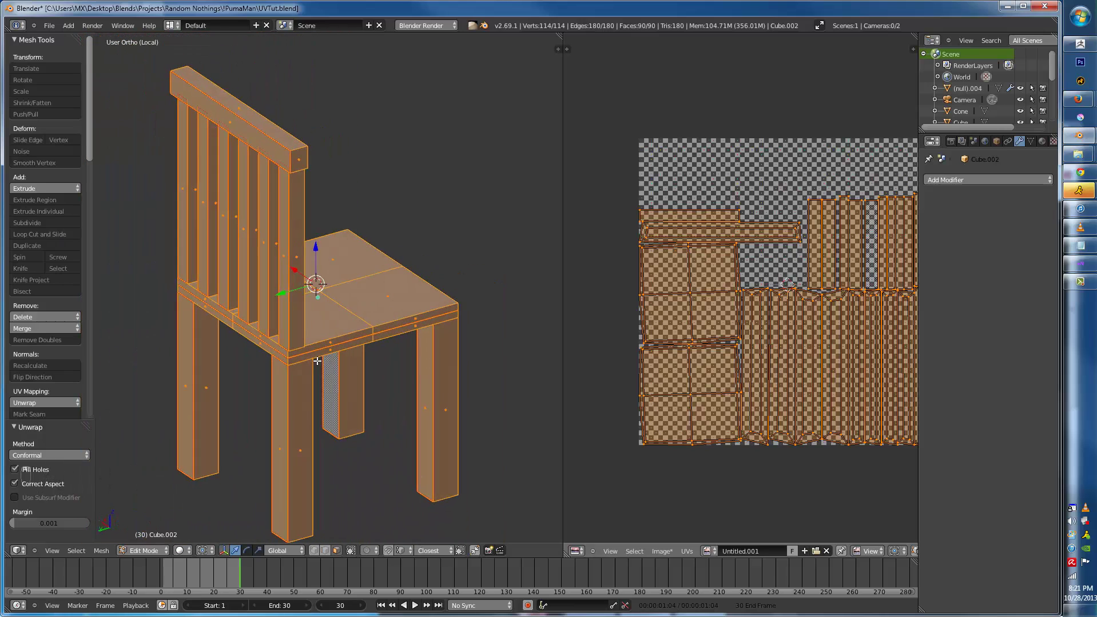
scroll(350, 355, "up", 3)
- Undo the chair's unwrap and the seams marked on its legs
key("ctrl+z")
key("ctrl+z")
key("ctrl+z")
key("ctrl+z")
key("ctrl+z")
key("ctrl+z")
key("ctrl+z")
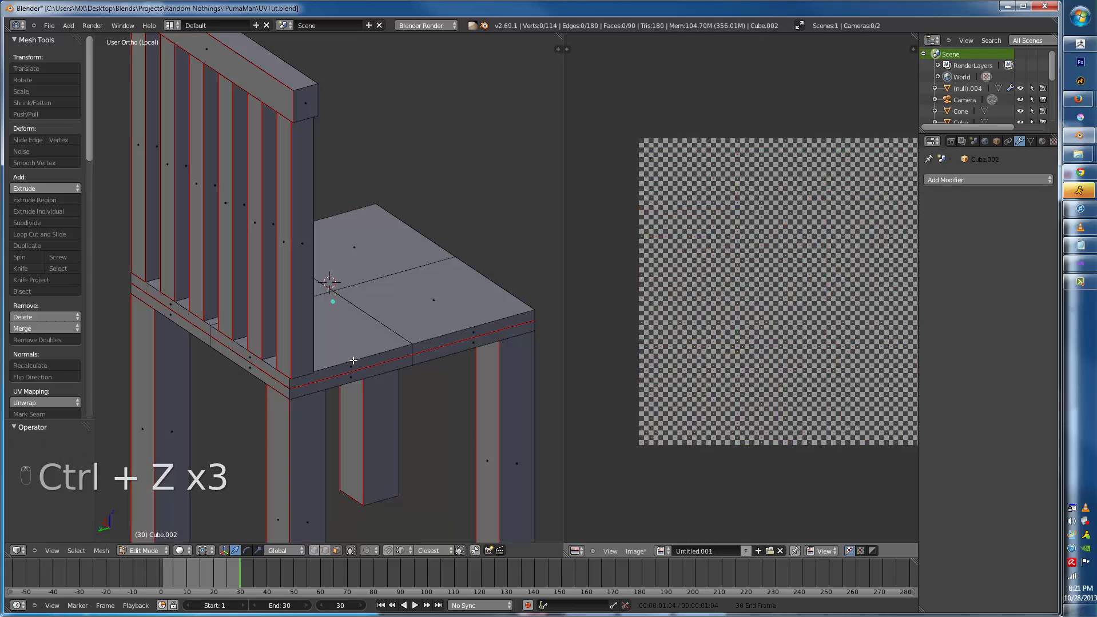
middle_click_drag(345, 409, 323, 464)
scroll(323, 465, "up", 3)
right_click(330, 462)
left_click(311, 453)
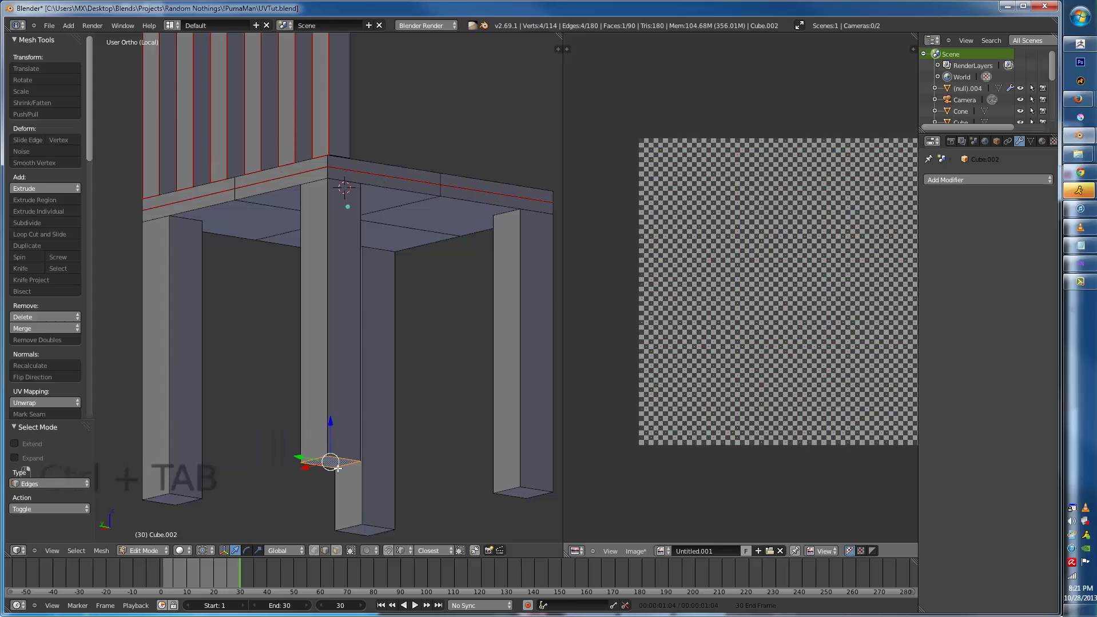
left_click(329, 453, "shift")
left_click(334, 459, "shift")
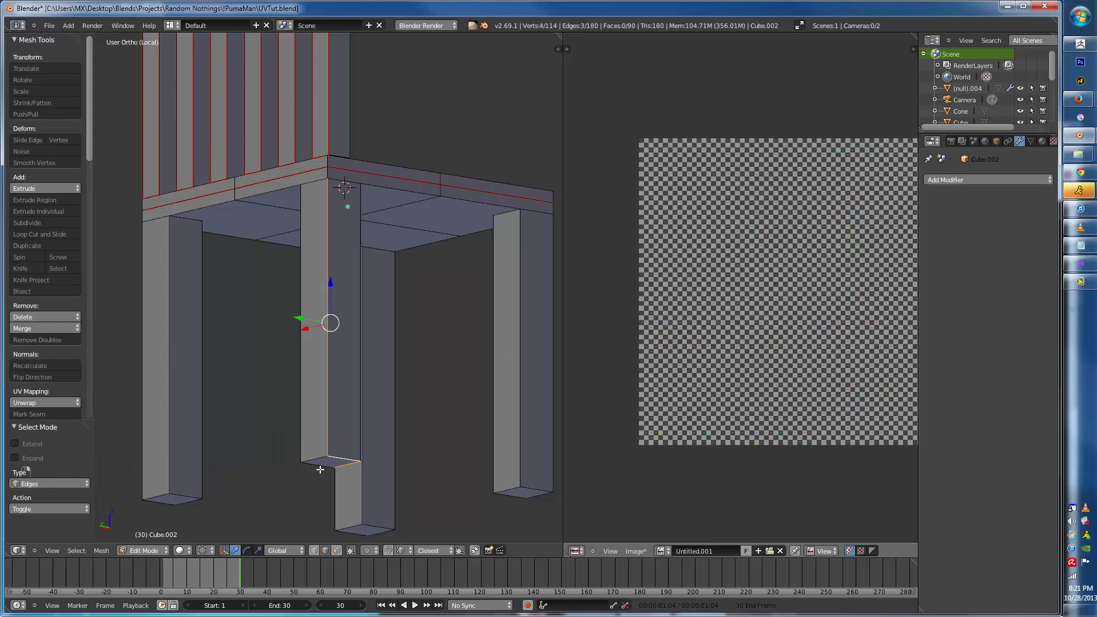
- Select all four chair legs as linked geometry and hide the rest of the mesh
key("z")
key("a")
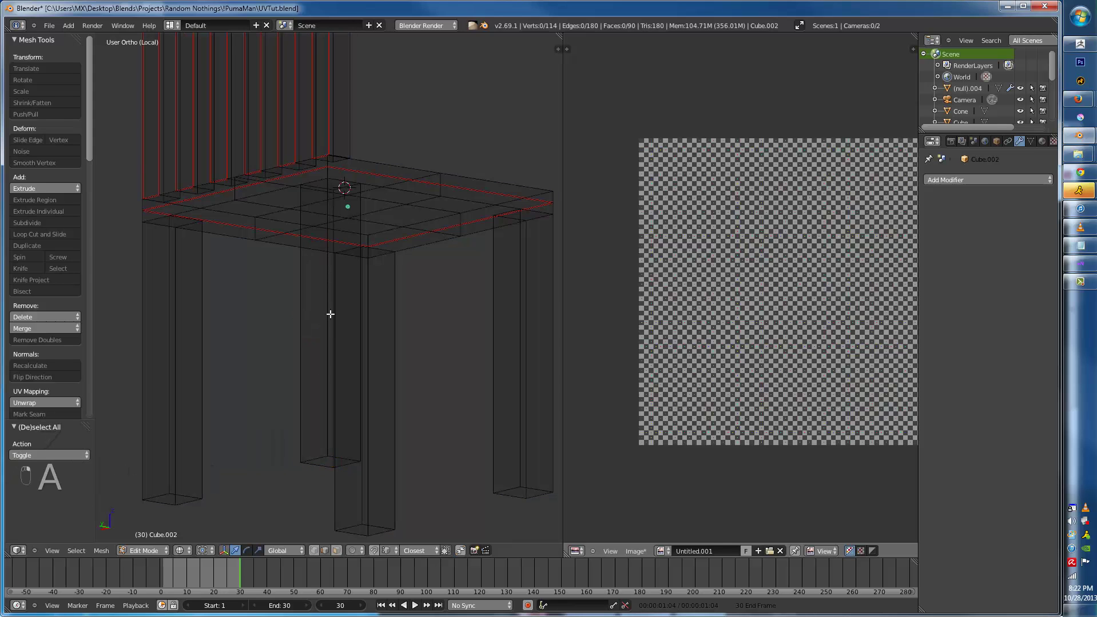
scroll(324, 399, "down", 2)
key("l")
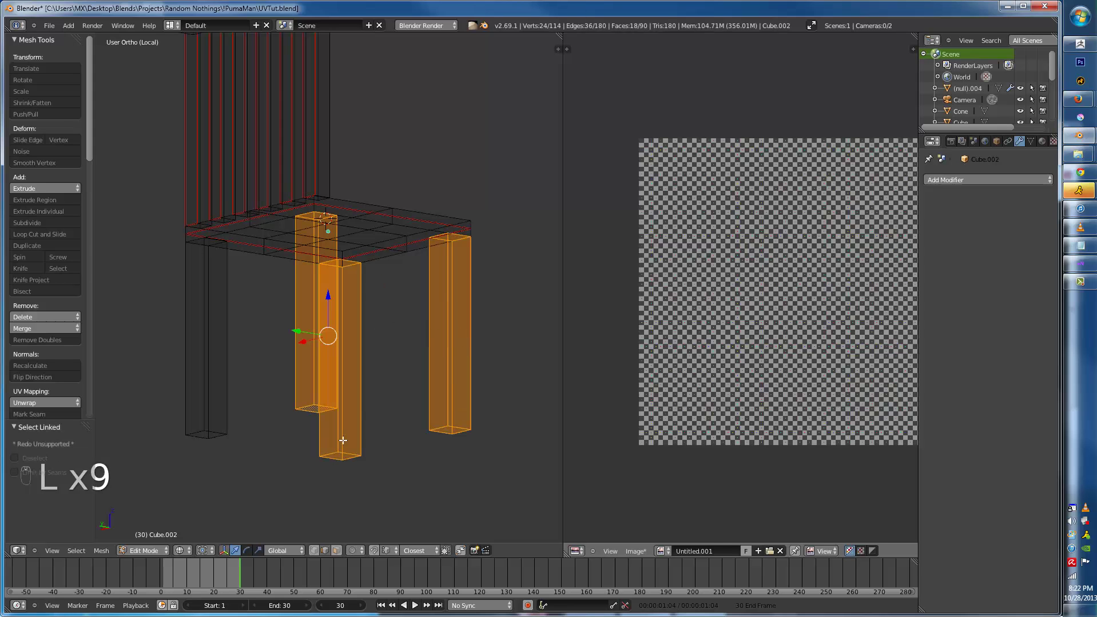
key("shift+h")
key("z")
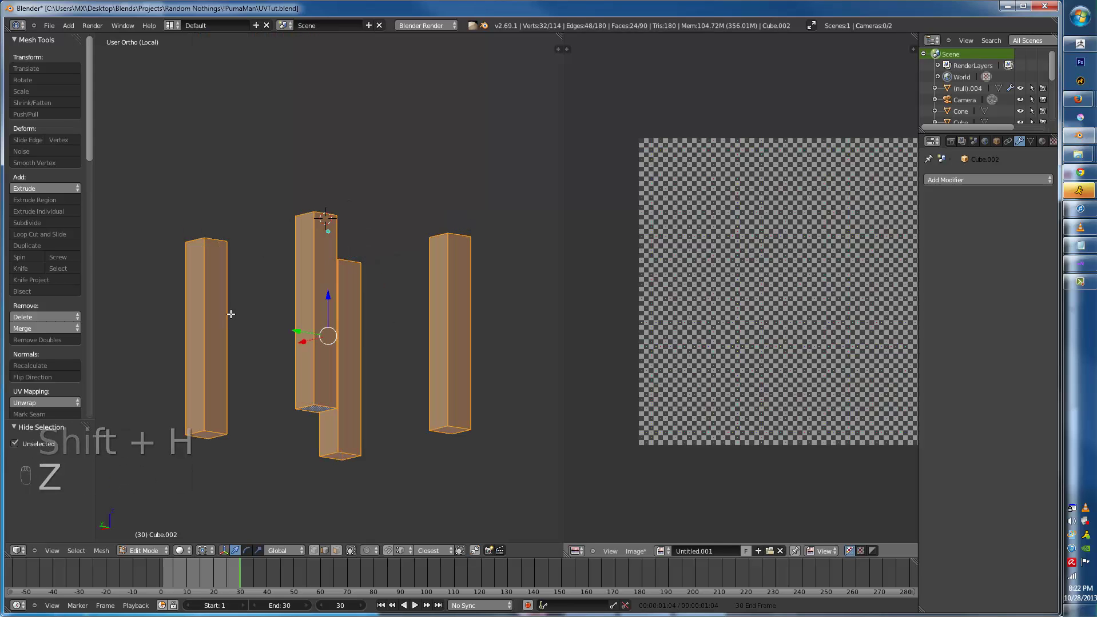
scroll(251, 306, "up", 2)
middle_click_drag(252, 306, 266, 395)
key("ctrl+Tab")
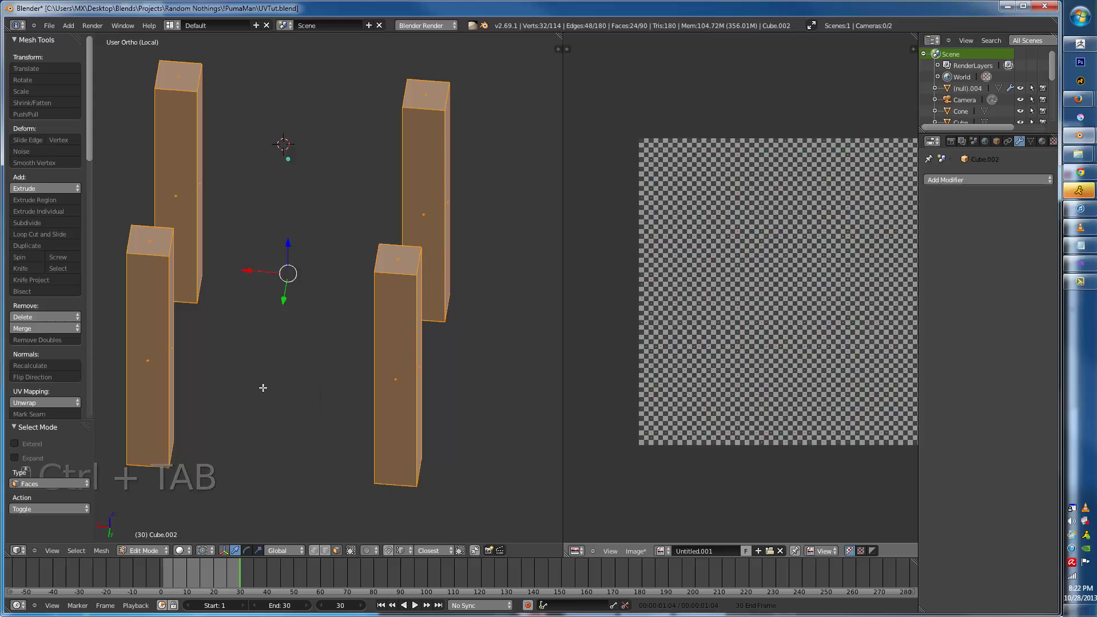
left_click(269, 403)
right_click(159, 249)
key("ctrl+Tab")
left_click(159, 305)
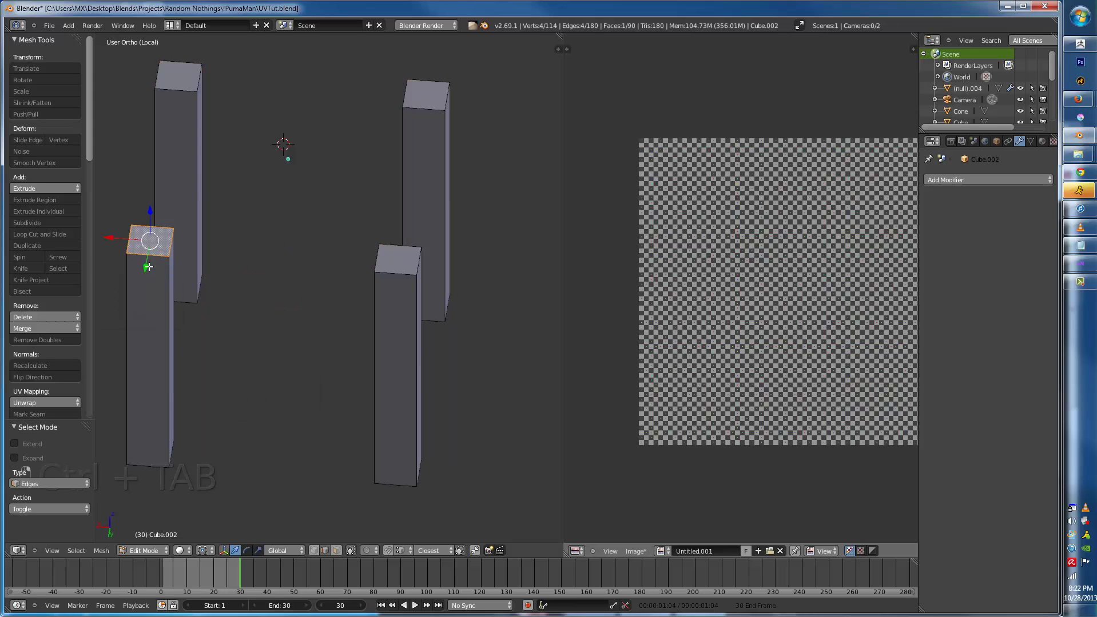
- Select three top edges of the first near leg plus the two vertical edges bordering its near face
right_click(153, 224)
middle_click_drag(155, 229, 251, 270, "shift")
right_click(225, 274)
right_click(238, 272, "shift")
right_click(224, 305, "shift")
right_click(263, 312, "shift")
- Add the matching top and vertical edges of the second near leg to the selection
right_click(466, 292, "shift")
right_click(472, 326, "shift")
right_click(510, 318, "shift")
right_click(516, 291, "shift")
middle_click_drag(516, 292, 426, 323, "shift")
- Add the same three top edges and two vertical edges of both far legs to the selection
right_click(454, 246, "shift")
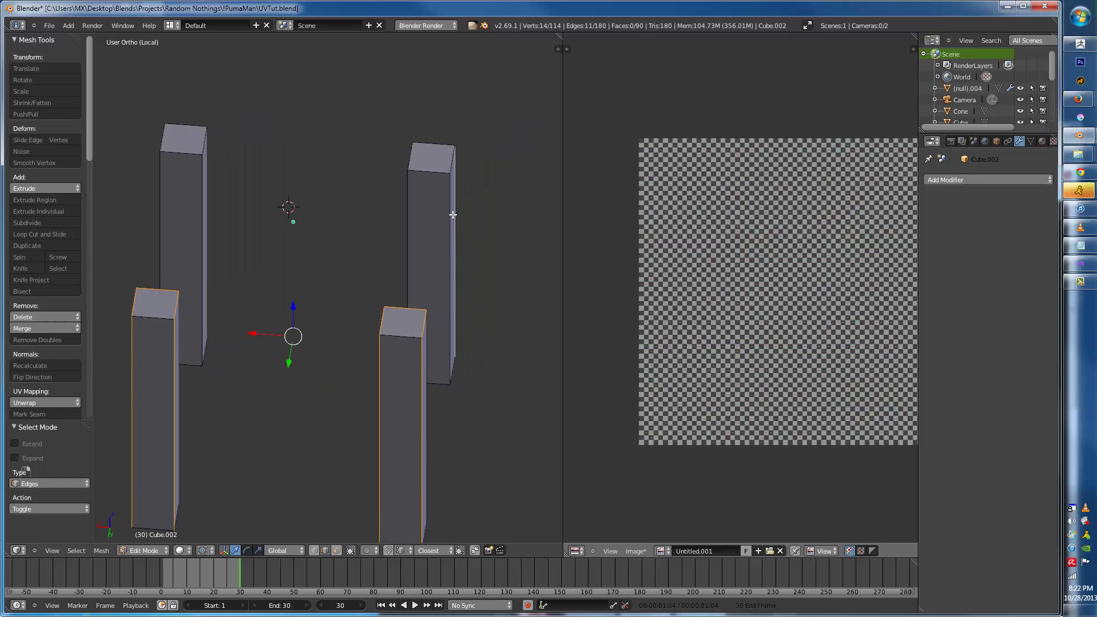
key("ctrl+z")
right_click(447, 166, "shift")
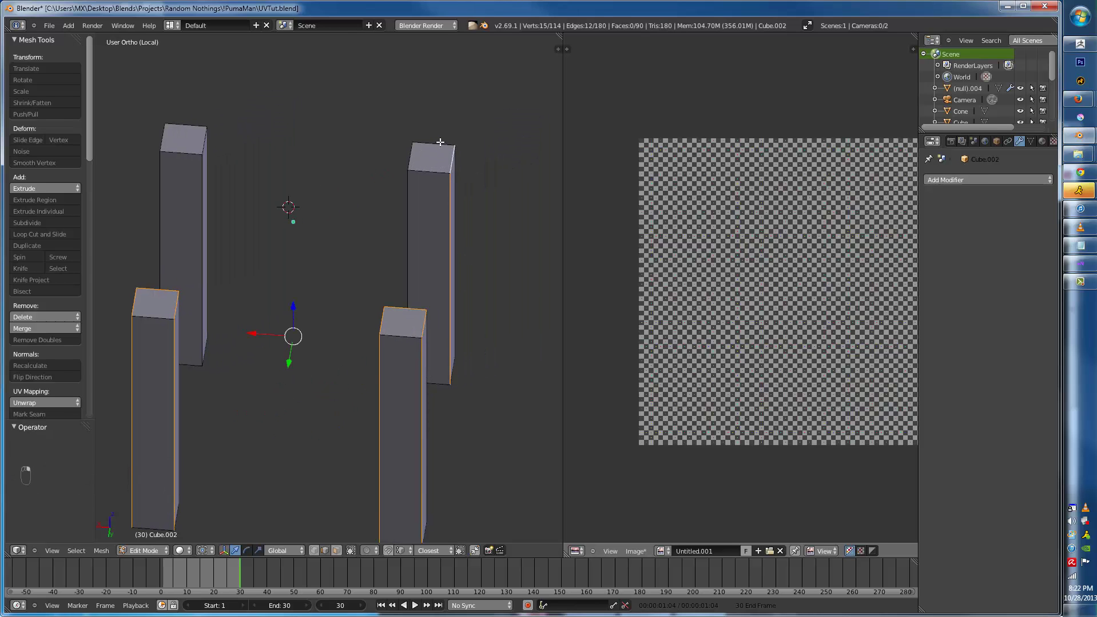
right_click(412, 152, "shift")
right_click(406, 184, "shift")
right_click(191, 134, "shift")
right_click(164, 164, "shift")
right_click(189, 174, "shift")
- Add three bottom edges of each leg to the selection and mark all the selected edges as seams
middle_click_drag(225, 223, 253, 321)
middle_click_drag(290, 418, 356, 372)
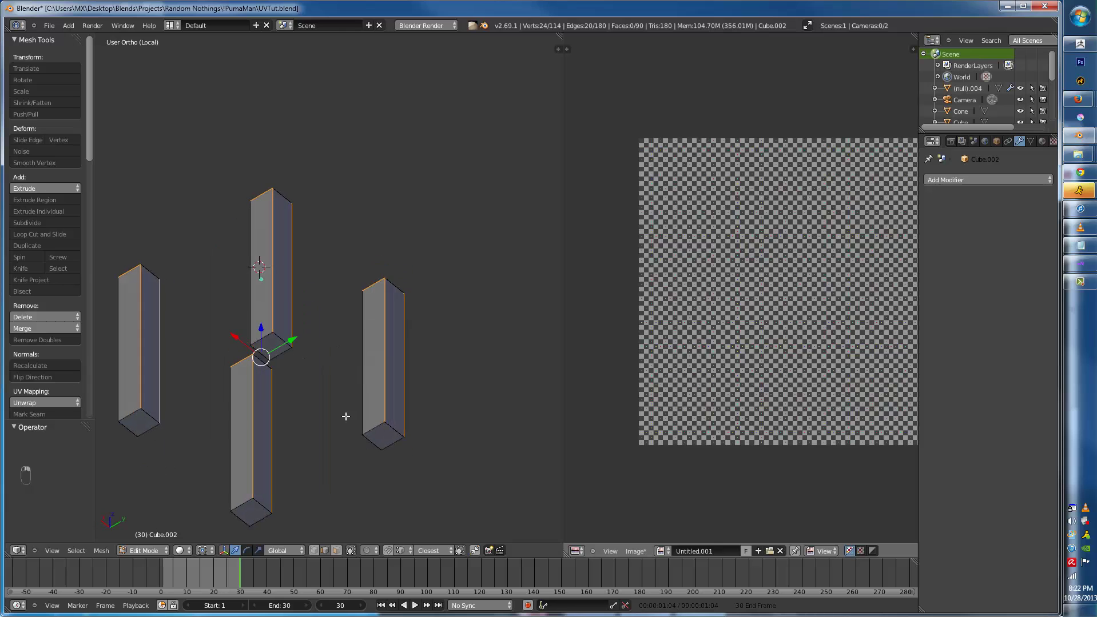
right_click(373, 428, "shift")
middle_click_drag(141, 419, 299, 381, "shift")
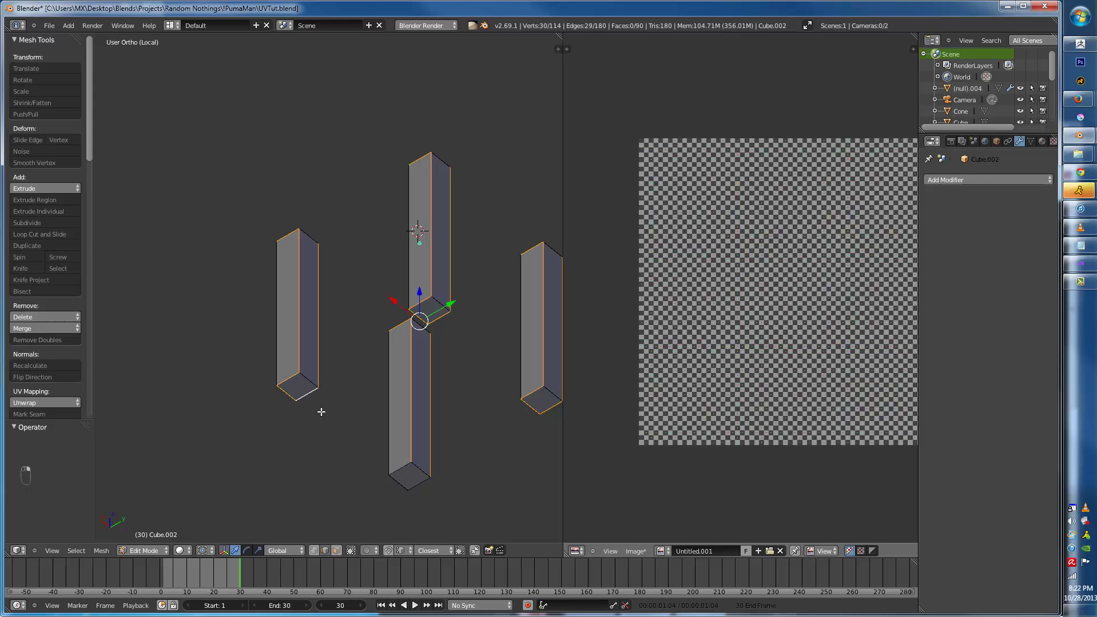
right_click(403, 482, "shift")
middle_click_drag(440, 348, 293, 413)
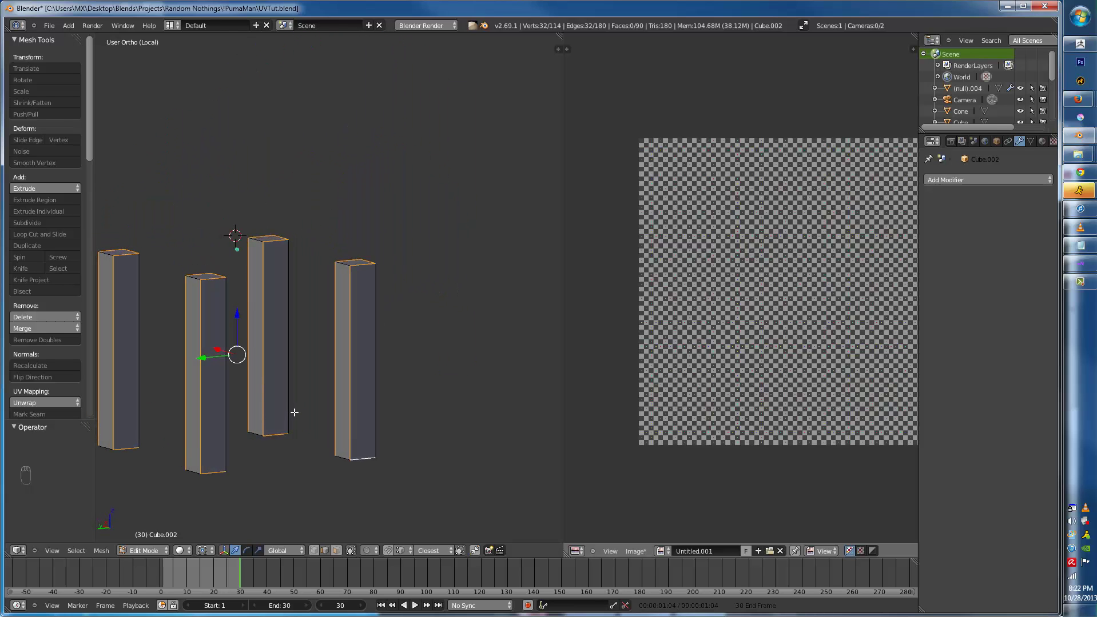
key("ctrl+e")
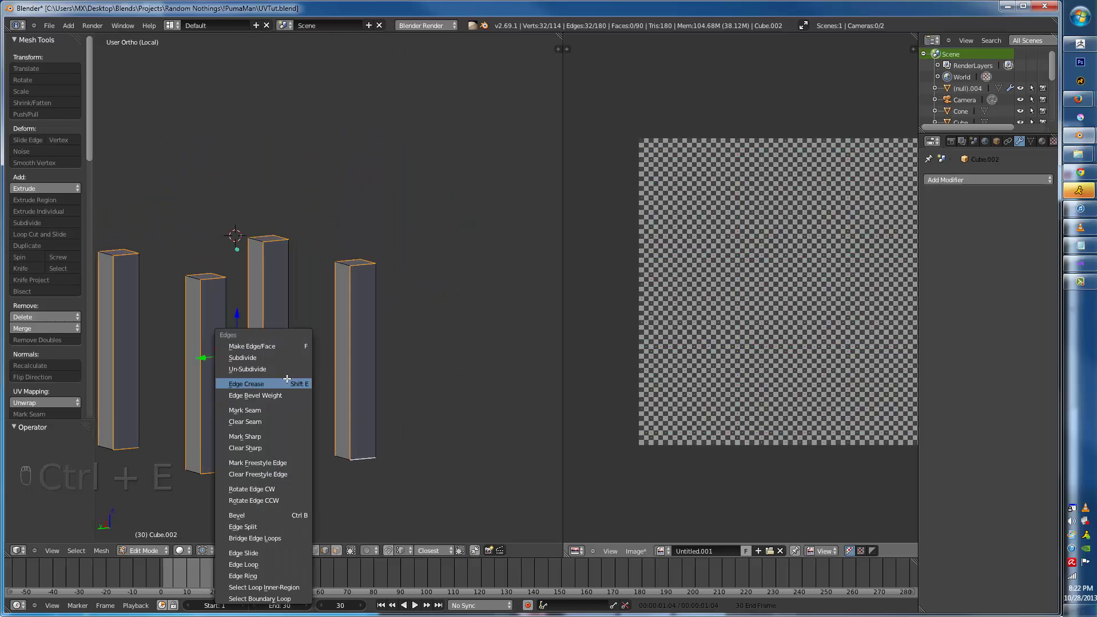
left_click(281, 409)
- Select all the geometry of the four legs, unwrap it and fit the UV layout in view
key("a")
key("a")
key("a")
key("u")
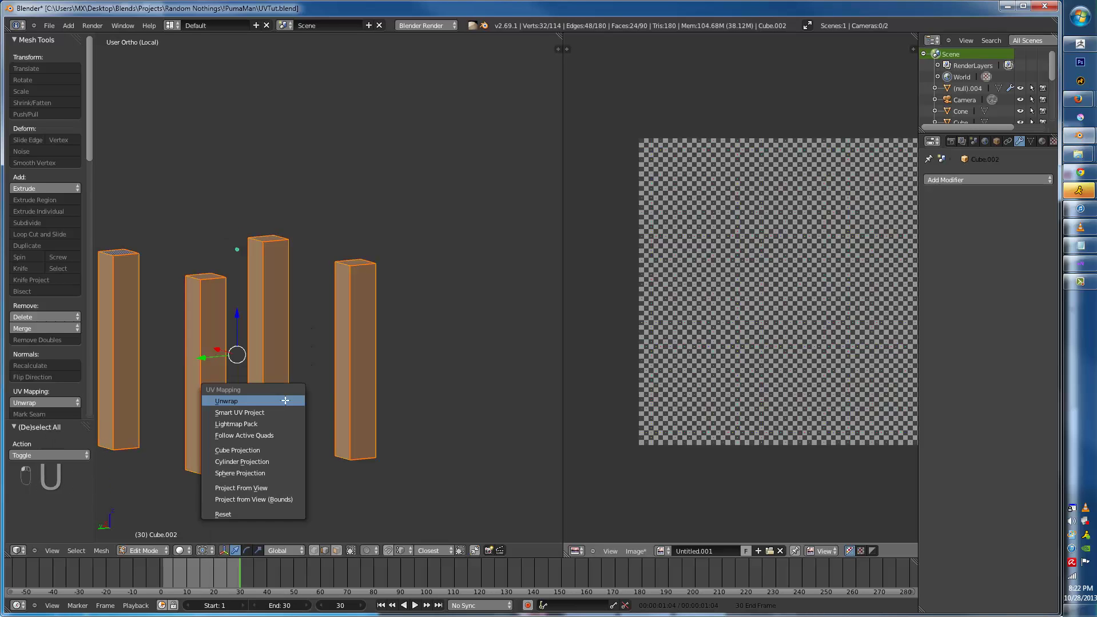
left_click(284, 400)
key("Home")
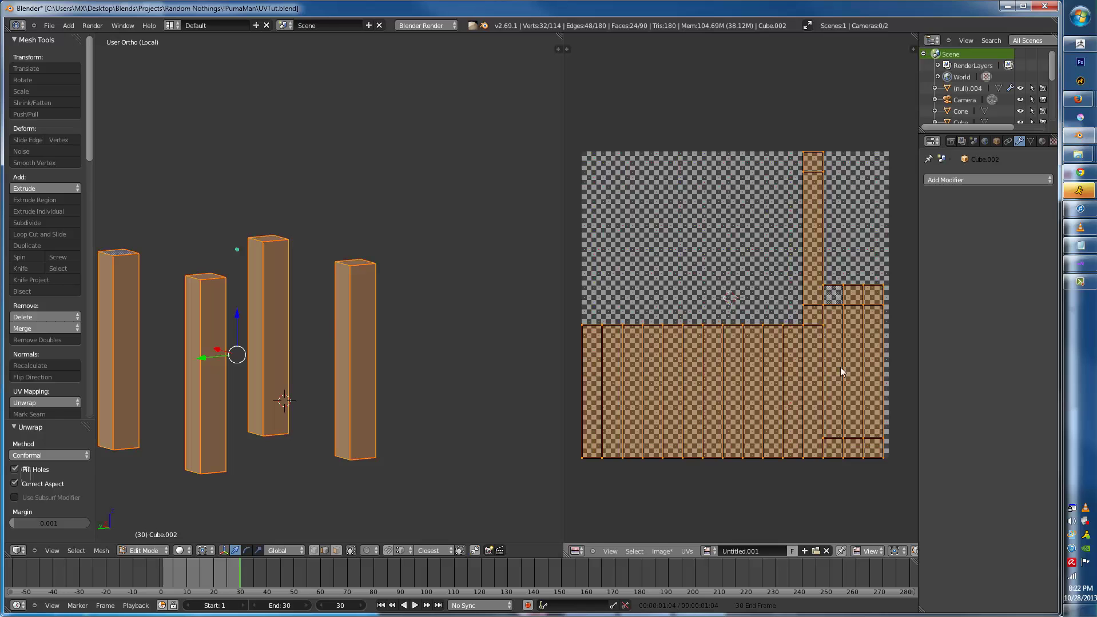
- Deselect the legs, reveal the hidden chair parts and select the whole seat as linked geometry
key("a")
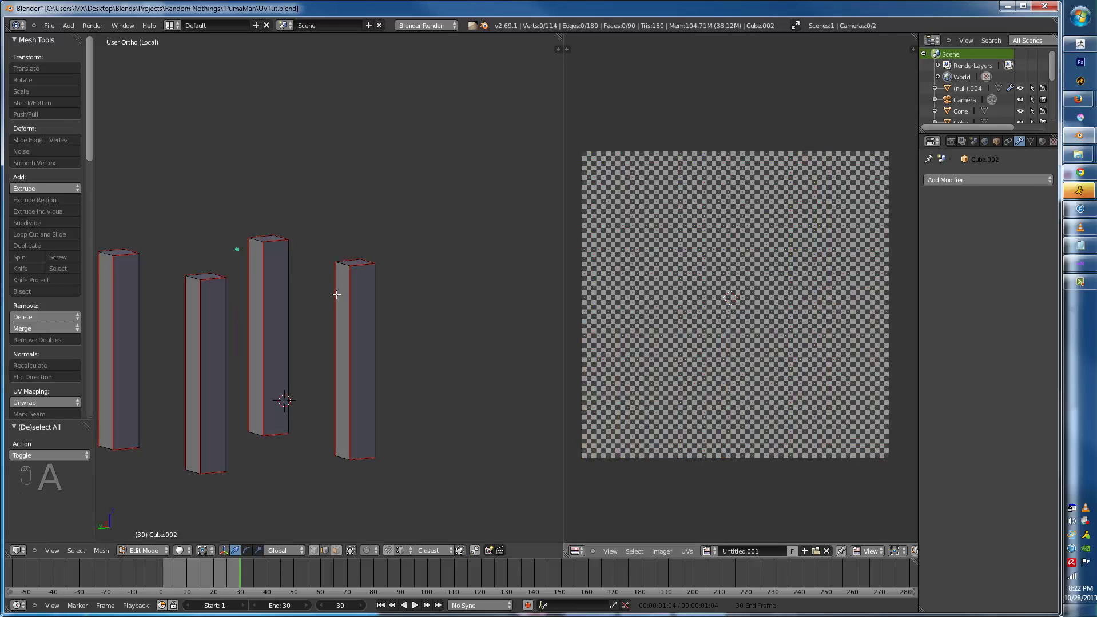
key("alt+h")
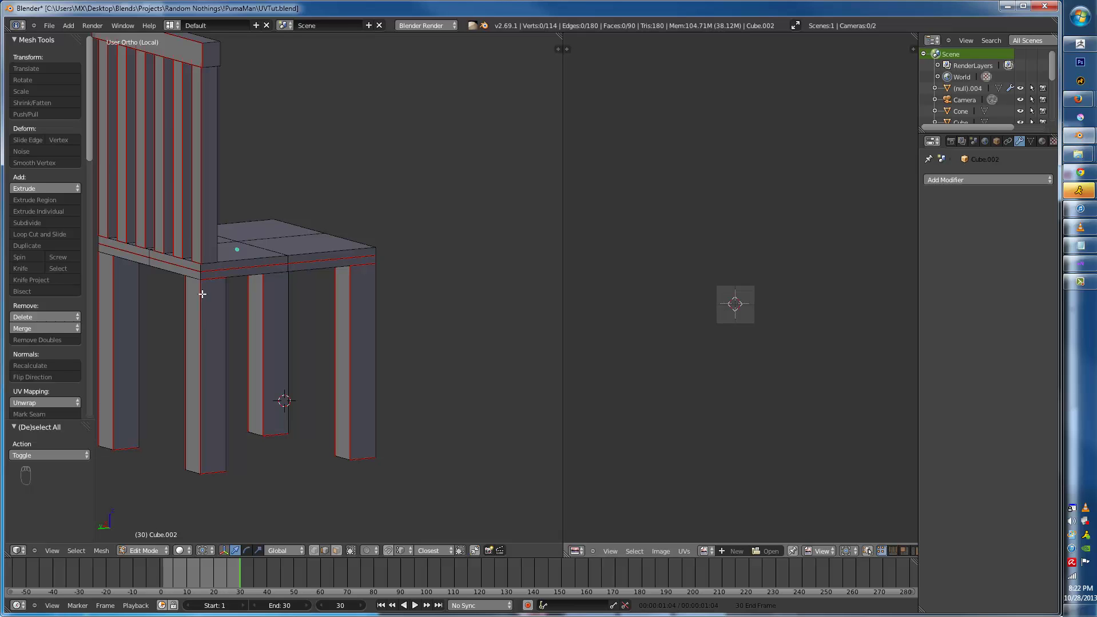
middle_click_drag(256, 278, 239, 258)
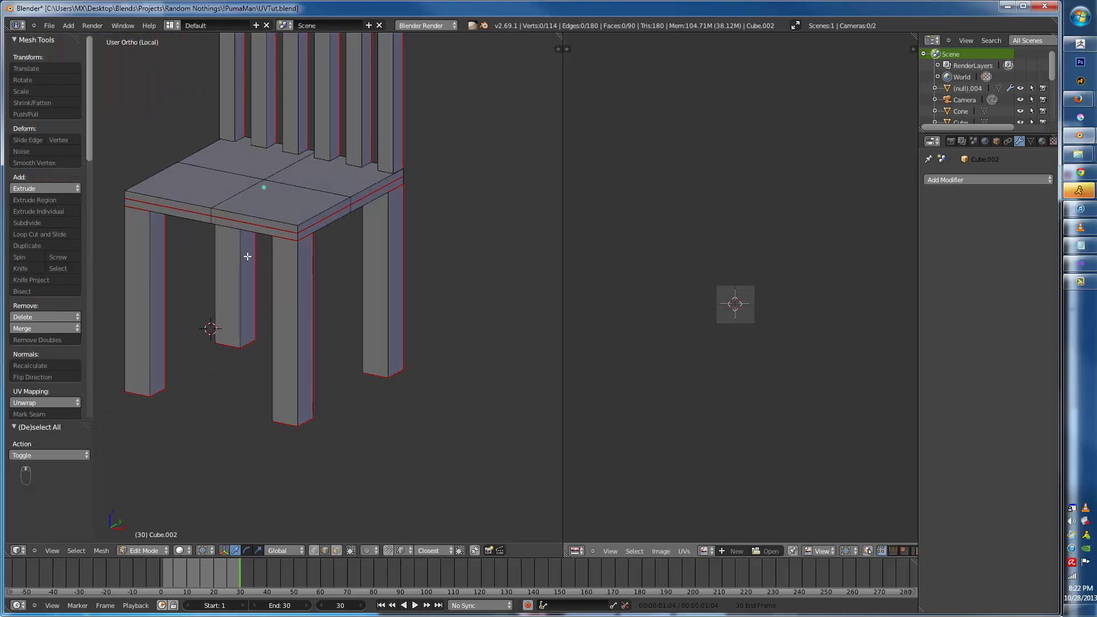
scroll(246, 257, "up", 3)
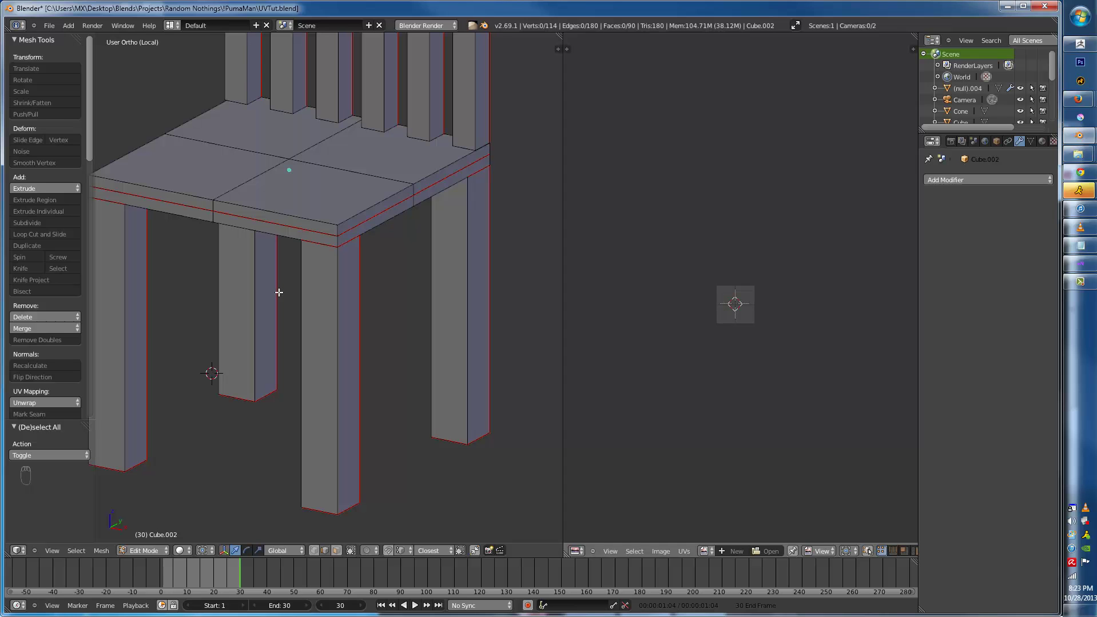
middle_click_drag(280, 292, 309, 256)
key("l")
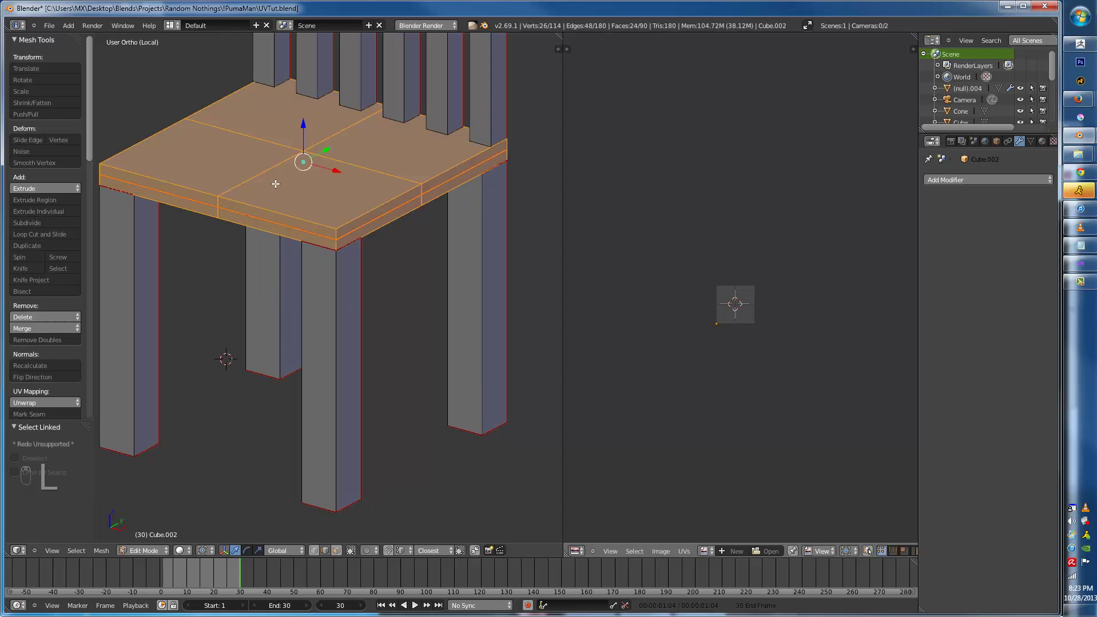
- Unwrap the selected seat geometry and inspect its UV layout up close
key("u")
left_click(271, 184)
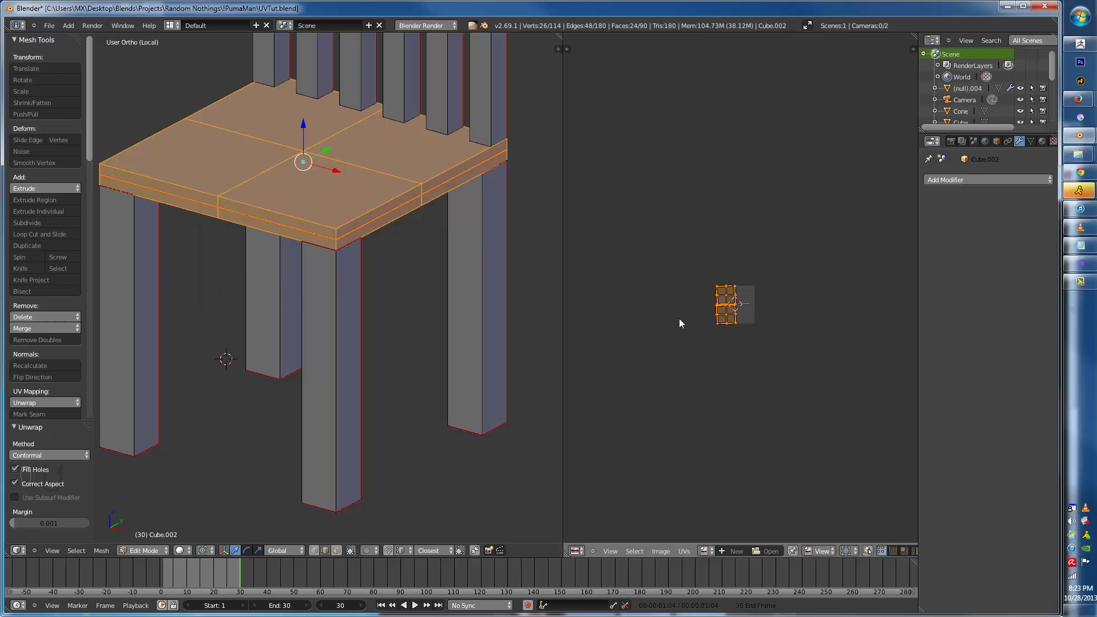
scroll(705, 306, "up", 9)
scroll(679, 375, "up", 4)
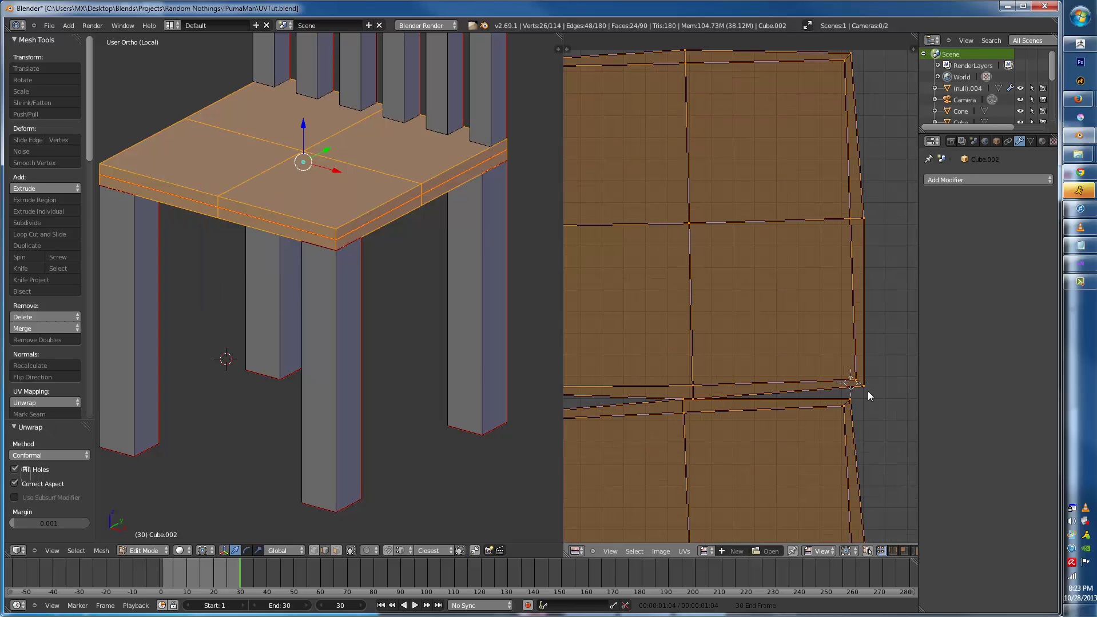
scroll(401, 284, "up", 3)
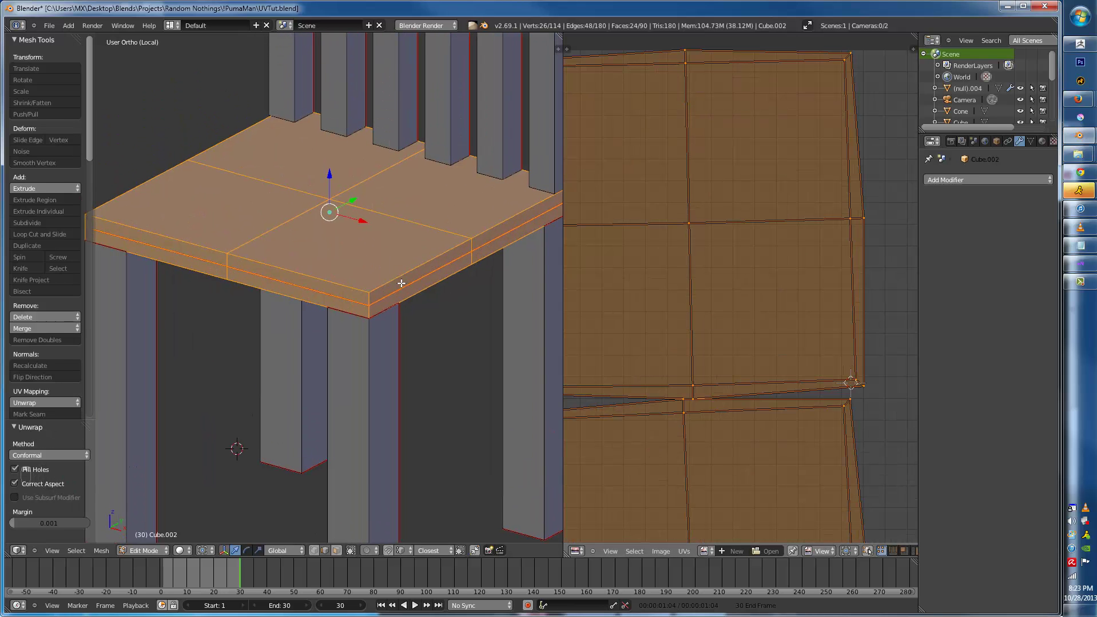
- Clear all seams from the seat and switch to edge selection mode
key("ctrl+e")
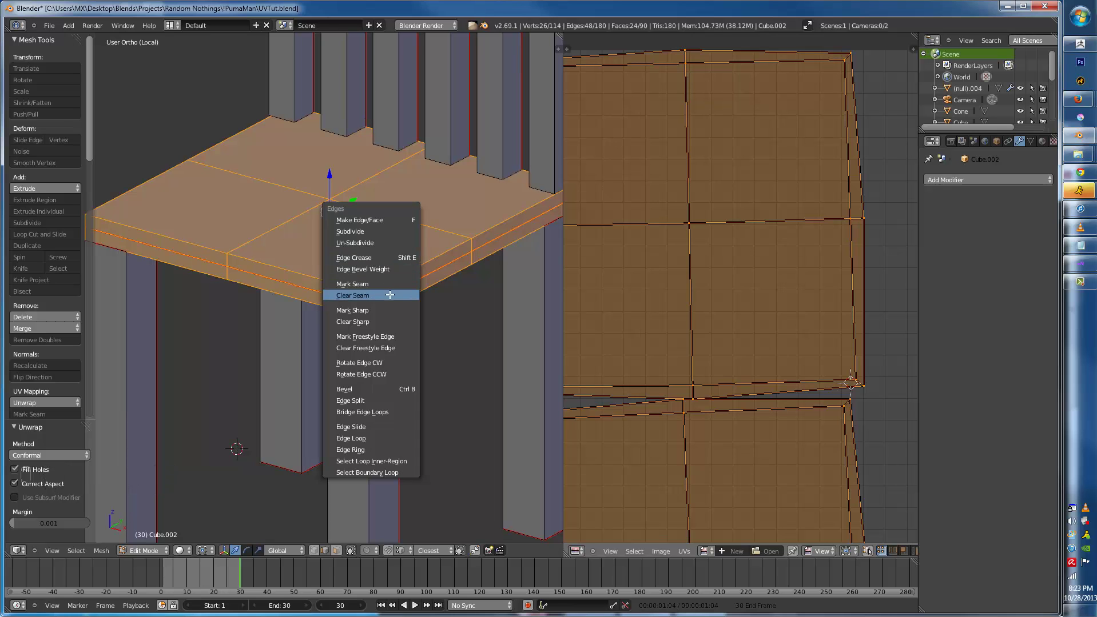
left_click(389, 295)
key("ctrl+Tab")
left_click(355, 291)
- Reselect the whole seat as linked geometry and hide all the other chair parts
right_click(311, 301)
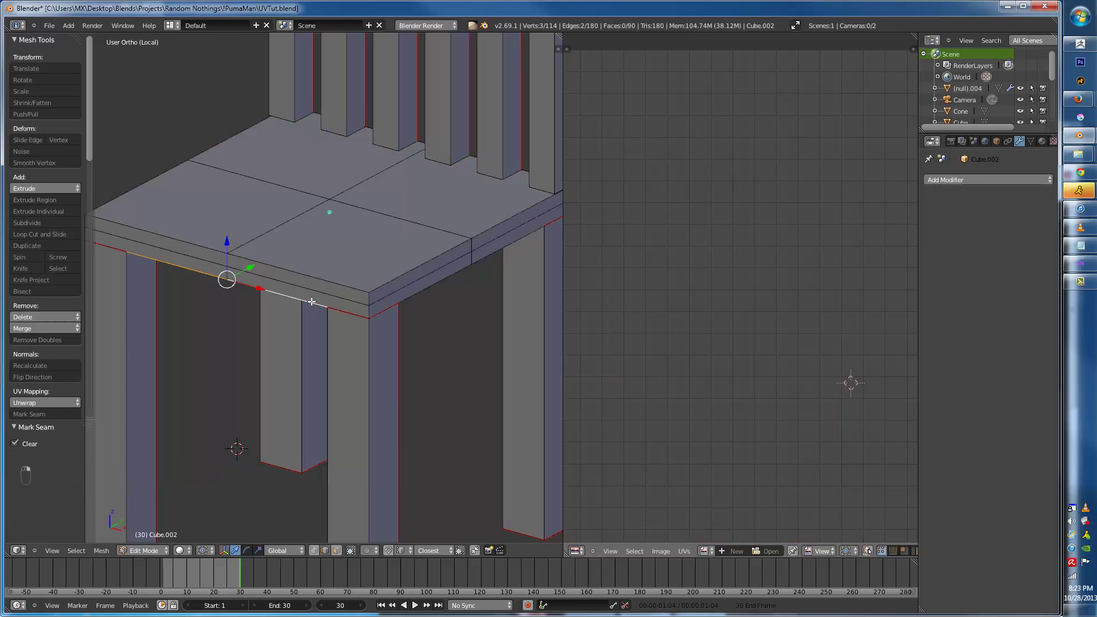
key("a")
key("l")
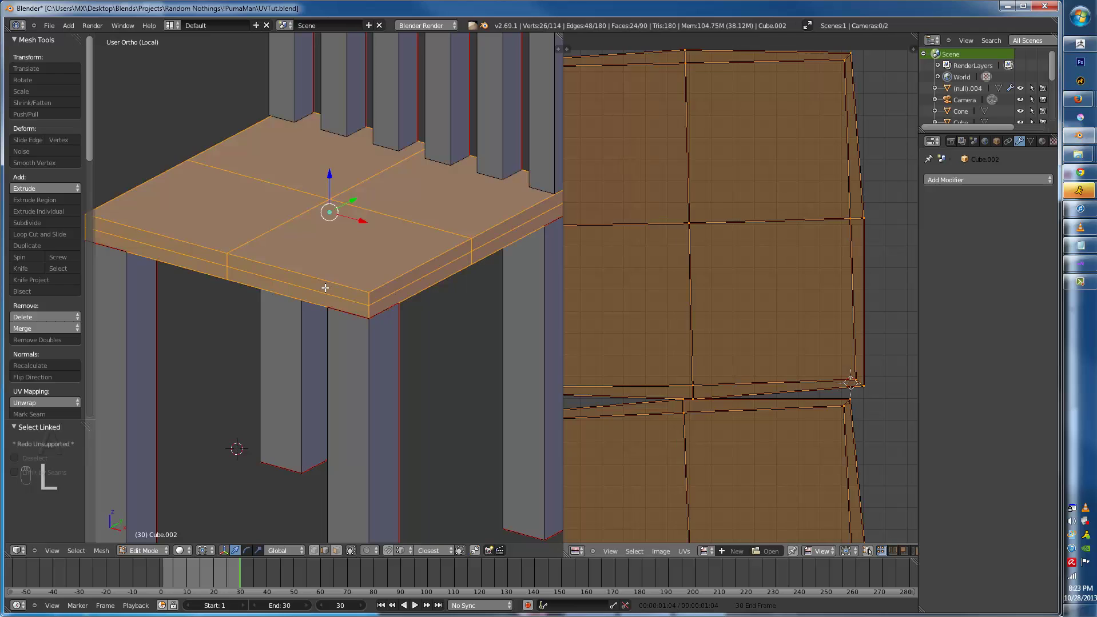
key("shift+h")
- Select the seat's front bottom edges, the vertical edges of both front corners and the top edges along one side
right_click(350, 296)
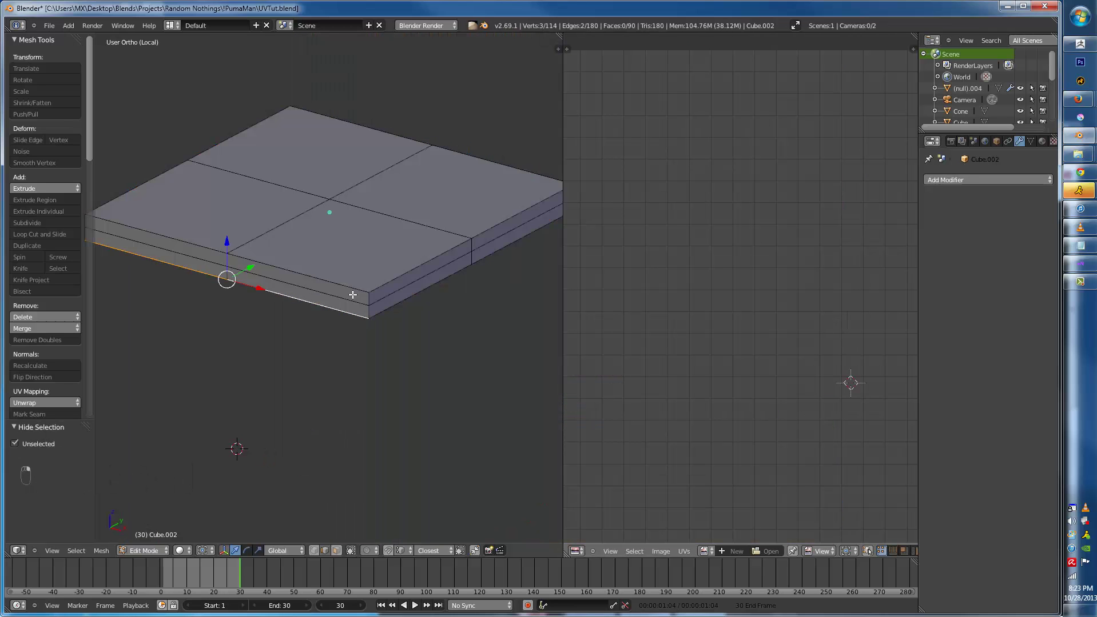
right_click(369, 295, "ctrl")
middle_click_drag(272, 257, 383, 292, "shift")
right_click(216, 240, "alt+shift")
right_click(216, 240, "alt+shift")
right_click(278, 208, "alt+shift")
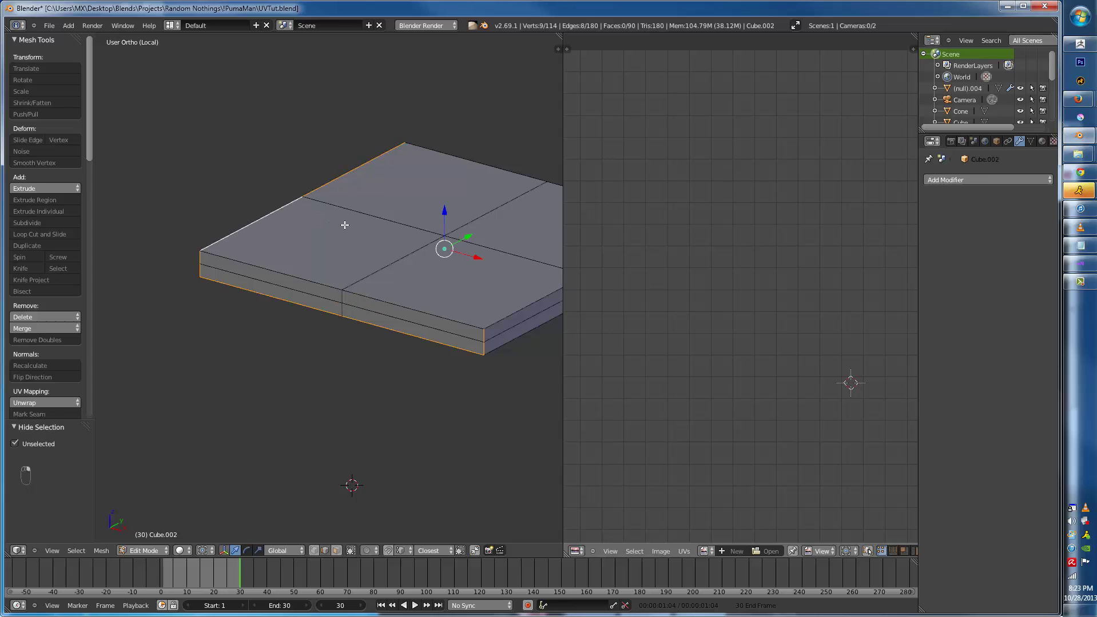
- Add the opposite side's top edges and the seat's rear edges to the selection and mark all of them as seams
right_click(503, 292, "ctrl")
middle_click_drag(473, 299, 361, 281)
right_click(423, 384, "ctrl")
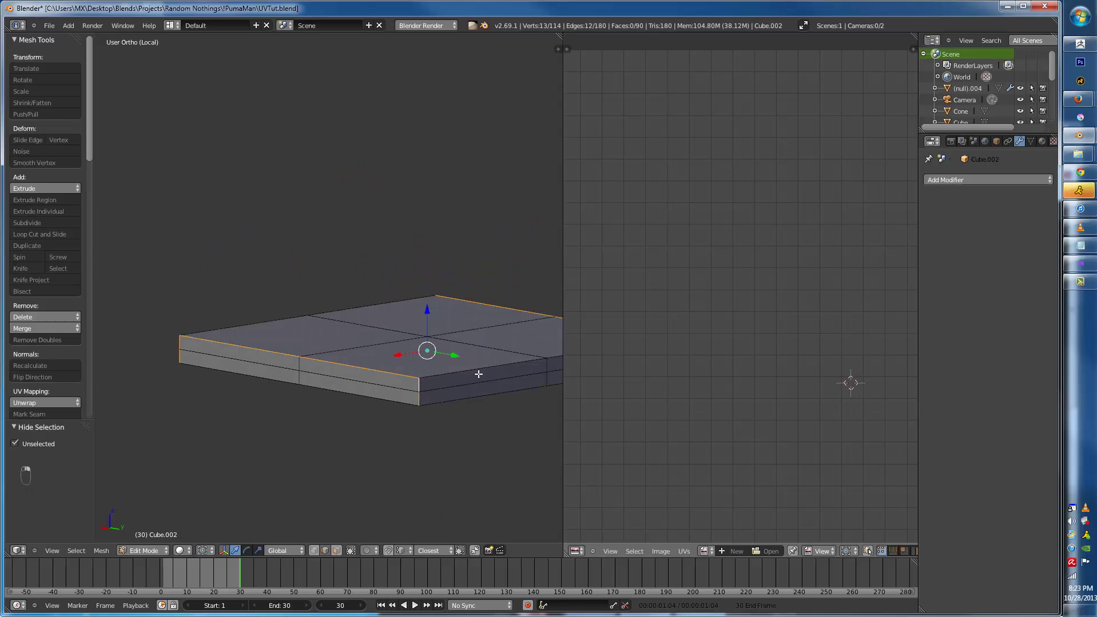
middle_click_drag(592, 369, 443, 331, "shift")
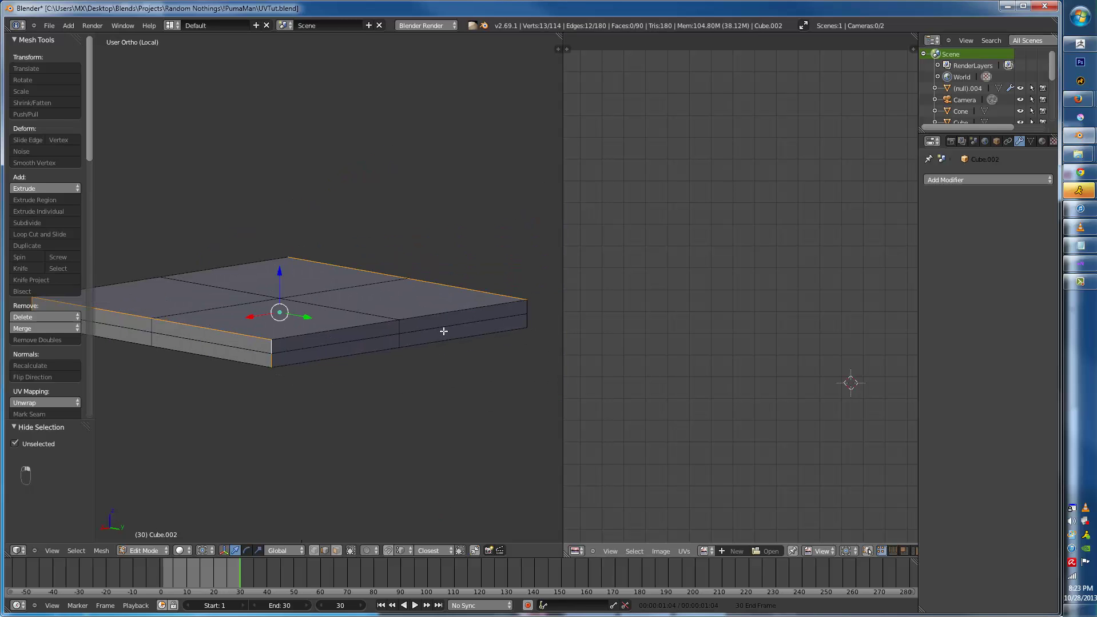
right_click(490, 334, "ctrl")
key("ctrl+e")
left_click(485, 327)
key("ctrl+e")
left_click(486, 316)
- Reveal the hidden chair parts and deselect everything
middle_click_drag(486, 316, 365, 366)
key("alt+h")
key("a")
scroll(277, 379, "up", 3)
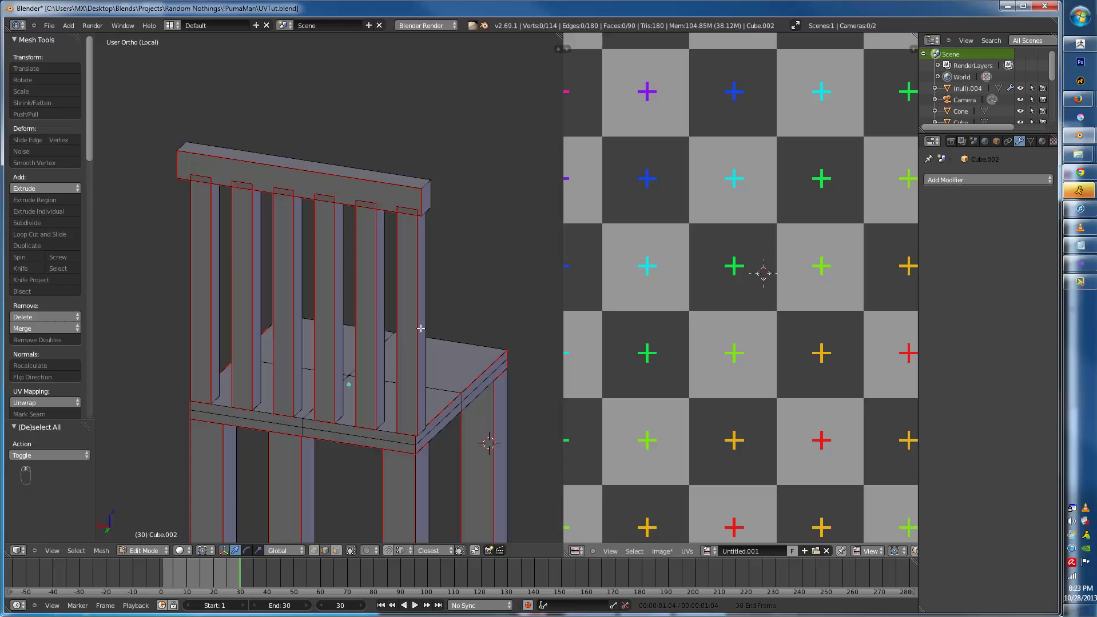
- Select all six backrest slats as linked geometry, hide the other parts and frame the slats in view
key("l")
key("l")
key("l")
key("l")
key("l")
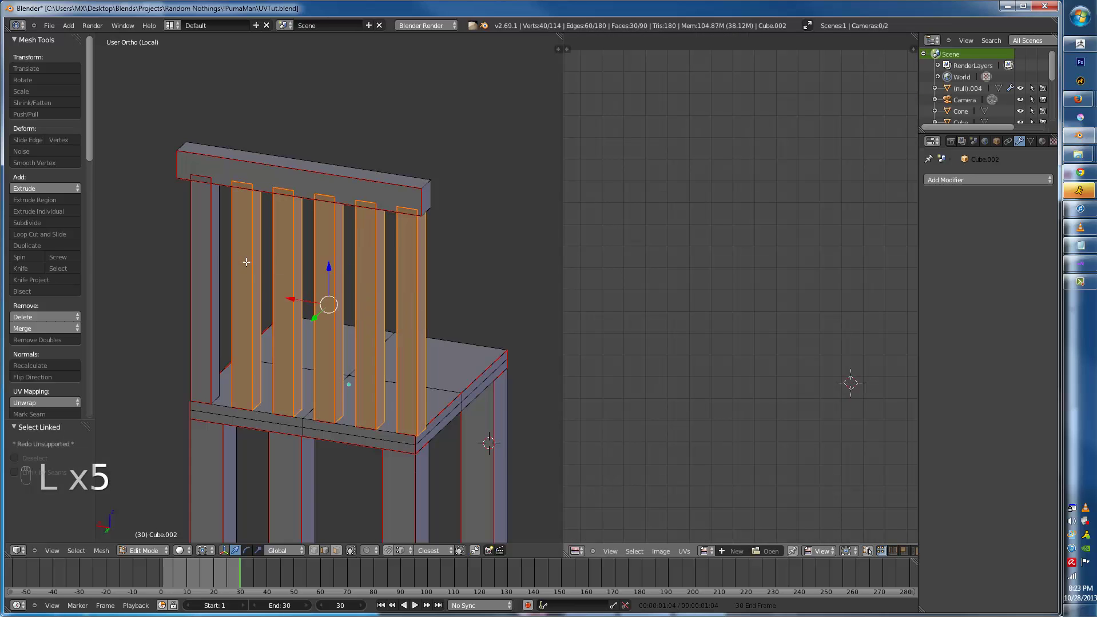
key("l")
key("shift+h")
key("KP_Decimal")
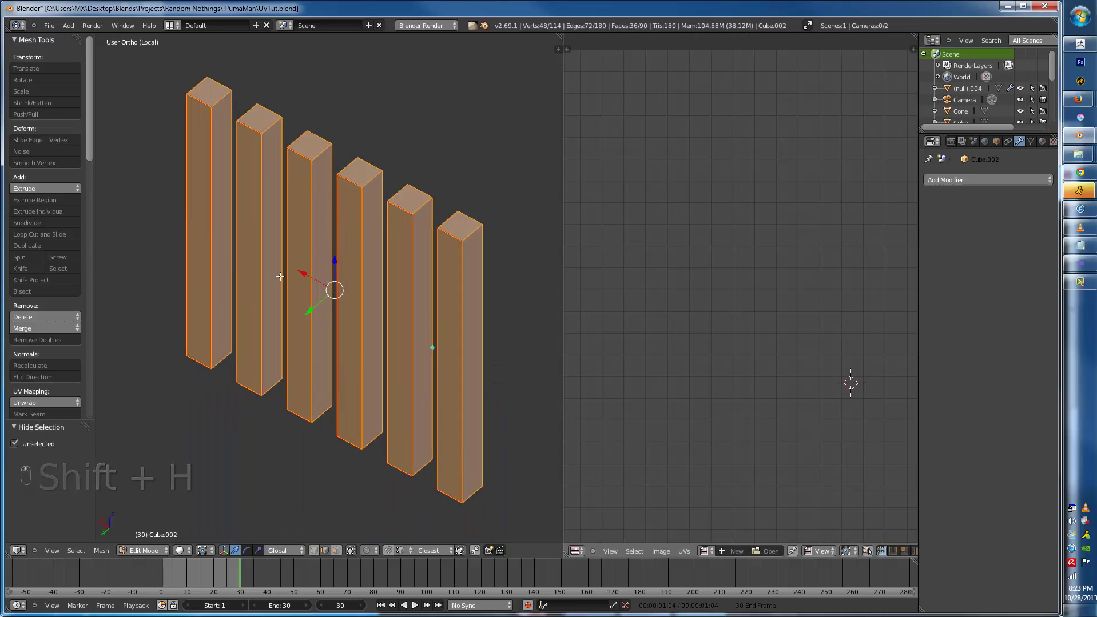
- Clear the seams from all the slats and switch to edge selection mode
key("a")
key("a")
key("ctrl+e")
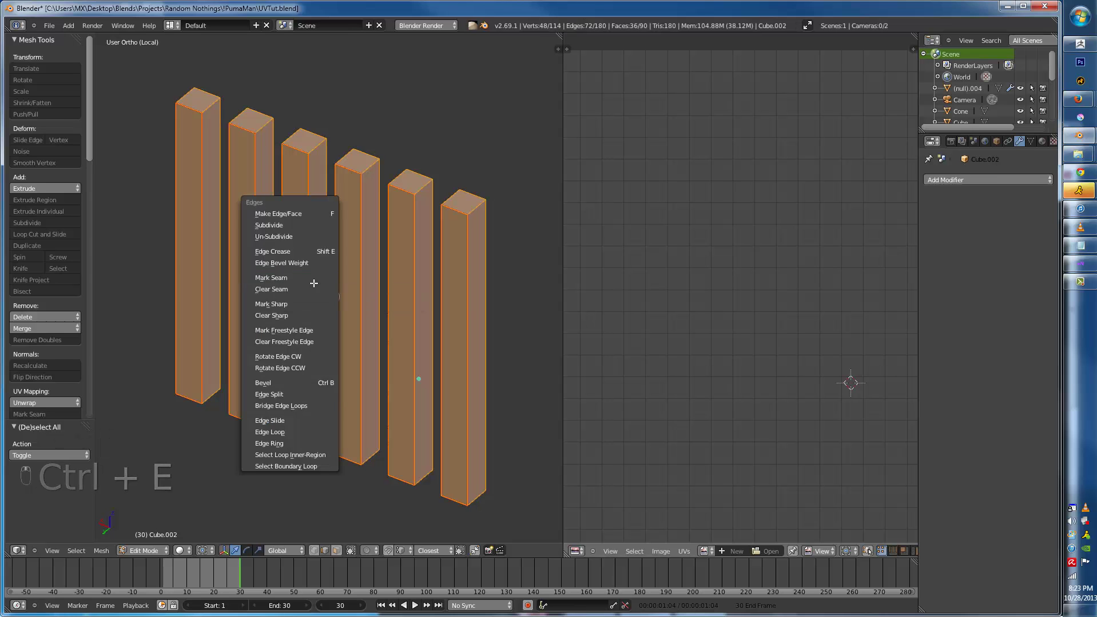
left_click(314, 287)
key("ctrl+Tab")
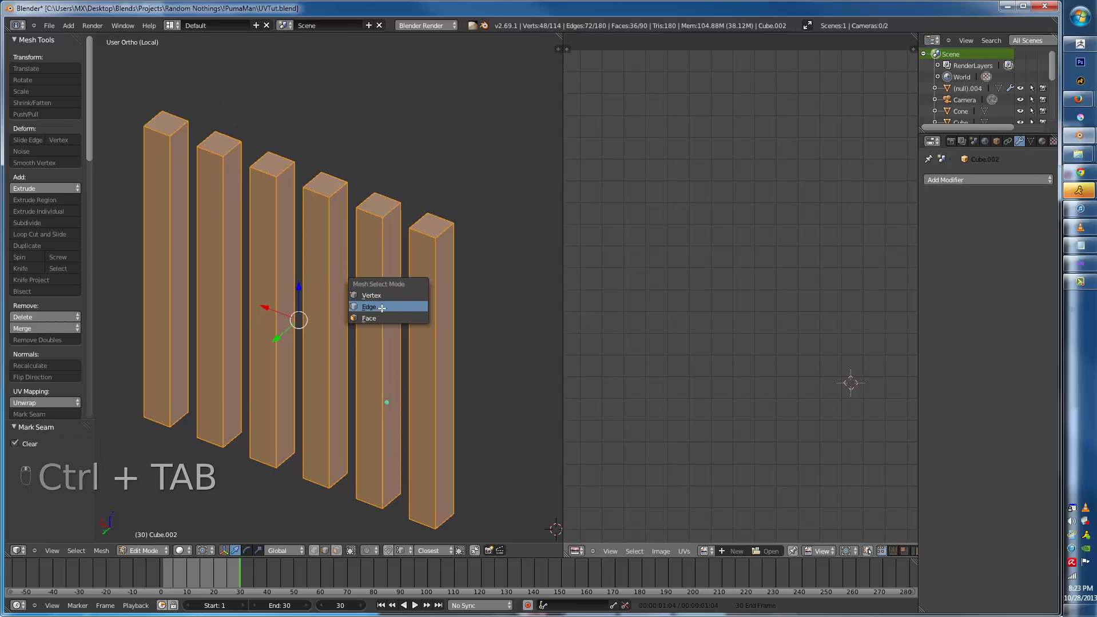
left_click(413, 305)
- Select the two vertical edges bounding the front-facing side of each of the two nearest slats
right_click(355, 320)
right_click(382, 297, "shift")
right_click(407, 280, "shift")
right_click(436, 284, "shift")
right_click(436, 284, "shift")
right_click(436, 291, "shift")
right_click(436, 294, "shift")
right_click(437, 293, "shift")
key("ctrl+z")
key("ctrl+z")
- Add the same two vertical edges of the remaining four slats to the selection
right_click(332, 260, "shift")
right_click(303, 245, "shift")
right_click(274, 236, "shift")
right_click(250, 227, "shift")
right_click(222, 213, "shift")
right_click(197, 206, "shift")
right_click(172, 202, "shift")
right_click(143, 167, "shift")
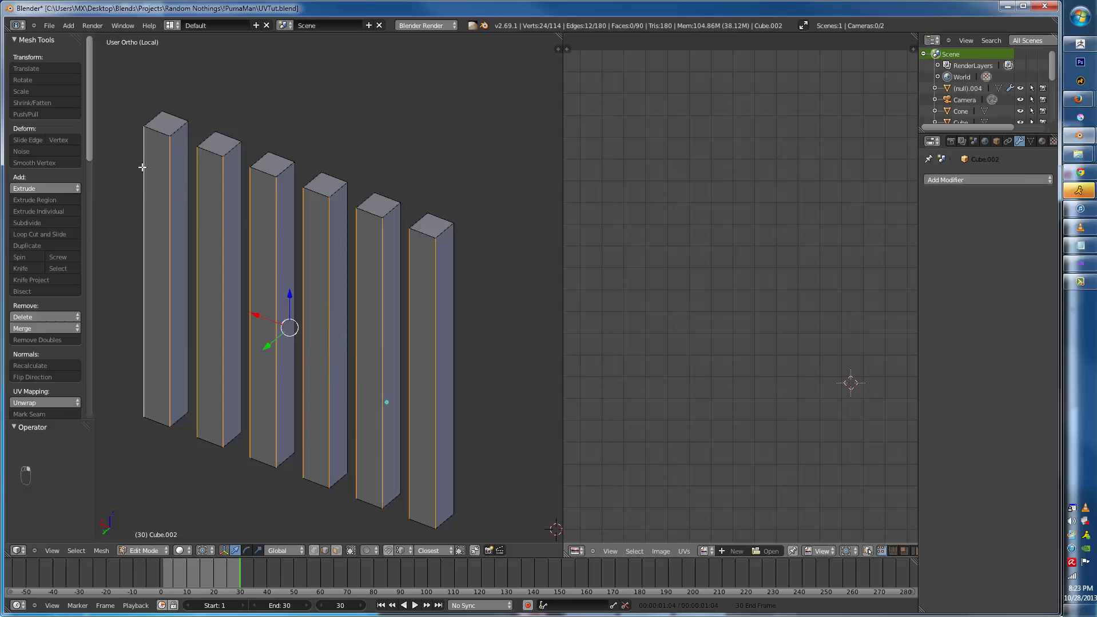
- Add three top edges of each slat to the selection, undoing the last stray pick
right_click(155, 120, "shift")
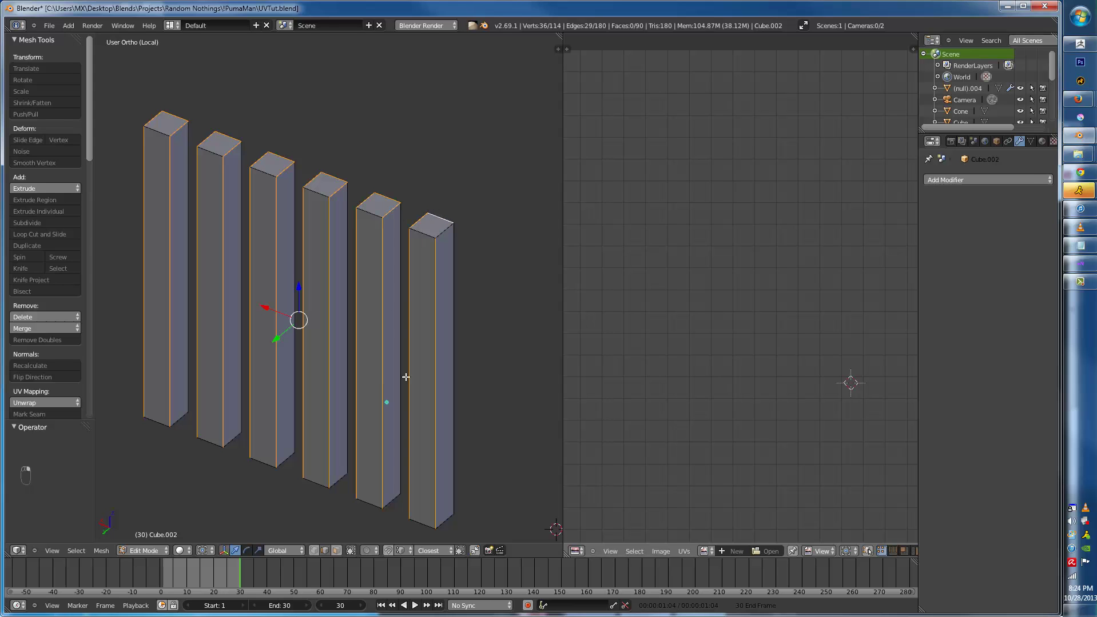
right_click(448, 241, "shift")
key("ctrl+z")
- Add three bottom edges of each slat to the selection and mark all the selected edges as seams
middle_click_drag(447, 241, 430, 360)
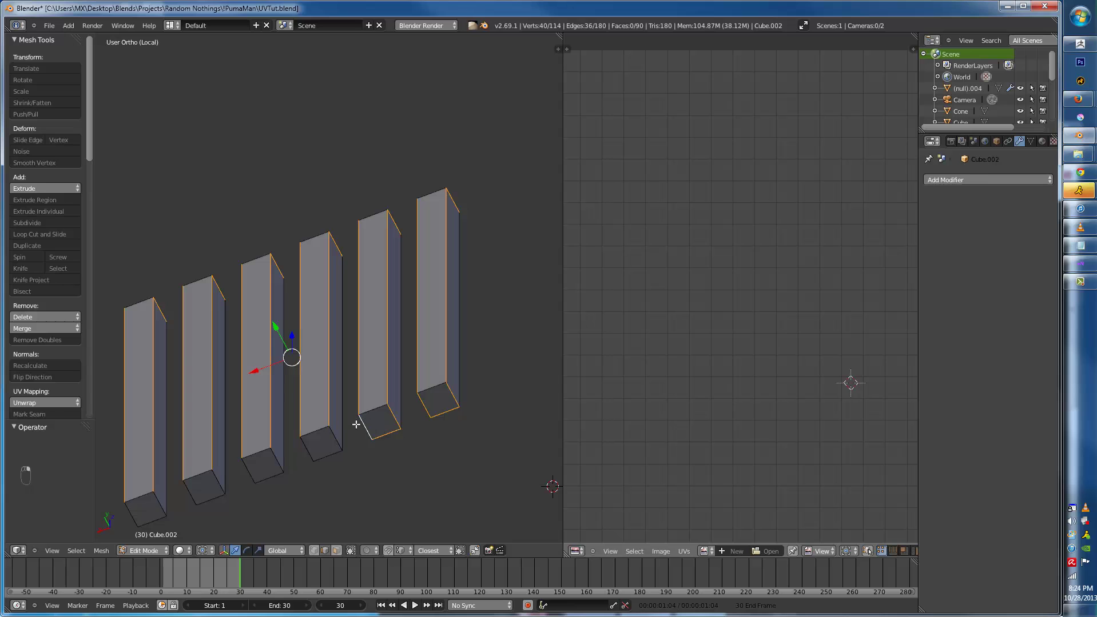
middle_click_drag(356, 424, 383, 367, "shift")
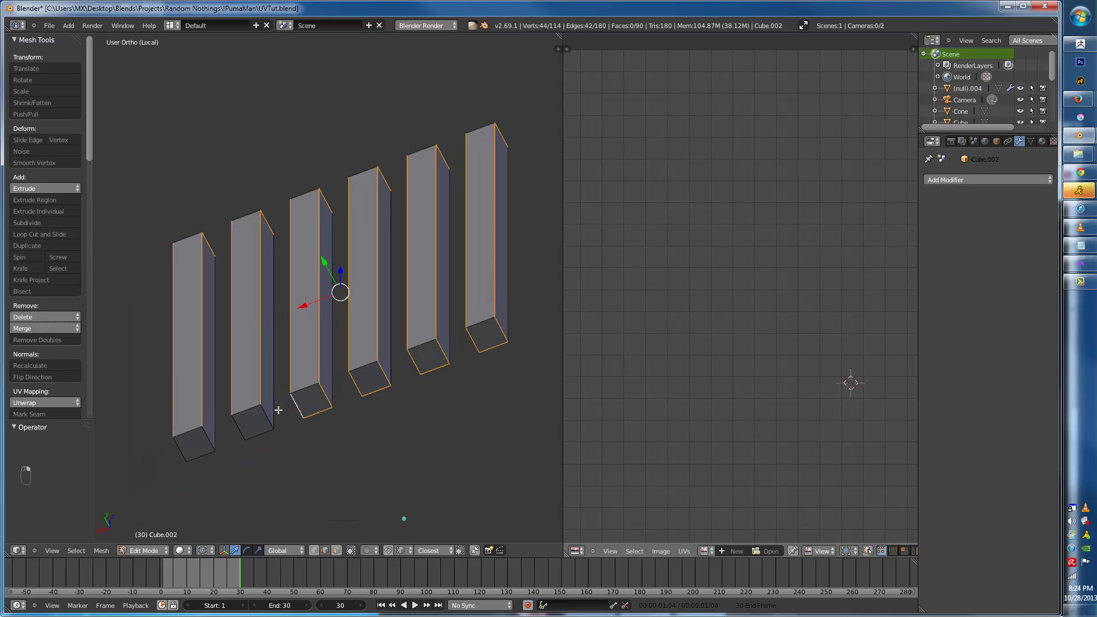
right_click(239, 428, "shift")
middle_click_drag(277, 304, 226, 306)
key("ctrl+e")
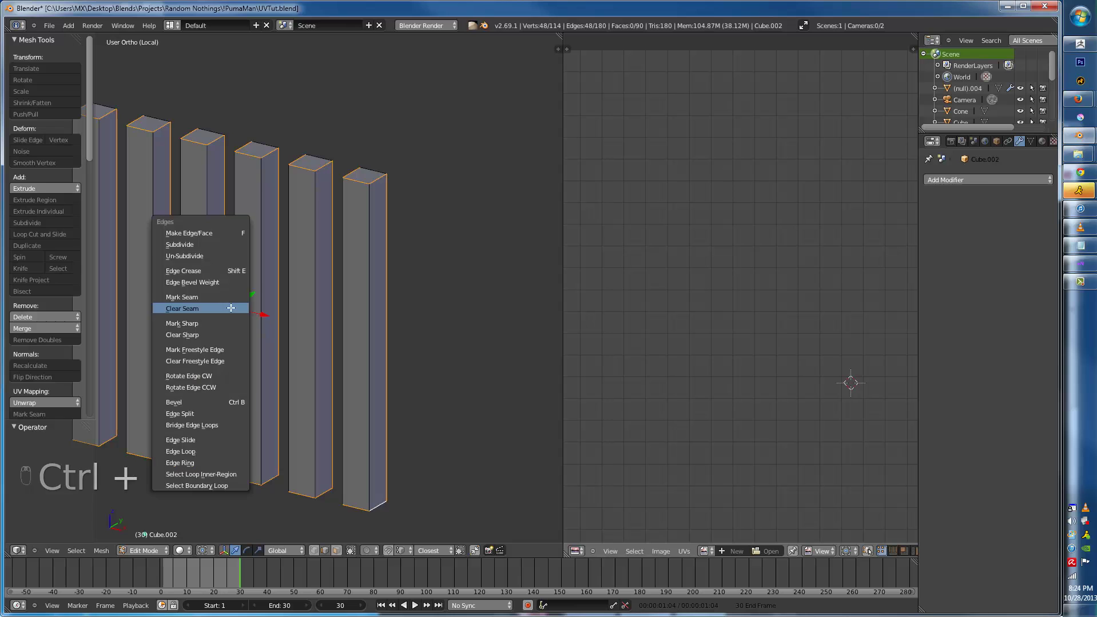
left_click(210, 296)
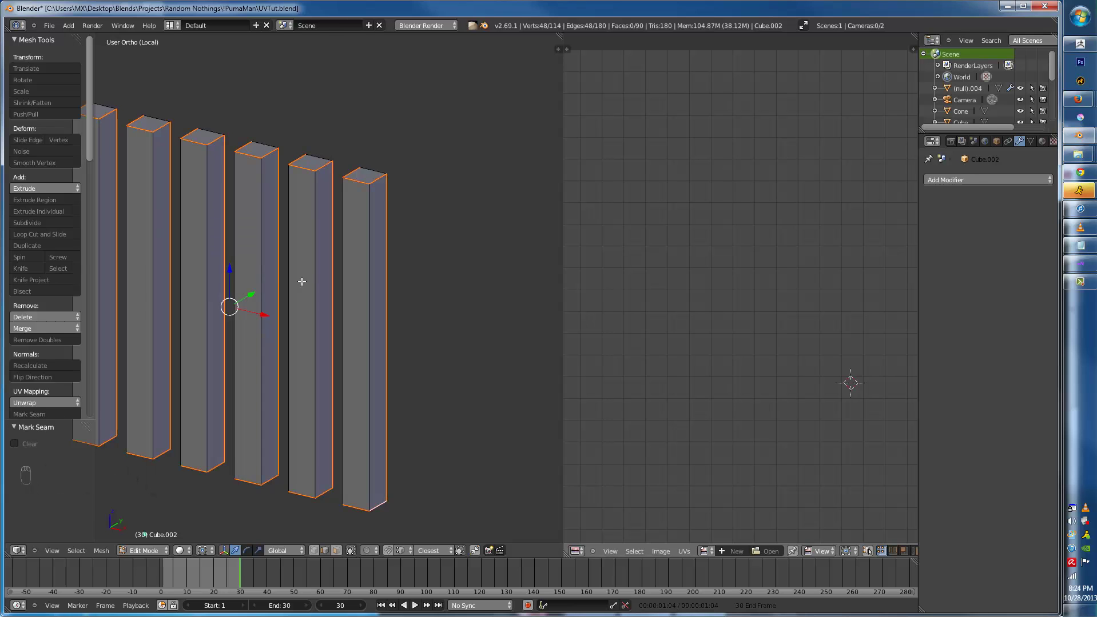
- Select all the geometry of the six slats, unwrap it and inspect the UV layout
middle_click_drag(302, 281, 308, 286)
key("a")
key("a")
key("a")
key("u")
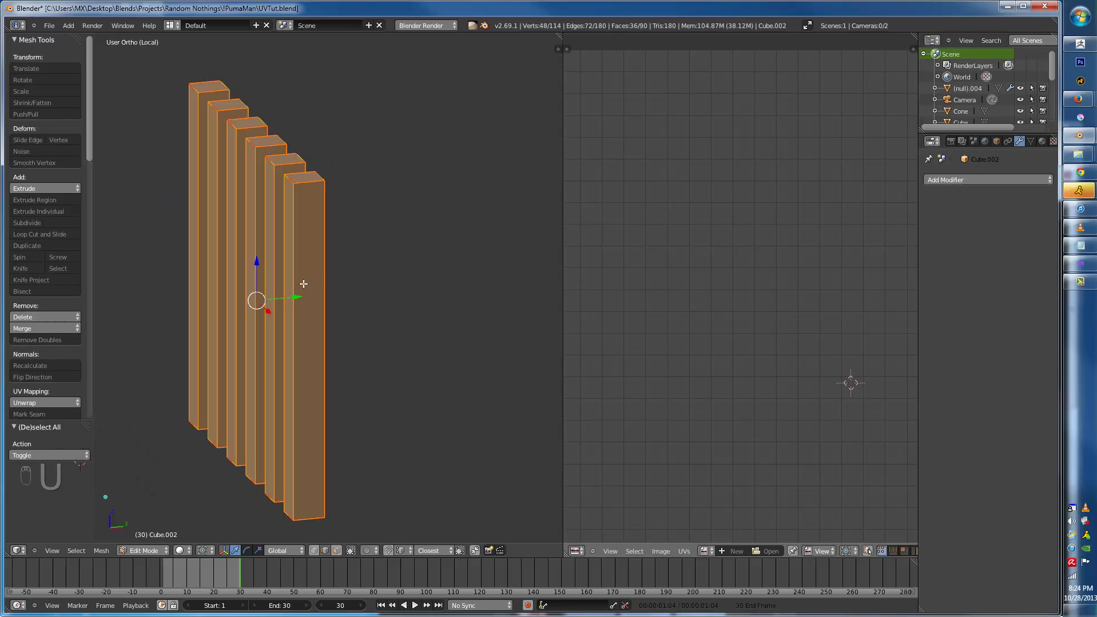
key("u")
left_click(321, 268)
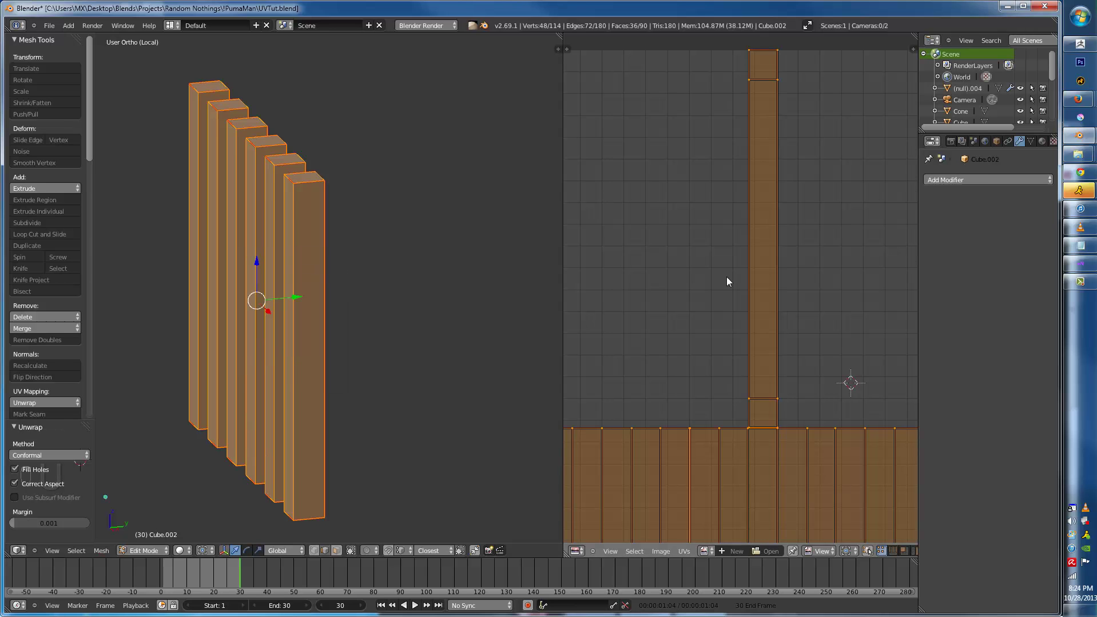
scroll(727, 279, "down", 2)
scroll(301, 282, "down", 1)
- Reveal the hidden chair parts again and clear the whole selection
key("alt+h")
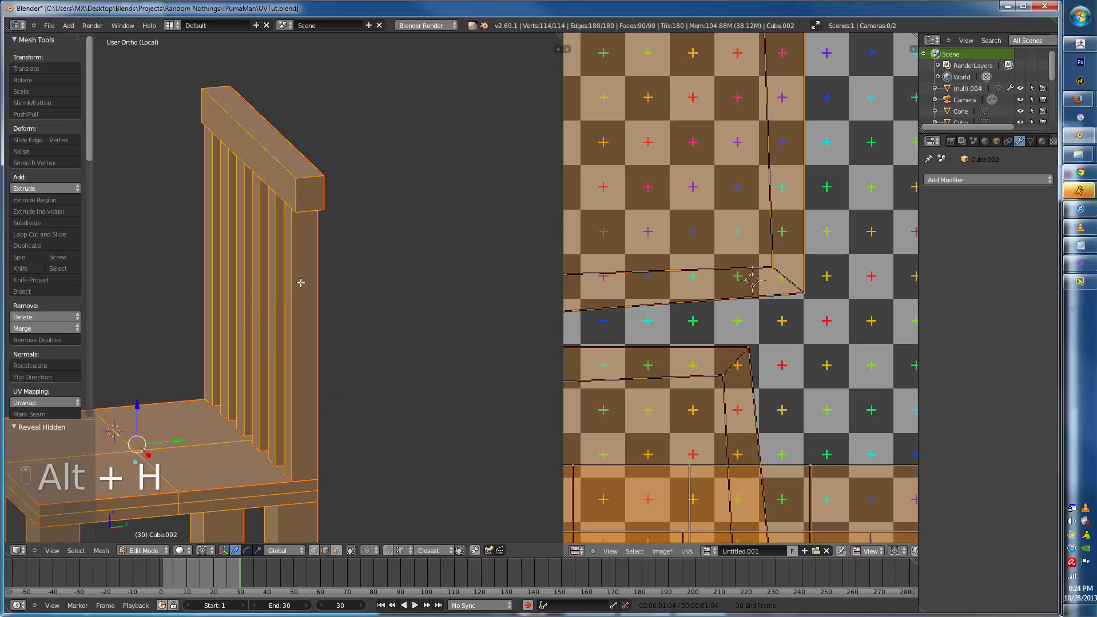
key("a")
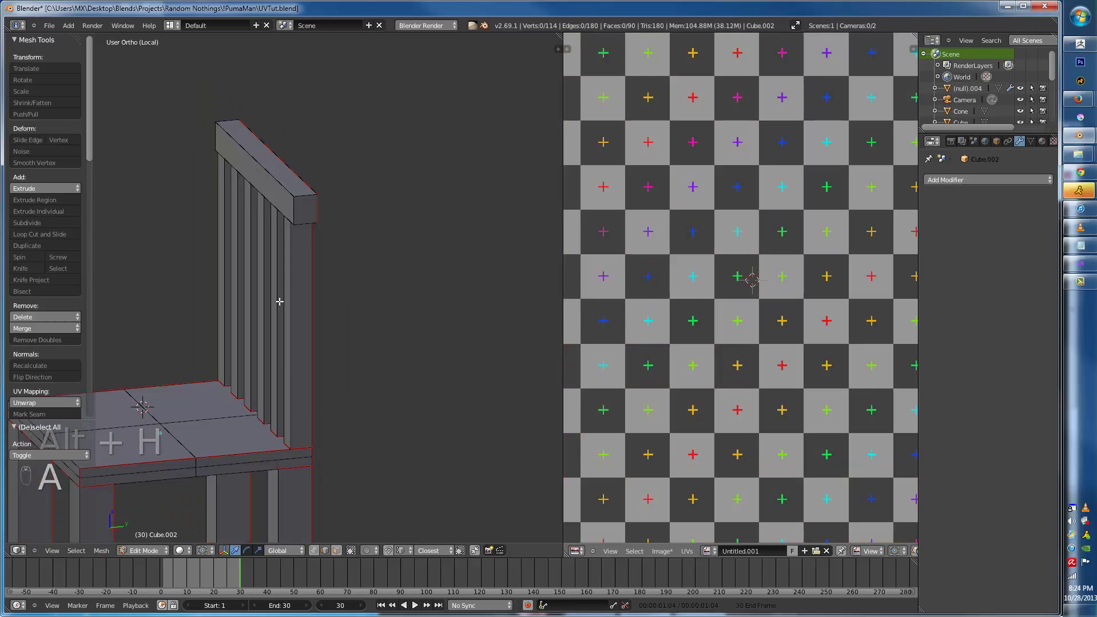
key("a")
key("a")
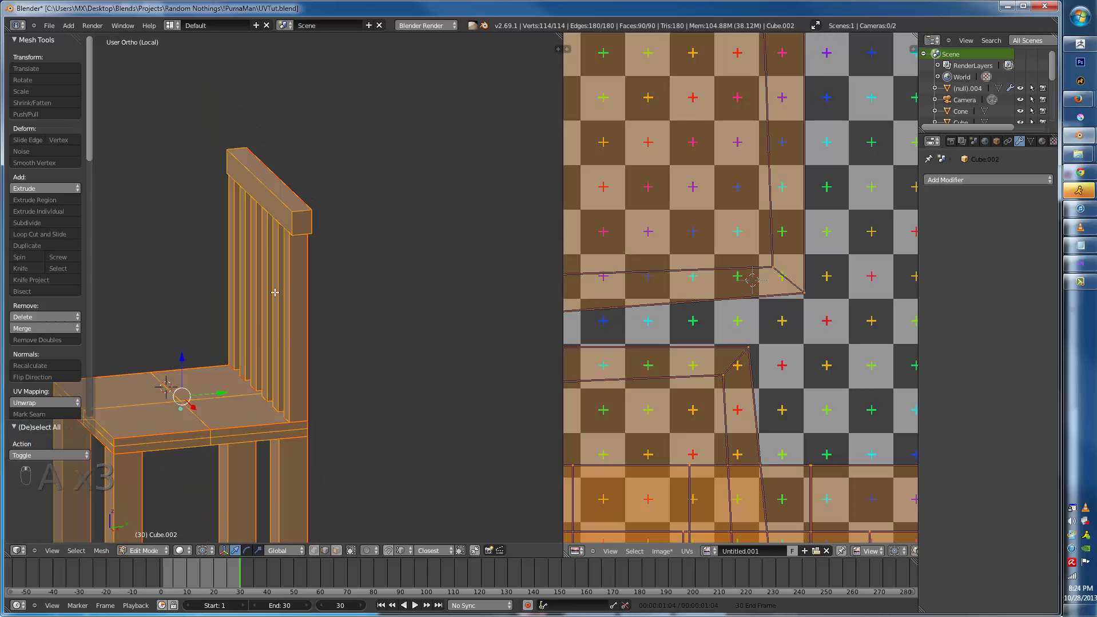
scroll(275, 292, "up", 7)
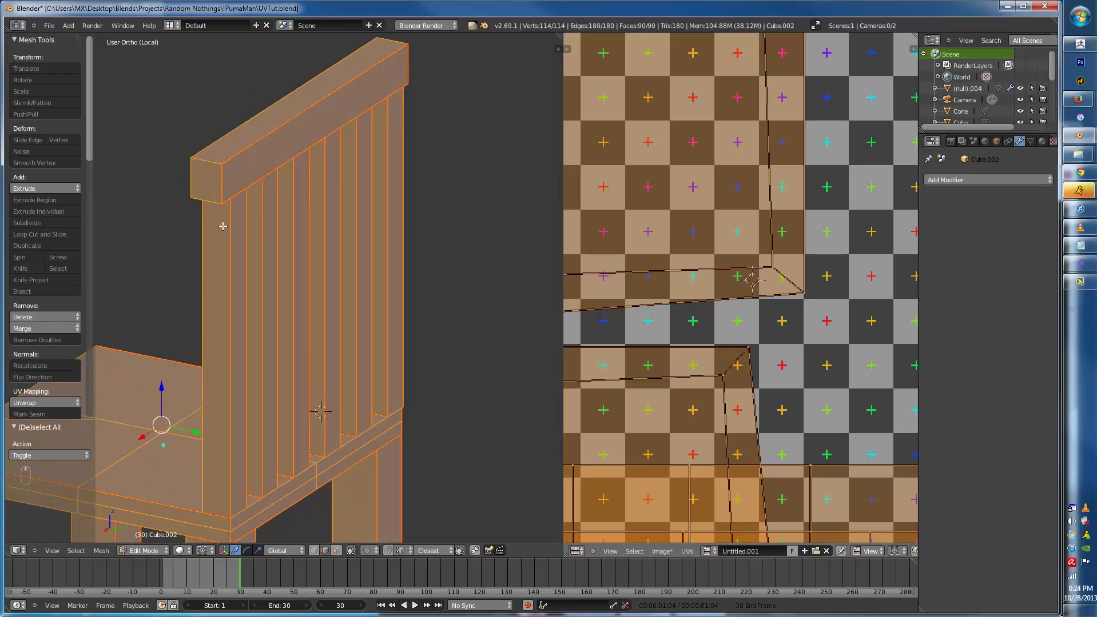
key("a")
- Isolate the backrest's top rail as linked geometry and clear its seams
key("l")
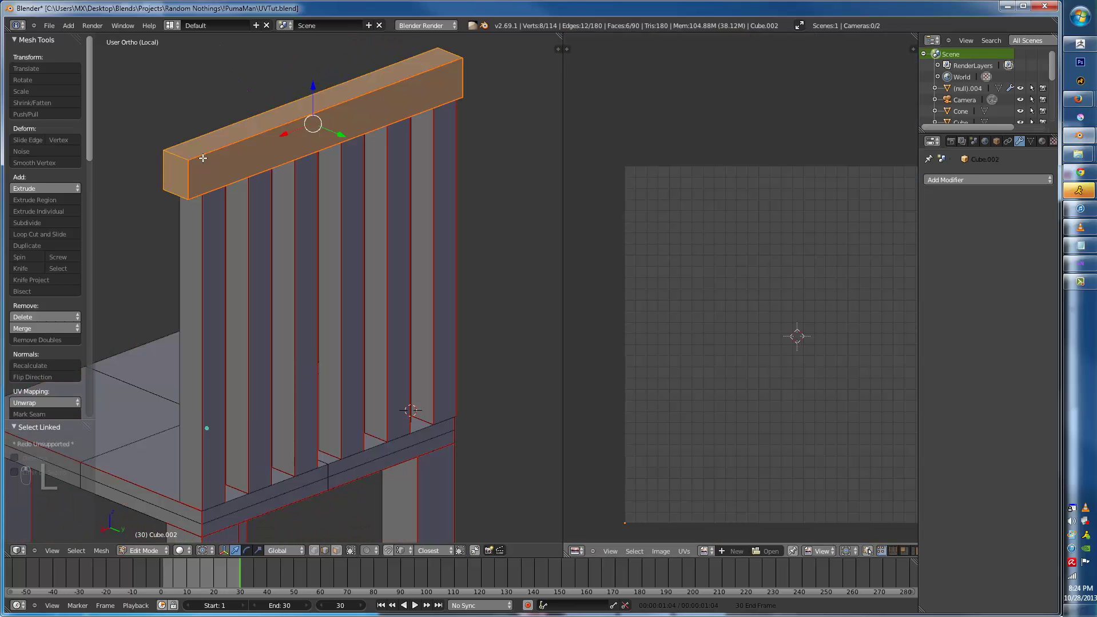
key("shift+h")
key("ctrl+Tab")
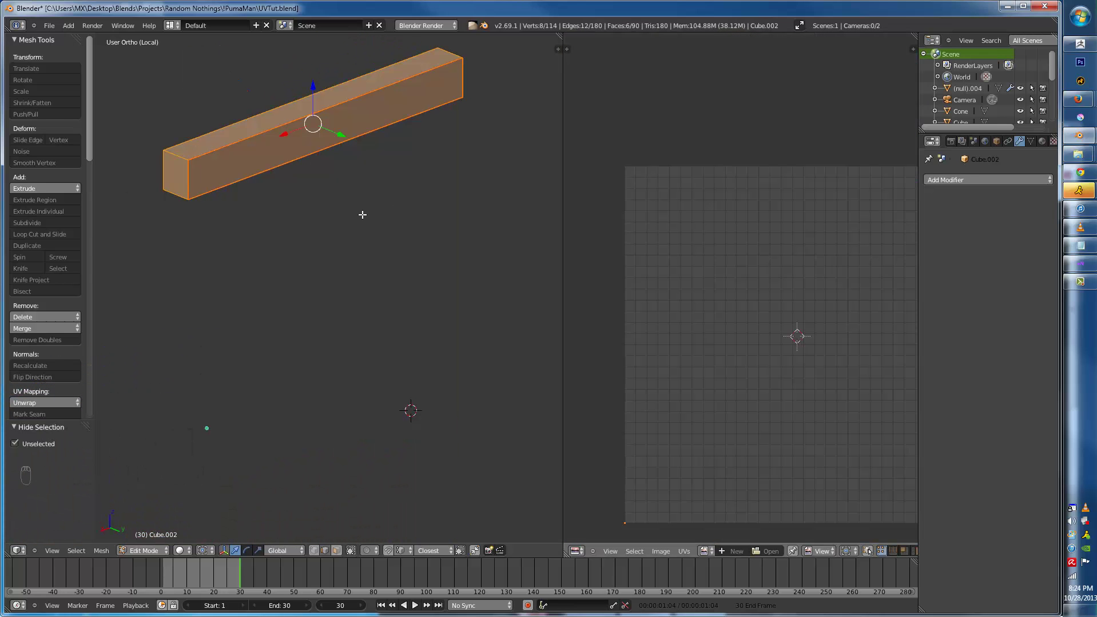
key("ctrl+e")
left_click(362, 212)
middle_click_drag(265, 128, 341, 217, "shift")
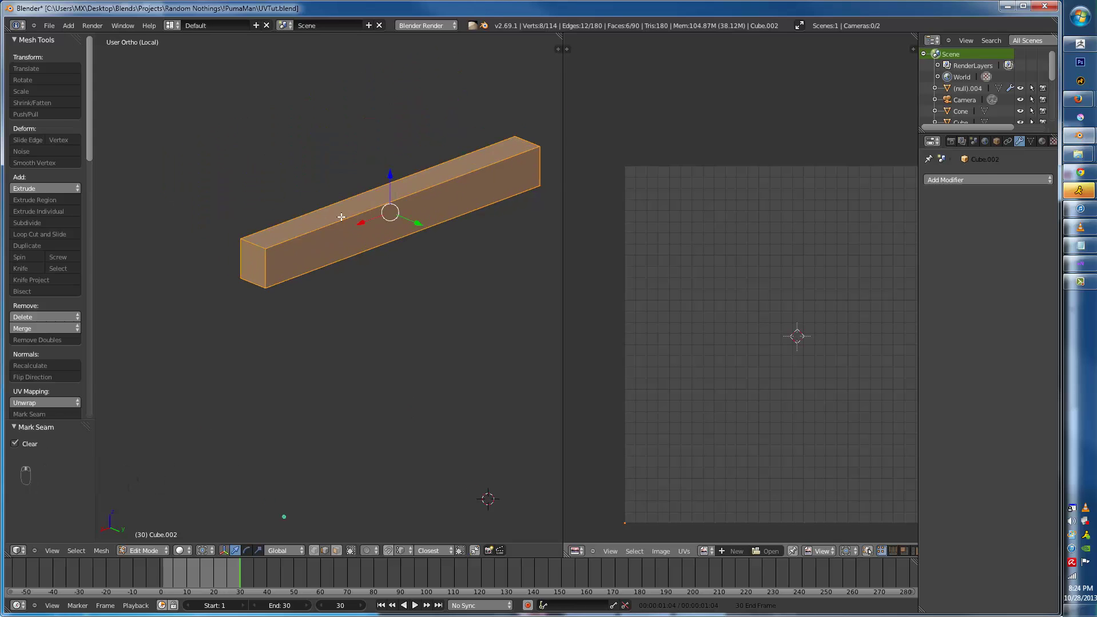
- Select two long edges of the top rail and three edges at each end, and mark them as seams
key("a")
scroll(299, 223, "up", 1)
right_click(299, 225)
right_click(327, 258, "shift")
right_click(258, 240, "shift")
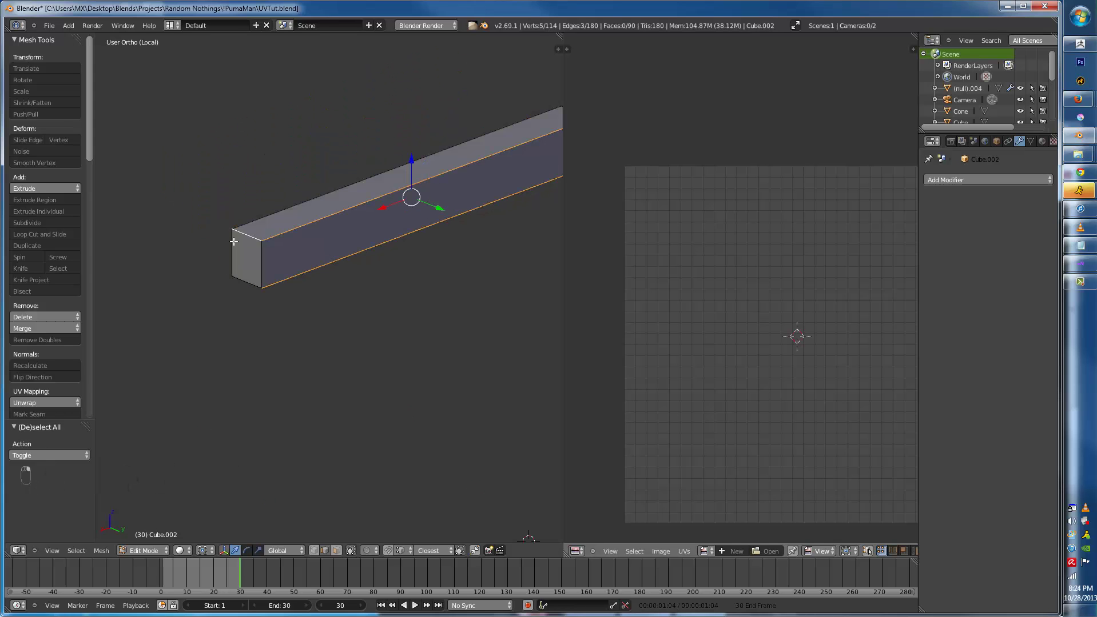
middle_click_drag(310, 261, 408, 280)
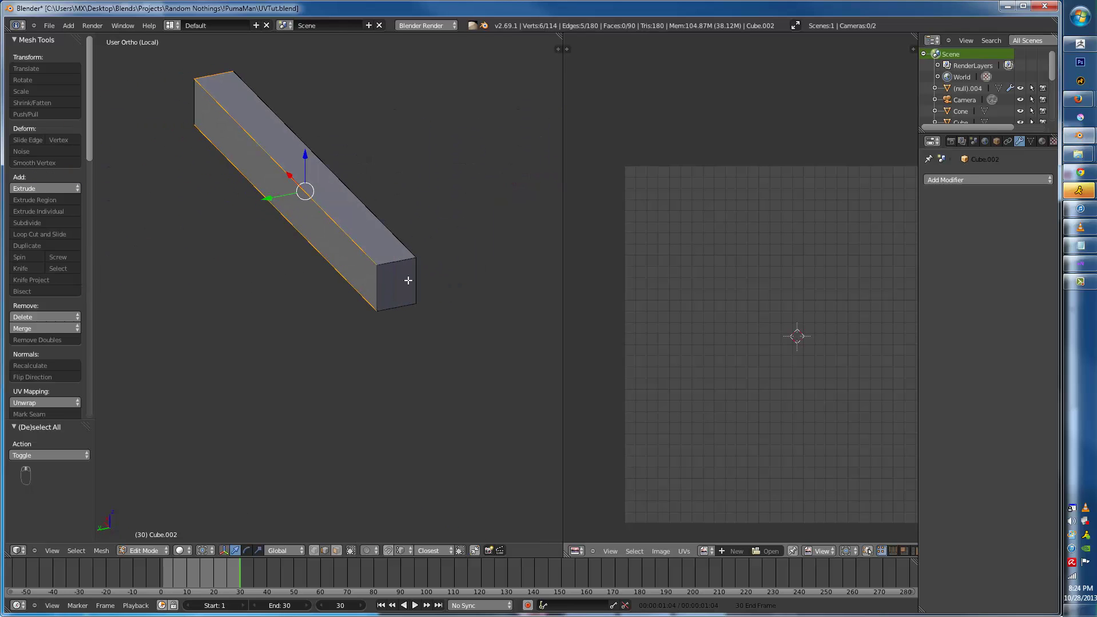
key("ctrl+e")
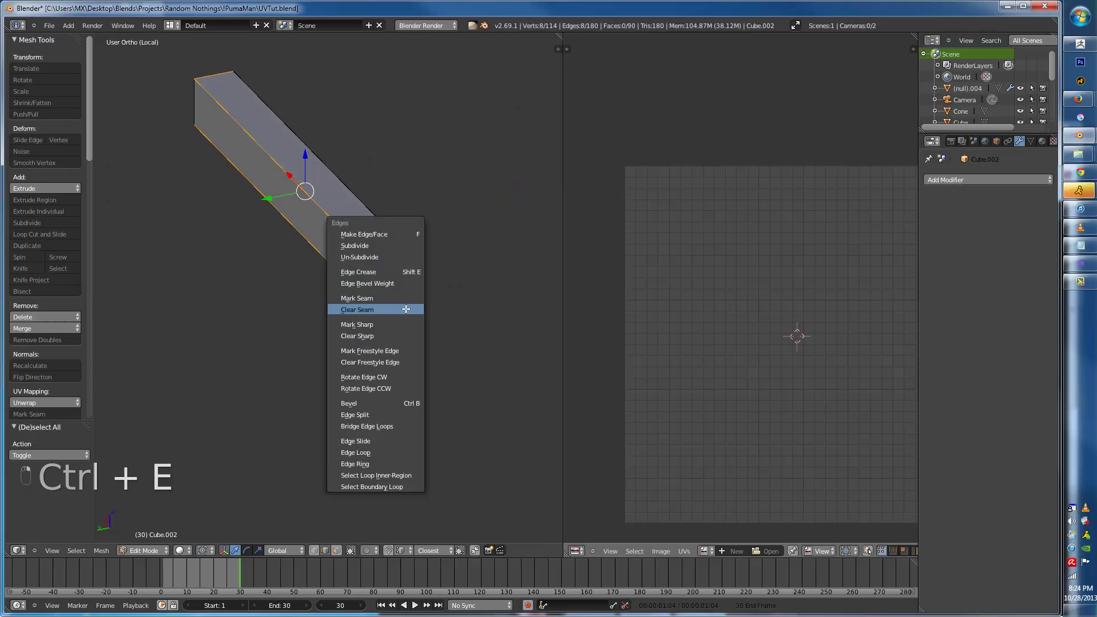
left_click(403, 303)
- Reveal the hidden chair parts and select all the geometry of the chair
key("a")
scroll(411, 283, "down", 1)
key("alt+h")
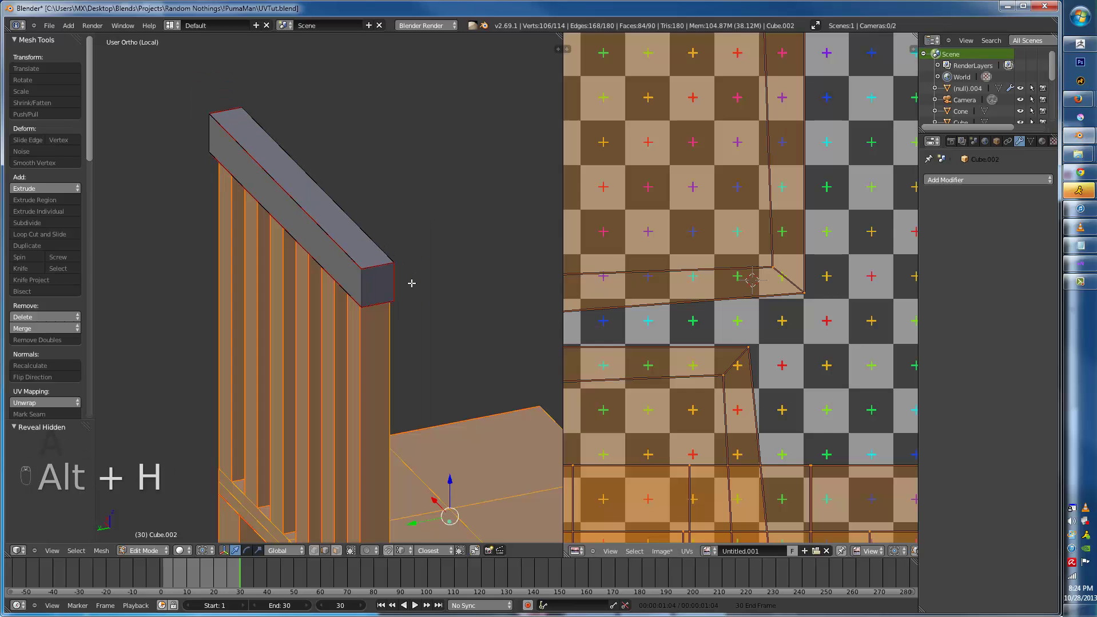
key("a")
key("a")
key("a")
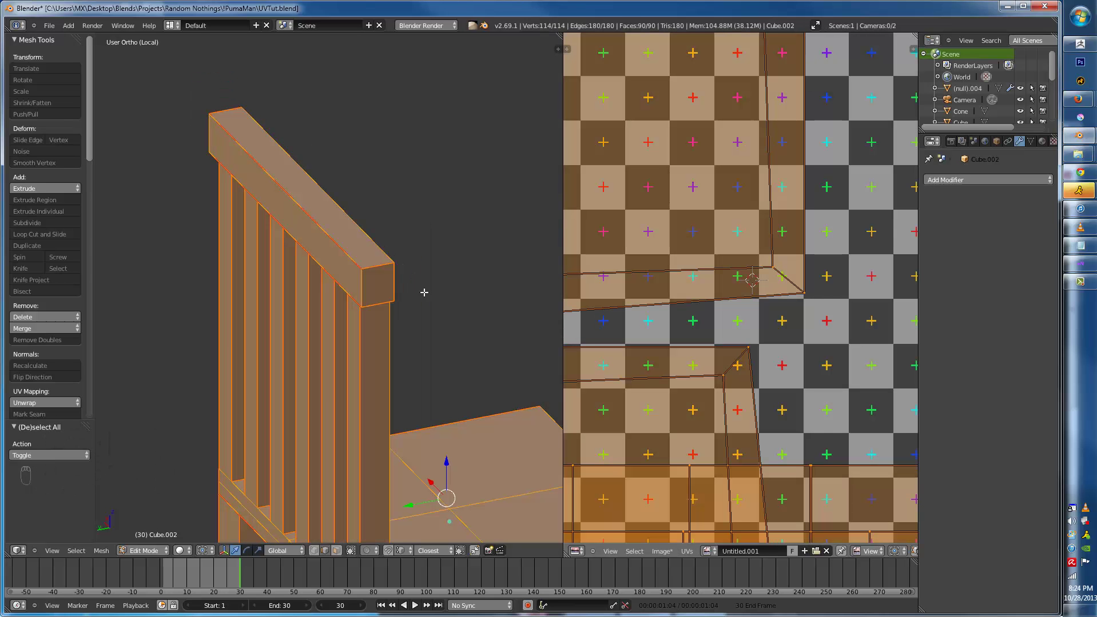
- Select all of the chair's UV islands, average their scale and pack them into the UV area
left_click(686, 307)
scroll(696, 300, "down", 8)
scroll(696, 306, "down", 3)
scroll(698, 308, "up", 5)
scroll(698, 309, "down", 2)
key("a")
key("a")
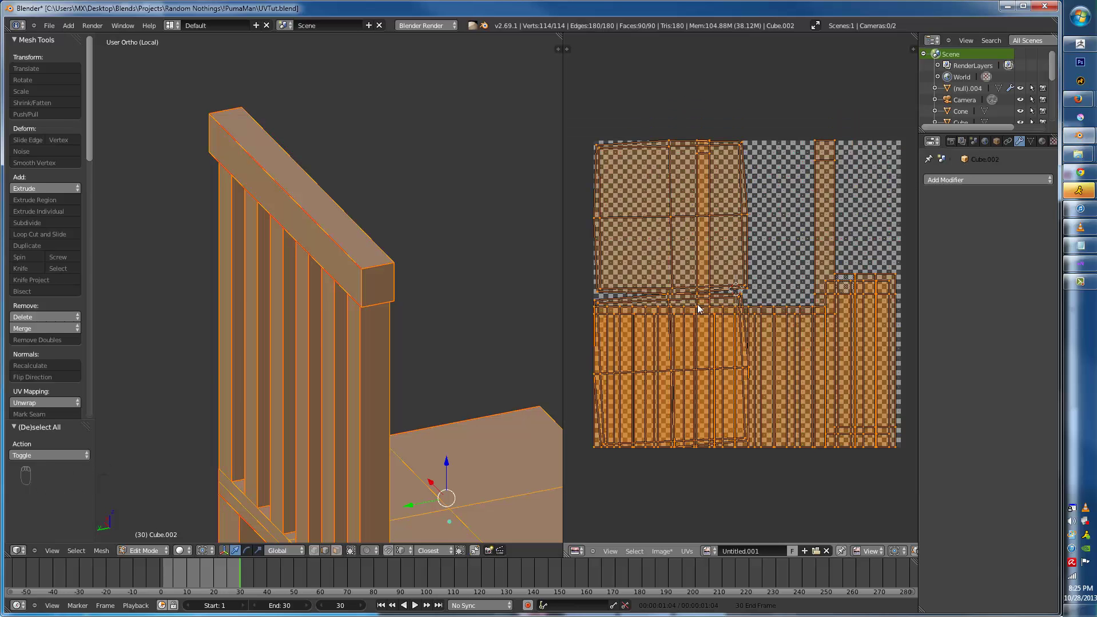
key("ctrl+a")
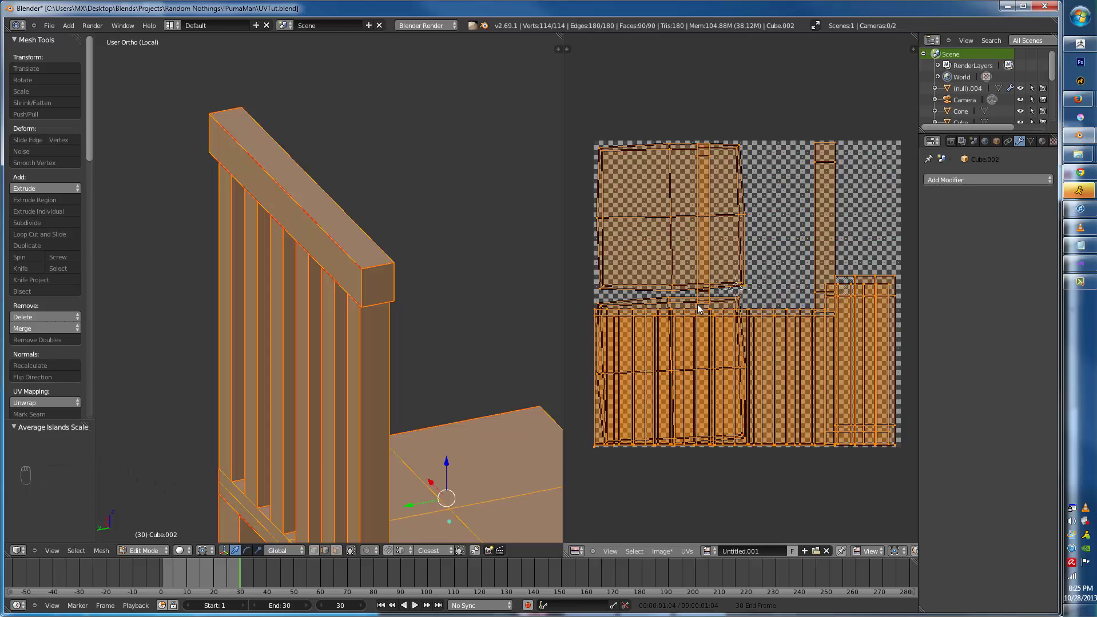
key("ctrl+p")
scroll(760, 357, "up", 4)
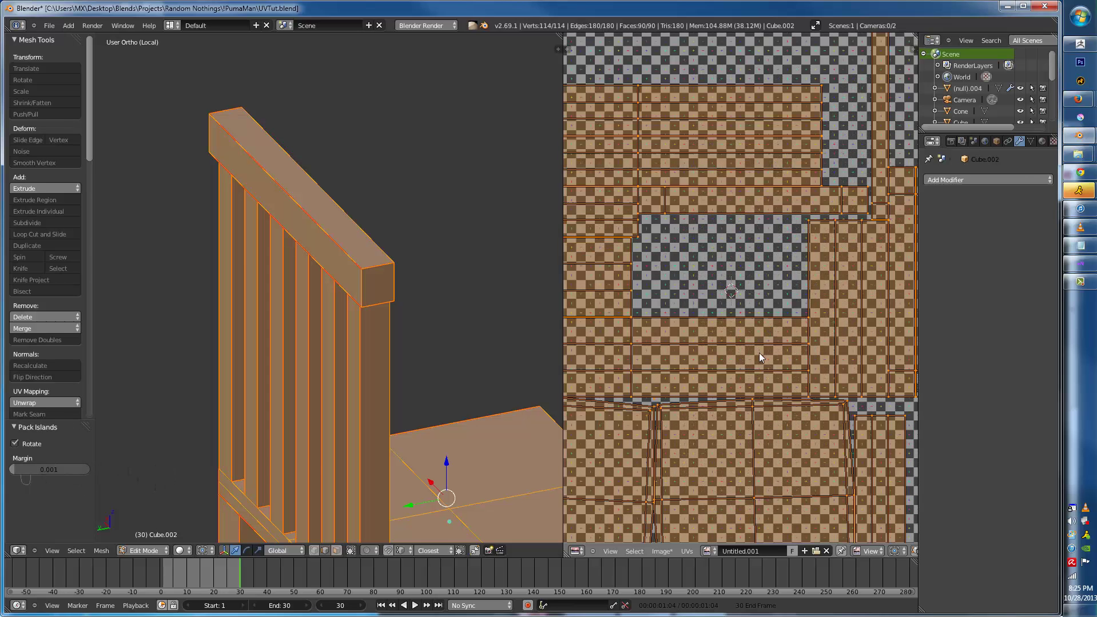
scroll(747, 374, "down", 4)
scroll(327, 308, "down", 3)
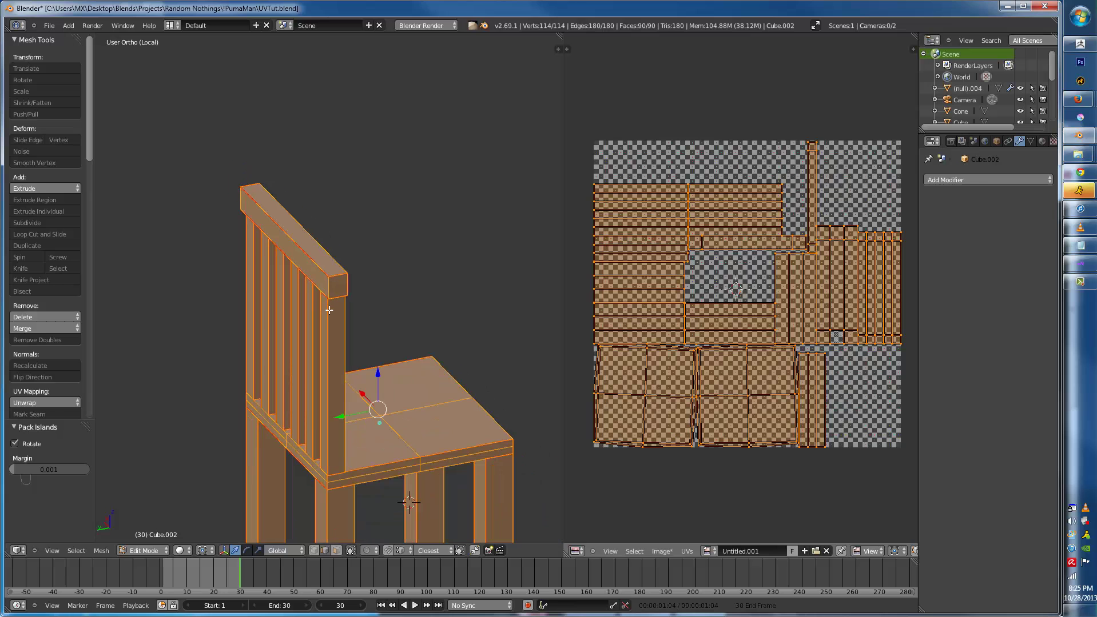
- Unwrap the entire chair again, then average the scale of all its UV islands and pack them
key("u")
left_click(330, 310)
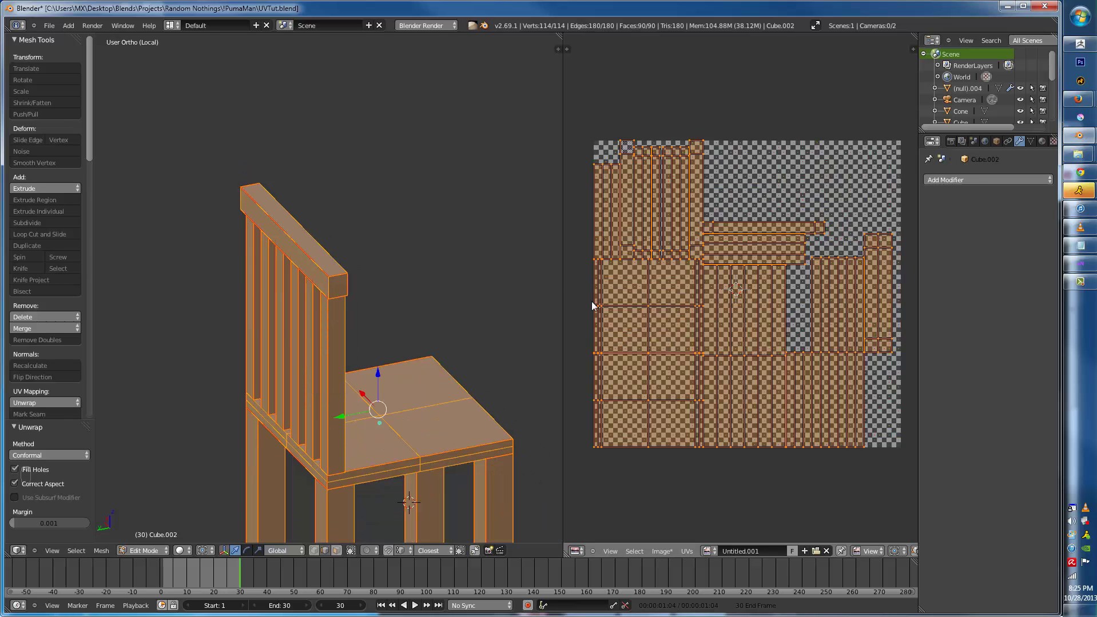
scroll(625, 308, "down", 1)
key("a")
key("a")
key("a")
key("ctrl+a")
key("ctrl+p")
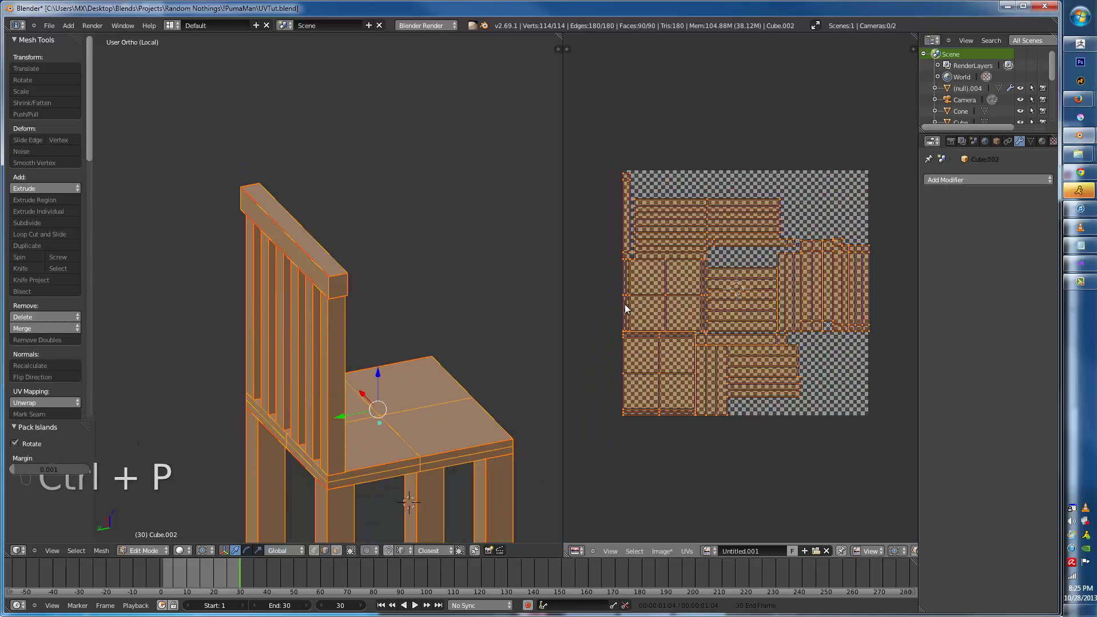
- Show the chair in textured display and replace its assigned image with Untitled.001
key("alt+z")
middle_click_drag(400, 343, 469, 354)
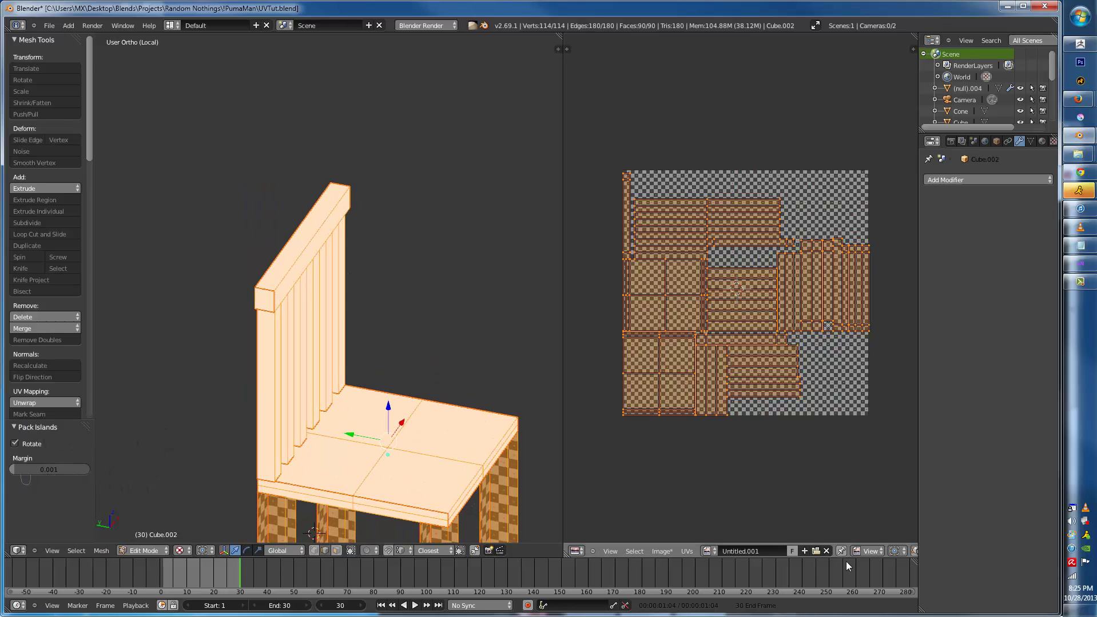
left_click(826, 551)
left_click(706, 551)
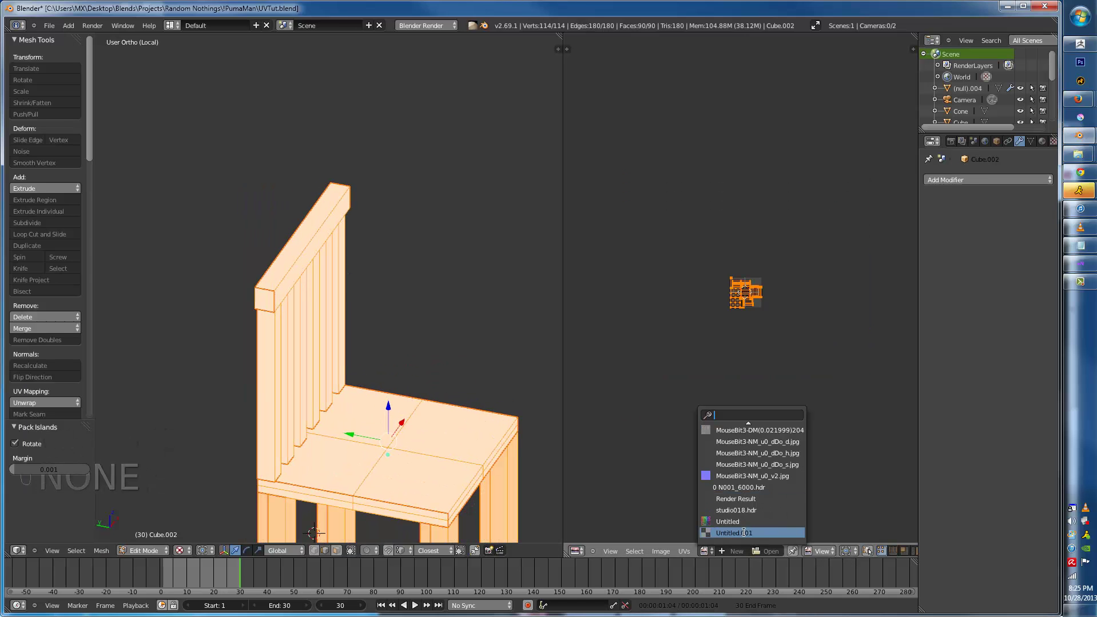
left_click(742, 534)
- Examine the checker pattern across the whole chair with textured display on and nothing selected
middle_click_drag(368, 377, 305, 372)
key("Tab")
middle_click_drag(311, 426, 300, 291, "shift")
scroll(315, 312, "down", 2)
key("KP_Divide")
key("KP_Divide")
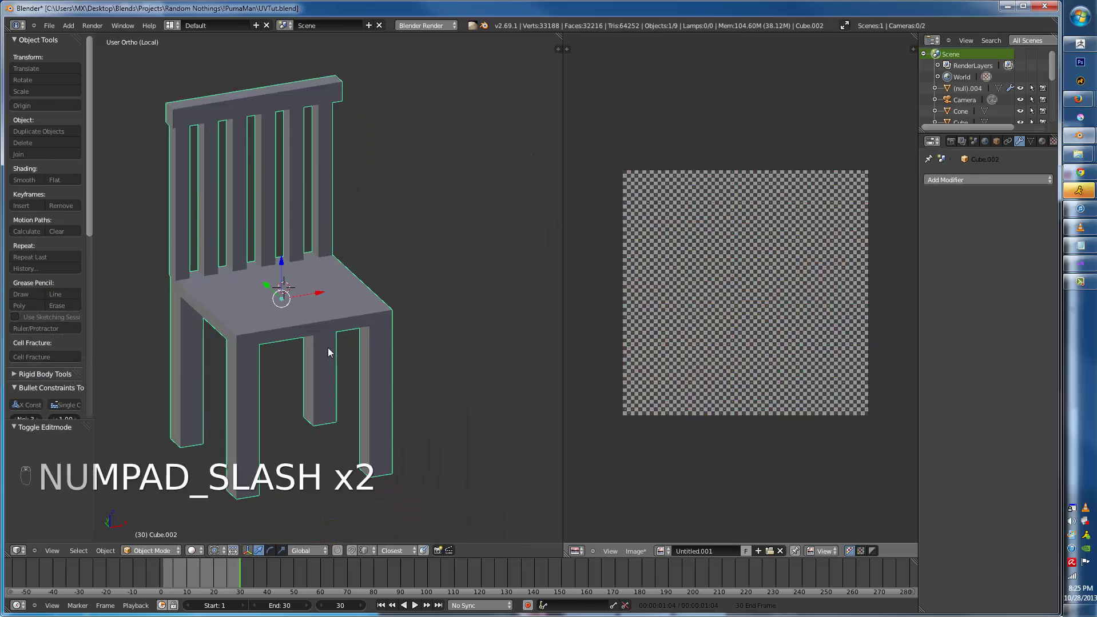
key("alt+z")
key("Tab")
key("a")
key("a")
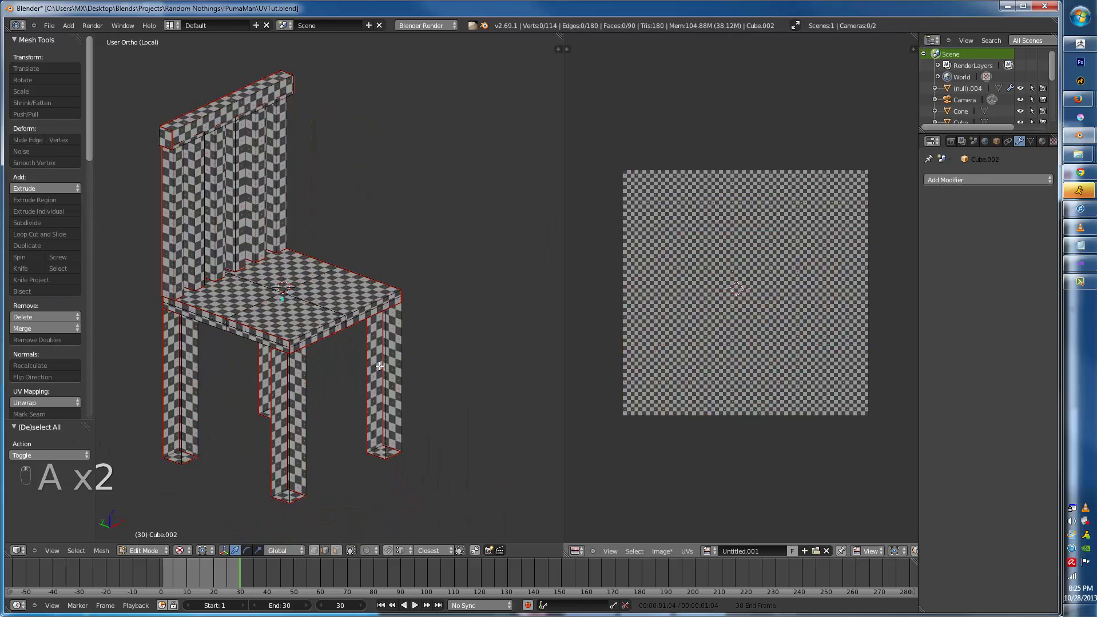
- Recalculate the chair's normals, leave edit mode and return from local view to the full row of objects
key("a")
key("a")
key("ctrl+n")
key("Tab")
mouse_move(382, 370)
middle_mouse_down()
mouse_move(400, 401)
mouse_move(350, 403)
middle_mouse_up()
key("KP_Divide")
- Select the masked bust, isolate it in local view and show its collar and tie area from the front
right_click(396, 292)
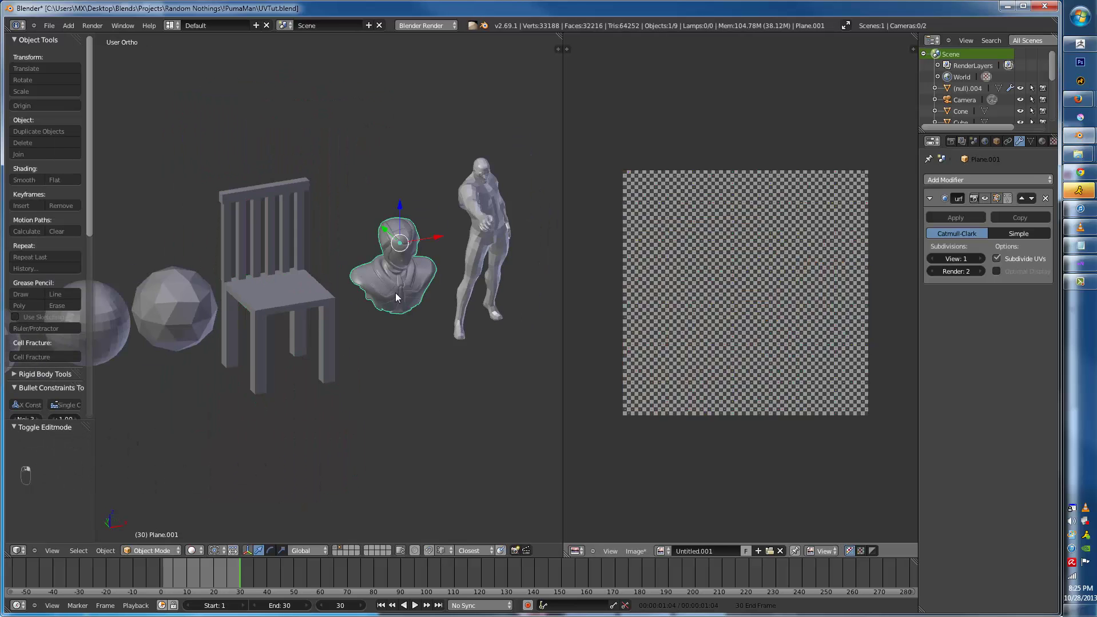
middle_click_drag(395, 292, 350, 276)
key("KP_1")
key("KP_Divide")
key("KP_8")
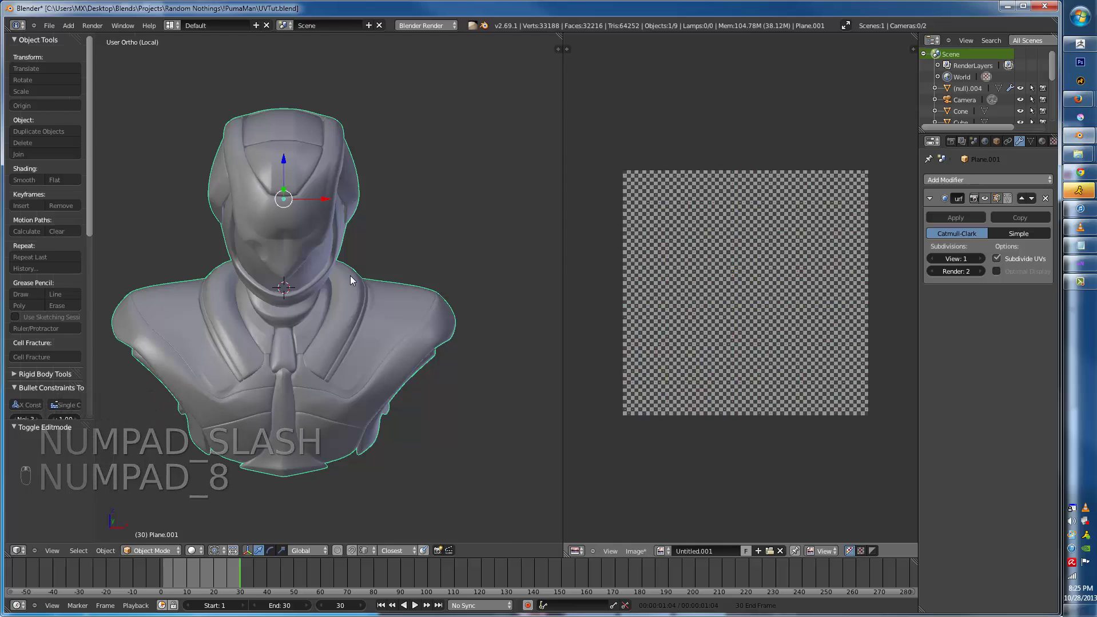
key("KP_1")
scroll(303, 259, "up", 4)
middle_click_drag(303, 259, 335, 272)
scroll(336, 267, "down", 1)
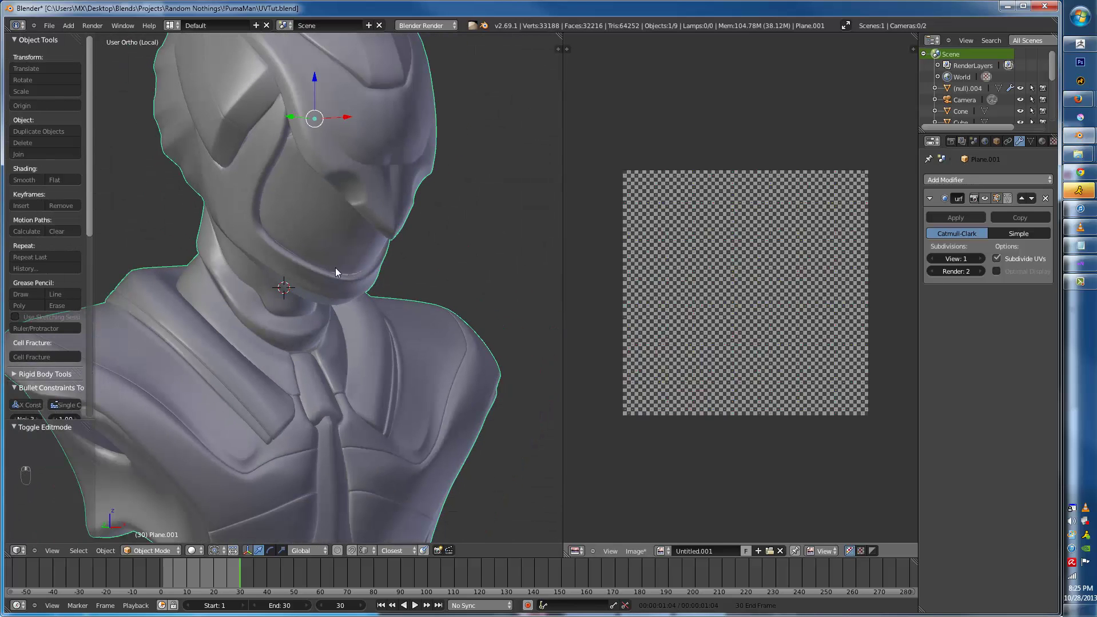
middle_click_drag(366, 379, 295, 335, "shift")
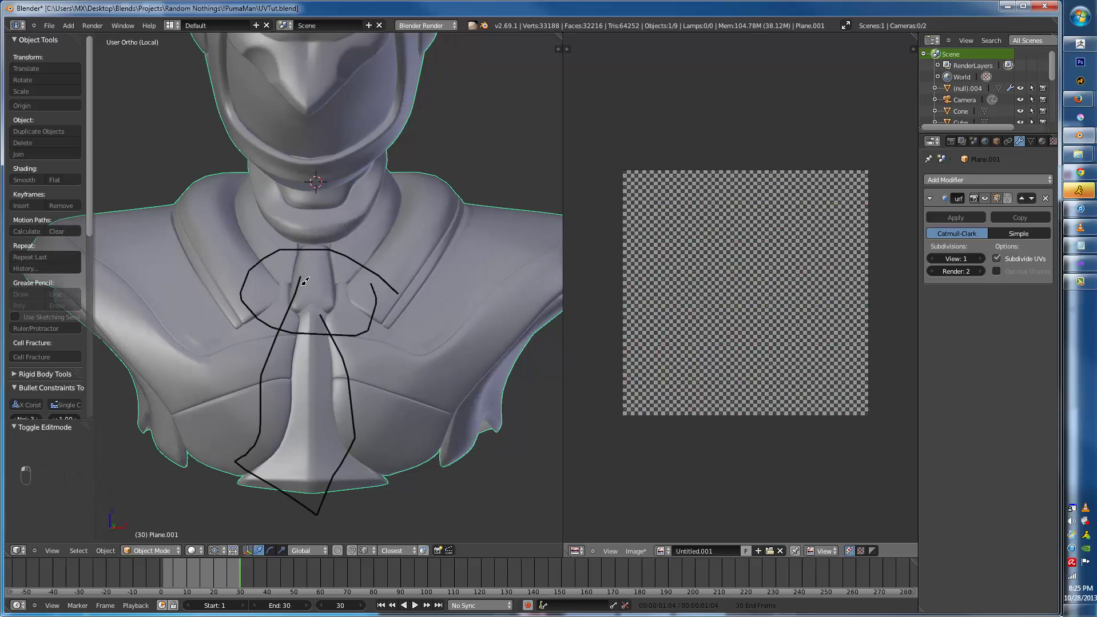
- Delete the grease pencil layer containing the strokes sketched around the bust's tie
key("n")
scroll(514, 126, "up", 4)
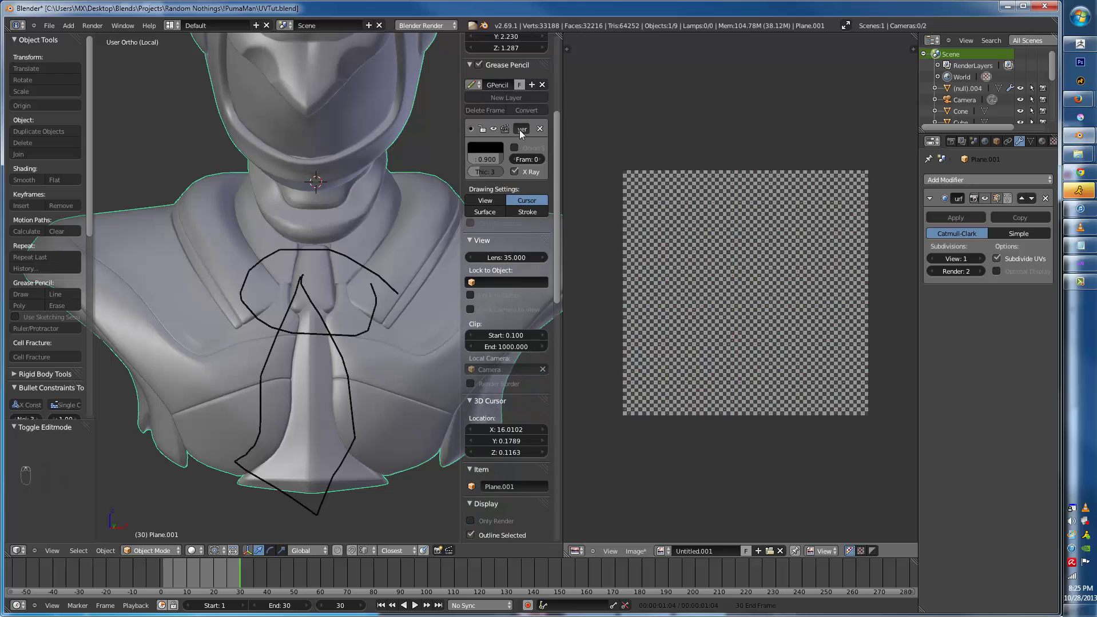
left_click(537, 128)
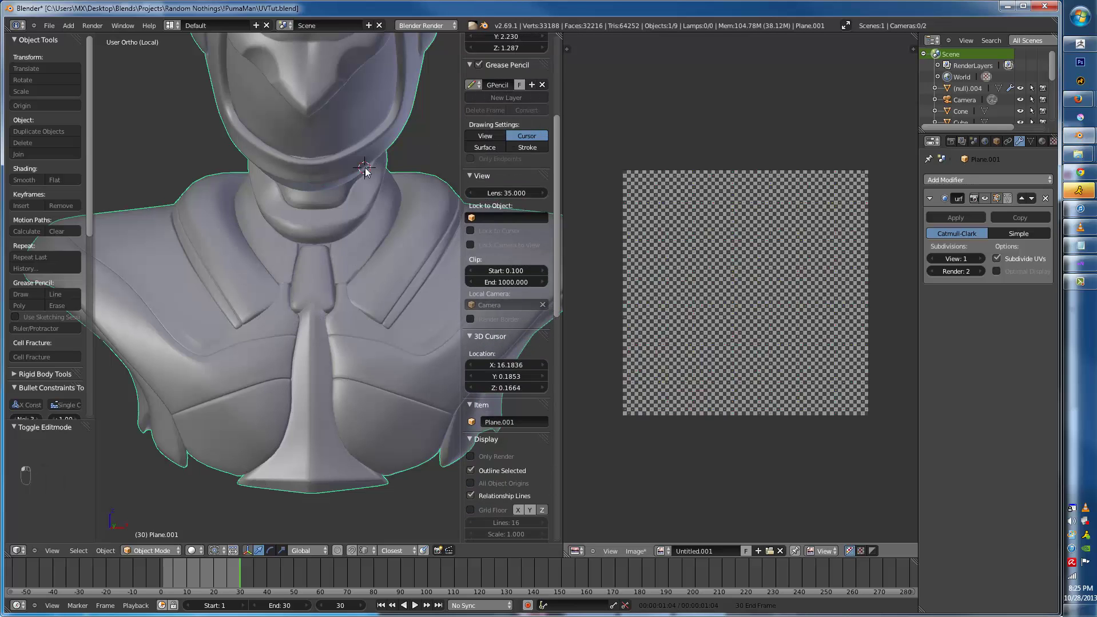
key("n")
- Enter edit mode on the bust, select one linked chest-and-shoulder panel and hide all the unselected geometry
middle_click_drag(335, 193, 354, 192)
key("Tab")
scroll(356, 298, "up", 2)
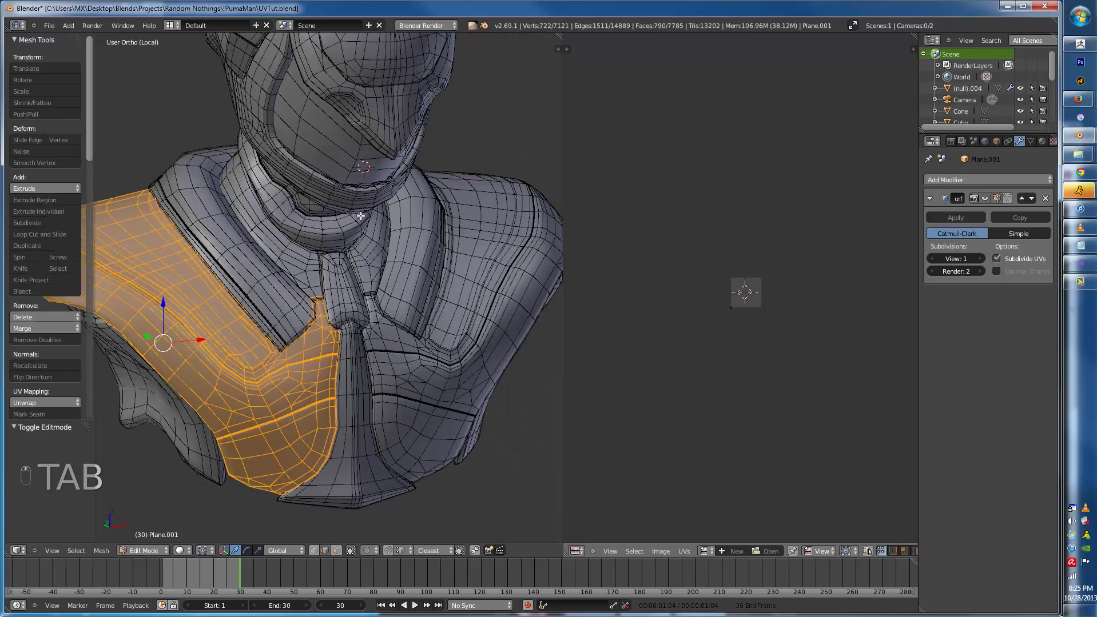
key("a")
key("a")
key("l")
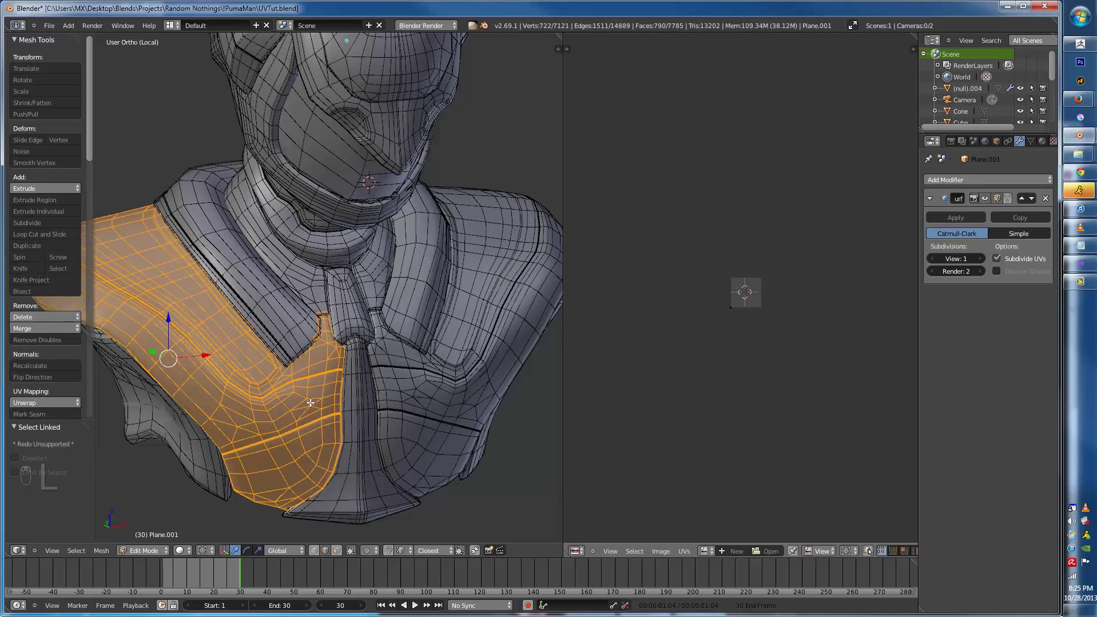
key("shift+h")
mouse_move(310, 403)
middle_mouse_down()
mouse_move(399, 379)
mouse_move(320, 401)
middle_mouse_up()
scroll(356, 407, "up", 2)
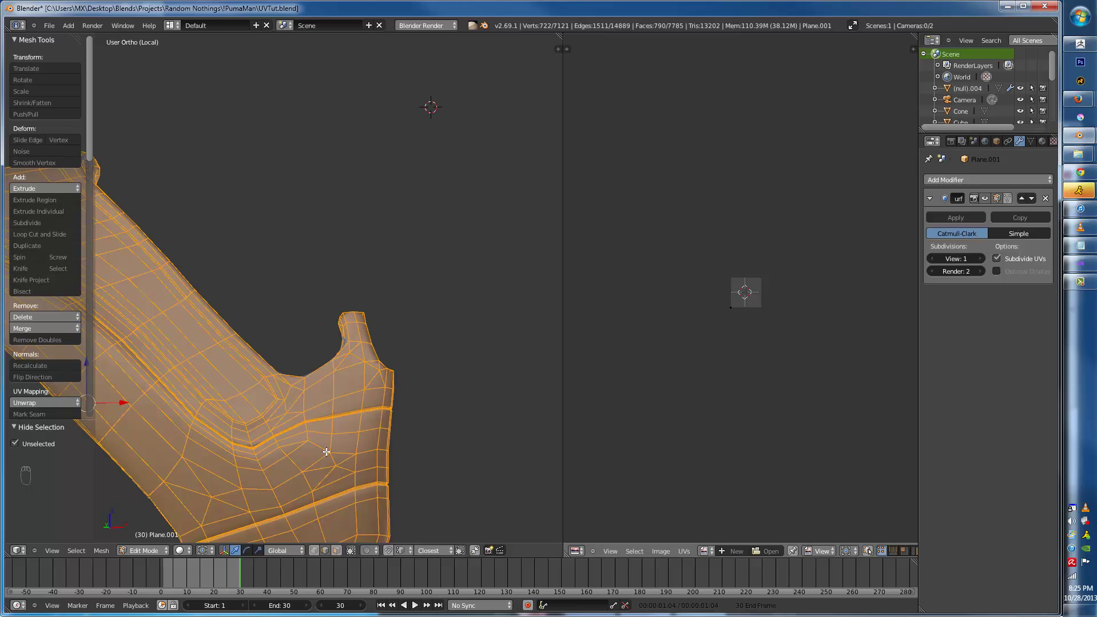
- Examine the isolated chest-and-shoulder panel from the front, side and open back
scroll(327, 451, "down", 2)
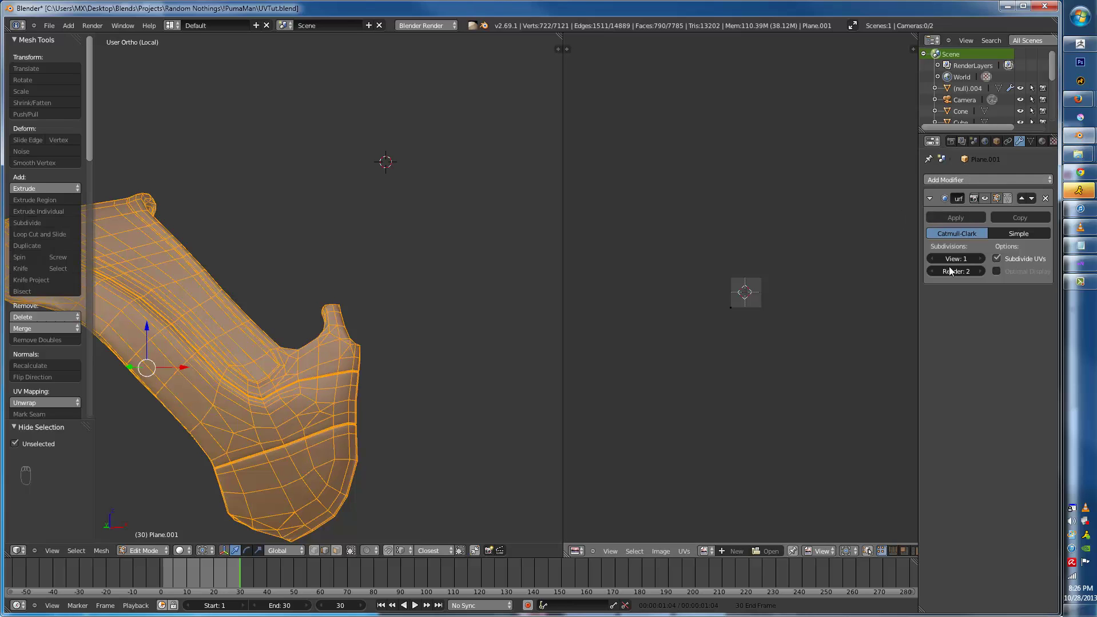
middle_click_drag(482, 331, 218, 230)
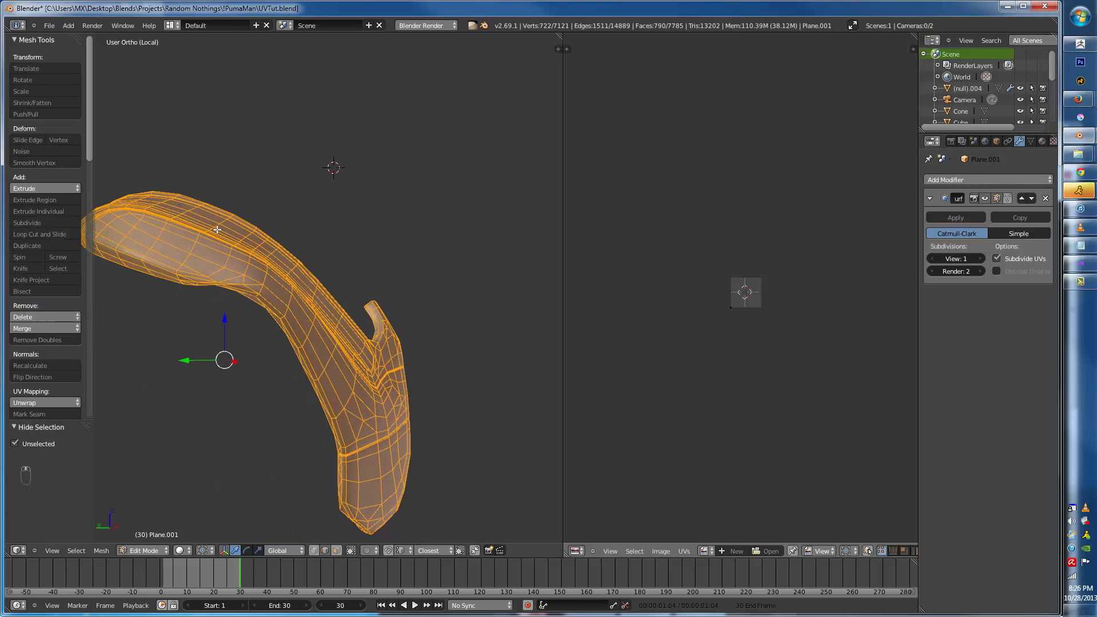
middle_click_drag(271, 330, 386, 326)
middle_click_drag(282, 270, 327, 269)
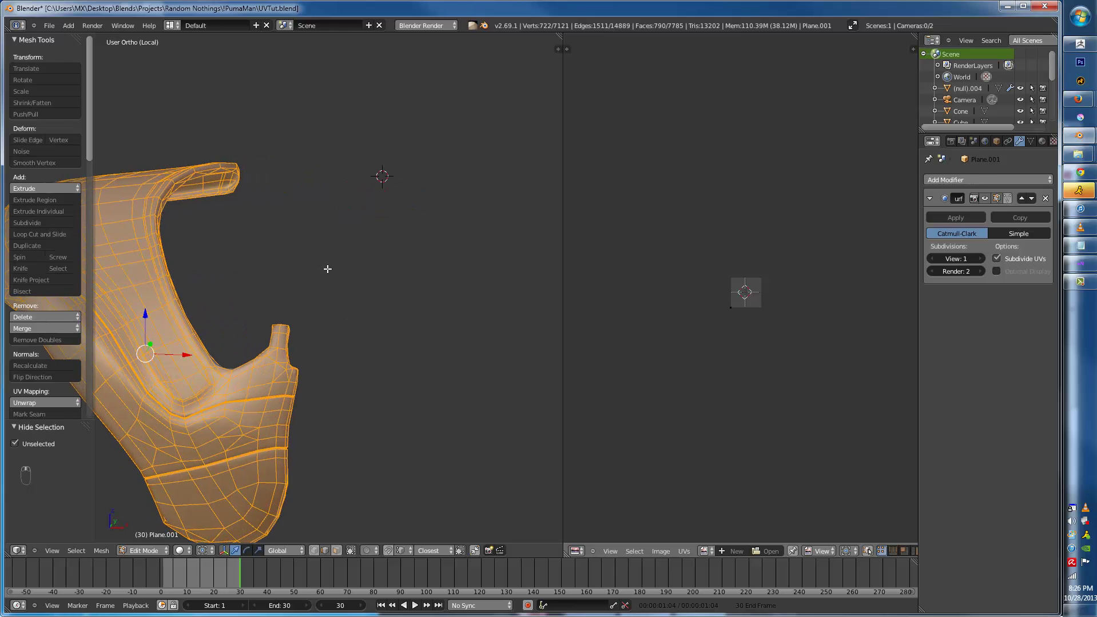
middle_click_drag(253, 282, 355, 284, "shift")
scroll(266, 289, "down", 3)
middle_click_drag(267, 288, 414, 261)
key("a")
scroll(371, 305, "up", 5)
scroll(414, 260, "down", 5)
middle_click_drag(350, 396, 275, 327)
- Select the boundary loops around the panel's open back, fill them with faces and convert the triangles to quads
scroll(397, 362, "up", 5)
right_click(413, 320, "alt")
right_click(300, 196, "alt+shift")
key("f")
key("ctrl+z")
key("alt+f")
key("alt+j")
- Select all geometry of the filled panel, unwrap it and check its UVs
key("Tab")
key("Tab")
key("a")
key("a")
key("a")
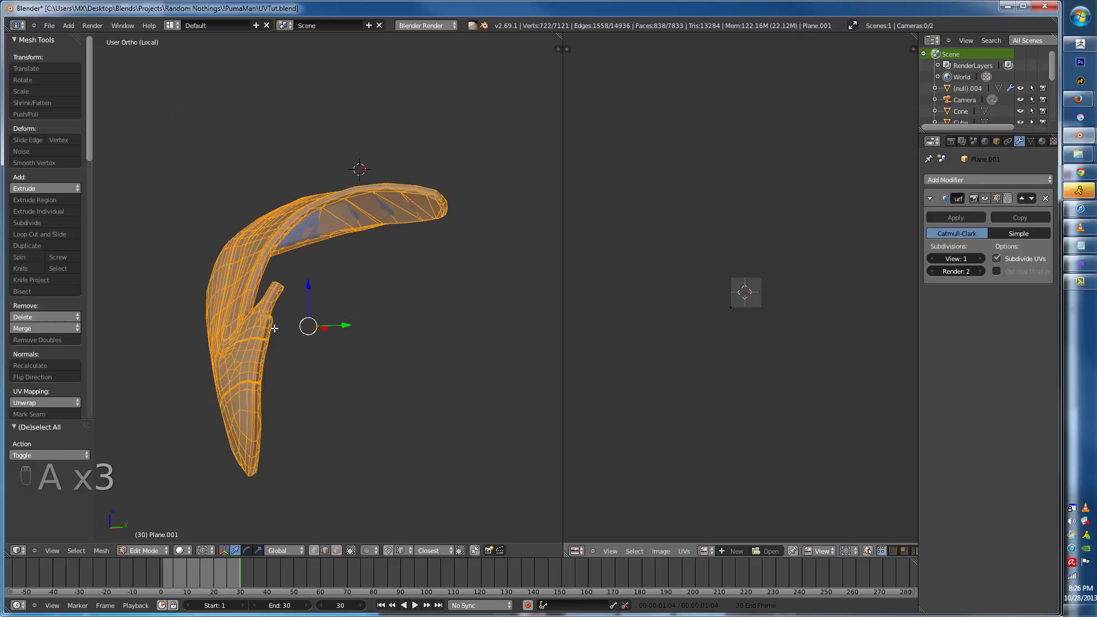
key("u")
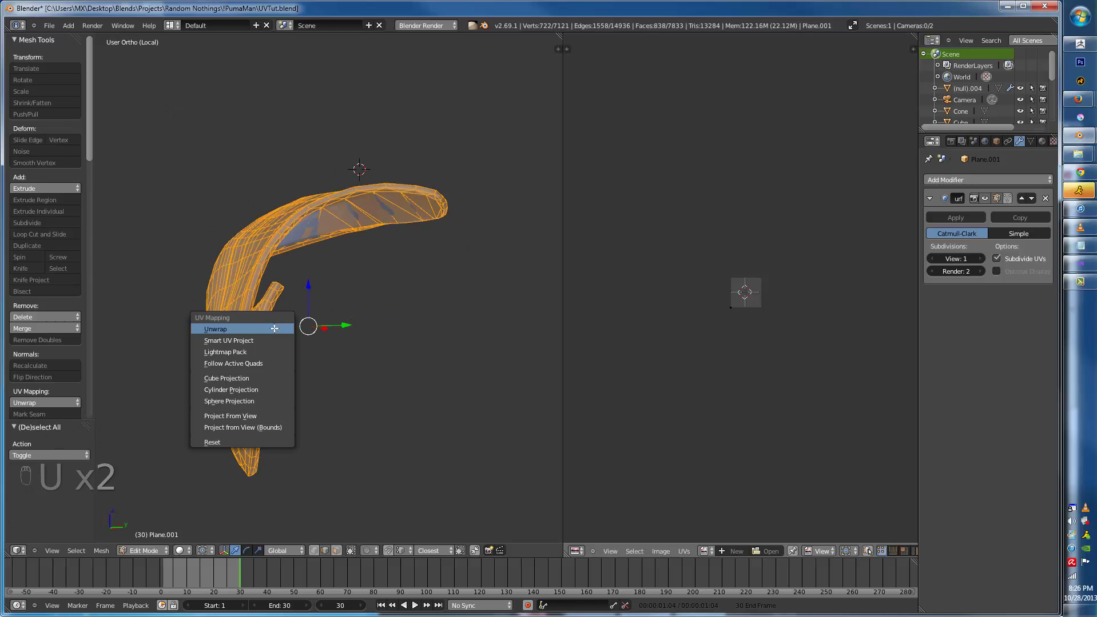
left_click(274, 329)
key("u")
left_click(399, 307)
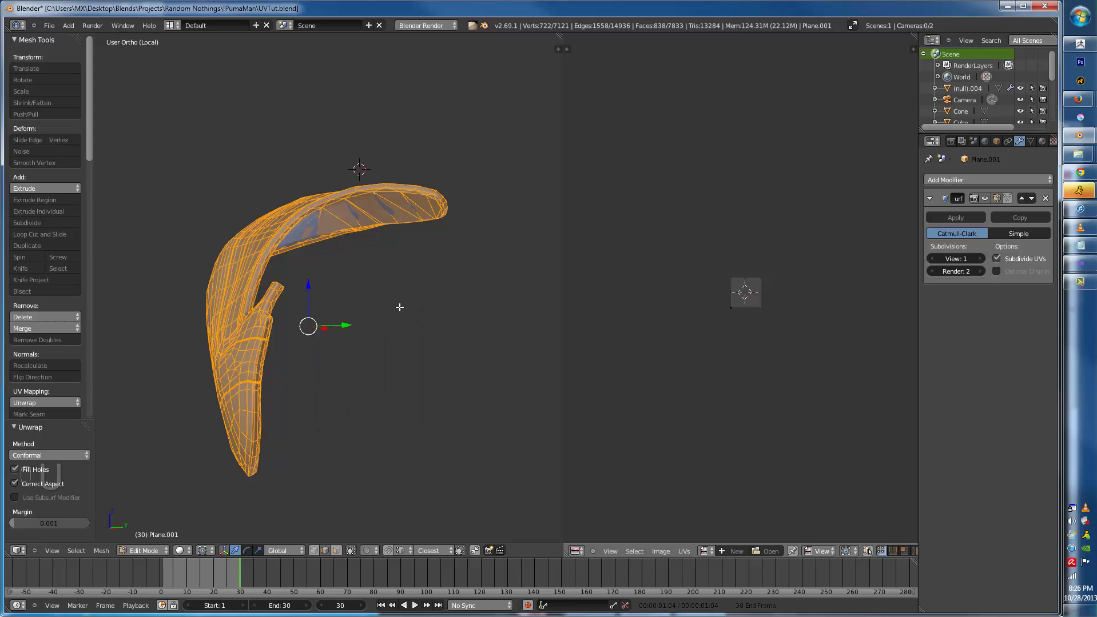
scroll(736, 316, "up", 7)
key("a")
key("a")
key("a")
scroll(697, 403, "up", 3)
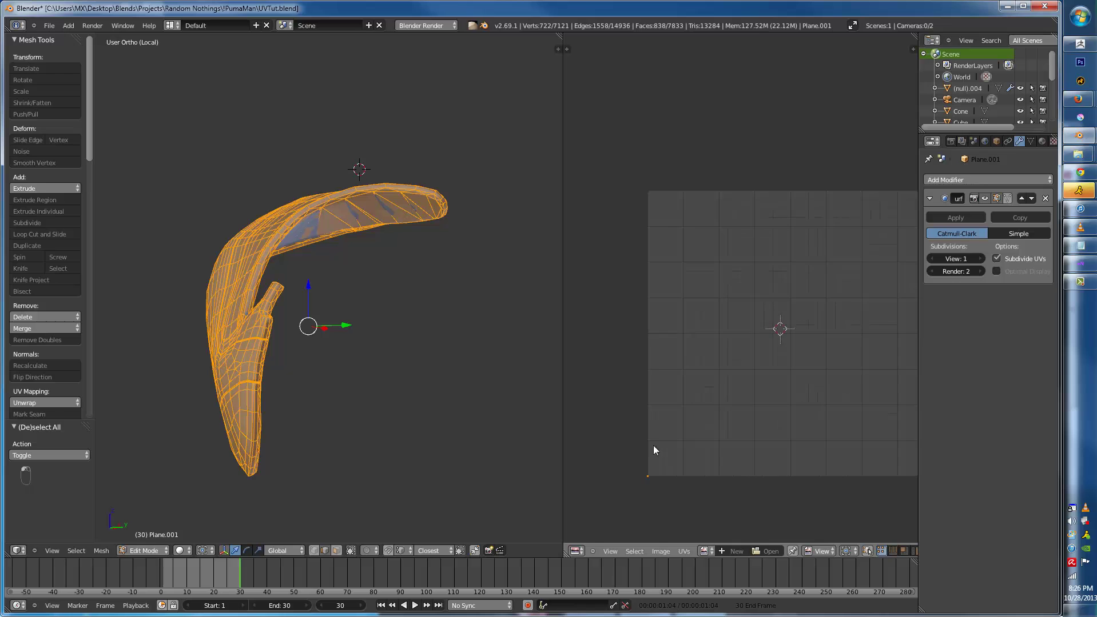
middle_click_drag(654, 445, 699, 323)
scroll(320, 318, "up", 3)
- Undo the unwrap and the filling of the panel's open back
key("ctrl+z")
key("ctrl+z")
key("ctrl+z")
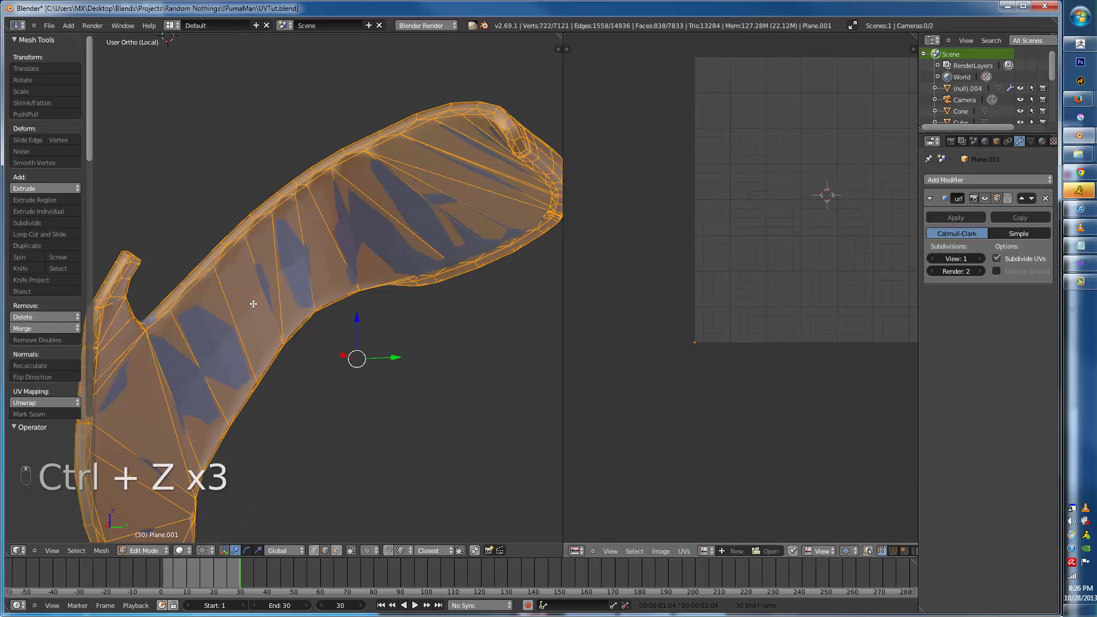
key("ctrl+z")
key("ctrl+z")
key("ctrl+z")
key("ctrl+z")
key("ctrl+z")
key("ctrl+z")
key("ctrl+z")
key("ctrl+z")
key("ctrl+z")
key("ctrl+z")
key("ctrl+z")
key("ctrl+z")
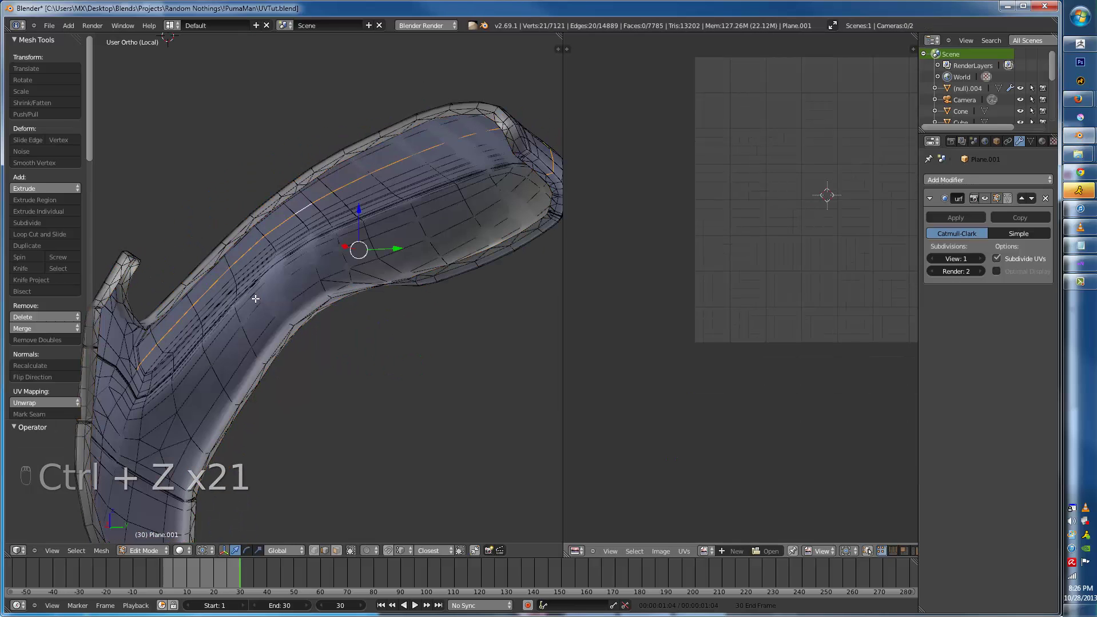
key("ctrl+z")
key("ctrl+z")
- Select the whole open-backed chest-and-shoulder panel in edit mode and unwrap it
key("Tab")
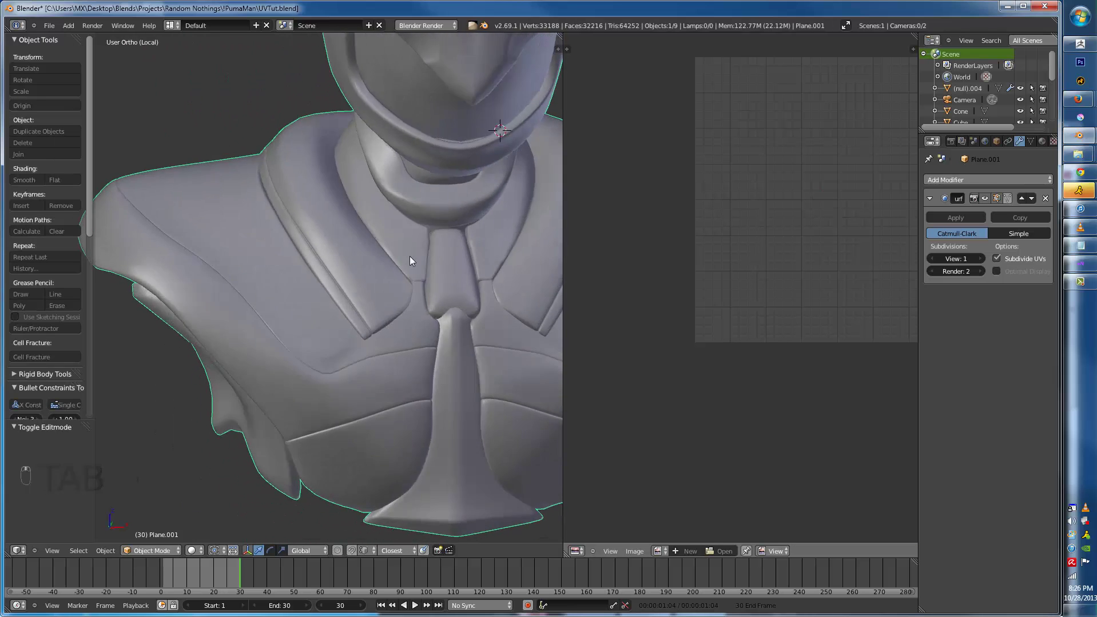
middle_click_drag(239, 319, 274, 346)
key("Tab")
key("a")
key("a")
key("a")
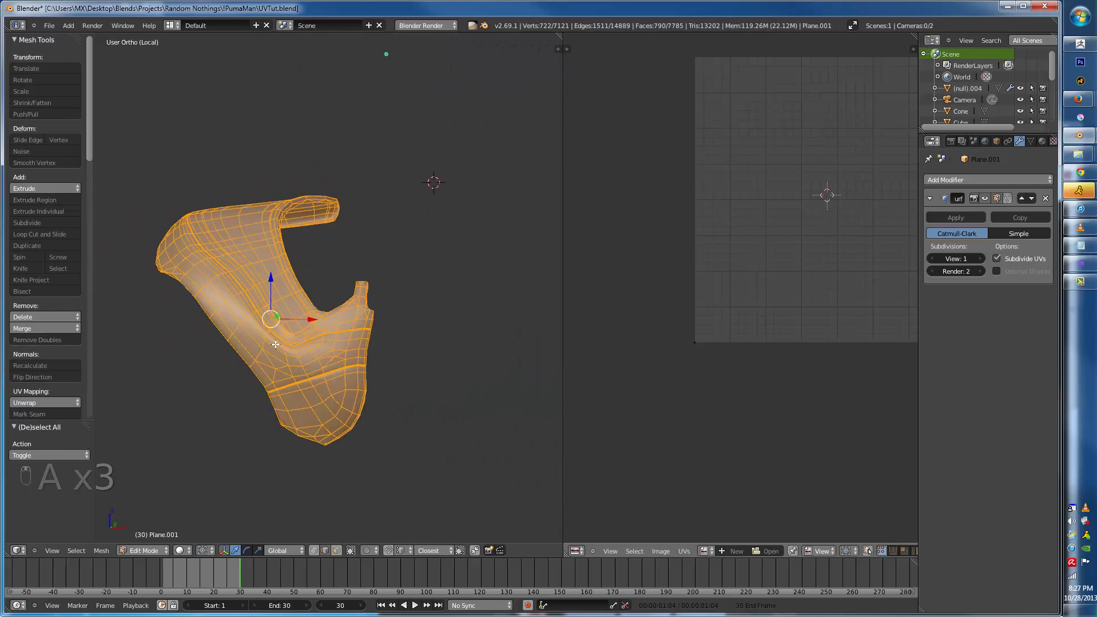
key("u")
left_click(275, 344)
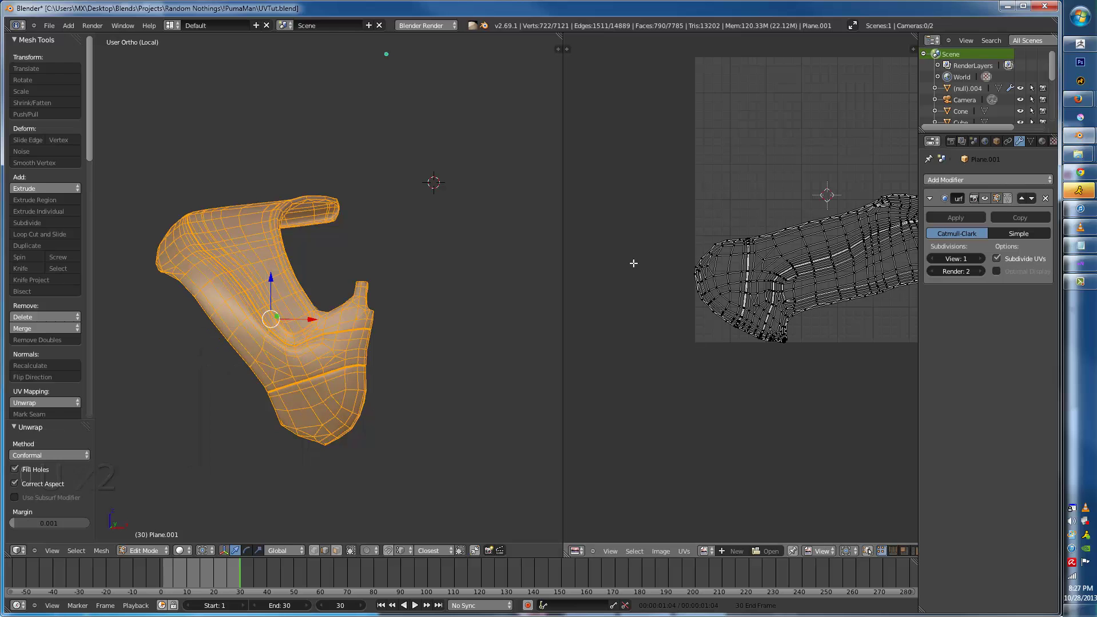
- Check the panel's full UV layout, assign the checkered test image to it and turn on textured display
scroll(707, 321, "up", 4)
scroll(743, 306, "up", 1)
scroll(772, 293, "down", 1)
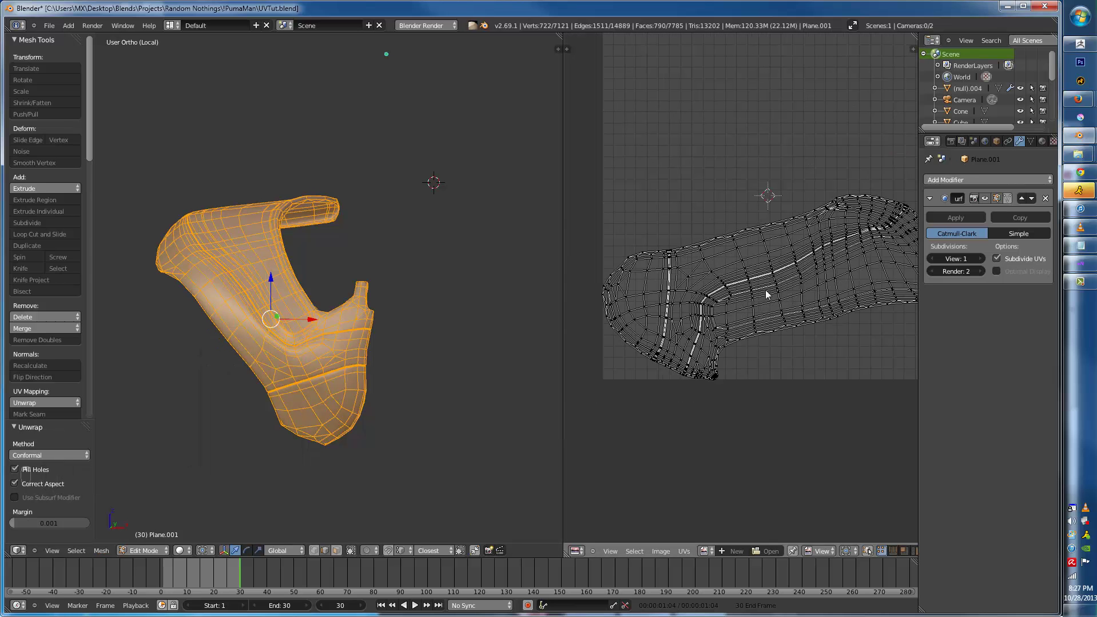
middle_click_drag(772, 293, 689, 327)
key("ctrl+Up")
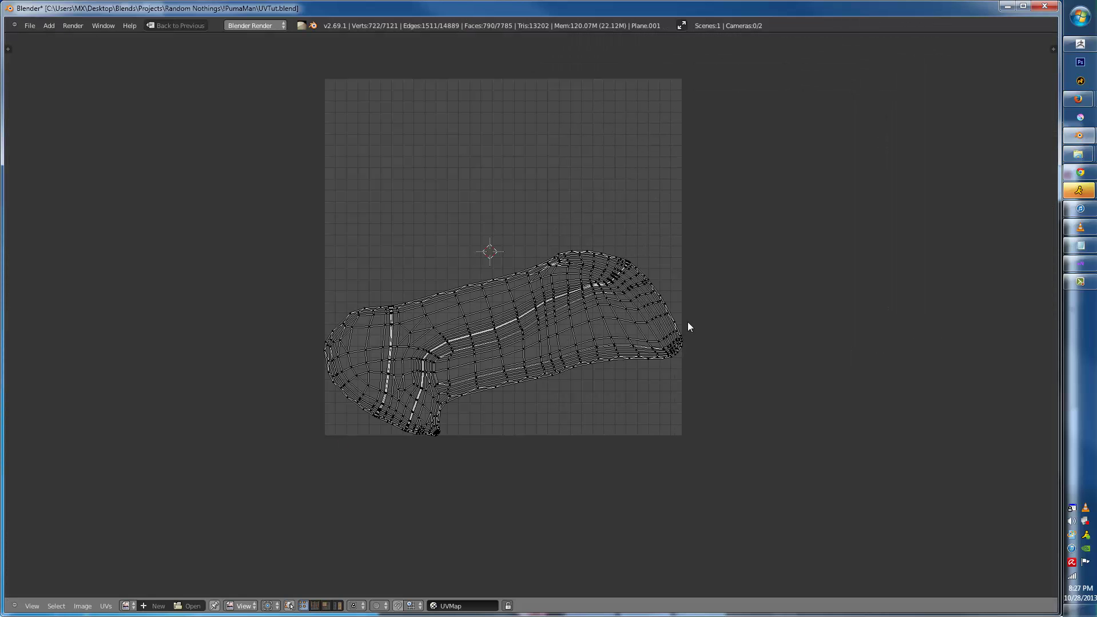
key("ctrl+Up")
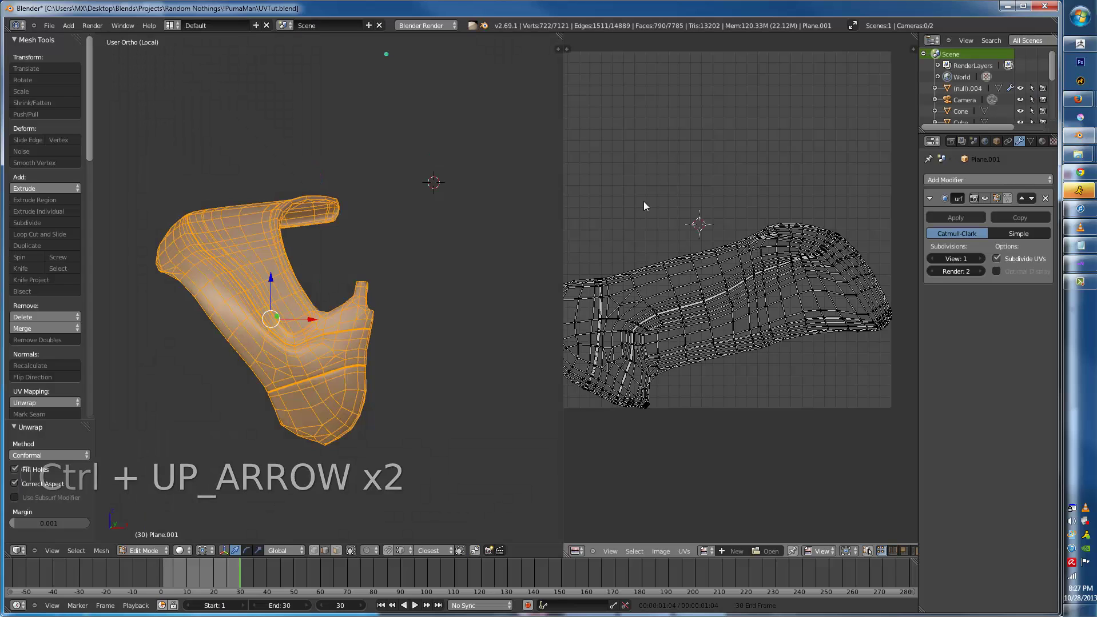
left_click(715, 551)
left_click(733, 533)
key("alt+z")
- View the entire bust in object mode, then re-enter edit mode and reveal all its hidden geometry
key("Tab")
scroll(335, 384, "up", 3)
mouse_move(334, 384)
middle_mouse_down()
mouse_move(380, 421)
mouse_move(458, 443)
mouse_move(526, 429)
mouse_move(392, 428)
mouse_move(465, 166)
mouse_move(350, 396)
middle_mouse_up()
key("Tab")
key("alt+h")
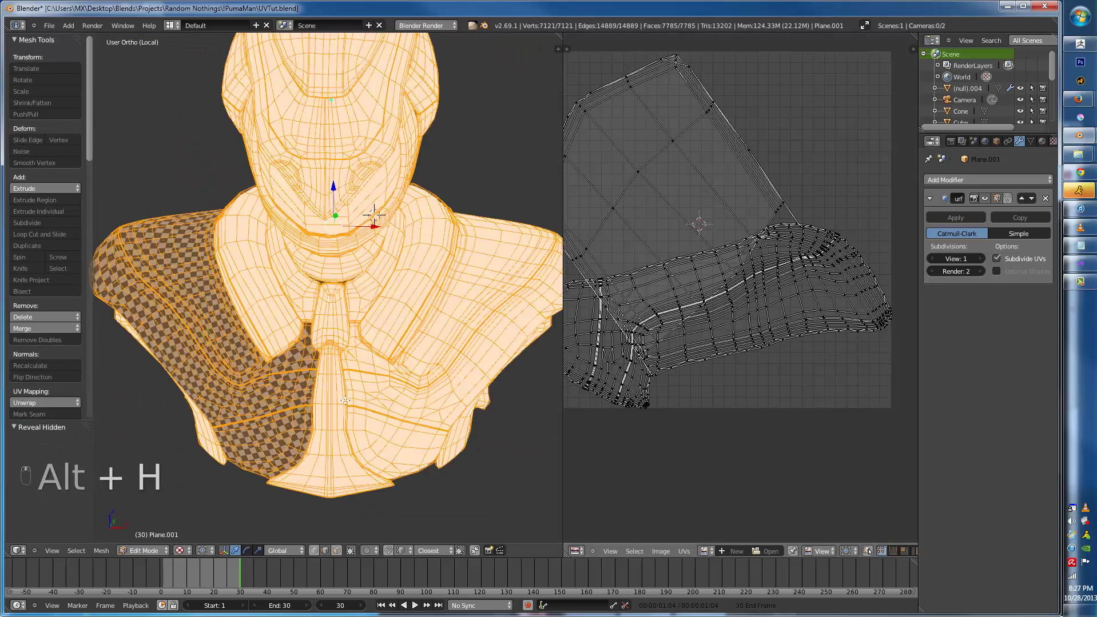
- Deselect all the bust's geometry, return it to solid display and view the collar area from the front
key("a")
key("z")
key("z")
key("z")
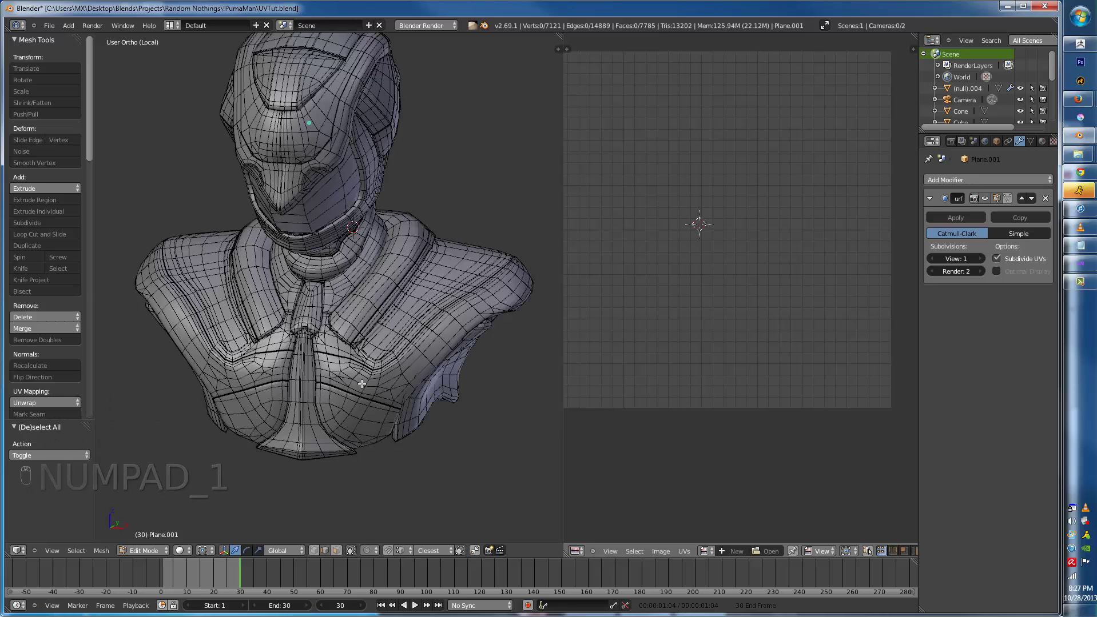
key("KP_1")
key("a")
key("a")
key("a")
key("a")
scroll(368, 360, "up", 4)
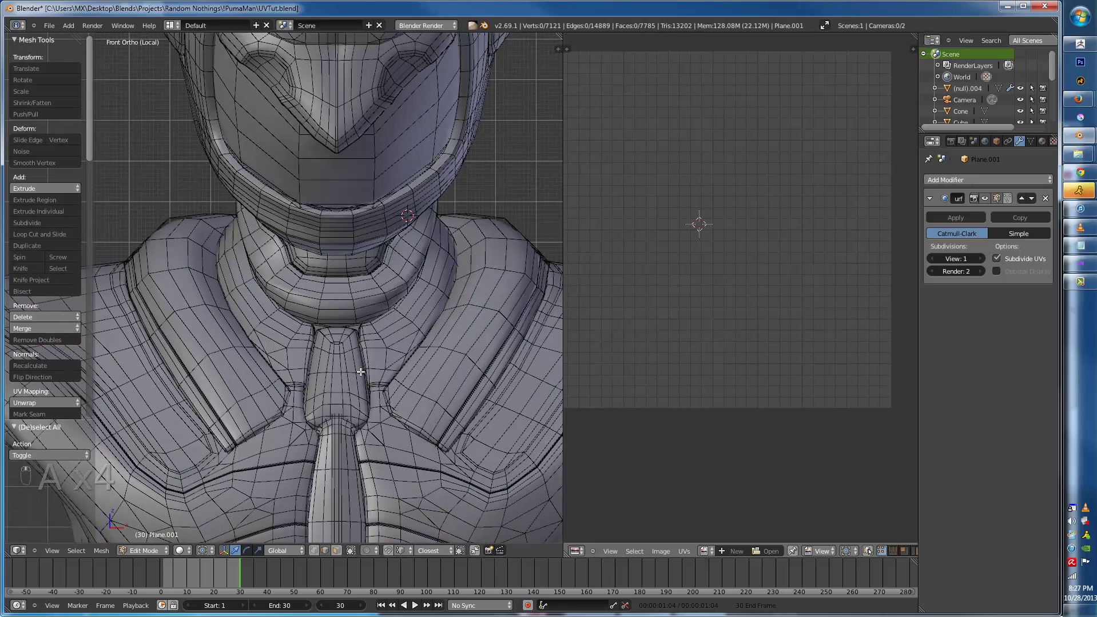
- Isolate the small linked piece just below the collar to inspect it, and reveal the whole bust again
key("l")
key("shift+h")
middle_click_drag(352, 396, 429, 343)
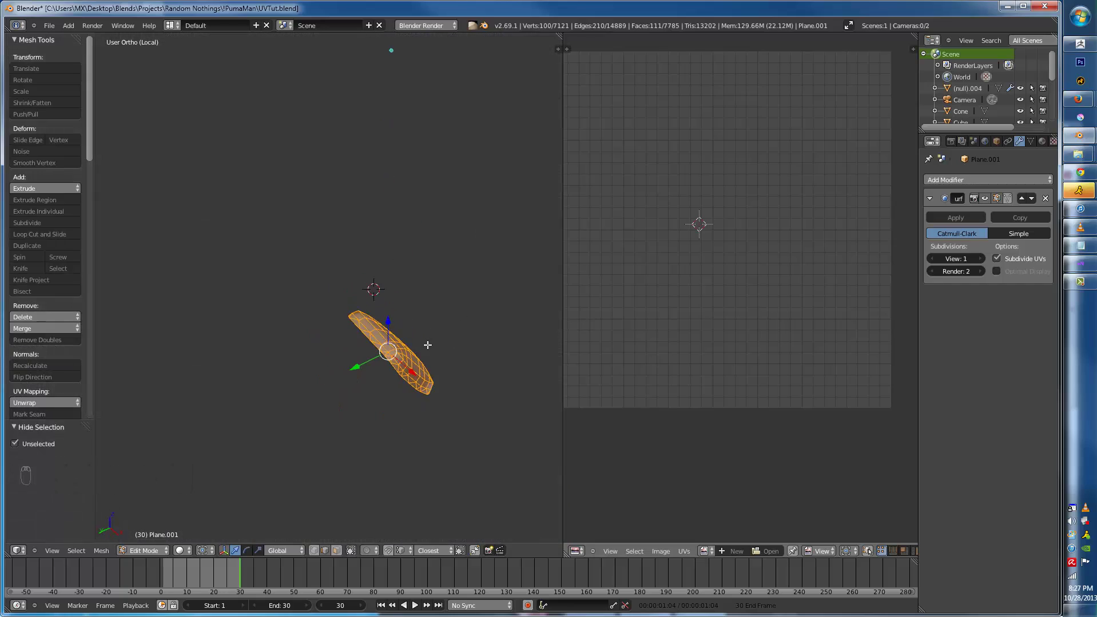
key("alt+h")
- Select the entire bust mesh and unwrap it
key("a")
key("a")
key("a")
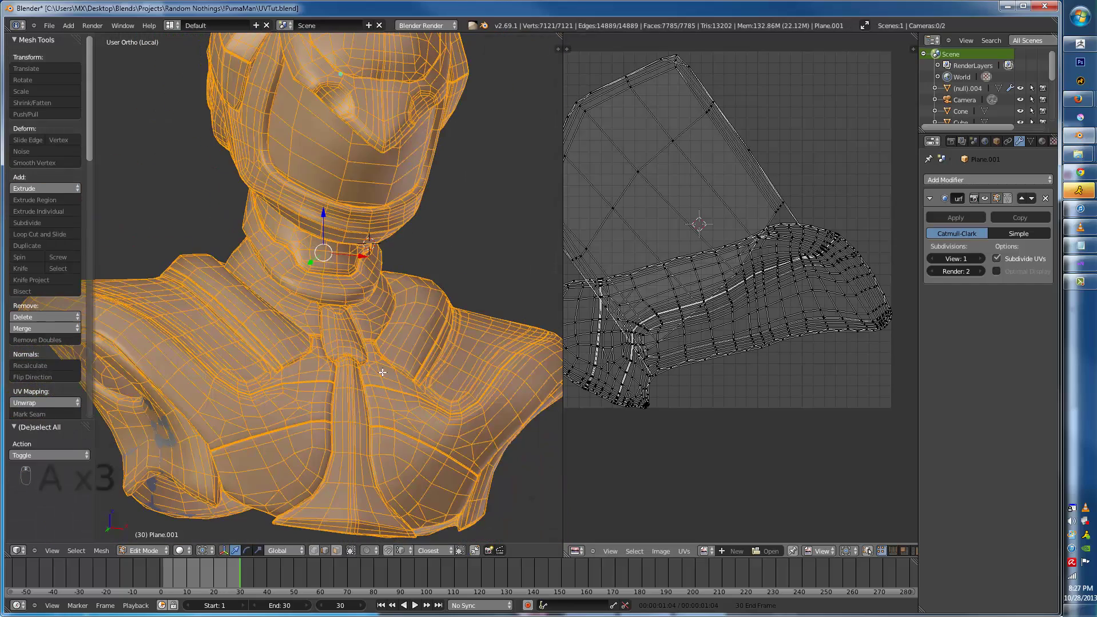
key("u")
left_click(381, 369)
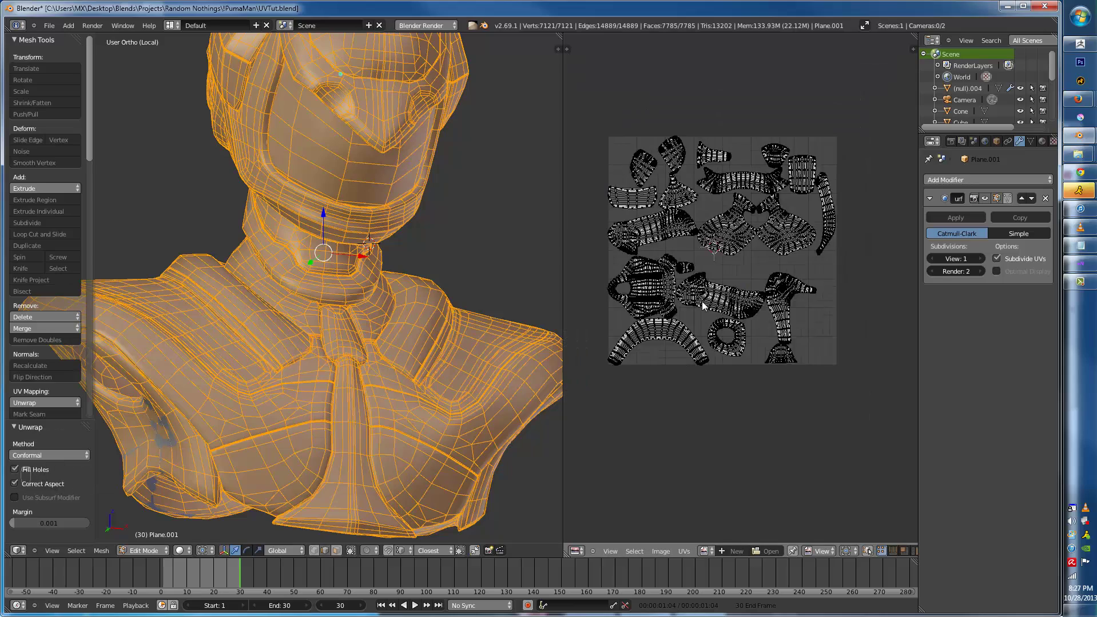
- Average the scale of all the bust's UV islands, pack them and check the layout in an enlarged UV editor
key("a")
key("ctrl+a")
key("ctrl+p")
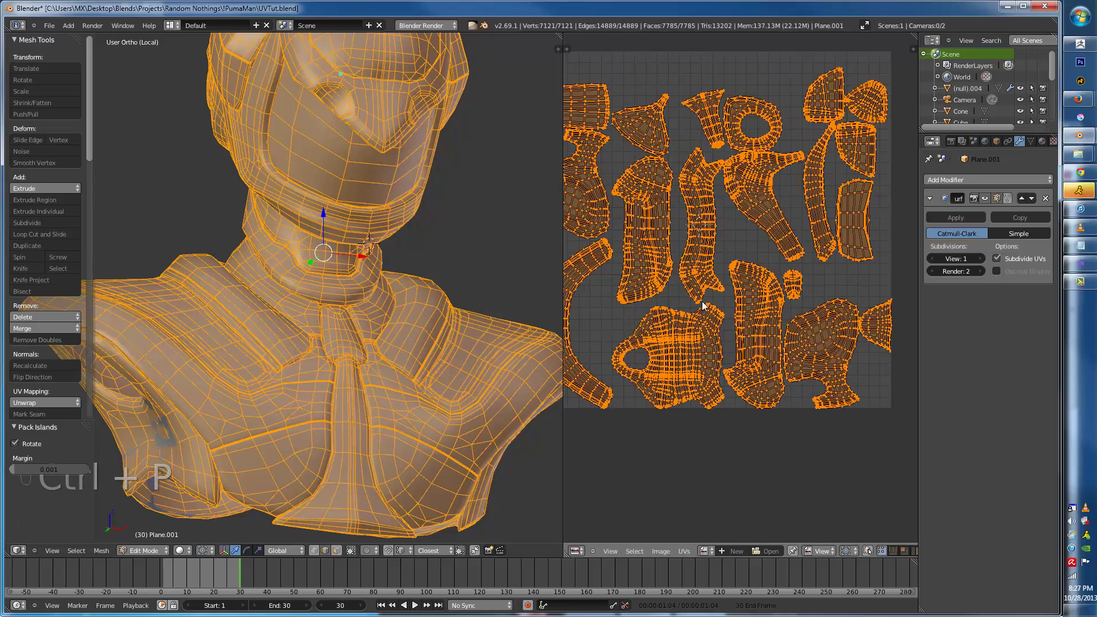
key("ctrl+Up")
scroll(702, 301, "up", 3)
key("Home")
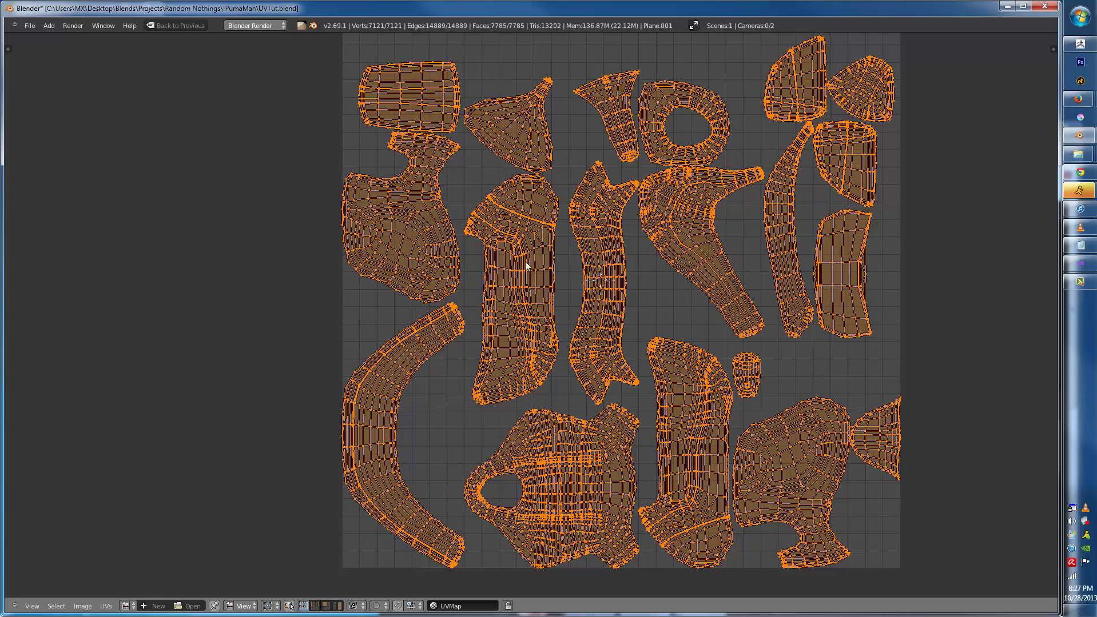
left_click(194, 25)
- Turn on textured display, assign the checkered image Untitled.001 to the entire bust and average the islands' scale
key("Tab")
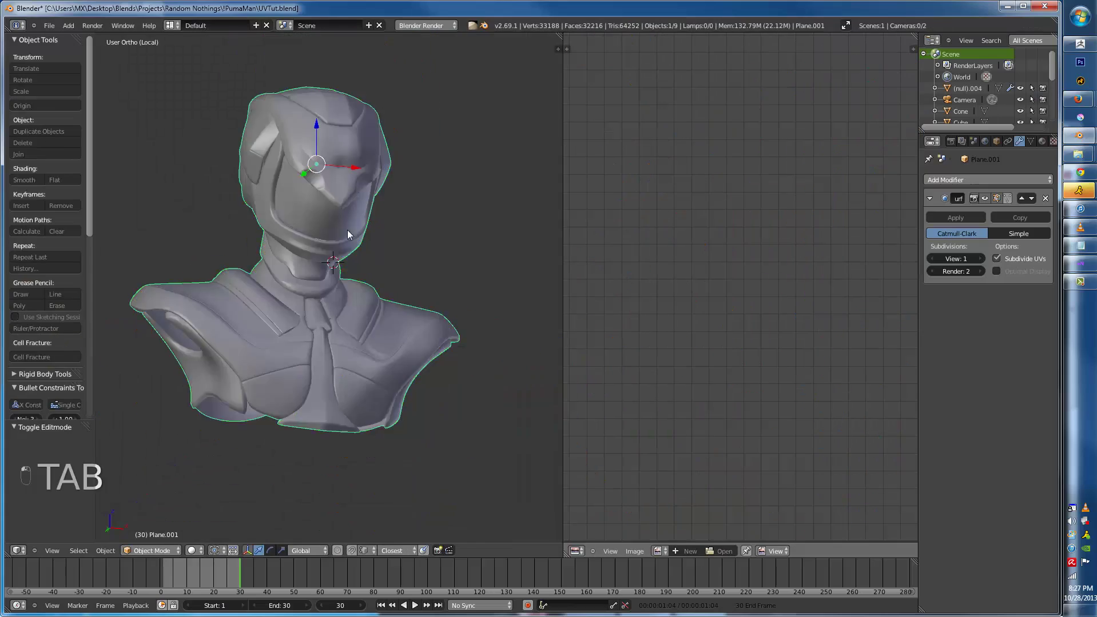
key("alt+z")
key("Tab")
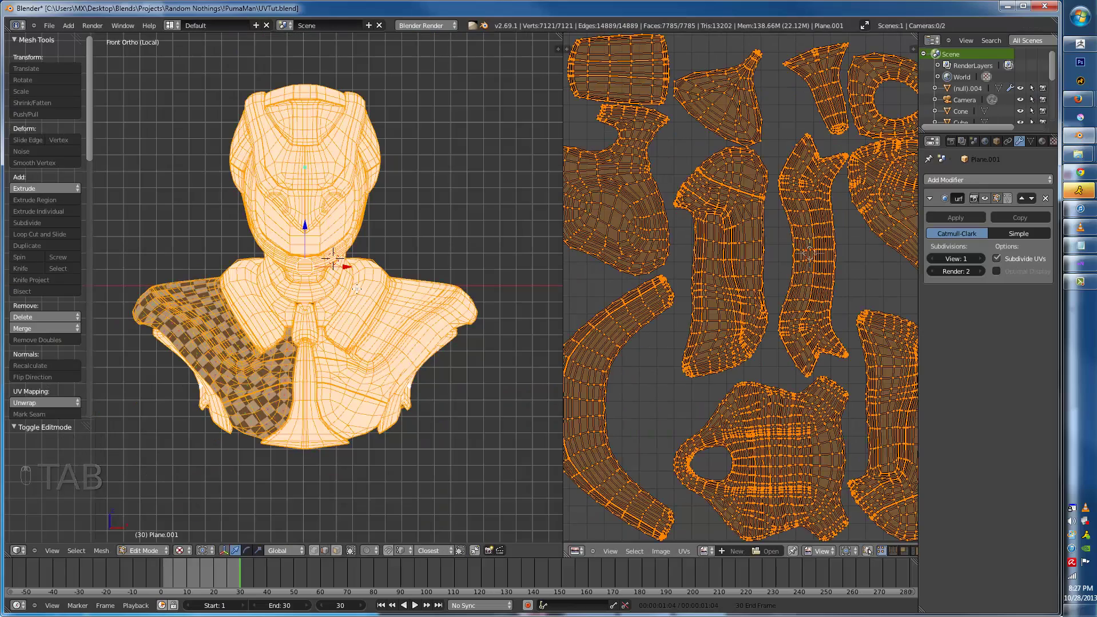
key("a")
key("a")
left_click(705, 552)
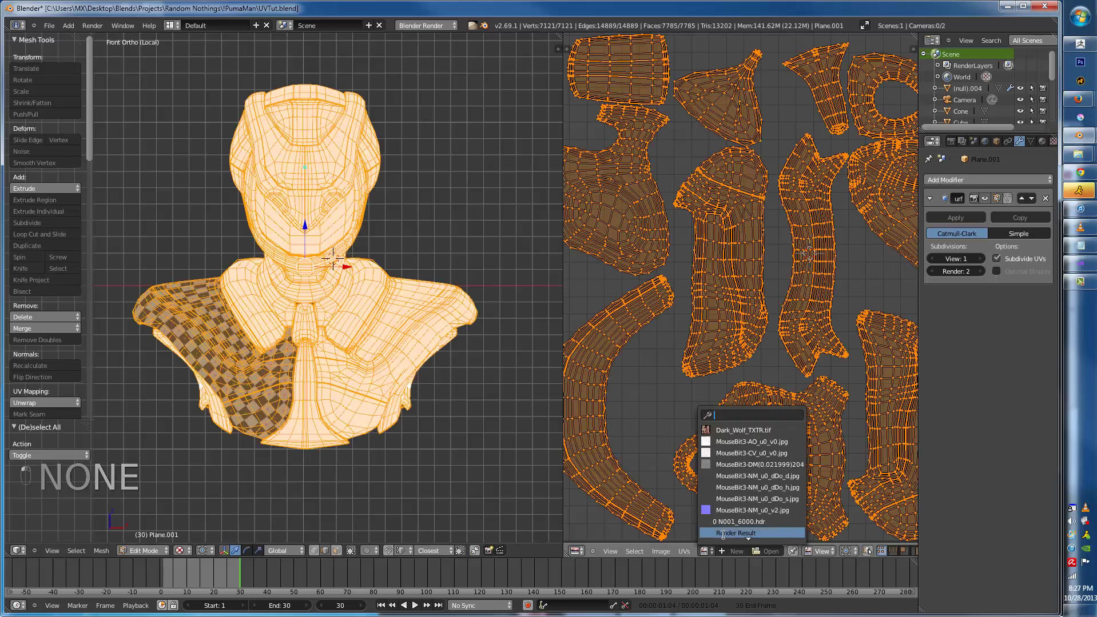
left_click(735, 533)
scroll(748, 458, "down", 8)
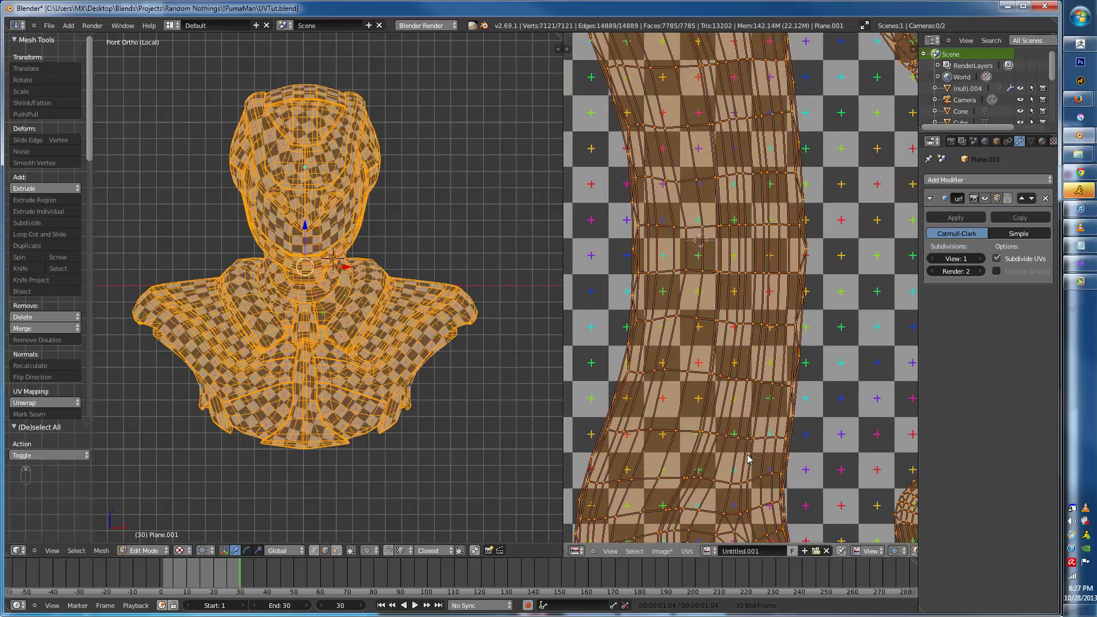
scroll(745, 447, "down", 1)
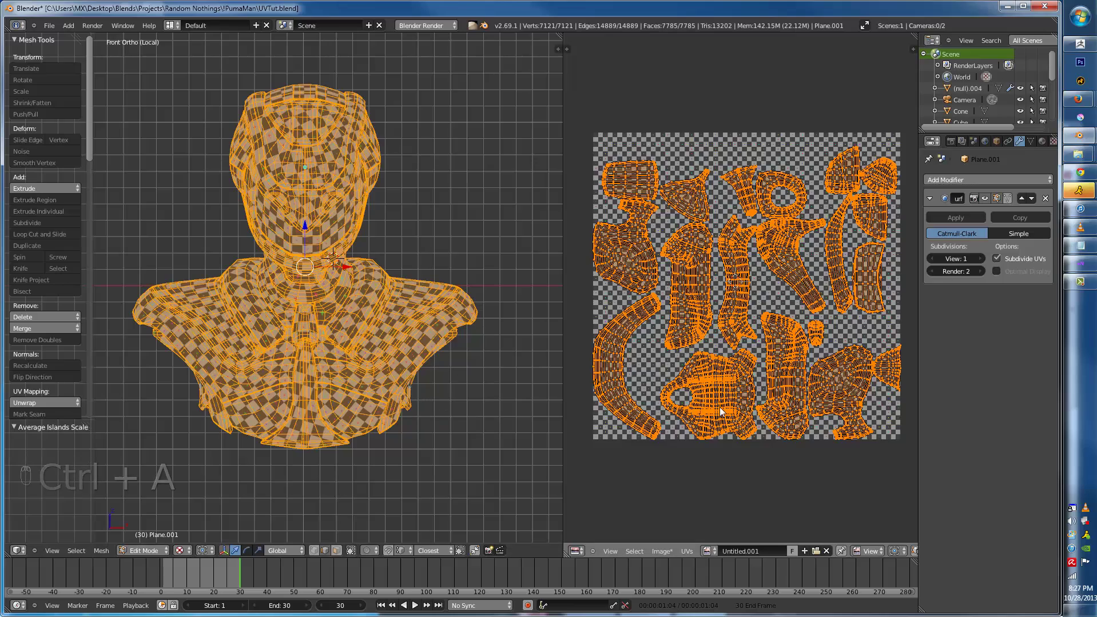
- Examine the islands over the checkered image in an enlarged UV editor and try shifting the curved strip's inner edge with proportional editing
key("ctrl+Up")
key("a")
scroll(606, 352, "up", 5)
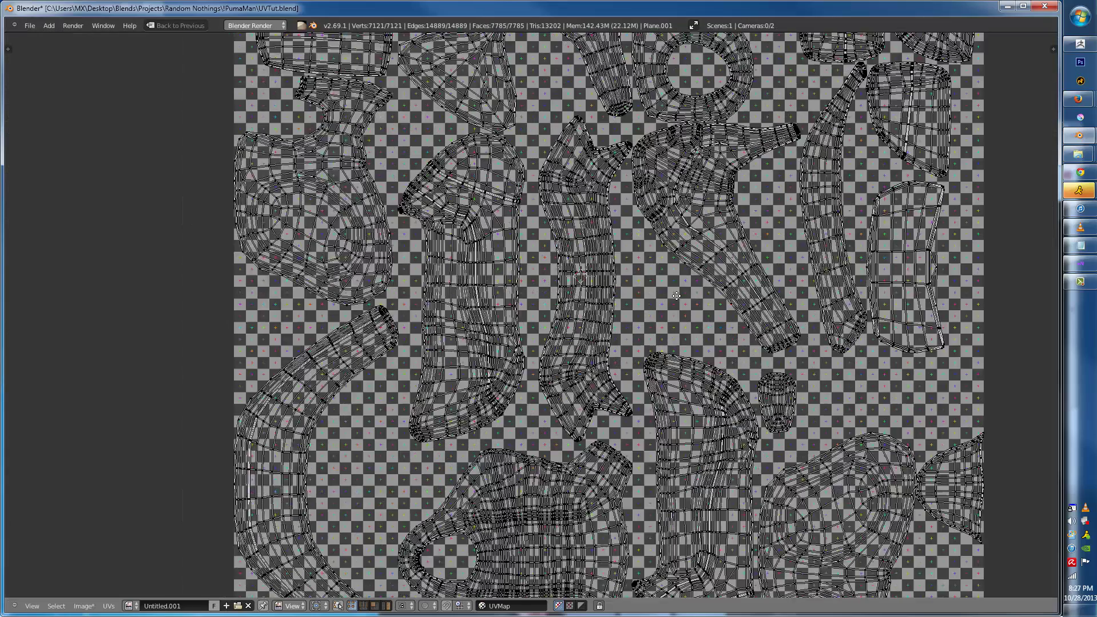
scroll(615, 385, "up", 1)
key("a")
key("a")
key("l")
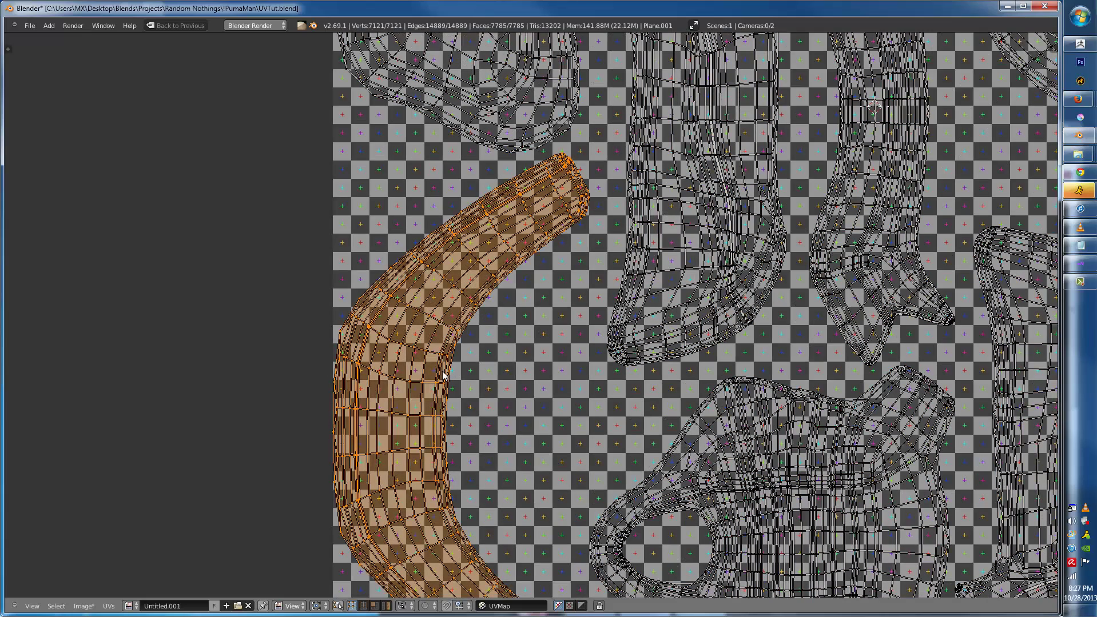
right_click(445, 400)
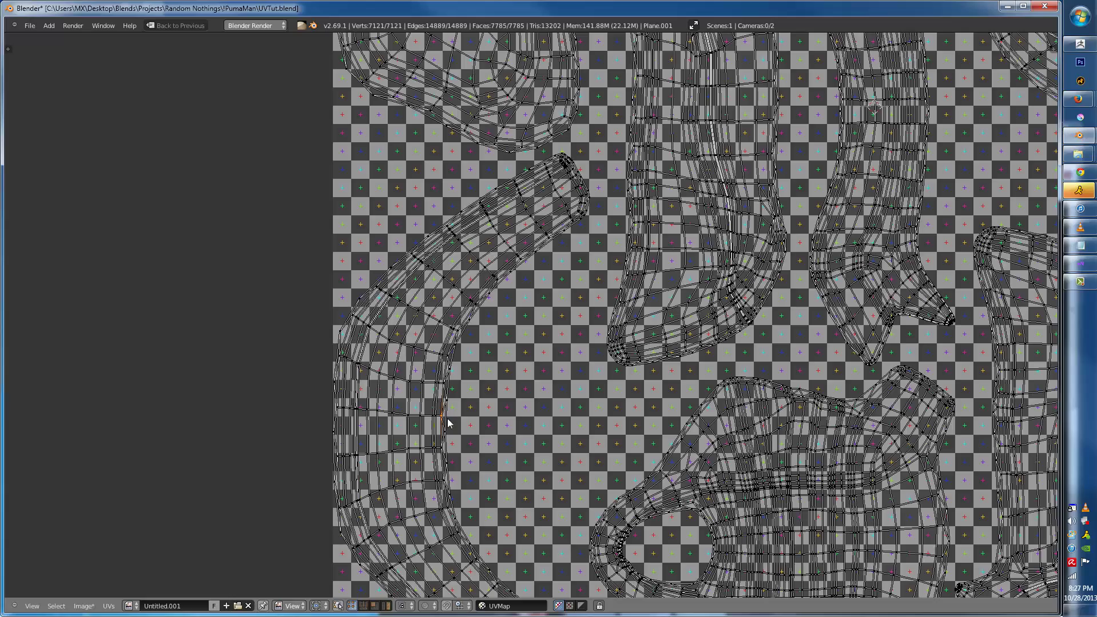
scroll(447, 423, "down", 2)
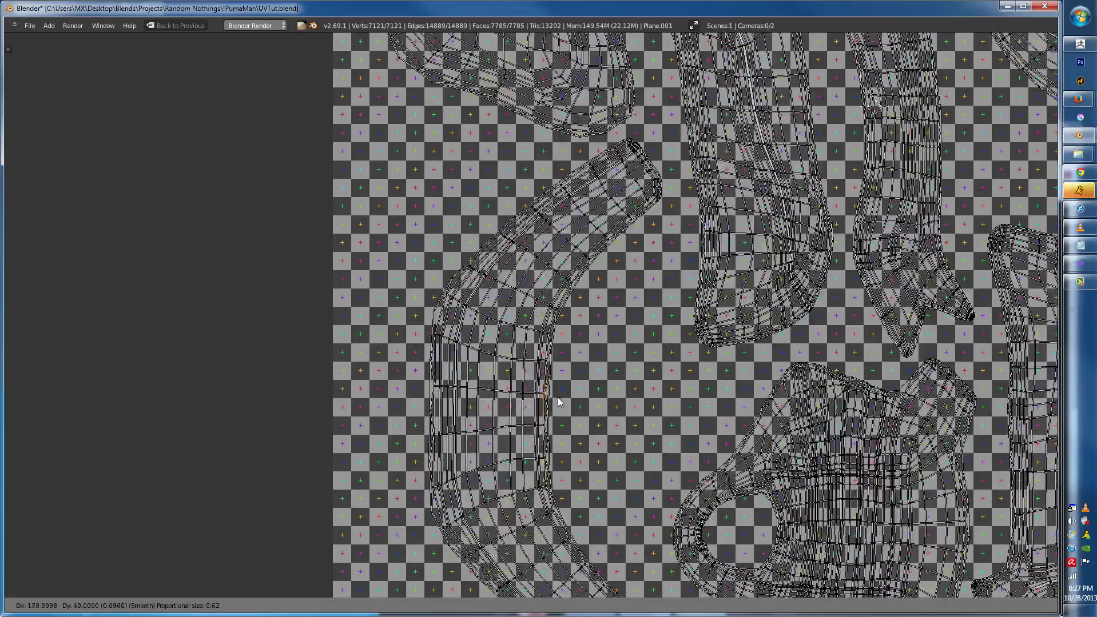
scroll(575, 332, "down", 5)
- Leave edit mode, restore the split layout, check the checkered bust and switch it back to solid display
key("Tab")
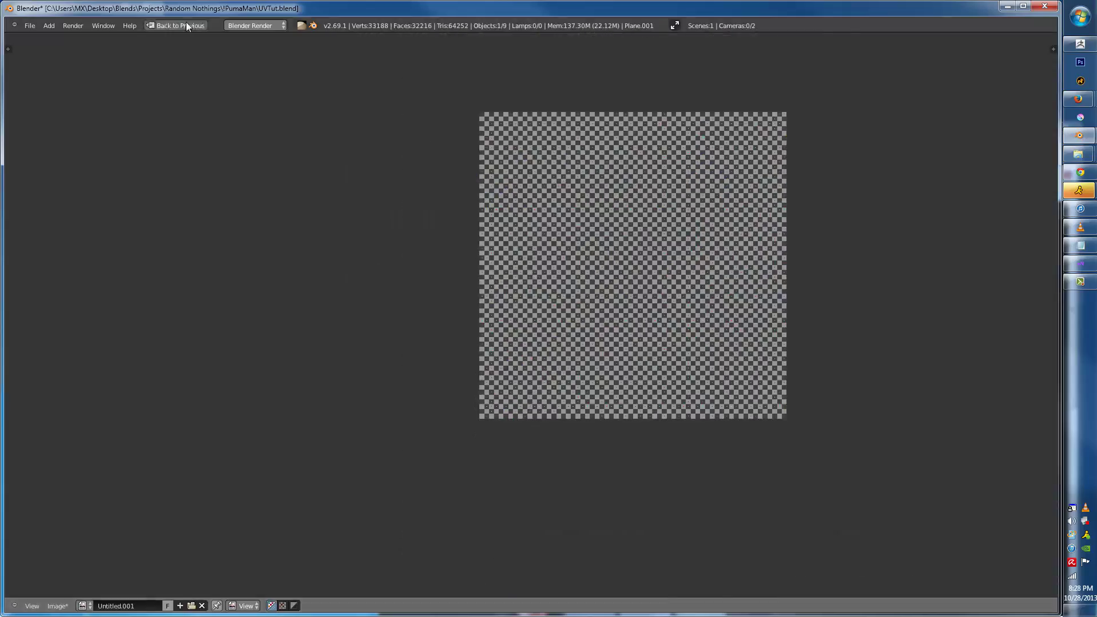
left_click(186, 25)
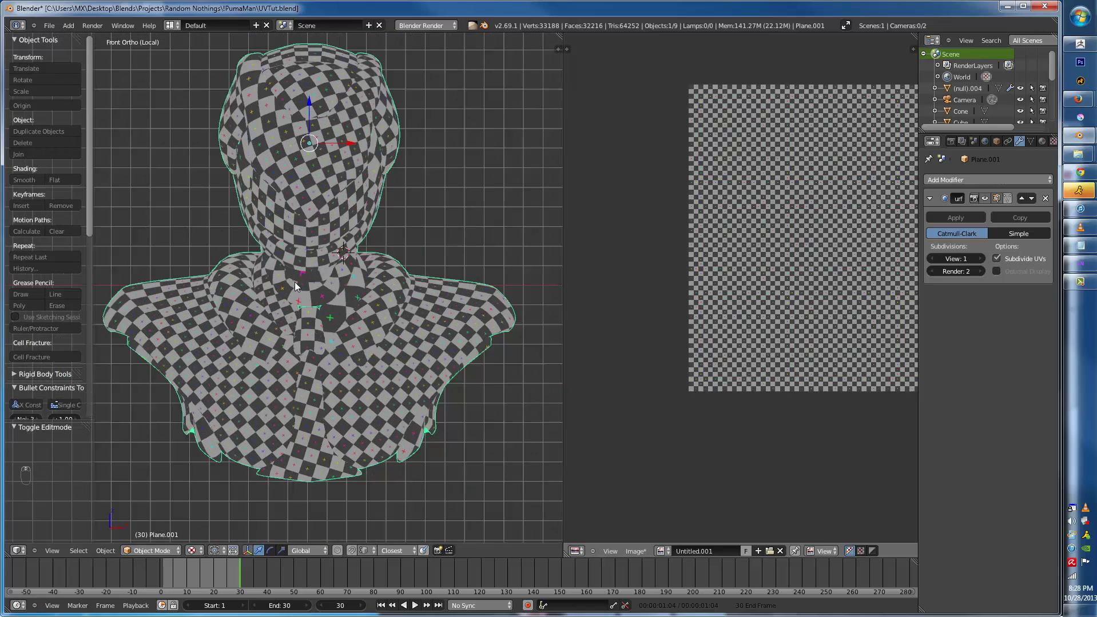
key("z")
key("z")
scroll(289, 317, "down", 9)
scroll(374, 292, "up", 2)
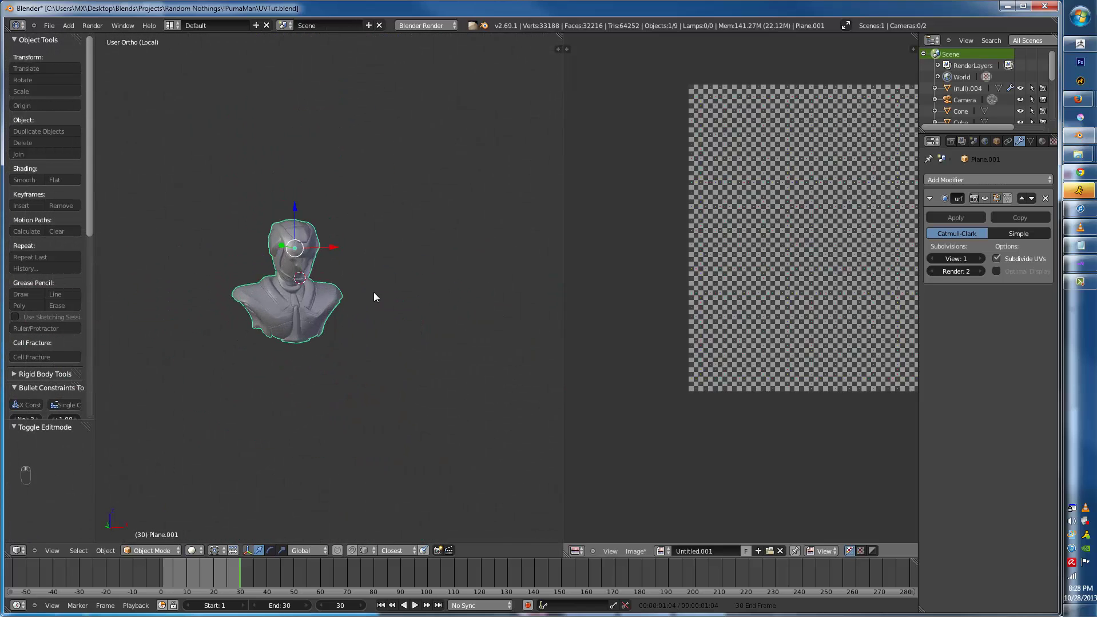
- Exit the bust's local view, select the Dark_Wolf figure and isolate it in an enlarged 3D view
key("KP_Divide")
key("a")
key("a")
right_click(530, 286)
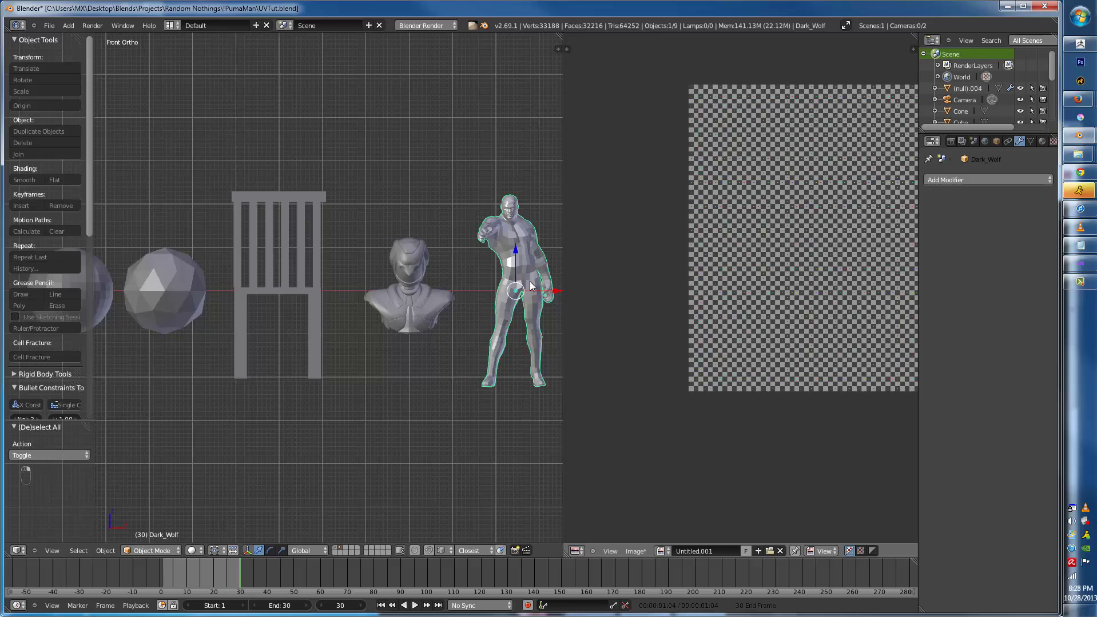
key("KP_Decimal")
key("KP_Divide")
key("ctrl+Up")
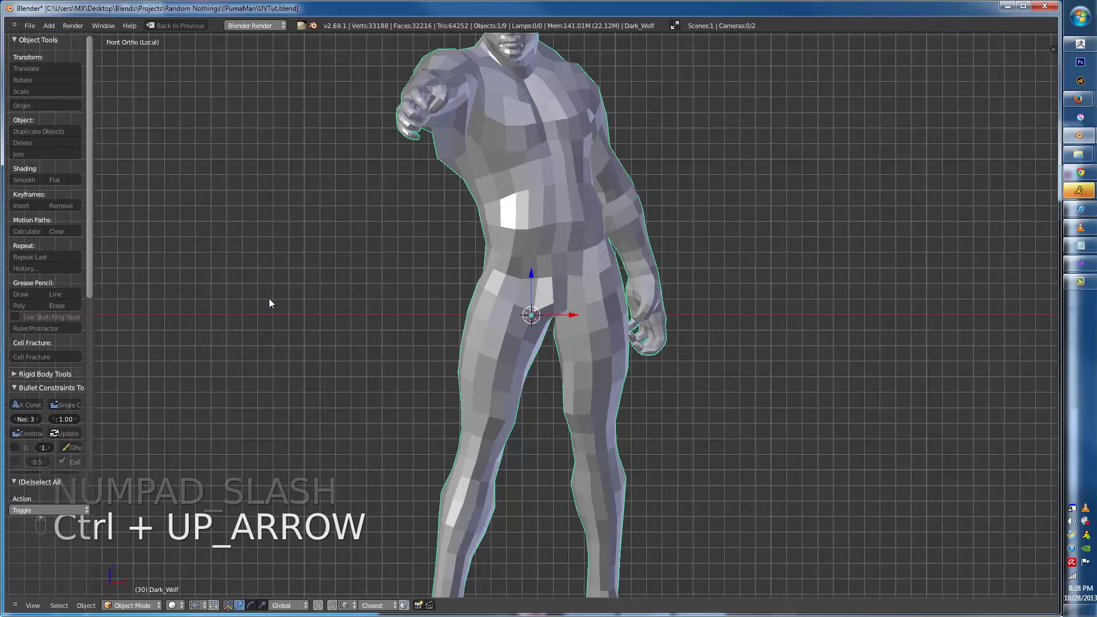
middle_click_drag(459, 201, 517, 404, "shift")
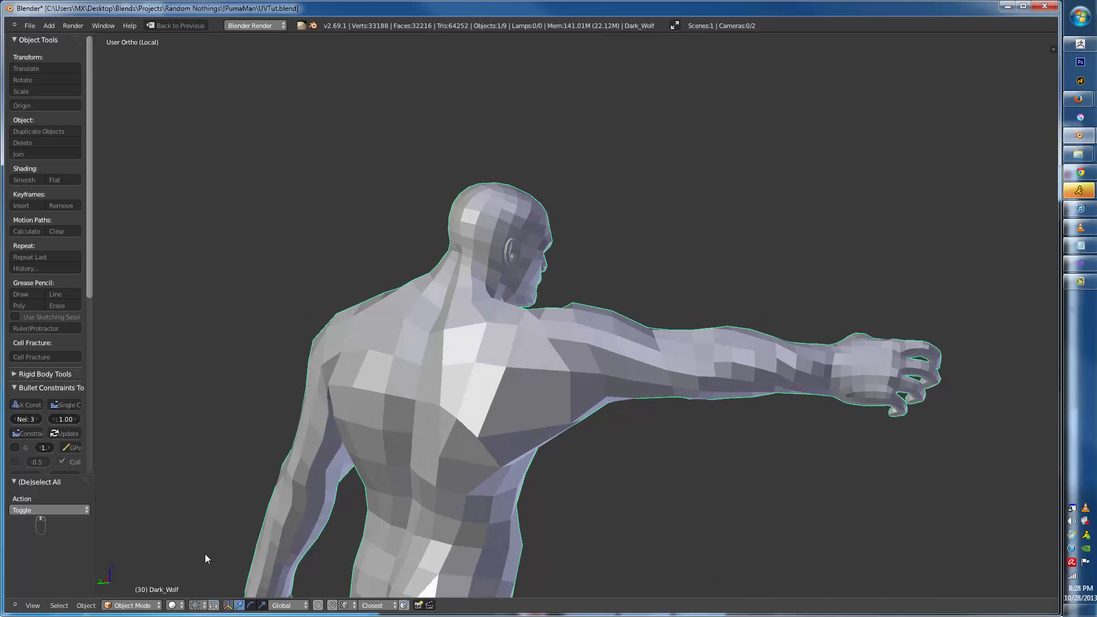
- Try the Grab brush with radius 187 on the figure in sculpt mode and return to object mode
left_click(137, 605)
left_click(132, 569)
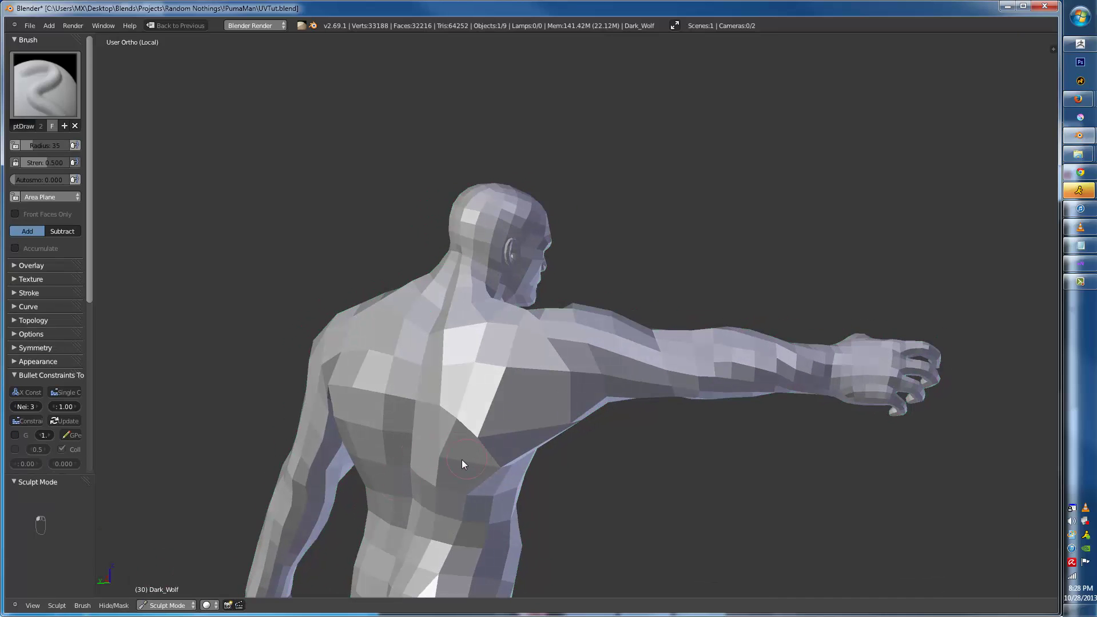
key("g")
key("f")
left_click(546, 464)
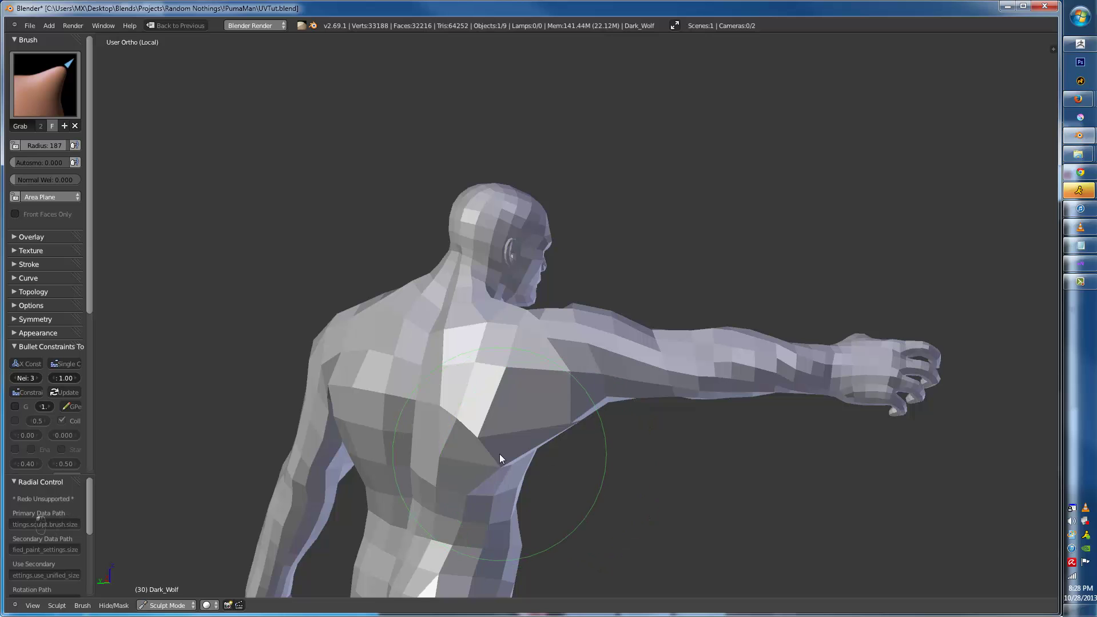
mouse_move(528, 394)
middle_mouse_down()
mouse_move(463, 384)
mouse_move(289, 318)
mouse_move(277, 358)
mouse_move(363, 368)
mouse_move(438, 397)
mouse_move(456, 388)
middle_mouse_up()
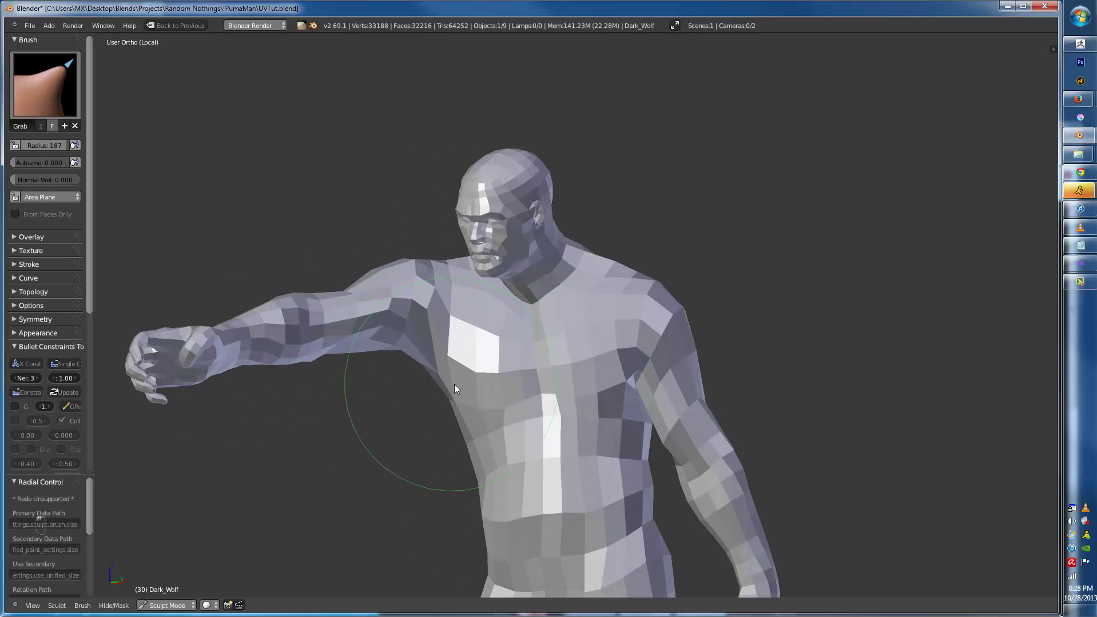
left_click(181, 606)
left_click(166, 595)
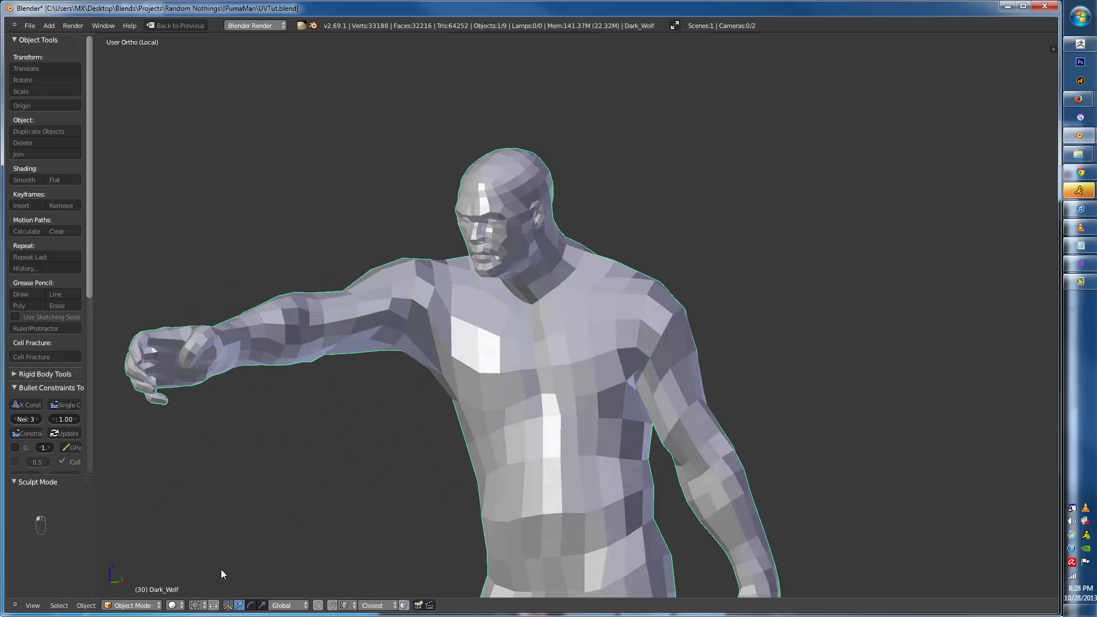
- Inspect the figure's upper body and outstretched arm, and enter edit mode on its mesh
middle_click_drag(221, 569, 627, 449)
key("a")
middle_click_drag(426, 393, 340, 382)
key("KP_1")
scroll(372, 340, "up", 2)
key("Tab")
middle_click_drag(348, 330, 387, 333)
- Select the figure's entire mesh, unwrap it and restore the split layout with the UV editor
key("a")
key("a")
key("a")
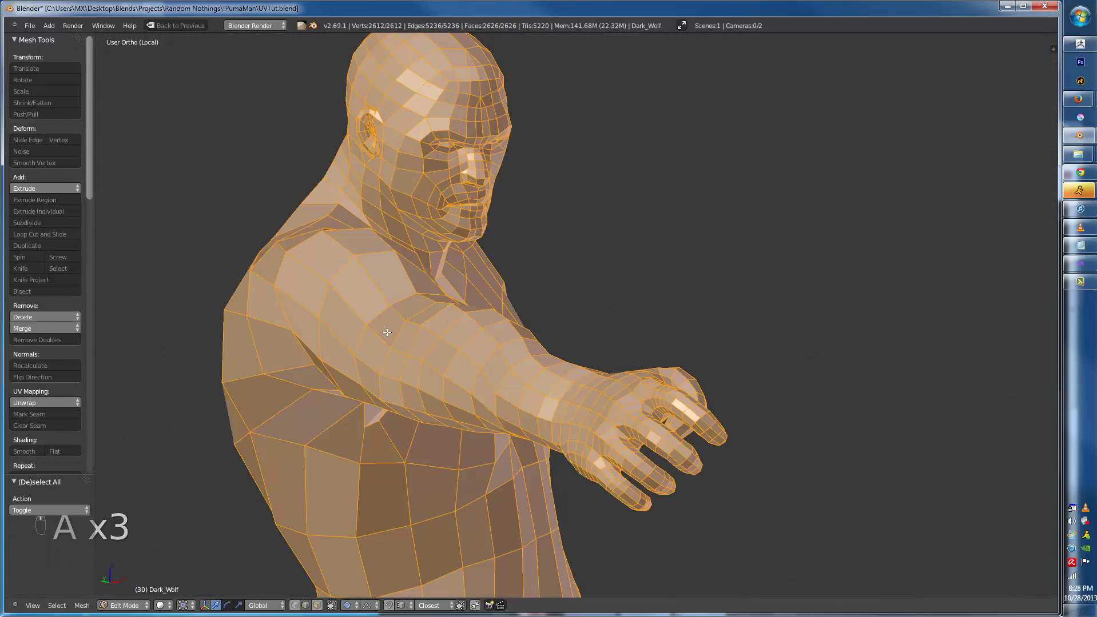
scroll(387, 332, "down", 3)
key("u")
left_click(400, 321)
key("ctrl+Up")
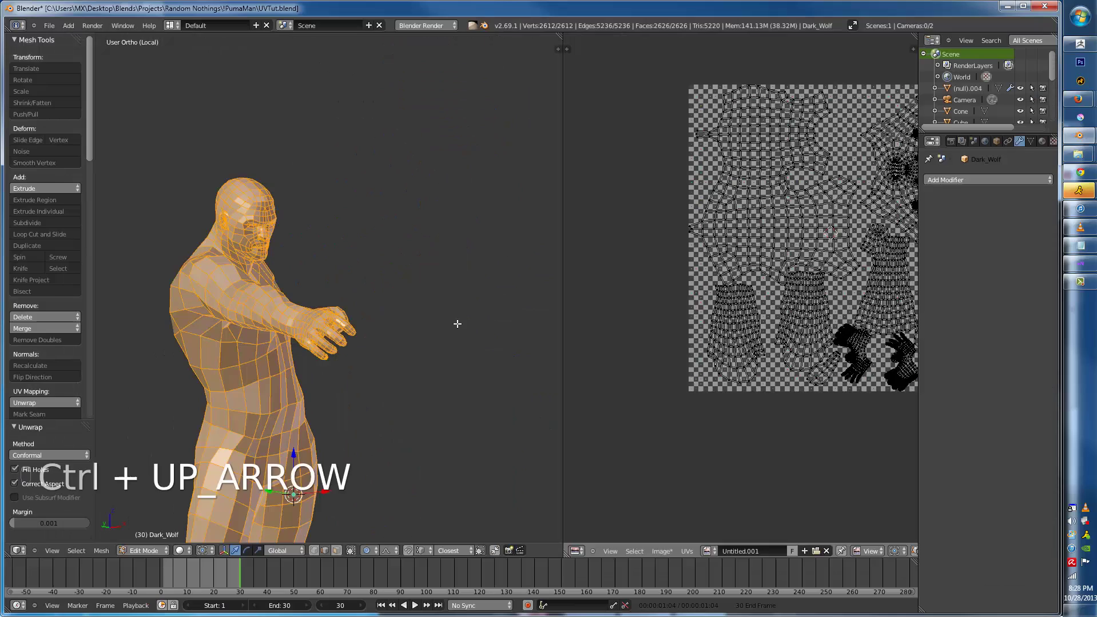
- Select all the figure's UVs and unlink the Dark_Wolf_TXTR.tif image from them
key("a")
key("a")
scroll(761, 296, "down", 3)
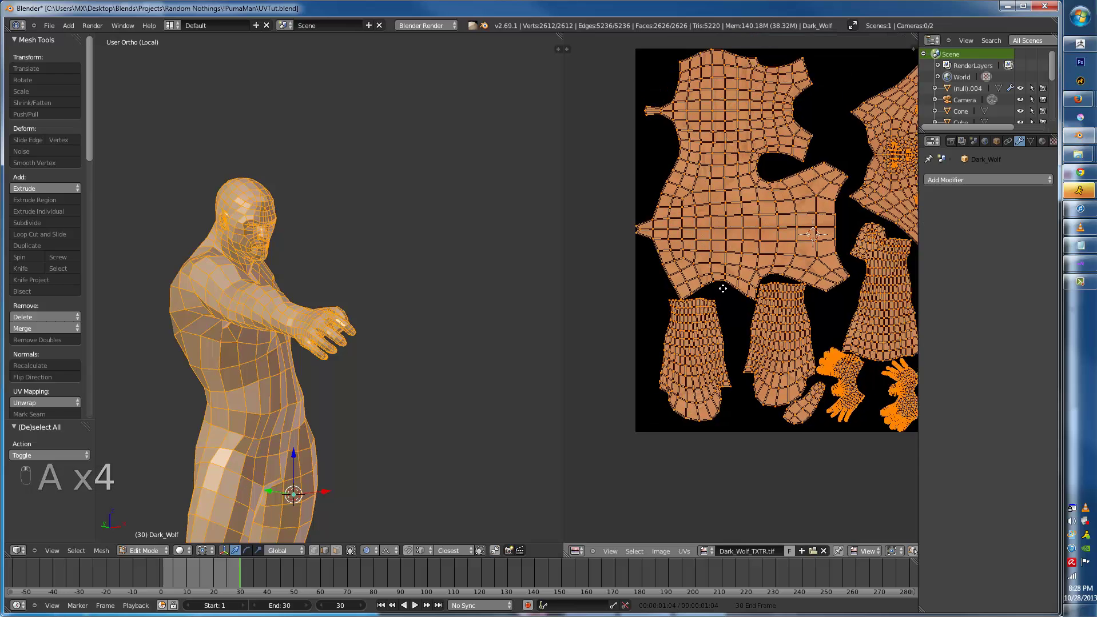
left_click(824, 552)
scroll(759, 264, "up", 5)
- Reselect the figure's entire mesh and unwrap it once more using its existing UV map
middle_click_drag(324, 322, 378, 348)
key("a")
key("a")
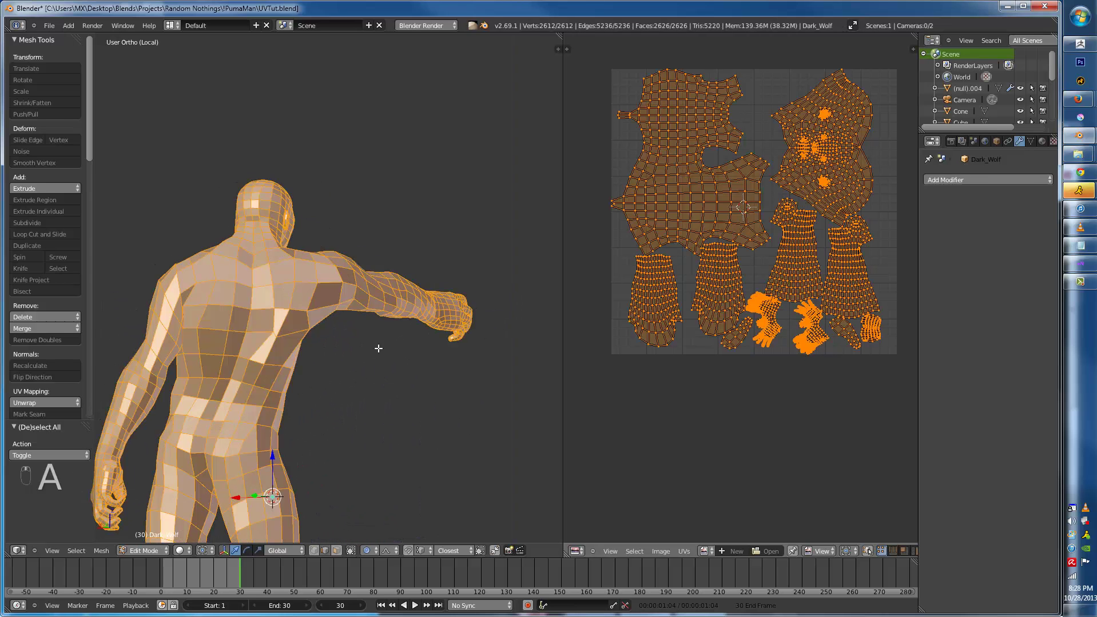
key("u")
left_click(376, 348)
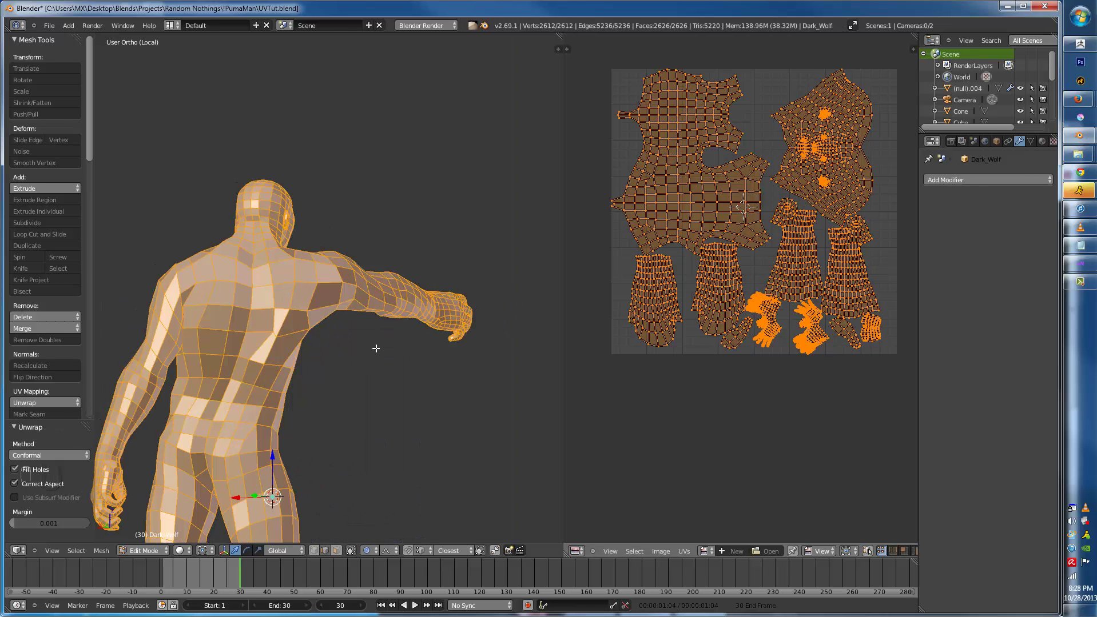
- Remove the figure's existing UVMap from the mesh data and run Unwrap on the entire mesh
left_click(1028, 141)
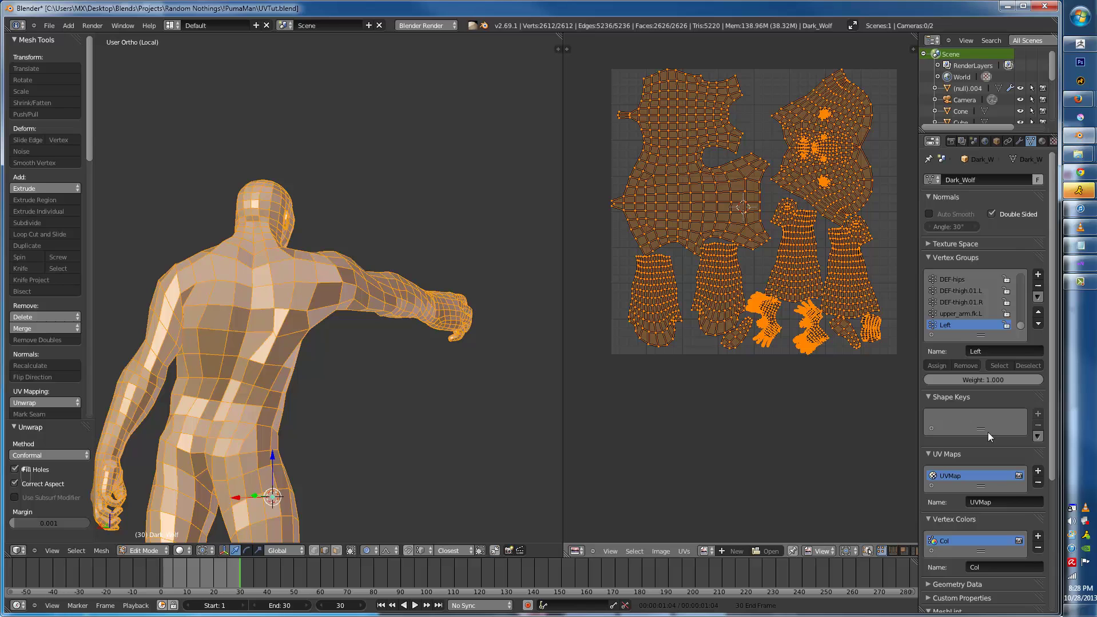
left_click(1037, 483)
key("u")
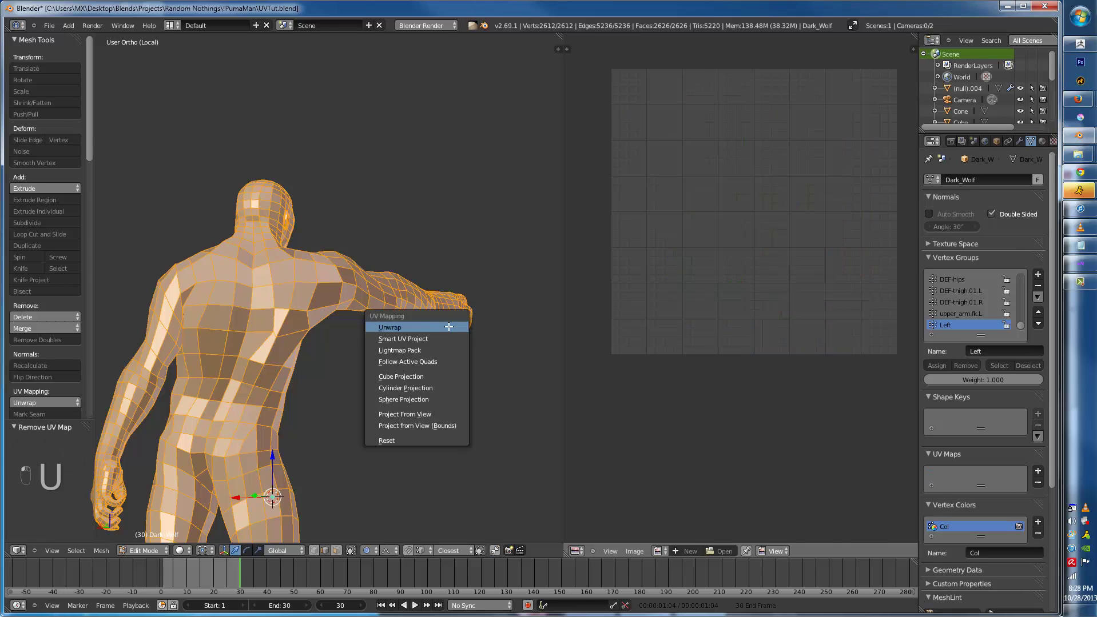
left_click(463, 322)
- Deselect the mesh, select the loops around both shoulders and hide them to separate the arms from the torso
scroll(711, 258, "up", 3)
middle_click_drag(418, 267, 212, 297)
key("a")
key("ctrl+Tab")
left_click(244, 276)
middle_click_drag(313, 295, 424, 312)
right_click(422, 302, "alt+shift")
key("h")
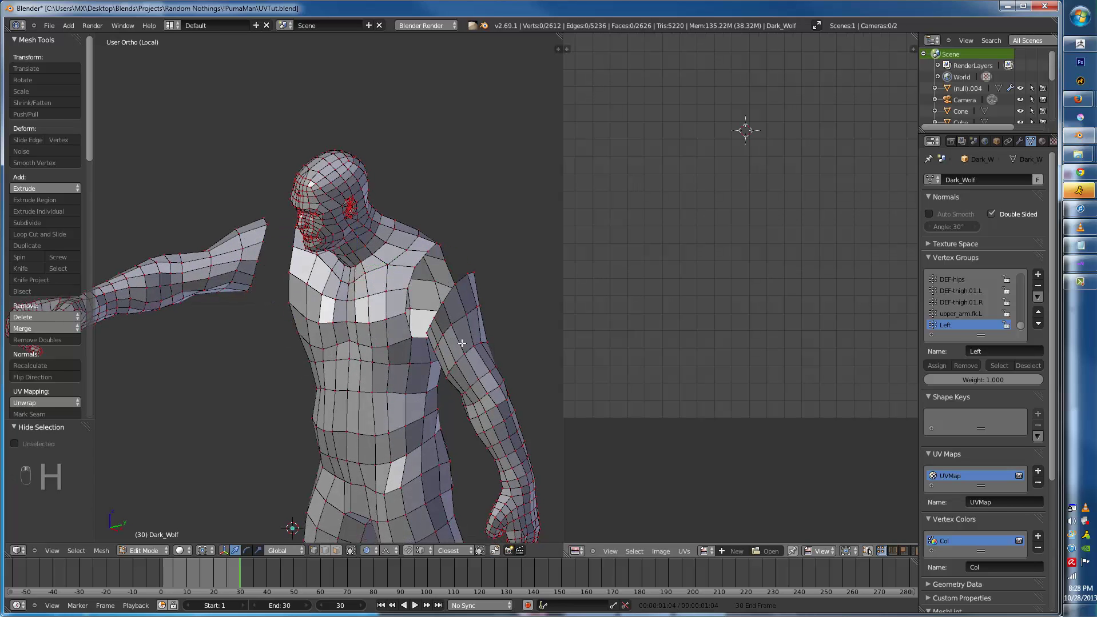
- Select all the linked geometry of both separated arms
key("l")
key("l")
key("l")
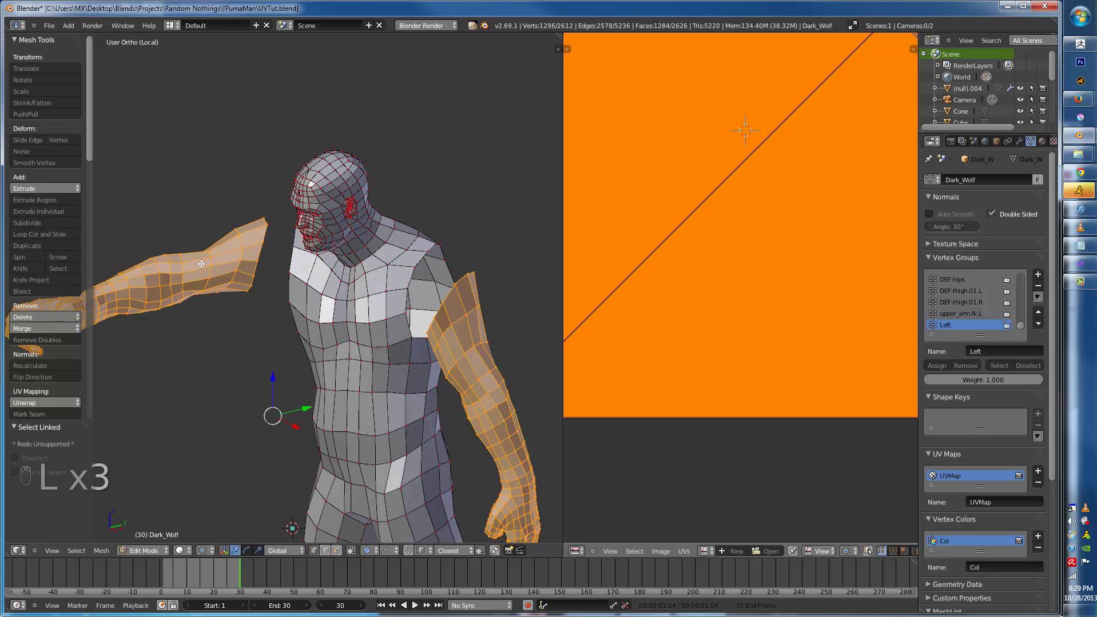
- Reveal the hidden geometry, hide everything except the two selected arms and switch to vertex selection
key("alt+h")
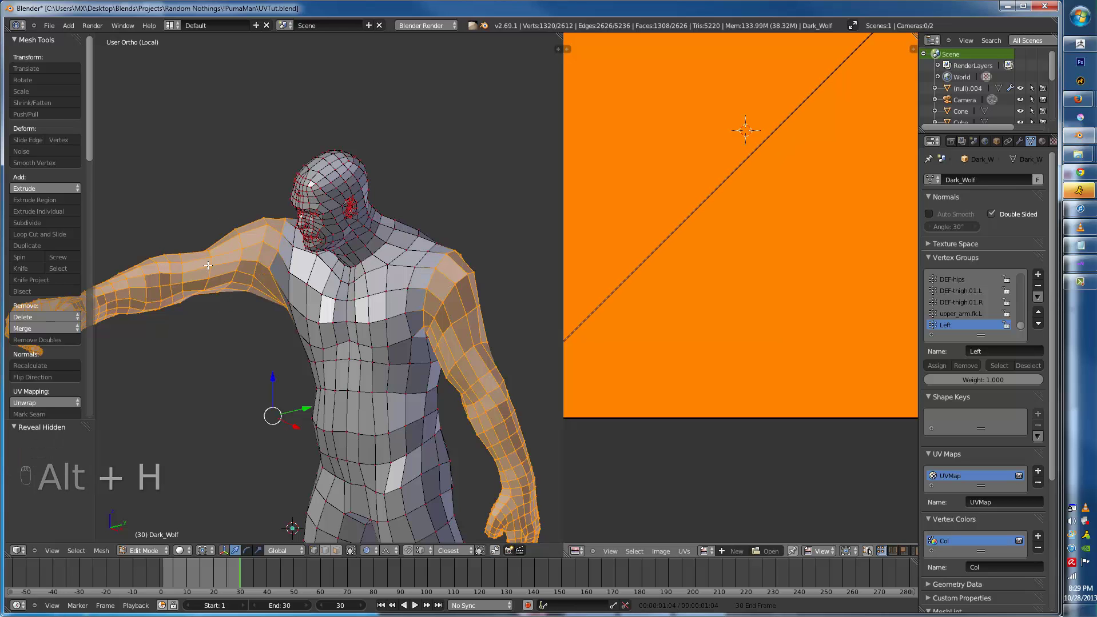
key("shift+h")
middle_click_drag(207, 265, 292, 367)
scroll(286, 365, "up", 4)
key("ctrl+Tab")
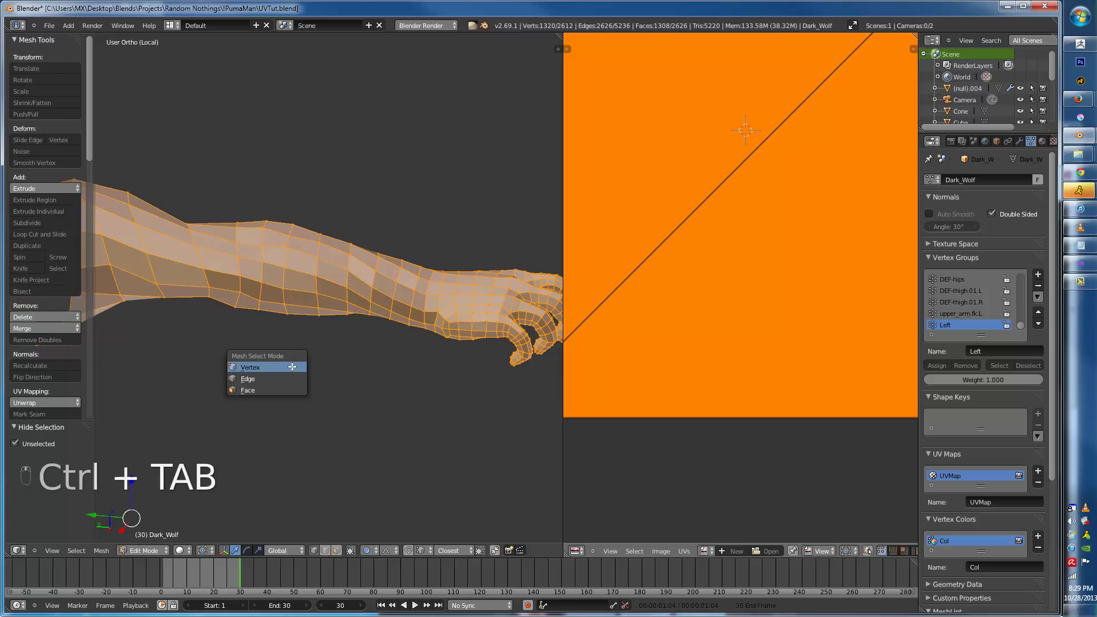
left_click(261, 367)
- Select the edge loops around the arms' open shoulder ends and mark them as seams
middle_click_drag(237, 338, 352, 322)
right_click(356, 309, "alt")
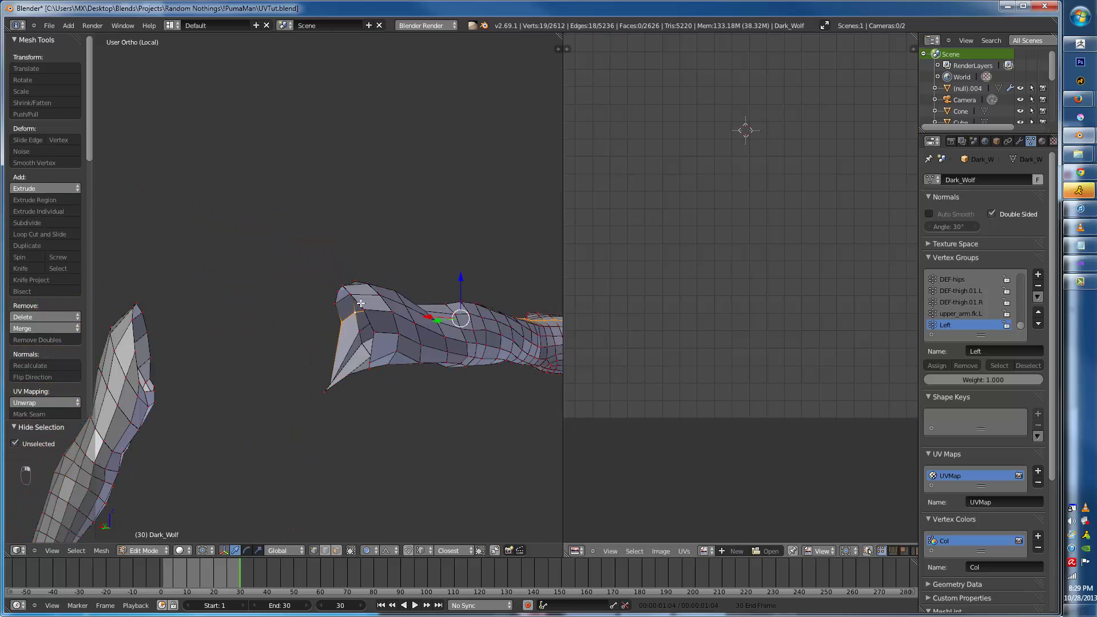
key("ctrl+e")
left_click(131, 332)
middle_click_drag(130, 332, 230, 327)
right_click(296, 182, "alt+shift")
- Try selecting edge loops that run along the first arm and around its hand
scroll(354, 327, "up", 6)
middle_click_drag(366, 411, 303, 313)
key("l")
scroll(270, 317, "up", 4)
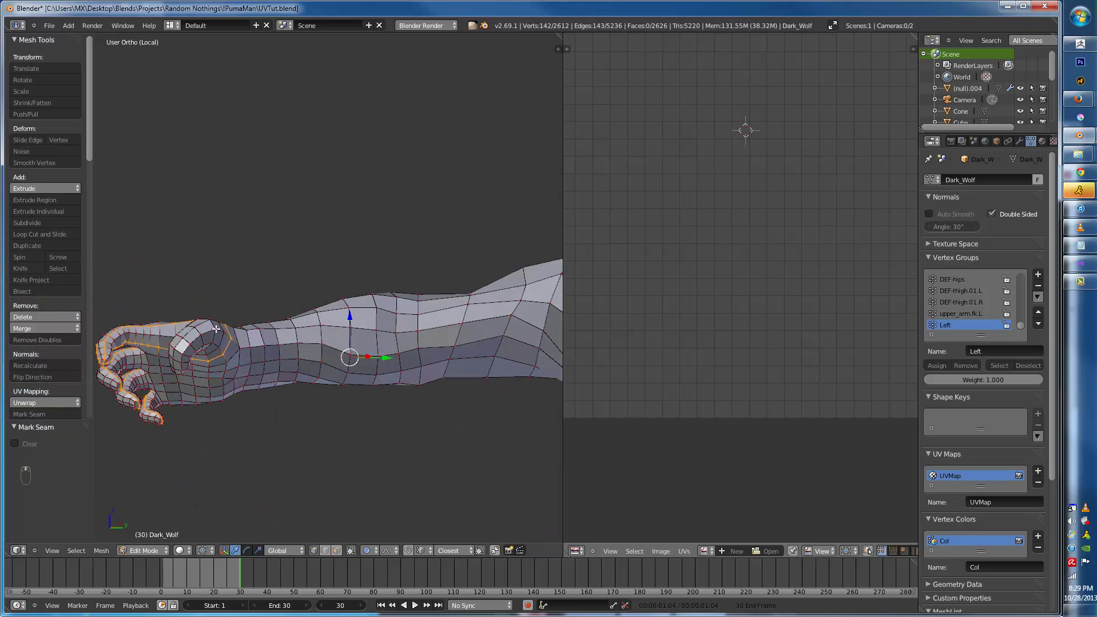
scroll(216, 330, "up", 1)
middle_click_drag(223, 355, 352, 311)
scroll(198, 334, "down", 2)
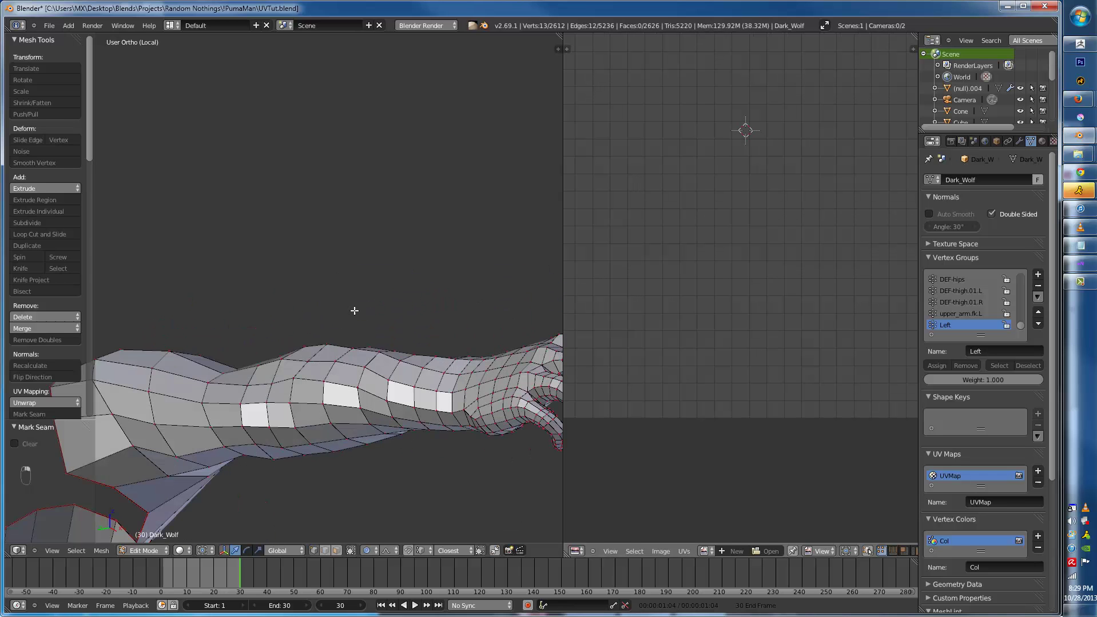
right_click(400, 423, "alt")
middle_click_drag(429, 416, 274, 397)
- Hide a vertex at the first hand's thumb base, select the edge loop along the arm and fingers, and mark it as a seam
right_click(291, 384)
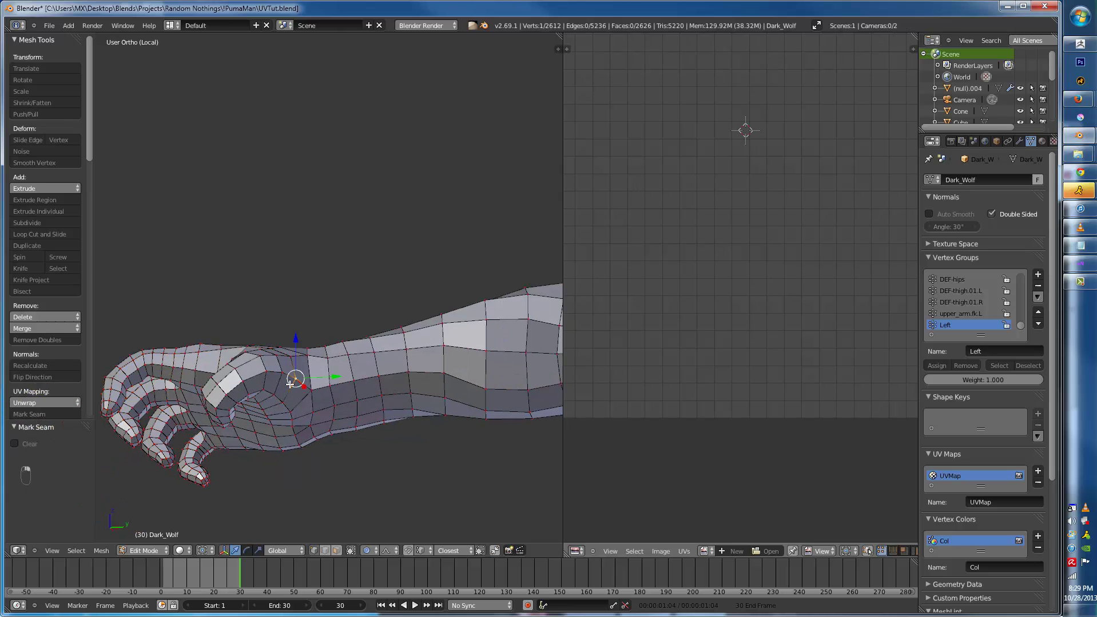
scroll(293, 382, "down", 4)
key("h")
middle_click_drag(372, 359, 333, 321)
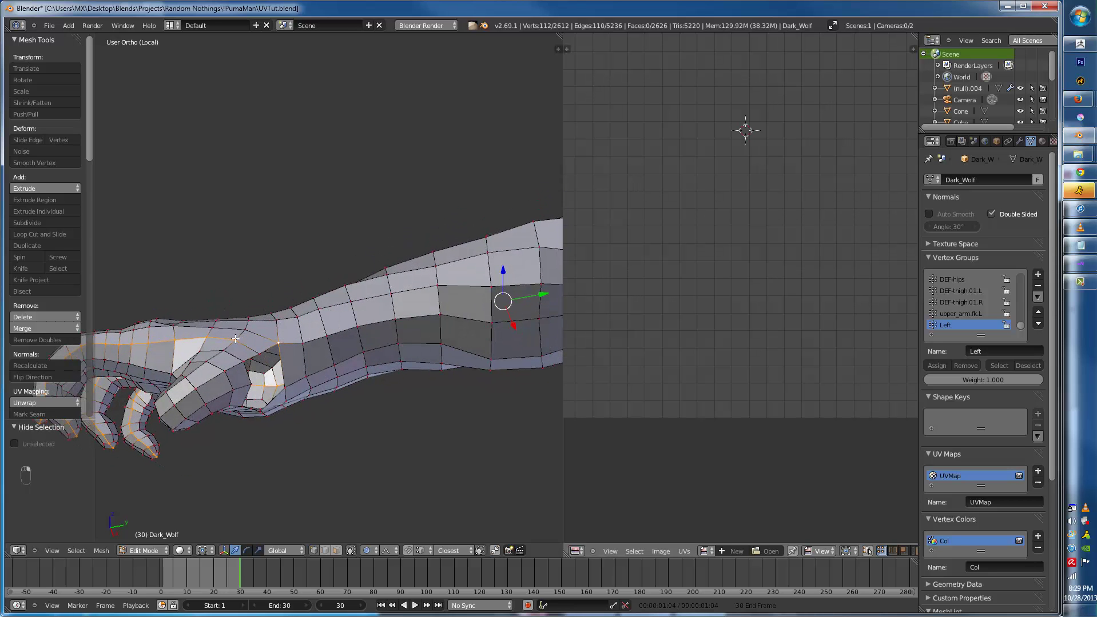
middle_click_drag(316, 337, 271, 330)
key("ctrl+e")
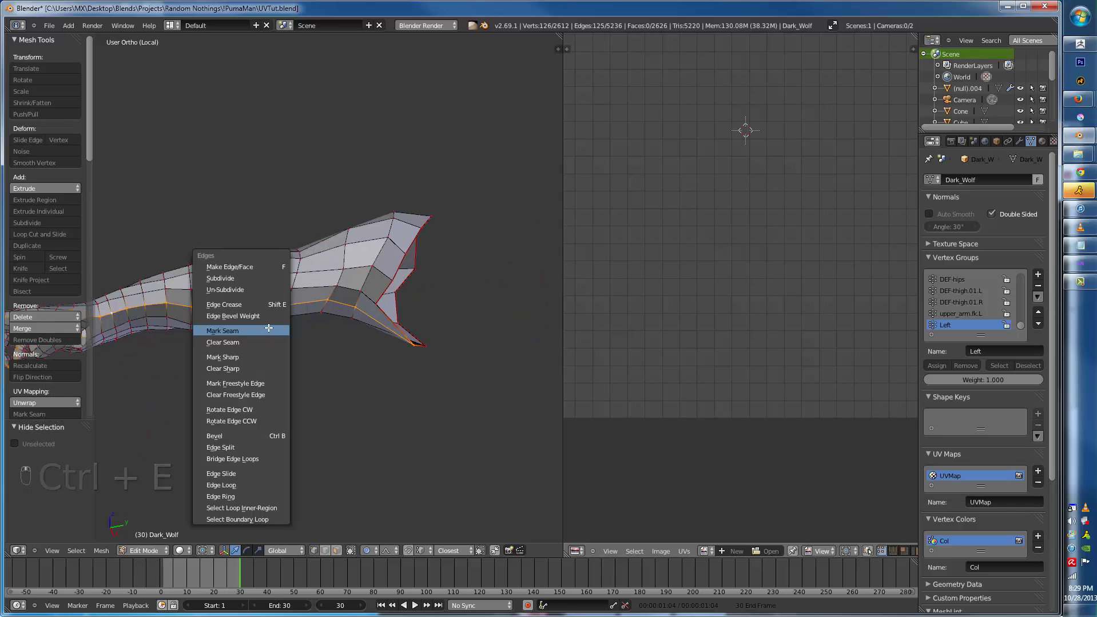
left_click(269, 328)
scroll(254, 327, "down", 2)
key("a")
- Select the vertex at the other hand's thumb base and hide it so the edge loop bypasses the thumb
middle_click_drag(399, 409, 220, 367)
scroll(201, 234, "up", 2)
scroll(447, 338, "up", 5)
middle_click_drag(447, 338, 341, 217)
right_click(340, 217)
right_click(342, 226, "alt")
middle_click_drag(342, 225, 323, 321)
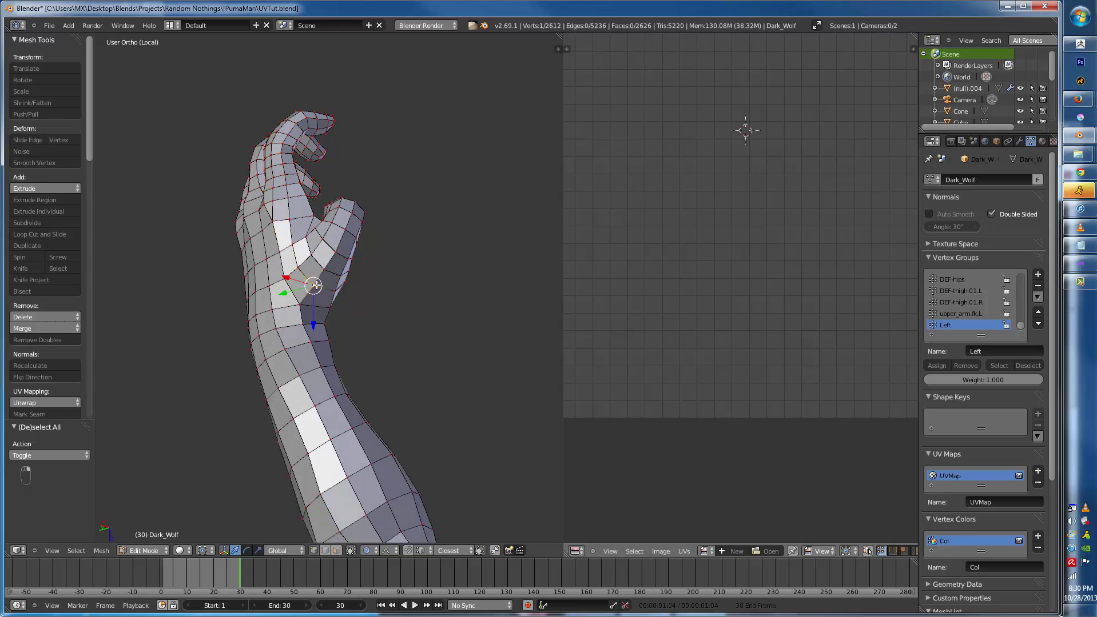
middle_click_drag(336, 284, 286, 280)
- Select the edge loop along the other arm and around its fingers and mark it as a seam
right_click(269, 280, "alt")
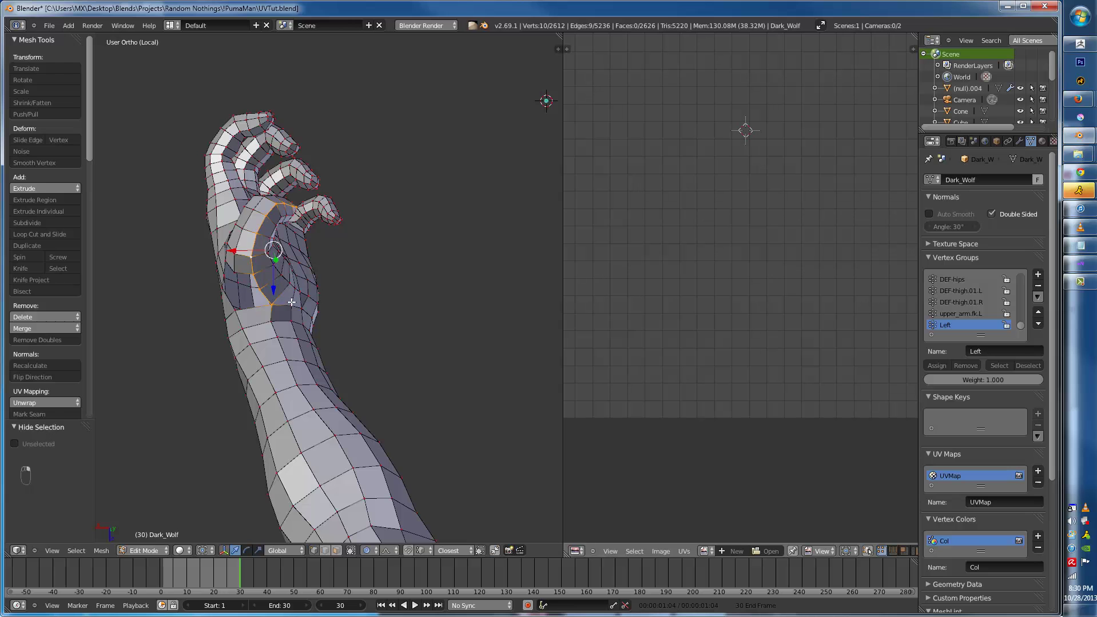
mouse_move(275, 289)
middle_mouse_down()
mouse_move(259, 265)
mouse_move(442, 275)
mouse_move(267, 304)
mouse_move(269, 292)
middle_mouse_up()
mouse_move(313, 323)
middle_mouse_down()
mouse_move(275, 321)
mouse_move(303, 341)
middle_mouse_up()
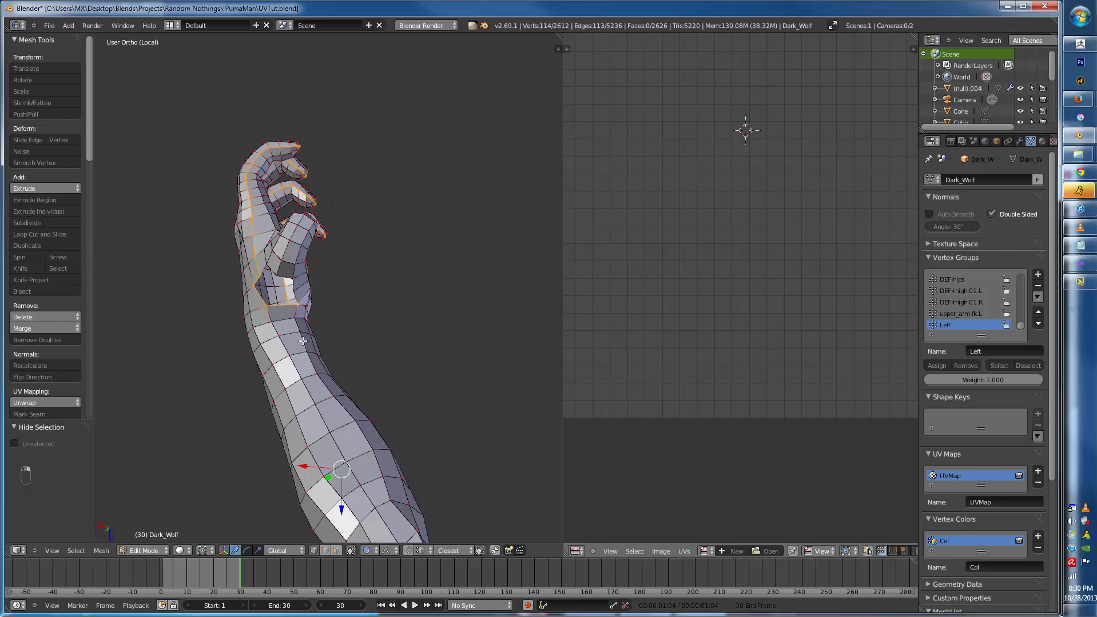
scroll(303, 345, "down", 6)
key("ctrl+e")
left_click(329, 386)
- Reveal the whole figure, select the linked parts of both arms in face mode and unwrap them
middle_click_drag(330, 386, 150, 245)
key("alt+h")
key("a")
key("ctrl+Tab")
left_click(317, 291)
key("l")
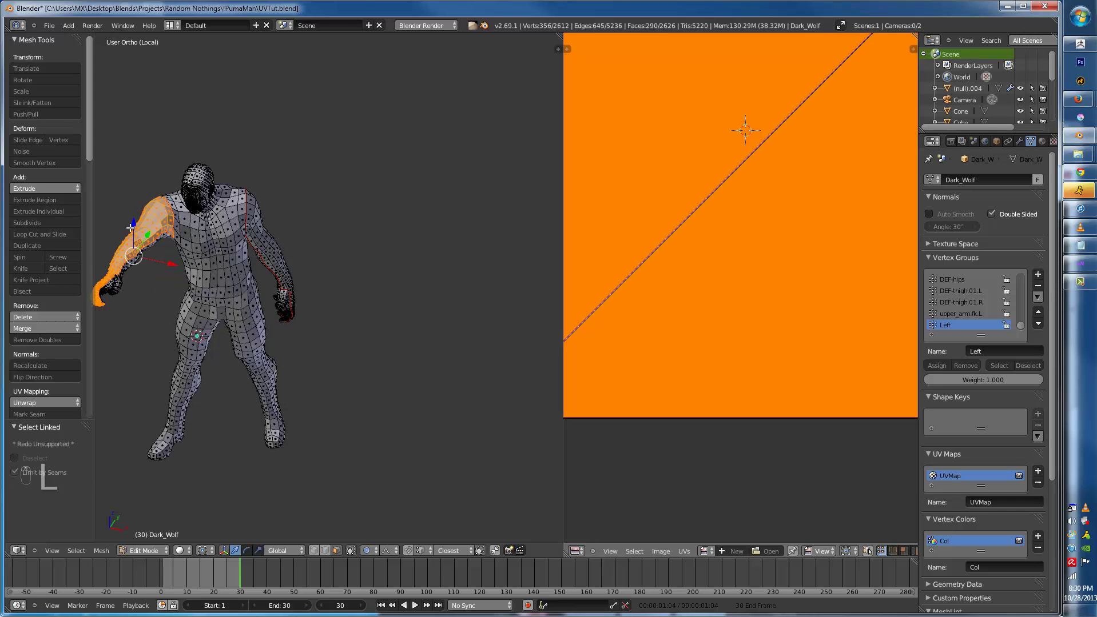
key("u")
left_click(269, 247)
- Examine the arms' UV islands, comparing how the fingers of each hand are laid out
scroll(686, 254, "down", 2)
scroll(711, 252, "up", 2)
scroll(647, 382, "up", 6)
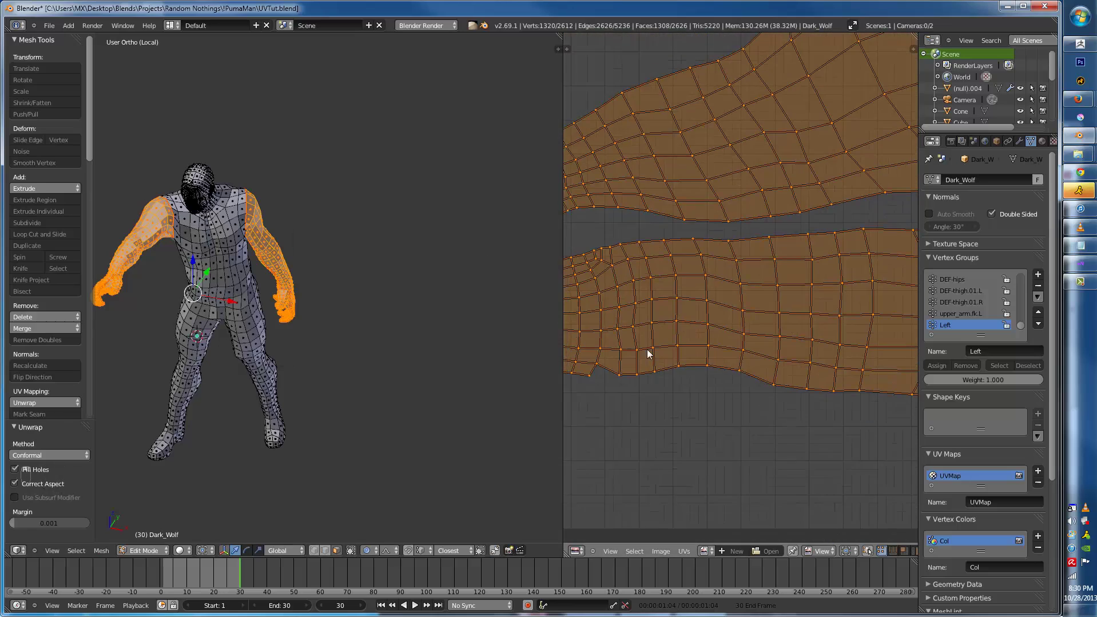
scroll(749, 354, "down", 5)
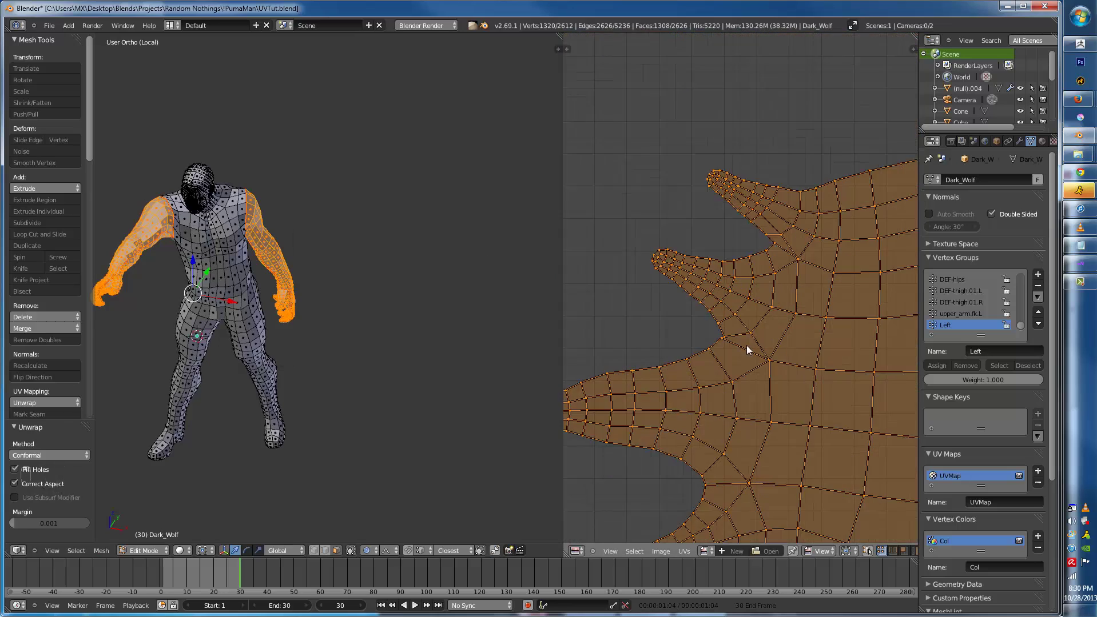
scroll(654, 318, "up", 4)
scroll(653, 319, "down", 3)
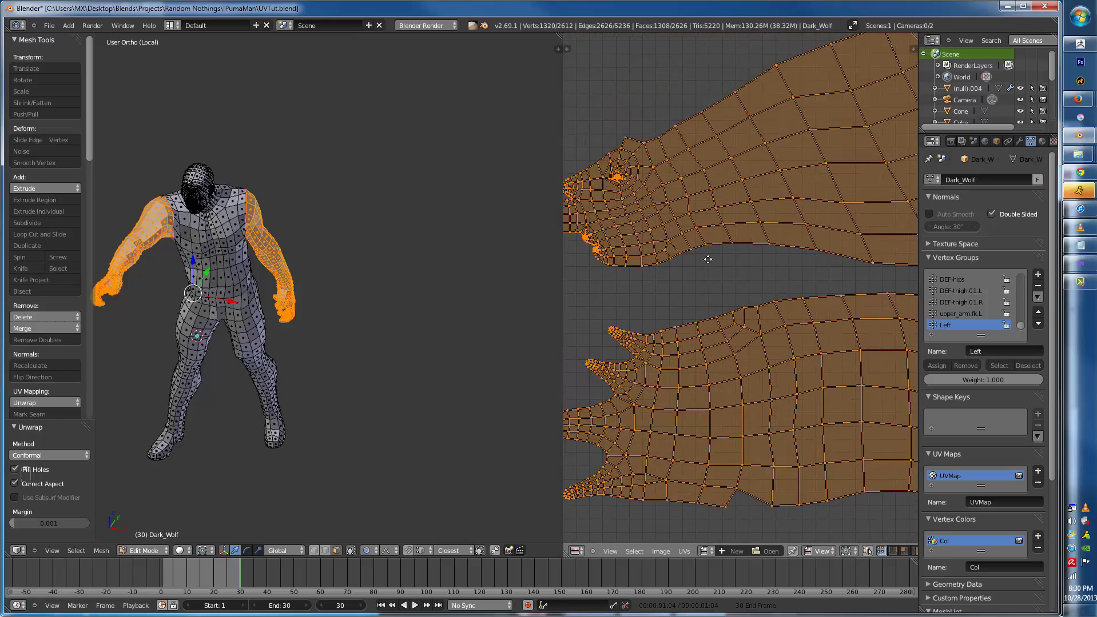
scroll(720, 260, "up", 3)
scroll(766, 355, "down", 3)
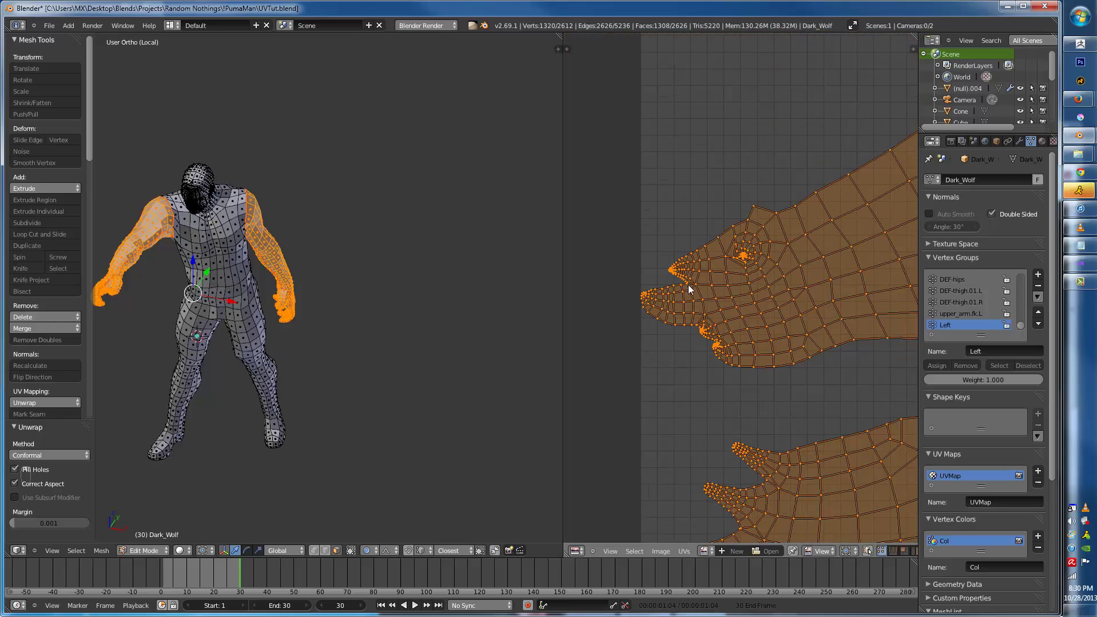
scroll(690, 290, "up", 4)
scroll(761, 228, "up", 2)
scroll(727, 269, "down", 3)
scroll(718, 283, "up", 4)
- Select both seam-bounded parts of the arm hanging at the figure's side and hide the rest of the mesh
middle_click_drag(366, 285, 287, 291)
key("a")
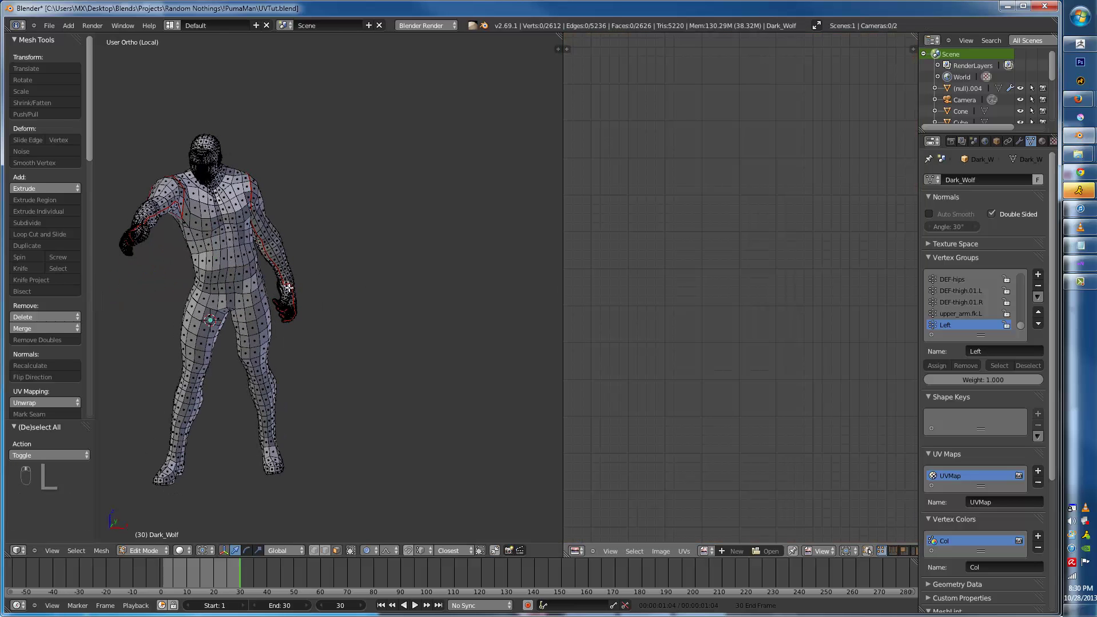
key("l")
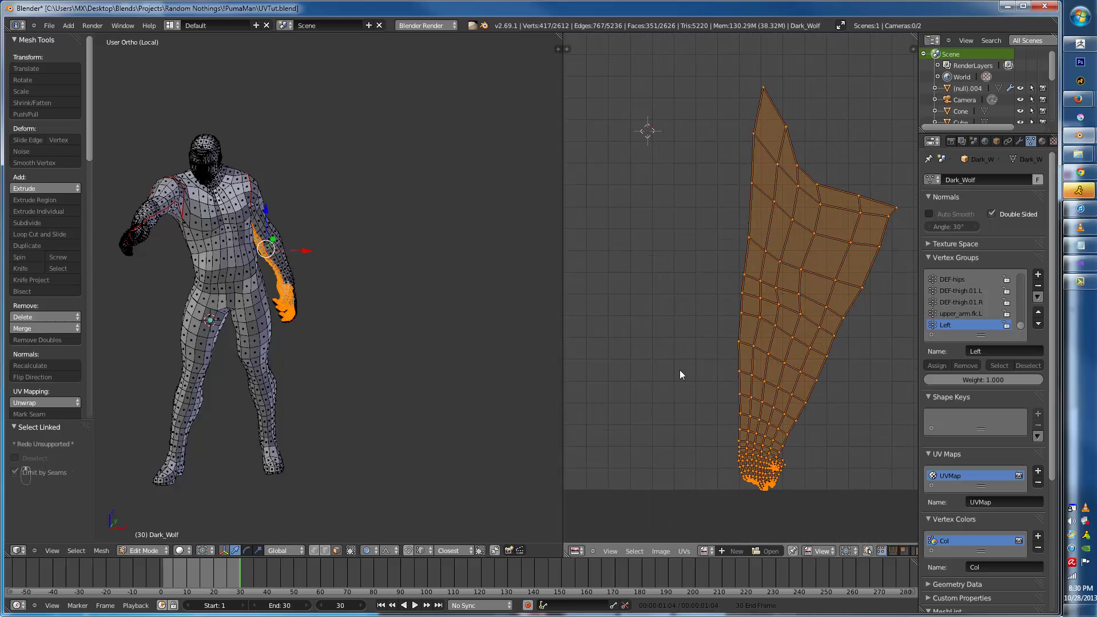
scroll(288, 253, "up", 6)
key("a")
key("l")
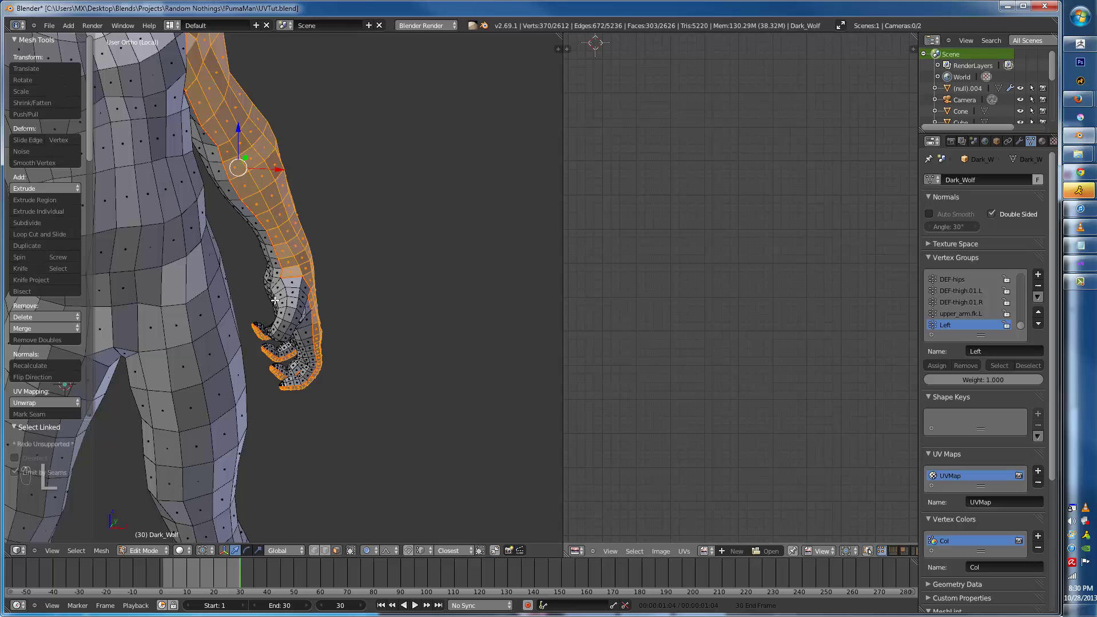
key("l")
key("shift+h")
- Clear the existing seams from the isolated arm and deselect its geometry
middle_click_drag(282, 303, 309, 263)
key("ctrl+Tab")
key("ctrl+e")
left_click(404, 244)
key("a")
- Select the edge loop around the isolated arm's shoulder opening in vertex mode and mark it as a seam
middle_click_drag(400, 252, 306, 247)
key("ctrl+Tab")
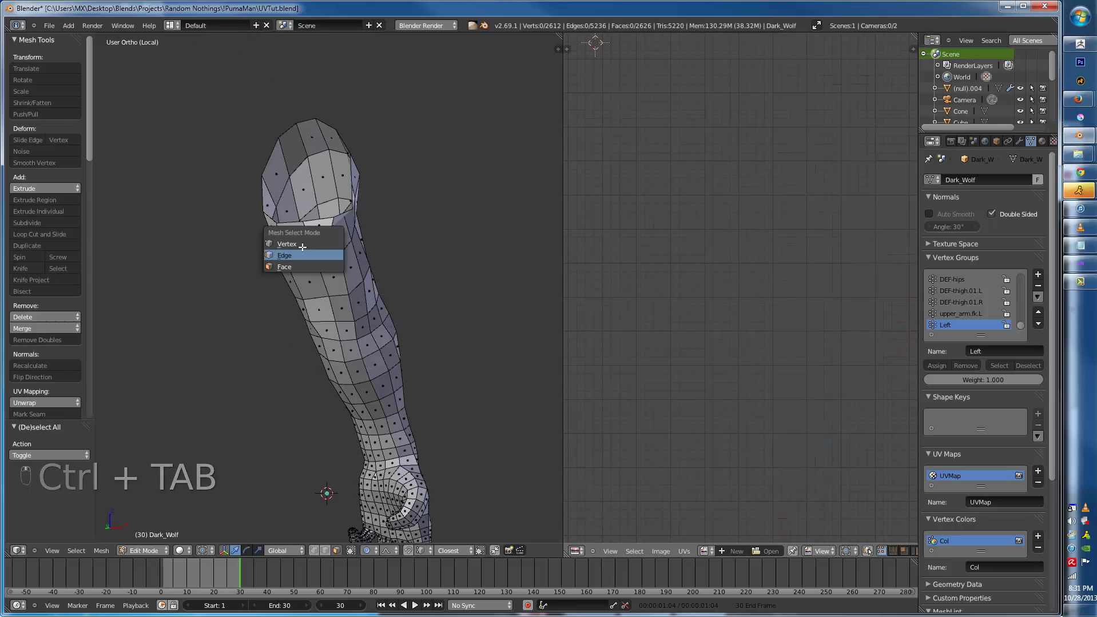
right_click(309, 126)
right_click(310, 125, "alt")
key("ctrl+Tab")
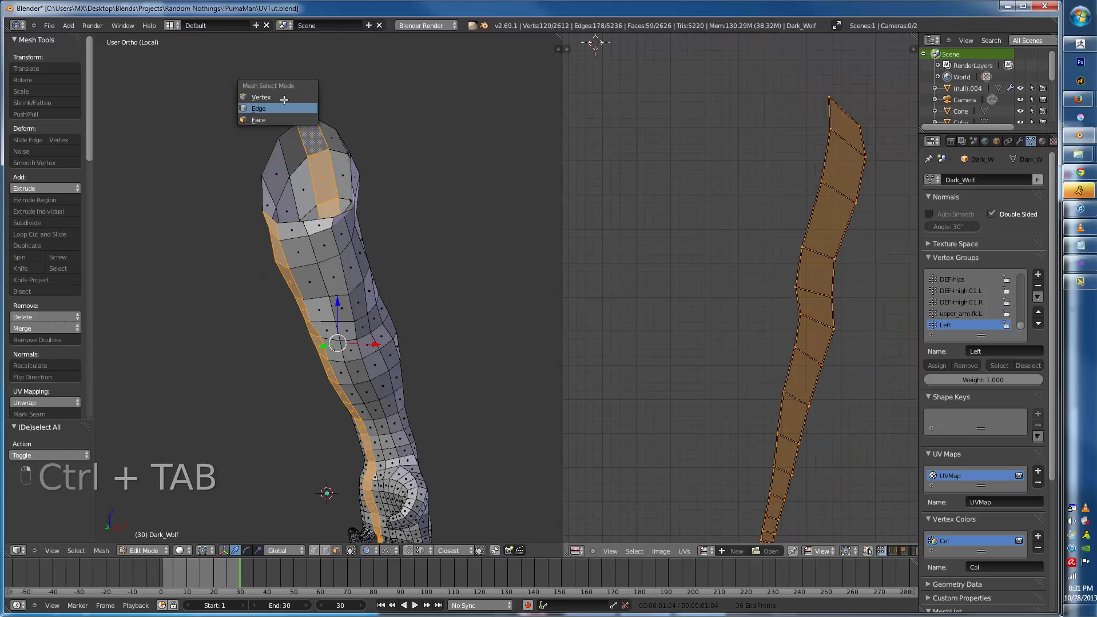
left_click(285, 98)
right_click(313, 123, "alt")
key("ctrl+e")
left_click(315, 115)
key("a")
- Try selecting edge loops along the back of the isolated arm and around its hand
middle_click_drag(343, 275, 263, 296)
right_click(285, 354, "alt")
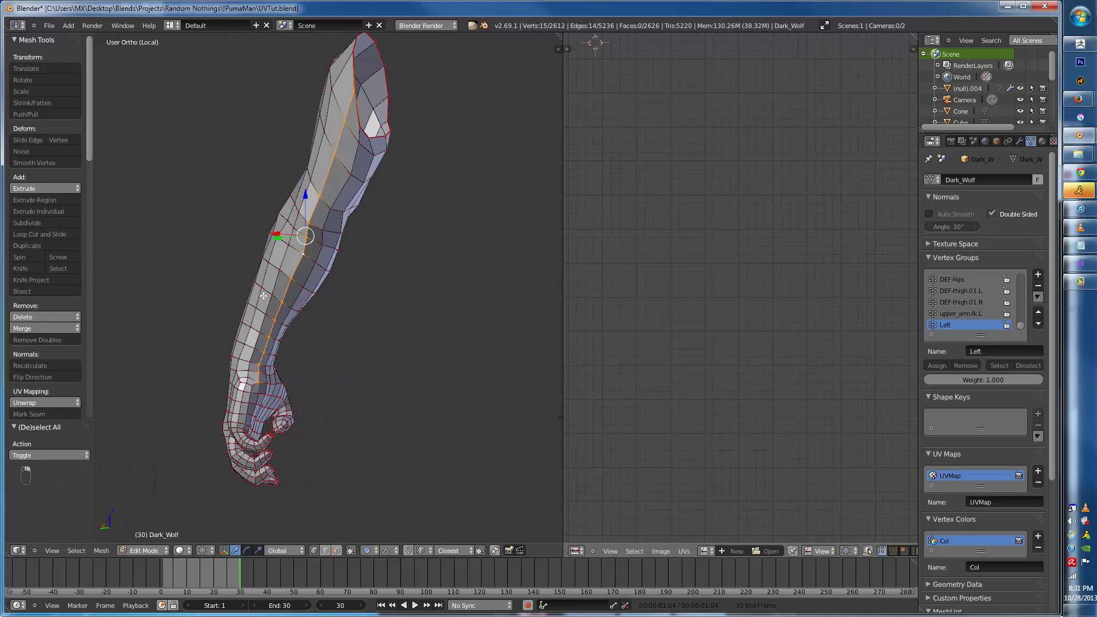
right_click(253, 340, "alt")
middle_click_drag(254, 341, 327, 403)
scroll(327, 404, "up", 2)
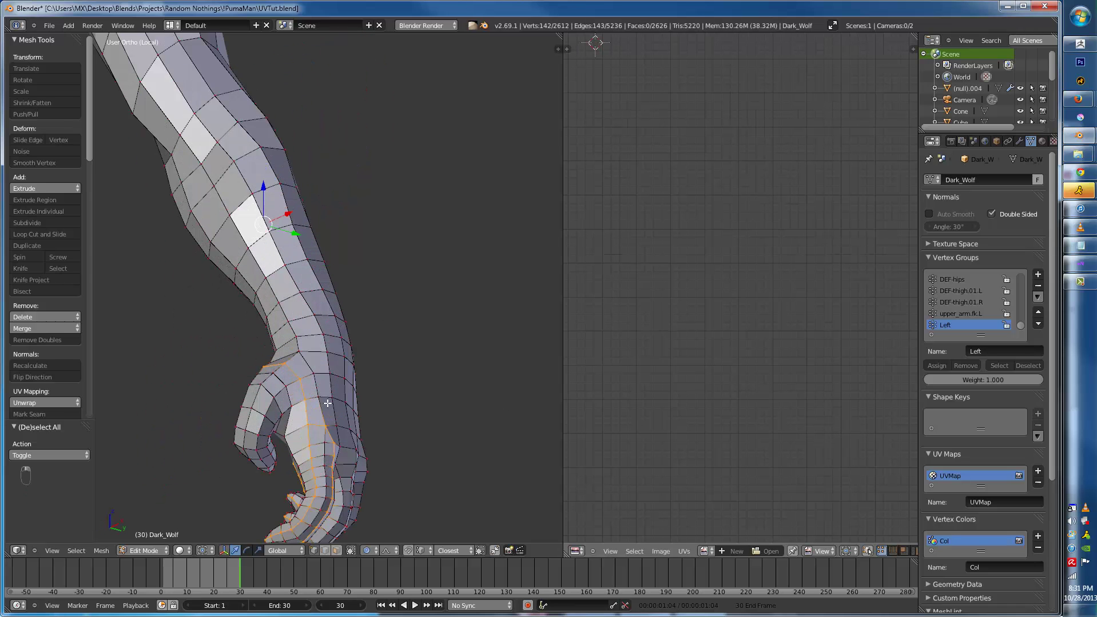
- Hide a vertex at the isolated arm's thumb base, select the loop along the arm and fingers, and mark it as a seam
middle_click_drag(338, 269, 392, 254)
right_click(420, 302)
key("h")
middle_click_drag(420, 302, 324, 322)
right_click(153, 303, "alt")
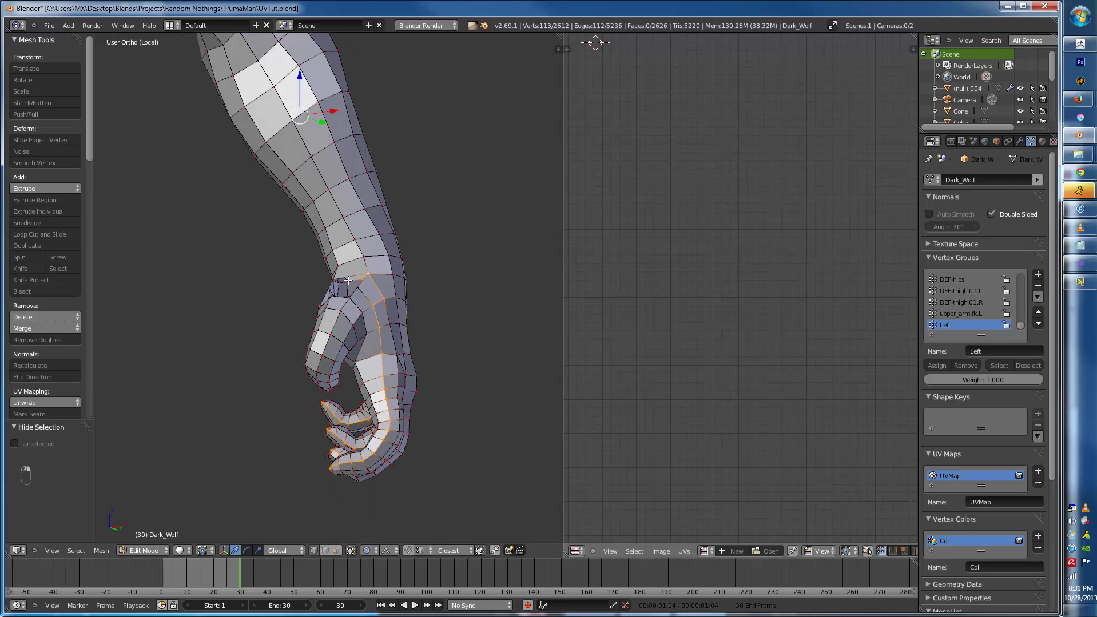
middle_click_drag(364, 263, 328, 299)
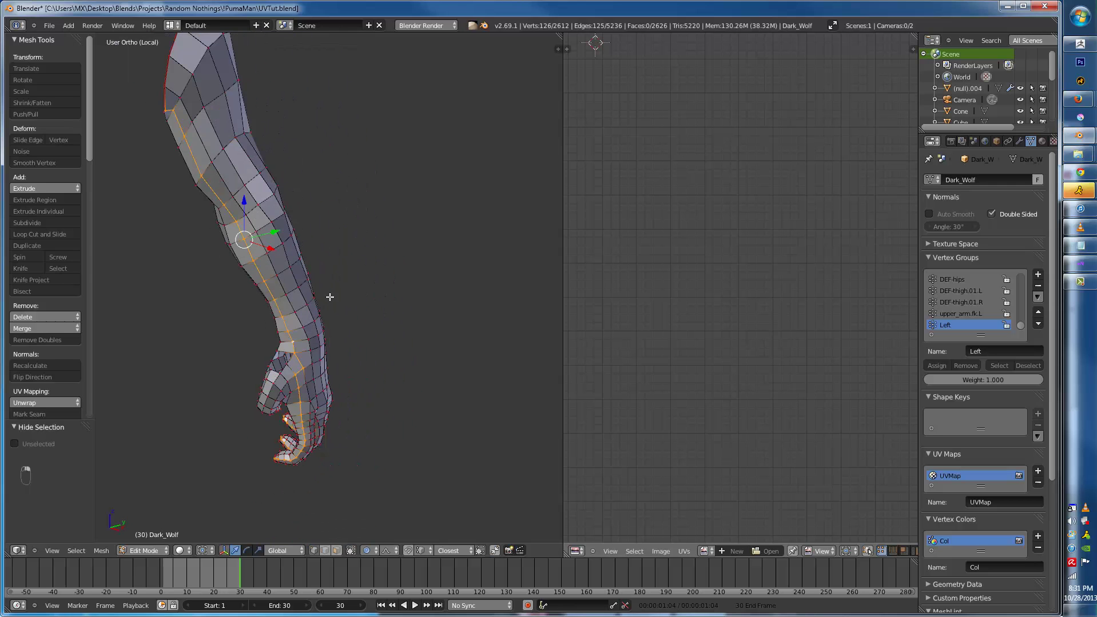
key("ctrl+e")
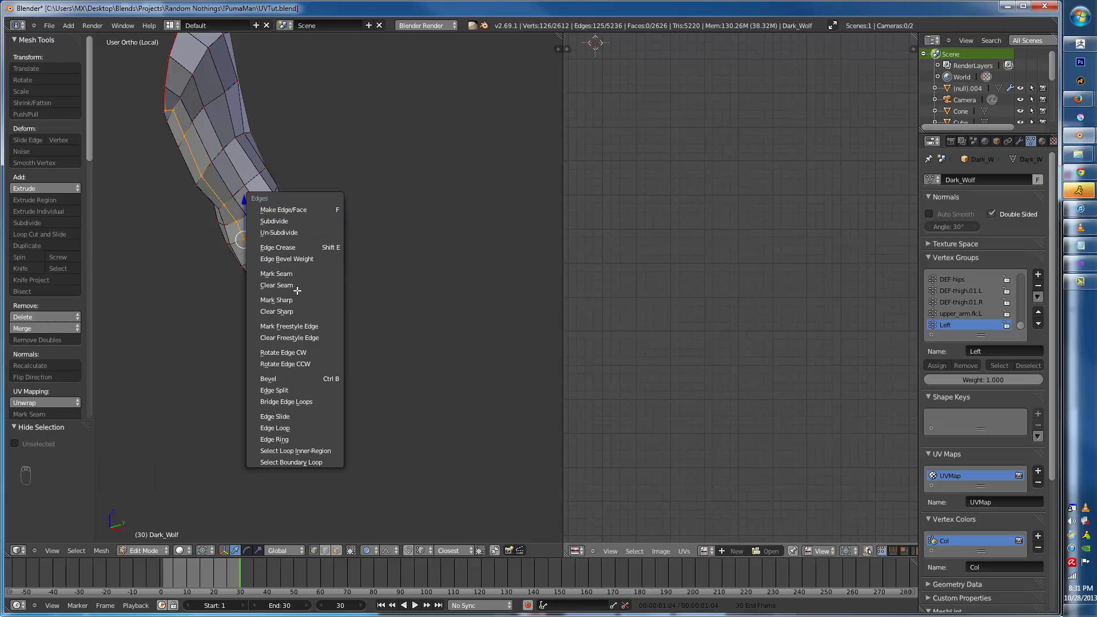
left_click(276, 274)
middle_click_drag(276, 274, 304, 298)
key("a")
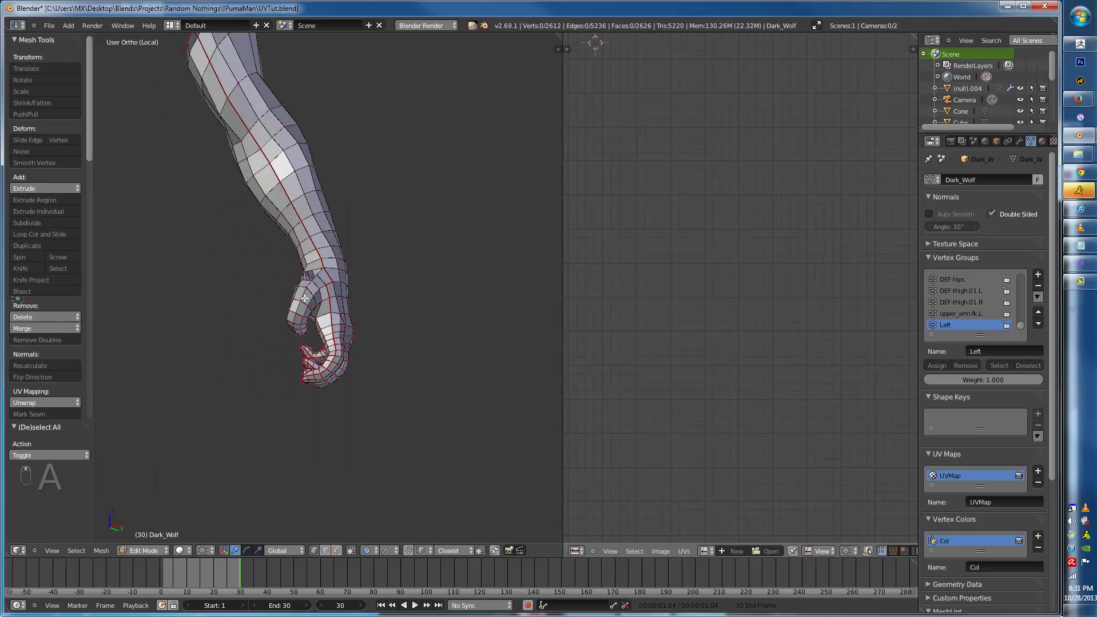
- Restore the seam loop selection, examine the wrist and thumb area, and deselect everything
key("ctrl+z")
scroll(406, 327, "up", 5)
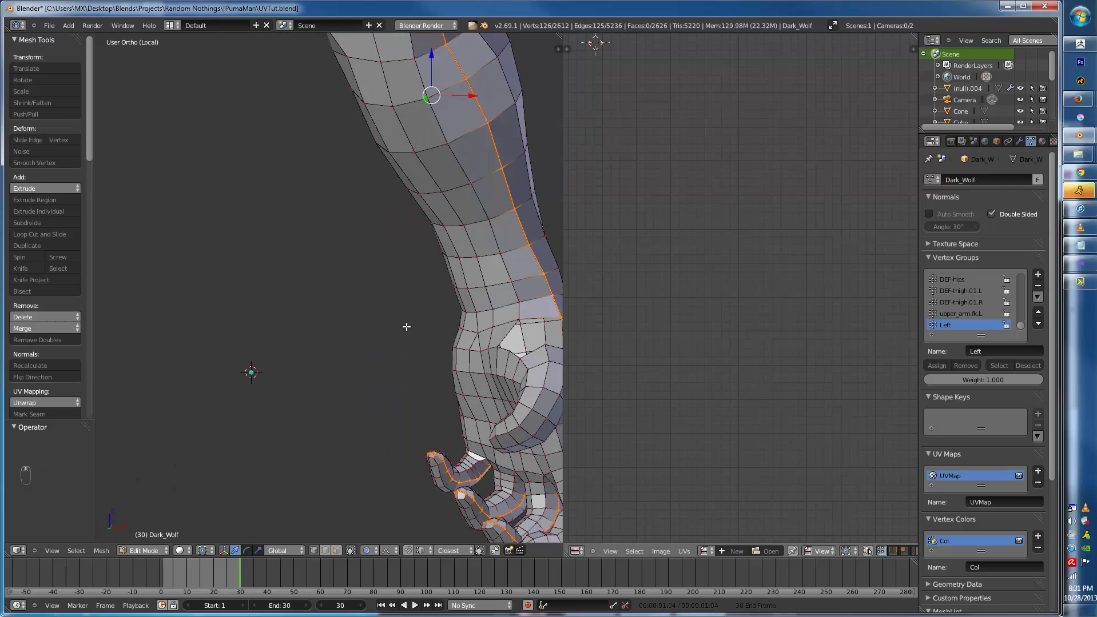
middle_click_drag(406, 327, 282, 293, "shift")
right_click(402, 328, "alt")
middle_click_drag(403, 334, 335, 359)
scroll(314, 306, "up", 4)
middle_click_drag(314, 306, 226, 426)
key("a")
- Hide a vertex on the thumb, select the edge loop running along the thumb and mark it as a seam
middle_click_drag(238, 360, 229, 277)
middle_click_drag(229, 333, 380, 386)
right_click(405, 423)
right_click(227, 353, "alt")
key("h")
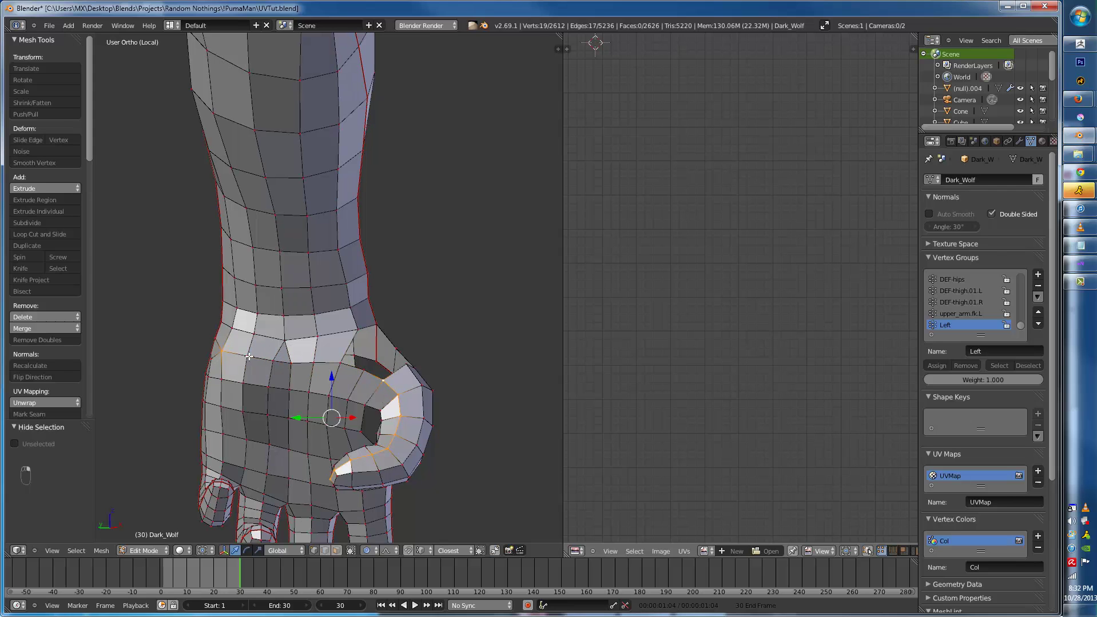
middle_click_drag(247, 351, 232, 327)
middle_click_drag(188, 295, 313, 257)
key("ctrl+z")
key("ctrl+e")
left_click(281, 302)
- Select all of the isolated arm's visible geometry and unwrap it
key("a")
key("a")
key("u")
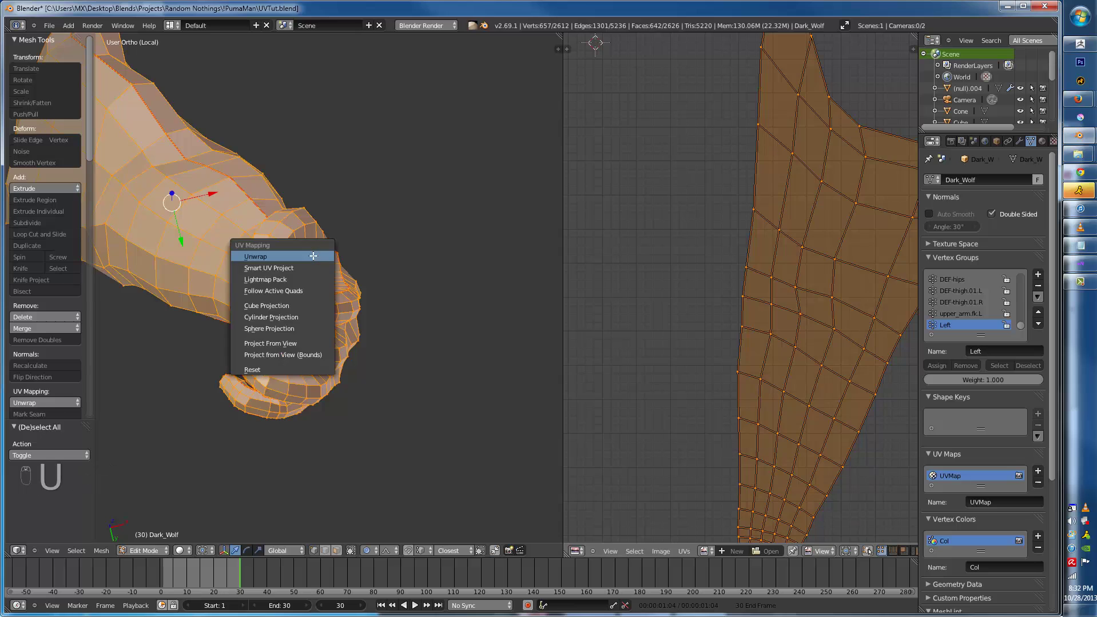
left_click(313, 256)
scroll(455, 277, "down", 3)
scroll(712, 367, "down", 2)
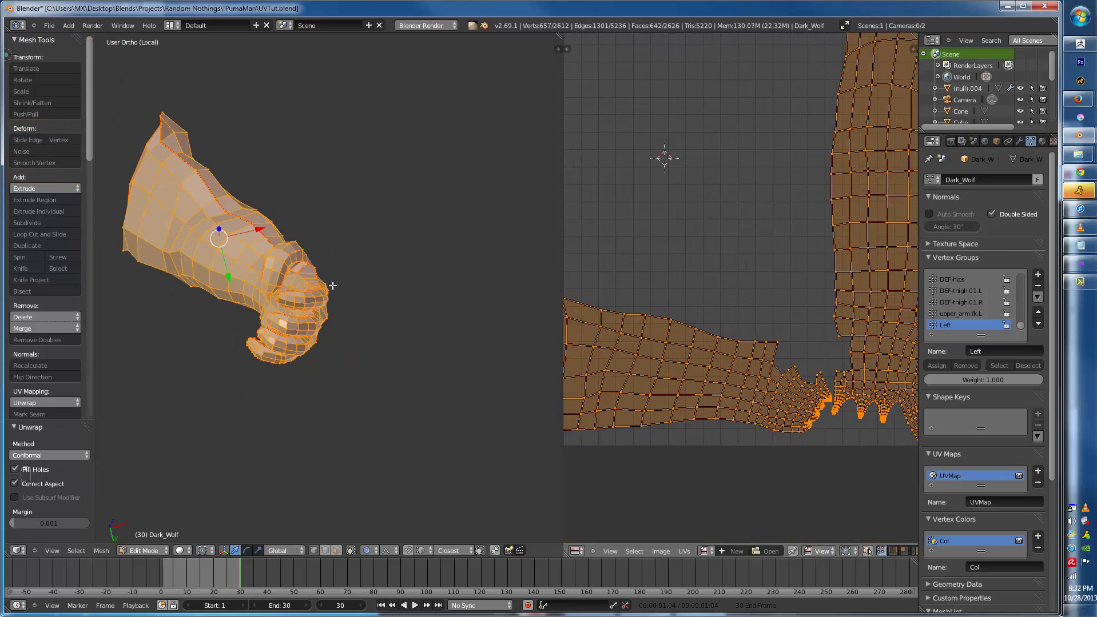
- Reveal the whole figure, switch to face selection and select the unwrapped arm's linked parts to show their UV islands
key("alt+h")
middle_click_drag(332, 285, 211, 313)
key("a")
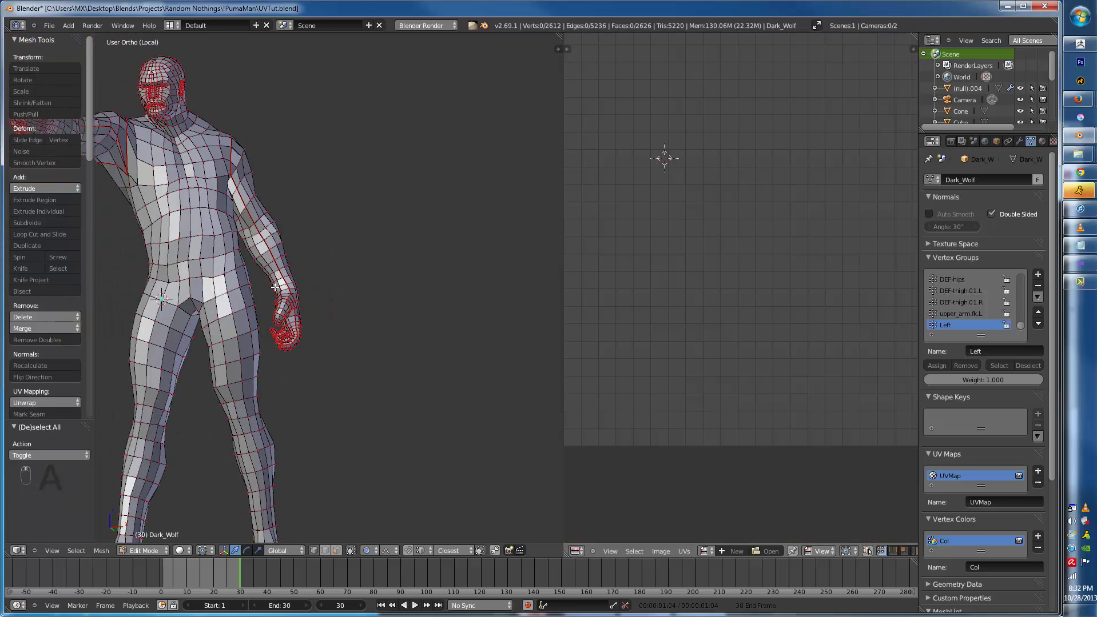
key("l")
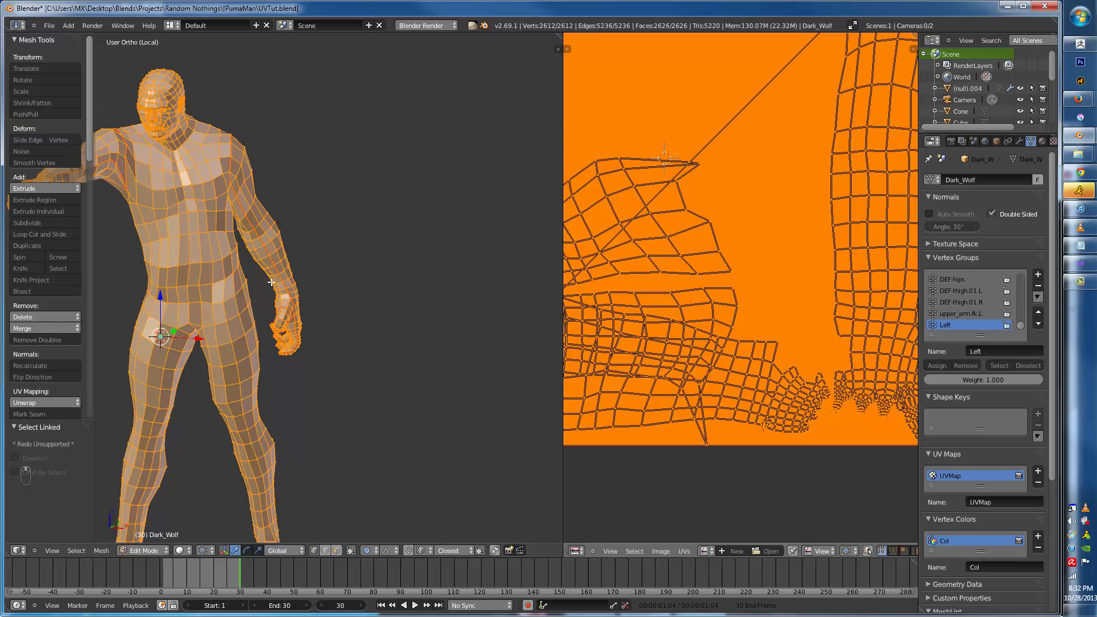
key("a")
key("ctrl+Tab")
left_click(245, 284)
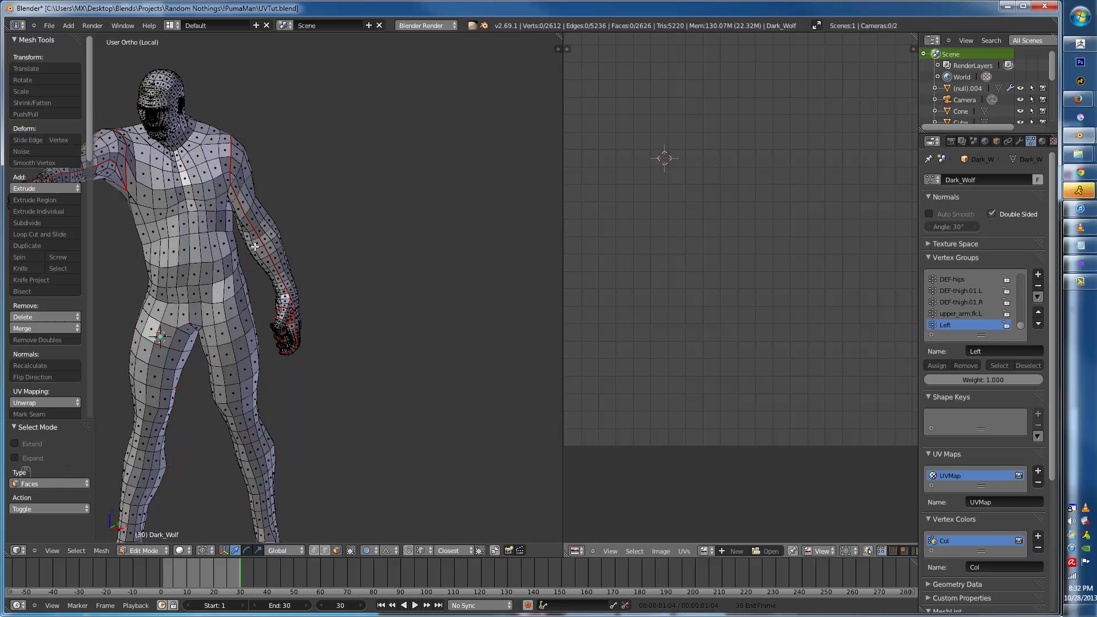
key("l")
key("l")
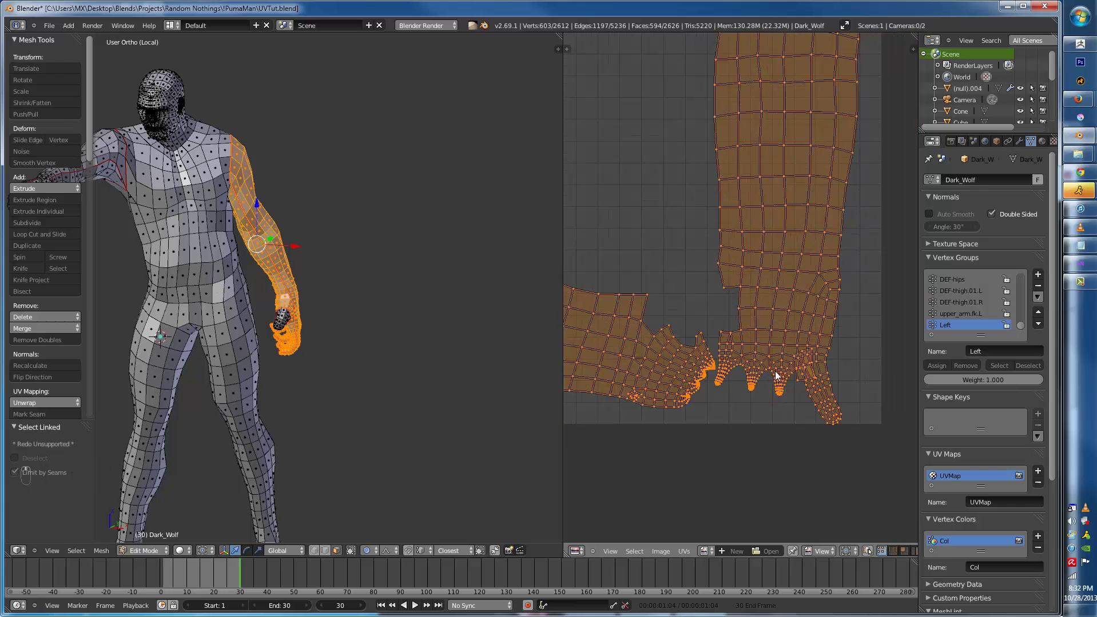
- Deselect all UVs and move the small UV patch beside the thumb by about -0.013 in X and -0.051 in Y
scroll(777, 376, "up", 2)
key("a")
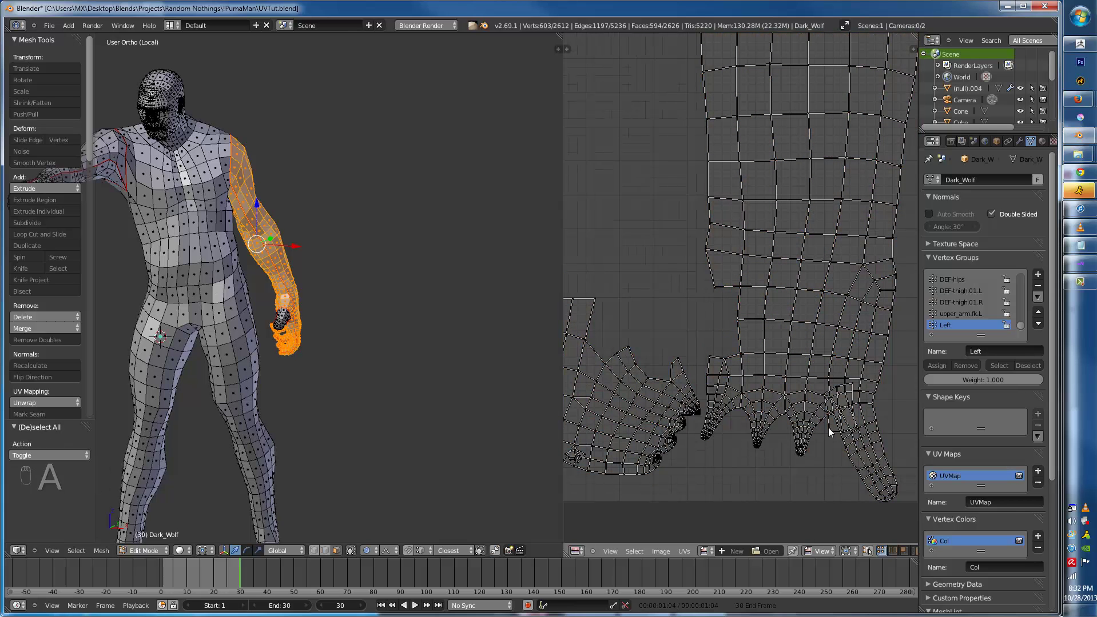
key("g")
left_click(833, 491)
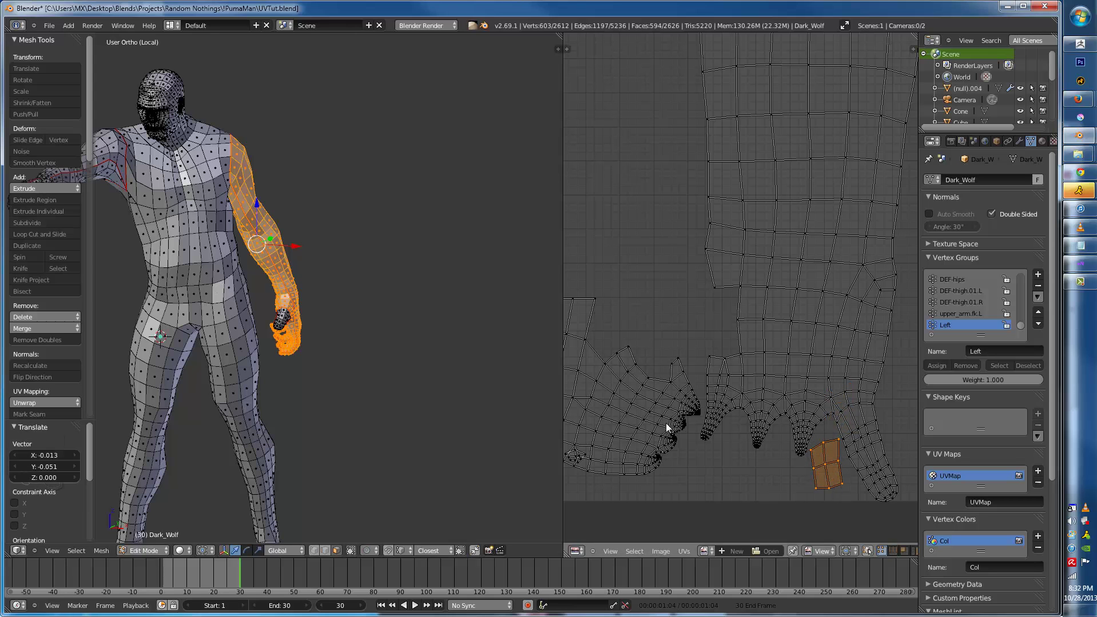
- Deselect the arm and select only the thumb's linked faces to show their UV islands
scroll(264, 240, "up", 4)
middle_click_drag(222, 319, 368, 392, "shift")
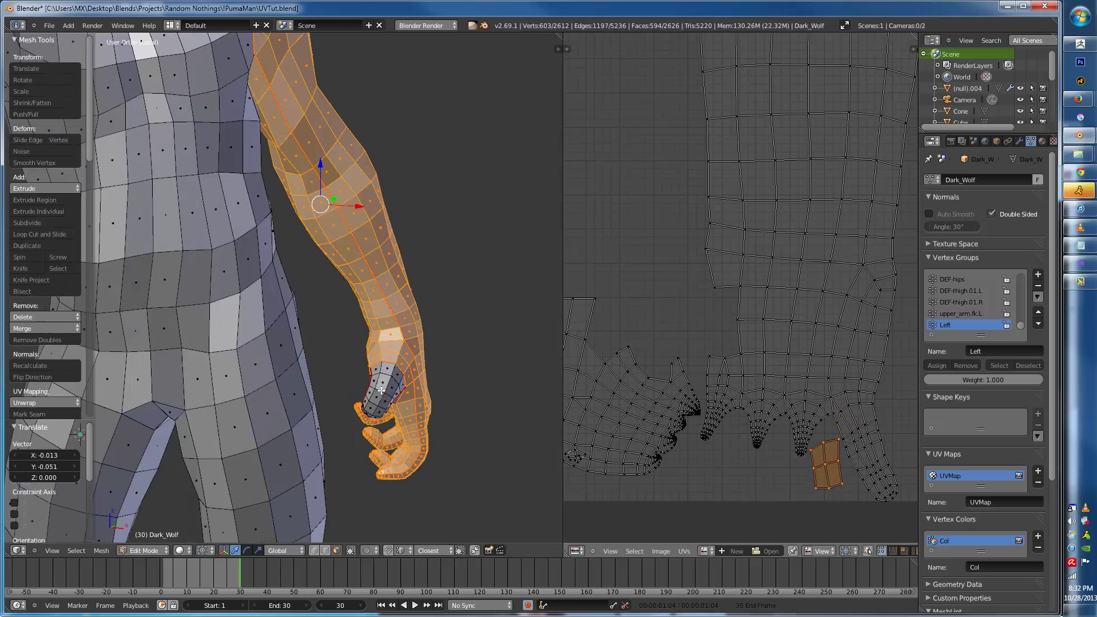
key("a")
key("l")
middle_click_drag(368, 402, 484, 381)
middle_click_drag(567, 468, 873, 484)
middle_click_drag(344, 338, 295, 379)
scroll(728, 379, "up", 5)
scroll(366, 310, "down", 3)
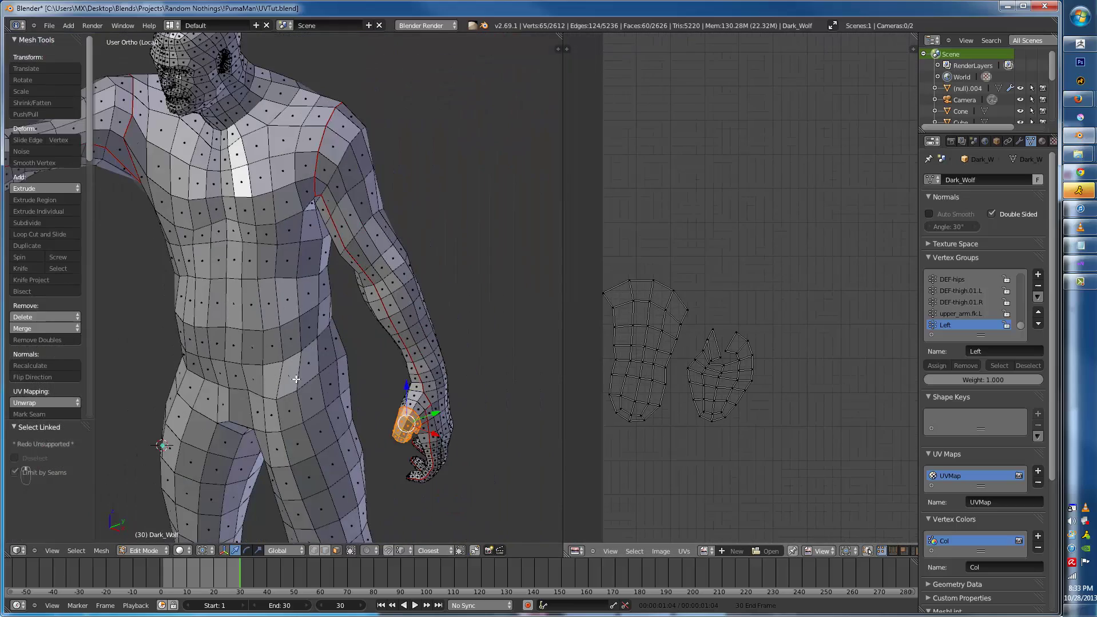
- Add the linked faces of both arms to the thumb selection and hide them all
middle_click_drag(353, 321, 372, 155)
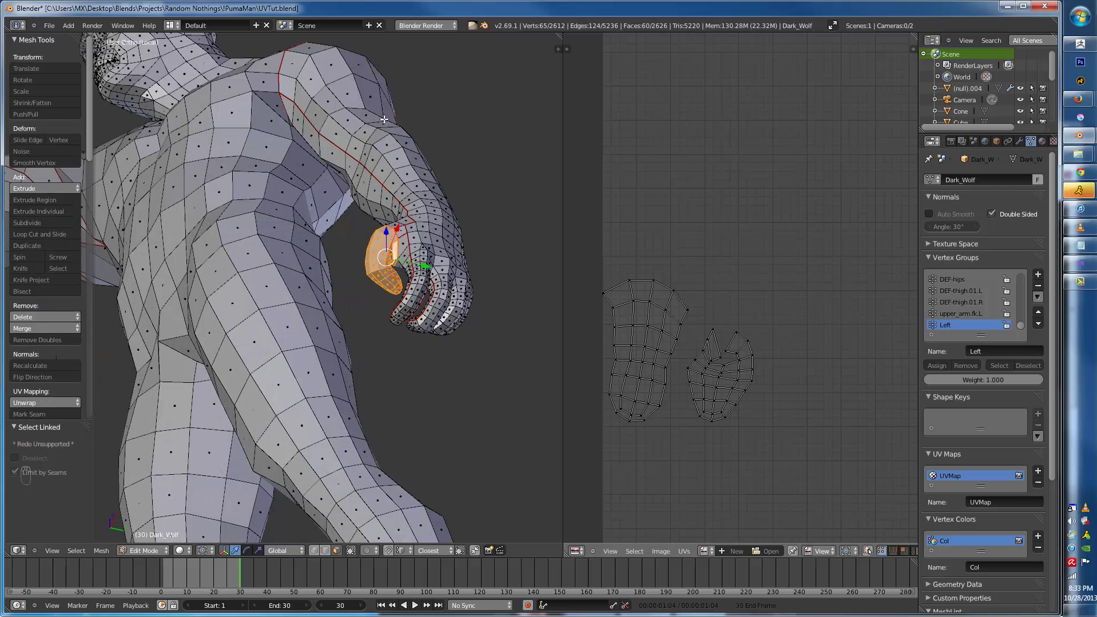
middle_click_drag(384, 120, 321, 126)
scroll(341, 133, "up", 2)
scroll(355, 329, "down", 4)
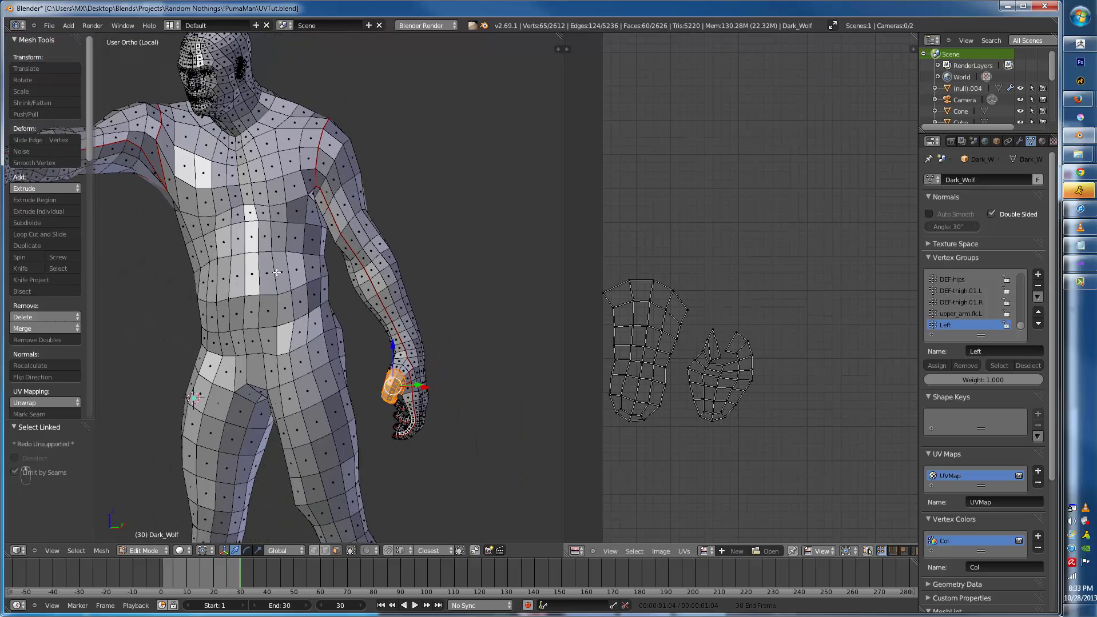
key("ctrl+Tab")
middle_click_drag(183, 215, 323, 282)
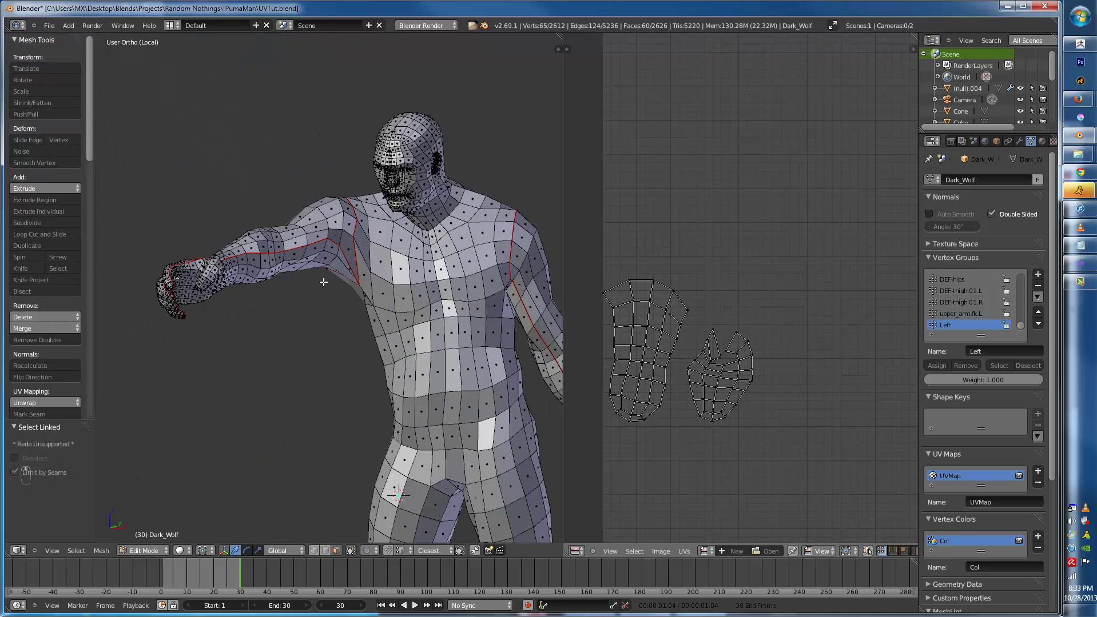
key("l")
key("l")
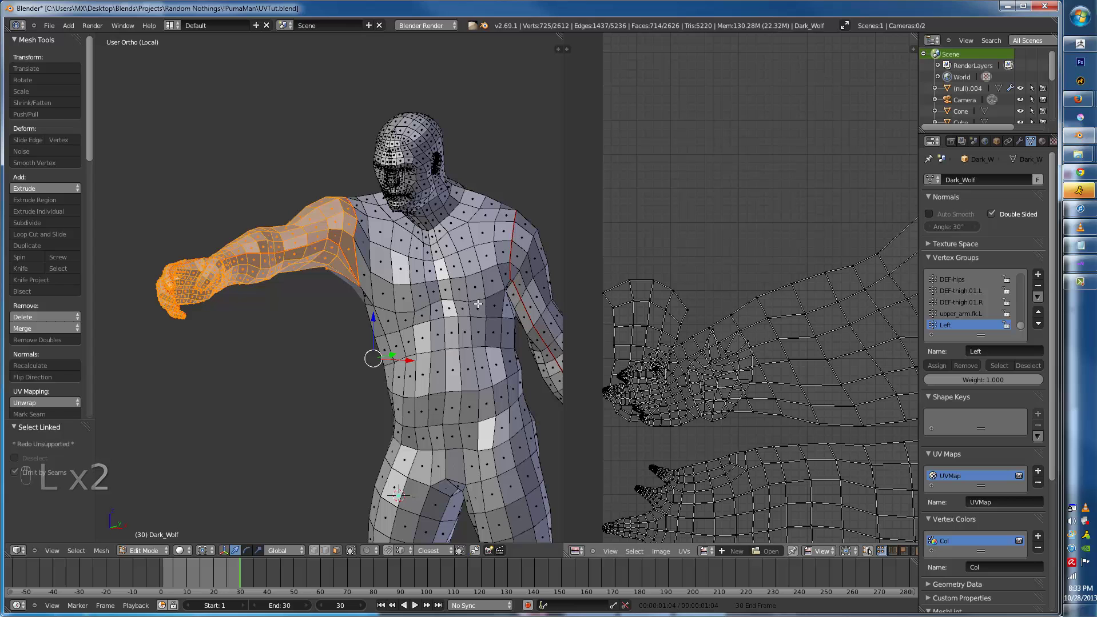
key("l")
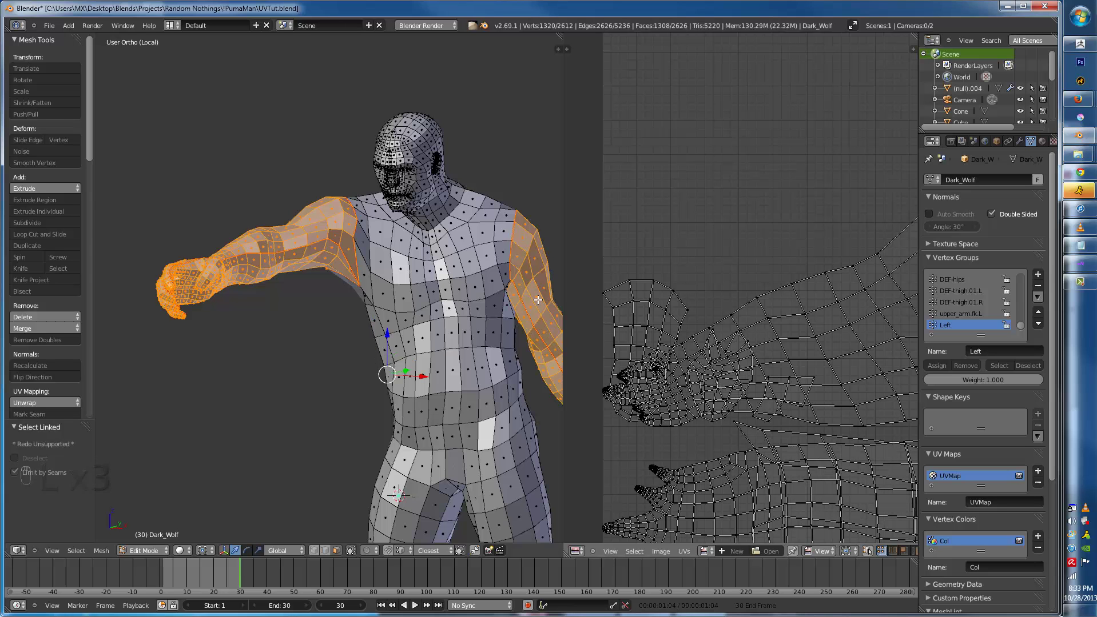
key("h")
- In edge selection, select the loop around the base of the neck, mark it as a seam and clear the selection
middle_click_drag(480, 308, 247, 344)
scroll(238, 326, "up", 5)
key("ctrl+Tab")
left_click(300, 310)
right_click(298, 313, "alt")
key("ctrl+e")
left_click(158, 315)
key("a")
- In face selection, select the head's linked faces and hide everything else
scroll(276, 342, "down", 3)
key("ctrl+Tab")
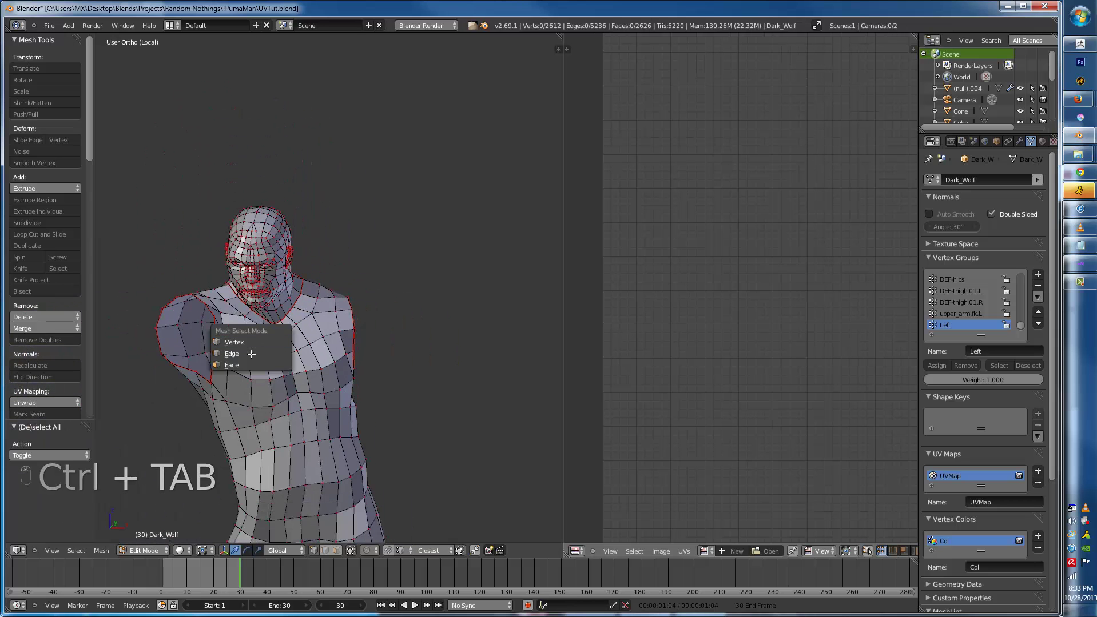
left_click(246, 367)
key("l")
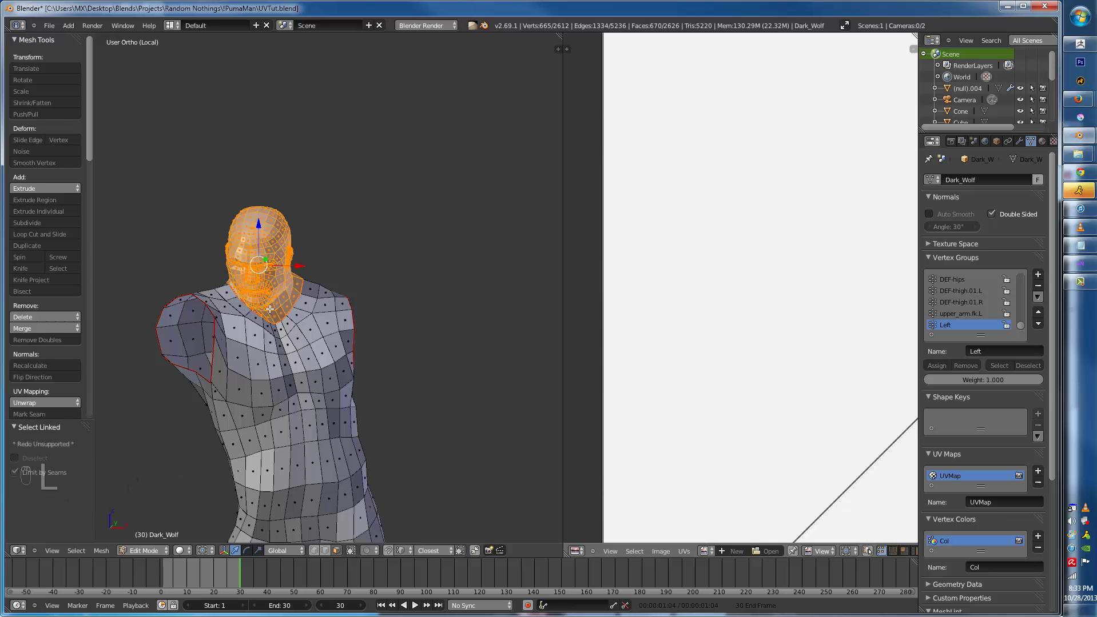
key("shift+h")
- In edge selection, select an edge path over the top and back of the head and mark it as a seam
middle_click_drag(270, 309, 309, 303)
scroll(338, 179, "up", 4)
key("ctrl+Tab")
left_click(238, 225)
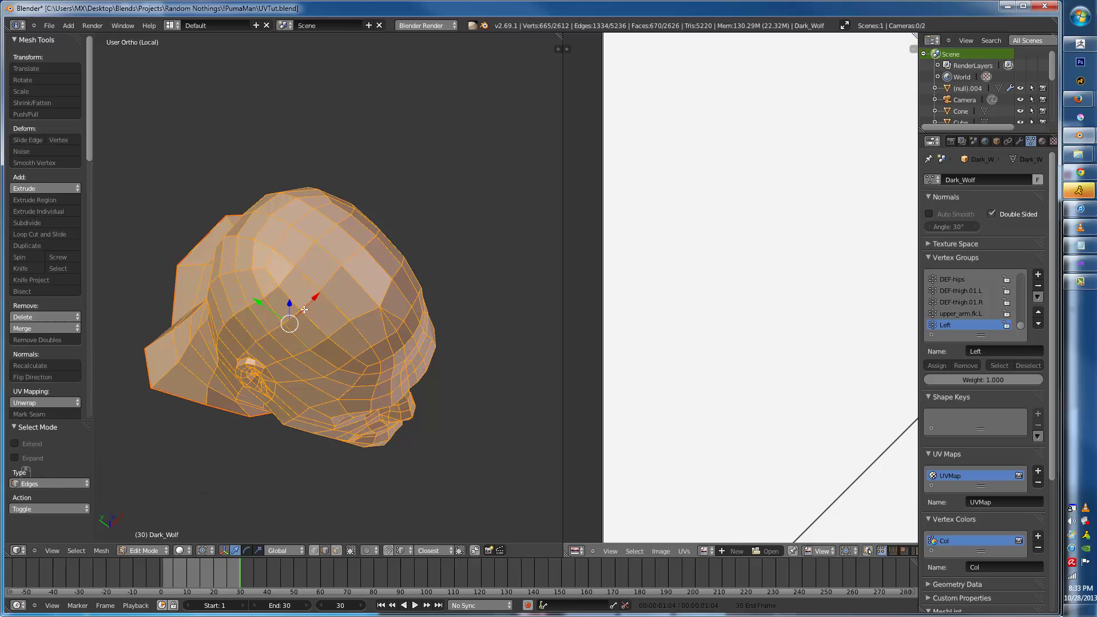
right_click(323, 339)
left_click(324, 339)
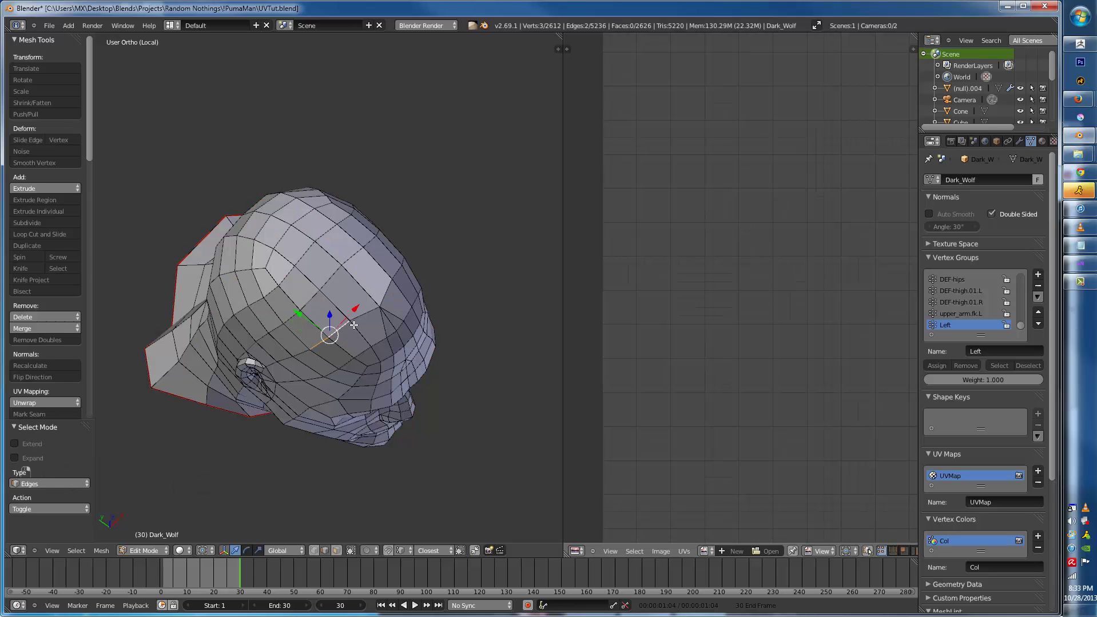
middle_click_drag(364, 268, 393, 240)
right_click(306, 283, "alt+shift")
key("ctrl+e")
left_click(259, 274)
key("a")
- Select all of the isolated head's geometry and unwrap it
key("a")
key("a")
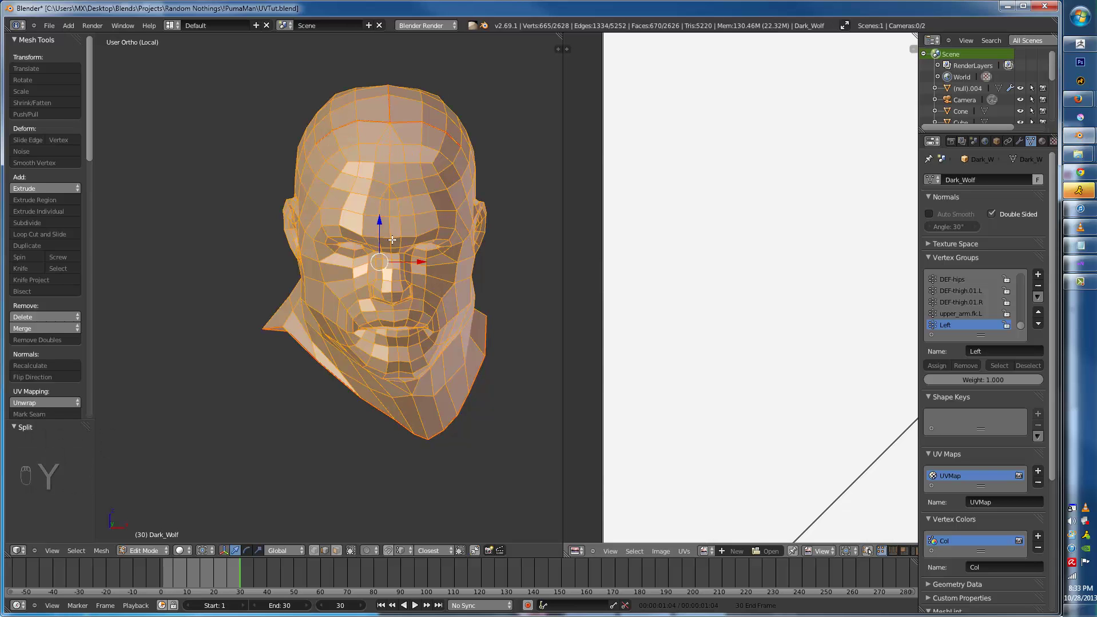
key("u")
left_click(392, 239)
scroll(706, 303, "down", 2)
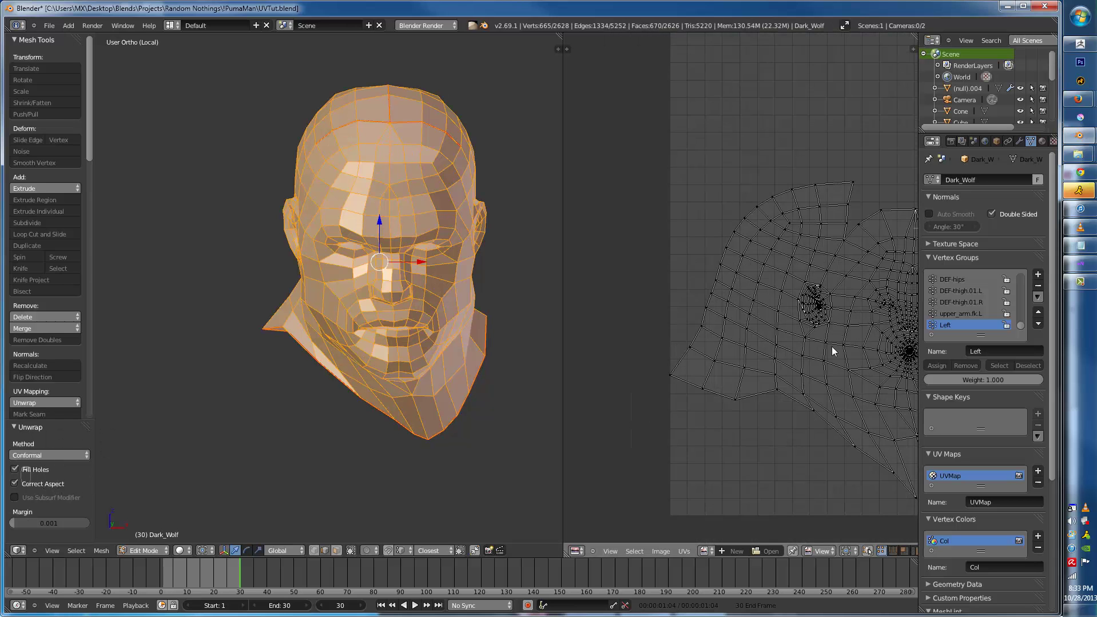
scroll(832, 349, "up", 2)
scroll(773, 343, "up", 1)
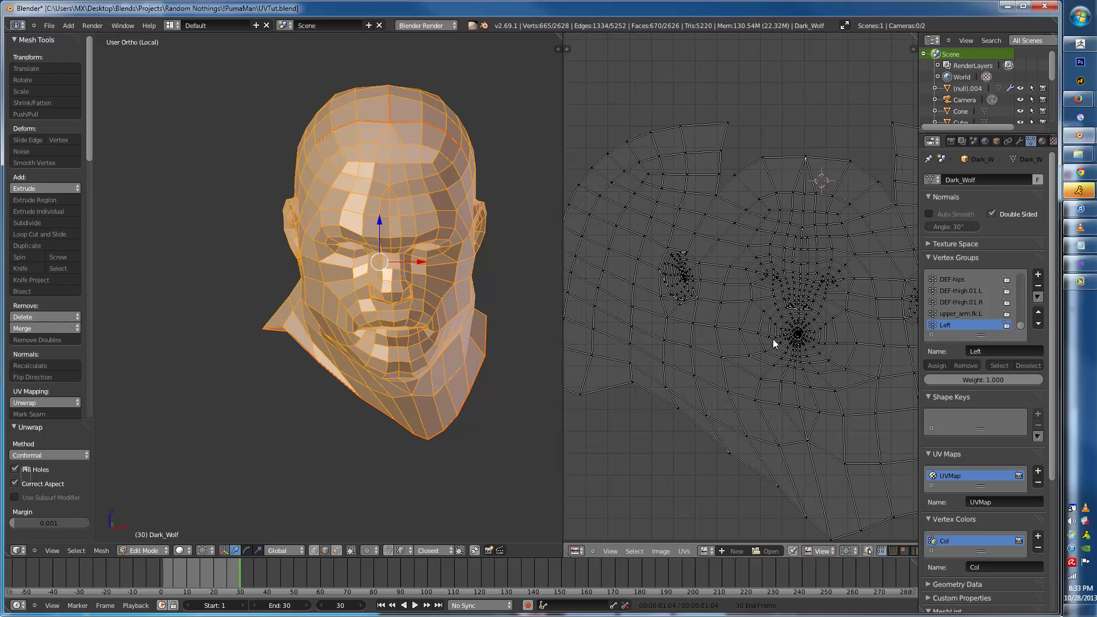
- Set the head's unwrap method to Angle Based and examine the face's UV layout
left_click(36, 442)
scroll(629, 397, "down", 2)
scroll(809, 436, "up", 2)
scroll(830, 421, "up", 1)
middle_click_drag(812, 416, 770, 325)
scroll(826, 418, "up", 3)
scroll(866, 392, "up", 3)
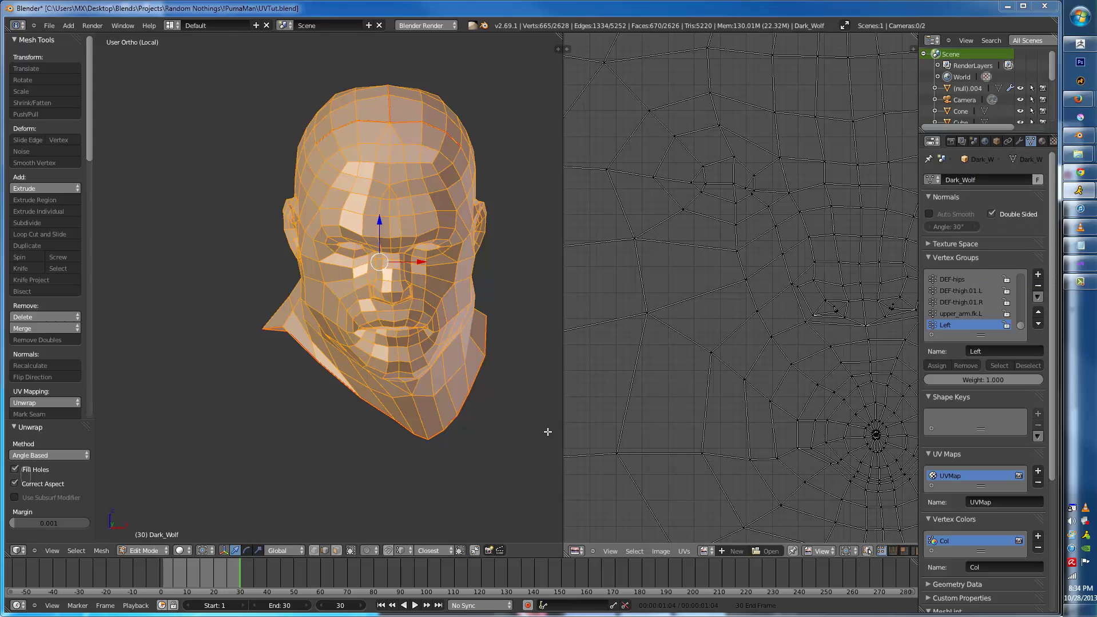
- Reveal the whole figure, select the linked faces of the torso and legs, and hide everything else
scroll(399, 343, "down", 6)
key("alt+h")
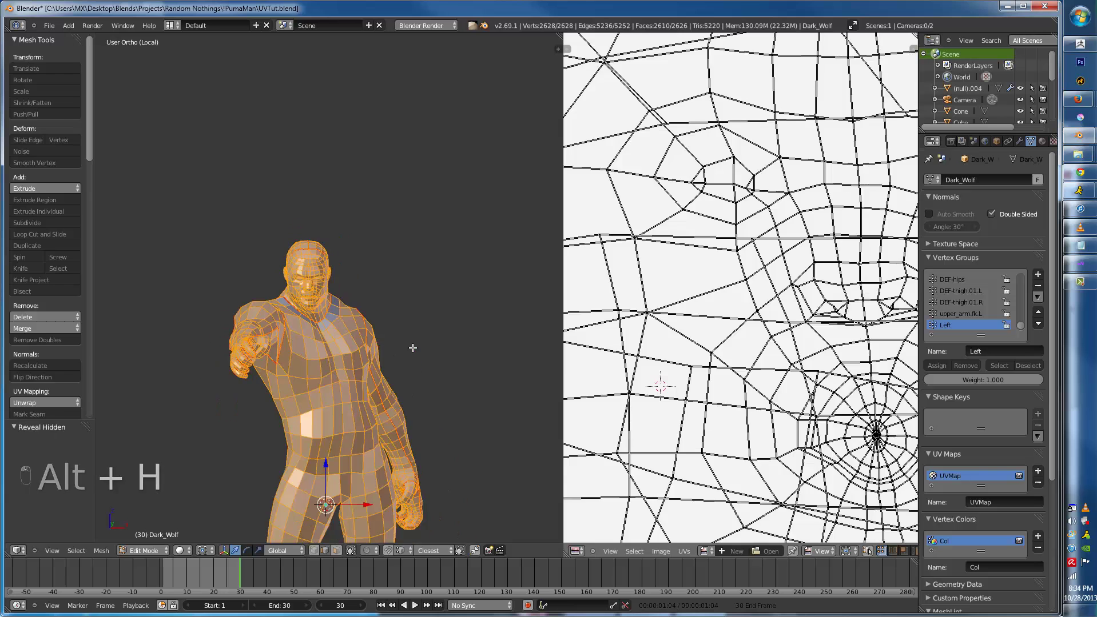
key("a")
key("ctrl+Tab")
left_click(325, 395)
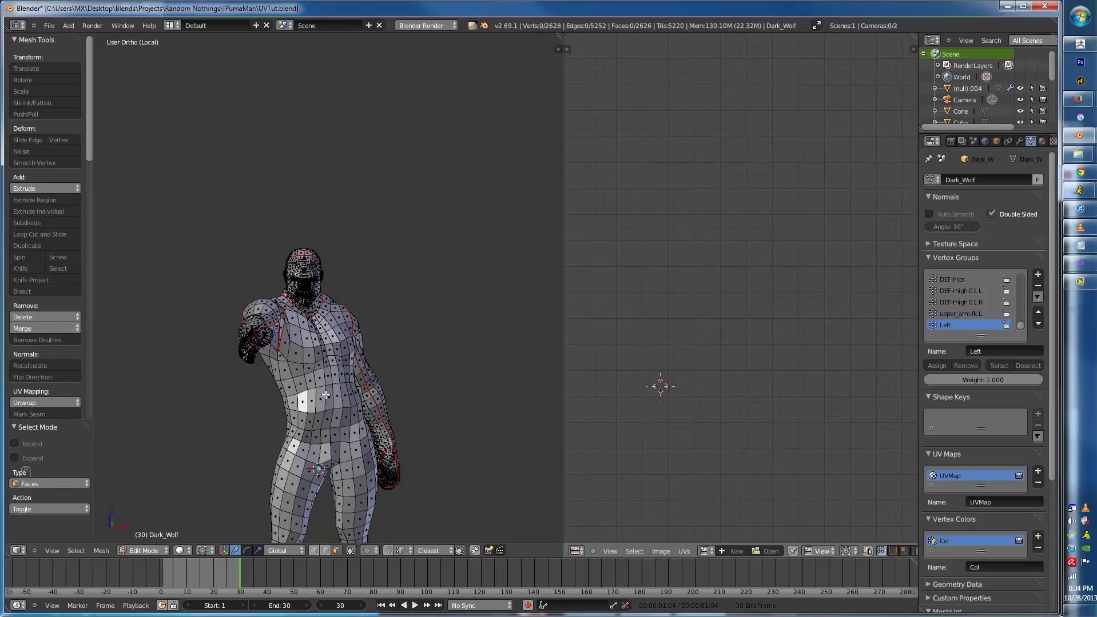
key("l")
key("shift+h")
- In edge selection, select the edge loops around the soles of both feet and mark them as seams
middle_click_drag(325, 395, 229, 371)
key("ctrl+Tab")
left_click(252, 360)
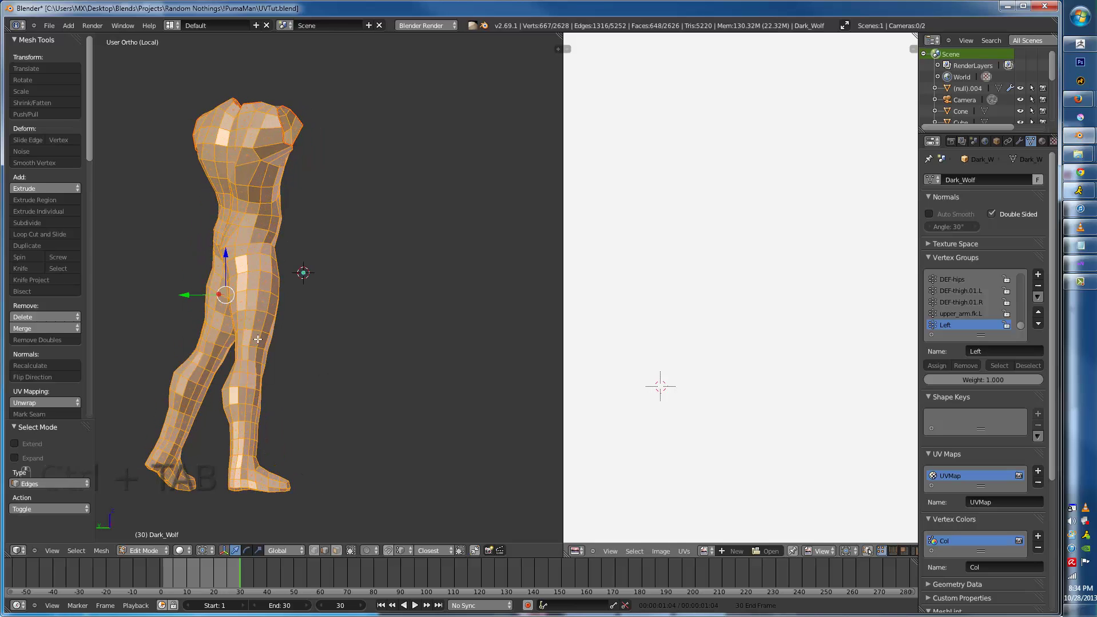
key("a")
middle_click_drag(301, 272, 351, 301)
scroll(359, 431, "up", 5)
right_click(334, 264, "alt")
right_click(351, 301, "alt")
right_click(304, 323, "alt")
key("ctrl+z")
right_click(448, 402, "alt+shift")
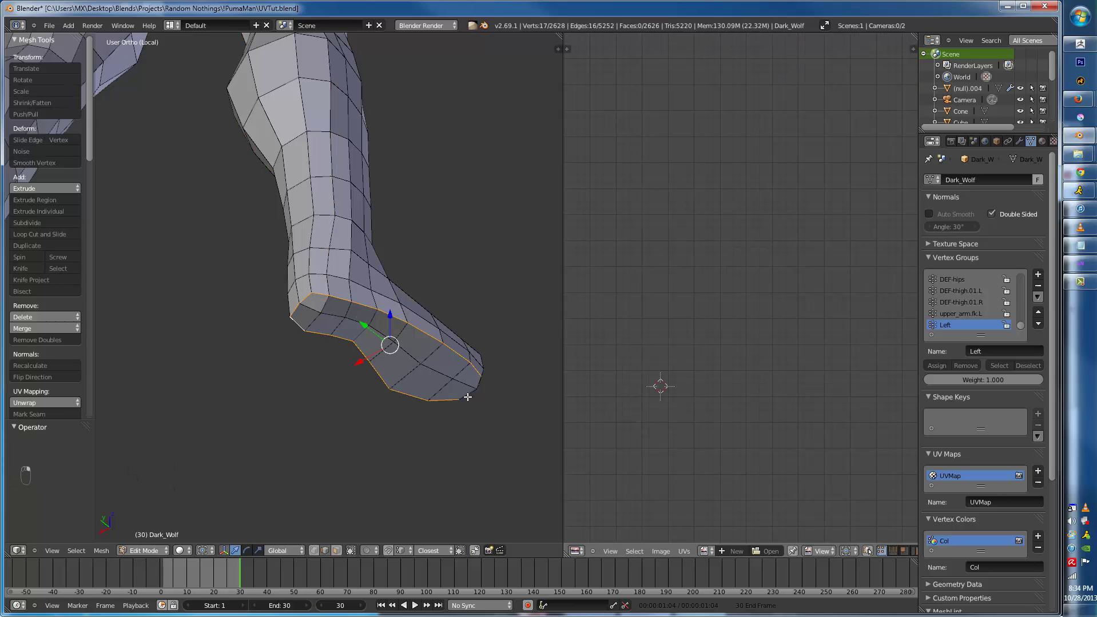
scroll(239, 350, "down", 3)
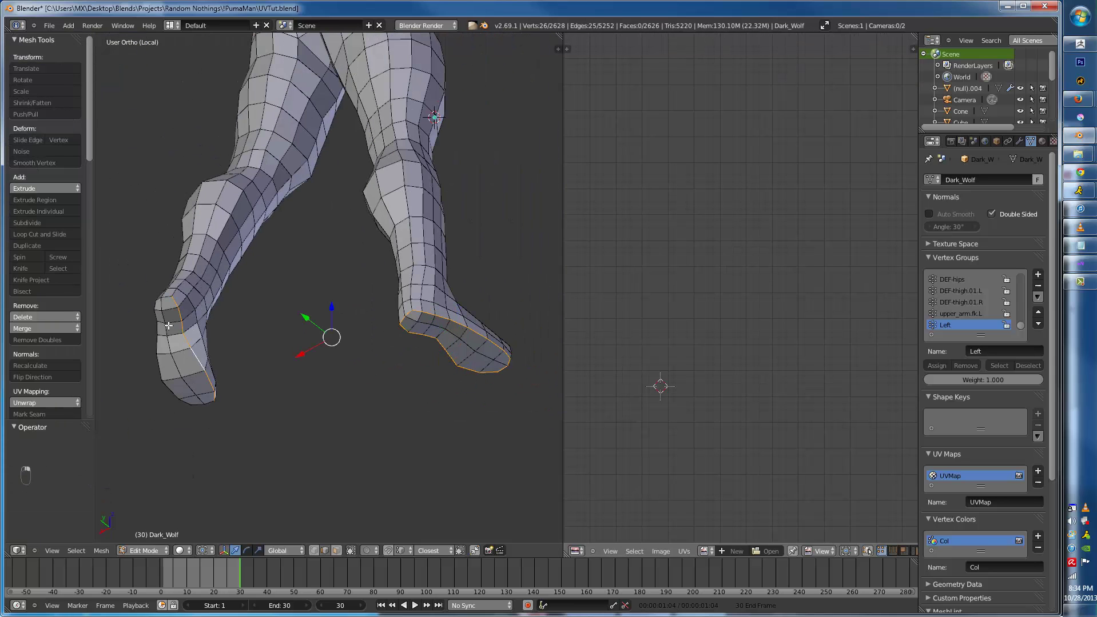
key("ctrl+e")
left_click(206, 400)
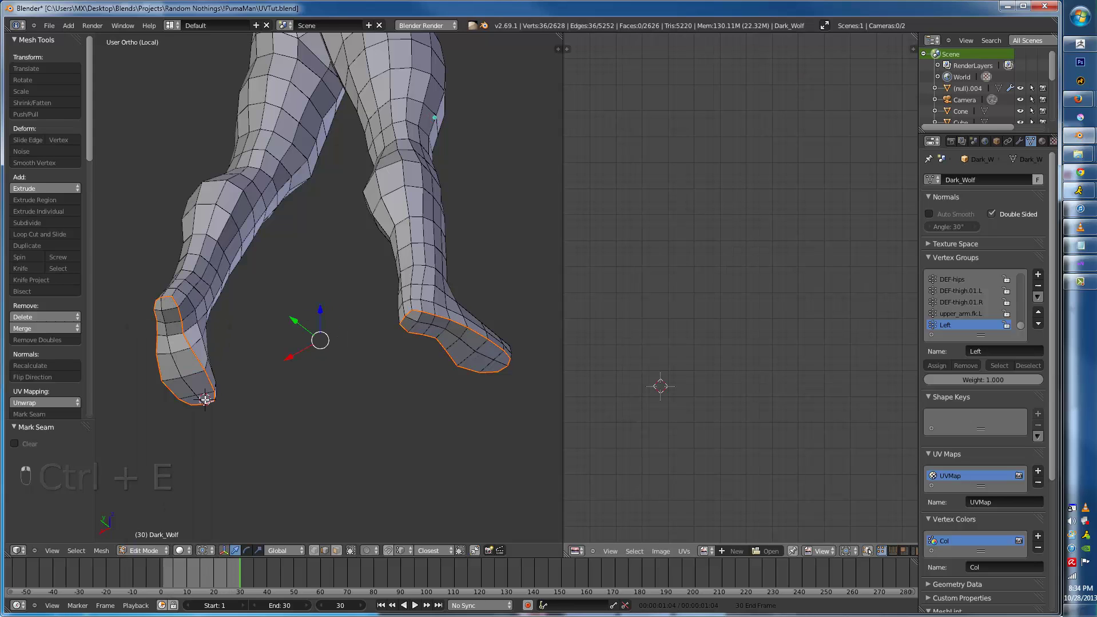
- In face selection, select the linked faces of both soles, unwrap them and hide them
key("ctrl+Tab")
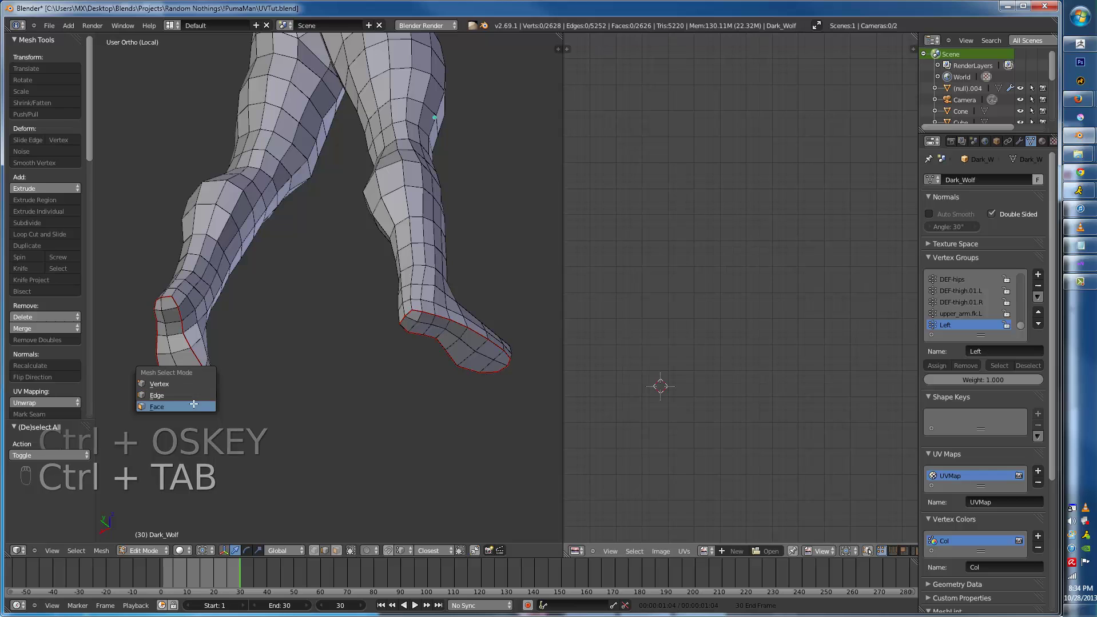
left_click(185, 405)
key("l")
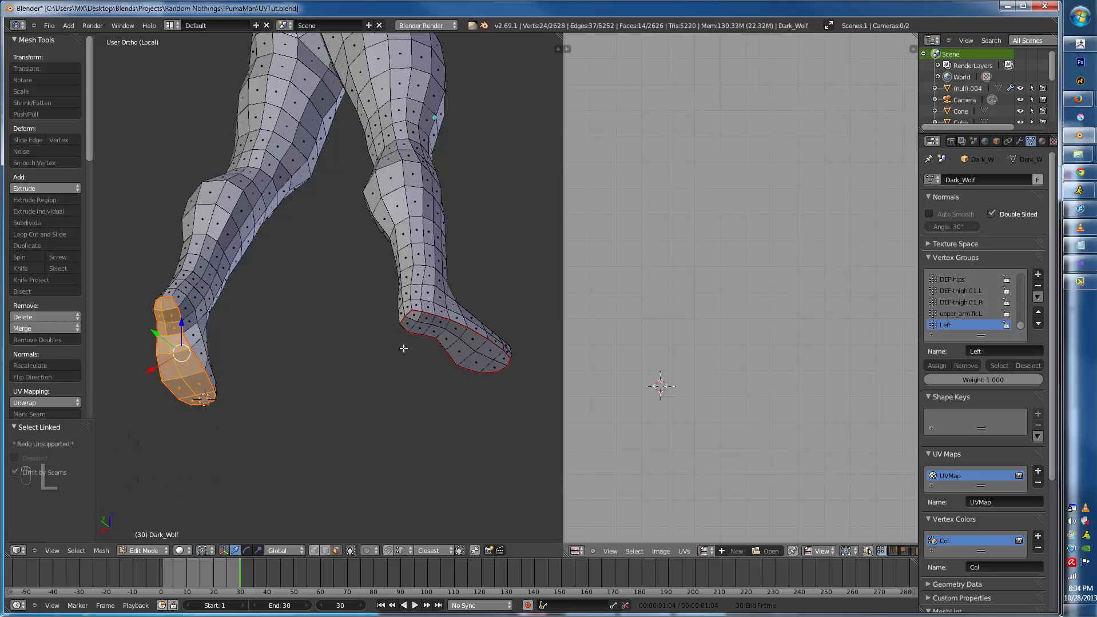
key("l")
key("u")
left_click(447, 322)
scroll(733, 356, "down", 2)
scroll(725, 342, "down", 5)
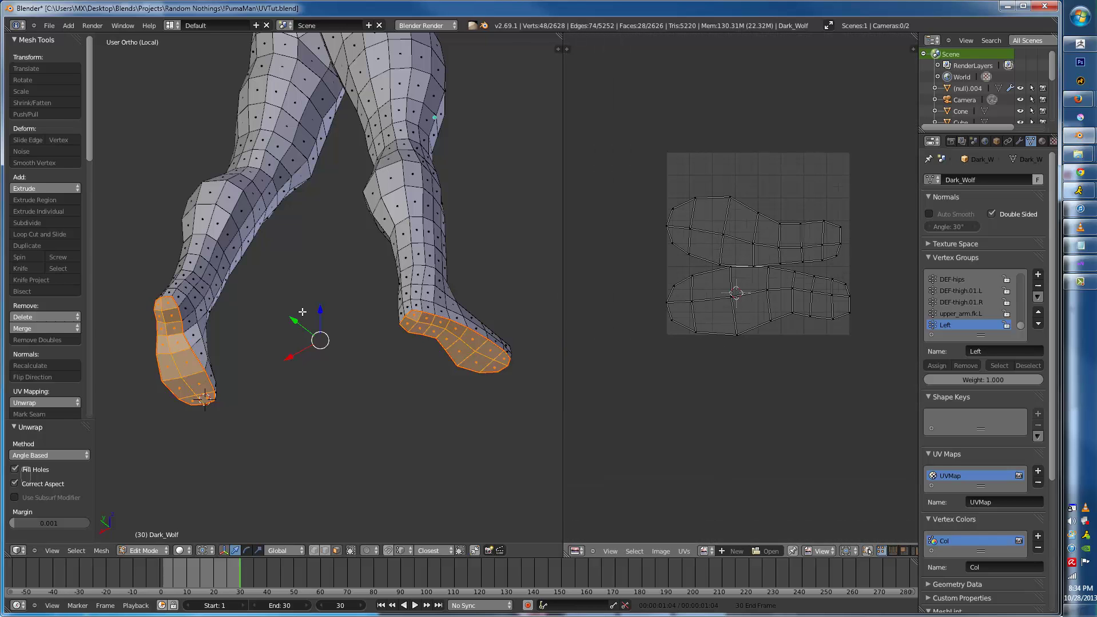
scroll(302, 312, "up", 2)
key("h")
- In edge selection, select the edge paths running along both sides of the torso and legs and mark them as seams
middle_click_drag(302, 311, 346, 328)
key("ctrl+Tab")
left_click(240, 333)
left_click(328, 391, "alt")
scroll(328, 392, "down", 3)
key("ctrl+z")
scroll(342, 322, "up", 4)
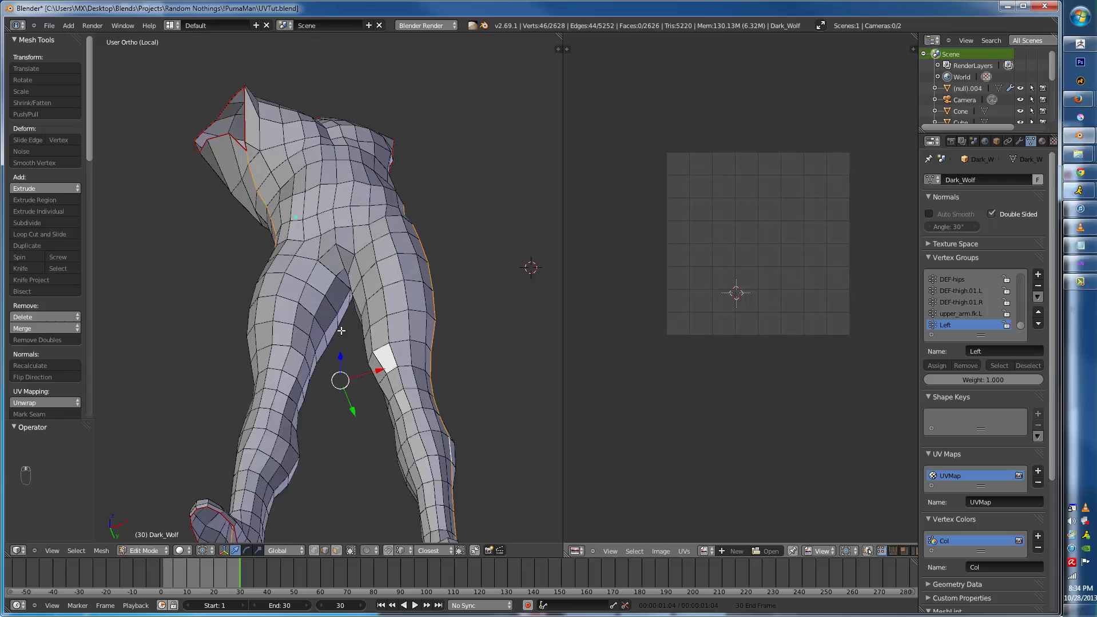
scroll(342, 342, "down", 3)
middle_click_drag(392, 359, 453, 376)
scroll(335, 292, "down", 2)
scroll(334, 291, "up", 2)
middle_click_drag(334, 292, 318, 374)
key("ctrl+e")
left_click(373, 347)
- Select all visible geometry of the torso and legs and unwrap it
key("a")
key("a")
key("a")
key("u")
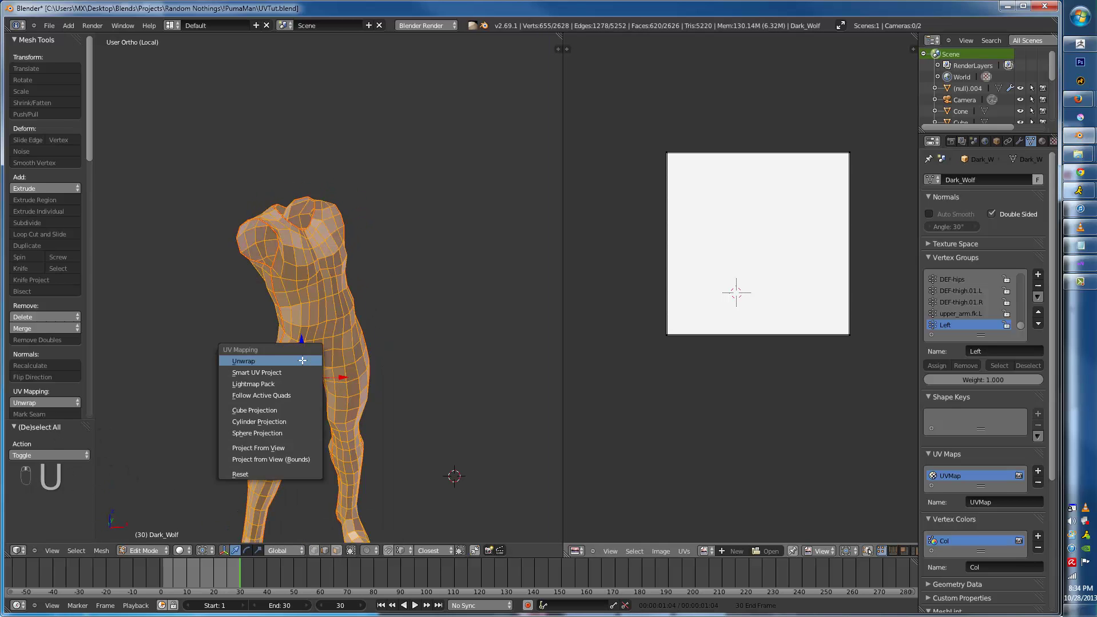
left_click(301, 361)
scroll(706, 309, "up", 4)
- Switch to face selection and select the torso's linked faces to check whether its seams separate front and back
key("a")
middle_click_drag(303, 346, 236, 336)
key("ctrl+Tab")
key("f")
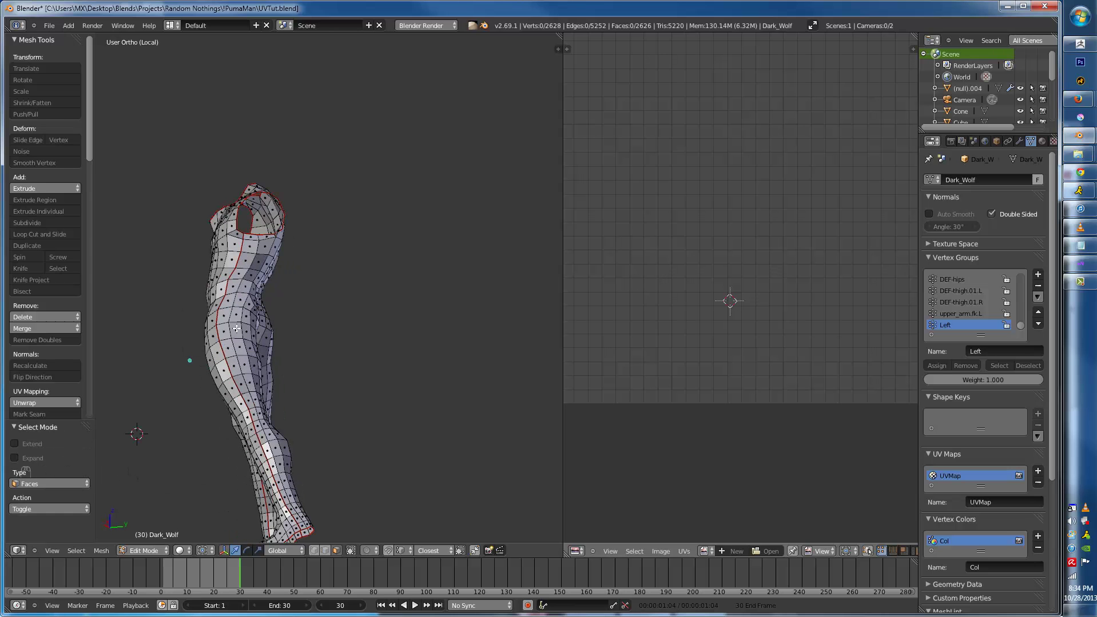
key("a")
scroll(648, 220, "up", 1)
key("a")
middle_click_drag(240, 329, 252, 327)
scroll(251, 328, "up", 6)
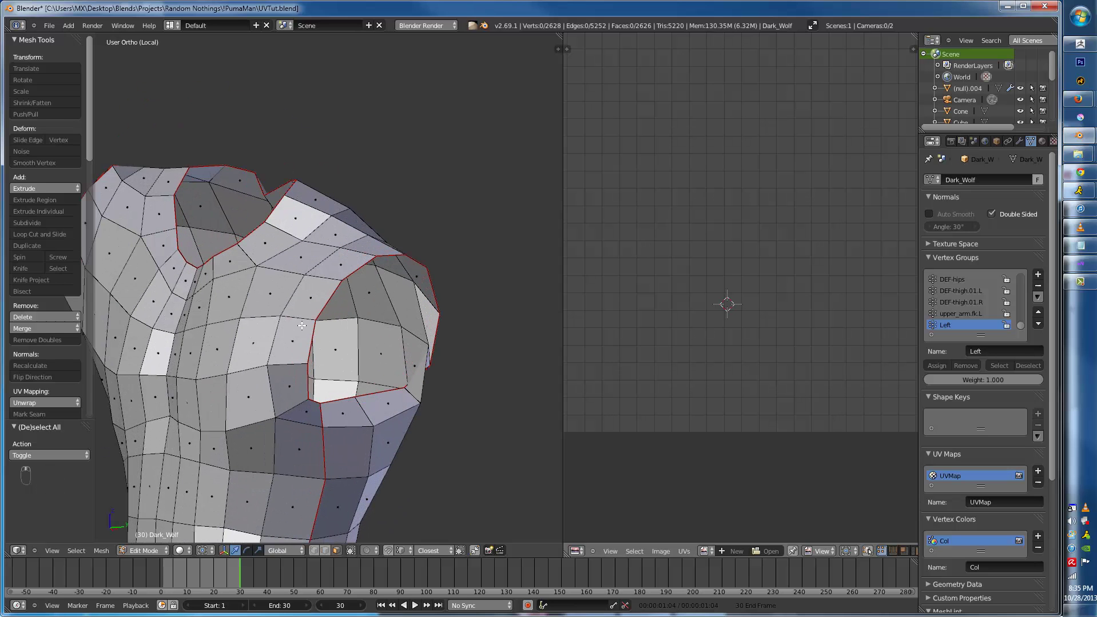
scroll(302, 326, "down", 4)
key("l")
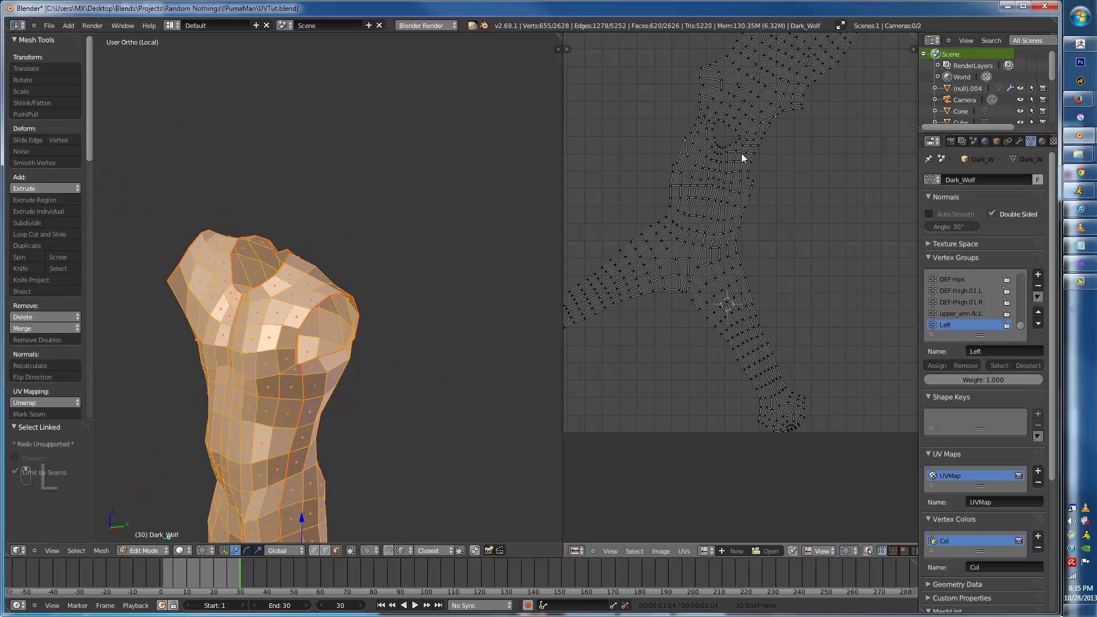
- In edge selection, select the edges across the tops of the shoulders and mark them as seams
middle_click_drag(284, 302, 323, 330)
key("ctrl+Tab")
left_click(297, 351)
right_click(316, 338)
middle_click_drag(265, 306, 265, 232)
right_click(308, 250, "alt+shift")
key("ctrl+e")
- Select all of the torso and legs, unwrap them again and select all of the resulting UVs
key("a")
key("u")
key("u")
left_click(366, 265)
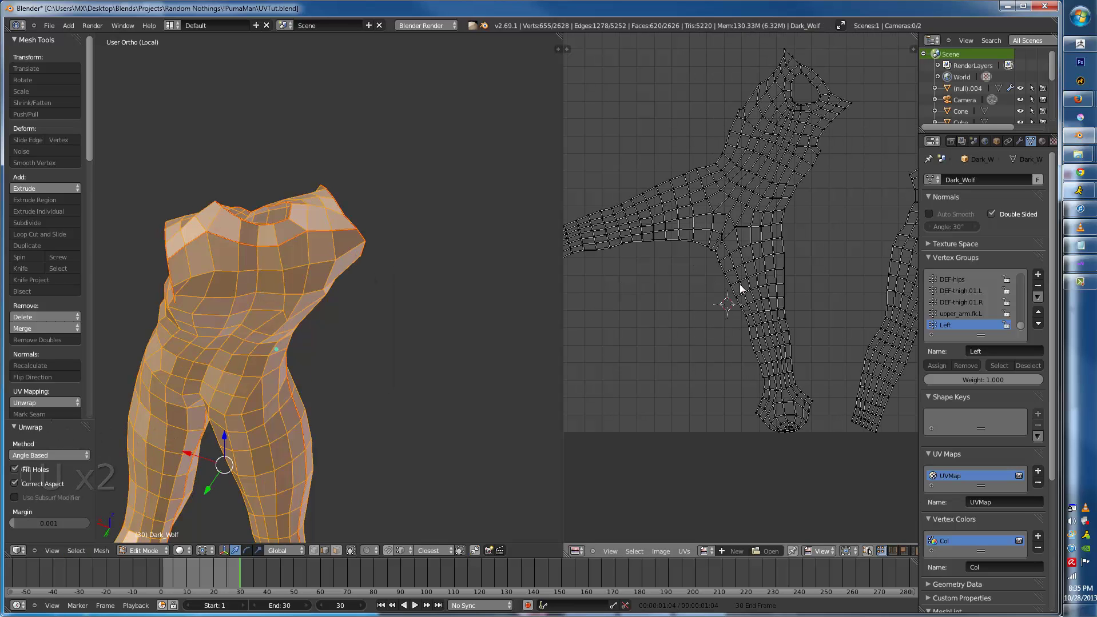
scroll(743, 289, "down", 4)
key("a")
key("a")
key("a")
key("a")
middle_click_drag(171, 400, 147, 441)
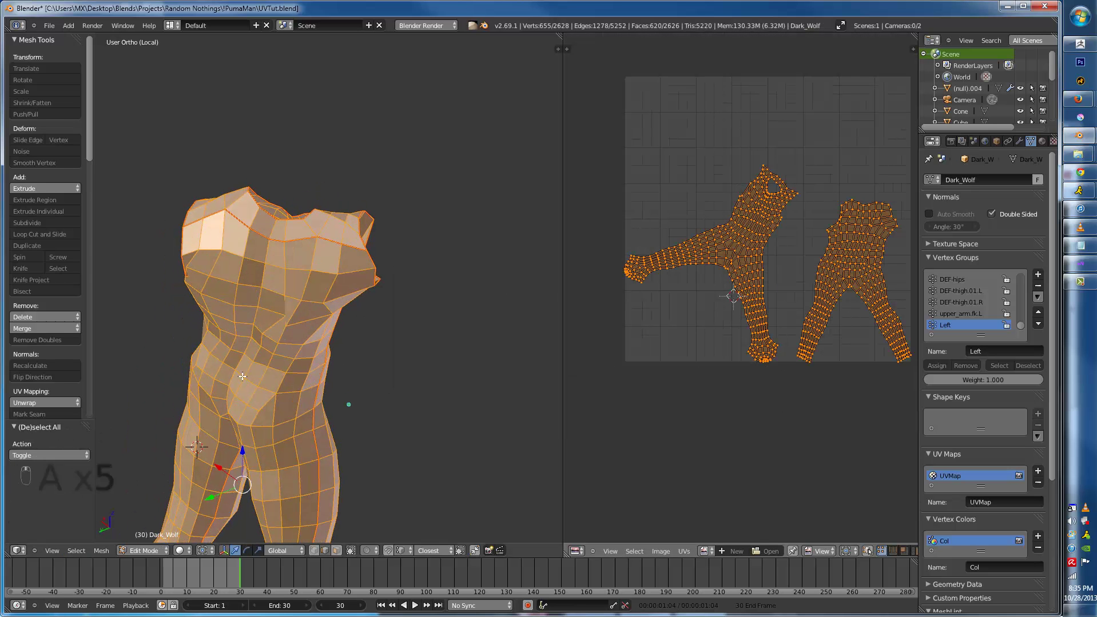
- Reveal the hidden geometry of the figure, select the whole mesh and unwrap it along its seams
key("alt+h")
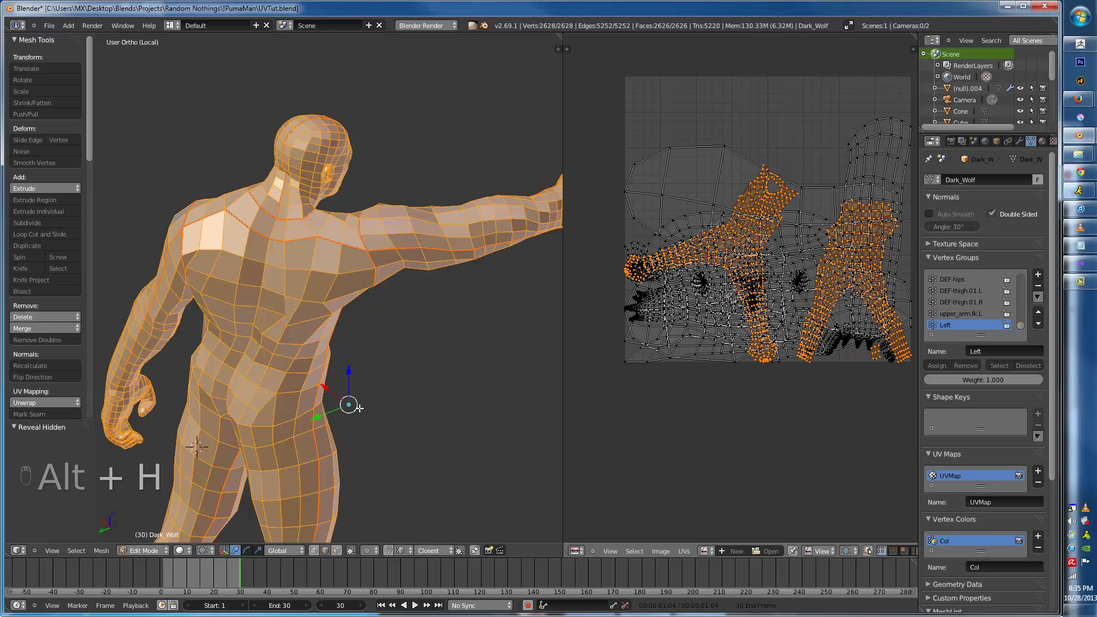
key("a")
key("a")
key("a")
key("u")
key("u")
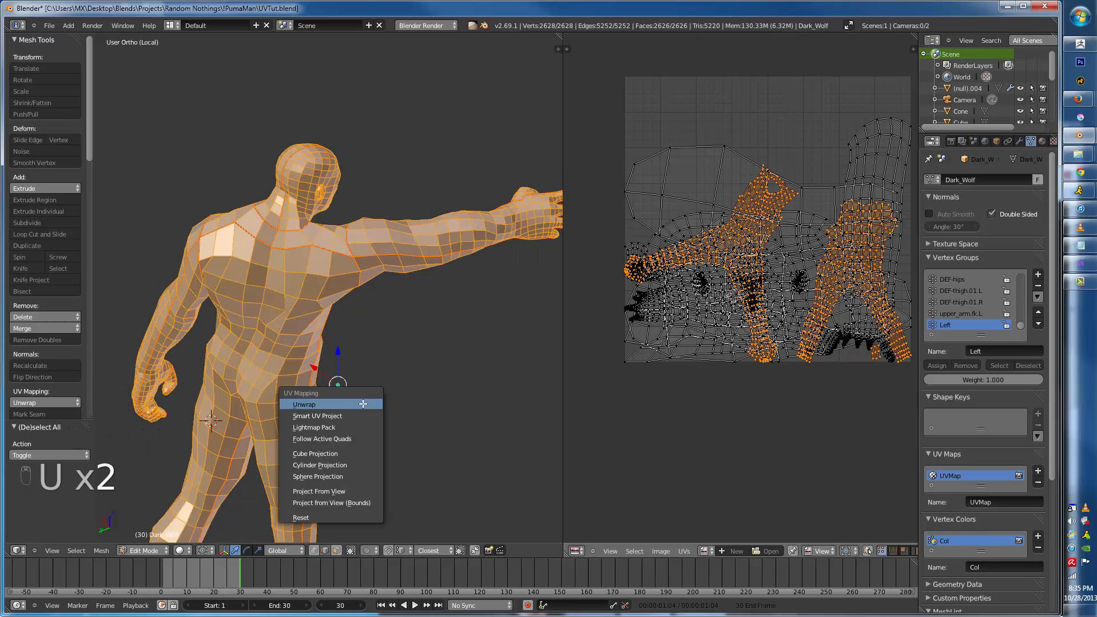
left_click(359, 405)
- Select all UV islands, average their scale and pack them into the UV space
scroll(770, 306, "down", 1)
key("a")
key("a")
key("a")
key("ctrl+a")
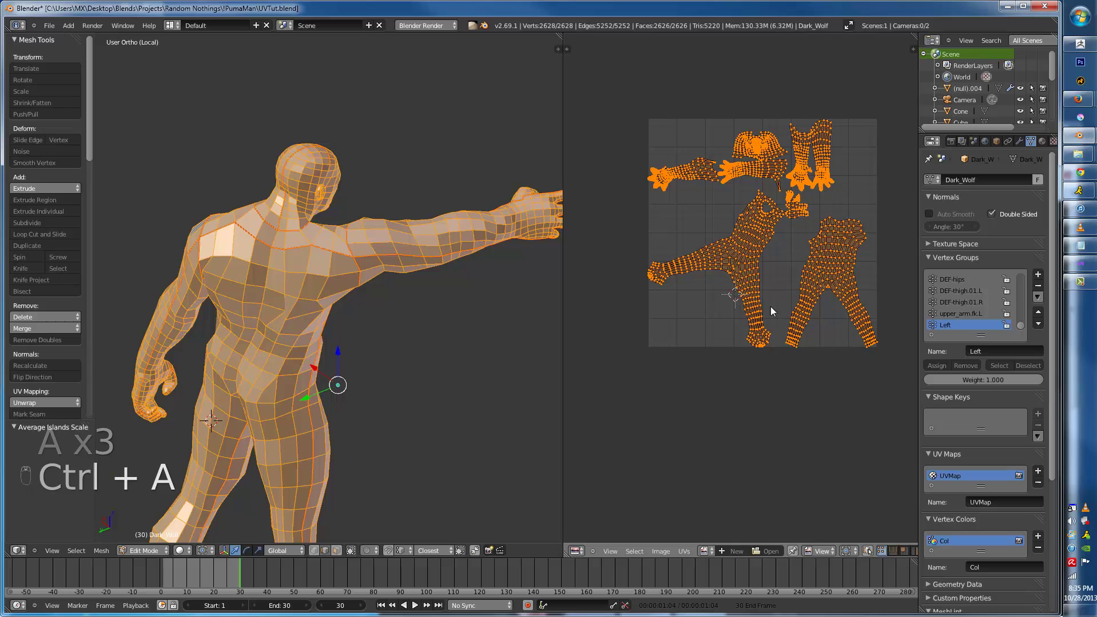
key("ctrl+p")
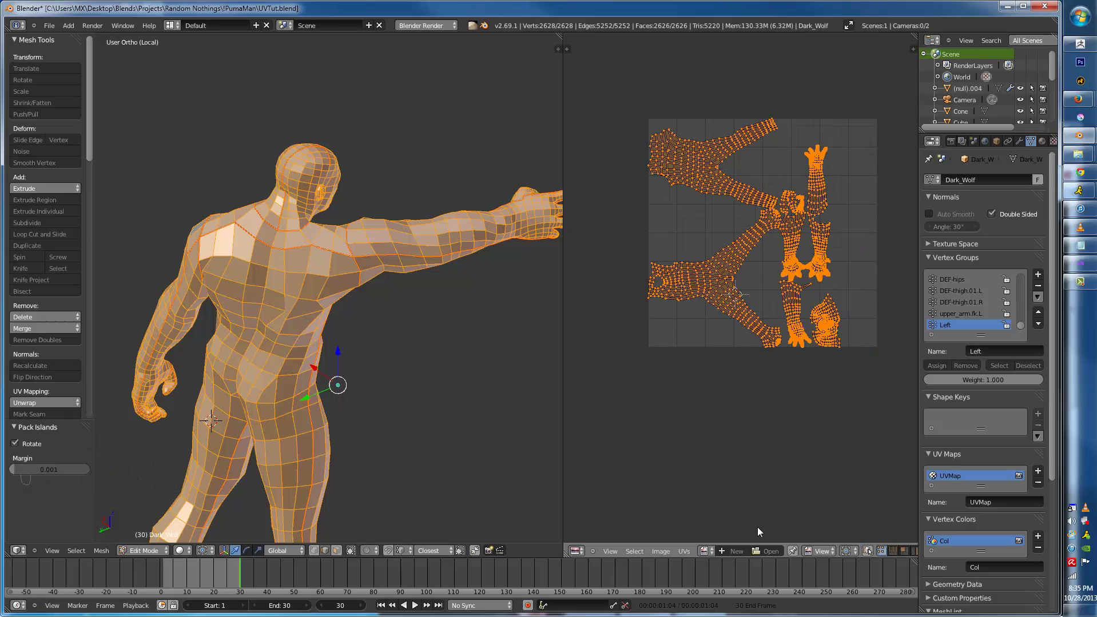
- Assign the Untitled.001 checker image to the figure's UVs and display the model textured
left_click(705, 551)
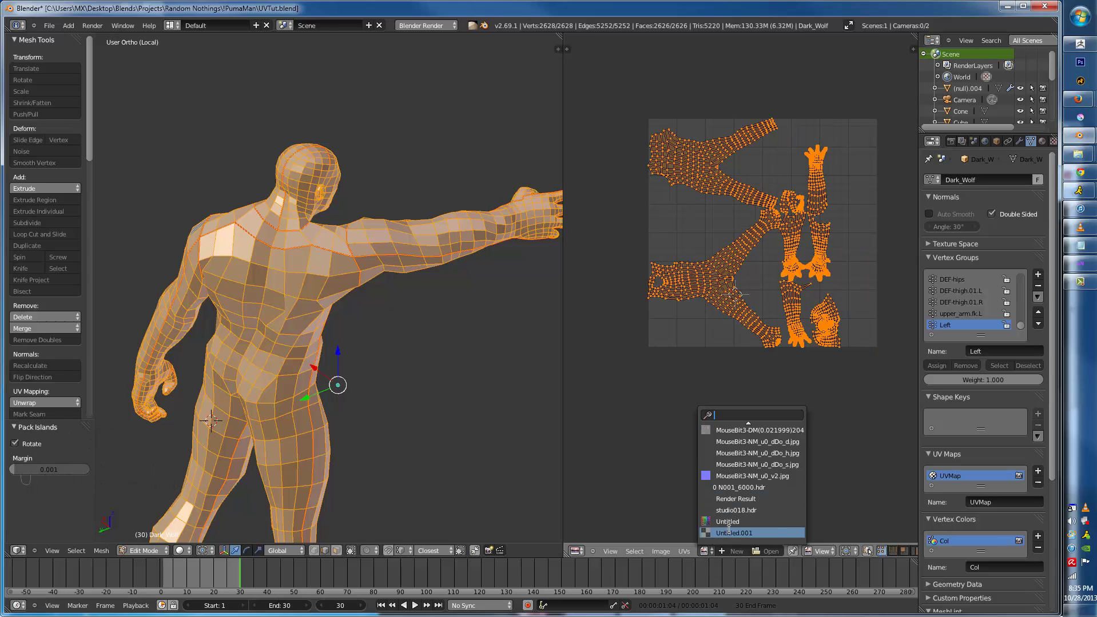
left_click(729, 533)
middle_click_drag(320, 372, 272, 393)
key("alt+z")
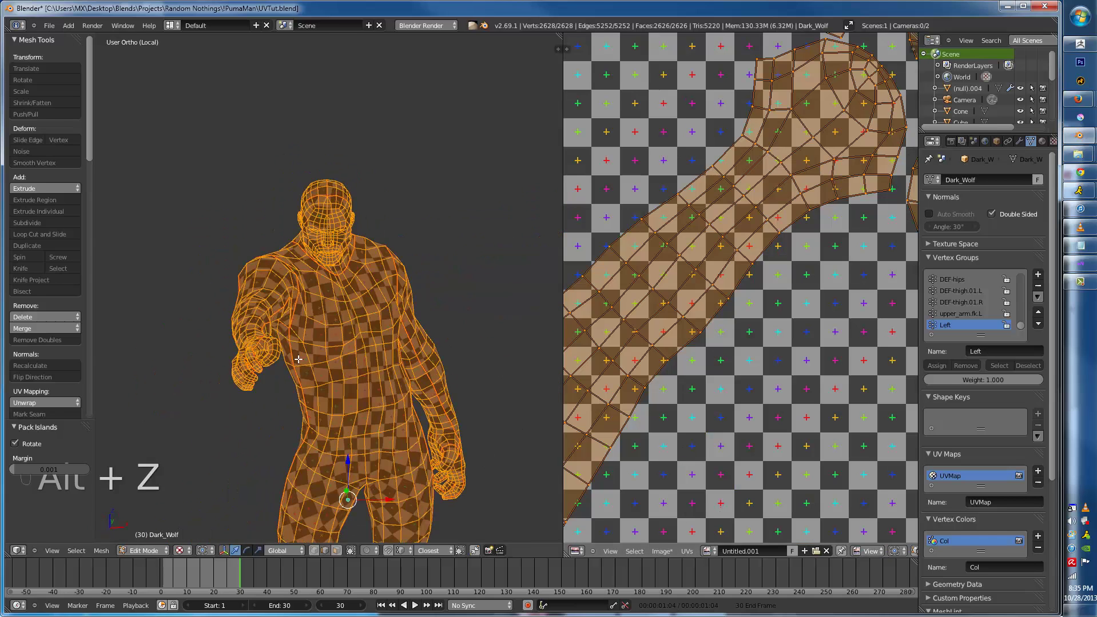
- Leave mesh editing and examine the checker pattern on the figure's body and face from the front
key("Tab")
scroll(272, 393, "down", 4)
key("z")
key("z")
key("z")
key("alt+z")
key("KP_1")
scroll(331, 109, "up", 6)
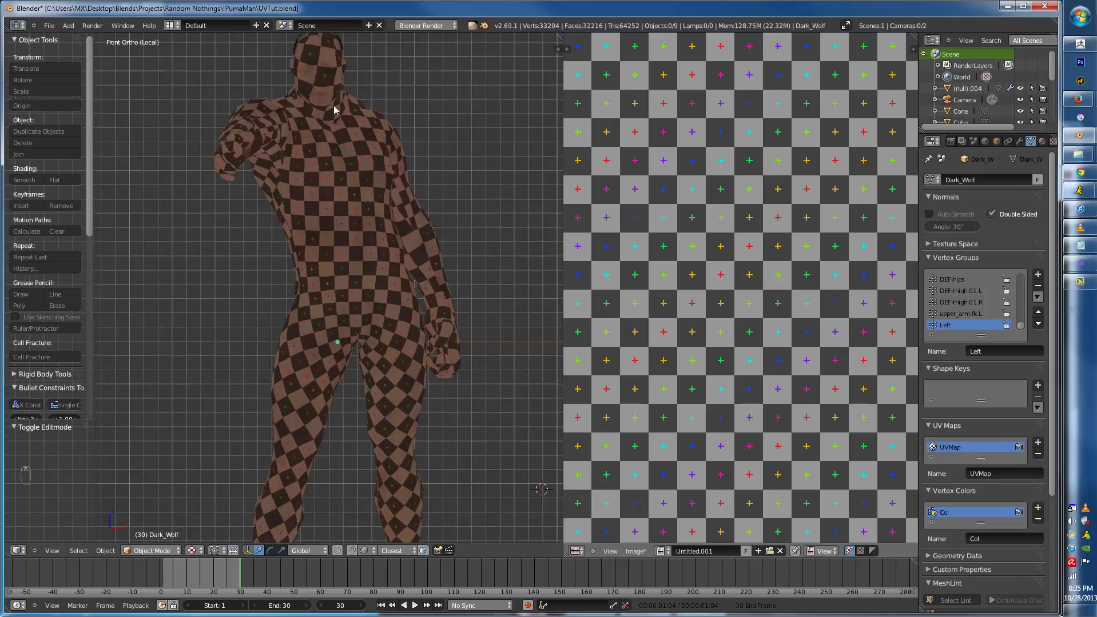
middle_click_drag(363, 167, 313, 431, "shift")
scroll(323, 279, "up", 7)
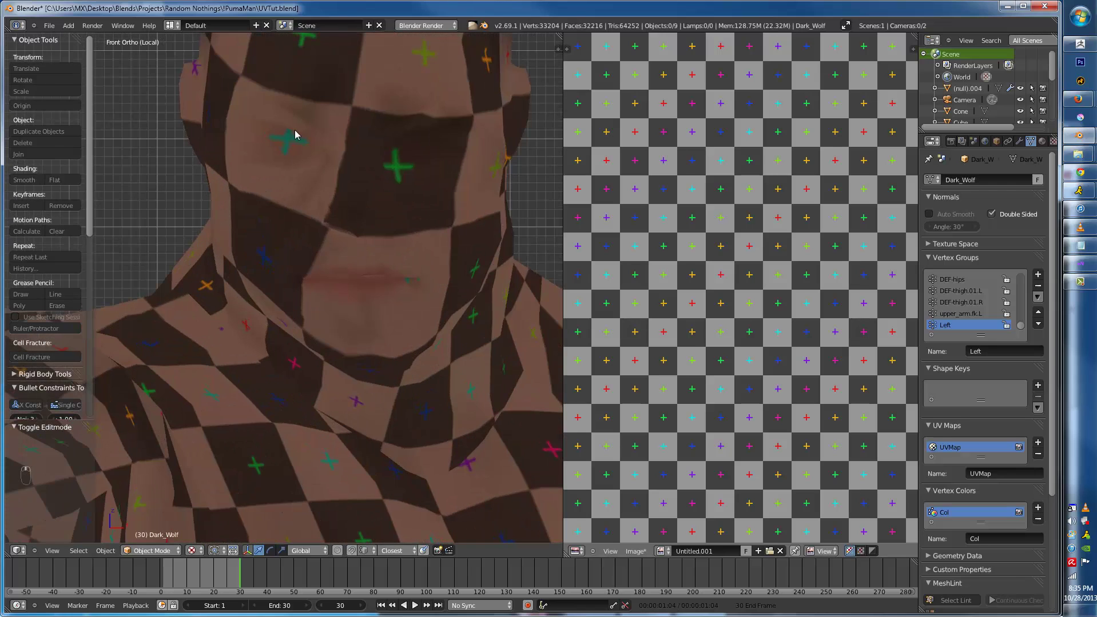
- Edit the mesh again, clear the selection and select the head's linked faces in face selection mode
scroll(360, 274, "down", 3)
key("Tab")
key("a")
key("a")
key("ctrl+Tab")
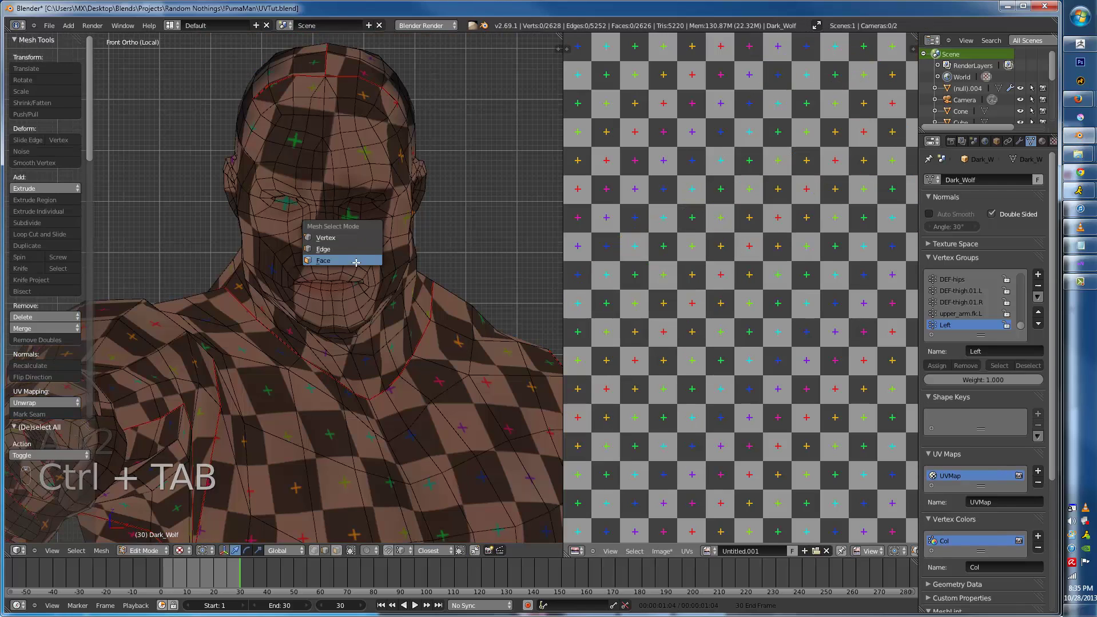
left_click(346, 260)
key("l")
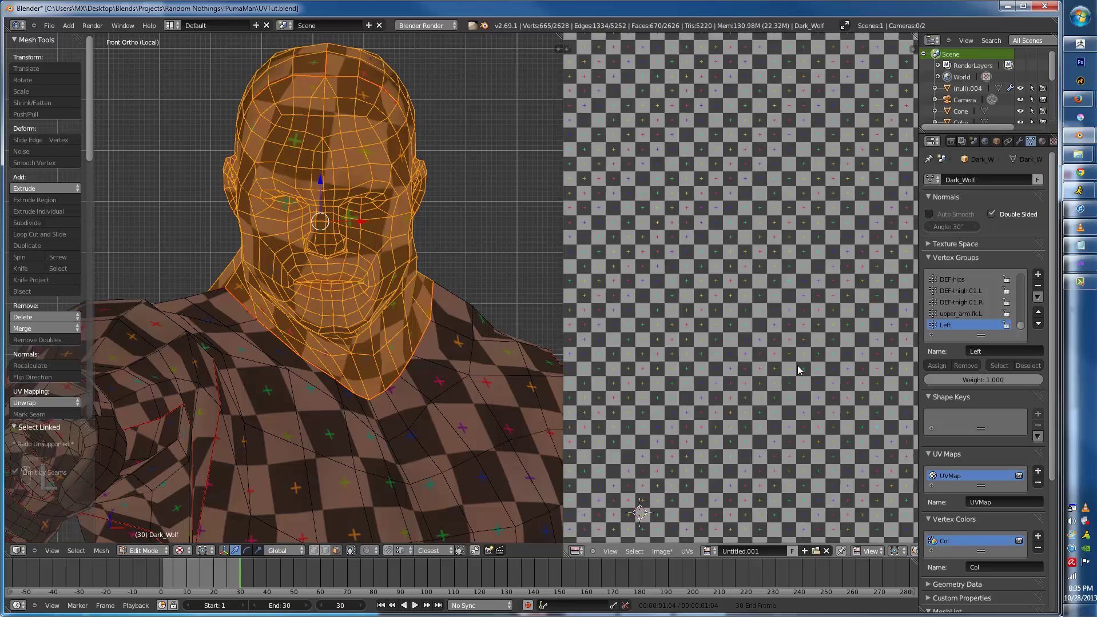
- Enlarge the head's UV island and move it inside the checker image
scroll(799, 356, "down", 3)
scroll(799, 356, "down", 1)
scroll(841, 422, "up", 3)
key("s")
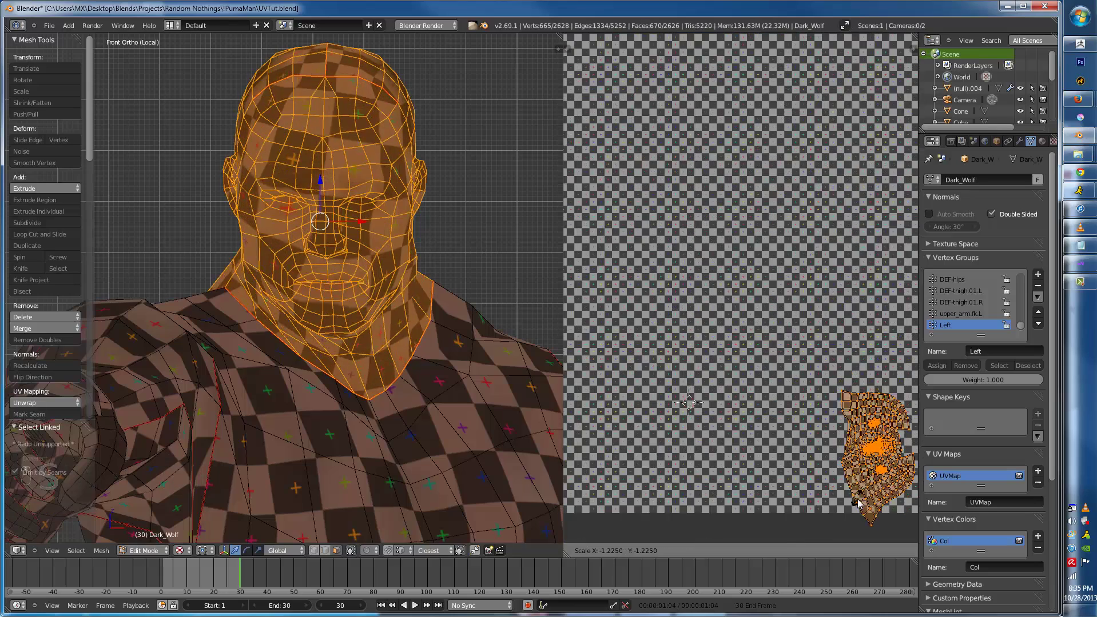
left_click(838, 423)
key("g")
key("s")
left_click(844, 409)
- Rotate the head's UV island, scale it up and fit it along the right edge of the UV space
scroll(845, 410, "down", 2)
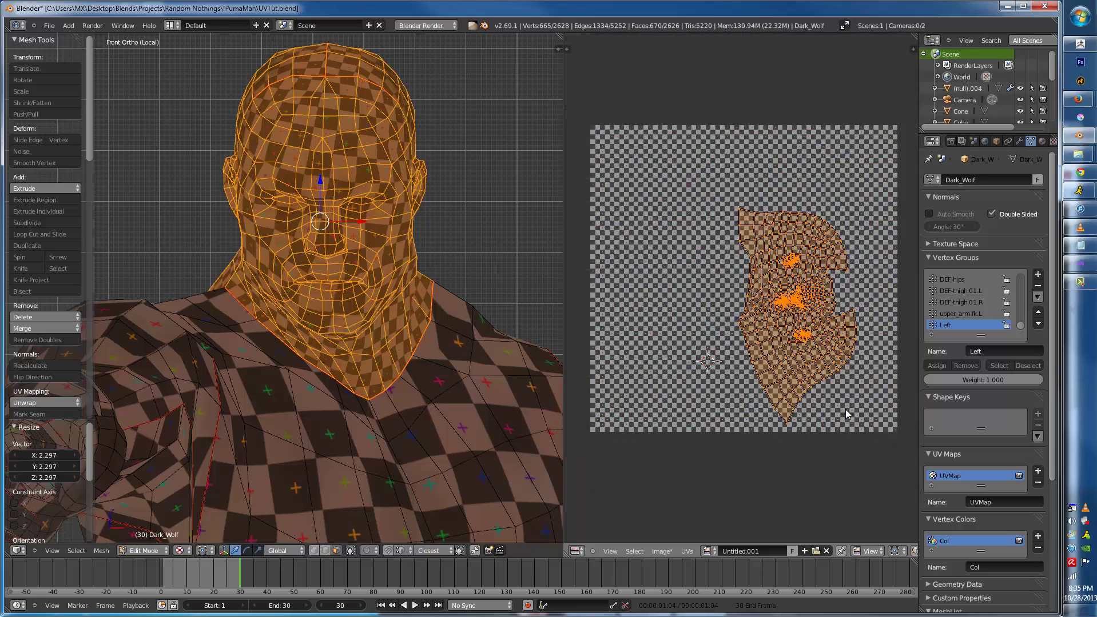
key("r")
left_click(824, 430)
key("g")
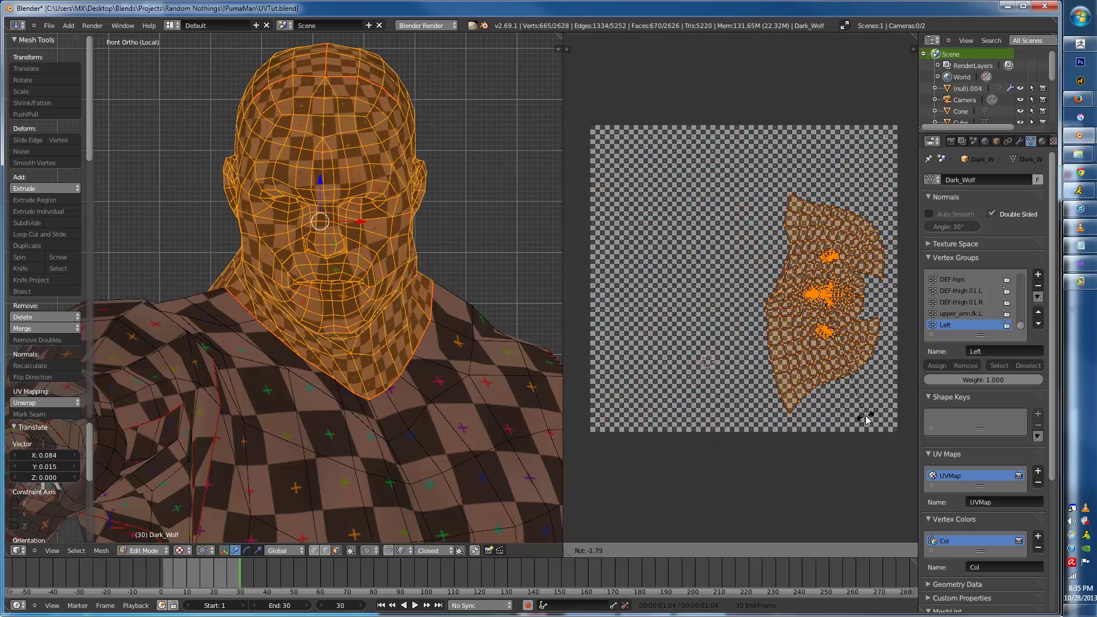
left_click(874, 432)
key("s")
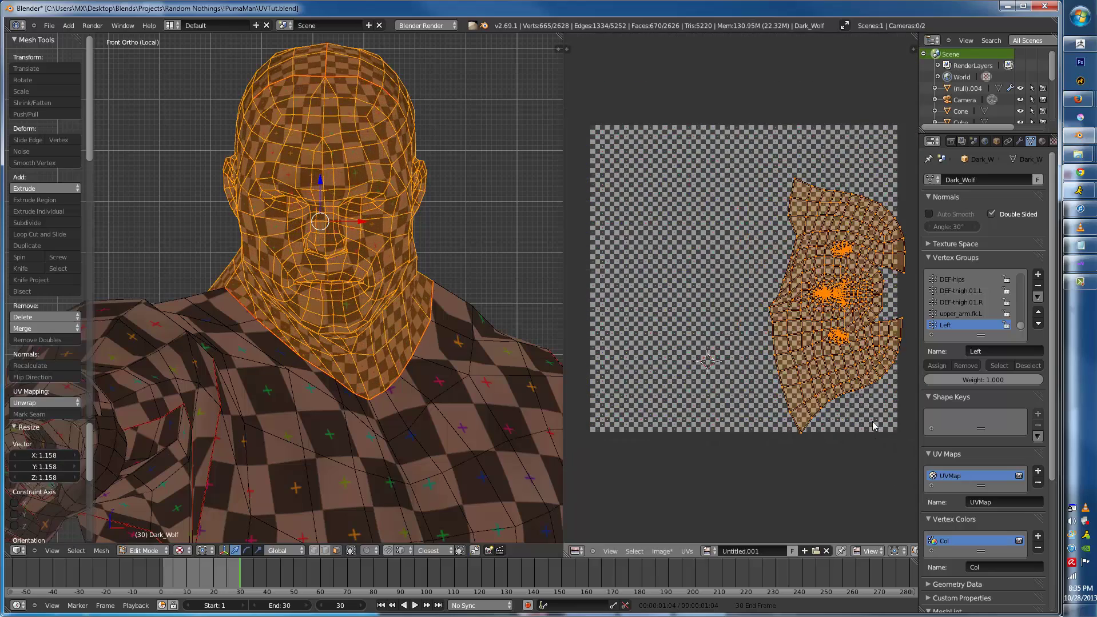
right_click(858, 434)
key("g")
left_click(858, 437)
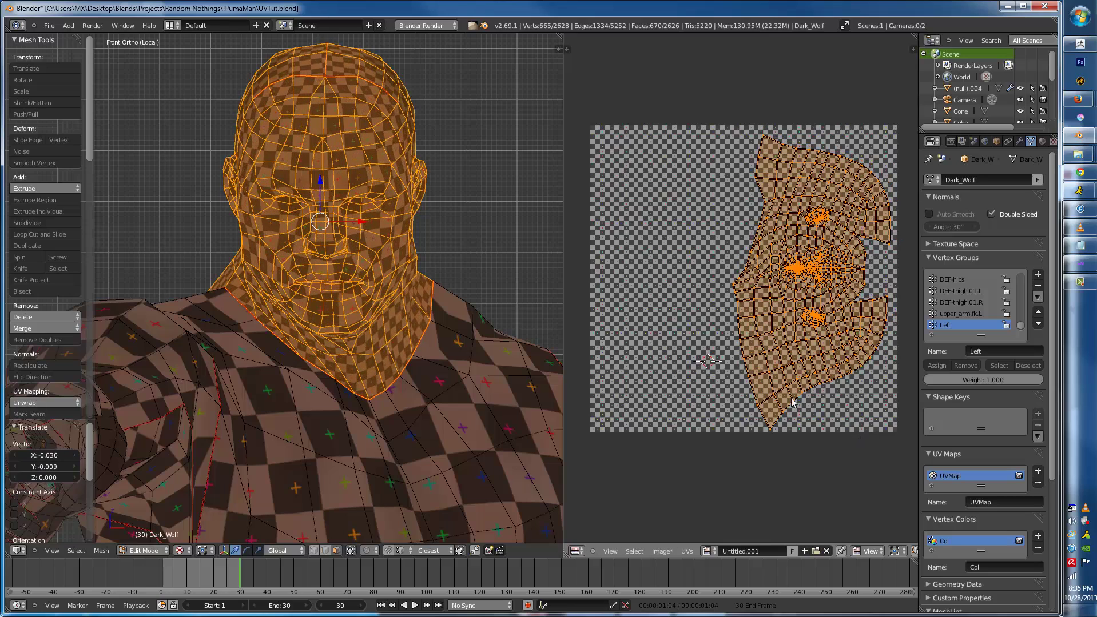
- With proportional editing enabled, move the lower and upper corner points of the head's UV island inward
key("a")
key("o")
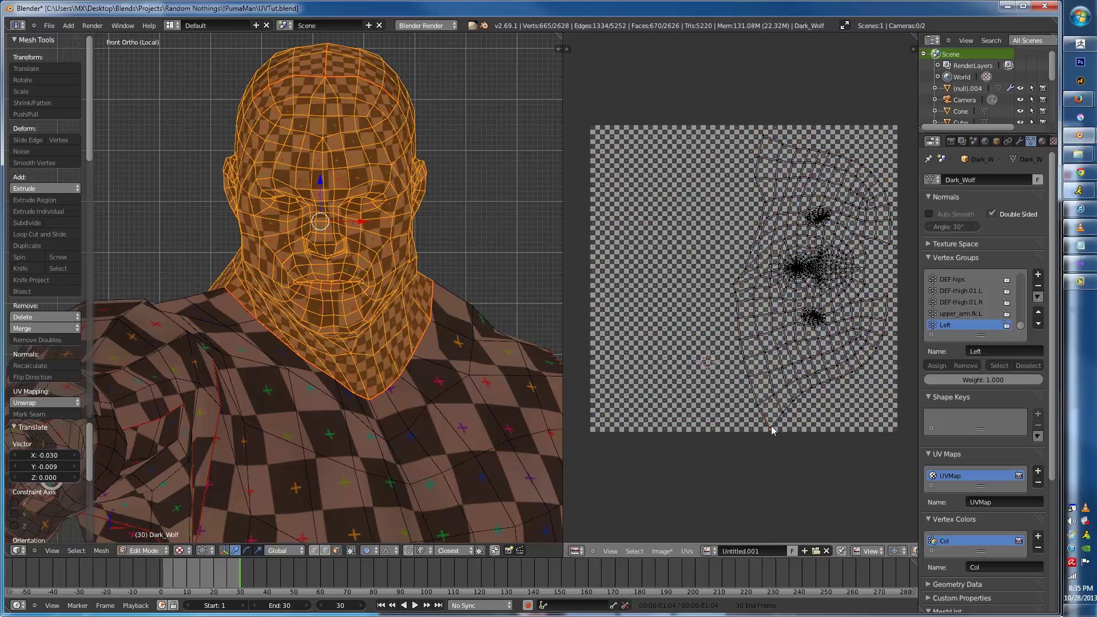
key("g")
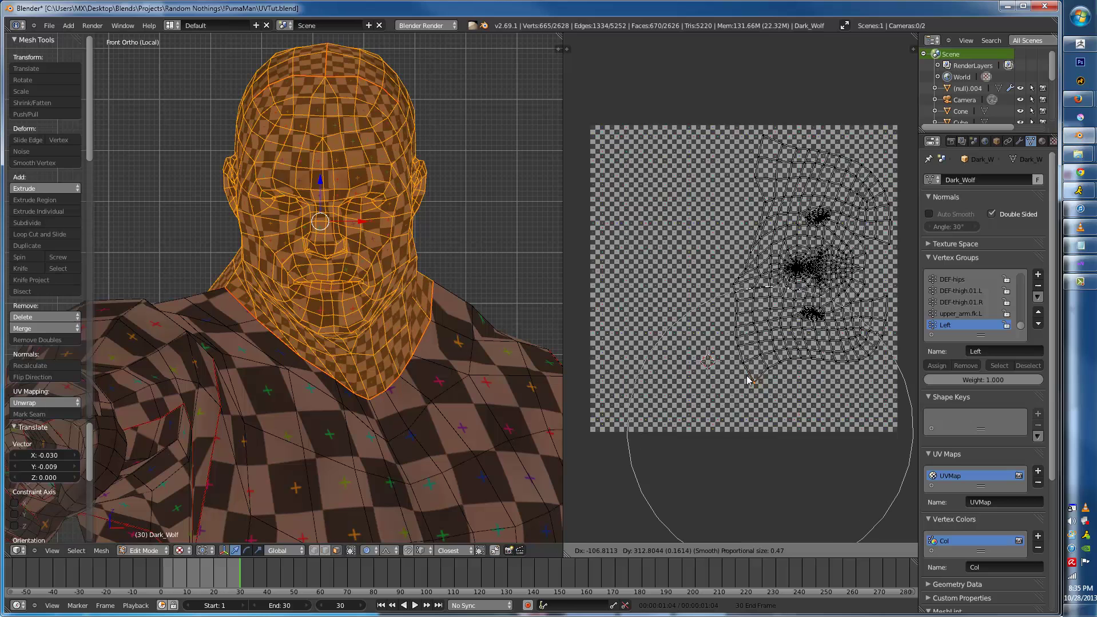
left_click(749, 386)
key("g")
left_click(752, 168)
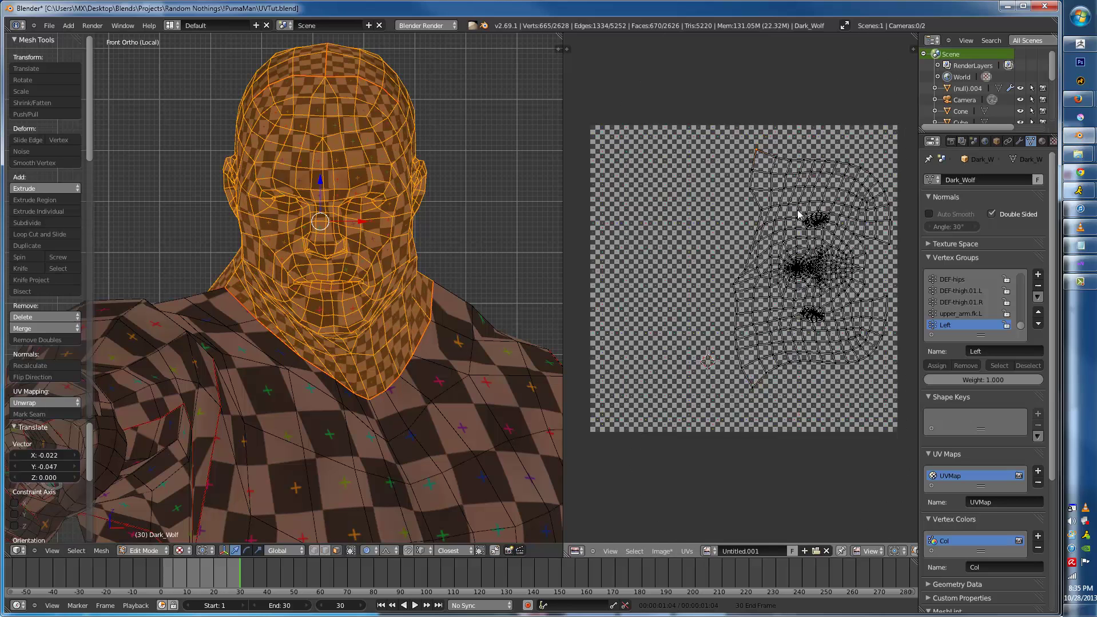
- Sculpt the upper-left part of the head's UV island with the UV sculpt brush
scroll(749, 281, "up", 2)
scroll(747, 275, "down", 2)
left_click_drag(746, 287, 692, 210)
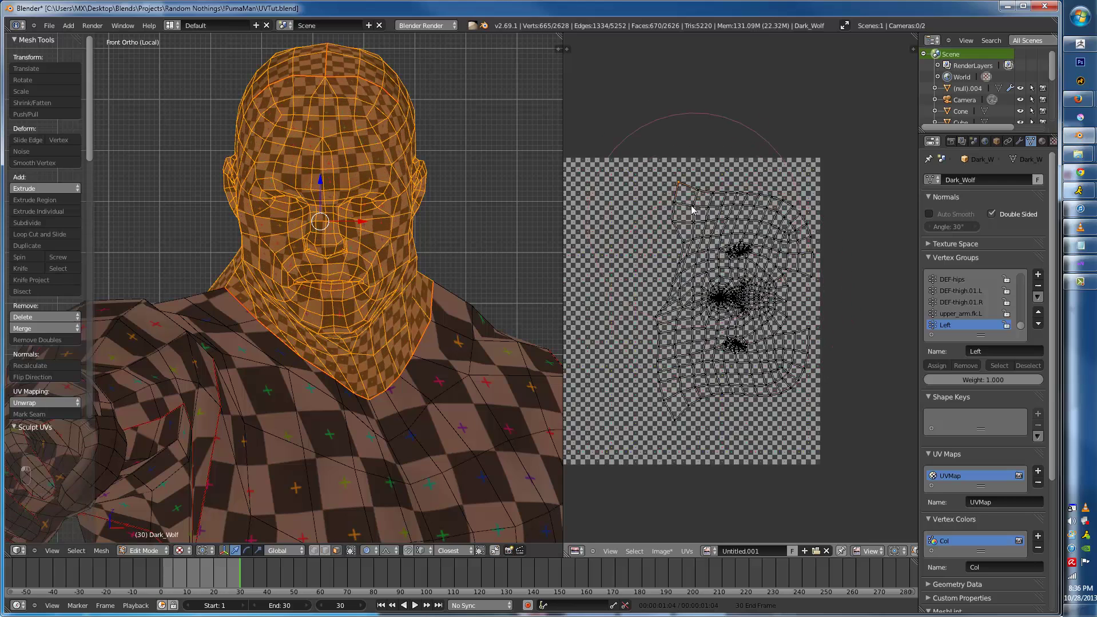
left_click_drag(676, 247, 685, 256)
- Check the UV sculpt brush settings and sculpt the outer left area and middle right area of the head's UVs
key("n")
key("n")
key("n")
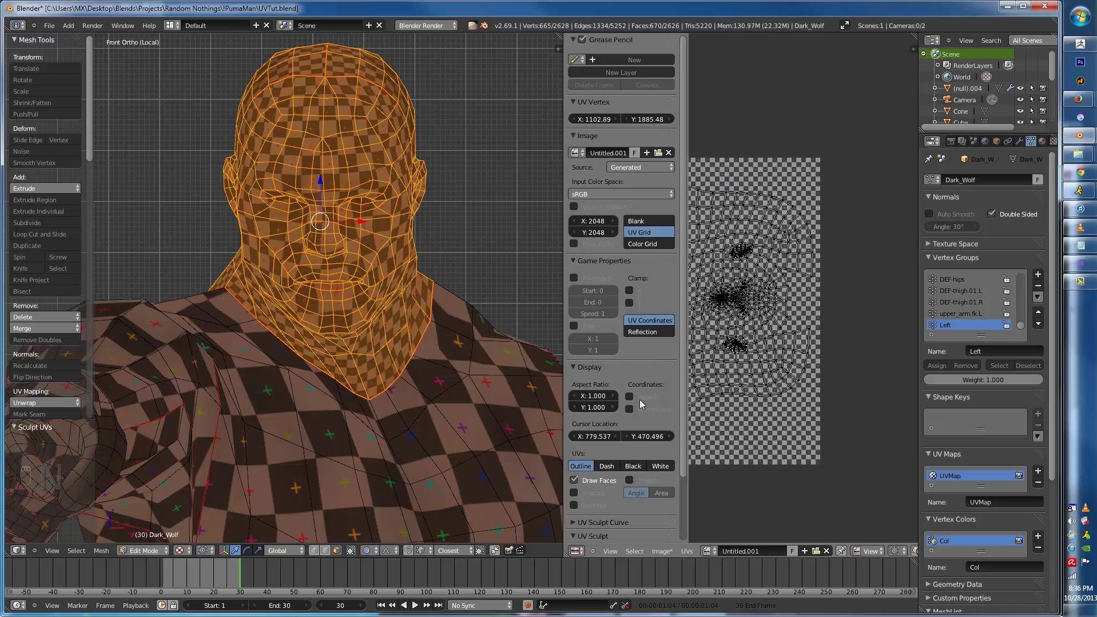
scroll(598, 458, "down", 3)
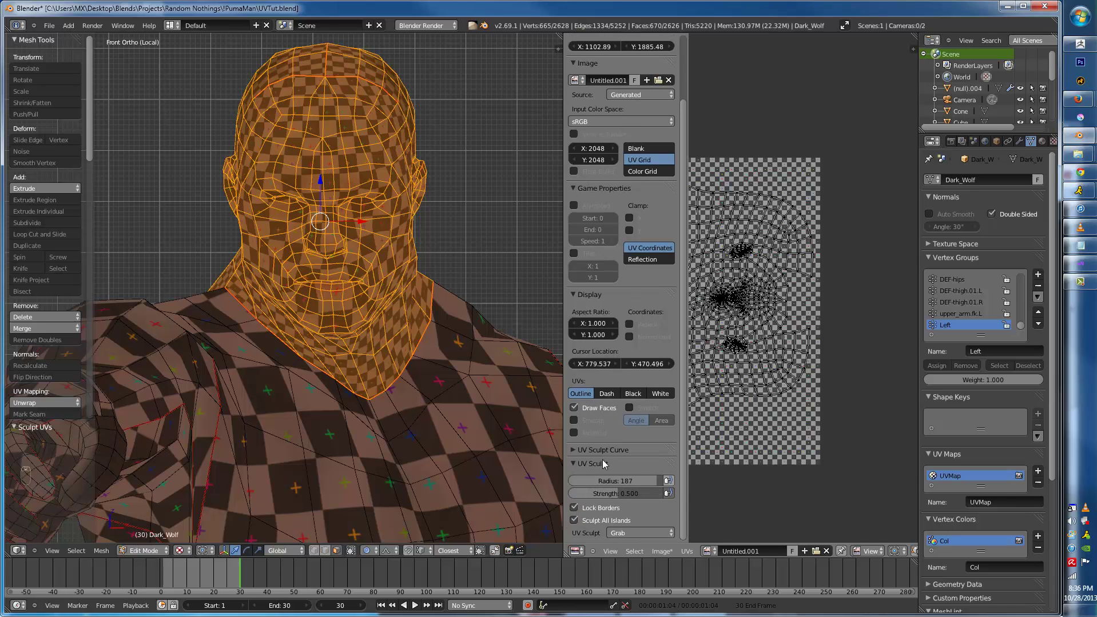
scroll(749, 320, "up", 2)
key("n")
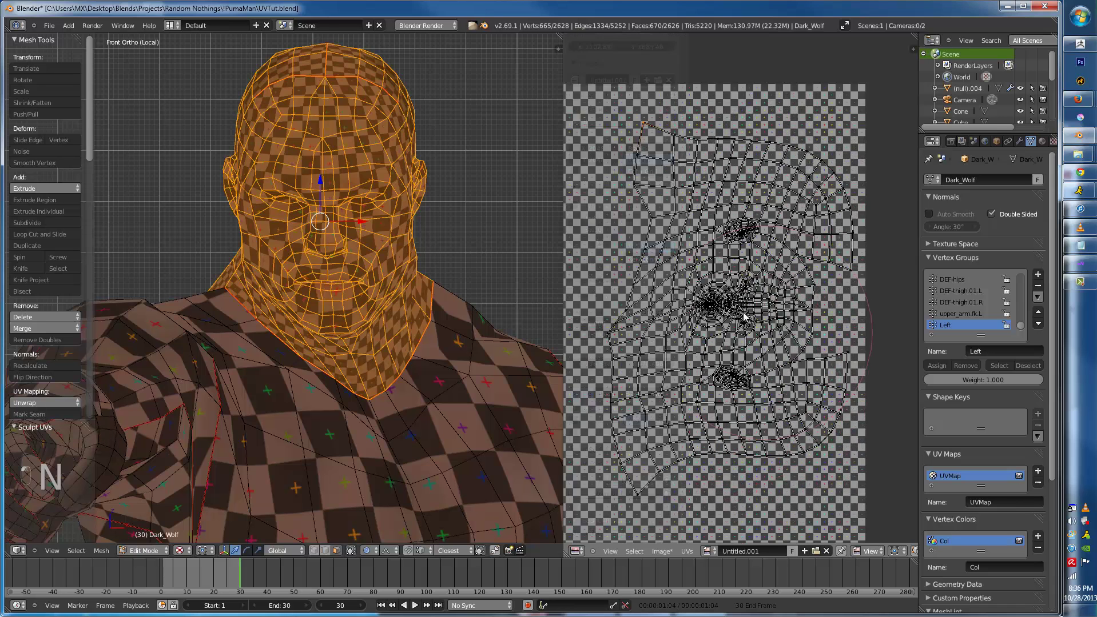
mouse_move(634, 224)
left_mouse_down()
mouse_move(596, 235)
mouse_move(612, 226)
left_mouse_up()
left_click_drag(822, 303, 792, 320)
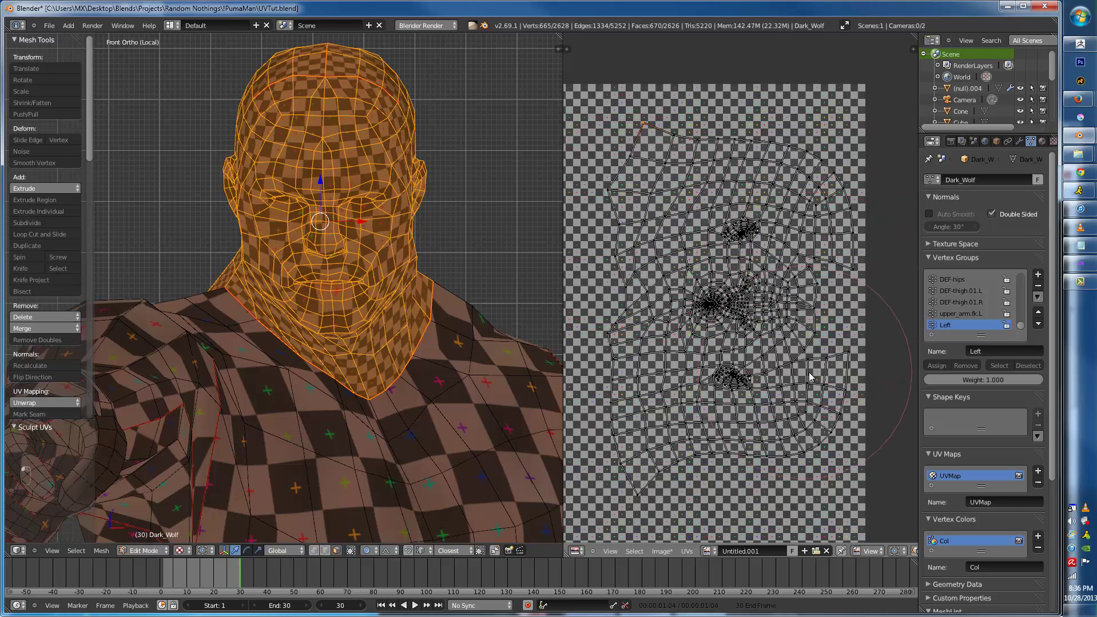
- Leave Edit mode and the isolated view of the figure, and show all objects from the front in solid shading
key("Tab")
middle_click_drag(268, 320, 347, 332)
key("z")
key("z")
key("z")
key("KP_Divide")
key("KP_1")
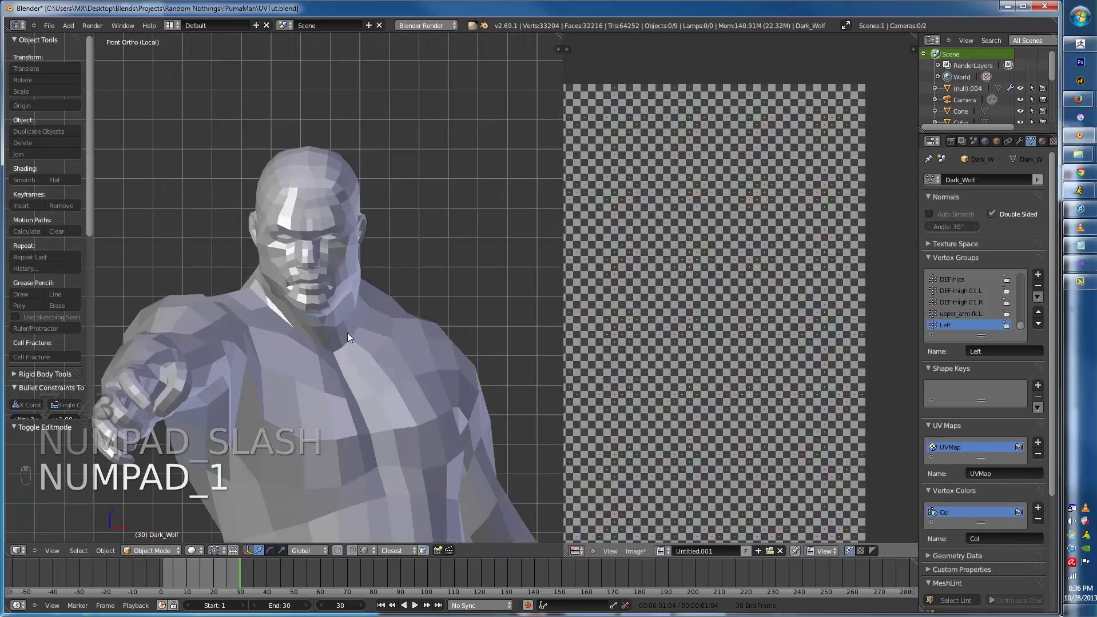
key("KP_Divide")
scroll(384, 294, "down", 10)
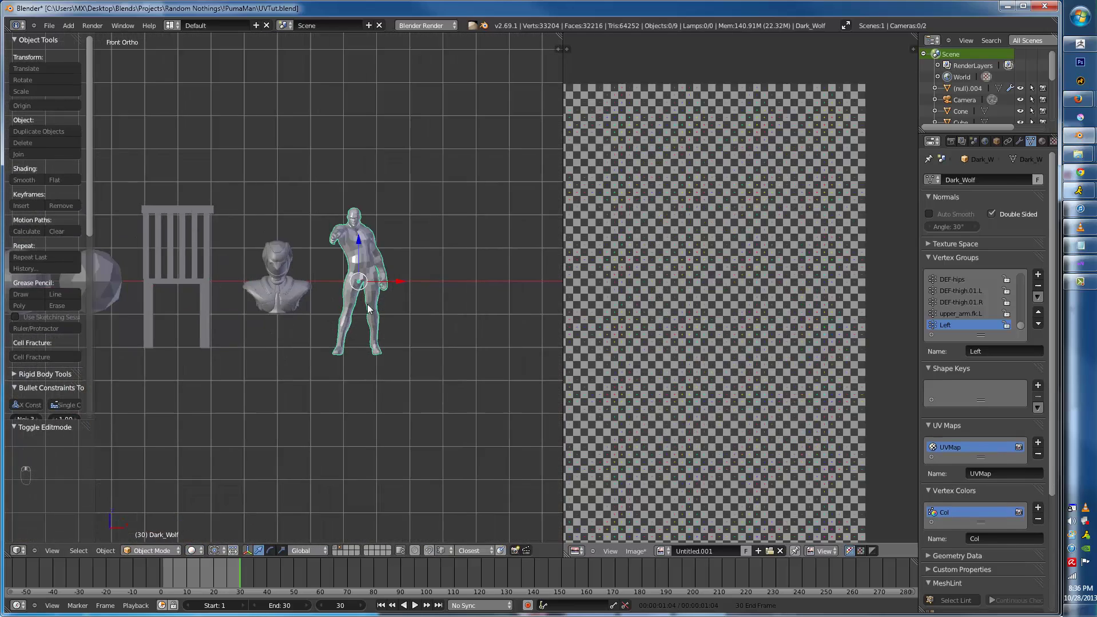
- Display the objects with textures, deselect everything, and remove the Col vertex color layer from the Dark_Wolf figure
key("alt+z")
key("ctrl+Up")
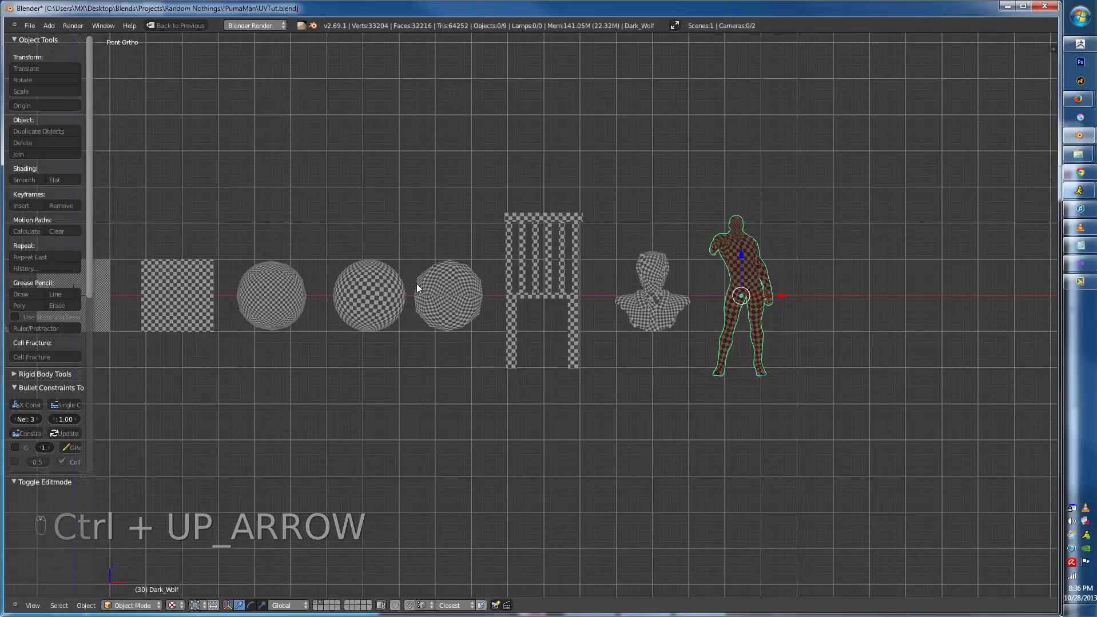
scroll(793, 295, "up", 3)
key("a")
right_click(904, 250)
key("ctrl+Up")
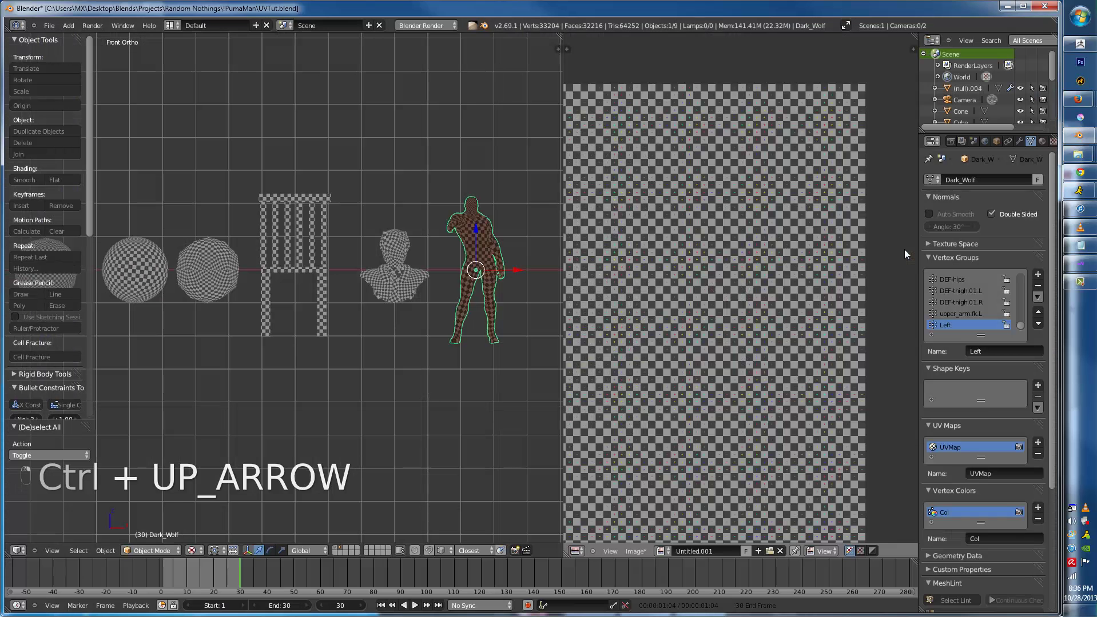
left_click(1037, 519)
- Maximize the 3D view and examine the checker texture across the row of objects from an angle
scroll(414, 249, "up", 2)
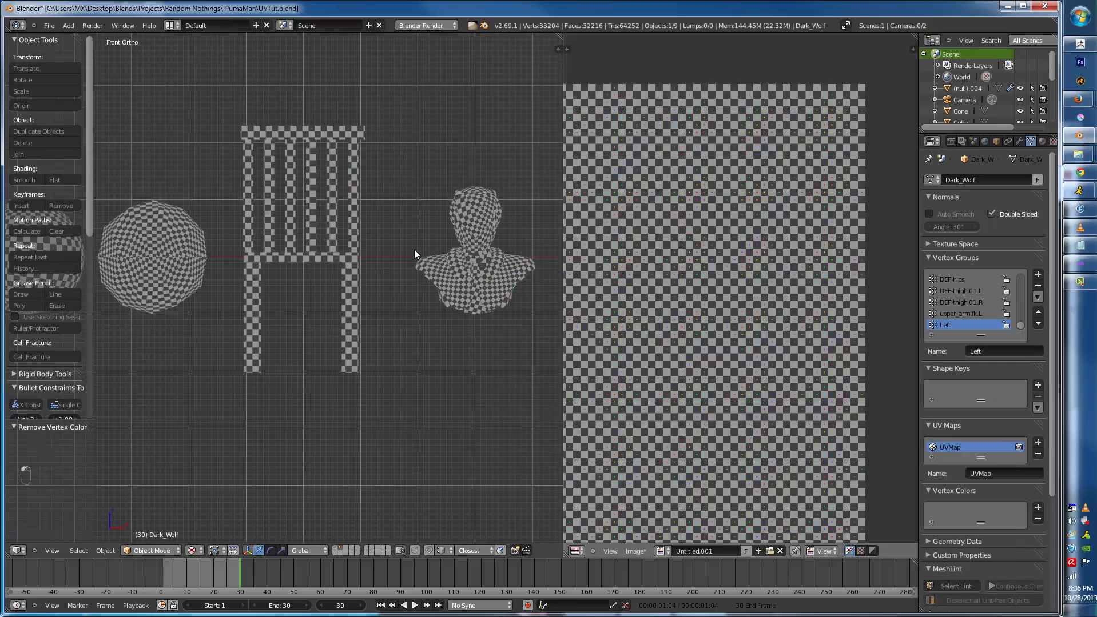
key("ctrl+Up")
scroll(414, 249, "down", 3)
scroll(350, 321, "up", 1)
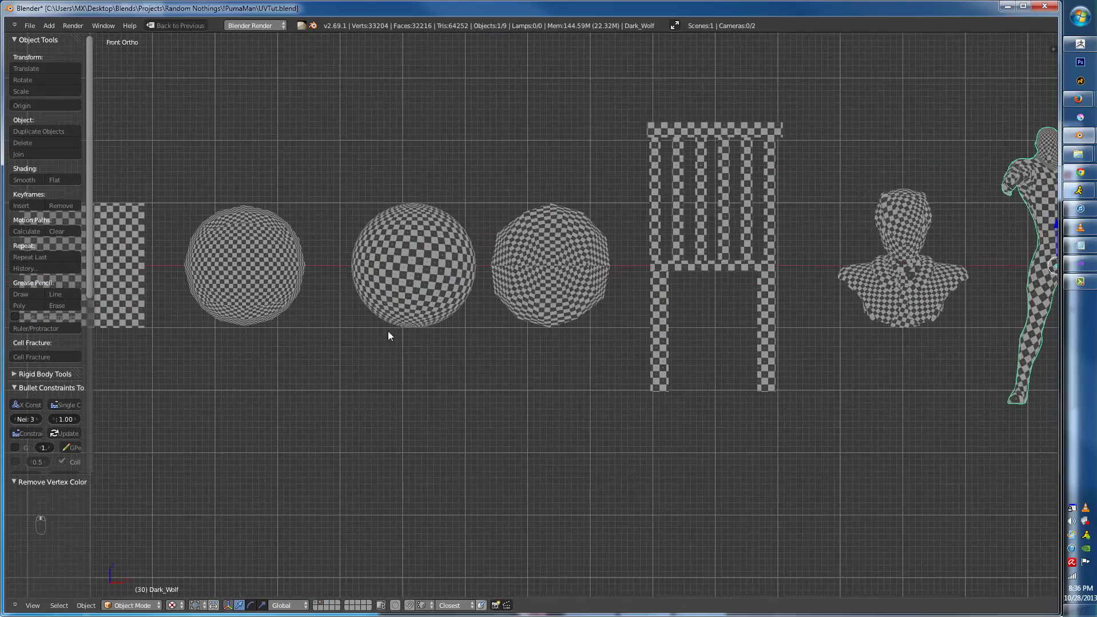
middle_click_drag(387, 331, 493, 342)
middle_click_drag(387, 302, 224, 326)
- Enter Edit mode on the armored bust and frame it from the front in solid shading
right_click(790, 346)
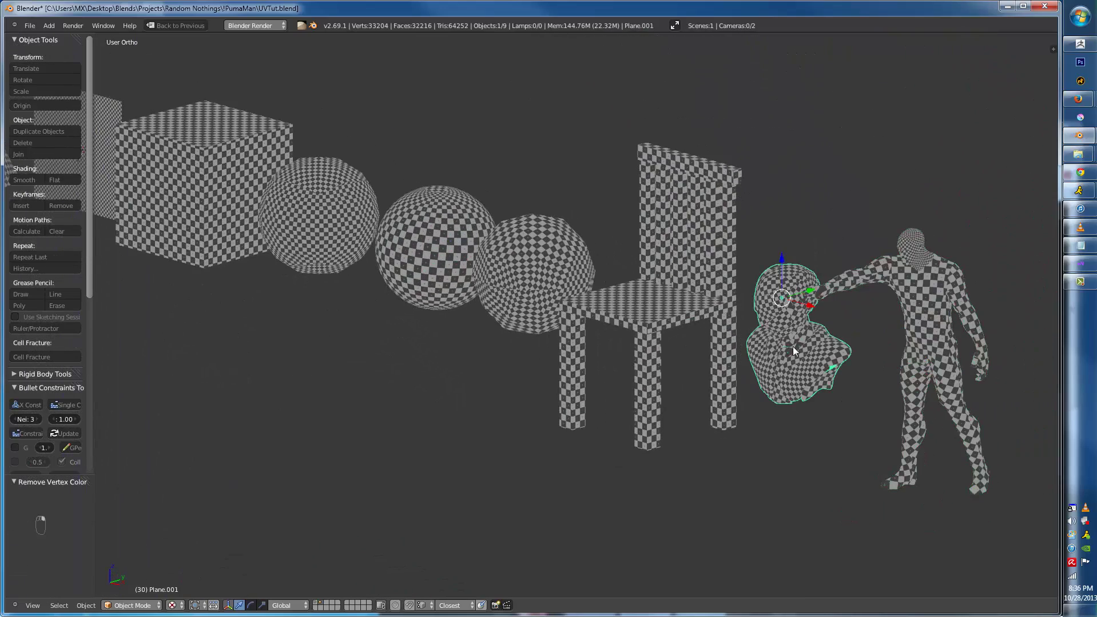
key("Tab")
key("z")
key("z")
key("z")
key("KP_1")
key("KP_1")
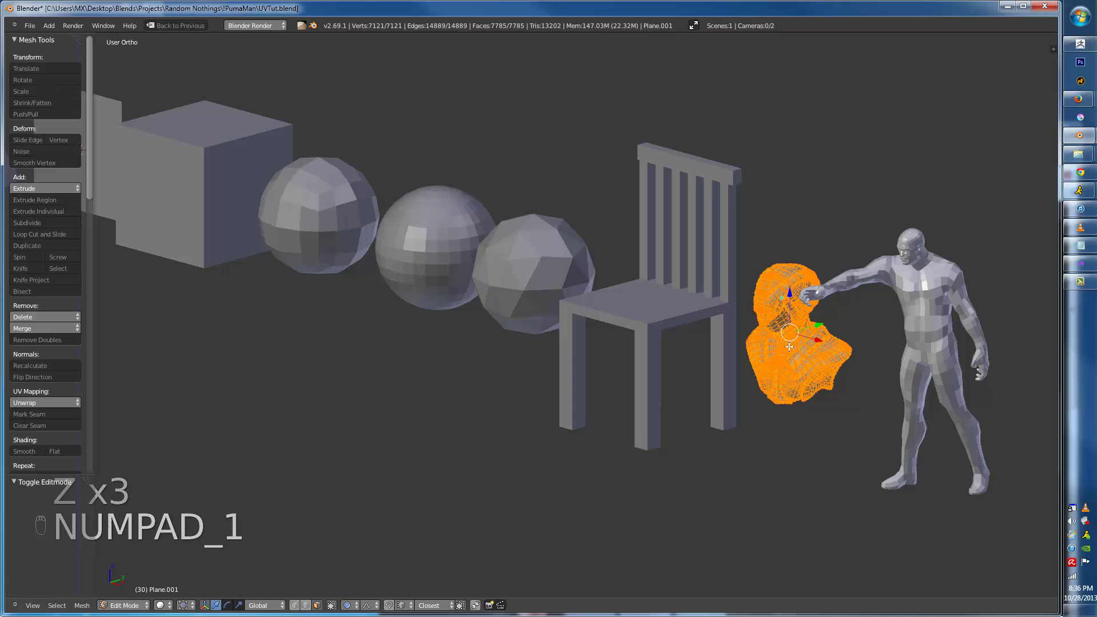
key("KP_Decimal")
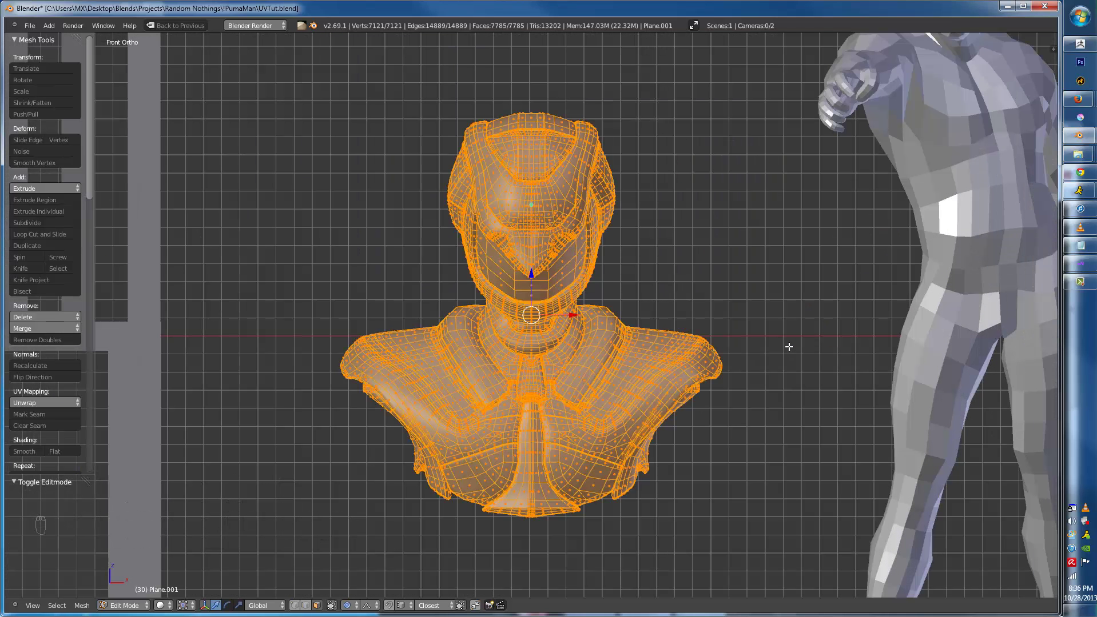
- Turn on the Show Weights overlay in the mesh display settings for the bust
key("n")
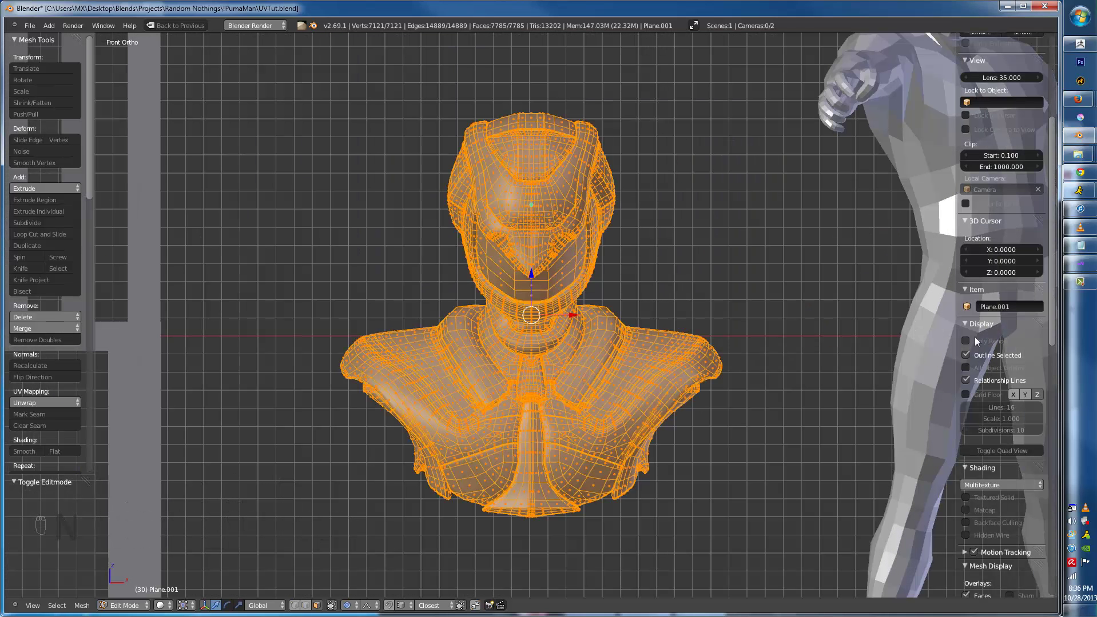
scroll(1001, 504, "down", 8)
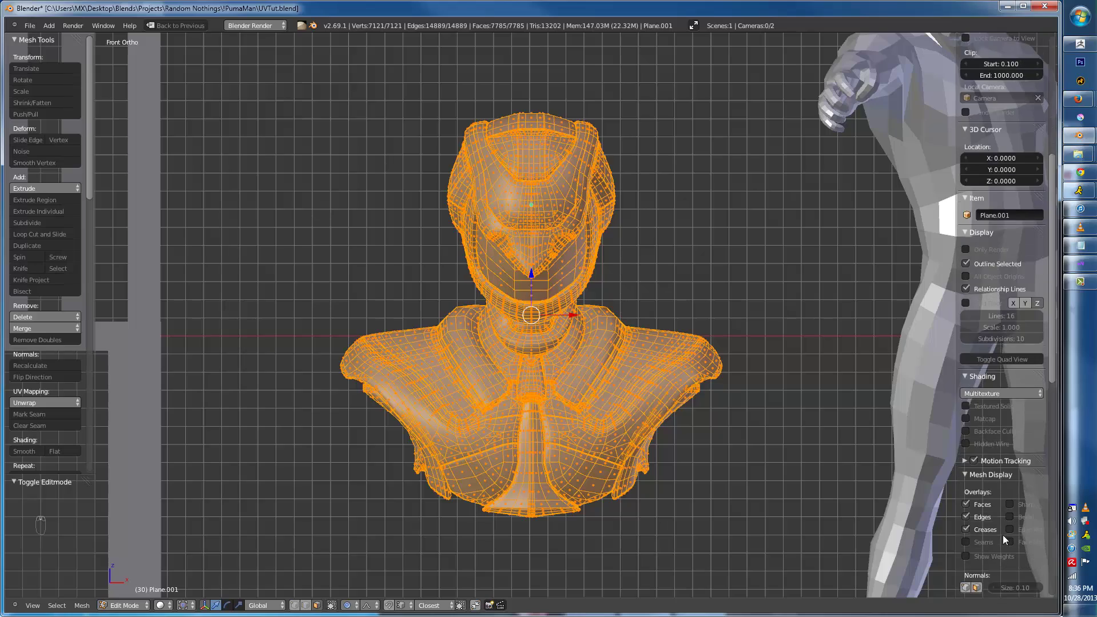
left_click(971, 468)
middle_click_drag(606, 431, 670, 443)
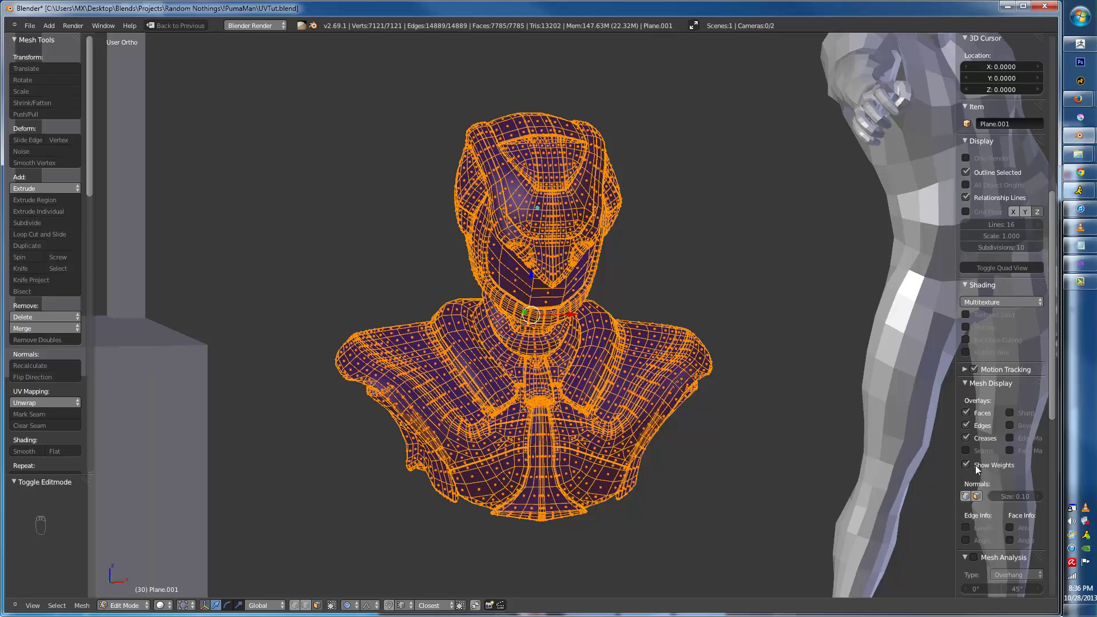
middle_click_drag(750, 418, 742, 417)
scroll(1050, 303, "up", 3)
scroll(1049, 302, "up", 13)
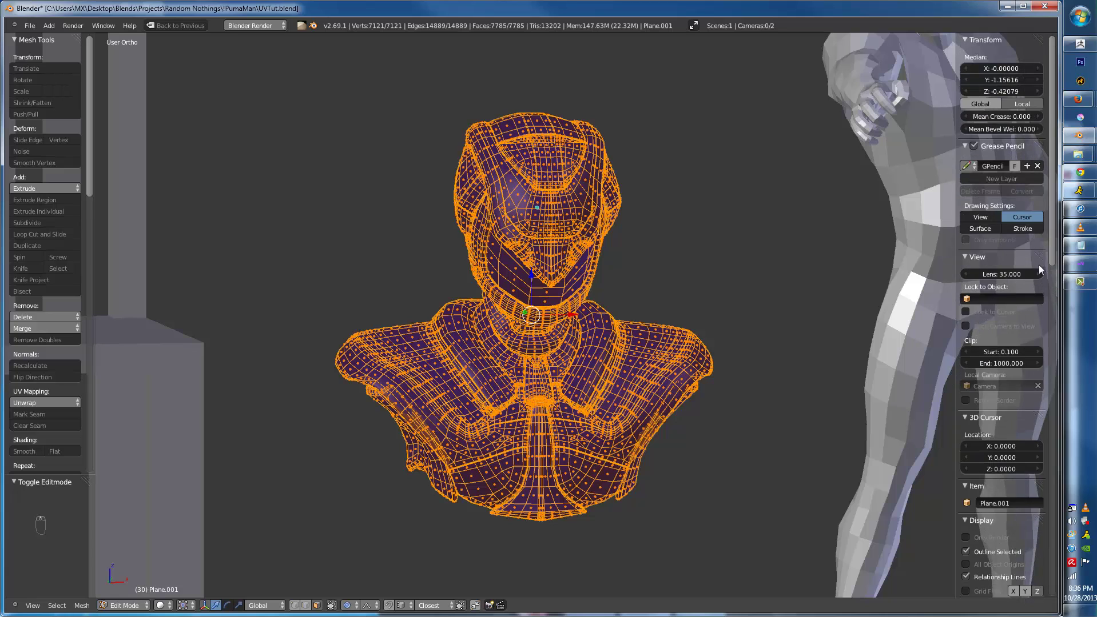
- Re-enter Edit mode on the bust and deselect all of its geometry
scroll(1038, 265, "down", 15)
scroll(1033, 287, "down", 7)
key("Tab")
middle_click_drag(572, 332, 526, 350)
key("Tab")
key("a")
key("a")
key("a")
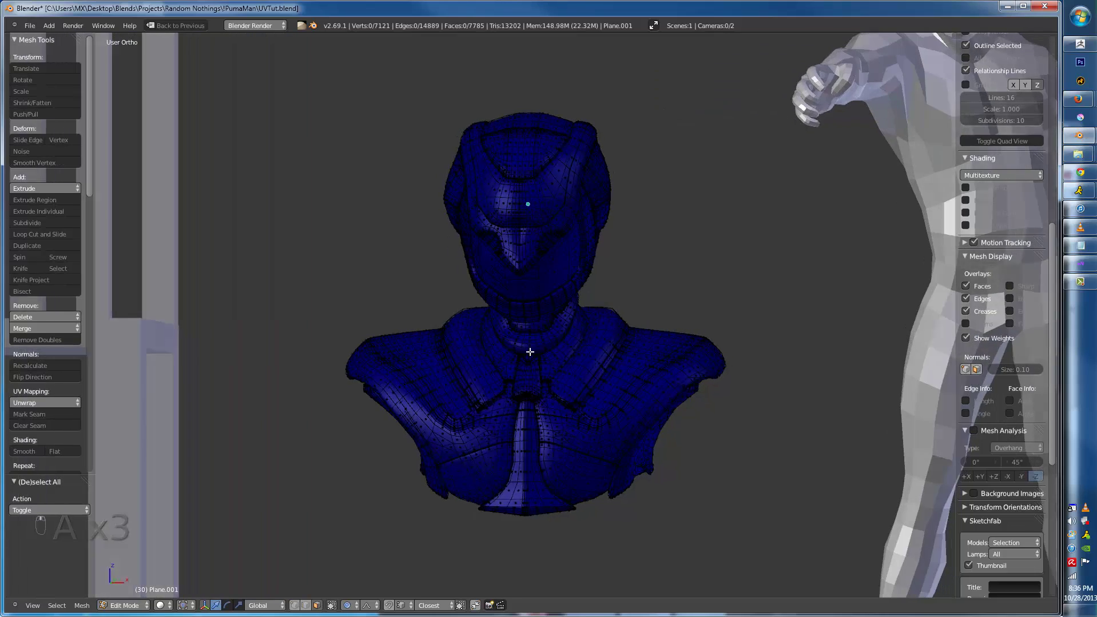
- Select the linked collar pieces of the bust and assign them to a new vertex group
key("Tab")
key("Tab")
key("a")
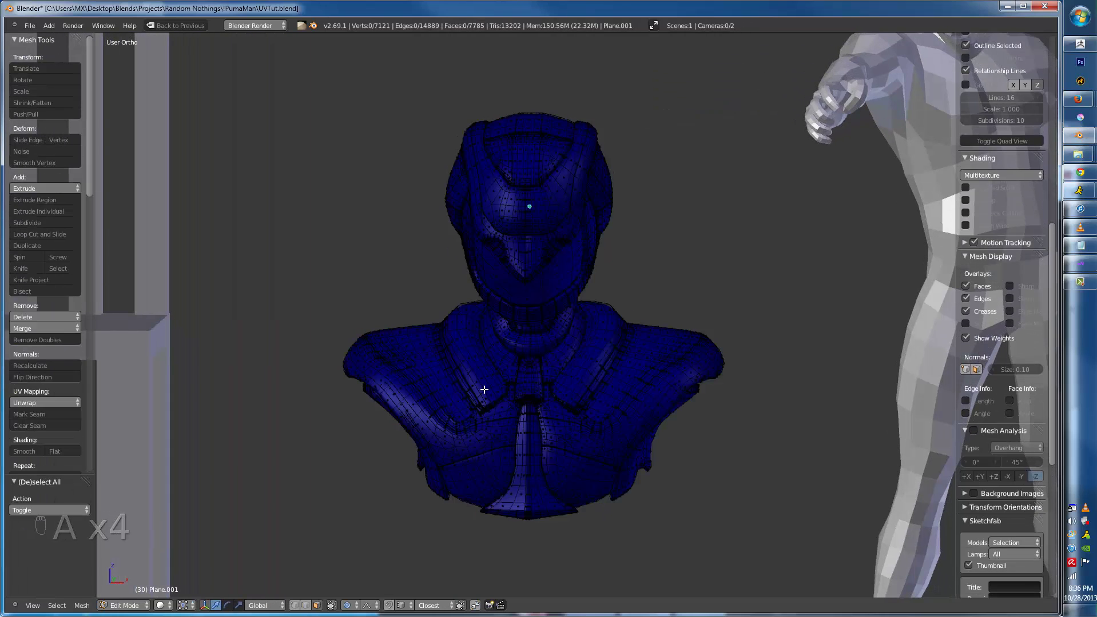
key("l")
key("ctrl+g")
left_click(485, 390)
key("Tab")
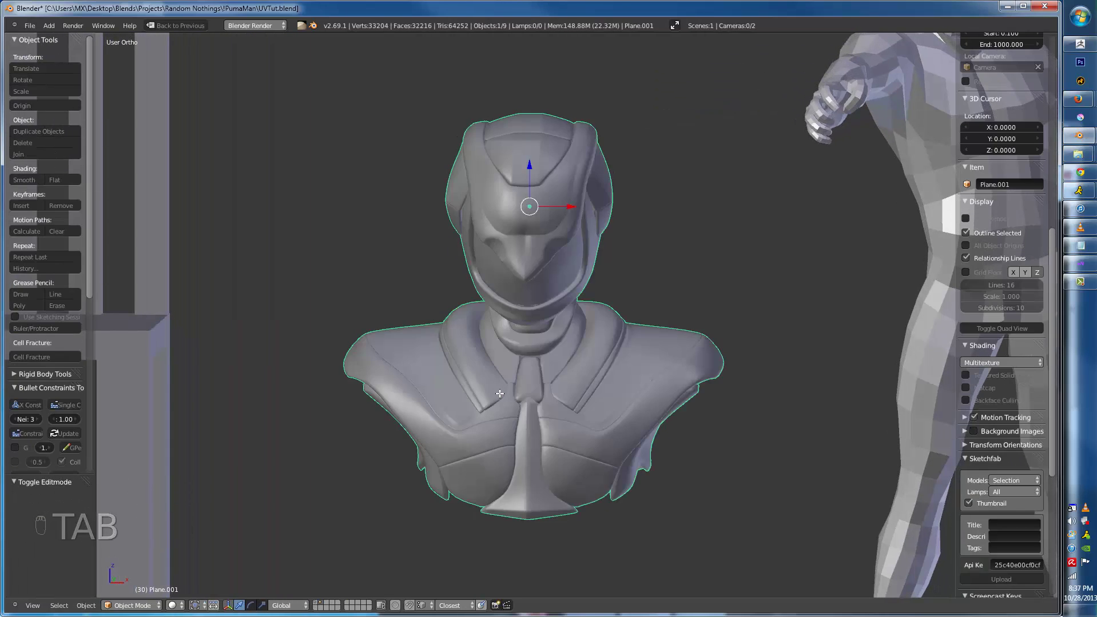
- Assign only the linked shoulder and chest panel on the bust's right side to another new vertex group
key("Tab")
key("a")
key("a")
key("a")
key("l")
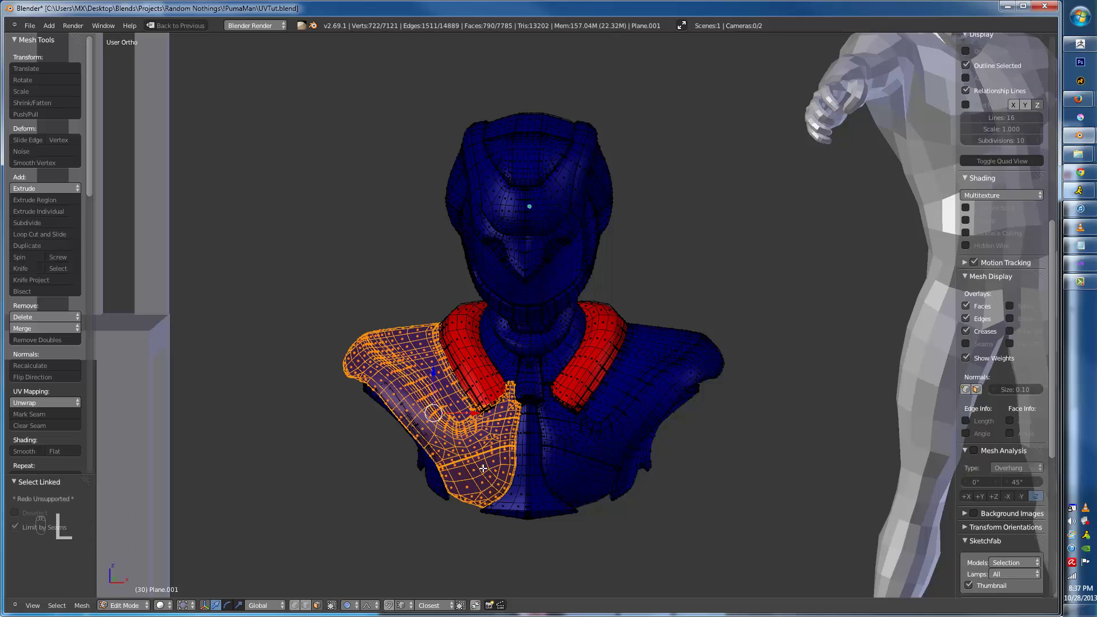
key("ctrl+g")
left_click(508, 466)
key("Tab")
key("Tab")
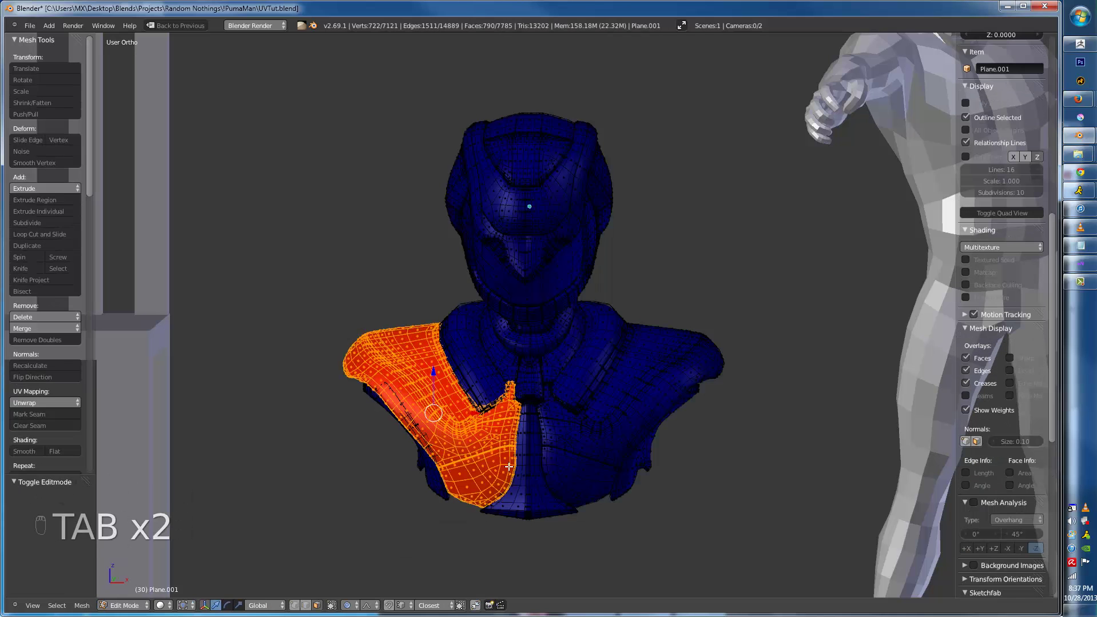
key("Tab")
key("Tab")
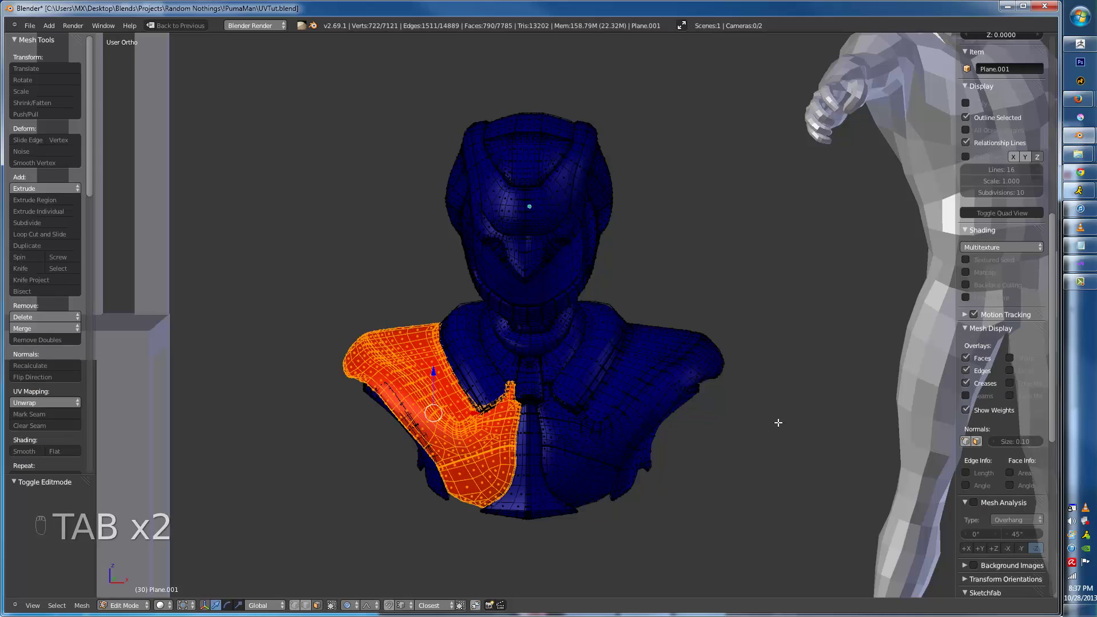
- Turn off Show Weights, turn on the Seams overlay, and return to the textured Object mode view
left_click(965, 411)
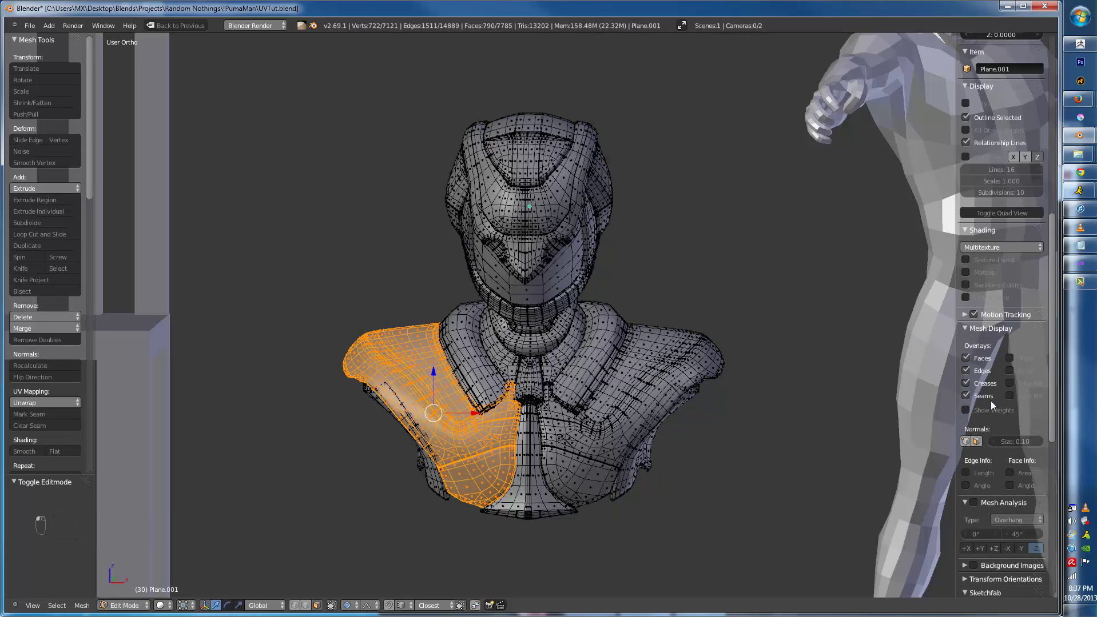
key("Tab")
scroll(640, 399, "down", 7)
key("alt+z")
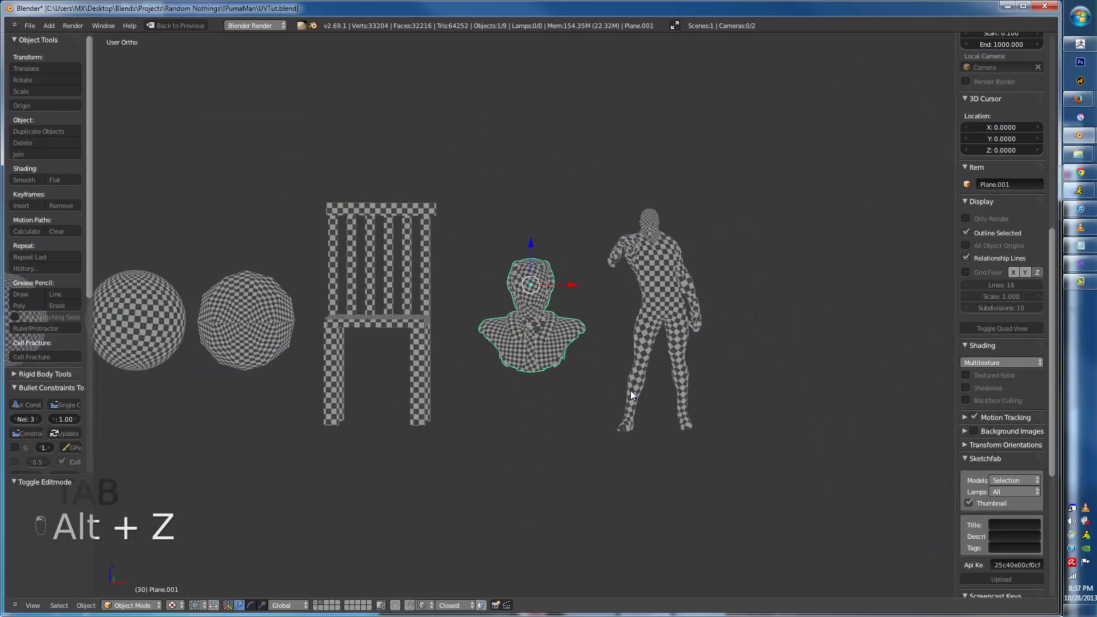
- Deselect all objects in the front view and save the file
key("KP_1")
key("a")
key("a")
scroll(462, 335, "down", 4)
scroll(598, 347, "up", 1)
key("ctrl+s")
scroll(400, 342, "up", 4)
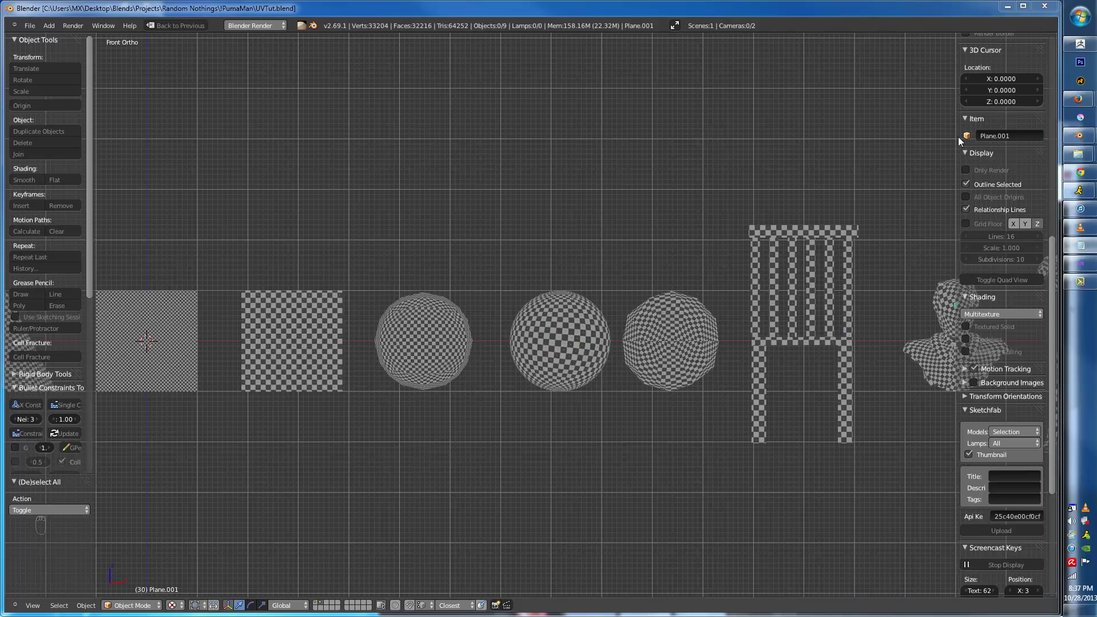
- Switch to layer 1 and show the helmeted head from the front in solid shading
left_click(653, 282)
scroll(627, 295, "down", 3)
key("2")
key("2")
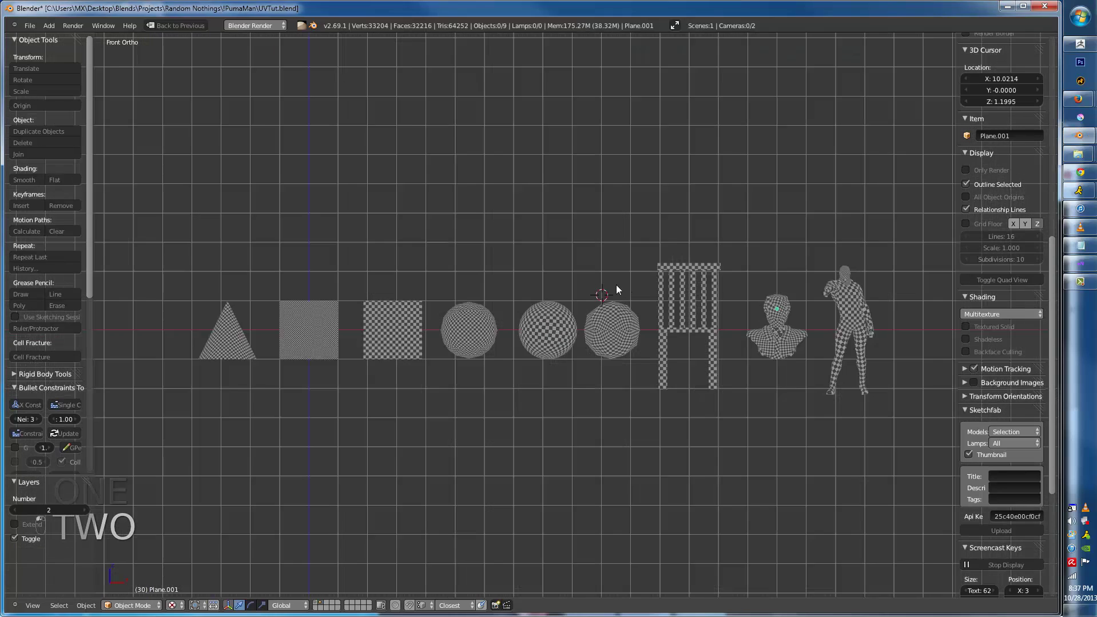
key("1")
scroll(708, 270, "up", 7)
key("z")
key("z")
key("z")
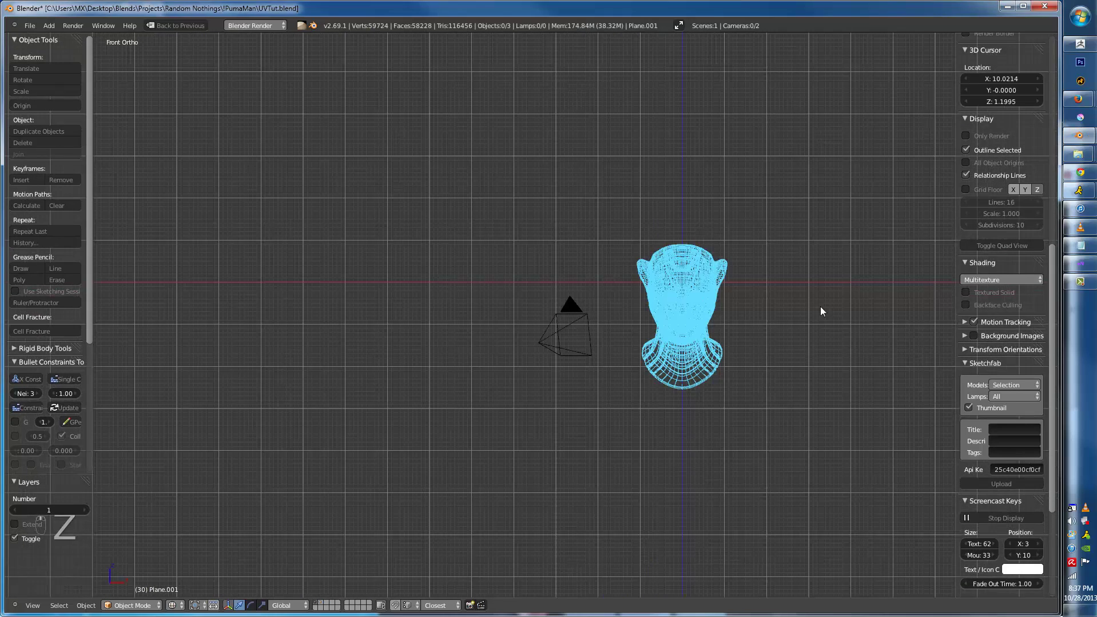
key("KP_1")
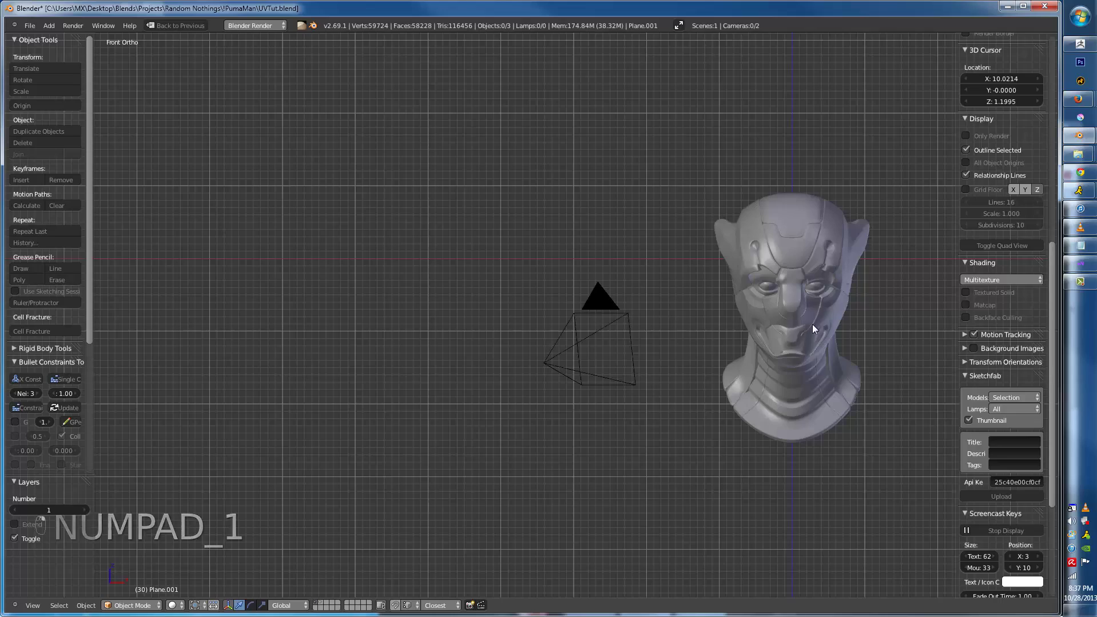
- Isolate the masterHelmet object in local view, enter Edit mode, and select its entire mesh
right_click(800, 317)
key("KP_Divide")
key("alt+z")
key("alt+z")
key("Tab")
middle_click_drag(554, 288, 450, 340)
scroll(598, 309, "down", 5)
key("a")
scroll(551, 355, "up", 2)
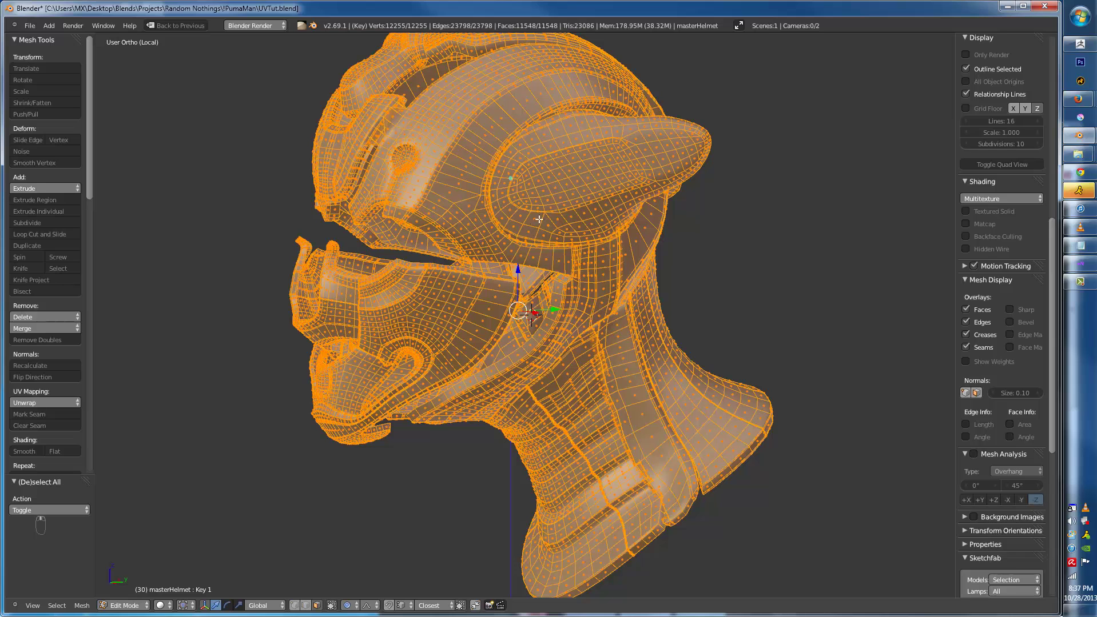
- Unwrap the entire helmet mesh
key("ctrl+Tab")
key("u")
left_click(591, 339)
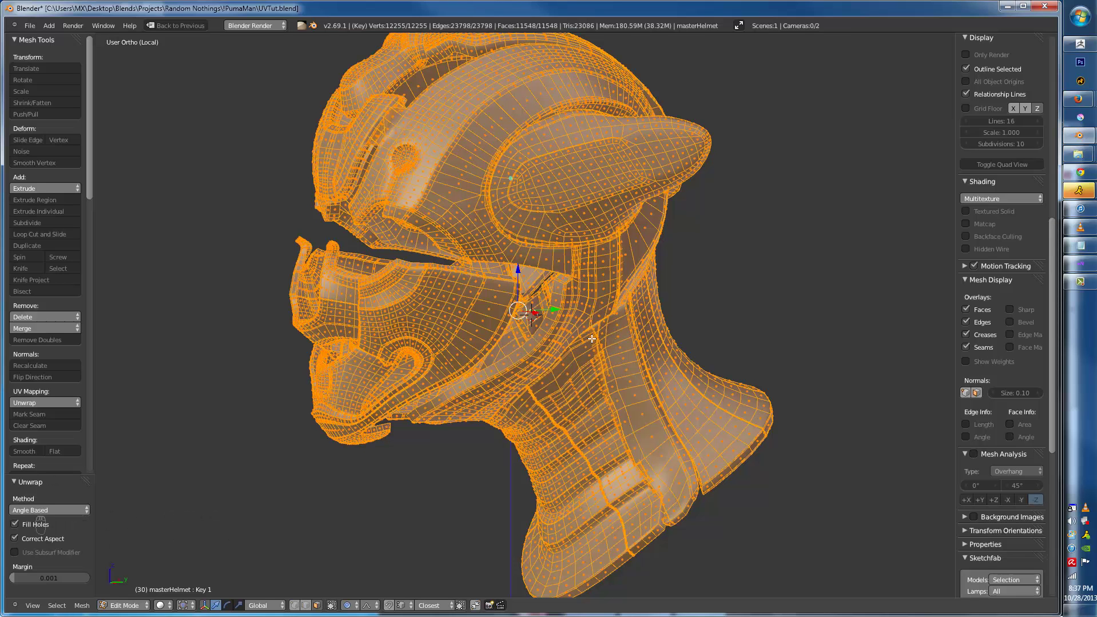
- Maximize the UV editor and display the helmet's UV islands over the Untitled color grid image
key("ctrl+Up")
key("c")
key("ctrl+Up")
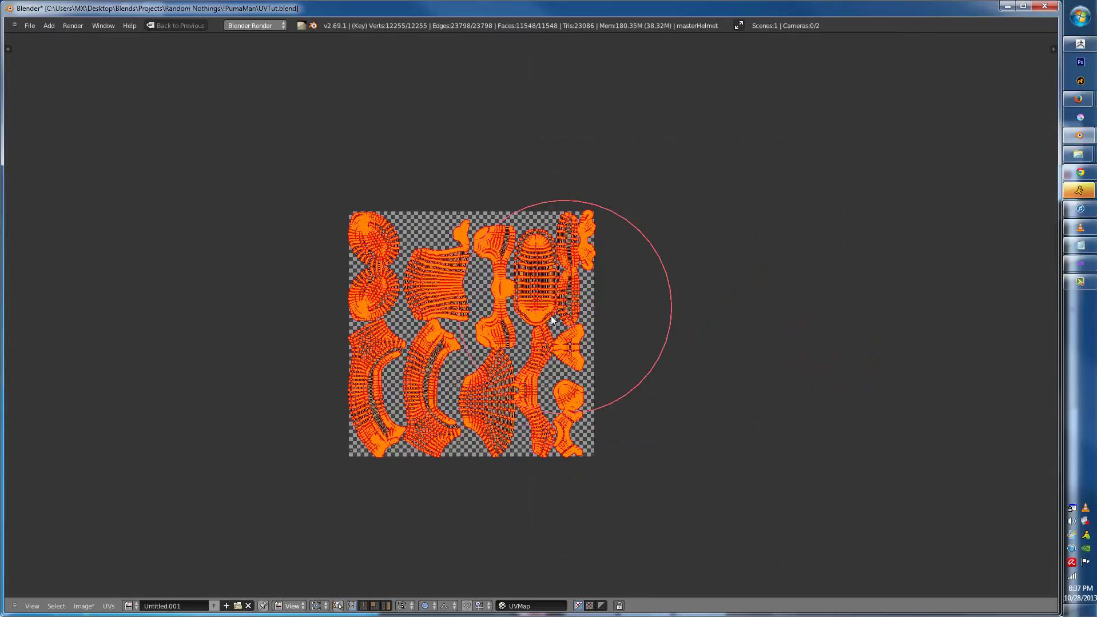
scroll(563, 294, "up", 3)
key("Escape")
scroll(754, 291, "left", 6, "ctrl")
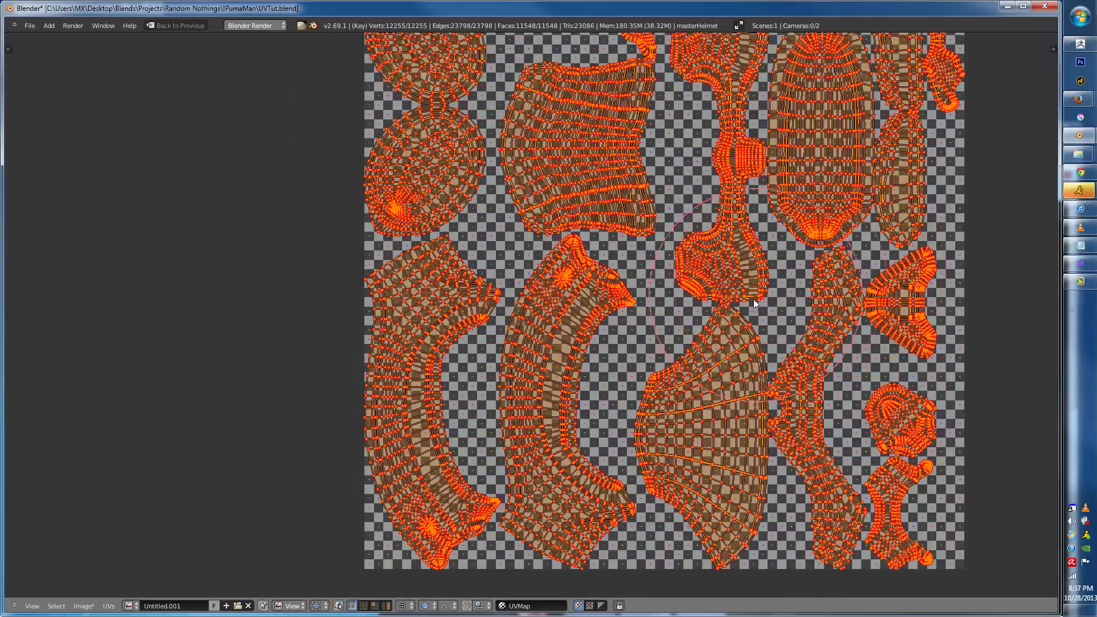
scroll(760, 320, "up", 4)
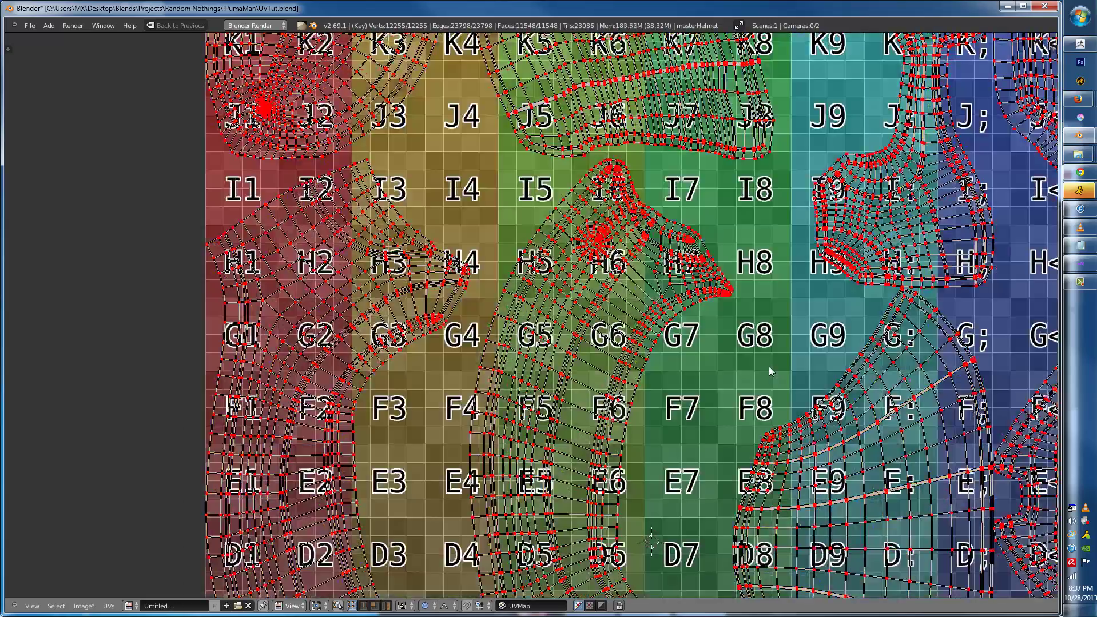
- Deselect all of the helmet's UVs over the color grid
scroll(769, 367, "down", 3)
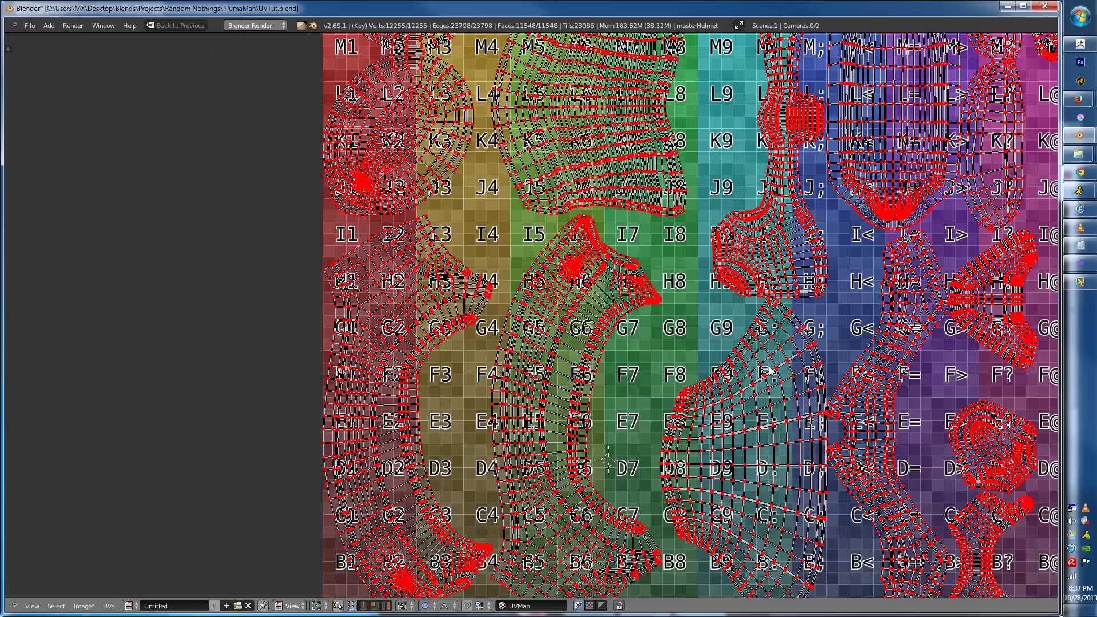
scroll(770, 365, "down", 2)
key("a")
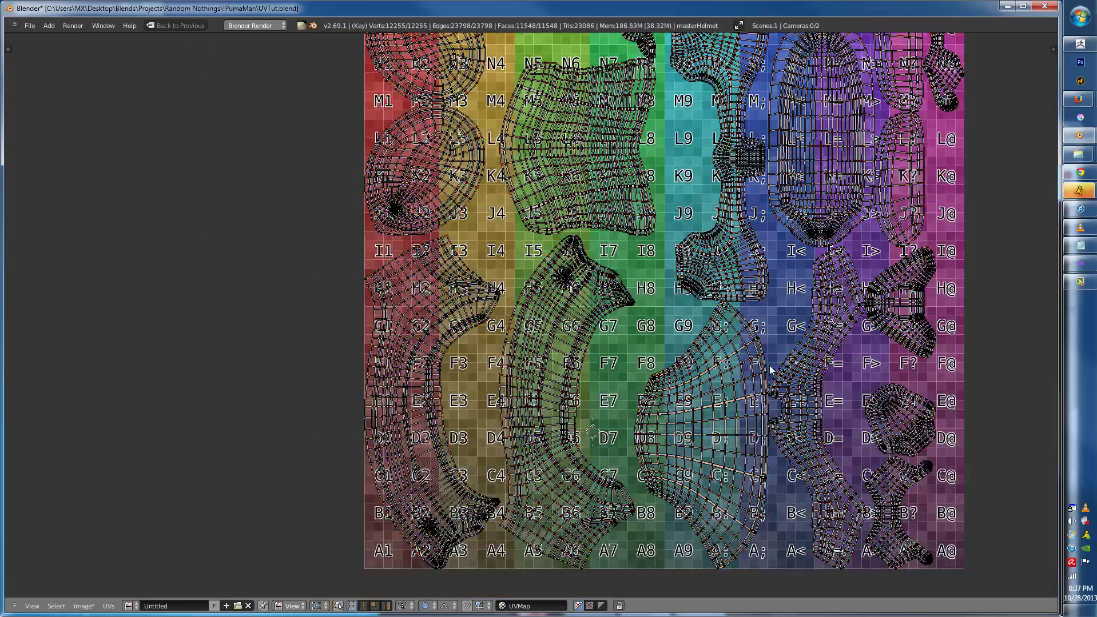
scroll(750, 368, "down", 3)
- Restore the split layout and unwrap the selected helmet mesh again
left_click(193, 28)
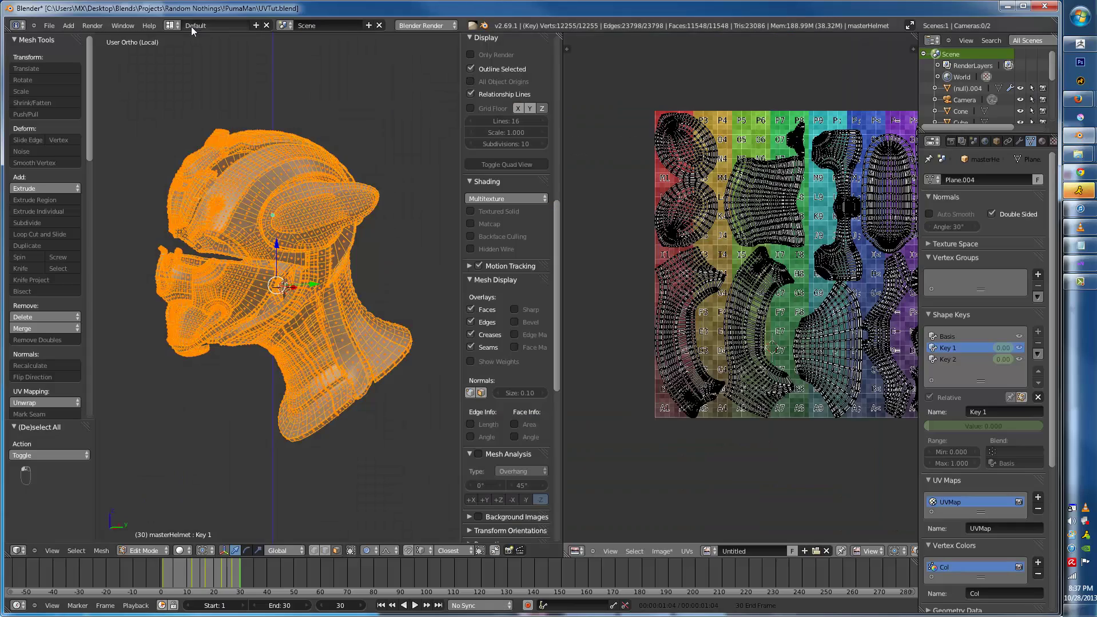
key("u")
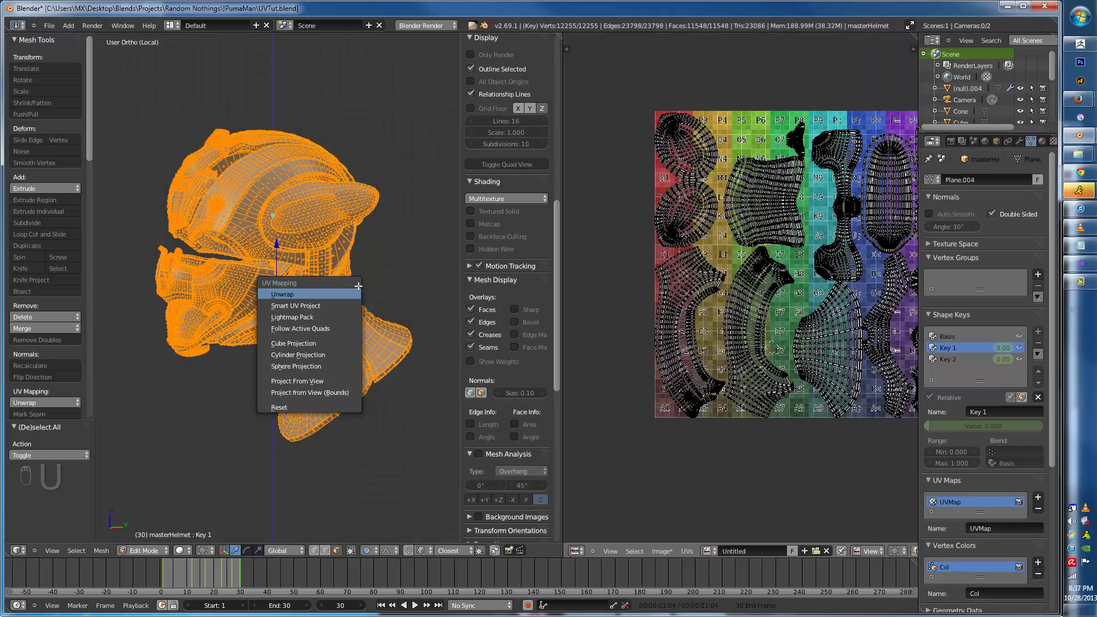
key("Return")
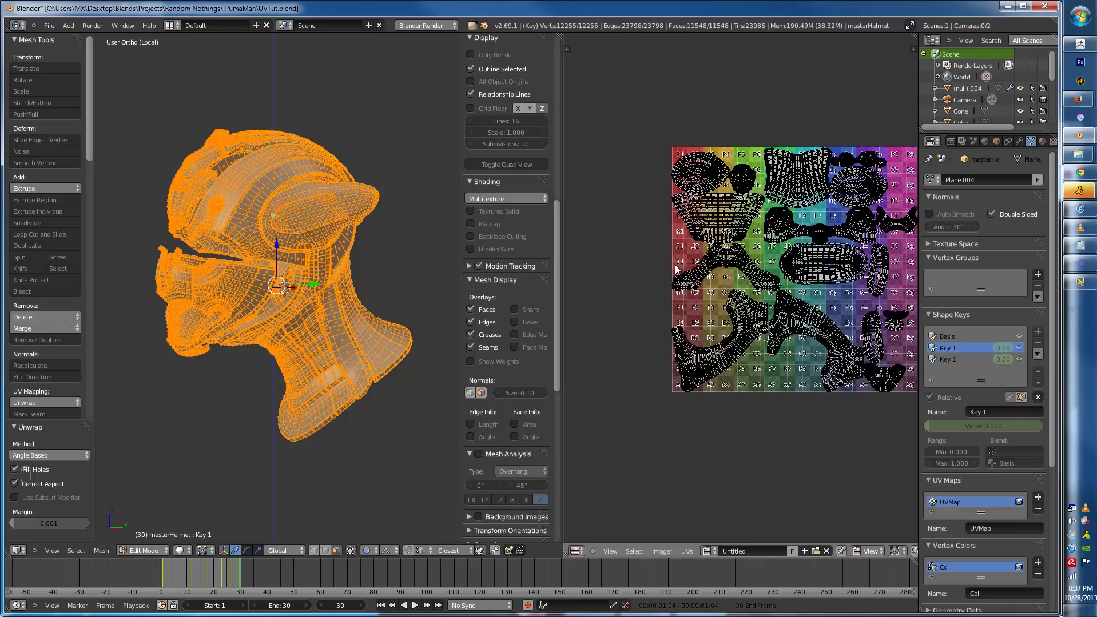
- Maximize the UV editor and replace the Untitled color grid with a new checkered grid image
key("ctrl+Up")
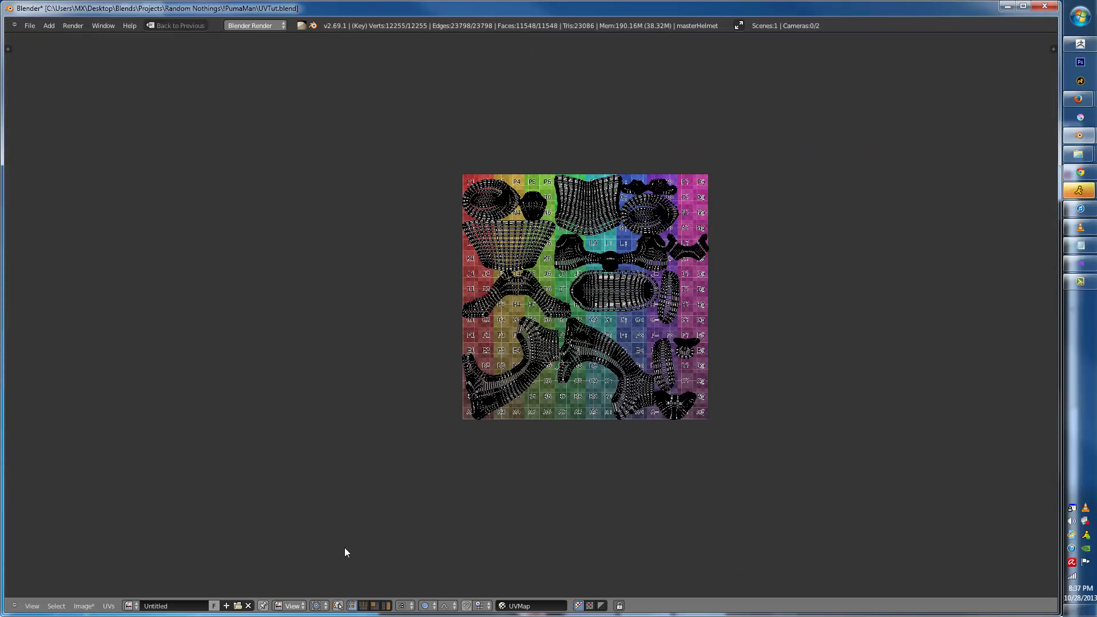
left_click(247, 606)
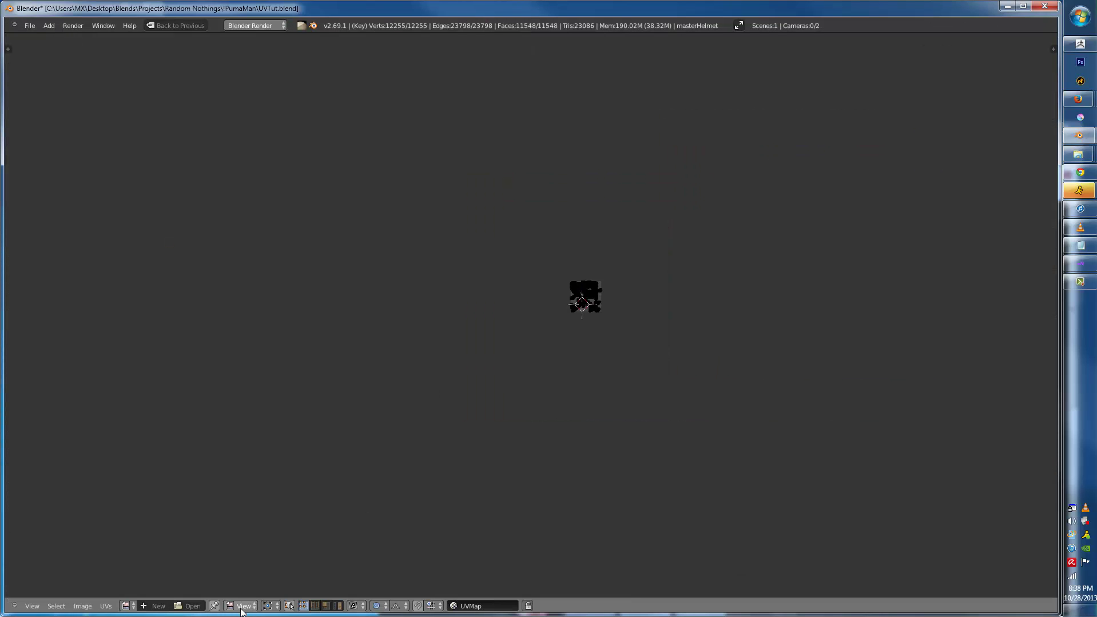
left_click(136, 606)
left_click(160, 588)
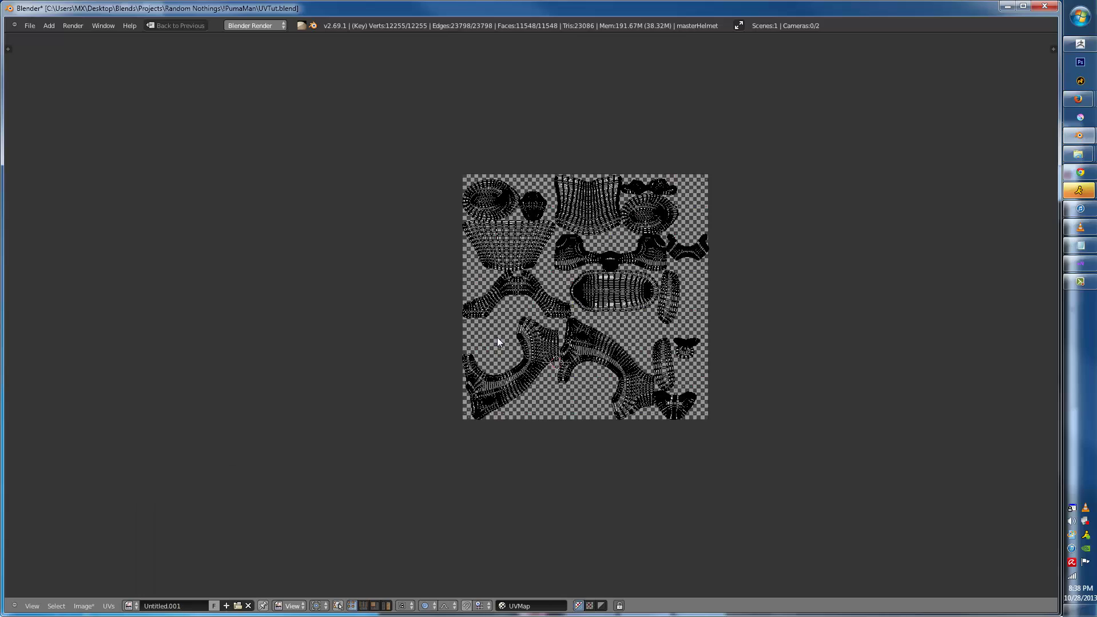
- Pack all of the helmet's UV islands across the Untitled.001 image and deselect them
scroll(497, 338, "up", 5)
scroll(551, 305, "down", 2)
key("a")
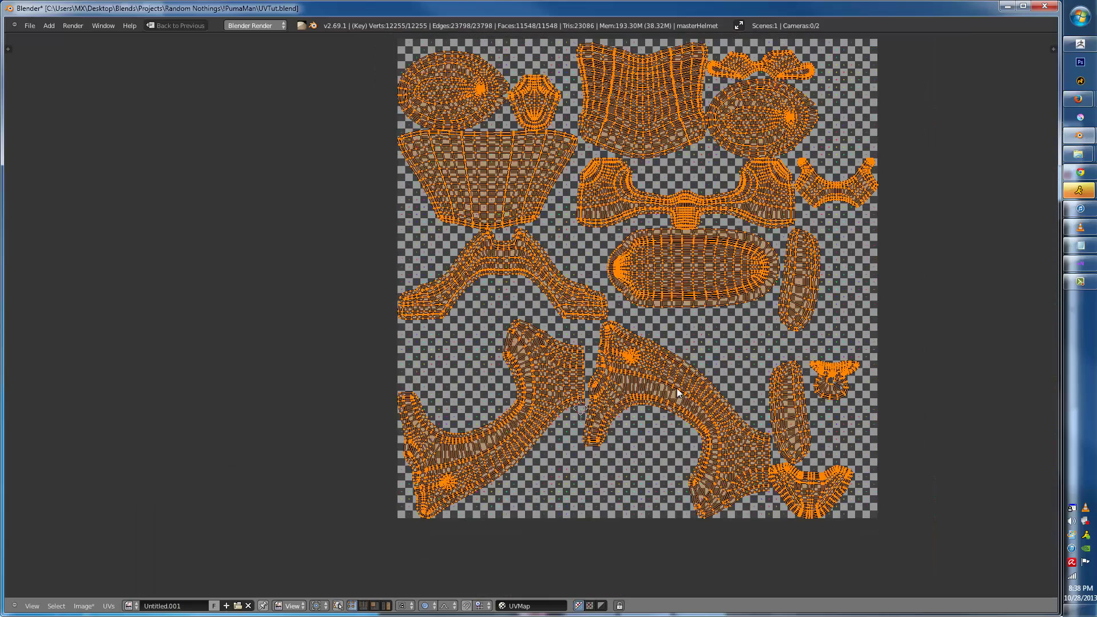
key("ctrl+p")
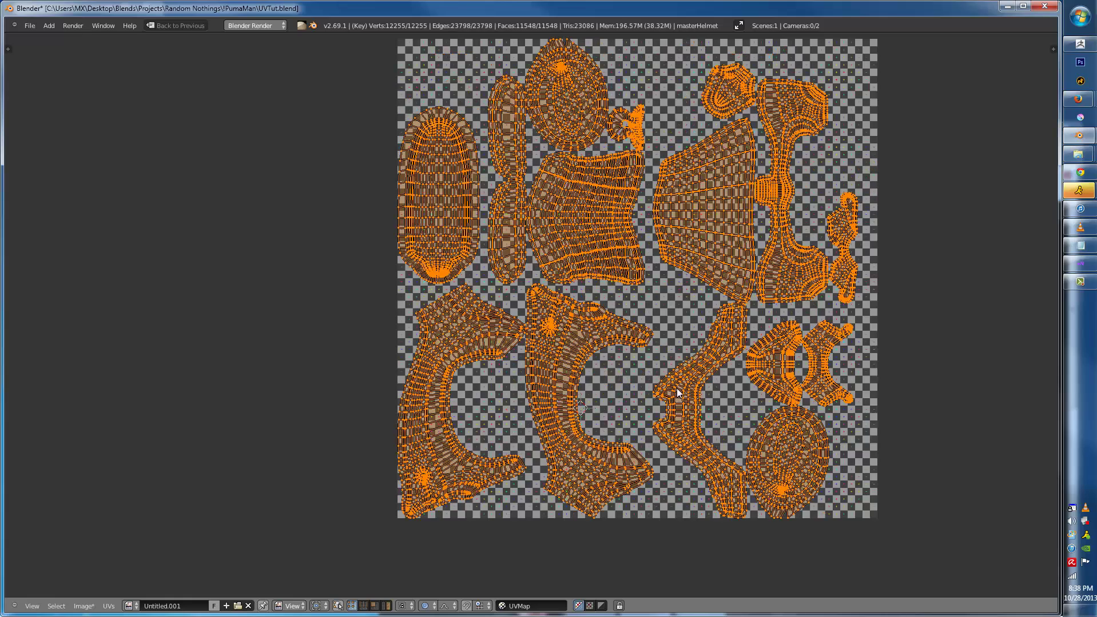
scroll(635, 400, "up", 1)
key("a")
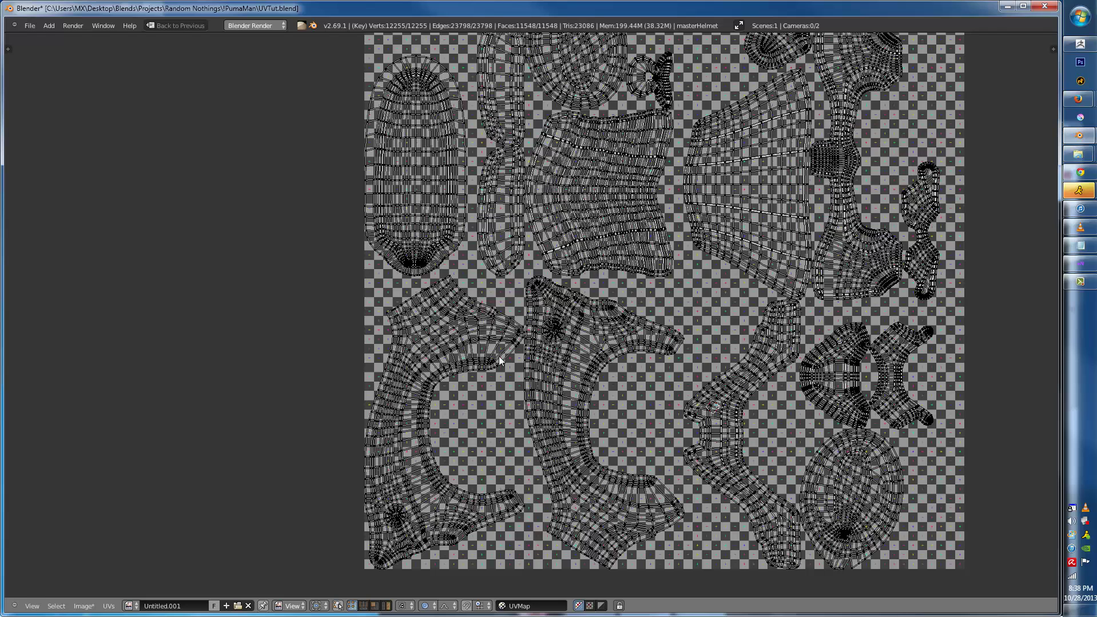
middle_click_drag(777, 233, 813, 347)
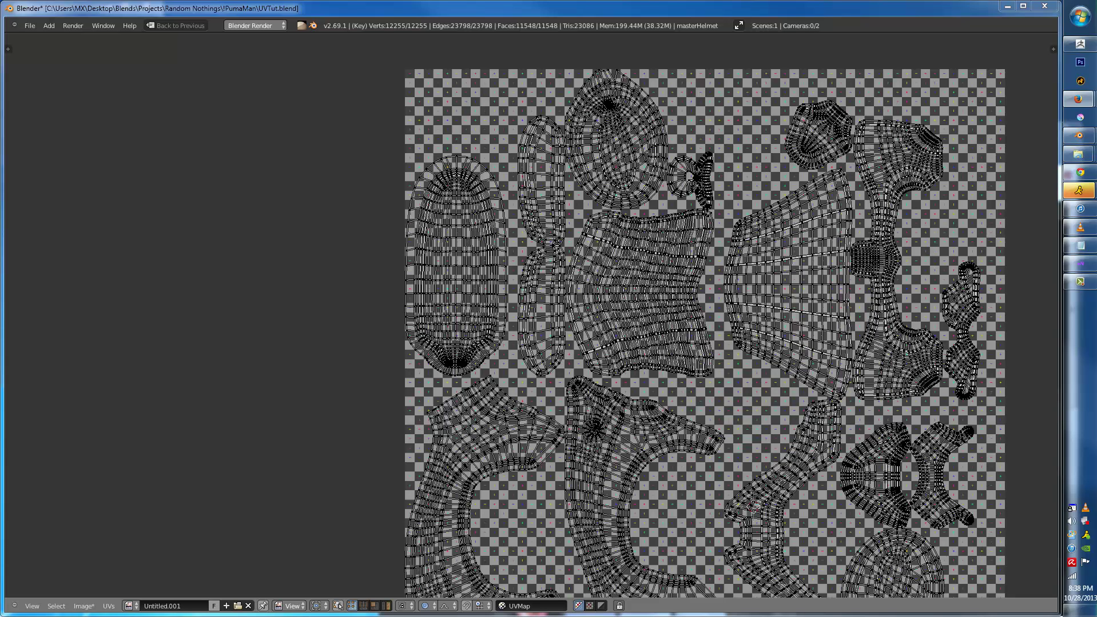
scroll(660, 268, "up", 6)
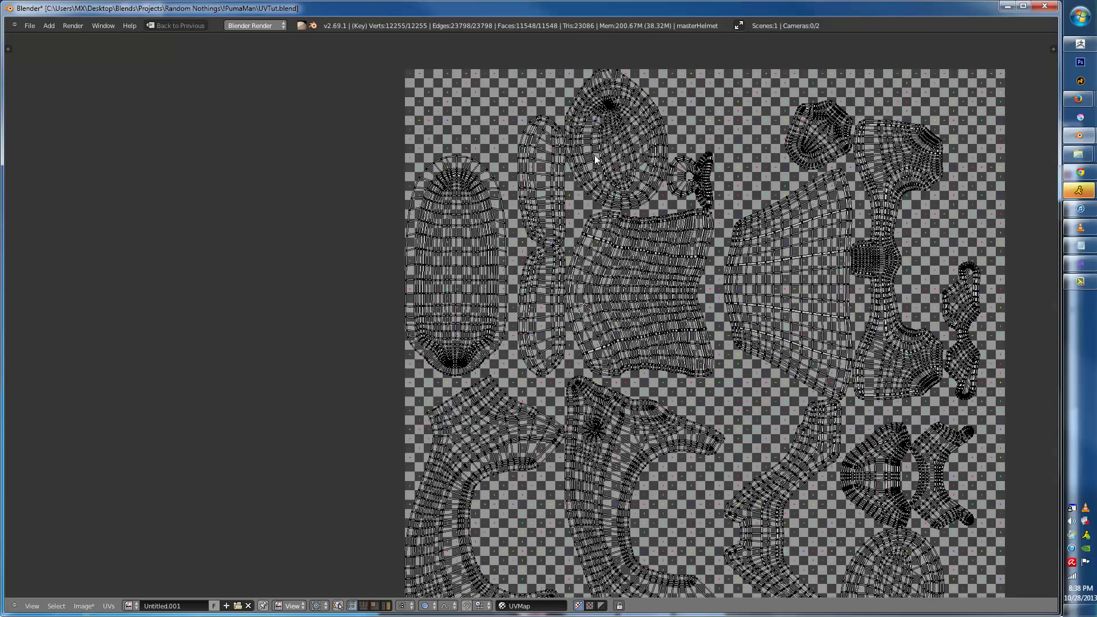
scroll(735, 196, "down", 6)
- Exit the helmet's edit mode, restore the split layout and leave local view to see the scene from the front
key("Tab")
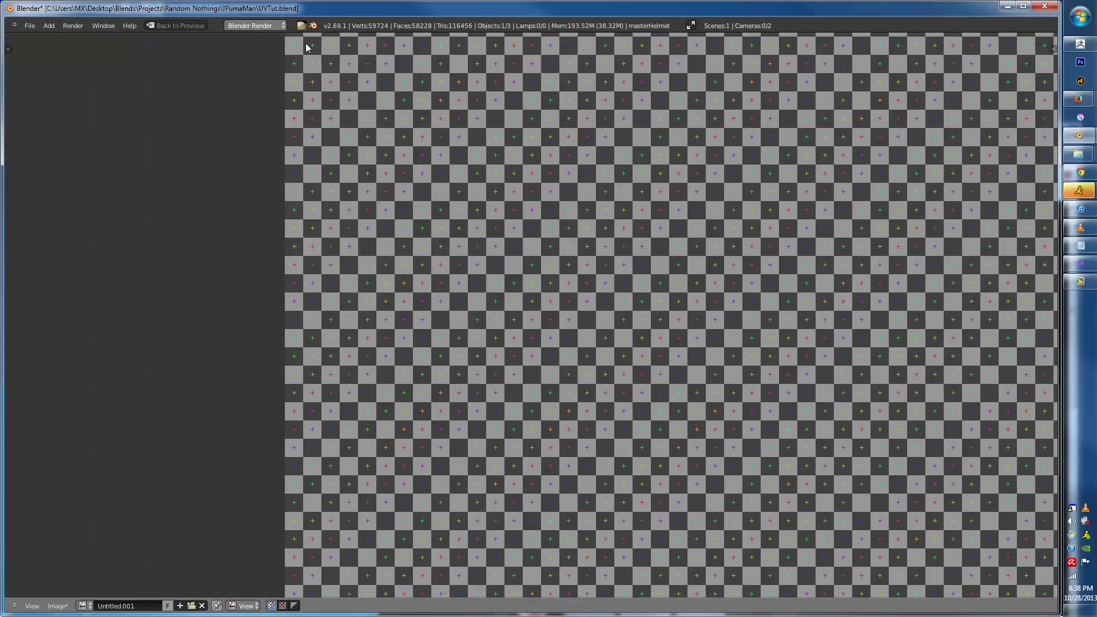
left_click(194, 26)
middle_click_drag(269, 217, 363, 245)
key("KP_Divide")
key("KP_1")
key("z")
scroll(320, 257, "up", 3)
key("z")
scroll(374, 263, "up", 3)
right_click(396, 226)
middle_click_drag(380, 231, 263, 235, "shift")
key("z")
right_click(317, 219)
right_click(317, 219)
right_click(366, 210)
scroll(363, 223, "down", 2)
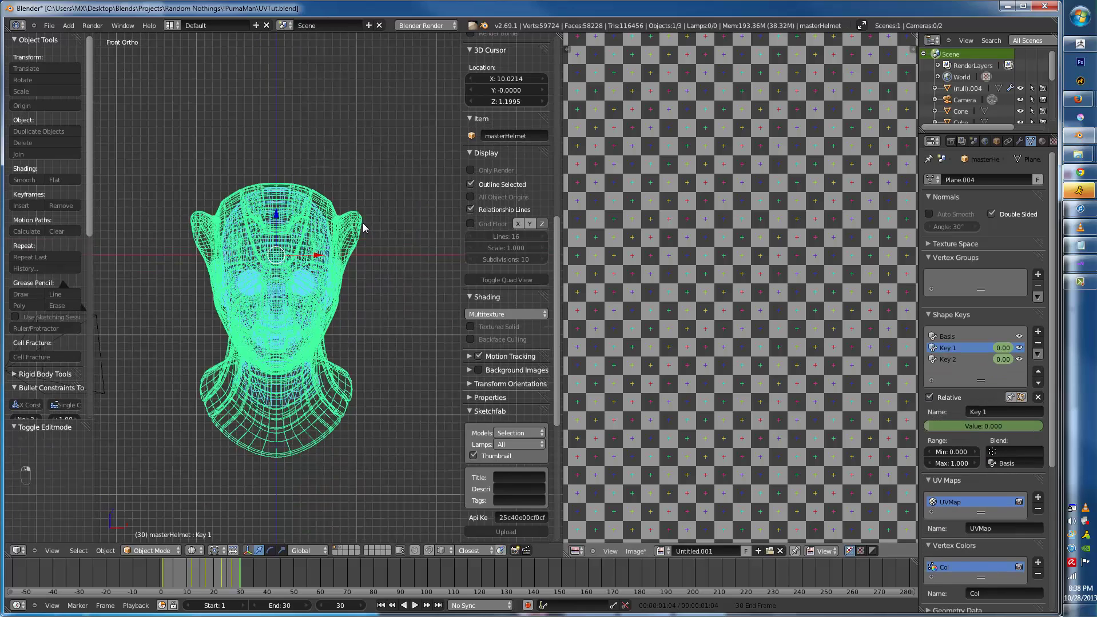
- Show layer 2, select all of its objects and move them to another layer
key("2")
scroll(366, 228, "down", 2)
scroll(371, 235, "down", 8)
key("a")
key("a")
key("a")
key("m")
left_click(372, 235)
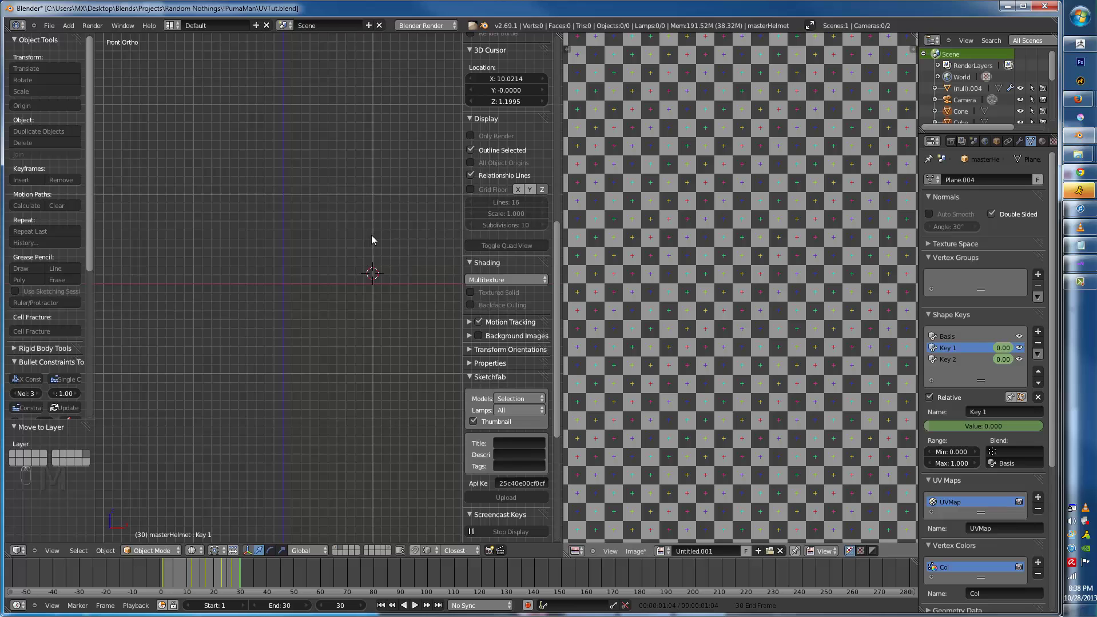
- Show layer 1 in solid shading with the side panels hidden, and duplicate the helmet in place
key("t")
key("n")
key("1")
scroll(327, 278, "up", 7)
key("a")
key("z")
scroll(328, 277, "up", 1)
right_click(327, 278)
key("shift+d")
right_click(394, 211)
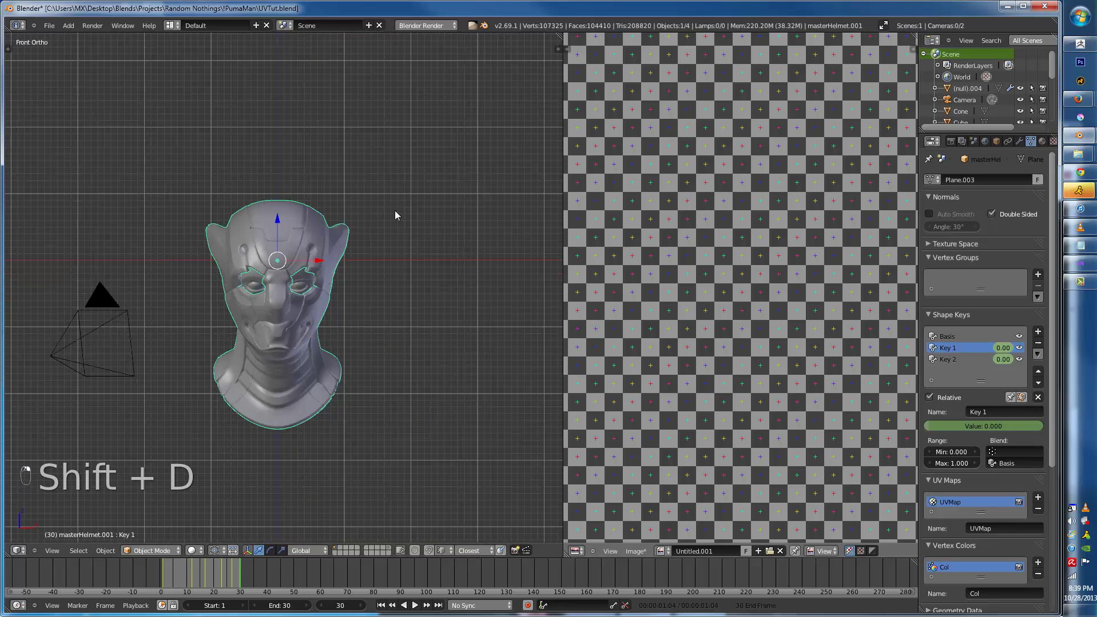
- Move the duplicated helmet to layer 2 and display that layer
key("m")
key("2")
scroll(201, 277, "up", 6)
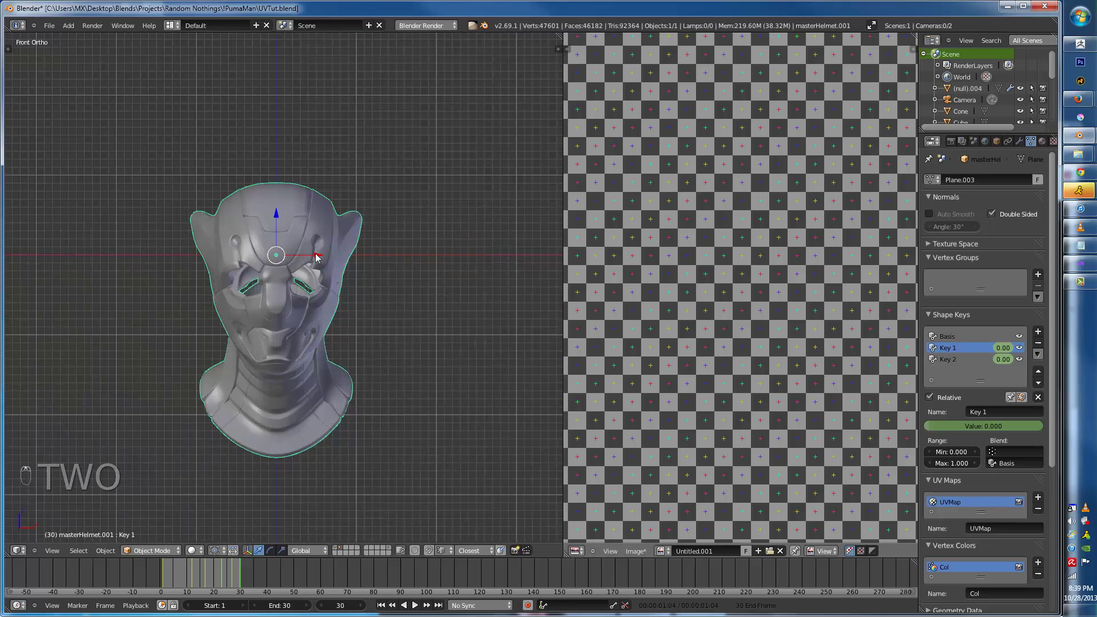
middle_click_drag(201, 276, 303, 366)
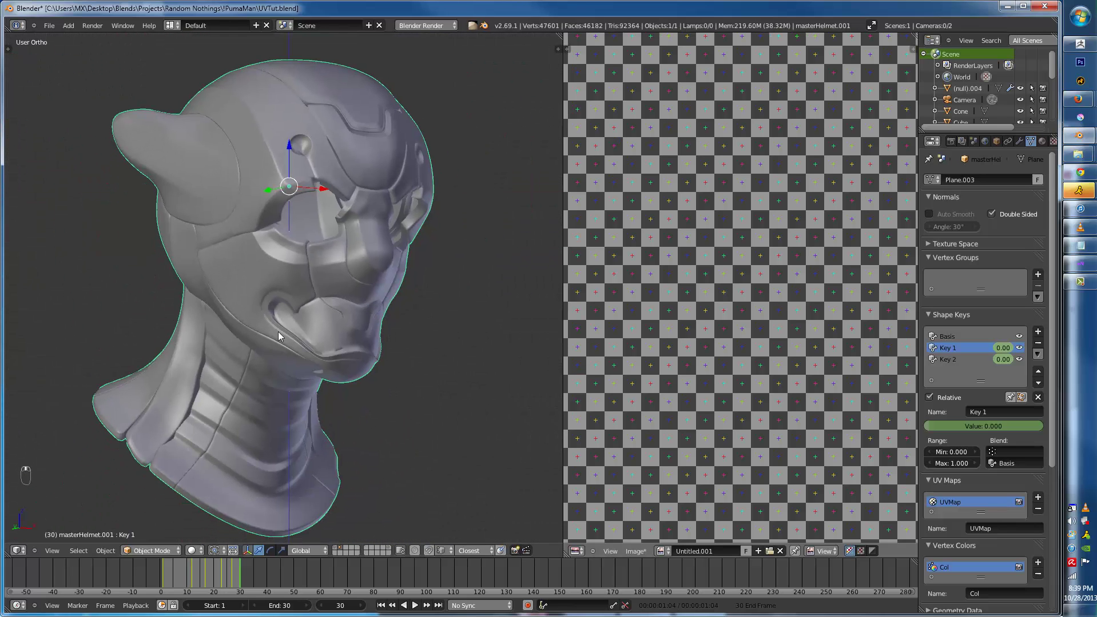
- Switch the duplicated helmet to Vertex Paint mode and remove its Col vertex color layer
left_click(154, 550)
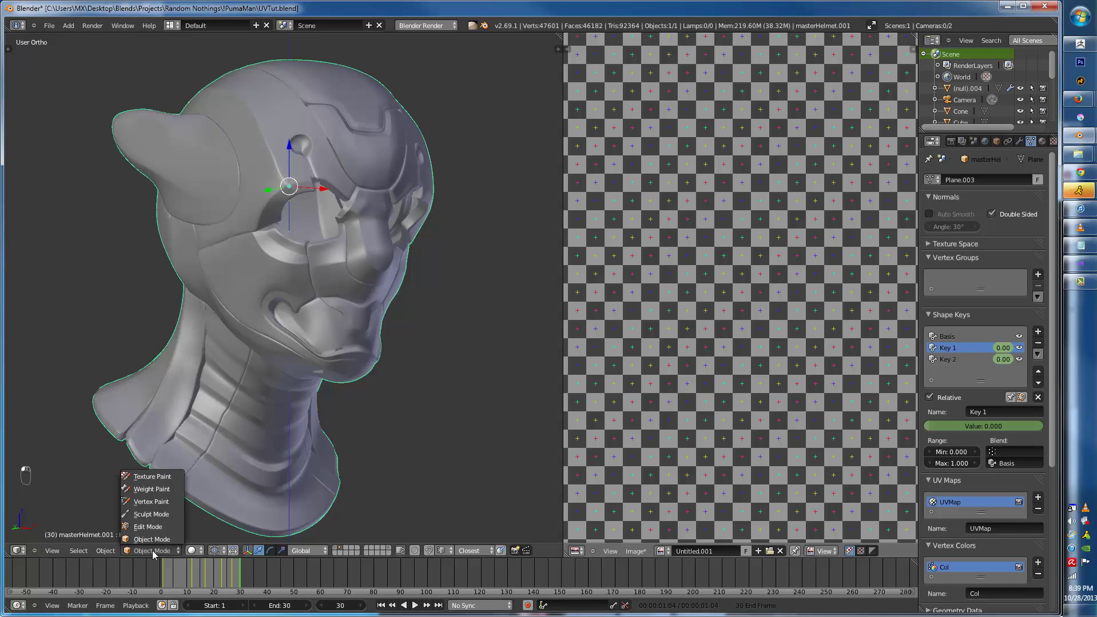
left_click(159, 502)
middle_click_drag(284, 401, 251, 409)
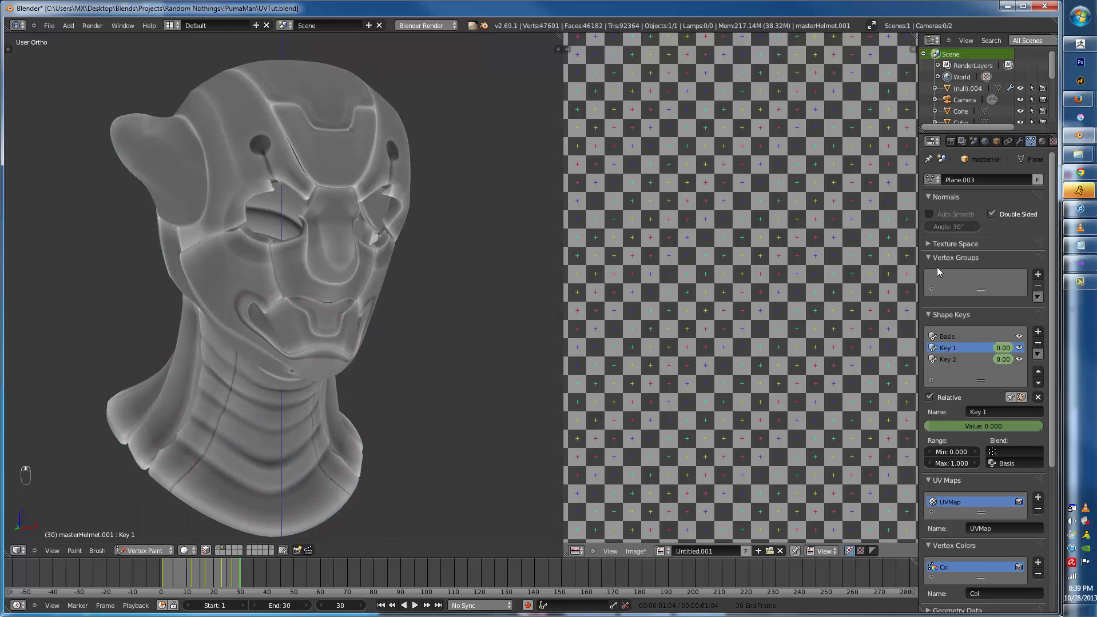
left_click(1037, 575)
- Apply Dirty Vertex Colors to the helmet
left_click(141, 550)
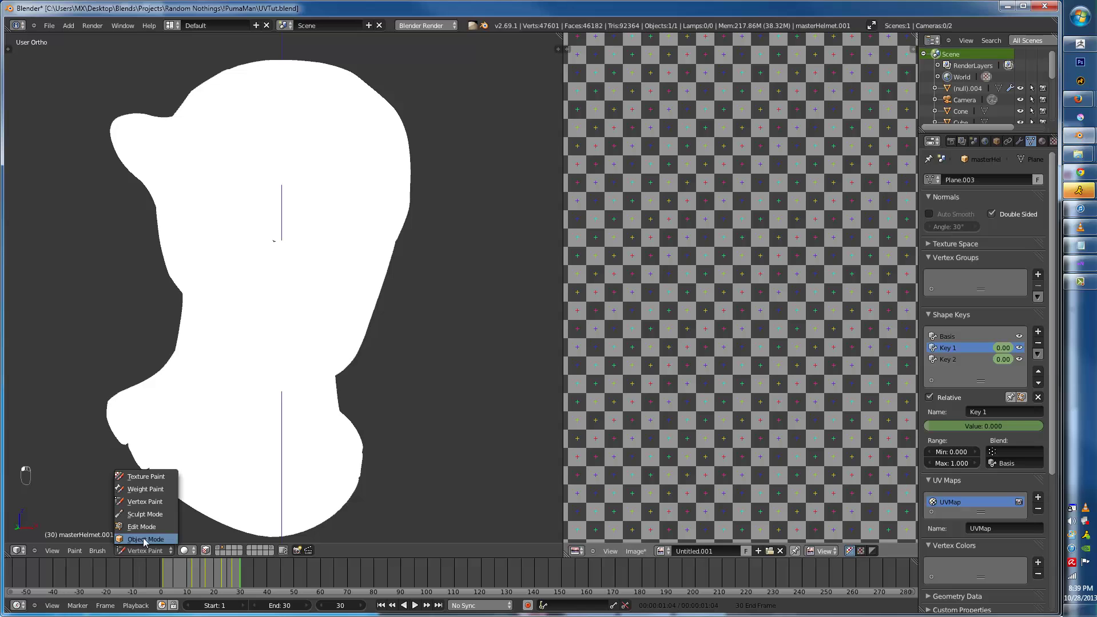
left_click(97, 551)
mouse_move(74, 551)
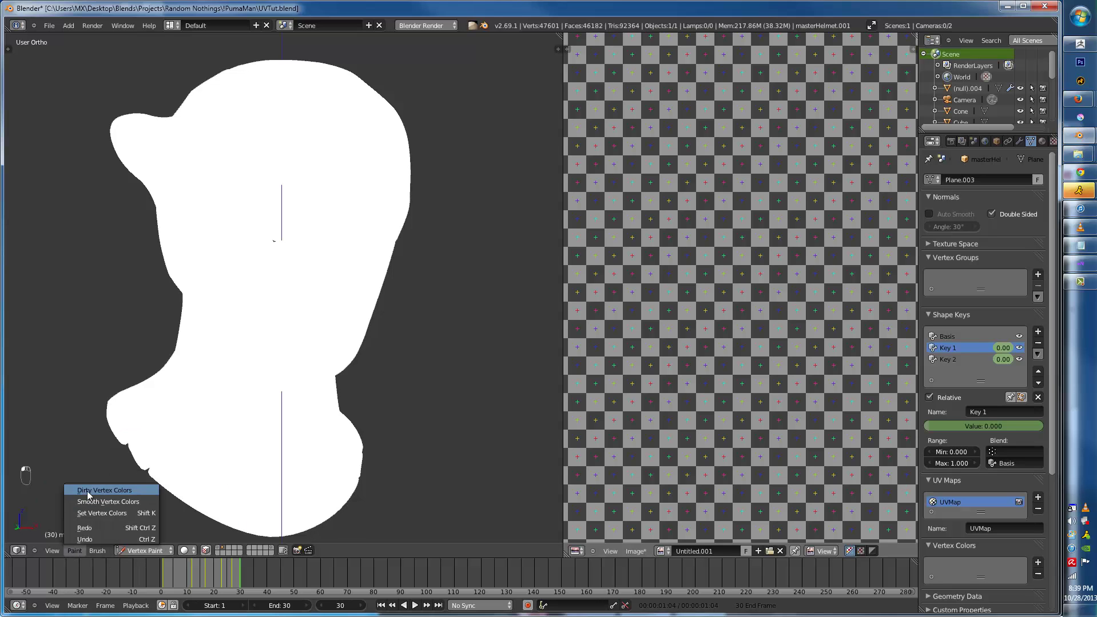
key("Return")
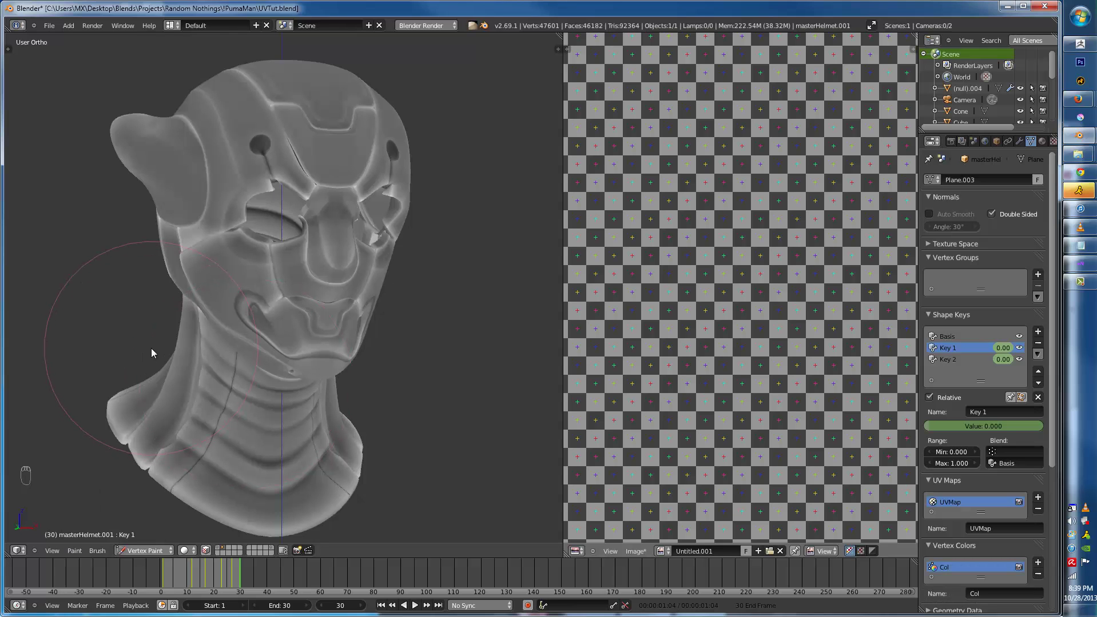
- Show the dirty vertex colors settings and enable Dirt Only, comparing the shading with and without it
key("t")
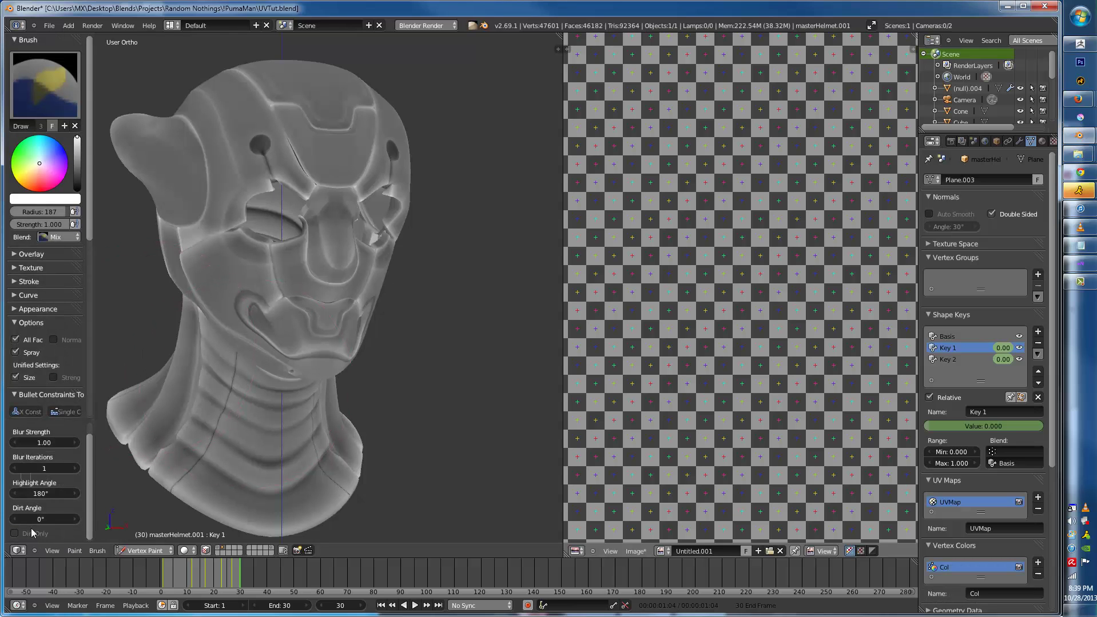
left_click(15, 534)
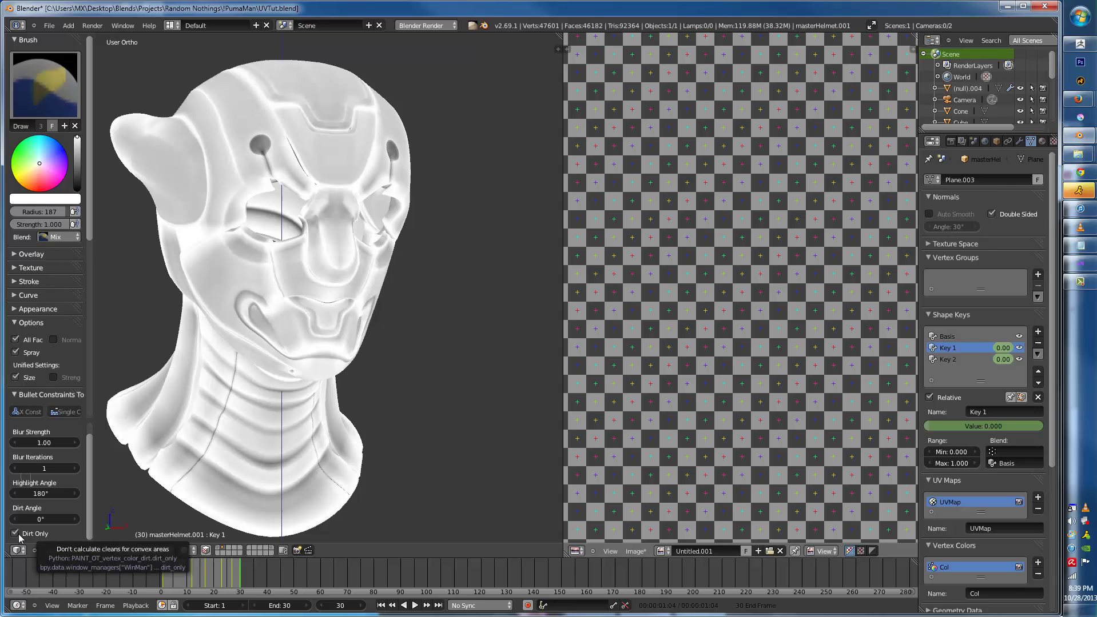
left_click(14, 533)
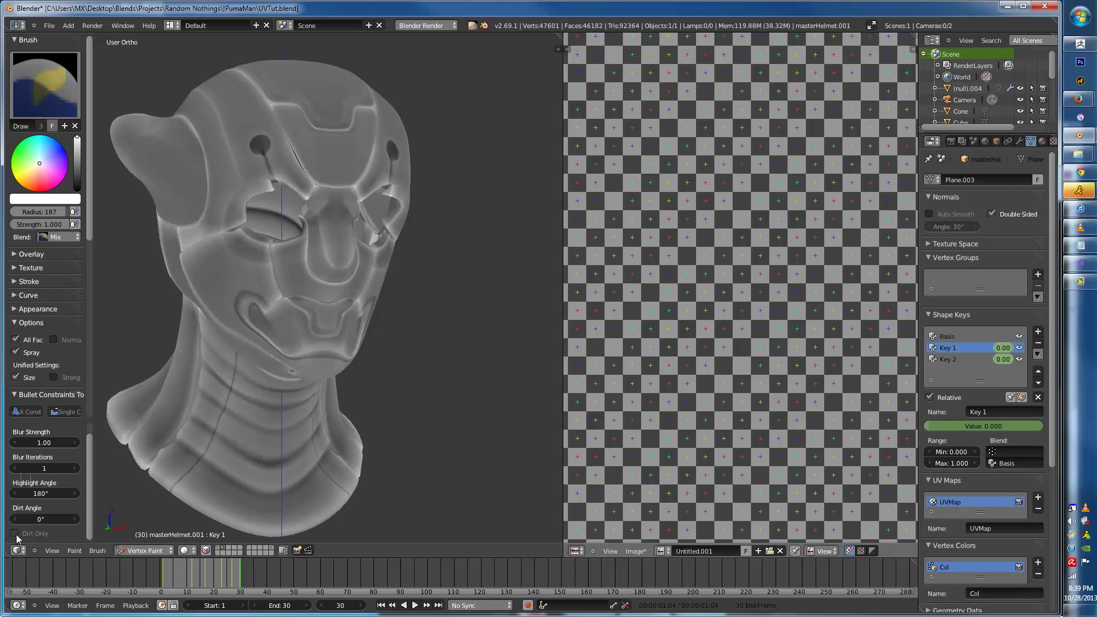
left_click(15, 534)
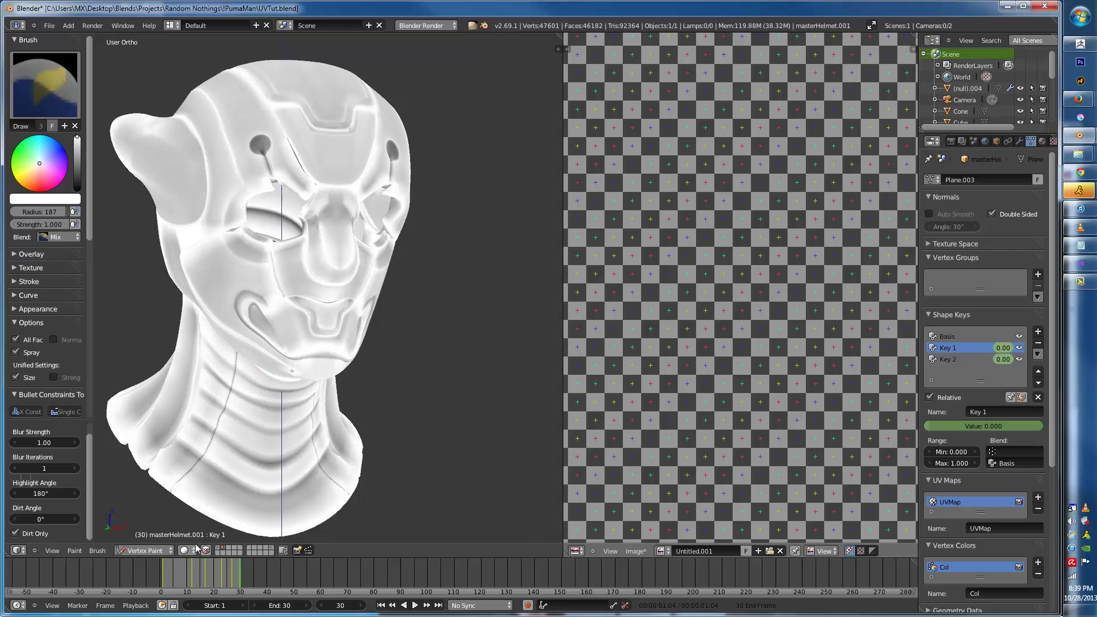
- Return the helmet to Object Mode and view it from the front
left_click(145, 551)
left_click(145, 539)
middle_click_drag(327, 344, 323, 351)
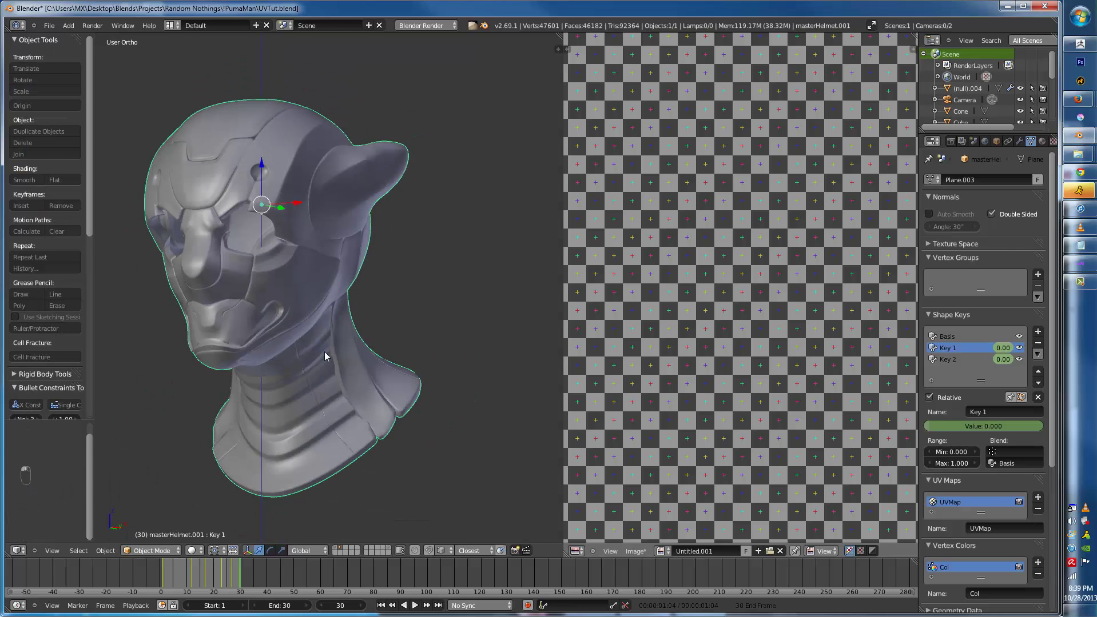
key("KP_1")
scroll(306, 275, "up", 4)
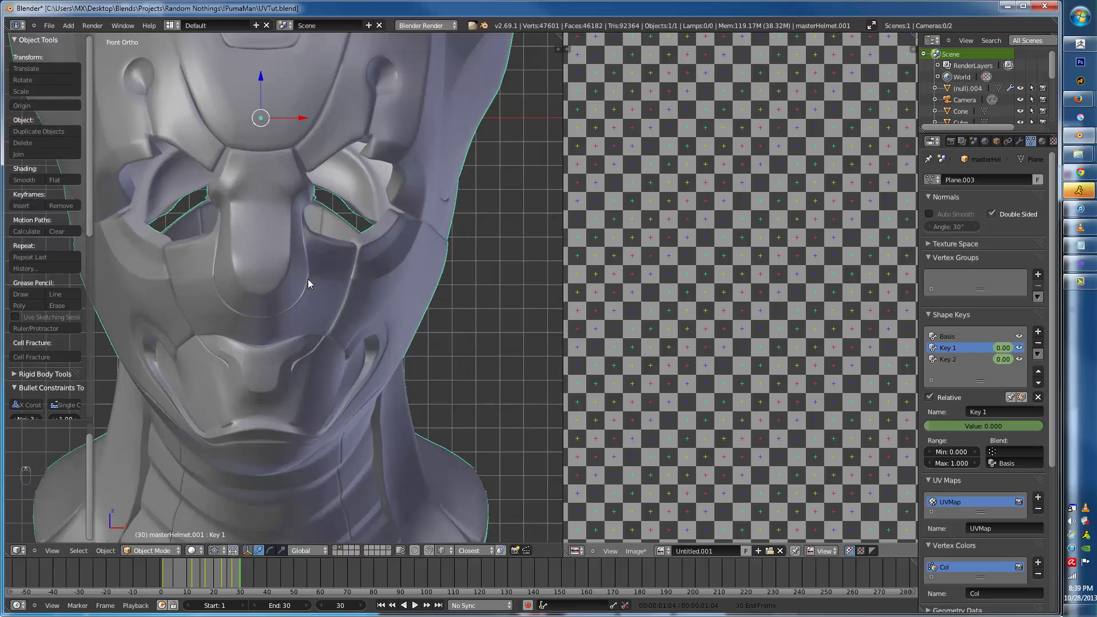
scroll(308, 279, "down", 3)
- Set the render bake mode to Vertex Colors
left_click(951, 142)
scroll(951, 463, "down", 8)
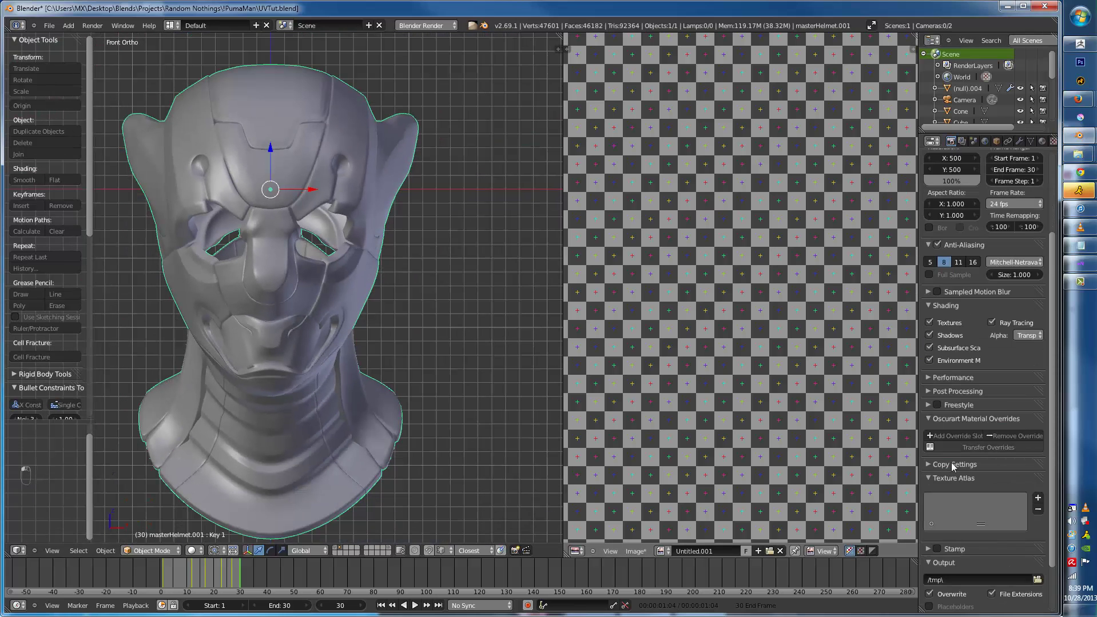
left_click(947, 606)
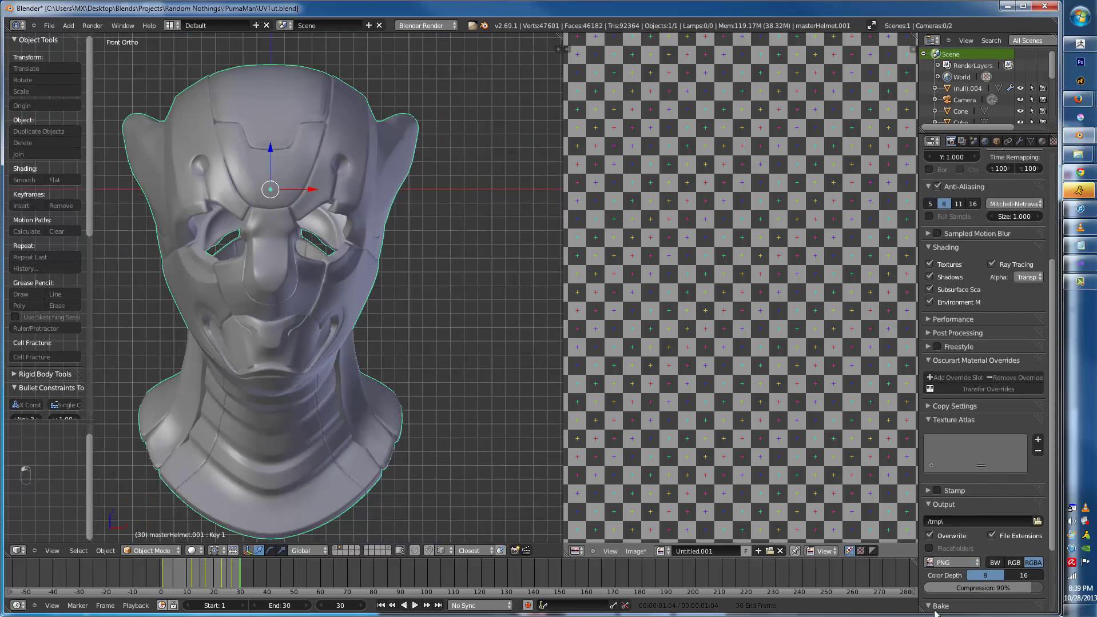
scroll(953, 603, "down", 4)
left_click(991, 545)
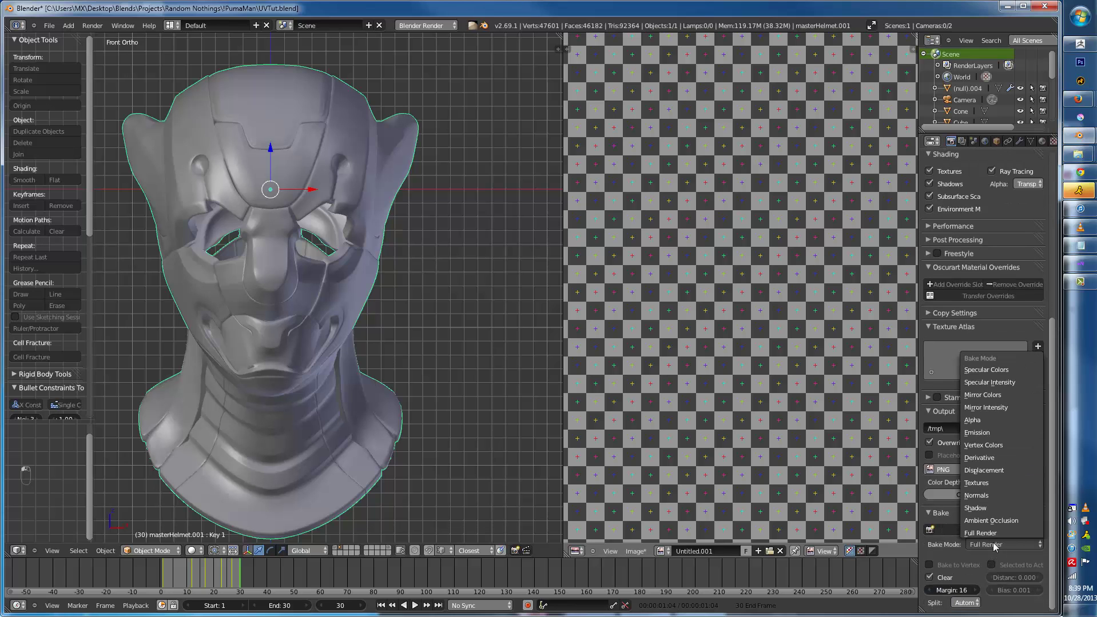
left_click(983, 445)
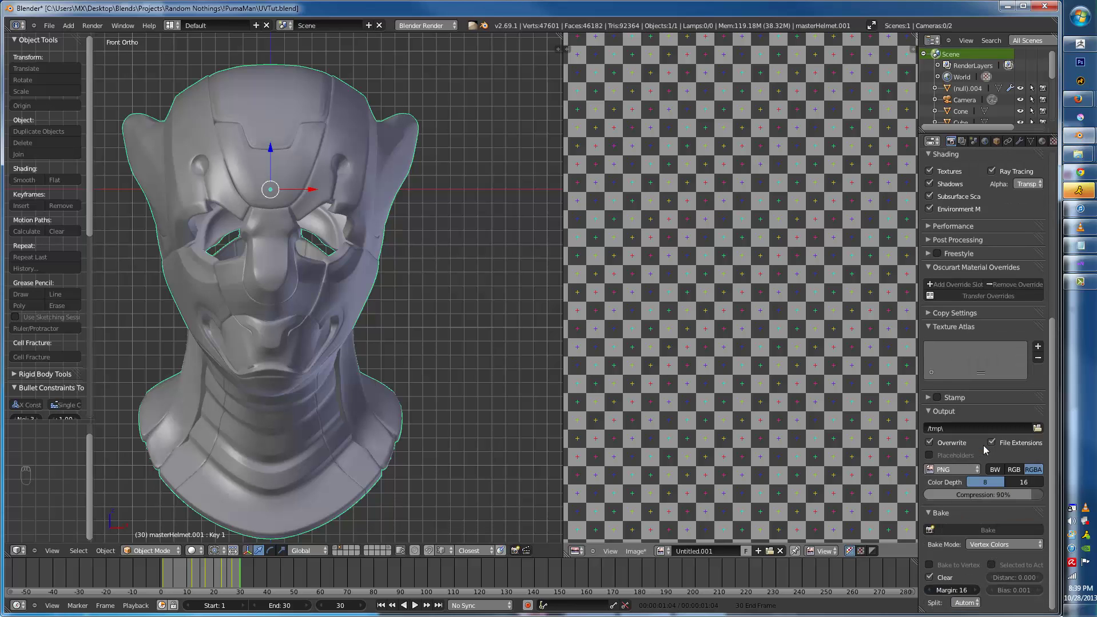
- Bake the helmet's vertex colors to the Untitled.001 image and examine the baked islands
left_click(970, 529)
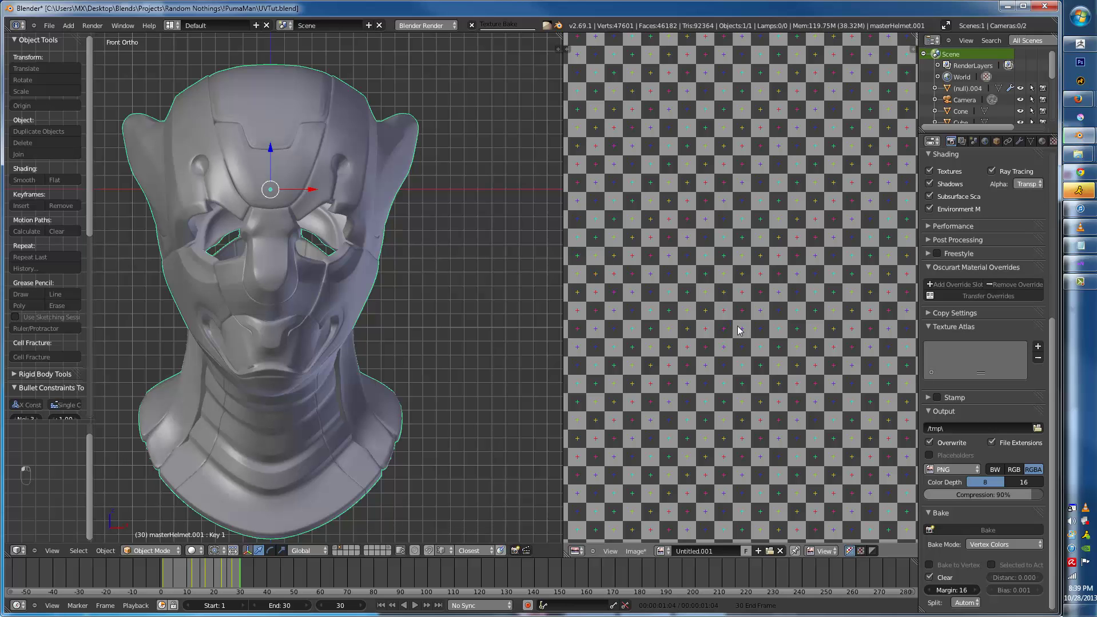
middle_click_drag(752, 352, 673, 335)
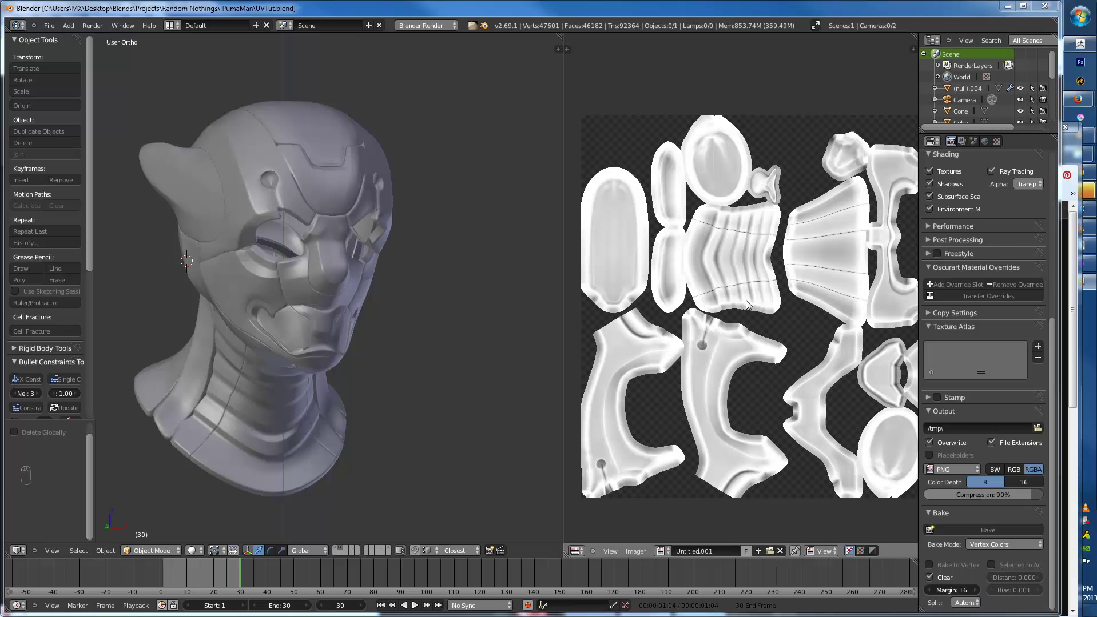
scroll(763, 313, "up", 3)
scroll(772, 320, "down", 3)
scroll(783, 327, "up", 2)
- Start saving the baked image to disk and create a folder named Cav in the !PumaMan directory
key("F3")
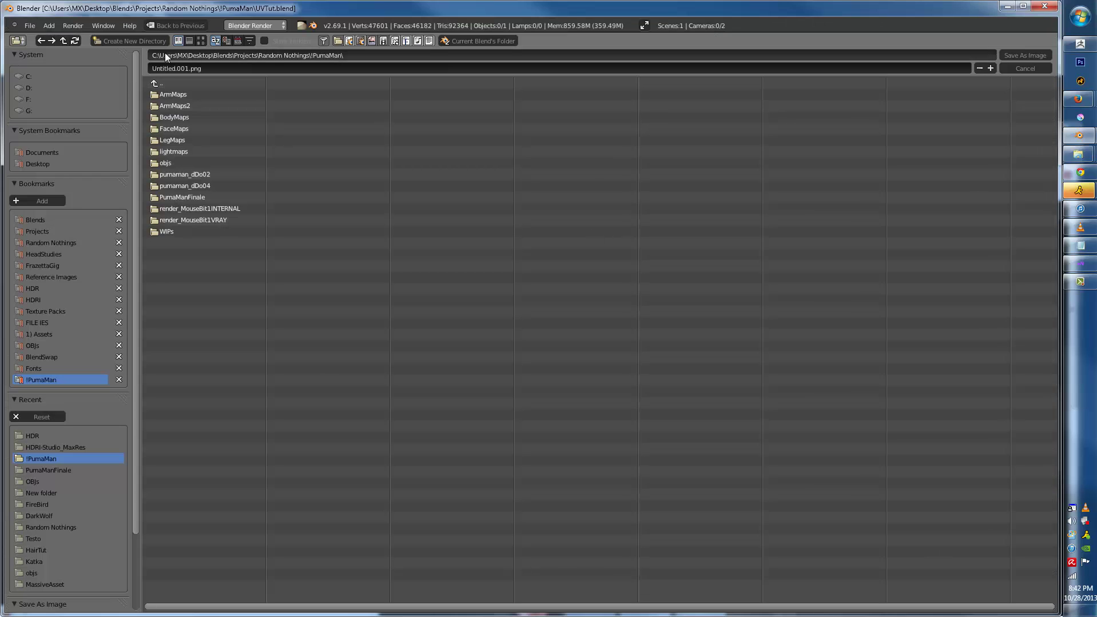
left_click(135, 41)
type("Csv")
key("Return")
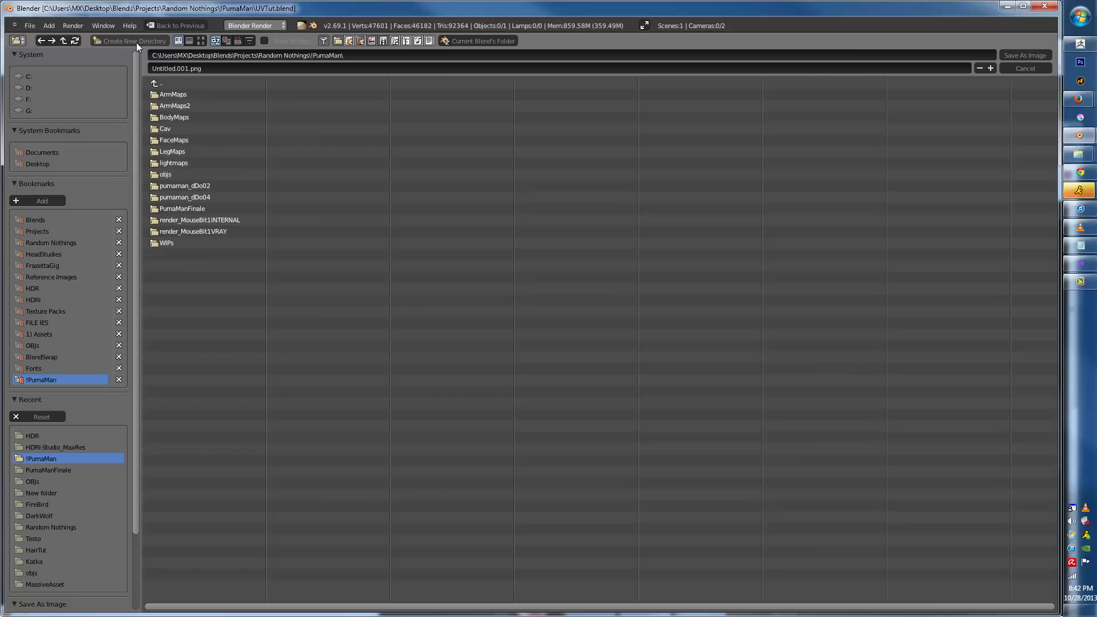
- Choose the Cav folder as the save location and name the image file Cavity.png
left_click(165, 129)
left_click(178, 66)
type("Ca")
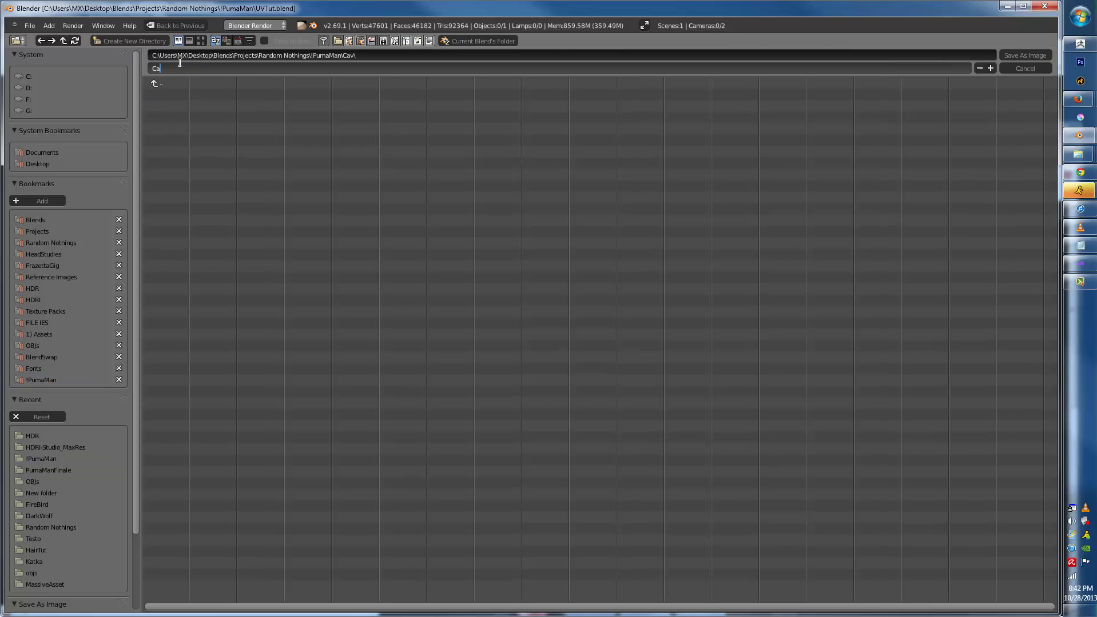
type("vity.png")
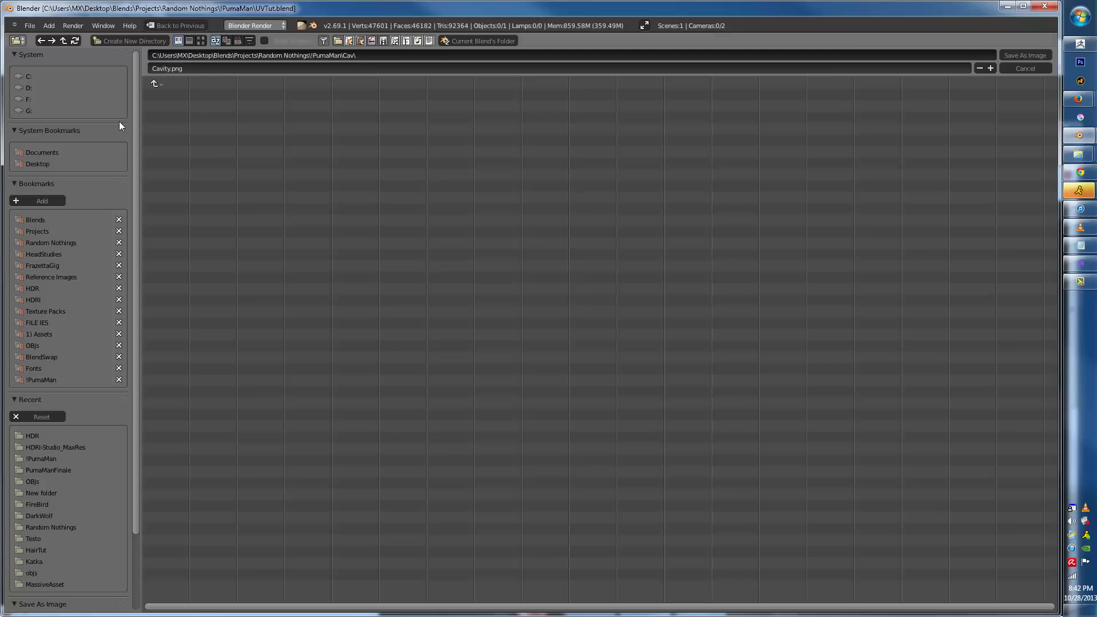
- Change the file format to JPEG and save the baked image as Cavity.jpg in the Cav folder
key("Return")
scroll(22, 517, "down", 4)
left_click(33, 534)
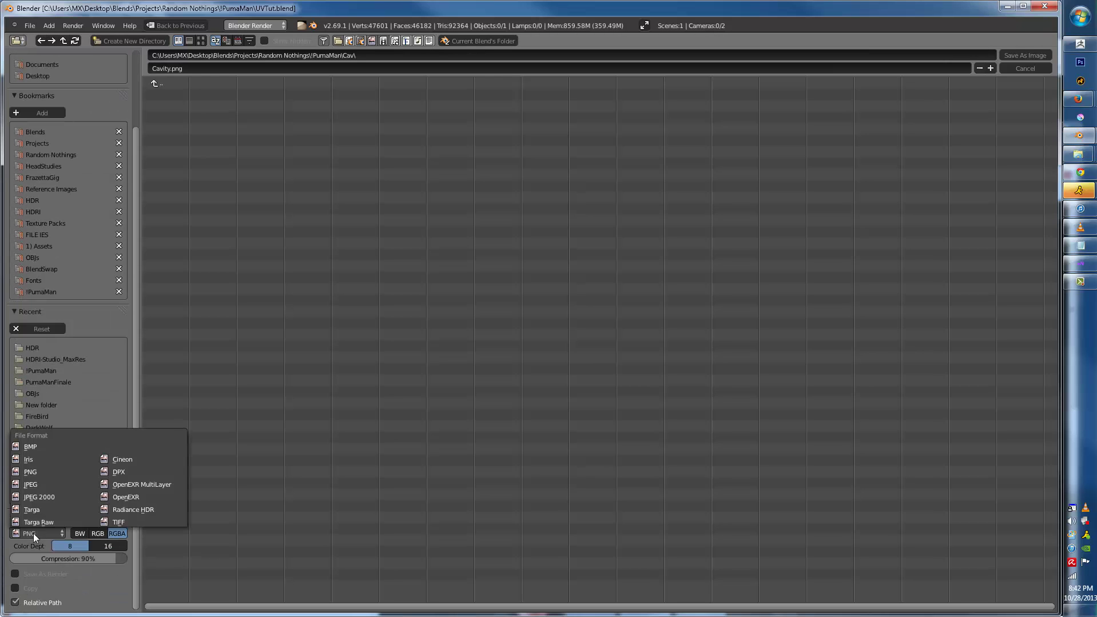
left_click(45, 479)
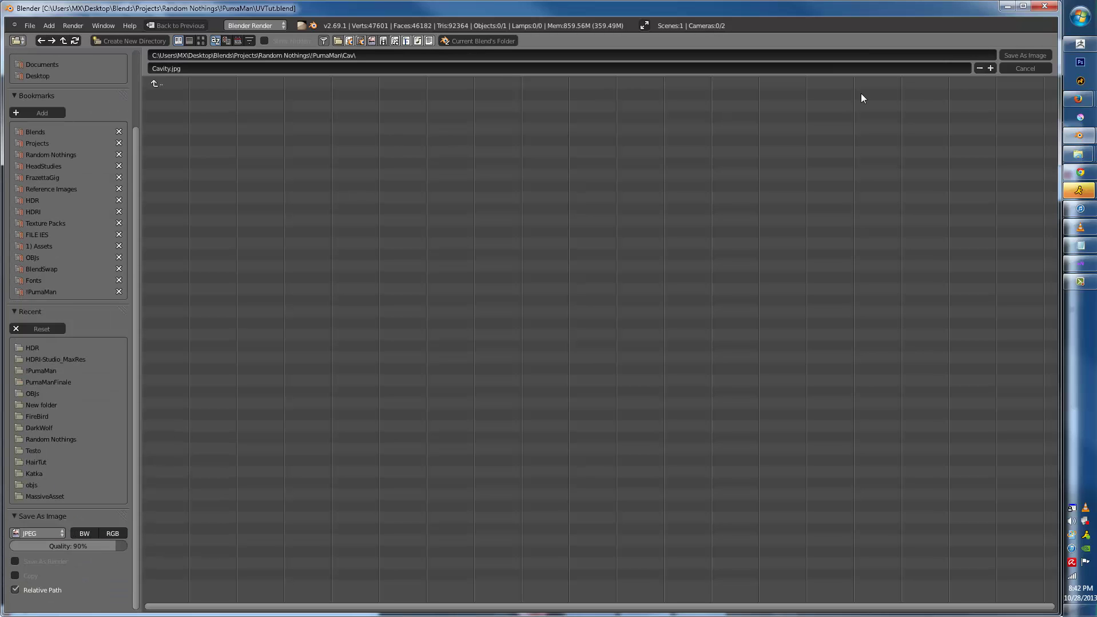
left_click(1036, 55)
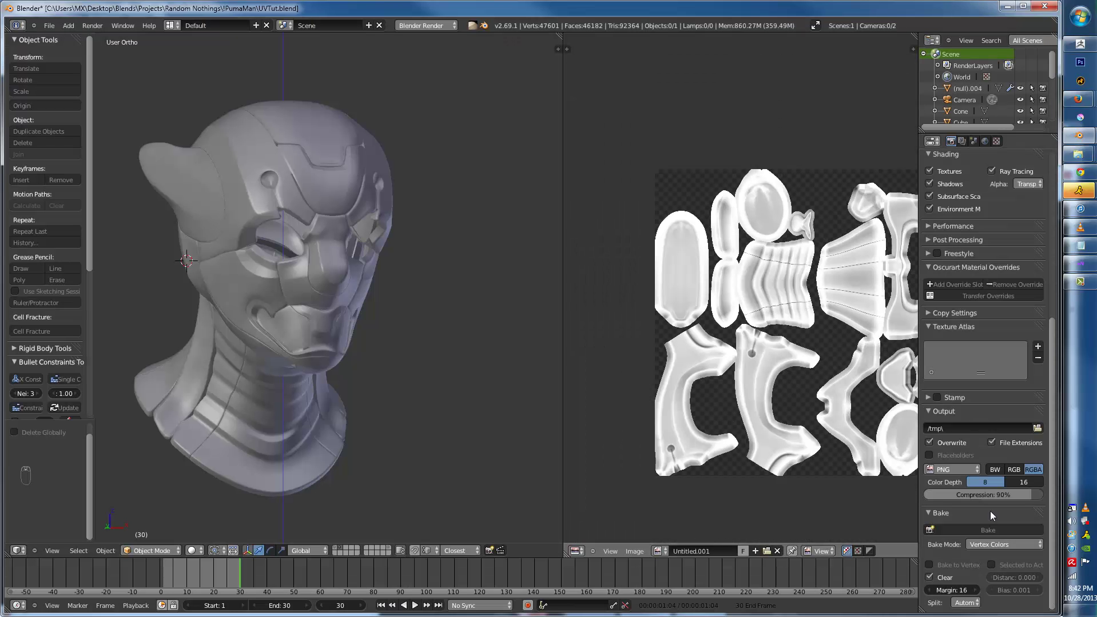
- Set the bake mode to Ambient Occlusion, select the helmet and bake it to the Untitled.001 image
left_click(995, 542)
left_click(995, 519)
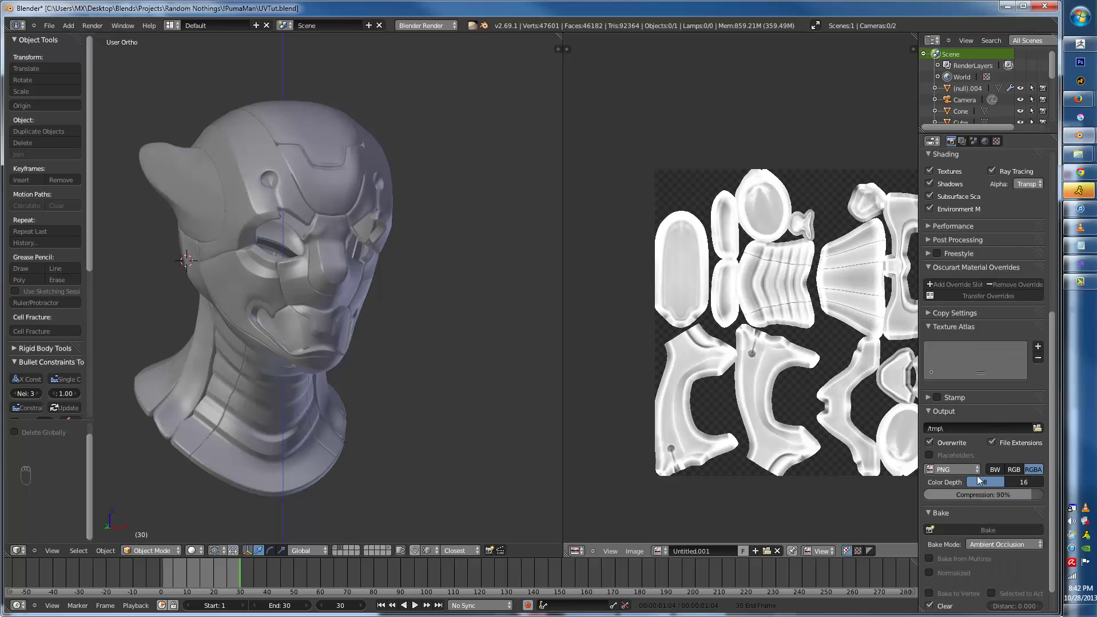
left_click(975, 529)
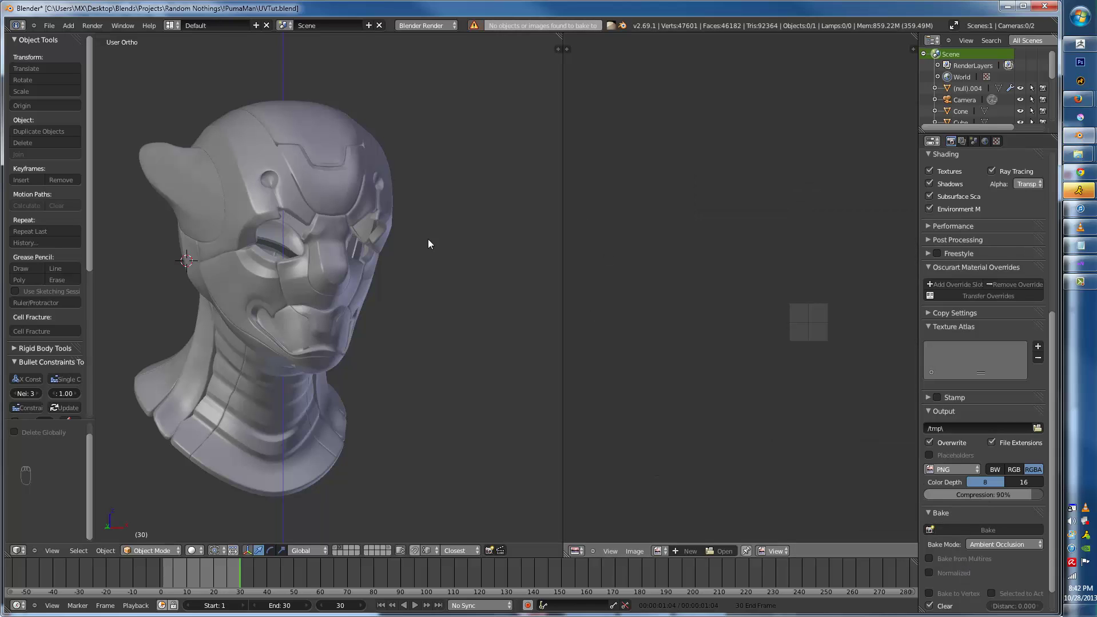
right_click(335, 263)
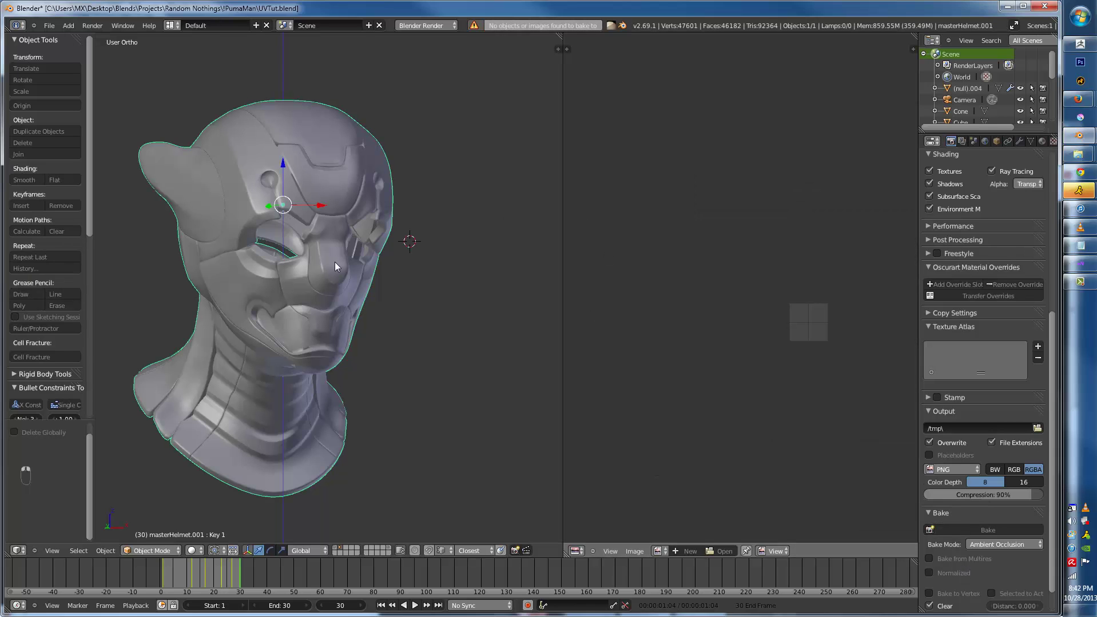
left_click(1015, 532)
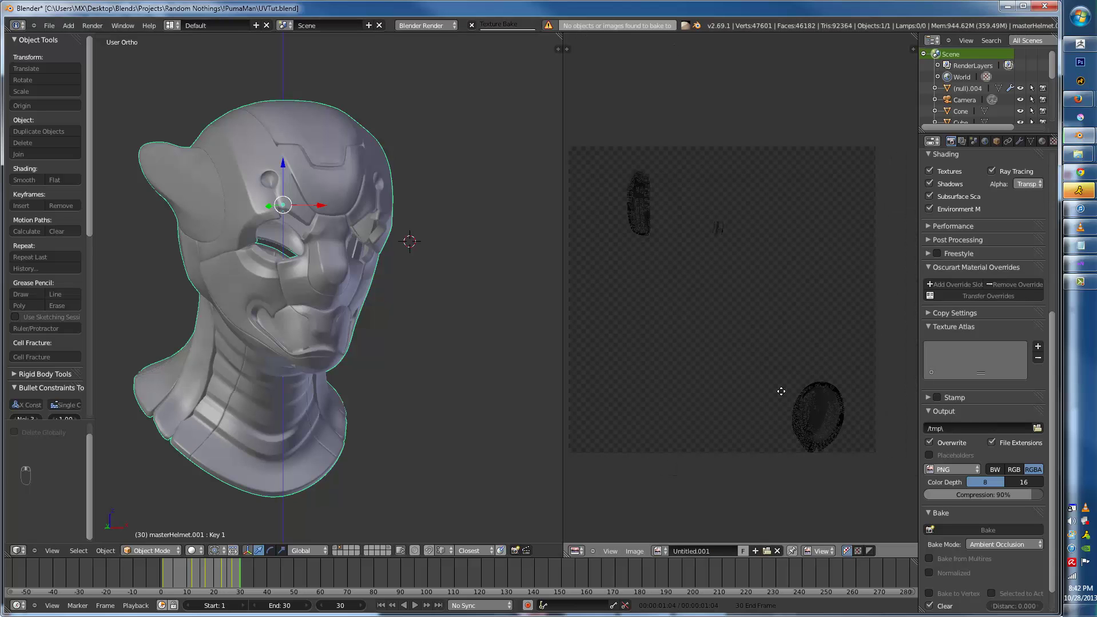
middle_click_drag(781, 391, 805, 414)
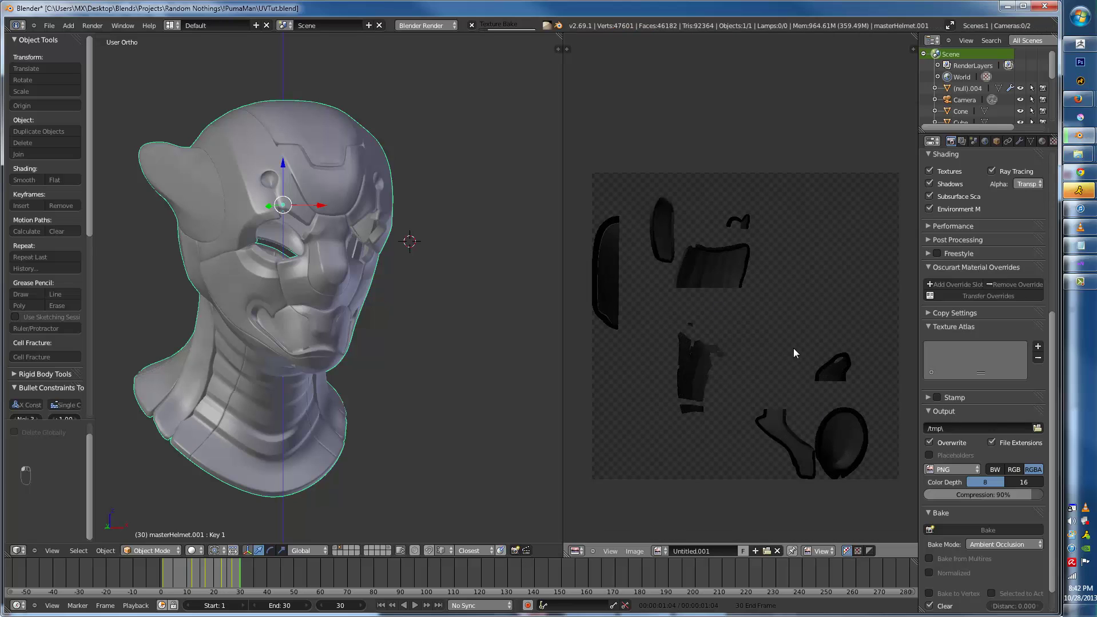
- Enable Normalized for the ambient occlusion bake and bake the helmet again
left_click(945, 570)
left_click(996, 529)
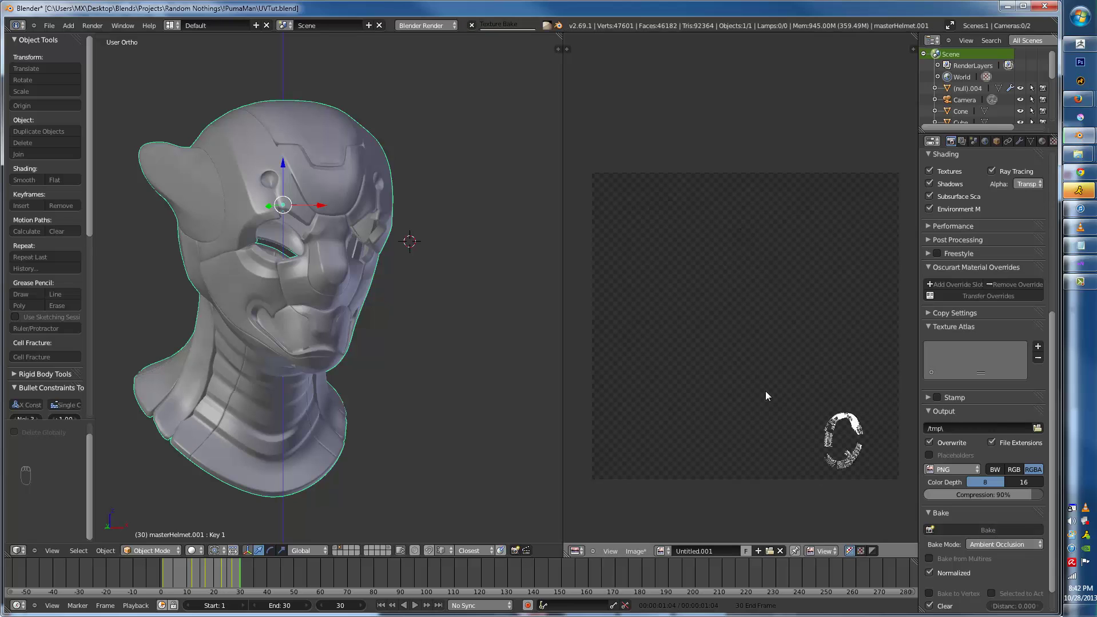
scroll(833, 412, "up", 1)
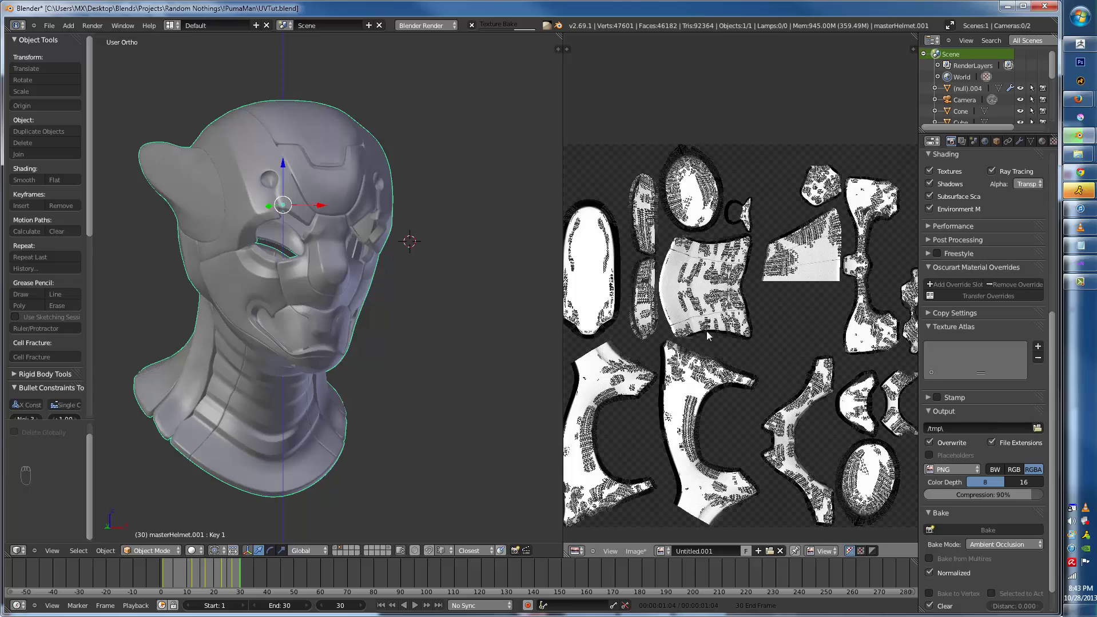
- Examine the ambient occlusion bake's progress and the grain on the finished UV islands up close
scroll(700, 325, "up", 3)
scroll(693, 318, "up", 6)
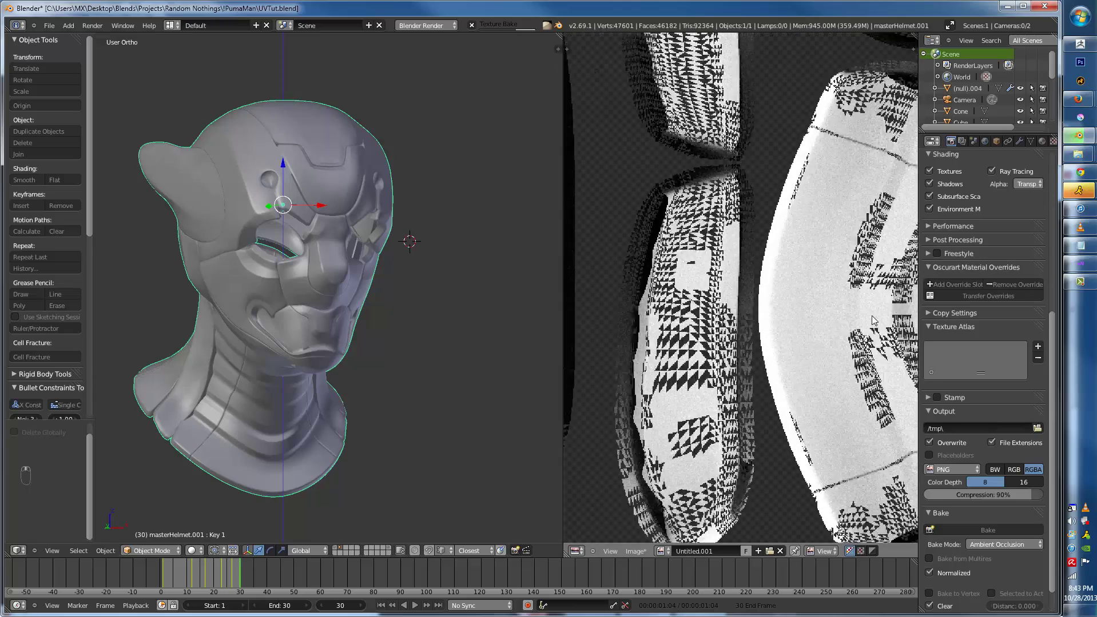
scroll(727, 347, "down", 3)
scroll(747, 336, "up", 4)
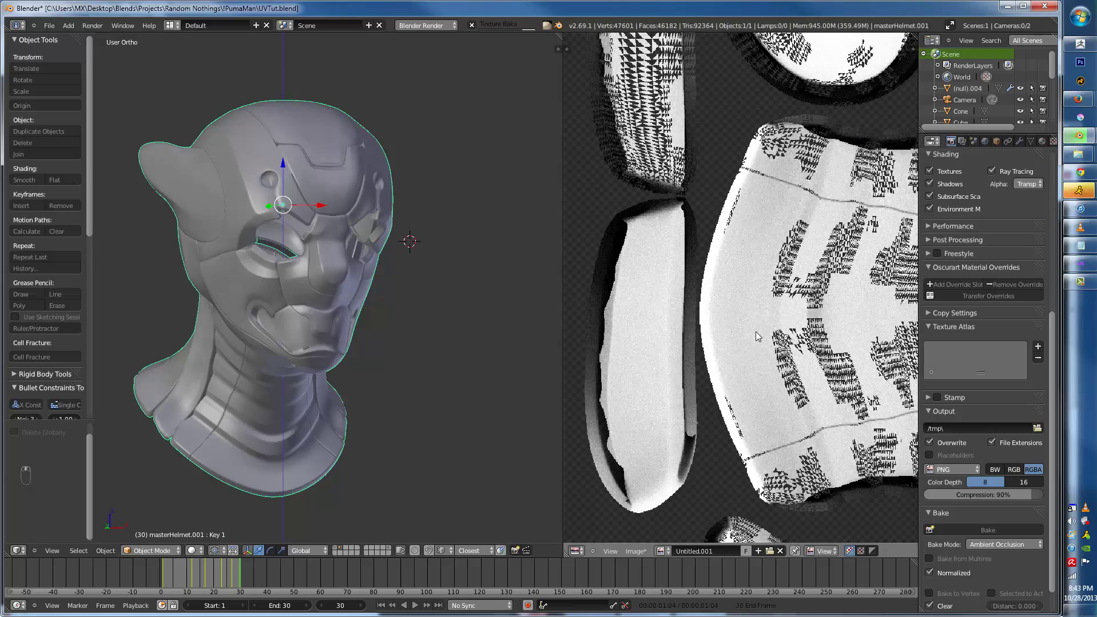
scroll(761, 324, "up", 5)
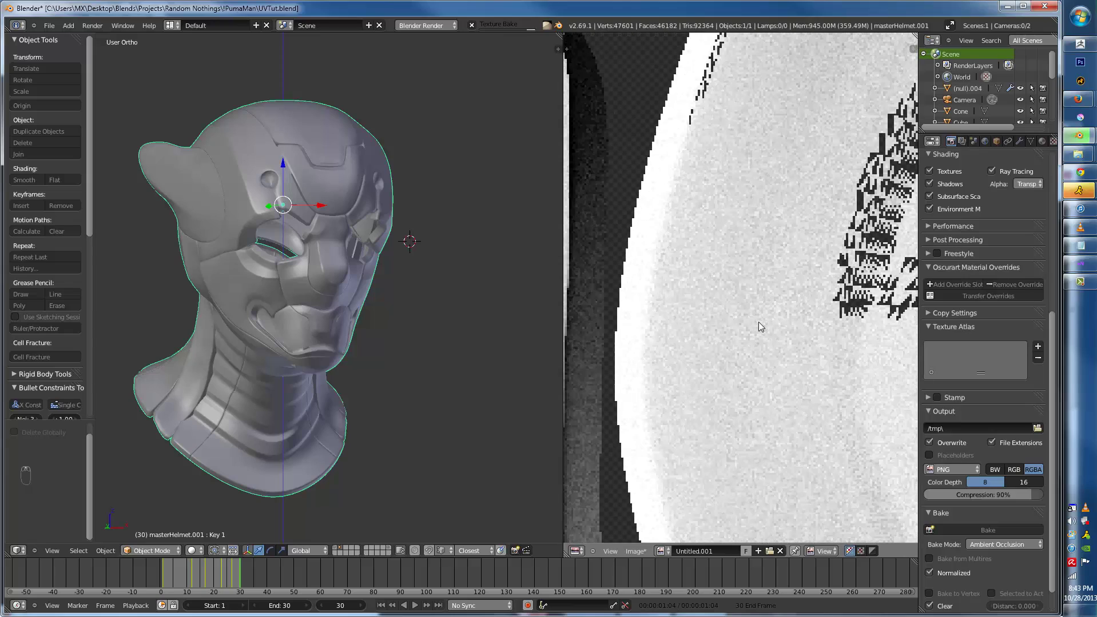
scroll(761, 325, "down", 6)
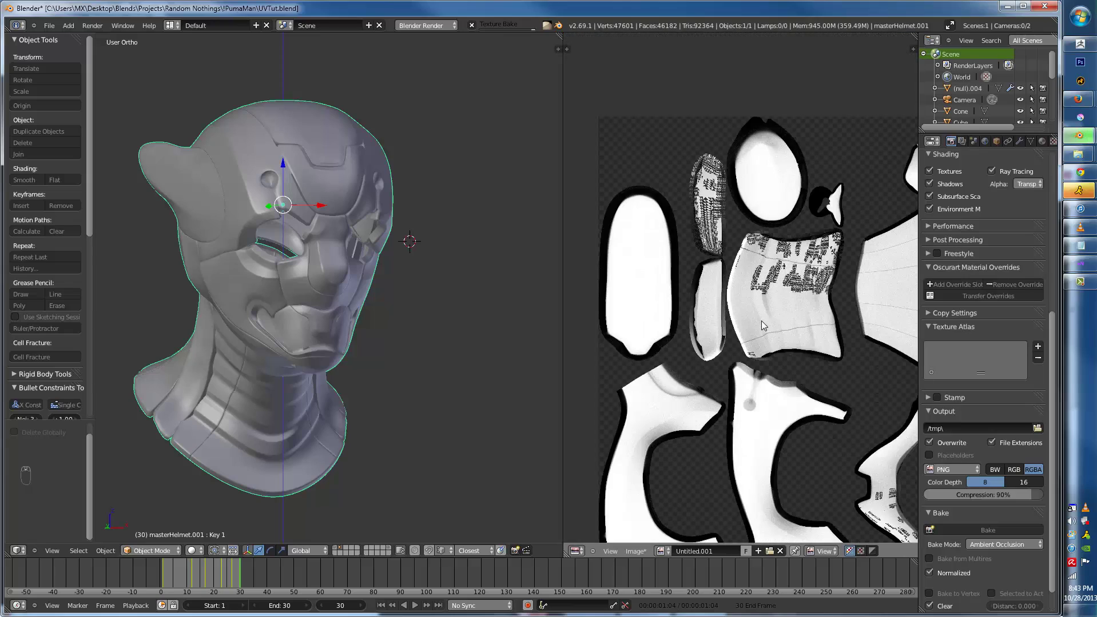
middle_click_drag(814, 367, 794, 377)
scroll(780, 381, "up", 6)
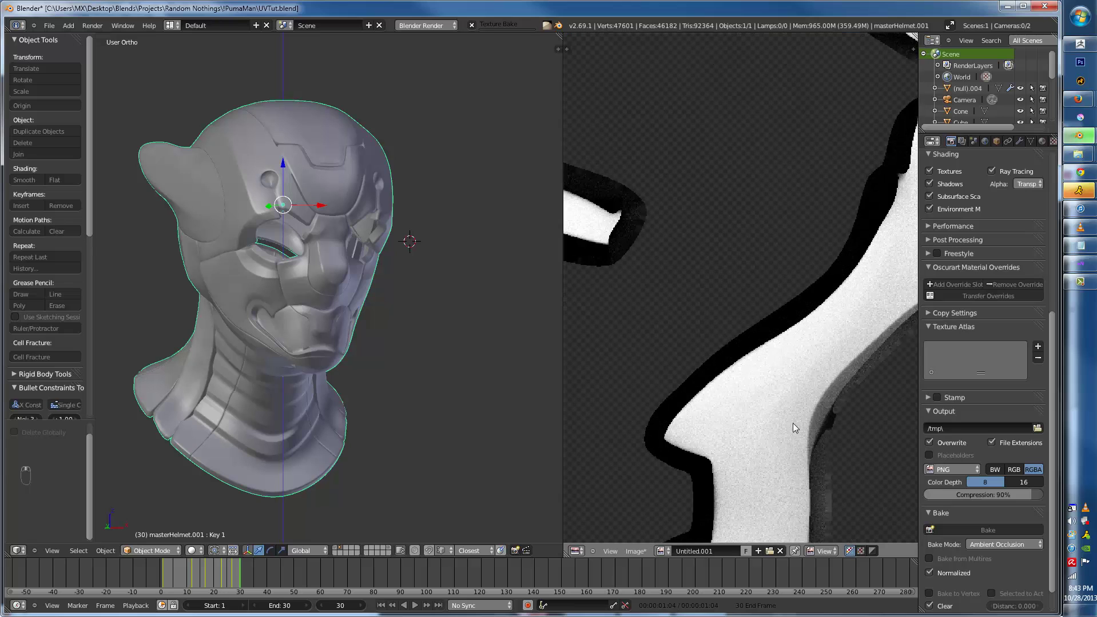
scroll(749, 256, "up", 4)
scroll(793, 303, "down", 4)
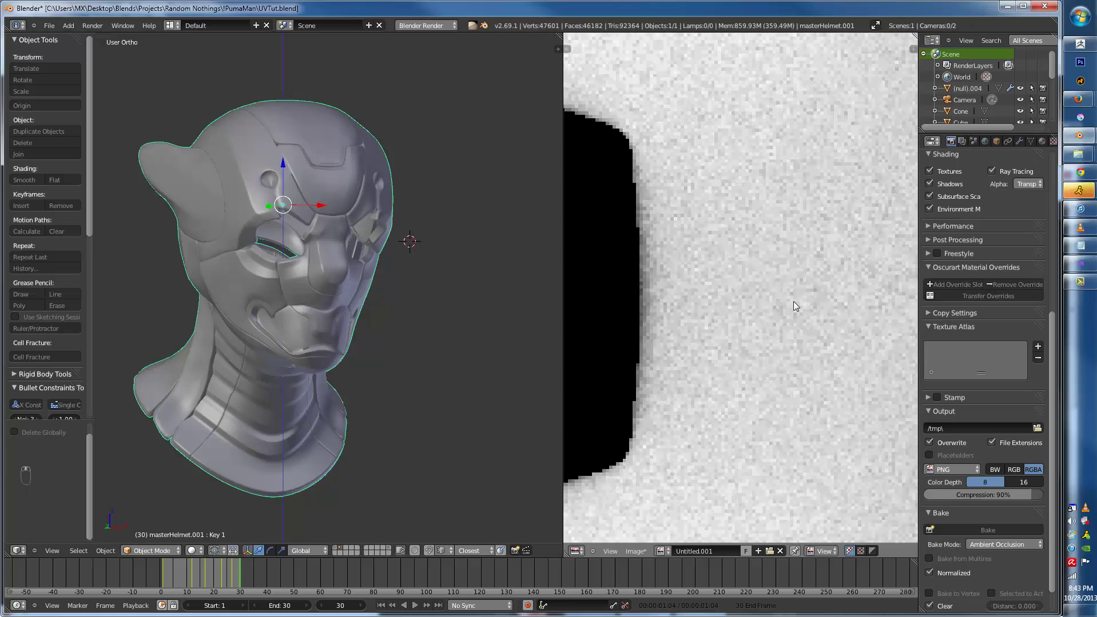
scroll(770, 284, "down", 5)
middle_click_drag(761, 221, 755, 351)
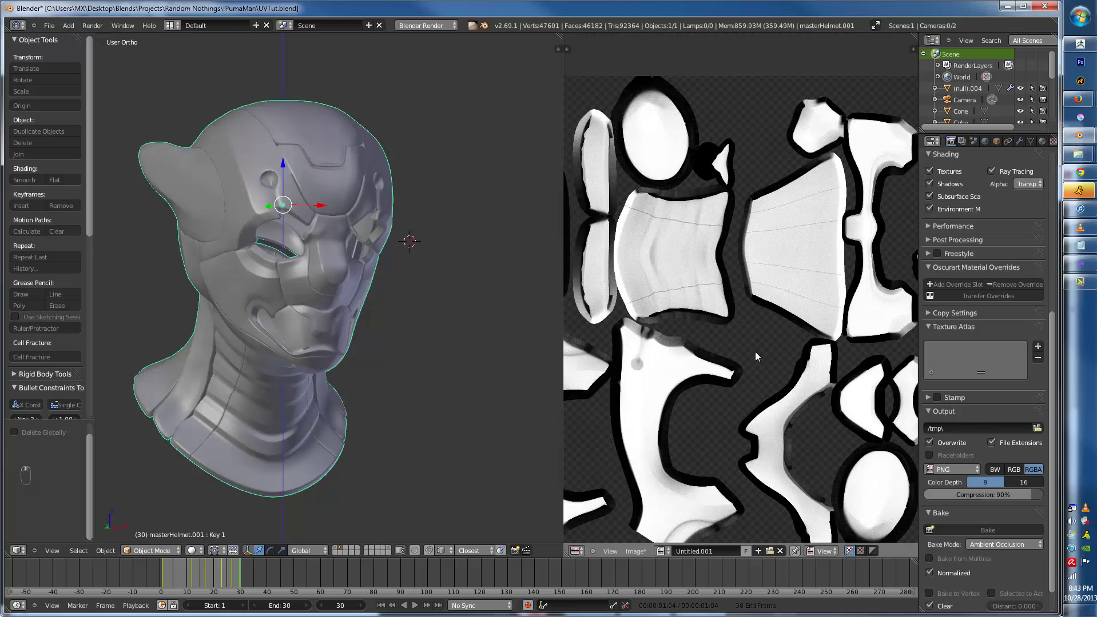
scroll(659, 251, "up", 6)
scroll(659, 250, "down", 4)
middle_click_drag(750, 204, 750, 313)
scroll(787, 363, "up", 4)
key("Escape")
scroll(763, 360, "down", 3)
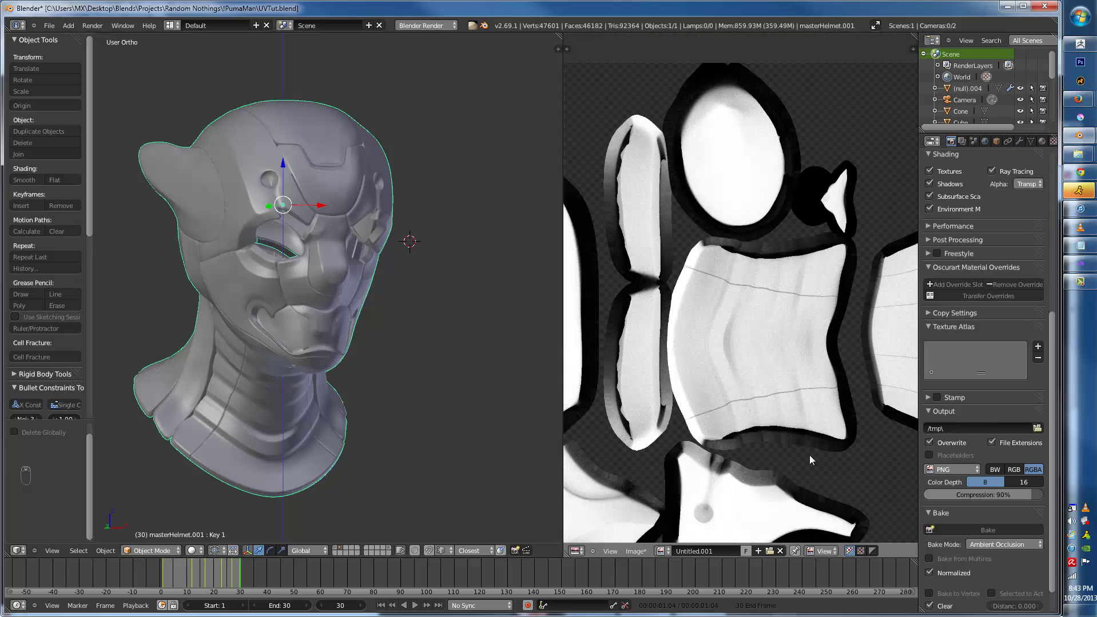
middle_click_drag(809, 455, 837, 427)
scroll(824, 381, "up", 3)
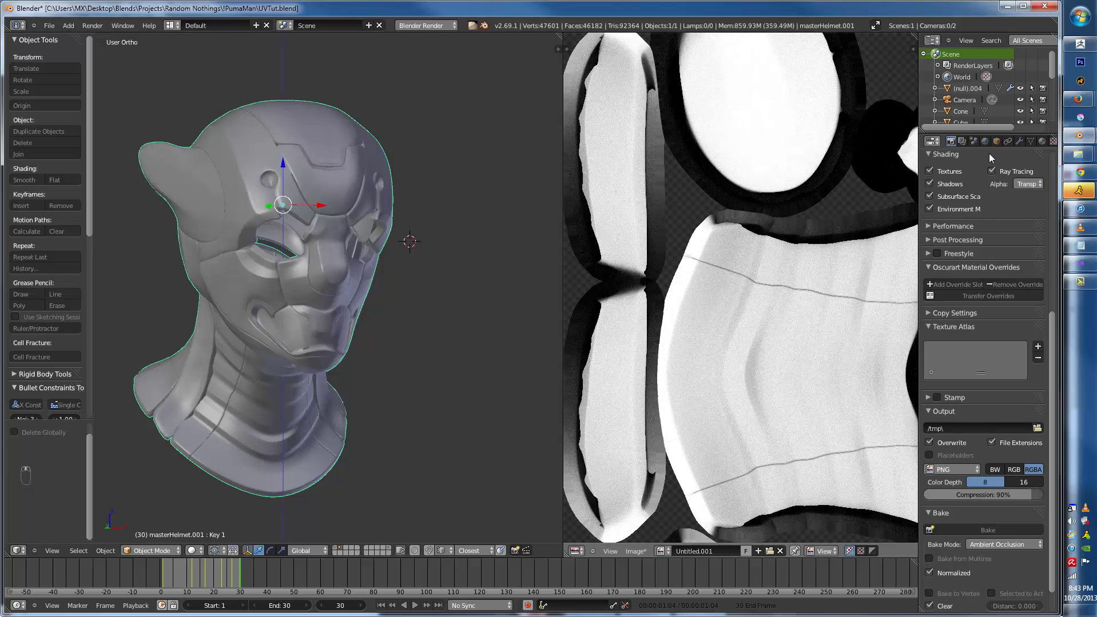
- Set the world's Gather sampling to 10 samples
left_click(984, 142)
left_click(1007, 534)
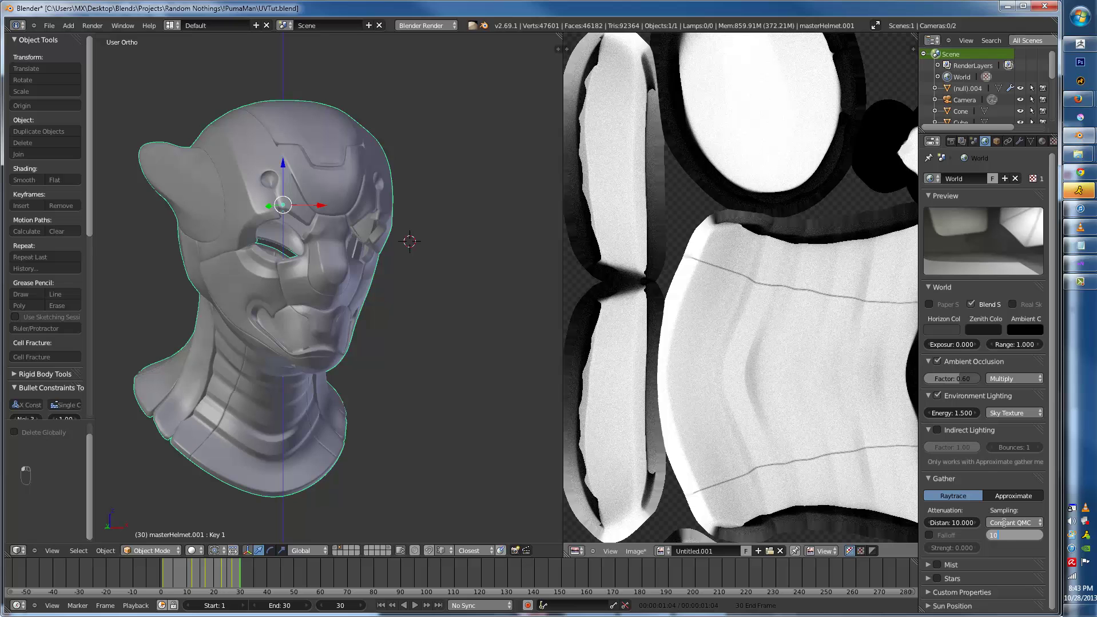
type("10")
key("Return")
- Rebake the helmet's normalized ambient occlusion to the Untitled.001 image using the 10-sample setting
scroll(793, 372, "down", 4)
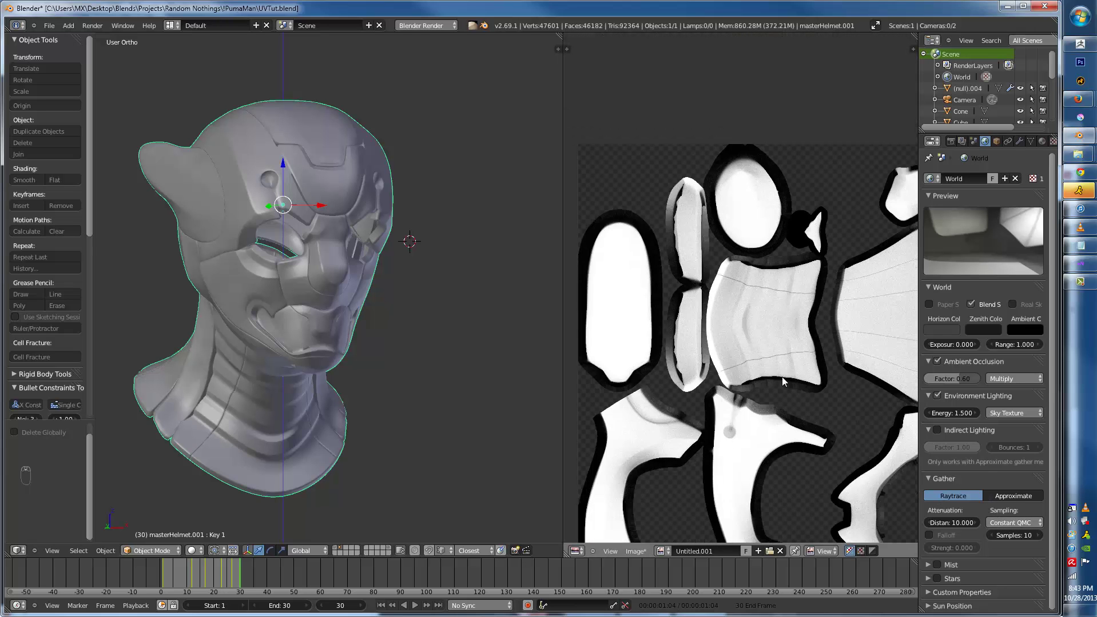
scroll(782, 377, "down", 5)
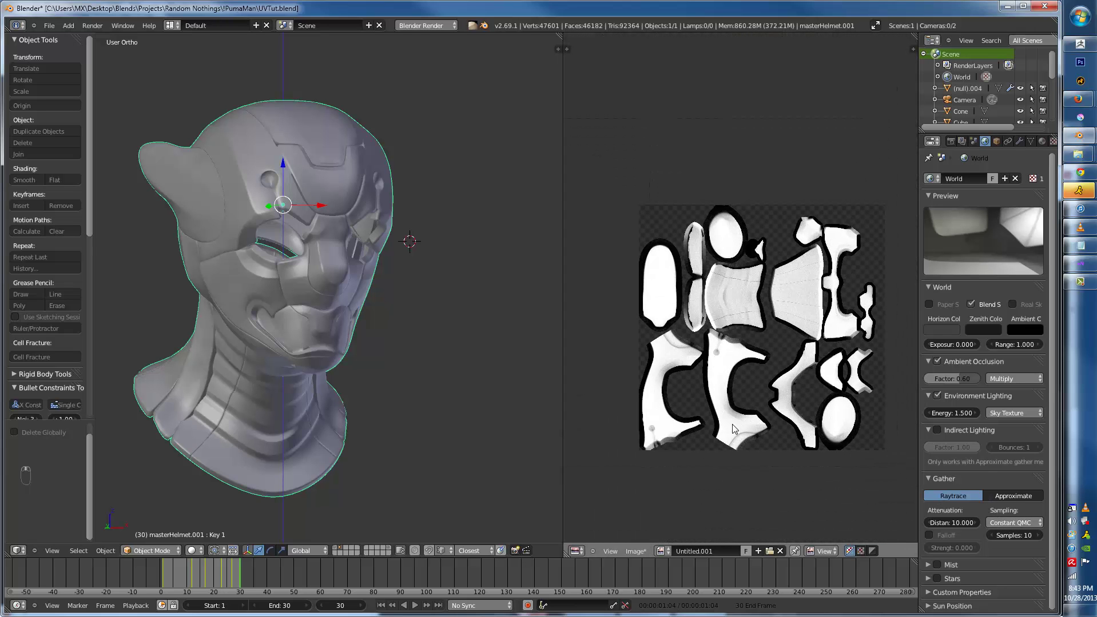
scroll(738, 430, "up", 3)
scroll(755, 429, "down", 2)
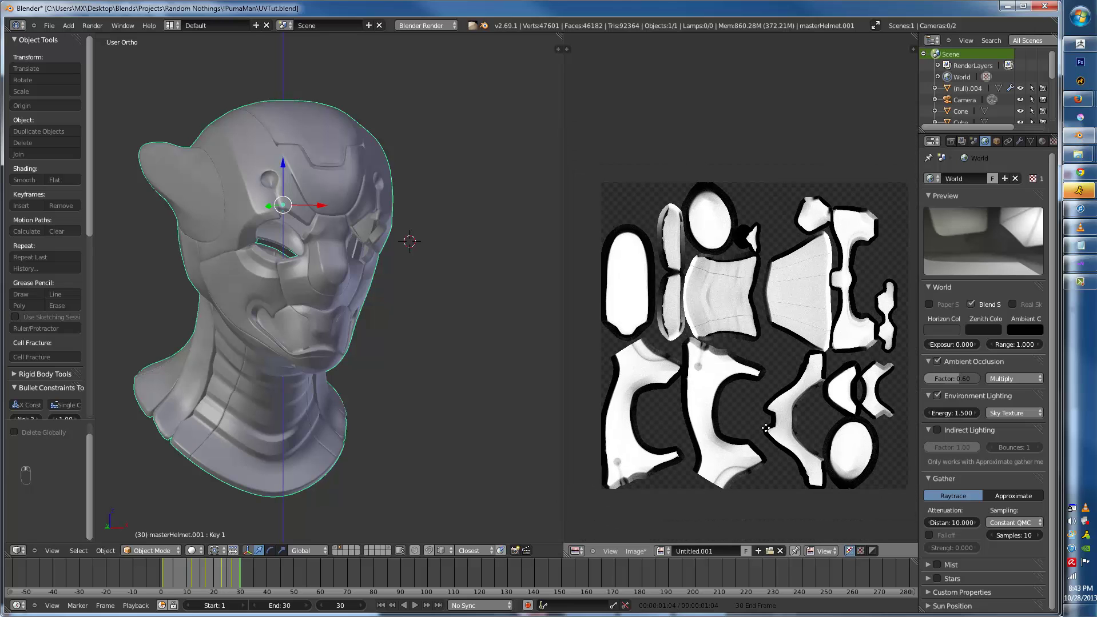
middle_click_drag(765, 427, 770, 439)
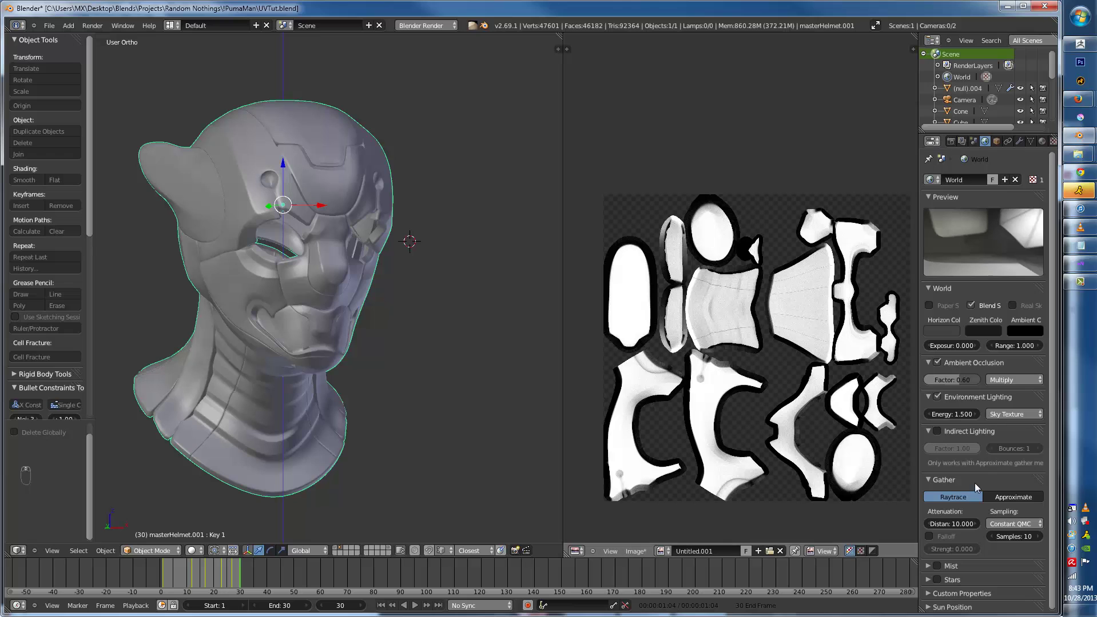
left_click(950, 141)
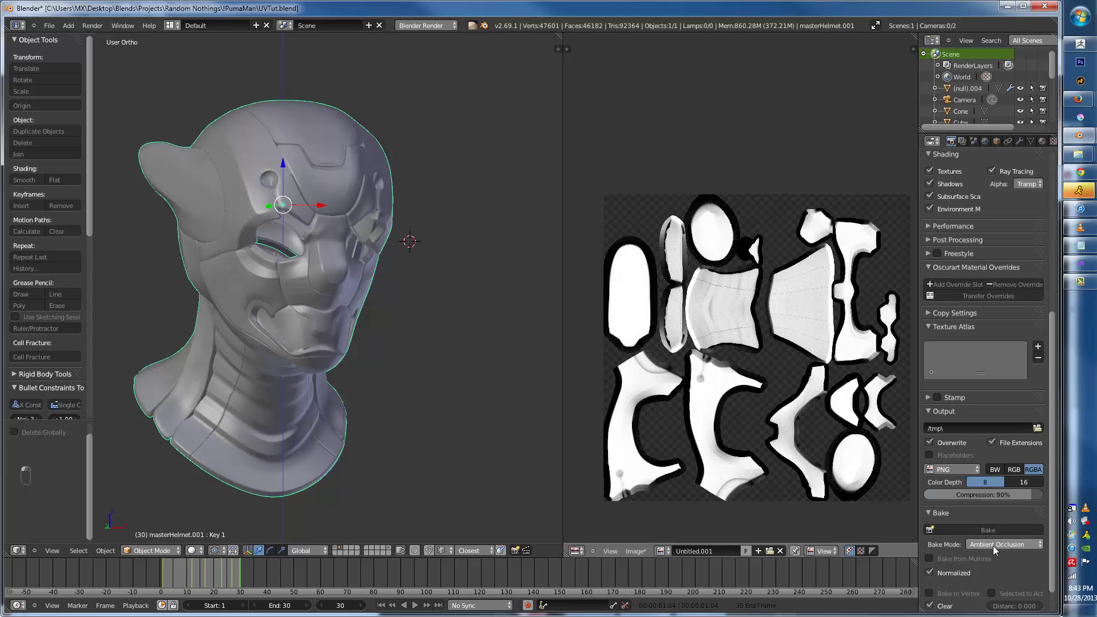
left_click(1000, 529)
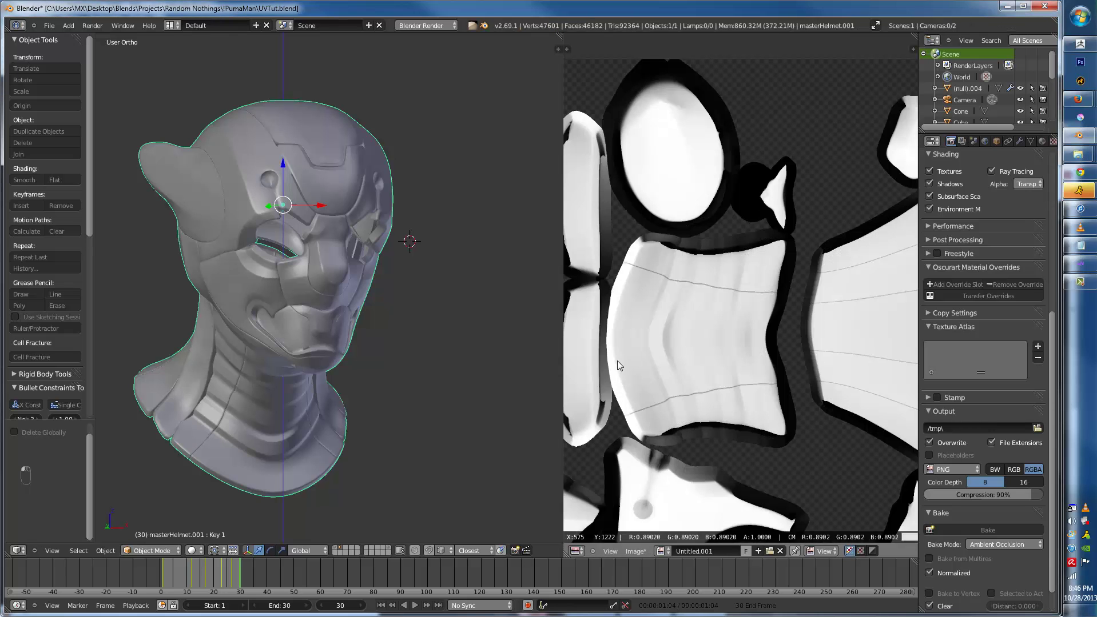
- Examine the rebaked ambient occlusion islands in a maximized image editor, then restore the previous layout
scroll(659, 371, "down", 2)
middle_click_drag(659, 371, 721, 316)
key("ctrl+Up")
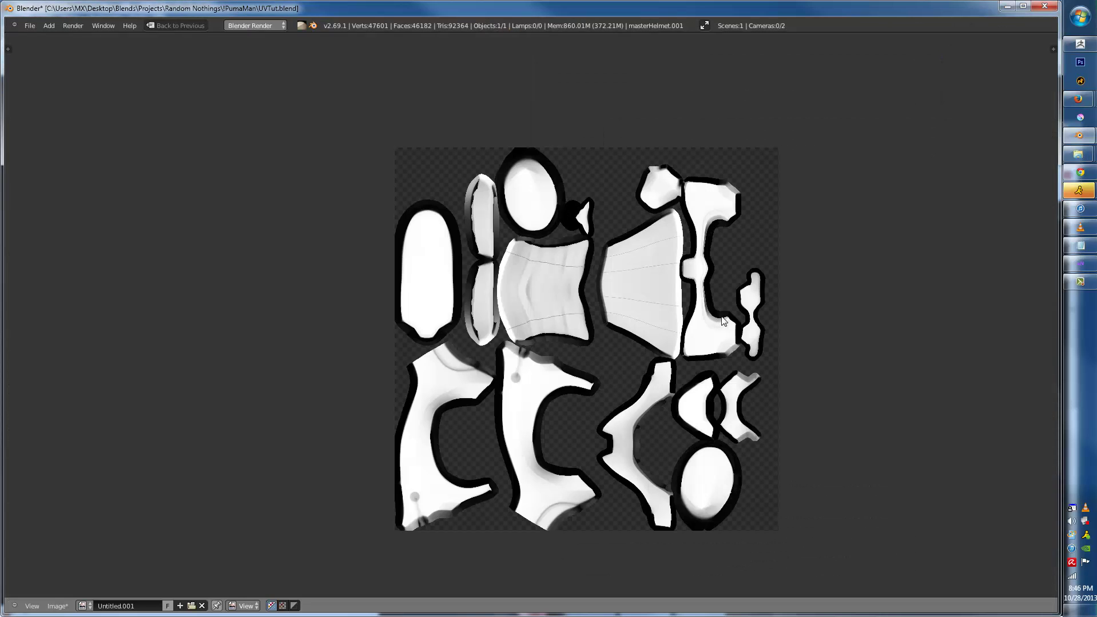
scroll(721, 316, "up", 8)
middle_click_drag(825, 449, 798, 374)
middle_click_drag(884, 279, 843, 312)
scroll(843, 312, "down", 6)
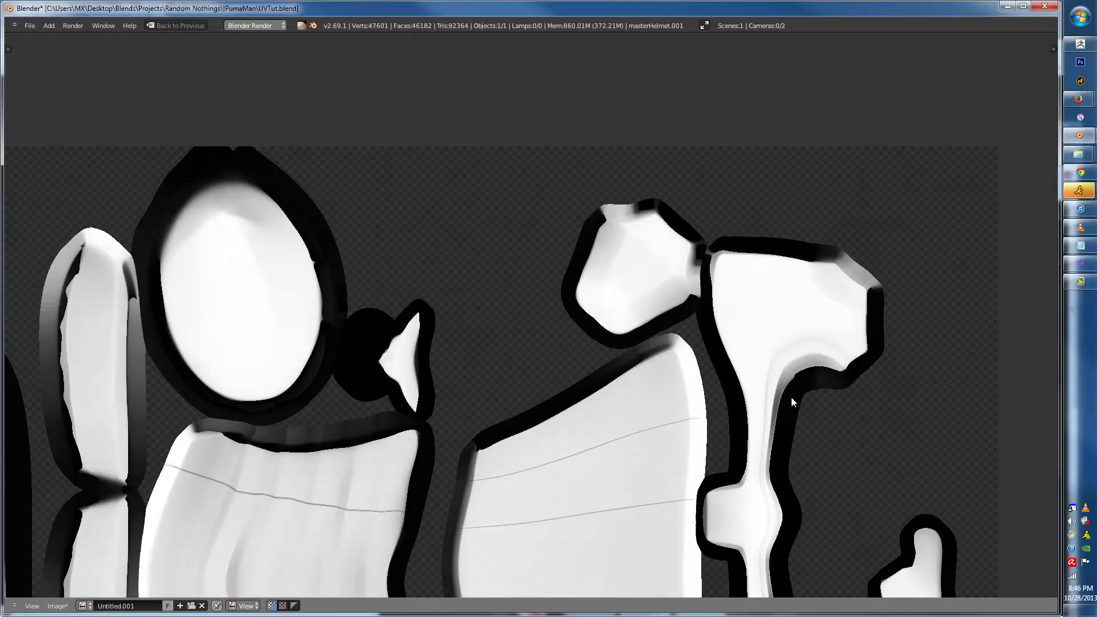
scroll(686, 445, "up", 2)
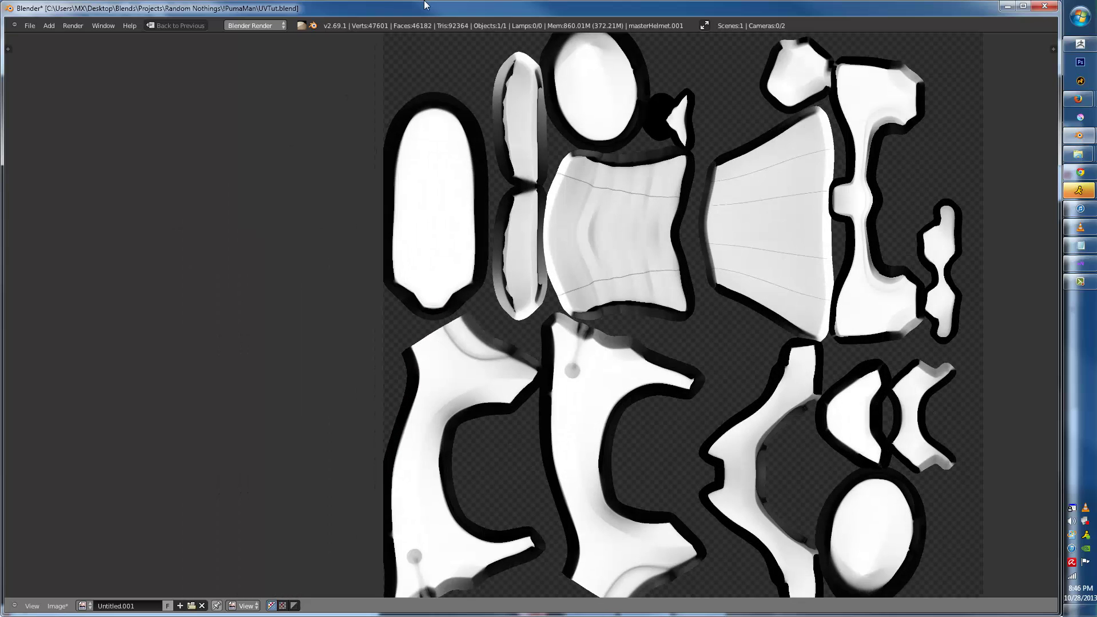
left_click(179, 27)
- Show the helmet with textured shading and enter Edit Mode with all of its faces selected
key("alt+z")
scroll(328, 305, "up", 4)
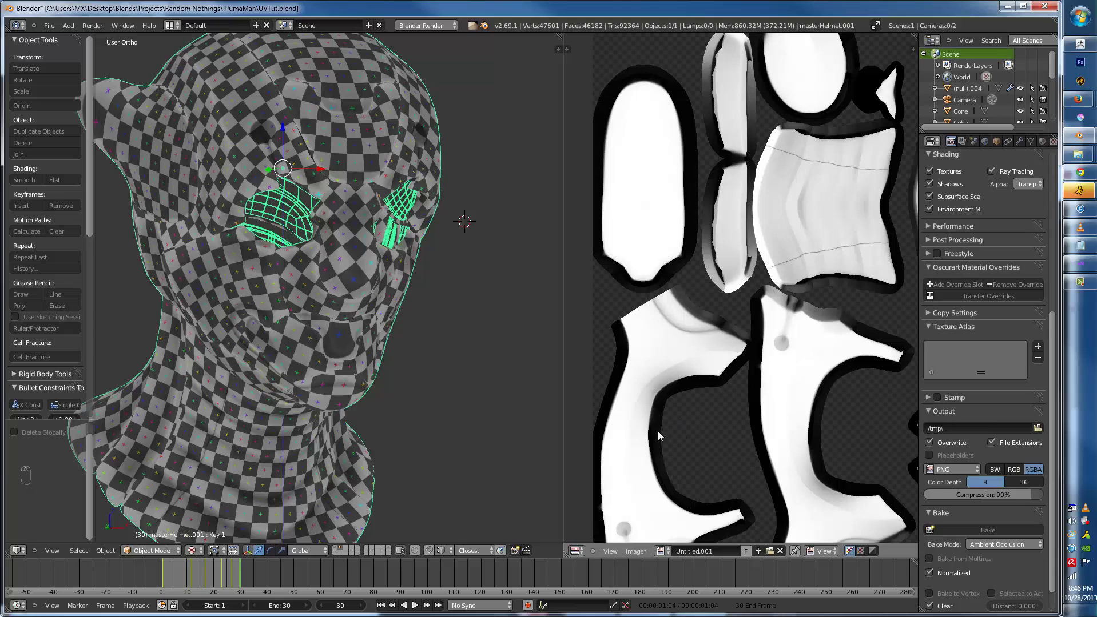
key("Tab")
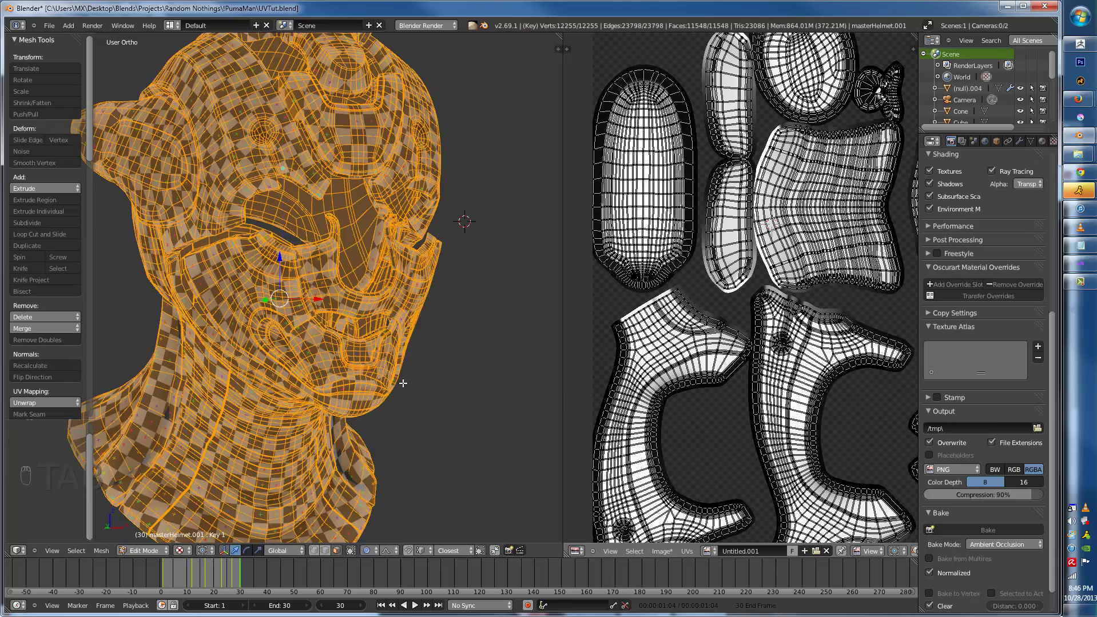
key("a")
key("a")
key("a")
scroll(764, 536, "down", 2)
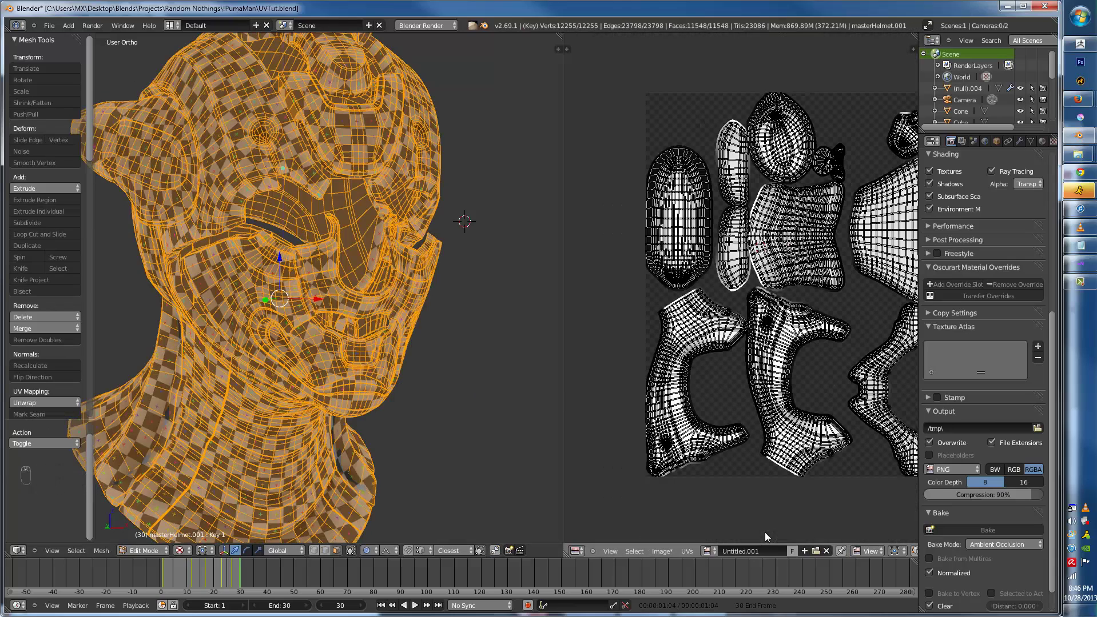
- Unlink the image from the selected helmet faces, reassign Untitled.001 and check it in textured shading
left_click(824, 551)
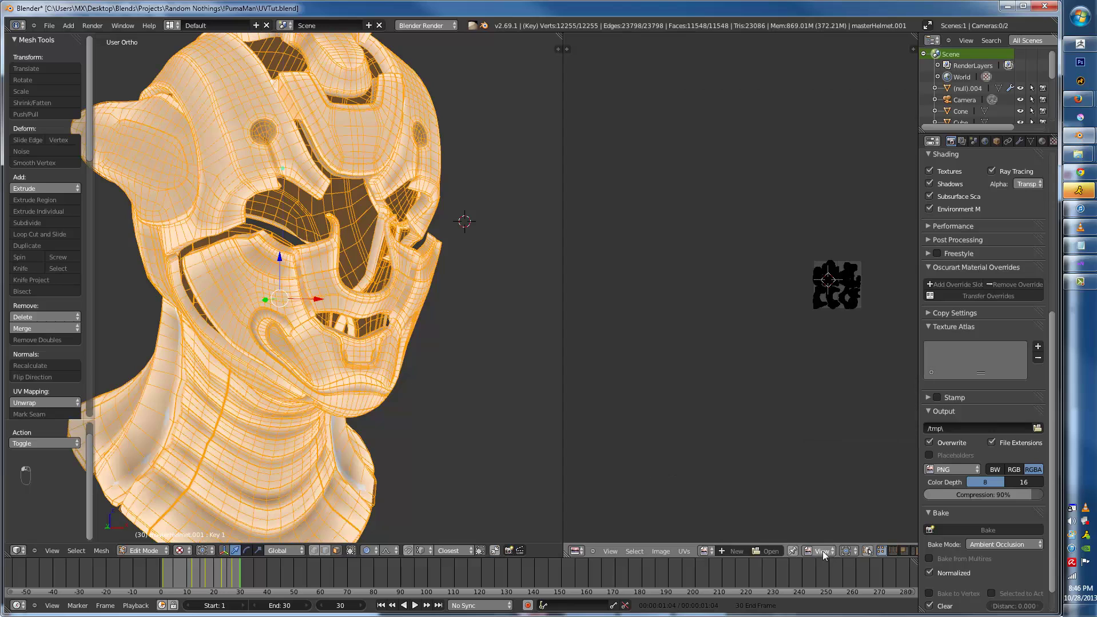
left_click(704, 552)
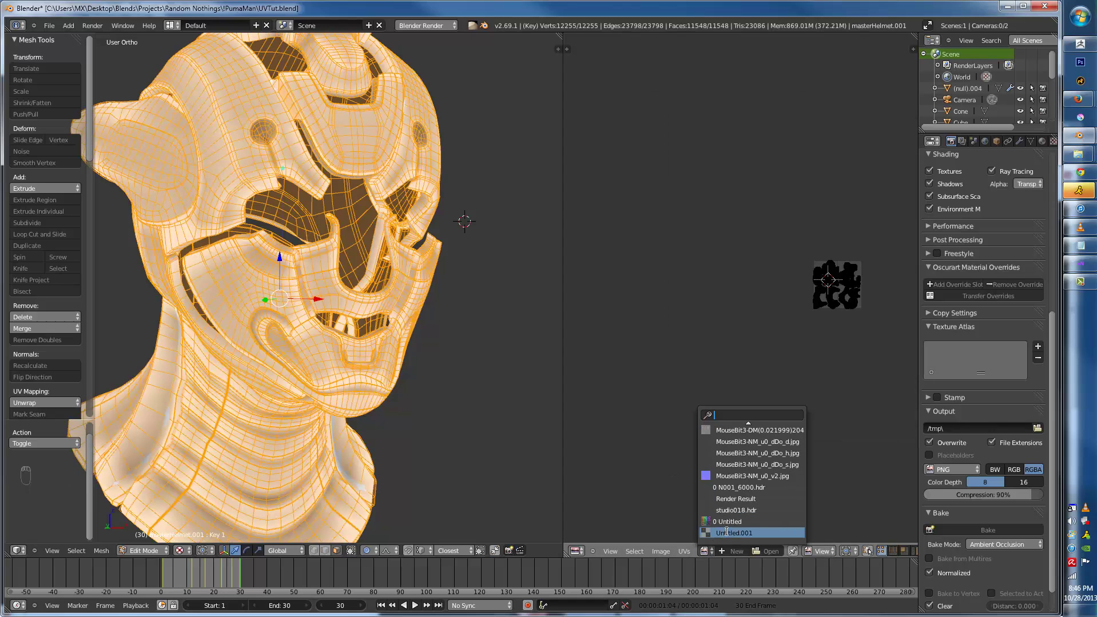
left_click(726, 533)
key("alt+z")
key("alt+z")
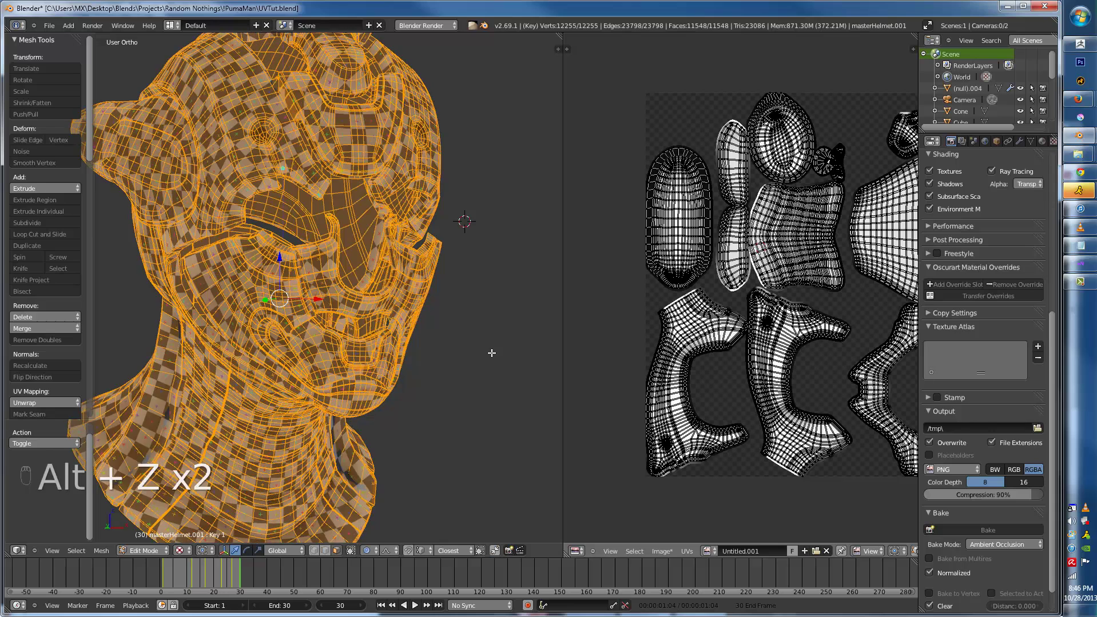
- Return masterHelmet.001 to Object Mode and remove its Col vertex color layer
key("Tab")
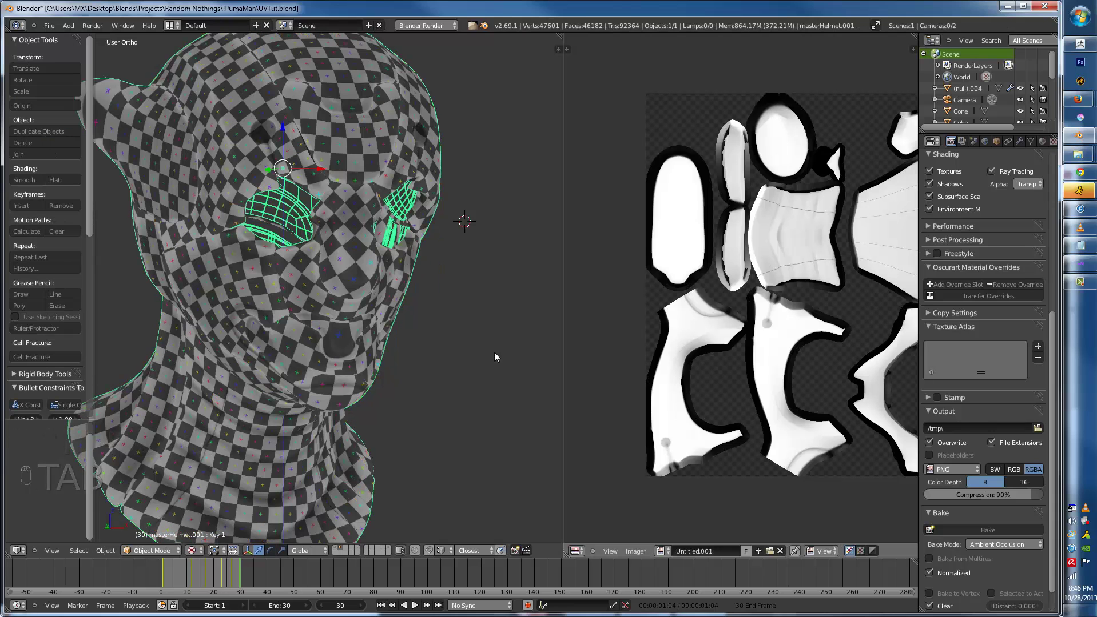
left_click(1041, 142)
left_click(1052, 140)
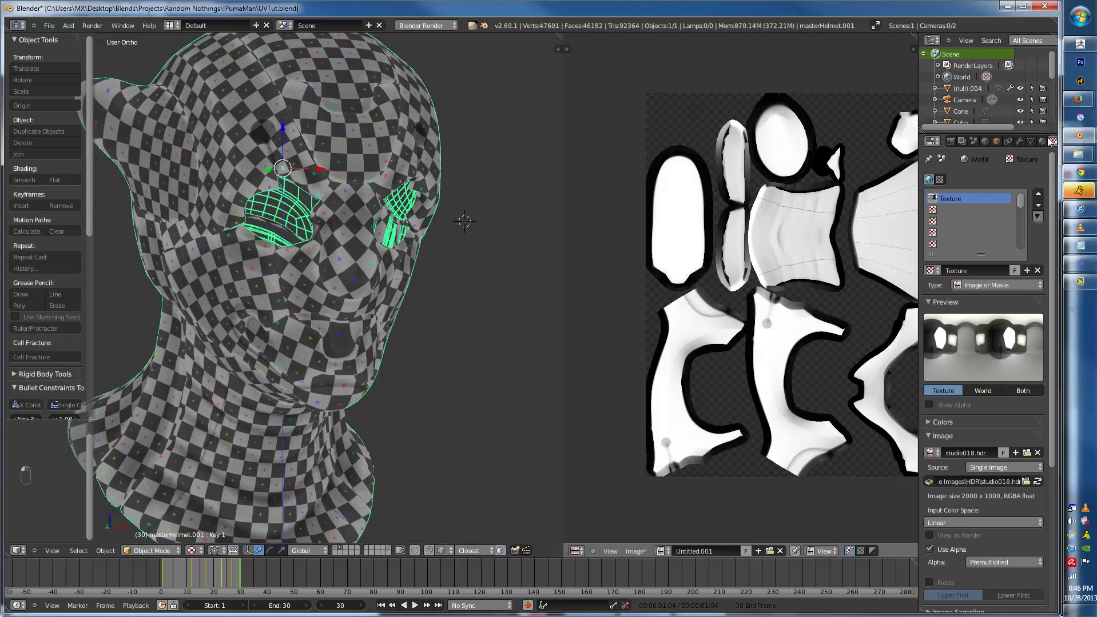
left_click(1041, 141)
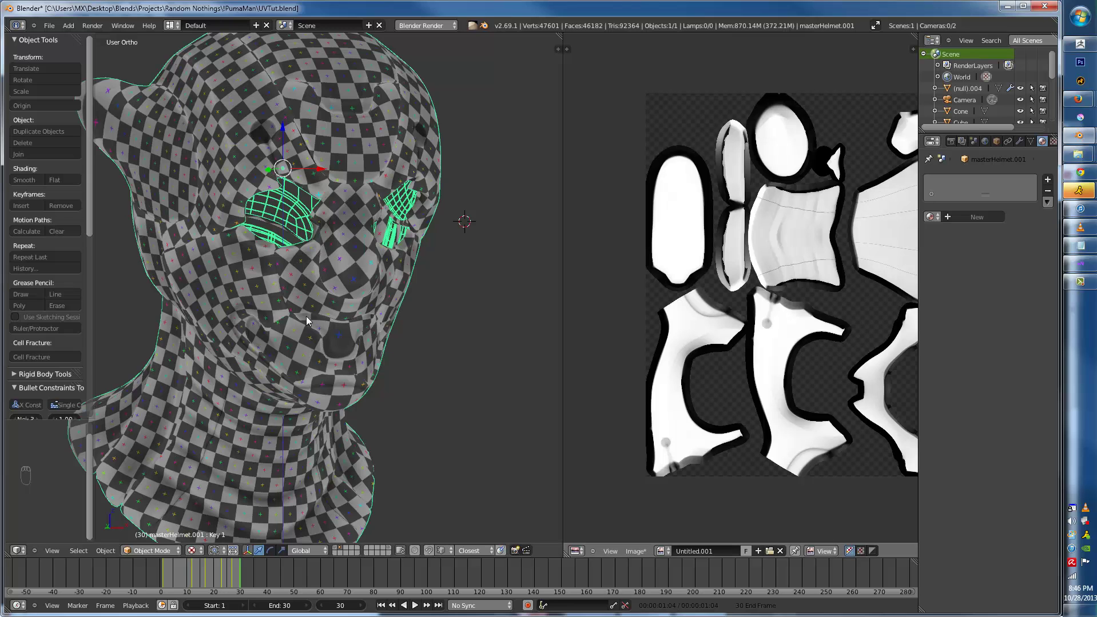
key("n")
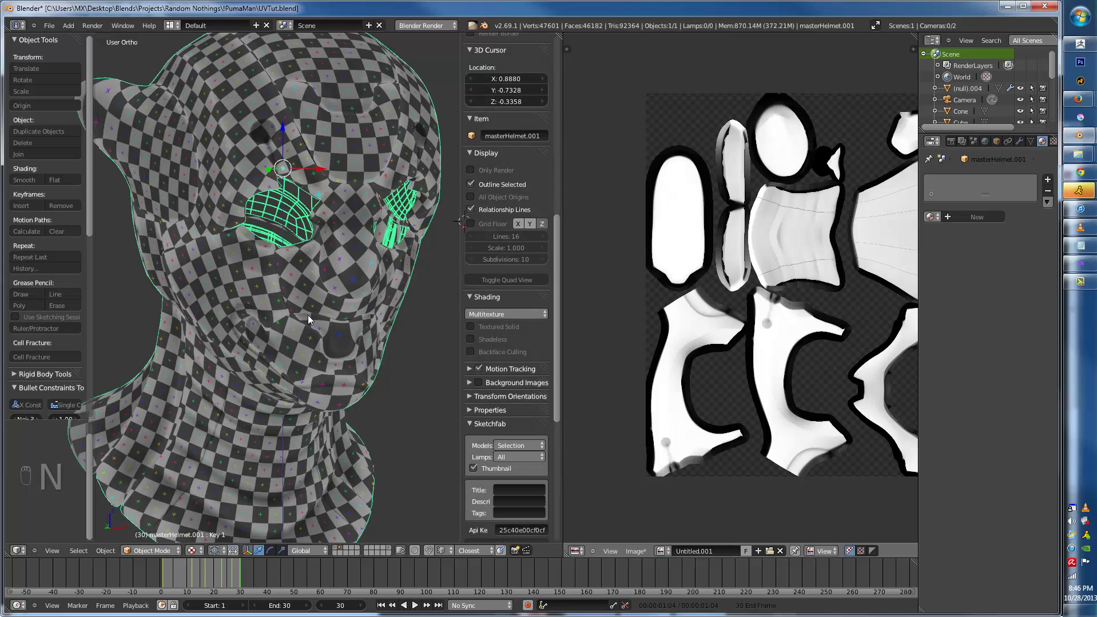
left_click(1019, 142)
left_click(1029, 141)
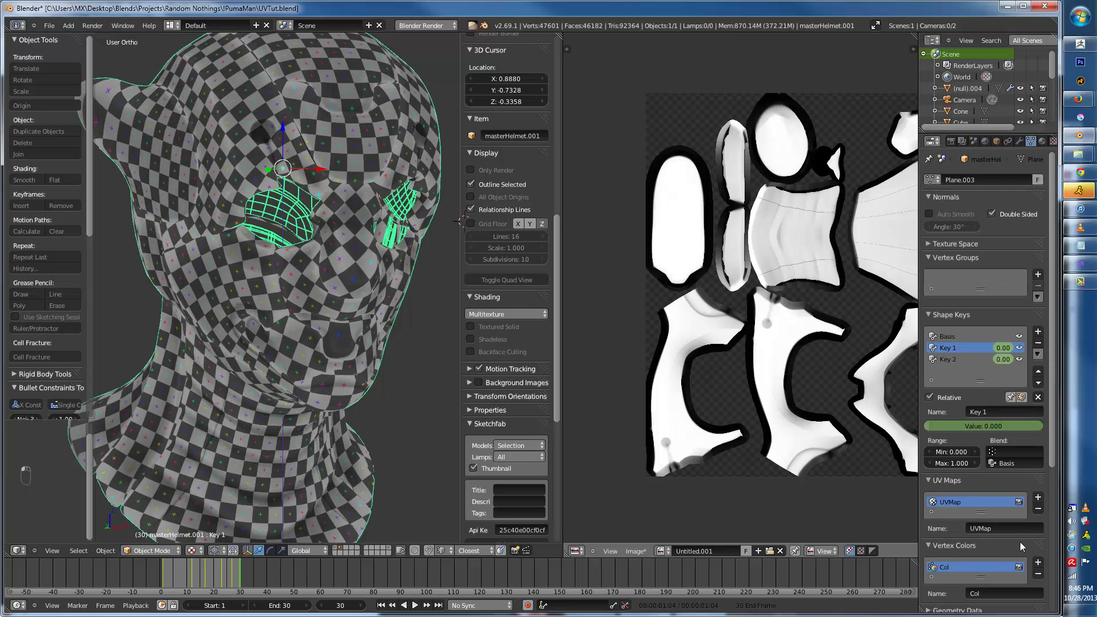
left_click(1037, 574)
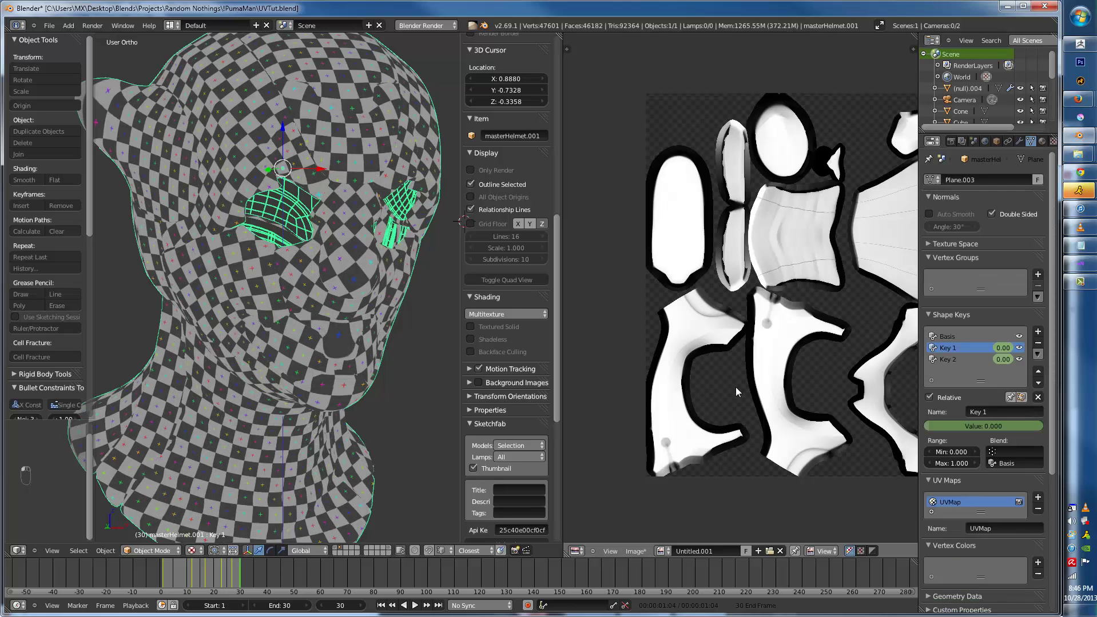
- Save the baked ambient occlusion image as AO.jpg in the Cav folder
scroll(737, 393, "down", 2)
scroll(743, 373, "up", 4)
key("F3")
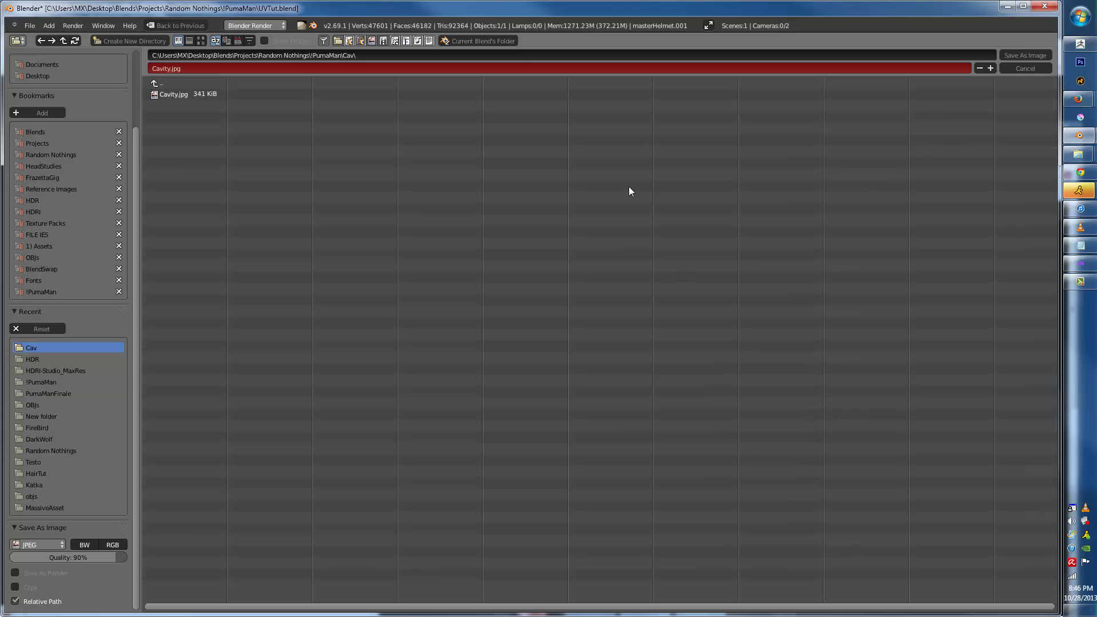
left_click(346, 70)
type("AO")
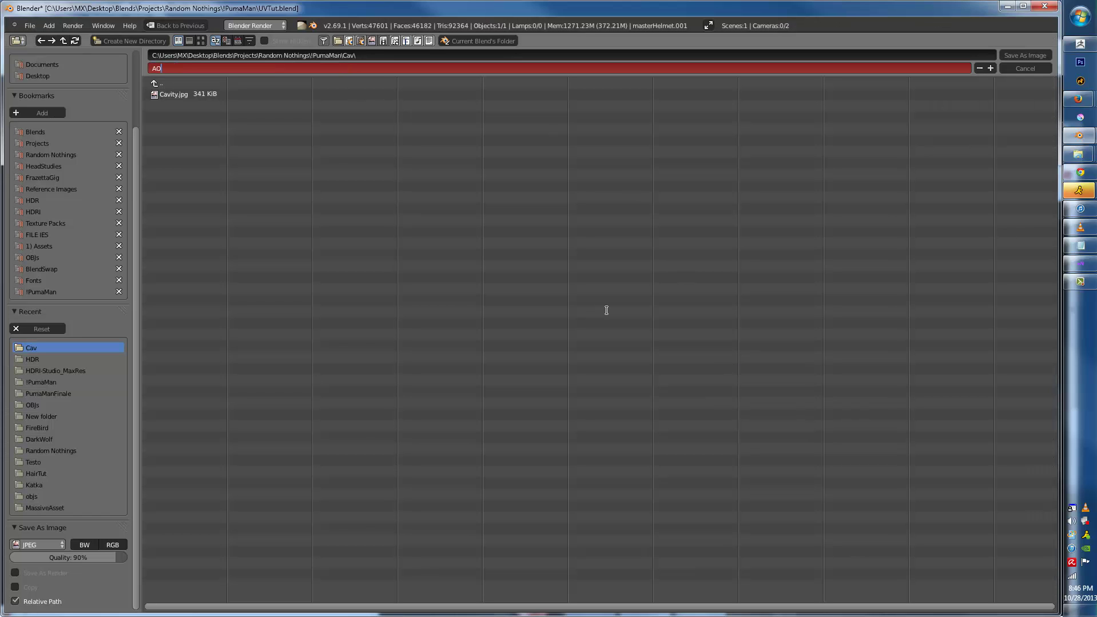
key("Return")
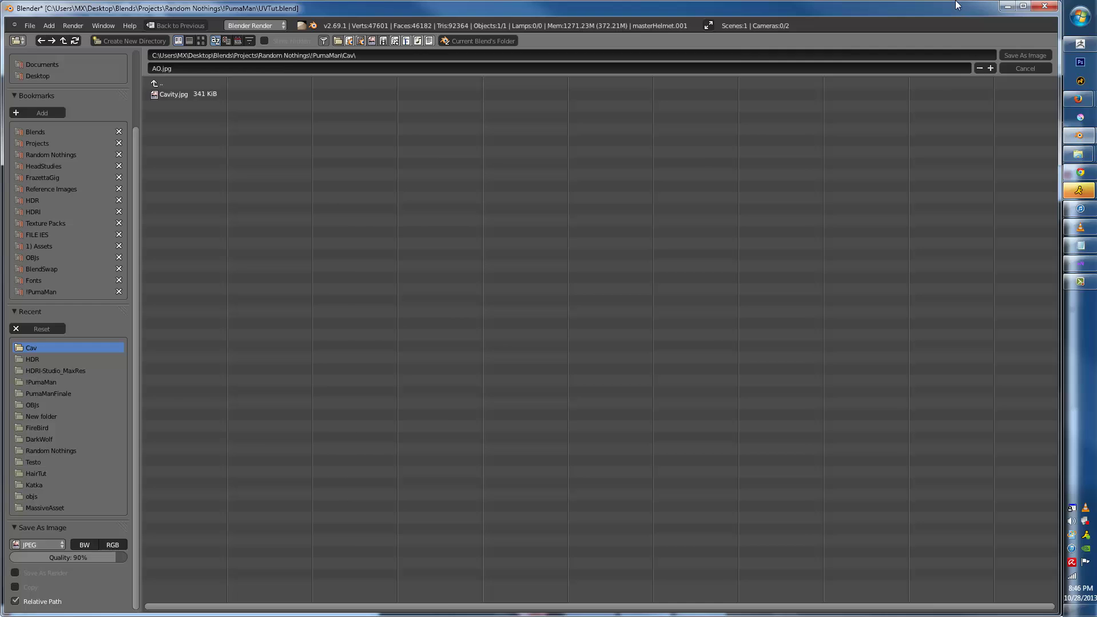
left_click(1015, 54)
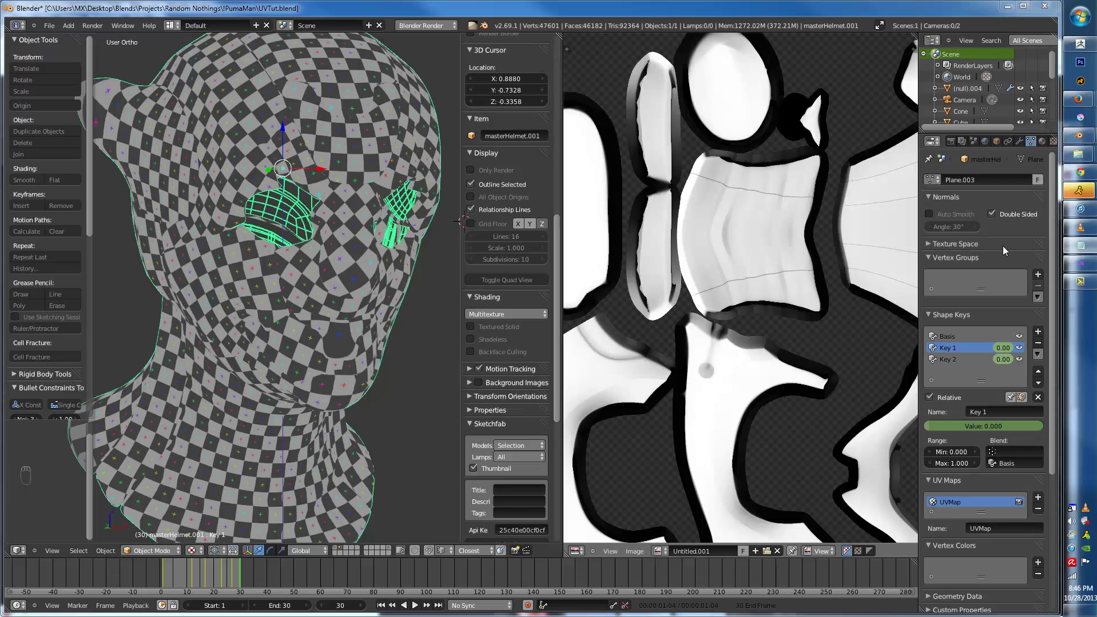
- Show the whole helmet in solid shading, clearing its face selection in Edit Mode before returning to Object Mode
key("z")
key("z")
key("z")
mouse_move(284, 280)
middle_mouse_down()
mouse_move(242, 280)
mouse_move(329, 286)
mouse_move(285, 284)
middle_mouse_up()
key("Tab")
key("a")
scroll(326, 281, "down", 2)
key("Tab")
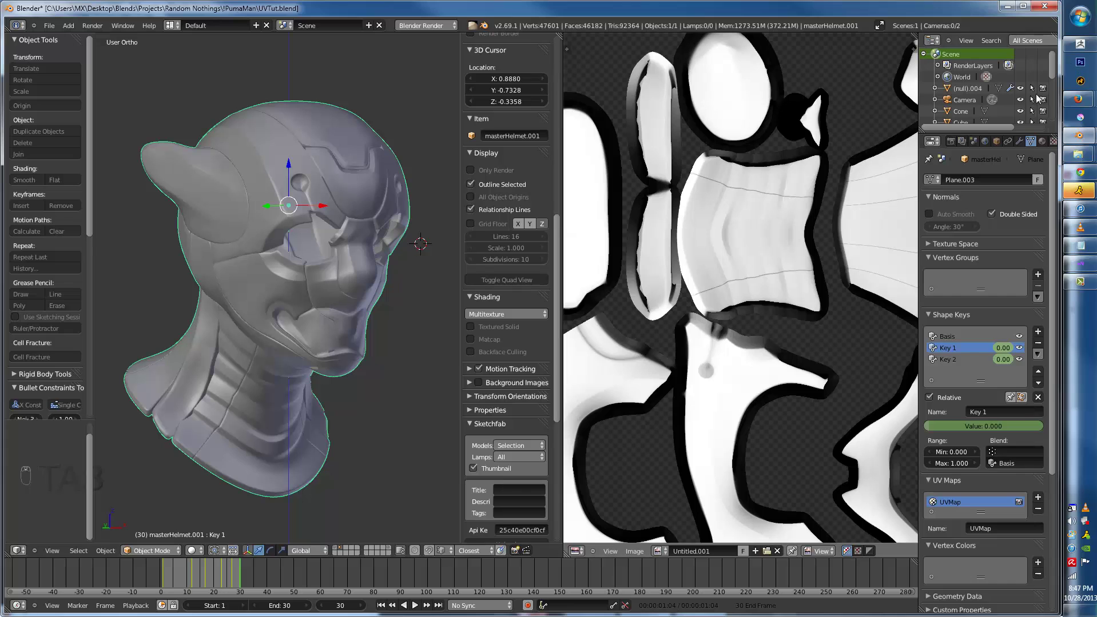
- Review the helmet's material and bake settings, and inspect its solid-shaded surface alongside the full ambient occlusion map
left_click(1044, 141)
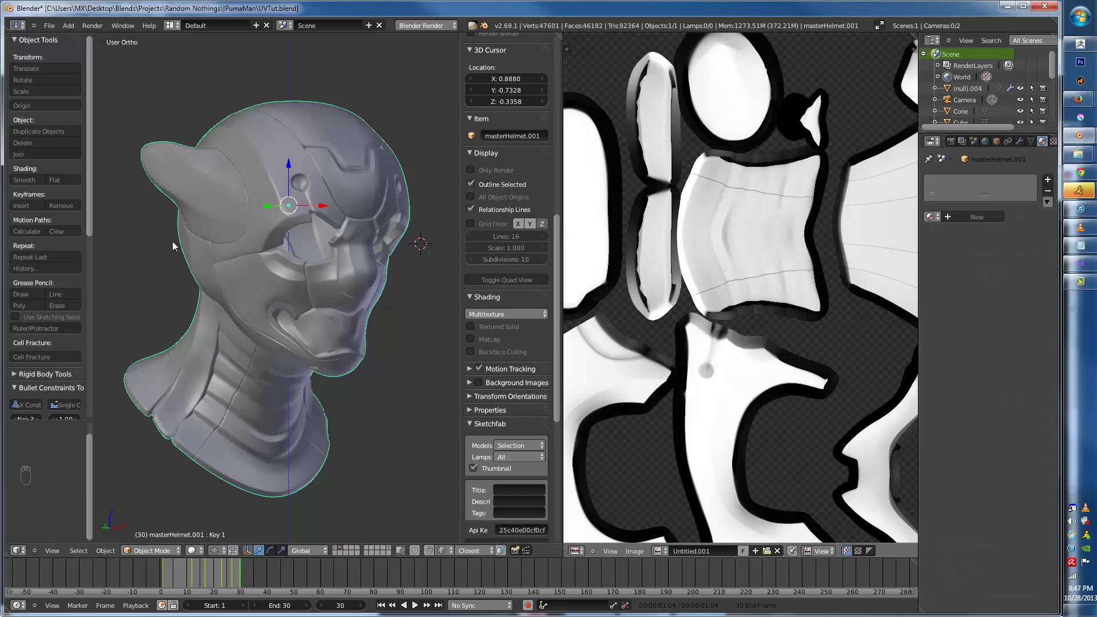
middle_click_drag(280, 234, 250, 231)
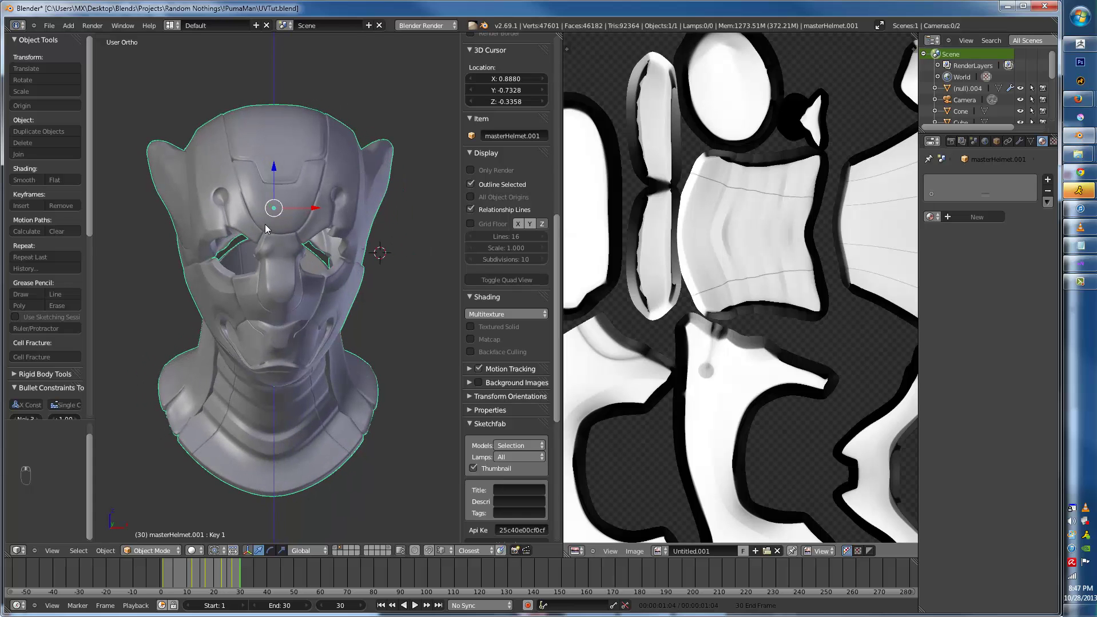
left_click(950, 141)
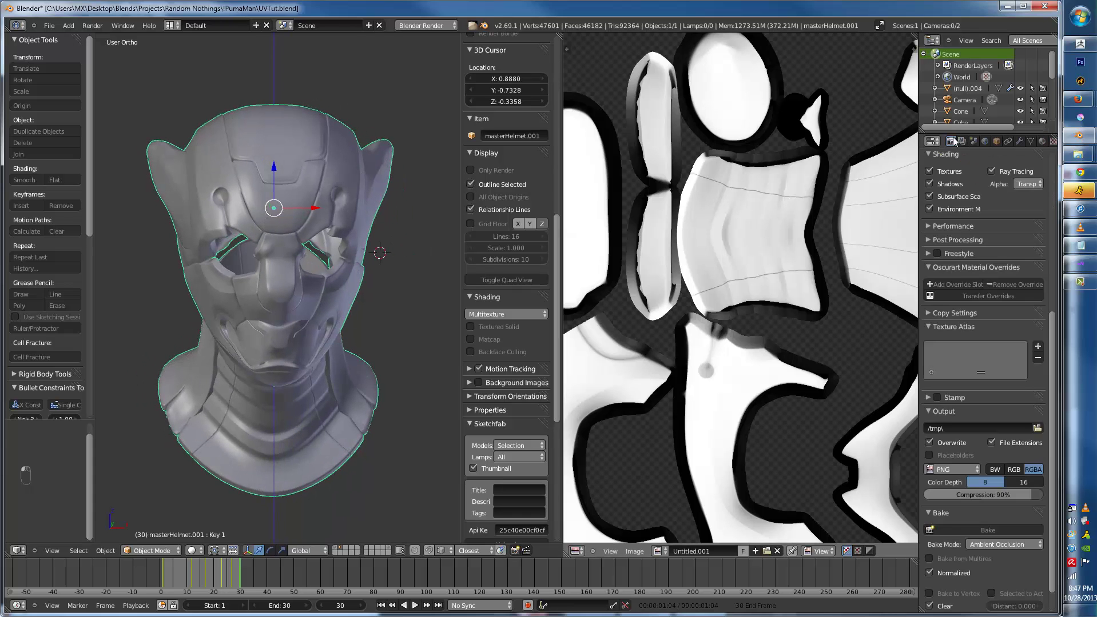
left_click(978, 544)
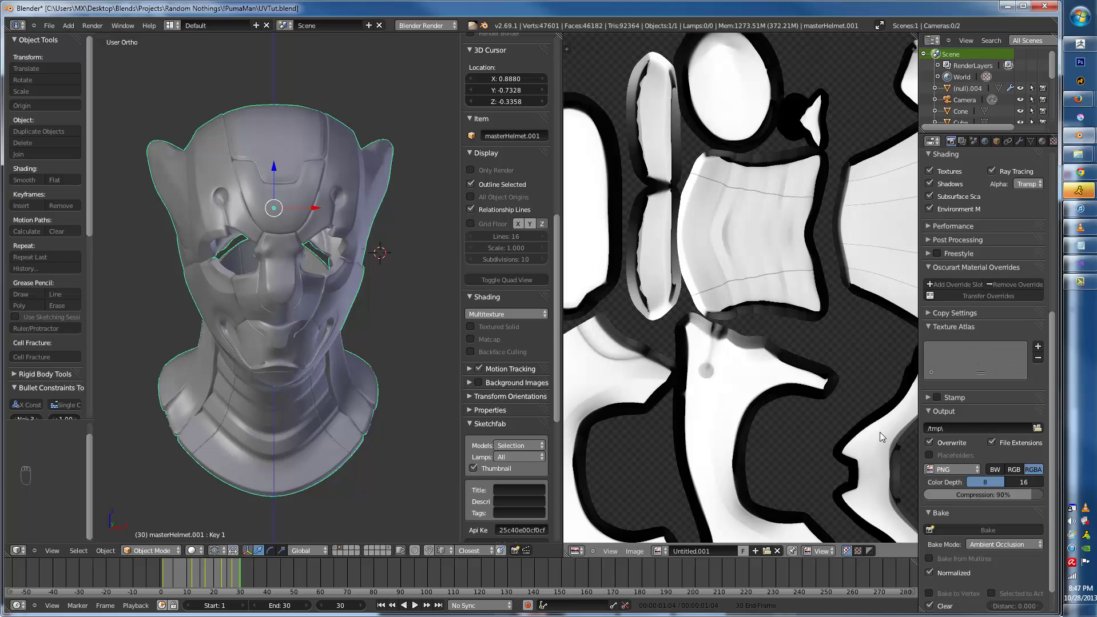
scroll(735, 358, "down", 1)
scroll(746, 355, "down", 2)
mouse_move(646, 332)
middle_mouse_down()
mouse_move(656, 336)
mouse_move(640, 336)
middle_mouse_up()
key("alt+z")
middle_click_drag(264, 326, 301, 320)
key("alt+z")
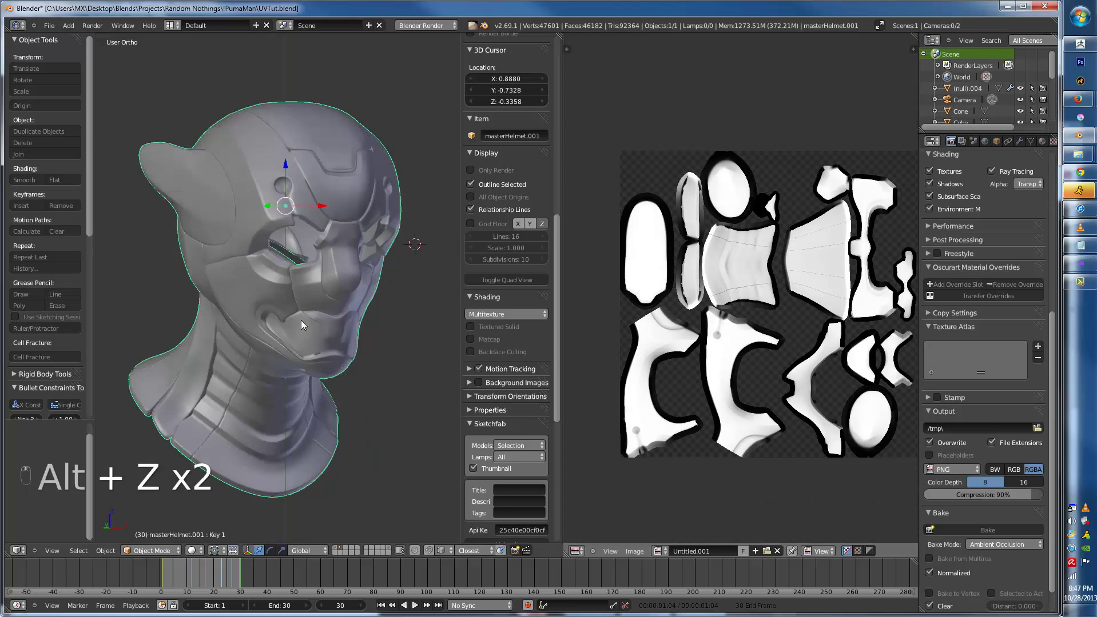
scroll(300, 320, "up", 5)
scroll(327, 309, "down", 3)
scroll(701, 315, "up", 1)
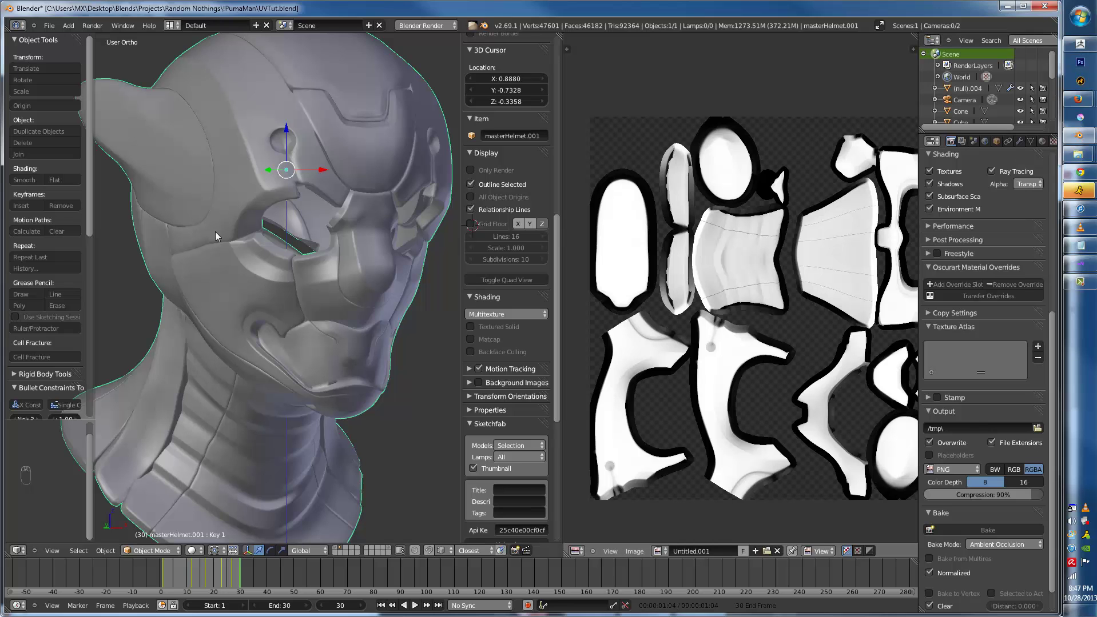
- Add a new material to masterHelmet.001
left_click(1041, 141)
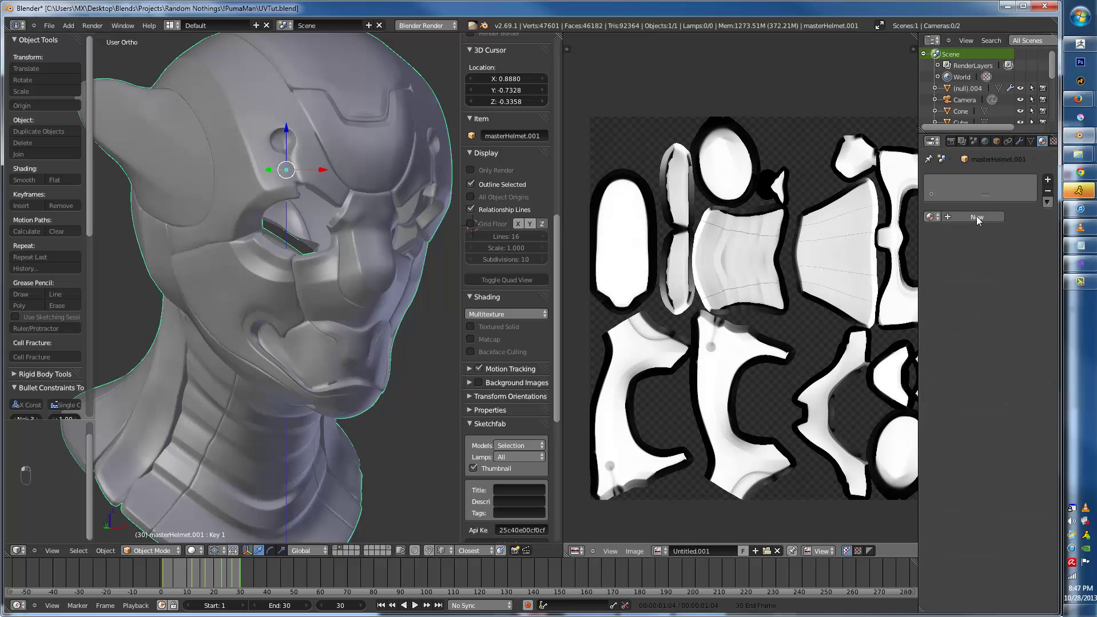
left_click(975, 217)
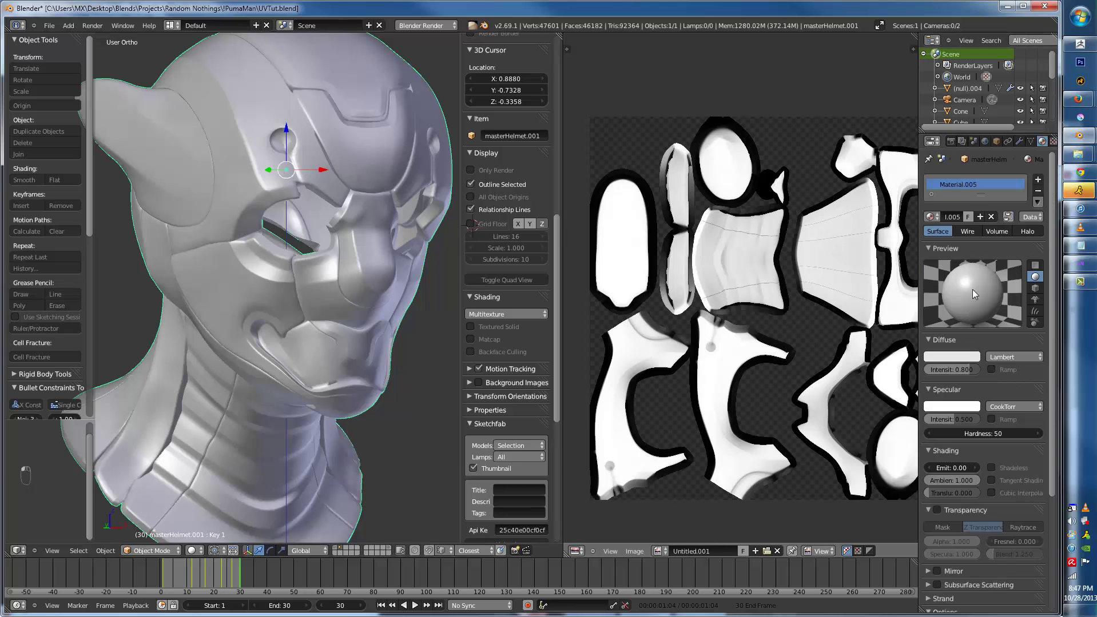
left_click(171, 25)
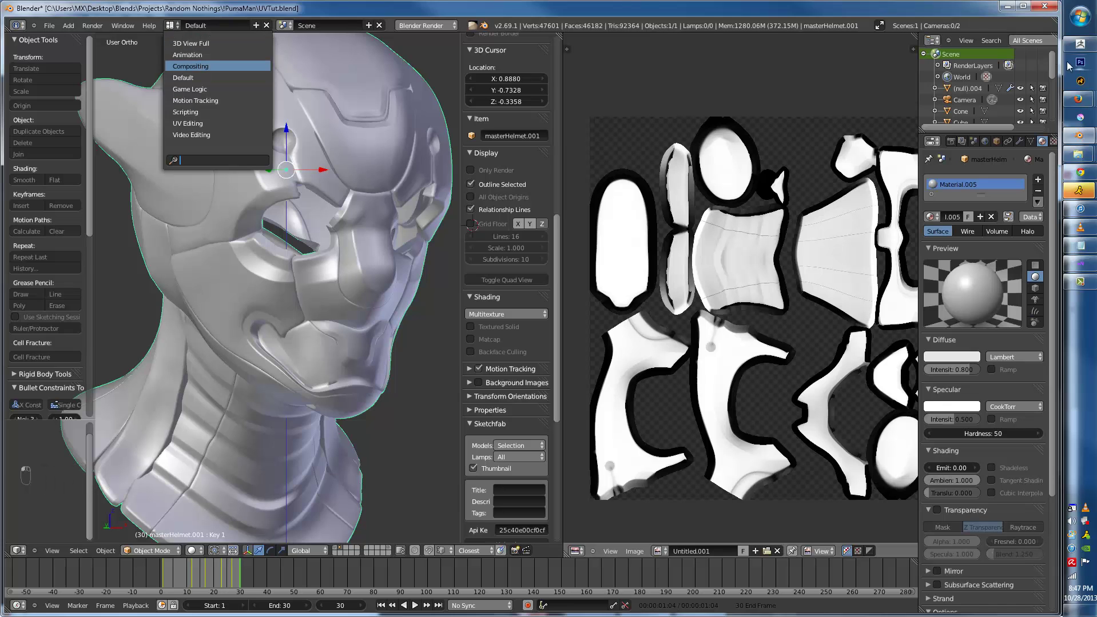
left_click(807, 120)
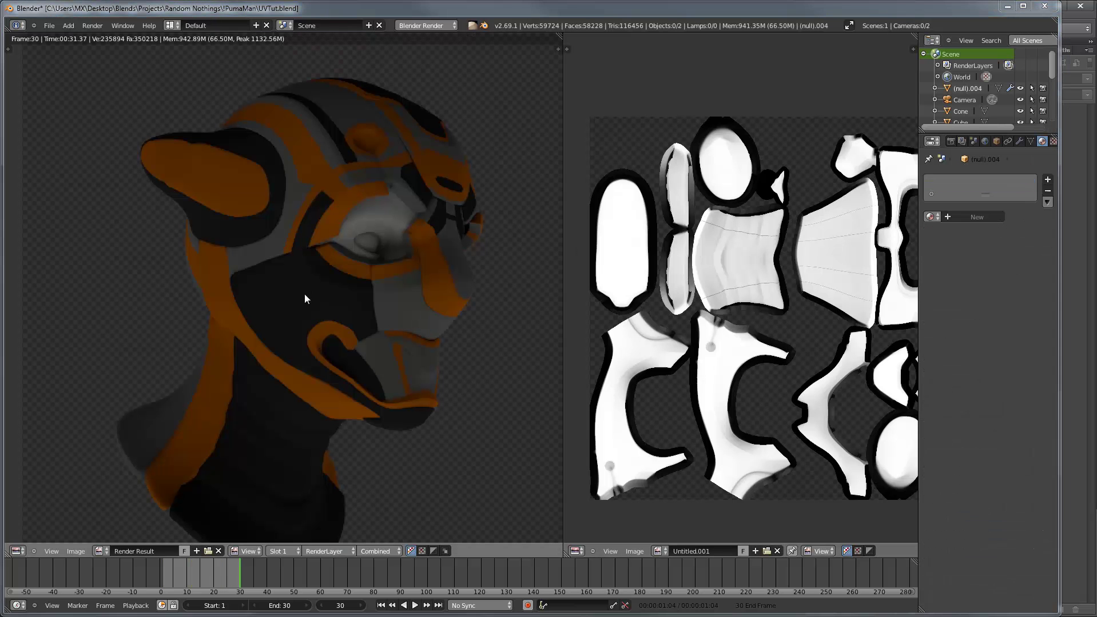
- Close the render result, isolate the multi-material helmet in local view and select it for a close-up of the eye opening
key("Escape")
scroll(250, 289, "up", 3)
scroll(320, 265, "down", 4)
key("a")
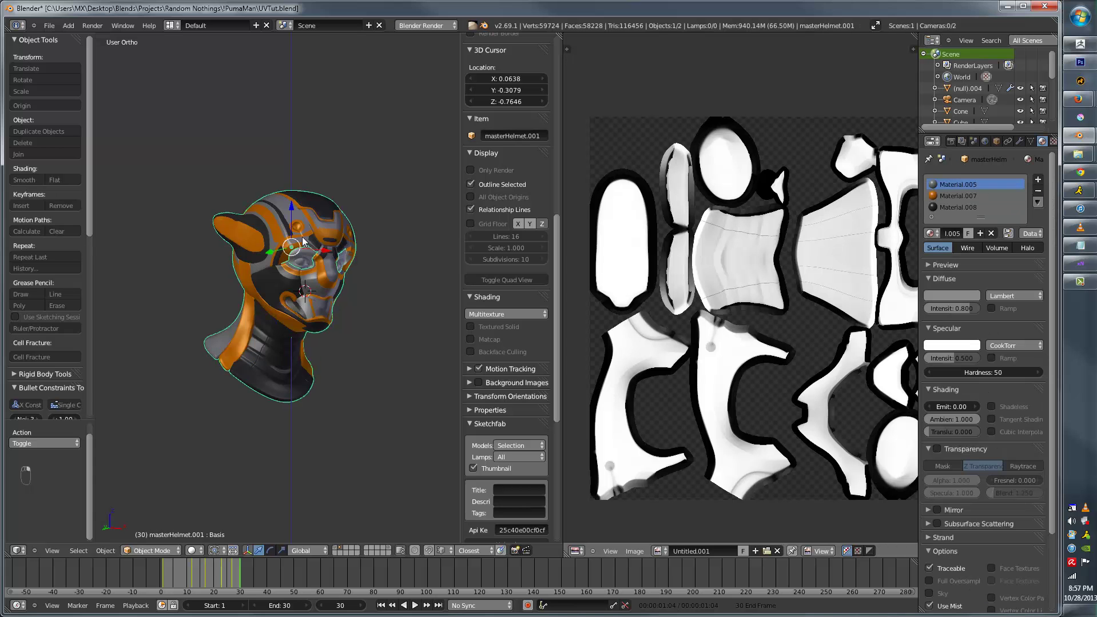
key("KP_Divide")
key("KP_1")
key("a")
scroll(282, 315, "up", 3)
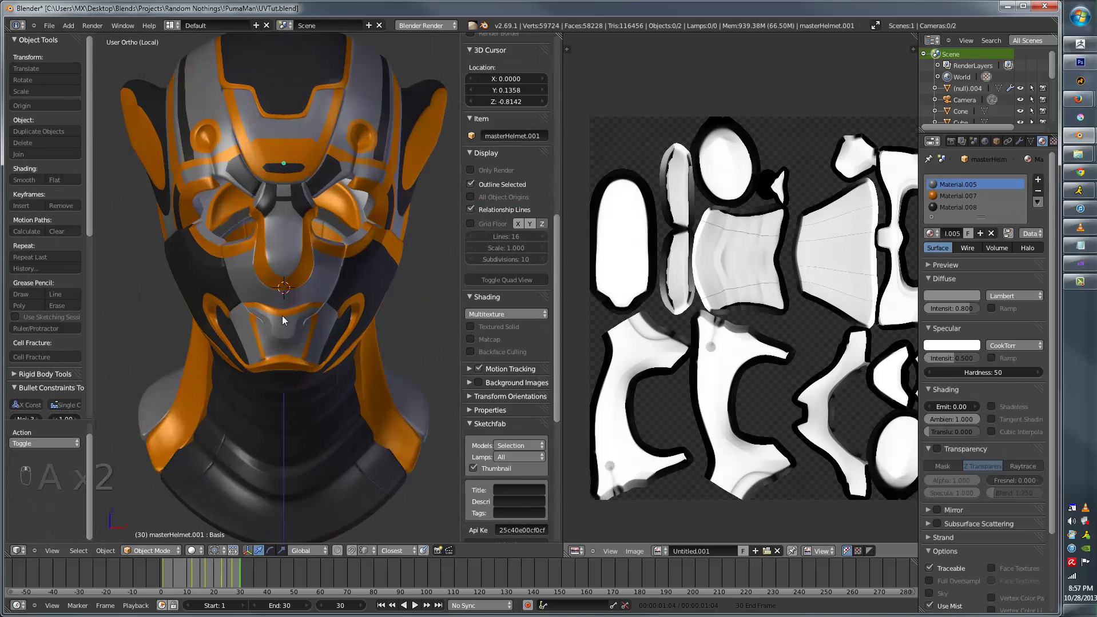
middle_click_drag(282, 315, 320, 297)
right_click(320, 297)
scroll(368, 290, "up", 6)
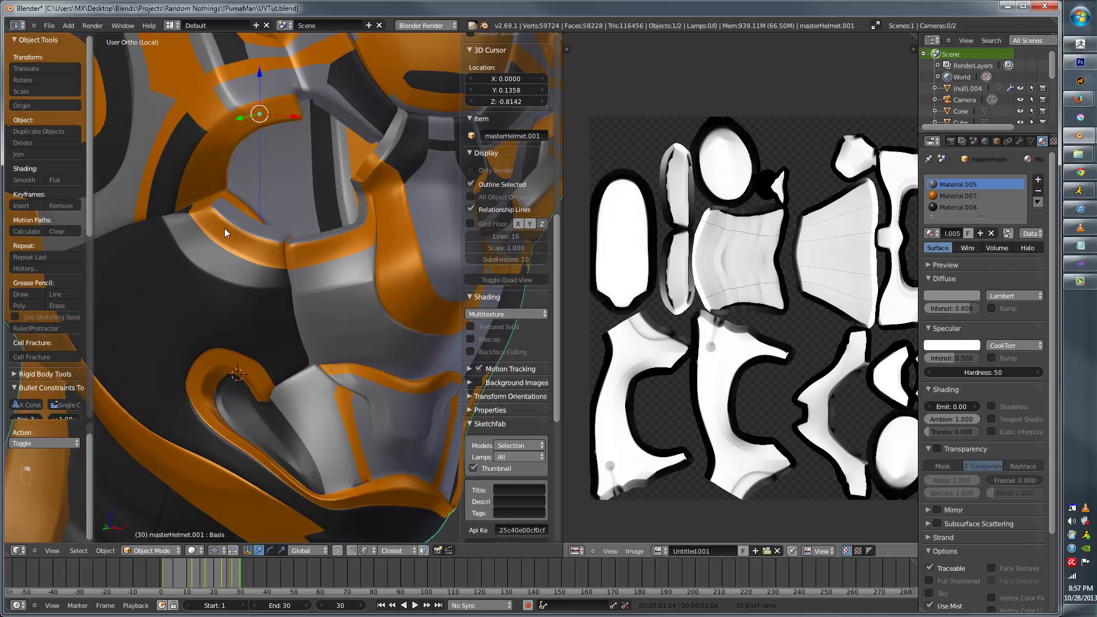
- Assign Material.008 to the linked inner rim faces below both eye openings and check the helmet in Object Mode
left_click(960, 206)
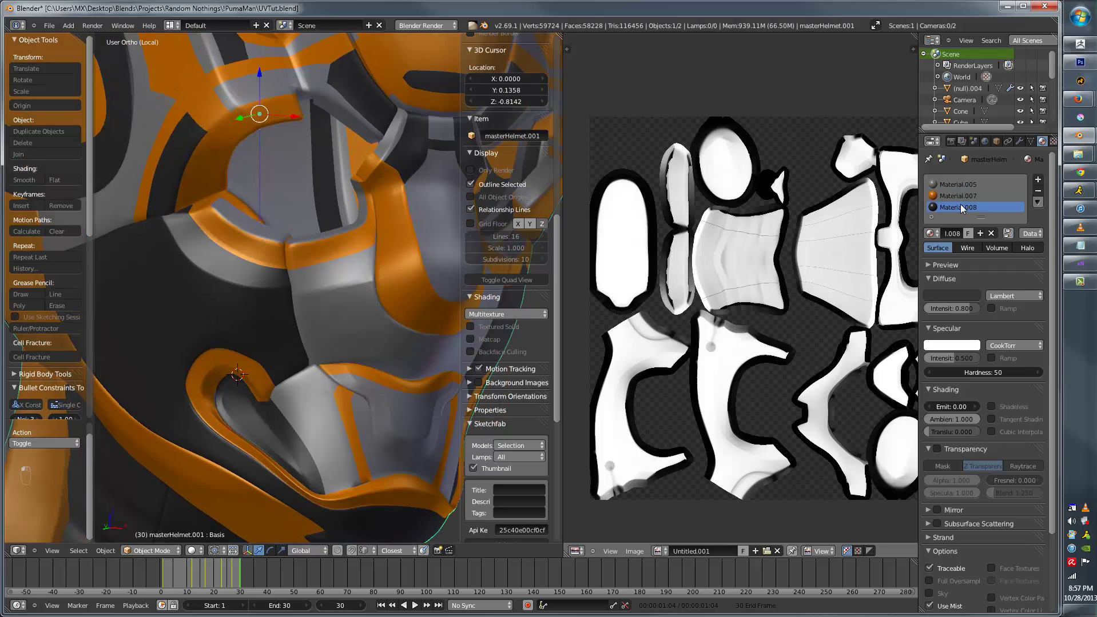
key("Tab")
right_click(300, 212, "alt")
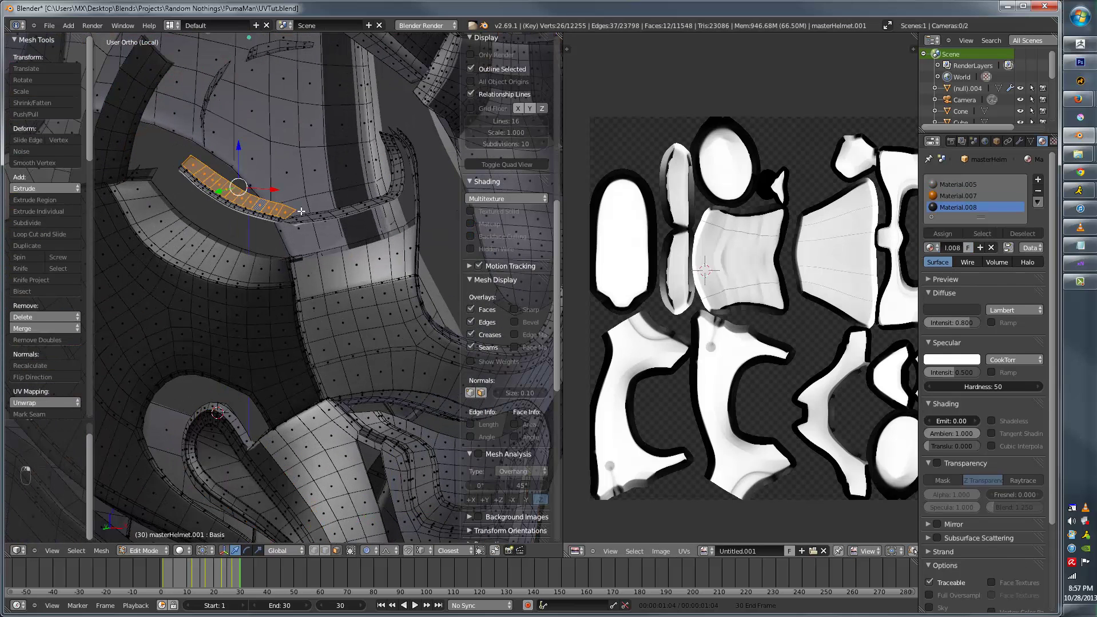
key("a")
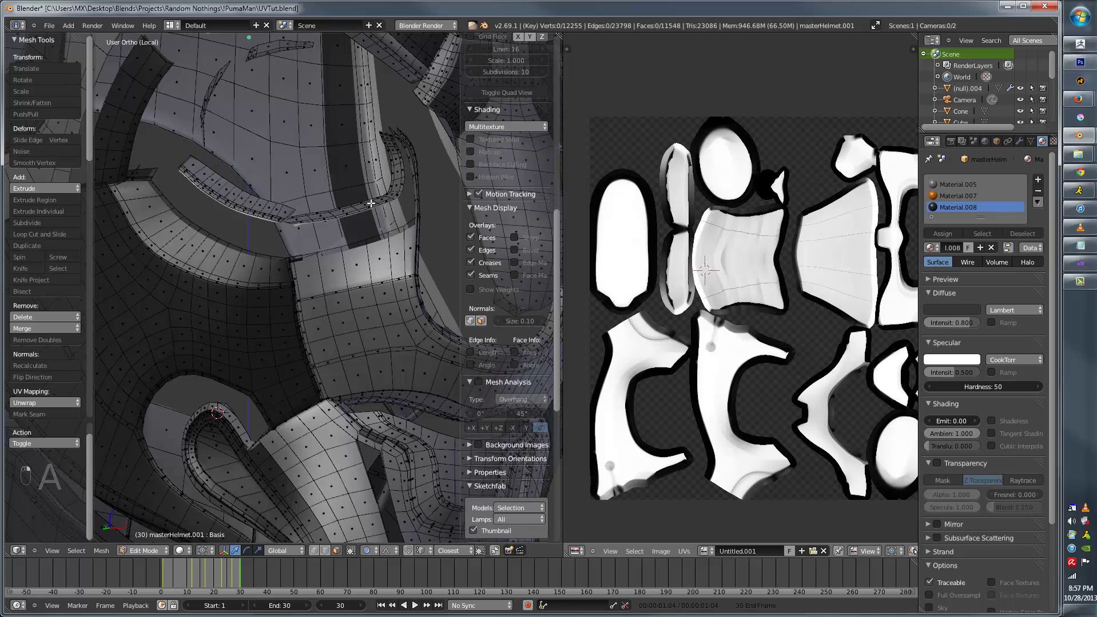
key("l")
key("l")
middle_click_drag(283, 209, 237, 279)
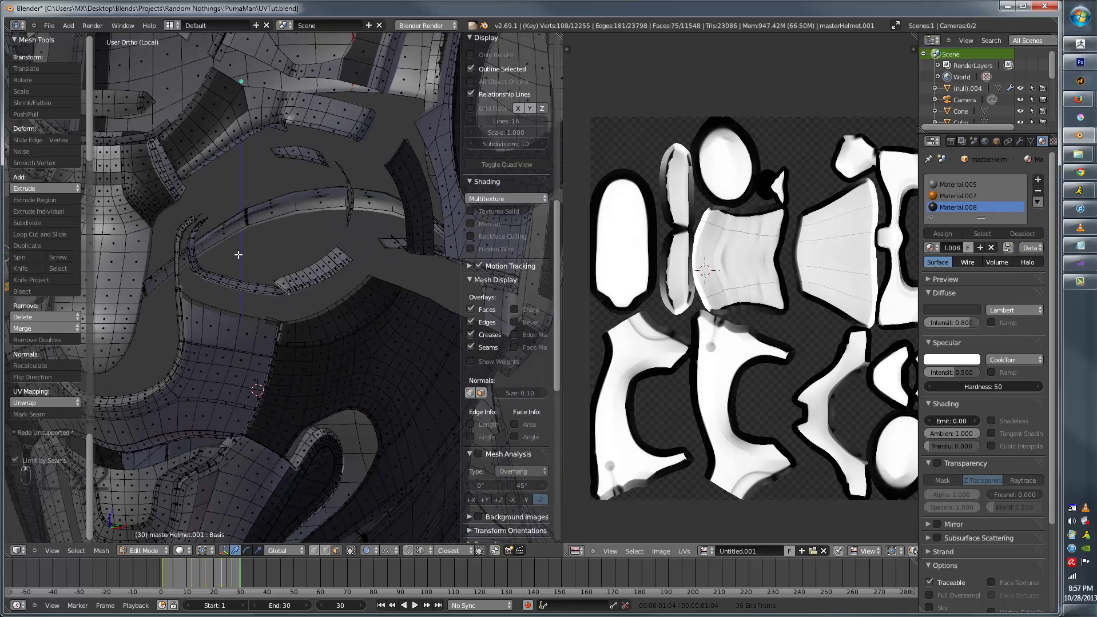
key("l")
key("l")
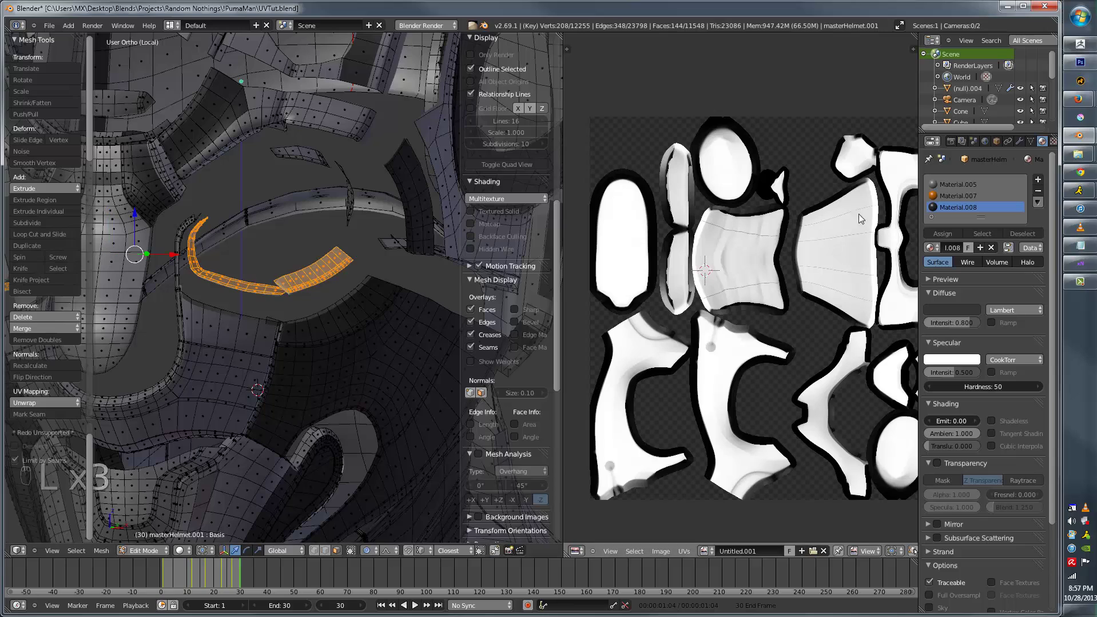
left_click(933, 233)
scroll(204, 318, "down", 5)
key("Tab")
scroll(241, 317, "up", 6)
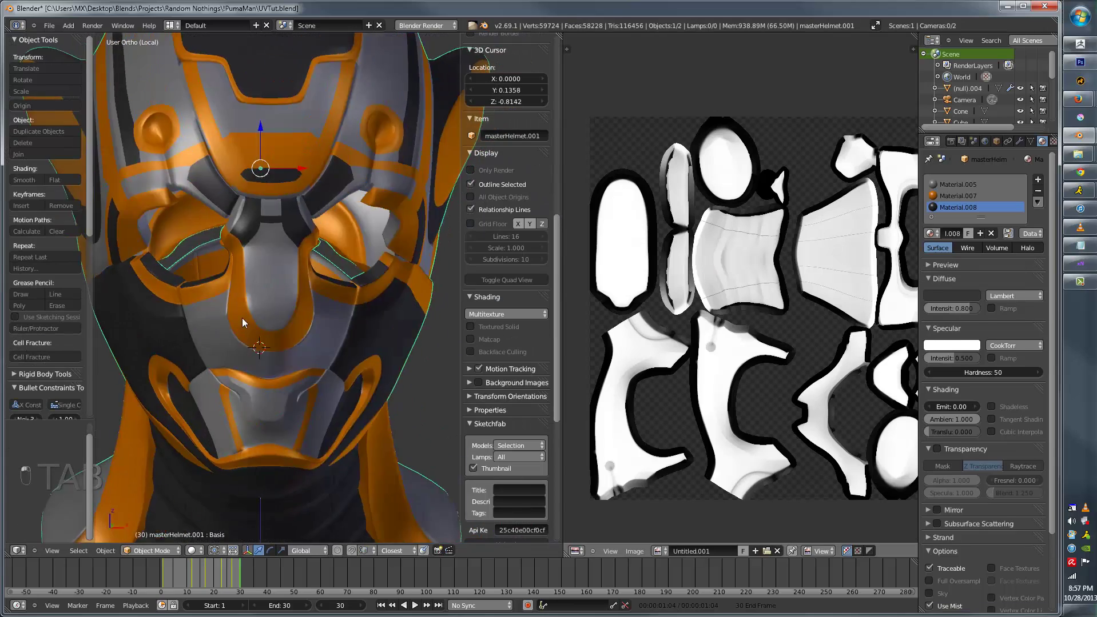
middle_click_drag(295, 315, 226, 308)
scroll(227, 308, "down", 4)
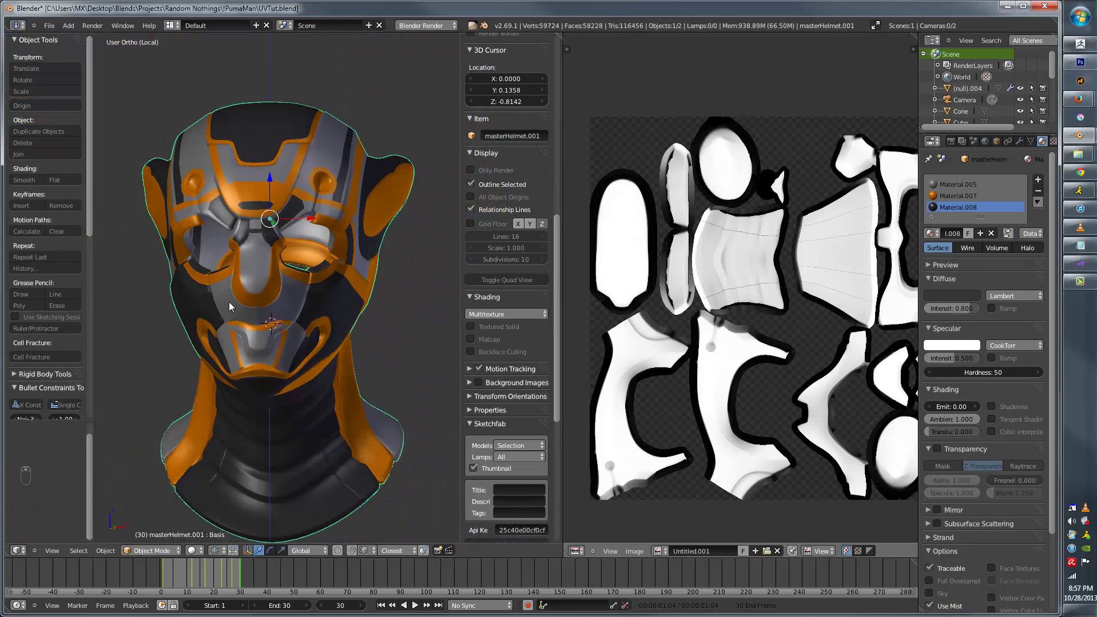
- Enable Shadeless on Material.008, Material.007 and Material.005 with the helmet in front view, and open the render settings
key("KP_1")
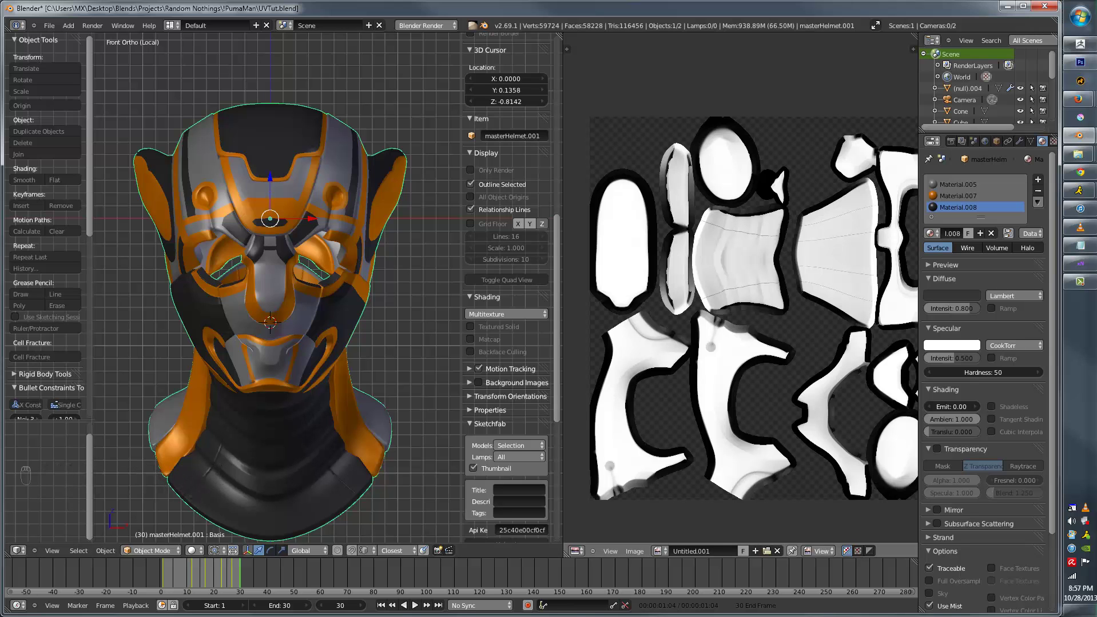
left_click(1006, 408)
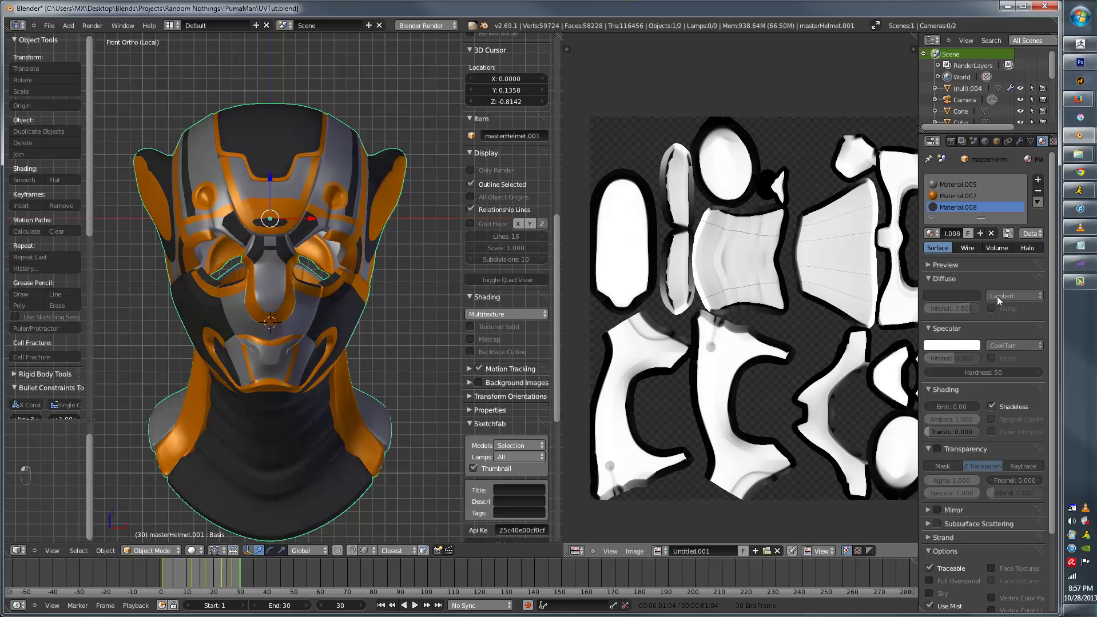
left_click(951, 196)
left_click(1007, 402)
left_click(961, 184)
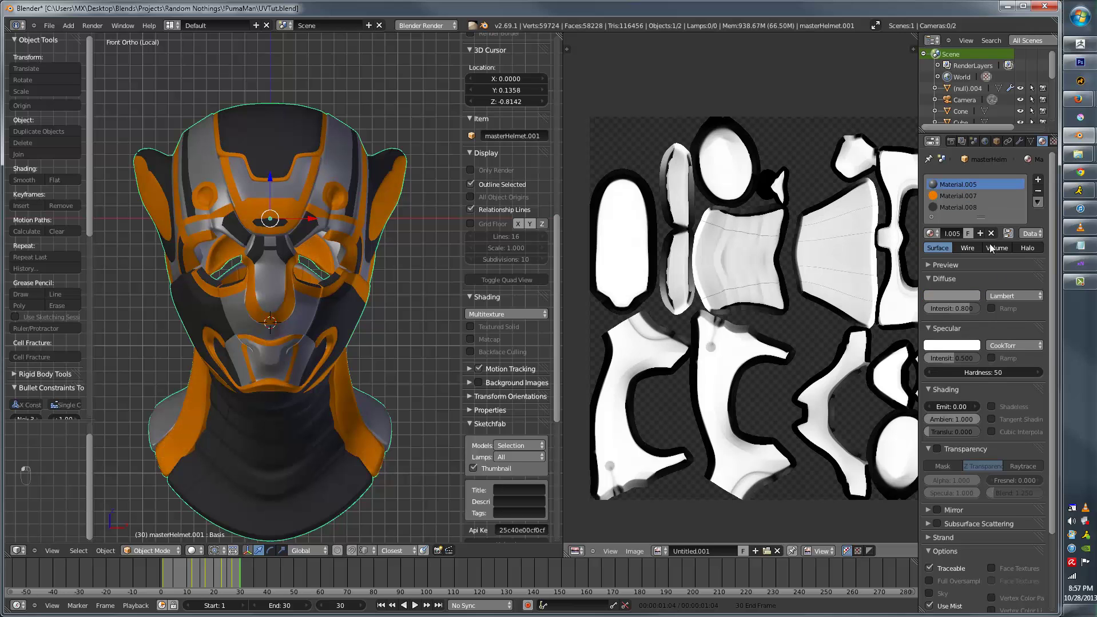
left_click(992, 406)
left_click(951, 140)
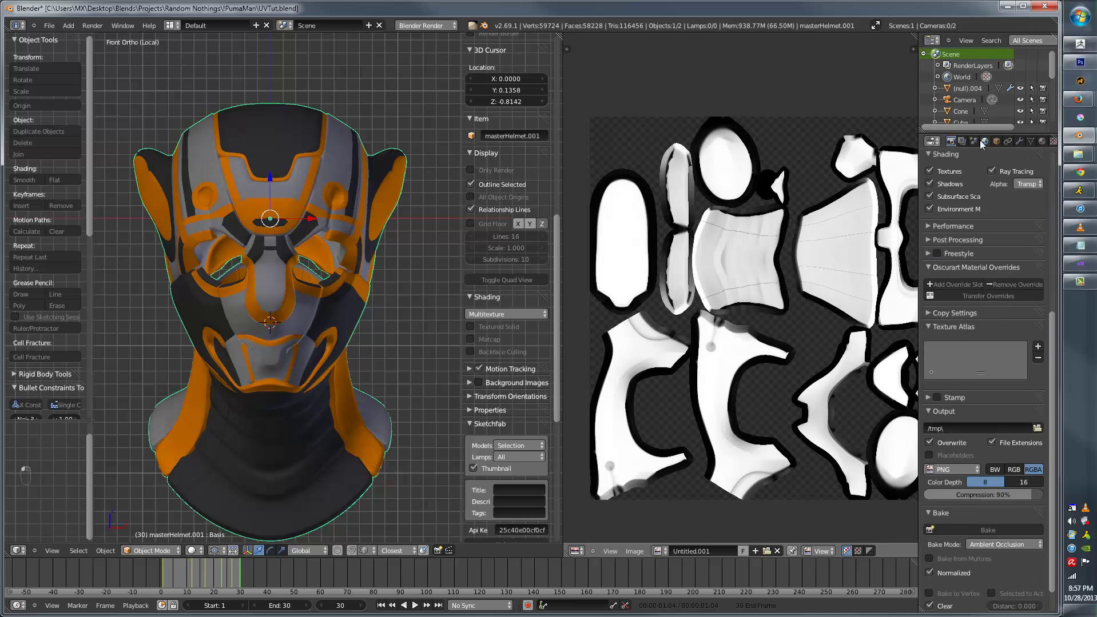
- Set the render settings' bake mode to Full Render
left_click(962, 141)
left_click(973, 141)
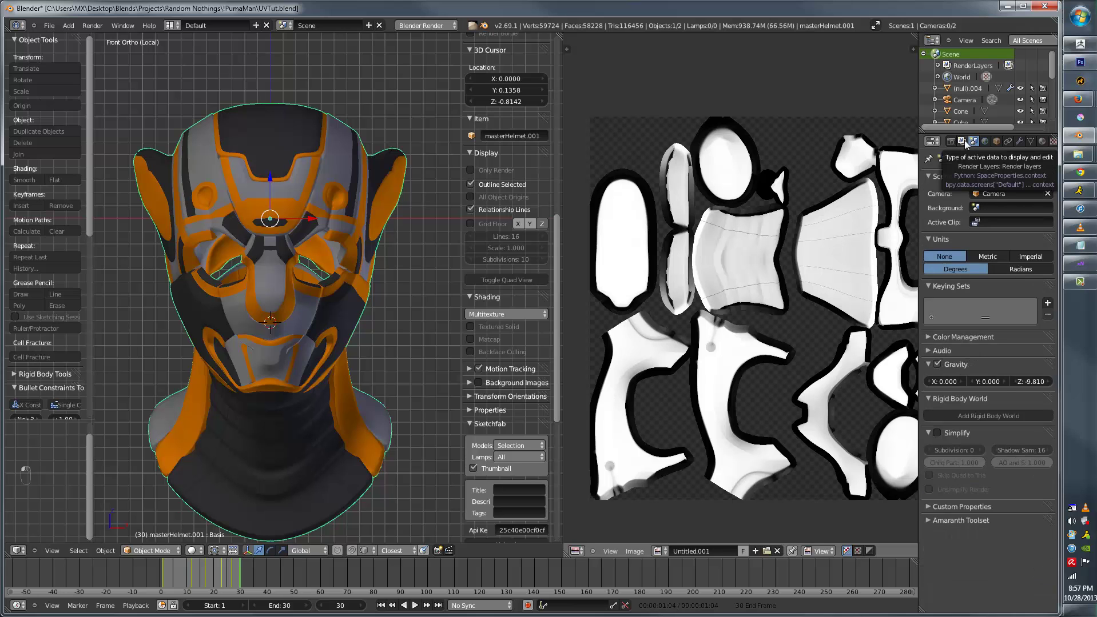
left_click(953, 140)
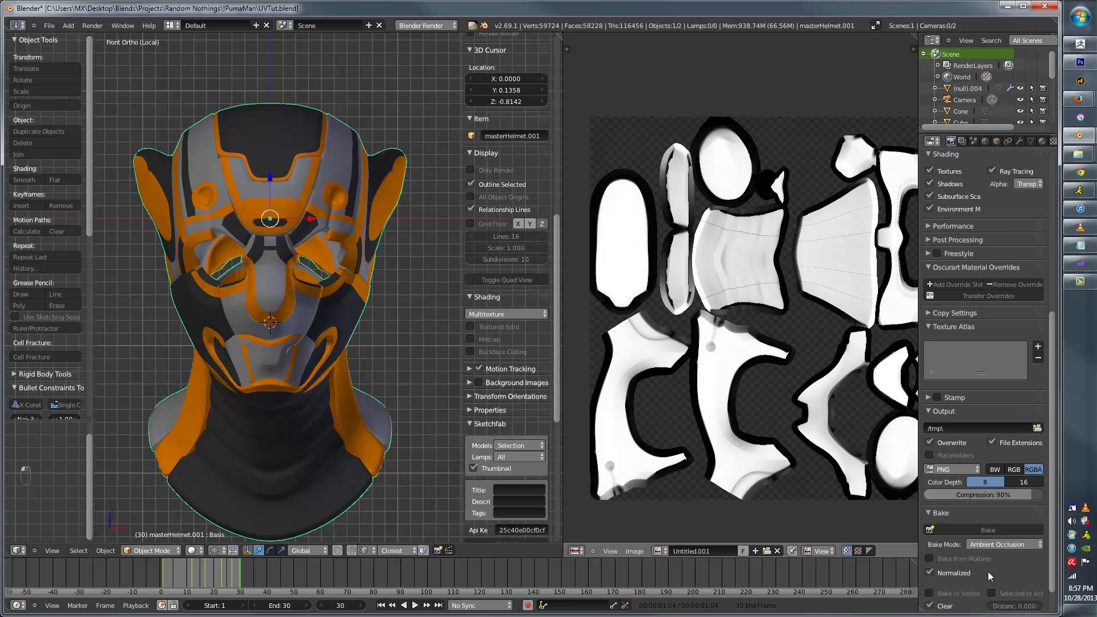
scroll(988, 571, "down", 1)
left_click(981, 520)
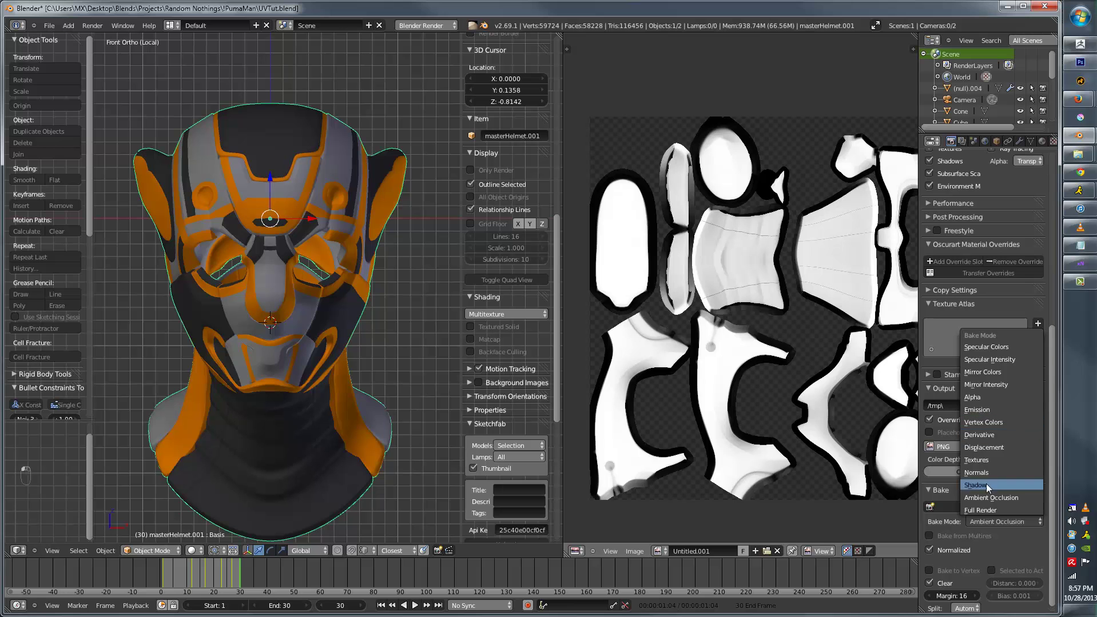
left_click(981, 509)
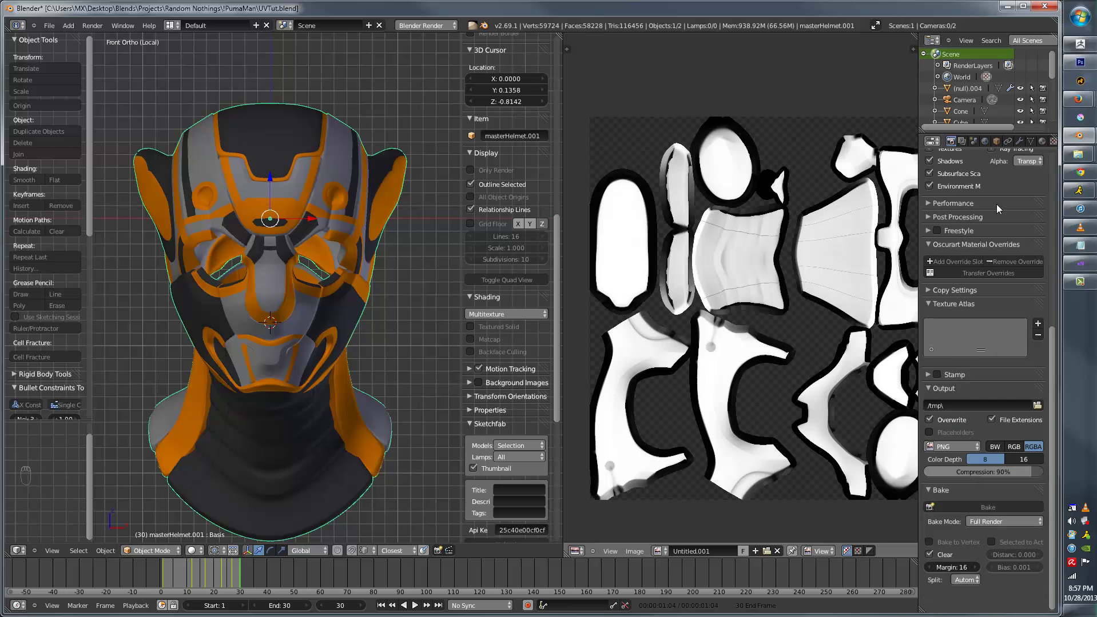
- Disable Ambient Occlusion and Environment Lighting in the world settings
left_click(983, 142)
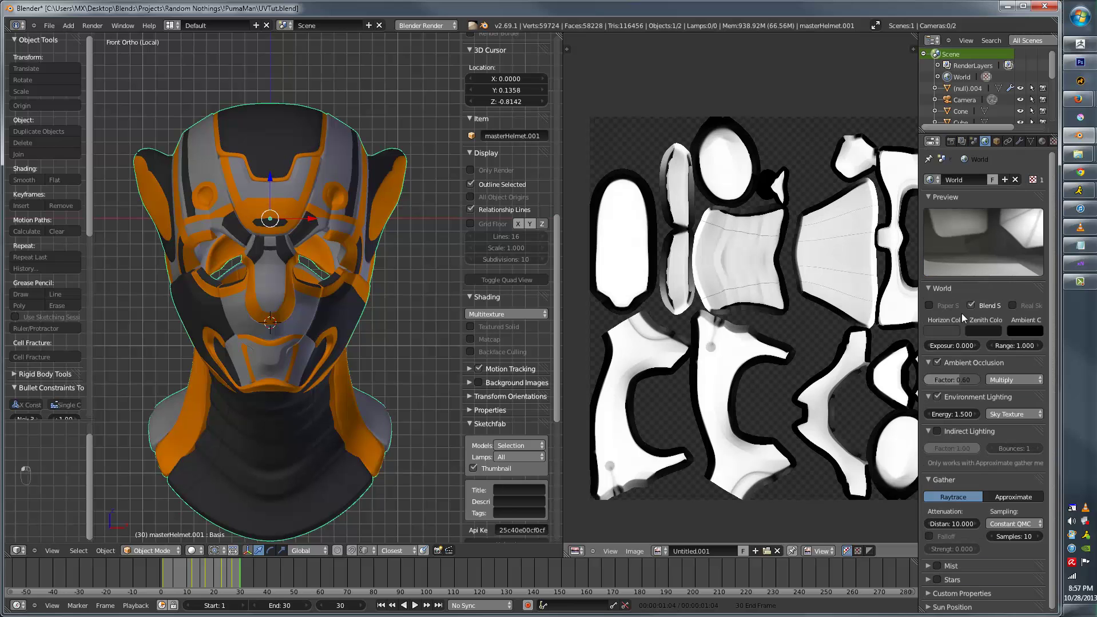
left_click(937, 362)
left_click(936, 398)
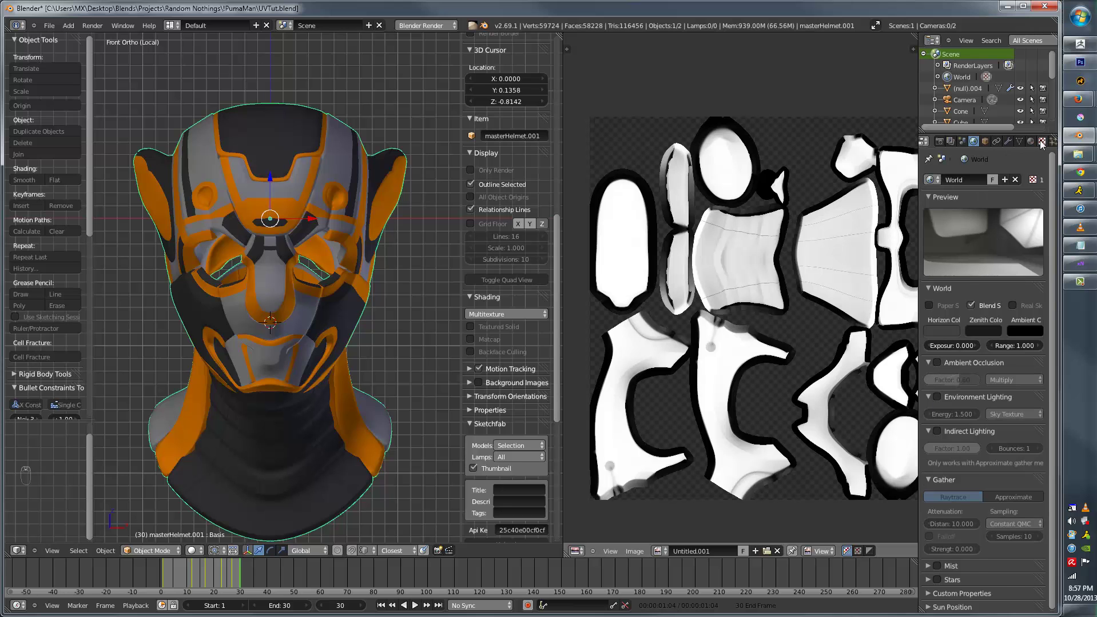
left_click(1041, 141)
left_click(1037, 270)
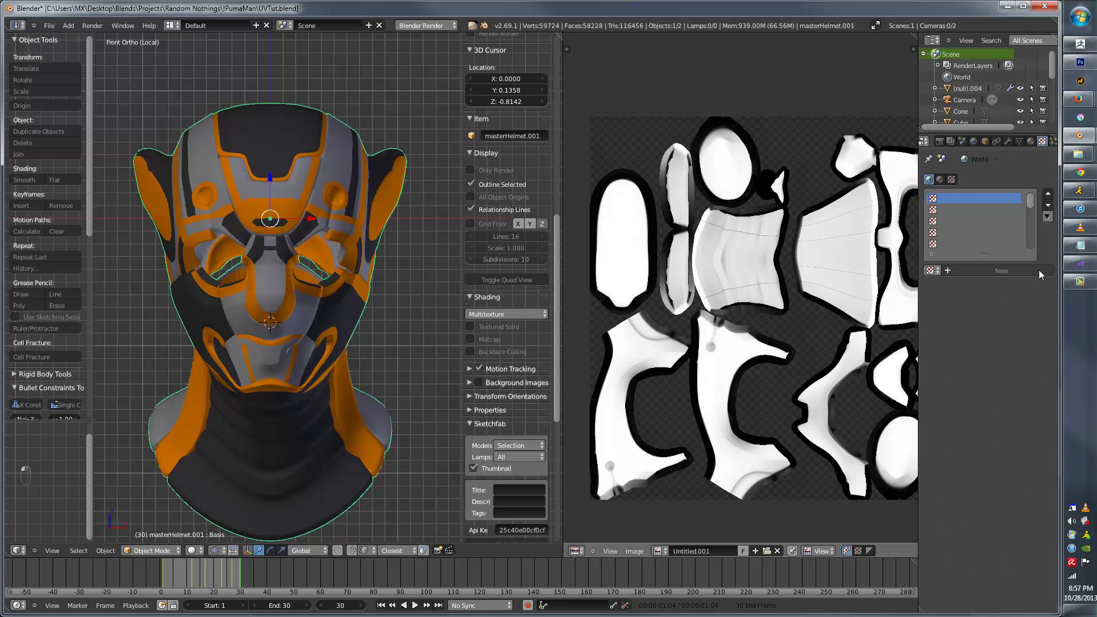
left_click(1030, 141)
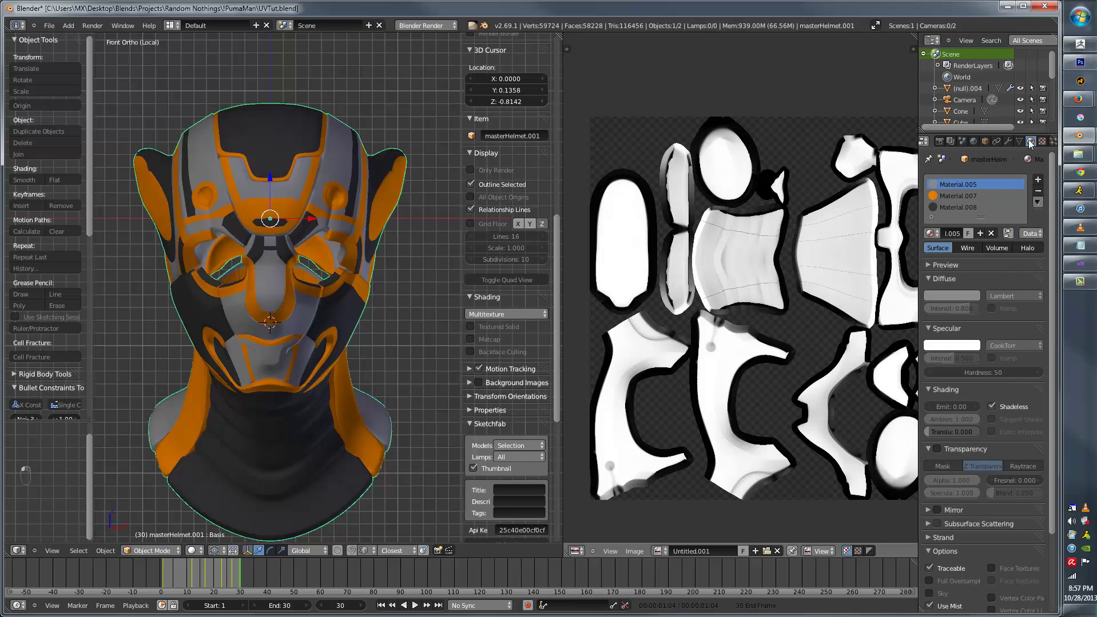
left_click(961, 141)
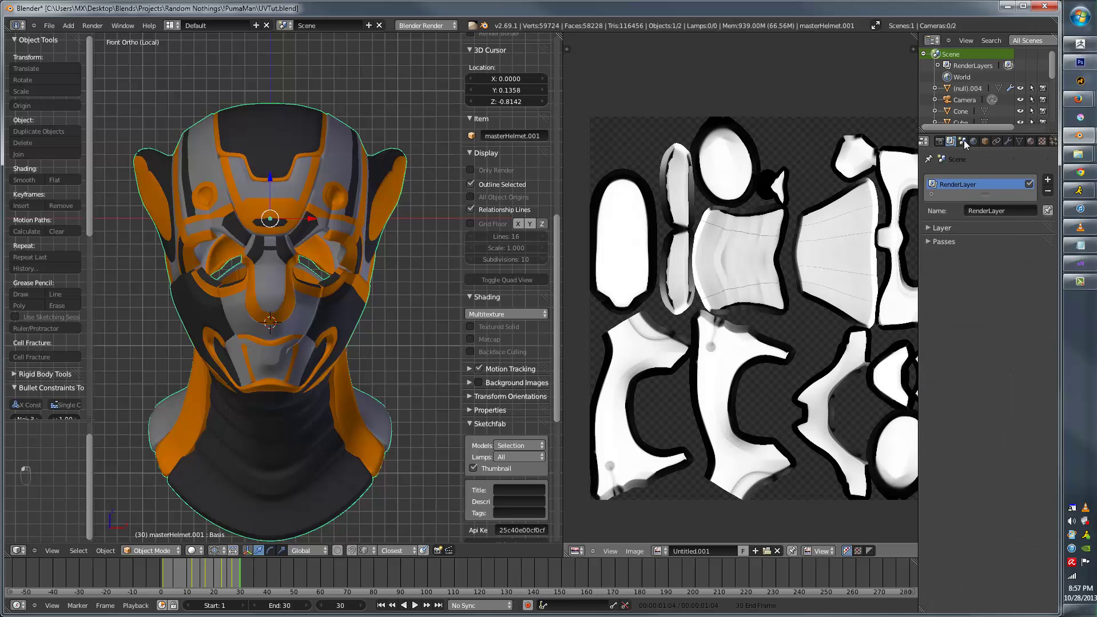
left_click(974, 142)
scroll(974, 149, "down", 10)
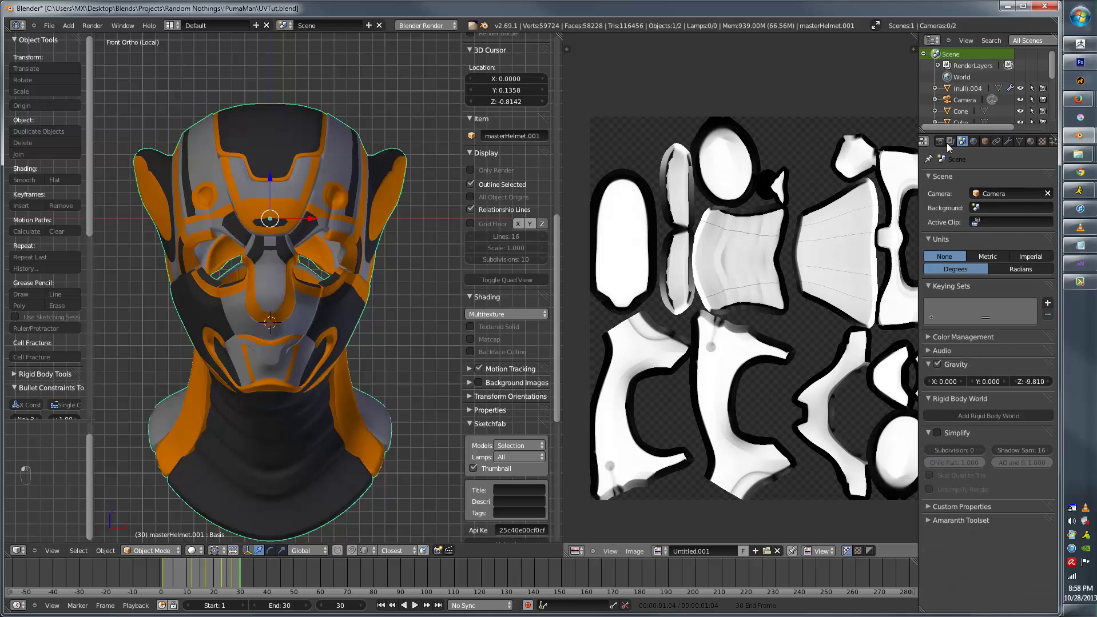
- Bake the helmet's shadeless material colors to the Untitled.001 image and inspect the result
left_click(939, 141)
left_click(995, 505)
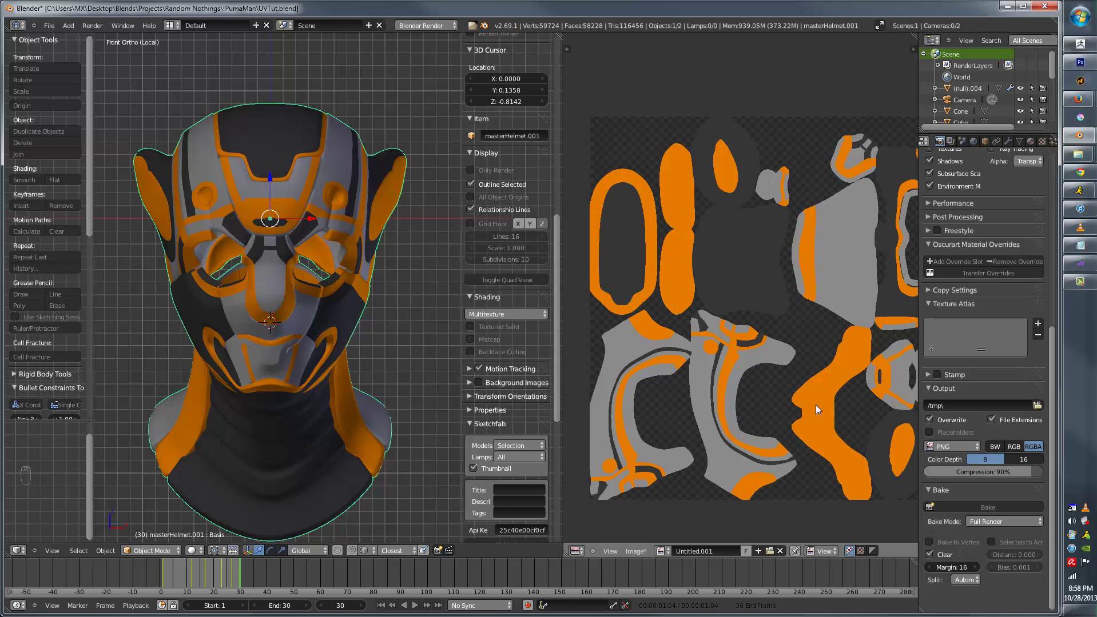
scroll(817, 403, "up", 2)
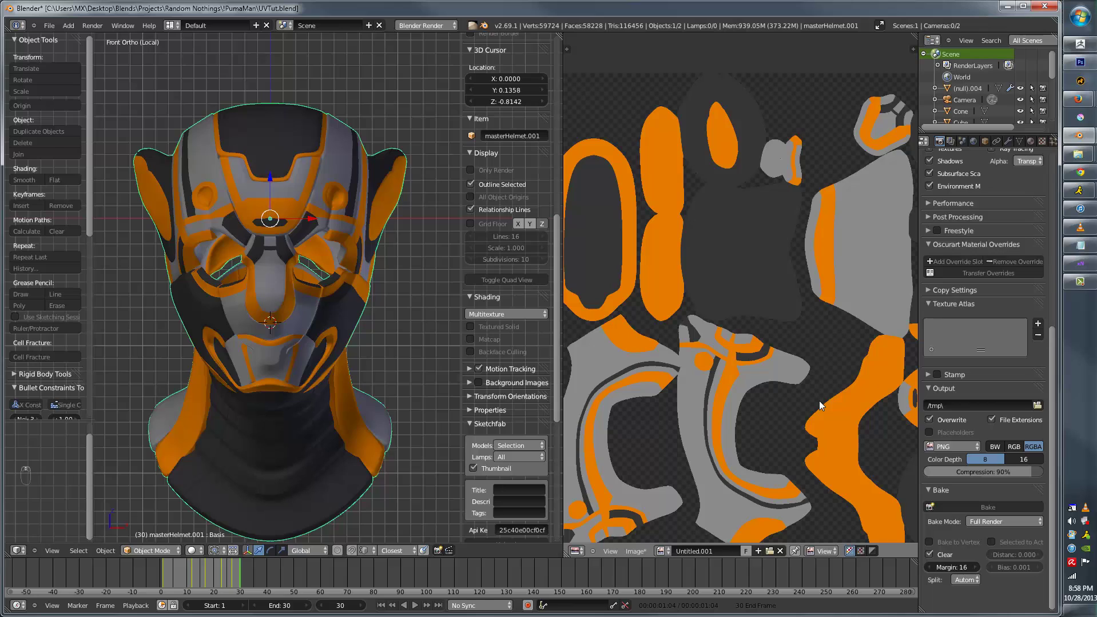
- Save the baked image as Color.jpg in the Cav folder, in JPEG format with RGB color
key("F3")
left_click(183, 68)
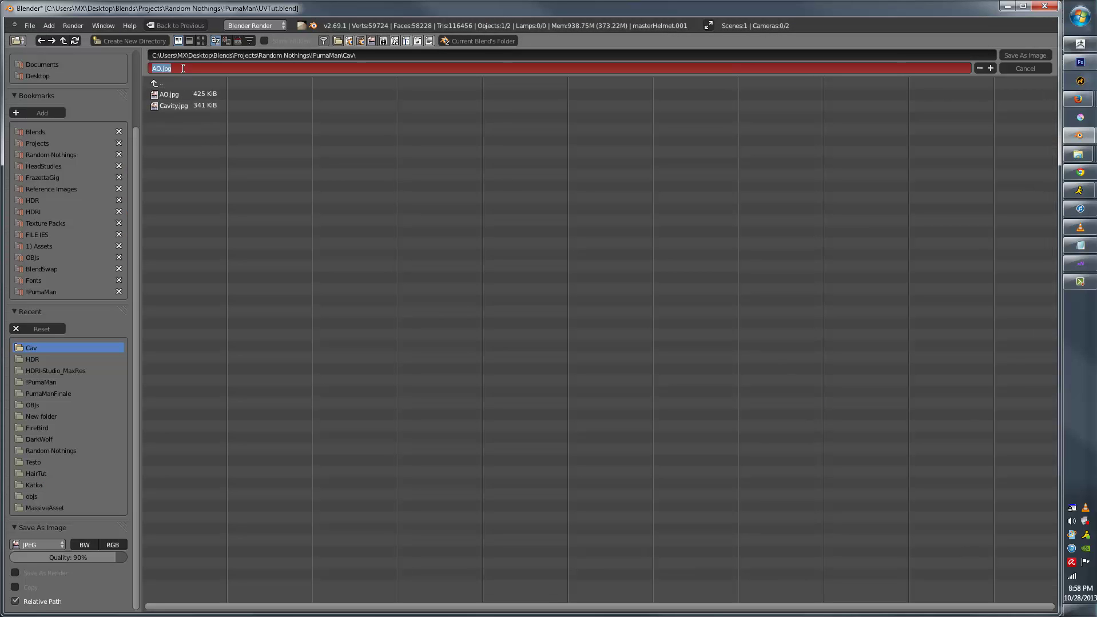
type("Color")
key("Return")
left_click(23, 544)
left_click(34, 498)
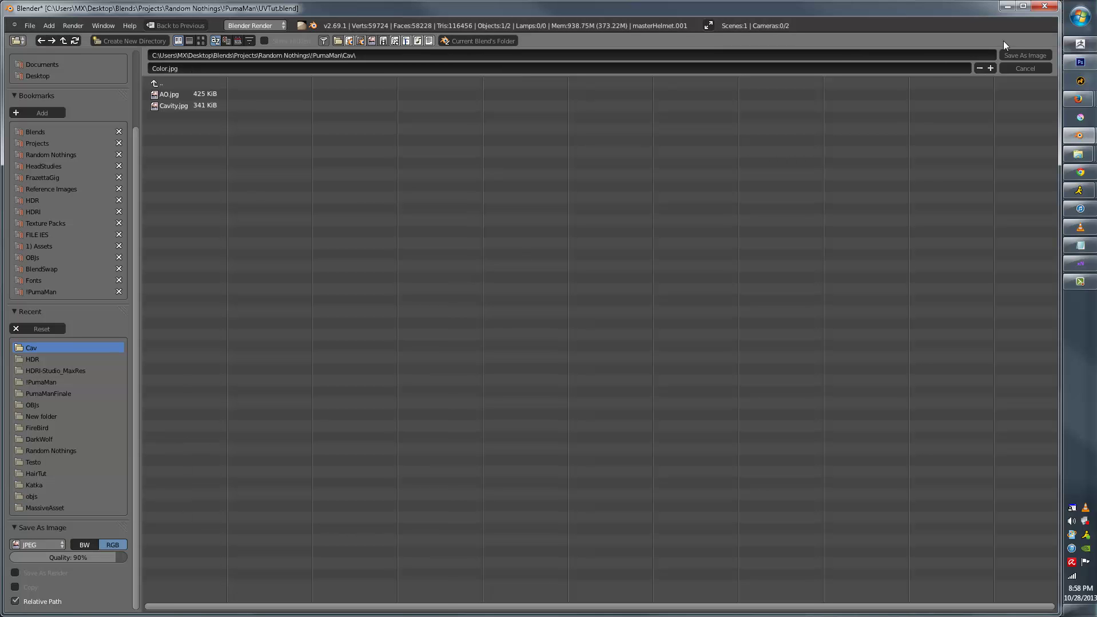
left_click(1035, 57)
- Switch to Photoshop and open Color.jpg from the Cav folder there
key("alt+Tab")
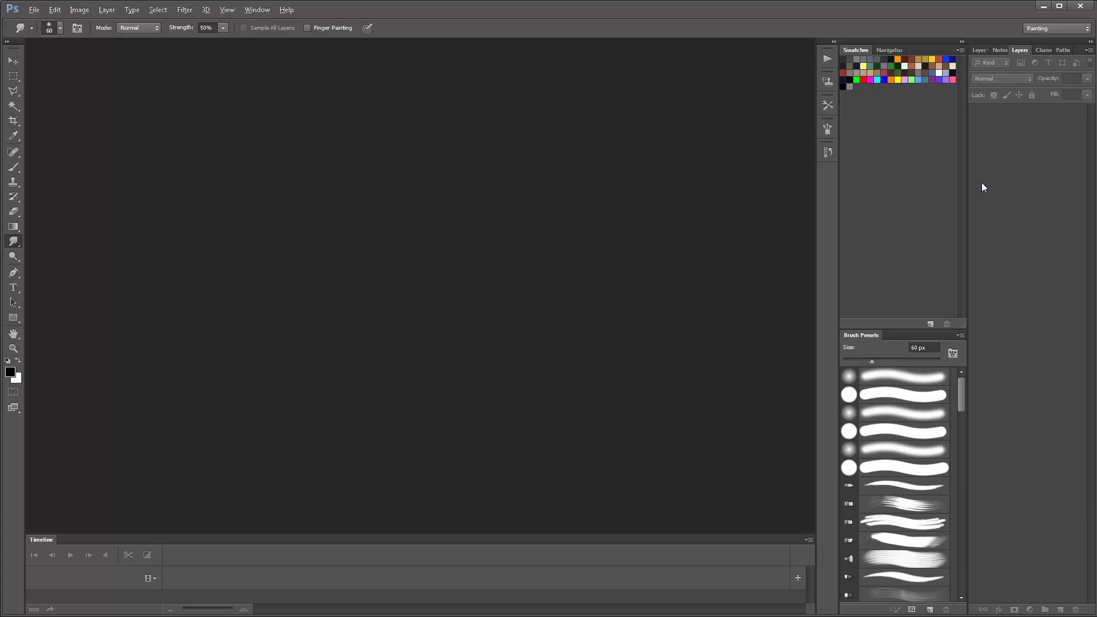
key("alt+Tab")
key("alt+Tab")
key("alt+Tab")
key("alt+Tab")
key("alt+Tab")
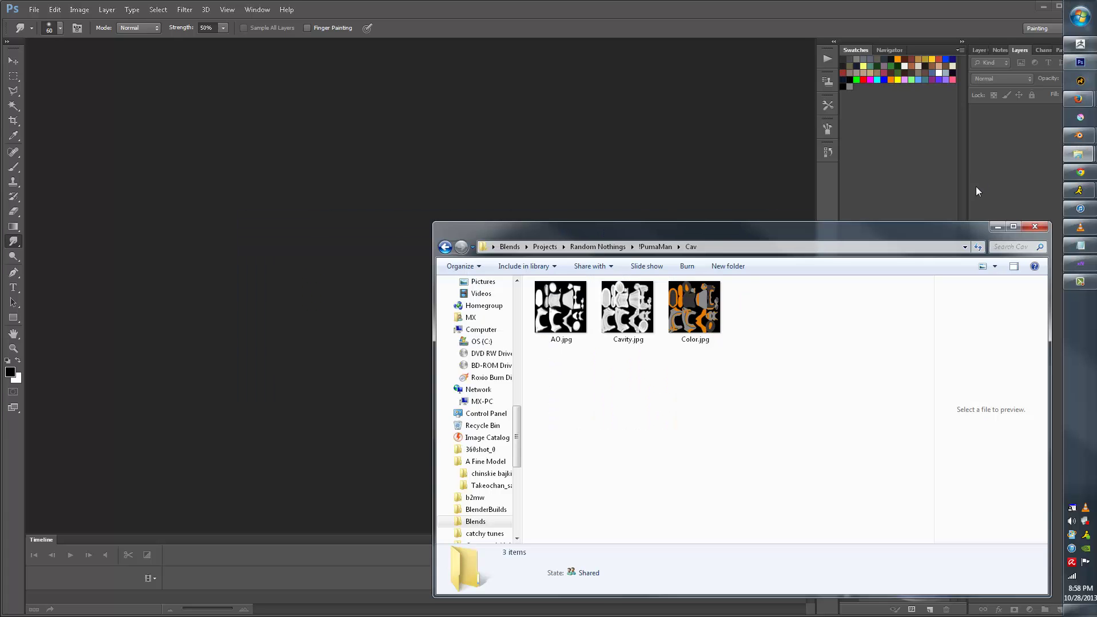
left_click_drag(706, 307, 431, 151)
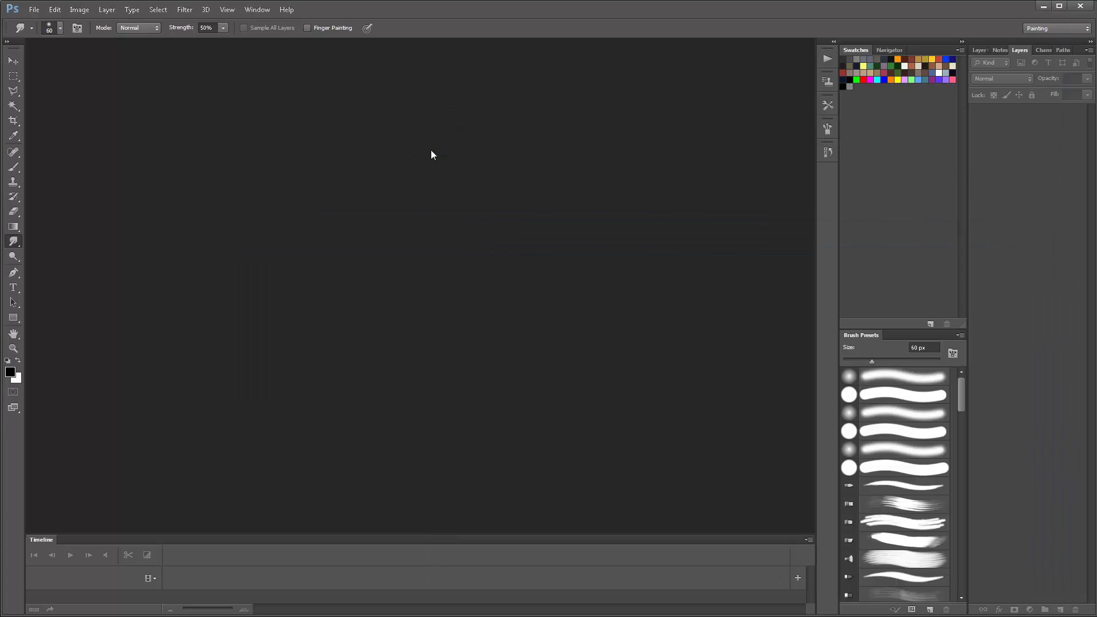
- Place AO.jpg and then Cavity.jpg from the Cav folder as layers above the color map
key("alt+Tab")
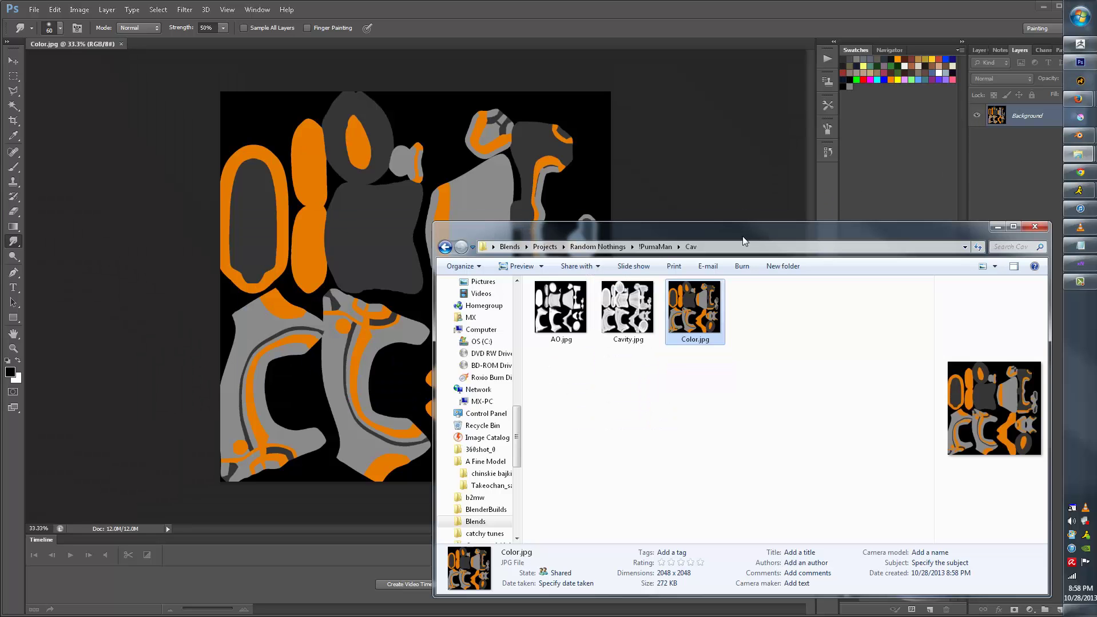
left_click(547, 314)
left_click_drag(547, 314, 438, 183)
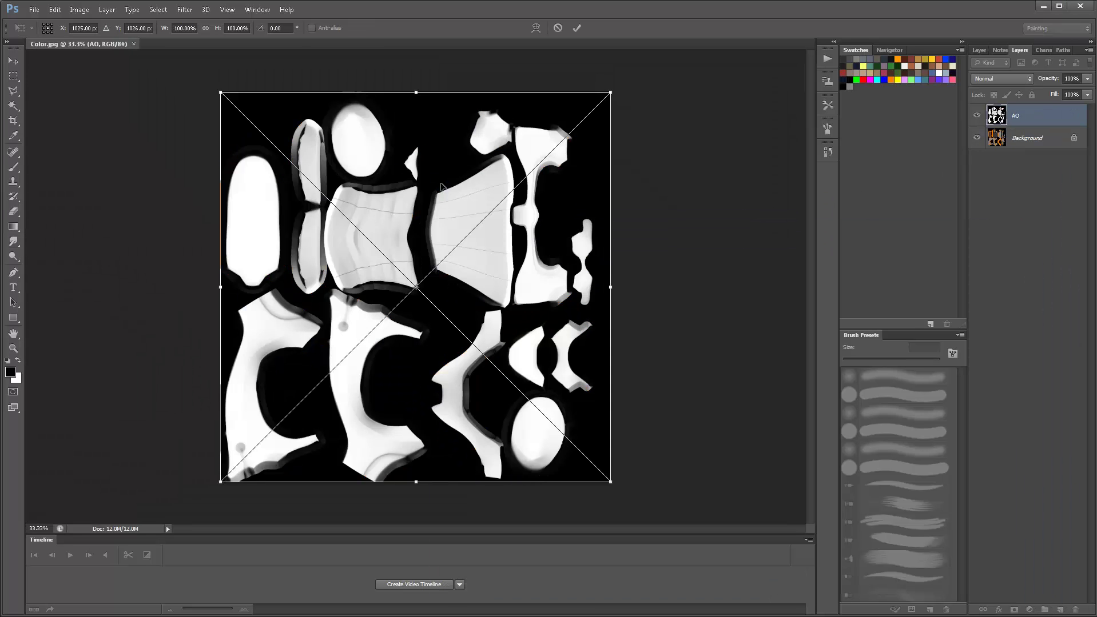
key("alt+Tab")
left_click(577, 240)
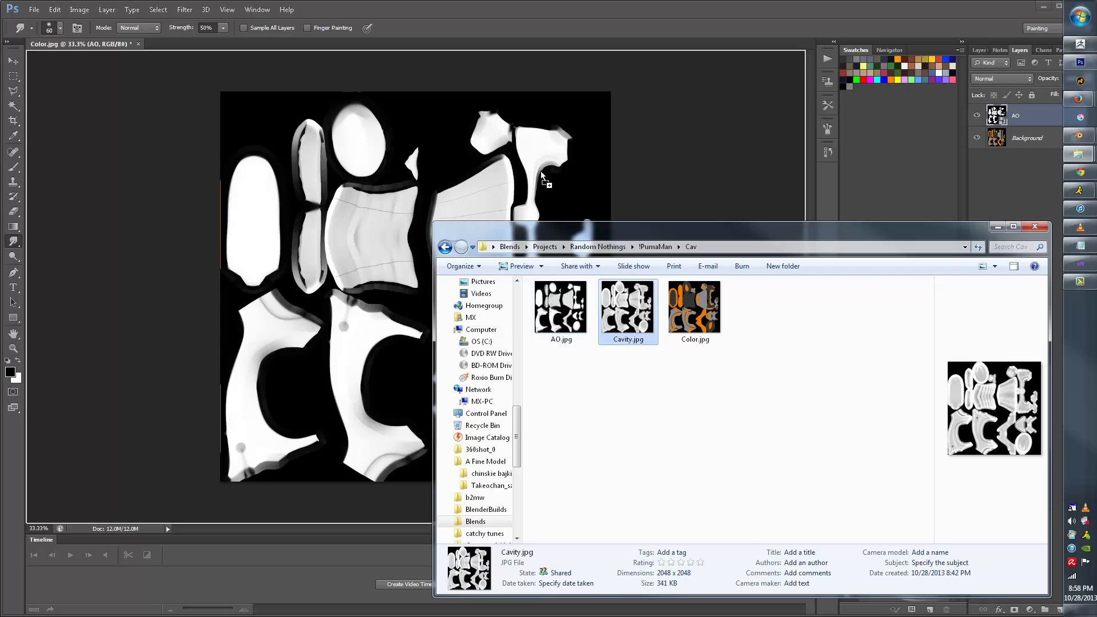
left_click_drag(578, 240, 541, 172)
key("Return")
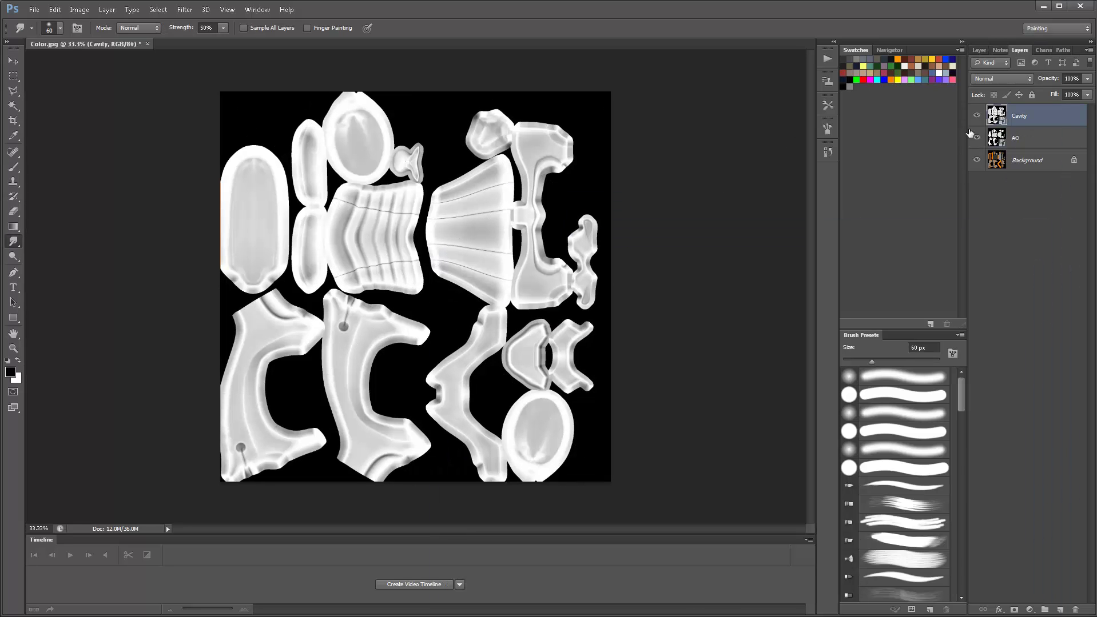
- Hide the Cavity layer and set the AO layer's blend mode to Multiply
left_click(977, 115)
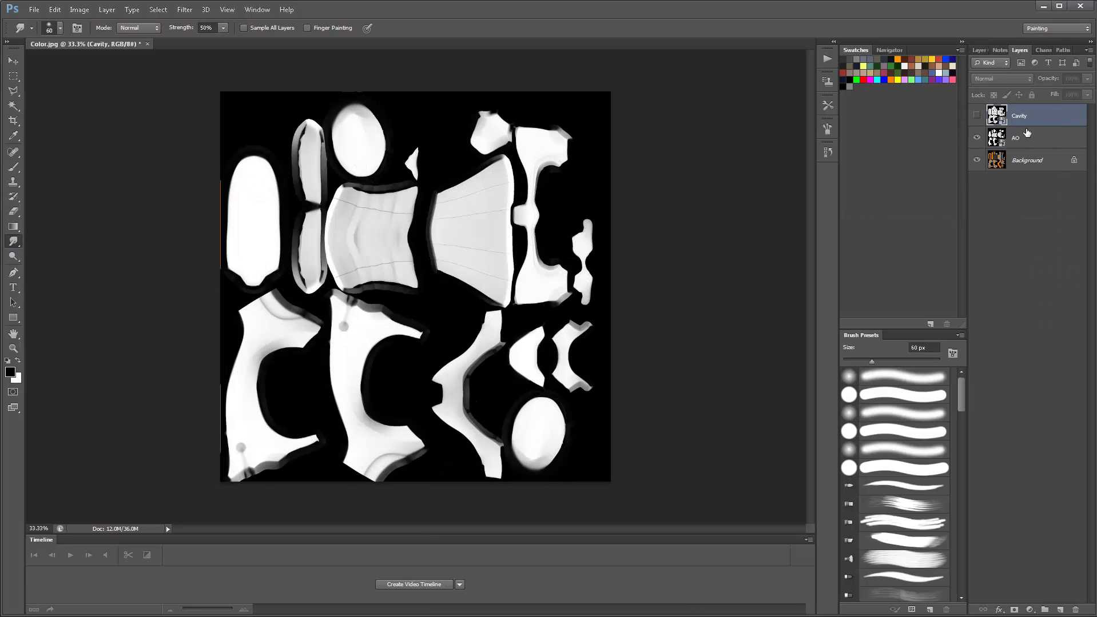
left_click(1015, 142)
left_click(1025, 80)
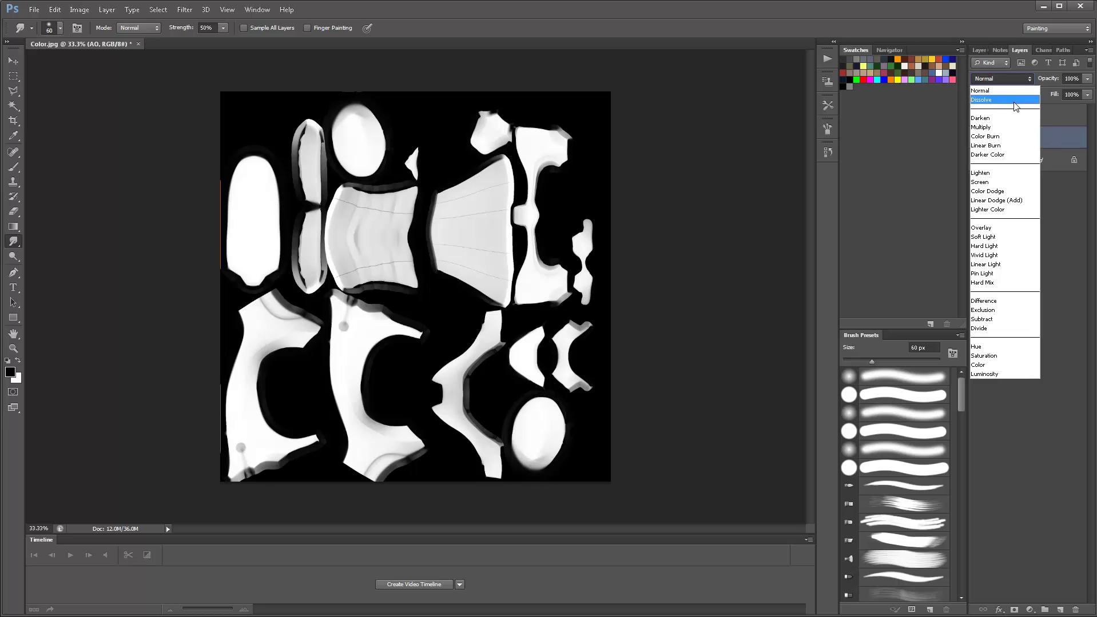
left_click(1012, 126)
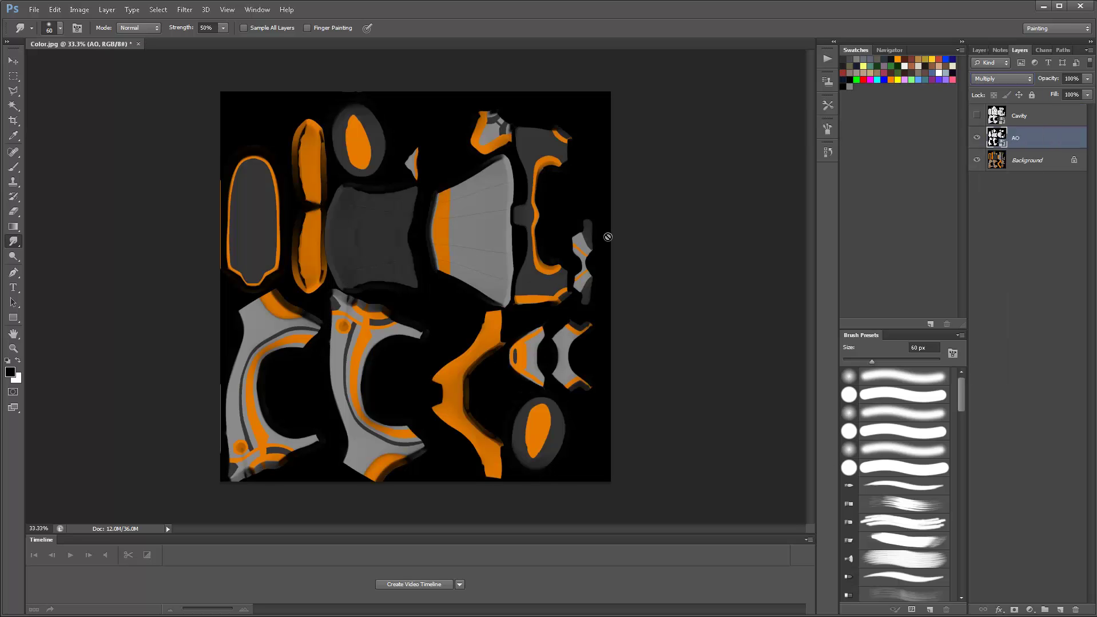
- Try Darken on the AO layer, restore Multiply, and lower the layer's opacity to 58%
key("Up")
key("ctrl+plus")
key("ctrl+plus")
key("ctrl+plus")
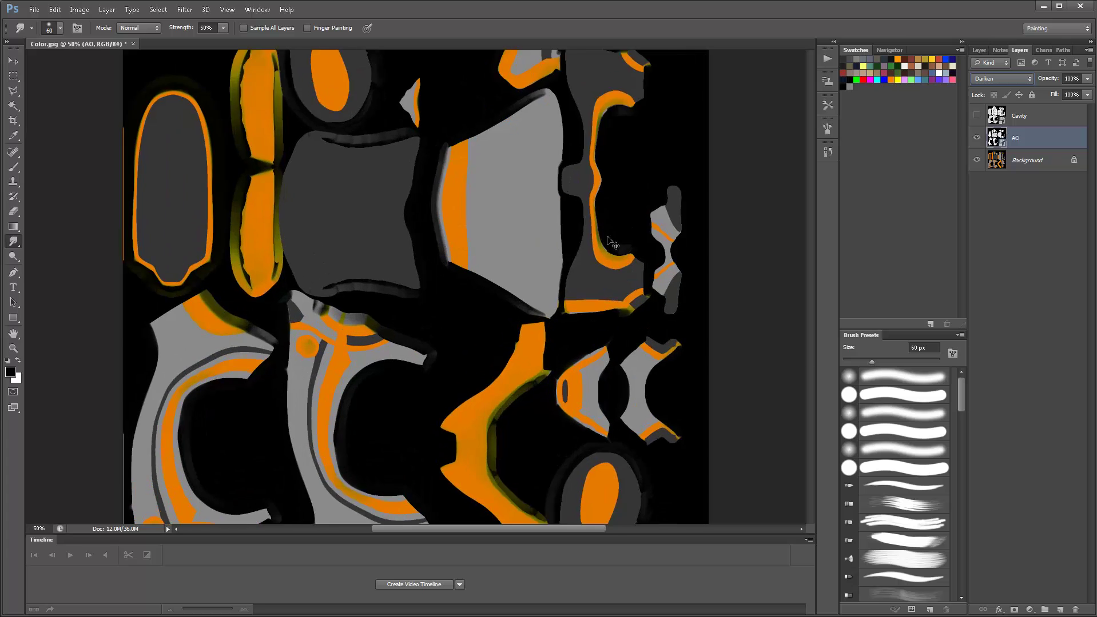
left_click(1017, 83)
left_click(992, 124)
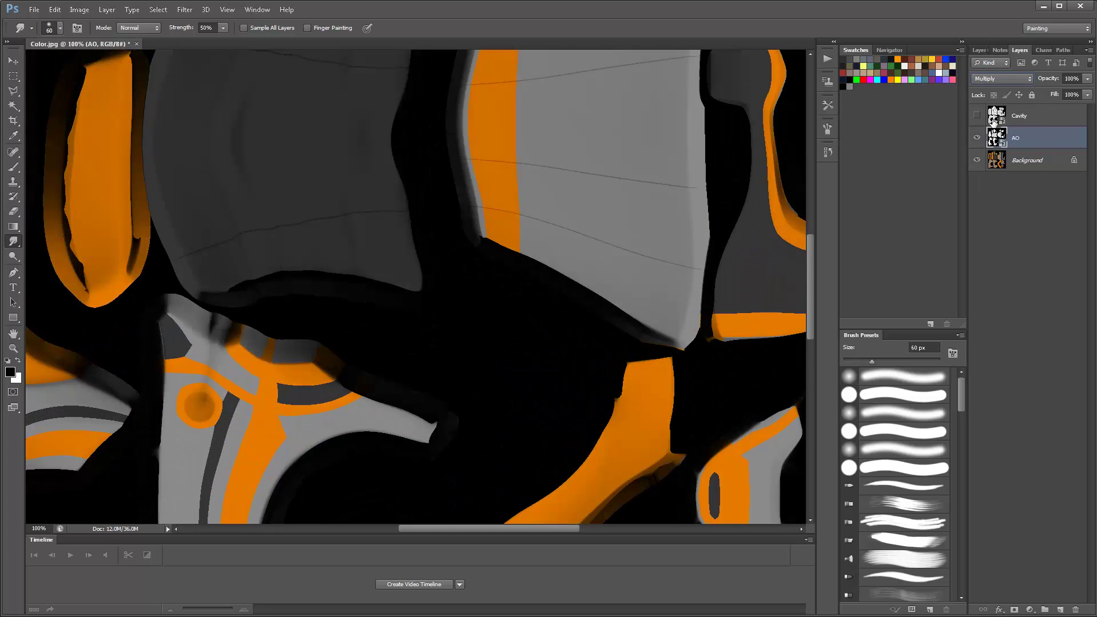
left_click(1083, 83)
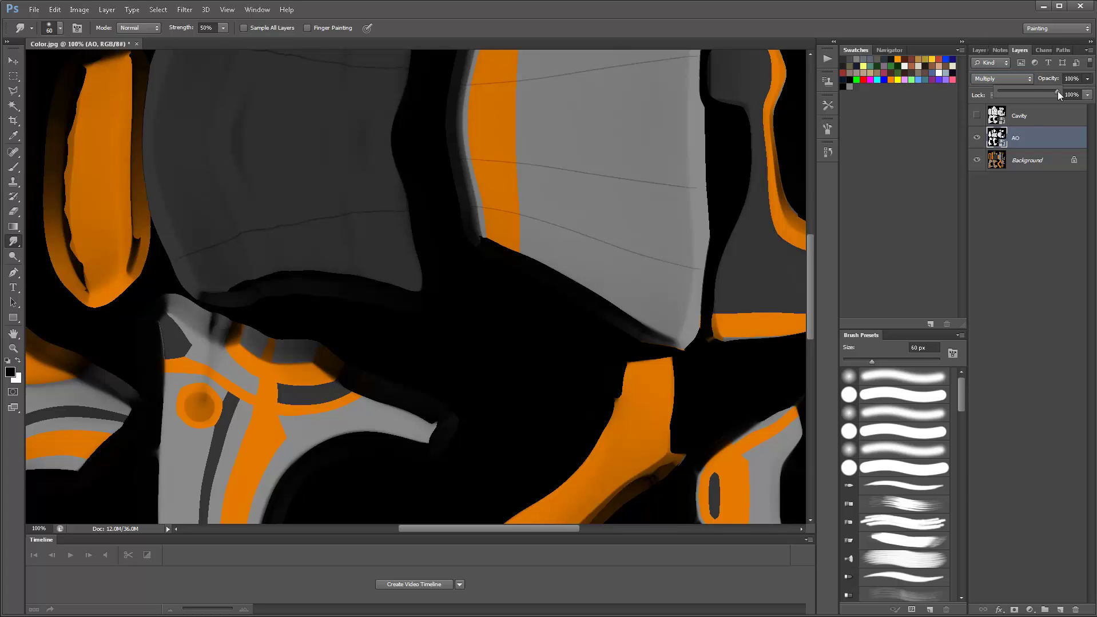
mouse_move(1034, 93)
left_mouse_down()
mouse_move(990, 90)
mouse_move(1033, 92)
left_mouse_up()
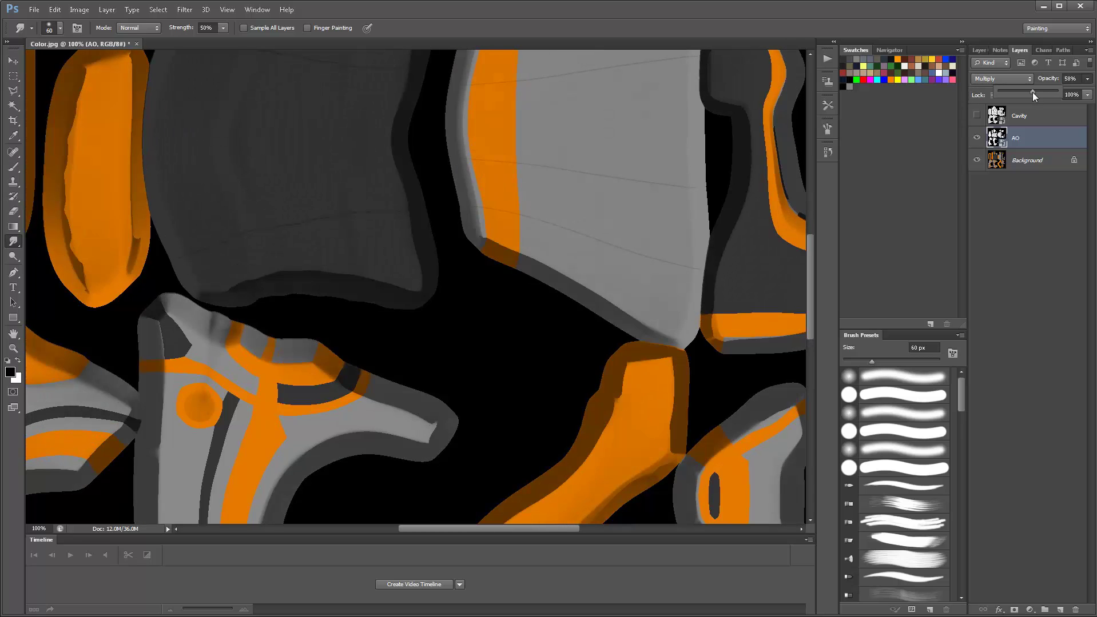
- Show the Cavity layer again and set its blend mode to Multiply
left_click(977, 115)
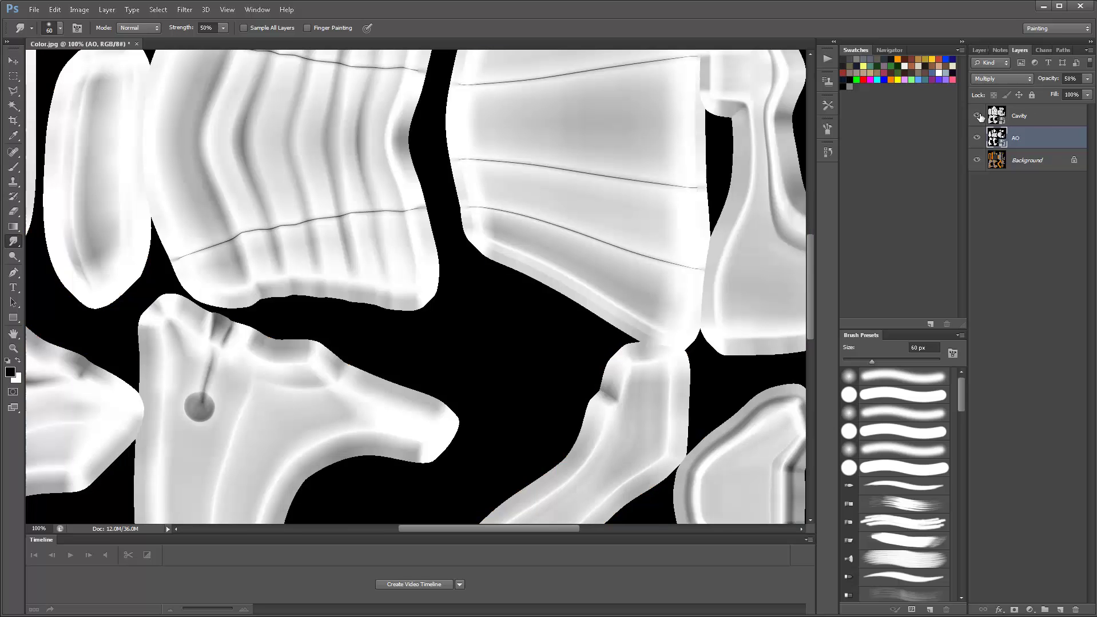
left_click(1005, 81)
left_click(1006, 218)
left_click(1023, 117)
left_click(1006, 81)
left_click(998, 131)
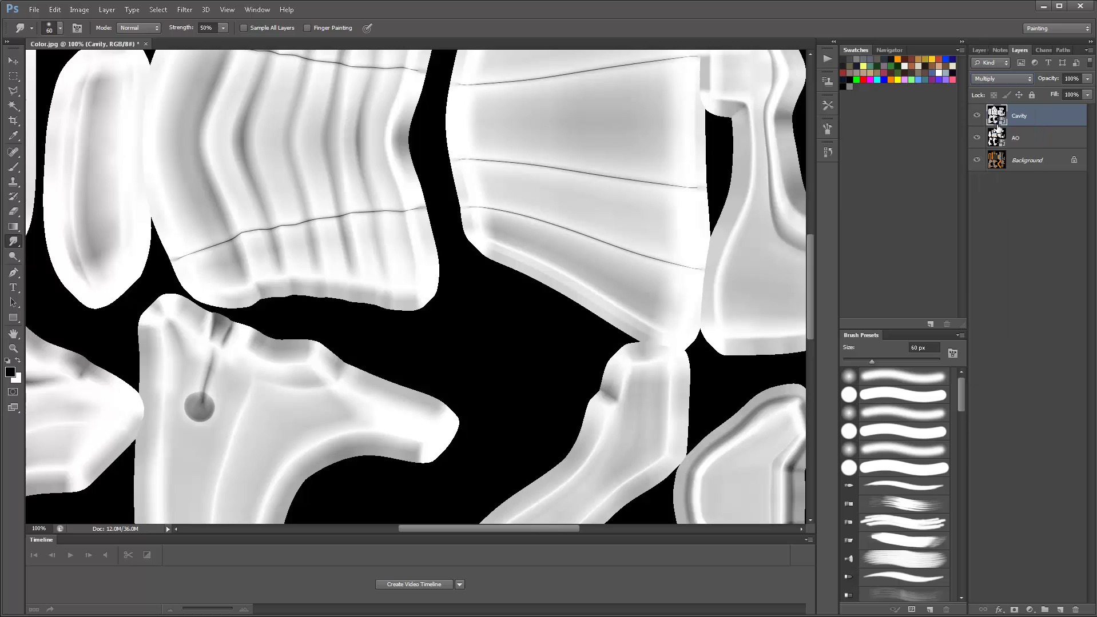
- Lower the Cavity layer's opacity to 71% and check the blended texture
left_click(1085, 81)
mouse_move(988, 92)
left_mouse_down()
mouse_move(1053, 91)
mouse_move(1039, 93)
left_mouse_up()
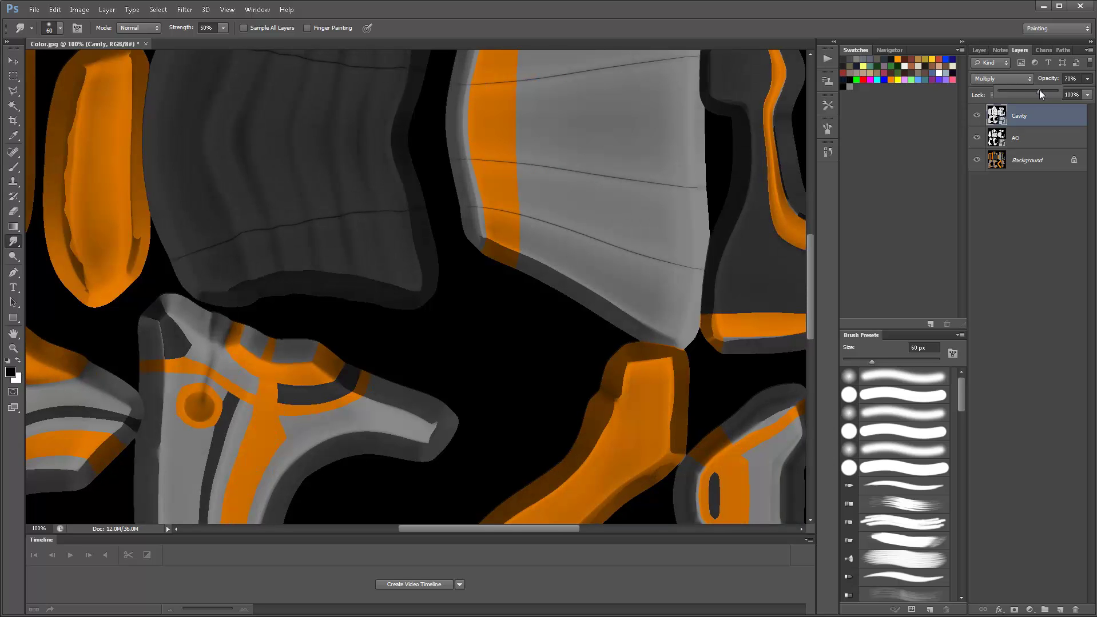
left_click(529, 341)
key("Escape")
key("Return")
scroll(530, 343, "down", 3, "alt")
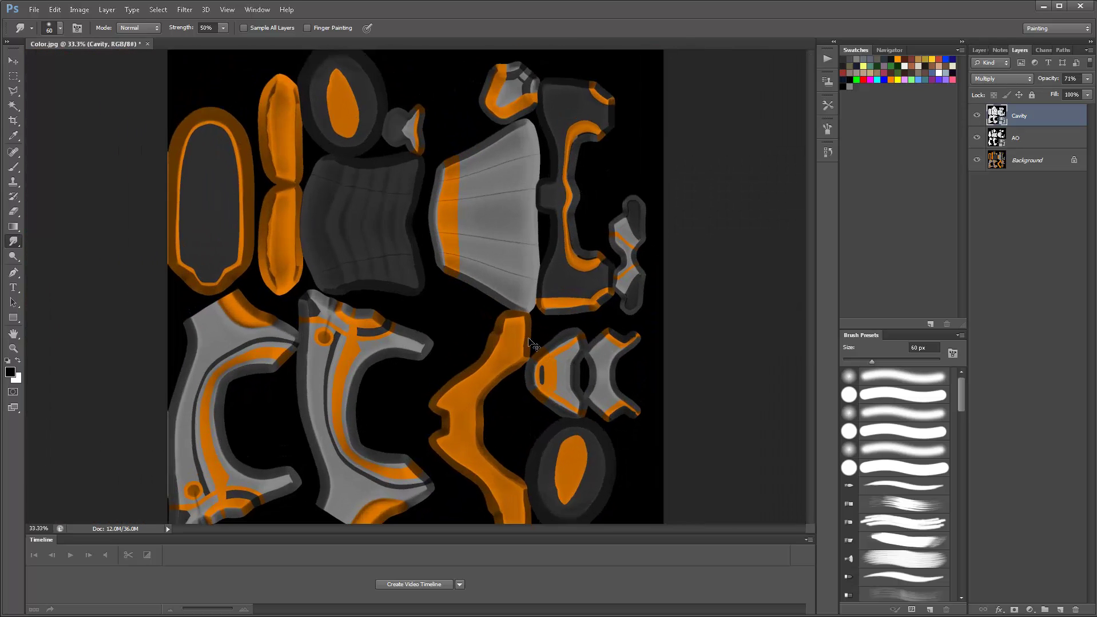
scroll(529, 343, "up", 2, "alt")
scroll(533, 346, "down", 1, "alt")
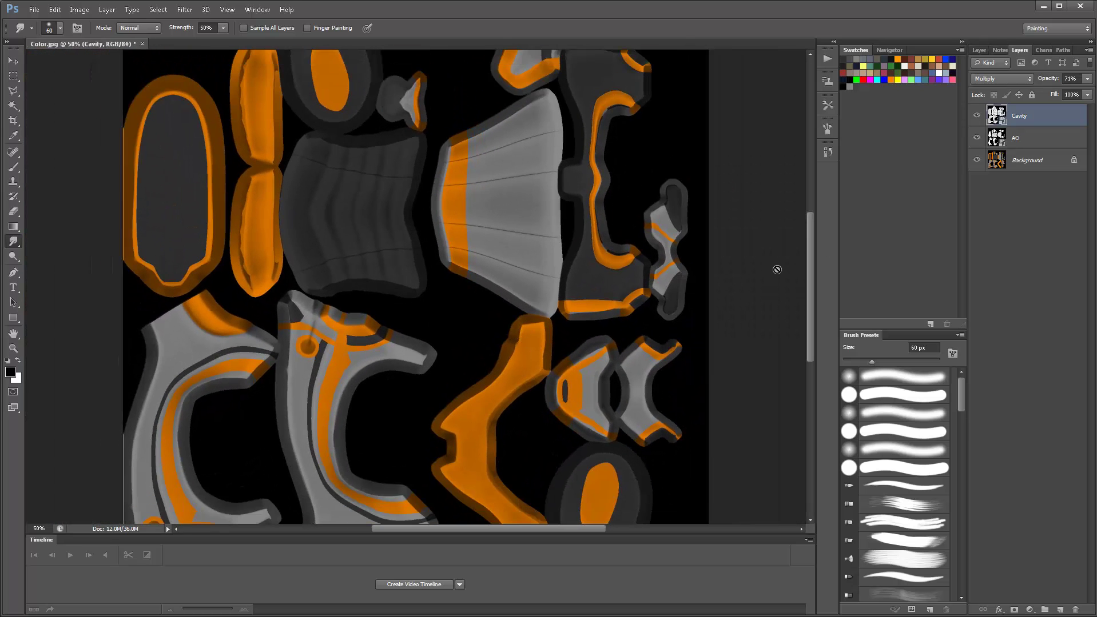
- Hide the AO and Cavity layers and try selecting the grey fan-shaped UV island with the Magic Wand
left_click(977, 138)
left_click(977, 115)
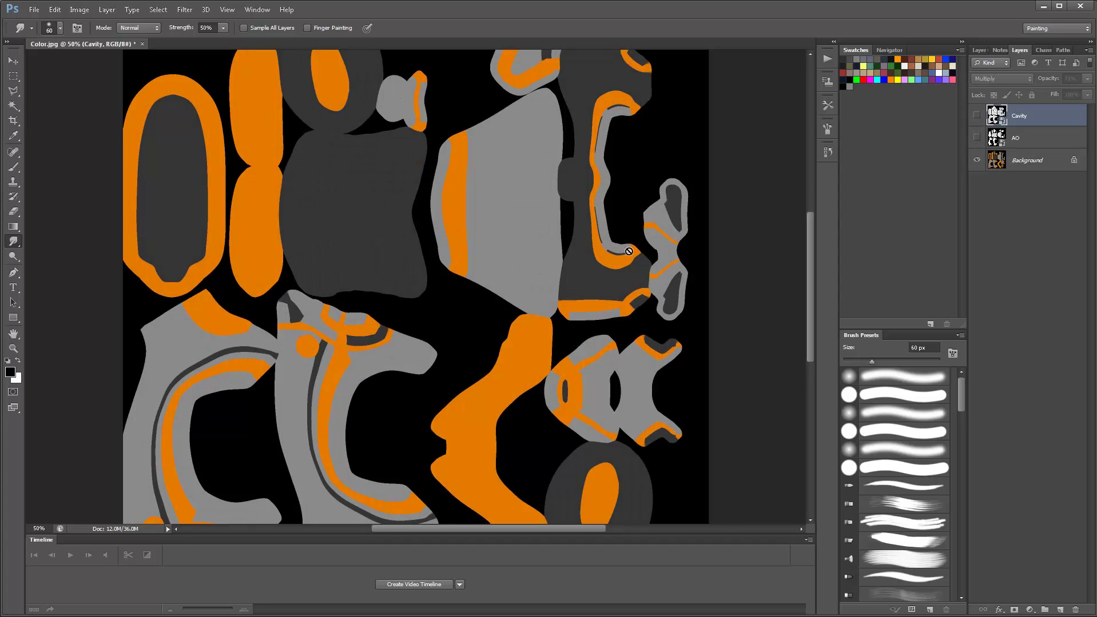
key("w")
left_click(490, 254)
left_click(497, 238)
left_click(520, 203)
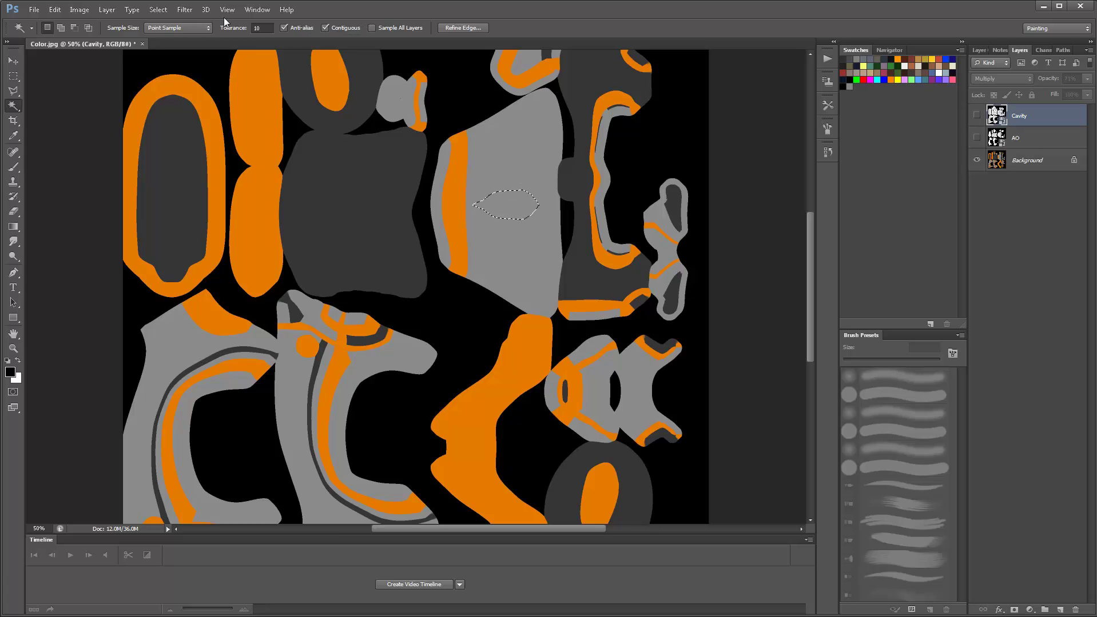
- Try selecting the grey UV areas with Magic Wand tolerances of 50 and 30, and clear the selection
key("Return")
type("50")
left_click(527, 161)
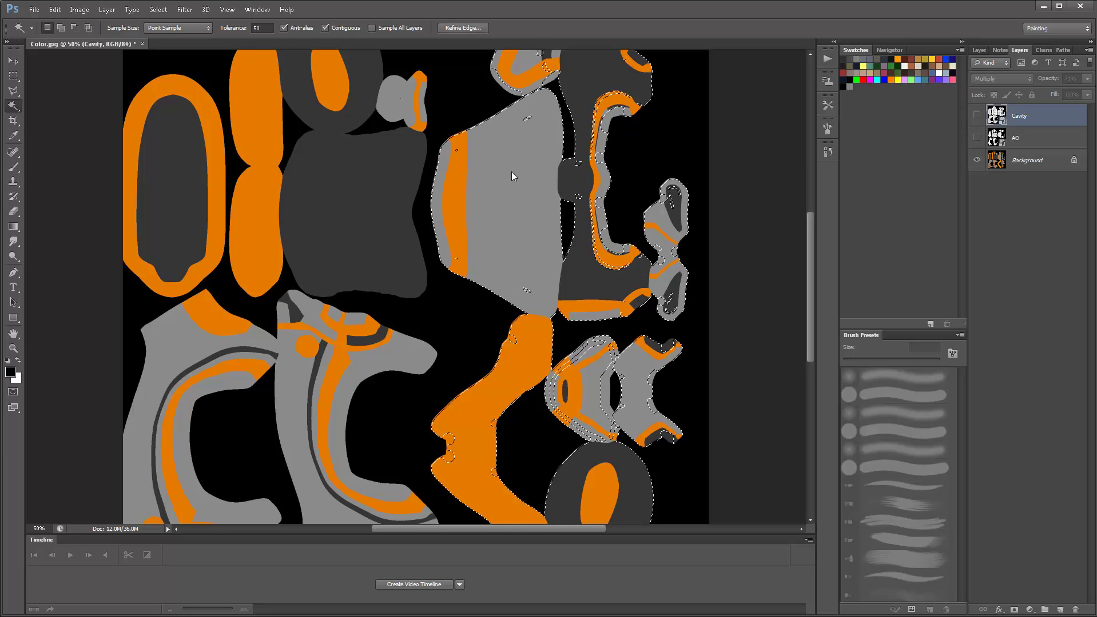
left_click(262, 27)
type("30")
left_click(295, 408)
left_click(185, 339)
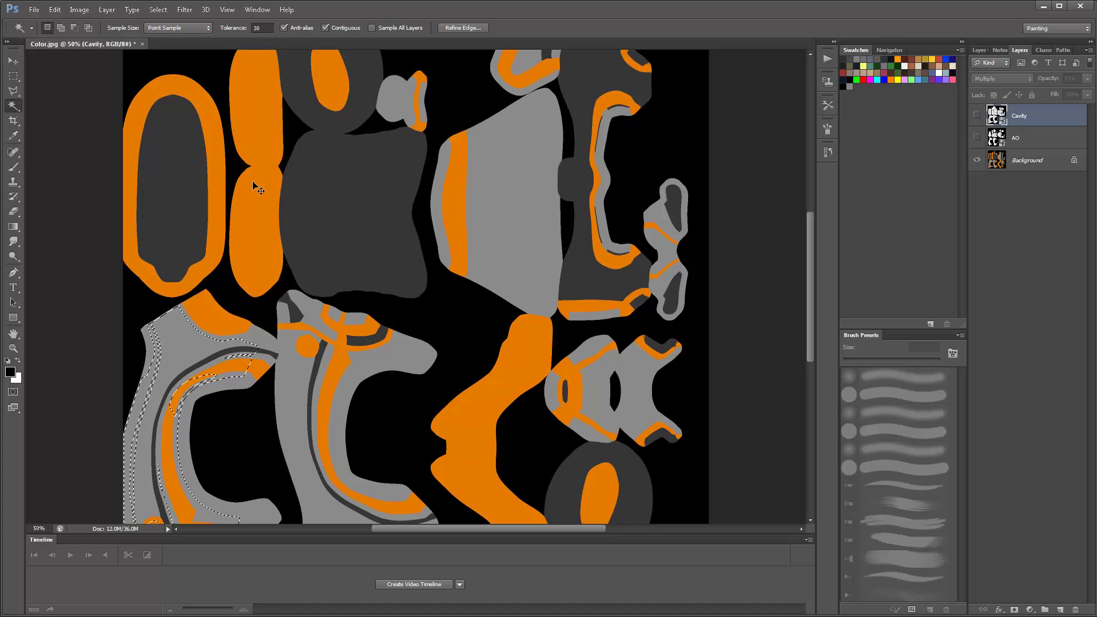
key("ctrl+d")
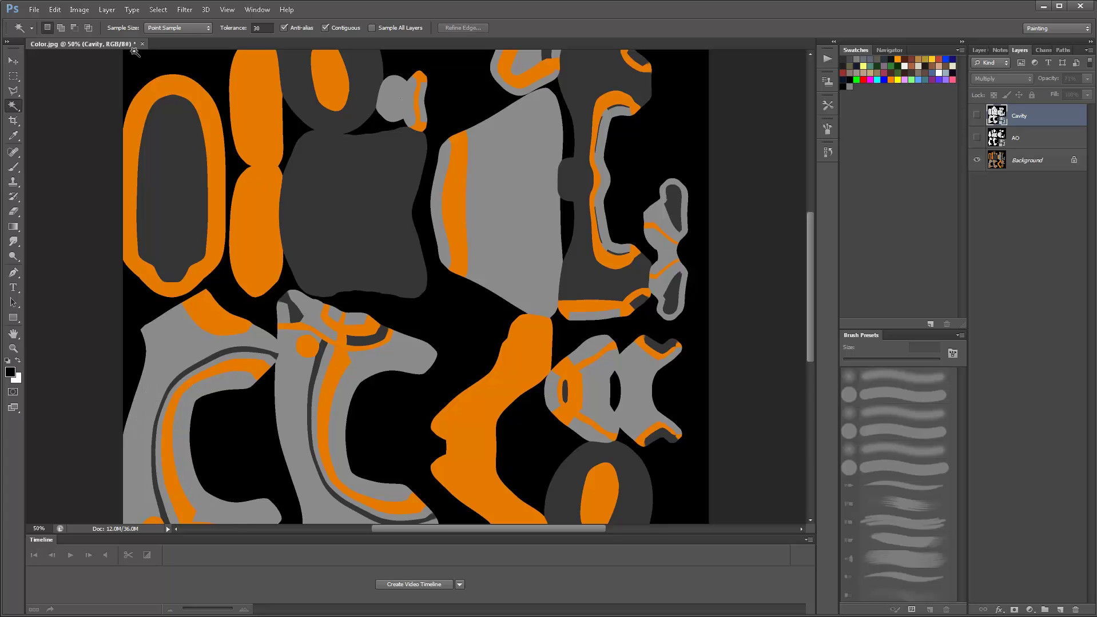
- Select all light grey areas of the texture by sampling their colour with Color Range
left_click(131, 10)
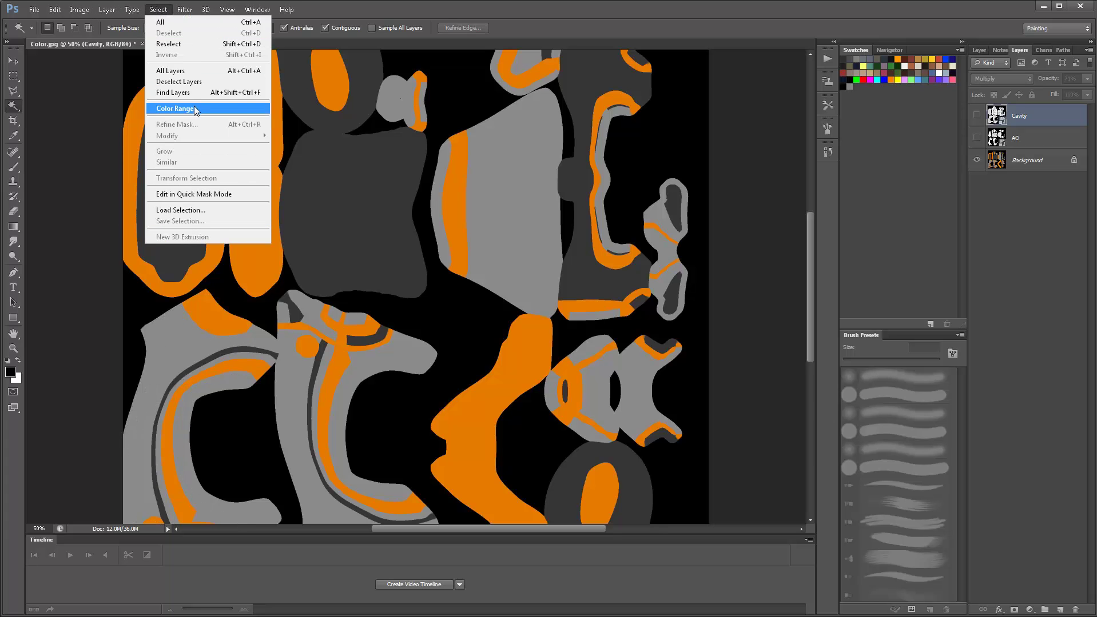
left_click(174, 108)
left_click(200, 340)
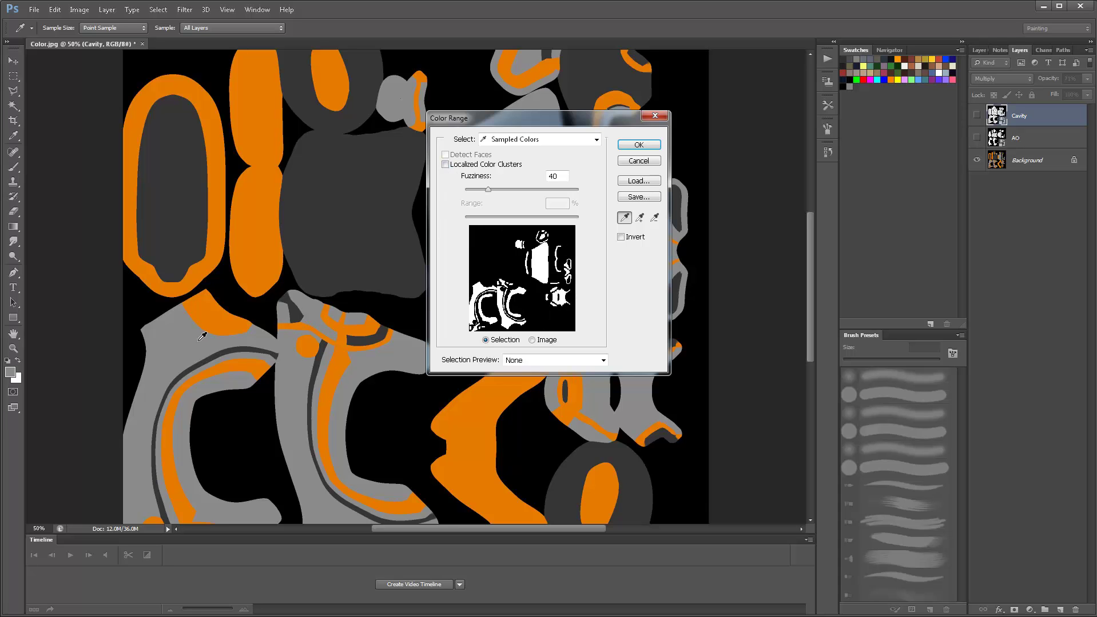
left_click(638, 145)
key("w")
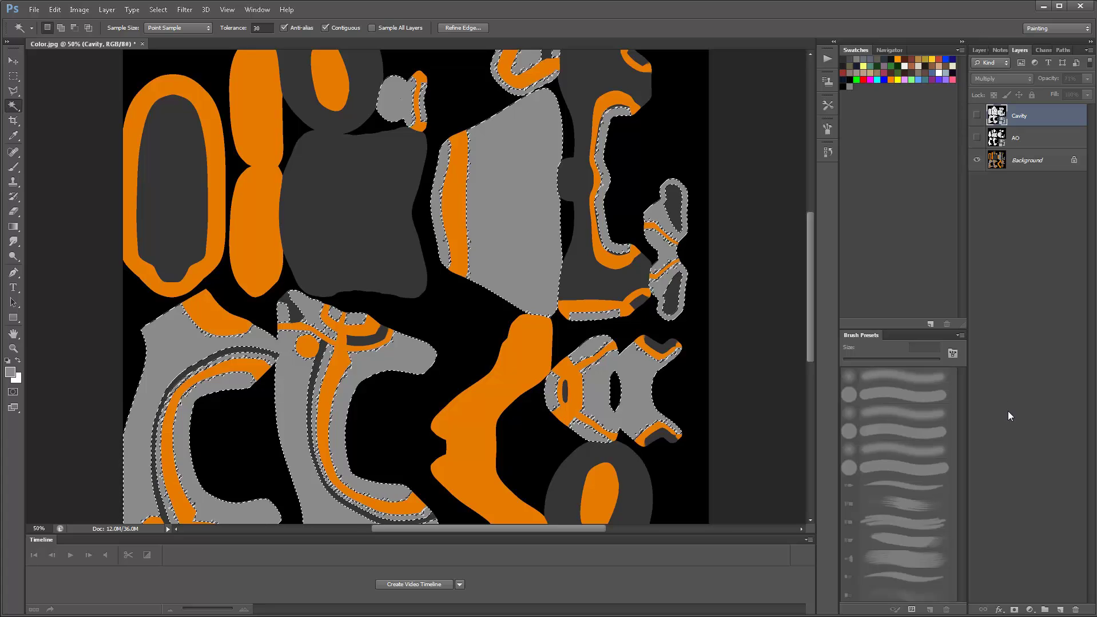
- Add a new layer above Cavity and fill the selected areas with the foreground grey
key("ctrl+shift+alt+n")
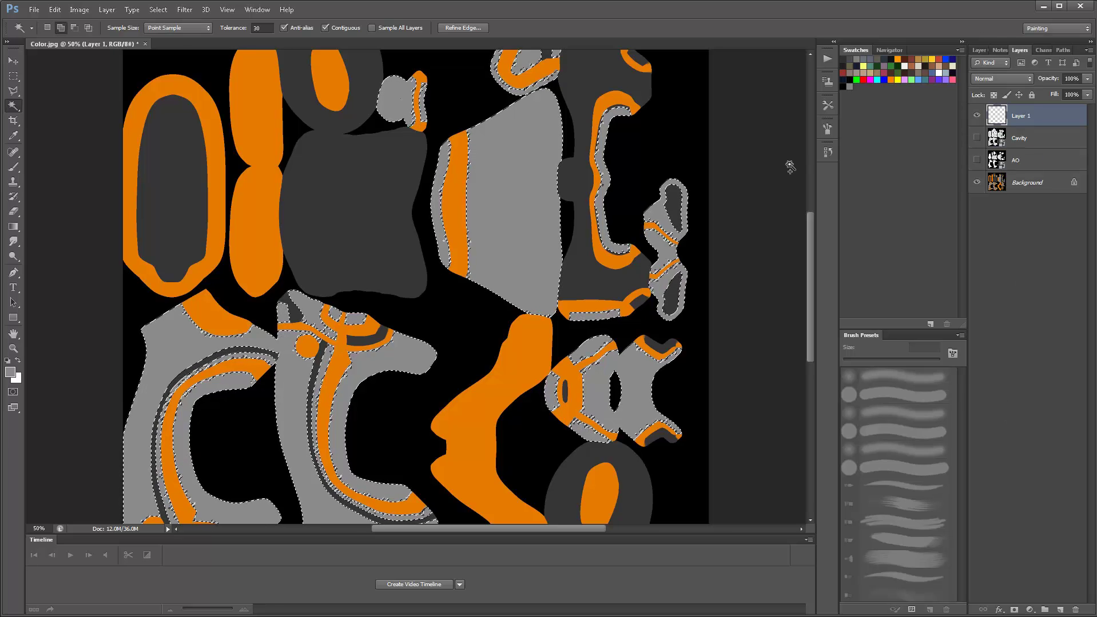
key("shift+F5")
key("Return")
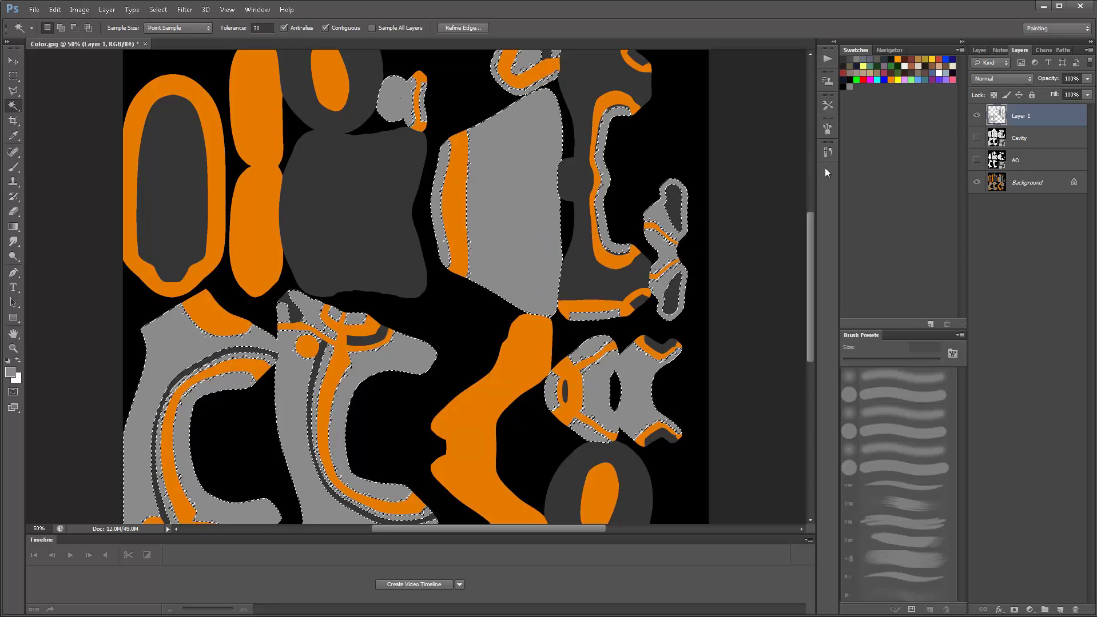
- Hide the Background layer so only the new grey fill layer is shown
left_click(976, 138)
left_click(976, 160)
left_click(976, 182)
left_click(976, 160)
left_click(976, 138)
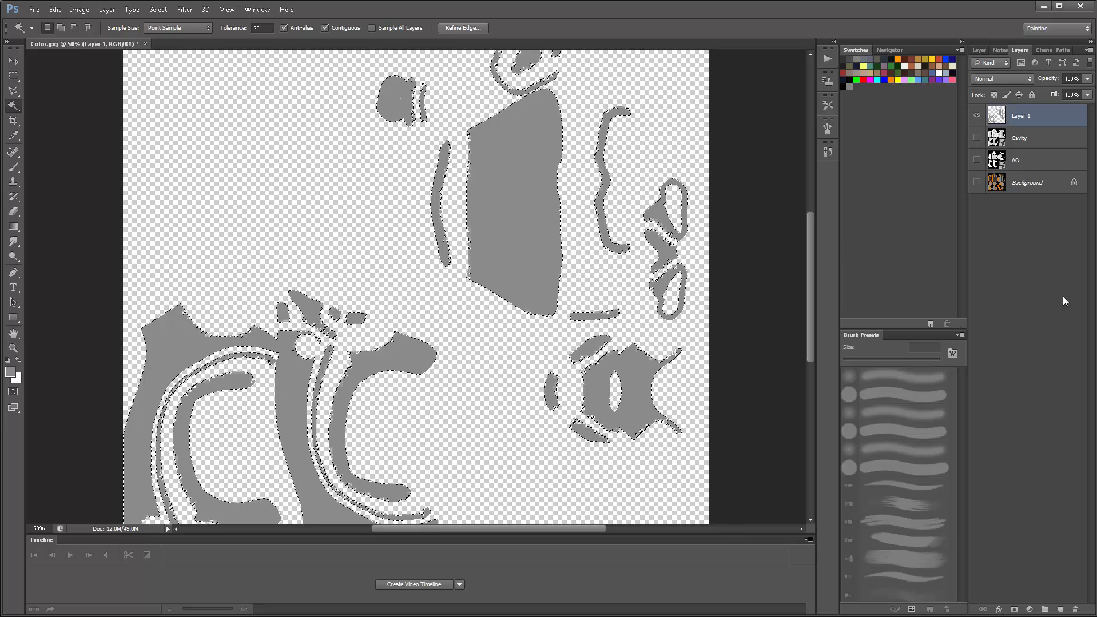
- Place the HoneyComb image from the file browser window into the document as a new layer above the grey fill
key("alt+Tab")
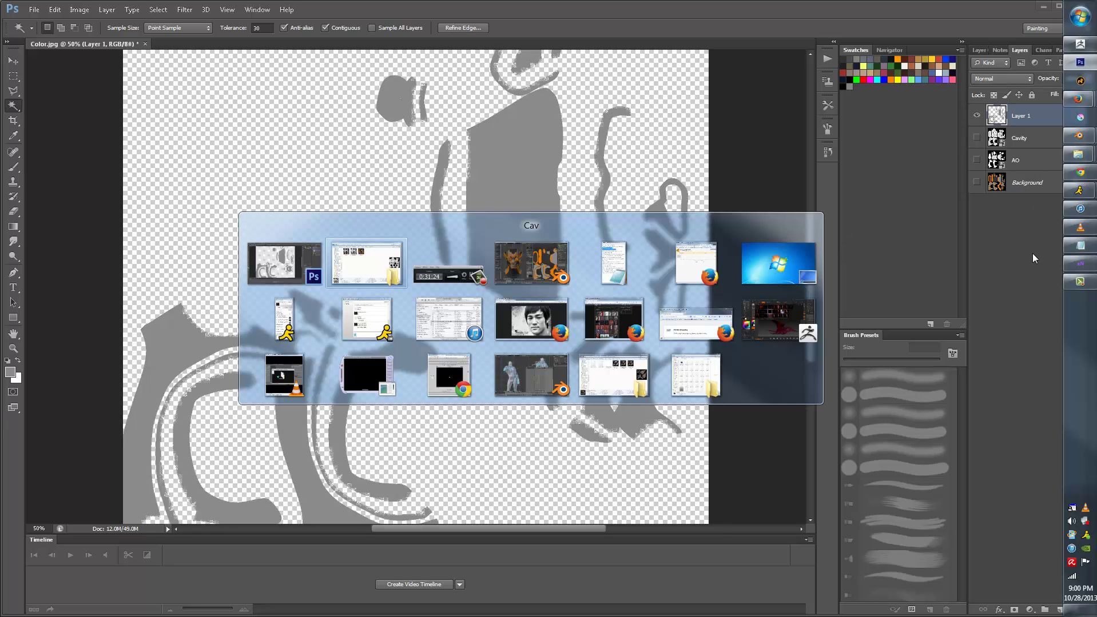
key("Escape")
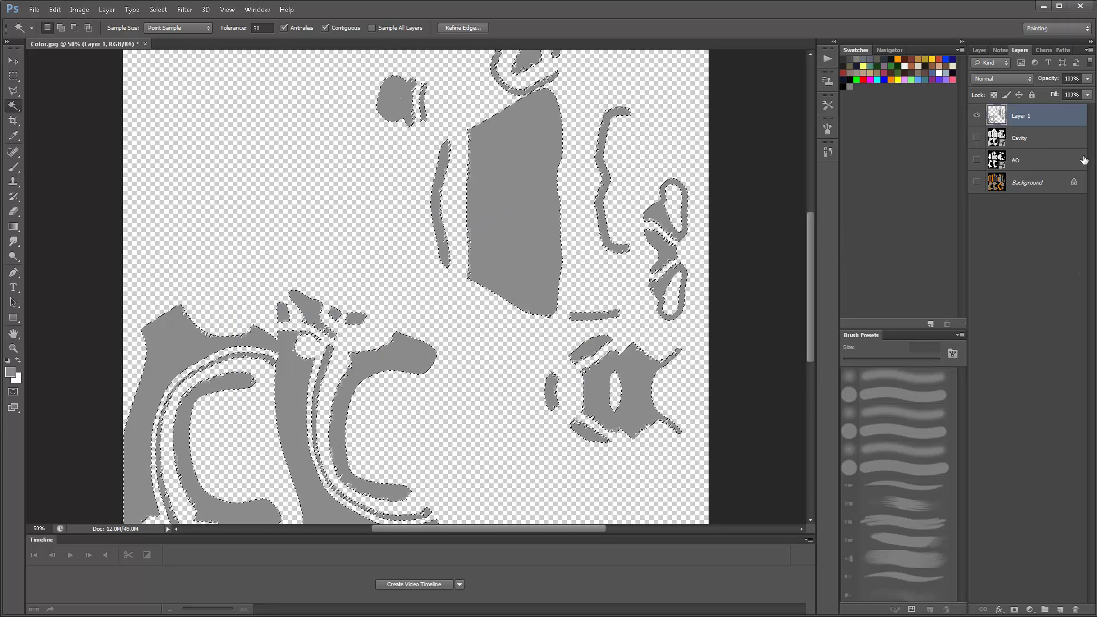
right_click(1080, 154)
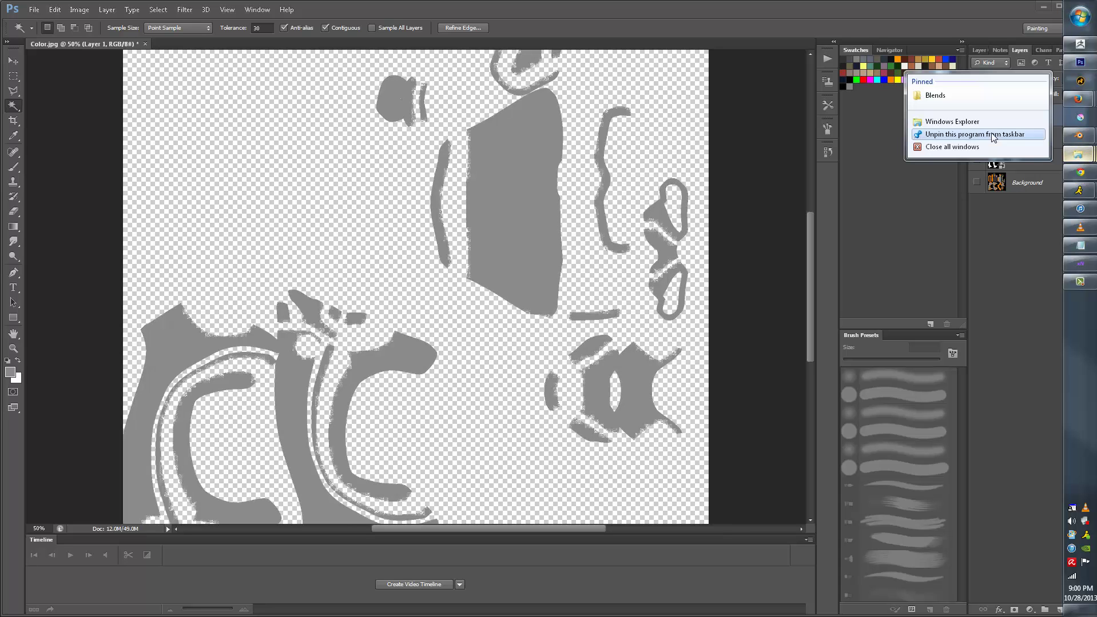
left_click(971, 127)
left_click(1078, 154)
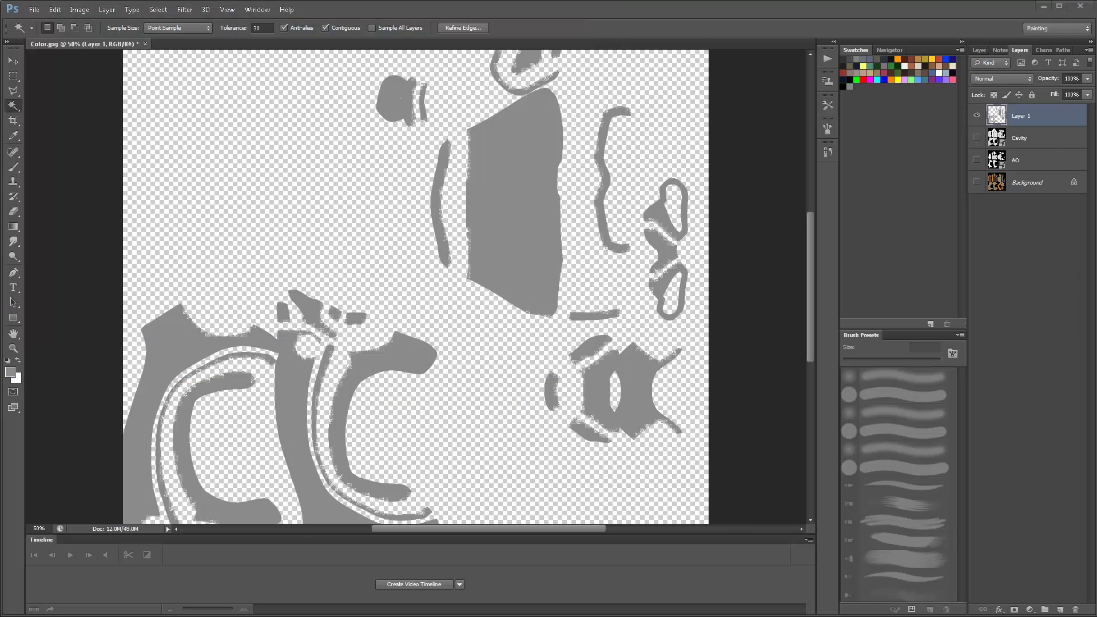
left_click_drag(971, 368, 615, 365)
key("Return")
key("ctrl+plus")
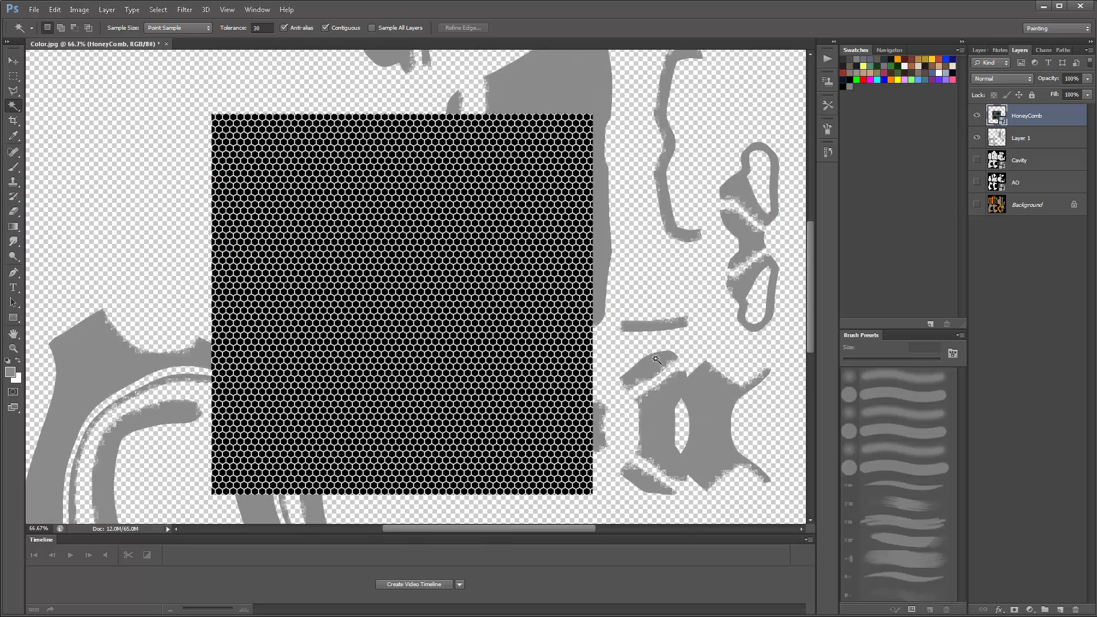
- Move the HoneyComb layer to the canvas's lower-left corner and scale it up over the islands there
left_click_drag(500, 385, 413, 436)
key("Tab")
key("ctrl+t")
left_click_drag(527, 548, 631, 567)
key("ctrl+z")
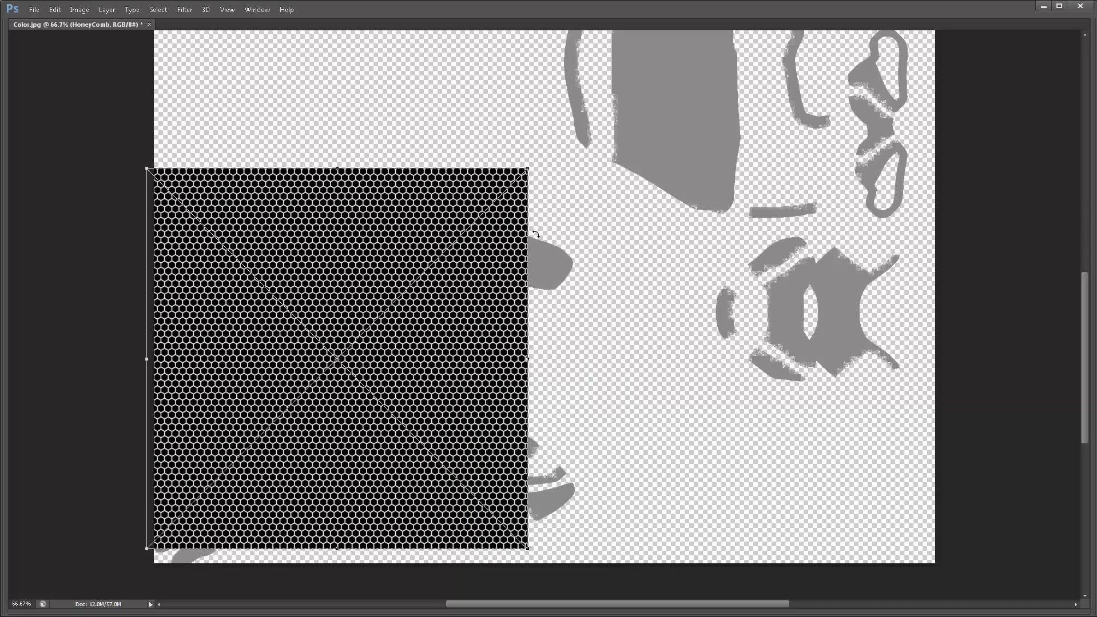
left_click_drag(529, 550, 610, 594)
key("Return")
- Duplicate the honeycomb pattern to the canvas's upper-right area and enlarge the copy to cover the islands there
left_click_drag(506, 443, 940, 335, "alt")
mouse_move(826, 283)
left_mouse_down()
mouse_move(832, 367)
mouse_move(808, 504)
mouse_move(836, 422)
mouse_move(761, 170)
mouse_move(674, 147)
mouse_move(832, 213)
mouse_move(808, 264)
mouse_move(817, 265)
left_mouse_up()
key("ctrl+t")
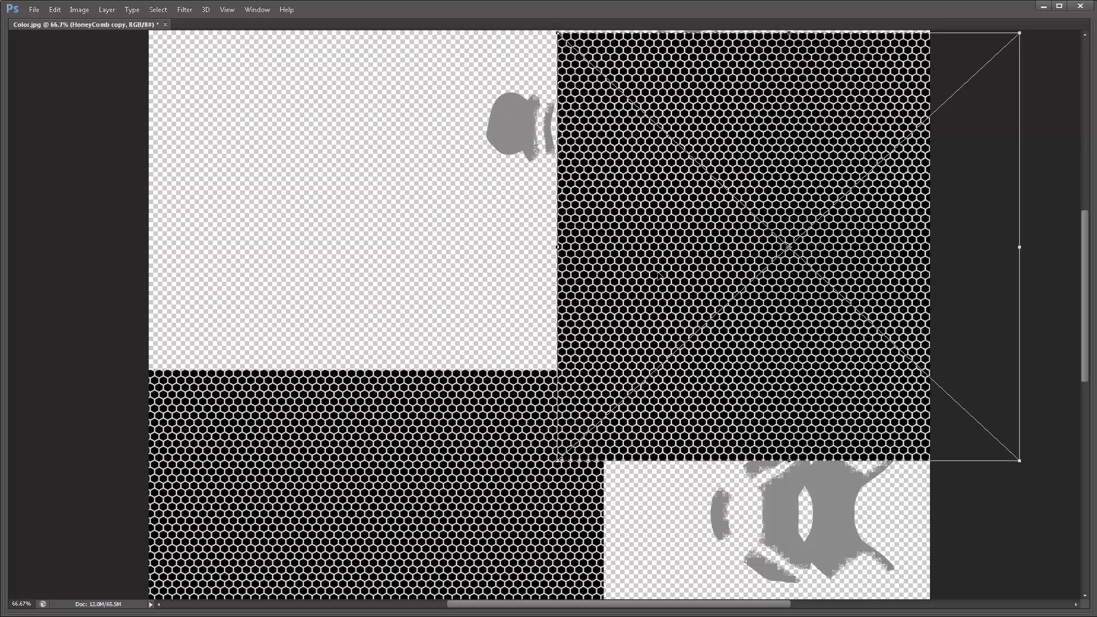
key("ctrl+minus")
key("ctrl+minus")
left_click_drag(549, 142, 504, 98)
left_click_drag(784, 357, 852, 420)
key("Return")
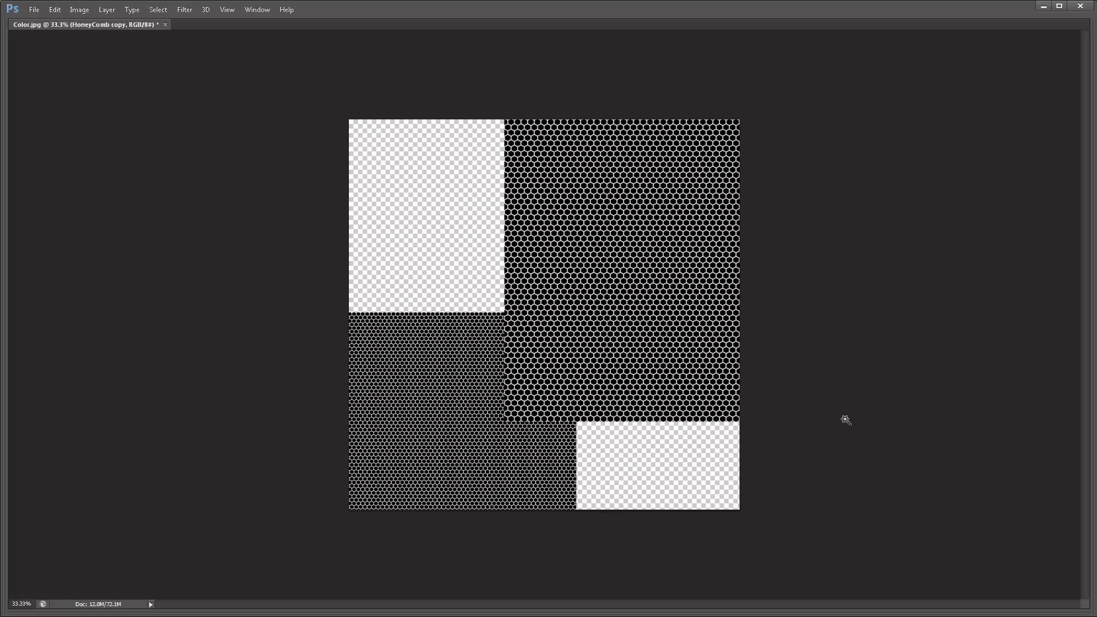
left_click_drag(628, 350, 639, 370)
key("w")
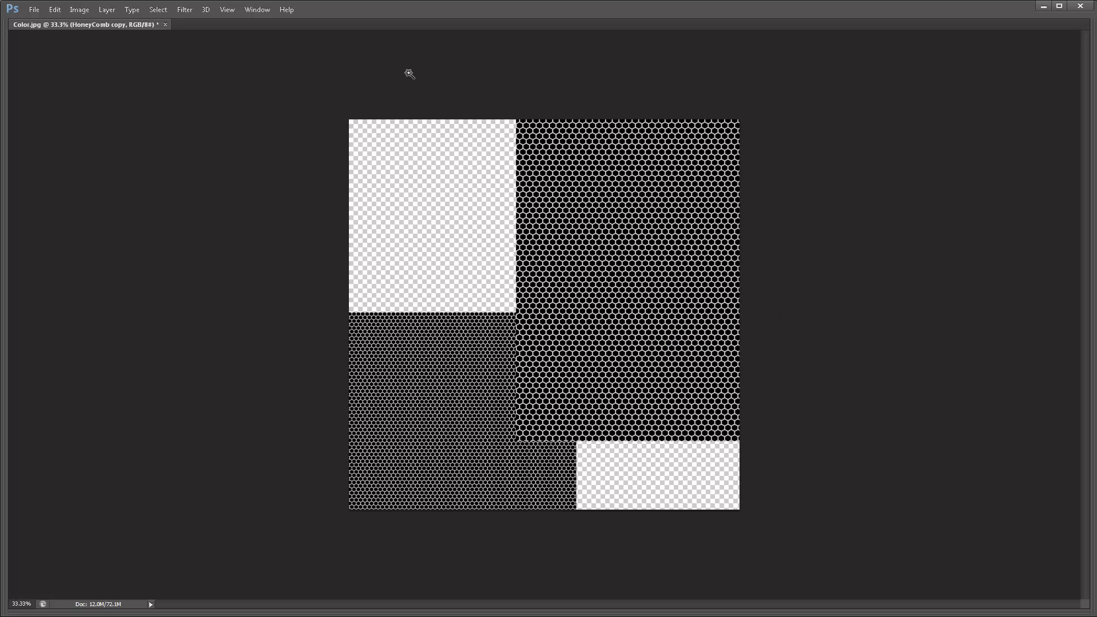
- Rasterize the HoneyComb and HoneyComb copy layers and merge them into one layer
key("Tab")
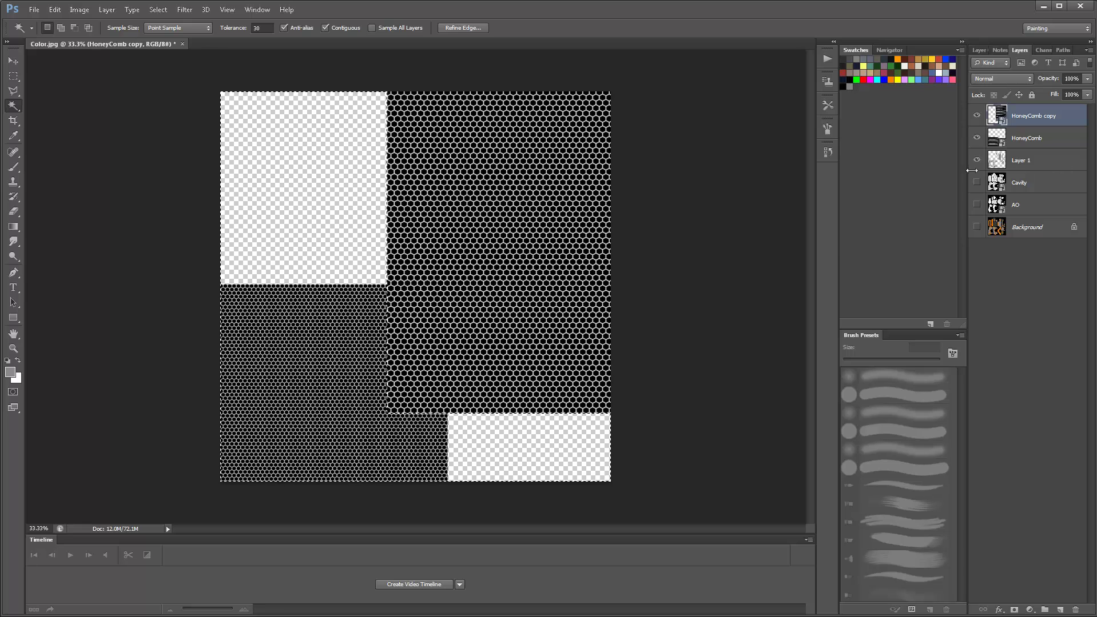
left_click(1024, 137, "shift")
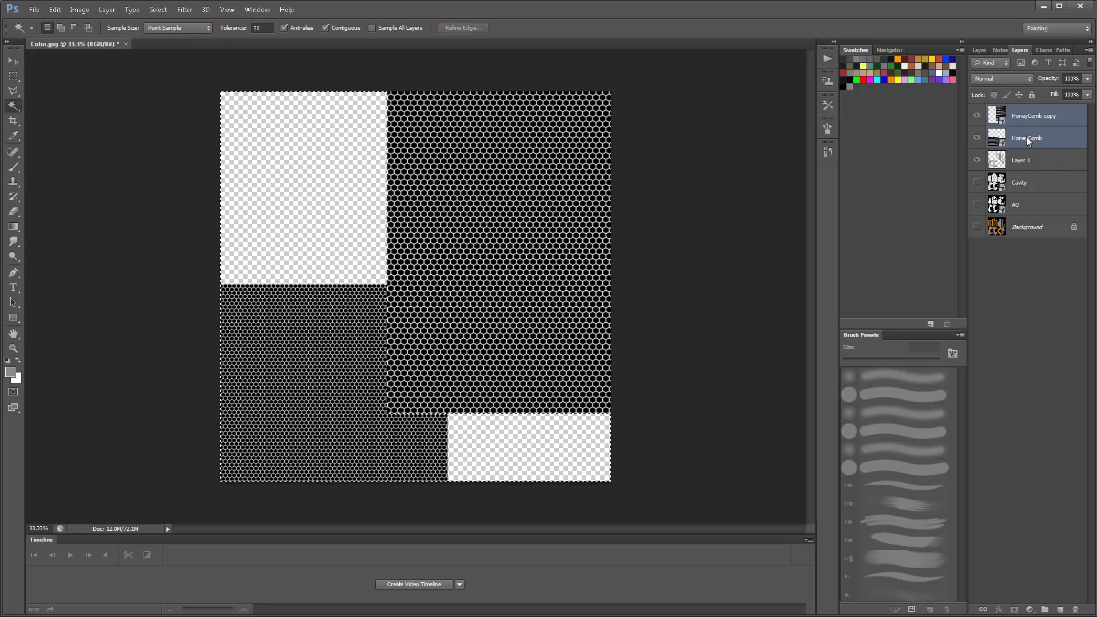
right_click(1026, 136)
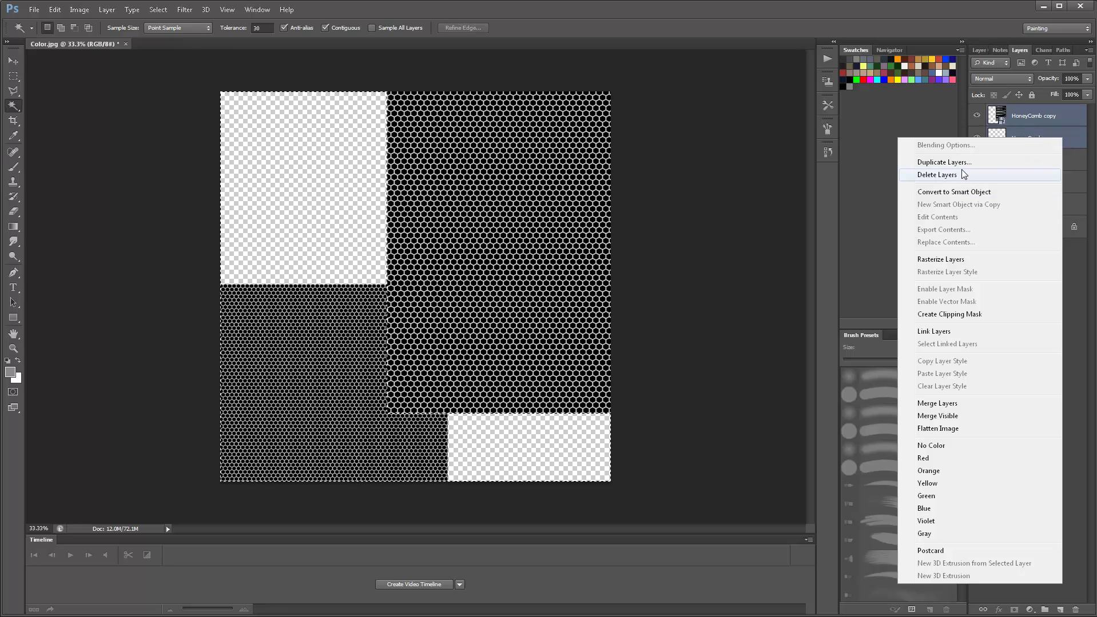
left_click(941, 259)
right_click(1025, 132)
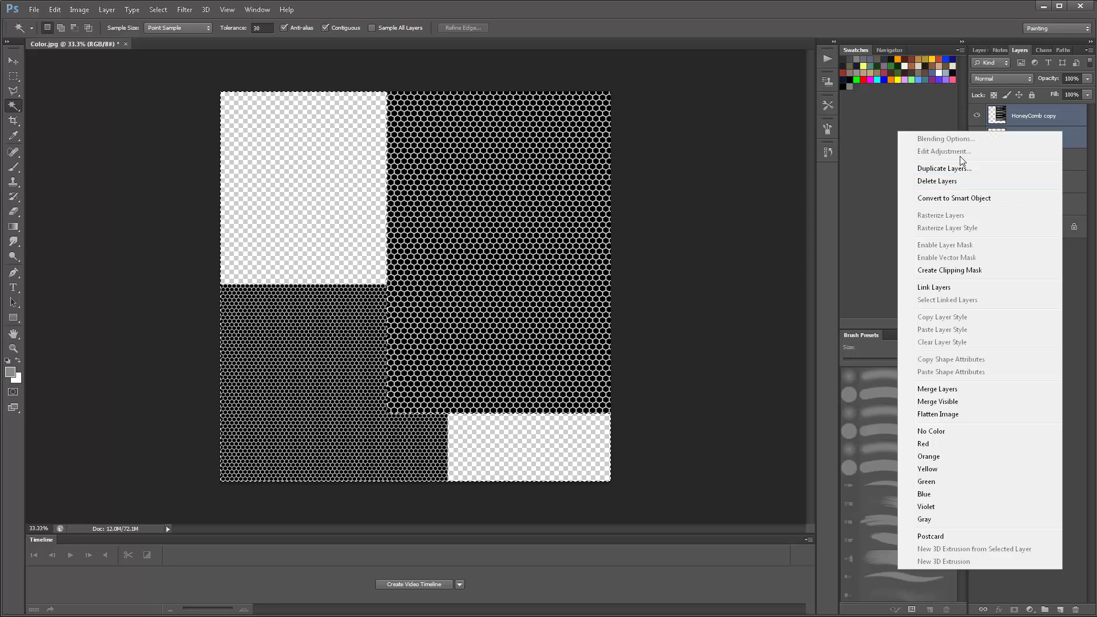
left_click(956, 389)
- Load Layer 1's outline as a selection, invert it, and delete the honeycomb outside the grey areas
left_click(997, 139, "ctrl")
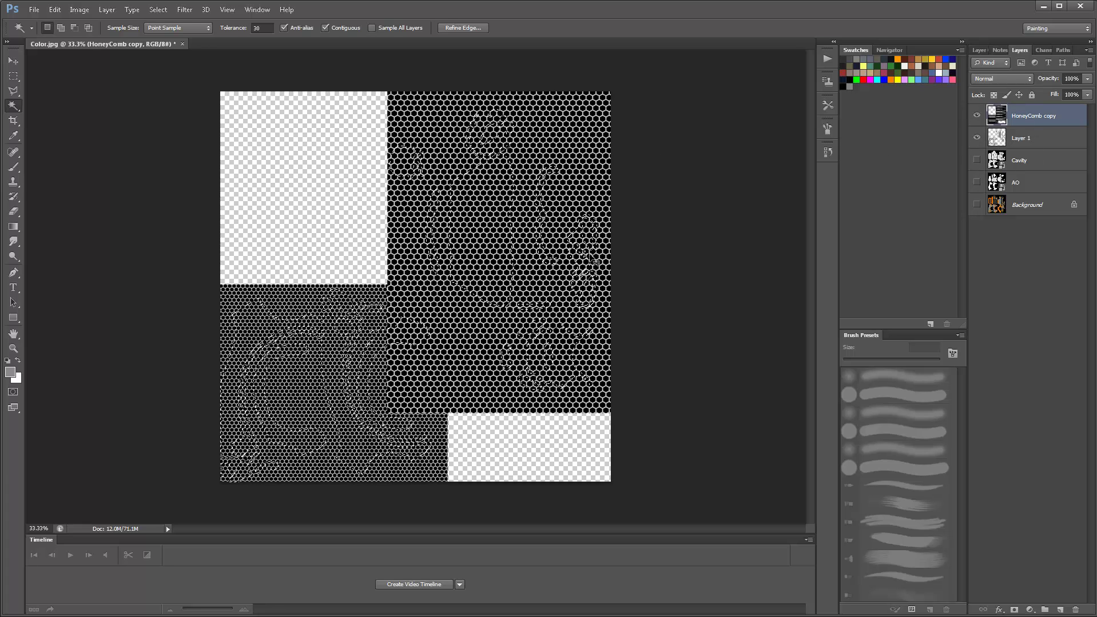
key("ctrl+shift+i")
key("Delete")
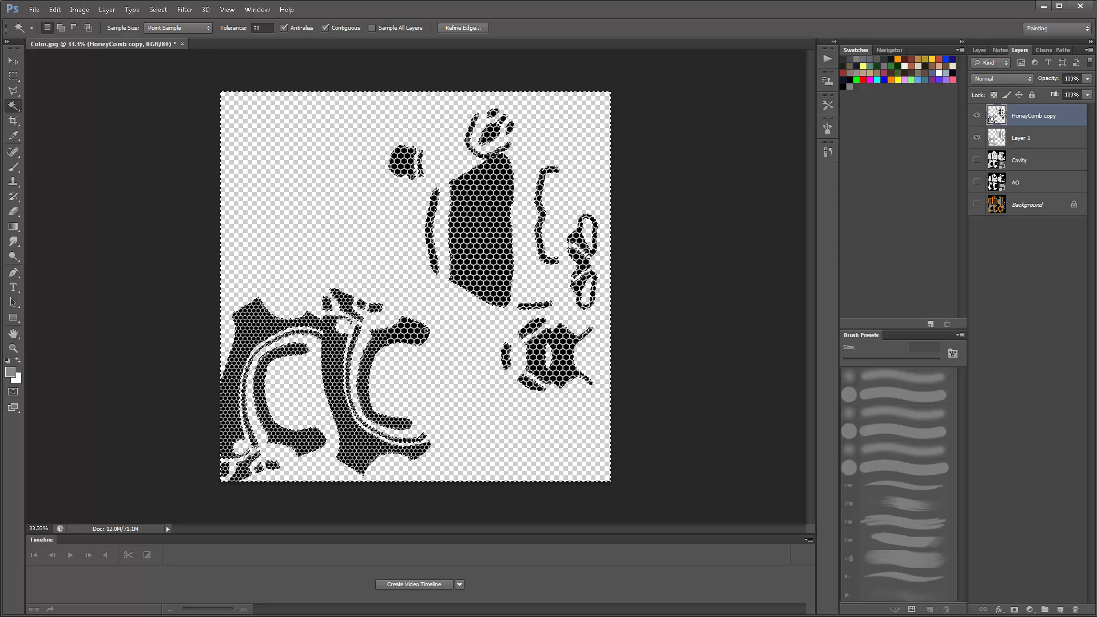
key("ctrl+d")
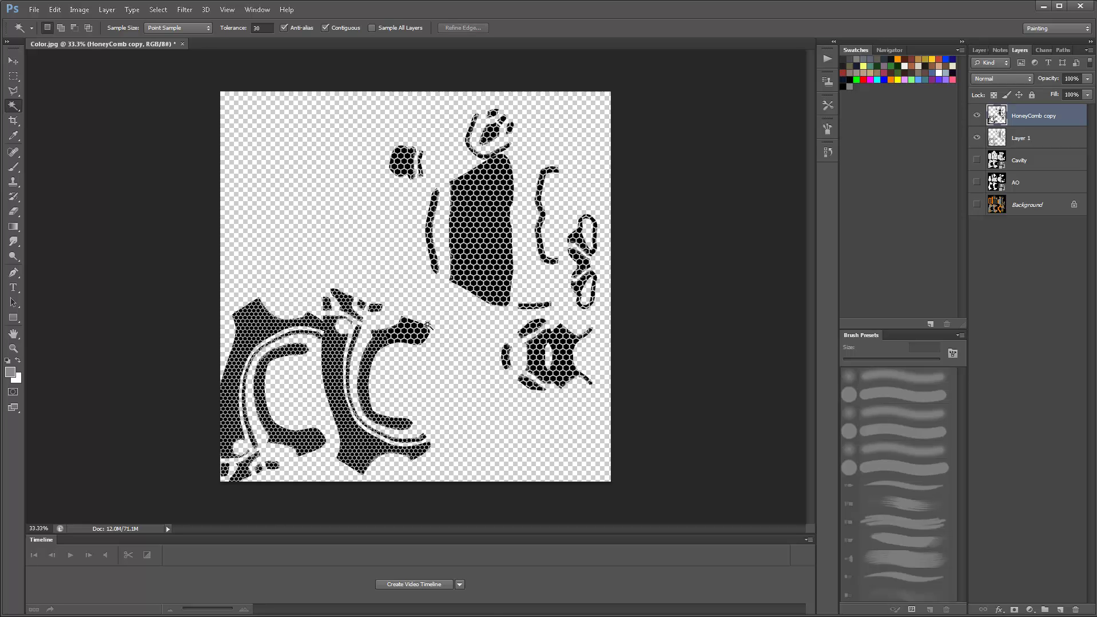
- Show the Cavity, AO and Background layers, move HoneyComb copy directly above Background, and hide Layer 1
left_click(978, 183)
left_click(977, 161)
left_click(977, 204)
left_click_drag(1035, 125, 998, 194)
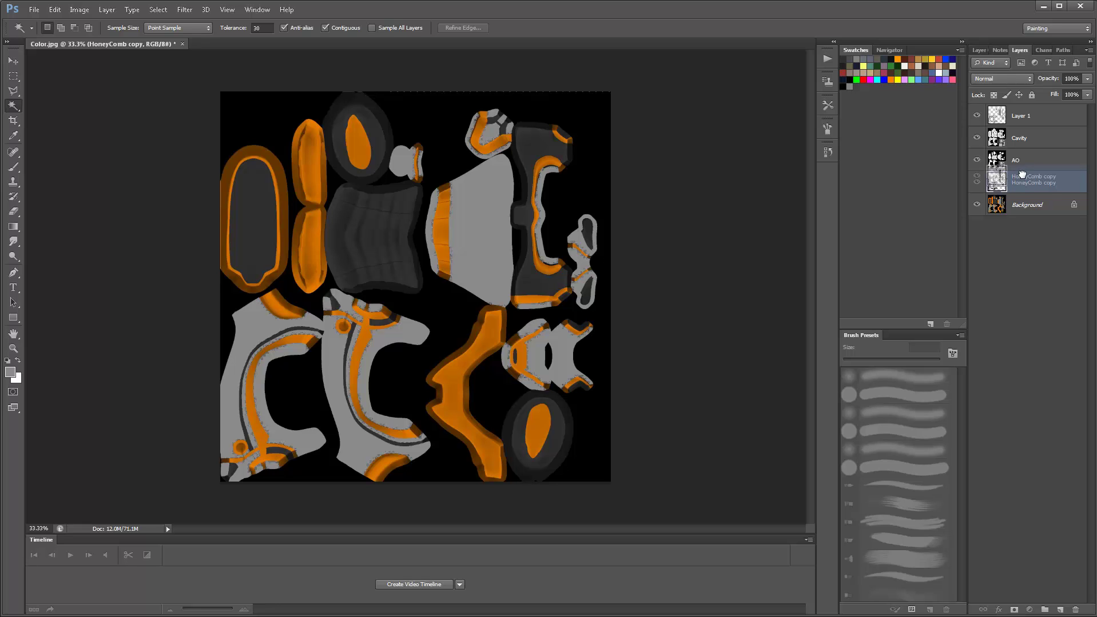
left_click(977, 116)
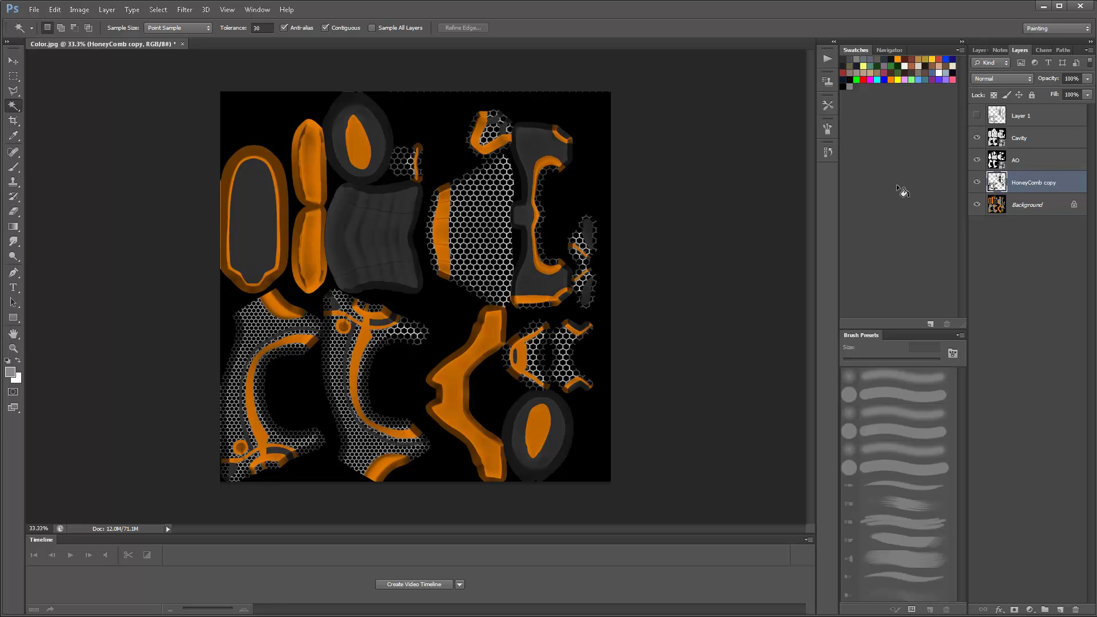
- Set the HoneyComb copy layer's blend mode to Multiply and lower its opacity to 9%
key("ctrl+plus")
key("ctrl+plus")
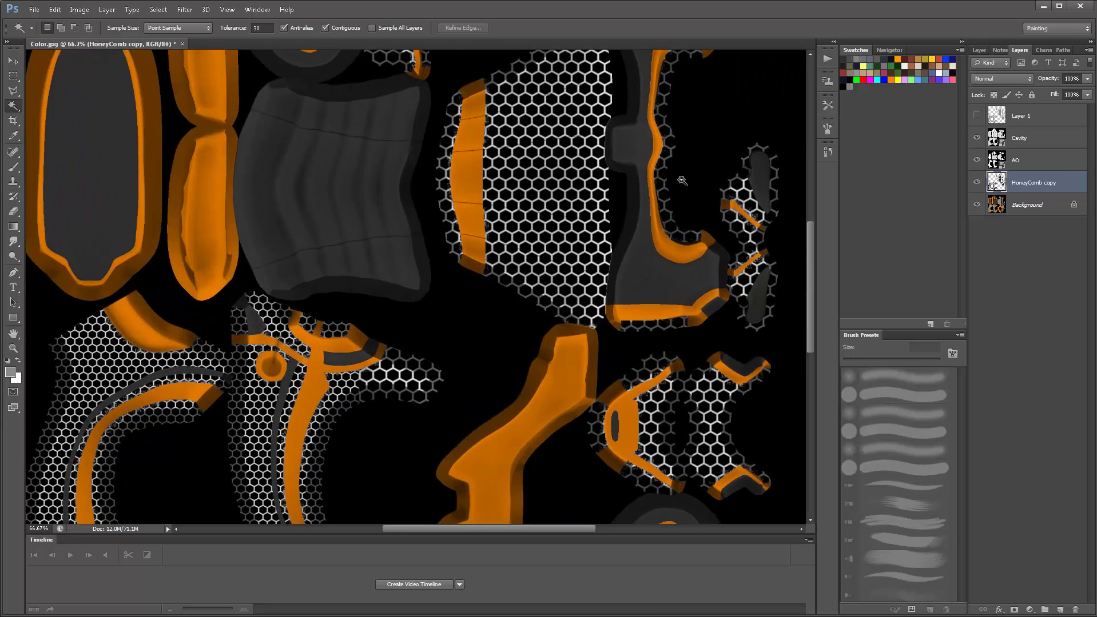
left_click(1002, 79)
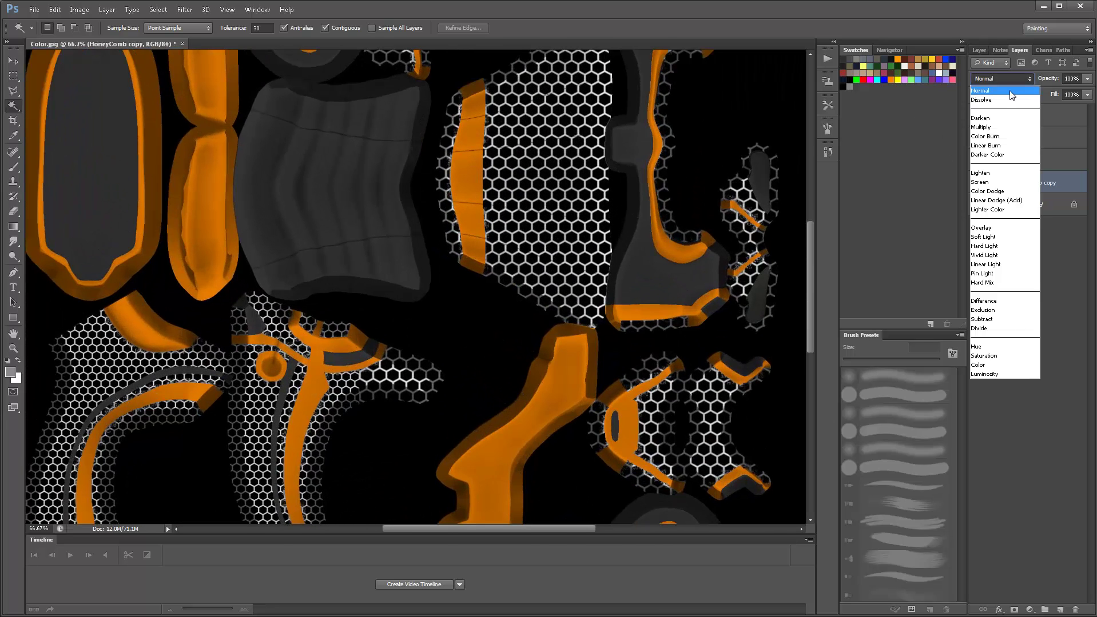
left_click(1029, 125)
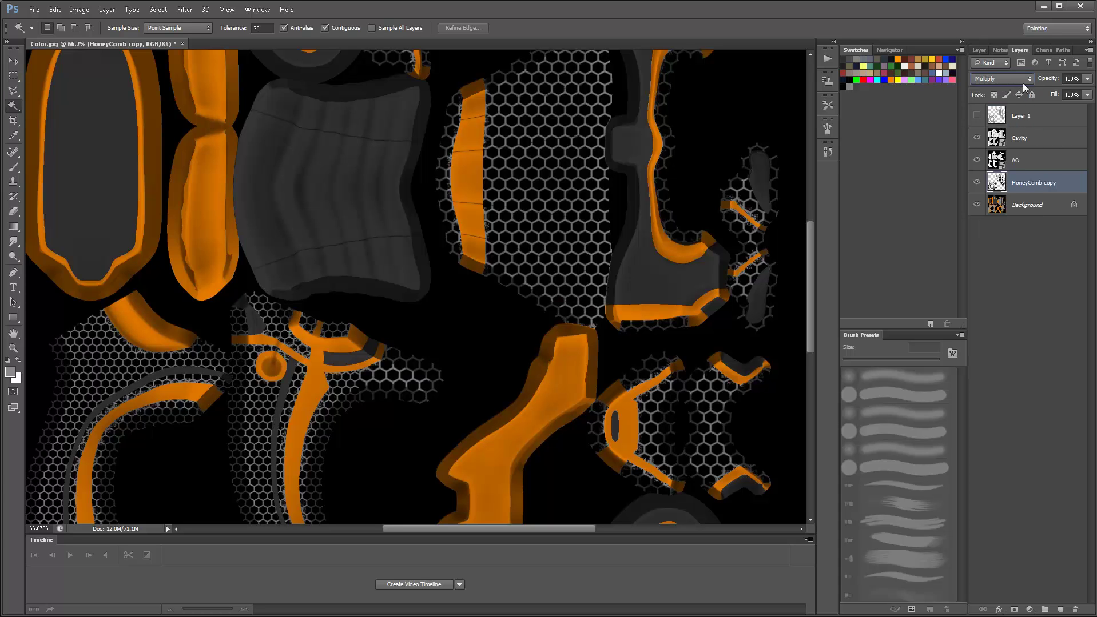
left_click(1086, 95)
left_click_drag(1012, 91, 1004, 89)
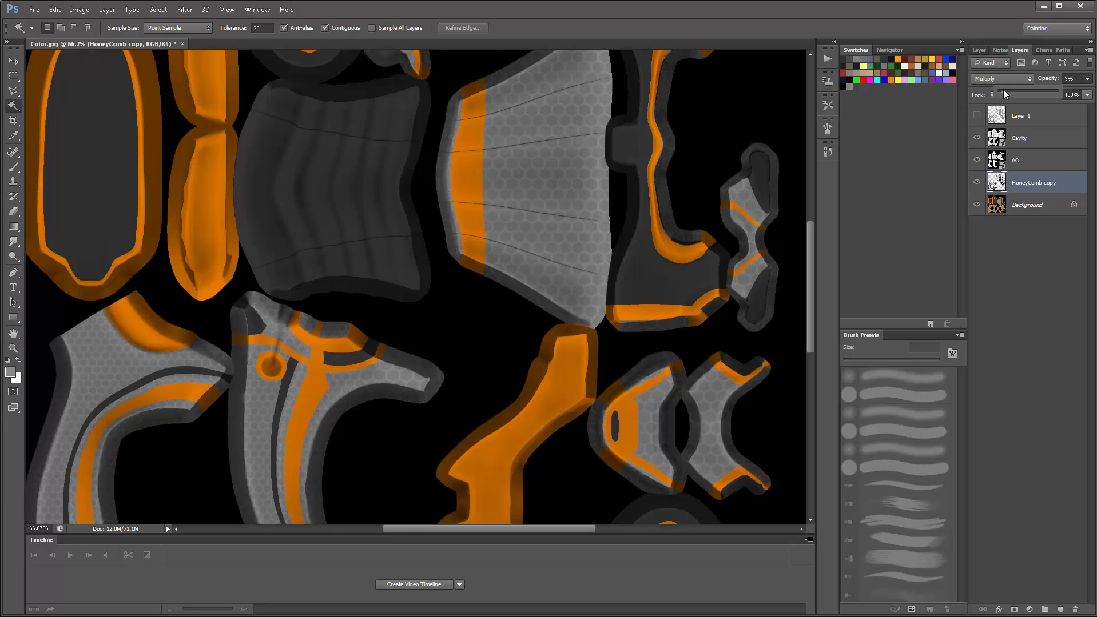
left_click_drag(305, 373, 377, 467)
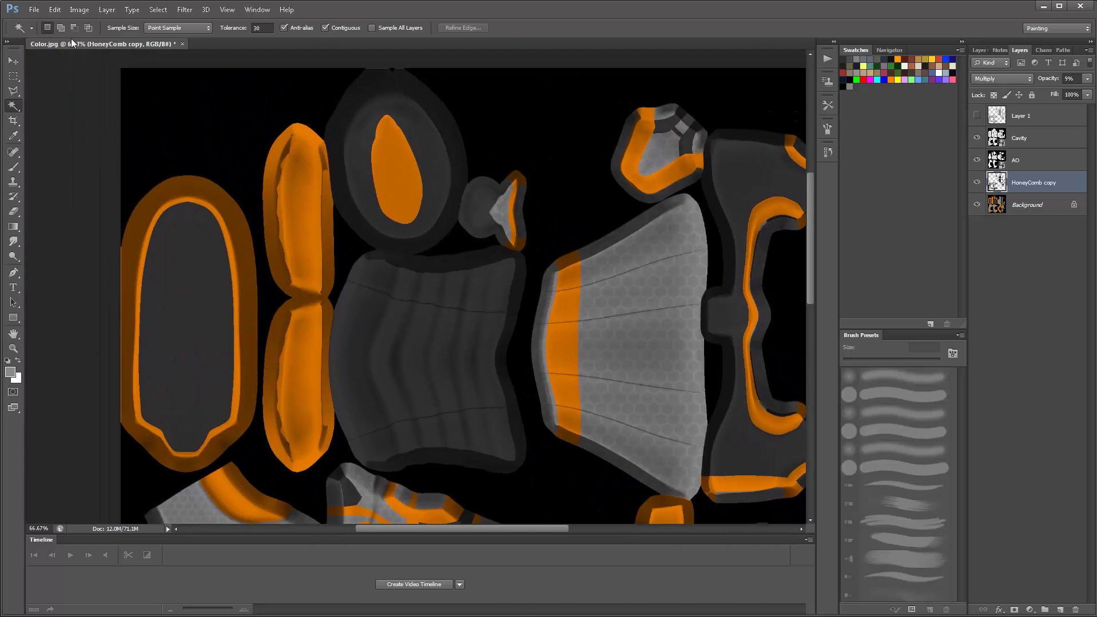
- Save a copy of the composite as a JPEG named Texture in the Cav folder
left_click(37, 10)
left_click(60, 146)
left_click(517, 308)
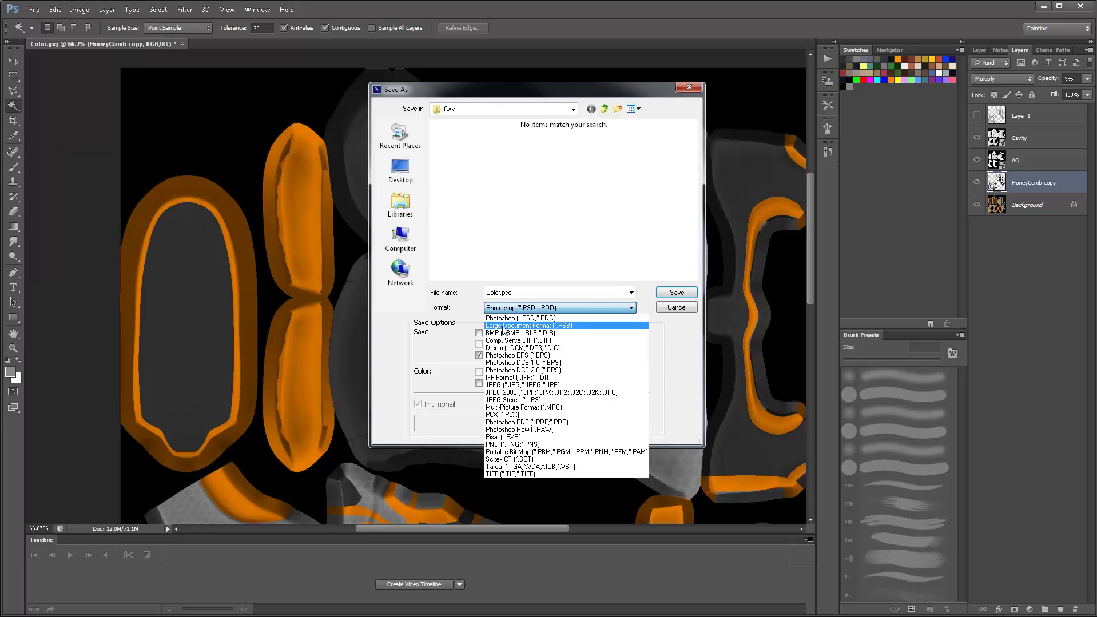
left_click(524, 389)
left_click(526, 293)
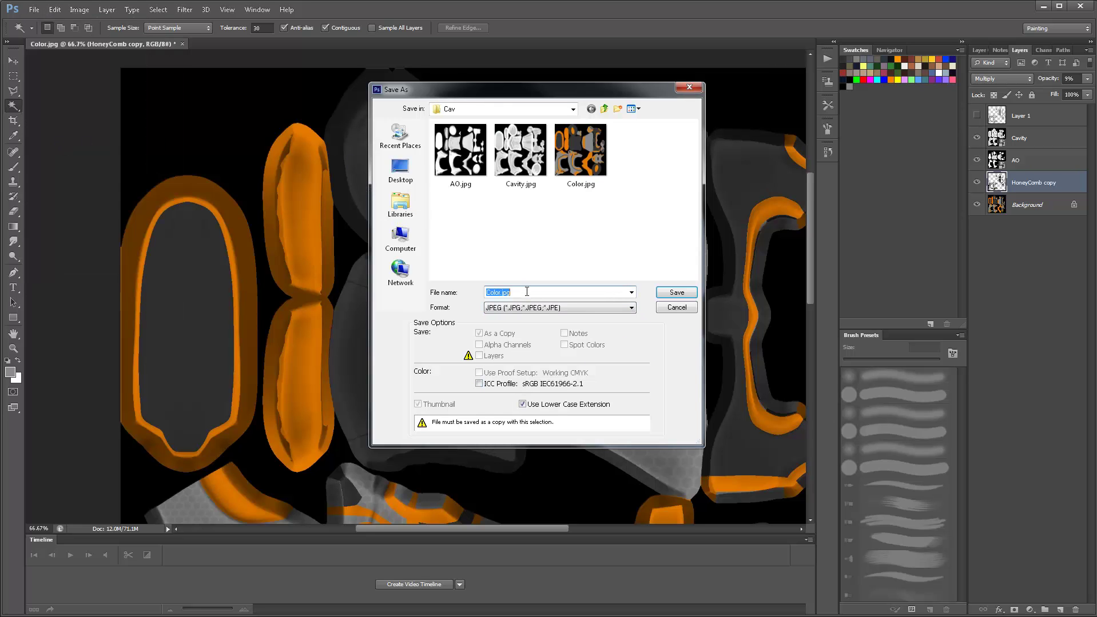
type("Texture")
key("Return")
left_click(709, 257)
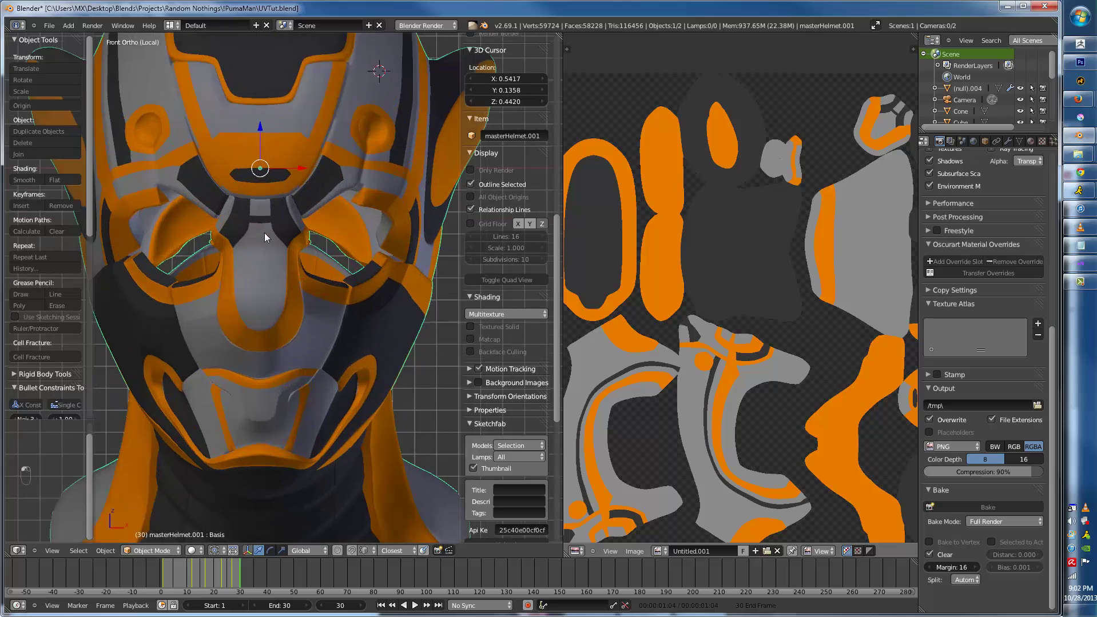
- Reveal all hidden faces of masterHelmet in Edit Mode, with the viewport side panels hidden
scroll(264, 233, "down", 3)
key("t")
key("n")
middle_click_drag(264, 233, 314, 261)
key("alt+z")
key("alt+z")
key("Tab")
key("a")
key("a")
key("a")
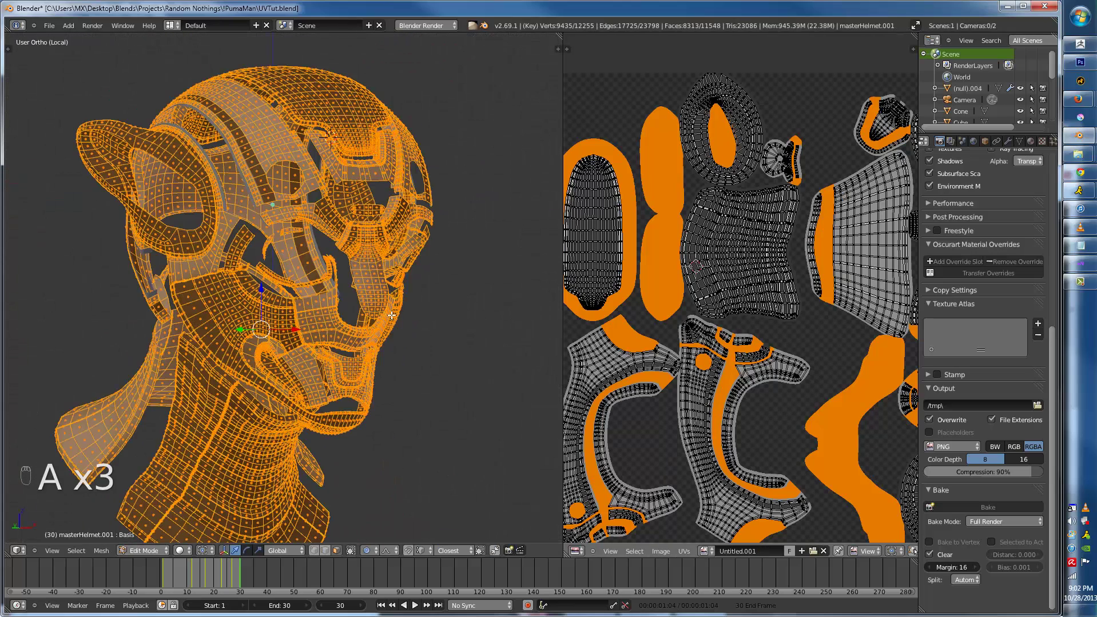
key("alt+h")
key("a")
key("a")
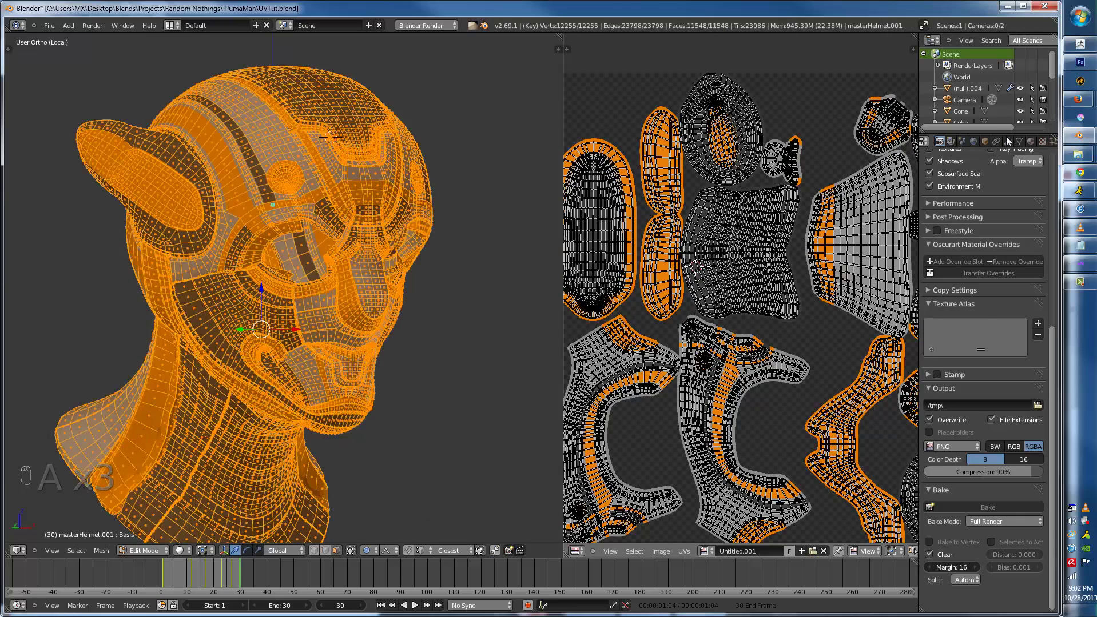
- Remove all three material slots from masterHelmet in Object Mode and assign one new default material
left_click(1029, 141)
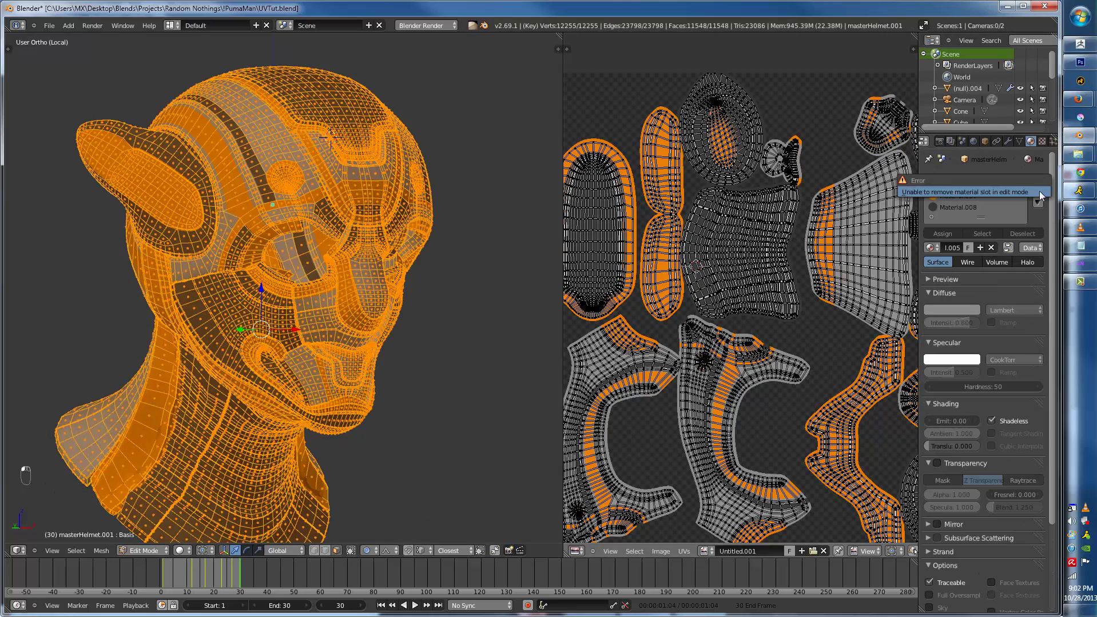
left_click(1037, 191)
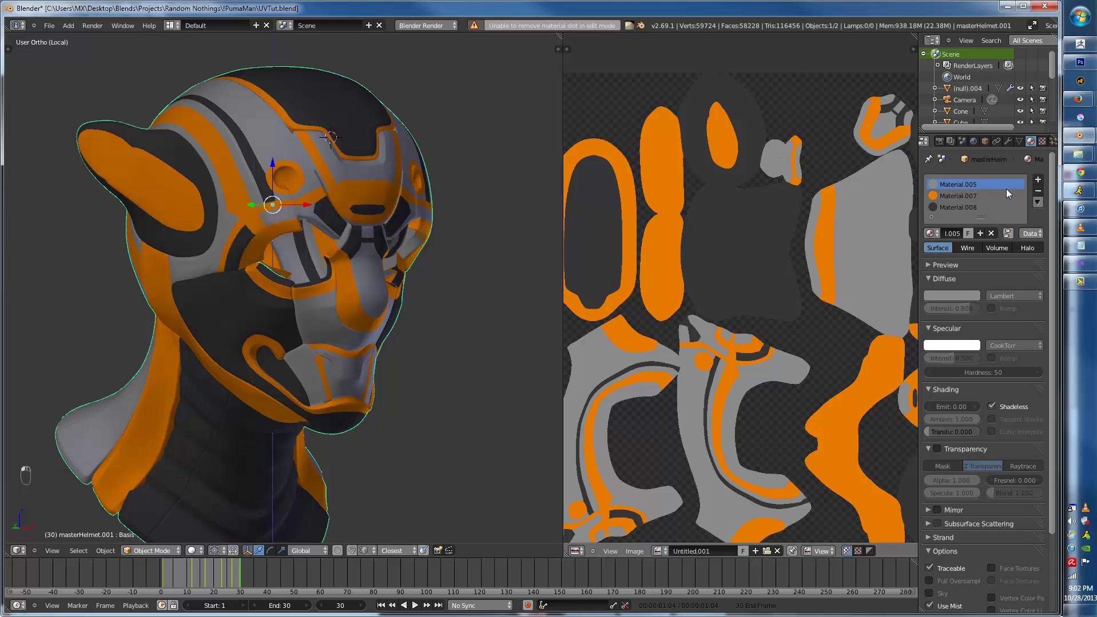
left_click(1036, 192)
left_click(1037, 192)
left_click(1036, 193)
left_click(982, 216)
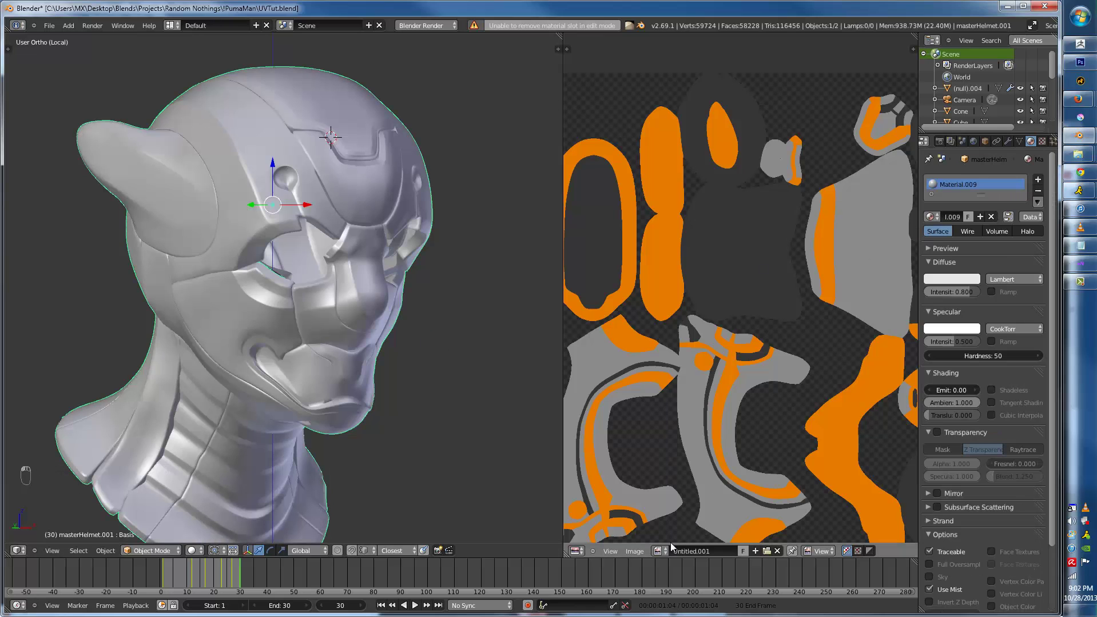
- Select the whole helmet mesh, unlink the Untitled.001 image, and load Texture.jpg from the Cav folder onto its UVs
key("Tab")
key("a")
key("a")
key("a")
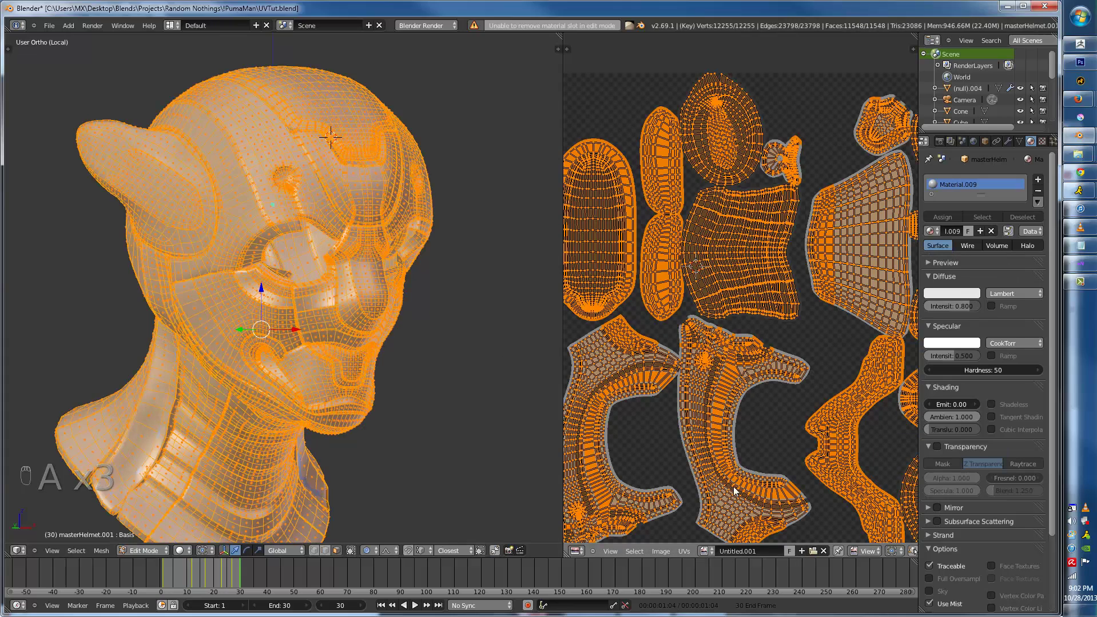
left_click(823, 551)
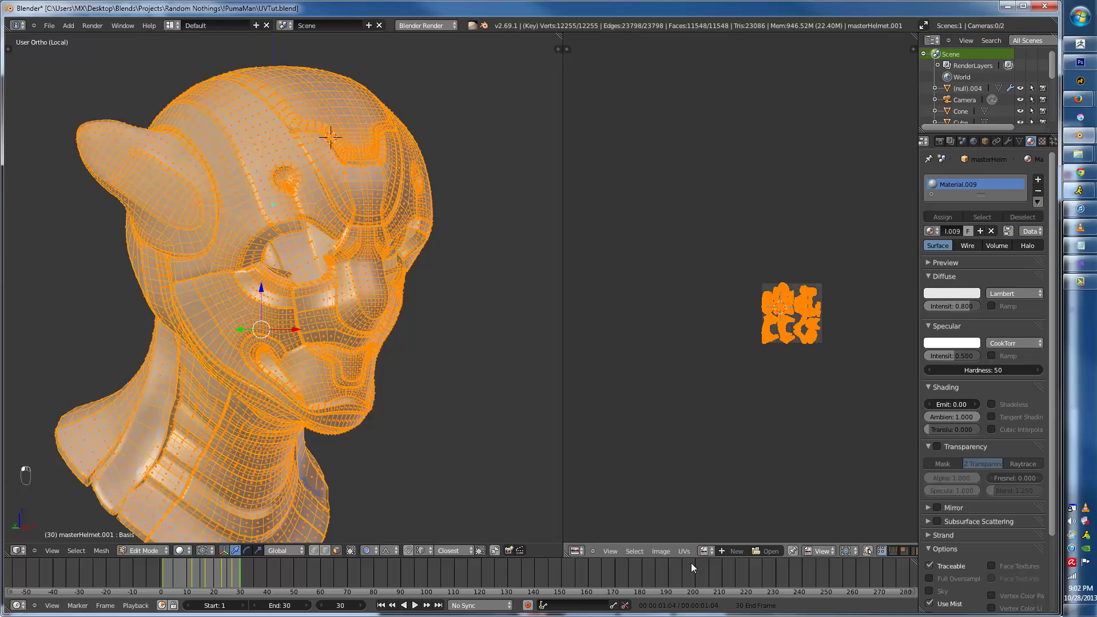
left_click(771, 550)
left_click(31, 349)
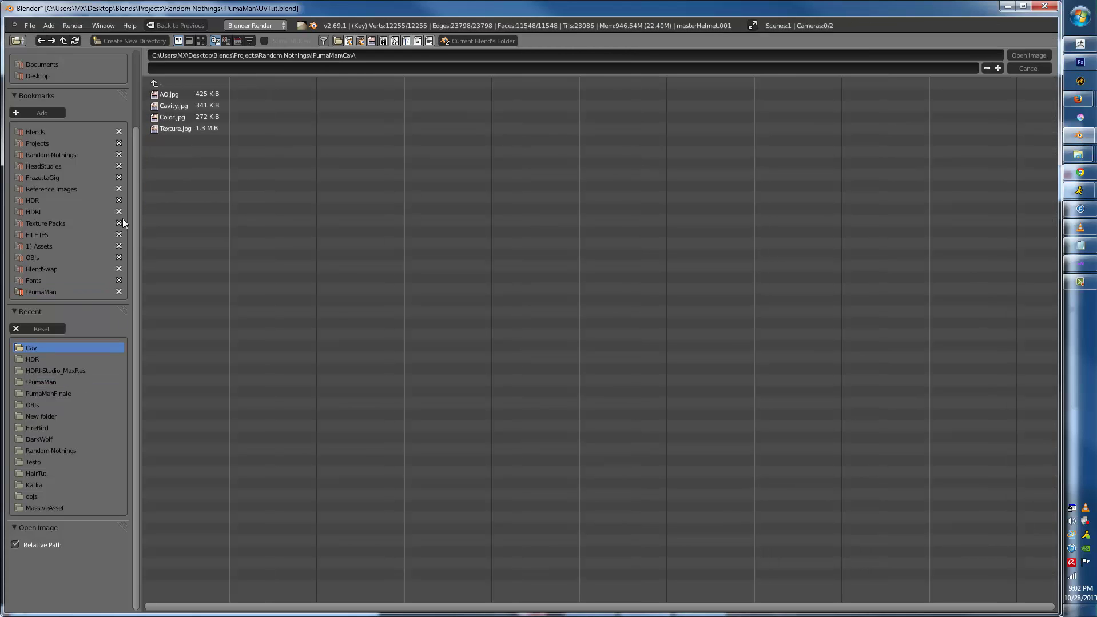
left_click(174, 119)
double_click(174, 128)
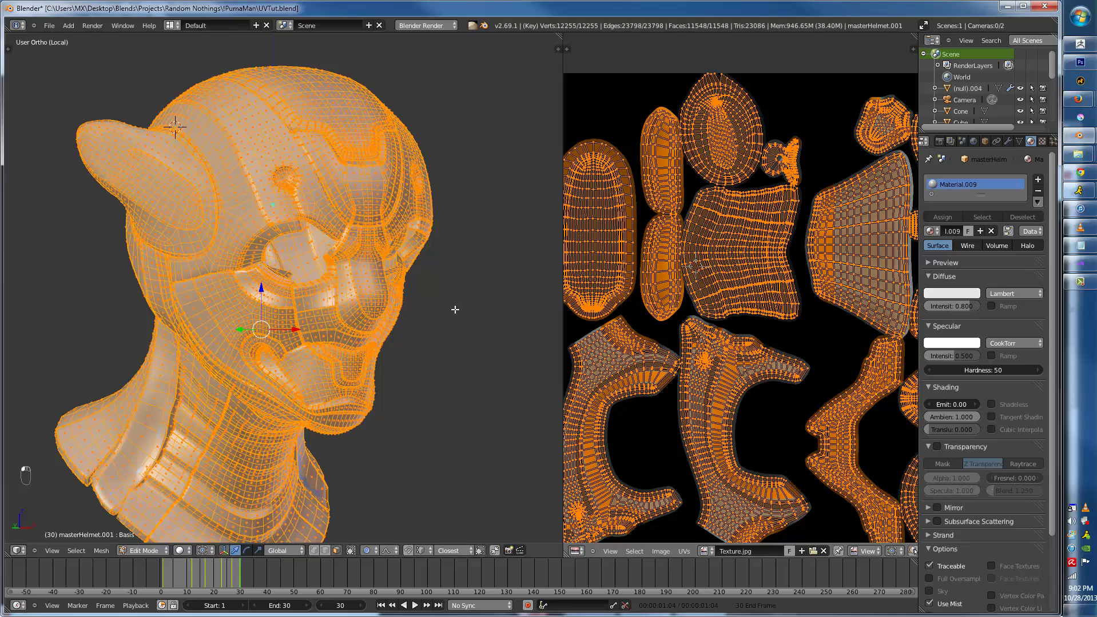
- Inspect the textured helmet in Object Mode, and compare textured and solid shading through the camera
key("Tab")
key("alt+z")
mouse_move(421, 314)
middle_mouse_down()
mouse_move(538, 332)
mouse_move(487, 345)
mouse_move(339, 330)
mouse_move(344, 309)
mouse_move(373, 304)
mouse_move(358, 323)
mouse_move(362, 254)
mouse_move(325, 298)
mouse_move(271, 277)
mouse_move(305, 271)
middle_mouse_up()
scroll(372, 299, "up", 4)
scroll(304, 271, "down", 3)
key("KP_0")
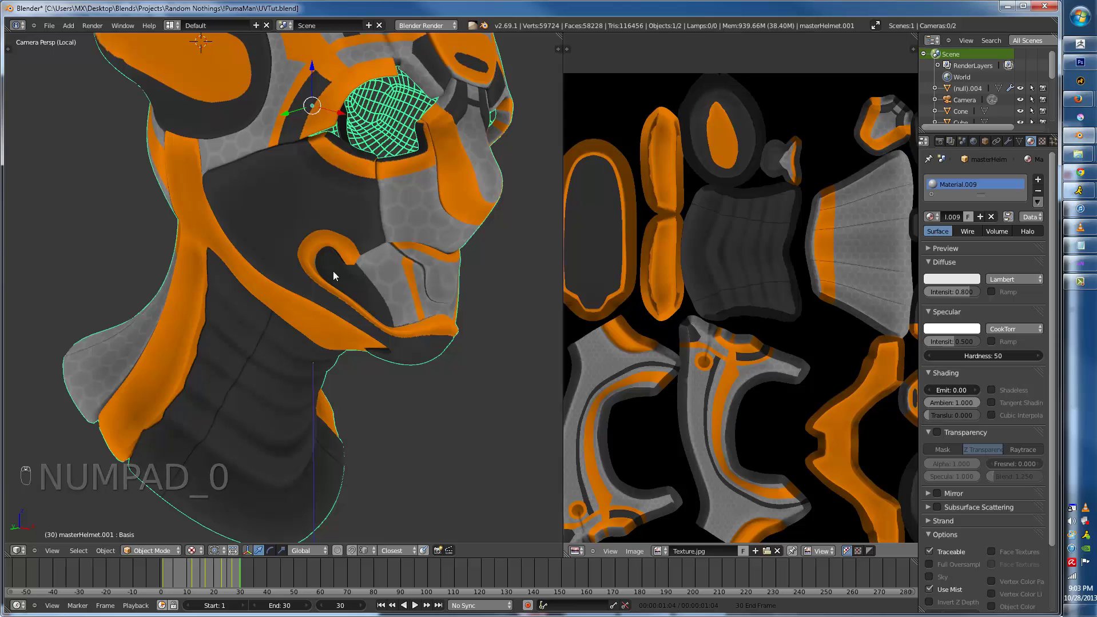
scroll(364, 192, "down", 2)
scroll(396, 234, "down", 2)
key("z")
key("z")
key("z")
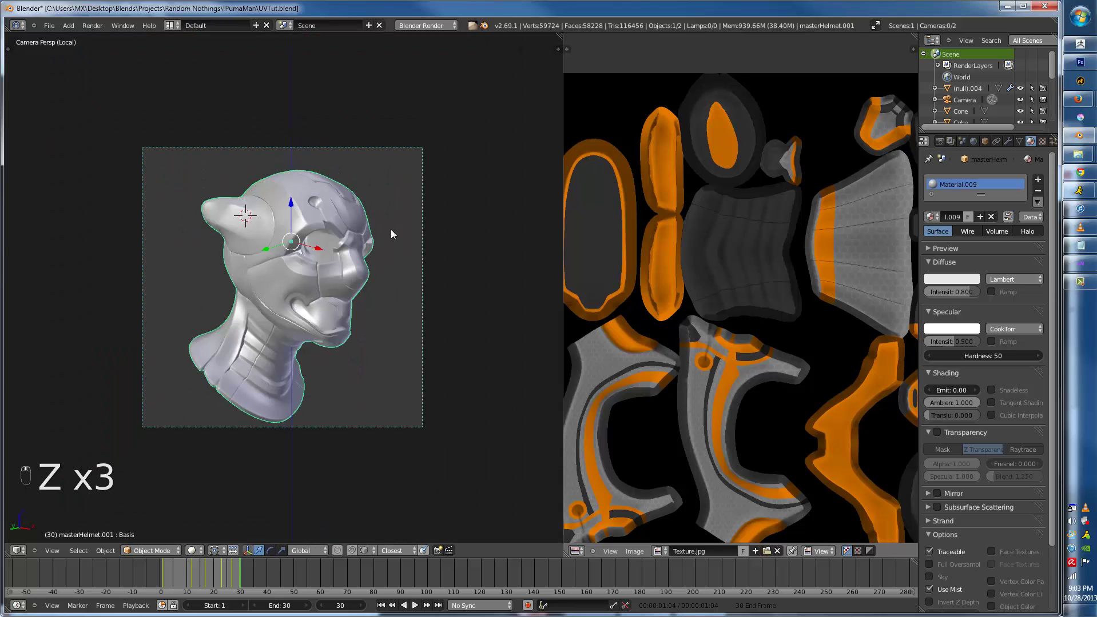
scroll(366, 232, "up", 5)
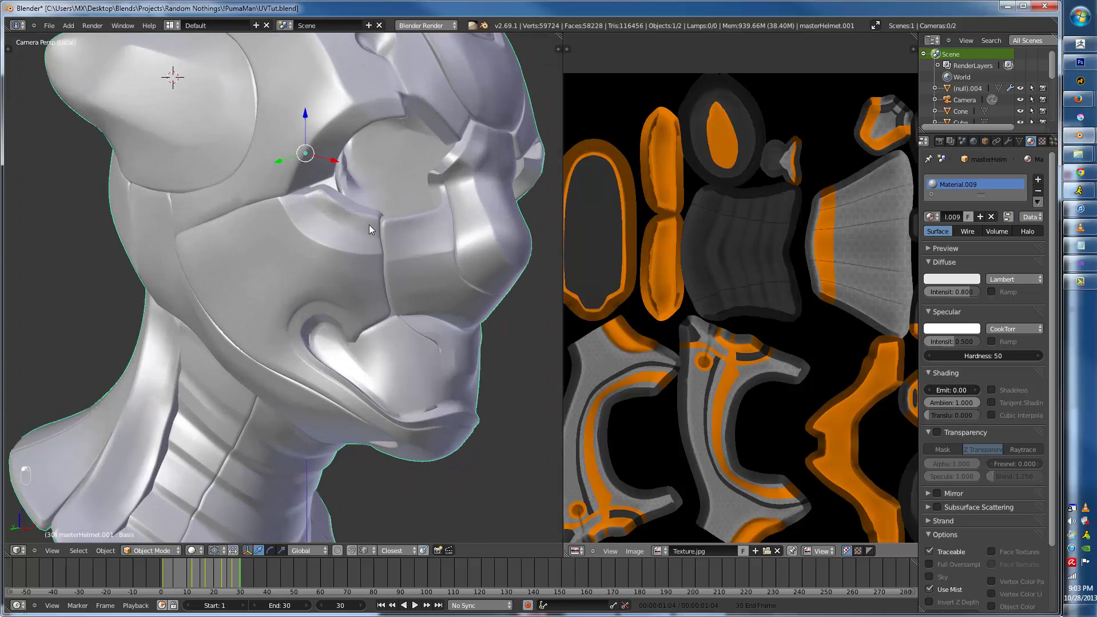
- Leave local view, switch to the front view and deselect everything
key("KP_Divide")
key("KP_1")
key("KP_0")
key("KP_1")
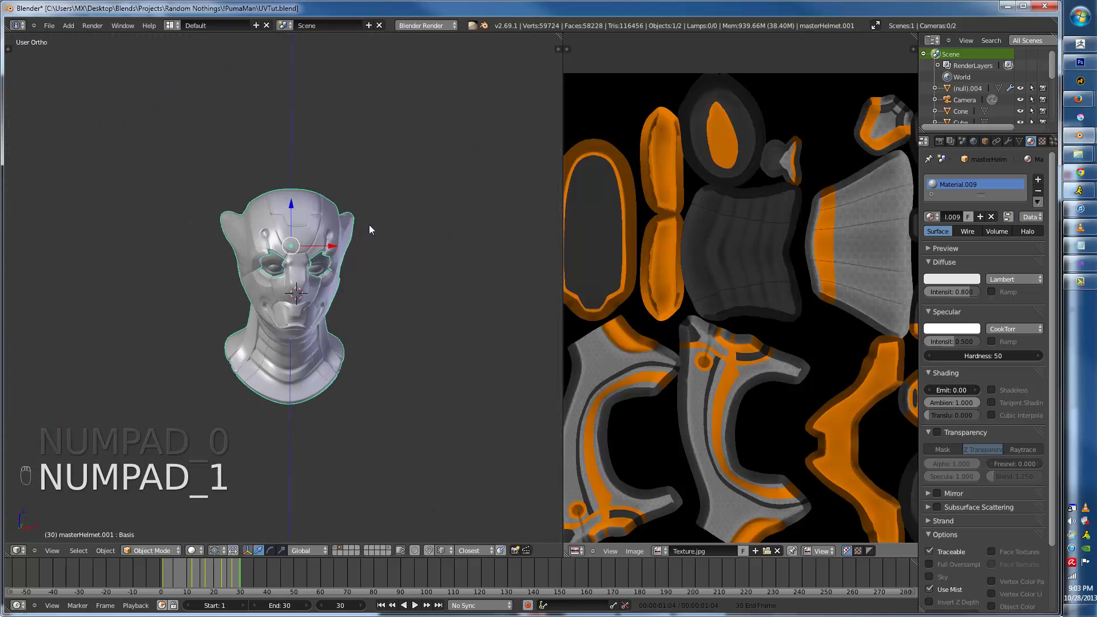
key("a")
key("a")
- Add a Sun lamp, place it above and slightly beside the head, and tilt it toward the helmet
key("shift+a")
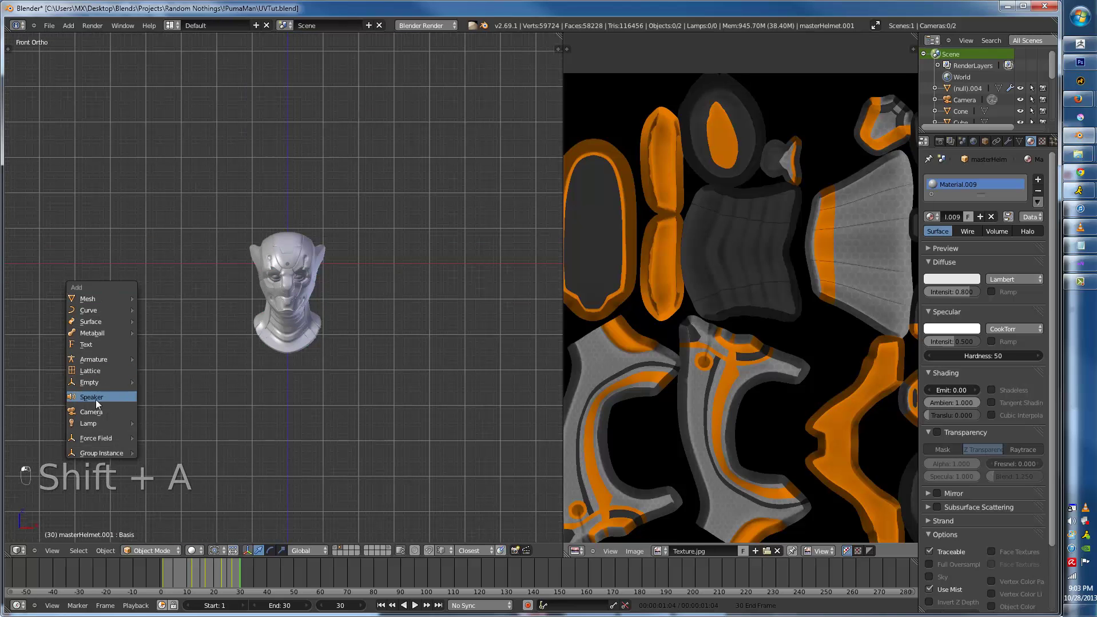
mouse_move(93, 424)
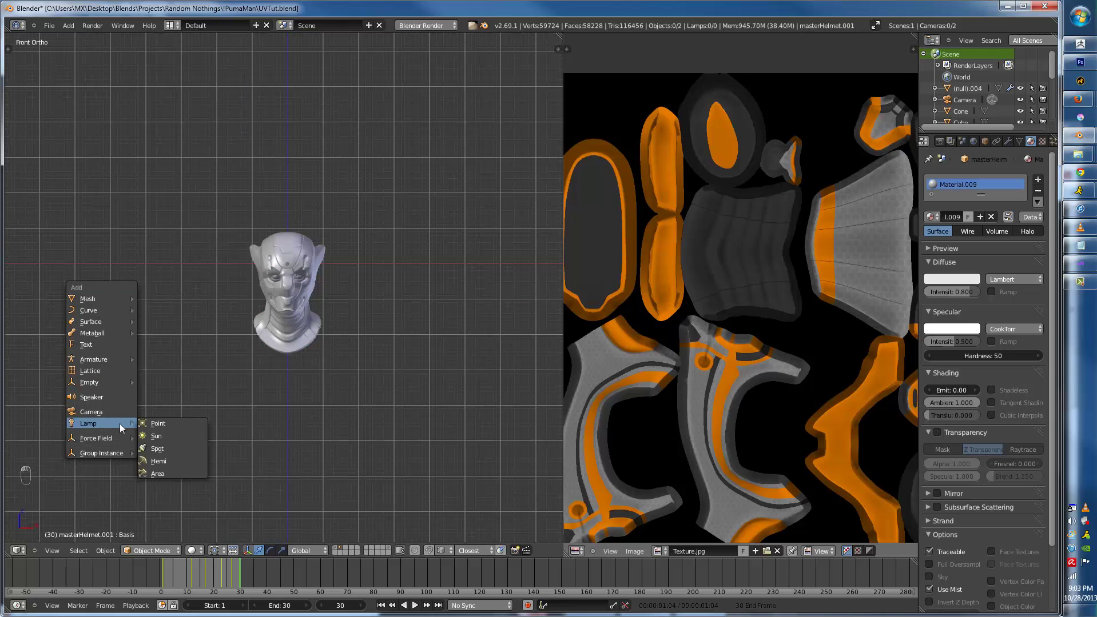
left_click(152, 440)
key("g")
scroll(242, 263, "down", 3)
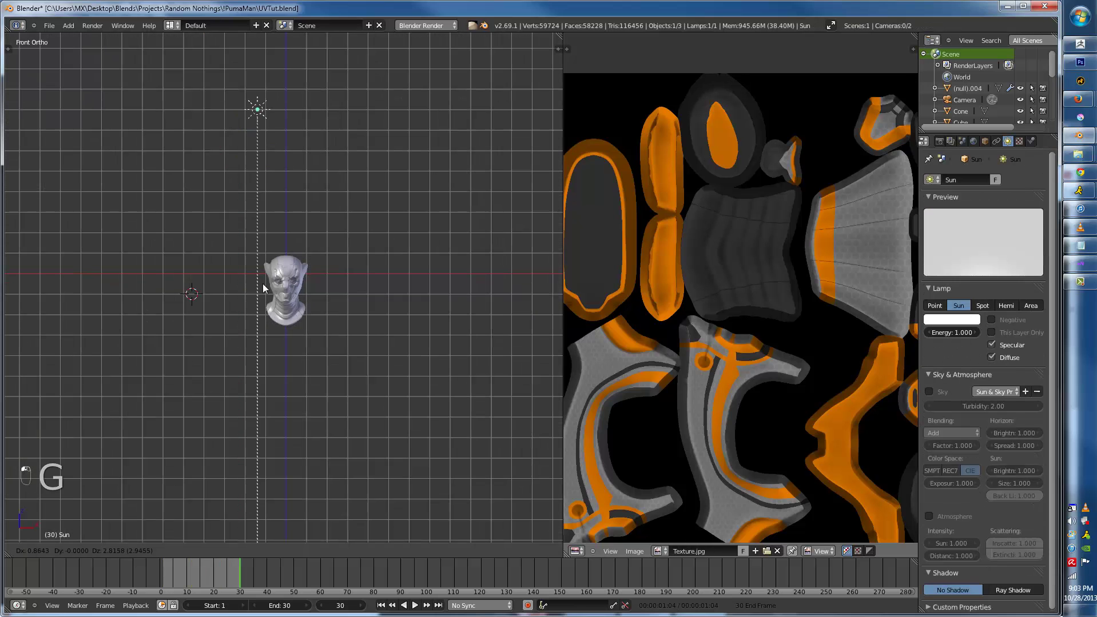
left_click(250, 288)
key("r")
left_click(296, 320)
scroll(977, 556, "down", 1)
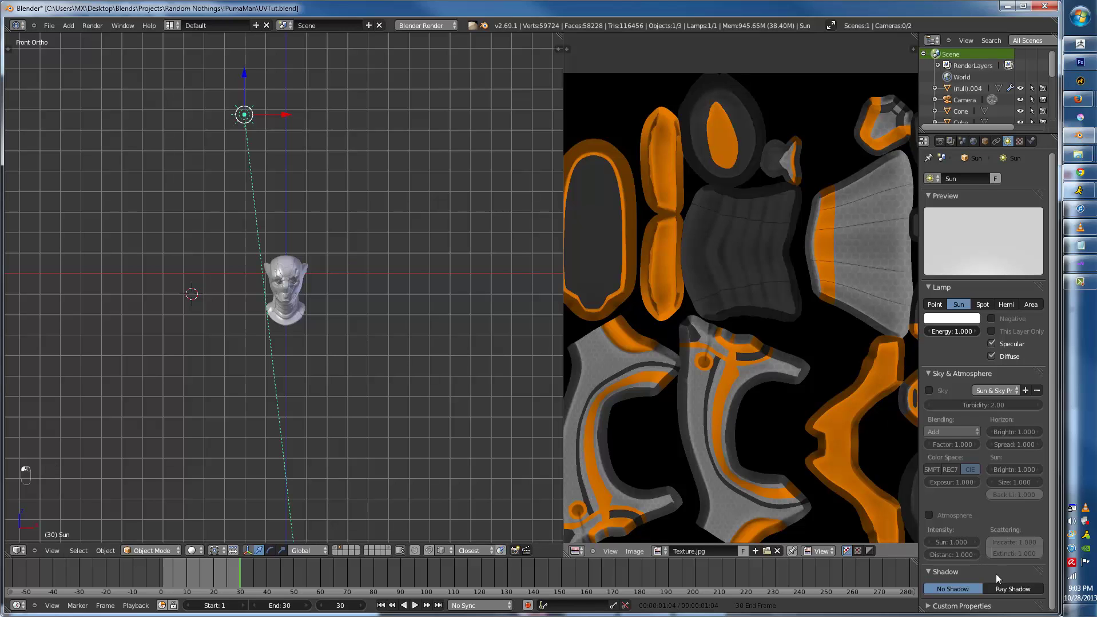
- Set the Sun lamp to energy 0.3 and ray shadows with 3 samples and a soft size of 6
left_click(1001, 590)
left_click(952, 321)
left_click(953, 332)
type(".3")
key("Return")
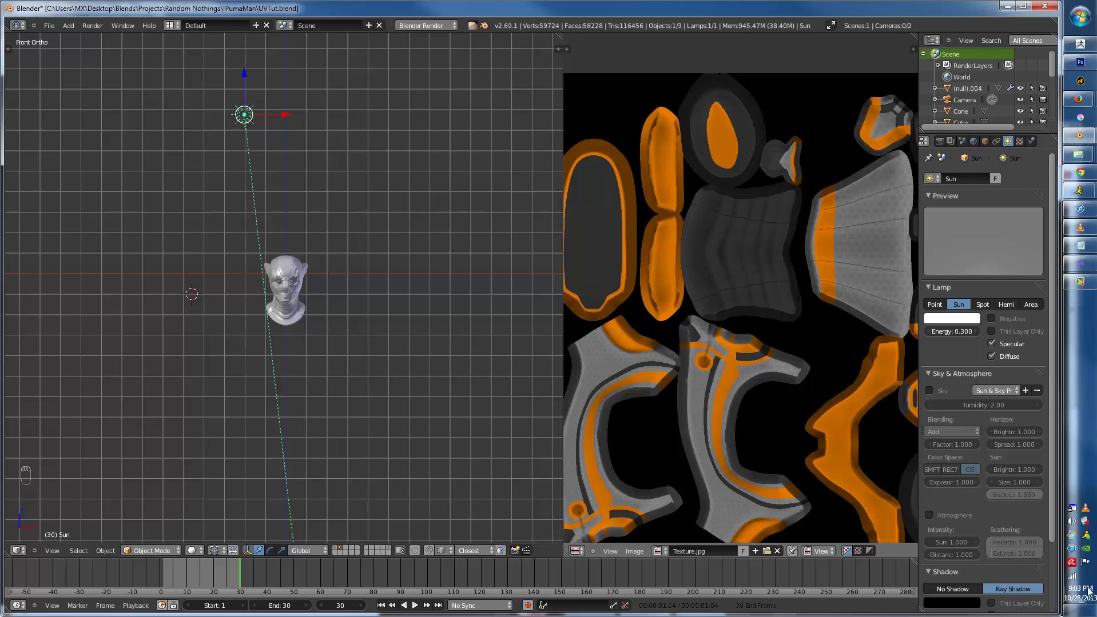
scroll(979, 578, "down", 3)
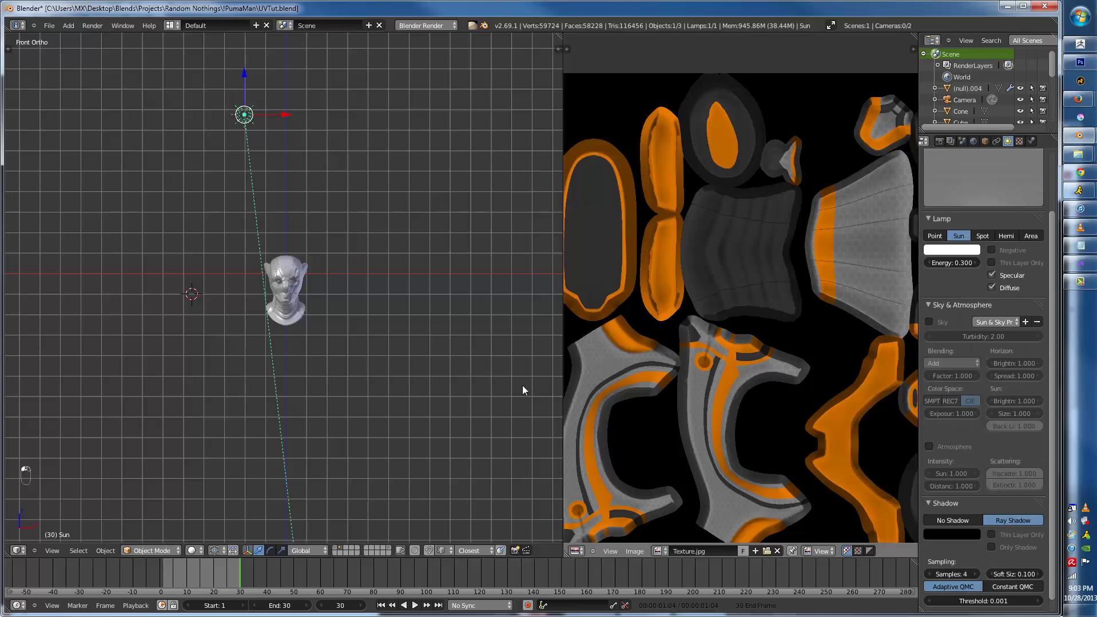
left_click(928, 575)
left_click(1017, 574)
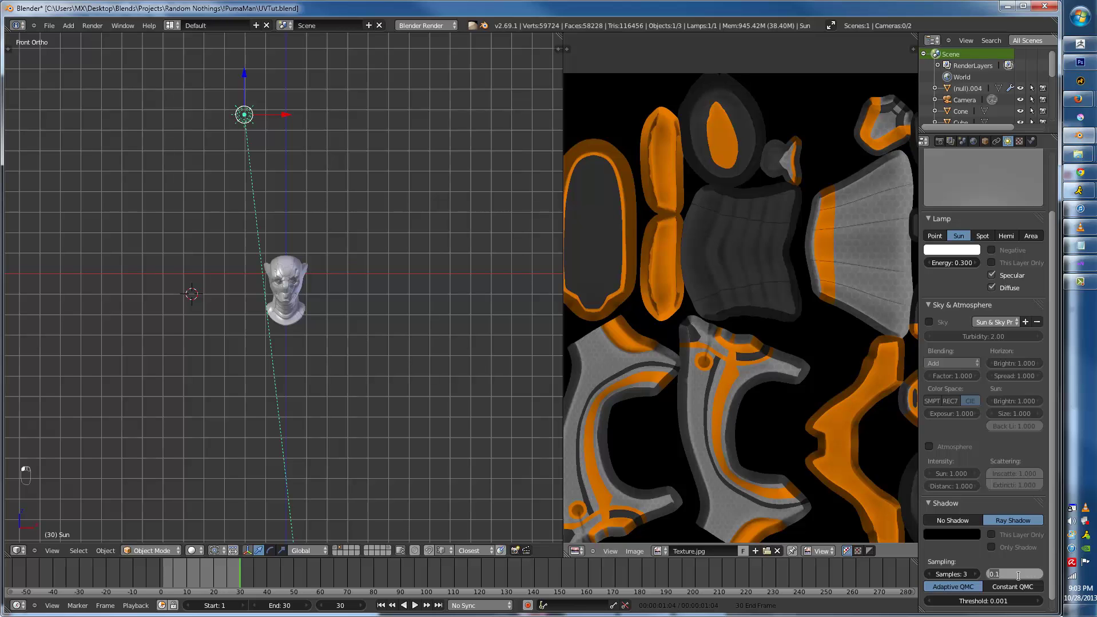
- Add a Hemi lamp, rotate it to face horizontally, and place it well in front of the helmet's face
scroll(197, 270, "up", 3)
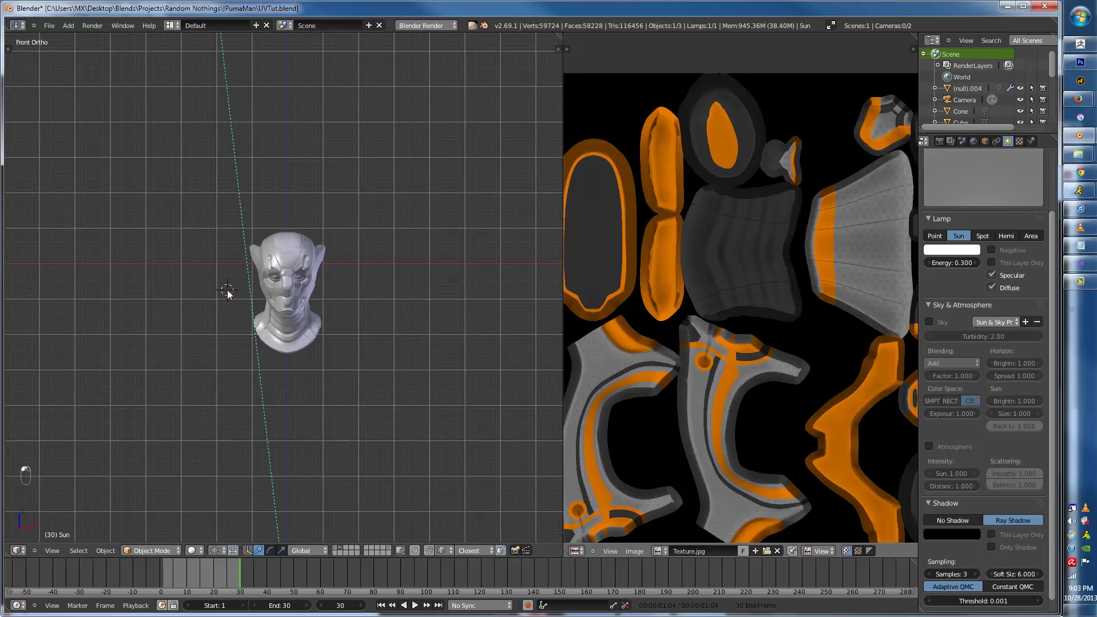
key("shift+a")
mouse_move(216, 291)
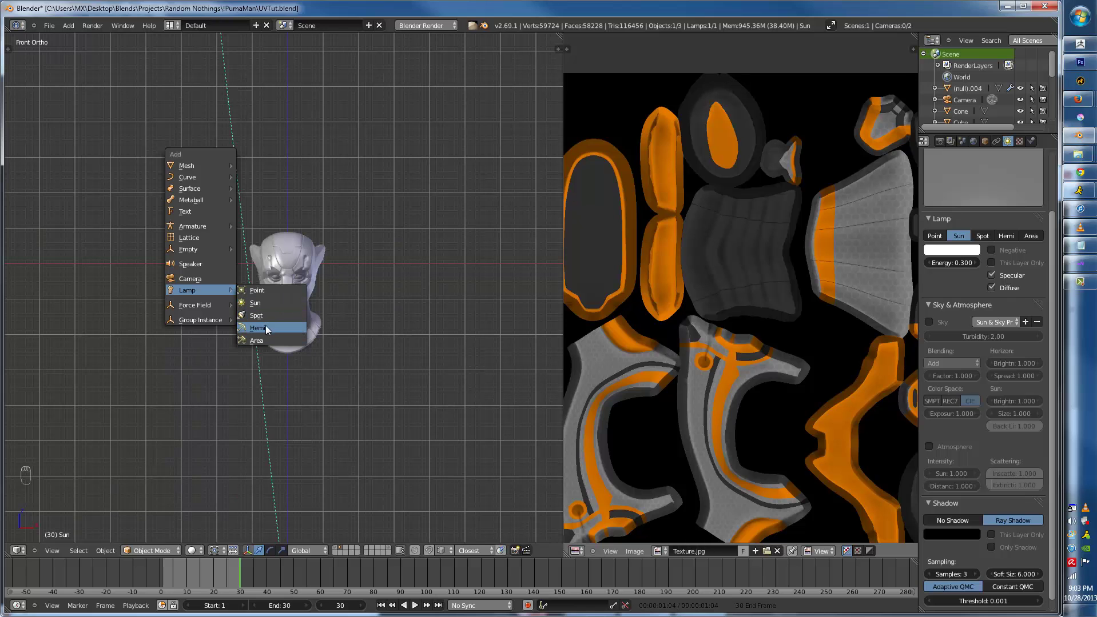
left_click(265, 328)
scroll(276, 315, "down", 2)
key("KP_1")
key("KP_3")
key("r")
key("shift+r")
key("shift+r")
key("shift+r")
key("g")
left_click(145, 299)
middle_click_drag(146, 299, 239, 309, "shift")
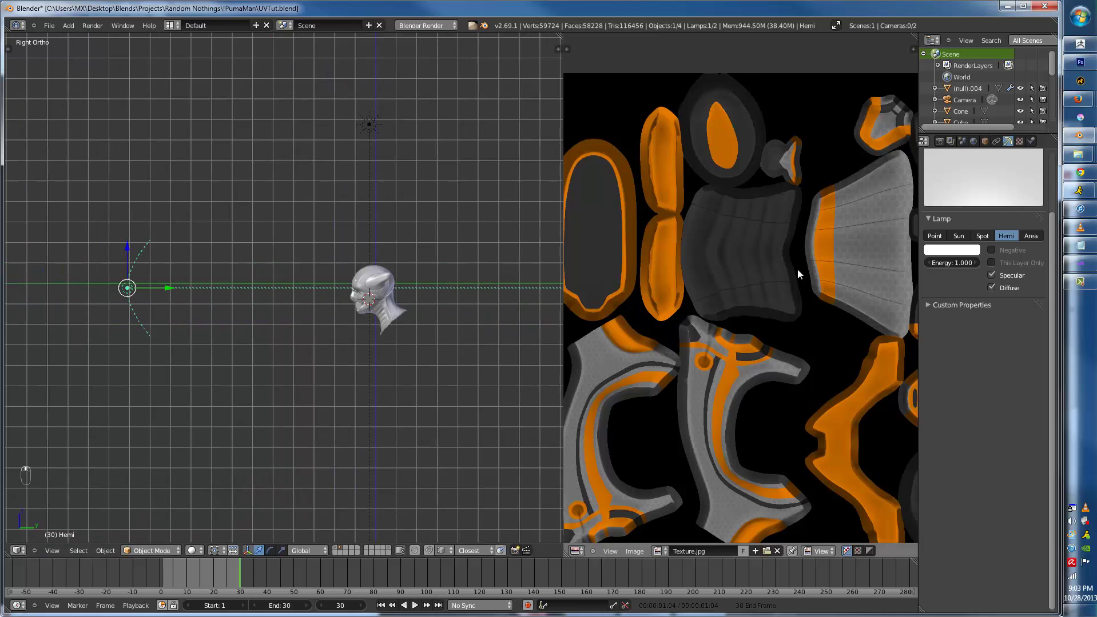
- Set the Hemi lamp's energy to 0.2, and in top view move and rotate it to aim diagonally at the helmet's front
left_click(949, 263)
type(".2")
key("Return")
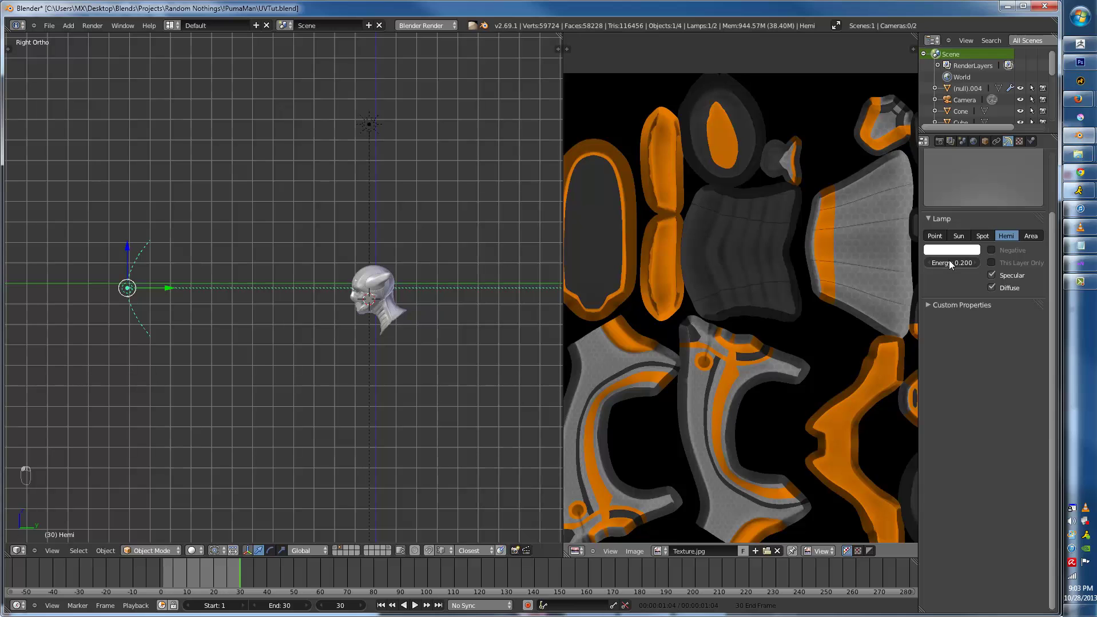
key("KP_7")
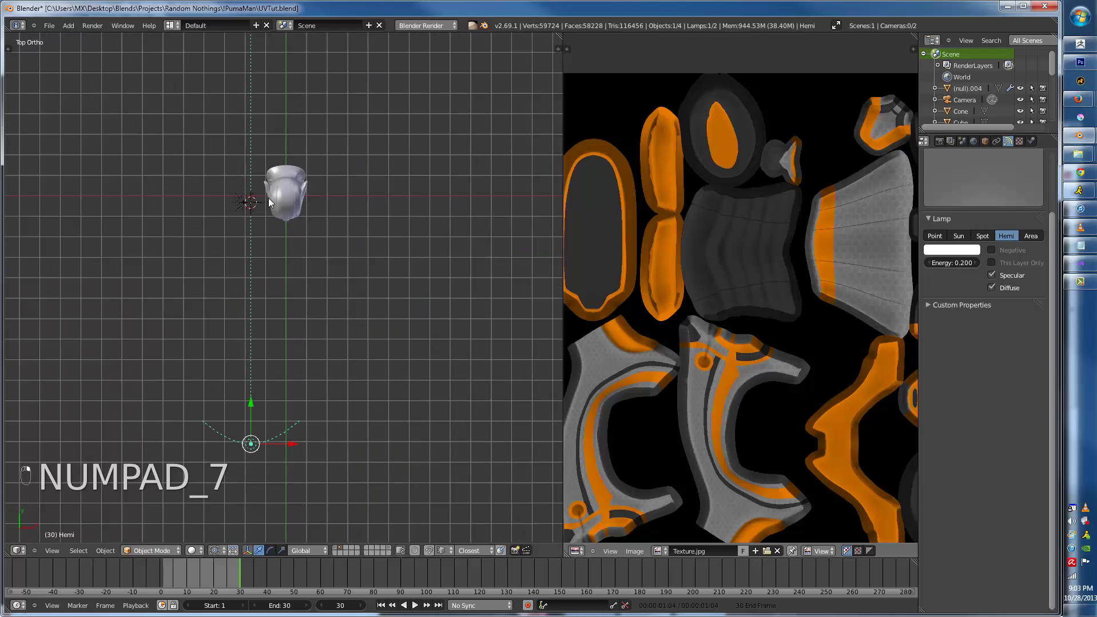
key("g")
key("r")
left_click(400, 363)
key("g")
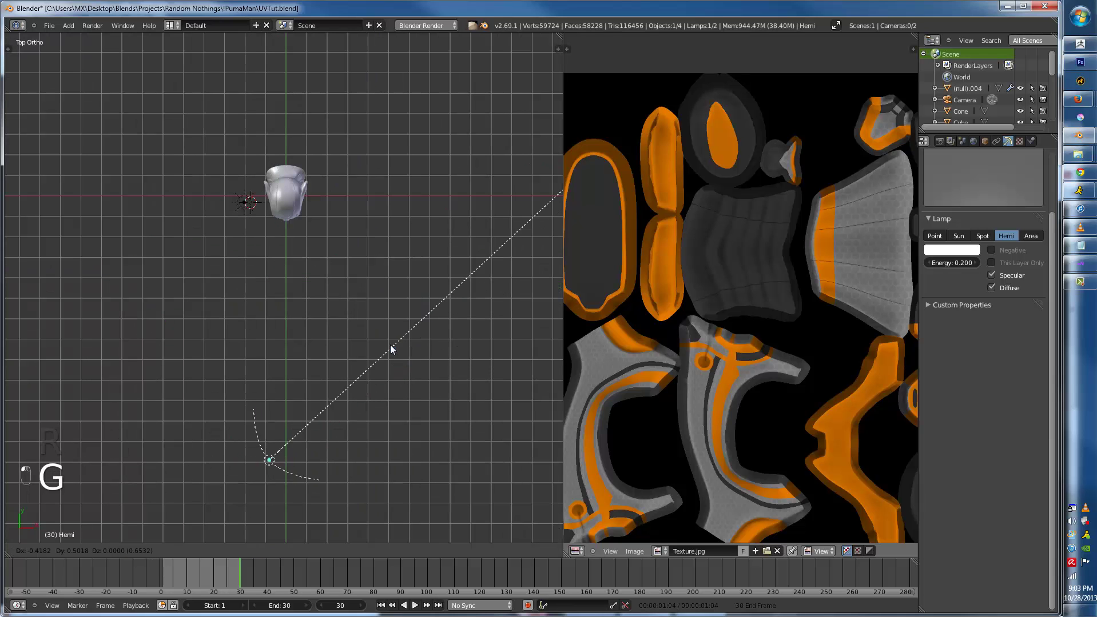
left_click(267, 313)
key("r")
left_click(369, 285)
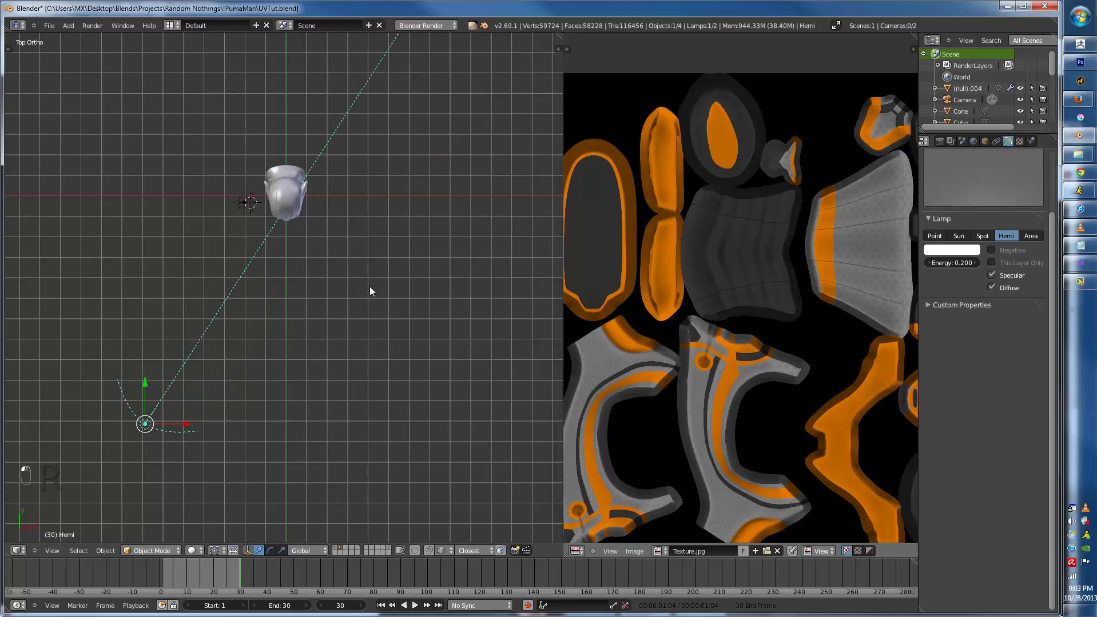
key("KP_1")
key("KP_3")
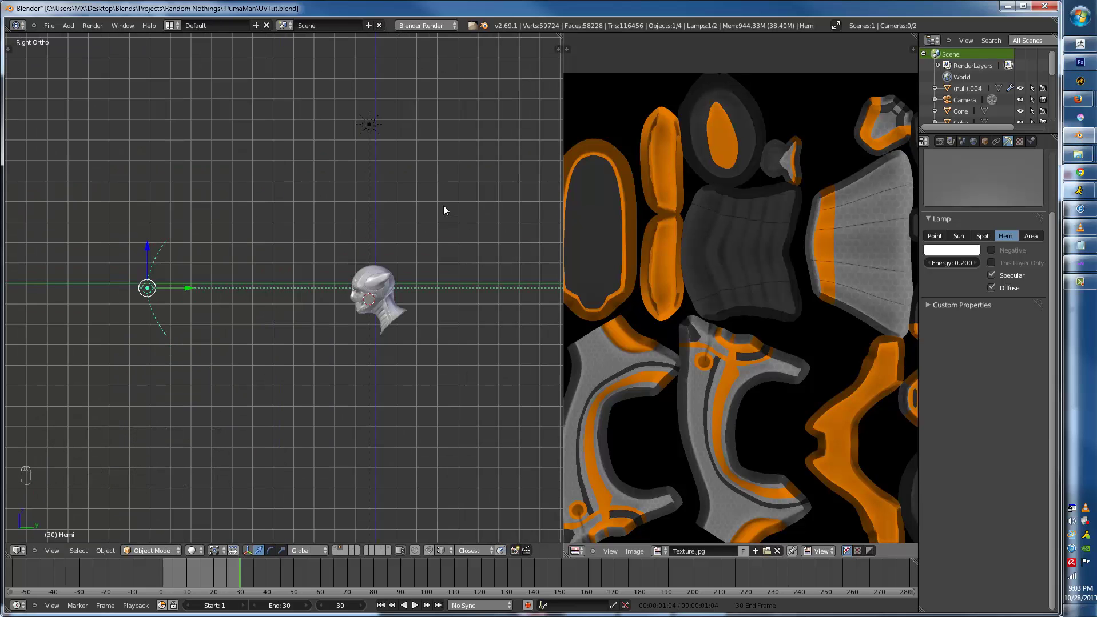
- Render the camera view, disable the Hemi lamp's specular contribution, and render again
key("F12")
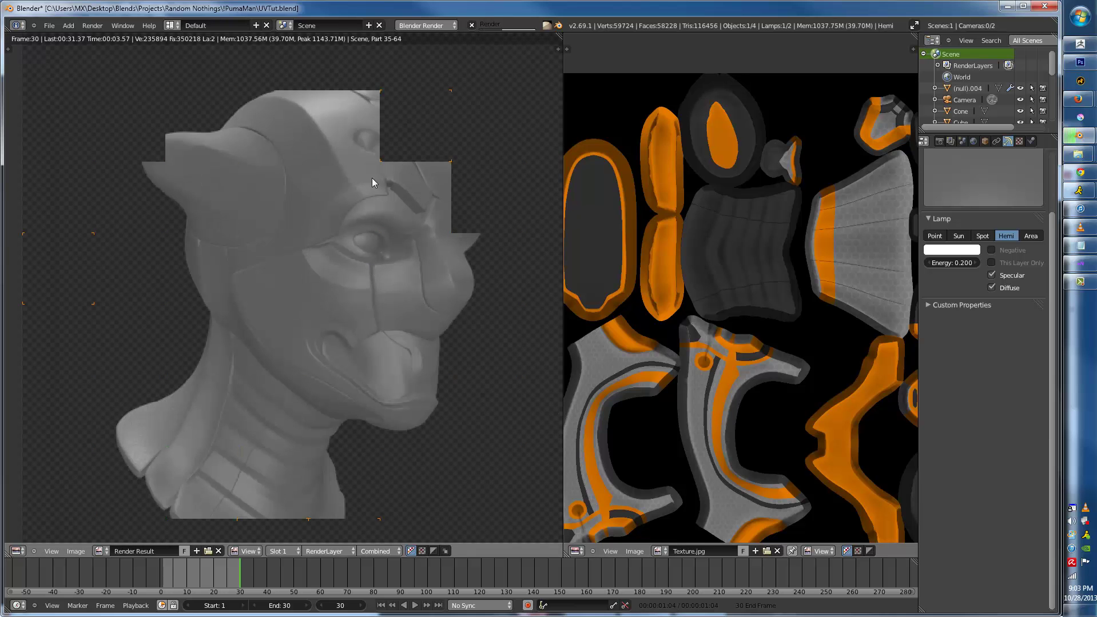
left_click(992, 276)
key("F12")
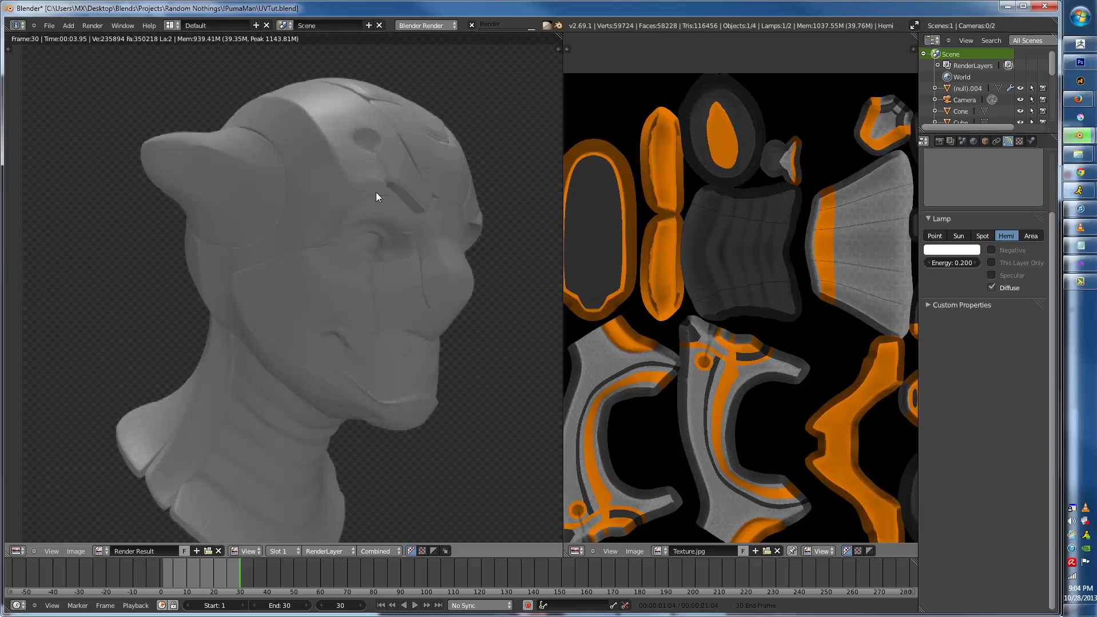
scroll(296, 326, "down", 2)
- Try a Hemi lamp energy of 0.02 and render the helmet
key("Escape")
left_click(948, 264)
type("0")
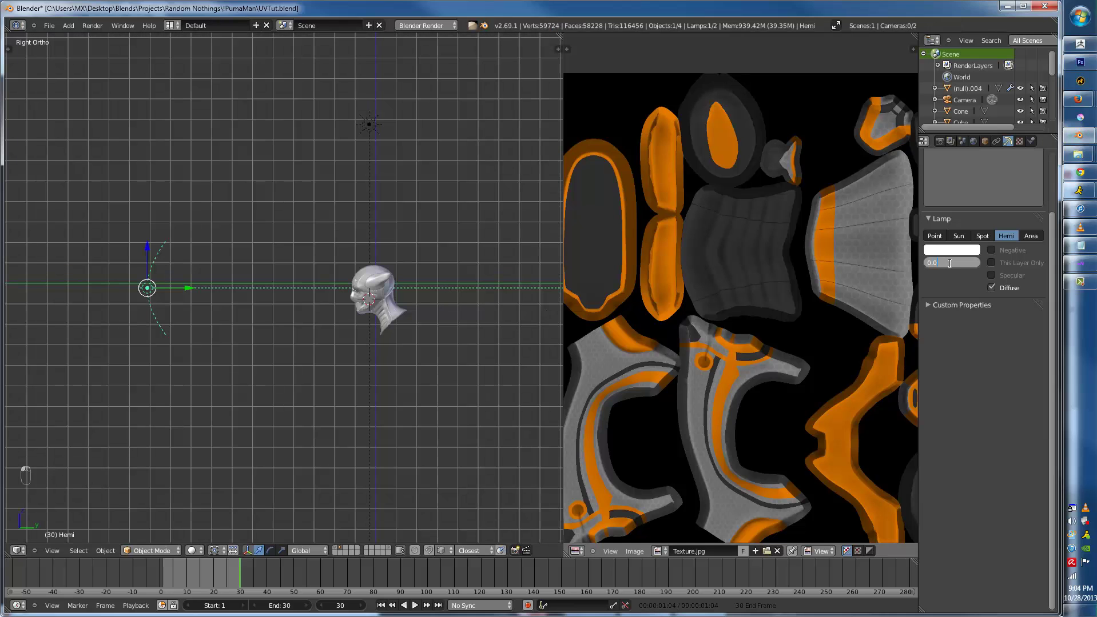
type("20")
key("Return")
key("F12")
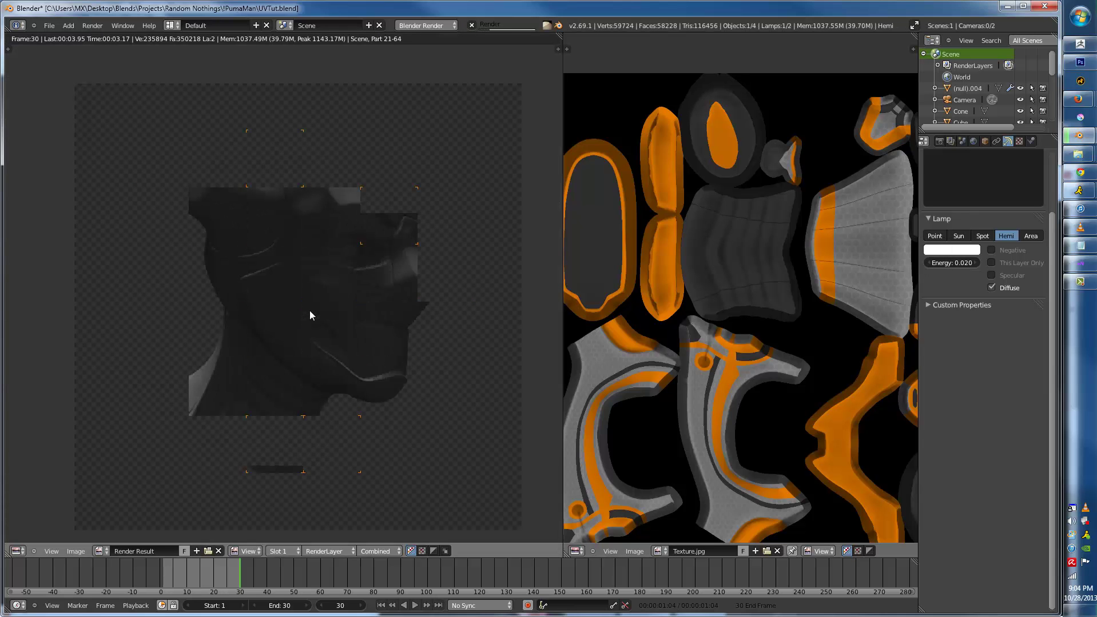
- Set the Hemi lamp's energy to 0.08 and render the helmet again
left_click(943, 263)
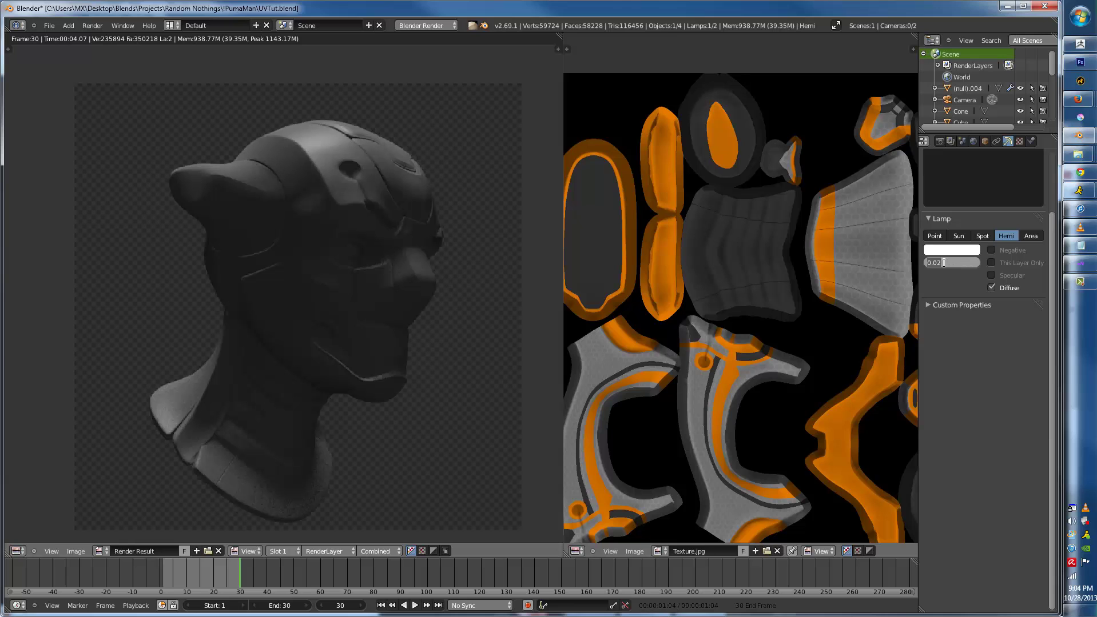
type("8")
key("Return")
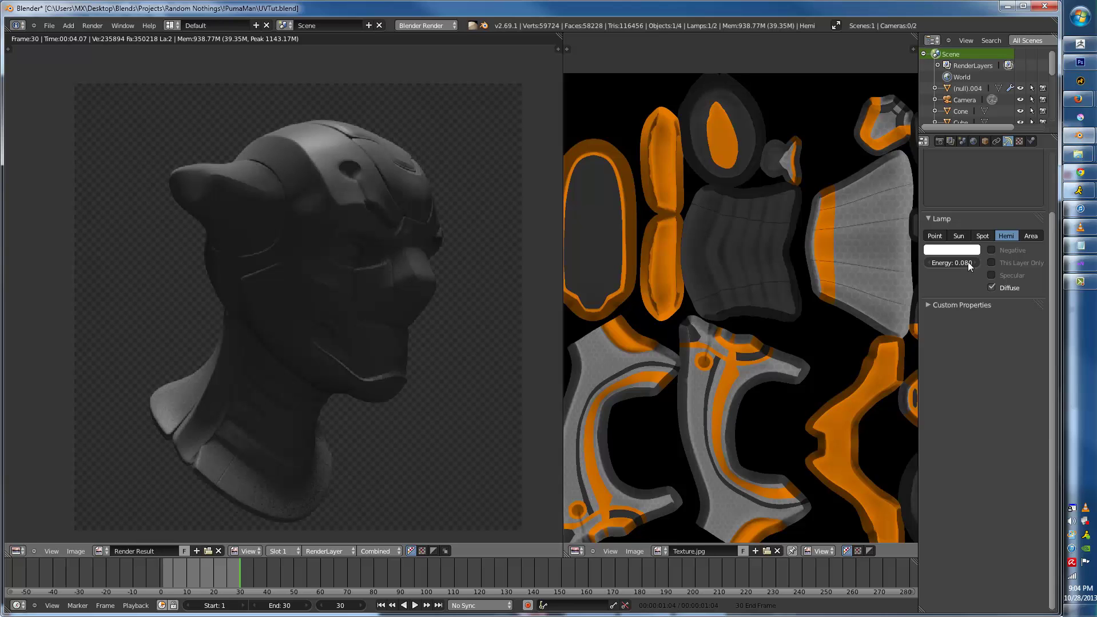
key("F12")
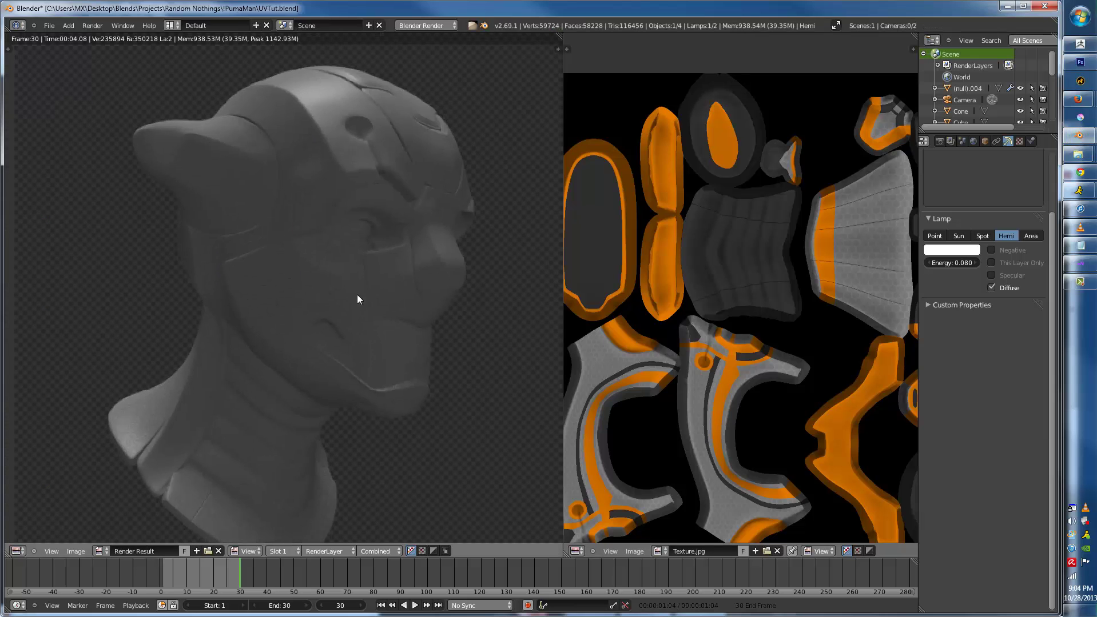
- Hide the Hemi lamp and add an Area lamp beside the helmet in front view
key("Escape")
key("KP_1")
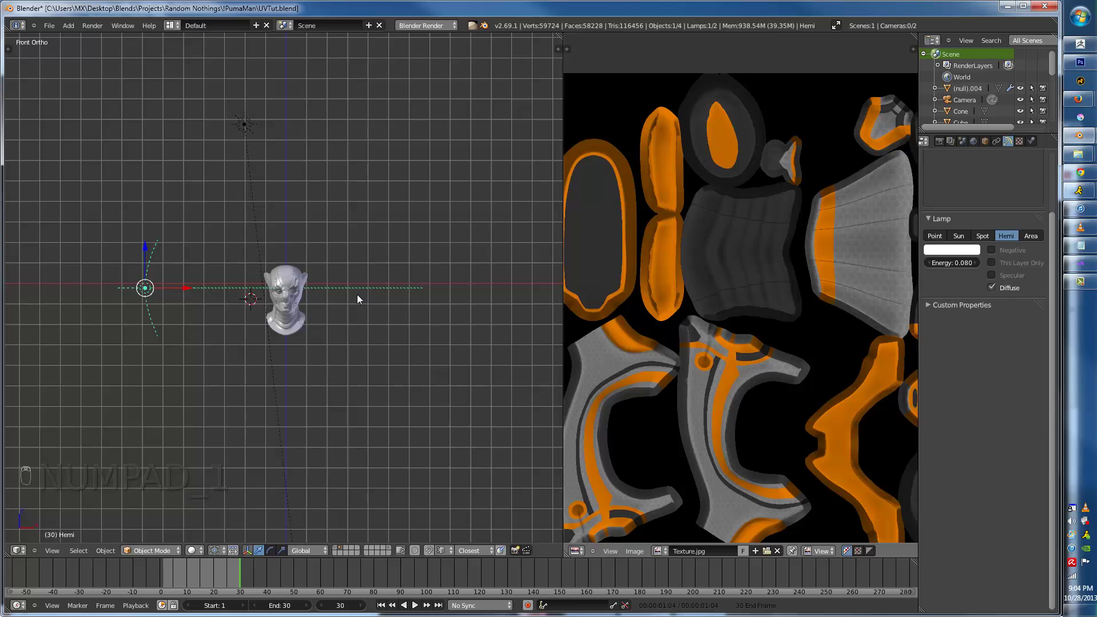
key("h")
key("shift+a")
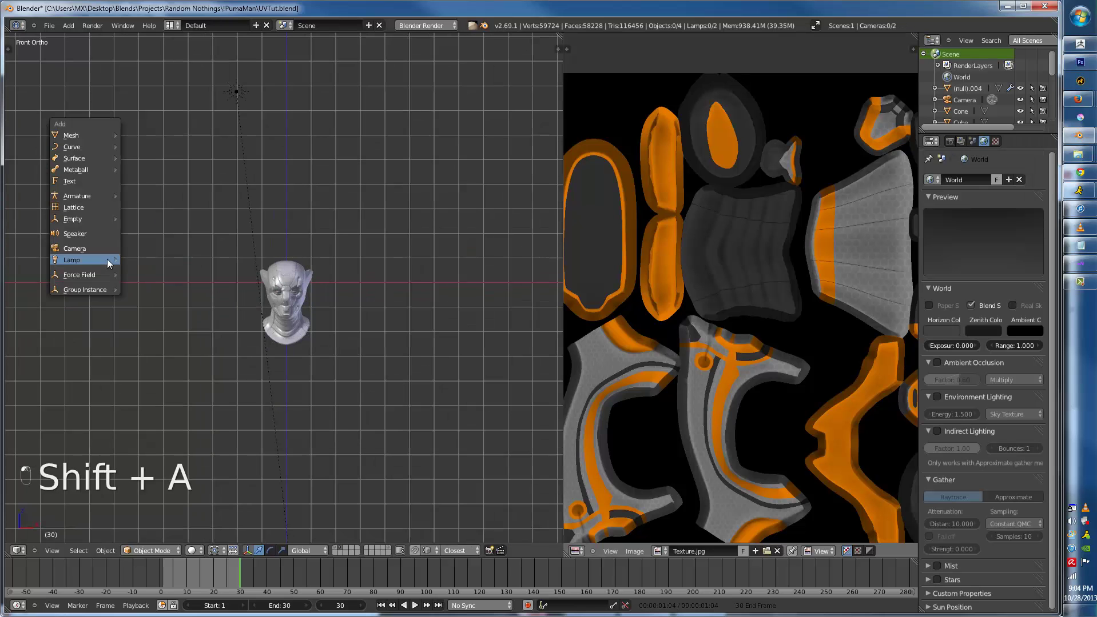
mouse_move(102, 261)
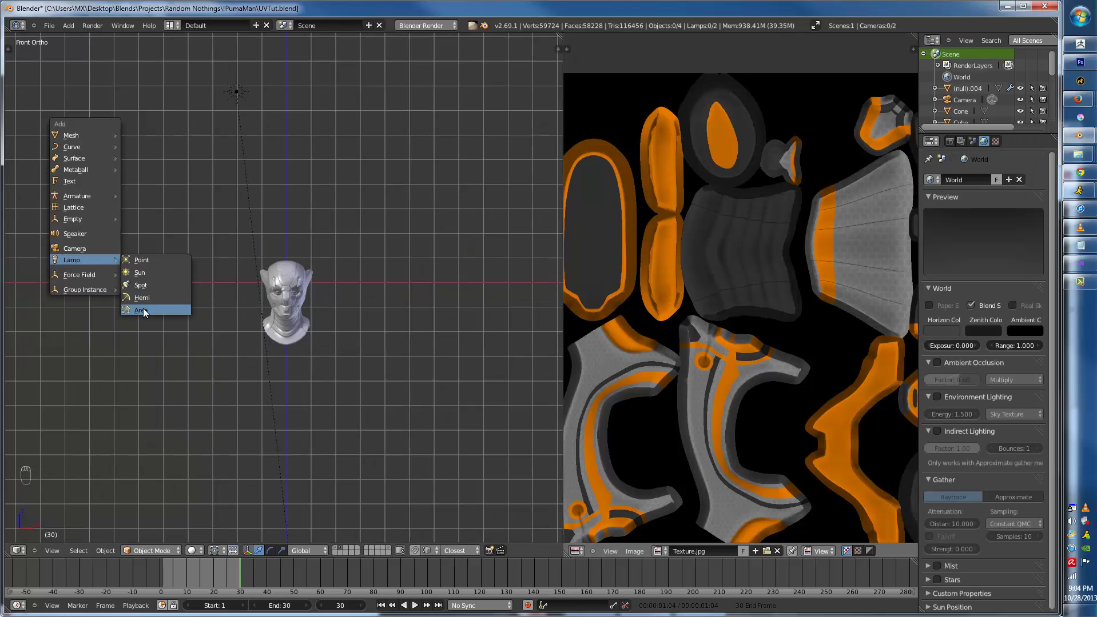
left_click(143, 308)
- Rotate the Area lamp to aim horizontally at the helmet and move it down to head height
key("r")
key("shift+r")
key("shift+r")
key("shift+r")
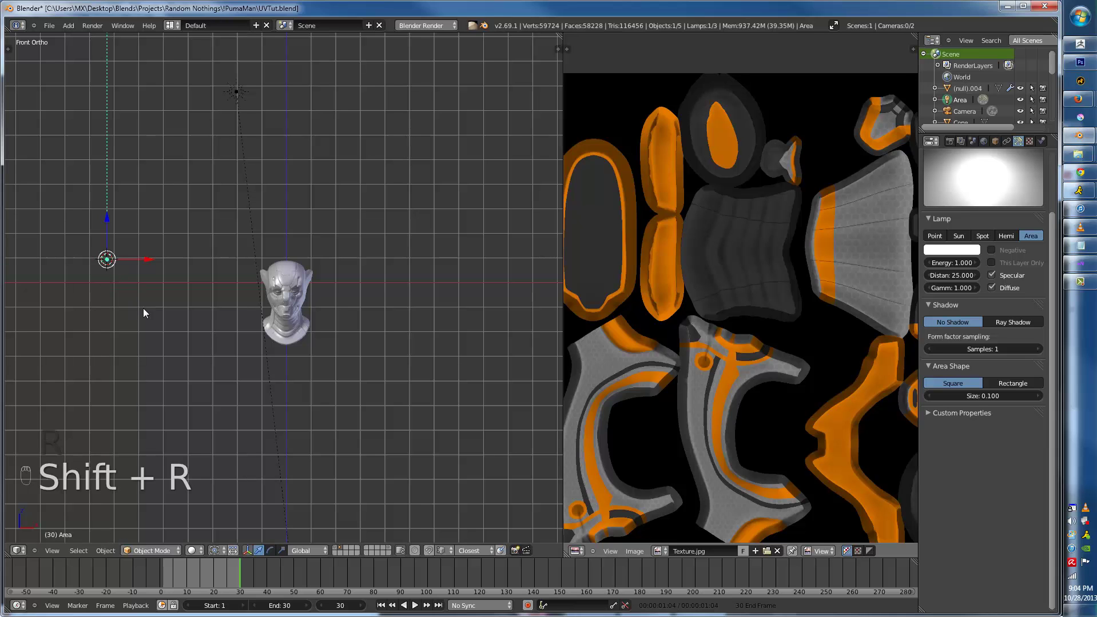
key("g")
left_click(174, 329)
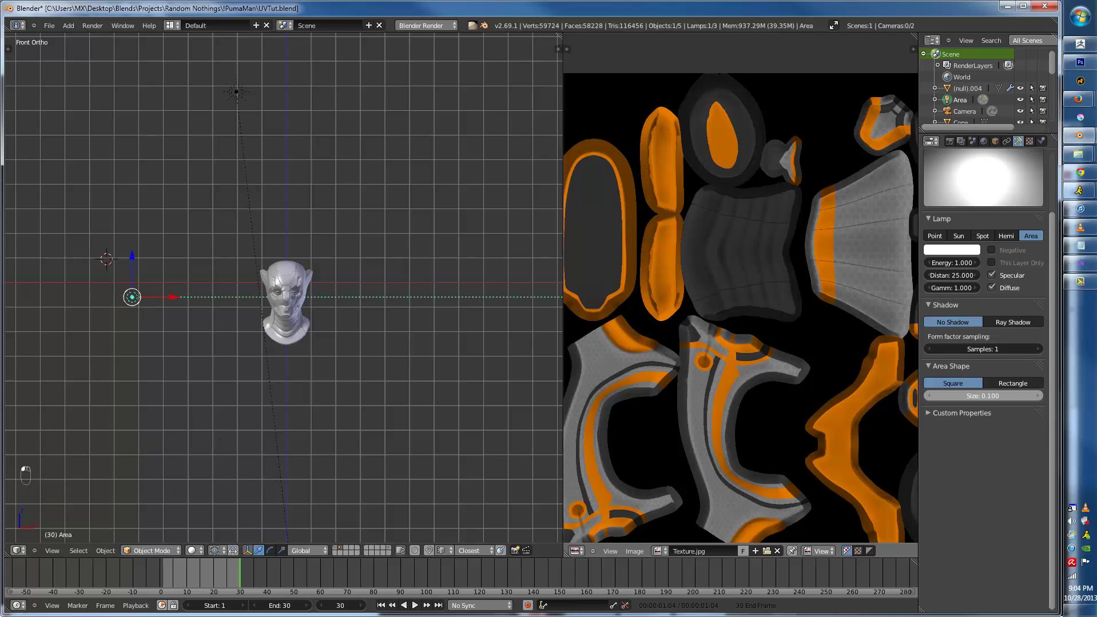
- Set the Area lamp's size to 6.795, distance to 3.850 and colour to a warm pale orange
left_click_drag(966, 401, 1006, 396)
left_click_drag(974, 276, 894, 276)
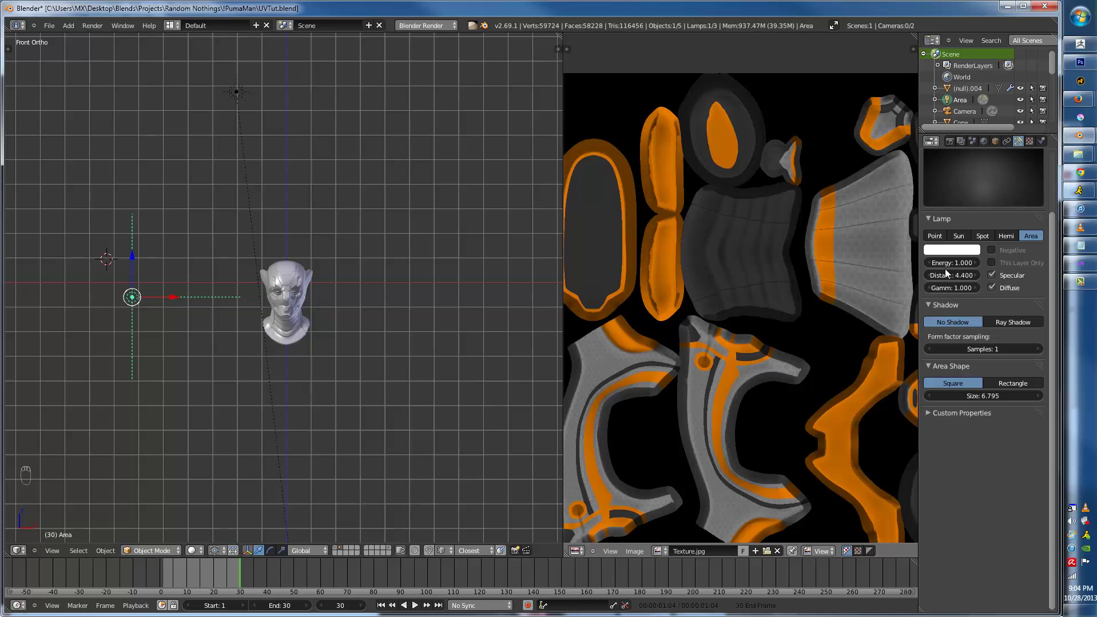
mouse_move(950, 275)
left_mouse_down()
mouse_move(979, 275)
mouse_move(933, 275)
left_mouse_up()
left_click(949, 252)
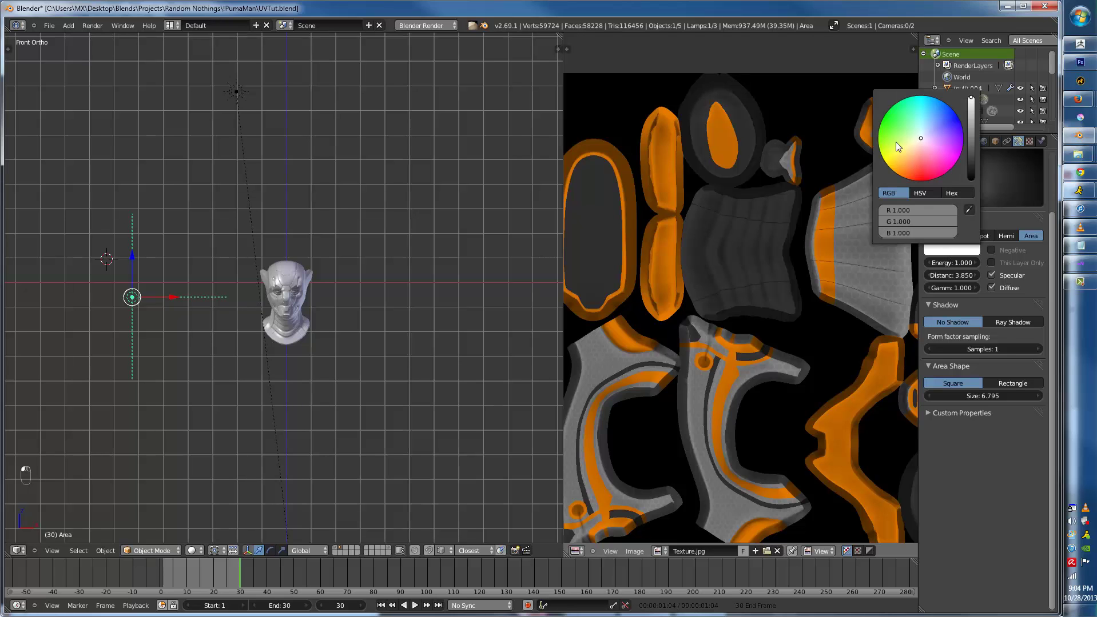
left_click(910, 165)
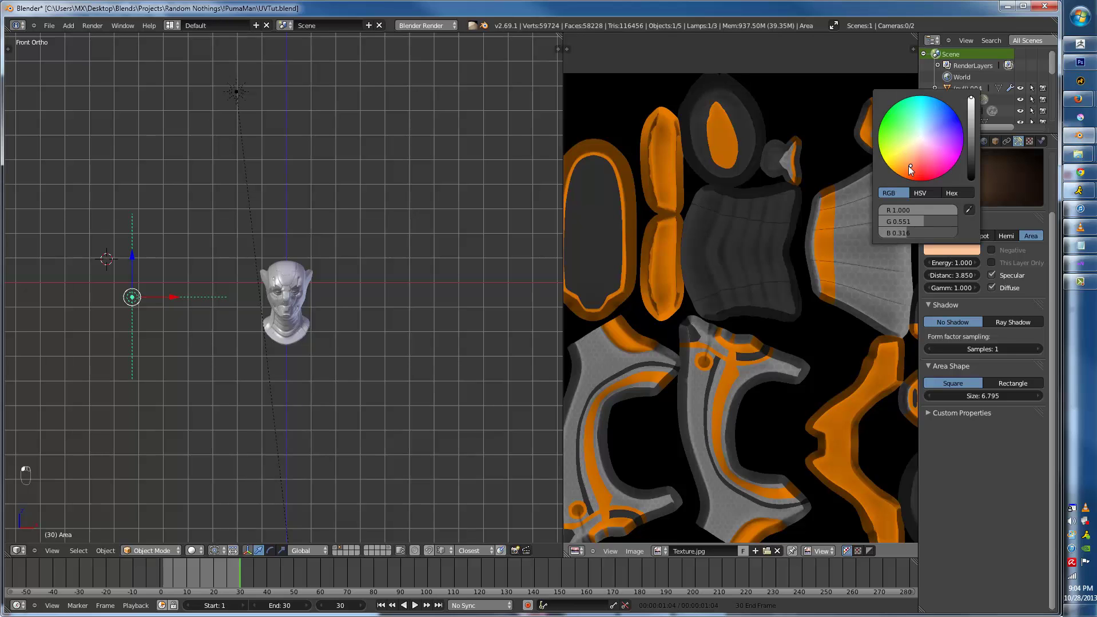
- Make the Area lamp track the helmet with a Track To constraint and nudge the lamp slightly
right_click(287, 320)
key("ctrl+t")
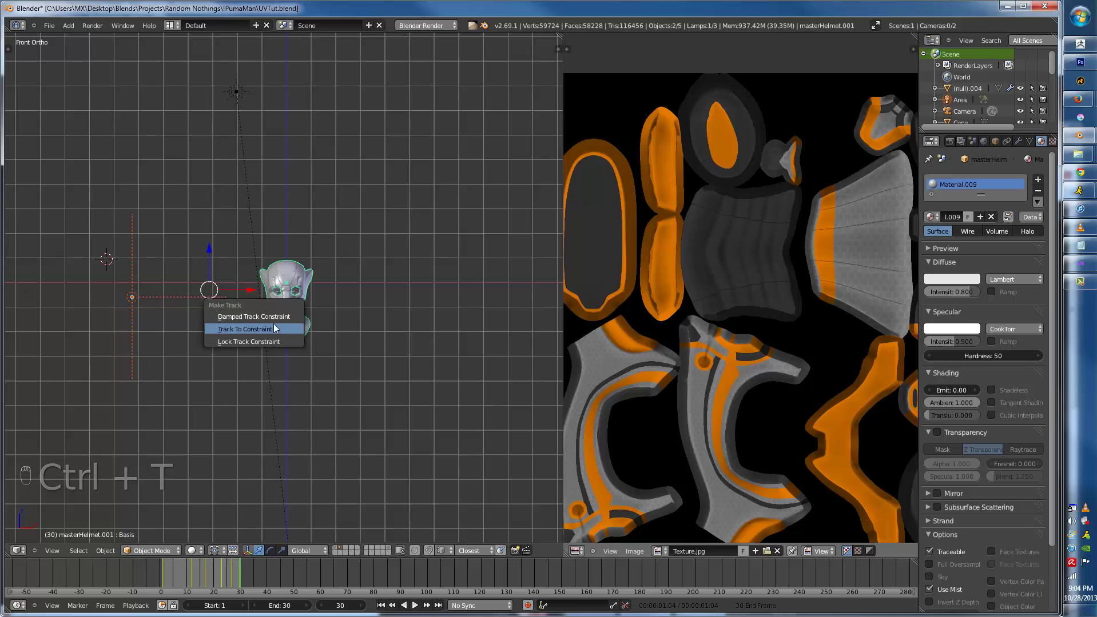
left_click(273, 324)
right_click(140, 318)
key("g")
left_click(143, 309)
- Duplicate the Area lamp to above the helmet's opposite side and colour the copy light blue
key("shift+d")
left_click(437, 236)
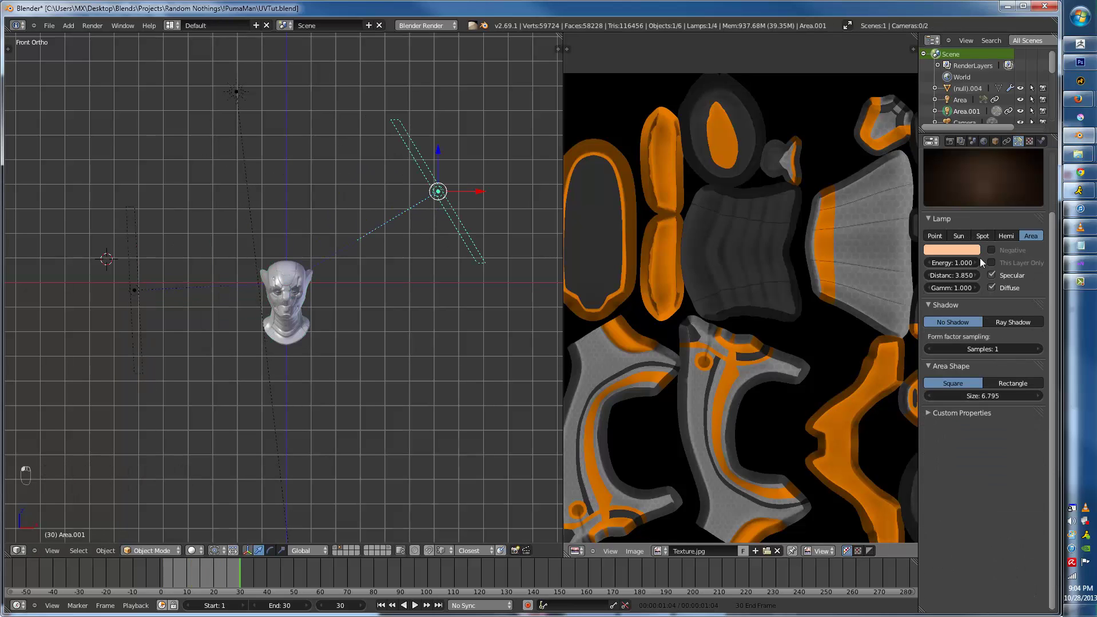
left_click(951, 250)
left_click(917, 172)
- Move the light blue Area lamp in top view to a diagonal position in front of the helmet
middle_click_drag(384, 325, 335, 280)
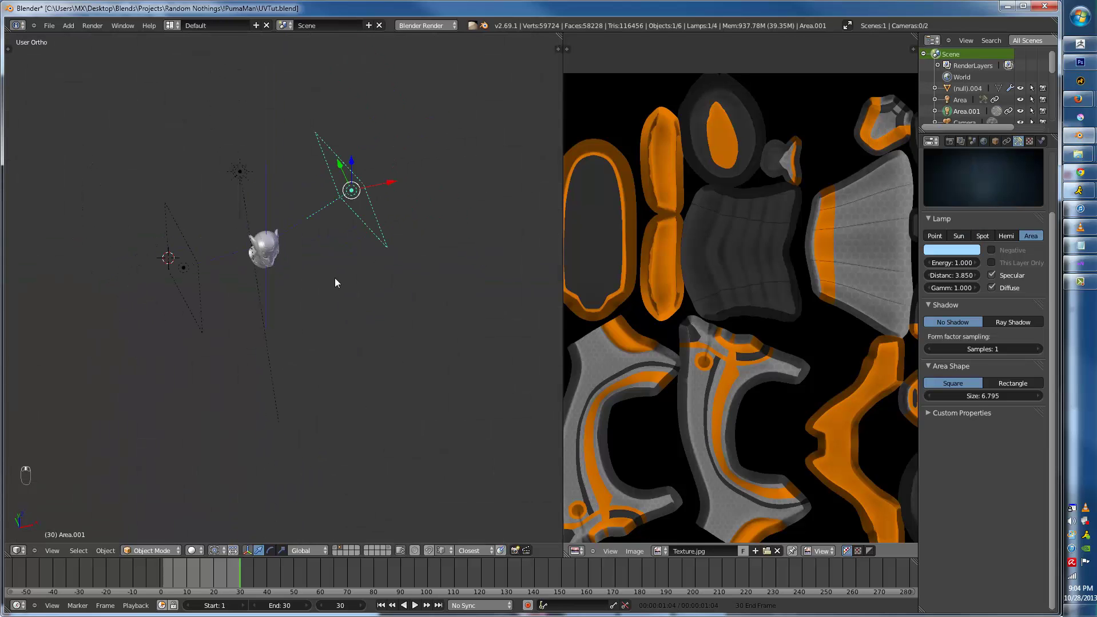
key("KP_7")
key("g")
left_click(315, 360)
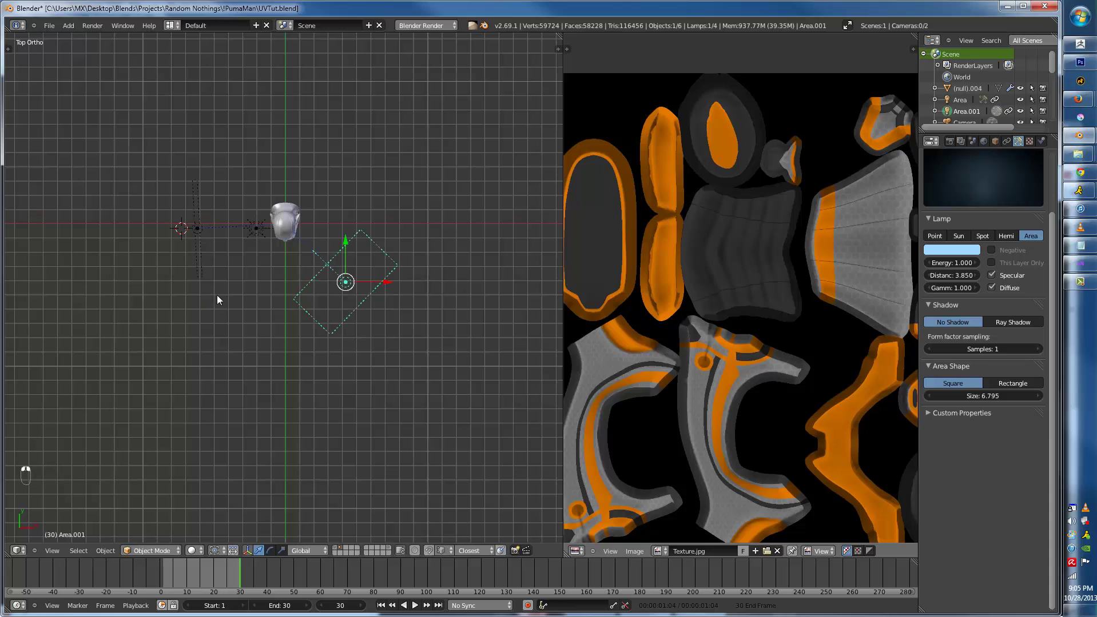
- Reposition the orange Area lamp in top view and render the helmet with both coloured lamps
middle_click_drag(237, 265, 230, 217)
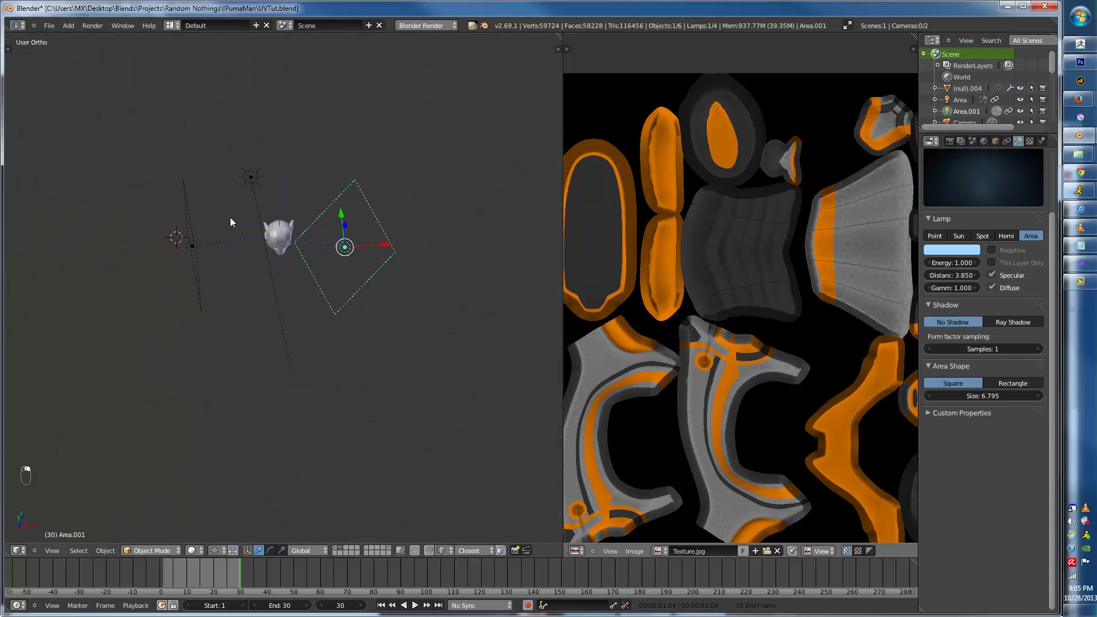
right_click(191, 247)
key("KP_7")
key("g")
left_click(217, 206)
key("F12")
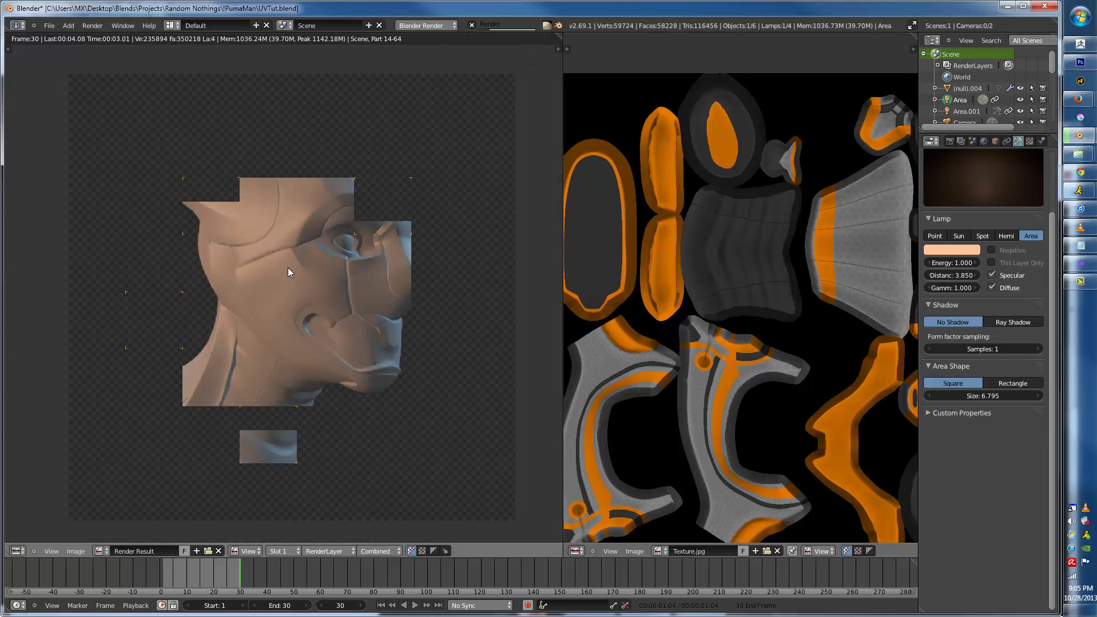
scroll(299, 254, "up", 3)
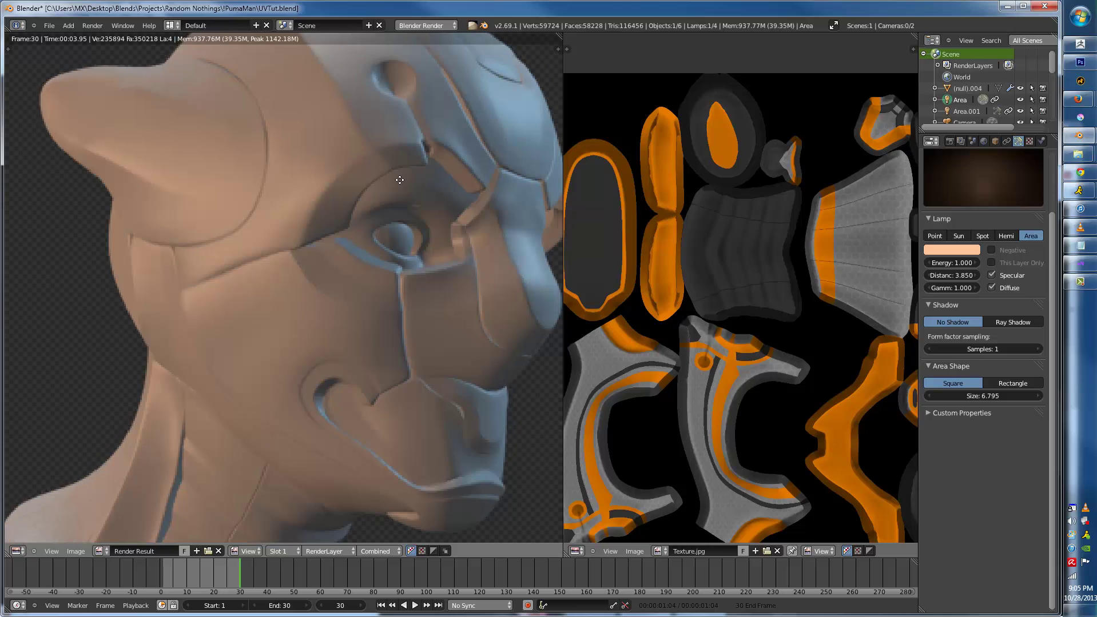
scroll(385, 120, "down", 4)
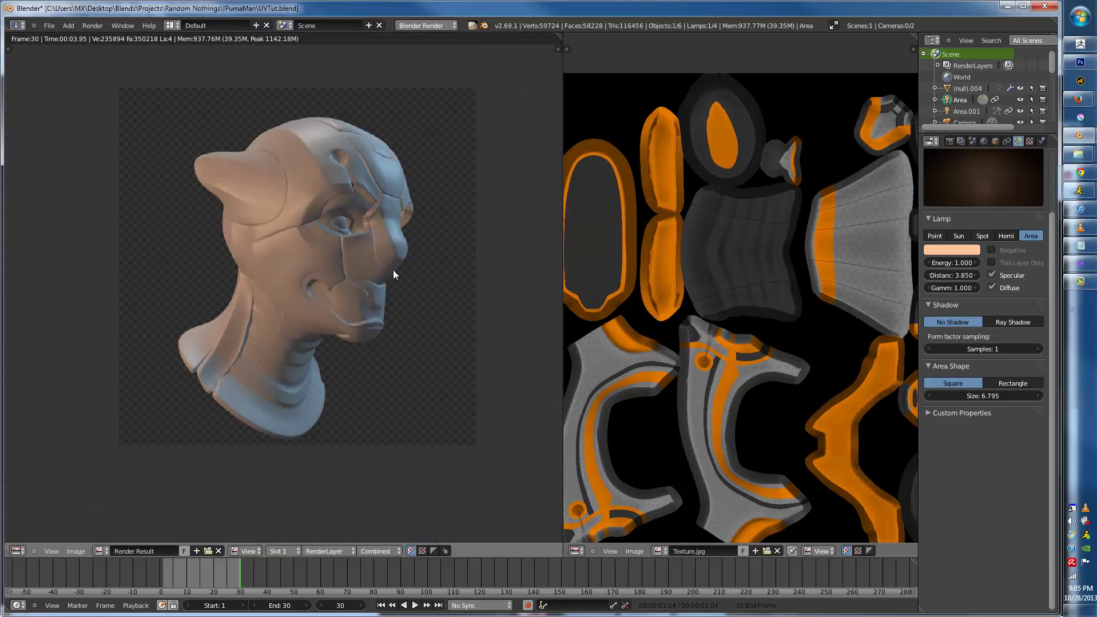
- Enable the world's ambient occlusion in Multiply mode with 5 gather samples and render the helmet
left_click(983, 141)
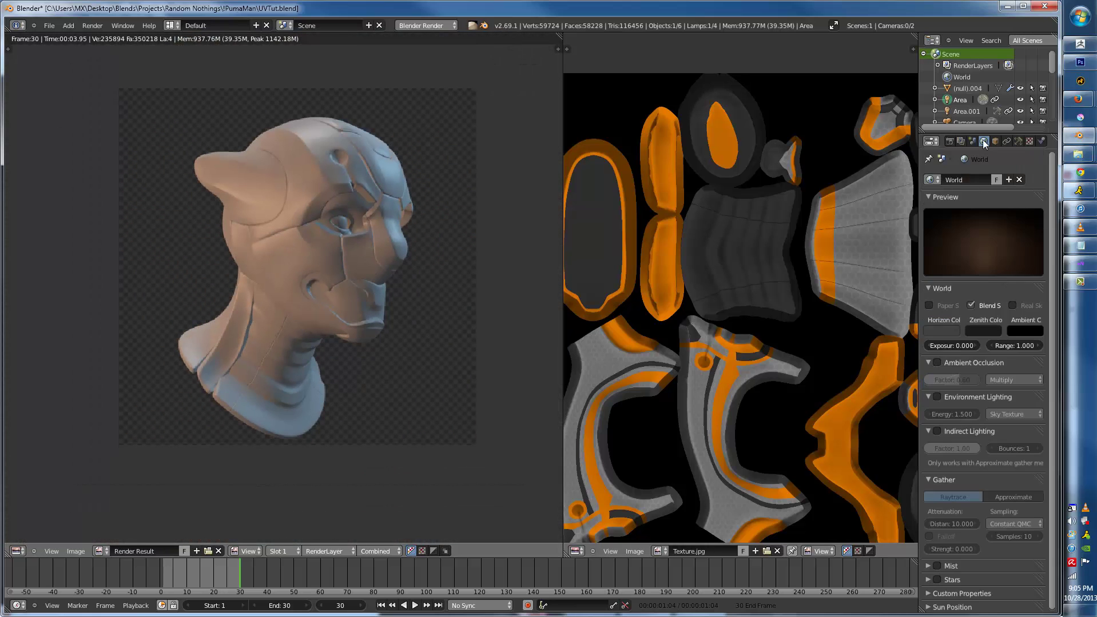
left_click(936, 364)
left_click(937, 363)
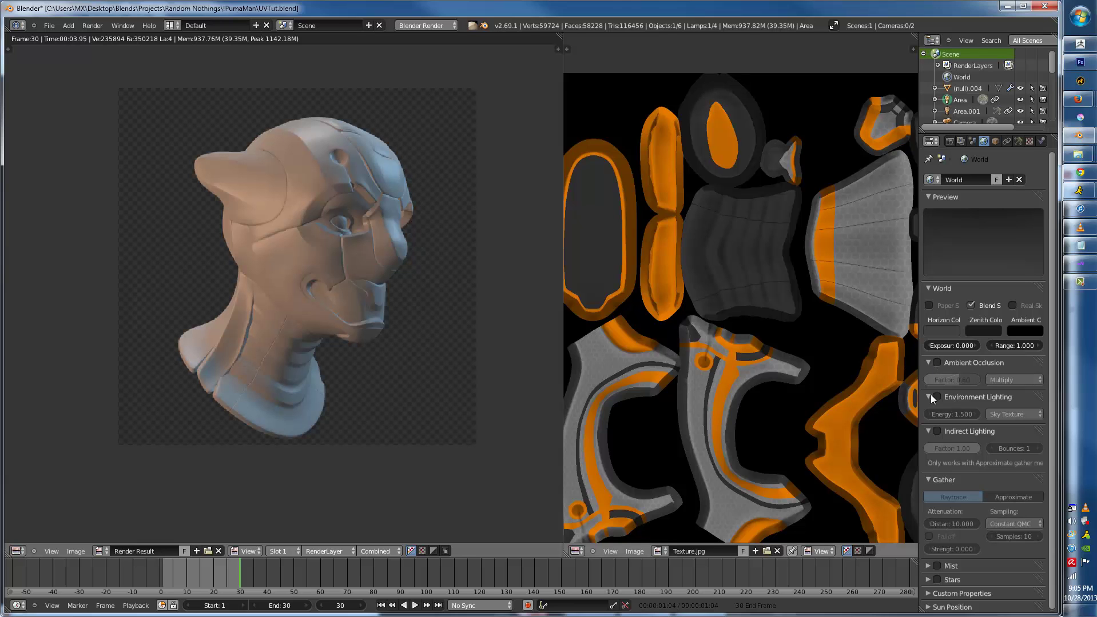
left_click(936, 364)
left_click(1019, 536)
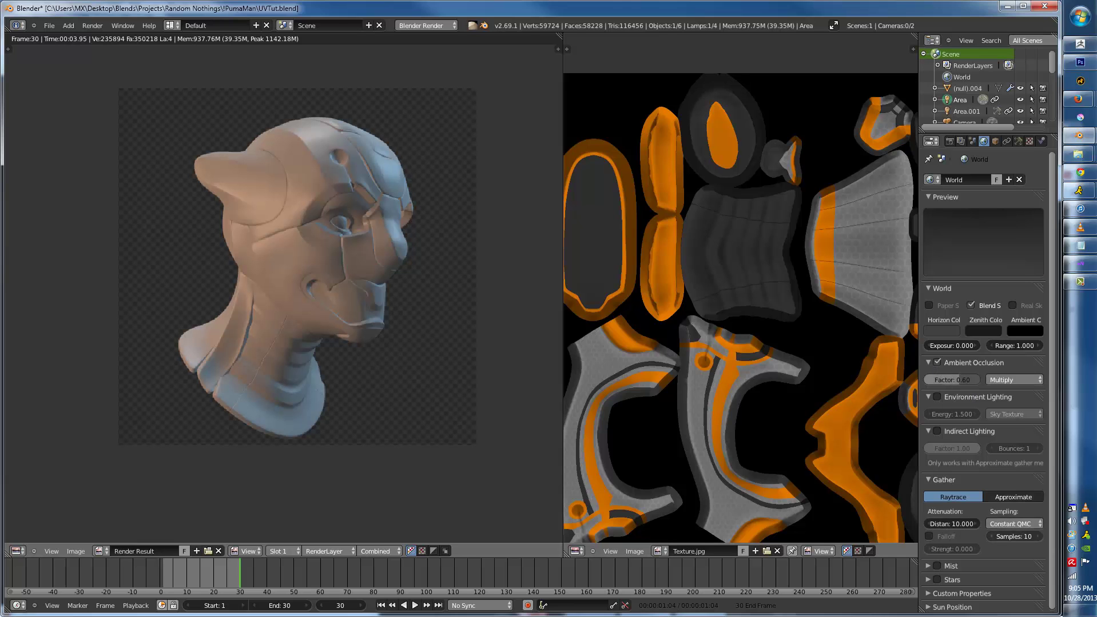
type("5")
key("Return")
key("F12")
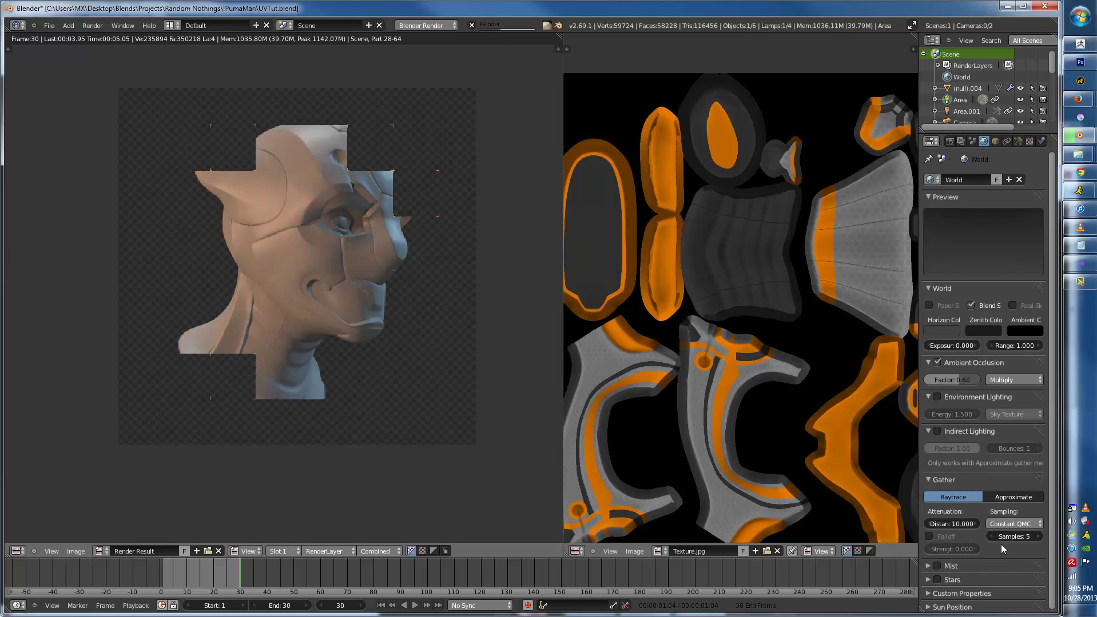
scroll(293, 329, "up", 8)
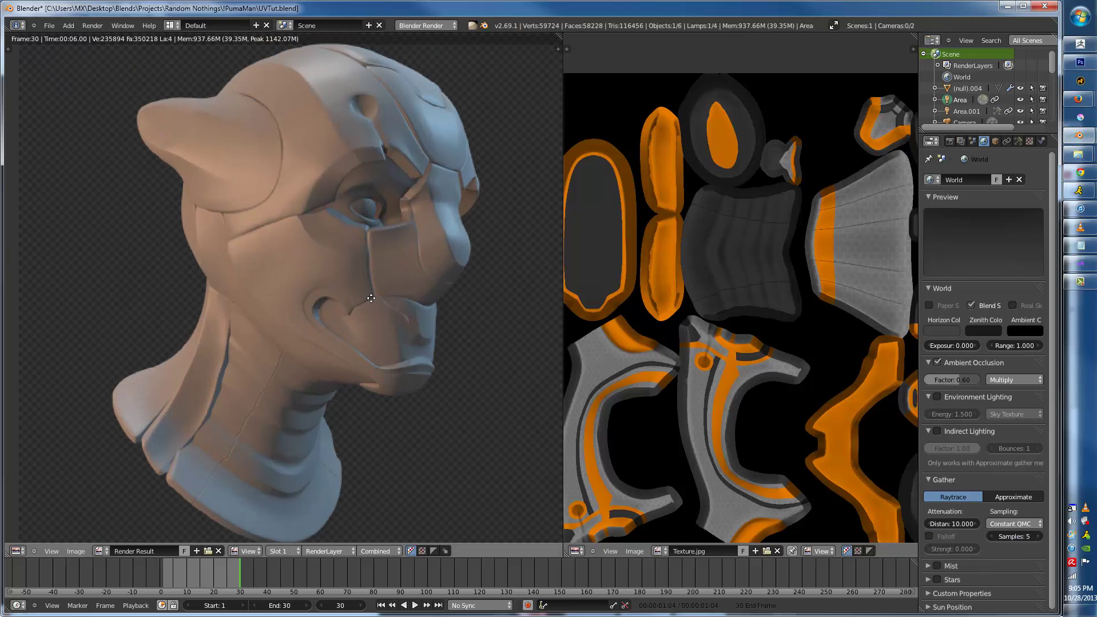
scroll(361, 323, "down", 7)
- Select the helmet in camera view and give it a new material named Final
key("Escape")
key("KP_0")
key("a")
key("a")
key("z")
key("z")
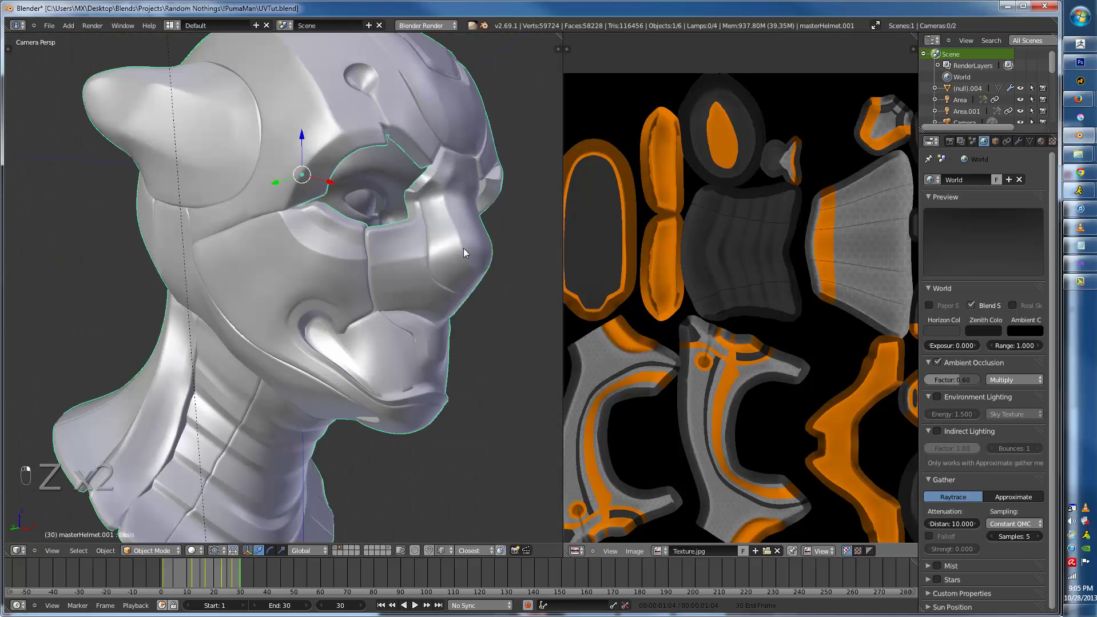
left_click(1040, 141)
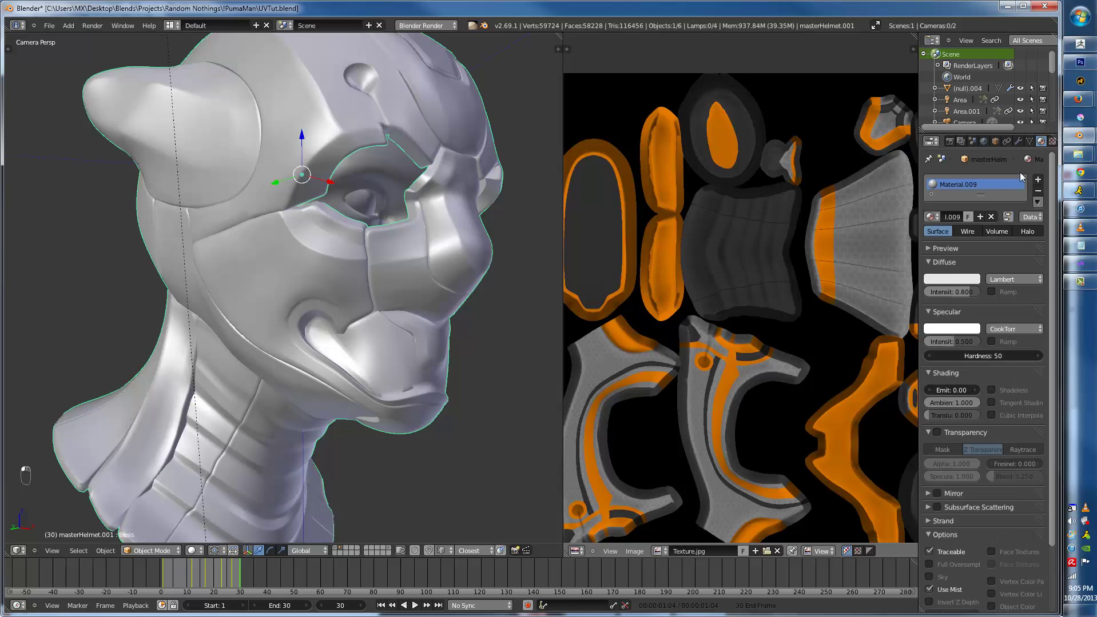
left_click(979, 216)
type("Fi")
key("Return")
- Add an Image or Movie texture to the Final material and load Texture.jpg as its image
left_click(1051, 142)
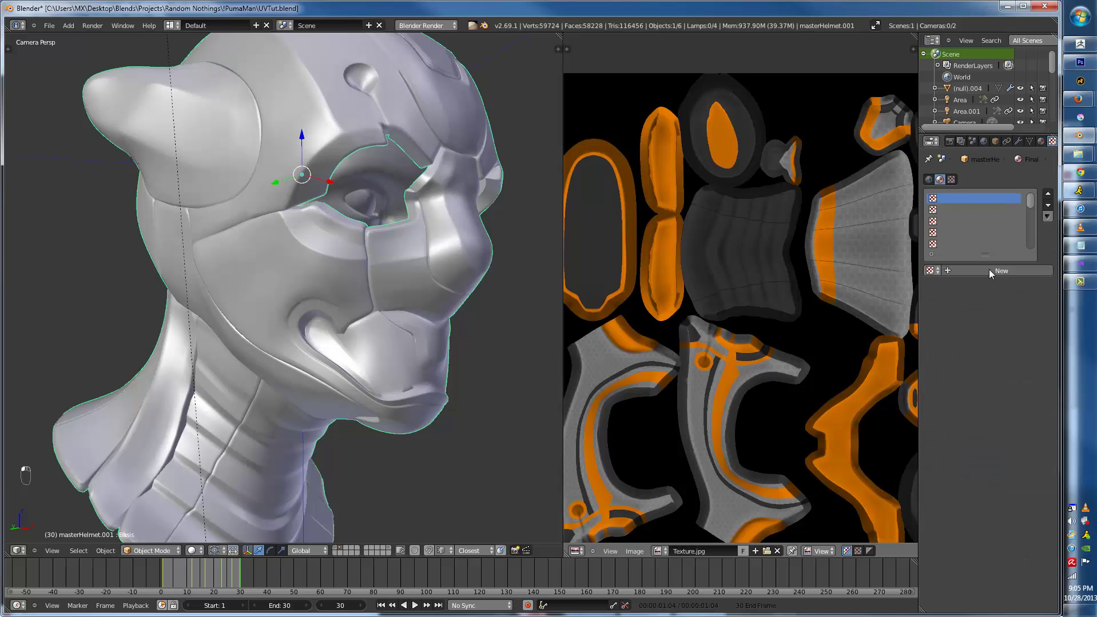
left_click(989, 269)
left_click(1007, 285)
left_click(989, 211)
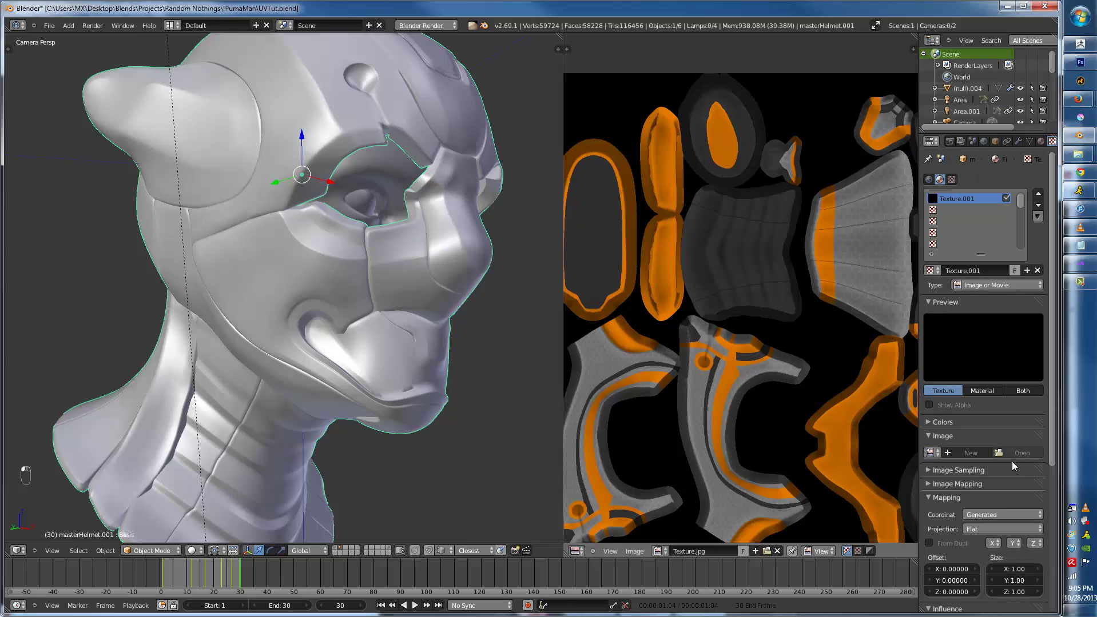
left_click(933, 452)
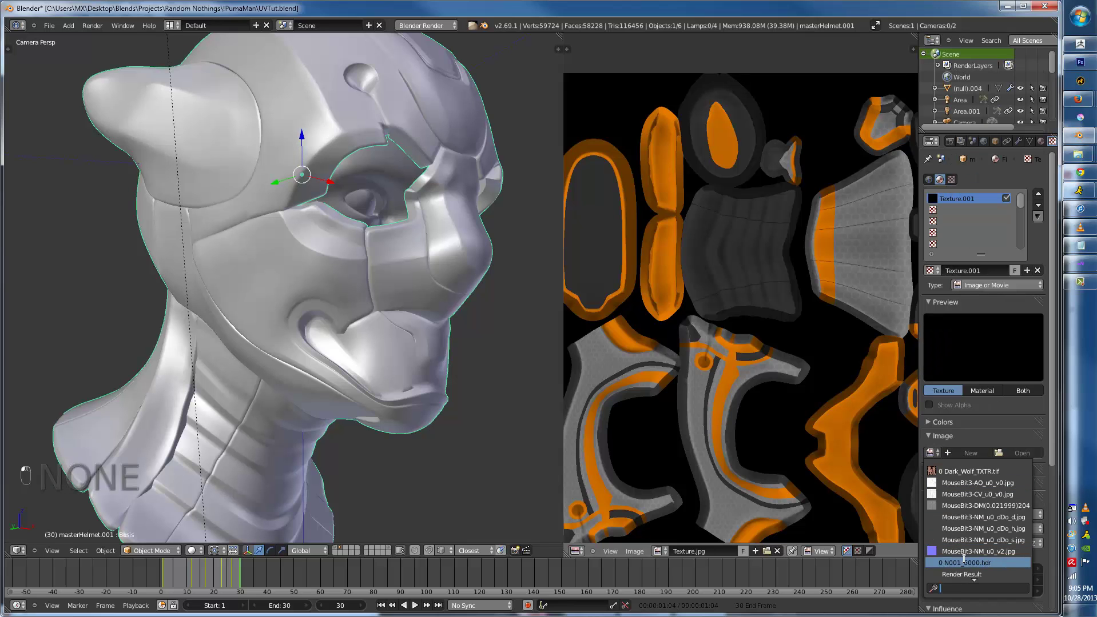
type("col")
key("BackSpace")
key("BackSpace")
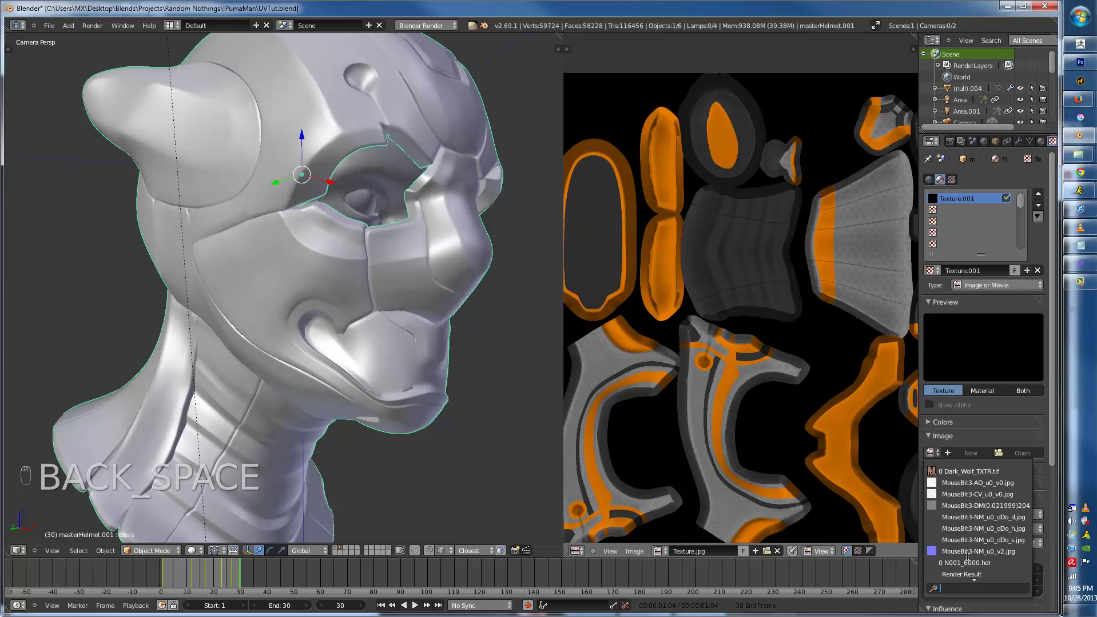
type("tex")
key("Return")
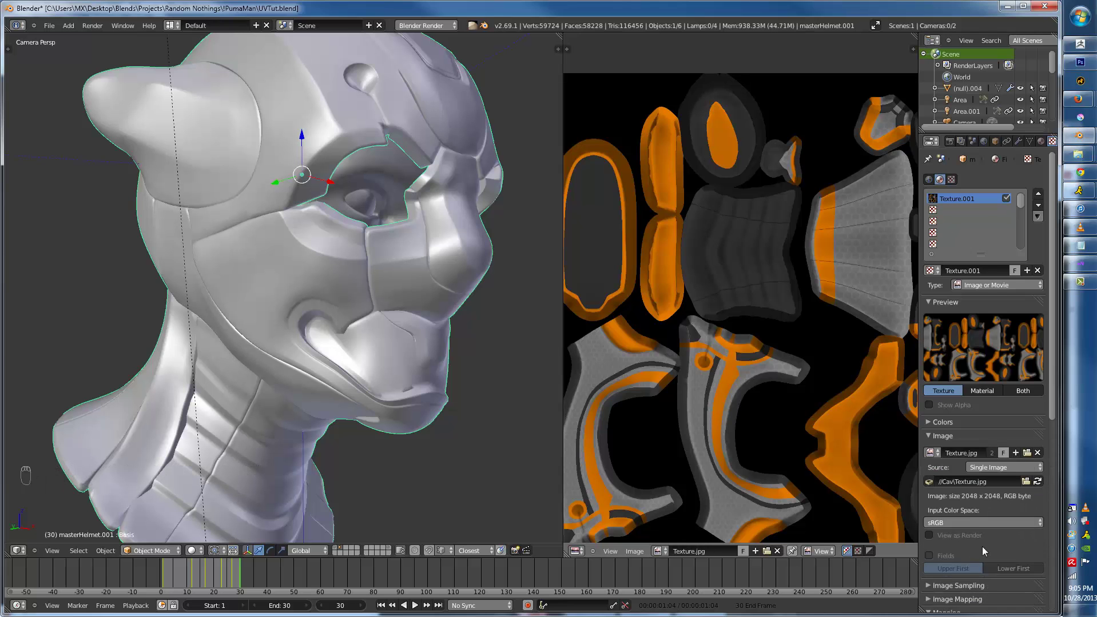
- Set the texture's mapping coordinates to UV and choose UVMap as its map
scroll(977, 543, "down", 4)
scroll(976, 548, "down", 1)
left_click(1001, 516)
left_click(980, 464)
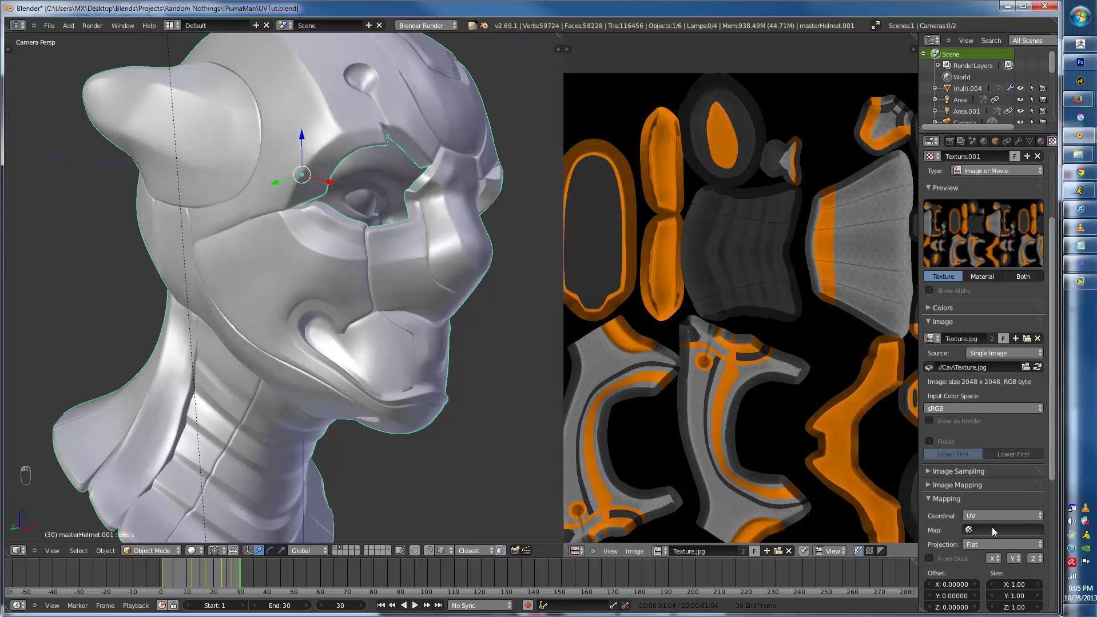
left_click(991, 529)
left_click(981, 415)
- Review the texture's influence settings and render the textured helmet
scroll(962, 548, "down", 4)
scroll(962, 548, "down", 4)
key("alt+z")
key("alt+z")
key("F12")
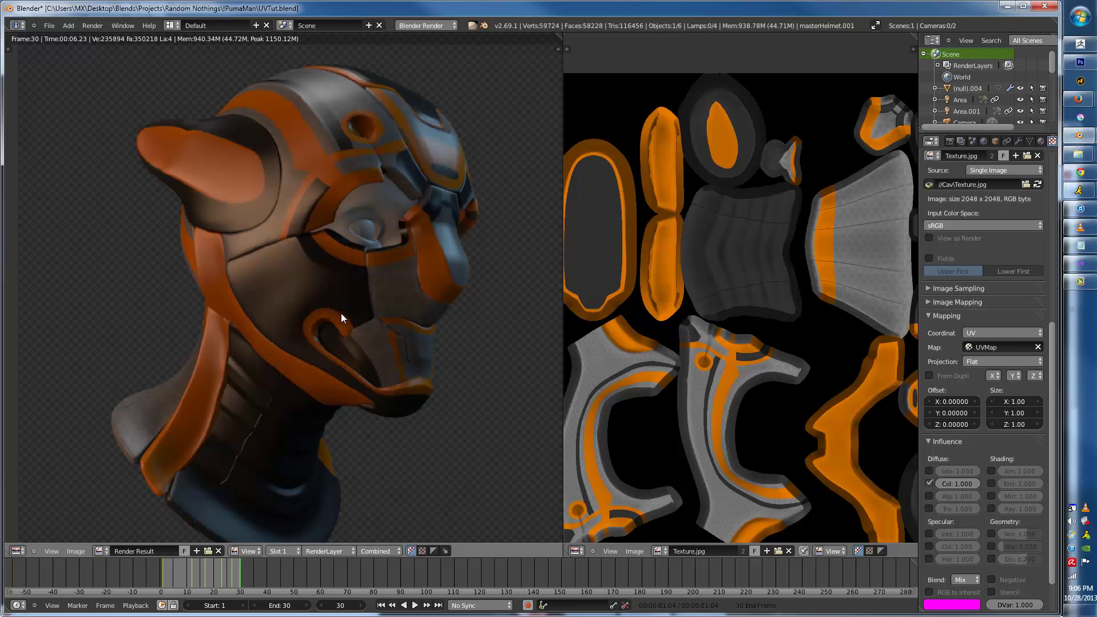
scroll(337, 302, "down", 1)
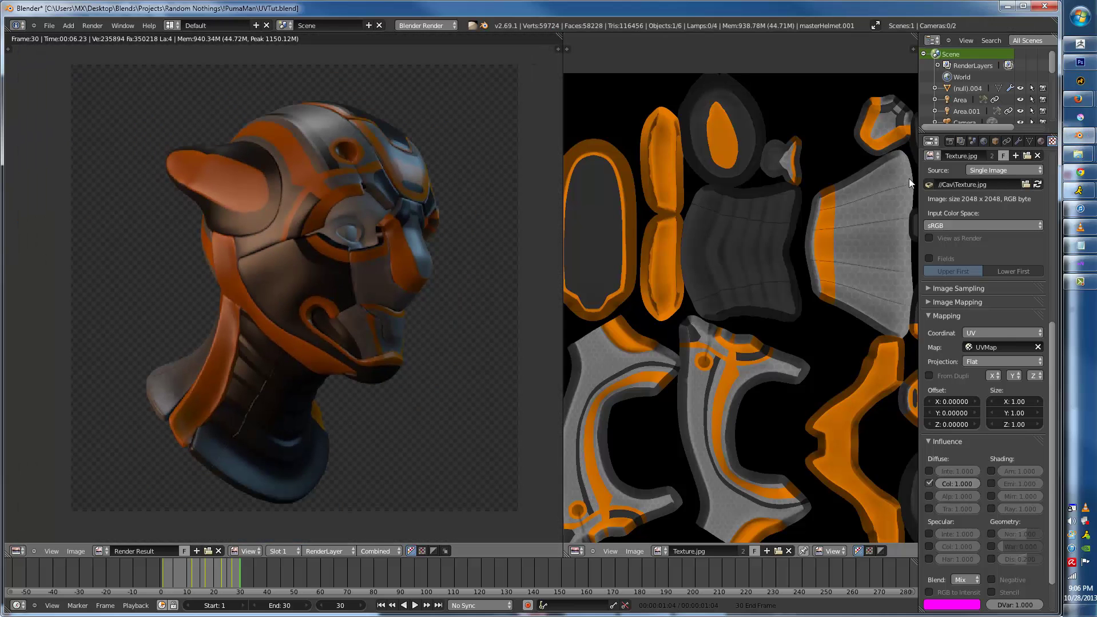
left_click(982, 143)
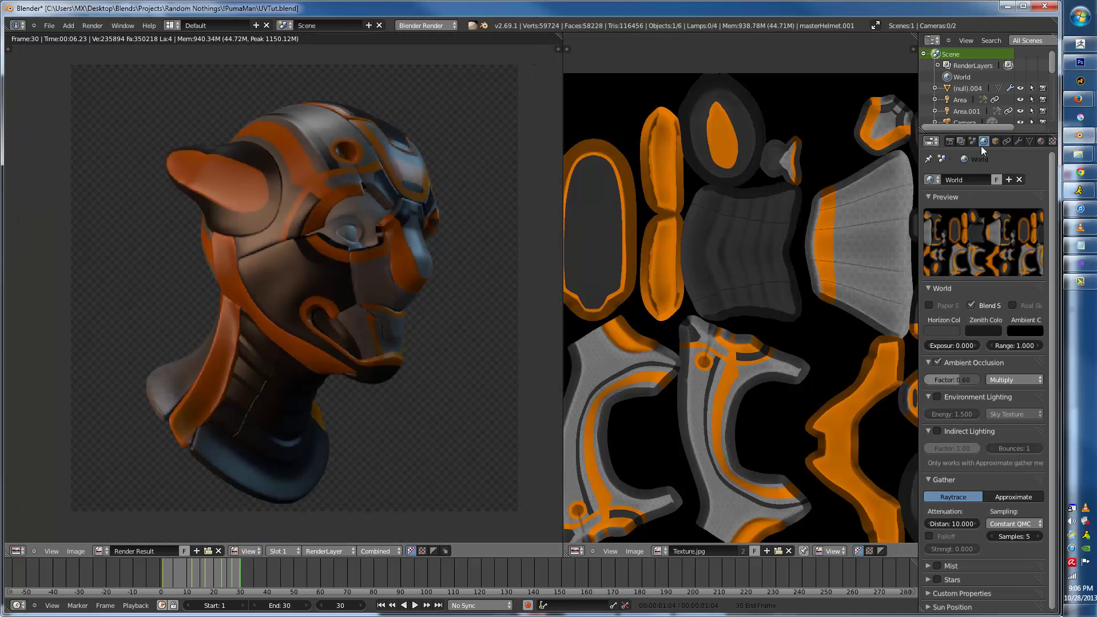
left_click(1040, 141)
left_click(1051, 142)
scroll(986, 253, "down", 3)
scroll(988, 254, "up", 5)
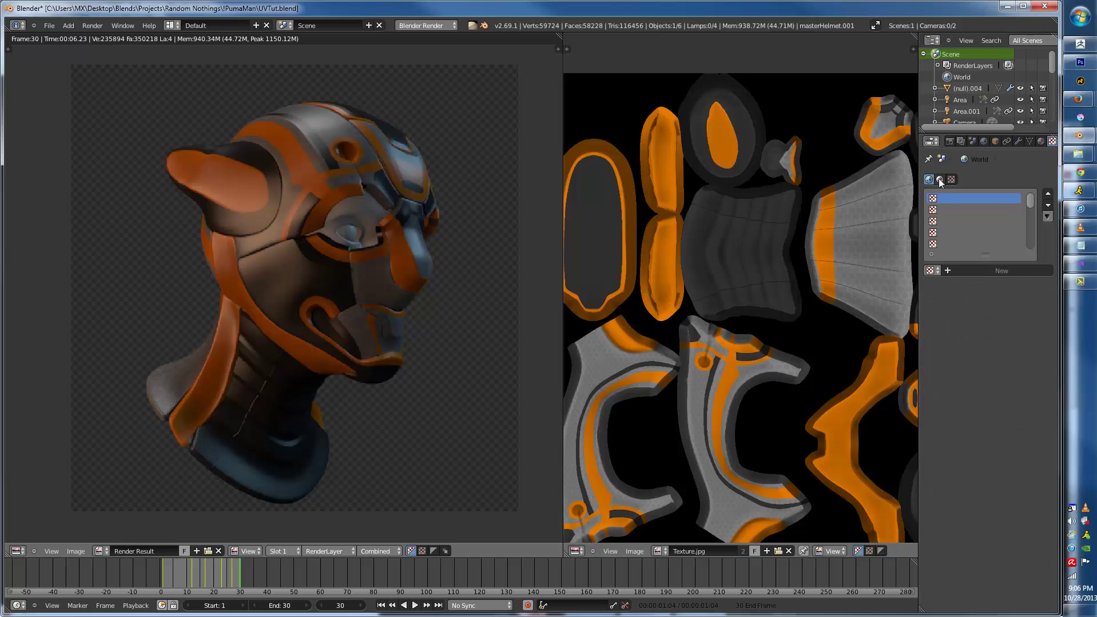
left_click(1031, 142)
left_click(982, 142)
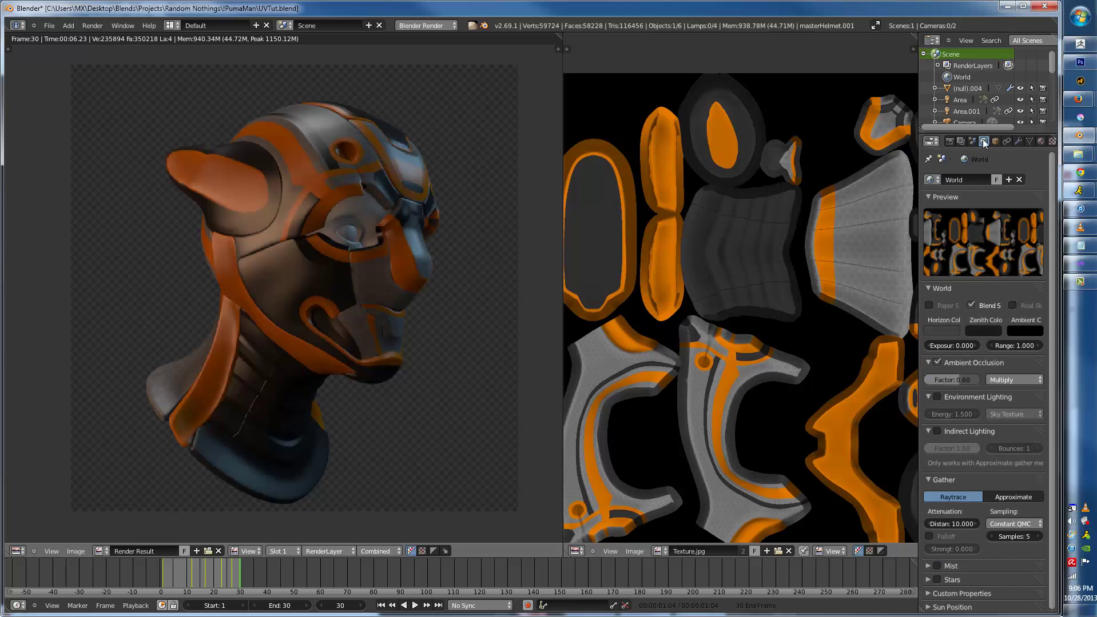
left_click(938, 303)
left_click(973, 303)
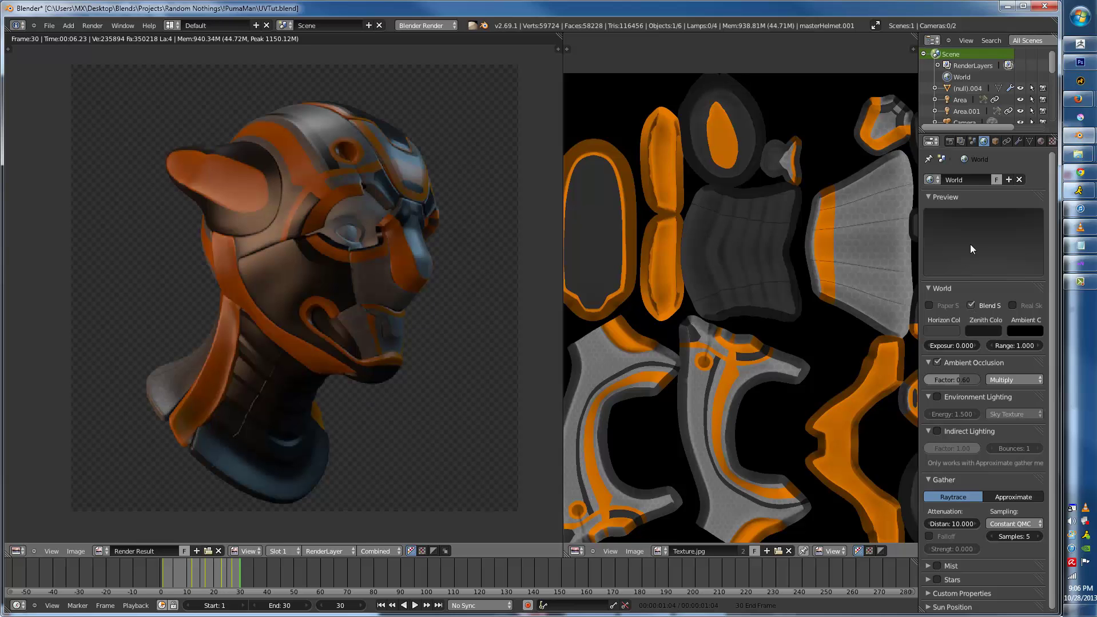
- Set the render shading's alpha mode to Sky and render the helmet again
scroll(404, 257, "down", 1)
scroll(404, 257, "up", 3)
left_click(949, 142)
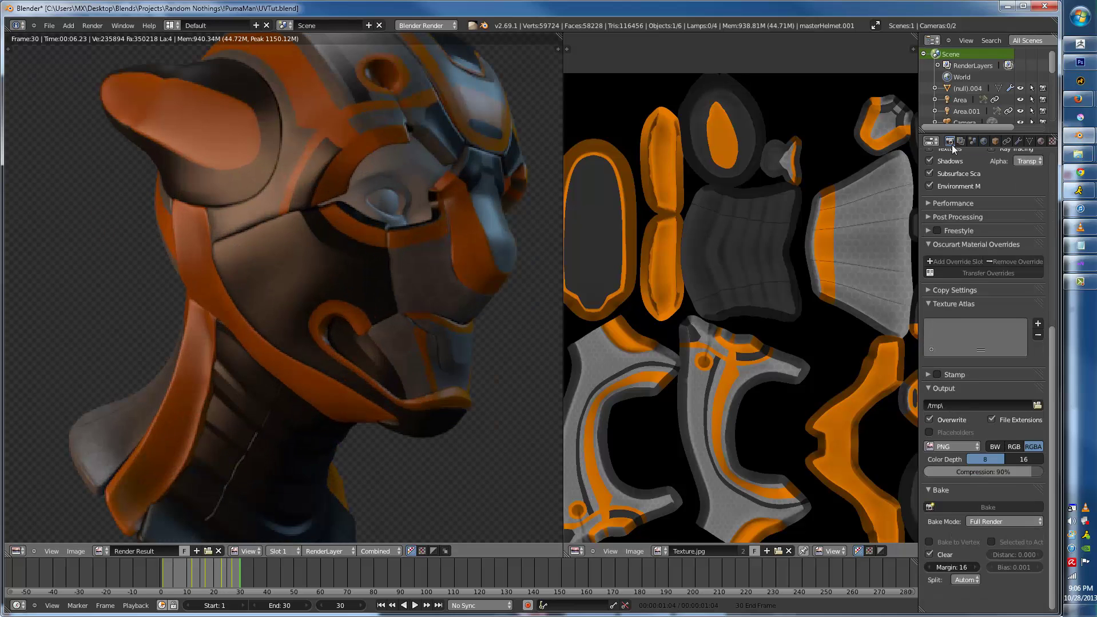
scroll(963, 443, "up", 8)
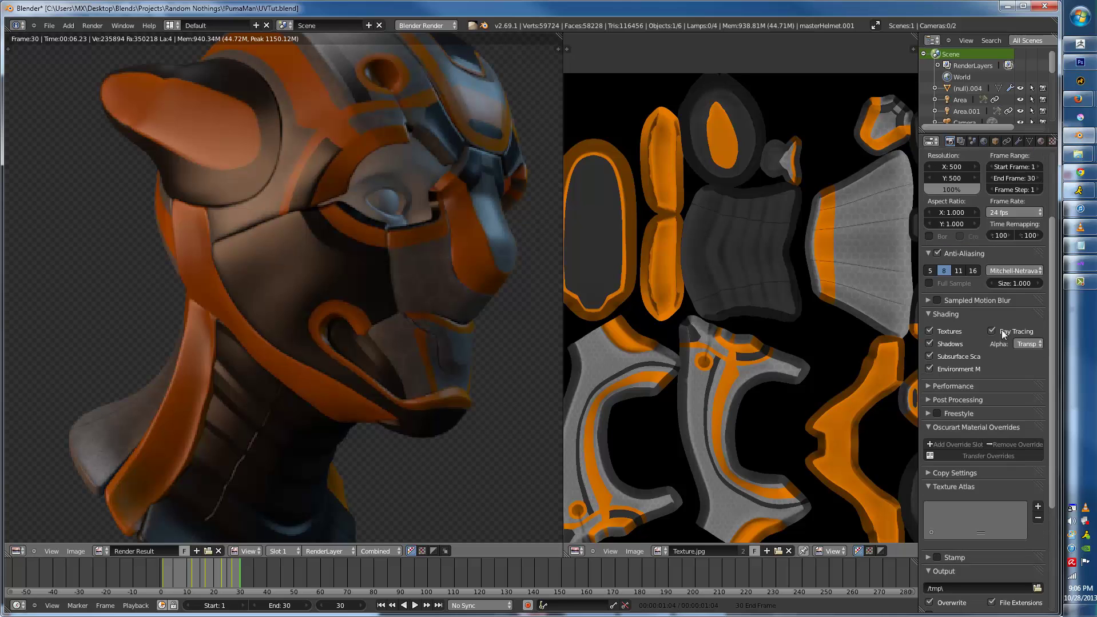
left_click(1019, 344)
left_click(1007, 328)
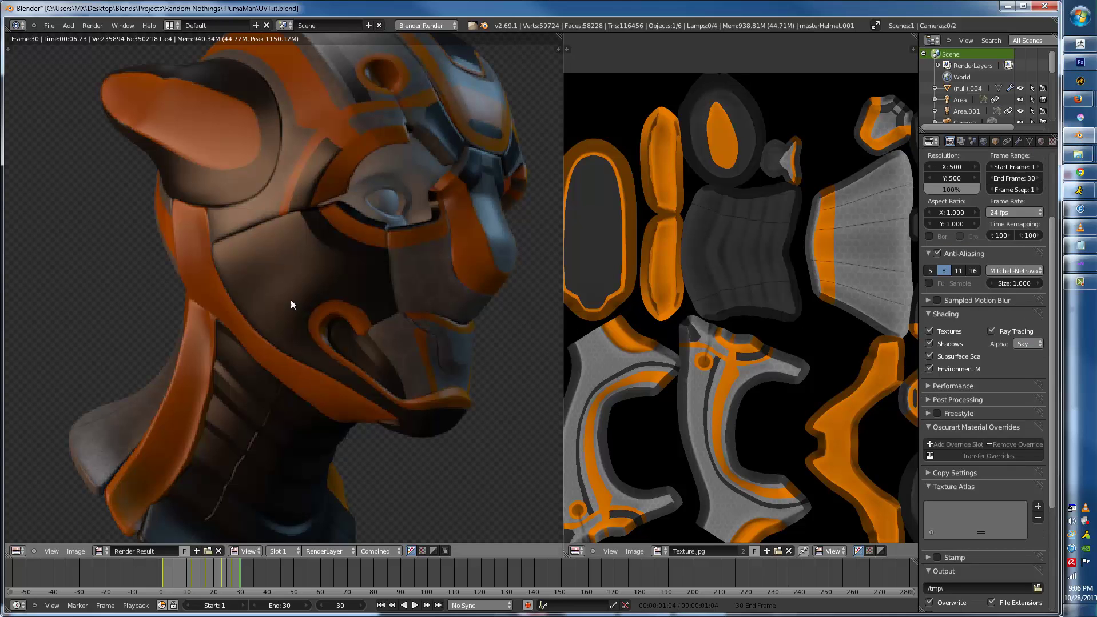
key("F12")
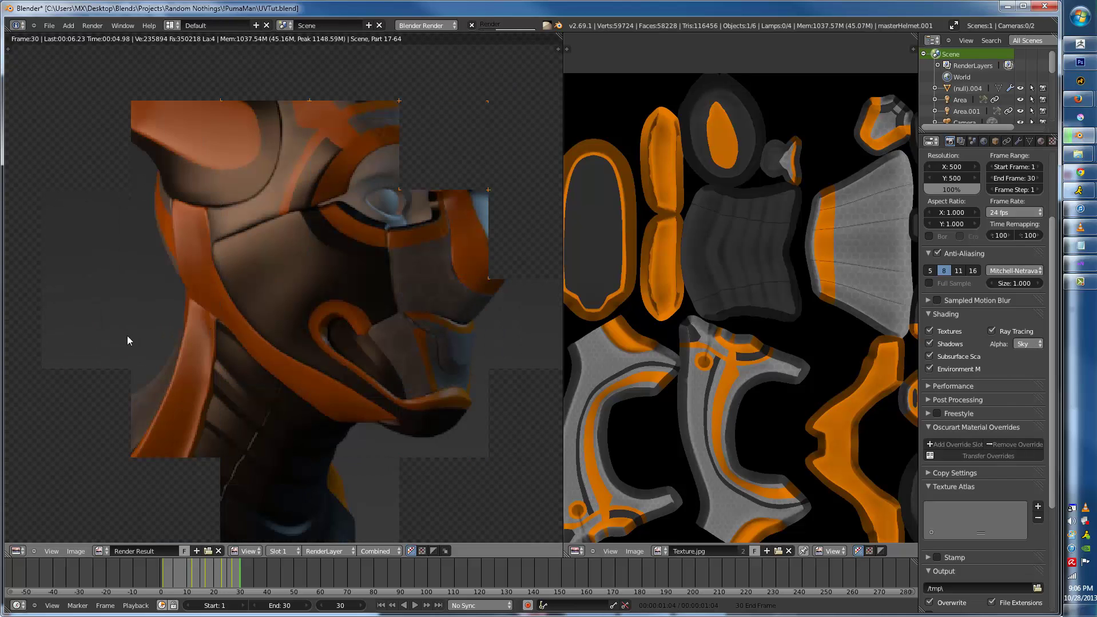
- Examine the finished helmet render up close around the eye, ear and snout, and show the FinalHelmet material settings
scroll(139, 324, "down", 1)
scroll(228, 275, "up", 1)
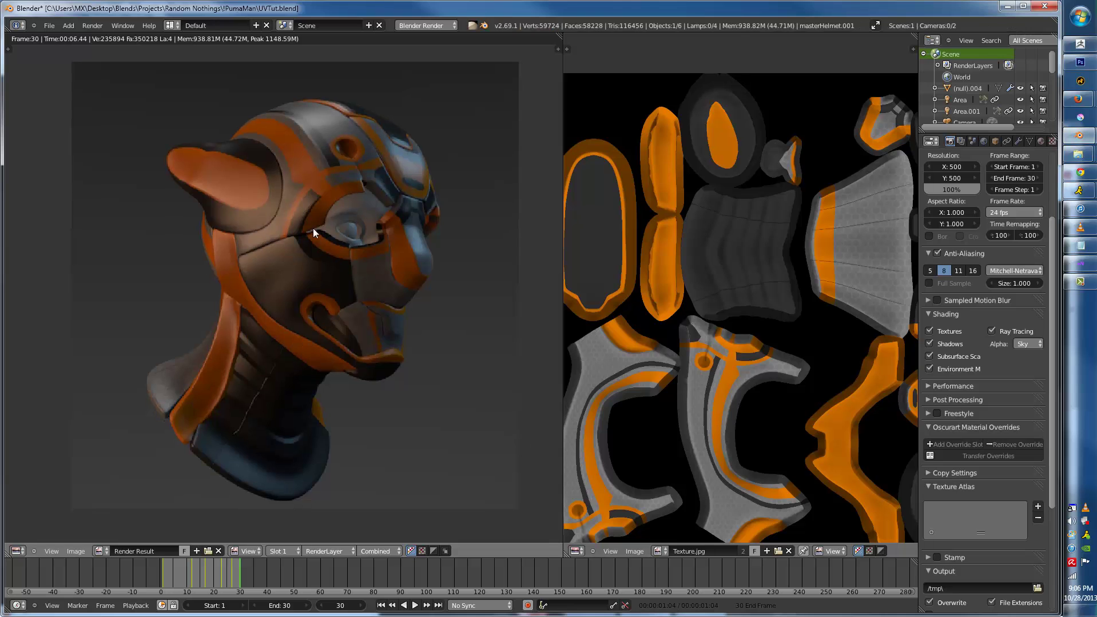
scroll(313, 228, "up", 3)
middle_click_drag(313, 228, 341, 246)
scroll(341, 245, "down", 2)
scroll(363, 261, "up", 5)
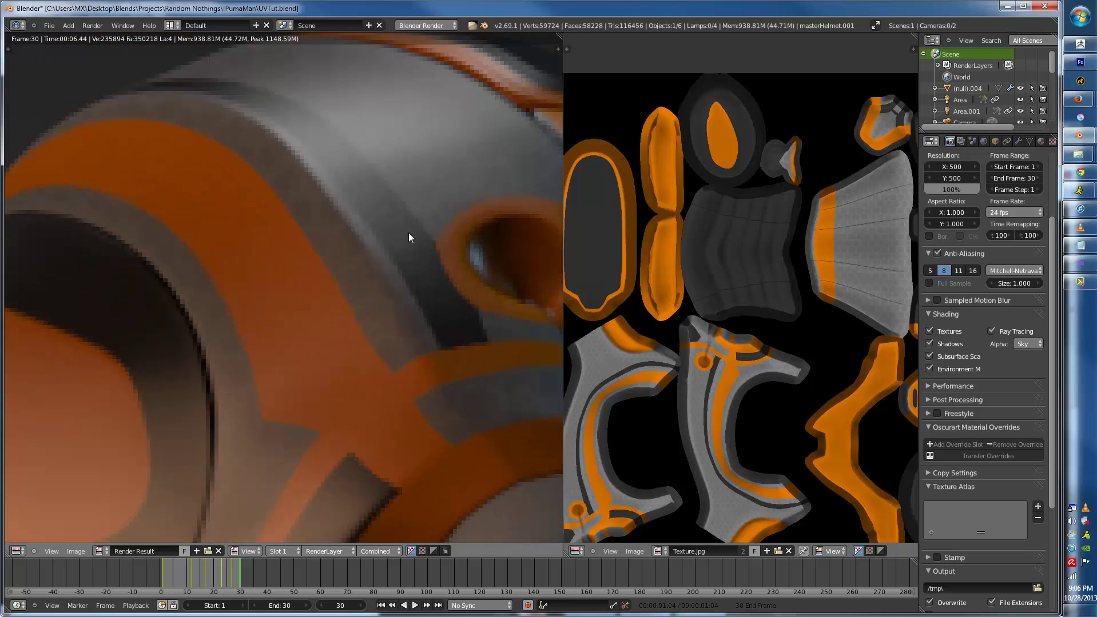
middle_click_drag(407, 233, 345, 315)
scroll(345, 315, "down", 4)
middle_click_drag(328, 278, 404, 224)
scroll(435, 229, "up", 2)
scroll(289, 245, "up", 2)
scroll(411, 239, "up", 1)
scroll(411, 240, "up", 1)
left_click(1040, 141)
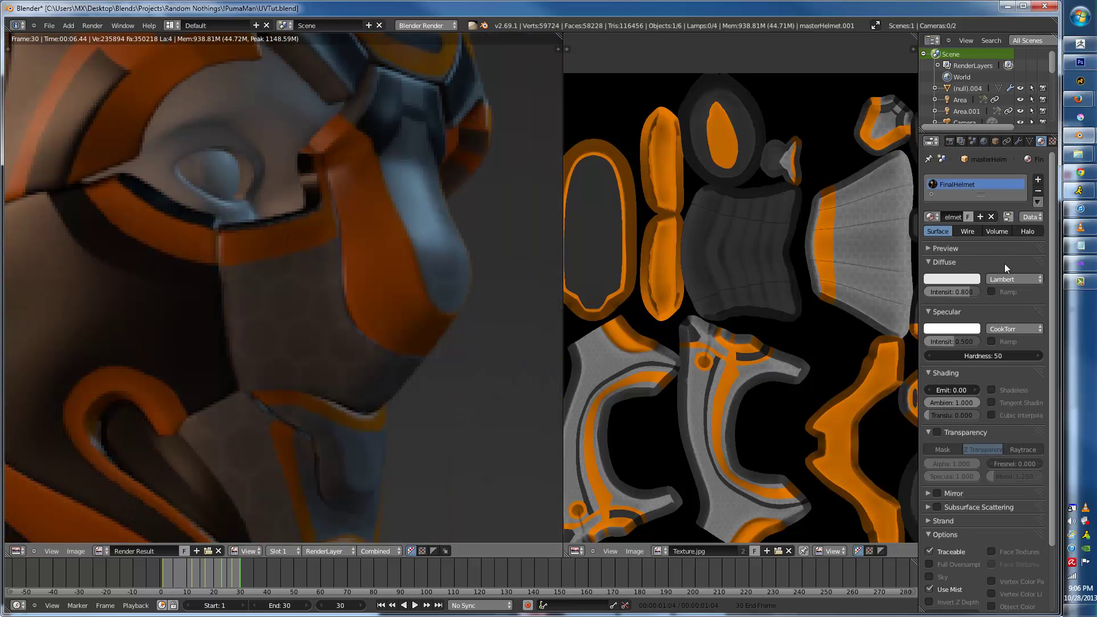
- Switch to Photoshop and show only Layer 1, hiding the HoneyComb copy, AO, Cavity and Background layers
left_click(1079, 62)
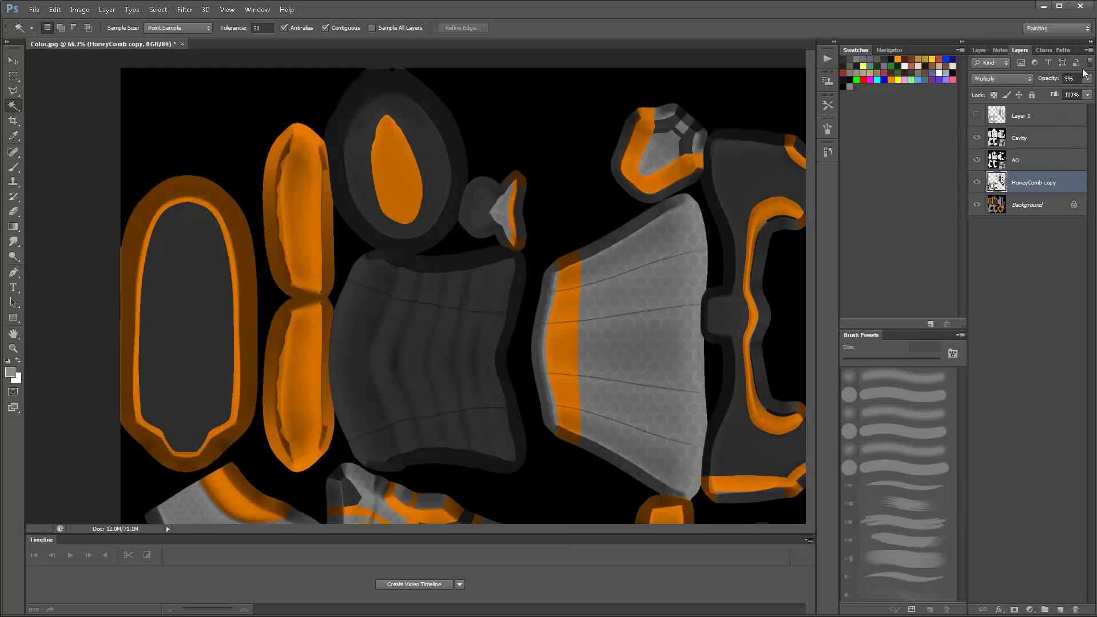
left_click(1007, 261)
left_click(976, 183)
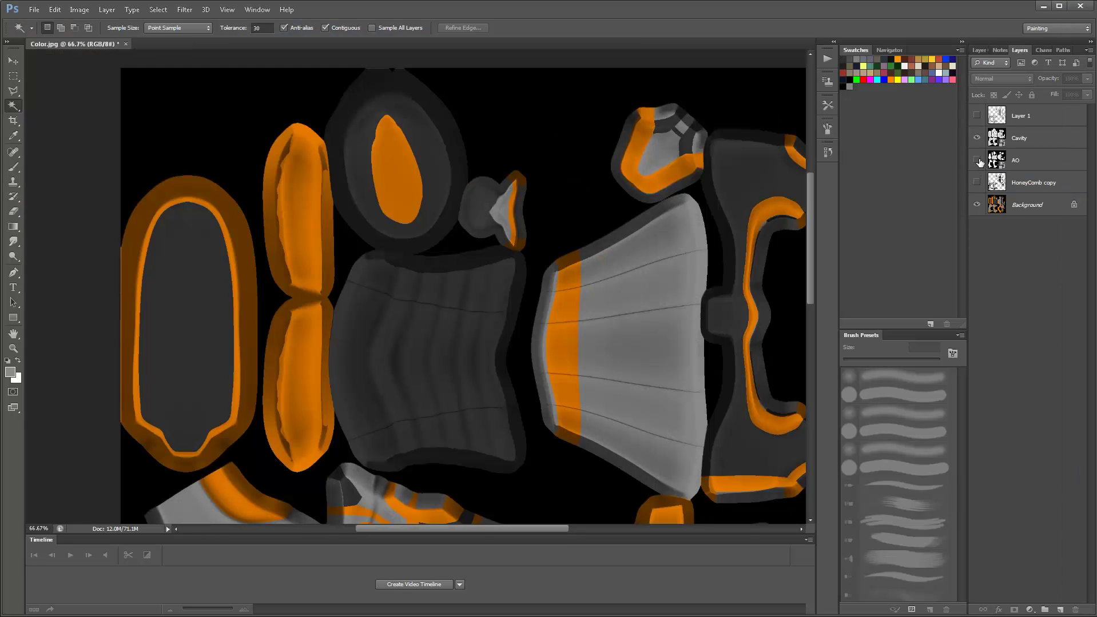
left_click(977, 161)
left_click(976, 138)
left_click(997, 128)
left_click(975, 116)
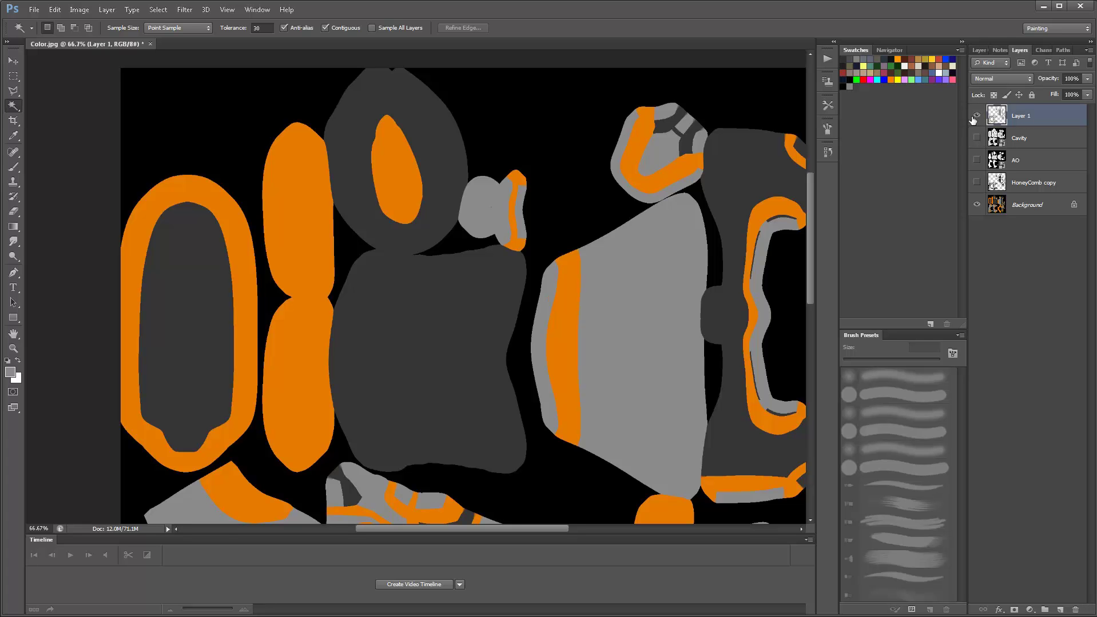
left_click(976, 205)
key("ctrl+minus")
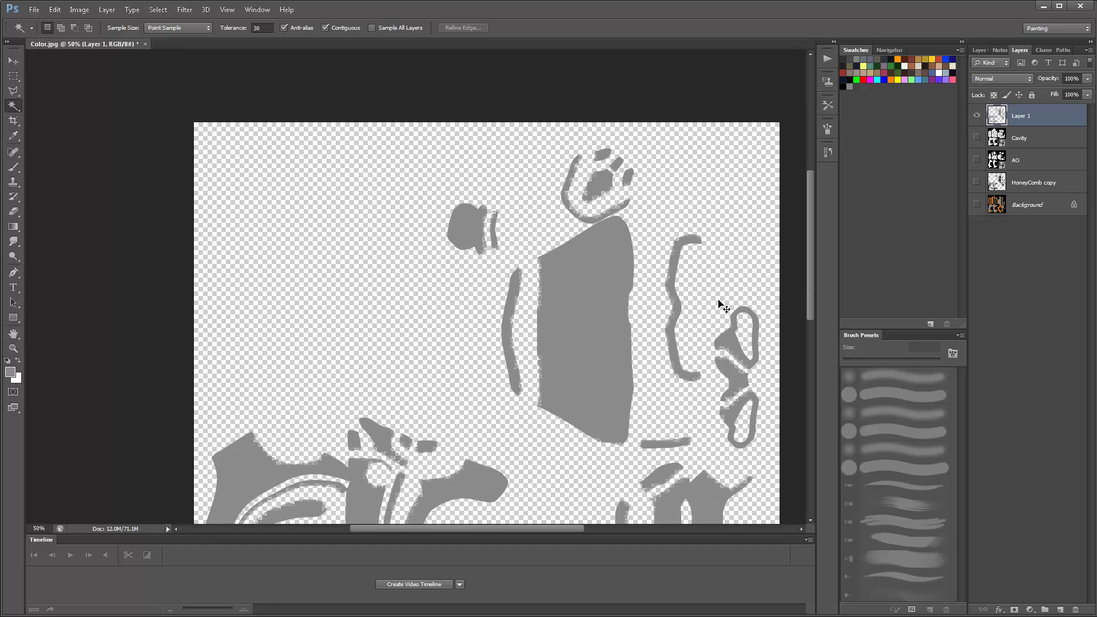
- Place the HoneyComb image into Color.jpg, scale it down proportionally and move it to the canvas's upper-right corner
mouse_move(1095, 308)
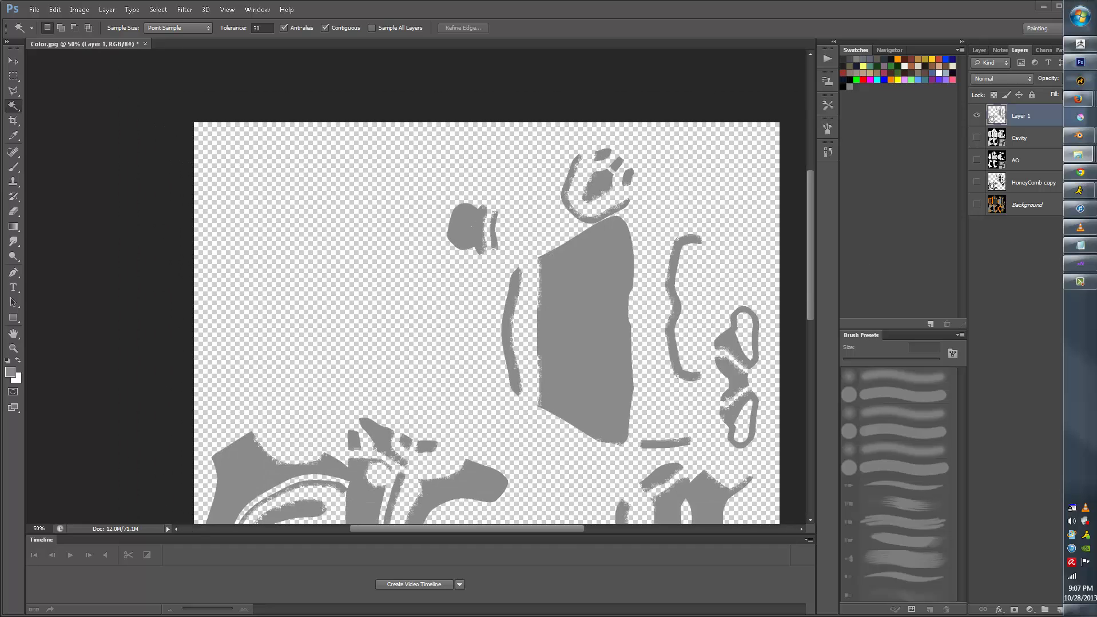
left_click_drag(979, 236, 437, 232)
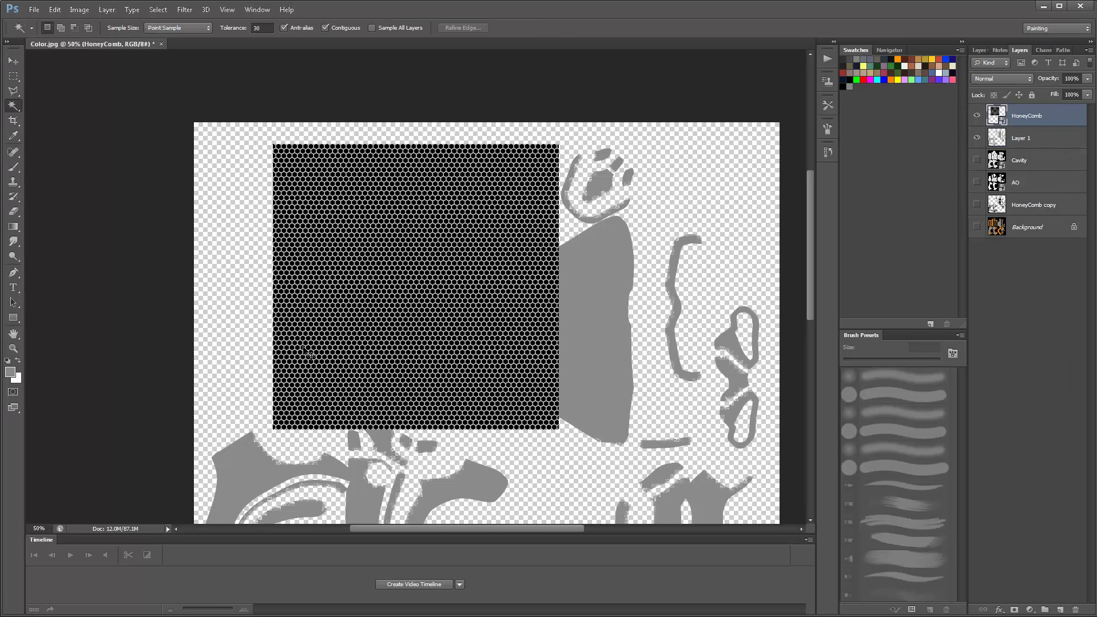
left_click_drag(560, 429, 502, 373, "shift")
key("Return")
key("w")
mouse_move(379, 320)
left_mouse_down("ctrl")
mouse_move(658, 293)
mouse_move(433, 291)
mouse_move(552, 292)
mouse_move(375, 314)
left_mouse_up("ctrl")
- Duplicate the HoneyComb tile to its left and align the copy so the hexagons match across the seam
left_click_drag(537, 325, 256, 293, "ctrl")
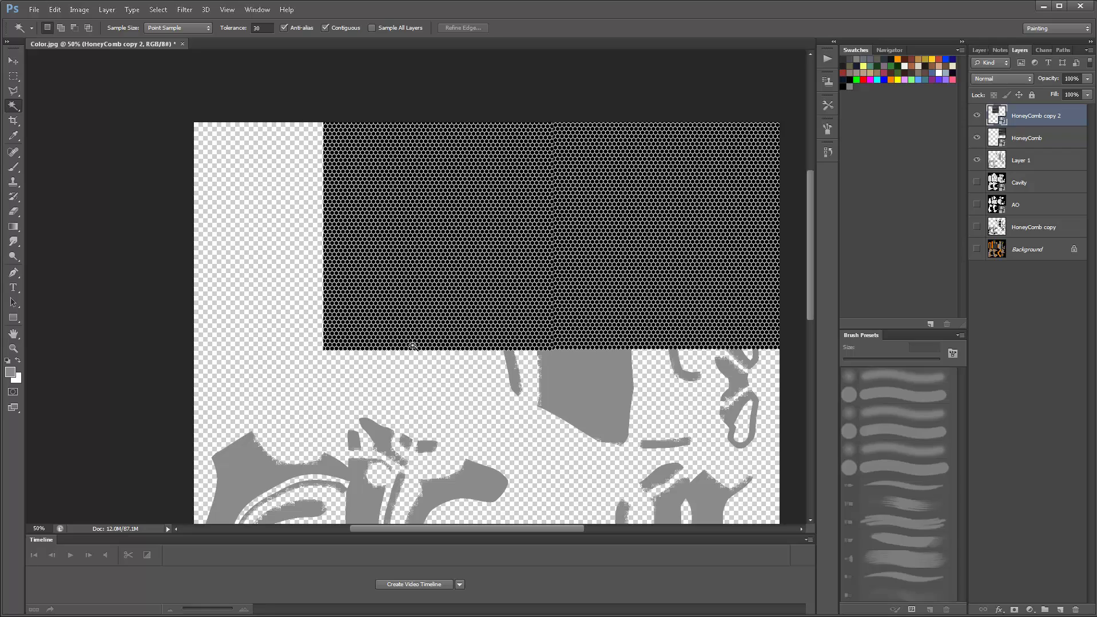
key("ctrl+plus")
key("ctrl+plus")
left_click_drag(412, 344, 363, 335)
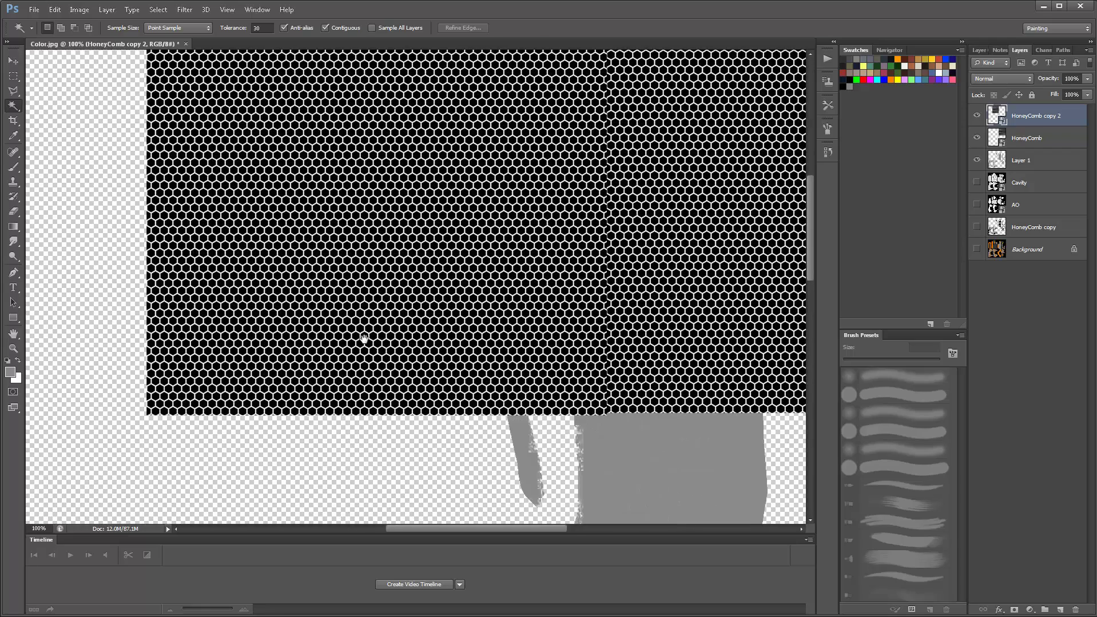
left_click_drag(423, 406, 393, 395)
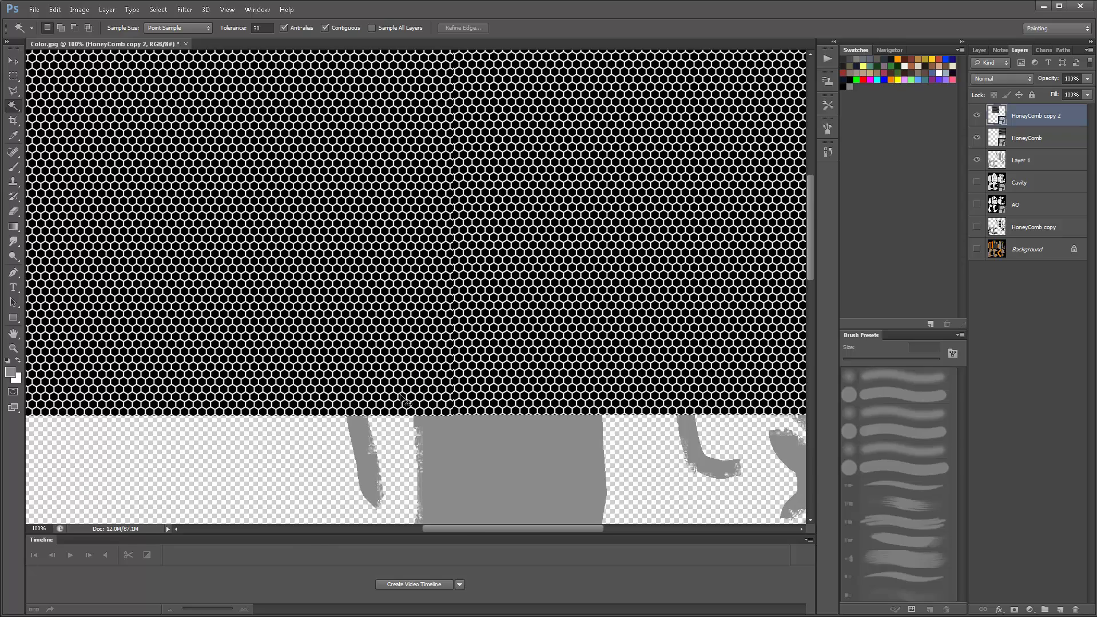
key("ctrl+plus")
key("ctrl+plus")
key("ctrl+plus")
left_click_drag(438, 353, 438, 347, "ctrl")
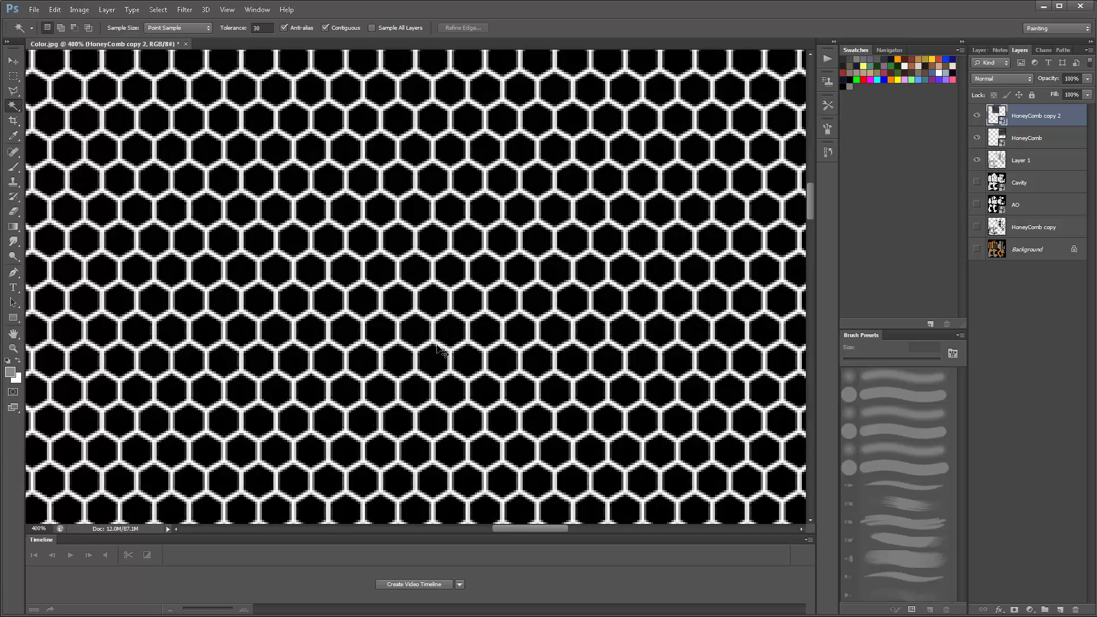
scroll(437, 345, "down", 4, "alt")
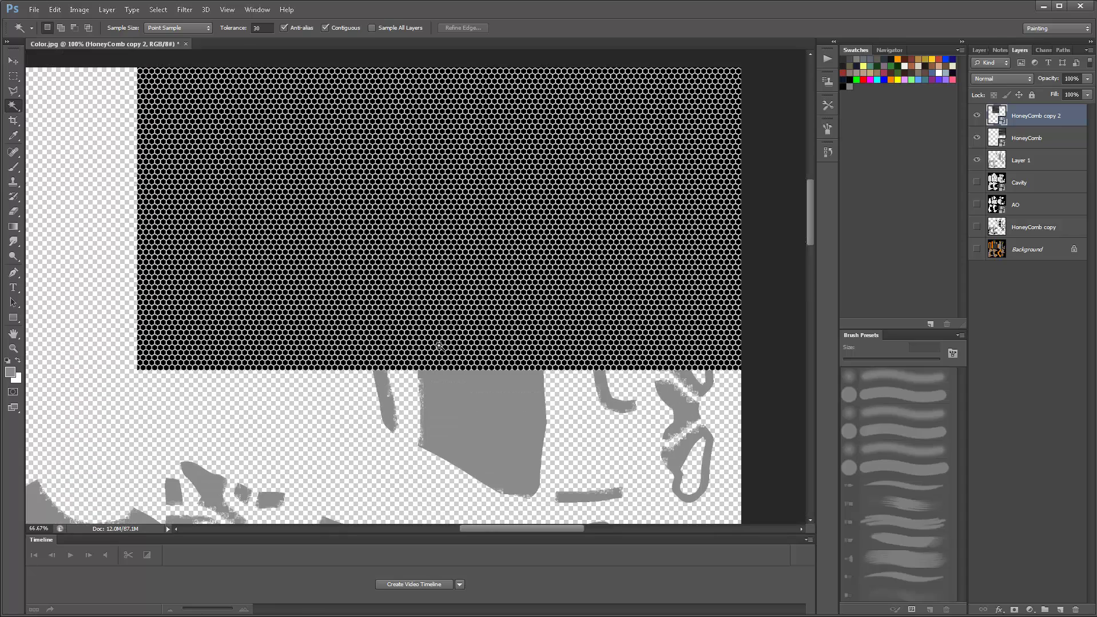
- Rasterize the HoneyComb and HoneyComb copy 2 layers and merge them into one layer
left_click(1023, 140, "shift")
right_click(1014, 144)
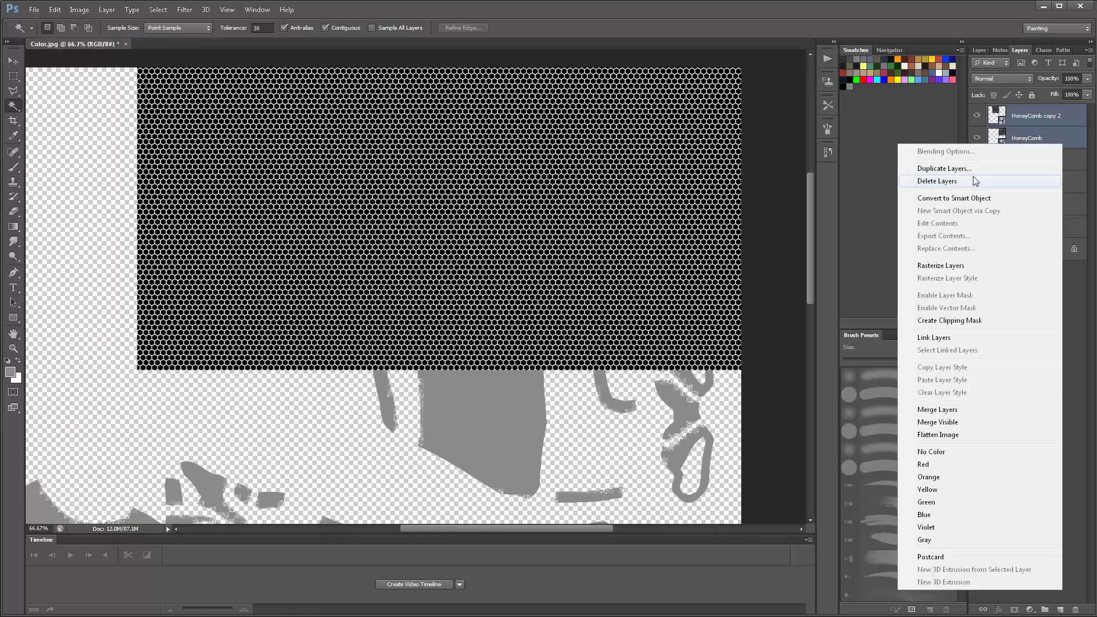
left_click(971, 266)
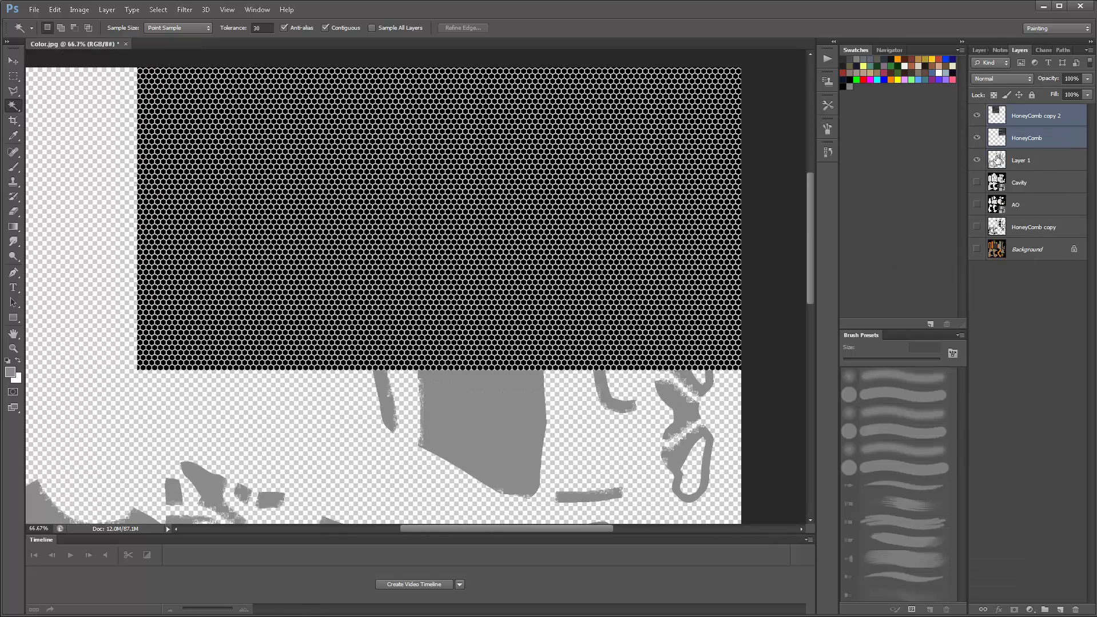
right_click(1021, 139)
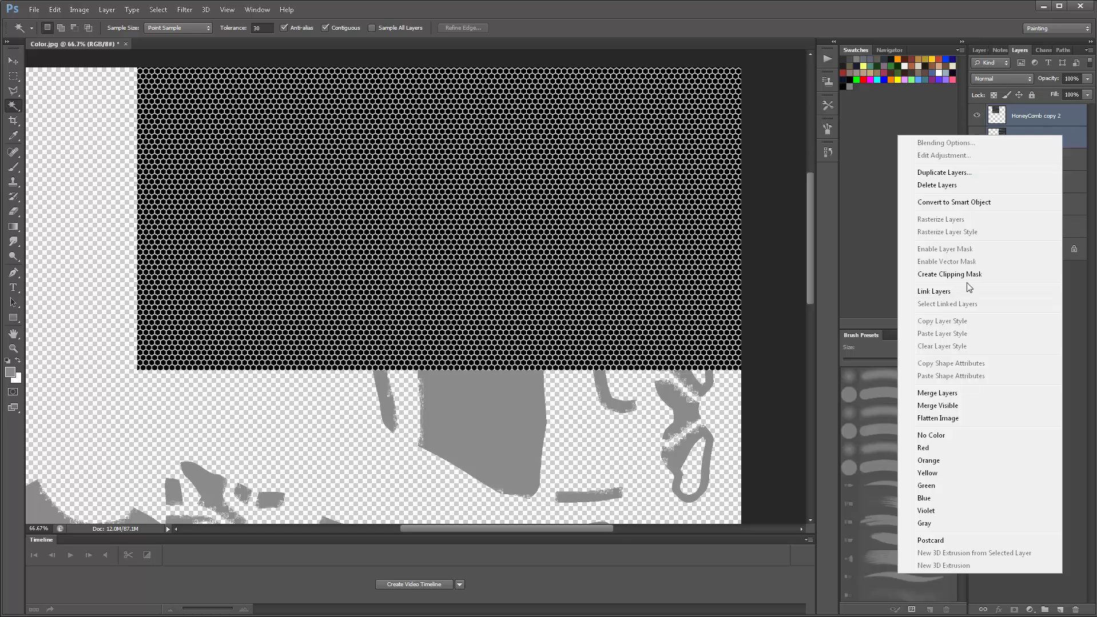
left_click(915, 393)
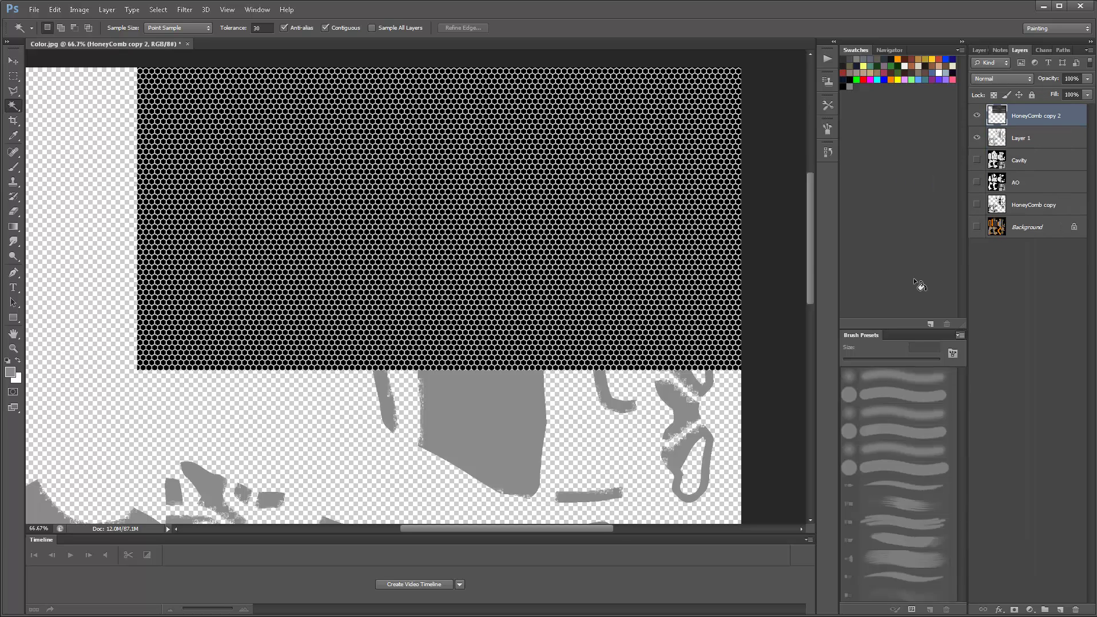
- Duplicate the merged honeycomb strip and position the copy directly below it with the pattern aligned
key("ctrl+j")
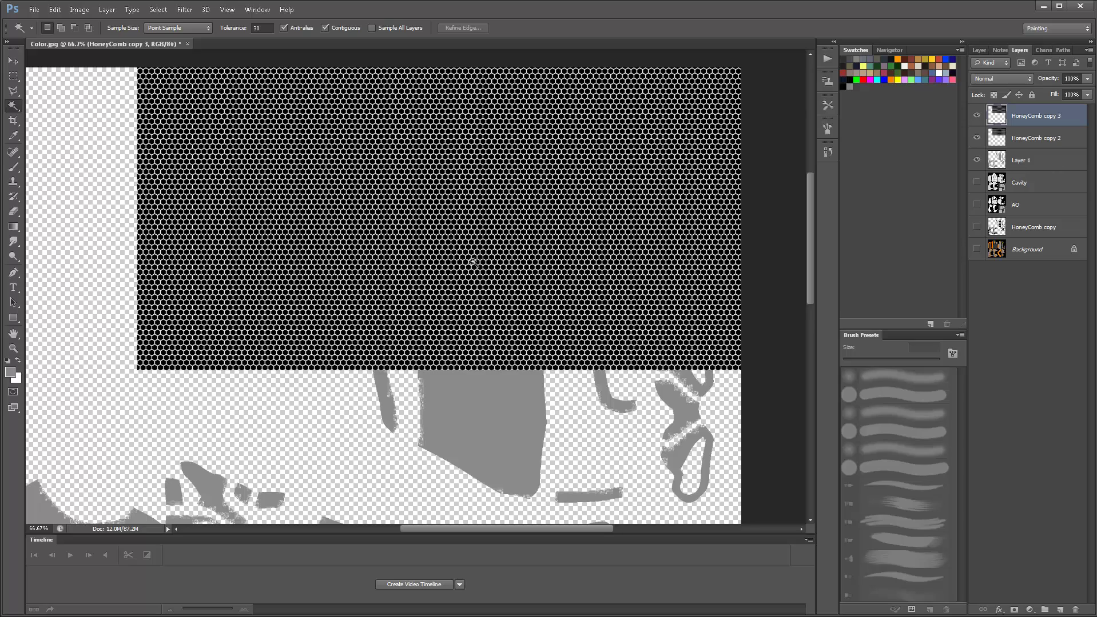
left_click_drag(709, 226, 693, 76)
left_click_drag(572, 70, 557, 400, "ctrl")
scroll(458, 386, "down", 1)
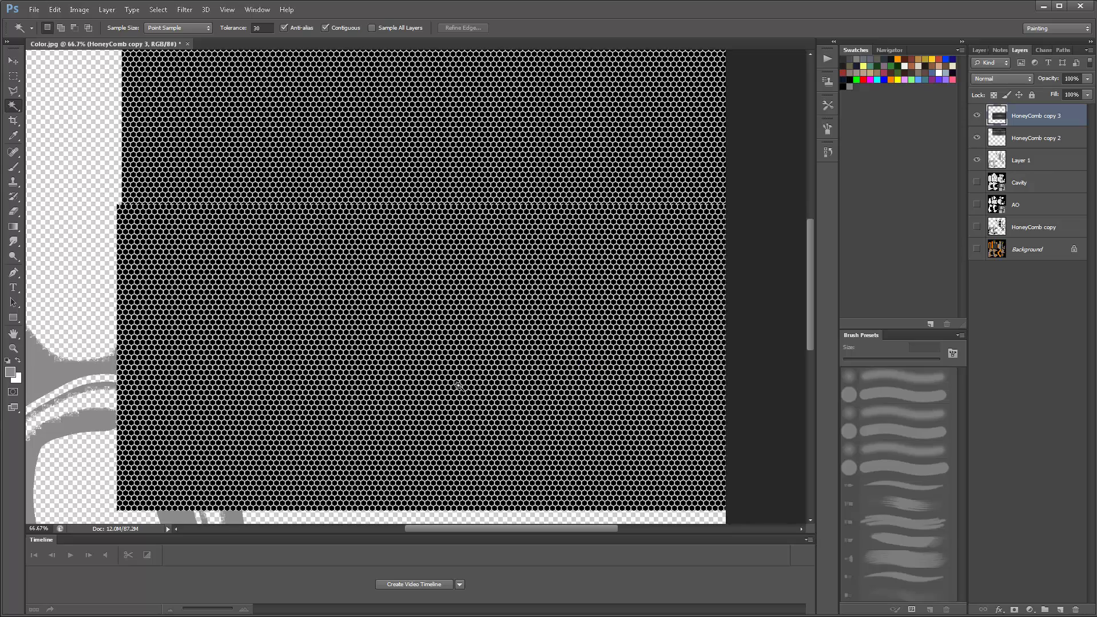
scroll(459, 386, "up", 3, "alt")
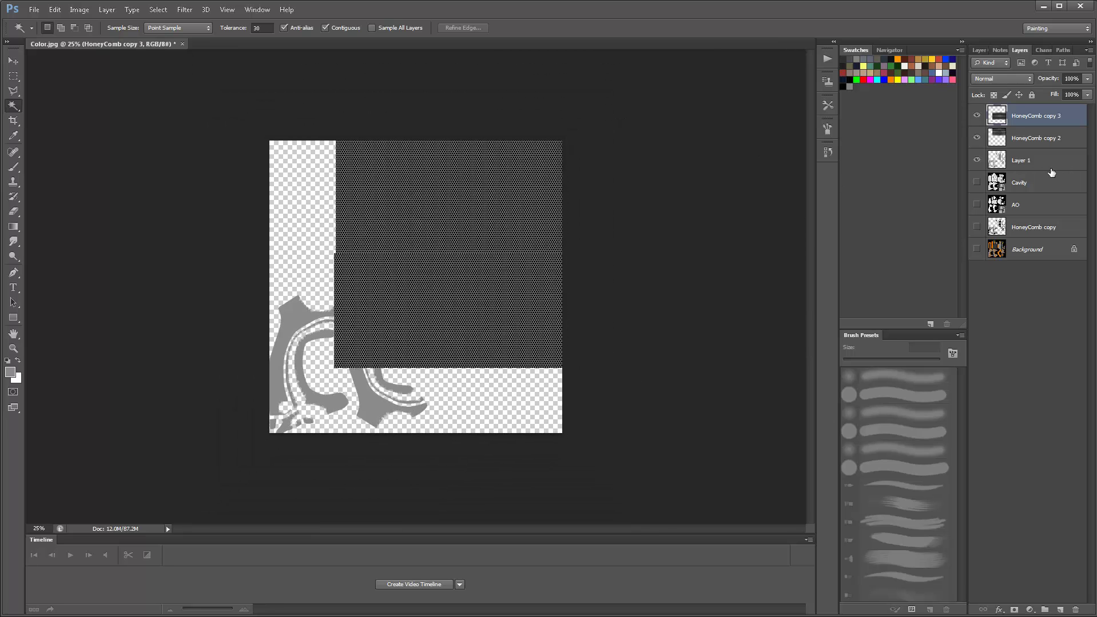
- Merge the HoneyComb copy 3 and HoneyComb copy 2 layers
left_click(1036, 140, "shift")
right_click(1036, 144)
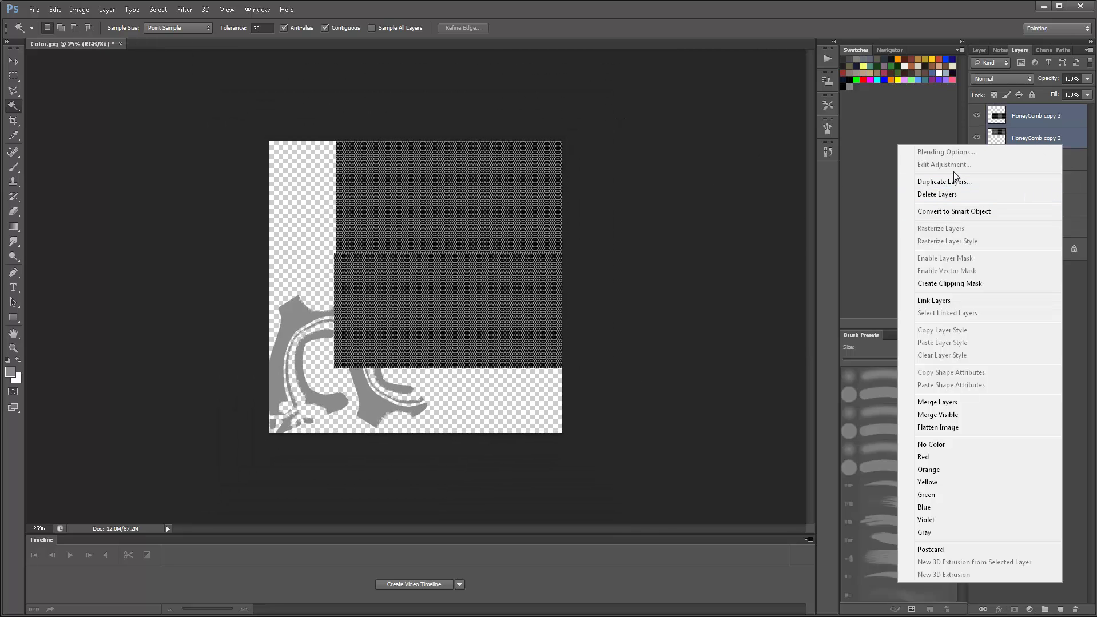
left_click(933, 403)
- Duplicate the merged honeycomb block, move the copy to the canvas's lower-left corner and align its hexagons with the original
key("ctrl+j")
left_click_drag(452, 253, 369, 328, "ctrl")
key("ctrl+plus")
key("ctrl+plus")
key("ctrl+plus")
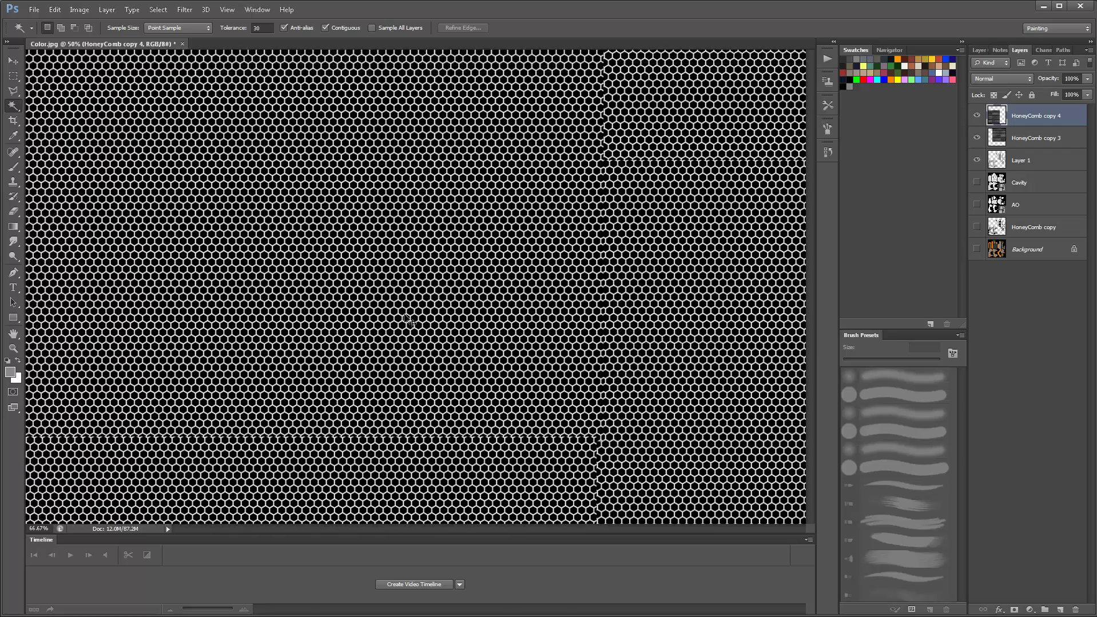
key("ctrl+plus")
left_click_drag(579, 324, 583, 322, "ctrl")
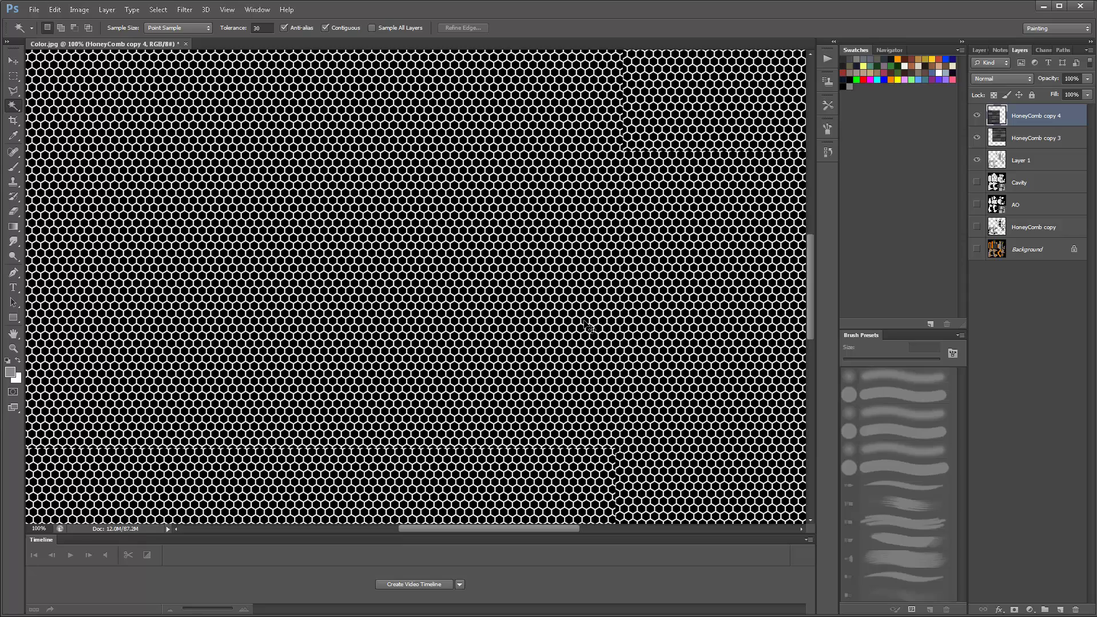
scroll(559, 347, "down", 3, "alt")
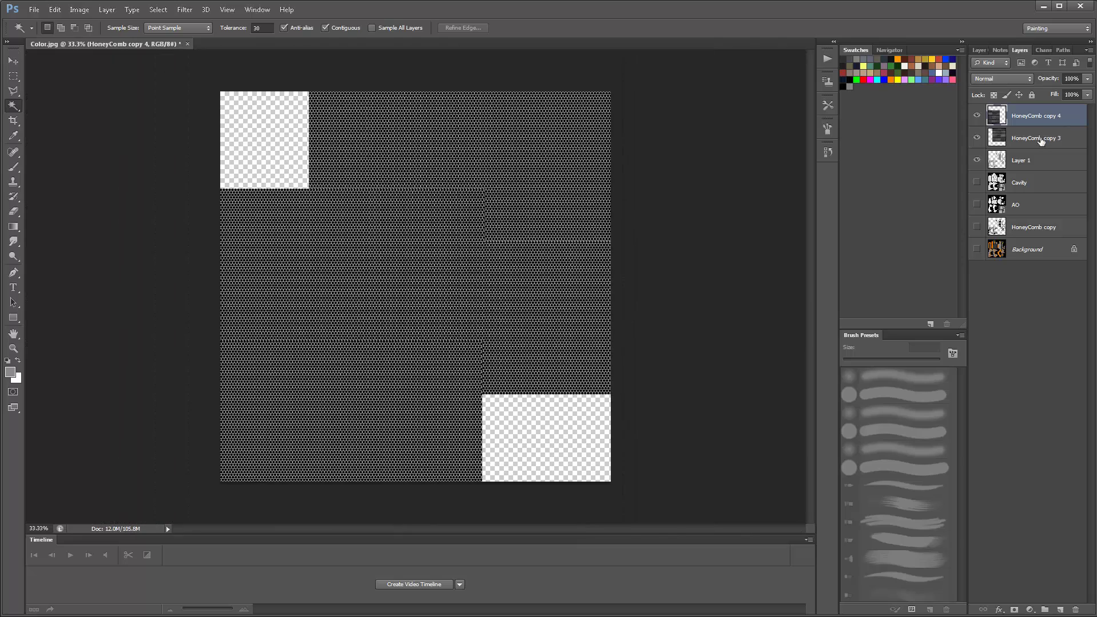
- Merge the HoneyComb copy 4 and HoneyComb copy 3 layers
left_click(1041, 140, "shift")
right_click(1041, 140)
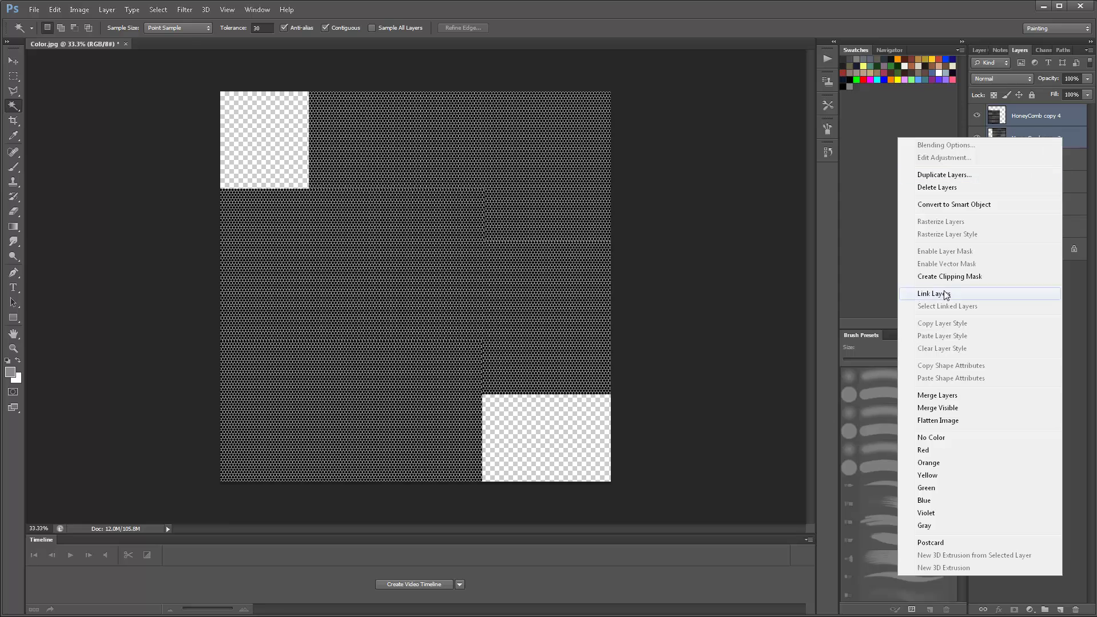
left_click(943, 408)
- Delete the honeycomb pattern outside Layer 1's gray shapes on HoneyComb copy 4, then clear the selection
left_click(998, 141, "ctrl")
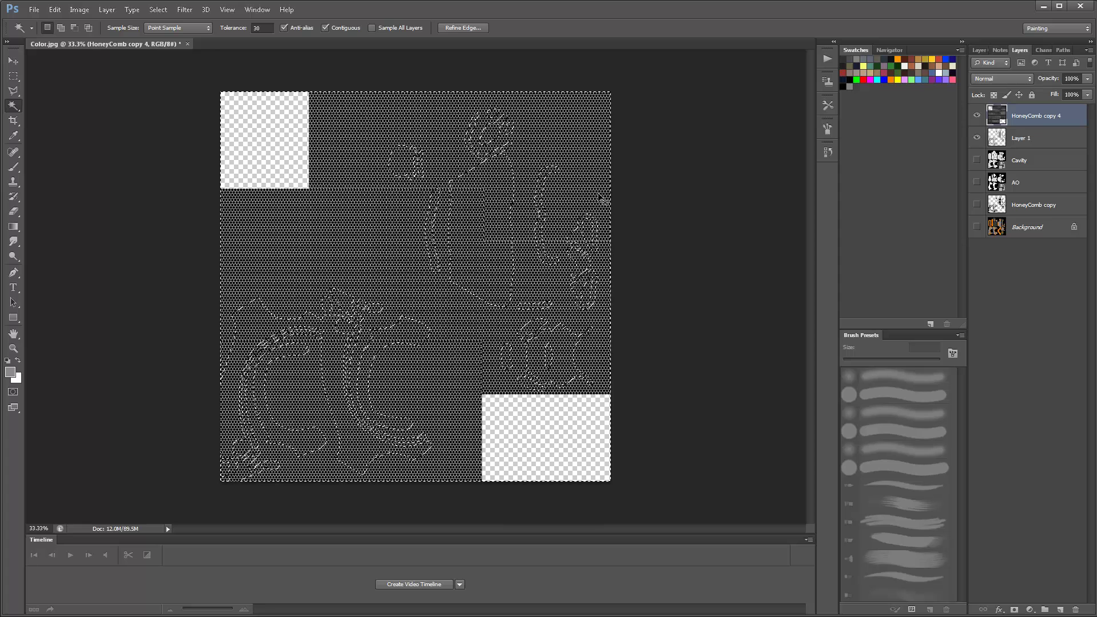
key("Delete")
key("ctrl+d")
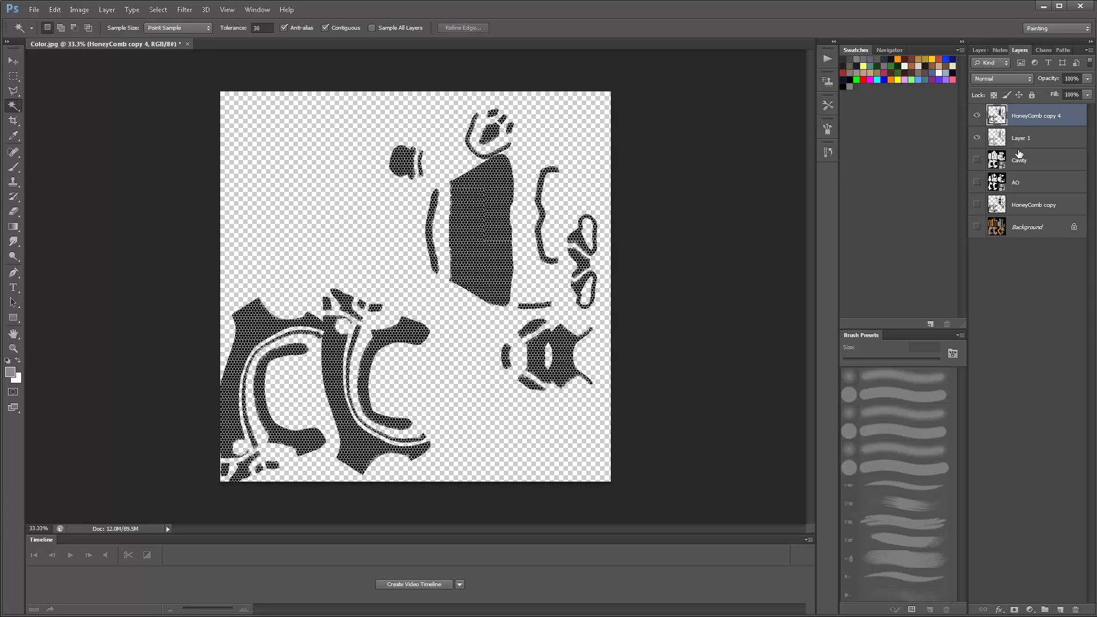
- Move HoneyComb copy 4 below the AO layer, show AO and Cavity, and hide Layer 1
left_click_drag(1014, 118, 1017, 194)
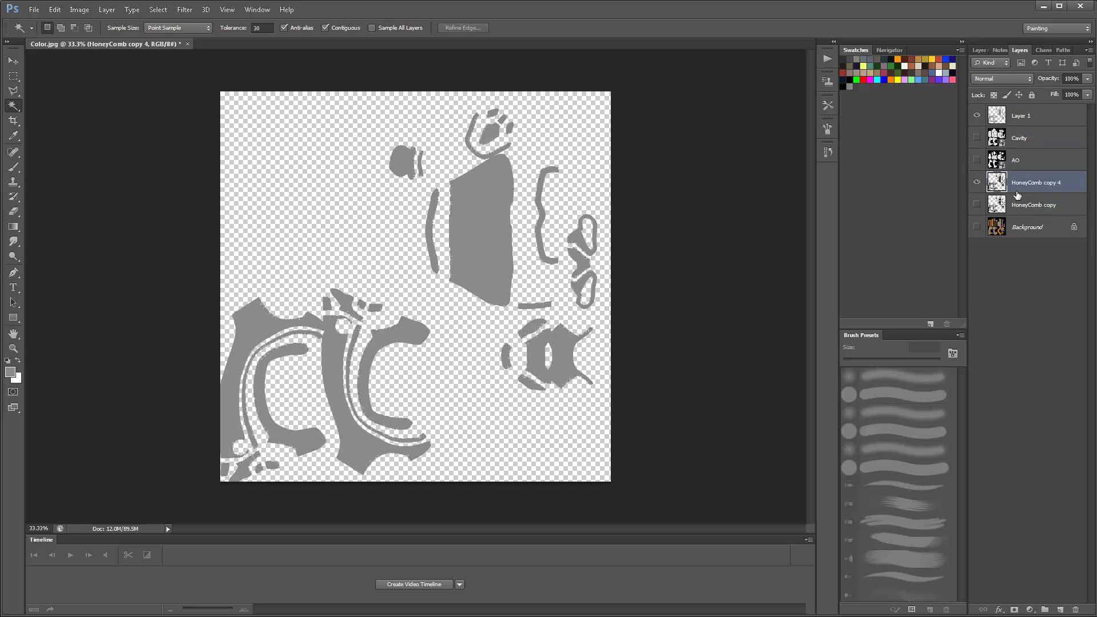
left_click_drag(976, 160, 976, 138)
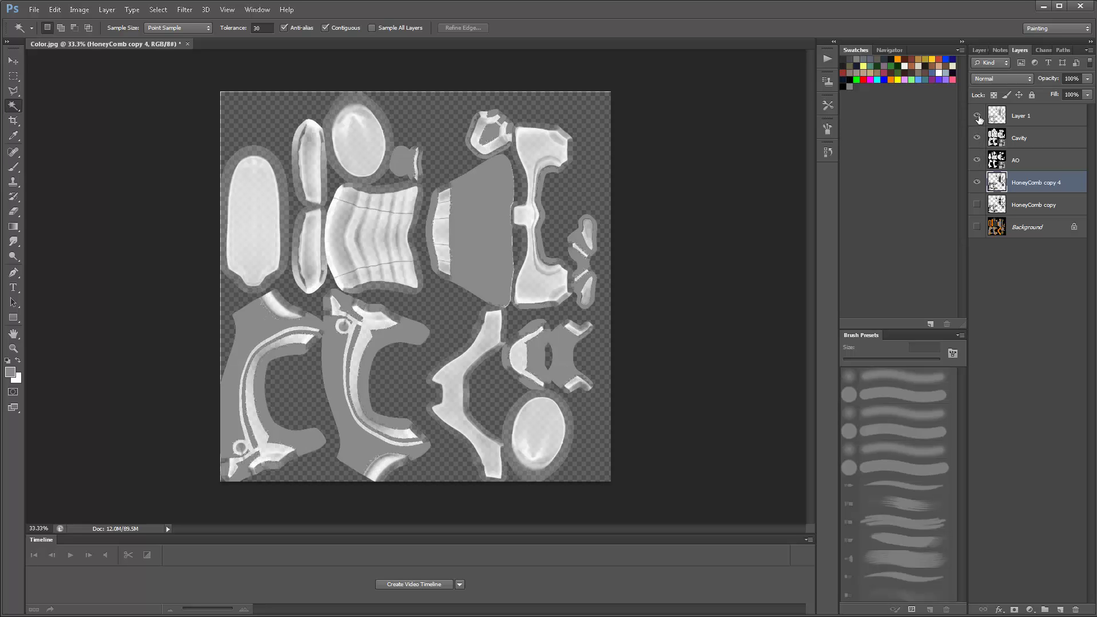
left_click(976, 116)
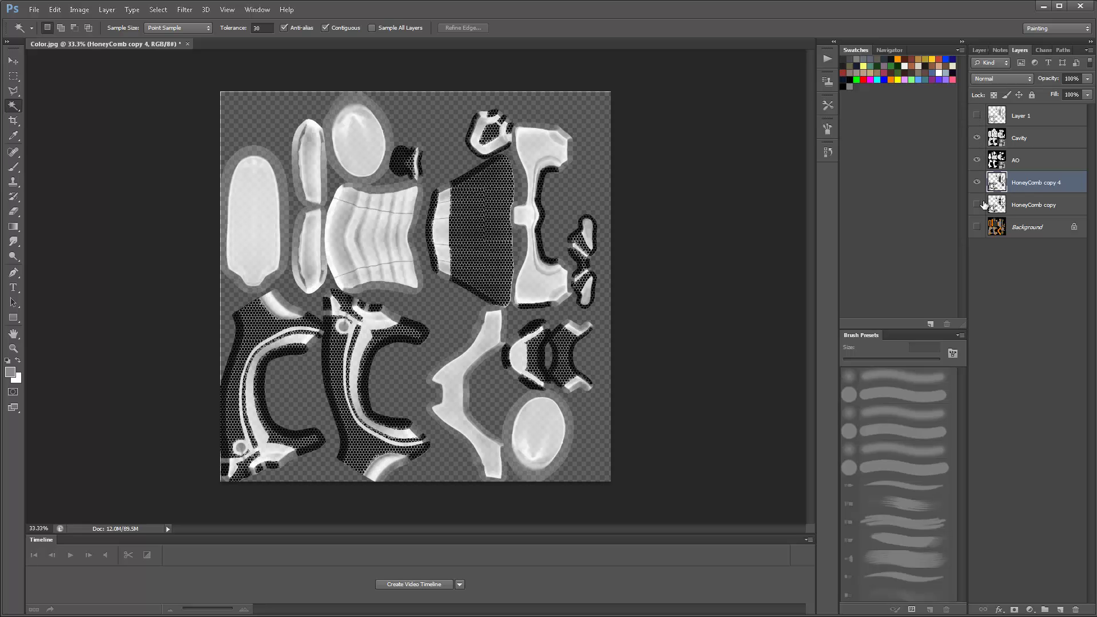
- Move HoneyComb copy 4 below the HoneyComb copy layer and show the Background layer
left_click_drag(1022, 181, 1012, 213)
left_click(976, 227)
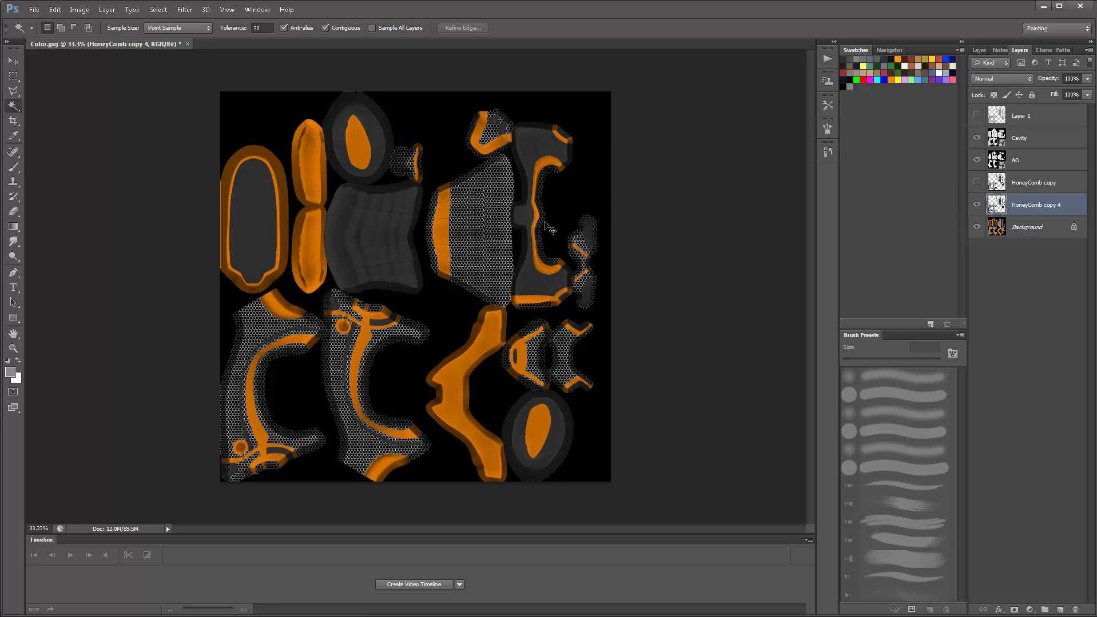
key("ctrl+1")
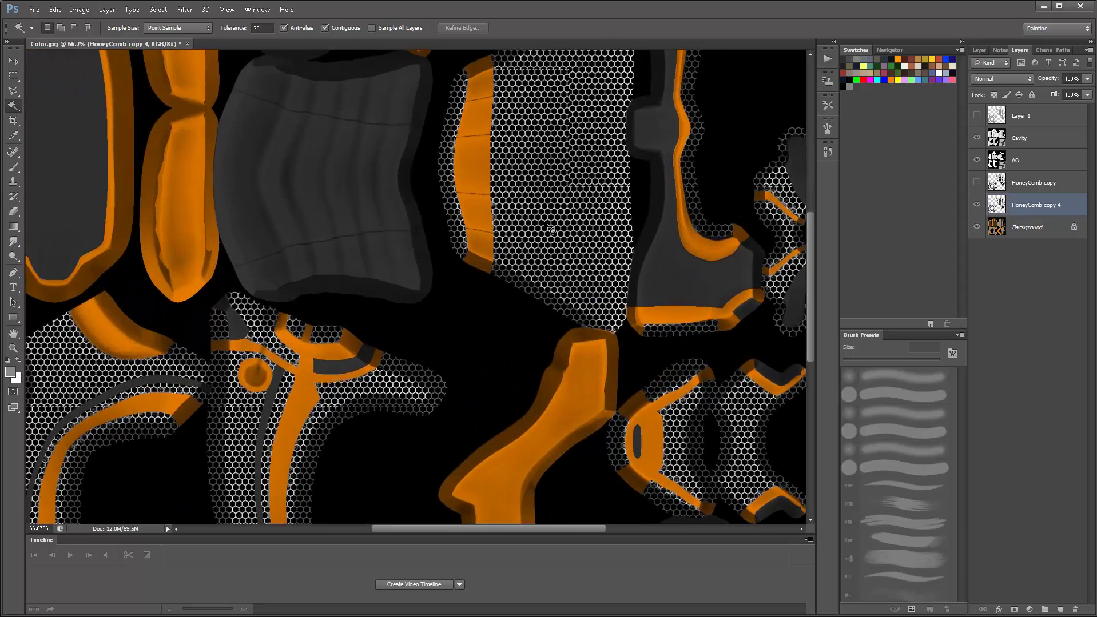
- Set HoneyComb copy 4's blend mode to Multiply and invert its colors
left_click(1020, 78)
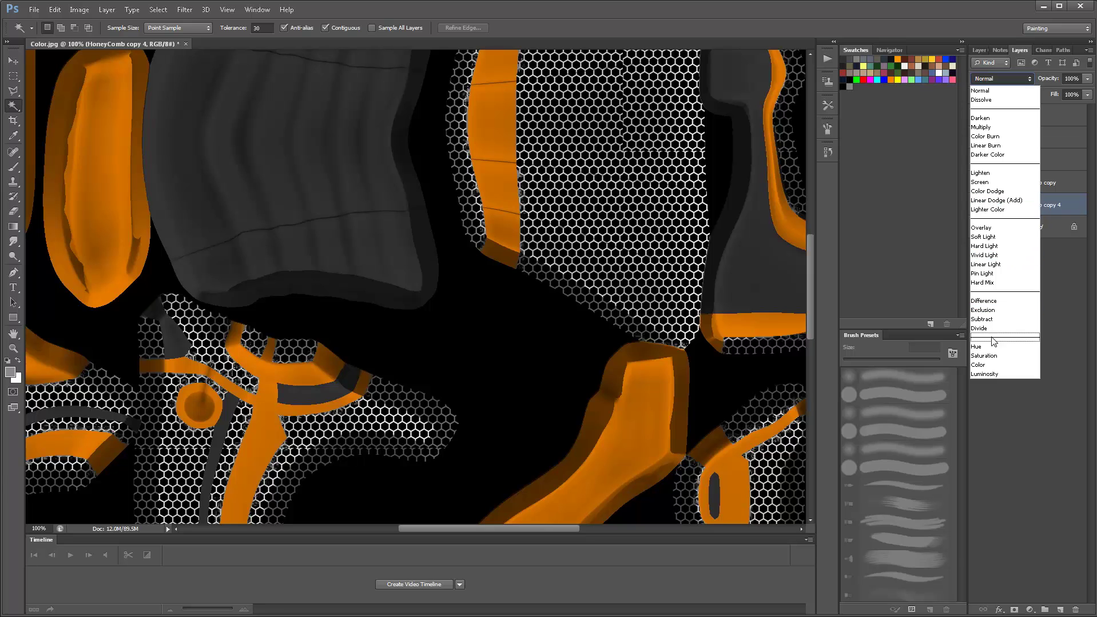
left_click(983, 127)
key("ctrl+d")
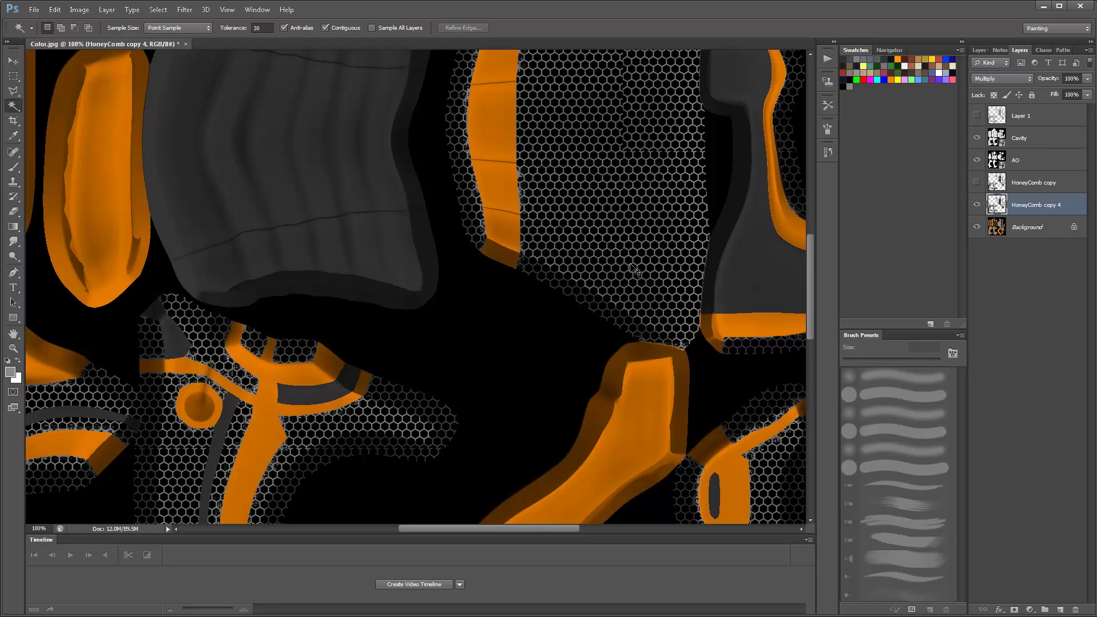
key("ctrl+i")
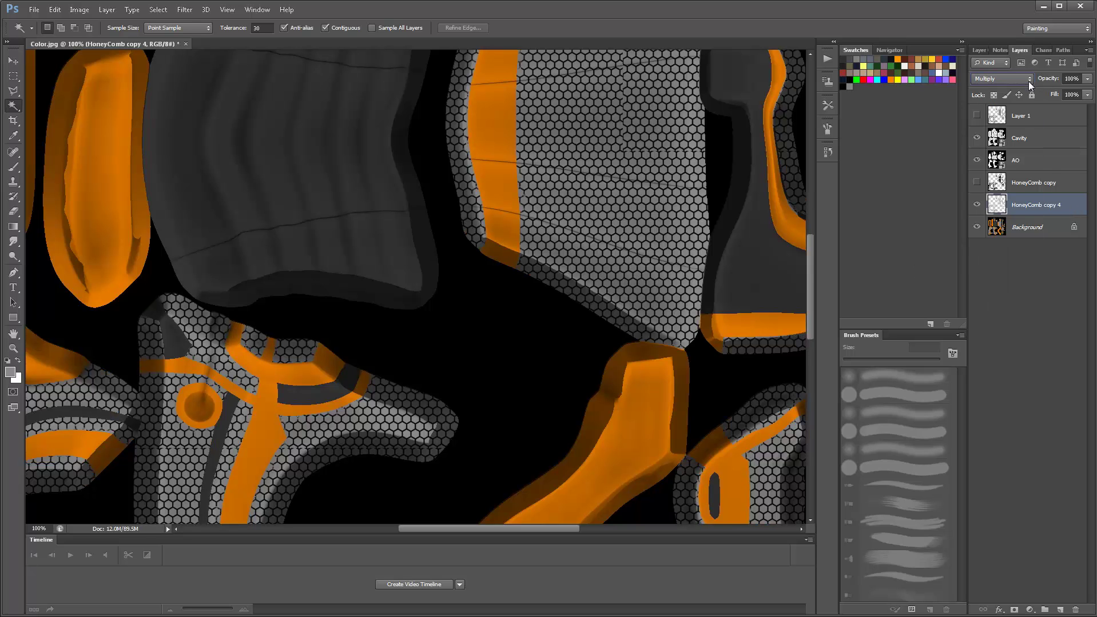
- Lower the opacity of HoneyComb copy 4 to soften the hexagon lines, then deselect the layer
left_click(1086, 79)
mouse_move(1017, 95)
left_mouse_down()
mouse_move(990, 98)
mouse_move(1024, 97)
left_mouse_up()
left_click(1006, 307)
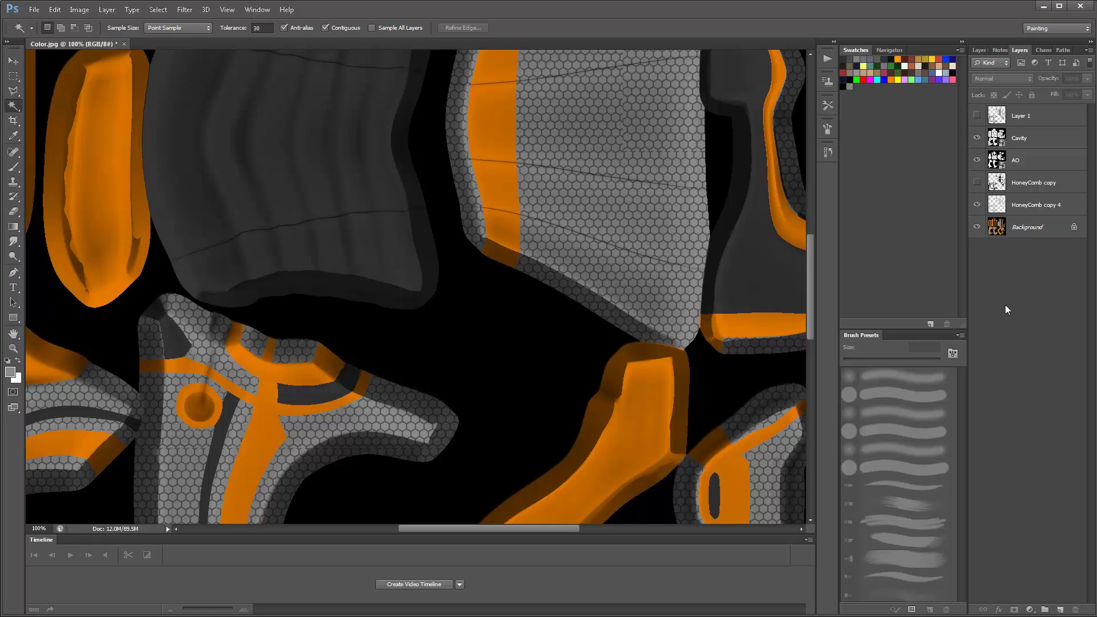
- Save a JPEG copy of the composite as Texture2.jpg in the Cav folder with the default JPEG options
left_click_drag(451, 368, 675, 191)
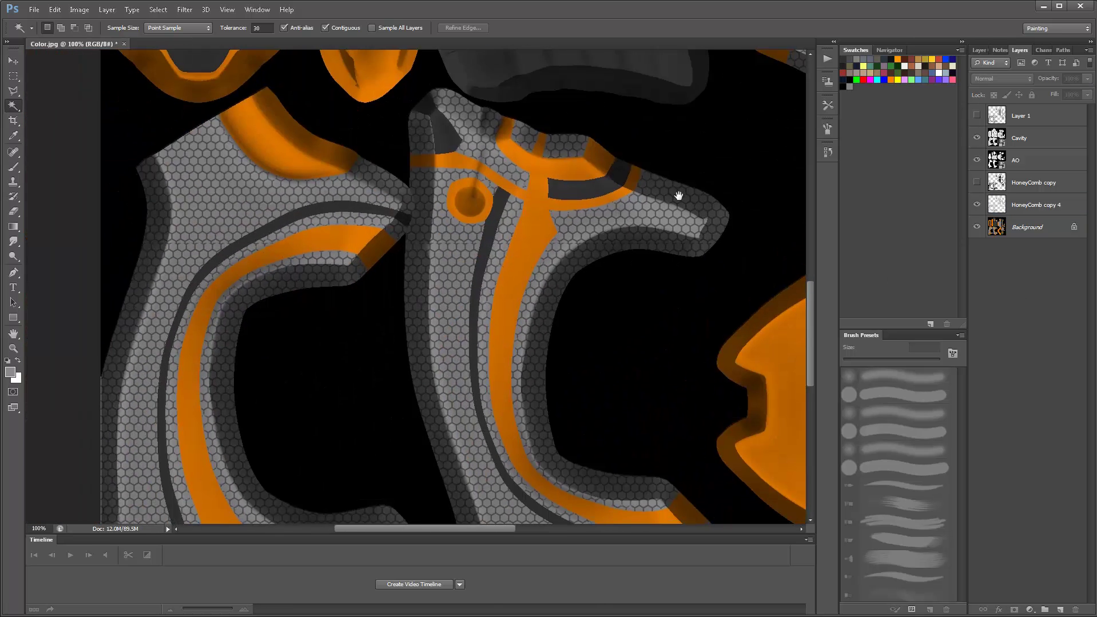
scroll(577, 177, "down", 2)
left_click_drag(577, 177, 516, 389)
left_click(34, 9)
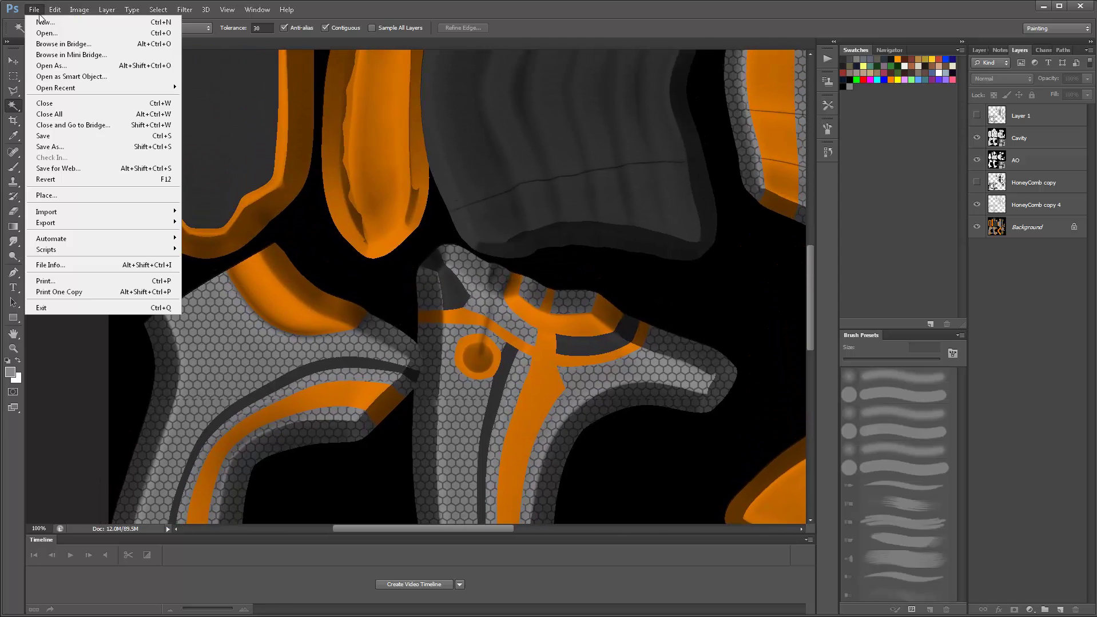
left_click(69, 147)
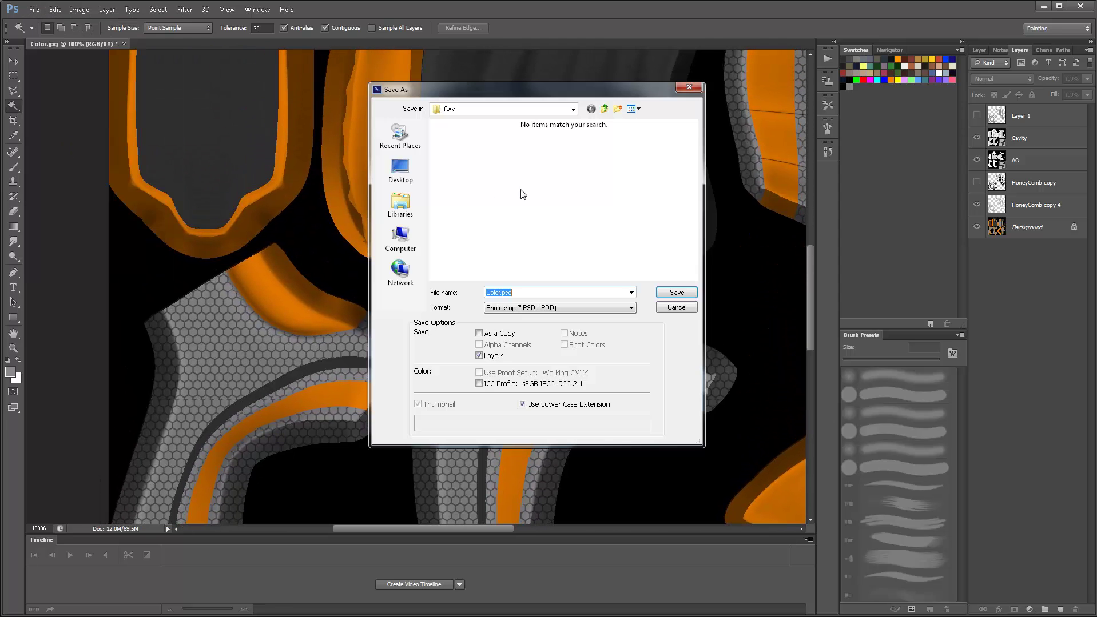
left_click(499, 310)
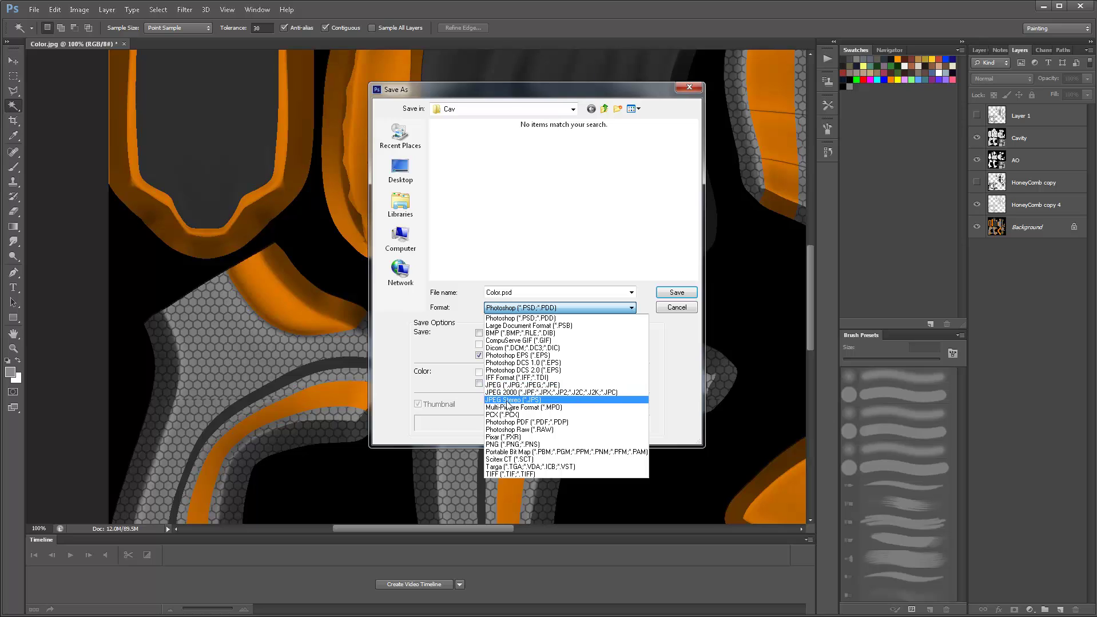
left_click(520, 390)
double_click(515, 294)
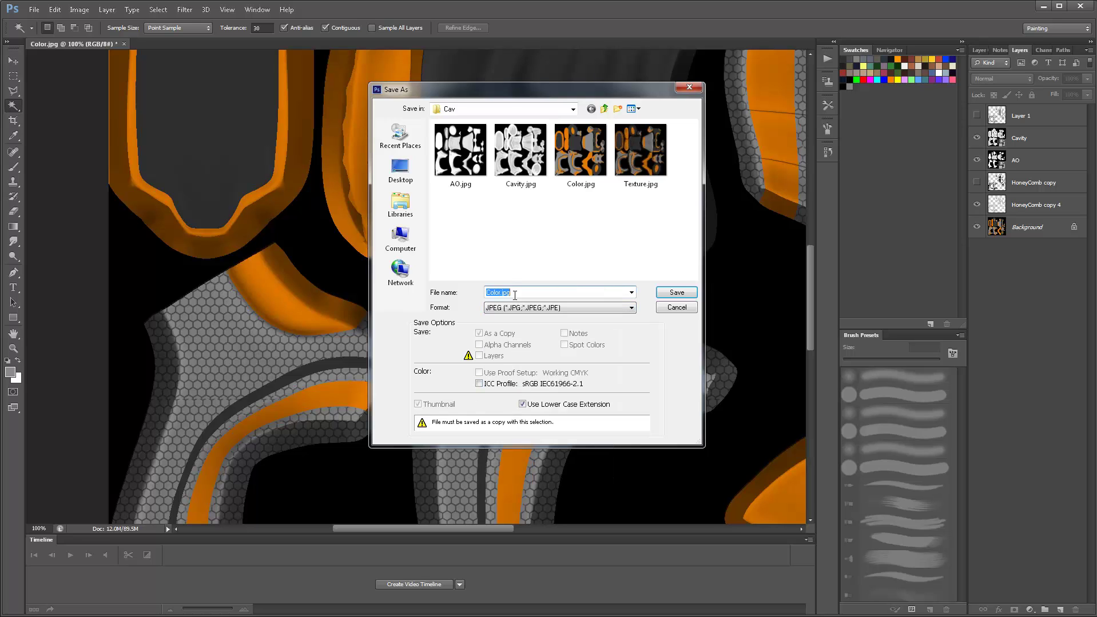
type("Texure")
key("Return")
key("Return")
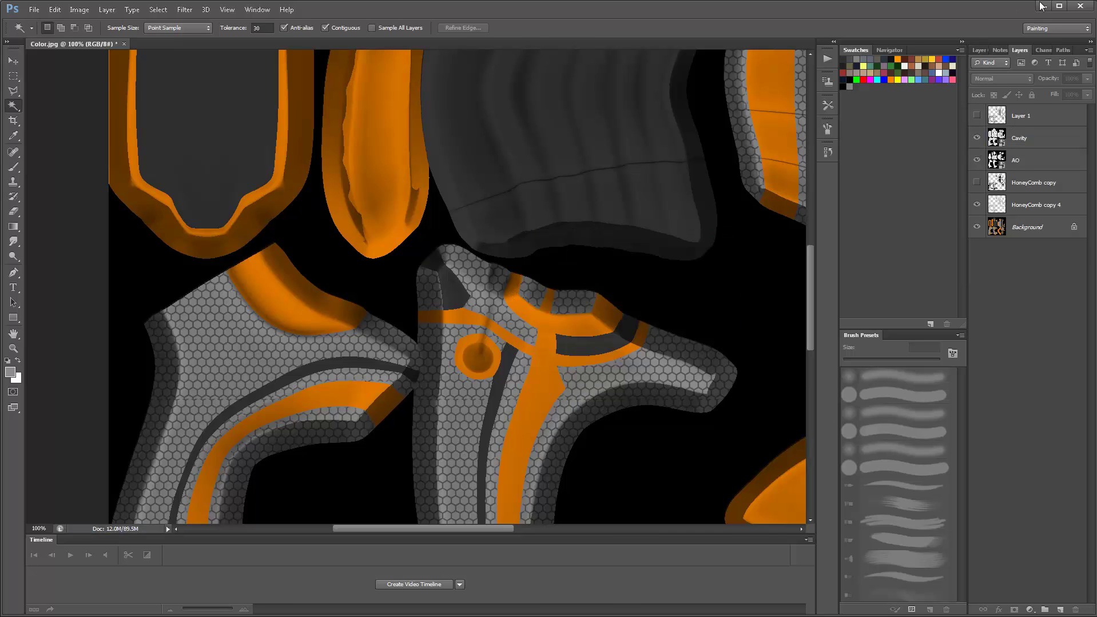
- Switch to Blender, leave the render view and load Texture2.jpg from the Cav folder into masterHelmet's Color texture
left_click(1044, 6)
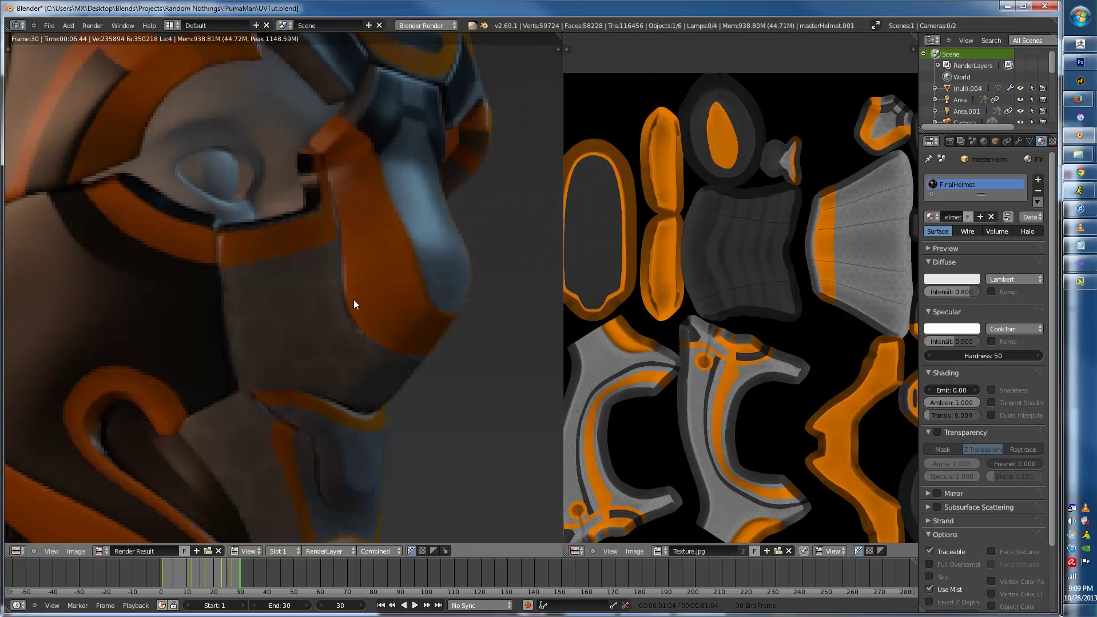
key("Escape")
key("alt+z")
key("alt+z")
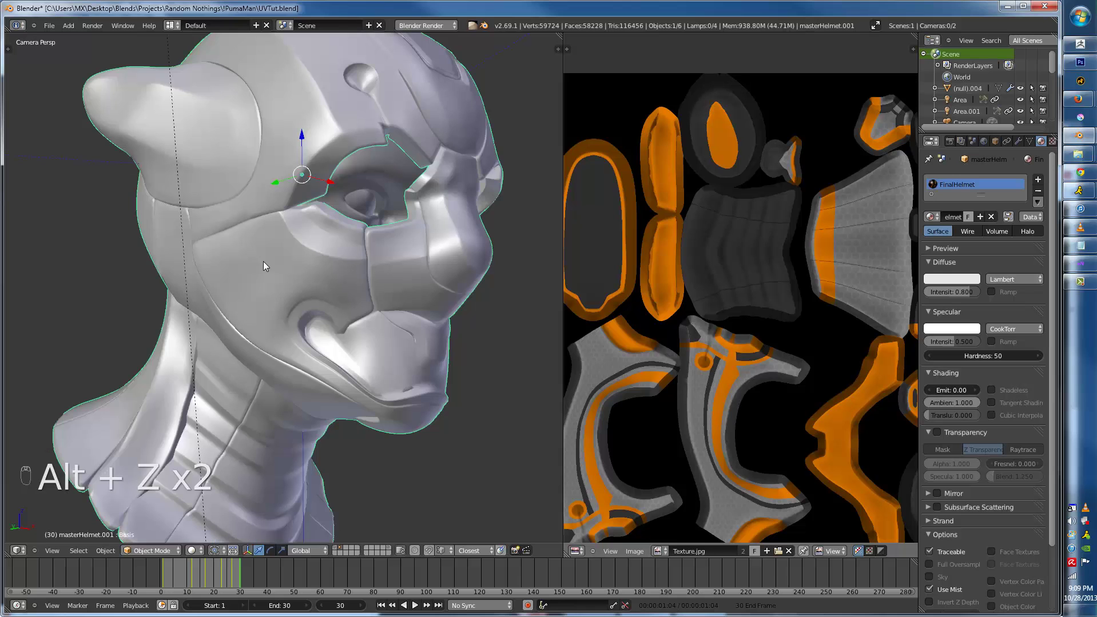
left_click(1051, 141)
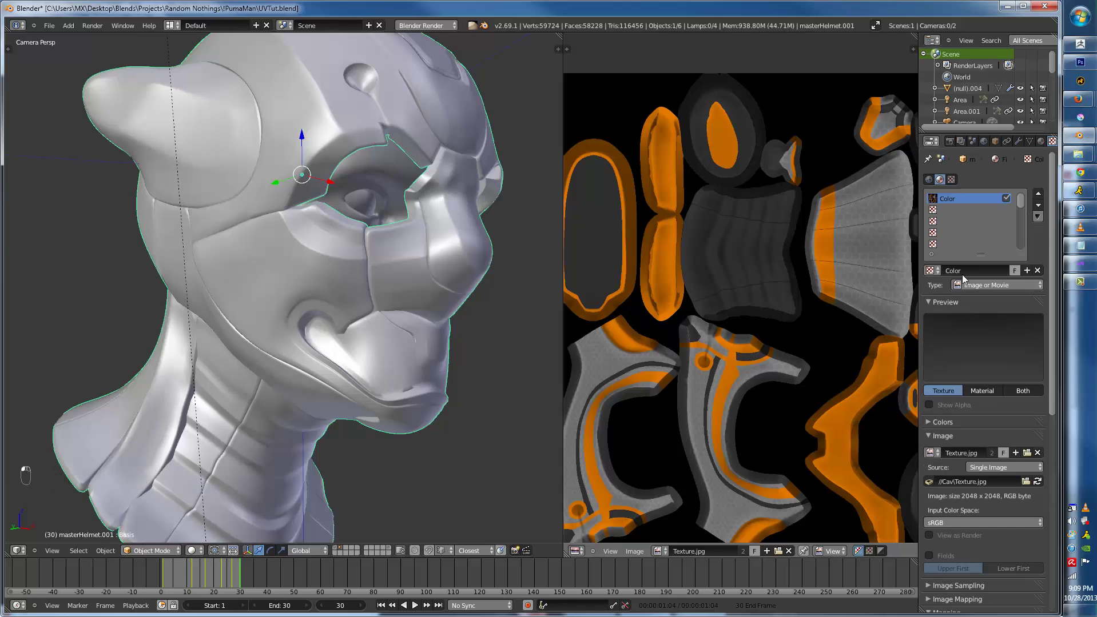
scroll(976, 385, "down", 2)
left_click(1026, 385)
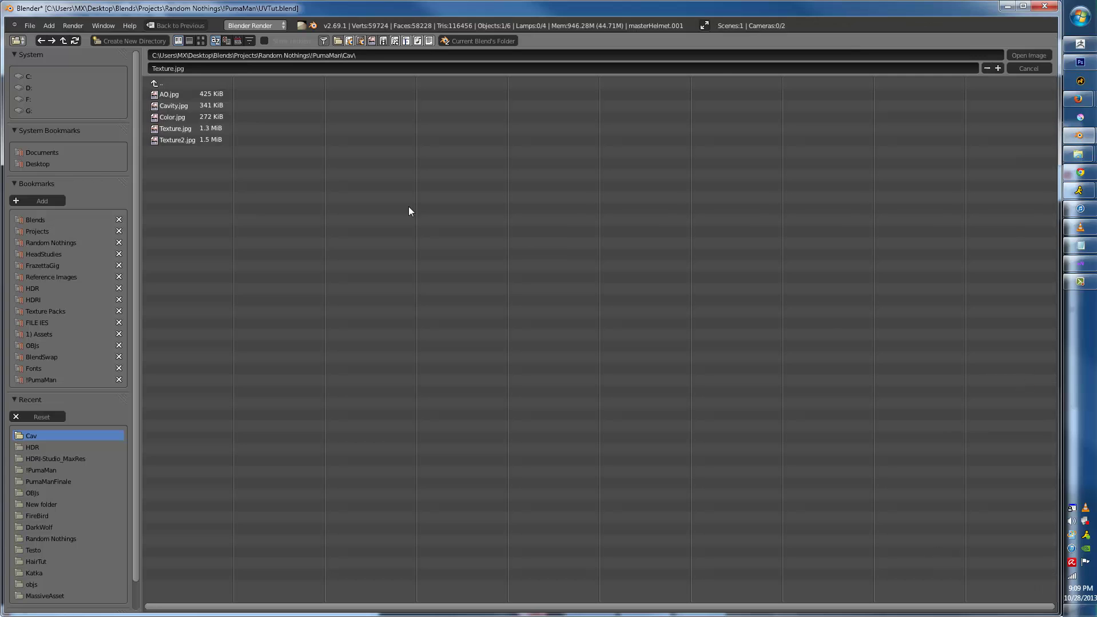
double_click(218, 139)
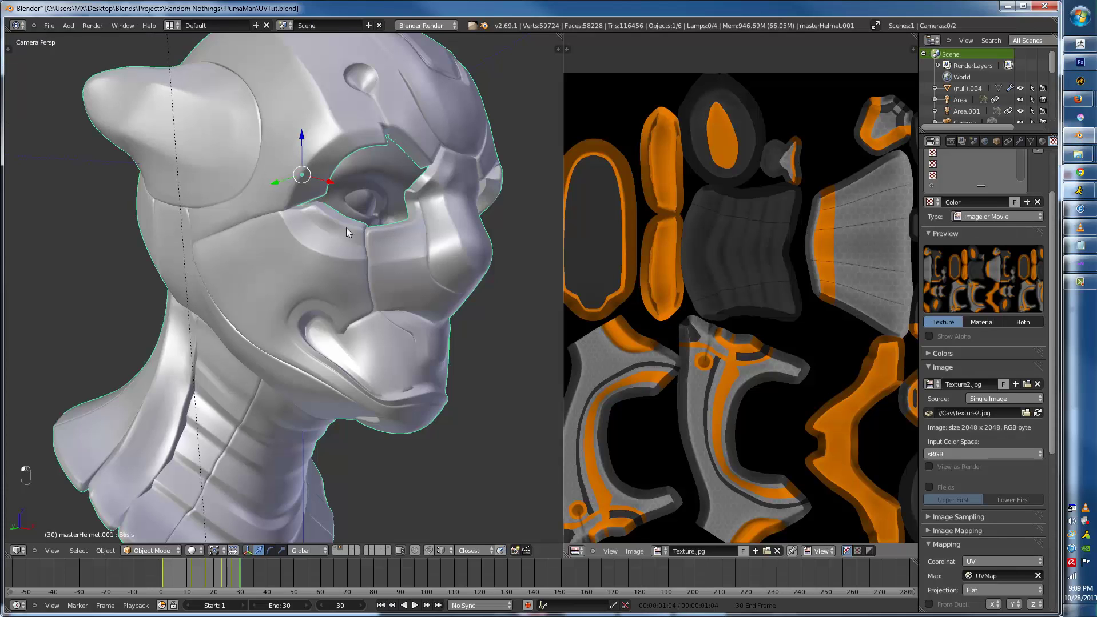
- Render the scene and examine the finer honeycomb pattern around the helmet's eye, nose and cheek panels
key("F12")
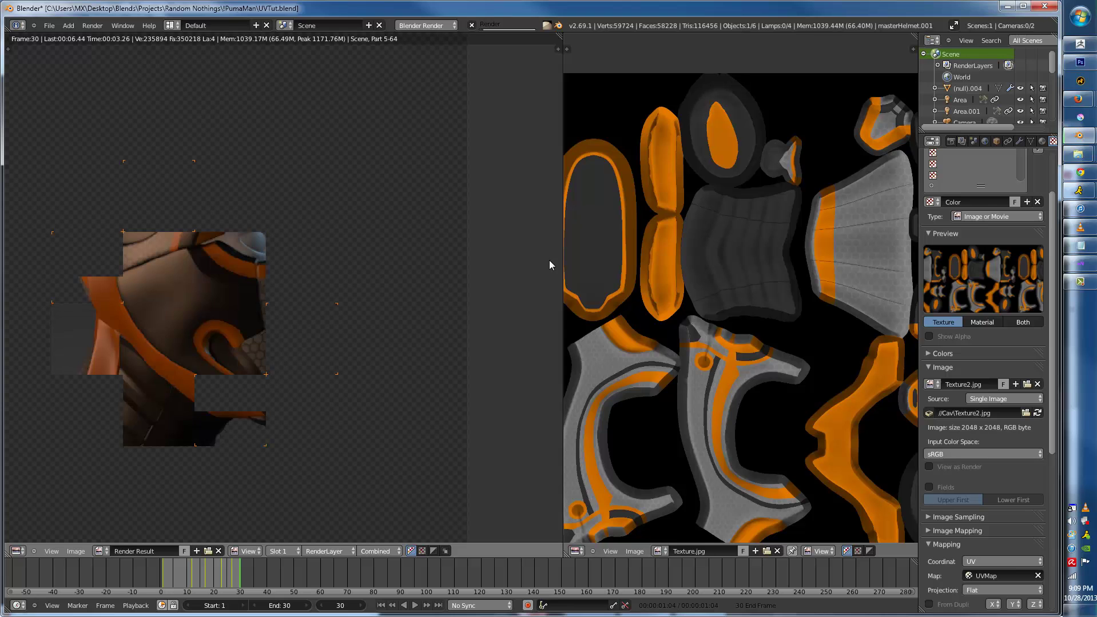
scroll(197, 246, "up", 3)
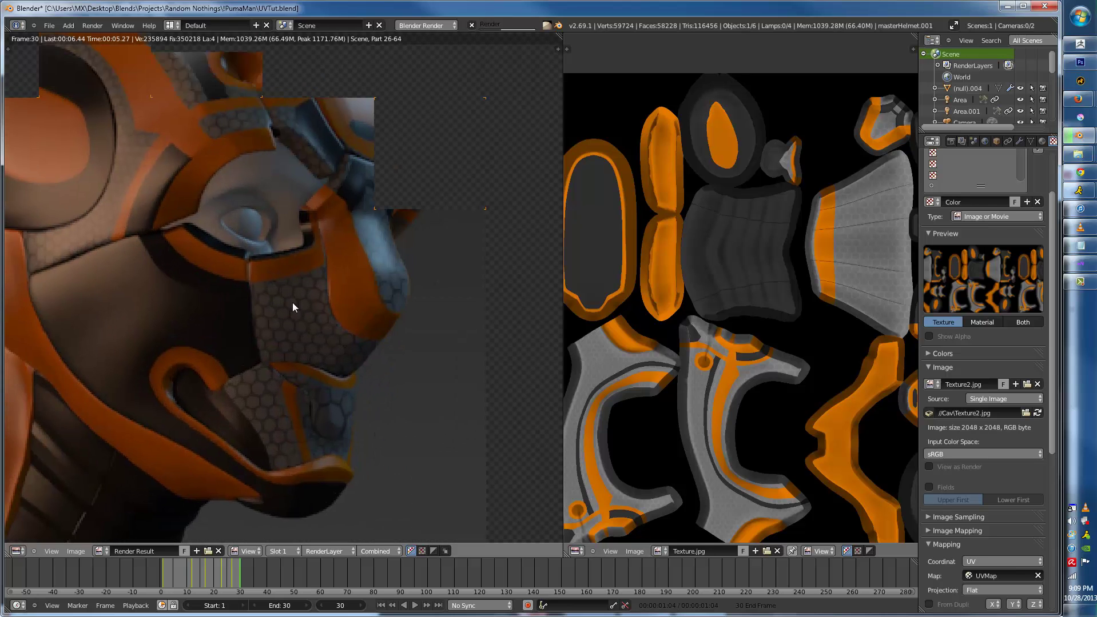
middle_click_drag(332, 260, 341, 285)
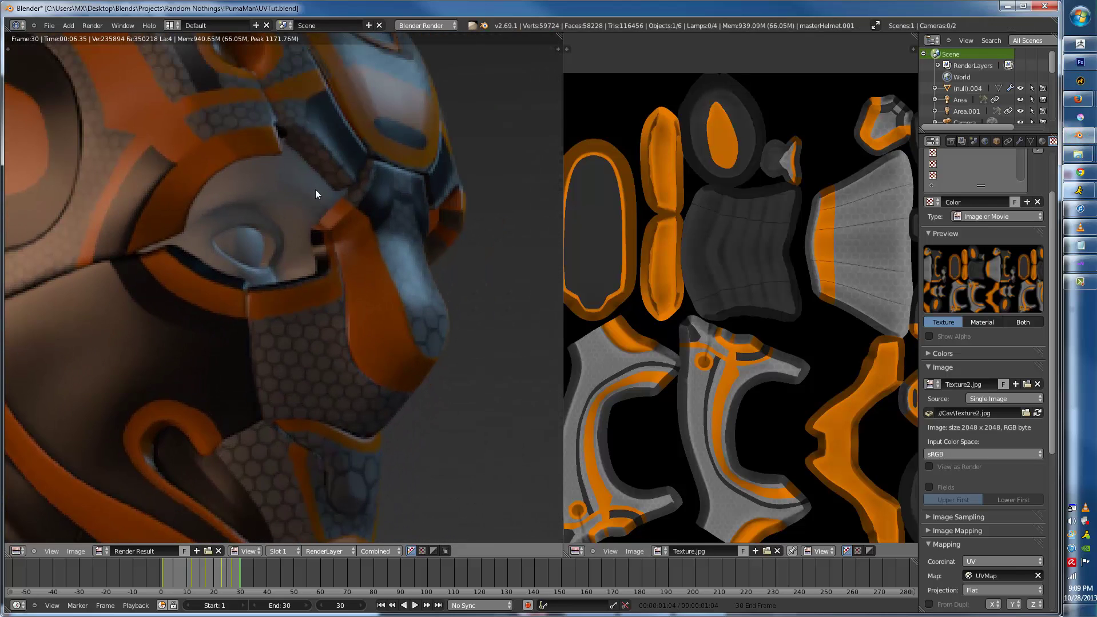
middle_click_drag(291, 111, 339, 274)
scroll(339, 274, "down", 1)
scroll(337, 278, "down", 2)
scroll(318, 228, "up", 3)
middle_click_drag(318, 228, 300, 174)
scroll(301, 174, "up", 2)
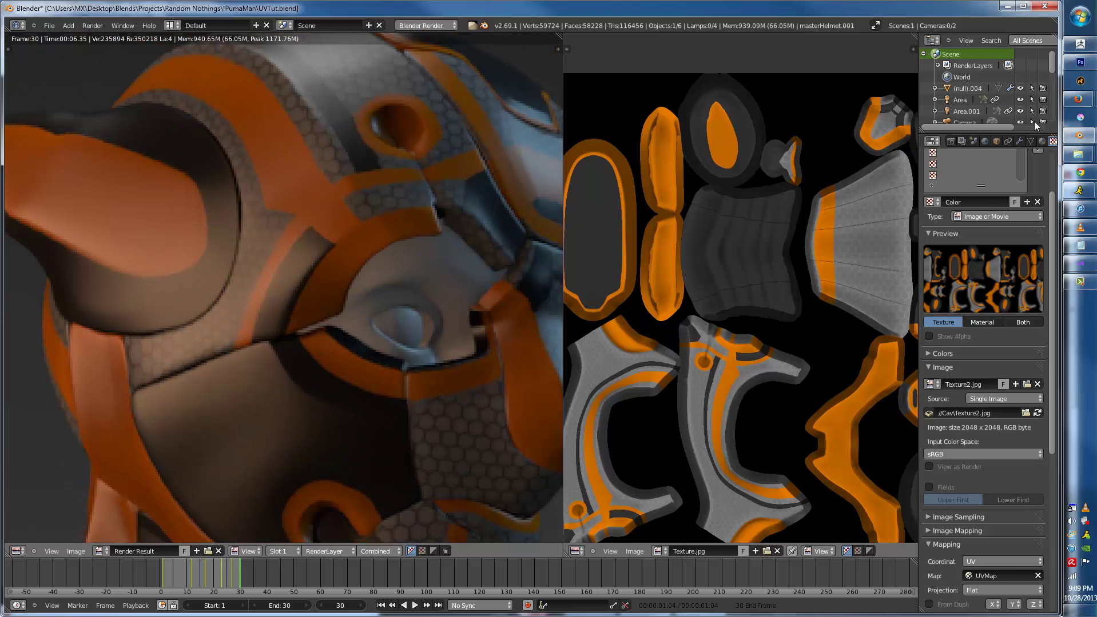
- Open the FinalHelmet material's settings
left_click(1042, 141)
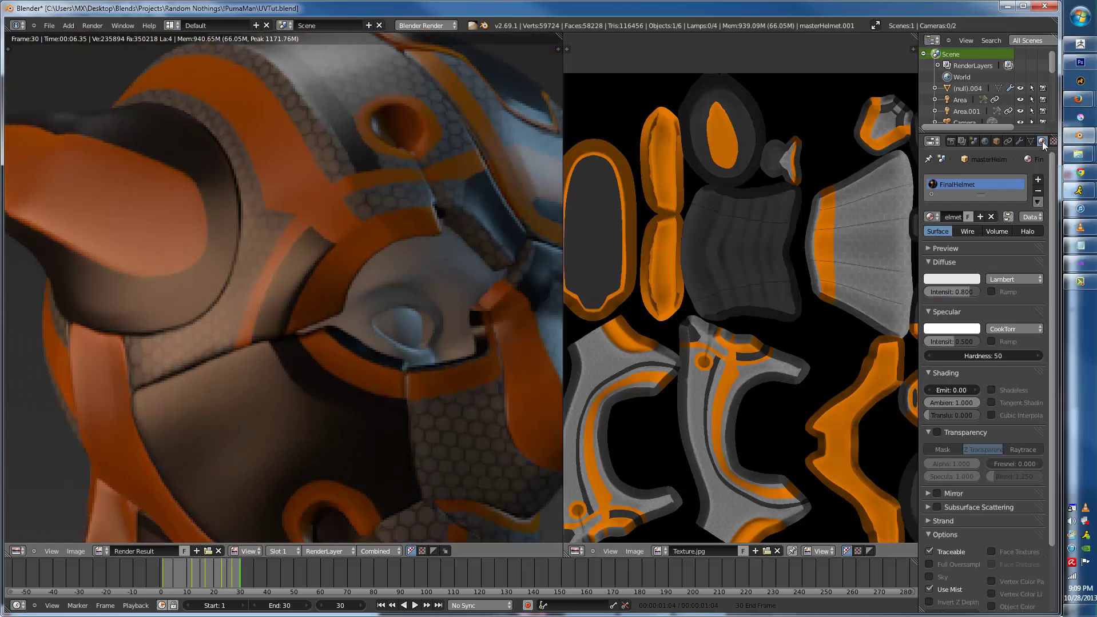
- Switch the FinalHelmet material's specular shader to WardIso with intensity 0.258 and slope 0.309, and show the material preview
left_click(1012, 327)
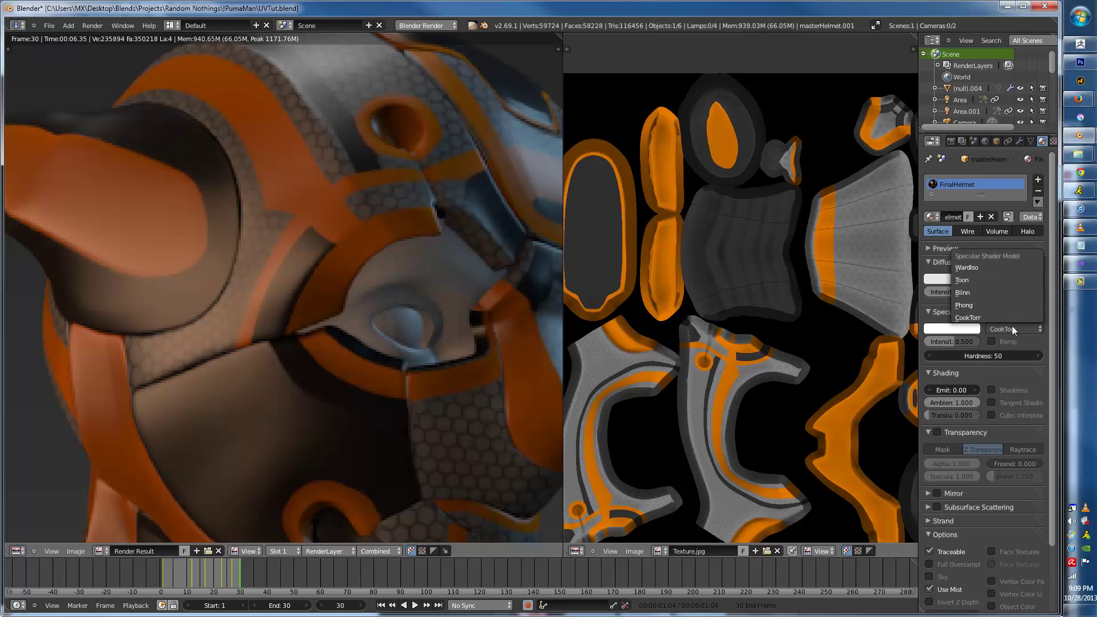
left_click(980, 268)
left_click(960, 249)
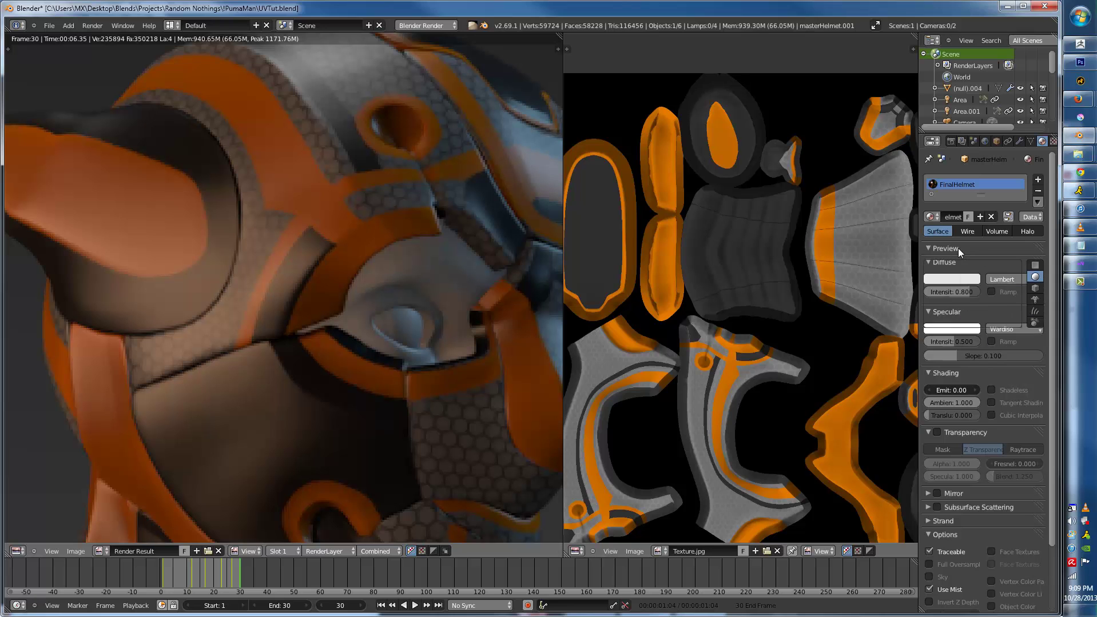
left_click_drag(943, 419, 1003, 434)
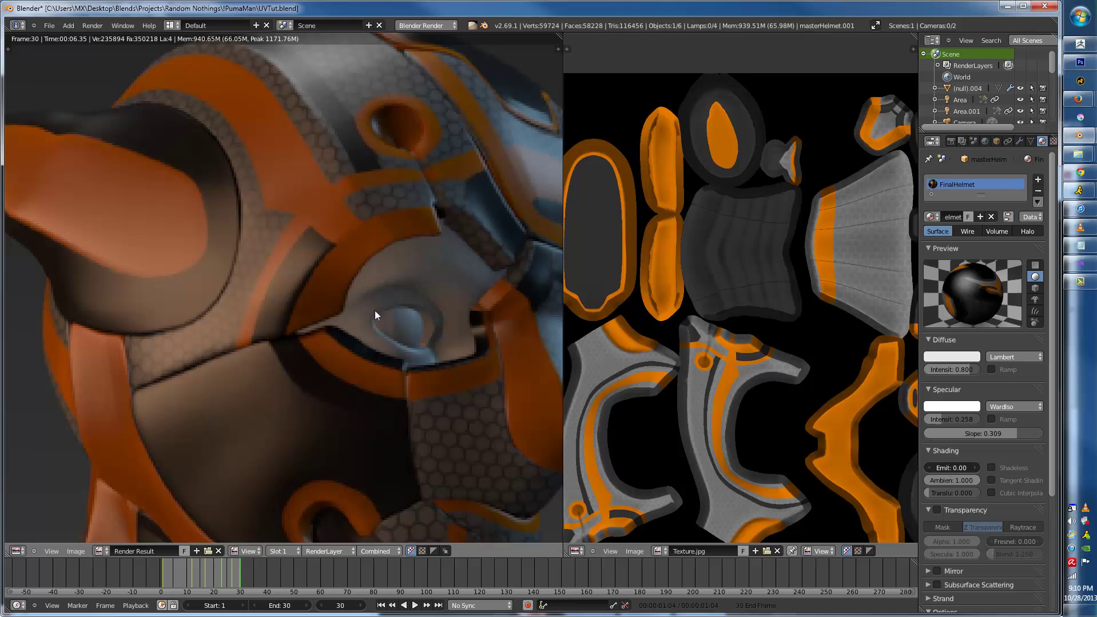
- Render the helmet and frame the whole head to check the new specular highlights
key("F12")
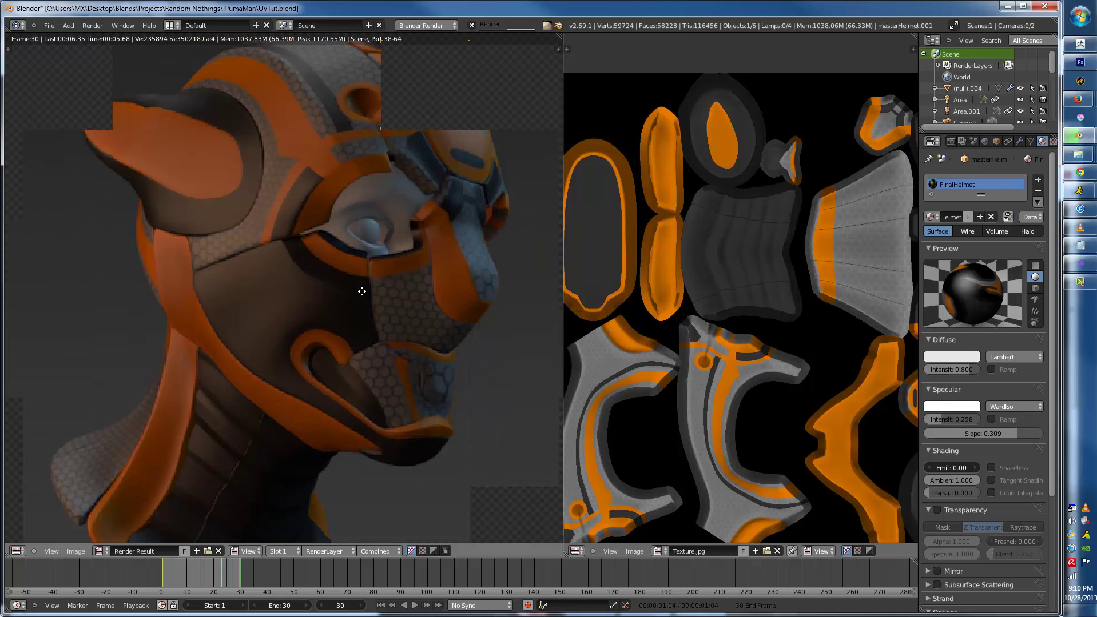
scroll(362, 289, "down", 1)
middle_click_drag(364, 315, 372, 286)
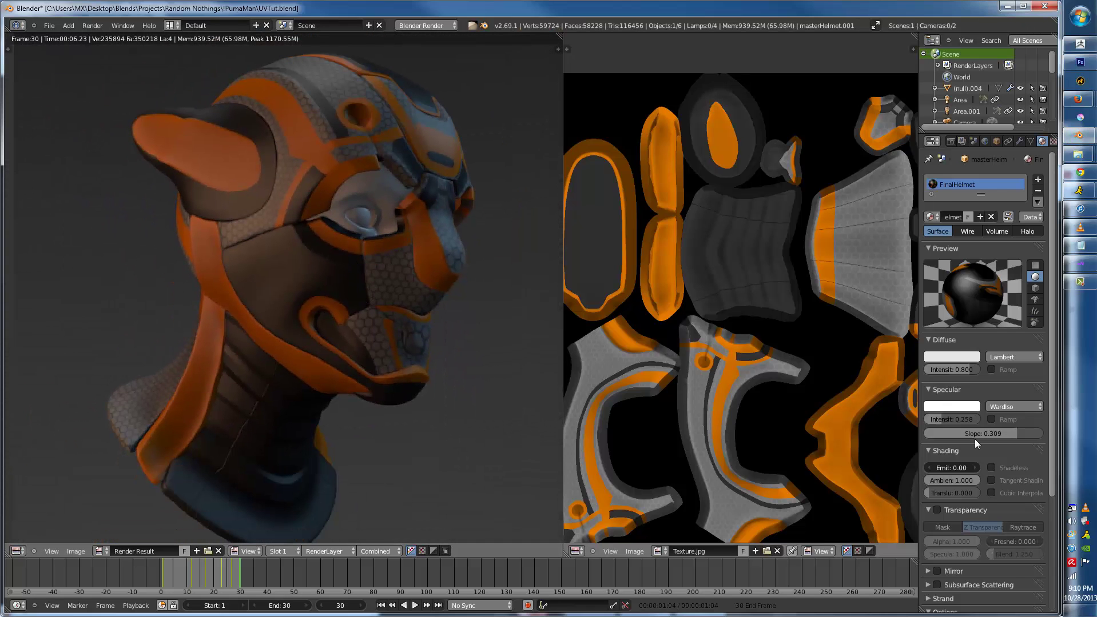
scroll(966, 516, "down", 2)
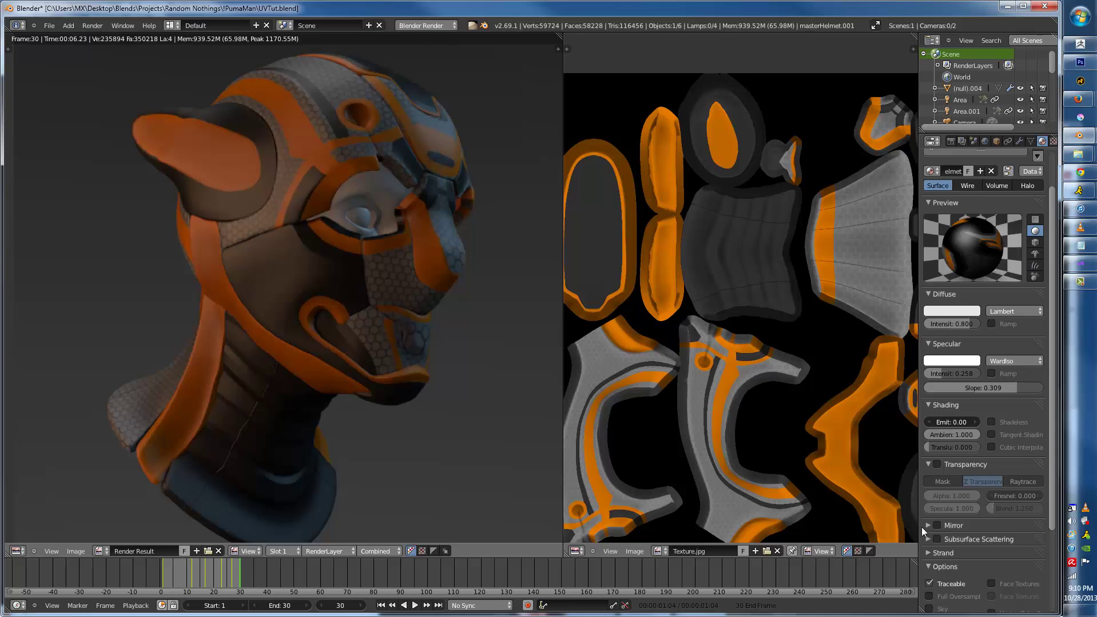
left_click(927, 525)
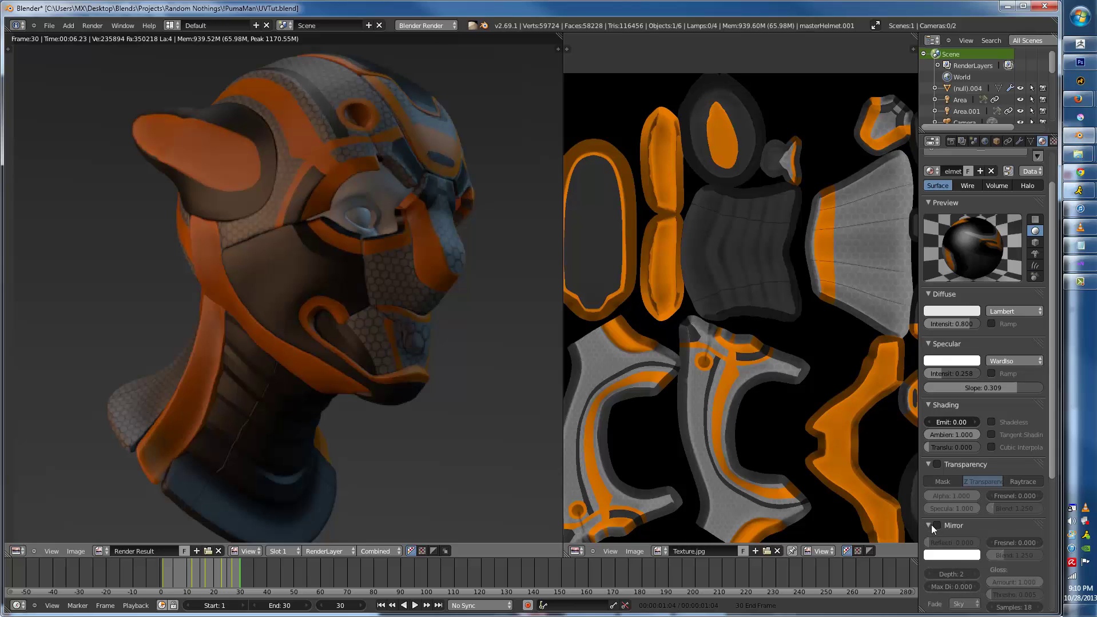
left_click(928, 525)
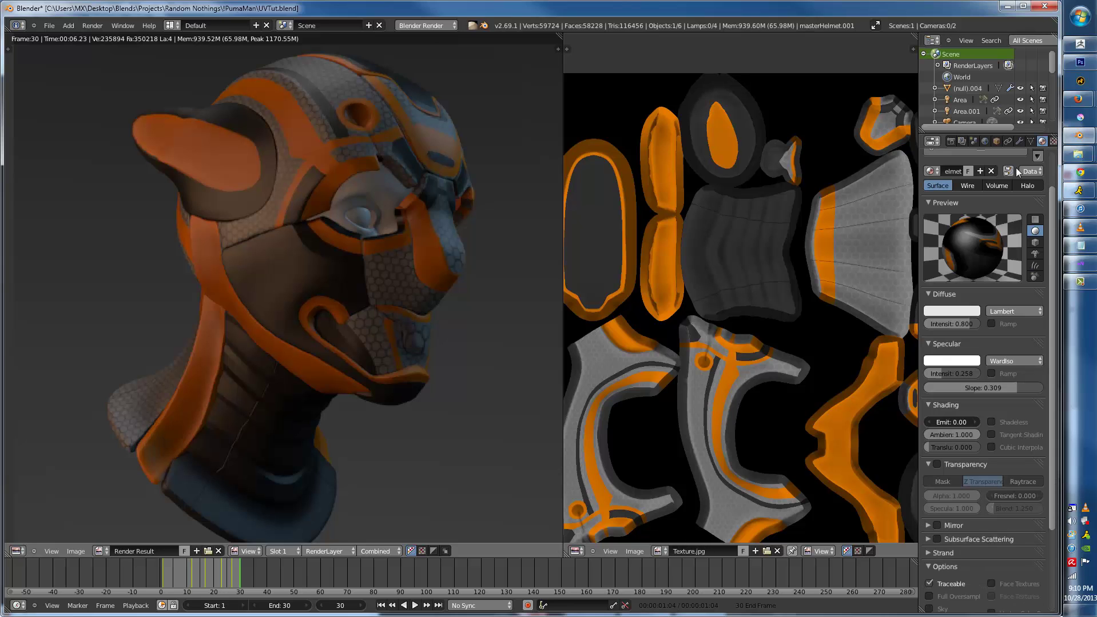
- Add a new texture to the helmet material in the slot below Color and name it Wefwection
left_click(1052, 141)
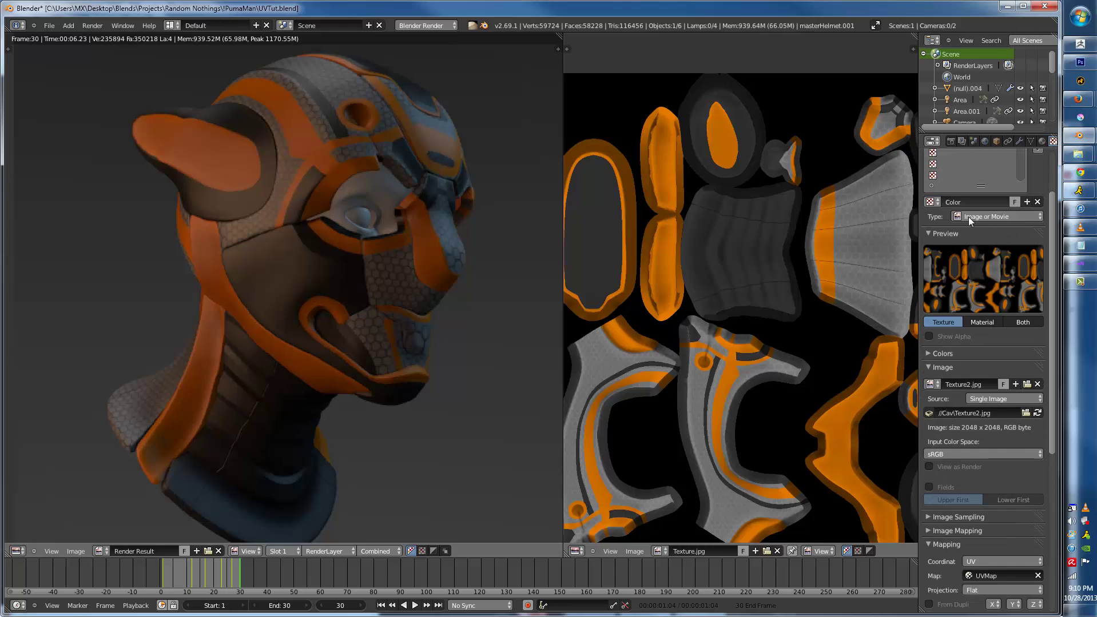
left_click(958, 208)
left_click(973, 271)
double_click(976, 271)
key("BackSpace")
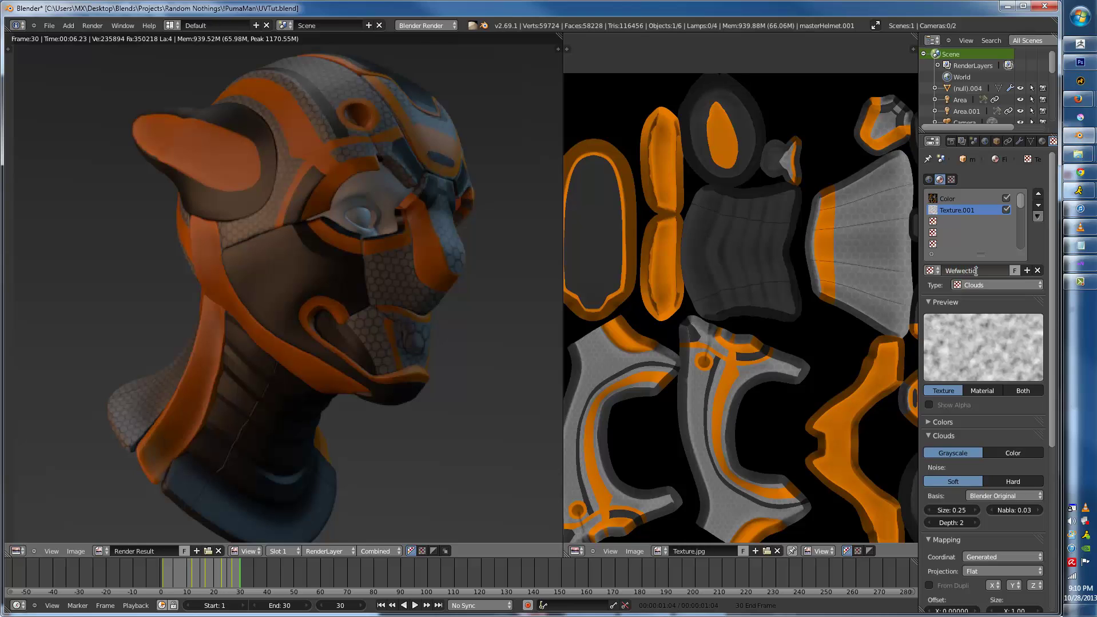
key("Return")
- Make the Wefwection texture an Image or Movie type and load studio024.hdr from the HDR folder, browsing by thumbnails
left_click(1006, 284)
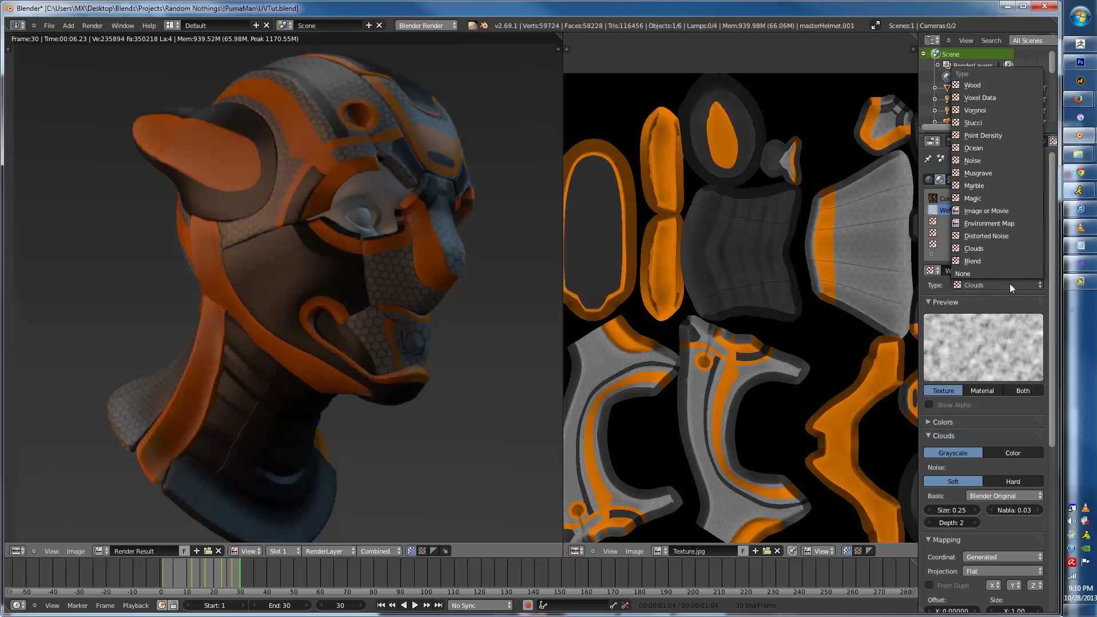
left_click(970, 210)
left_click(1021, 455)
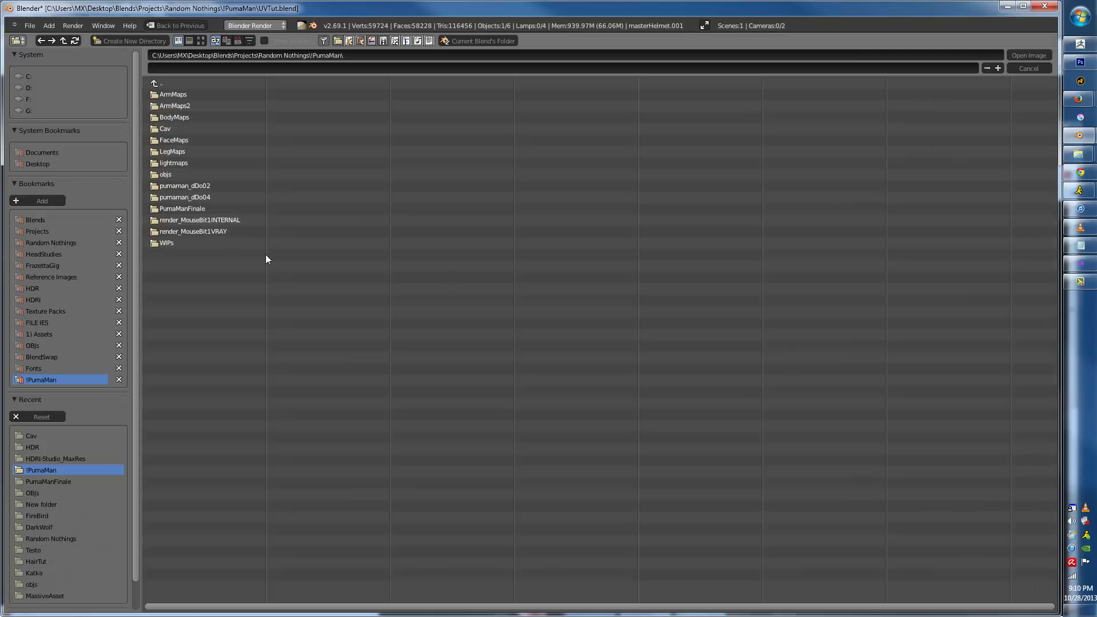
left_click(42, 300)
left_click(38, 288)
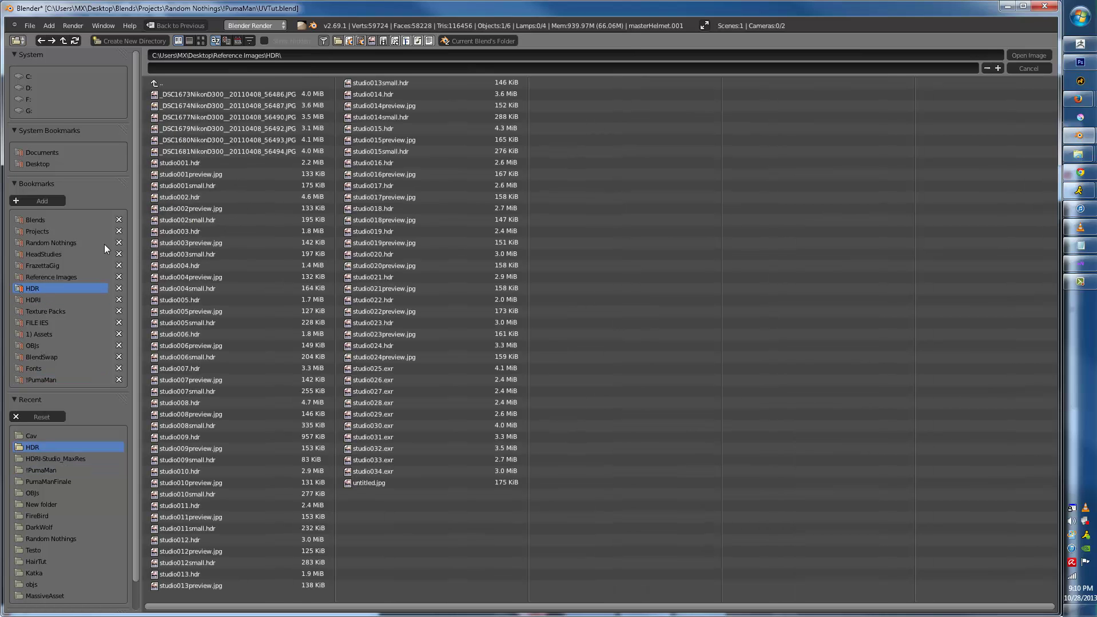
left_click(200, 41)
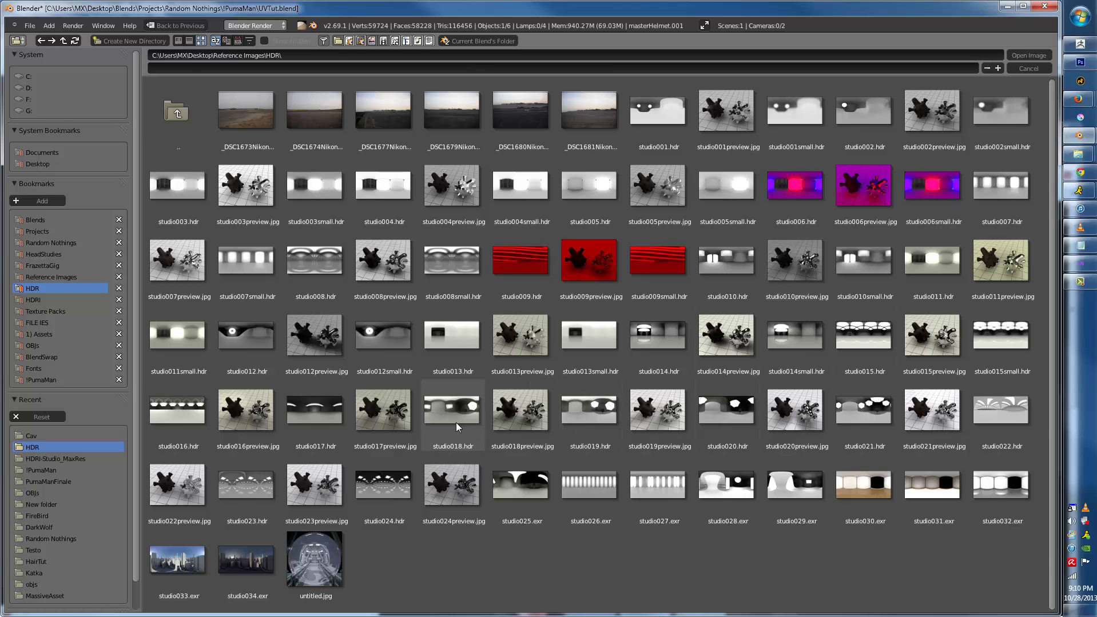
left_click(375, 479)
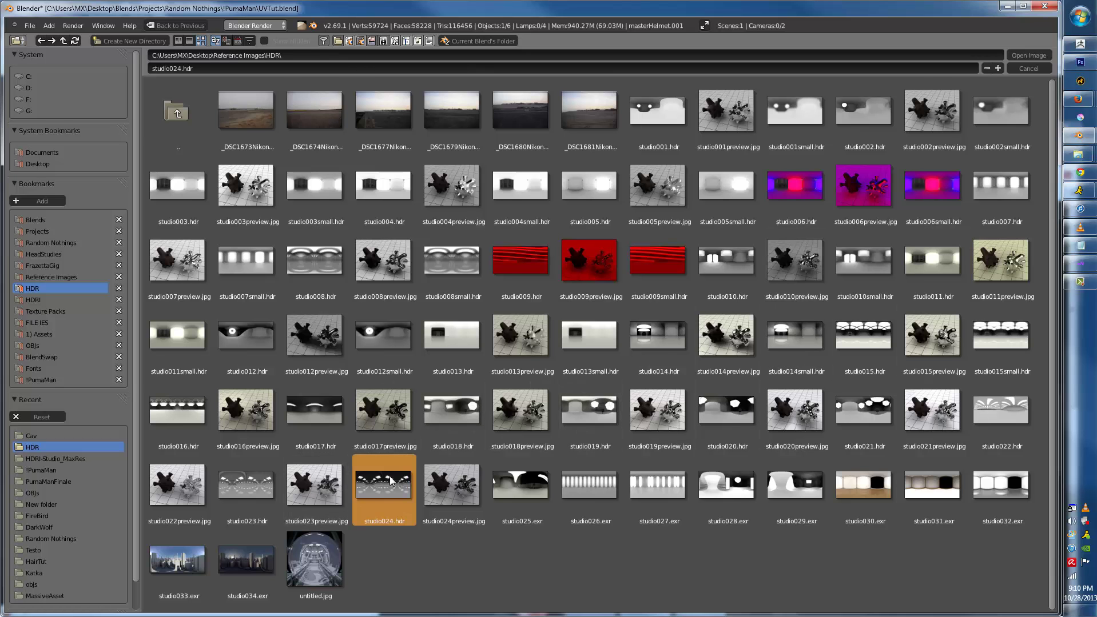
double_click(391, 480)
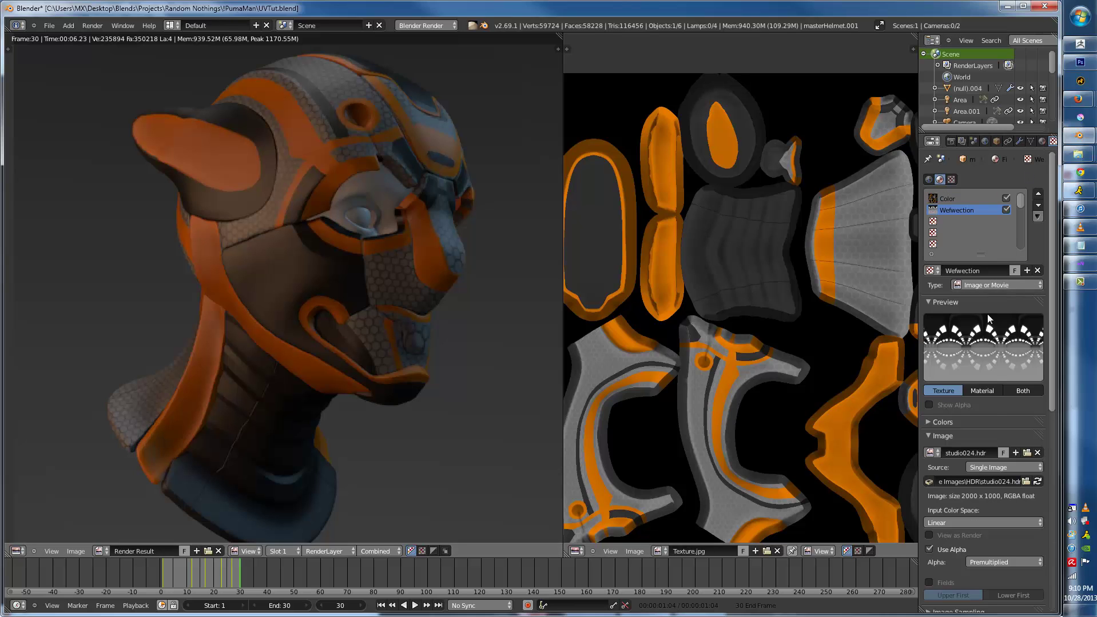
- Preview the Wefwection texture together with the material and set its mapping coordinates to Normal
left_click(1001, 391)
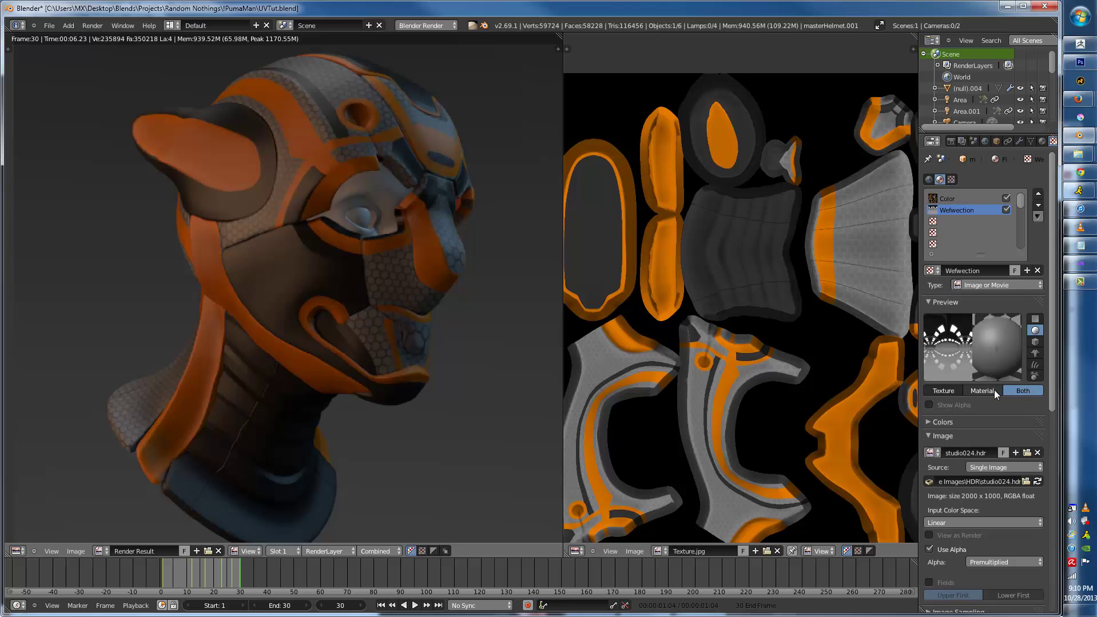
scroll(995, 417, "down", 8)
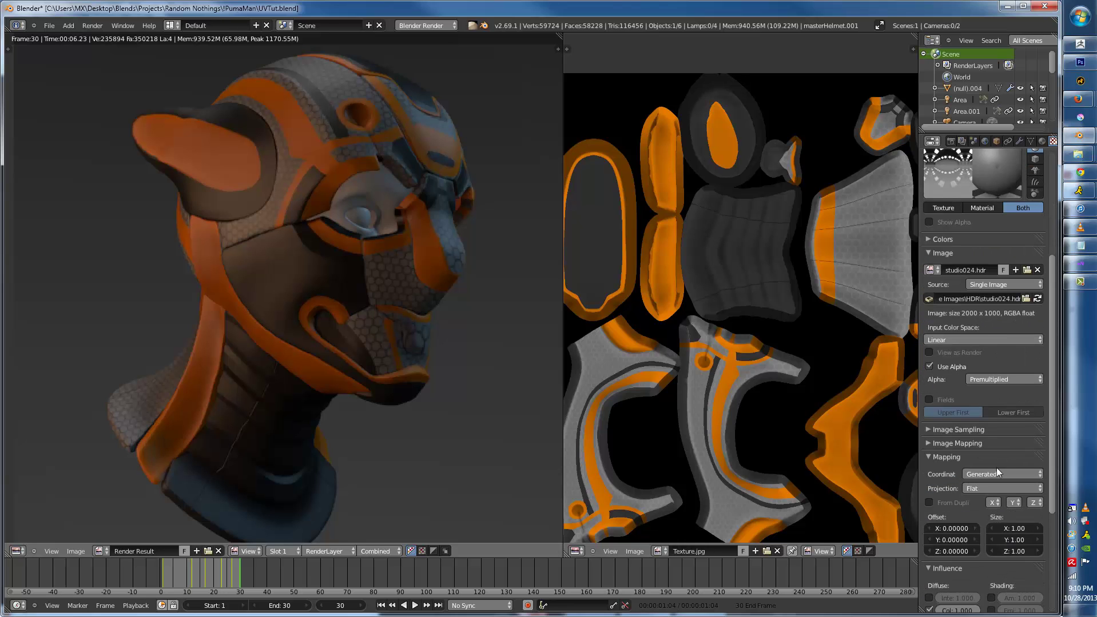
scroll(998, 466, "down", 1)
left_click(1002, 453)
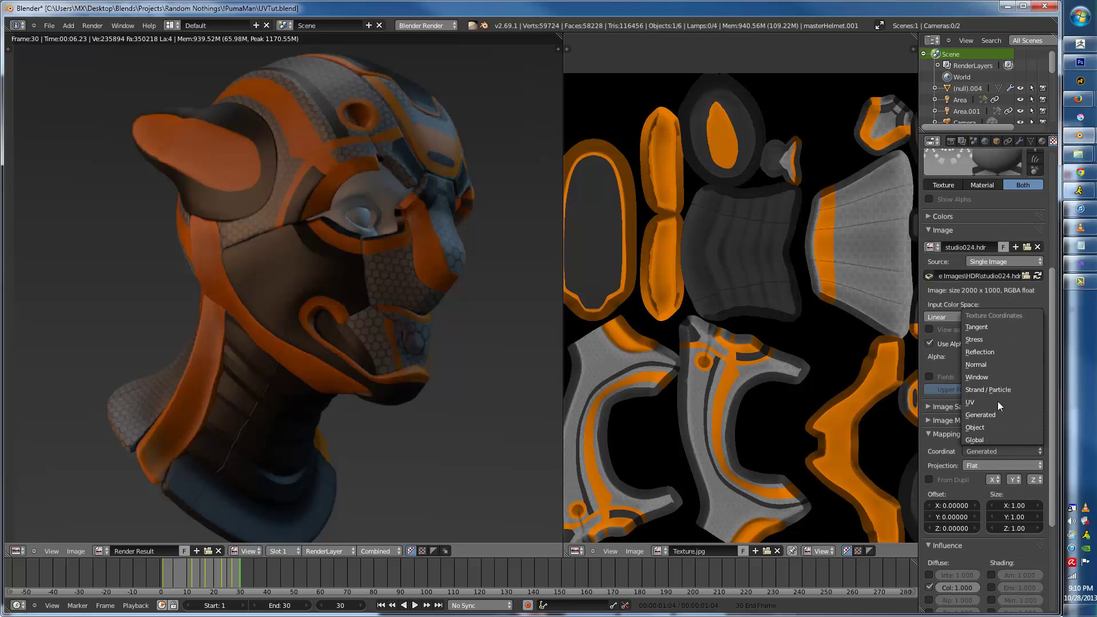
left_click(988, 364)
scroll(1001, 352, "up", 3)
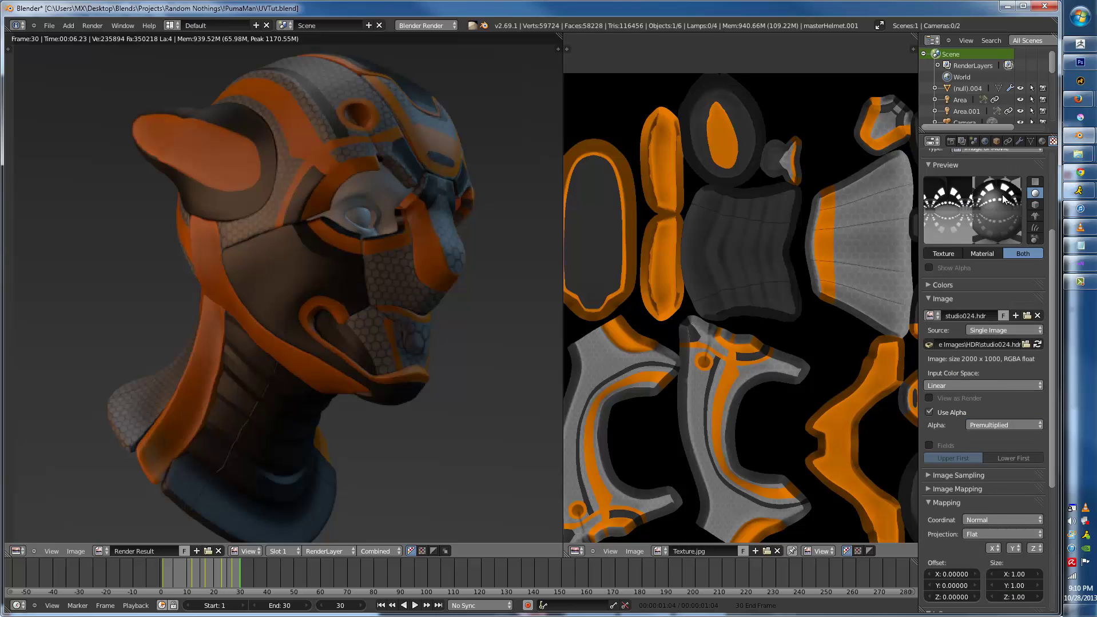
scroll(972, 344, "down", 3)
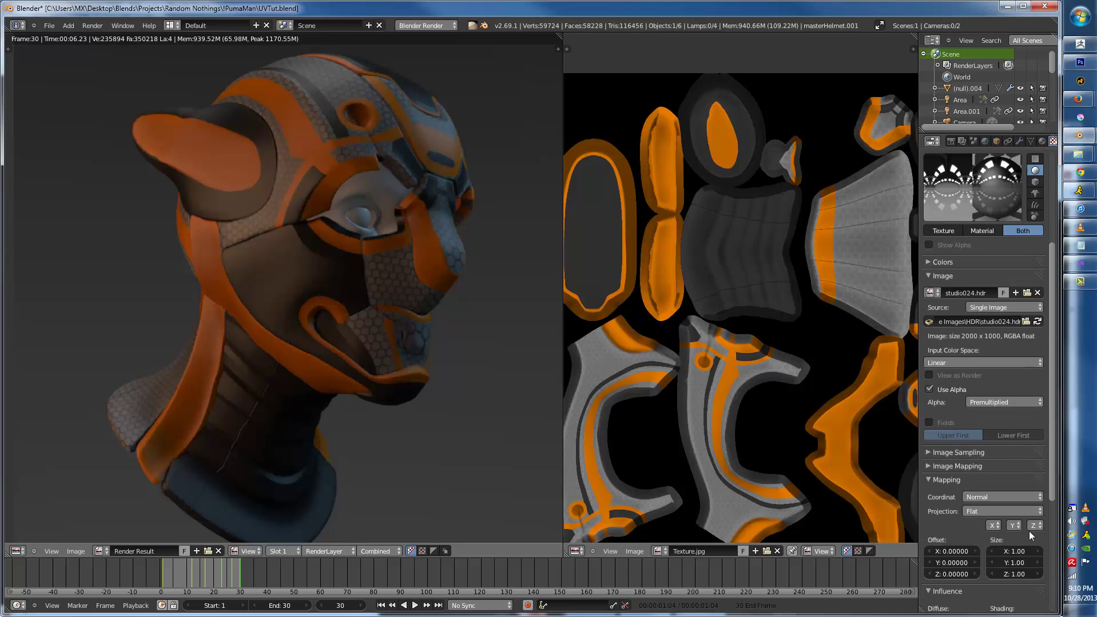
scroll(986, 236, "up", 3)
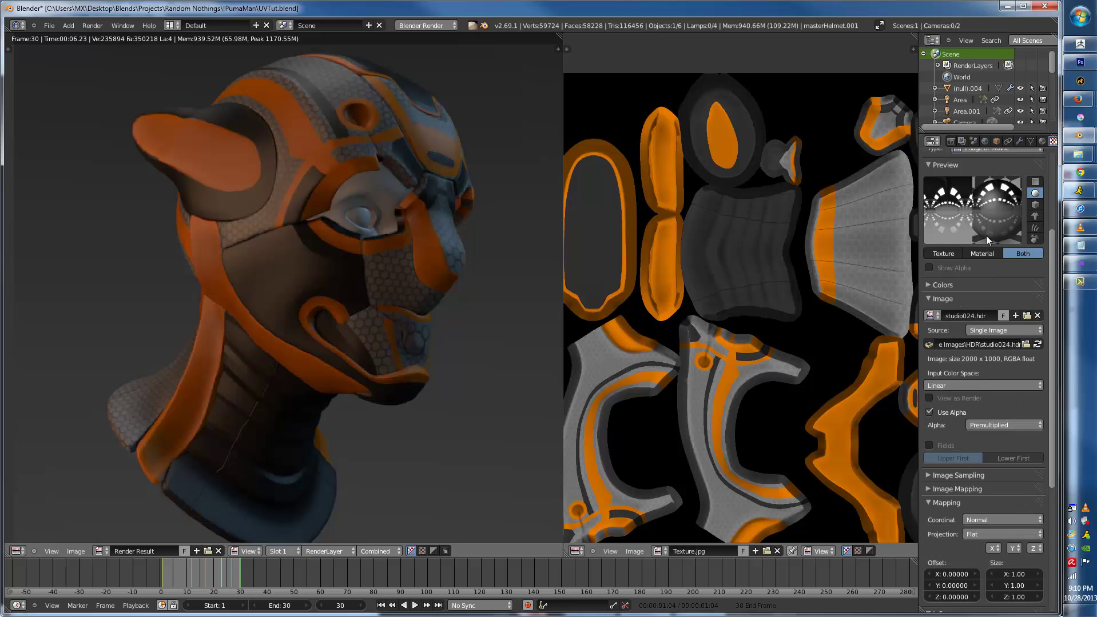
scroll(945, 402, "down", 8)
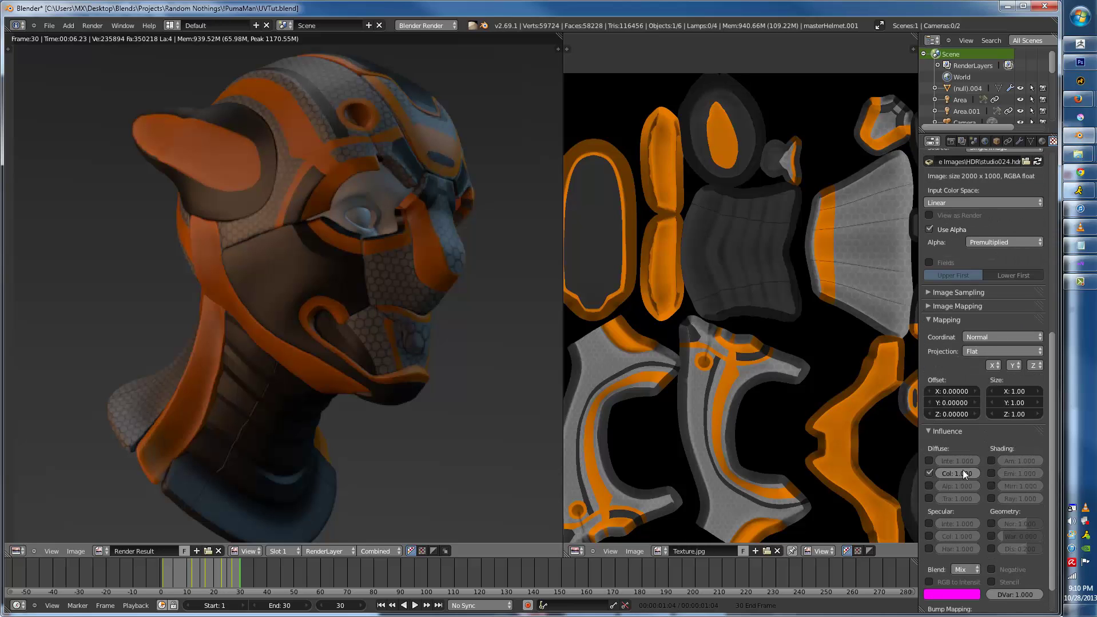
- Set the reflection texture's blend mode to Add with a diffuse color influence of 0.225, and render the helmet
left_click(965, 570)
scroll(1020, 162, "up", 5)
scroll(1009, 200, "down", 5)
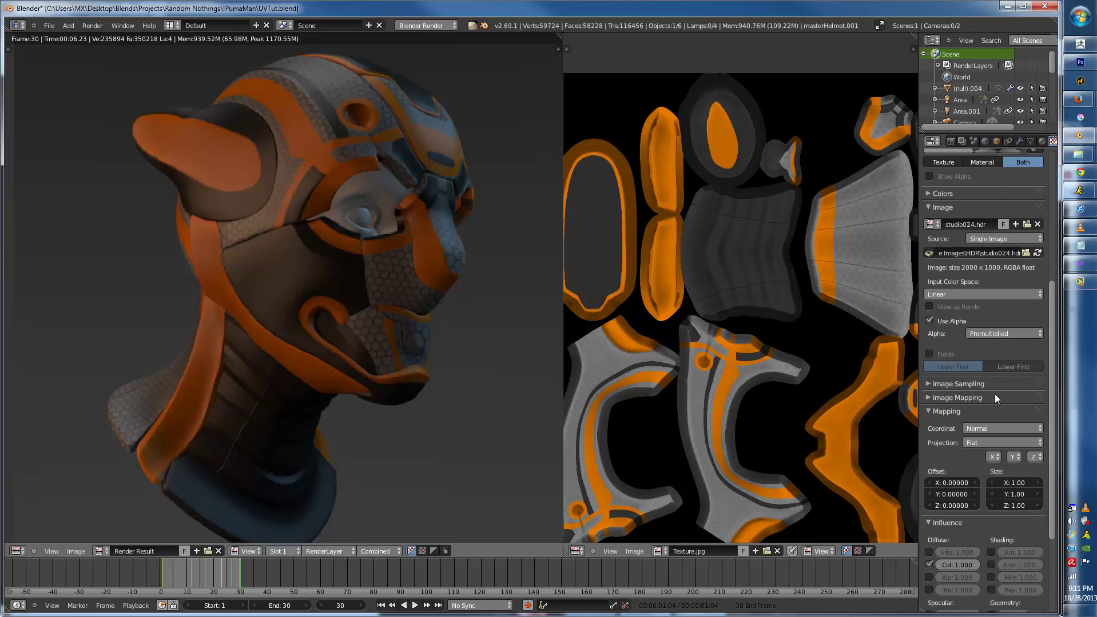
left_click_drag(972, 474, 949, 473)
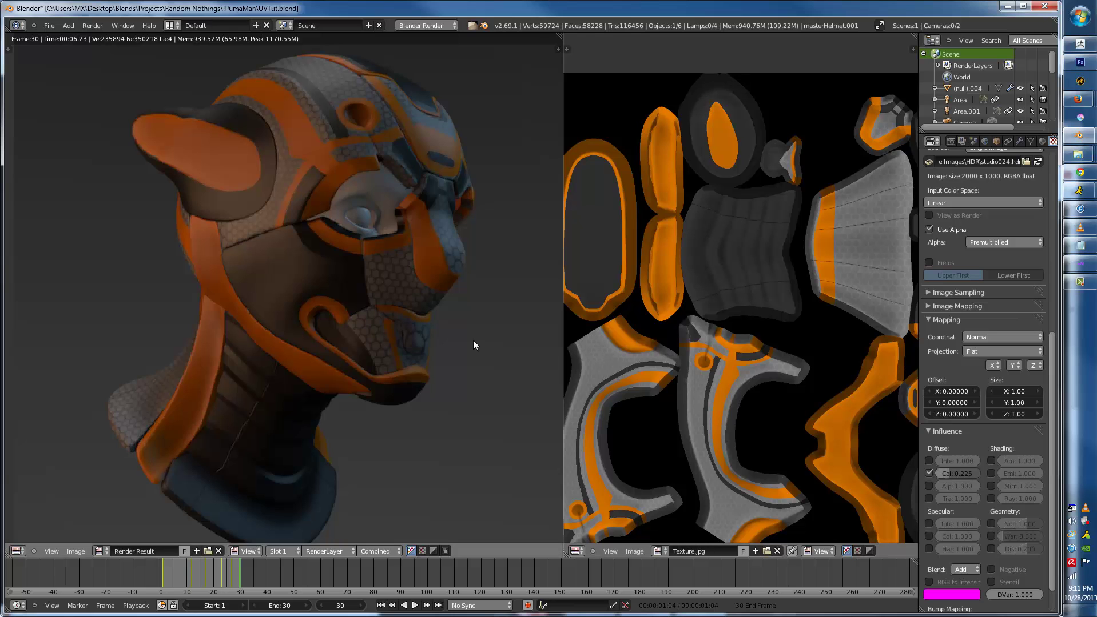
key("F12")
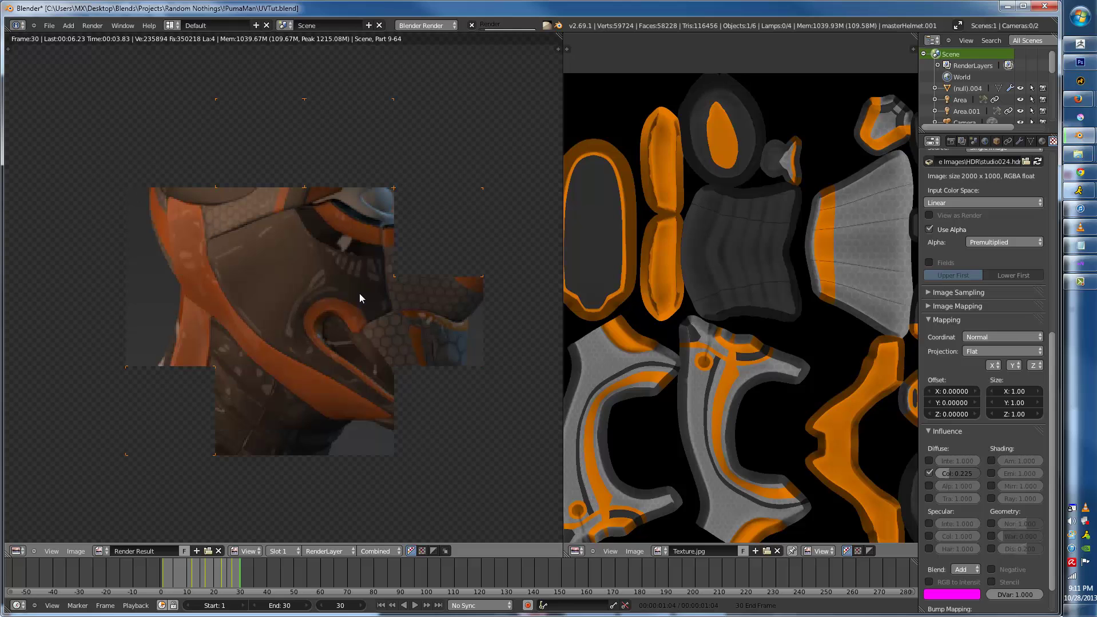
- Reduce the reflection texture's diffuse color influence to 0.112 and re-render the helmet
left_click(953, 475)
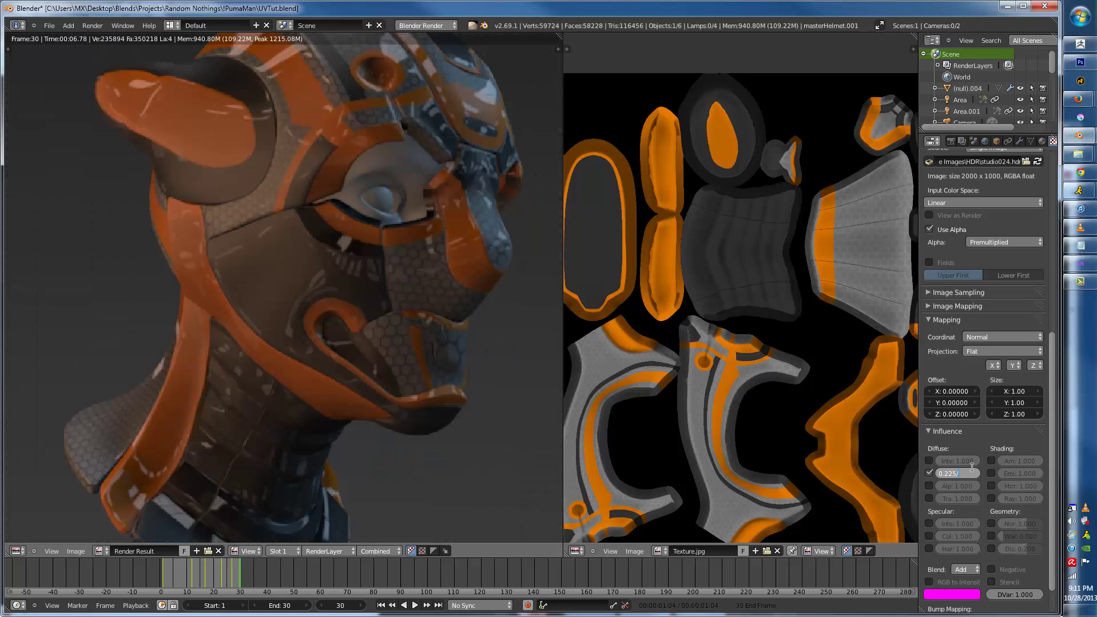
key("Return")
key("F12")
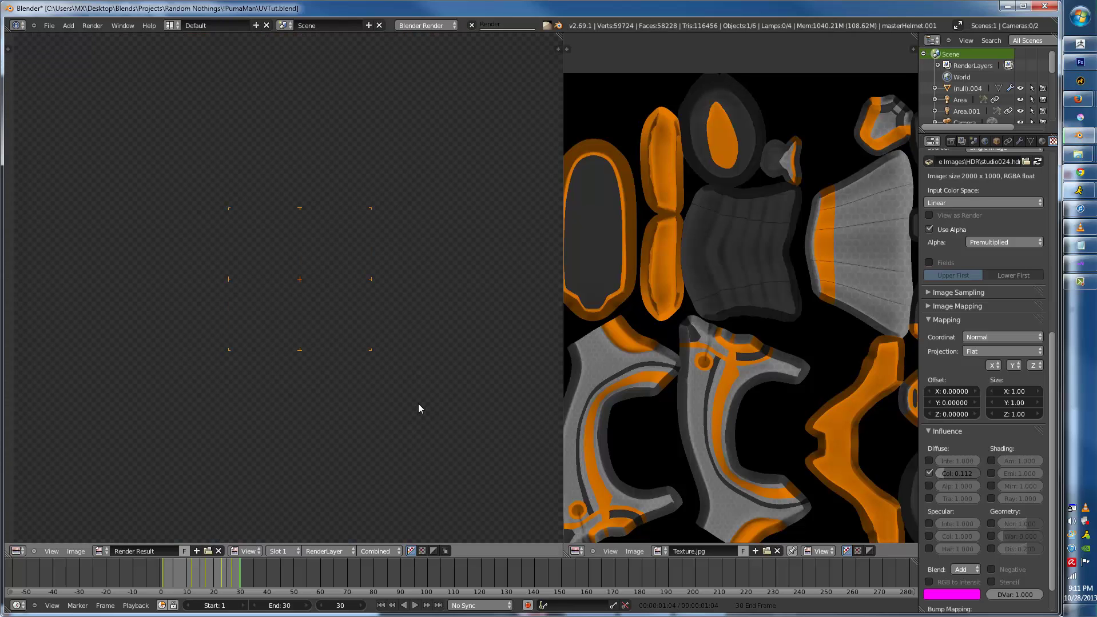
- Halve the reflection texture's diffuse color influence to 0.056 and render the helmet again
left_click(972, 474)
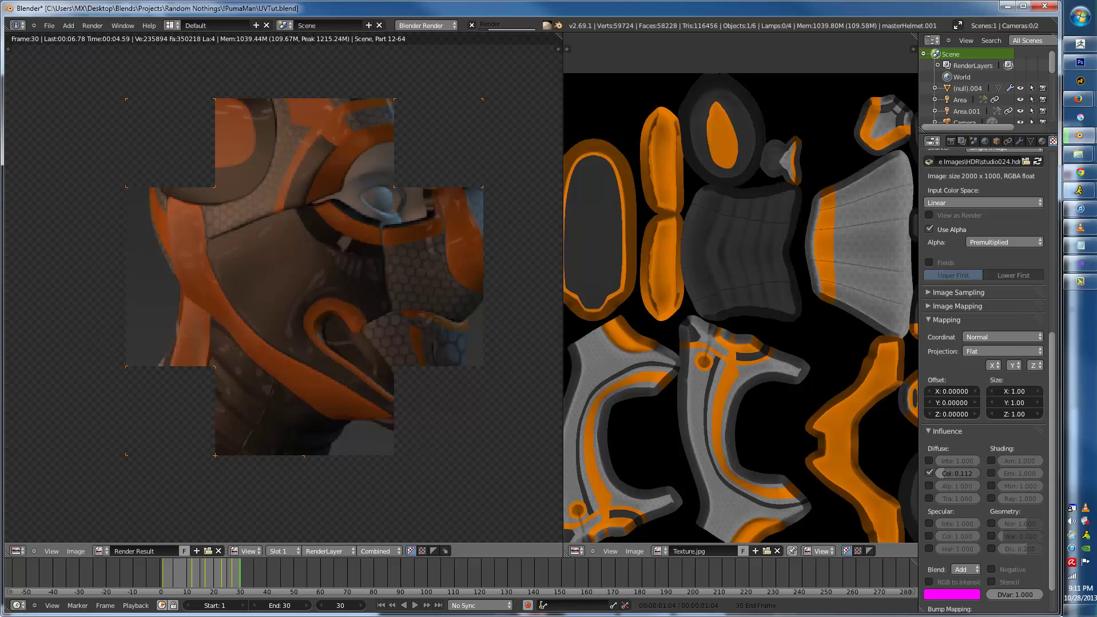
type("0.056")
key("Return")
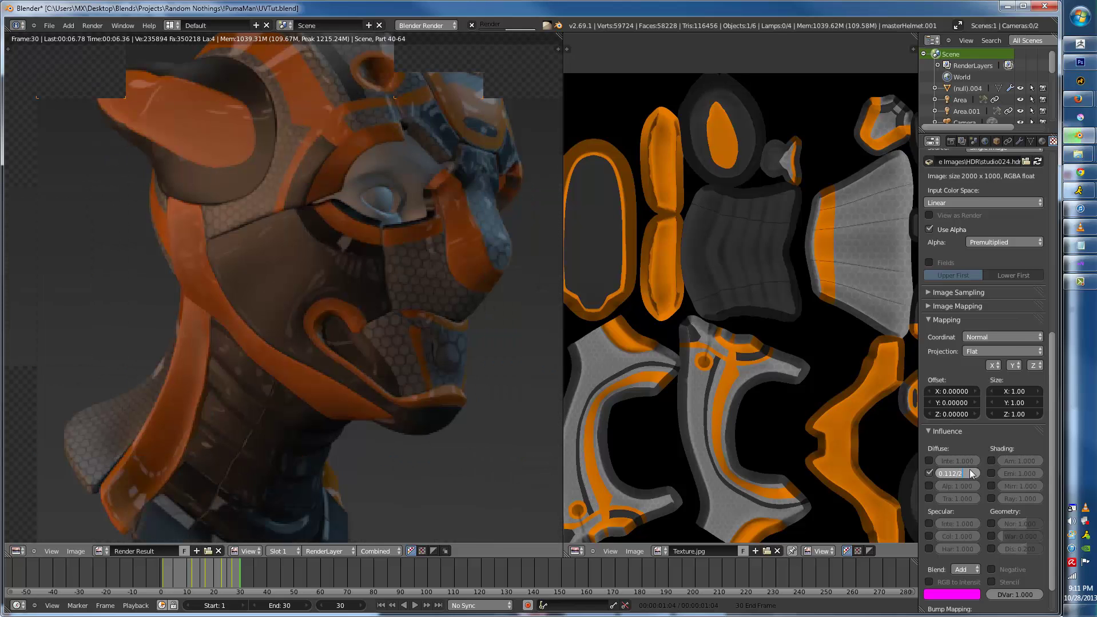
key("F12")
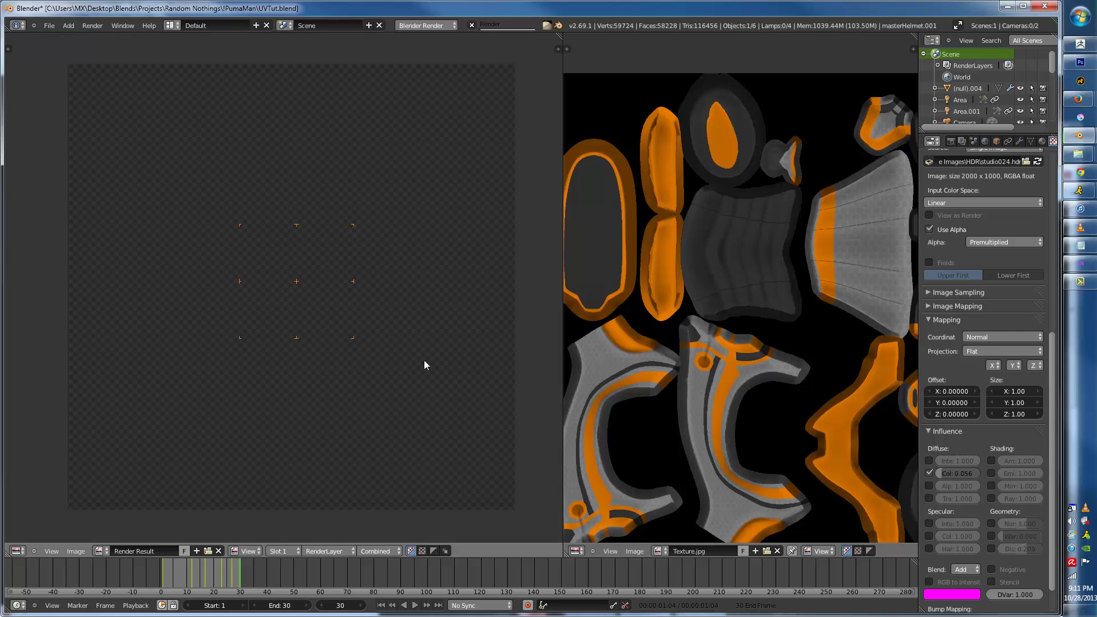
- Examine the rendered reflections around the eye and across the whole head, and return to the camera view of the model
scroll(370, 213, "up", 4)
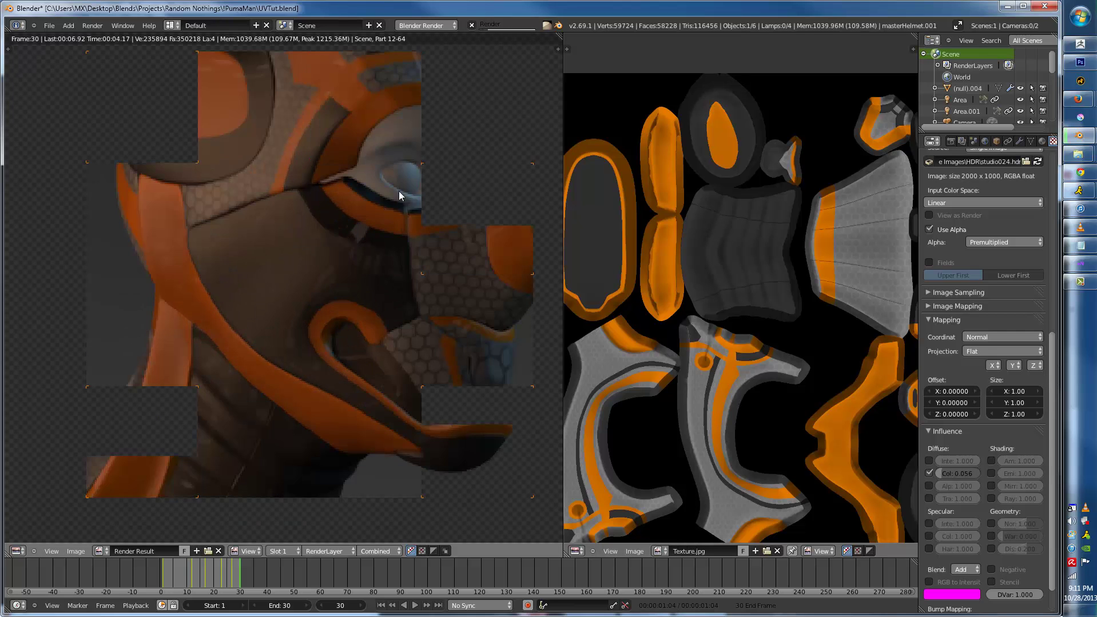
middle_click_drag(399, 190, 356, 329)
scroll(386, 230, "up", 3)
middle_click_drag(386, 230, 384, 294)
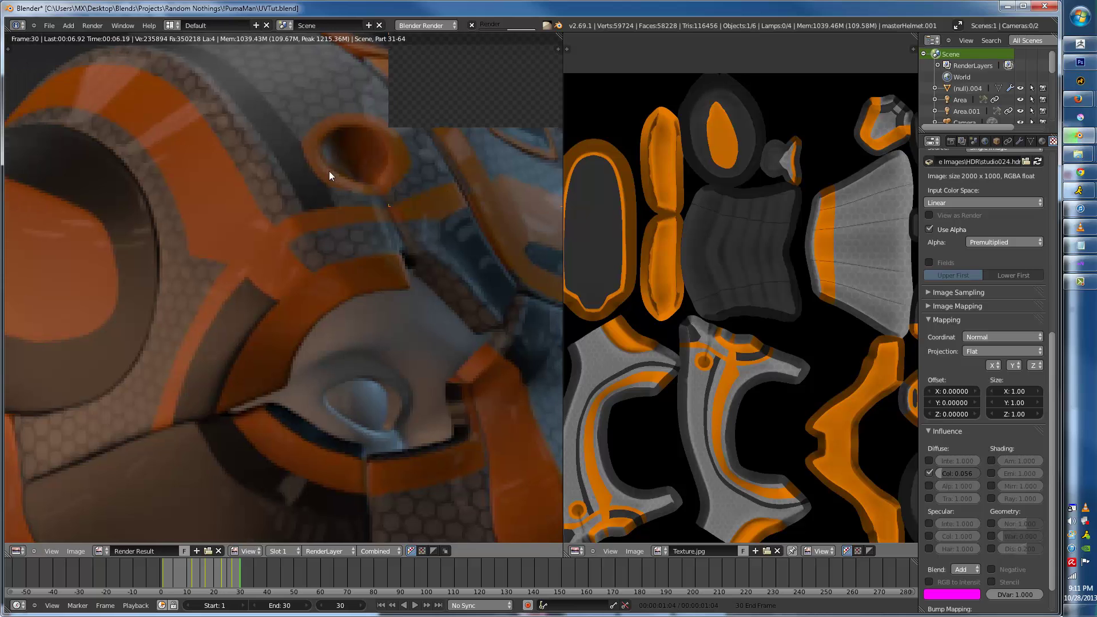
scroll(363, 288, "down", 5)
middle_click_drag(344, 335, 375, 227)
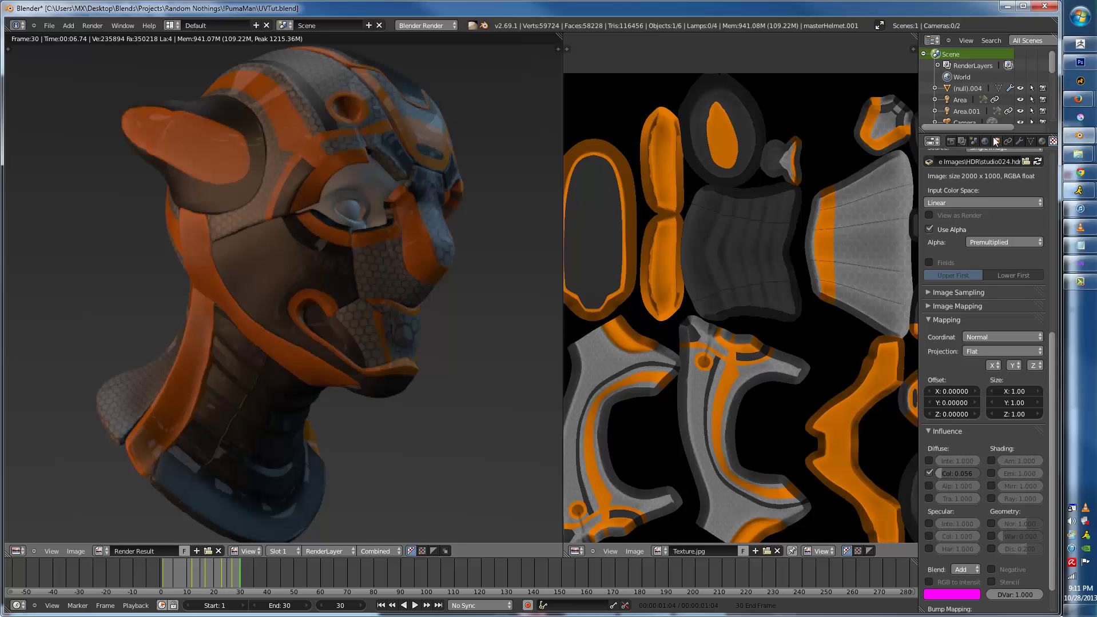
key("Escape")
scroll(389, 229, "down", 6)
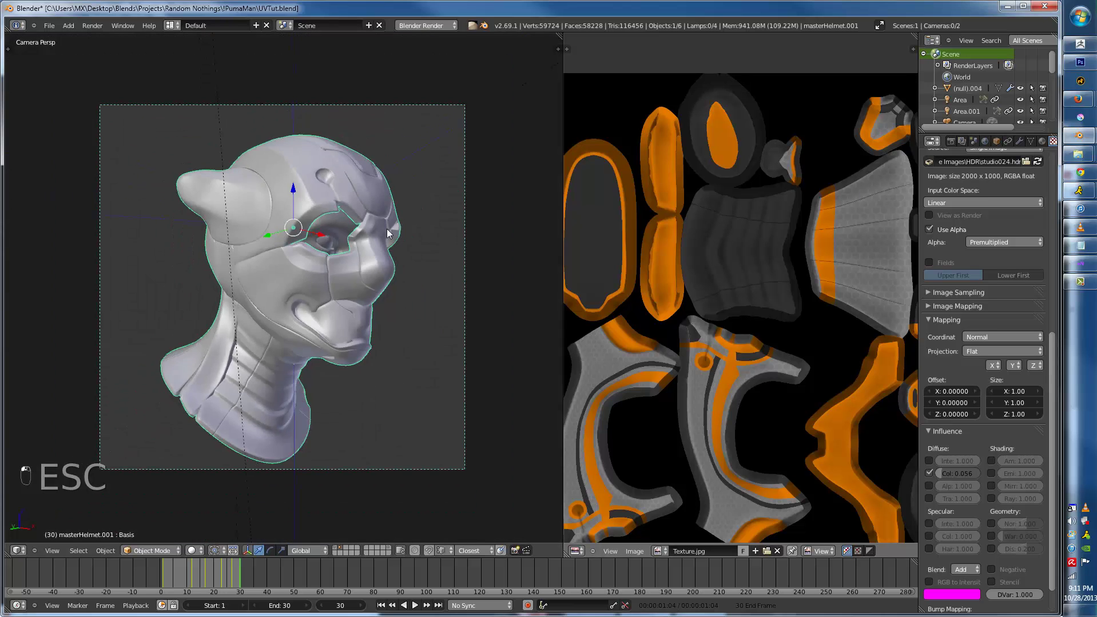
- Enable ray-traced shadows with 2 samples on both area lamps beside the helmet
middle_click_drag(369, 247, 352, 252)
key("Home")
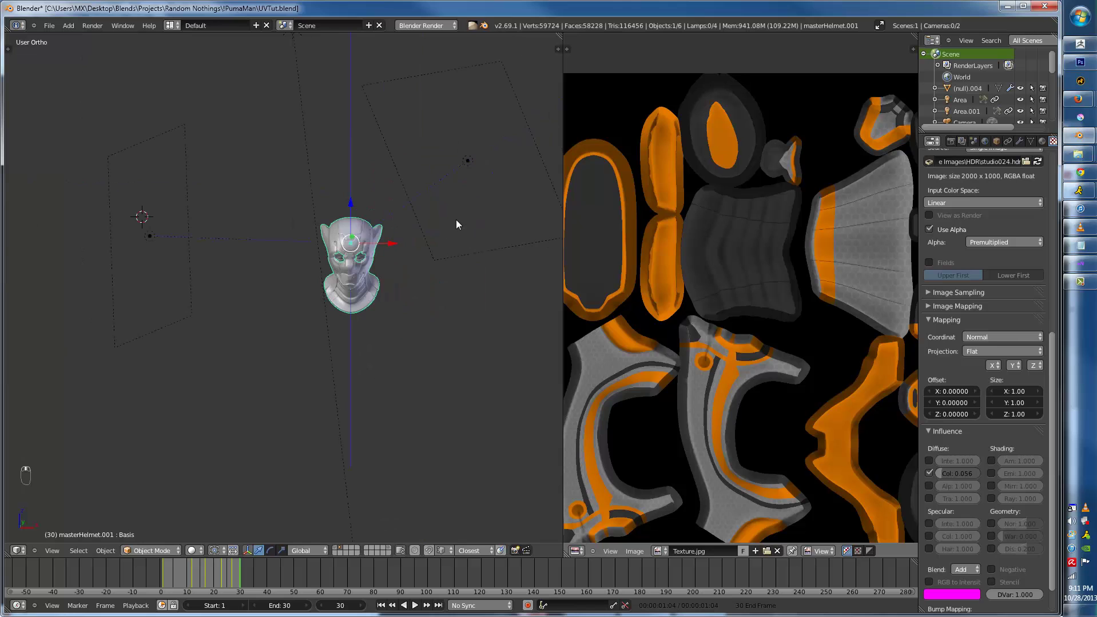
right_click(447, 266)
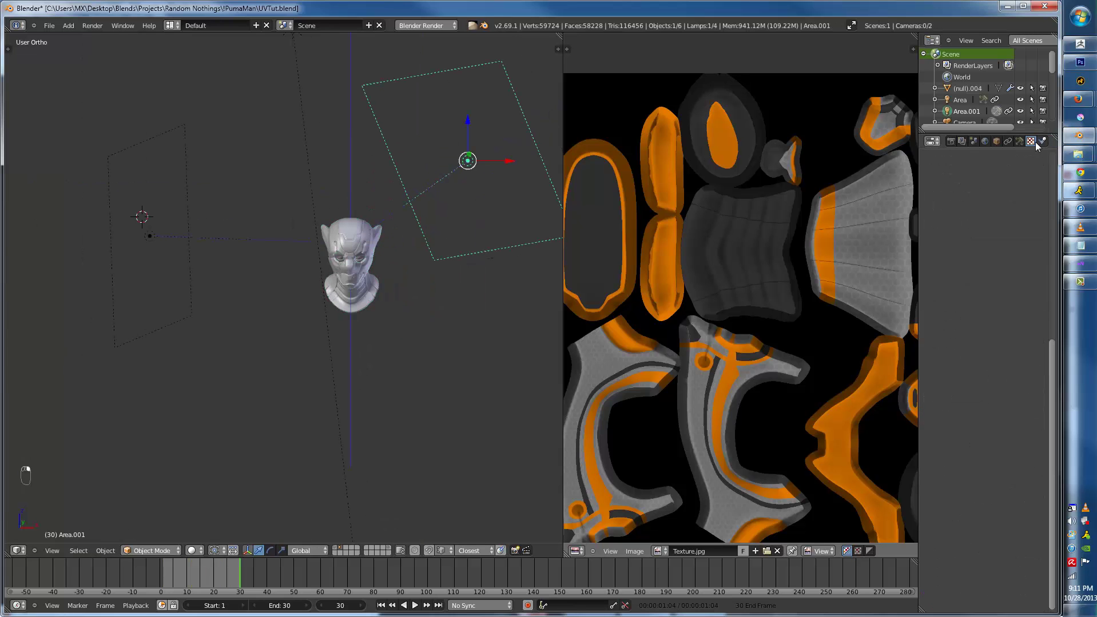
left_click(1020, 141)
left_click(999, 323)
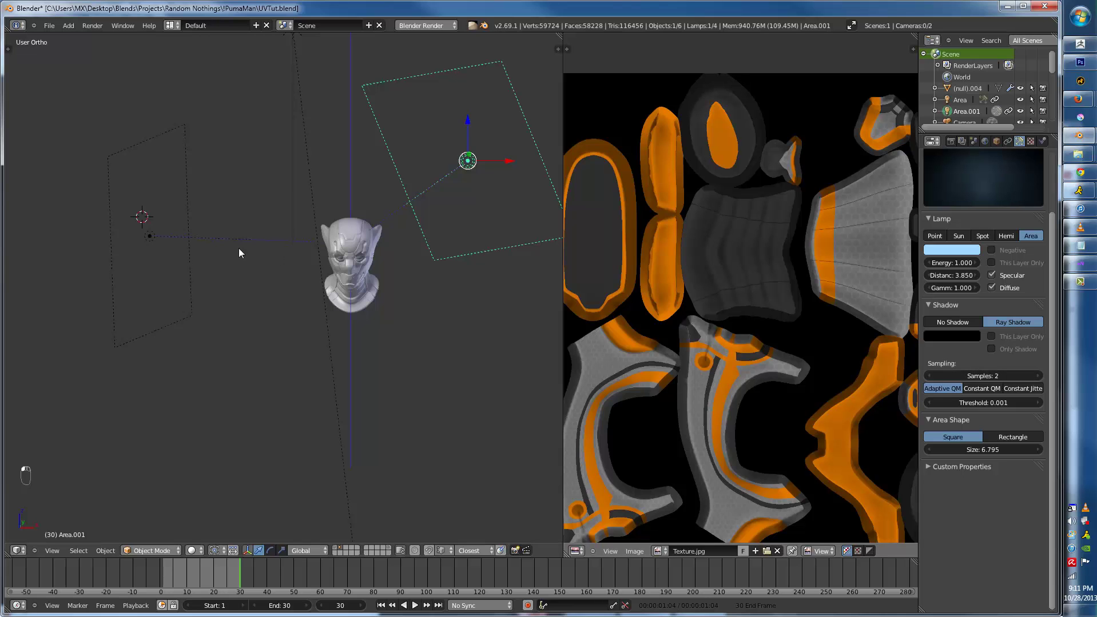
right_click(195, 265)
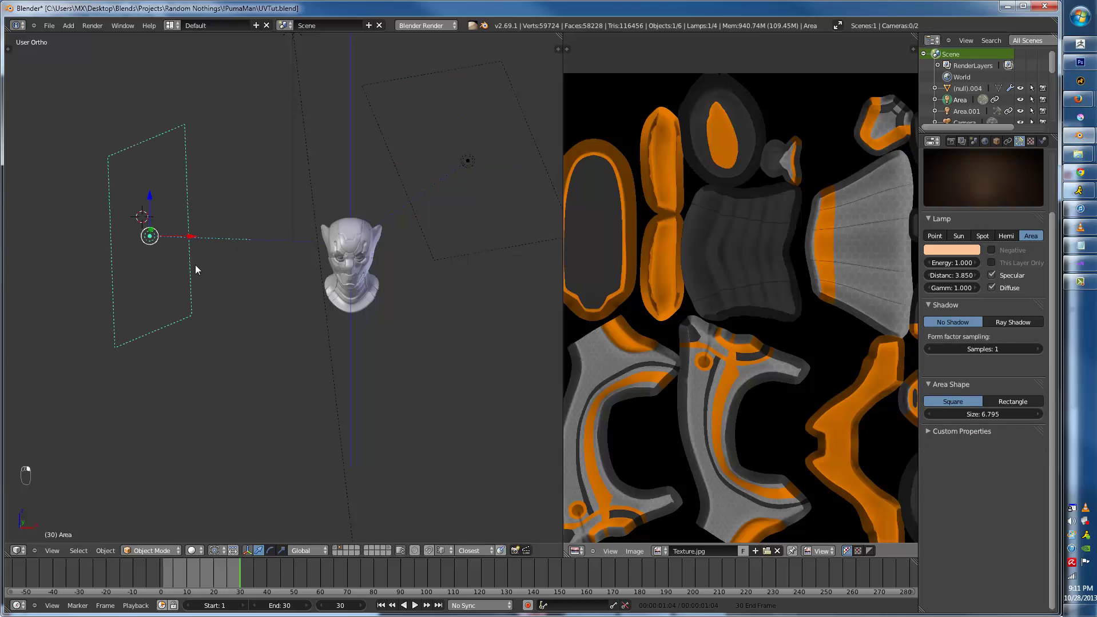
left_click(1019, 322)
left_click(1036, 375)
- Render the helmet with the shadowed lamps and inspect the shading around the ear, forehead and eye
key("F12")
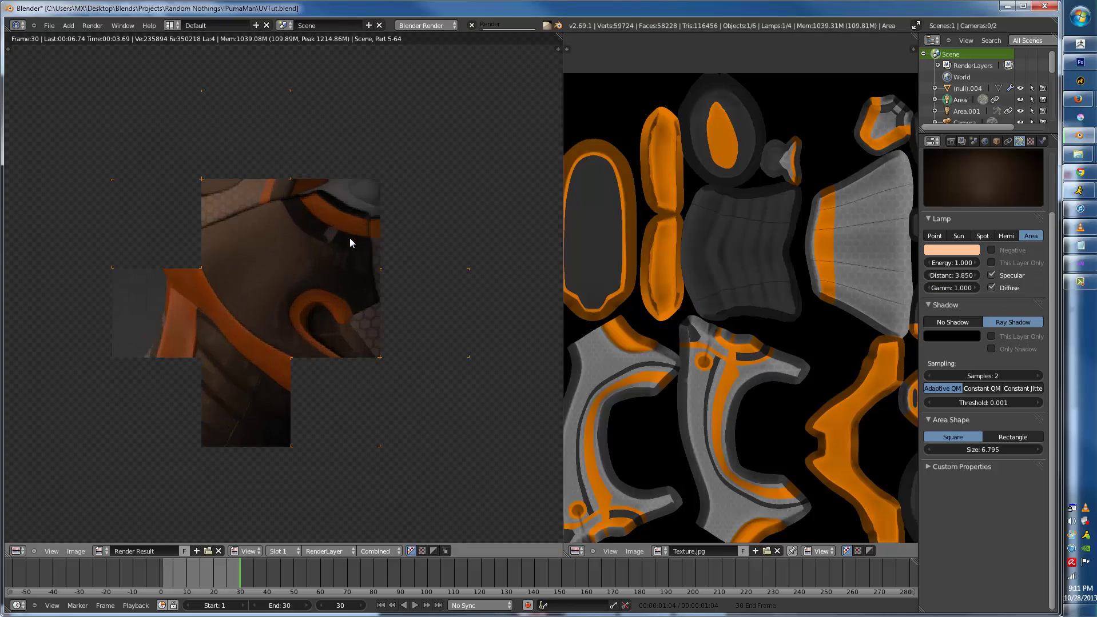
scroll(349, 238, "up", 2)
scroll(371, 231, "down", 2)
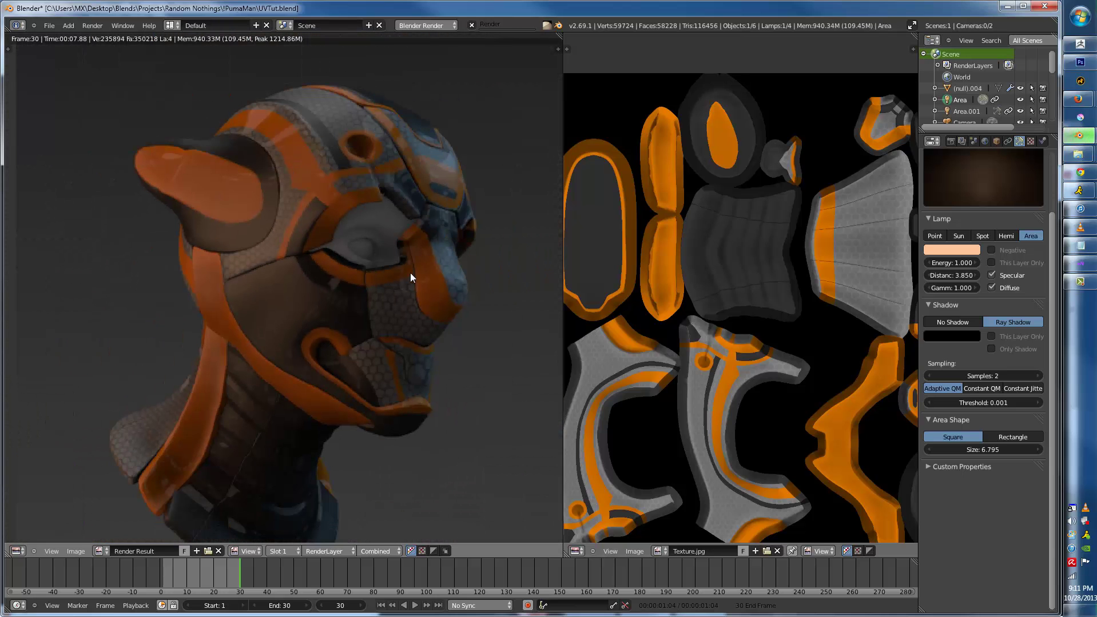
middle_click_drag(396, 268, 322, 319)
scroll(387, 165, "up", 7)
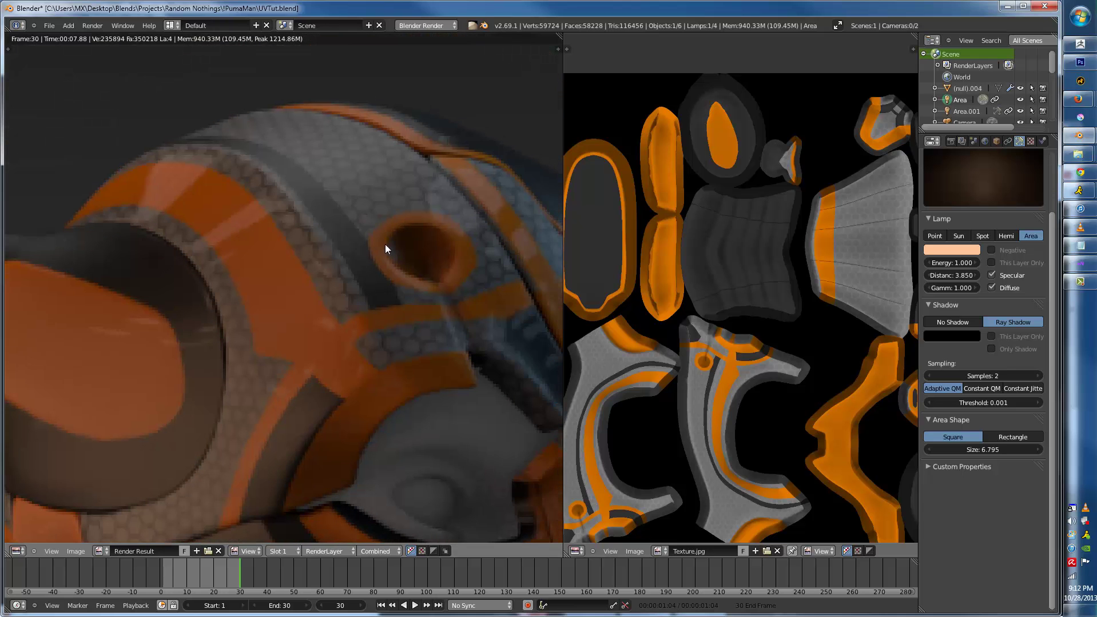
scroll(339, 321, "down", 3)
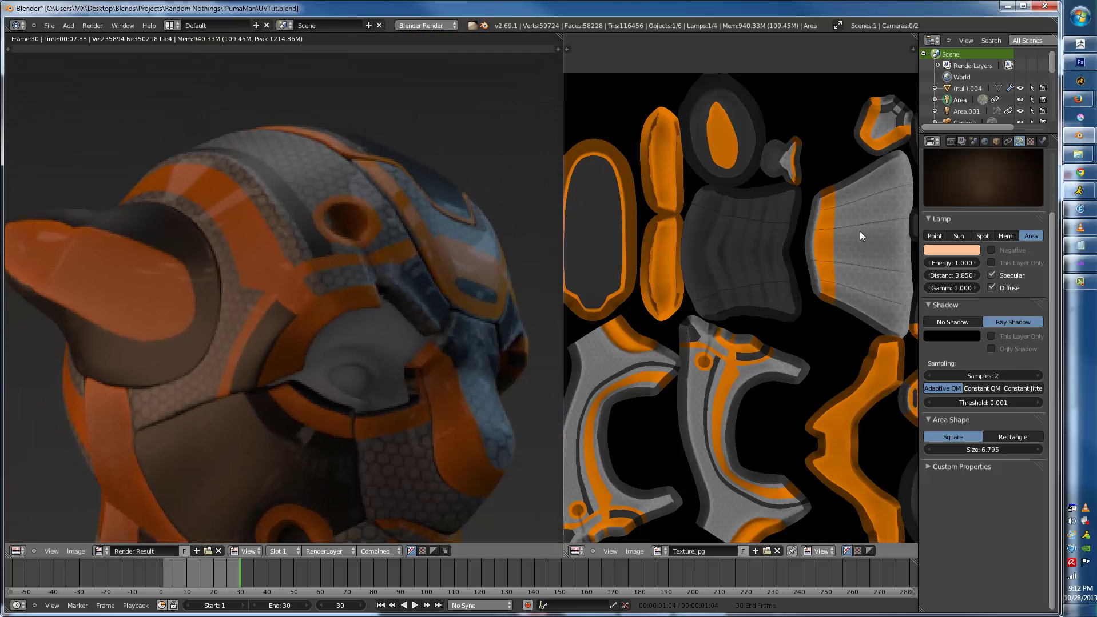
- Select the helmet and add a new Image or Movie texture in the third texture slot of its material
left_click(1029, 141)
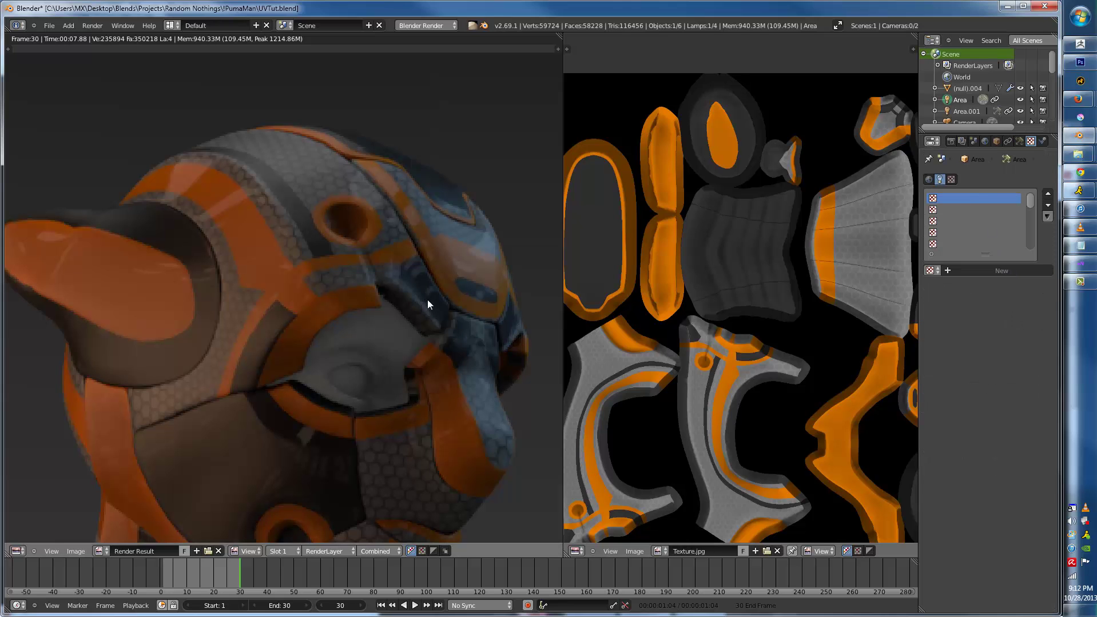
key("Escape")
right_click(375, 251)
key("KP_Decimal")
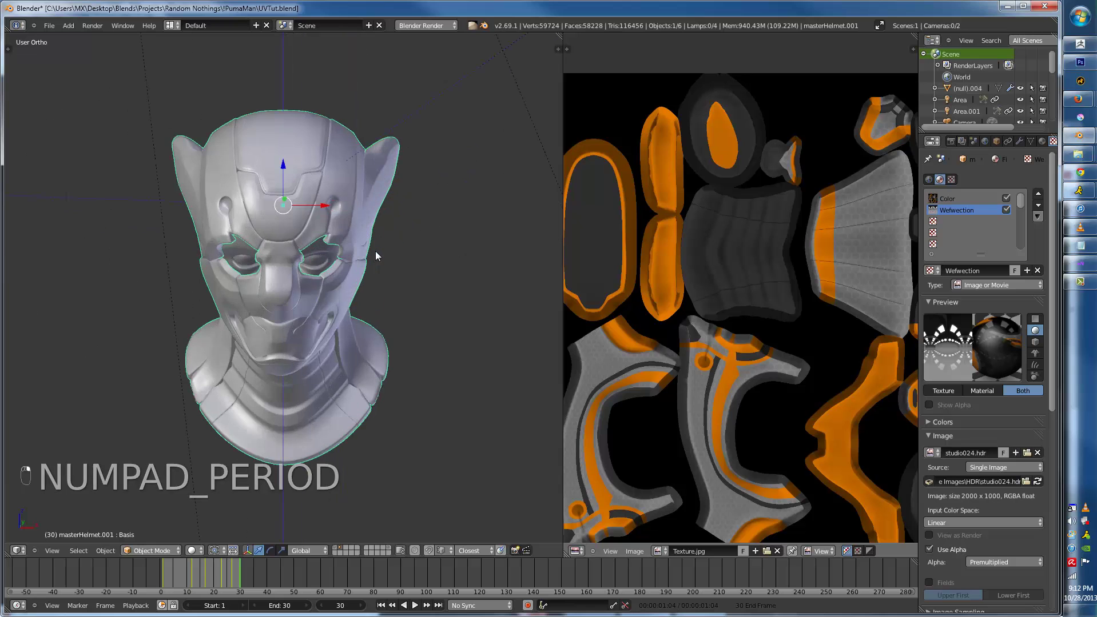
middle_click_drag(375, 251, 866, 212)
left_click(954, 222)
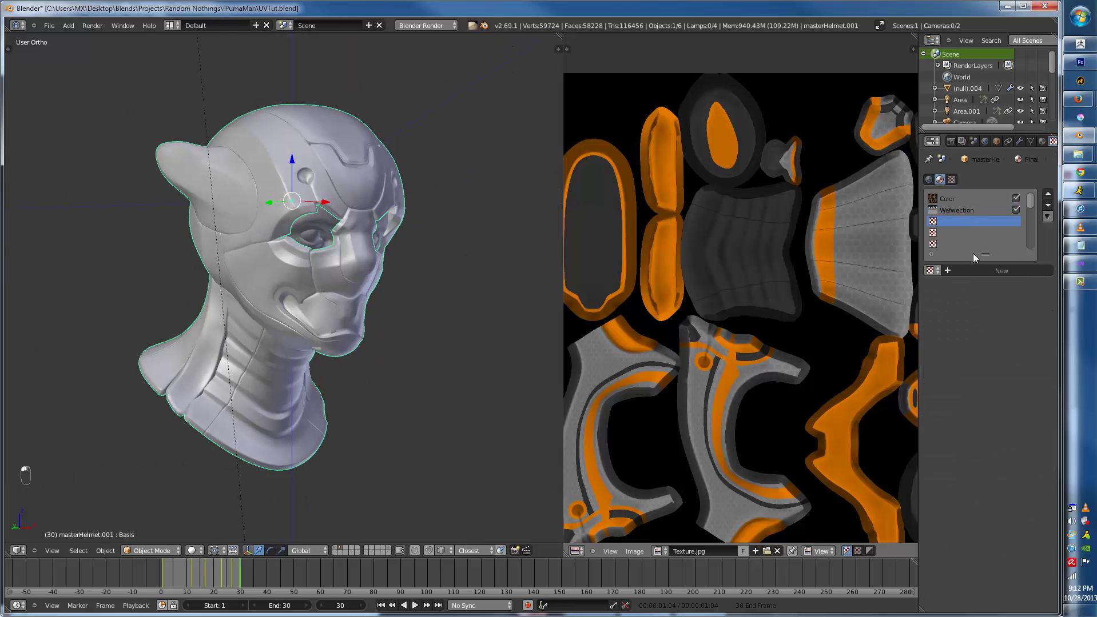
left_click(978, 271)
left_click(1008, 288)
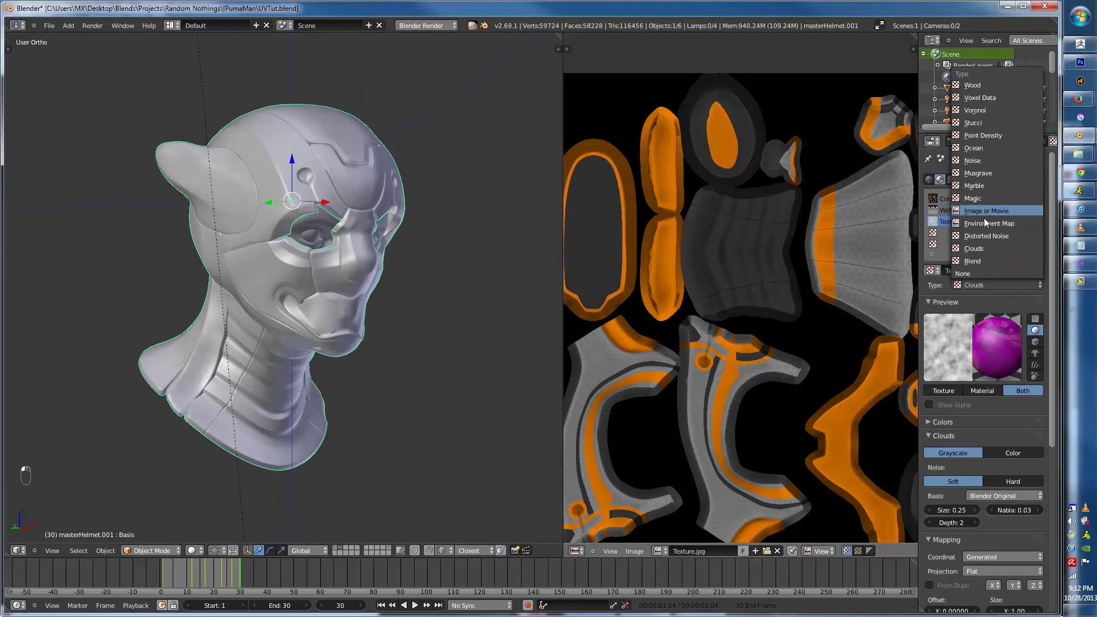
left_click(983, 218)
- Load Cavity.jpg from the Cav folder as the new texture's image
scroll(1003, 512, "down", 3)
scroll(1004, 512, "down", 2)
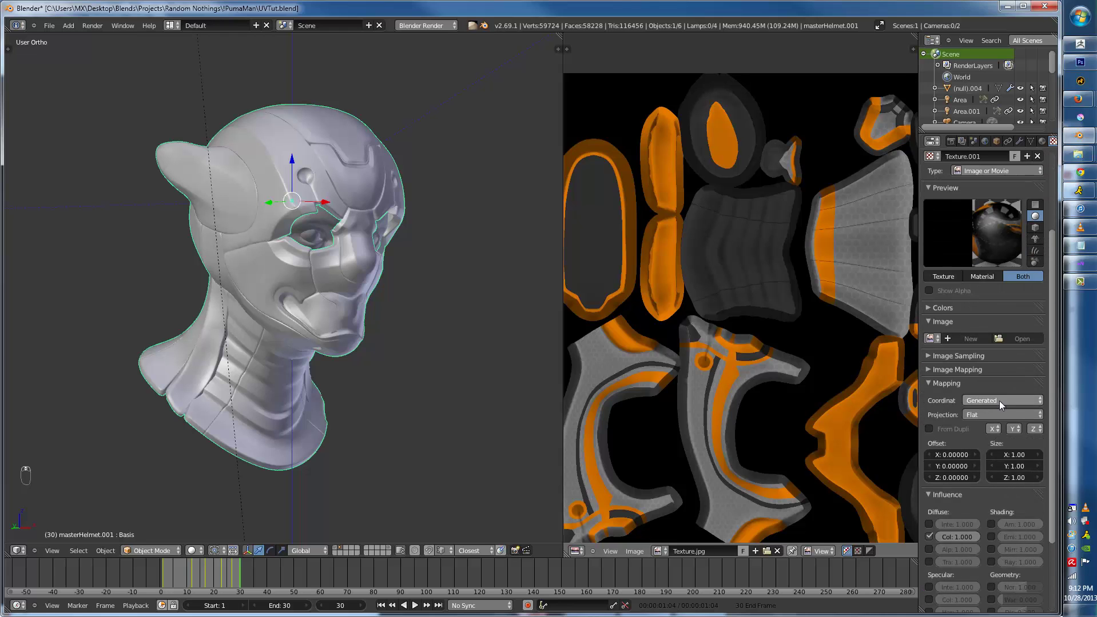
left_click(929, 339)
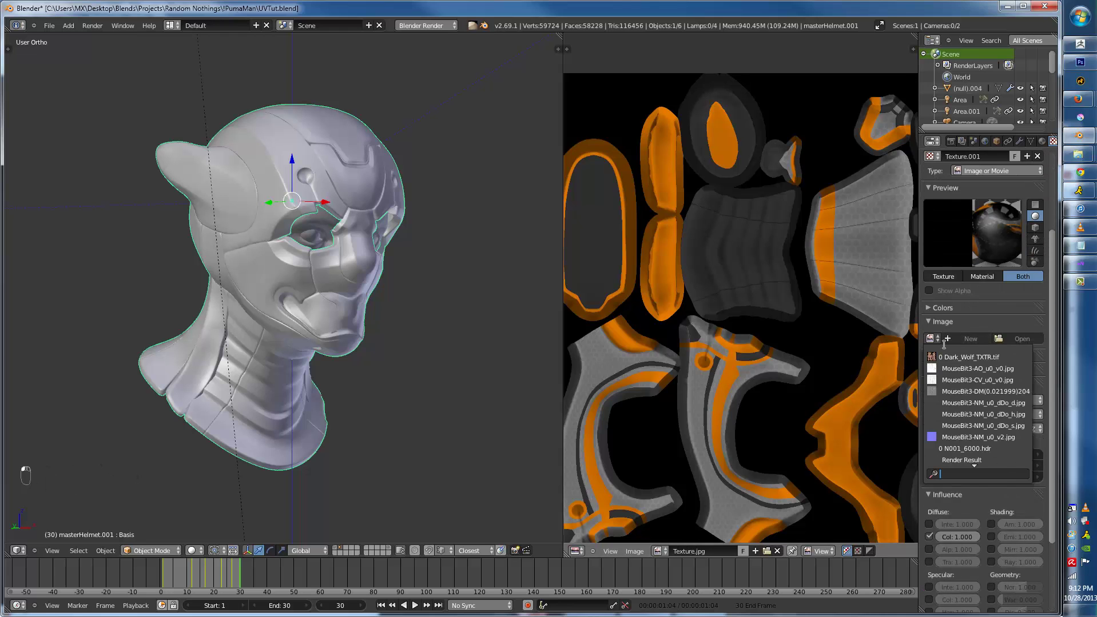
left_click(1021, 338)
left_click(177, 129)
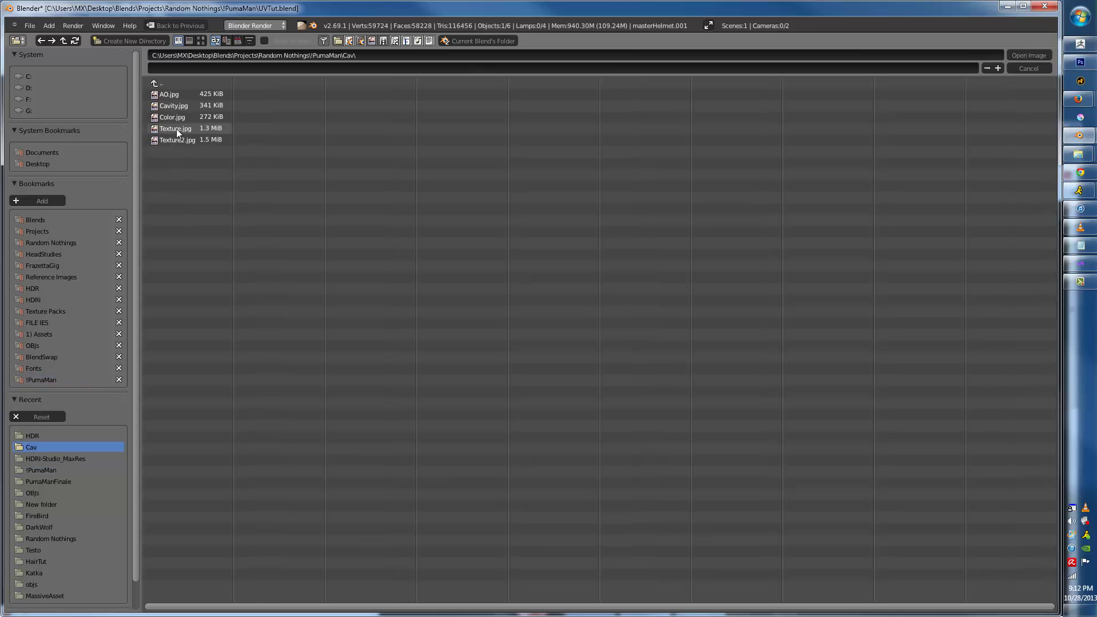
left_click(178, 105)
key("Return")
- Map the cavity texture by UV coordinates using UVMap, and set its blend mode to Multiply
scroll(984, 457, "down", 1)
left_click(986, 497)
left_click(978, 447)
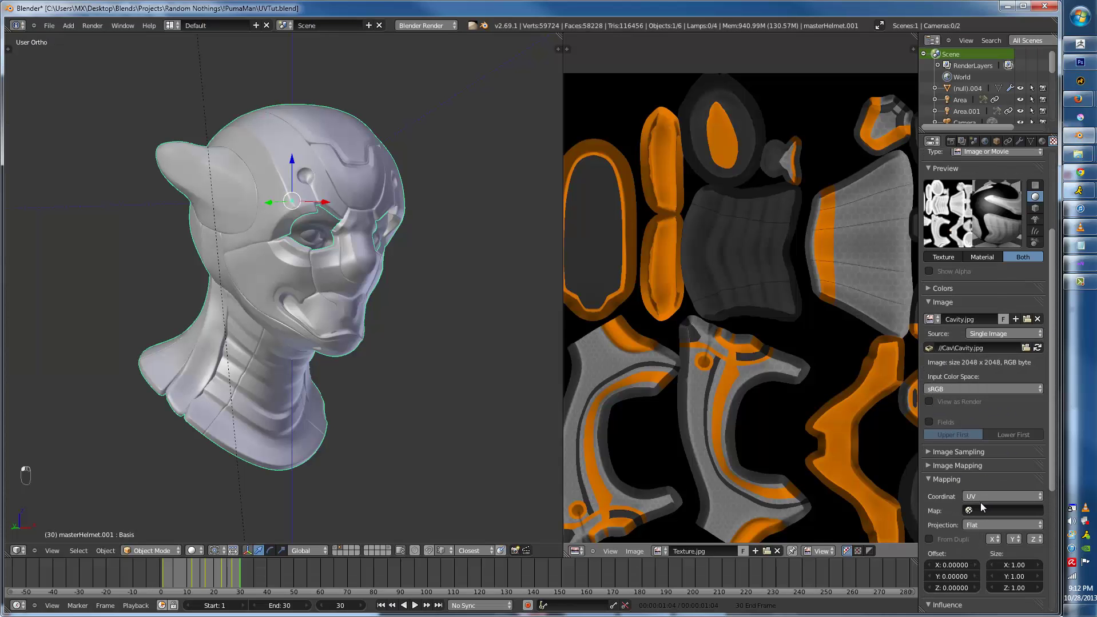
left_click(980, 506)
left_click(977, 395)
scroll(1001, 470, "down", 6)
left_click(961, 582)
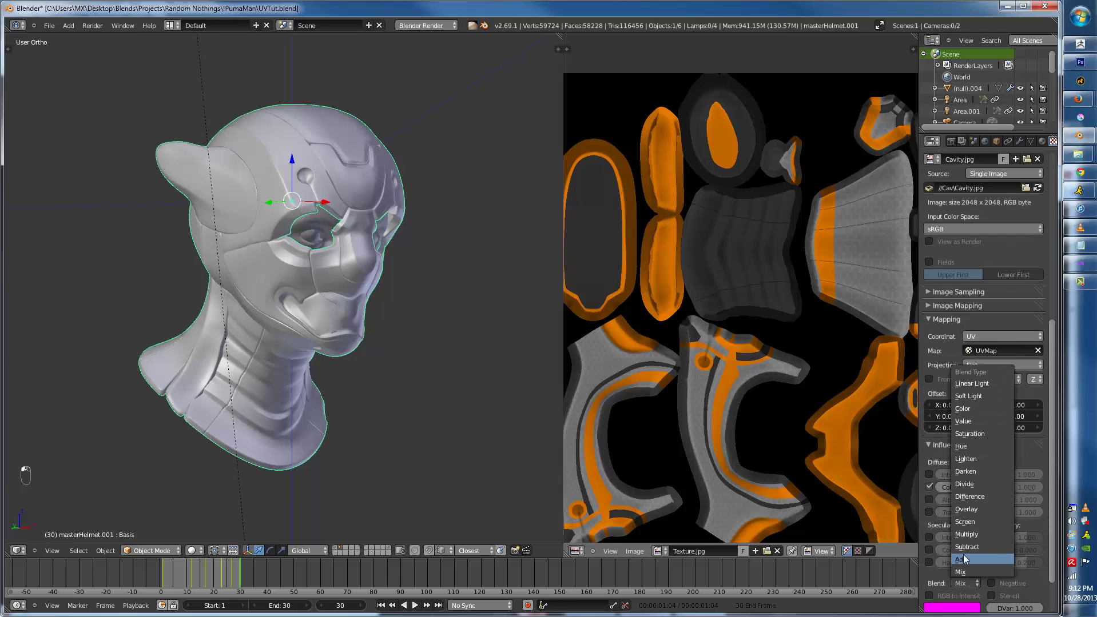
left_click(983, 527)
scroll(988, 503, "up", 2)
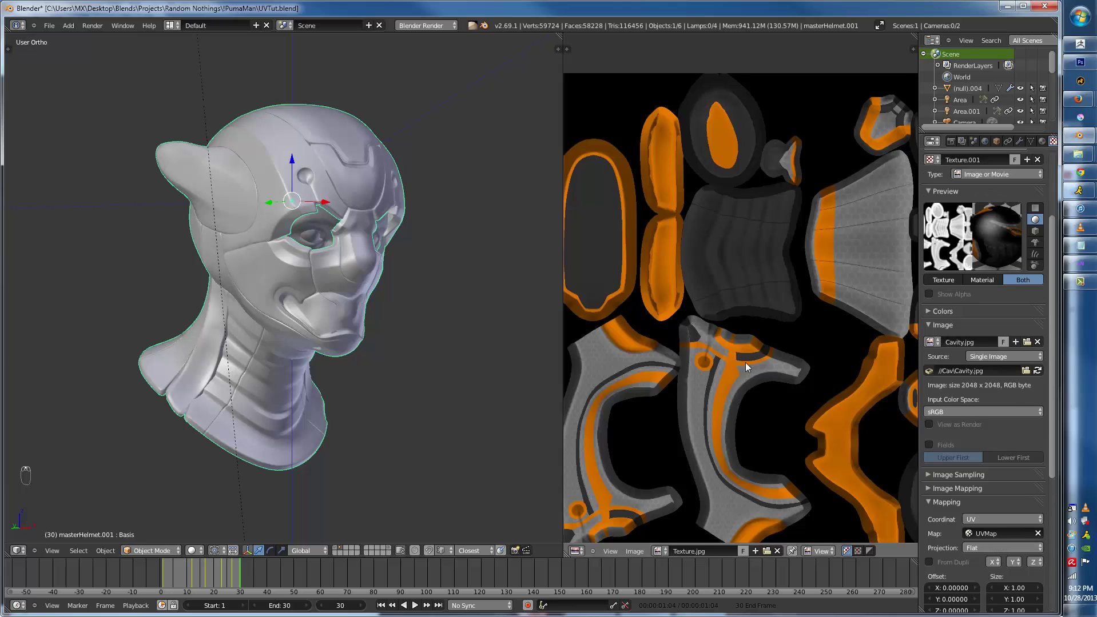
- Render the helmet with the cavity texture into render slot 2 and inspect the head up close
key("F12")
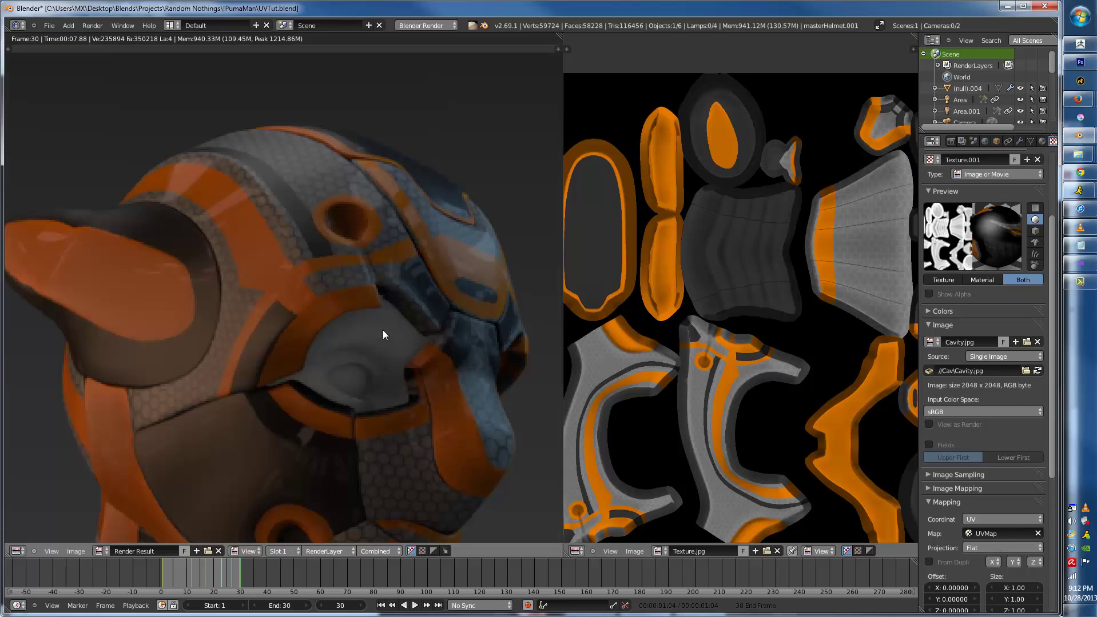
key("j")
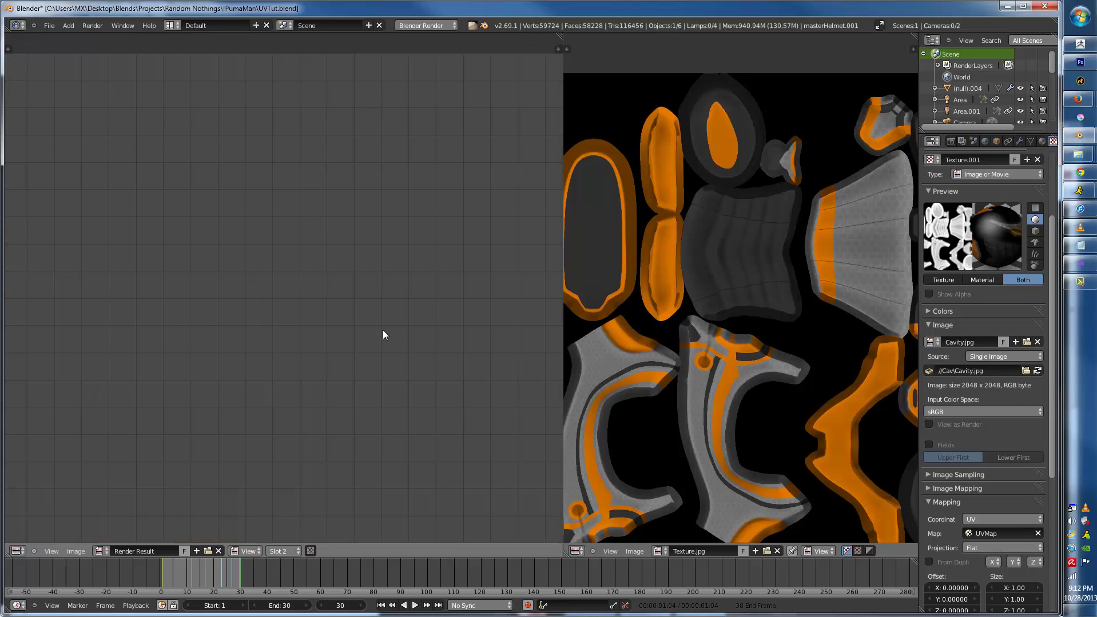
key("F12")
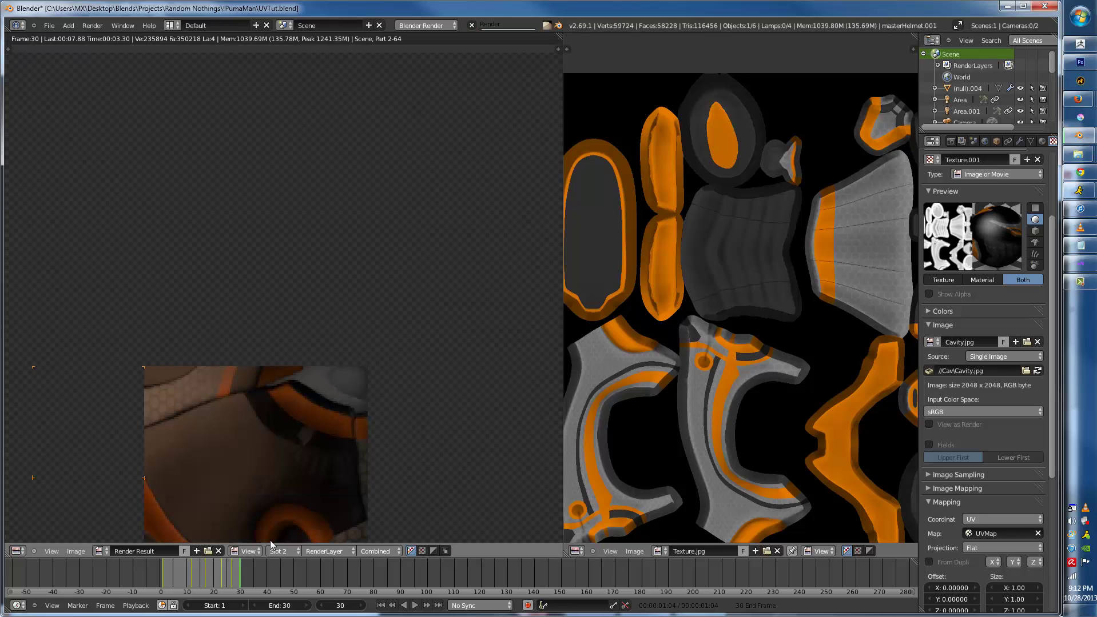
left_click(279, 552)
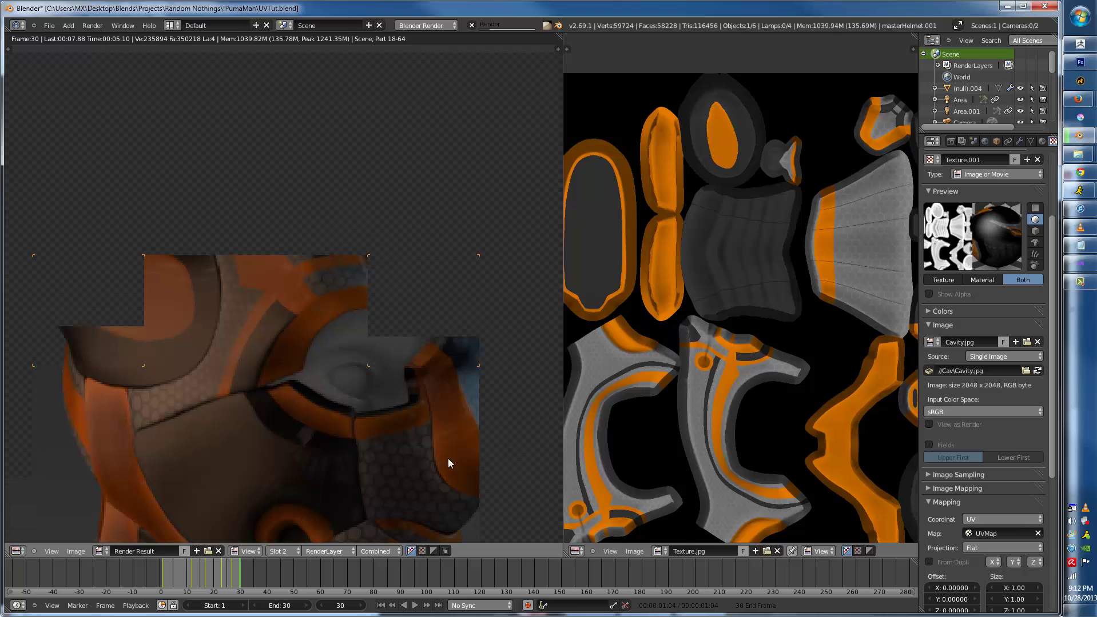
middle_click_drag(402, 463, 406, 441)
scroll(293, 293, "up", 2)
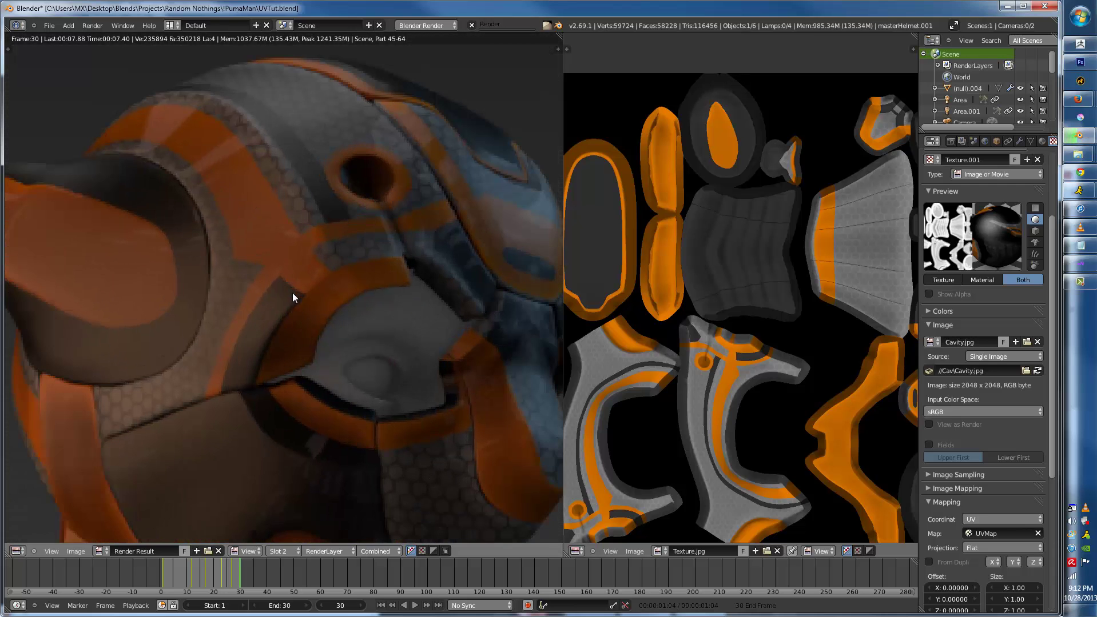
scroll(308, 314, "up", 5)
scroll(325, 319, "down", 5)
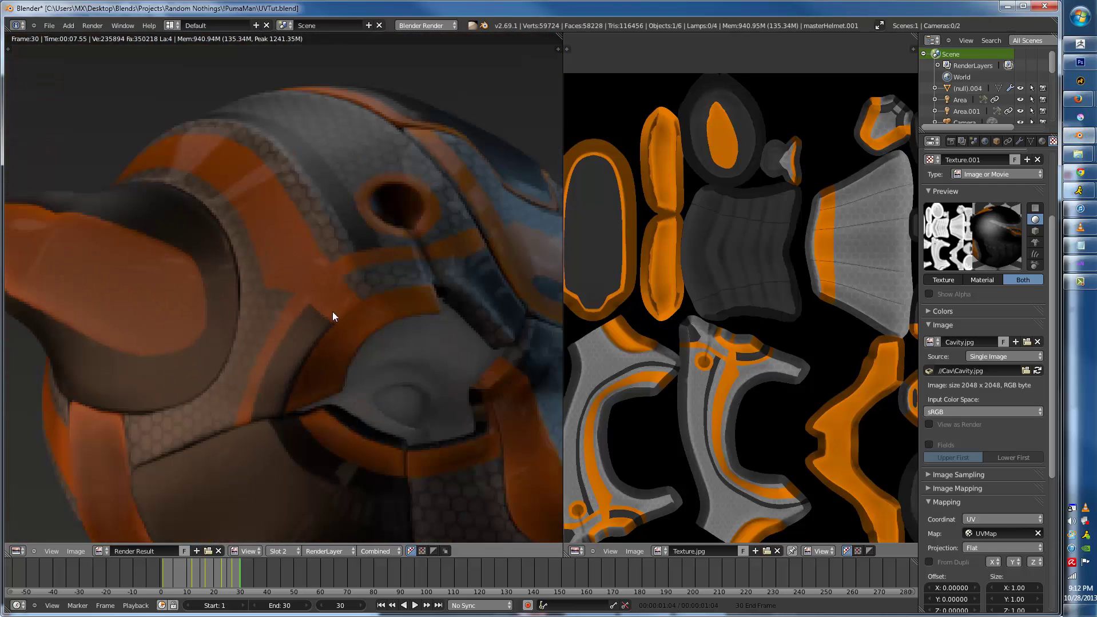
- Compare the renders with and without the cavity texture by alternating between the two render slots
key("j")
key("j")
key("j")
key("j")
key("j")
key("j")
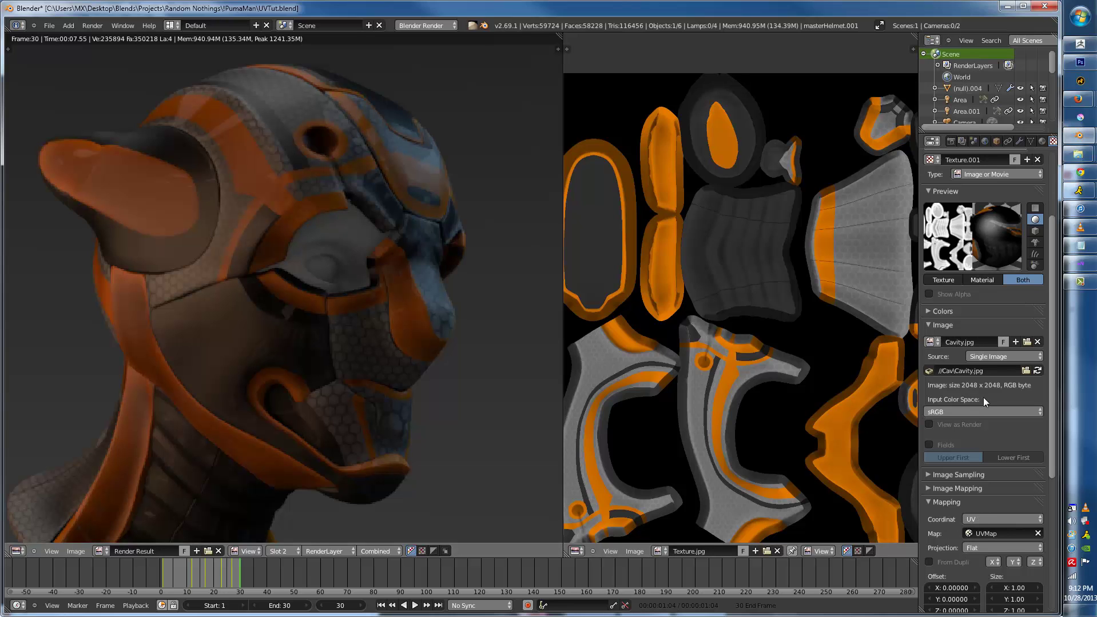
- Set the cavity texture's diffuse color influence to 0.666 and render the helmet
scroll(973, 434, "down", 5)
left_click(954, 553)
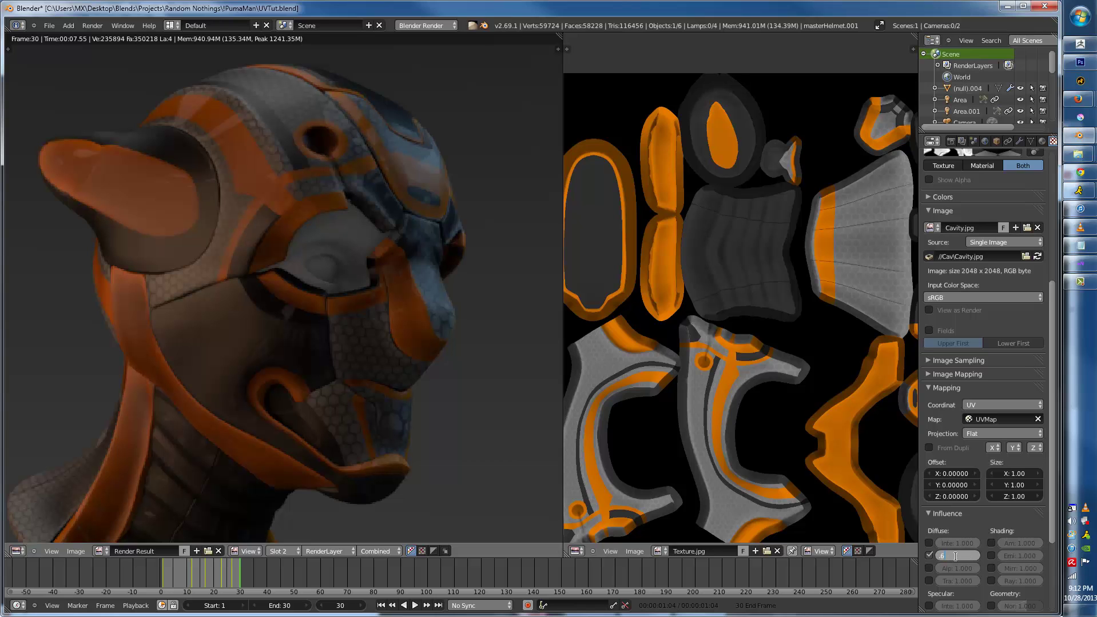
key("F12")
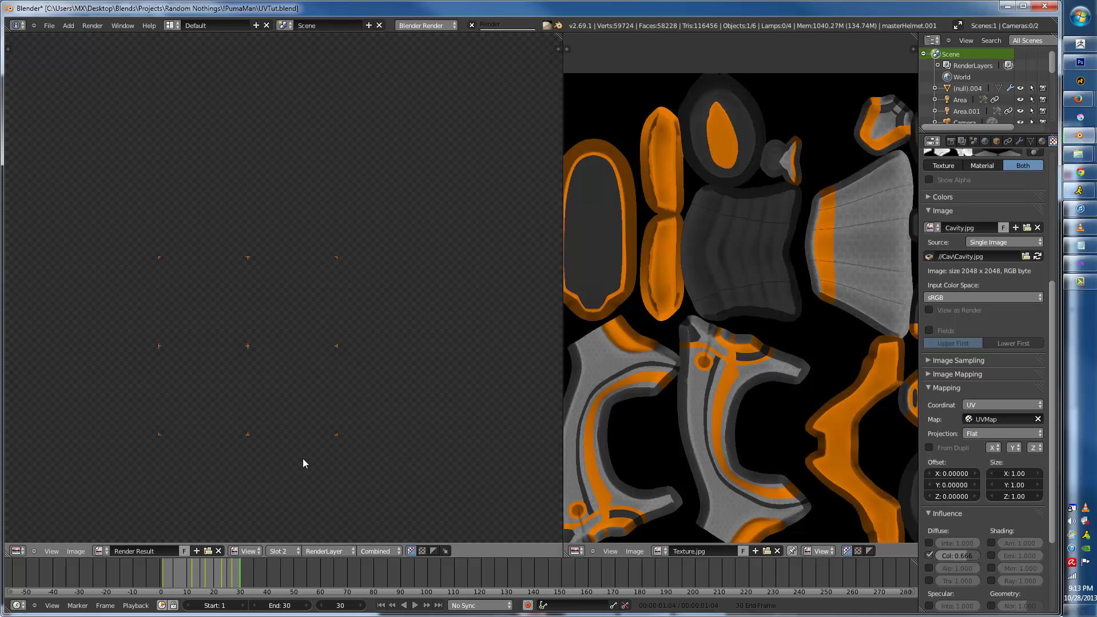
middle_click_drag(235, 309, 321, 360)
- Halve the cavity texture's diffuse color influence to 0.333, re-render the helmet, inspect the whole head and return to the model view
double_click(978, 554)
type("/2")
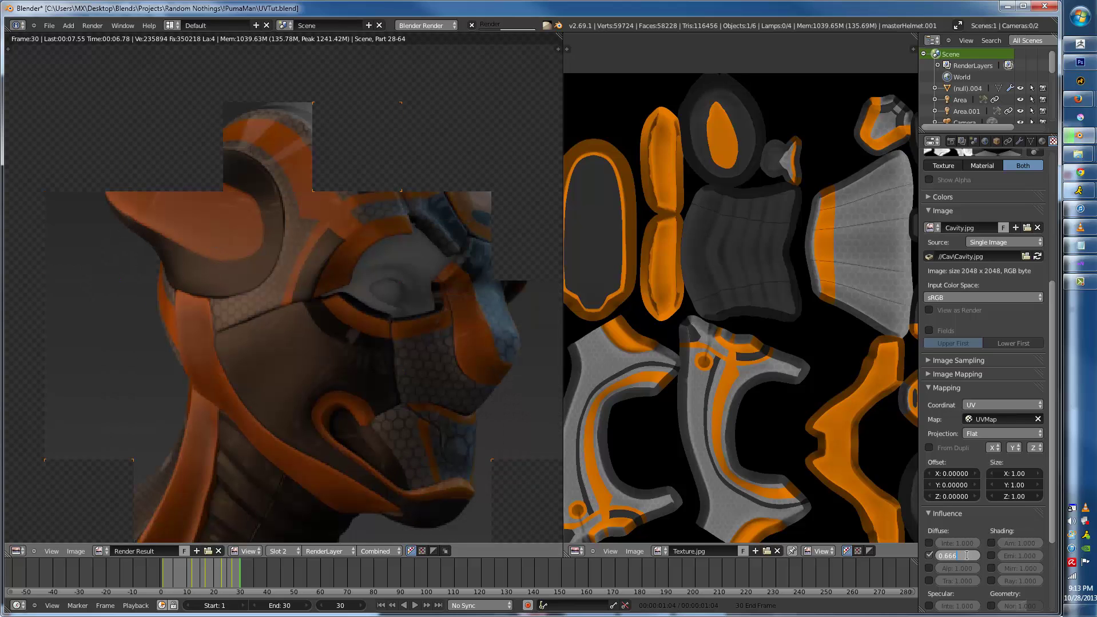
key("Return")
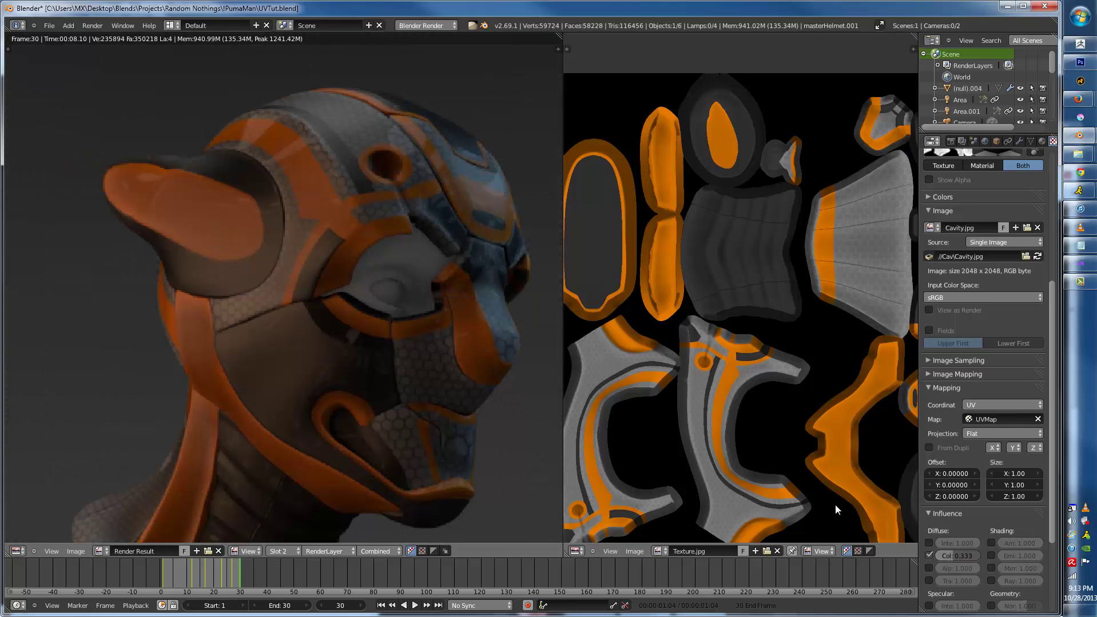
middle_click_drag(423, 360, 382, 341)
key("F12")
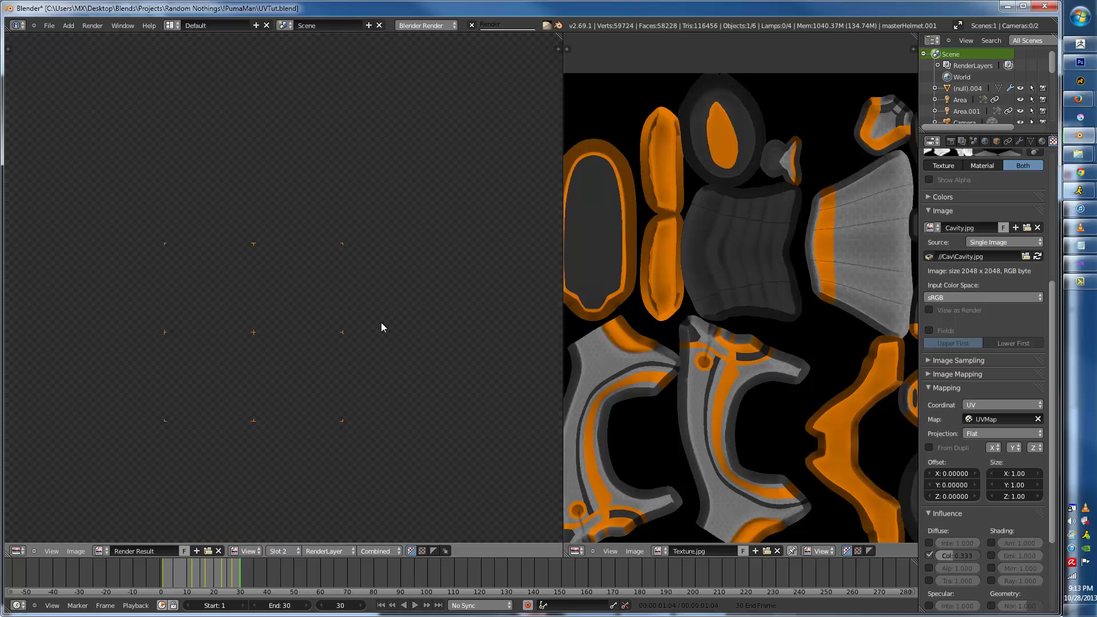
middle_click_drag(378, 325, 406, 323)
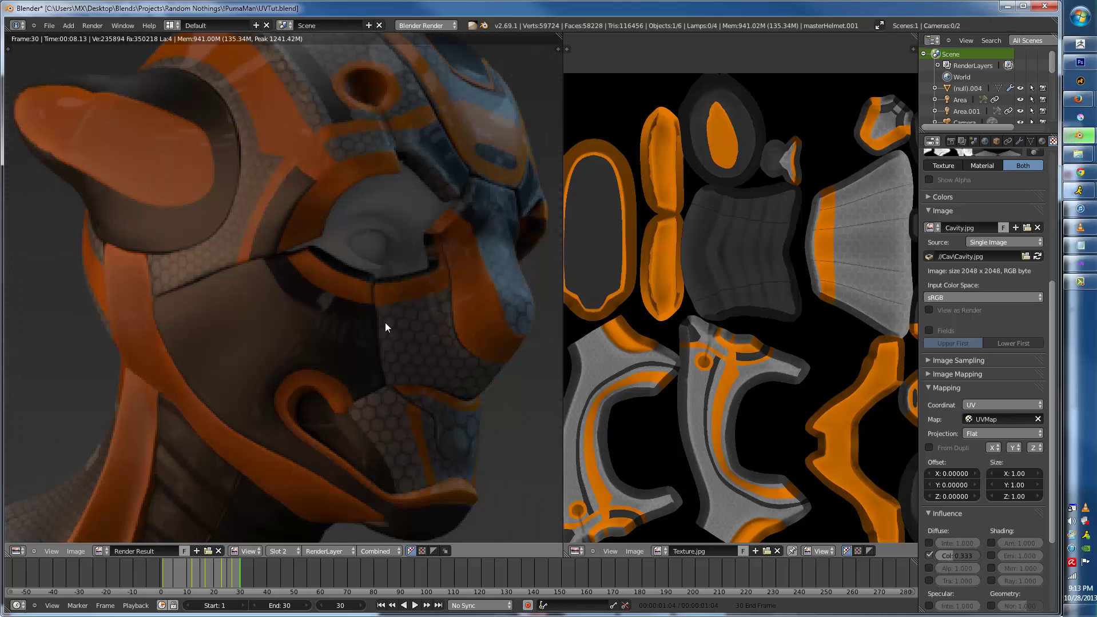
scroll(384, 327, "down", 3)
scroll(382, 326, "up", 1)
scroll(378, 324, "down", 2)
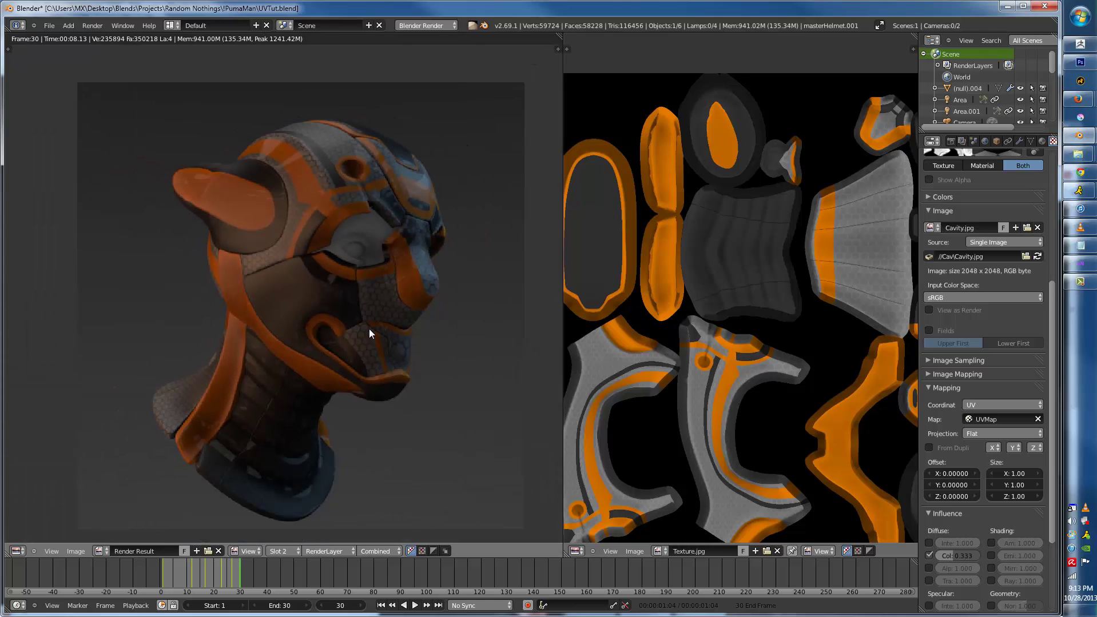
key("Escape")
key("Escape")
key("a")
key("a")
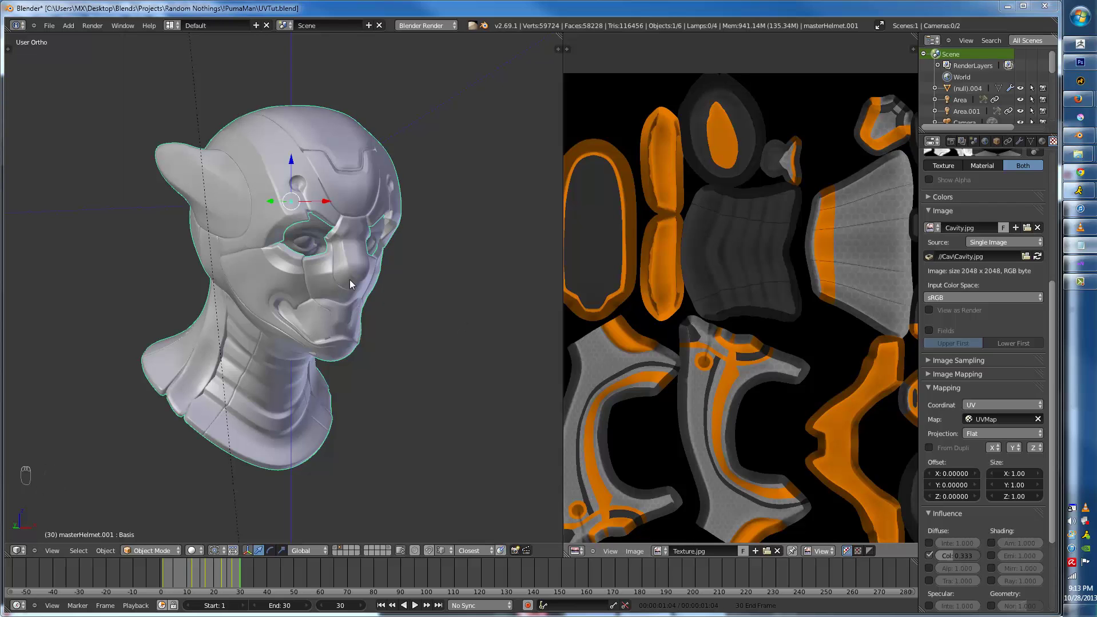
scroll(383, 280, "up", 5)
key("a")
key("z")
key("z")
right_click(477, 234)
middle_click_drag(477, 233, 404, 308)
scroll(404, 308, "down", 3)
scroll(404, 313, "down", 5)
middle_click_drag(510, 299, 349, 355)
scroll(382, 338, "up", 3)
- Return to the camera view of the head and select the helmet with its cavity texture settings shown
key("KP_1")
key("KP_Decimal")
key("KP_0")
key("a")
key("a")
scroll(344, 308, "up", 6)
scroll(344, 309, "up", 5)
right_click(420, 254)
scroll(457, 254, "up", 2)
left_click_drag(952, 155, 952, 197)
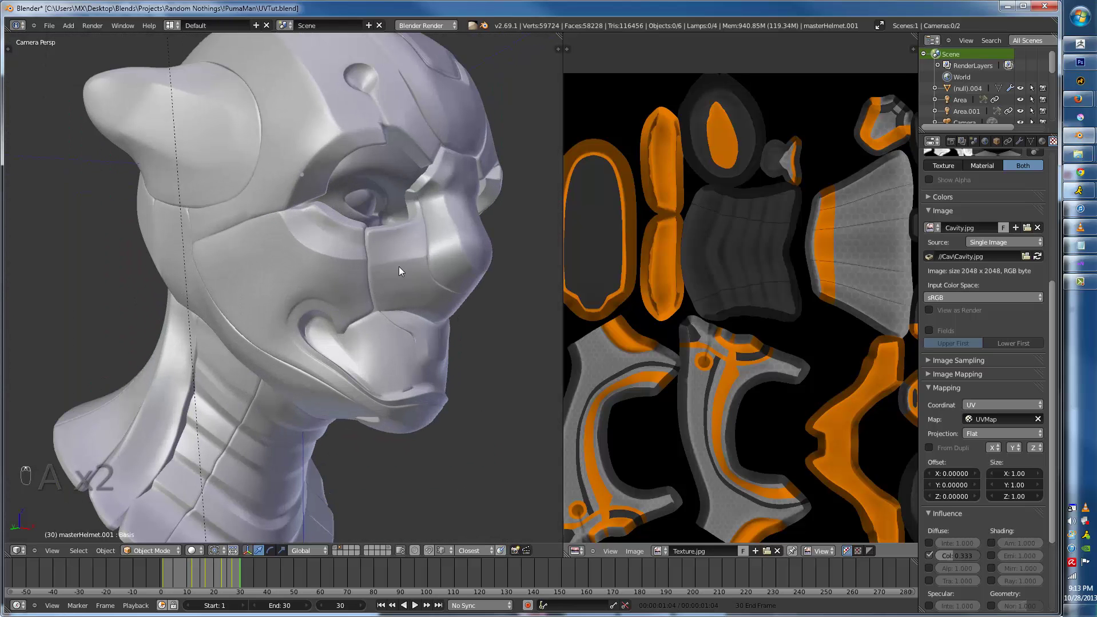
scroll(951, 196, "up", 6)
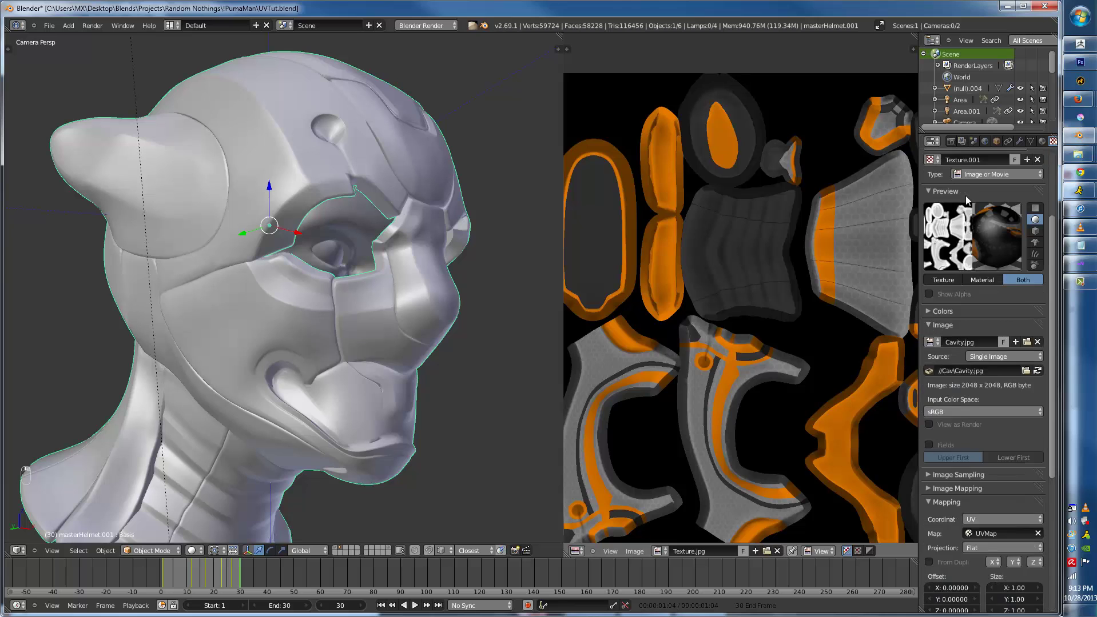
- Reorder the texture slots so the cavity texture directly follows Color and an empty slot sits above the Wefwection reflection texture
left_click(962, 169)
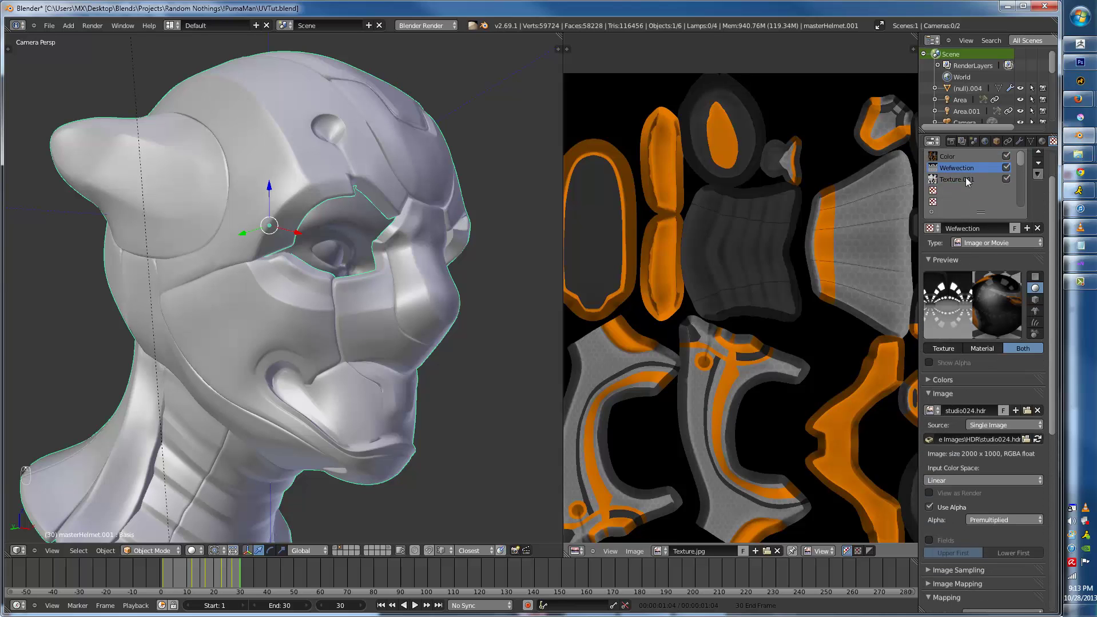
left_click(954, 179)
scroll(952, 211, "up", 3)
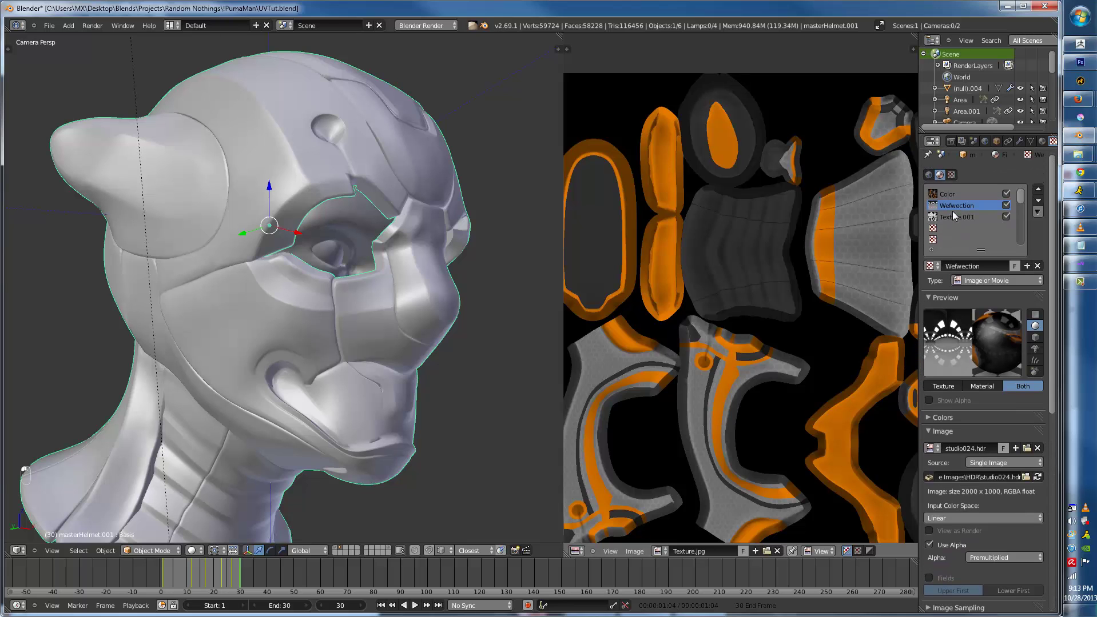
left_click(1038, 202)
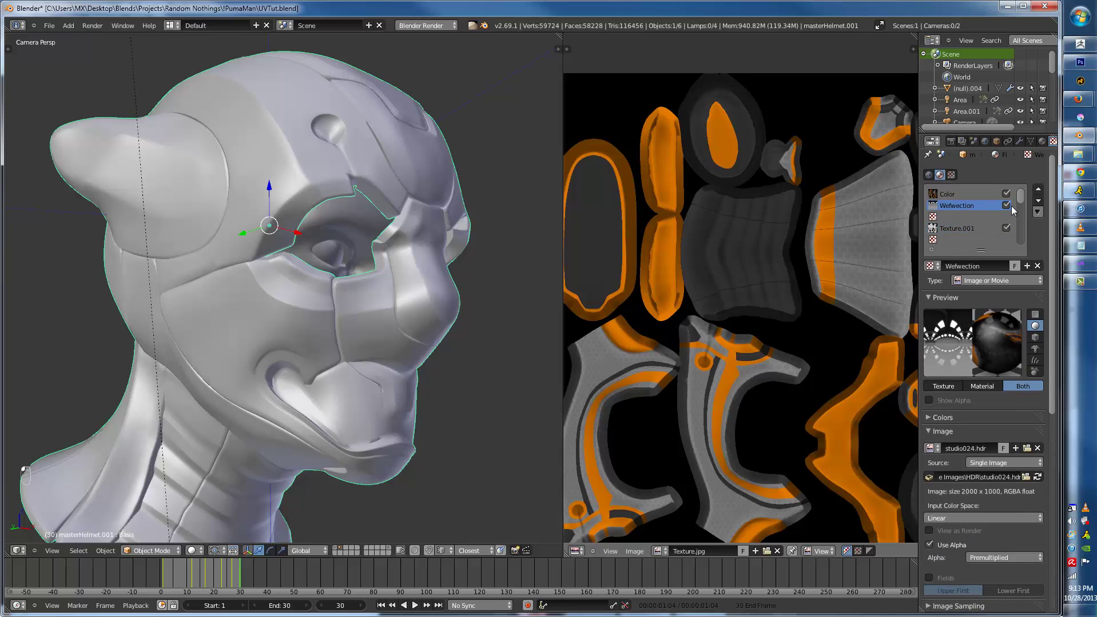
left_click(1037, 203)
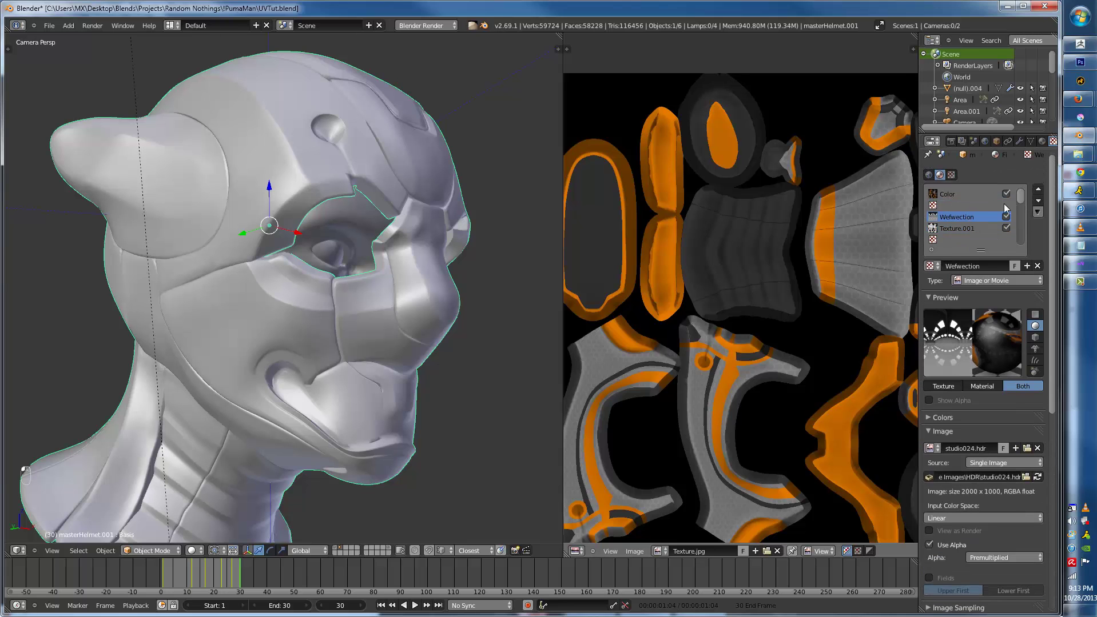
left_click(968, 228)
left_click(1037, 189)
left_click(1038, 190)
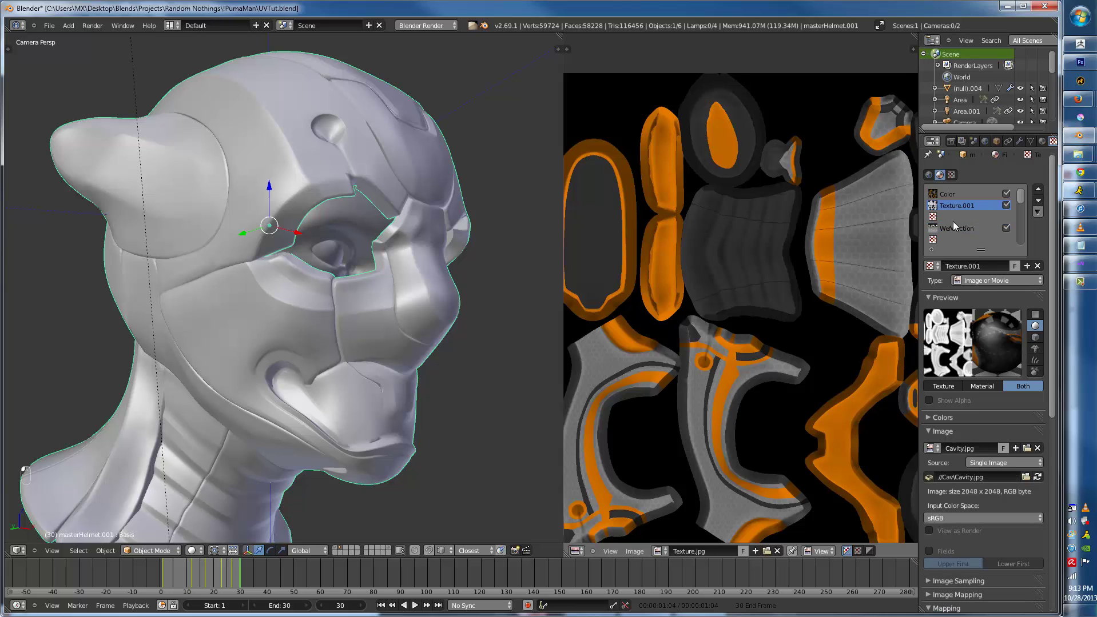
- Create an Image or Movie texture in the empty slot and load AO.jpg from the Cav folder
left_click(1001, 217)
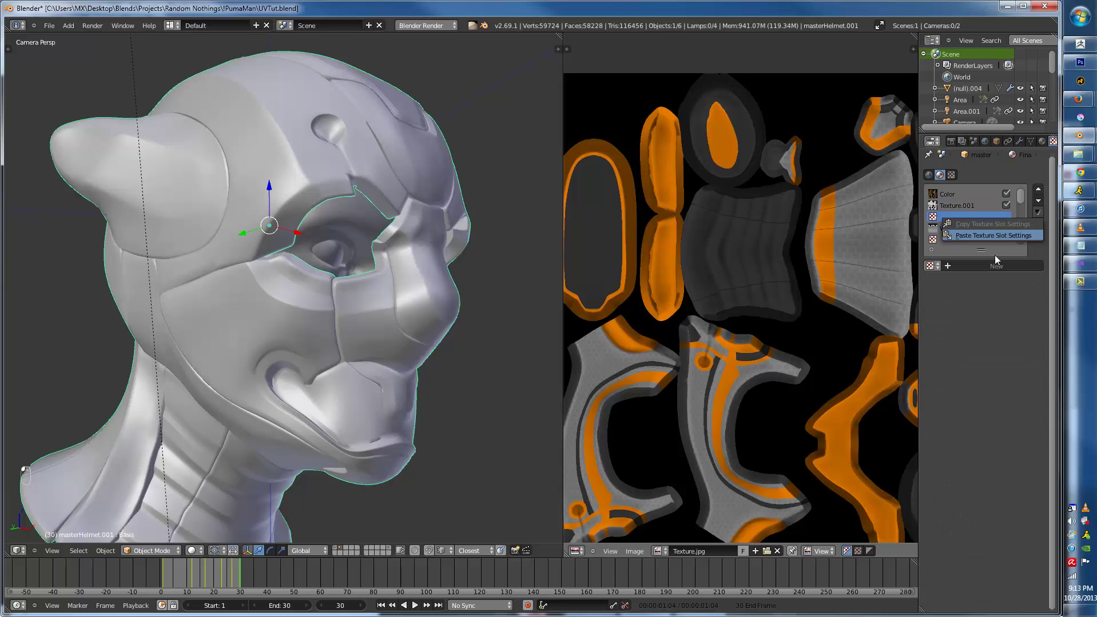
left_click(975, 266)
left_click(983, 279)
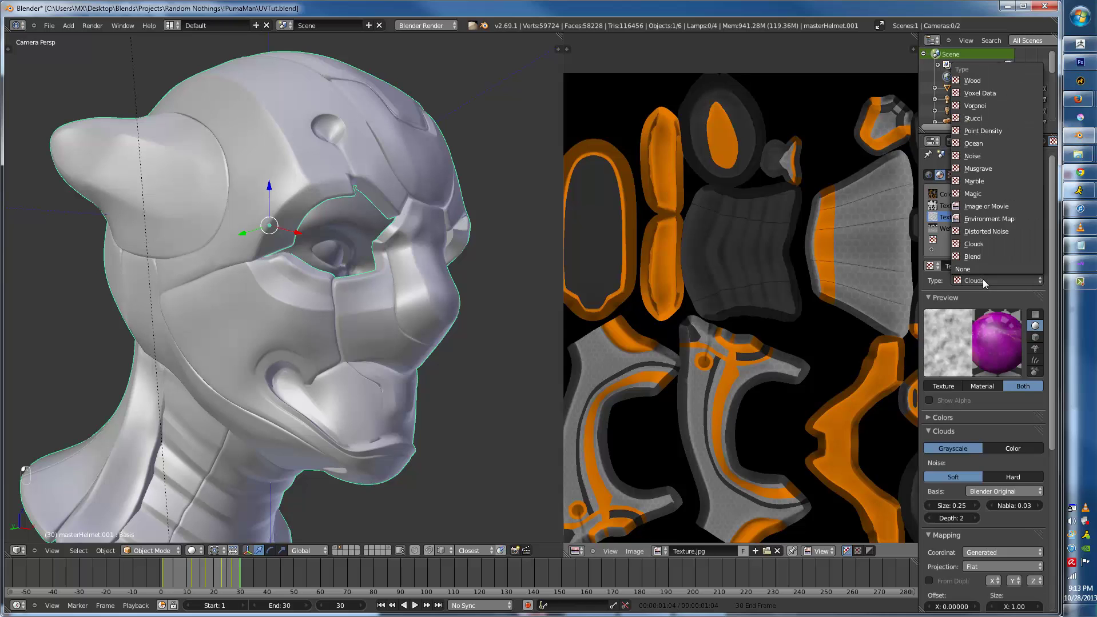
left_click(984, 215)
scroll(988, 468, "down", 2)
left_click(1004, 402)
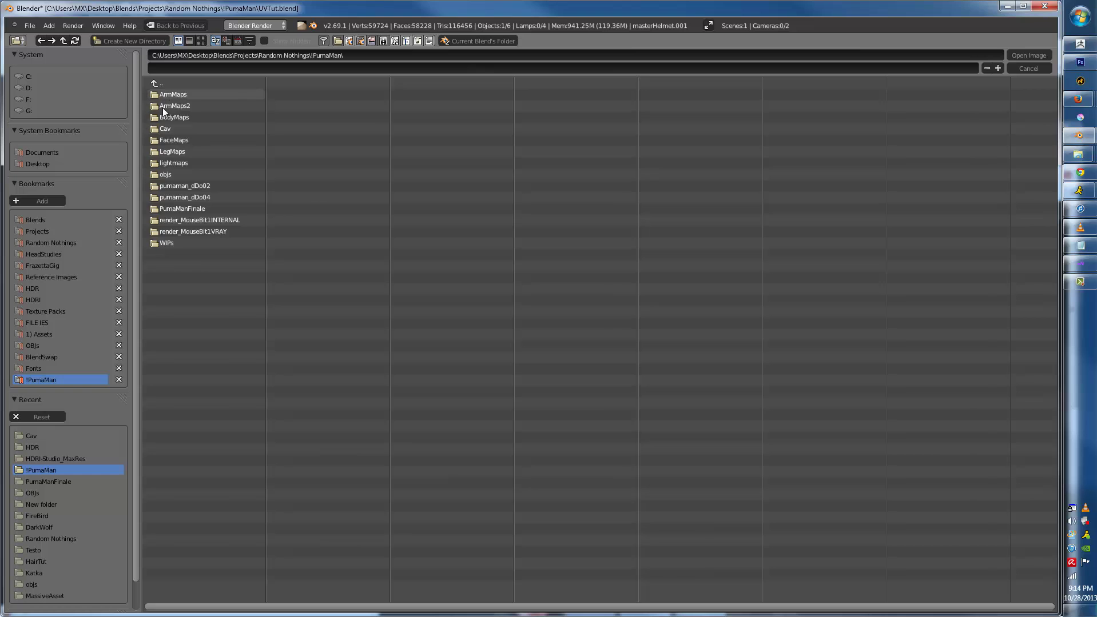
left_click(161, 129)
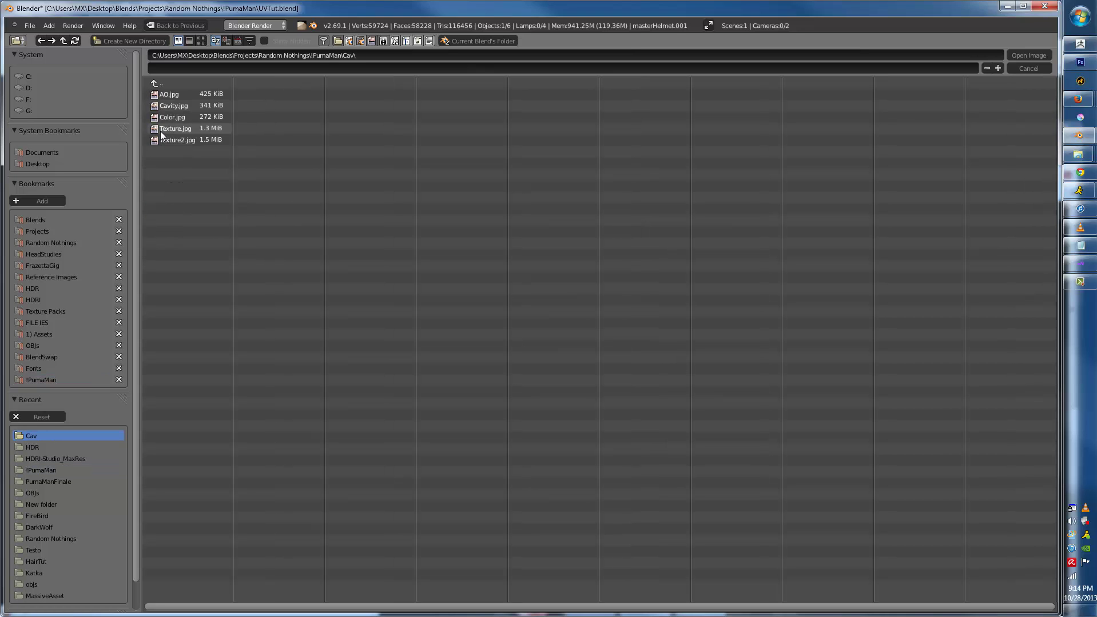
double_click(170, 95)
- Map the AO texture with UV coordinates using UVMap
scroll(979, 284, "down", 5)
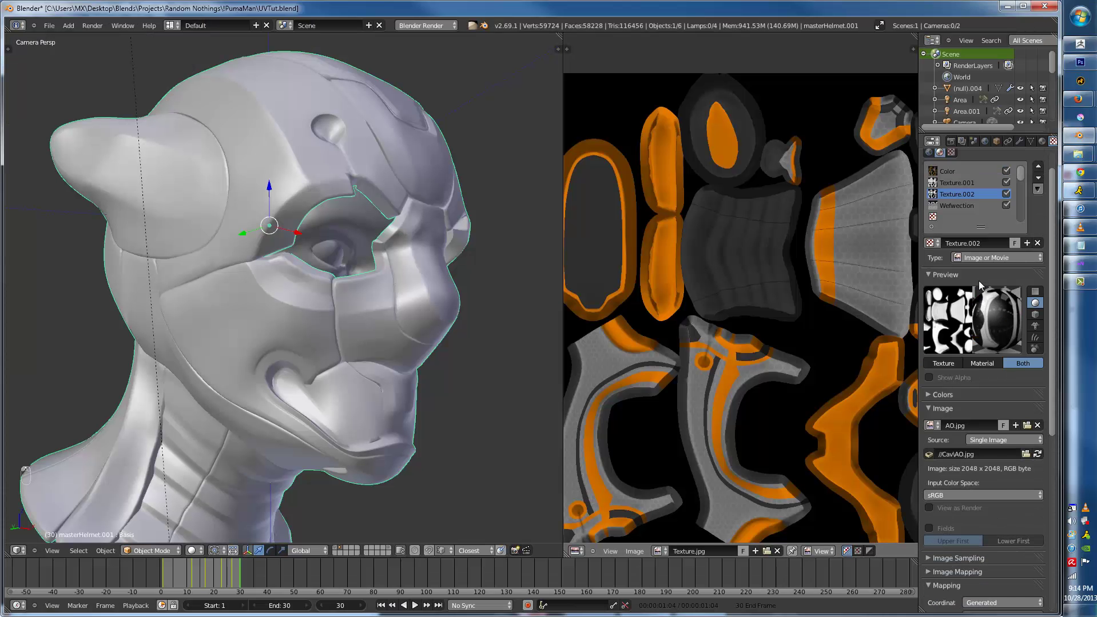
left_click(982, 461)
left_click(979, 418)
scroll(1003, 290, "up", 4)
scroll(996, 325, "down", 7)
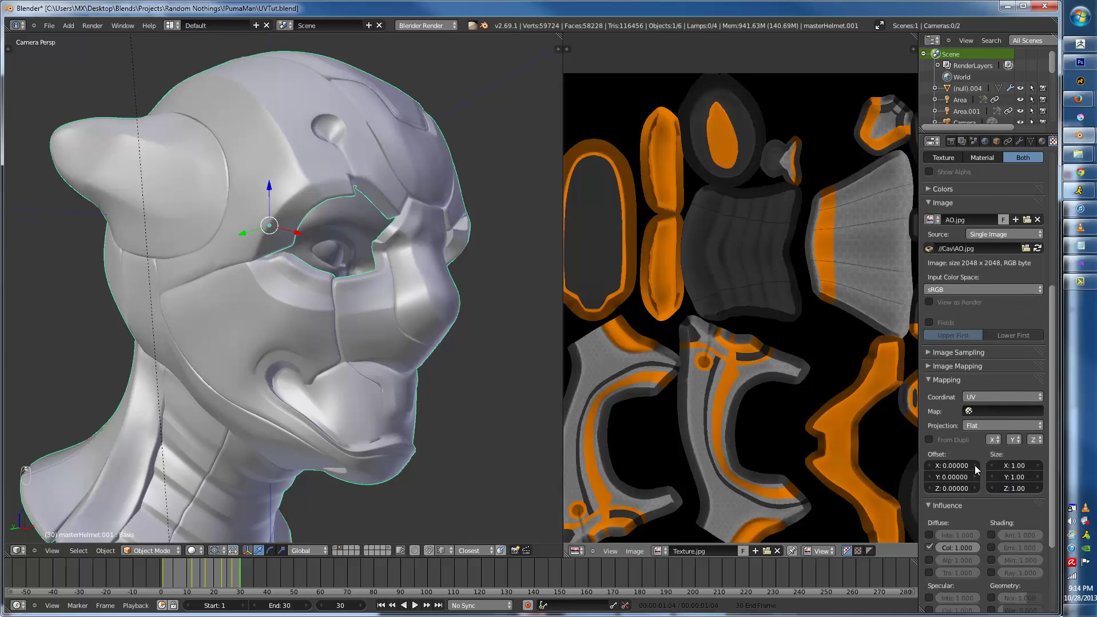
left_click(986, 411)
left_click(983, 426)
scroll(989, 413, "up", 6)
scroll(990, 412, "down", 7)
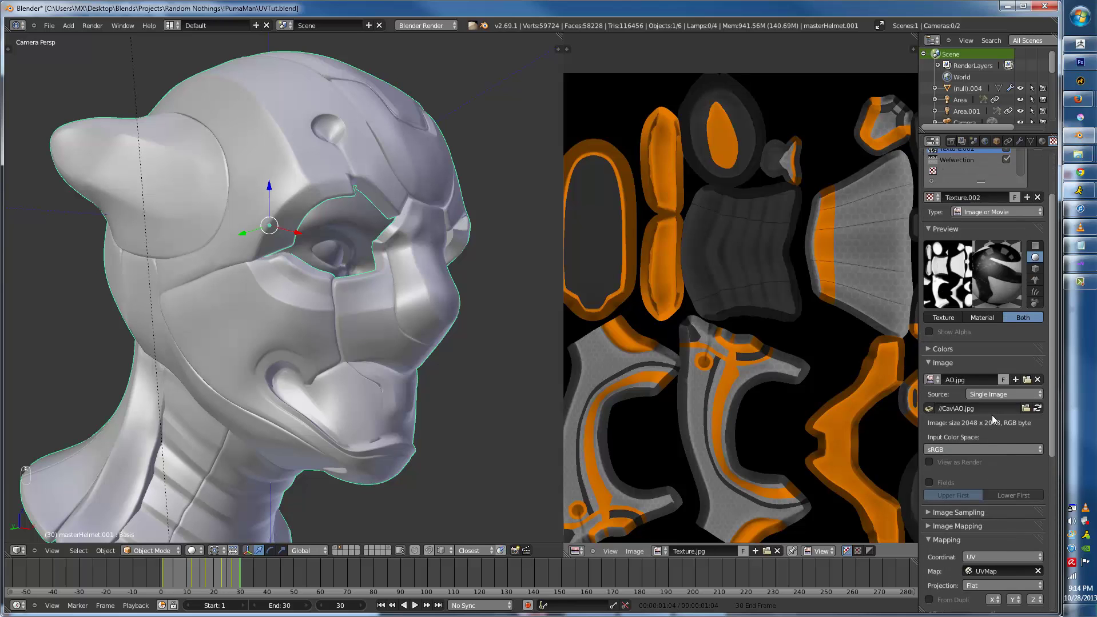
- Enable Stencil and RGB to Intensity in the AO texture's influence settings
scroll(984, 511, "down", 4)
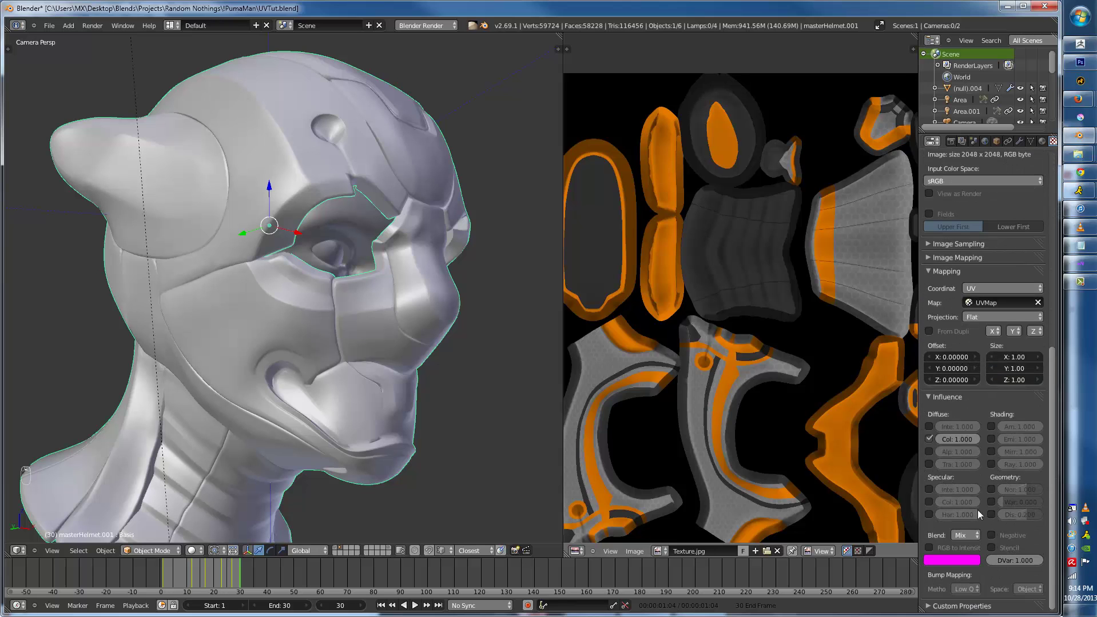
left_click(992, 536)
scroll(1009, 429, "up", 11)
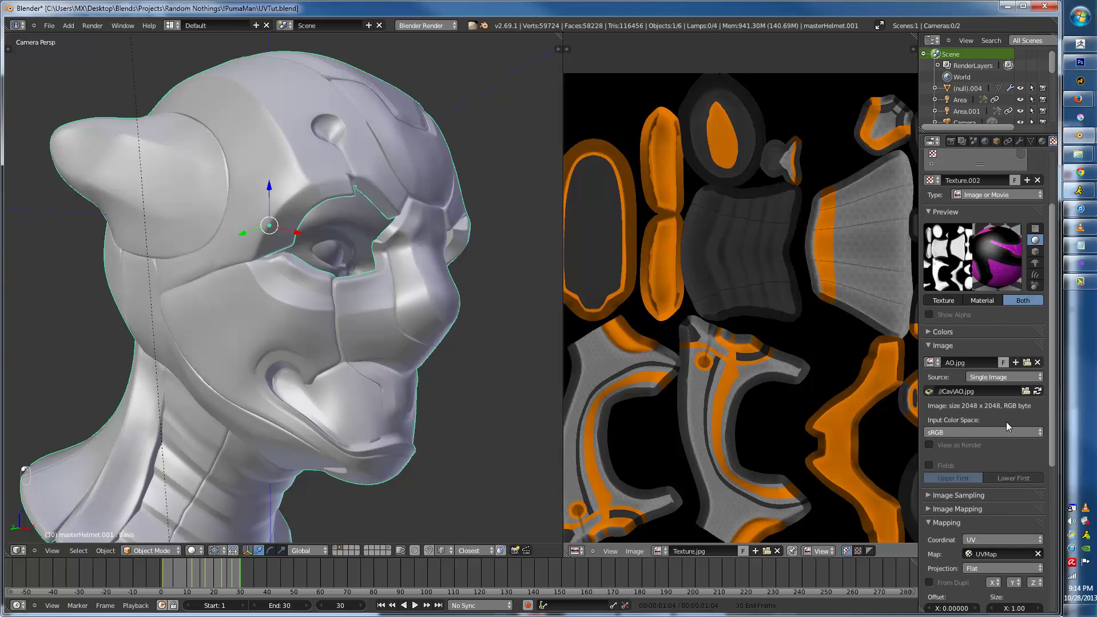
scroll(1006, 419, "down", 11)
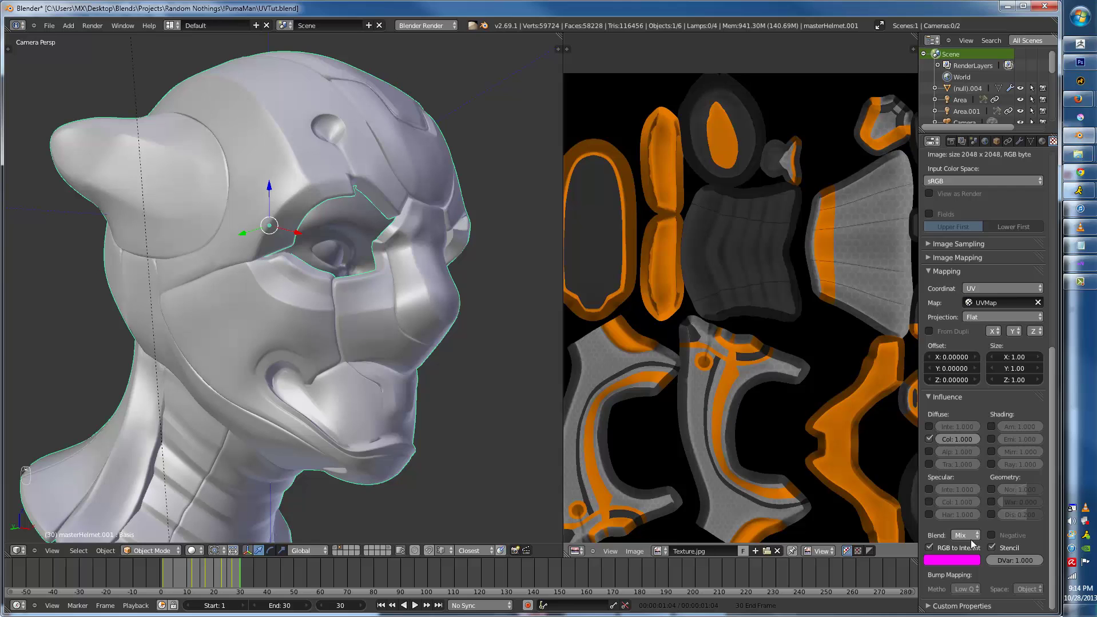
scroll(974, 504, "up", 9)
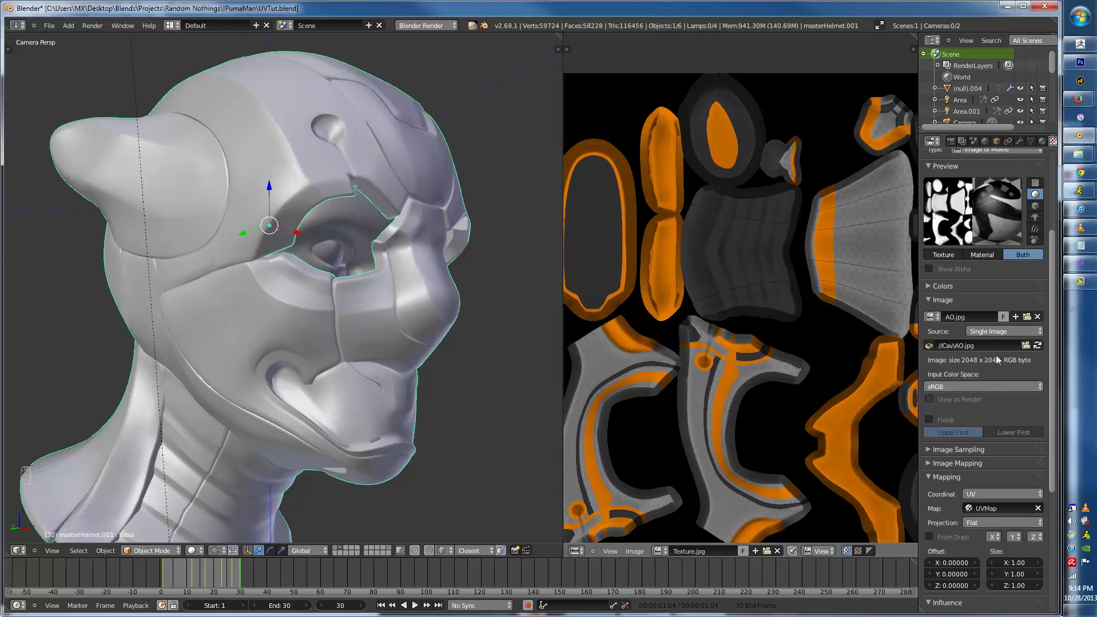
scroll(995, 355, "up", 4)
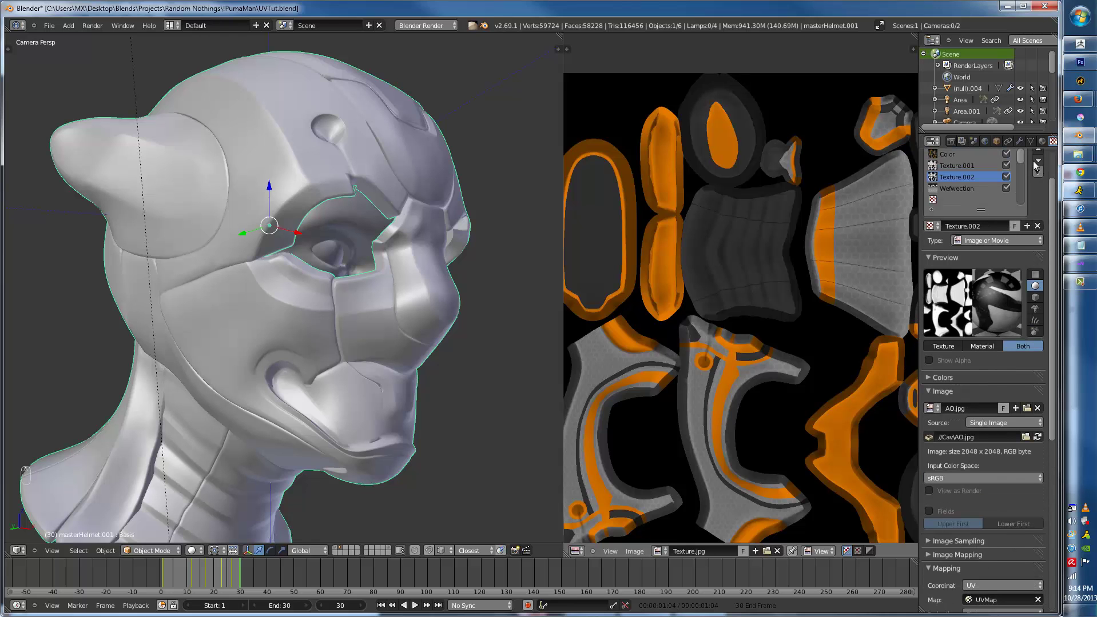
- Try the AO texture below the reflection texture in the slot order, and enable its Negative option
left_click(1036, 162)
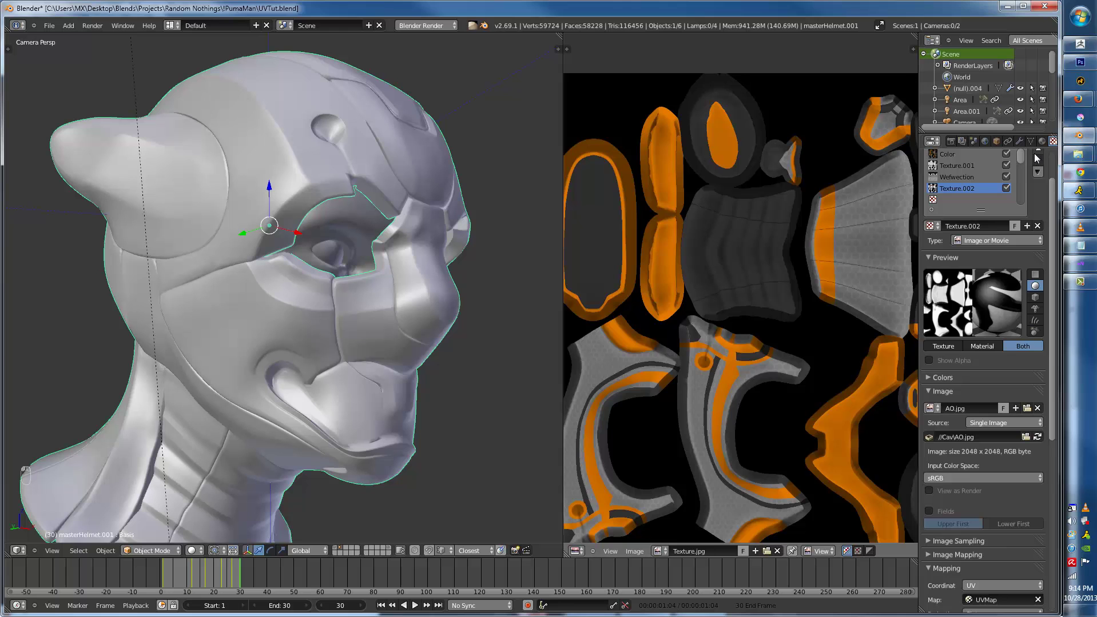
scroll(991, 537, "down", 6)
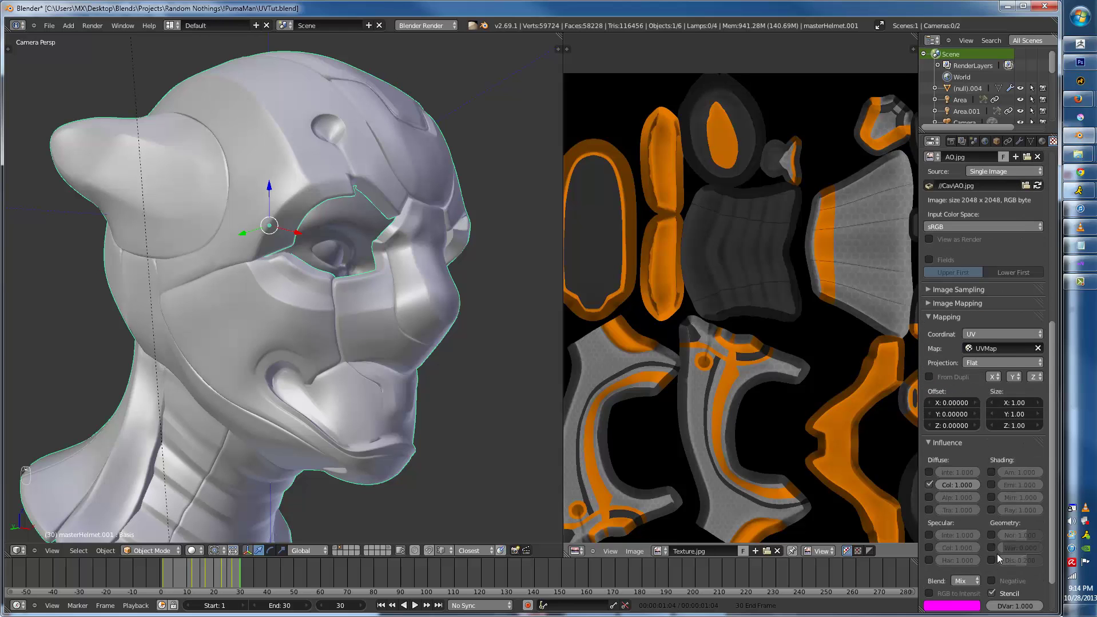
scroll(1008, 506, "up", 3)
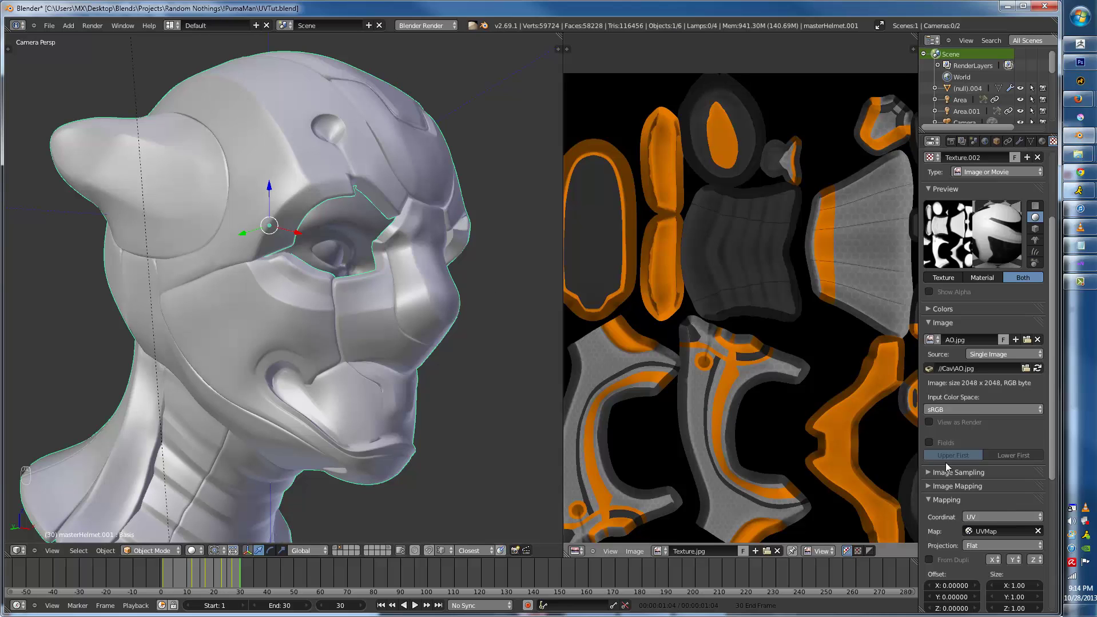
scroll(983, 466, "down", 8)
- Try the Multiply blend type on the AO texture and return it to Mix
left_click(965, 581)
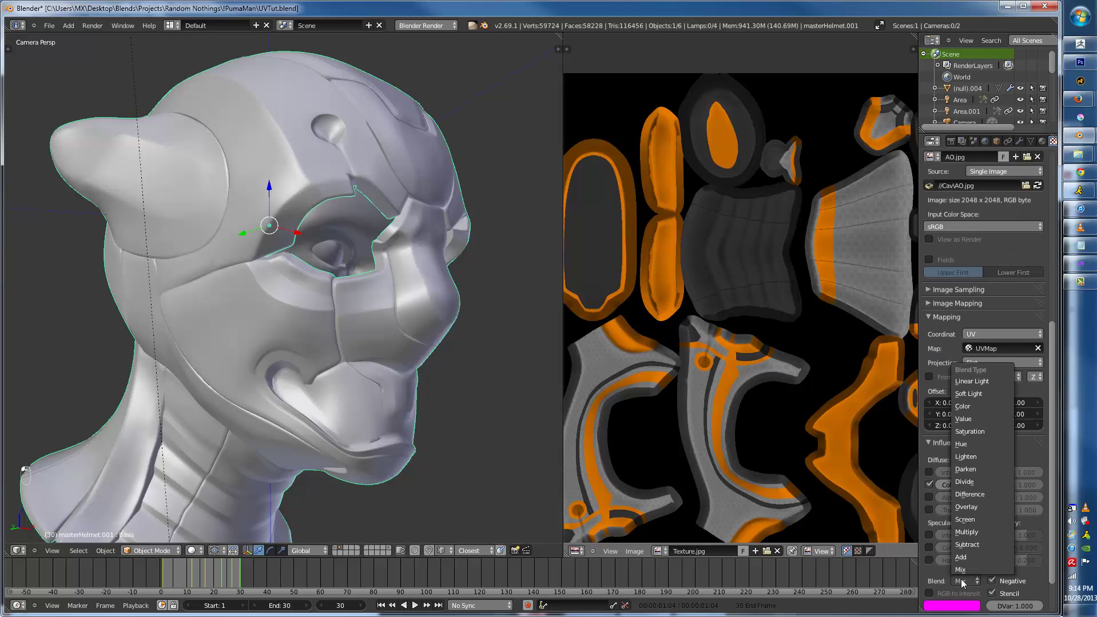
left_click(977, 541)
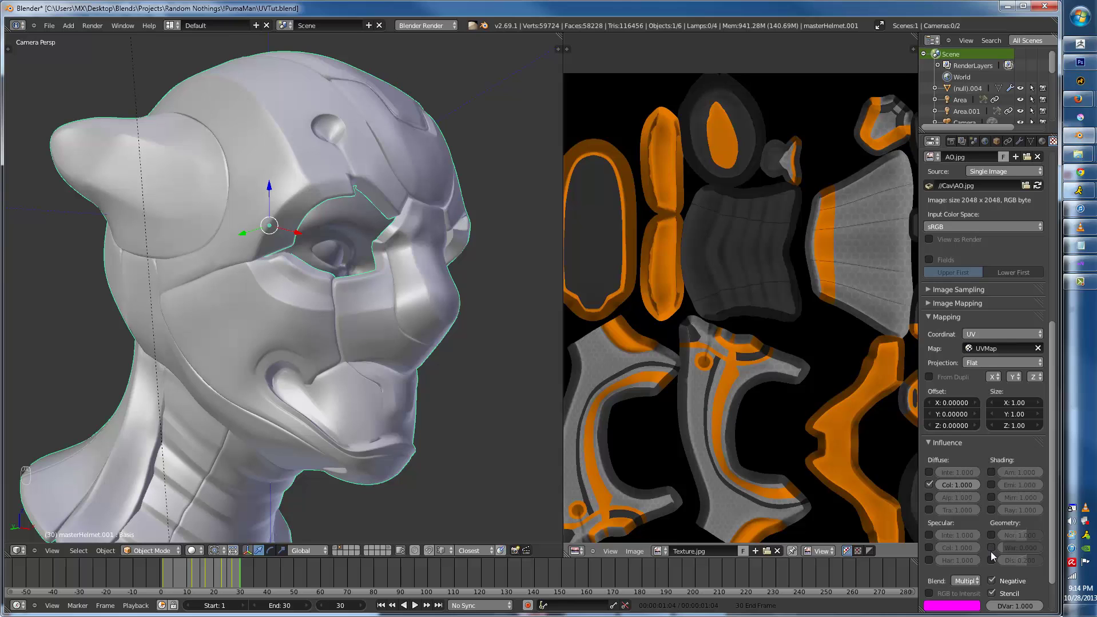
left_click(965, 581)
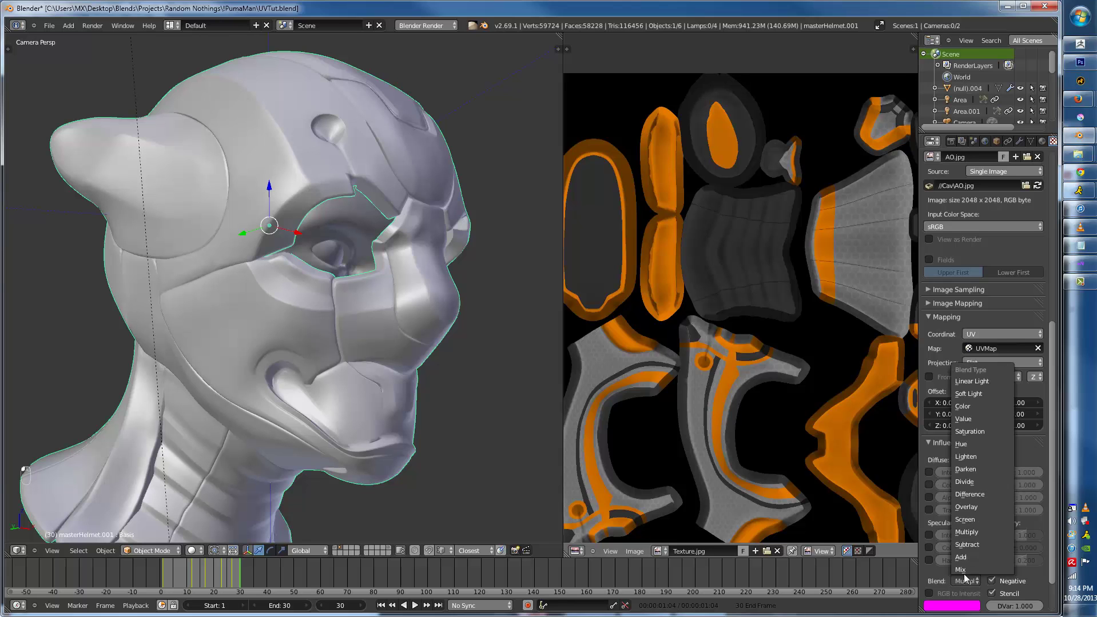
left_click(964, 570)
- Turn off the AO texture's diffuse color influence and arrange its Influence settings directly below the expanded Colors settings
scroll(990, 568, "up", 5)
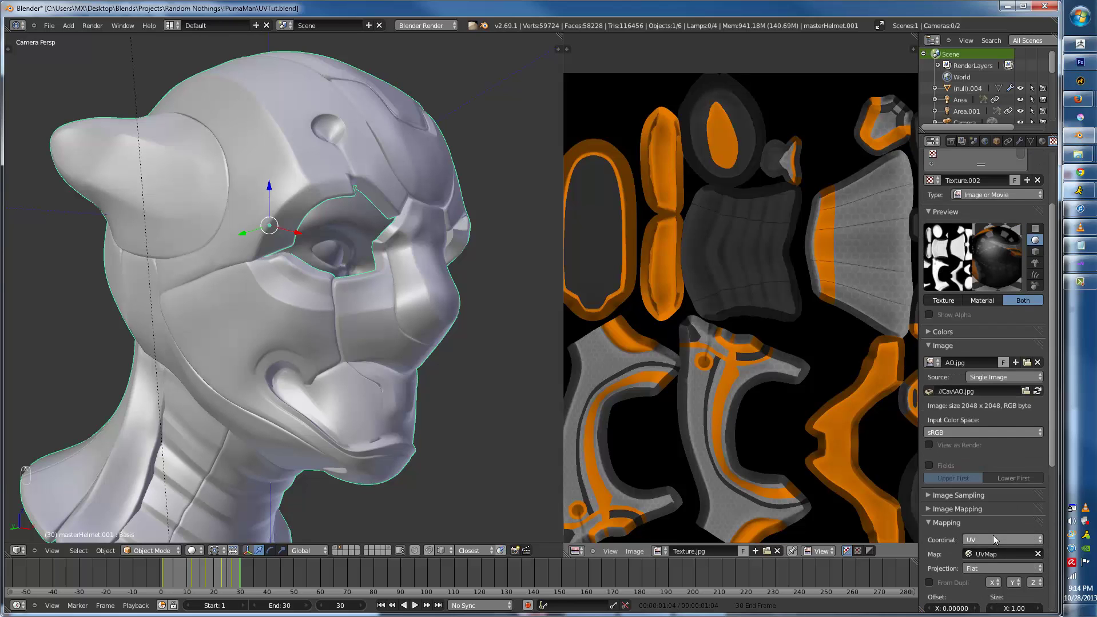
scroll(1015, 472, "up", 3)
scroll(1047, 431, "down", 9)
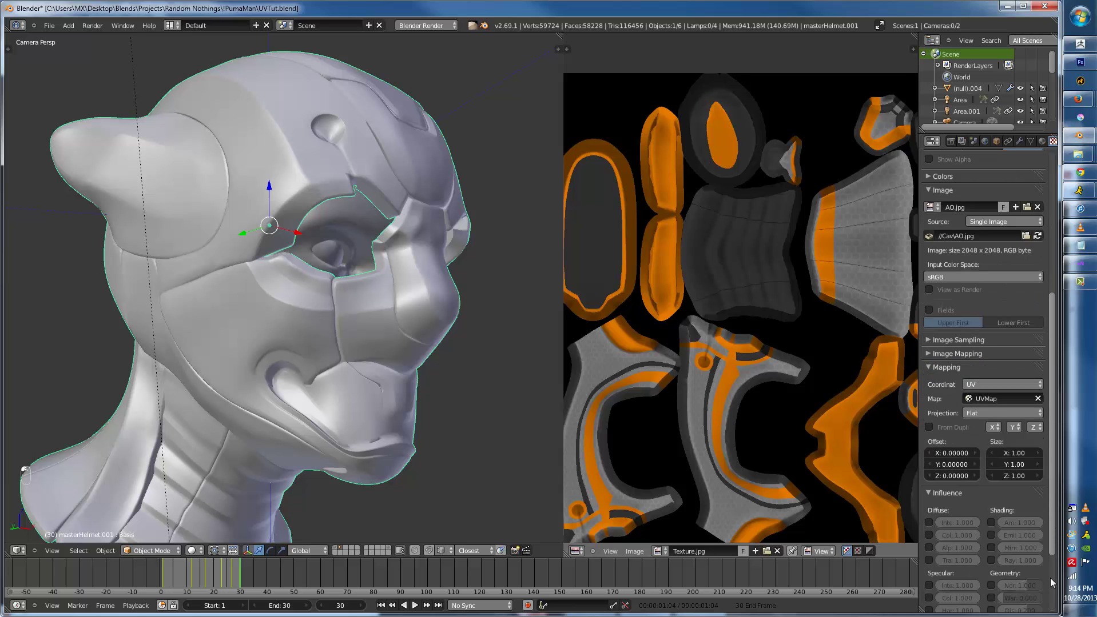
left_click_drag(1036, 418, 1042, 234)
scroll(1027, 288, "up", 6)
left_click_drag(1039, 398, 1046, 223)
scroll(1029, 302, "up", 5)
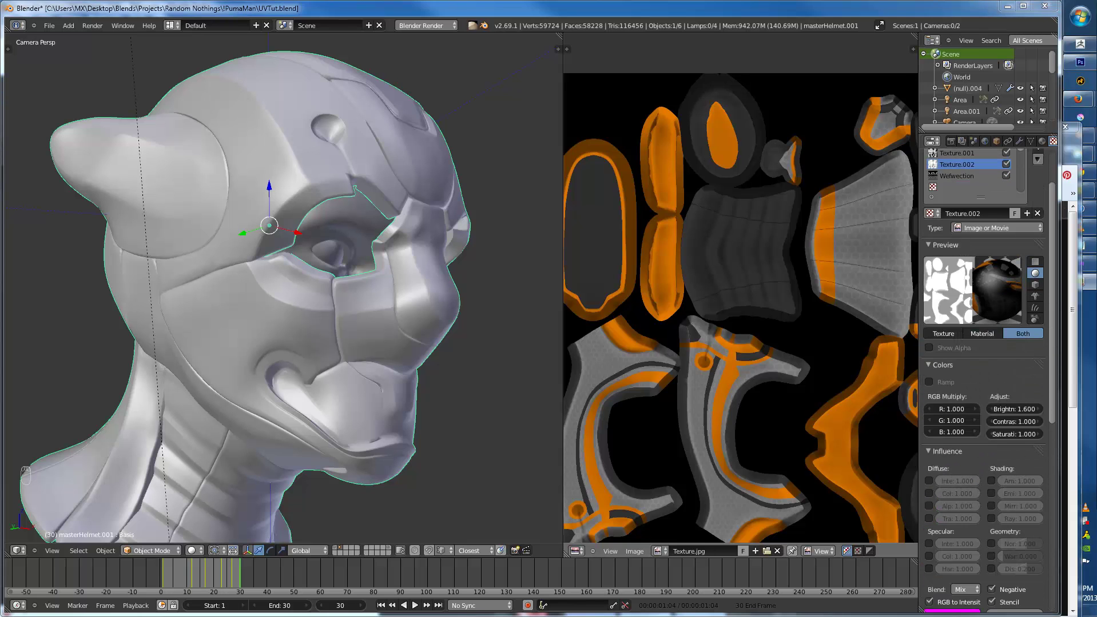
- Test AO texture brightness values of 0.2 and 0.4, and restore the brightness to 1
left_click(1013, 409)
left_click_drag(1013, 409, 938, 409)
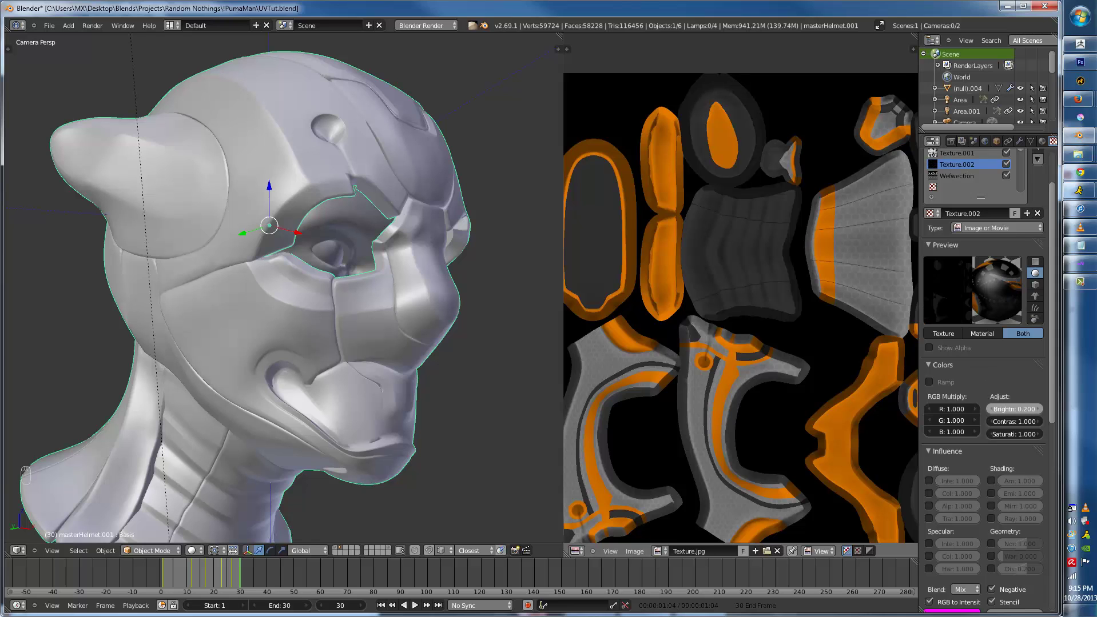
left_click(1010, 409)
type("0.4")
type("1")
key("Return")
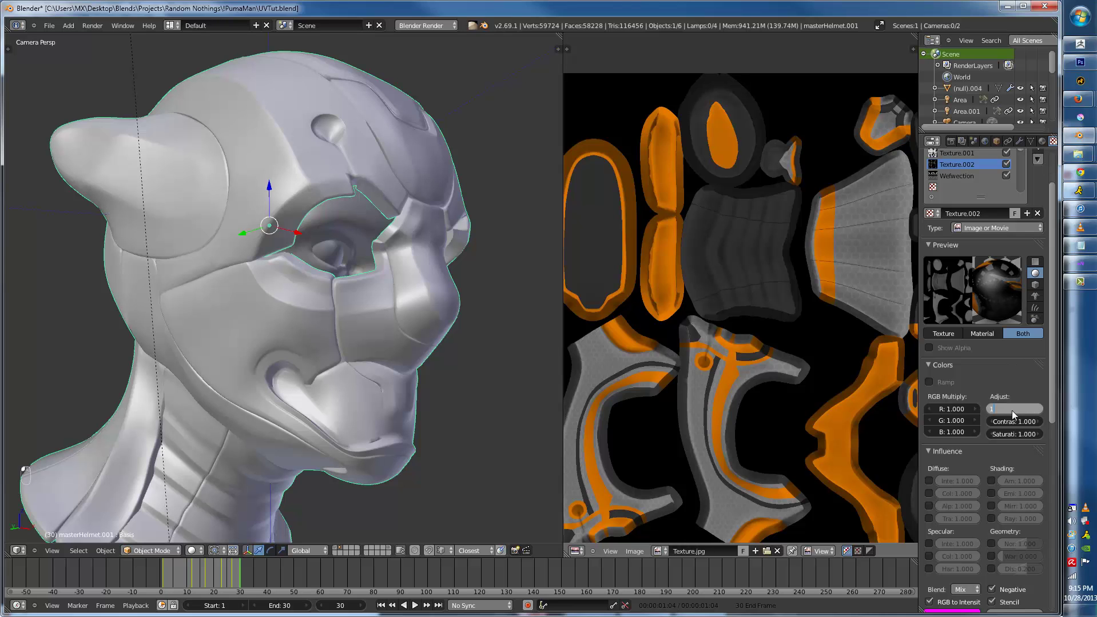
- Lower the AO texture's contrast to 0.5
left_click(1034, 421)
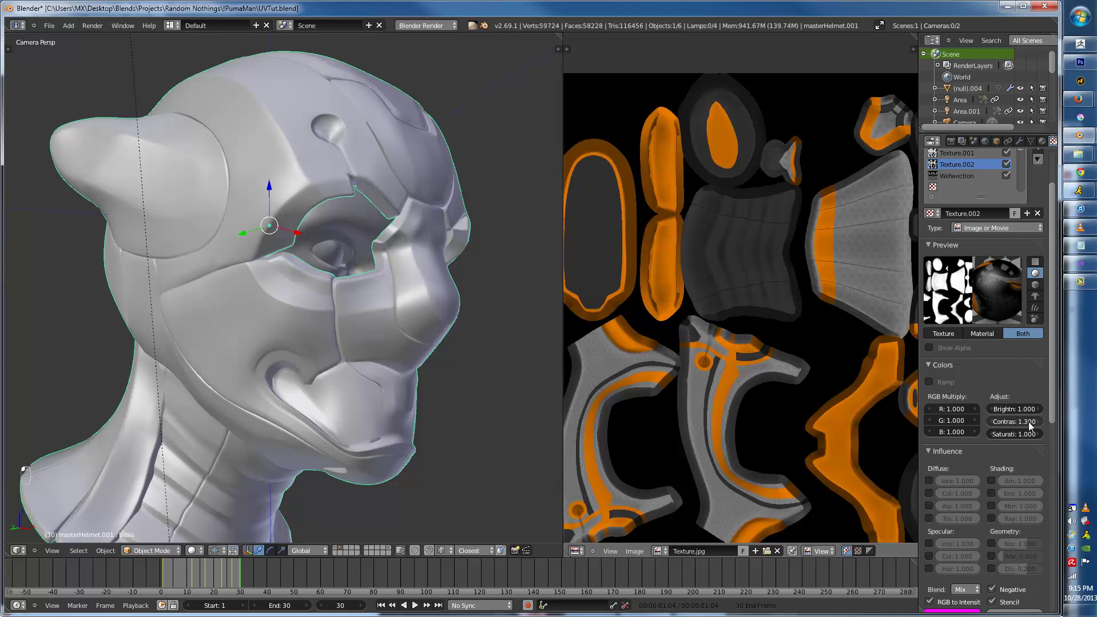
left_click(990, 423)
left_click(991, 423)
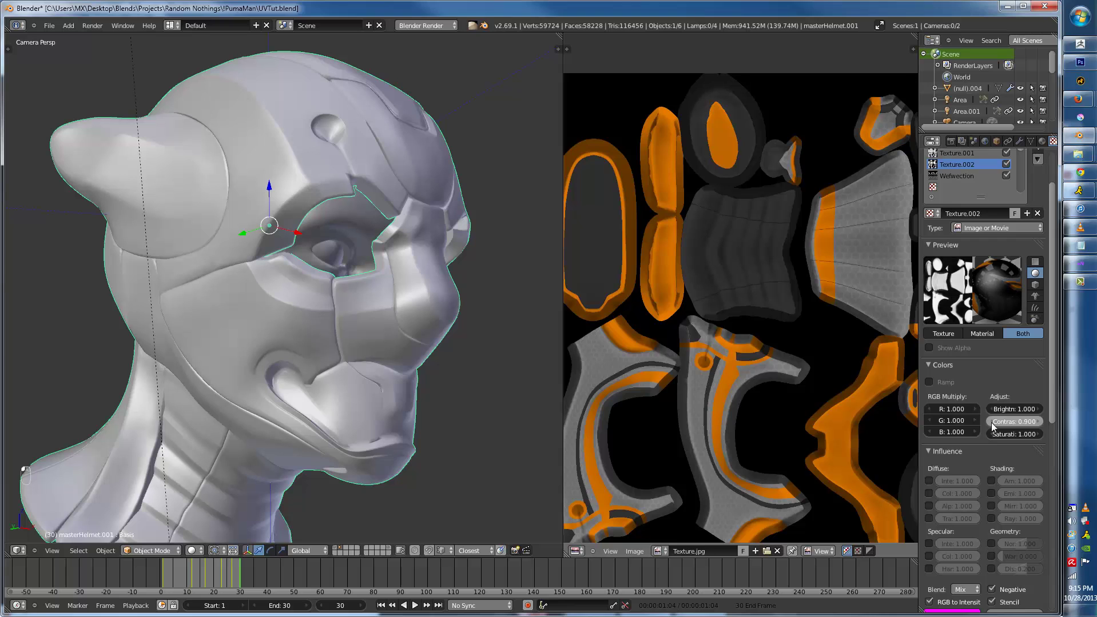
left_click(992, 424)
left_click(992, 424)
left_click(992, 424)
- Render the helmet with the AO stencil and inspect the face up close and the head as a whole
key("F12")
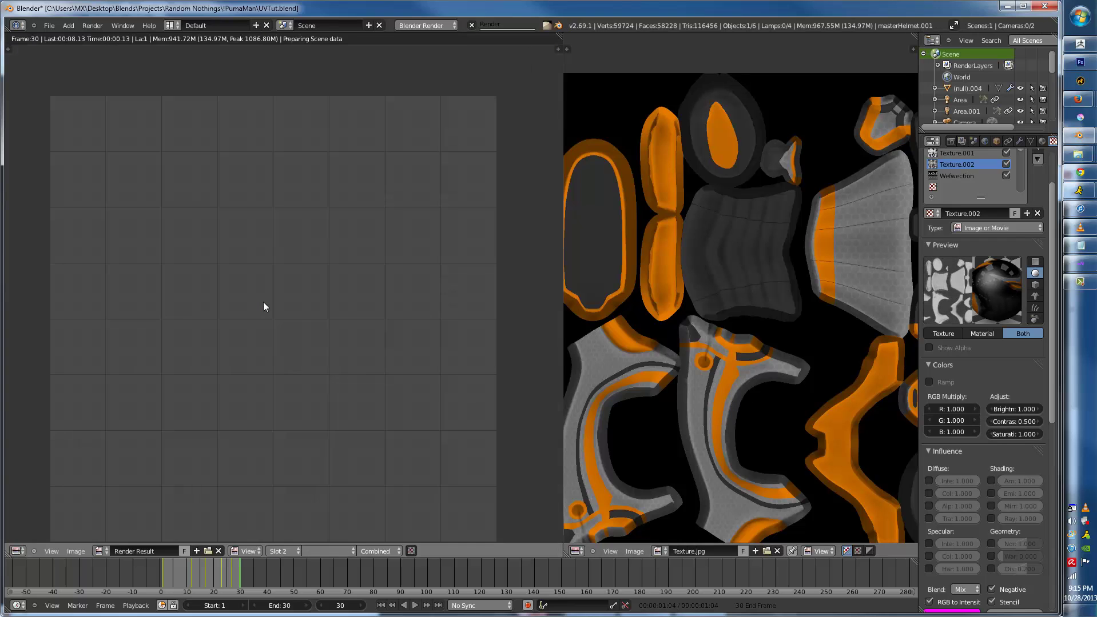
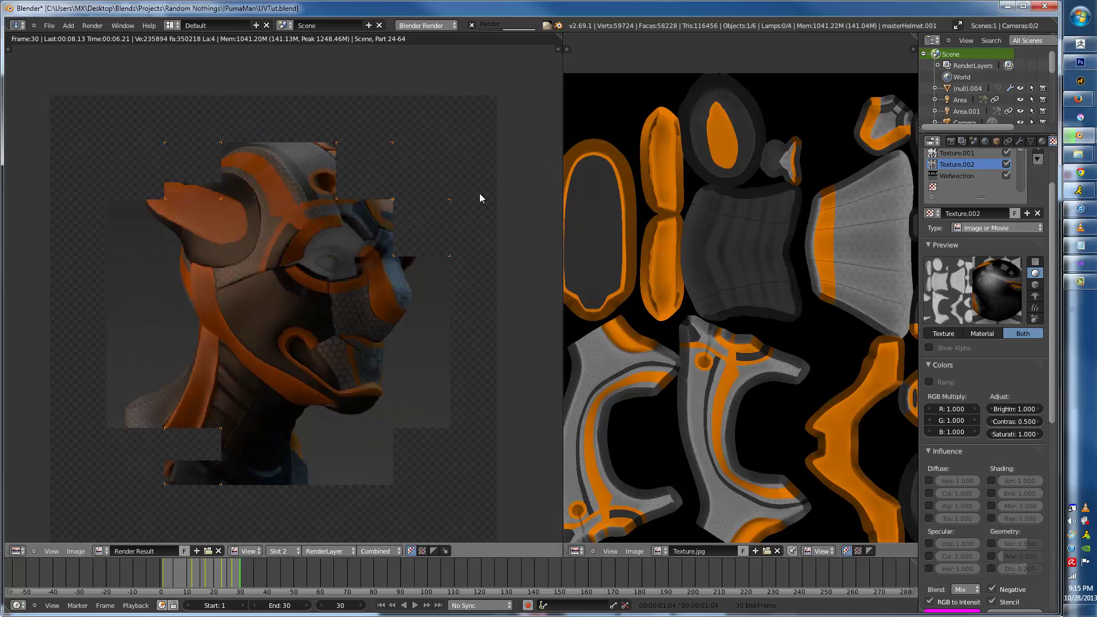
scroll(459, 207, "up", 3)
scroll(470, 183, "up", 1)
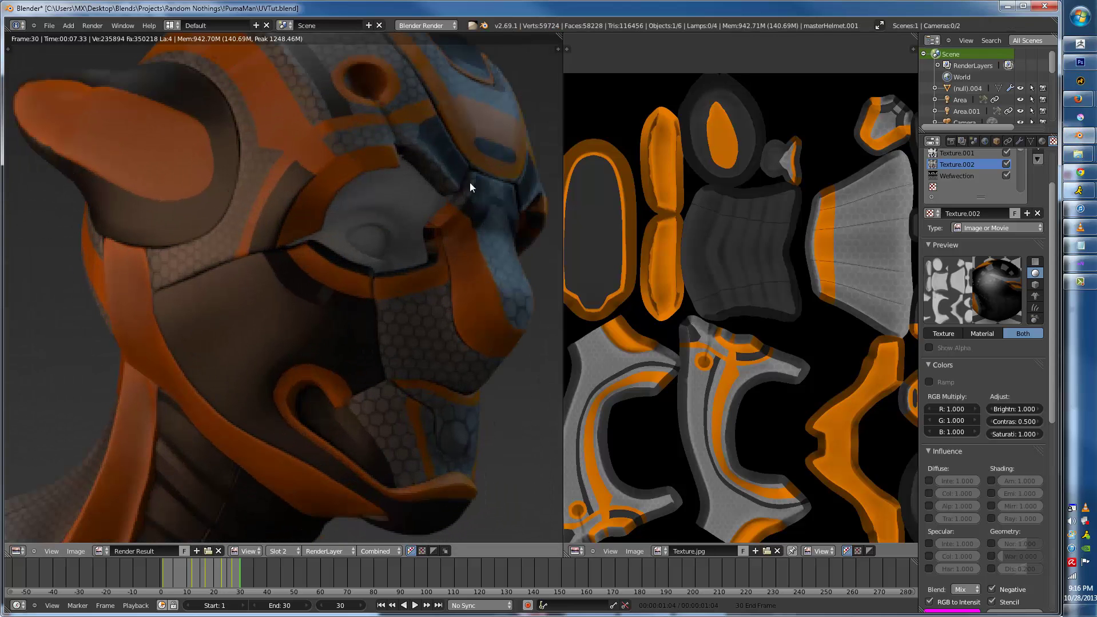
scroll(419, 282, "down", 3)
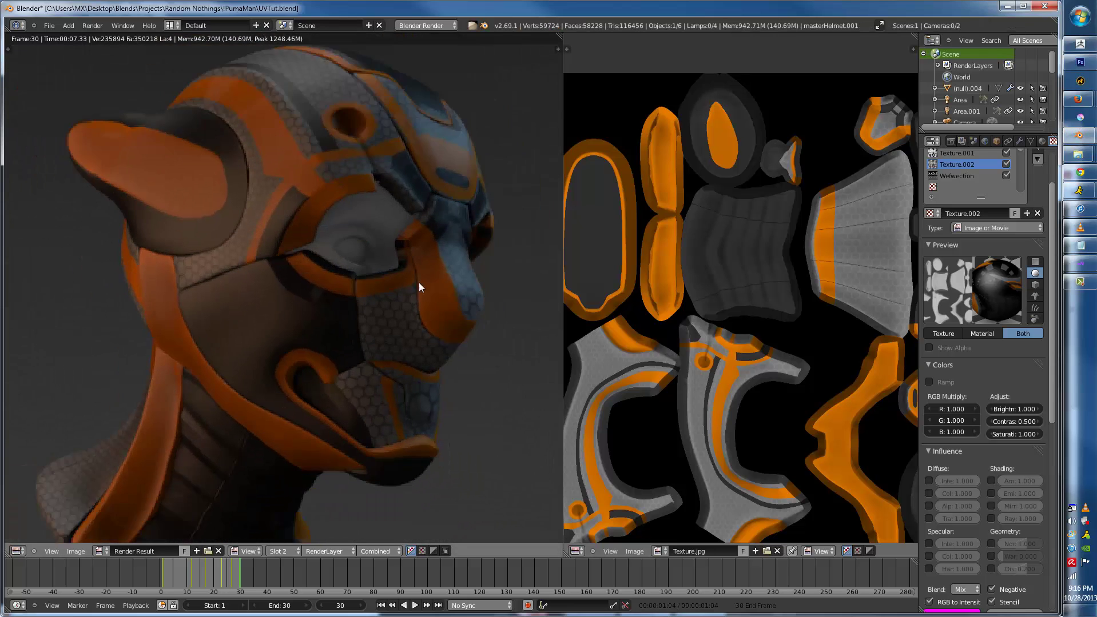
scroll(350, 317, "up", 1)
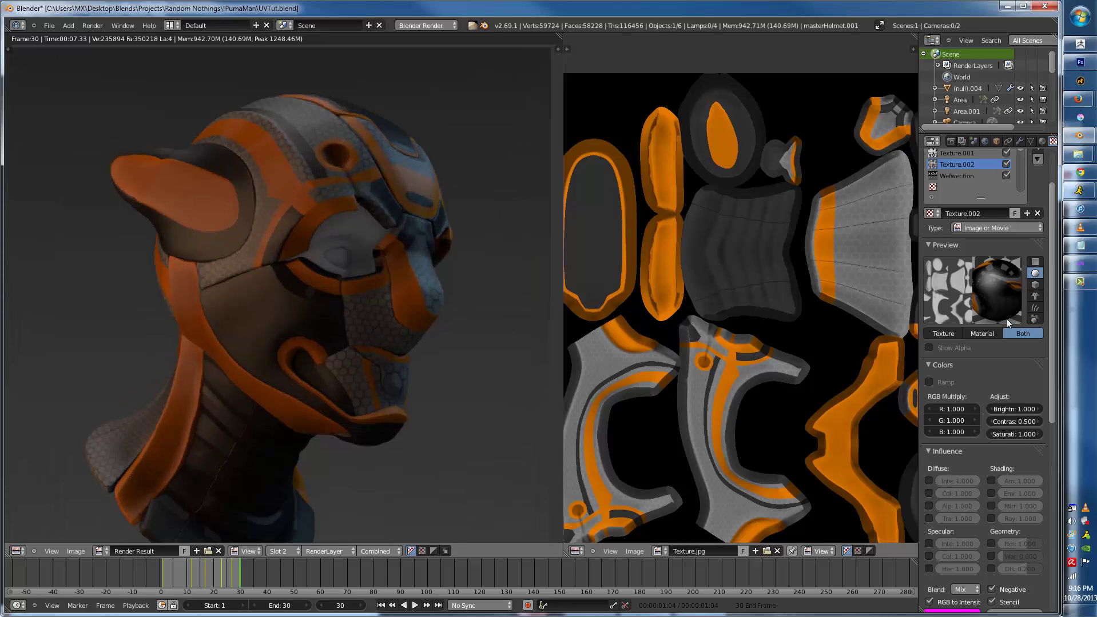
- Set the AO texture's contrast to 0.7 and, after trying a brightness of 1.1, its brightness to 0.7
left_click(1032, 419)
left_click(1033, 419)
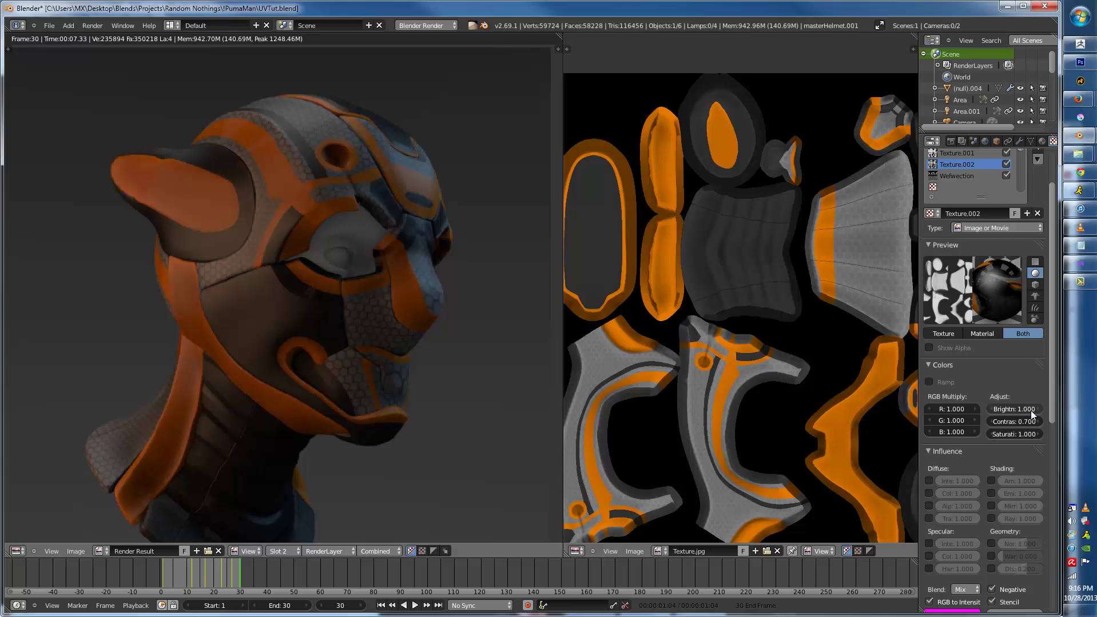
left_click(1037, 408)
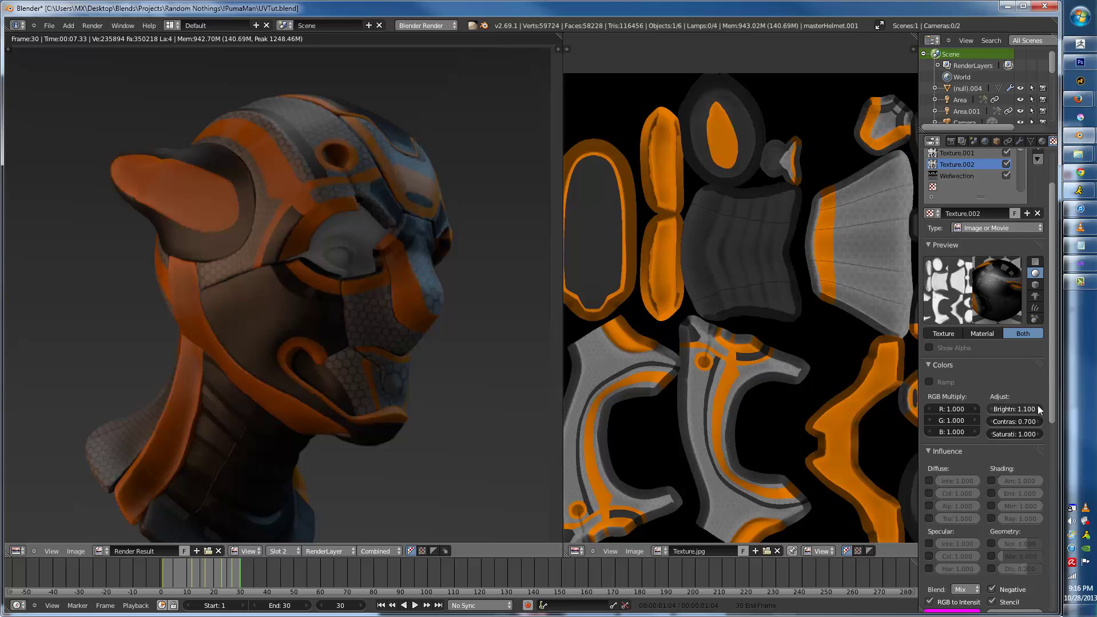
left_click(995, 408)
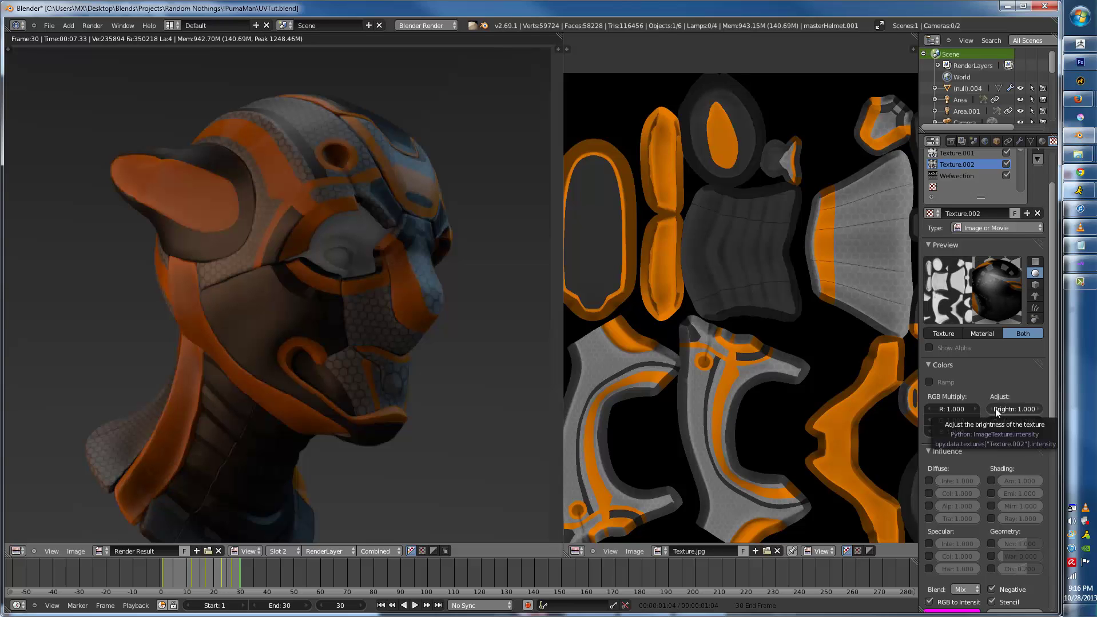
left_click(994, 408)
left_click(995, 408)
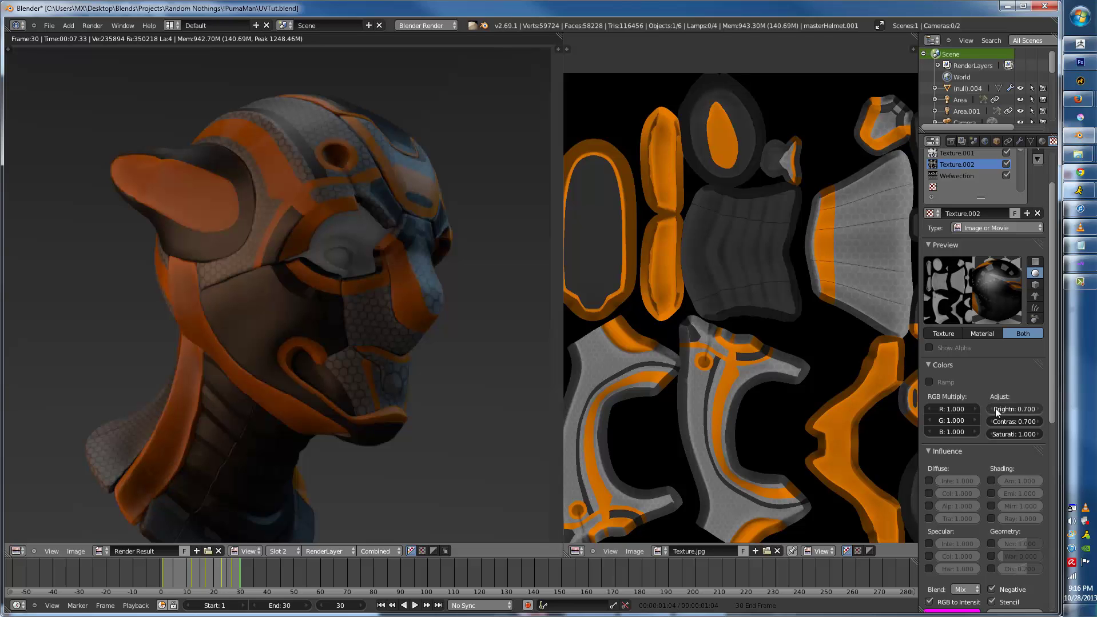
- Set the helmet material's specular intensity to 0.599 and slope to 0.182, render the image, and inspect the face up close
left_click(1041, 140)
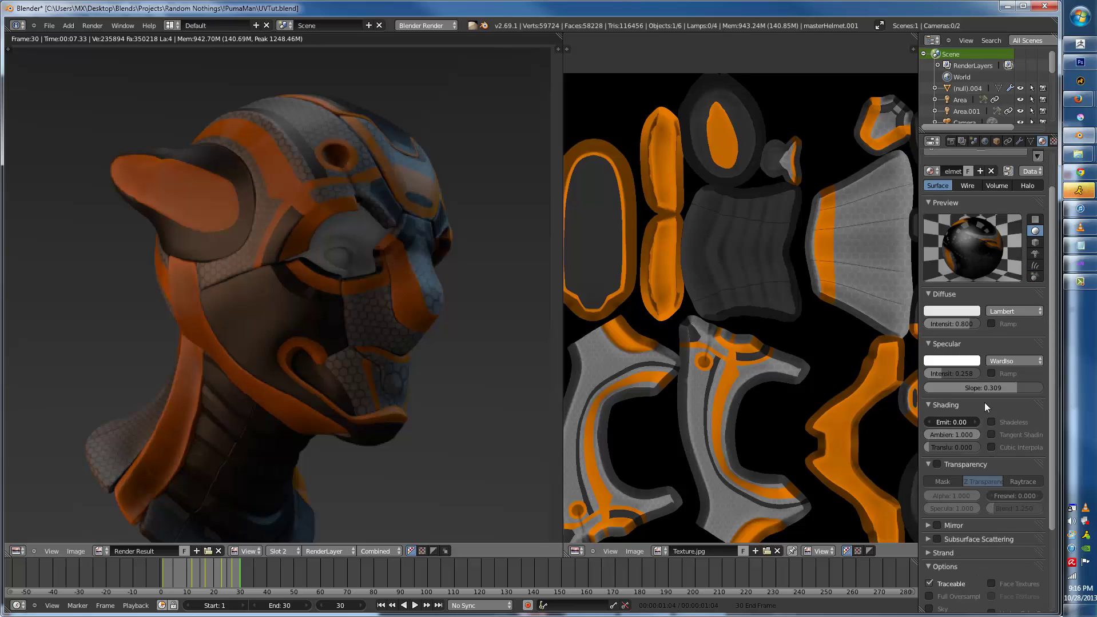
mouse_move(973, 372)
left_mouse_down()
mouse_move(996, 372)
mouse_move(972, 388)
mouse_move(981, 384)
left_mouse_up()
key("F12")
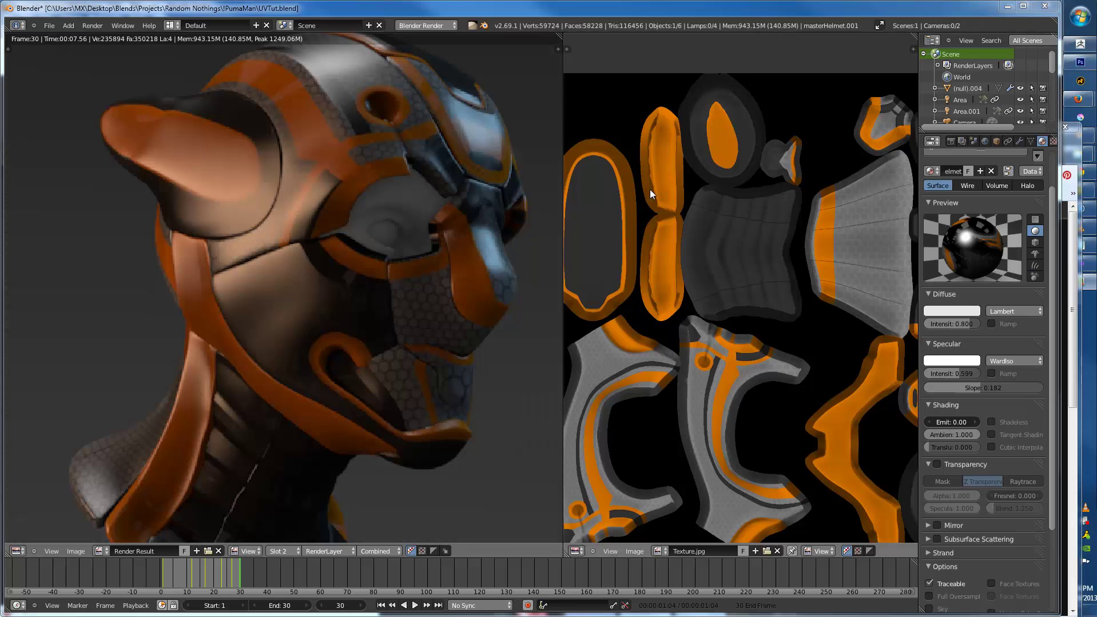
middle_click_drag(417, 229, 269, 229, "ctrl")
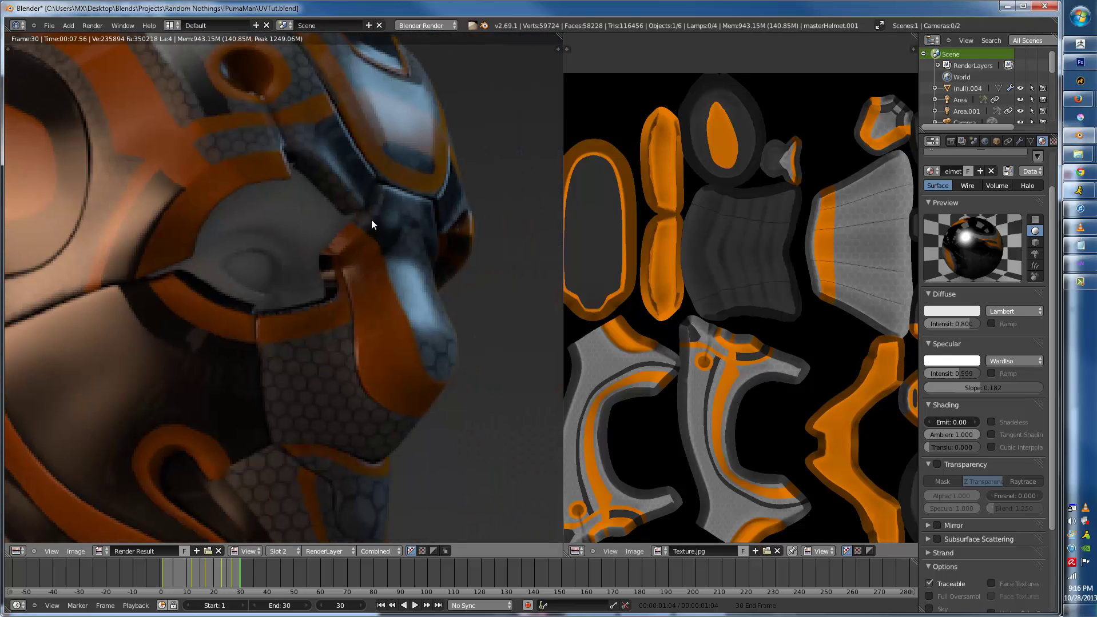
- Switch to Photoshop and bring the helmet's texture layout in Color.jpg into view
left_click(1080, 64)
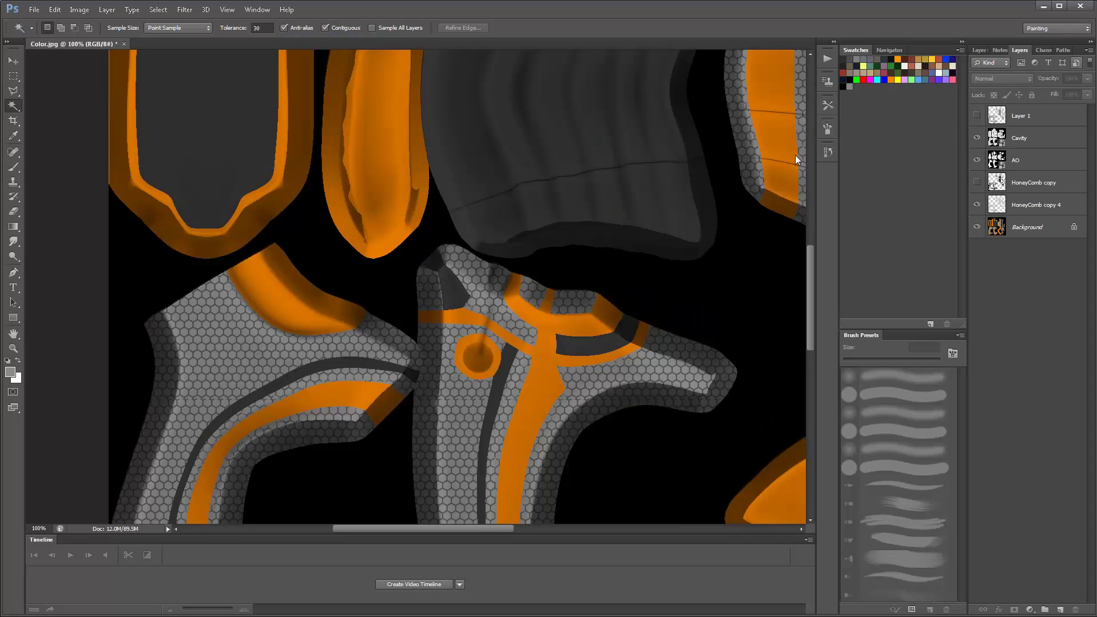
scroll(618, 236, "down", 3, "alt")
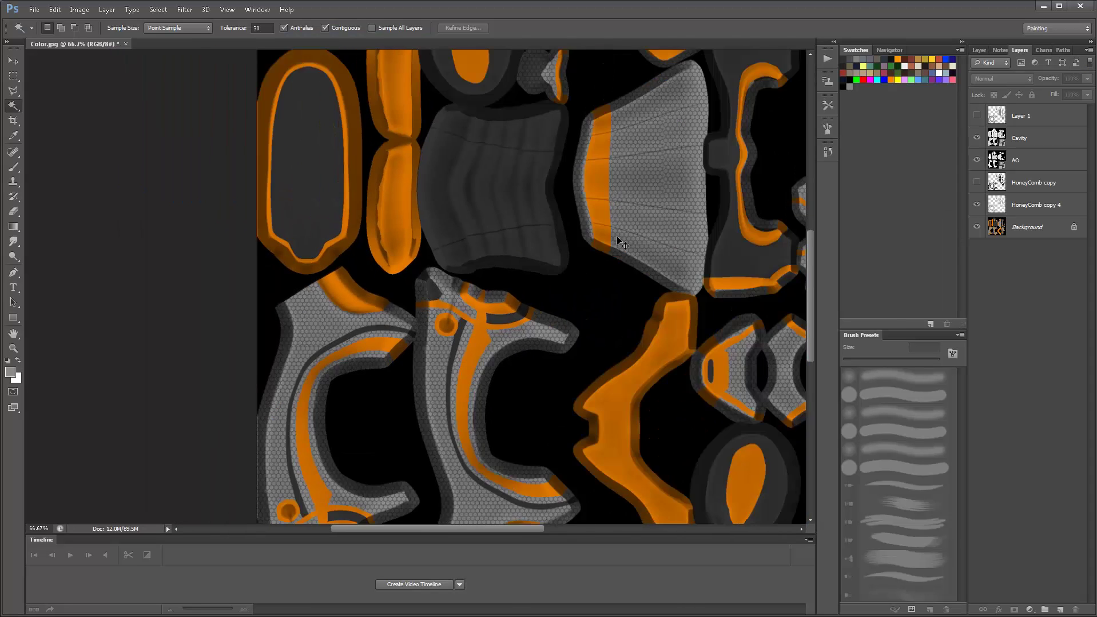
scroll(617, 237, "up", 1, "alt")
key("Tab")
key("Tab")
left_click(1032, 119)
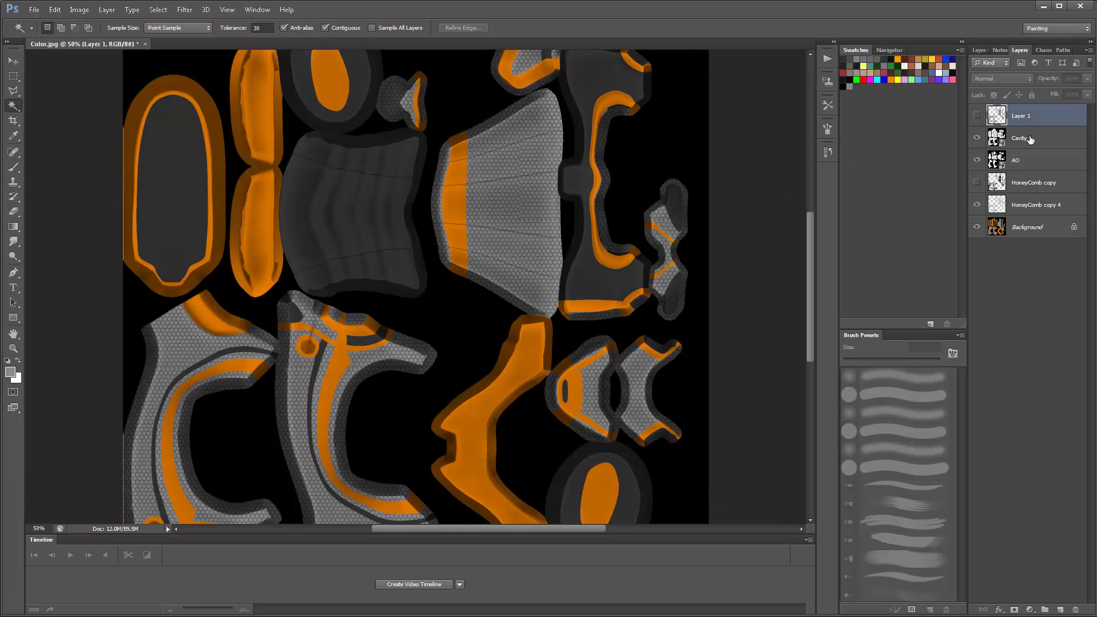
right_click(1047, 117)
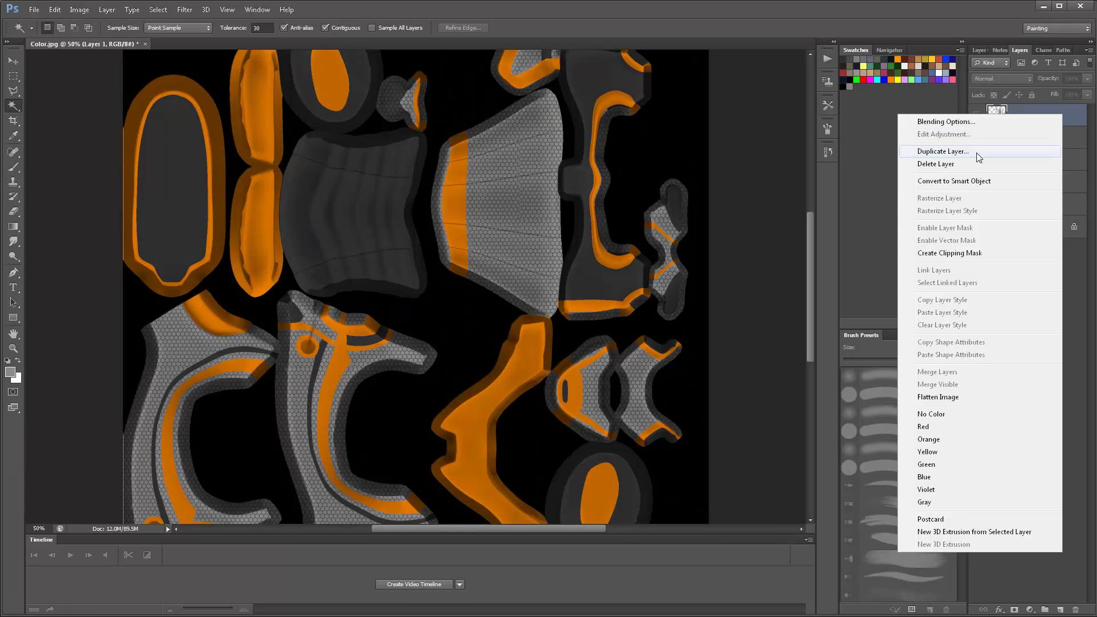
left_click(954, 399)
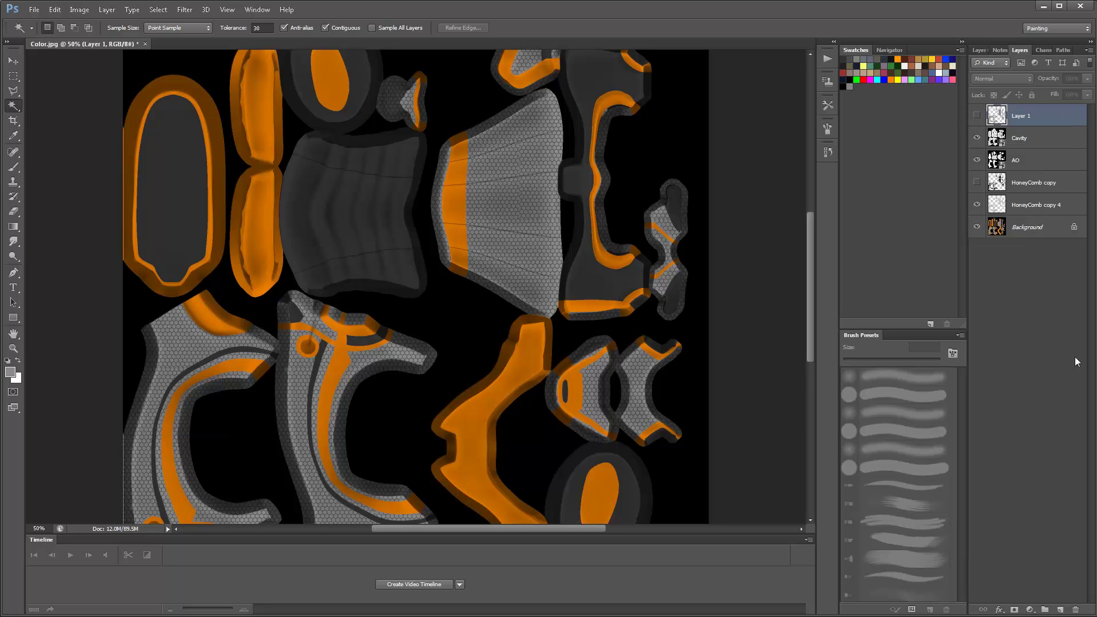
- Save the layered document as TextureWork in Photoshop format with maximized compatibility
key("ctrl+shift+s")
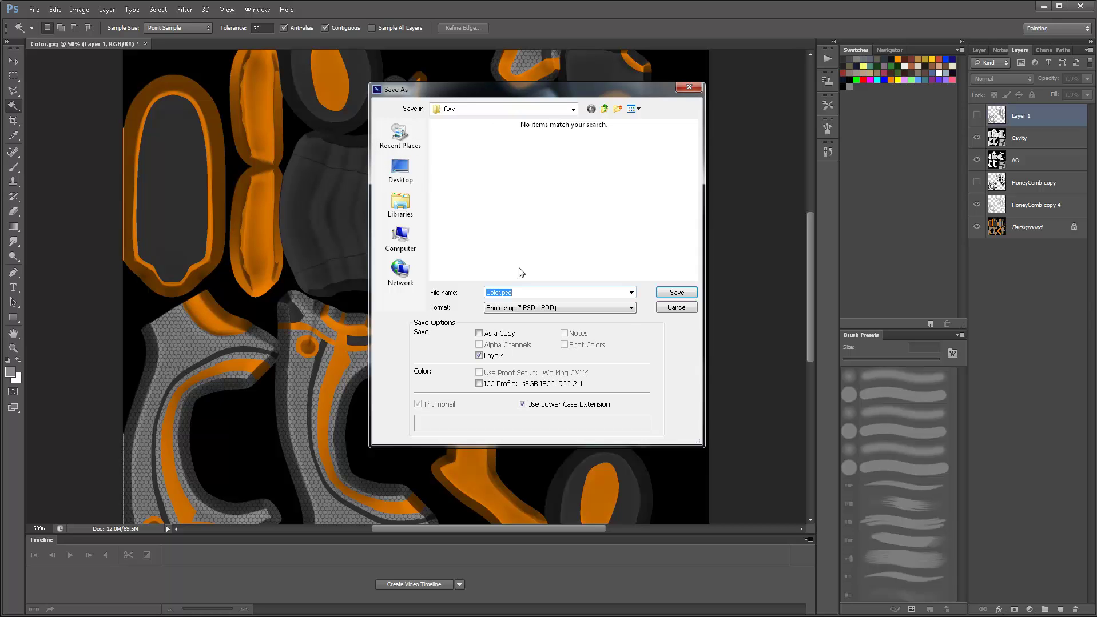
type("Texture")
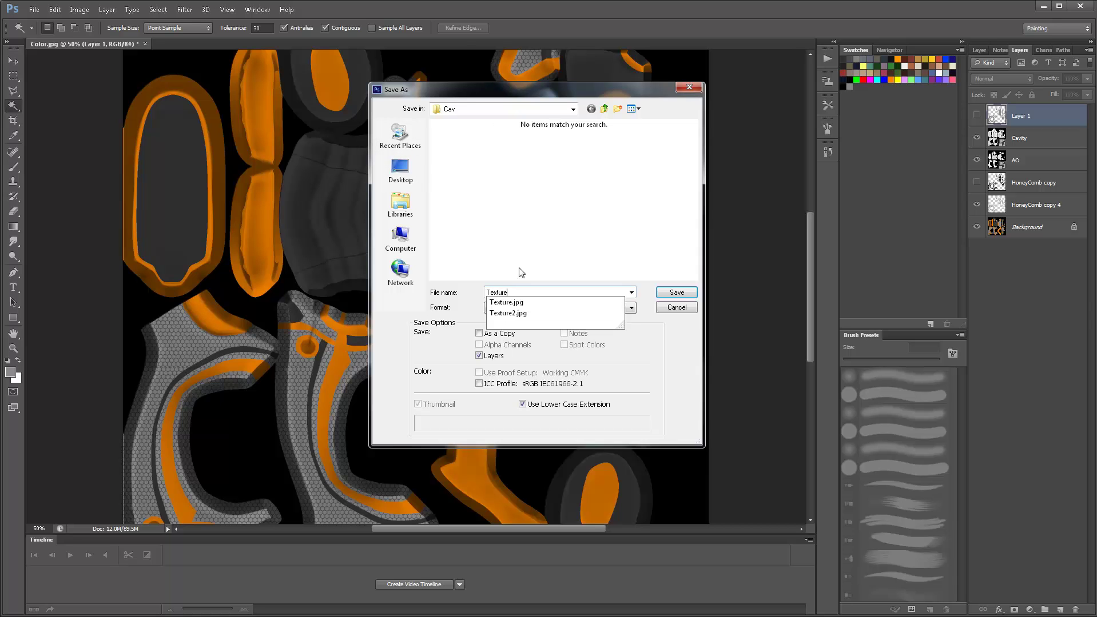
type("Work")
key("Return")
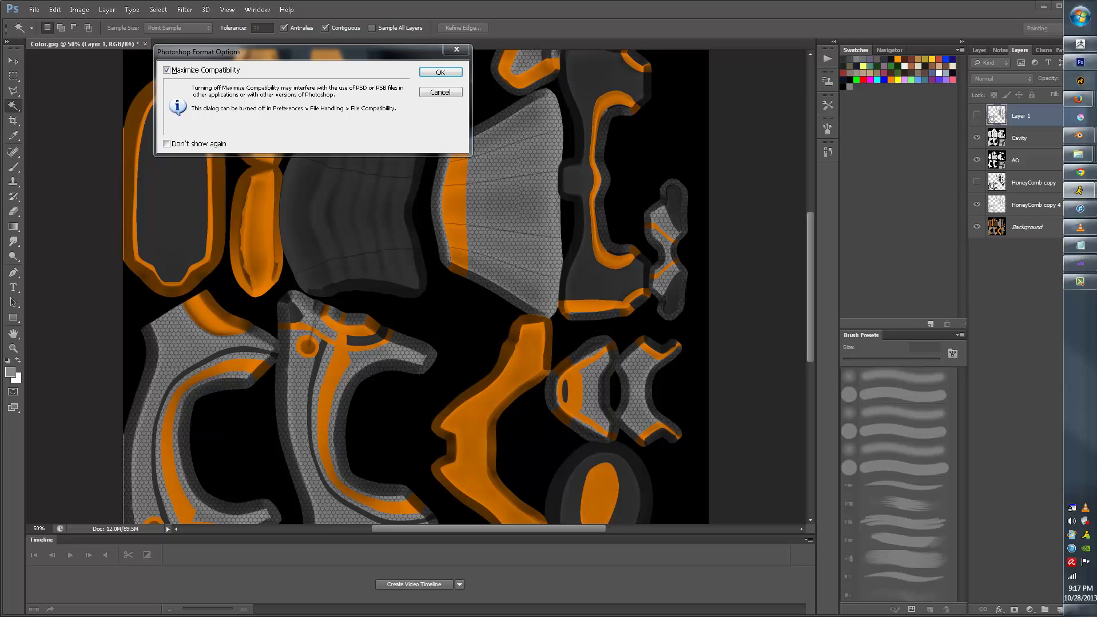
key("Return")
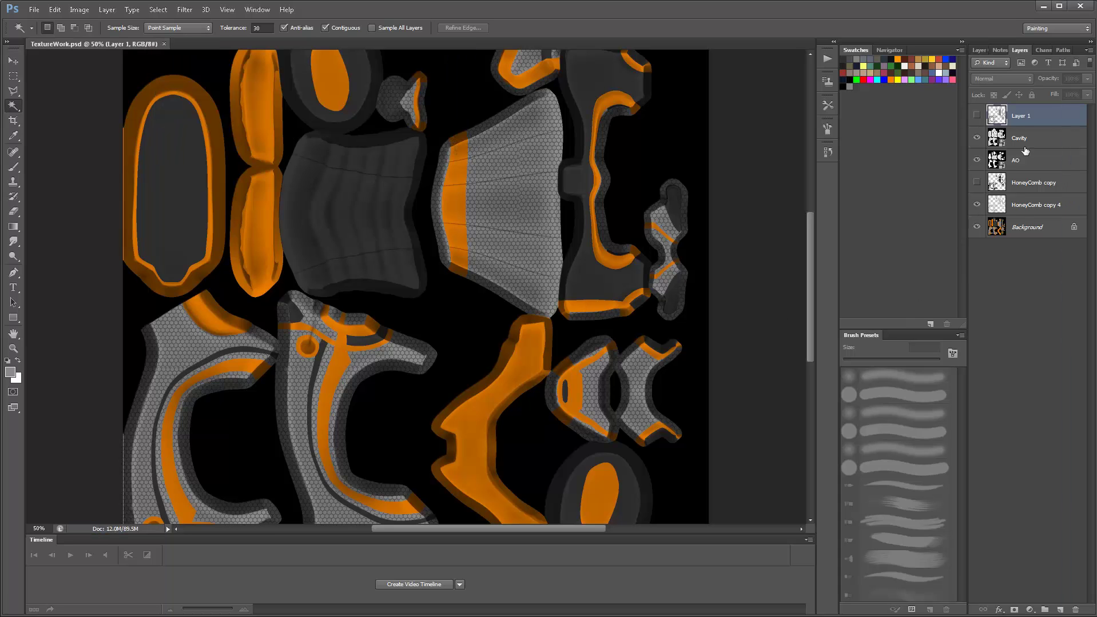
- Merge all layers from Background up to Layer 1 into a single layer
right_click(1022, 116)
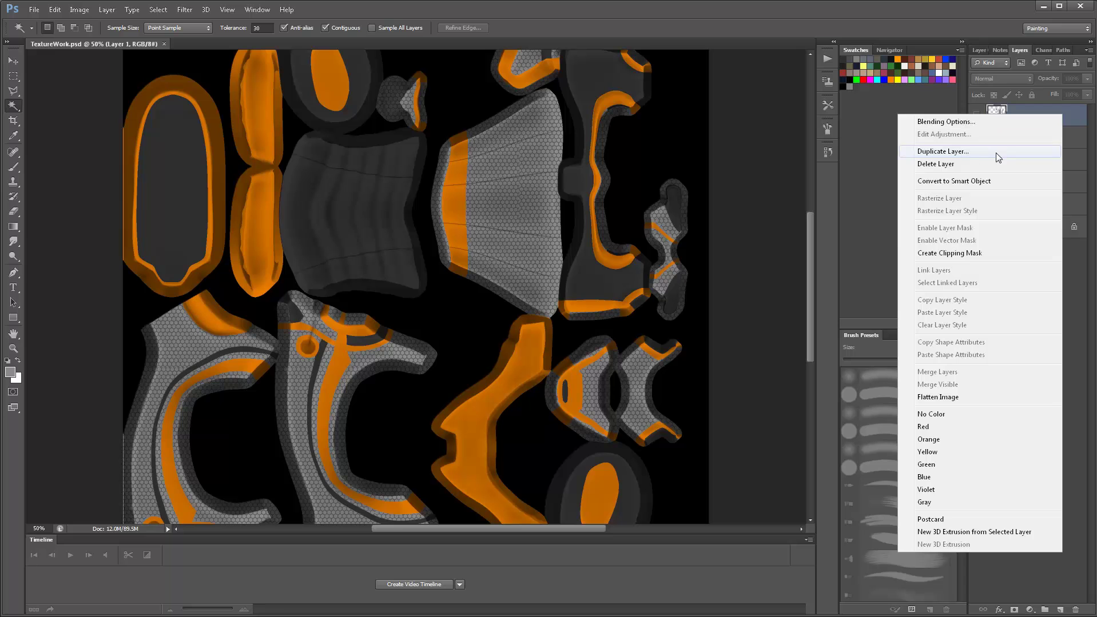
left_click(1088, 487)
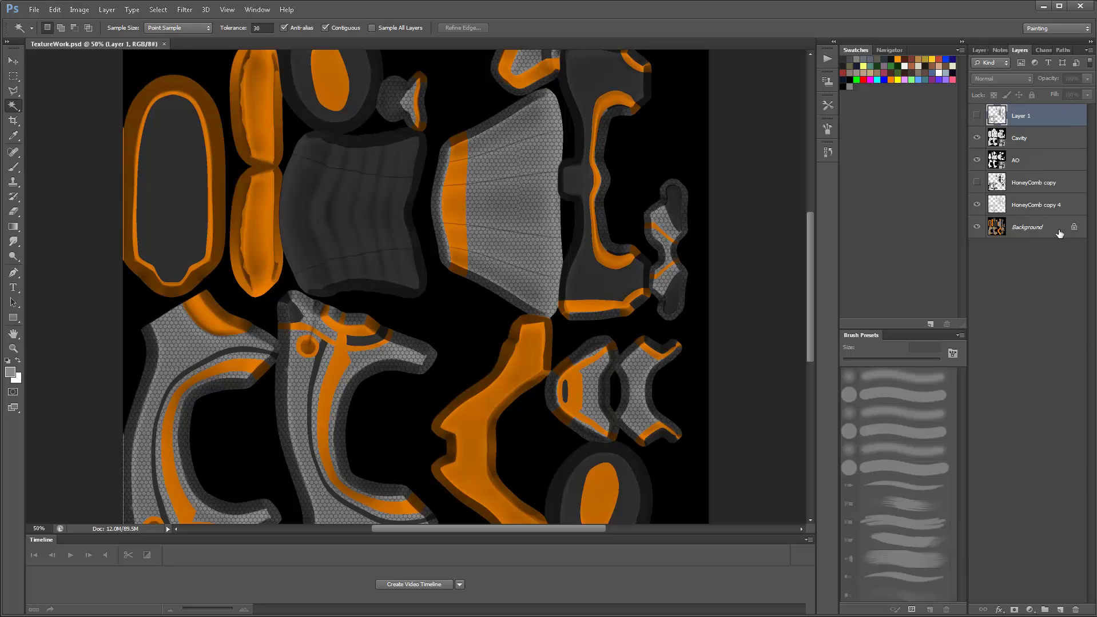
left_click(1023, 229)
left_click(107, 10)
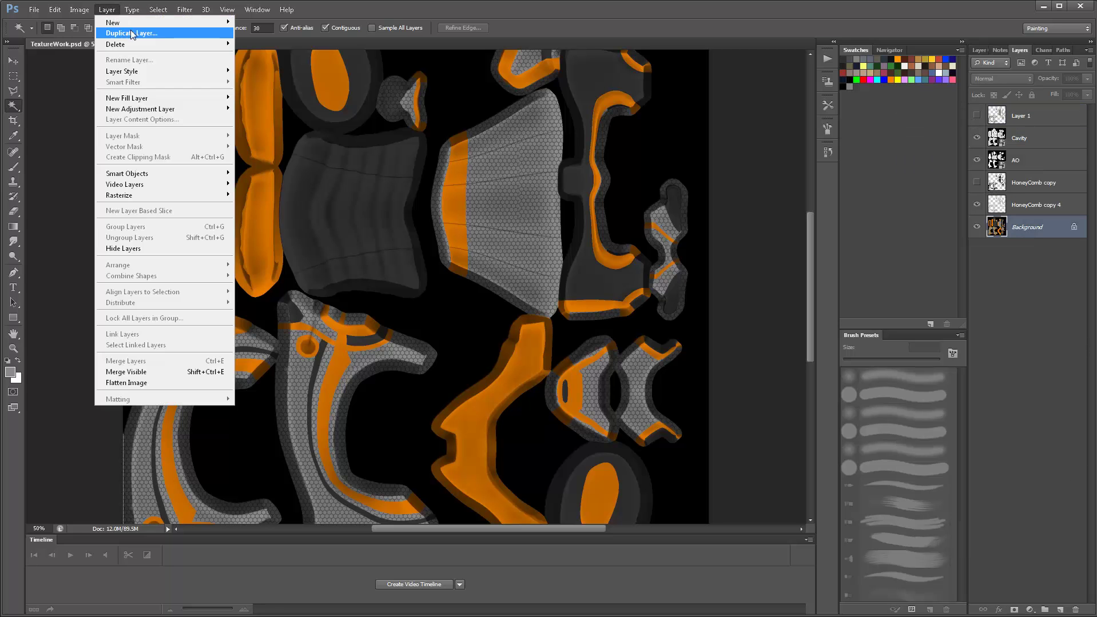
mouse_move(137, 23)
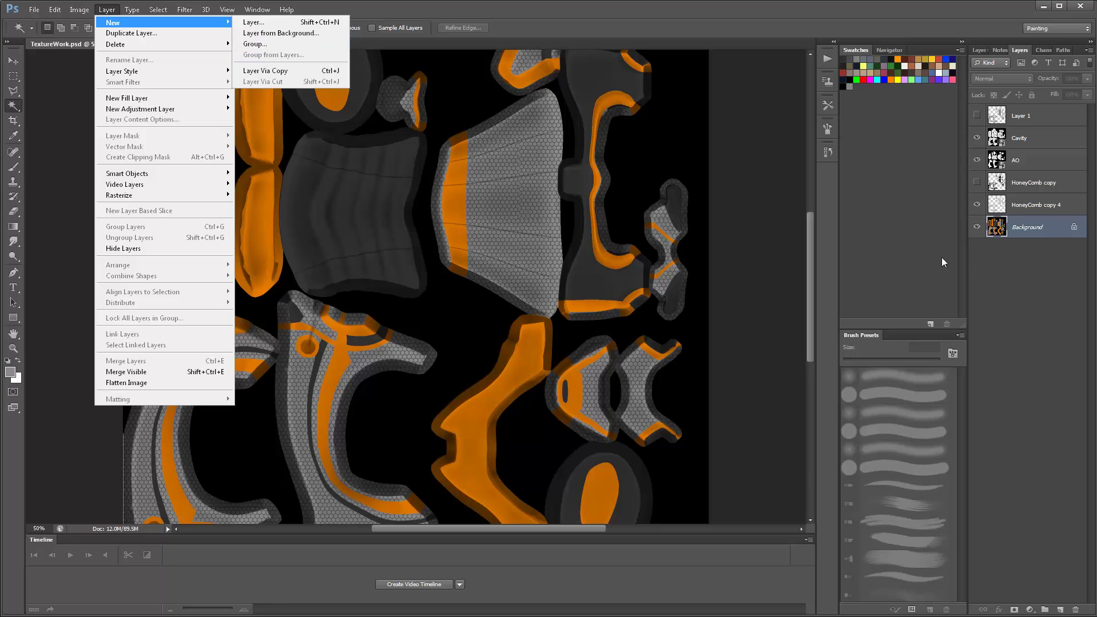
left_click(1026, 120, "shift")
right_click(1024, 117)
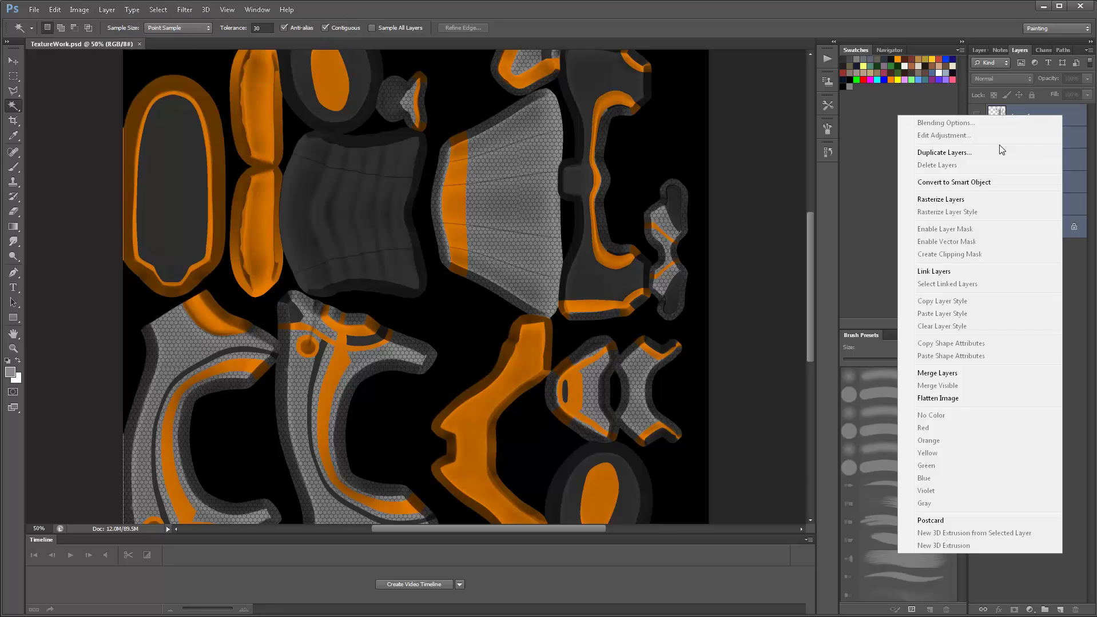
left_click(972, 373)
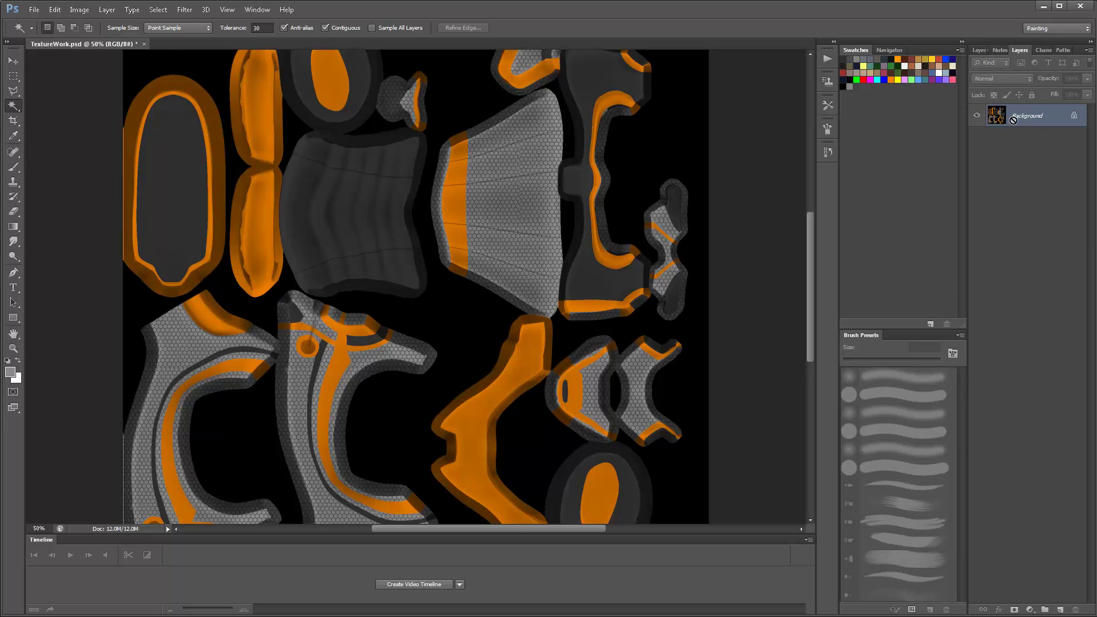
- Duplicate the merged background layer and convert the copy to black and white with the Default preset
key("ctrl+j")
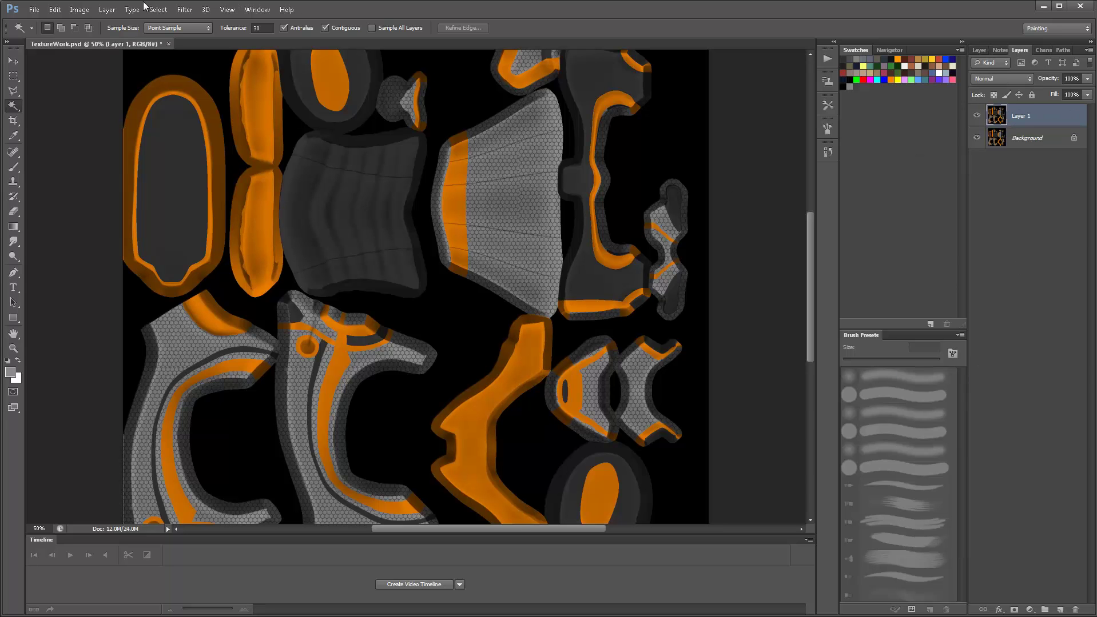
left_click(107, 9)
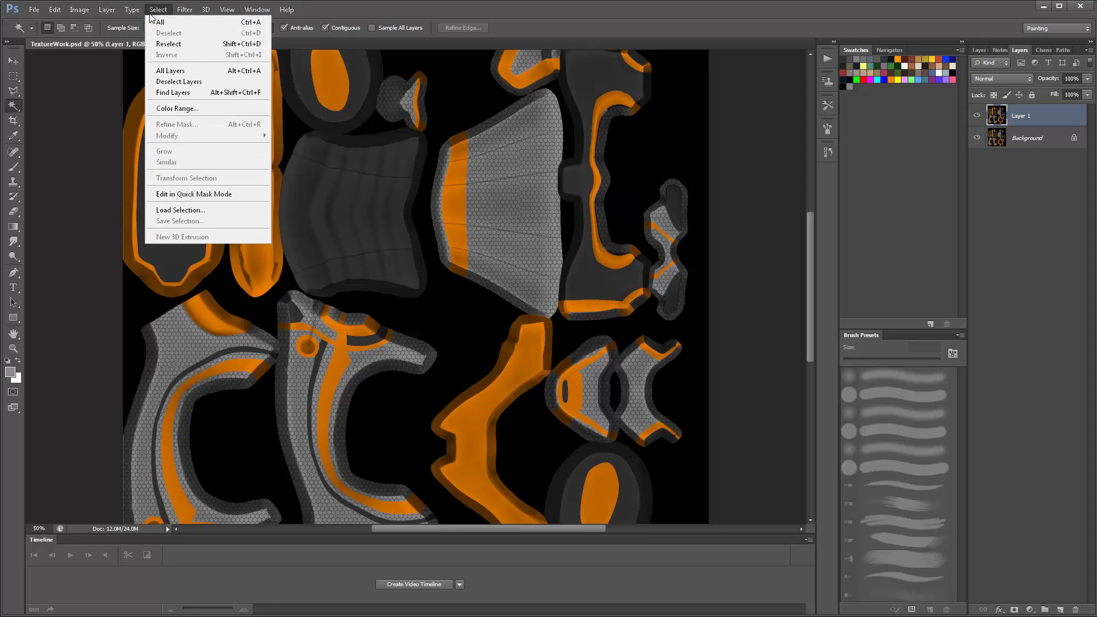
mouse_move(176, 14)
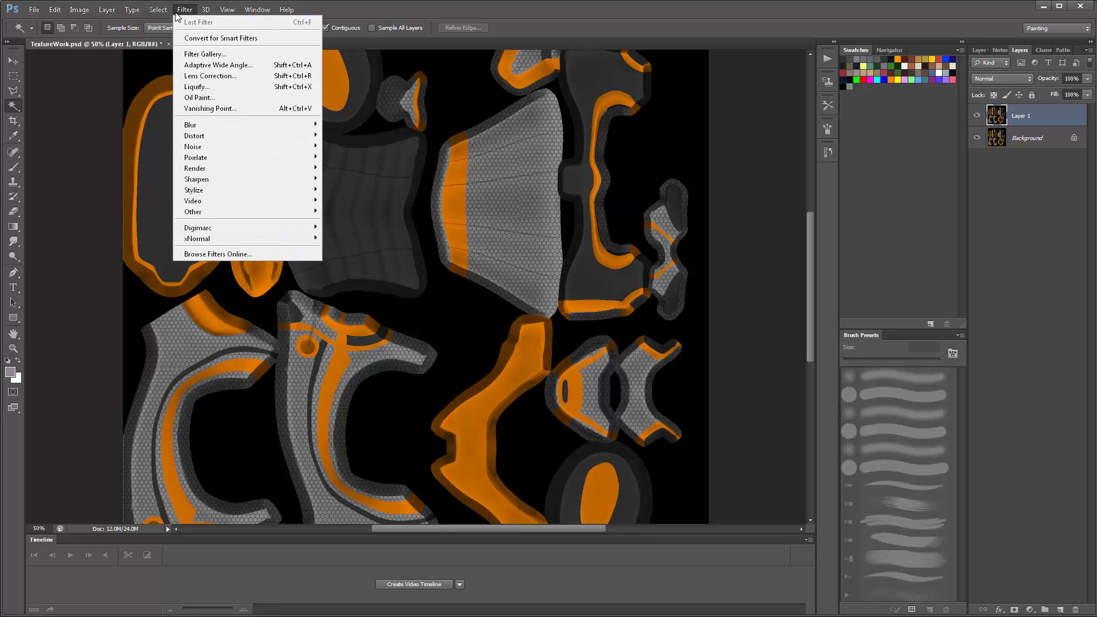
mouse_move(129, 17)
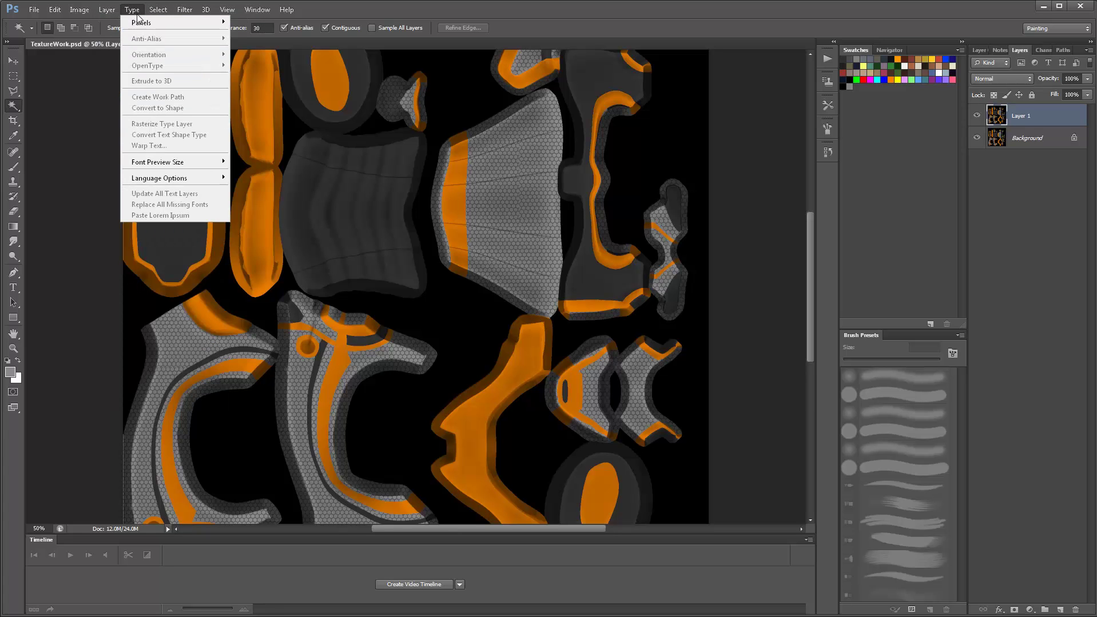
mouse_move(79, 12)
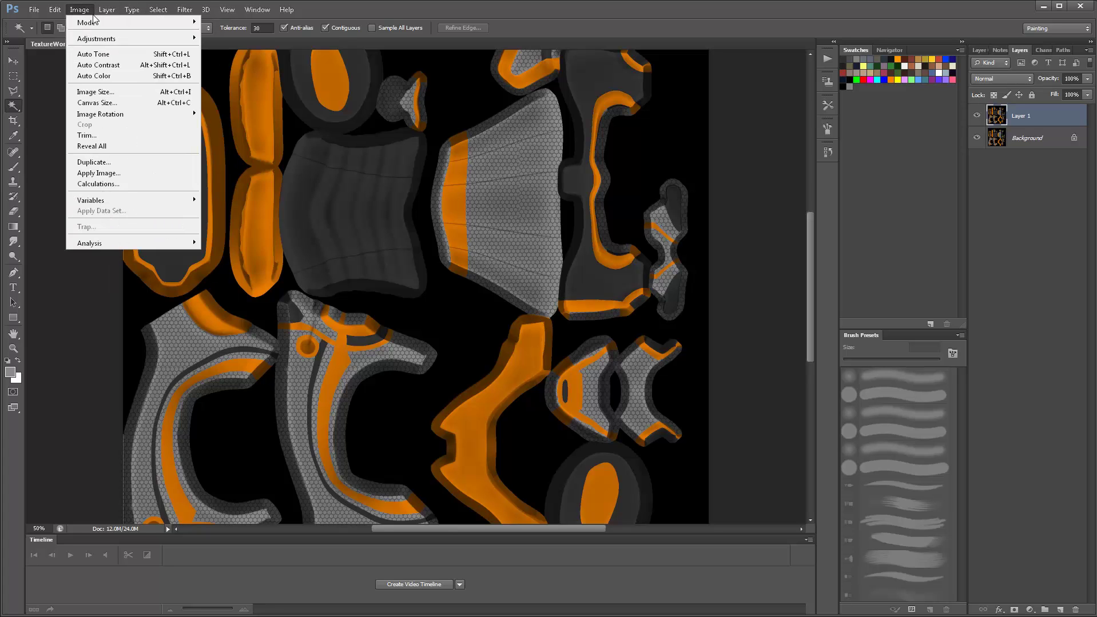
mouse_move(97, 38)
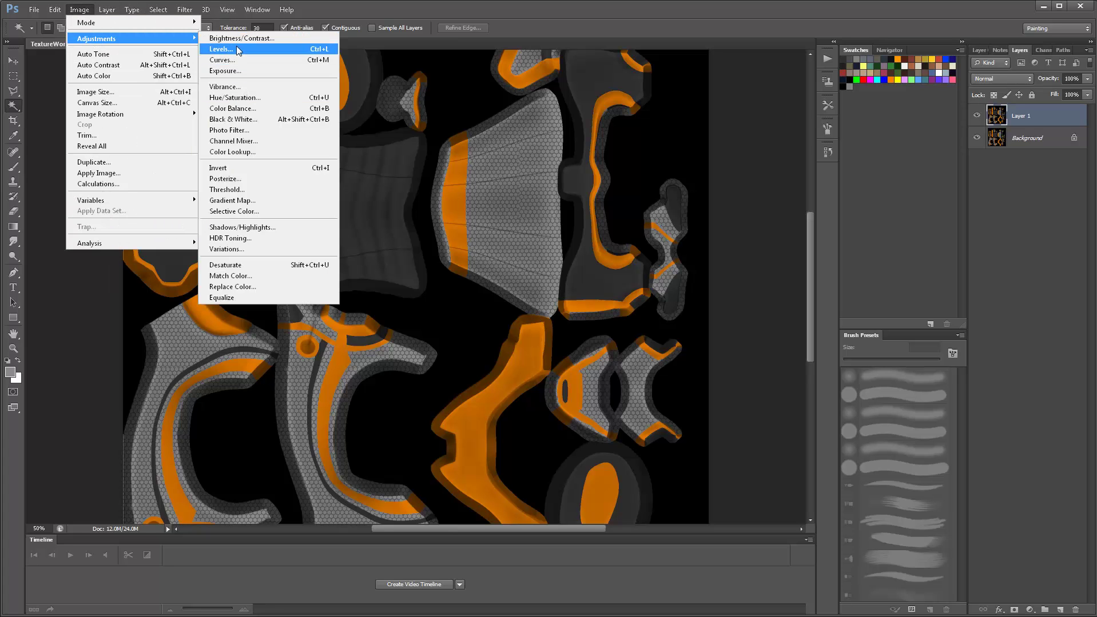
left_click(238, 113)
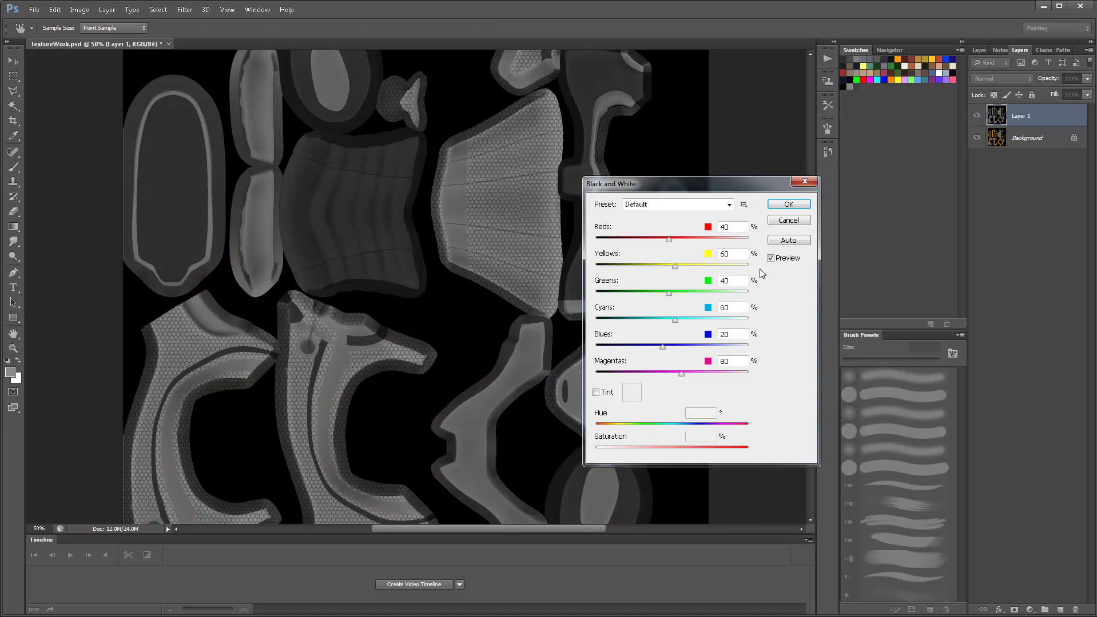
left_click(788, 204)
- Increase the black-and-white layer's contrast with Levels, using input black 25 and white 130 with brightened midtones
left_click(107, 10)
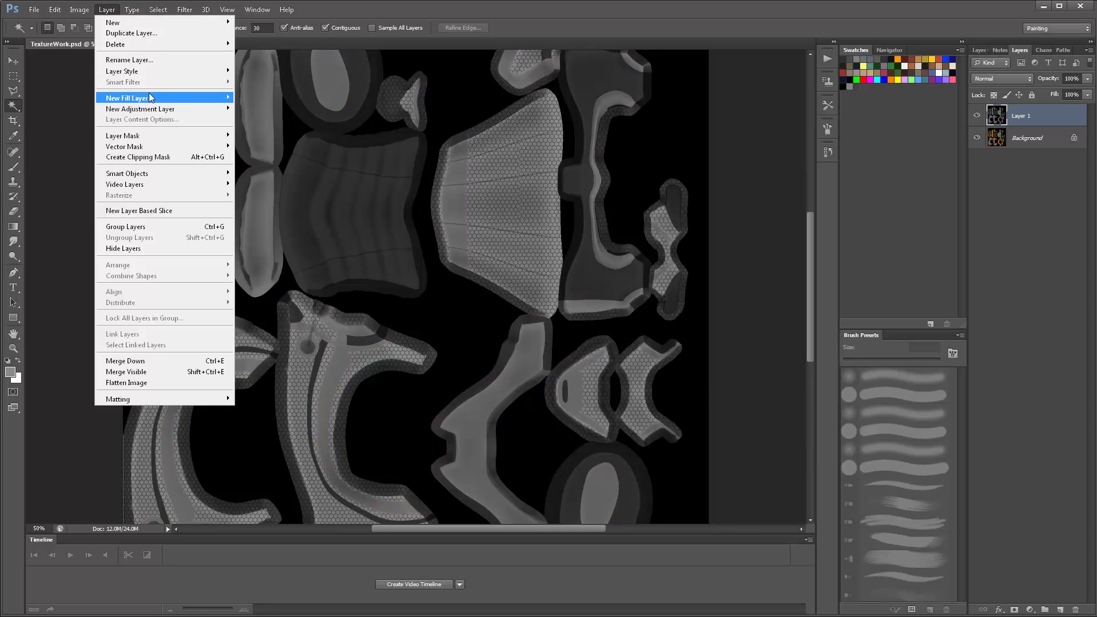
mouse_move(132, 11)
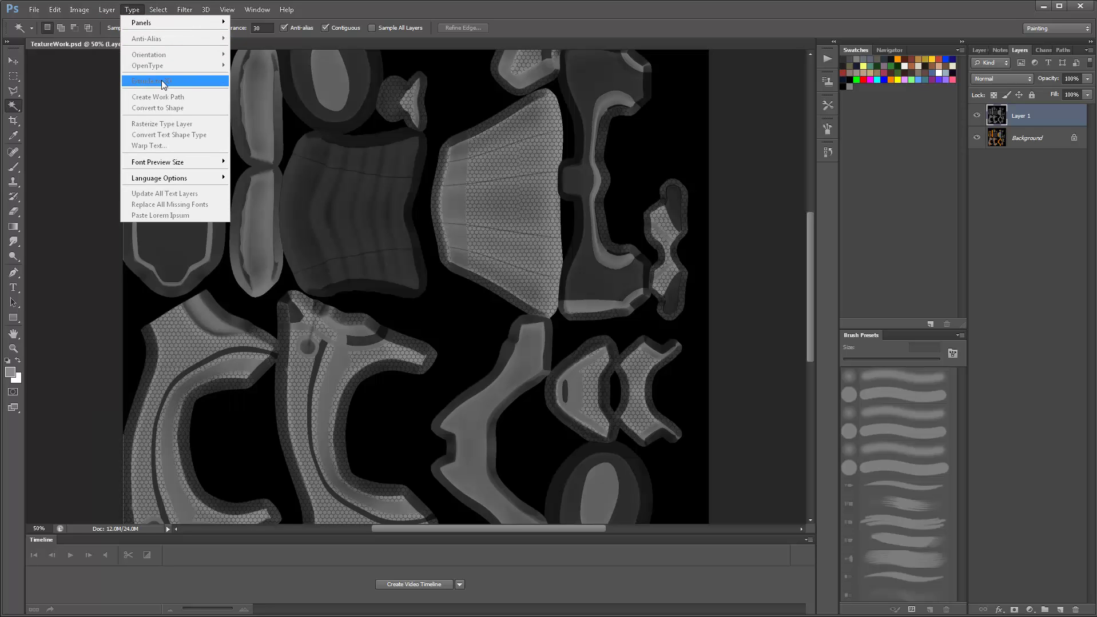
mouse_move(89, 12)
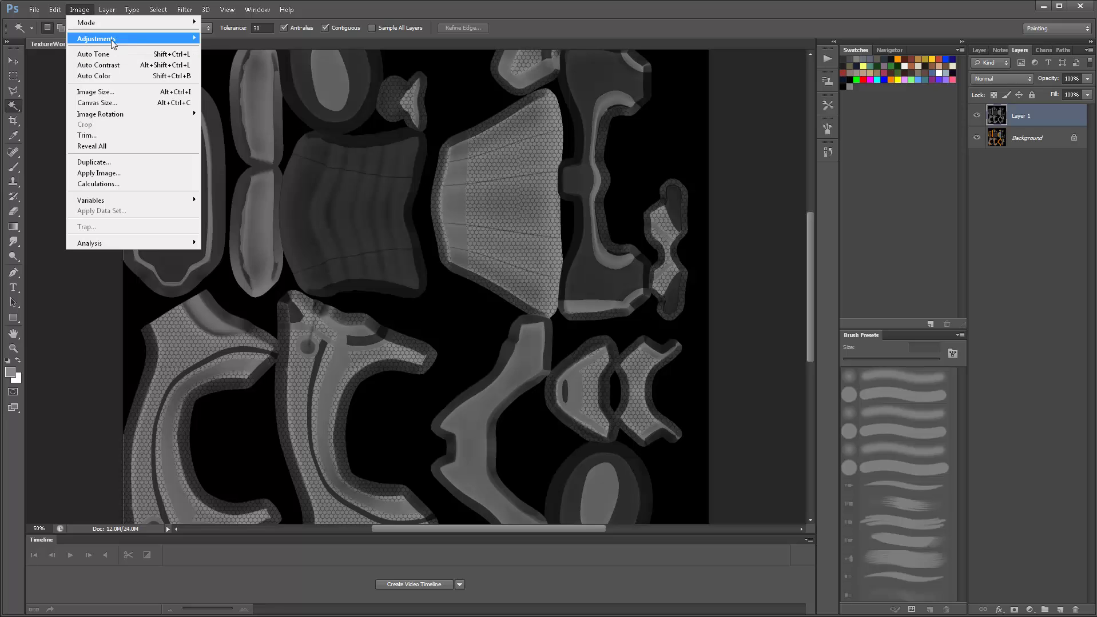
mouse_move(114, 39)
left_click(221, 49)
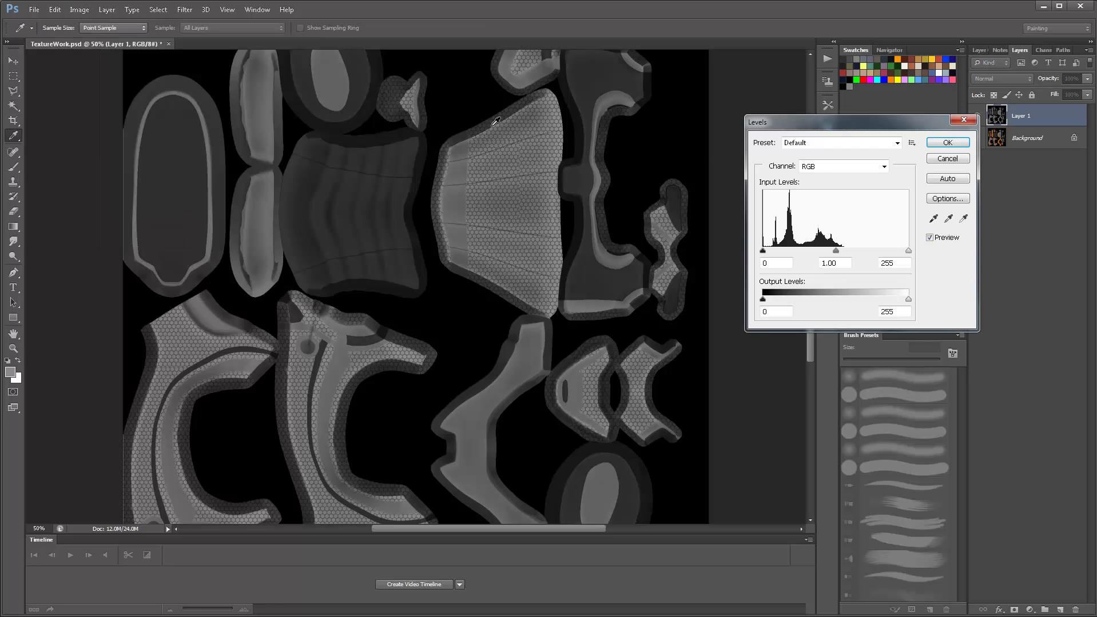
left_click_drag(761, 252, 767, 252)
left_click_drag(838, 251, 809, 251)
left_click_drag(907, 251, 804, 258)
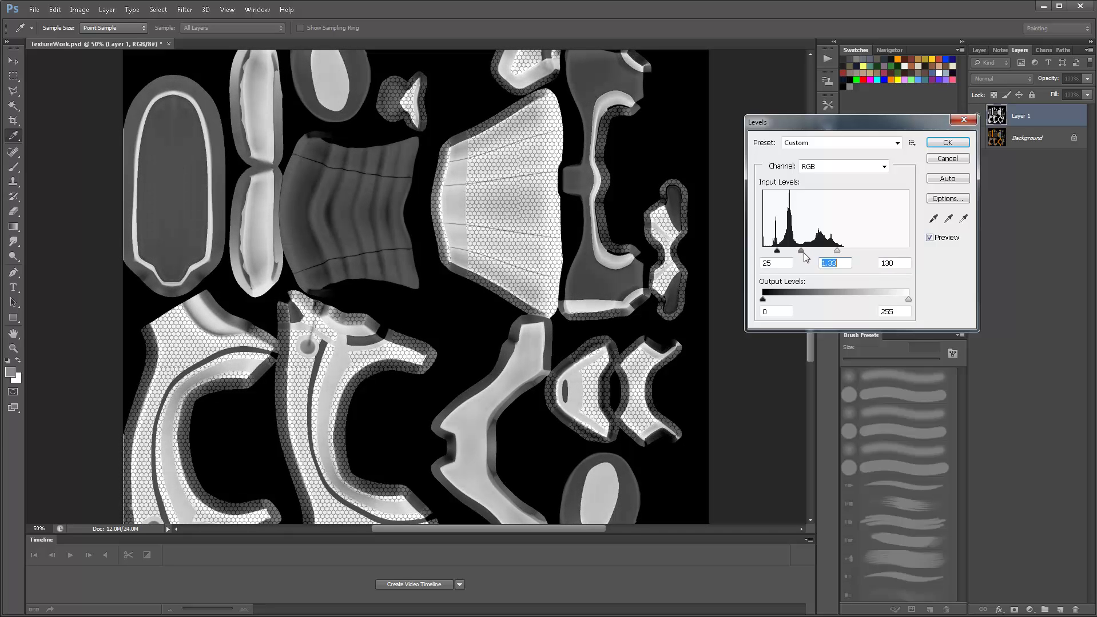
left_click(947, 143)
- Save a JPEG copy of the high-contrast grayscale map as Spec in the Cav folder
left_click(35, 9)
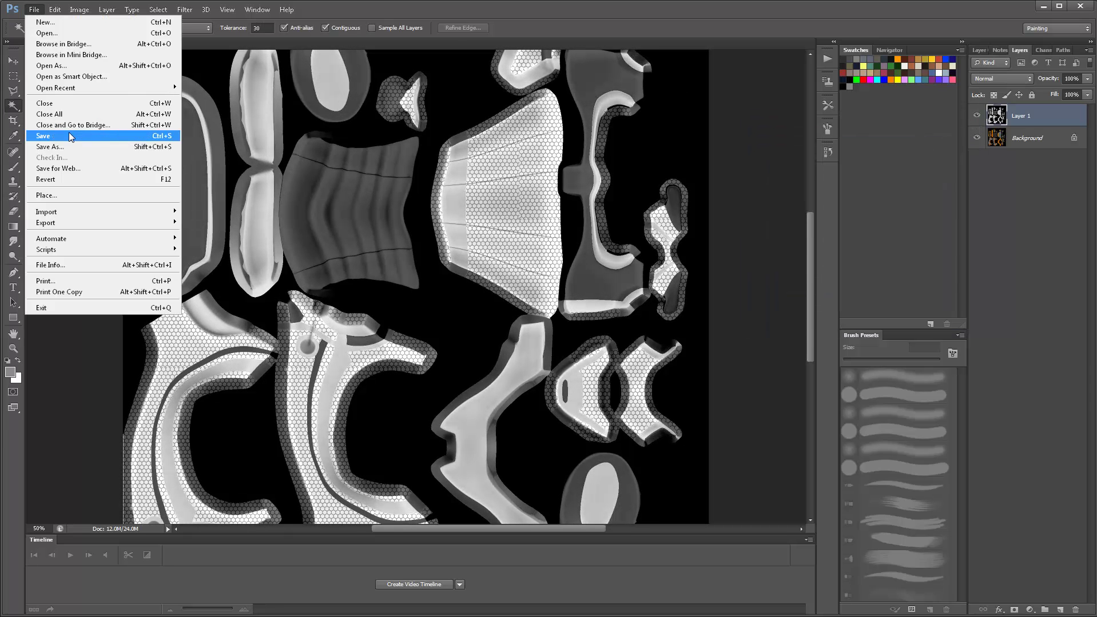
left_click(51, 147)
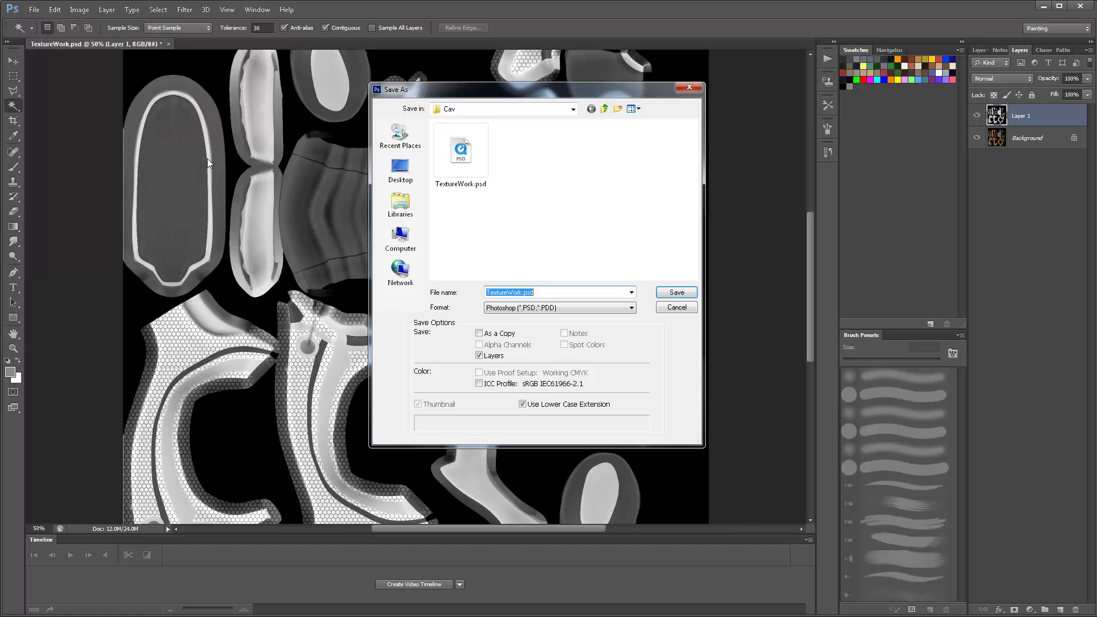
left_click(518, 307)
left_click(560, 375)
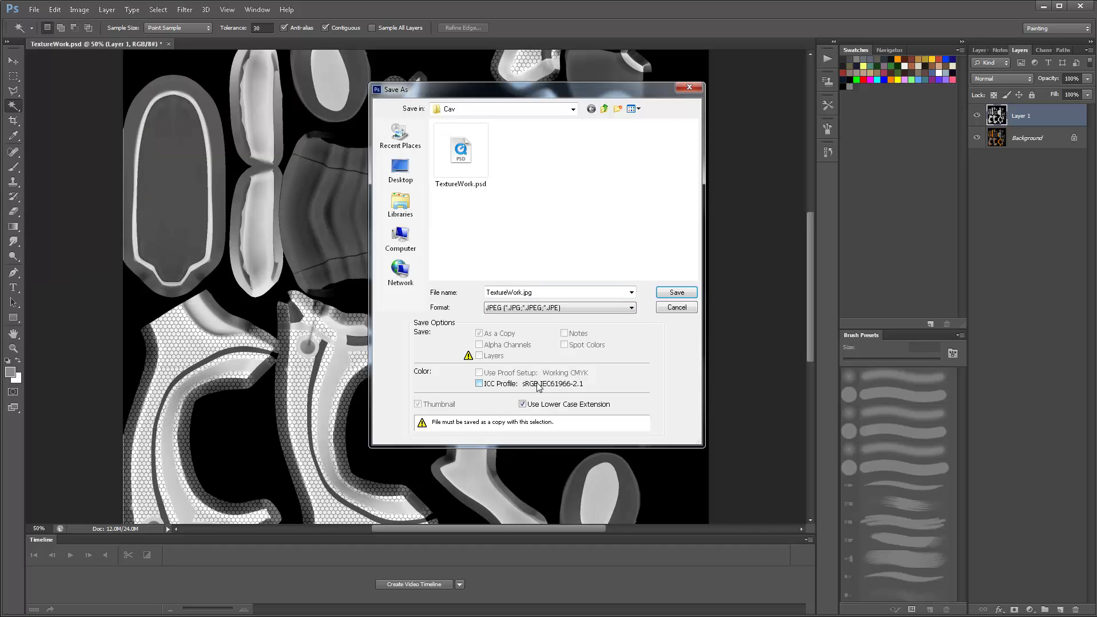
left_click(541, 293)
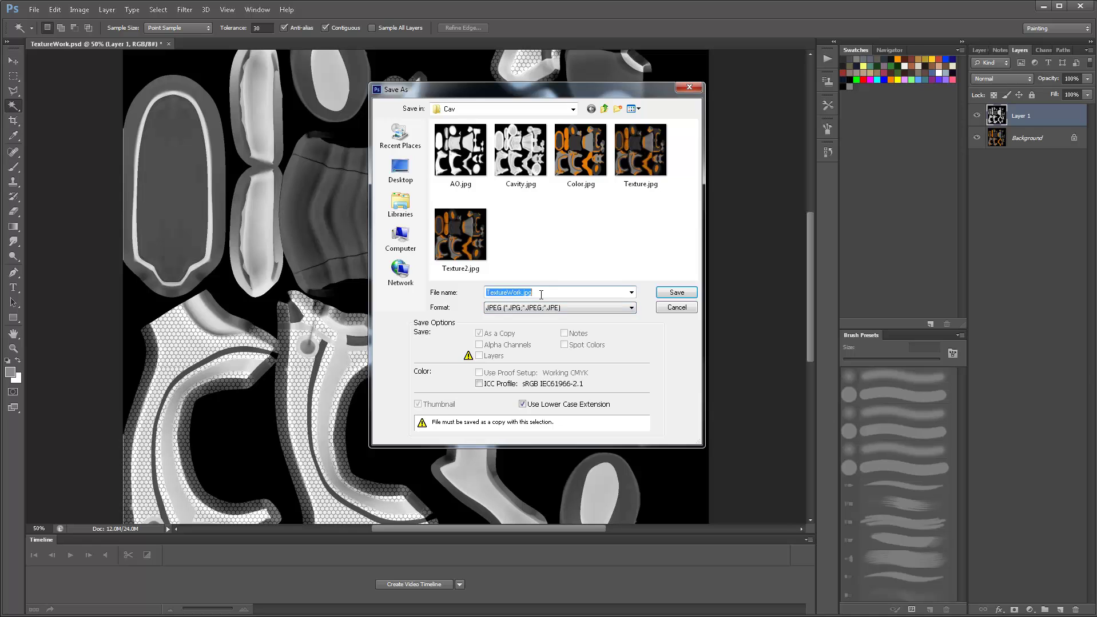
type("Spec")
key("Return")
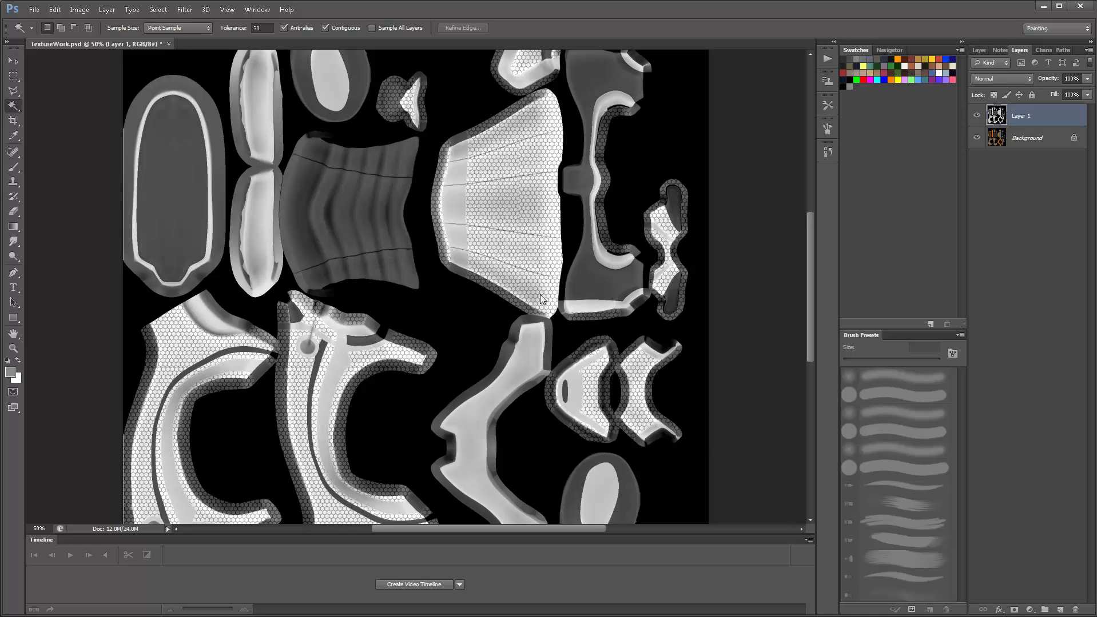
key("Return")
- Switch to Blender and shift the Wefwection and Texture.002 slots down two places in the helmet material's texture list
left_click(1043, 5)
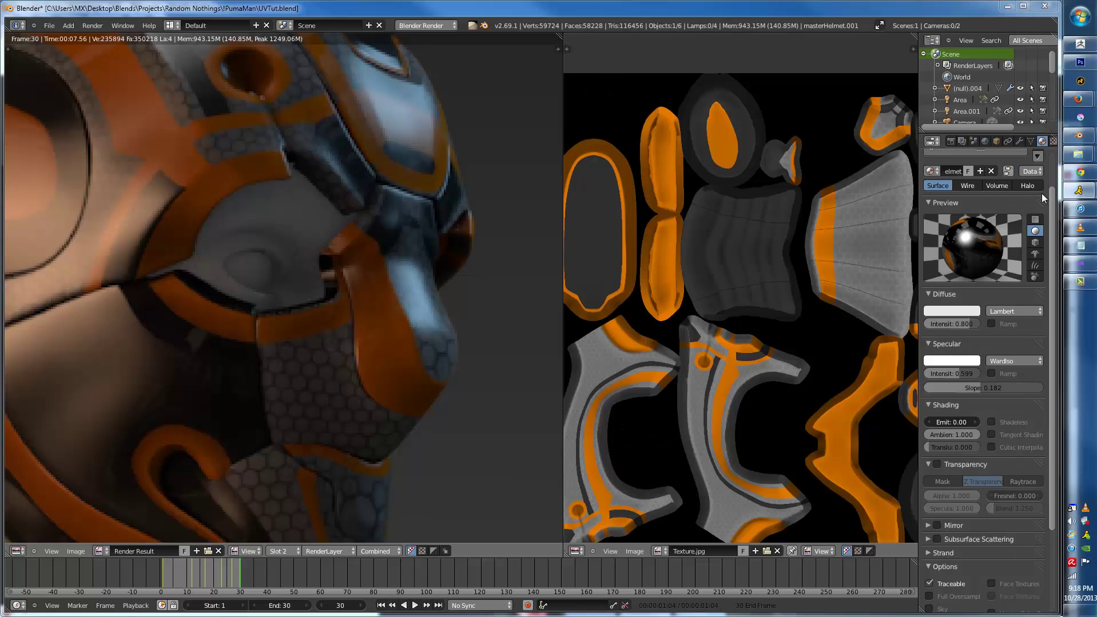
scroll(1042, 193, "up", 2)
left_click(1052, 141)
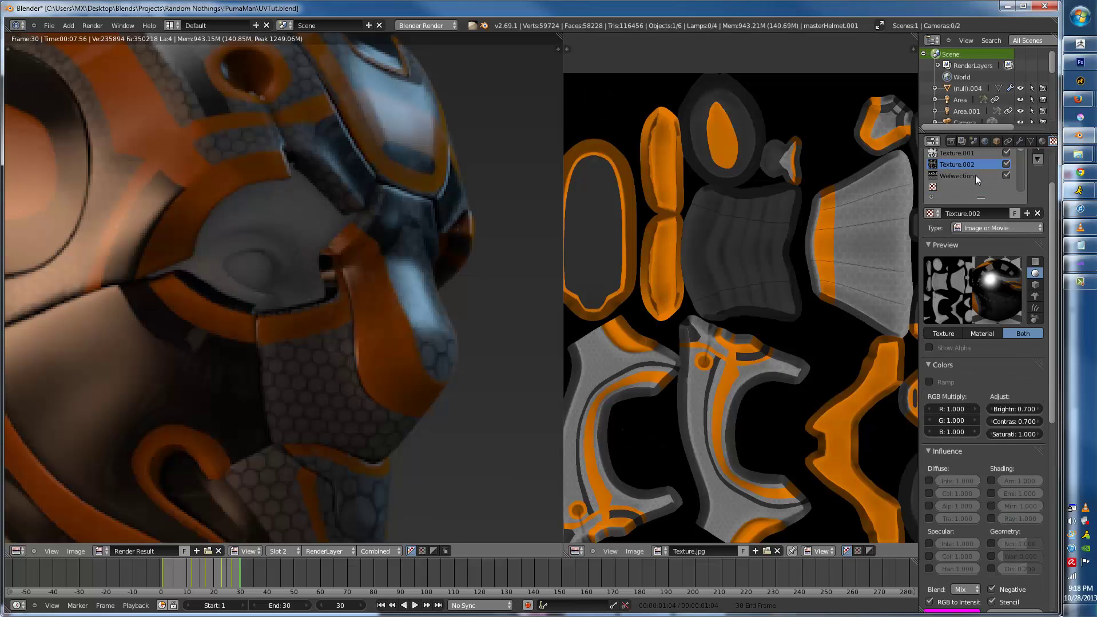
left_click(975, 174)
scroll(1020, 201, "up", 1)
left_click(1038, 170)
left_click(1038, 170)
left_click(953, 185)
left_click(1038, 170)
left_click(1038, 170)
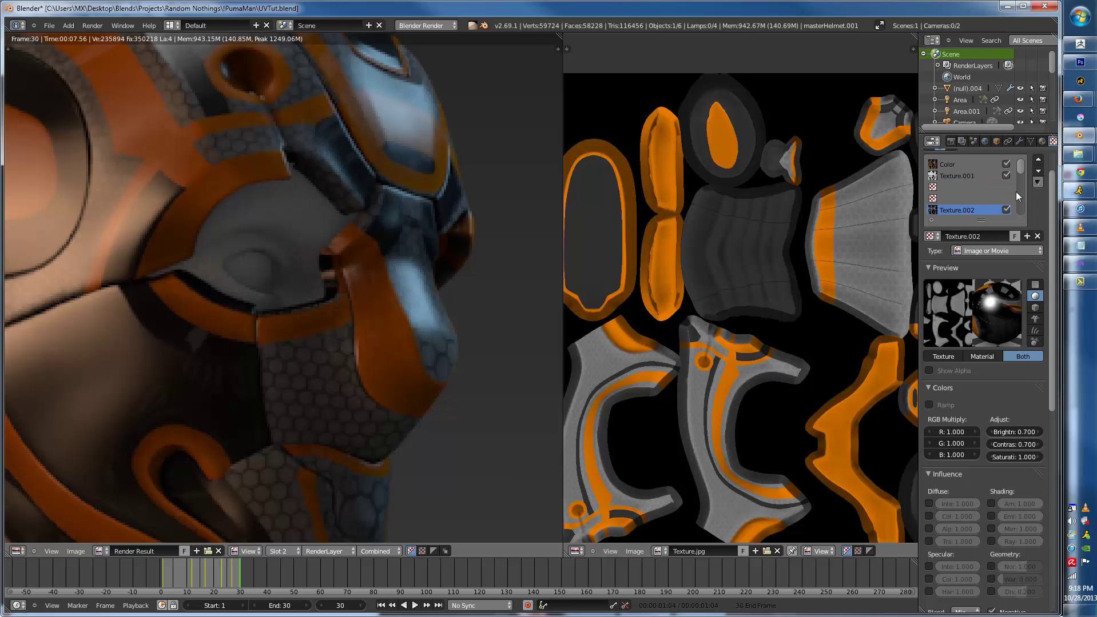
- Create an image texture in the empty slot below Texture.001 and load Spec.jpg from the Cav folder
left_click(966, 186)
left_click(992, 235)
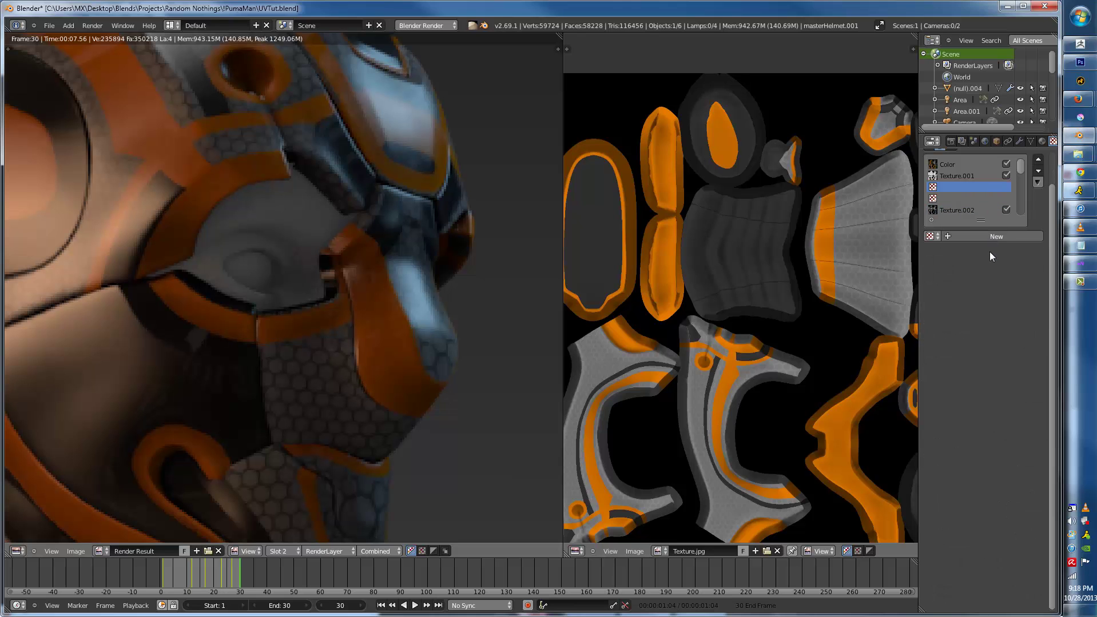
left_click(988, 251)
left_click(988, 178)
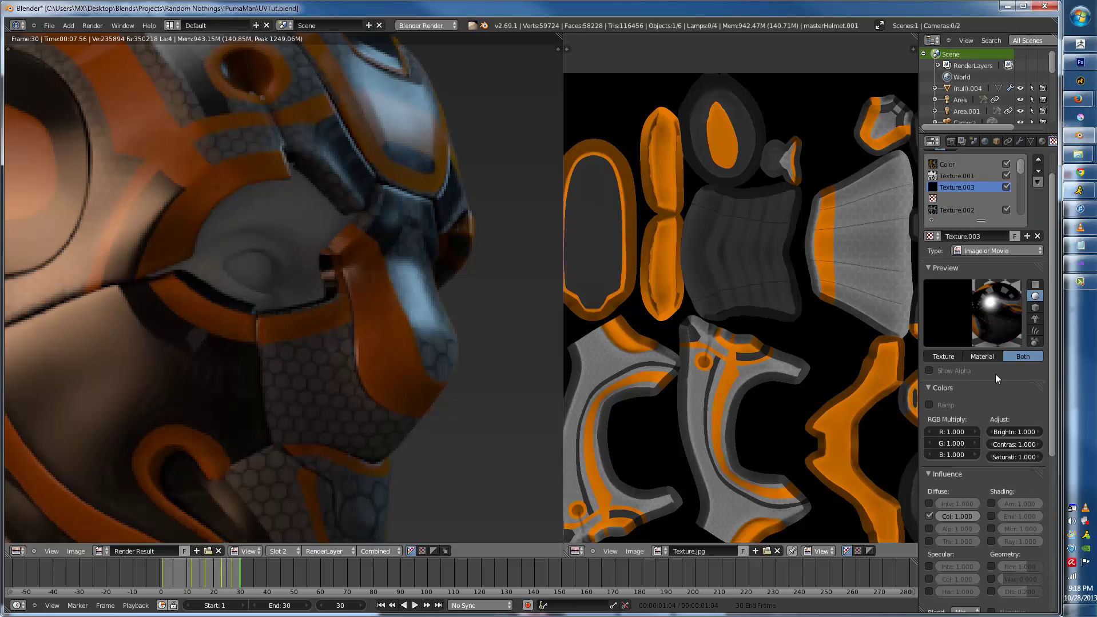
scroll(1019, 490, "down", 10)
left_click(1012, 481)
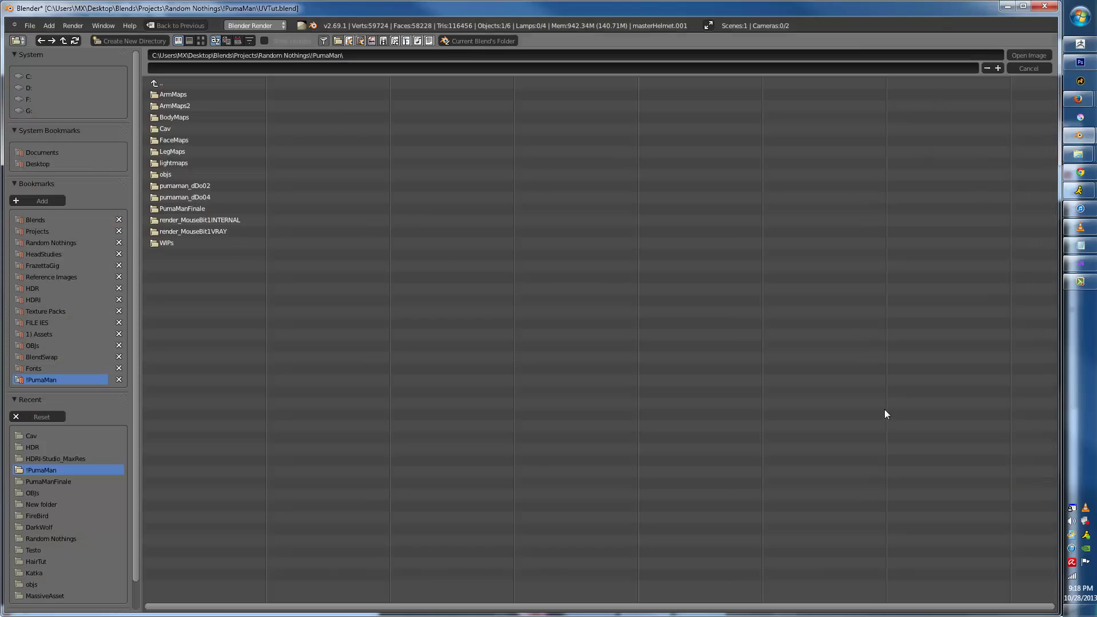
left_click(160, 128)
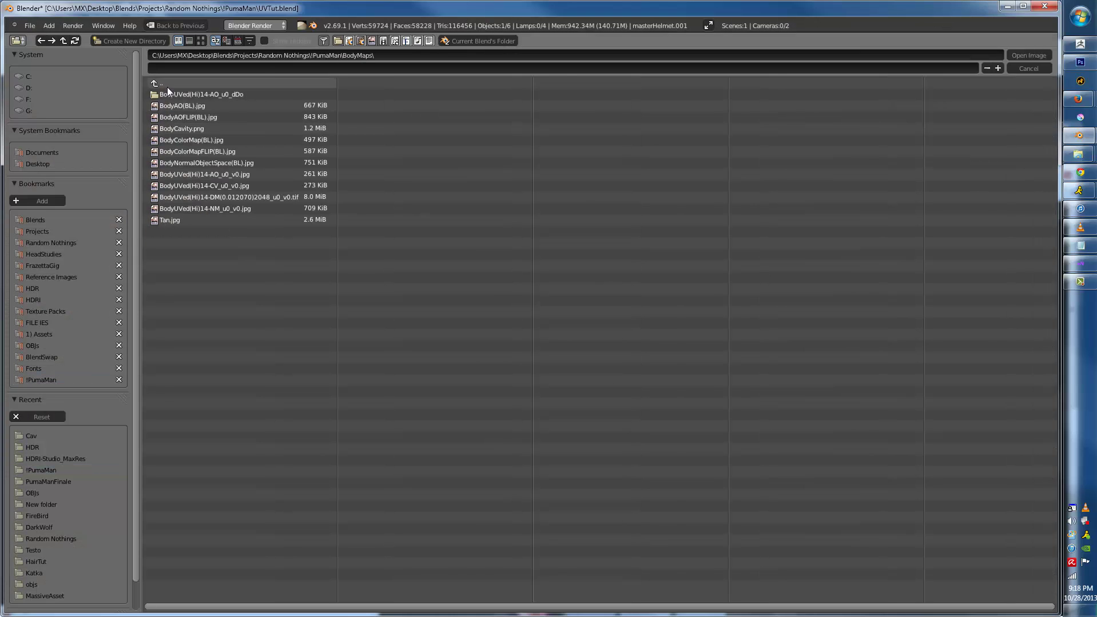
left_click(167, 84)
left_click(159, 129)
left_click(172, 128)
double_click(171, 127)
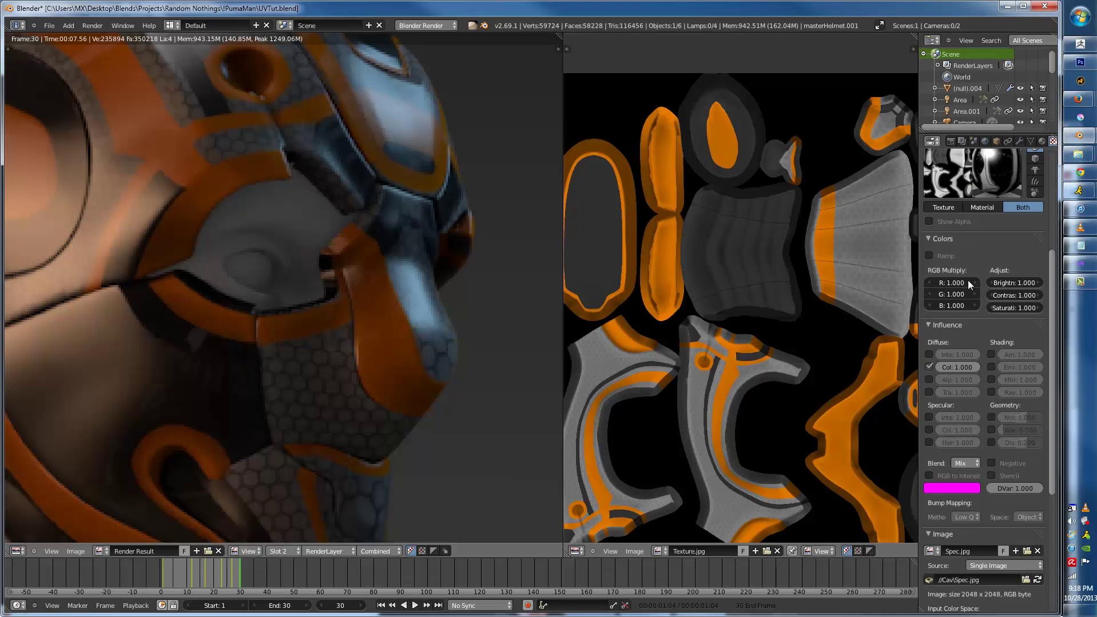
- Make the new texture influence specular intensity instead of diffuse color, and set the helmet material's own specular intensity to 0
left_click(928, 366)
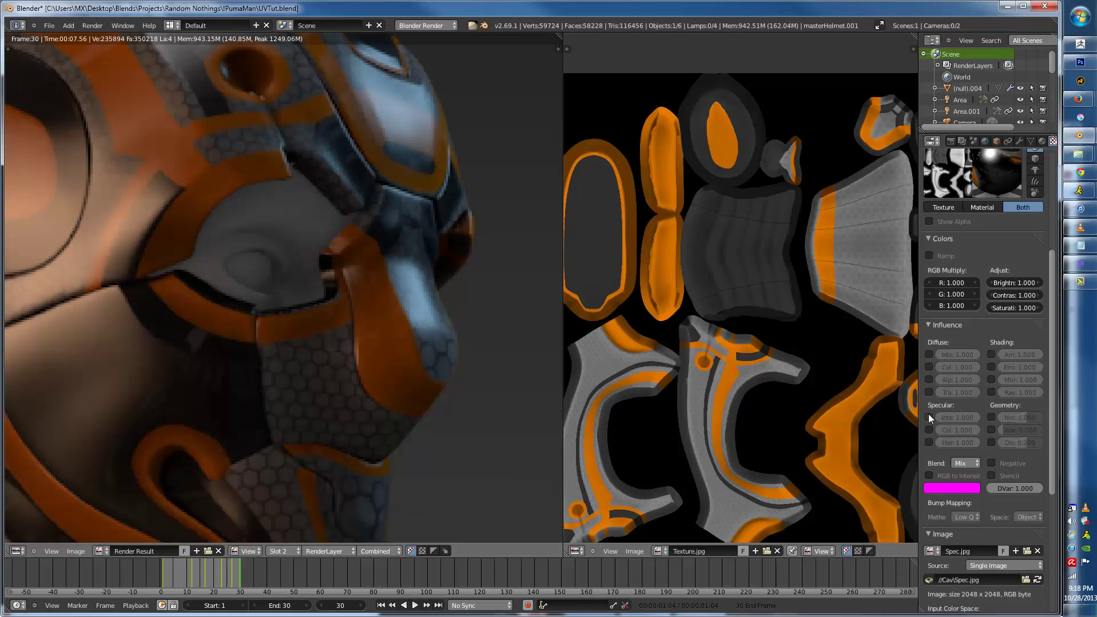
left_click(928, 418)
left_click(1041, 141)
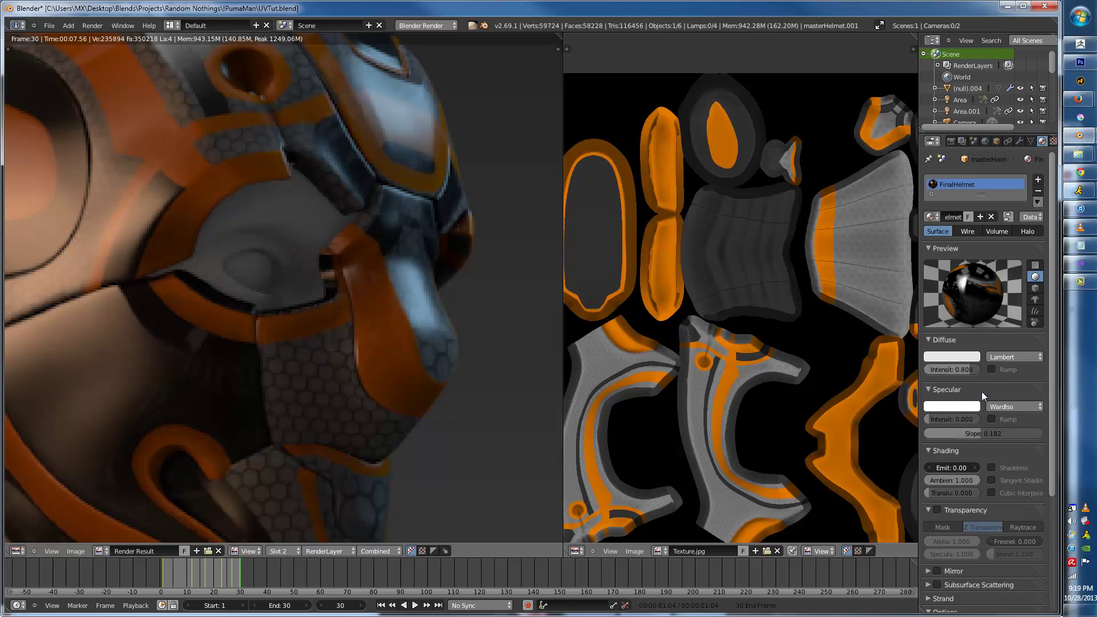
left_click_drag(972, 433, 1001, 433)
- Set the Spec.jpg texture's mapping coordinates to UV and assign the helmet's UV map
left_click(1052, 141)
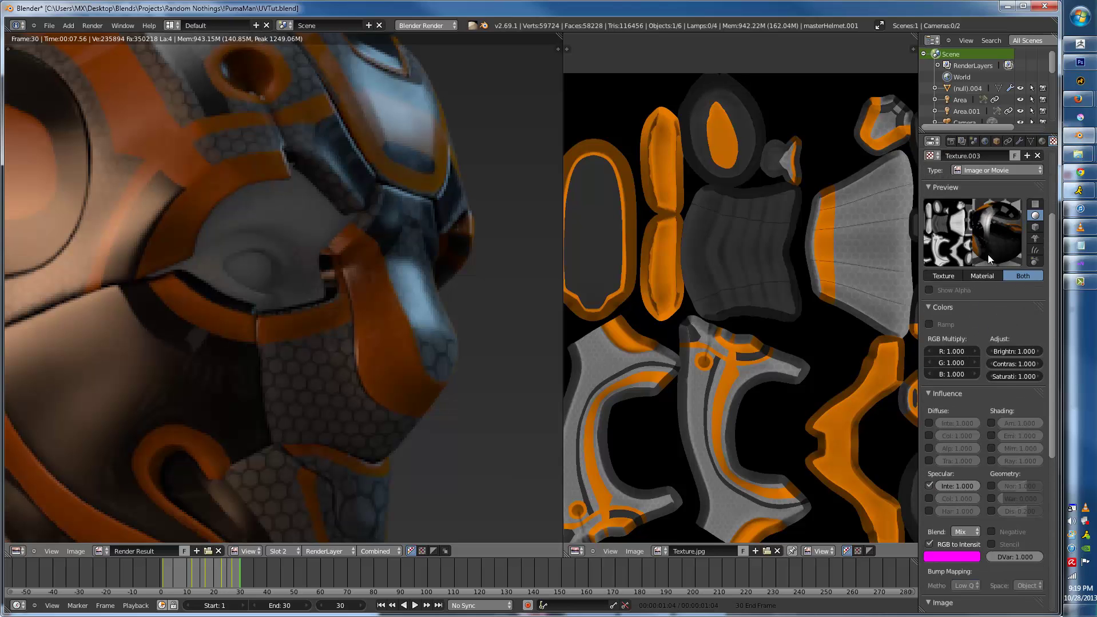
scroll(1009, 471, "down", 7)
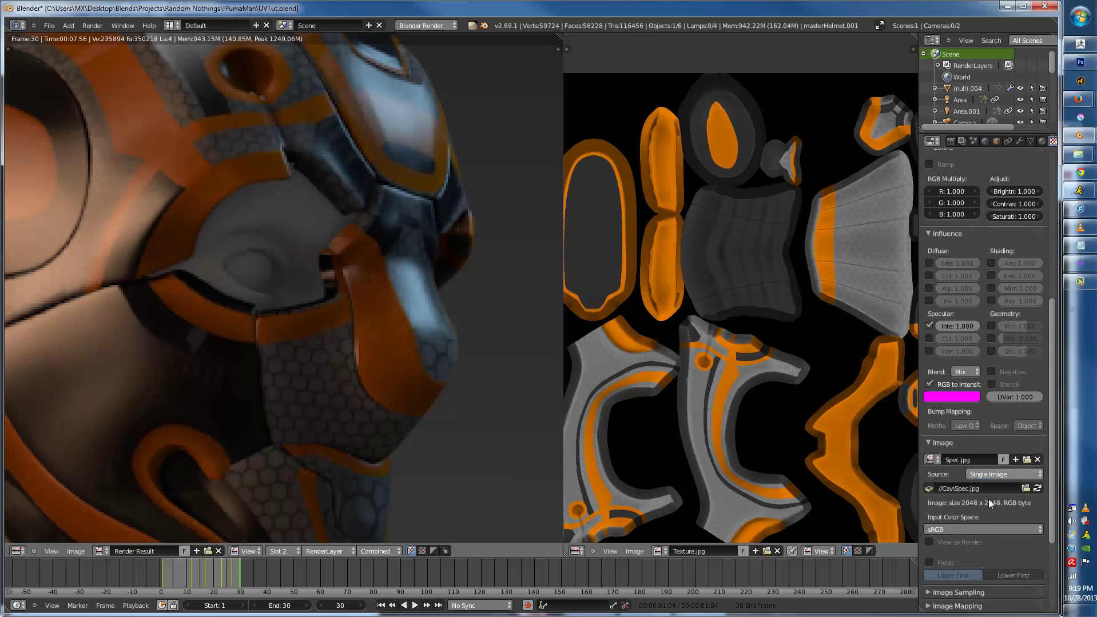
scroll(984, 532, "down", 4)
scroll(1001, 225, "up", 8)
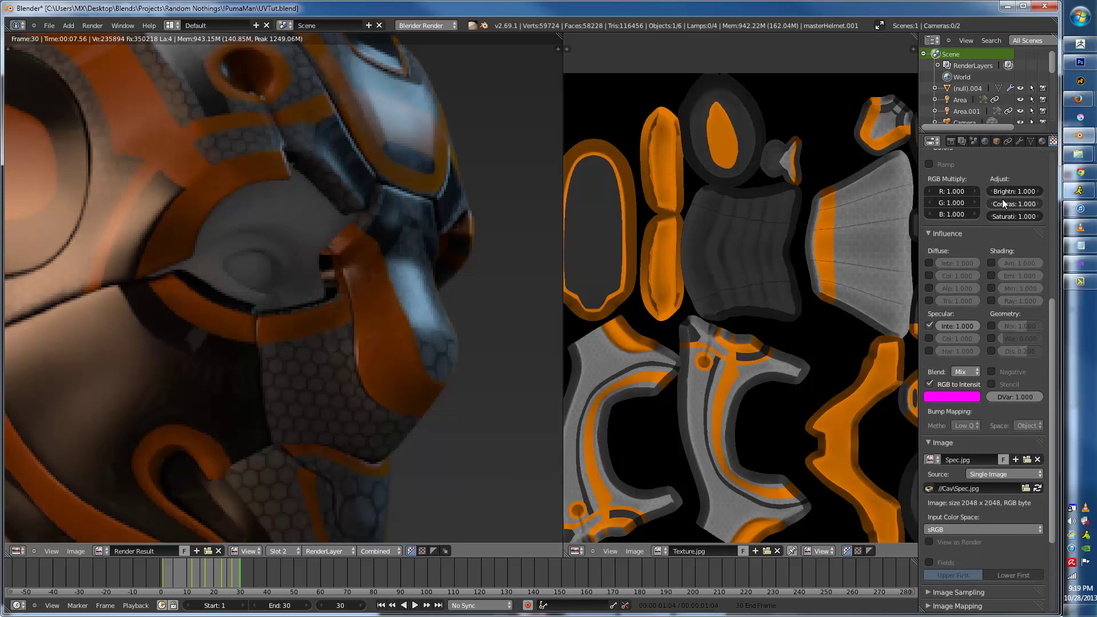
scroll(993, 361, "down", 8)
left_click(976, 546)
left_click(982, 497)
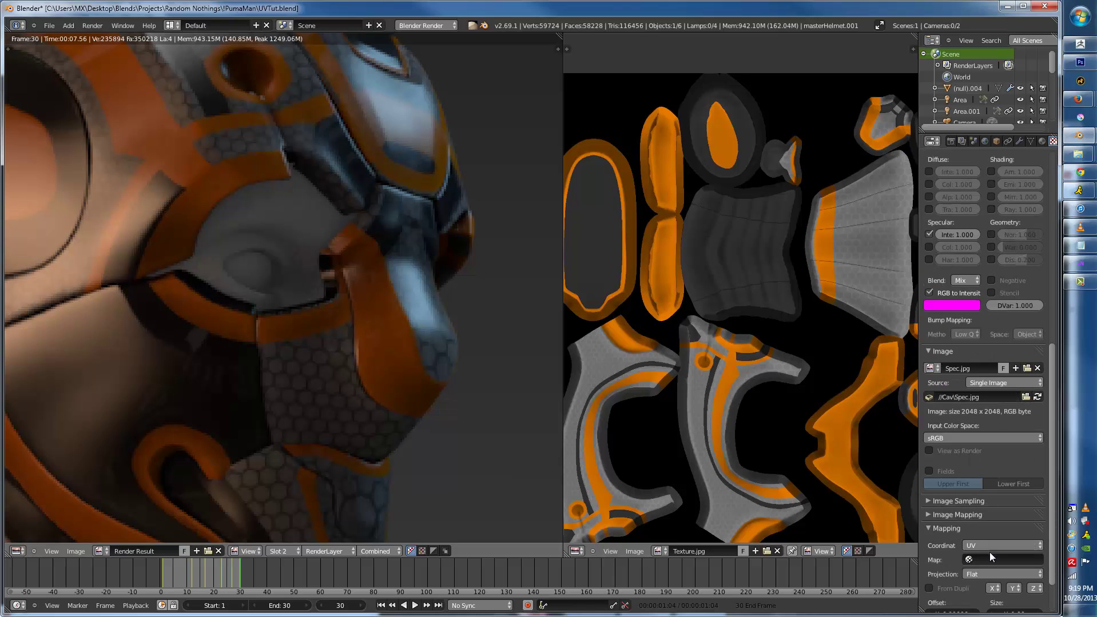
left_click(992, 560)
left_click(990, 444)
- Render the helmet at frame 30 to check the specular map
scroll(998, 441, "up", 11)
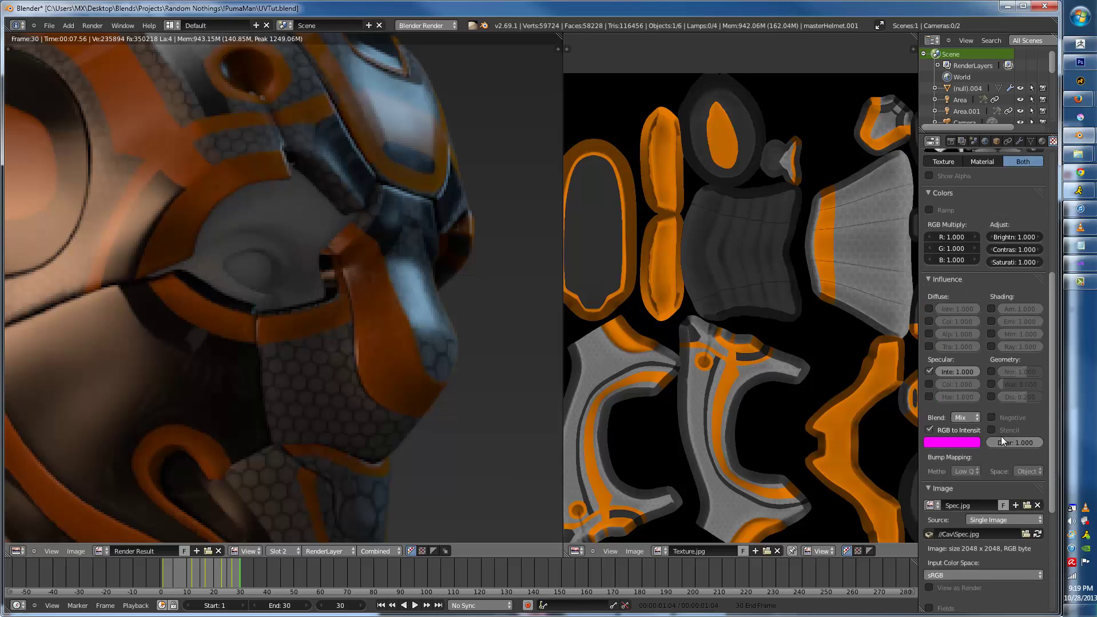
scroll(379, 262, "down", 4)
key("F12")
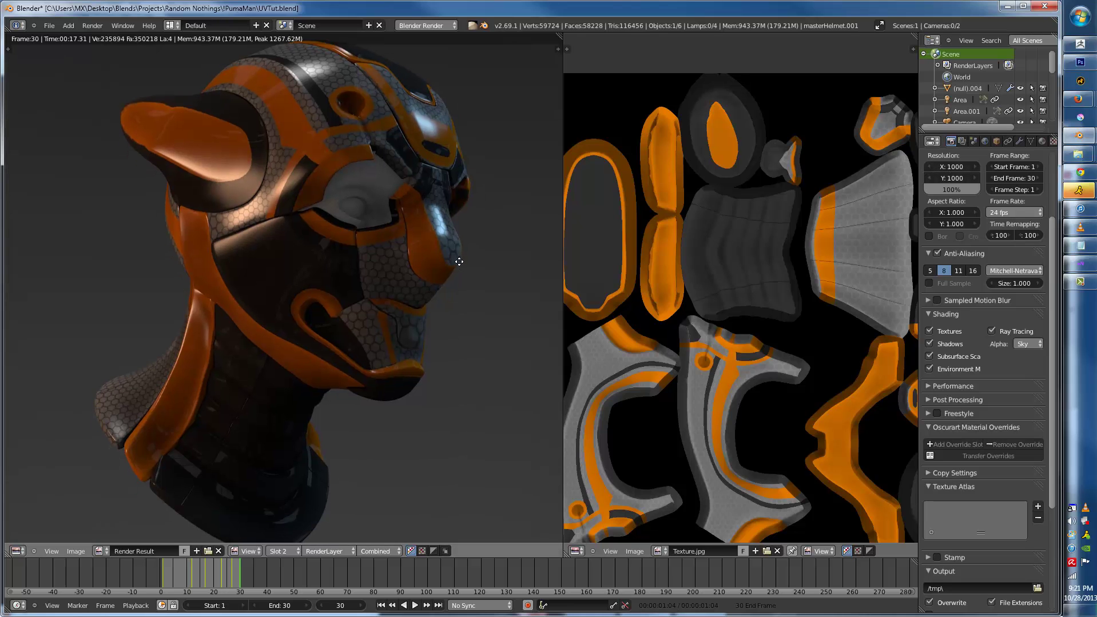
scroll(460, 263, "down", 1)
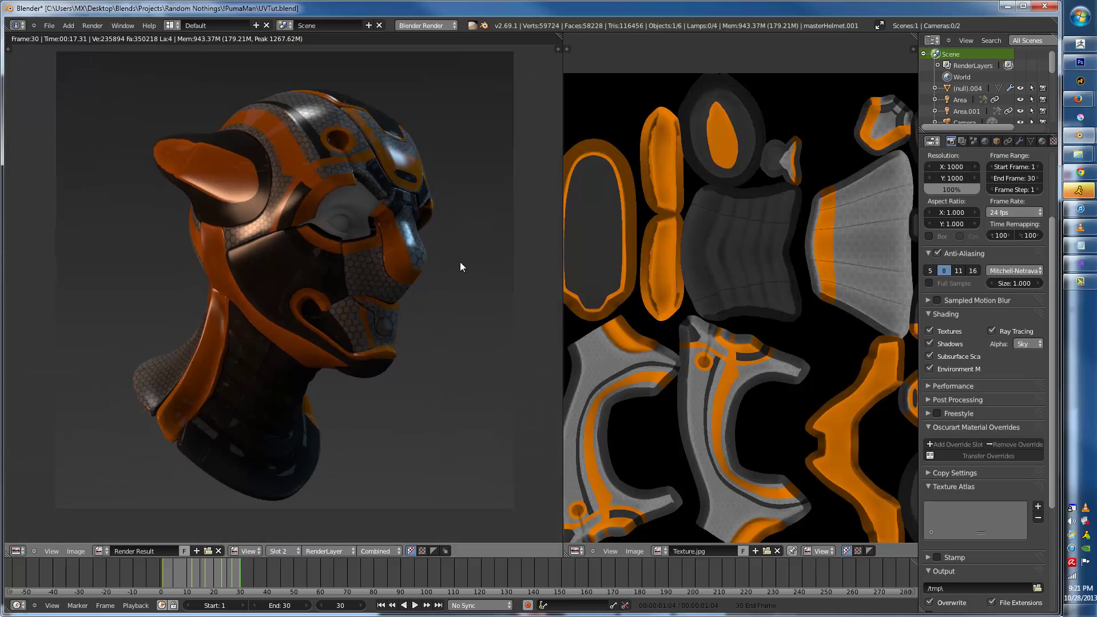
- Rename the specular map texture Texture.003 to spec
left_click(1041, 141)
left_click(1052, 141)
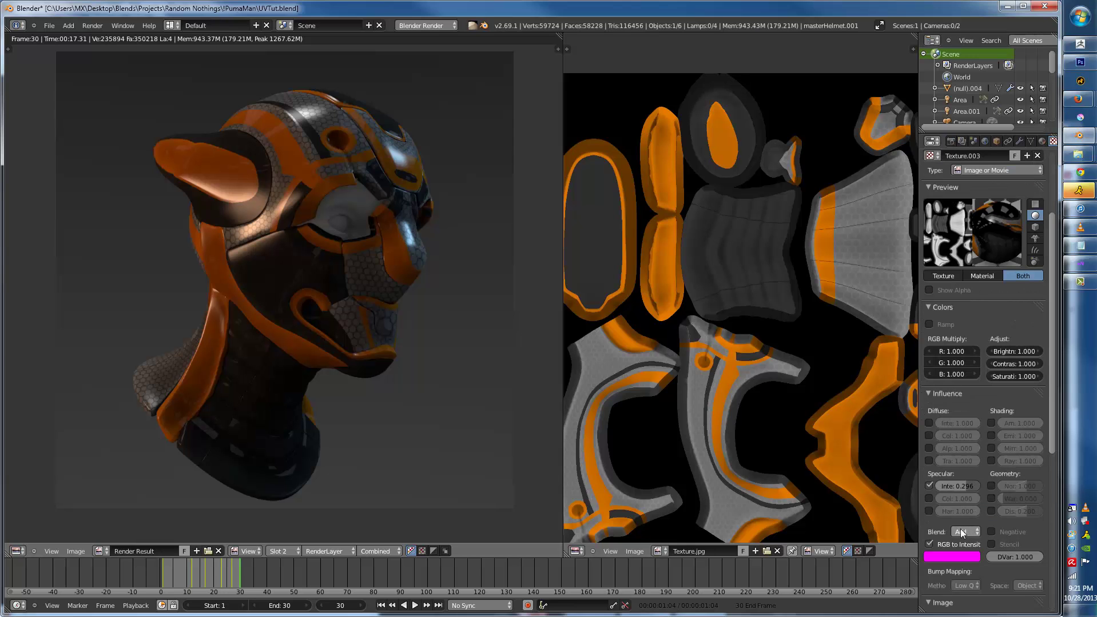
scroll(978, 443, "up", 5)
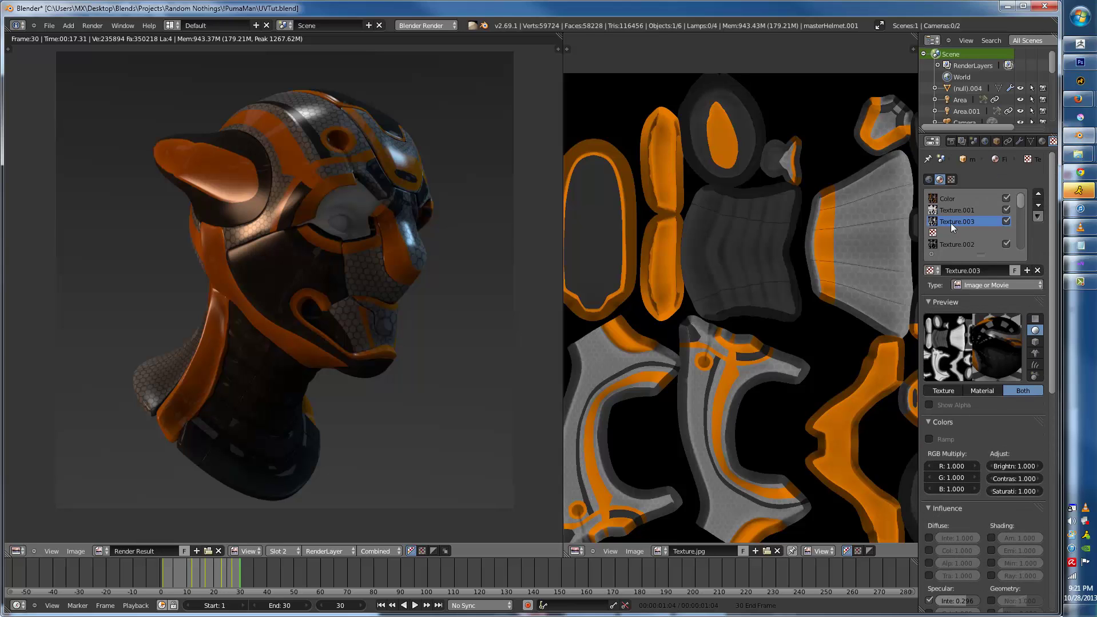
left_click(964, 273)
type("sp")
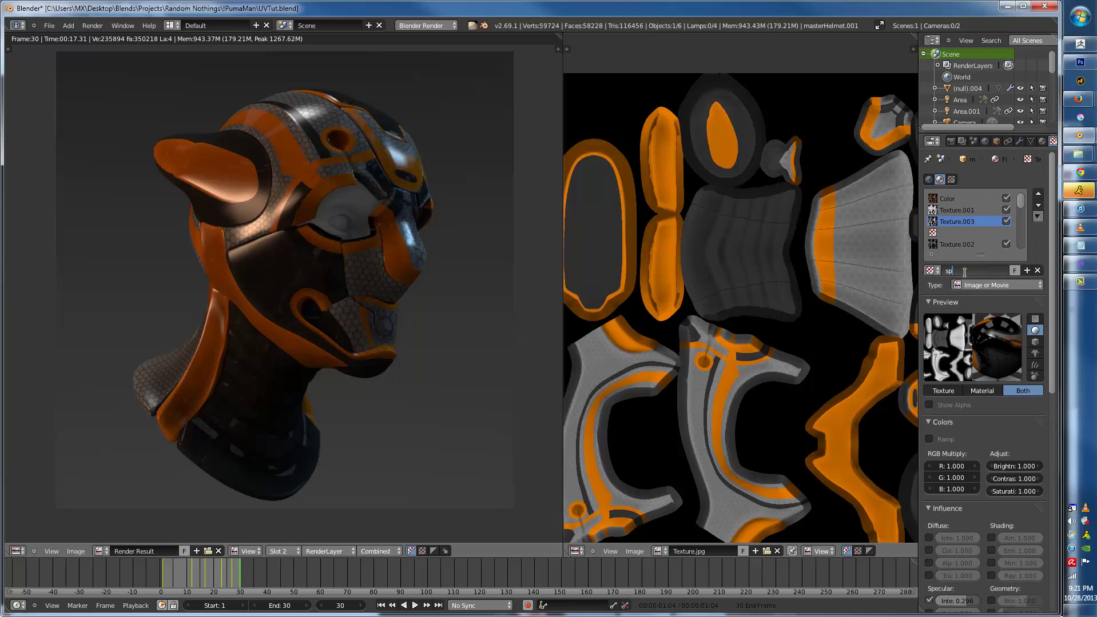
type("ec")
key("Return")
- Rename the cavity texture Texture.001 to cav and the occlusion texture Texture.002 to ao
left_click(954, 210)
double_click(961, 268)
type("cav")
key("Return")
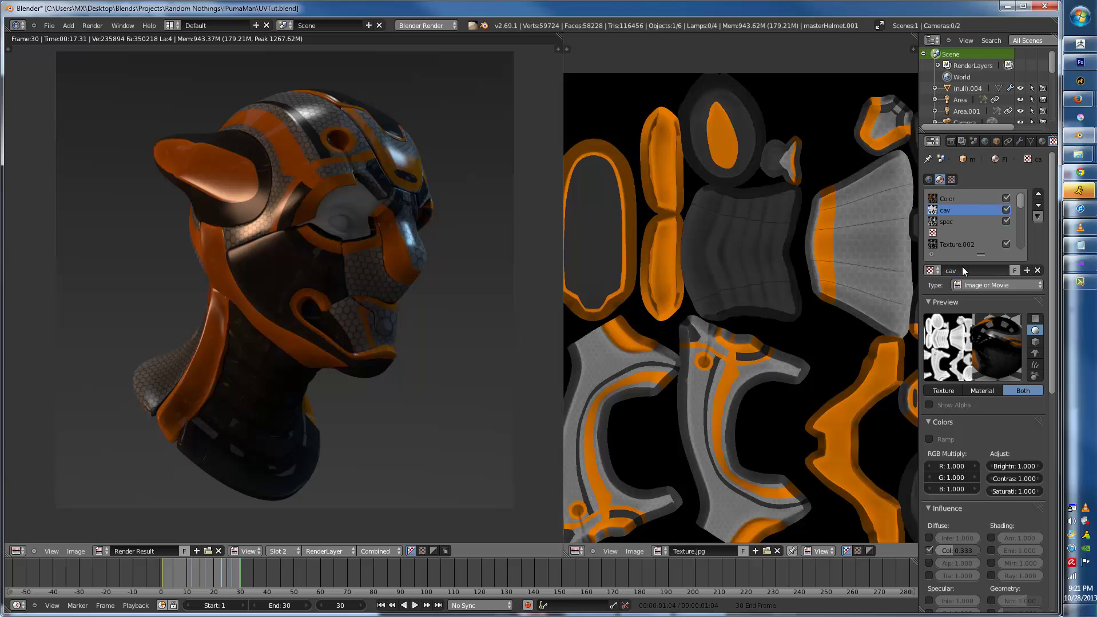
left_click(966, 244)
double_click(962, 269)
type("ao")
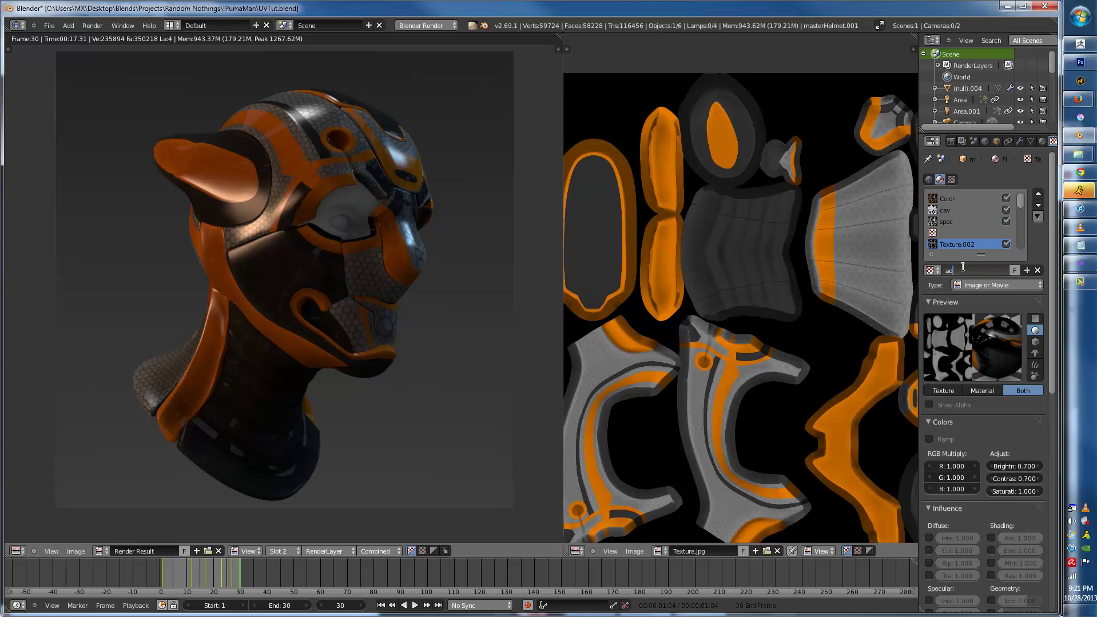
scroll(969, 234, "down", 2)
- Select the Wefwection texture slot and save the blend file
left_click(969, 233)
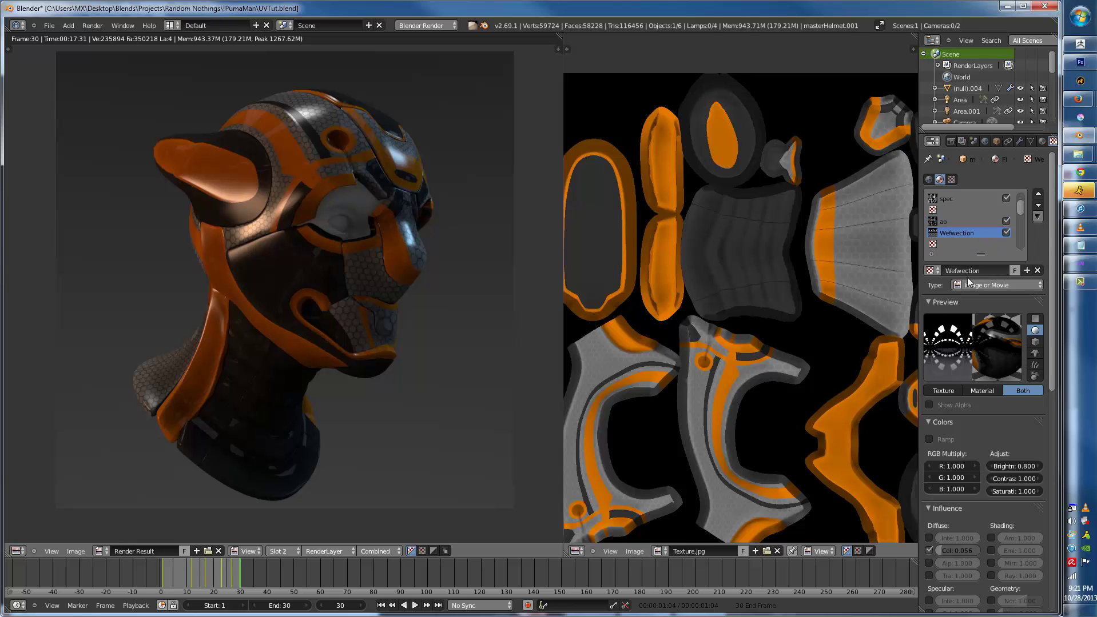
scroll(980, 246, "up", 2)
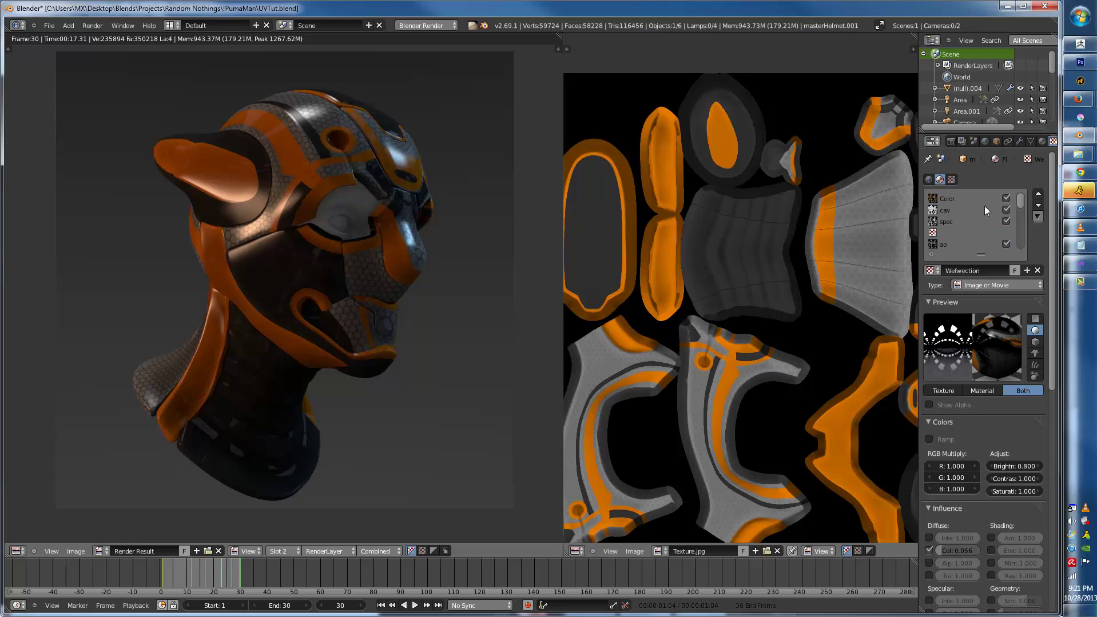
key("ctrl+s")
left_click(310, 235)
scroll(348, 207, "up", 3)
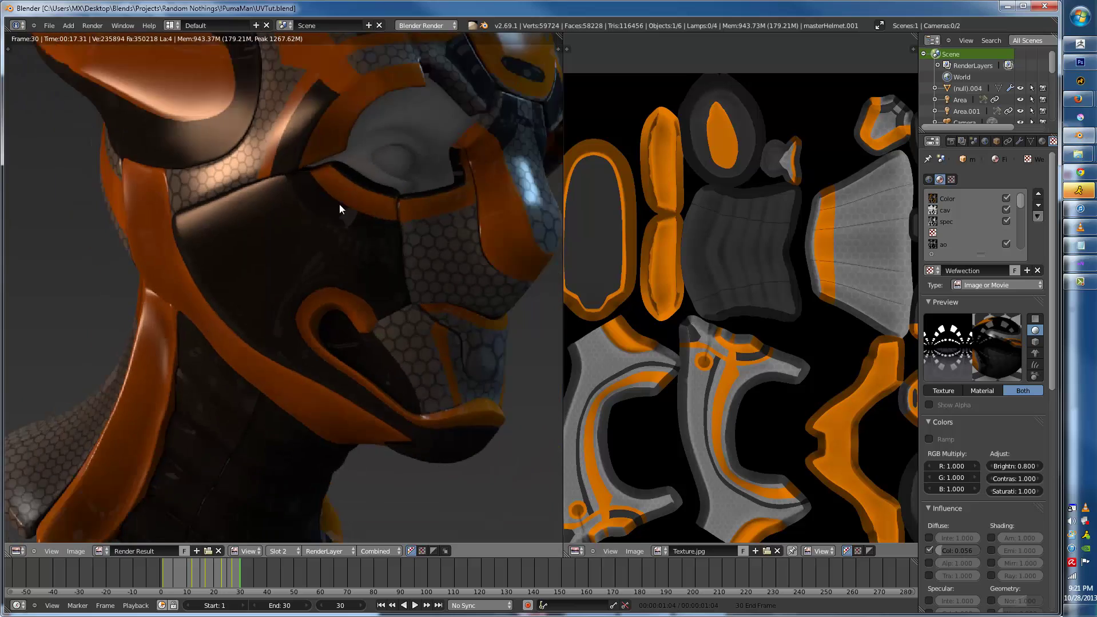
key("Escape")
scroll(274, 223, "up", 5)
key("a")
key("a")
key("a")
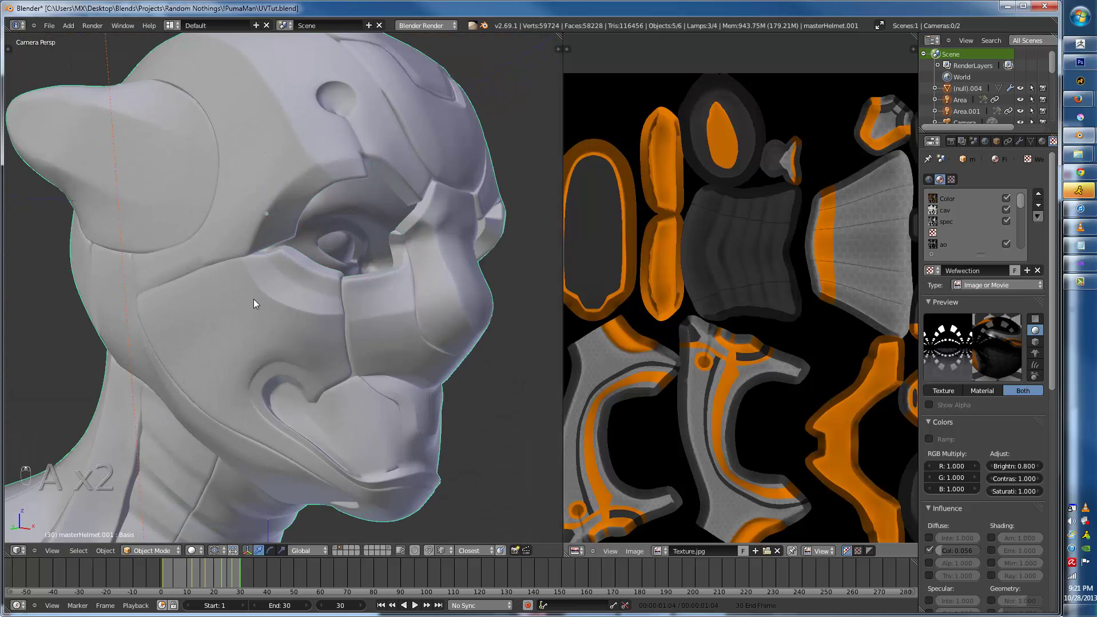
key("z")
key("z")
middle_click_drag(254, 300, 268, 306)
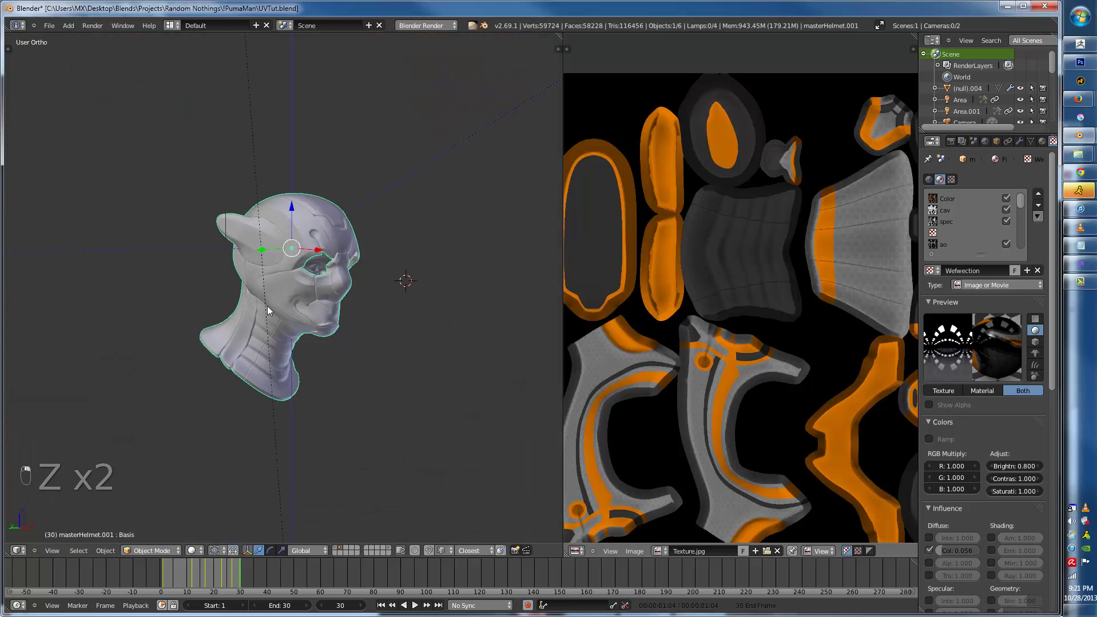
right_click(272, 301)
scroll(279, 297, "up", 2)
right_click(282, 294)
key("z")
key("z")
key("z")
key("z")
key("z")
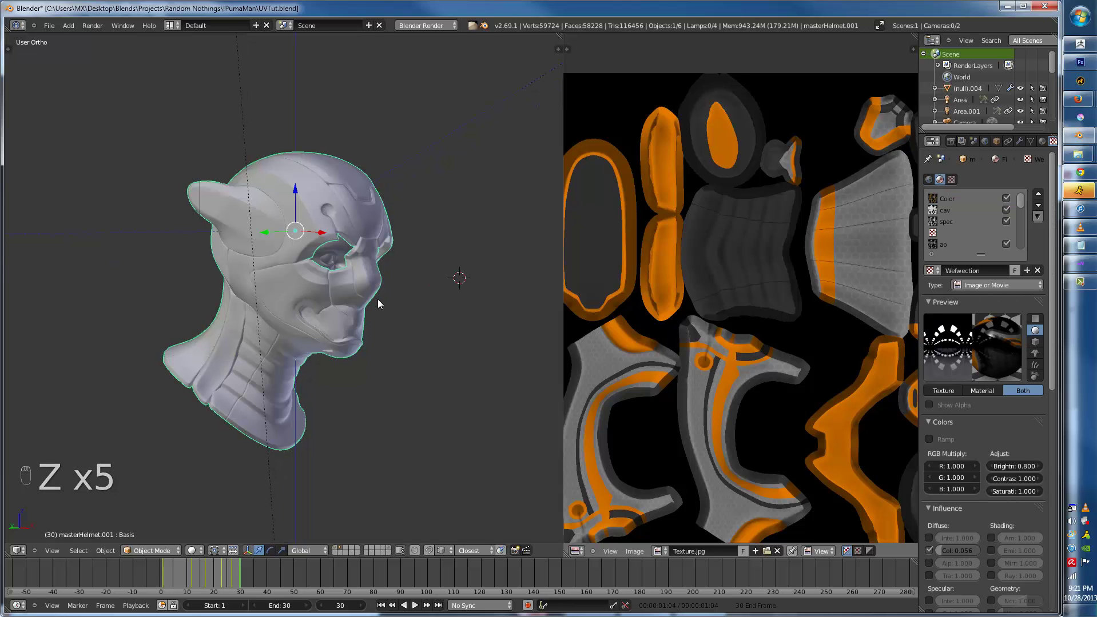
key("shift+d")
right_click(419, 238)
key("x")
left_click(420, 235)
scroll(421, 234, "up", 4)
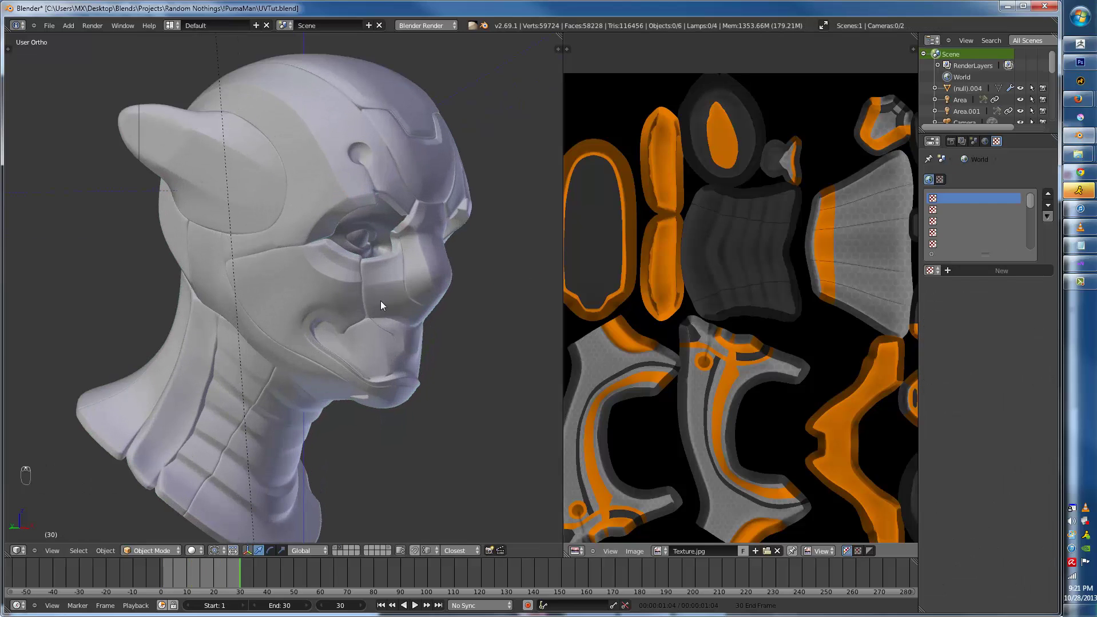
right_click(380, 300)
scroll(345, 302, "up", 2)
key("z")
key("z")
key("z")
key("z")
key("z")
key("z")
key("z")
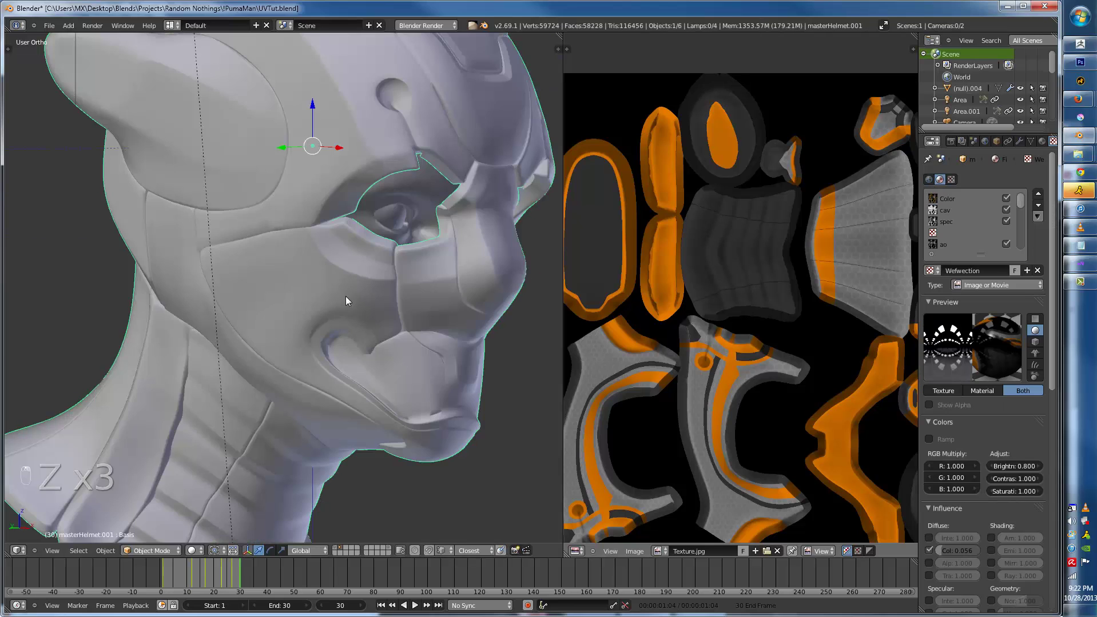
- View the helmet from the front in the enlarged 3D view, restore the layout, and save over UVTut.blend
key("KP_1")
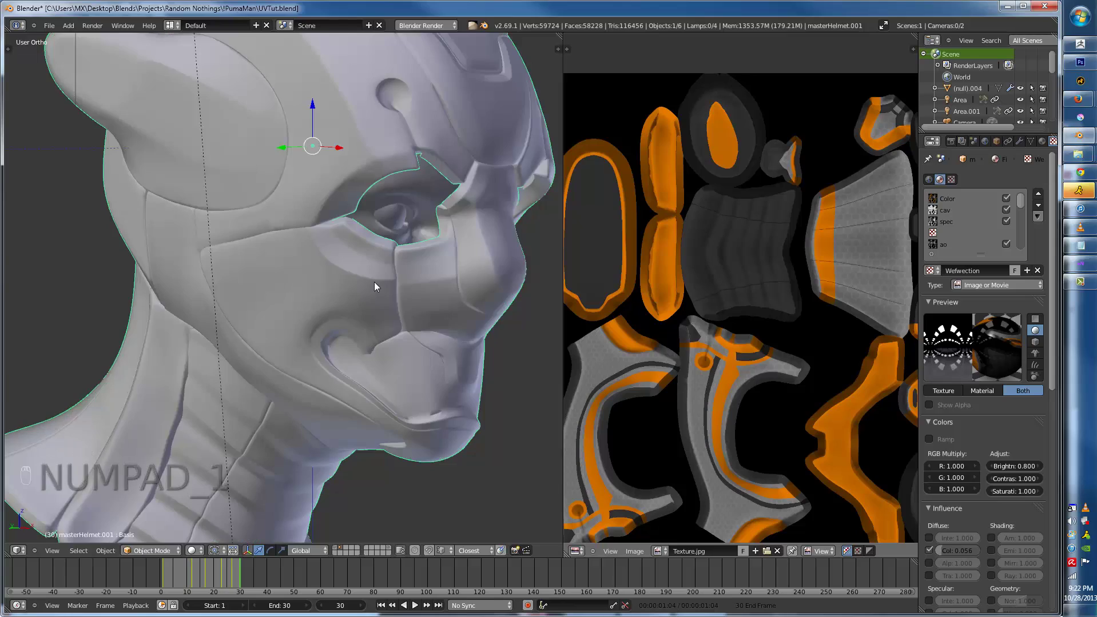
key("KP_1")
key("ctrl+Up")
scroll(371, 378, "down", 2)
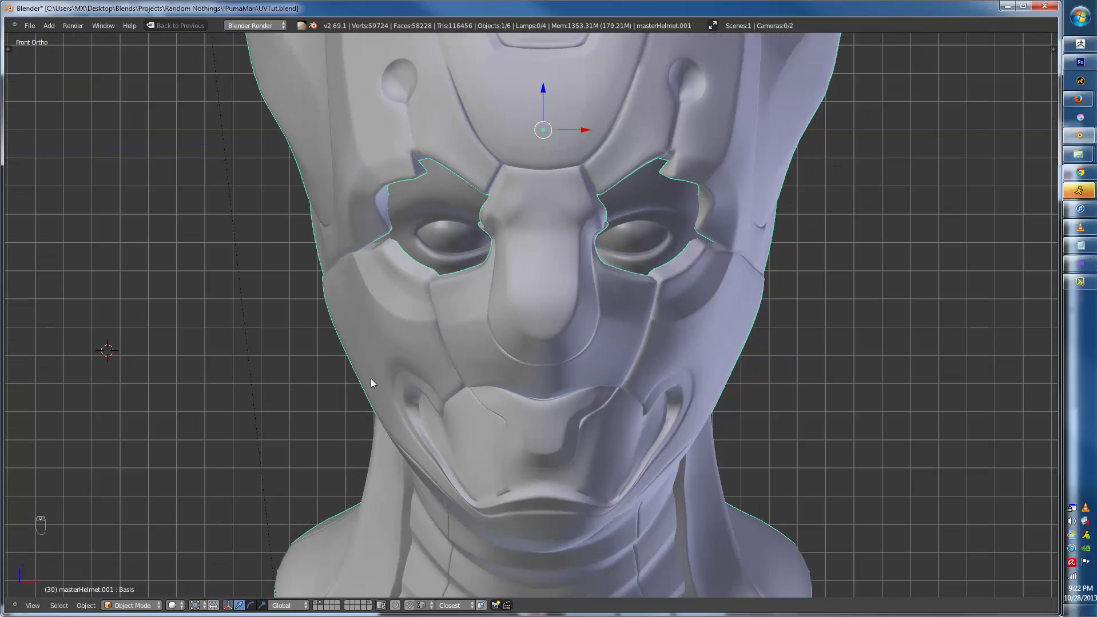
key("z")
key("z")
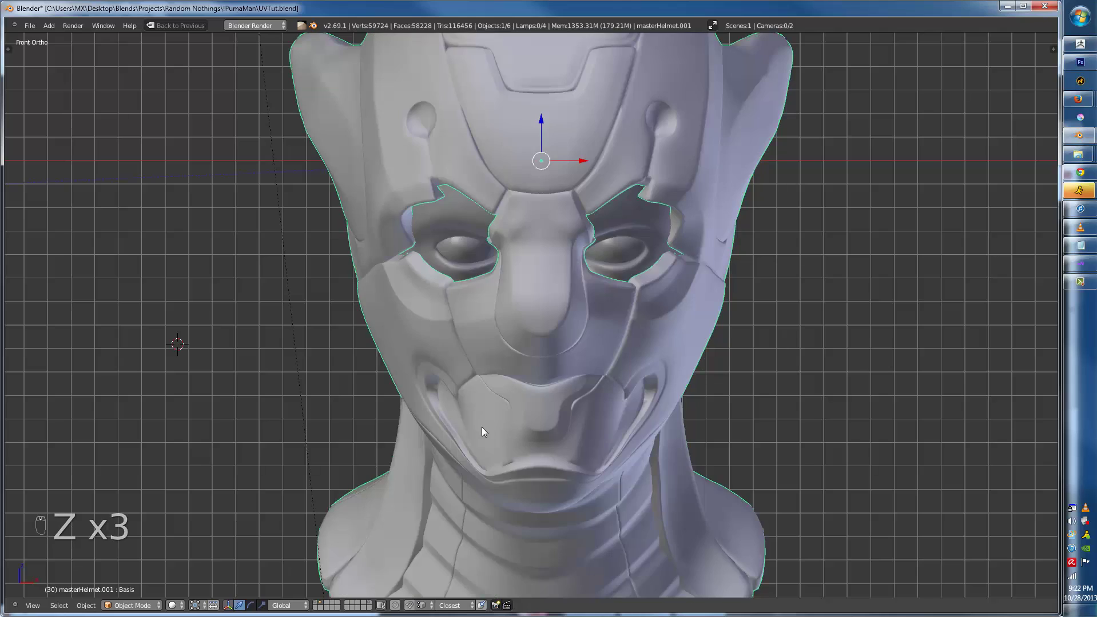
key("ctrl+Up")
key("ctrl+s")
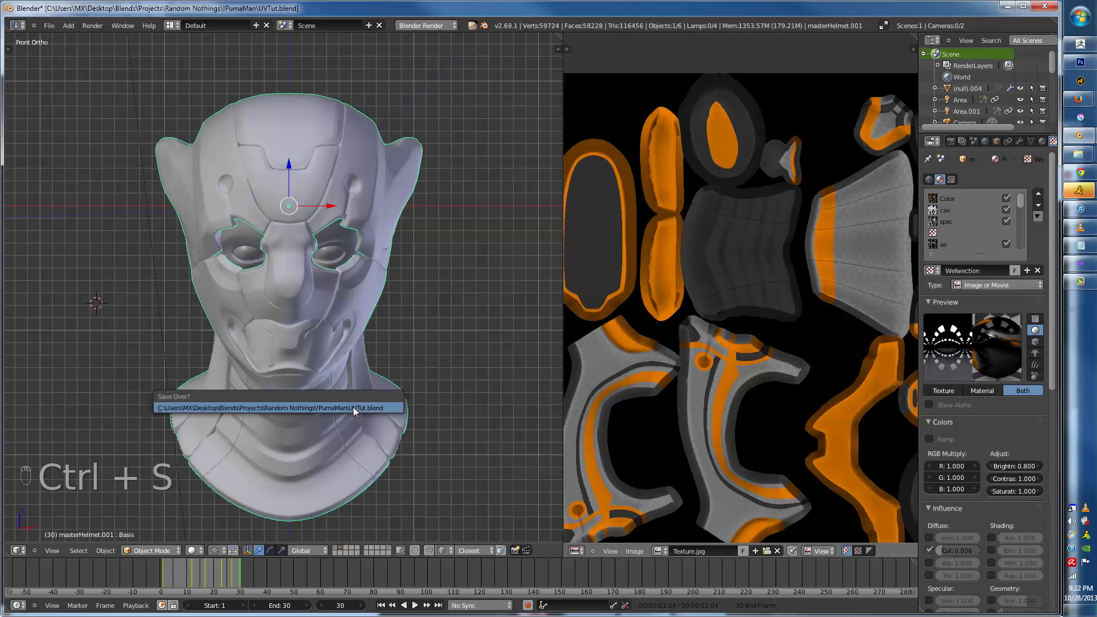
- Replace the helmet's Subdivision Surface modifier with a Multiresolution modifier subdivided to level 3
left_click(1018, 142)
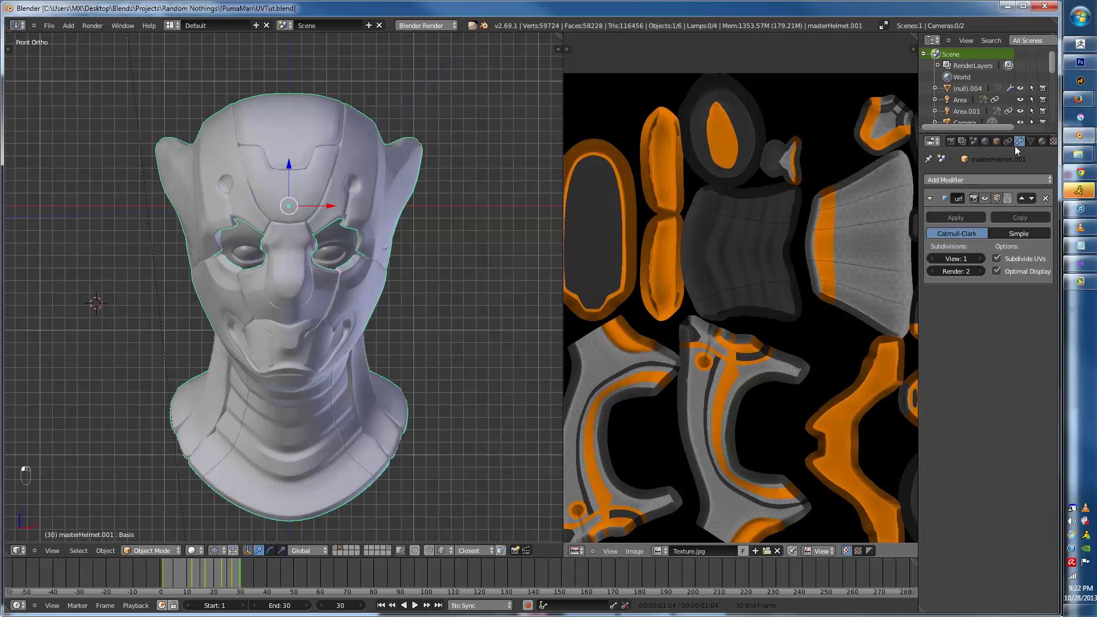
left_click(1045, 198)
left_click(1022, 181)
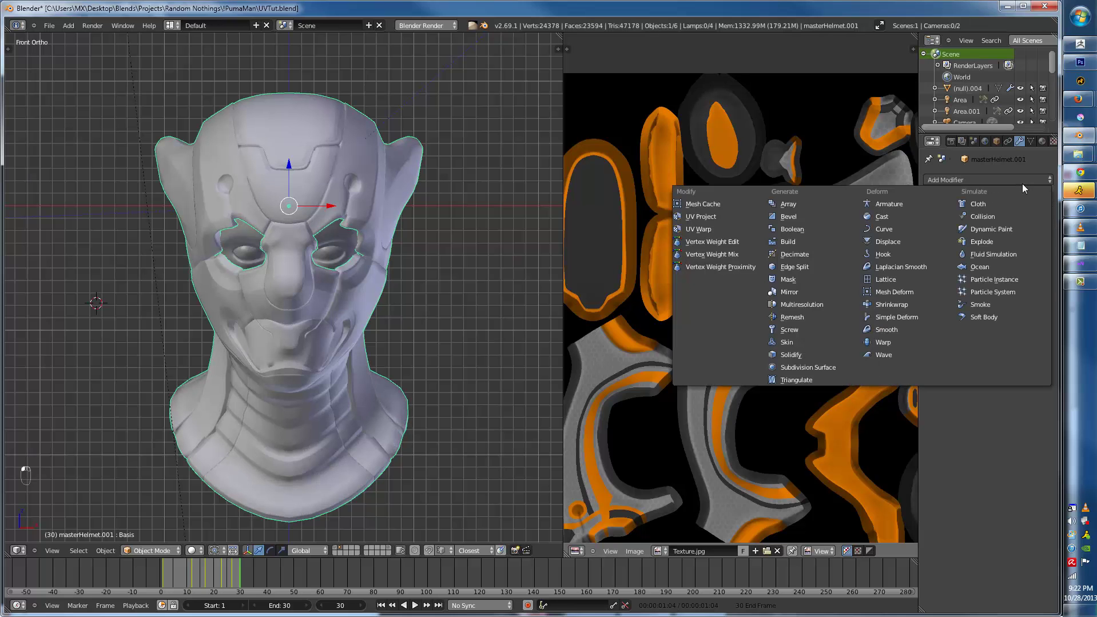
left_click(800, 305)
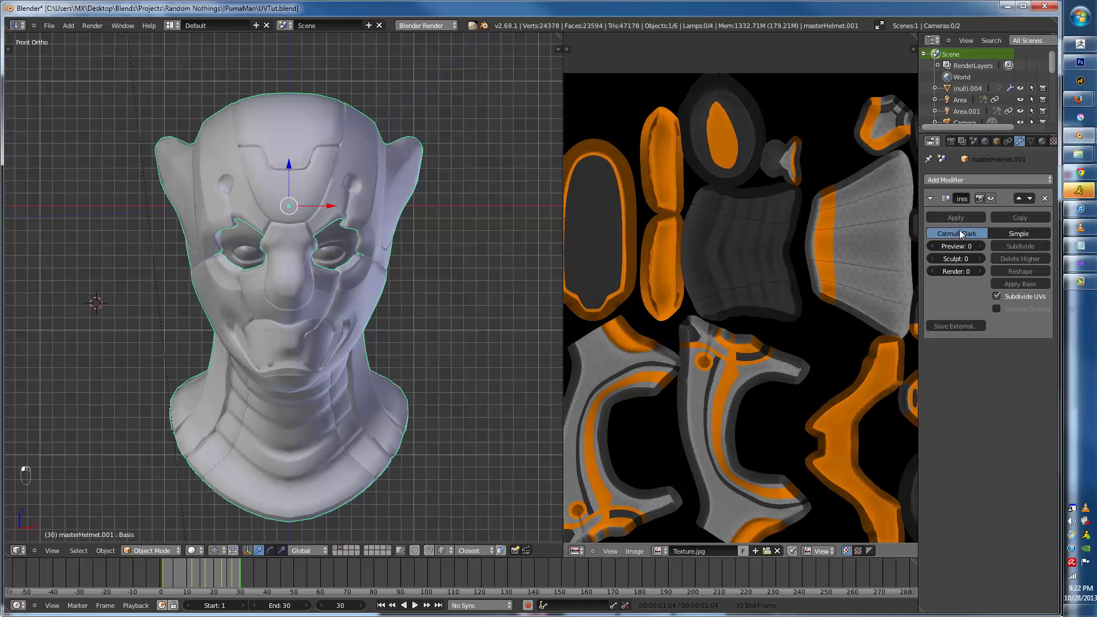
left_click(1019, 247)
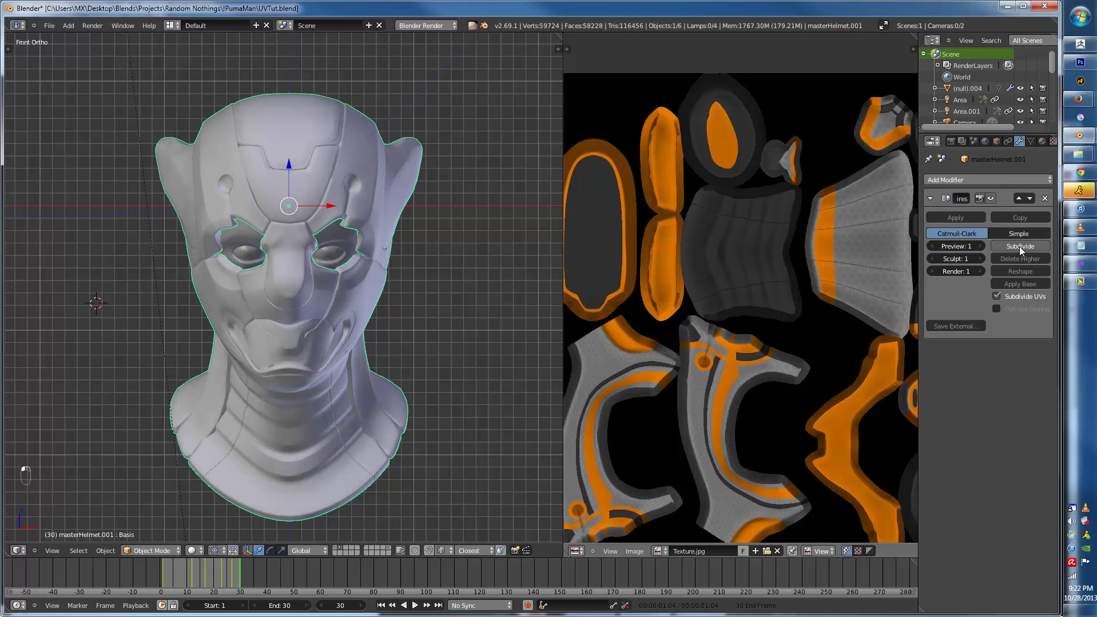
left_click(1019, 247)
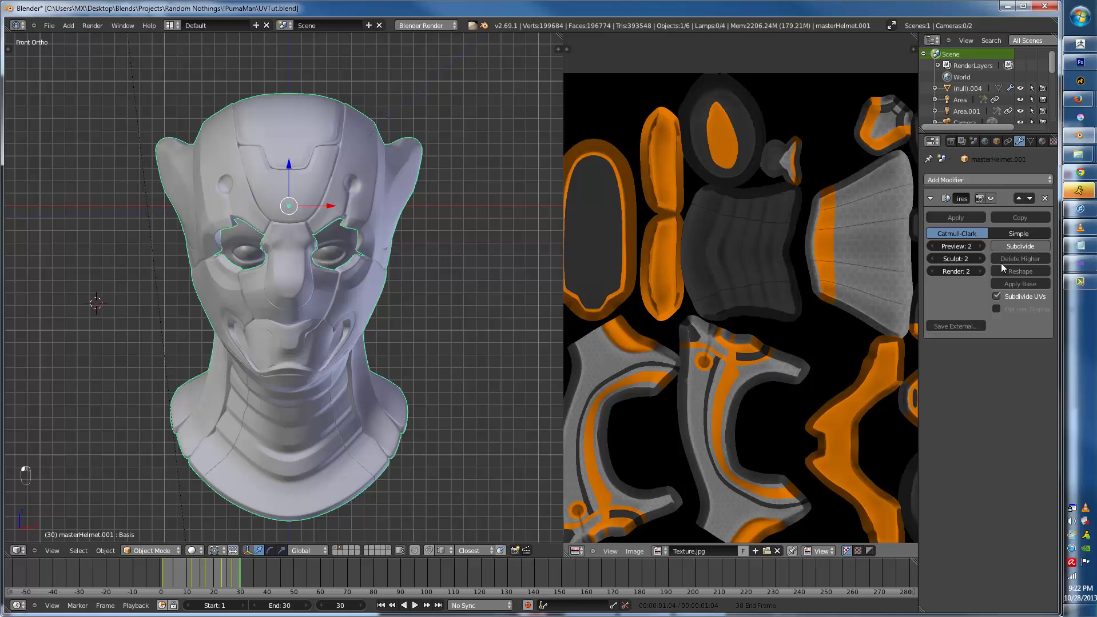
- Inspect the subdivided helmet from the side and check the VBOs option in the System user preferences
middle_click_drag(253, 392, 346, 394)
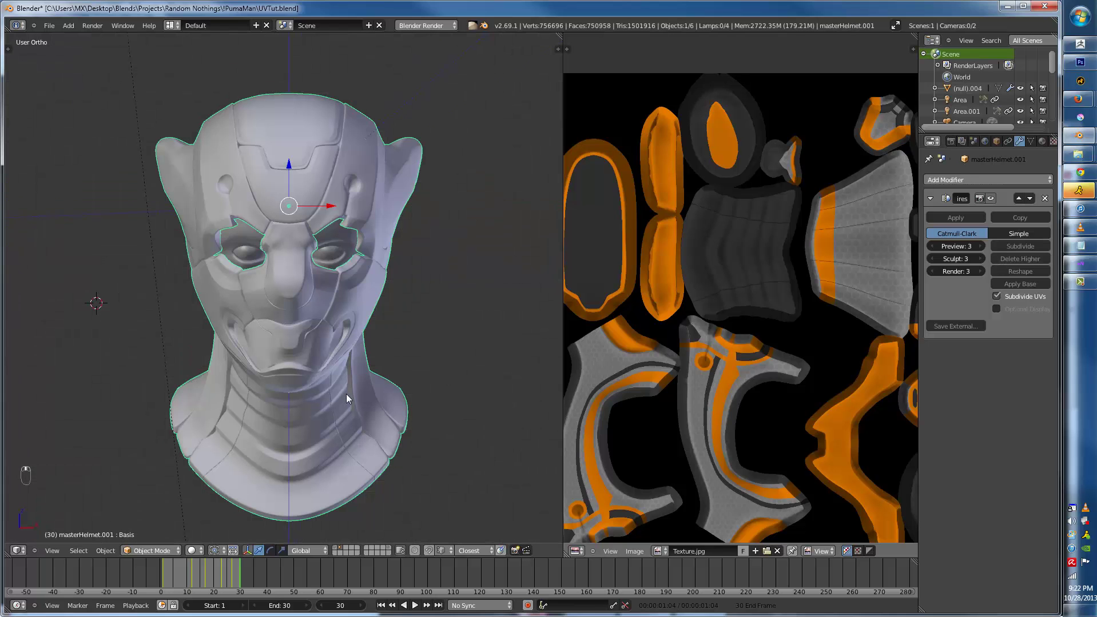
scroll(259, 437, "up", 3)
left_click(151, 551)
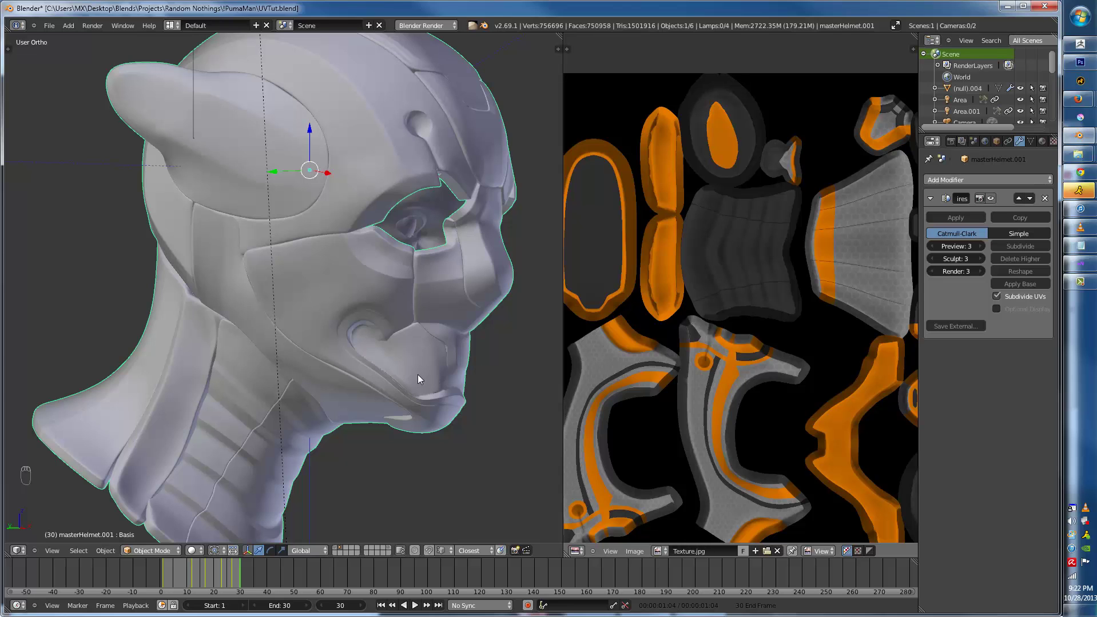
key("F12")
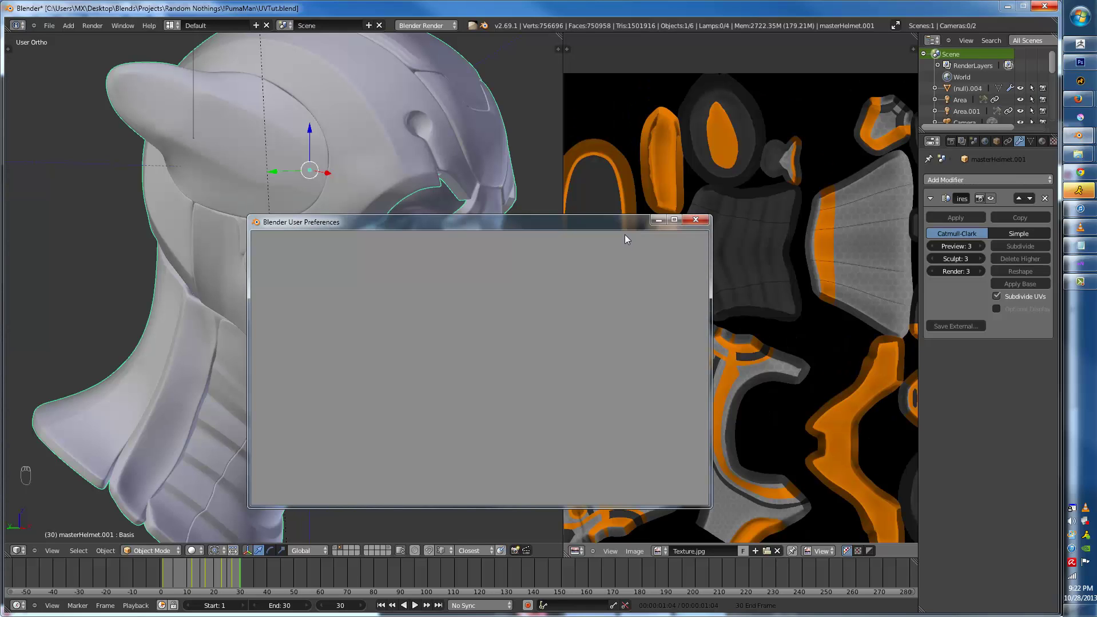
left_click(622, 237)
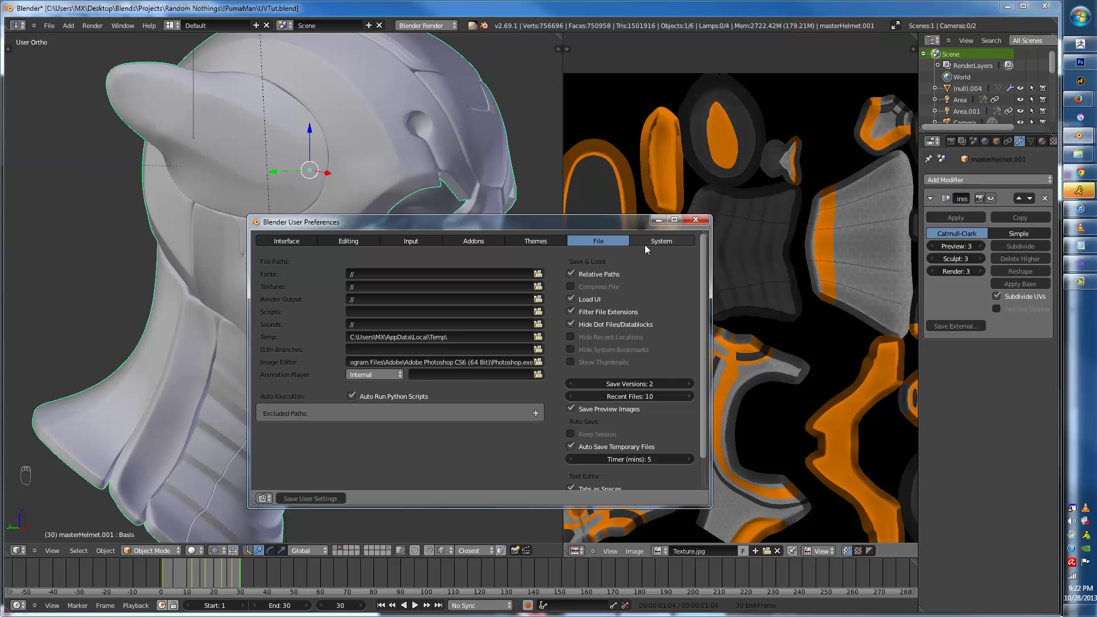
left_click(642, 244)
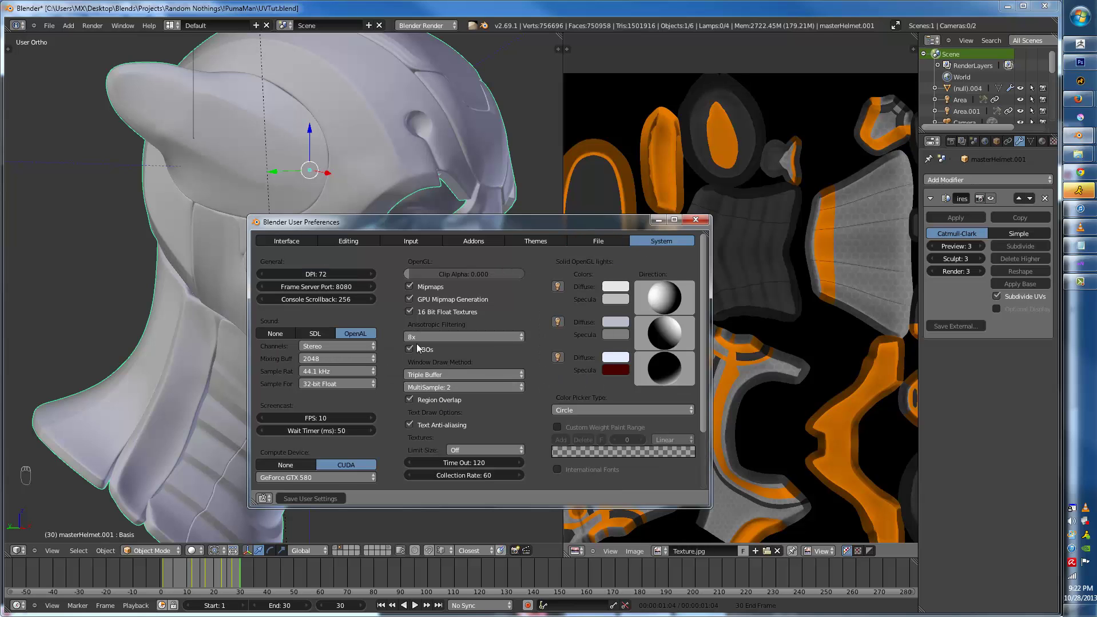
left_click(695, 220)
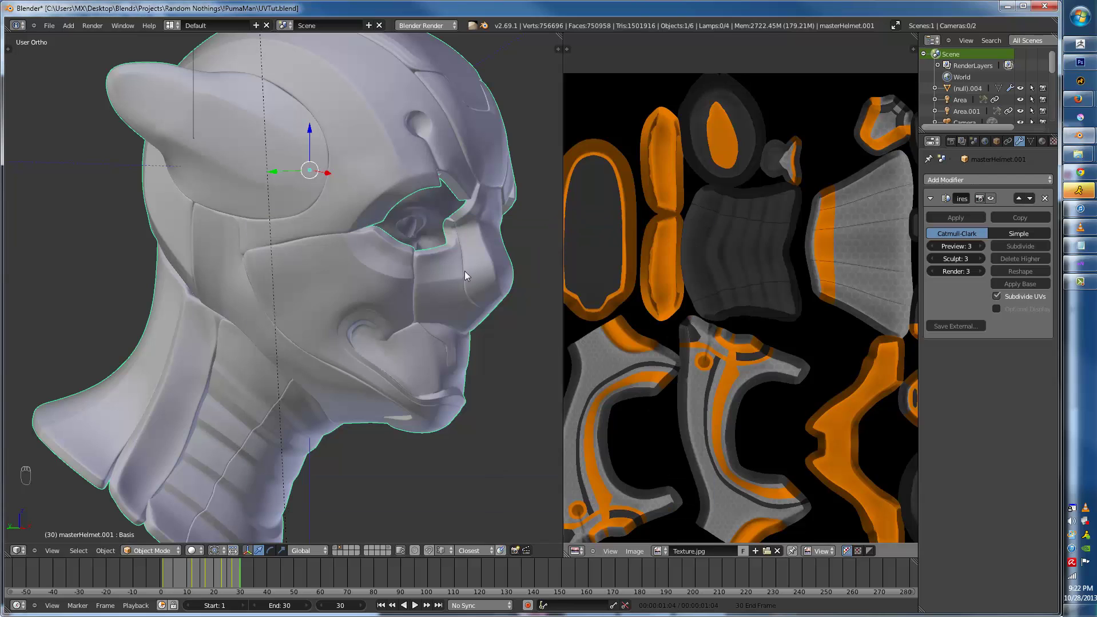
- Enter Sculpt Mode on the helmet, look through the available sculpt brushes, and return to Object Mode
left_click(143, 551)
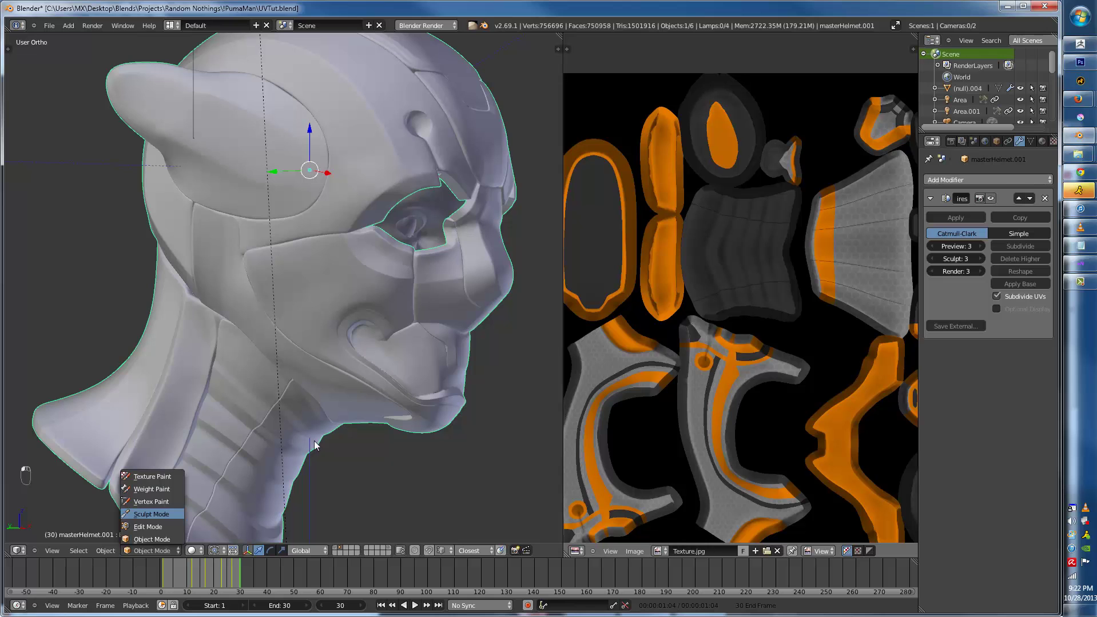
left_click(158, 514)
middle_click_drag(338, 468, 278, 459)
key("t")
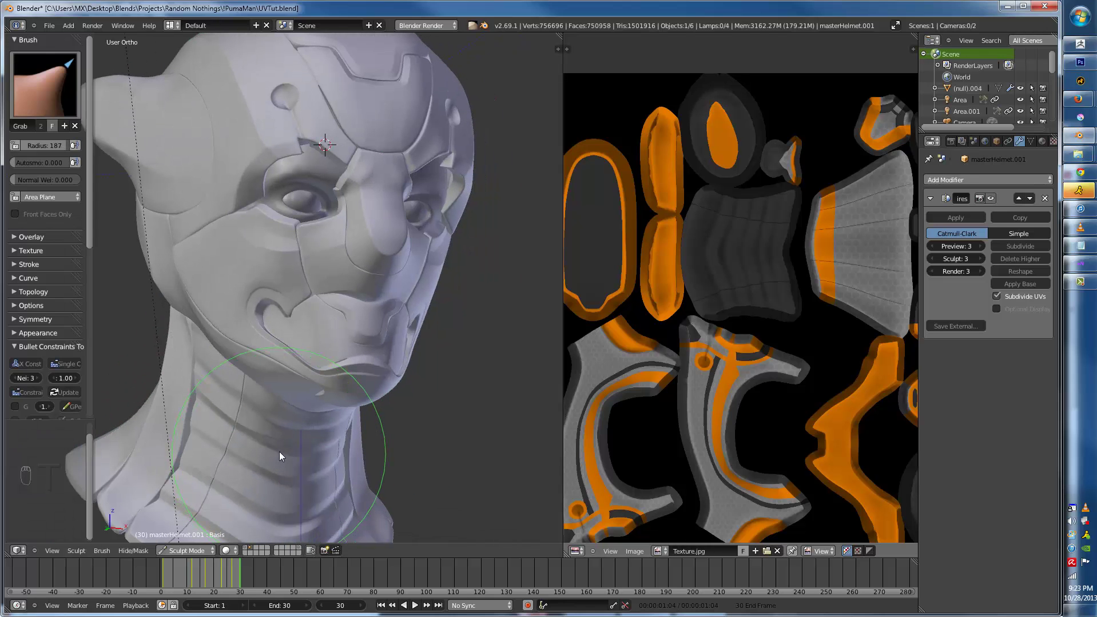
key("n")
key("n")
mouse_move(194, 301)
middle_mouse_down()
mouse_move(223, 318)
mouse_move(2, 187)
middle_mouse_up()
left_click(29, 97)
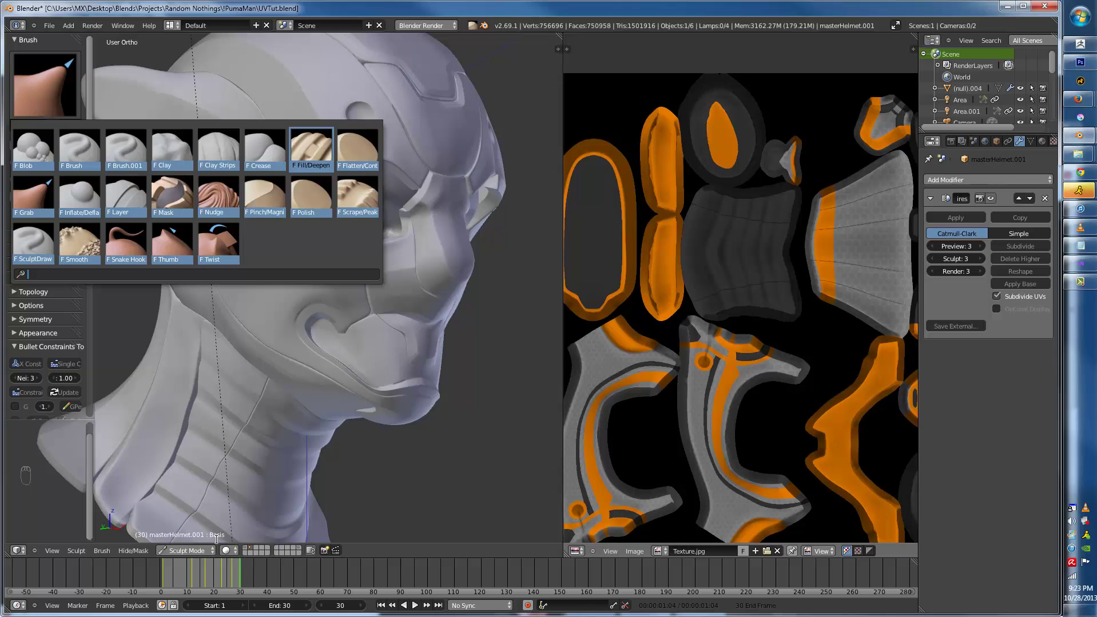
left_click(195, 550)
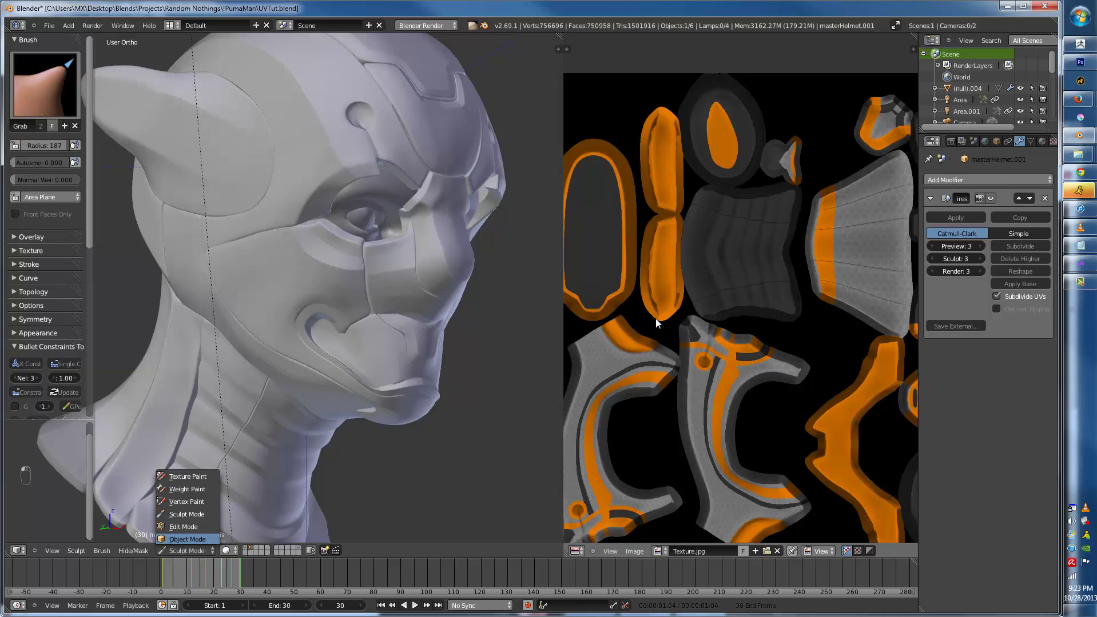
key("Return")
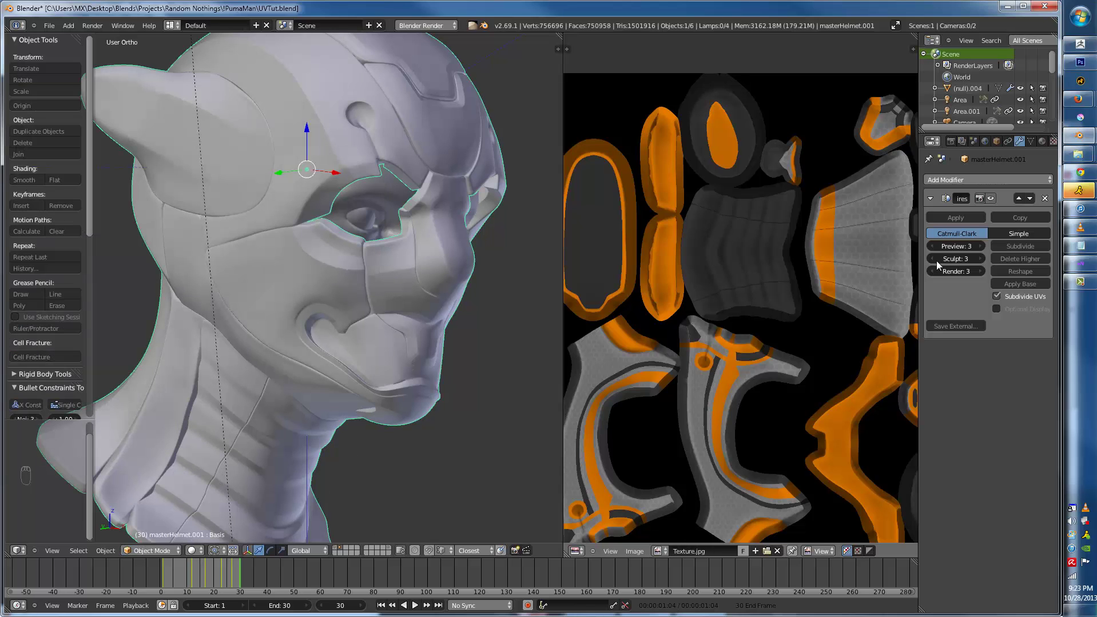
- Remove the Multiresolution modifier from the helmet and display the model as a wireframe
left_click(1045, 198)
middle_click_drag(469, 320, 386, 341)
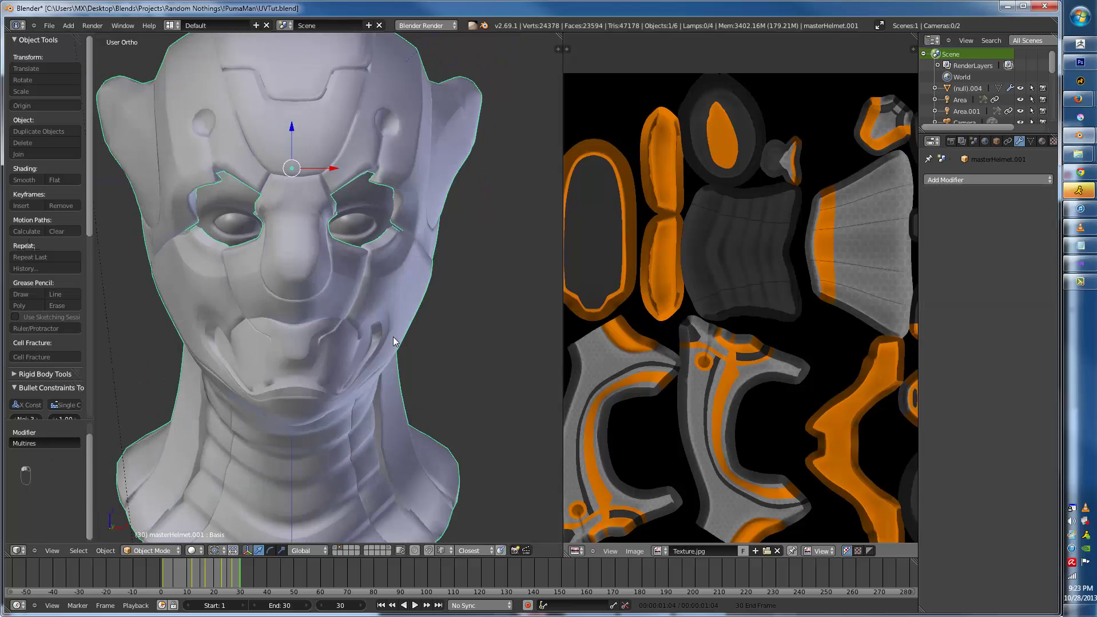
key("z")
key("z")
key("z")
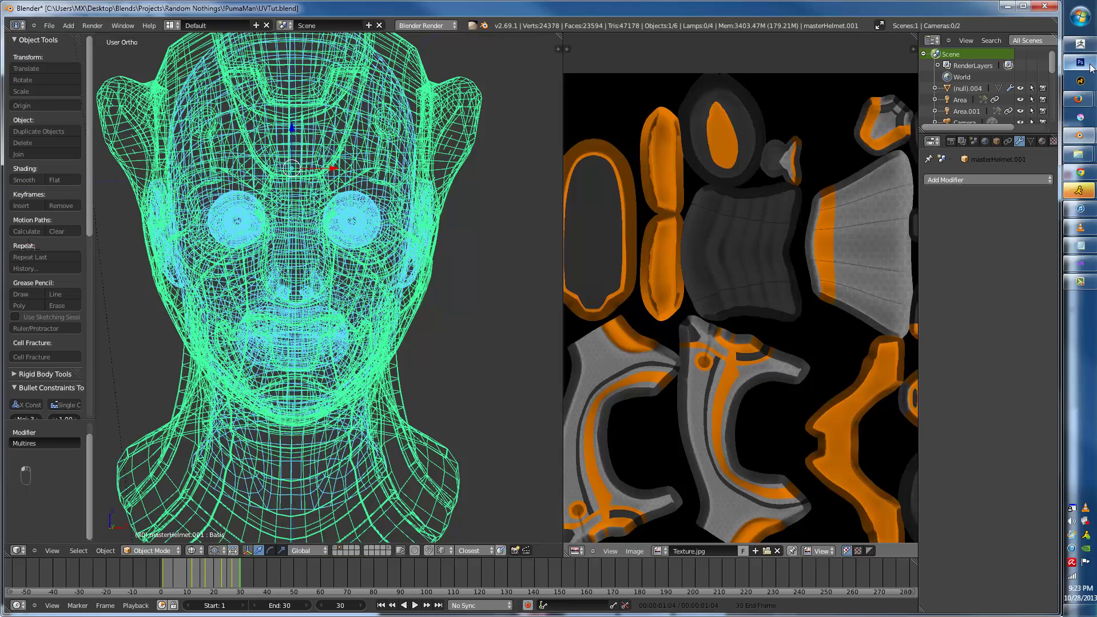
- Copy the path of the !PumaMan Cav folder from the Save As file browser and switch to ZBrush
key("ctrl+shift+s")
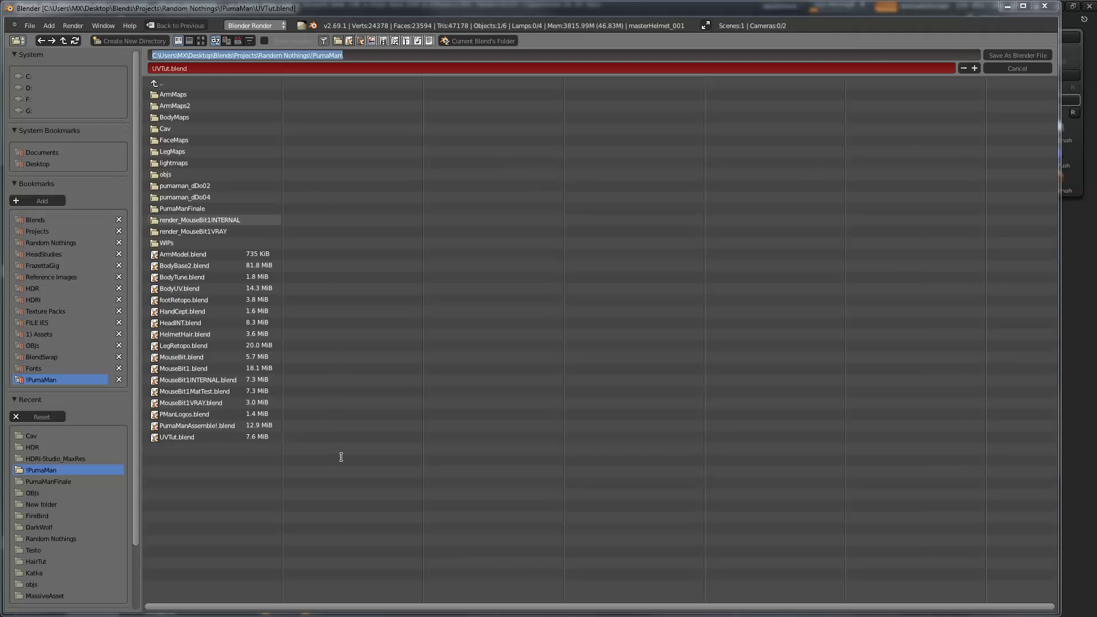
left_click(31, 438)
left_click(304, 55)
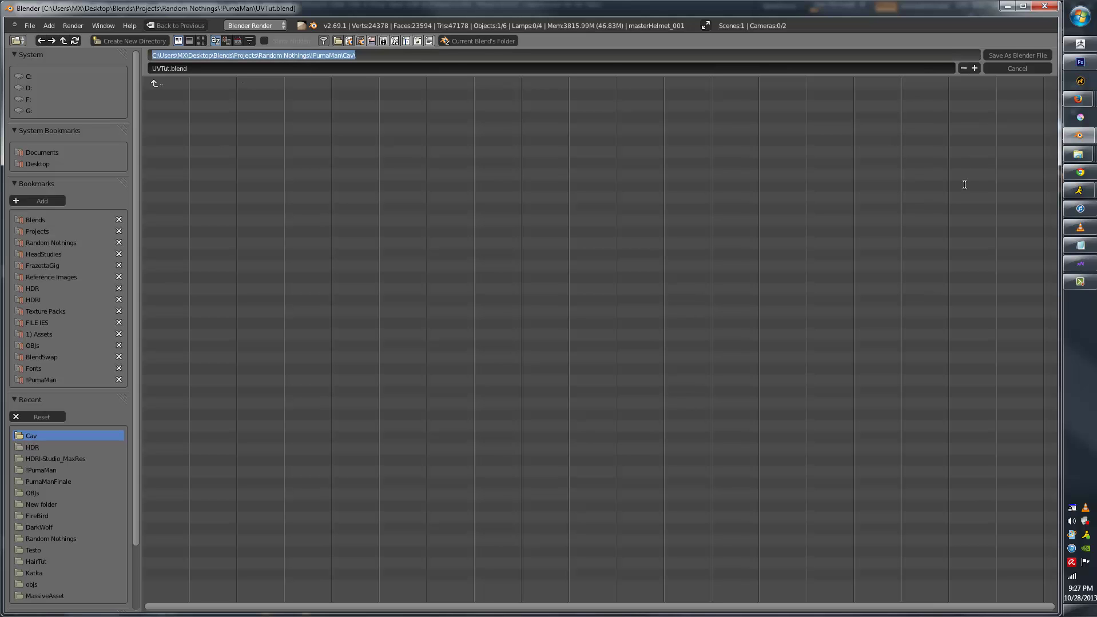
left_click(1079, 44)
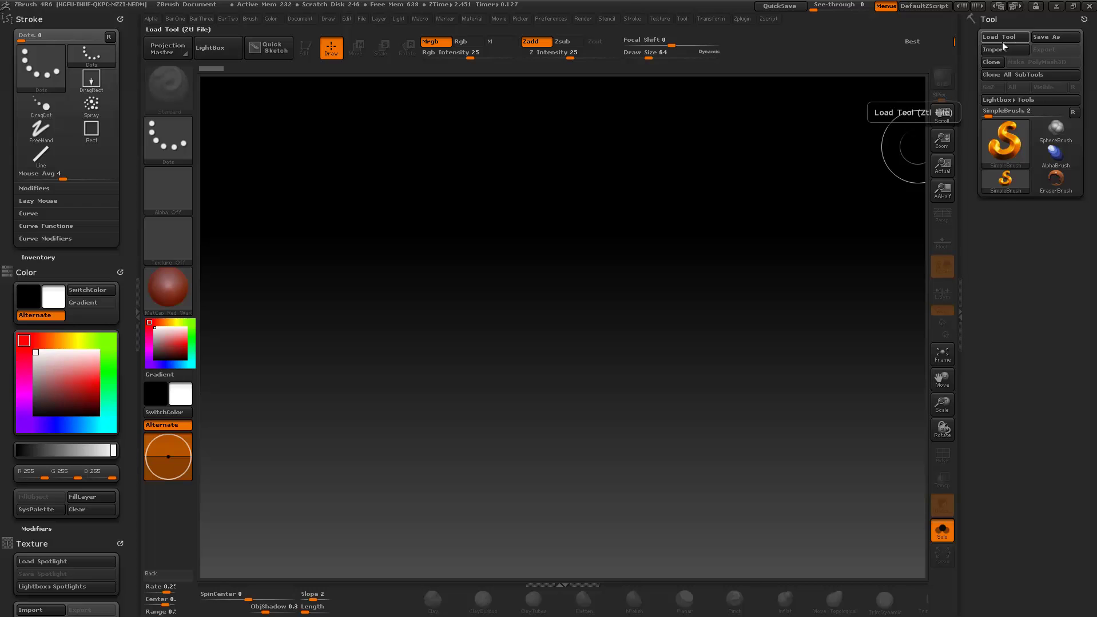
key("alt+Tab")
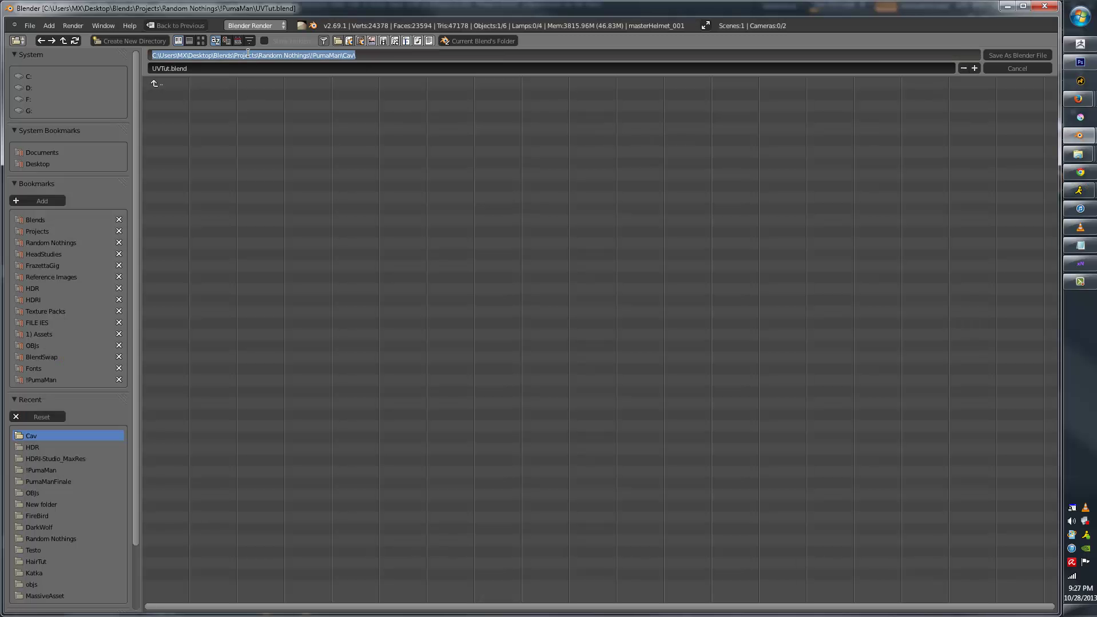
key("alt+Tab")
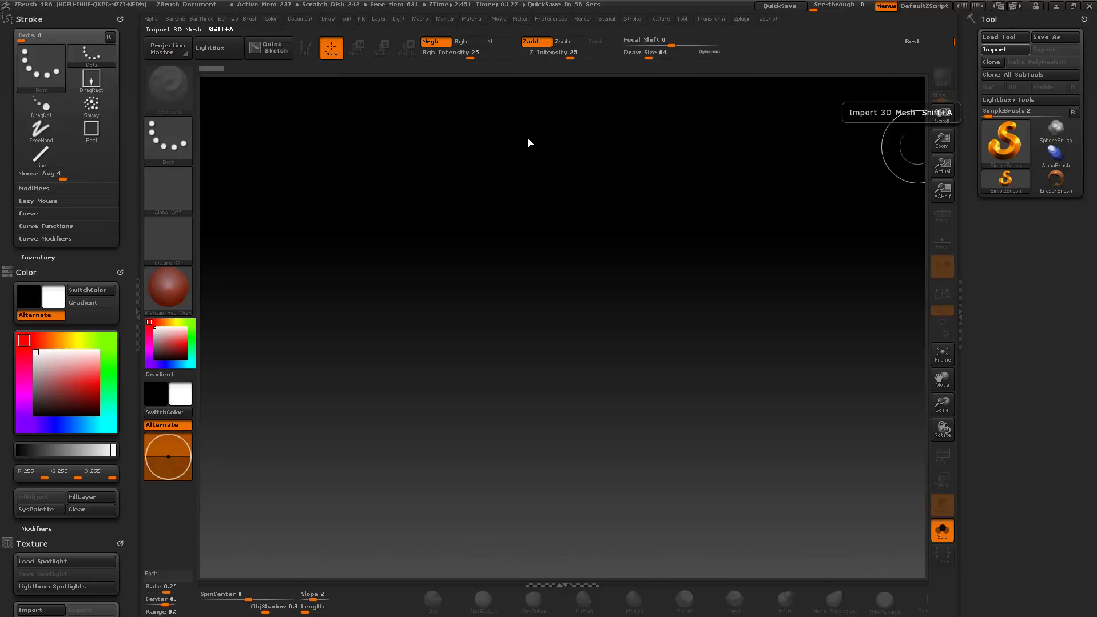
- Import PumaManTut.obj from the Cav folder as a 3D mesh tool
left_click(1012, 53)
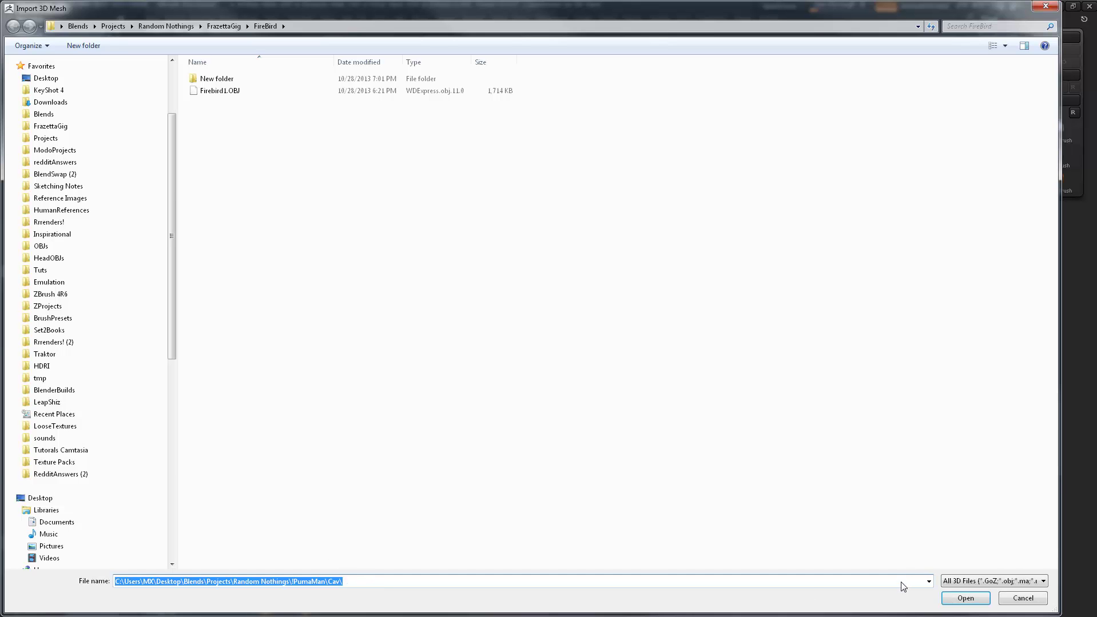
key("Return")
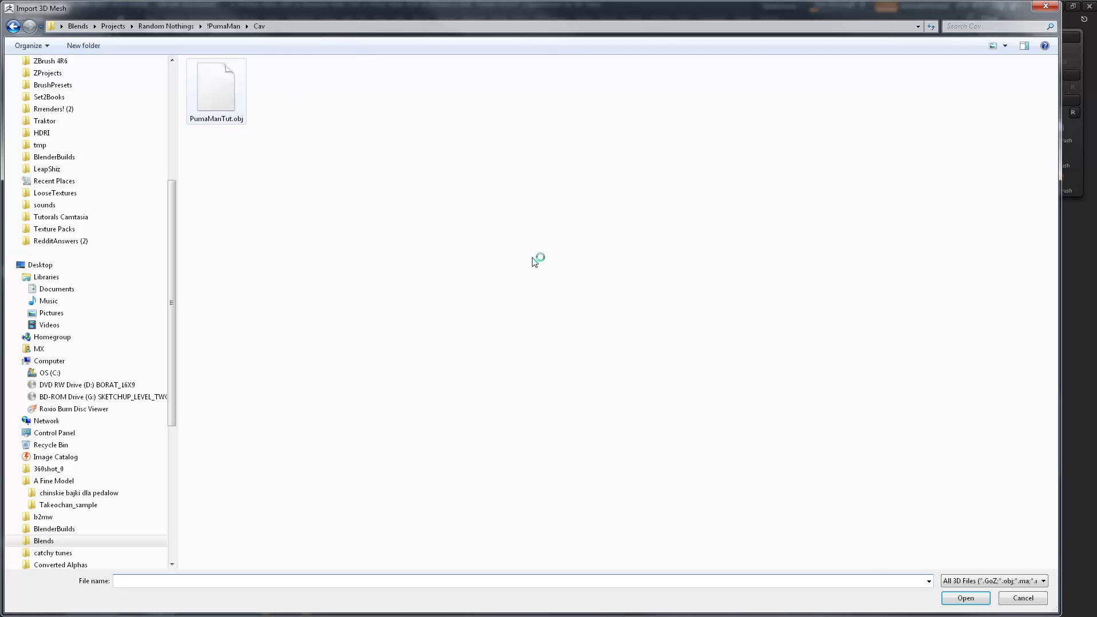
left_click(973, 599)
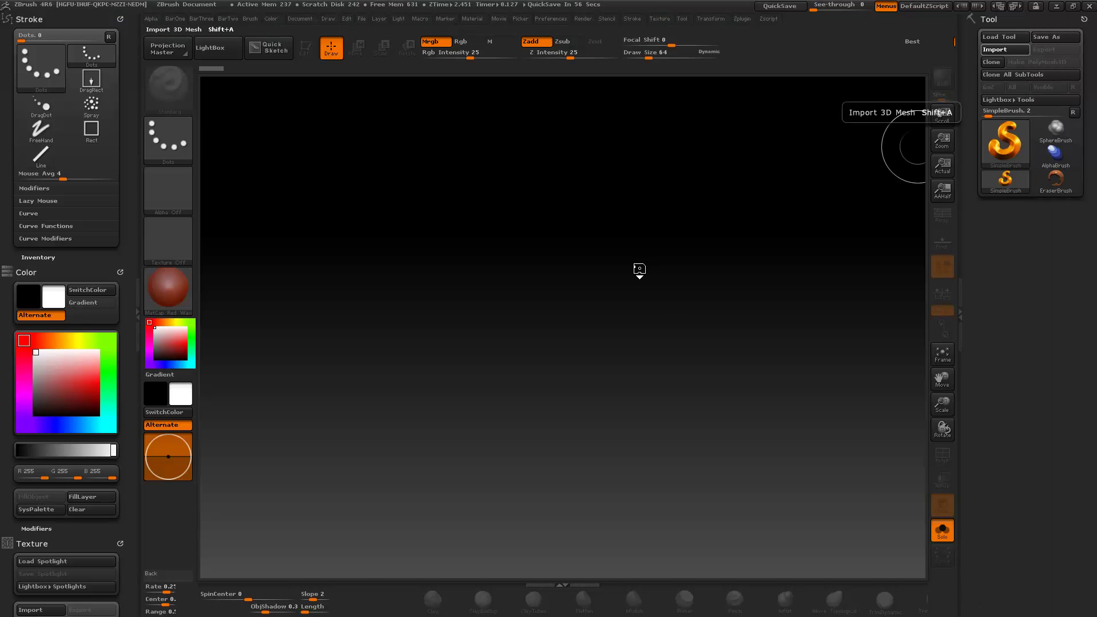
- Place the PumaManTut mesh on the canvas, enter Edit mode, and frame it in a three-quarter view
left_click_drag(585, 281, 608, 446)
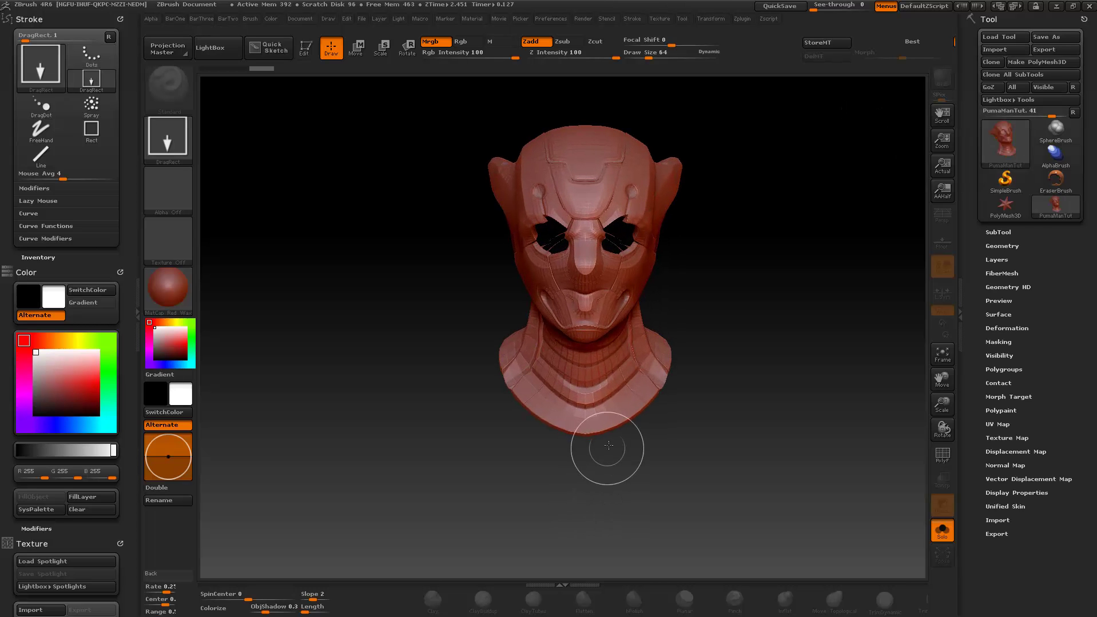
key("t")
key("f")
left_click_drag(737, 375, 912, 430)
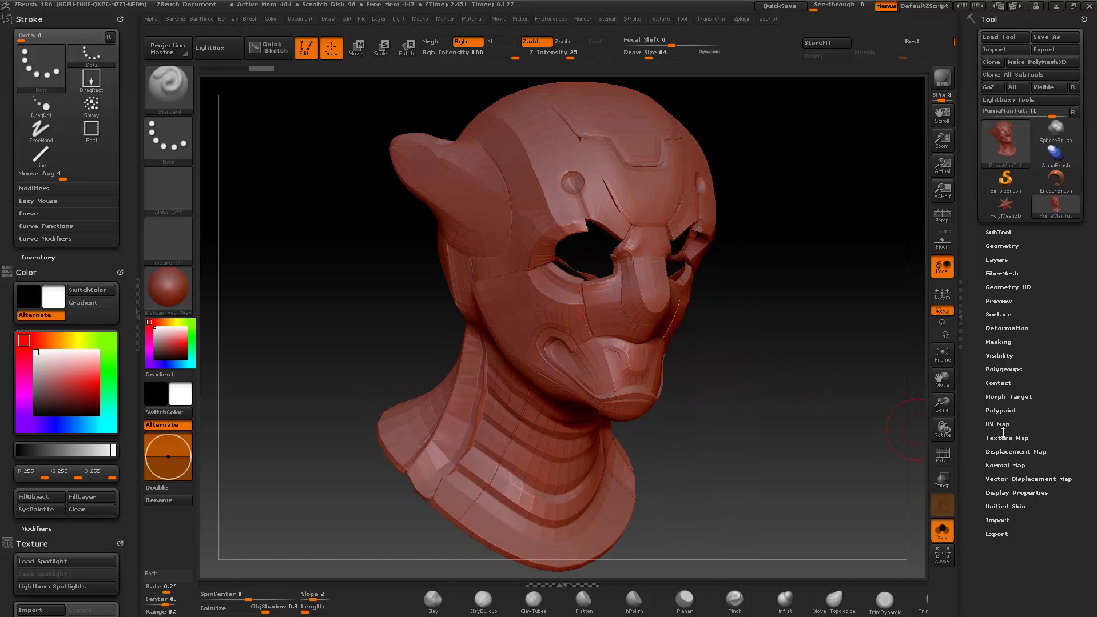
- Turn on the PolyFrame display and split the helmet mesh into polygroups with Auto Groups
left_click(1000, 371)
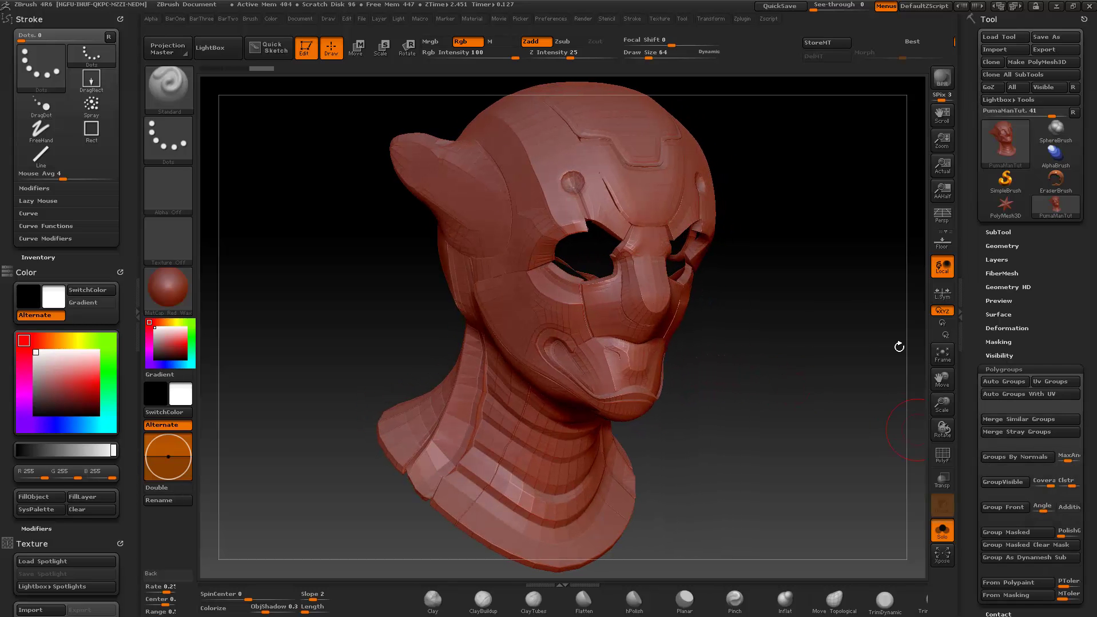
key("shift+f")
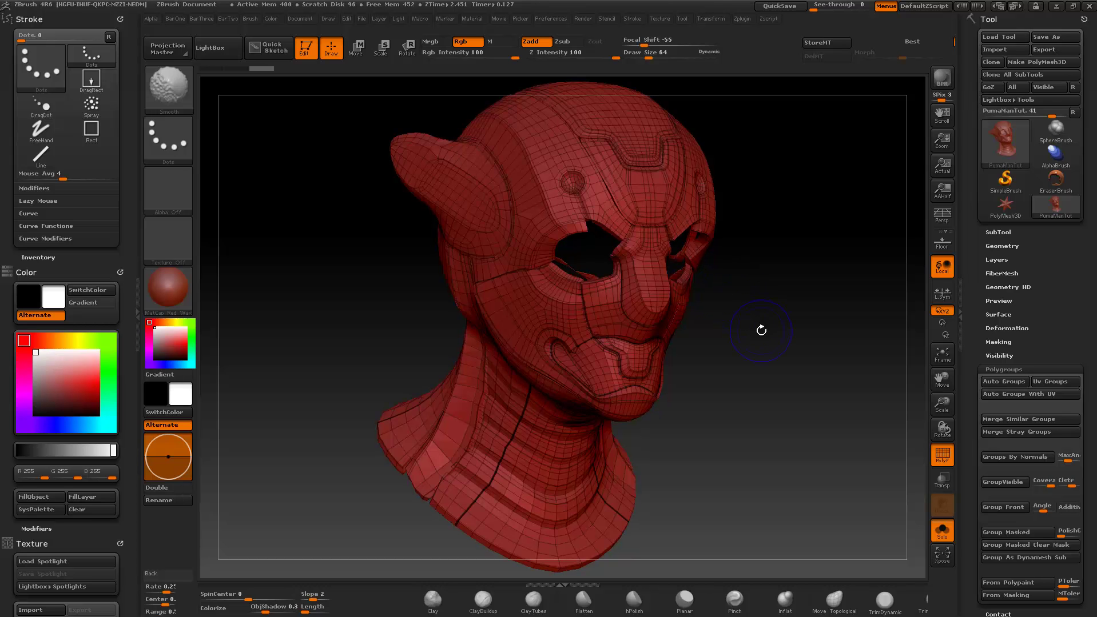
left_click(1004, 383)
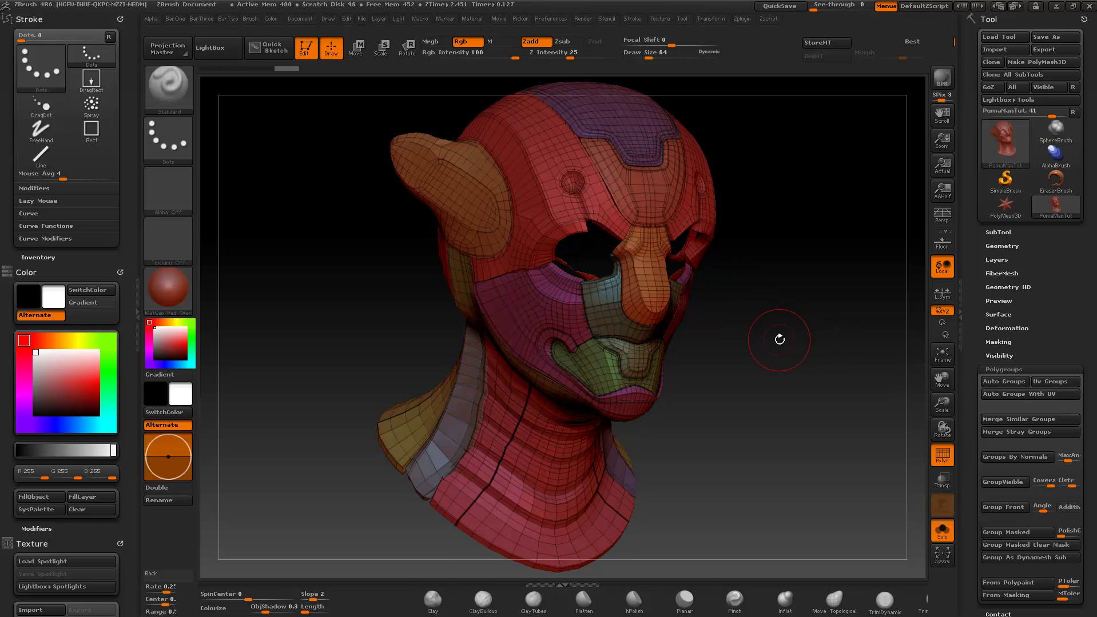
- Turn off PolyFrame and test a Standard brush stroke with Mask By Polygroups at 100 on the side of the helmet
key("shift+f")
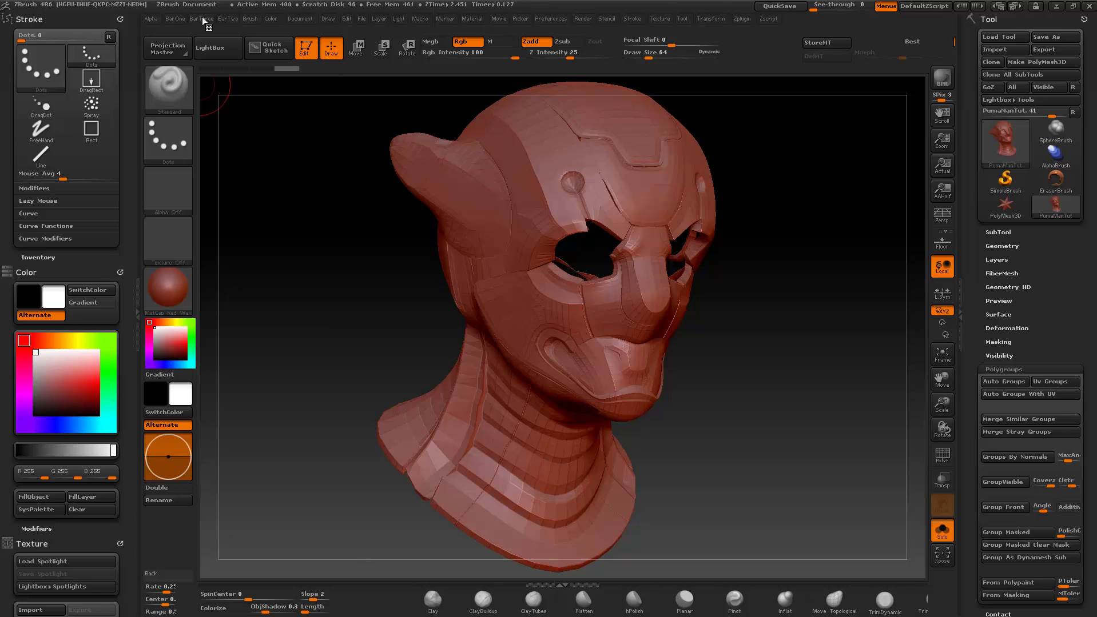
left_click(228, 19)
left_click_drag(246, 65, 337, 71)
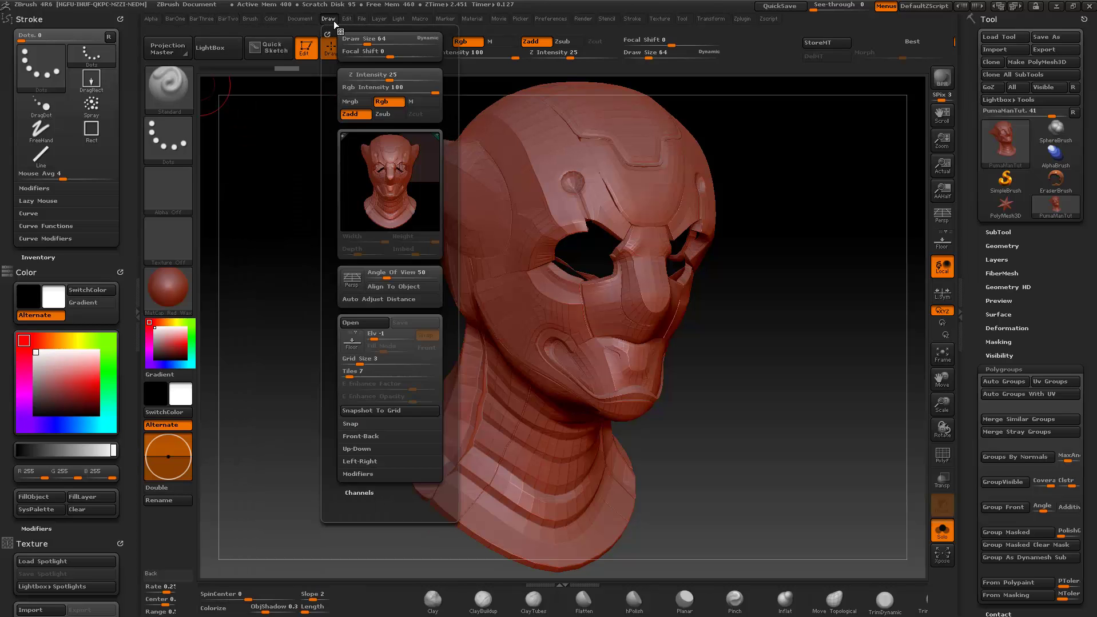
mouse_move(398, 18)
mouse_move(249, 19)
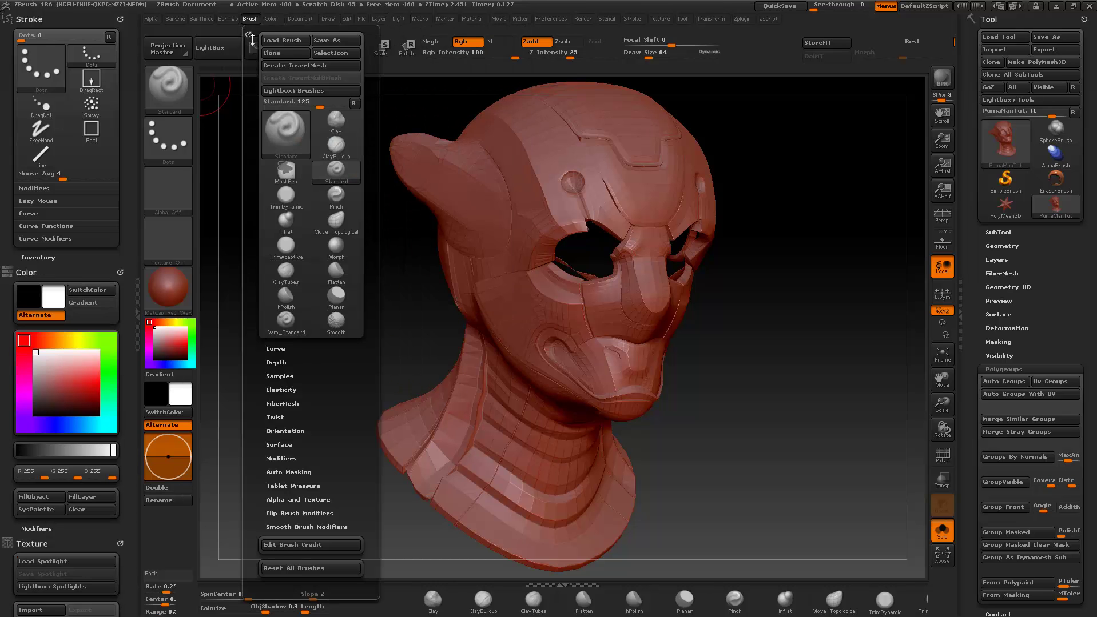
left_click(293, 474)
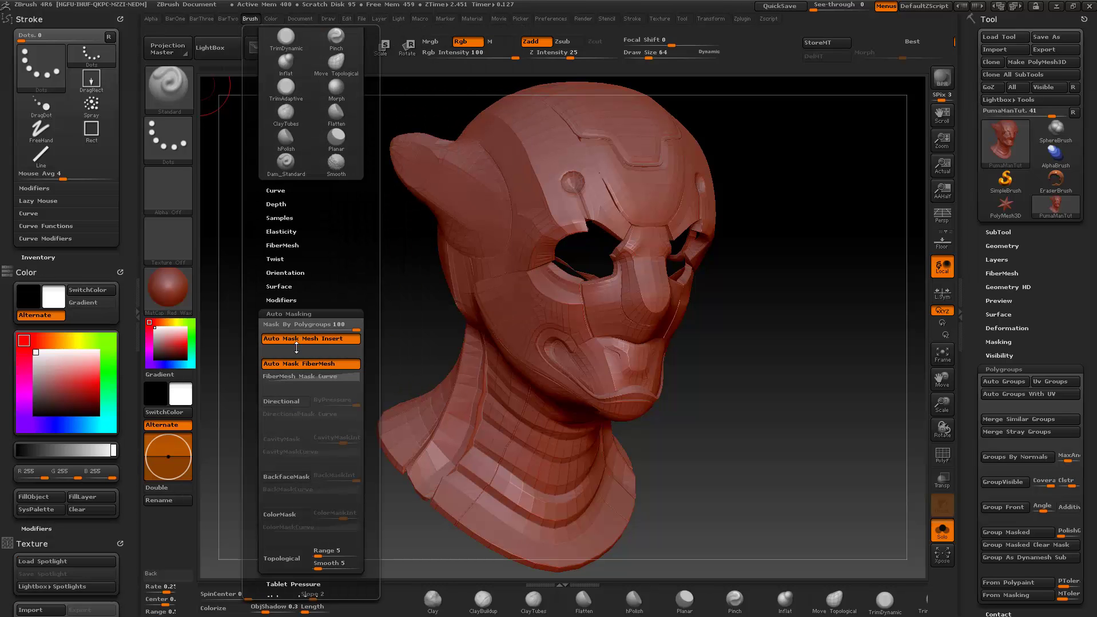
mouse_move(537, 232)
left_mouse_down()
mouse_move(506, 172)
mouse_move(552, 269)
left_mouse_up()
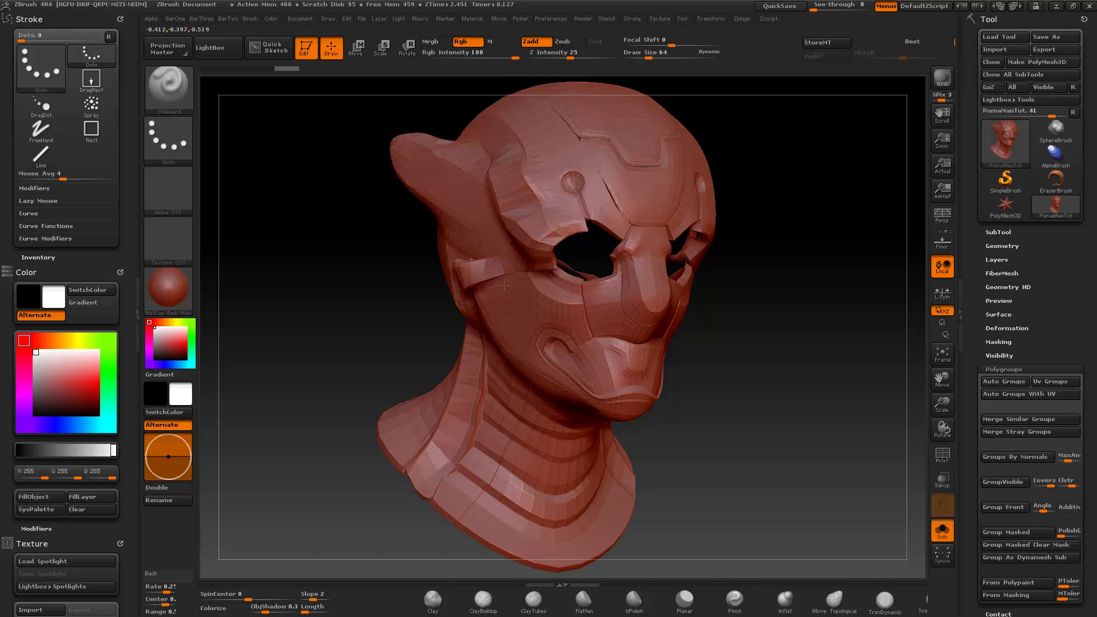
- Subdivide the helmet mesh to a higher resolution
key("ctrl")
key("ctrl+d")
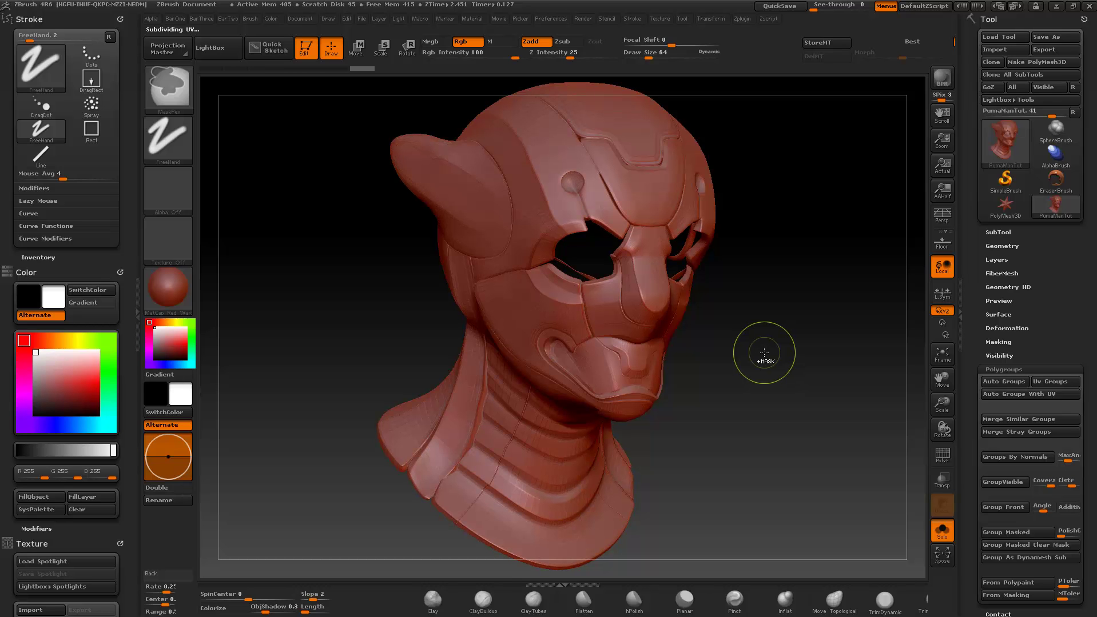
key("ctrl")
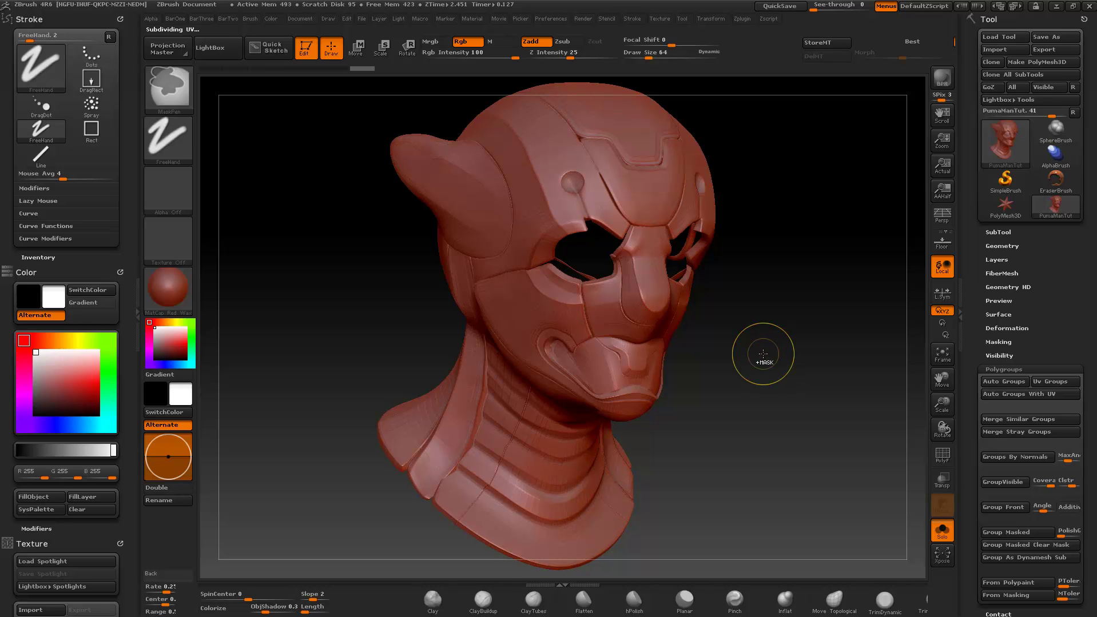
- Try stamping a detail into the ear panel with the MechStamp05 brush at an enlarged draw size, and undo the stamps
mouse_move(734, 382)
left_mouse_down()
mouse_move(648, 383)
mouse_move(725, 378)
mouse_move(755, 392)
left_mouse_up()
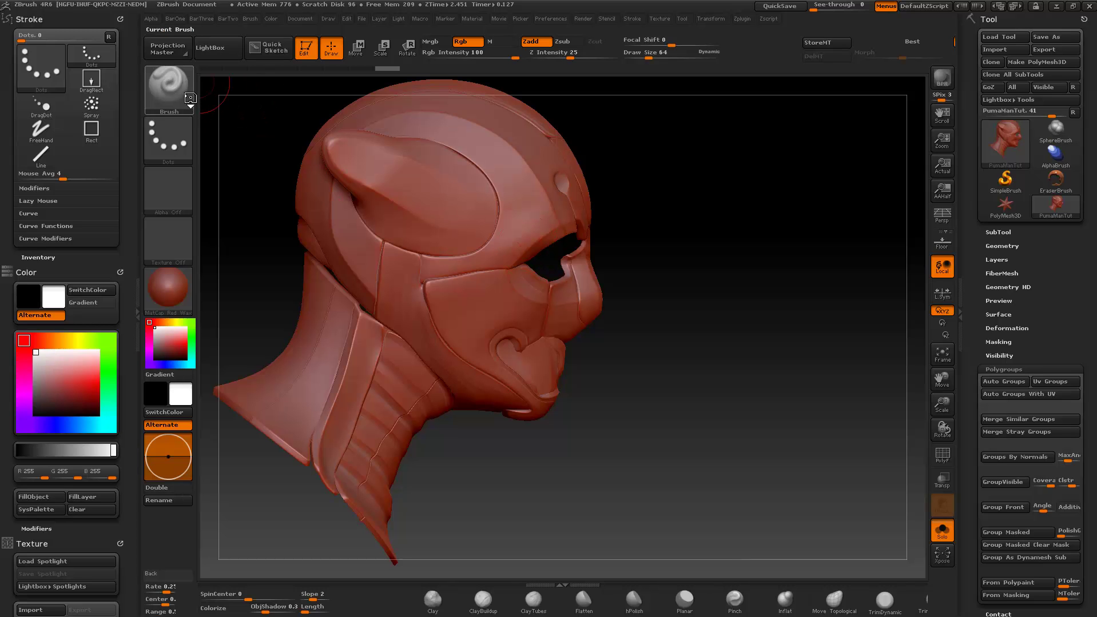
left_click(152, 83)
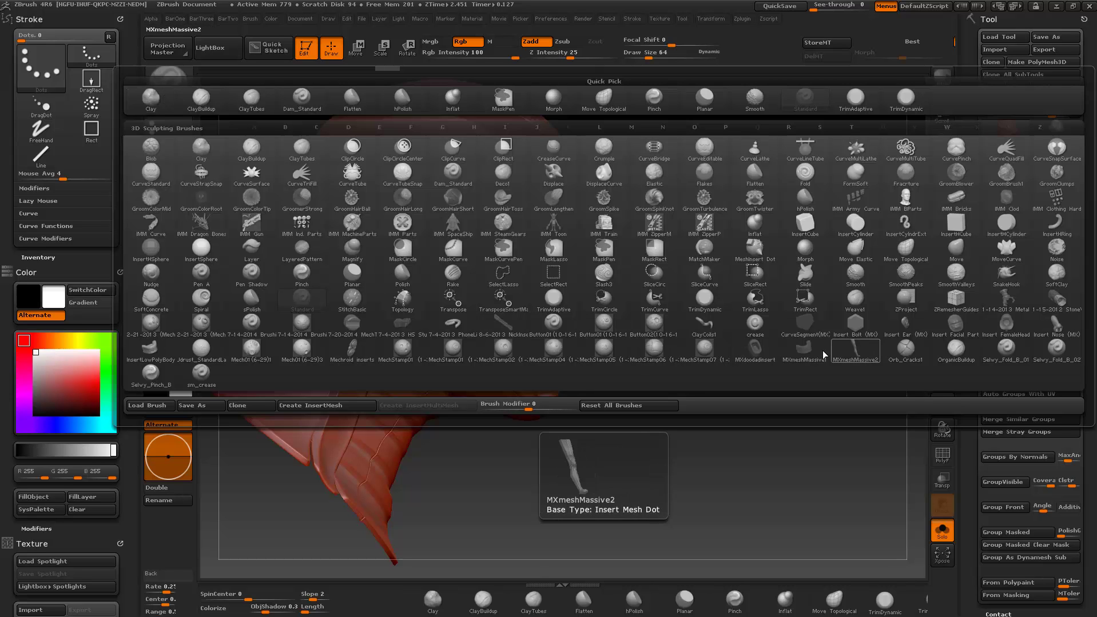
left_click(605, 348)
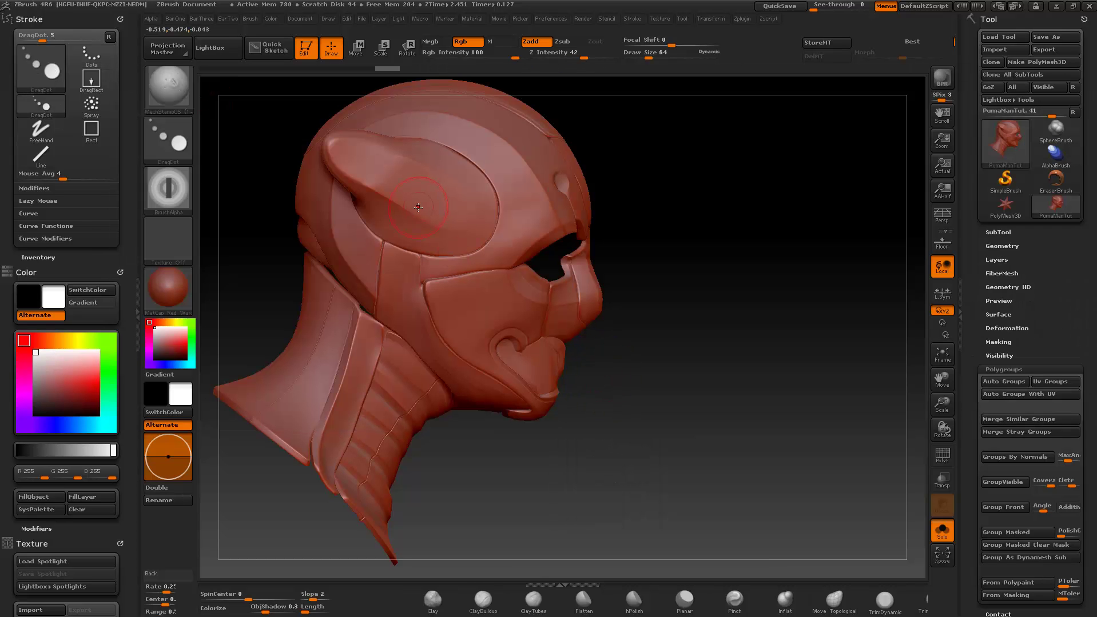
key("bracketright")
key("bracketright")
key("bracketright")
key("bracketright")
left_click_drag(430, 201, 433, 203)
key("space")
left_click_drag(630, 356, 511, 273, "shift")
mouse_move(429, 200)
left_mouse_down()
mouse_move(434, 237)
mouse_move(430, 172)
mouse_move(429, 192)
left_mouse_up()
left_click_drag(699, 173, 686, 179)
key("ctrl+z")
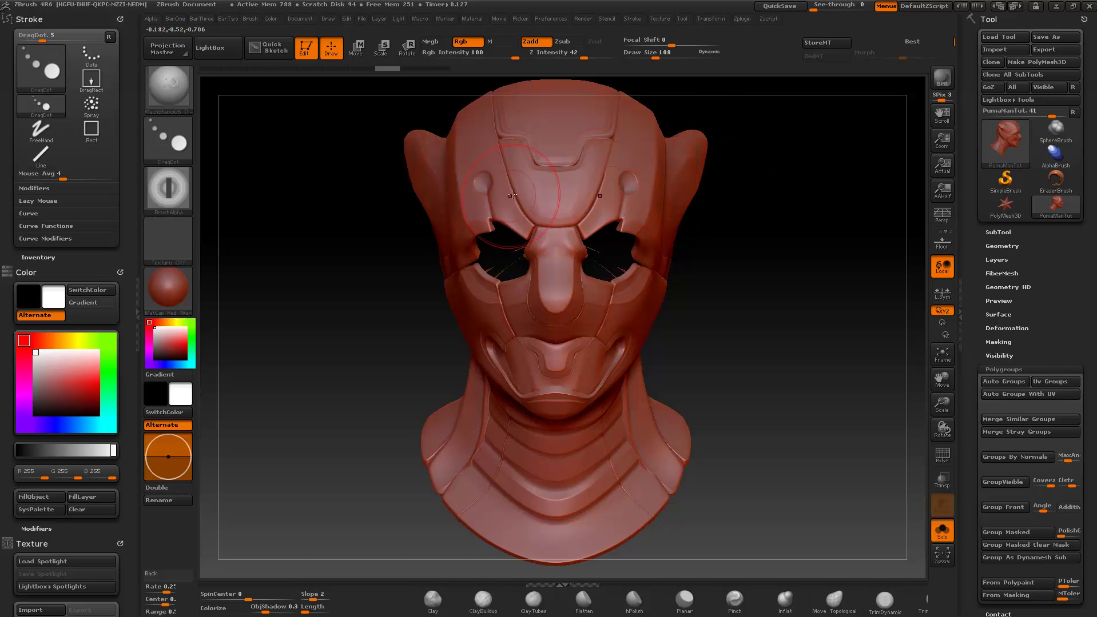
key("ctrl+z")
- Try the MechStamp05 stamp on the ear panel again with adjusted brush settings and a larger draw size
left_click_drag(473, 203, 481, 183)
left_click(204, 21)
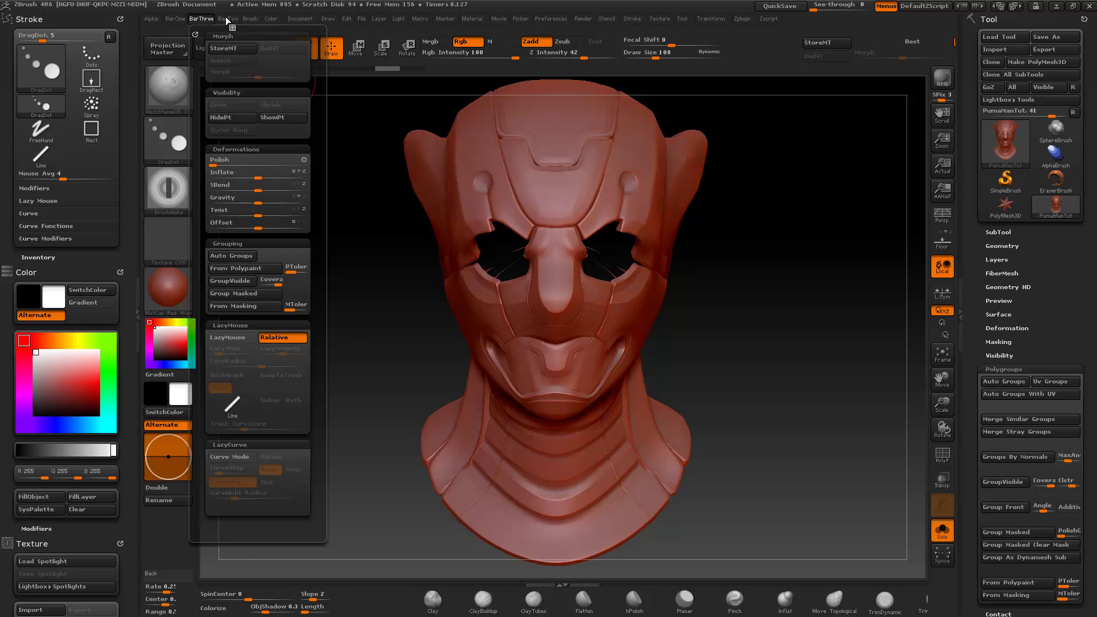
left_click(227, 19)
left_click_drag(288, 60, 234, 60)
mouse_move(362, 264)
left_mouse_down()
mouse_move(408, 274)
mouse_move(397, 249)
left_mouse_up()
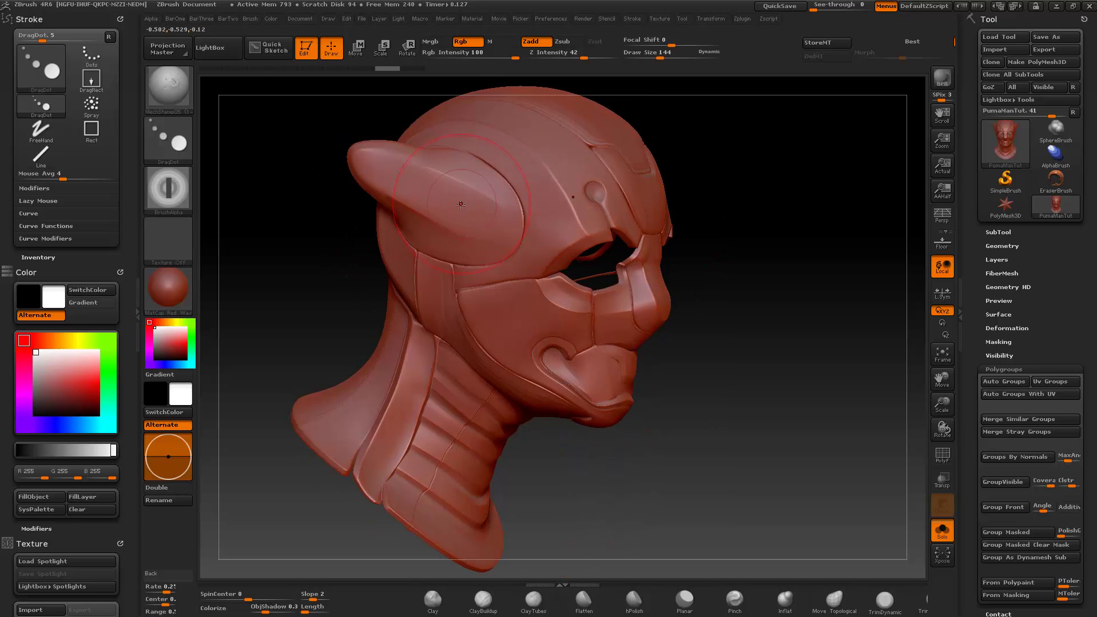
- Stamp a round, ringed recess symmetrically into the ear panels with a different MechStamp brush at draw size 140
left_click(190, 103)
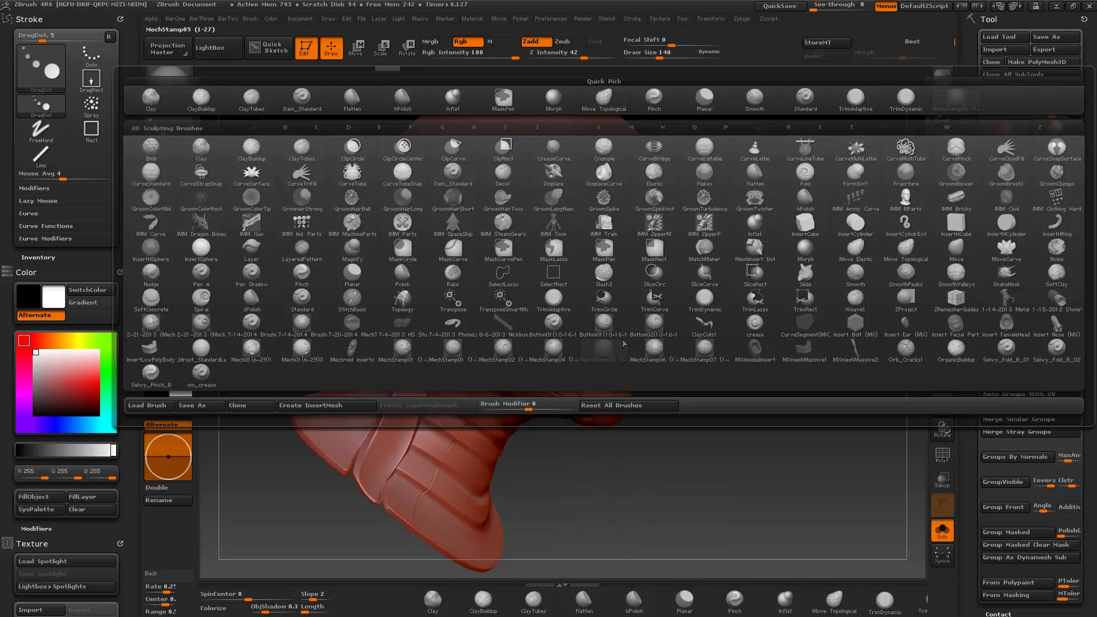
mouse_move(560, 350)
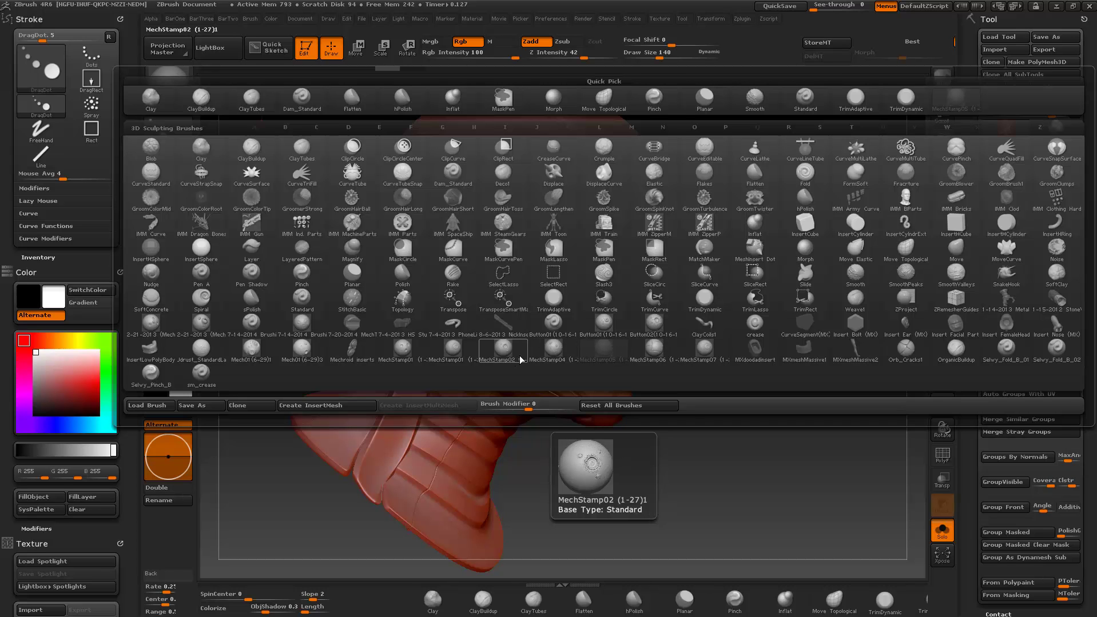
left_click(444, 351)
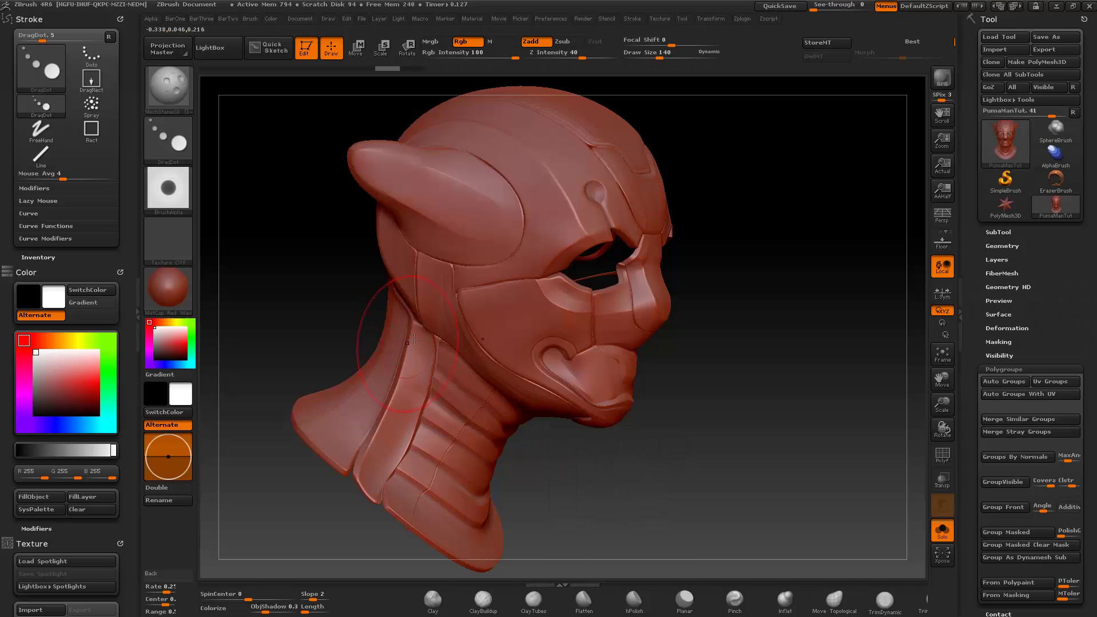
left_click_drag(684, 295, 571, 263, "shift")
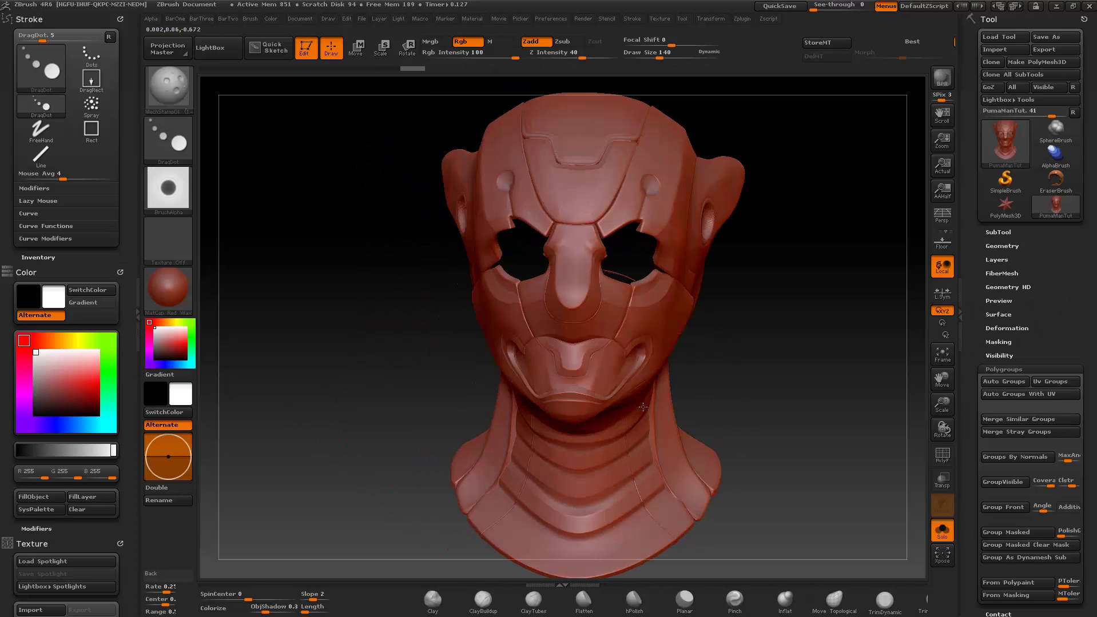
left_click_drag(800, 320, 714, 320)
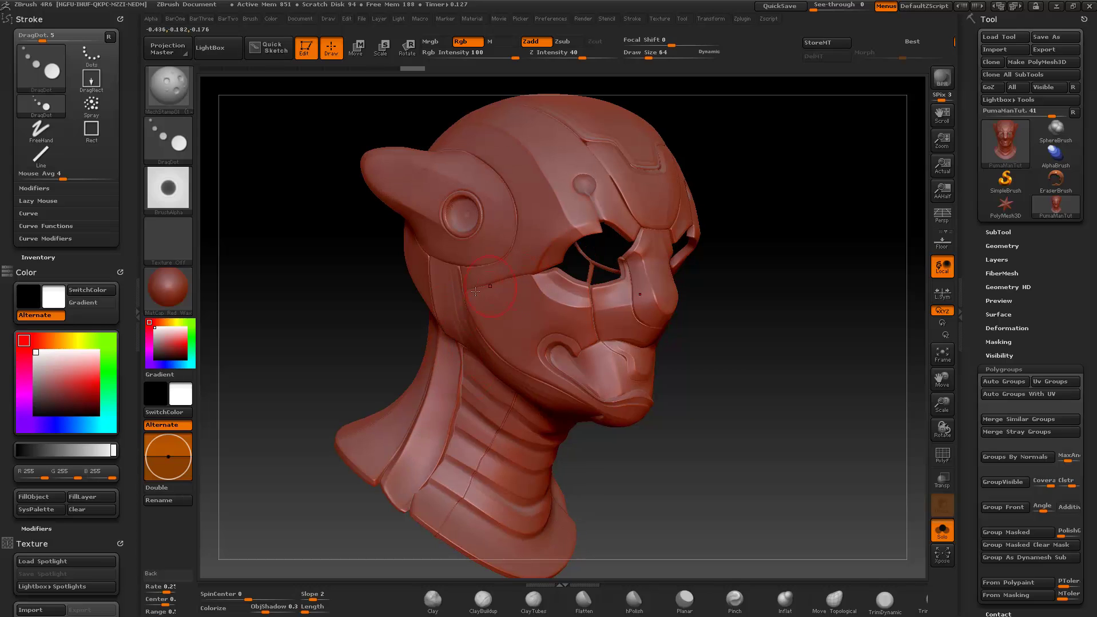
- Try to subdivide the helmet mesh further, and dismiss the not-responding dialog
left_click_drag(801, 343, 801, 257, "alt")
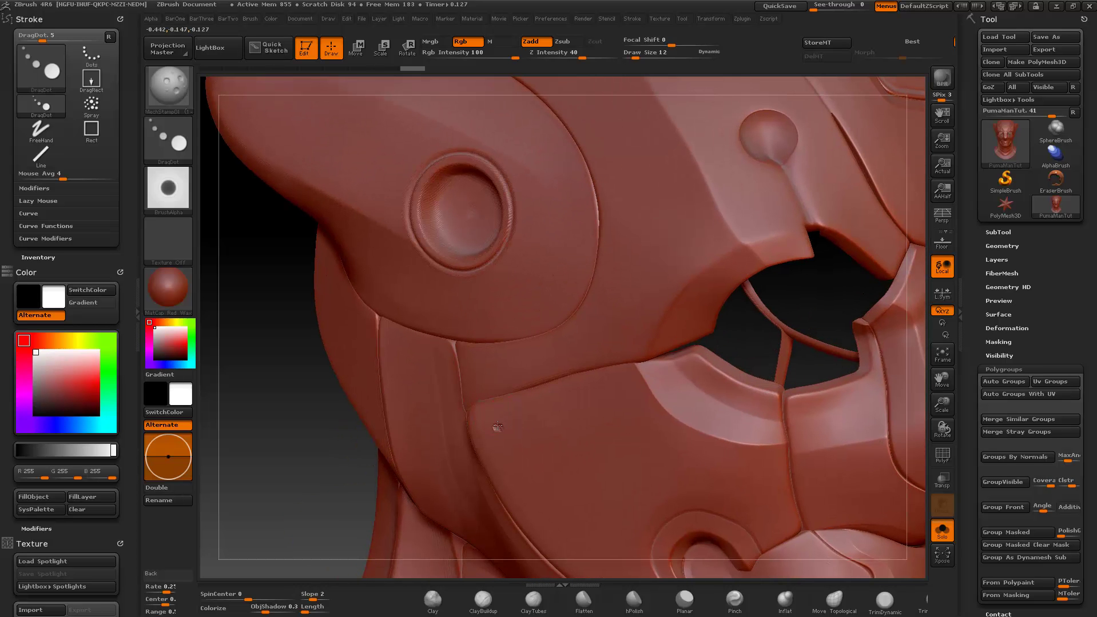
key("ctrl")
key("ctrl")
key("ctrl+d")
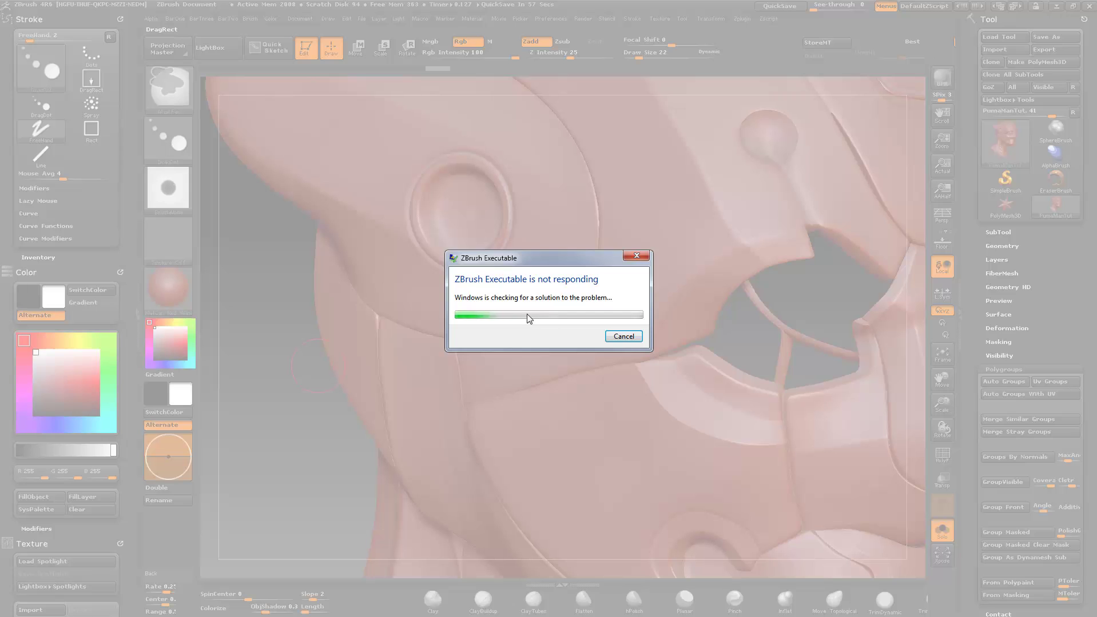
left_click(623, 336)
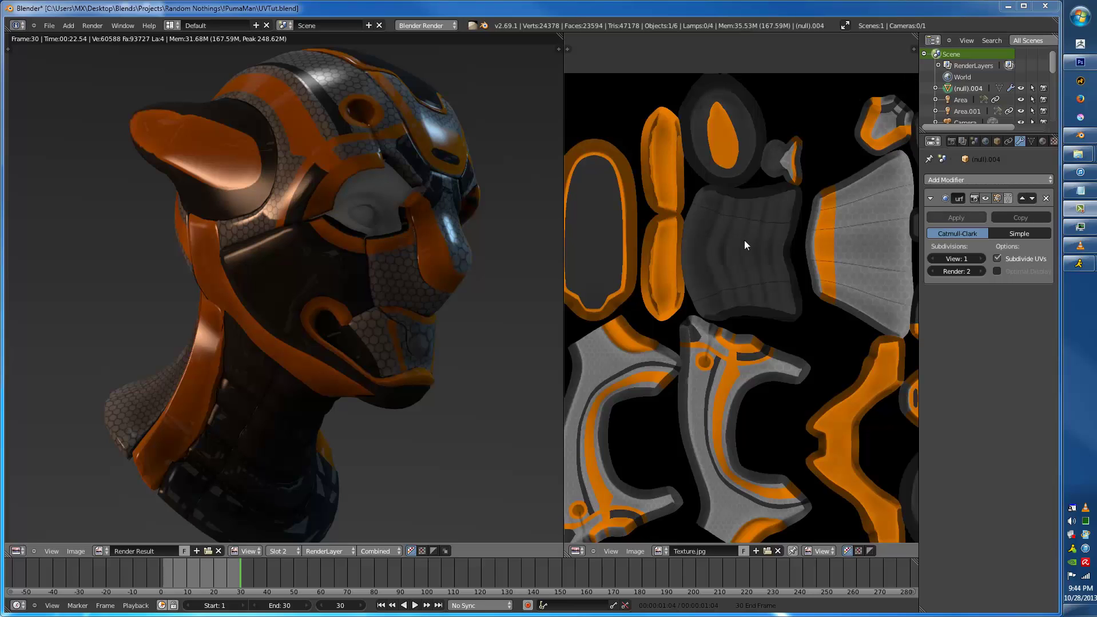
- In Blender, close the render result to return to the 3D view and select the masterHelmet_001 object
key("j")
key("j")
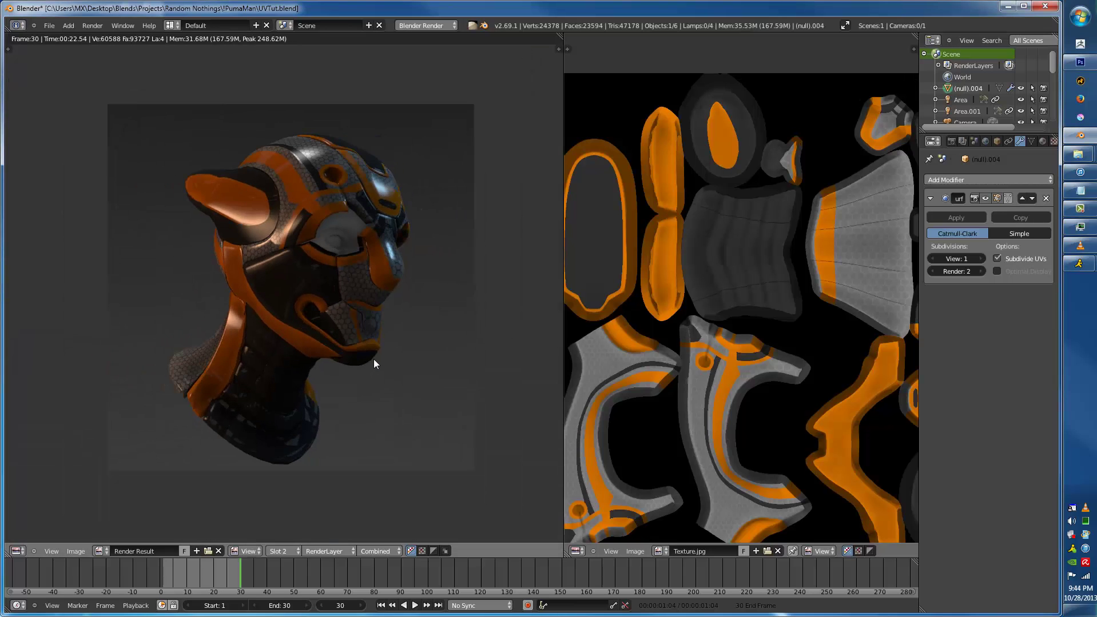
key("Escape")
right_click(388, 286)
right_click(394, 283)
right_click(433, 216)
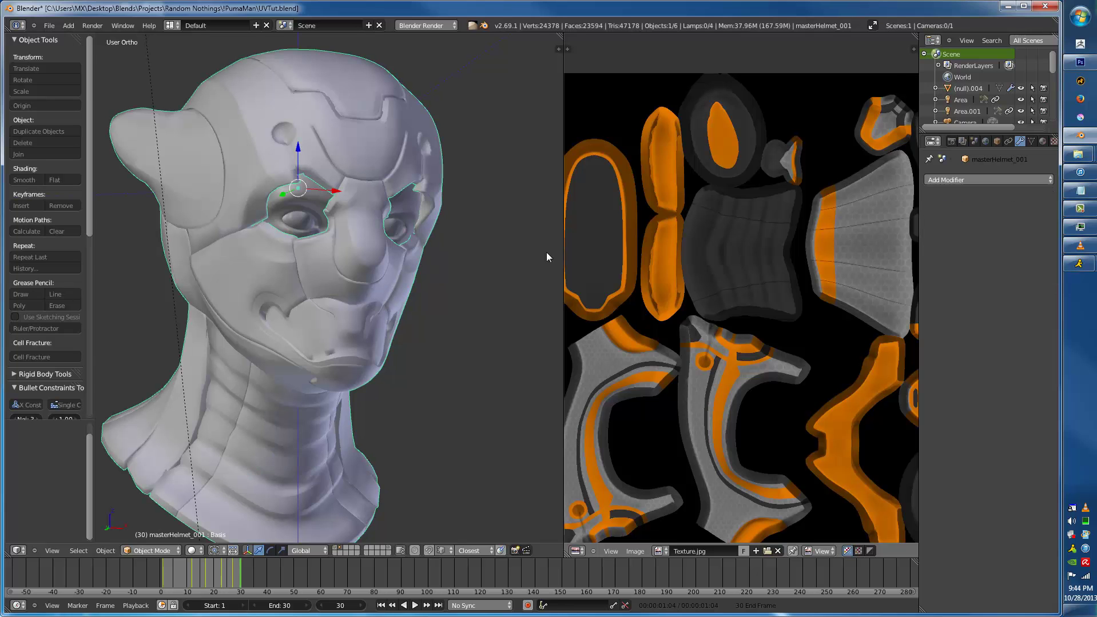
key("KP_1")
scroll(726, 175, "up", 1)
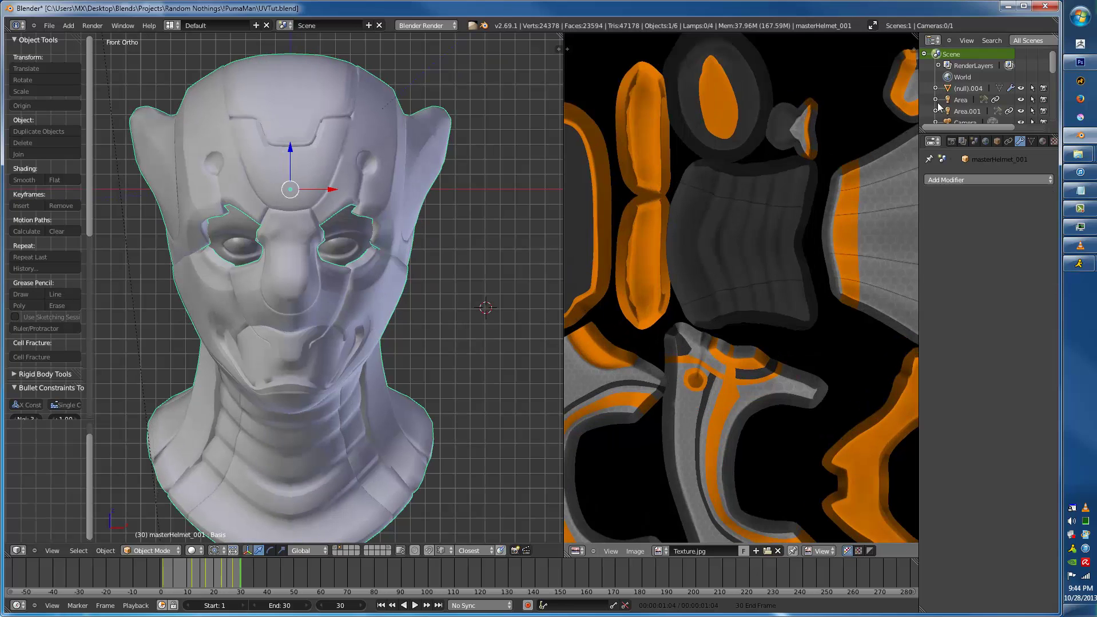
left_click(977, 178)
left_click(824, 252)
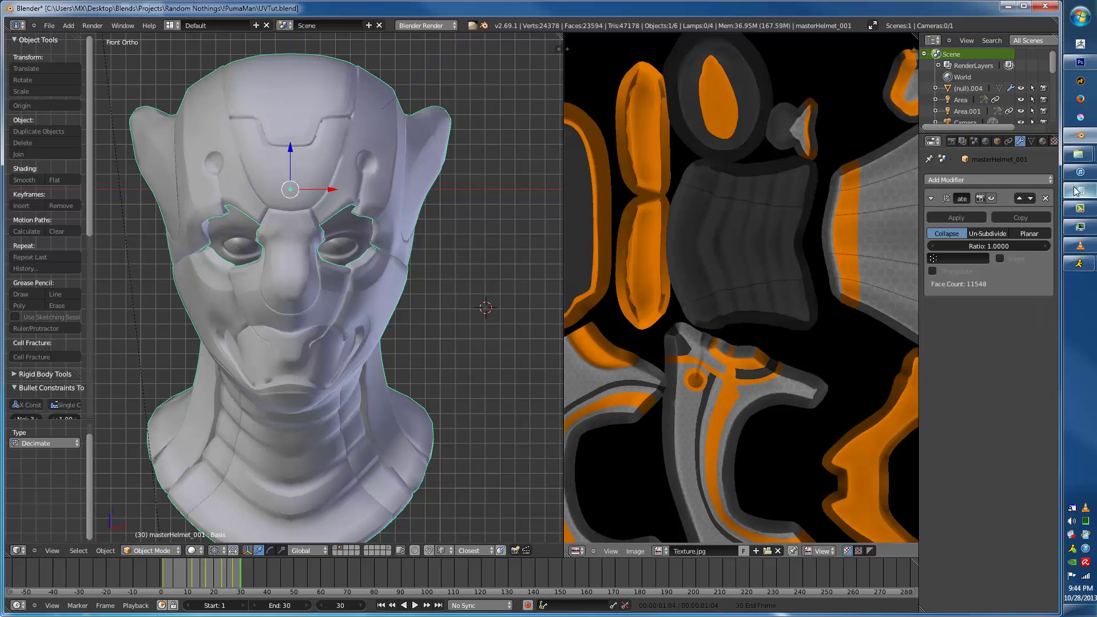
left_click(1046, 198)
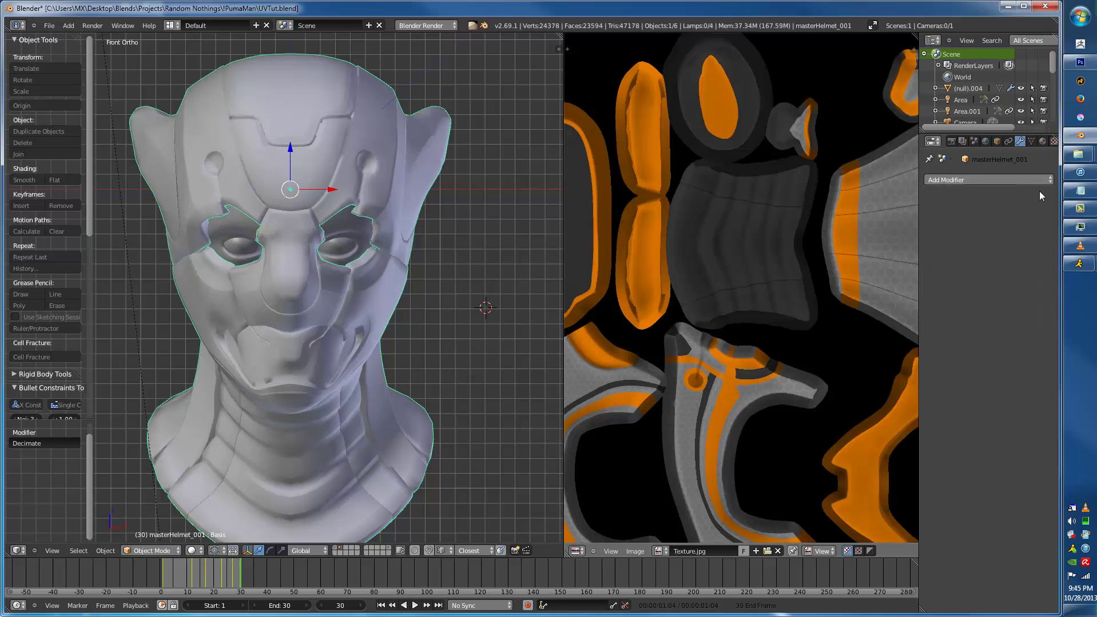
- Add a Multiresolution modifier to masterHelmet_001 and subdivide it to level 3
left_click(1031, 181)
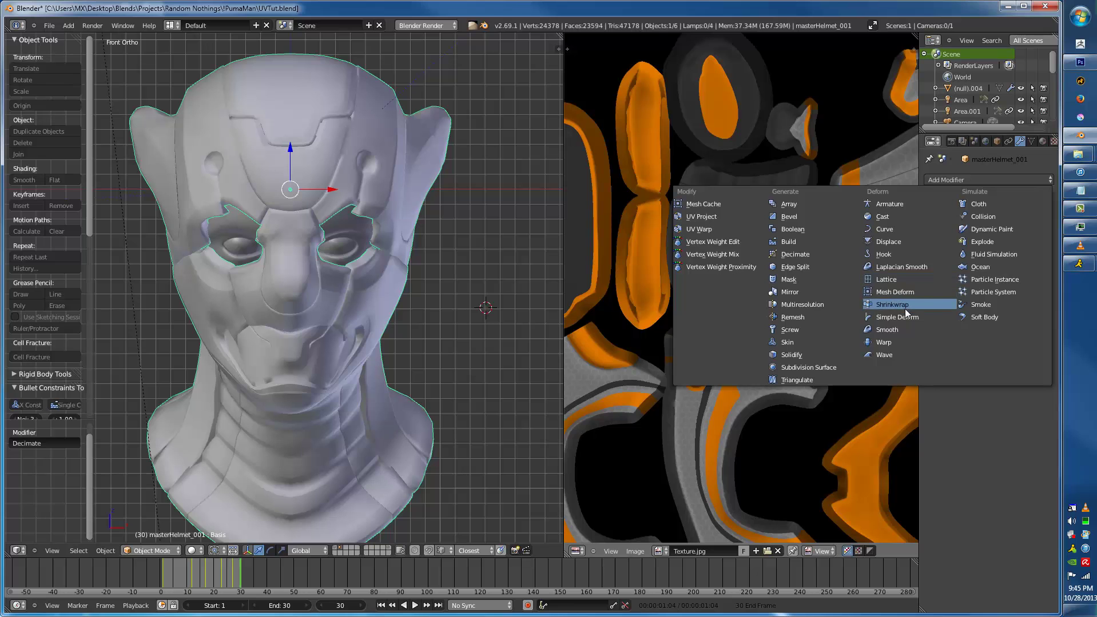
left_click(816, 305)
left_click(1025, 236)
left_click(979, 233)
left_click(1012, 247)
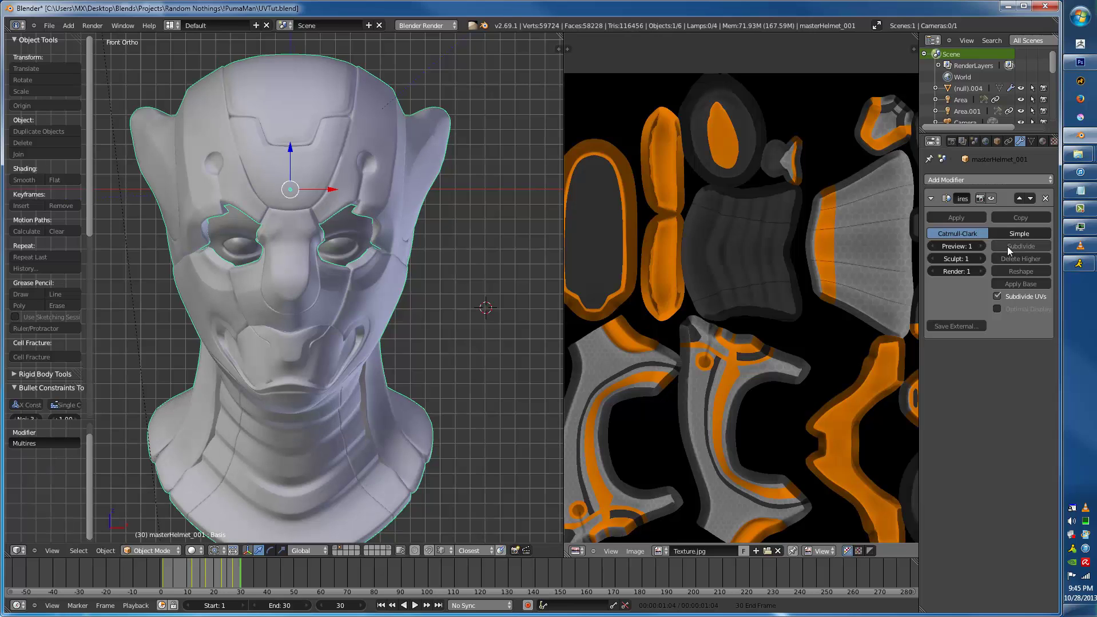
left_click(1008, 248)
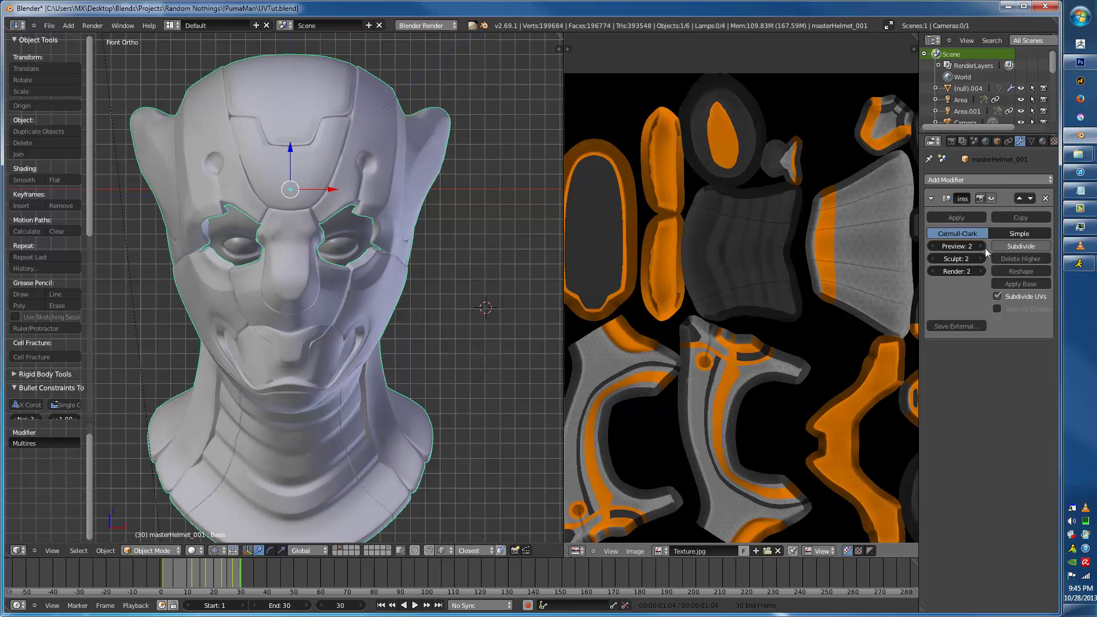
middle_click_drag(459, 315, 412, 284)
scroll(413, 284, "up", 3)
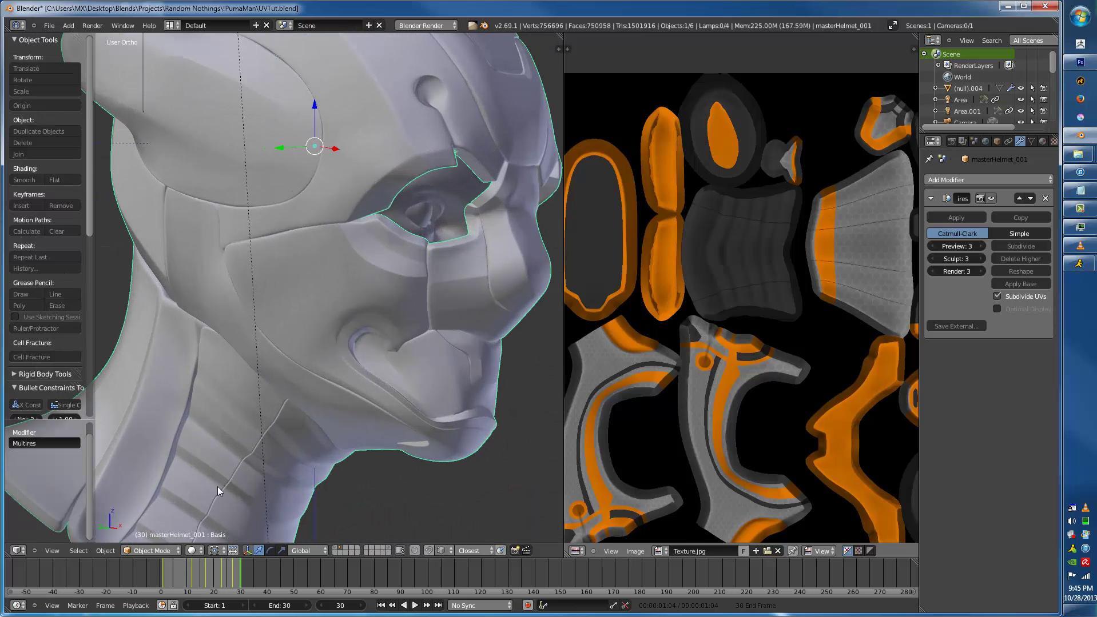
- Put masterHelmet_001 in Sculpt Mode and choose the Brush.001 sculpt brush with its radius reduced to 9
left_click(152, 550)
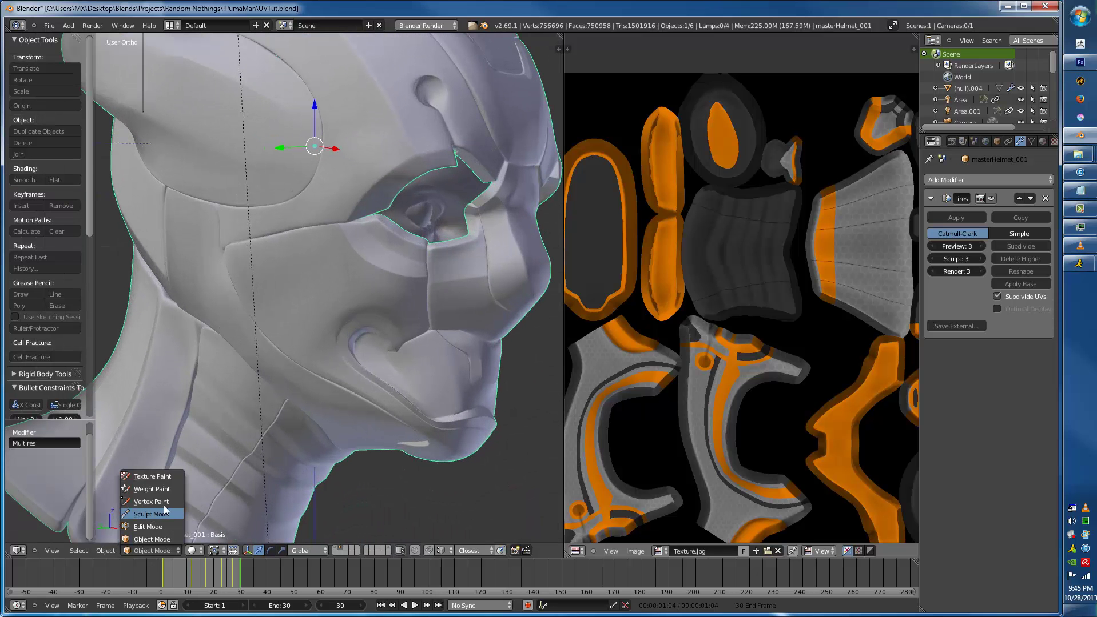
key("Return")
left_click(14, 61)
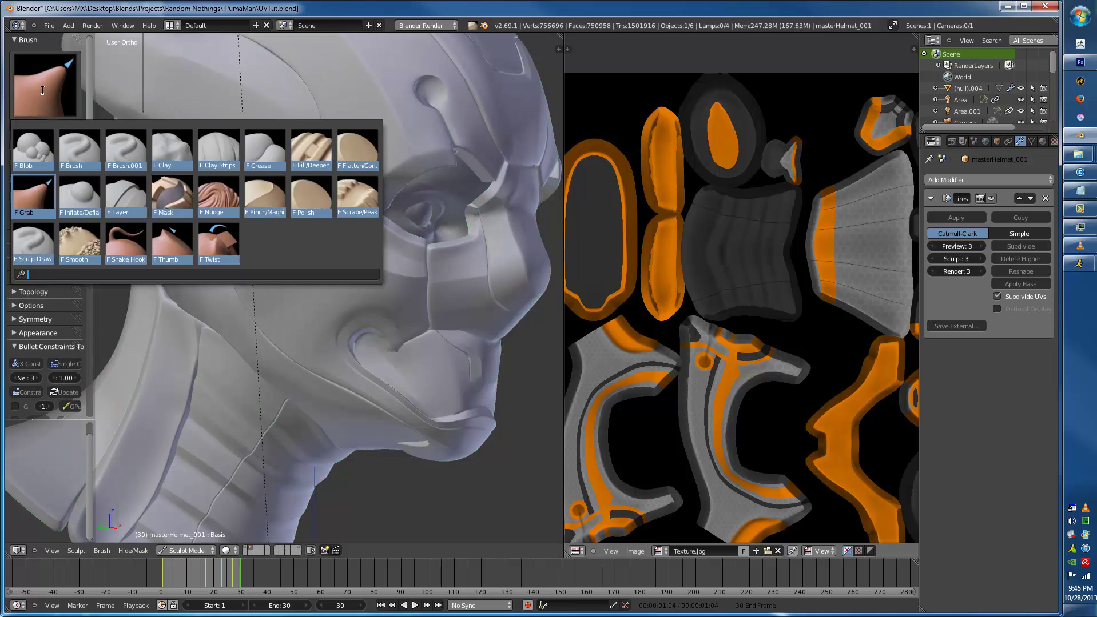
left_click(123, 152)
key("bracketleft")
key("bracketleft")
key("bracketleft")
key("bracketleft")
key("bracketleft")
key("bracketleft")
key("bracketleft")
key("bracketleft")
key("bracketleft")
key("bracketleft")
key("bracketleft")
key("bracketleft")
key("bracketleft")
key("bracketleft")
key("bracketleft")
key("bracketleft")
key("bracketleft")
key("bracketleft")
key("bracketleft")
key("bracketleft")
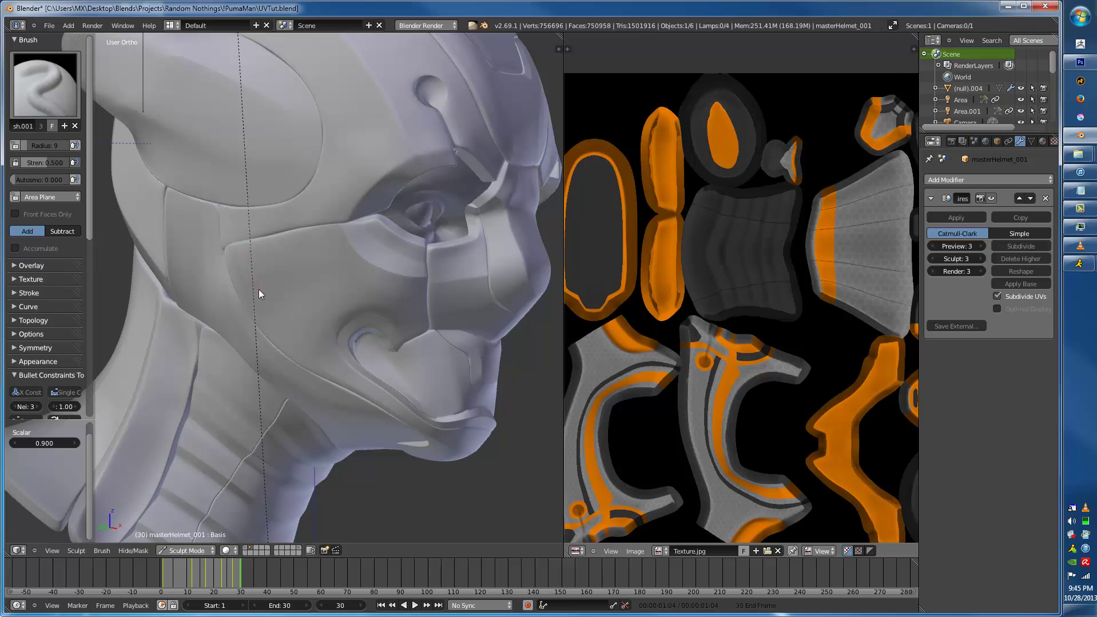
- Check the X mirror option in the sculpt symmetry settings
mouse_move(343, 363)
middle_mouse_down()
mouse_move(294, 341)
mouse_move(355, 343)
middle_mouse_up()
left_click(22, 322)
left_click(26, 320)
left_click(21, 348)
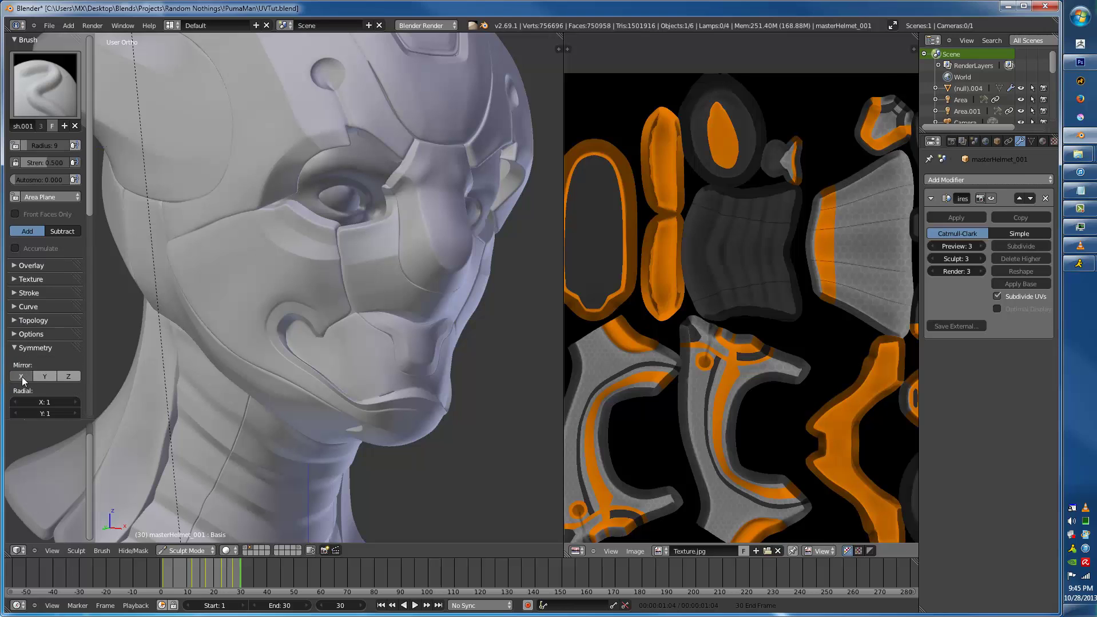
left_click(24, 350)
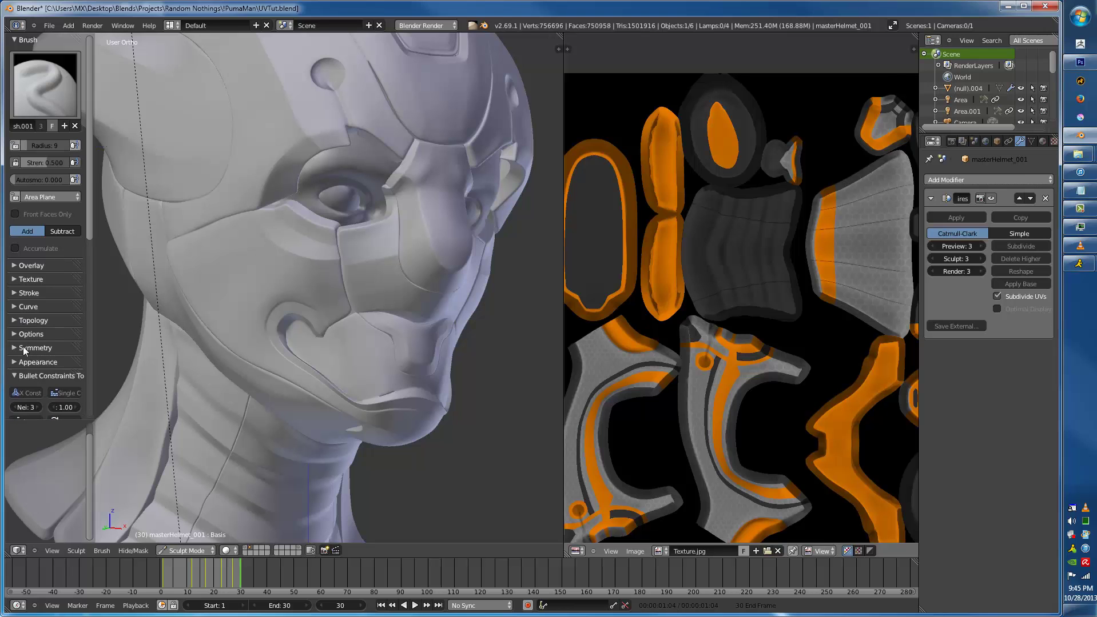
- Reshape the sculpt brush's falloff curve into a sharp, concave profile that drops steeply from its centre
left_click(23, 307)
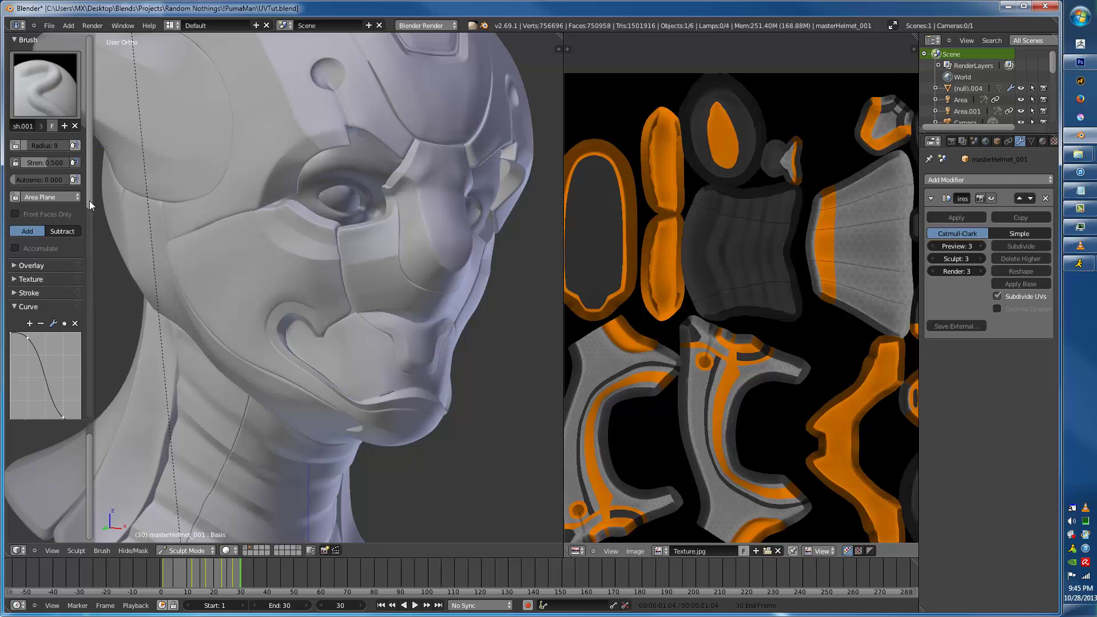
scroll(87, 217, "down", 3)
scroll(86, 231, "up", 2)
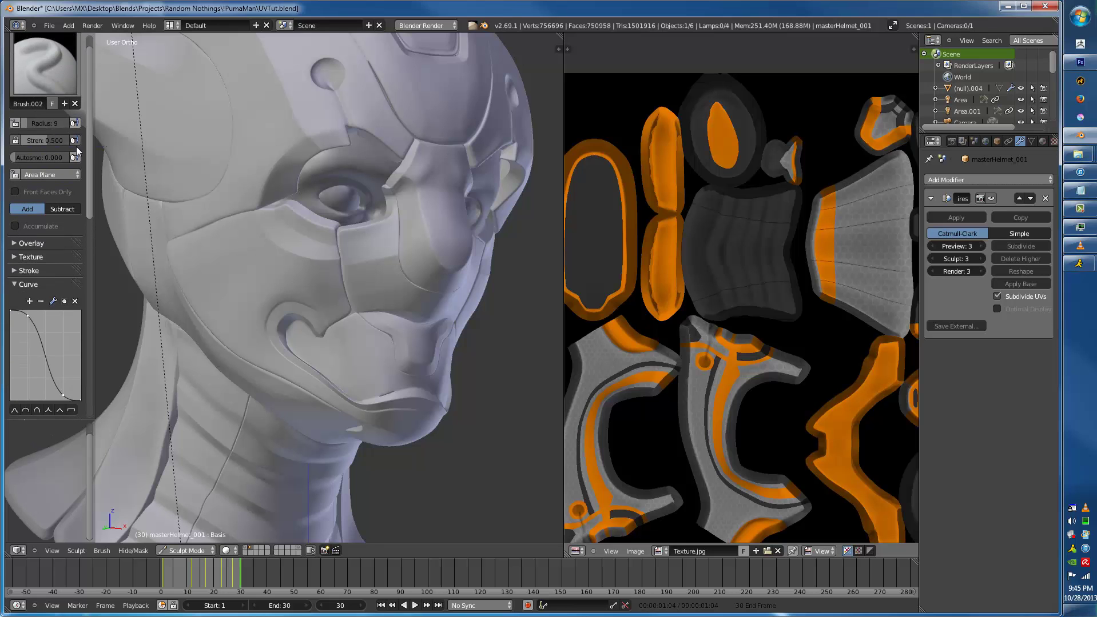
scroll(89, 154, "down", 5)
left_click_drag(28, 211, 28, 271)
left_click(75, 198)
left_click(75, 198)
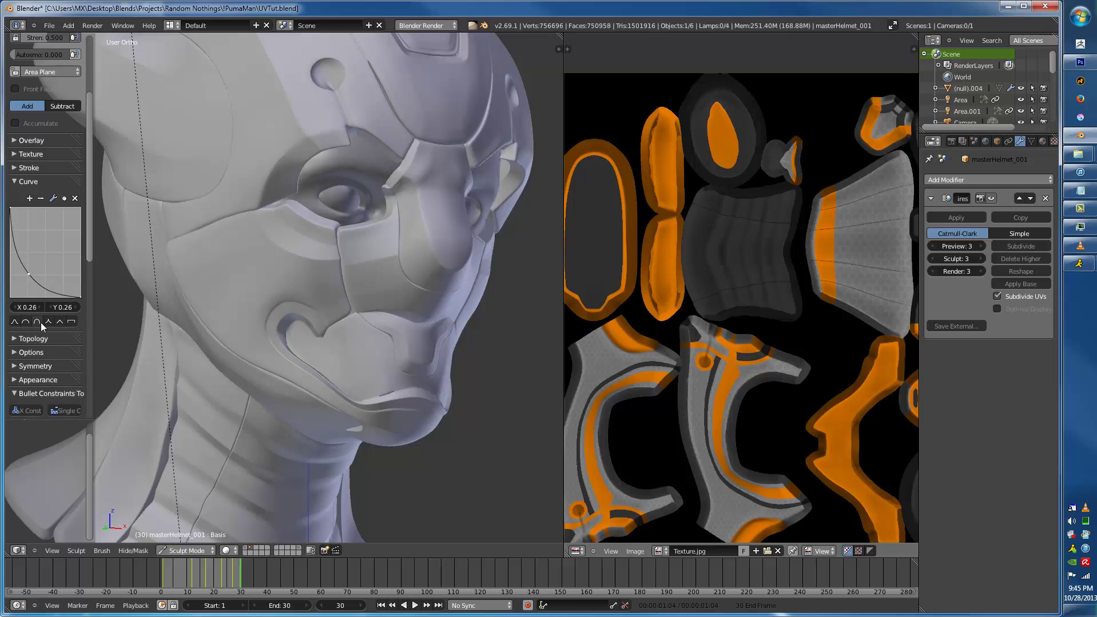
- Rename the sculpt brush as dam
left_click_drag(88, 114, 91, 58)
left_click(34, 123)
type("dam")
key("Return")
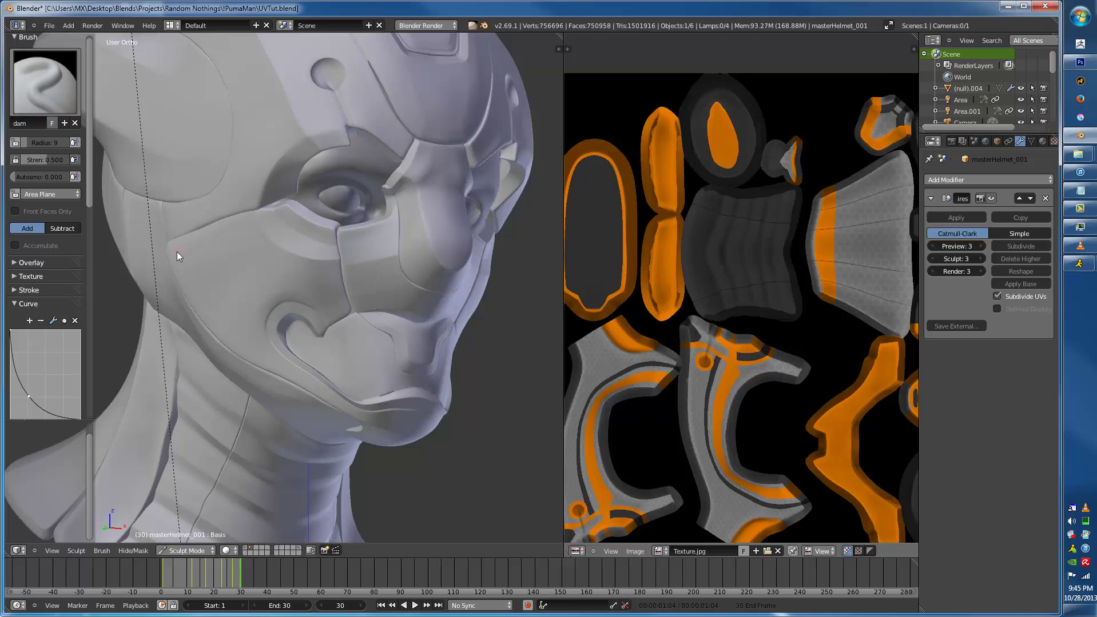
- Reduce the brush radius to 7 and sculpt a thin line just inside the cheek panel's upper edge
key("bracketleft")
key("bracketleft")
mouse_move(249, 340)
middle_mouse_down()
mouse_move(299, 305)
mouse_move(267, 298)
middle_mouse_up()
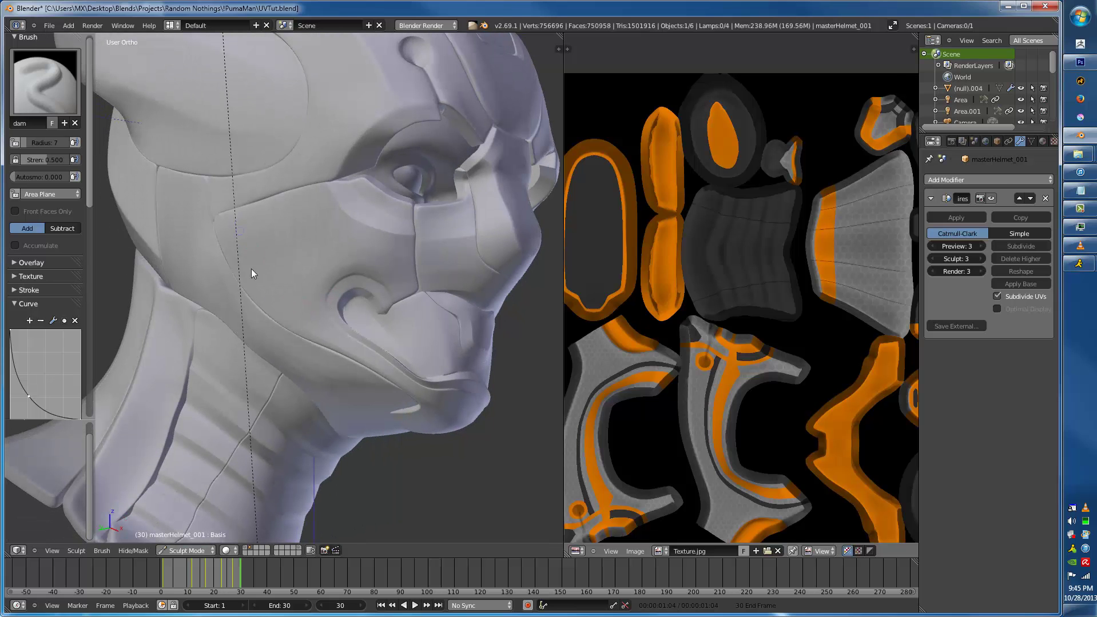
mouse_move(394, 376)
middle_mouse_down()
mouse_move(314, 348)
mouse_move(234, 351)
mouse_move(346, 377)
mouse_move(291, 286)
mouse_move(259, 259)
mouse_move(279, 255)
middle_mouse_up()
scroll(304, 245, "up", 4)
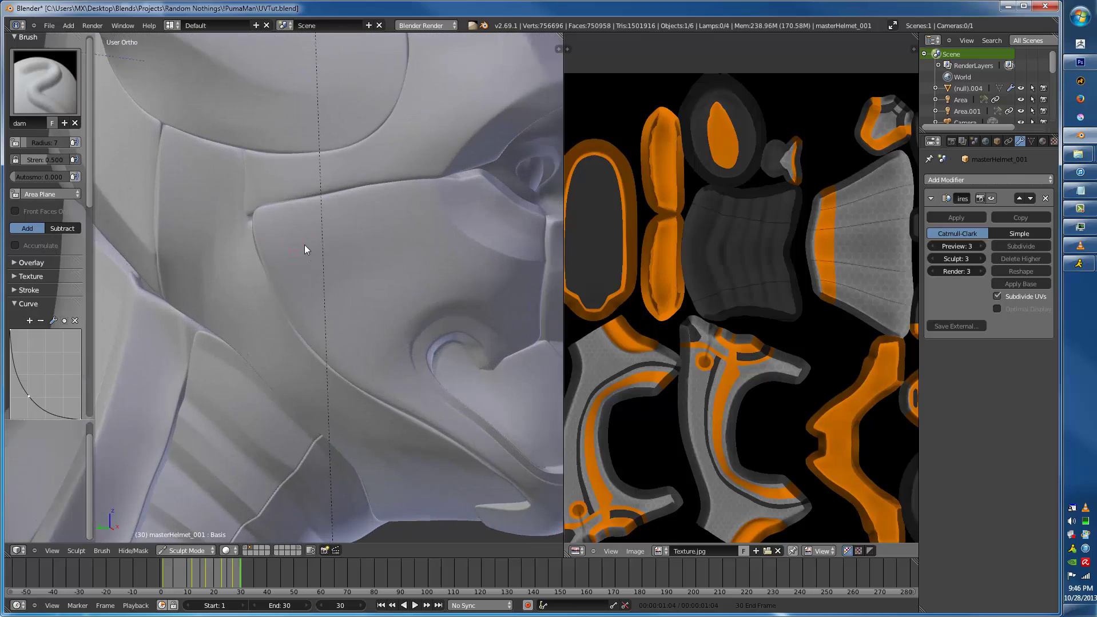
scroll(292, 245, "up", 3)
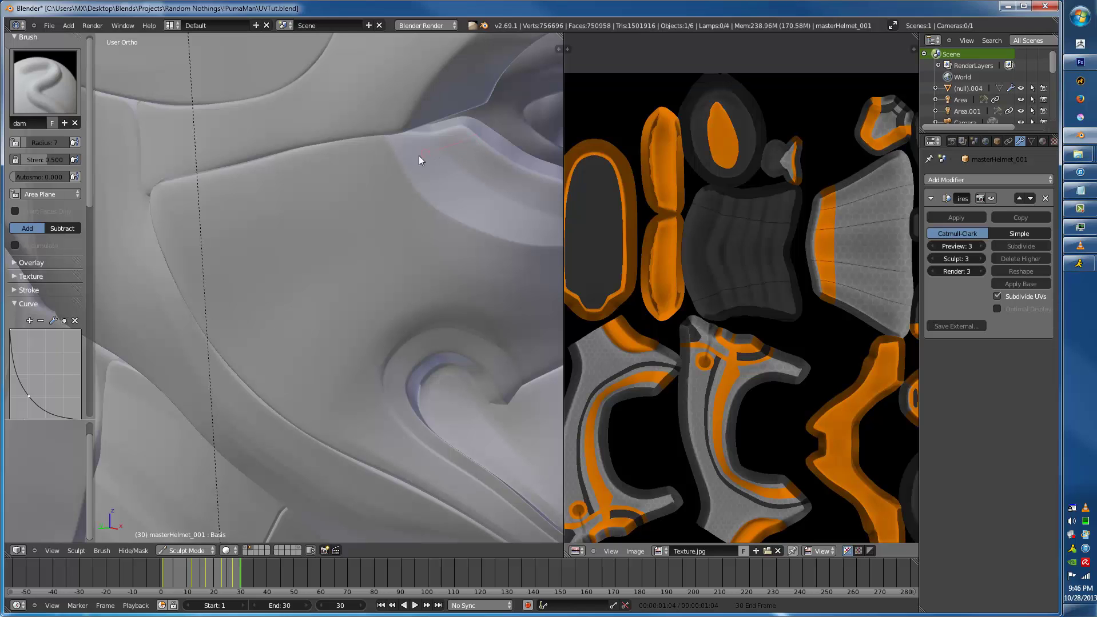
left_click_drag(261, 182, 139, 212)
left_click_drag(341, 158, 354, 151)
scroll(273, 239, "down", 4)
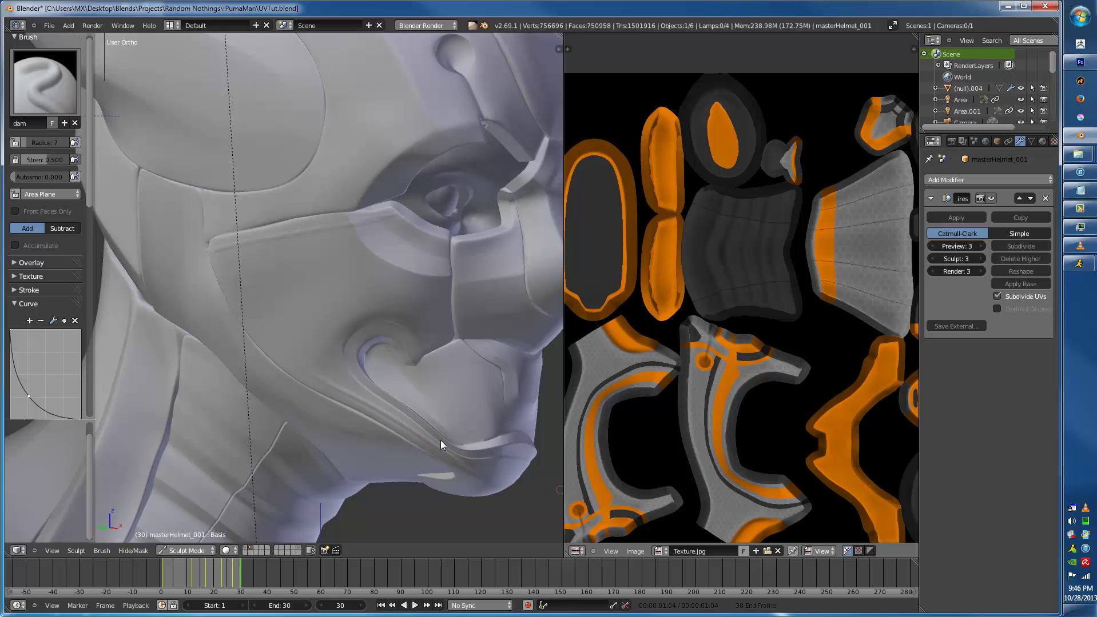
- Subdivide masterHelmet_001's Multiresolution modifier once more, to level 4
middle_click_drag(440, 441, 397, 449)
scroll(375, 335, "up", 6)
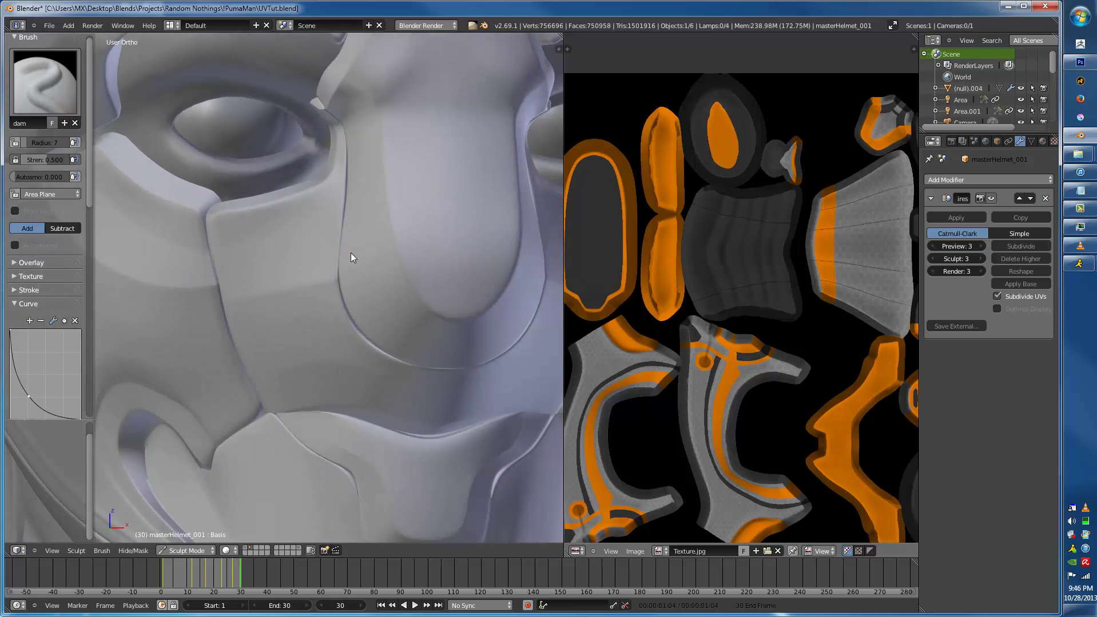
middle_click_drag(350, 257, 291, 214)
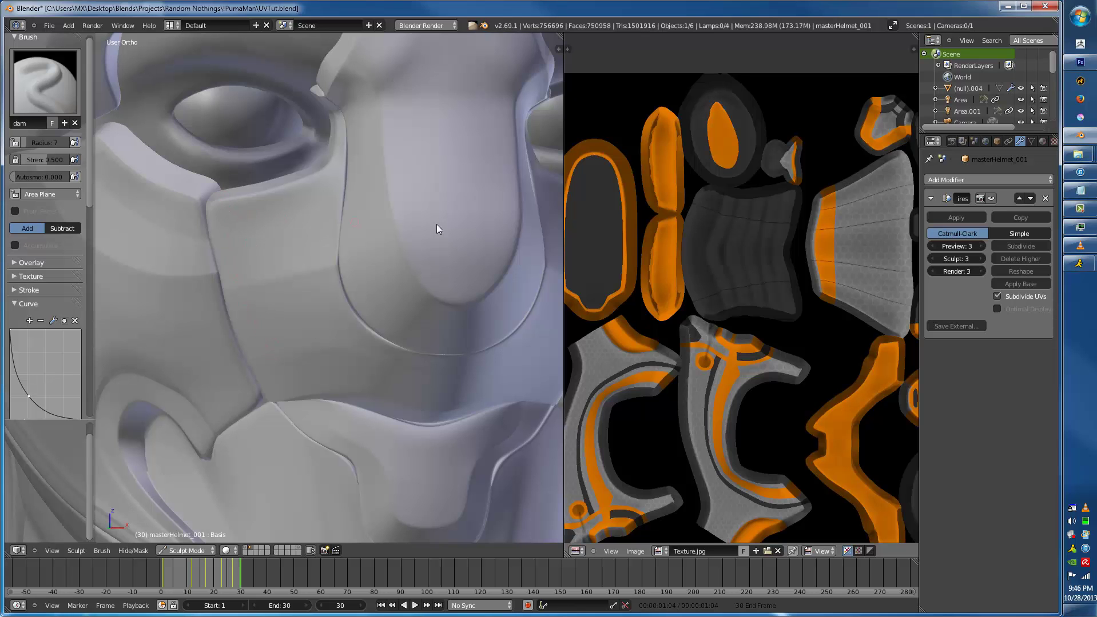
left_click(1003, 247)
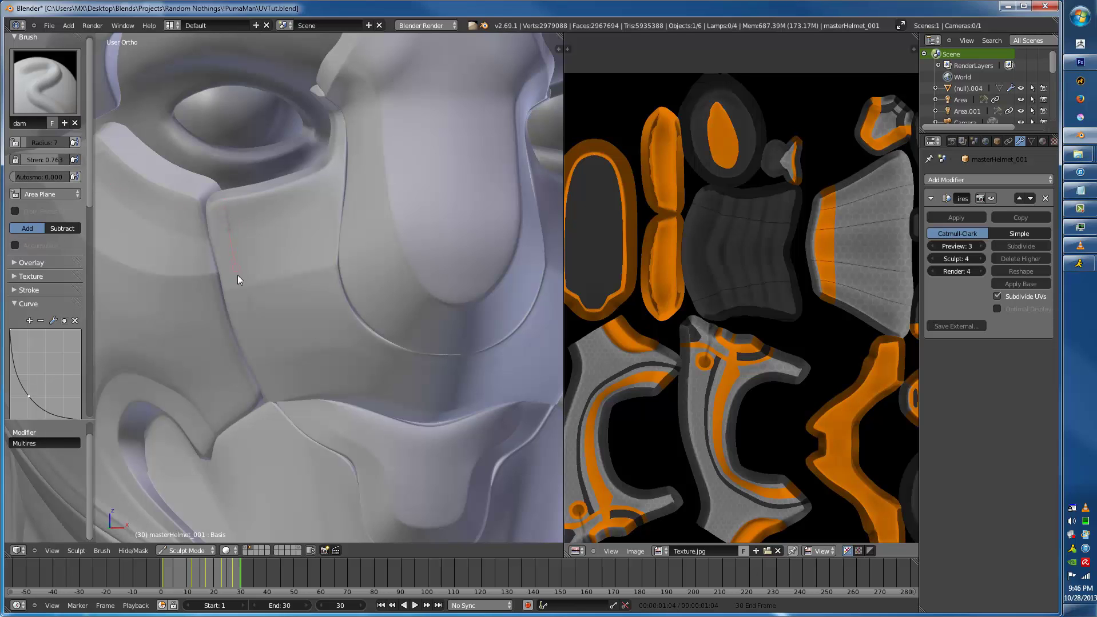
- Sculpt thin border lines inside the edges of the panels beside the nose and around the nose bridge
left_click_drag(262, 363, 306, 440)
mouse_move(384, 353)
middle_mouse_down()
mouse_move(404, 339)
mouse_move(425, 263)
middle_mouse_up()
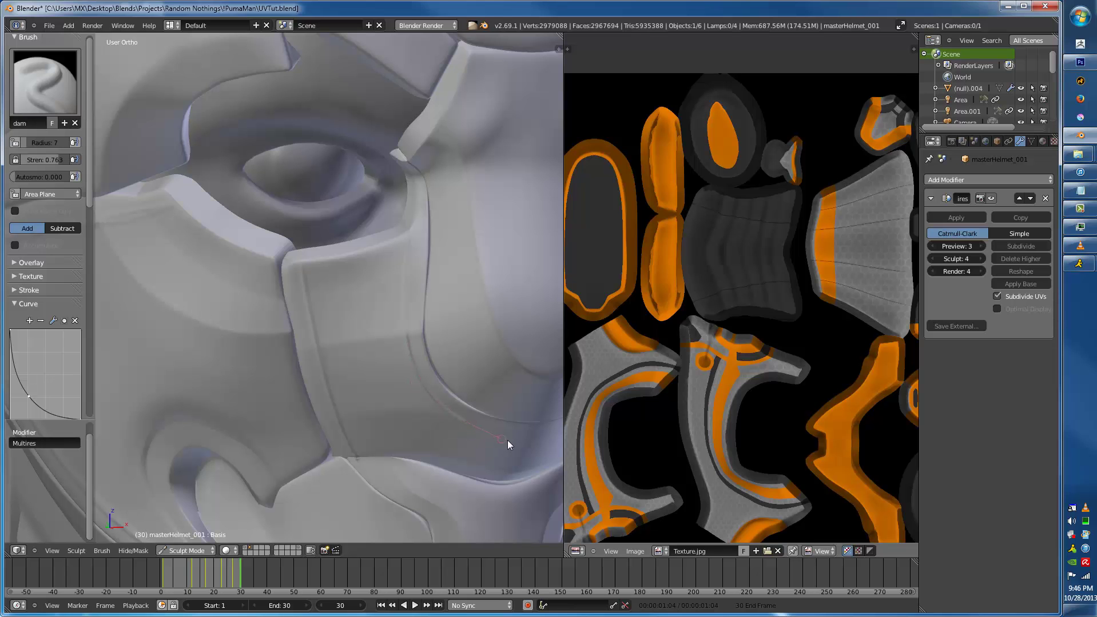
middle_click_drag(520, 409, 472, 421)
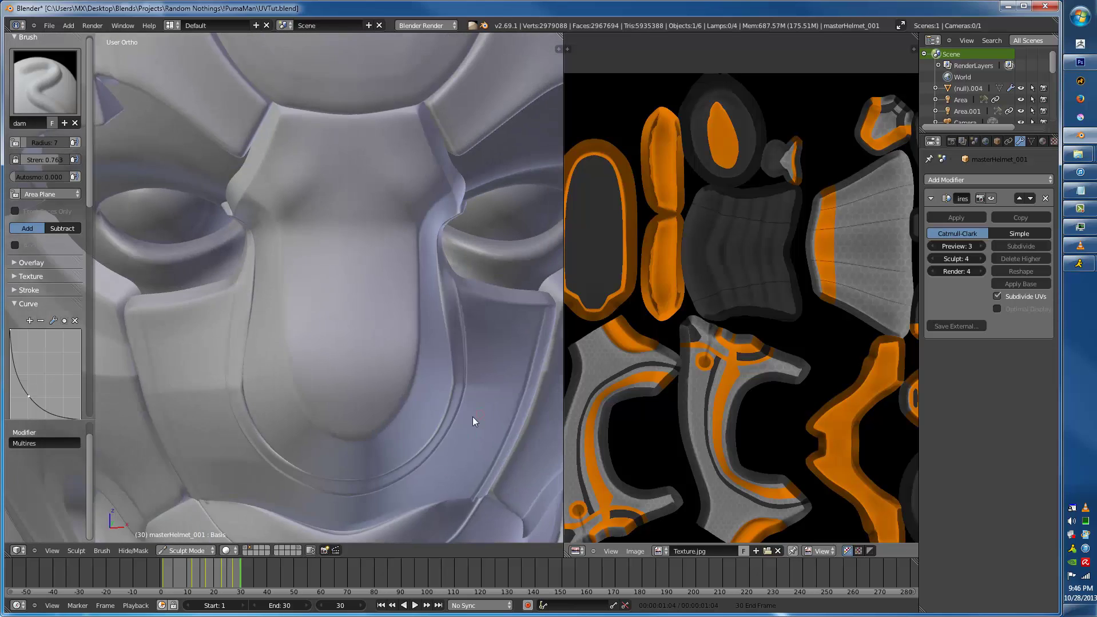
scroll(312, 231, "up", 3)
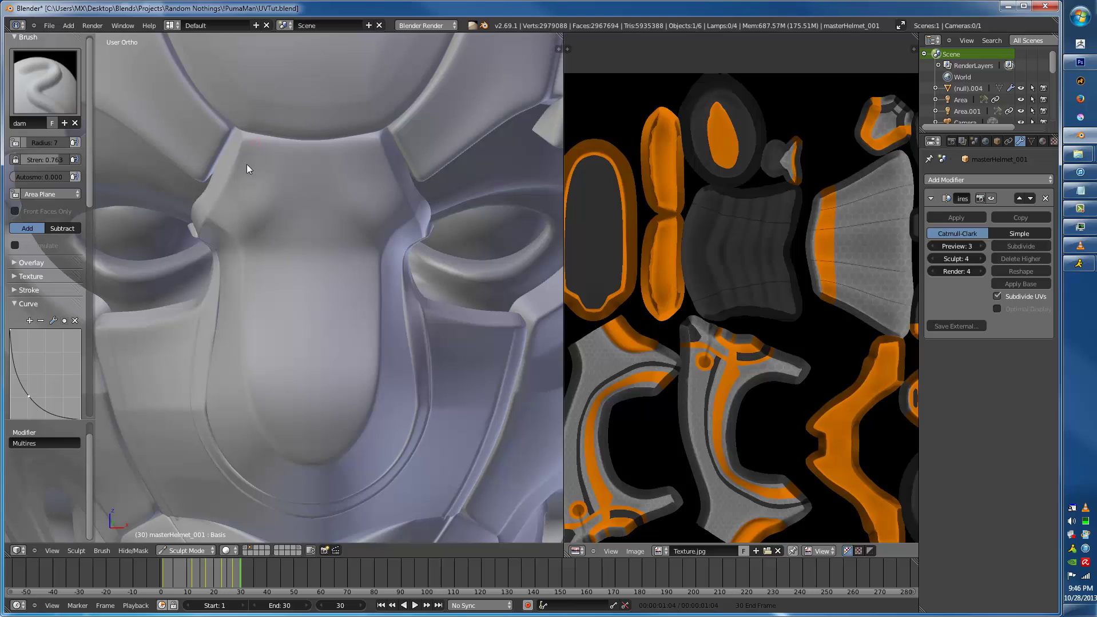
mouse_move(229, 220)
left_mouse_down()
mouse_move(264, 270)
mouse_move(261, 409)
mouse_move(317, 465)
mouse_move(374, 438)
left_mouse_up()
scroll(418, 365, "up", 6)
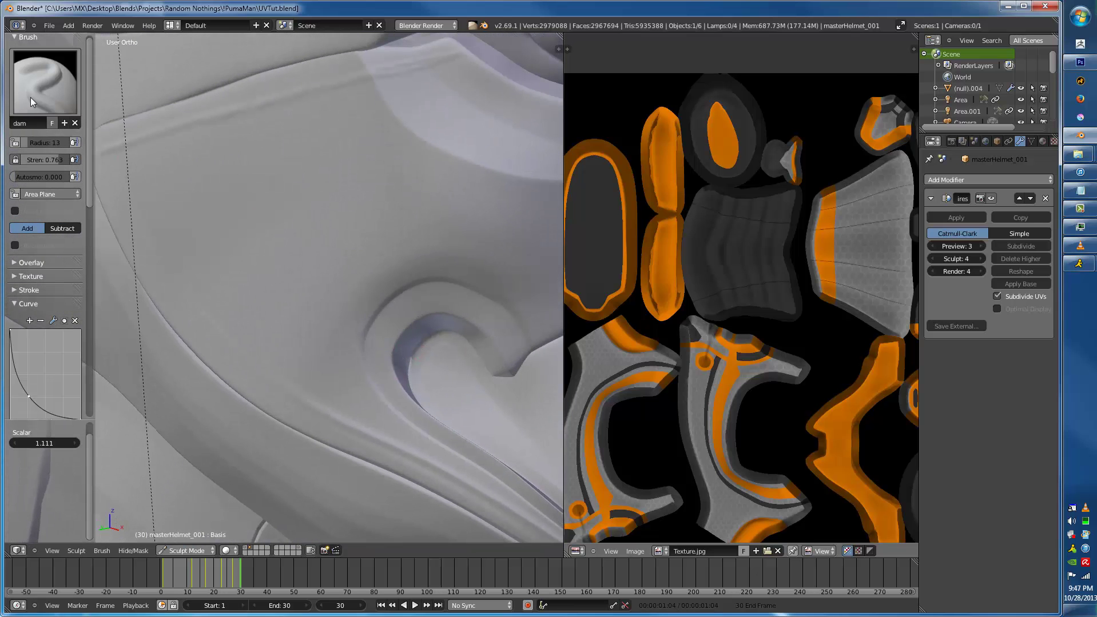
- Try an Add stroke on the cheek panel with the brush radius enlarged to 67
left_click(32, 95)
key("f")
left_click(270, 196)
left_click_drag(239, 243, 200, 299)
key("ctrl+z")
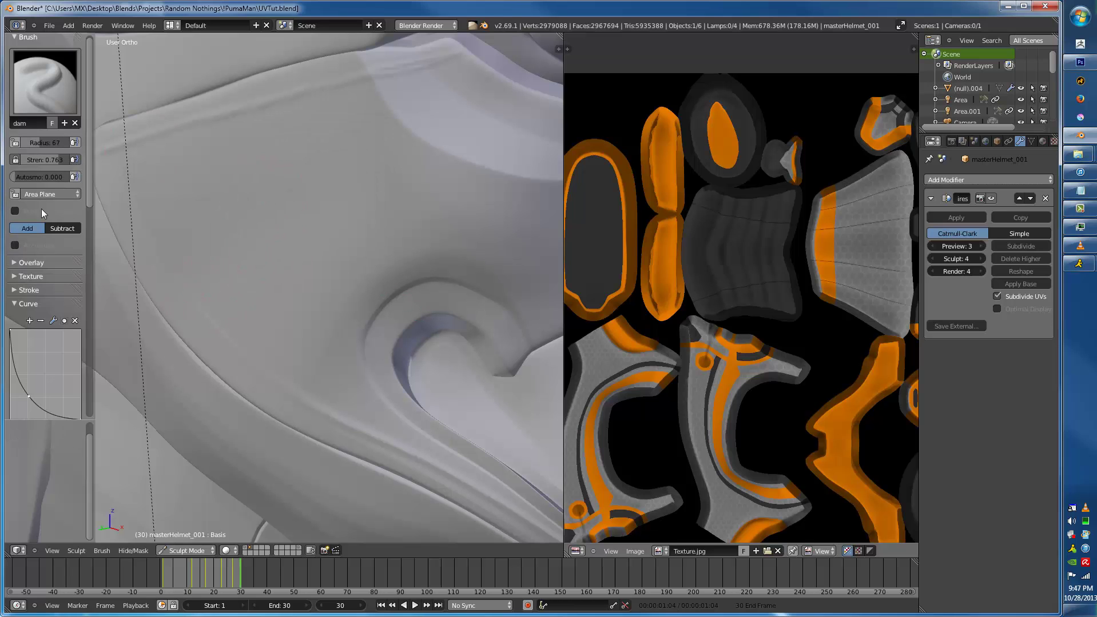
- Switch the brush to Subtract, reduce its radius to 34 and sculpt a row of short slanted marks on the cheek panel
left_click(73, 228)
mouse_move(214, 255)
left_mouse_down()
mouse_move(191, 290)
mouse_move(224, 261)
left_mouse_up()
key("bracketleft")
key("bracketleft")
key("bracketleft")
key("bracketleft")
key("bracketleft")
key("bracketleft")
left_click_drag(240, 198, 198, 266)
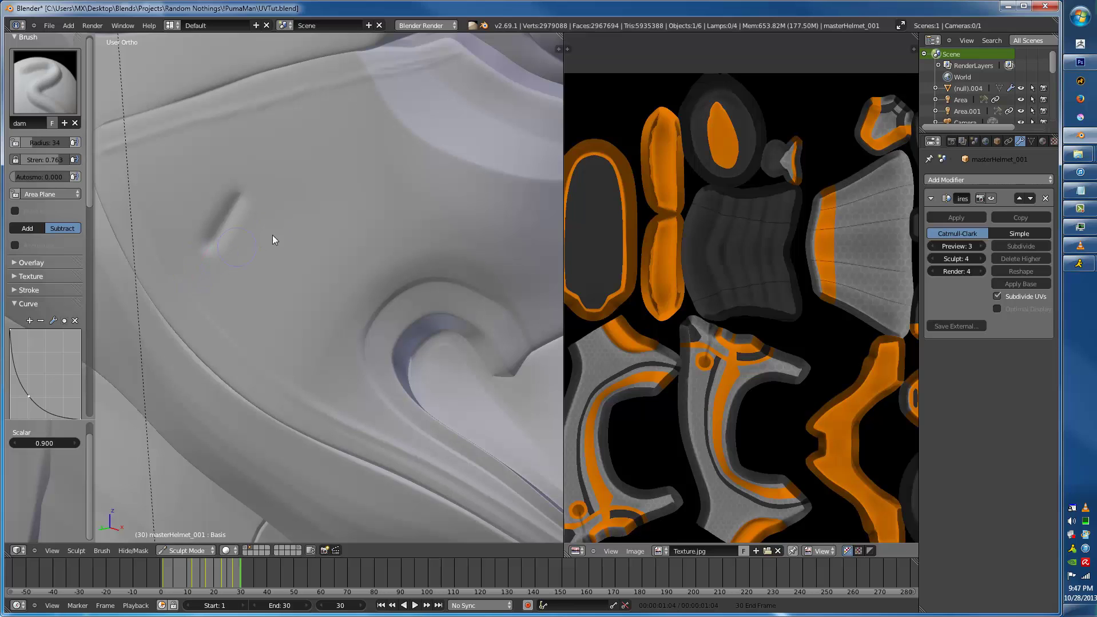
left_click_drag(283, 222, 231, 306)
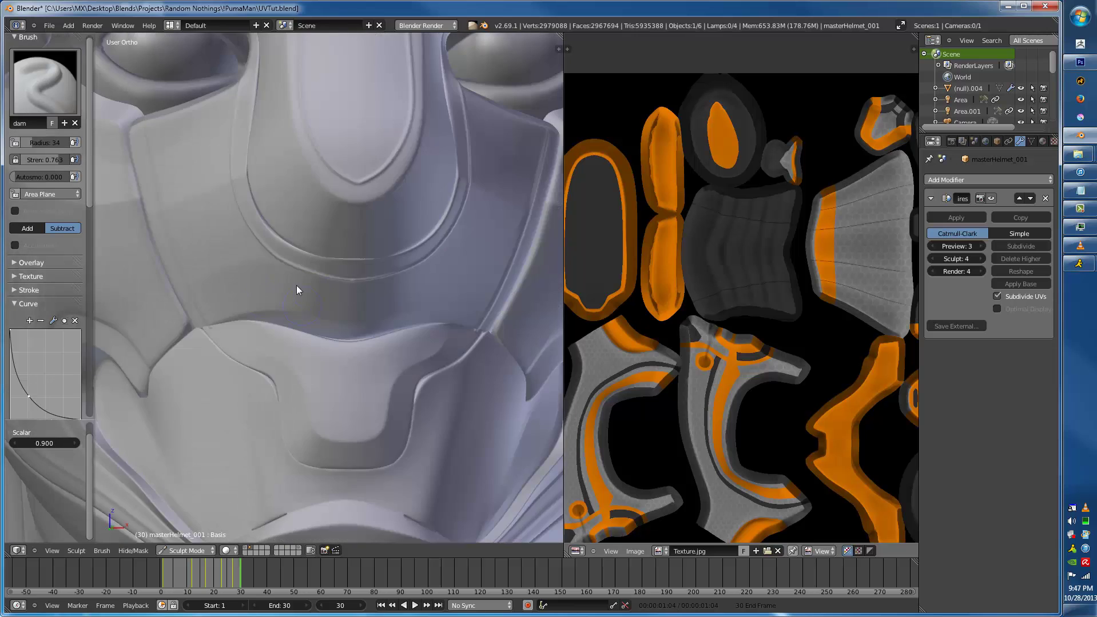
- Reduce the brush radius to 6 and sculpt thin lines along the curved panel edge above the ear
scroll(296, 290, "down", 5)
middle_click_drag(297, 295, 264, 147)
scroll(317, 282, "up", 3)
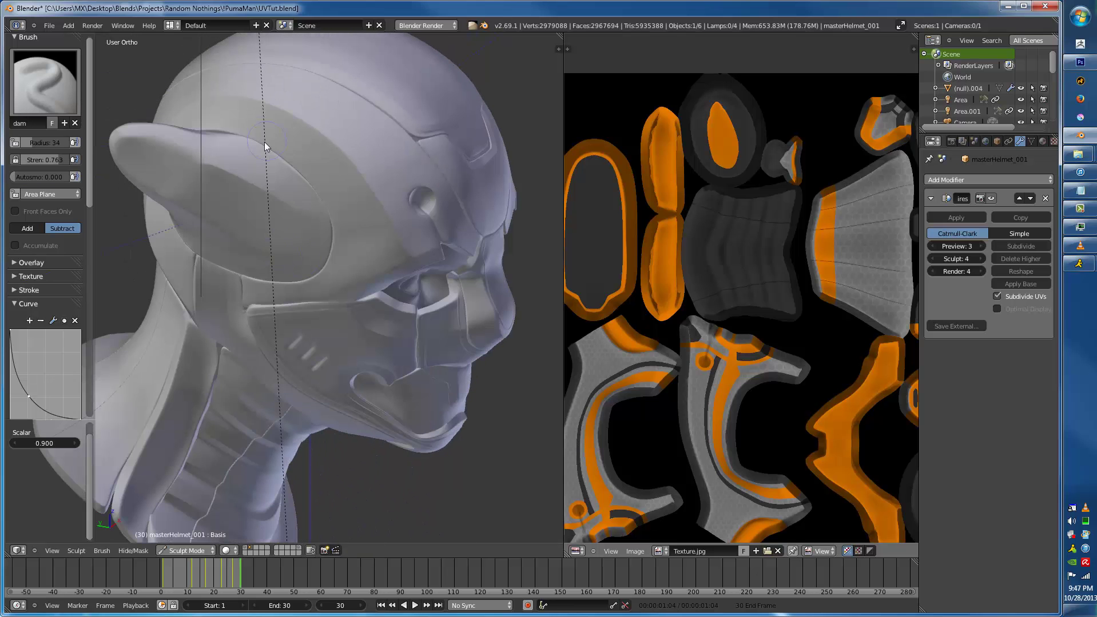
middle_click_drag(388, 234, 397, 265)
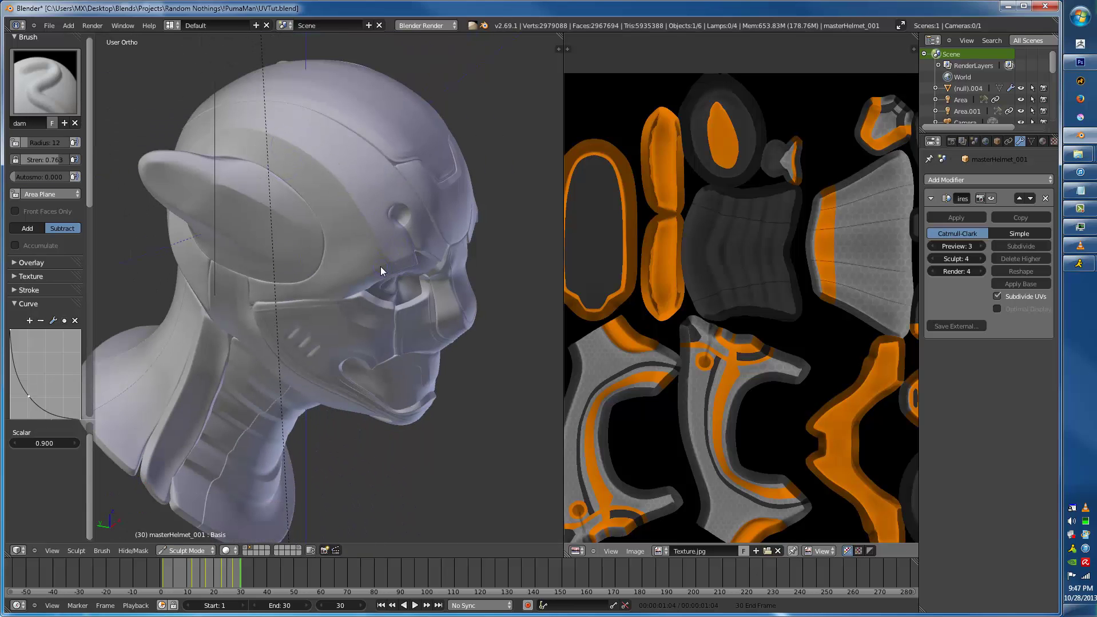
mouse_move(375, 250)
left_mouse_down()
mouse_move(335, 186)
mouse_move(275, 147)
mouse_move(235, 133)
mouse_move(189, 147)
left_mouse_up()
key("bracketleft")
left_click_drag(295, 141, 186, 122)
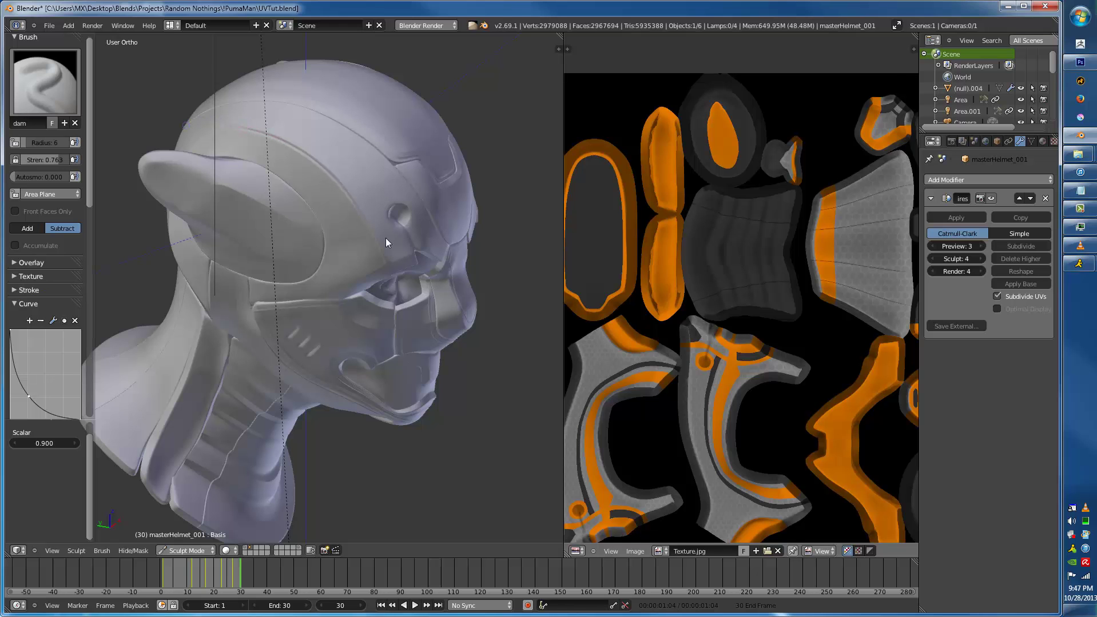
- Sculpt a thin line below the eye, running across the cheek panel and the panel beside the nose
mouse_move(359, 279)
middle_mouse_down()
mouse_move(296, 236)
mouse_move(252, 307)
mouse_move(297, 323)
mouse_move(273, 279)
middle_mouse_up()
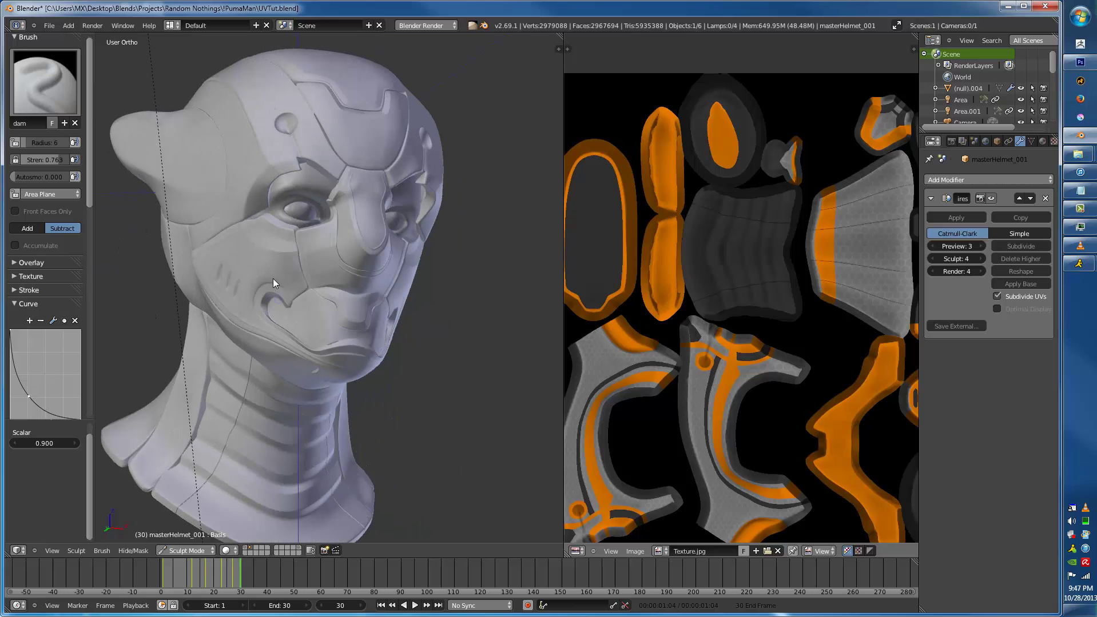
scroll(303, 232, "up", 8)
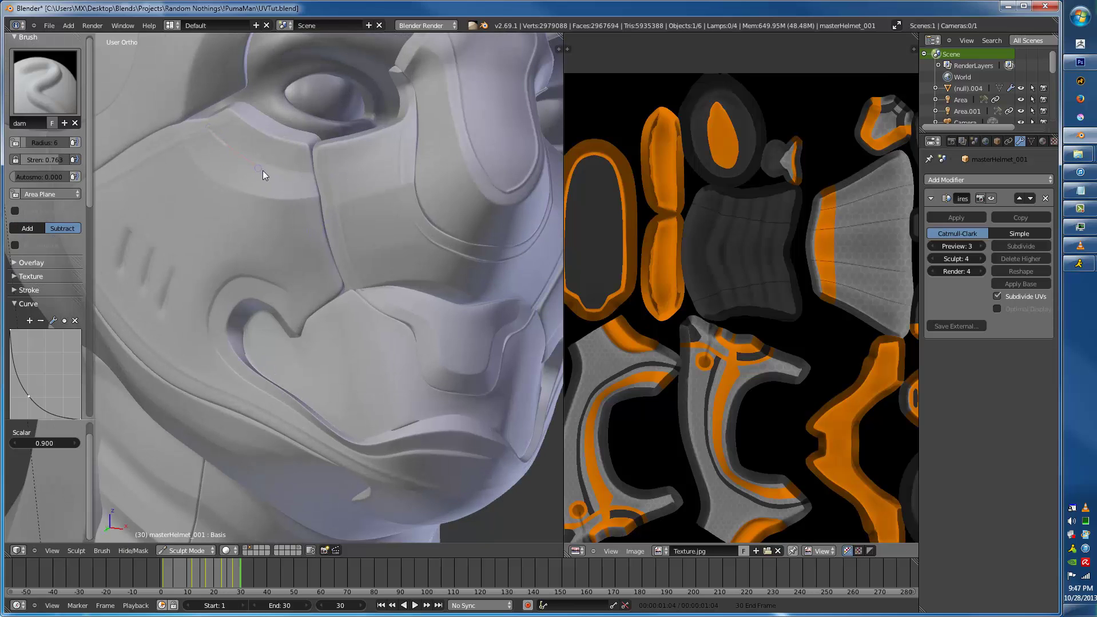
left_click_drag(328, 170, 405, 149)
scroll(304, 181, "up", 2)
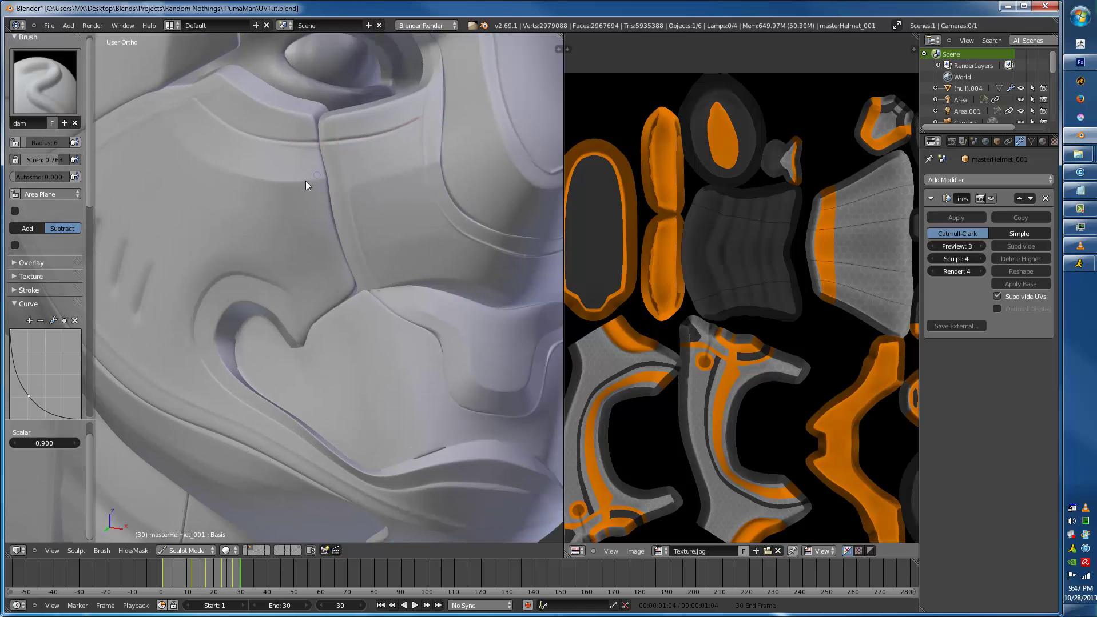
scroll(267, 204, "down", 5)
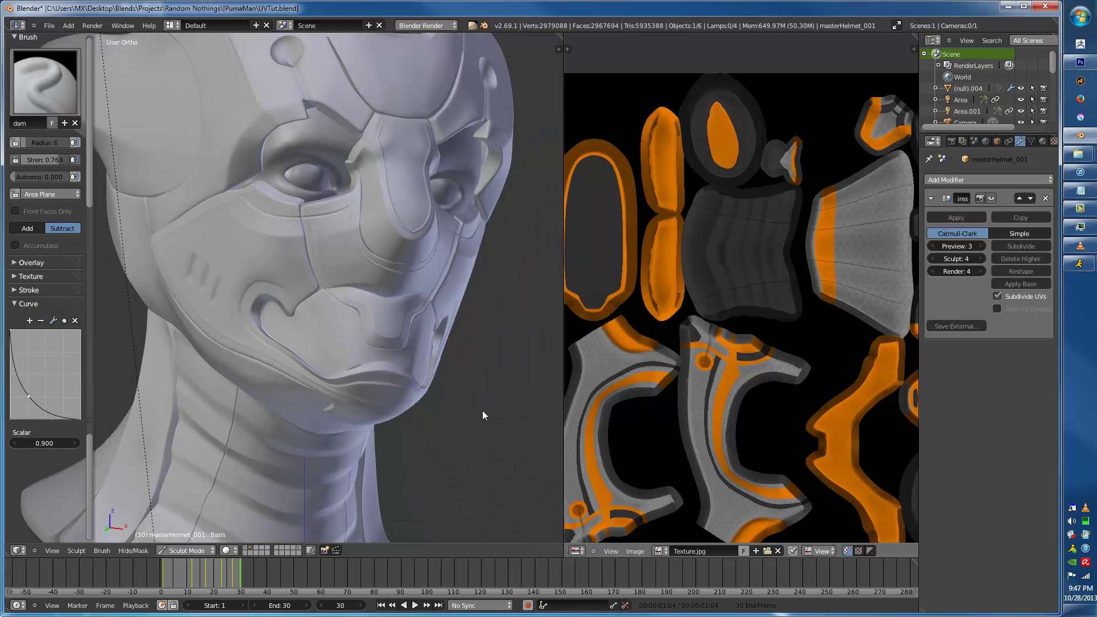
- Return masterHelmet_001 to Object Mode and lower its Multiresolution preview level to 0
left_click(201, 550)
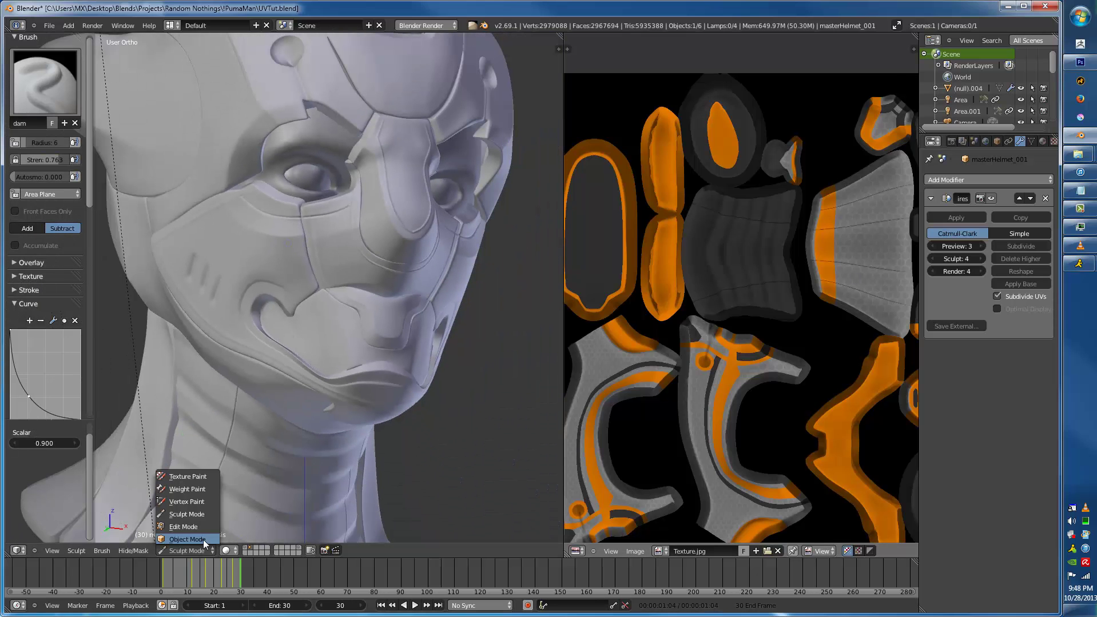
key("Return")
left_click(930, 246)
left_click(930, 247)
left_click(930, 246)
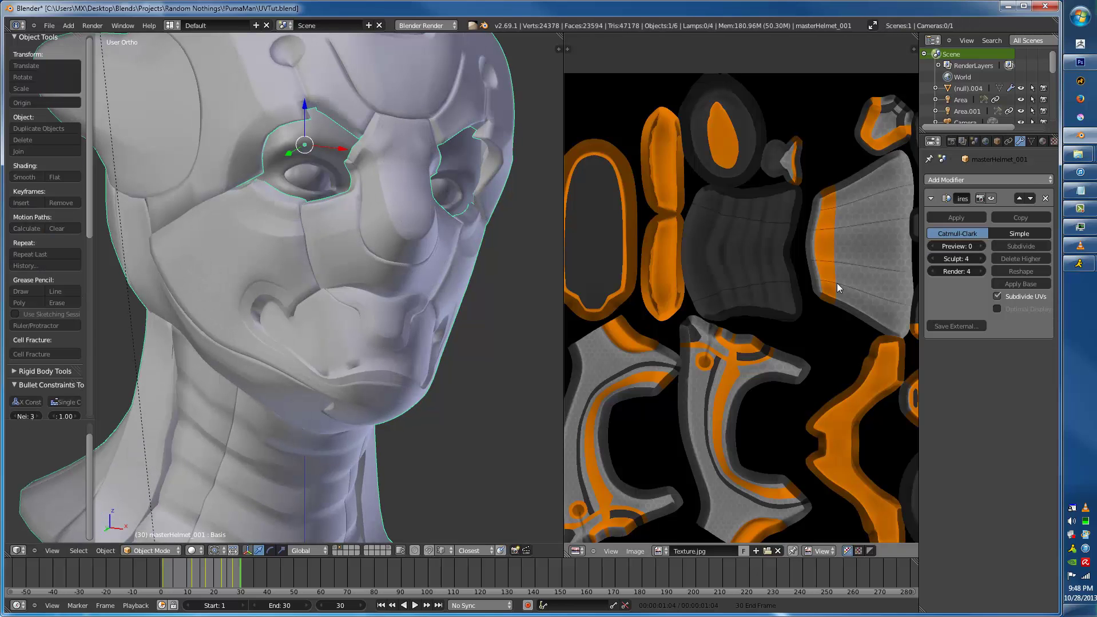
- Bring up the render bake settings and load the Untitled.001 image in the image editor as the bake target
left_click(951, 141)
scroll(979, 529, "down", 15)
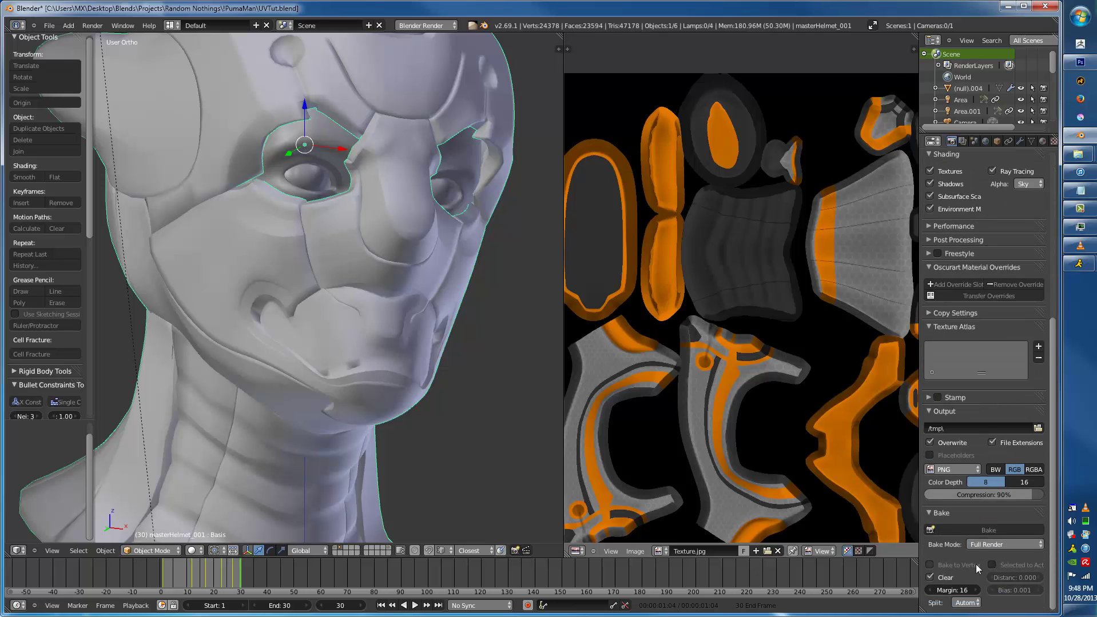
left_click(662, 552)
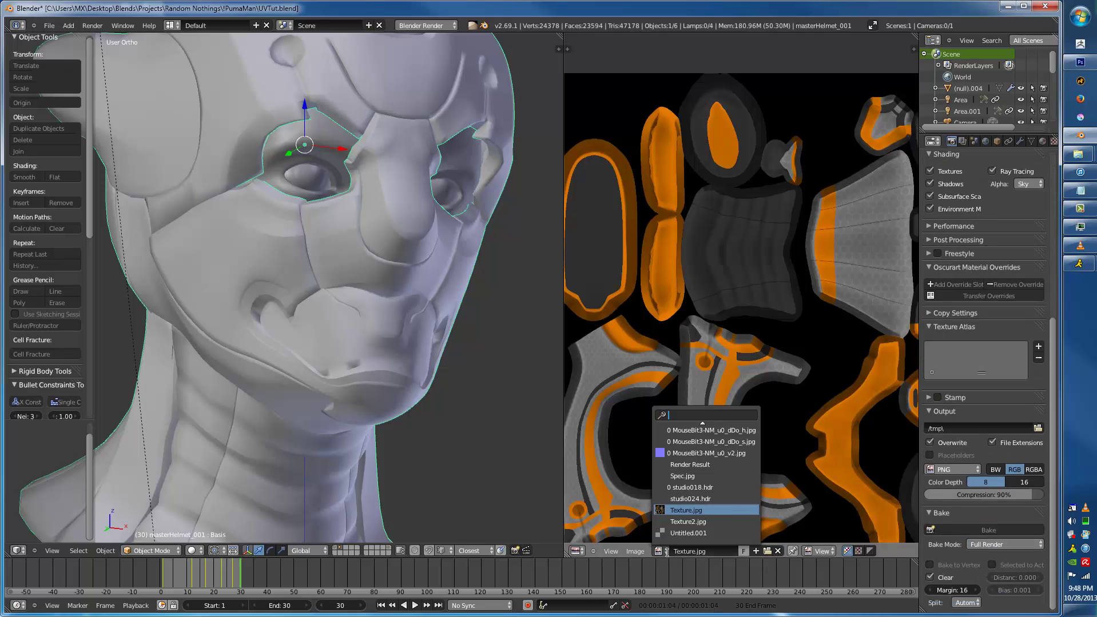
left_click(685, 532)
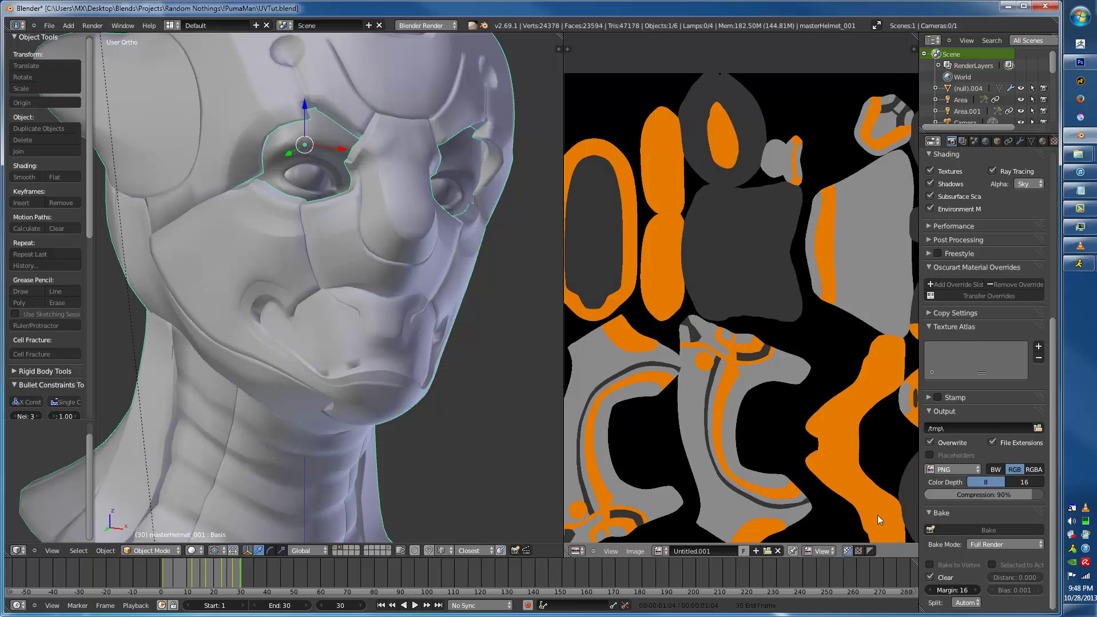
- Set the bake mode to Normals, enable Bake from Multires and try to bake the map
left_click(988, 545)
left_click(1001, 494)
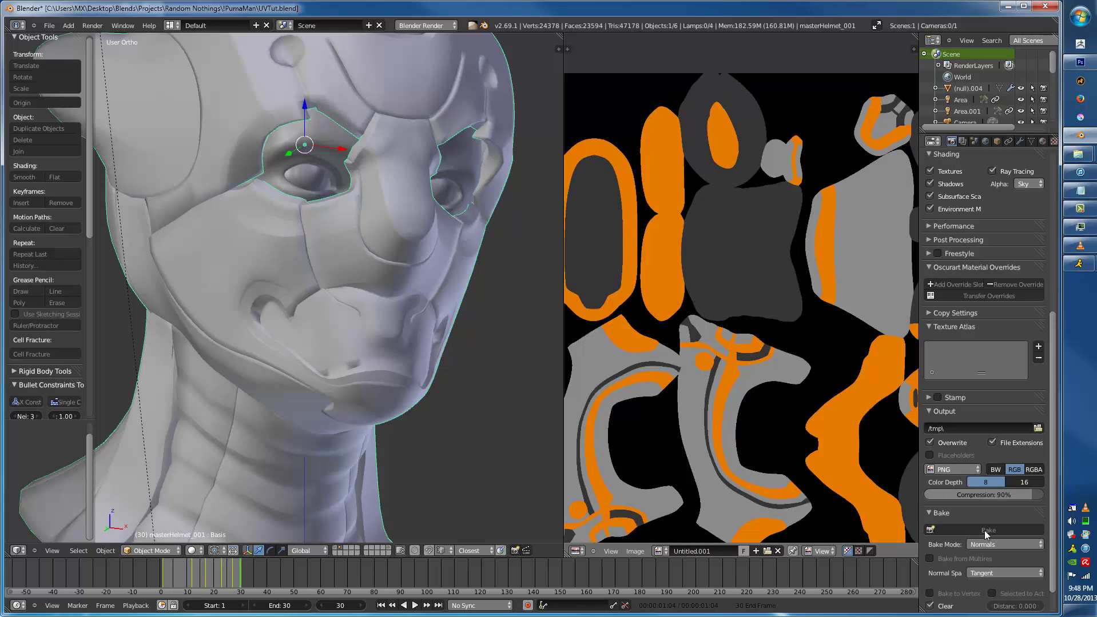
left_click(954, 559)
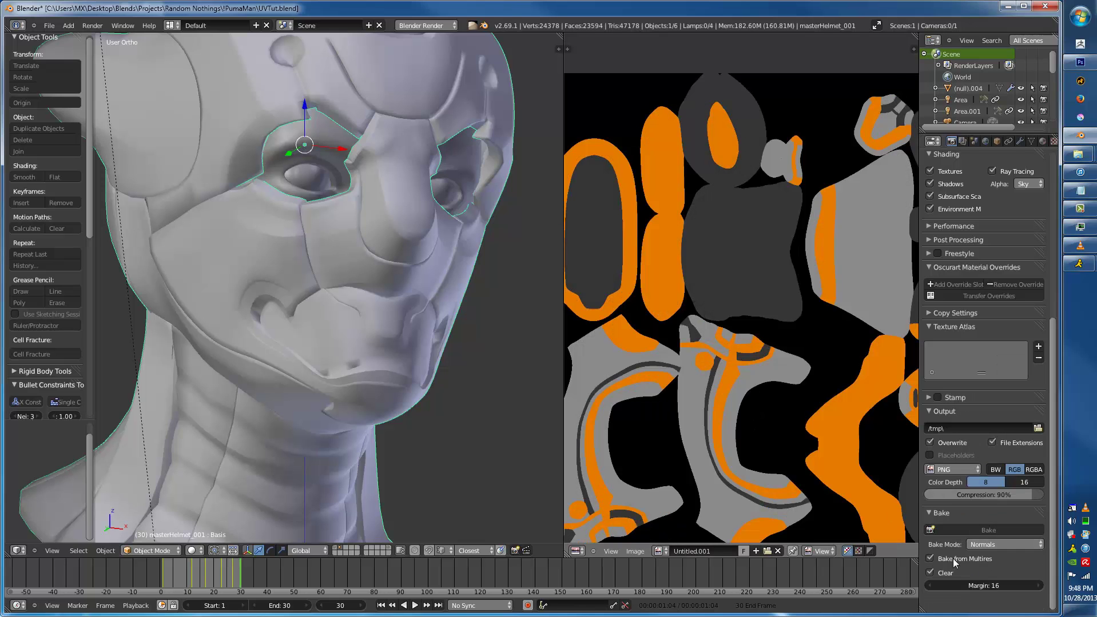
left_click(964, 528)
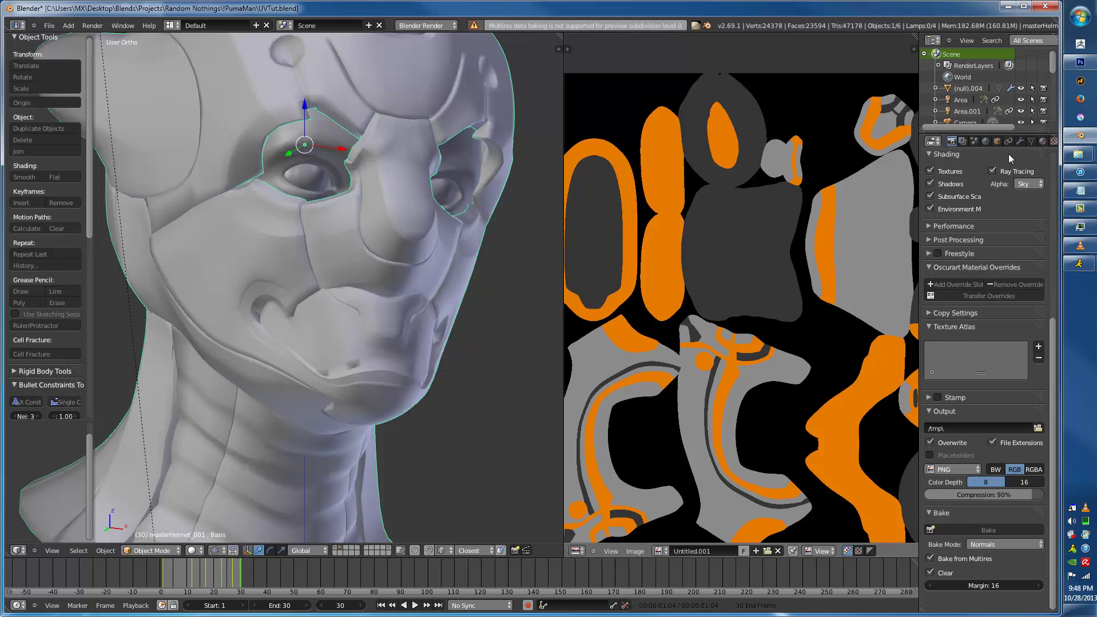
- Raise the Multiresolution modifier's preview level by one and return to the bake settings
left_click(1021, 140)
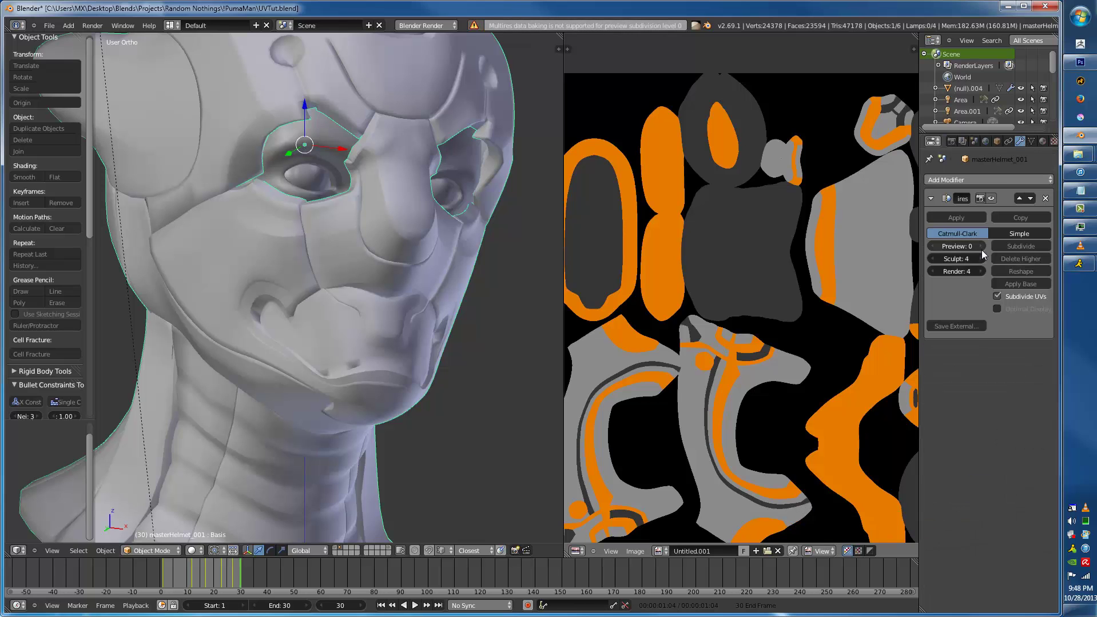
left_click(981, 246)
left_click(951, 141)
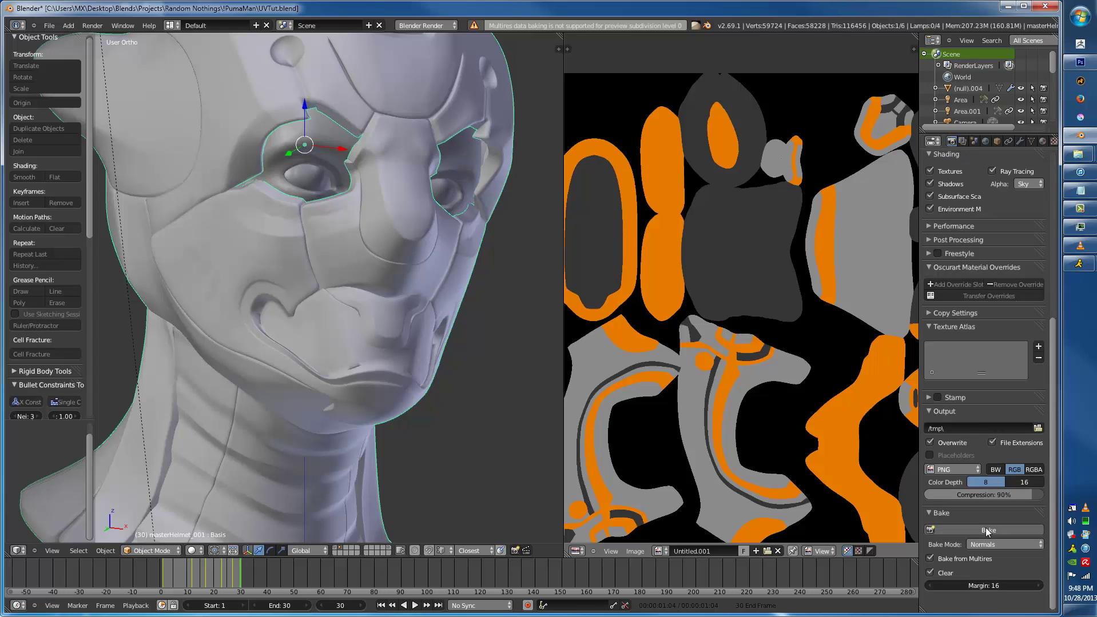
- Bake the multires normals and display the baked Texture.jpg in the image editor
left_click(987, 531)
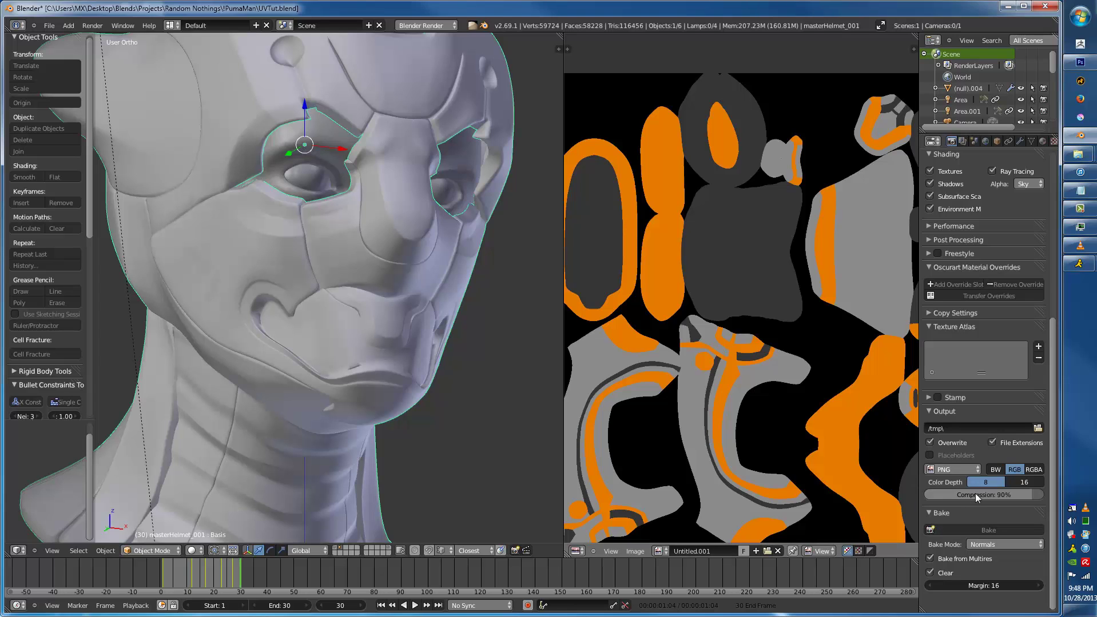
left_click(974, 529)
left_click(659, 551)
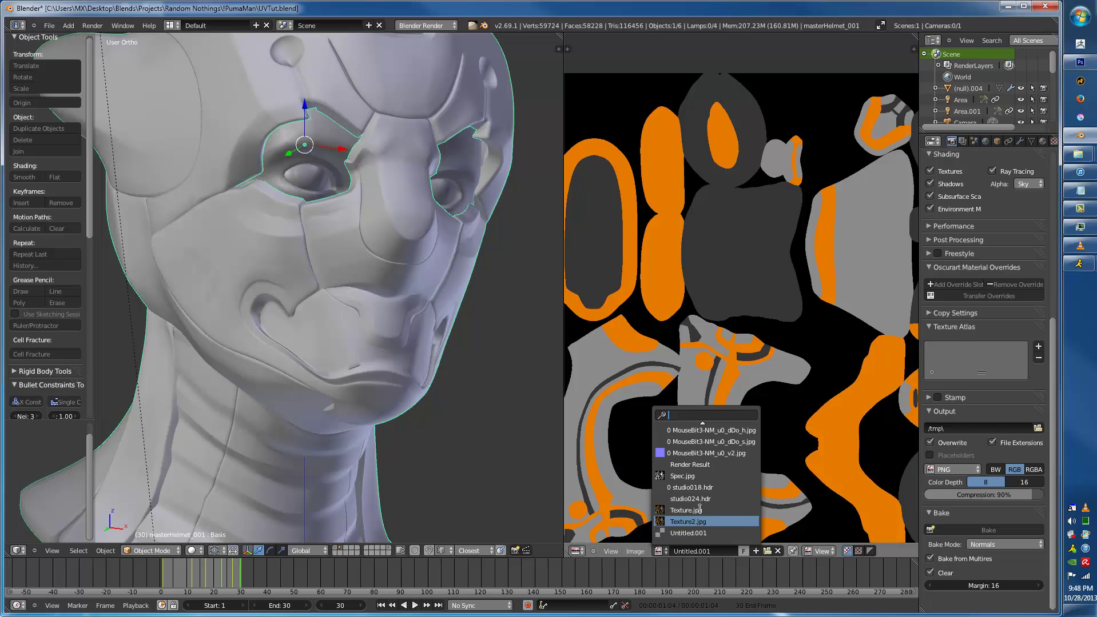
scroll(738, 438, "down", 2)
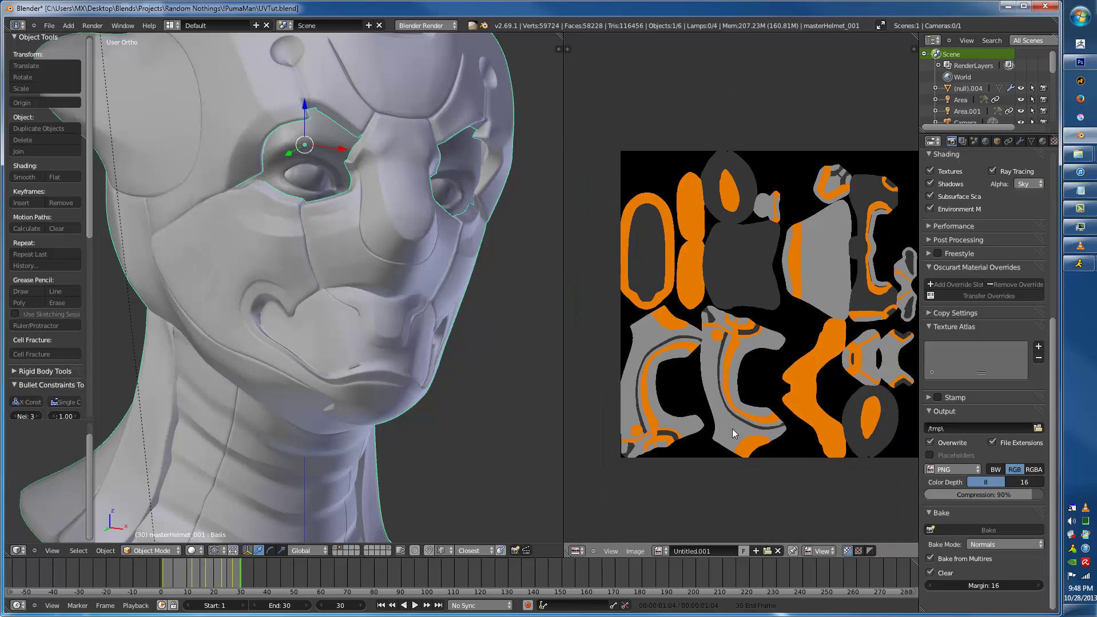
key("Tab")
scroll(740, 438, "up", 3)
key("Tab")
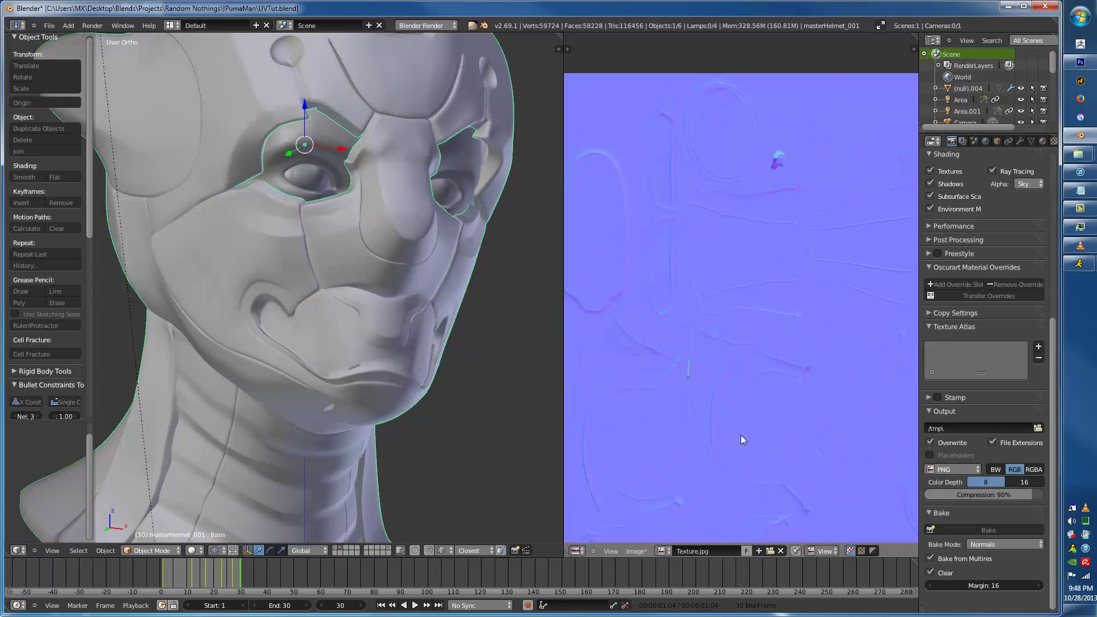
- Enter Edit Mode on the helmet, enable UV sync selection and deselect everything around the discoloured patch of the bake
scroll(766, 321, "up", 2)
middle_click_drag(744, 271, 775, 397)
scroll(781, 380, "up", 5)
key("Tab")
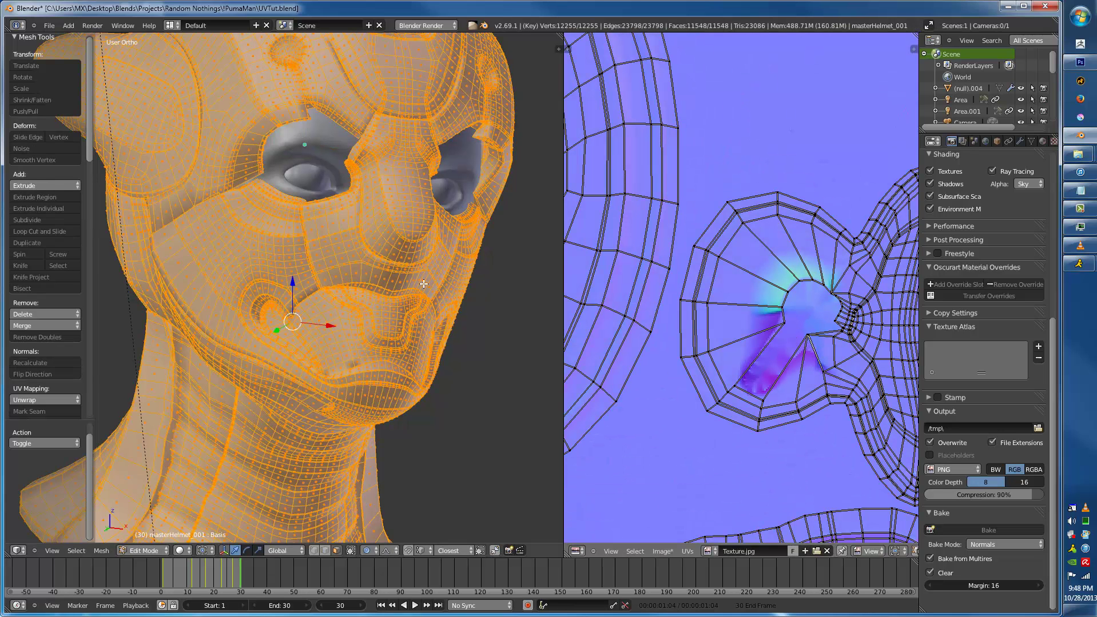
scroll(837, 369, "down", 3)
key("a")
key("a")
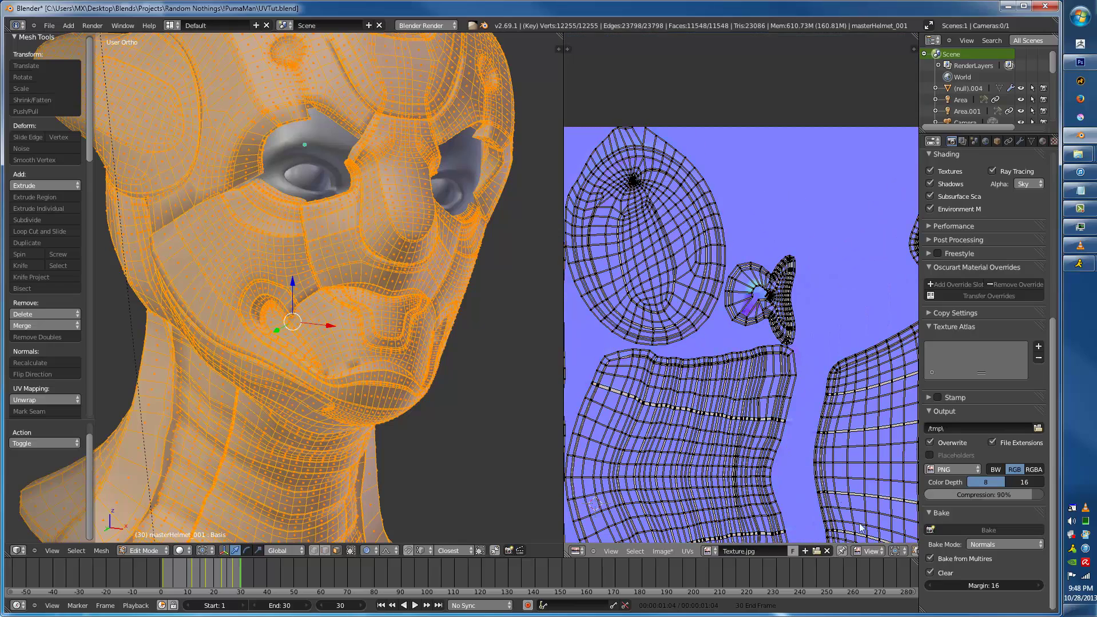
scroll(858, 552, "right", 1)
left_click(897, 552)
key("a")
key("a")
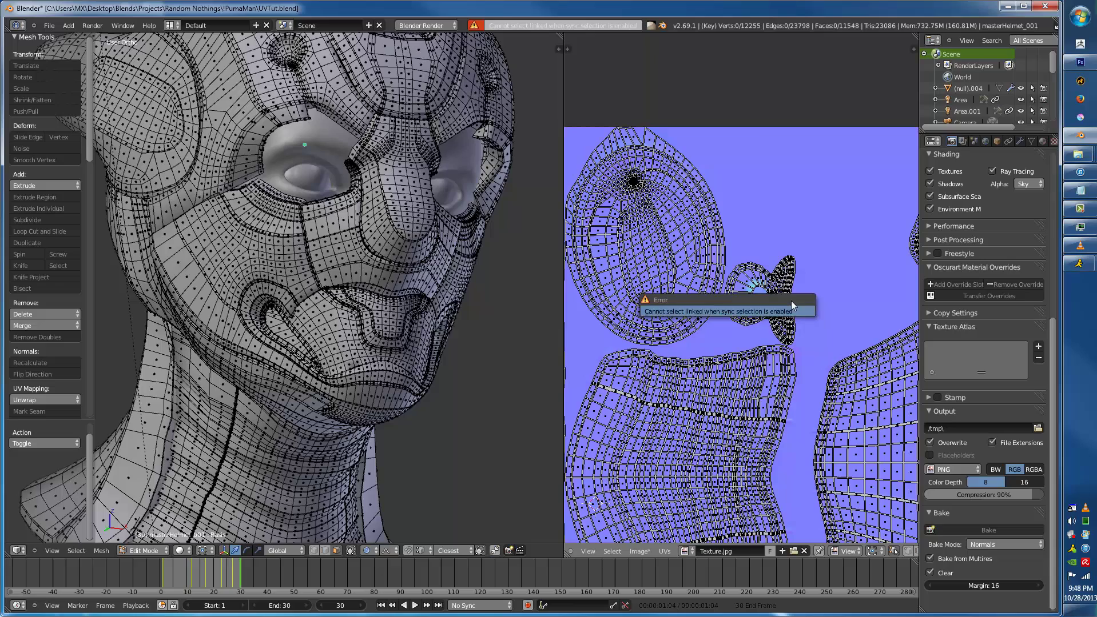
- Select the mouth-piece faces around the discoloured patch, then switch to edge selection and pick the edge at the purple area
scroll(822, 256, "up", 2)
right_click(803, 270)
mouse_move(792, 287)
left_mouse_down()
mouse_move(758, 309)
mouse_move(772, 277)
mouse_move(805, 318)
mouse_move(768, 315)
left_mouse_up()
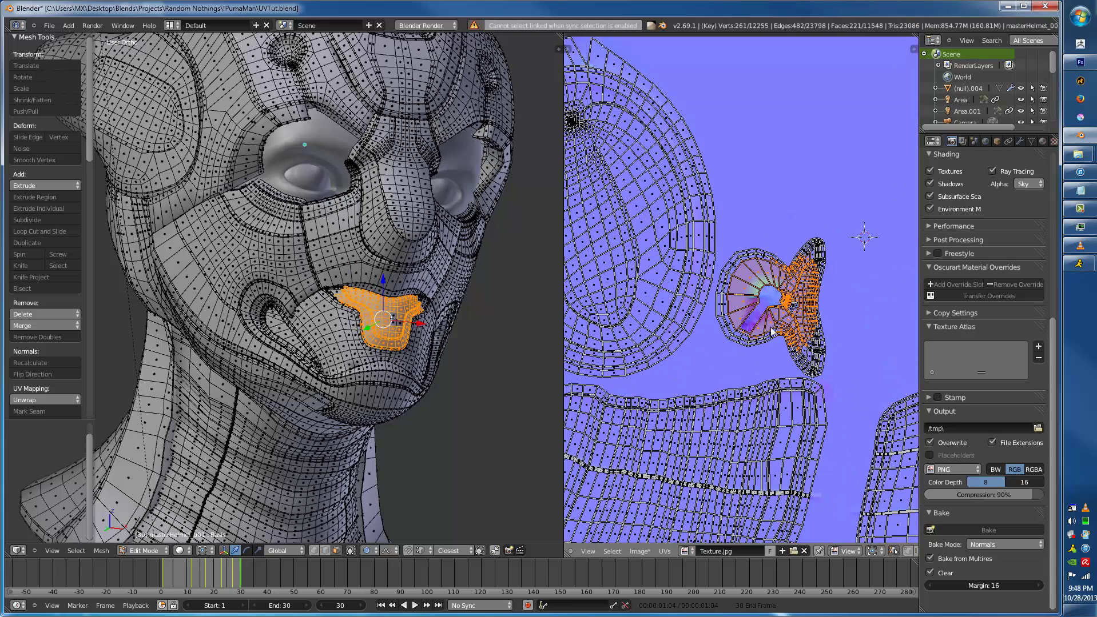
scroll(769, 317, "up", 4)
key("ctrl+Tab")
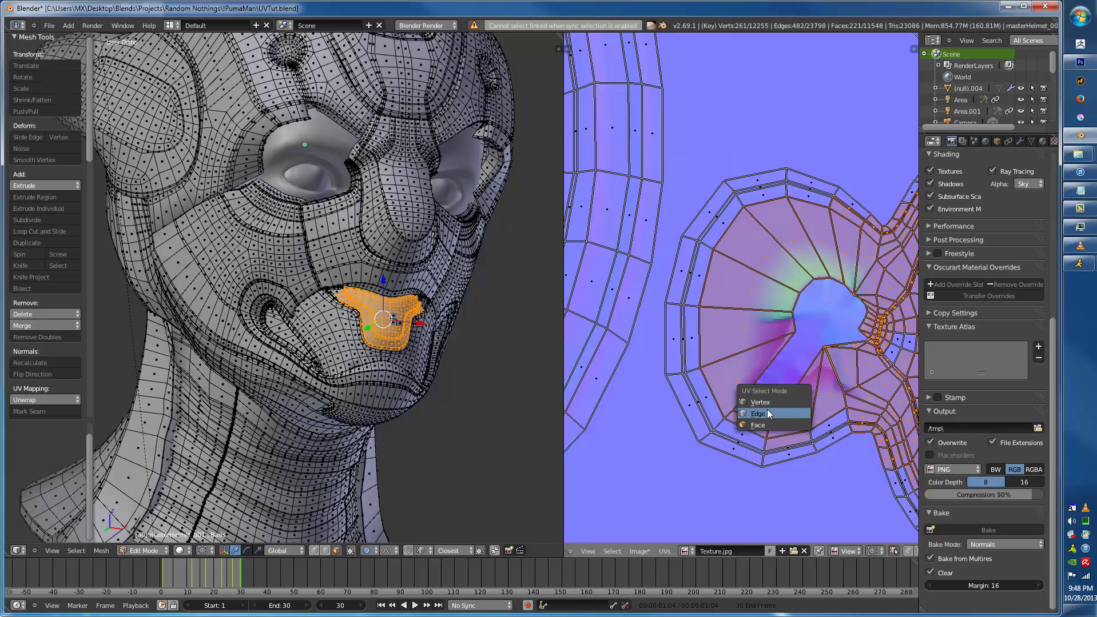
left_click(767, 409)
right_click(751, 424)
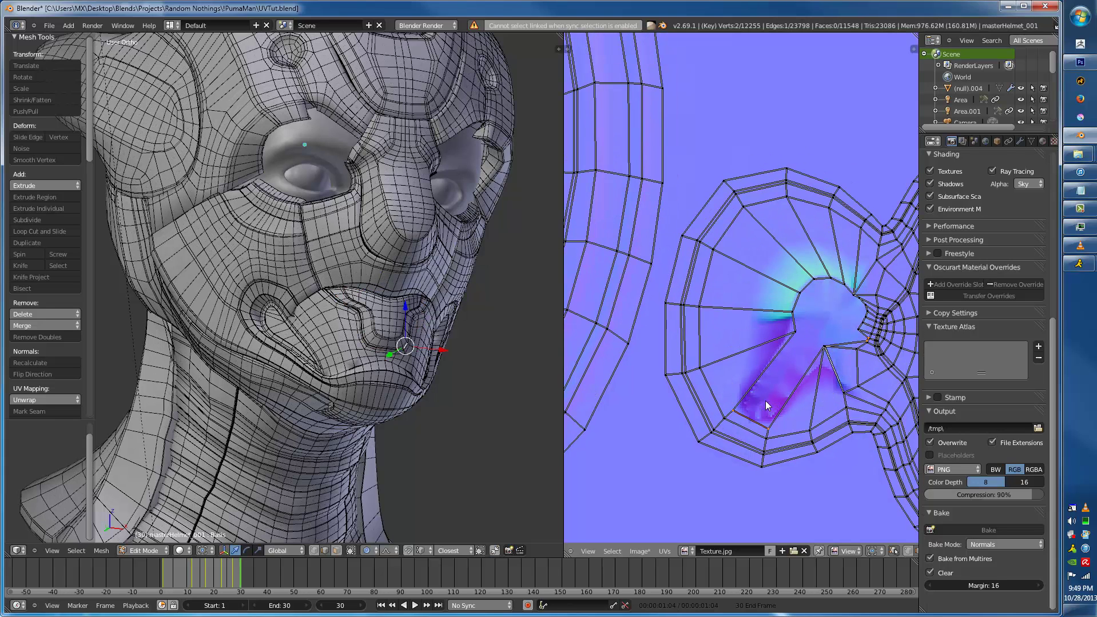
- Try to move the UV edge at the purple area with proportional editing turned off, then clear the selection
key("o")
key("g")
right_click(775, 375)
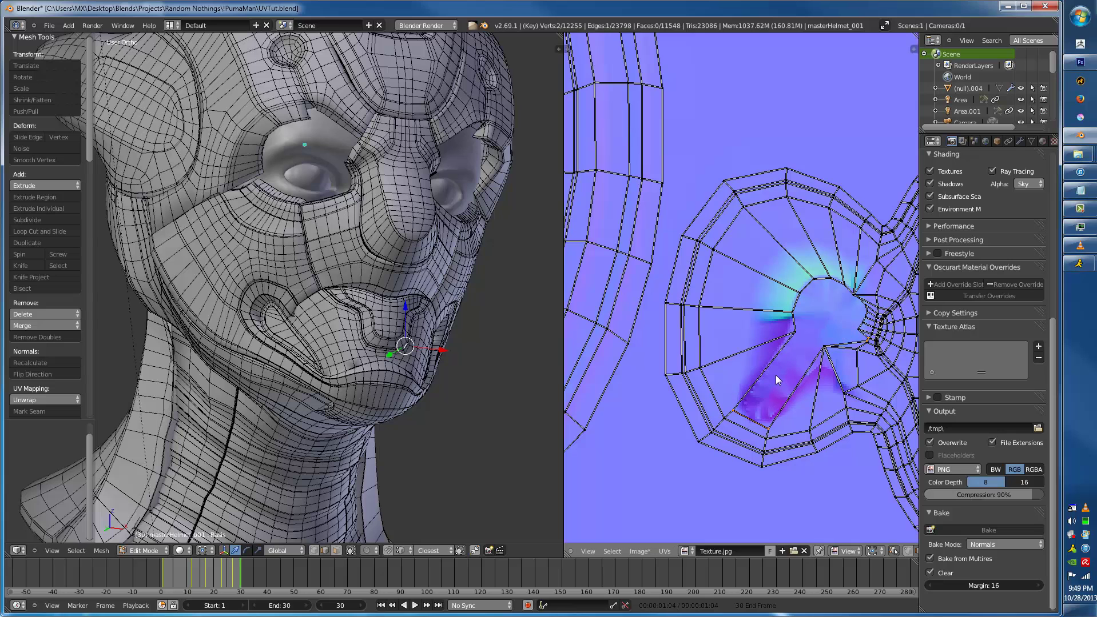
key("o")
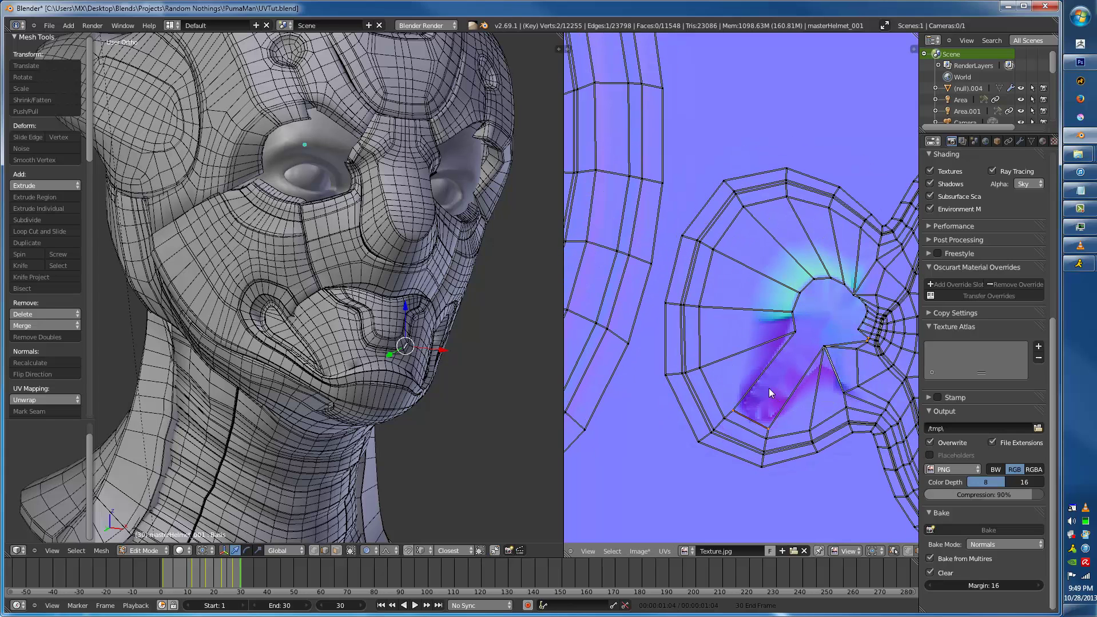
key("o")
key("g")
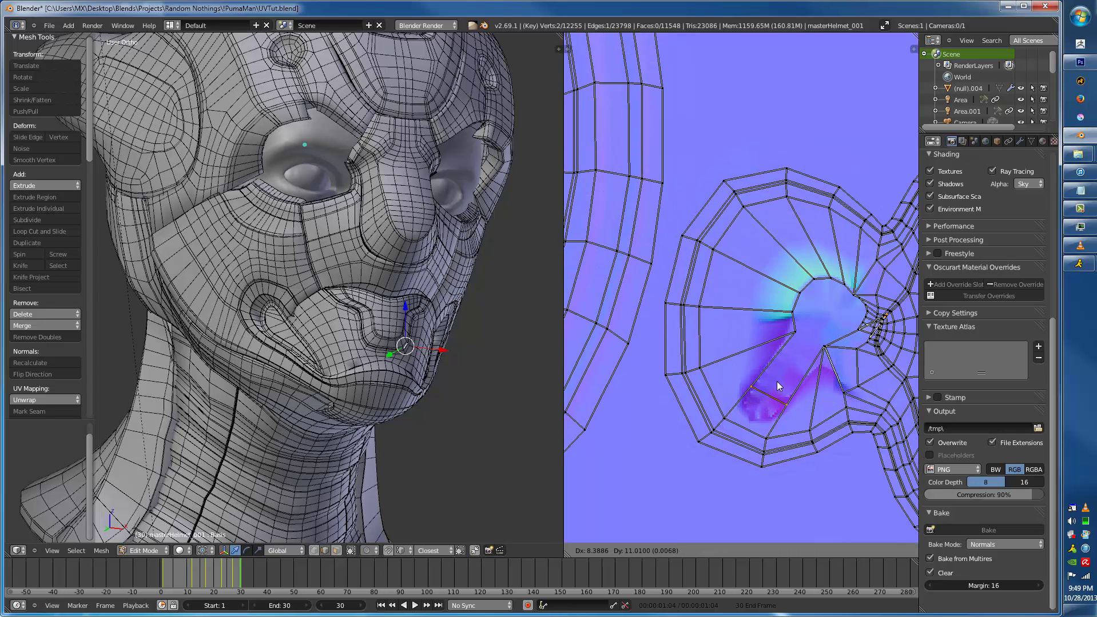
right_click(779, 380)
key("a")
key("a")
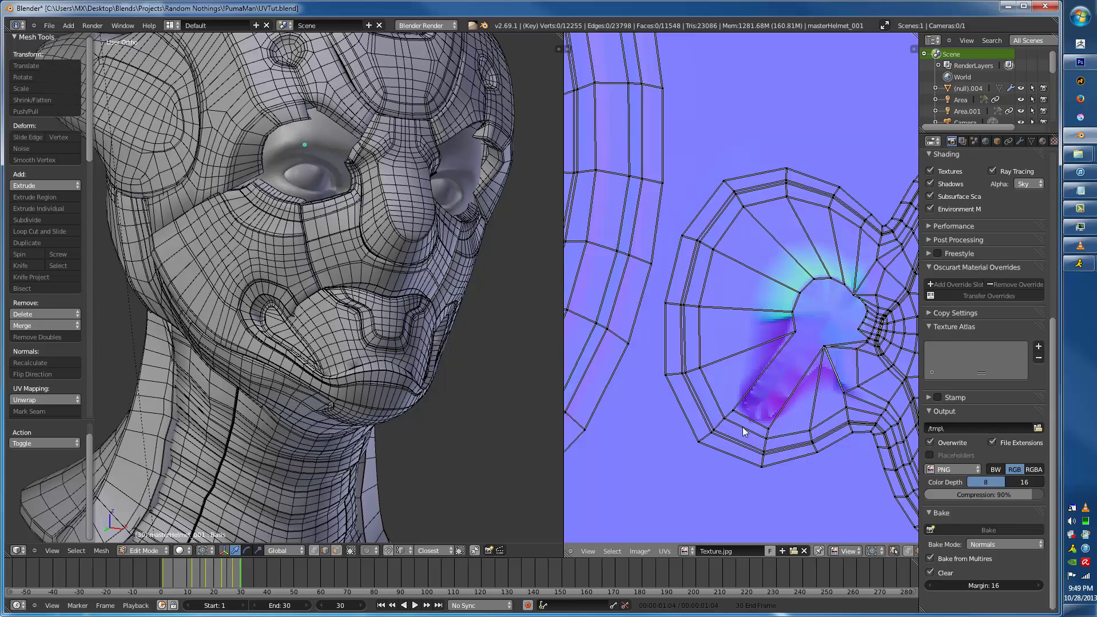
- Reselect the neighbouring UV edges at the end of the purple area and try to move them inward
right_click(769, 433)
right_click(740, 411)
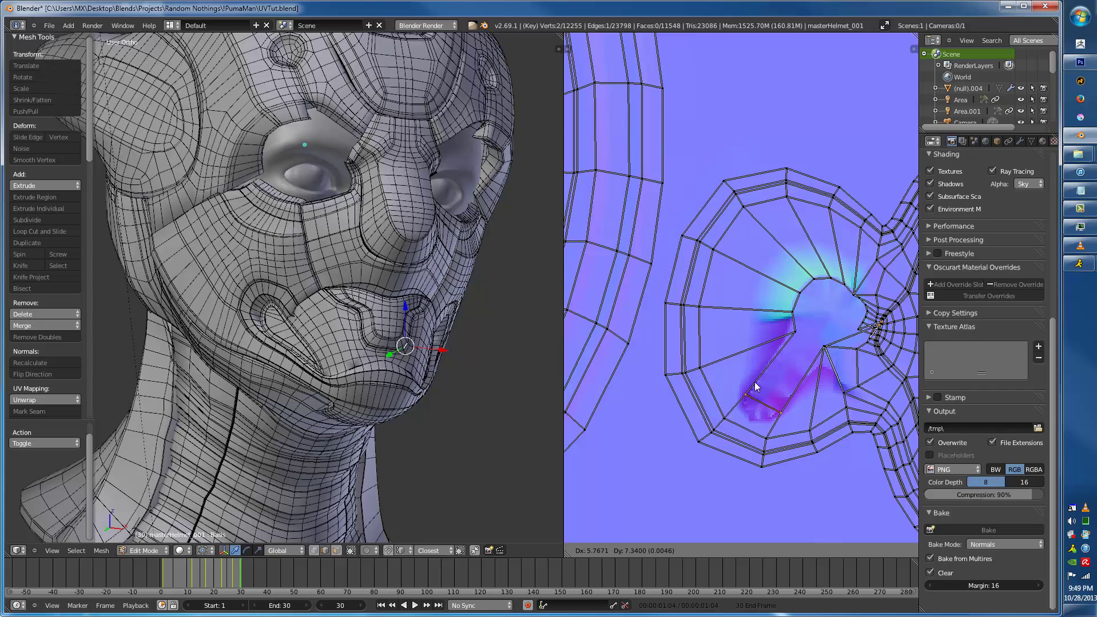
right_click(772, 428)
right_click(744, 407)
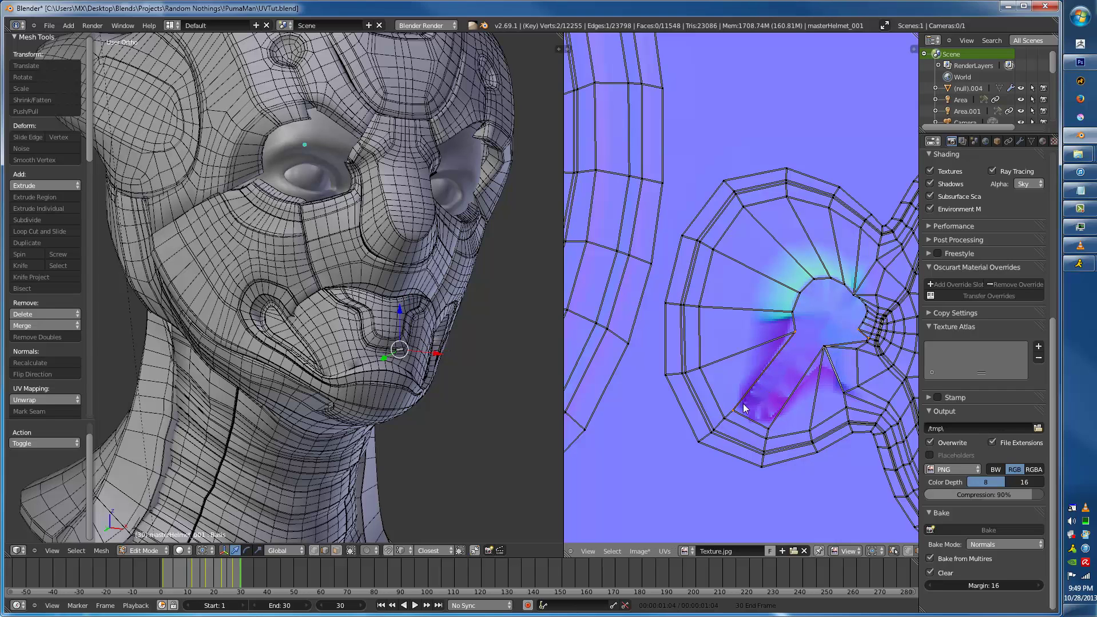
right_click(766, 428)
right_click(737, 414, "shift")
right_click(766, 428, "shift")
key("g")
left_click(768, 417)
scroll(789, 398, "down", 5)
scroll(789, 399, "up", 6)
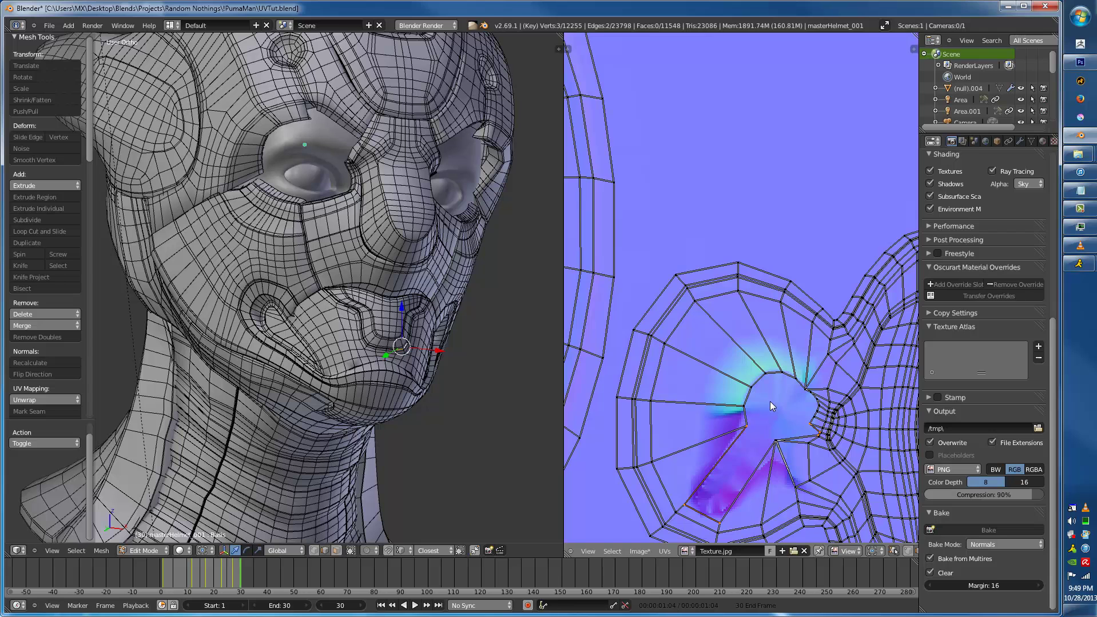
- Select the linked jaw panel to locate the discoloured UV area on the helmet, then return to Object Mode
scroll(772, 383, "up", 3)
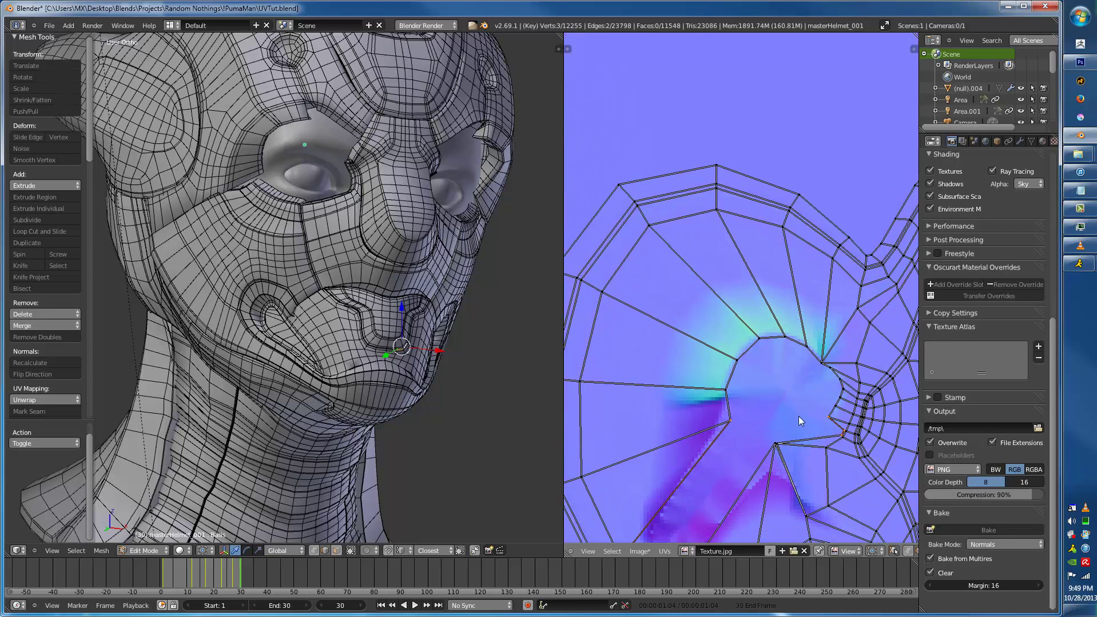
key("a")
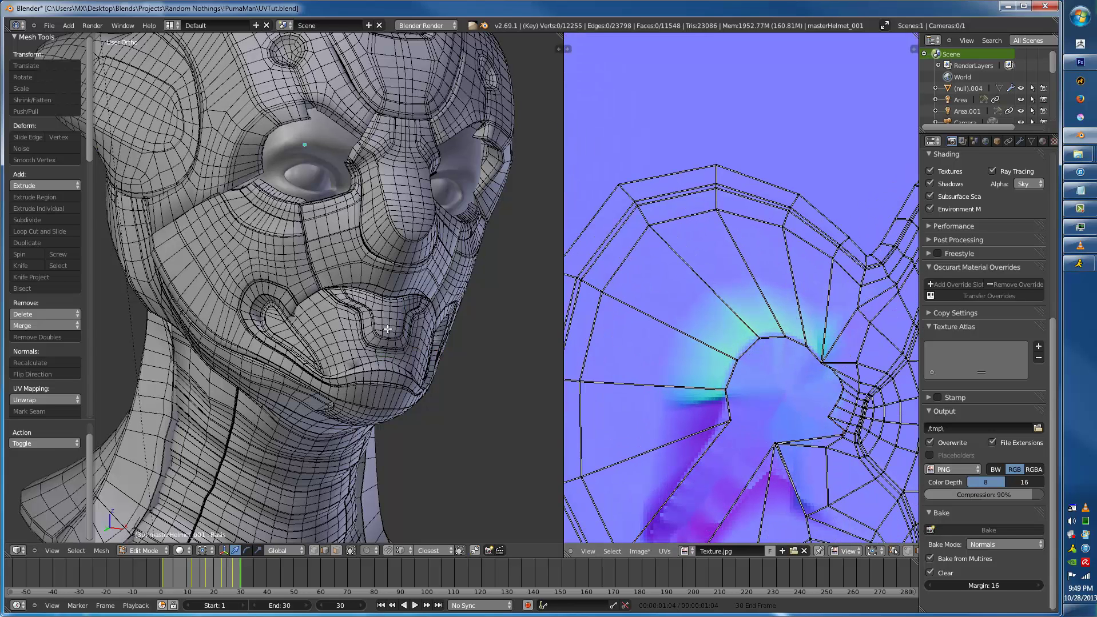
key("l")
scroll(388, 330, "up", 6)
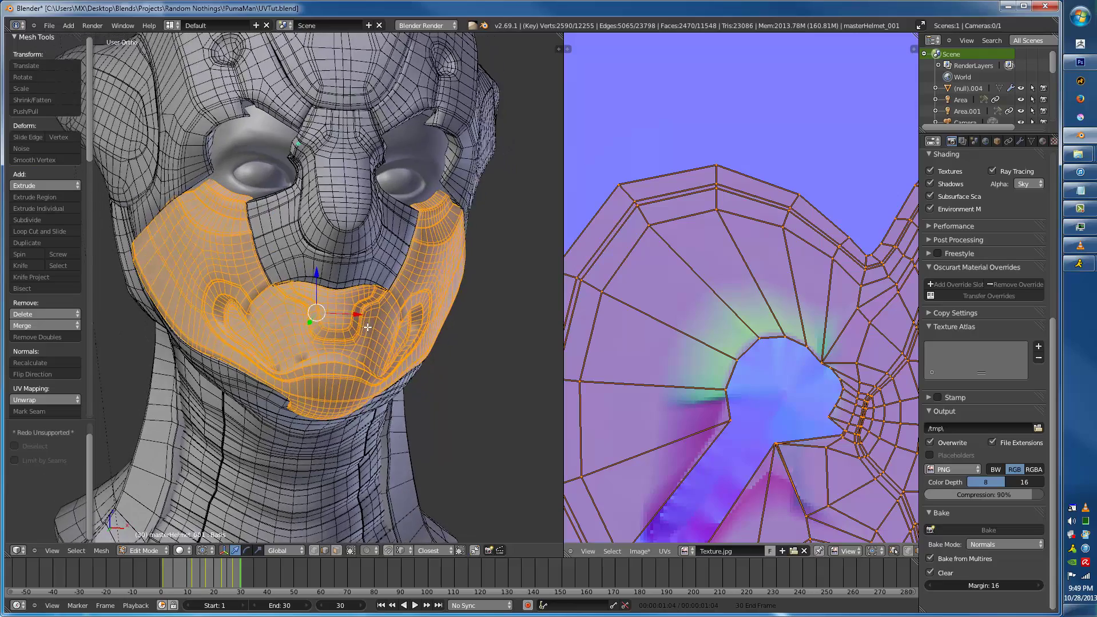
scroll(393, 388, "down", 5)
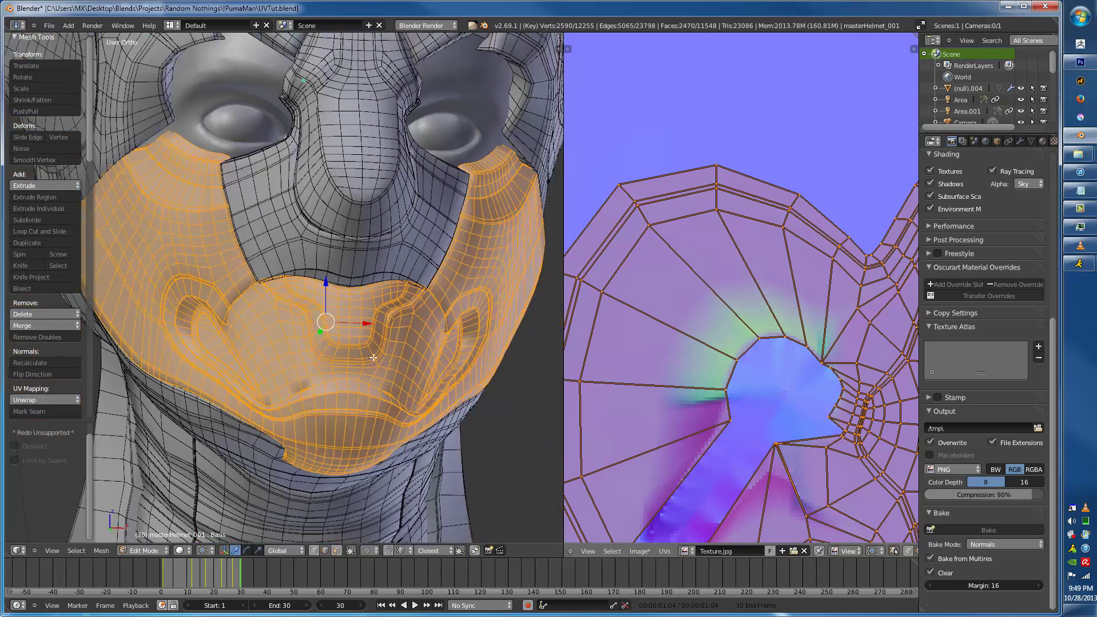
middle_click_drag(373, 358, 400, 389)
key("Tab")
scroll(402, 394, "up", 3)
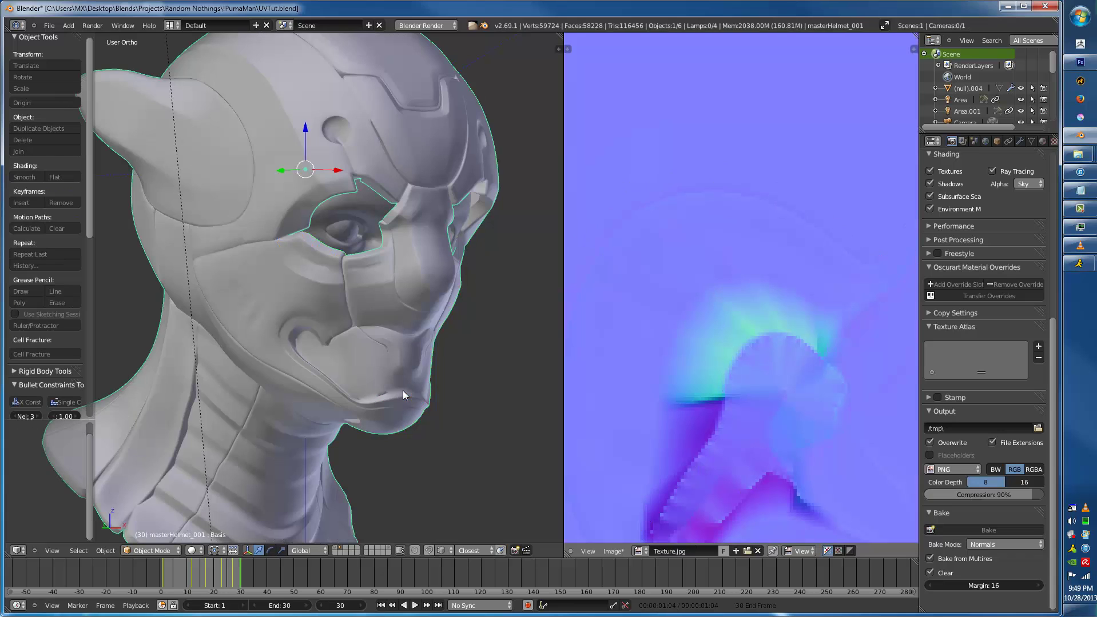
- Play the helmet's opening animation to view the moving panels, then stop playback
key("alt+a")
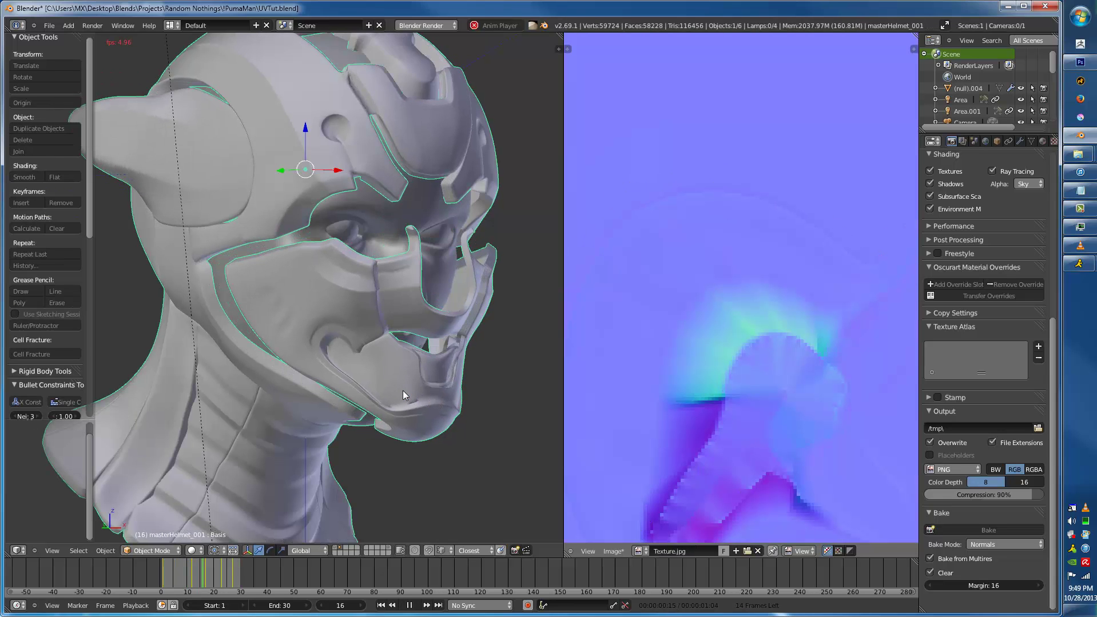
mouse_move(402, 390)
middle_mouse_down()
mouse_move(366, 397)
mouse_move(400, 372)
middle_mouse_up()
key("Escape")
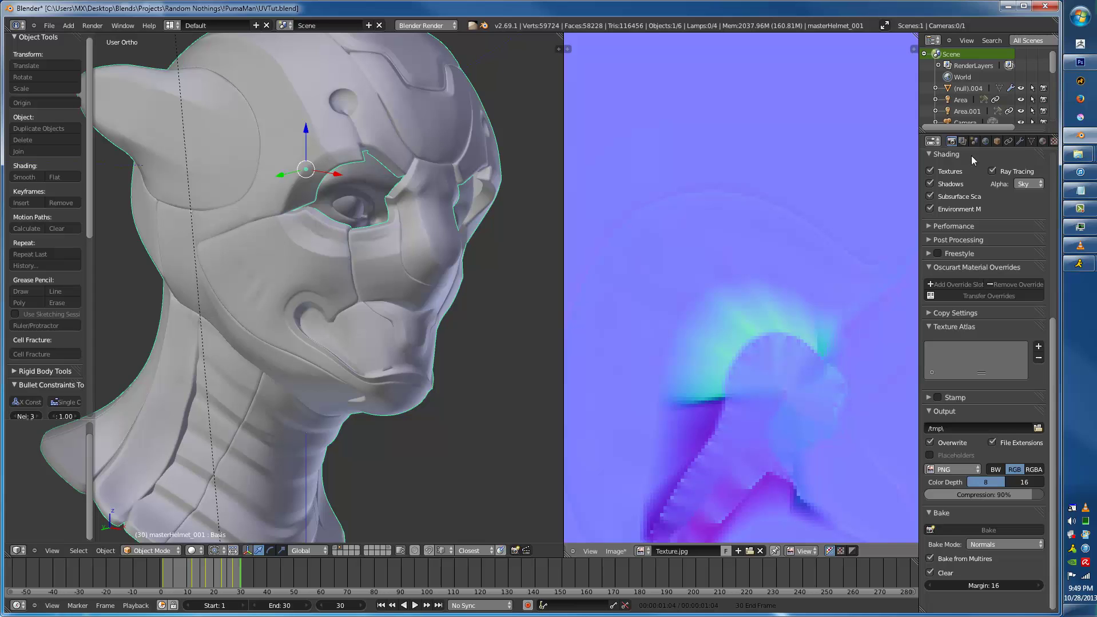
- Maximize the image editor and examine the baked normal map around the discoloured patch and the panel lines below it
scroll(732, 400, "down", 8)
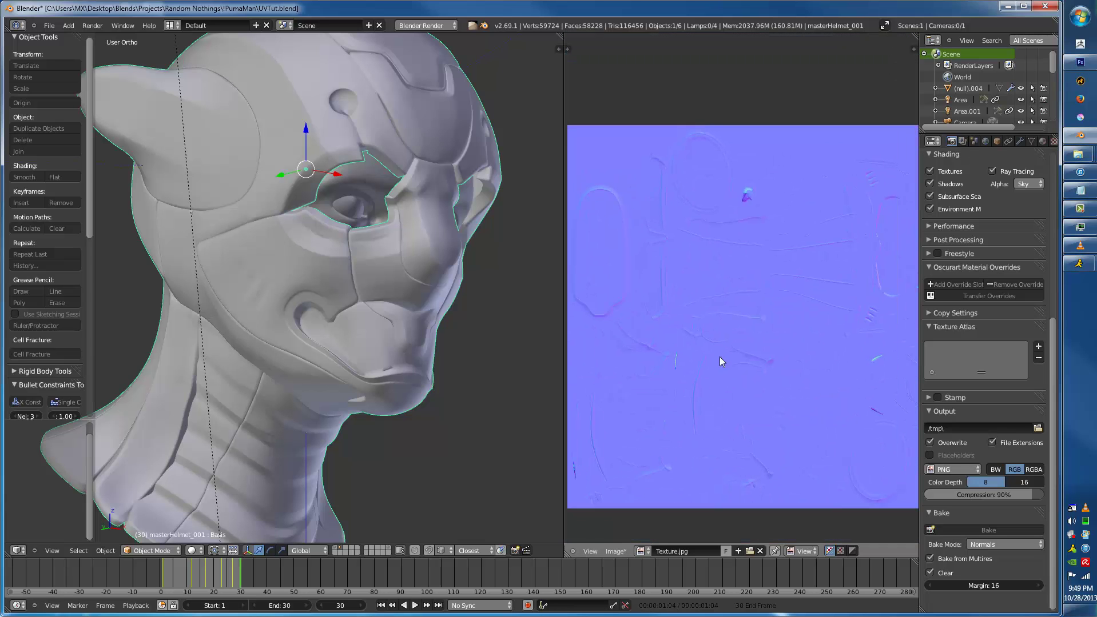
key("ctrl+Up")
scroll(518, 415, "up", 6)
middle_click_drag(726, 135, 711, 286)
scroll(713, 285, "up", 3)
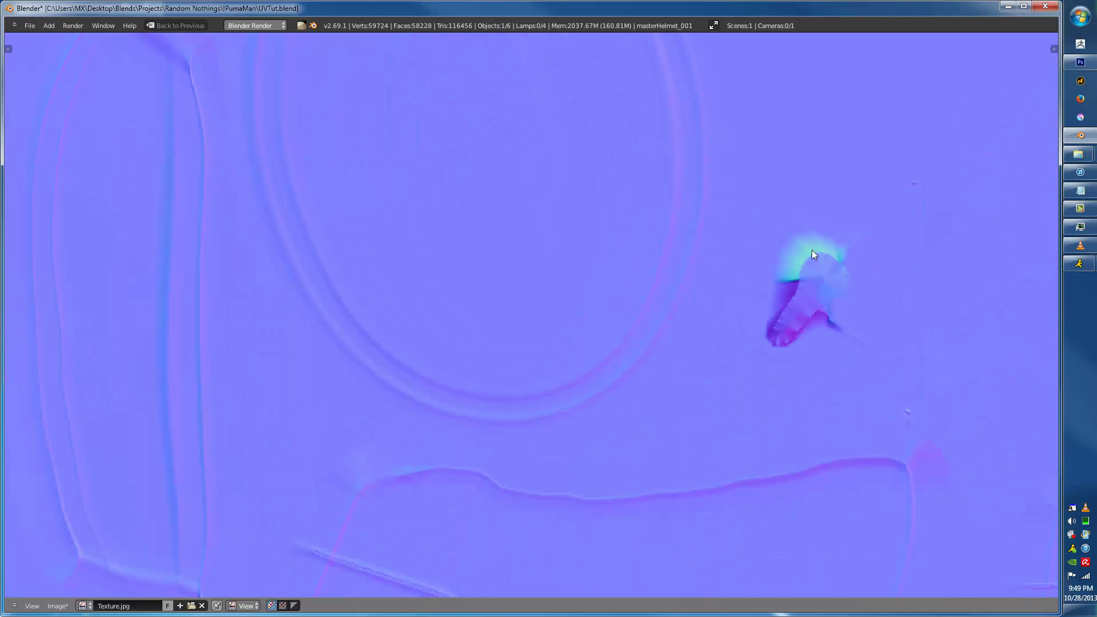
scroll(710, 323, "down", 4)
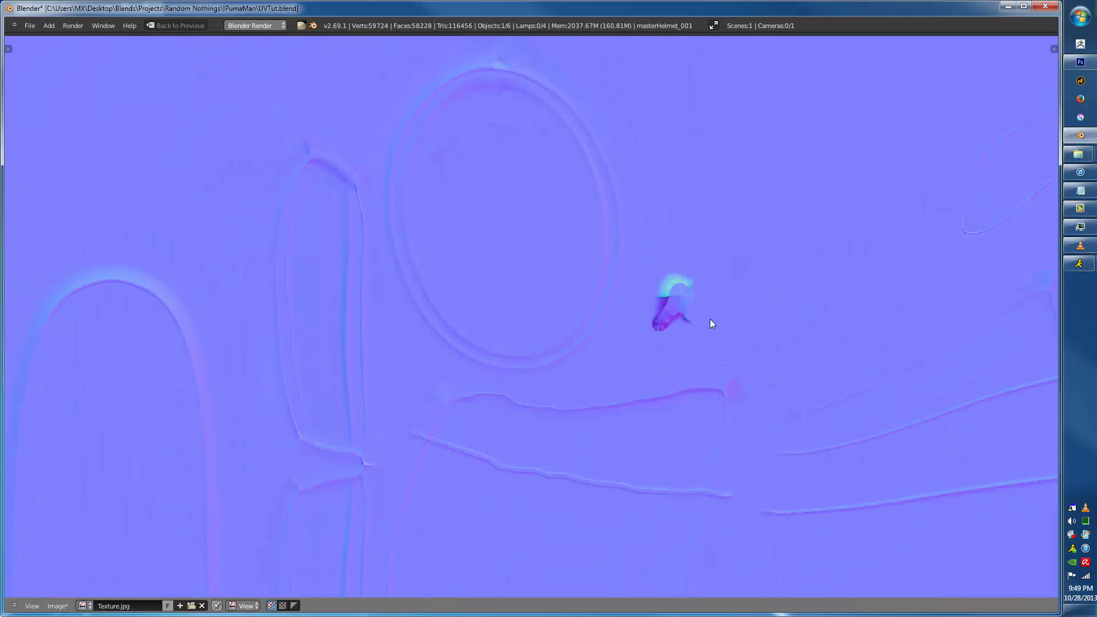
key("t")
scroll(620, 456, "up", 5)
middle_click_drag(618, 452, 562, 261)
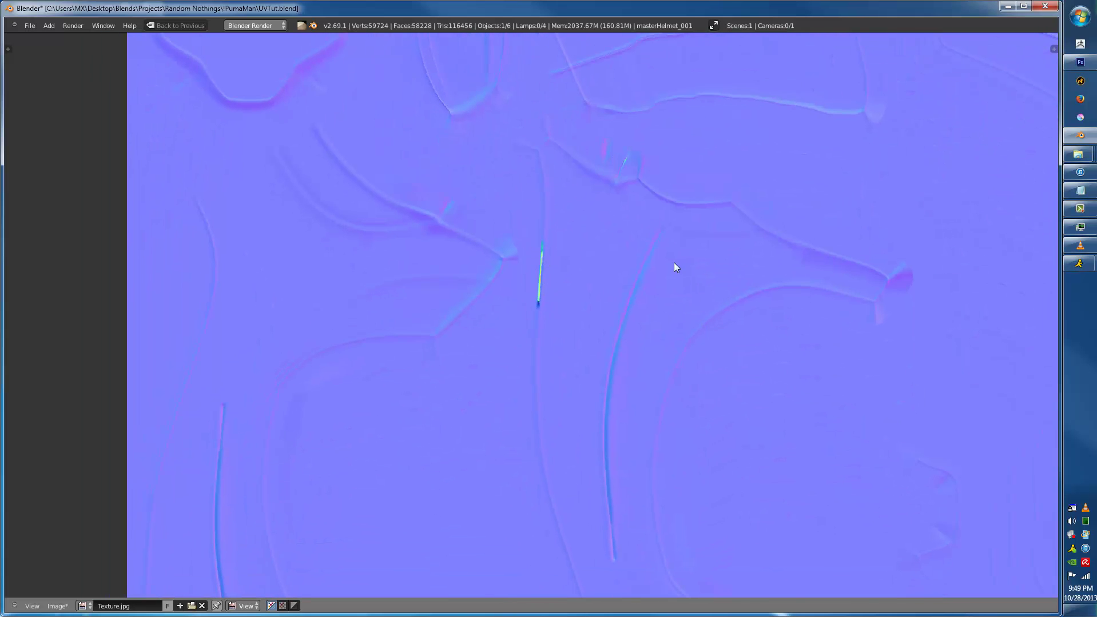
- Examine the remaining areas of the baked normal map for seams and artefacts, then restore the normal screen layout
scroll(673, 262, "down", 5)
middle_click_drag(773, 441, 573, 436)
key("t")
scroll(815, 256, "up", 6)
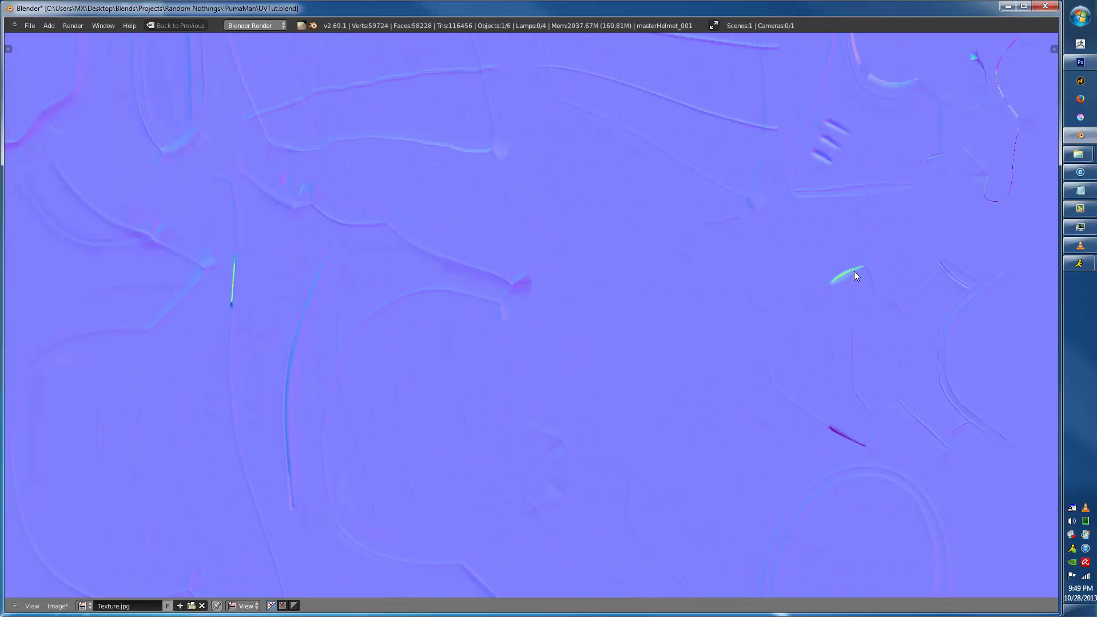
middle_click_drag(879, 387, 768, 416)
scroll(934, 306, "up", 2)
middle_click_drag(935, 306, 580, 383)
scroll(596, 336, "down", 3)
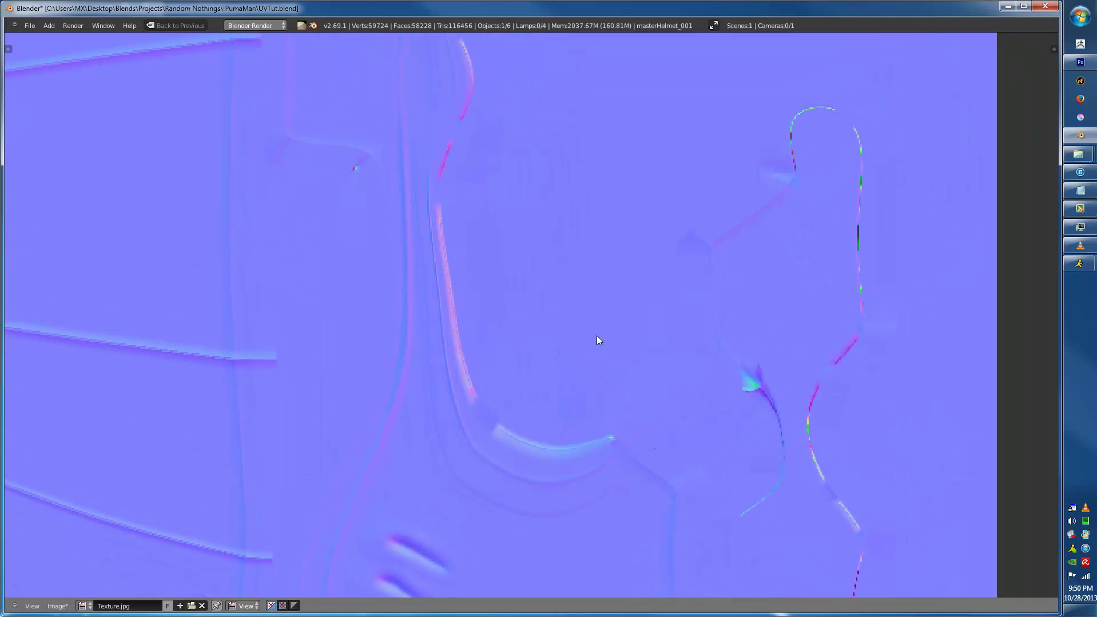
scroll(591, 342, "up", 2)
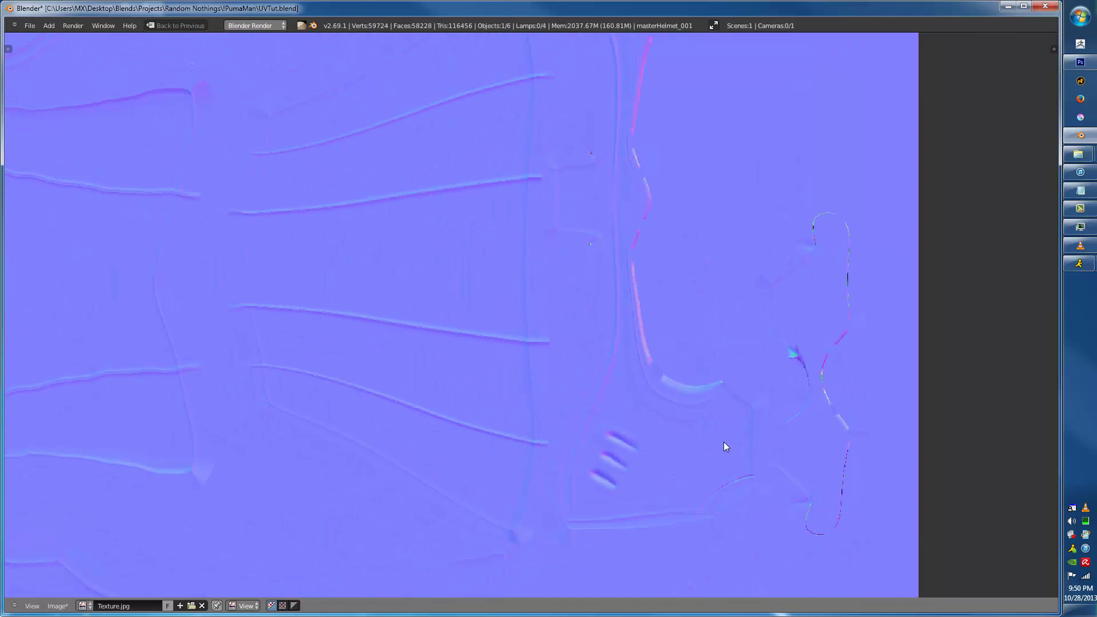
scroll(457, 309, "down", 4)
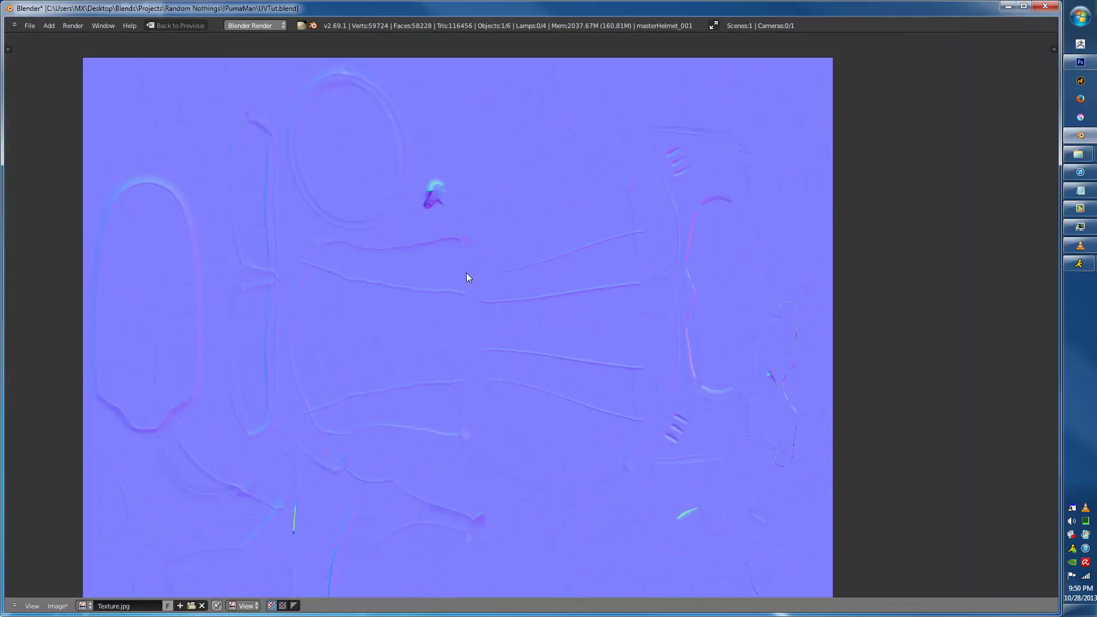
left_click(184, 25)
scroll(708, 353, "down", 3)
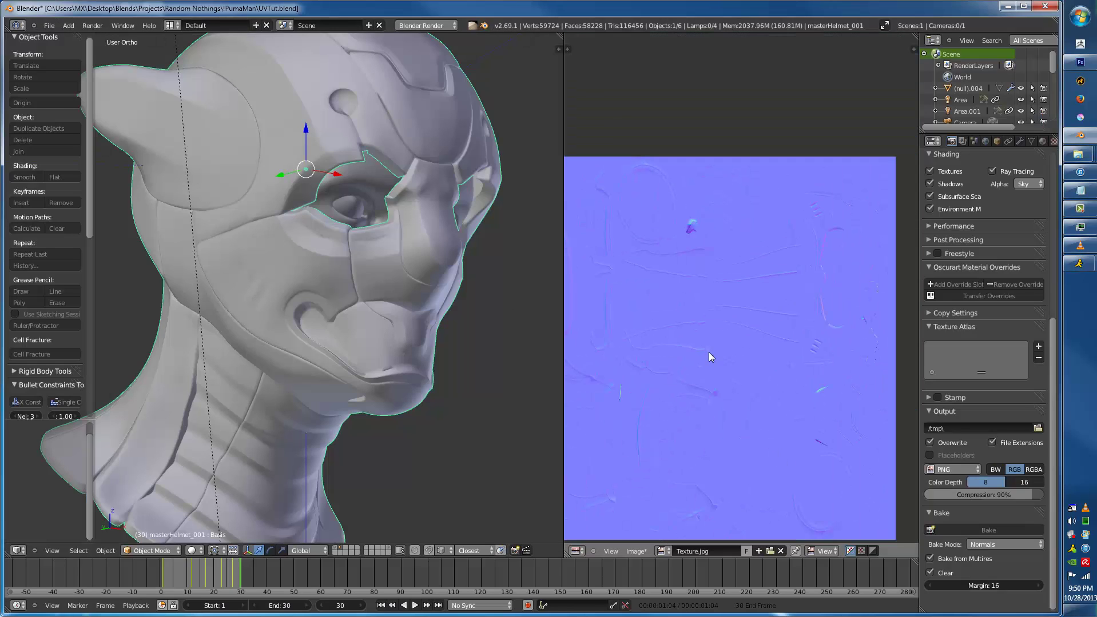
- Save the baked normal map as Normal.jpg in the Cav folder
key("F3")
left_click(169, 68)
type("Normal")
key("Return")
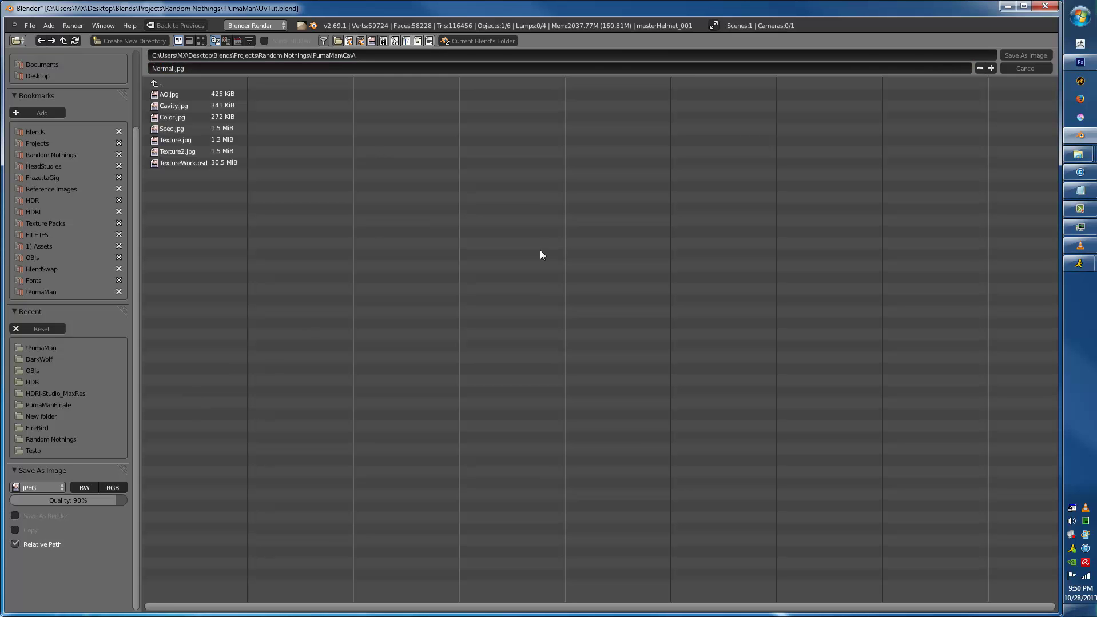
left_click(1025, 55)
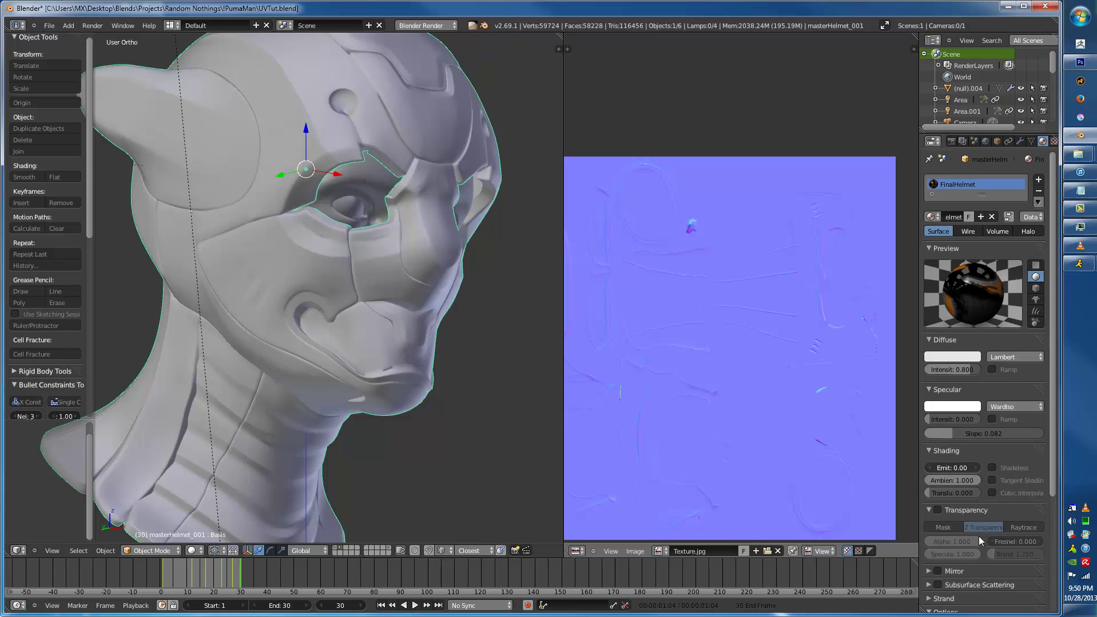
- Bake the helmet's Multiresolution detail into the texture image using the Displacement bake mode and inspect the vent details
left_click(950, 142)
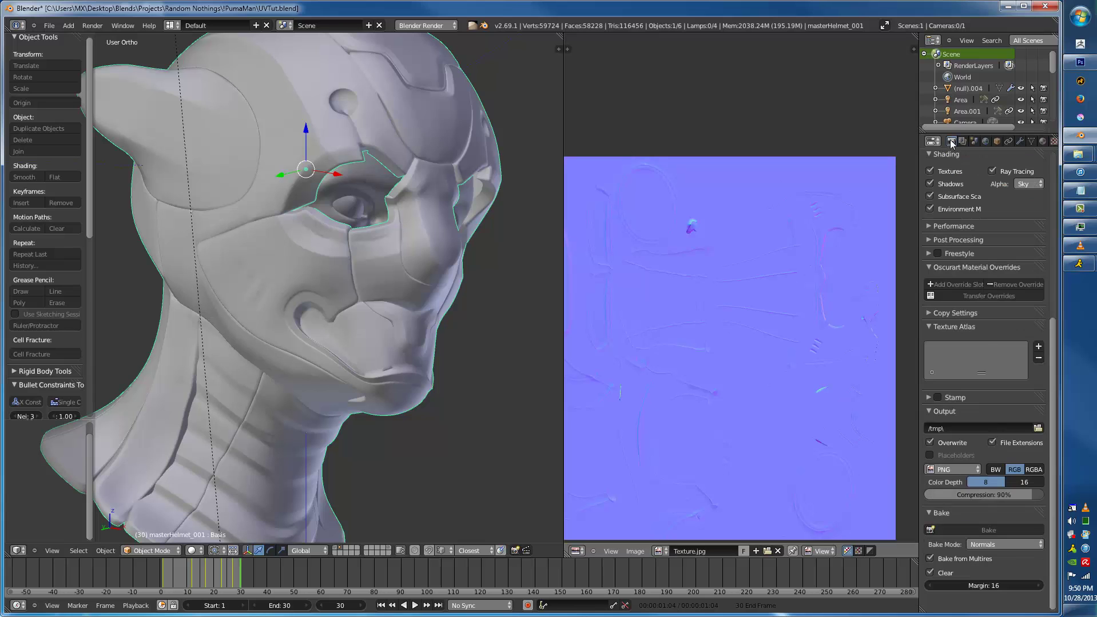
left_click(995, 545)
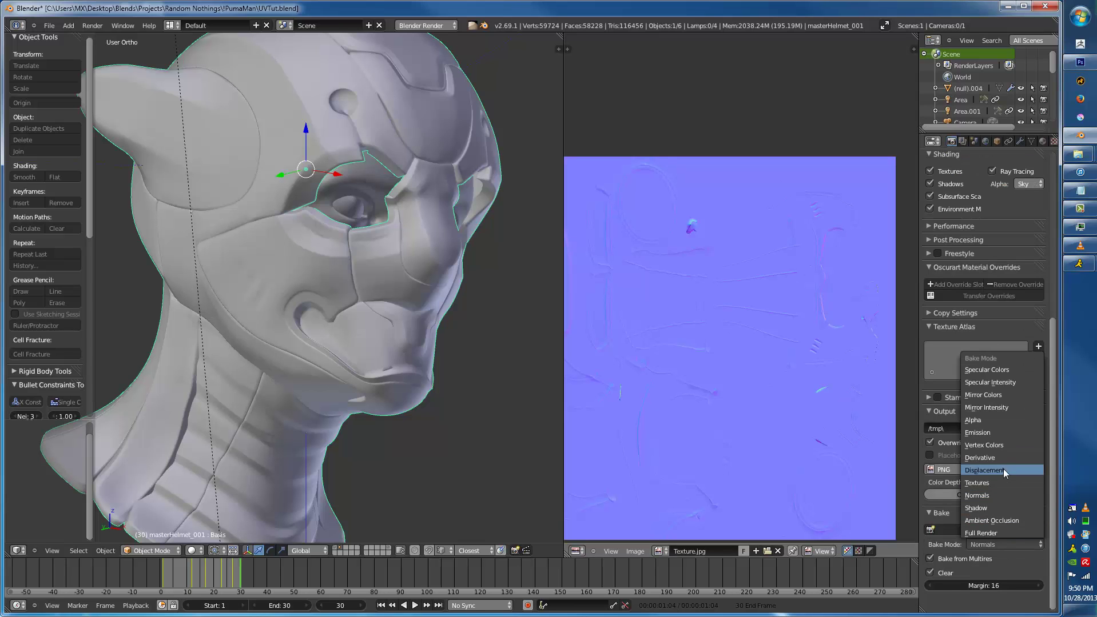
left_click(1003, 469)
left_click(979, 531)
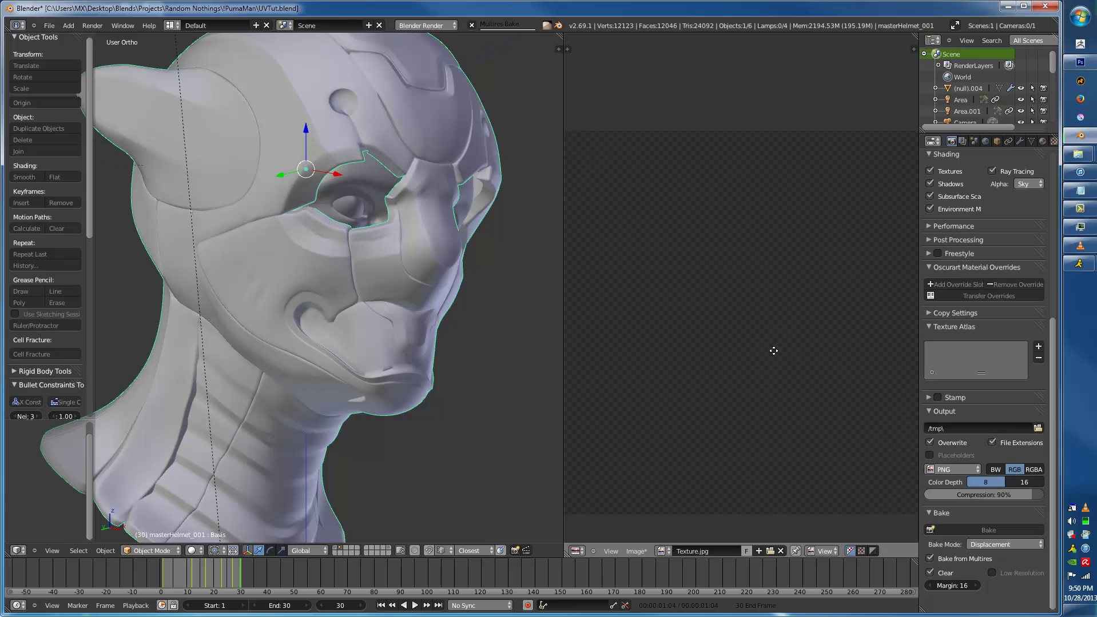
scroll(768, 358, "up", 5)
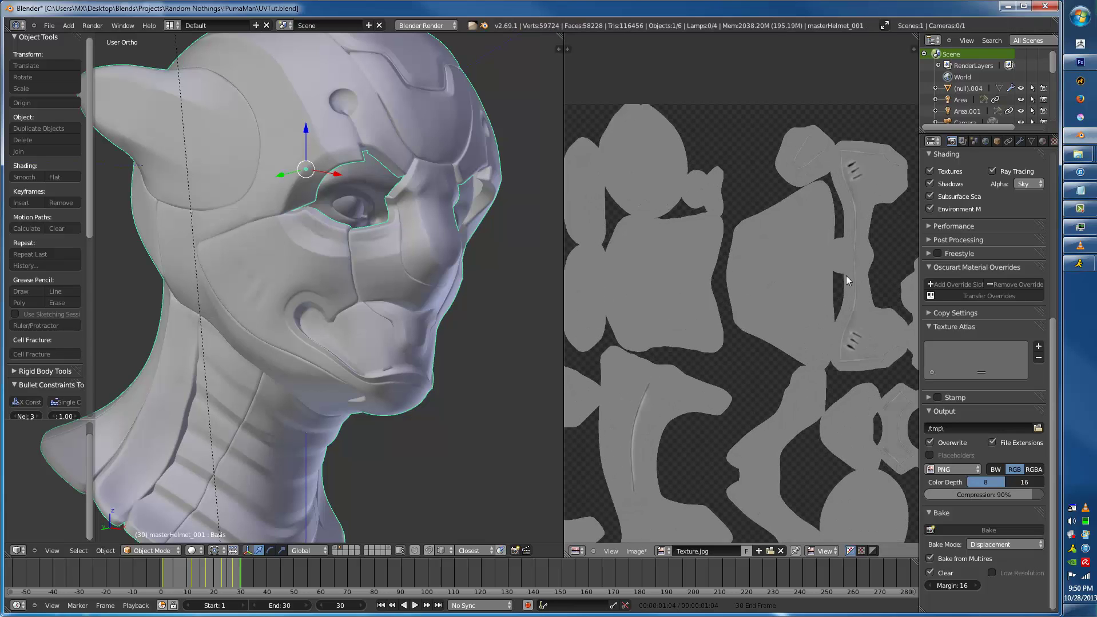
scroll(749, 355, "up", 6)
scroll(731, 373, "up", 2)
scroll(715, 389, "down", 2)
- Save the baked displacement map as Disp.jpg in the Cav folder
key("F3")
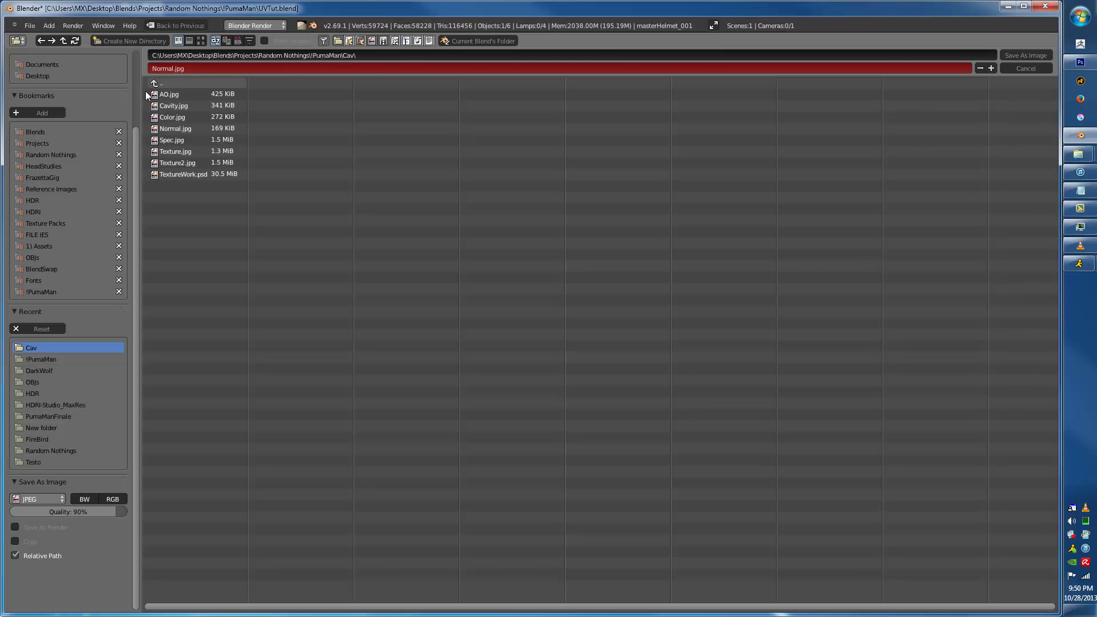
left_click(172, 69)
type("Do")
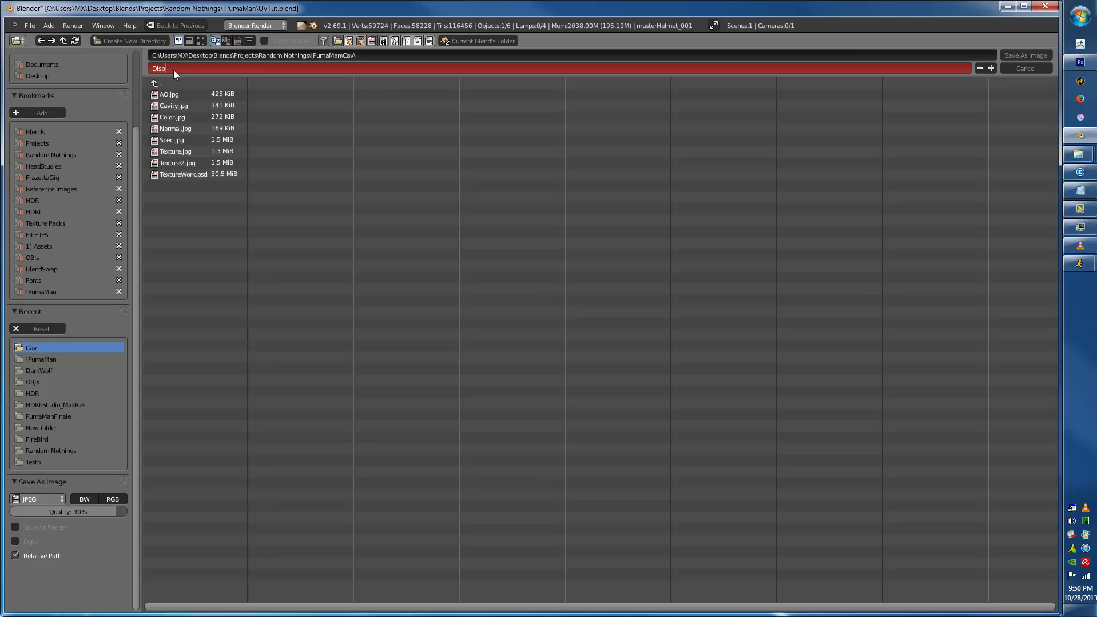
type("sp")
key("Return")
left_click(1023, 56)
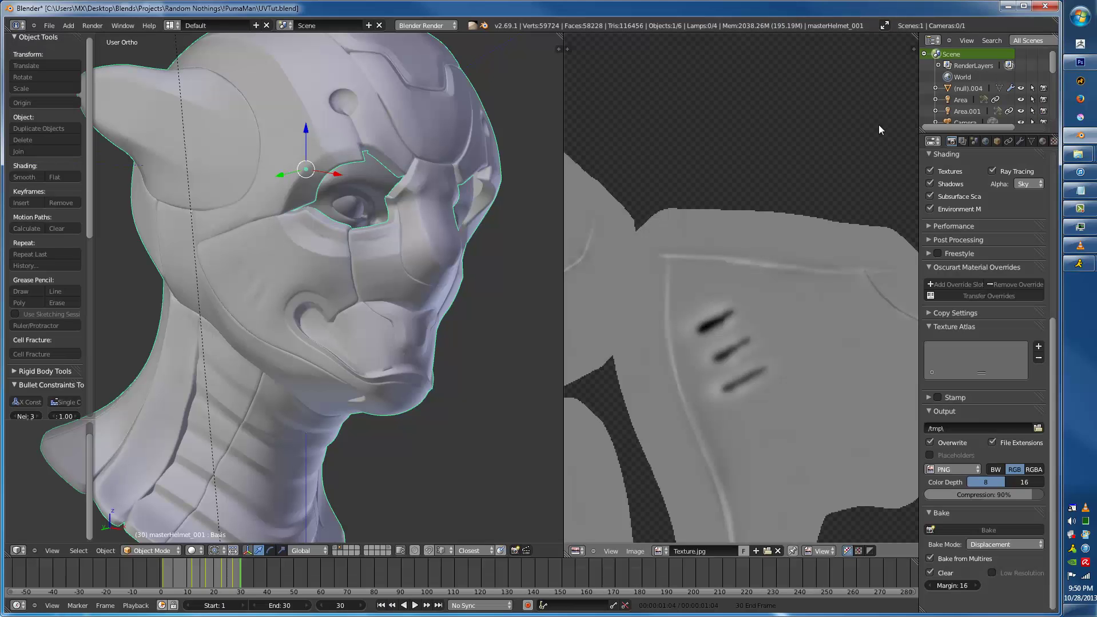
- Remove the Multiresolution modifier from the puma helmet
right_click(330, 329)
scroll(330, 329, "up", 6)
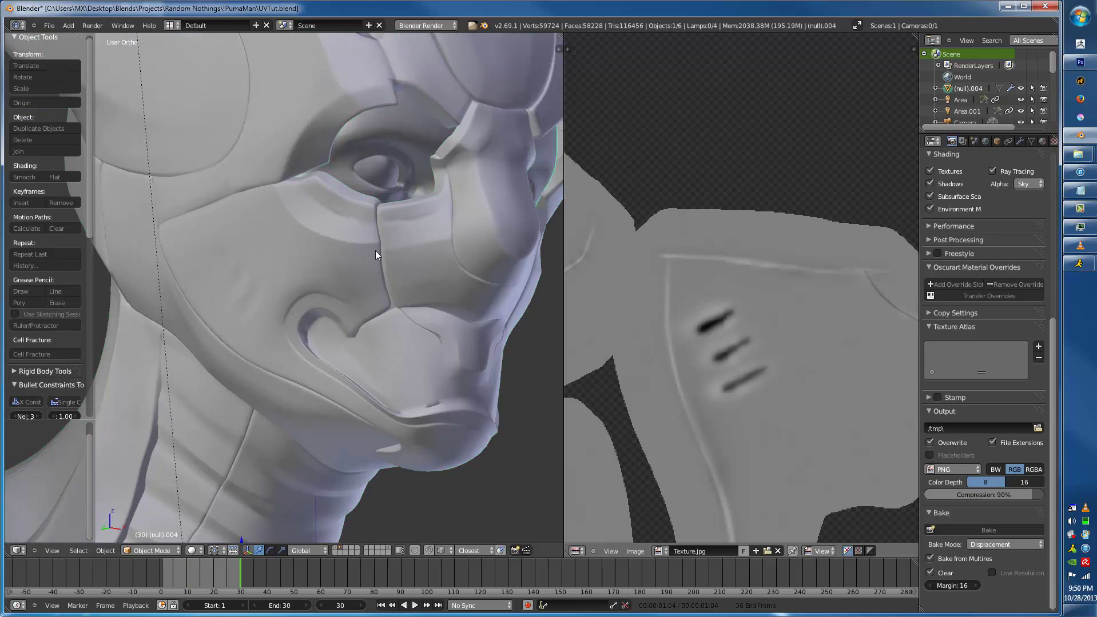
right_click(375, 251)
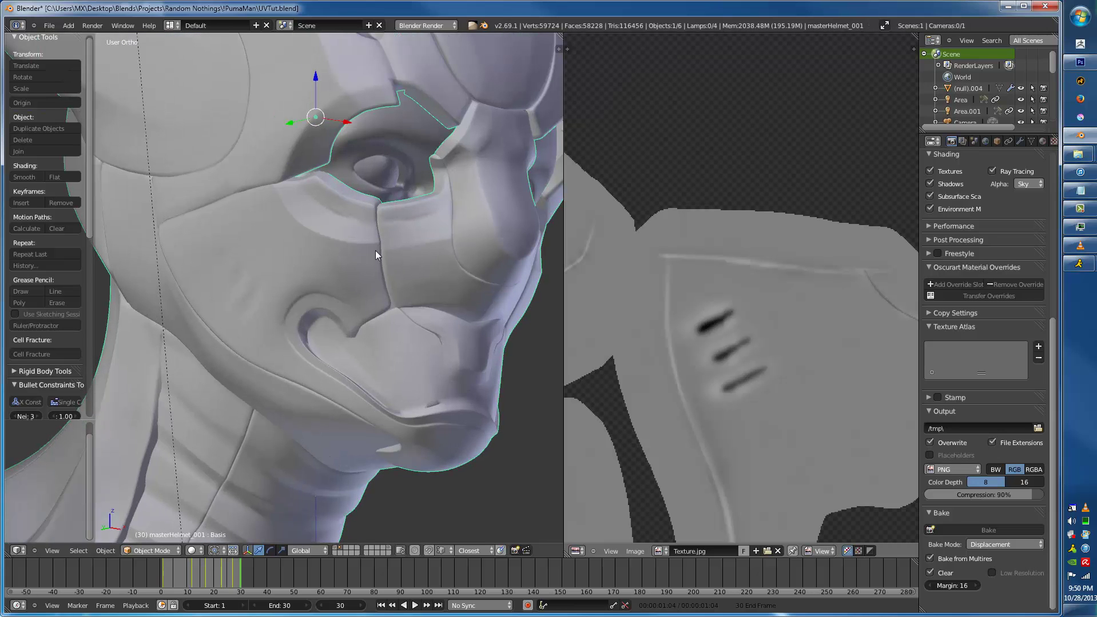
left_click(1043, 141)
left_click(1019, 141)
left_click(1046, 198)
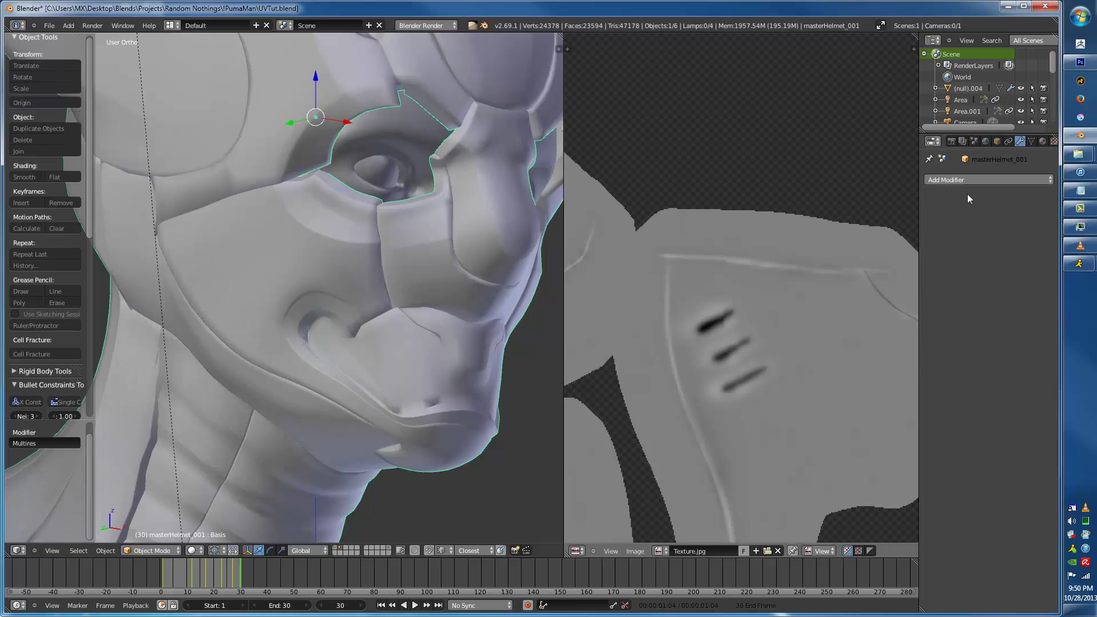
- Add a Subdivision Surface modifier with view level 1 to the helmet, switch to the camera view and reselect the helmet
key("ctrl+1")
scroll(443, 248, "down", 4)
middle_click_drag(443, 248, 370, 258)
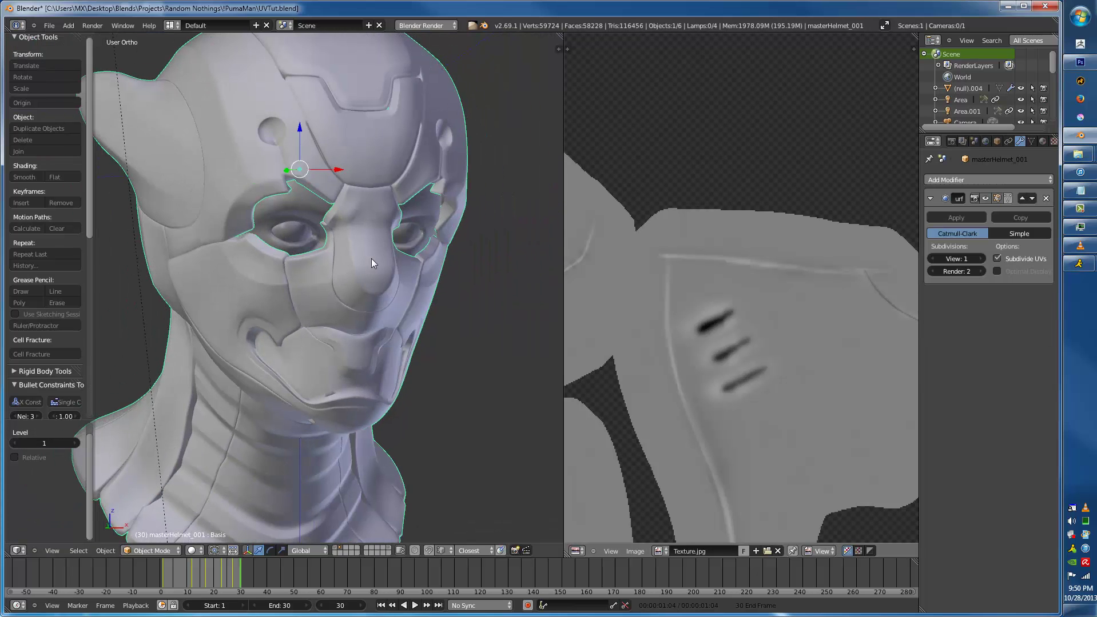
key("a")
key("KP_0")
right_click(373, 314)
- Create a new Image or Movie texture in the empty slot below spec in the FinalHelmet material
left_click(1043, 142)
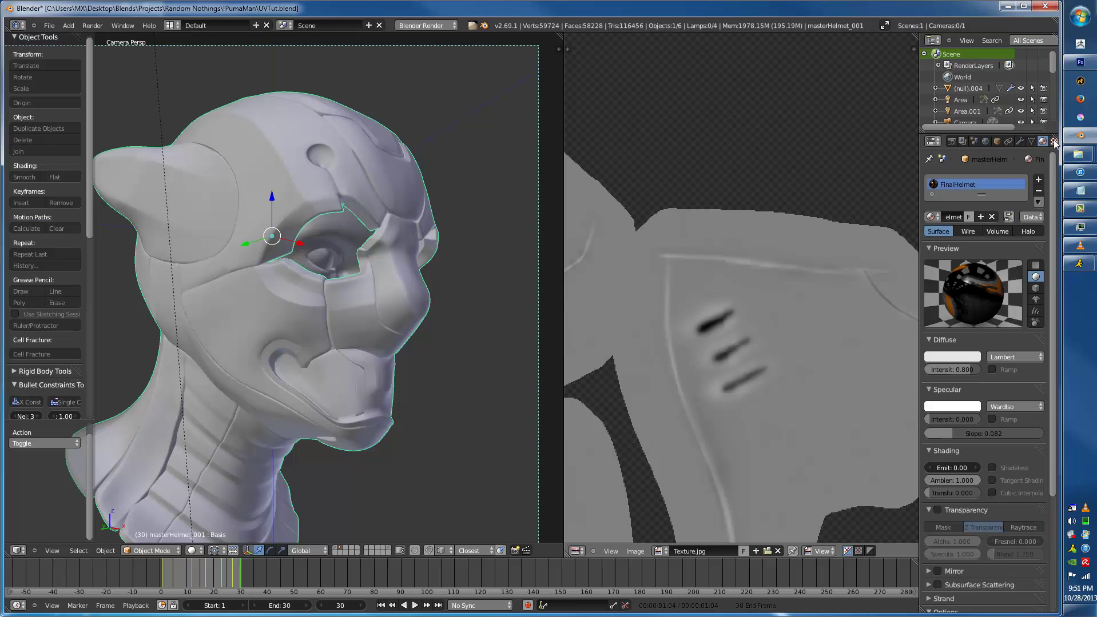
left_click(1053, 142)
left_click(947, 233)
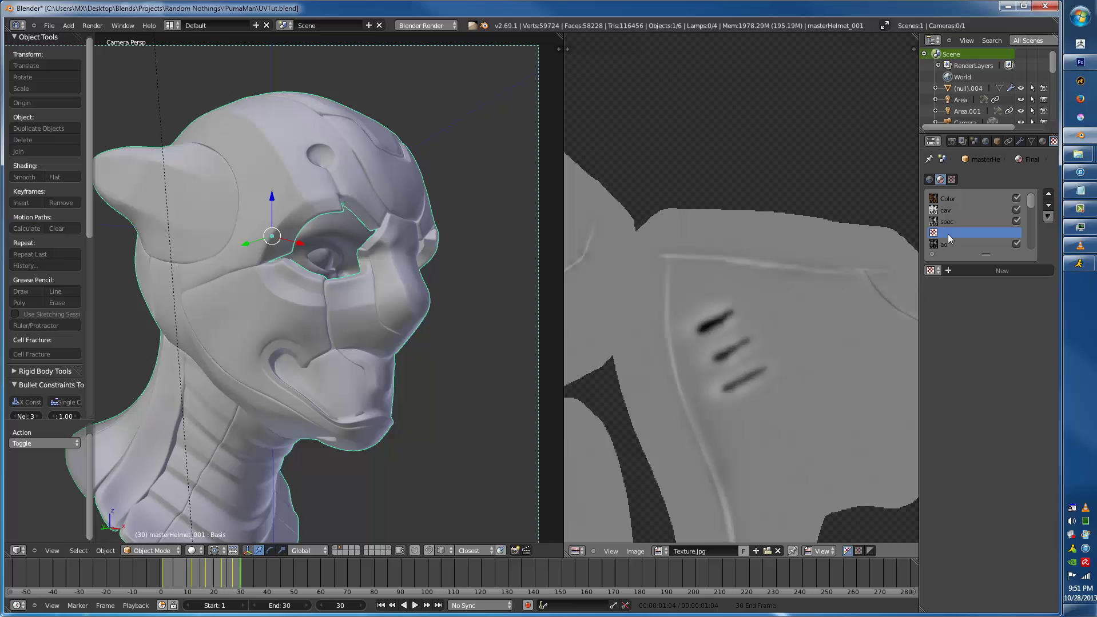
left_click(992, 274)
left_click(1005, 286)
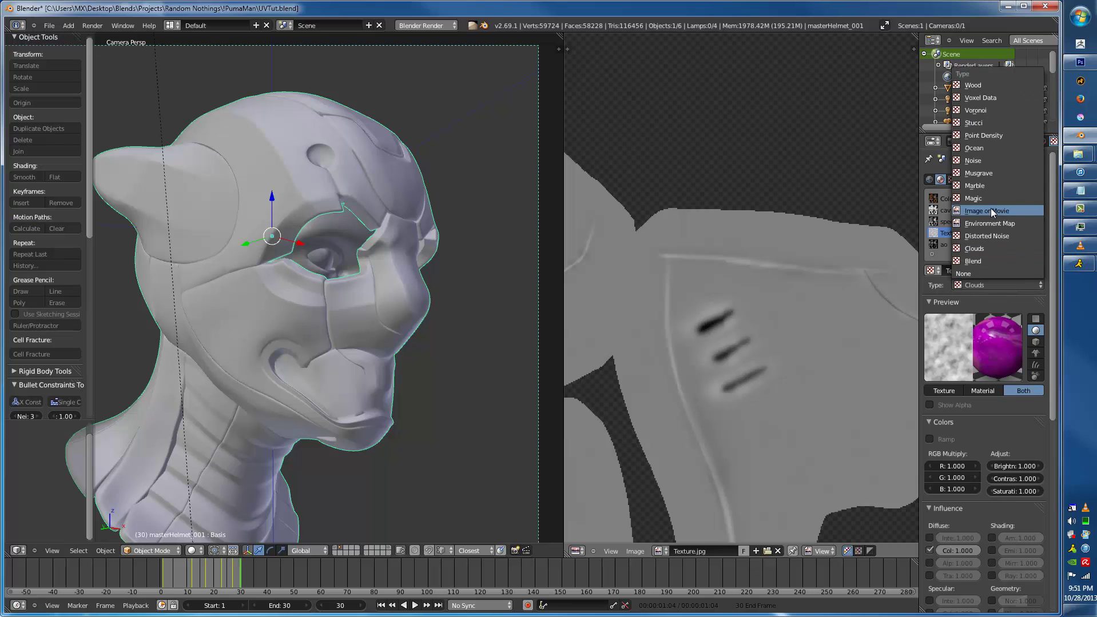
left_click(991, 208)
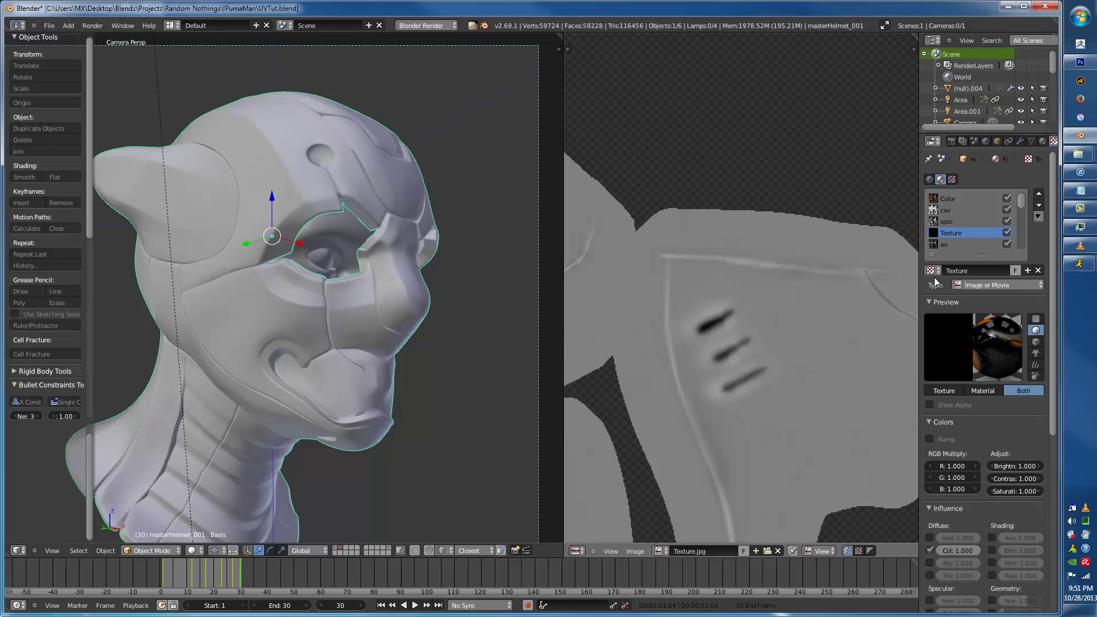
- Load Normal.jpg from the Cav folder as the image of the new helmet texture
middle_click_drag(614, 337, 646, 284)
scroll(646, 285, "down", 5)
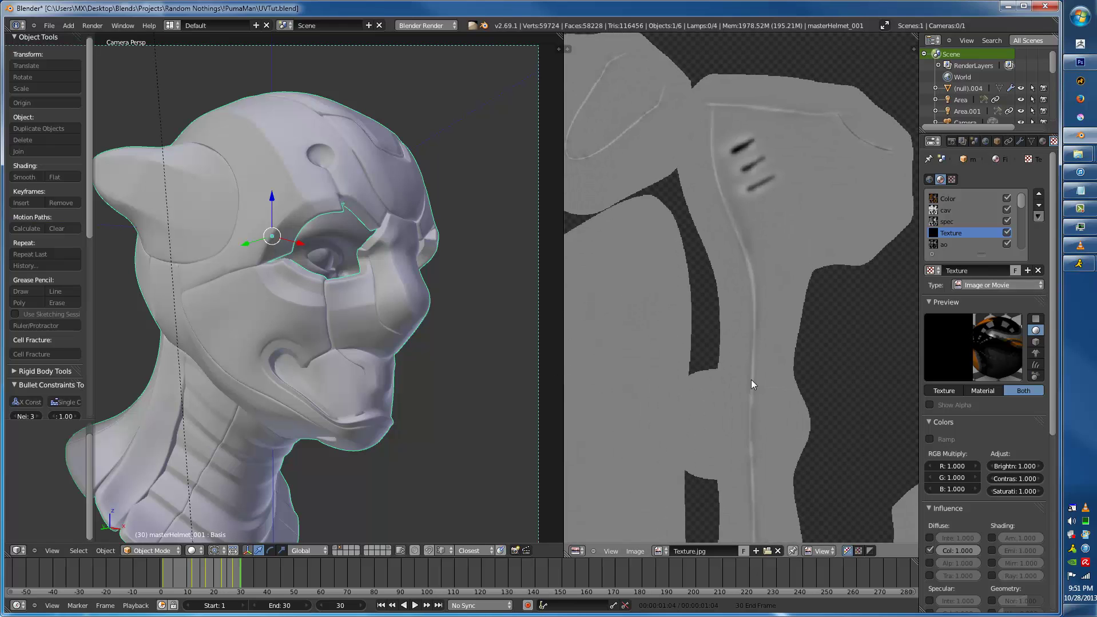
scroll(766, 439, "up", 2)
scroll(780, 313, "down", 2)
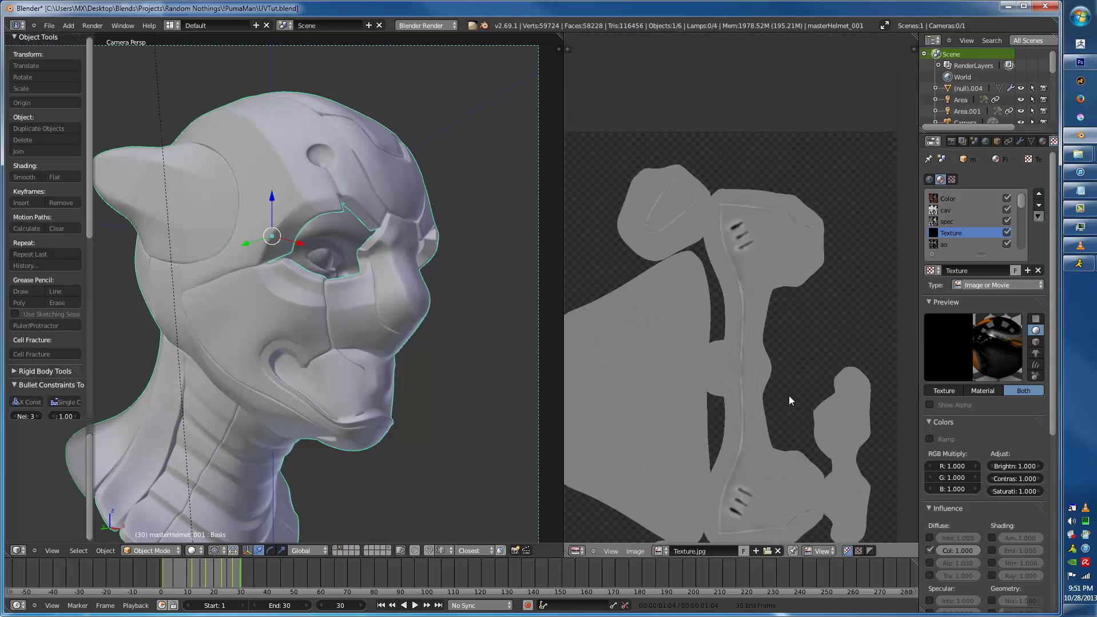
scroll(788, 396, "up", 3)
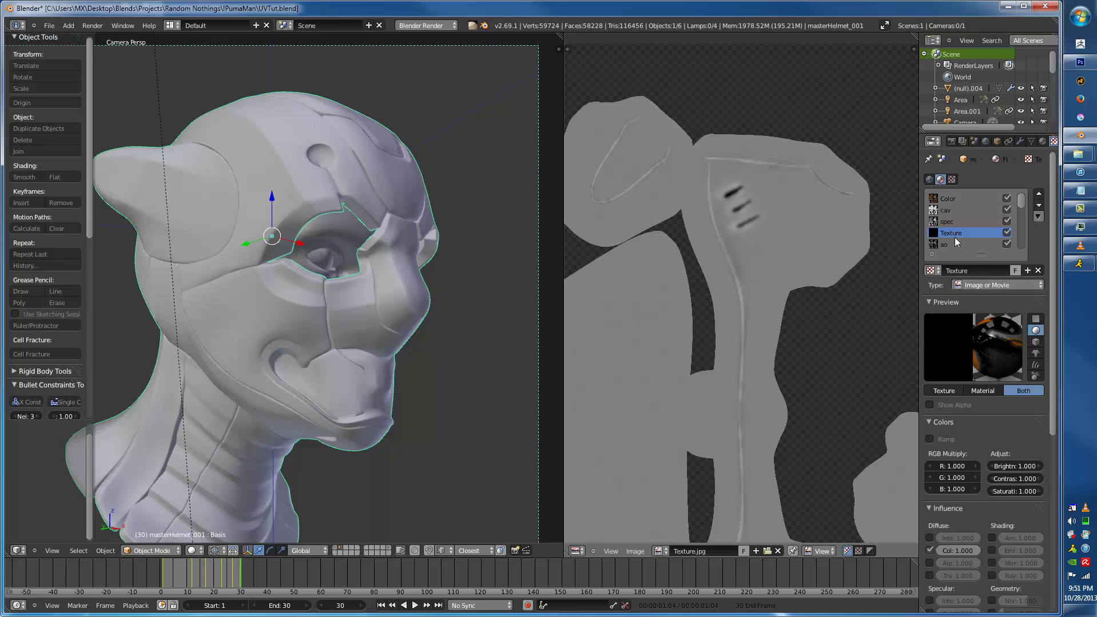
left_click(970, 285)
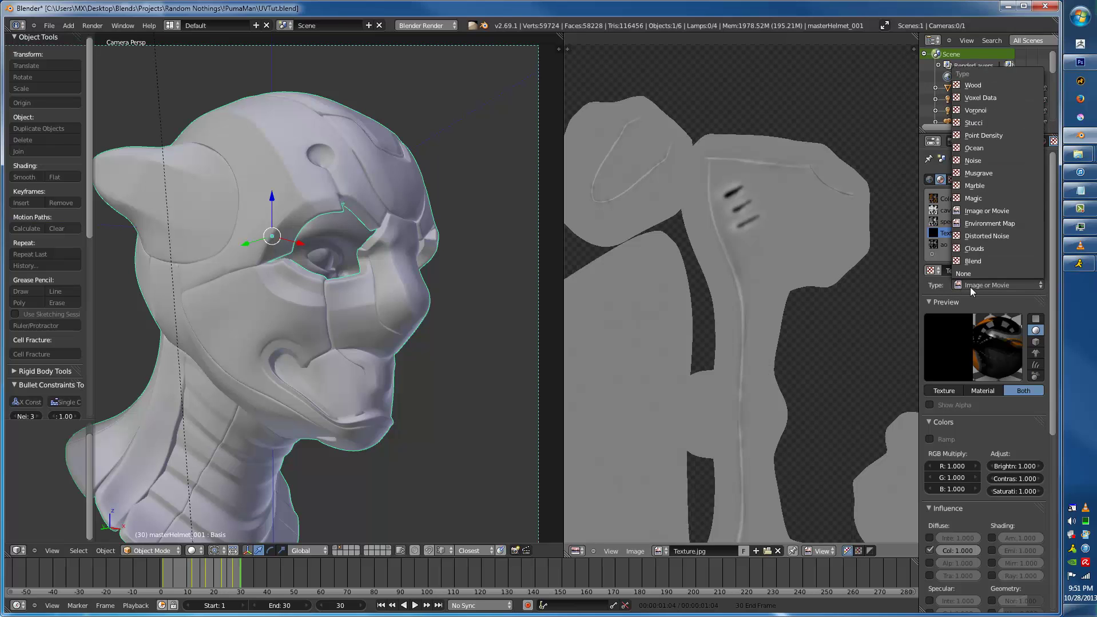
scroll(1002, 547, "down", 4)
left_click(1009, 481)
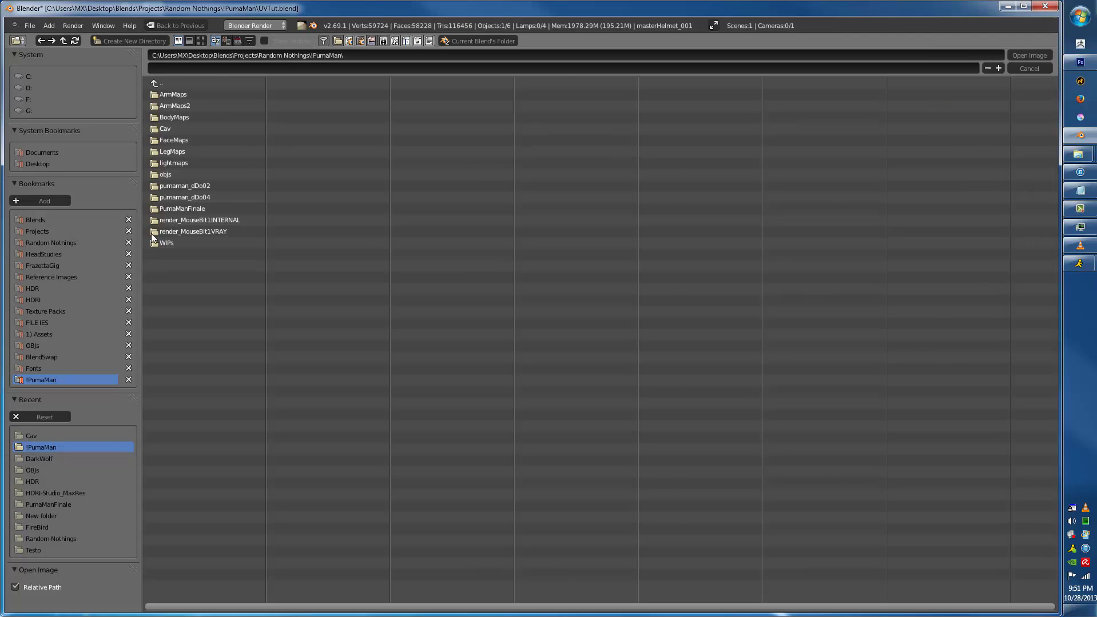
left_click(182, 128)
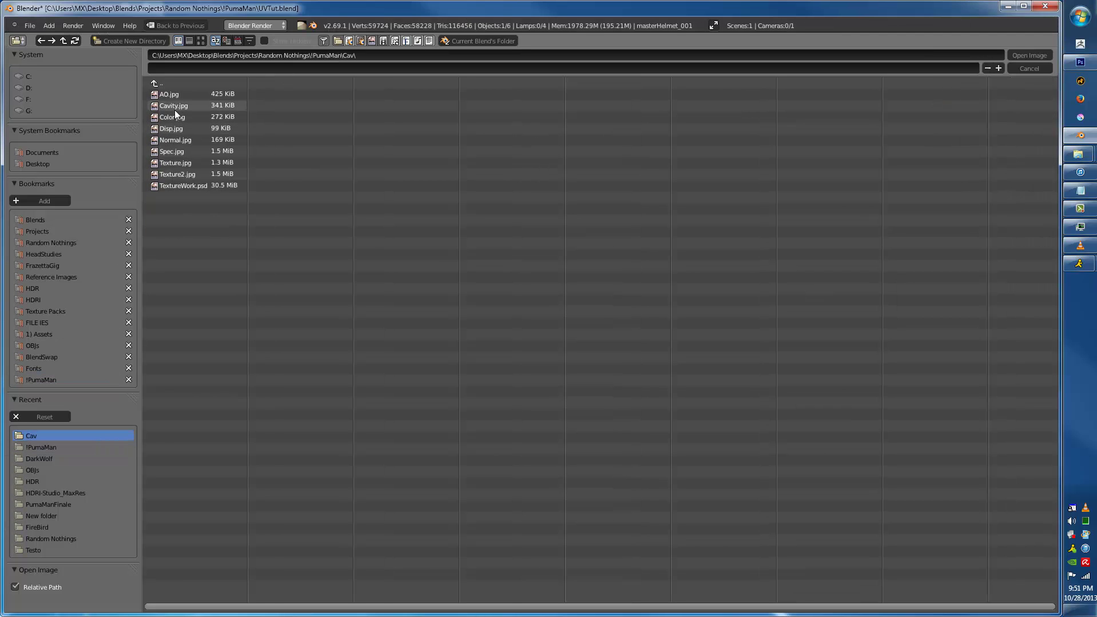
double_click(180, 139)
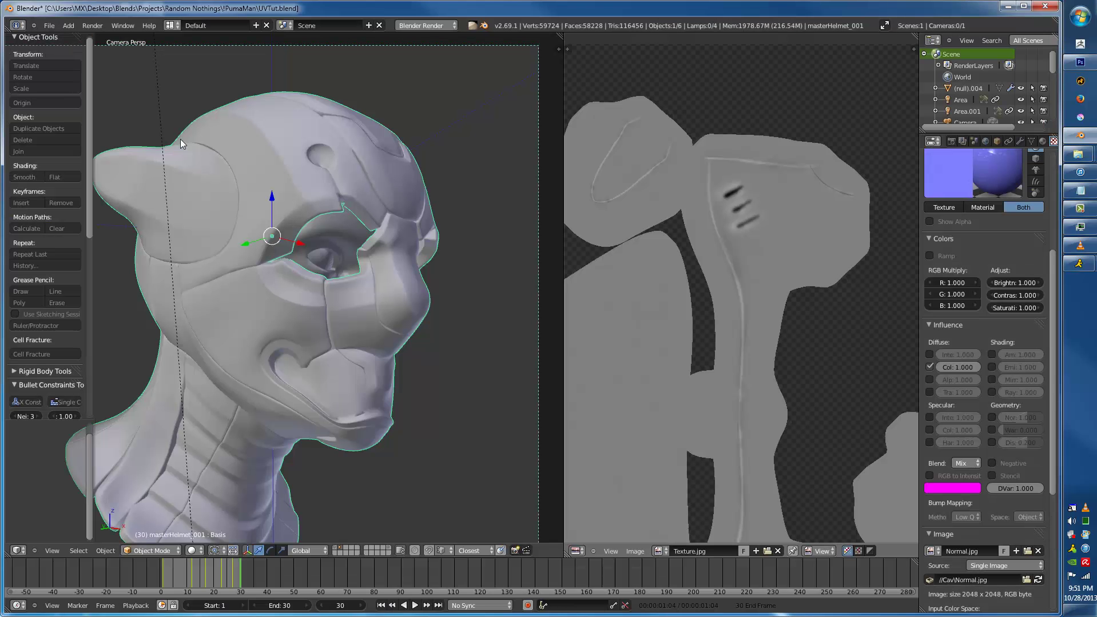
- Set the Normal.jpg texture's mapping coordinates to UV and assign UVMap as its map
scroll(1013, 294, "down", 7)
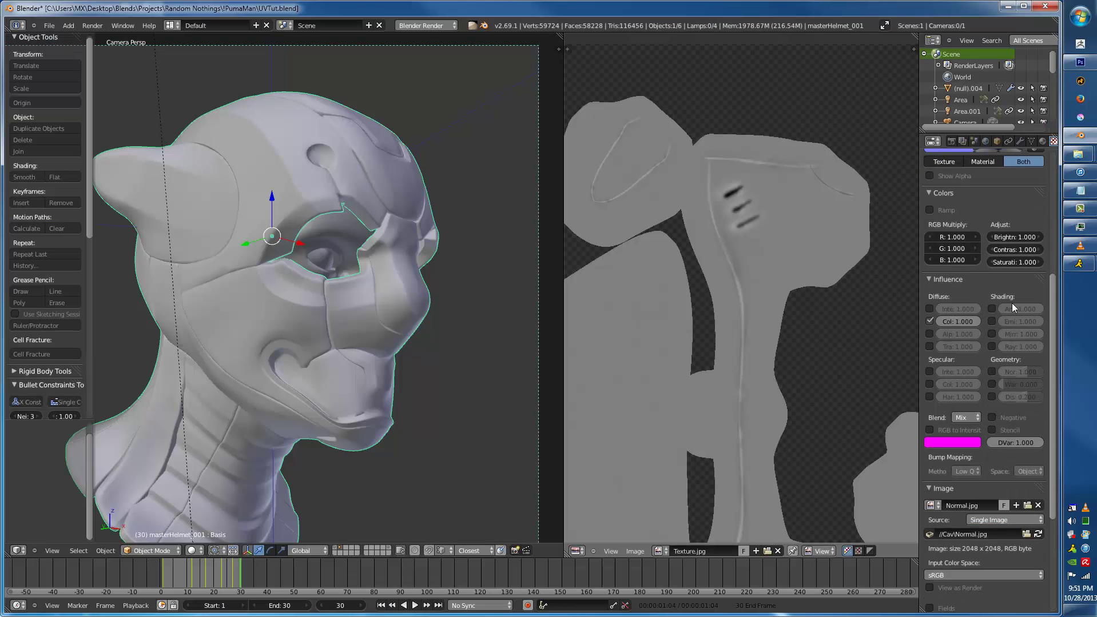
scroll(1006, 515, "down", 2)
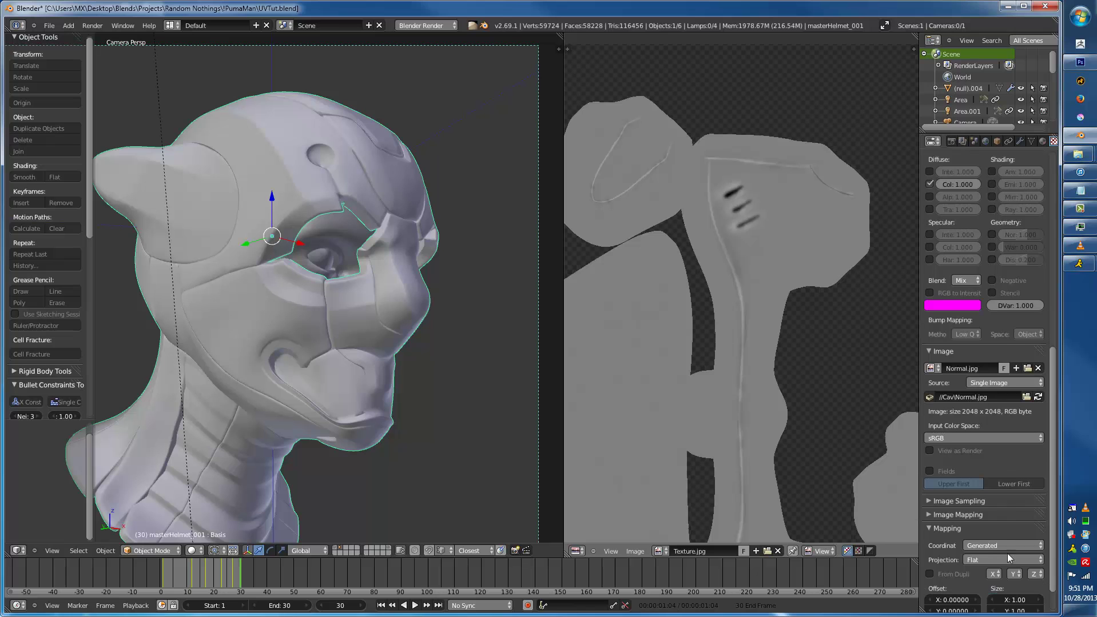
left_click(995, 521)
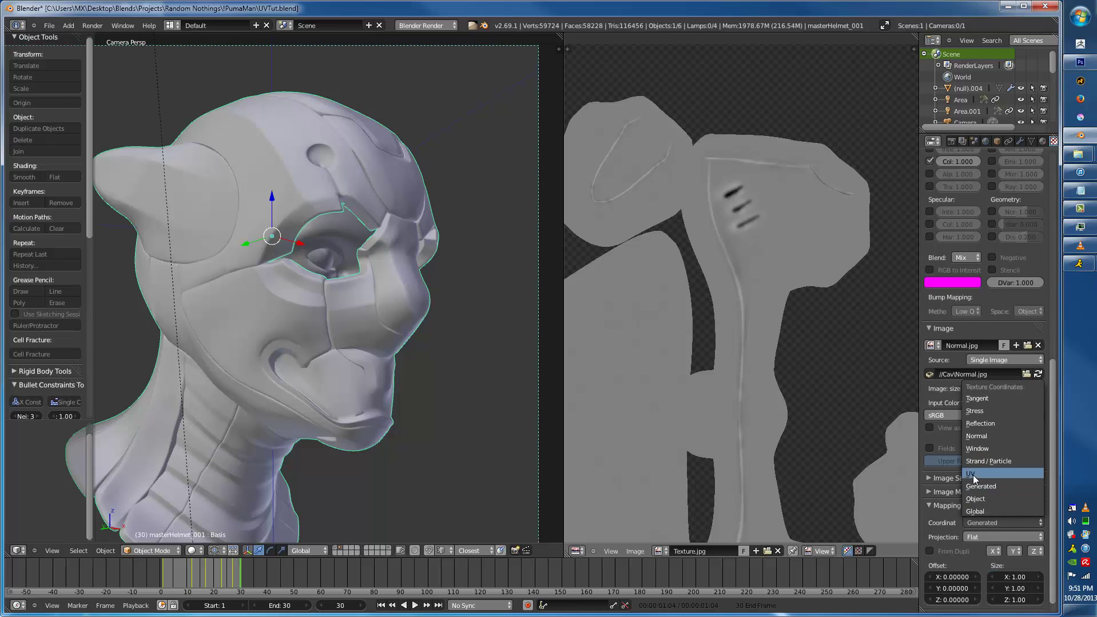
left_click(972, 476)
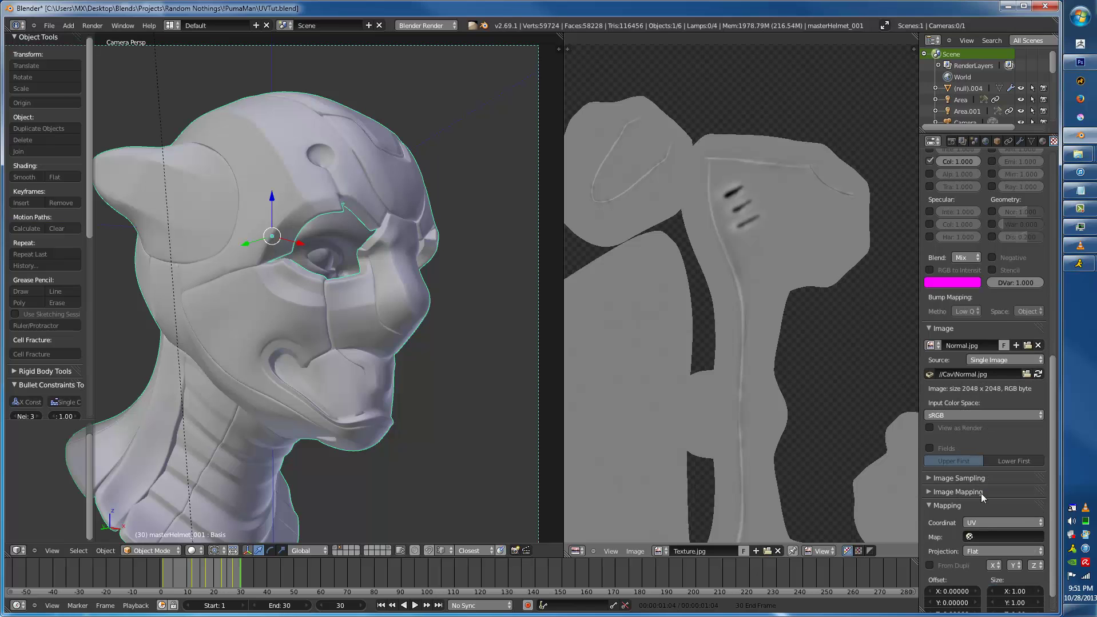
left_click(988, 537)
left_click(977, 423)
- Turn off the texture's diffuse color influence and turn on its geometry normal influence
scroll(1018, 483, "down", 1)
scroll(1010, 515, "up", 10)
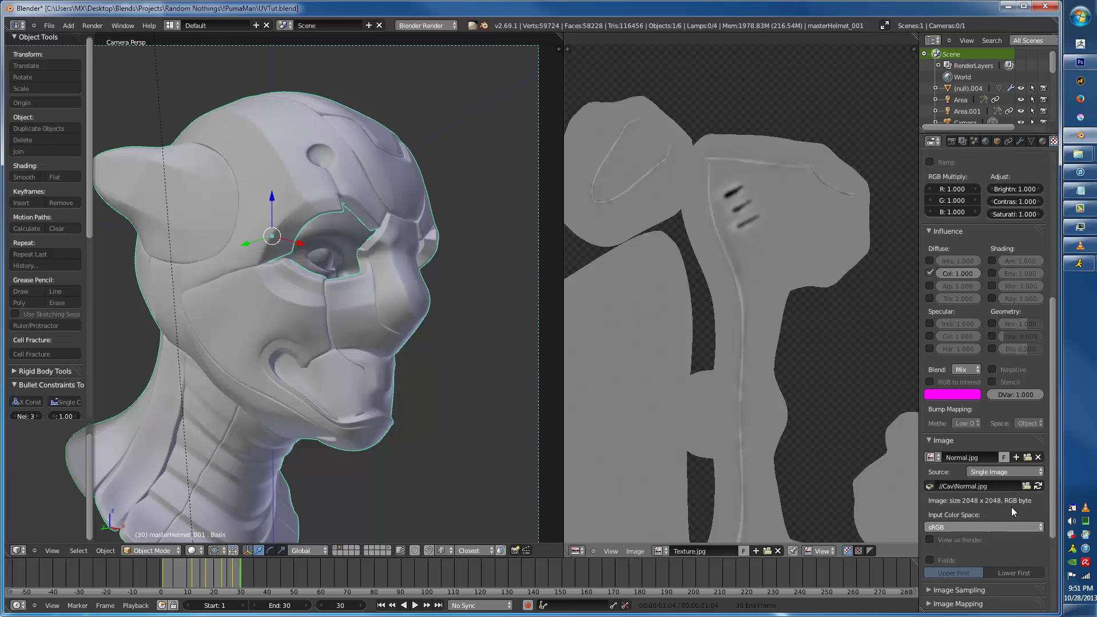
scroll(964, 347, "up", 1)
left_click(930, 410)
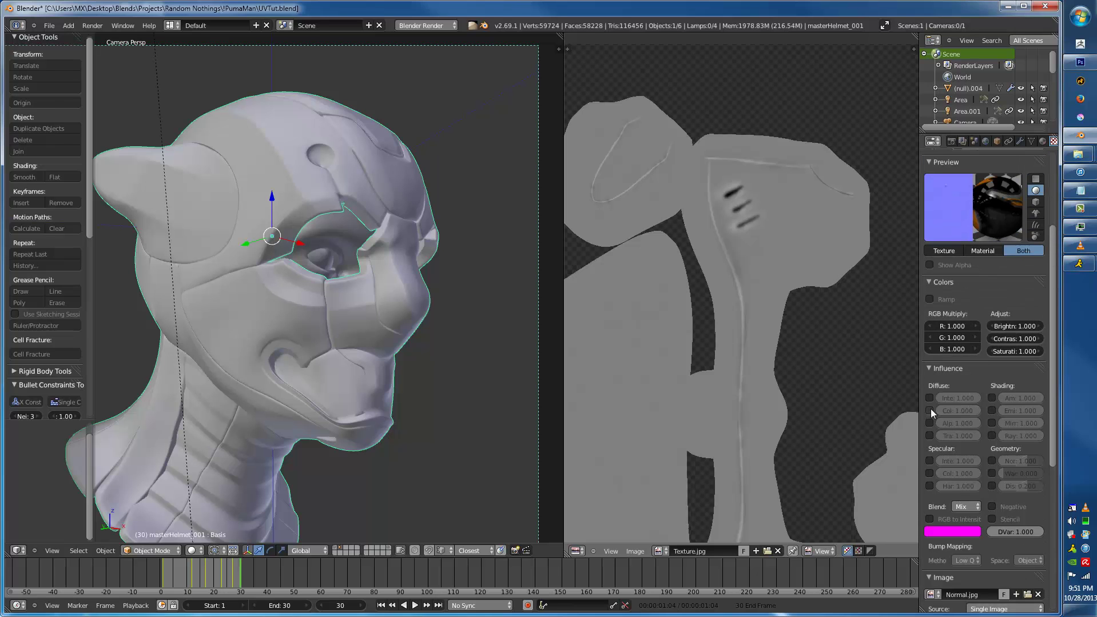
left_click(992, 461)
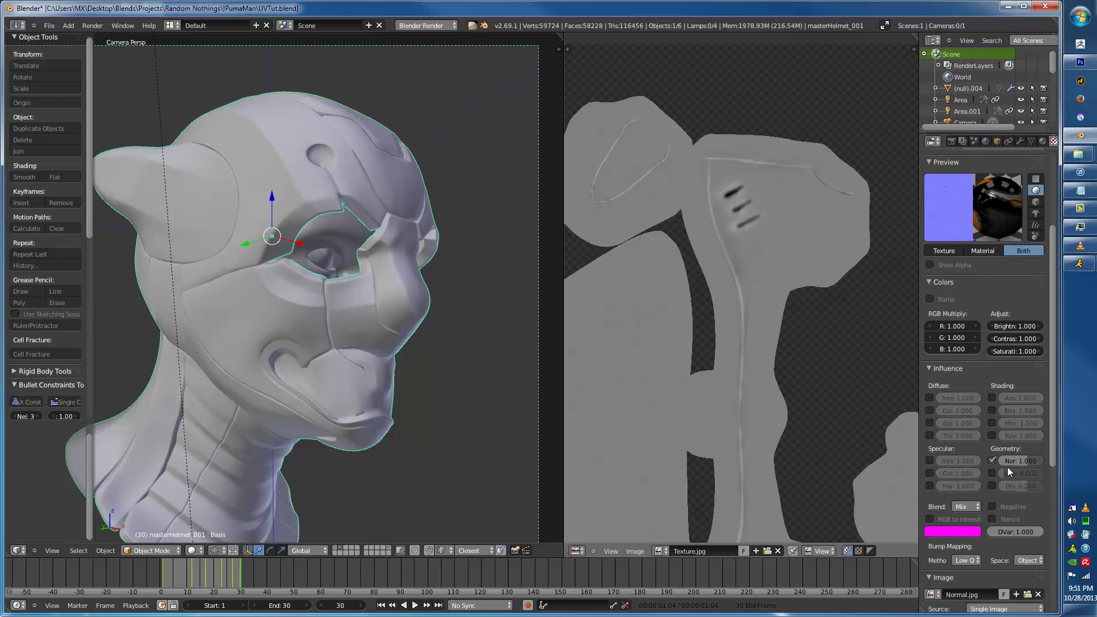
- Expand the image mapping and image sampling settings and enable Normal Map sampling for the Normal.jpg texture
scroll(964, 423, "down", 12)
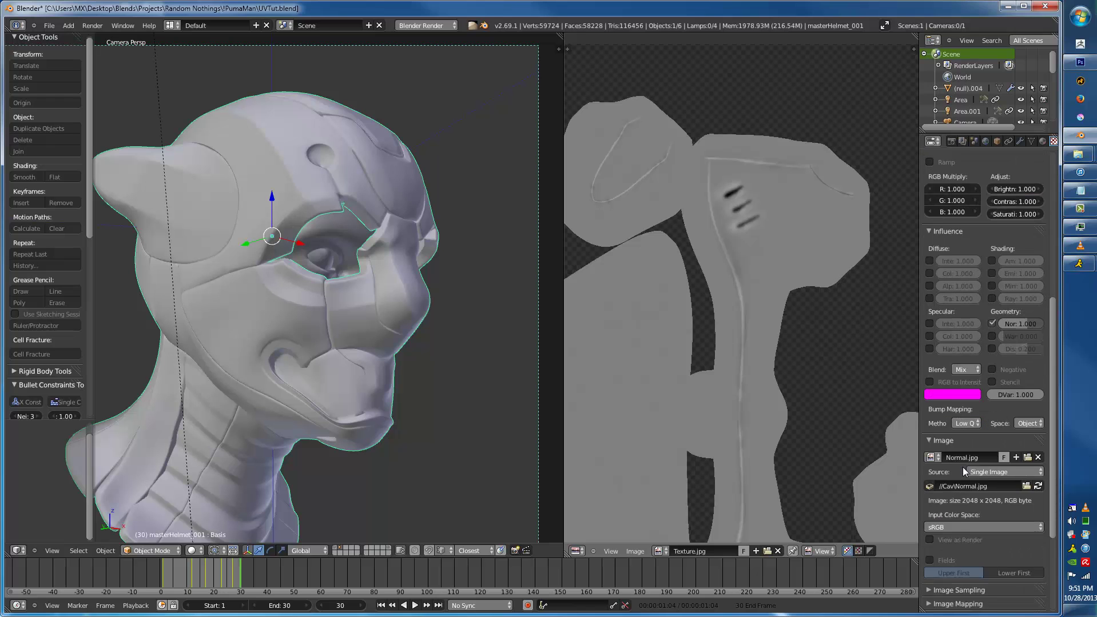
left_click(943, 467)
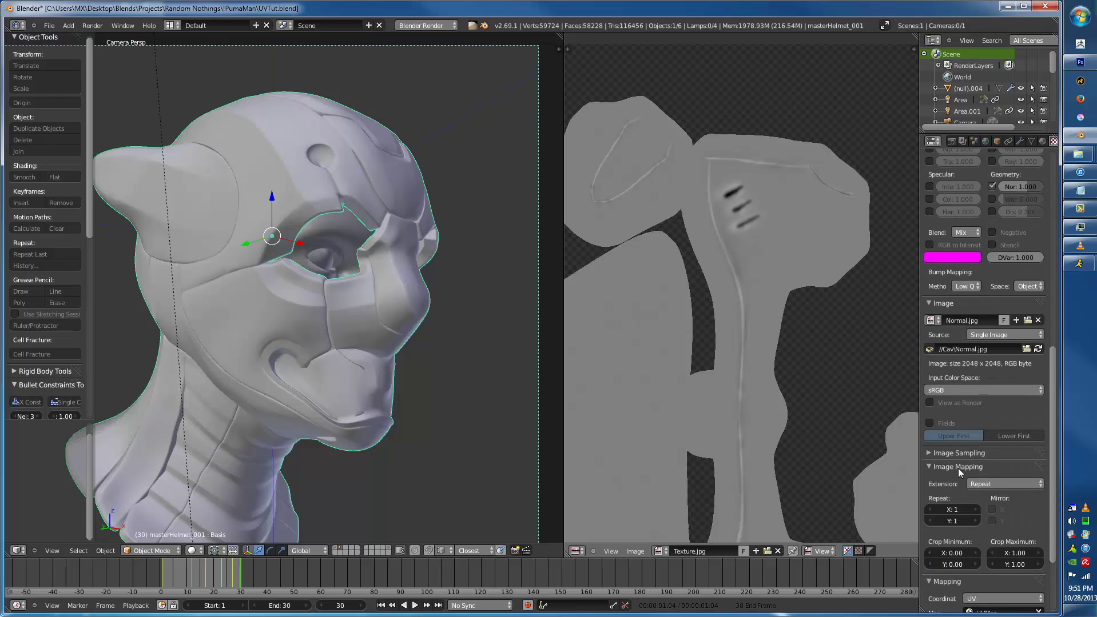
left_click(952, 452)
left_click(993, 471)
- Review the Normal.jpg texture's influence, image sampling and mapping settings
scroll(992, 368, "up", 4)
scroll(991, 372, "up", 6)
scroll(993, 349, "down", 7)
scroll(992, 403, "down", 8)
scroll(994, 418, "down", 4)
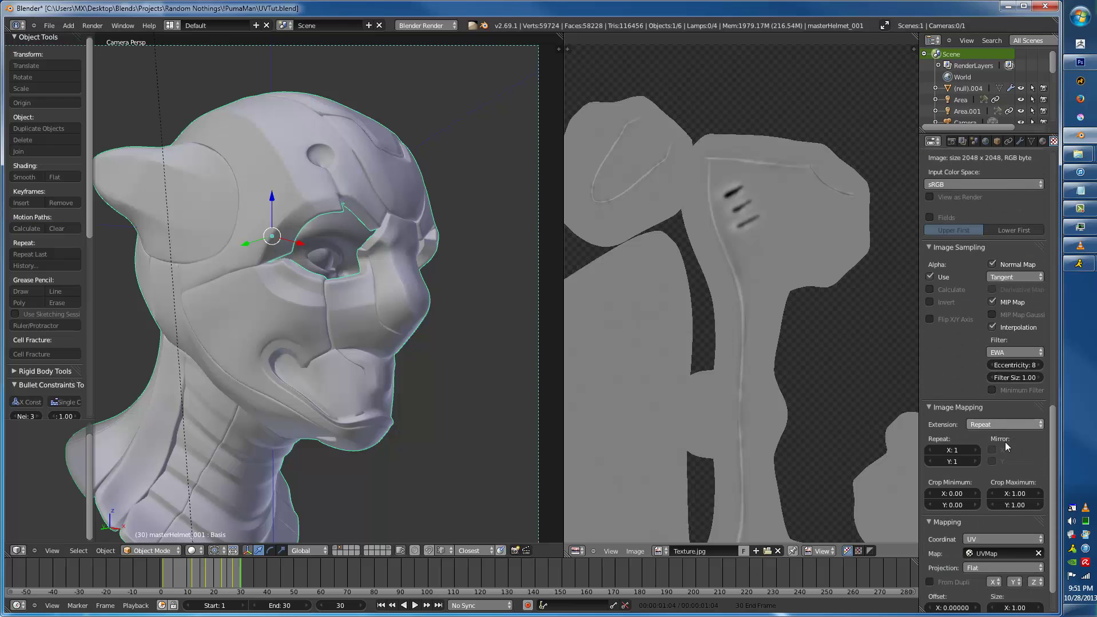
scroll(997, 492, "down", 2)
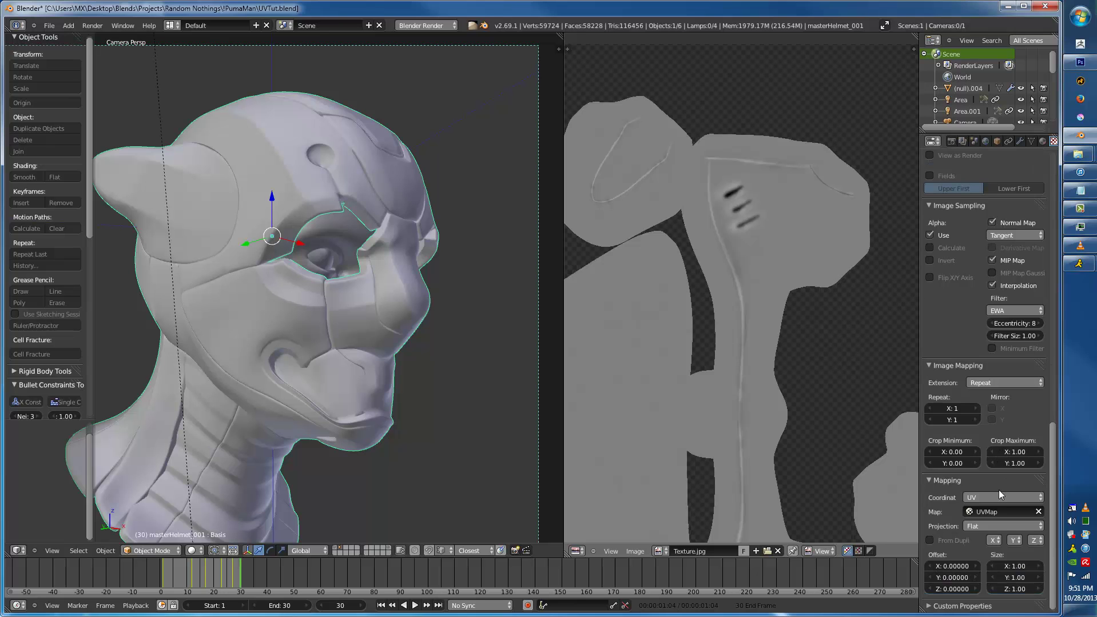
scroll(999, 483, "up", 7)
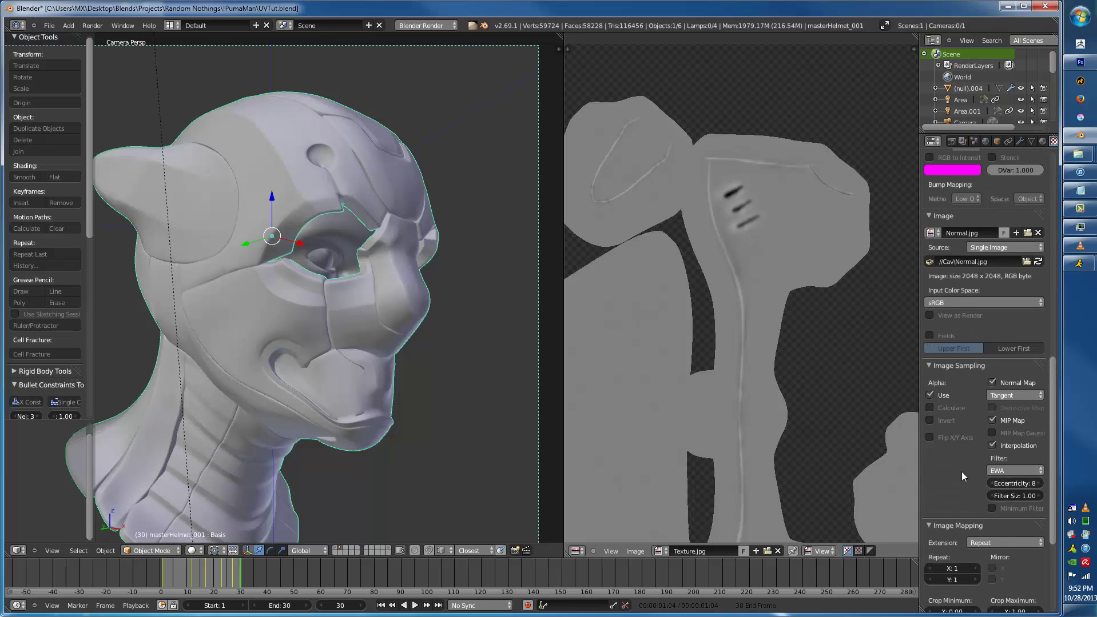
scroll(308, 329, "up", 2)
- Render the helmet from the camera view
scroll(309, 328, "down", 4)
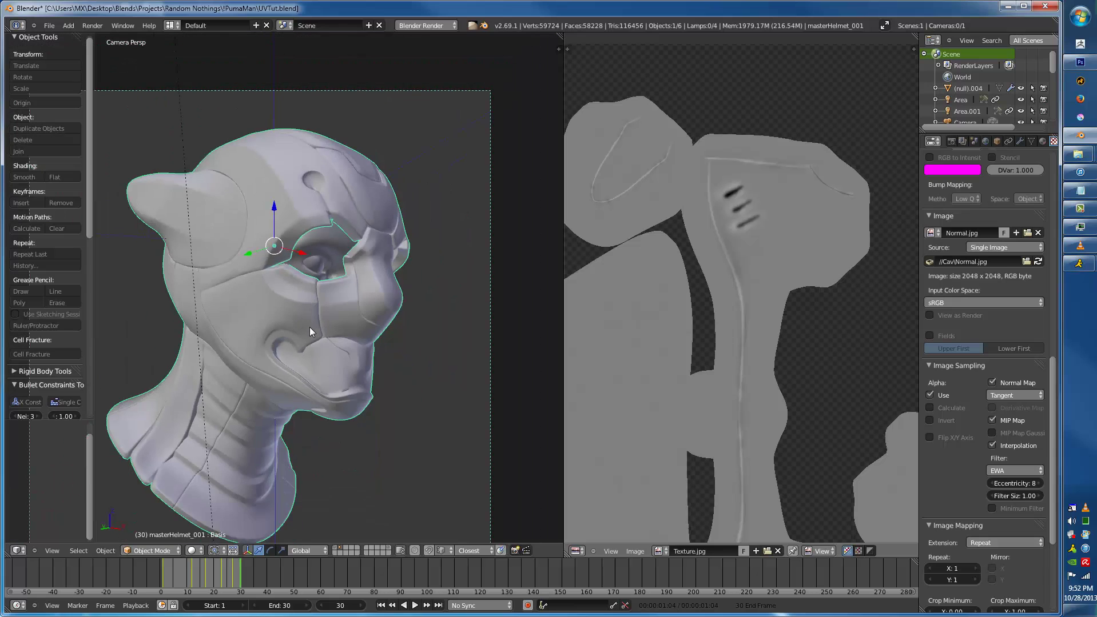
key("shift+z")
key("shift+z")
key("F12")
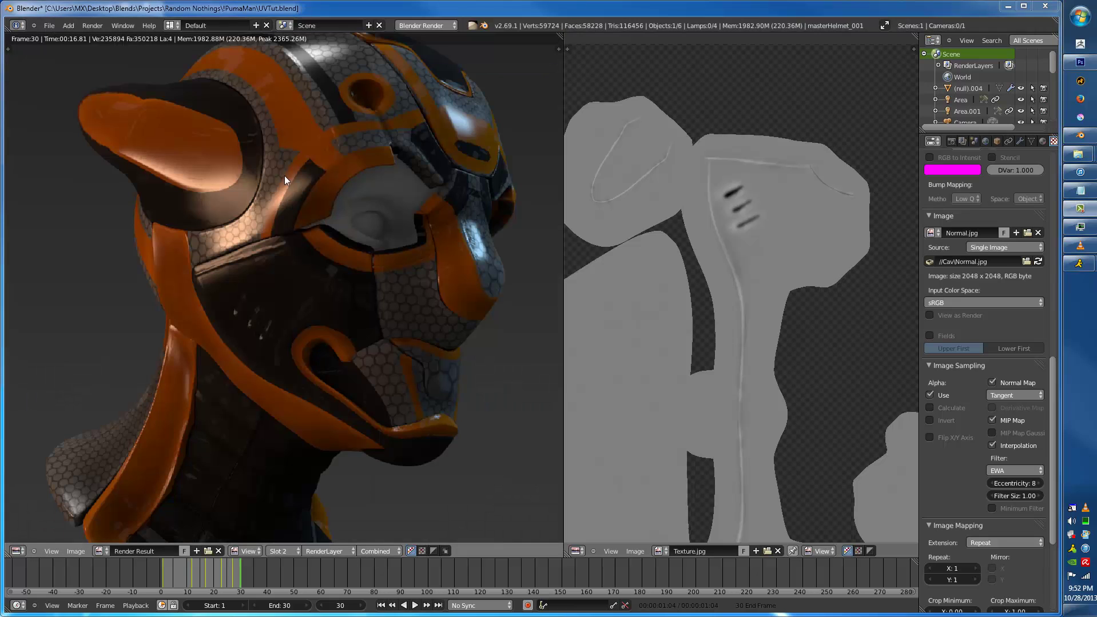
- Examine the rendered helmet up close around the forehead, eye and cheek for the normal map's effect
scroll(330, 222, "down", 4)
scroll(382, 156, "up", 8)
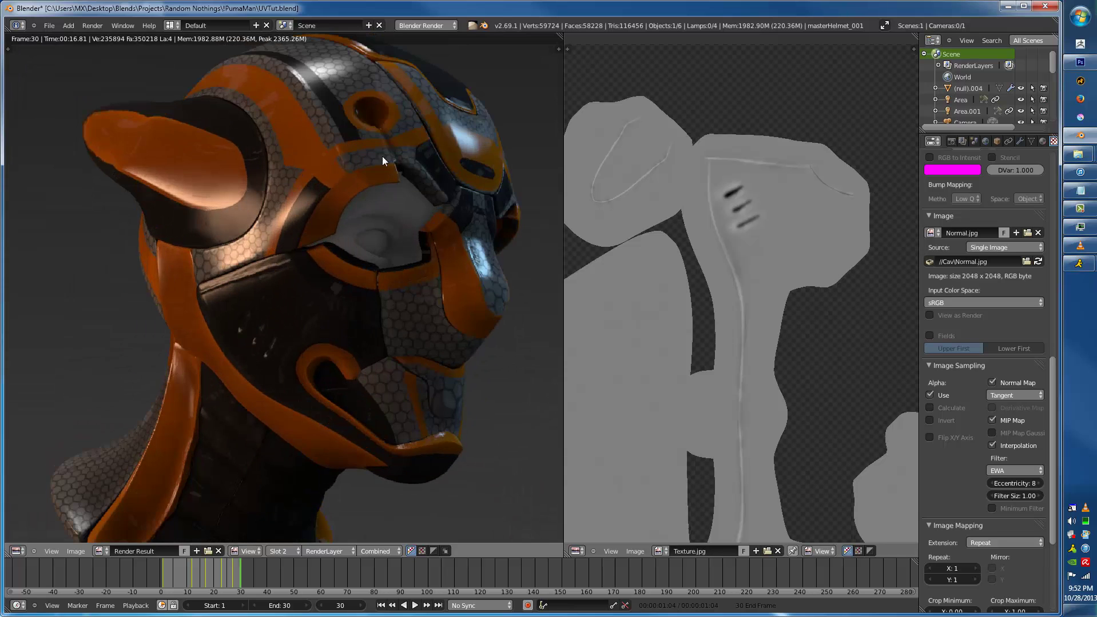
scroll(317, 338, "down", 5, "shift")
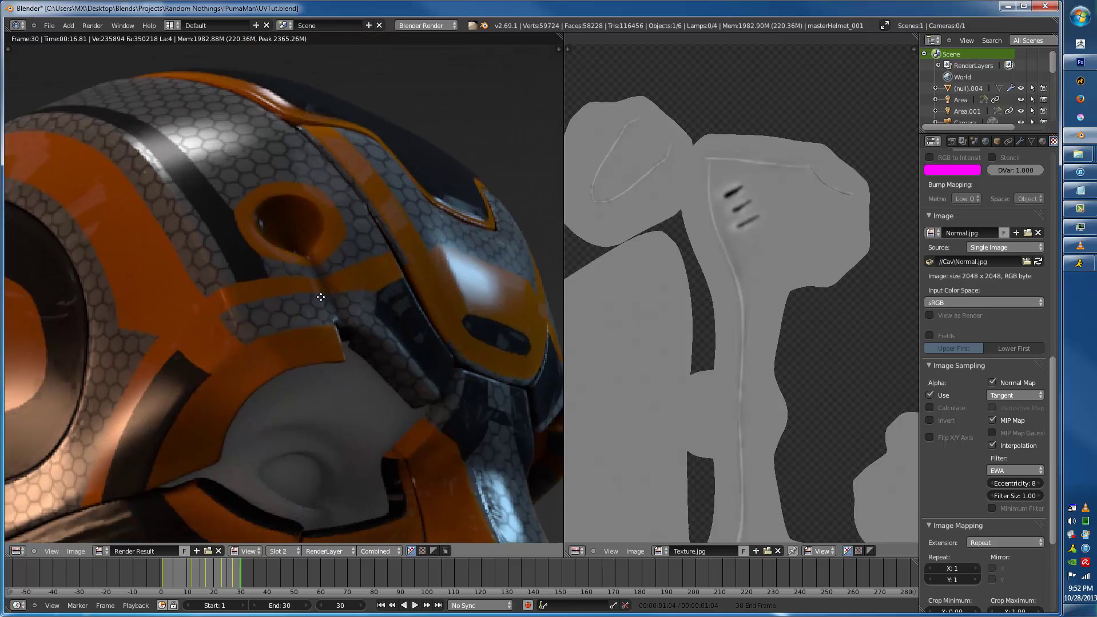
middle_click_drag(229, 388, 321, 443)
scroll(322, 443, "down", 3)
scroll(322, 441, "up", 5)
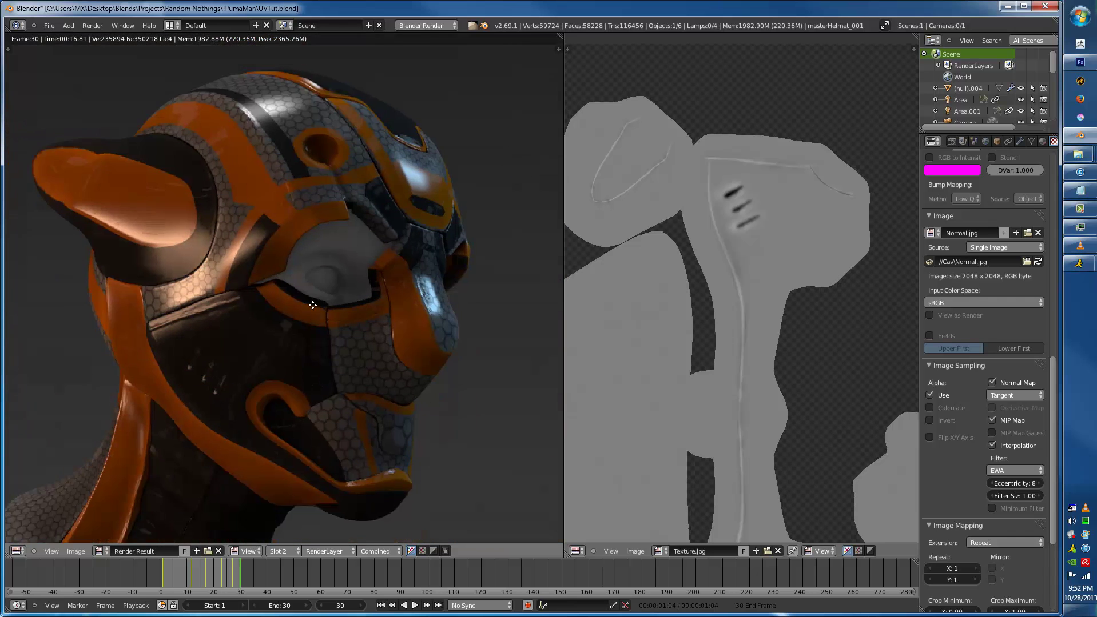
middle_click_drag(148, 391, 257, 383)
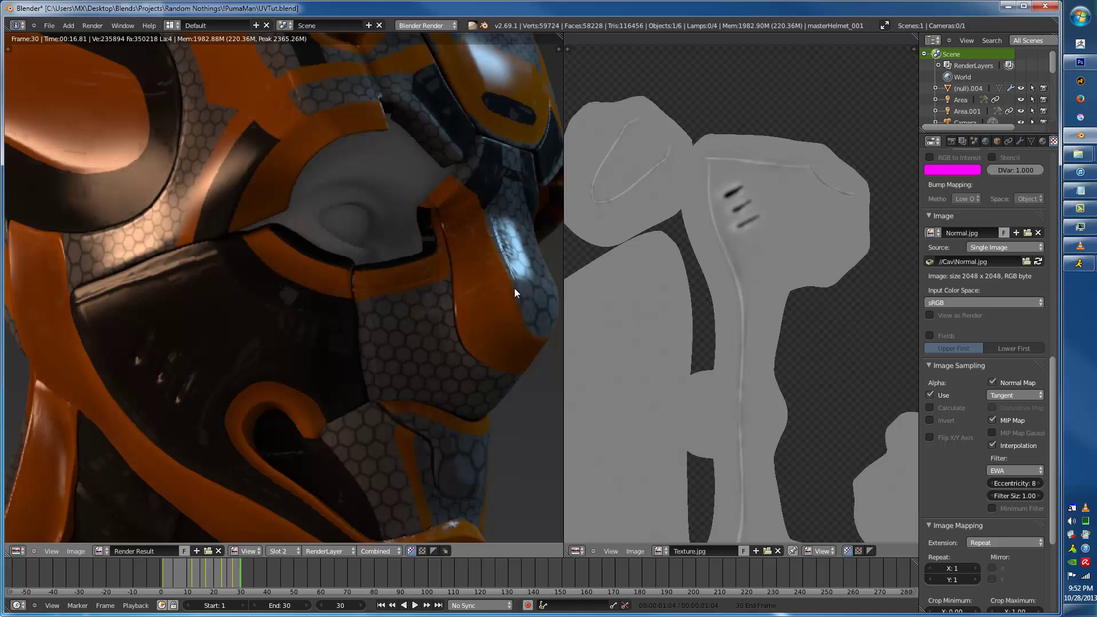
- Set the texture's geometry normal influence to 0.5 and check that Normal Map sampling is on
scroll(1002, 500, "down", 1)
scroll(1007, 427, "up", 10)
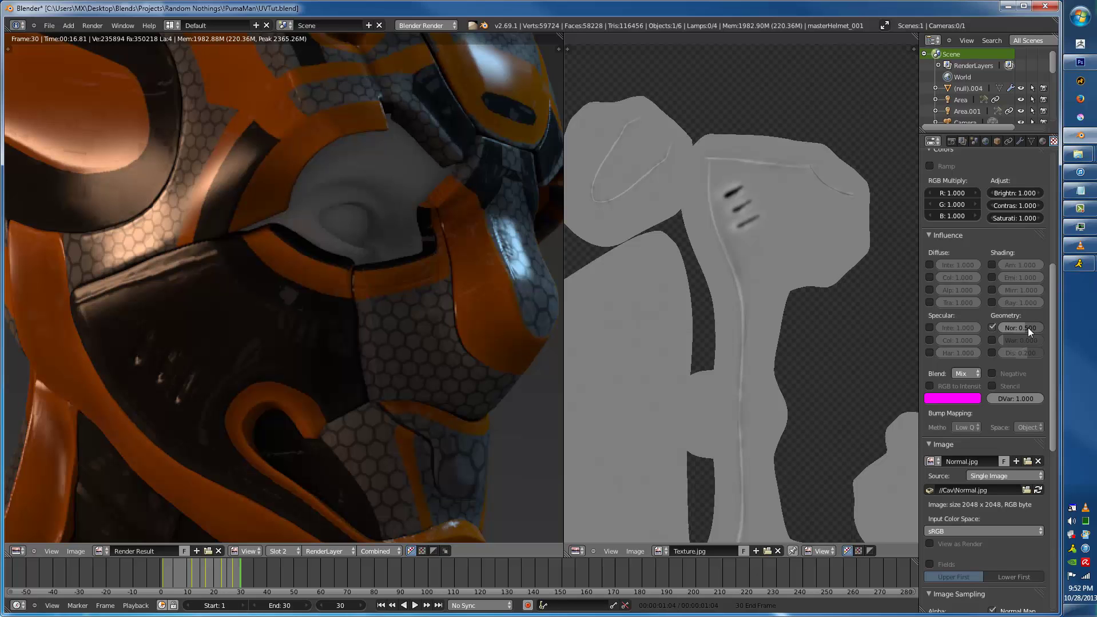
scroll(973, 520, "down", 7)
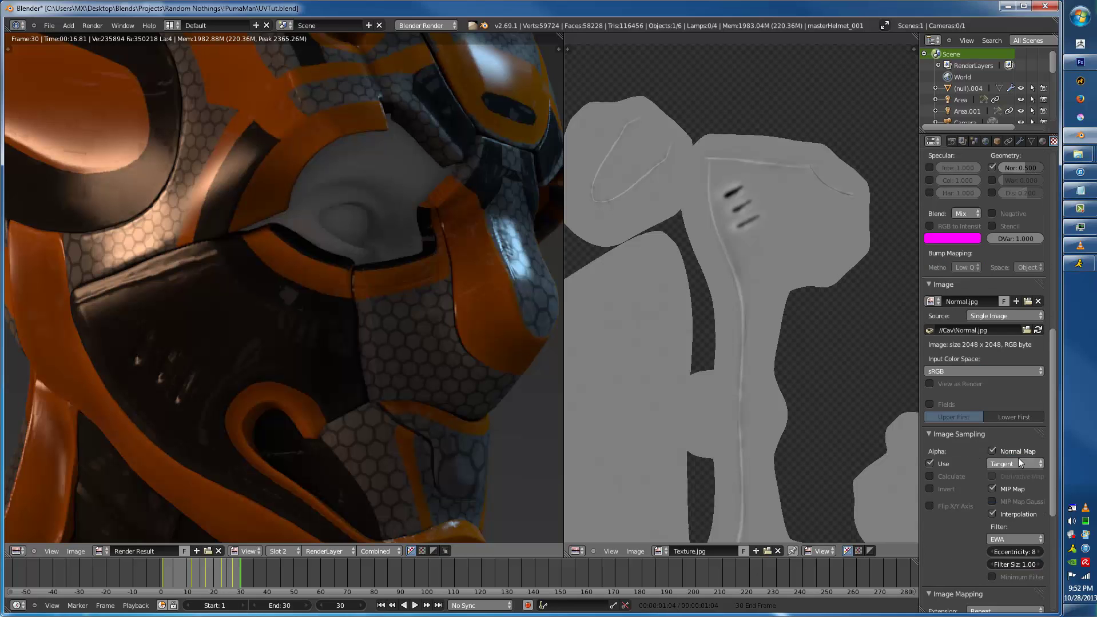
left_click(1015, 451)
scroll(1007, 447, "up", 2)
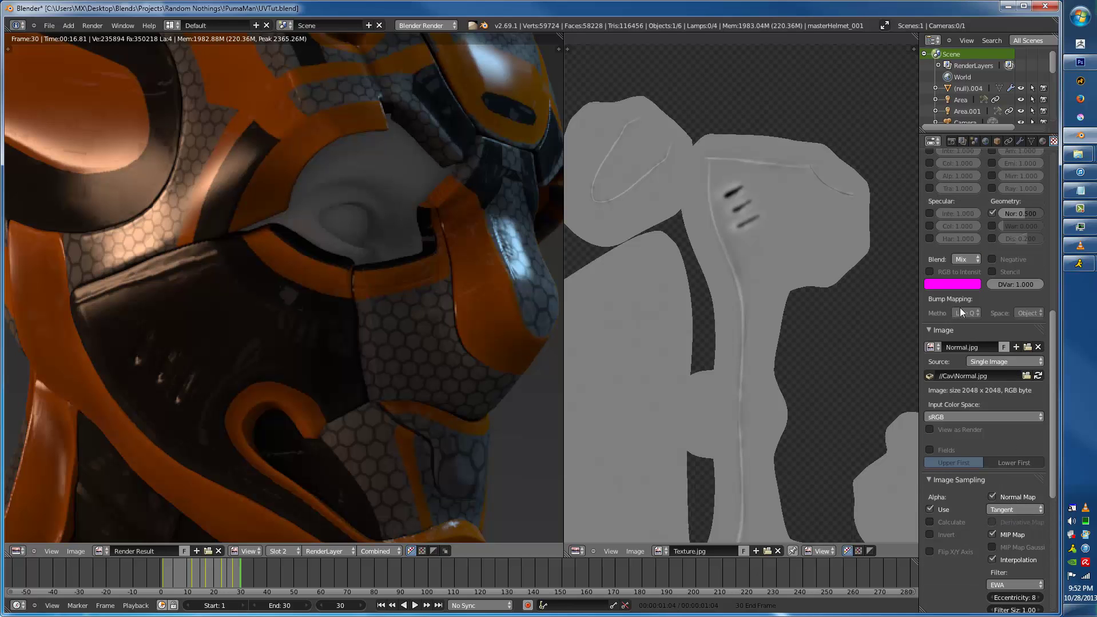
scroll(960, 312, "up", 15)
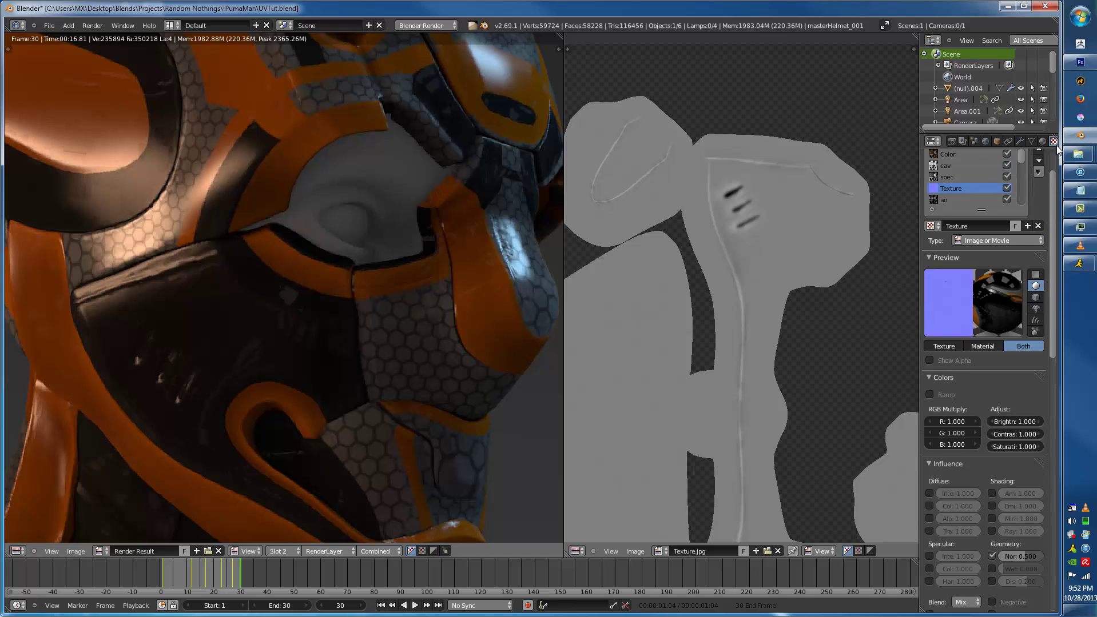
- Switch to Photoshop and hide Layer 1 in TextureWork.psd to show the color texture
left_click(1091, 65)
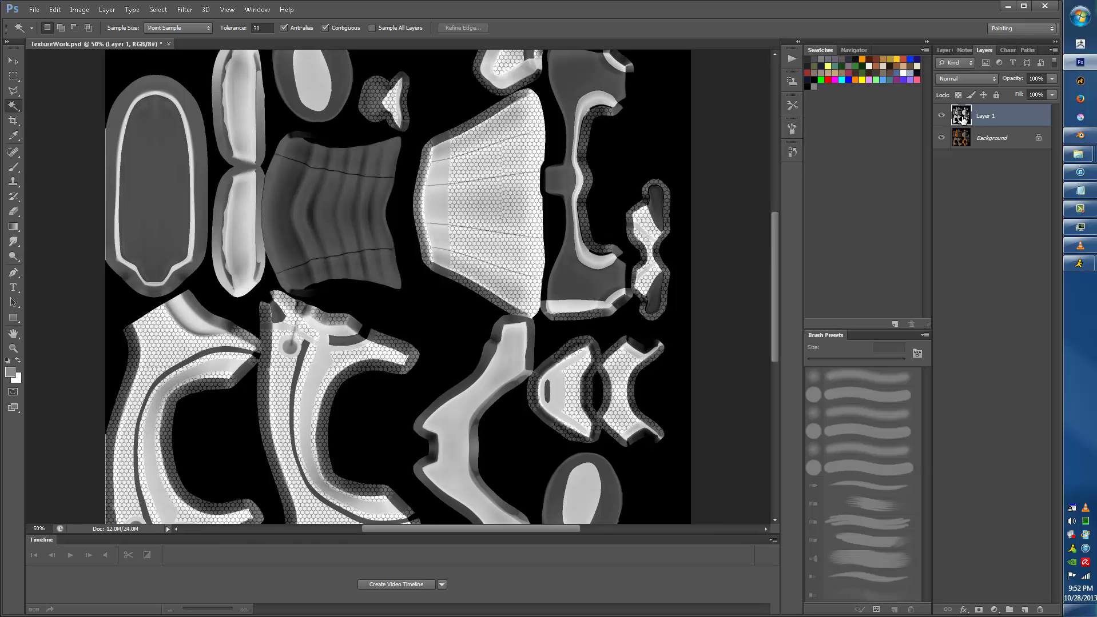
left_click(943, 116)
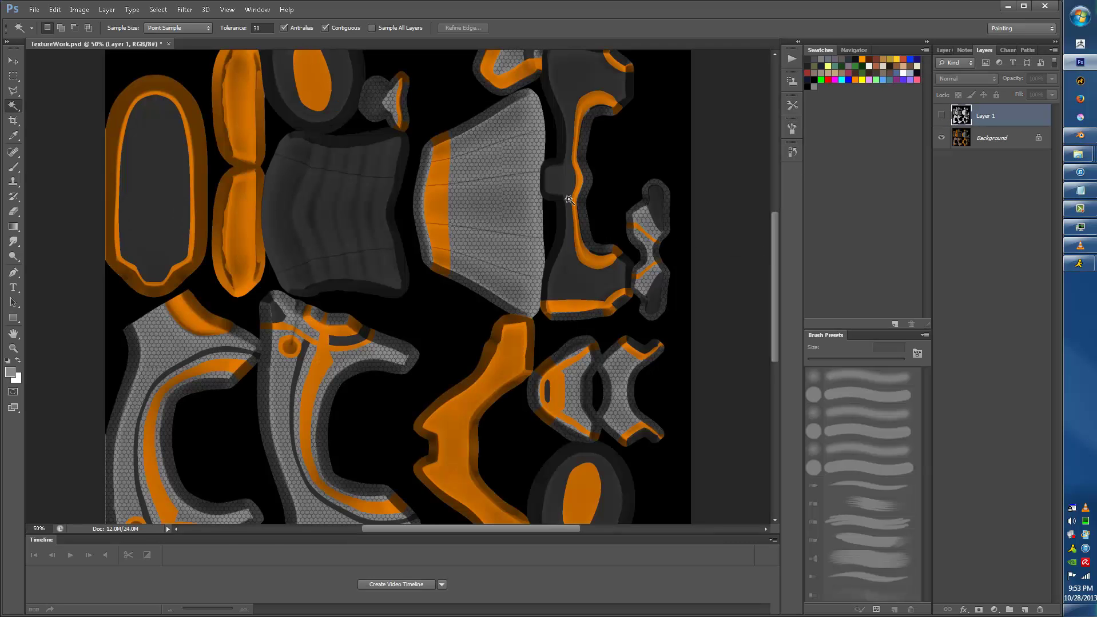
left_click(34, 10)
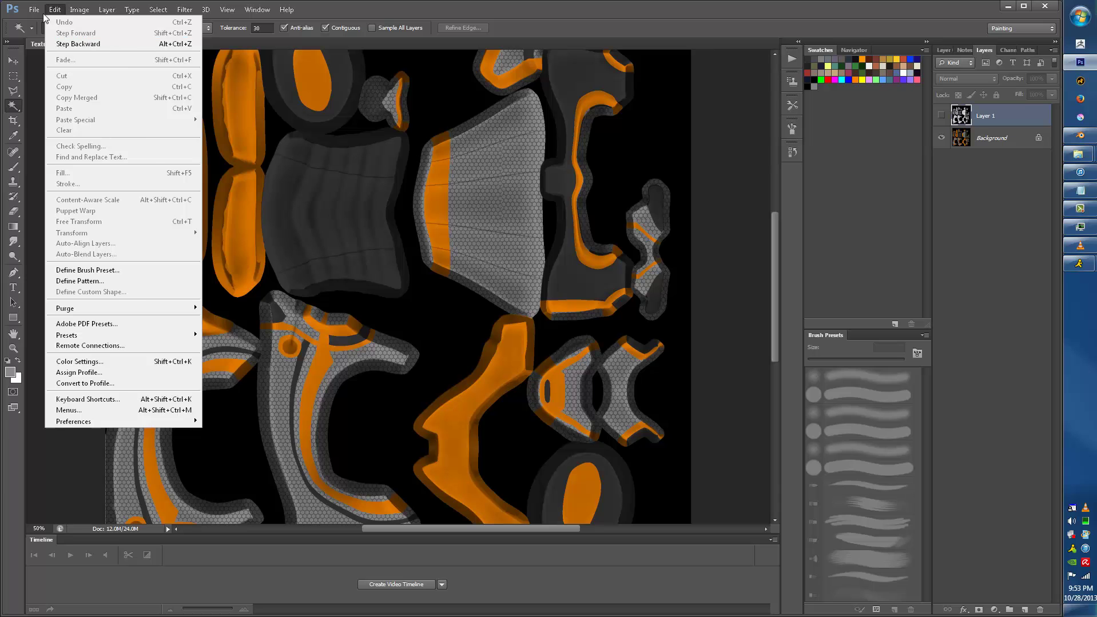
mouse_move(123, 89)
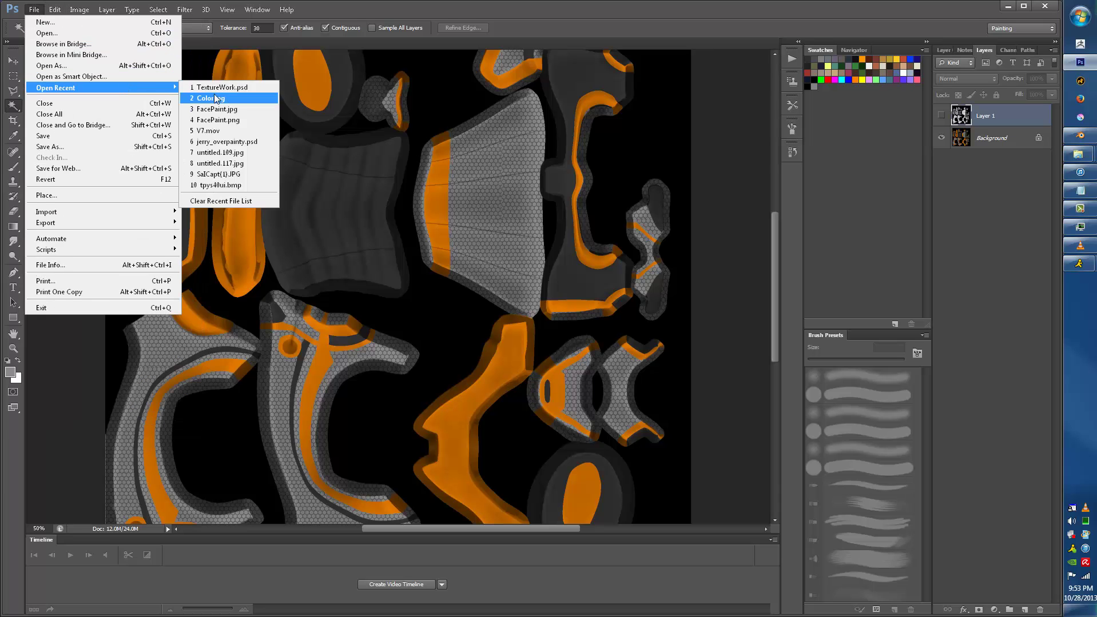
left_click(230, 88)
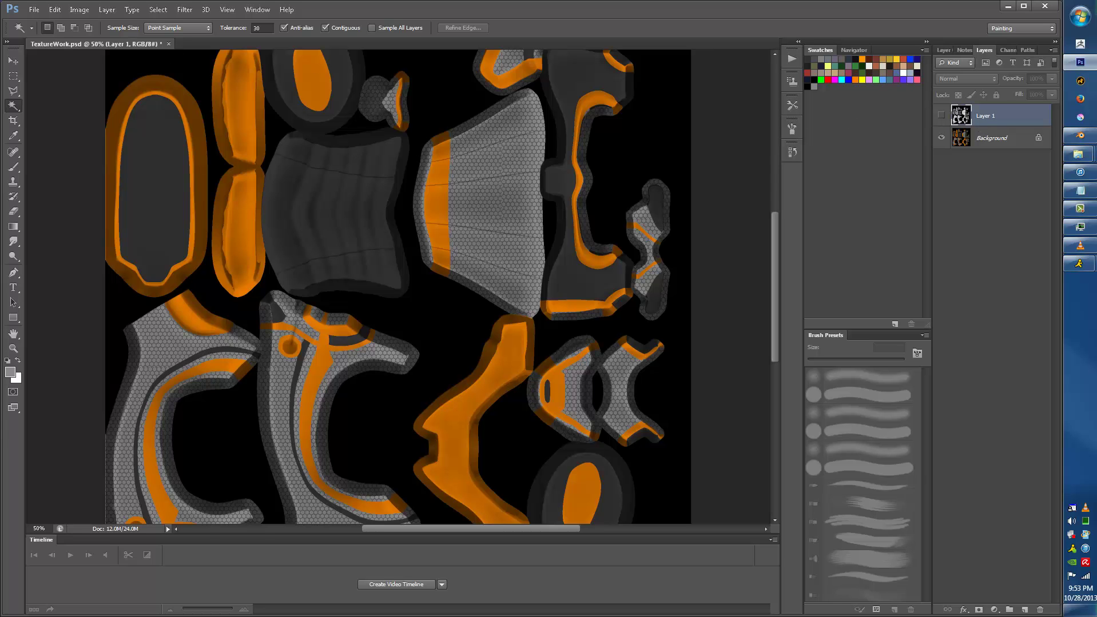
- Place Disp.jpg from the Cav folder into TextureWork.psd as a new layer at full size
mouse_move(1079, 154)
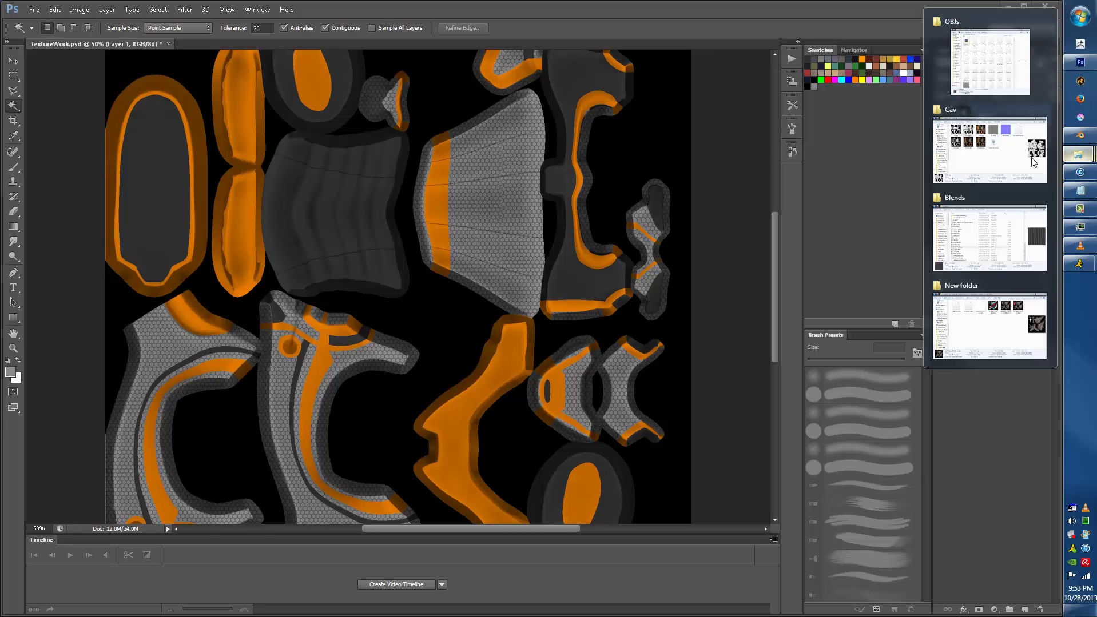
left_click(985, 158)
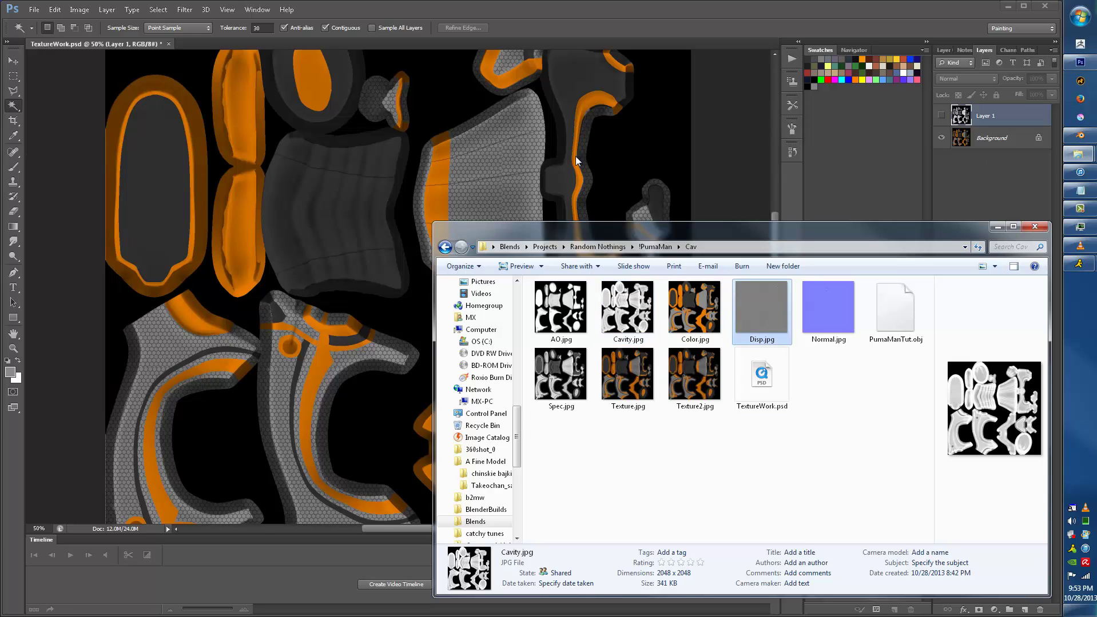
left_click(464, 155)
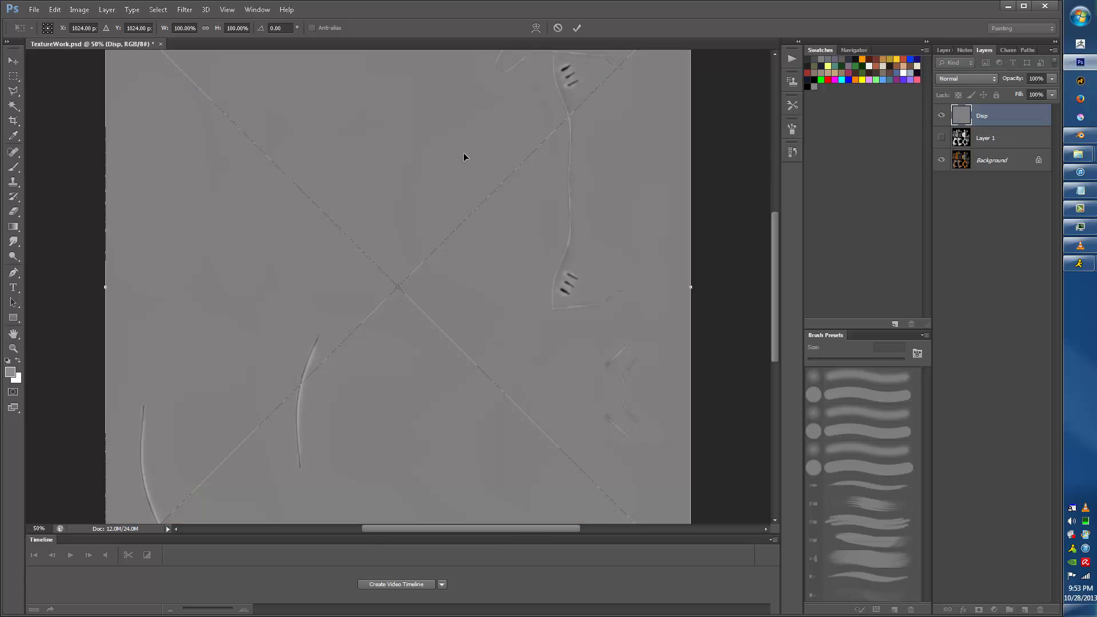
key("Return")
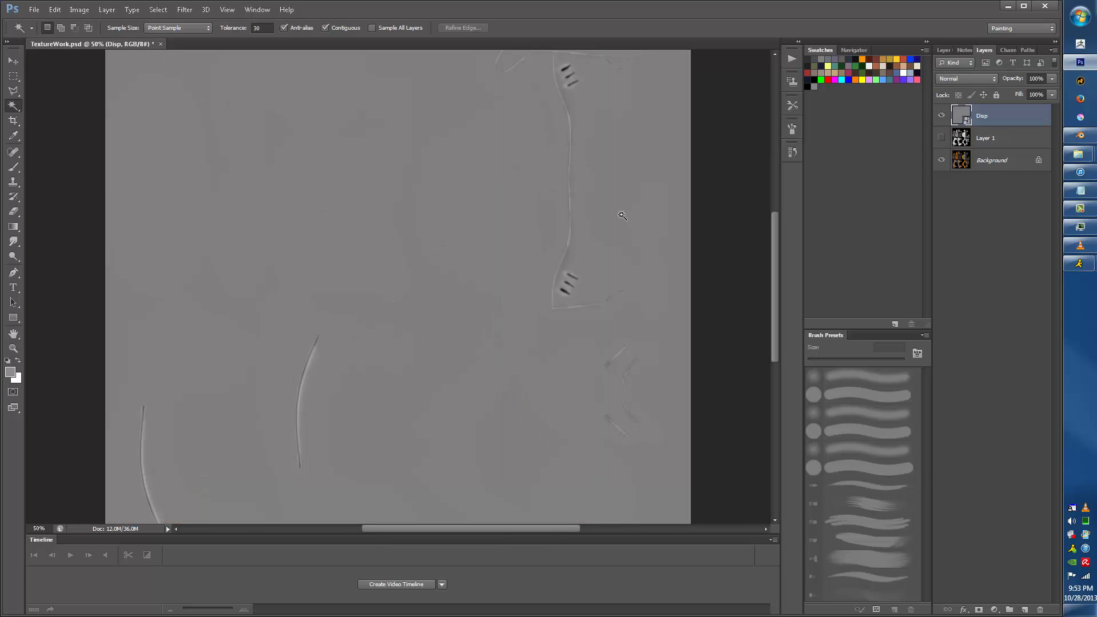
- Rasterize the Disp layer and invert its tones
right_click(995, 117)
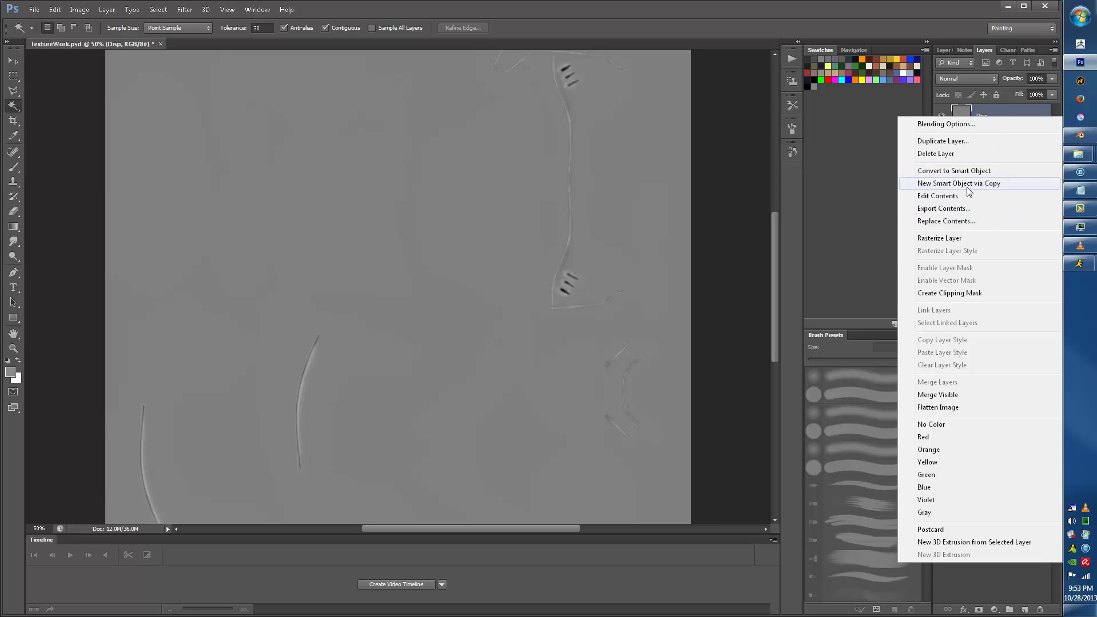
left_click(943, 238)
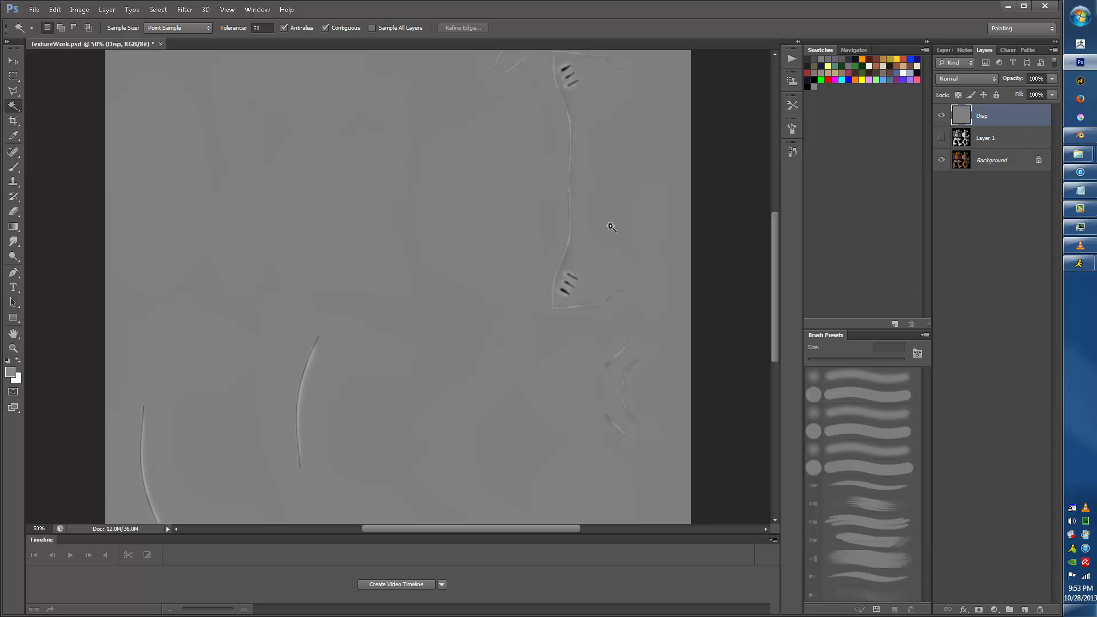
key("ctrl+i")
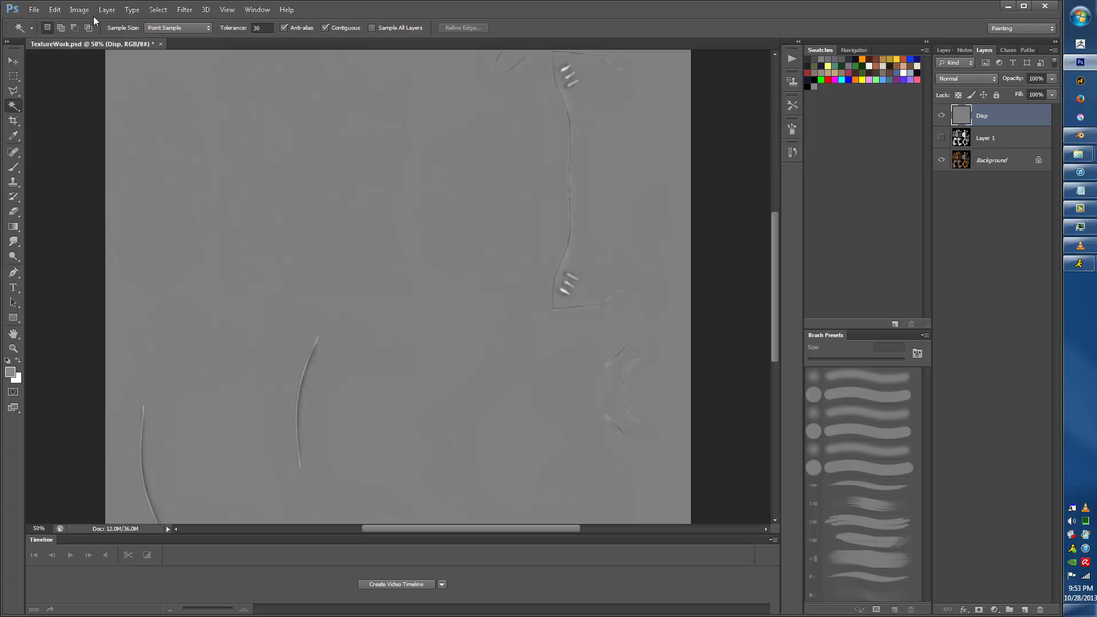
- Set the Disp layer's blend mode to Darken over the color texture
left_click(80, 9)
mouse_move(132, 9)
left_click(973, 76)
left_click(972, 77)
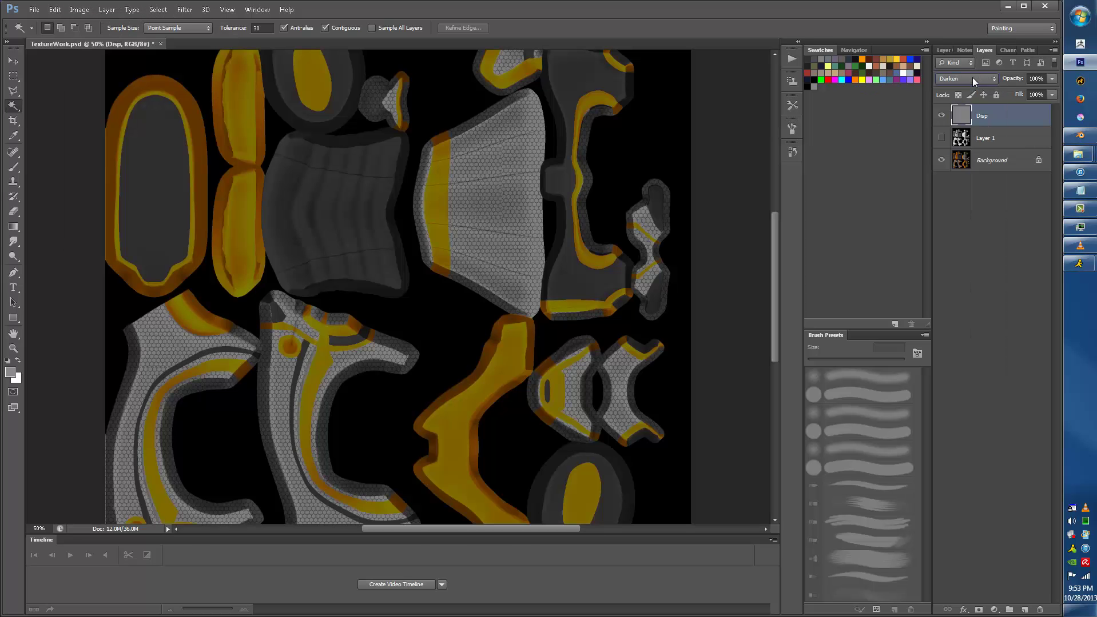
- Compare blend modes for the Disp layer, including Linear Burn, Color Dodge and Overlay, and set it to Hard Light
scroll(973, 77, "down", 4)
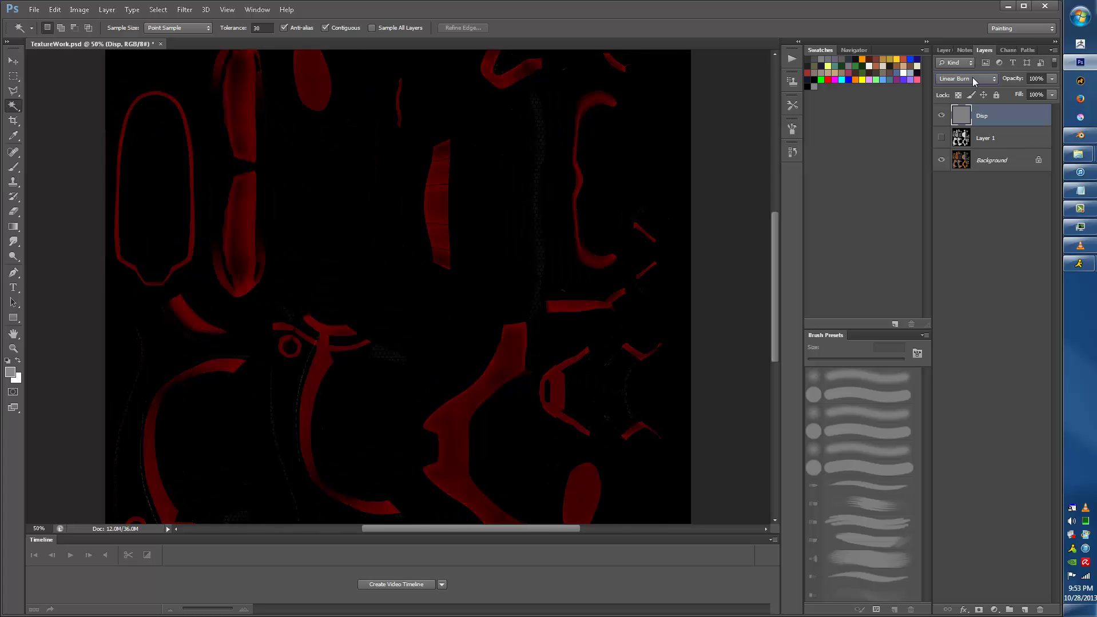
scroll(972, 77, "down", 2)
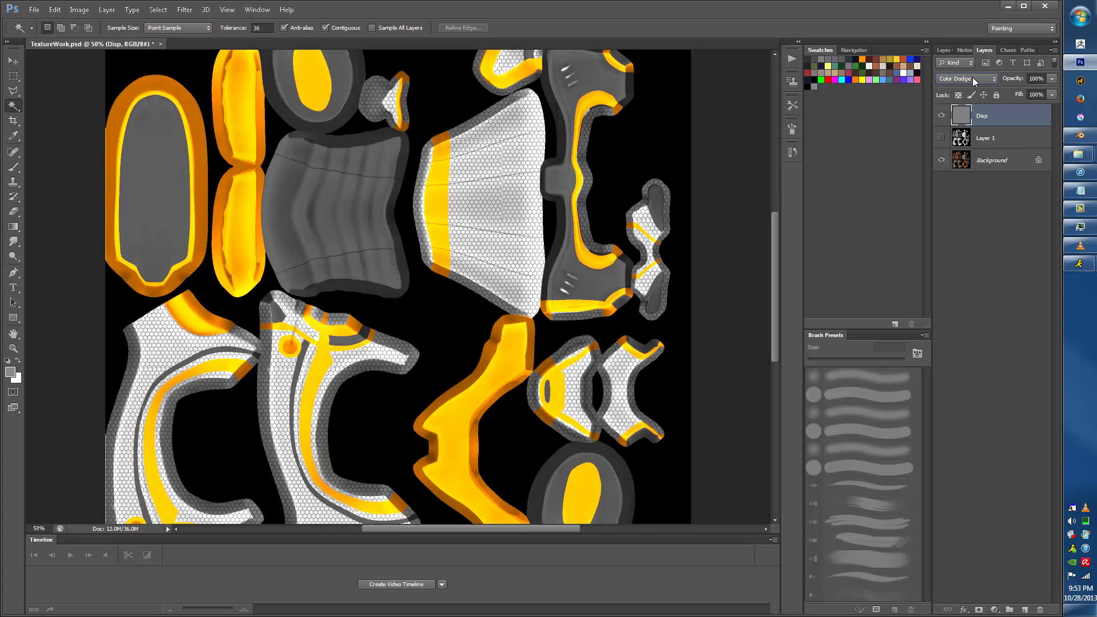
scroll(972, 77, "down", 1)
scroll(972, 78, "up", 1)
scroll(972, 77, "down", 4)
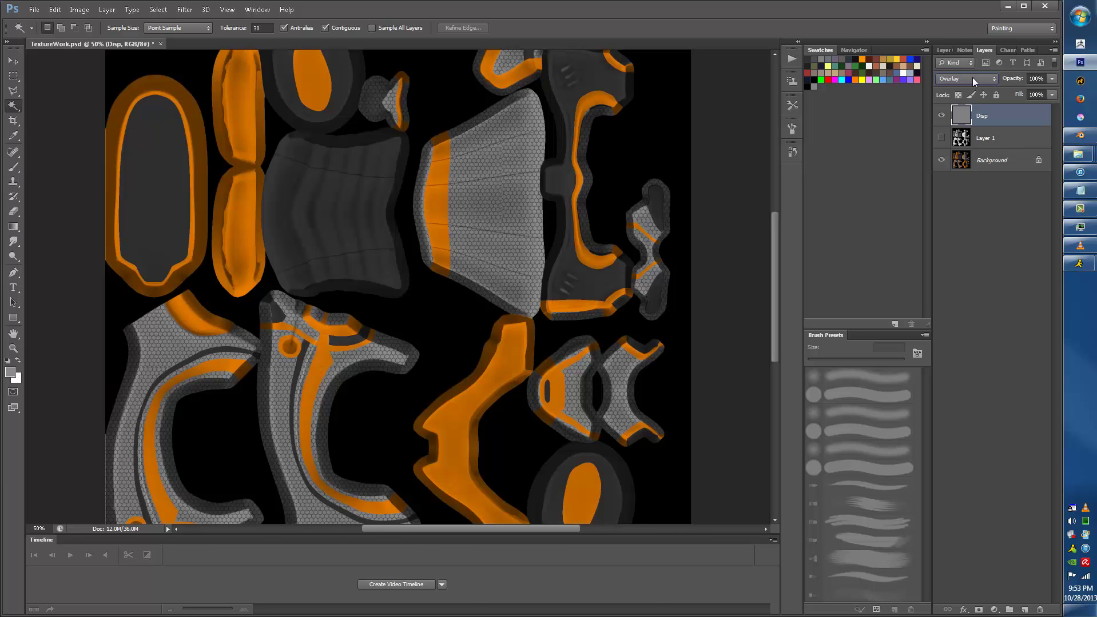
scroll(972, 77, "down", 1)
scroll(972, 77, "up", 1)
scroll(973, 77, "up", 1)
left_click_drag(771, 317, 778, 252)
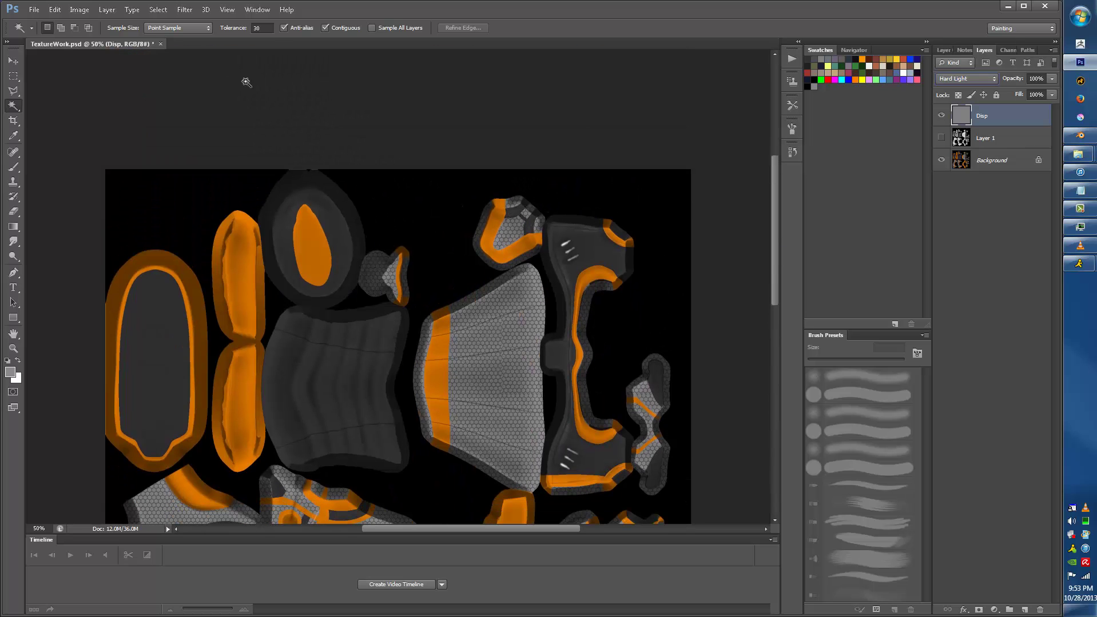
- Save a JPEG copy of the texture over Texture2.jpg in the Cav folder at maximum quality 12
left_click(34, 10)
left_click(51, 147)
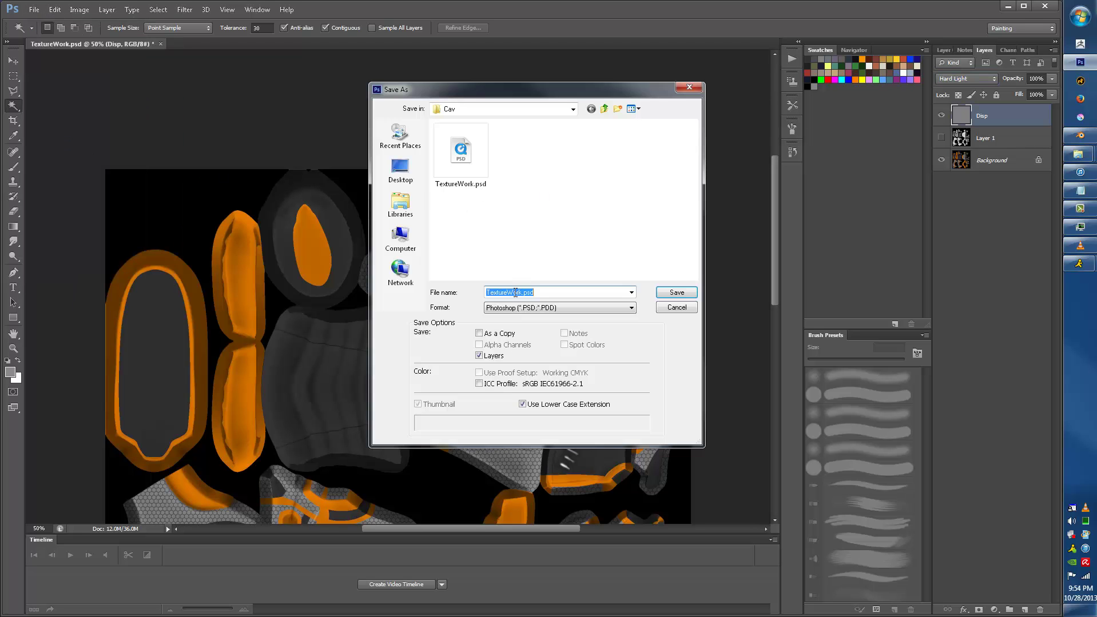
left_click(514, 307)
left_click(520, 378)
left_click(528, 308)
left_click(522, 384)
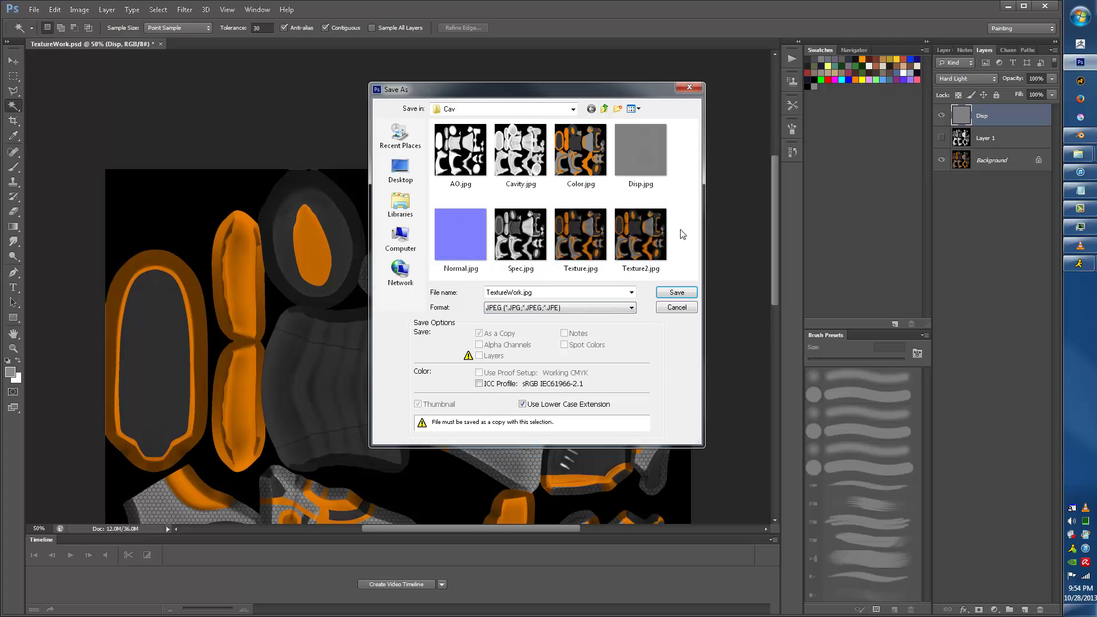
left_click(658, 244)
left_click(677, 293)
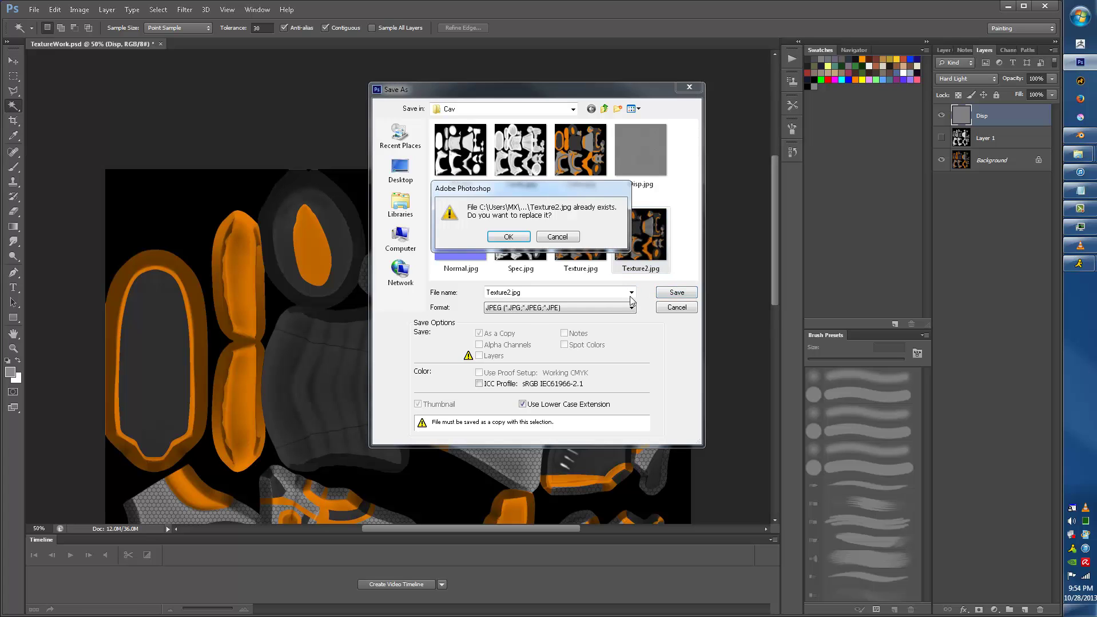
left_click(509, 240)
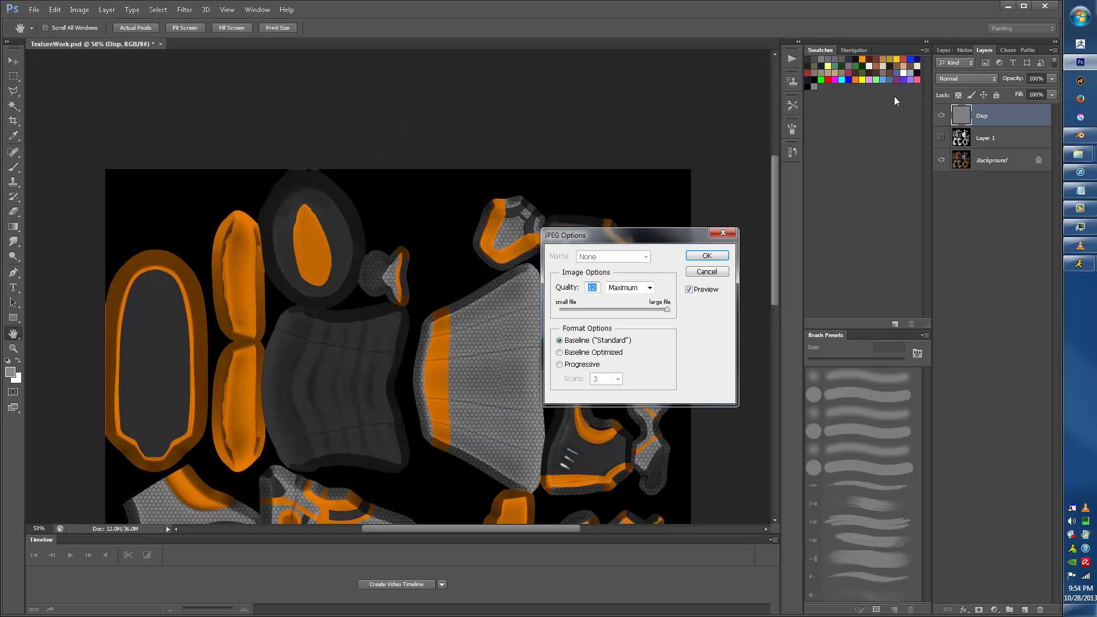
left_click(707, 254)
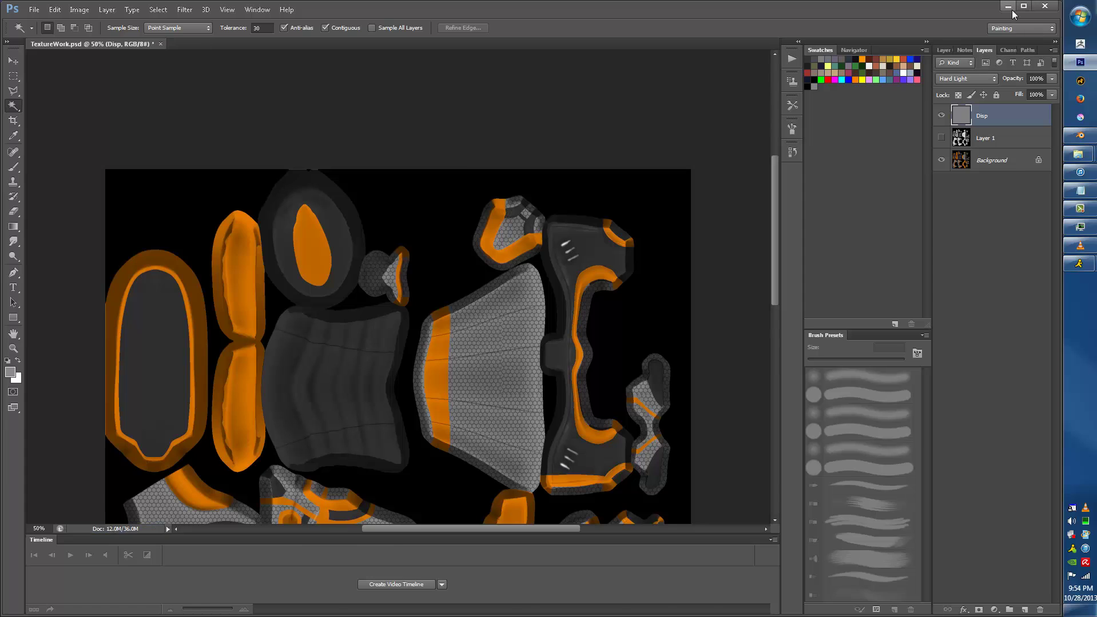
- Switch to Blender, close the render view and play the helmet animation briefly
left_click(1008, 5)
left_click(429, 140)
key("Escape")
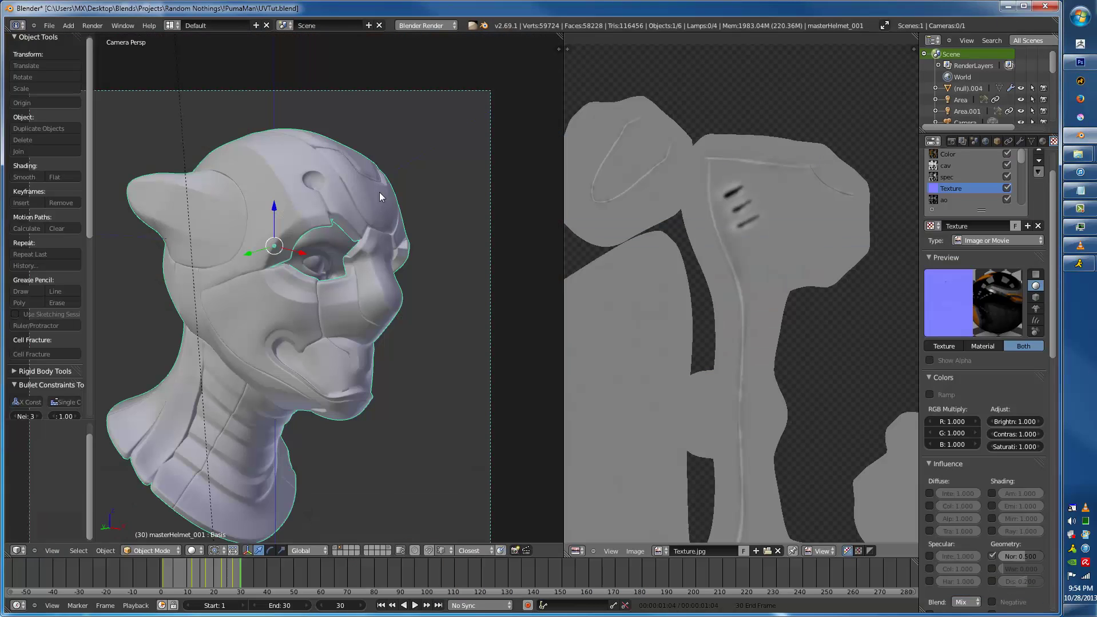
key("alt+a")
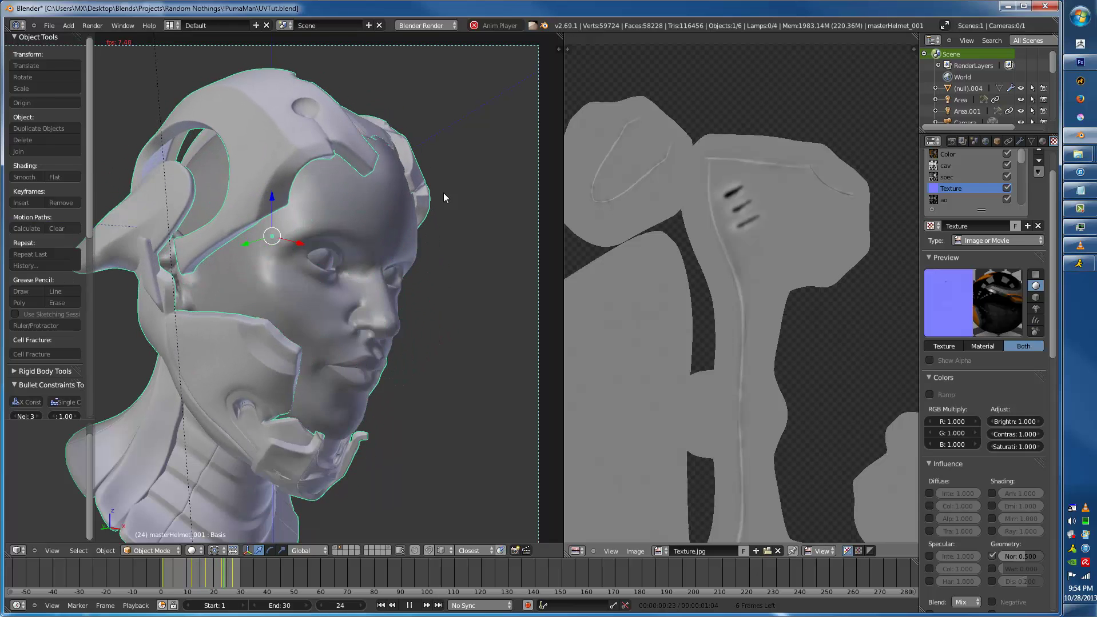
key("Escape")
- Select the helmet and reload the image file of its Color texture
key("a")
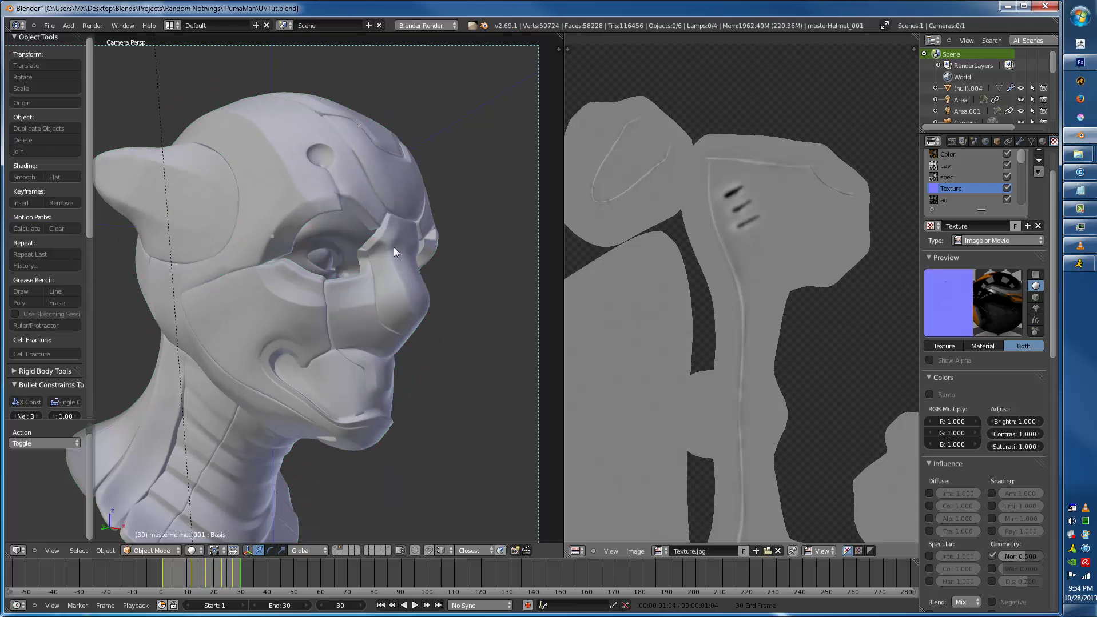
right_click(393, 247)
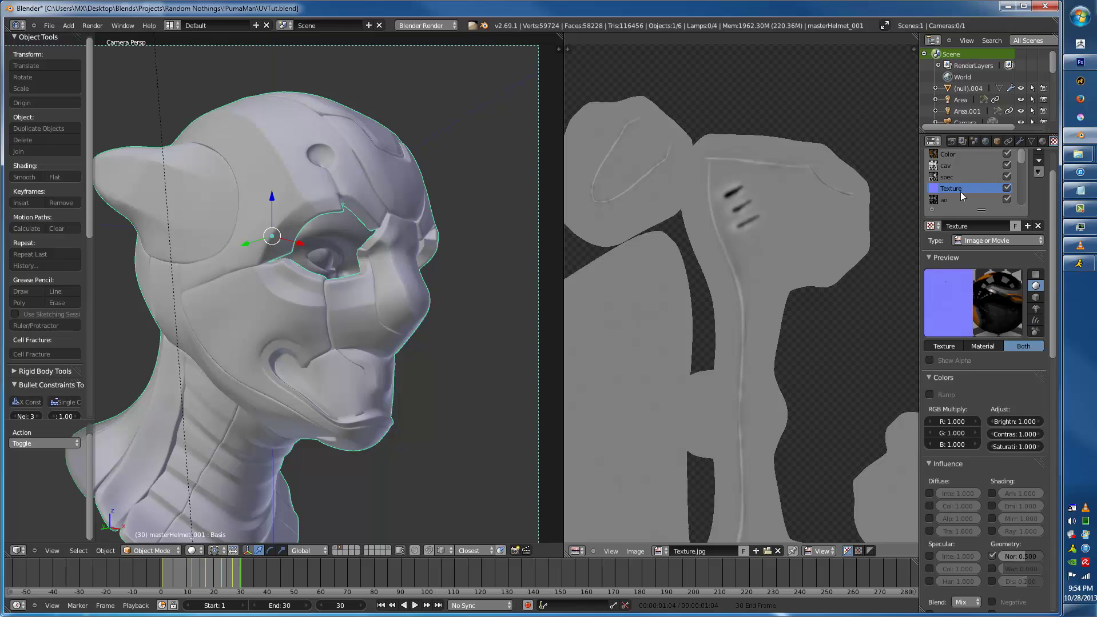
left_click(949, 155)
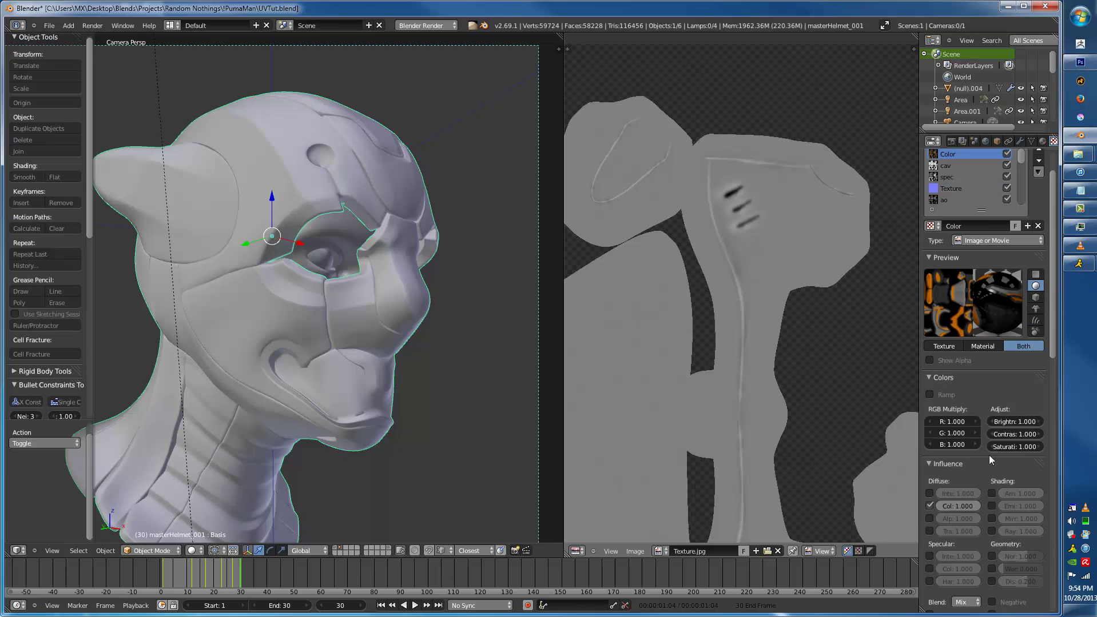
scroll(989, 455, "down", 5)
left_click(1038, 561)
scroll(1022, 414, "up", 4)
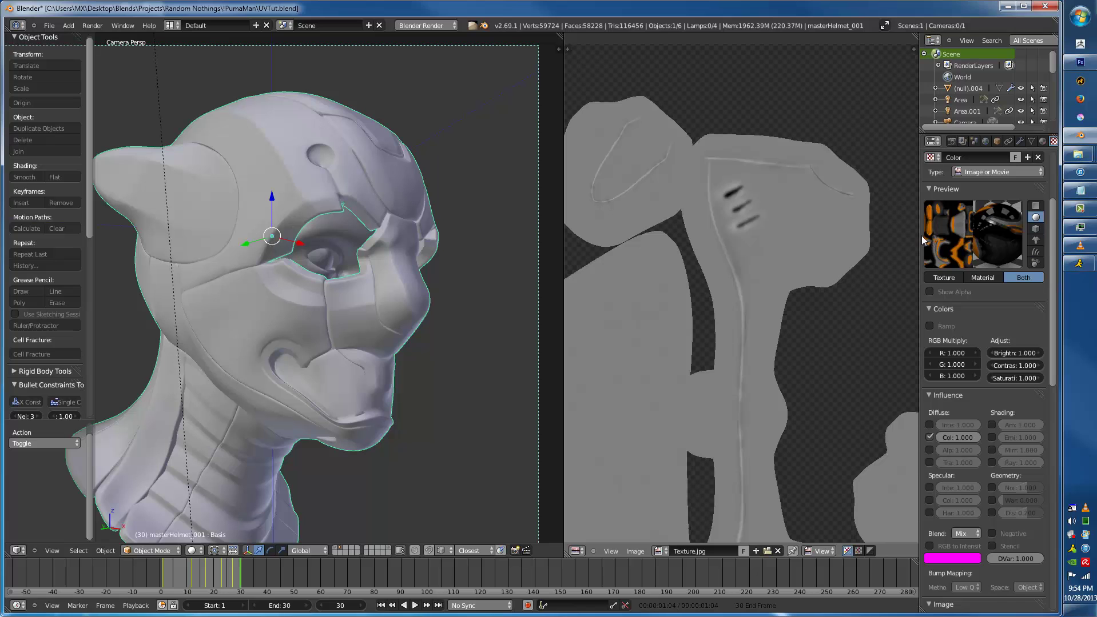
- Set the Color texture's preview to show only the texture, and display Texture2.jpg in the image editor
left_click(941, 278)
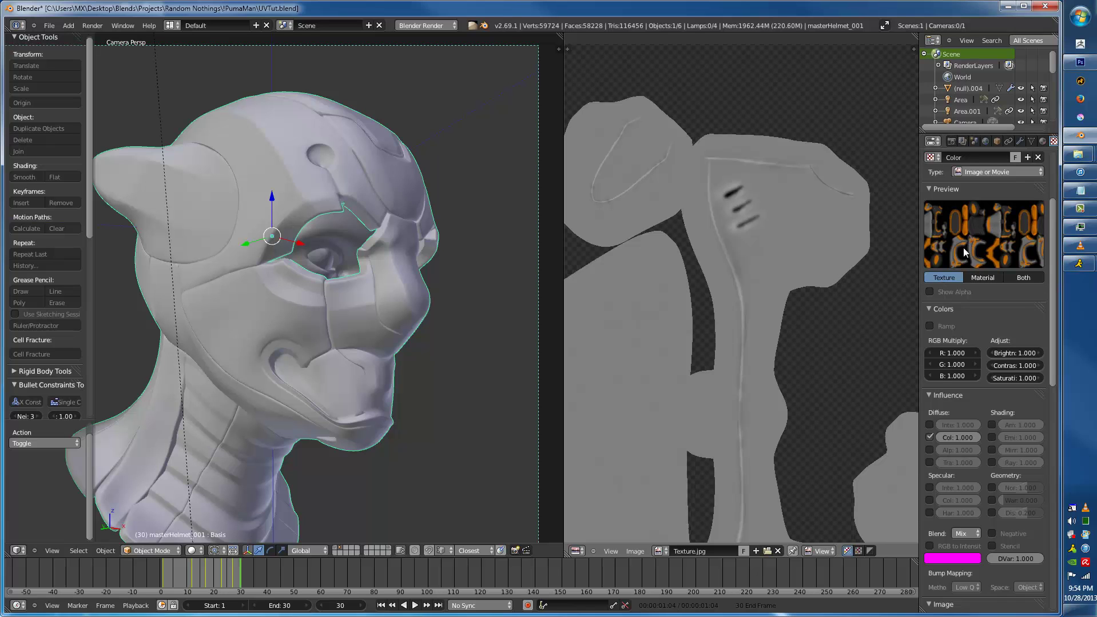
left_click(979, 278)
left_click(944, 278)
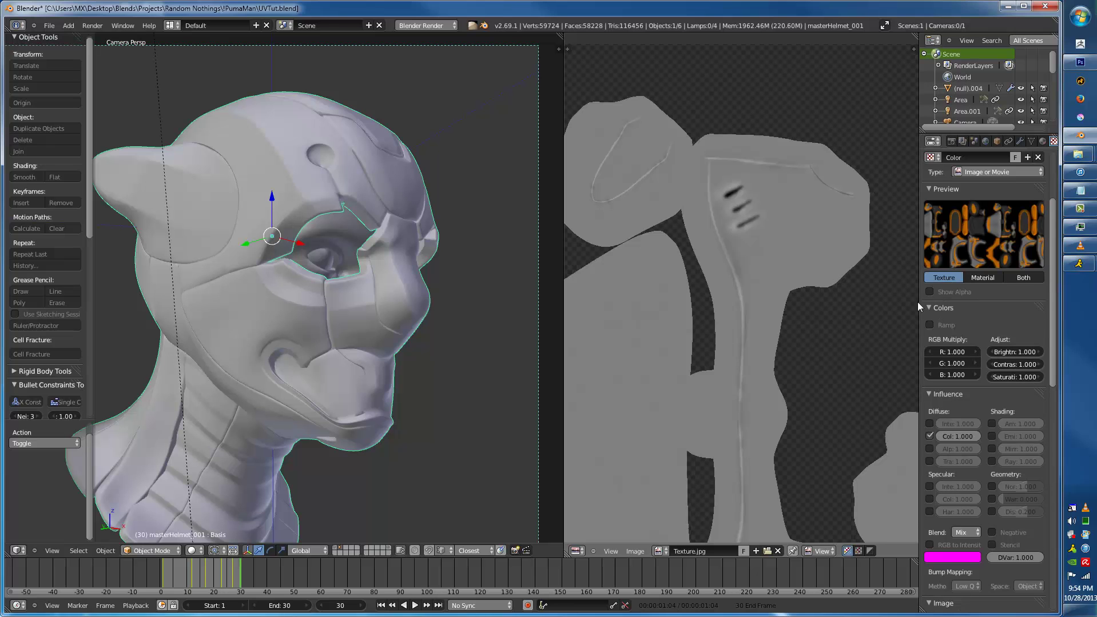
left_click(659, 552)
left_click(675, 520)
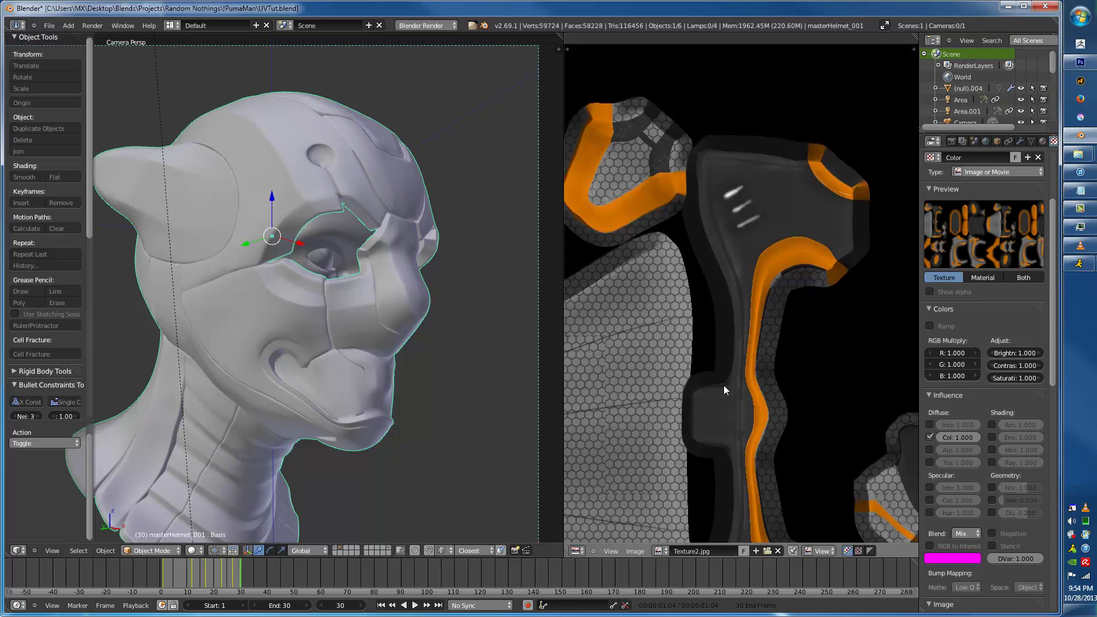
- Display the helmet with textures in the 3D viewport and set the viewport's material mode to GLSL
key("alt+z")
key("alt+z")
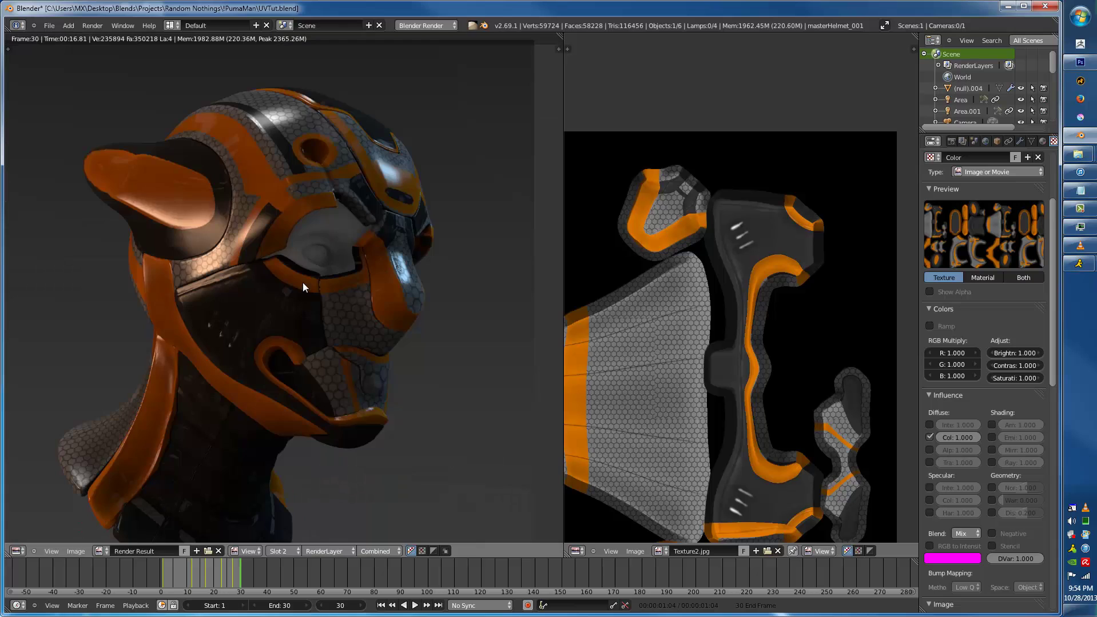
key("shift+z")
scroll(303, 293, "up", 2)
scroll(300, 308, "down", 4)
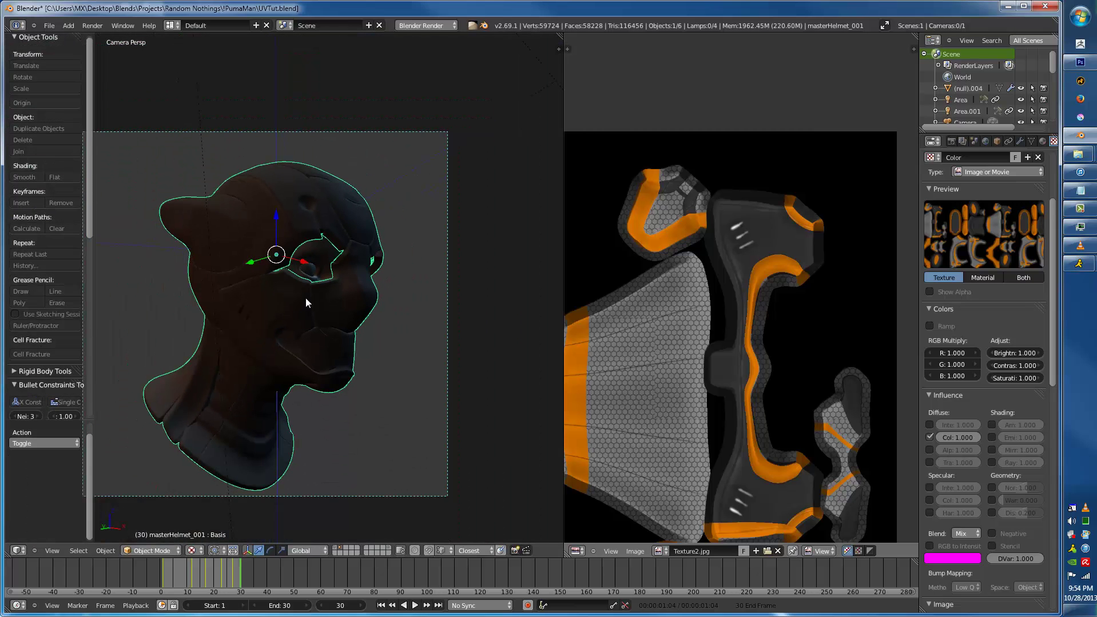
key("n")
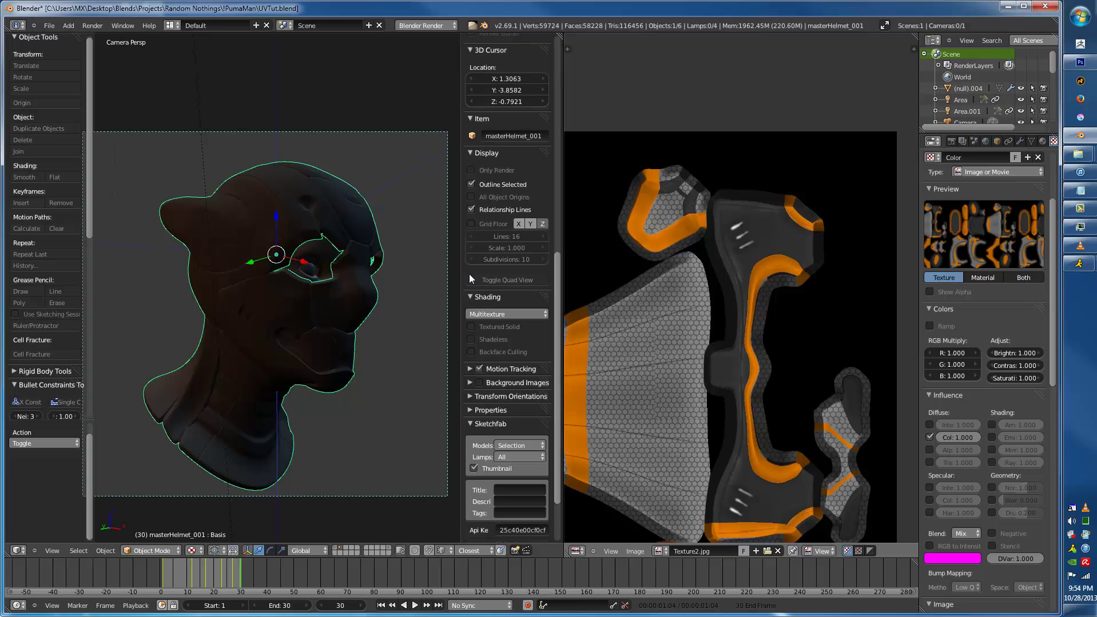
left_click(497, 314)
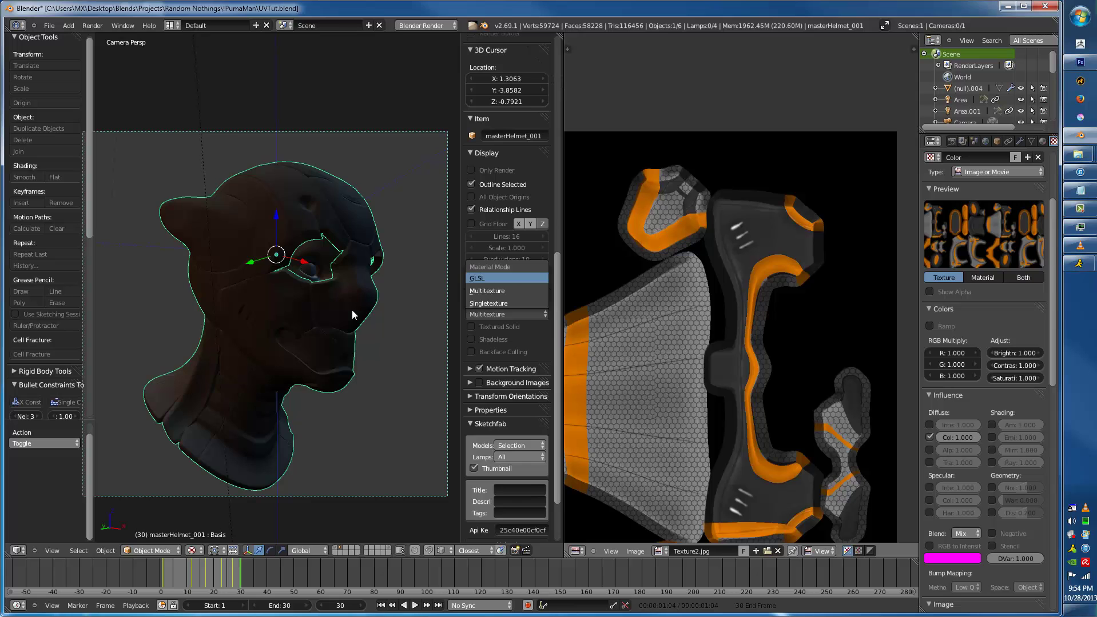
key("Return")
scroll(363, 305, "up", 5)
key("n")
- Deselect everything and examine the slash marks on the helmet's cheek up close in orthographic view
middle_click_drag(362, 302, 392, 282)
key("a")
key("KP_5")
scroll(281, 243, "up", 5)
scroll(393, 284, "up", 5)
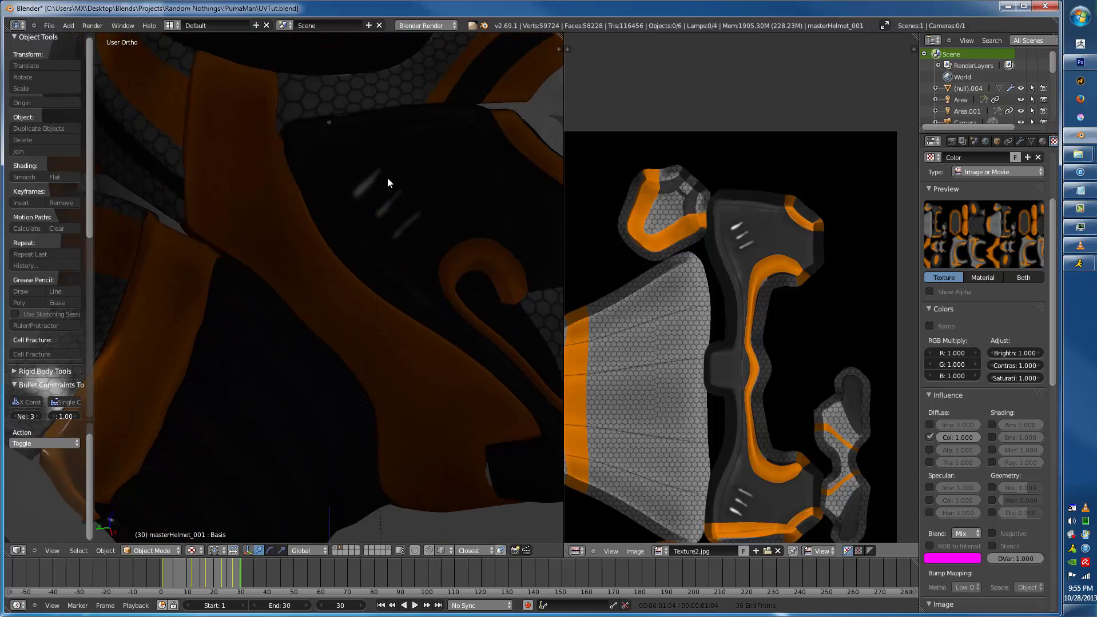
- Render the helmet at frame 30 and inspect the texture details in the result
key("F12")
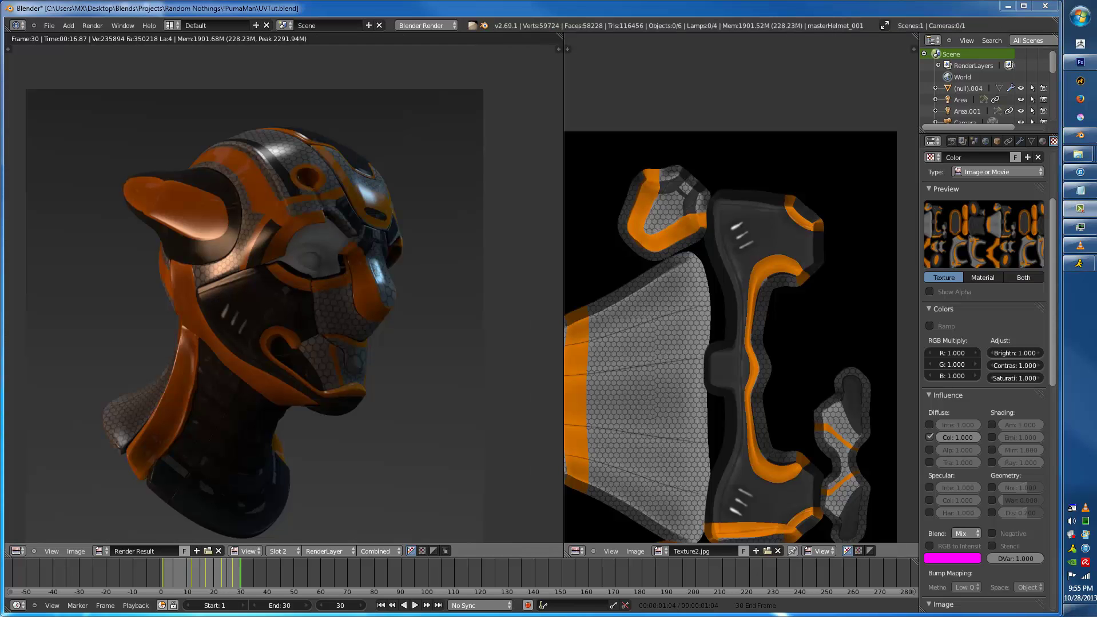
scroll(438, 282, "up", 2)
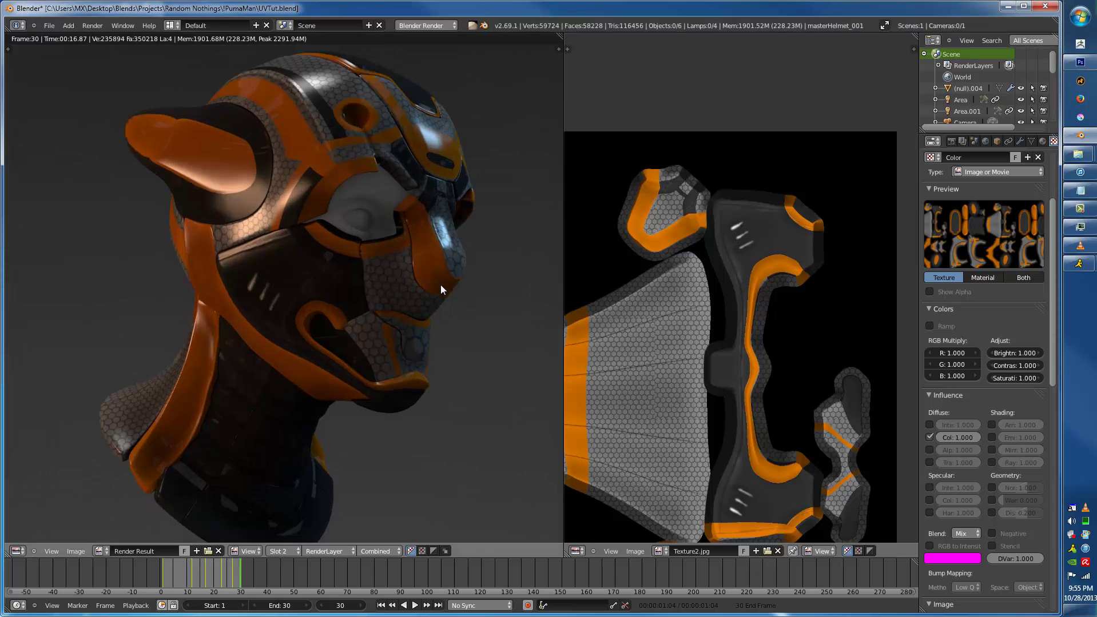
key("Home")
key("Escape")
- Switch to Photoshop and show only Layer 1 of TextureWork.psd, hiding the Background and Disp layers
left_click(1079, 62)
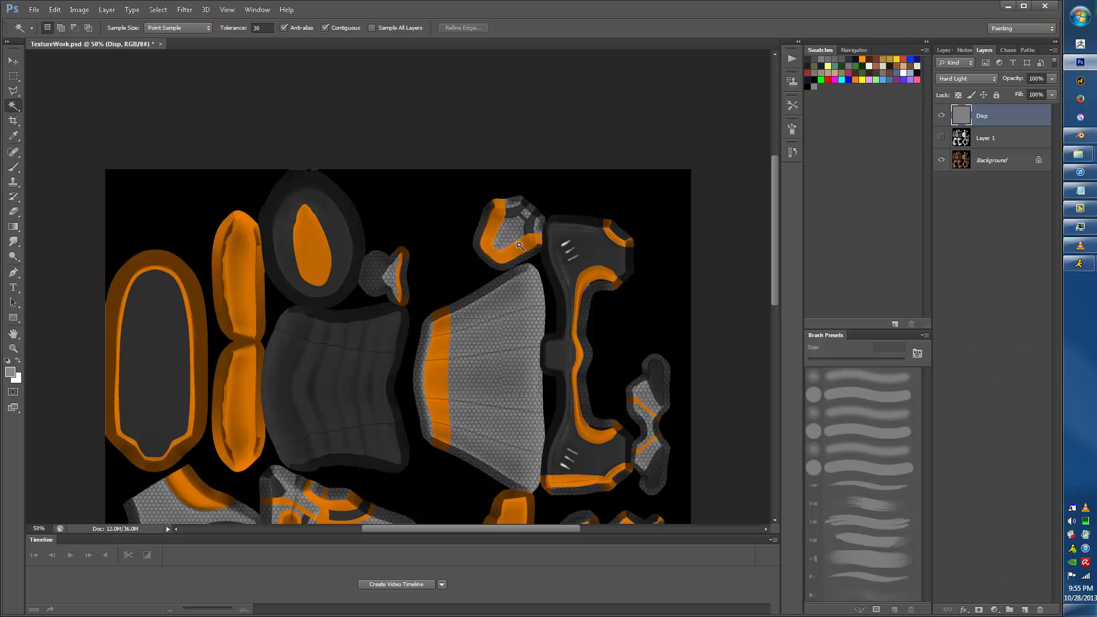
left_click_drag(771, 261, 780, 331)
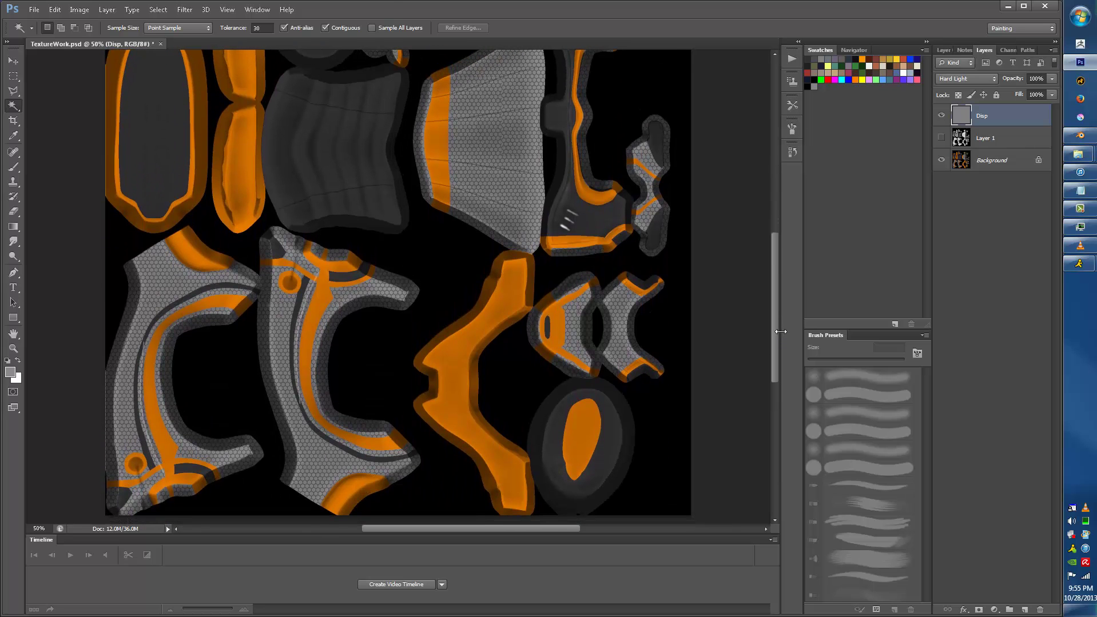
left_click(991, 143)
left_click(987, 157)
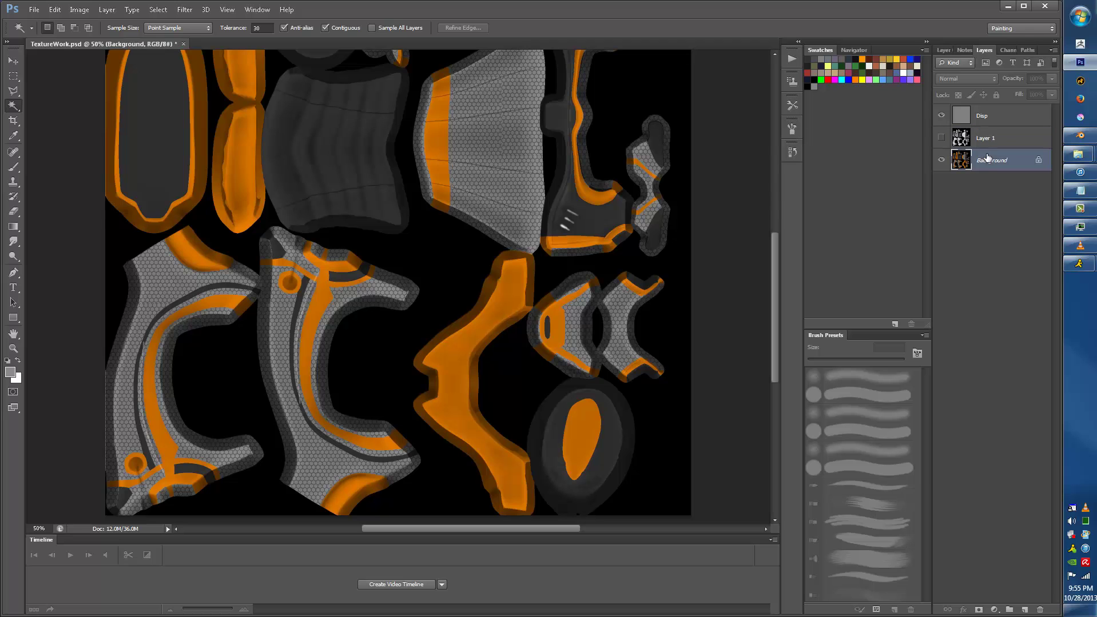
left_click(941, 161)
left_click(941, 138)
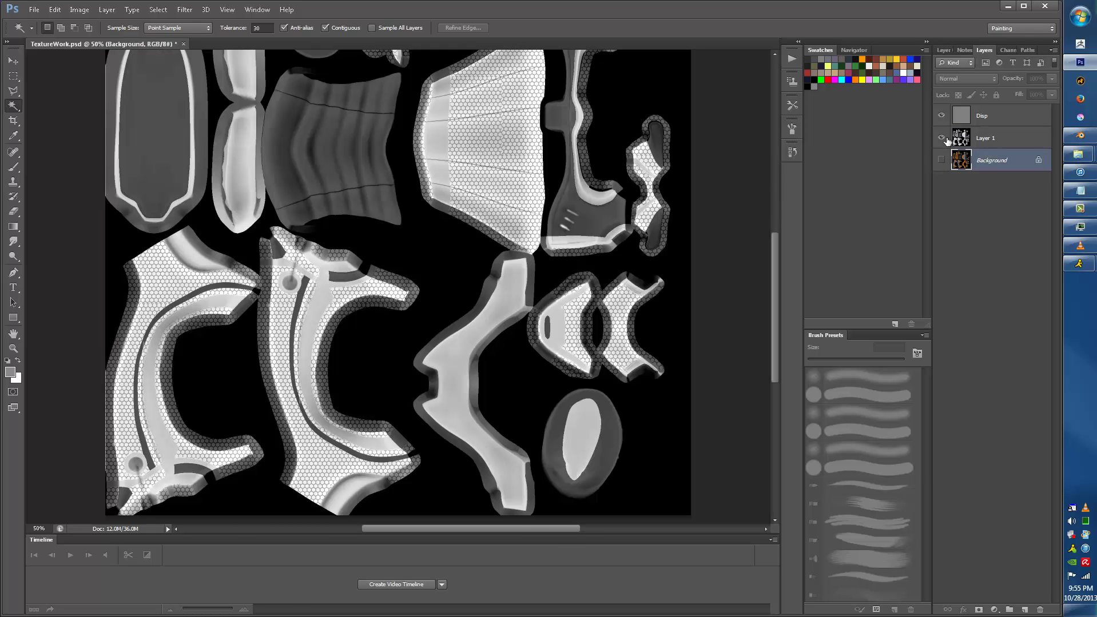
mouse_move(774, 269)
left_mouse_down()
mouse_move(777, 232)
mouse_move(780, 258)
left_mouse_up()
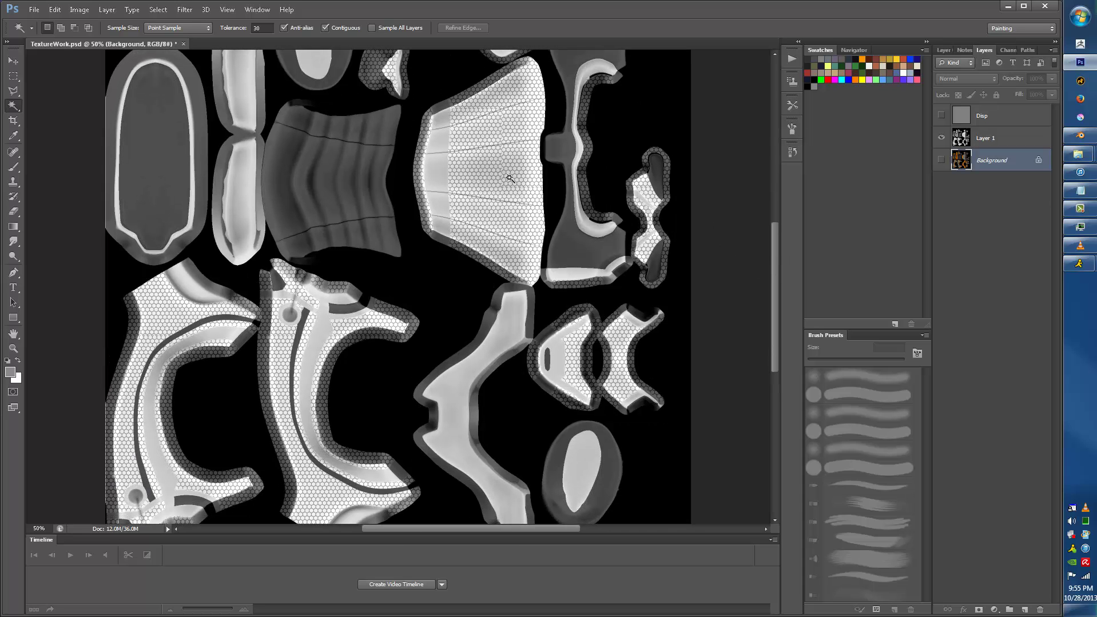
- Invert the grayscale values of Layer 1 in TextureWork.psd
scroll(510, 182, "up", 4, "alt")
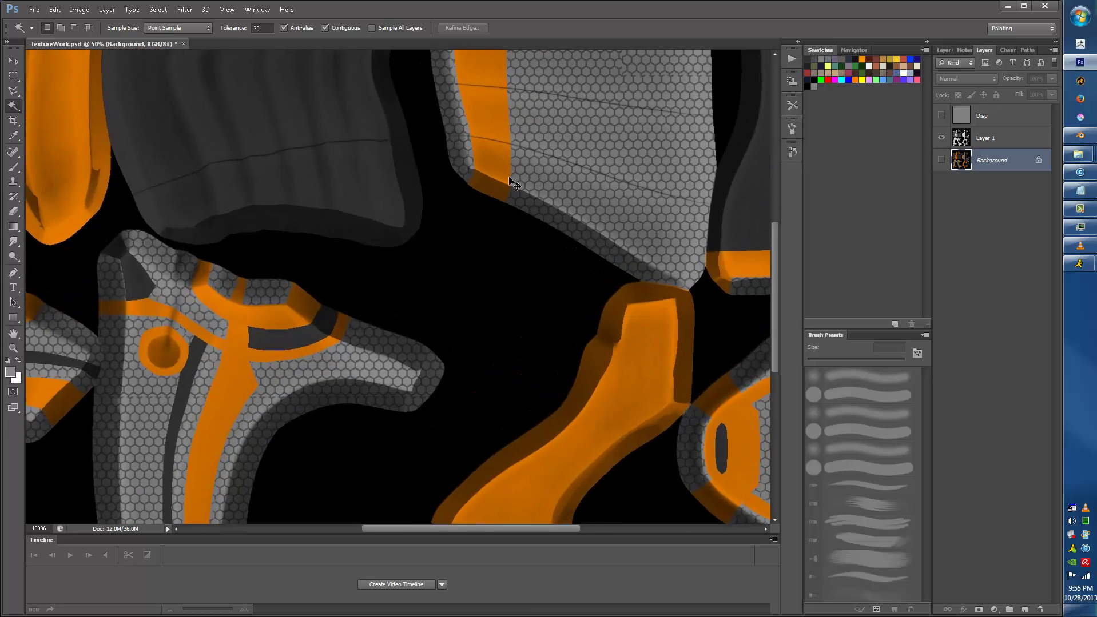
scroll(510, 182, "down", 3, "alt")
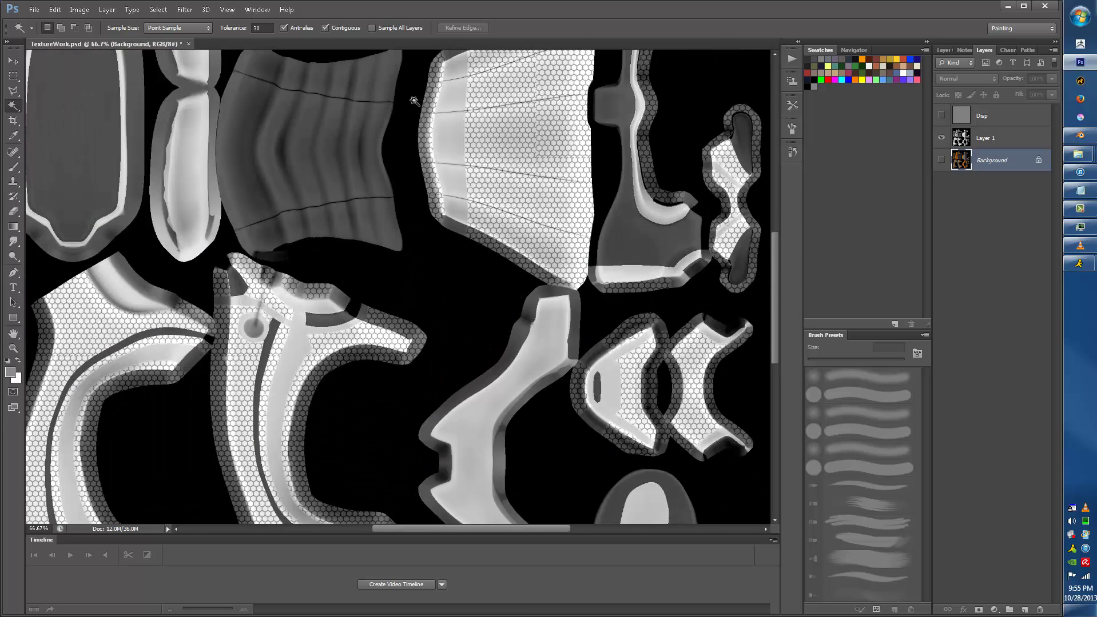
left_click(81, 10)
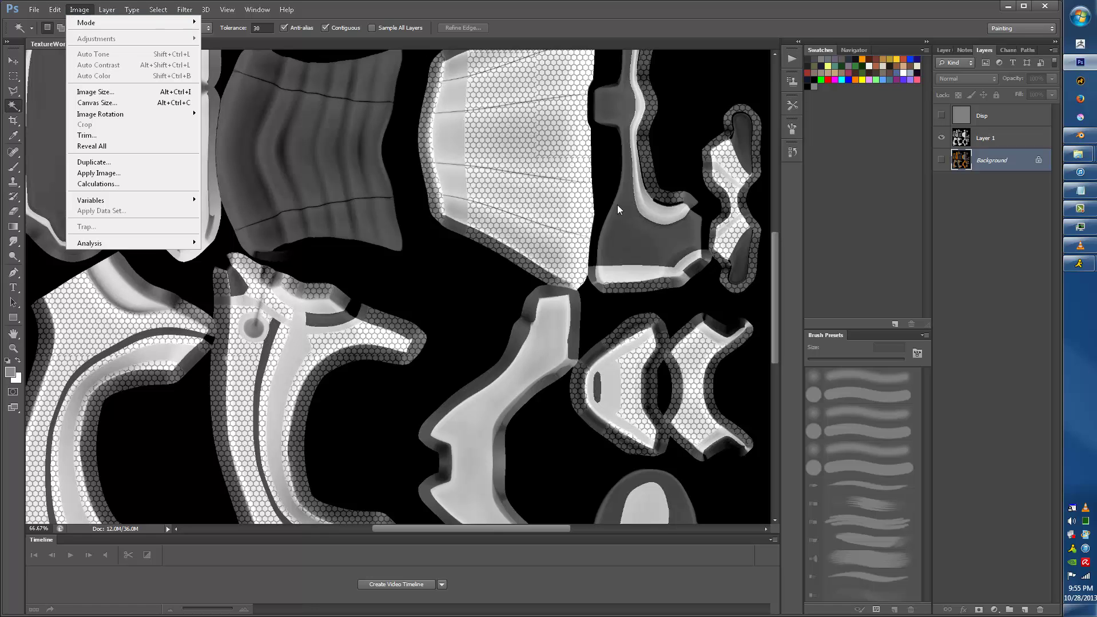
left_click(649, 231)
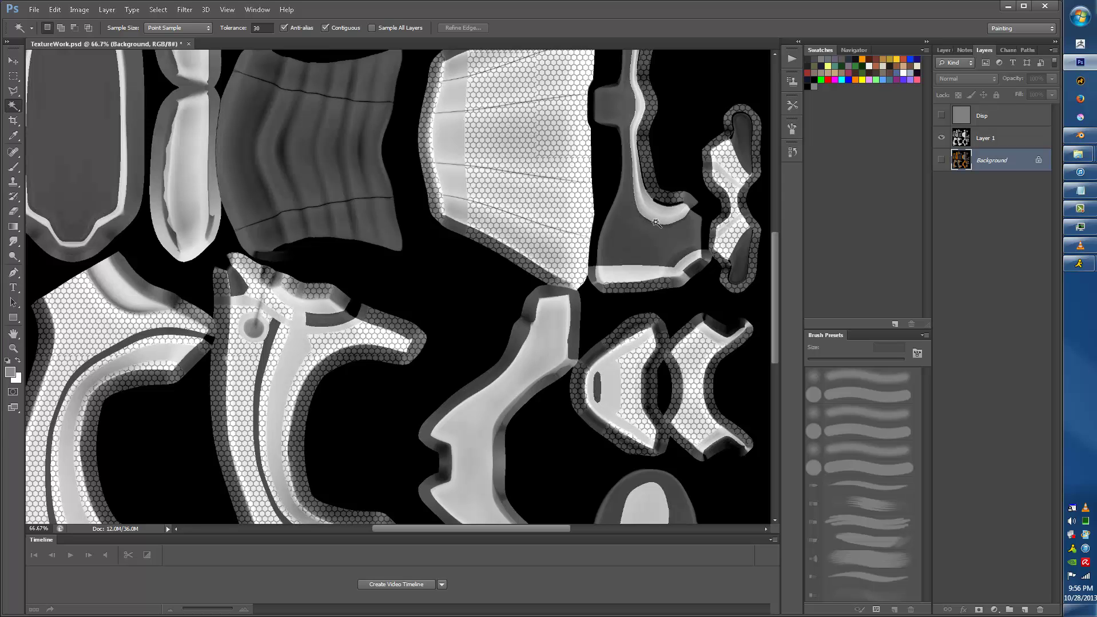
left_click(1006, 140)
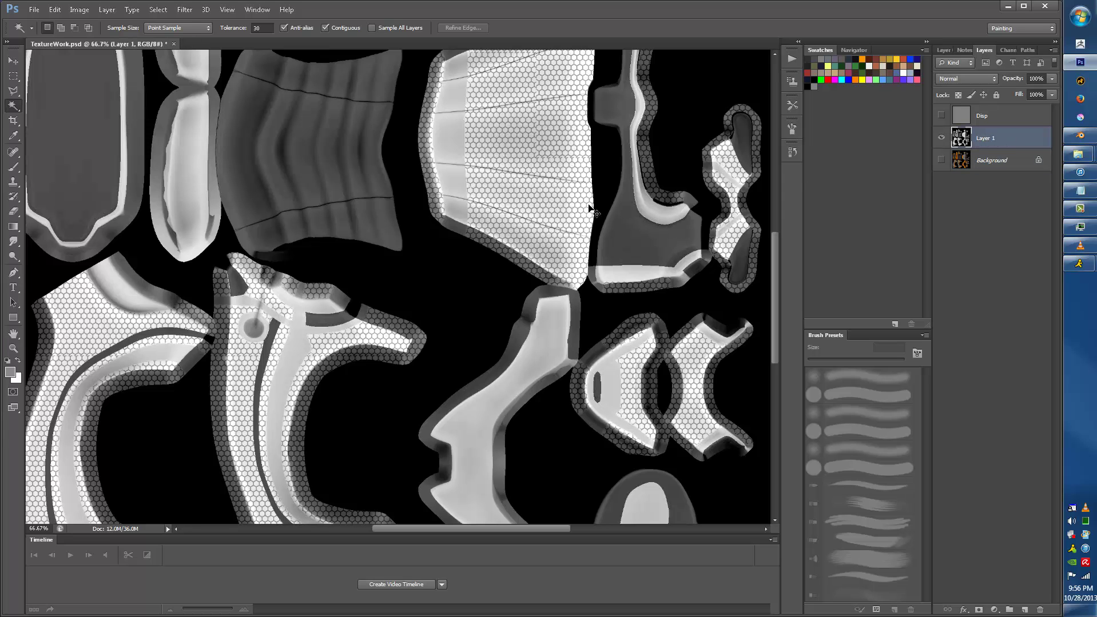
key("ctrl+i")
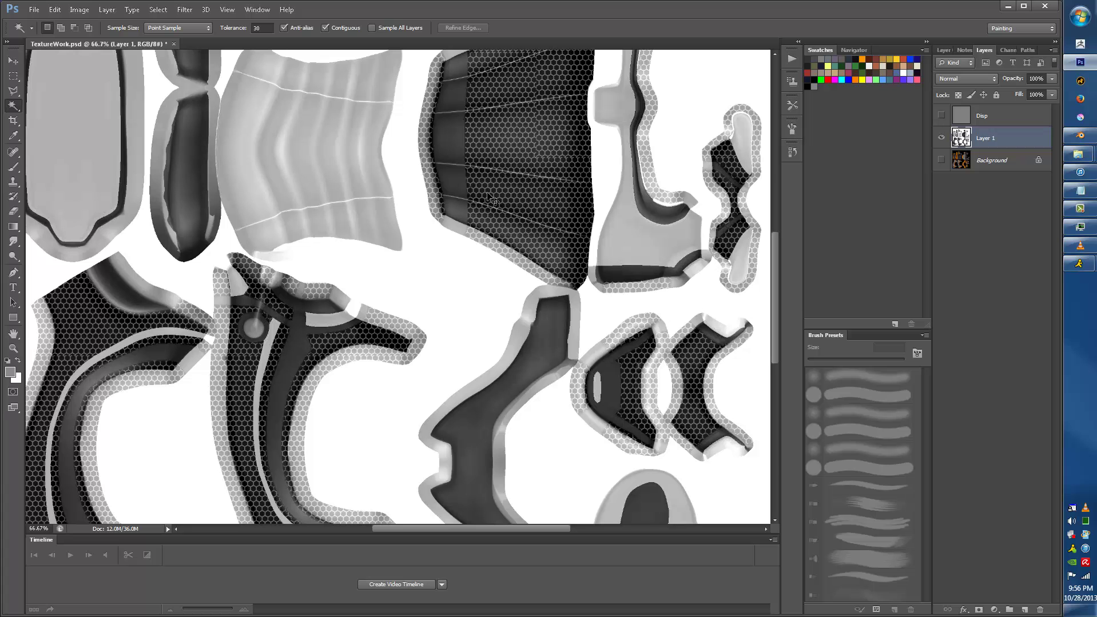
- Apply a Levels adjustment to Layer 1 with black input 13 and midtones 2.13
left_click_drag(777, 279, 775, 222)
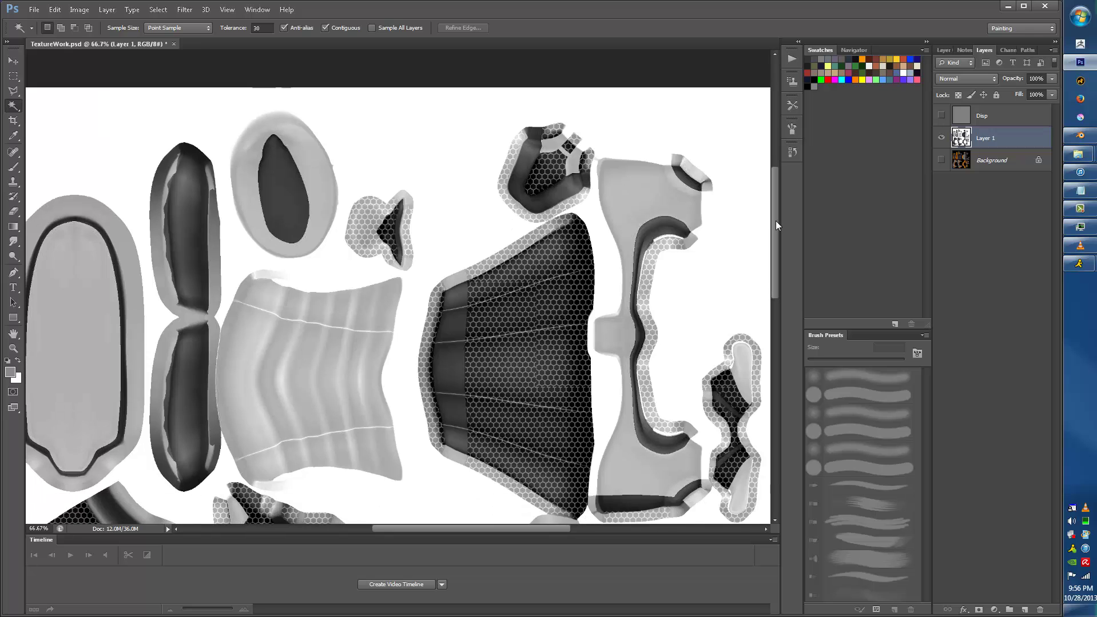
left_click(79, 10)
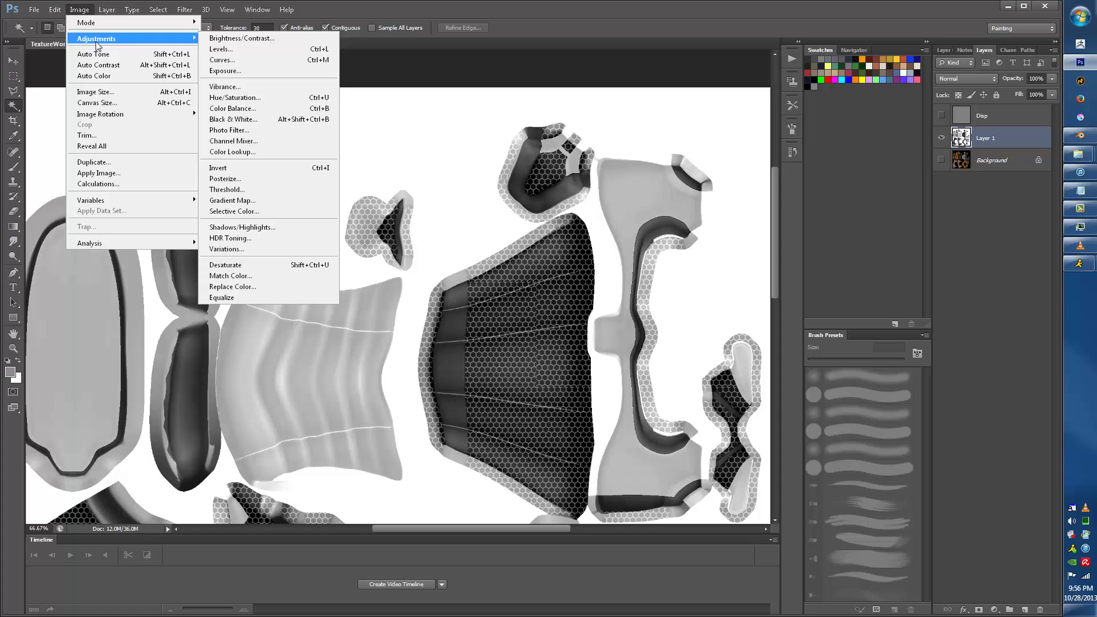
left_click(243, 49)
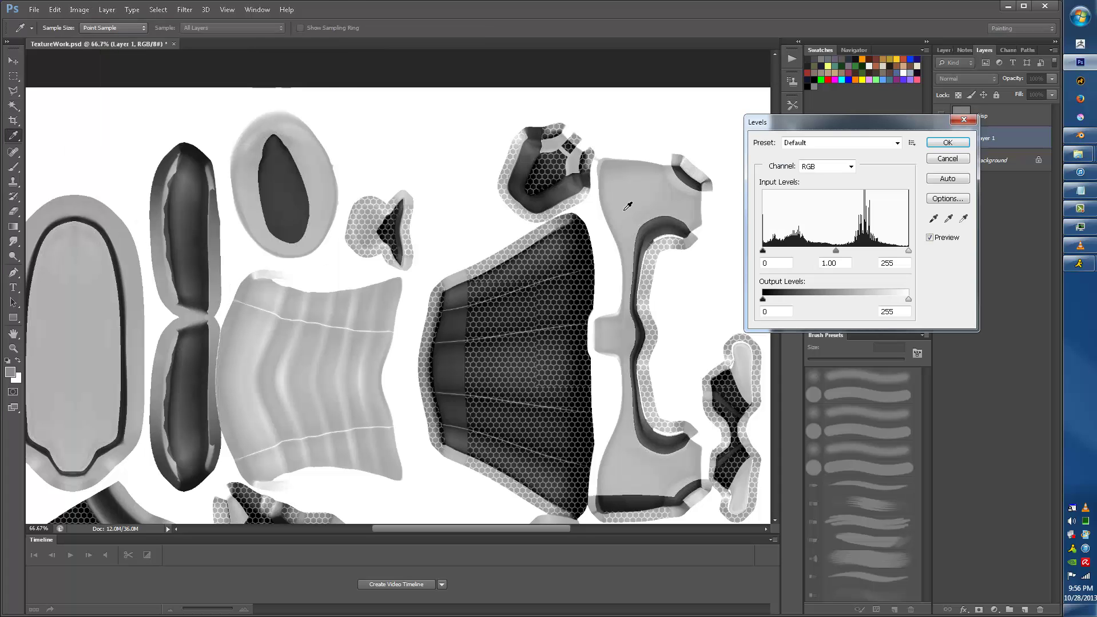
mouse_move(763, 251)
left_mouse_down()
mouse_move(792, 252)
mouse_move(770, 252)
left_mouse_up()
left_click_drag(838, 250, 803, 250)
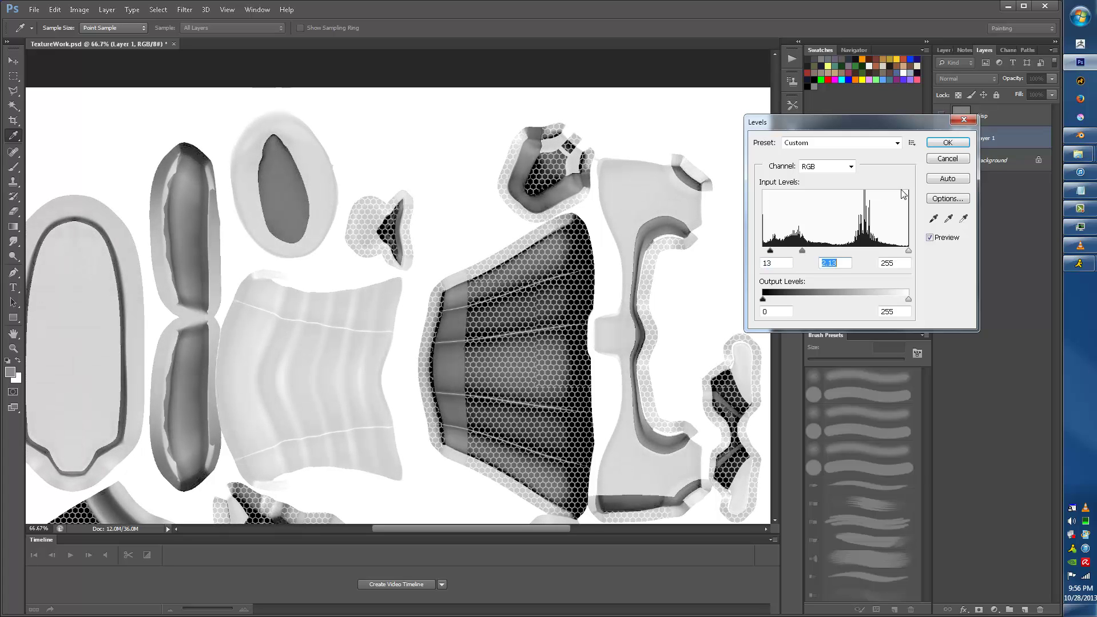
left_click(948, 142)
key("w")
- Save the inverted map as the JPEG PsuedoBump in the Cav folder at maximum quality 12
left_click(34, 9)
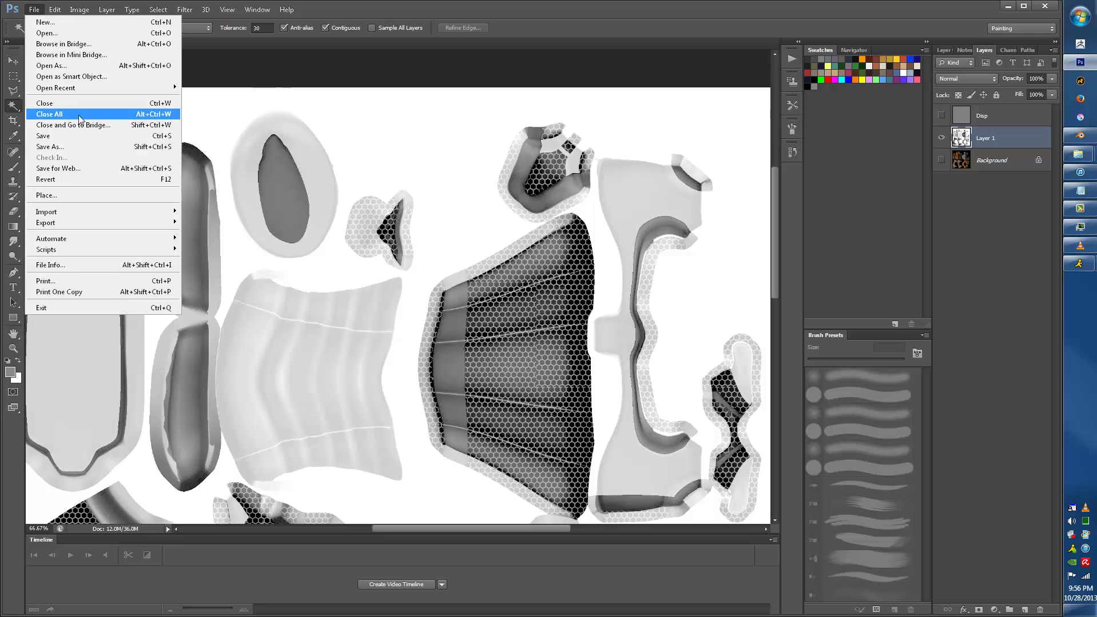
left_click(61, 146)
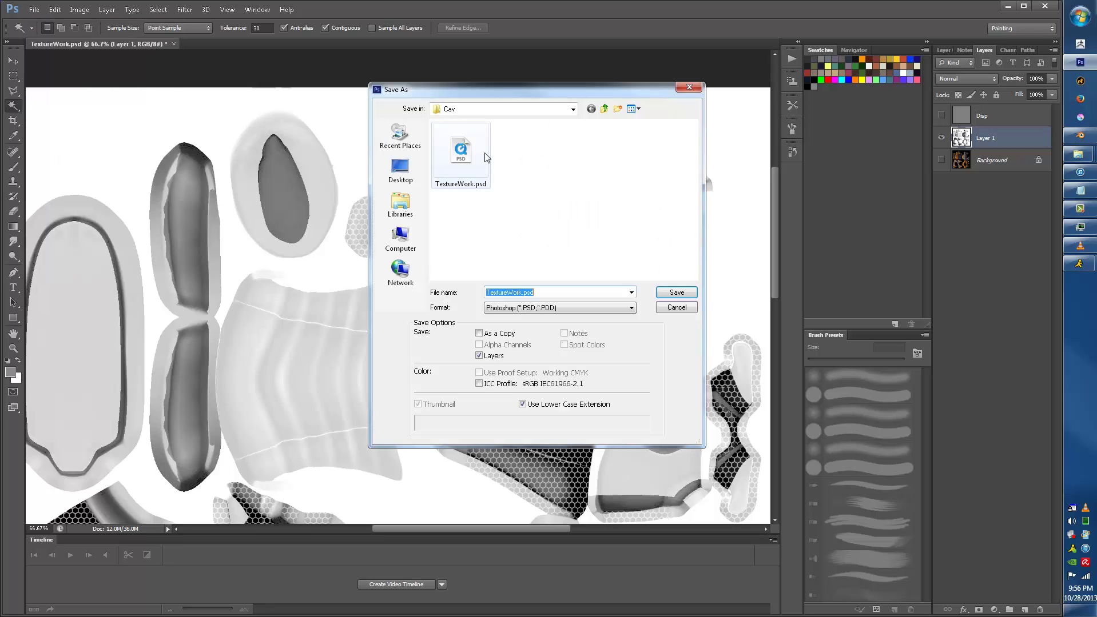
left_click(506, 309)
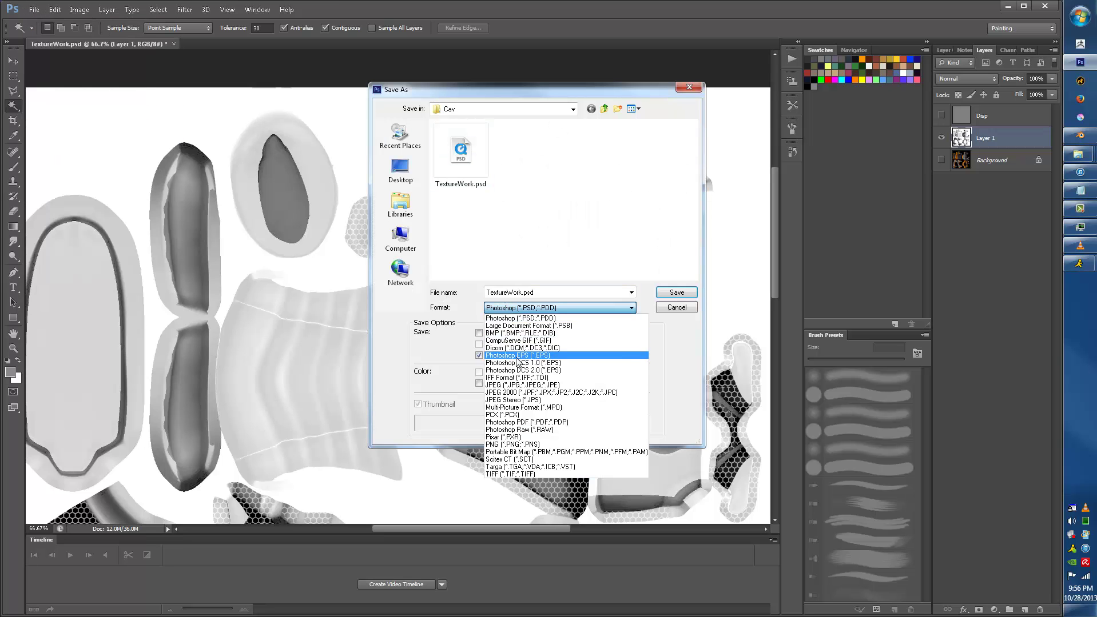
left_click(518, 385)
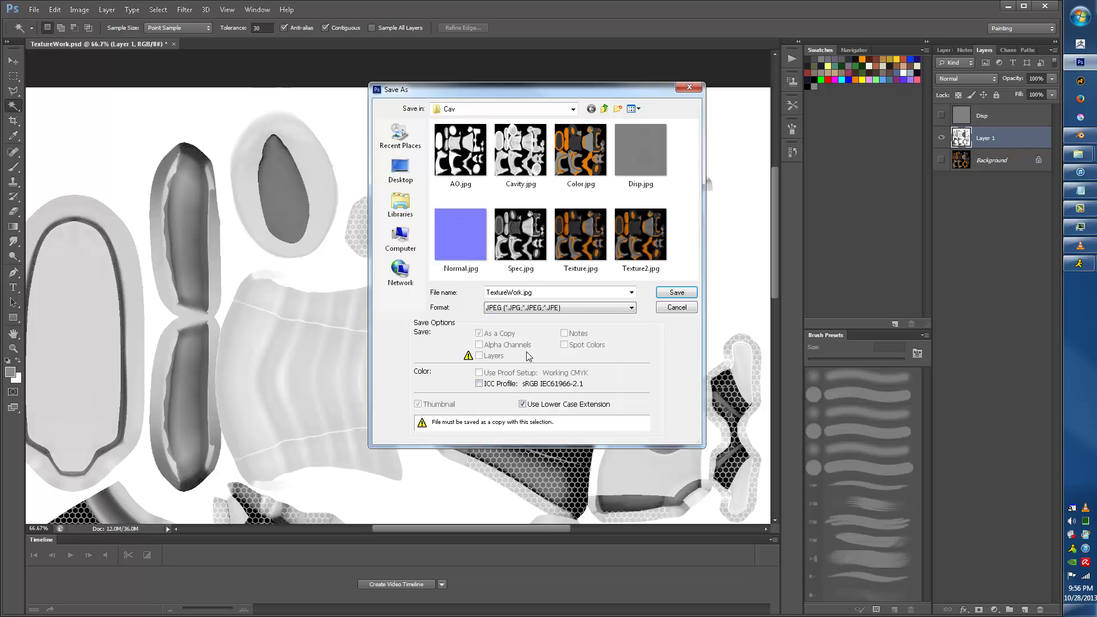
left_click(535, 294)
type("PsuedoBump")
key("Return")
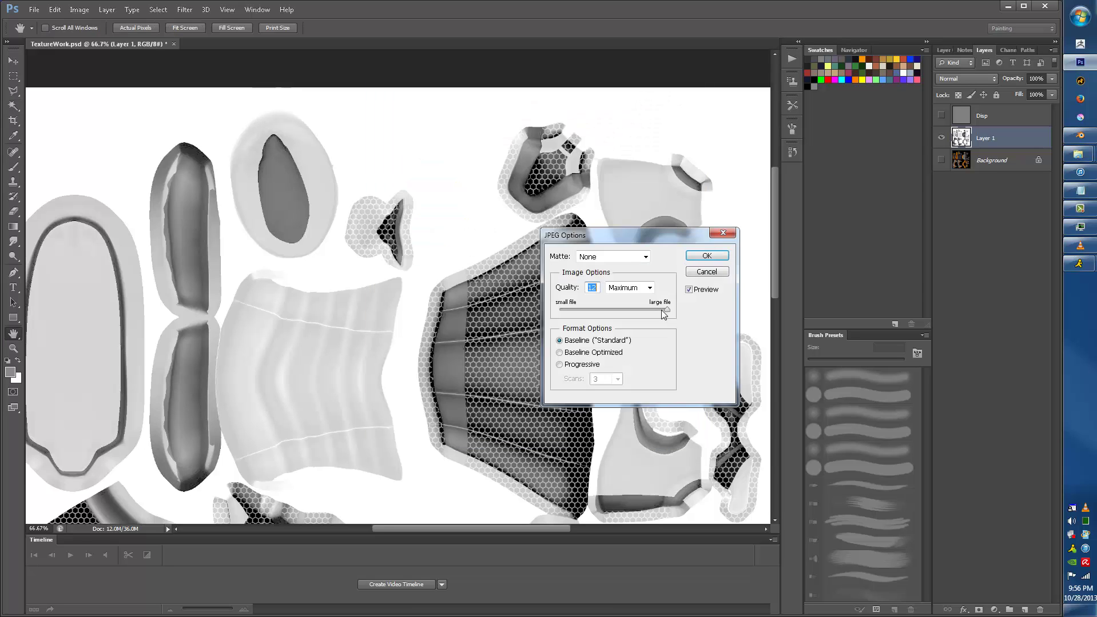
left_click(707, 256)
key("w")
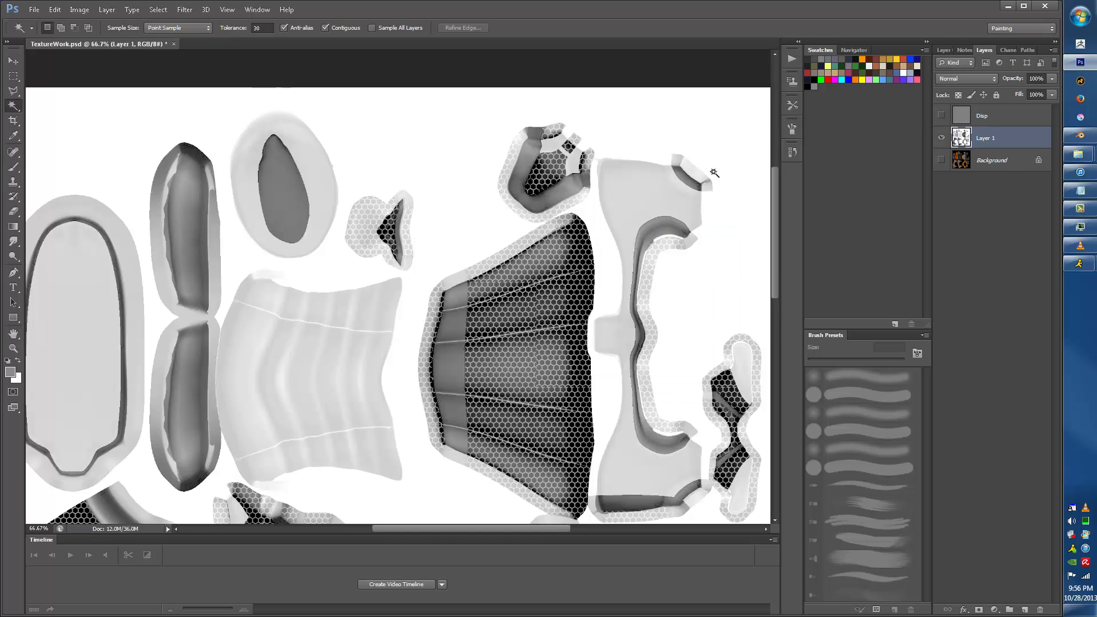
- Switch to Blender and rename the helmet material's blue normal-map texture to norm
left_click(1006, 7)
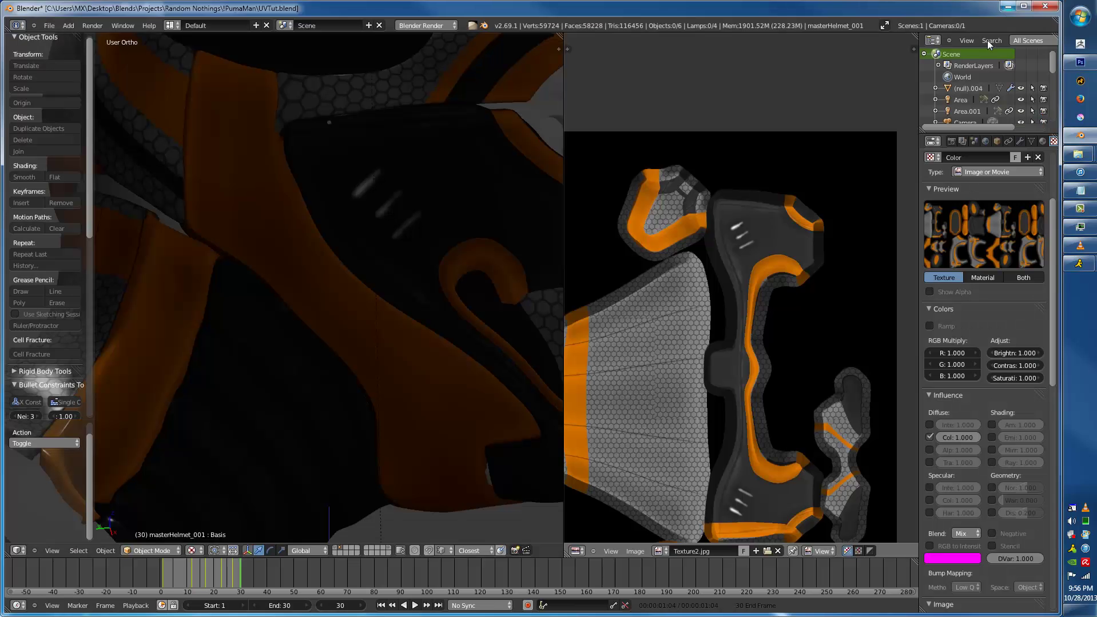
left_click_drag(981, 219, 987, 209)
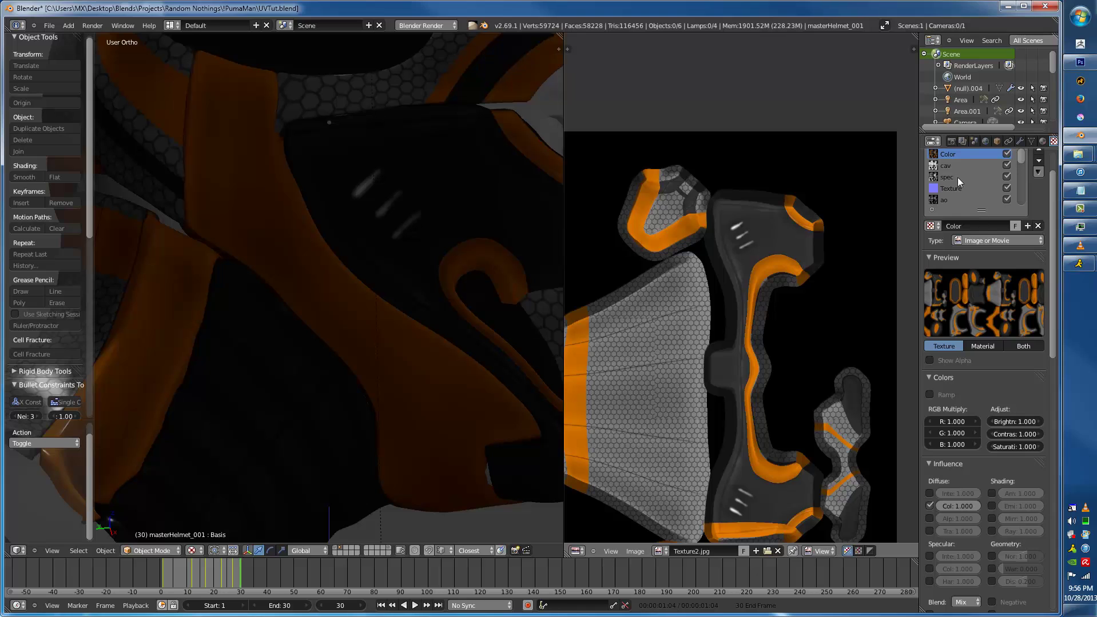
left_click(949, 190)
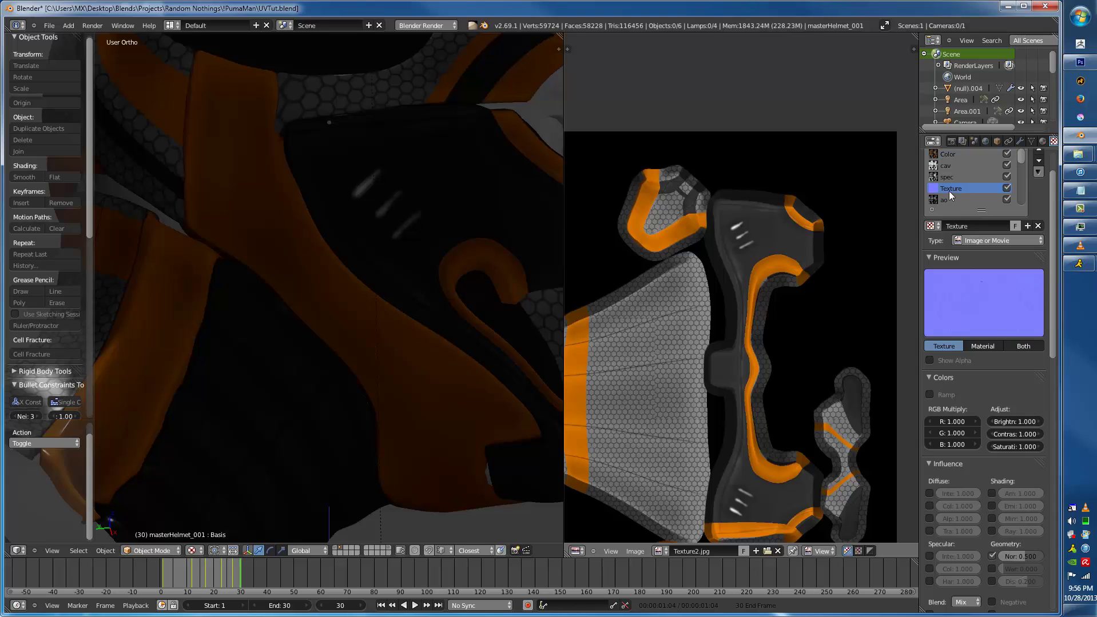
left_click(966, 225)
type("n")
key("Return")
- Move the Wefwection and ao textures down the slot list, leaving an empty slot directly below norm
left_click_drag(1022, 163, 1022, 170)
left_click(956, 178)
scroll(1045, 199, "up", 2)
left_click(1039, 212)
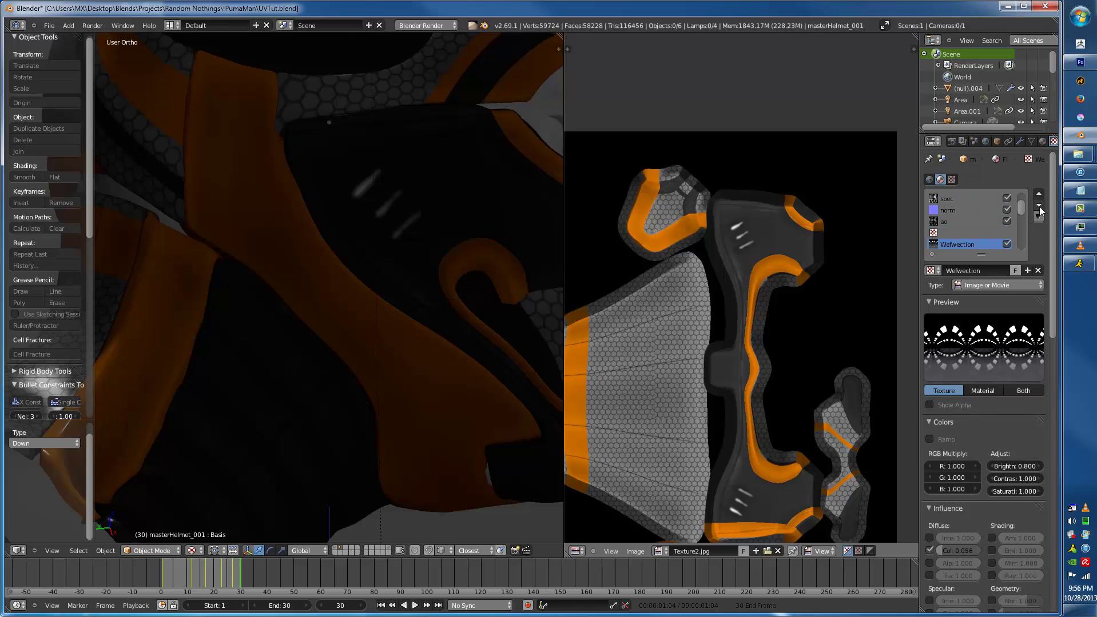
left_click(941, 222)
left_click(1039, 205)
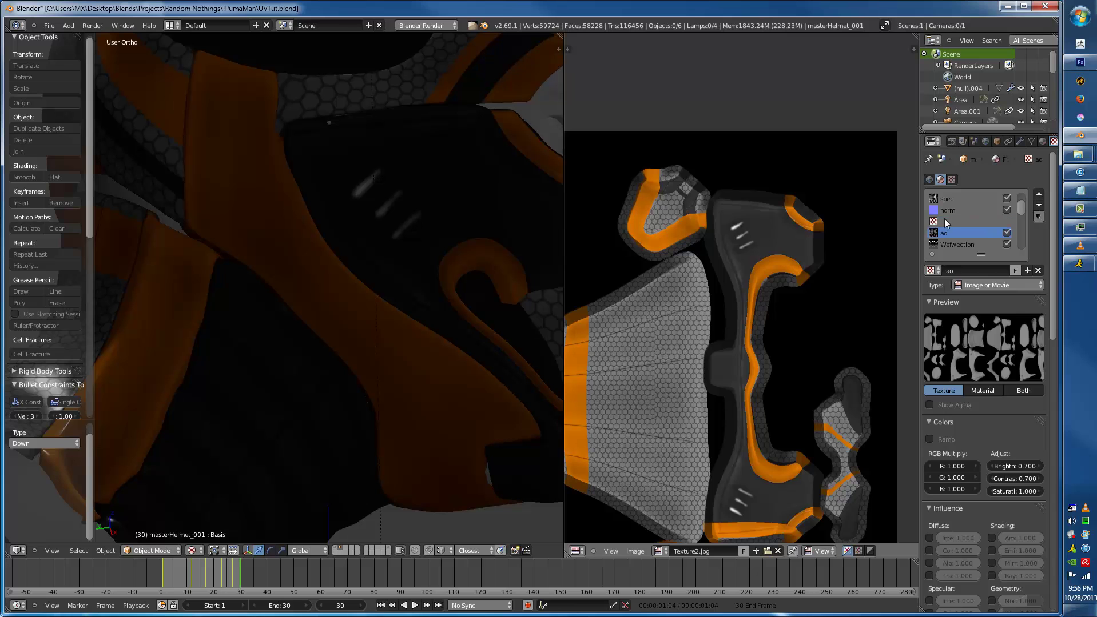
- Create a new texture in the empty slot below norm and set its type to Image or Movie
left_click(947, 220)
left_click(959, 271)
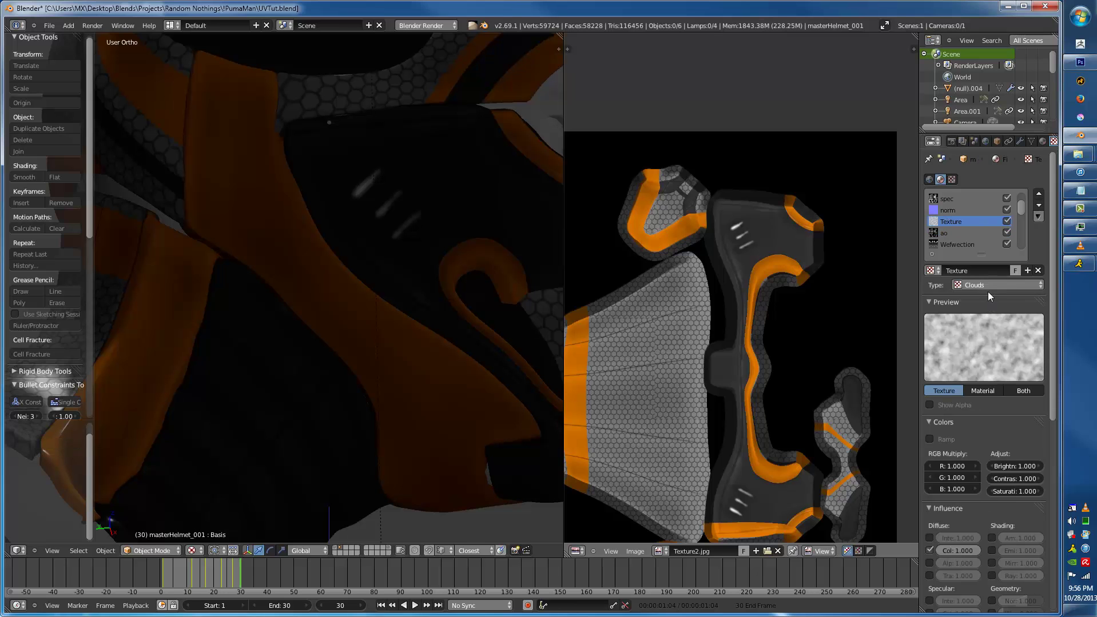
left_click(987, 285)
left_click(988, 211)
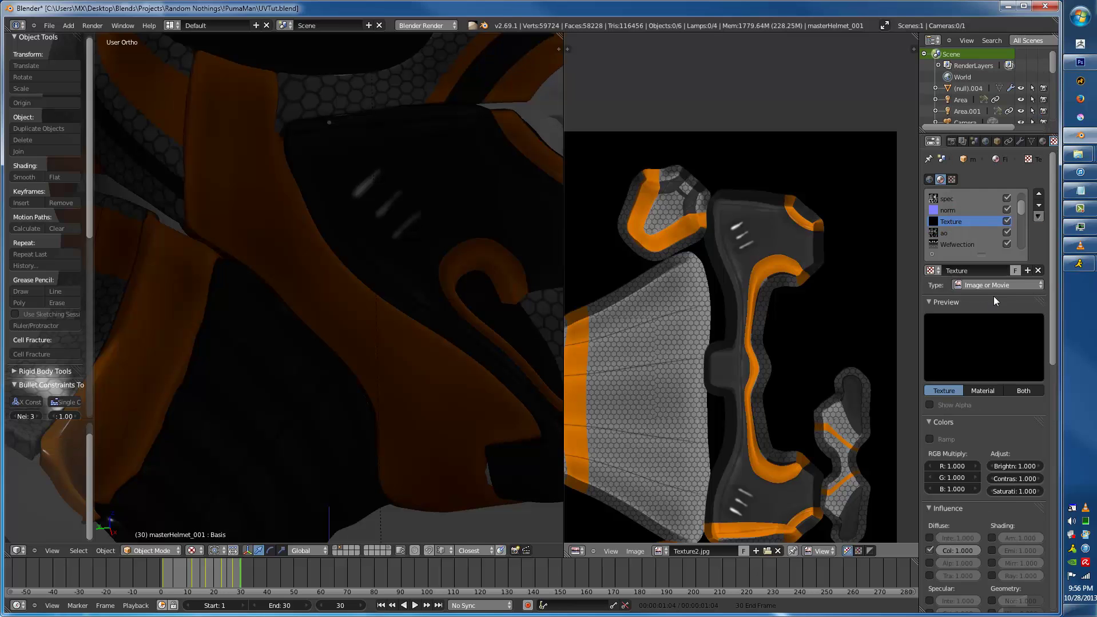
- Load PsuedoBump.jpg from the Cav folder as the new texture's image
scroll(1015, 537, "down", 10)
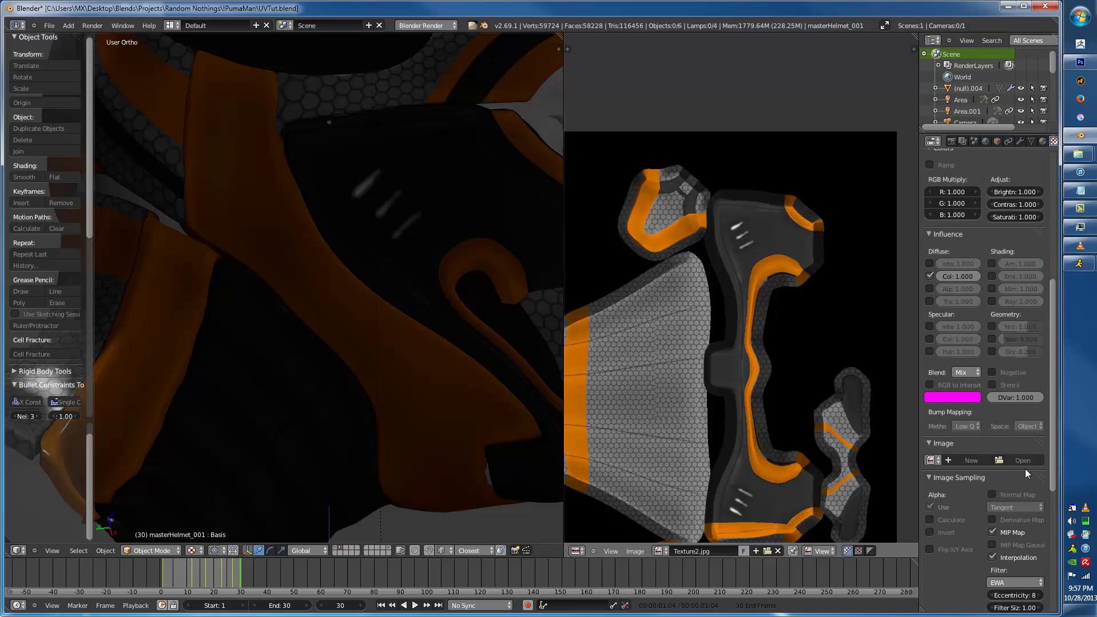
left_click(1025, 458)
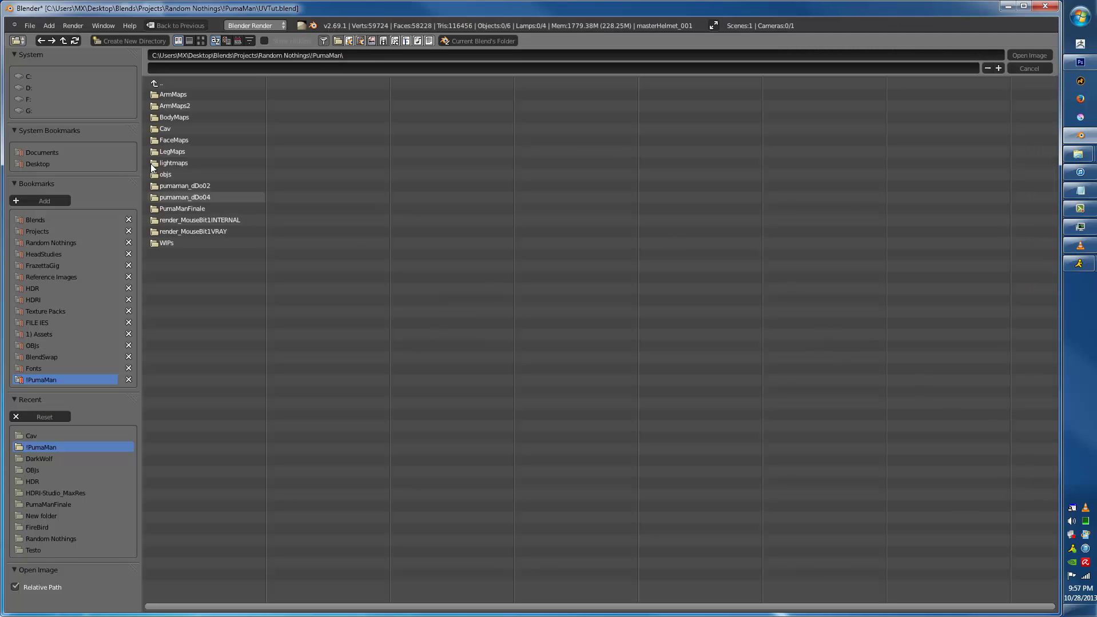
left_click(43, 435)
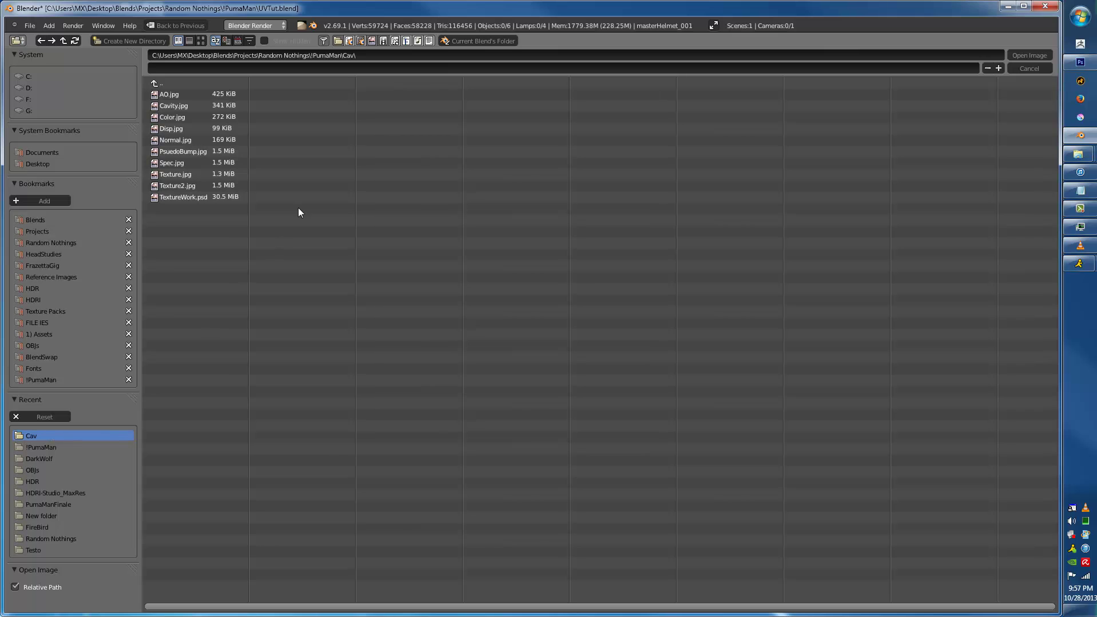
left_click(197, 152)
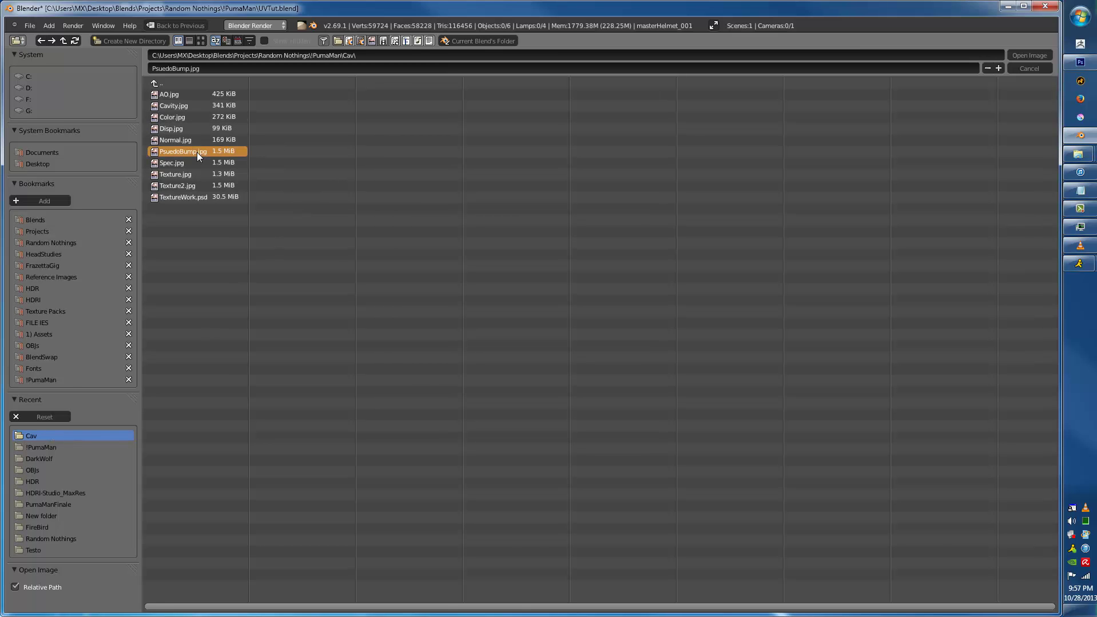
double_click(197, 152)
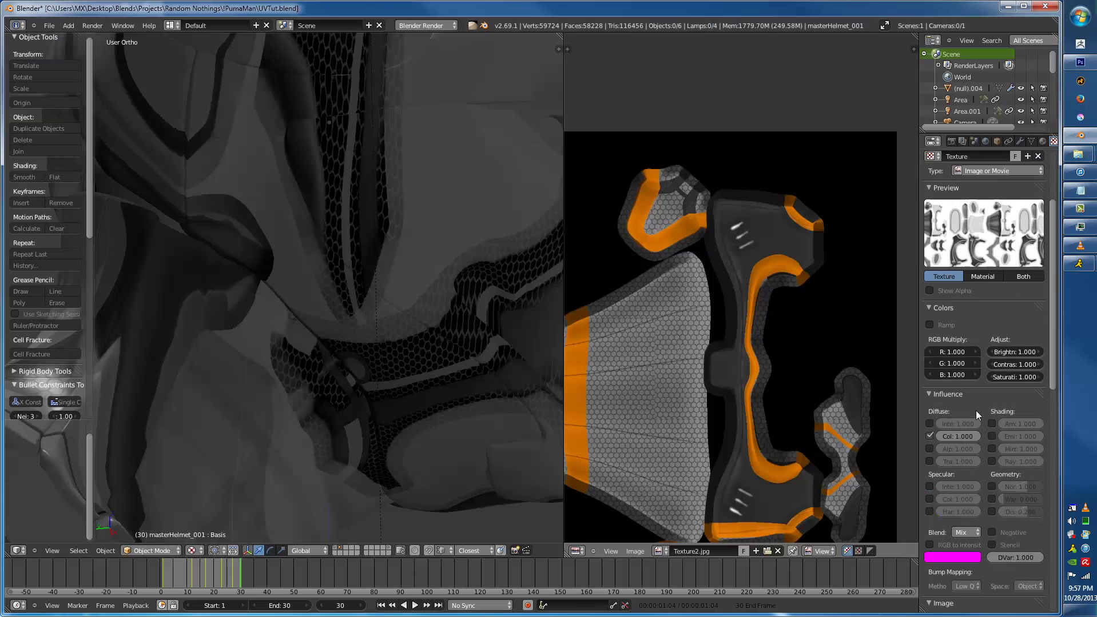
- Rename the new image texture to psBump
scroll(975, 410, "up", 5)
left_click(955, 273)
type("psBu")
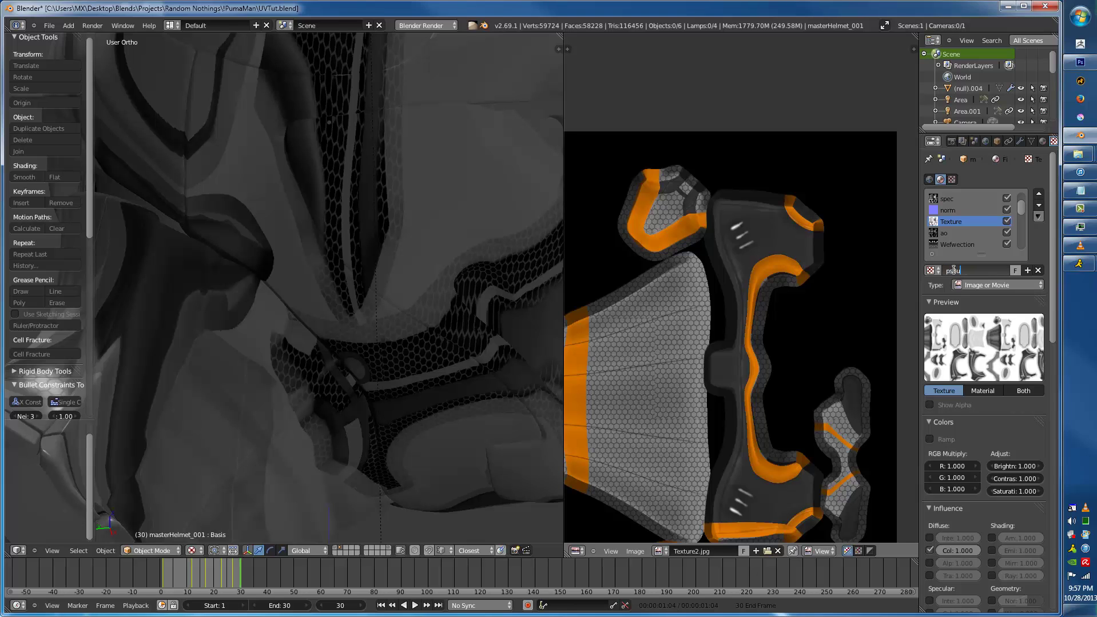
type("mp")
key("Return")
- Disable the bump texture's diffuse Color influence and enable its geometry Normal influence
scroll(971, 452, "down", 7)
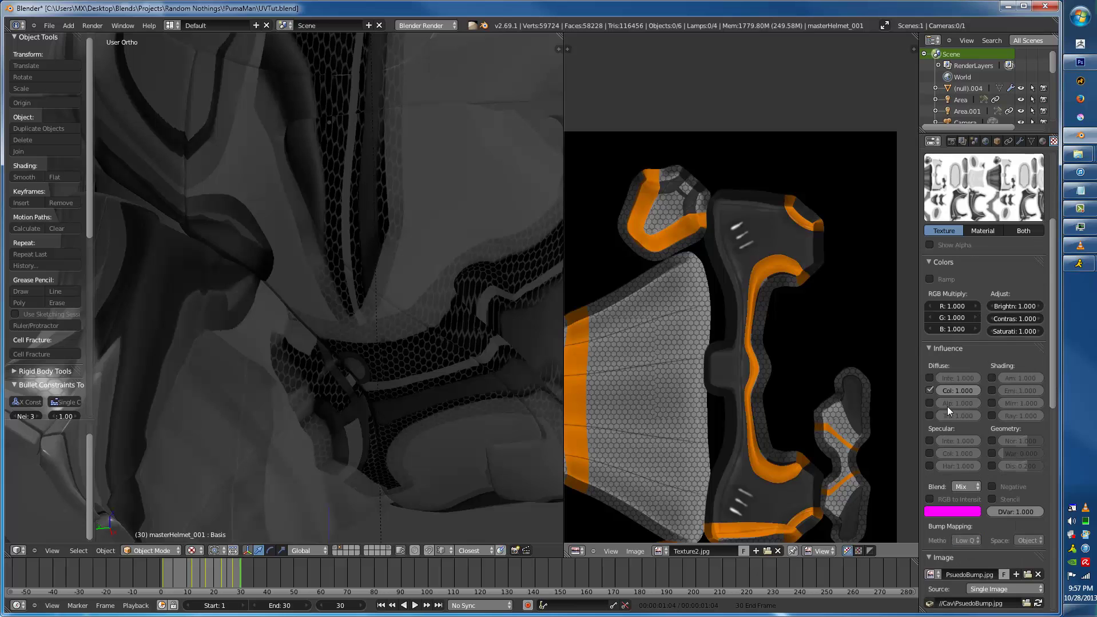
left_click(929, 390)
left_click(992, 441)
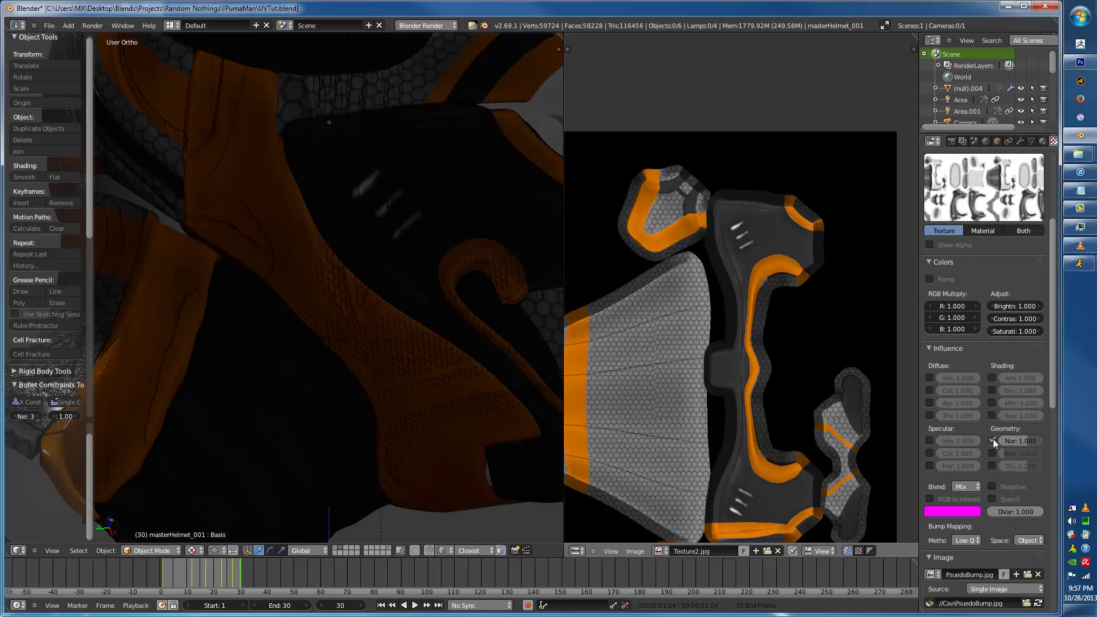
scroll(394, 251, "down", 4)
scroll(343, 240, "up", 5)
- Set the bump texture's mapping coordinates to UV and check the relief on the helmet's surface
middle_click_drag(342, 252, 366, 257)
scroll(980, 533, "down", 15)
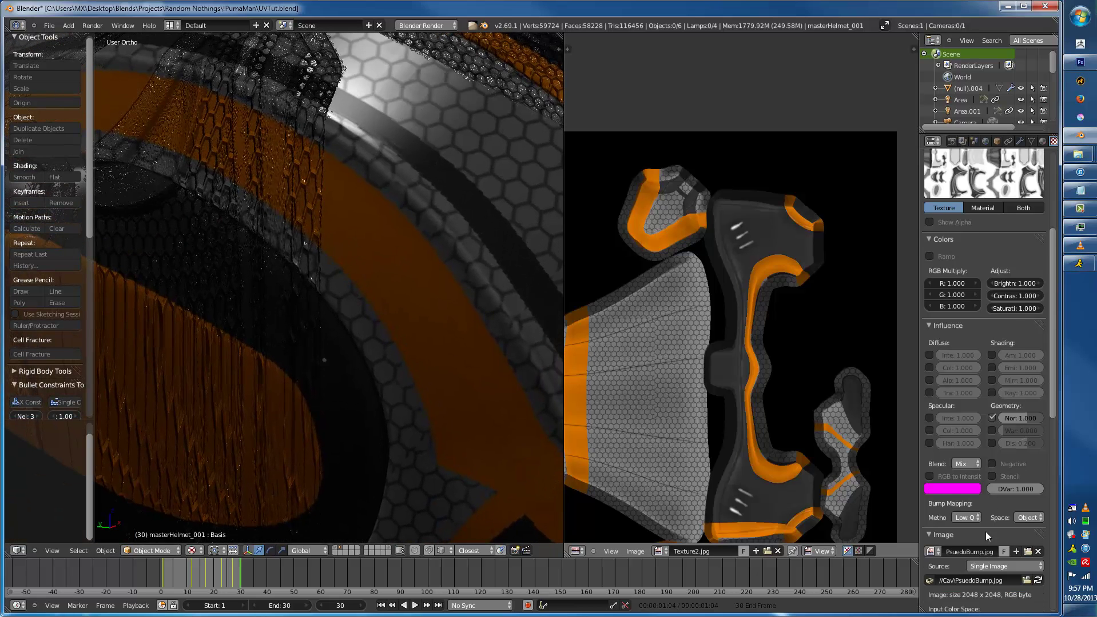
scroll(982, 535, "down", 5)
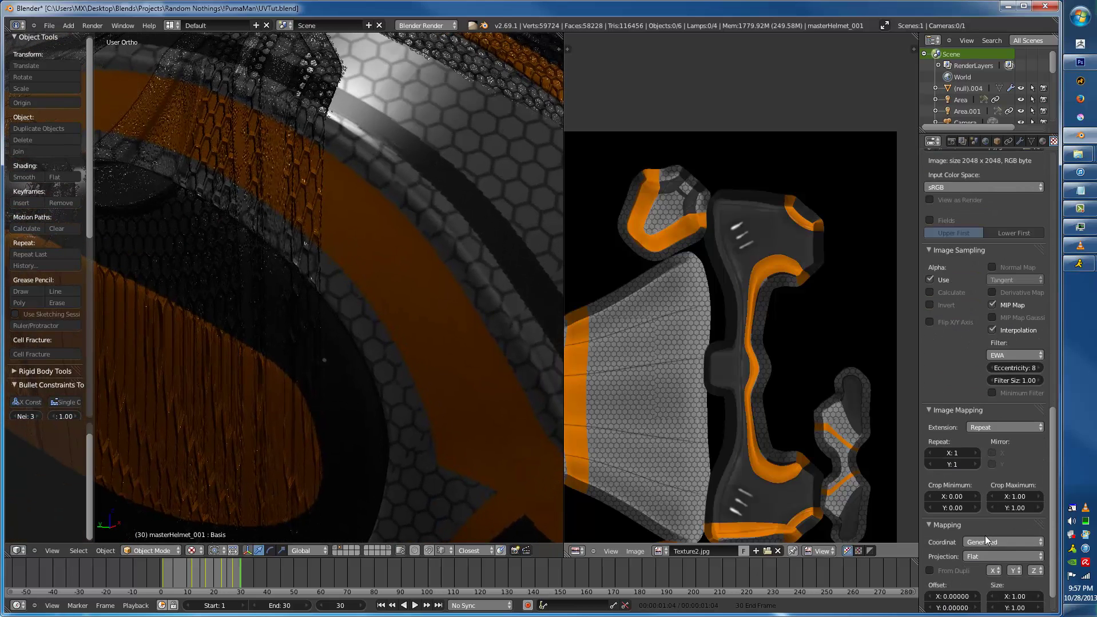
left_click(995, 512)
left_click(985, 464)
middle_click_drag(229, 251, 901, 513)
scroll(1007, 555, "down", 1)
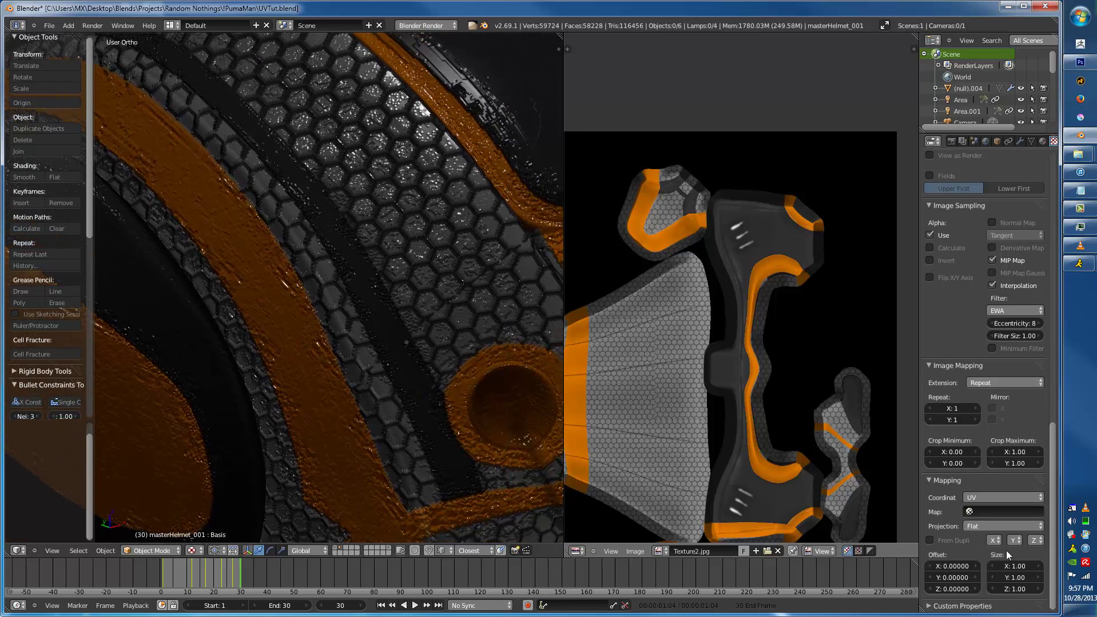
scroll(957, 349, "up", 12)
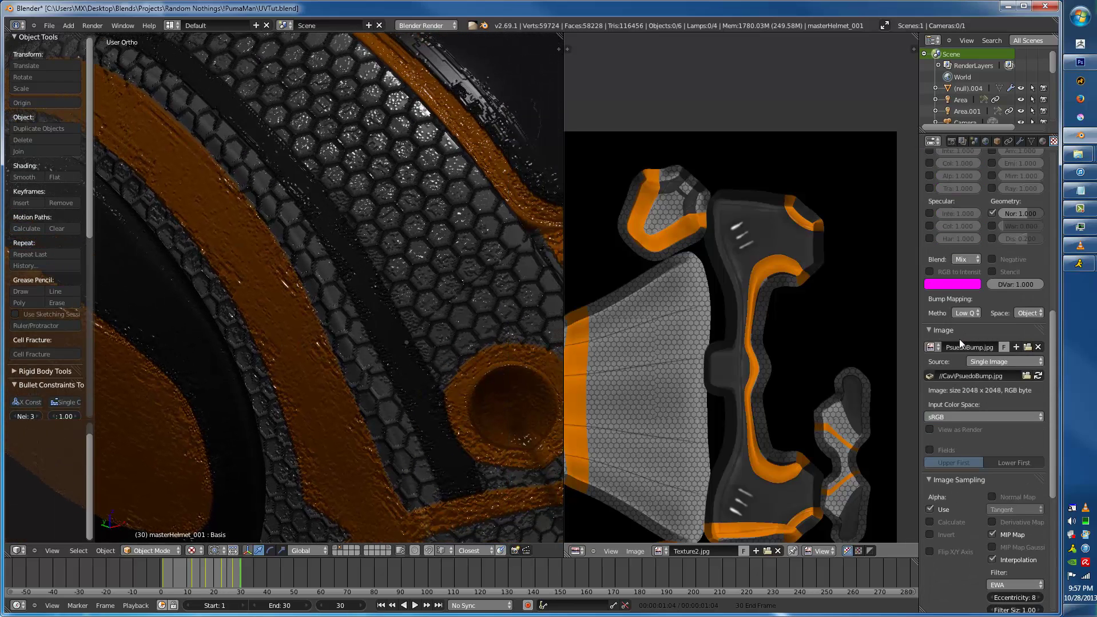
- Set the psBump texture's bump mapping method to Best Quality and its Normal influence to 0.005
left_click(965, 313)
left_click(943, 252)
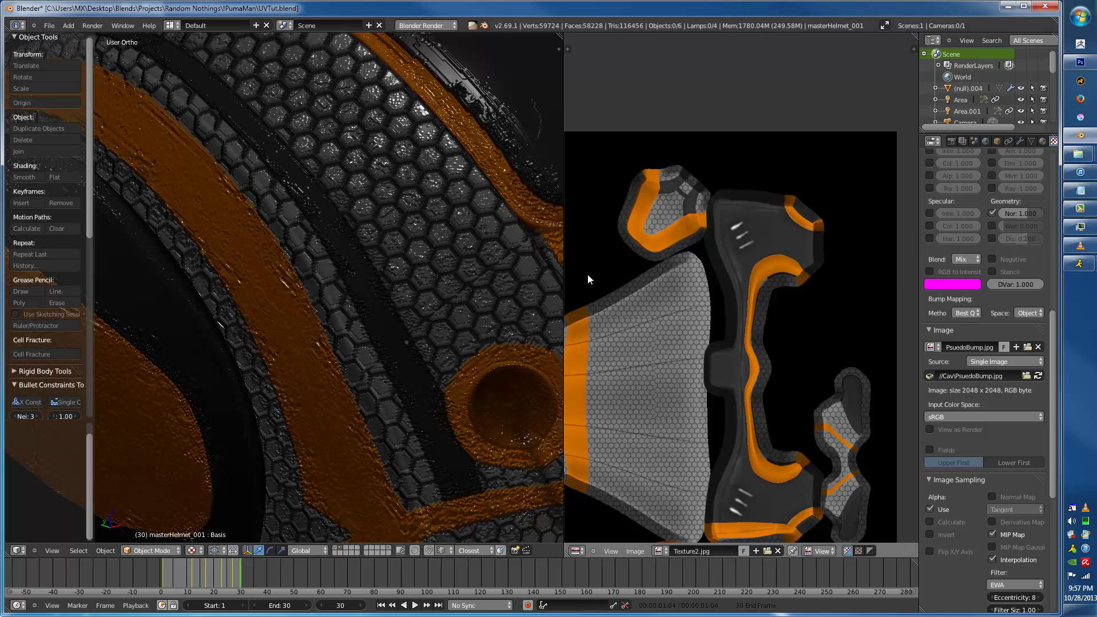
left_click(992, 214)
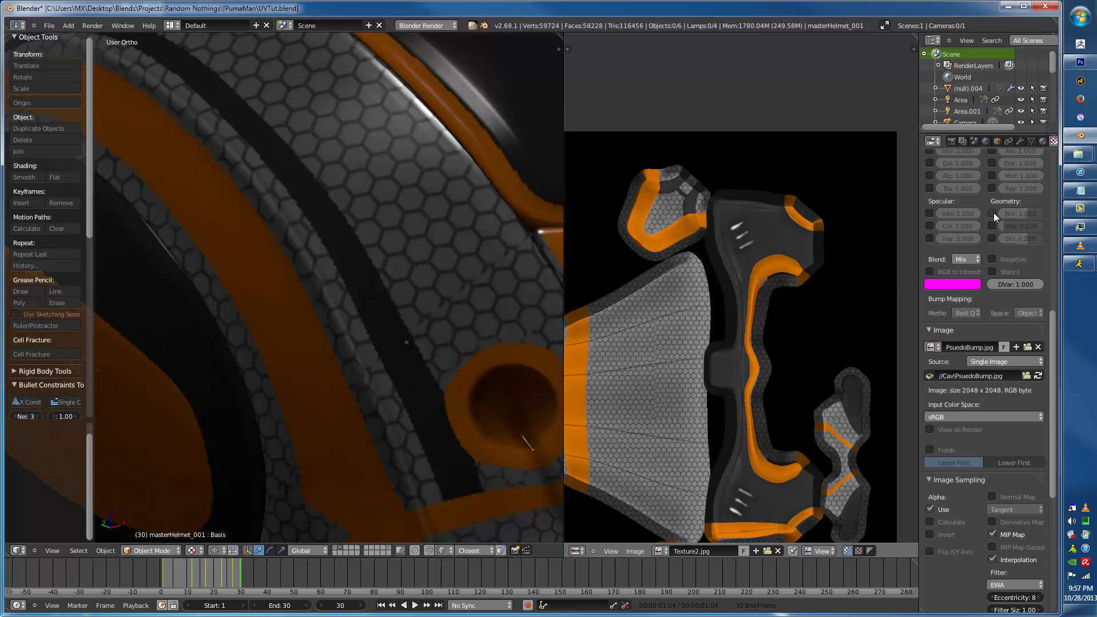
left_click(992, 213)
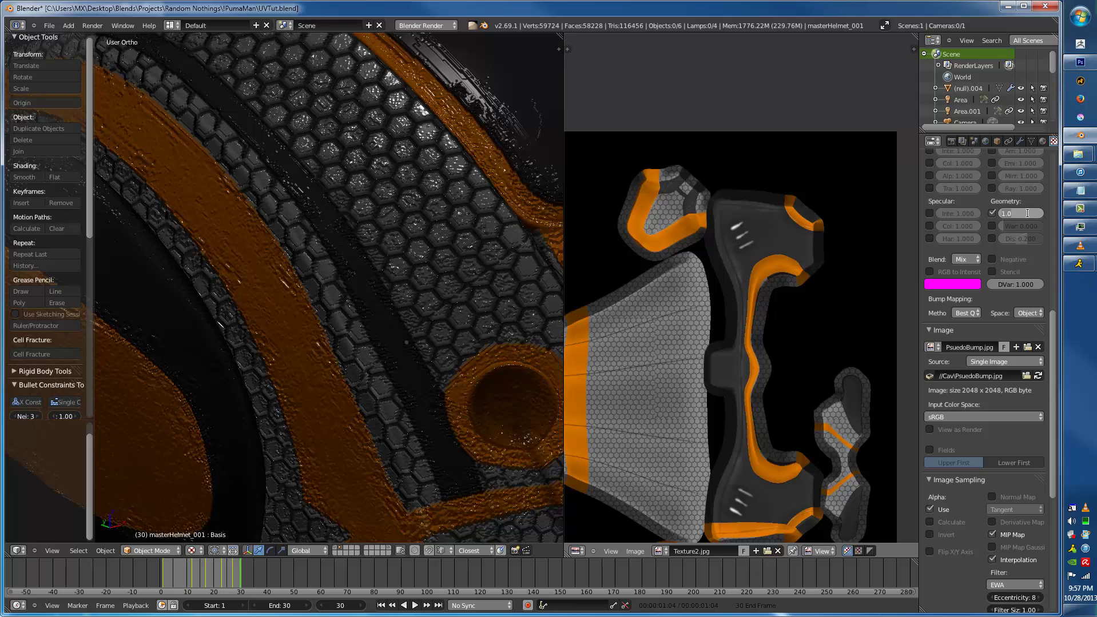
key("Return")
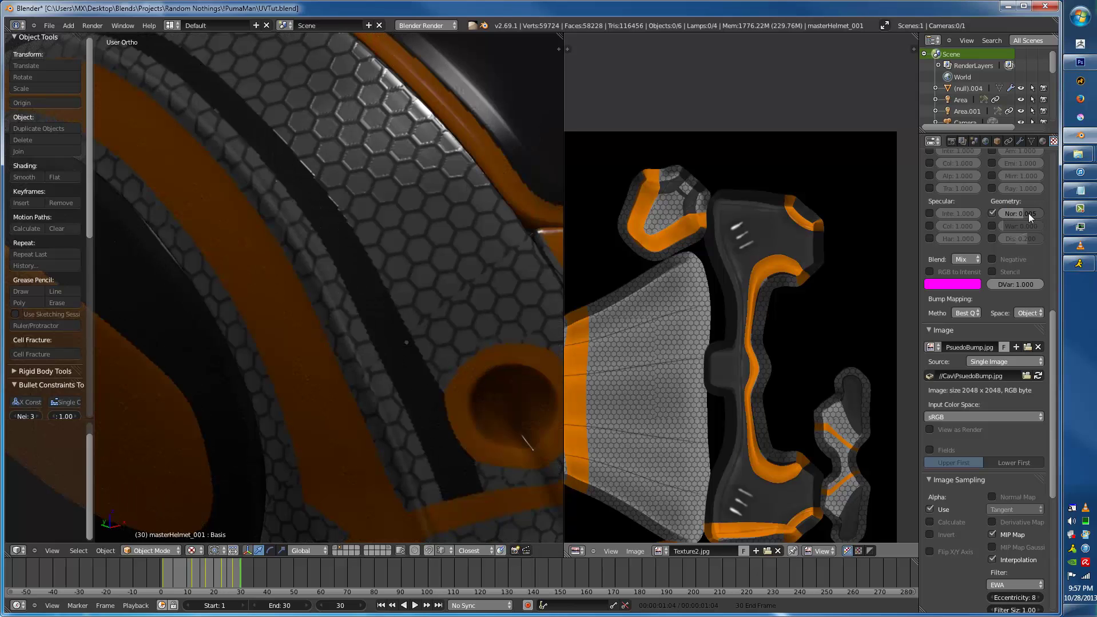
- Render the helmet through the camera in slot 1 and examine the surface detail in the result
scroll(386, 226, "down", 10)
key("a")
key("KP_0")
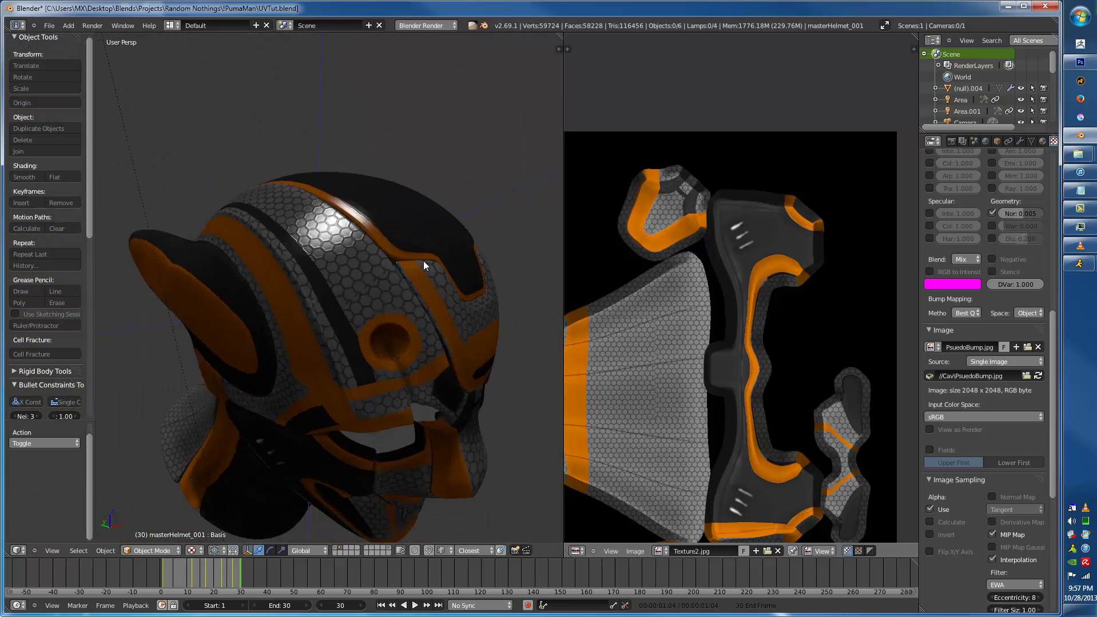
key("a")
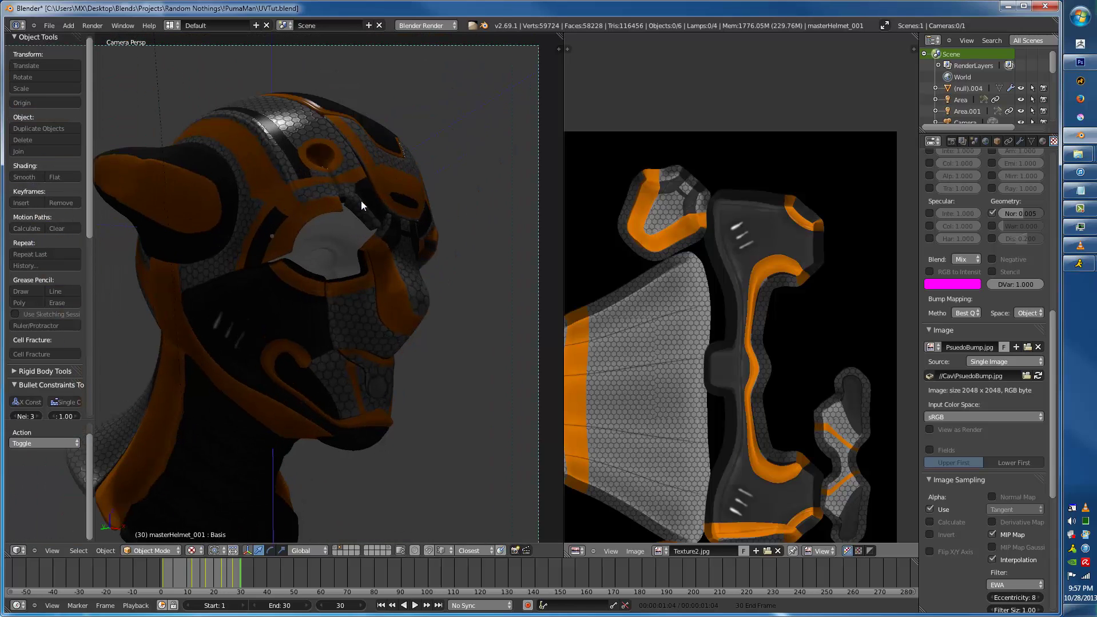
key("F11")
key("j")
key("j")
key("j")
key("j")
key("j")
key("F12")
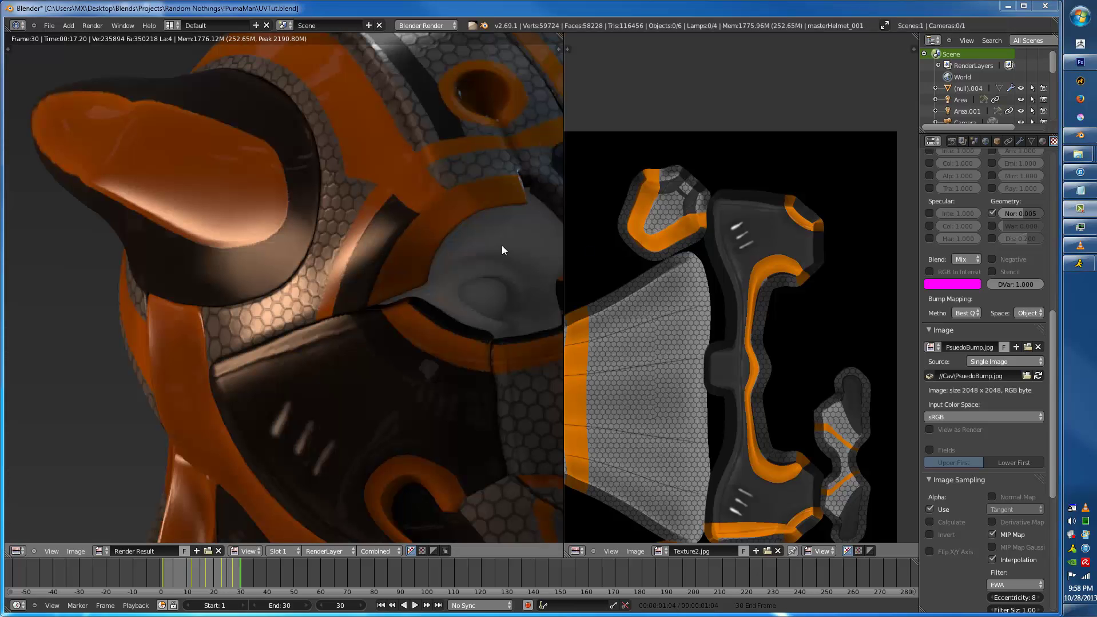
middle_click_drag(457, 330, 404, 303)
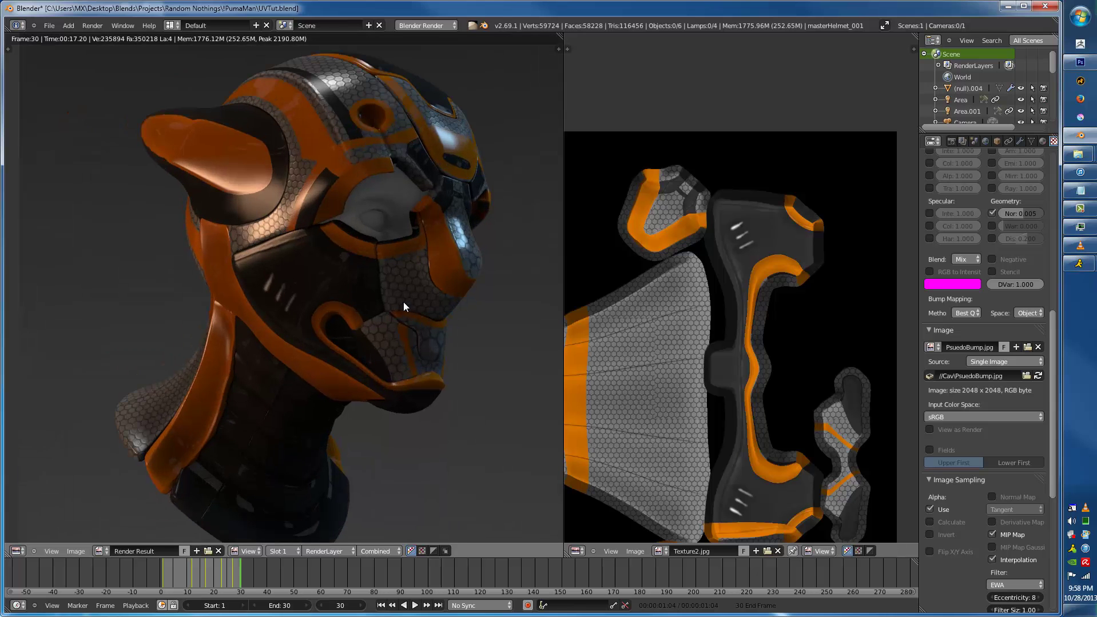
- Select the helmet mesh and bake its Normals map with Bake from Multires turned off
key("Escape")
right_click(410, 300)
key("z")
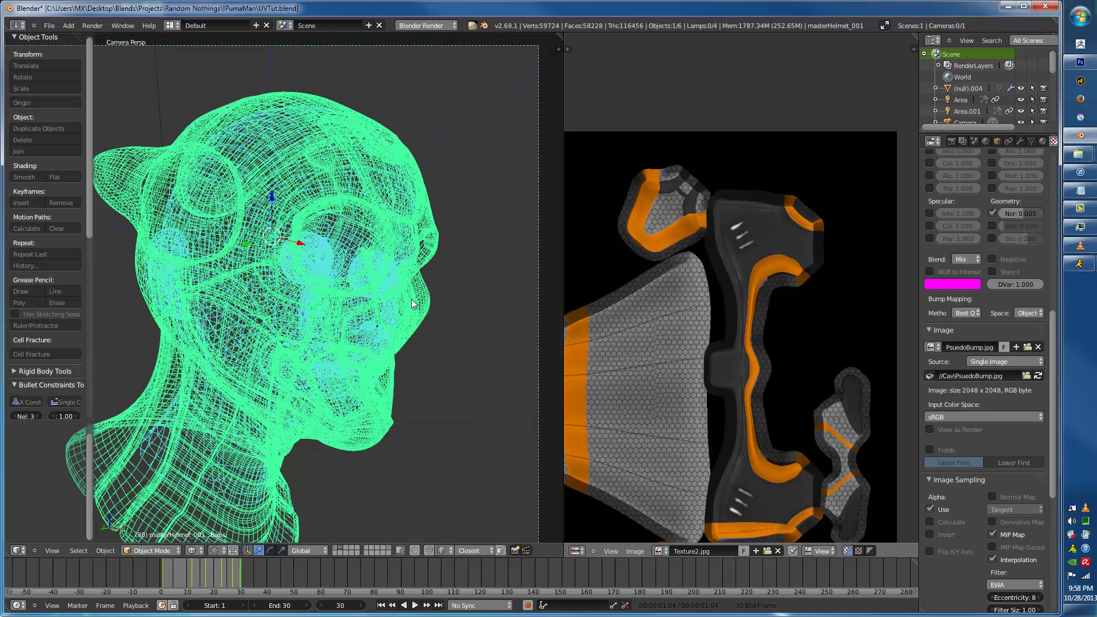
left_click(950, 140)
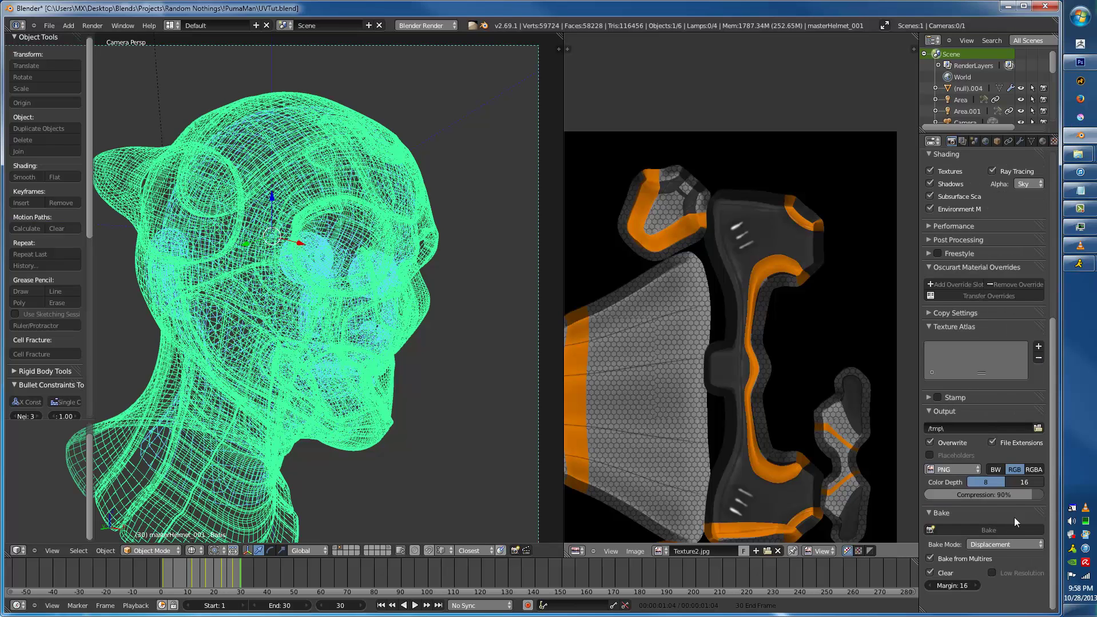
left_click(995, 544)
left_click(985, 495)
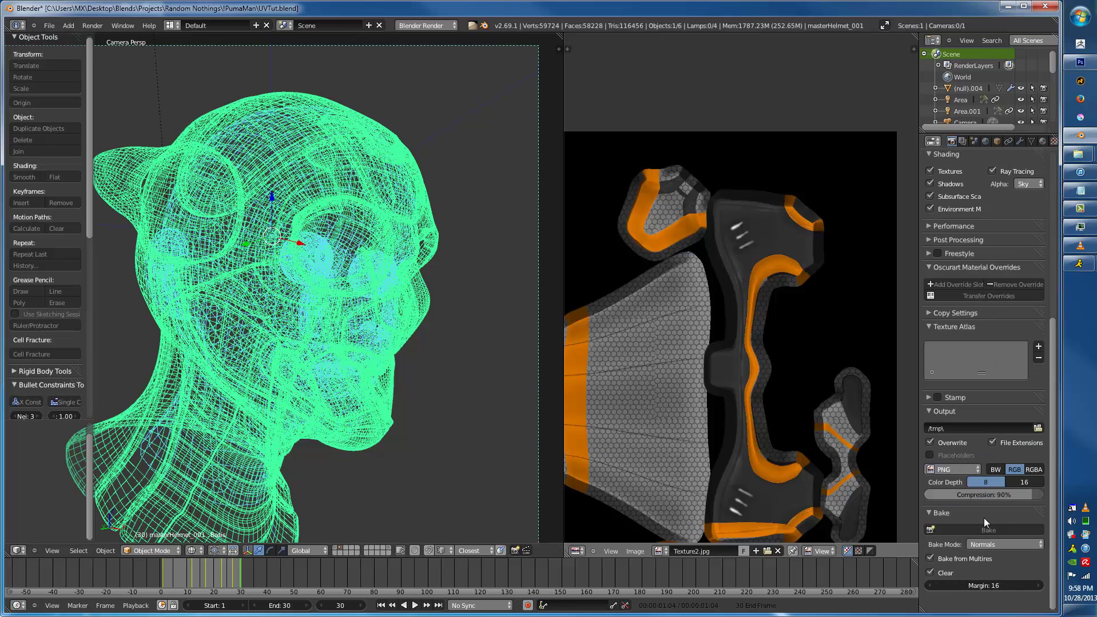
left_click(982, 526)
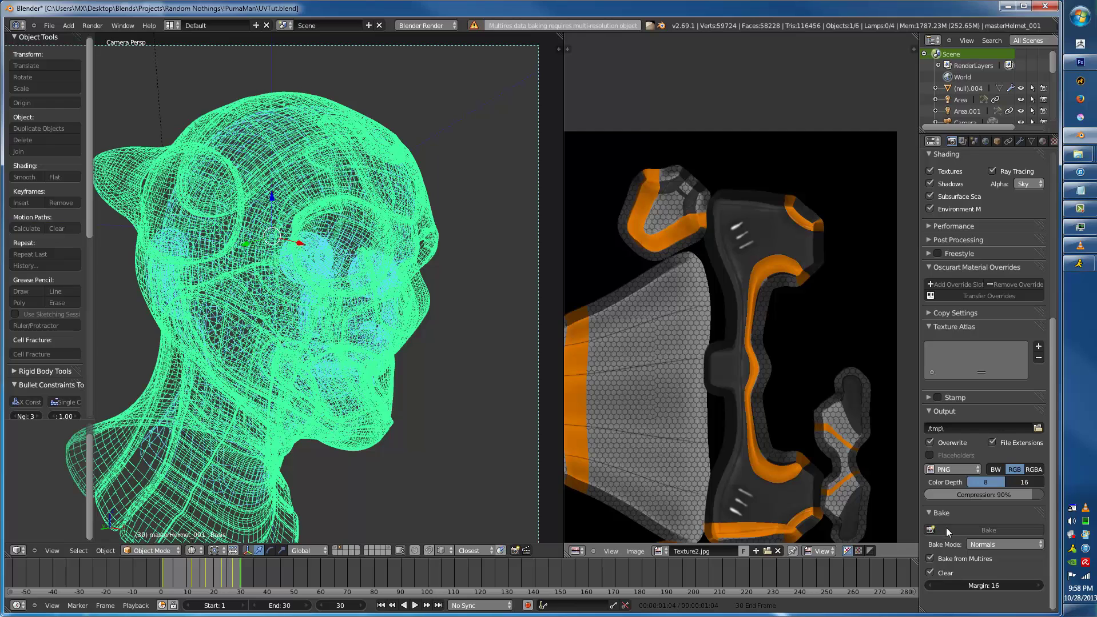
left_click(930, 558)
left_click(981, 531)
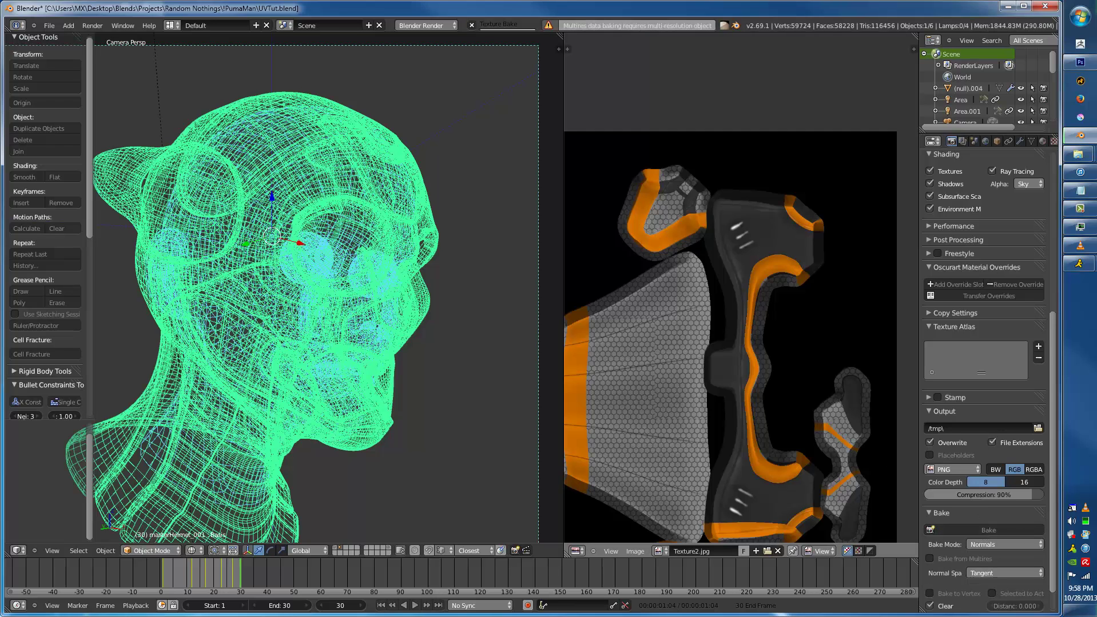
- Examine the baked normal map's hexagon pattern, creases and island edges up close
scroll(765, 269, "down", 1)
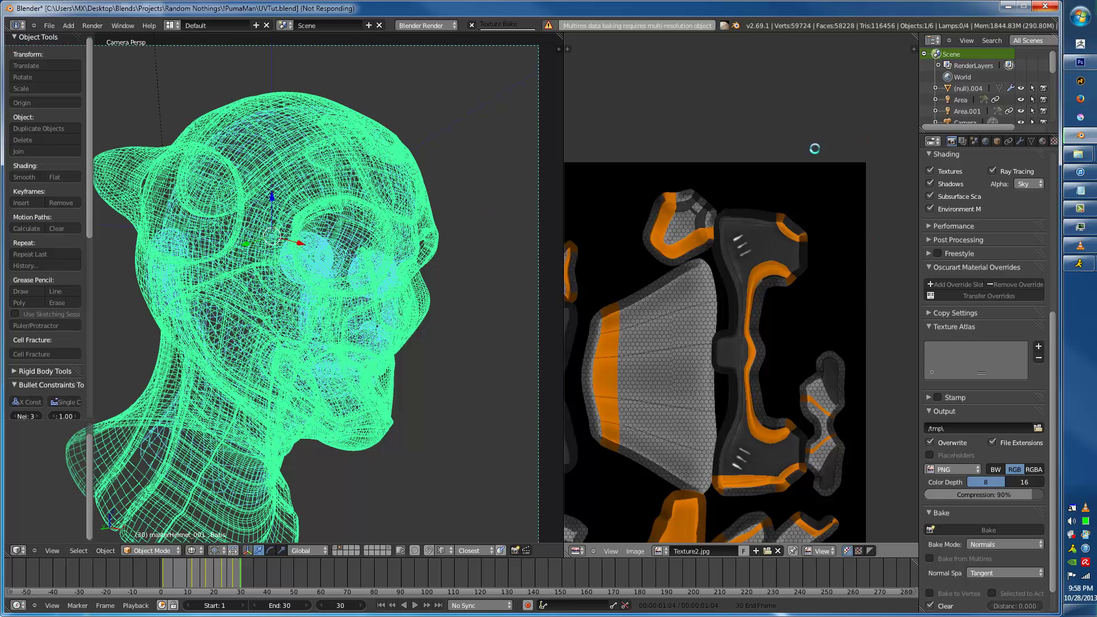
scroll(732, 296, "up", 6)
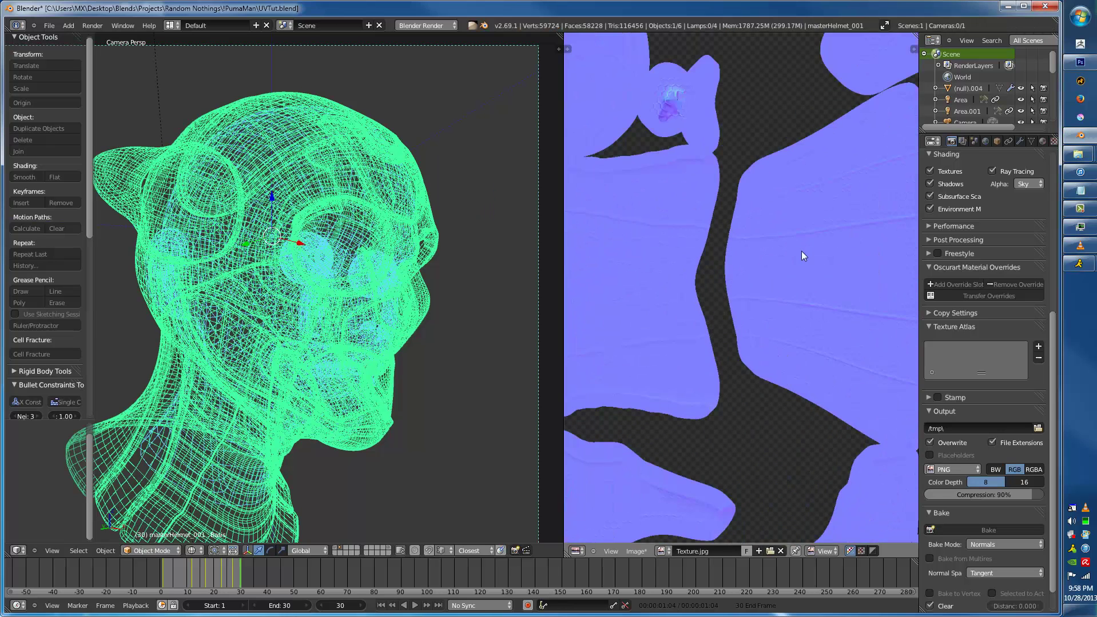
scroll(694, 274, "down", 5)
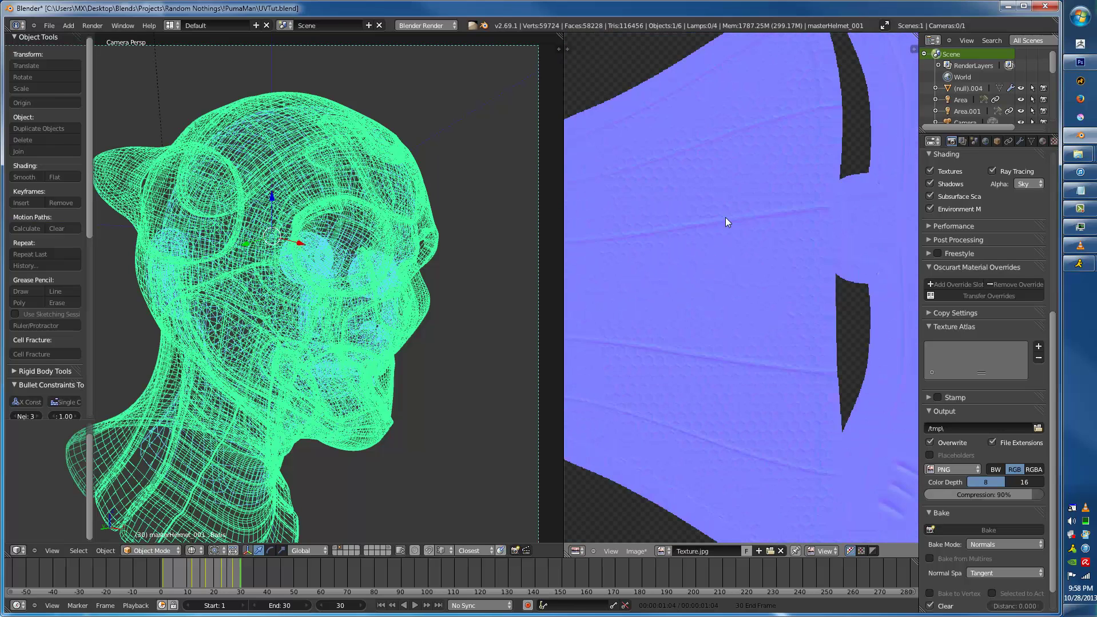
scroll(750, 250, "up", 2)
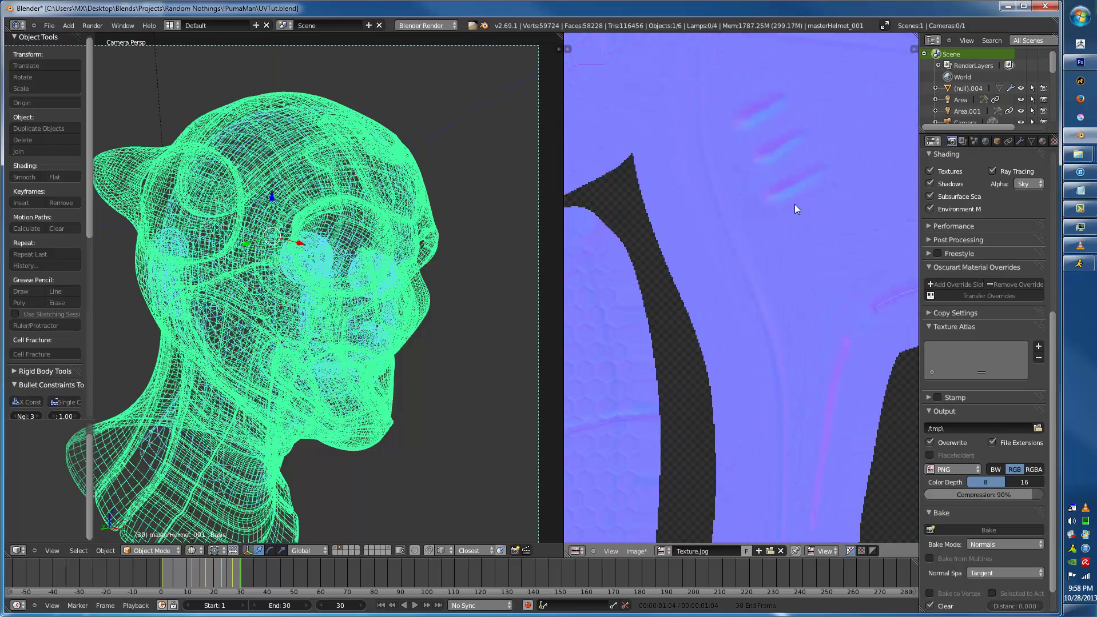
scroll(794, 204, "down", 2)
scroll(761, 353, "up", 2)
scroll(683, 336, "down", 3)
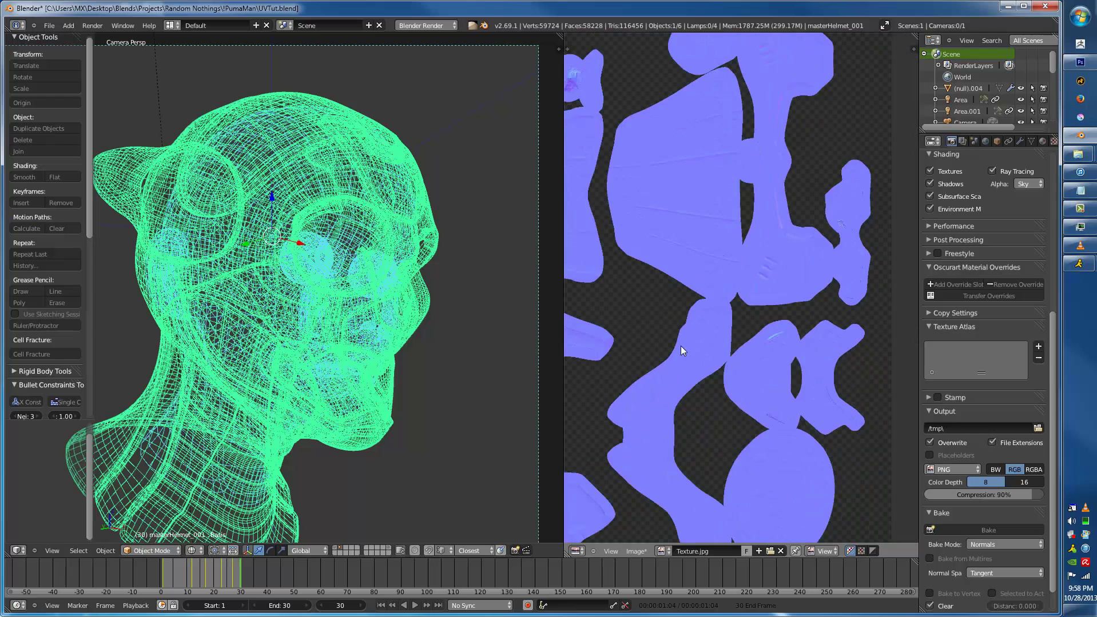
scroll(724, 298, "up", 3)
scroll(835, 183, "up", 3)
scroll(802, 252, "down", 1)
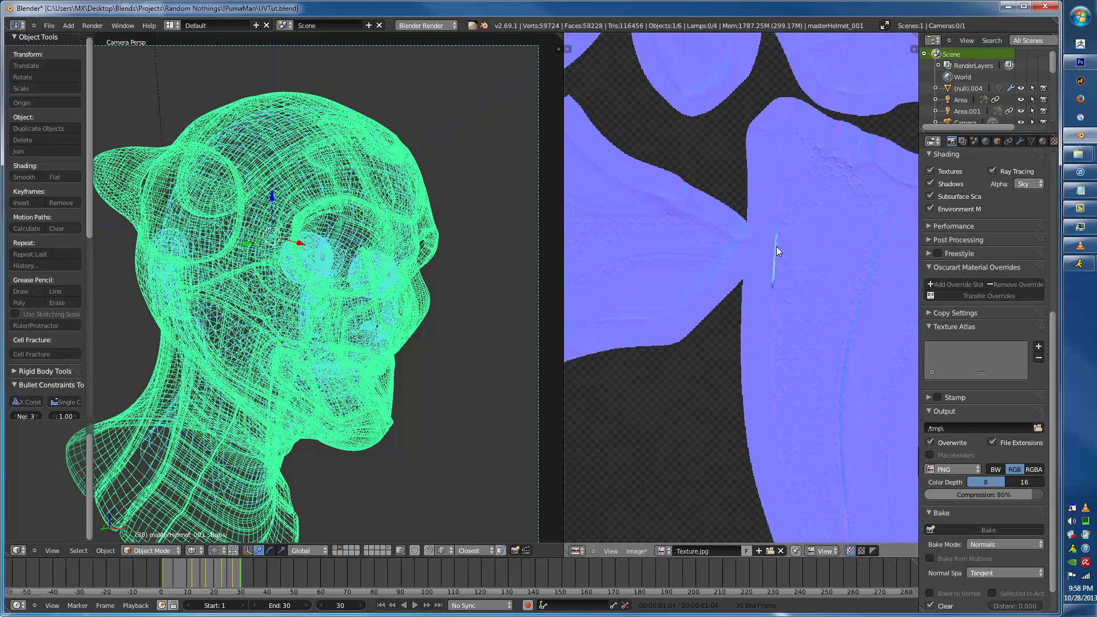
scroll(752, 223, "up", 2)
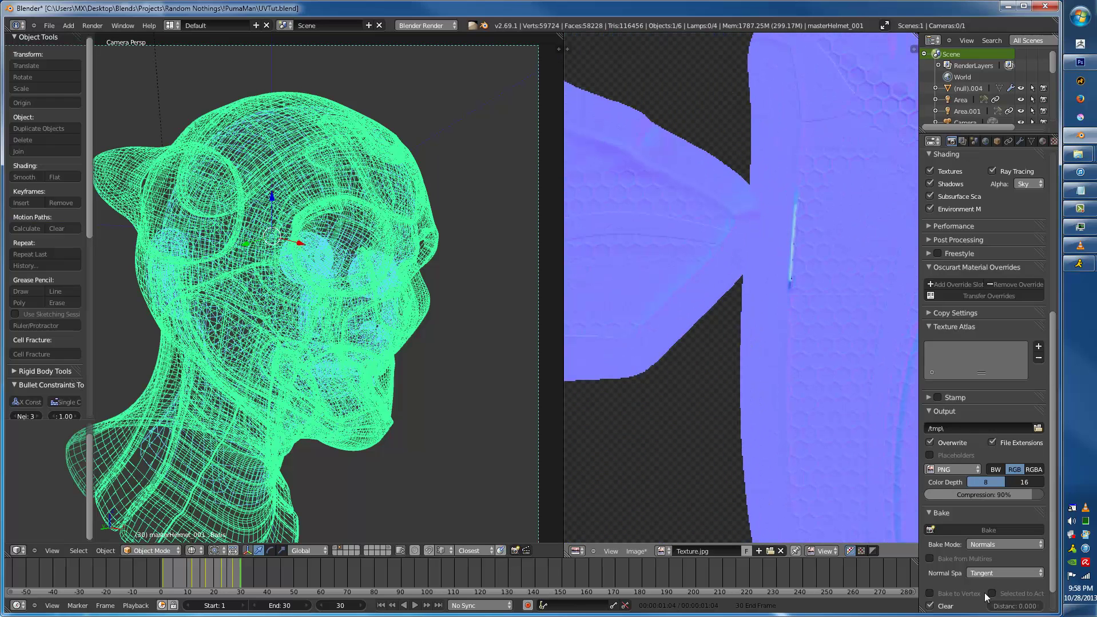
- Set the bake margin to 9, rebake the Normals map and check the island edges
scroll(983, 591, "down", 2)
scroll(978, 590, "down", 1, "ctrl")
key("F12")
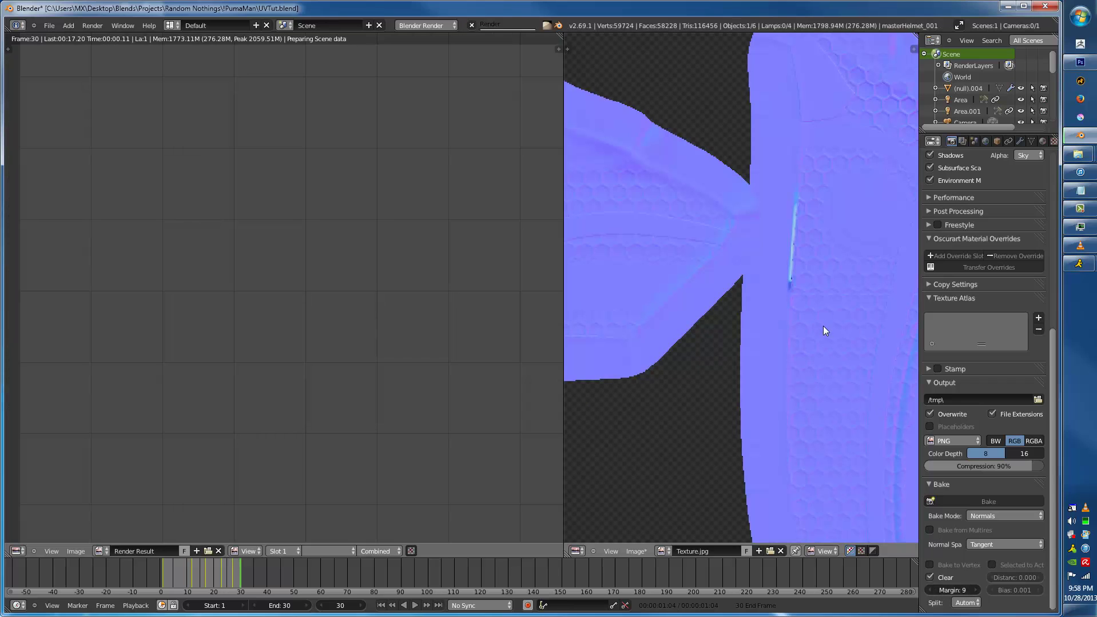
key("Escape")
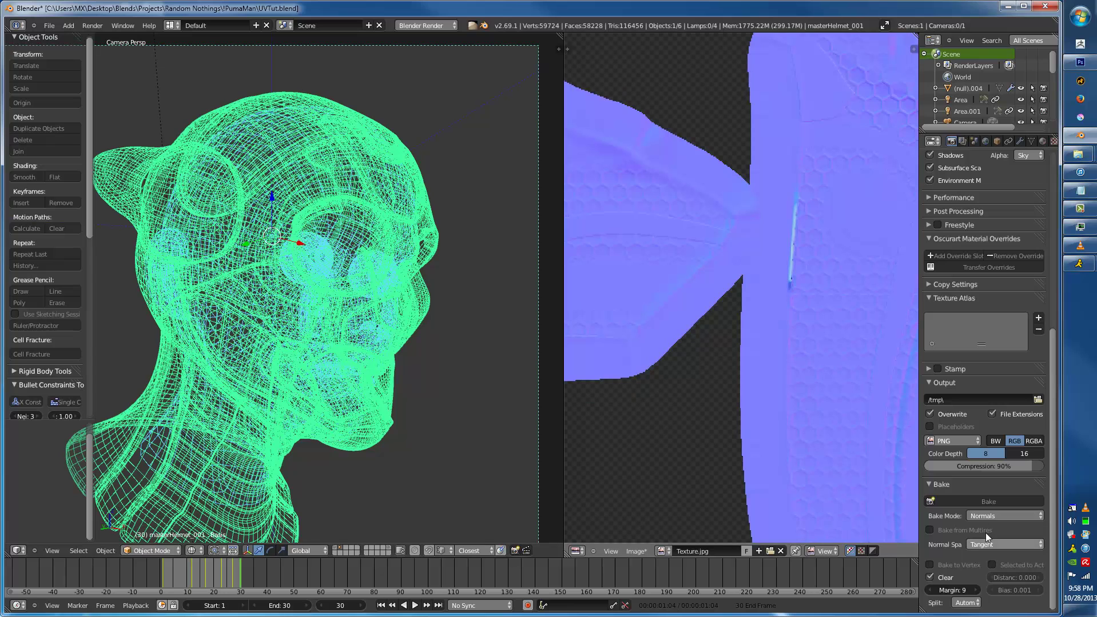
left_click(989, 501)
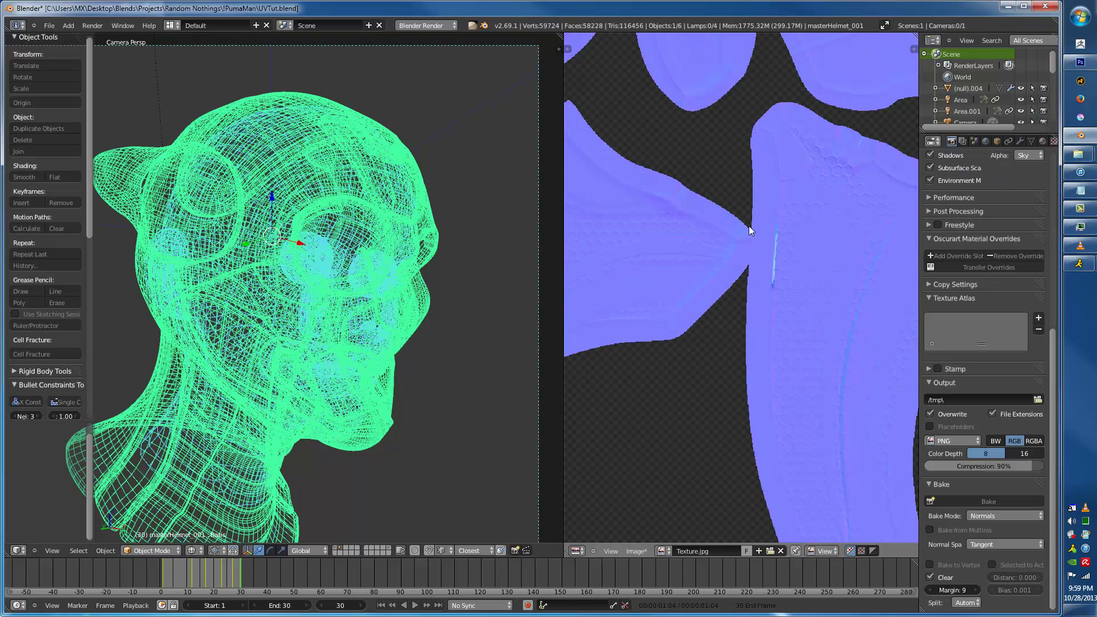
scroll(706, 328, "down", 3)
scroll(791, 344, "up", 5)
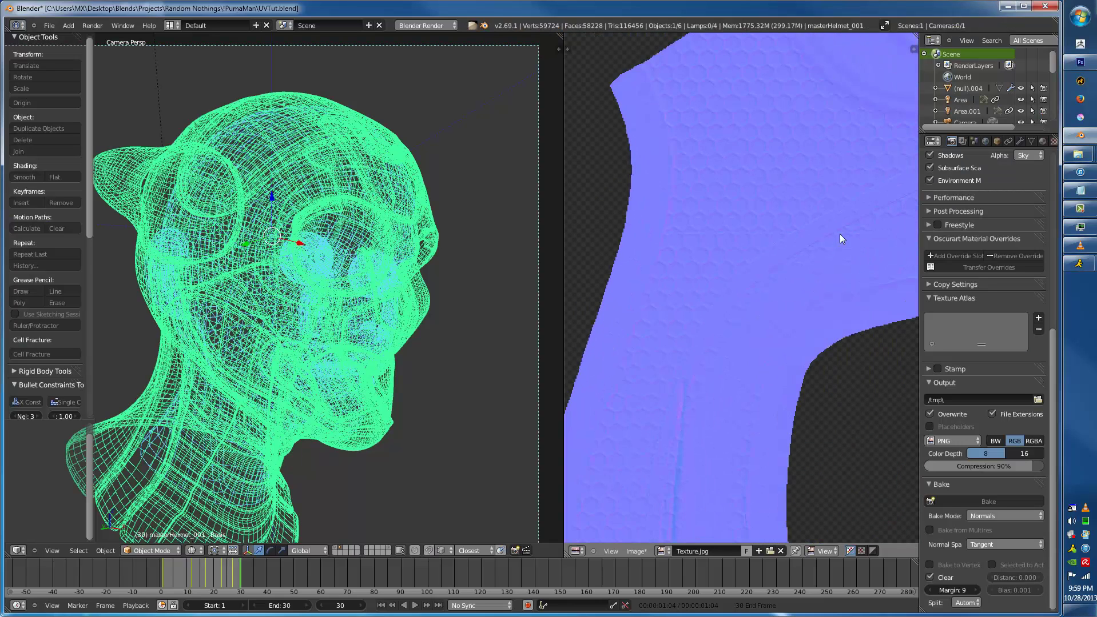
scroll(760, 301, "down", 4)
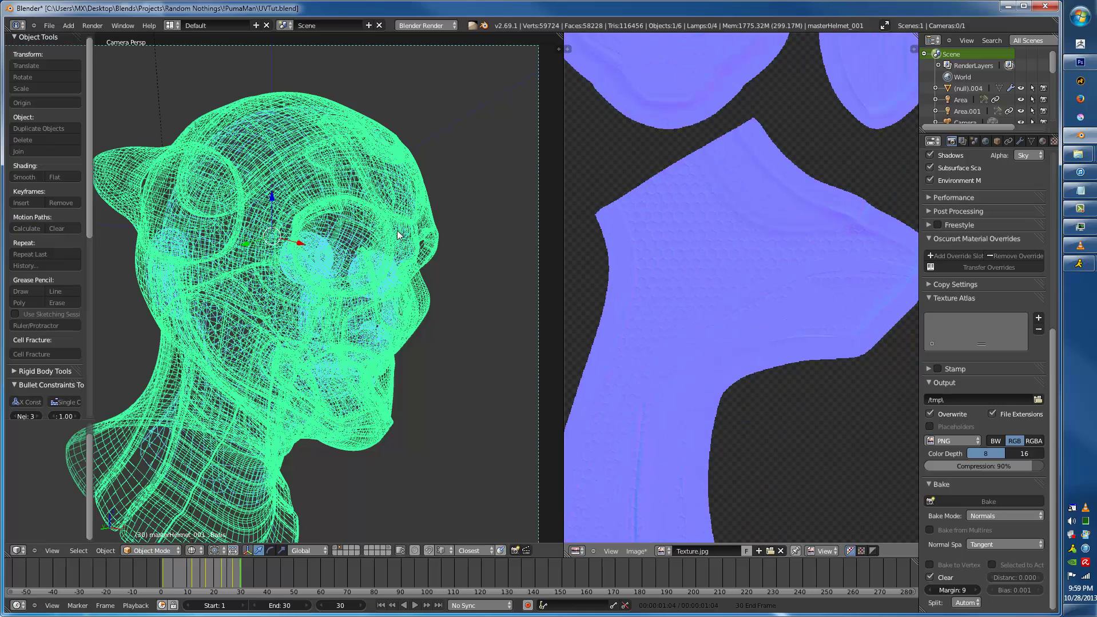
- Show the helmet textured in an orthographic view and examine the hexagon relief above the round orange socket
key("alt+z")
scroll(375, 263, "up", 3)
mouse_move(363, 225)
middle_mouse_down()
mouse_move(339, 344)
mouse_move(346, 242)
middle_mouse_up()
key("KP_5")
scroll(301, 189, "up", 5)
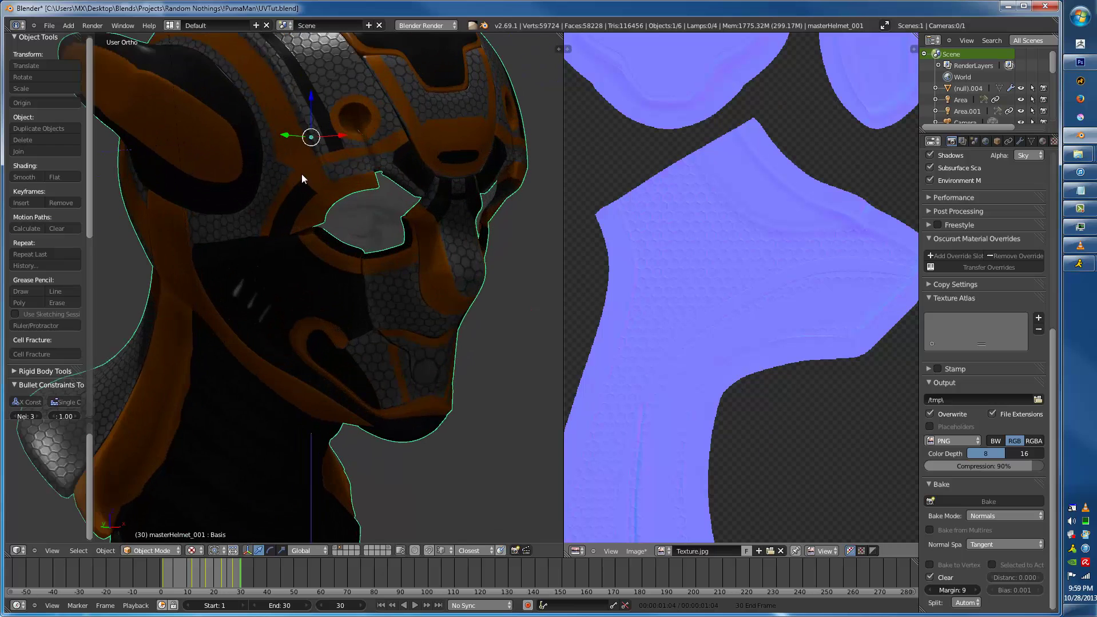
middle_click_drag(304, 310, 356, 197)
scroll(366, 140, "up", 2)
middle_click_drag(367, 141, 358, 409)
scroll(360, 218, "up", 4)
middle_click_drag(360, 218, 464, 295)
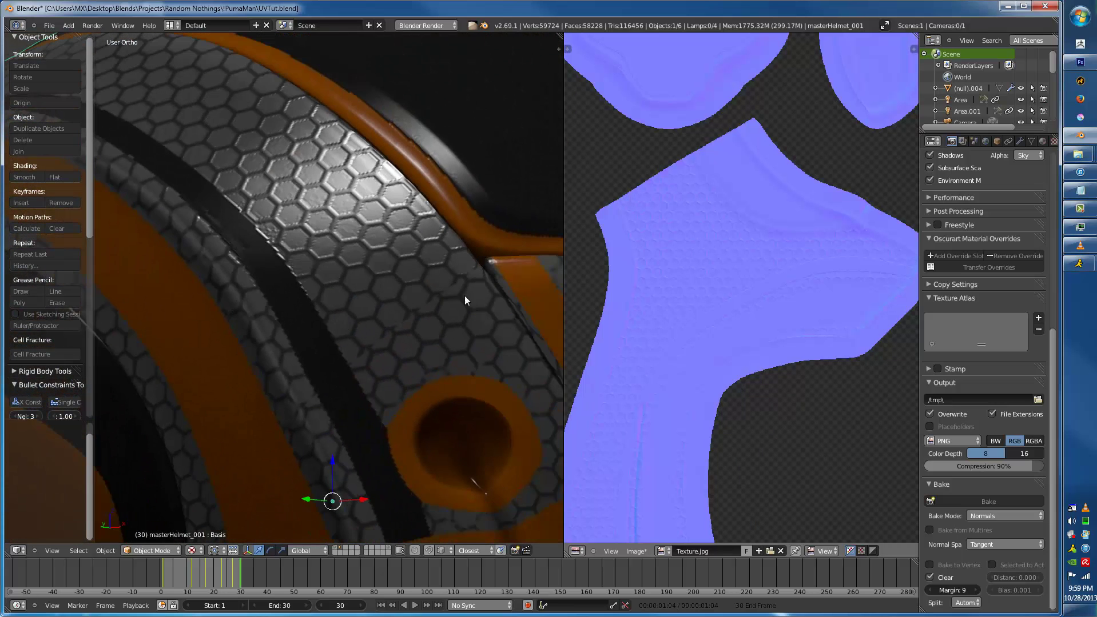
- Show the render stored in slot 2 and examine the helmet's surface around the eye opening
left_click(1043, 142)
key("F12")
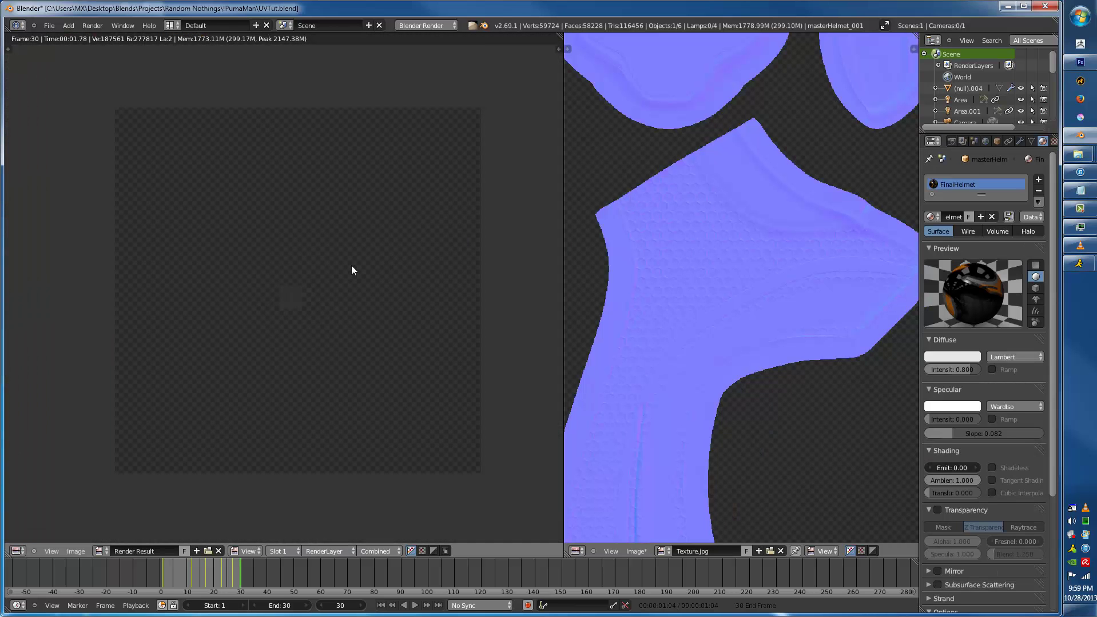
scroll(351, 266, "up", 1)
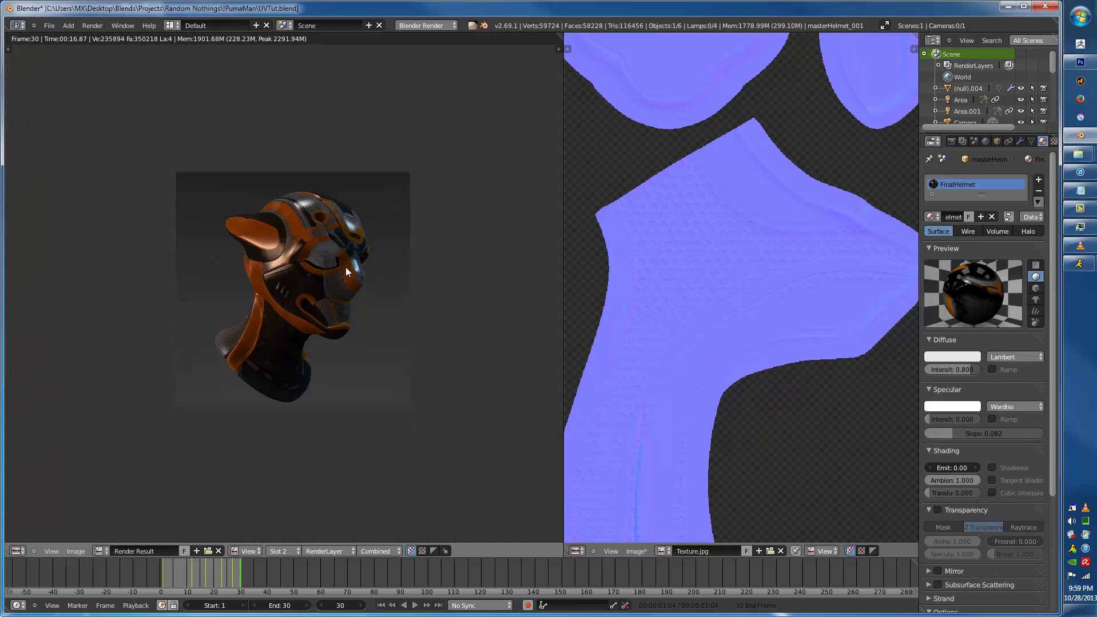
scroll(346, 265, "up", 3)
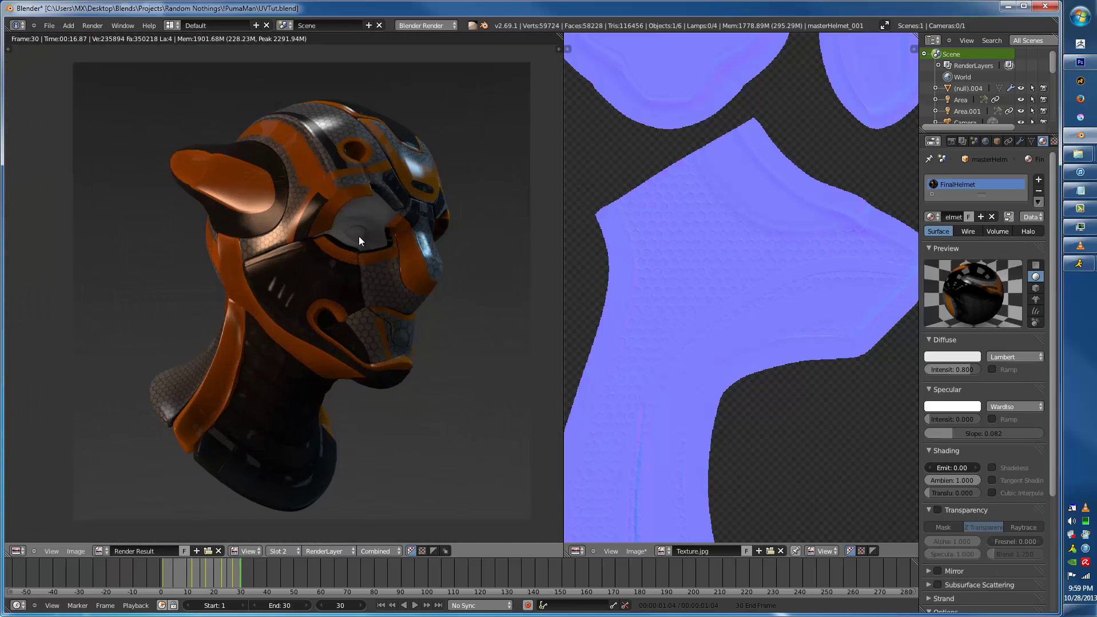
scroll(347, 263, "up", 4)
middle_click_drag(382, 289, 277, 232)
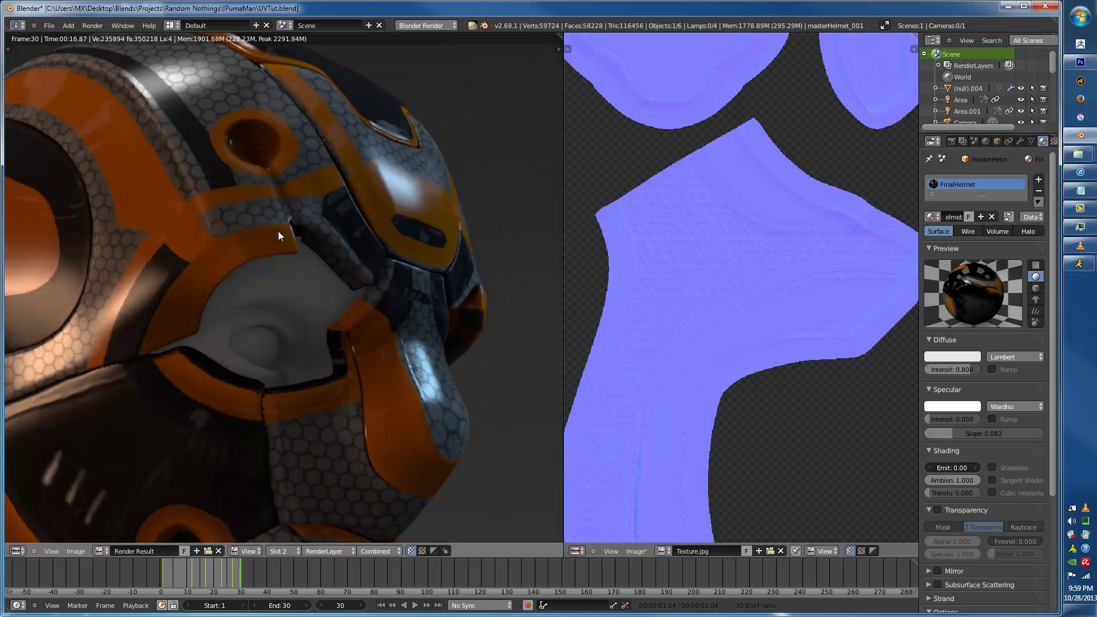
- Select the ao texture in the helmet material and review its color adjustments, Negative and Stencil influence options
left_click(1052, 141)
scroll(1004, 244, "up", 8)
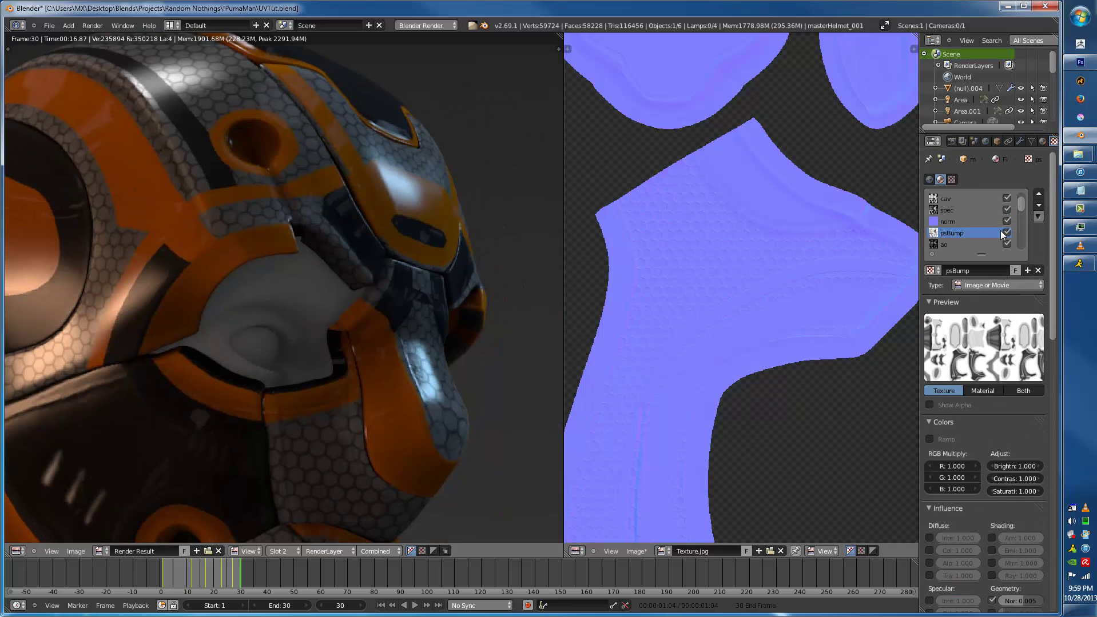
scroll(962, 246, "down", 2)
left_click(944, 222)
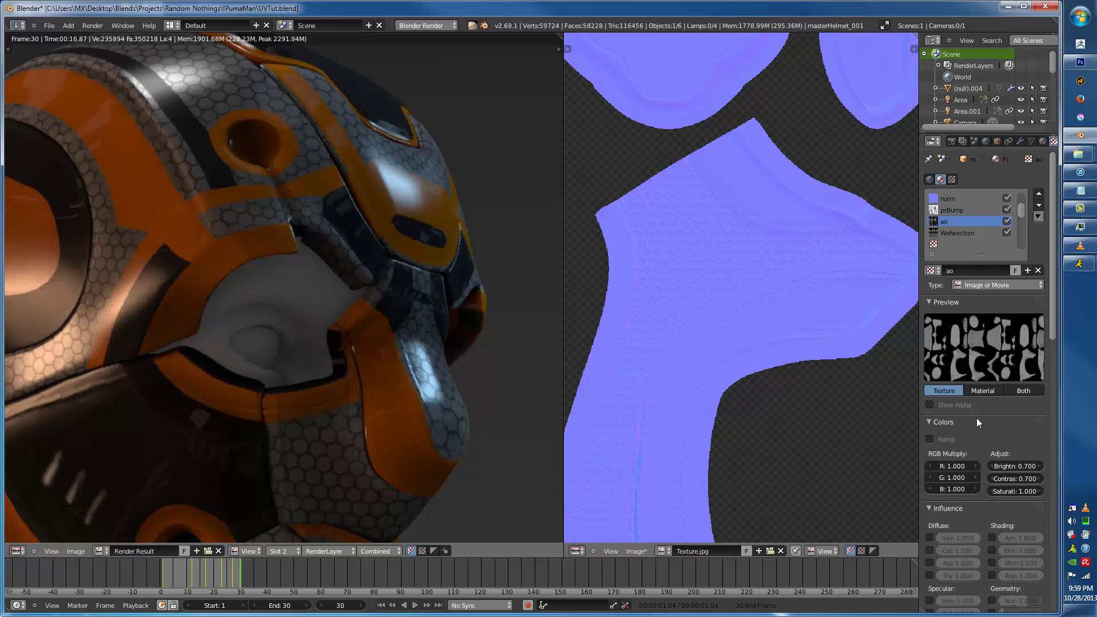
scroll(977, 419, "down", 10)
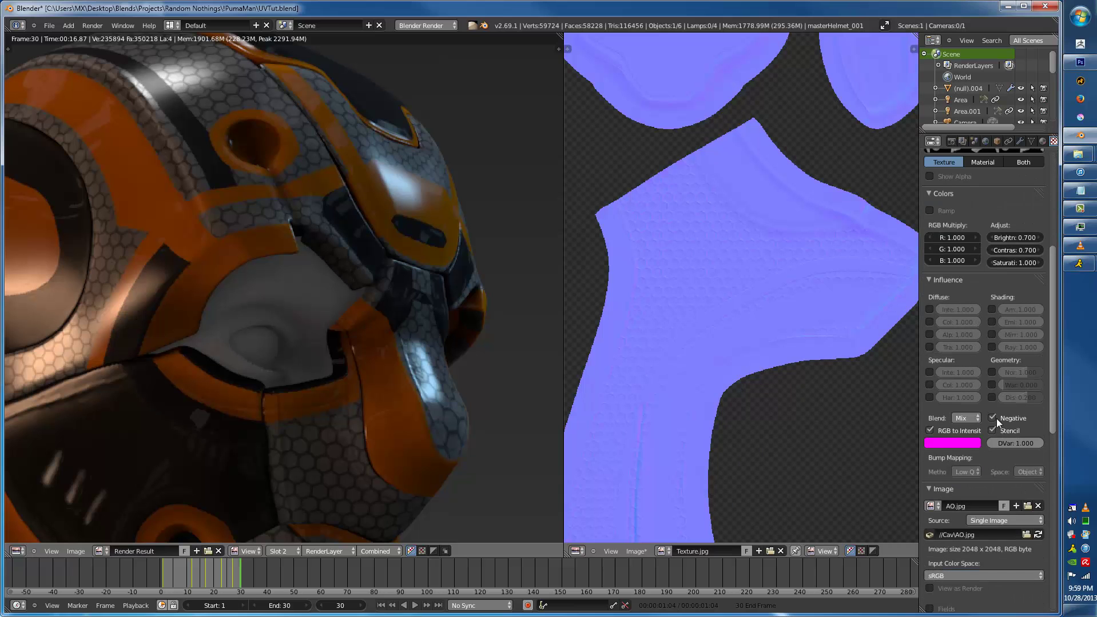
scroll(997, 418, "up", 10)
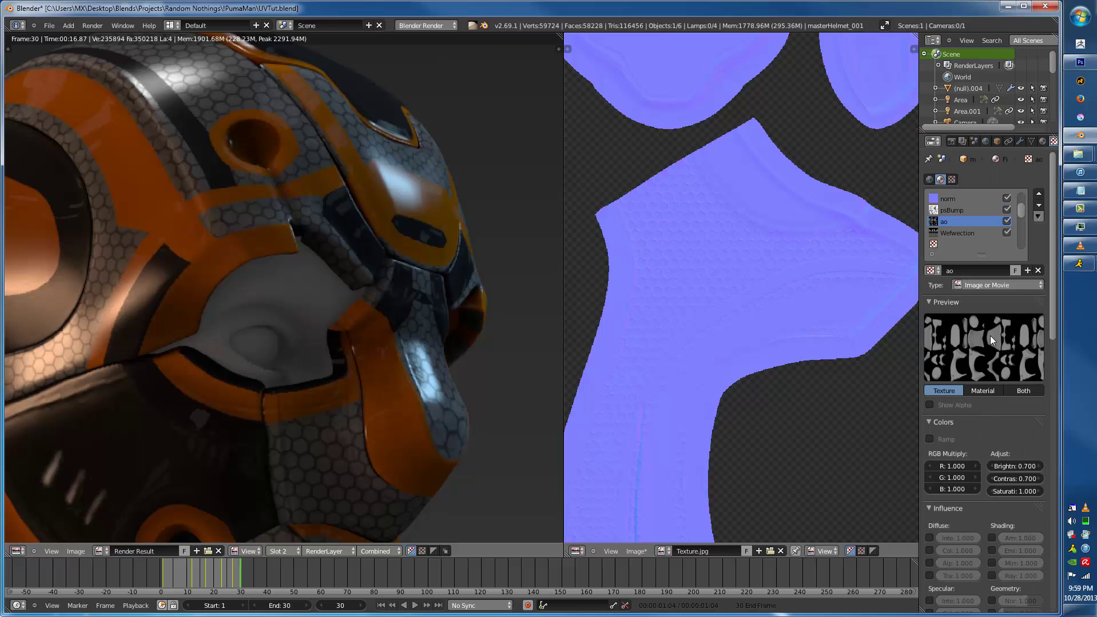
- Preview the ao texture together with the material and enable its Negative influence option
left_click(1008, 394)
scroll(1009, 451, "down", 7)
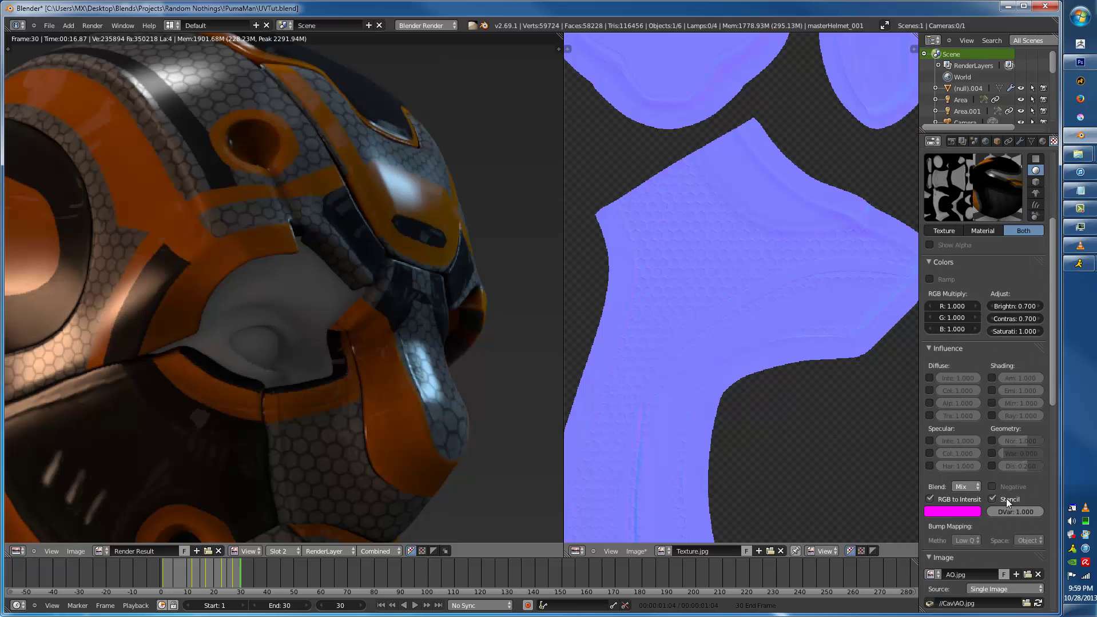
left_click(1001, 488)
scroll(985, 330, "up", 4)
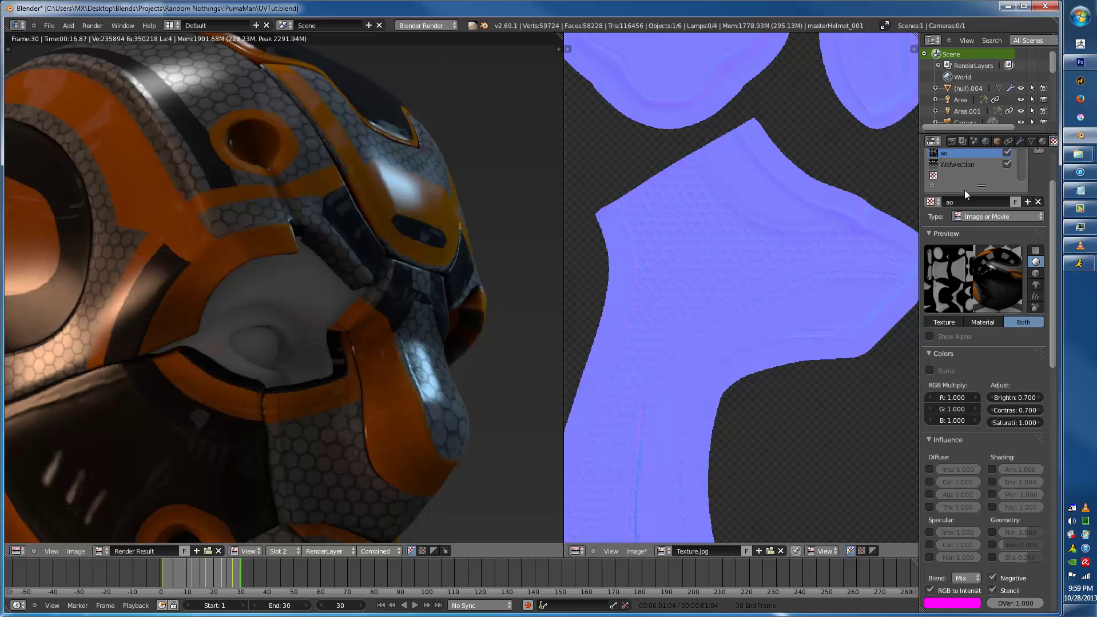
- Replace the Wefwection texture's image with untitled.jpg from the HDR reference folder, browsing the files as thumbnails
left_click(960, 167)
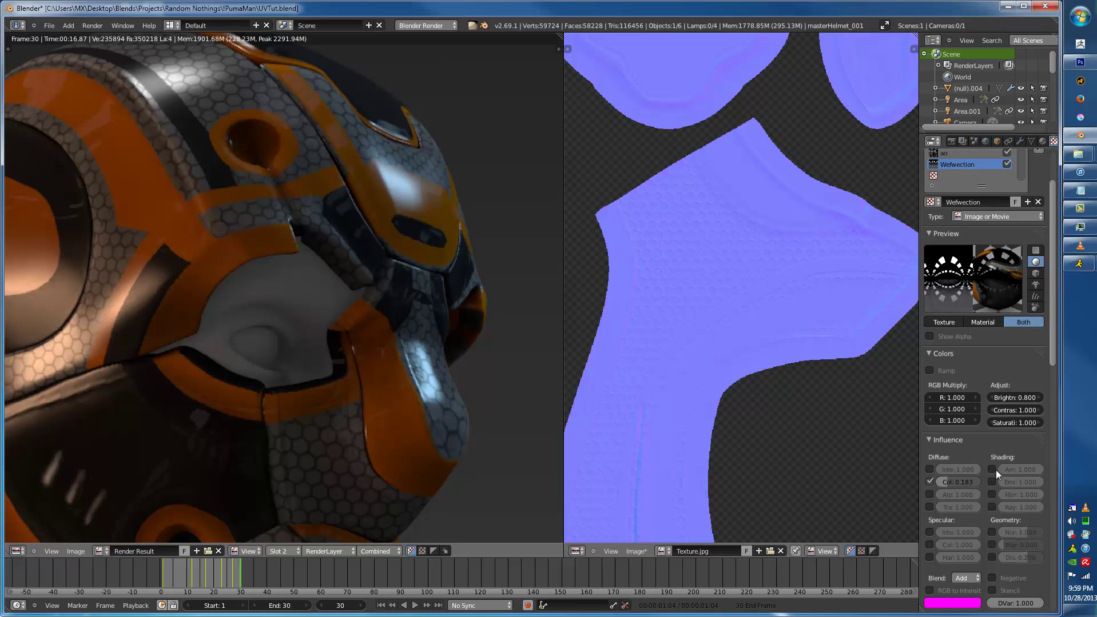
scroll(1004, 515, "down", 8)
left_click(1016, 501)
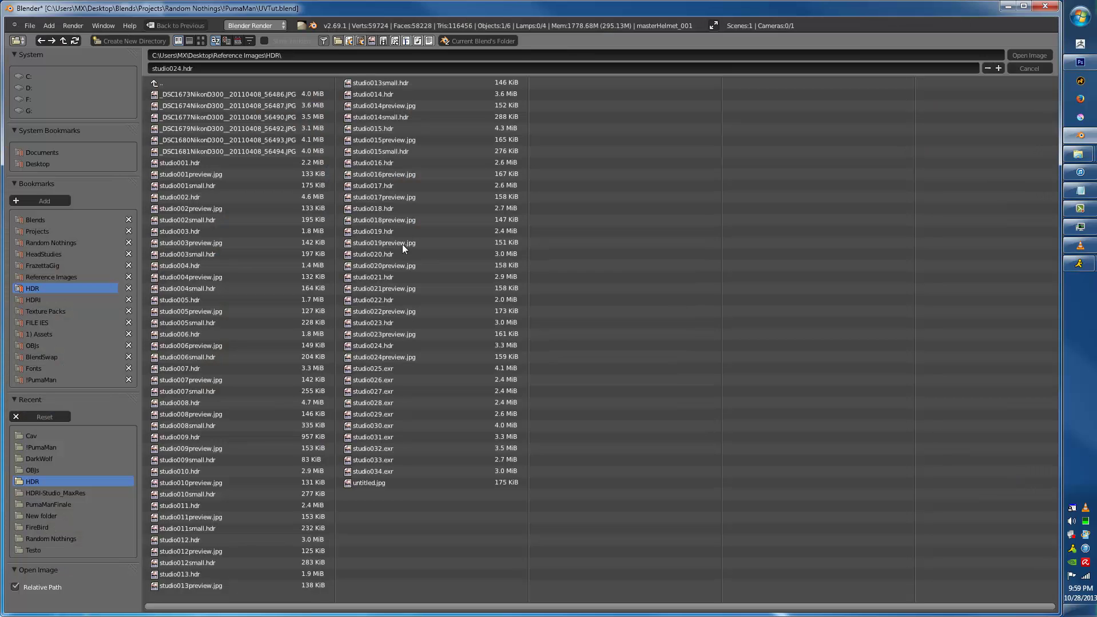
left_click(200, 41)
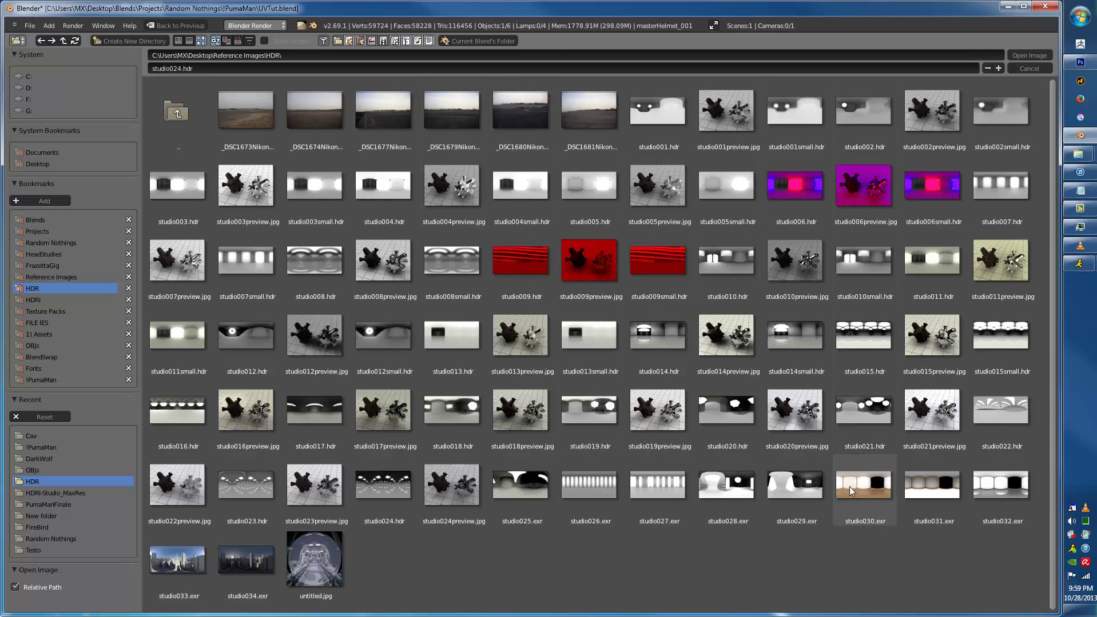
left_click(318, 561)
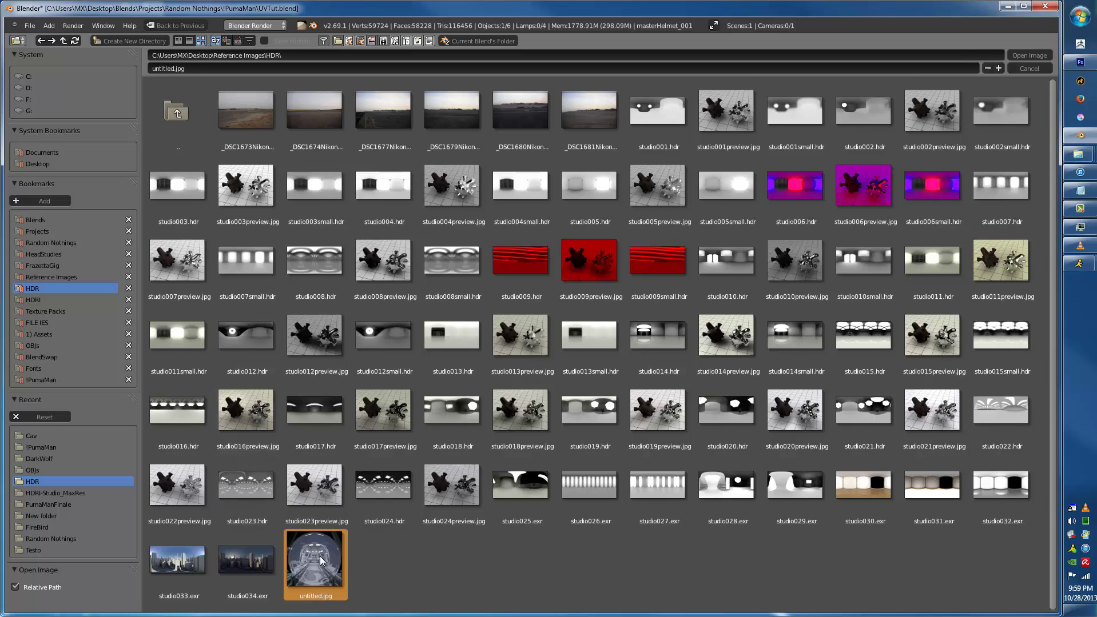
double_click(324, 558)
- Display untitled.jpg in the image editor in place of Texture.jpg and examine the reflection picture
scroll(811, 292, "up", 3)
scroll(775, 302, "down", 5)
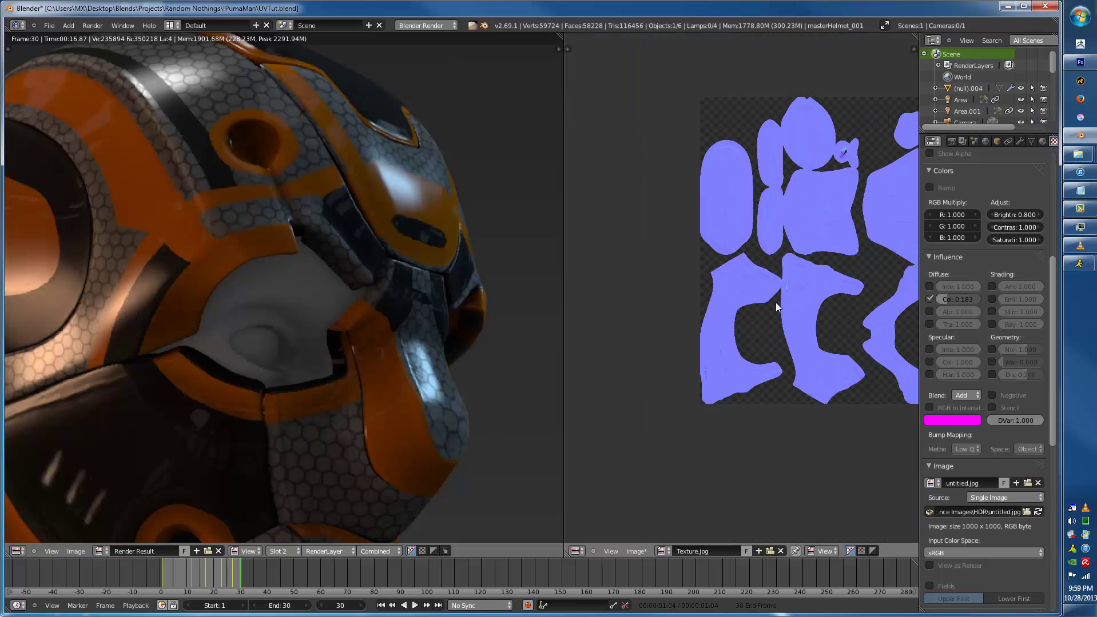
left_click(663, 551)
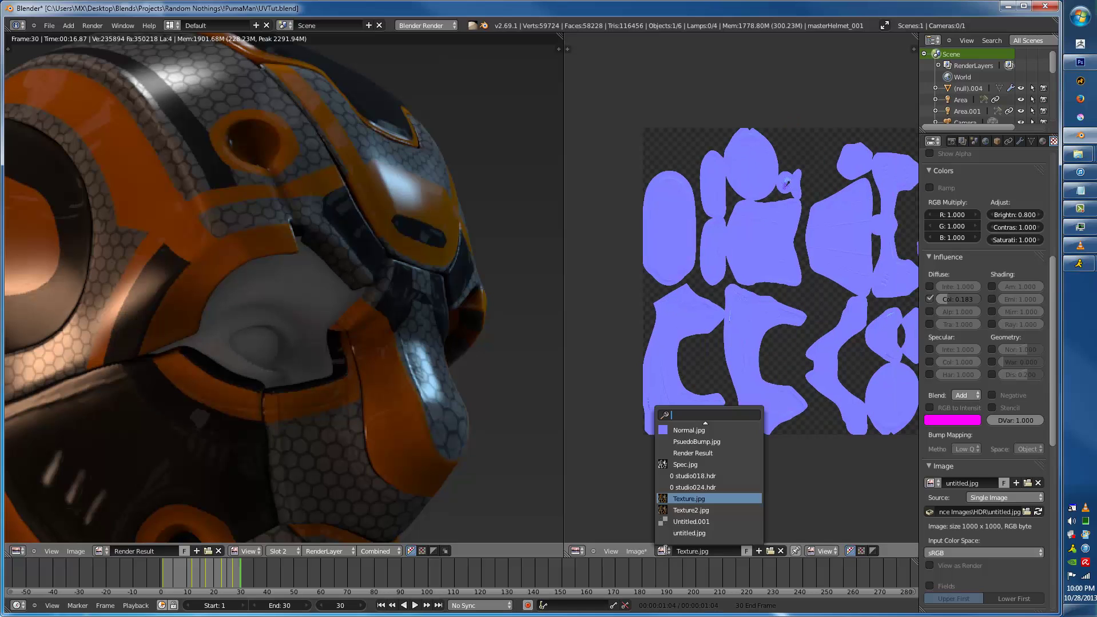
left_click(697, 533)
scroll(761, 457, "up", 7)
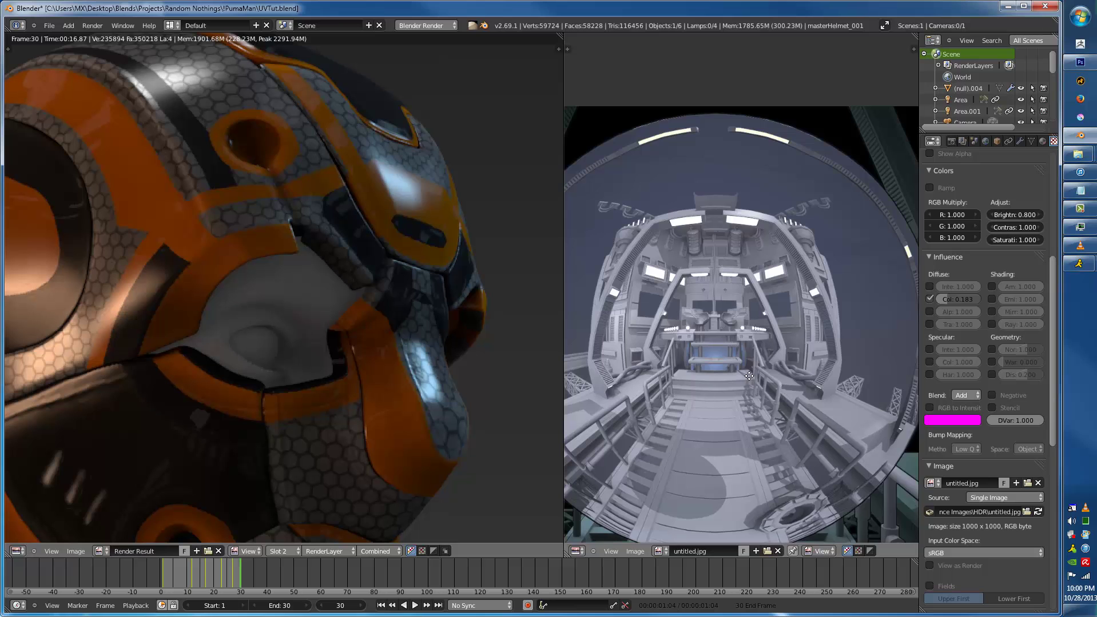
middle_click_drag(743, 377, 768, 366)
scroll(694, 308, "down", 1)
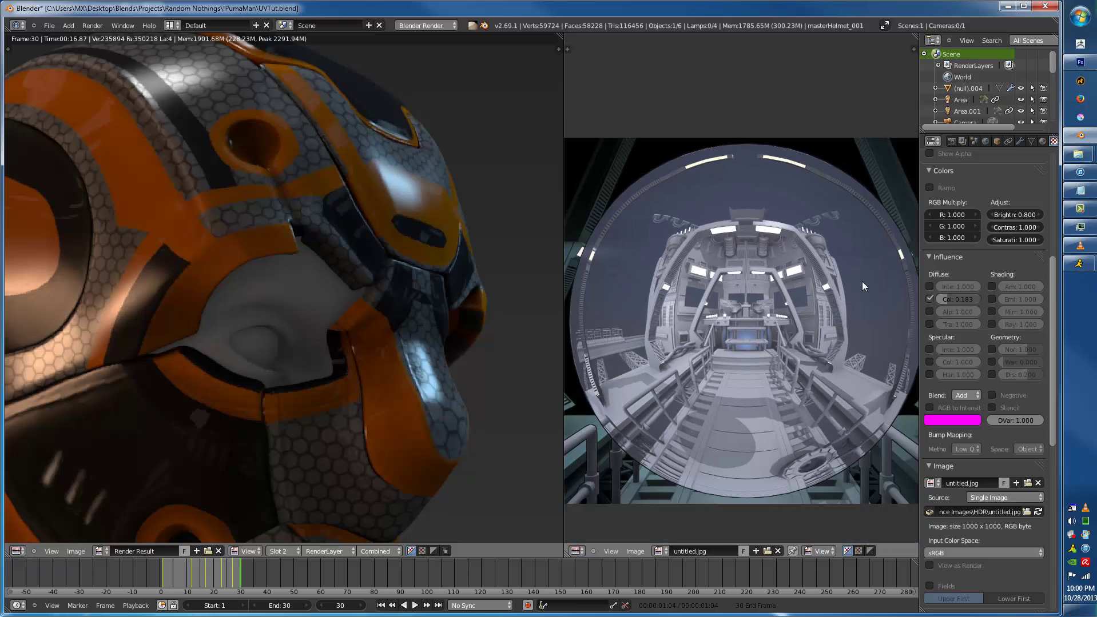
scroll(995, 366, "up", 3)
scroll(997, 368, "down", 3)
- Review the Wefwection texture's image sampling settings and its image mapping Extension options
scroll(986, 509, "down", 8)
left_click(987, 564)
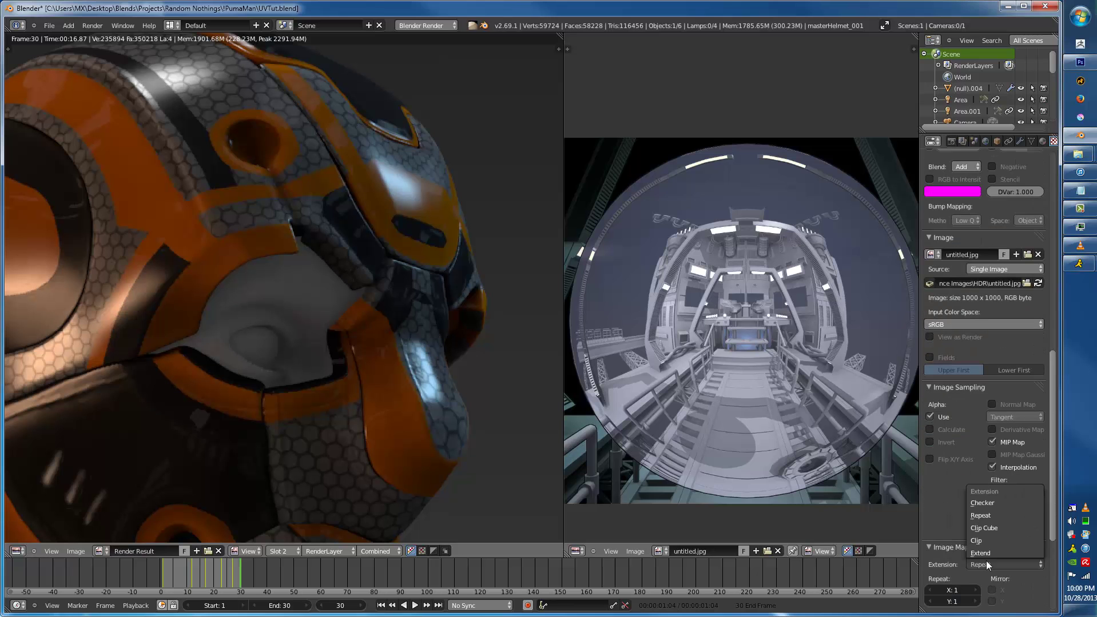
scroll(951, 522, "down", 3)
scroll(970, 364, "up", 15)
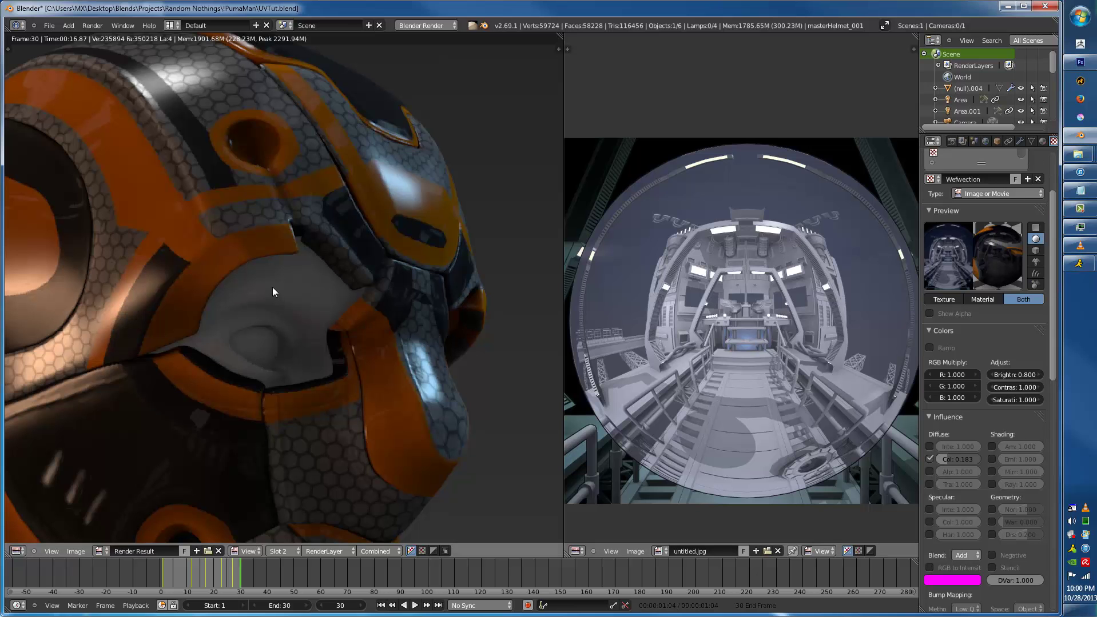
- Set the Wefwection texture's diffuse color influence to 0.197 and render the helmet
key("shift+F5")
scroll(312, 286, "down", 5)
middle_click_drag(351, 312, 401, 343)
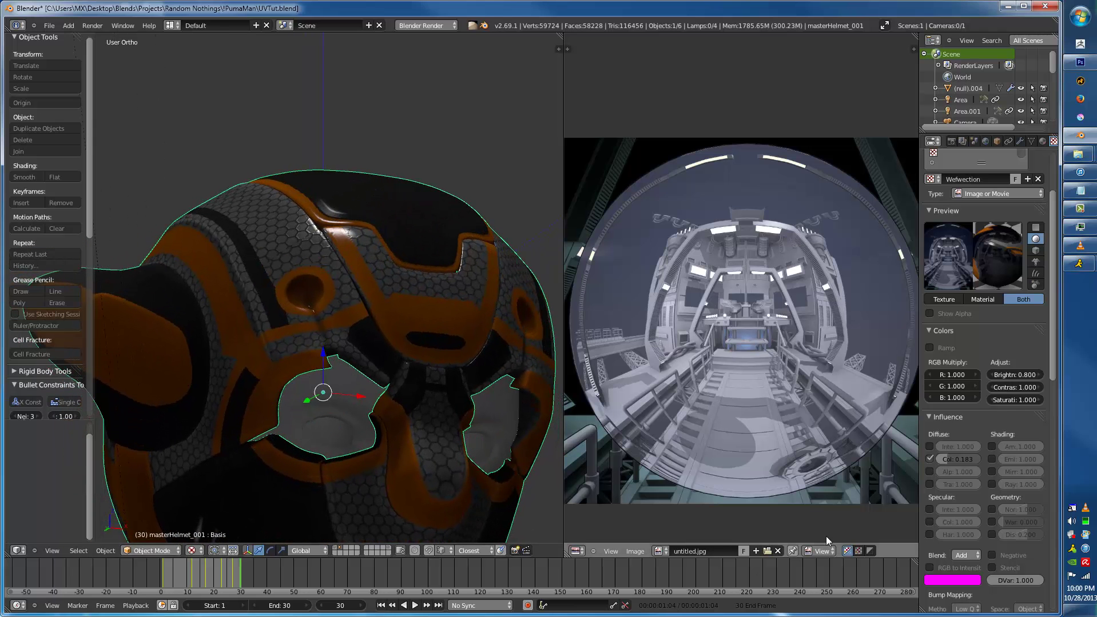
mouse_move(957, 459)
left_mouse_down()
mouse_move(984, 459)
mouse_move(944, 459)
left_mouse_up()
key("F12")
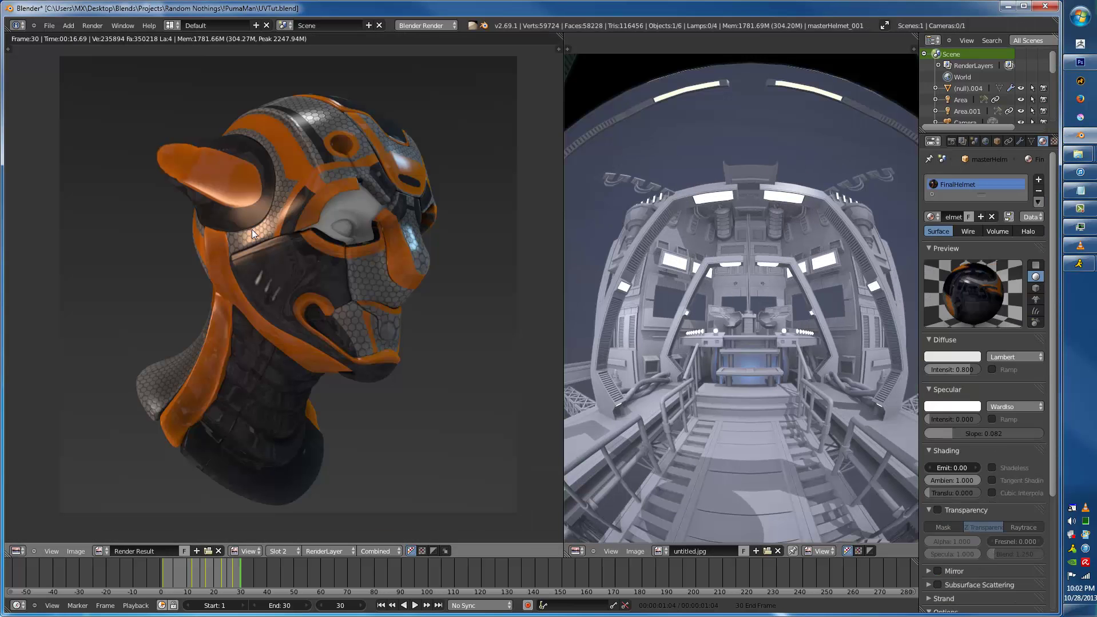
scroll(248, 231, "up", 2)
- Check the render and World settings, re-enable the ao texture layer in the helmet material and render again
left_click(951, 141)
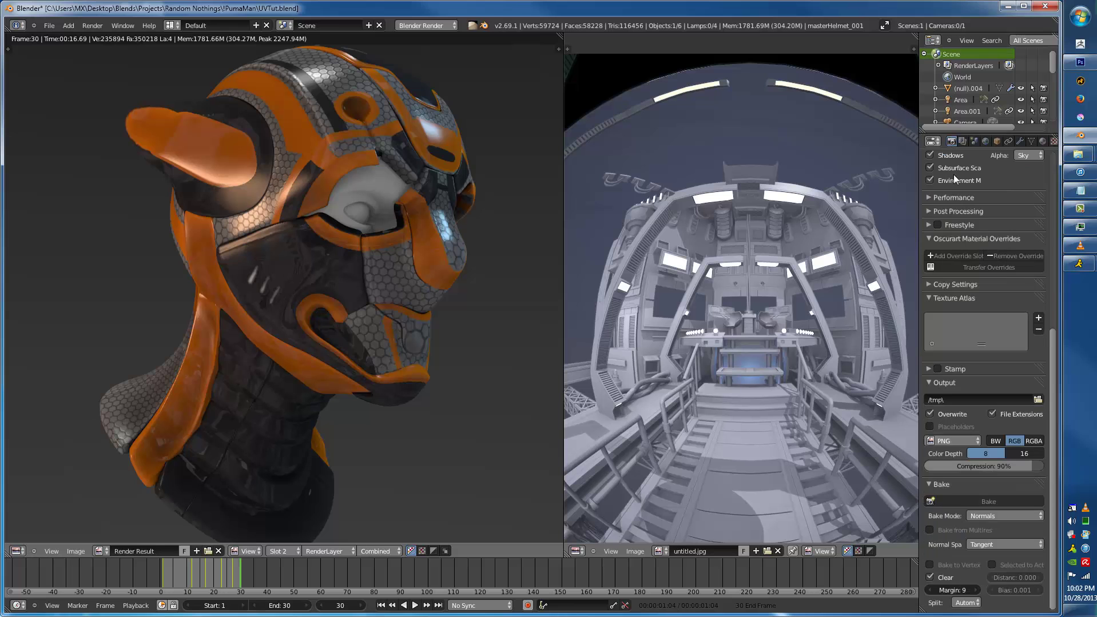
left_click(974, 141)
left_click(986, 141)
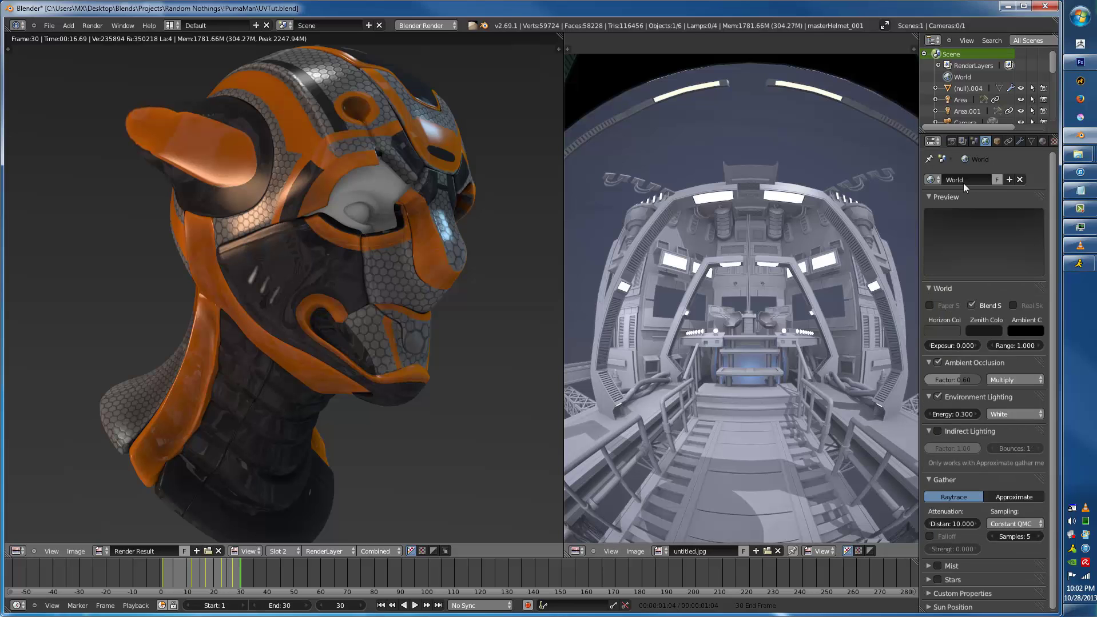
left_click(1042, 141)
left_click(1041, 140)
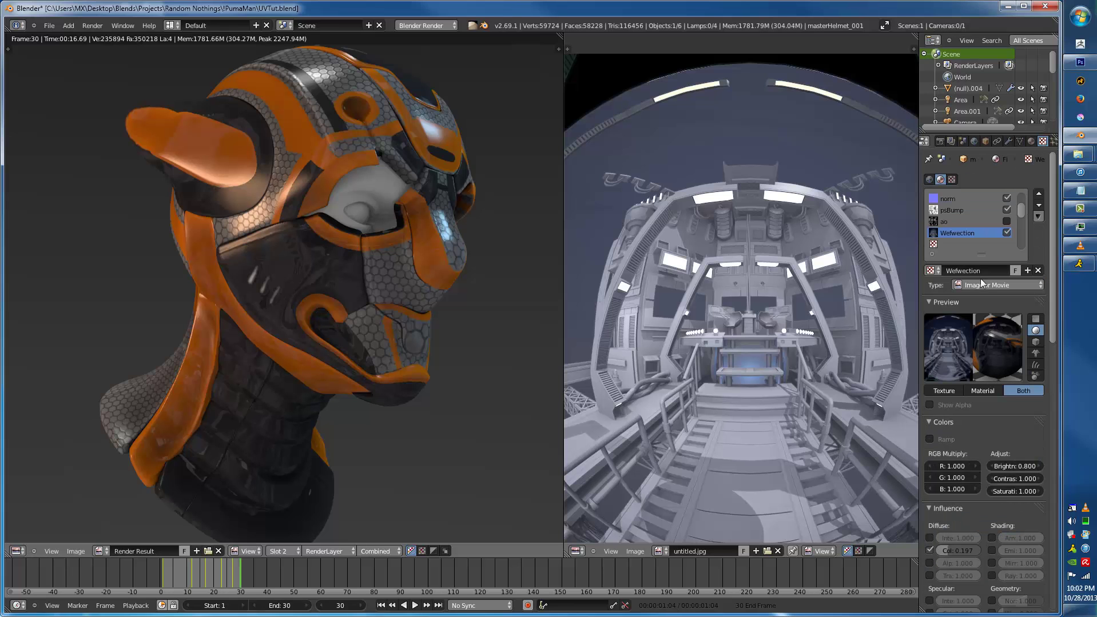
scroll(966, 220, "up", 1)
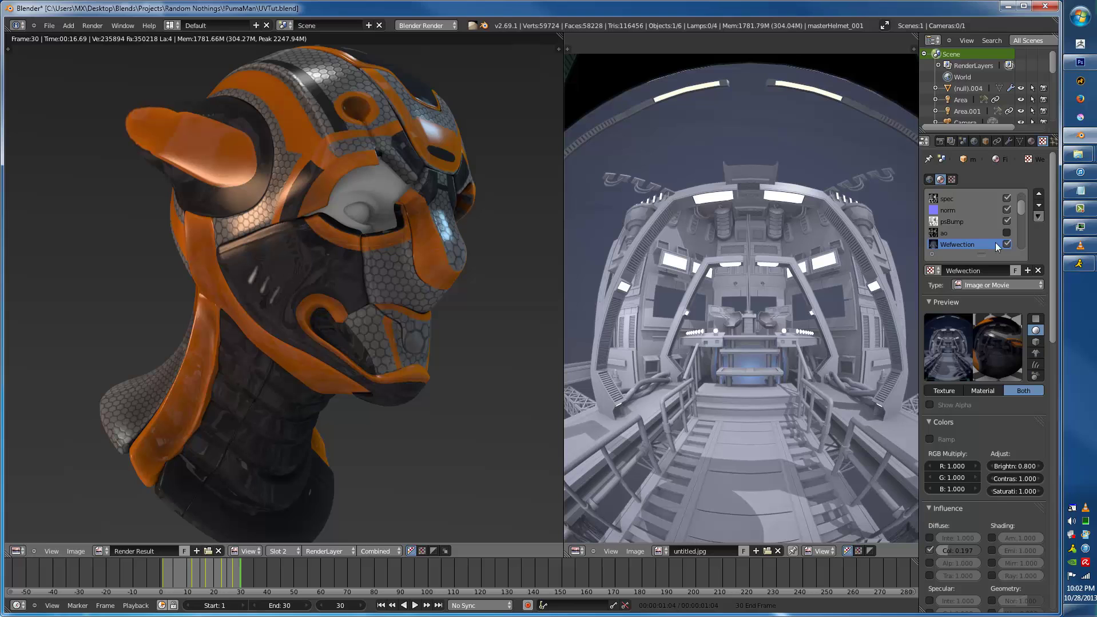
left_click(1009, 233)
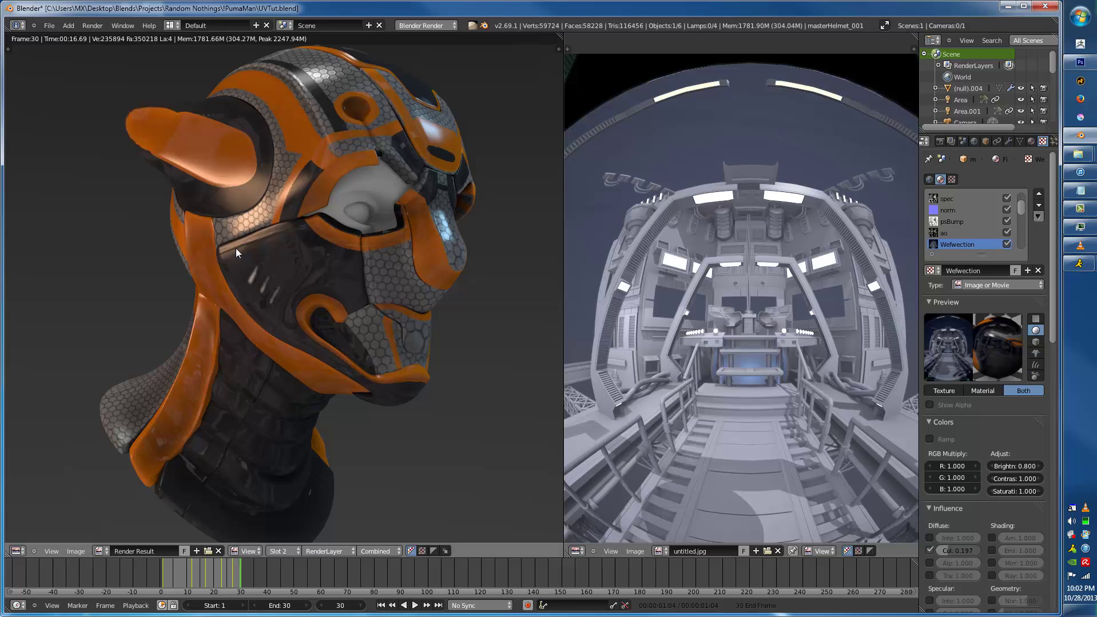
key("F12")
- Examine the new render up close around the cheek plate, eye opening, forehead and neck
scroll(1015, 232, "down", 2)
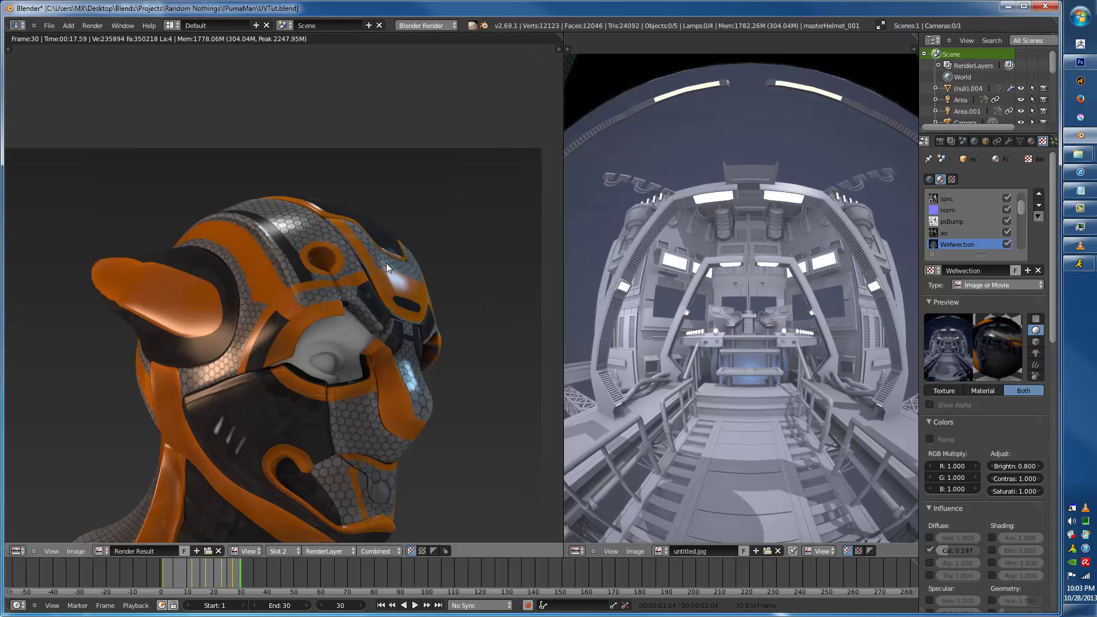
scroll(325, 297, "down", 1)
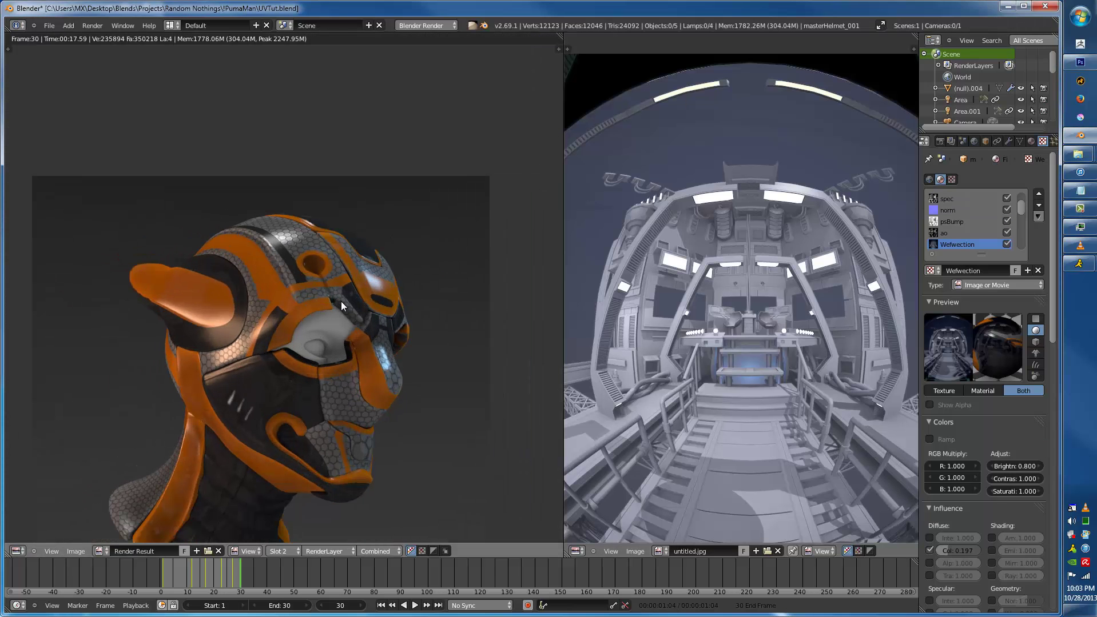
scroll(460, 157, "up", 5)
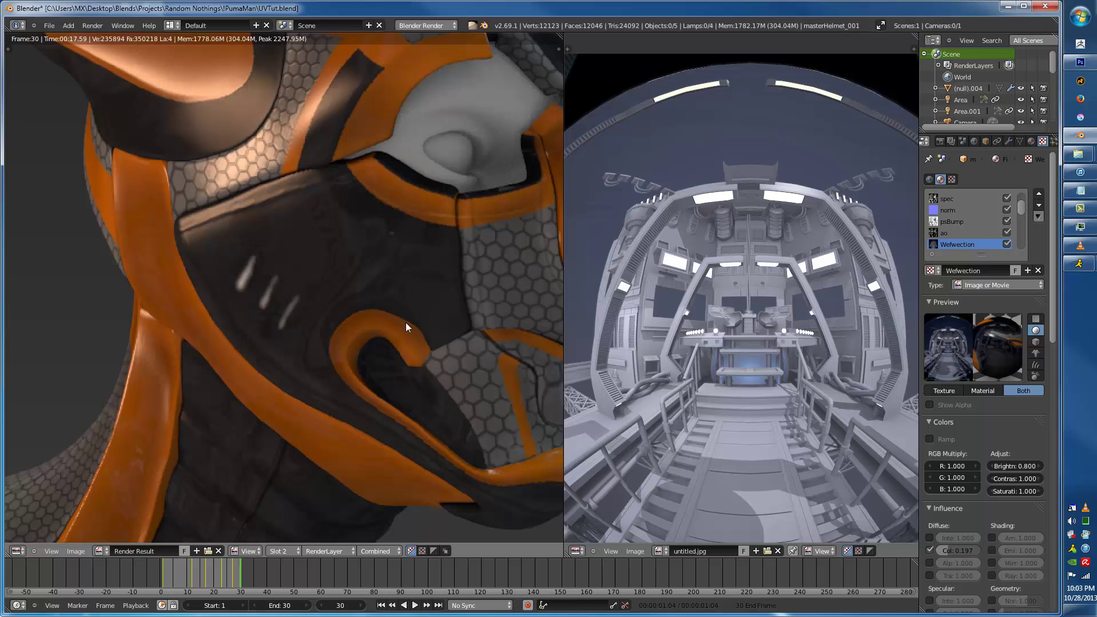
scroll(376, 362, "down", 2)
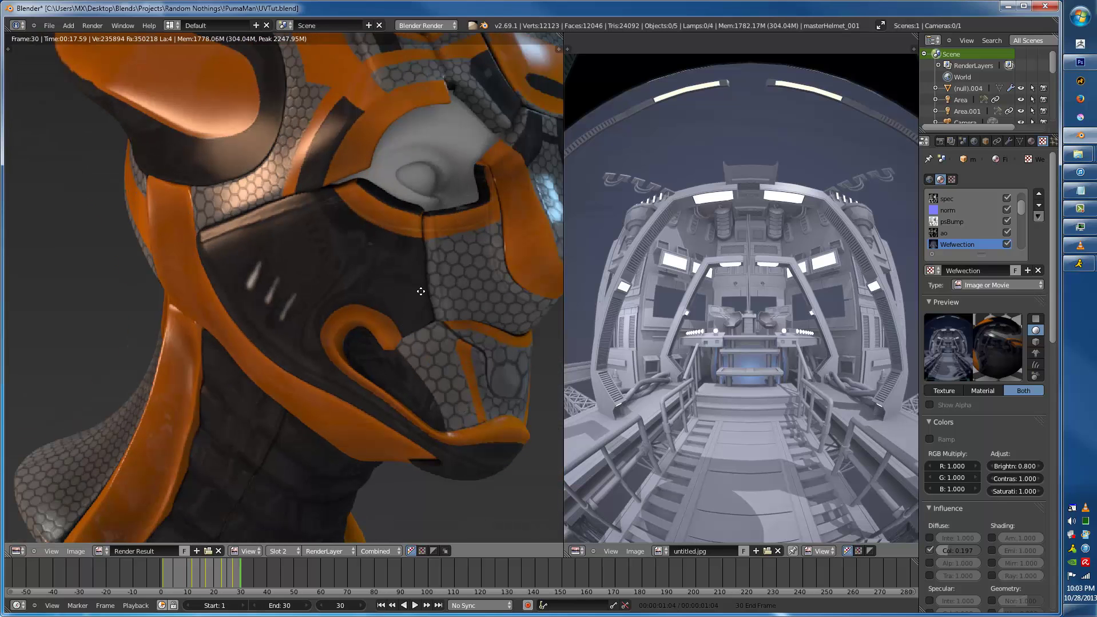
scroll(358, 307, "up", 1)
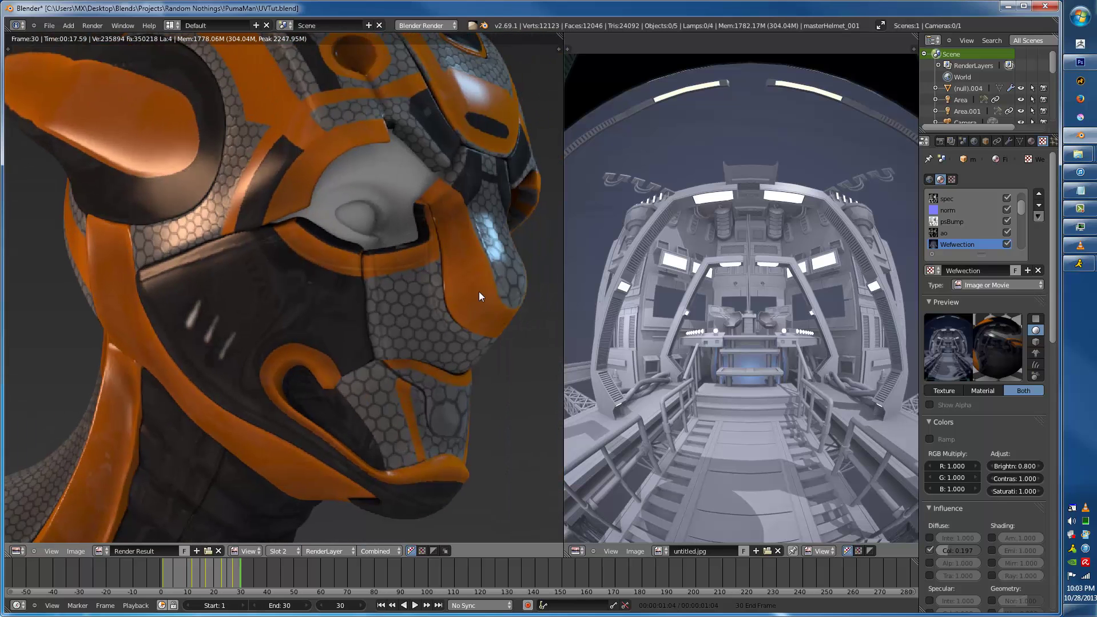
middle_click_drag(455, 229, 444, 278)
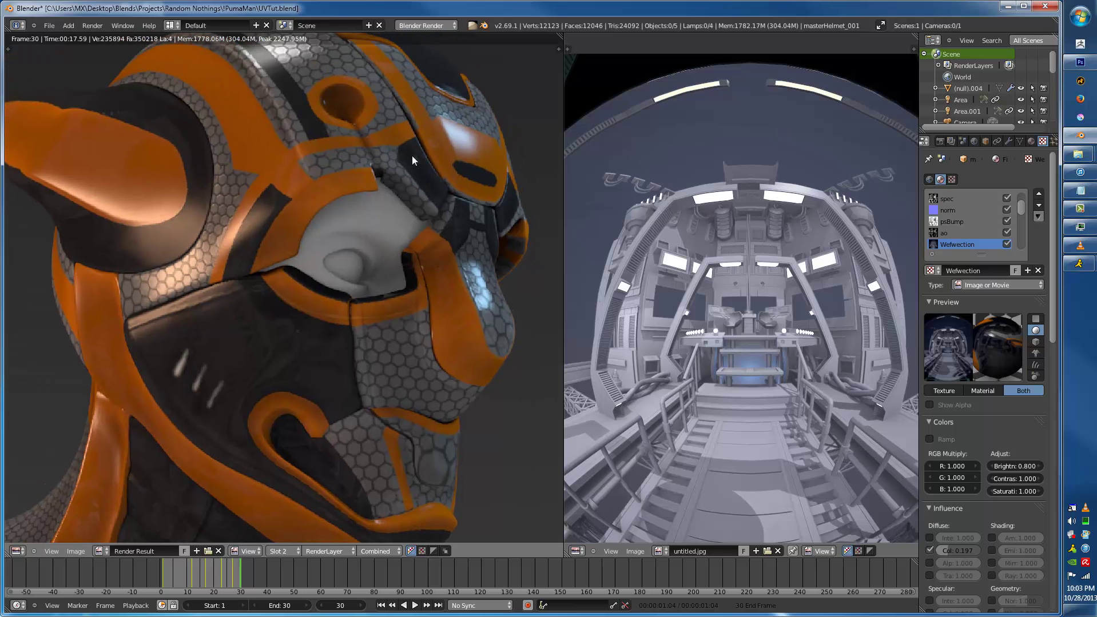
scroll(352, 241, "down", 2)
scroll(348, 231, "up", 3)
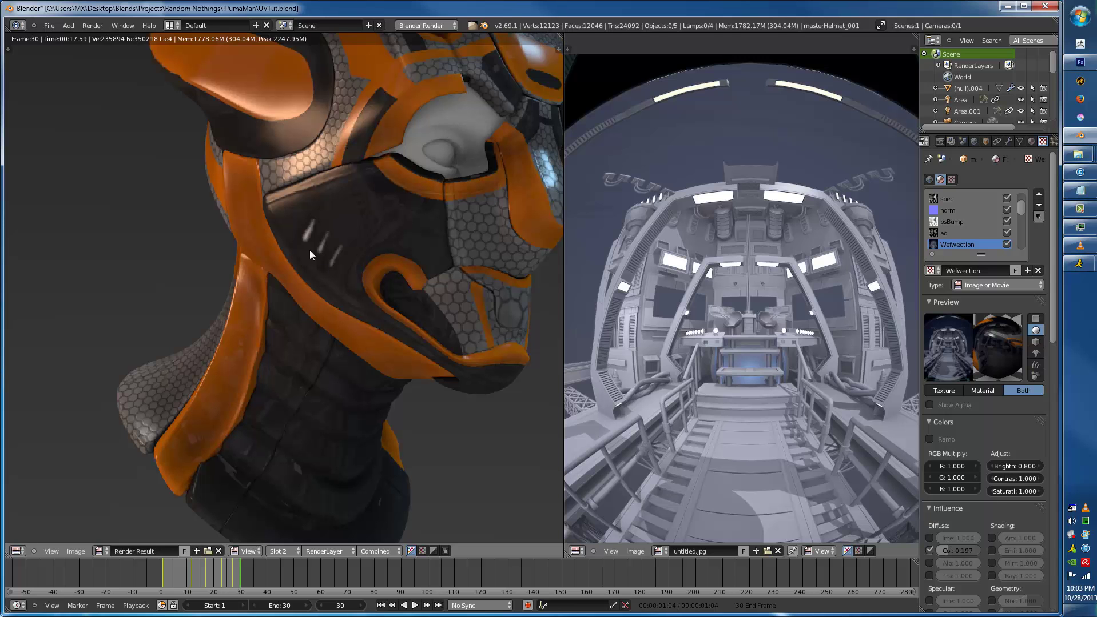
scroll(284, 244, "down", 2)
- Leave the render, select the bare head model, inspect it from the side and front, and show its modifiers
key("Escape")
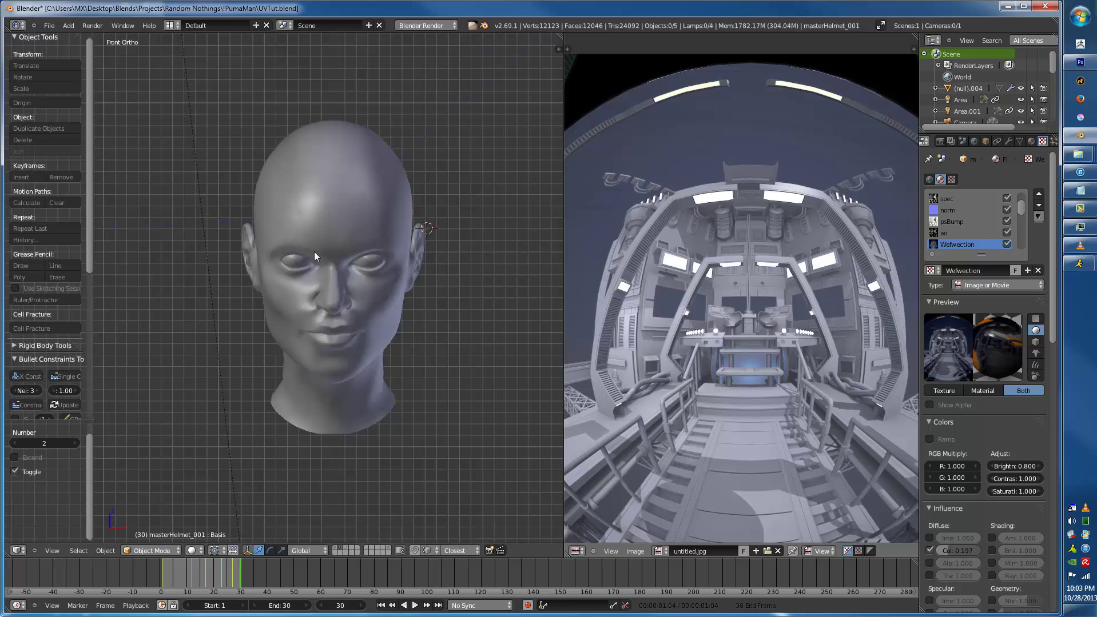
right_click(347, 194)
key("KP_3")
key("ctrl+KP_3")
key("KP_1")
key("KP_3")
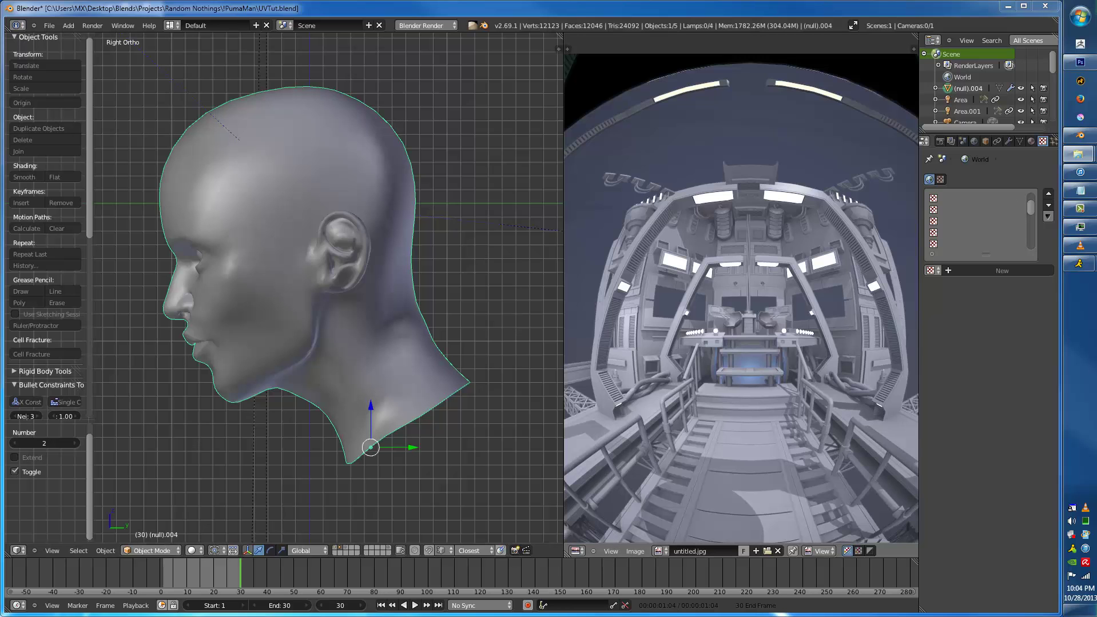
left_click(1007, 140)
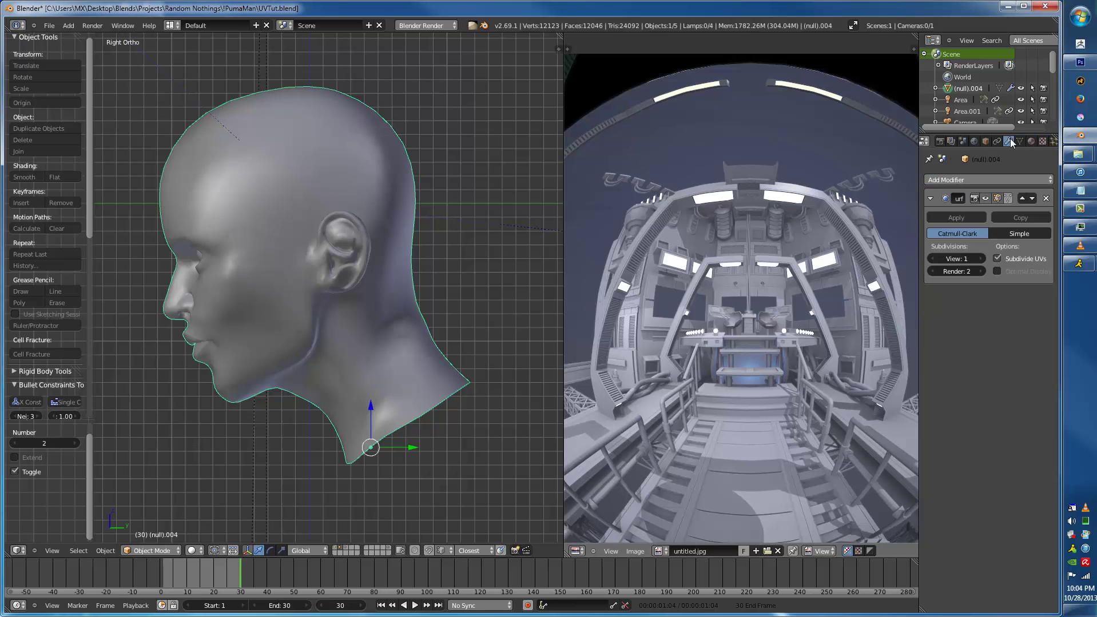
key("KP_1")
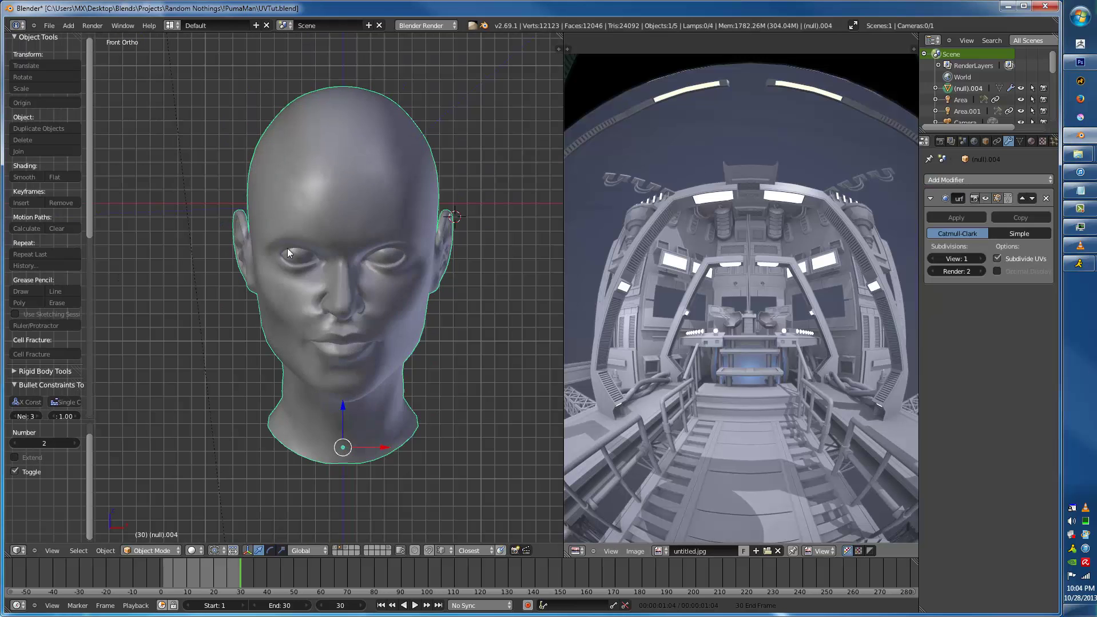
- Separate the eyeballs and other loose parts from the head mesh into their own object
key("Tab")
scroll(401, 257, "up", 4)
key("a")
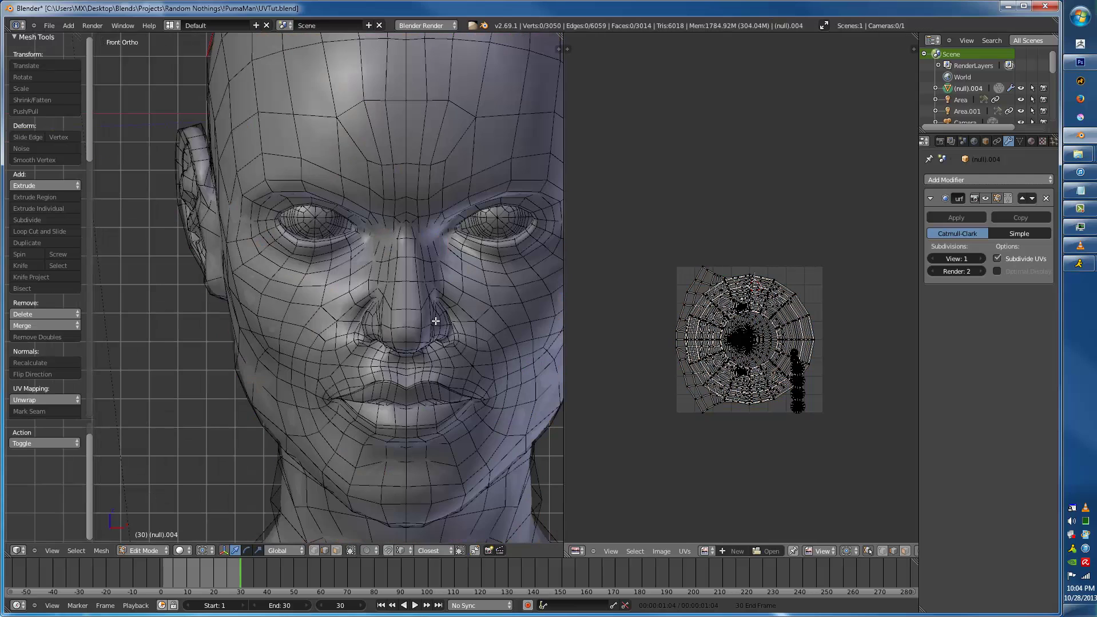
key("l")
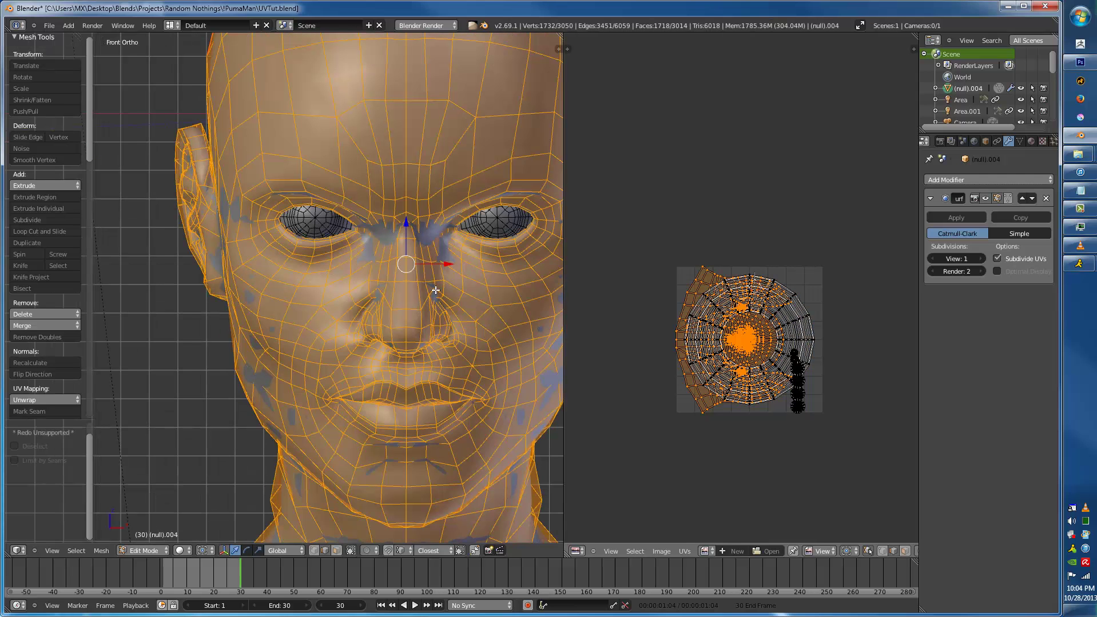
key("ctrl+i")
key("p")
left_click(435, 291)
key("a")
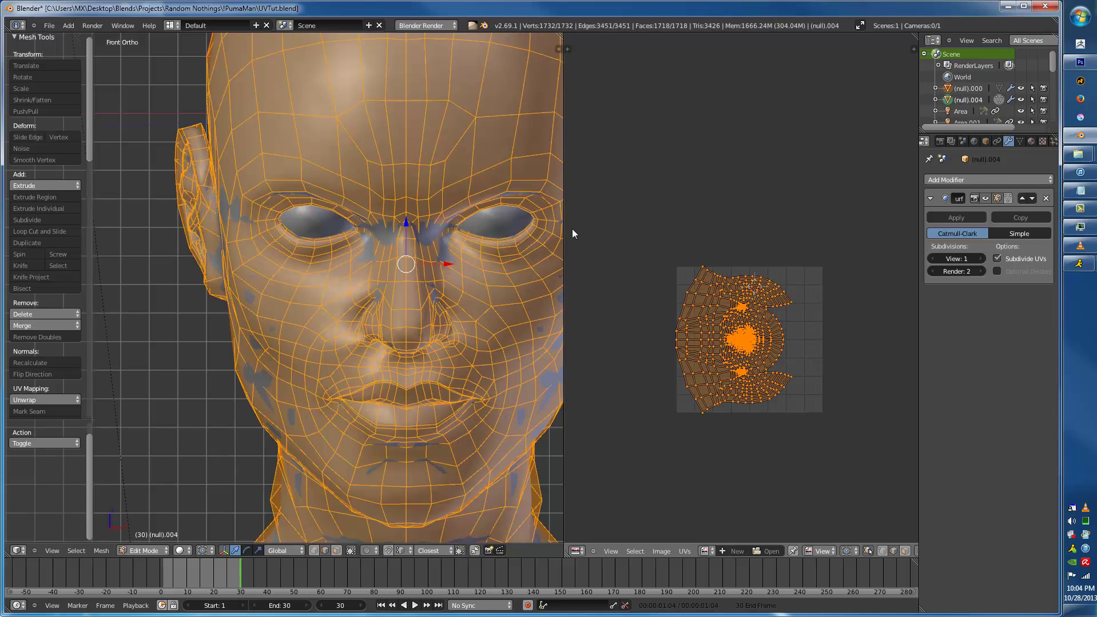
- Delete the head mesh's existing UV map and return to mesh editing with nothing selected
key("Tab")
left_click(1019, 141)
left_click(1008, 141)
left_click(996, 143)
left_click(1019, 141)
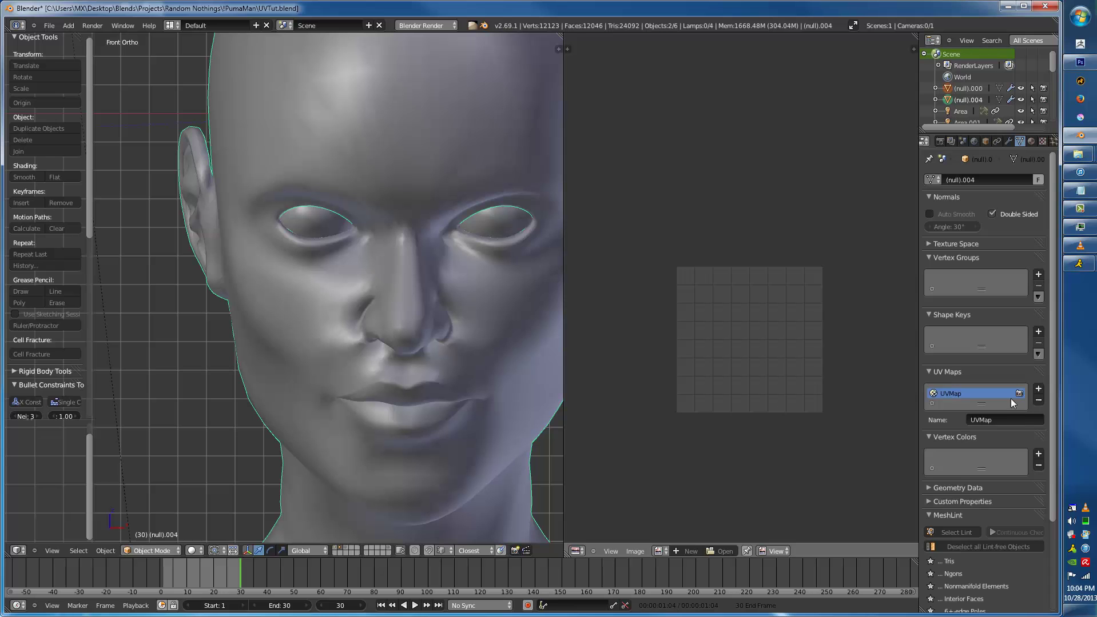
left_click(1037, 400)
key("Tab")
key("a")
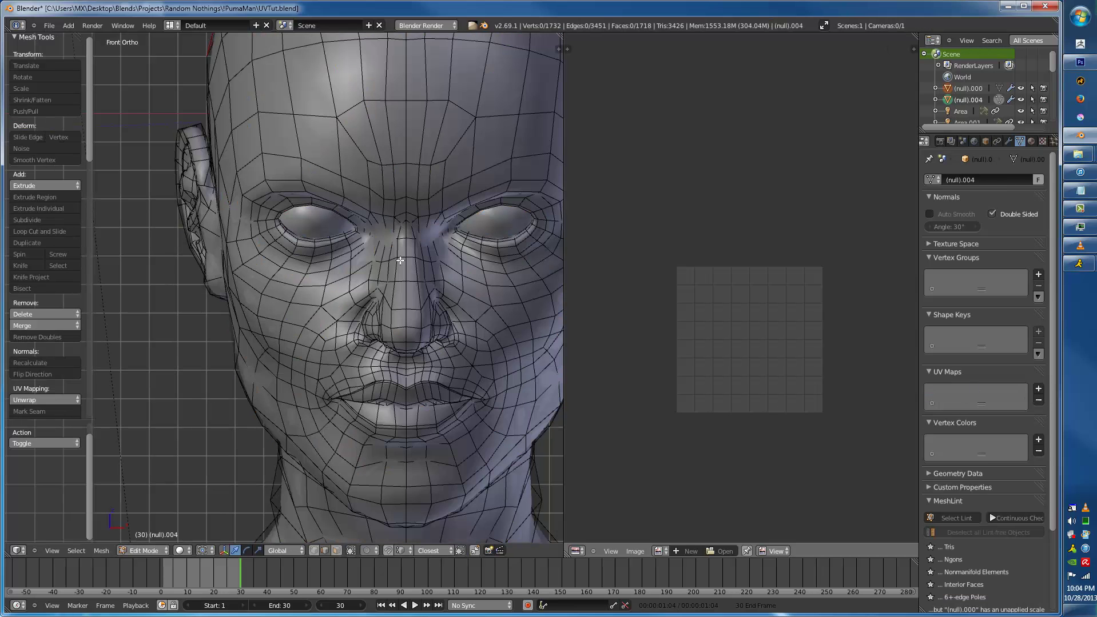
- Unwrap the entire head mesh, clear the selection, and check the seams from behind and from the side
key("a")
key("u")
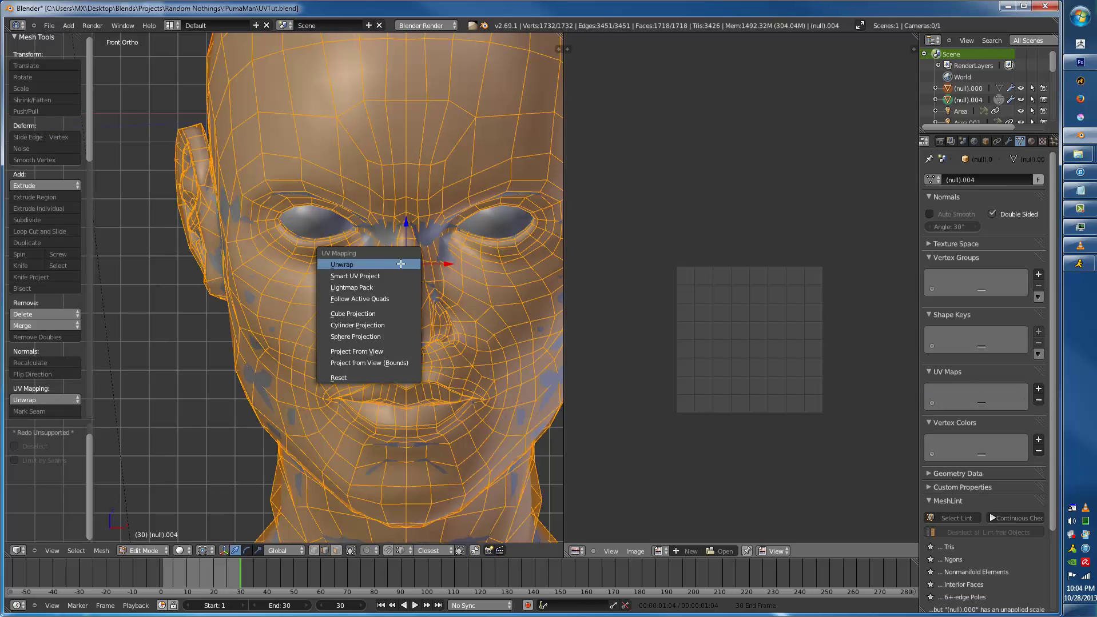
left_click(413, 263)
scroll(703, 367, "up", 4)
middle_click_drag(189, 235, 354, 252)
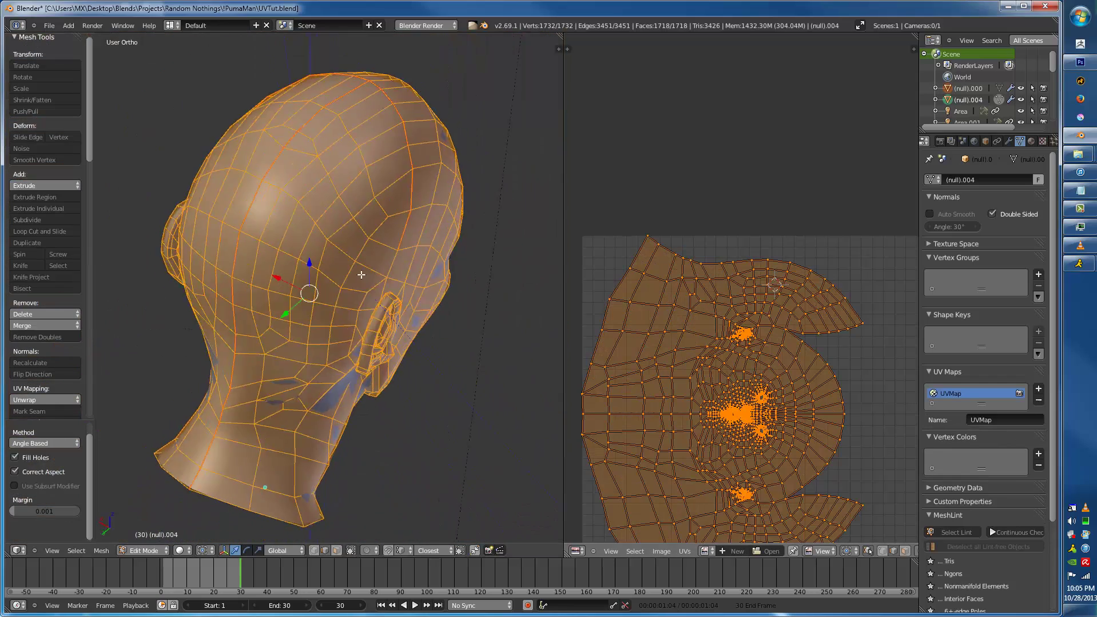
key("a")
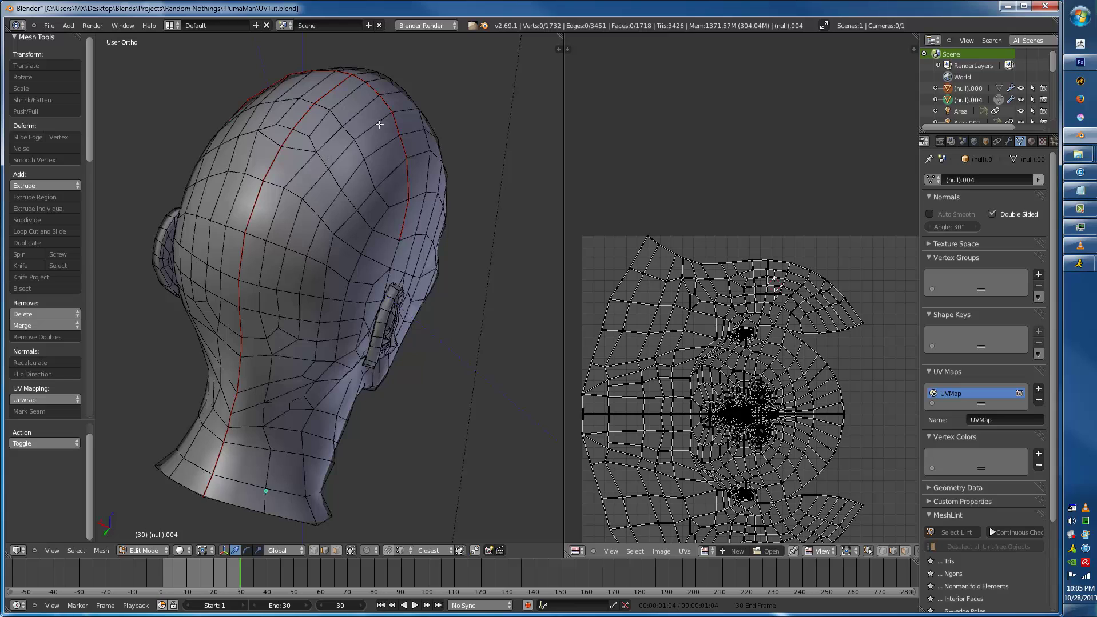
middle_click_drag(403, 219, 332, 228)
scroll(628, 340, "down", 3)
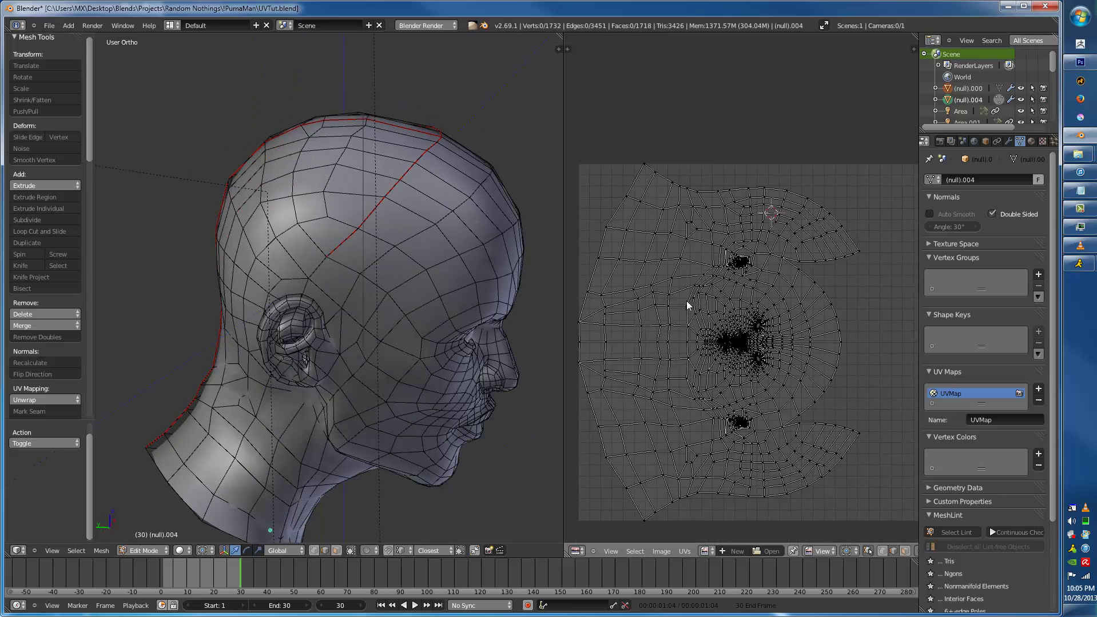
- Rotate the whole UV layout until the face stands upright and move it to the middle of the UV square
key("a")
key("r")
key("9")
key("0")
key("Return")
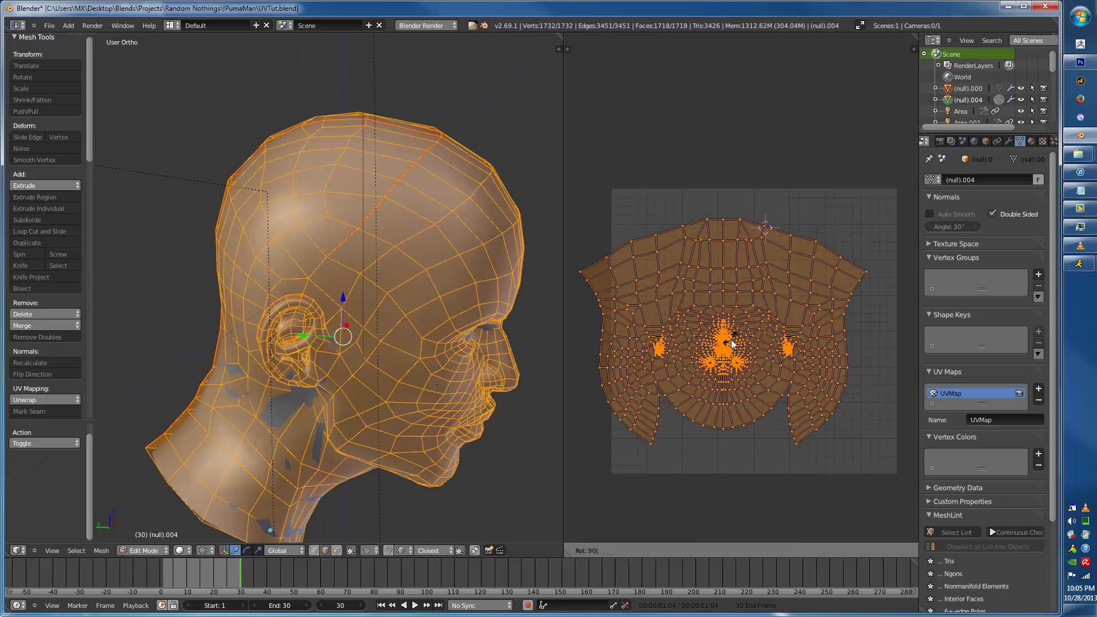
key("g")
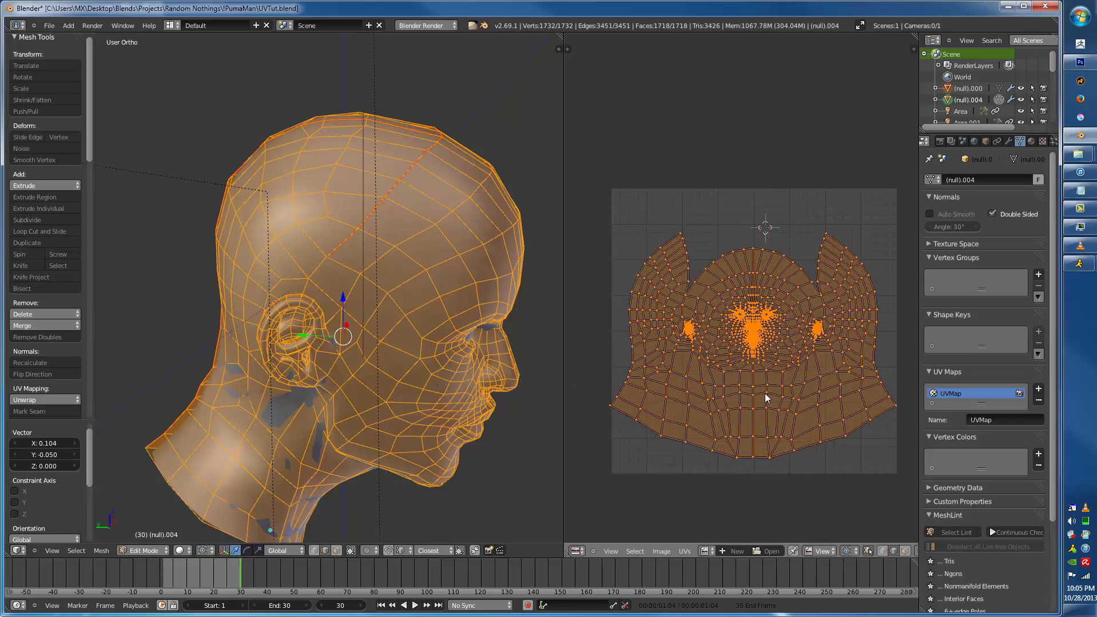
left_click(764, 394)
- Maximize the UV editor and spread out the crowded vertices of the ear on the layout's left side with the brush
key("ctrl+Up")
scroll(650, 426, "up", 8)
middle_click_drag(650, 427, 657, 280)
scroll(656, 280, "up", 3)
scroll(653, 265, "down", 2)
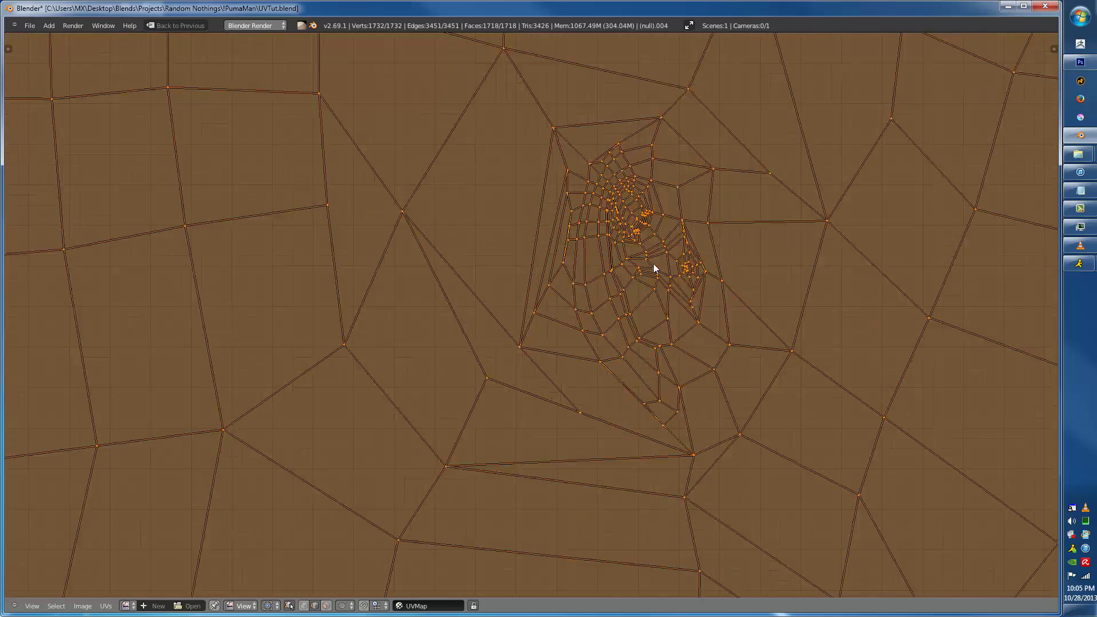
scroll(631, 275, "down", 3)
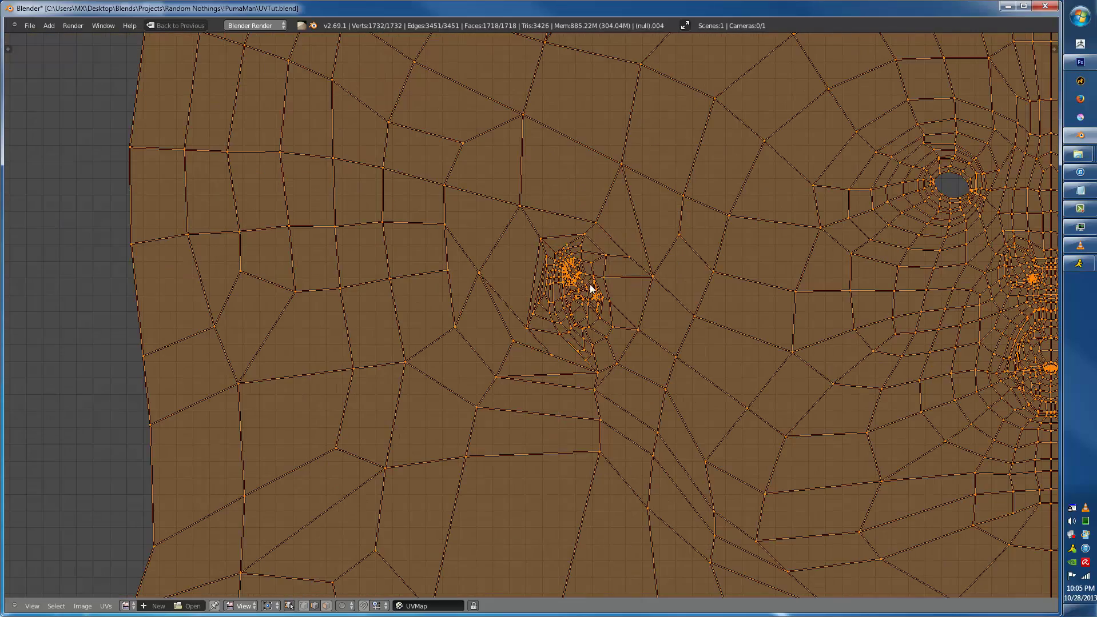
scroll(581, 286, "down", 3)
scroll(546, 291, "down", 5)
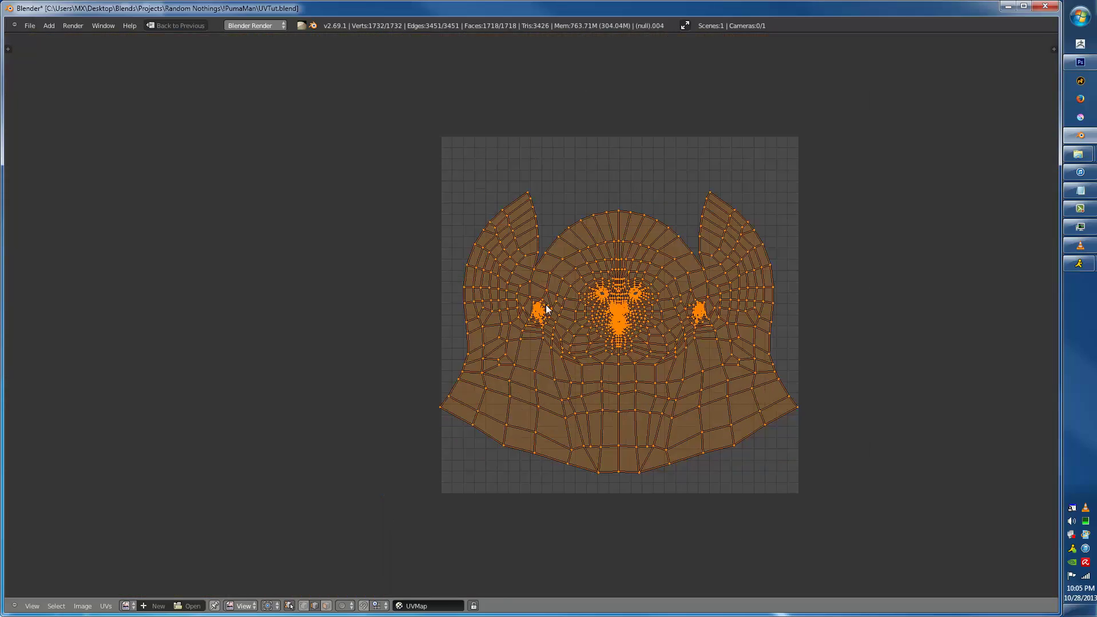
key("g")
scroll(539, 312, "up", 8)
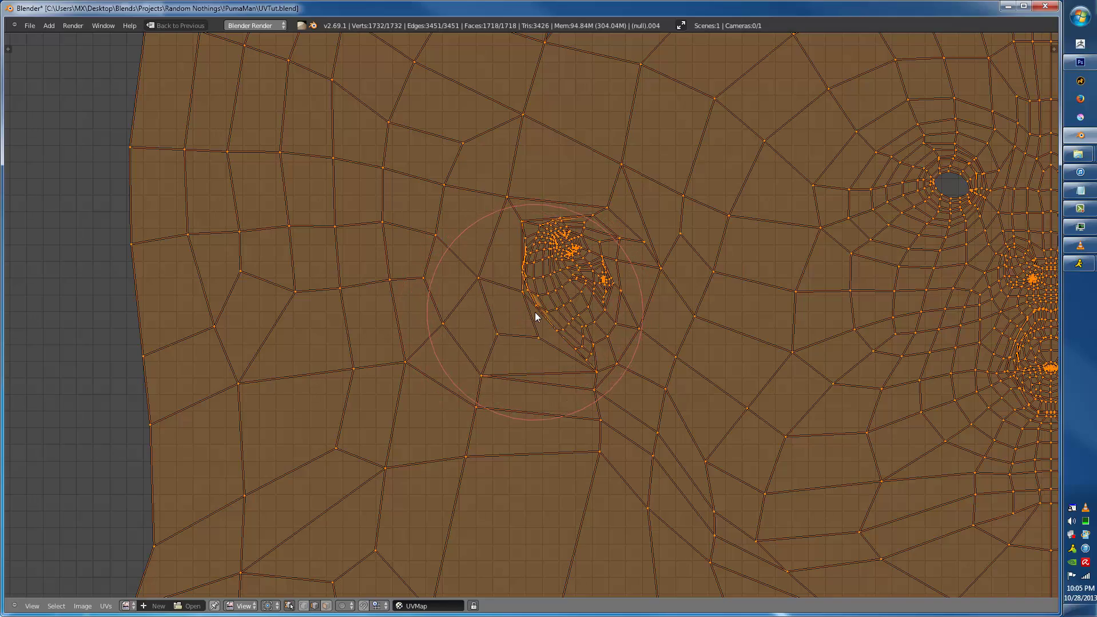
scroll(551, 313, "down", 4)
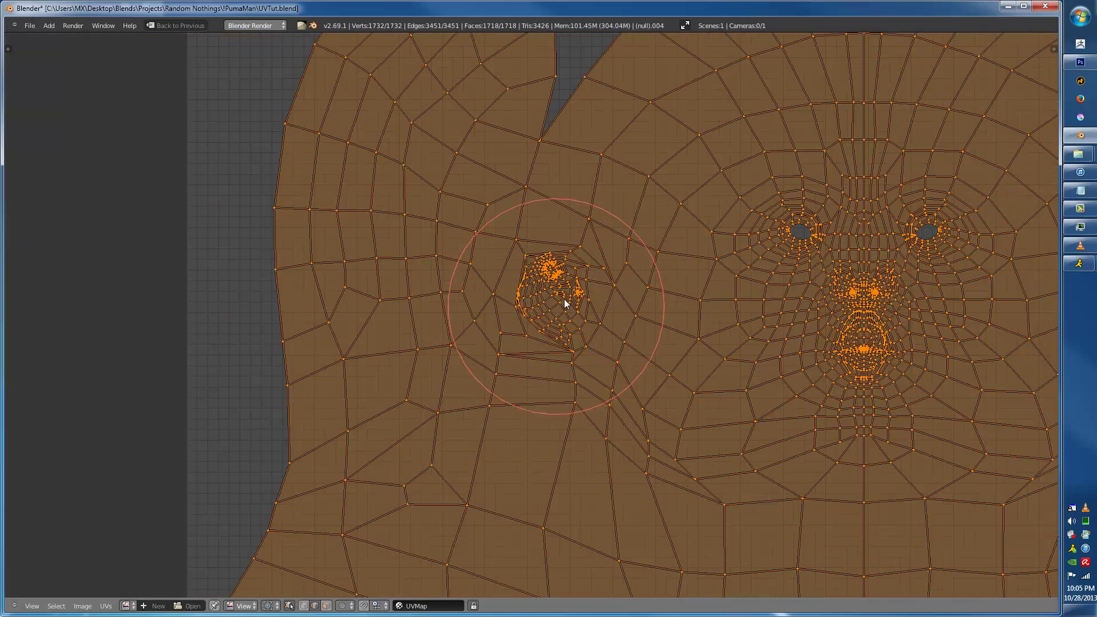
left_click(633, 322)
key("Home")
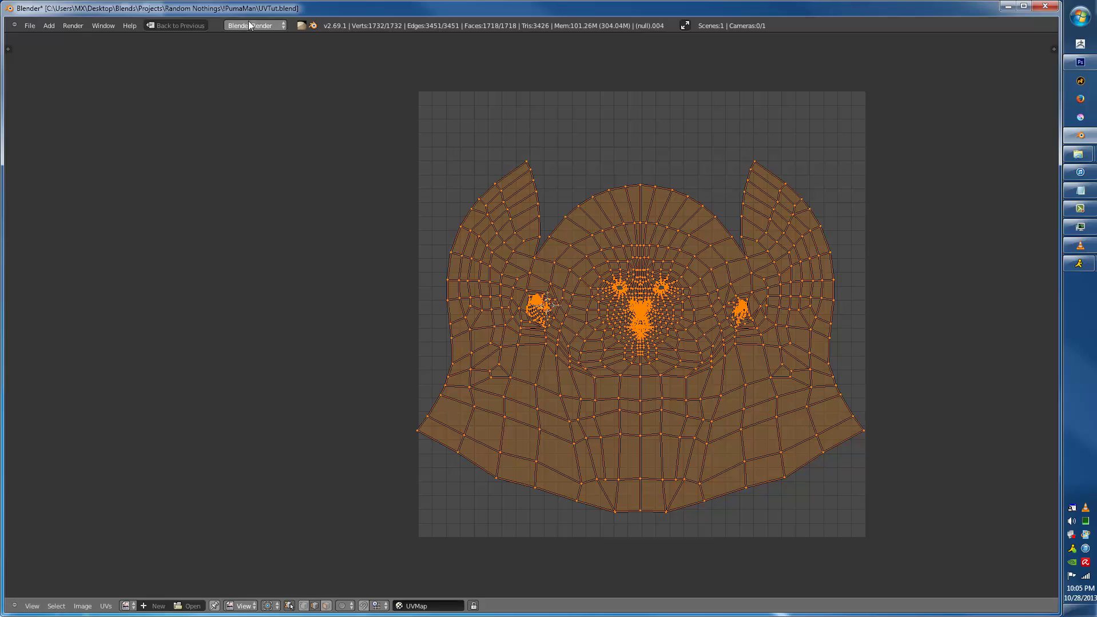
- Deselect all UVs and reposition two edges on the outer rim of the left-side ear to open the overlapping area
scroll(490, 166, "up", 10)
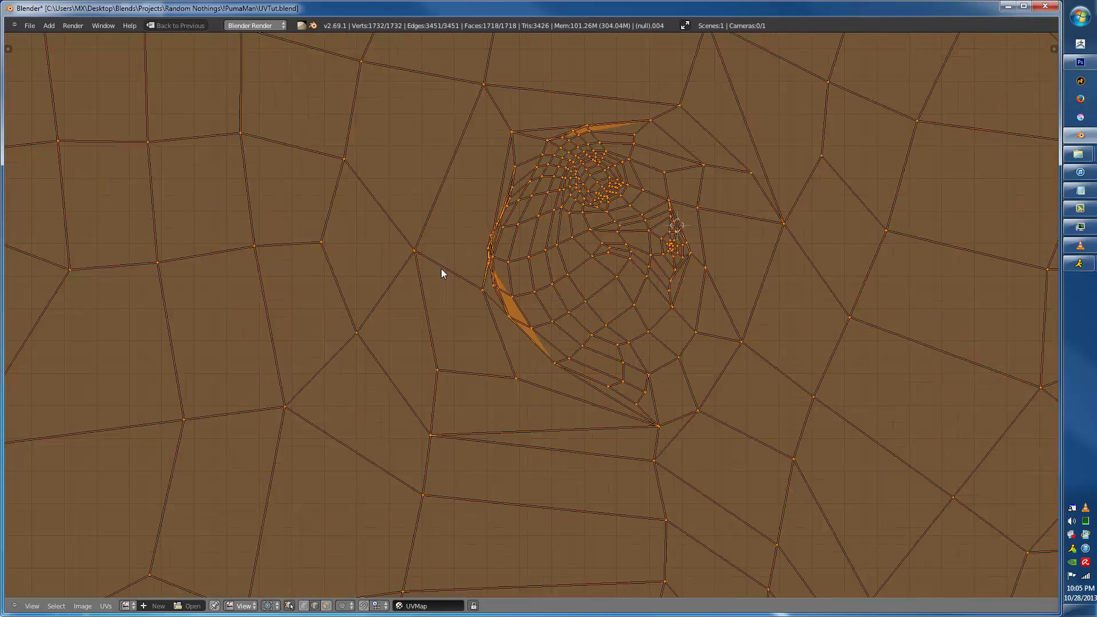
key("a")
right_click(437, 233)
key("g")
left_click(392, 326)
scroll(402, 294, "down", 2)
right_click(468, 207)
key("g")
left_click(492, 217)
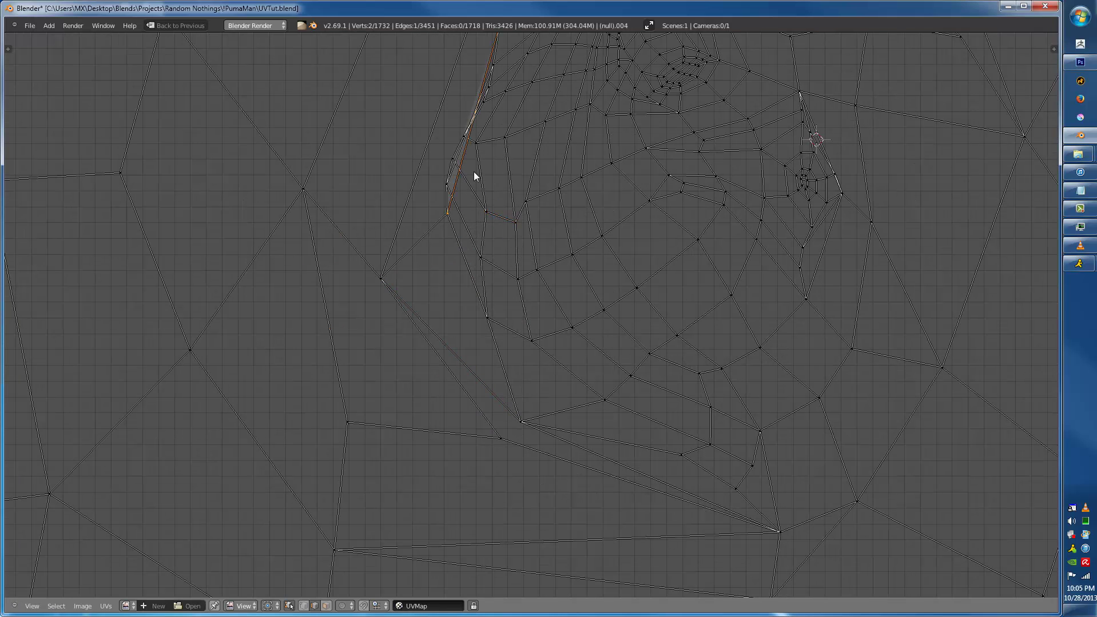
- Reposition the remaining tangled edges along the upper outer rim of the left-side ear one by one
right_click(469, 171)
key("g")
left_click(448, 163)
right_click(454, 160)
key("g")
left_click(451, 160)
key("g")
left_click(467, 167)
right_click(465, 142)
key("g")
right_click(490, 114)
key("g")
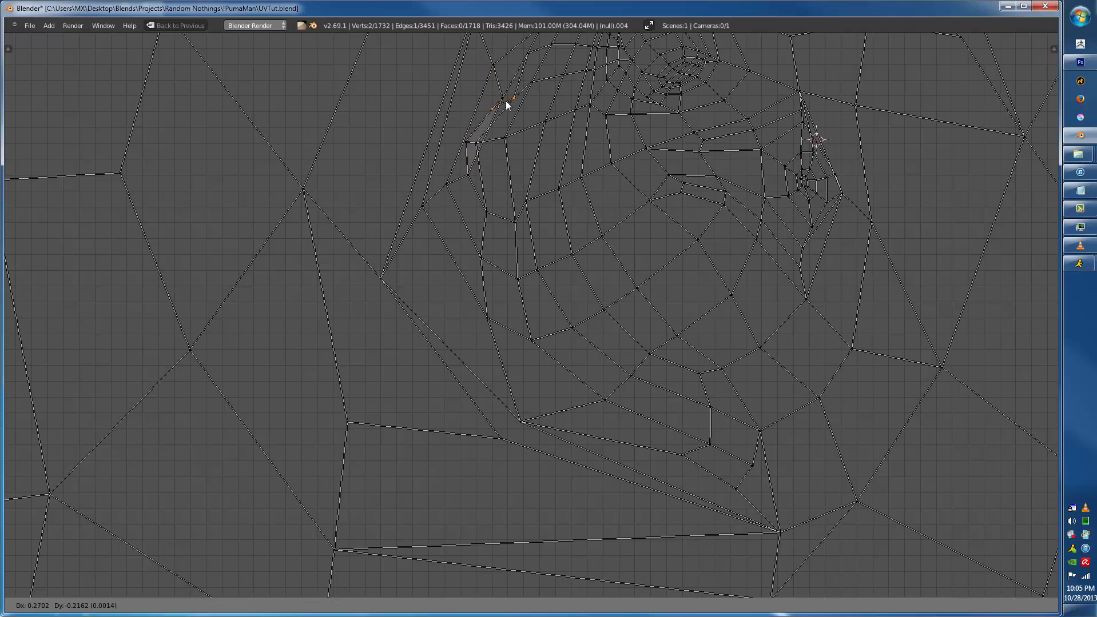
left_click(497, 100)
scroll(506, 106, "down", 8)
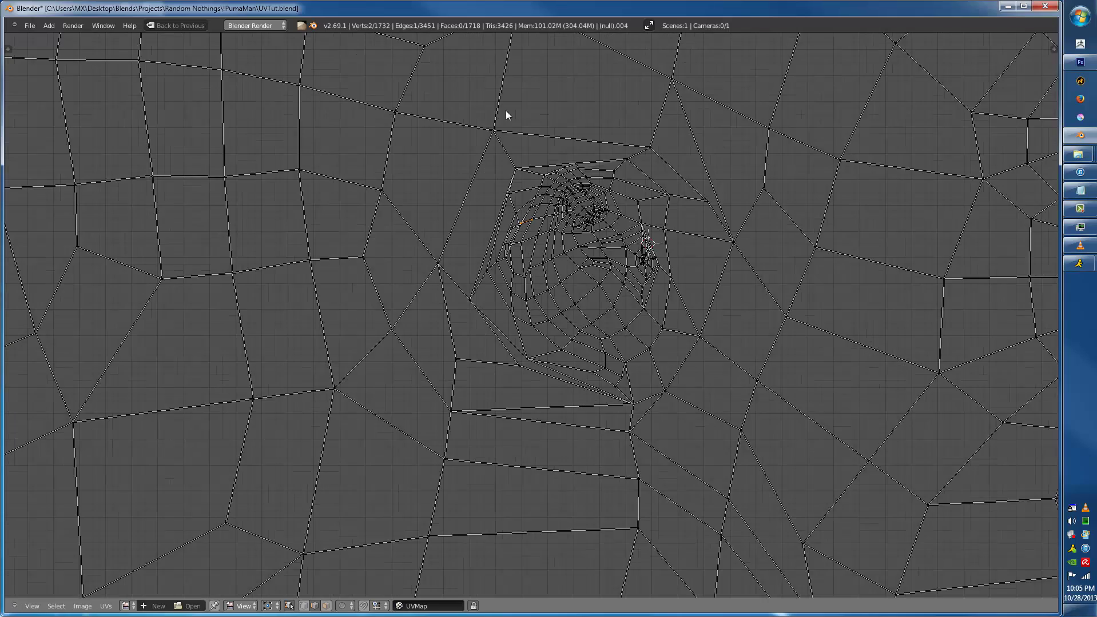
- Deselect all UVs and examine the mouth, nose, eyes and opposite ear in the UV layout for crowded areas
key("a")
scroll(615, 270, "up", 5)
middle_click_drag(853, 408, 345, 388)
scroll(715, 386, "up", 3)
scroll(588, 379, "up", 2)
key("c")
middle_click_drag(746, 382, 667, 386, "ctrl")
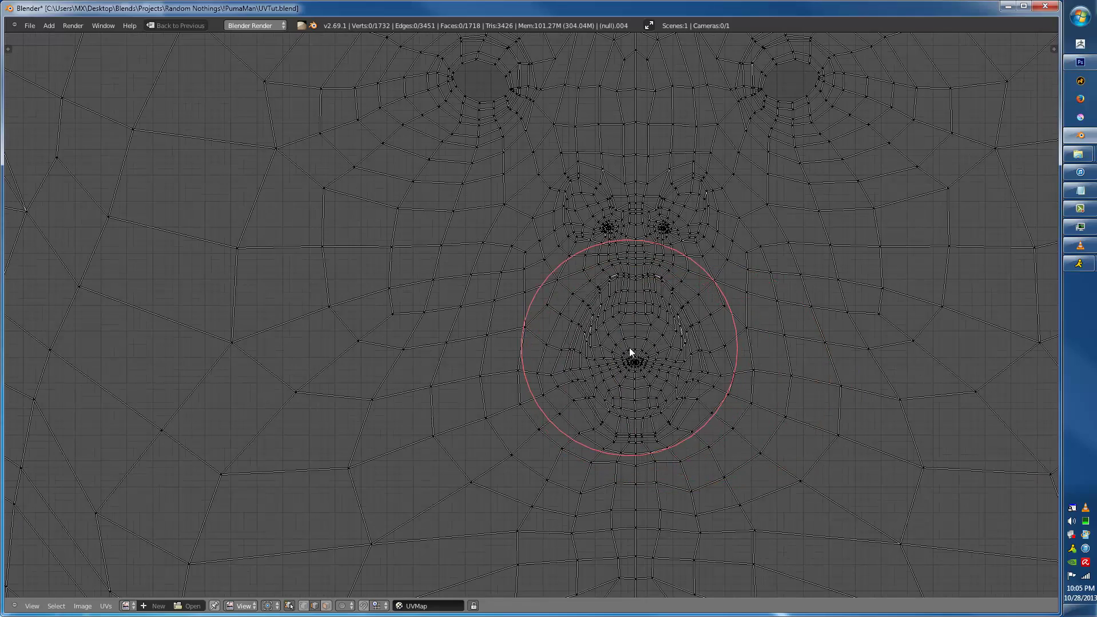
middle_click_drag(643, 240, 653, 350, "ctrl")
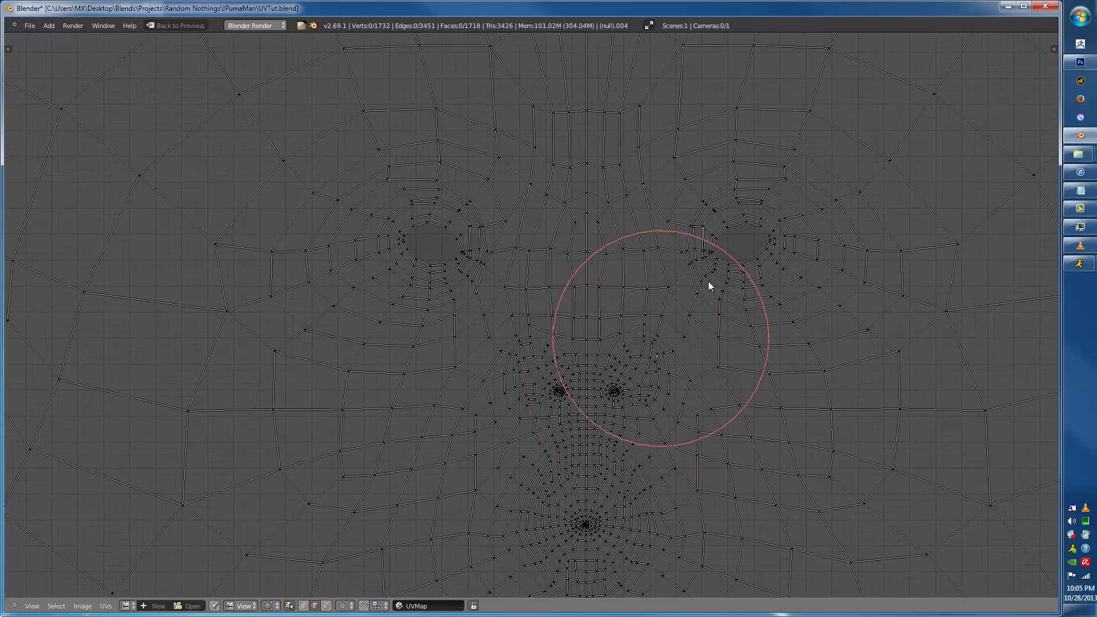
middle_click_drag(401, 243, 641, 354, "ctrl")
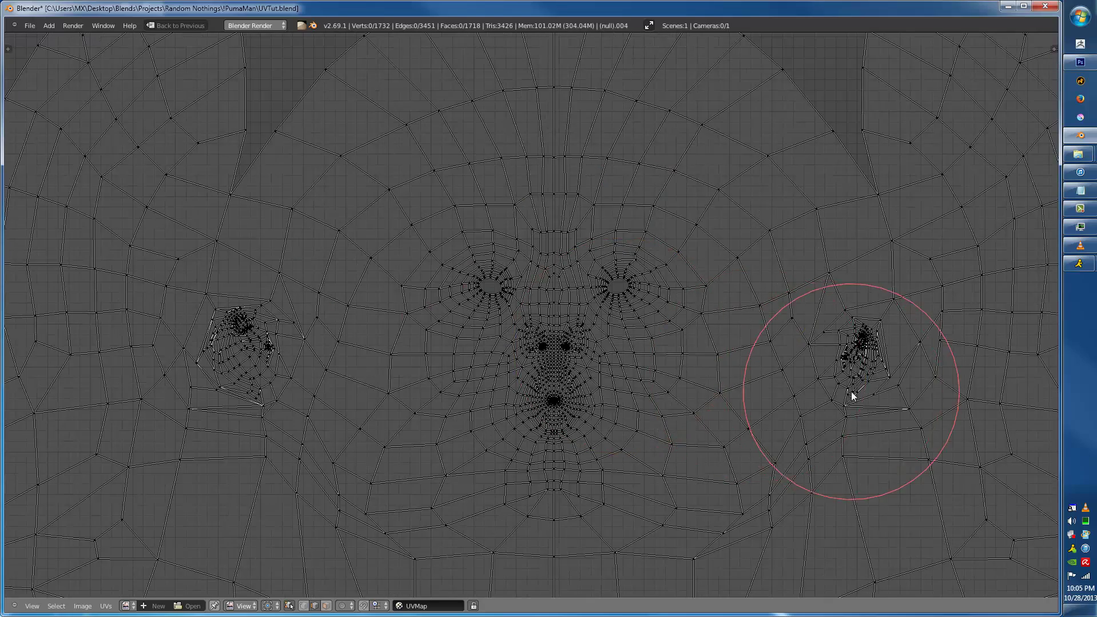
mouse_move(740, 399)
middle_mouse_down("ctrl")
mouse_move(642, 400)
mouse_move(386, 223)
middle_mouse_up("ctrl")
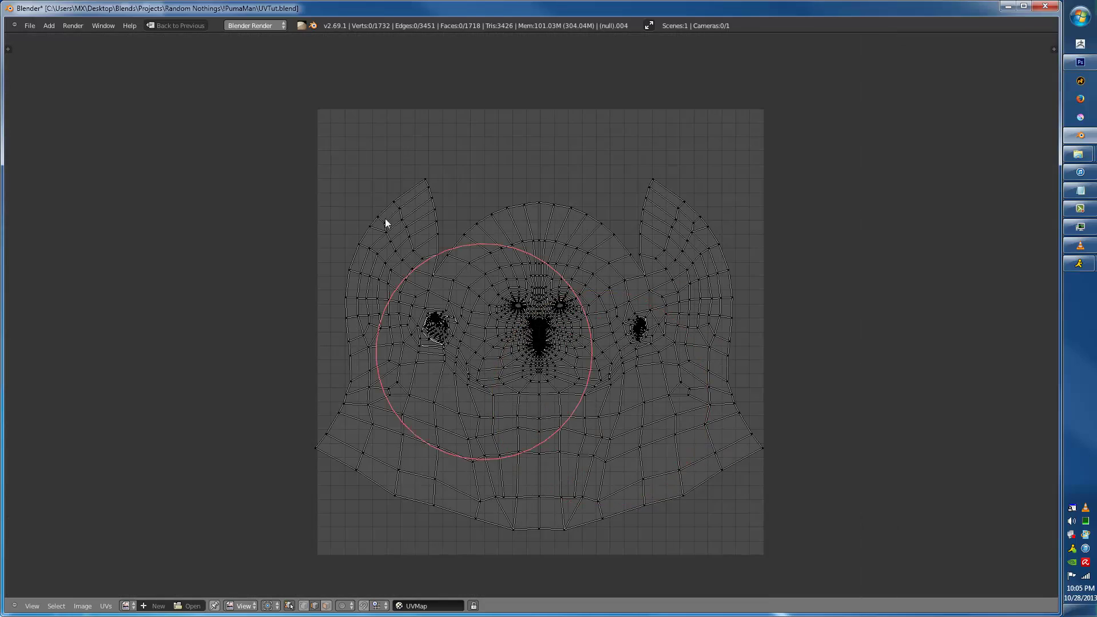
- Restore the split screen layout, view the head from the side, and rename its UV map GoodUV
left_click(172, 25)
left_click(172, 25)
middle_click_drag(295, 307, 399, 302)
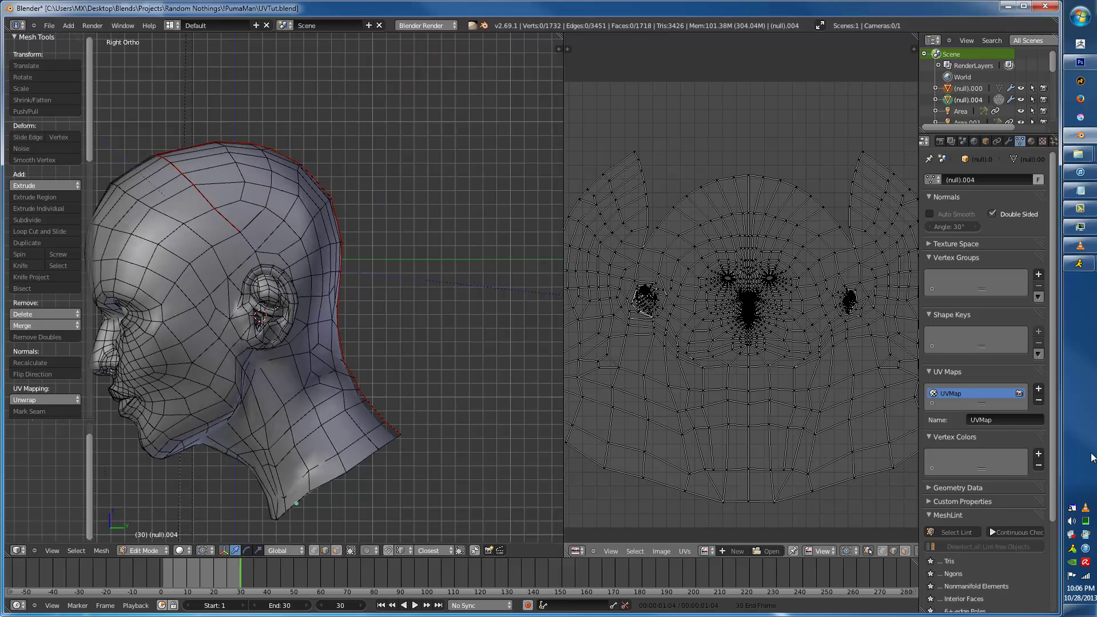
left_click(990, 420)
type("GoodUV")
key("Return")
- Try to create a 2048 × 2048 UV Grid image for the head's UV layout
left_click(735, 551)
left_click(772, 513)
type("2048")
key("Tab")
type("2048")
key("Return")
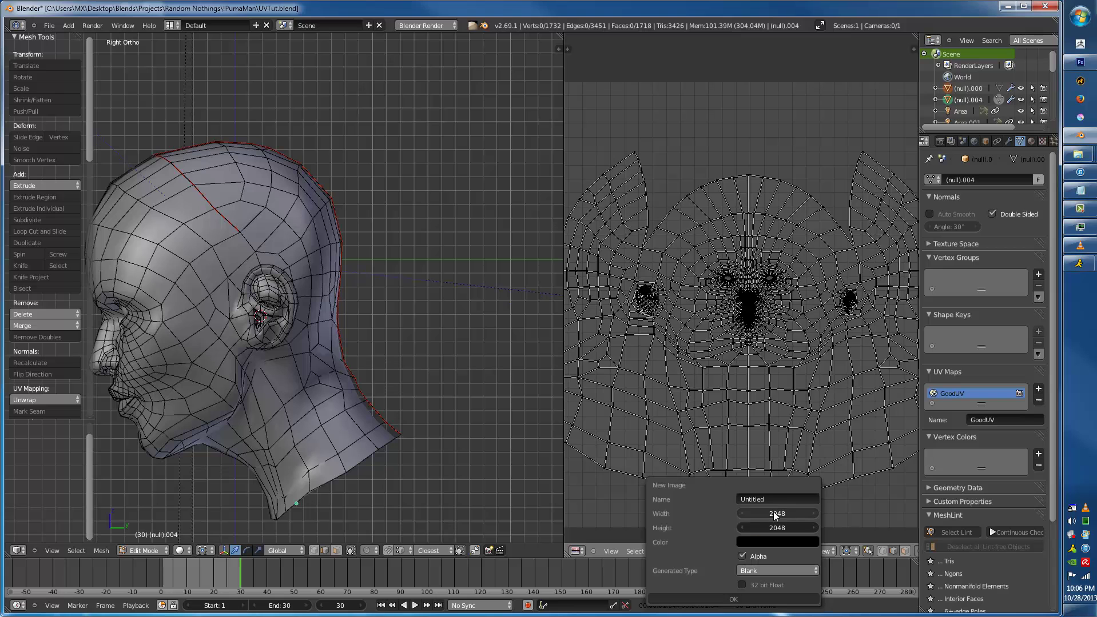
left_click(761, 567)
left_click(753, 569)
left_click(753, 546)
left_click(733, 600)
- Try again to create a new 2048 × 2048 image with UV Grid as its generated type
left_click(735, 550)
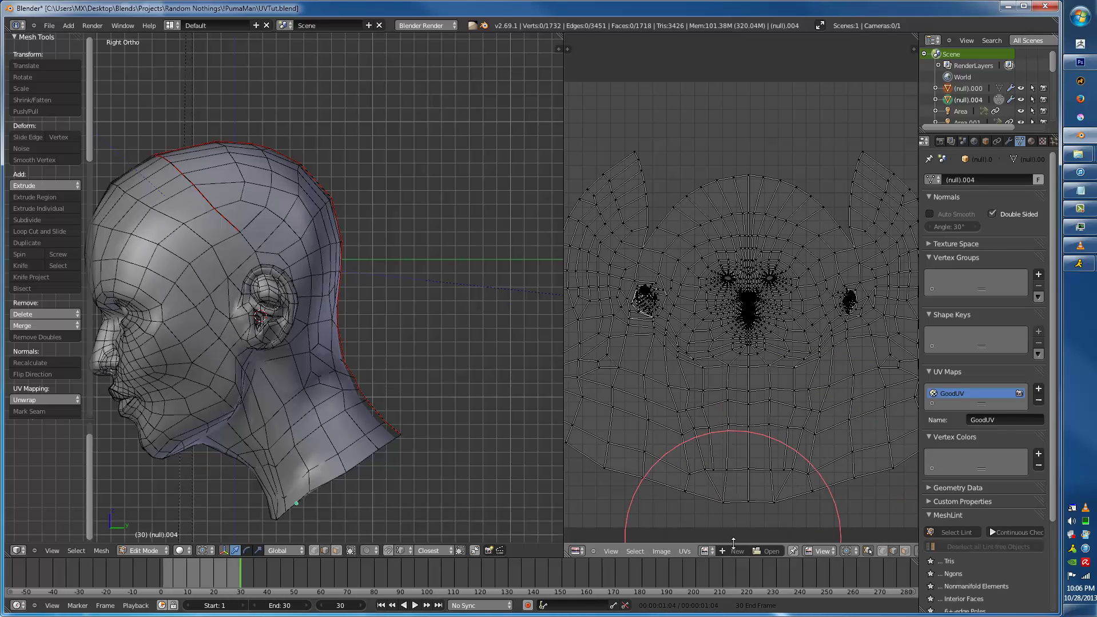
left_click(778, 514)
type("2048")
key("Tab")
type("2048")
key("Return")
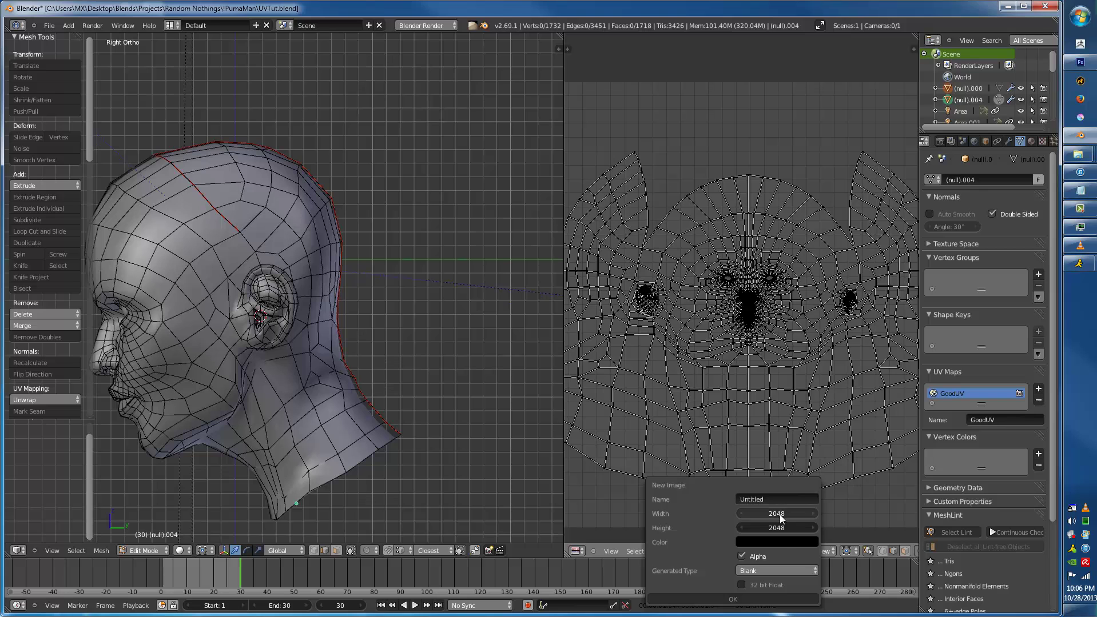
left_click(766, 571)
left_click(764, 550)
left_click(723, 598)
- Create one more new image, 2048 wide and 2048 high, with the generated type UV Grid
left_click(736, 551)
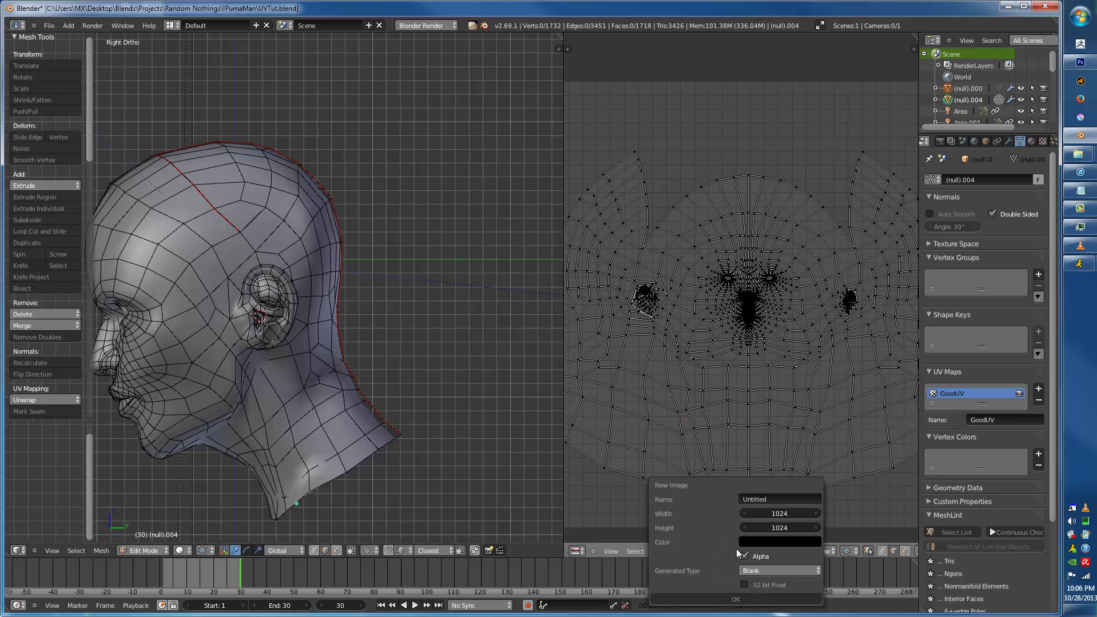
left_click(782, 513)
type("2048")
key("Tab")
type("2048")
key("Return")
left_click(762, 567)
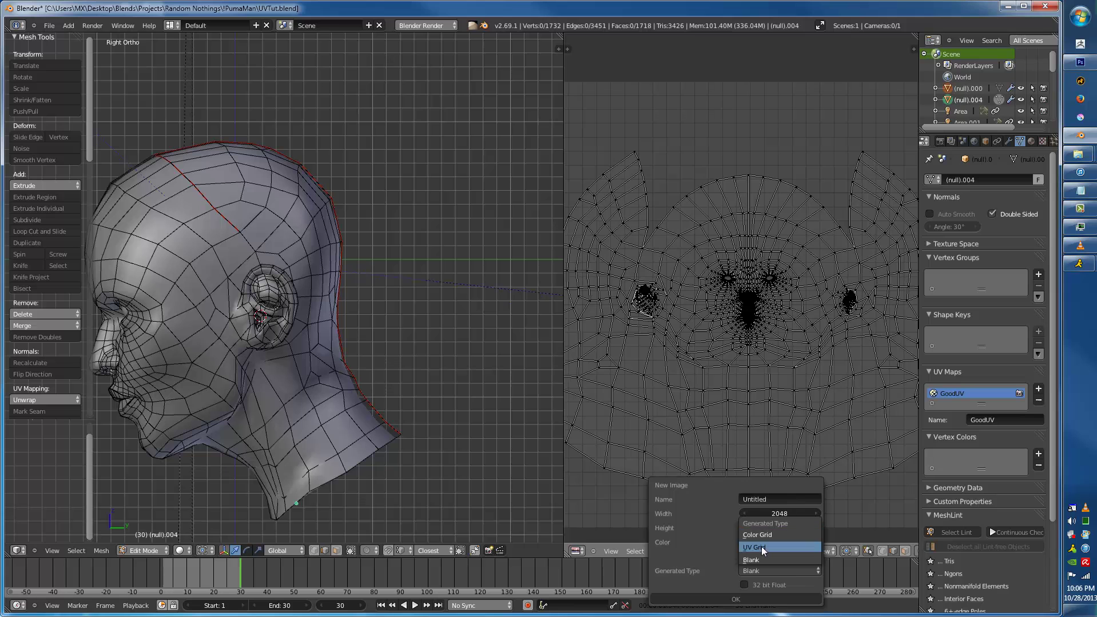
left_click(761, 547)
left_click(718, 596)
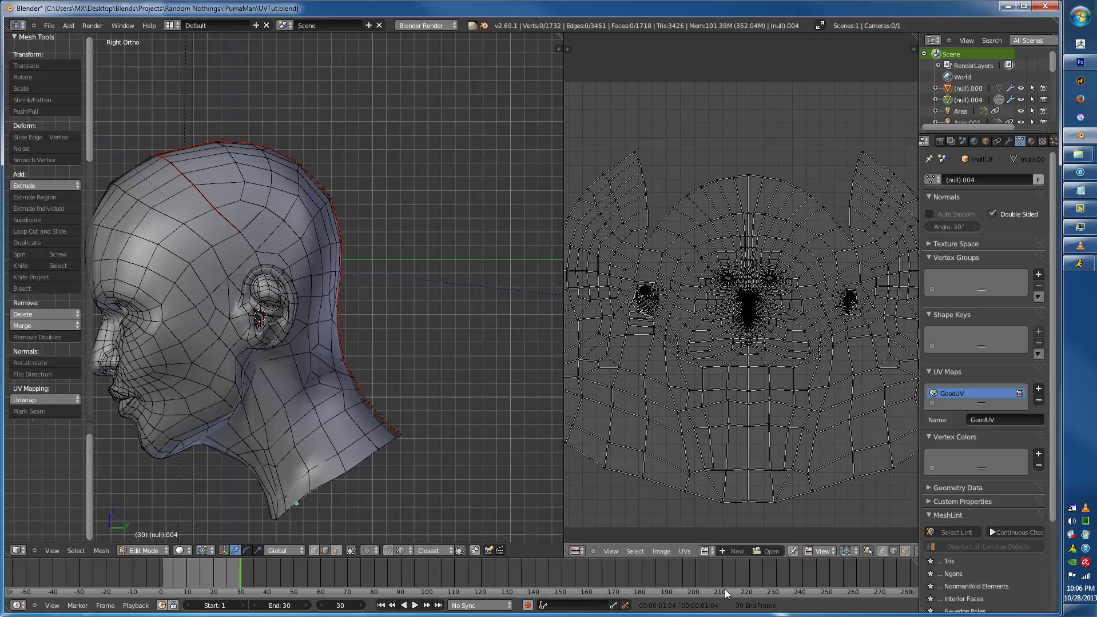
- Try to load the Untitled.002 grid image into the UV editor from object mode, switching back to mesh editing to check it
key("c")
key("Escape")
key("Tab")
left_click(661, 551)
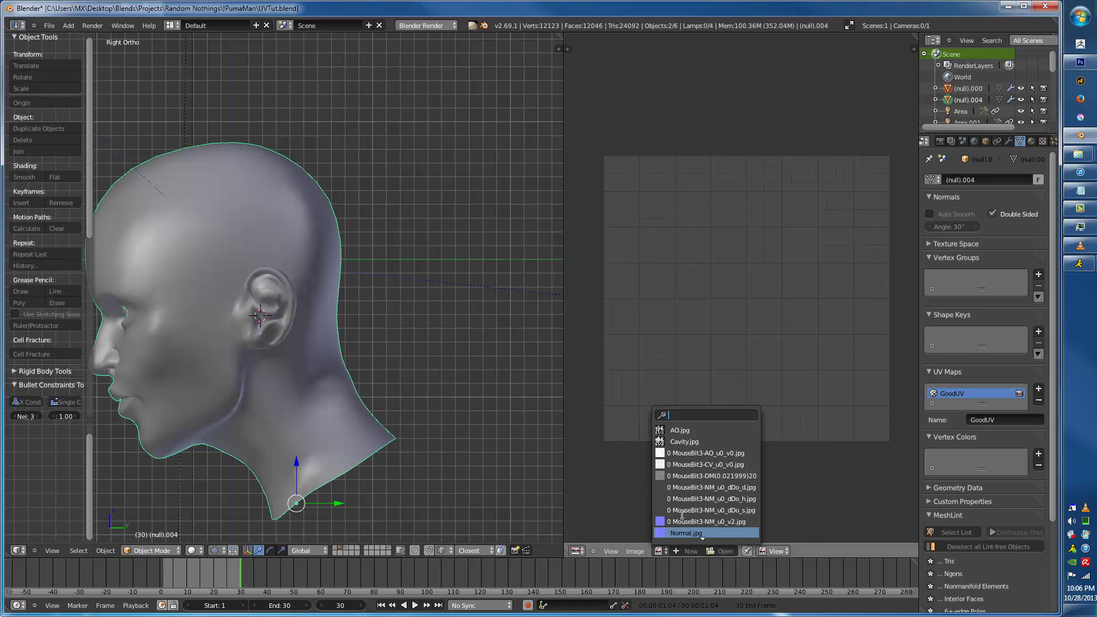
left_click(684, 510)
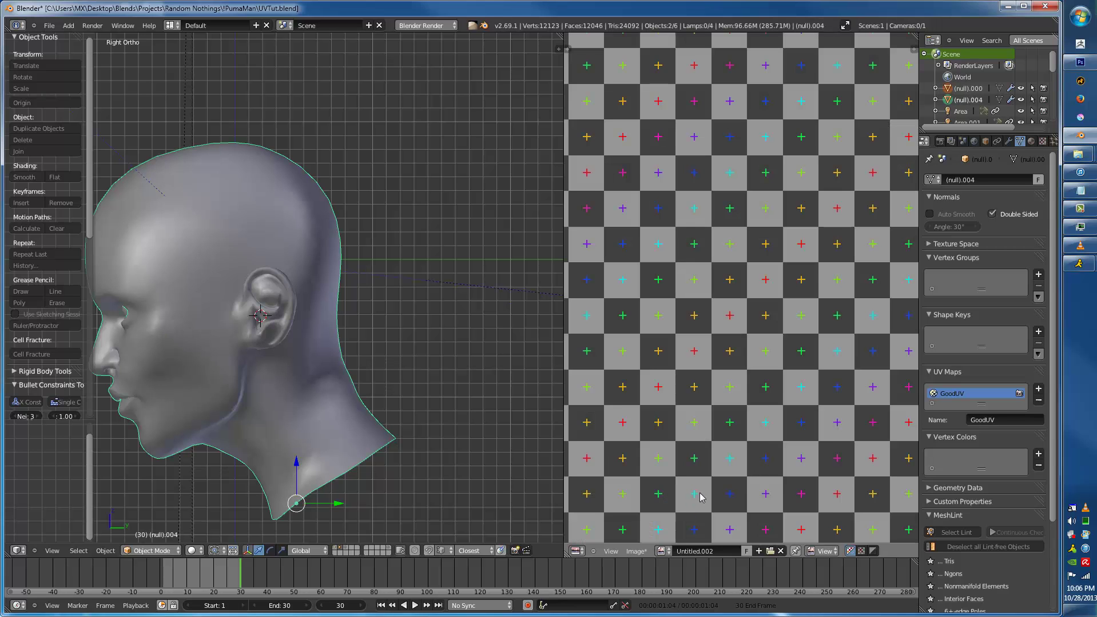
key("Tab")
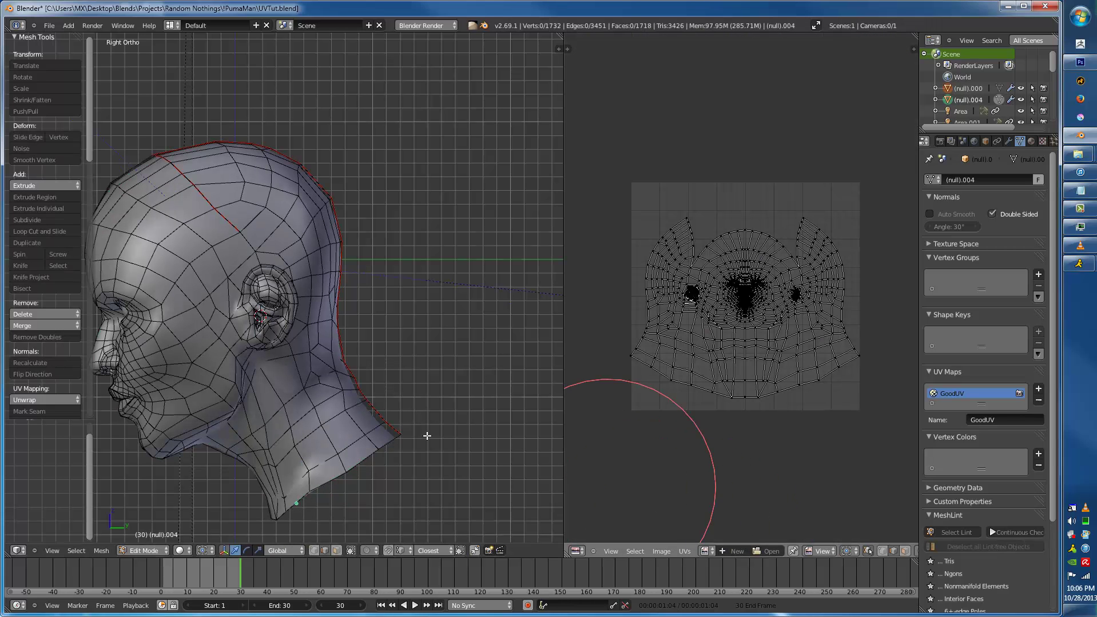
left_click(150, 551)
left_click(156, 538)
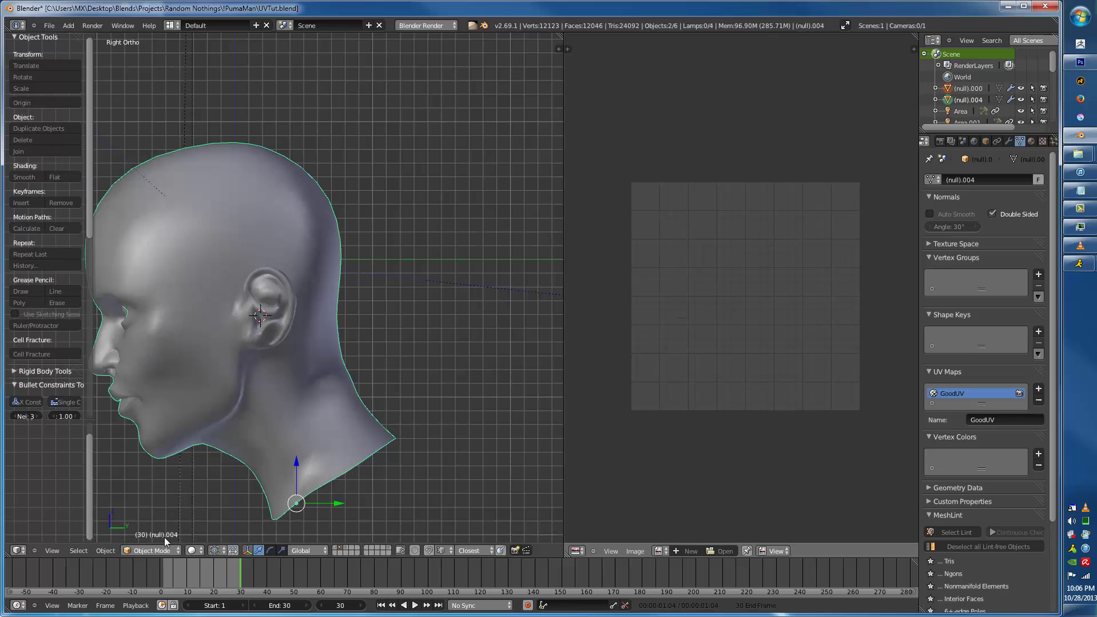
left_click(151, 551)
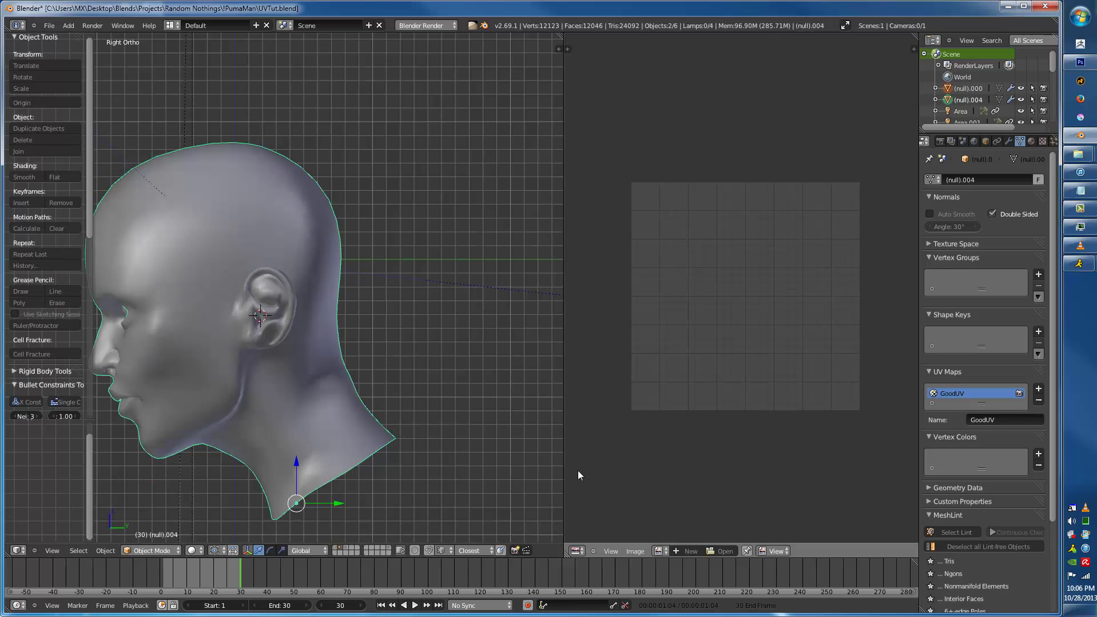
key("Tab")
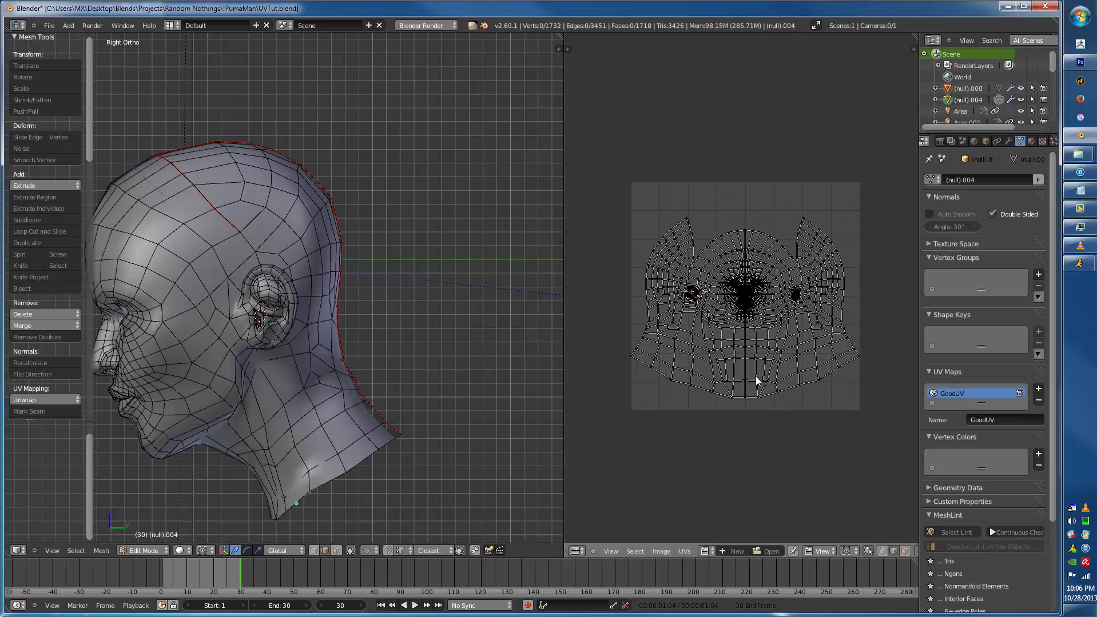
- Select the whole head mesh, assign the Untitled.002 grid image to its UVs, and view the head in object mode
left_click(708, 551)
key("a")
left_click(705, 552)
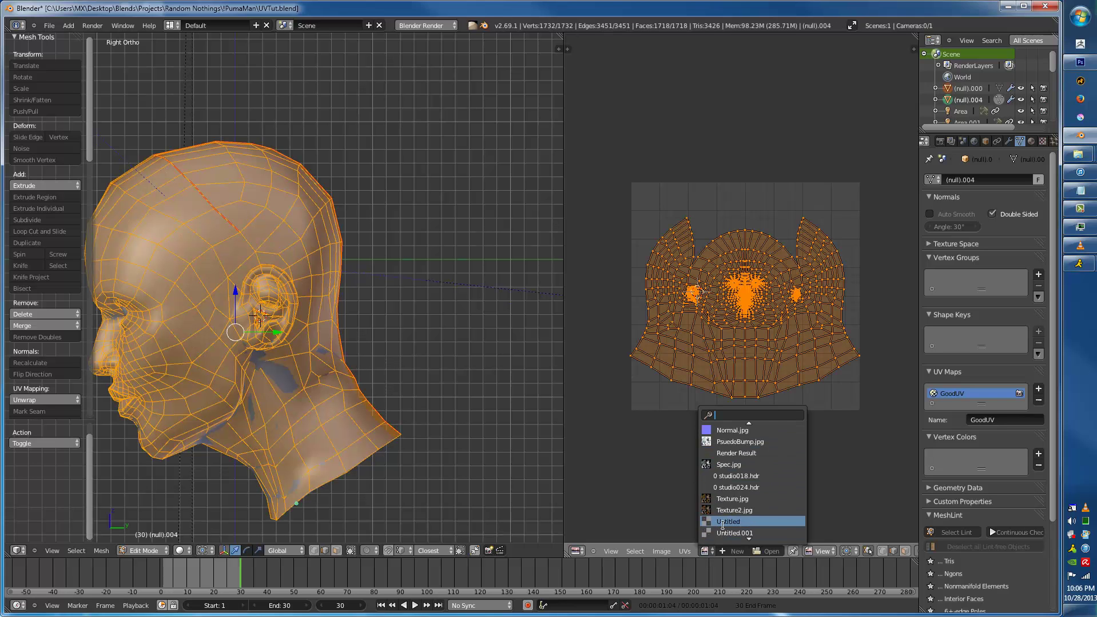
left_click(735, 513)
scroll(759, 338, "down", 3)
middle_click_drag(384, 333, 407, 370)
key("Tab")
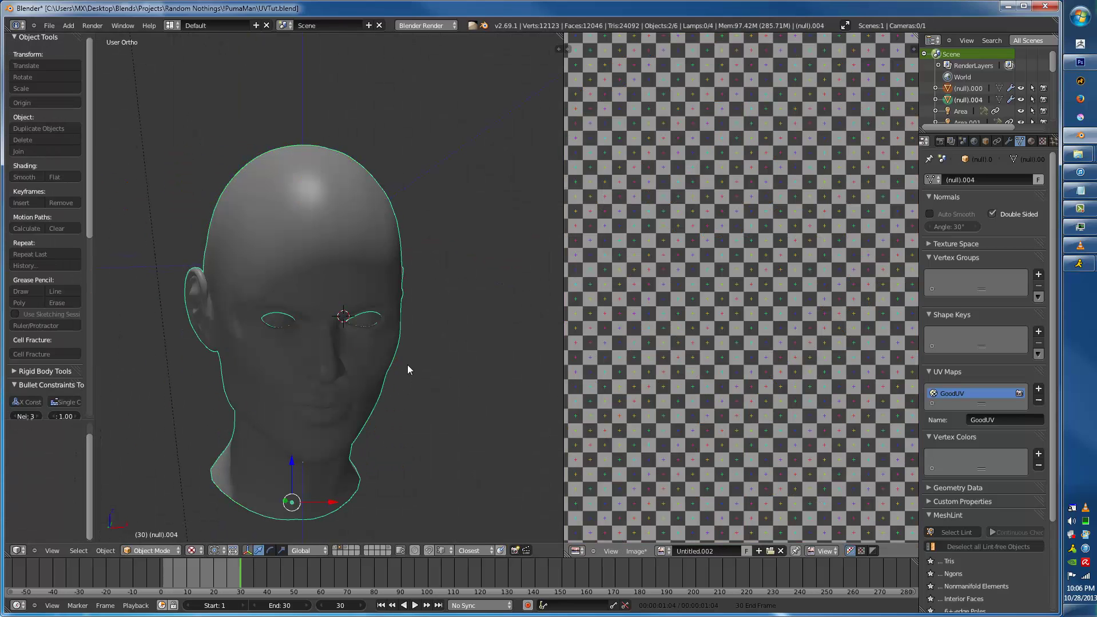
- Display the head textured with shadeless Multitexture viewport shading and view it from the right side
key("n")
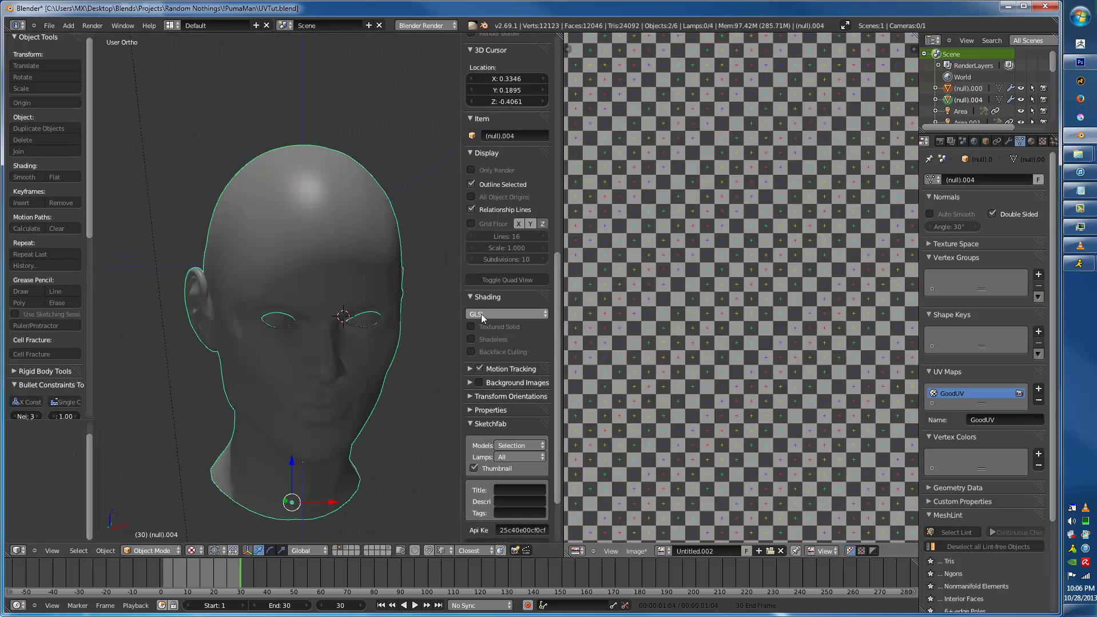
key("alt+z")
left_click(488, 297)
left_click(488, 299)
left_click(491, 339)
mouse_move(366, 329)
middle_mouse_down()
mouse_move(300, 327)
mouse_move(319, 291)
middle_mouse_up()
key("KP_3")
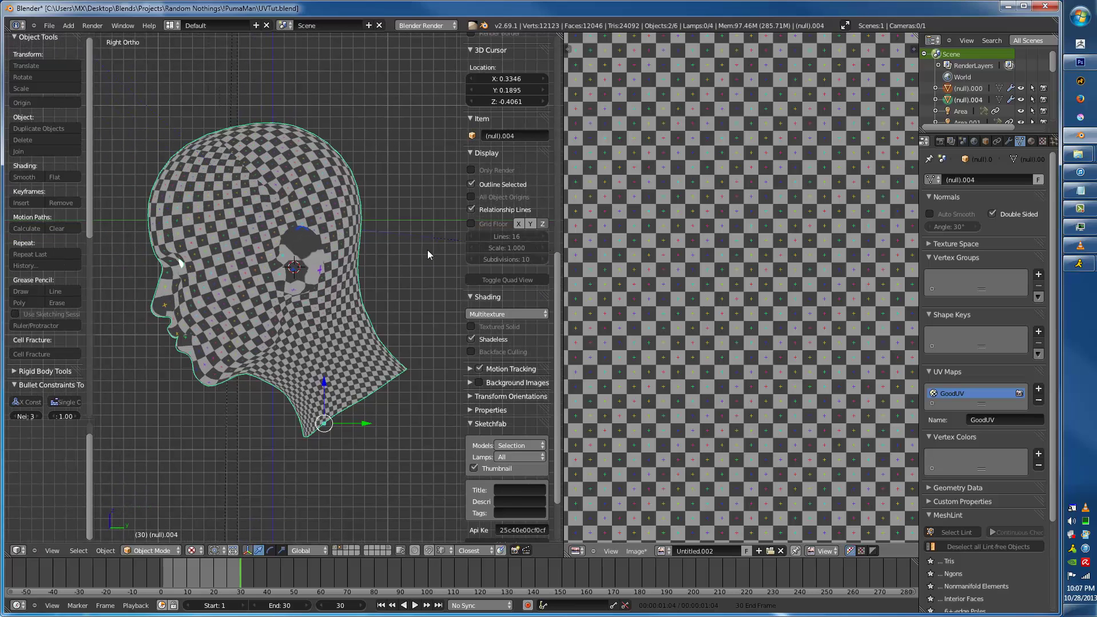
- Add a second UV map named SideProject to the head and close the reference photo viewer
left_click(1038, 389)
left_click(994, 434)
type("SideProject")
key("Return")
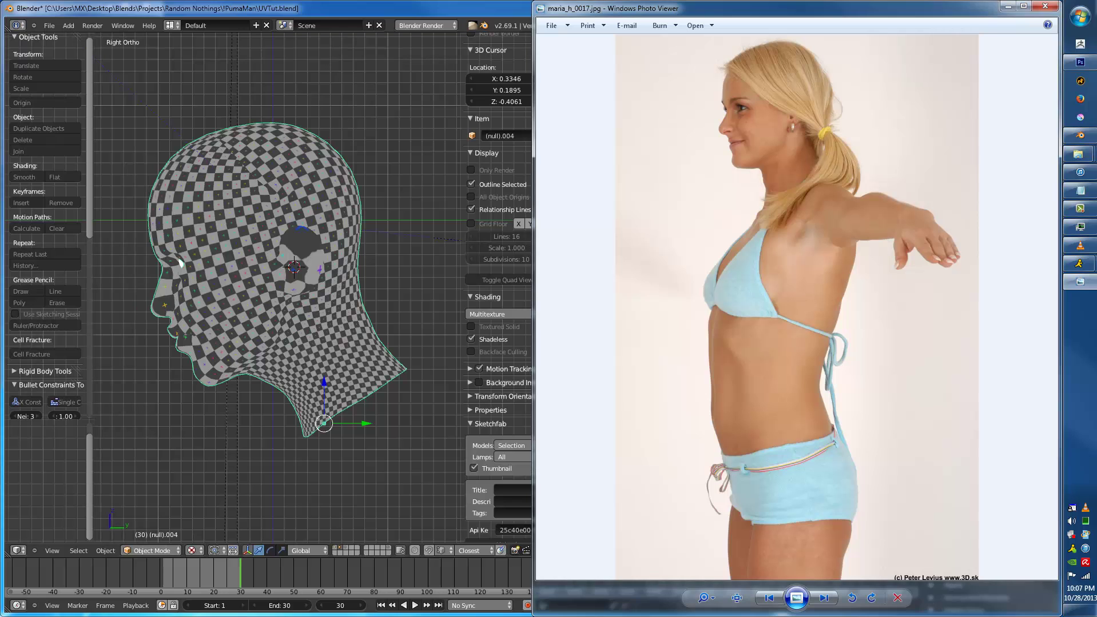
left_click(1051, 7)
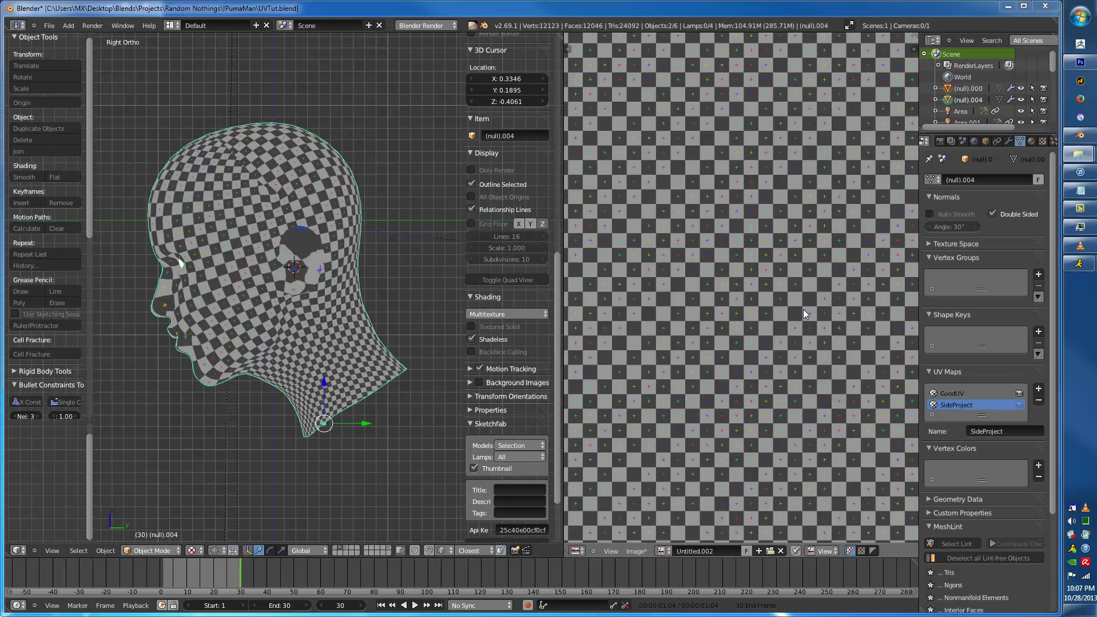
- Select the whole head mesh and project its UVs from the right orthographic view
left_click_drag(802, 312, 803, 311)
middle_click_drag(826, 80, 756, 373)
middle_click_drag(656, 124, 738, 194)
key("Tab")
key("a")
key("a")
key("u")
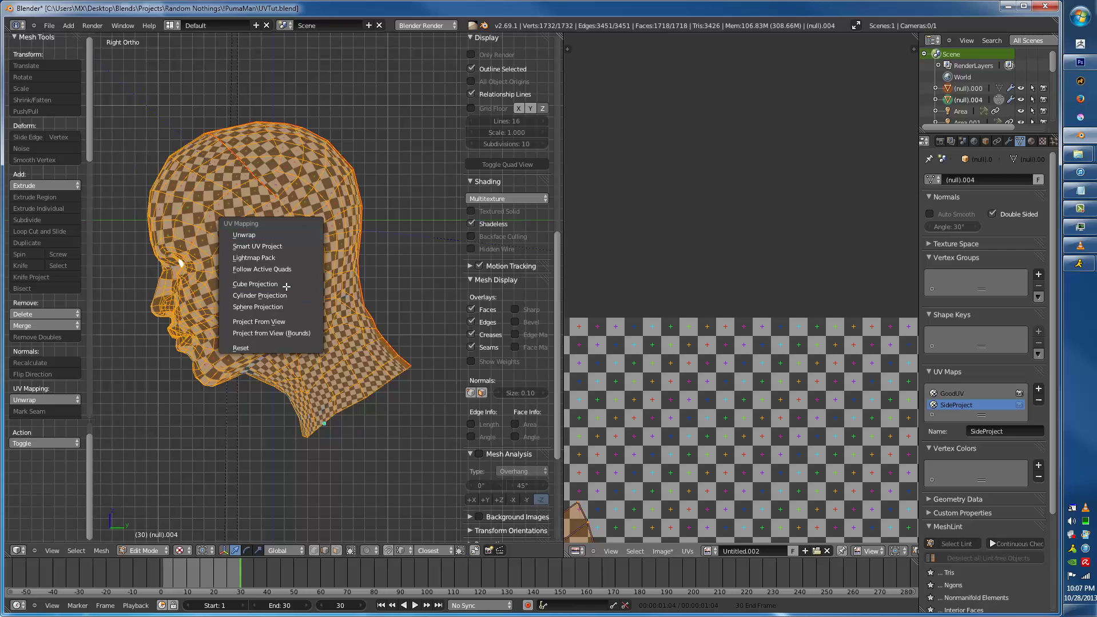
left_click(277, 322)
middle_click_drag(737, 532, 722, 262)
scroll(768, 439, "down", 3)
- Assign the maria_h_0017.jpg photo to the head's projected UVs
left_click(708, 551)
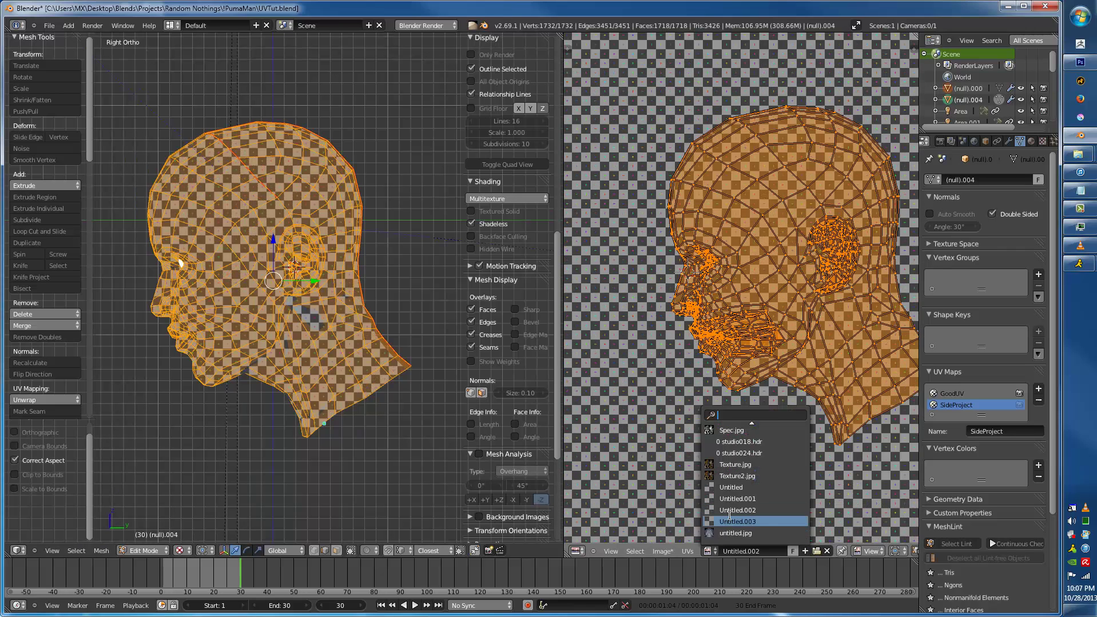
scroll(728, 517, "up", 3)
scroll(734, 435, "up", 10)
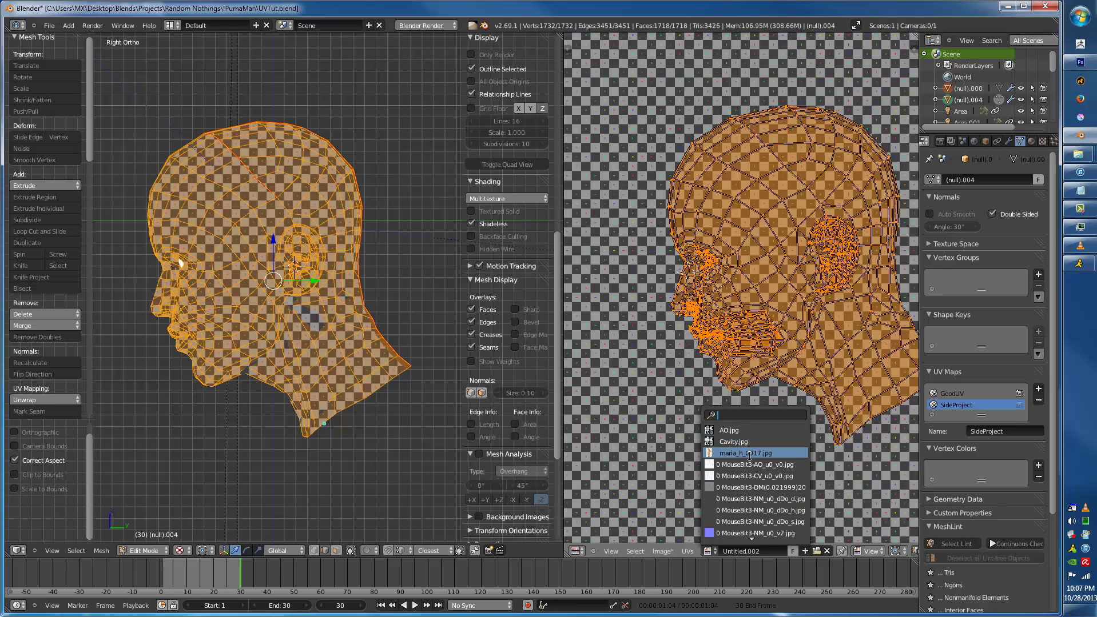
left_click(745, 453)
scroll(778, 383, "down", 4)
- Project the head UVs from view again, scale them down over the photo, and maximize the UV editor
key("u")
left_click(364, 311)
scroll(812, 332, "up", 2)
key("s")
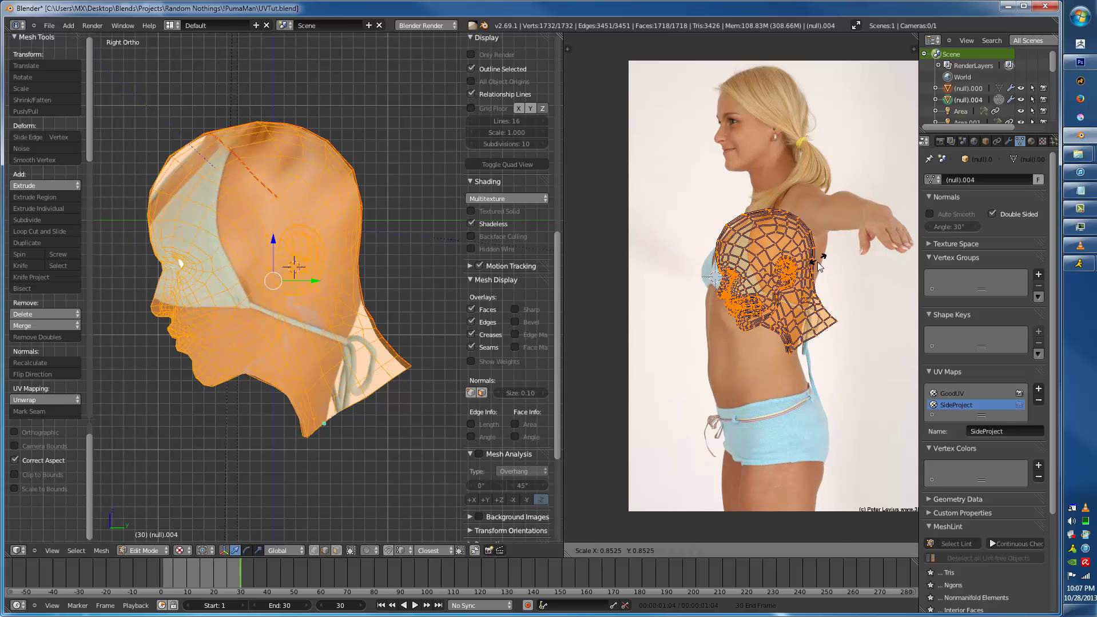
left_click(821, 284)
key("ctrl+Up")
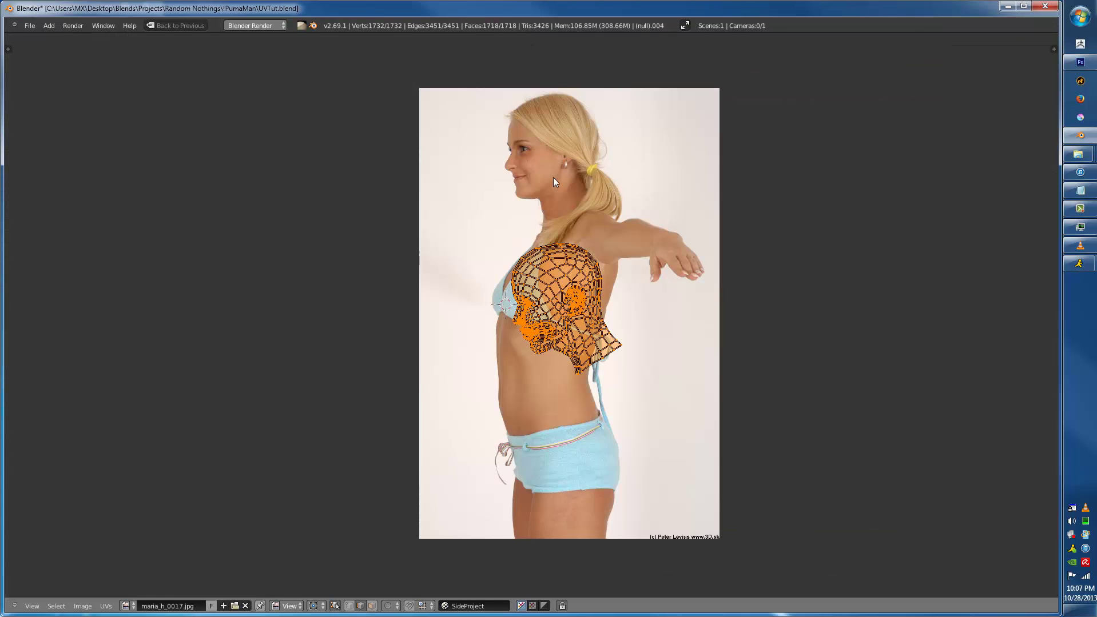
middle_click_drag(612, 182, 651, 171)
scroll(655, 464, "up", 2)
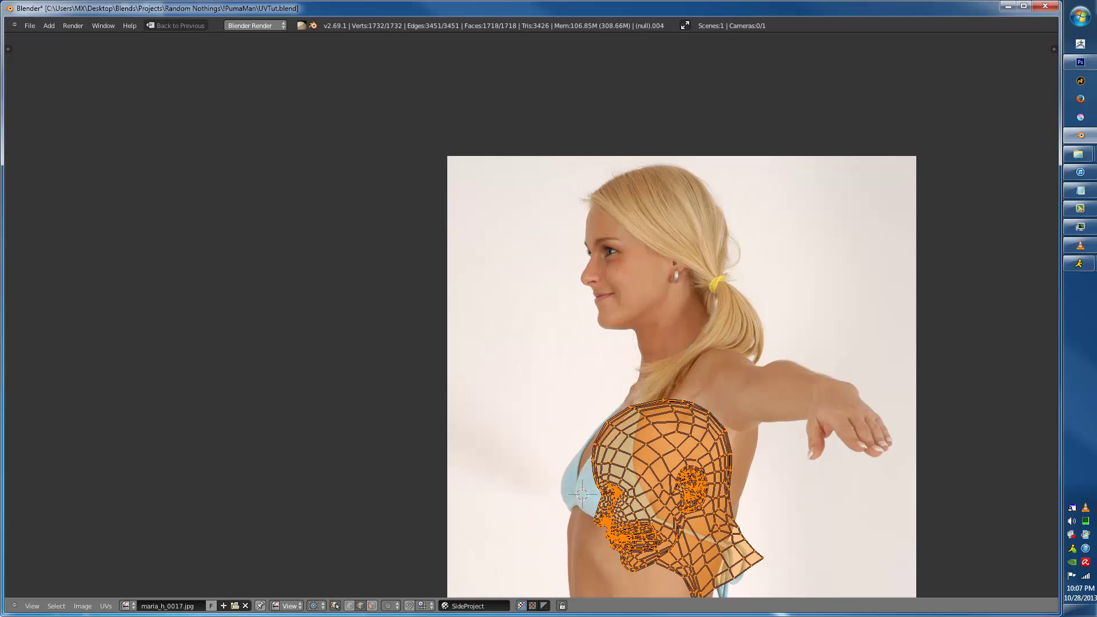
scroll(531, 316, "down", 5)
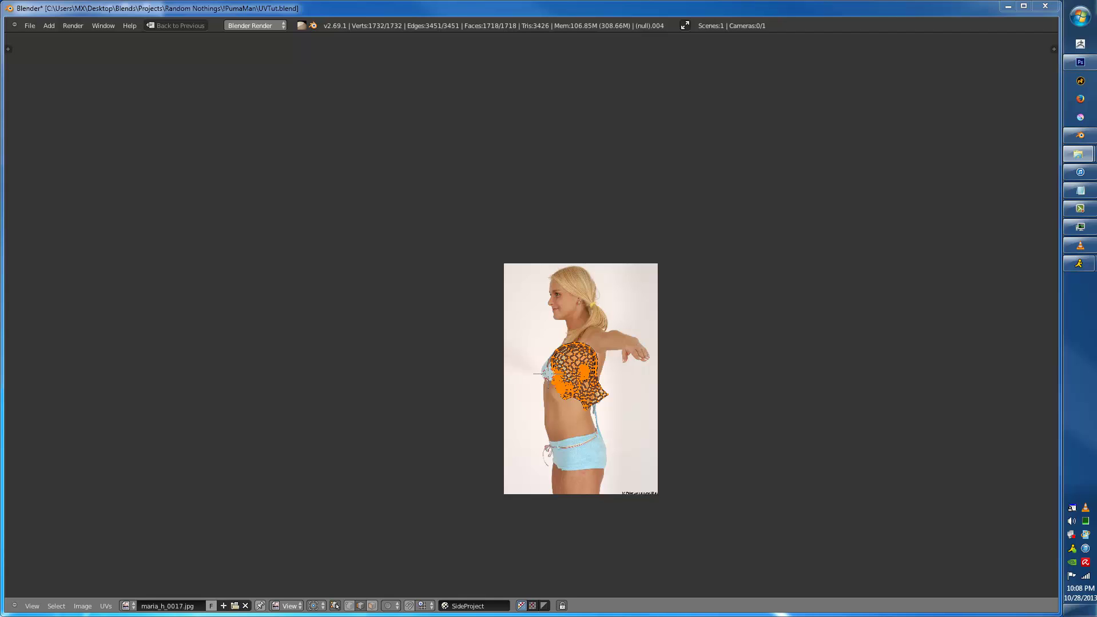
- Load the maria_h_0016.jpg photo and assign it to the head mesh, with the UV editor maximized again
left_click(645, 335)
scroll(645, 336, "up", 1)
scroll(627, 343, "up", 2)
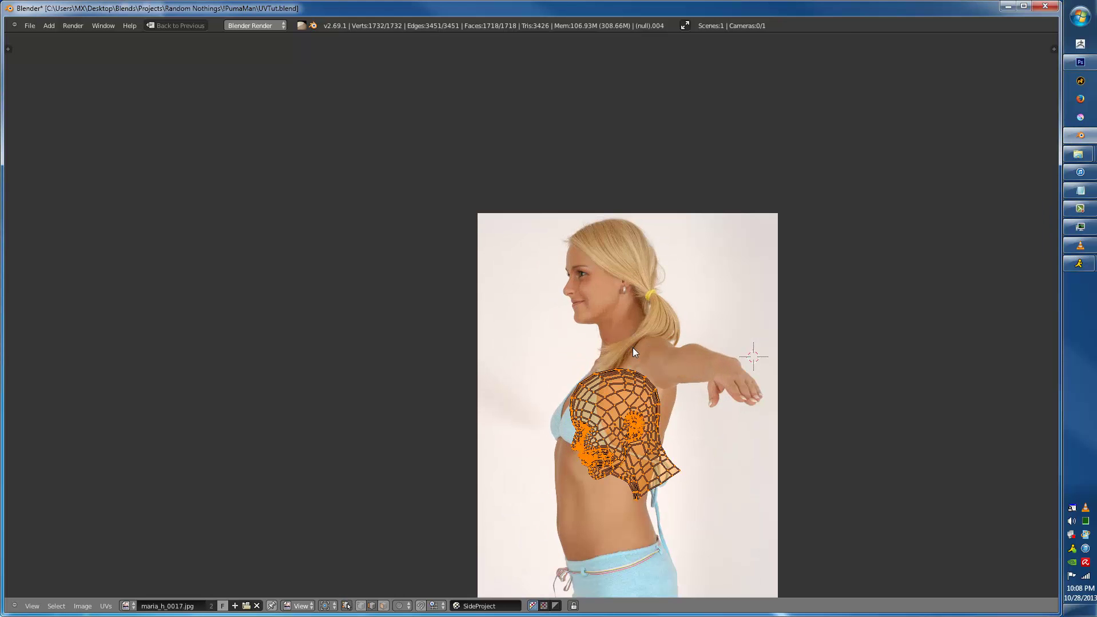
key("Tab")
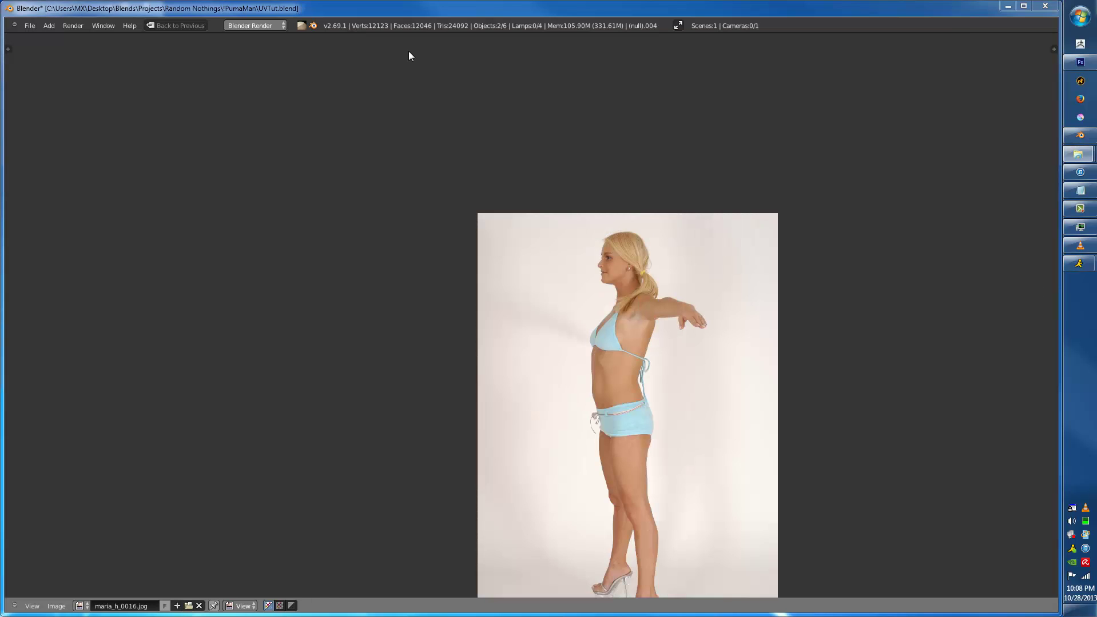
left_click(162, 26)
key("Tab")
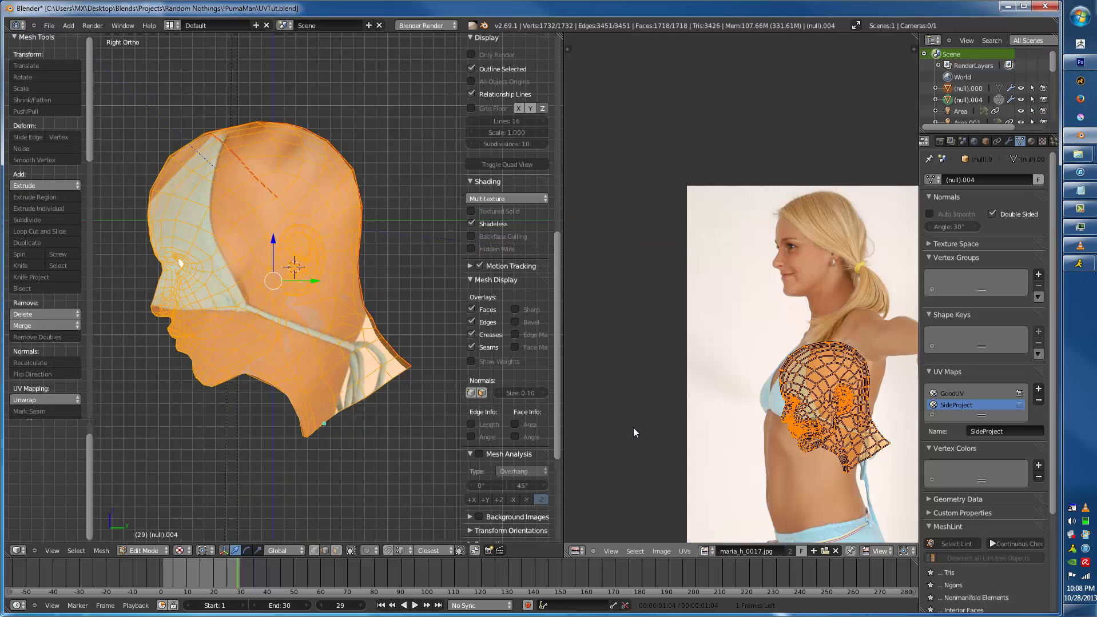
left_click(705, 551)
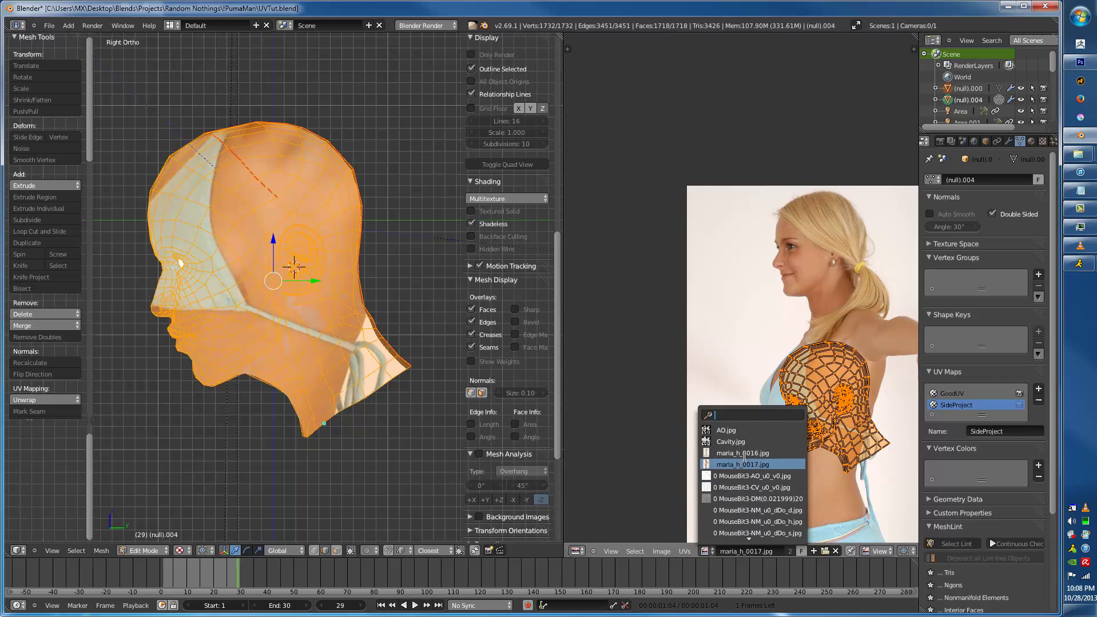
left_click(740, 454)
key("ctrl+Up")
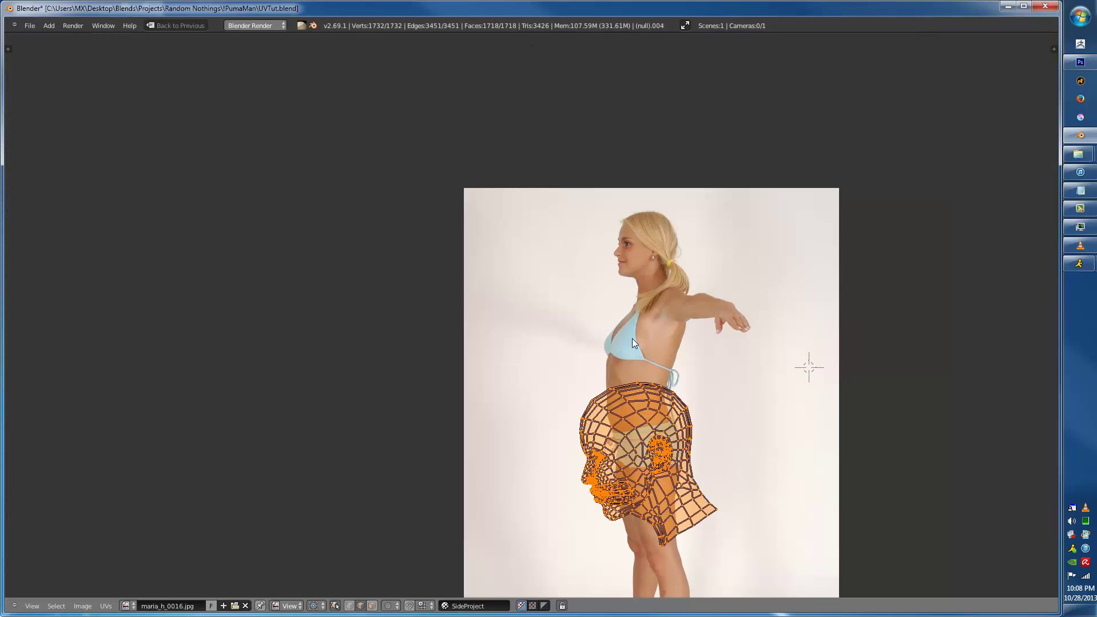
- Scale down the head UVs and move them onto the woman's head in the side photo
scroll(833, 380, "up", 4)
key("g")
left_click(660, 266)
key("s")
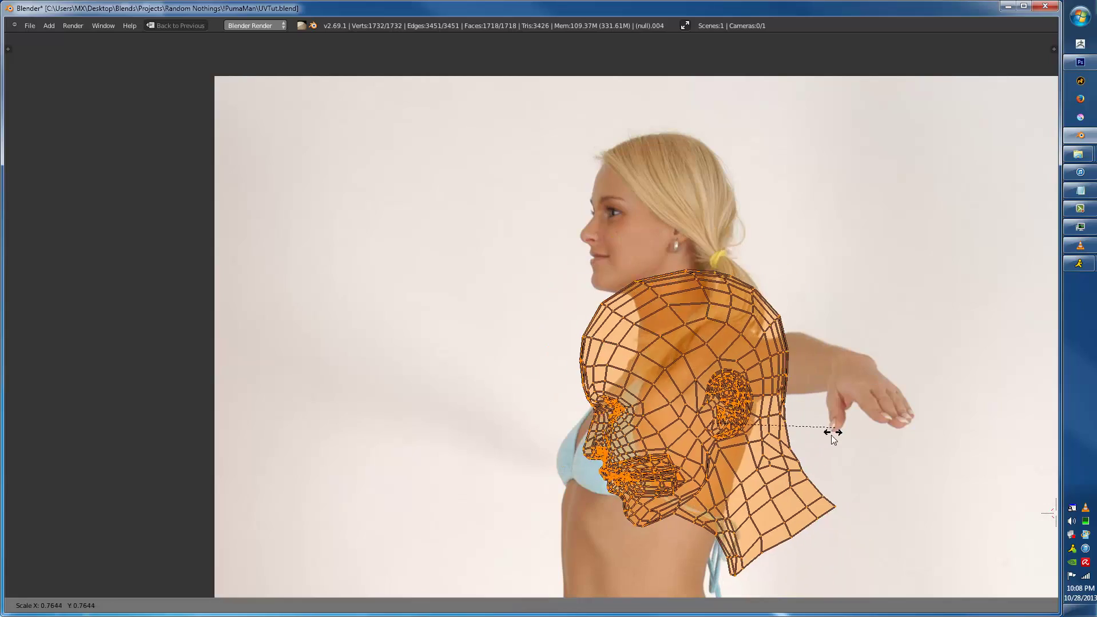
left_click(761, 455)
key("g")
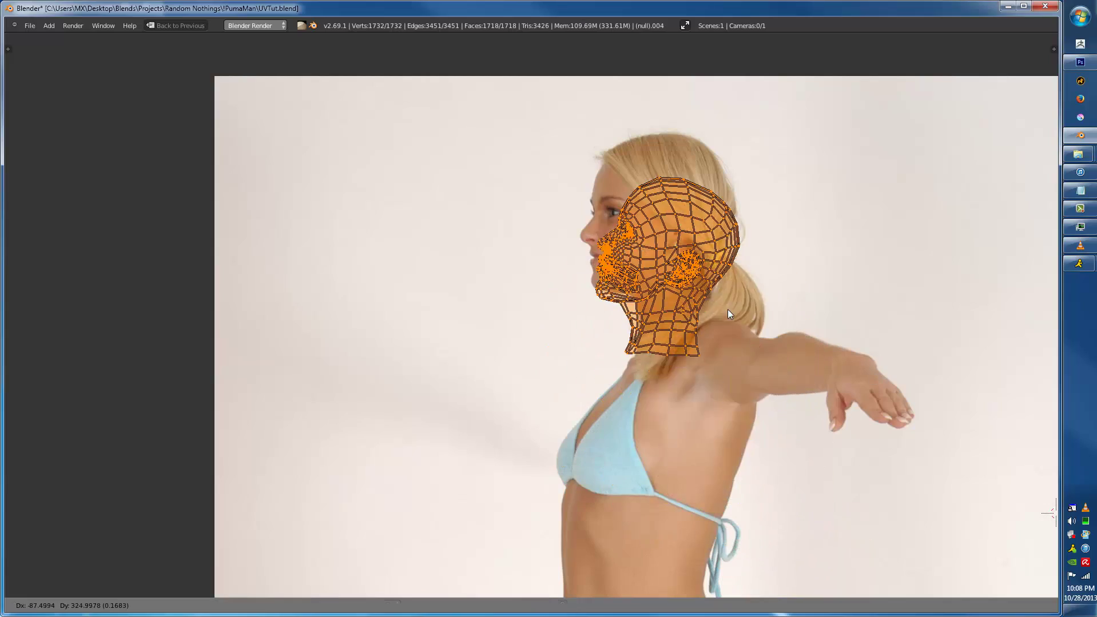
left_click(724, 300)
- Rotate and reposition the head UVs to match the woman's face profile and neck
scroll(781, 341, "up", 4)
key("r")
left_click(896, 317)
middle_click_drag(851, 385, 791, 397)
key("g")
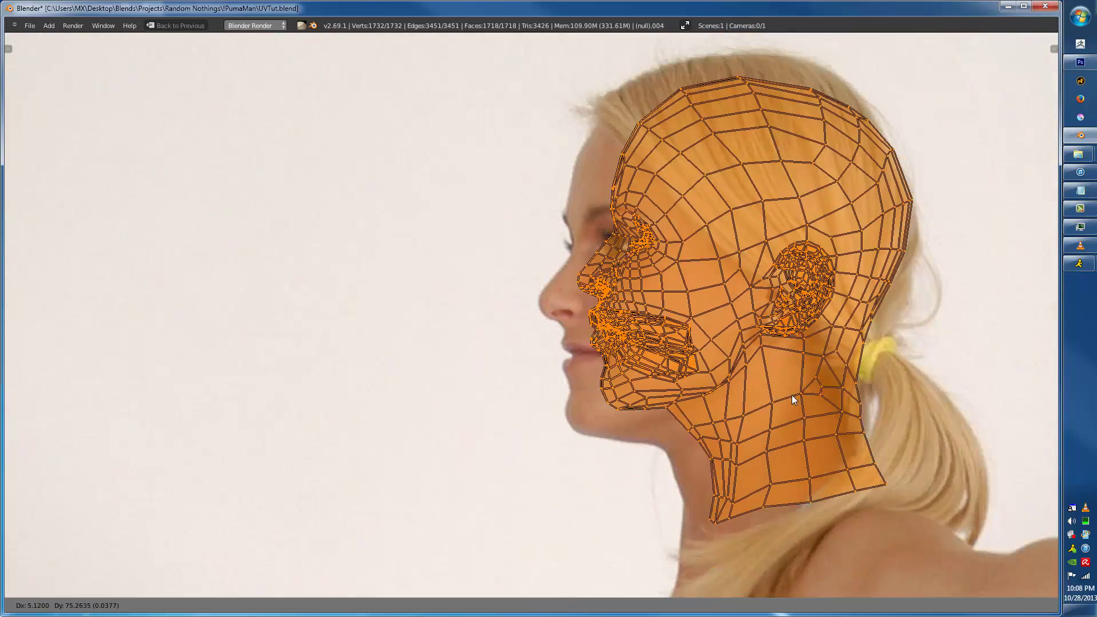
left_click(825, 439)
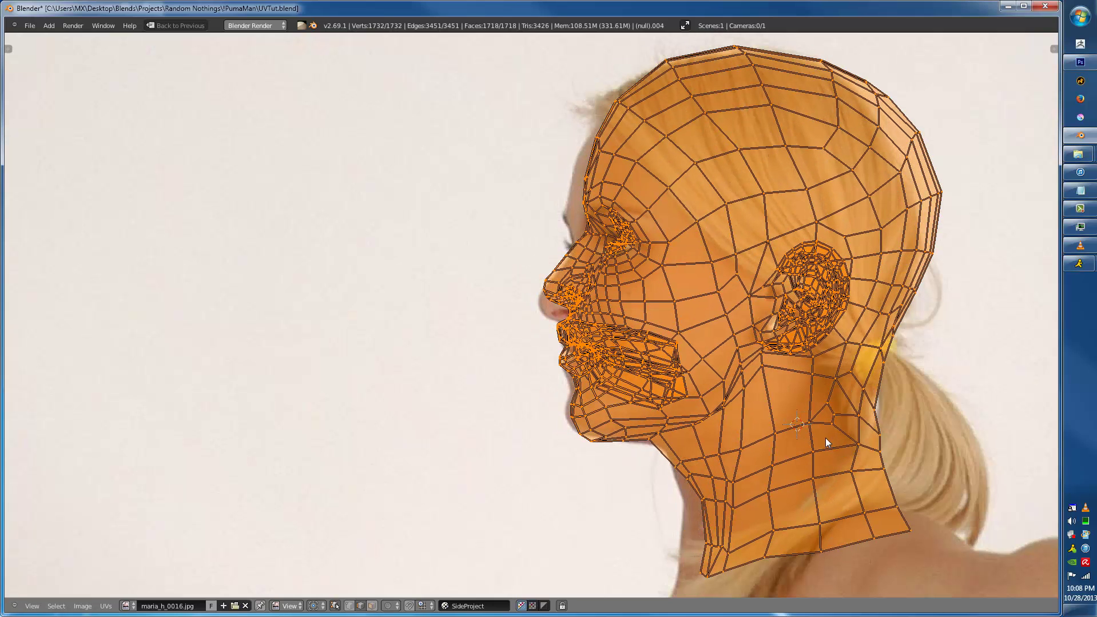
- Load the front portrait andreab_0006.jpg as the image behind the head UVs
key("ctrl+v")
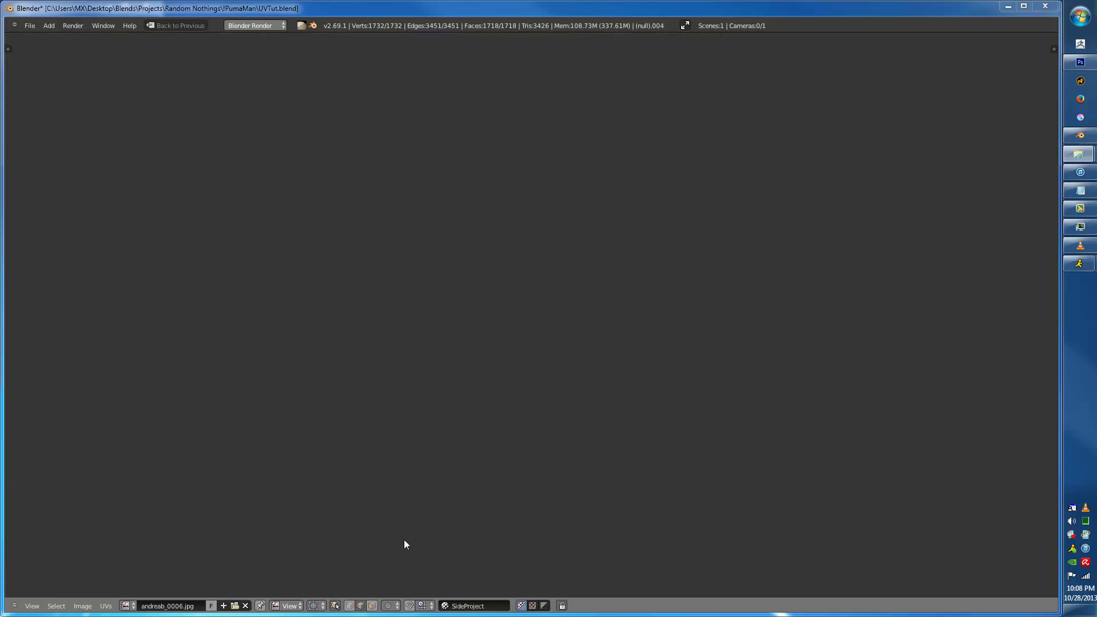
left_click(127, 606)
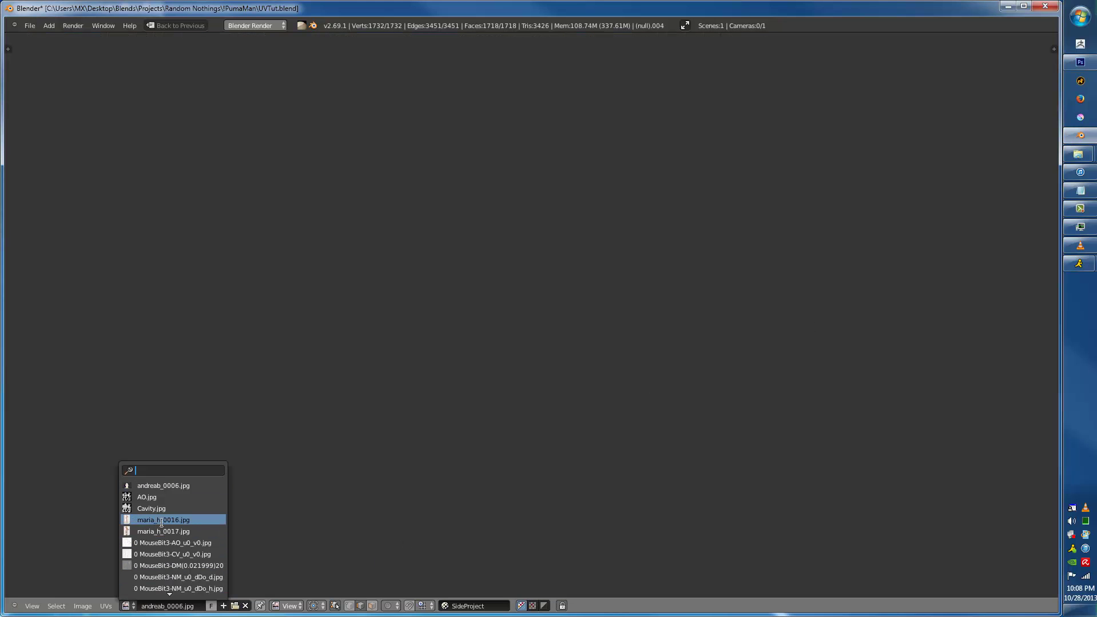
left_click(171, 488)
middle_click_drag(419, 426, 431, 384)
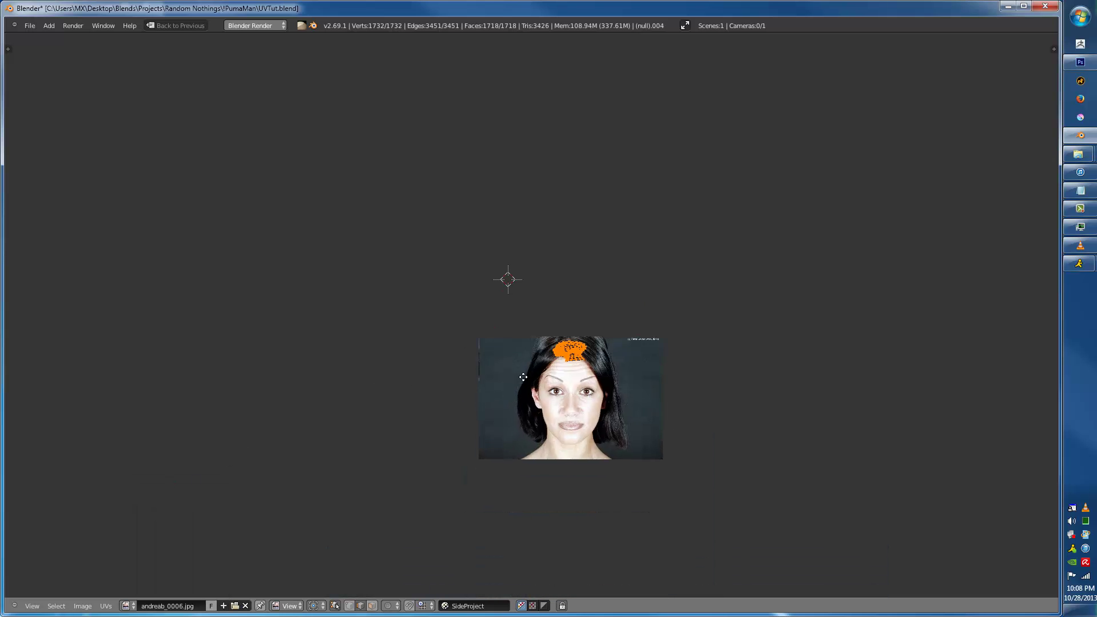
scroll(564, 423, "up", 3)
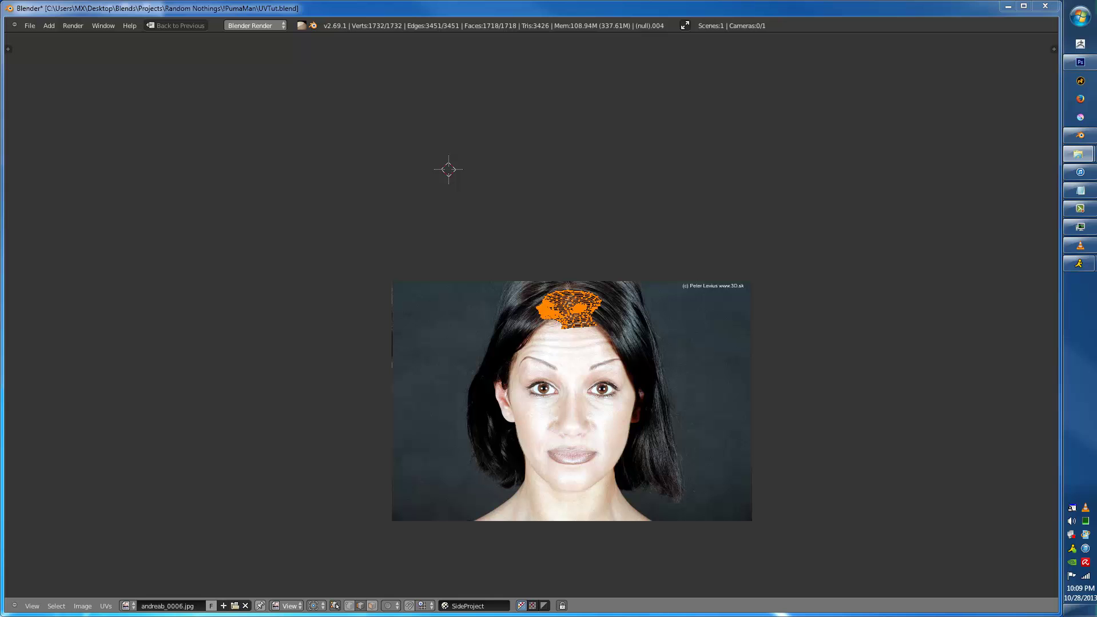
- Load the side portrait andreab_0013.jpg and project the head UVs from the right view onto it
left_click_drag(746, 324, 743, 327)
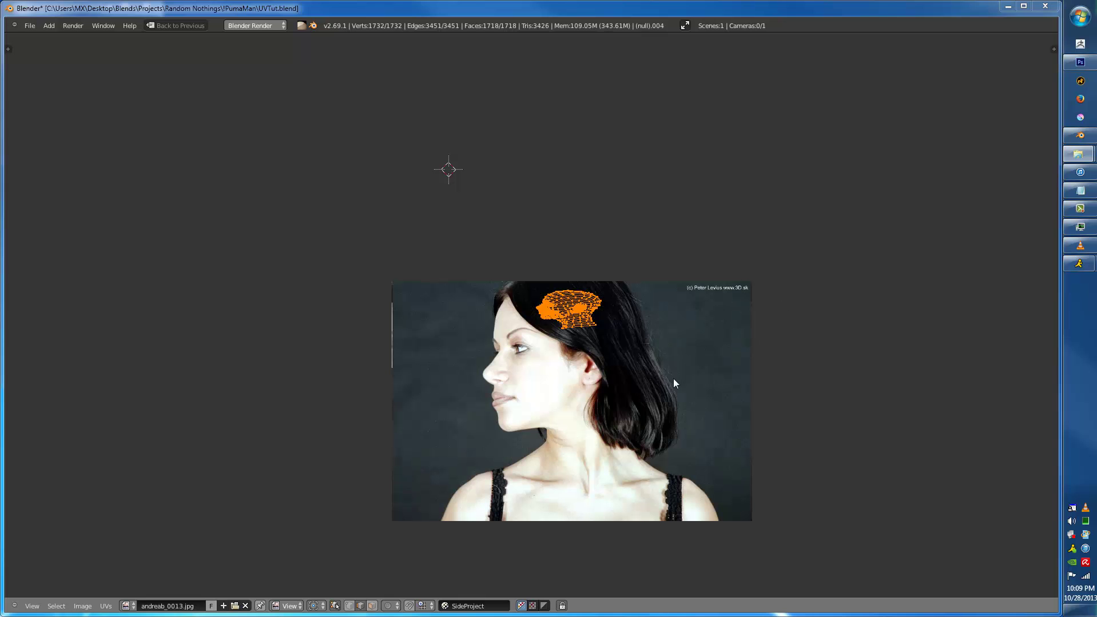
left_click(150, 23)
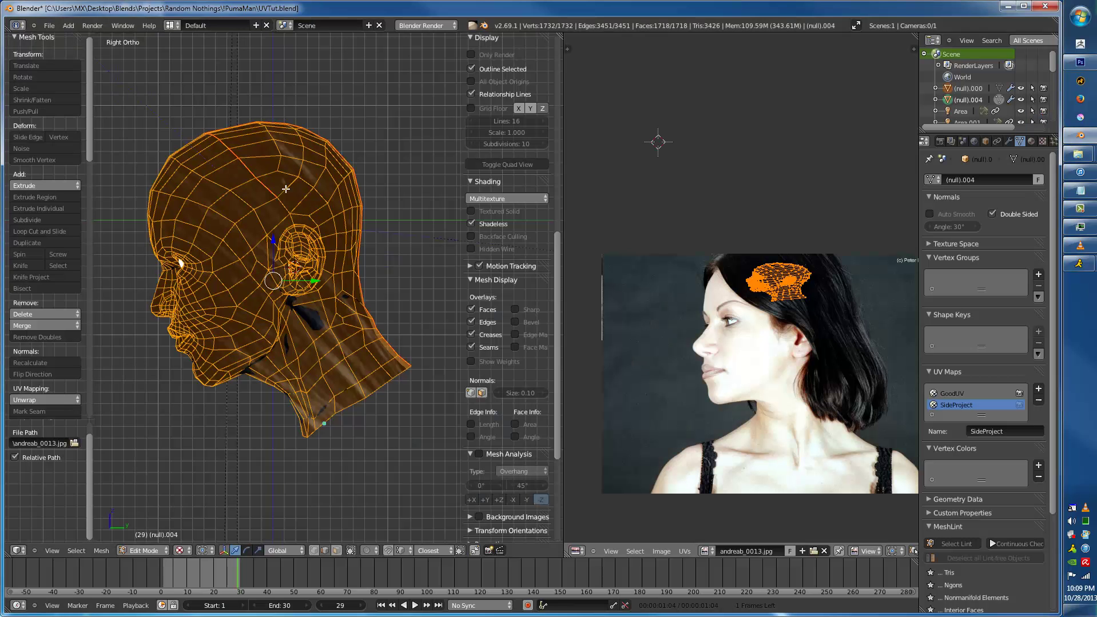
key("u")
left_click(295, 283)
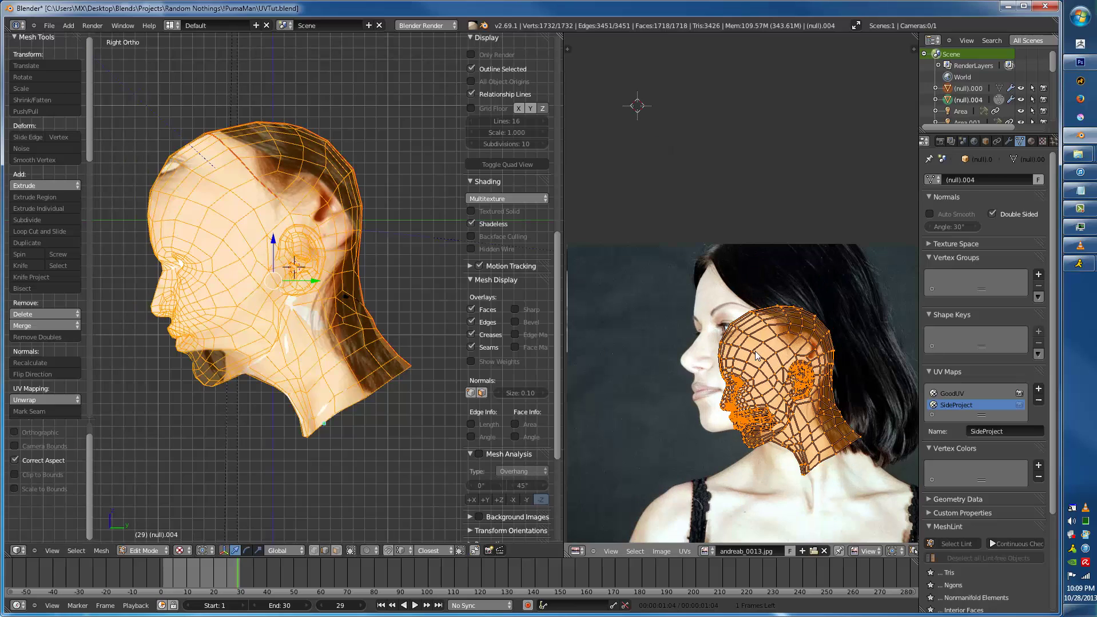
- Maximize the UV editor, enlarge the head UVs, and move them over the woman's head in the portrait
key("ctrl+Up")
scroll(755, 352, "up", 2)
key("s")
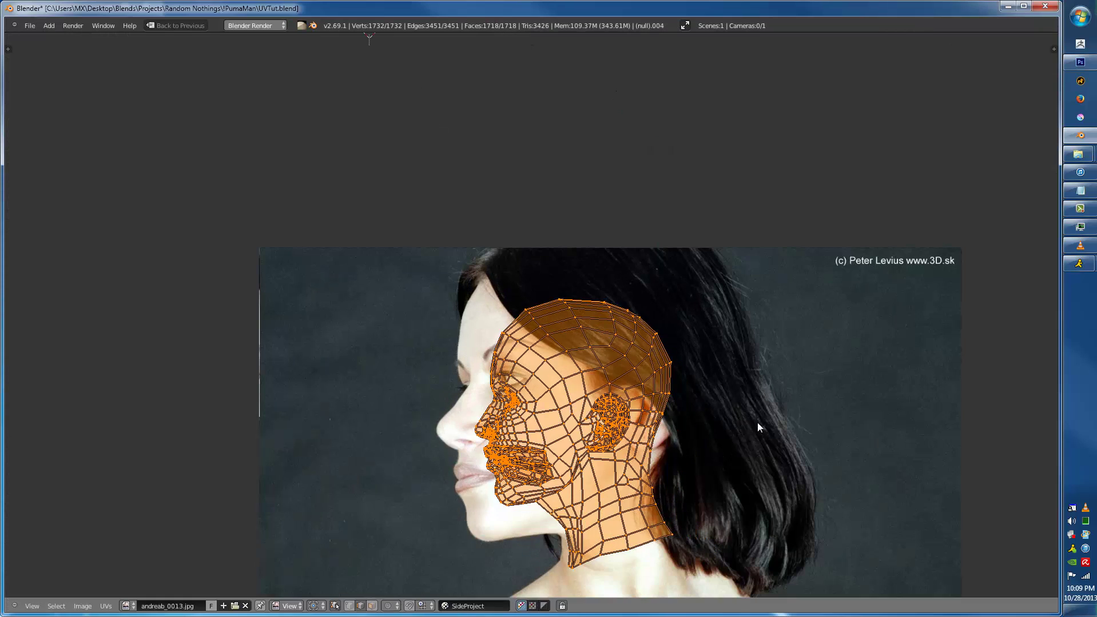
left_click(883, 450)
key("g")
scroll(890, 456, "up", 3)
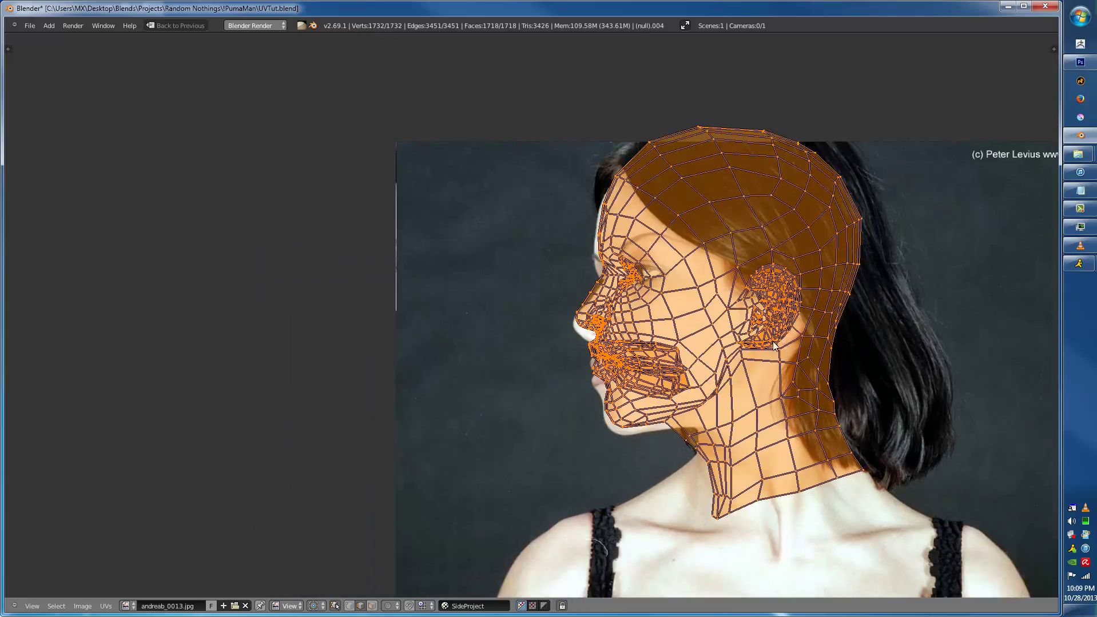
- Fine-tune the rotation and position of the head UVs so the nose and chin follow the portrait's profile
key("g")
left_click(954, 423)
key("r")
left_click(950, 444)
key("g")
left_click(952, 461)
scroll(948, 457, "down", 1)
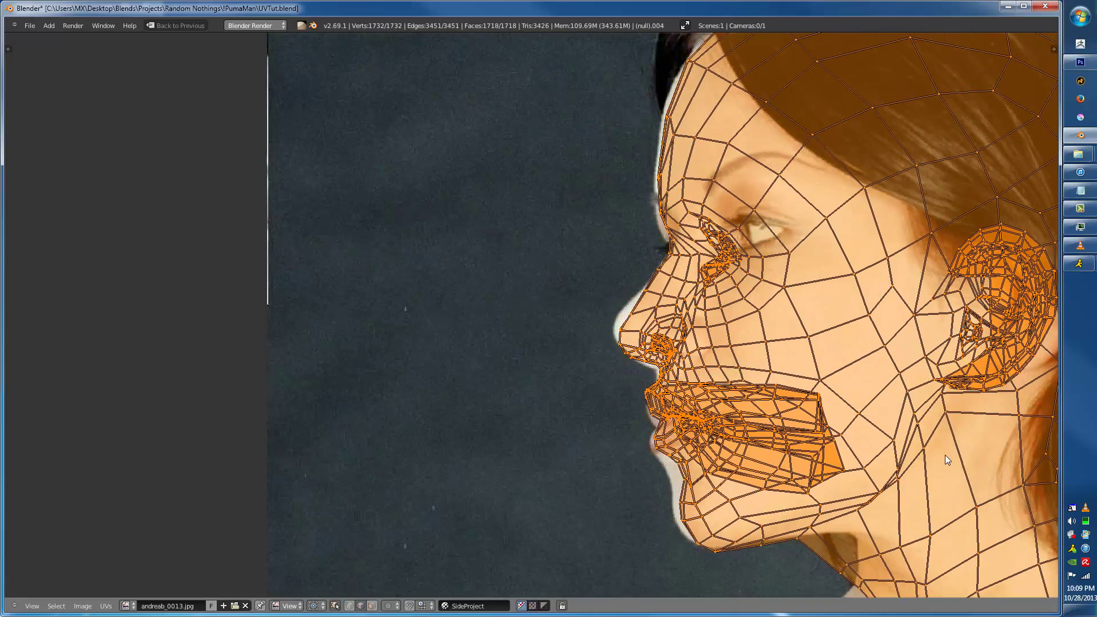
key("Tab")
key("Tab")
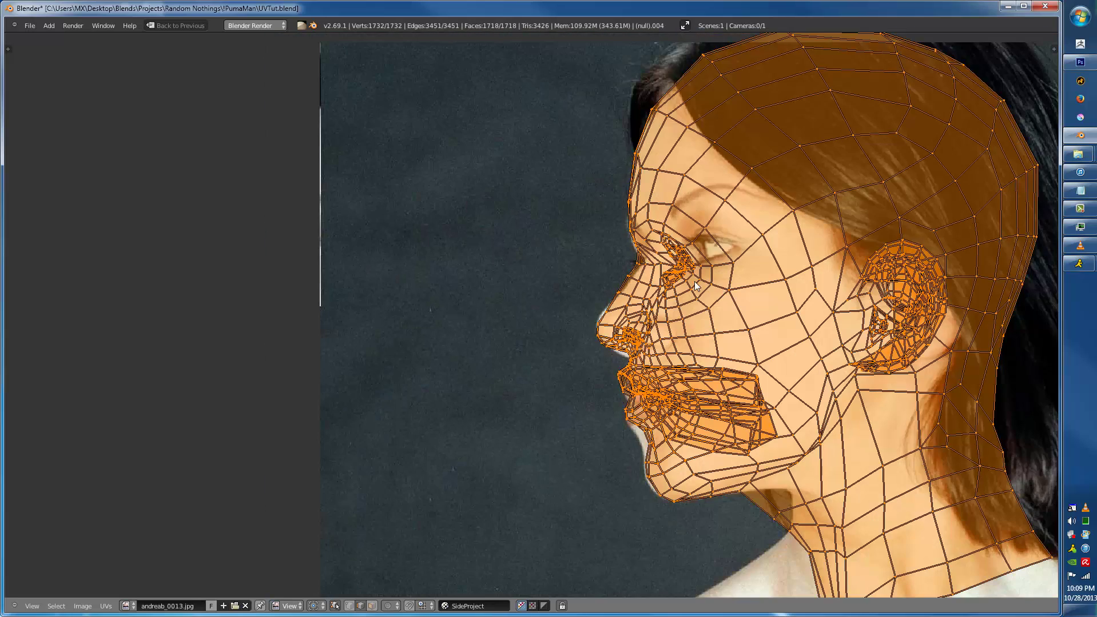
- Move the eye UVs toward the portrait's eye with smooth proportional editing, adjusting the falloff size
scroll(698, 283, "up", 2)
right_click(762, 238)
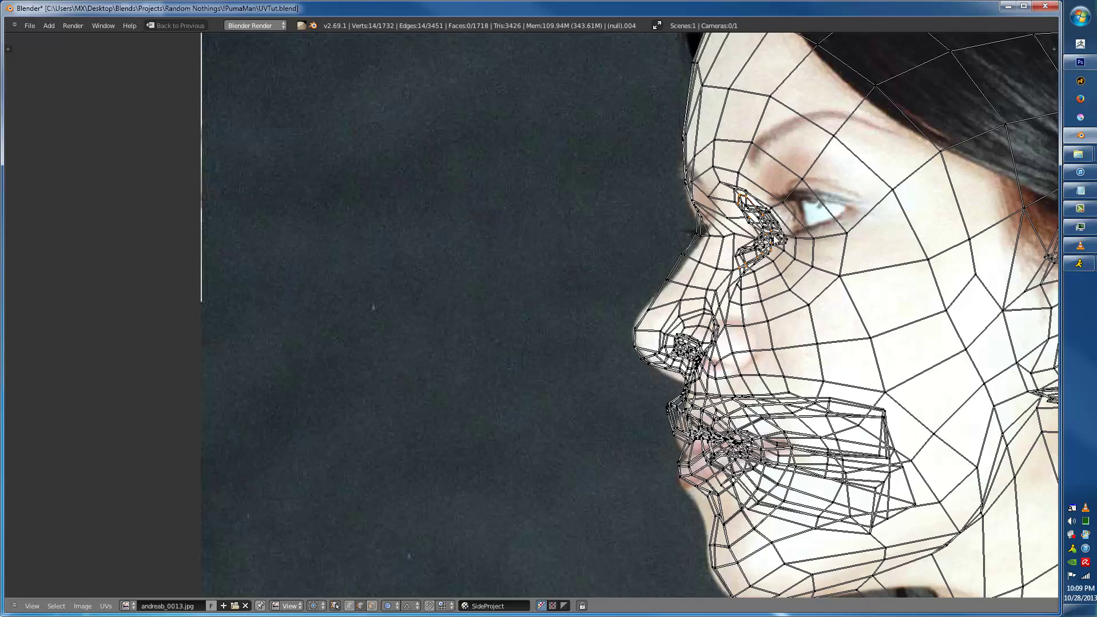
key("g")
scroll(800, 229, "up", 6)
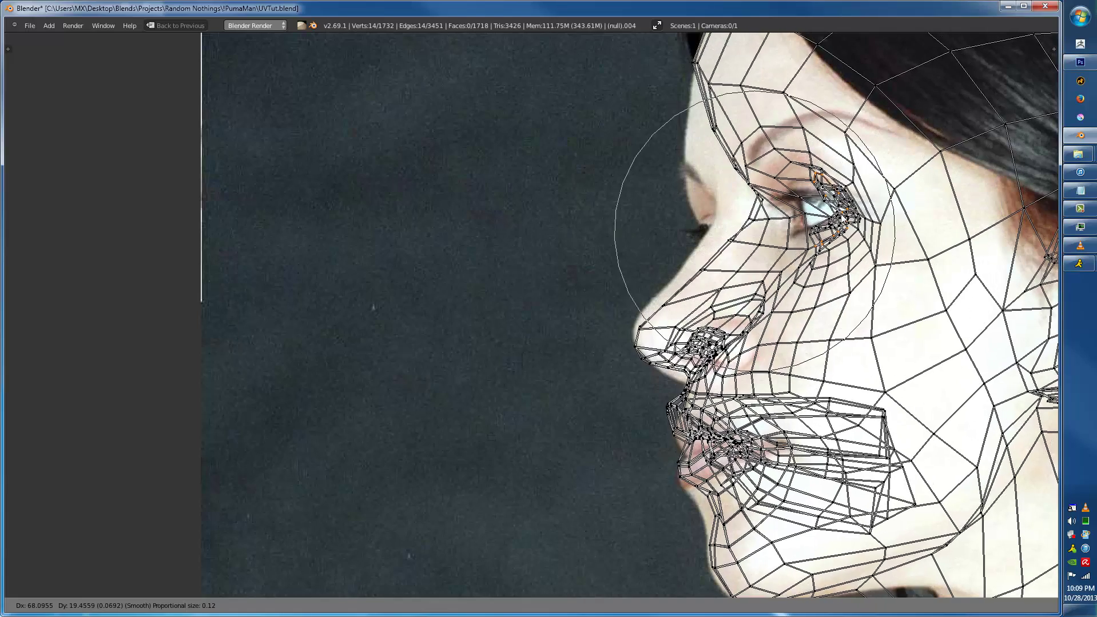
scroll(823, 217, "down", 5)
left_click(844, 212)
right_click(734, 206)
key("g")
scroll(693, 221, "up", 6)
right_click(697, 223)
- Move the nose UVs with proportional editing to fit the nose in the portrait
right_click(664, 343)
key("g")
left_click(642, 356)
- Adjust the lip UVs with proportional editing and pull the mouth corner back to match the portrait's mouth
key("g")
left_click(675, 443)
key("g")
left_click(693, 481)
scroll(723, 486, "down", 1)
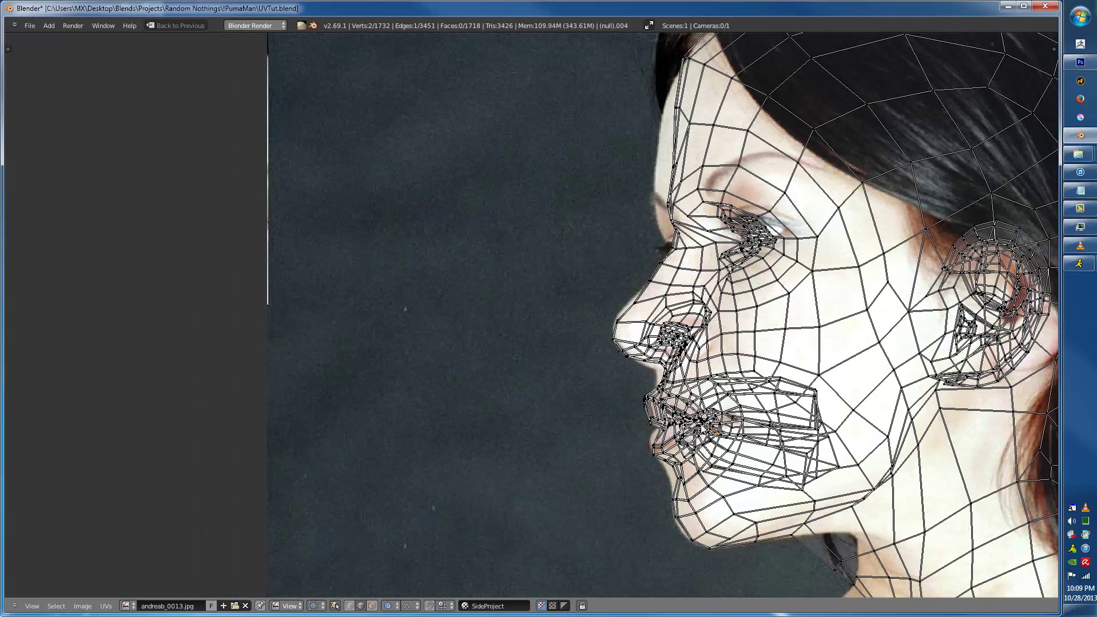
key("g")
left_click(707, 431)
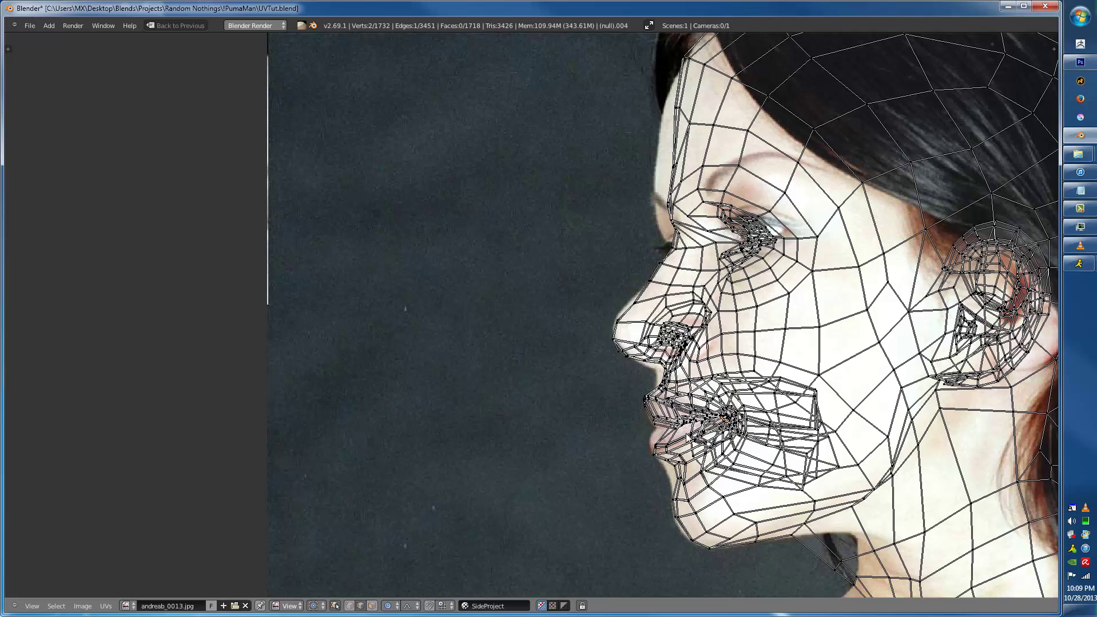
- Move the lower lip and chin UVs with smooth proportional editing to follow the portrait's profile
key("g")
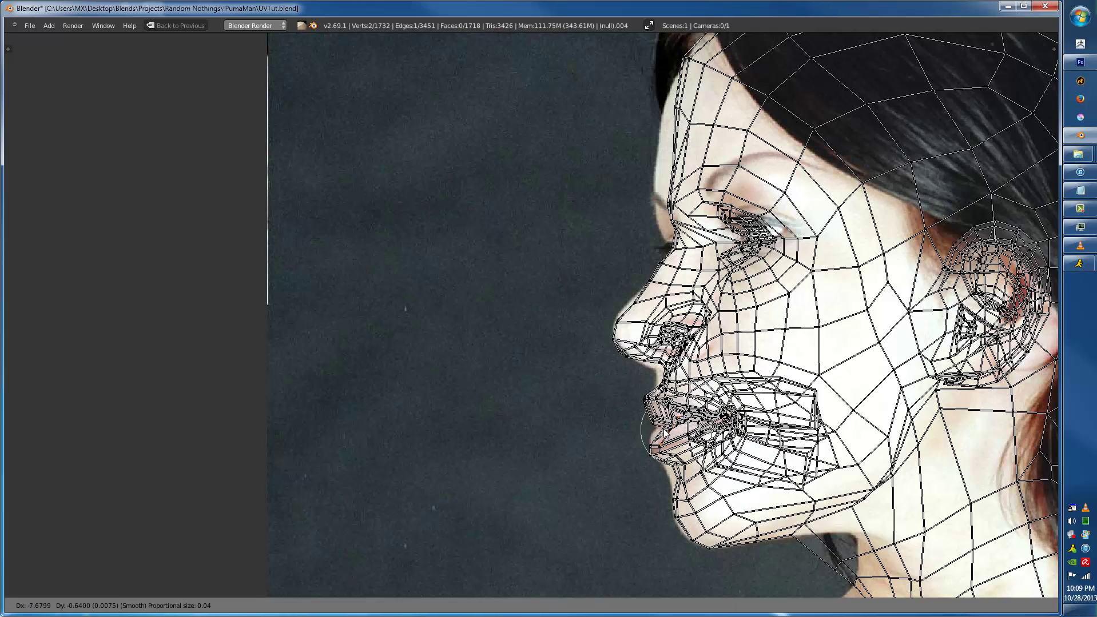
left_click(662, 432)
key("g")
left_click(674, 478)
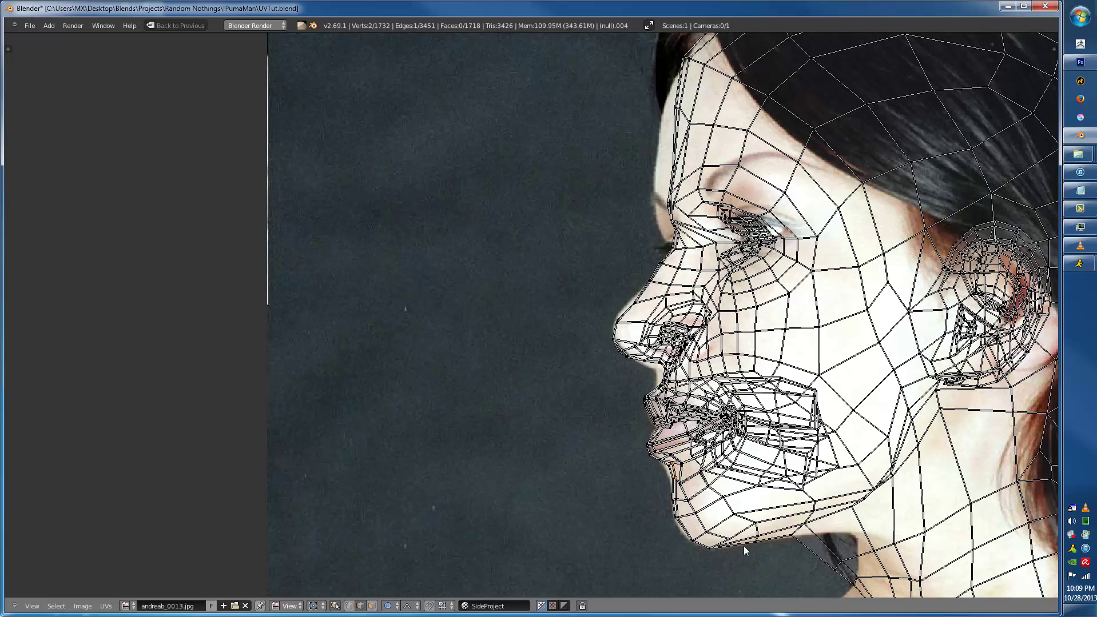
- Shift the throat, ear and forehead UVs with the UV sculpt brush to match the side-view portrait
scroll(769, 520, "down", 1)
key("g")
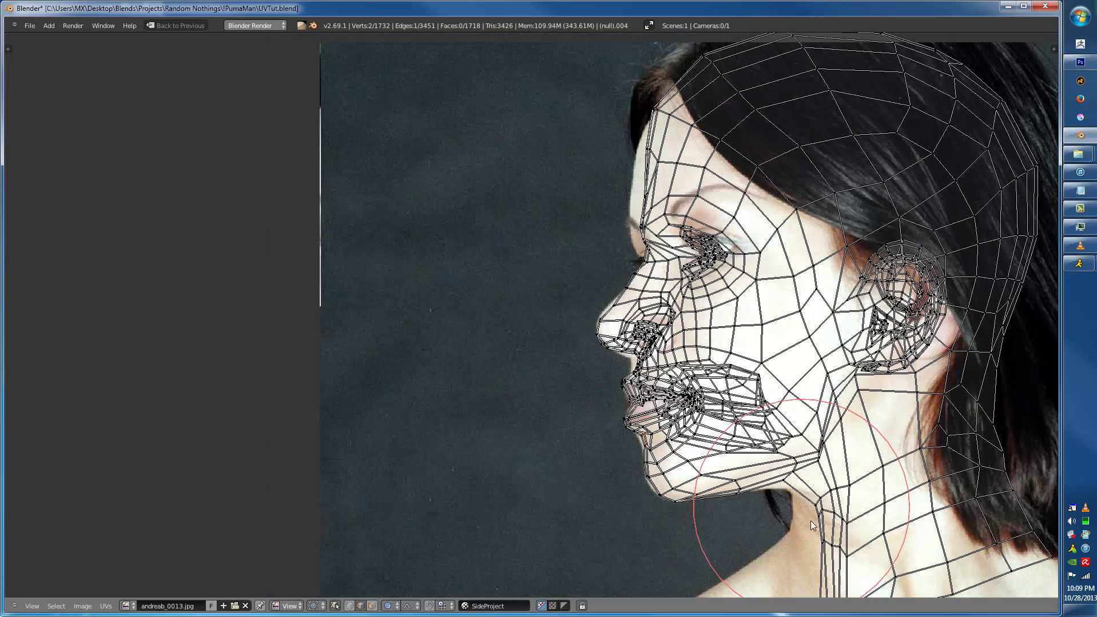
left_click(794, 552)
right_click(972, 436)
key("g")
left_click_drag(872, 358, 879, 333)
left_click_drag(915, 286, 913, 266)
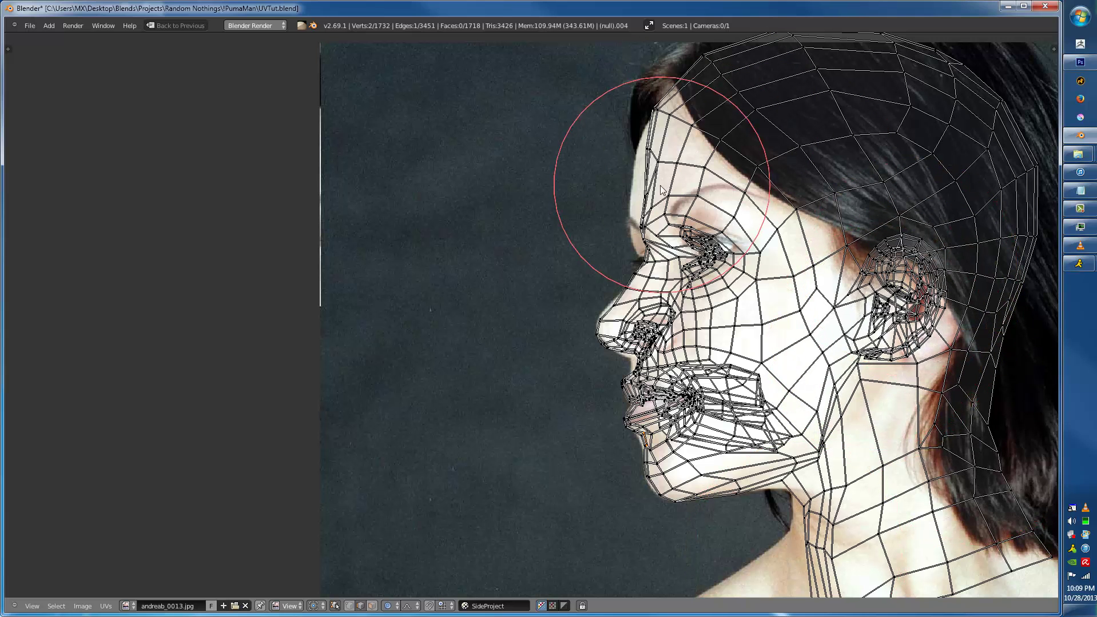
left_click_drag(662, 189, 650, 190)
- Check the textured head in Object Mode, then add a third UV map and view the mesh from the front in Edit Mode
left_click(184, 25)
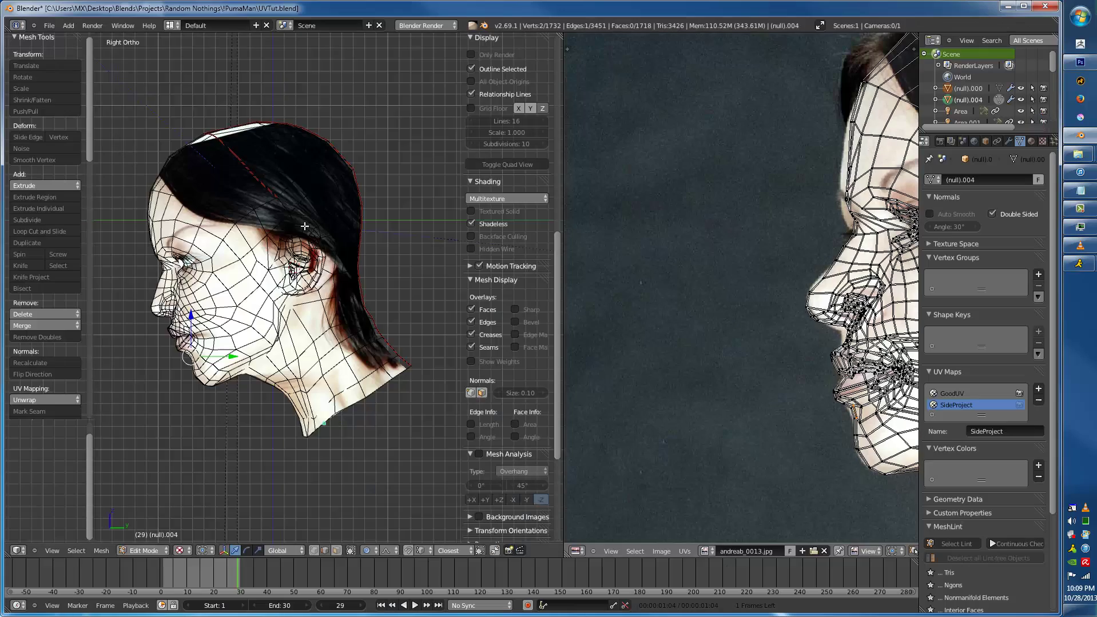
scroll(242, 286, "up", 3)
scroll(242, 286, "down", 3)
key("Tab")
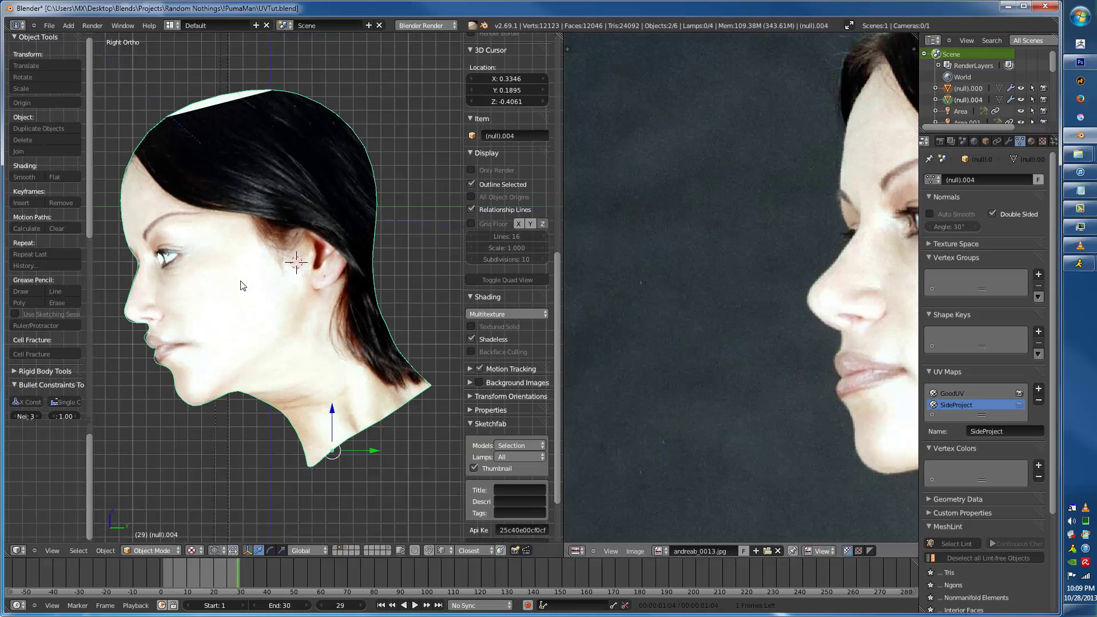
left_click(1038, 389)
key("Tab")
key("KP_1")
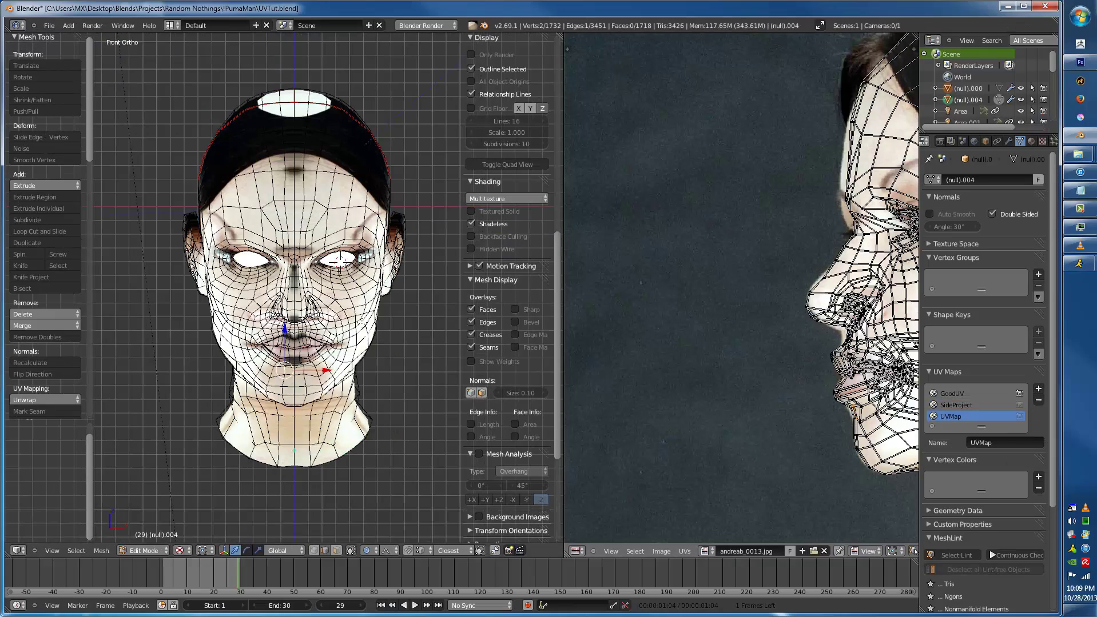
- Open andreab_0004.jpg as the UV image and project all head faces from the front view
key("a")
key("u")
left_click(362, 323)
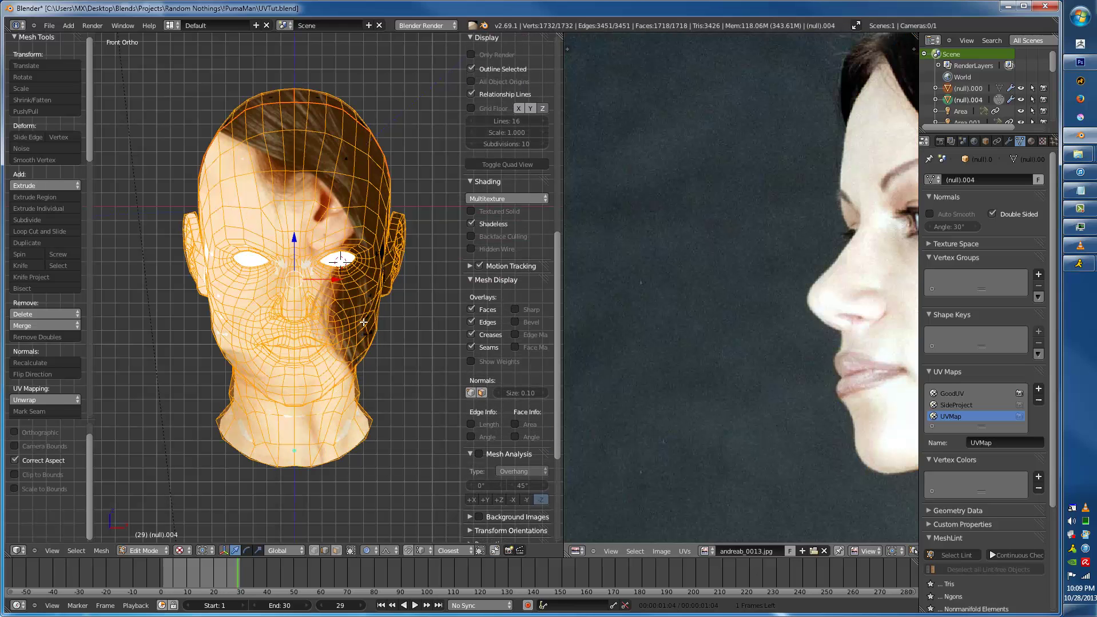
left_click(840, 299)
key("u")
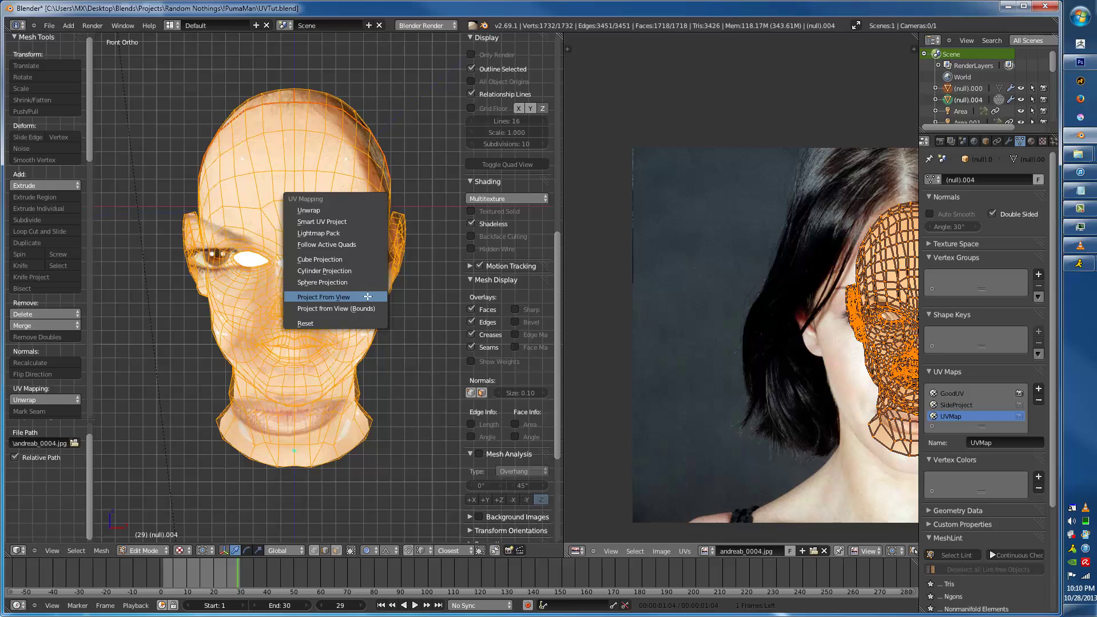
left_click(367, 297)
- Scale up the projected UVs and move them in an enlarged UV editor so the eyes line up with the front portrait
key("q")
scroll(785, 368, "down", 3)
key("ctrl+Up")
scroll(726, 335, "up", 5)
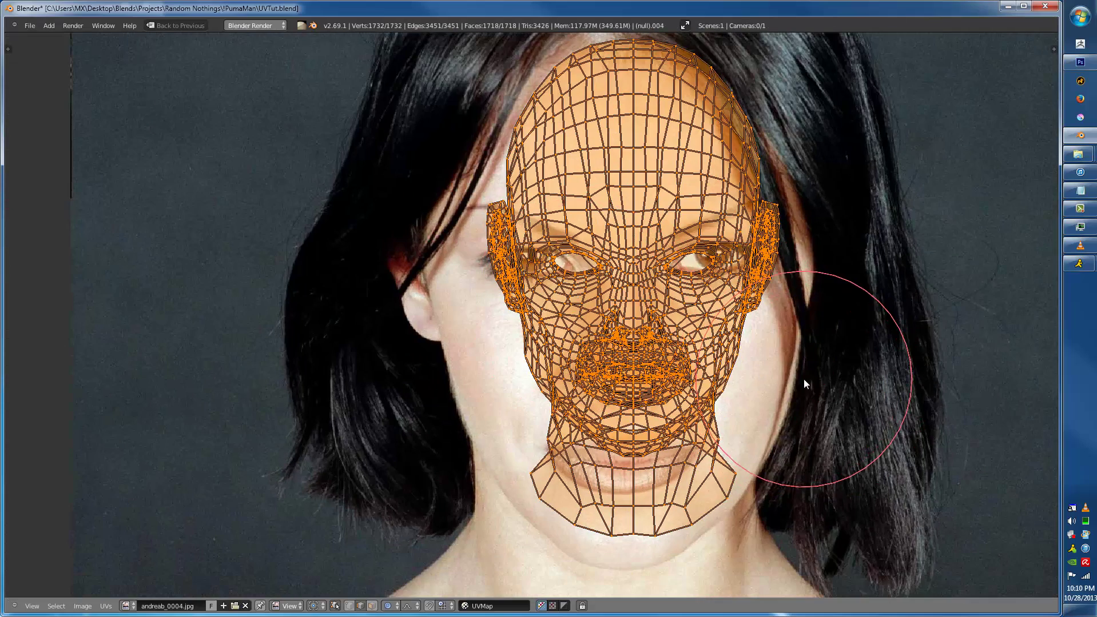
key("q")
key("s")
left_click(848, 404)
key("g")
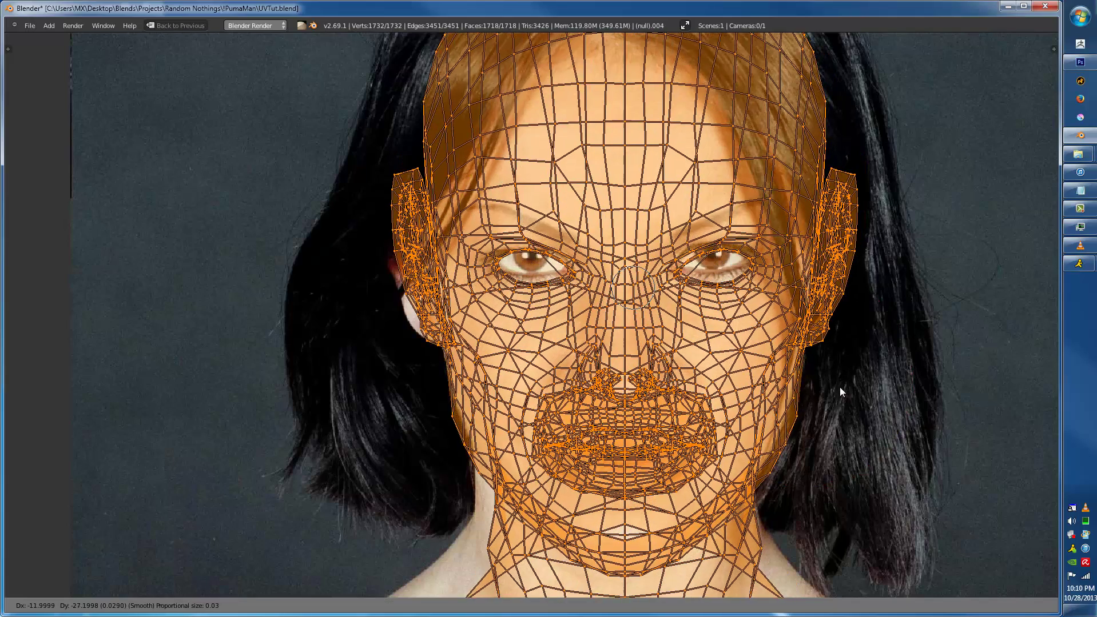
middle_click_drag(820, 382, 857, 304)
scroll(820, 382, "up", 2)
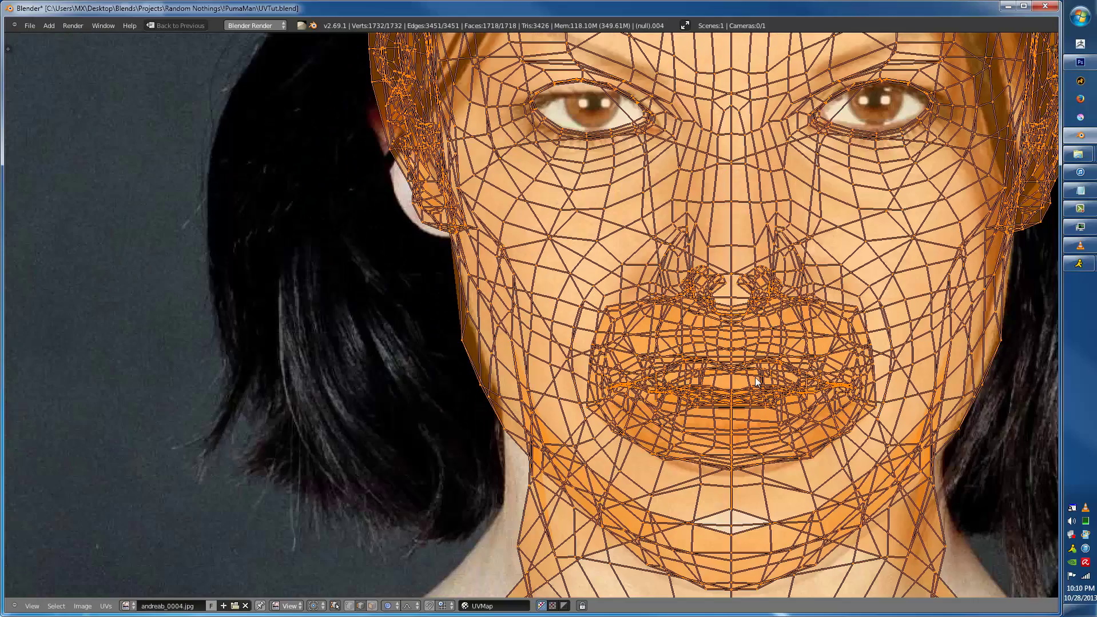
scroll(819, 382, "down", 3)
- Lasso-select the front faces of the head in wireframe side view, excluding the ears and back, and hide the unselected faces
left_click(187, 28)
middle_click_drag(263, 341, 315, 341)
key("ctrl+Tab")
left_click(315, 342)
key("KP_1")
key("z")
key("KP_3")
key("a")
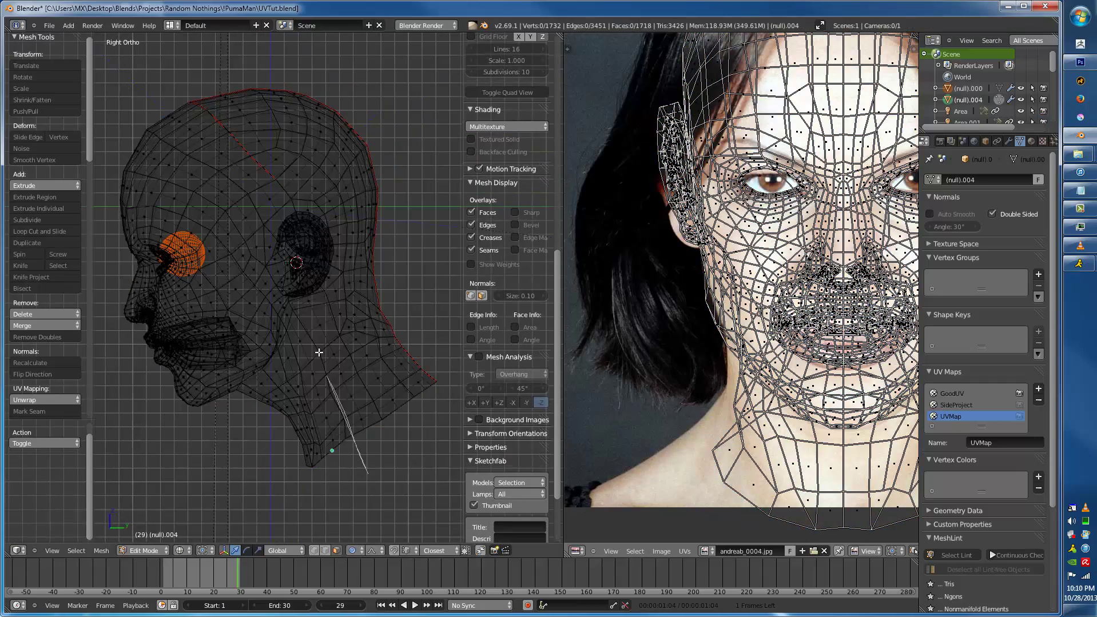
mouse_move(250, 242)
left_mouse_down("ctrl")
mouse_move(226, 106)
mouse_move(65, 292)
mouse_move(257, 518)
mouse_move(333, 504)
left_mouse_up("ctrl")
key("KP_1")
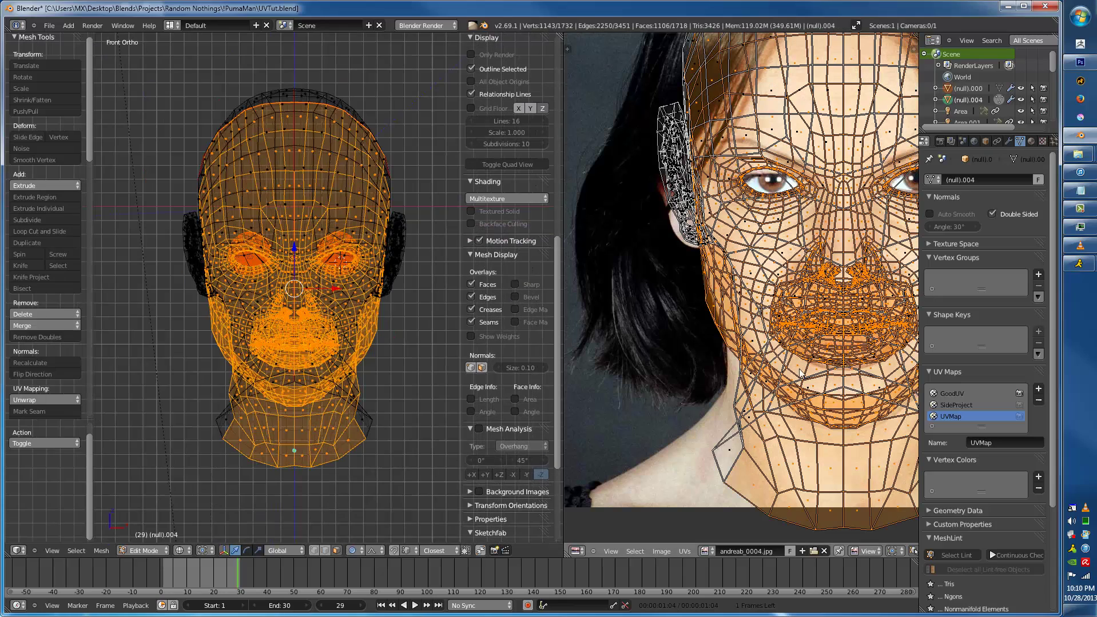
key("z")
mouse_move(324, 385)
middle_mouse_down()
mouse_move(354, 355)
mouse_move(318, 331)
mouse_move(307, 392)
middle_mouse_up()
key("shift+h")
- Select the inner mouth cavity faces from inside the head by growing the selection, and hide them
scroll(304, 364, "up", 5)
key("ctrl+z")
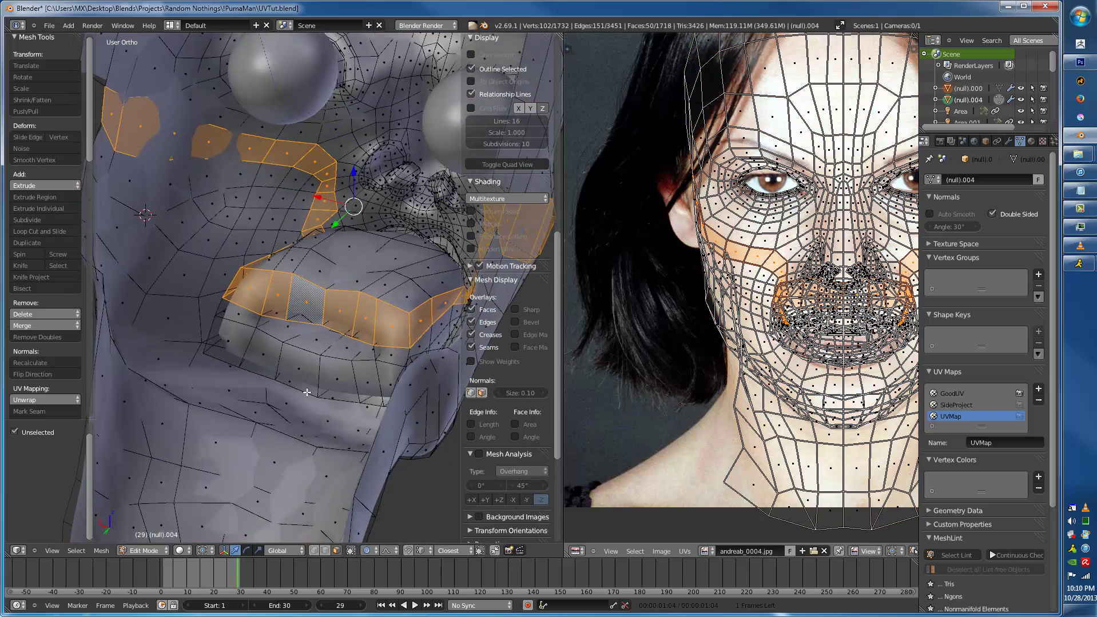
left_click(378, 289)
key("ctrl+KP_Add")
key("ctrl+KP_Add")
key("ctrl+KP_Add")
key("ctrl+KP_Add")
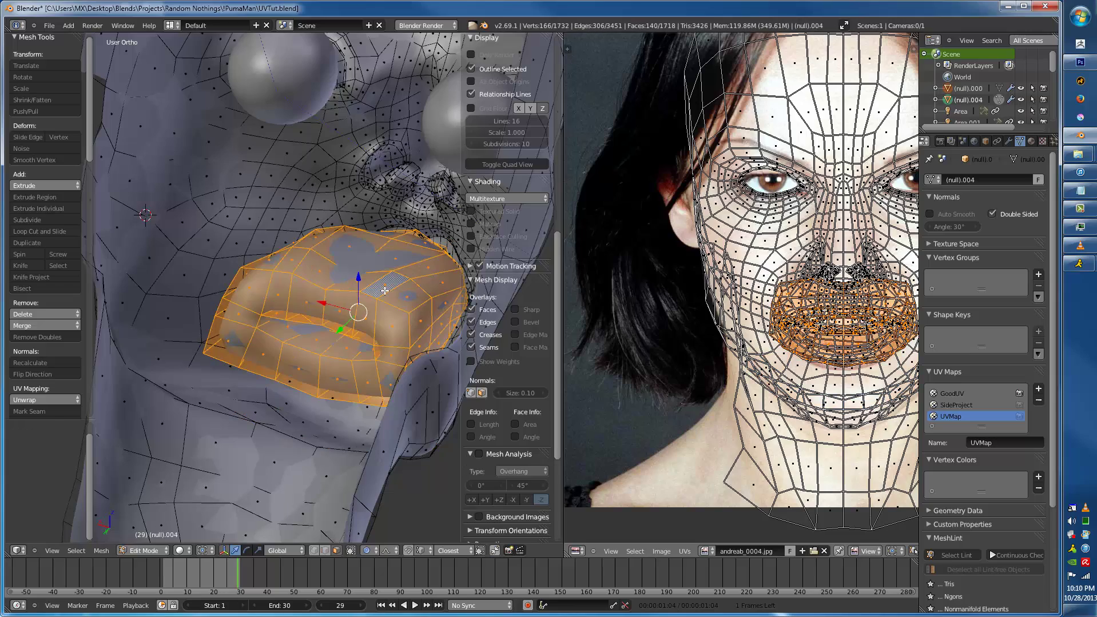
key("a")
- Select all remaining visible faces in front view and show their UVs over the portrait's lower face in an enlarged UV editor
middle_click_drag(386, 290, 297, 269)
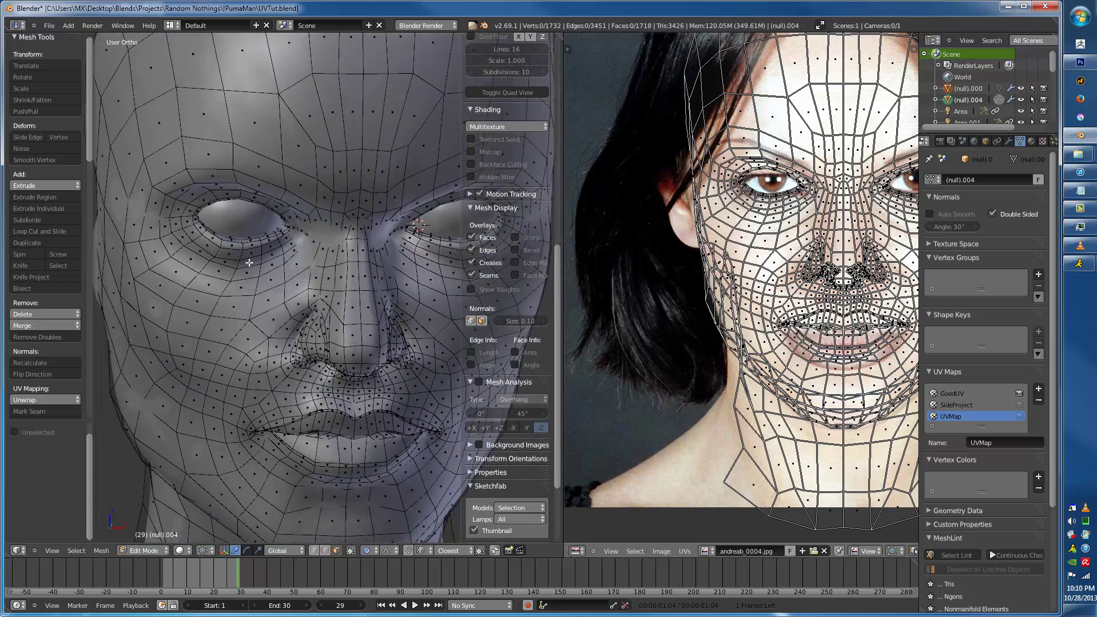
scroll(298, 268, "down", 2)
key("a")
key("KP_1")
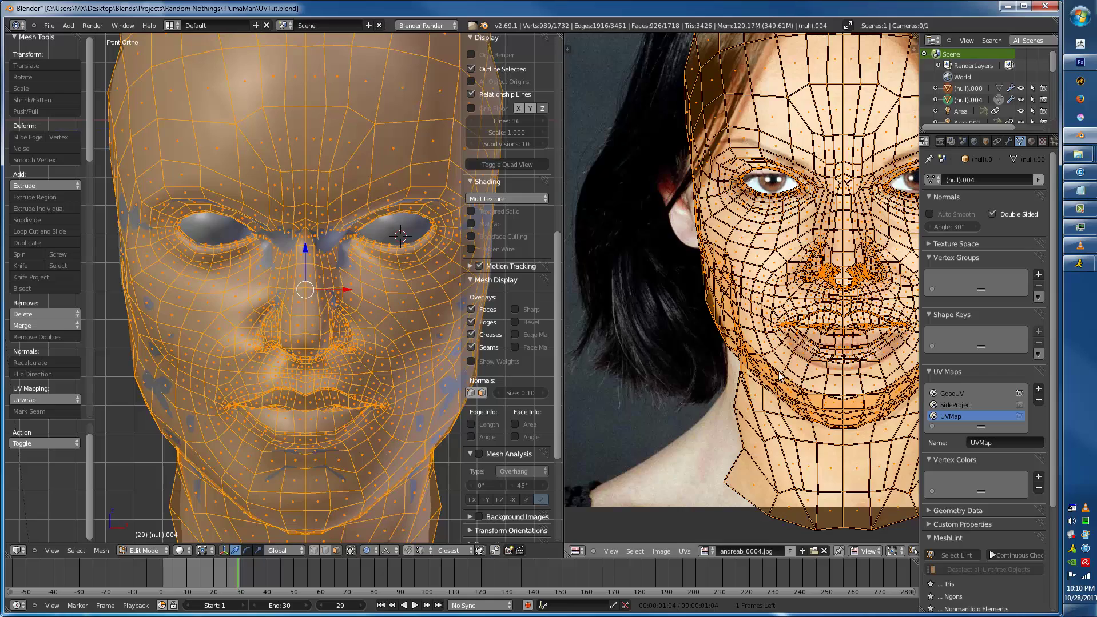
scroll(751, 376, "up", 2)
middle_click_drag(861, 360, 745, 343)
scroll(745, 343, "down", 1)
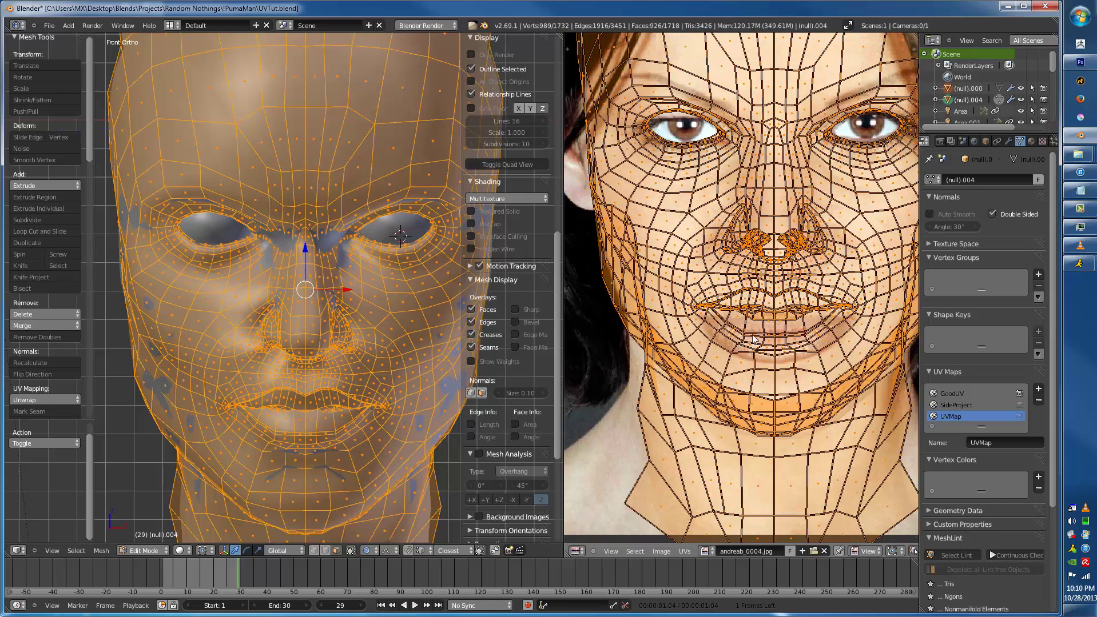
key("ctrl+Up")
key("c")
left_click_drag(513, 359, 491, 371)
scroll(526, 353, "up", 2)
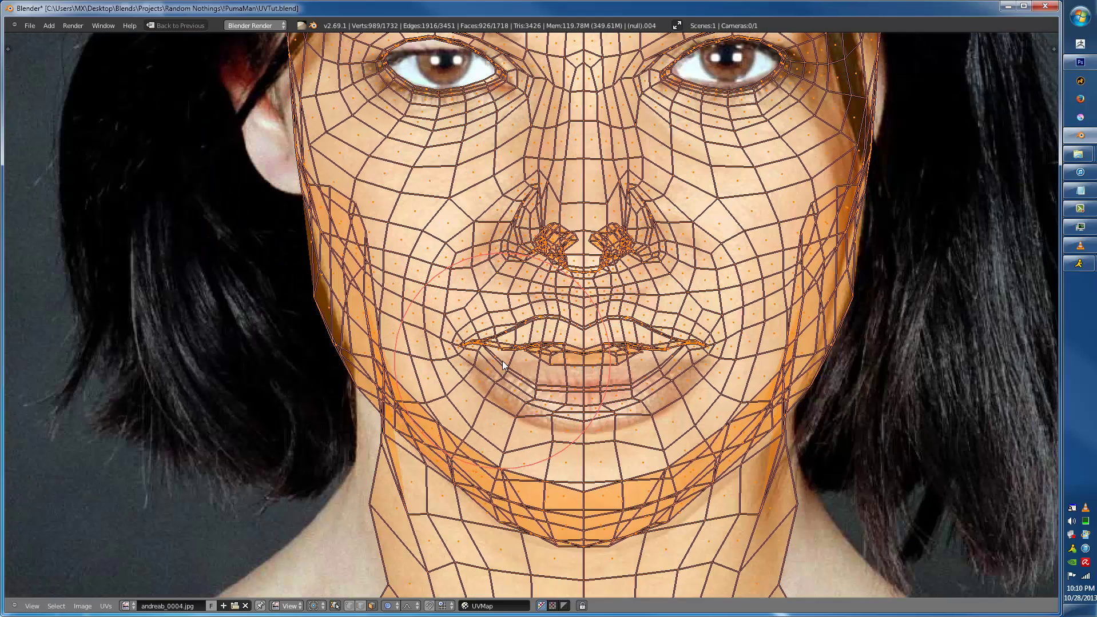
- Deselect all UVs and set the UV Sculpt tool to Grab
key("a")
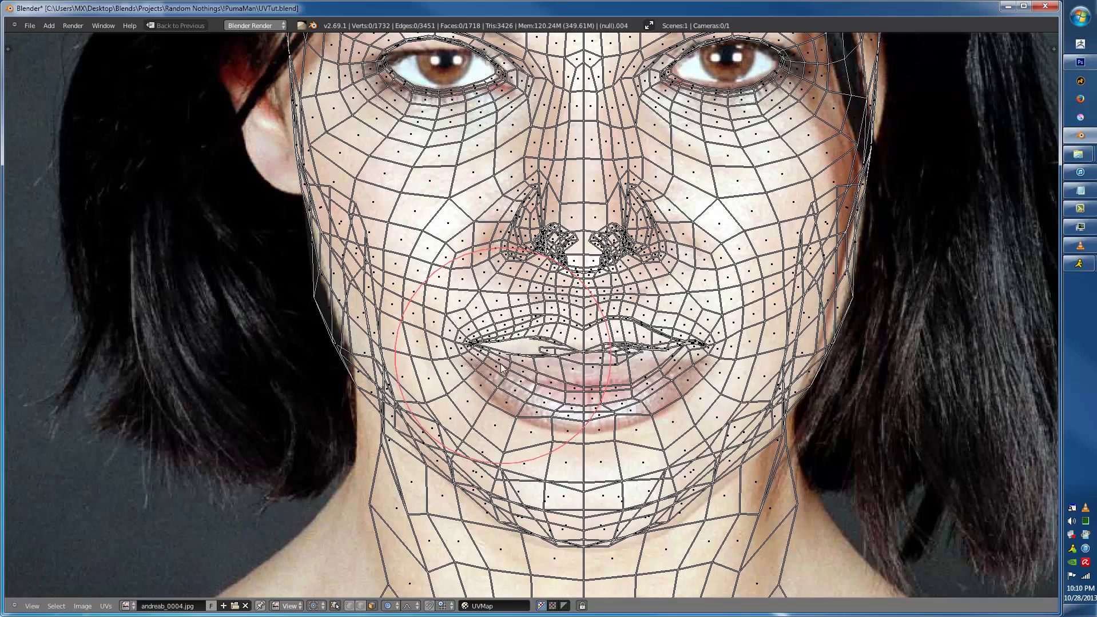
key("t")
key("t")
key("n")
scroll(177, 114, "up", 4)
scroll(58, 192, "down", 2)
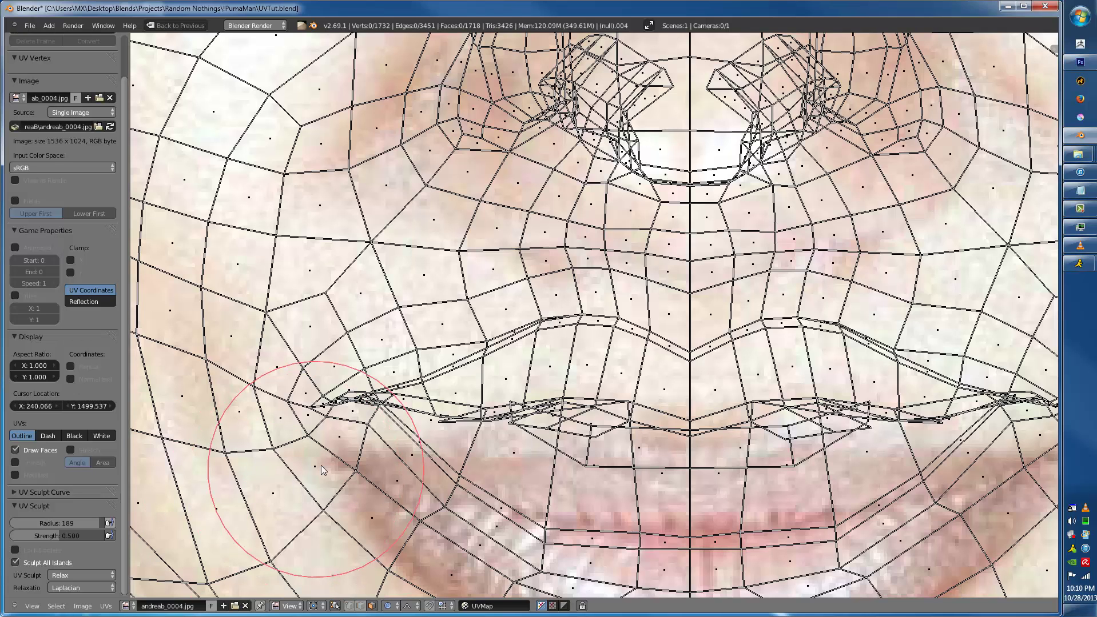
scroll(312, 476, "down", 1)
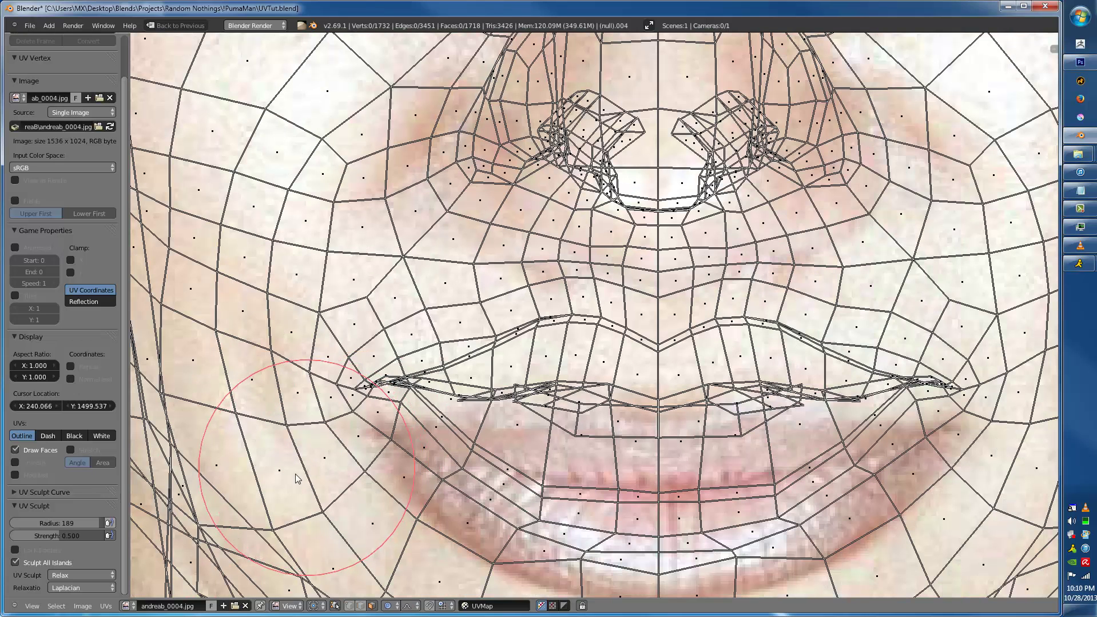
left_click(72, 576)
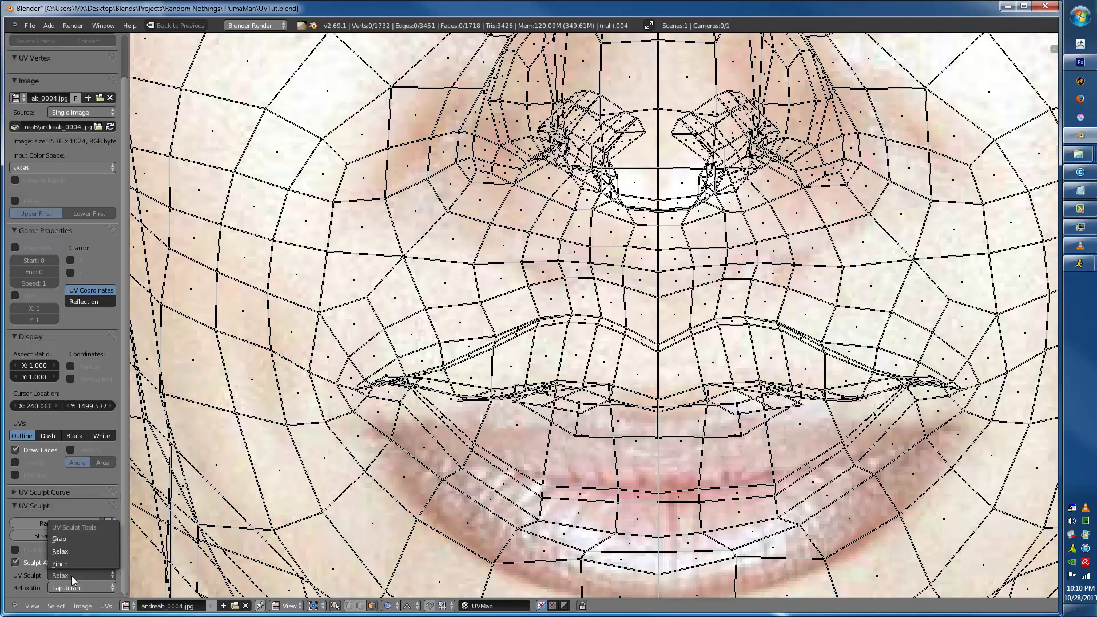
left_click(72, 539)
- Pull the mouth UVs down with the Grab brush to fit the lips in the front portrait
scroll(465, 366, "down", 3)
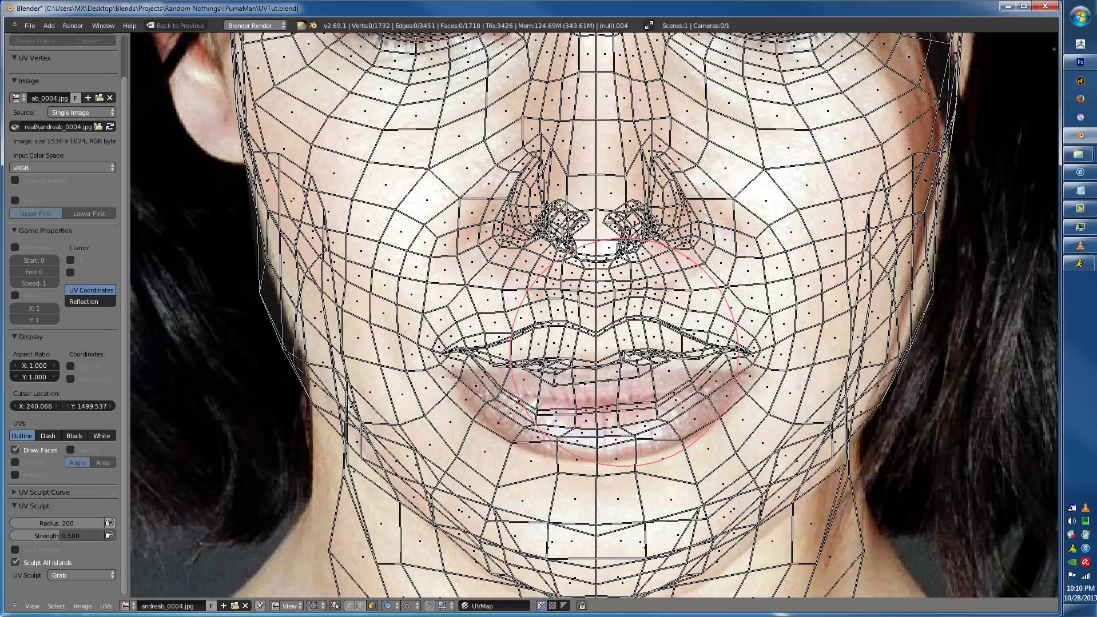
scroll(634, 355, "down", 3)
left_click_drag(500, 369, 518, 382)
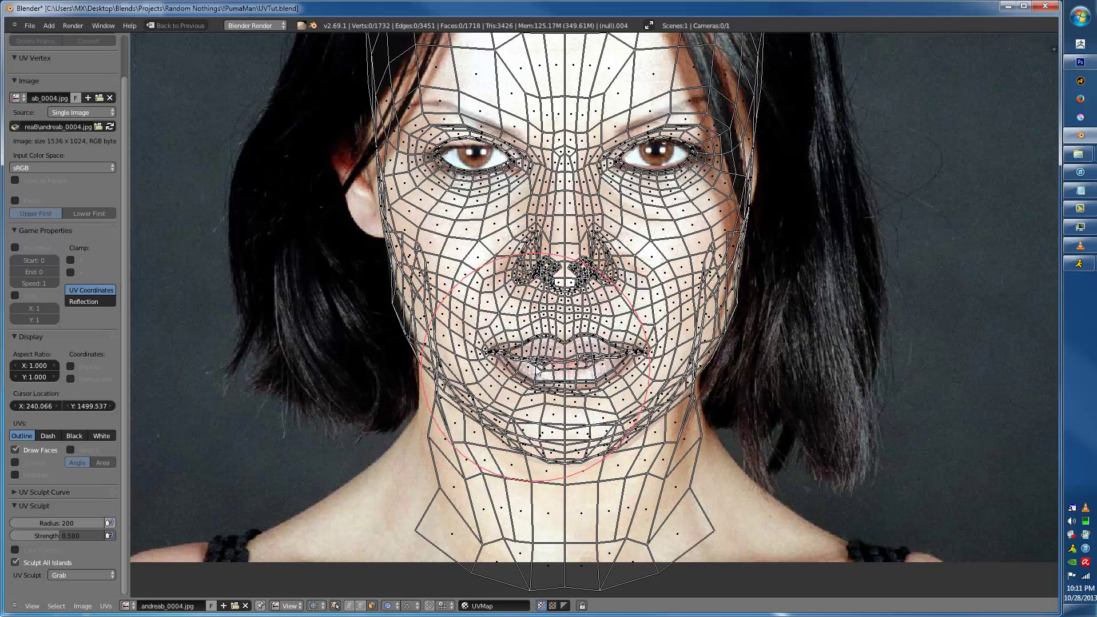
- Pull the nostril UVs outward on both sides with the Grab brush to match the portrait's nose
scroll(529, 307, "up", 4)
middle_click_drag(555, 223, 576, 311)
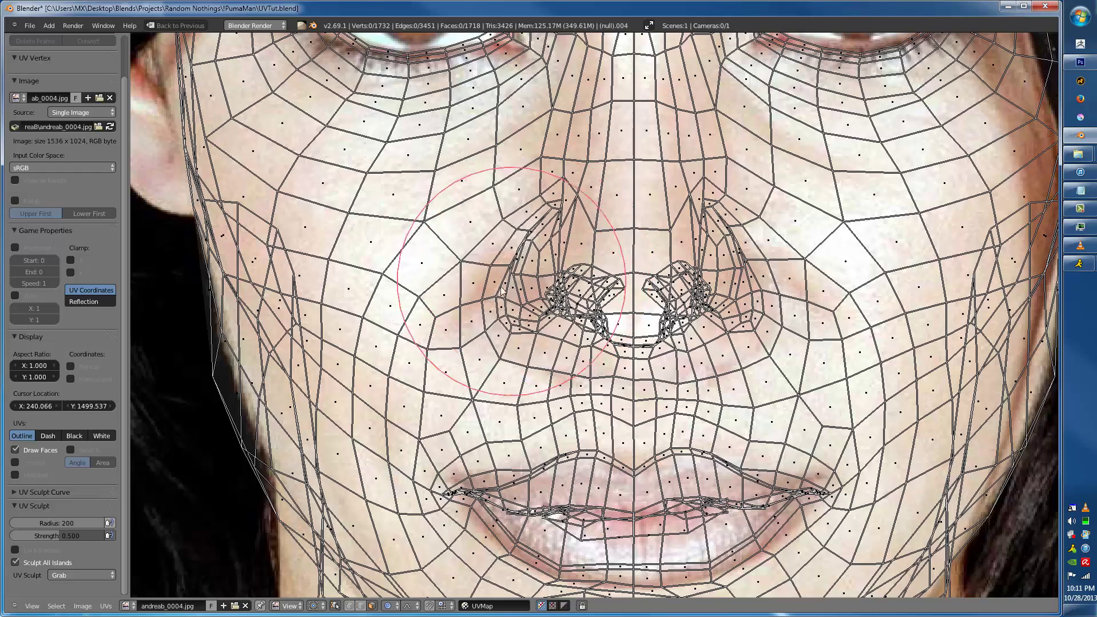
left_click_drag(693, 261, 715, 273)
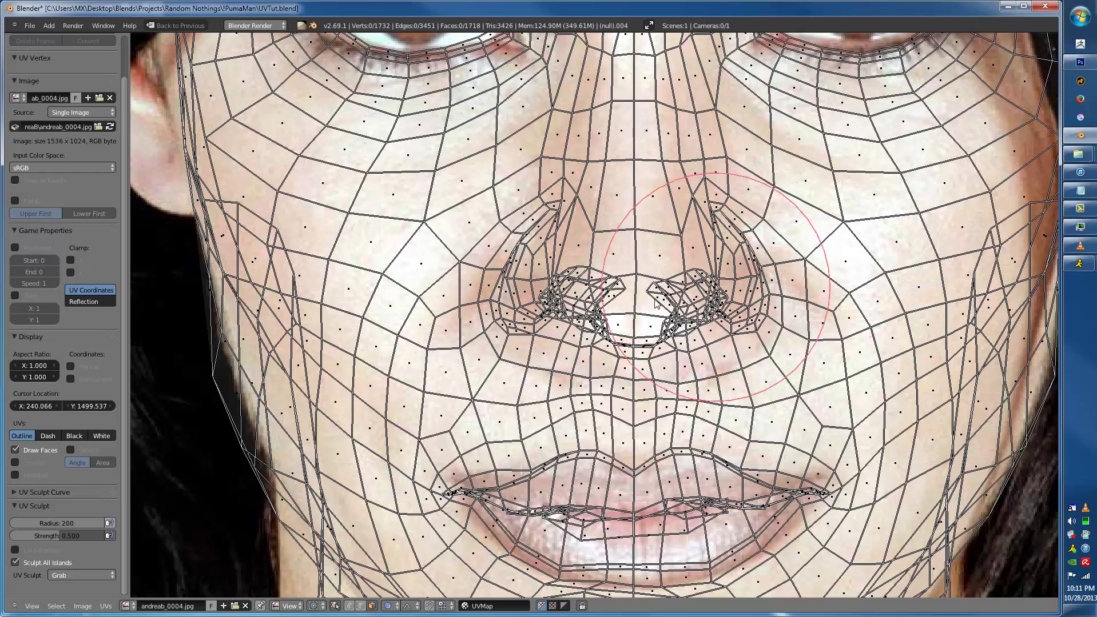
- Nudge the eyelid UVs around the eye corners with the Grab brush to fit the portrait's eyes
scroll(610, 330, "down", 3)
scroll(596, 249, "up", 3)
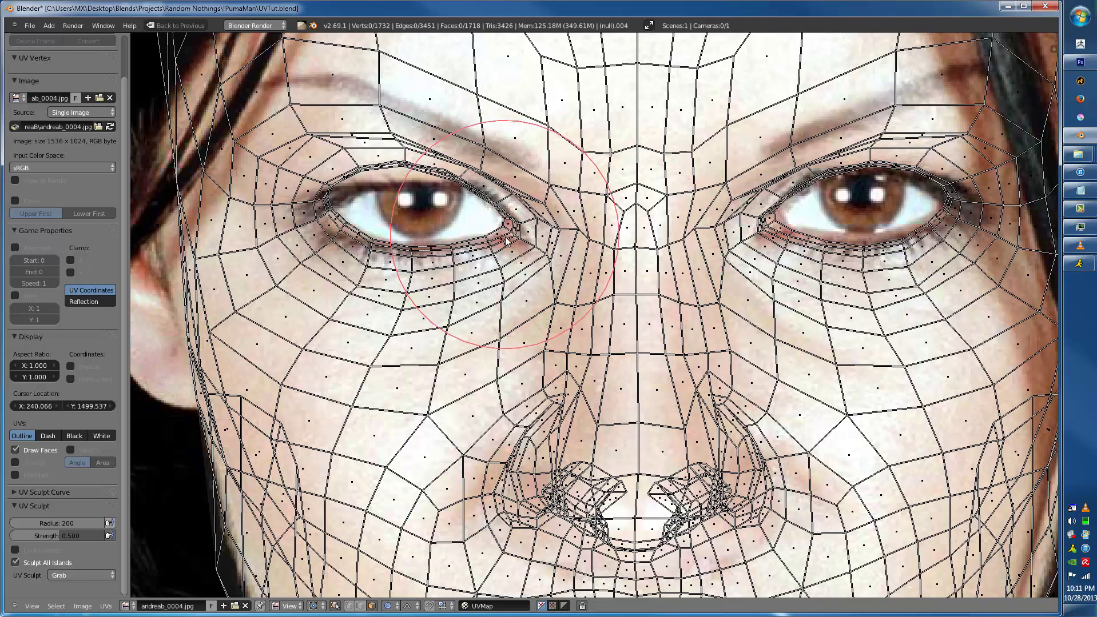
left_click_drag(339, 194, 342, 203)
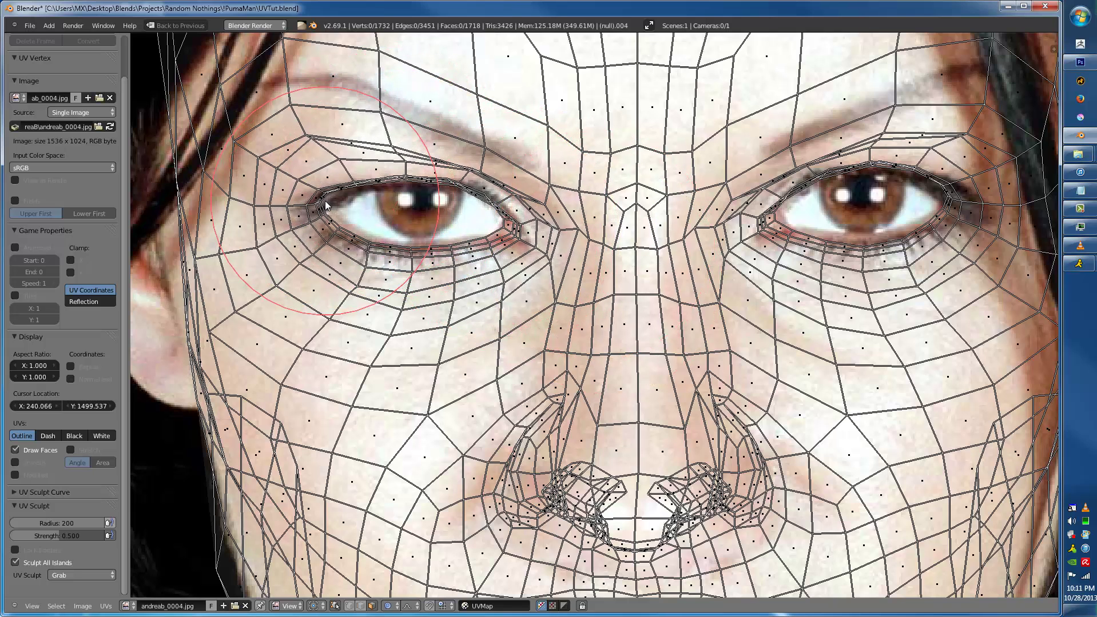
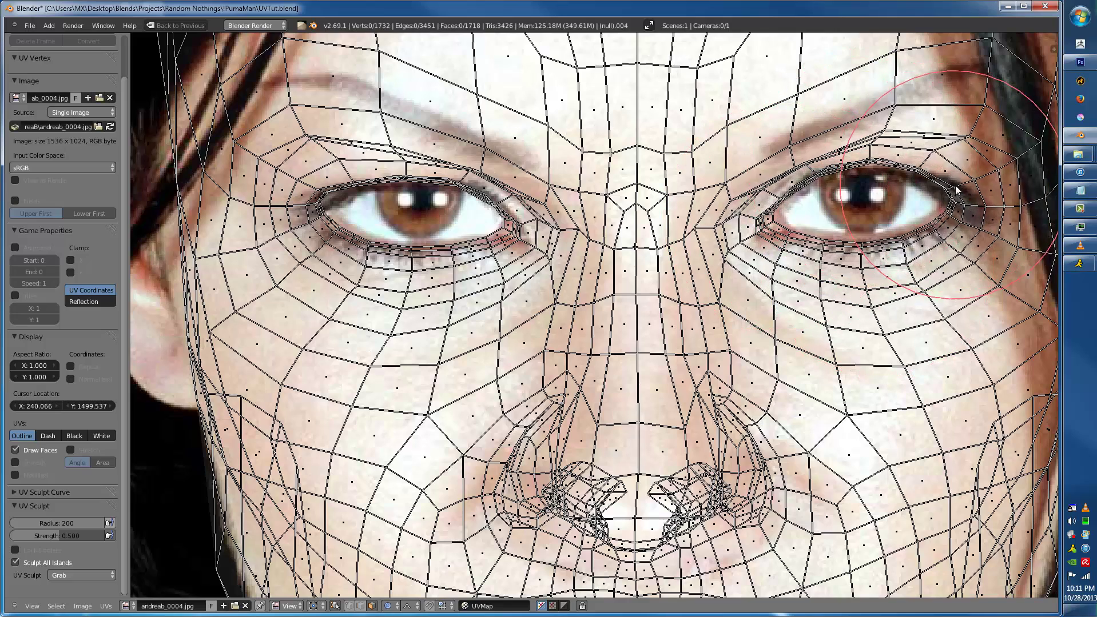
- Push the cheek and jaw edge UVs inward with the Grab brush to follow the portrait's face outline
scroll(885, 184, "down", 3)
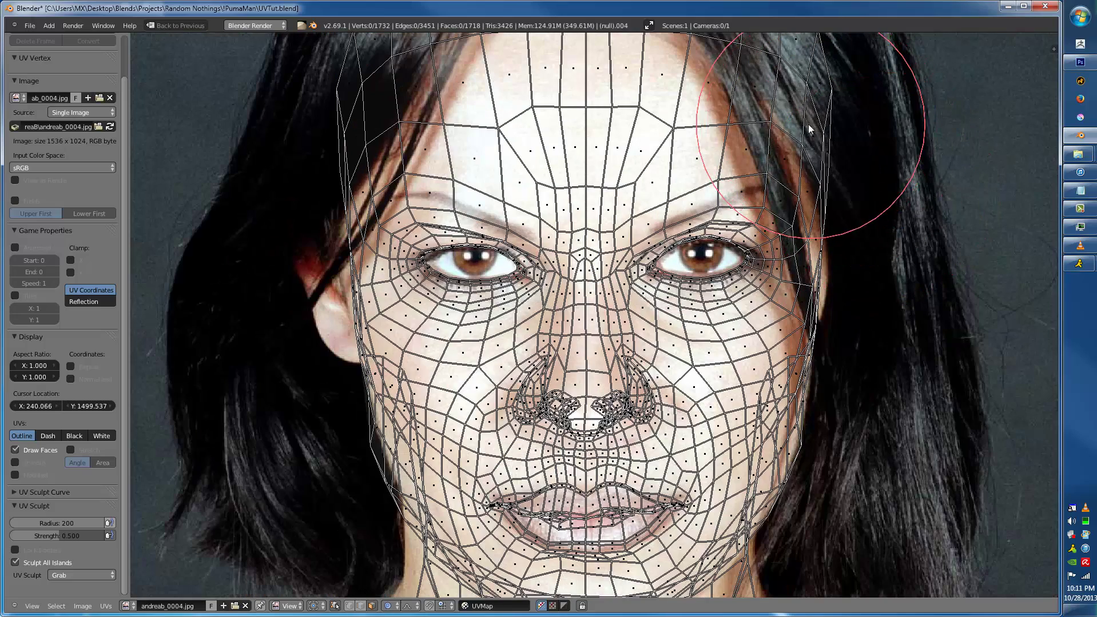
scroll(813, 125, "down", 2)
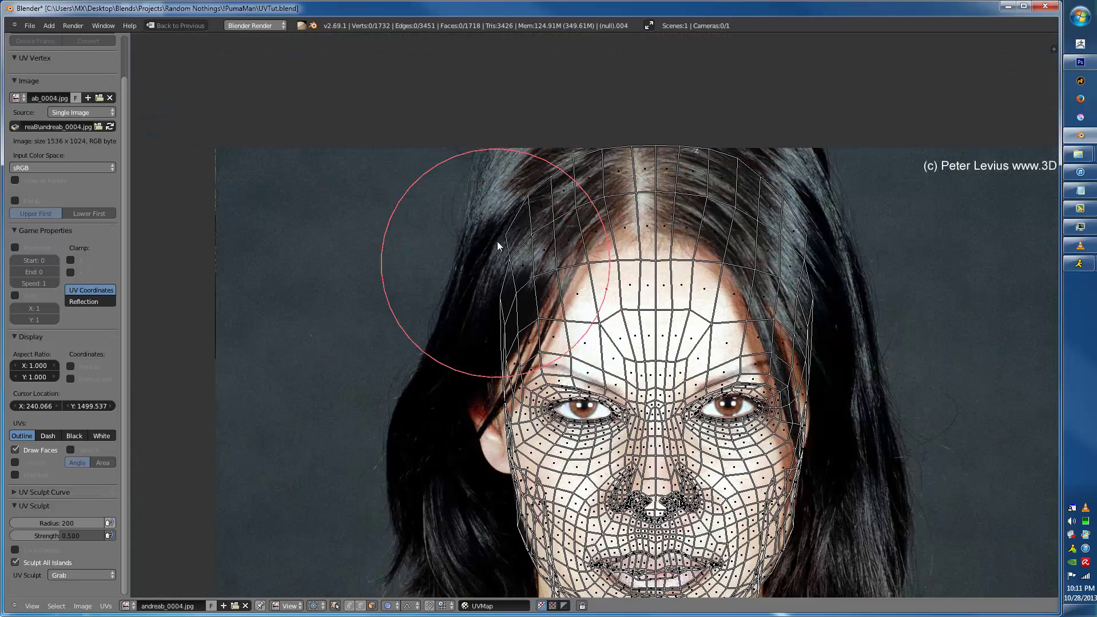
middle_click_drag(794, 237, 800, 85)
scroll(870, 435, "up", 1)
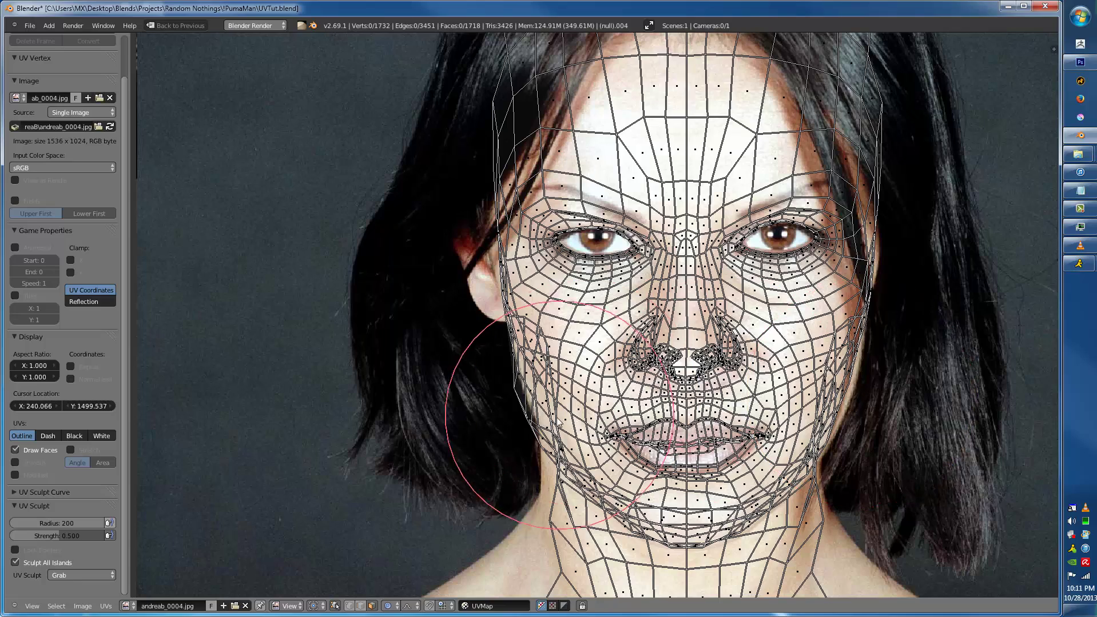
left_click_drag(508, 407, 538, 401)
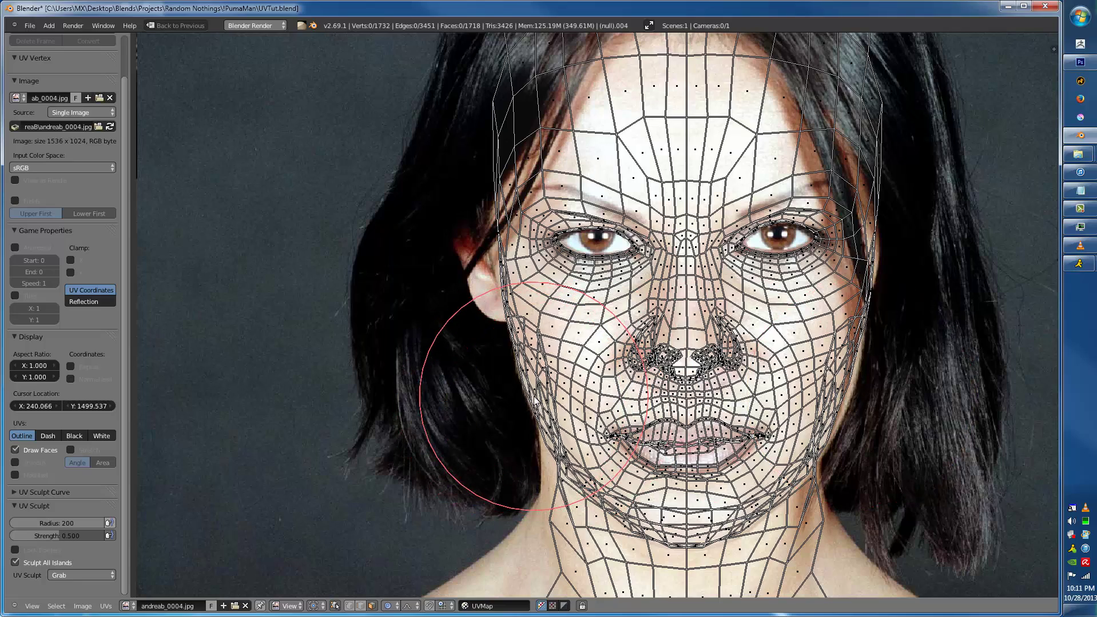
- Push the jaw edge UVs inward with the Grab brush to fit the portrait's jawline, and restore the full screen layout
scroll(584, 226, "down", 1)
middle_click_drag(572, 423, 568, 264)
scroll(568, 263, "up", 1)
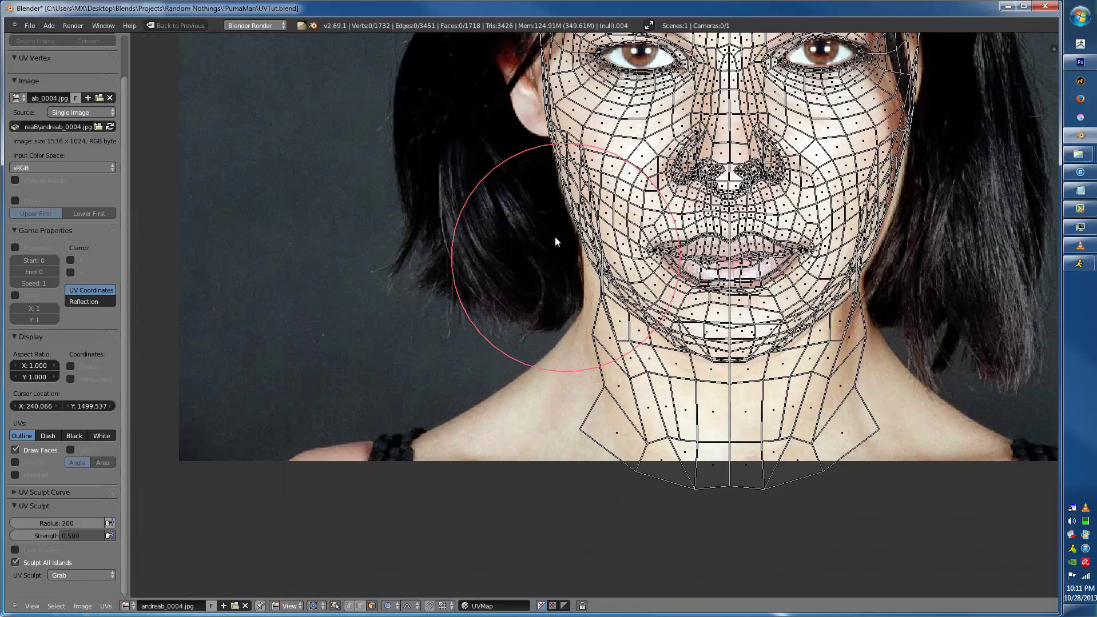
left_click_drag(562, 205, 588, 188)
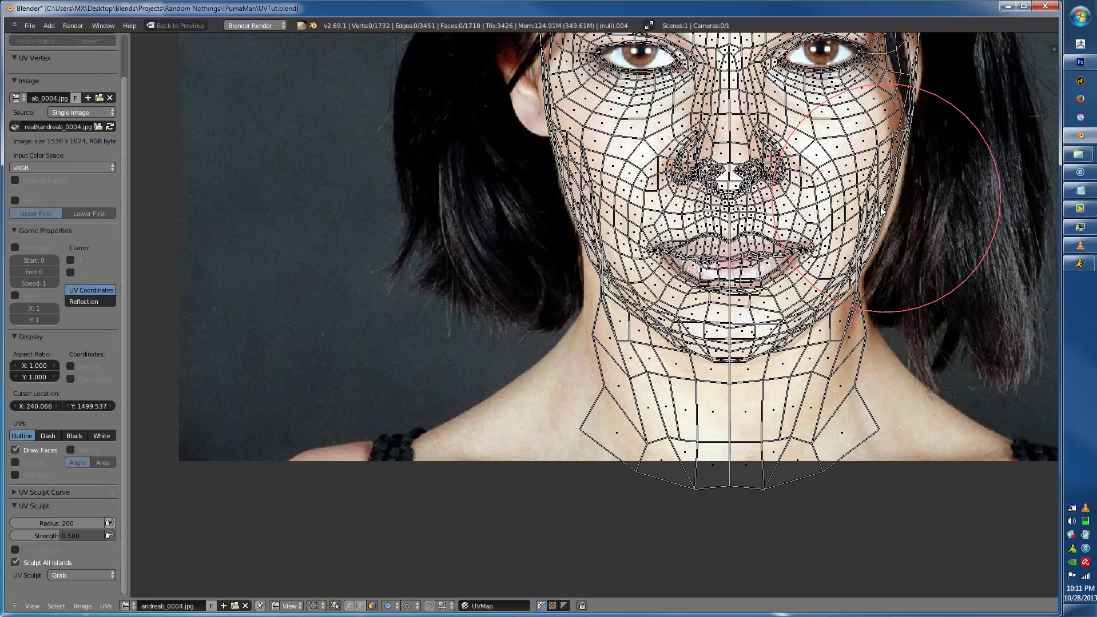
scroll(680, 161, "down", 2)
left_click(177, 25)
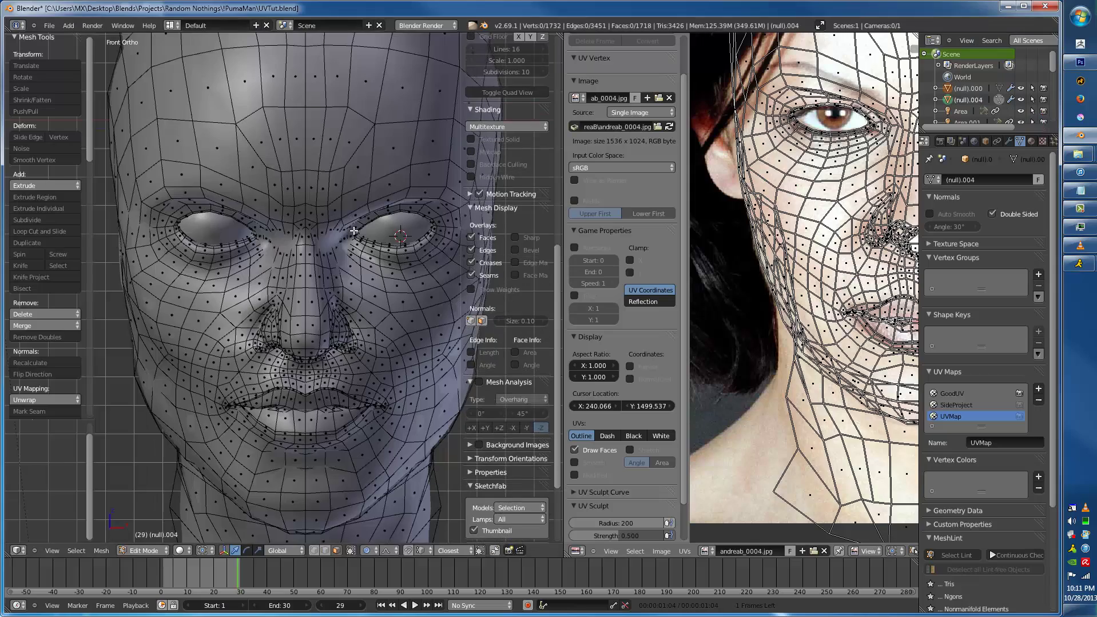
- Leave Edit Mode with textured shading, make GoodUV the active UV map, and maximize the front view of the head
key("Tab")
key("alt+z")
mouse_move(310, 282)
middle_mouse_down()
mouse_move(361, 275)
mouse_move(300, 277)
middle_mouse_up()
key("KP_1")
key("ctrl+t")
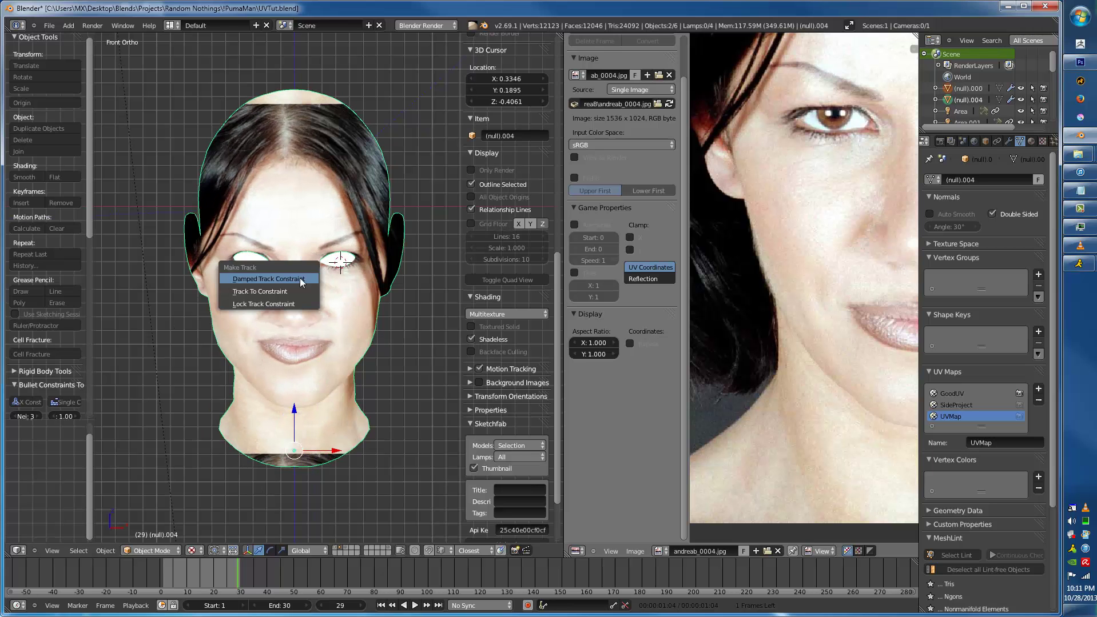
left_click(951, 393)
scroll(192, 367, "up", 3)
scroll(192, 366, "down", 2)
key("ctrl+Up")
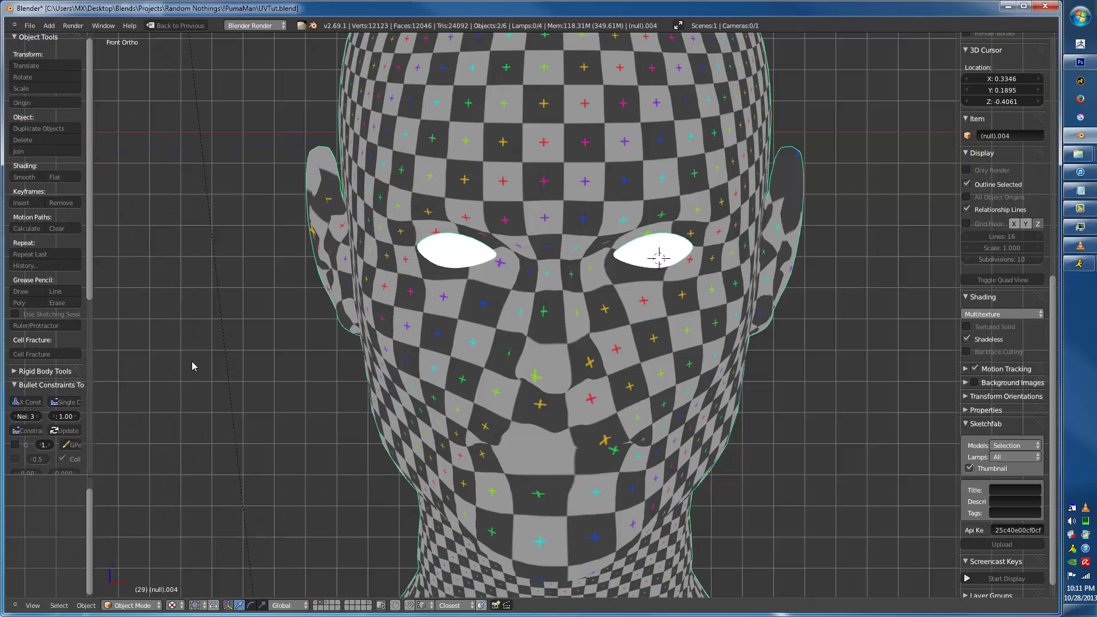
- Switch the head to Texture Paint with the Clone brush, cloning from the SideProject UV map
left_click(135, 605)
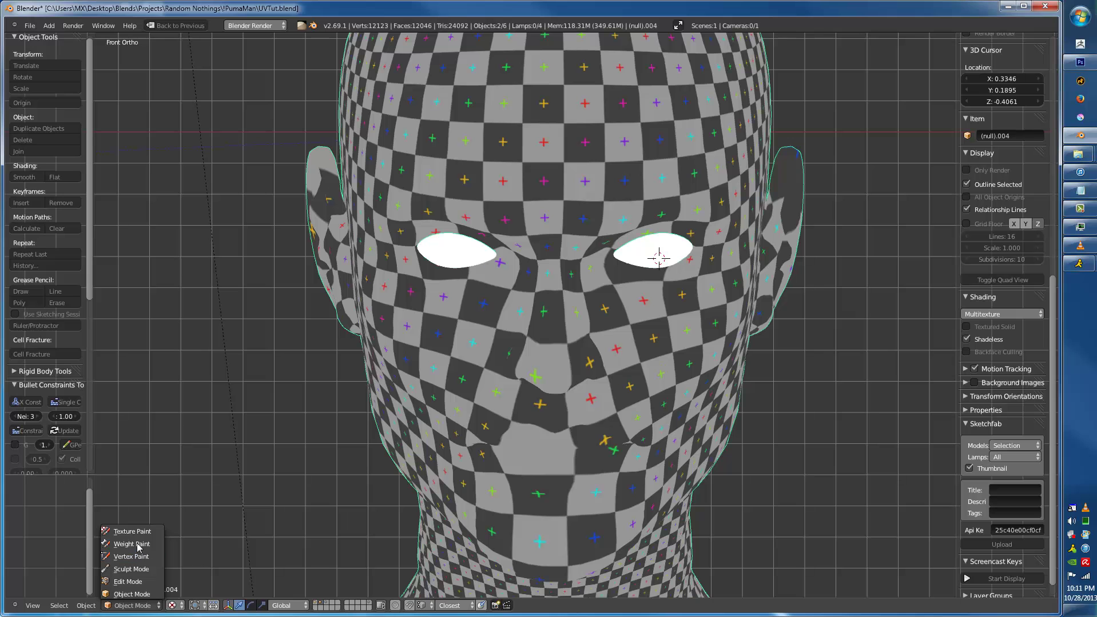
left_click(145, 532)
middle_click_drag(233, 441, 120, 134)
left_click(63, 109)
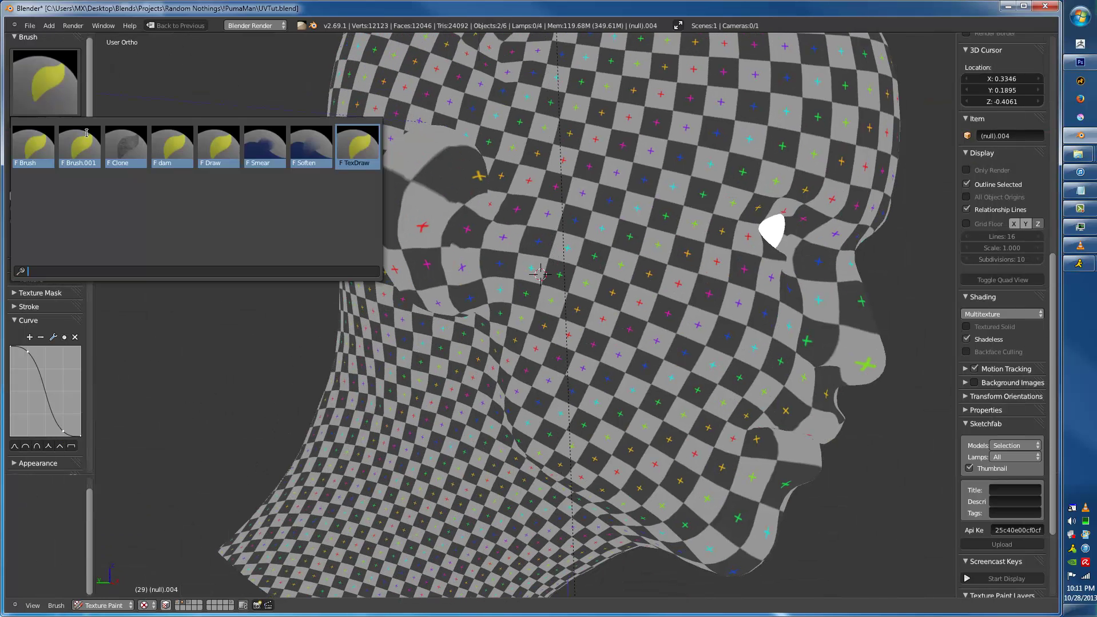
left_click(121, 155)
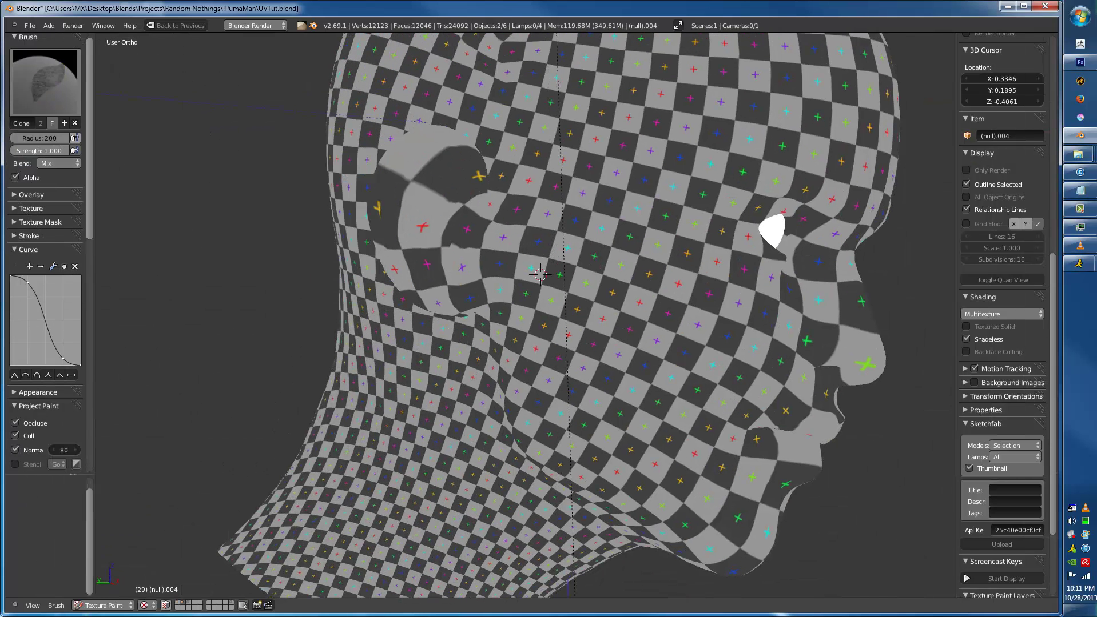
scroll(68, 258, "down", 8)
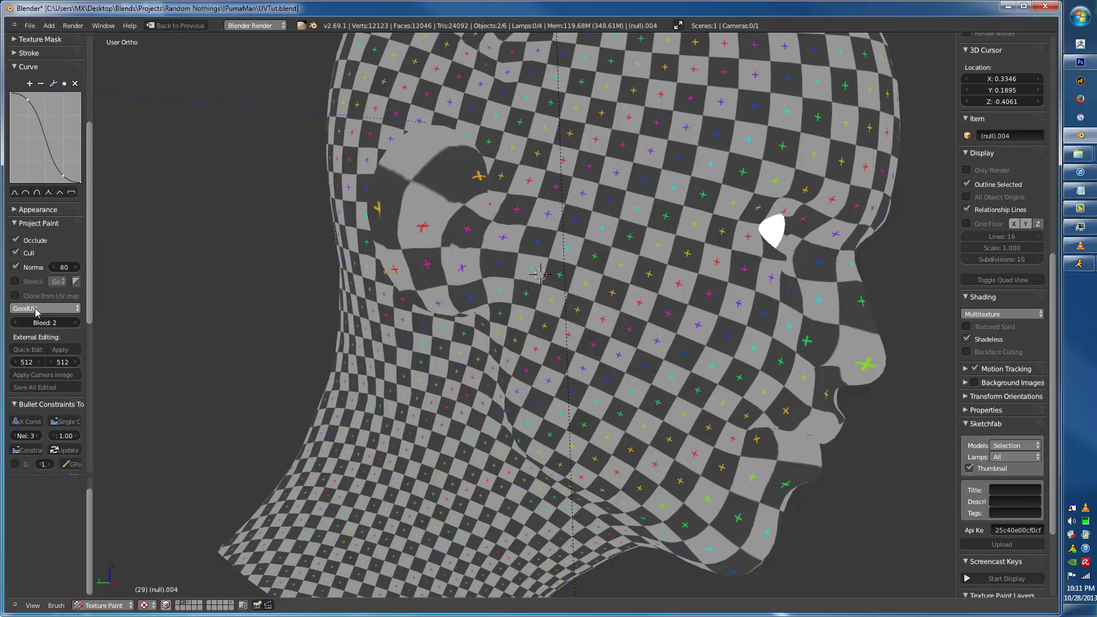
left_click(41, 332)
- Clone the side portrait over the face, hair, ears and neck on both sides of the head
mouse_move(515, 275)
middle_mouse_down()
mouse_move(560, 252)
mouse_move(543, 246)
middle_mouse_up()
left_click_drag(543, 246, 589, 194)
key("f")
mouse_move(703, 183)
left_mouse_down()
mouse_move(760, 240)
mouse_move(743, 303)
mouse_move(657, 428)
mouse_move(534, 397)
mouse_move(509, 510)
mouse_move(456, 561)
mouse_move(711, 517)
mouse_move(788, 334)
mouse_move(801, 199)
mouse_move(662, 162)
mouse_move(756, 84)
mouse_move(541, 199)
mouse_move(515, 86)
mouse_move(379, 147)
mouse_move(269, 532)
left_mouse_up()
mouse_move(343, 458)
middle_mouse_down()
mouse_move(475, 377)
mouse_move(320, 394)
middle_mouse_up()
left_click_drag(320, 395, 280, 446)
middle_click_drag(280, 446, 297, 440)
mouse_move(297, 440)
left_mouse_down()
mouse_move(350, 422)
mouse_move(302, 348)
mouse_move(321, 217)
mouse_move(307, 117)
mouse_move(385, 60)
mouse_move(597, 521)
mouse_move(482, 481)
left_mouse_up()
mouse_move(482, 482)
middle_mouse_down("shift")
mouse_move(400, 354)
mouse_move(534, 472)
middle_mouse_up("shift")
mouse_move(534, 472)
left_mouse_down()
mouse_move(561, 394)
mouse_move(503, 191)
mouse_move(460, 116)
left_mouse_up()
mouse_move(460, 115)
middle_mouse_down("shift")
mouse_move(602, 345)
mouse_move(577, 320)
middle_mouse_up("shift")
mouse_move(577, 320)
left_mouse_down()
mouse_move(606, 275)
mouse_move(514, 183)
mouse_move(309, 84)
mouse_move(624, 318)
mouse_move(686, 492)
mouse_move(513, 532)
left_mouse_up()
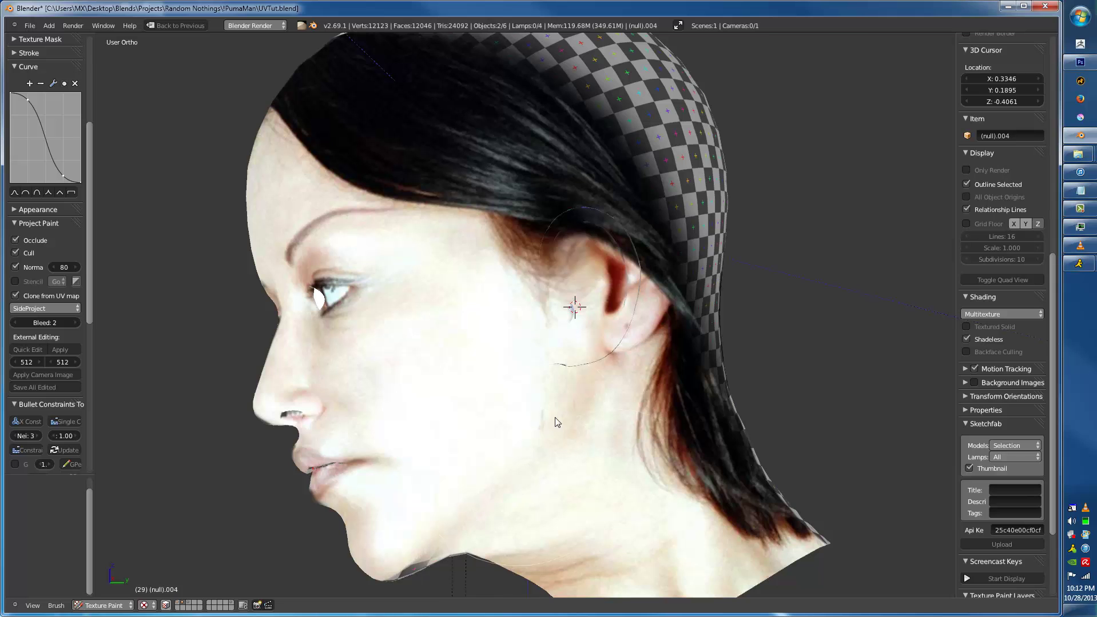
- Fill the remaining gaps around the ears and nose with the side portrait, and check both profiles
middle_click_drag(521, 440, 514, 260)
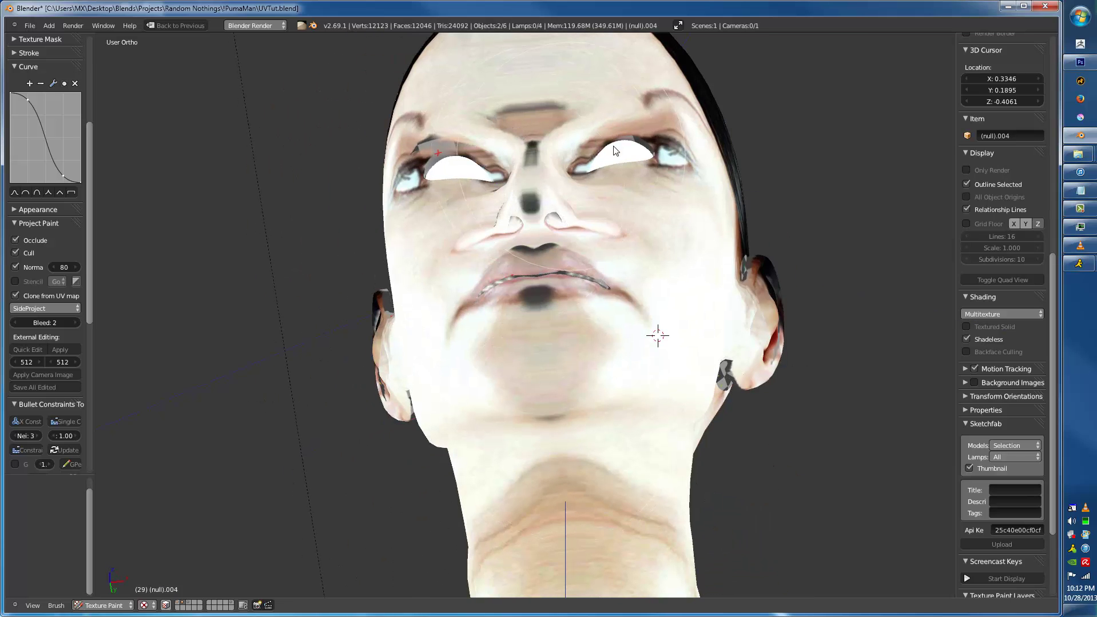
middle_click_drag(670, 183, 519, 206)
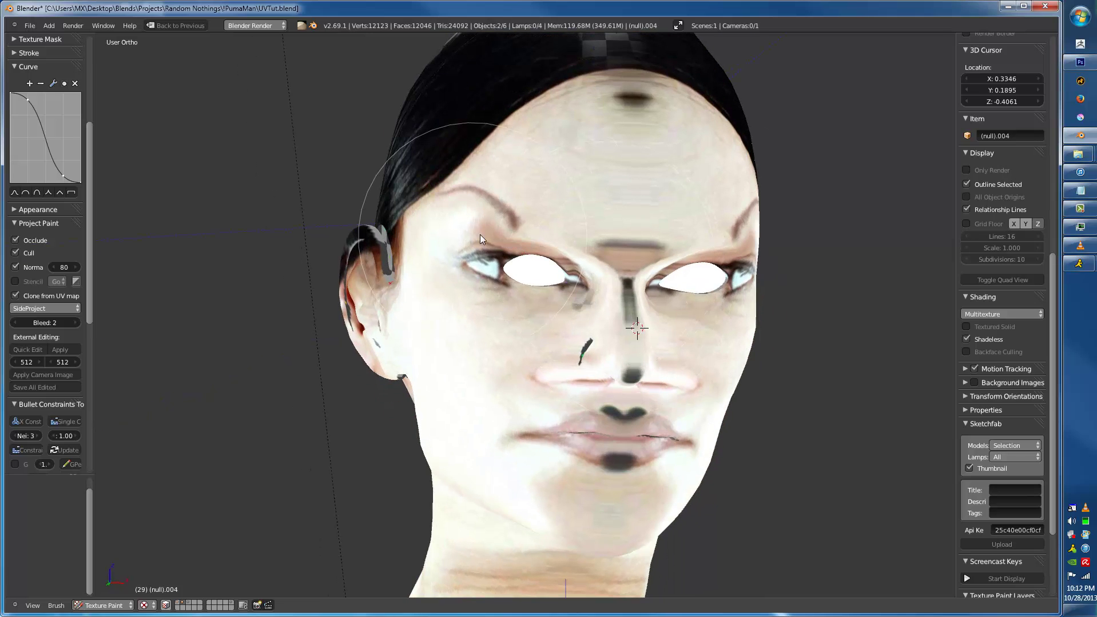
scroll(633, 222, "down", 2)
middle_click_drag(633, 222, 578, 445)
scroll(578, 445, "up", 3)
scroll(602, 324, "up", 1)
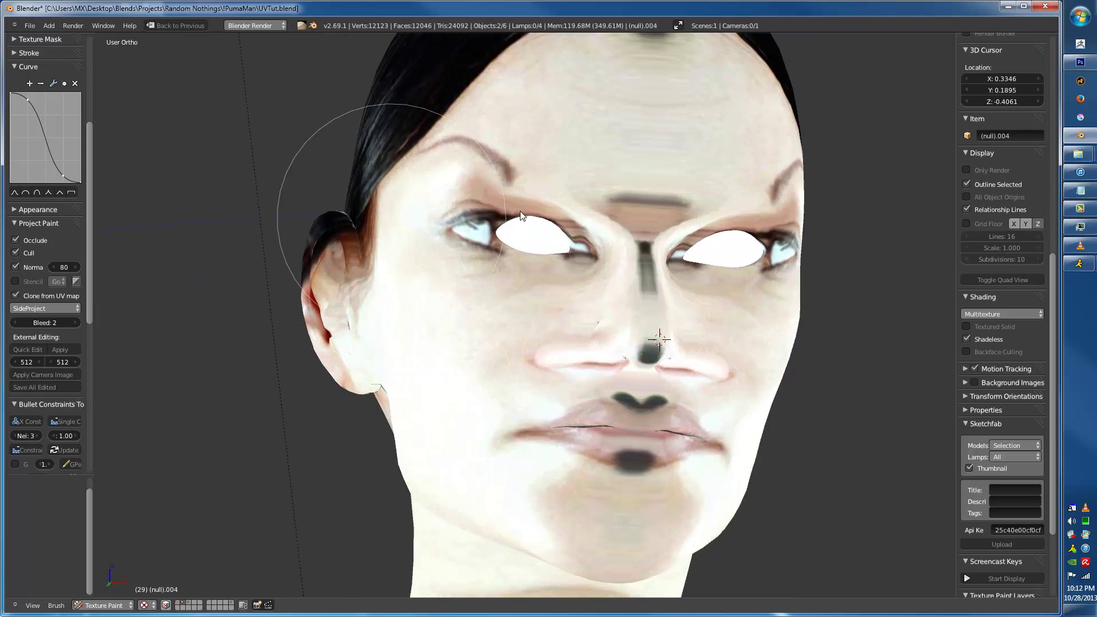
key("KP_1")
key("KP_3")
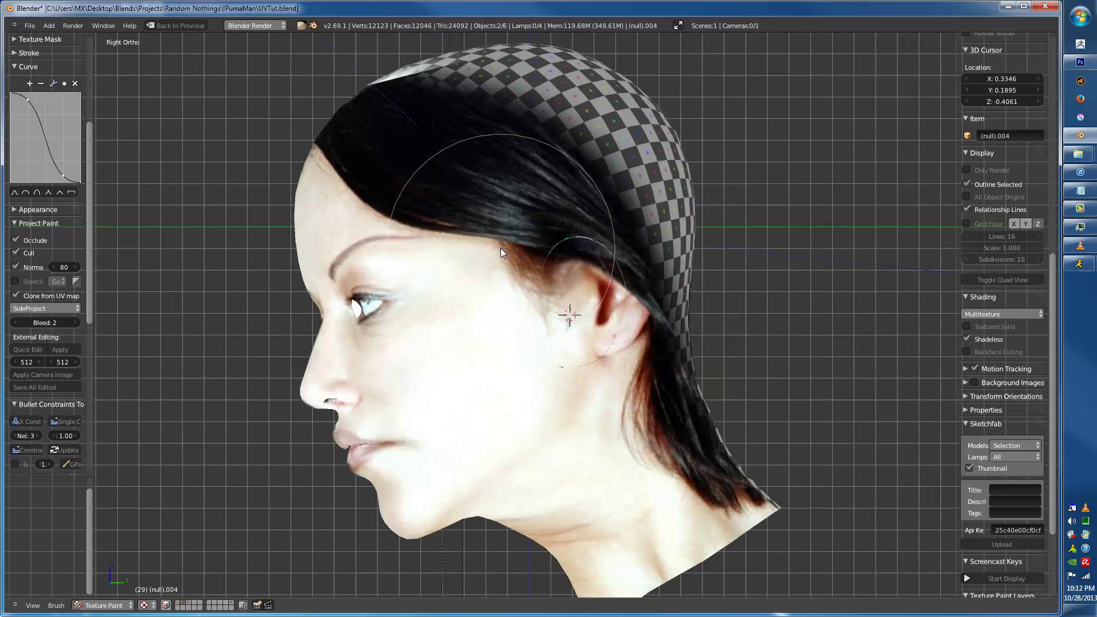
key("ctrl+KP_3")
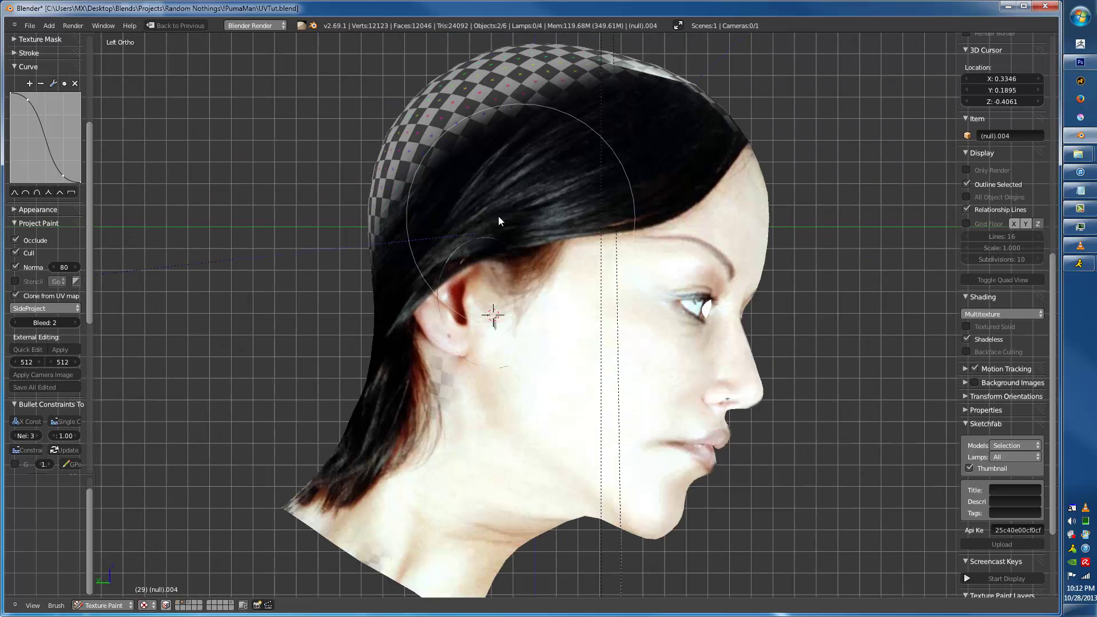
- Set the clone source layer to UVMap, the front projection
left_click(49, 310)
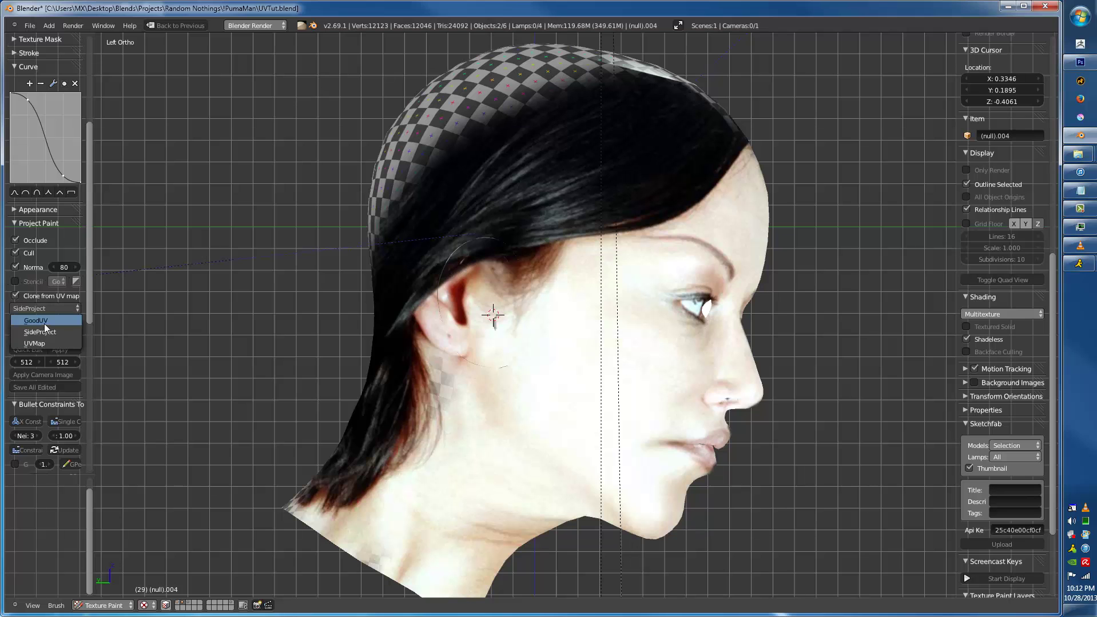
left_click(56, 319)
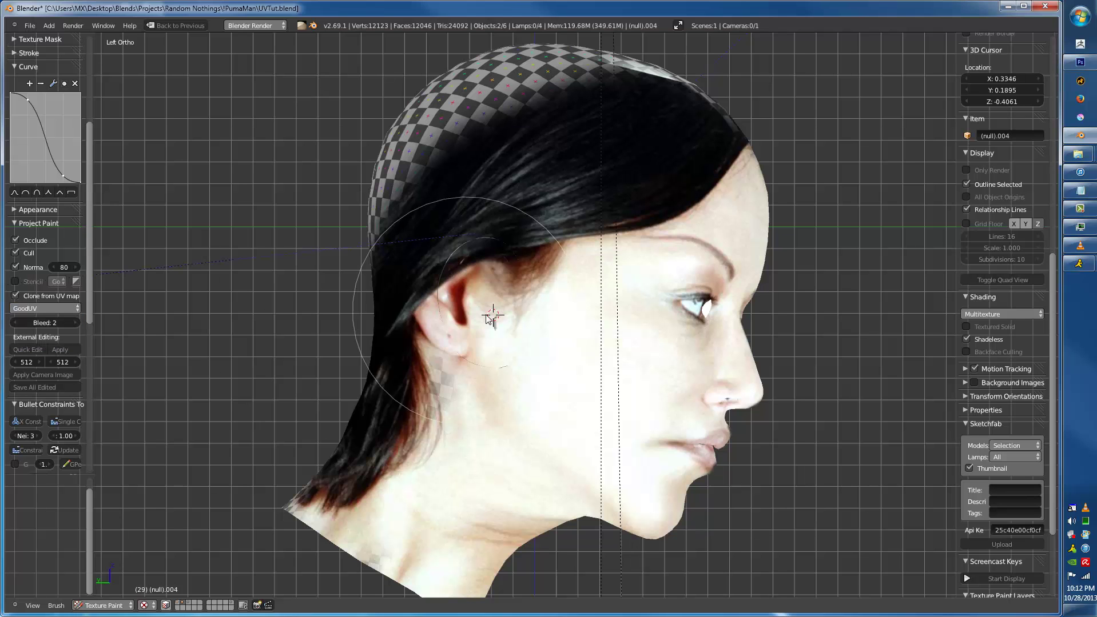
left_click(54, 309)
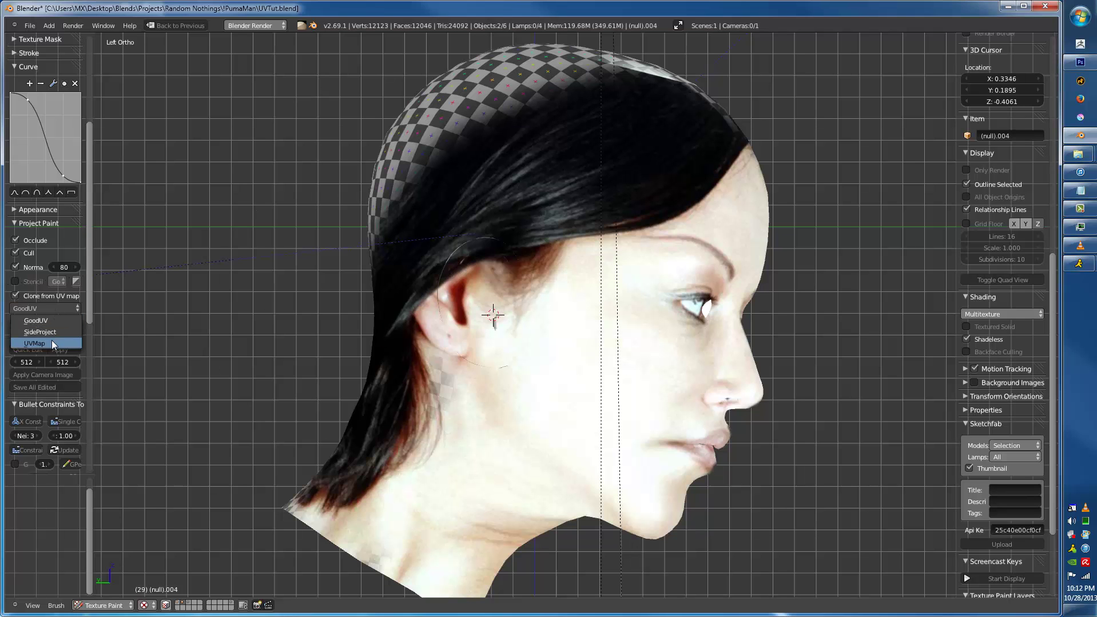
left_click(52, 343)
- Clone the front portrait over the forehead, eyes, nose, mouth and chin
mouse_move(749, 235)
middle_mouse_down()
mouse_move(618, 242)
mouse_move(457, 293)
middle_mouse_up()
left_click(456, 292)
mouse_move(443, 281)
left_mouse_down()
mouse_move(372, 258)
mouse_move(477, 203)
mouse_move(599, 213)
mouse_move(529, 140)
mouse_move(673, 192)
mouse_move(743, 332)
mouse_move(645, 380)
mouse_move(571, 374)
mouse_move(516, 414)
mouse_move(541, 418)
left_mouse_up()
middle_click_drag(541, 417, 545, 373)
mouse_move(648, 332)
left_mouse_down()
mouse_move(514, 330)
mouse_move(518, 370)
mouse_move(674, 366)
mouse_move(666, 405)
mouse_move(555, 427)
mouse_move(471, 377)
mouse_move(475, 286)
mouse_move(528, 279)
left_mouse_up()
middle_click_drag(529, 279, 626, 265)
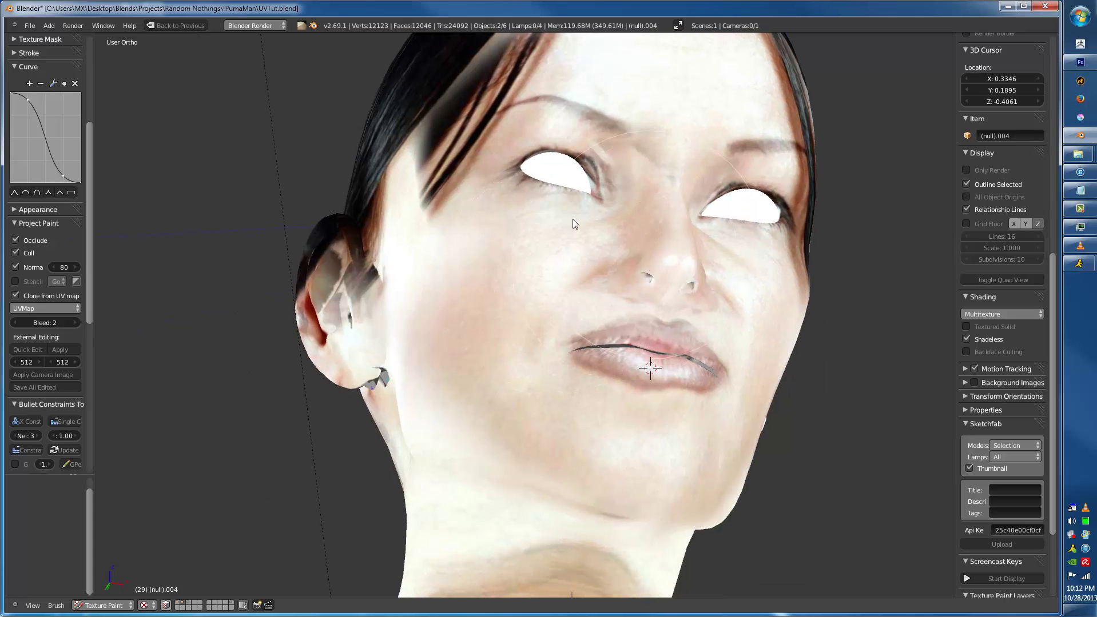
- Extend the cloned front portrait across the cheek and side of the jaw to blend with the side photo
mouse_move(487, 311)
left_mouse_down()
mouse_move(440, 244)
mouse_move(460, 348)
mouse_move(486, 394)
left_mouse_up()
middle_click_drag(487, 394, 544, 391)
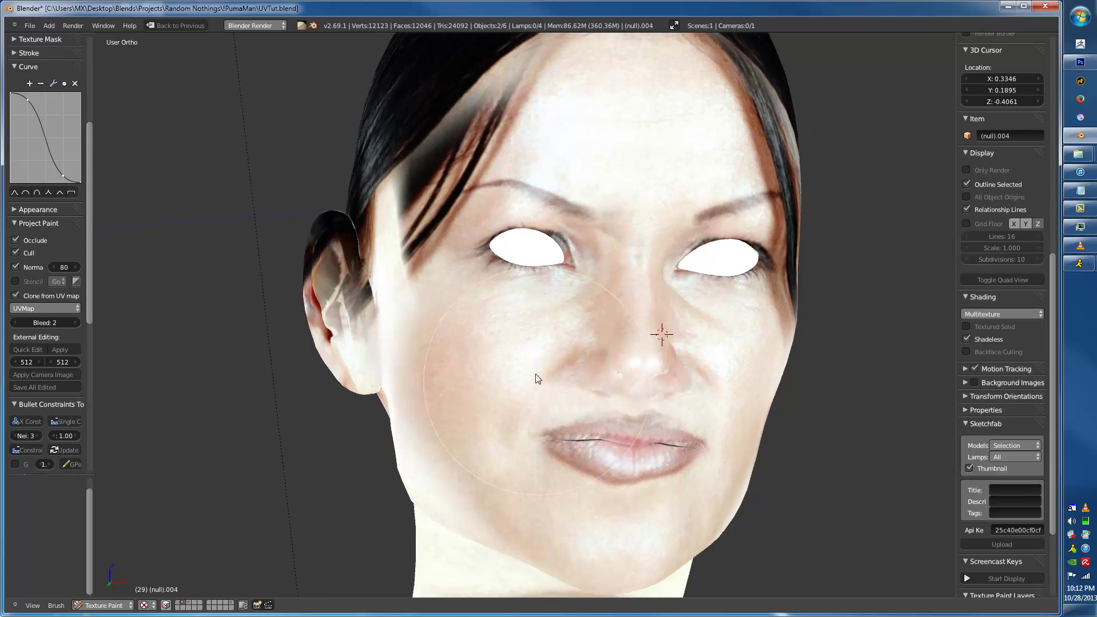
left_click_drag(538, 381, 480, 350)
middle_click_drag(513, 307, 577, 309)
scroll(577, 309, "down", 3)
scroll(563, 246, "up", 3)
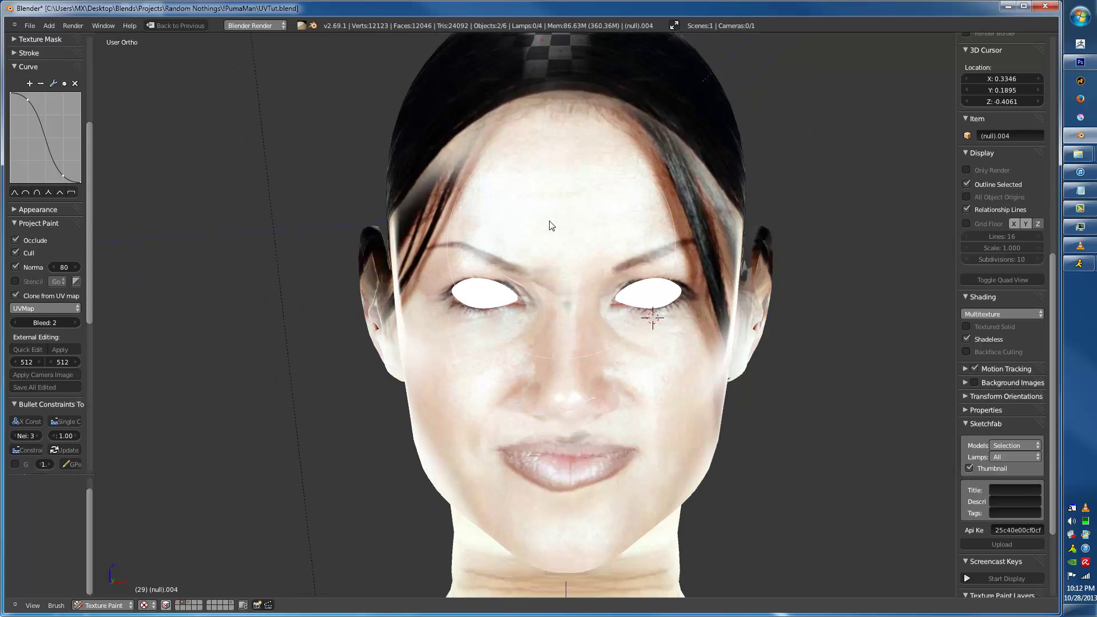
- Clone the front portrait under the chin and over the front of the neck
middle_click_drag(527, 358, 538, 405)
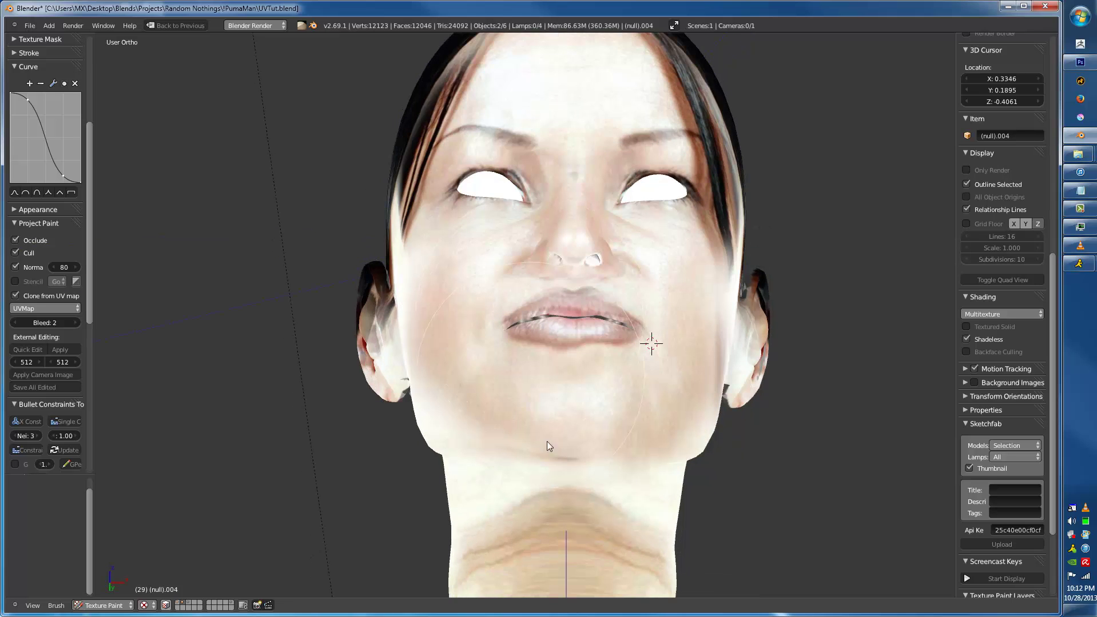
scroll(537, 404, "down", 5, "shift")
left_click_drag(558, 441, 600, 355)
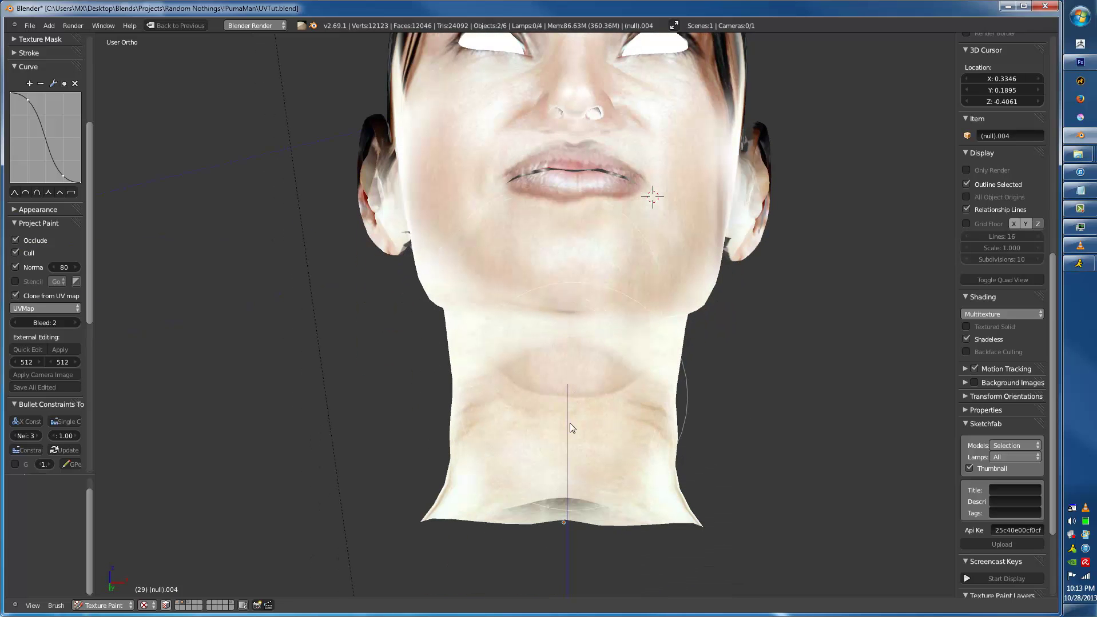
left_click_drag(608, 423, 530, 319)
middle_click_drag(512, 327, 600, 383)
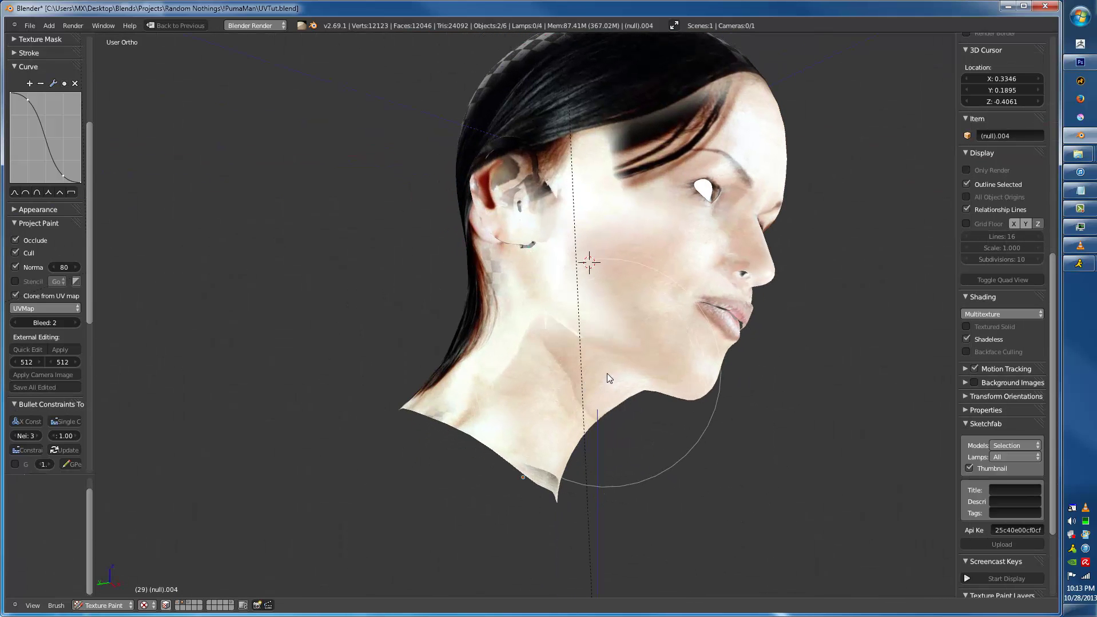
- Turn off cloning from the UV map, sample clean neck skin, and clone it over the shadow on the side of the neck
scroll(557, 371, "up", 2)
scroll(49, 273, "up", 8)
scroll(49, 273, "down", 5)
scroll(49, 273, "down", 2)
left_click(16, 321)
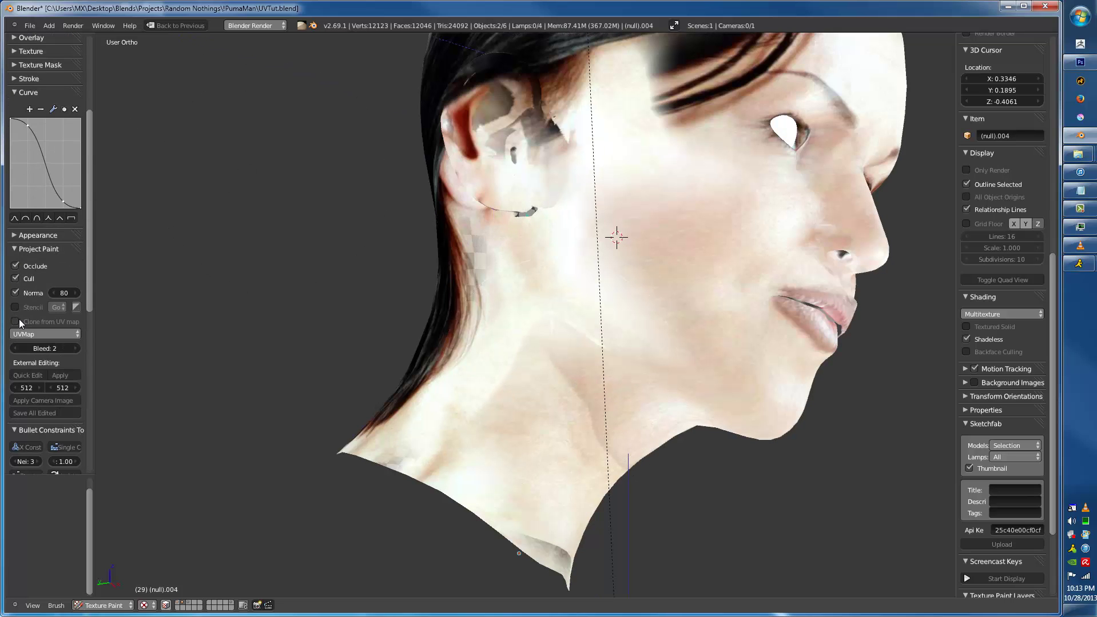
middle_click_drag(209, 332, 550, 406)
left_click(502, 477, "ctrl")
mouse_move(578, 427)
left_mouse_down()
mouse_move(590, 433)
mouse_move(538, 384)
mouse_move(512, 411)
left_mouse_up()
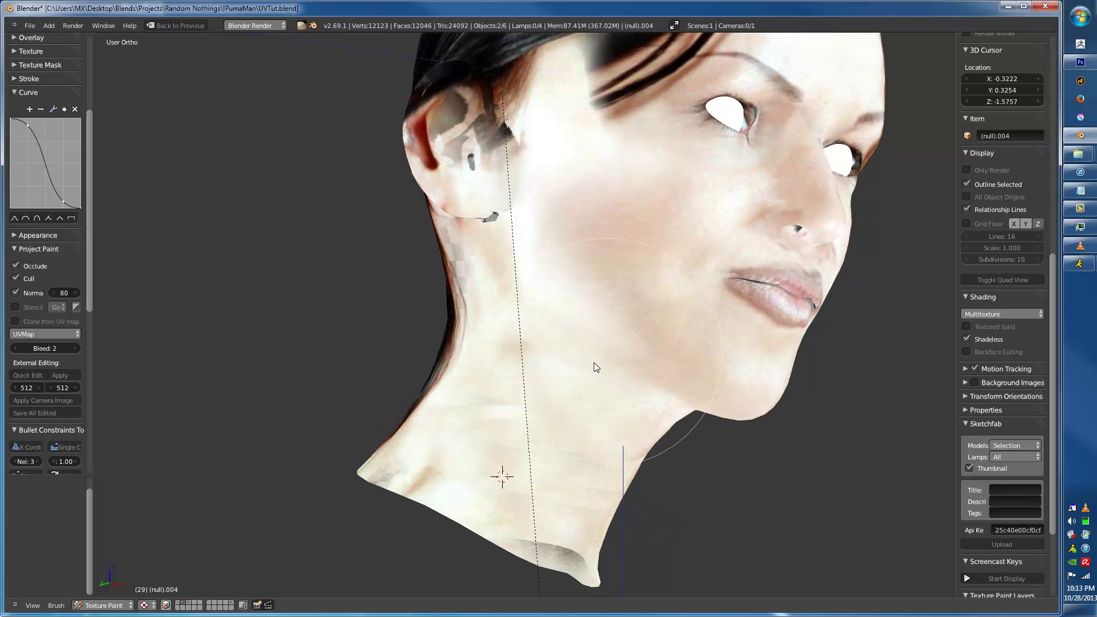
- Sample skin in front of the ear and clone it over the cheek and jaw transition, returning to the front view
middle_click_drag(607, 353, 532, 337)
left_click(524, 198, "ctrl")
mouse_move(552, 272)
left_mouse_down()
mouse_move(577, 339)
mouse_move(624, 339)
left_mouse_up()
middle_click_drag(624, 339, 552, 330)
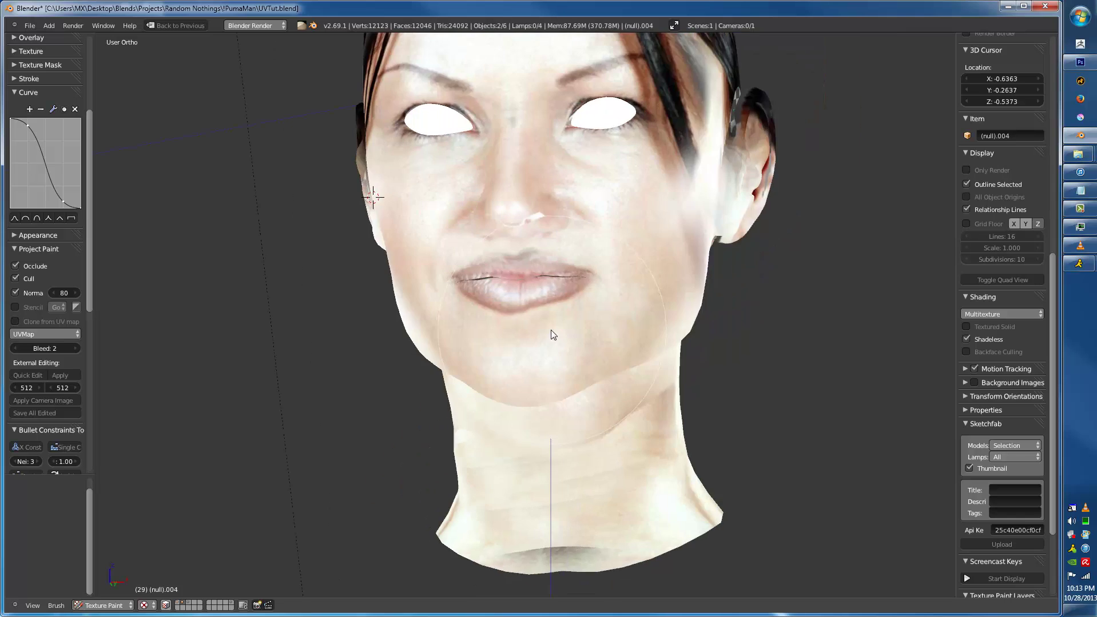
scroll(509, 337, "down", 4)
key("KP_1")
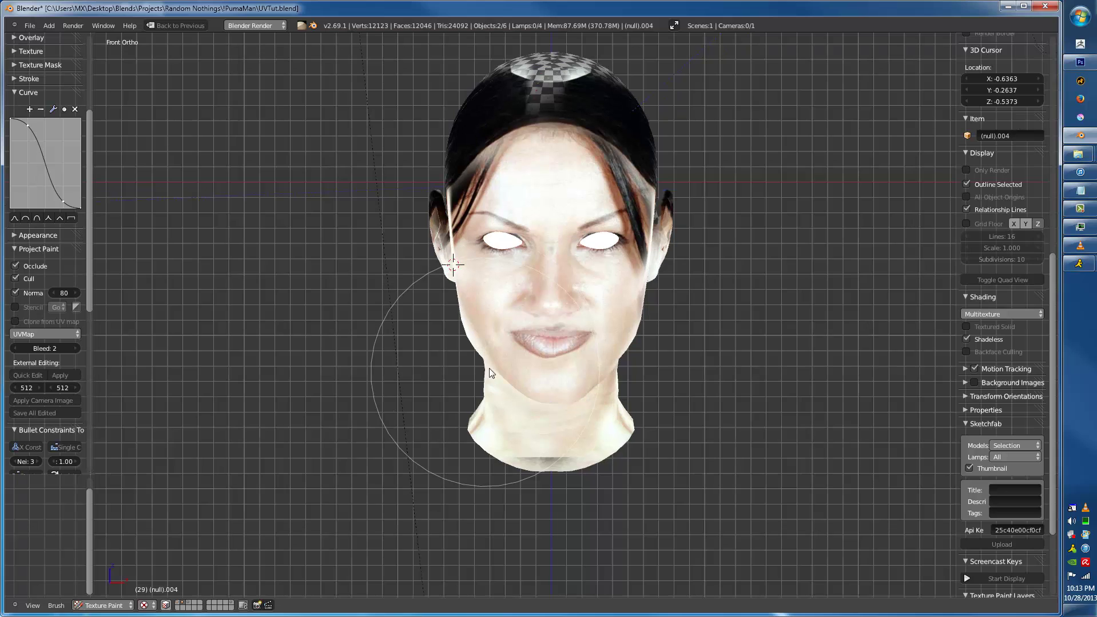
- Return the head to Object Mode with solid shading and restore the full screen layout
left_click(96, 607)
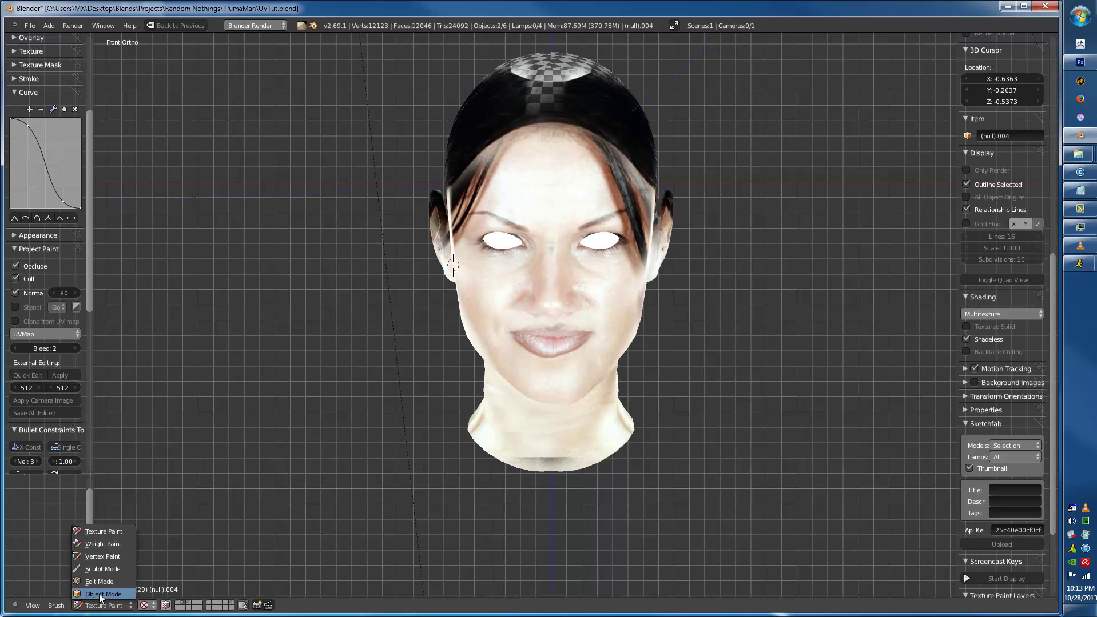
left_click(100, 591)
scroll(690, 215, "up", 3)
scroll(643, 247, "down", 2)
right_click(643, 247)
key("z")
key("z")
key("ctrl+Up")
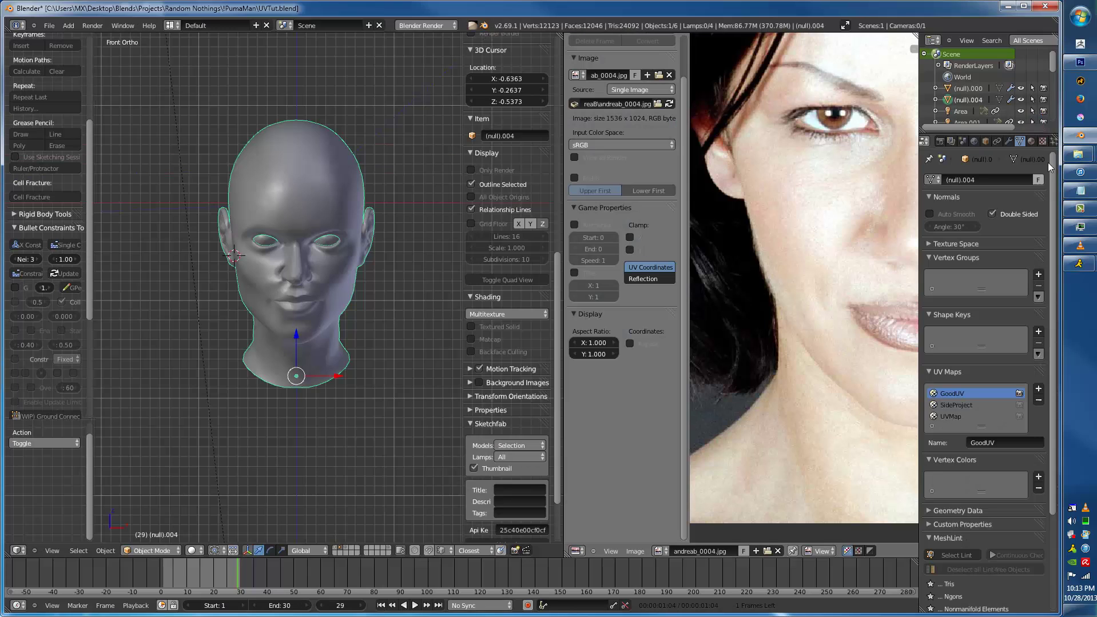
- Copy the executable's target path from the Adobe Photoshop CS6 (64 Bit) shortcut properties
right_click(1079, 62)
right_click(975, 31)
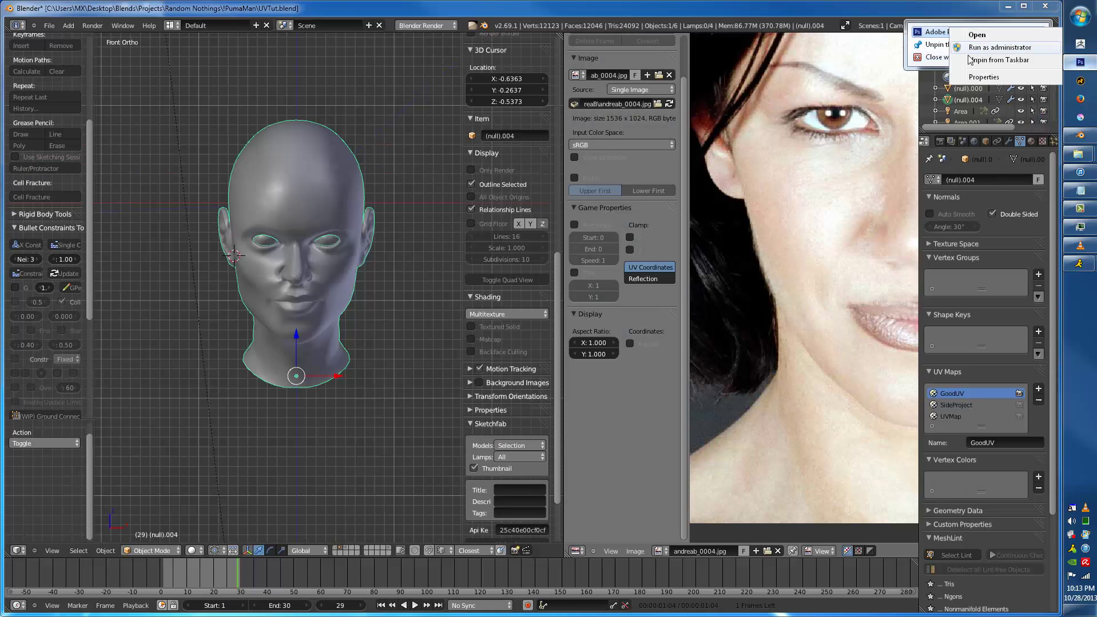
left_click(972, 81)
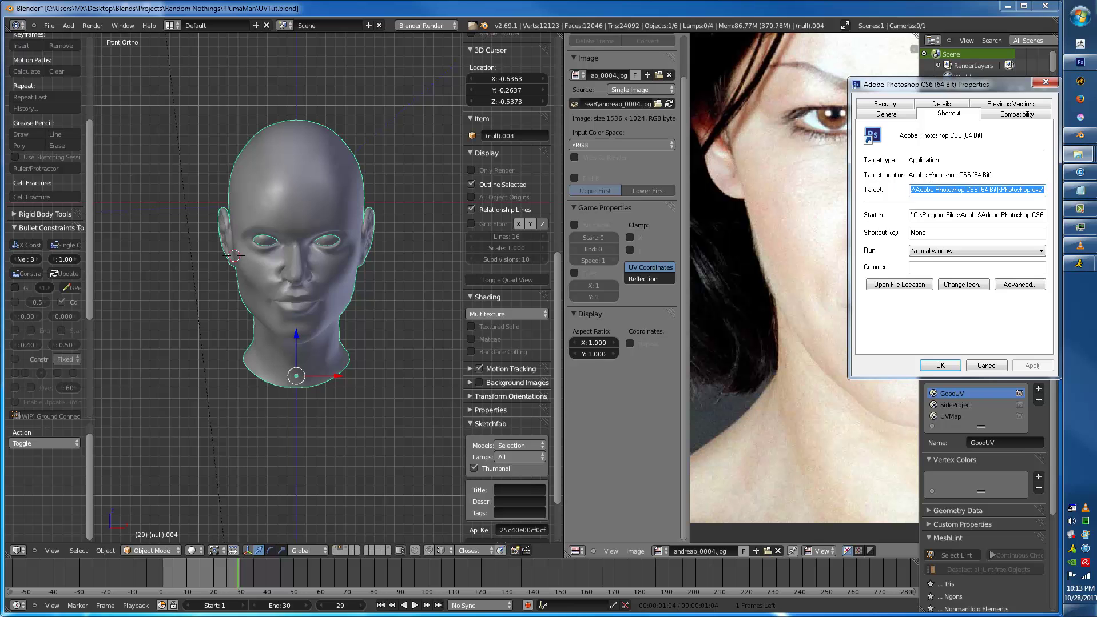
right_click(933, 189)
left_click(909, 230)
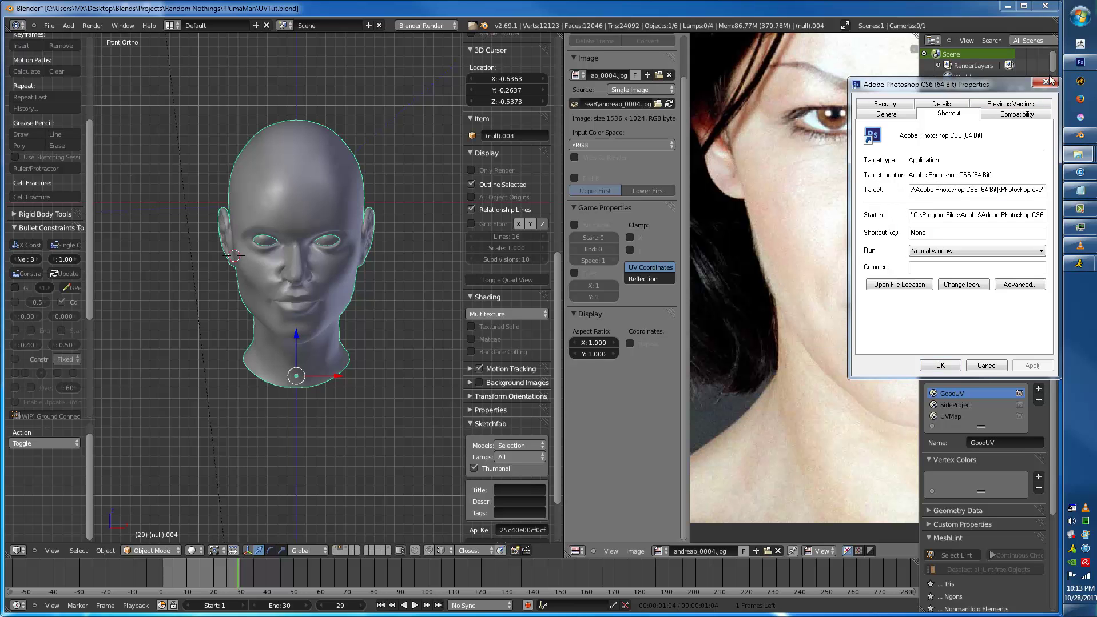
left_click(1046, 82)
- Set the Image Editor file path in User Preferences to the copied Photoshop.exe path
key("ctrl+alt+u")
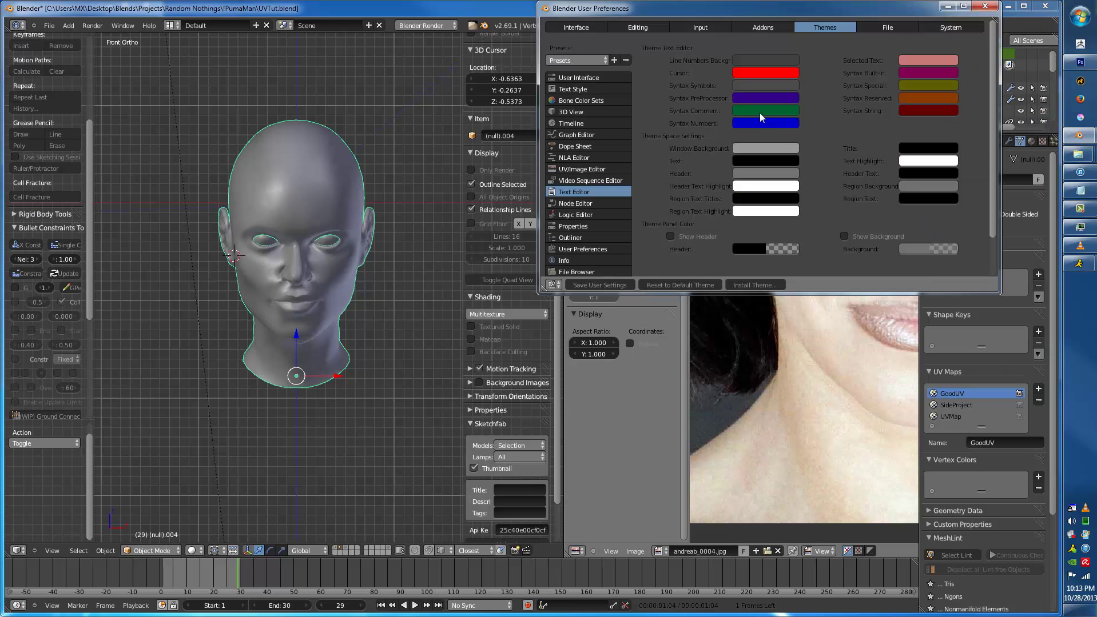
left_click(892, 26)
left_click(755, 149)
key("ctrl+v")
key("Return")
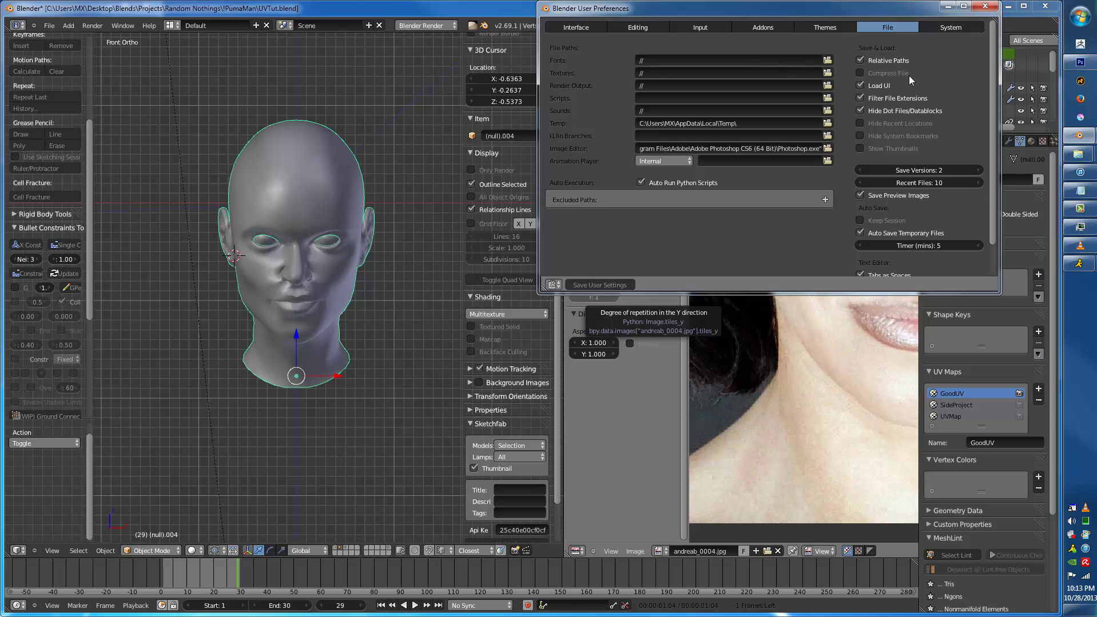
- Close the User Preferences window
left_click(984, 6)
scroll(787, 435, "down", 2)
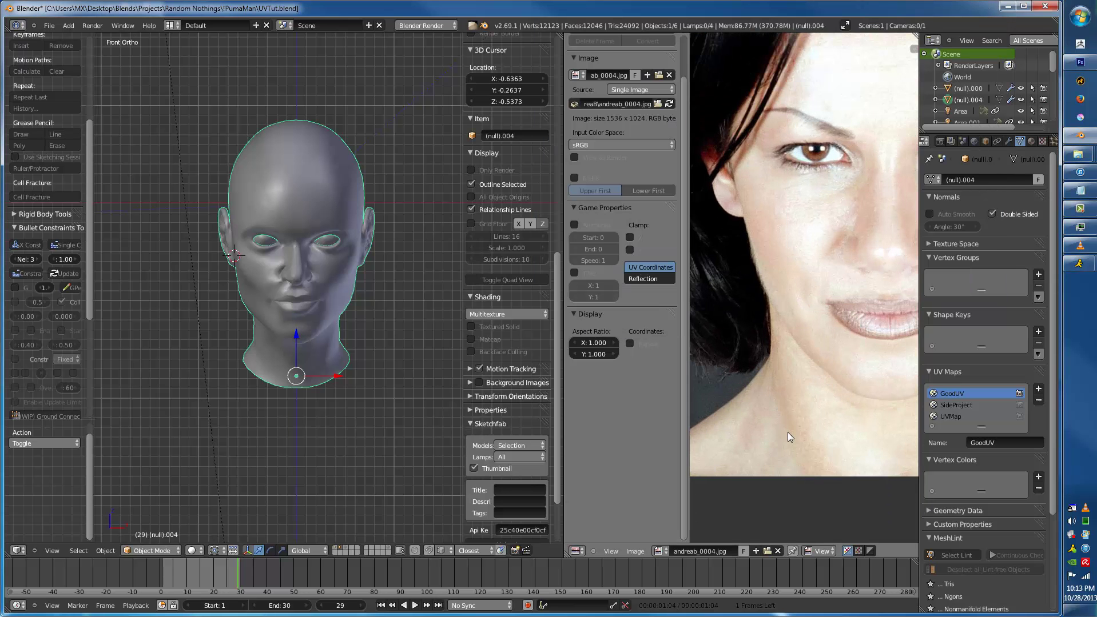
key("F3")
key("Escape")
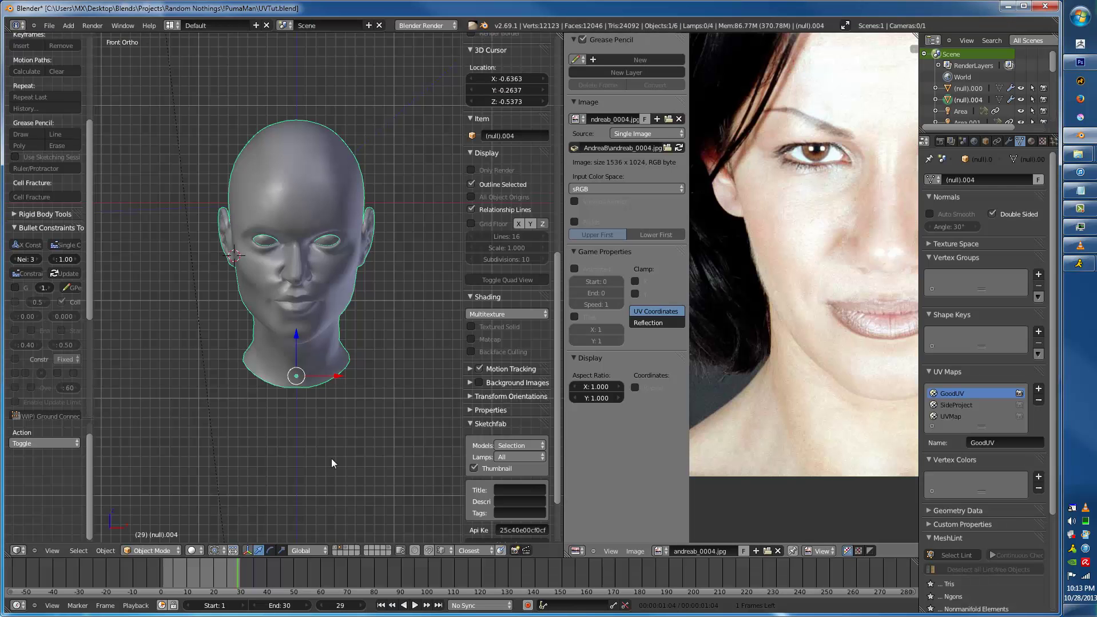
- Save the painted head texture as the JPEG image FacePaint1.jpg in the Cav folder
key("Tab")
scroll(760, 486, "down", 3)
key("F3")
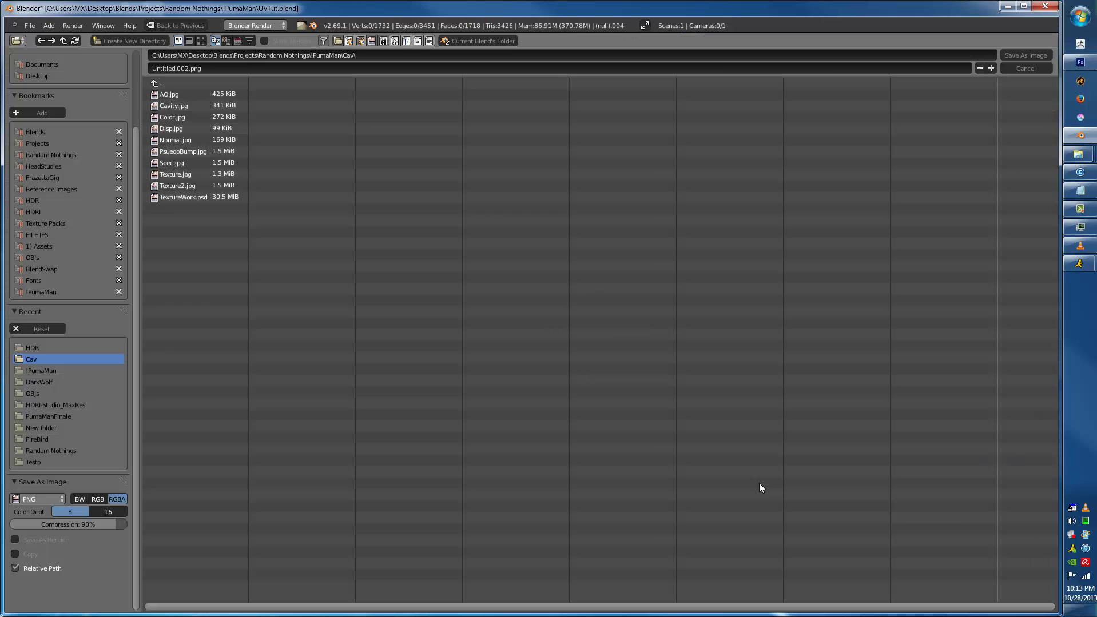
left_click(185, 68)
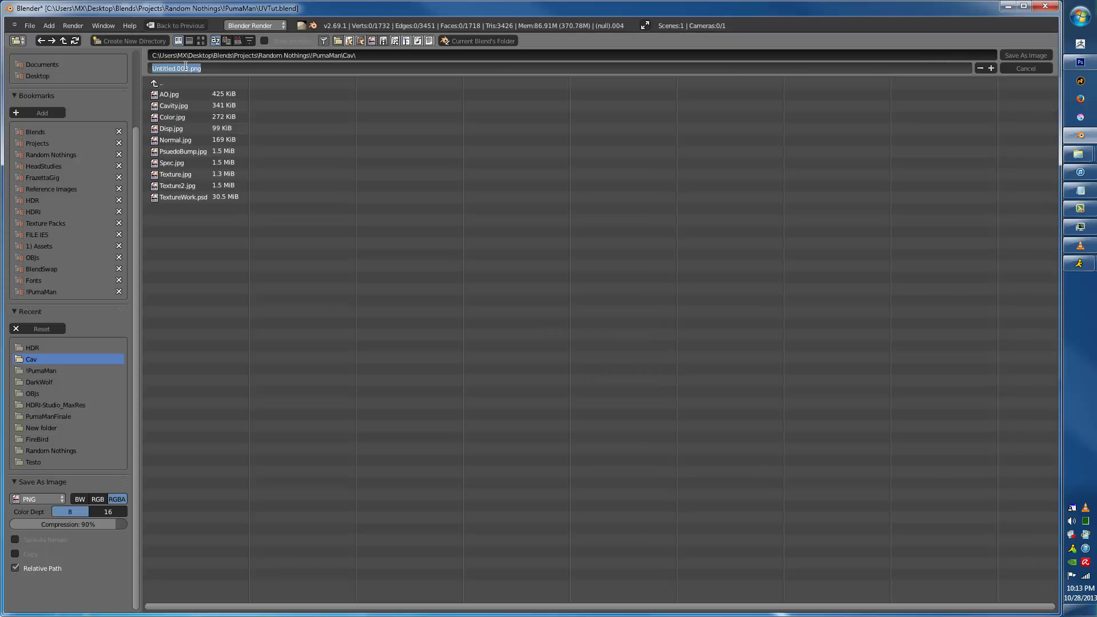
type("FacePaint1")
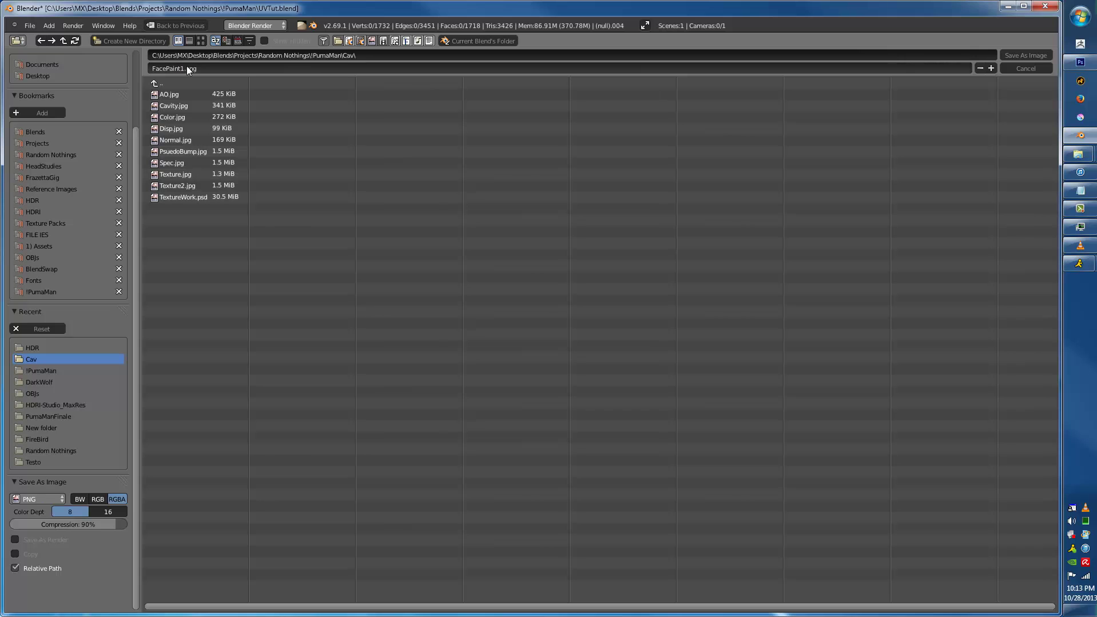
key("Return")
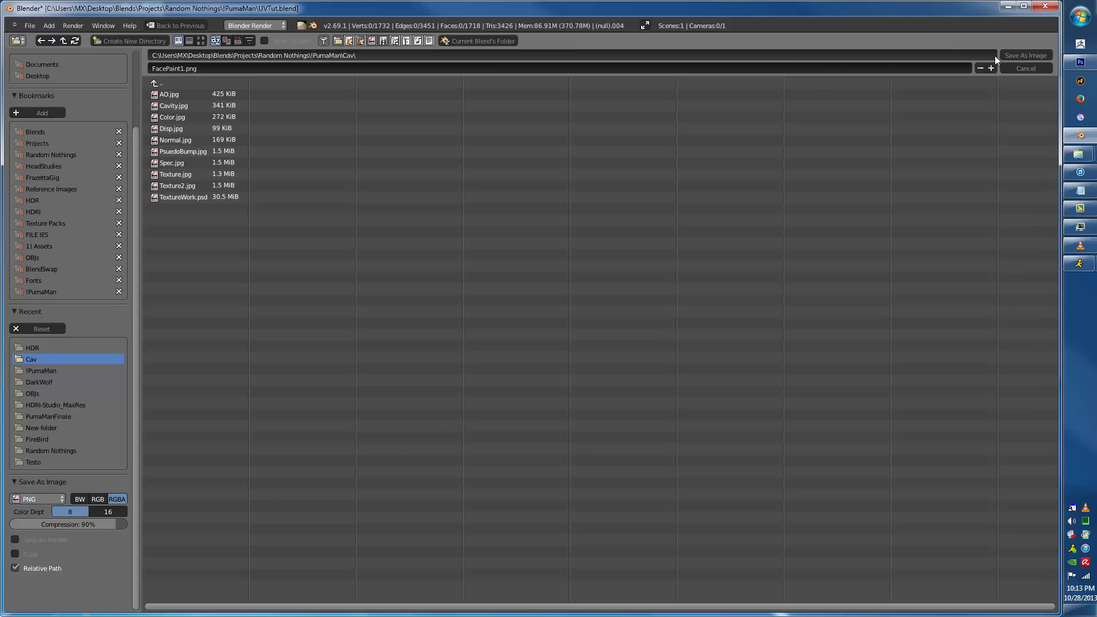
left_click(36, 495)
left_click(45, 449)
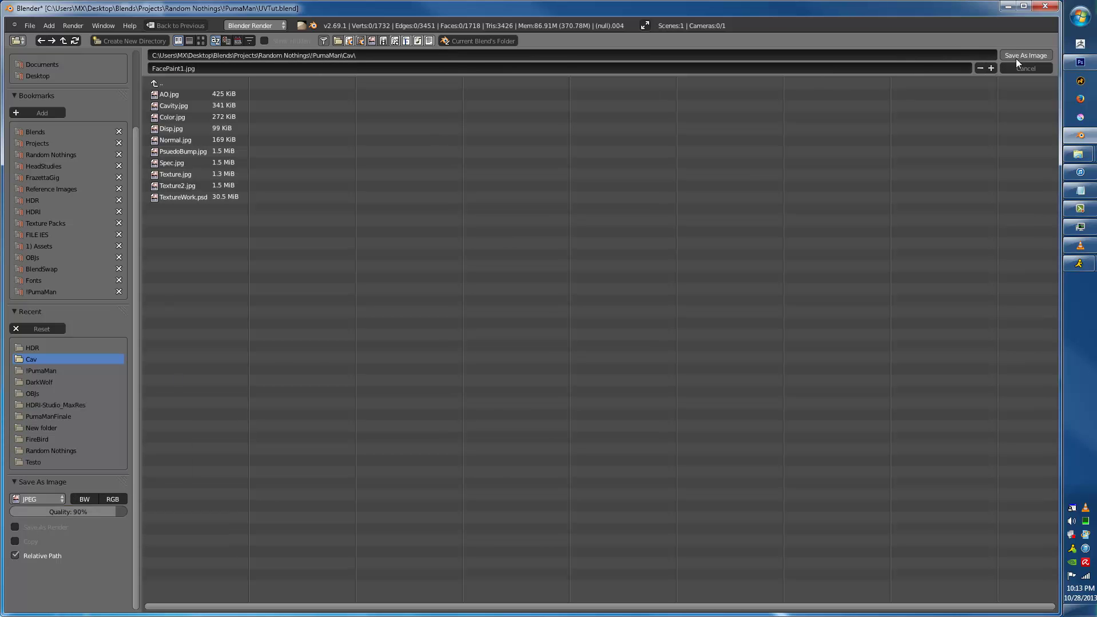
left_click(1016, 58)
- Return the head to Object Mode with textured shading and inspect it from several angles and from the front
key("alt+z")
scroll(332, 289, "up", 5)
key("Tab")
middle_click_drag(332, 289, 400, 154)
middle_click_drag(315, 214, 306, 281)
scroll(306, 277, "down", 2)
key("KP_1")
key("ctrl+Up")
scroll(327, 264, "down", 1)
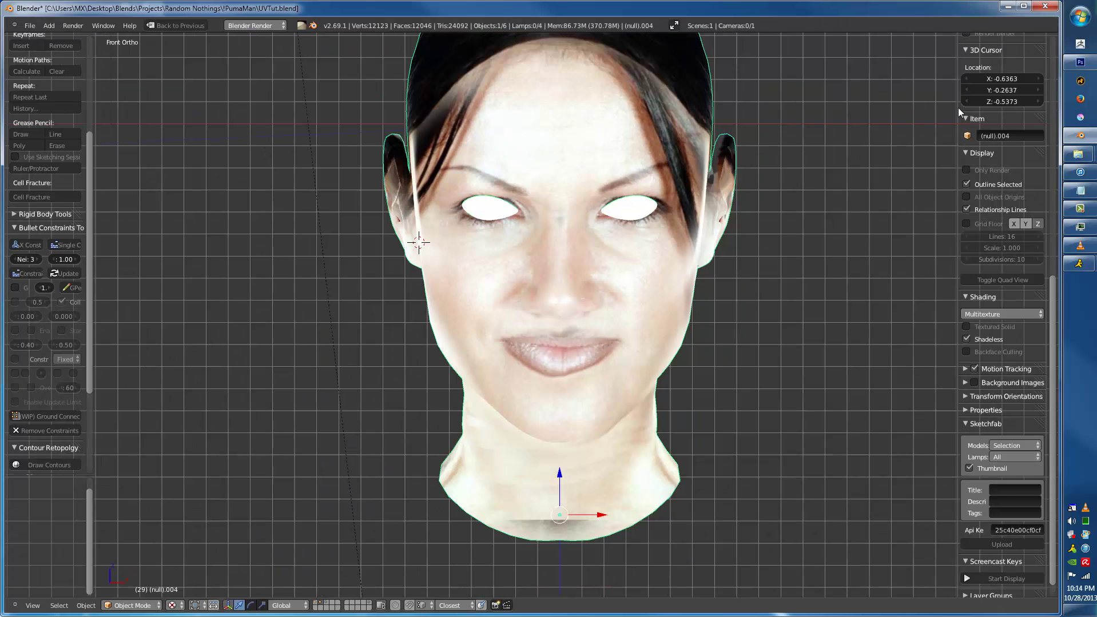
key("ctrl+Up")
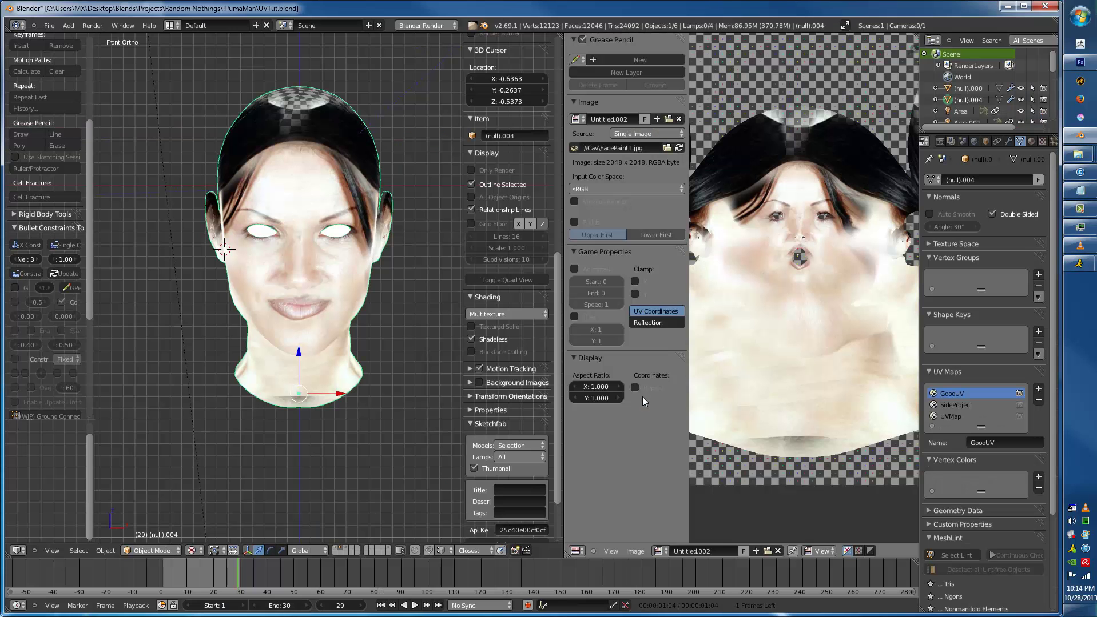
- Try to open the FacePaint1.jpg texture in the external image editor
left_click(646, 552)
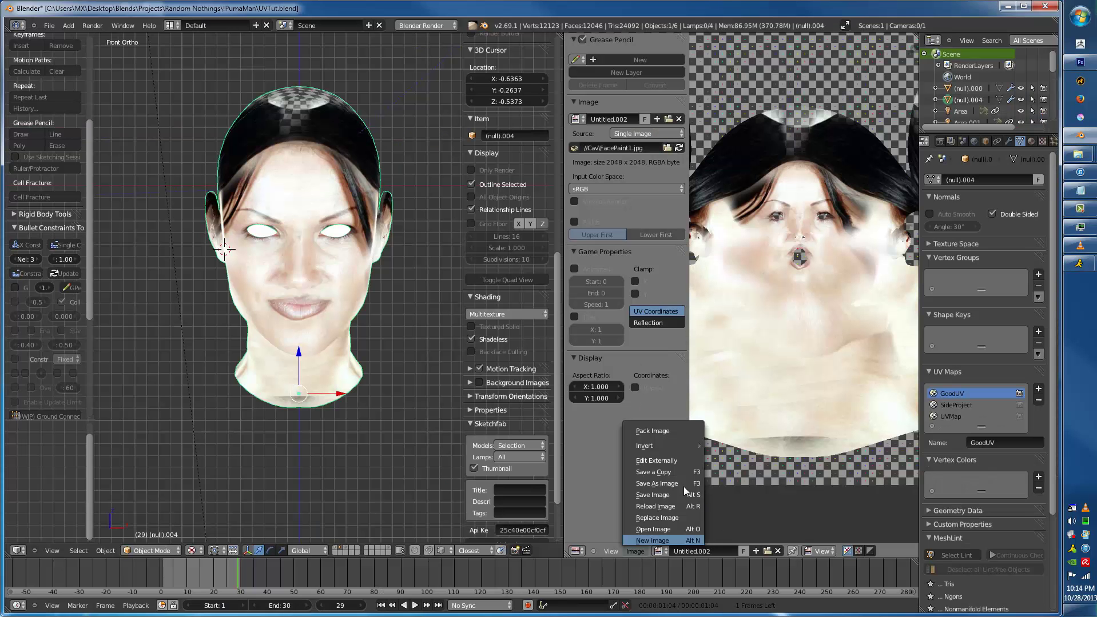
left_click(673, 461)
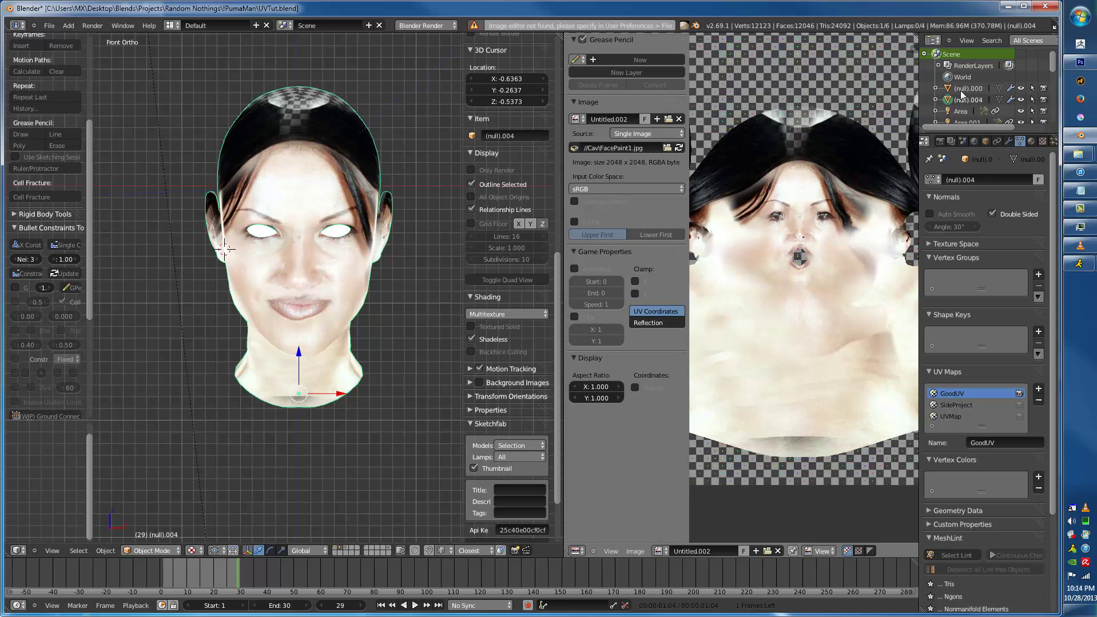
- Switch to Photoshop and close the TextureWork.psd document
left_click(1080, 62)
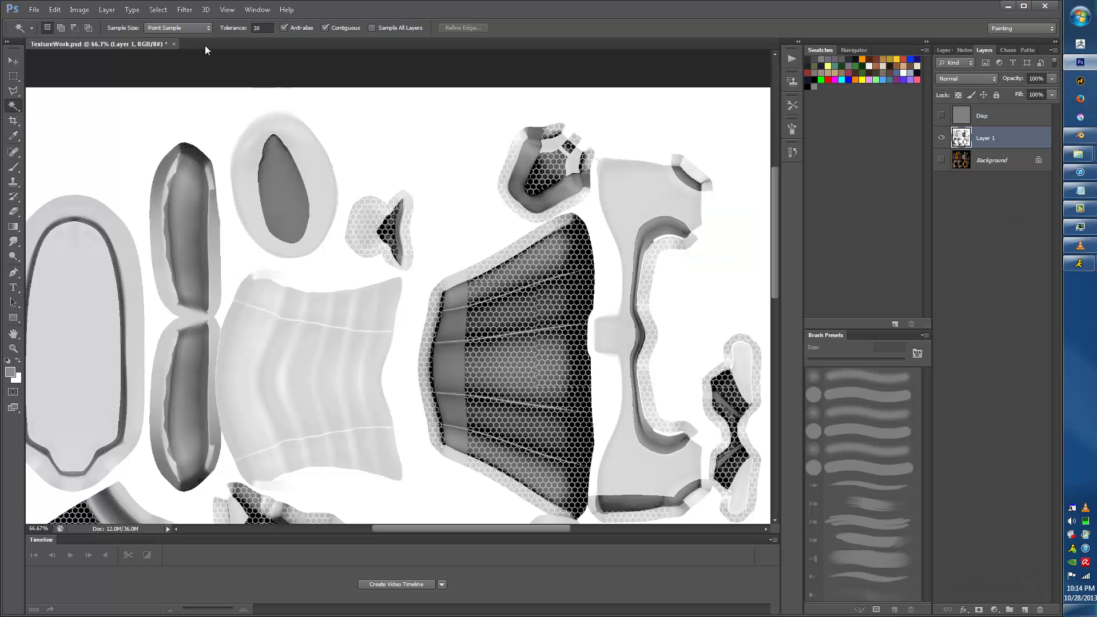
left_click(174, 43)
left_click(538, 235)
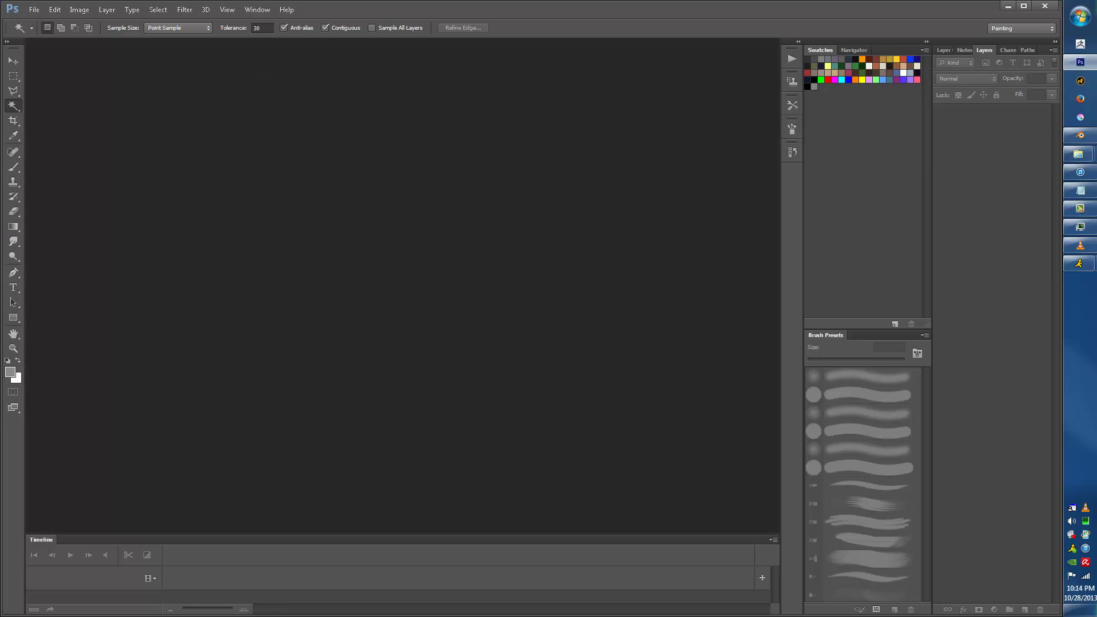
- Open FacePaint1.jpg from the Cav folder in Photoshop and examine the eyes, nose and mouth at 200%
mouse_move(1074, 162)
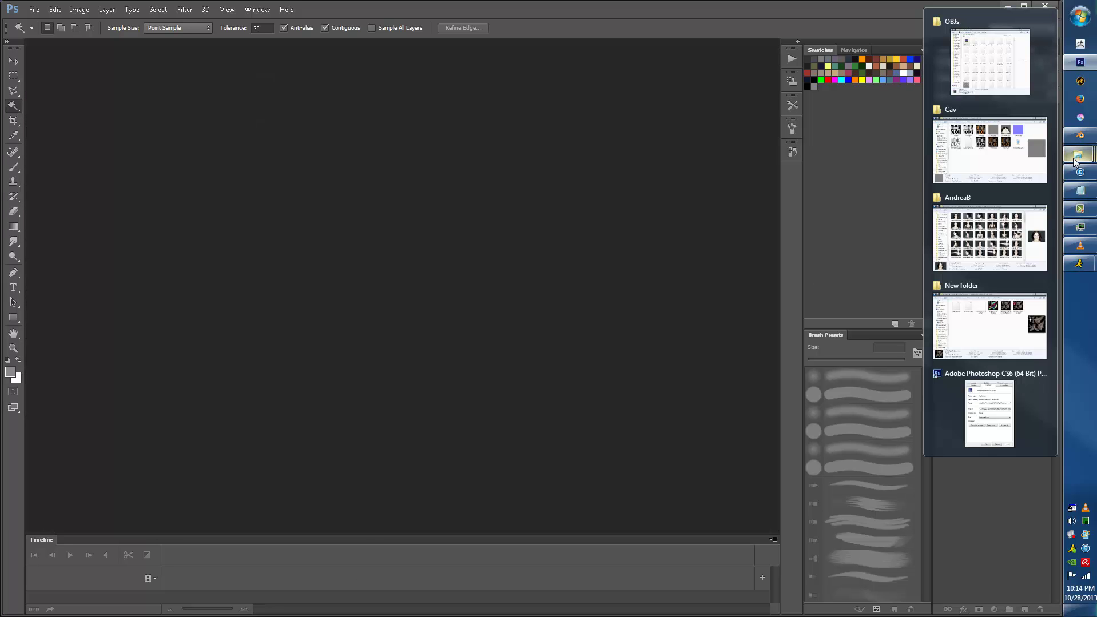
left_click(977, 143)
left_click_drag(844, 297, 481, 150)
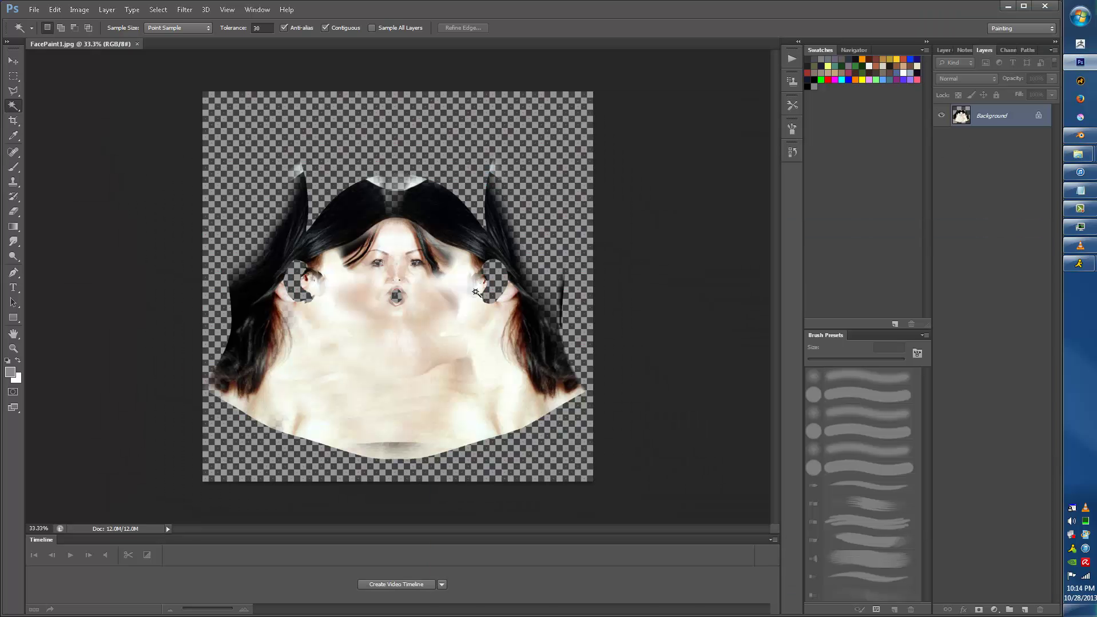
key("ctrl+plus")
key("ctrl+plus")
key("ctrl+plus")
key("ctrl+plus")
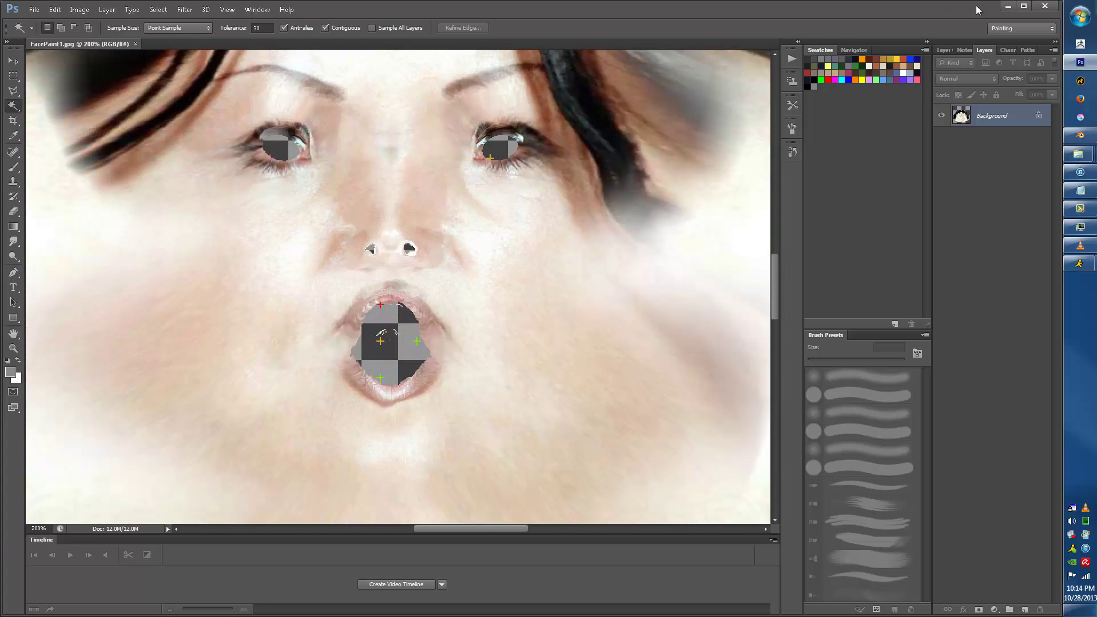
- Switch back to Blender, examine the textured face up close and hide the 3D view's tool shelf and properties region
left_click(1007, 6)
left_click(342, 225)
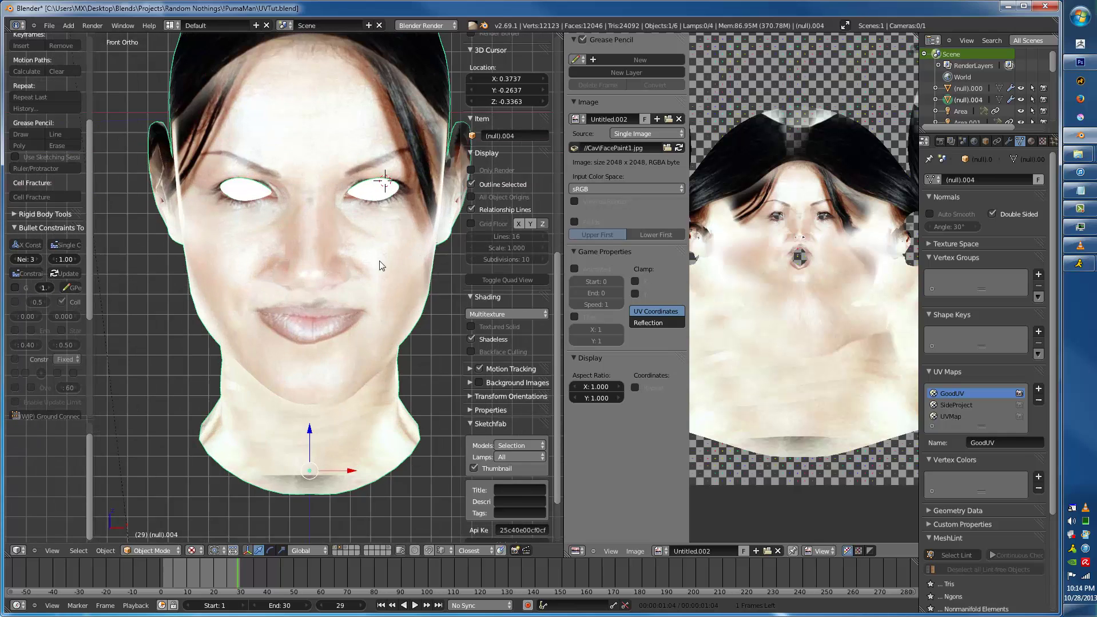
scroll(354, 267, "down", 2)
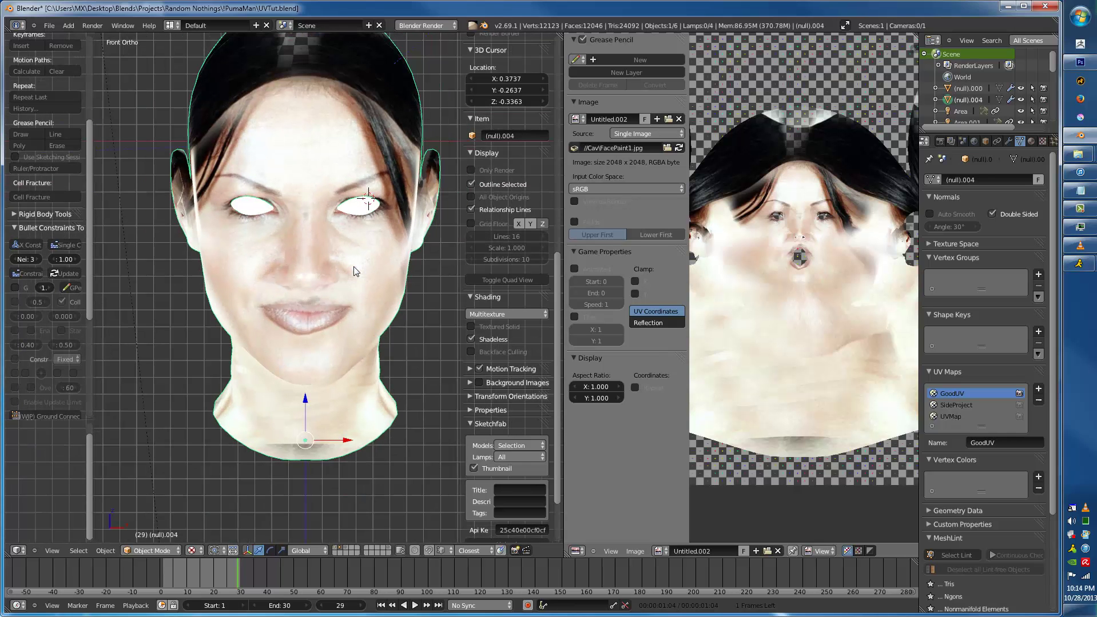
middle_click_drag(296, 320, 330, 321)
scroll(394, 236, "up", 5)
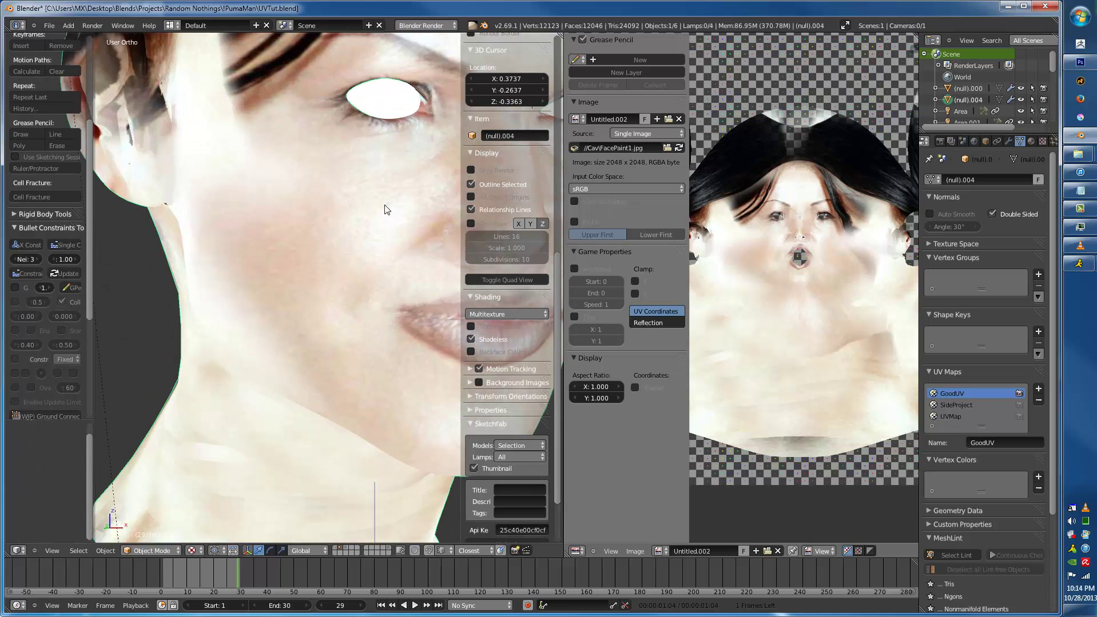
middle_click_drag(370, 224, 284, 332)
key("t")
key("n")
- Switch the head to Vertex Paint mode and show its front view in a maximized 3D view
left_click(148, 550)
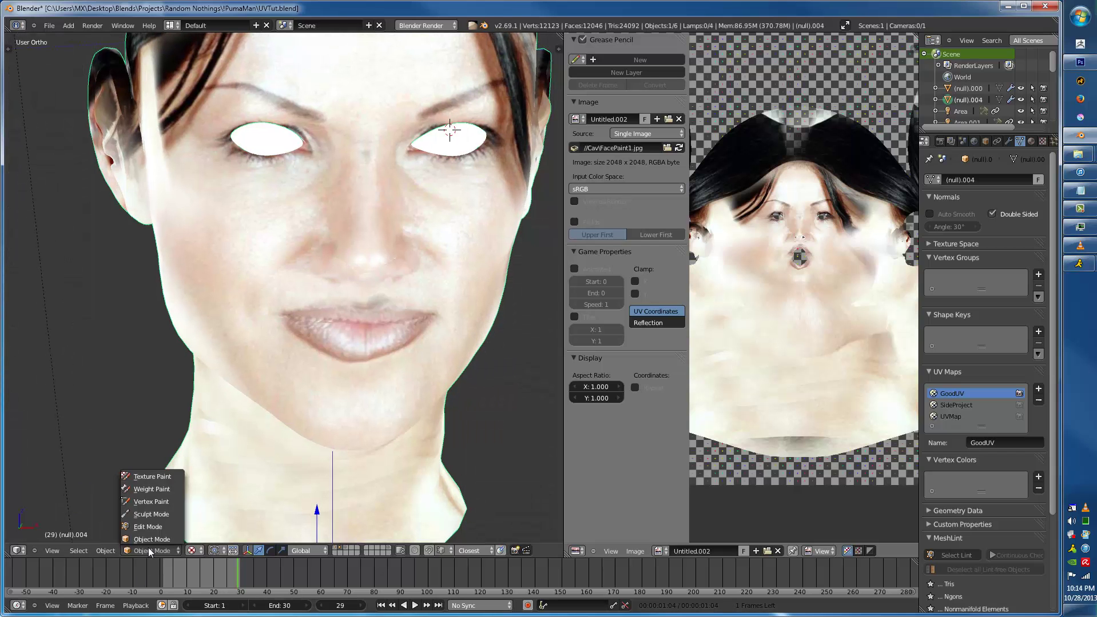
left_click(152, 503)
scroll(278, 399, "down", 3)
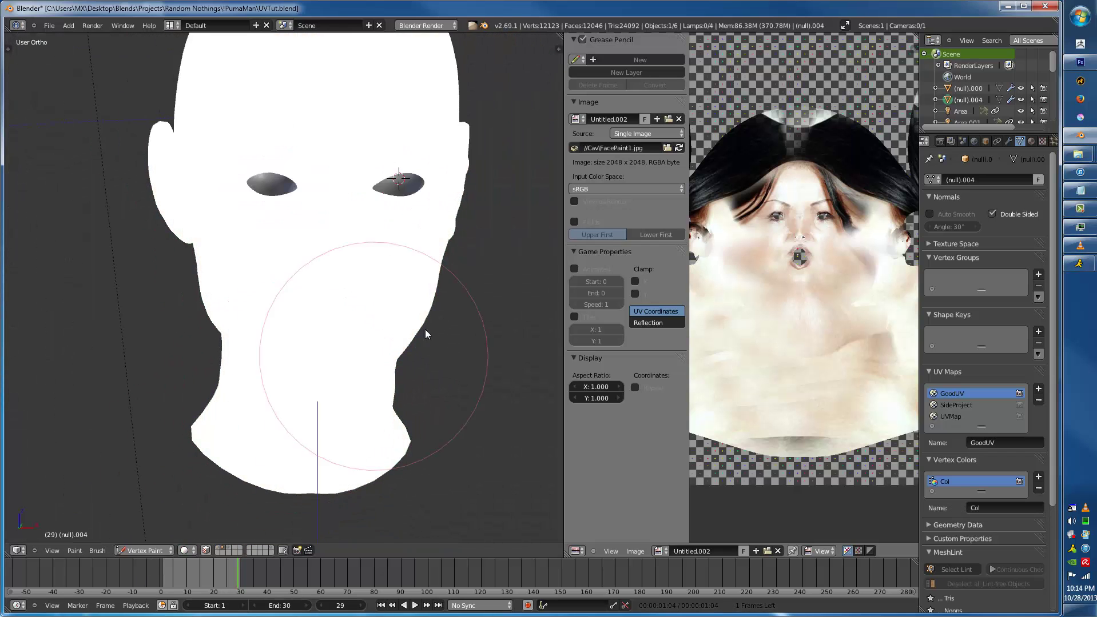
middle_click_drag(453, 352, 299, 359)
key("KP_1")
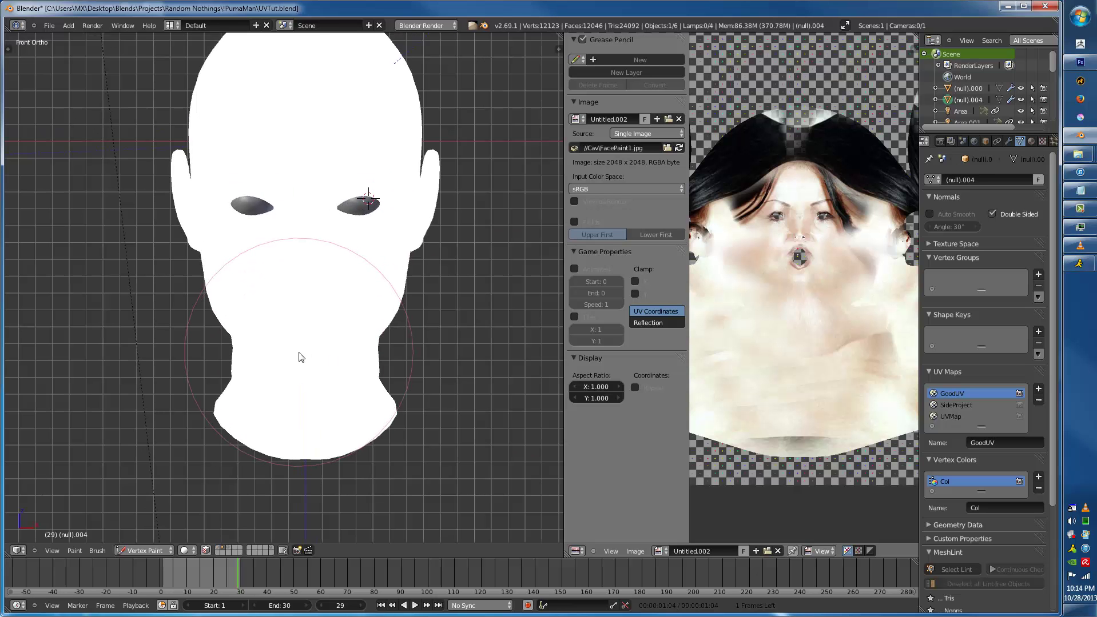
key("ctrl+Up")
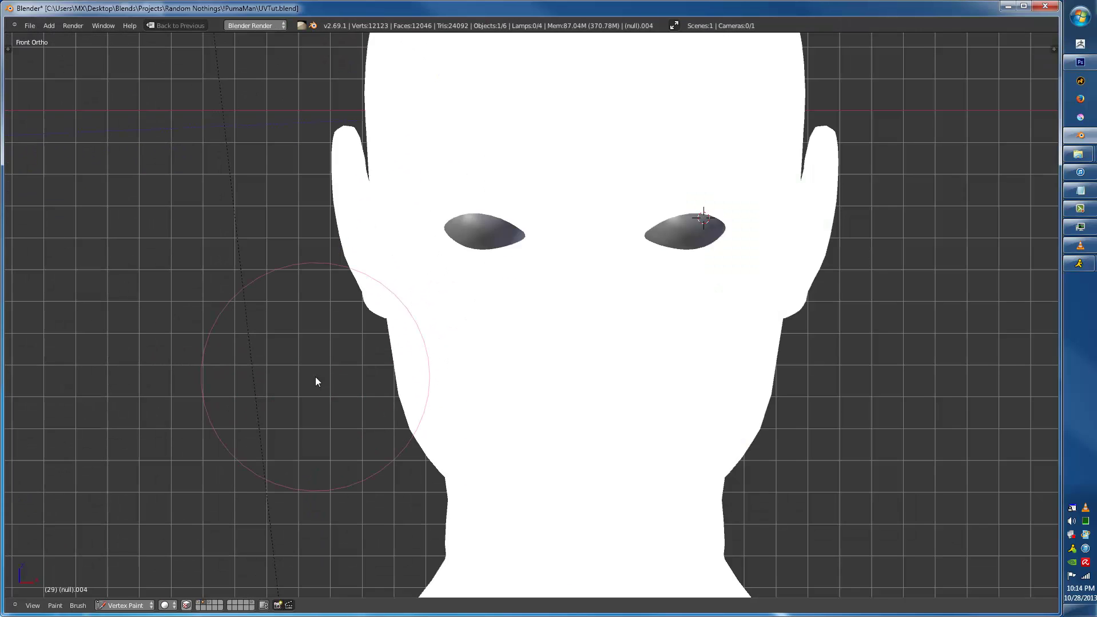
scroll(487, 338, "up", 1)
- Restore the full screen layout and return the head to Object Mode
mouse_move(1078, 154)
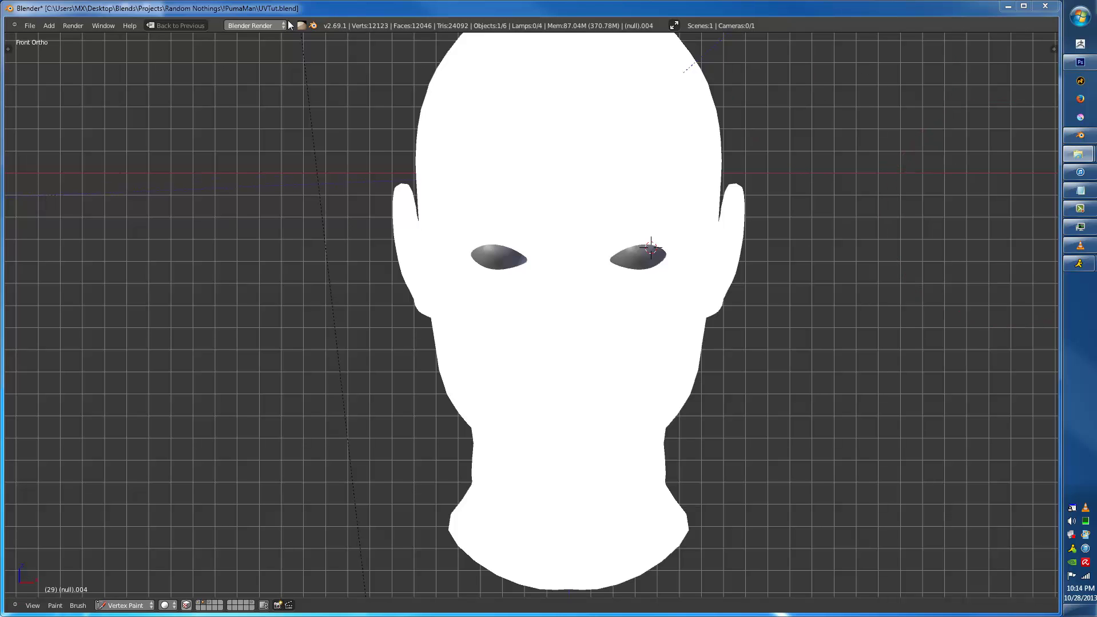
left_click(257, 25)
left_click(194, 25)
left_click(152, 551)
left_click(143, 540)
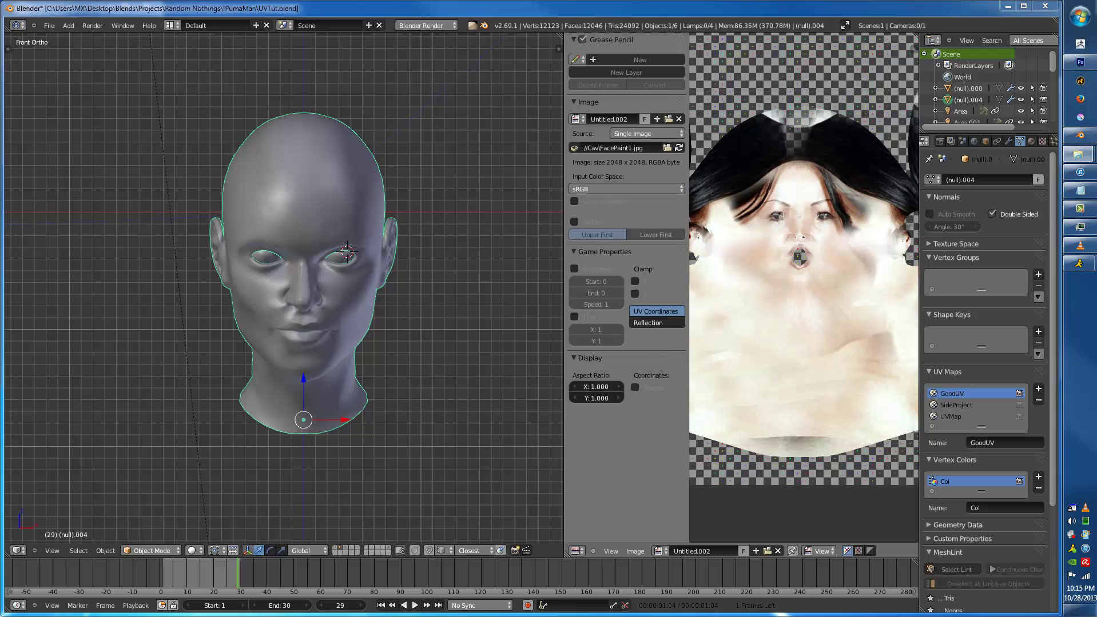
- Load the (t)skin col.JPG reference into the image editor and examine its facial colour zones
left_click_drag(817, 266, 832, 296)
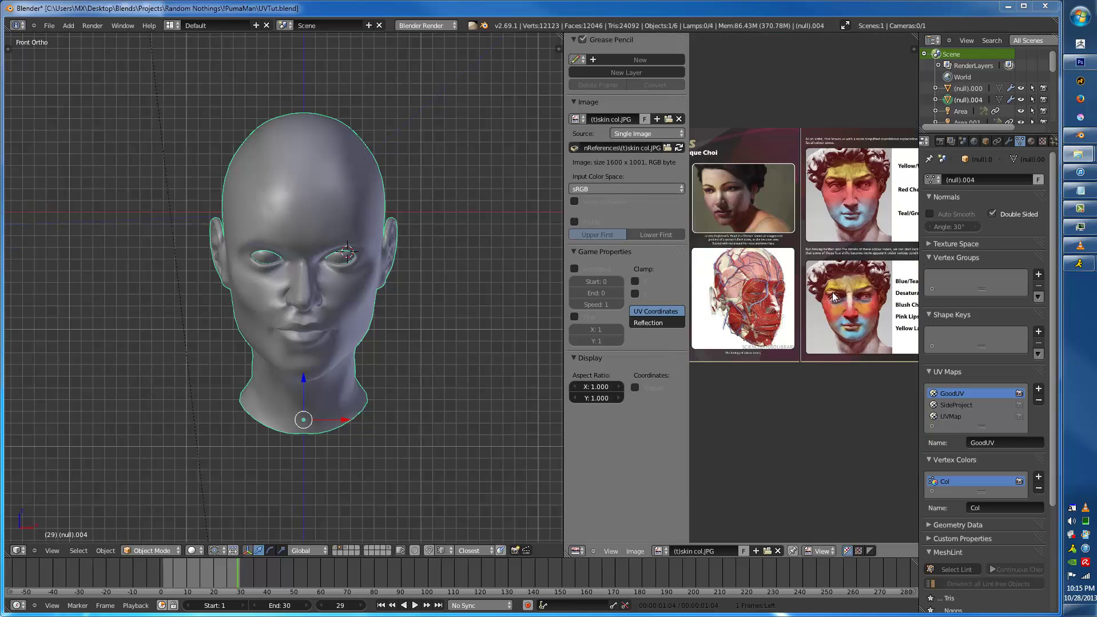
scroll(853, 230, "up", 4)
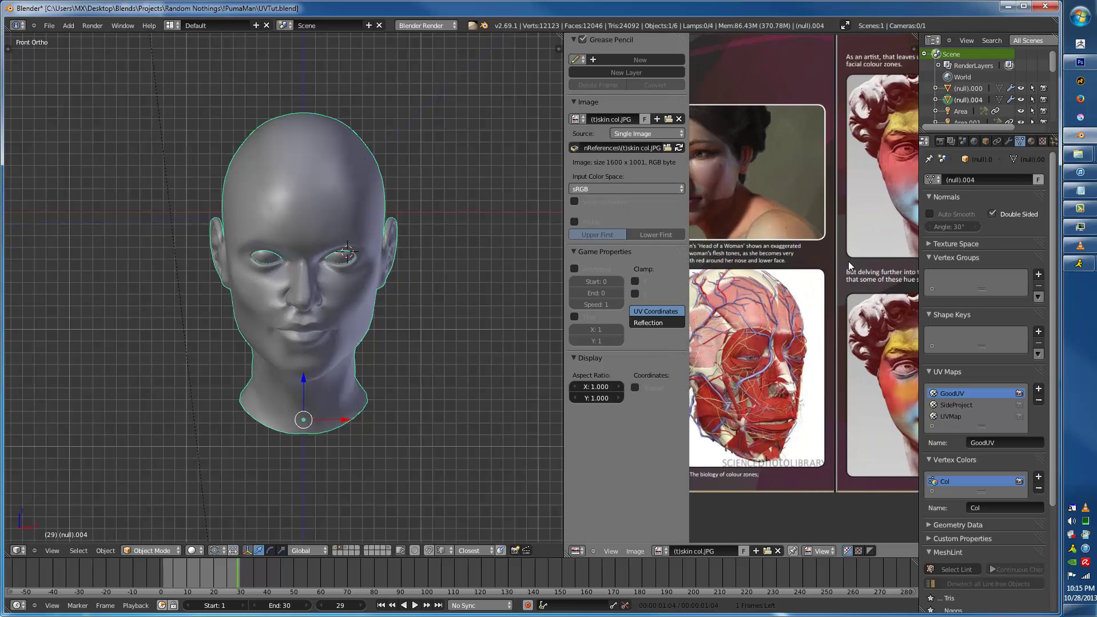
- Hide the image editor's properties and frame the two facial colour zone diagrams of the skin reference
key("n")
middle_click_drag(781, 245, 621, 307)
scroll(750, 298, "down", 2)
scroll(764, 321, "up", 2)
scroll(764, 322, "down", 1)
scroll(686, 308, "up", 2)
scroll(620, 307, "down", 2)
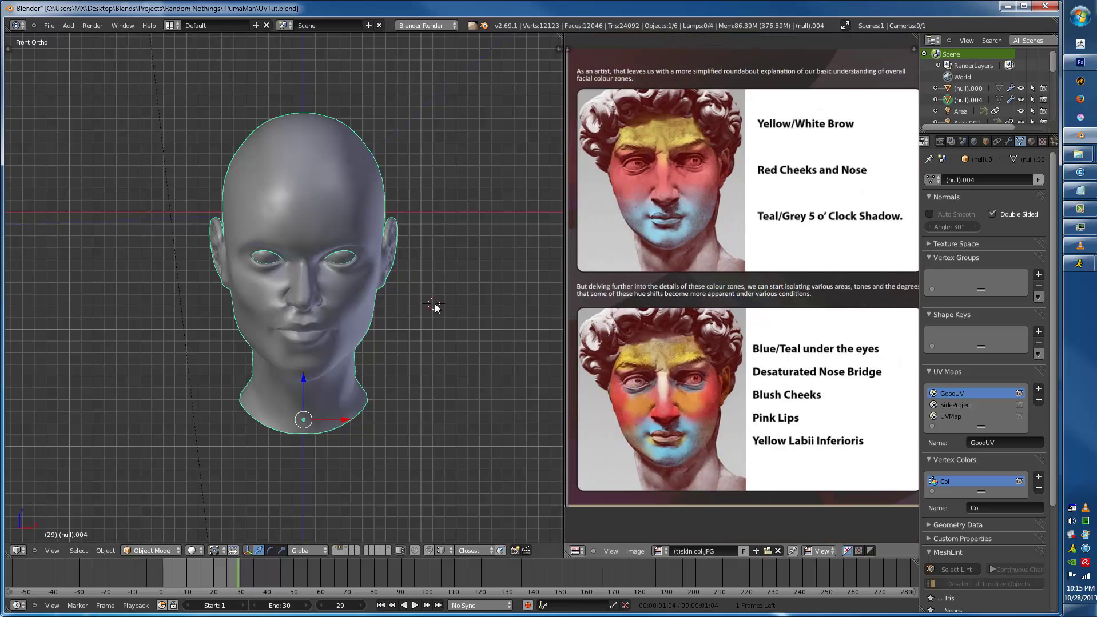
- Frame the face of the head model and switch the model to Vertex Paint mode
scroll(435, 307, "up", 3)
middle_click_drag(425, 299, 404, 318, "shift")
scroll(312, 337, "up", 2)
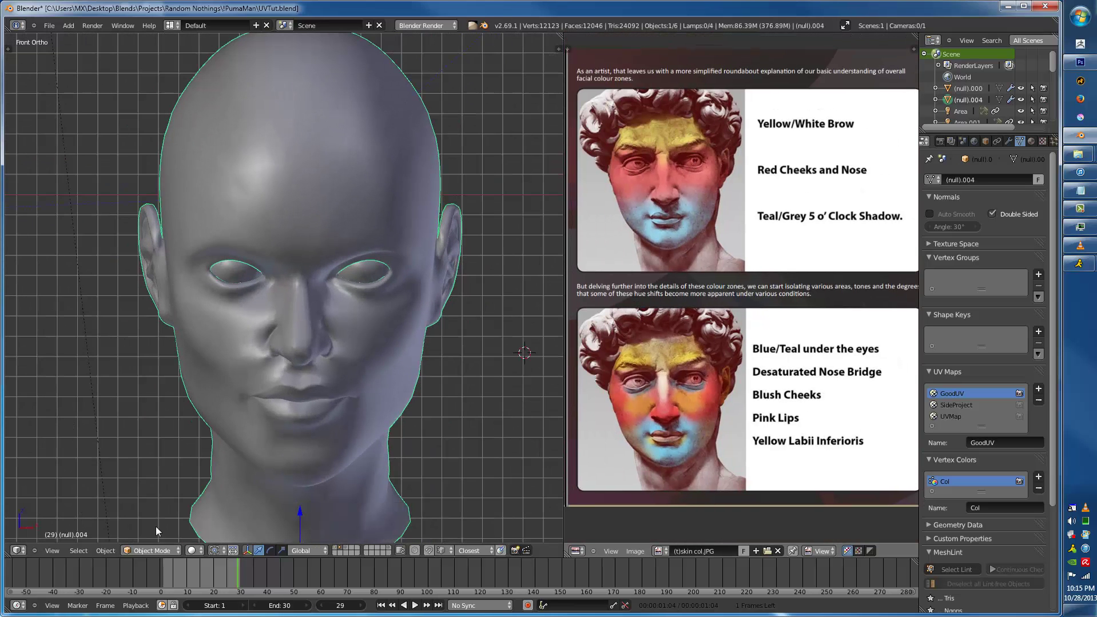
left_click(147, 550)
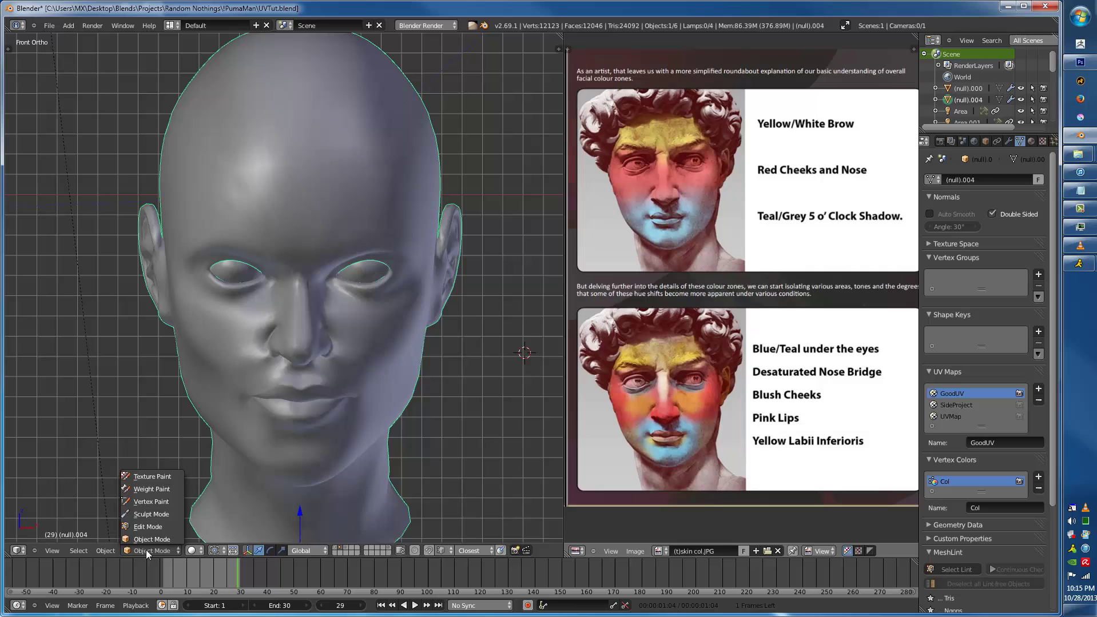
left_click(158, 501)
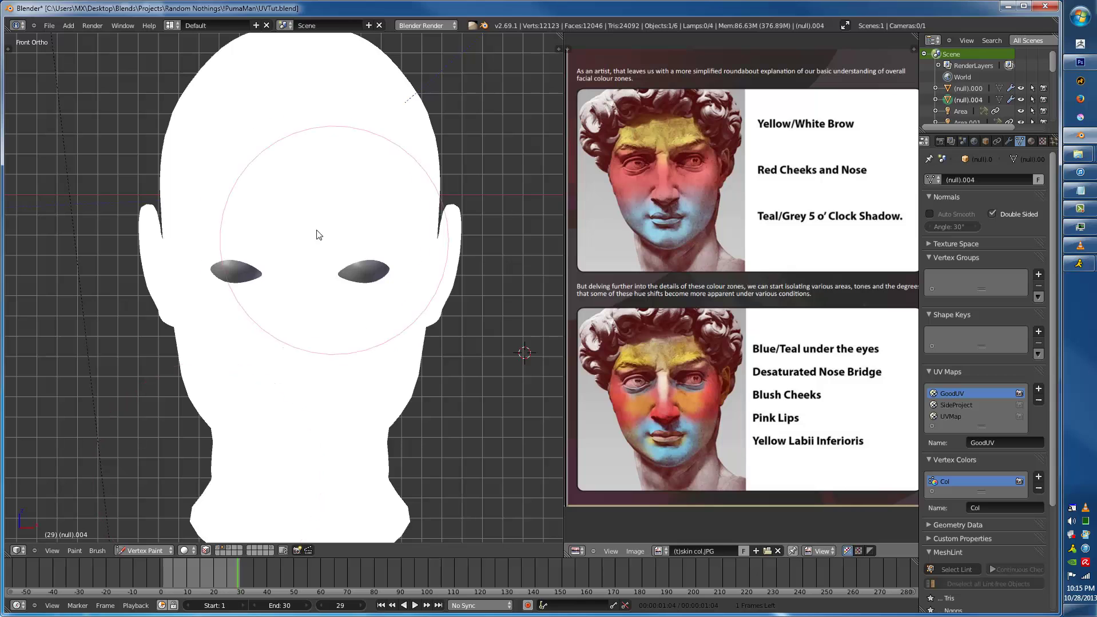
- Show the tool shelf for vertex painting and look through its brush, curve and option settings
mouse_move(247, 237)
middle_mouse_down()
mouse_move(287, 237)
mouse_move(292, 202)
middle_mouse_up()
key("t")
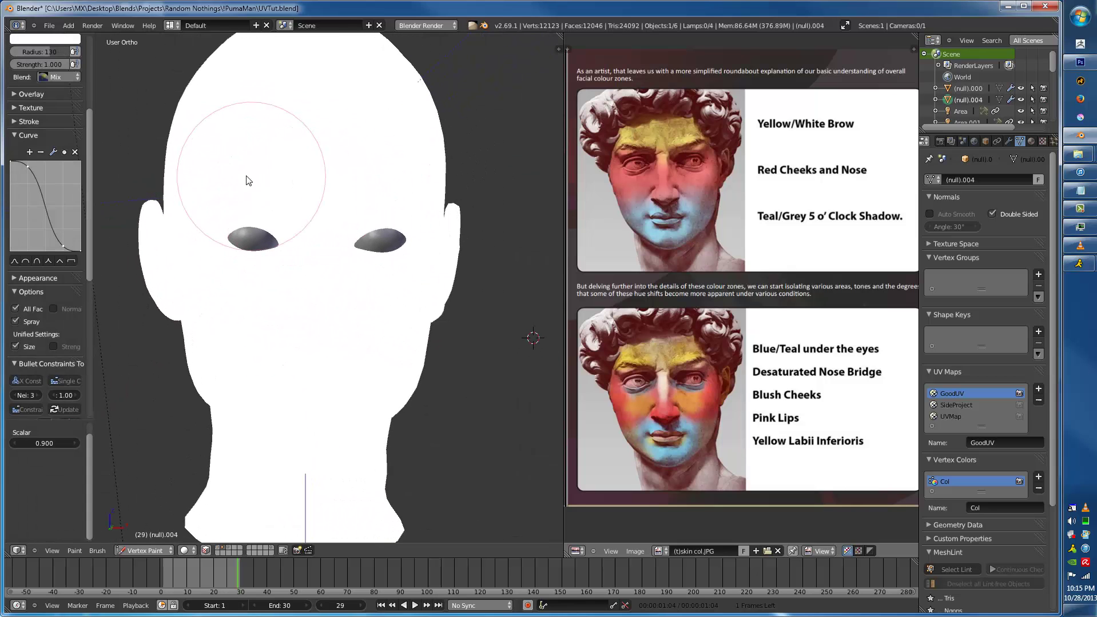
scroll(83, 82, "up", 6)
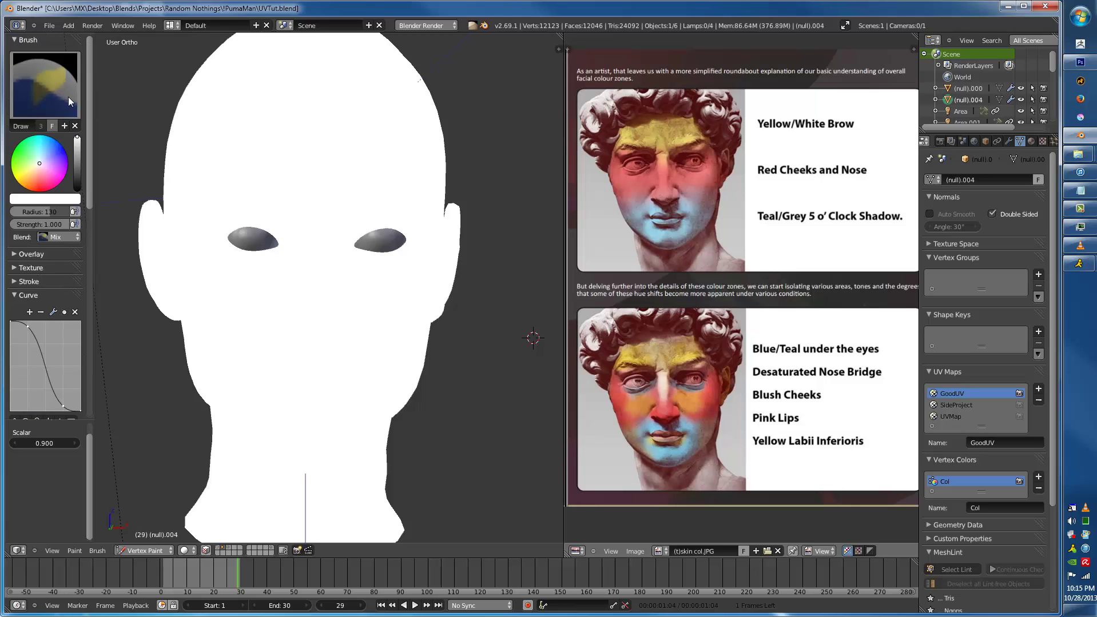
scroll(86, 117, "down", 10)
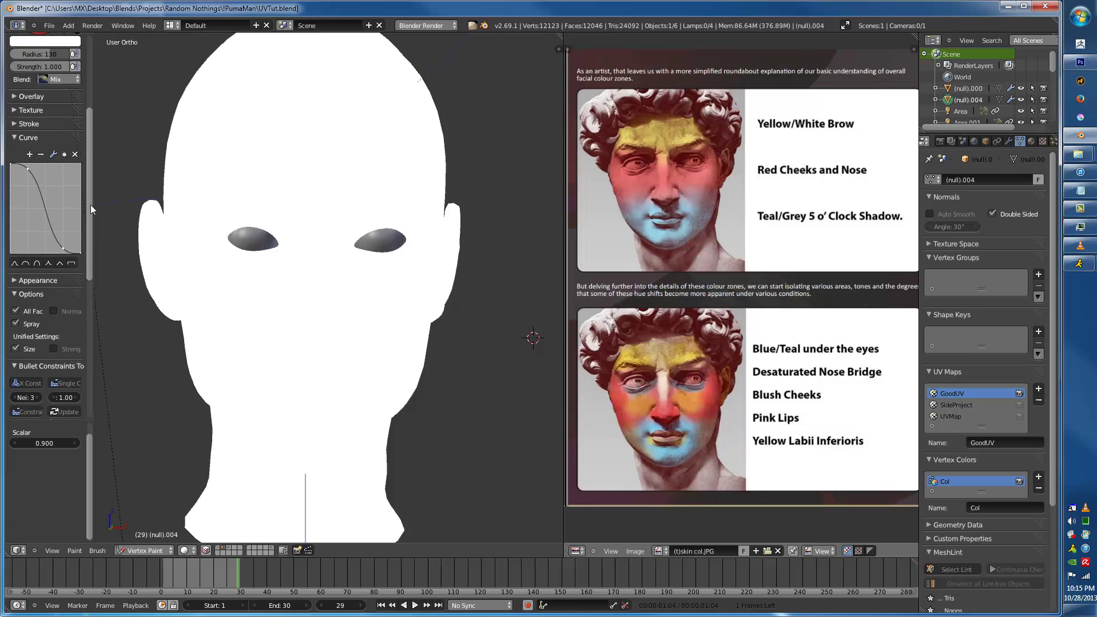
left_click(74, 239)
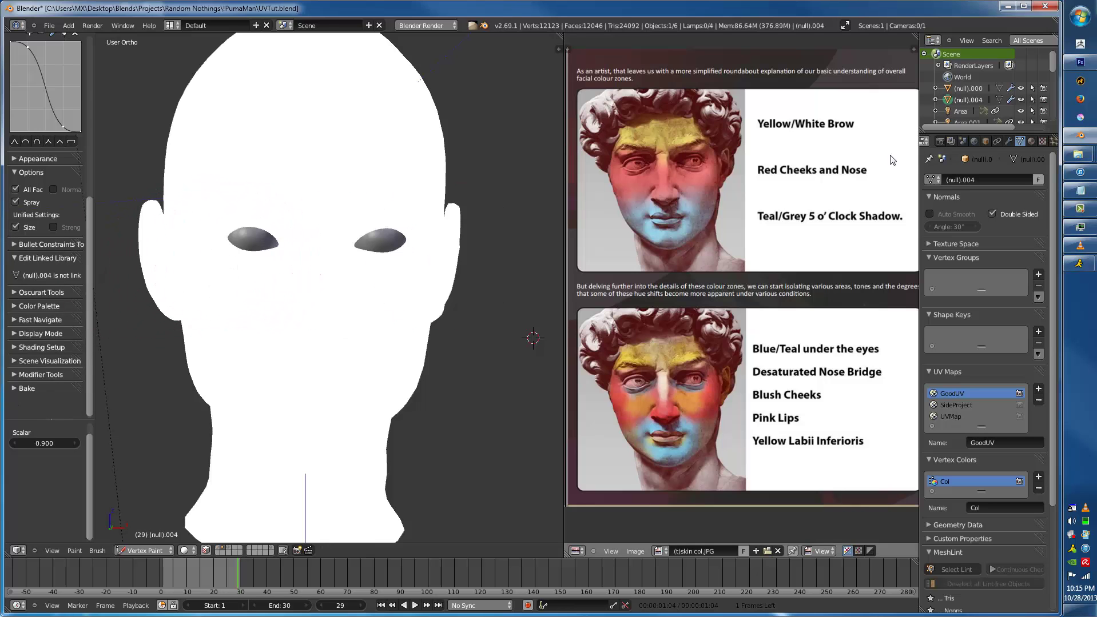
- Enable the Wire display option for the head and turn on Textured Solid shading in the 3D view
left_click(985, 141)
left_click(929, 454)
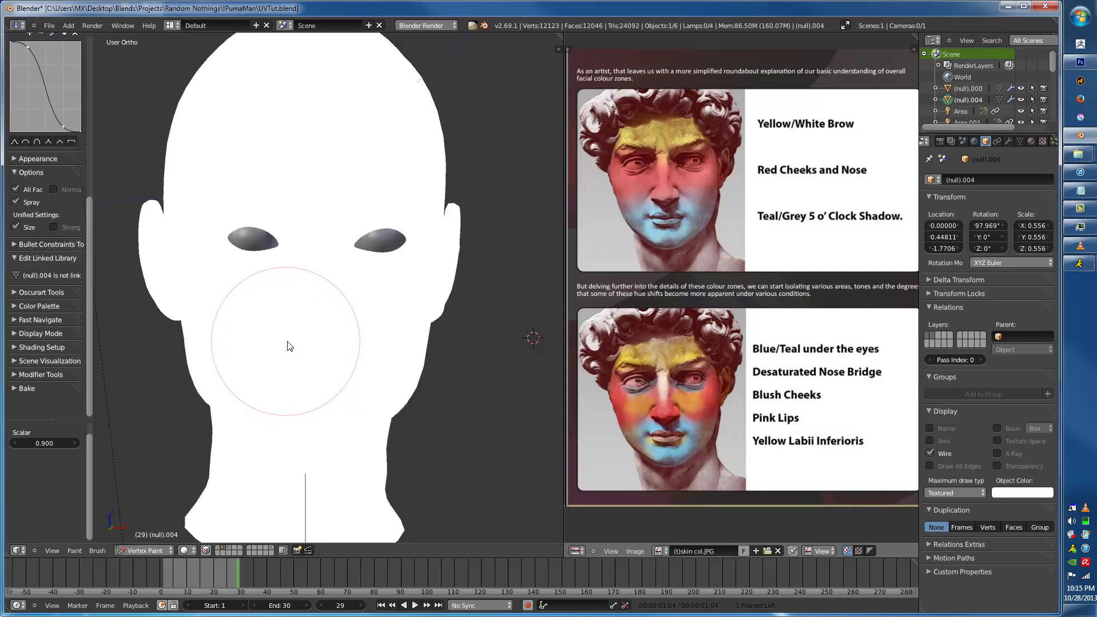
key("n")
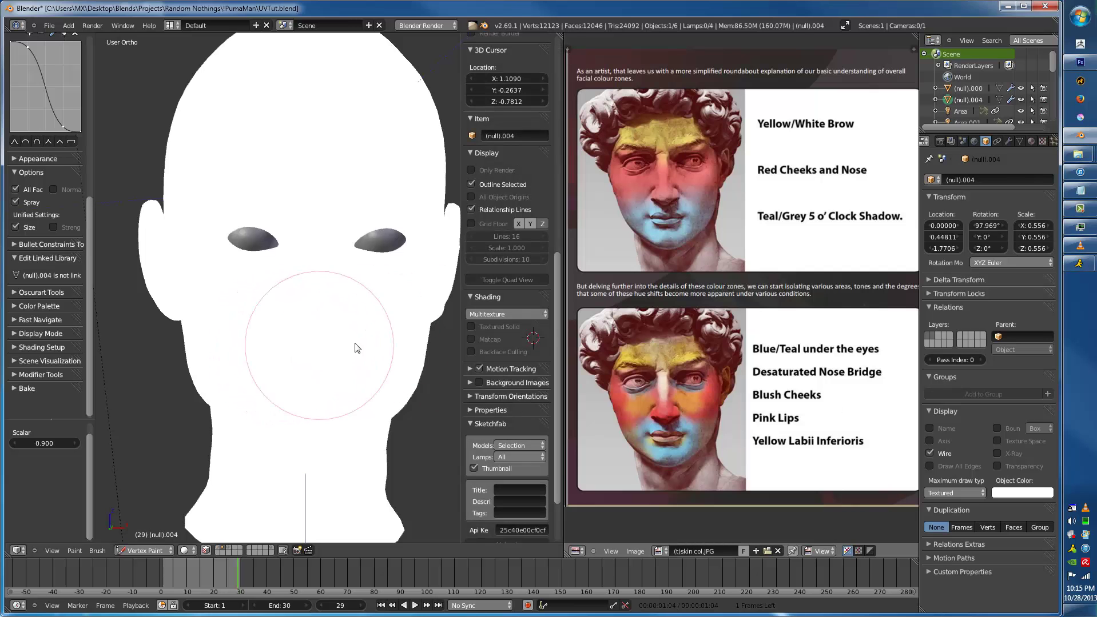
left_click(471, 327)
middle_click_drag(256, 292, 354, 281)
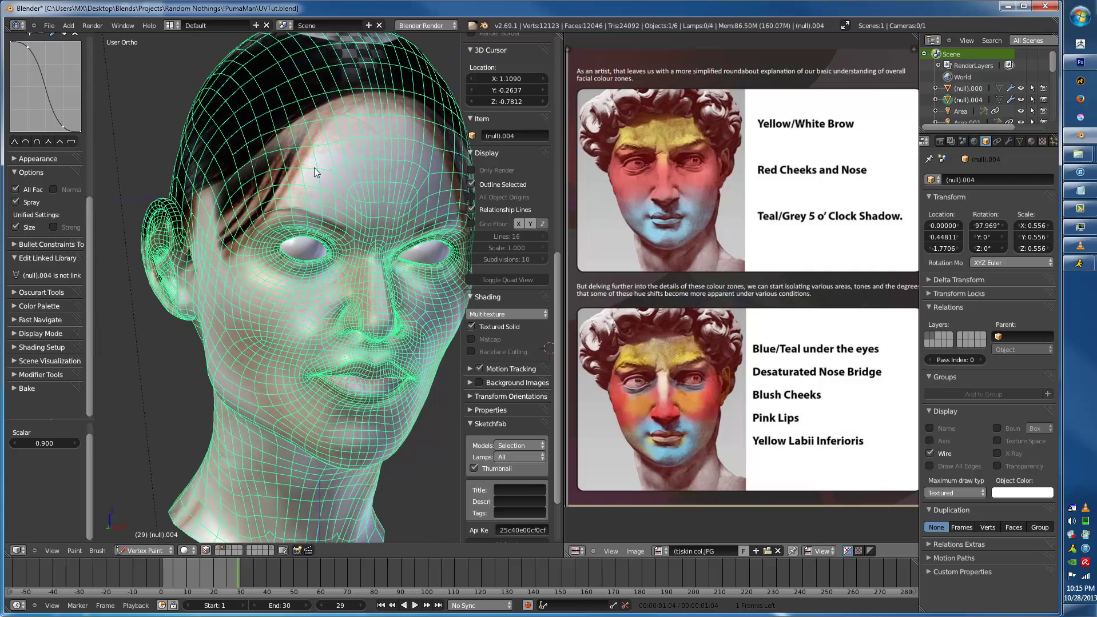
- Turn off the viewport display of the head's Catmull-Clark subdivision modifier
left_click(1008, 141)
left_click(972, 200)
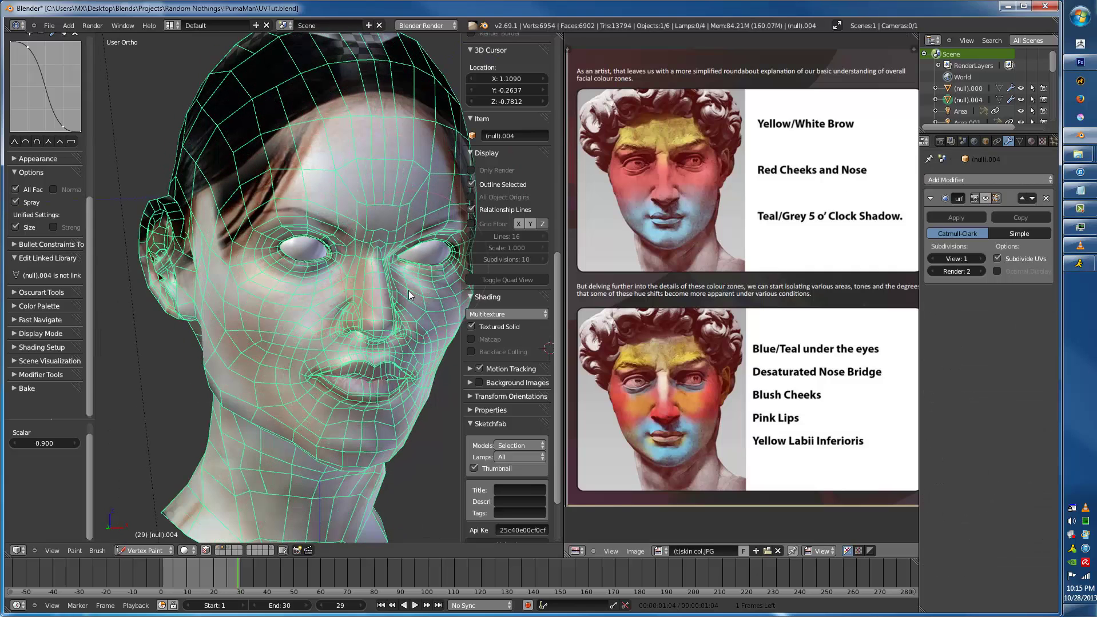
scroll(259, 302, "up", 7)
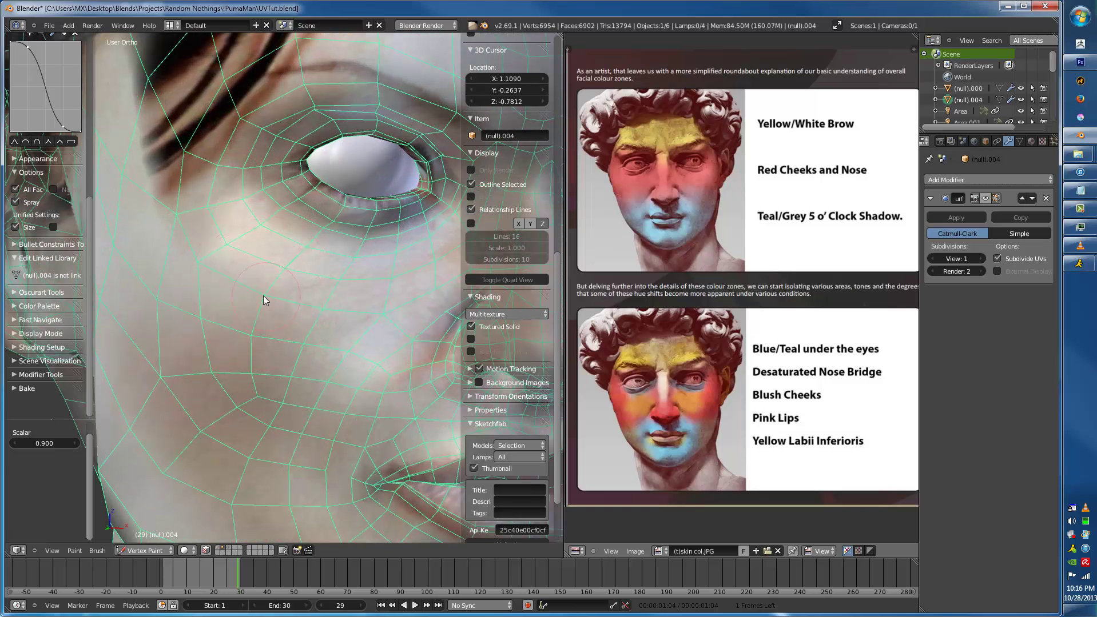
- Paint a red and a violet-blue test stroke on the cheek below one eye
scroll(91, 88, "up", 10)
left_click(46, 190)
mouse_move(269, 280)
left_mouse_down()
mouse_move(290, 308)
mouse_move(277, 265)
mouse_move(220, 238)
left_mouse_up()
left_click(65, 153)
mouse_move(221, 238)
middle_mouse_down()
mouse_move(310, 279)
mouse_move(249, 282)
mouse_move(266, 338)
middle_mouse_up()
scroll(310, 279, "down", 4)
key("KP_1")
key("ctrl+KP_4")
key("ctrl+KP_8")
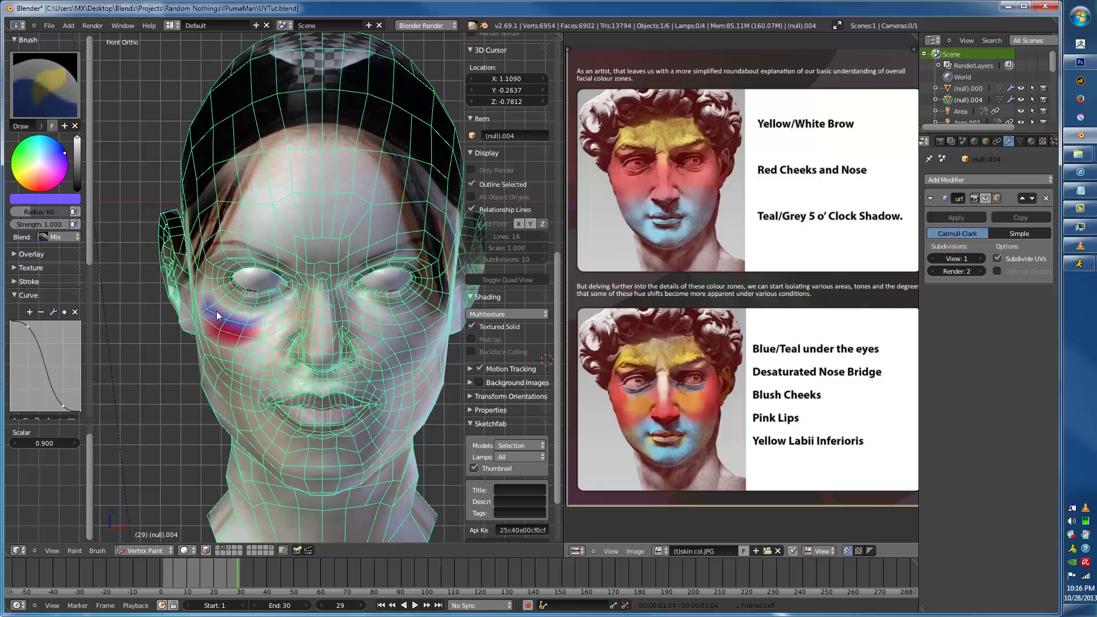
- Switch the viewport to textured shading to display the head's plain vertex colours
key("alt+z")
key("alt+z")
key("alt+z")
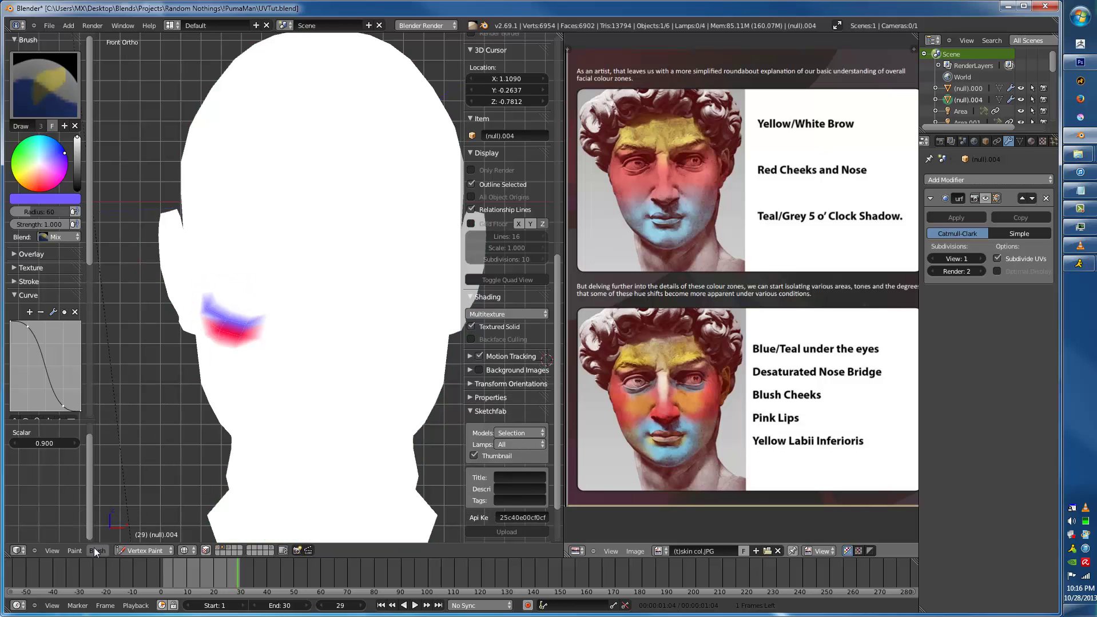
- Fill all of the head's vertex colours with violet-blue and replace that fill with white
key("shift+k")
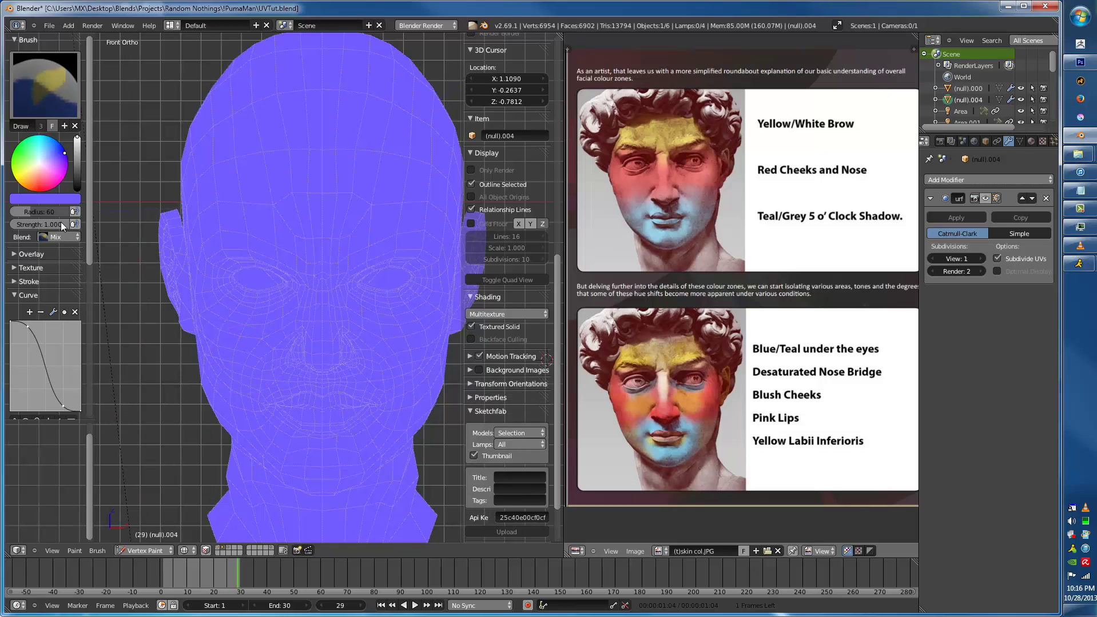
left_click(43, 165)
key("shift+k")
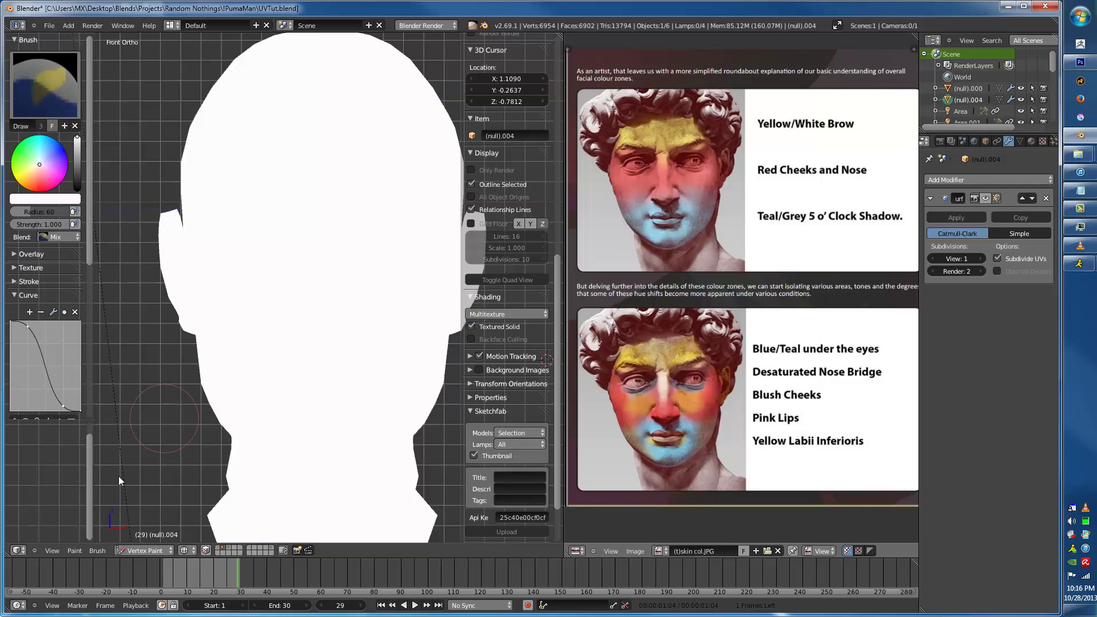
- Apply Dirty Vertex Colors to the head to shade its creases and cavities
left_click(72, 546)
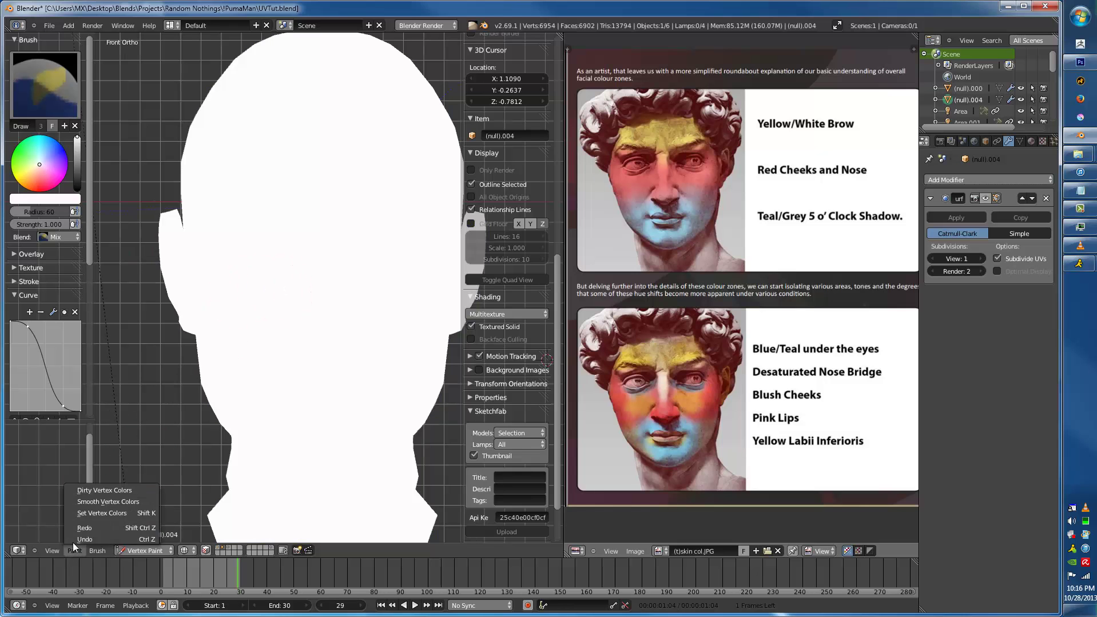
left_click(105, 487)
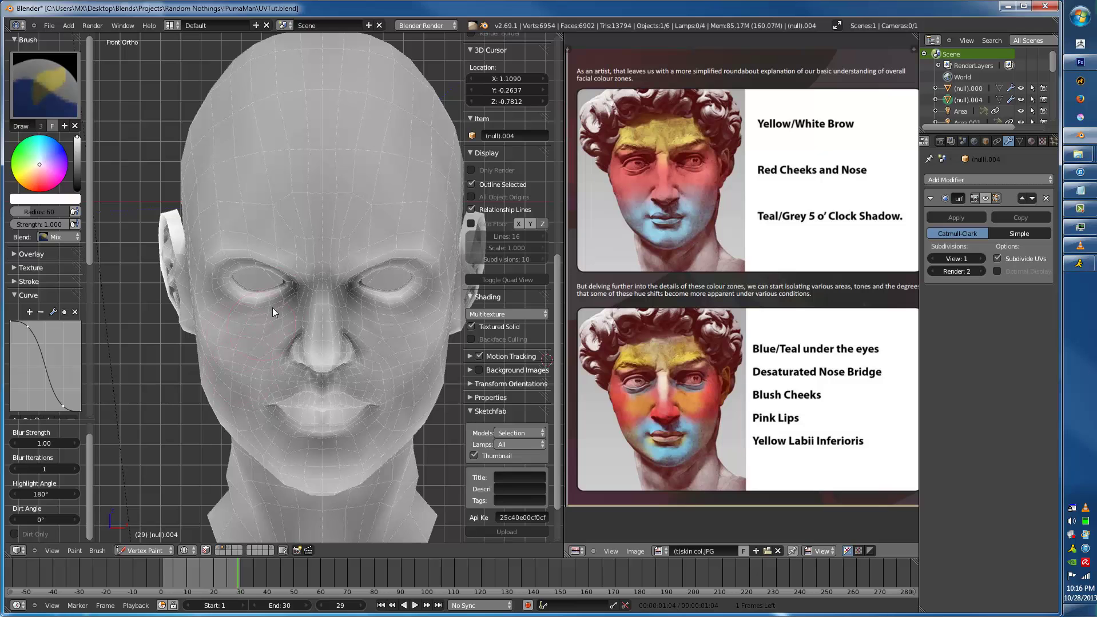
scroll(320, 240, "down", 2)
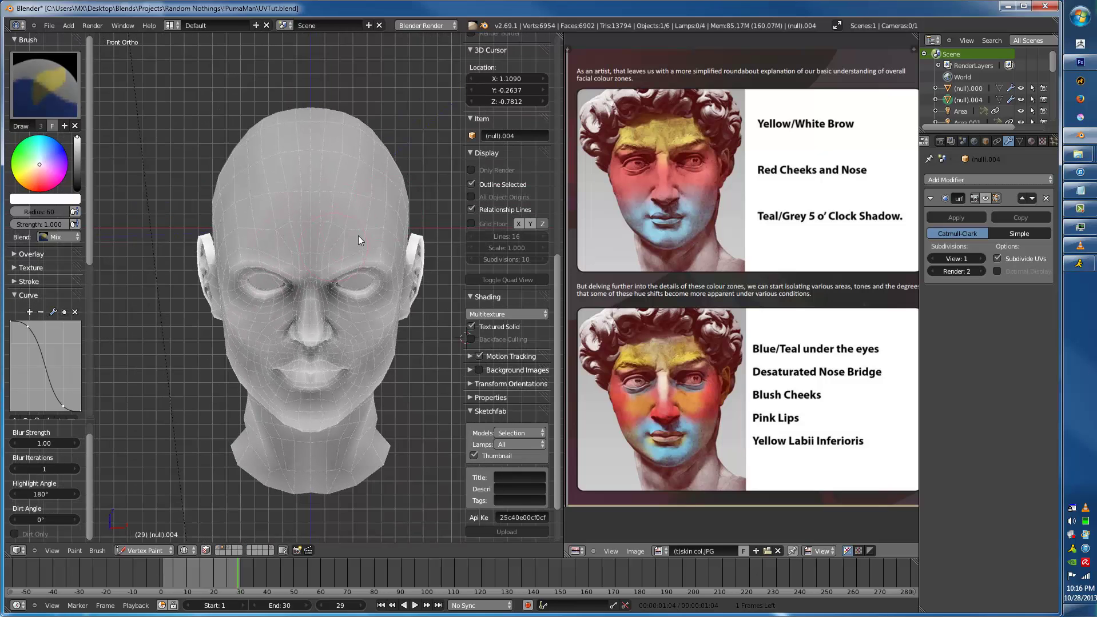
- Lower the brush strength and sample the yellow of the reference statue's brow as the brush colour
left_click_drag(30, 224, 28, 224)
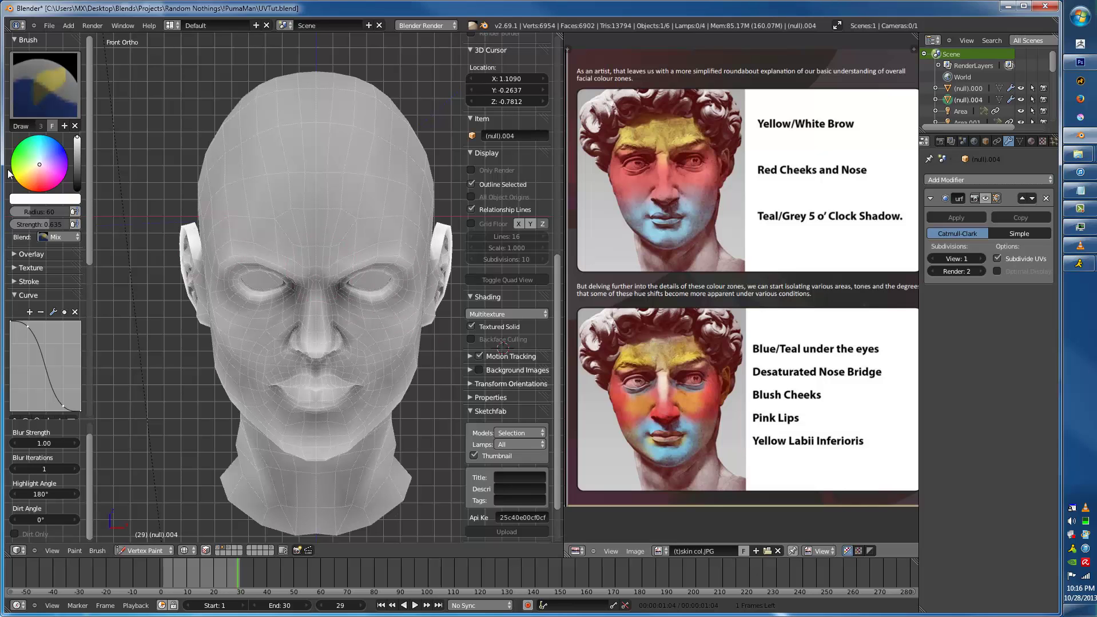
left_click(48, 200)
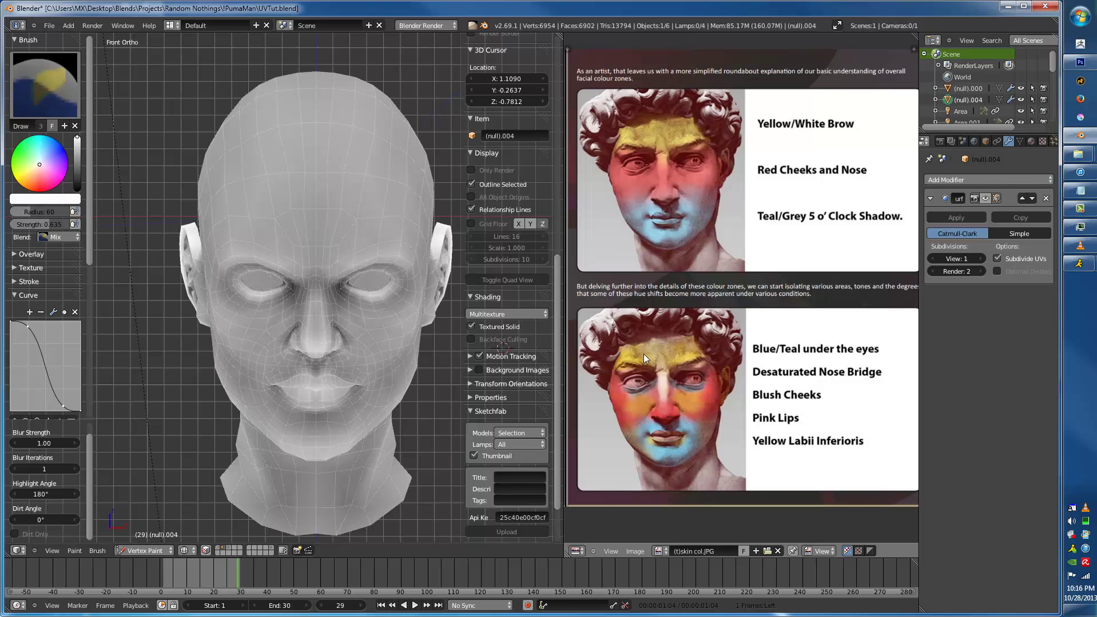
key("s")
key("s")
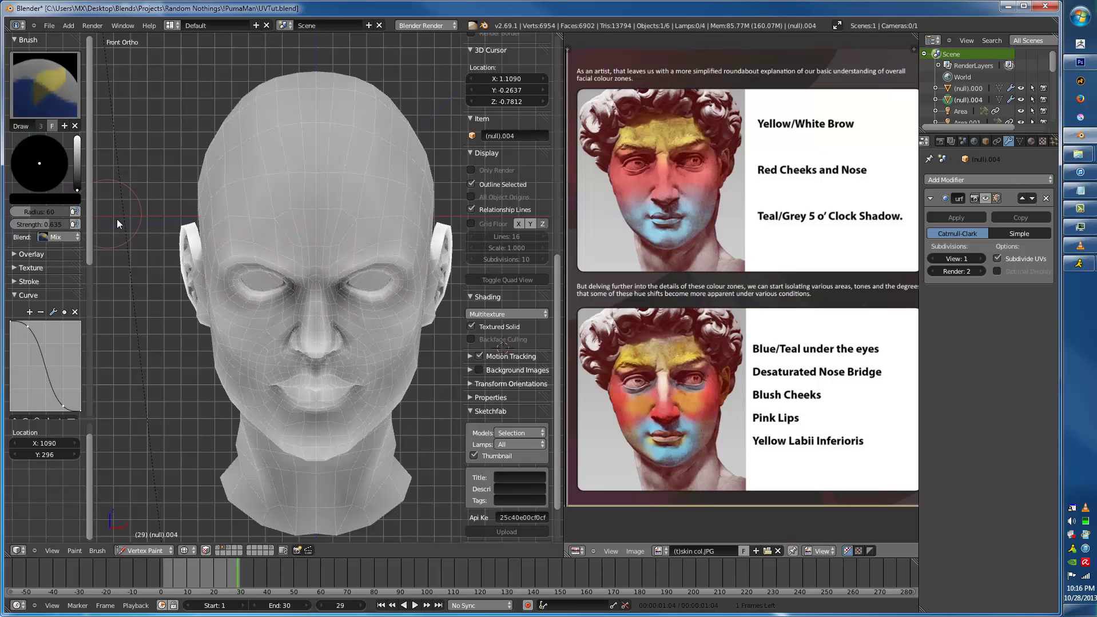
left_click(66, 200)
left_click(106, 160)
left_click(655, 356)
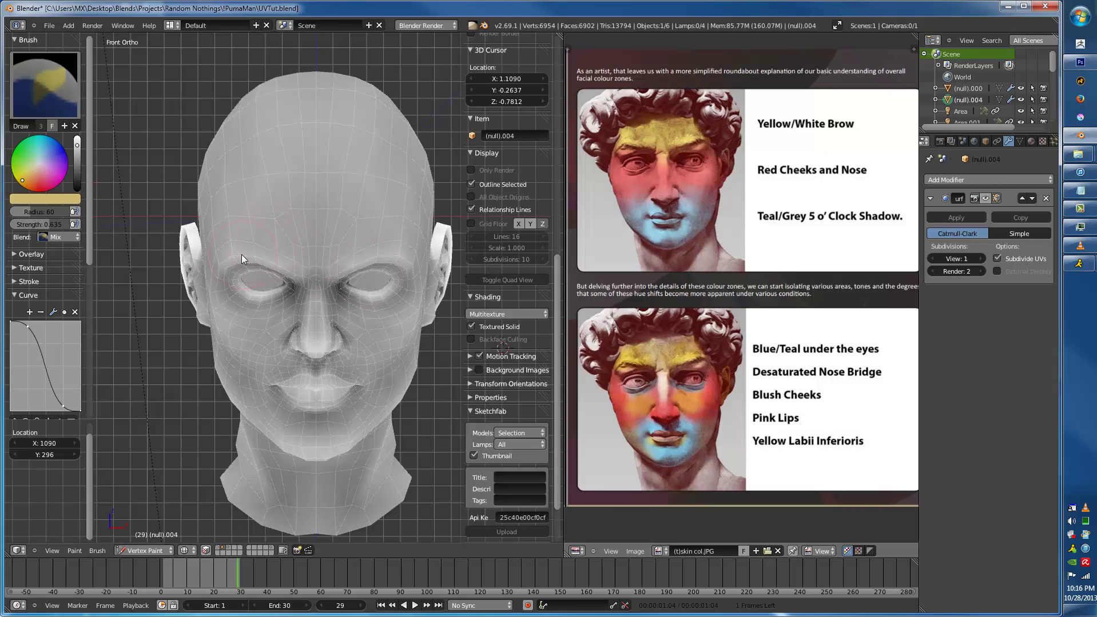
- Paint the forehead, brow and temples yellow, enlarging the brush radius to 66
left_click_drag(247, 255, 384, 250)
key("bracketright")
mouse_move(245, 237)
left_mouse_down()
mouse_move(234, 232)
mouse_move(399, 221)
mouse_move(277, 166)
left_mouse_up()
left_click_drag(230, 249, 215, 264)
- Set the brush colour to a soft red and paint both cheeks and the nose
left_click(36, 187)
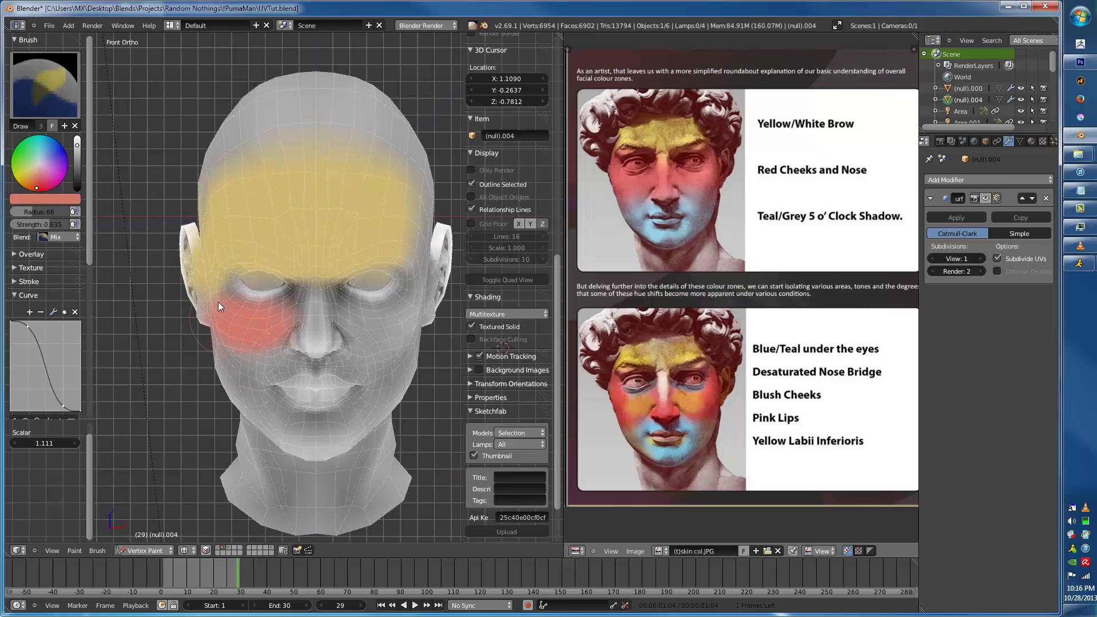
left_click_drag(228, 318, 335, 321)
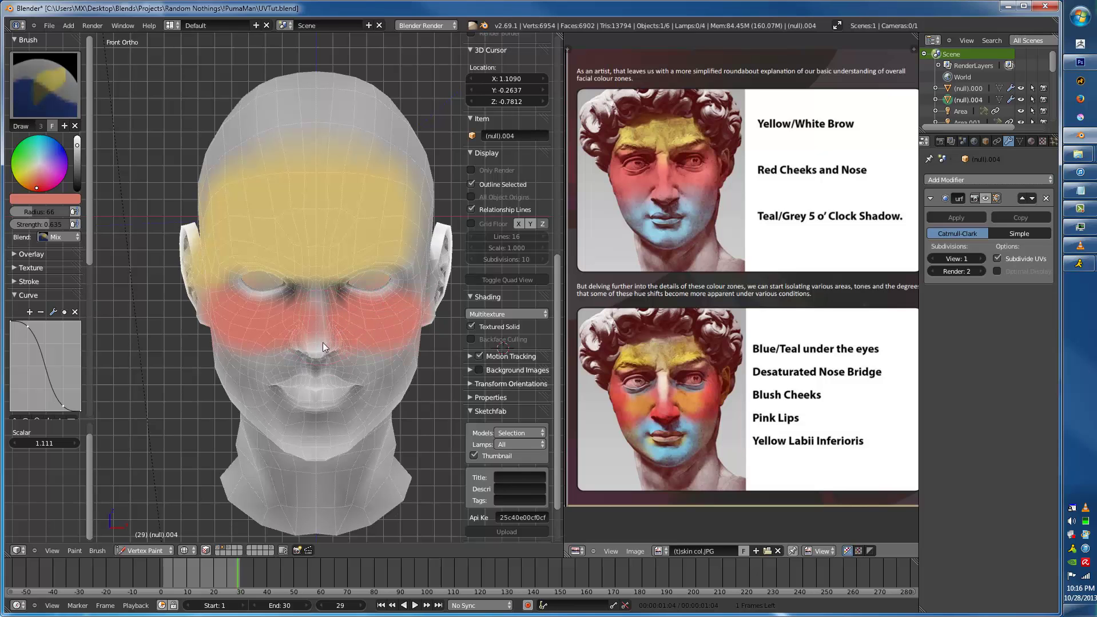
middle_click_drag(324, 355, 292, 289)
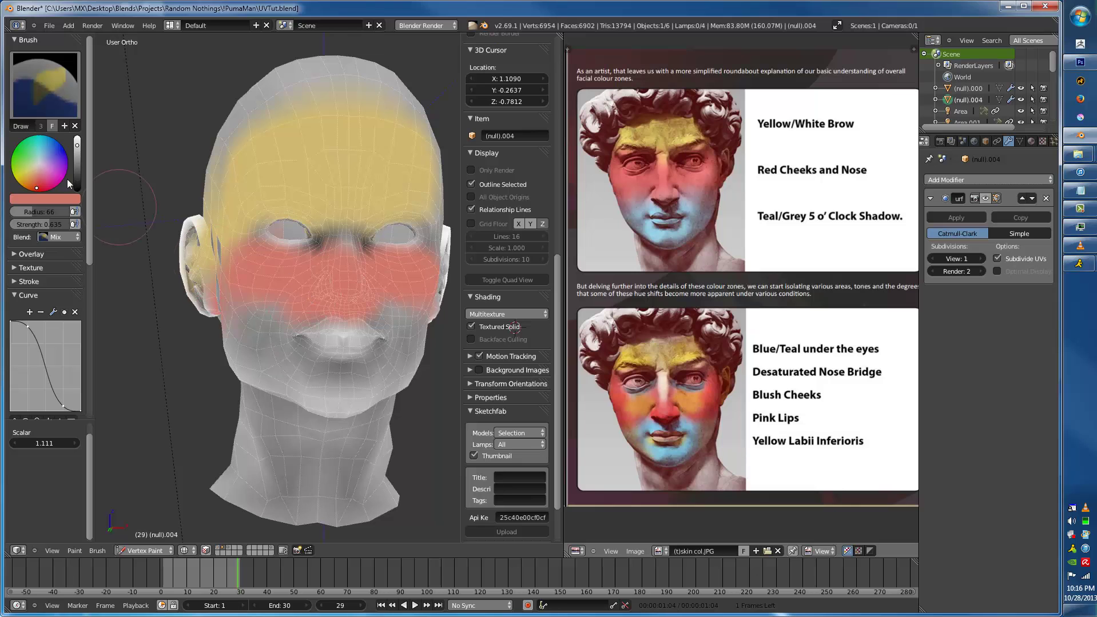
- Set the brush colour to light blue and paint the area around the mouth and the chin
left_click(46, 143)
mouse_move(324, 338)
left_mouse_down()
mouse_move(295, 325)
mouse_move(281, 356)
mouse_move(289, 372)
mouse_move(366, 391)
mouse_move(312, 380)
left_mouse_up()
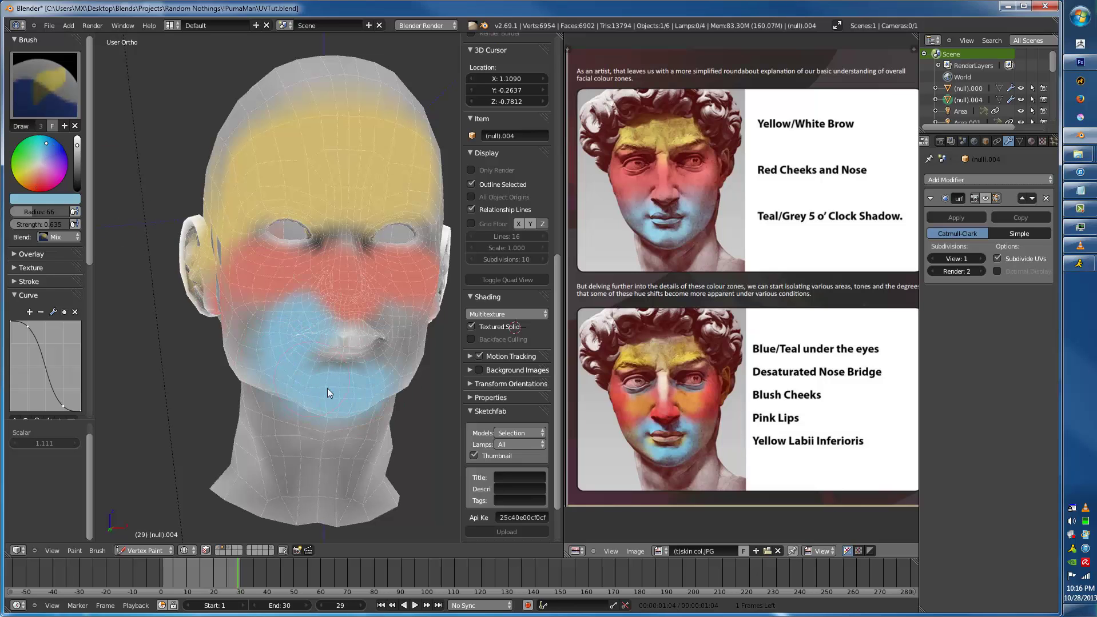
- Set the brush colour to pale yellow-orange and paint the lower cheeks along the jaw
middle_click_drag(394, 355, 175, 216)
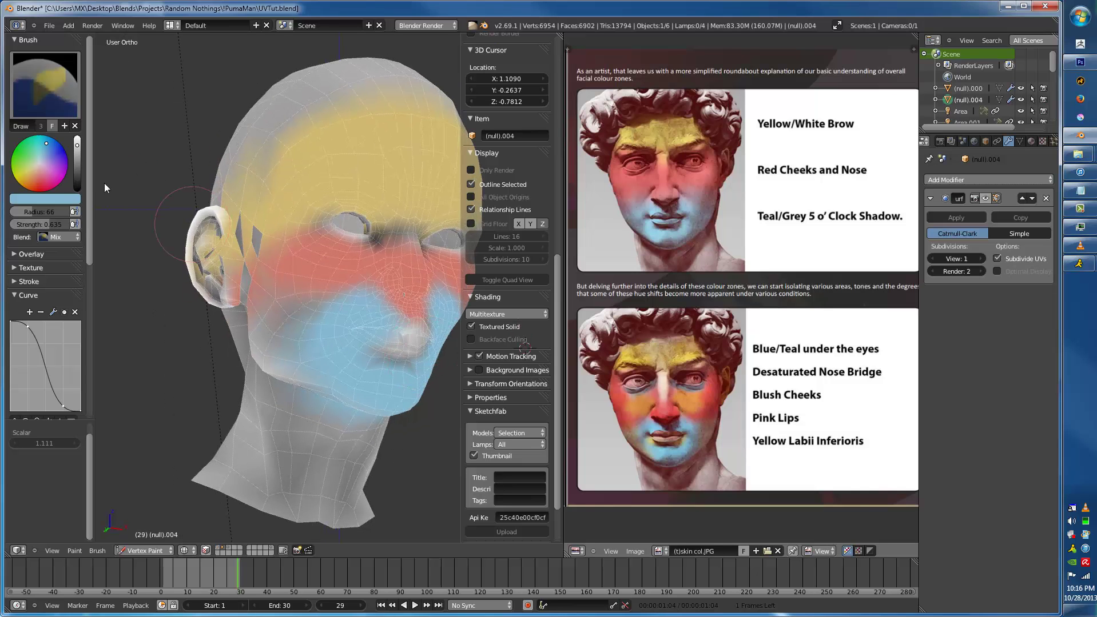
left_click(26, 180)
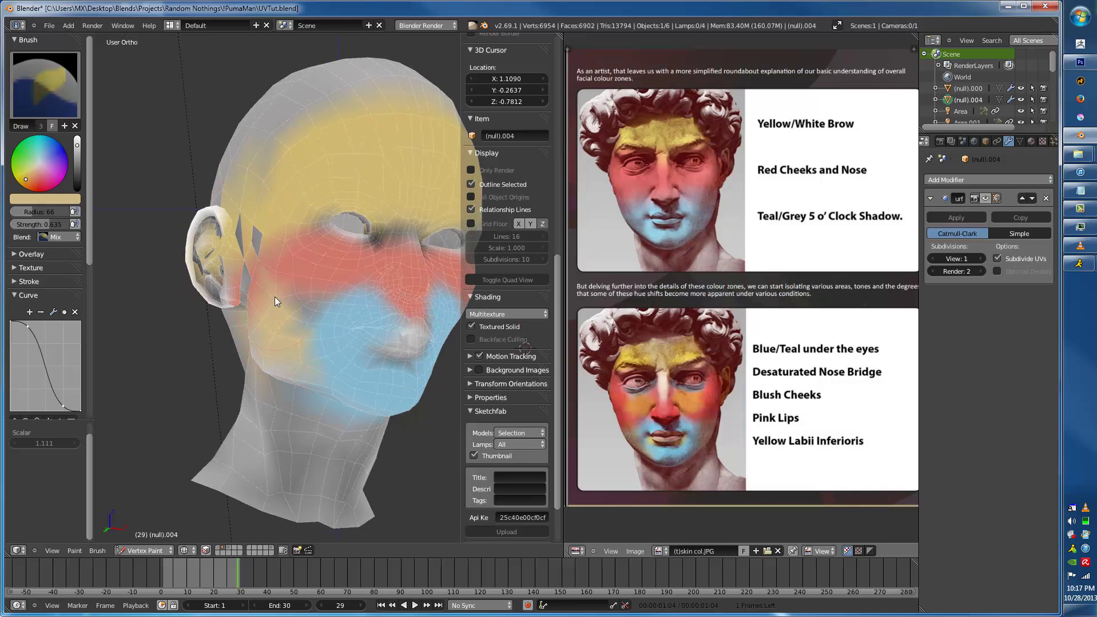
mouse_move(337, 293)
middle_mouse_down()
mouse_move(266, 296)
mouse_move(361, 321)
mouse_move(339, 268)
middle_mouse_up()
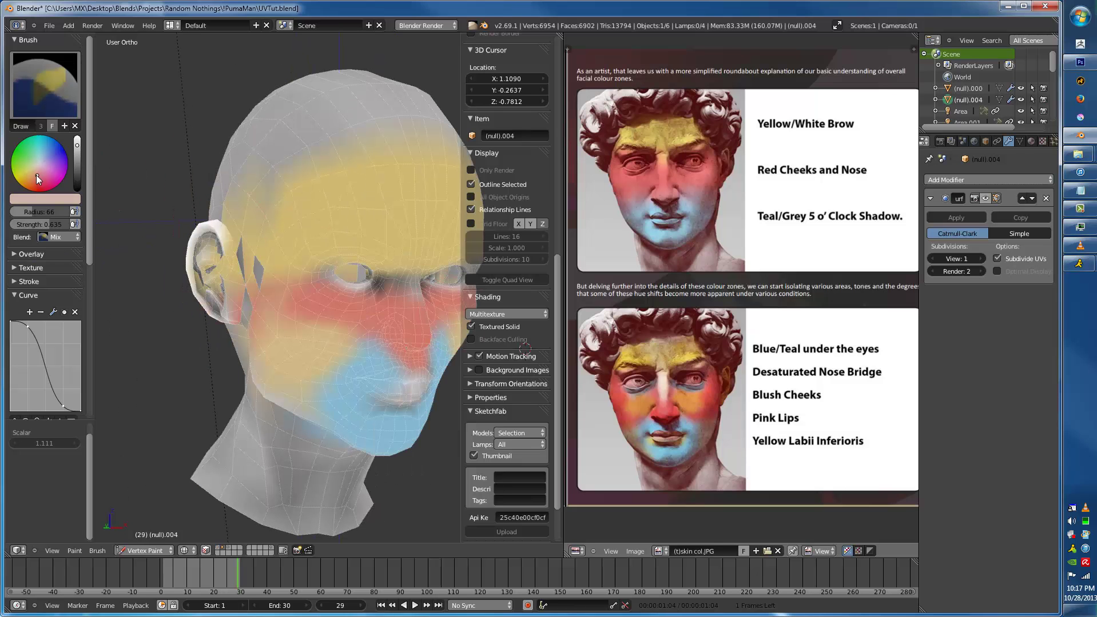
- Set the brush colour to pink and paint the sides of the face between temple and ear on both sides
left_click(51, 183)
left_click_drag(263, 275, 256, 307)
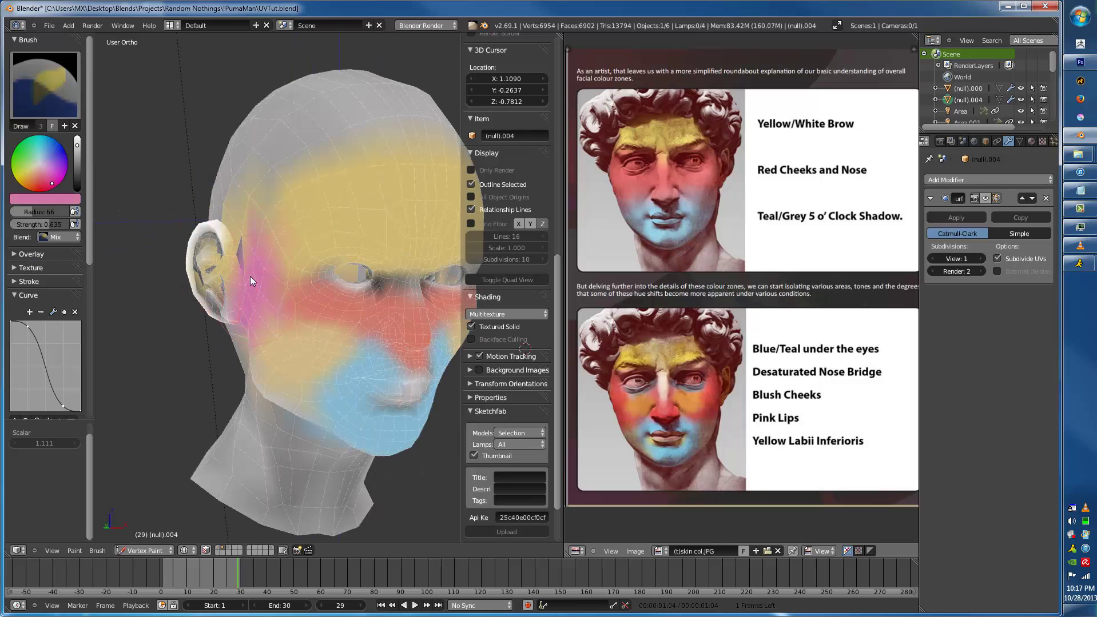
middle_click_drag(277, 325, 215, 304)
left_click_drag(352, 237, 342, 194)
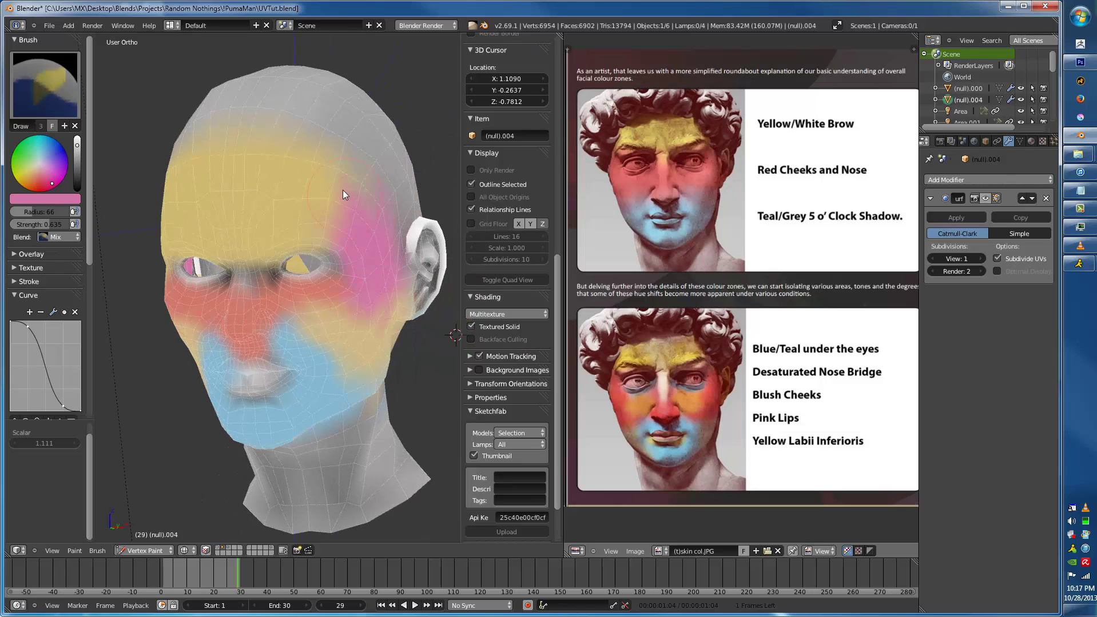
- Reduce the brush radius to 29 and paint pink patches just above both eyes
key("bracketleft")
key("bracketleft")
key("bracketleft")
key("bracketleft")
key("bracketleft")
key("bracketleft")
key("bracketleft")
key("bracketleft")
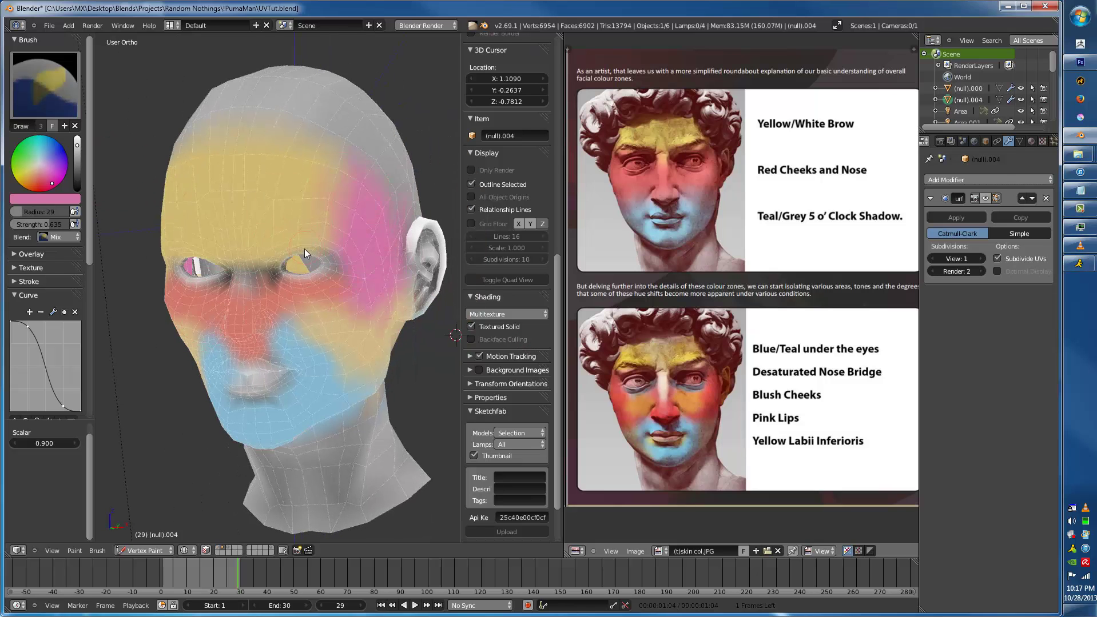
mouse_move(327, 255)
middle_mouse_down()
mouse_move(352, 239)
mouse_move(324, 220)
mouse_move(293, 246)
middle_mouse_up()
- Set the brush colour to light greyish blue and paint the areas under both eyes
left_click(48, 148)
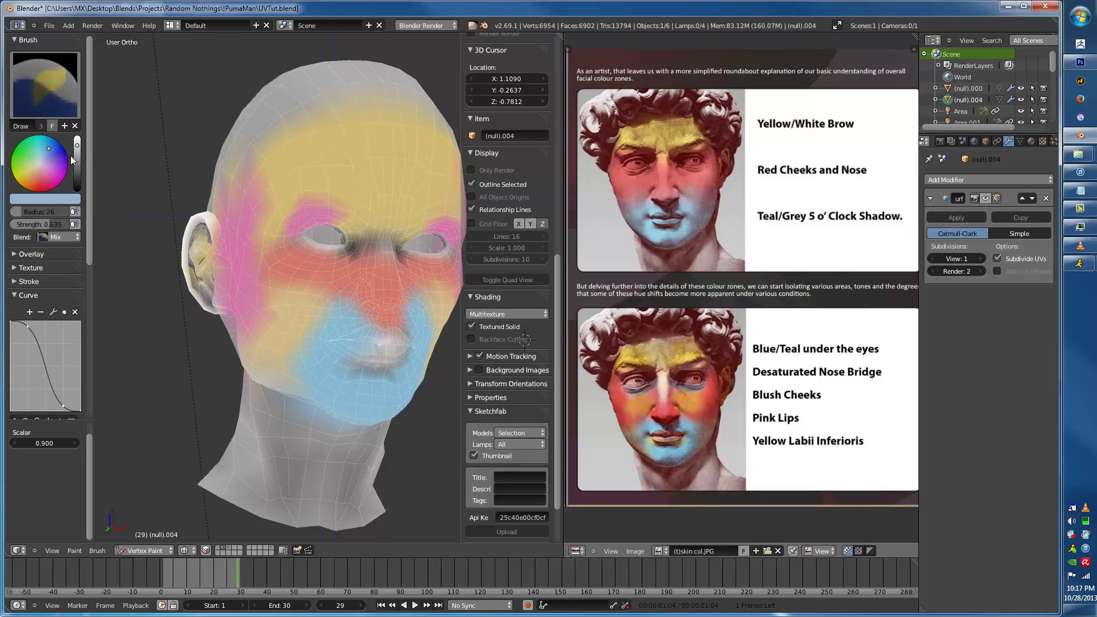
scroll(329, 247, "up", 4)
mouse_move(276, 307)
left_mouse_down()
mouse_move(339, 312)
mouse_move(265, 306)
left_mouse_up()
middle_click_drag(266, 306, 248, 298)
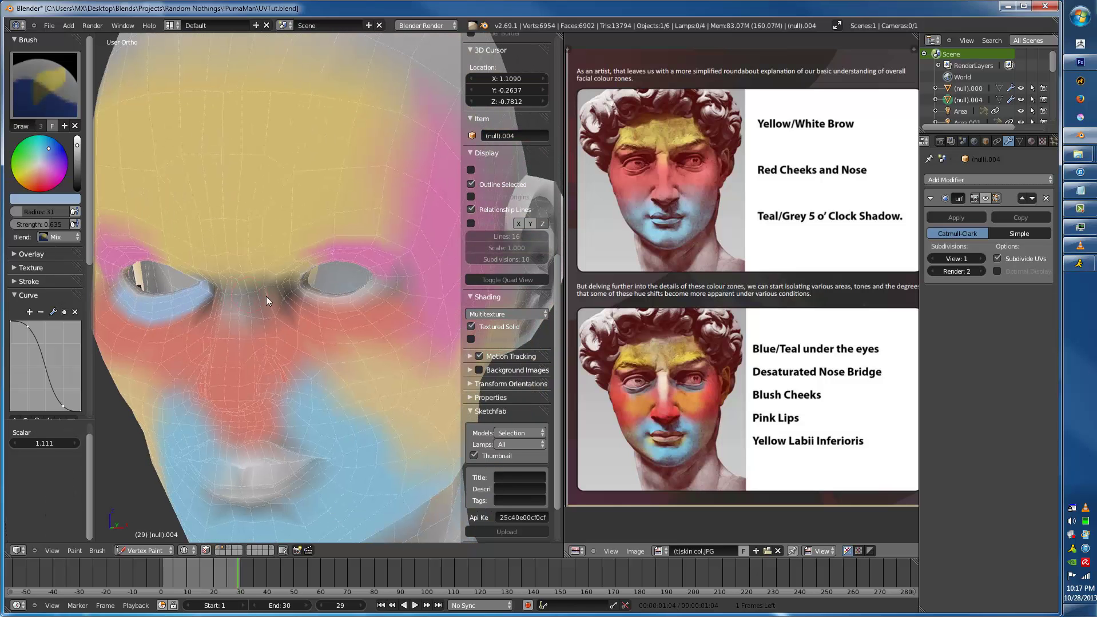
left_click_drag(384, 279, 389, 271)
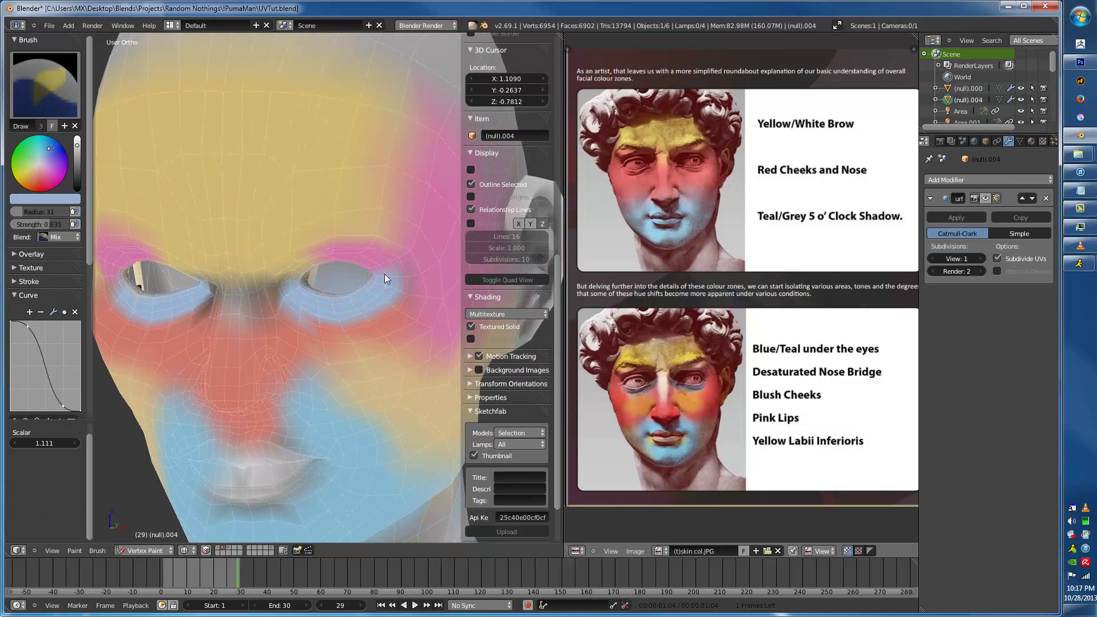
- Sample the pale yellow-orange from the cheek and paint patches below both corners of the mouth
scroll(362, 309, "down", 5)
mouse_move(259, 348)
middle_mouse_down()
mouse_move(237, 313)
mouse_move(176, 328)
middle_mouse_up()
key("s")
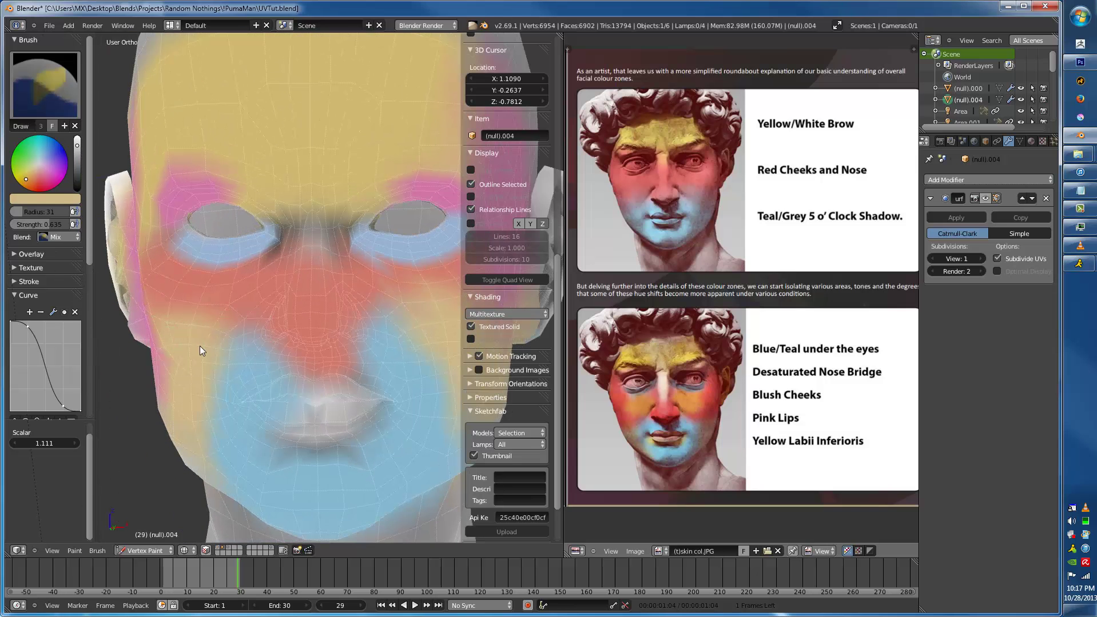
key("s")
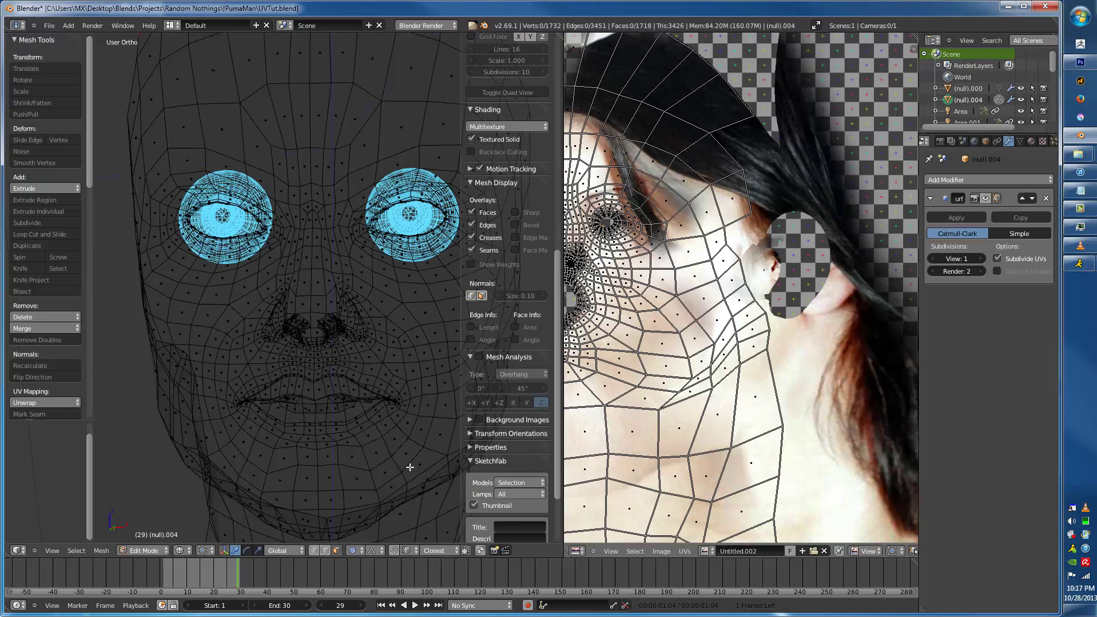
- Select only the lip faces of the head mesh in Edit Mode, shown with solid shading
key("l")
key("shift+l")
key("l")
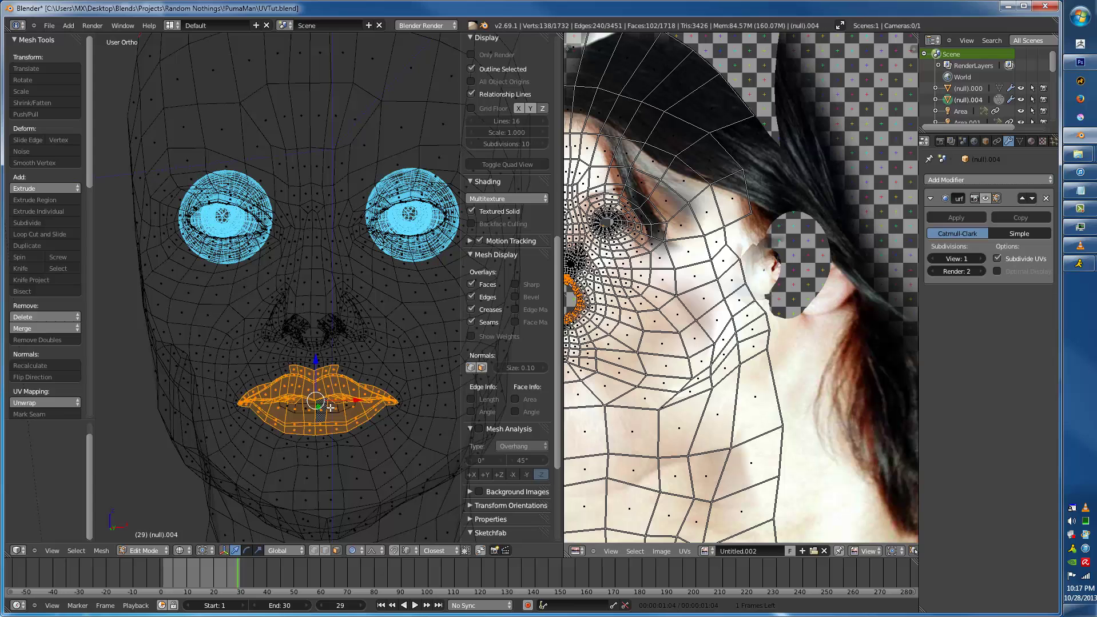
key("z")
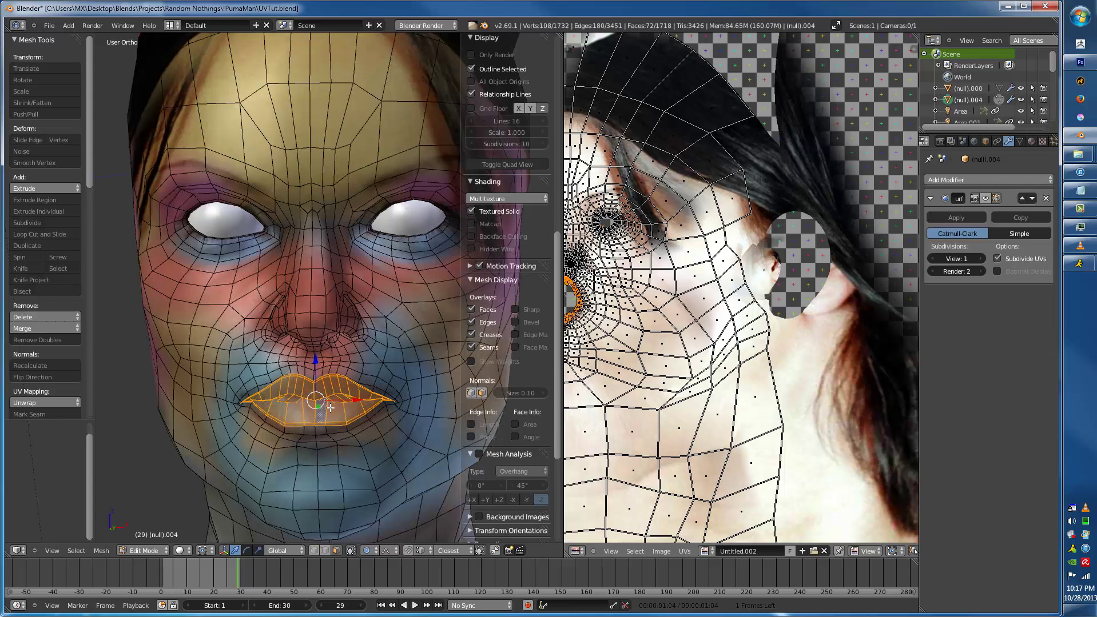
- Fill the selected lip faces with red in Vertex Paint using the face selection mask, and switch the mask off
key("Tab")
key("v")
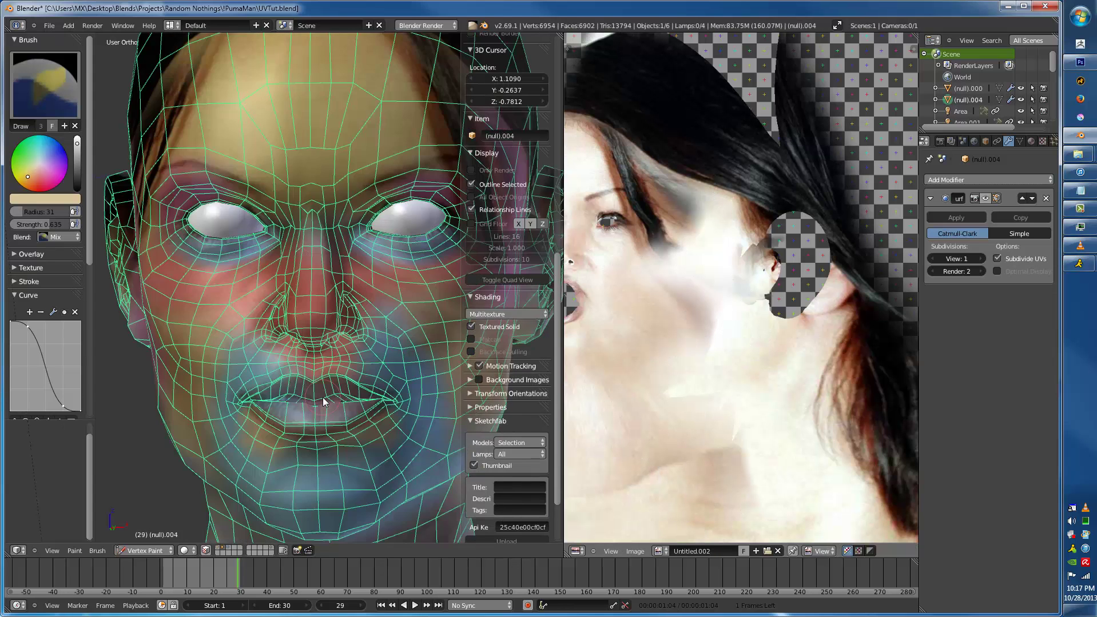
key("alt+z")
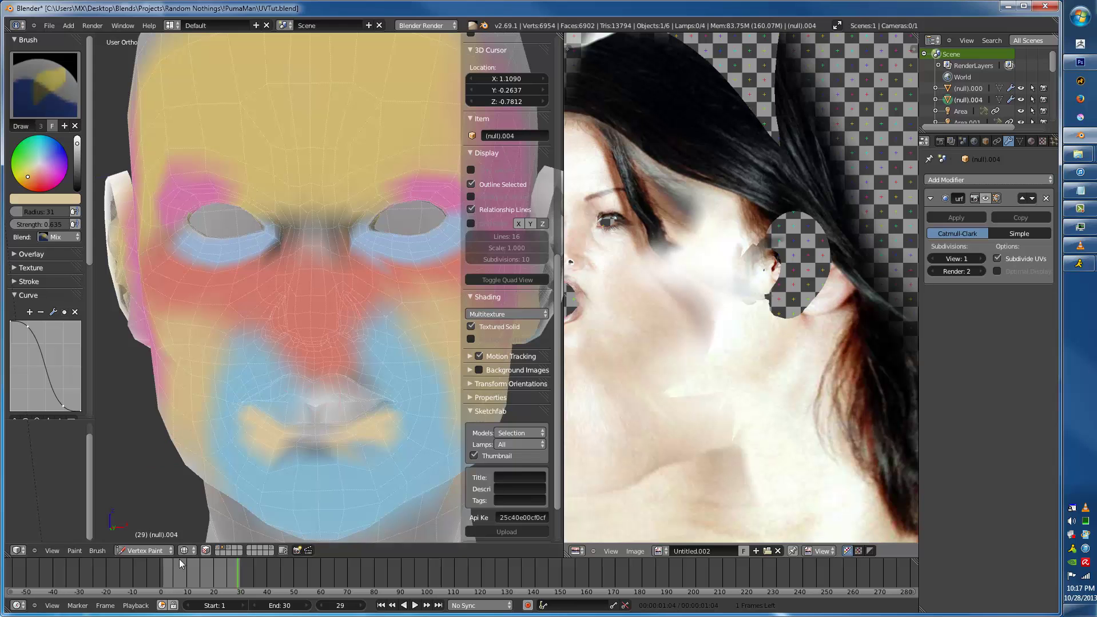
left_click(205, 550)
left_click_drag(53, 178, 41, 190)
key("shift+k")
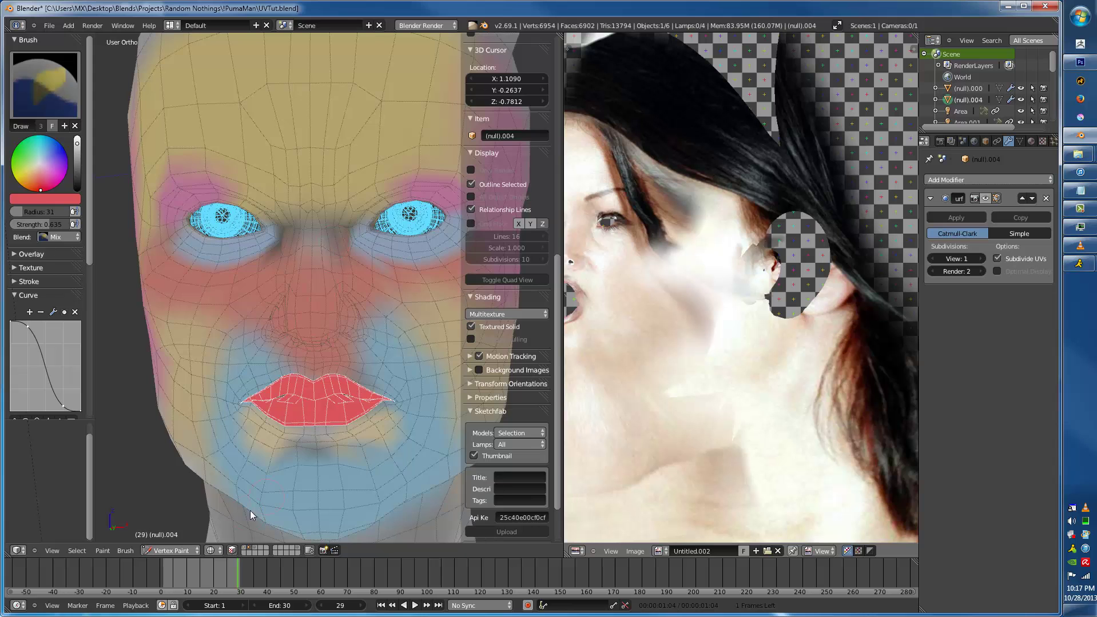
left_click(232, 550)
scroll(337, 410, "up", 1)
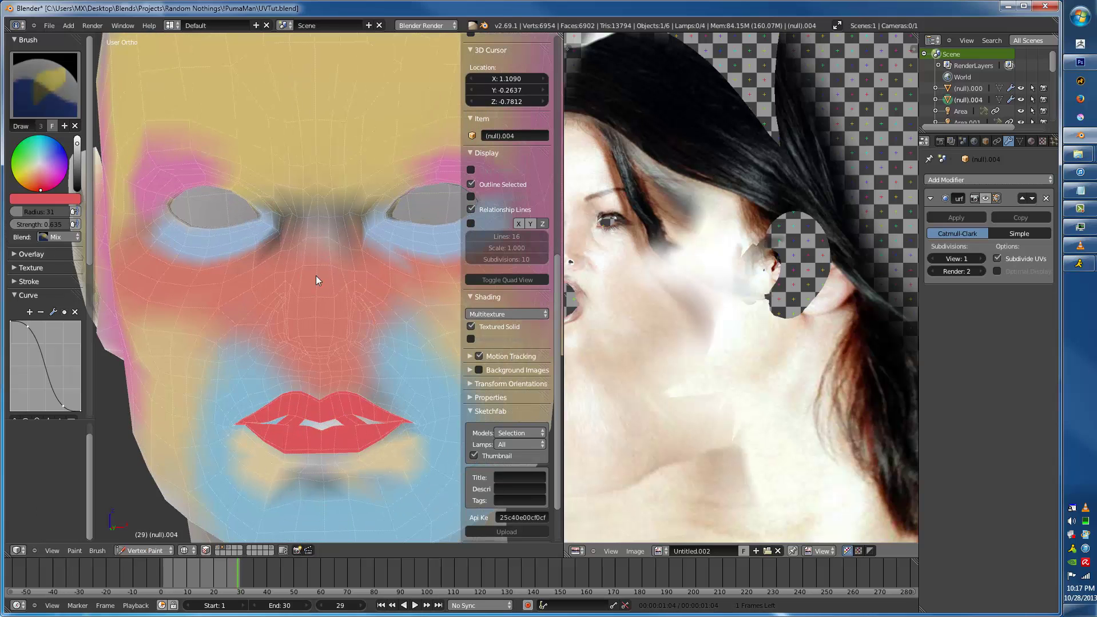
- In Edit Mode, hide the ring of faces around the lips and select the linked lip and inner mouth faces
key("Tab")
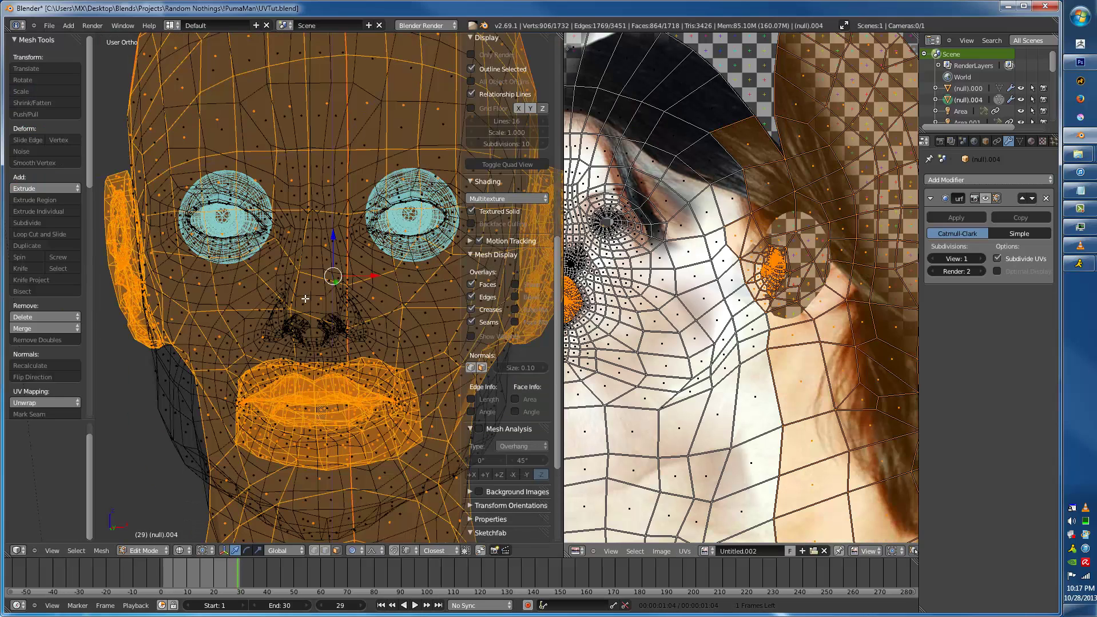
key("z")
key("ctrl+KP_Add")
key("ctrl+KP_Add")
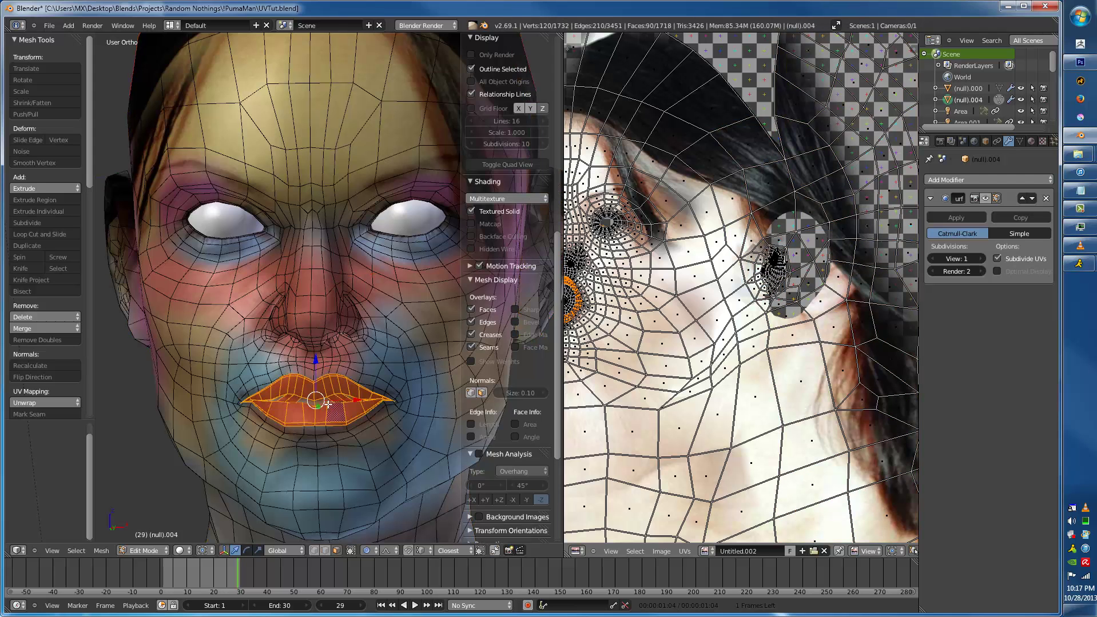
scroll(328, 405, "down", 1)
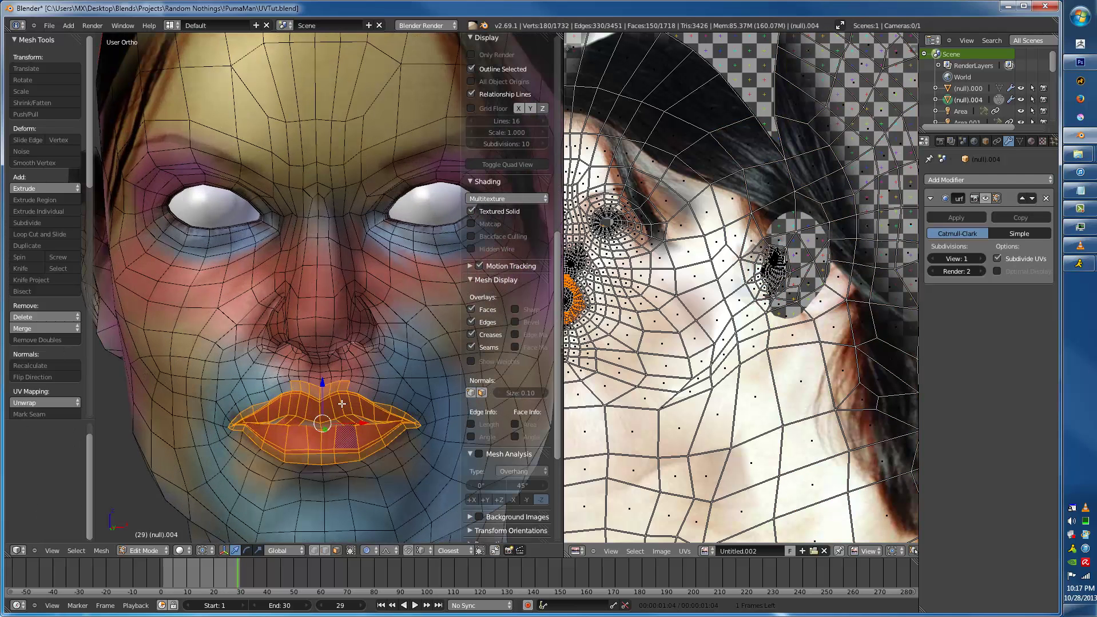
key("ctrl+KP_Subtract")
key("ctrl+KP_Subtract")
scroll(366, 400, "up", 2)
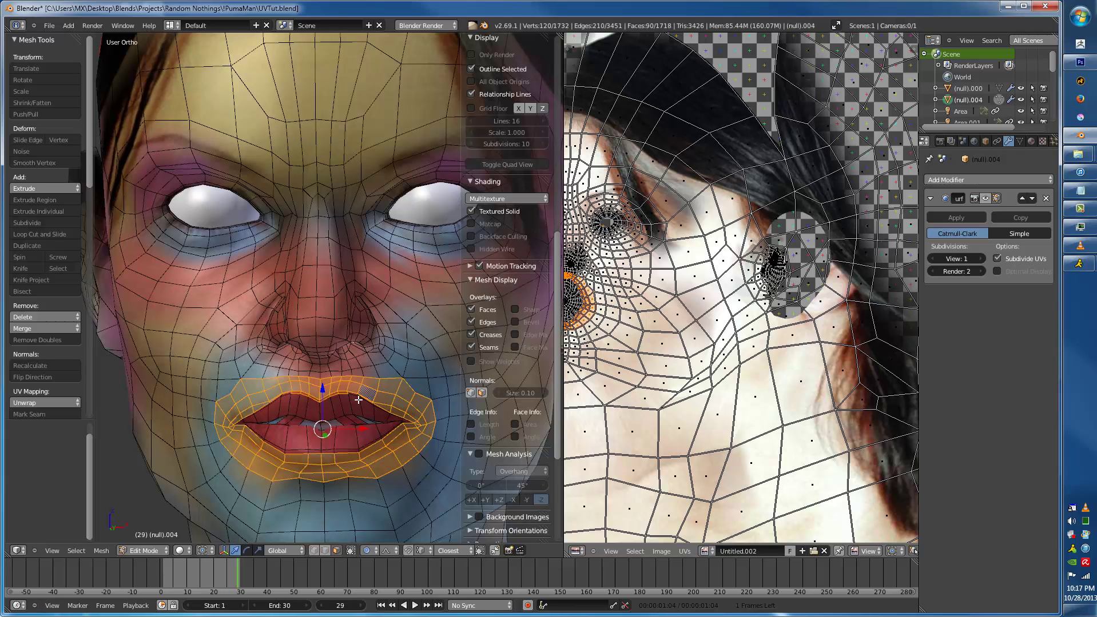
key("h")
key("l")
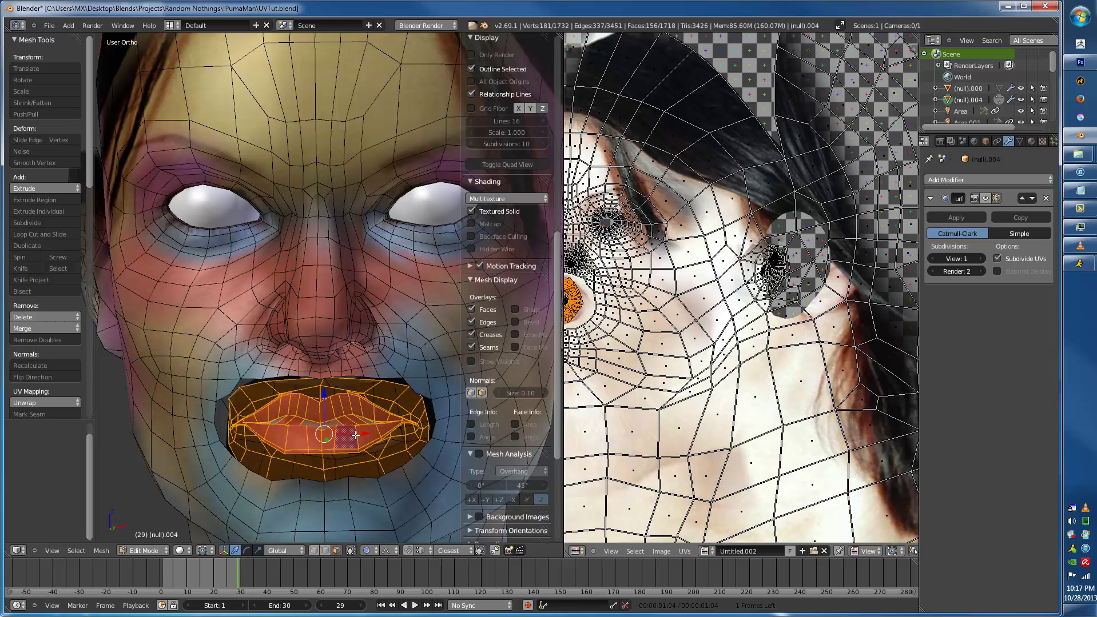
- Fill the isolated lip and inner mouth faces with red through the face selection mask, and switch the mask off
key("Tab")
key("v")
left_click(206, 551)
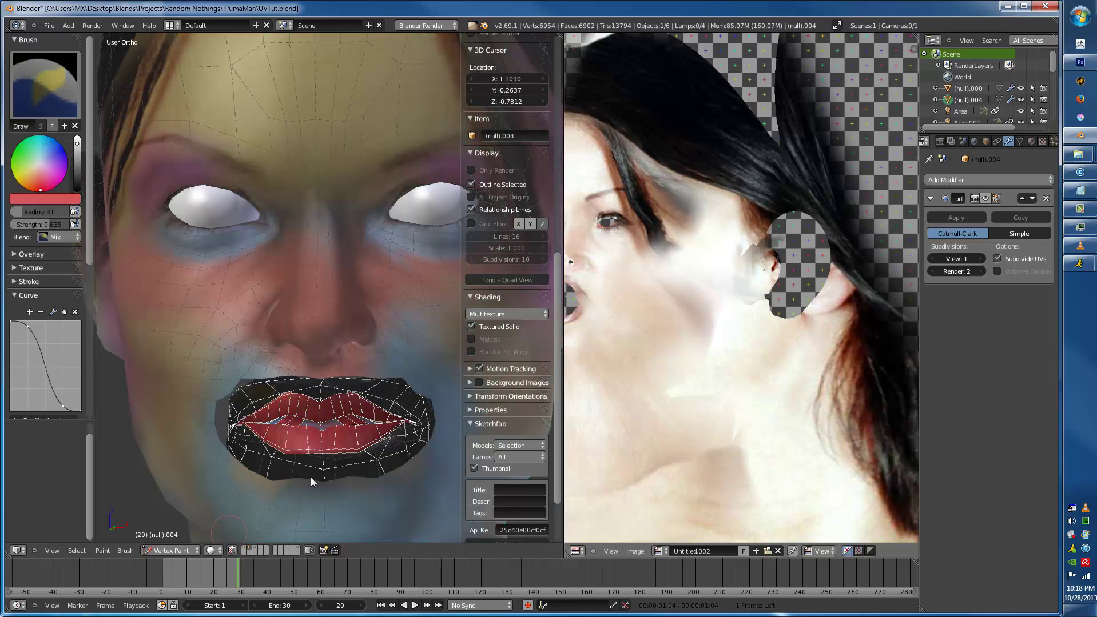
left_click(172, 549)
left_click(232, 550)
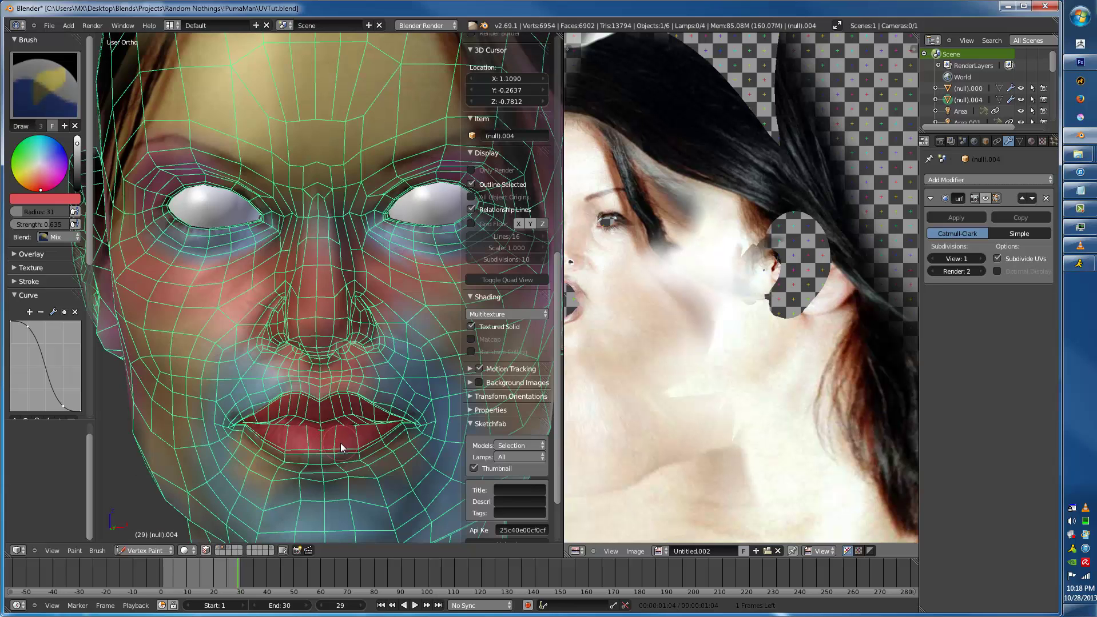
key("alt+z")
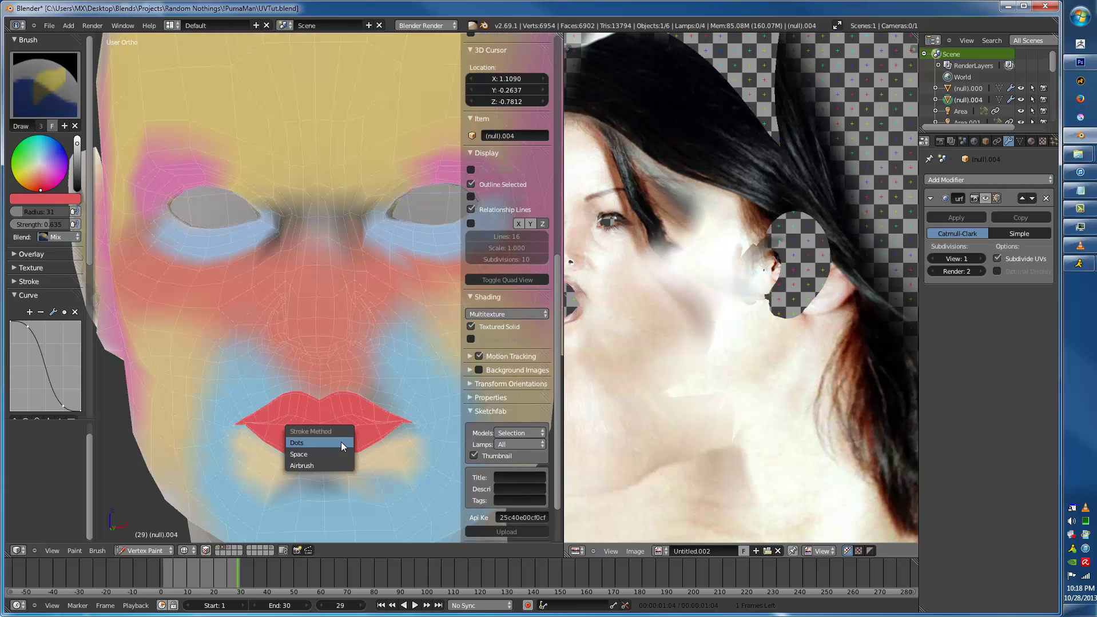
scroll(341, 413, "down", 1)
scroll(212, 299, "up", 1)
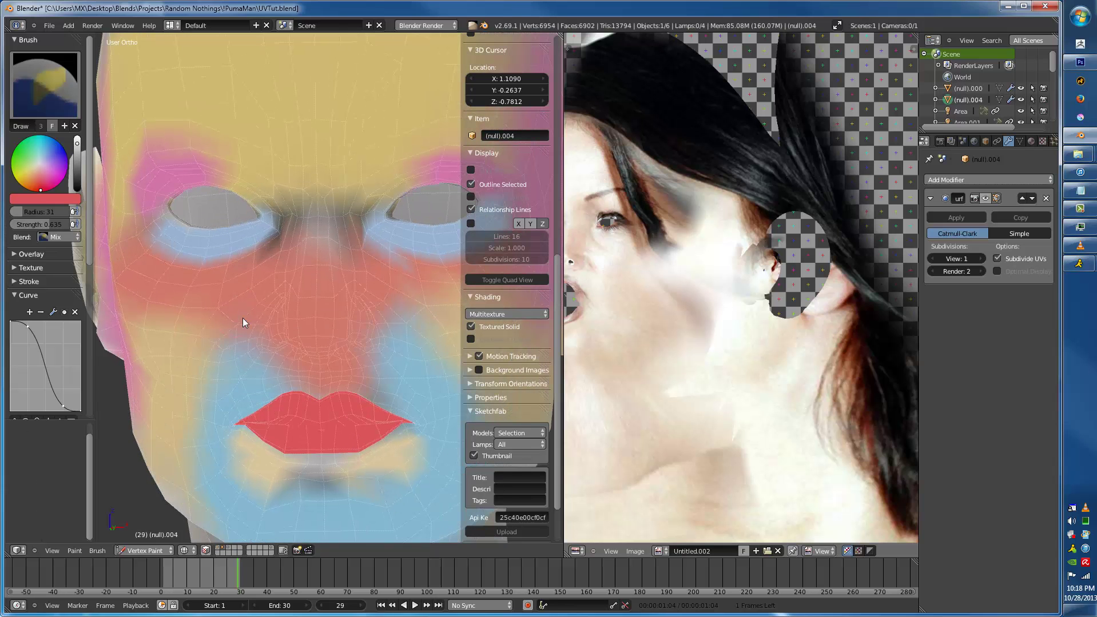
- Display the (t)skin col.JPG reference in the image editor
left_click(658, 551)
scroll(686, 481, "up", 10)
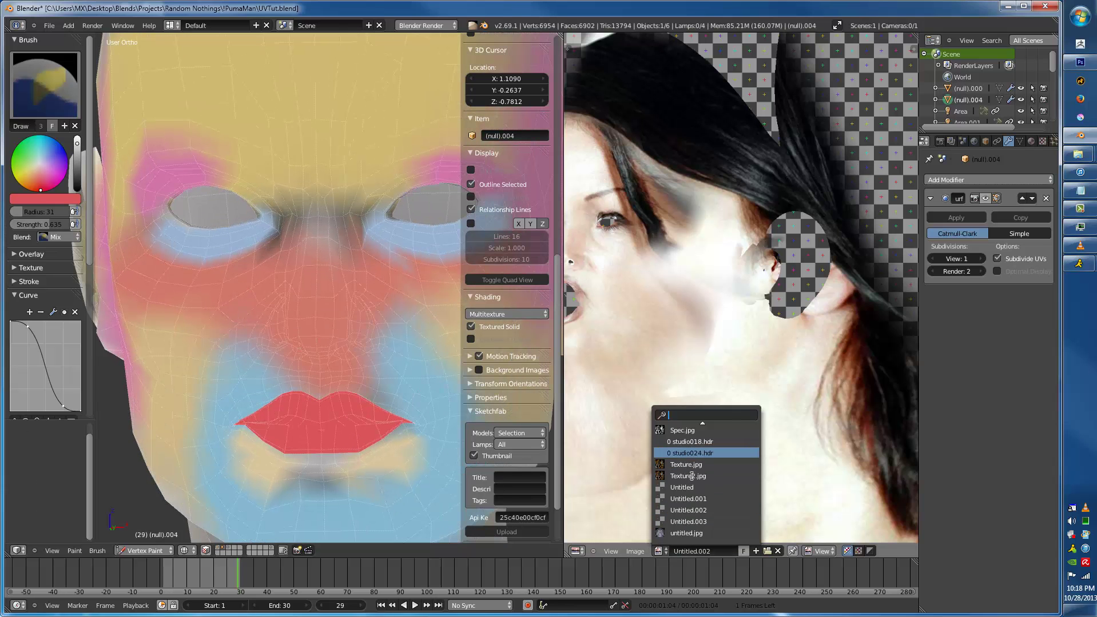
scroll(683, 415, "up", 2)
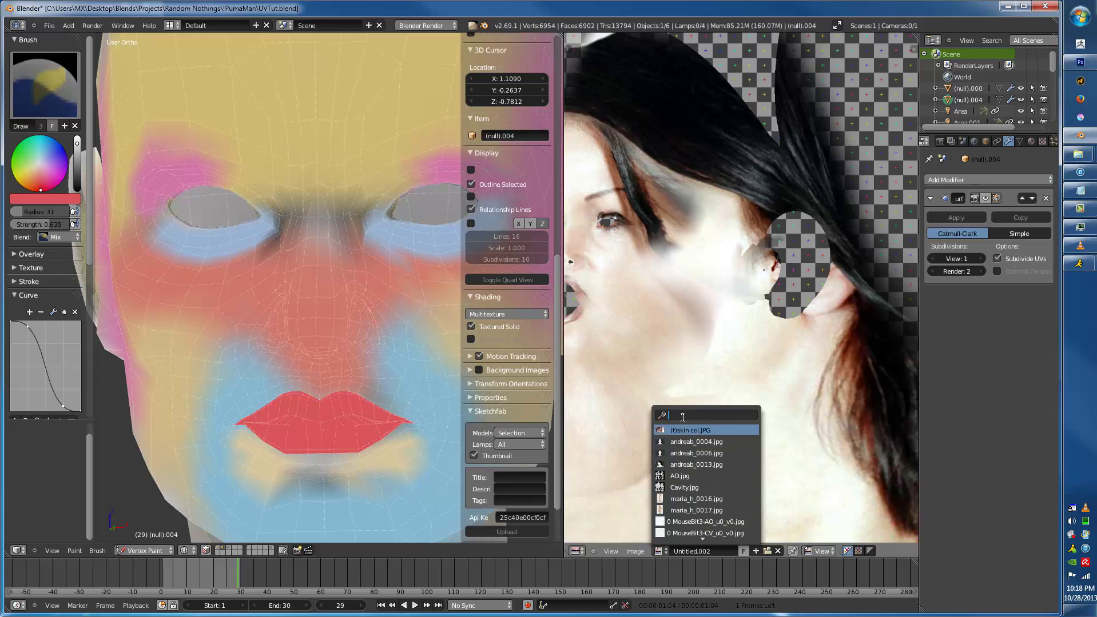
left_click(685, 435)
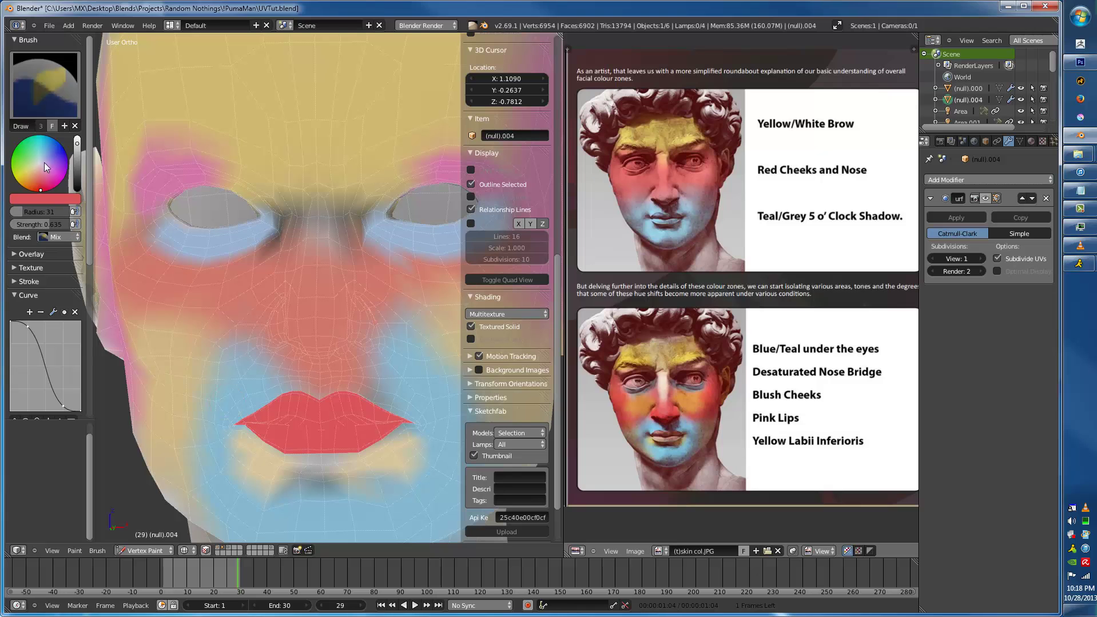
- Set the brush colour to medium blue and paint a band just below the lower lip
key("s")
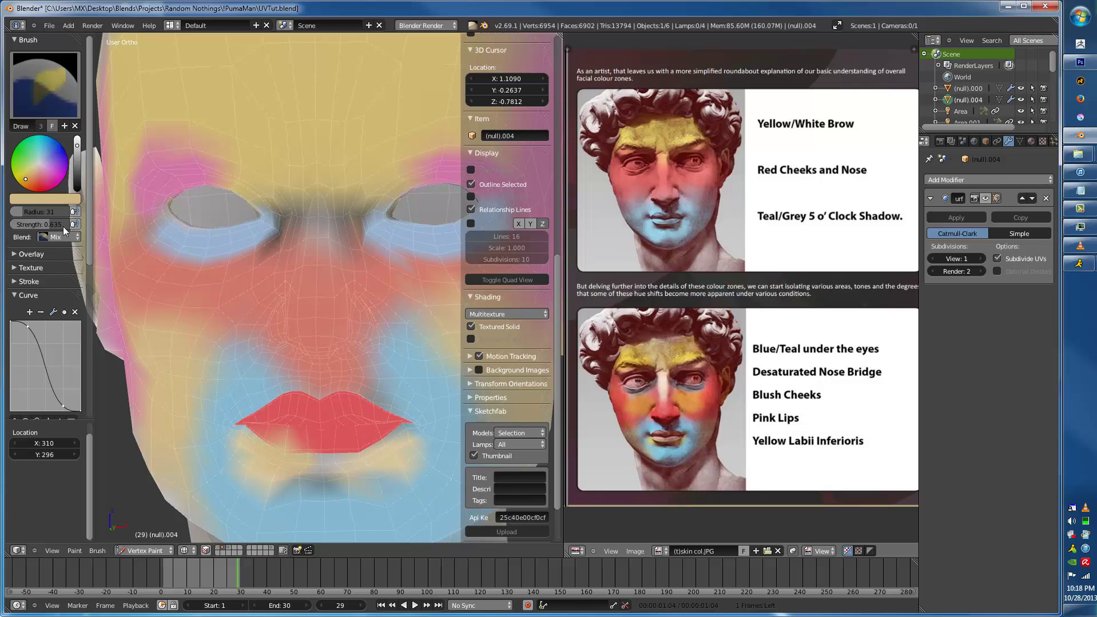
left_click_drag(38, 146, 59, 147)
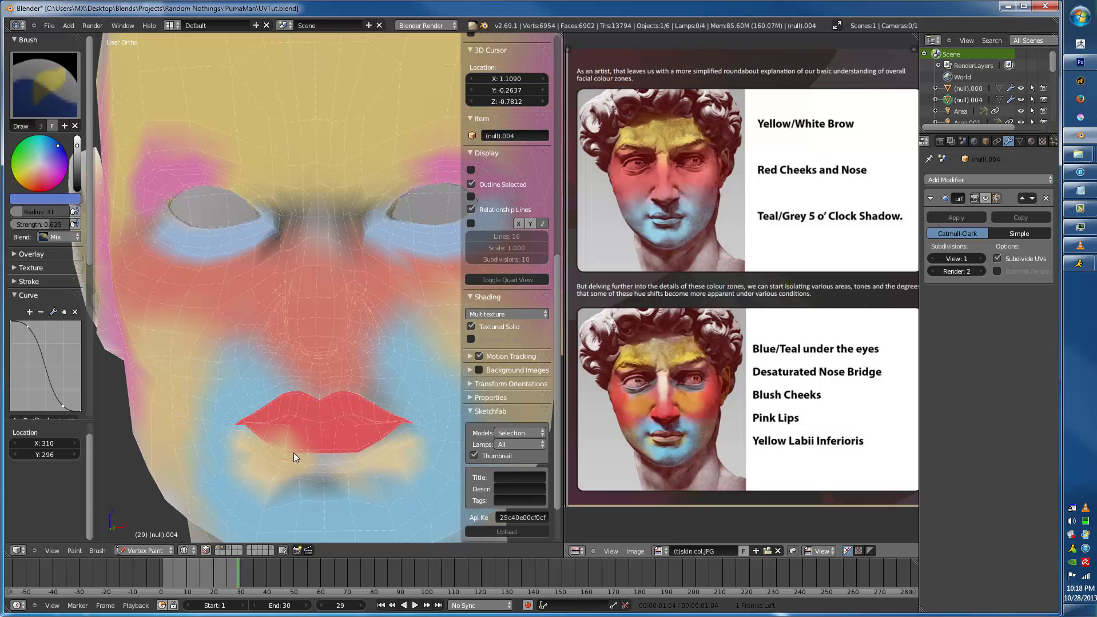
left_click_drag(362, 479, 266, 495)
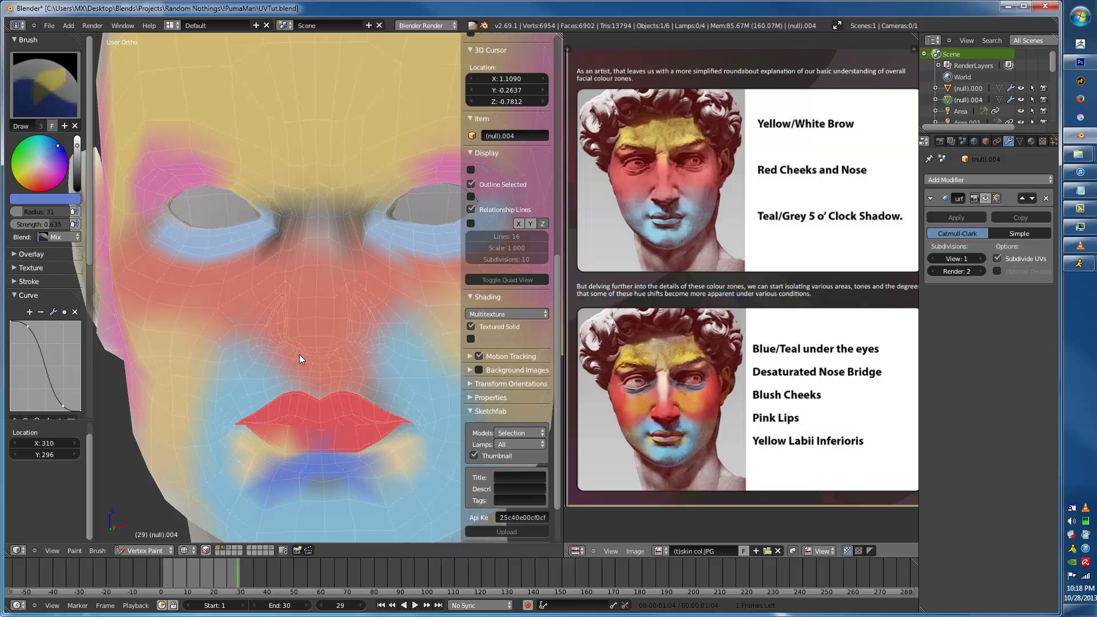
- Paint blue around the inner corners of both eyes and along the sides of the nose bridge
mouse_move(304, 365)
middle_mouse_down()
mouse_move(317, 370)
mouse_move(302, 274)
mouse_move(235, 285)
middle_mouse_up()
left_click_drag(178, 284, 173, 285)
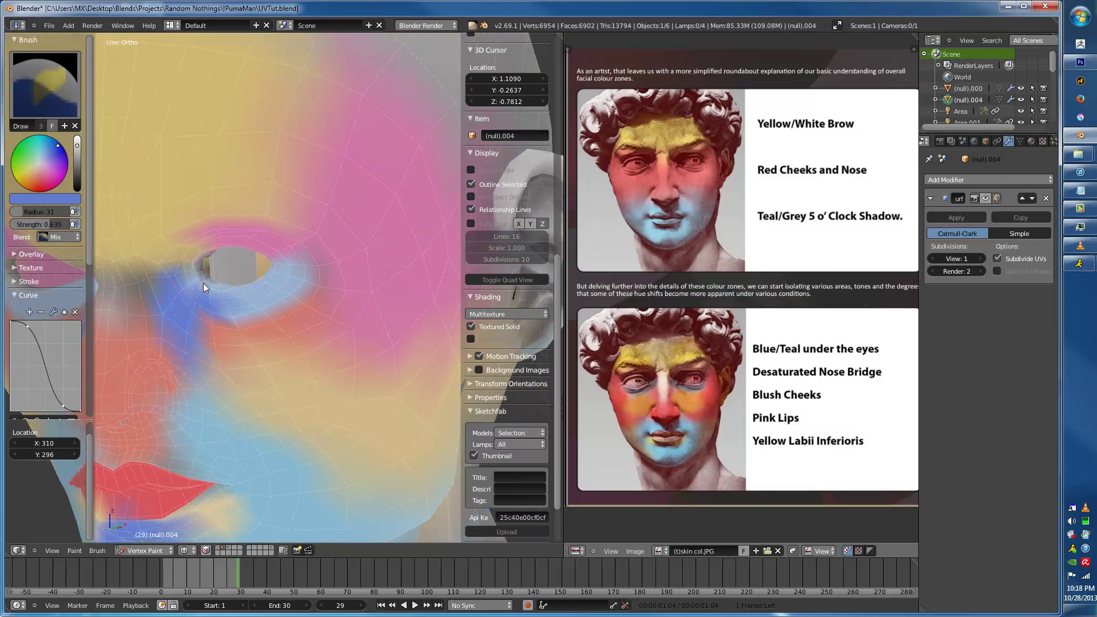
scroll(194, 277, "down", 5)
middle_click_drag(208, 286, 253, 263)
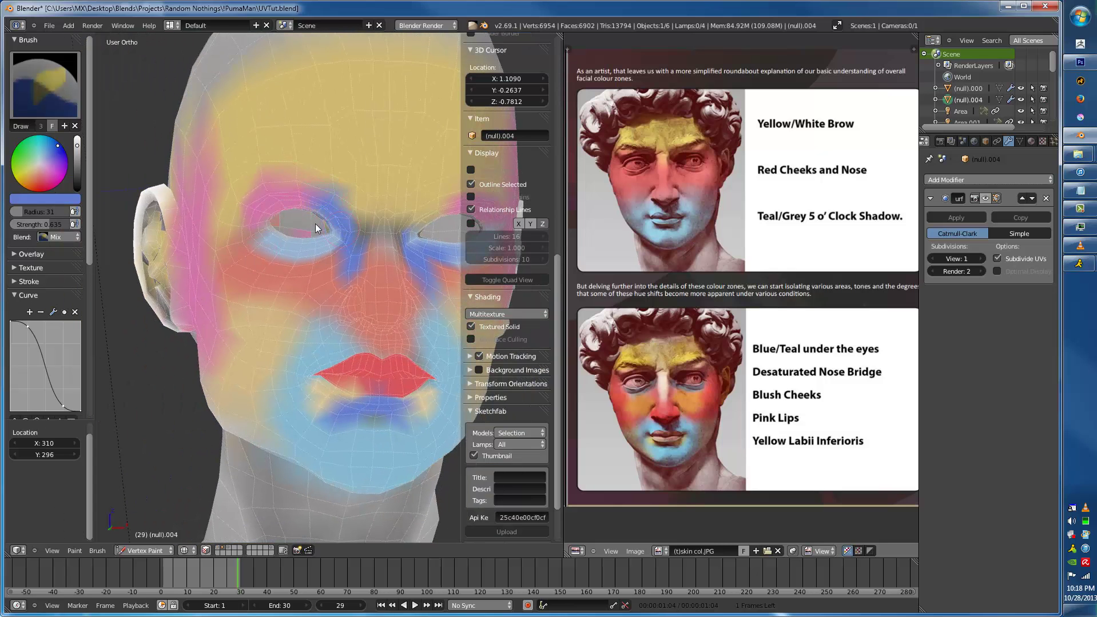
middle_click_drag(334, 231, 338, 212)
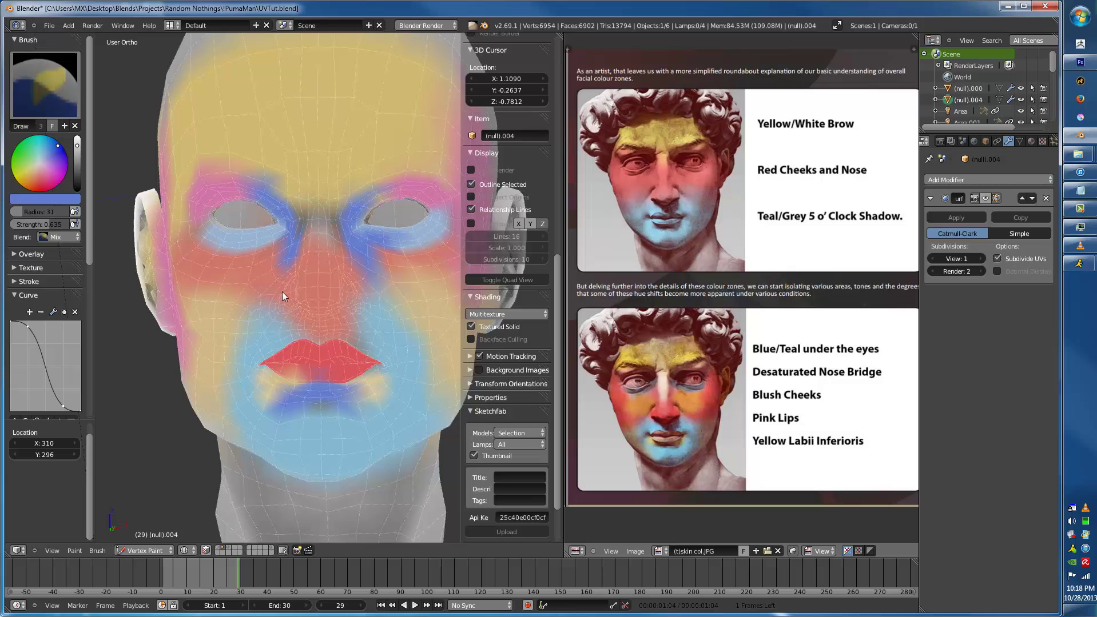
- Set the brush to strong red with a radius of 74 and paint blush patches on both cheeks
middle_click_drag(276, 281, 302, 294)
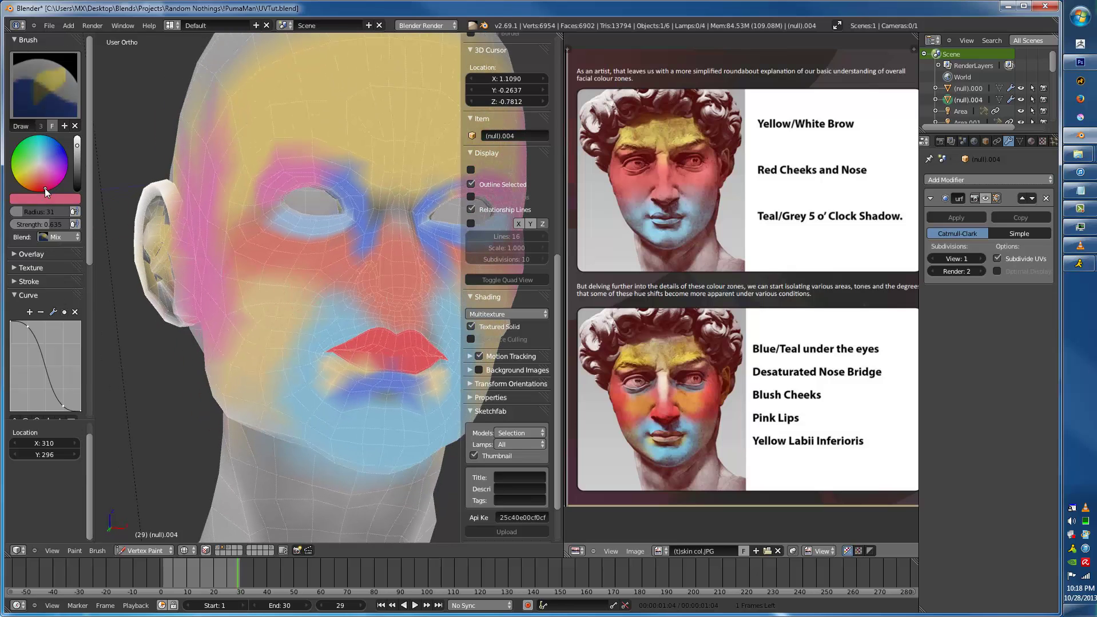
left_click_drag(37, 189, 41, 196)
key("f")
mouse_move(257, 286)
left_mouse_down()
mouse_move(273, 300)
mouse_move(291, 264)
left_mouse_up()
mouse_move(252, 280)
middle_mouse_down()
mouse_move(265, 292)
mouse_move(229, 327)
middle_mouse_up()
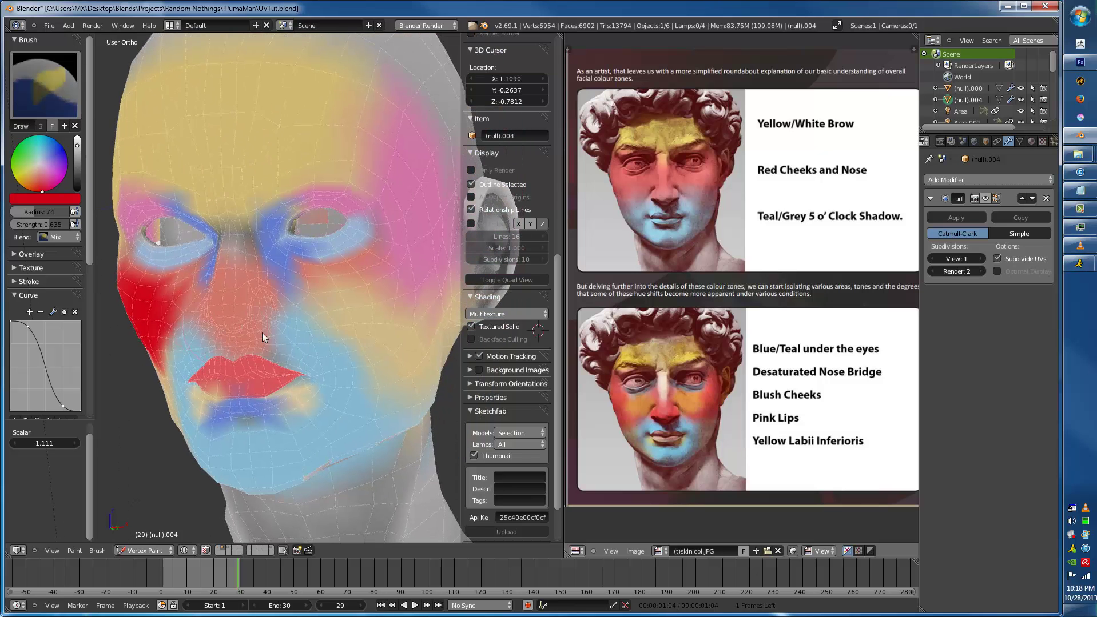
mouse_move(323, 312)
left_mouse_down()
mouse_move(351, 286)
mouse_move(404, 291)
mouse_move(355, 347)
left_mouse_up()
mouse_move(354, 348)
middle_mouse_down()
mouse_move(305, 342)
mouse_move(213, 378)
mouse_move(217, 370)
middle_mouse_up()
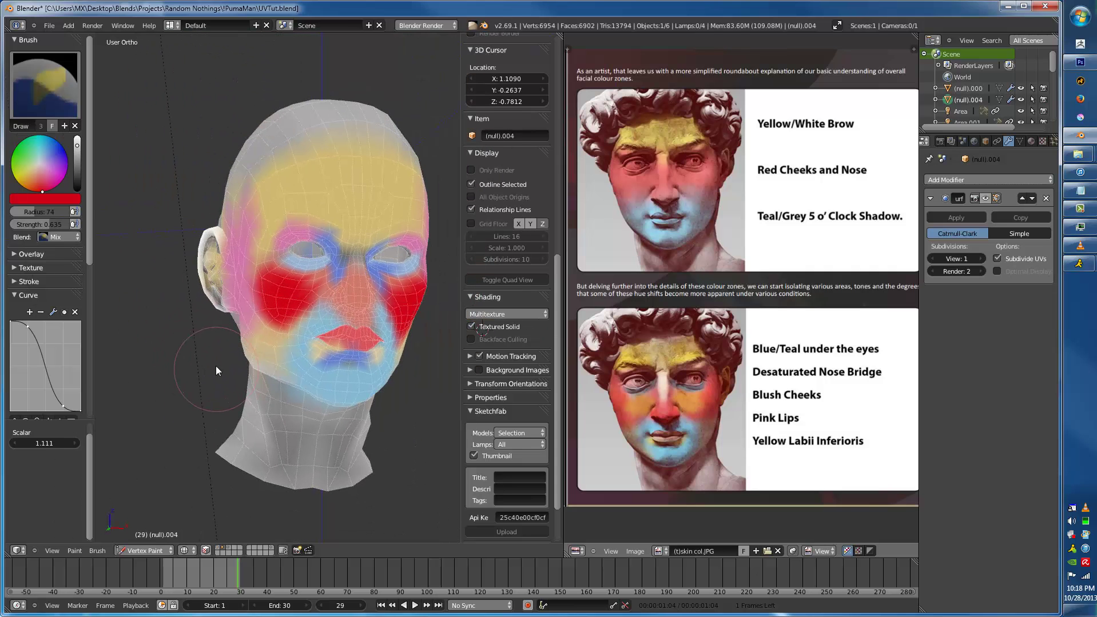
- Set the brush colour to pale pink and paint all around the neck
left_click(42, 175)
mouse_move(233, 368)
left_mouse_down()
mouse_move(289, 448)
mouse_move(319, 454)
left_mouse_up()
middle_click_drag(318, 454, 254, 422)
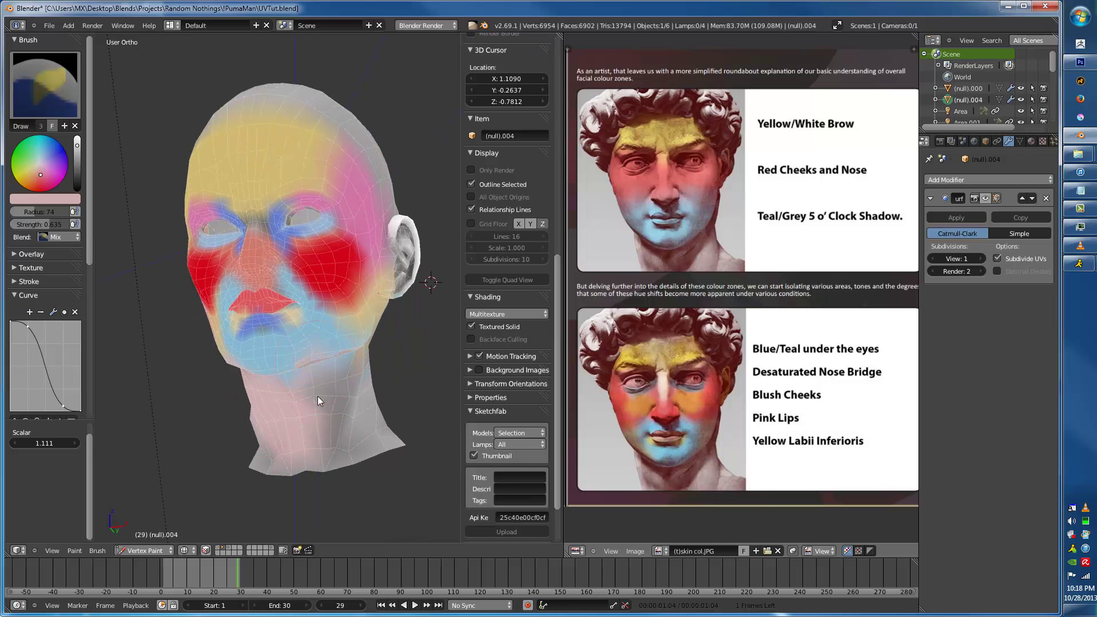
mouse_move(346, 356)
middle_mouse_down()
mouse_move(303, 431)
mouse_move(235, 361)
mouse_move(280, 345)
middle_mouse_up()
mouse_move(324, 396)
middle_mouse_down()
mouse_move(268, 383)
mouse_move(287, 337)
mouse_move(307, 387)
middle_mouse_up()
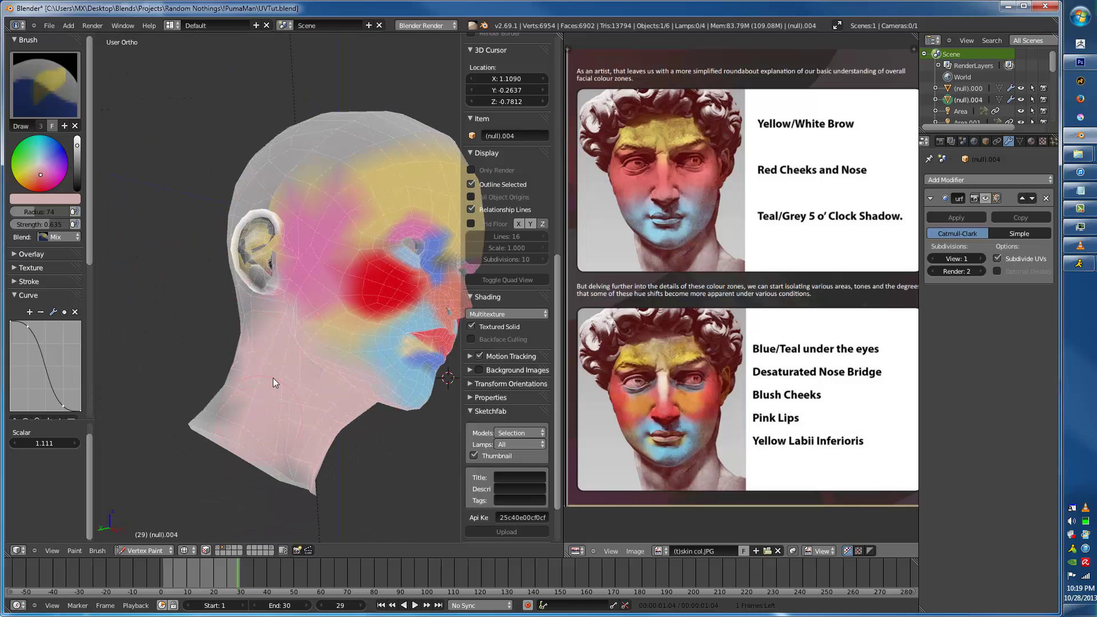
middle_click_drag(264, 282, 157, 239)
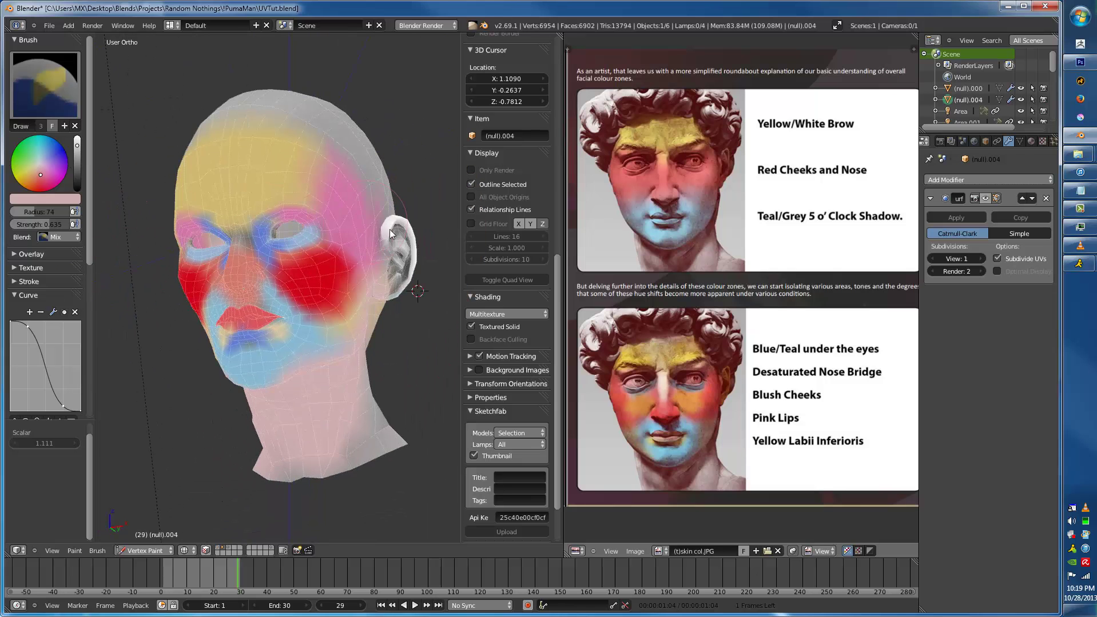
- Paint the head's ears pale pink
mouse_move(405, 257)
middle_mouse_down()
mouse_move(387, 305)
mouse_move(317, 159)
mouse_move(246, 204)
middle_mouse_up()
middle_click_drag(213, 212, 225, 234)
scroll(292, 204, "up", 2)
scroll(152, 167, "up", 1)
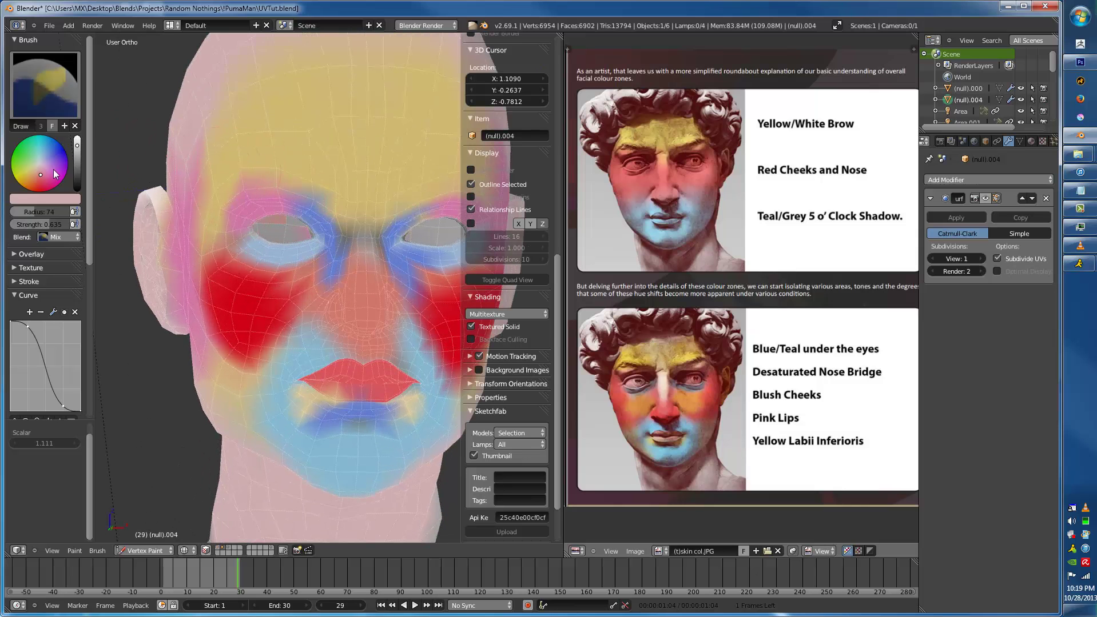
- Set the brush colour to orange-red and paint across both eyebrows and the area just above the eyes
mouse_move(263, 176)
left_mouse_down()
mouse_move(341, 205)
mouse_move(223, 190)
left_mouse_up()
mouse_move(224, 189)
middle_mouse_down()
mouse_move(226, 208)
mouse_move(179, 225)
mouse_move(271, 196)
middle_mouse_up()
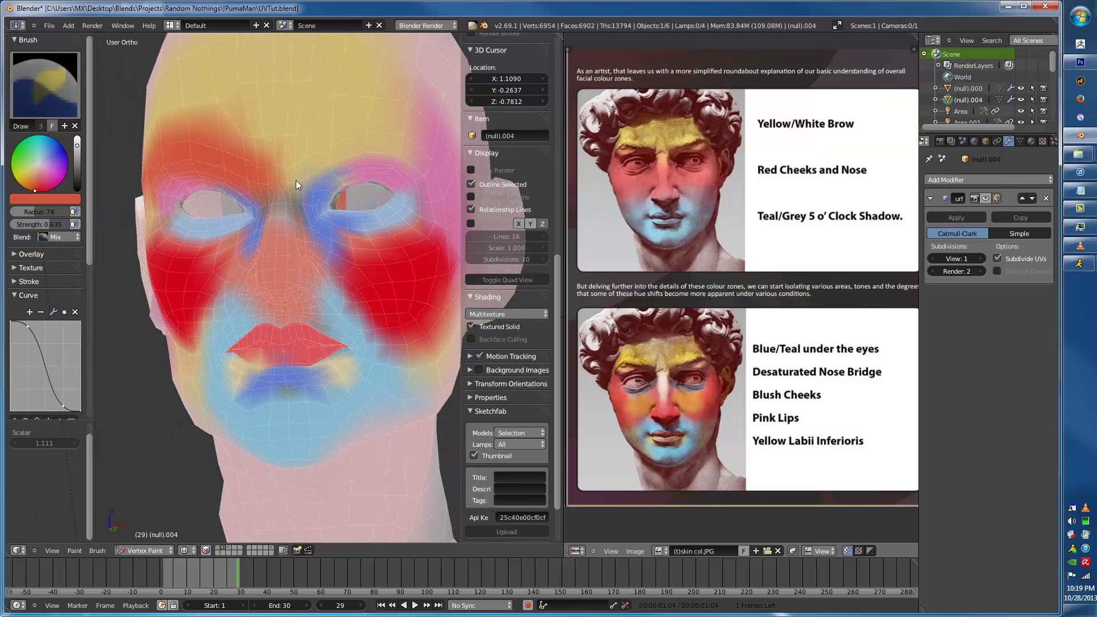
mouse_move(399, 139)
middle_mouse_down()
mouse_move(379, 185)
mouse_move(343, 183)
middle_mouse_up()
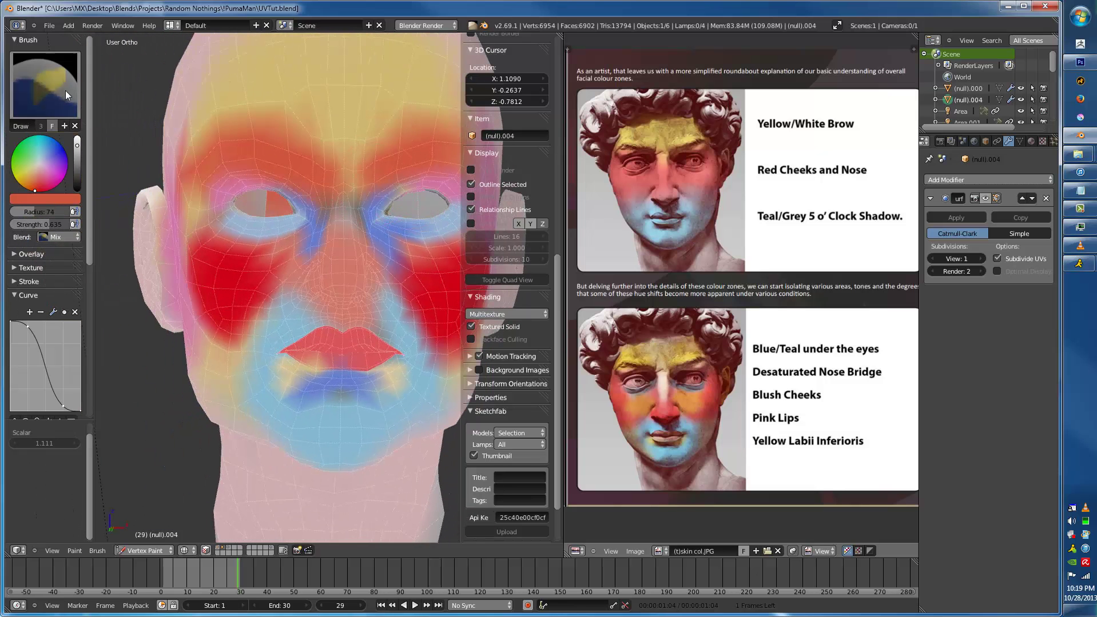
- Set the brush colour to yellow and paint over the forehead down to the brows and out towards the temples
left_click(18, 179)
mouse_move(250, 152)
left_mouse_down()
mouse_move(215, 156)
mouse_move(275, 139)
left_mouse_up()
middle_click_drag(416, 142, 355, 170)
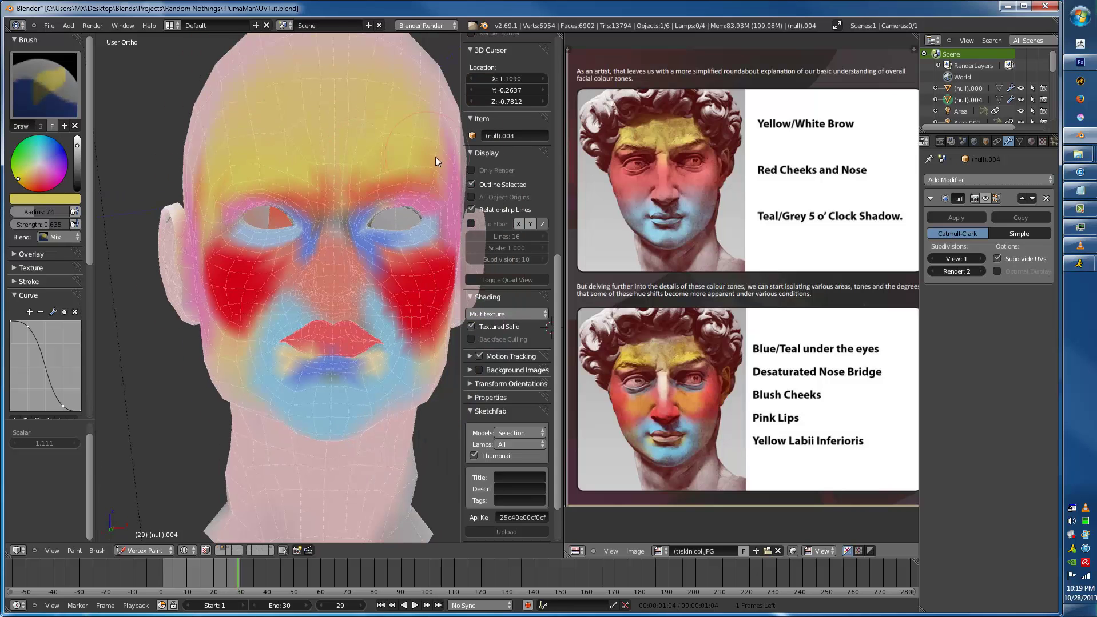
middle_click_drag(266, 199, 297, 199)
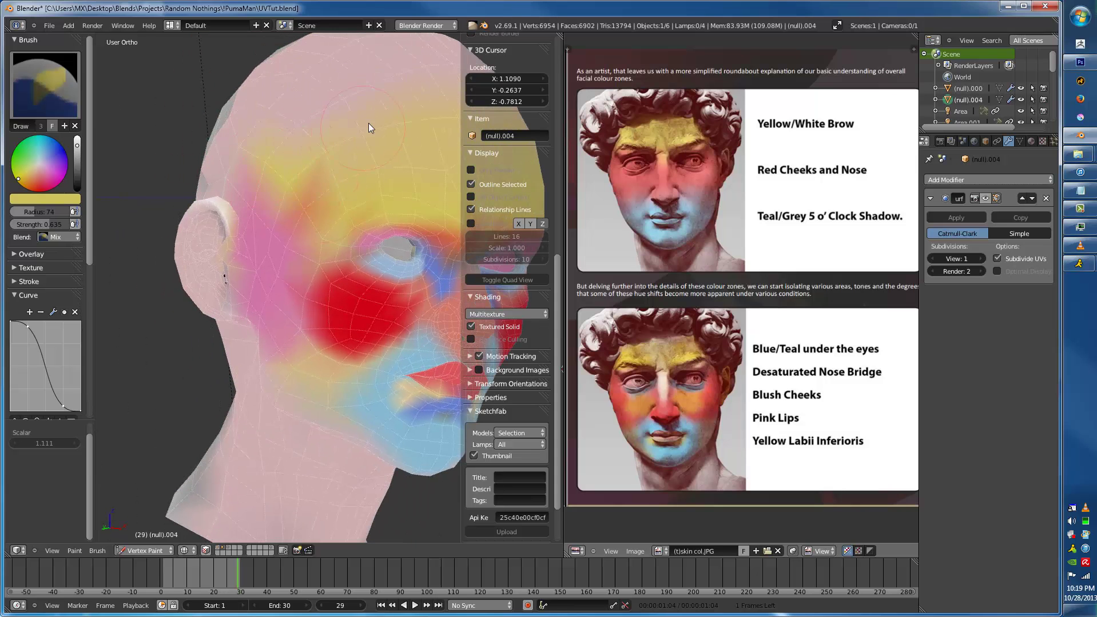
middle_click_drag(327, 156, 285, 178)
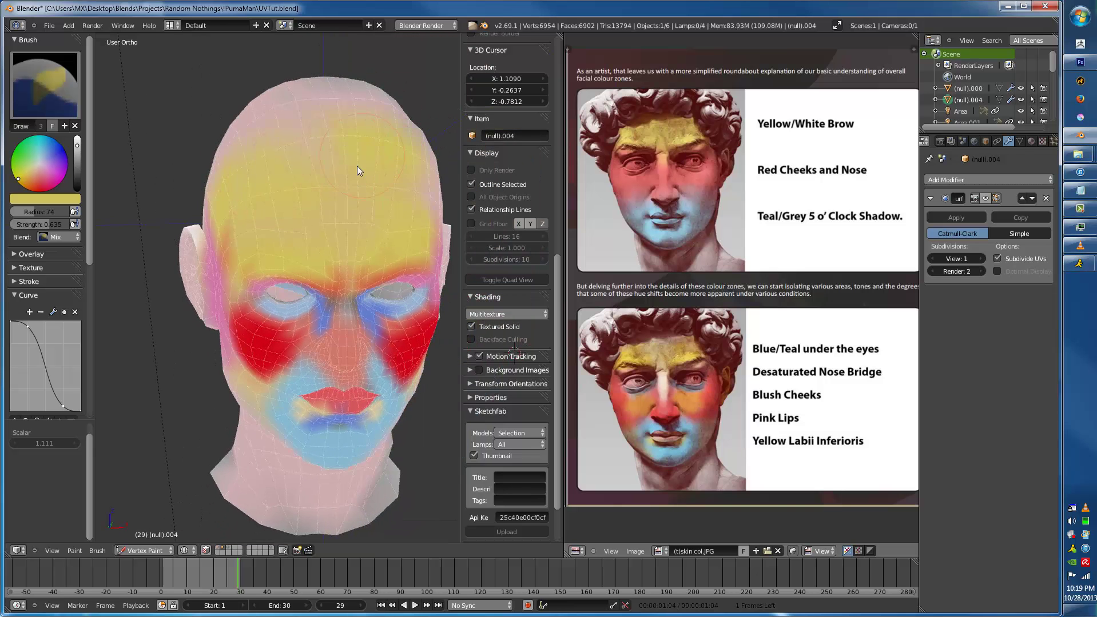
middle_click_drag(365, 160, 313, 143)
- Switch the head to Object Mode in front view, change its shading display, and set its subdivision level to 1
left_click(127, 550)
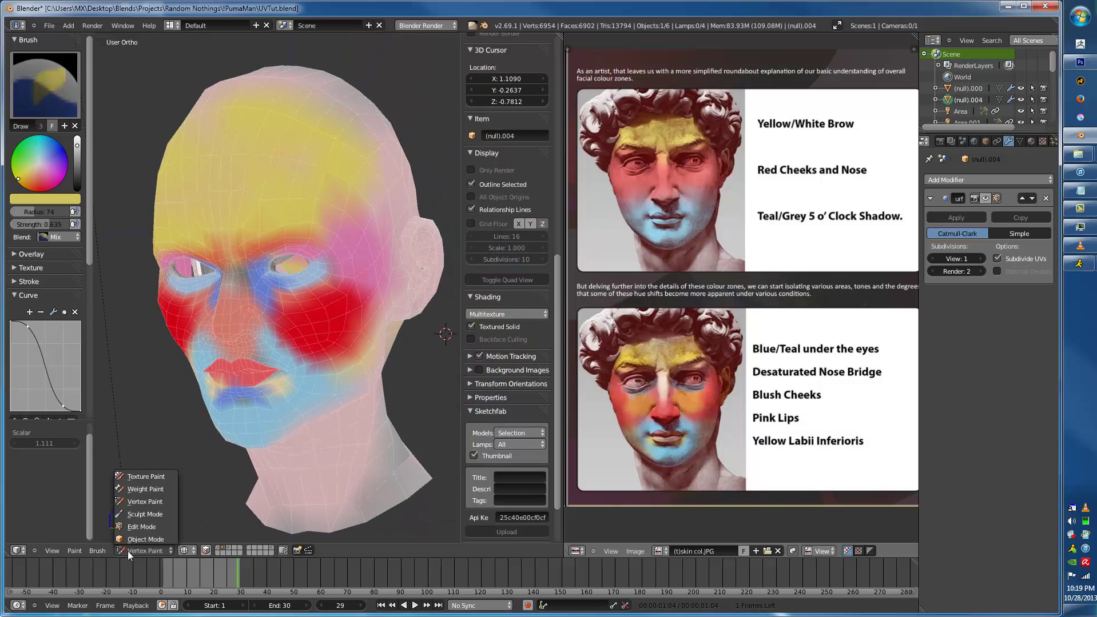
left_click(131, 536)
key("KP_1")
key("z")
scroll(261, 426, "up", 2)
key("ctrl+1")
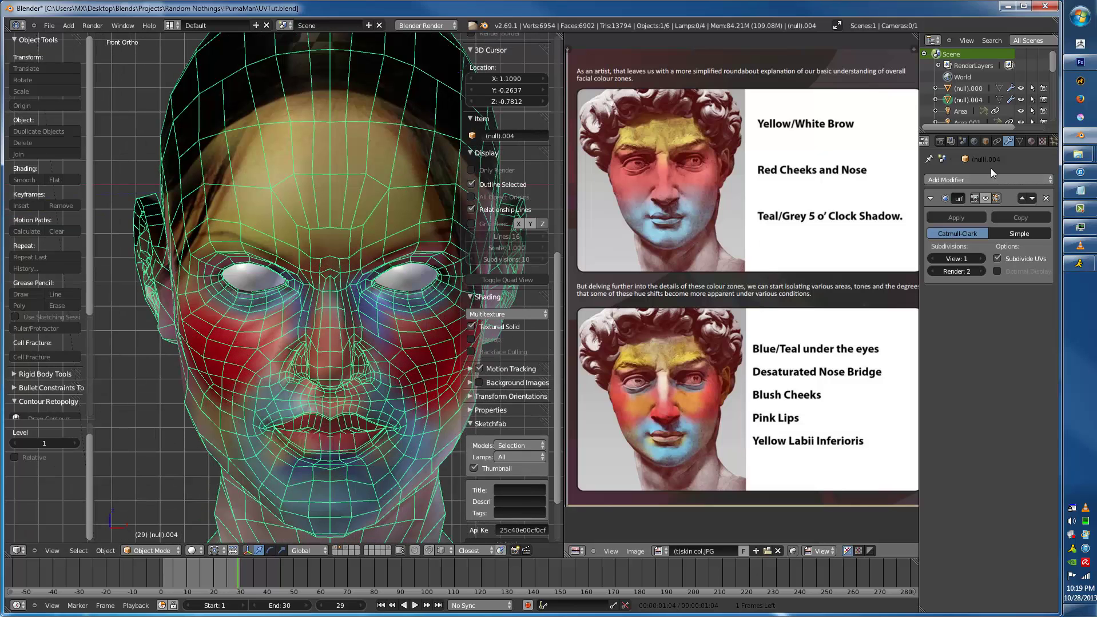
- Set the bake mode to Vertex Colors and bake the face paint to the head's texture image
left_click(940, 142)
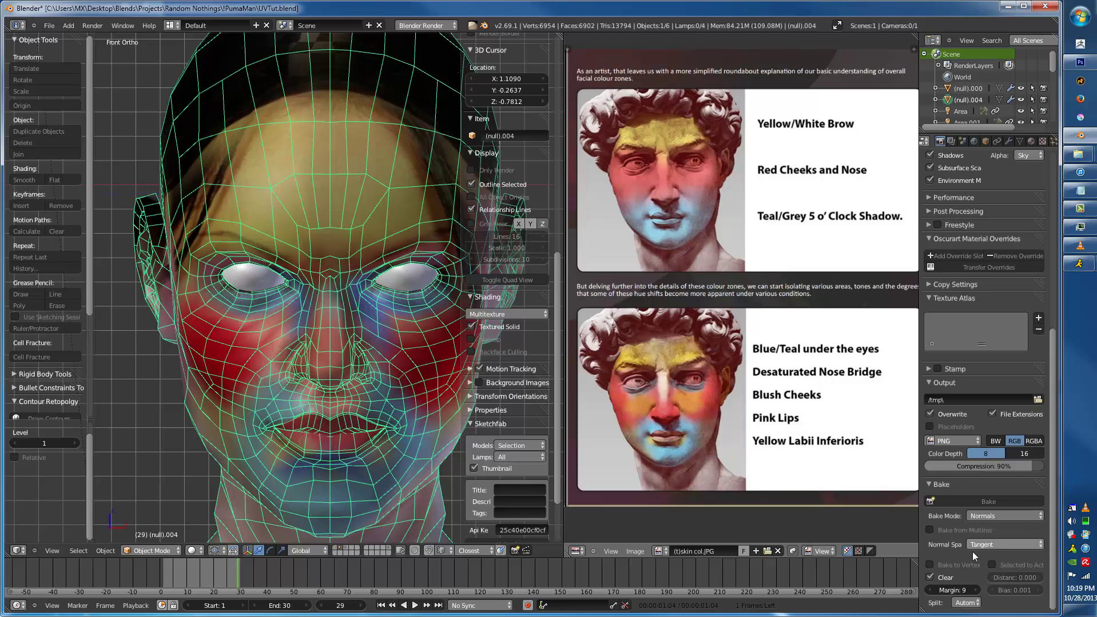
left_click(989, 539)
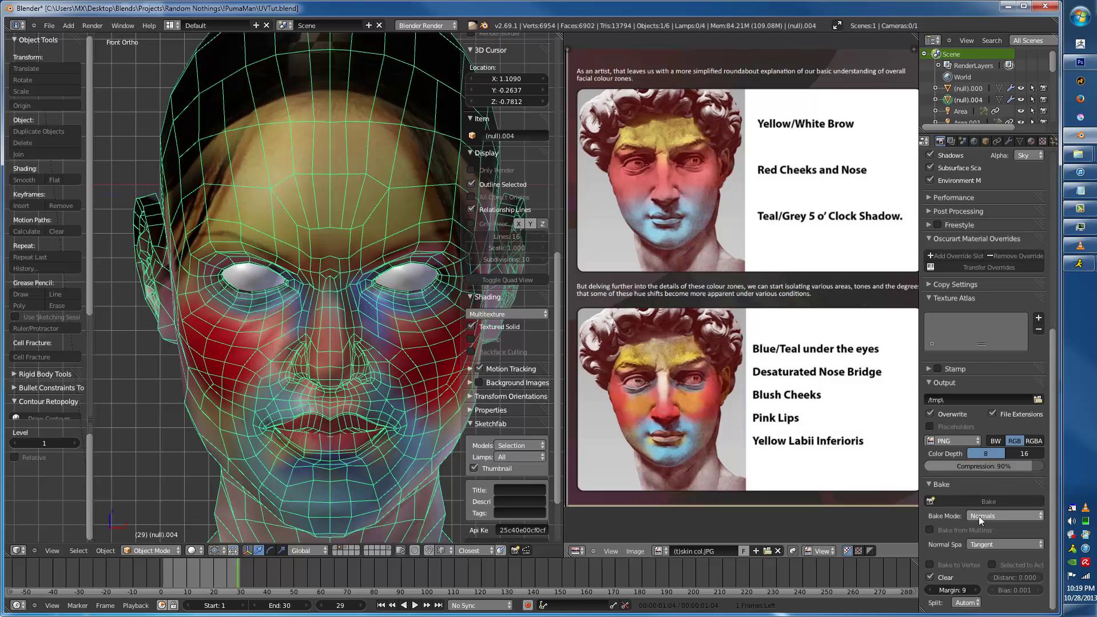
left_click(980, 516)
left_click(988, 414)
left_click(988, 501)
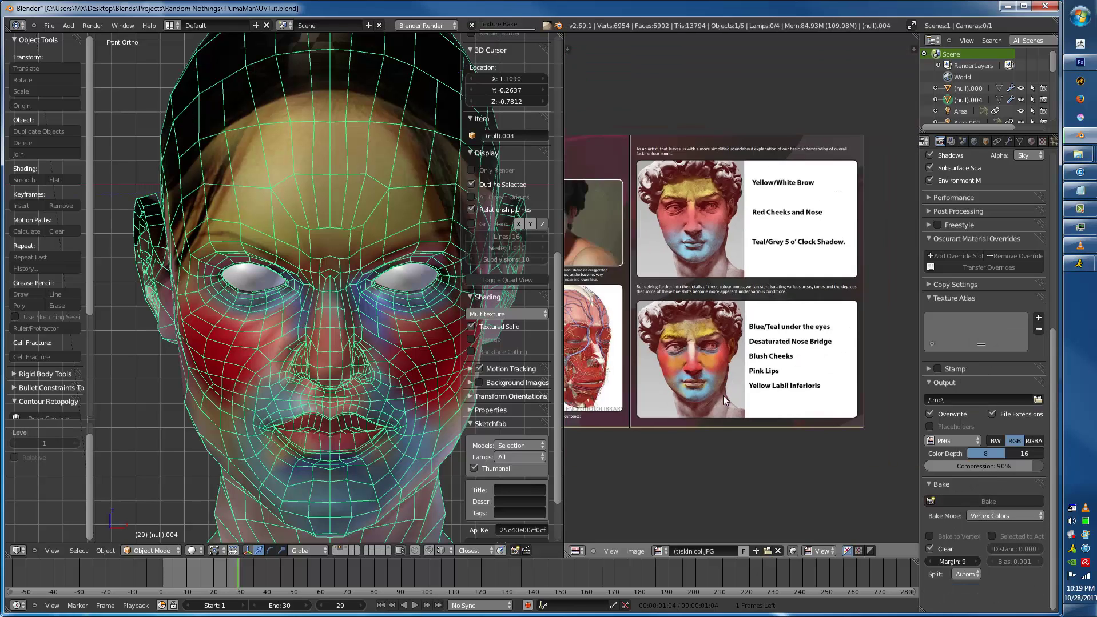
scroll(732, 375, "up", 4)
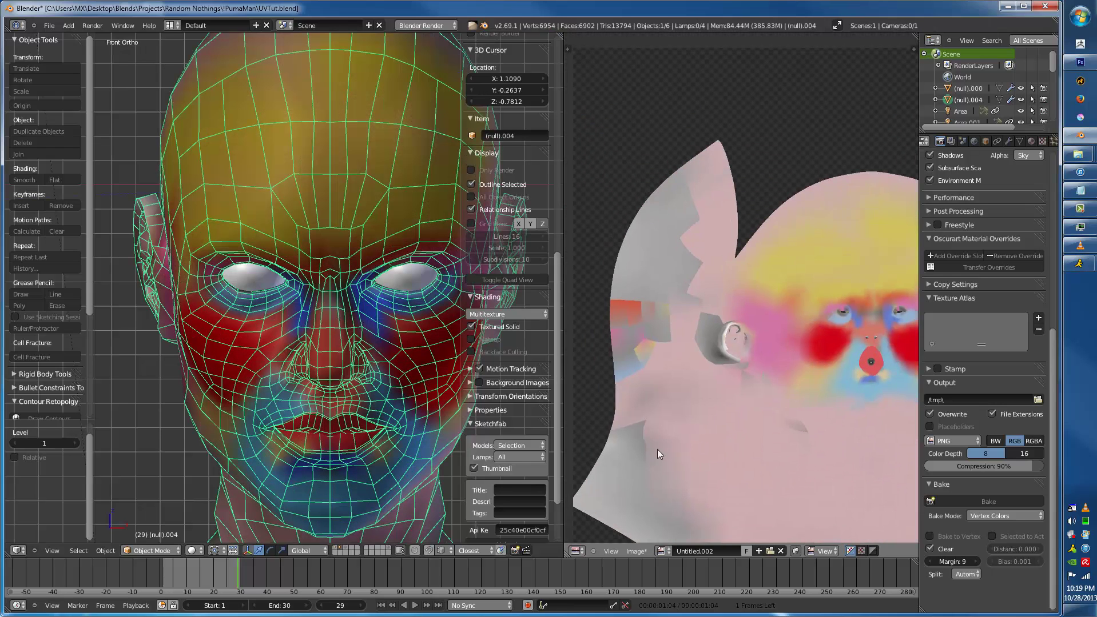
scroll(650, 450, "down", 3)
scroll(763, 325, "up", 5)
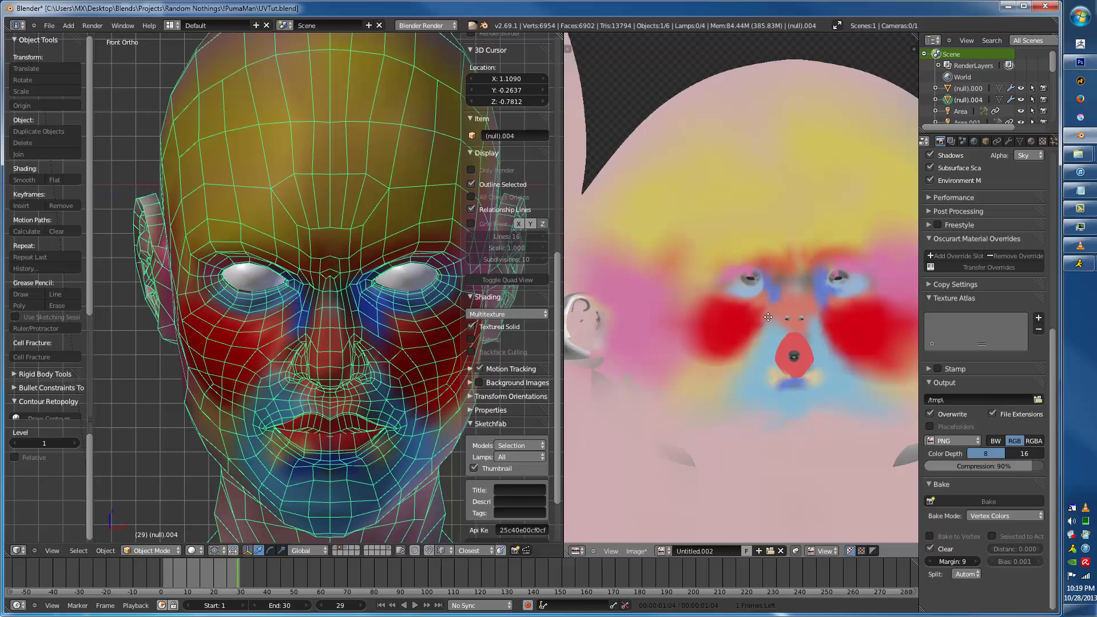
scroll(706, 301, "down", 3)
- Save the baked face paint image as FacePaint2.jpg in the Cav folder
key("F3")
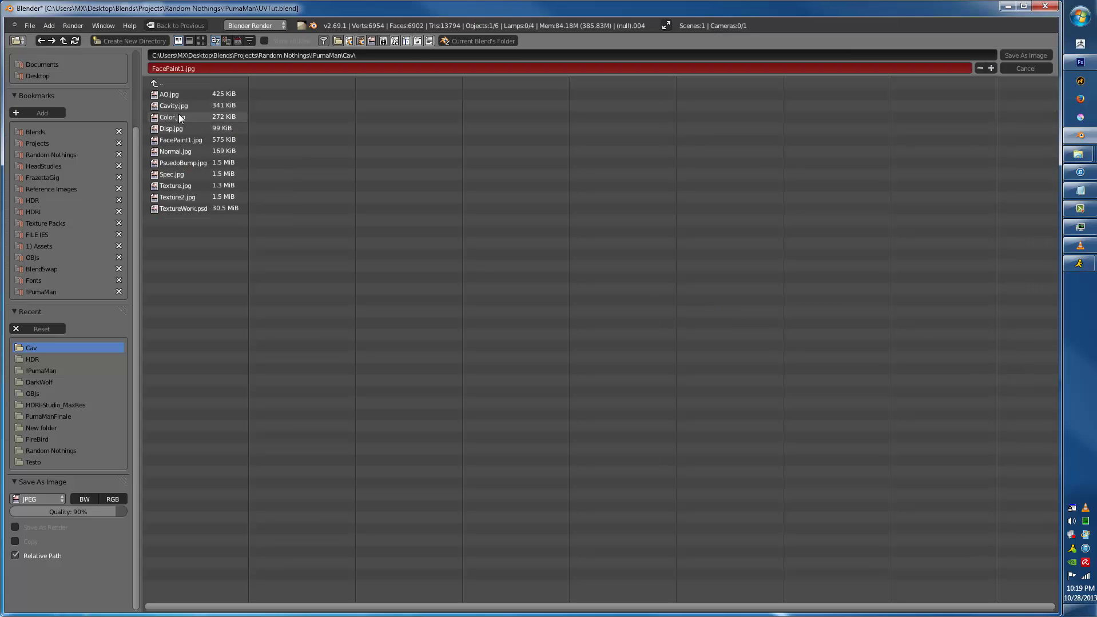
left_click(192, 140)
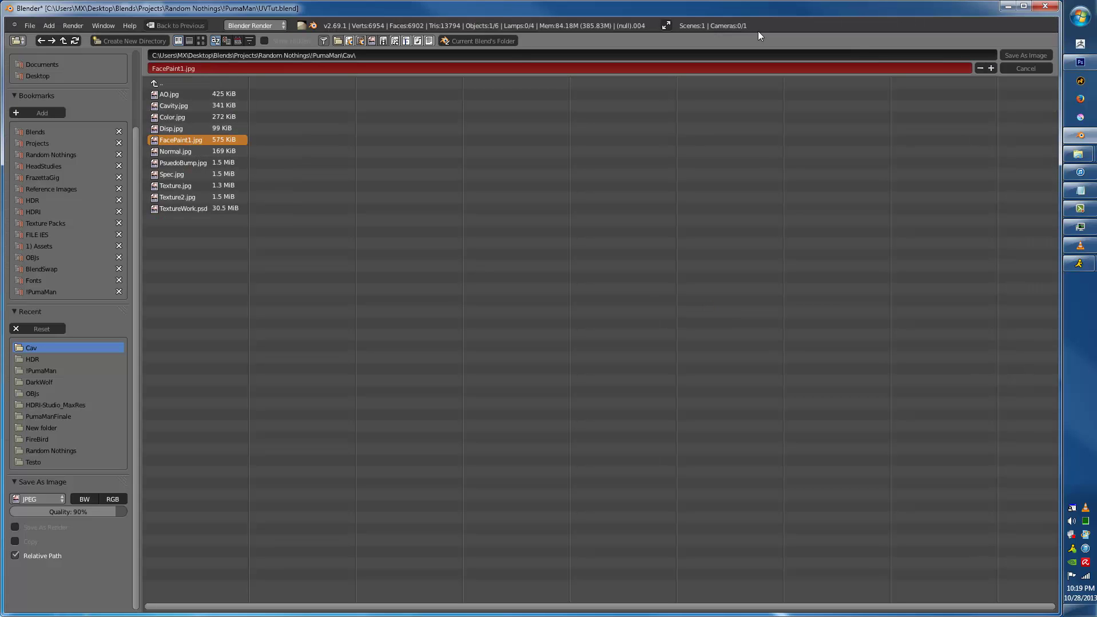
left_click(992, 67)
left_click(1020, 54)
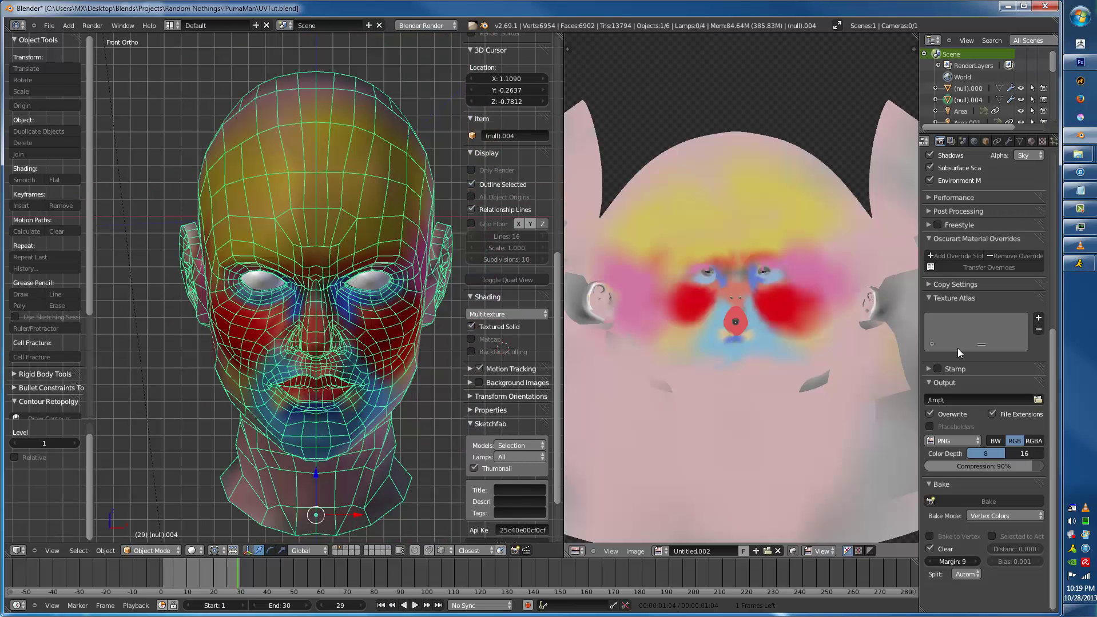
- Add a second vertex colour layer to the head mesh and switch to Vertex Paint mode
left_click(1008, 141)
left_click(1019, 141)
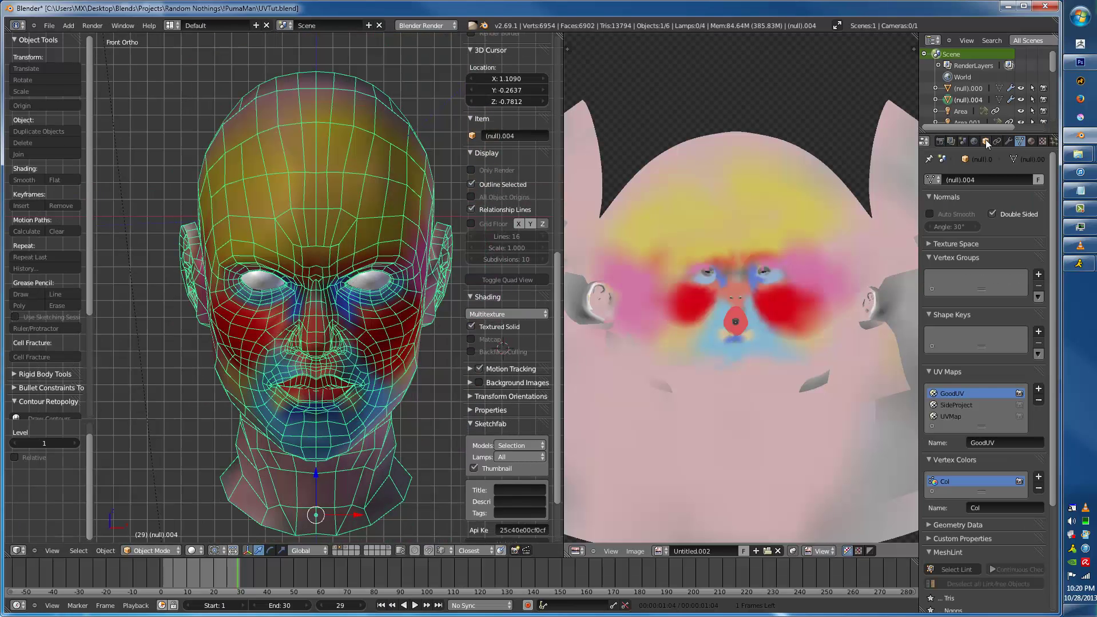
left_click(1038, 477)
key("Tab")
scroll(297, 357, "up", 2)
key("Tab")
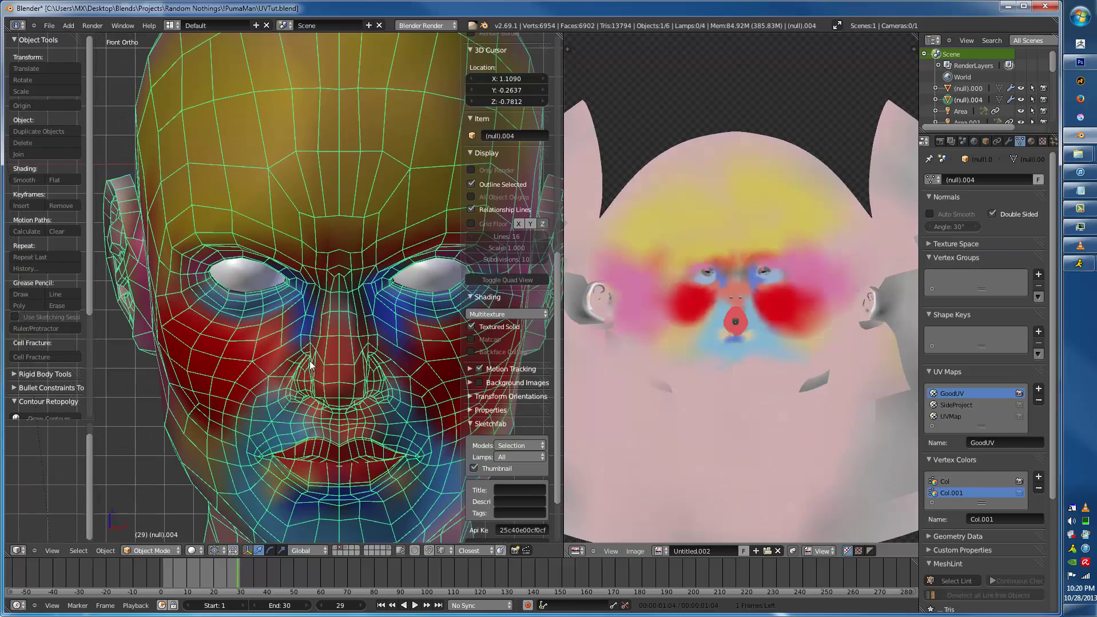
left_click(148, 550)
left_click(150, 502)
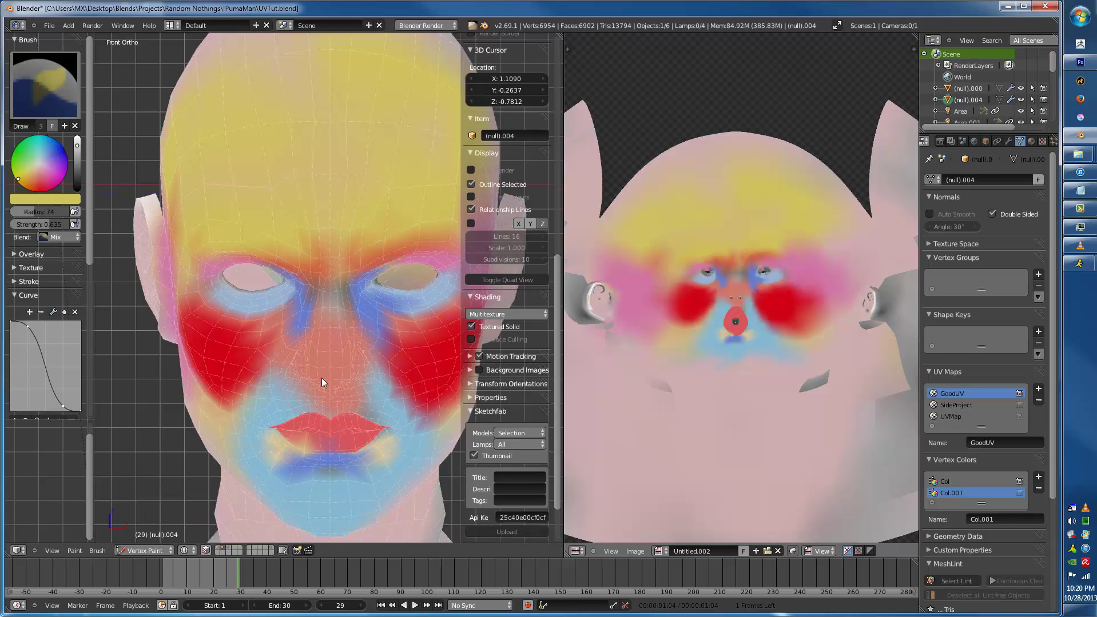
- Fill the second vertex colour layer with near-white and apply Dirty Vertex Colors to shade its cavities
left_click(38, 164)
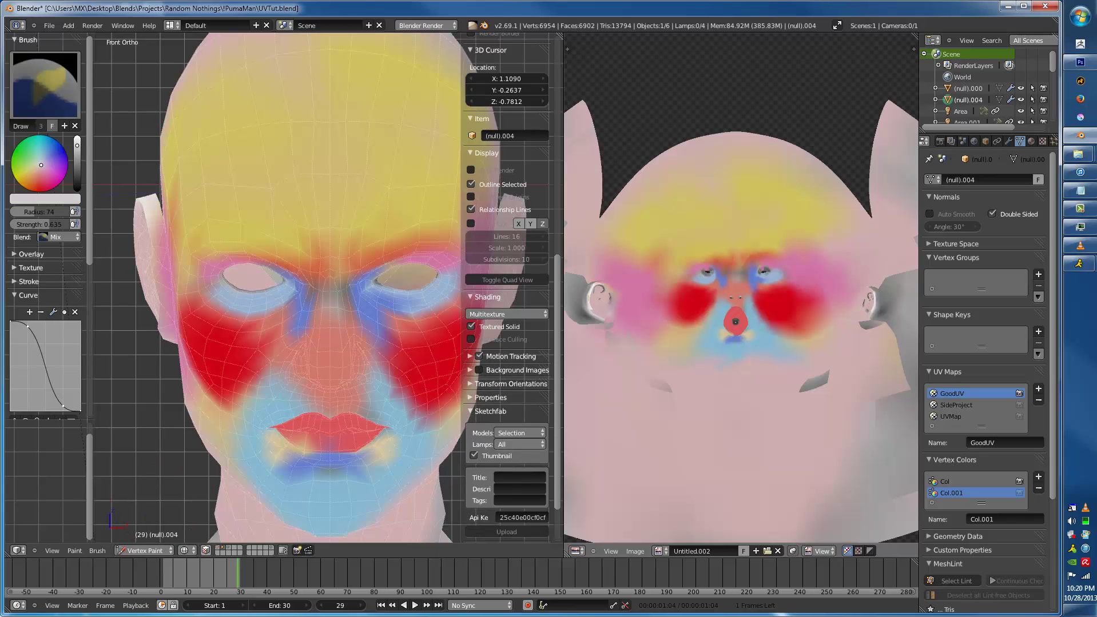
key("shift+k")
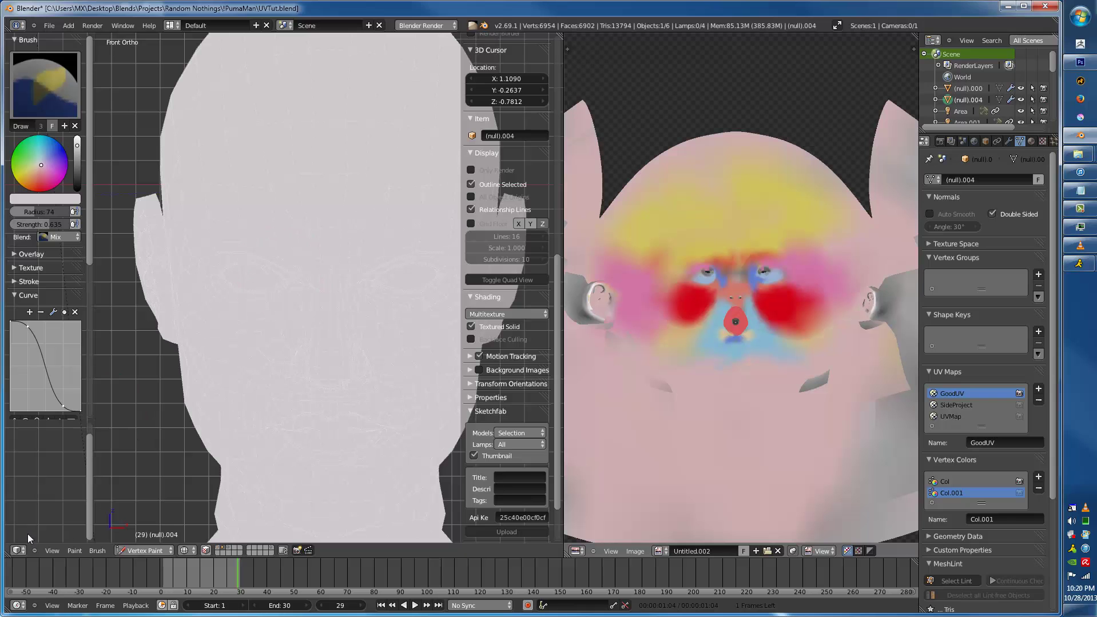
left_click(74, 551)
left_click(92, 503)
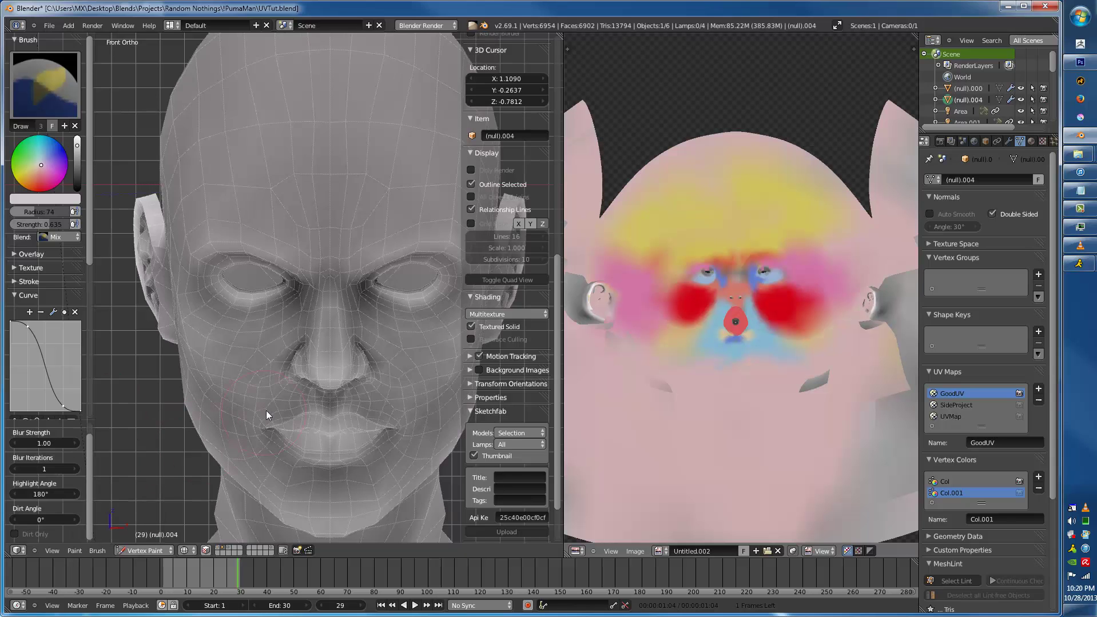
- Try to bake the cavity shading to the texture image while in Vertex Paint mode
left_click(940, 141)
left_click(998, 502)
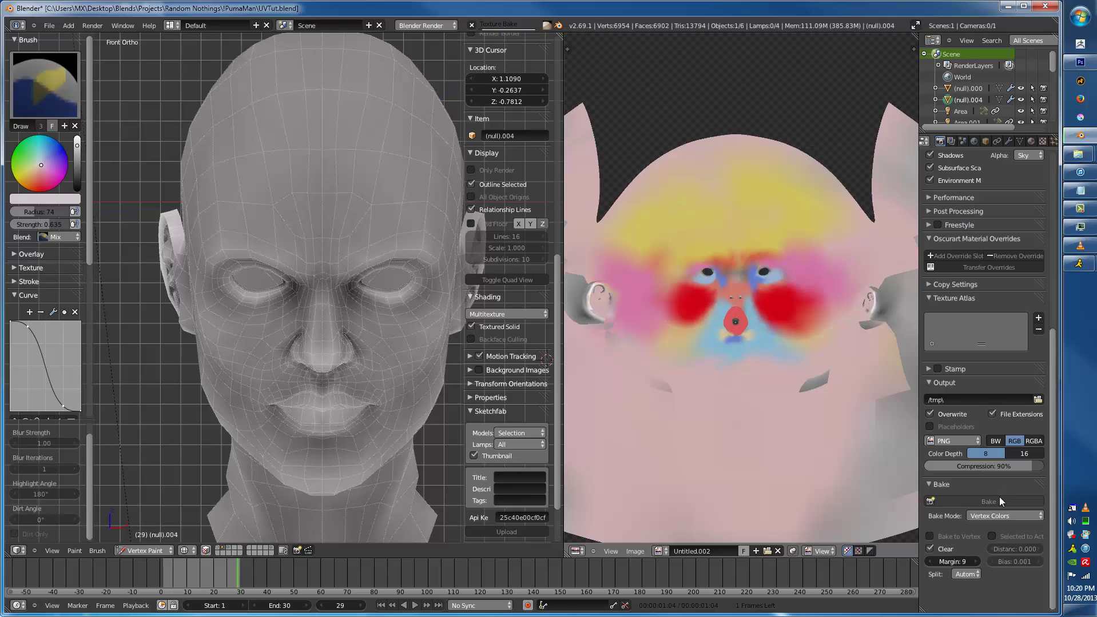
scroll(800, 473, "down", 2)
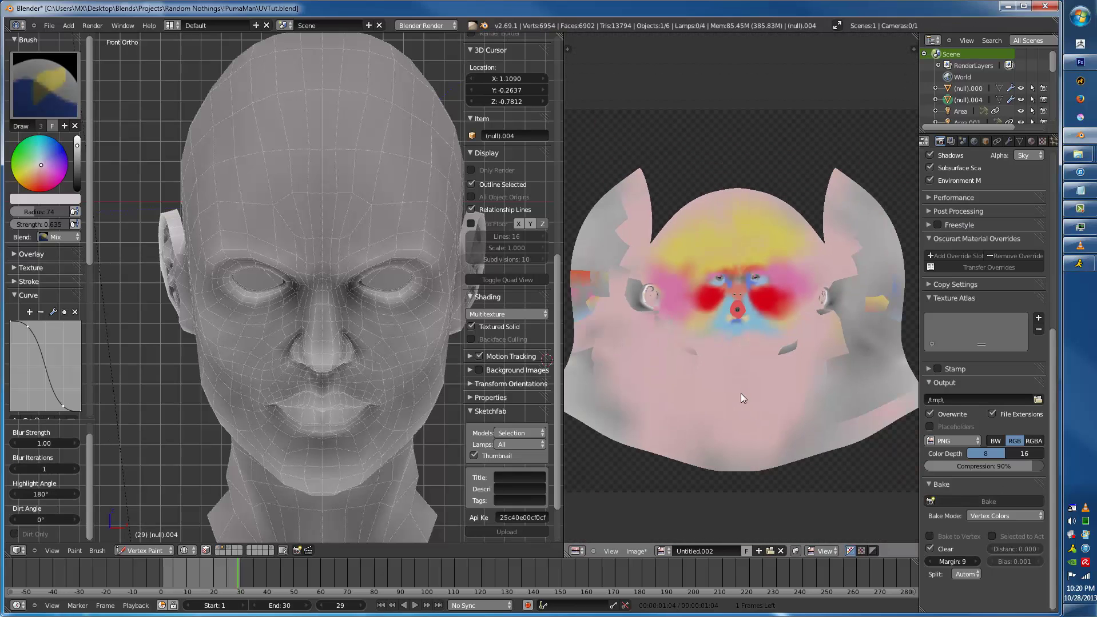
- Switch the head back to Object Mode and bake its vertex colours again
left_click(156, 551)
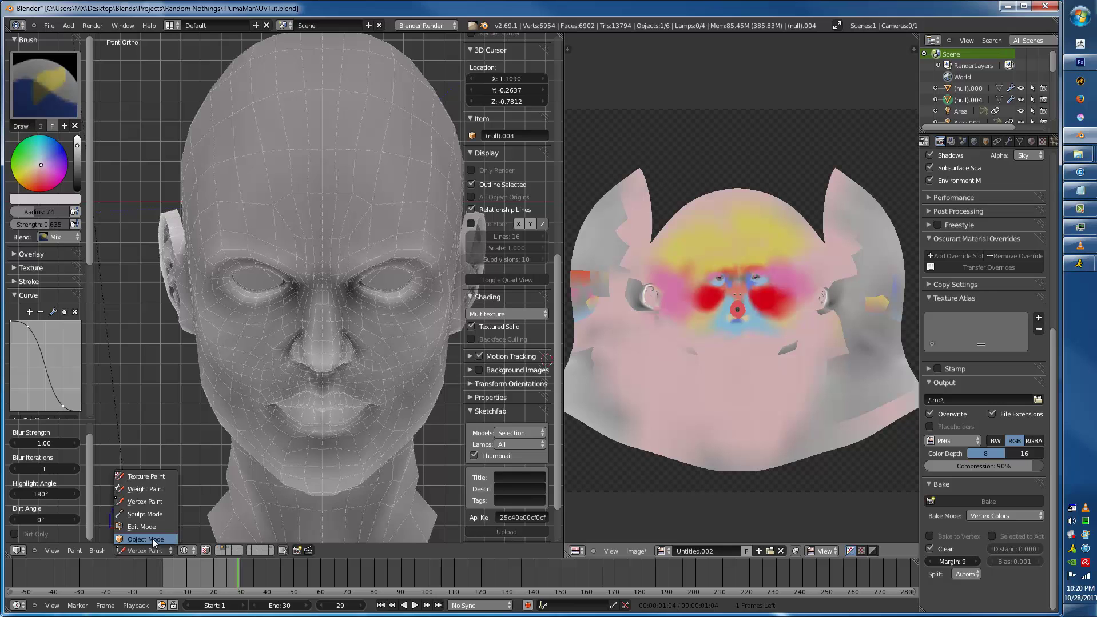
left_click(153, 538)
left_click(985, 503)
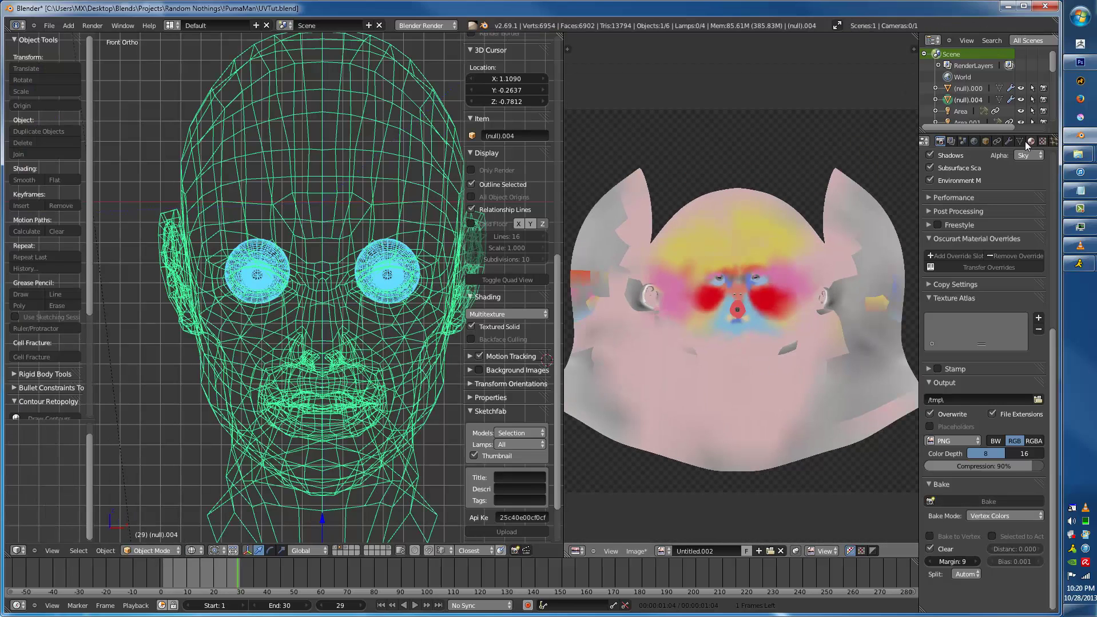
- Delete the face paint vertex colour layer Col and bake the remaining cavity layer Col.001 to the texture image
left_click(1020, 142)
left_click(983, 482)
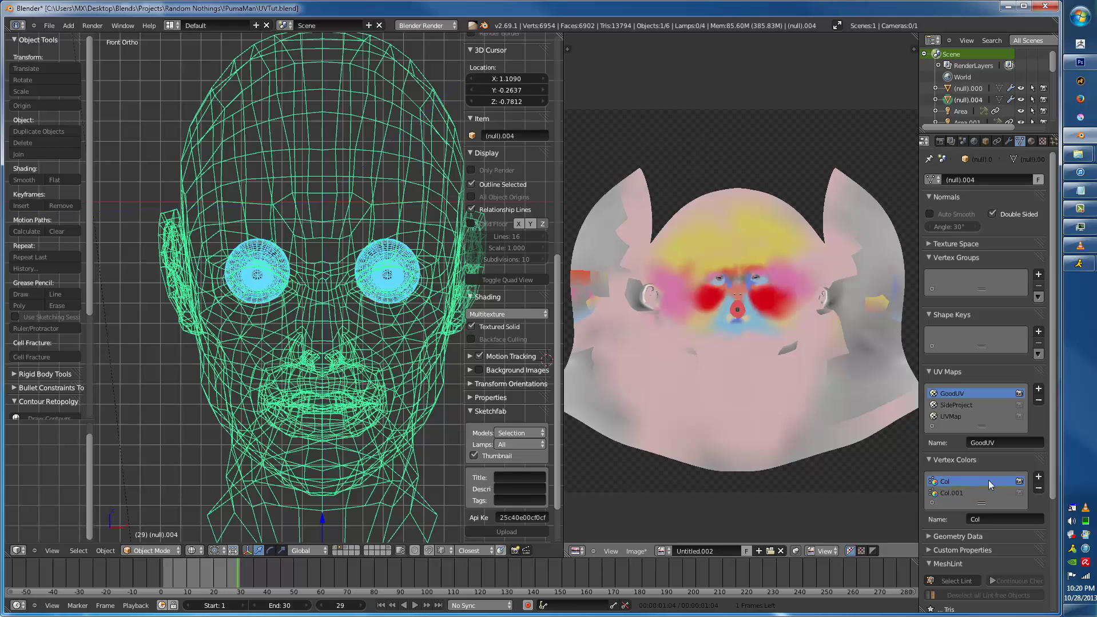
left_click(1038, 488)
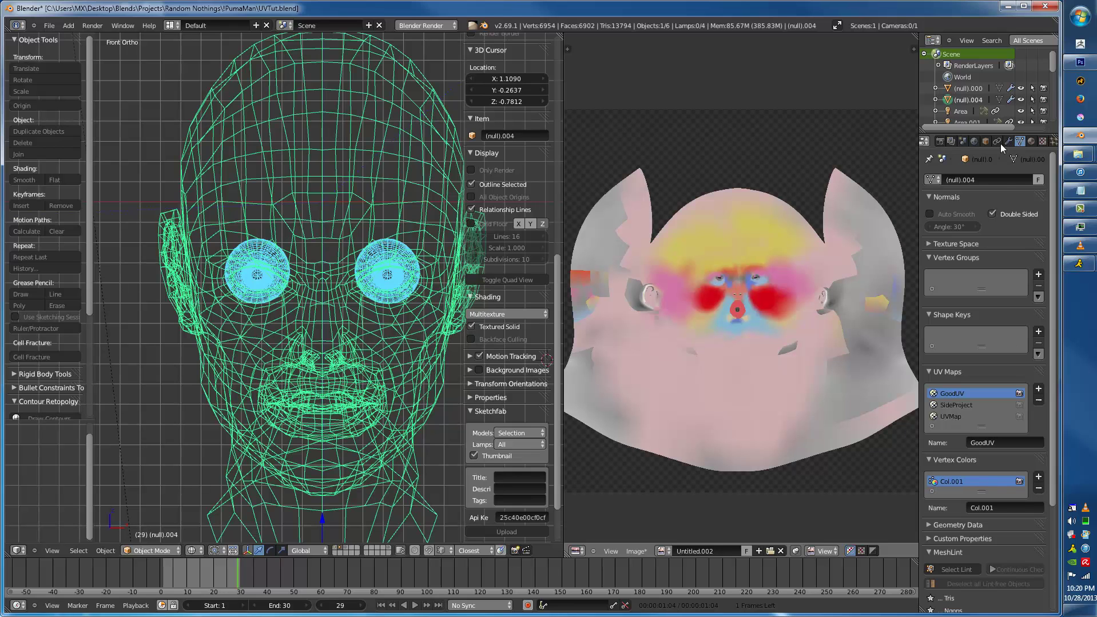
left_click(939, 141)
left_click(980, 502)
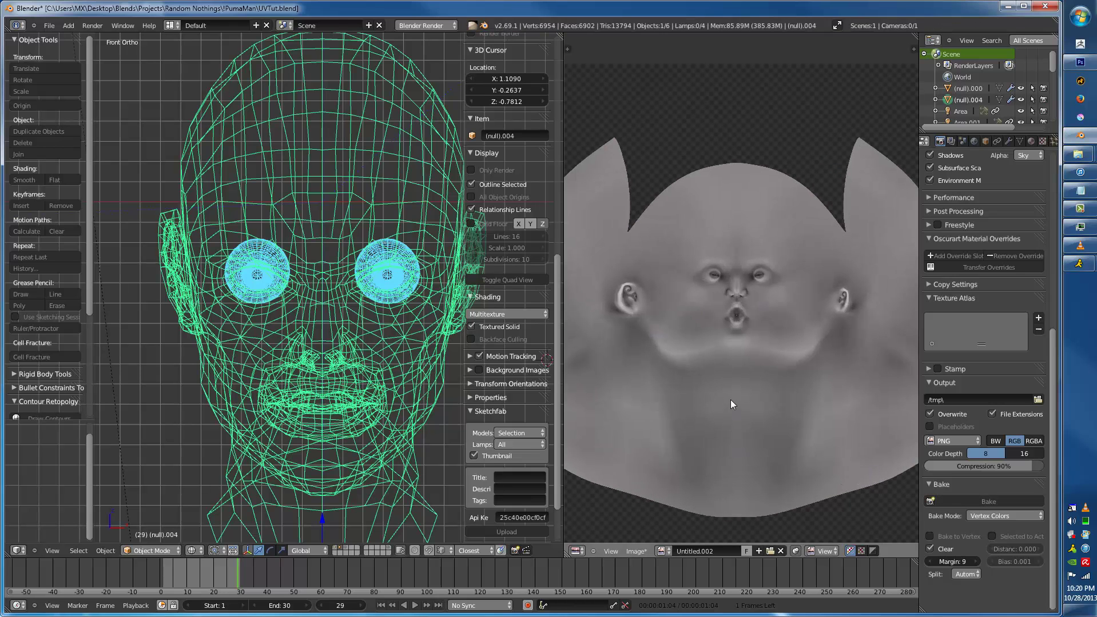
scroll(730, 397, "up", 6)
scroll(737, 333, "down", 4)
- Save the baked cavity image as FacePaint2Cav.jpg in the Cav folder
key("F3")
left_click(201, 67)
left_click(227, 65)
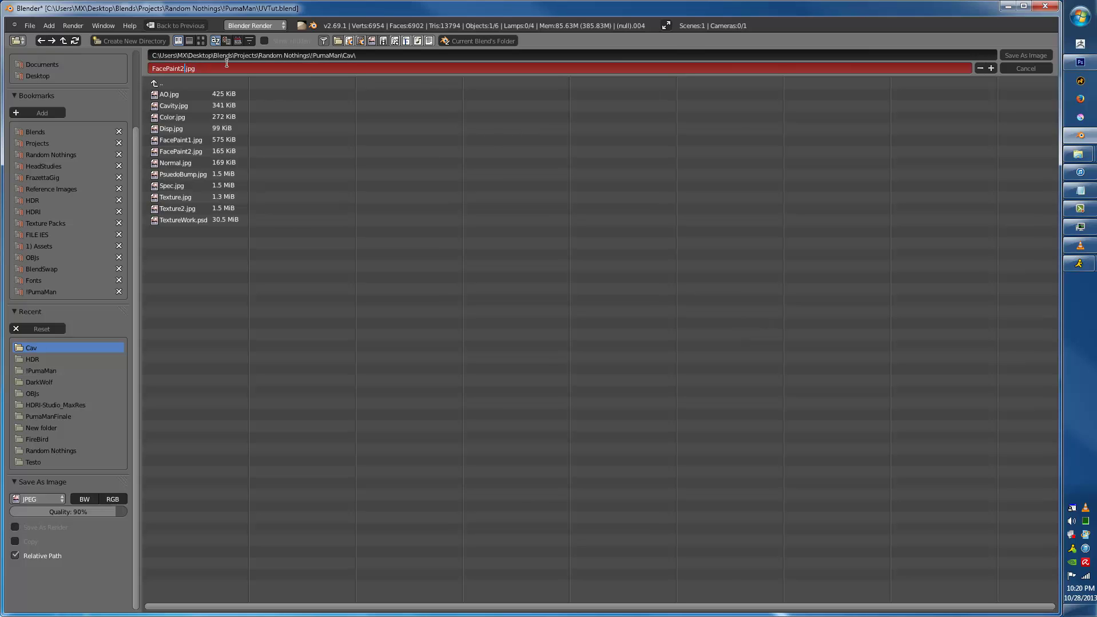
type("Cav")
key("Return")
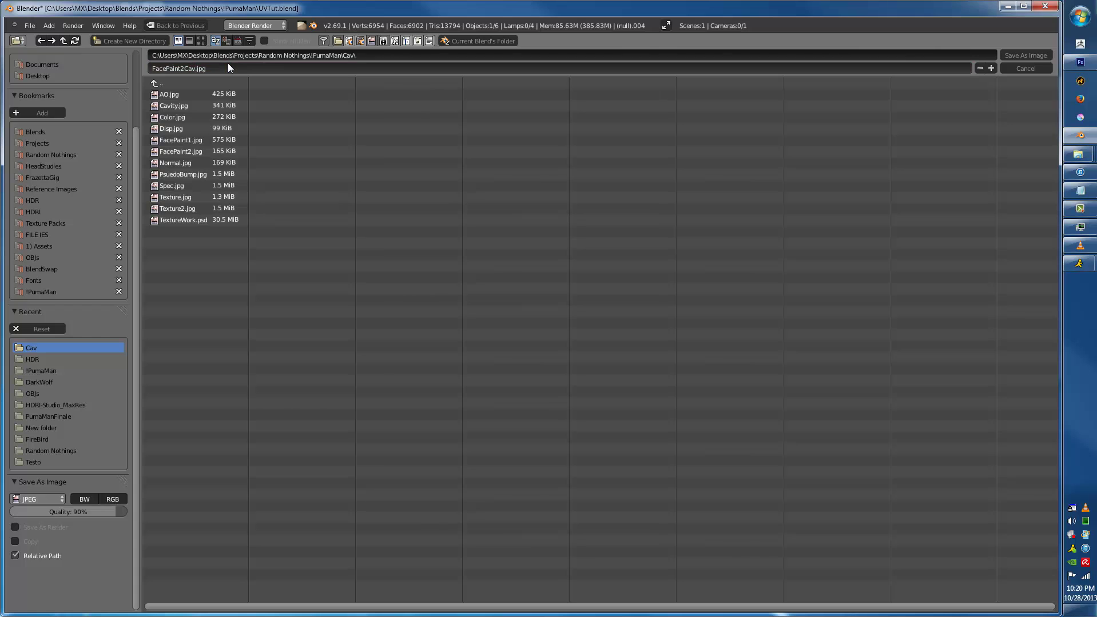
left_click(1030, 57)
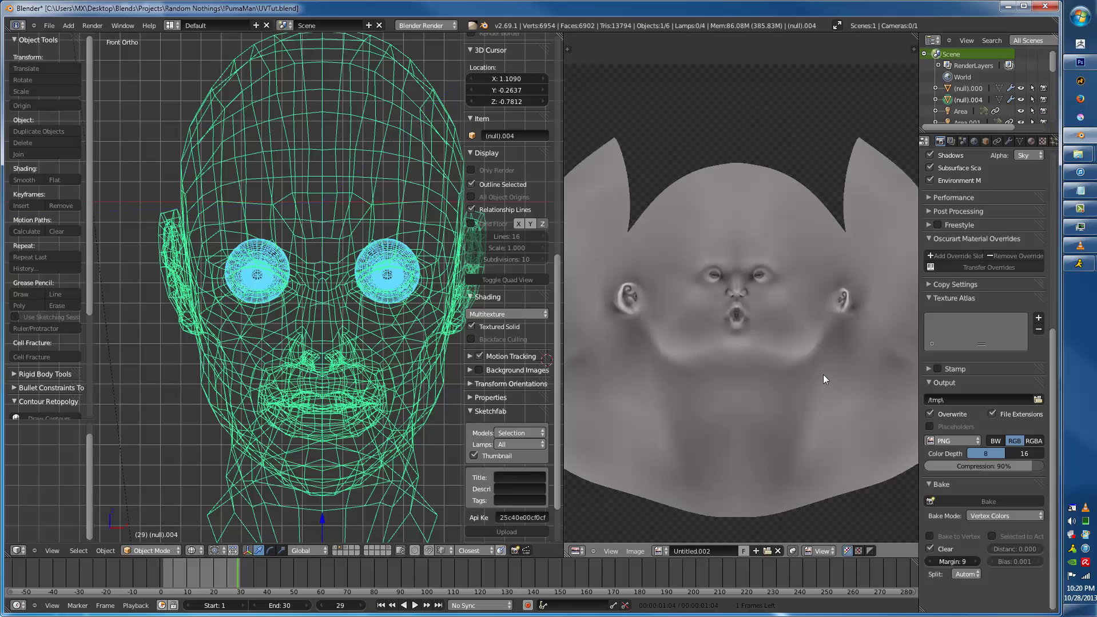
- Set the bake mode to Ambient Occlusion and bake the head's occlusion to the texture image
scroll(657, 343, "up", 3)
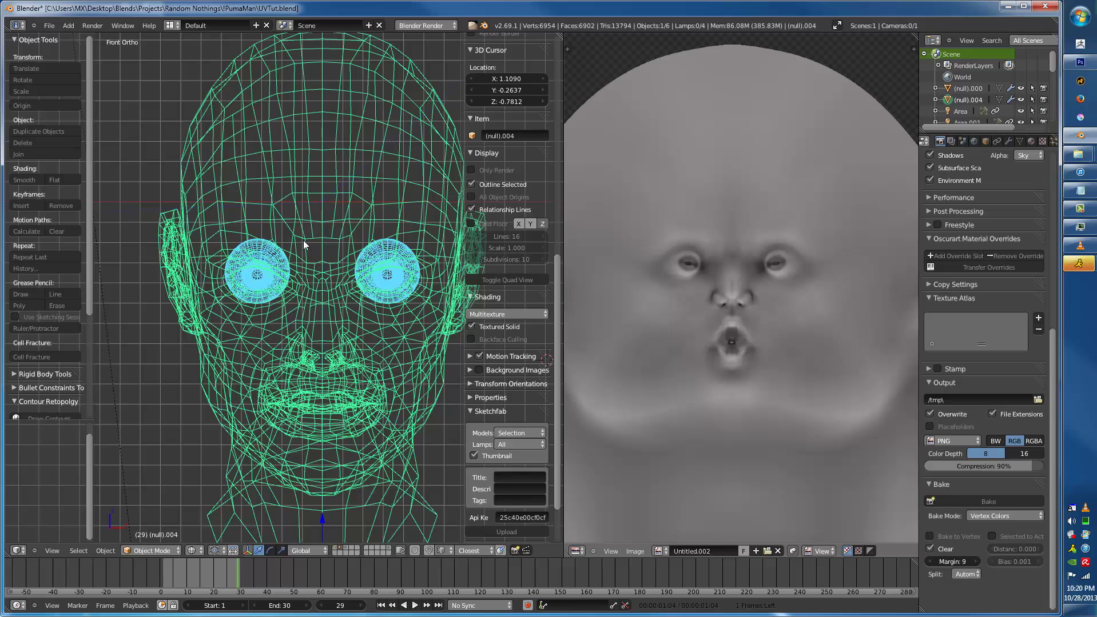
scroll(304, 245, "down", 1)
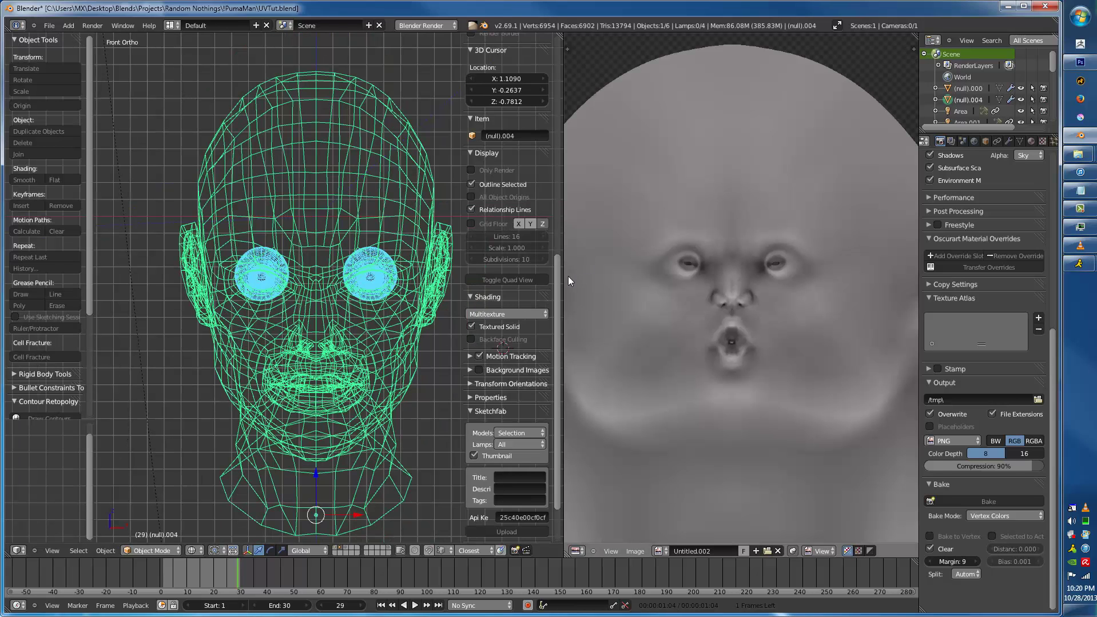
left_click(1013, 516)
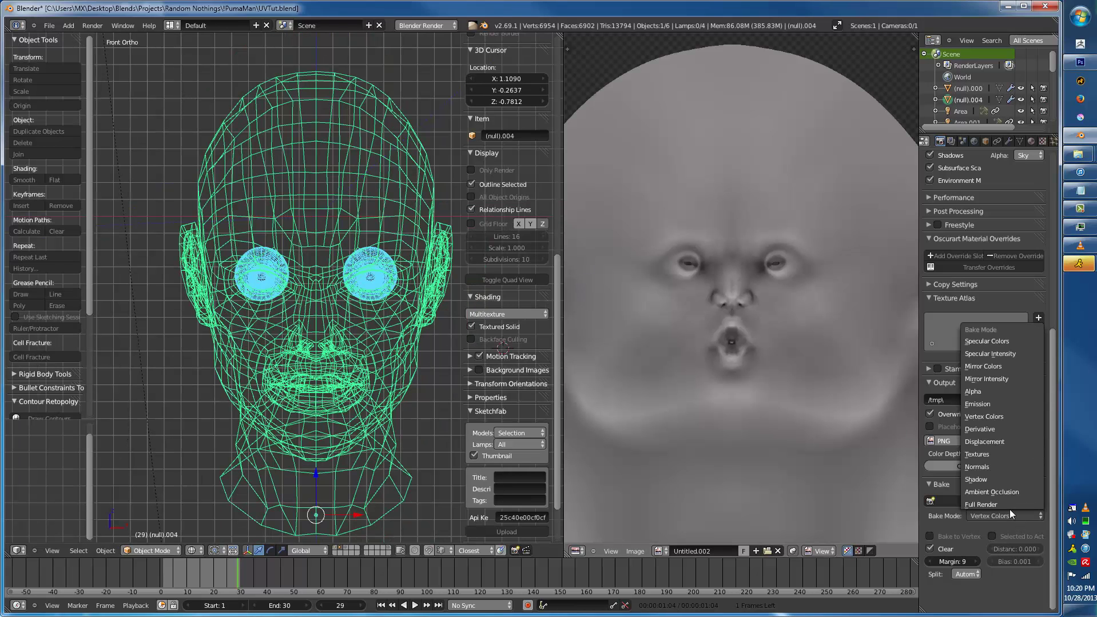
left_click(998, 492)
left_click(971, 500)
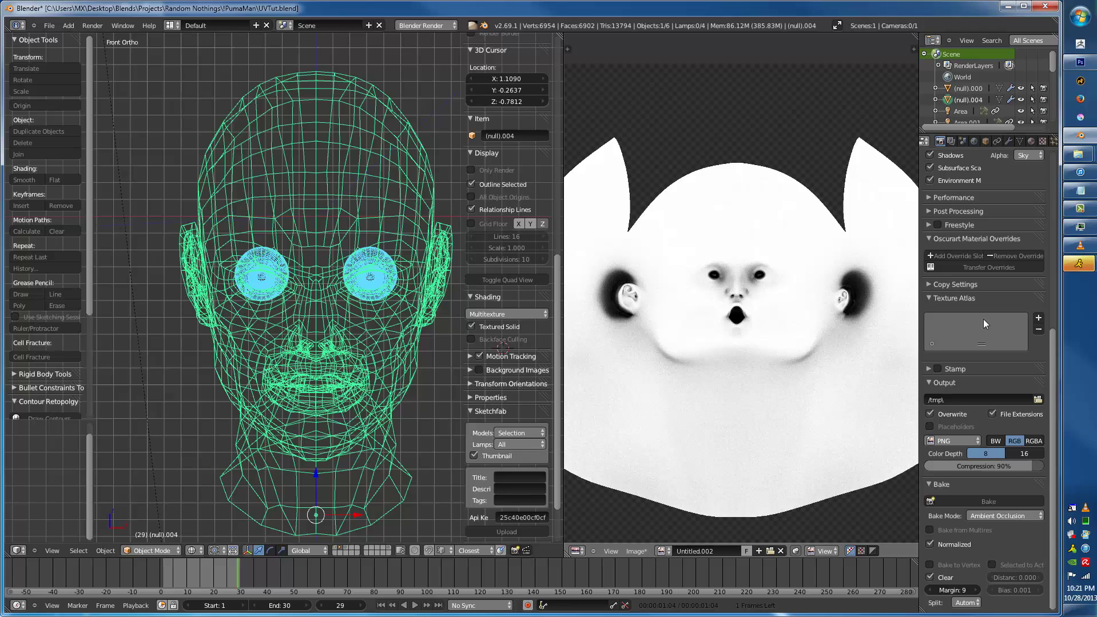
mouse_move(1078, 264)
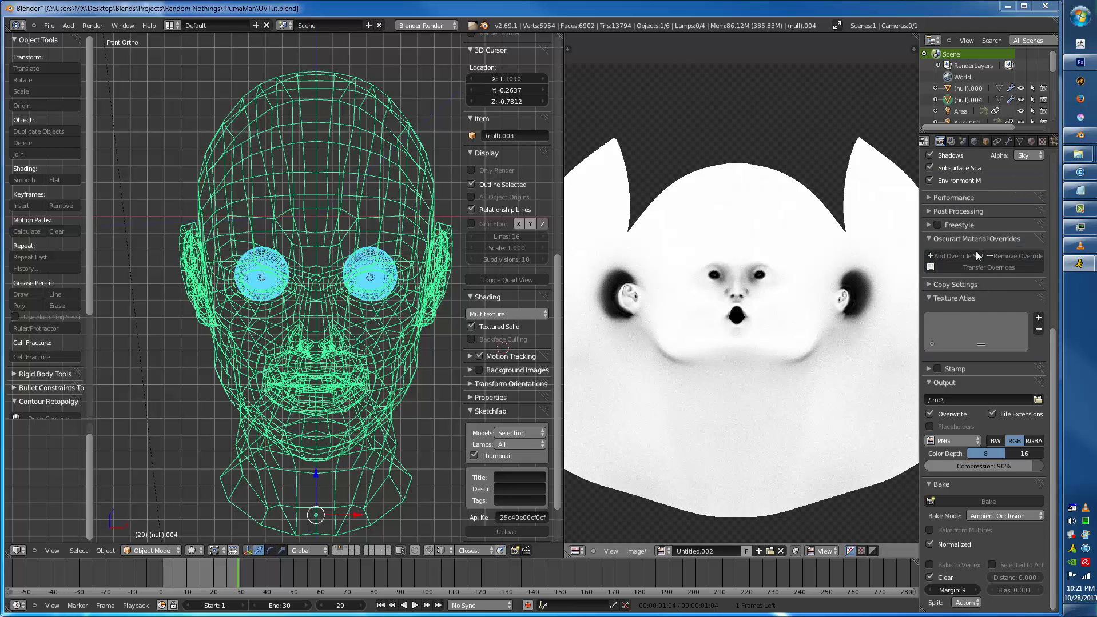
left_click(1012, 242)
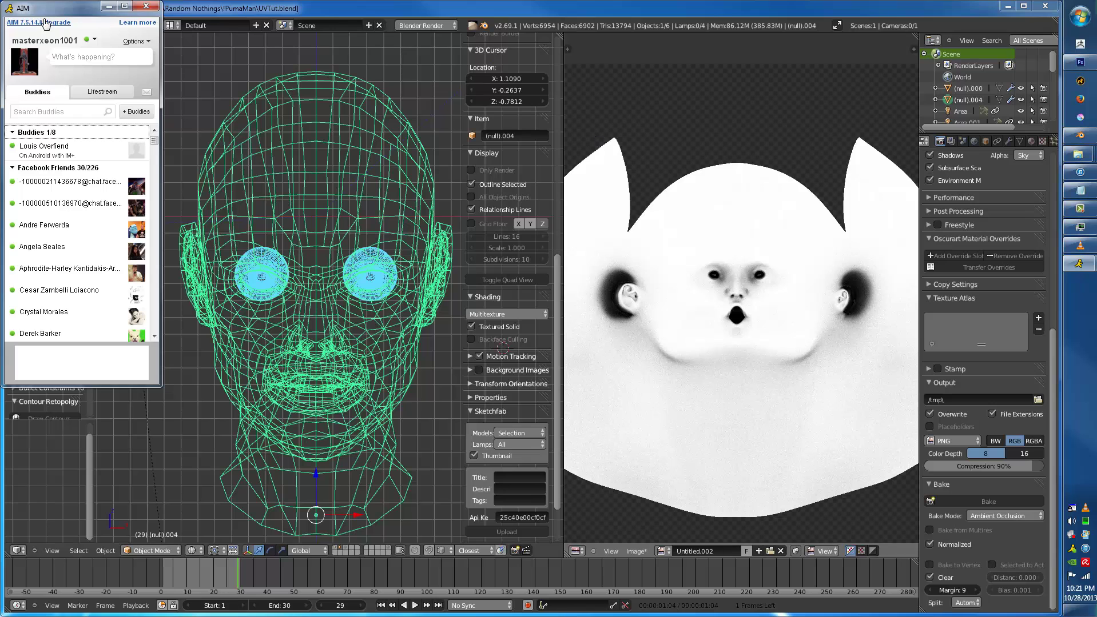
key("alt+Tab")
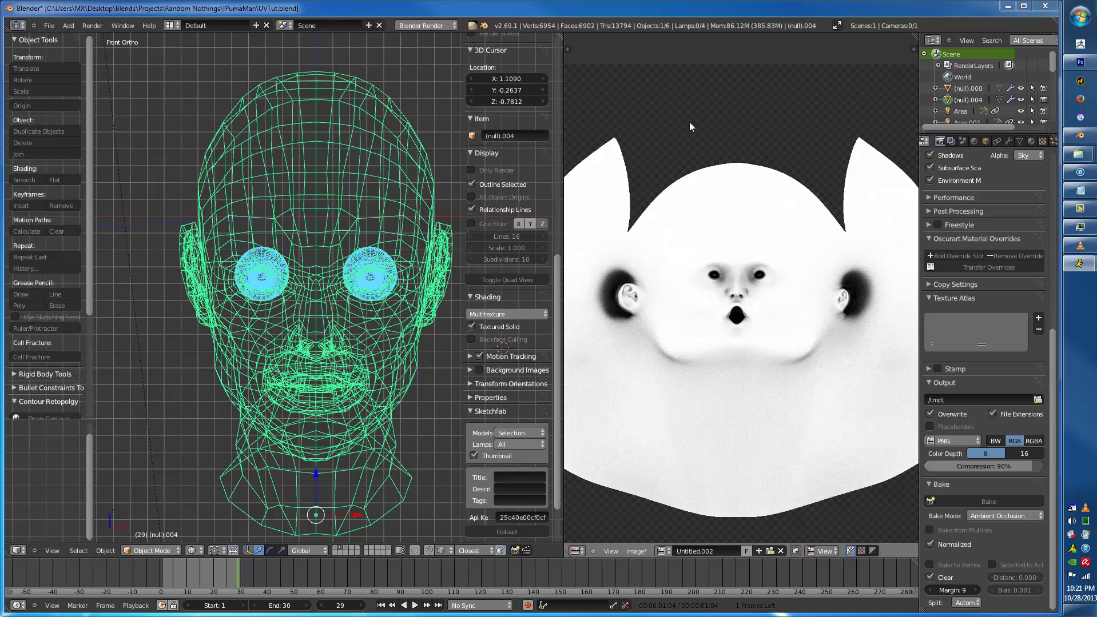
- Save the baked ambient occlusion image as FacePaint2AO.jpg in the Cav folder
scroll(700, 125, "up", 2)
key("F3")
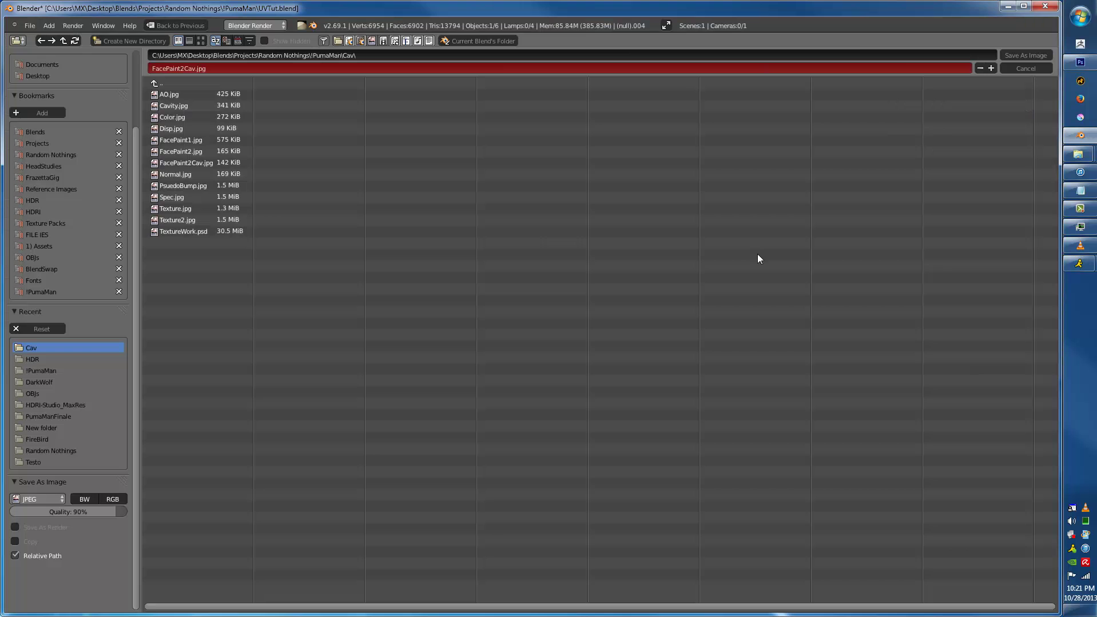
left_click(188, 69)
left_click(190, 69)
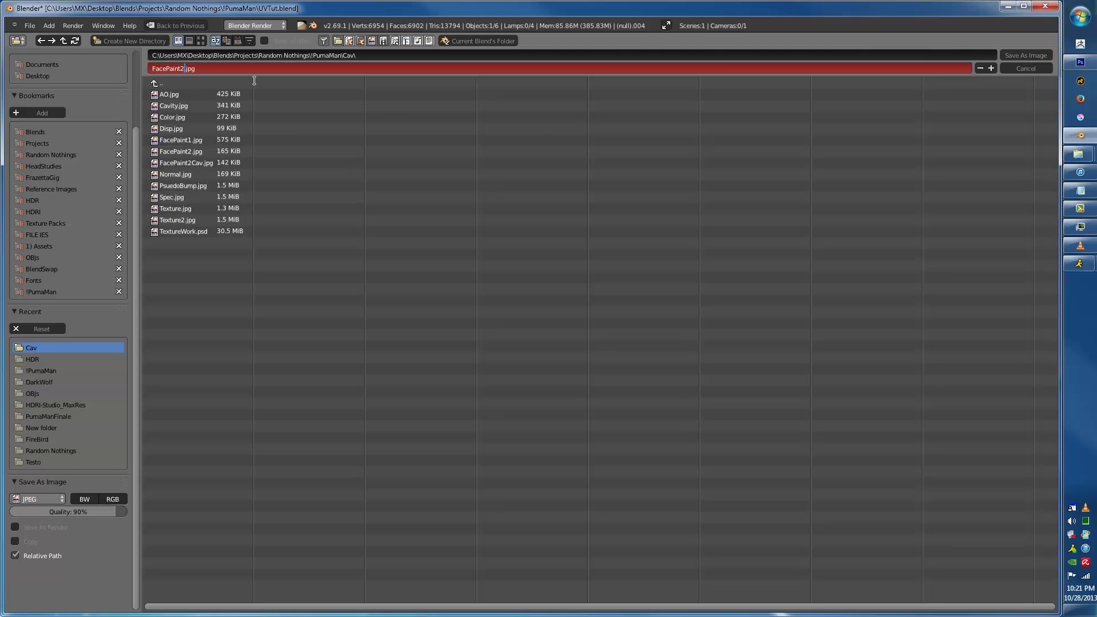
key("Return")
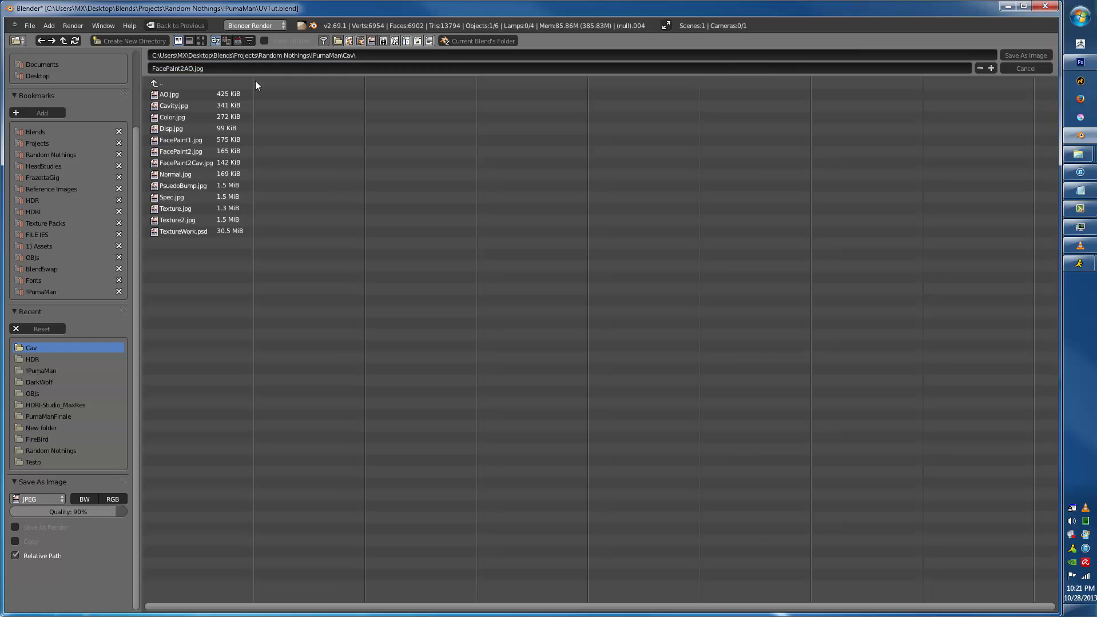
left_click(1025, 56)
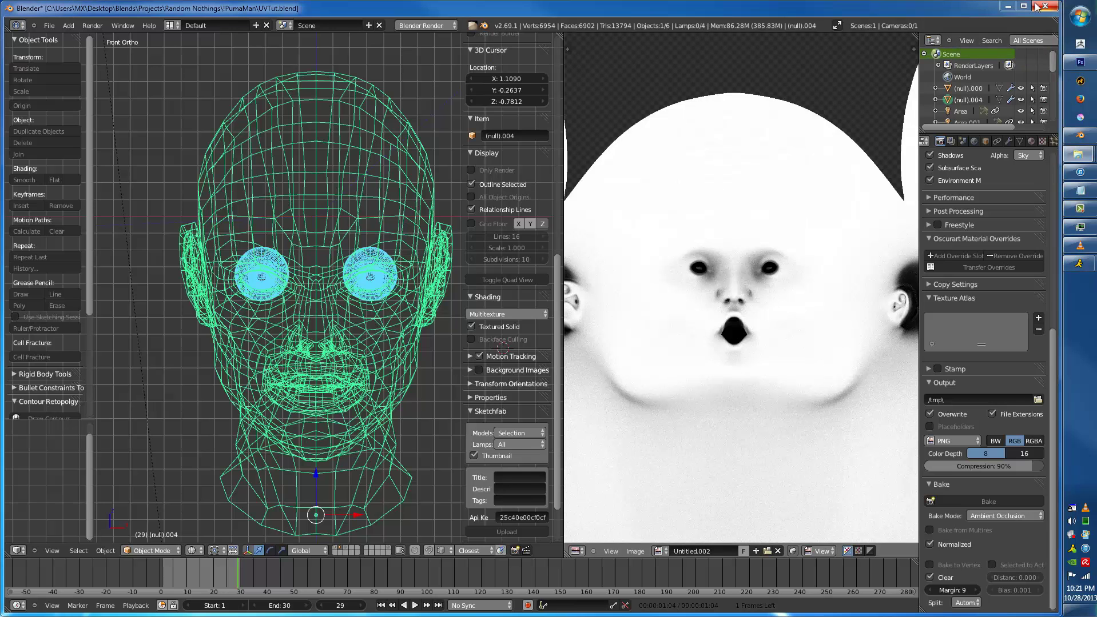
- Switch to Photoshop and open the baked face paint image FacePaint2.jpg
left_click(1069, 132)
left_click(1080, 62)
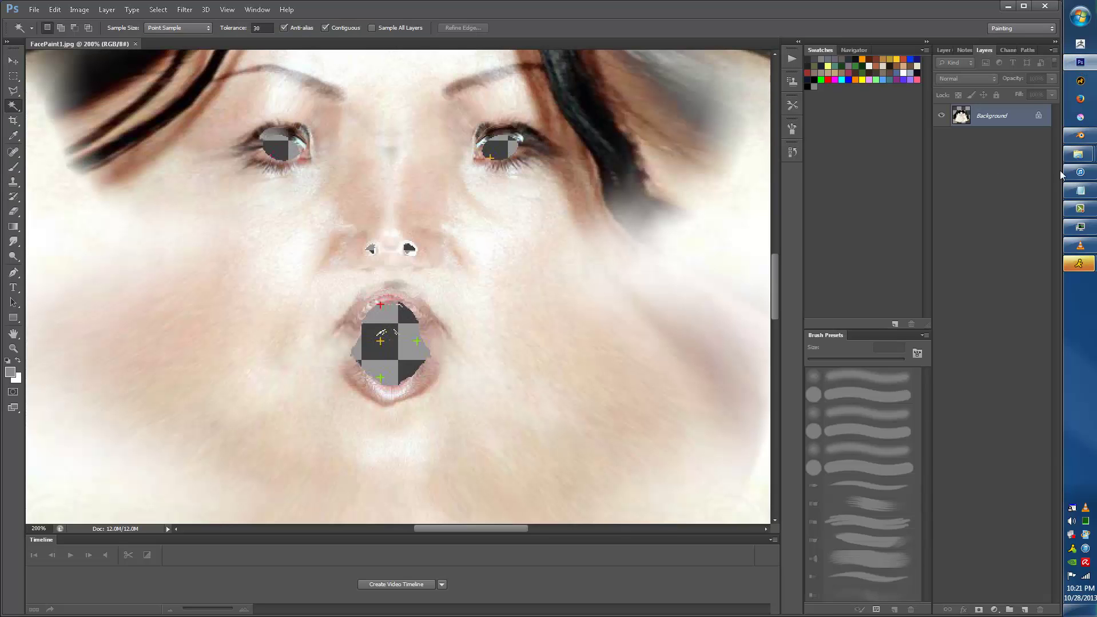
mouse_move(1079, 160)
left_click(36, 10)
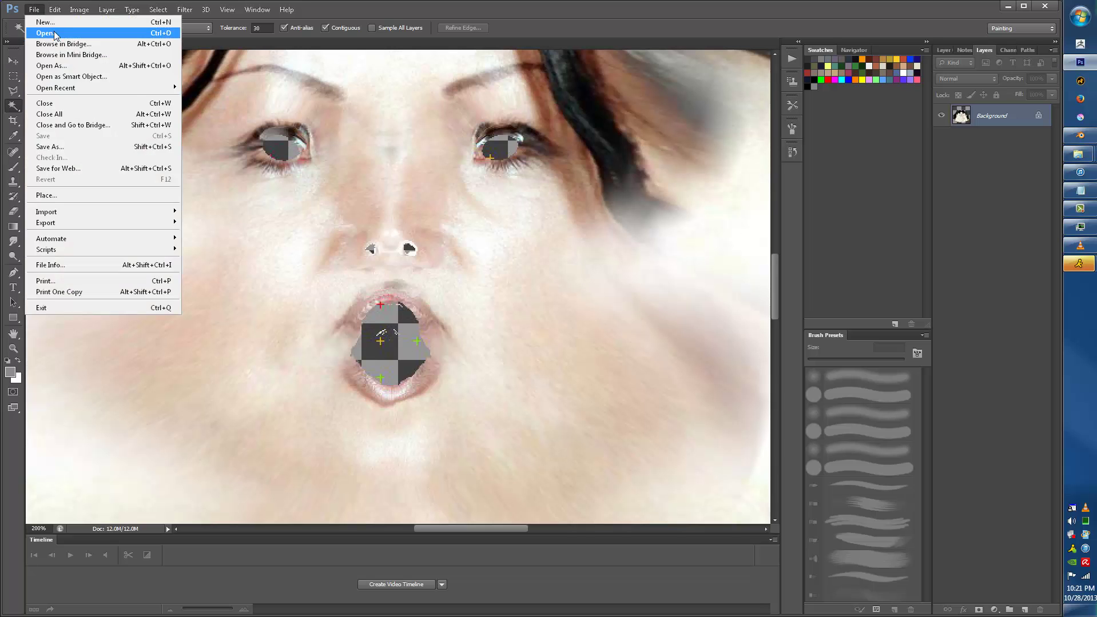
left_click(43, 31)
double_click(502, 247)
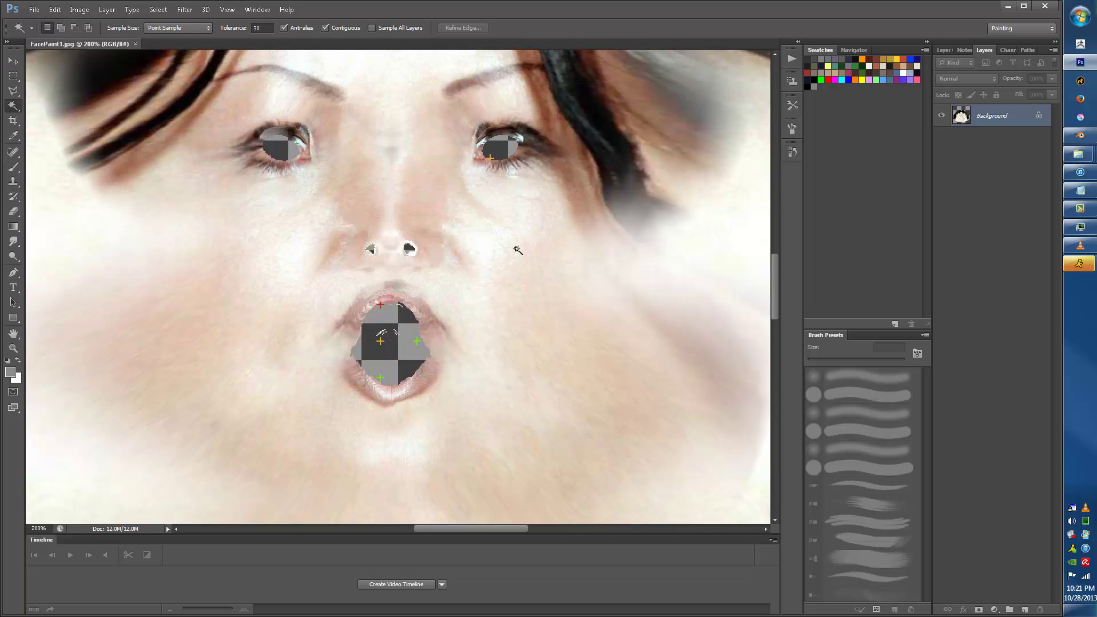
key("ctrl+plus")
key("ctrl+plus")
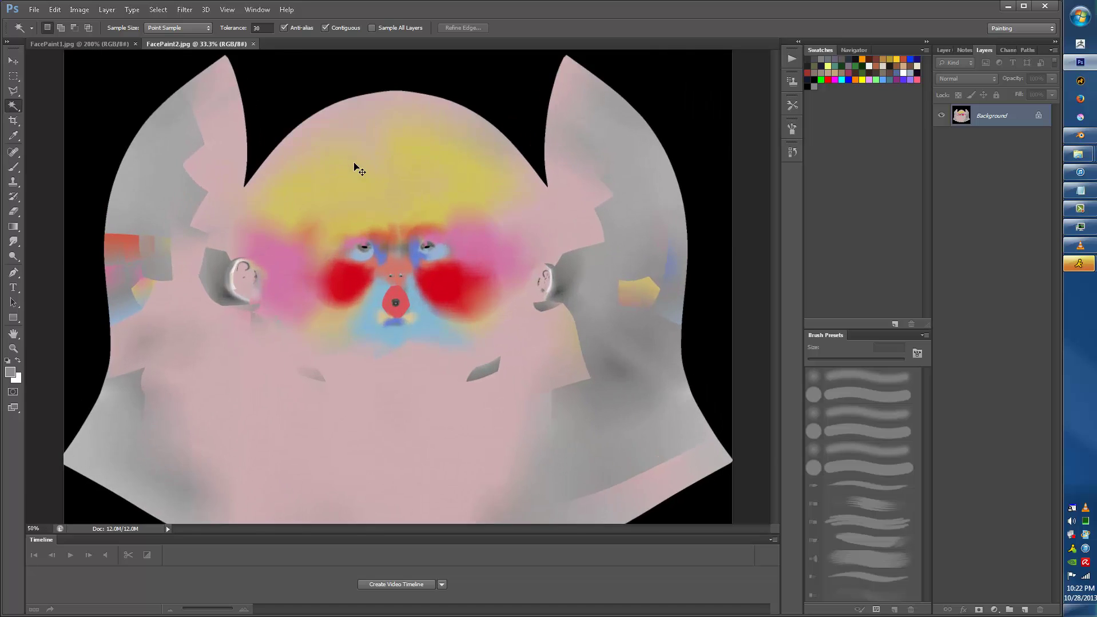
- Soften the face paint background with a Gaussian Blur of 11.4 pixels radius
left_click(159, 10)
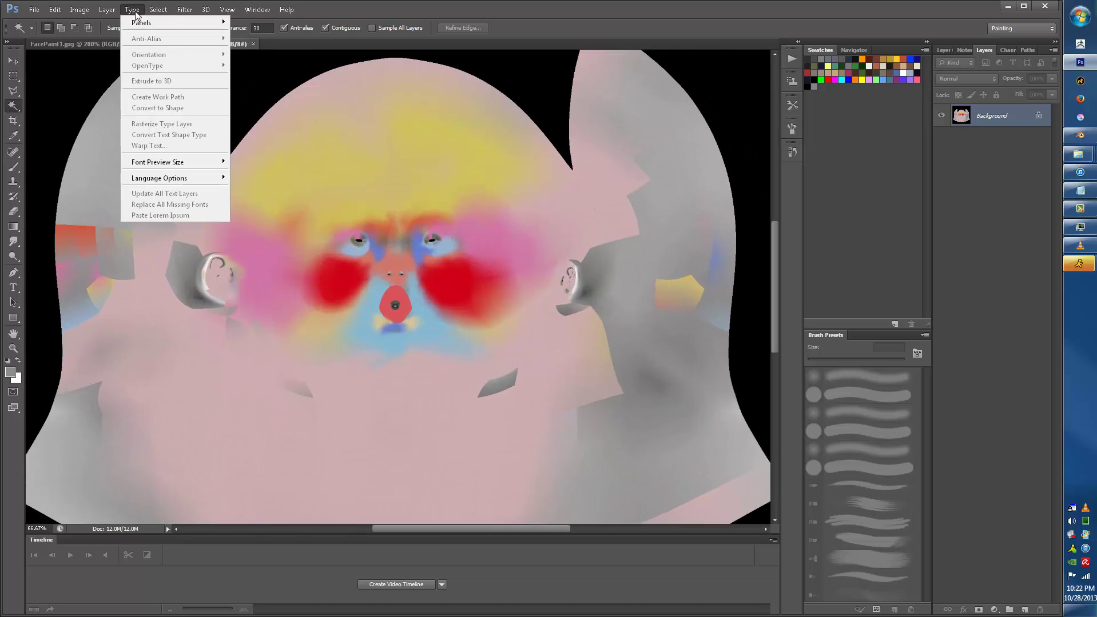
mouse_move(177, 12)
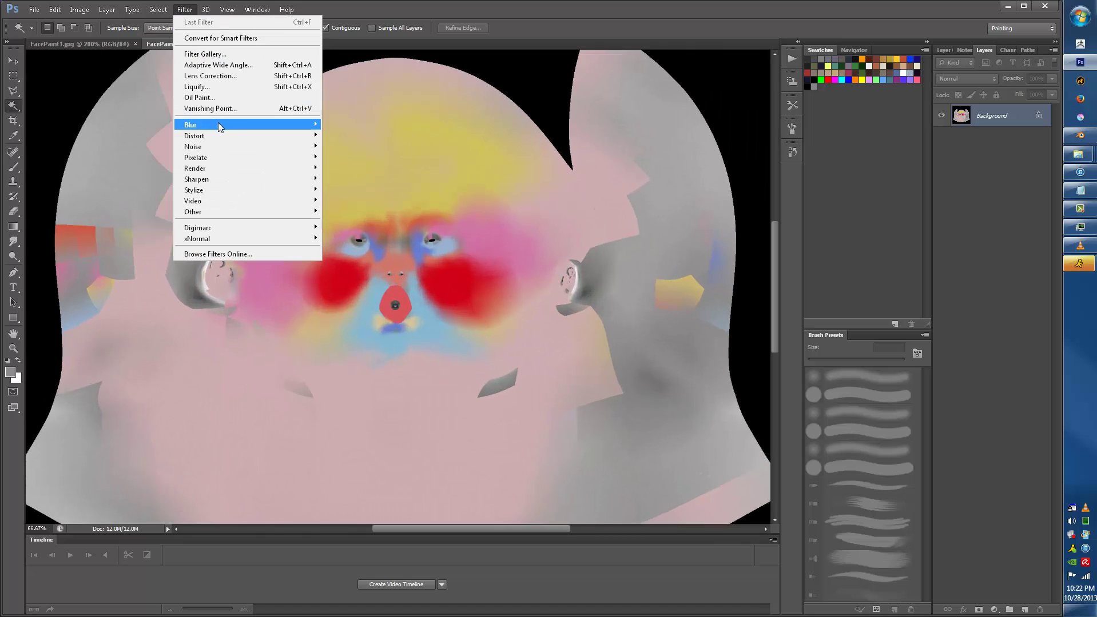
mouse_move(217, 125)
left_click(129, 205)
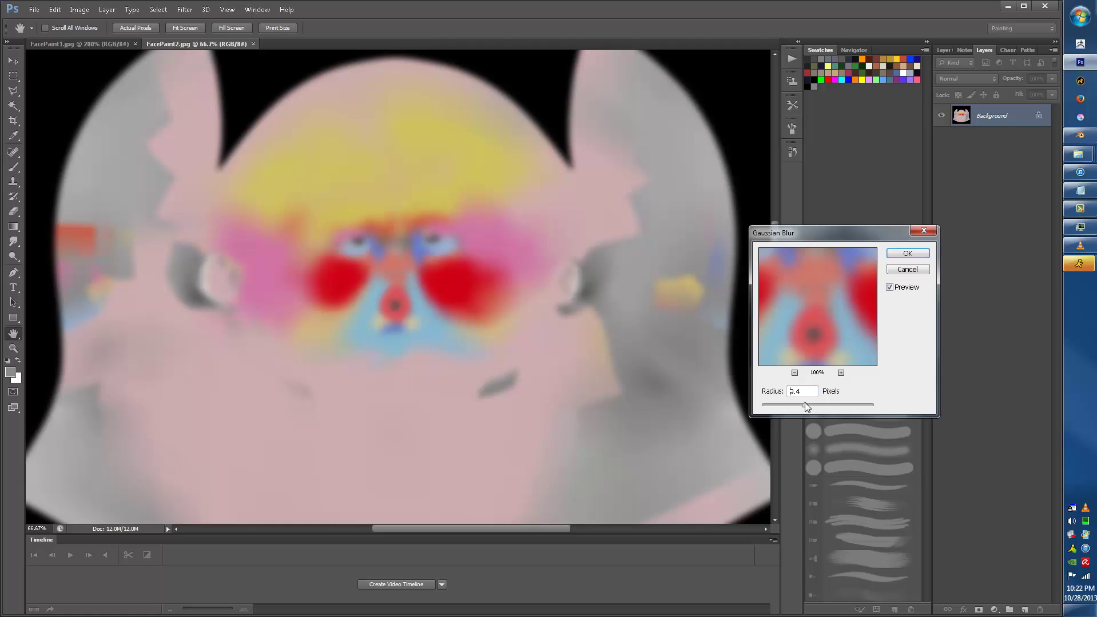
left_click_drag(807, 402, 807, 400)
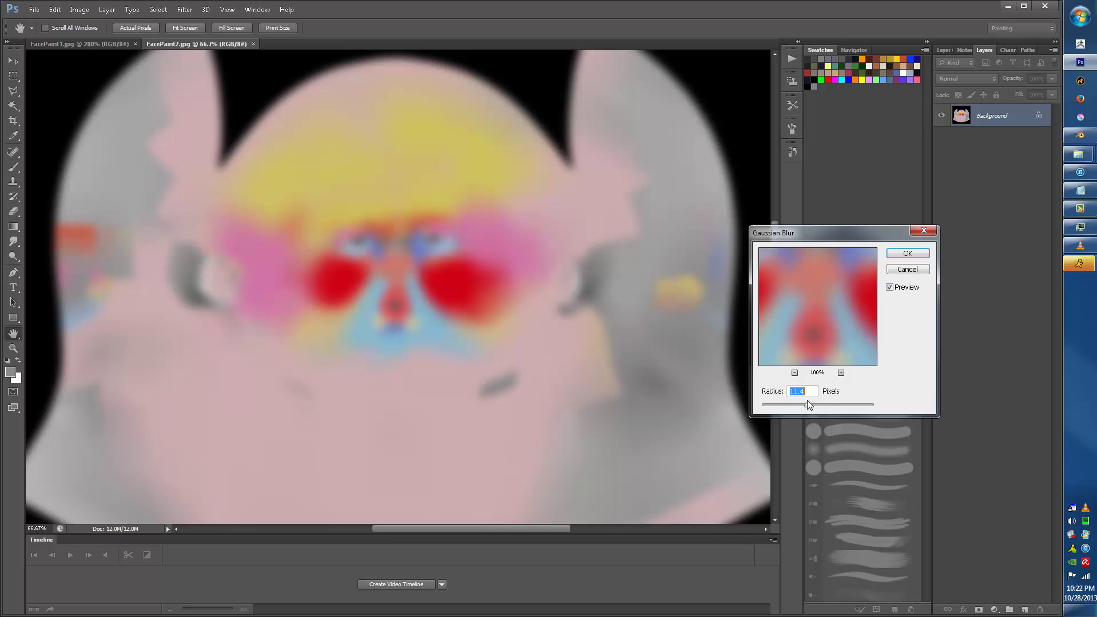
left_click(909, 253)
- Place FacePaint2AO.jpg from the Cav folder as a new layer over the face paint
mouse_move(1077, 157)
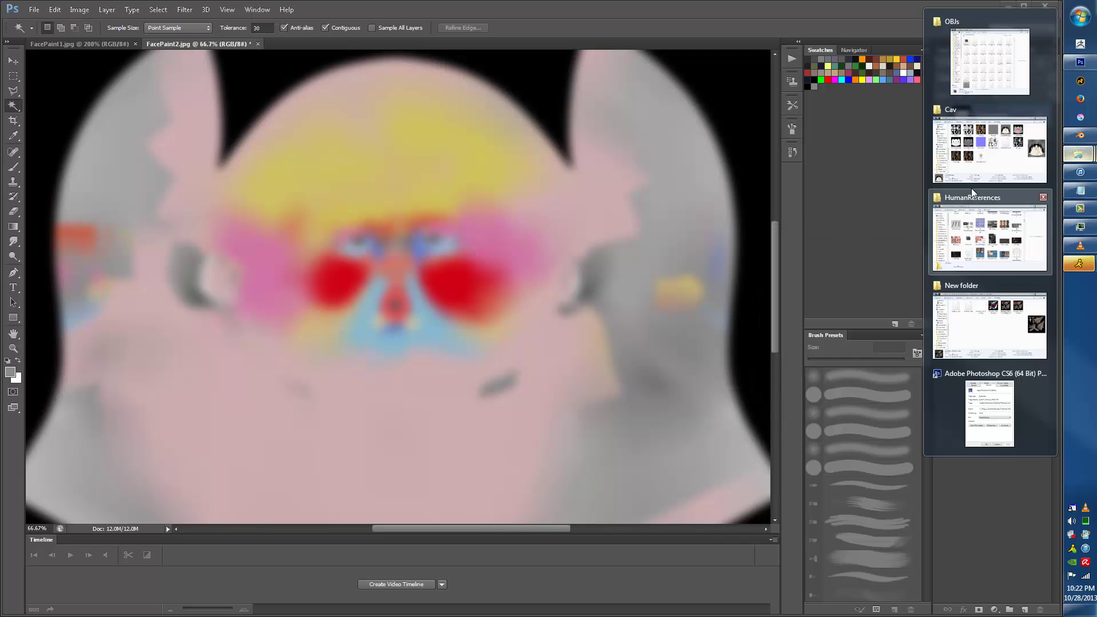
left_click(981, 167)
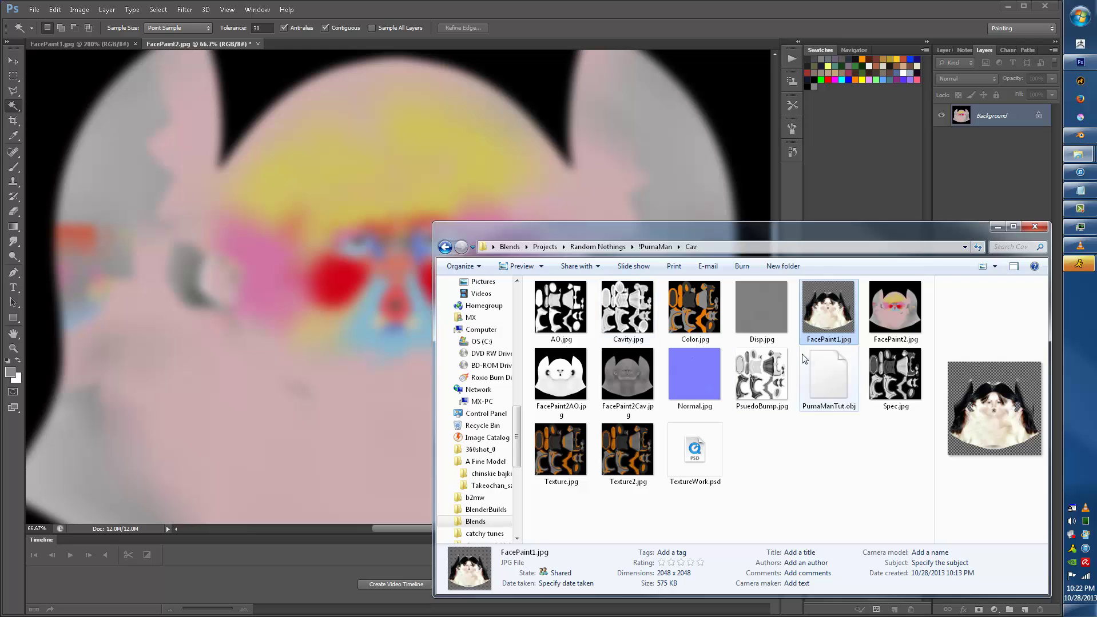
left_click_drag(562, 370, 394, 313)
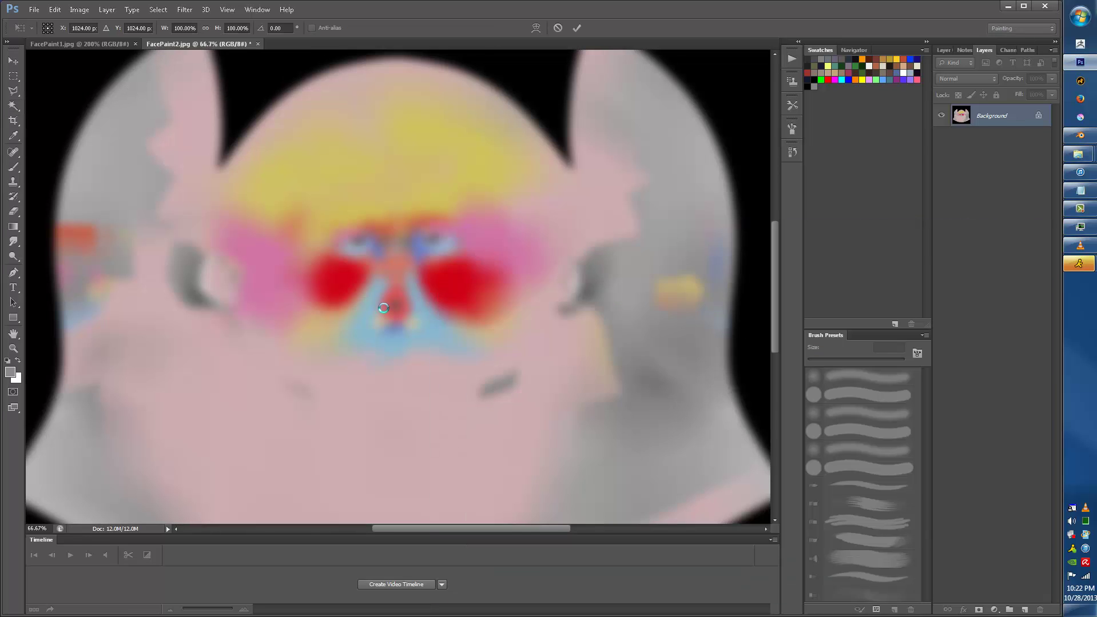
key("Return")
- Set the FacePaint2AO layer's blend mode to Multiply and its opacity to 25%
left_click(976, 78)
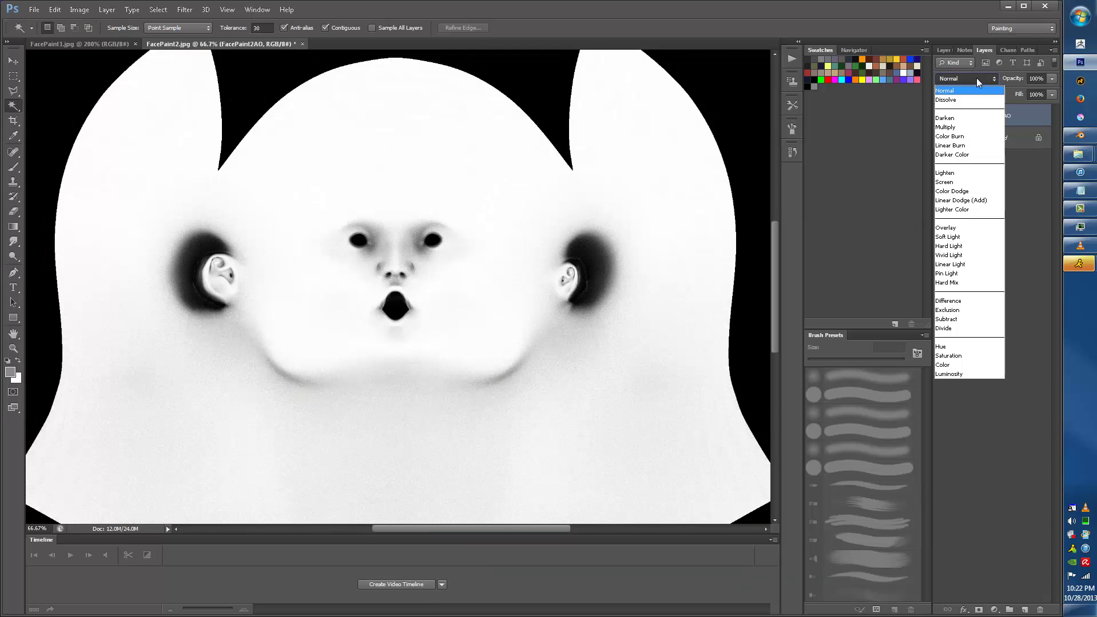
left_click(962, 122)
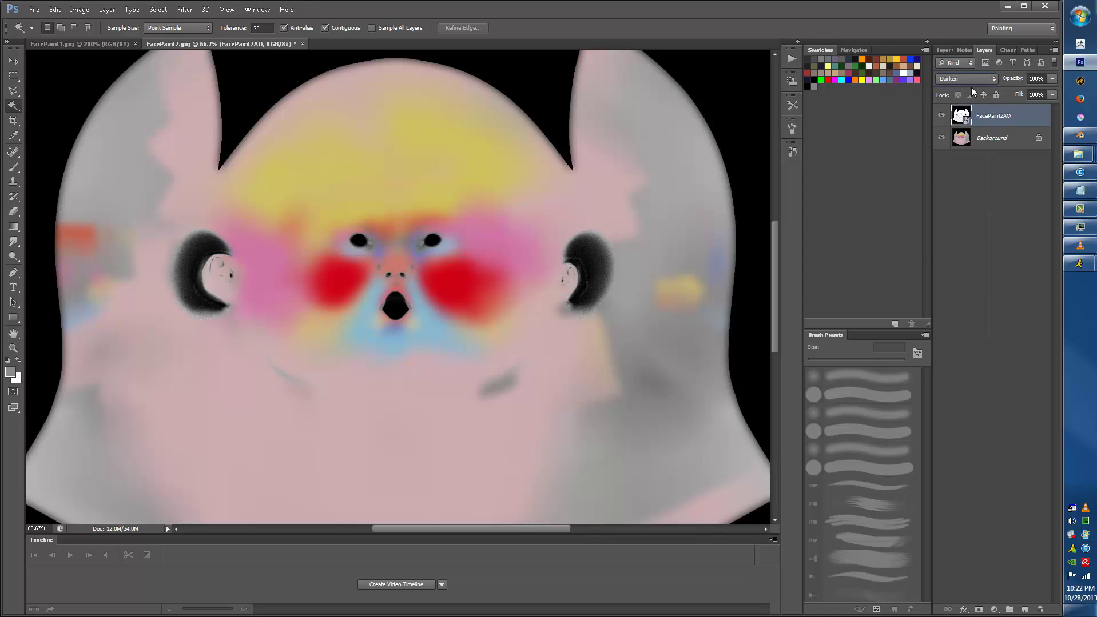
left_click(970, 80)
left_click(956, 124)
left_click(1050, 79)
left_click_drag(1051, 91, 1045, 92)
mouse_move(1017, 92)
left_mouse_down()
mouse_move(1001, 92)
mouse_move(1009, 87)
left_mouse_up()
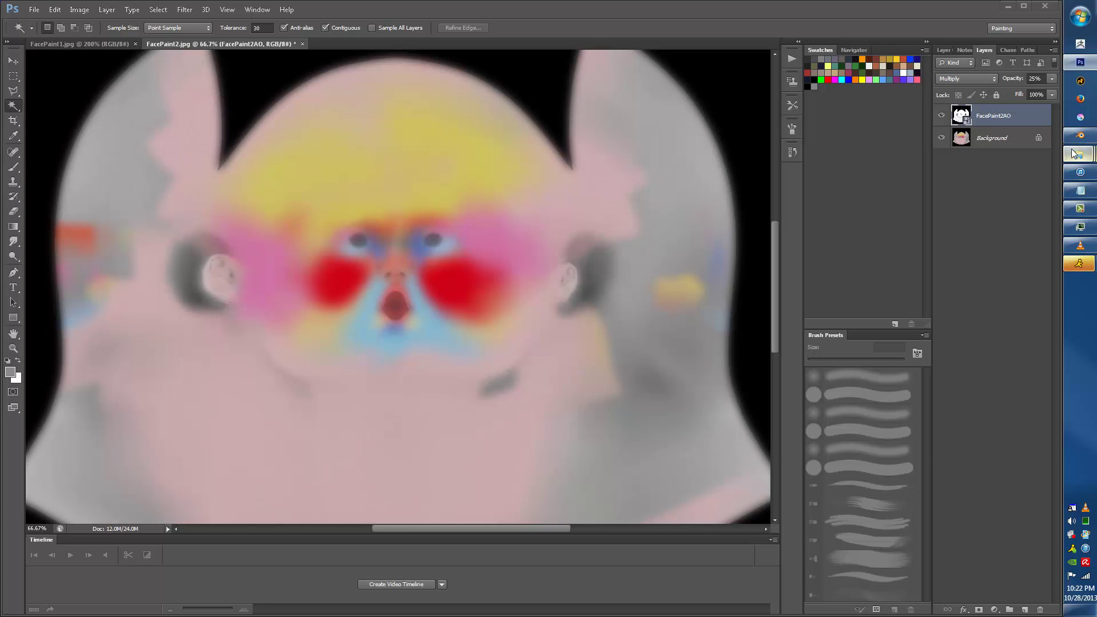
- Place FacePaint2Cav.jpg from the Cav folder as a new layer above FacePaint2AO
mouse_move(1077, 153)
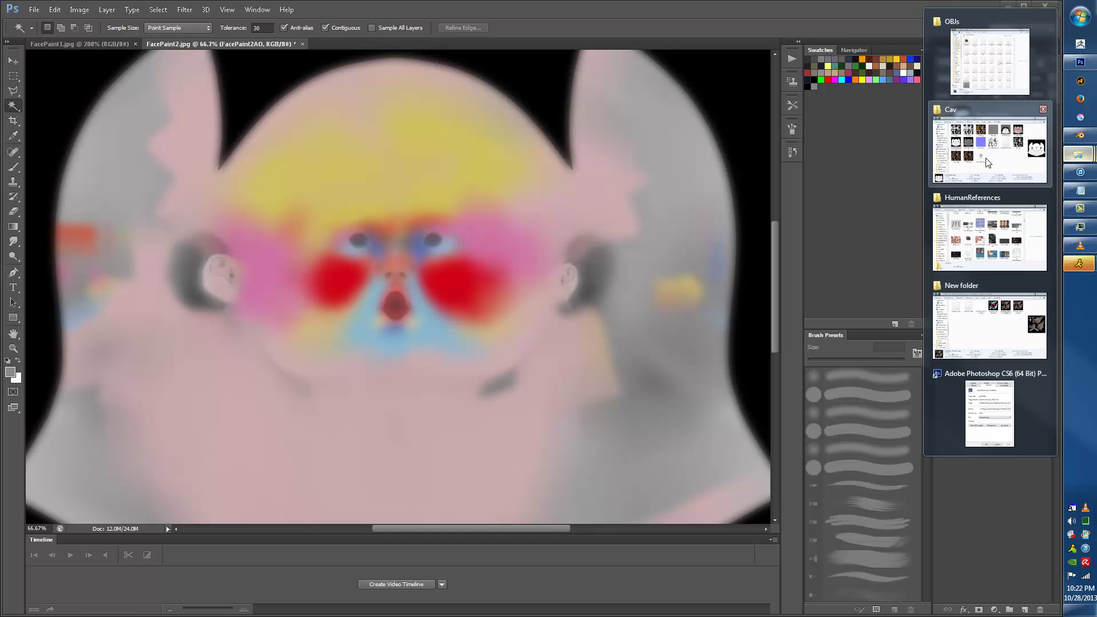
left_click(976, 180)
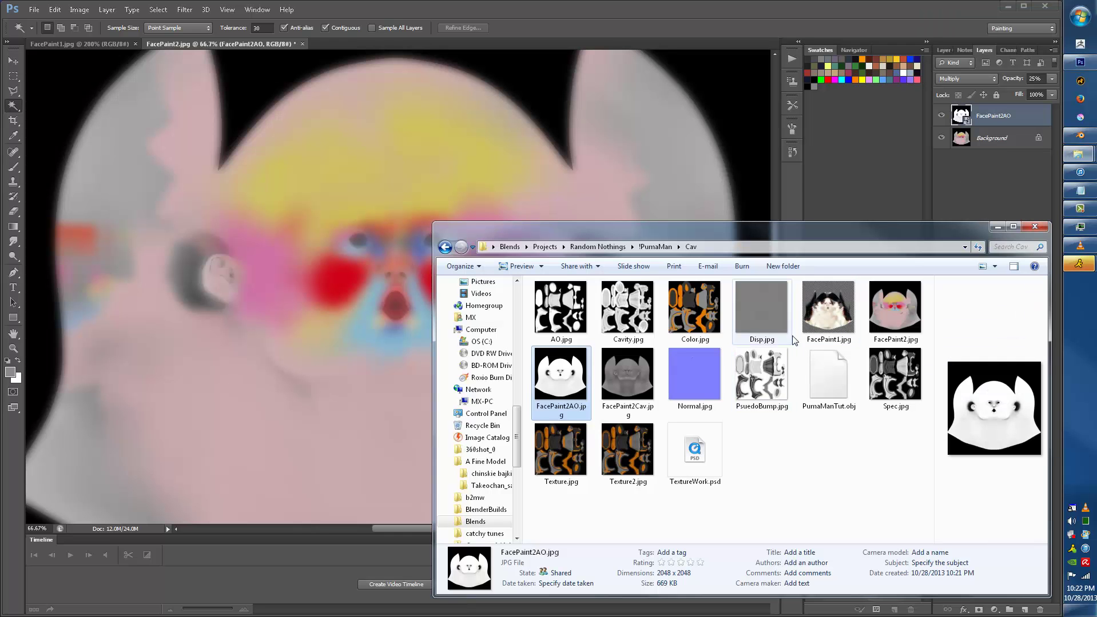
left_click_drag(614, 384, 408, 284)
key("Return")
- Rasterize the FacePaint2Cav layer so that image adjustments can be applied to it
left_click(80, 10)
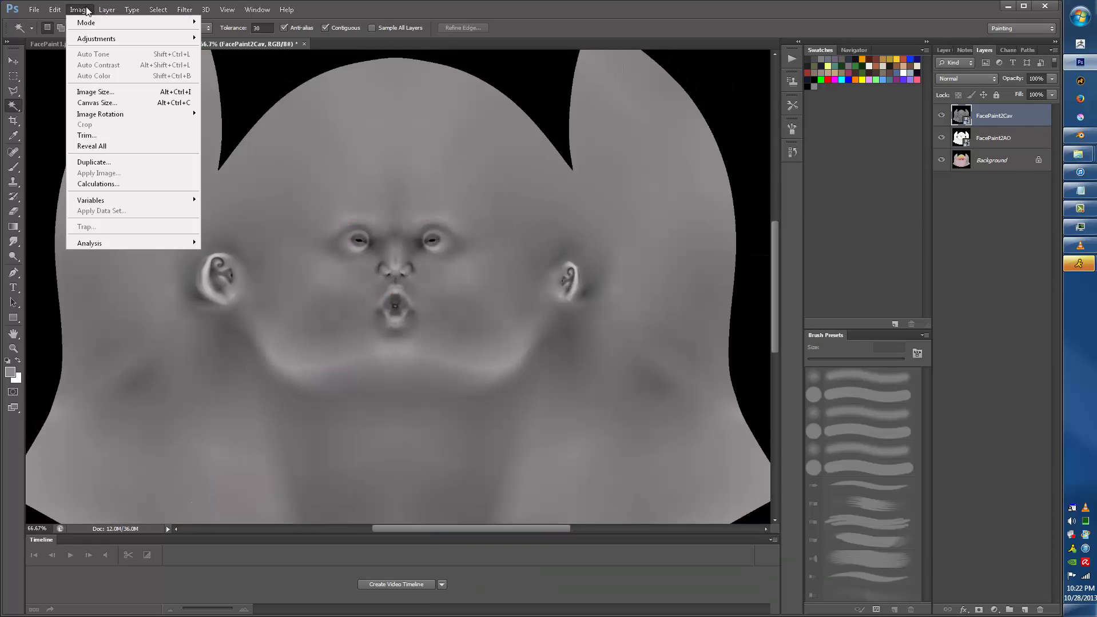
mouse_move(107, 12)
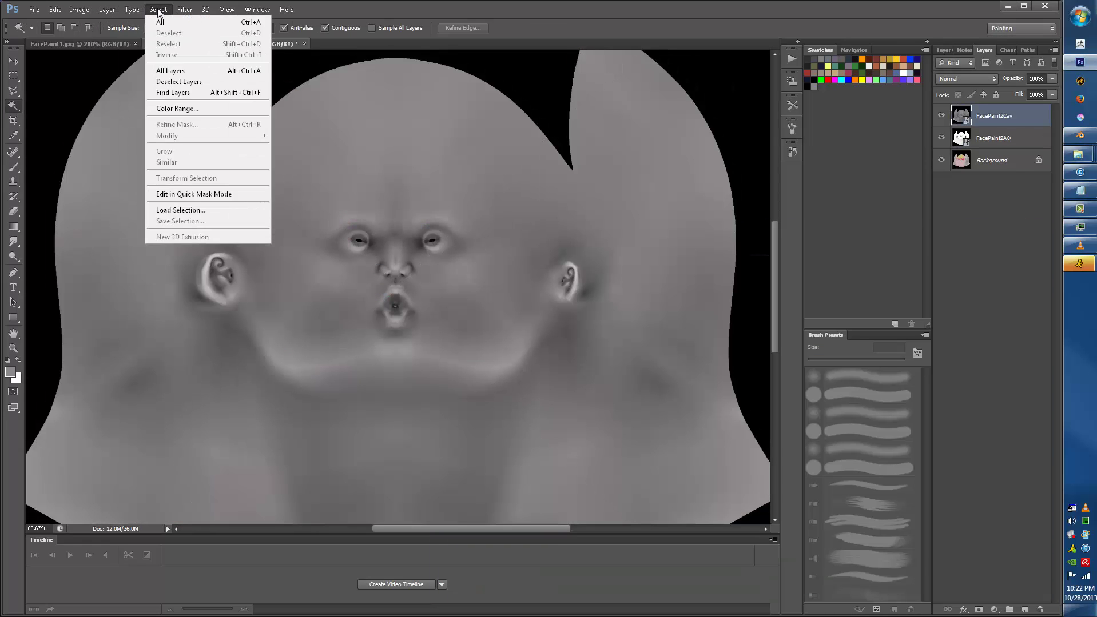
mouse_move(95, 38)
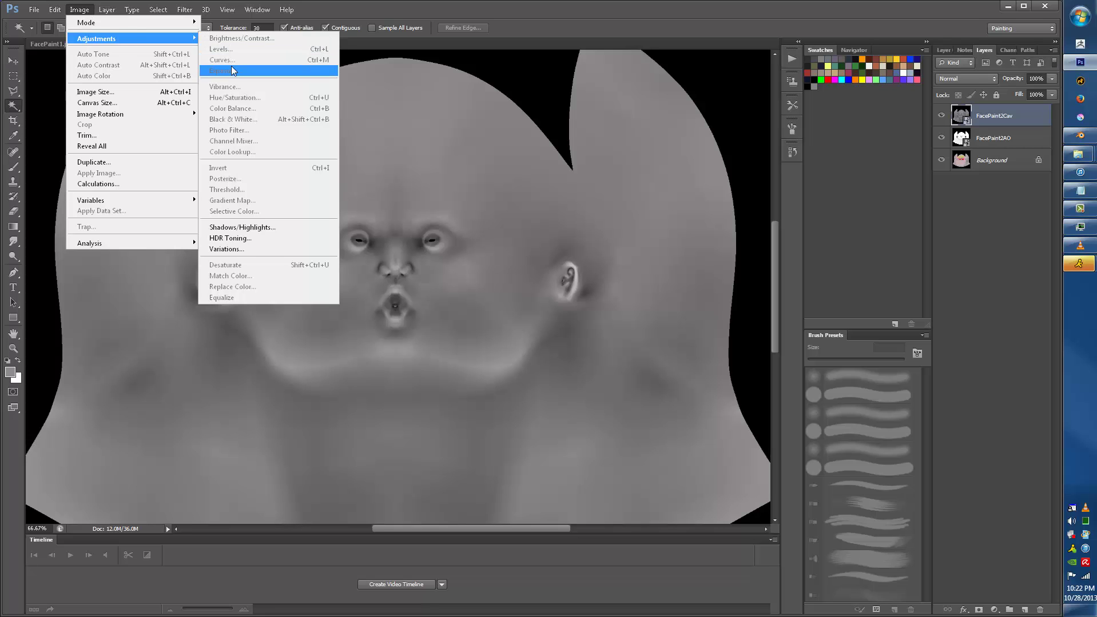
right_click(1007, 112)
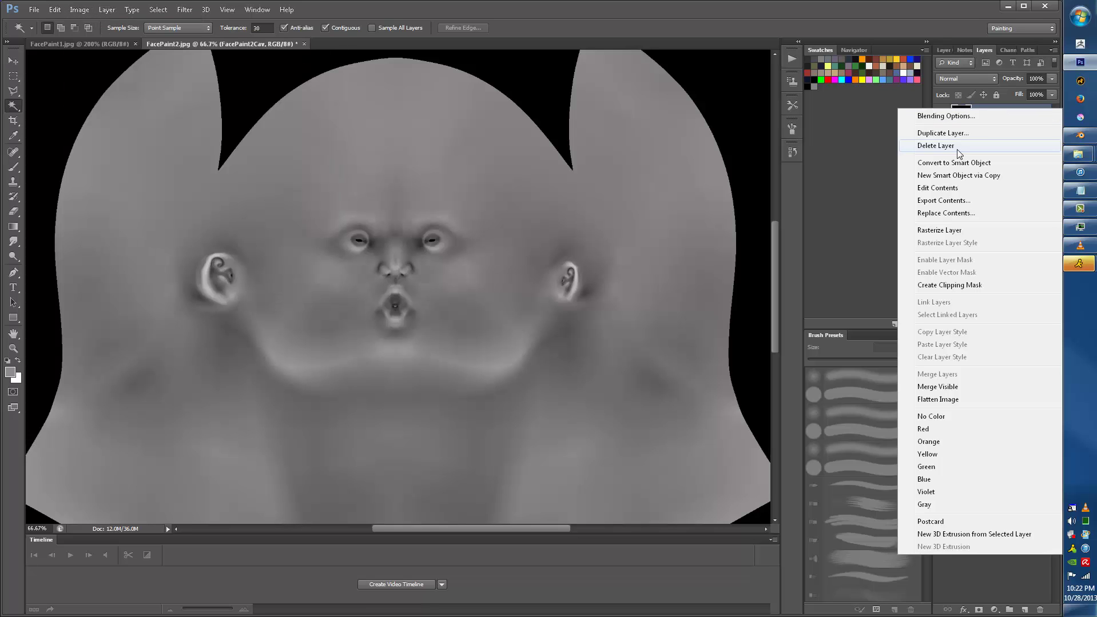
left_click(939, 230)
- Adjust the FacePaint2Cav layer's Levels with input black 80, input white 154 and output black 6
left_click(85, 12)
left_click(86, 12)
left_click(106, 10)
mouse_move(105, 10)
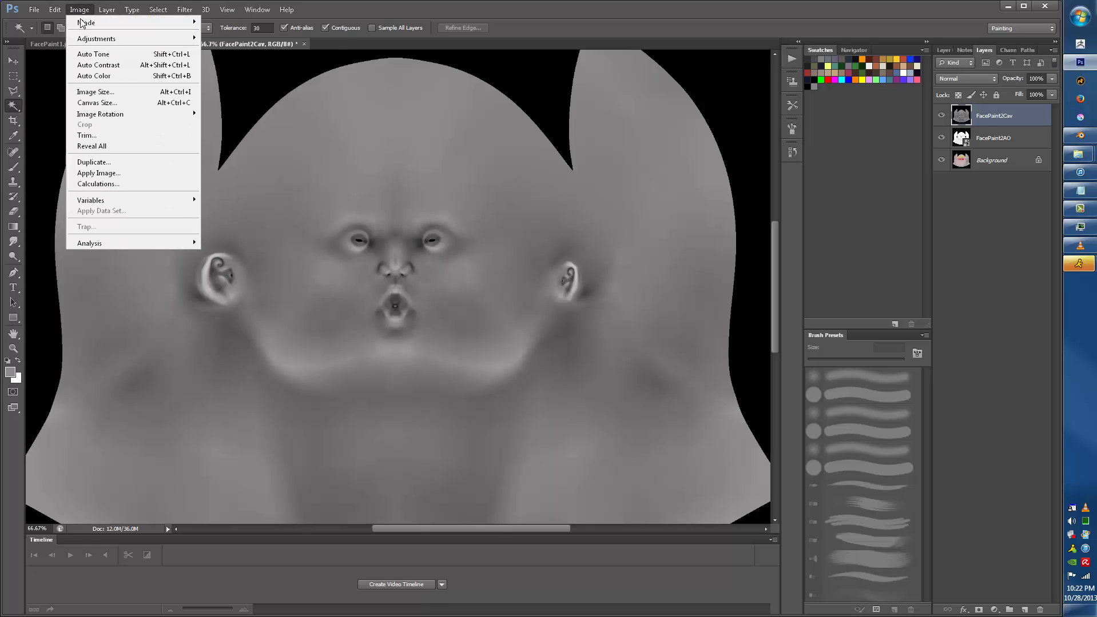
mouse_move(96, 38)
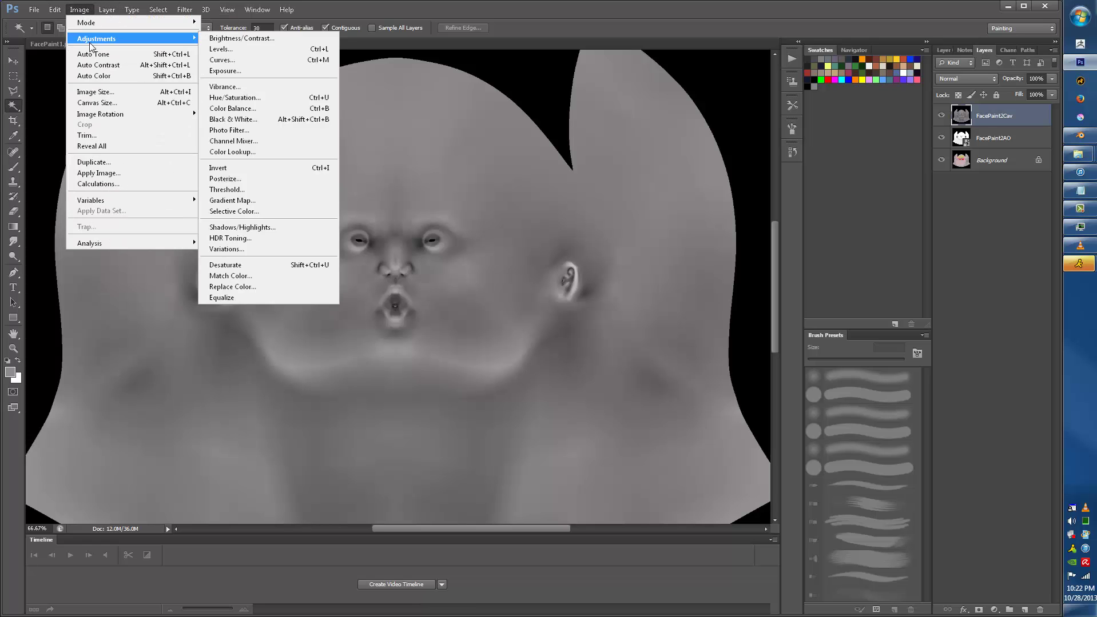
left_click(220, 49)
mouse_move(762, 299)
left_mouse_down()
mouse_move(827, 297)
mouse_move(766, 298)
left_mouse_up()
left_click_drag(762, 252, 820, 251)
left_click_drag(908, 251, 851, 253)
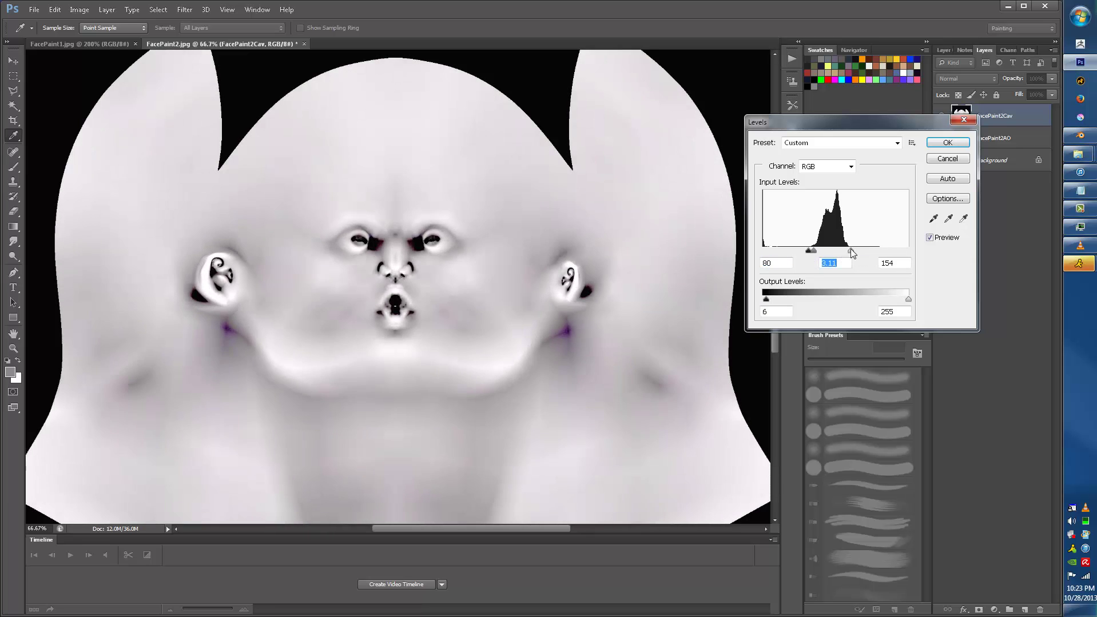
left_click(947, 143)
- Set the FacePaint2Cav layer's blend mode to Multiply and its opacity to 37%
left_click(966, 83)
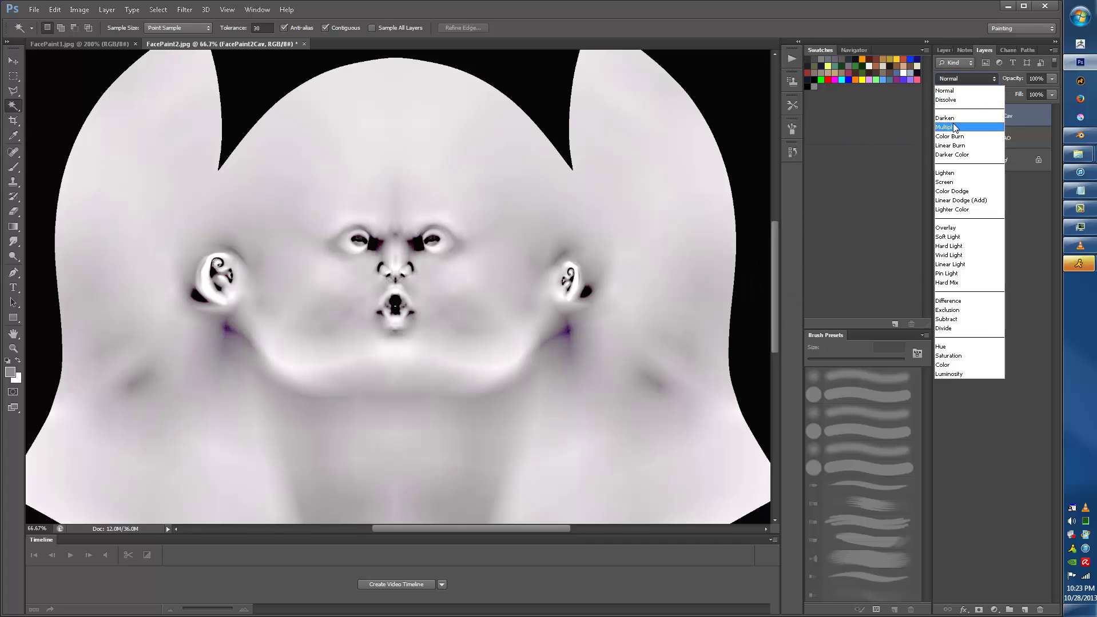
left_click(956, 116)
left_click(1051, 79)
left_click_drag(1022, 93, 1009, 92)
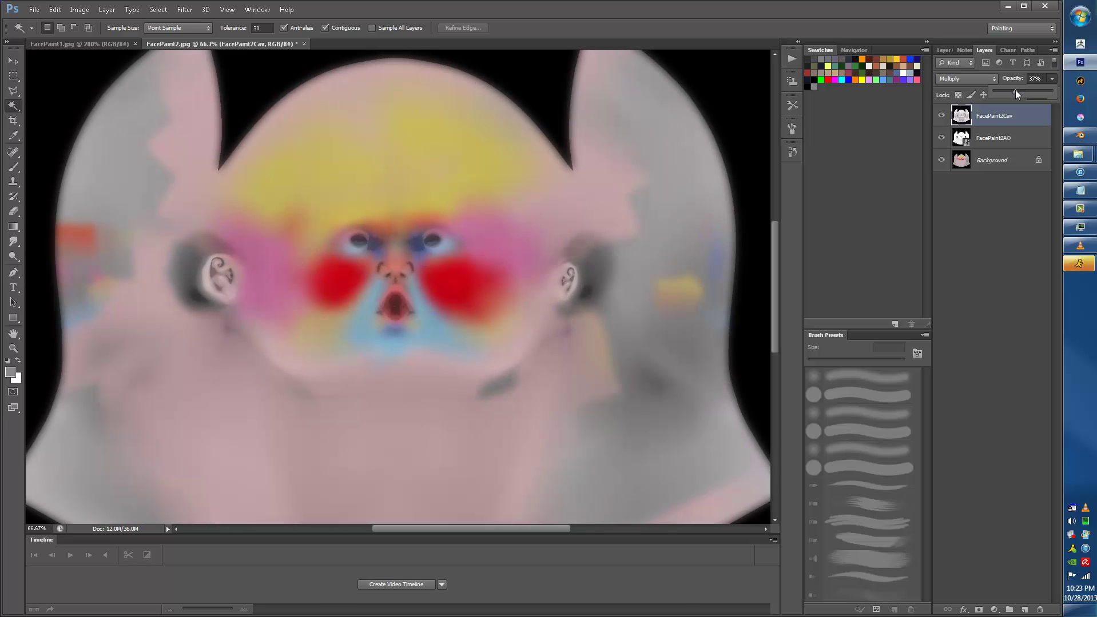
left_click(996, 219)
left_click(993, 220)
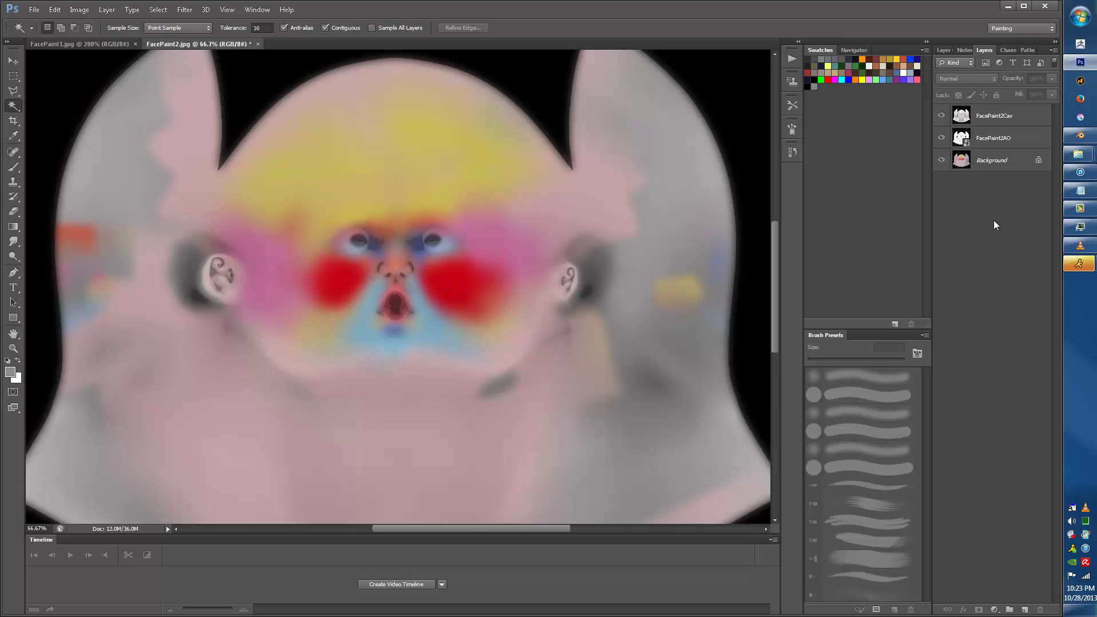
- Sample the pale skin tone f1e8e1 from the cheek in FacePaint1.jpg as the foreground color
left_click(70, 41)
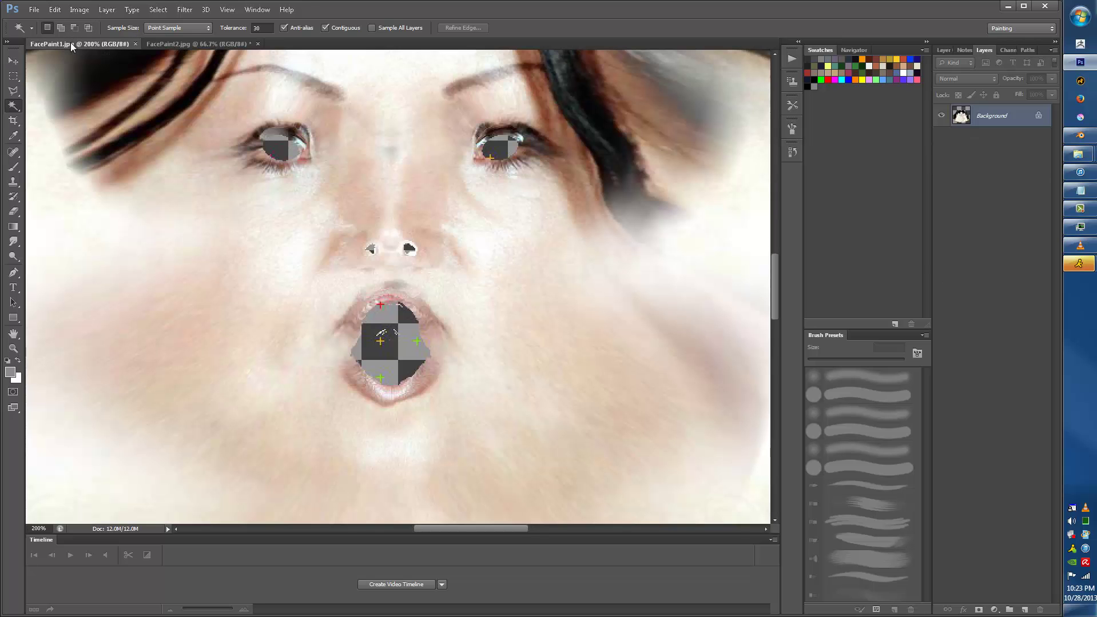
left_click(10, 373)
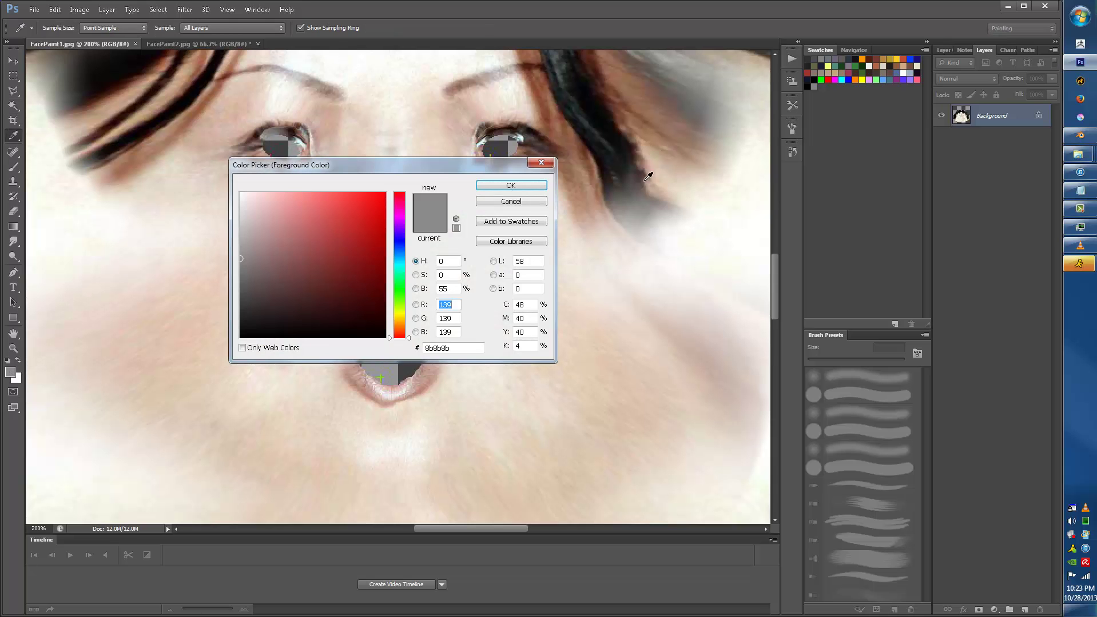
left_click(603, 286)
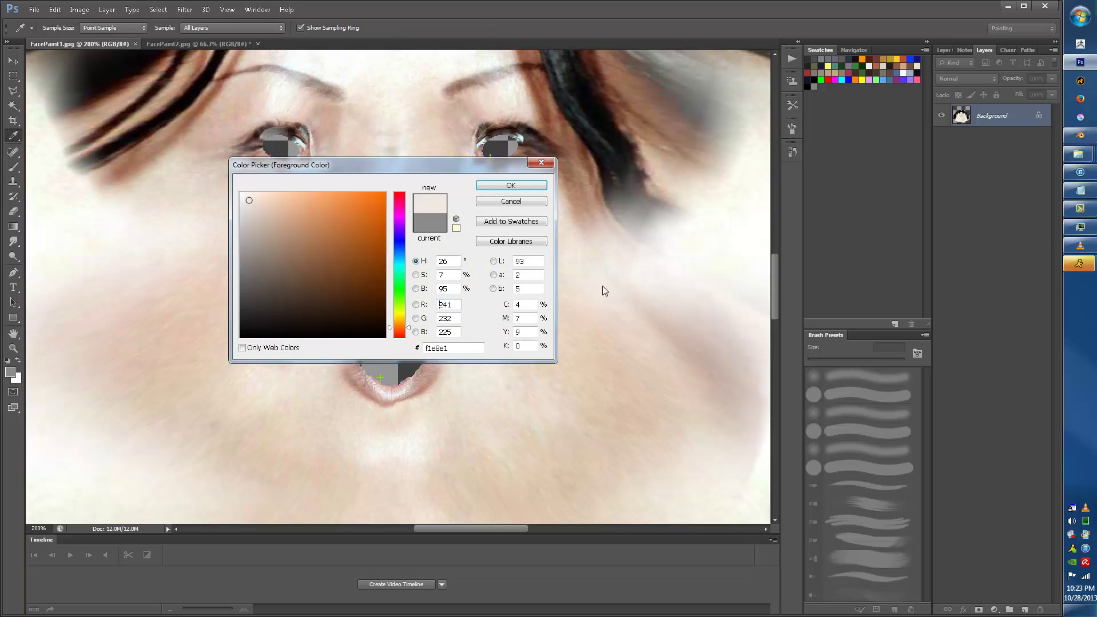
left_click(501, 186)
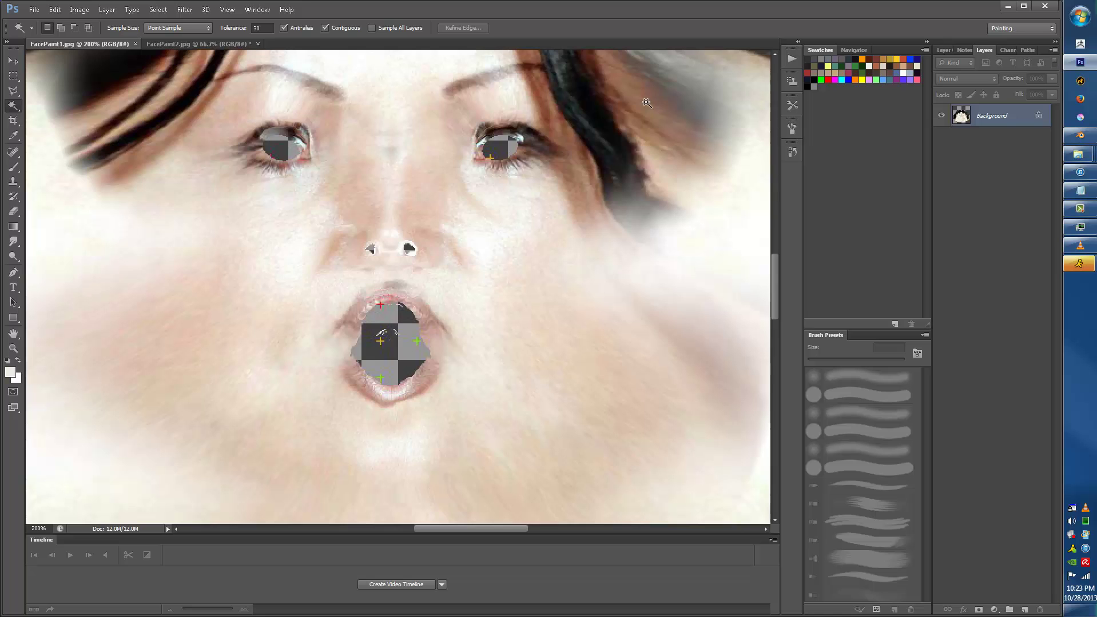
- Add a new layer at the top of FacePaint2.jpg and fill it with the sampled skin tone
left_click(209, 45)
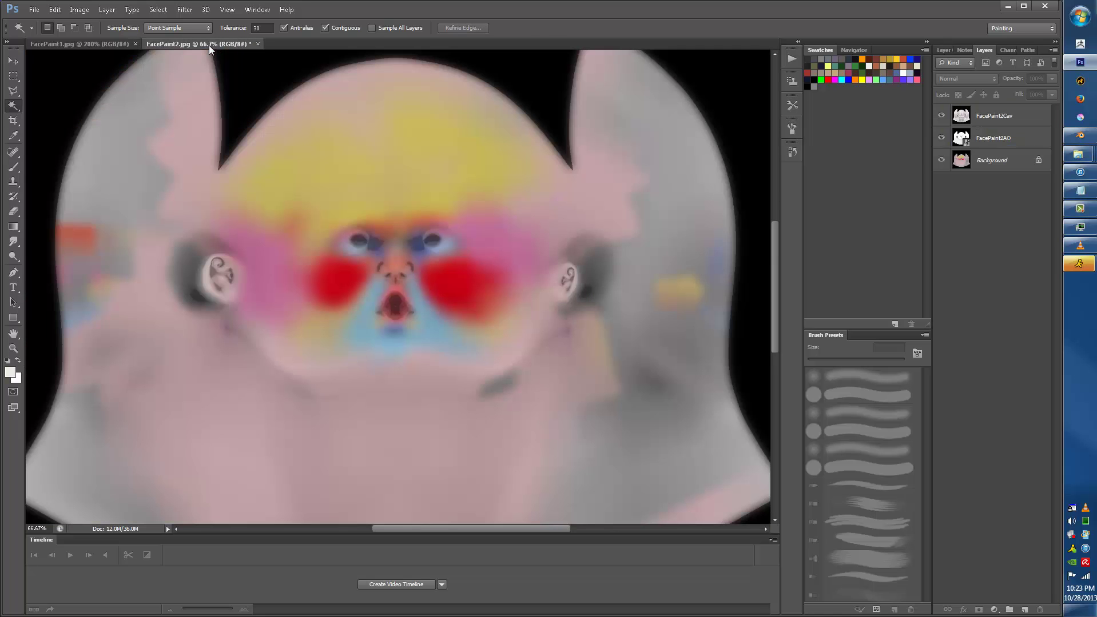
left_click(344, 301)
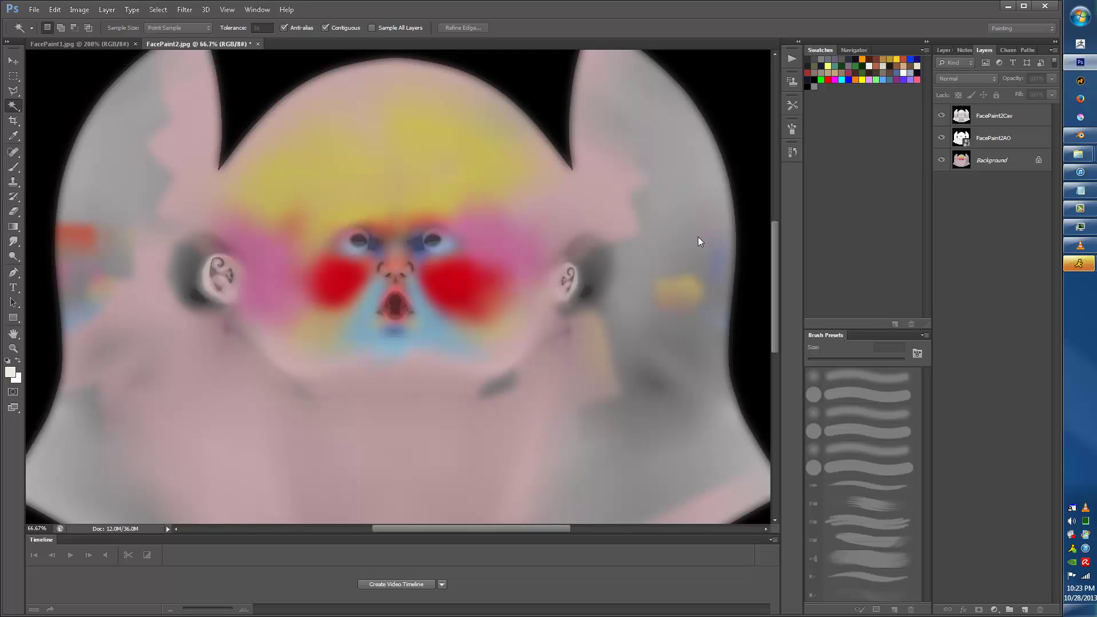
key("ctrl+shift+n")
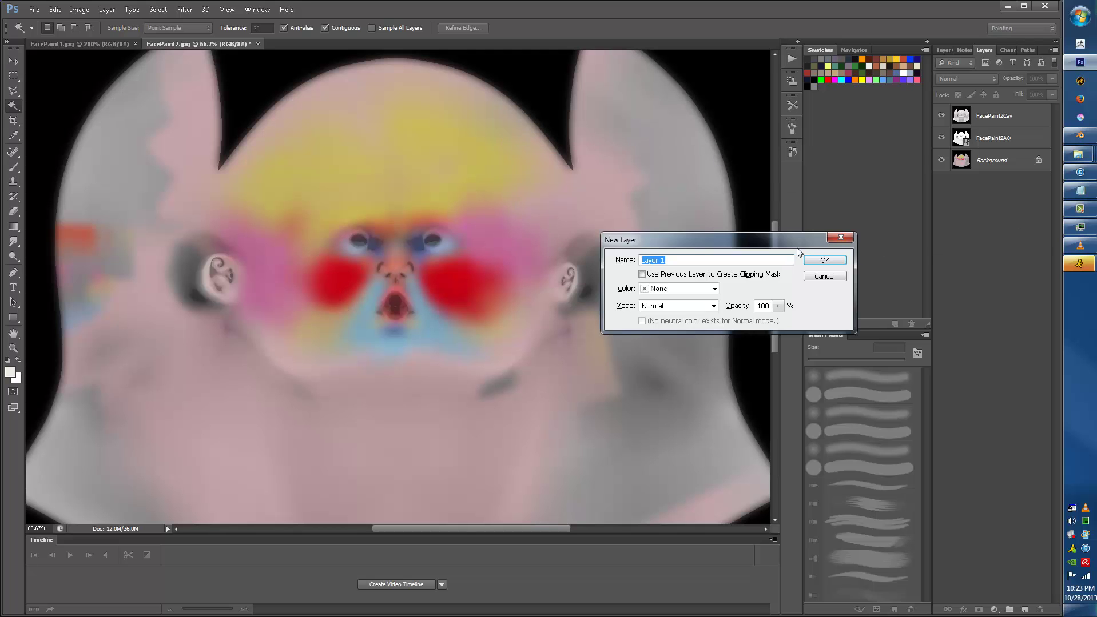
left_click(827, 256)
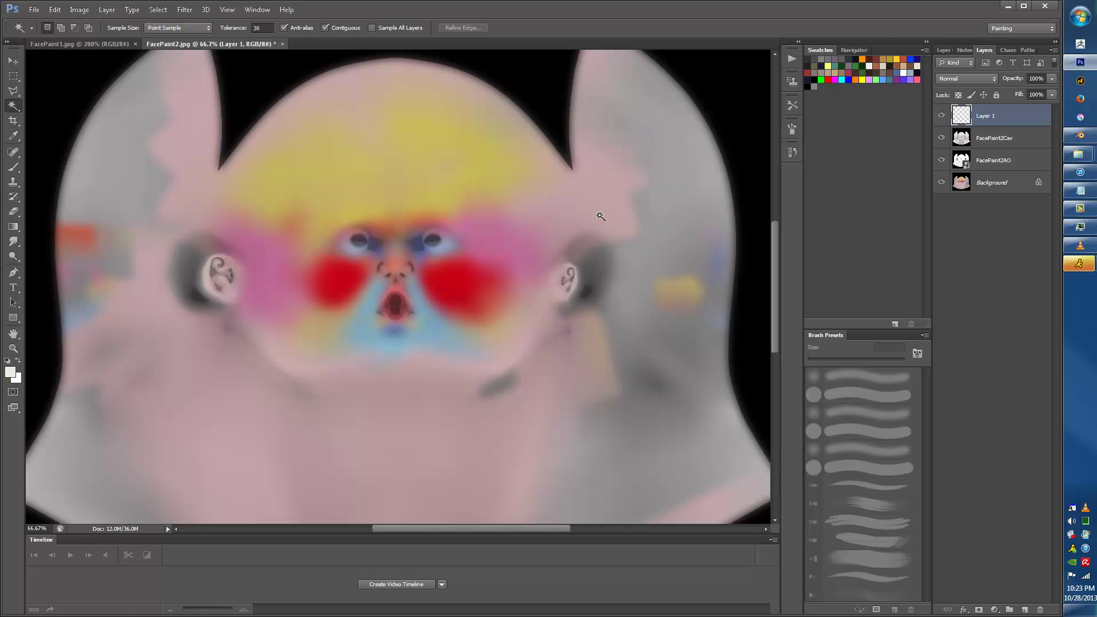
key("alt+BackSpace")
- Compare blend modes on the skin-tone fill layer and settle on Color Burn
left_click(966, 78)
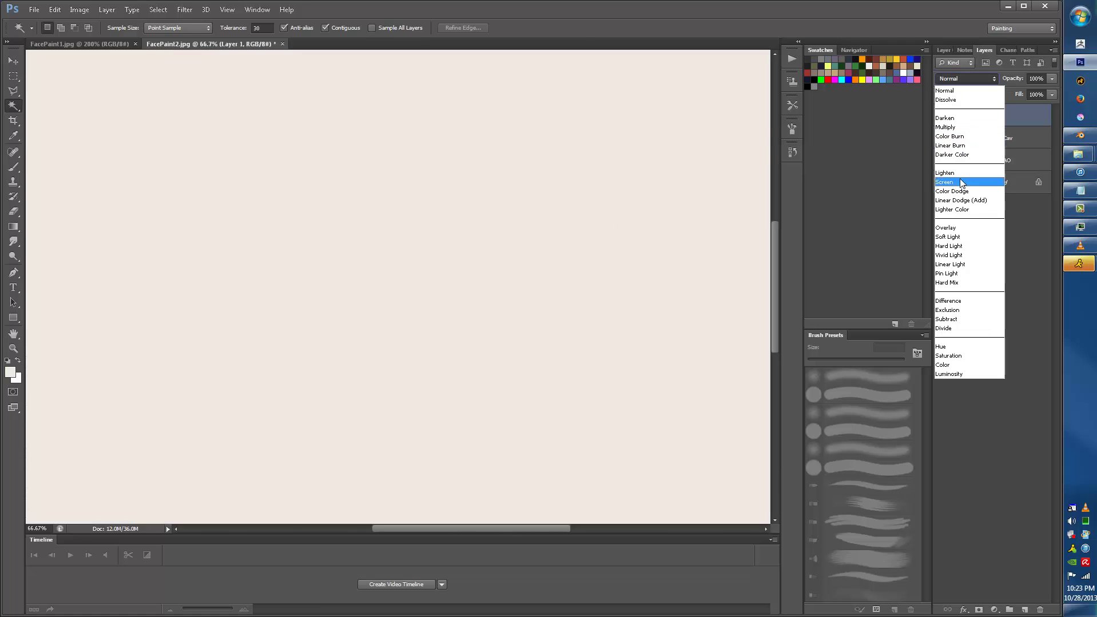
left_click(954, 237)
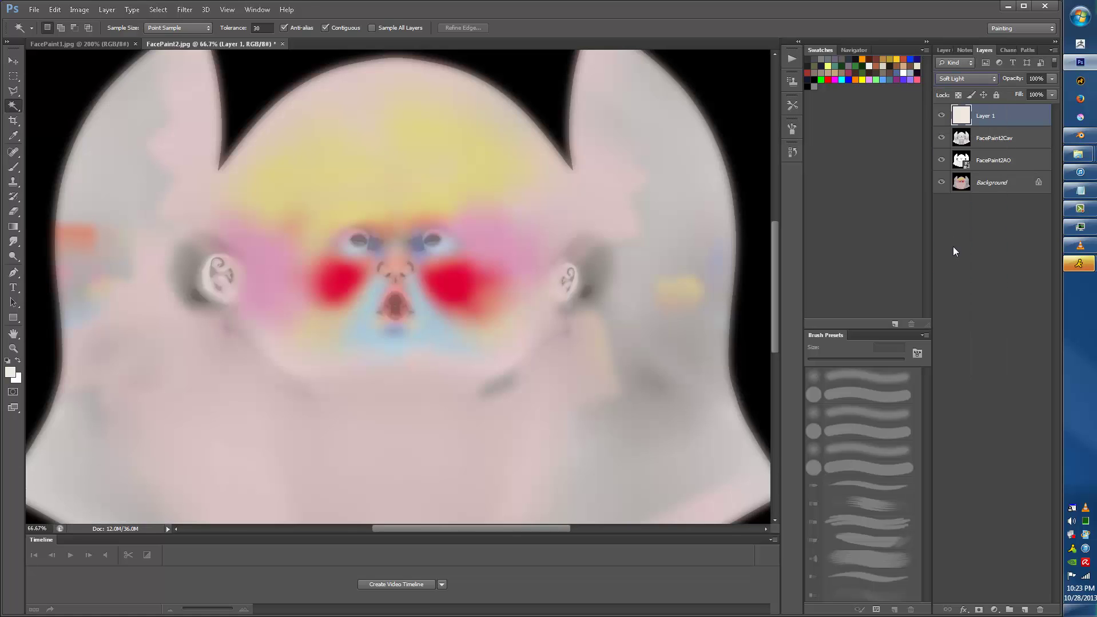
key("shift+plus")
key("shift+plus")
key("shift+plus")
key("shift+plus")
key("shift+plus")
key("shift+plus")
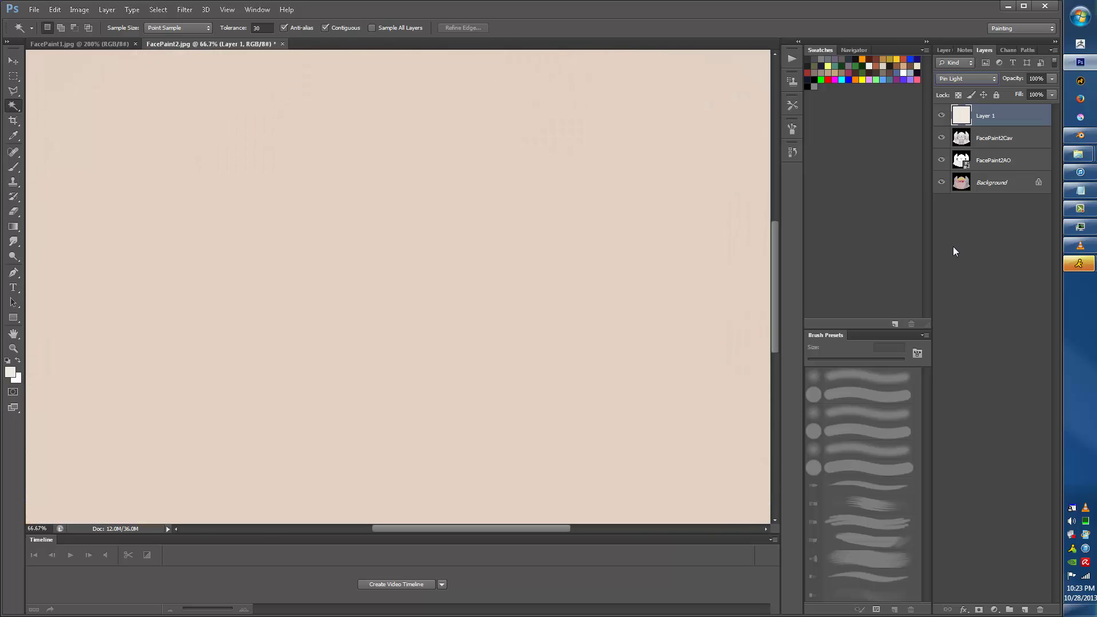
key("shift+plus")
key("shift+plus")
key("shift+plus")
key("shift+plus")
key("shift+plus")
key("shift+plus")
key("shift+plus")
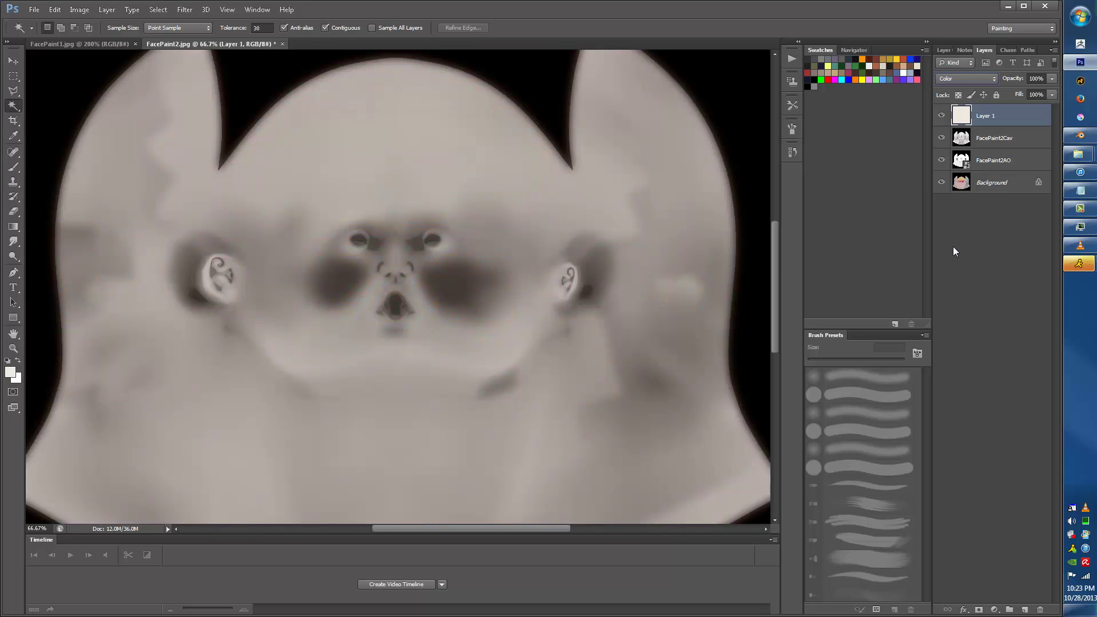
key("shift+minus")
key("shift+minus")
key("shift+minus")
key("shift+minus")
key("shift+minus")
key("shift+minus")
key("shift+minus")
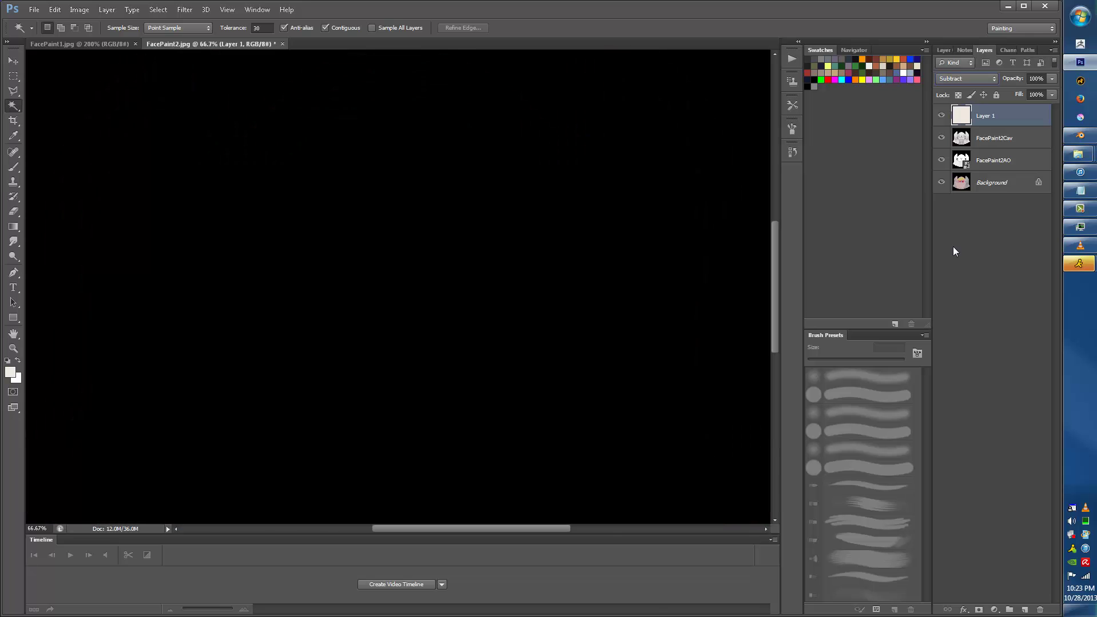
key("shift+minus")
key("shift+minus")
key("shift+minus")
key("shift+minus")
key("shift+minus")
key("shift+minus")
key("shift+minus")
key("shift+minus")
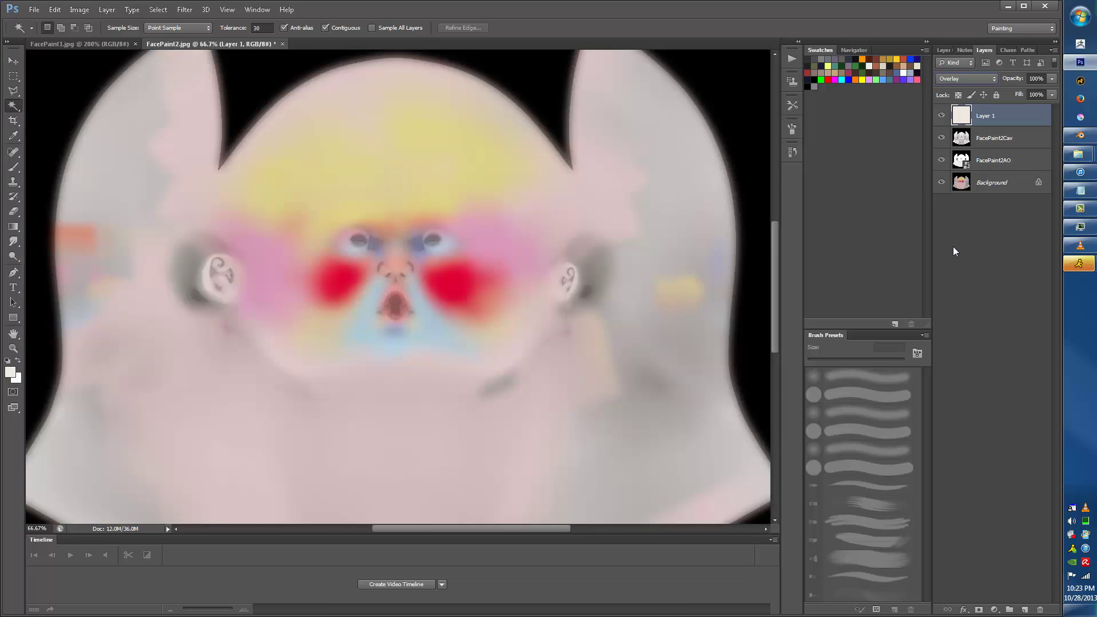
key("shift+minus")
key("shift+minus")
key("shift+minus")
key("shift+minus")
key("shift+minus")
key("shift+minus")
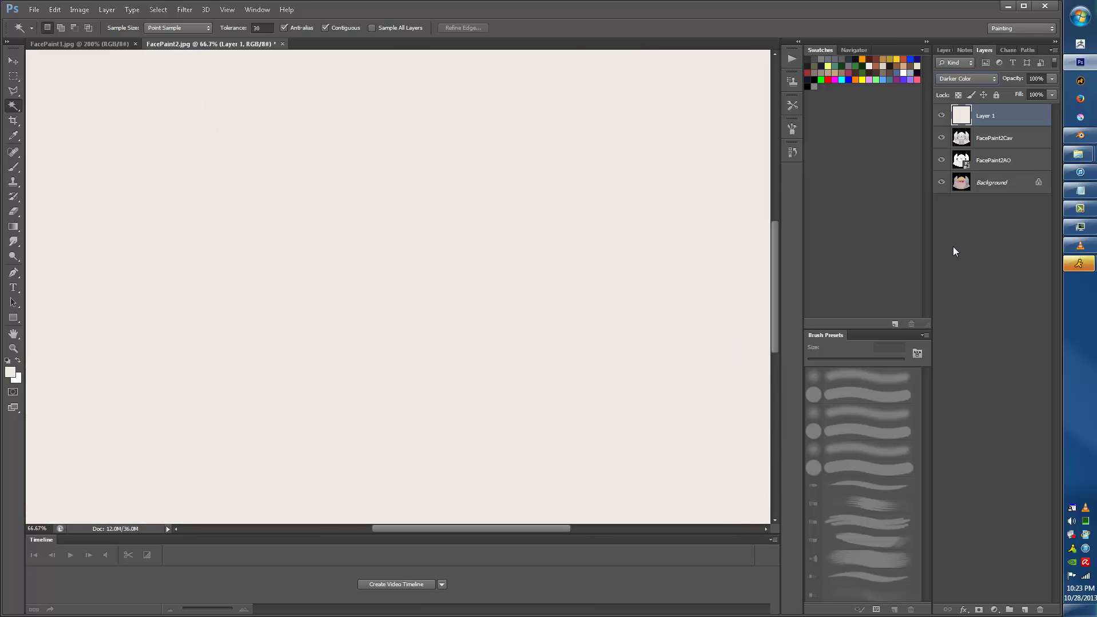
key("shift+minus")
key("shift+minus")
key("shift+minus")
key("shift+minus")
key("shift+minus")
key("shift+plus")
key("shift+plus")
key("shift+plus")
key("shift+plus")
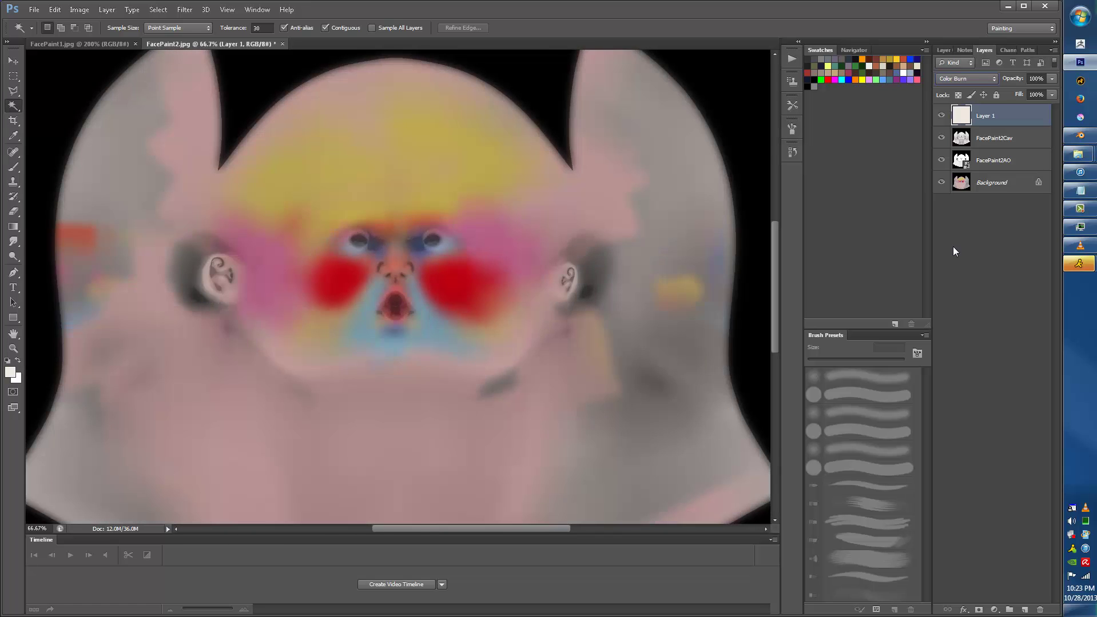
key("shift+minus")
key("shift+plus")
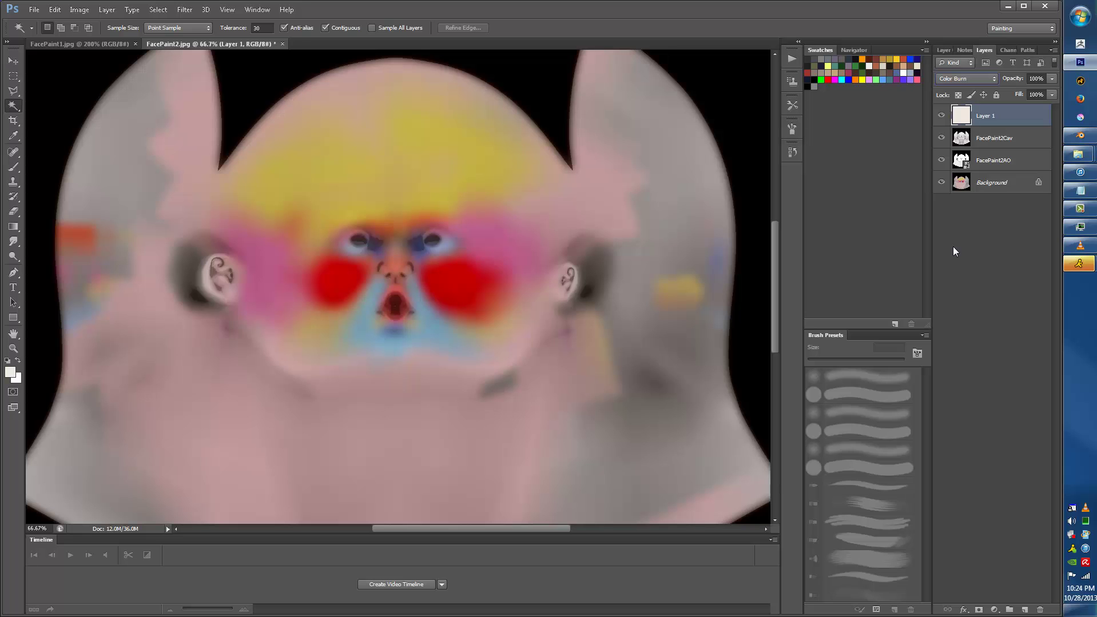
- Duplicate the skin-tone Layer 1 and place the copy between FacePaint2AO and the Background
left_click(985, 180)
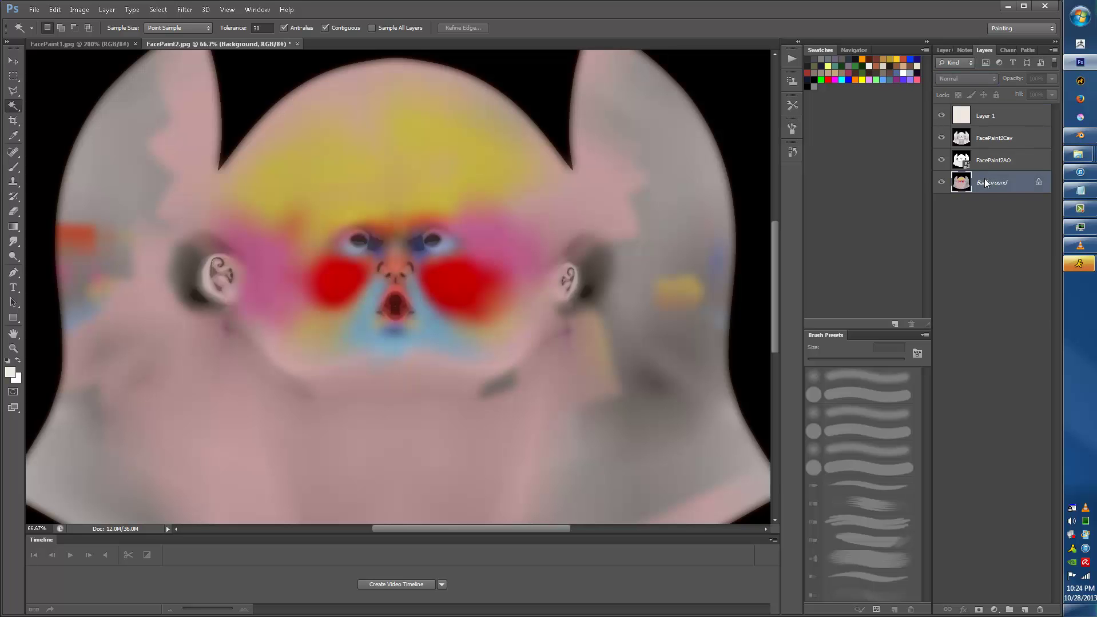
right_click(984, 180)
left_click(990, 116)
key("ctrl+j")
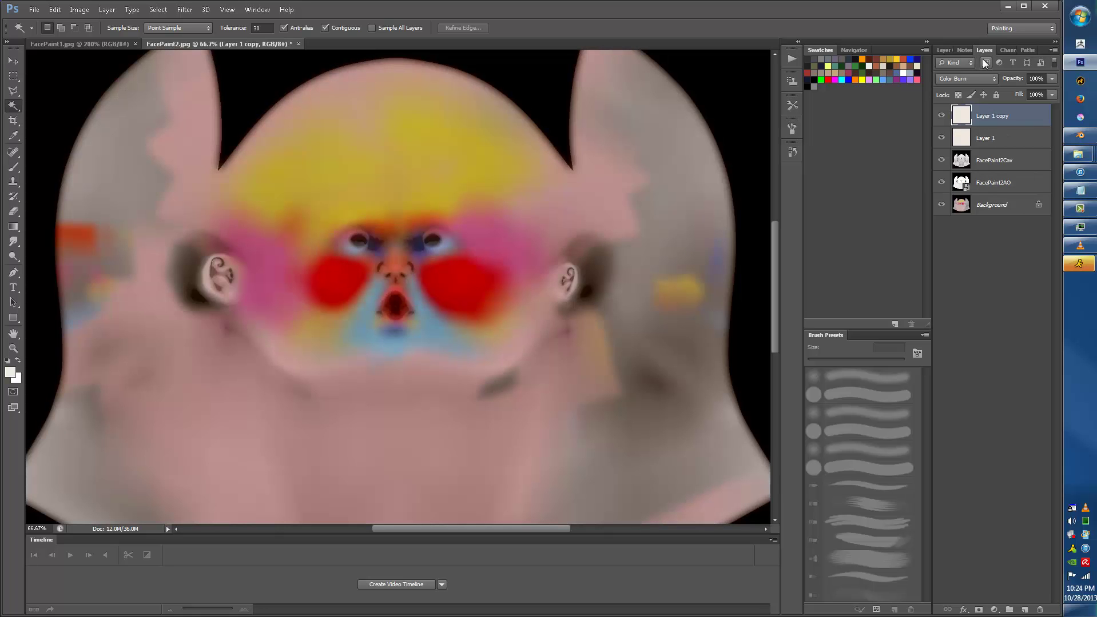
left_click_drag(985, 117, 1002, 191)
- Duplicate the Background layer and place the copy directly above the Layer 1 copy
left_click(1002, 207)
key("ctrl+j")
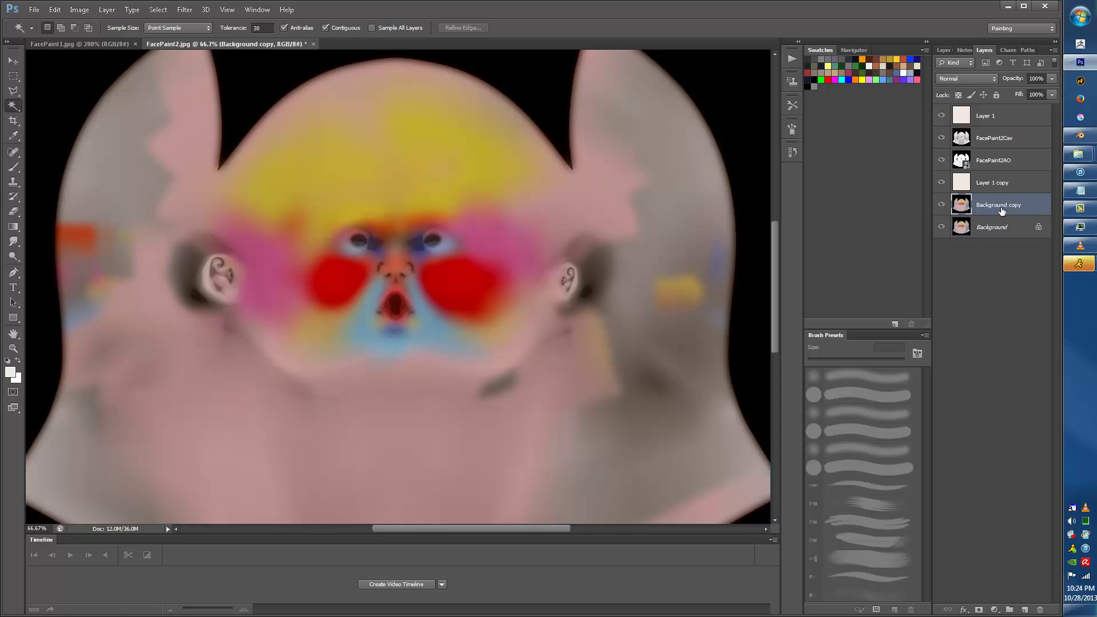
left_click_drag(996, 209, 996, 174)
- Use Hue/Saturation on the Background copy to set saturation to -27 and lightness to +64
left_click(78, 10)
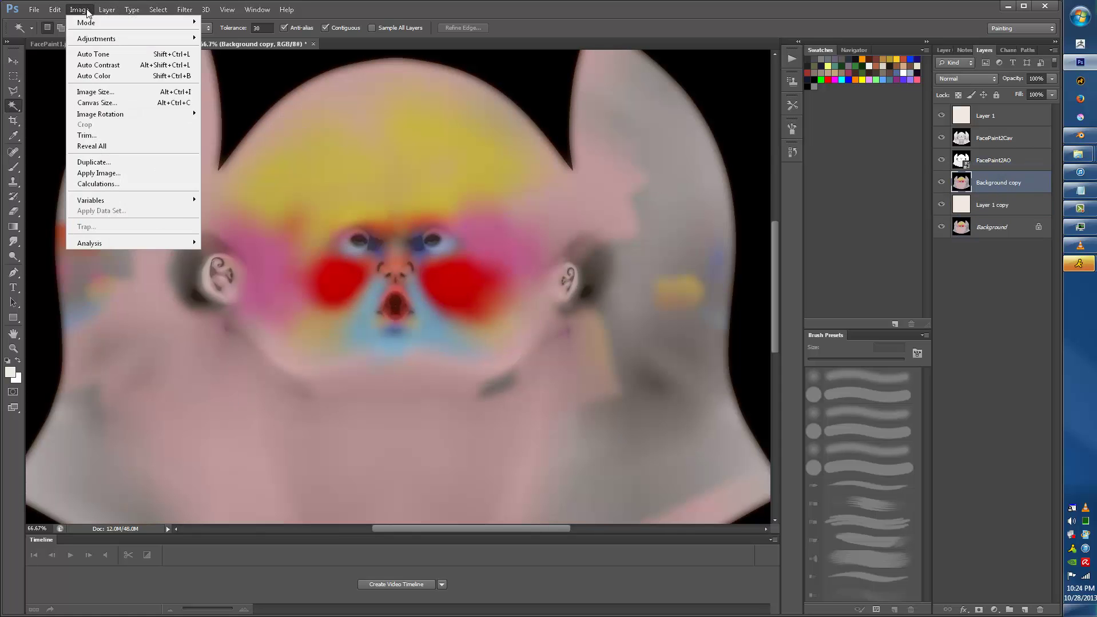
mouse_move(102, 38)
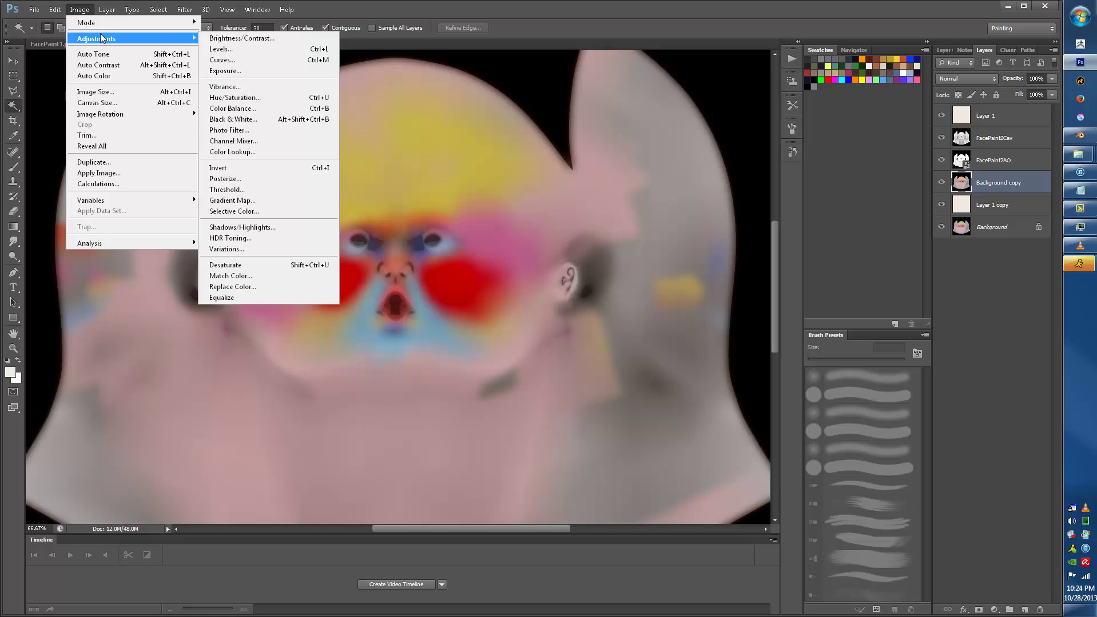
left_click(251, 98)
left_click_drag(691, 271, 649, 245)
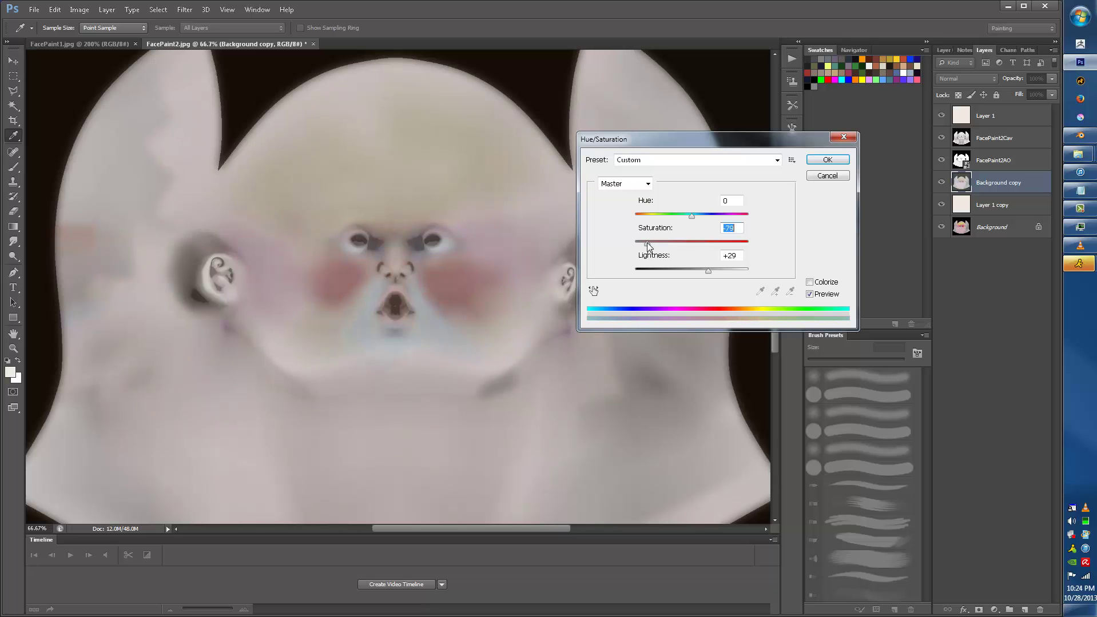
left_click_drag(698, 274, 727, 271)
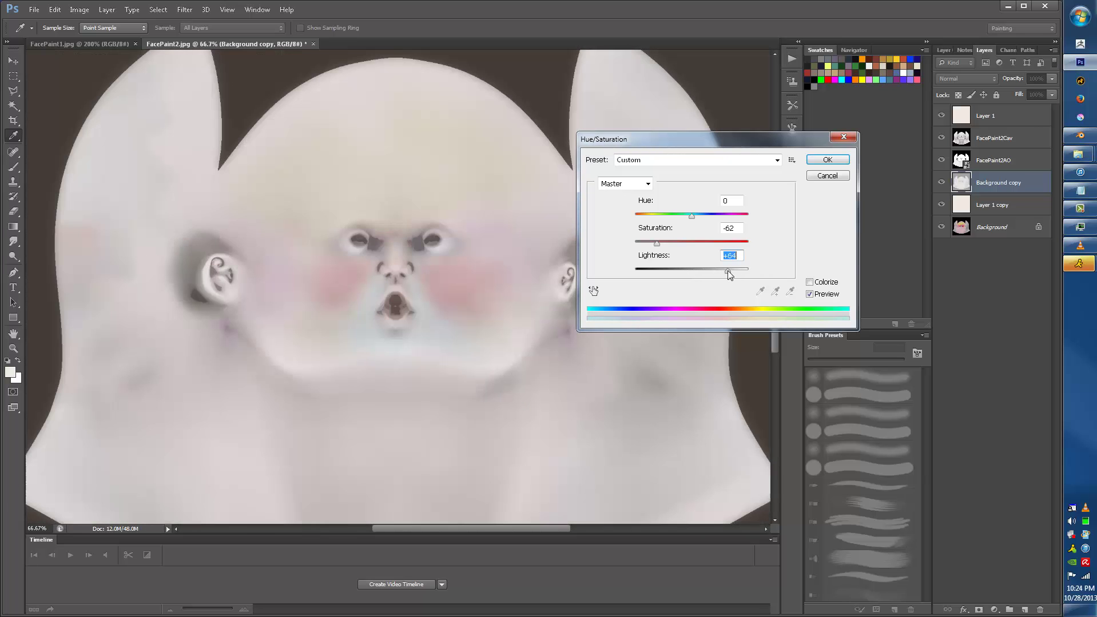
left_click_drag(656, 244, 667, 245)
- Try the Colorize option on the Background copy's Hue/Saturation adjustment
left_click(810, 283)
left_click(809, 283)
left_click(810, 282)
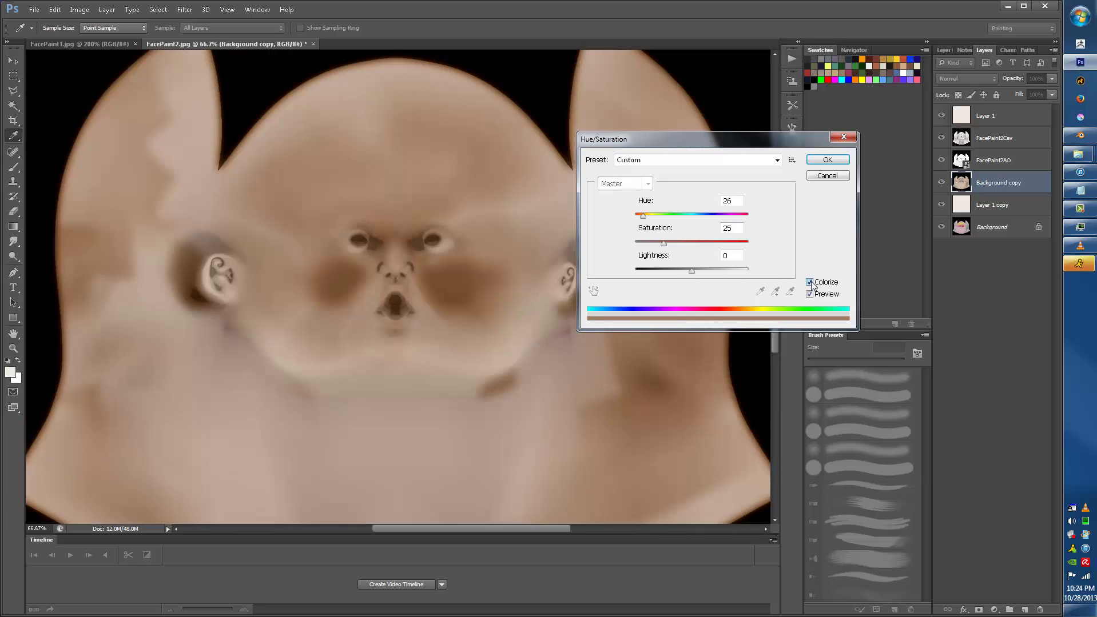
left_click(809, 283)
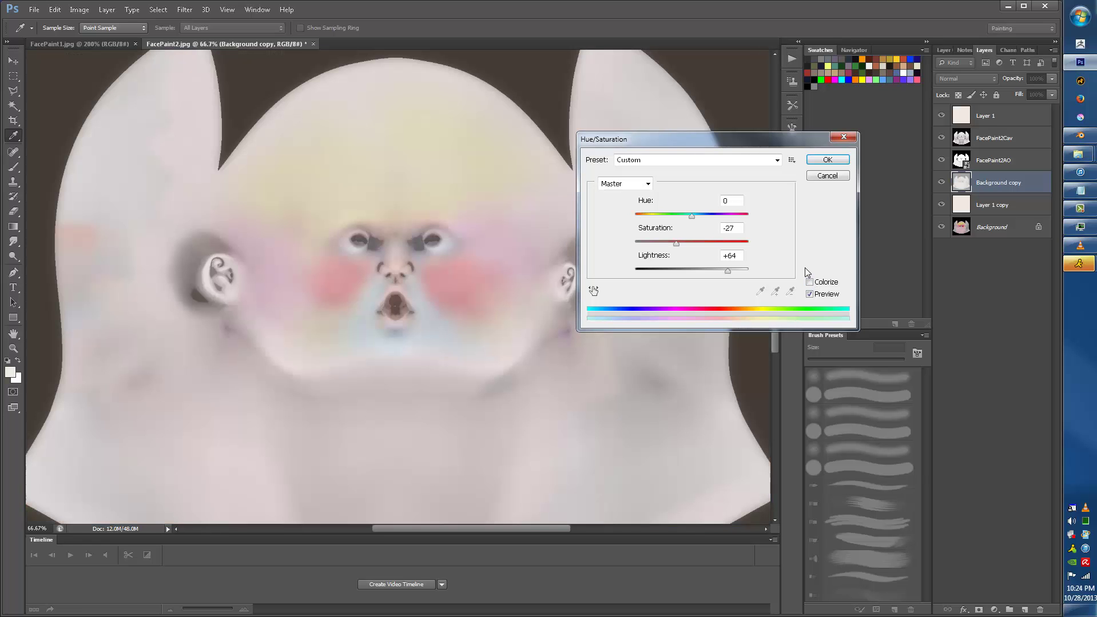
- Lower the Background copy's saturation a little further and apply the Hue/Saturation adjustment
mouse_move(677, 243)
left_mouse_down()
mouse_move(655, 243)
mouse_move(694, 246)
mouse_move(666, 243)
left_mouse_up()
mouse_move(728, 271)
left_mouse_down()
mouse_move(705, 270)
mouse_move(729, 268)
left_mouse_up()
left_click(823, 160)
- Try the Background copy layer at 54% opacity and restore it to 100%
left_click(1048, 78)
left_click_drag(1029, 91, 1026, 90)
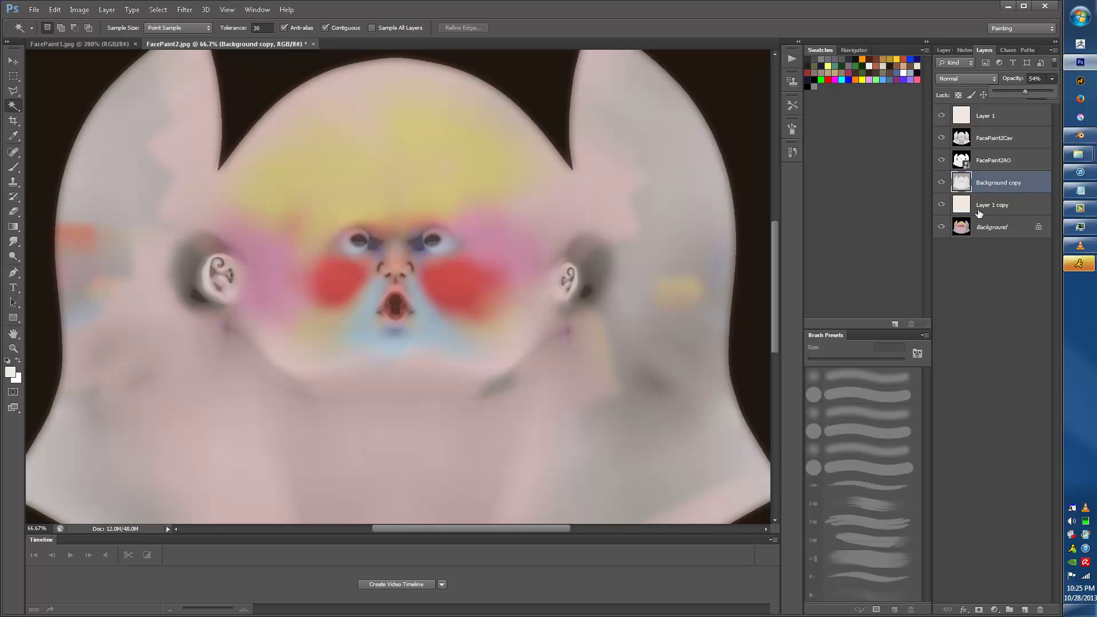
left_click(981, 228)
left_click(993, 180)
left_click(1050, 79)
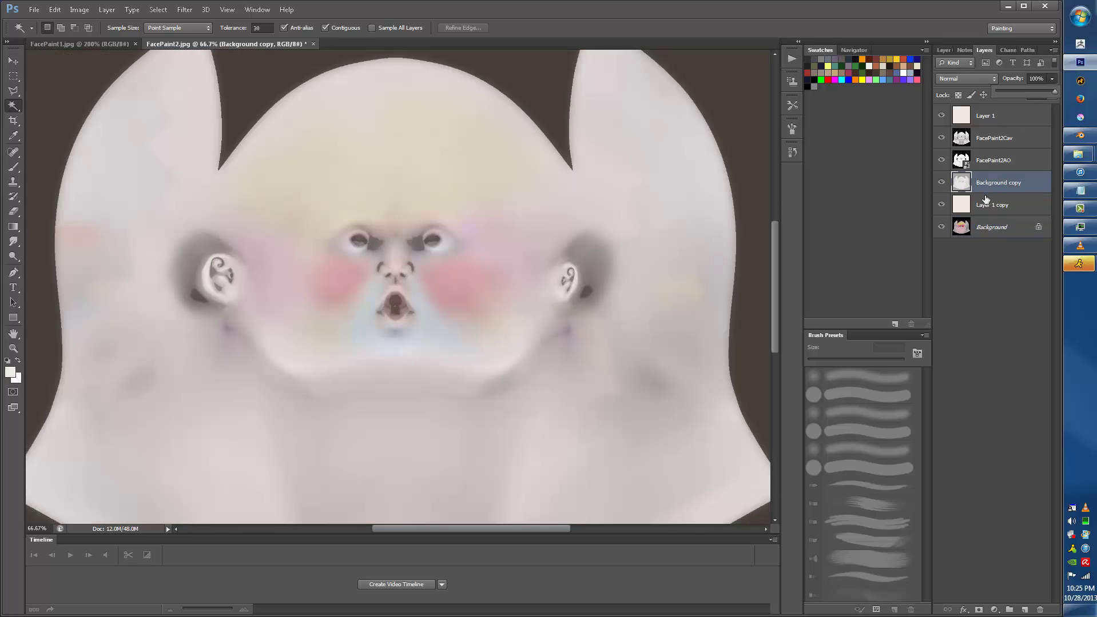
left_click(989, 183)
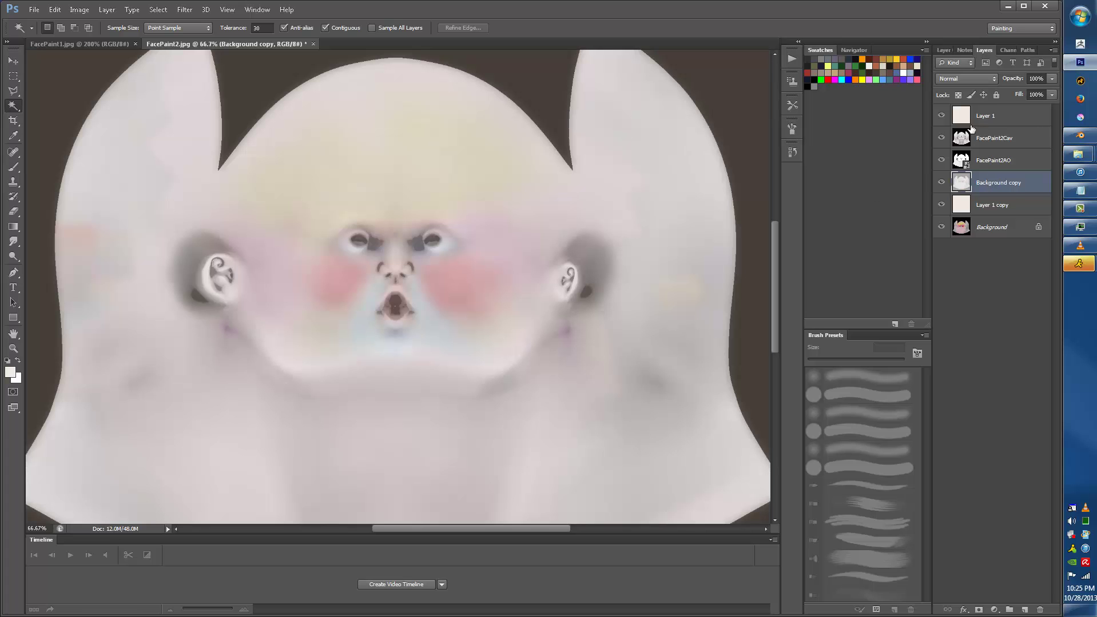
- Shift Layer 1's midtones toward blue with Color Balance and set the layer's blending mode to Multiply
left_click(980, 118)
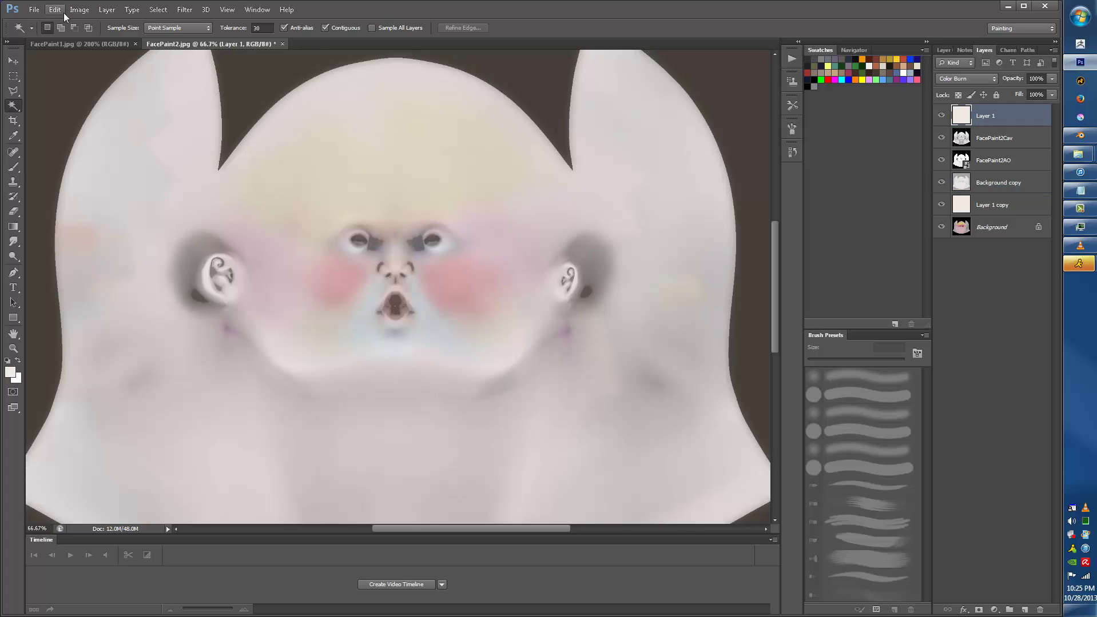
left_click(79, 10)
mouse_move(156, 40)
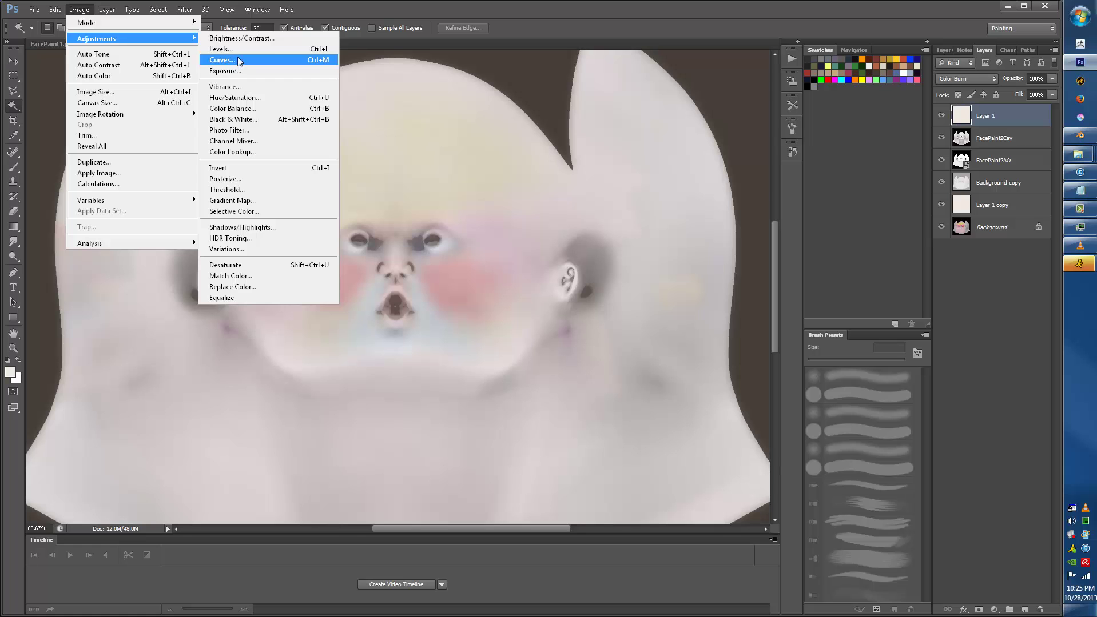
left_click(248, 108)
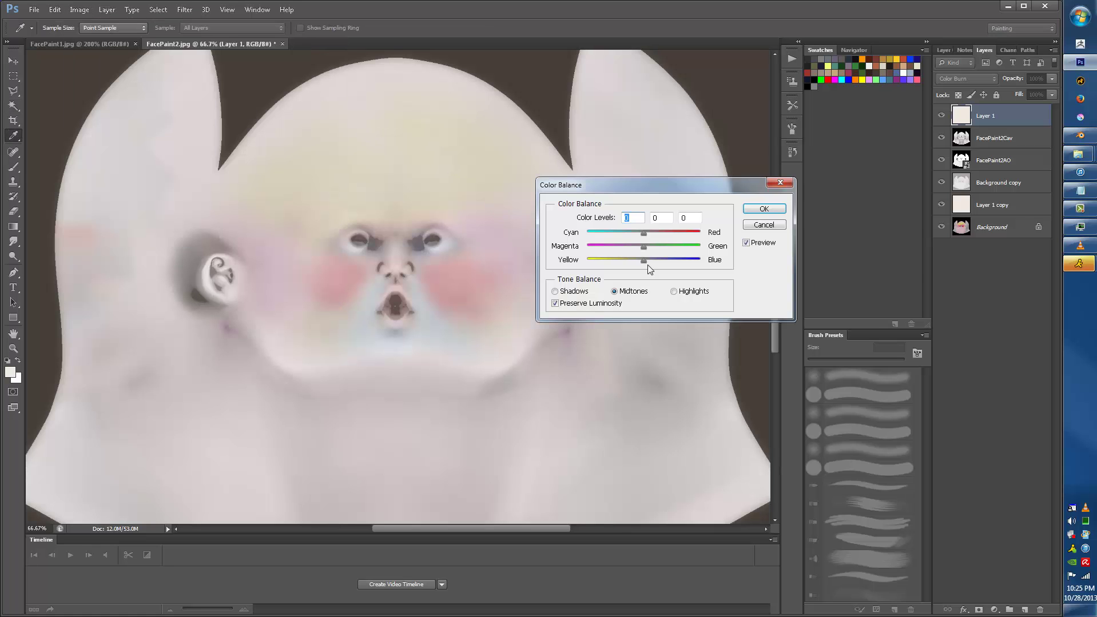
left_click_drag(645, 262, 677, 262)
left_click(764, 208)
key("w")
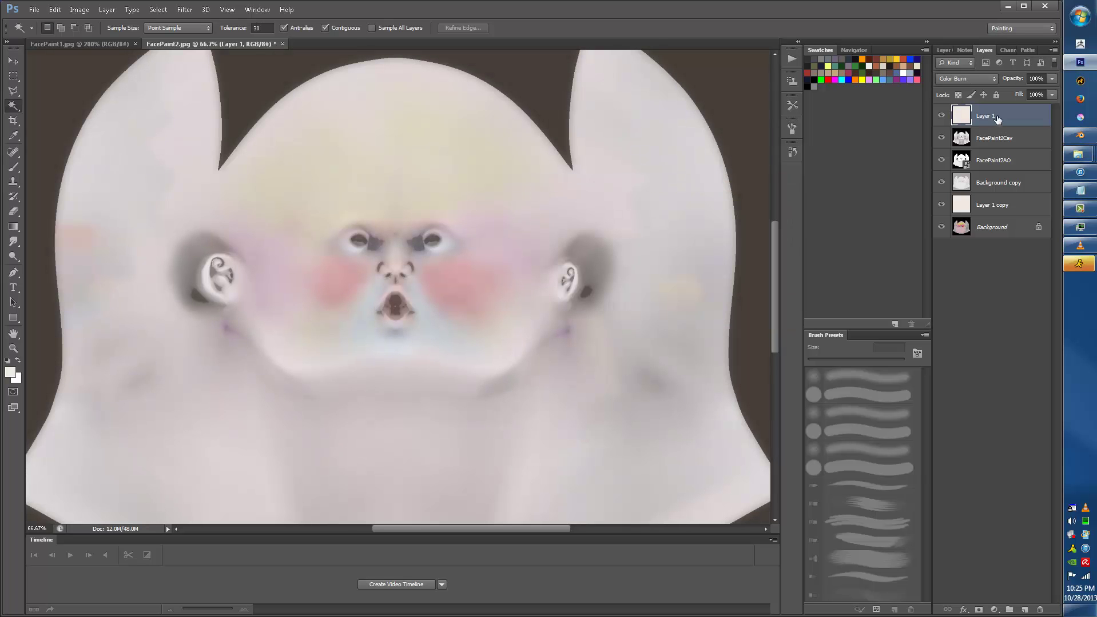
left_click(993, 81)
left_click(962, 123)
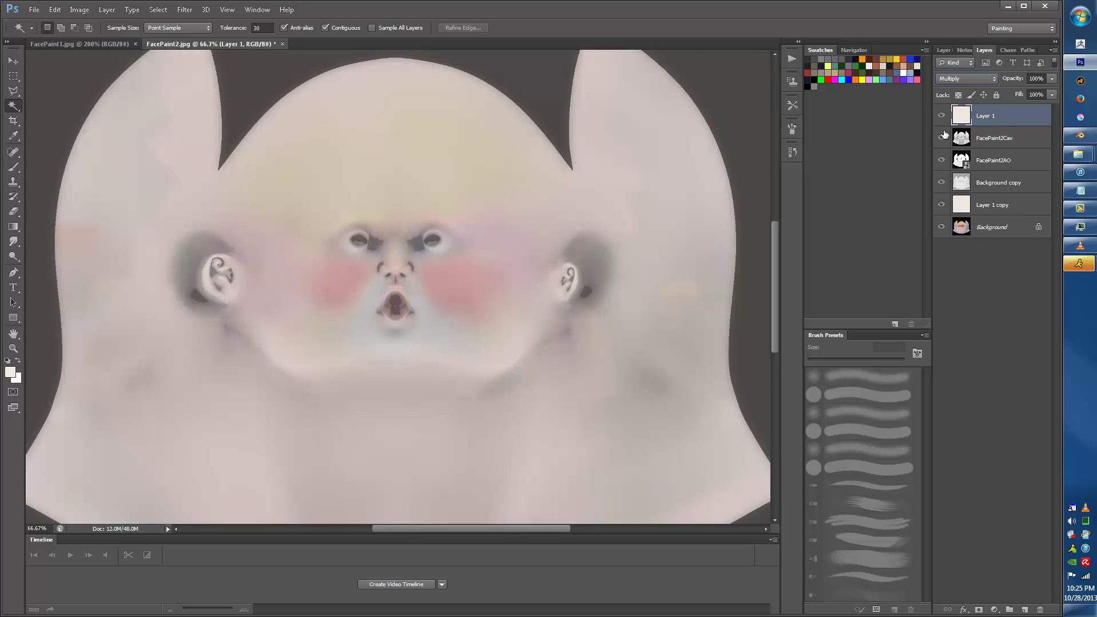
- Try darkening Layer 1 with a Curves adjustment
left_click(80, 10)
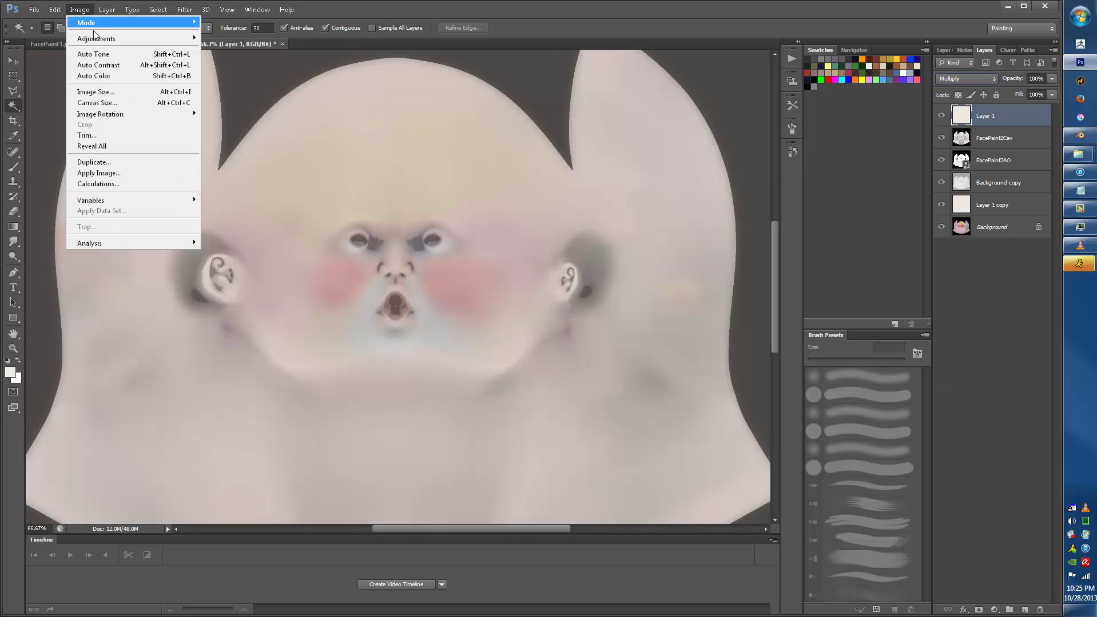
mouse_move(100, 40)
left_click(221, 60)
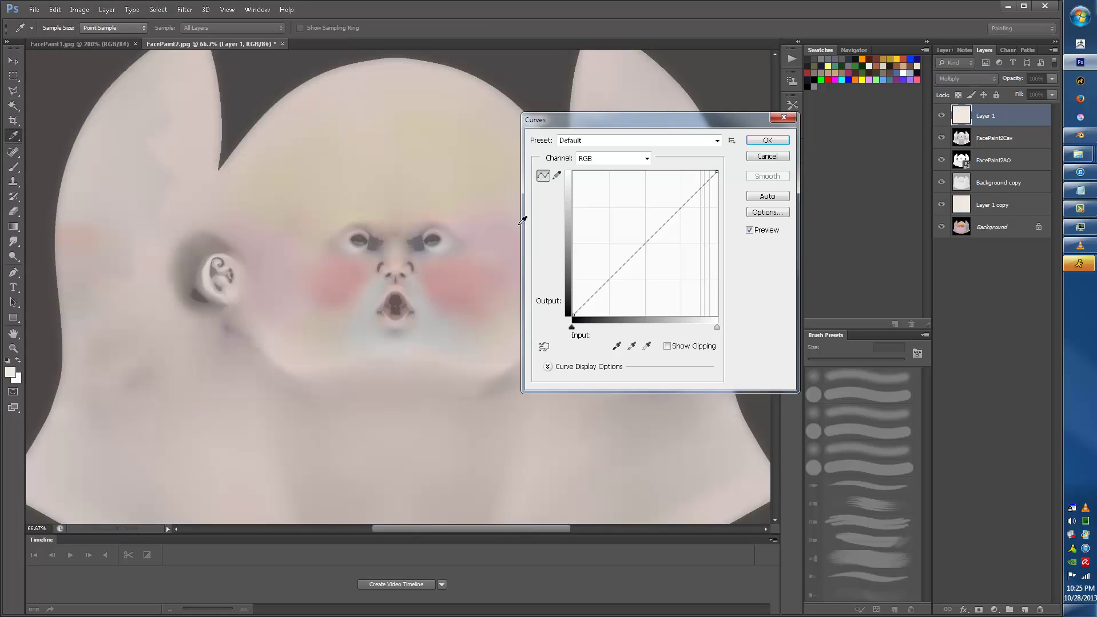
left_click_drag(658, 231, 682, 282)
left_click(762, 156)
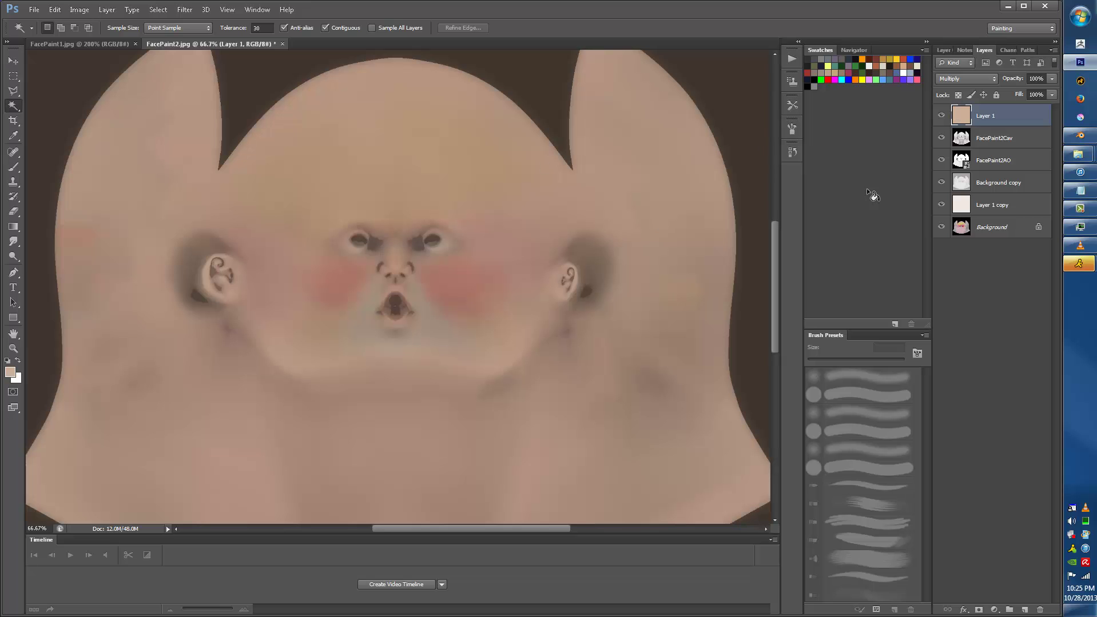
- Save a copy of the composite as a JPEG named FacePaintPS1 in the Cav folder
left_click(34, 10)
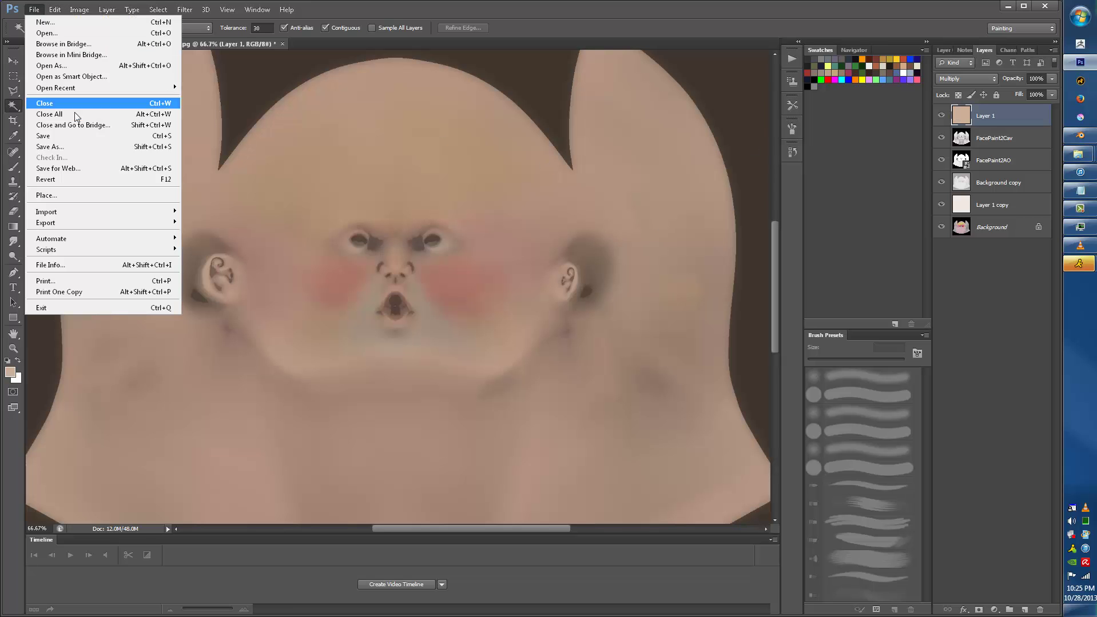
left_click(69, 148)
left_click(529, 308)
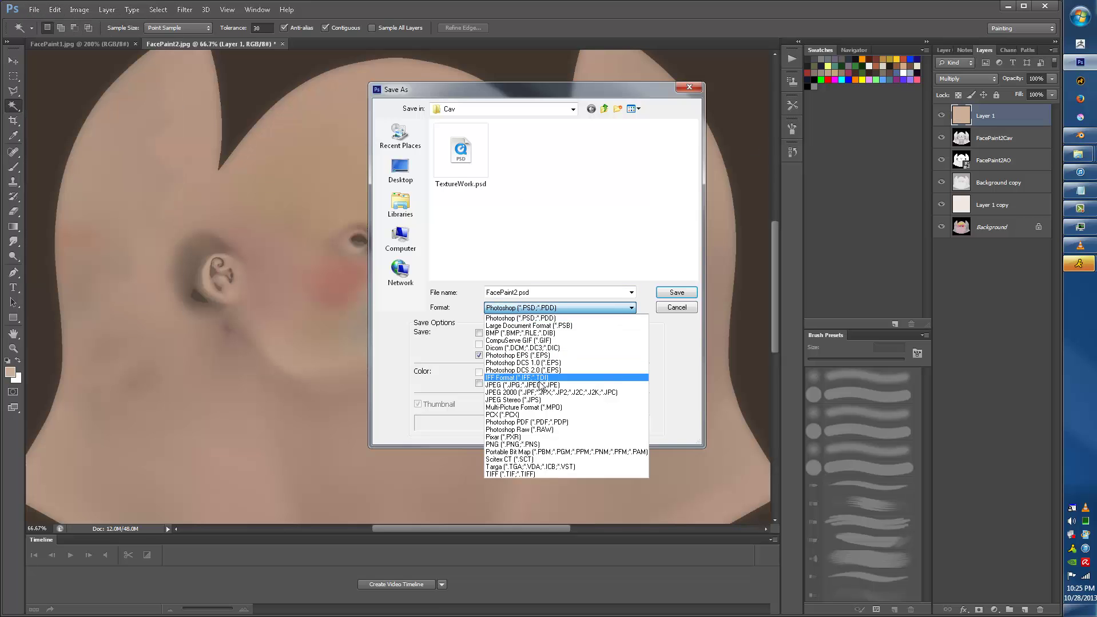
left_click(536, 389)
double_click(526, 293)
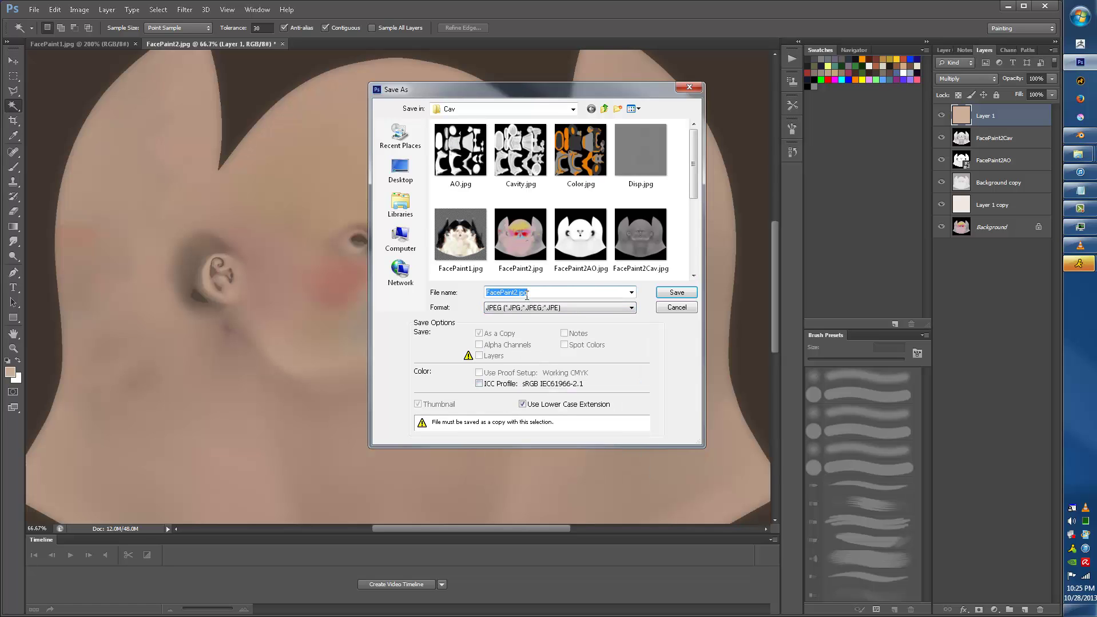
type("Face")
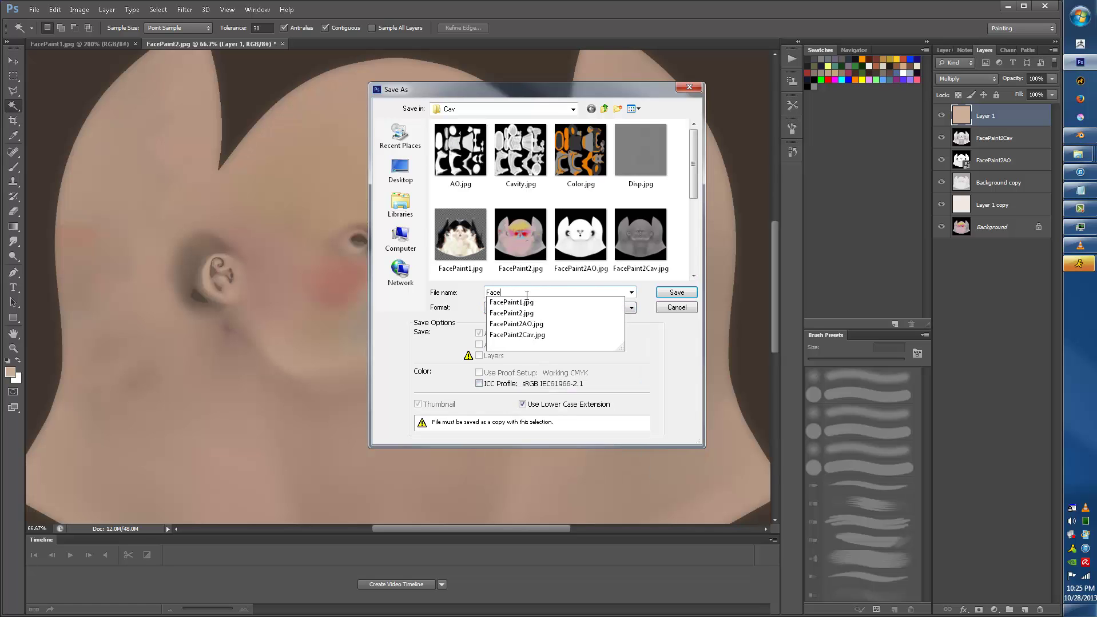
type("Paint2Col")
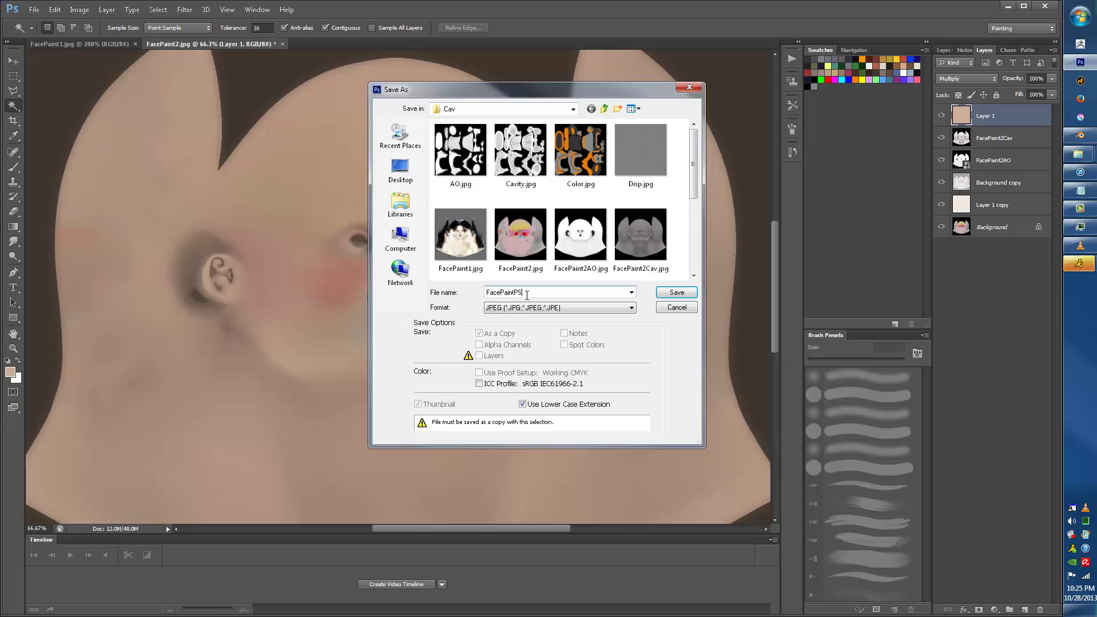
key("Return")
key("Return")
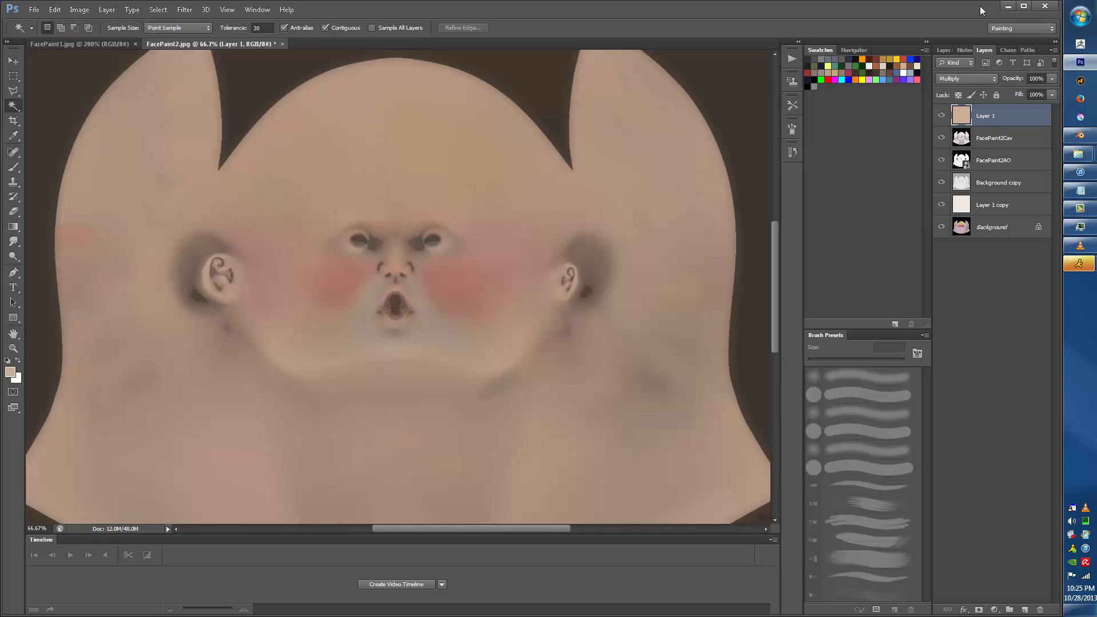
- Switch to Blender and turn off Ambient Occlusion in the world settings
double_click(998, 5)
left_click(1011, 7)
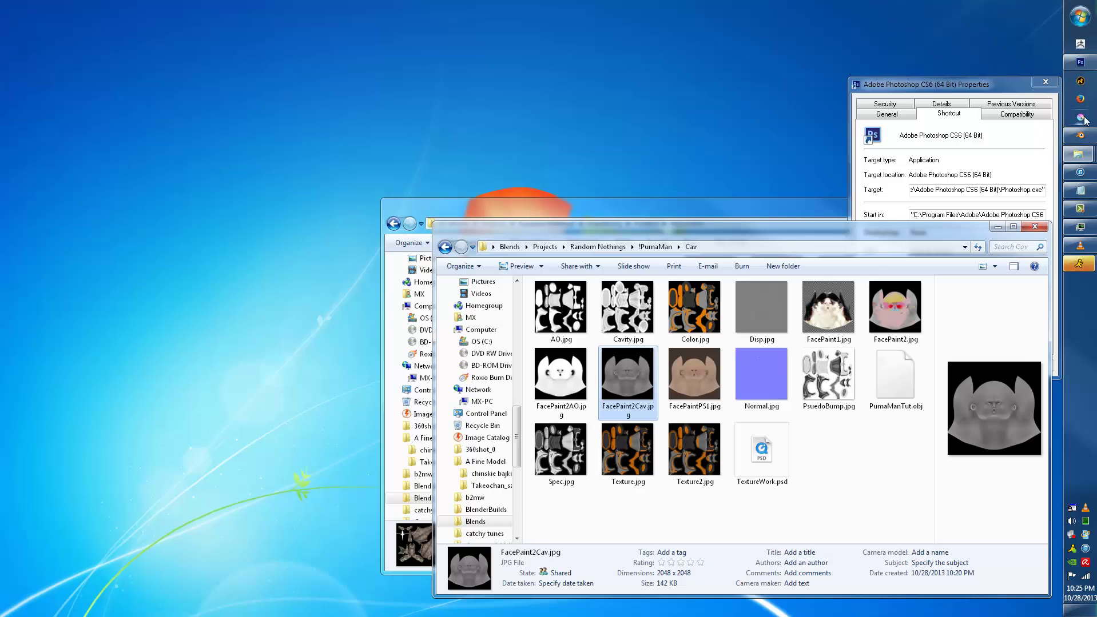
left_click(1080, 135)
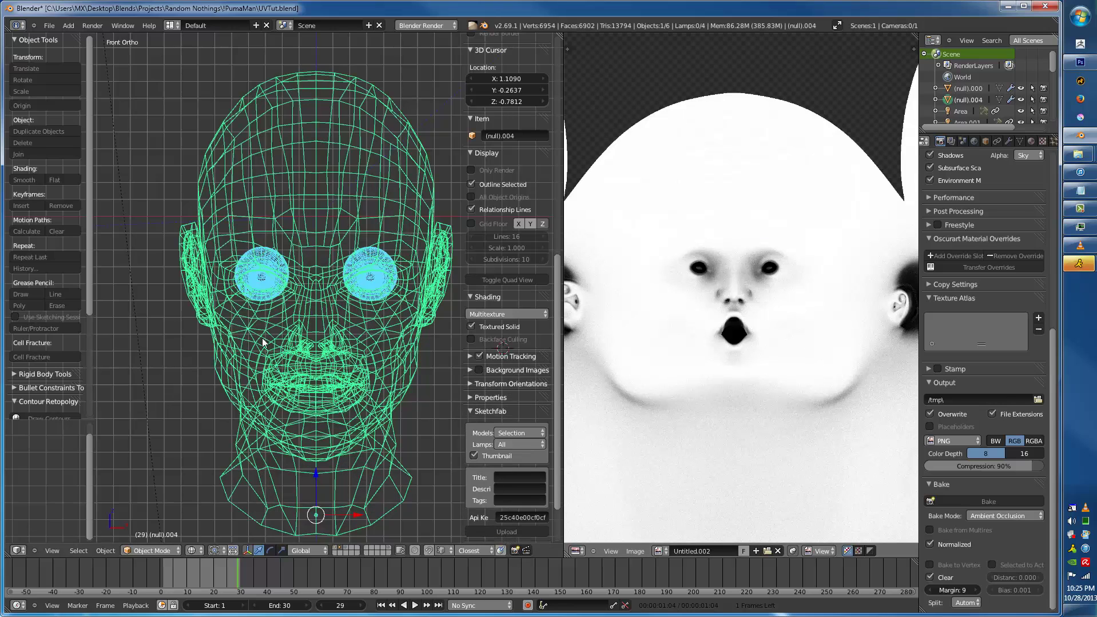
key("alt+z")
middle_click_drag(259, 341, 321, 366)
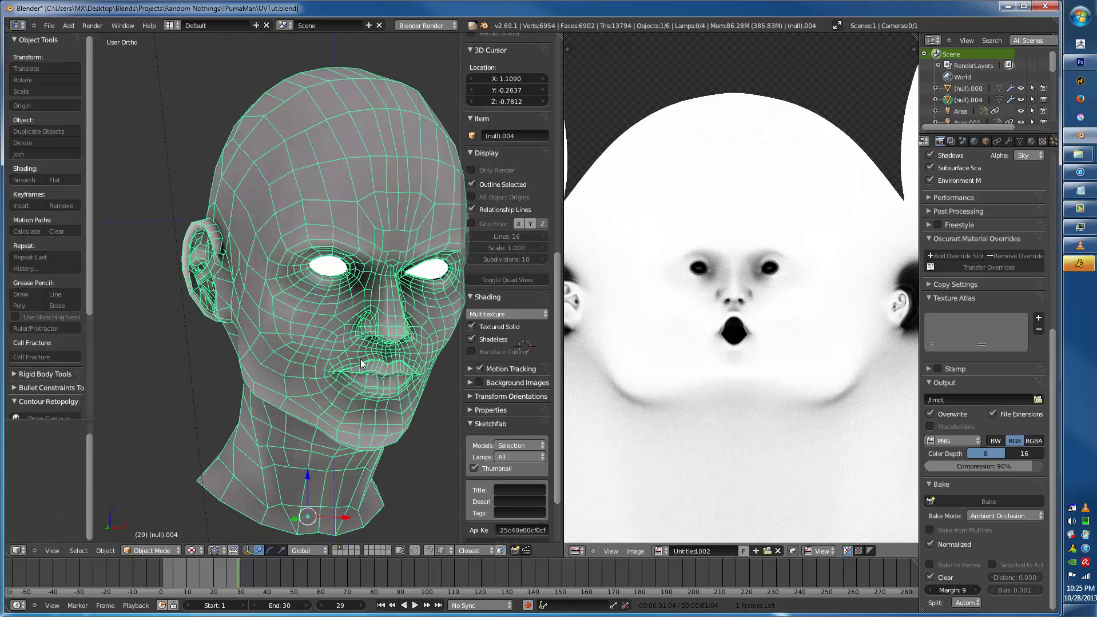
left_click(973, 141)
left_click(938, 362)
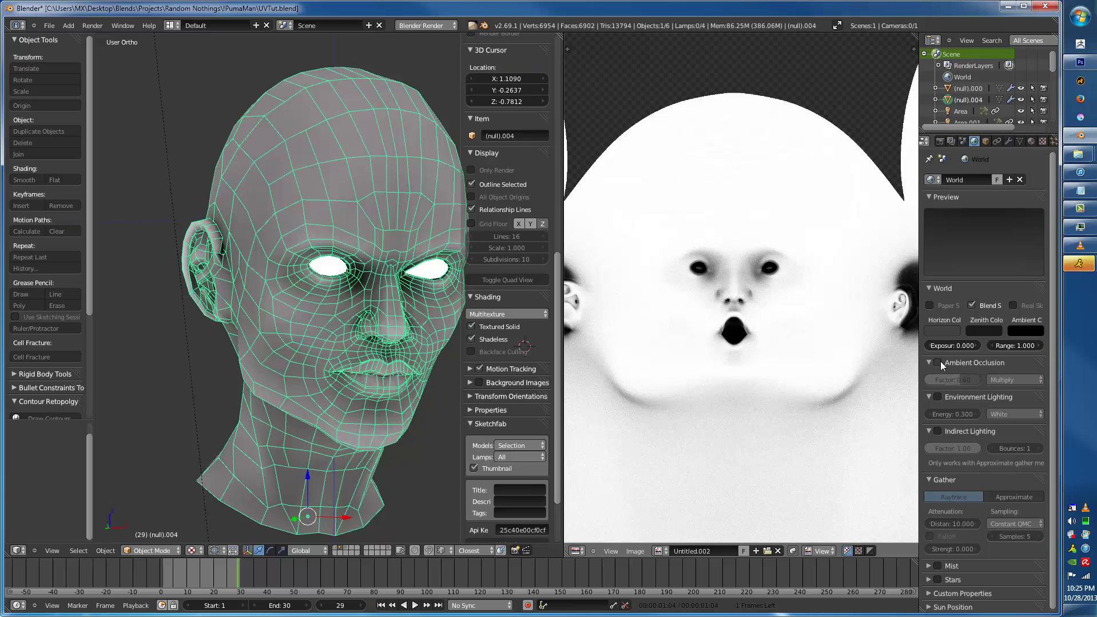
- Return the viewport to solid shading and add a Spot lamp at the 3D cursor beside the head
key("KP_1")
scroll(381, 308, "down", 3)
key("alt+z")
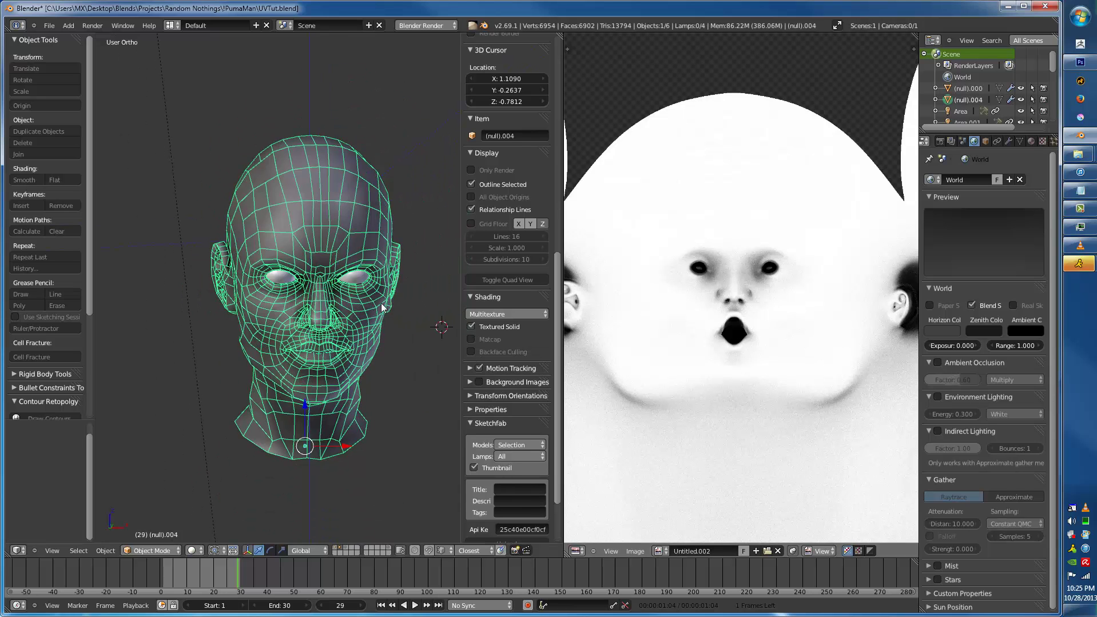
scroll(298, 441, "down", 2)
middle_click_drag(298, 441, 311, 436)
key("shift+a")
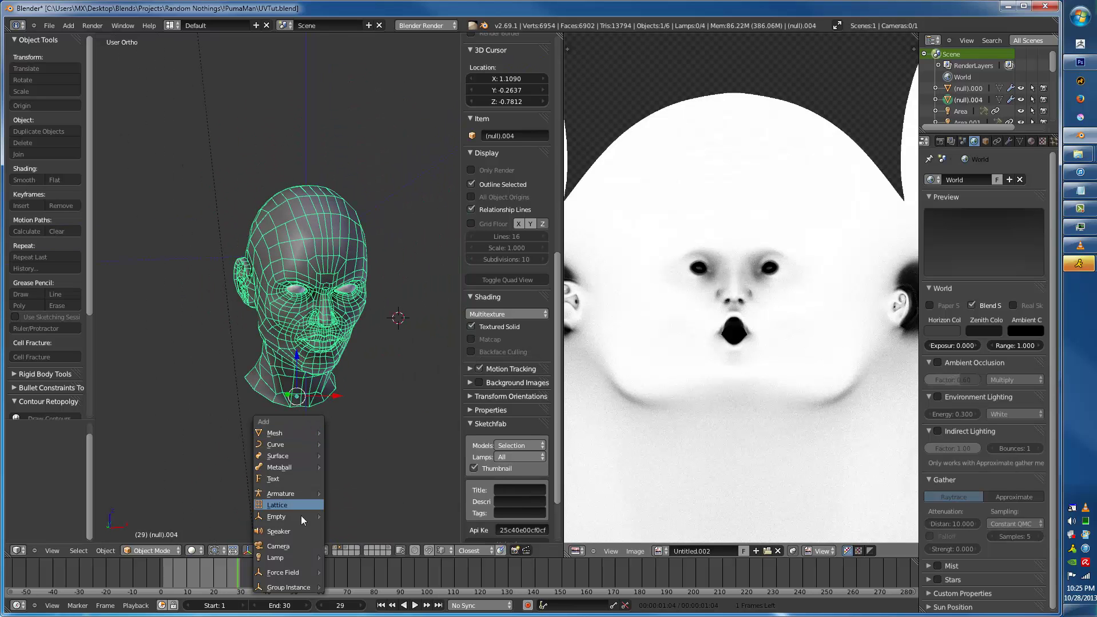
mouse_move(301, 559)
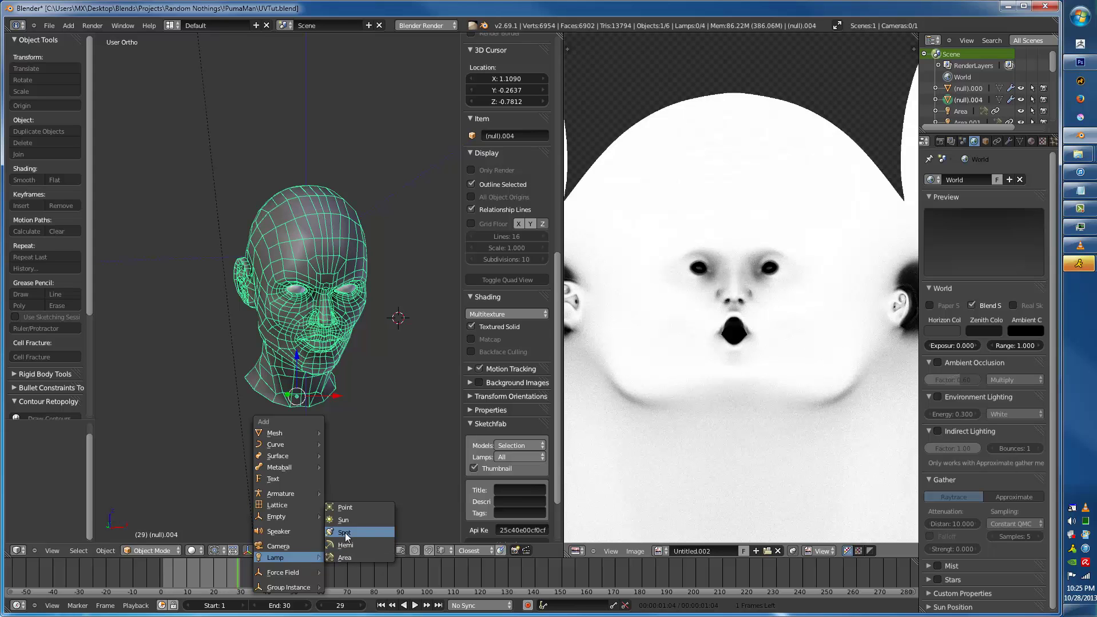
left_click(344, 535)
middle_click_drag(319, 446, 302, 331)
- Constrain the new spot lamp to track the head mesh
right_click(301, 327, "shift")
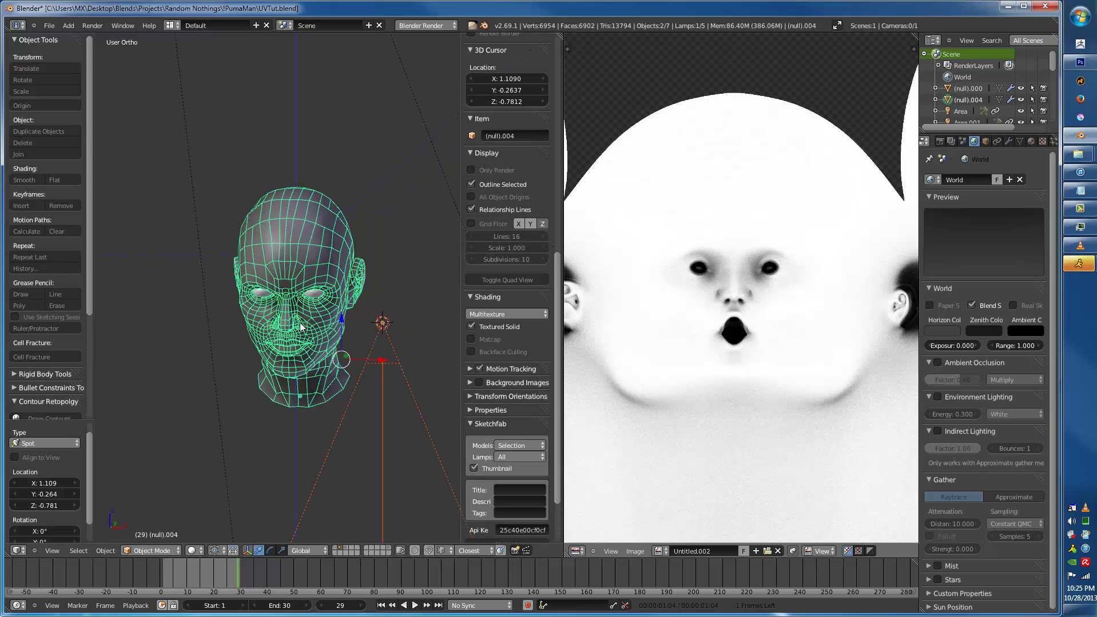
key("ctrl+t")
left_click(300, 336)
- Move the spot lamp away from the head by about -3.26 in X, -3.26 in Y and 1.09 in Z
right_click(383, 324)
middle_click_drag(364, 337, 275, 329)
scroll(274, 329, "down", 3)
key("g")
left_click(76, 279)
scroll(206, 301, "down", 3)
key("KP_5")
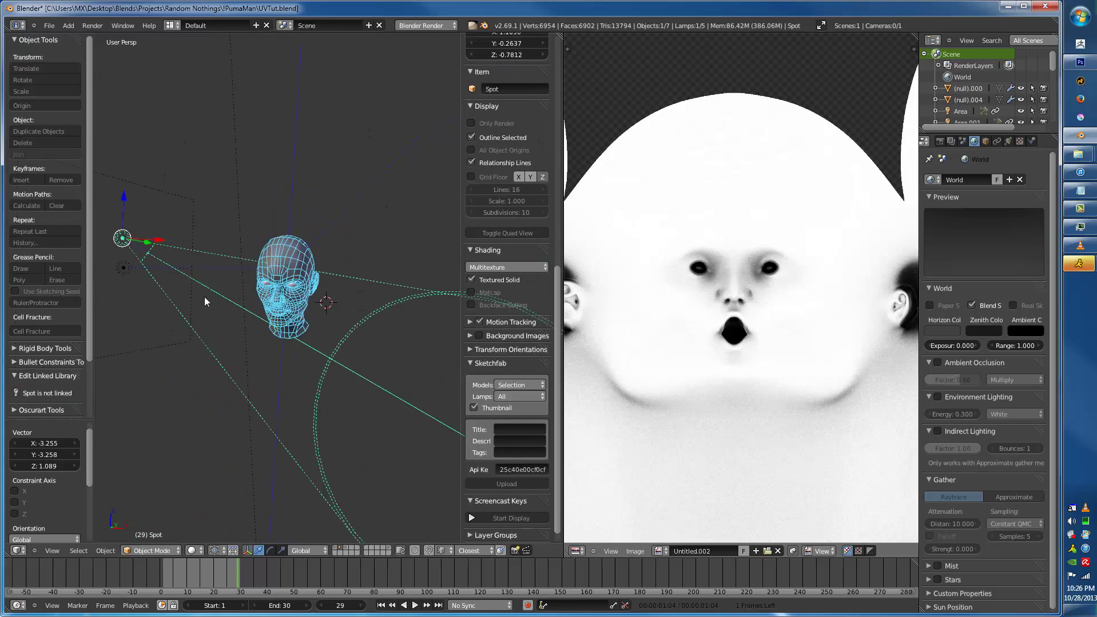
- Reposition the spot lamp from the camera view, shifting it along Z and about -1.22 along X
key("KP_0")
scroll(206, 301, "down", 8)
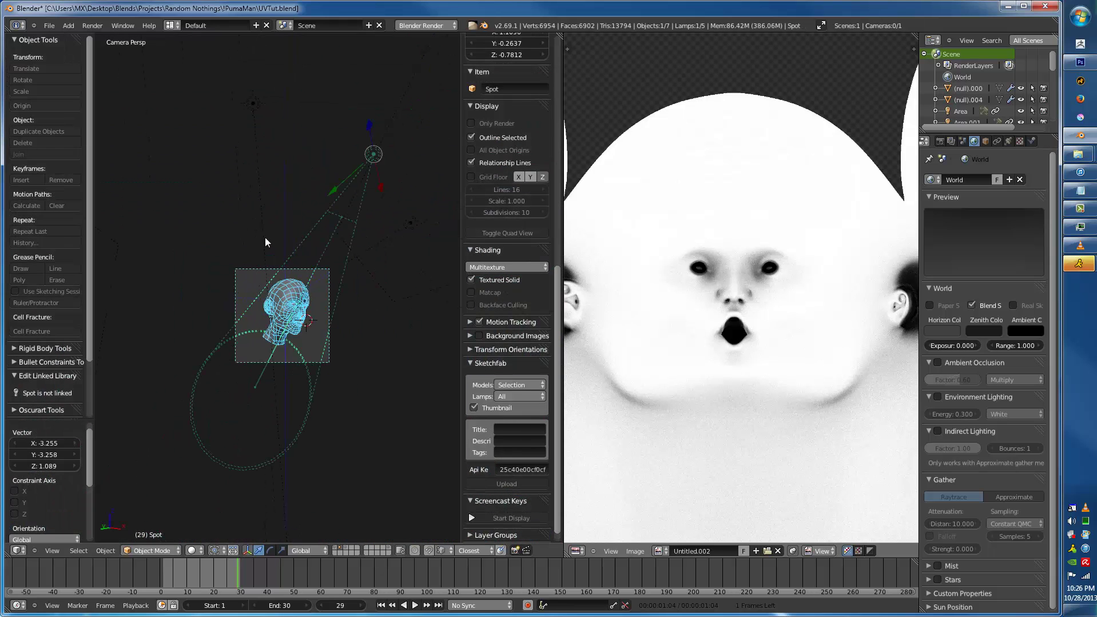
key("g")
key("z")
left_click(277, 422)
key("g")
key("x")
key("Escape")
key("g")
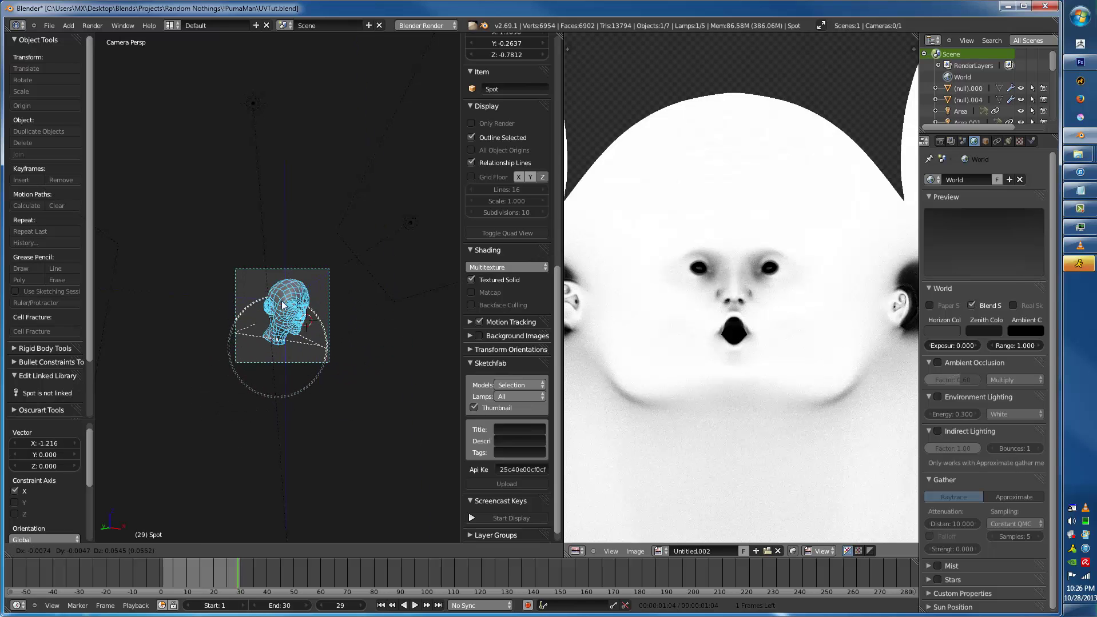
left_click(275, 360)
- Move the spot lamp by about -1.22 in X, 0.80 in Y and 1.83 in Z
middle_click_drag(275, 360, 265, 339)
scroll(282, 351, "down", 5)
key("g")
left_click(255, 290)
- Render the head from the camera and examine how the new spot lamp lights the face
key("KP_0")
key("F12")
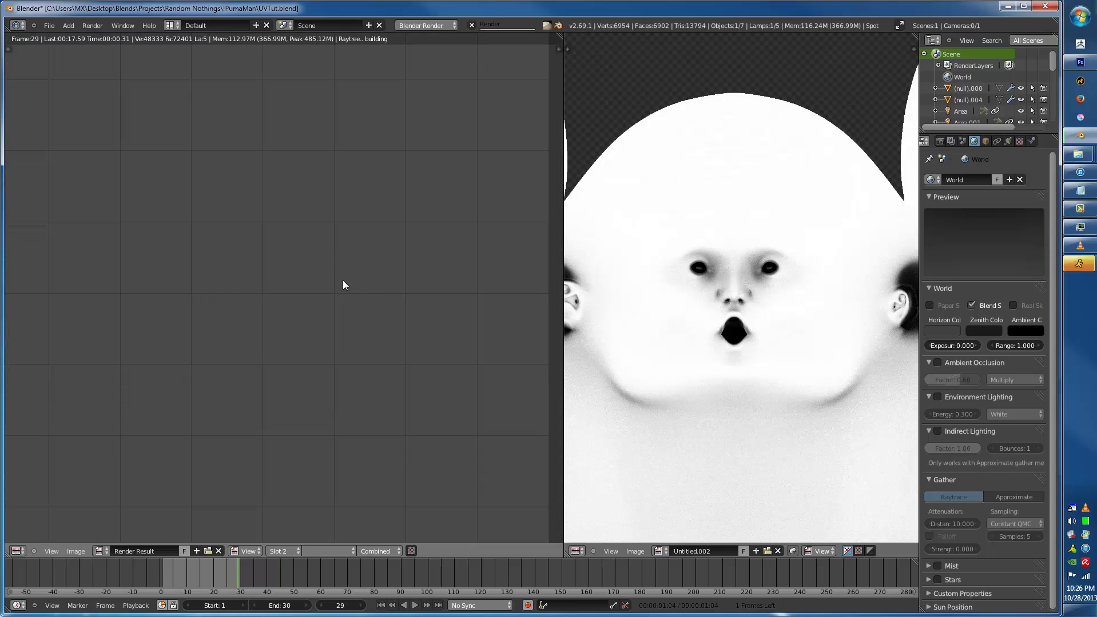
scroll(383, 256, "up", 3)
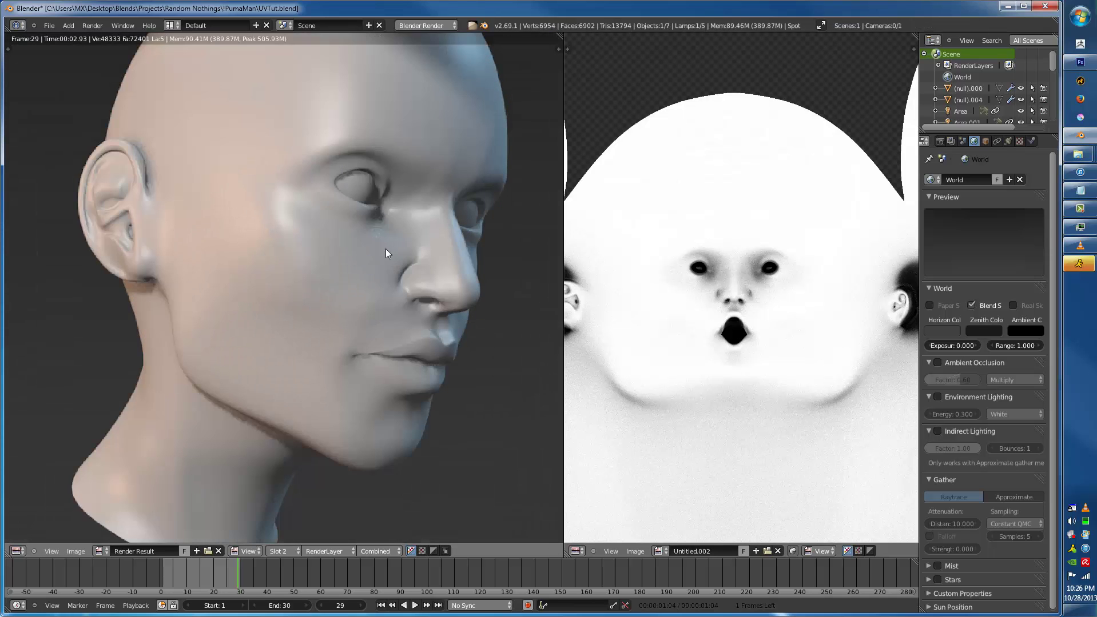
scroll(389, 250, "down", 1)
scroll(344, 231, "down", 2)
key("Escape")
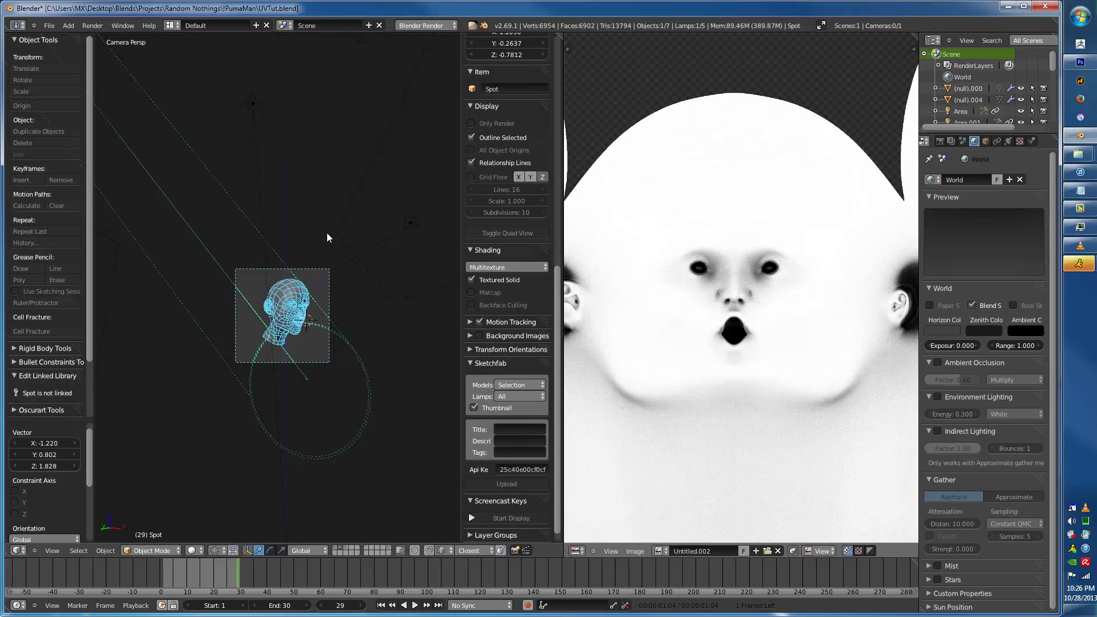
- Show the head's Subdivision Surface modifier in the viewport and turn on its Optimal Display option
scroll(329, 237, "up", 4)
scroll(303, 208, "up", 2)
right_click(343, 127)
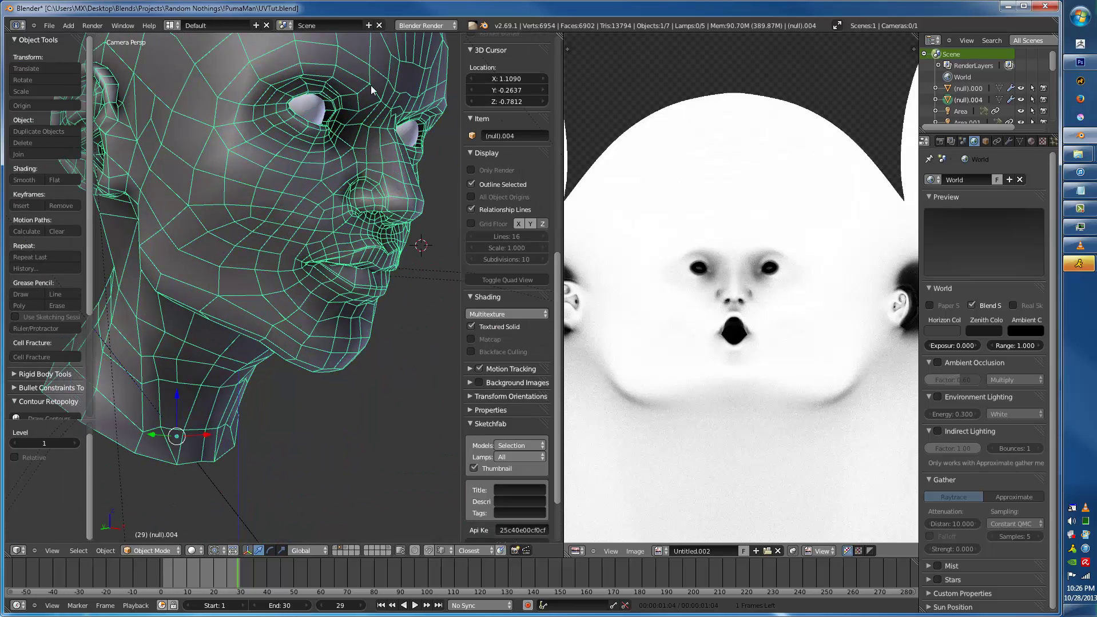
middle_click_drag(370, 89, 362, 129, "shift")
left_click(1008, 142)
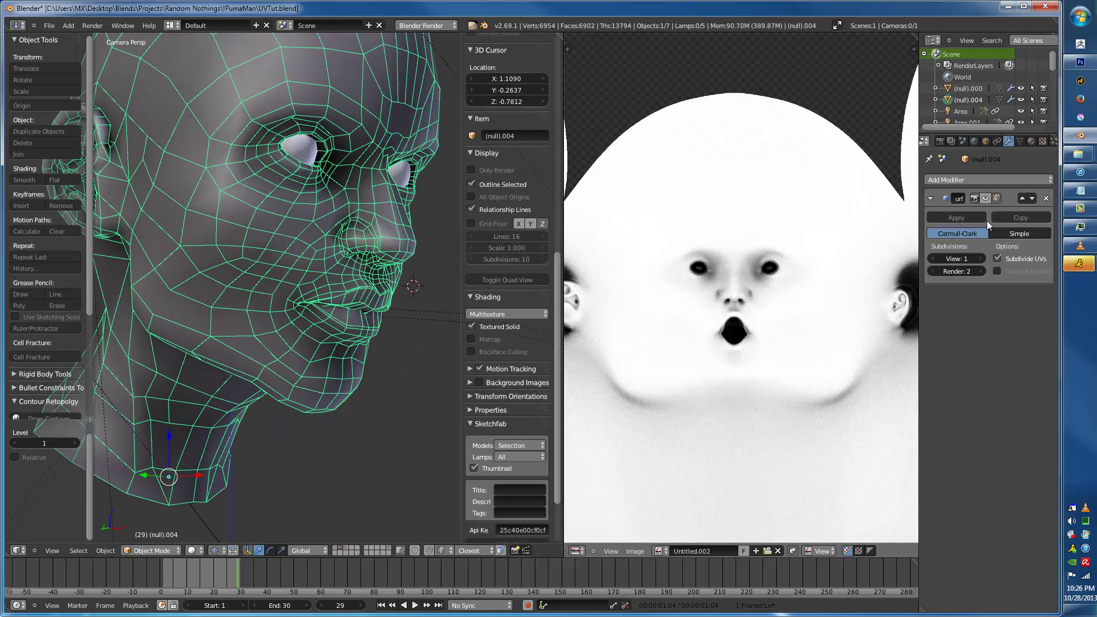
left_click(984, 198)
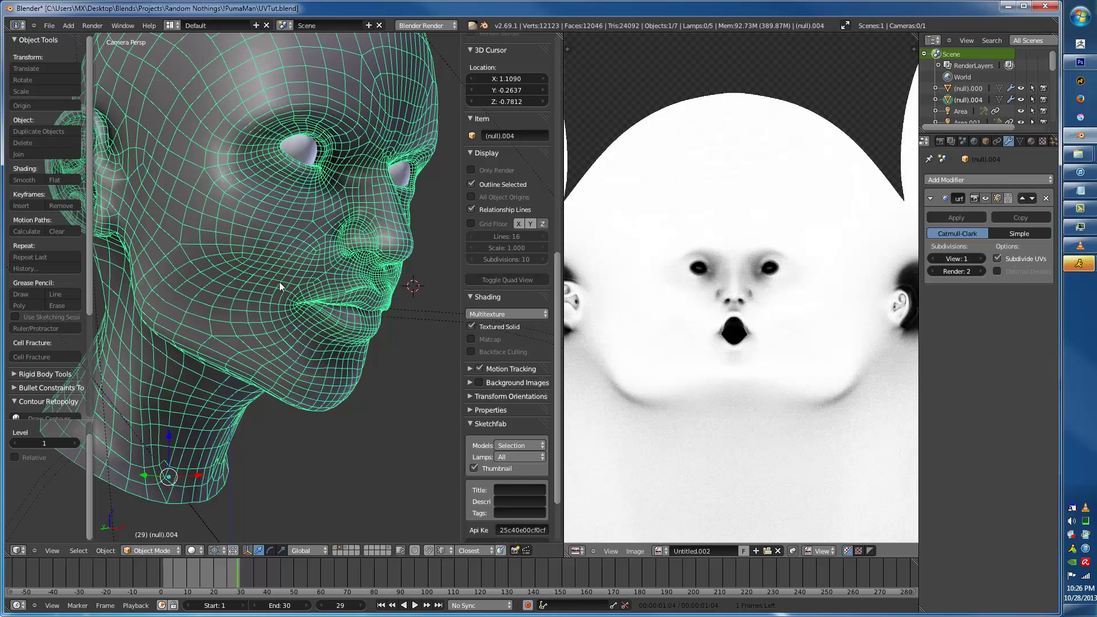
middle_click_drag(262, 246, 290, 295, "shift")
left_click(1008, 272)
- Reselect the head mesh and give it a new material
key("a")
right_click(291, 267)
left_click(1030, 142)
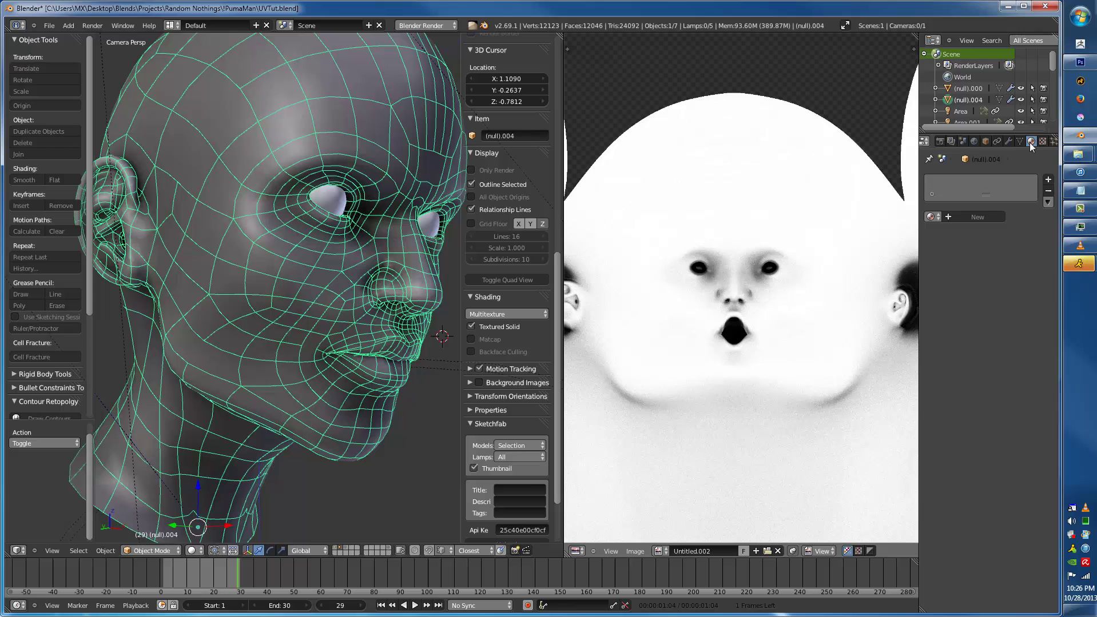
left_click(978, 216)
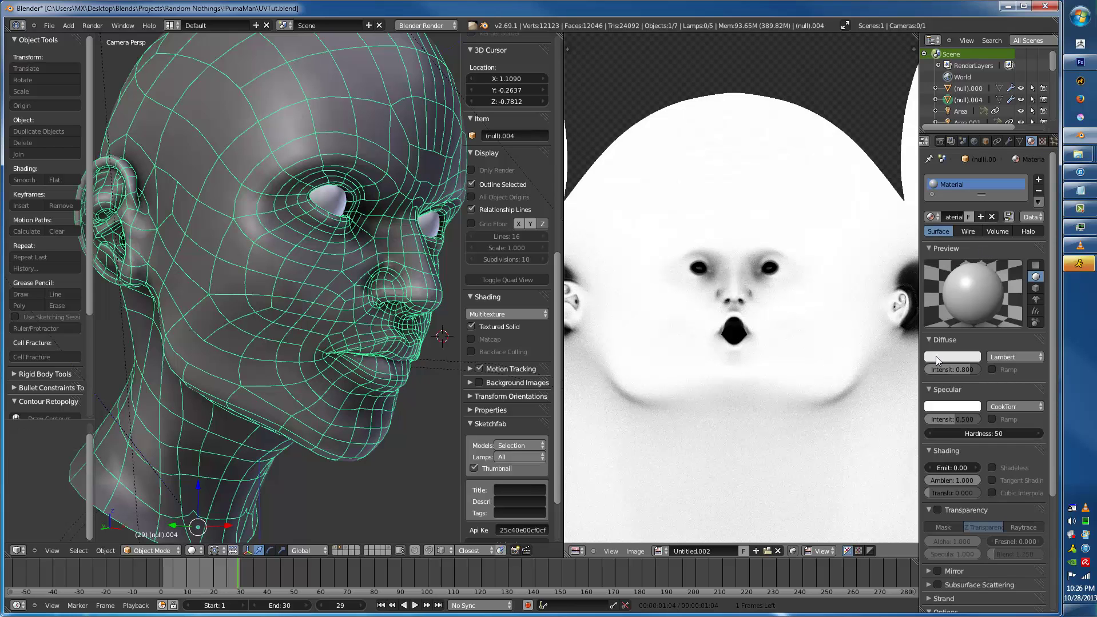
- Add a new texture to the head's material and set its type to Image or Movie
left_click(1044, 141)
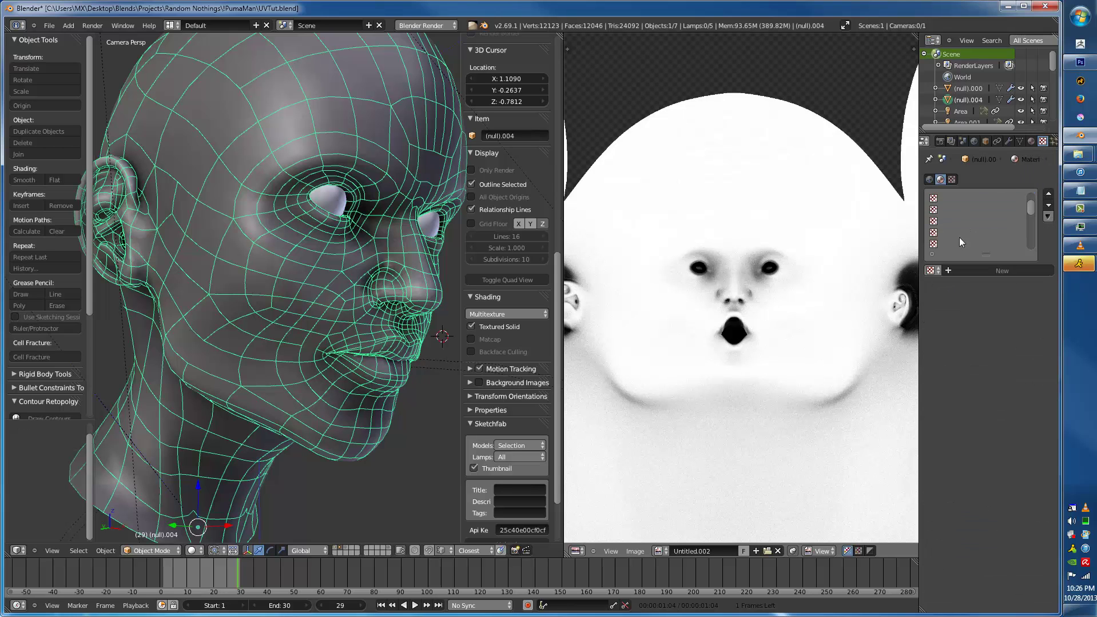
left_click(960, 271)
left_click(983, 283)
left_click(983, 211)
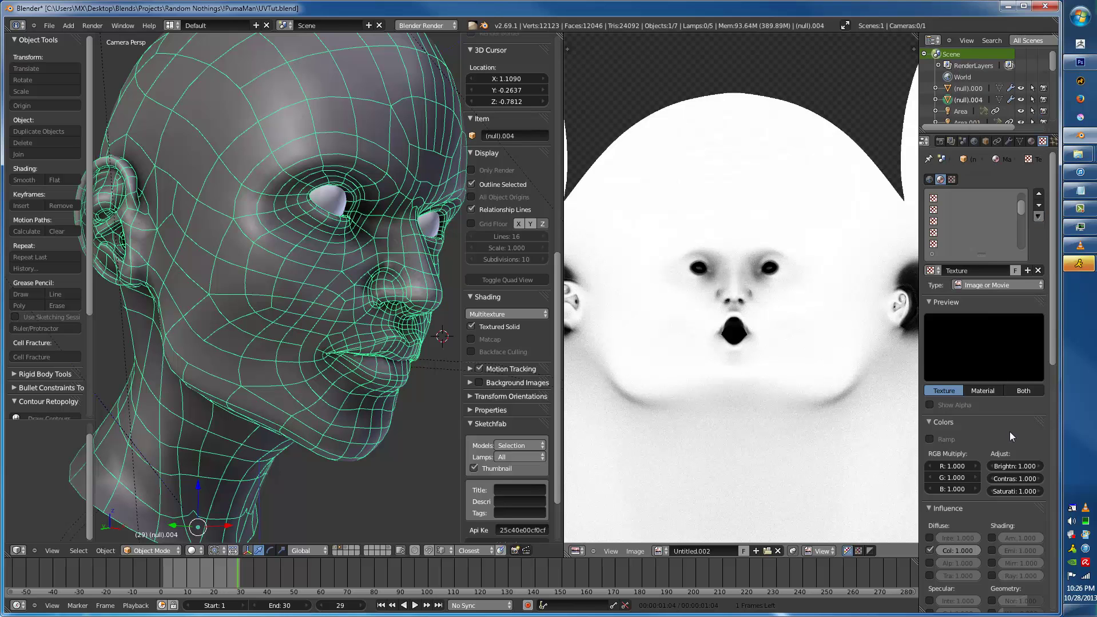
- Load FacePaintPS1.jpg from the Cav folder as the image of the head material's new texture
scroll(1009, 534, "down", 4)
scroll(1009, 544, "up", 5)
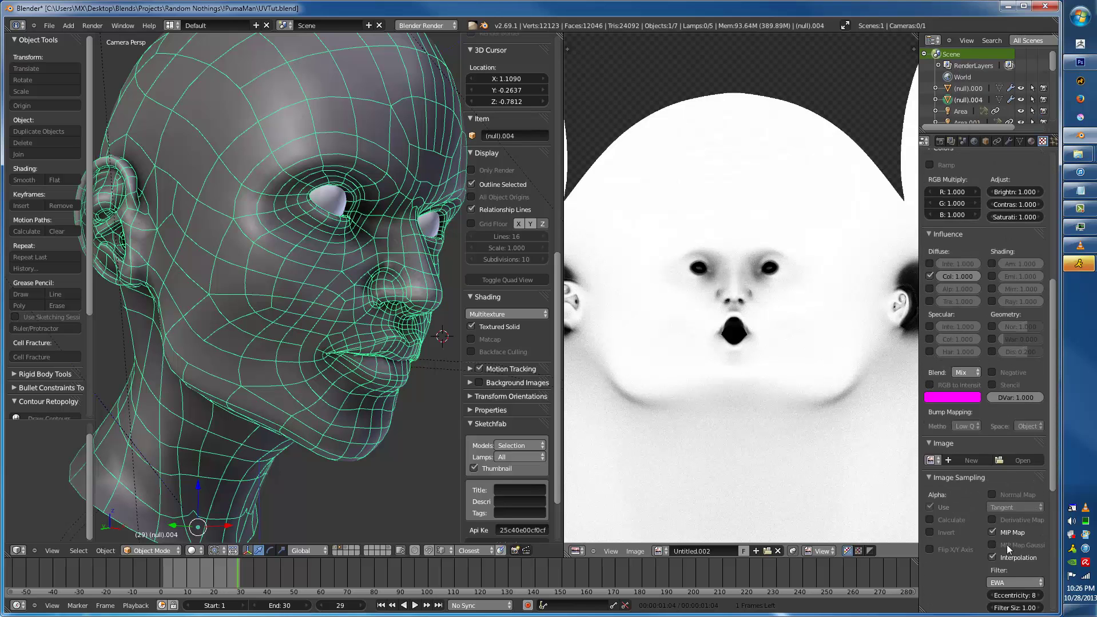
left_click(1010, 458)
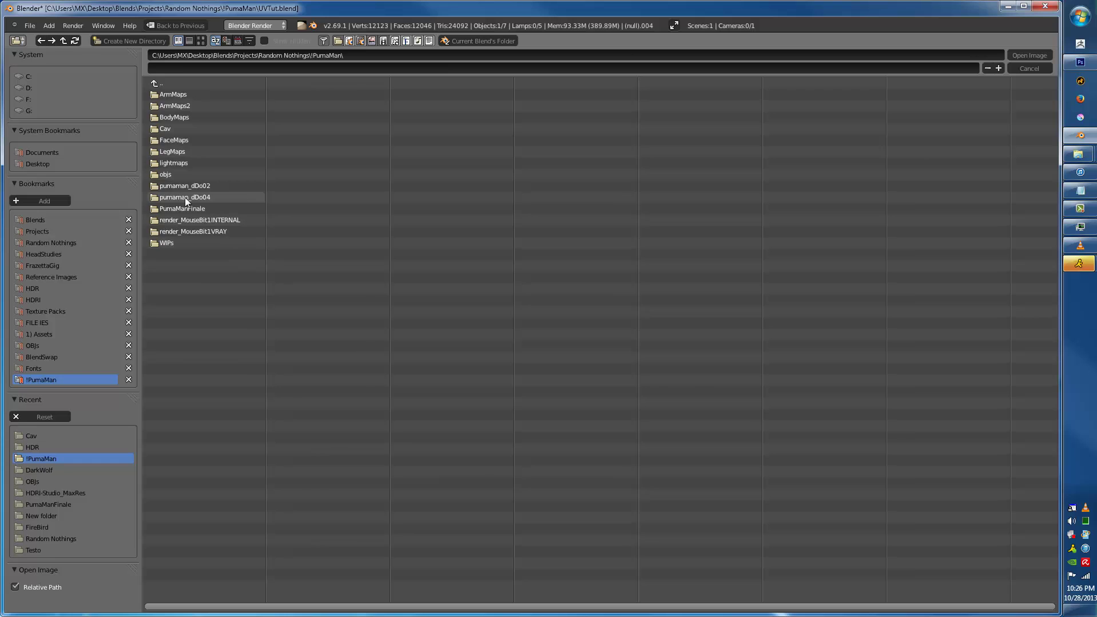
left_click(31, 436)
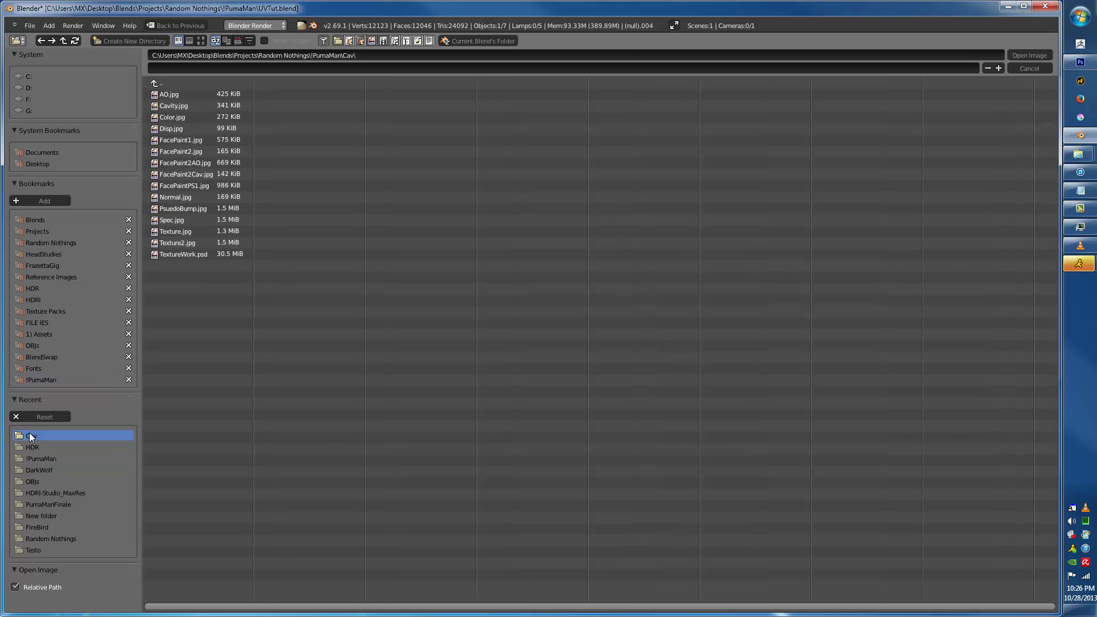
left_click(201, 40)
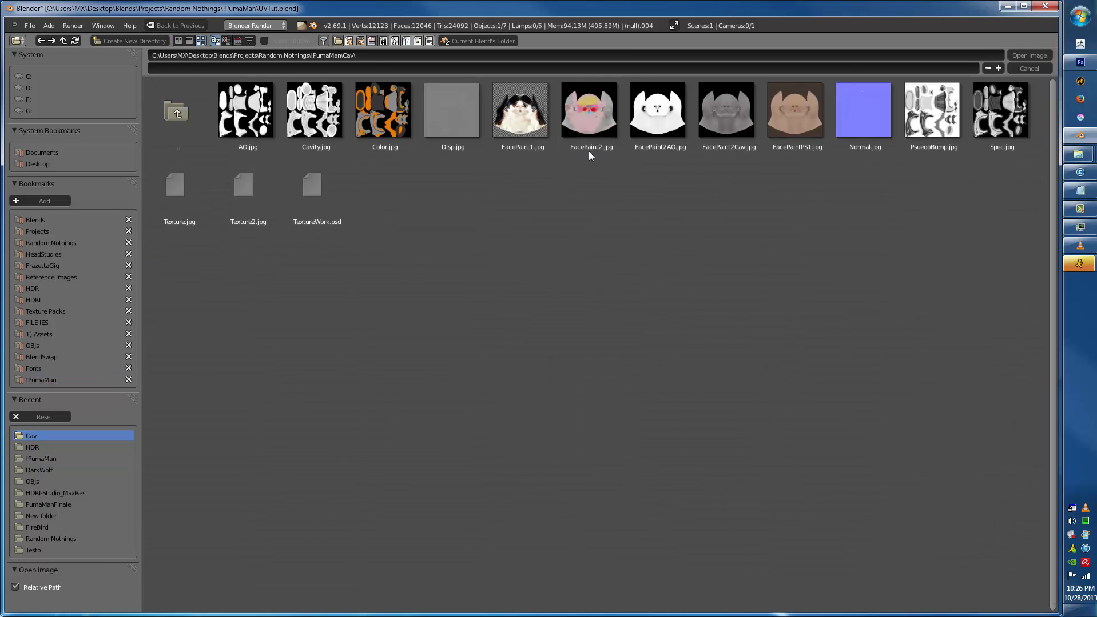
double_click(781, 116)
- Map the face texture with UV coordinates using the GoodUV map
scroll(949, 452, "down", 5)
scroll(970, 503, "down", 8)
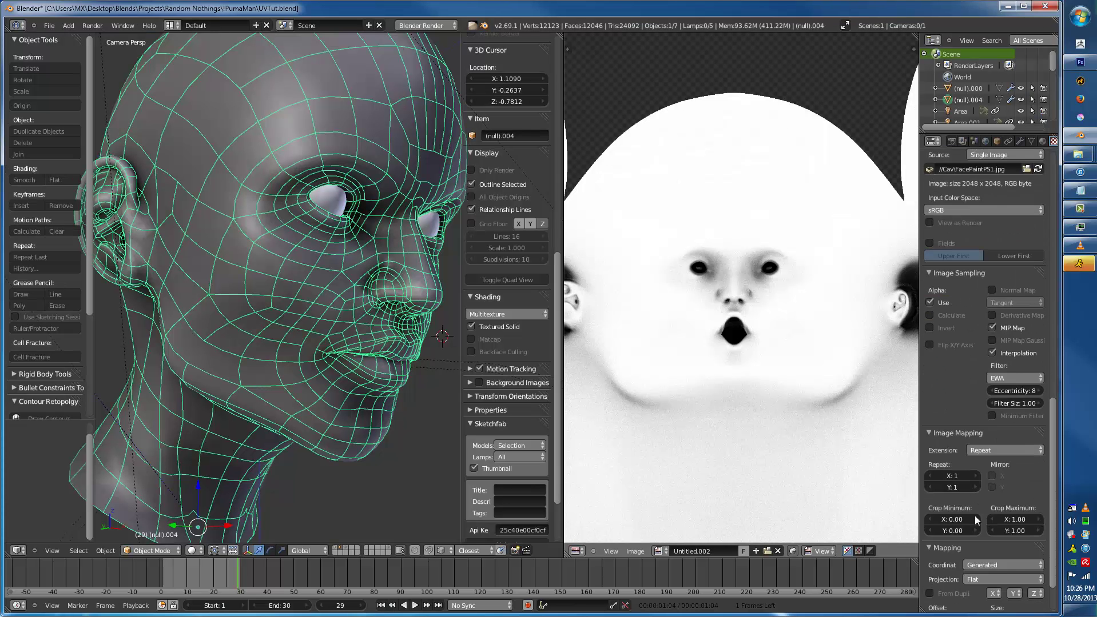
left_click(993, 513)
left_click(993, 463)
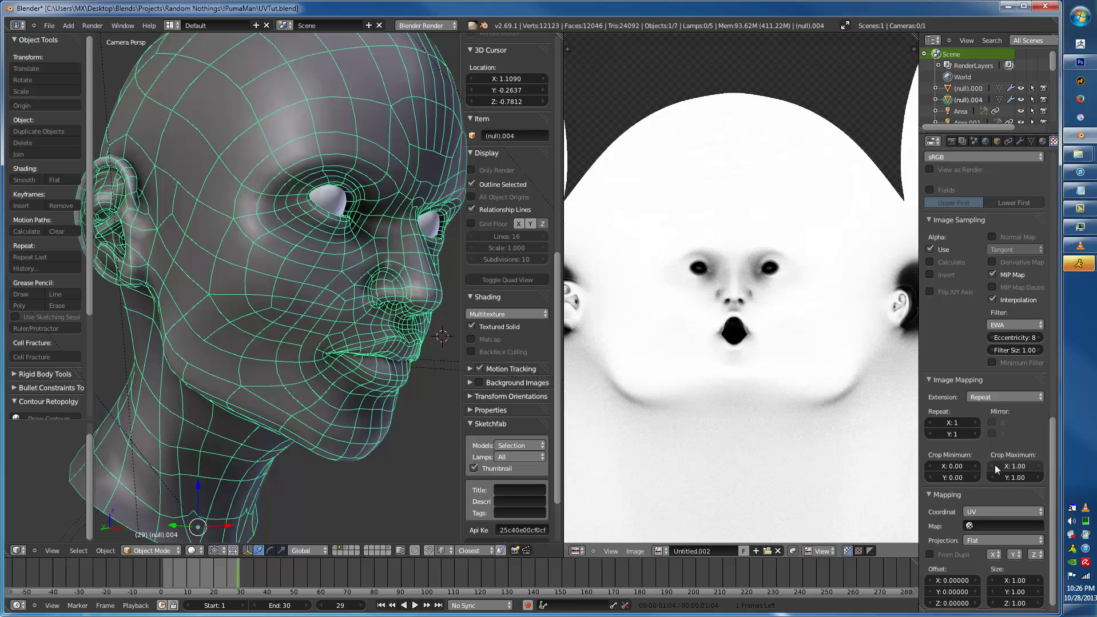
left_click(987, 525)
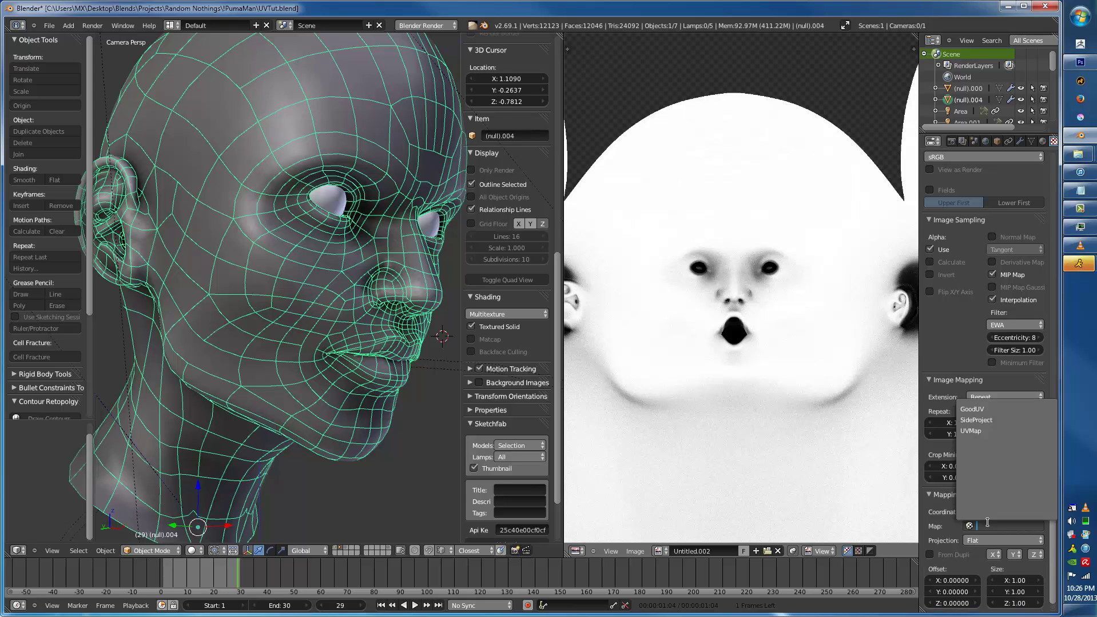
left_click(991, 409)
scroll(234, 342, "down", 3)
- Render the head and examine the face texture on it up close
key("F12")
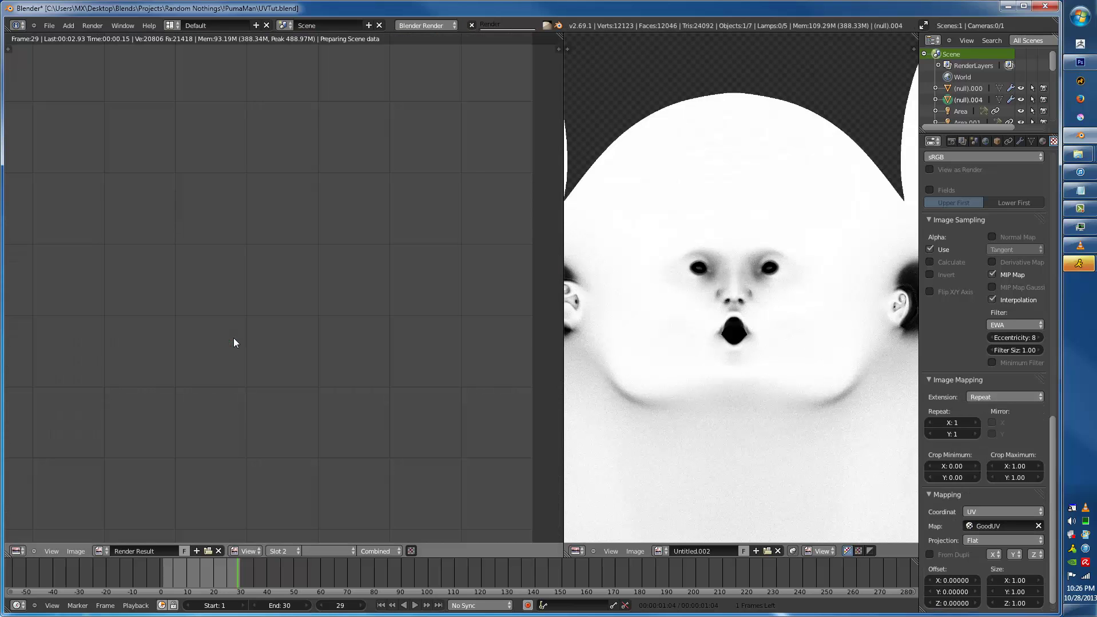
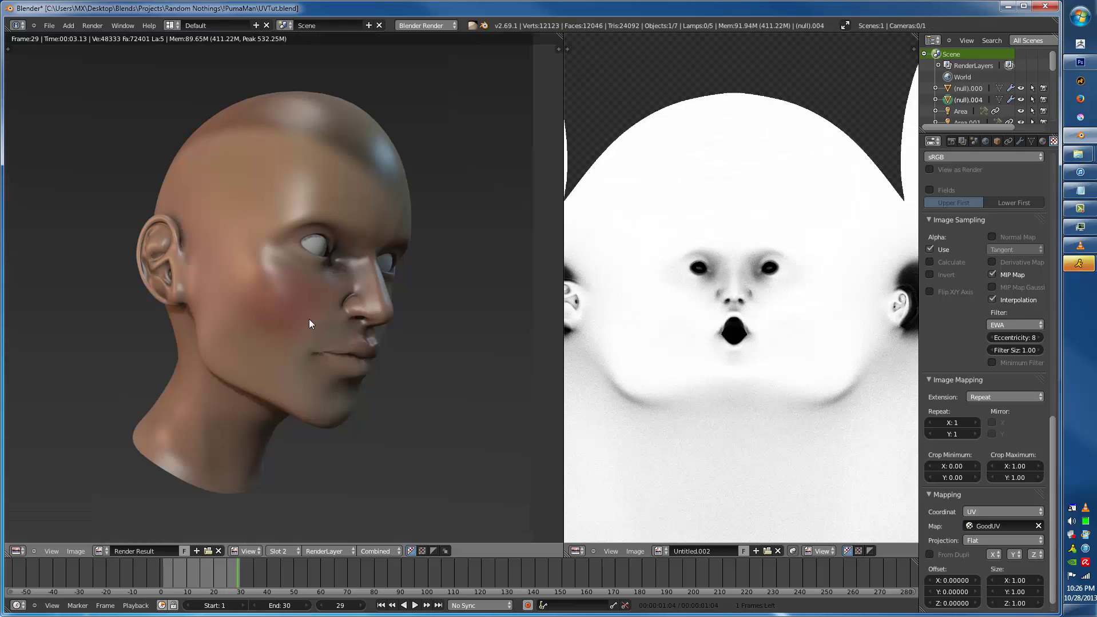
scroll(377, 297, "up", 4)
scroll(355, 308, "down", 4)
scroll(387, 341, "up", 3)
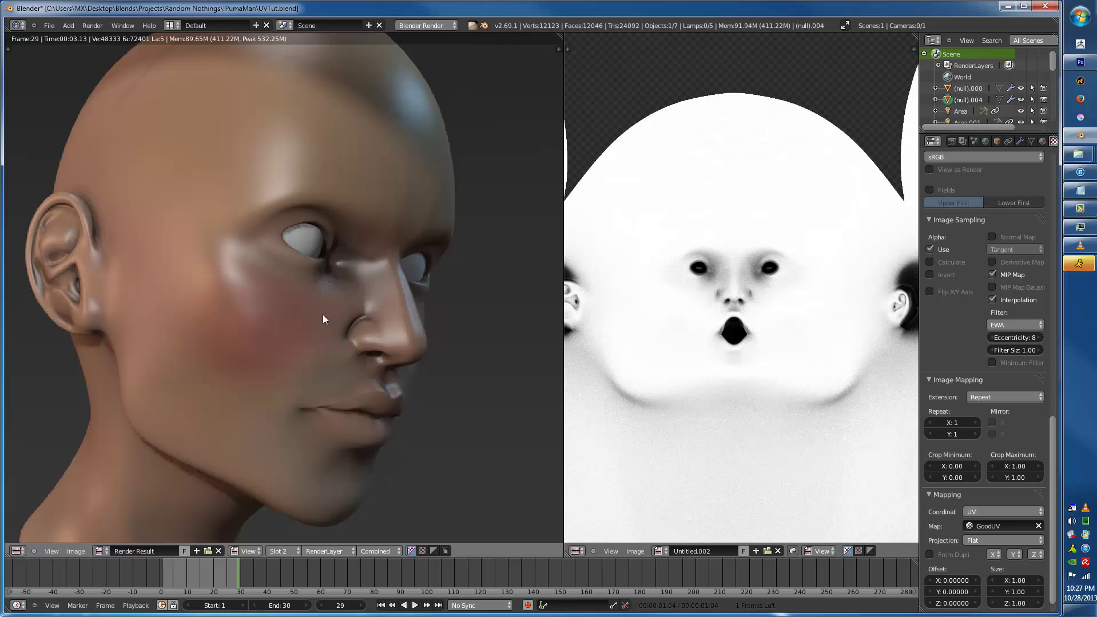
- Reduce the face texture's saturation to 0.6 and render the head again
scroll(968, 408, "up", 8)
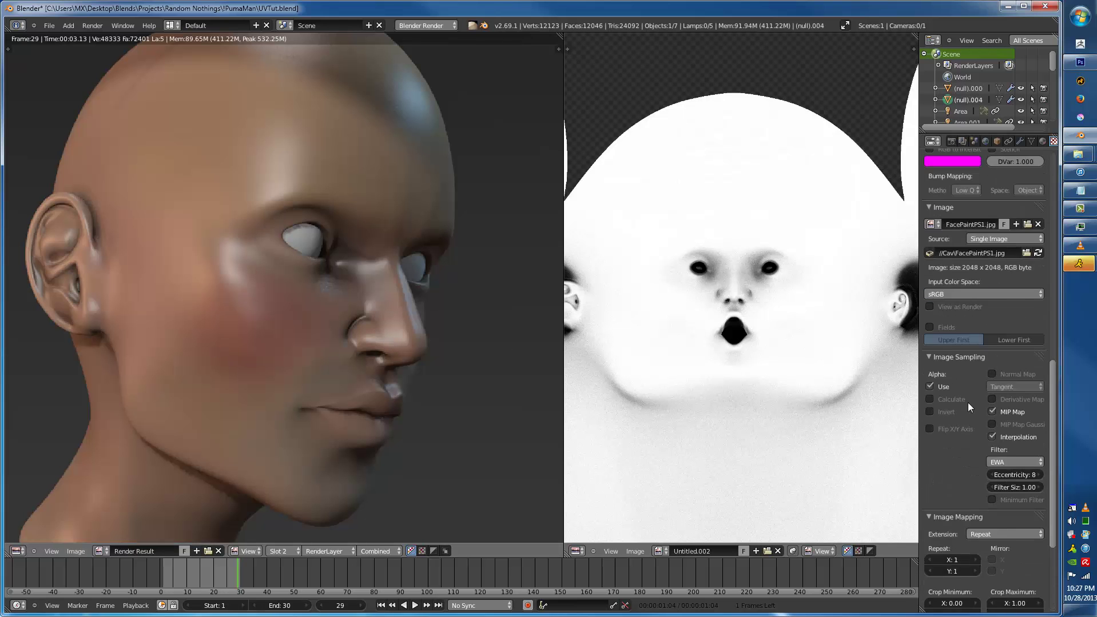
scroll(971, 399, "up", 12)
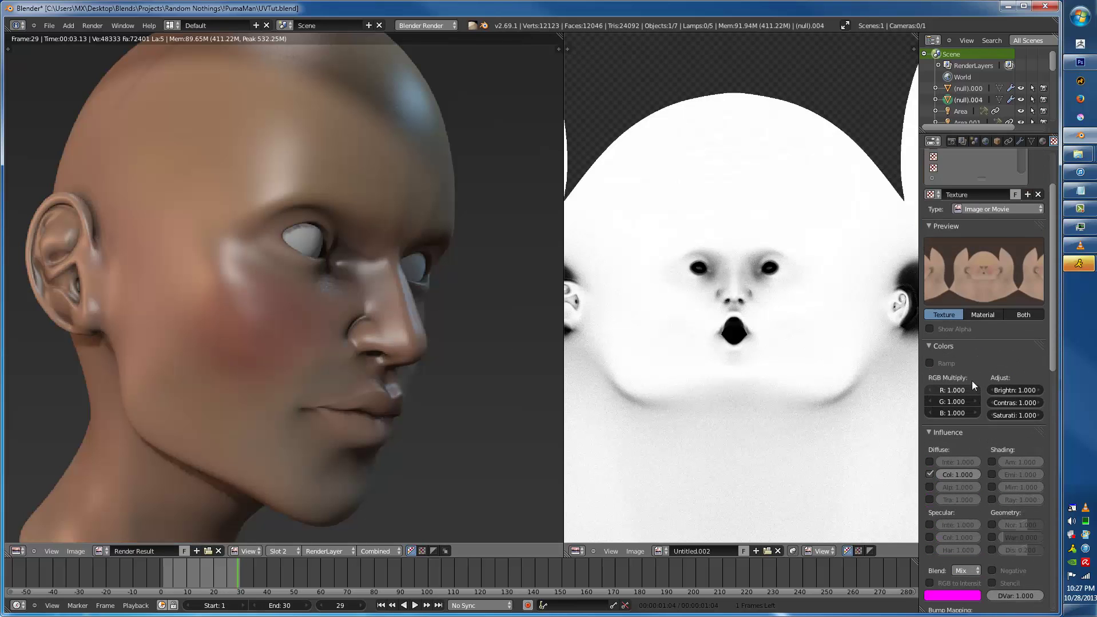
left_click(992, 416)
type("0.6")
key("Return")
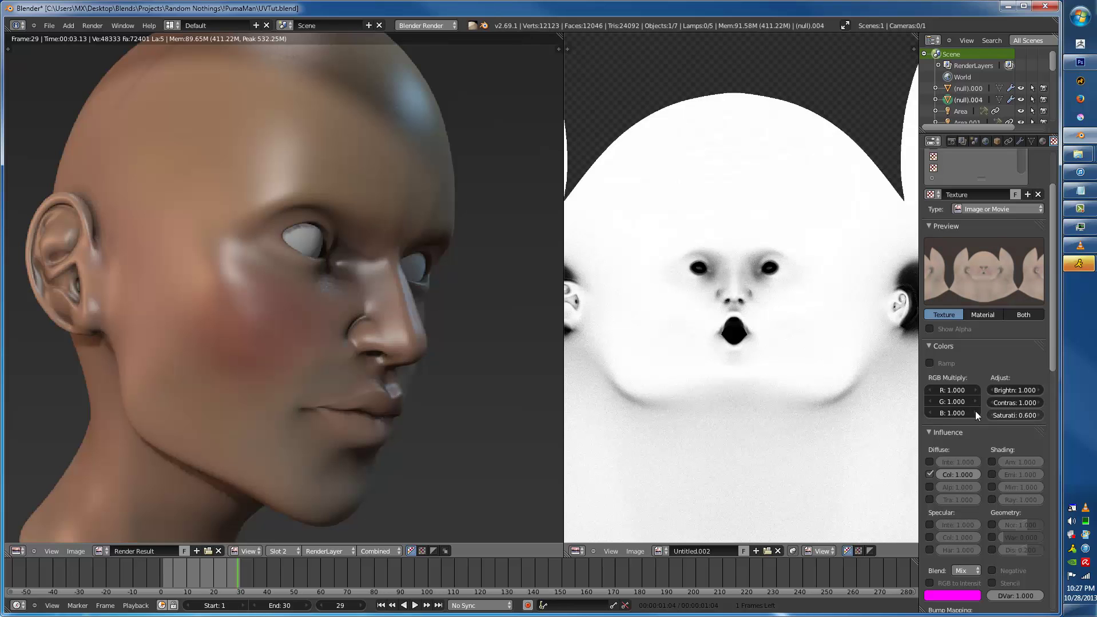
key("F12")
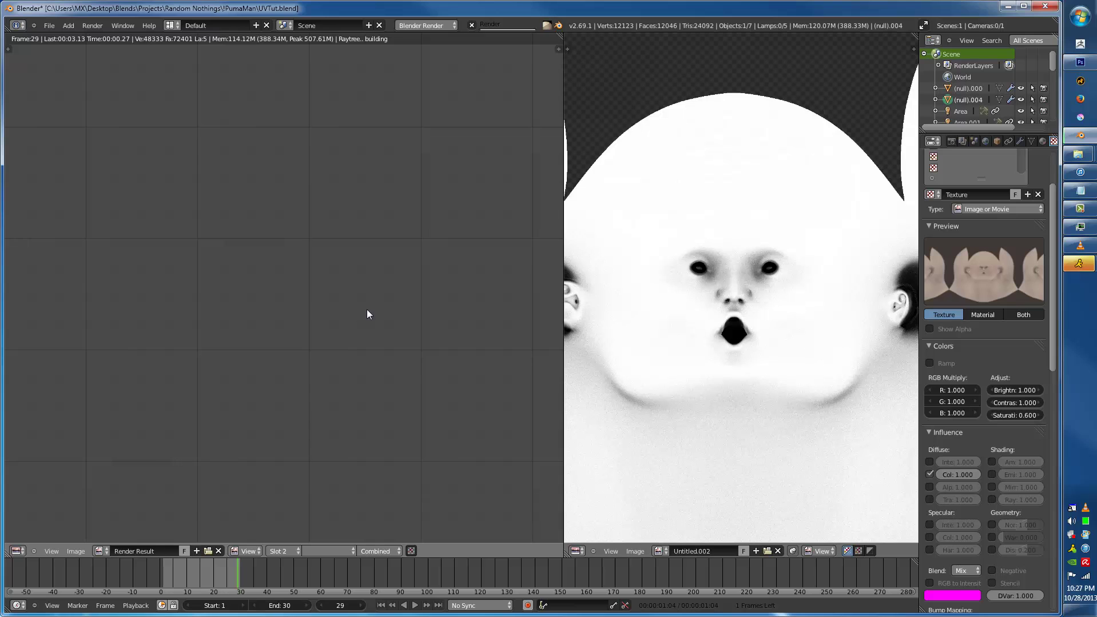
scroll(466, 330, "up", 2)
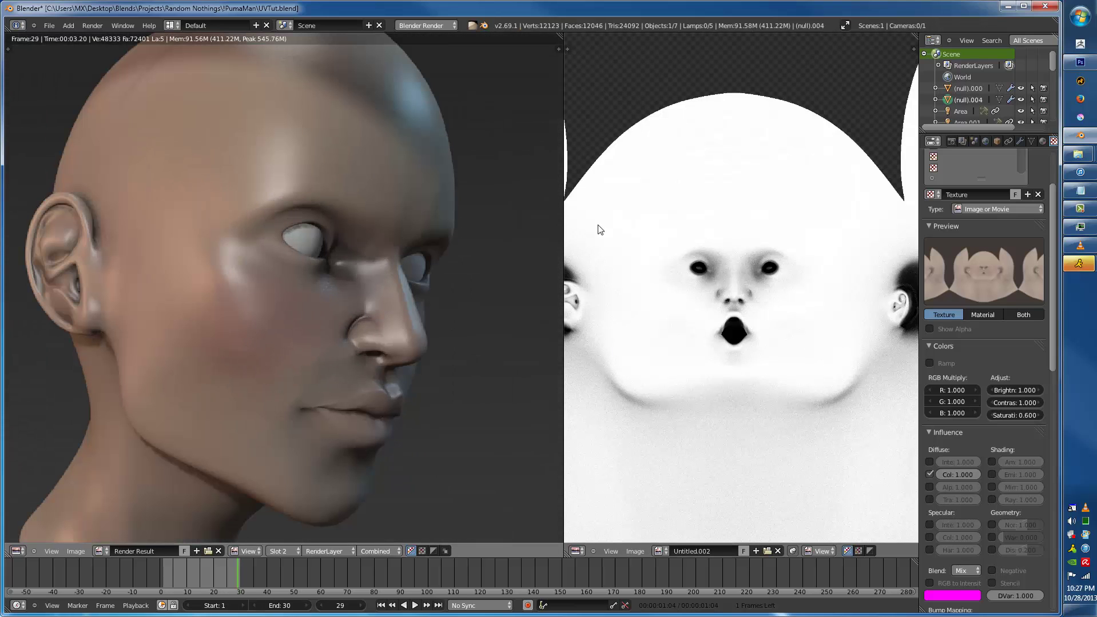
- Set the head material's specular intensity to 0
left_click(1042, 142)
left_click_drag(968, 419, 938, 419)
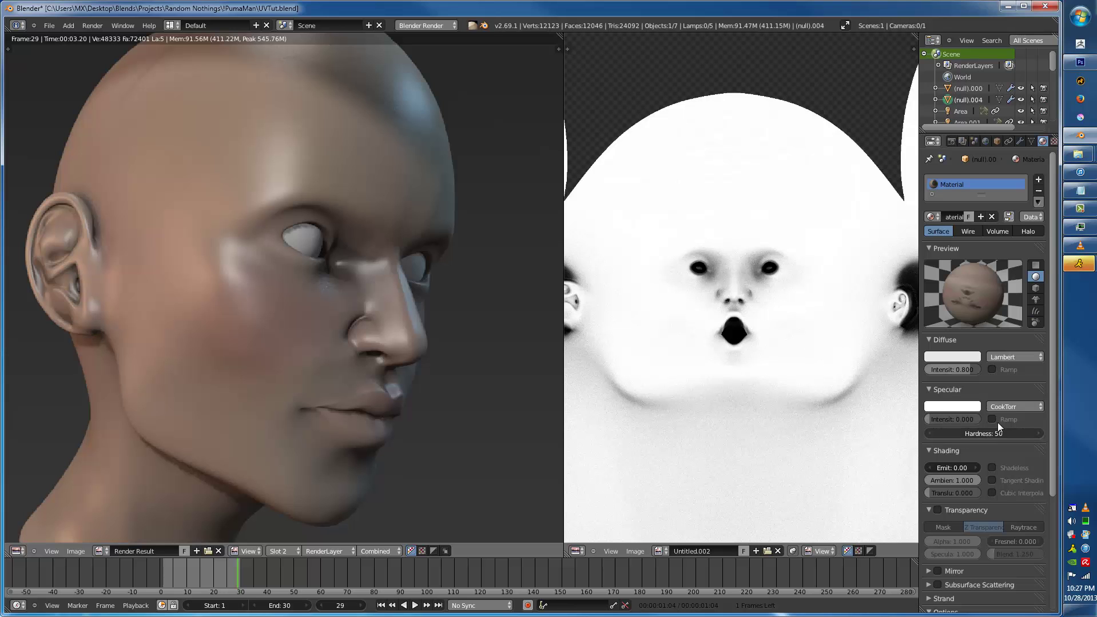
scroll(286, 191, "up", 6)
middle_click_drag(286, 191, 229, 532)
- Add a Clouds texture to the head material in the empty slot below the face texture
left_click(1053, 141)
scroll(970, 230, "up", 2)
left_click(967, 179)
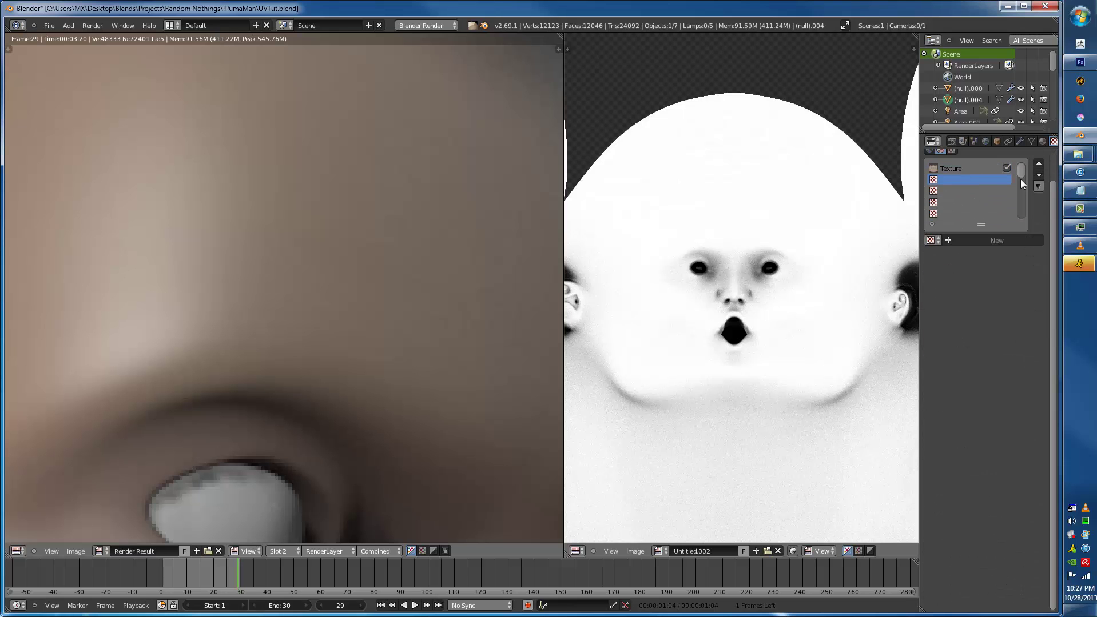
left_click(985, 237)
left_click(986, 256)
- Make the Clouds texture influence the surface normals instead of the diffuse color, keeping Generated coordinates
scroll(951, 501, "down", 4)
scroll(951, 502, "down", 9)
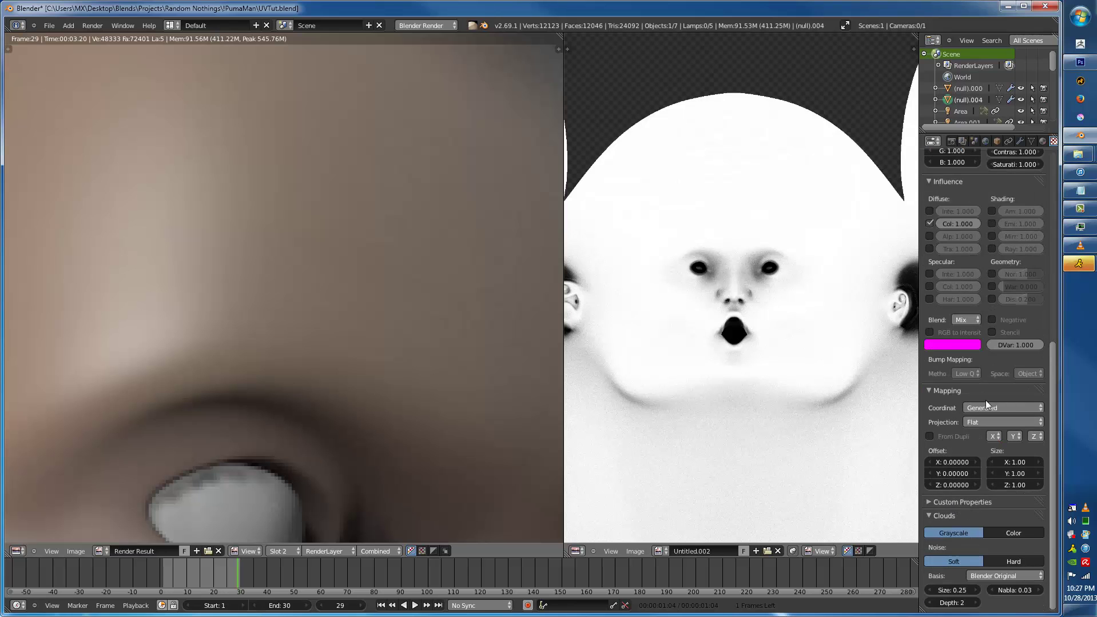
scroll(989, 440, "up", 5)
left_click(929, 337)
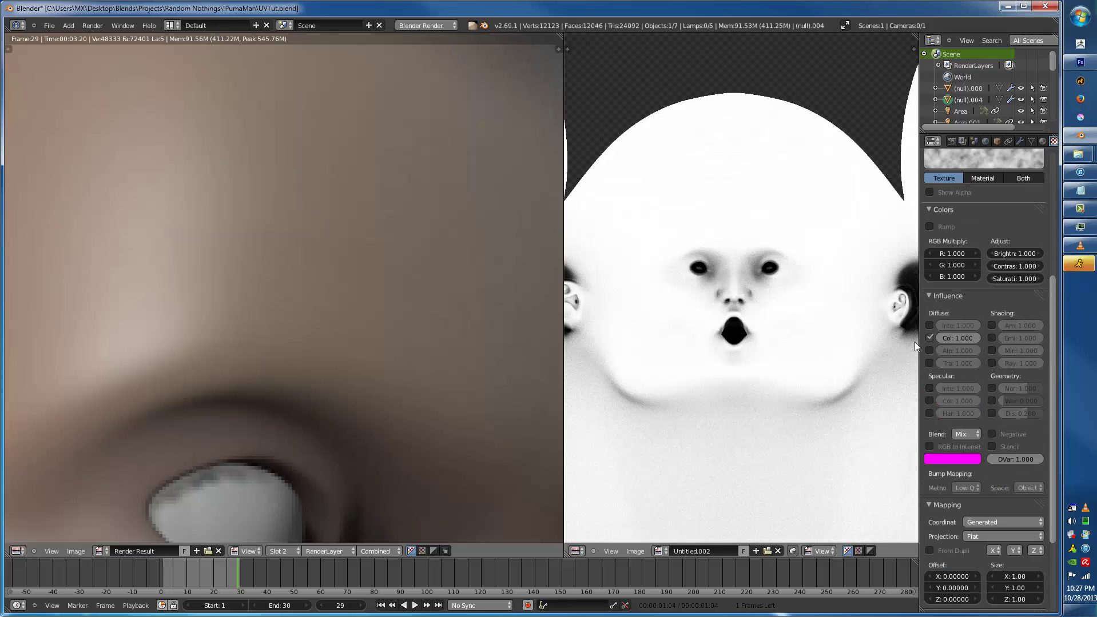
left_click(990, 388)
scroll(994, 469, "down", 3)
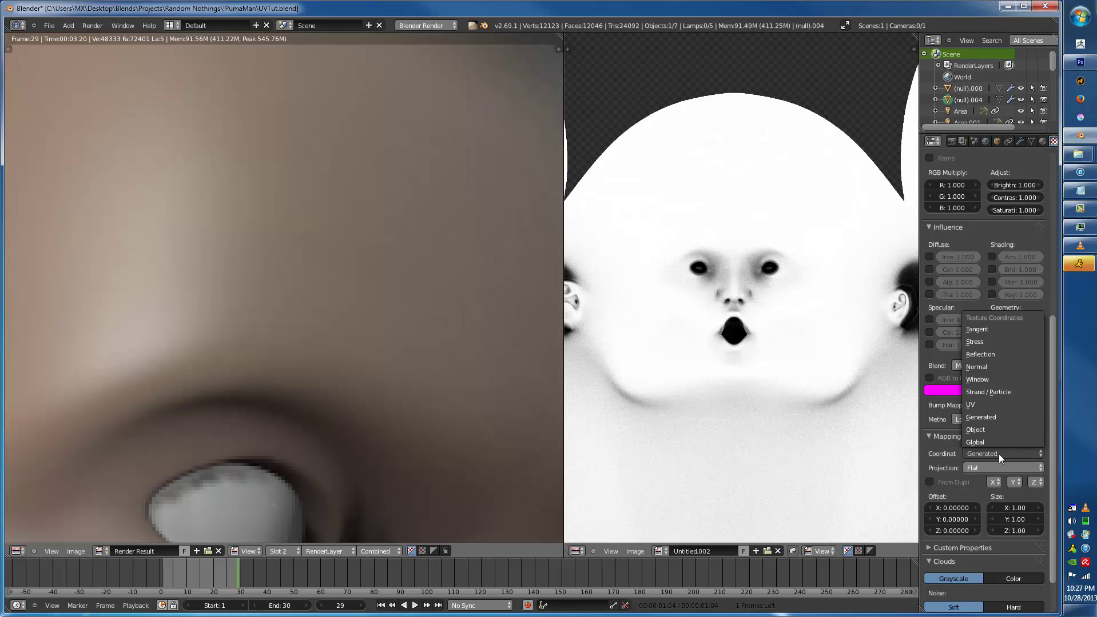
scroll(937, 455, "down", 2)
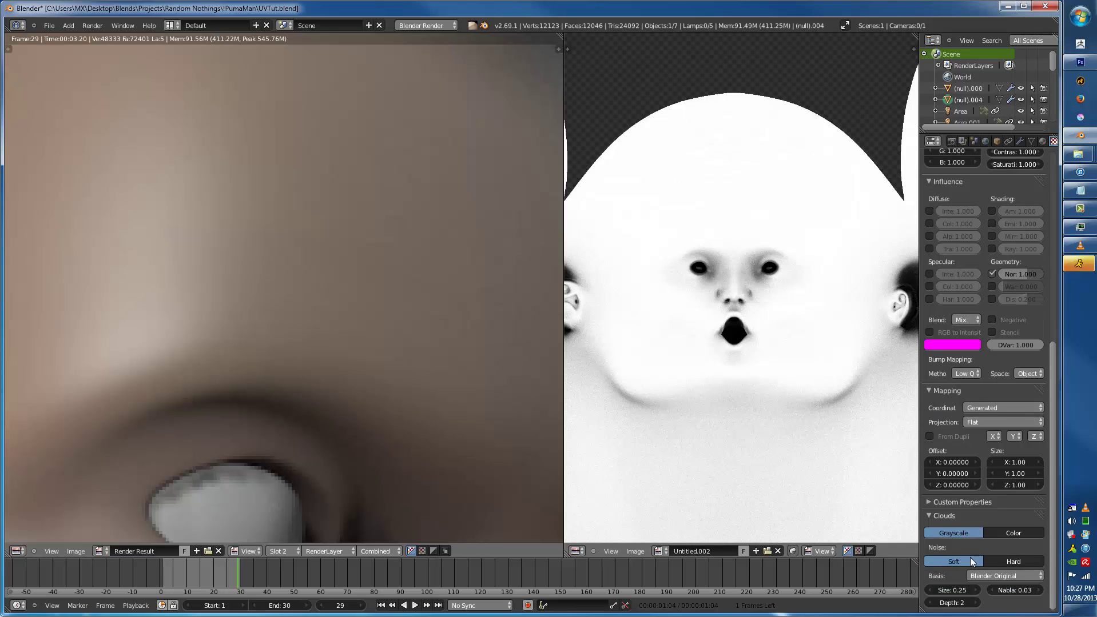
- Set the Clouds noise size to 0.15, render the head and examine the bumps on the skin
left_click(930, 589)
type("0.05")
key("Return")
left_click(976, 590)
key("F12")
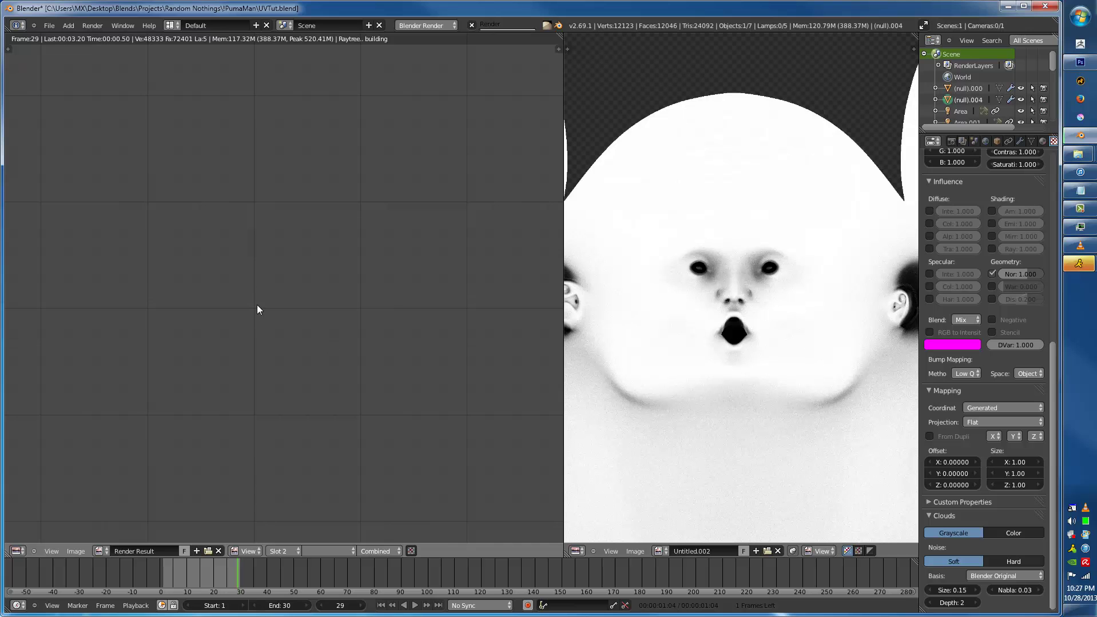
scroll(384, 270, "down", 2)
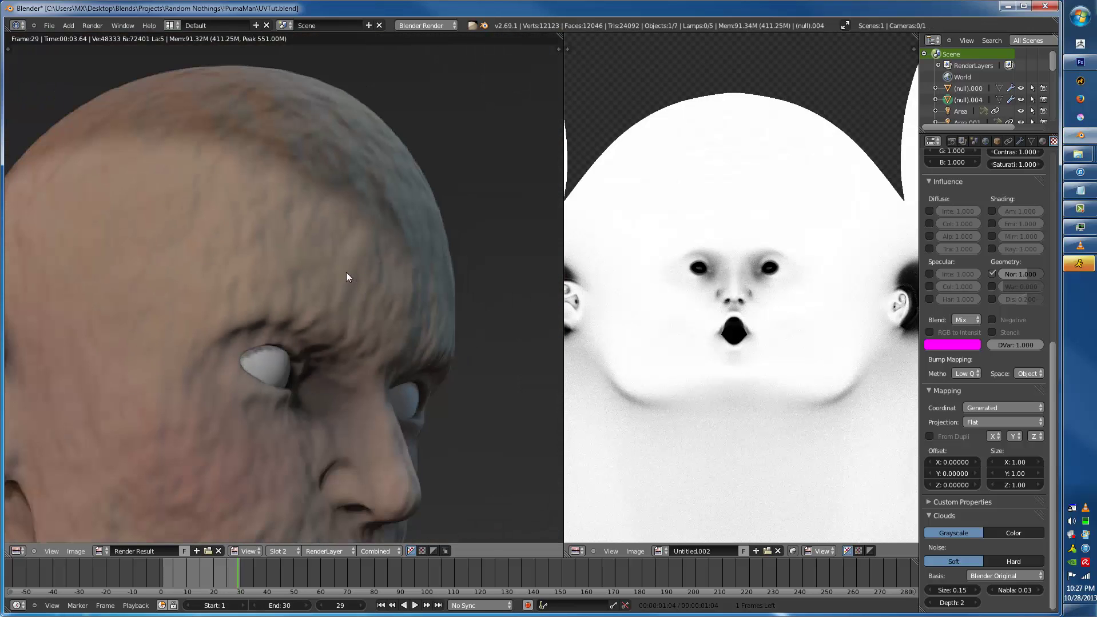
middle_click_drag(357, 284, 322, 293)
scroll(261, 414, "down", 4)
scroll(315, 295, "up", 3)
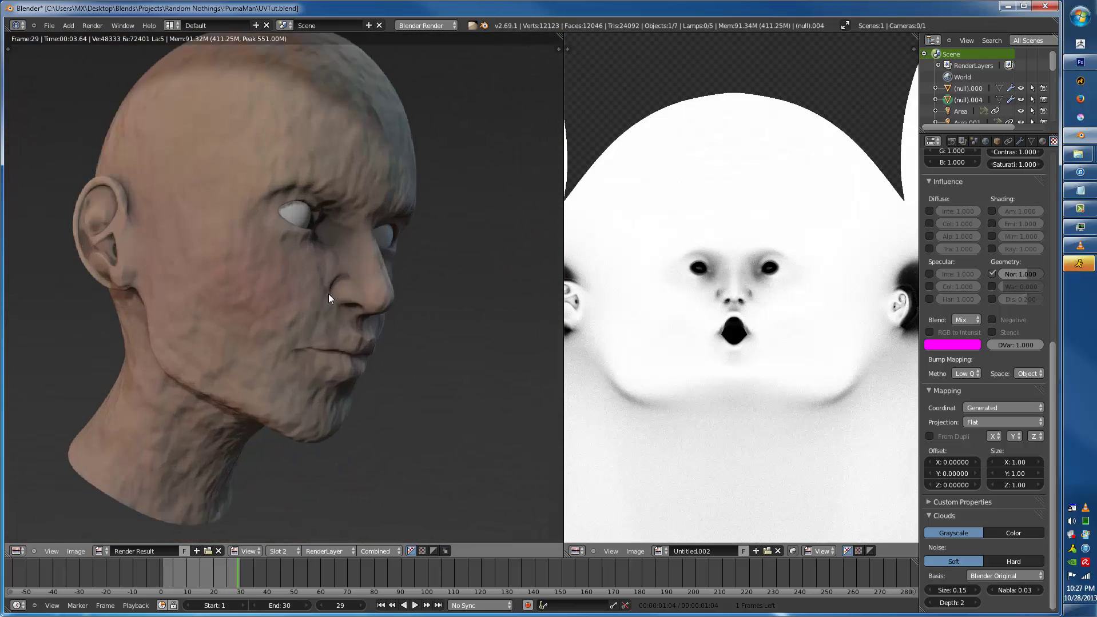
scroll(340, 285, "down", 1)
- Reduce the Clouds noise size to 0.05 and render the head with the smaller bumps
scroll(958, 393, "up", 8)
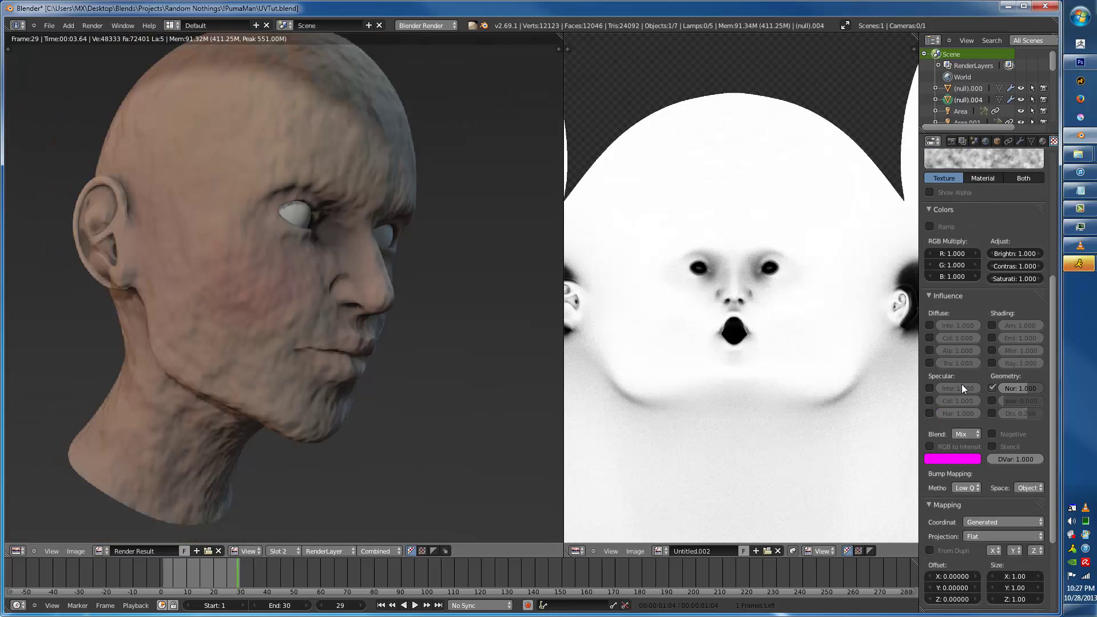
scroll(968, 321, "down", 7)
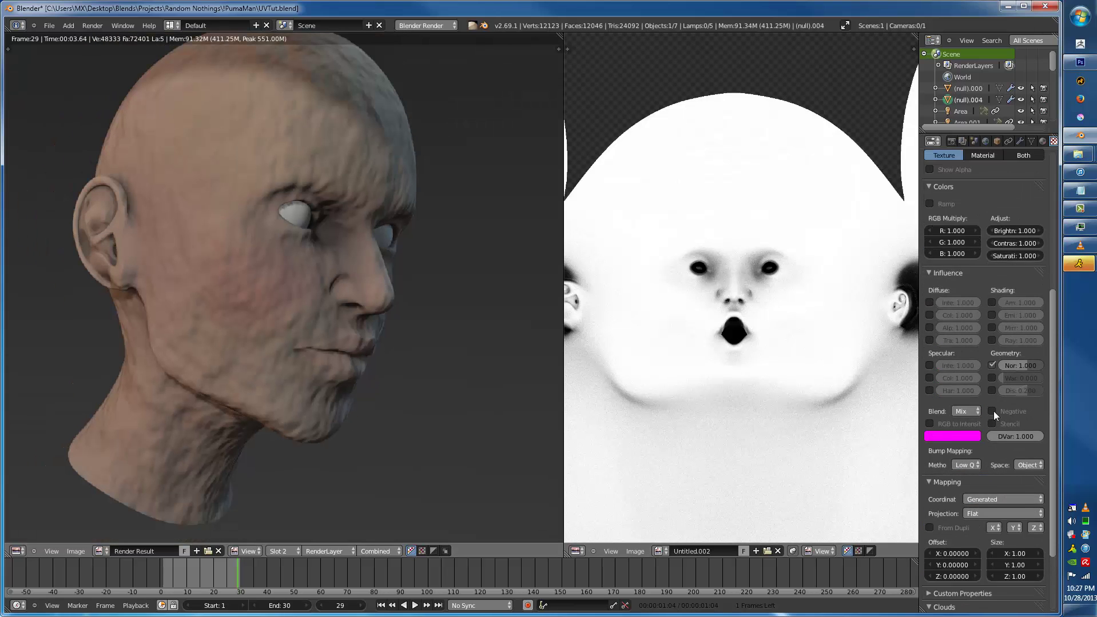
scroll(969, 535, "down", 1)
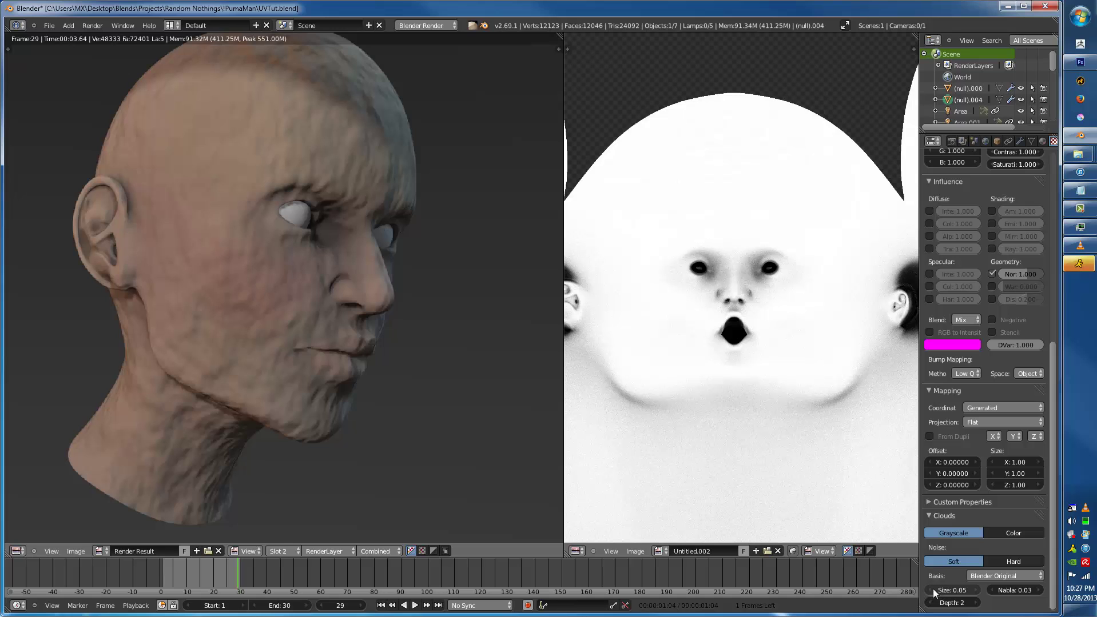
key("F12")
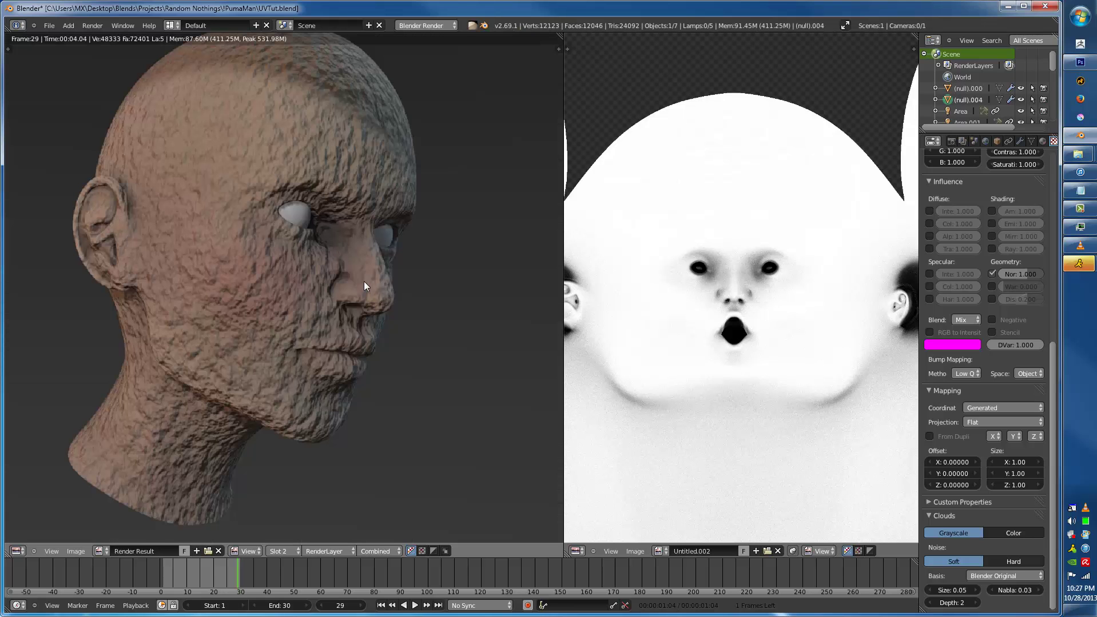
- Halve the Clouds noise size, render the head and inspect the face up close
left_click(953, 590)
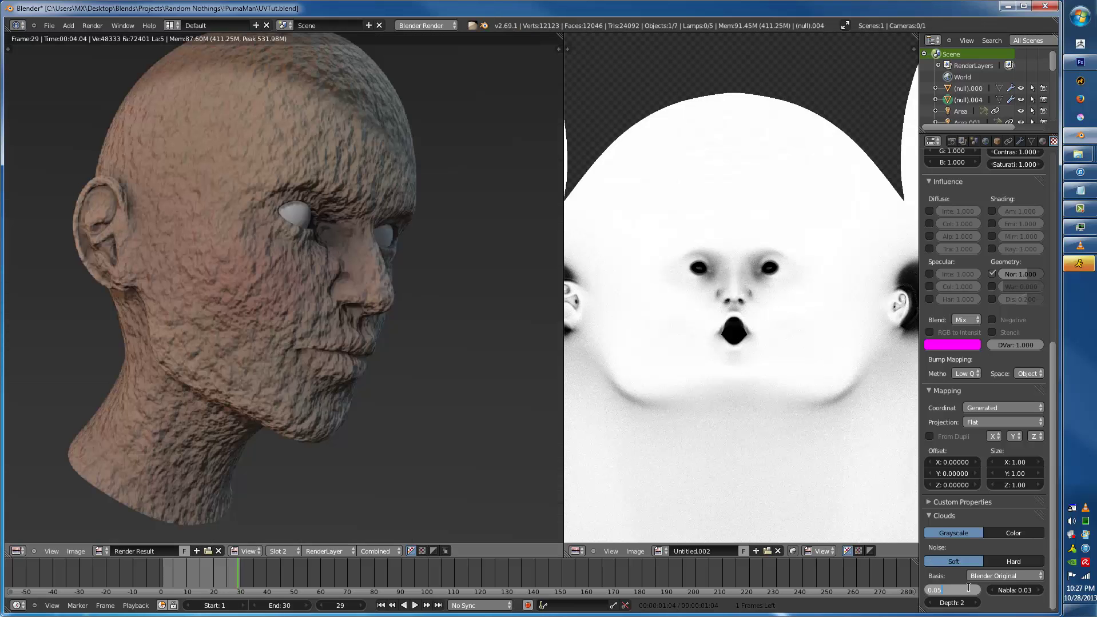
type("/2")
key("Return")
key("F12")
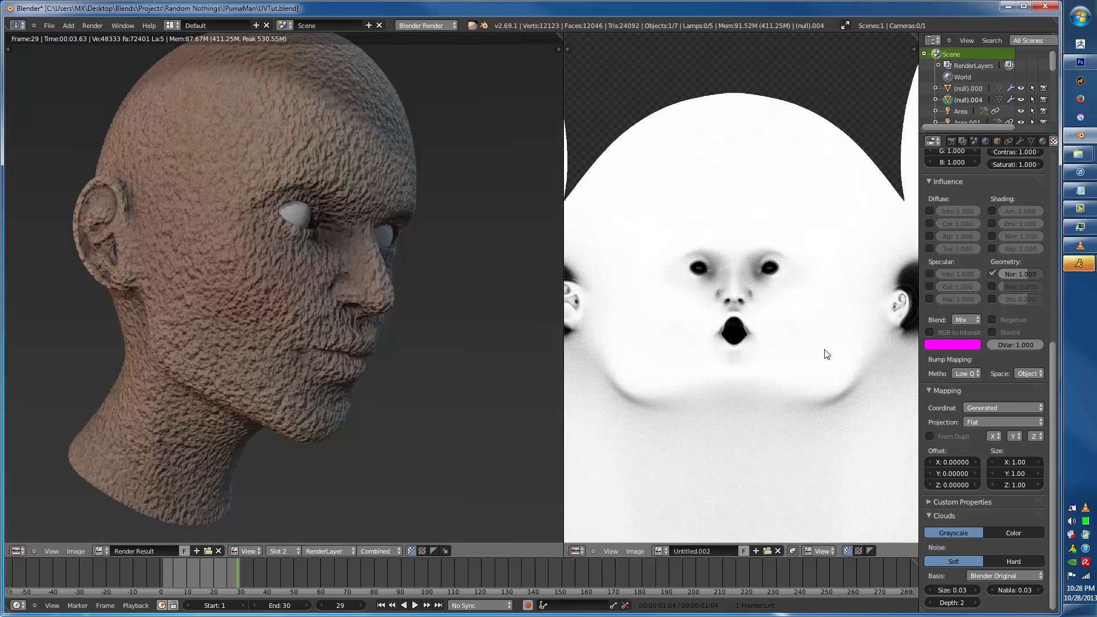
scroll(406, 298, "up", 4)
- Divide the Clouds noise size by three to about 0.01, then render and inspect the skin bumps
left_click(951, 591)
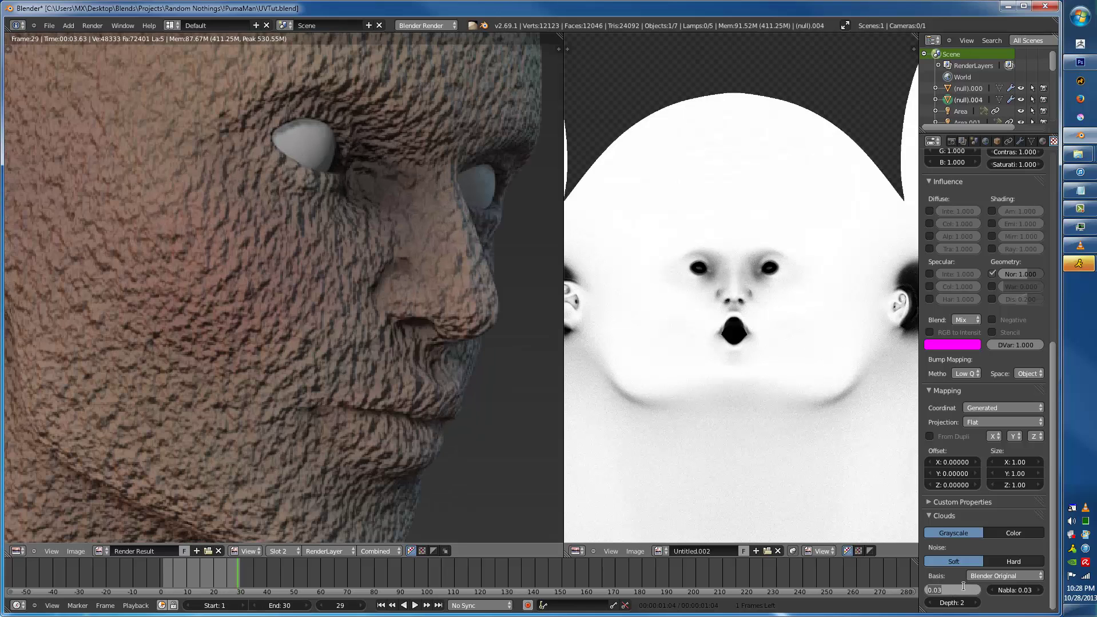
type("/3")
key("Return")
key("F12")
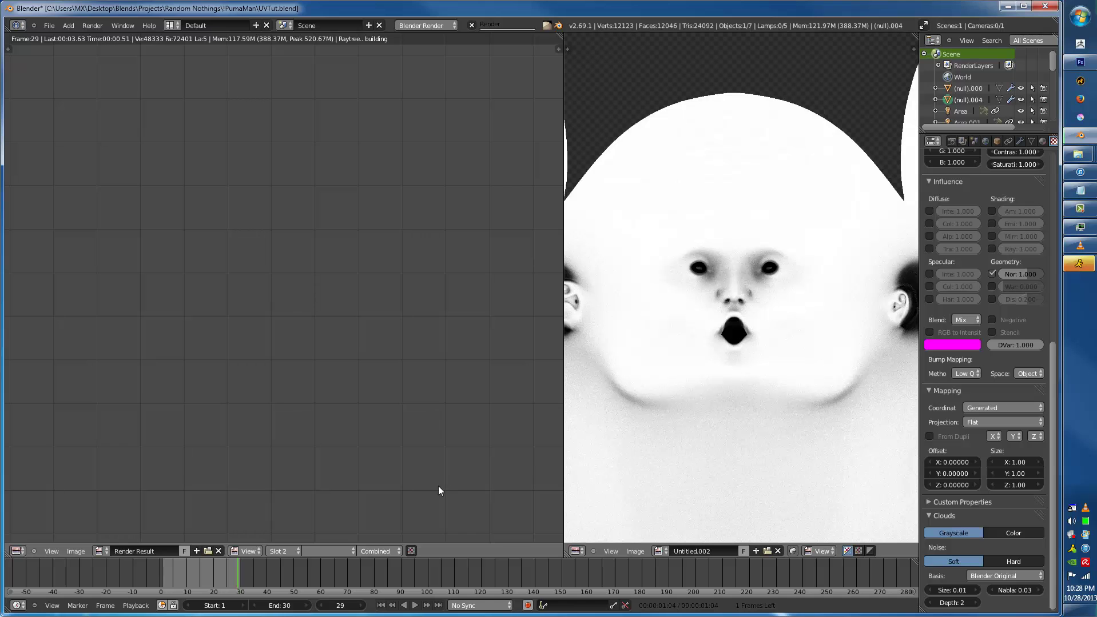
scroll(289, 394, "down", 5)
scroll(293, 372, "up", 5)
scroll(320, 342, "down", 1)
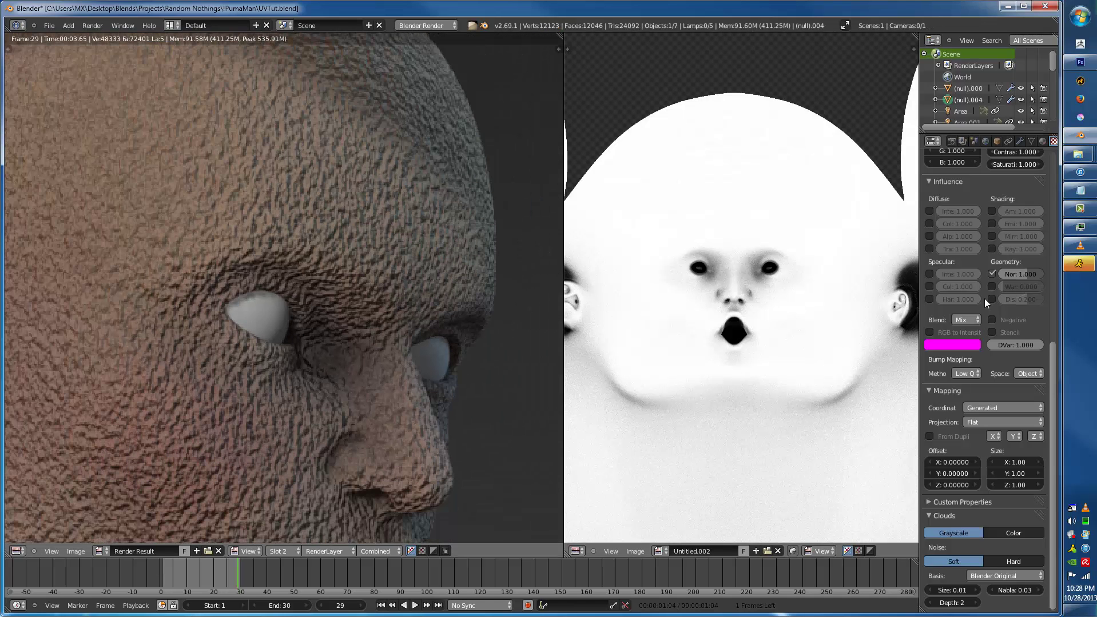
- Try a normal influence of 0.005 for the Clouds texture in a render, and raise it to 0.05 for another render
left_click(1019, 273)
key("F12")
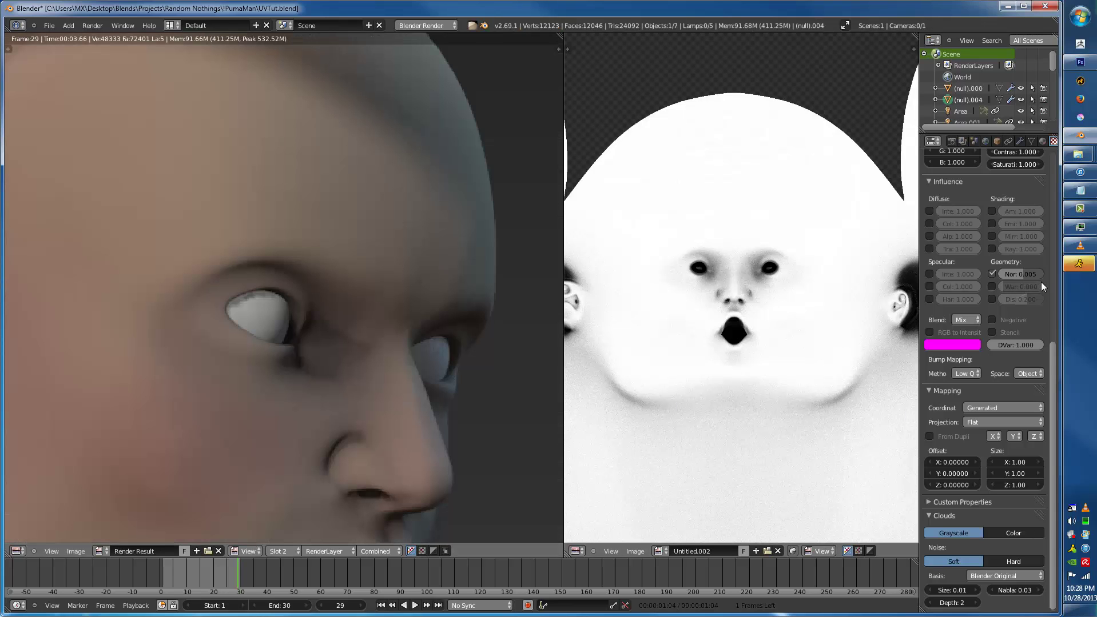
left_click(1024, 275)
key("F12")
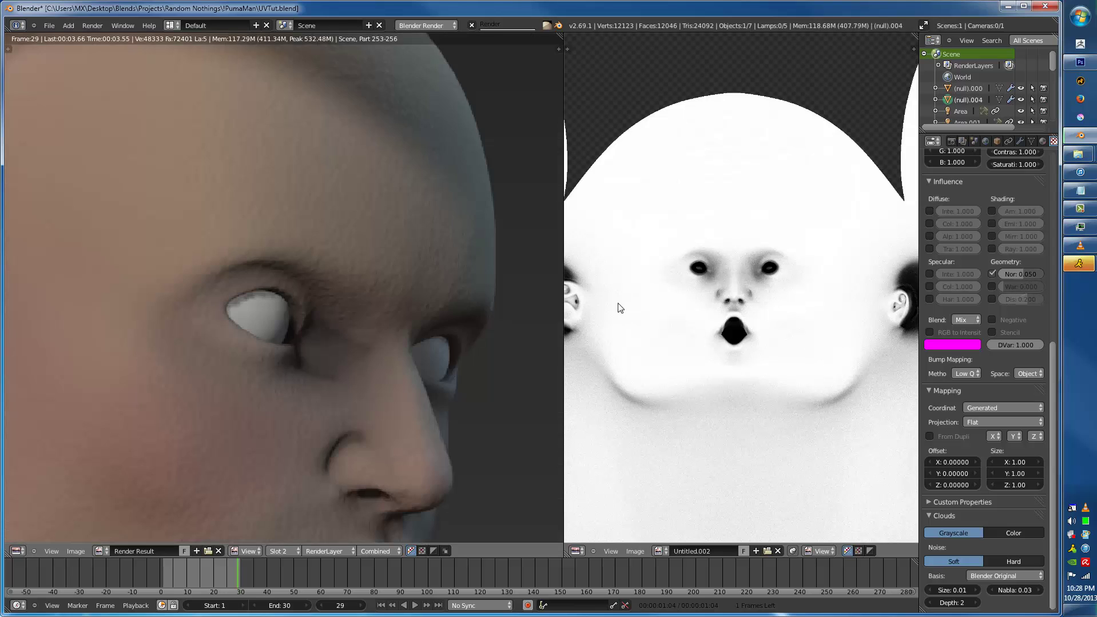
- Inspect the rendered face, set the Clouds texture's normal influence to 0.025 and render the head again
scroll(309, 314, "down", 2)
scroll(314, 308, "up", 2)
scroll(324, 286, "up", 1)
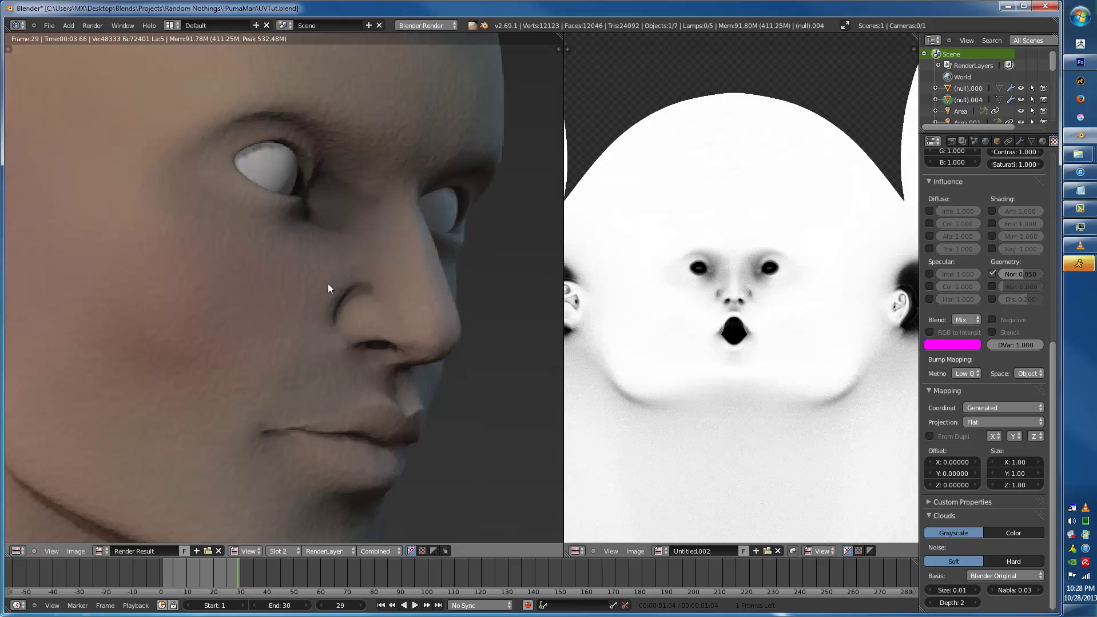
left_click(1021, 274)
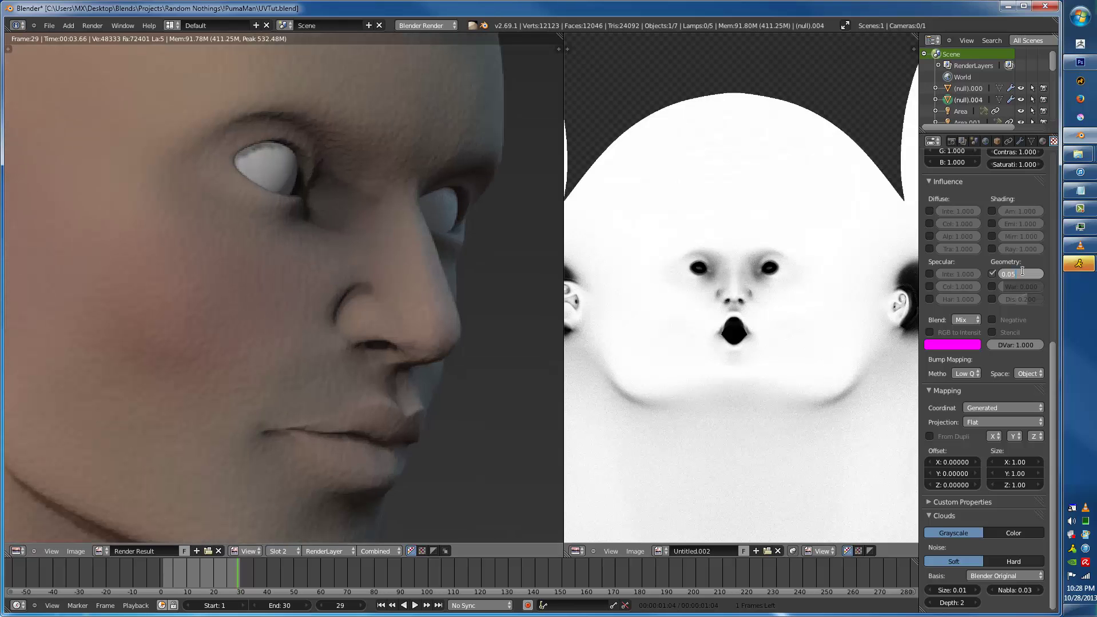
key("F12")
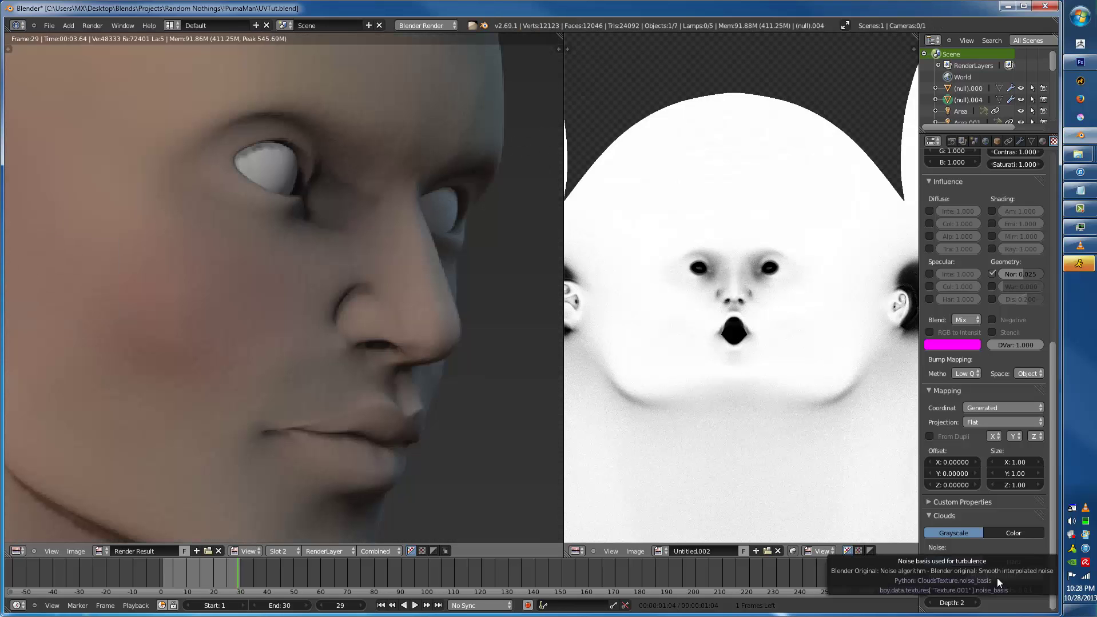
- Change the Clouds noise basis to Voronoi Crackle, render the head and examine the skin around the eye
left_click(996, 578)
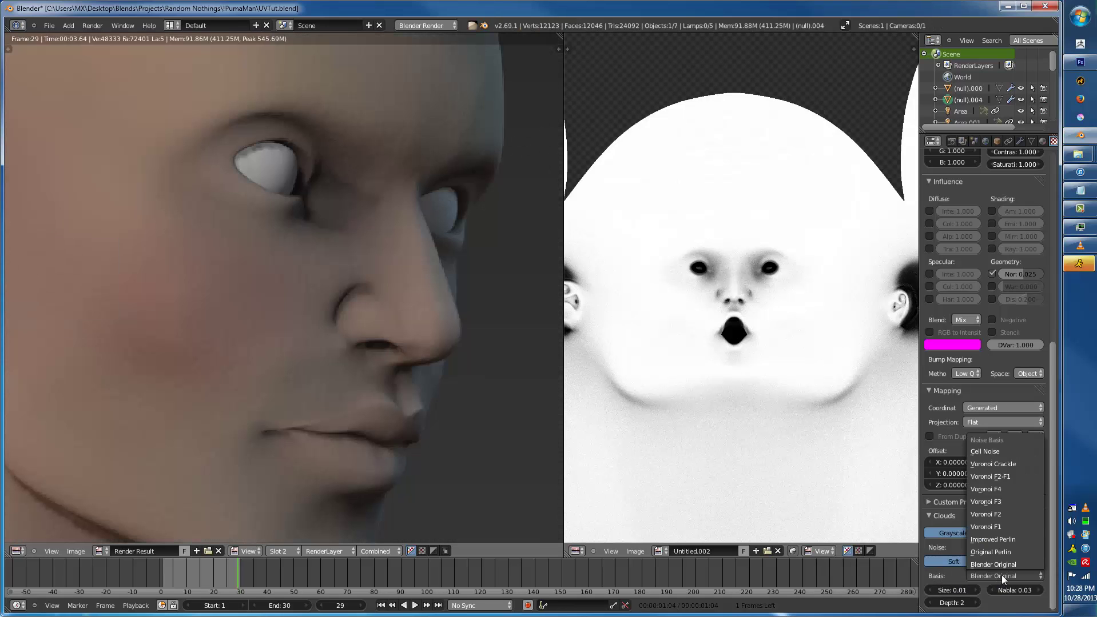
left_click(1001, 464)
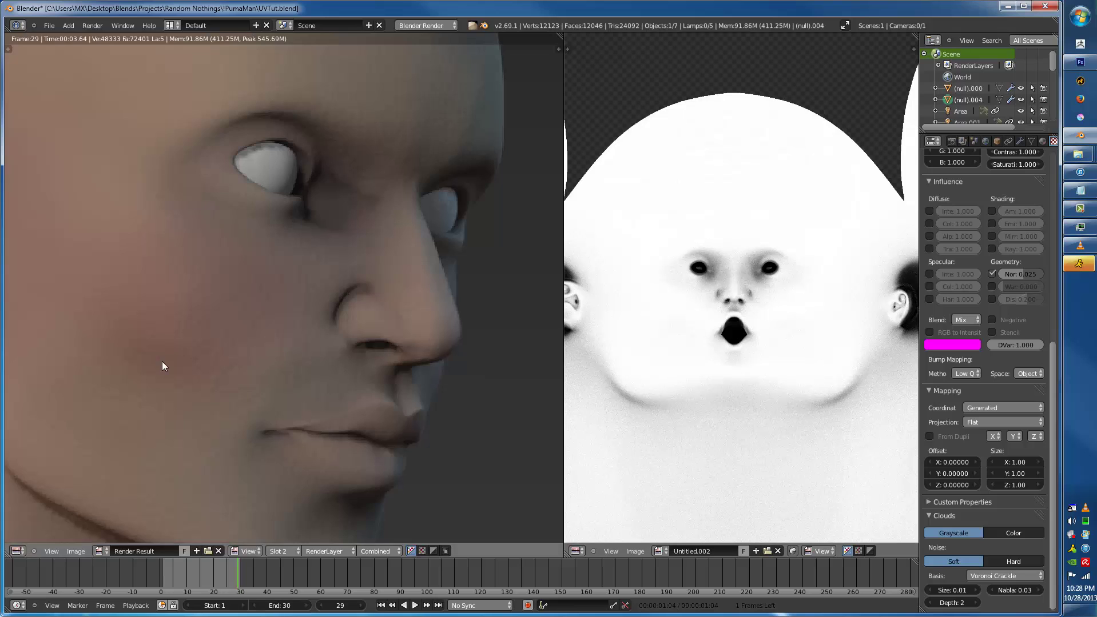
key("F12")
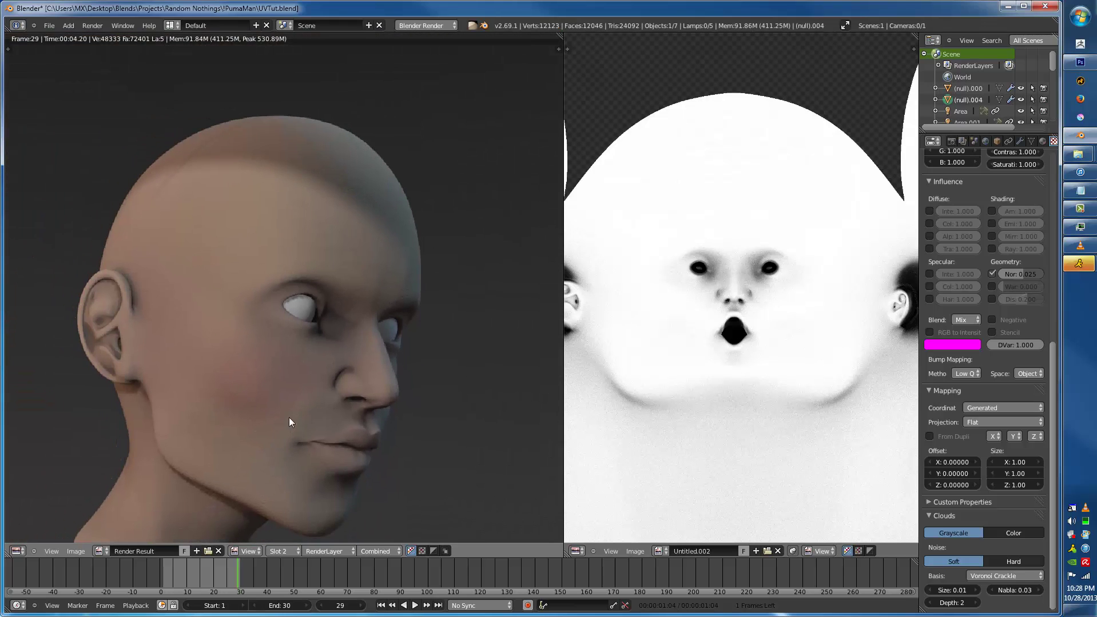
scroll(335, 267, "up", 3)
scroll(389, 255, "down", 4)
scroll(399, 245, "up", 4)
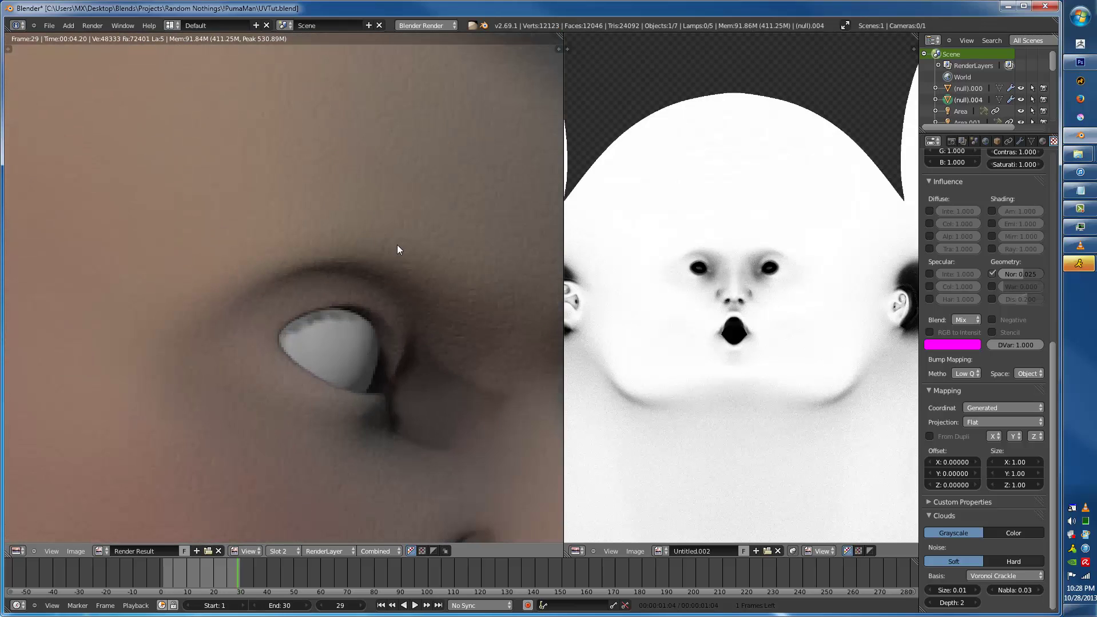
- Set the Clouds texture's normal influence to 0.015, render the head and examine the skin bumps up close
left_click(1021, 273)
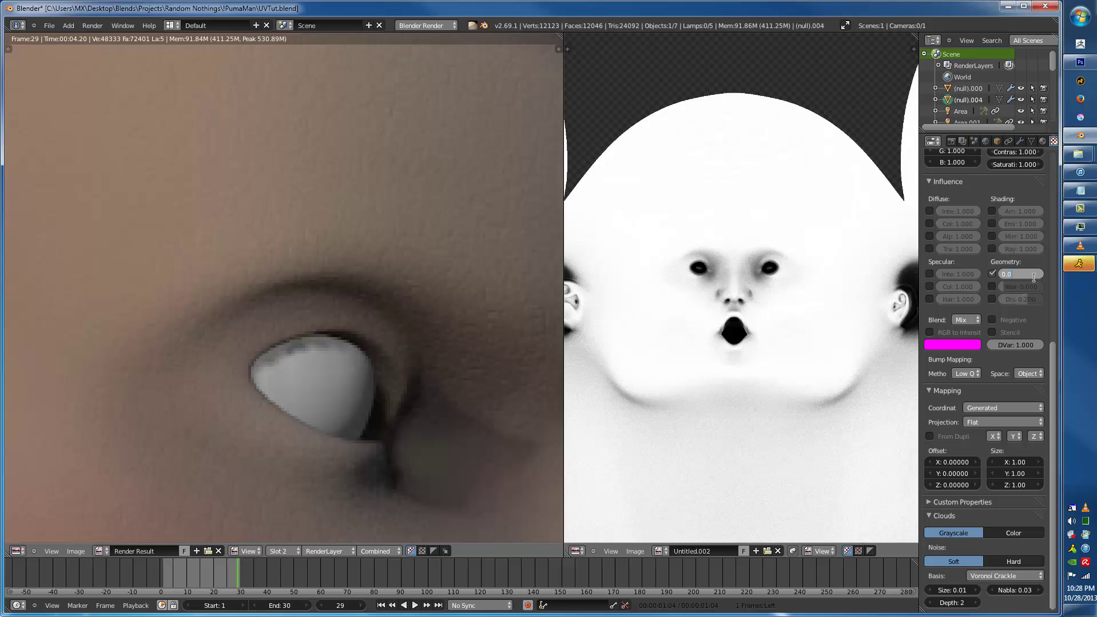
key("F12")
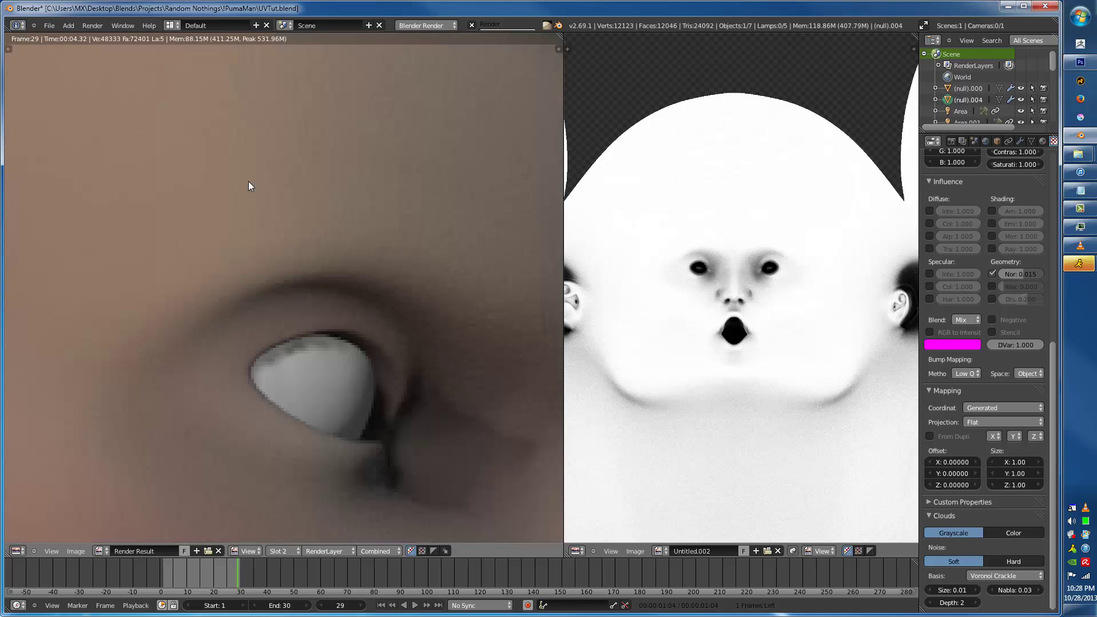
scroll(249, 182, "down", 2)
scroll(359, 347, "down", 2)
scroll(313, 350, "up", 5)
scroll(255, 210, "down", 3)
scroll(351, 277, "up", 5)
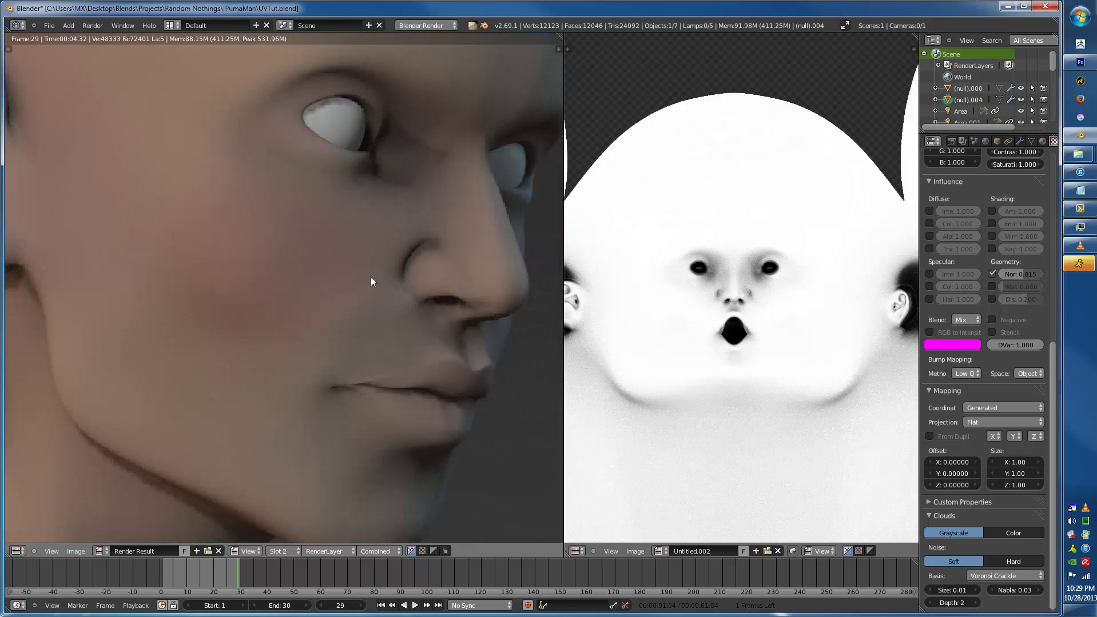
scroll(346, 305, "down", 3)
scroll(383, 332, "up", 2)
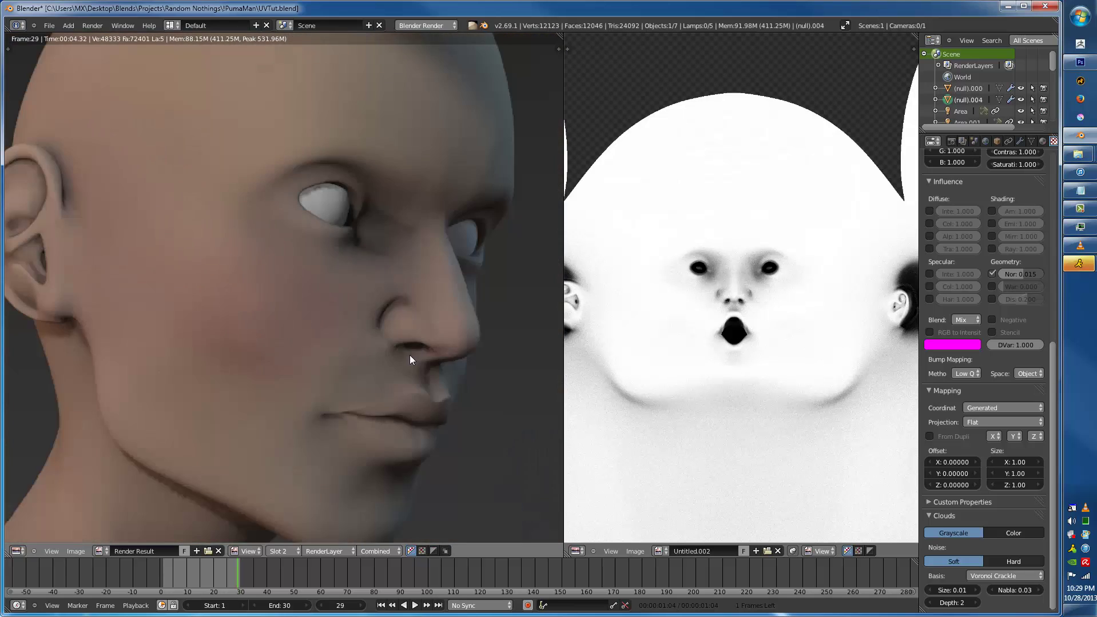
- Enable subsurface scattering on the head's material and set its error tolerance to 1.000
scroll(411, 355, "down", 3)
left_click(1041, 141)
scroll(967, 515, "down", 5)
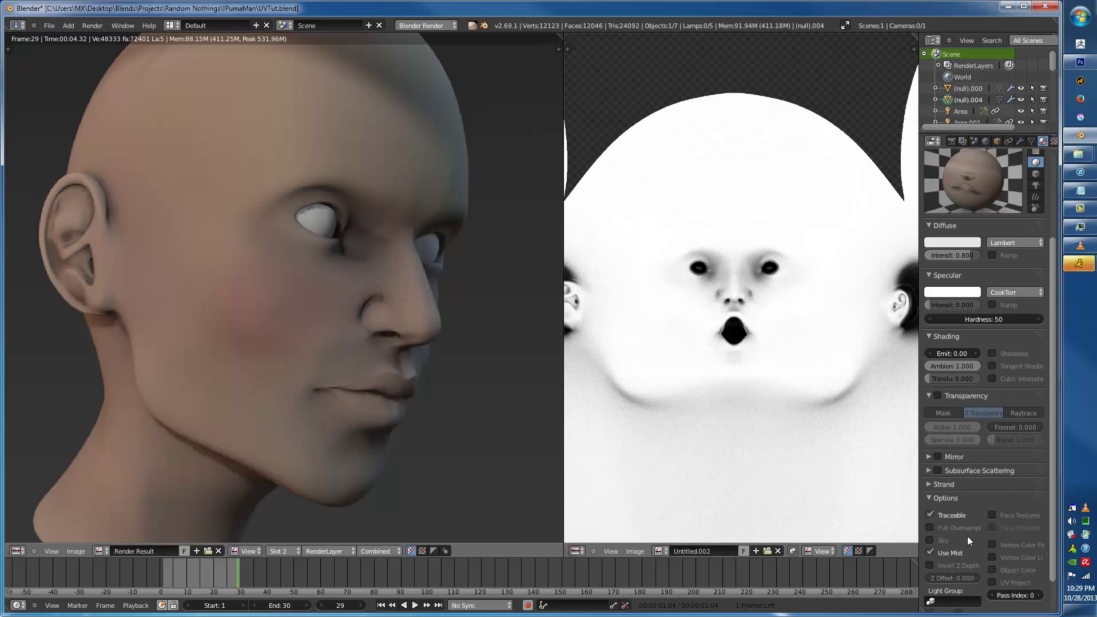
left_click(938, 470)
left_click(927, 471)
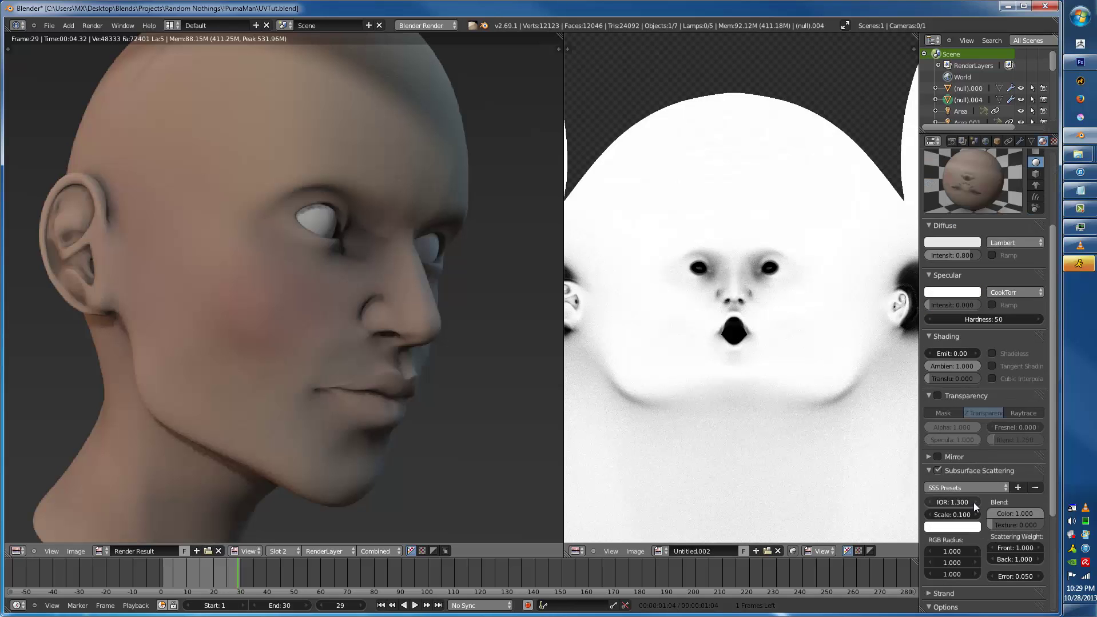
key("Escape")
- Set the subsurface scattering color to a slightly darkened, muted reddish tone
left_click(964, 526)
left_click_drag(918, 417, 922, 449)
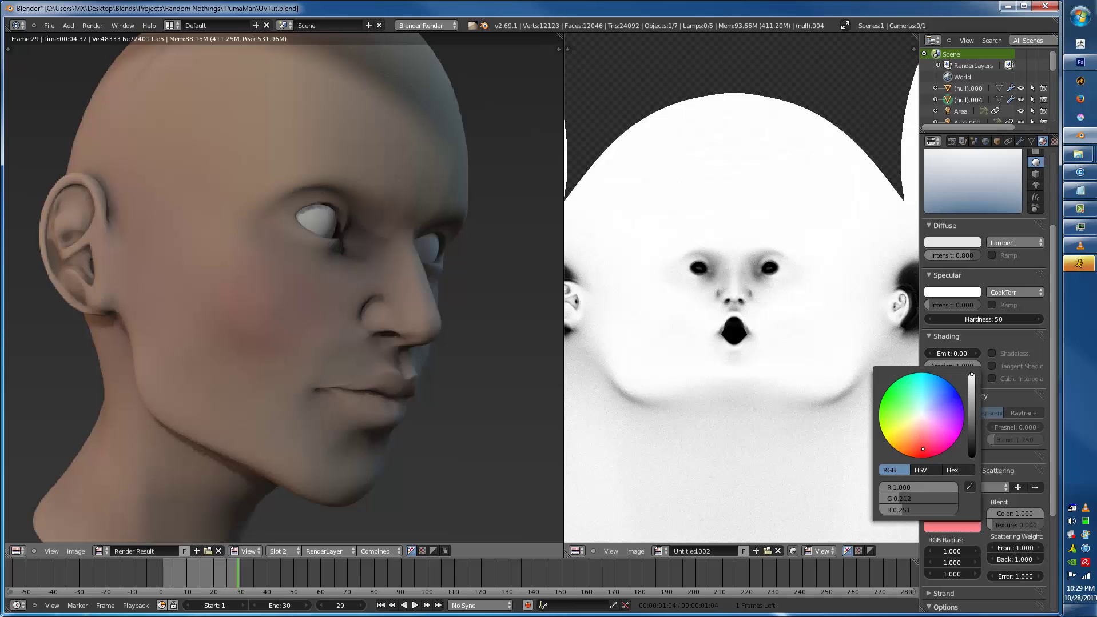
left_click(953, 527)
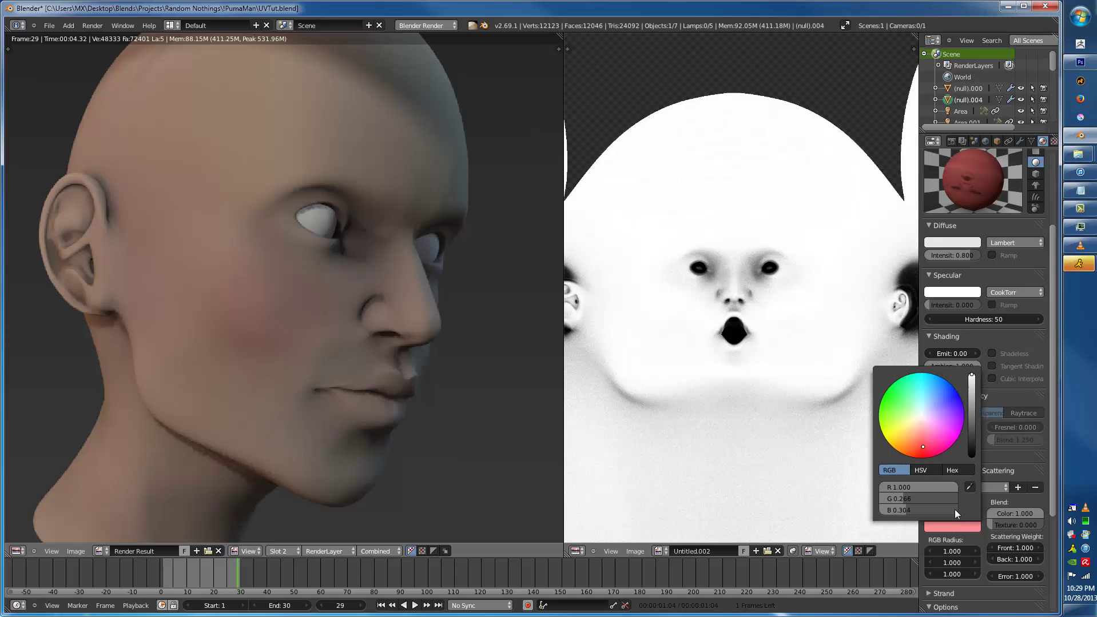
left_click_drag(922, 444, 917, 448)
left_click_drag(970, 420, 971, 395)
- Set the subsurface scattering RGB radius to 6.000 for red and 2.000 for green
left_click(942, 548)
type("3.6")
key("Tab")
type("2")
key("Return")
left_click(952, 550)
type("6")
key("Return")
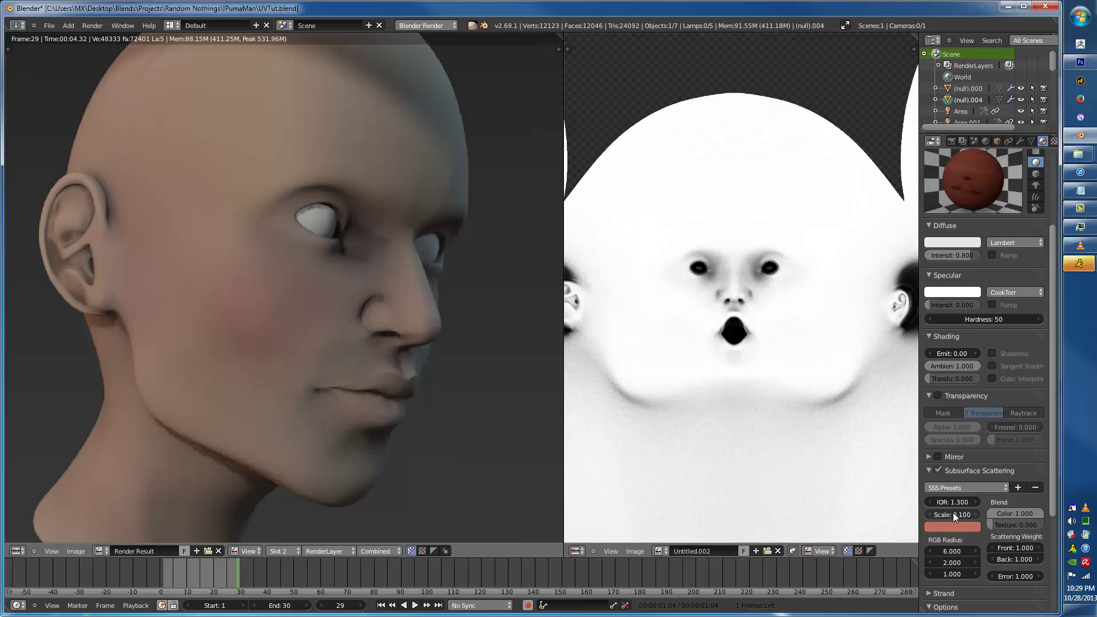
- Set the subsurface scattering scale to 0.005, render the head and inspect the skin tone
type("0")
key("F12")
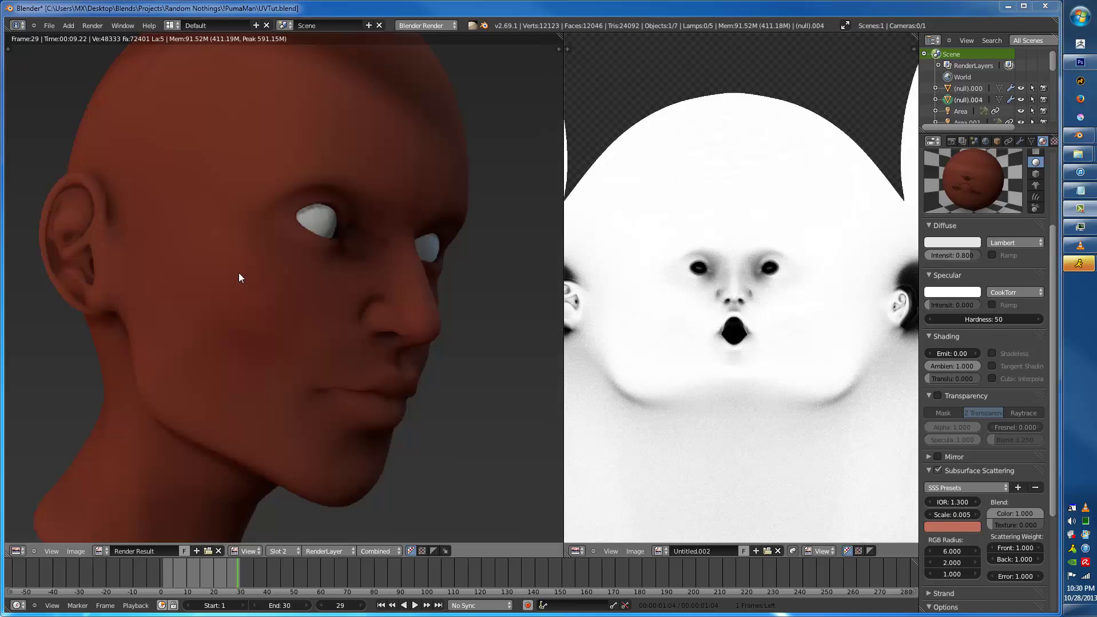
scroll(252, 269, "down", 3)
scroll(259, 266, "up", 3)
scroll(132, 233, "down", 2)
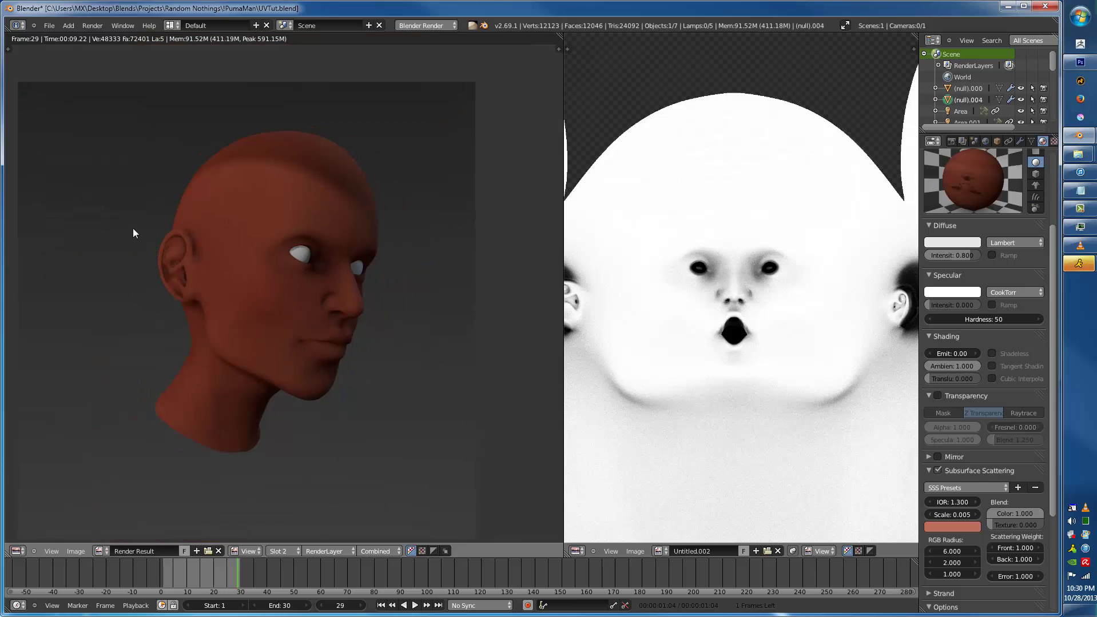
scroll(213, 262, "up", 2)
scroll(186, 239, "up", 1)
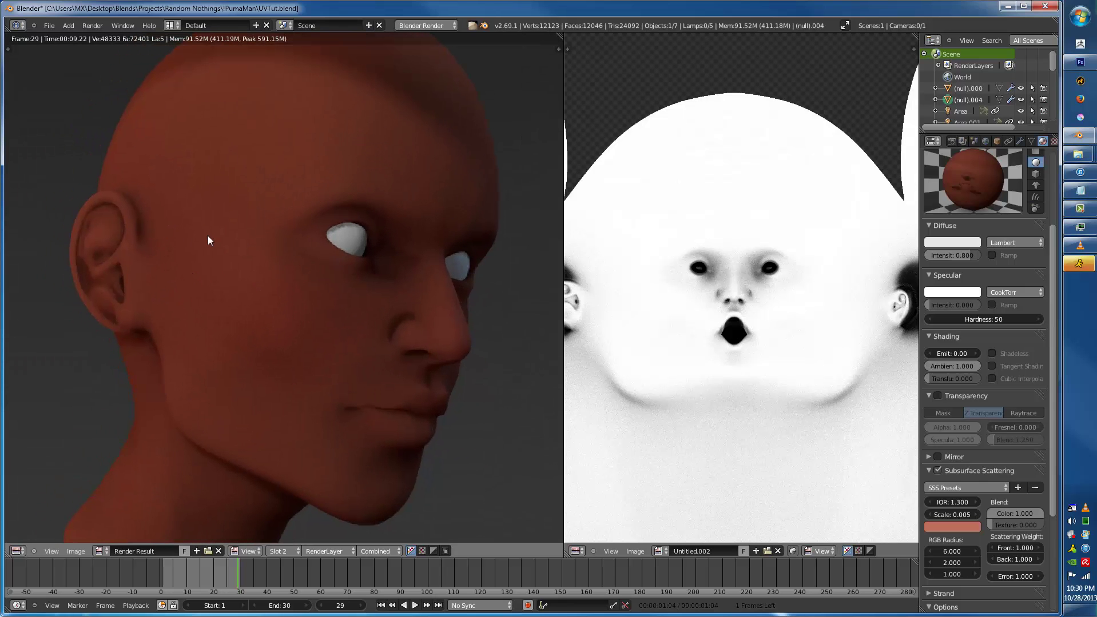
- Reduce the subsurface scattering scale to 0.002 and render the head again
left_click(963, 519)
type(".002")
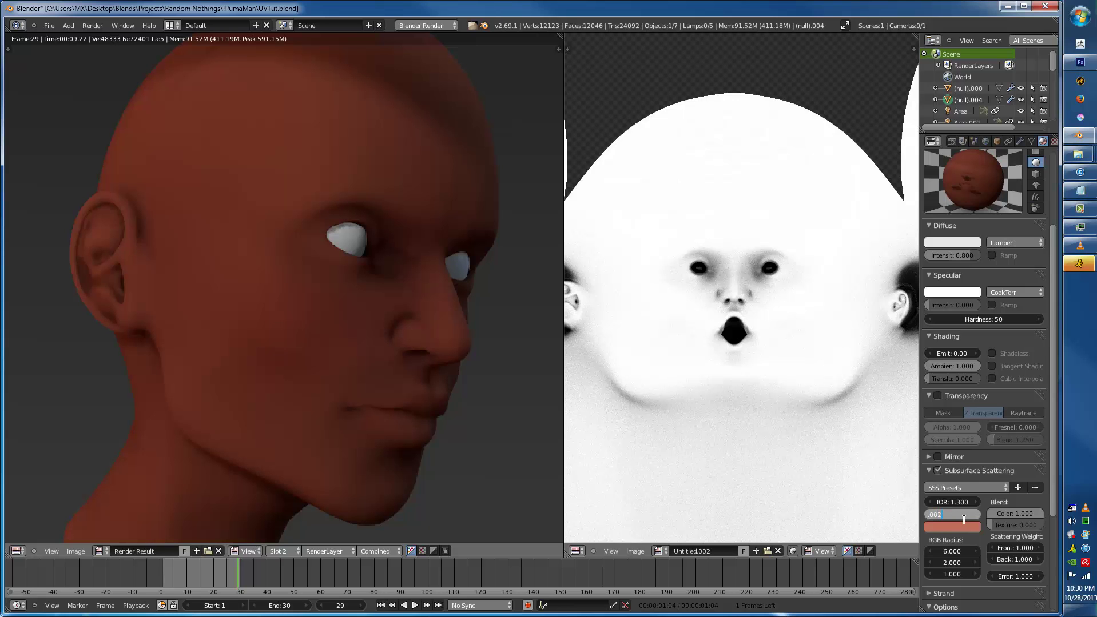
key("Return")
key("F12")
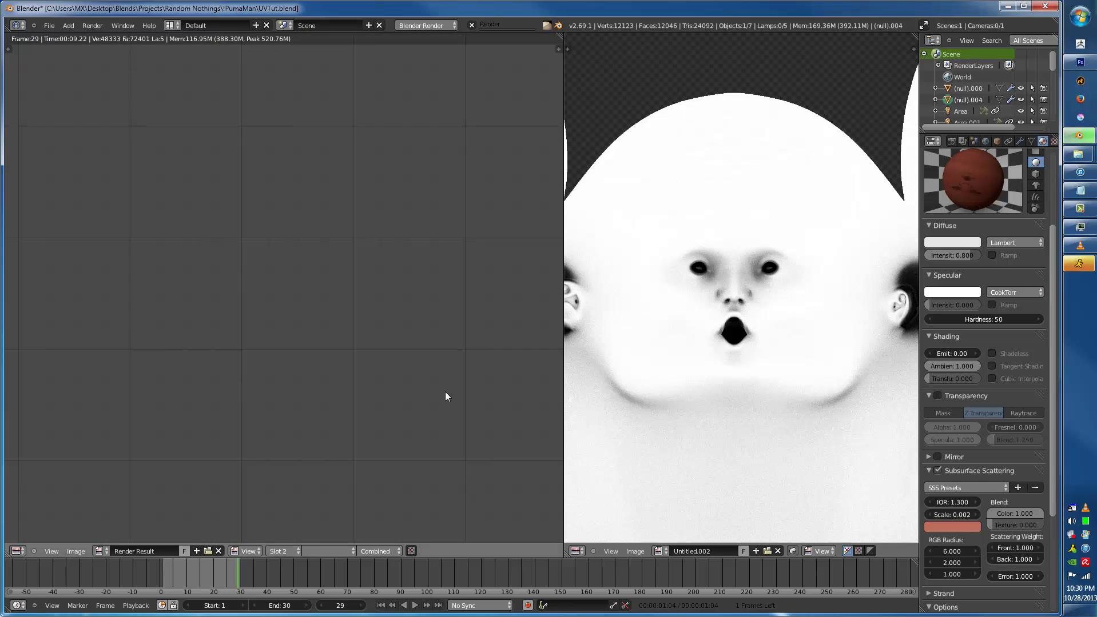
key("F12")
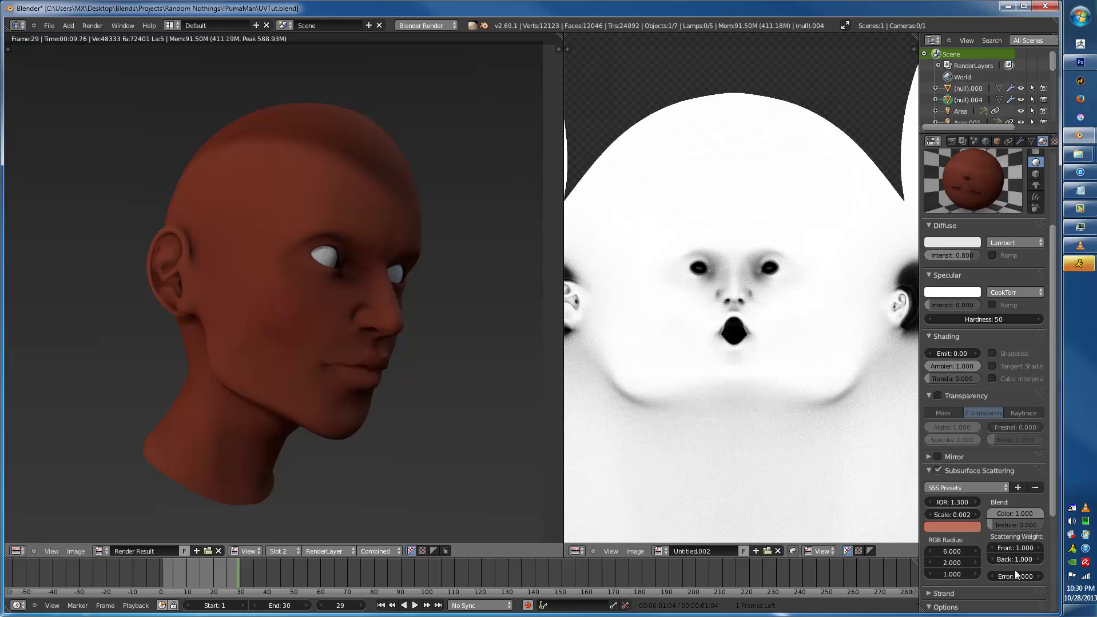
- Set the back scattering weight to 0.000, lower the scattering color blend, then render and inspect the head
left_click_drag(1014, 560, 995, 561)
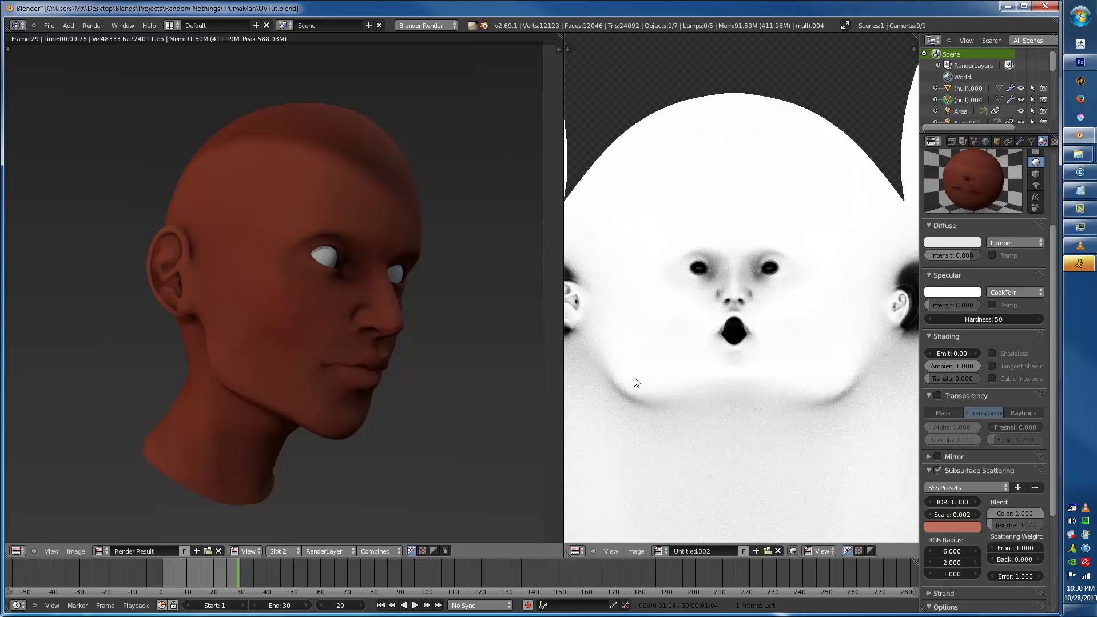
left_click_drag(1040, 515, 1018, 515)
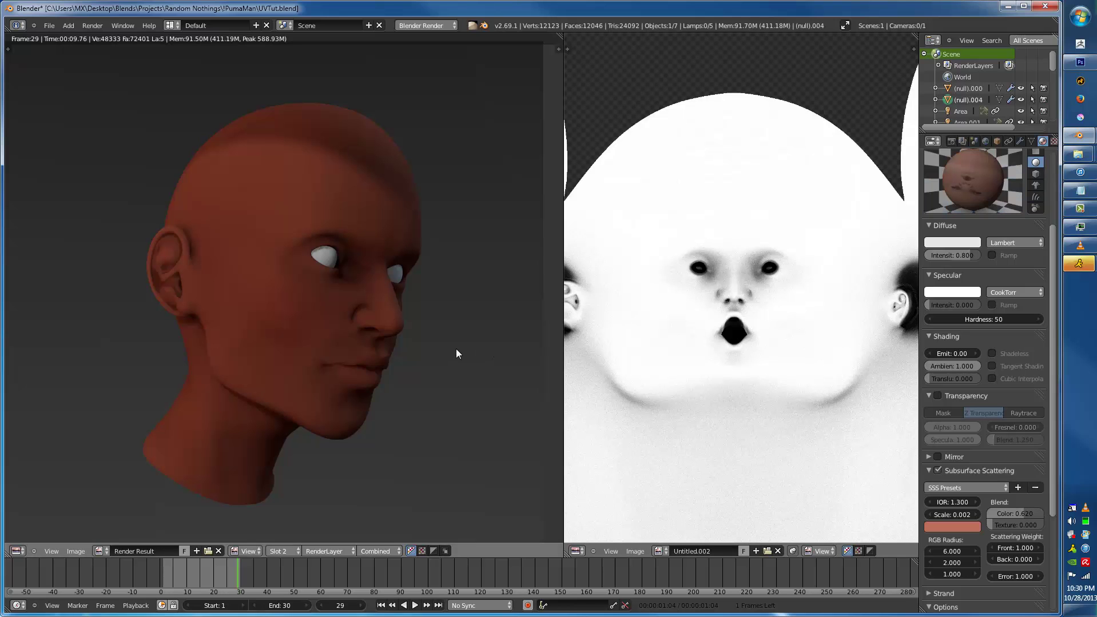
key("F12")
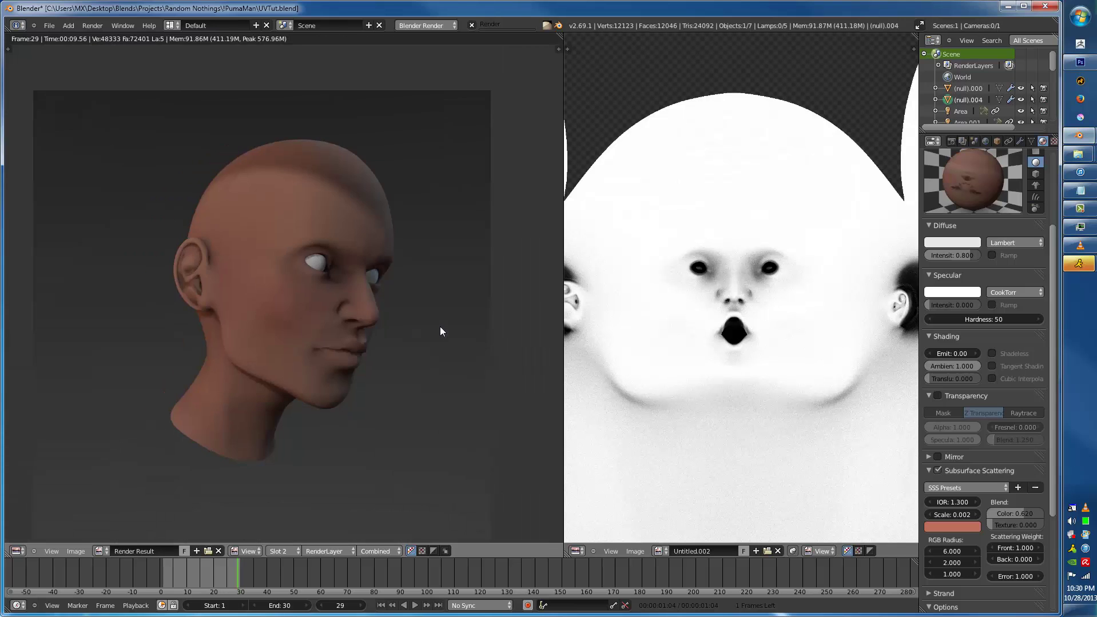
middle_click_drag(440, 326, 327, 333, "ctrl")
scroll(327, 333, "down", 1)
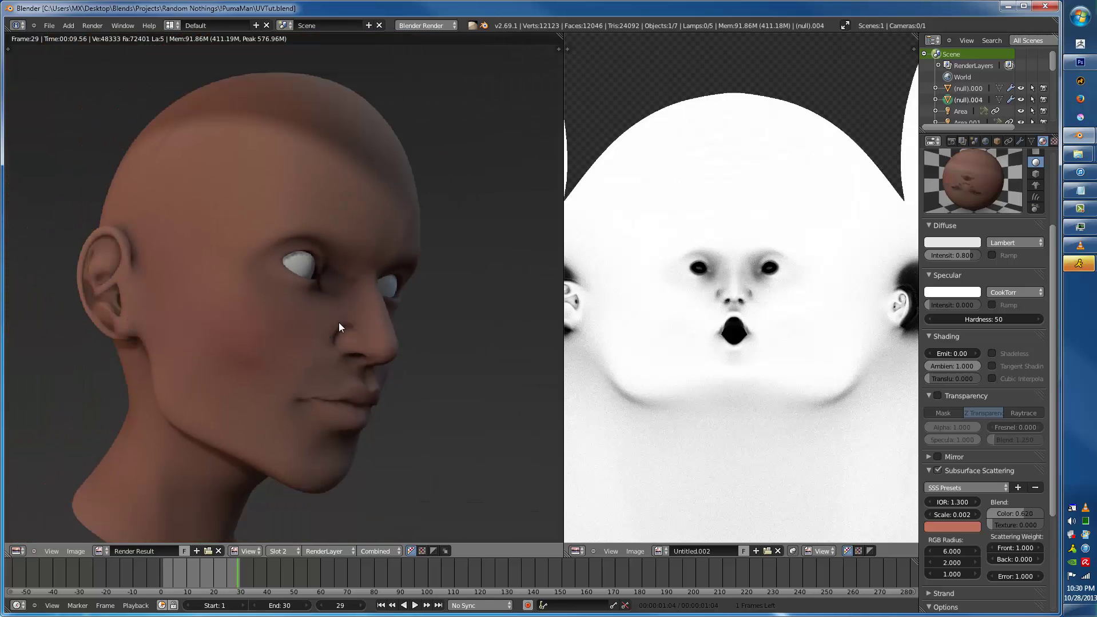
- Save the blend file and duplicate the spot lamp, placing the copy on the other side of the head
key("Escape")
key("ctrl+s")
right_click(220, 308)
middle_click_drag(218, 311, 181, 314)
key("shift+d")
left_click(472, 227)
- Convert the duplicated spot to a Point lamp and position it just behind the ear in the camera view
middle_click_drag(275, 252, 317, 245)
key("KP_1")
key("KP_5")
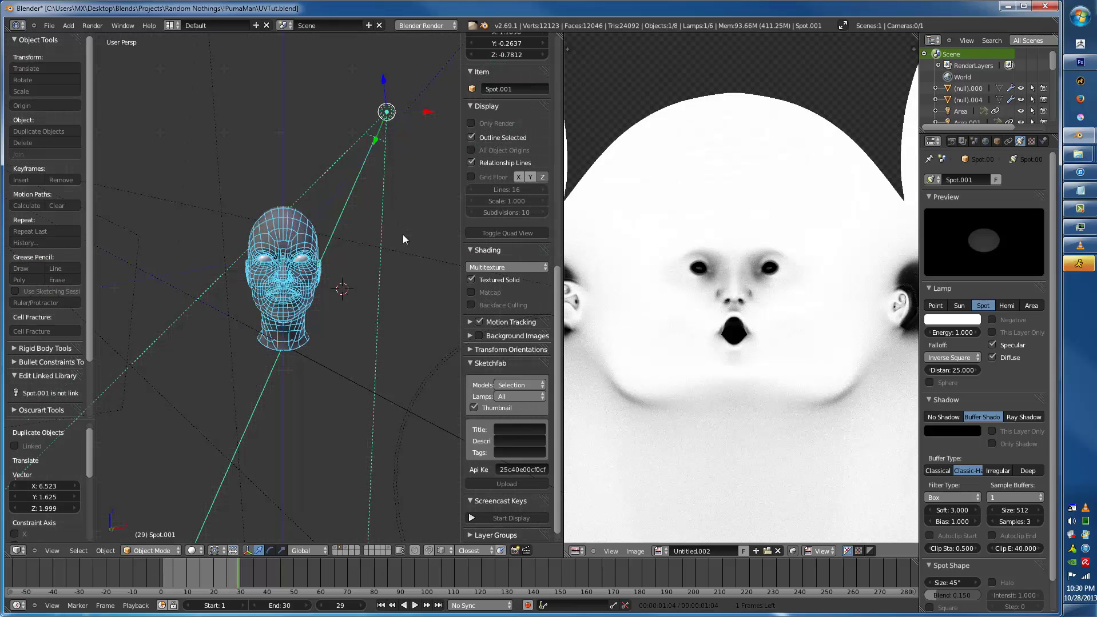
key("KP_0")
key("g")
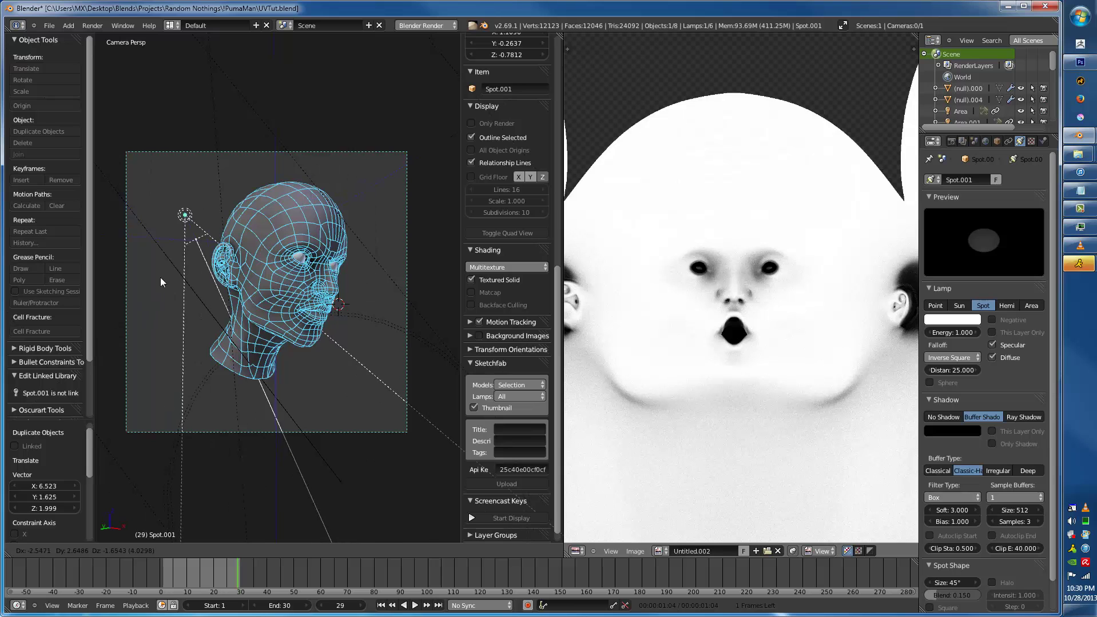
left_click(181, 273)
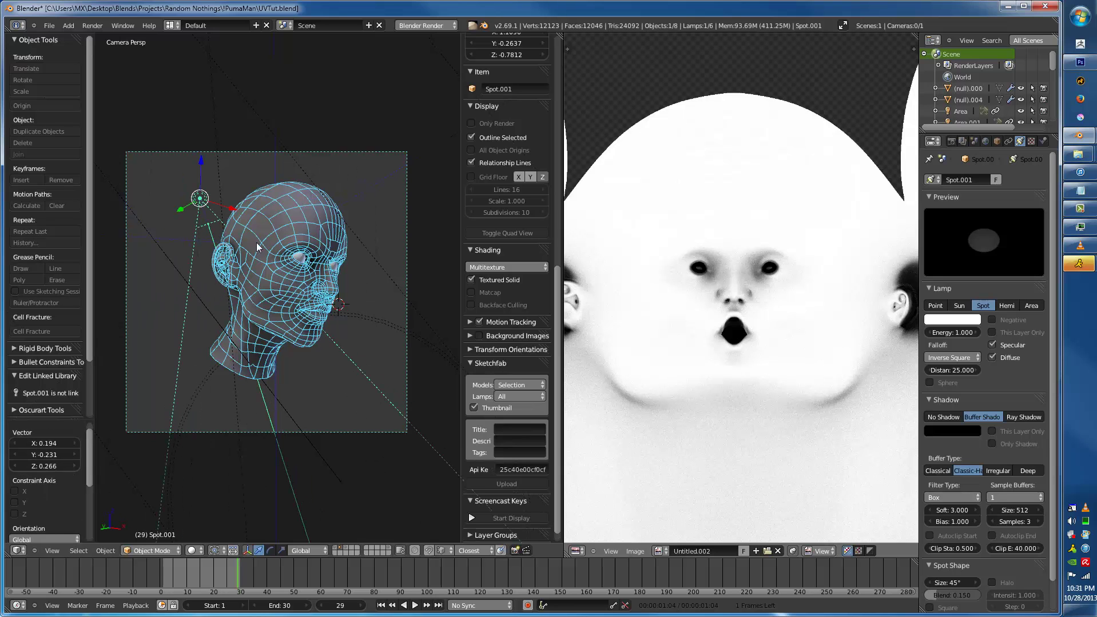
left_click(935, 305)
key("g")
left_click(246, 302)
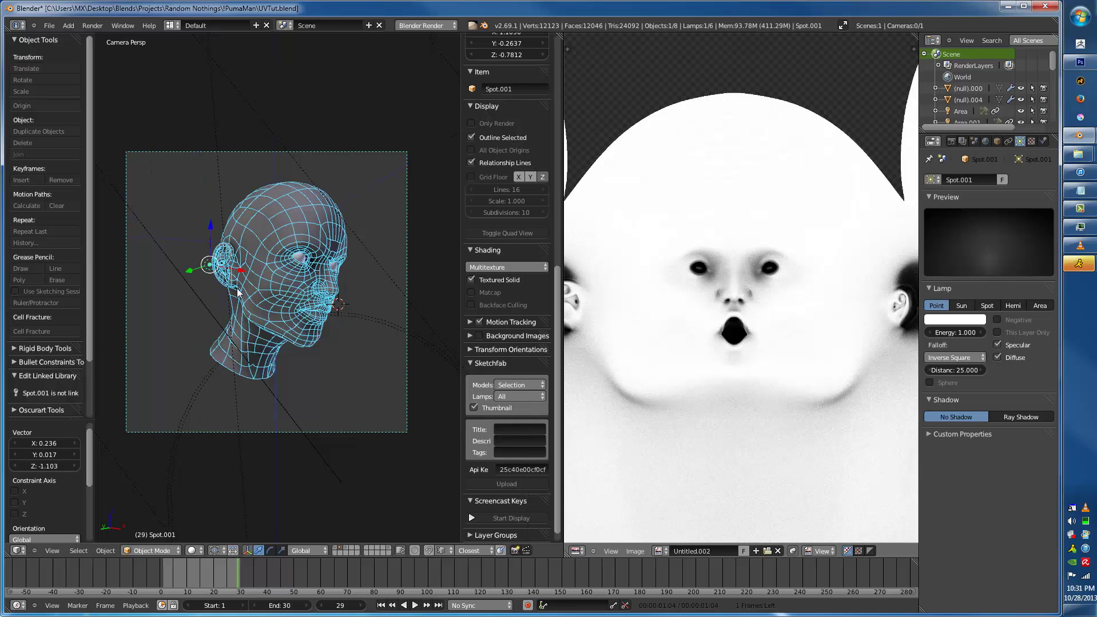
- Rename the head's material to Face1 and save the blend file
right_click(349, 245)
scroll(335, 243, "up", 5)
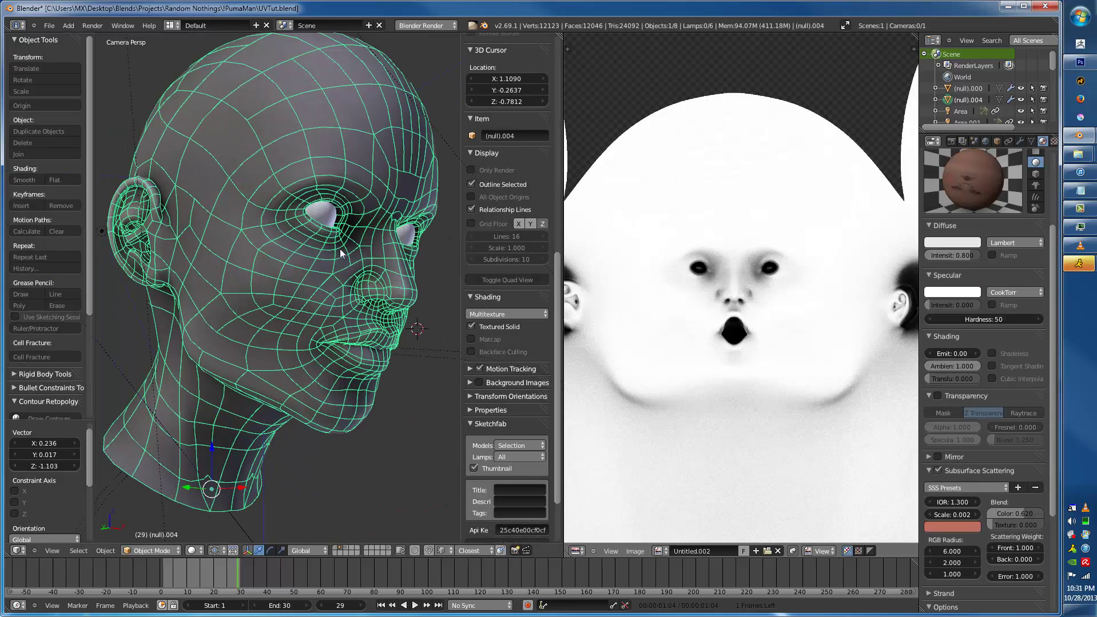
scroll(938, 218, "up", 5)
double_click(938, 218)
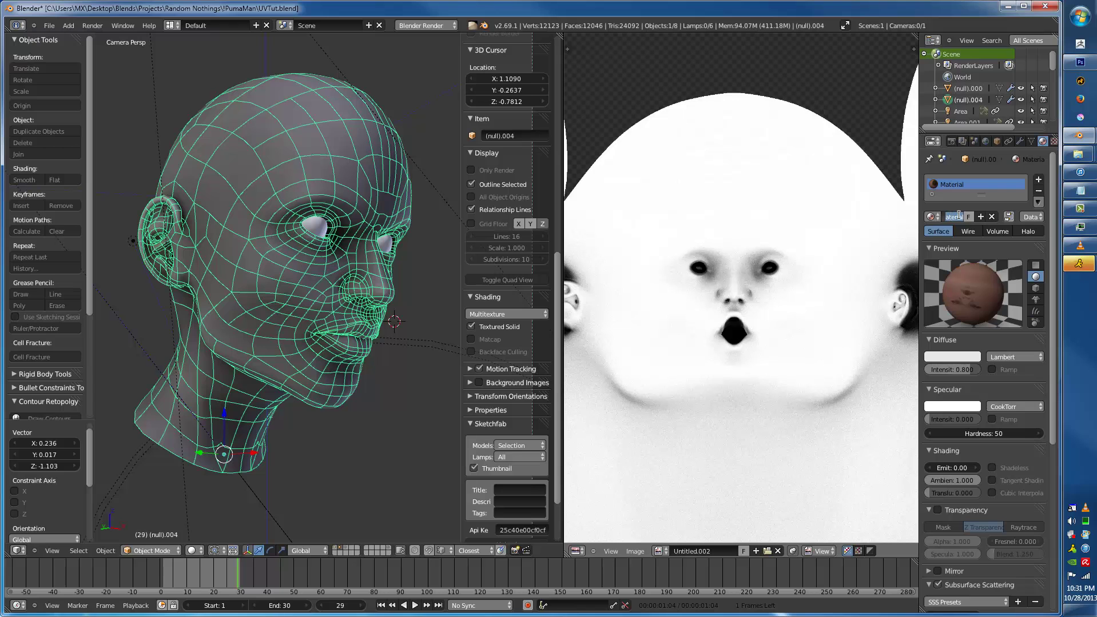
type("Face1")
key("Return")
key("ctrl+s")
left_click(827, 247)
- Unlink the Face1 material from the head and assign a new material with a near-black diffuse color
left_click(992, 216)
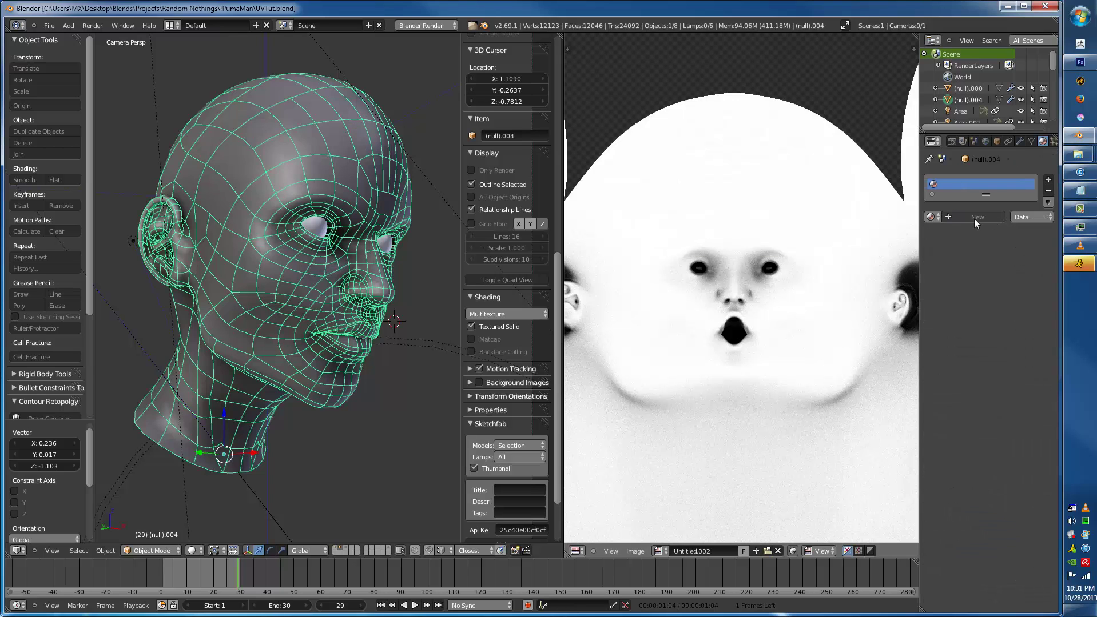
left_click(974, 218)
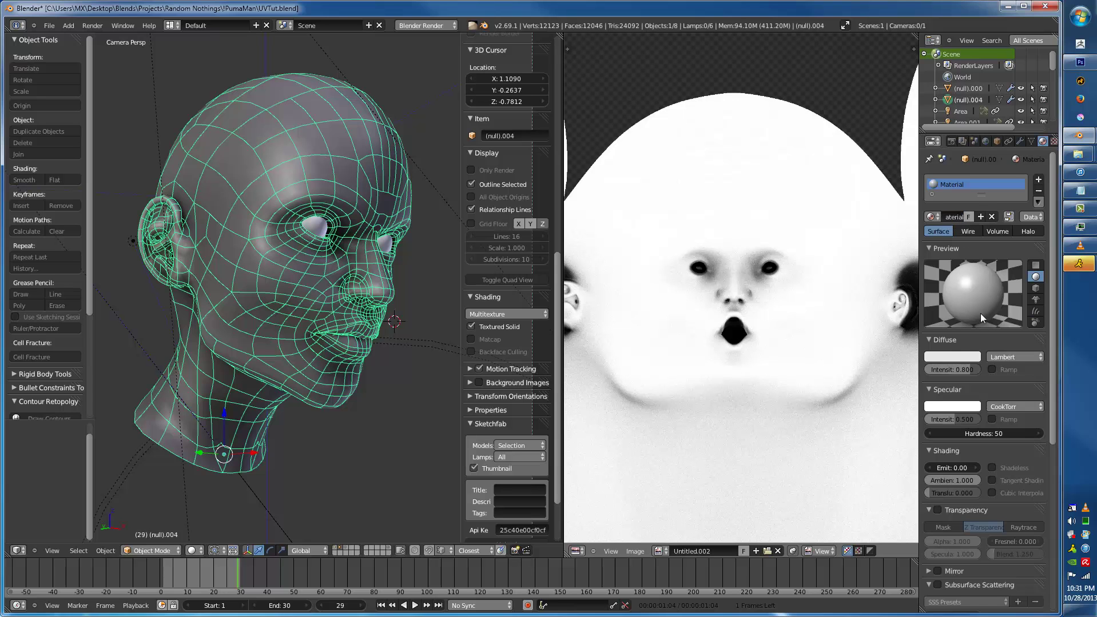
left_click(957, 353)
left_click_drag(991, 266, 932, 327)
scroll(975, 512, "down", 4)
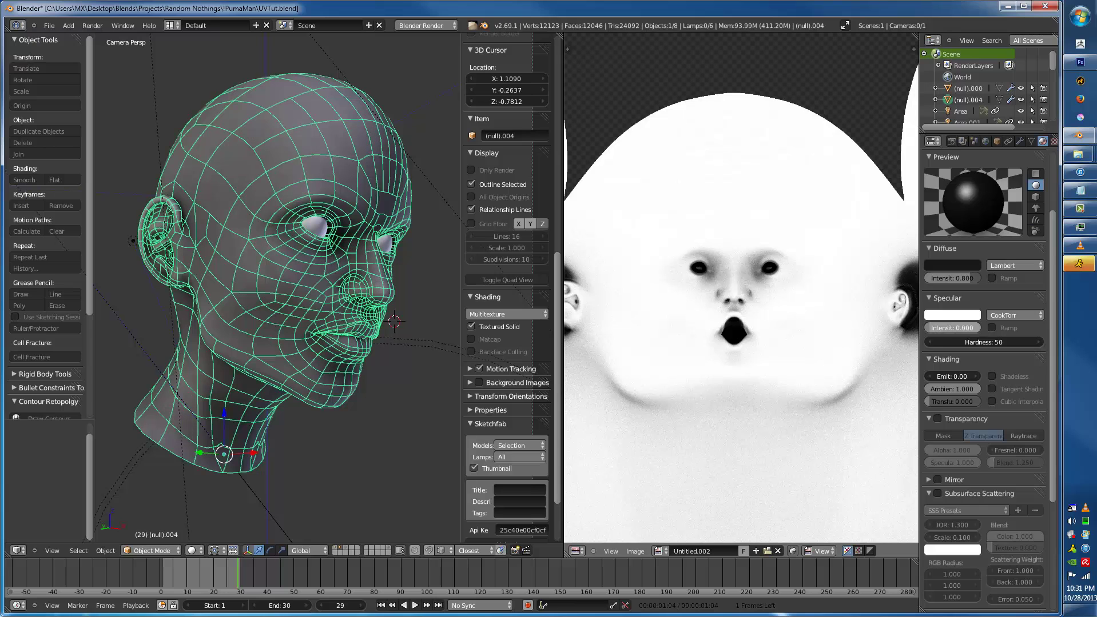
- Set the new material's subsurface scattering front weight to 0, back weight to 2, and RGB radius to 6, 3 and 1
scroll(1009, 524, "down", 3)
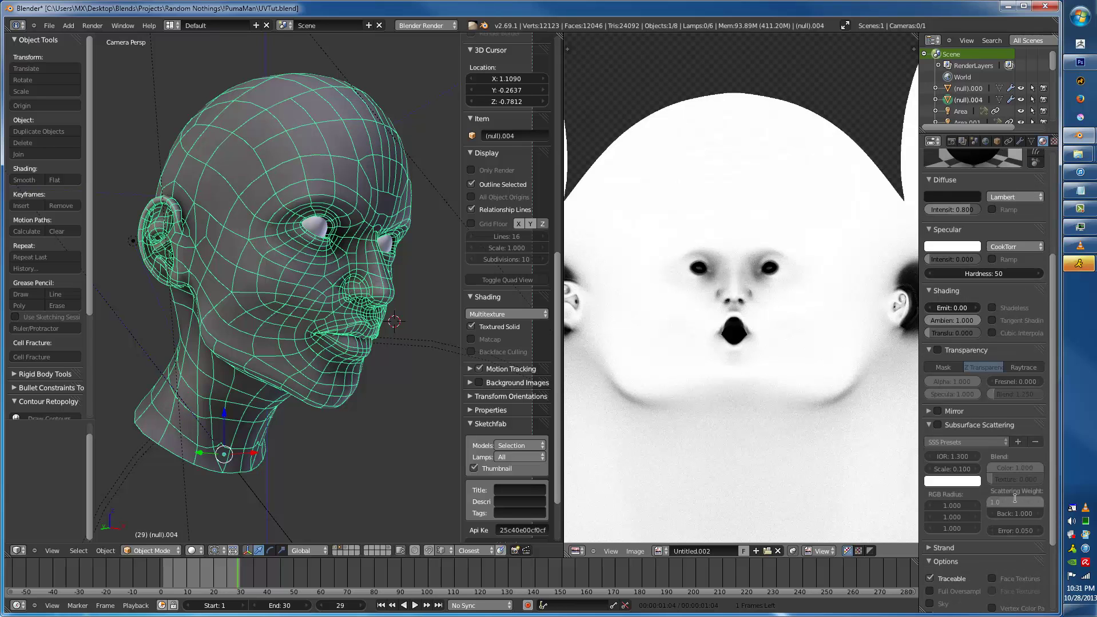
key("Tab")
type("2")
key("Return")
left_click(939, 505)
type("6")
key("Tab")
key("Tab")
key("Return")
- Change the subsurface scattering color to a dark red of about R 0.477, G 0.005, B 0.008
scroll(1002, 391, "up", 5)
scroll(981, 497, "down", 2)
left_click(949, 550)
mouse_move(971, 398)
left_mouse_down()
mouse_move(973, 463)
mouse_move(920, 474)
left_mouse_up()
left_click(957, 549)
scroll(944, 450, "up", 9)
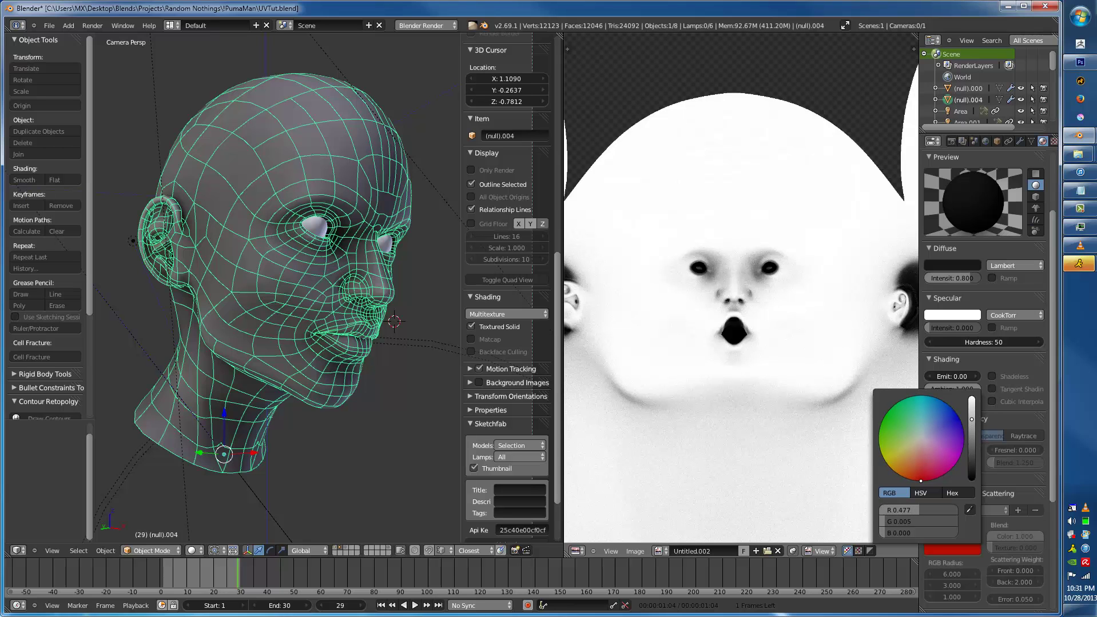
- Set the subsurface scattering back weight to 5.6, the error to 1 and the scale to 0.02
left_click_drag(1012, 582, 1046, 582)
left_click(999, 600)
type("1")
key("Return")
left_click(952, 537)
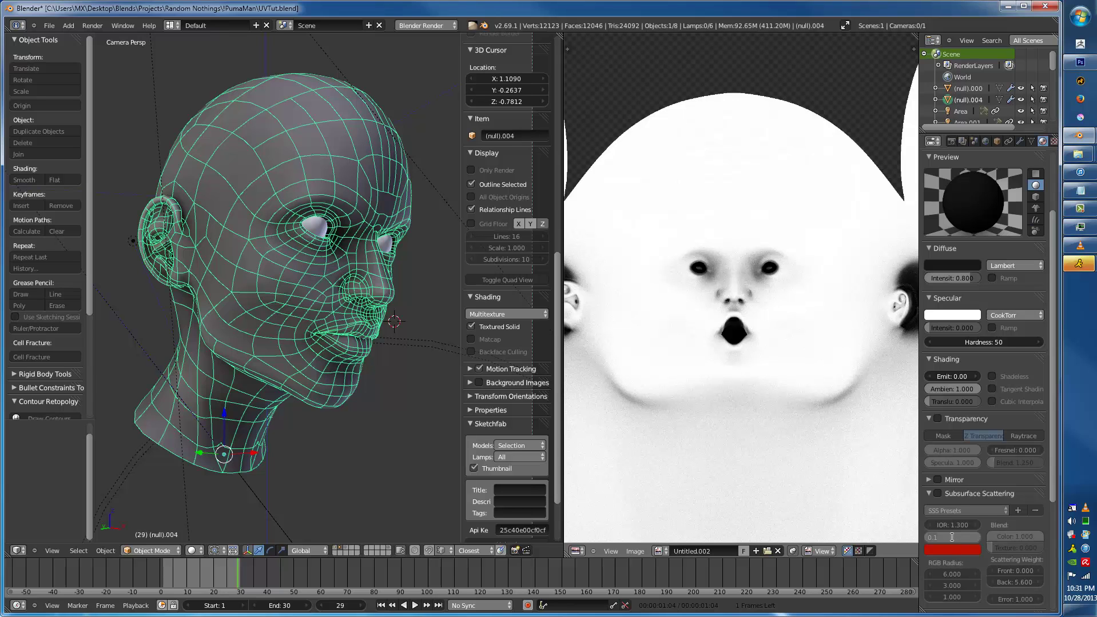
- Render the head with the dark red scattering material and examine the glow around its edges and ear
key("F12")
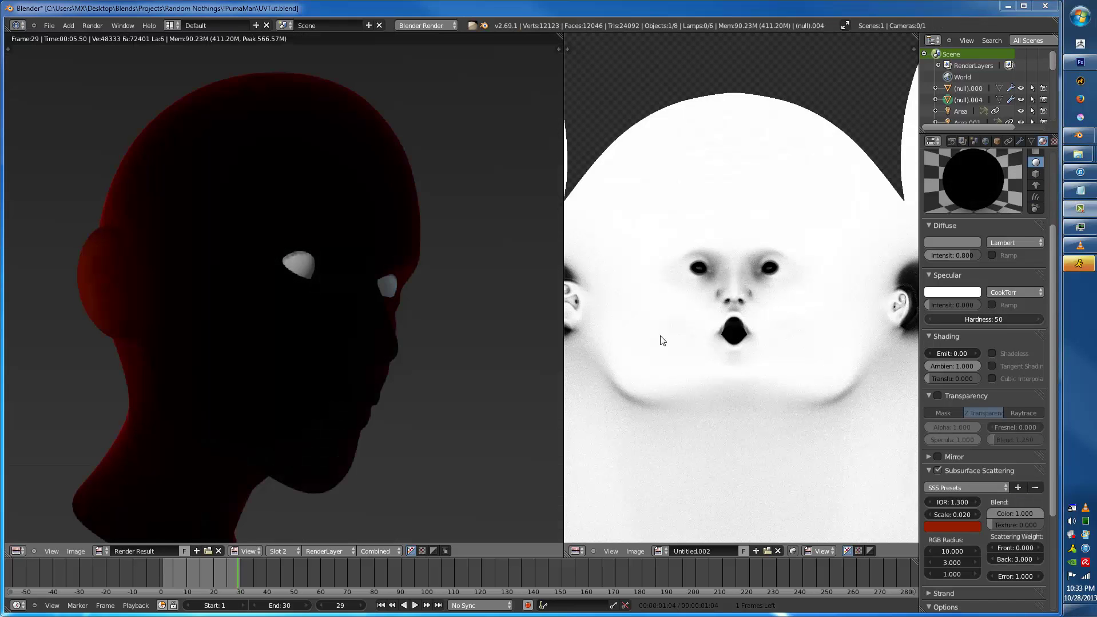
scroll(134, 332, "down", 3)
middle_click_drag(179, 338, 219, 284)
scroll(181, 311, "up", 2)
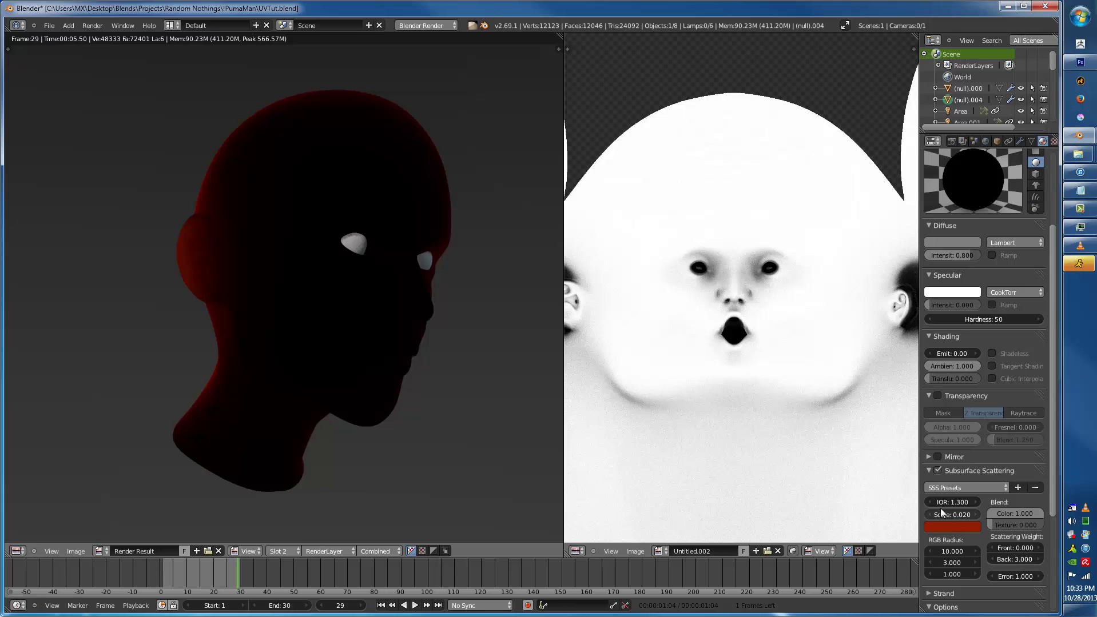
key("F12")
scroll(244, 326, "down", 2)
key("Escape")
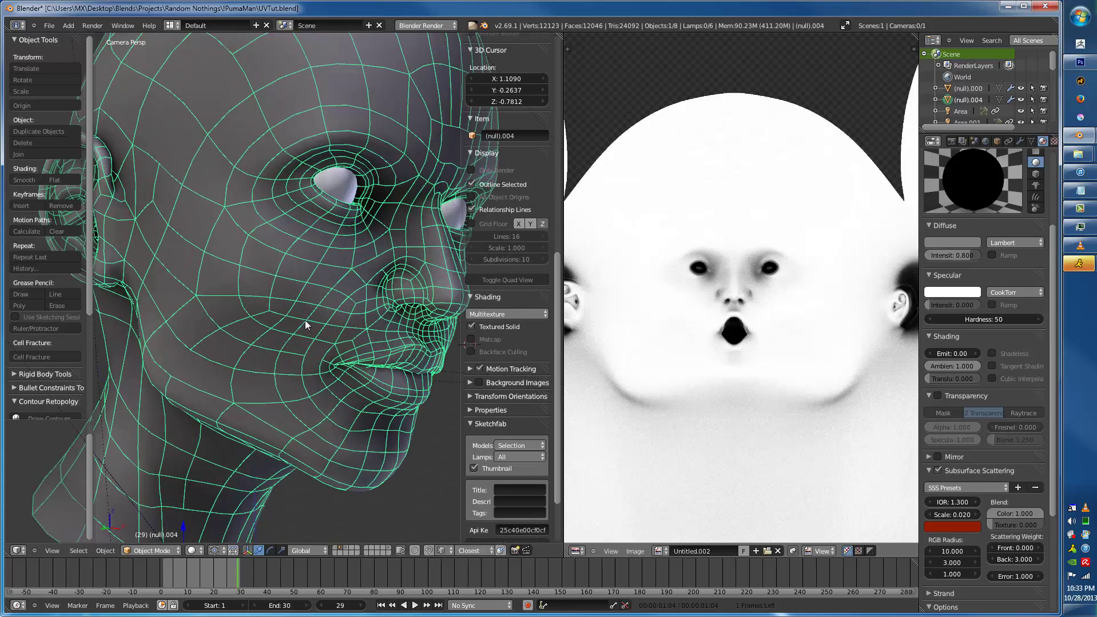
- Rename the head's scattering material to BackScatter and give it a fake user
key("a")
scroll(983, 258, "up", 4)
left_click(954, 194)
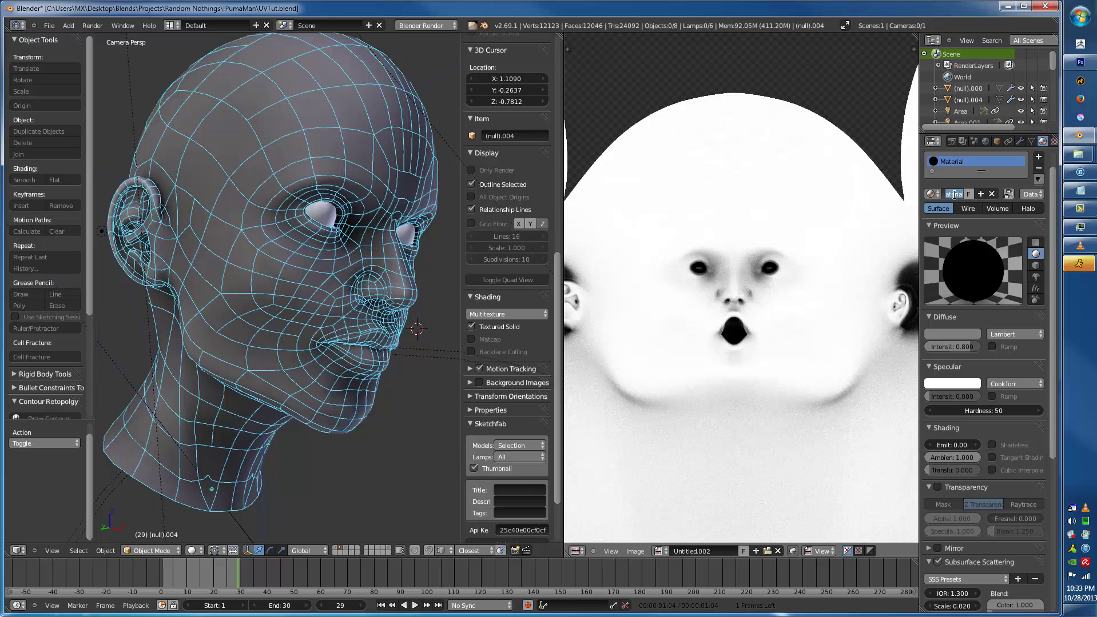
type("BackScatter")
key("Return")
left_click(967, 195)
- Switch the UV/Image Editor area to the Node Editor and hide its properties sidebar
left_click(575, 551)
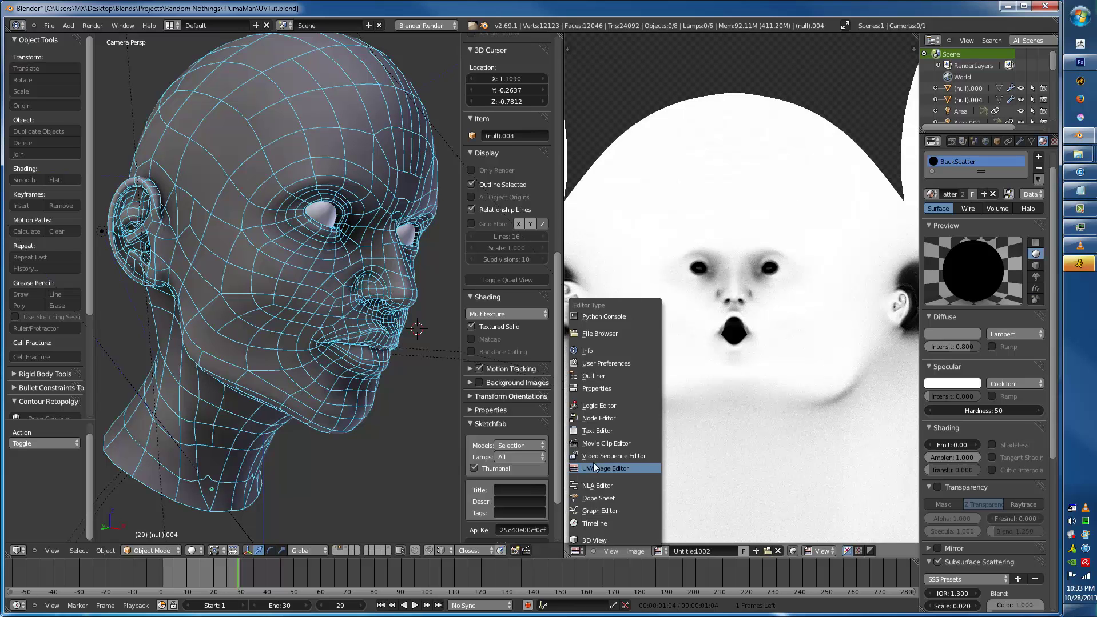
left_click(597, 418)
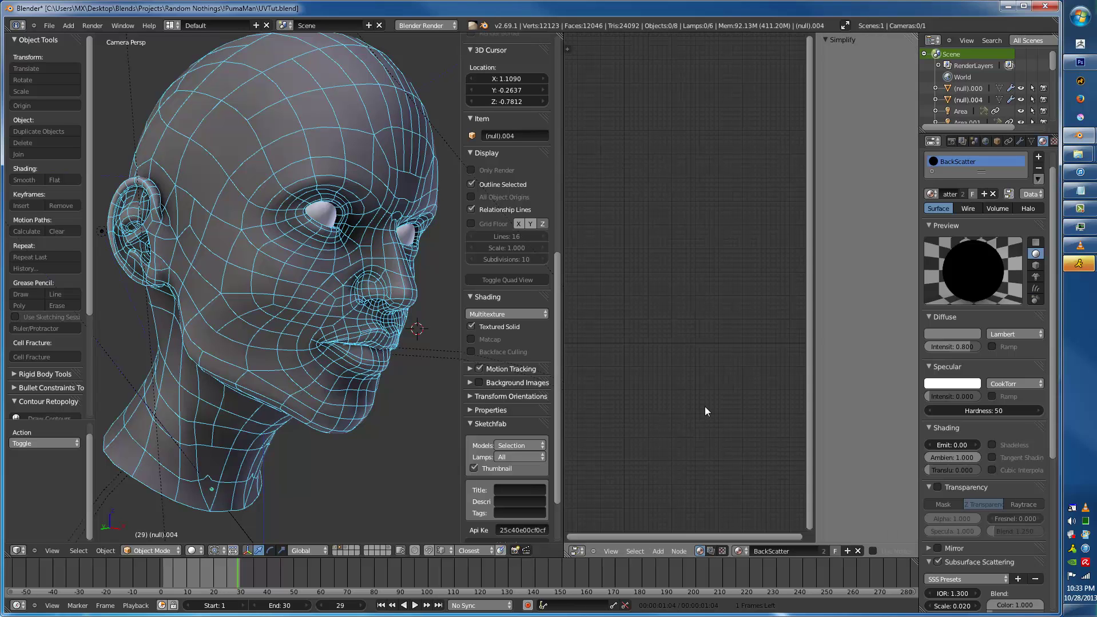
key("n")
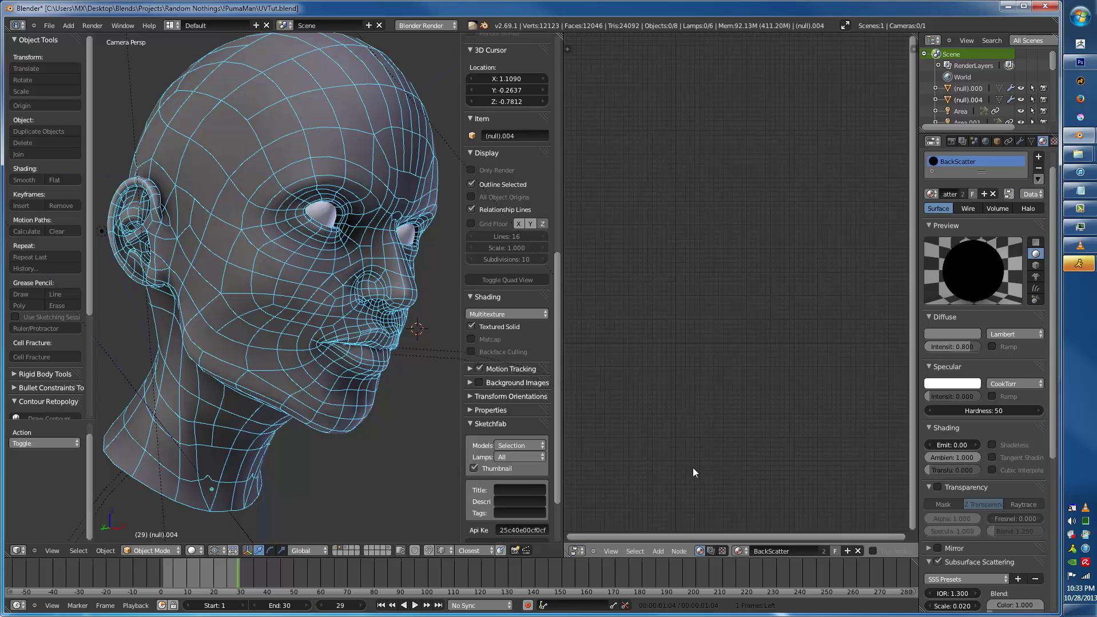
- Unlink BackScatter from the head and create a new material named SkinCombo
left_click(992, 194)
left_click(962, 198)
left_click(957, 195)
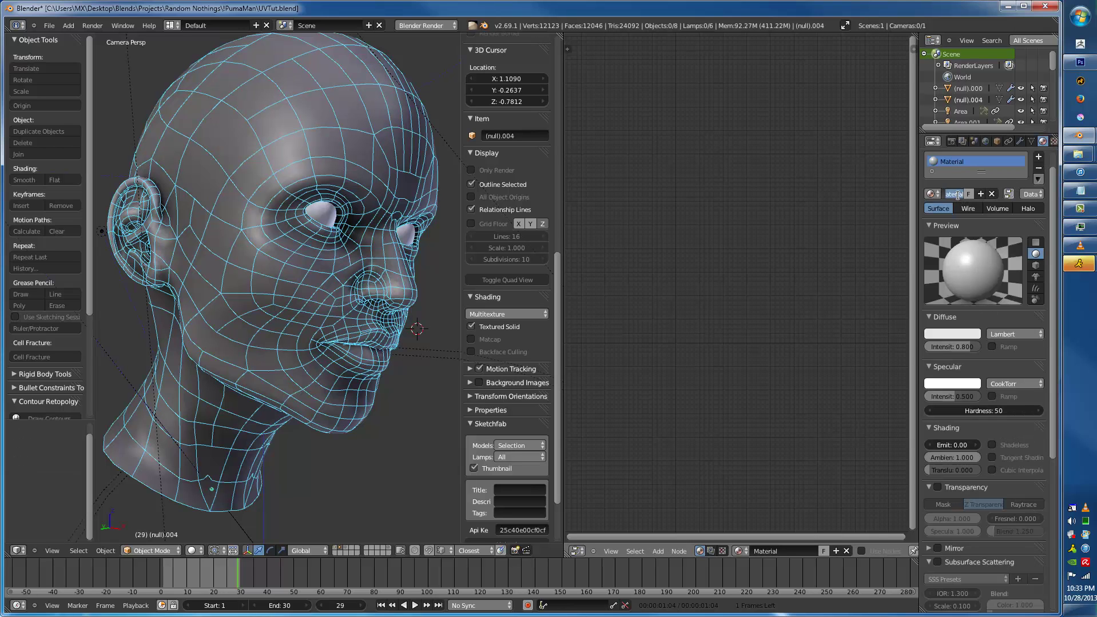
type("Combo")
key("Return")
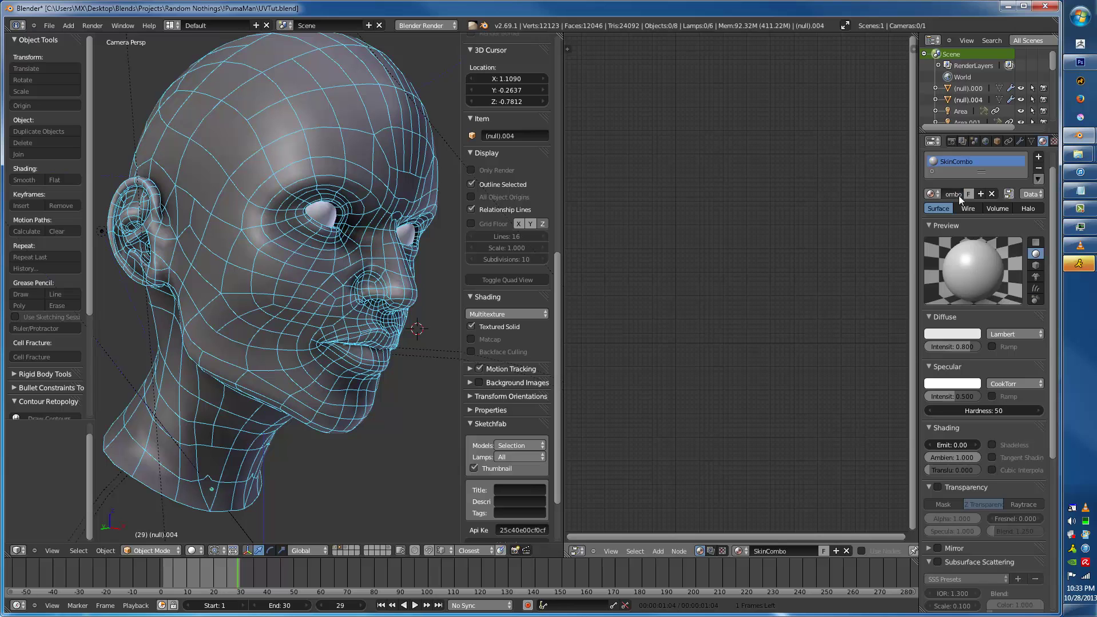
- Enable nodes for SkinCombo, spread the nodes apart and assign Face1 to the Material node
left_click(861, 551)
scroll(743, 332, "up", 2)
left_click_drag(776, 307, 897, 339)
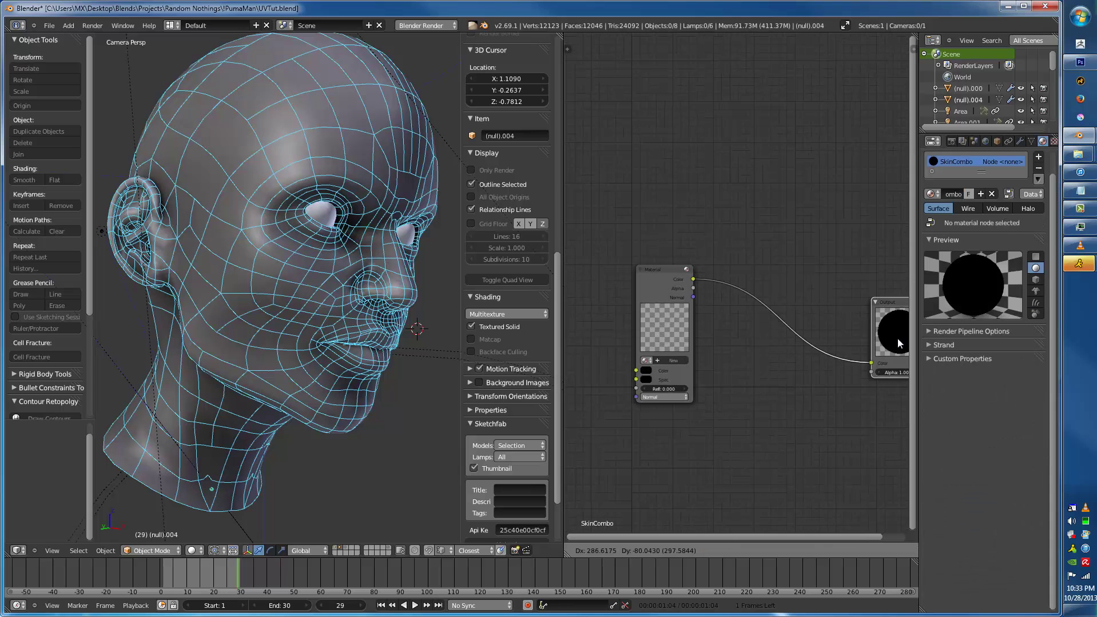
left_click(646, 361)
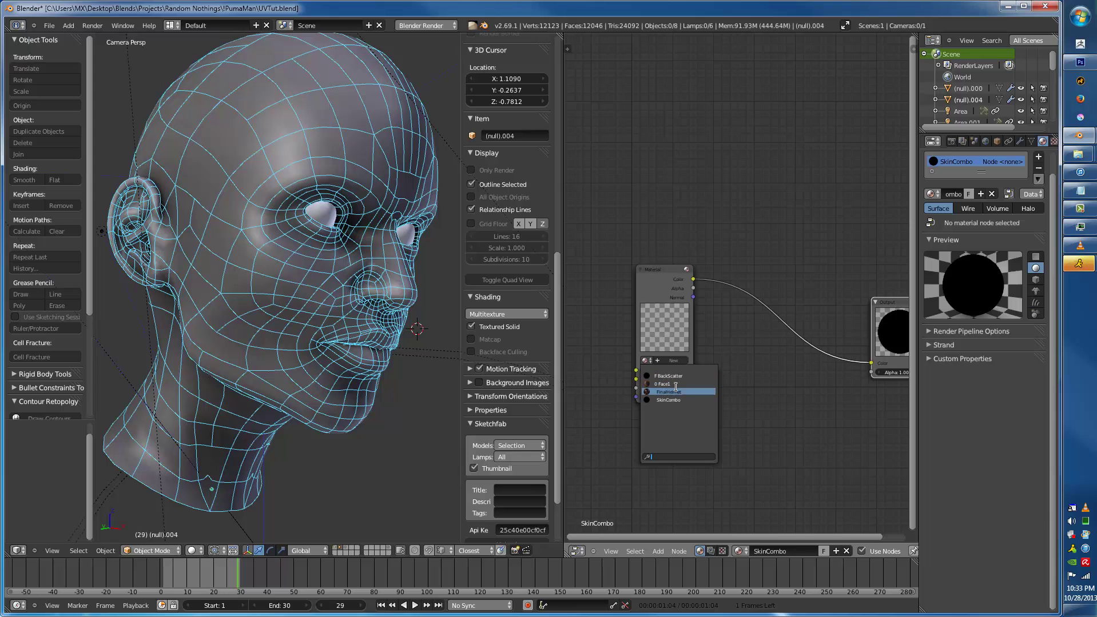
left_click(683, 379)
left_click_drag(631, 294, 621, 199)
- Duplicate the Face1 material node, place the copy below it and assign BackScatter to the copy
key("shift+d")
left_click(664, 453)
middle_click_drag(690, 390, 760, 278)
left_click_drag(722, 318, 707, 293)
left_click(685, 394)
left_click(711, 408)
left_click_drag(725, 344, 715, 336)
left_click(715, 336)
key("Home")
- Insert a Mix node before the Output, connect BackScatter to its second color input and set its blending to Add
key("shift+a")
mouse_move(634, 378)
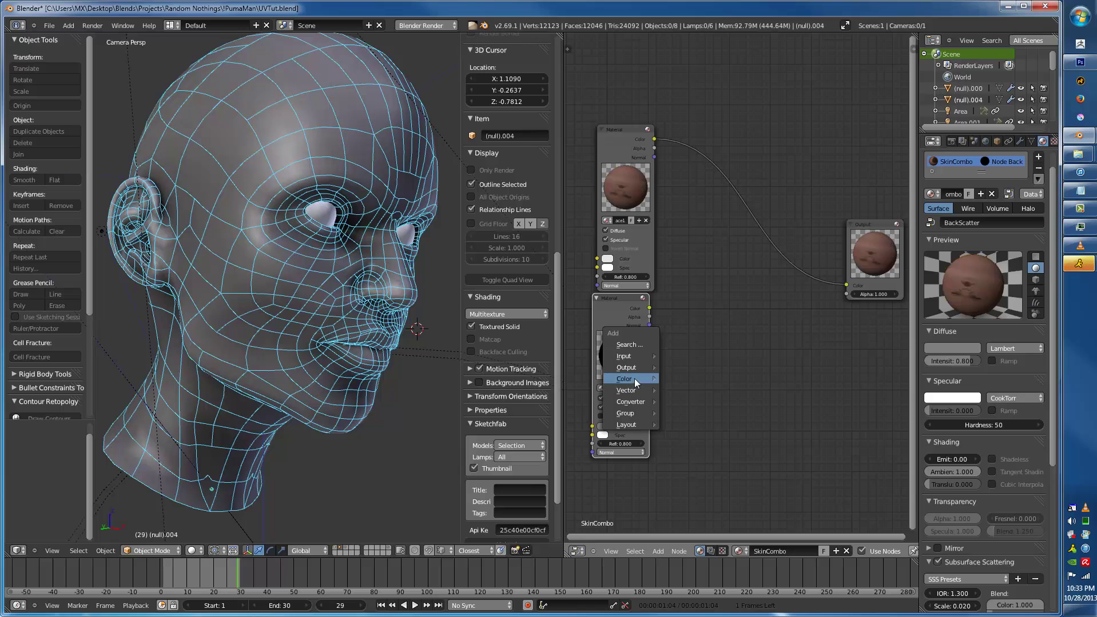
left_click(680, 379)
left_click(730, 216)
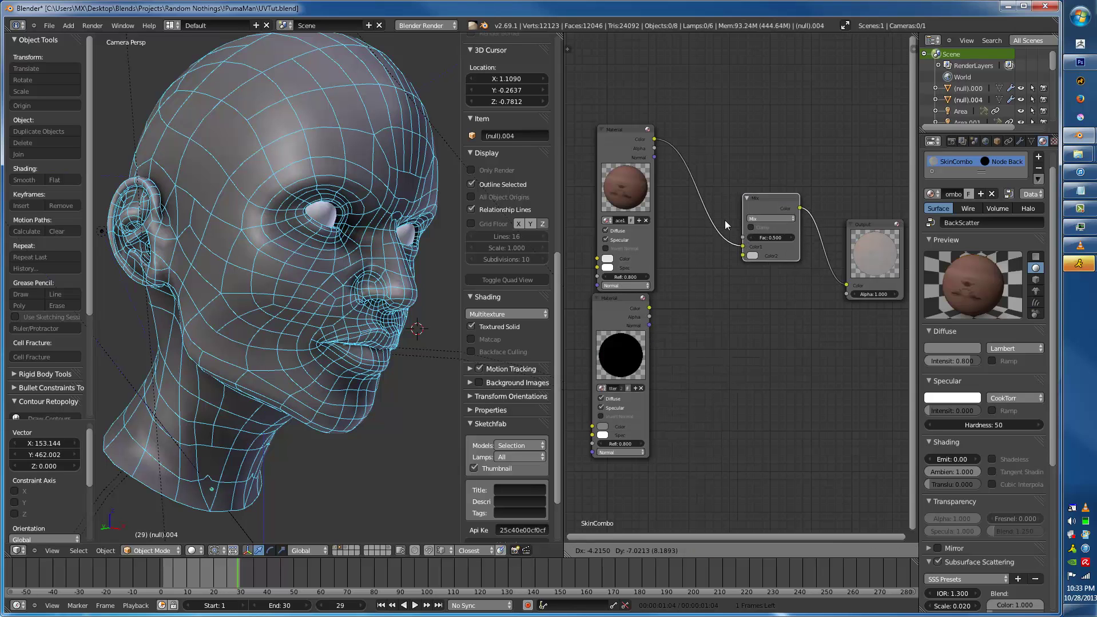
left_click_drag(718, 295, 727, 286)
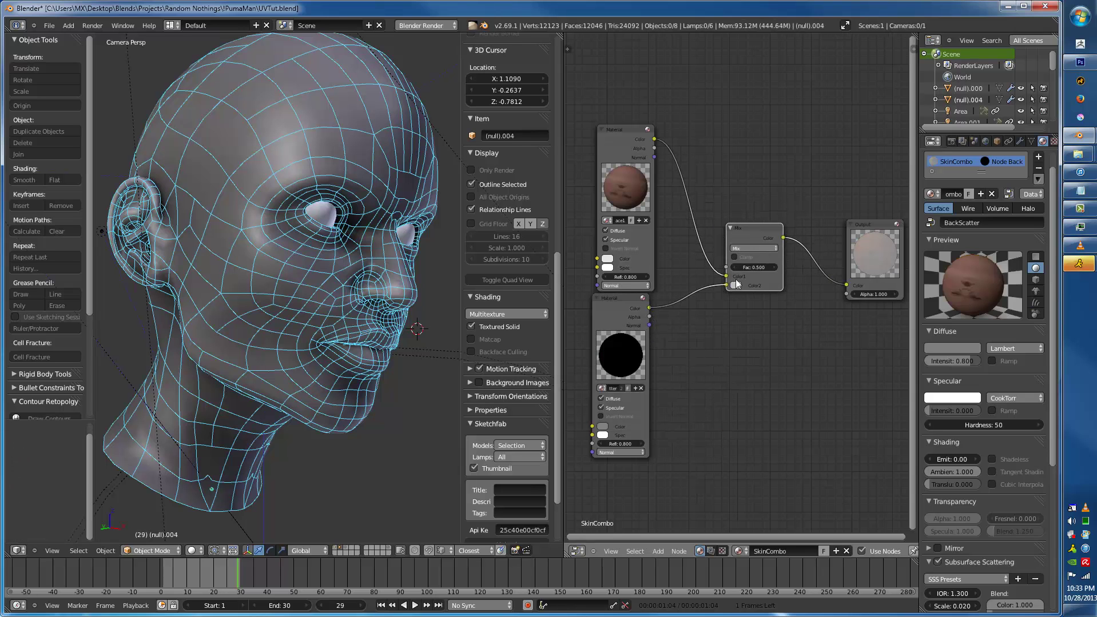
left_click(753, 249)
left_click(753, 232)
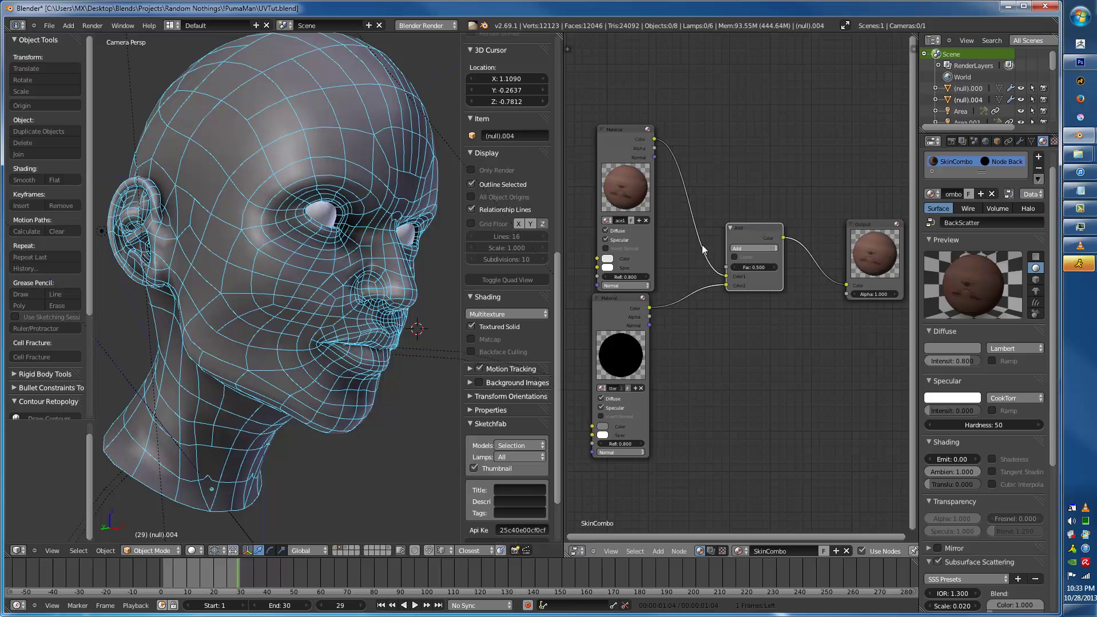
- Render the head with the SkinCombo material and set the Add node's factor to 0.8
key("F12")
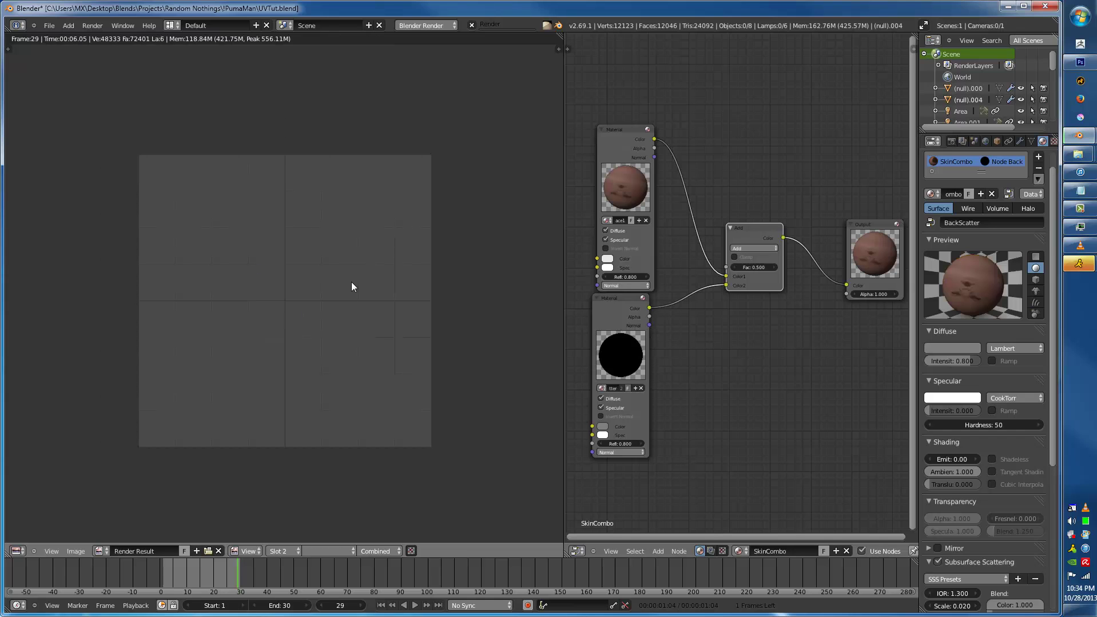
scroll(351, 284, "up", 1)
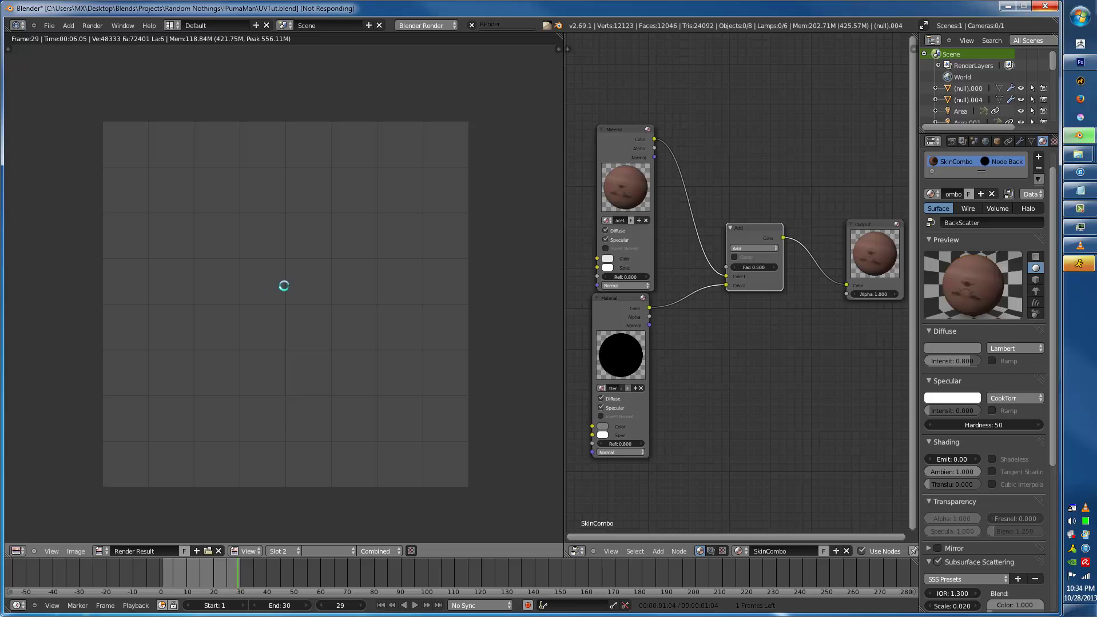
scroll(239, 266, "up", 6)
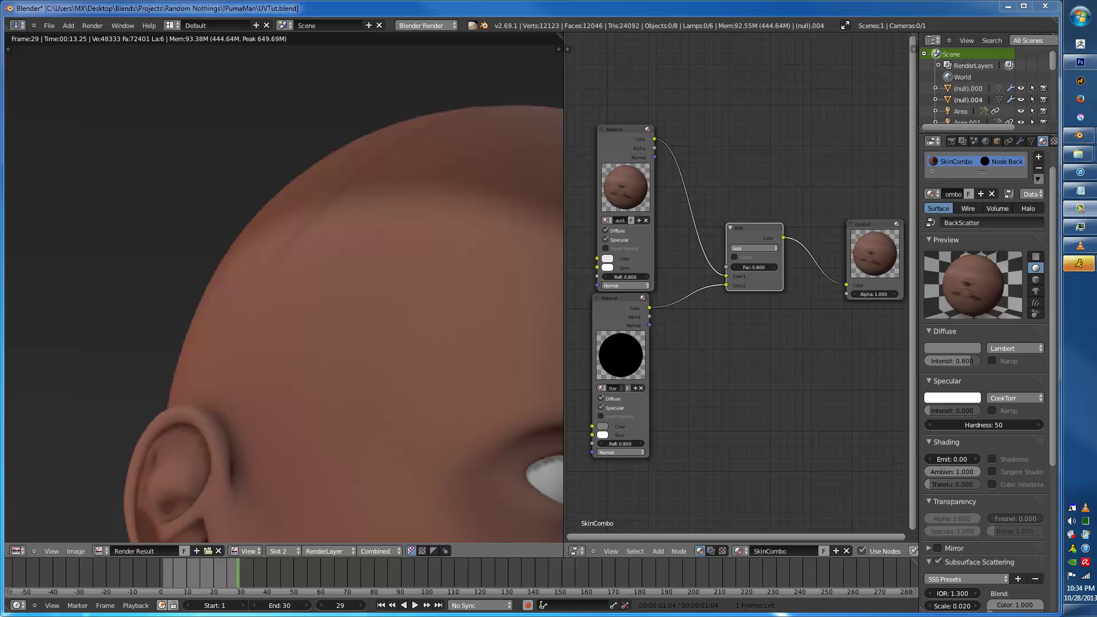
- Re-render the head, review the combined skin in the result and save the blend file
key("F12")
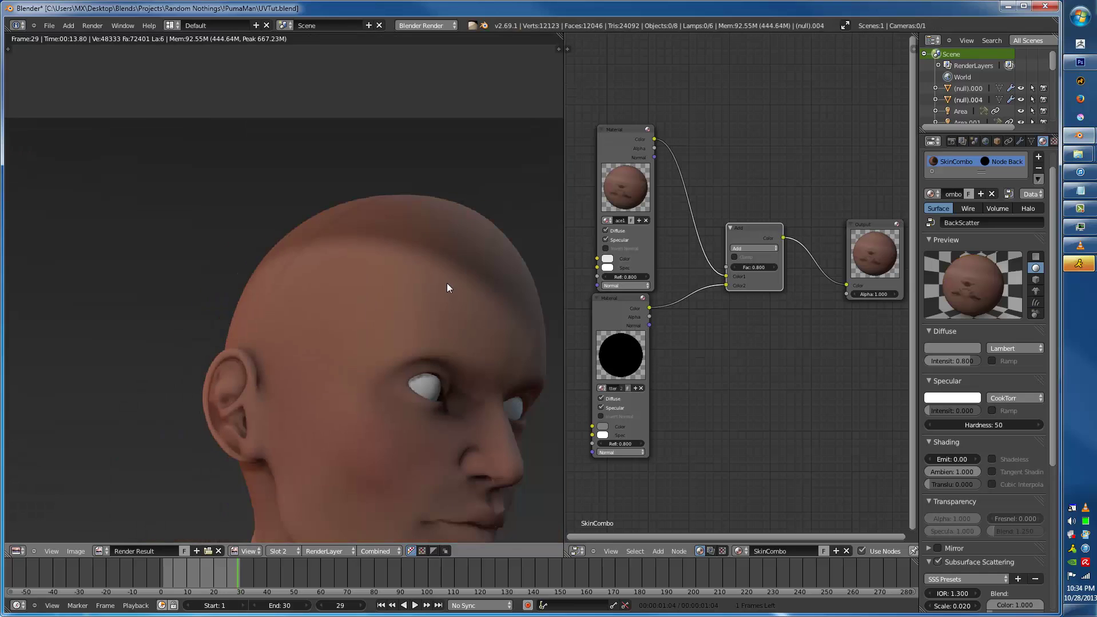
middle_click_drag(447, 283, 416, 158)
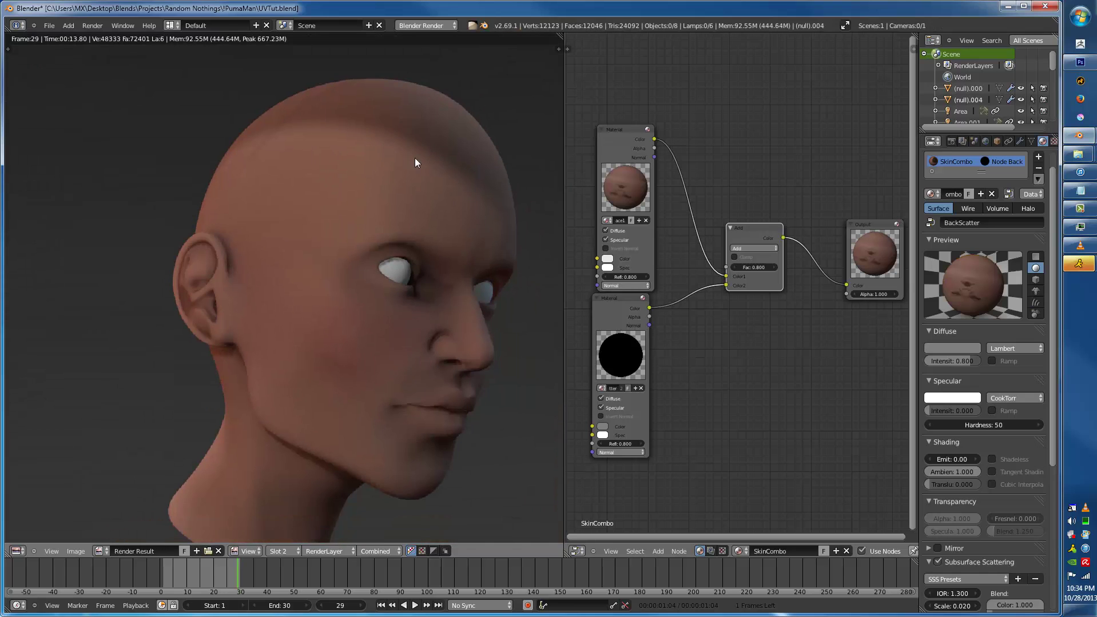
scroll(407, 172, "down", 1)
key("ctrl+s")
left_click(407, 172)
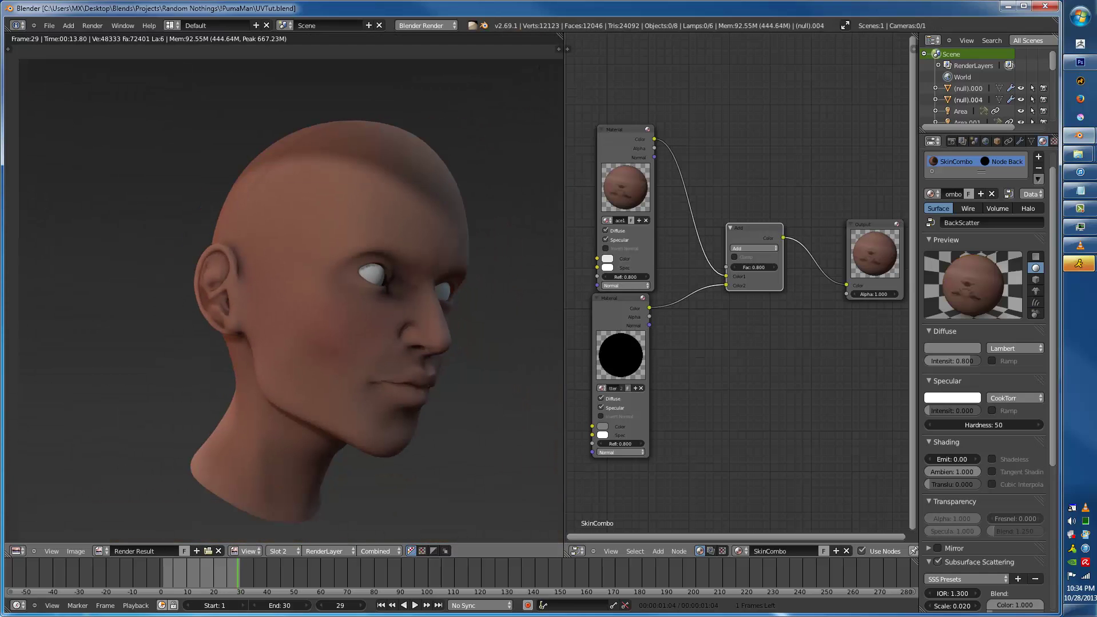
scroll(445, 247, "down", 2)
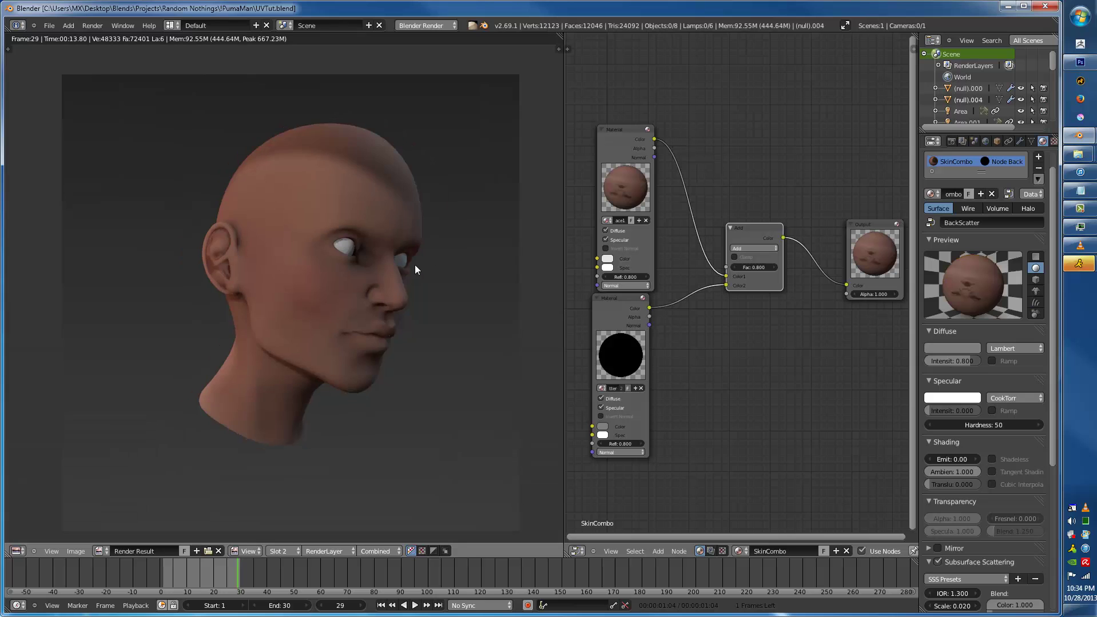
- Close the render, show layer 3 and move the helmet to layer 1 so it sits with the head
key("Escape")
key("3")
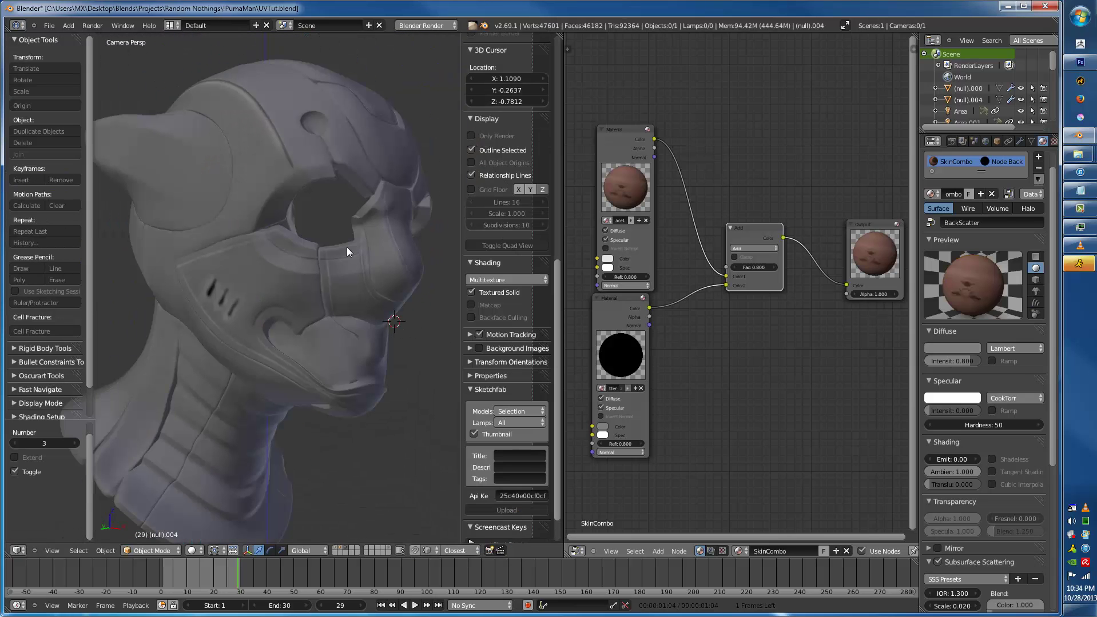
key("m")
key("1")
key("1")
key("a")
scroll(350, 247, "up", 2)
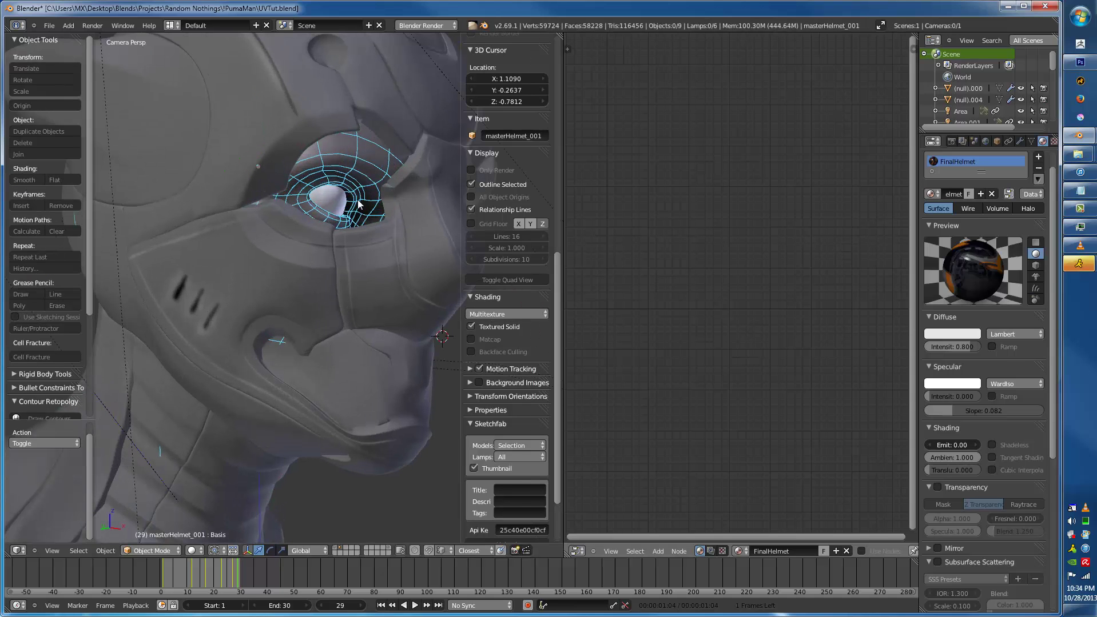
- Select the head through the helmet's eye opening and turn off its Wire display
right_click(369, 174)
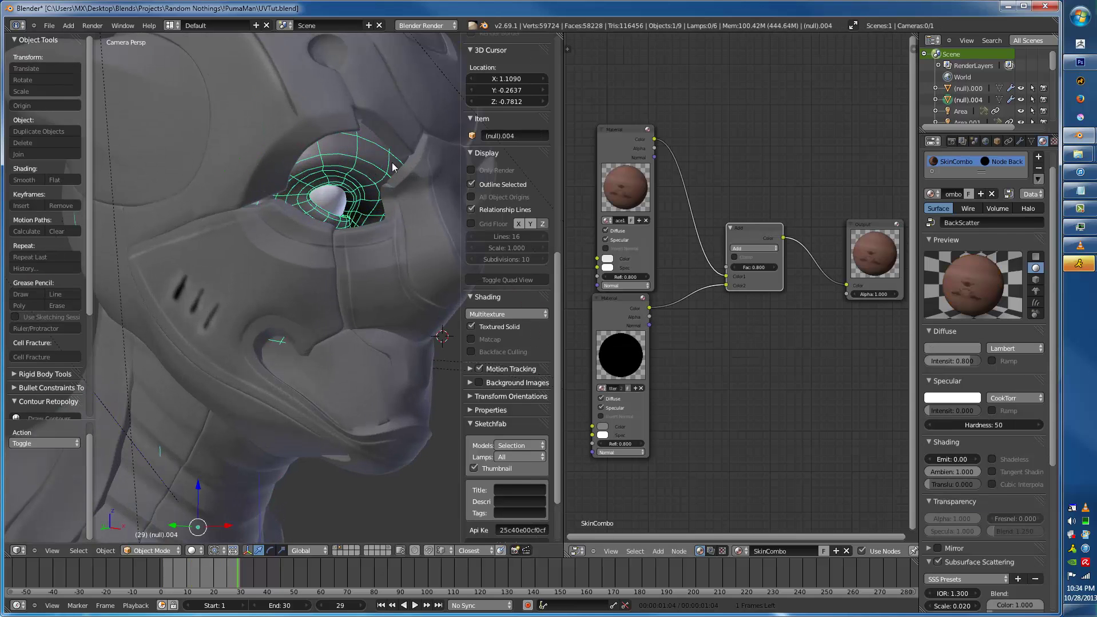
left_click(997, 141)
left_click(941, 454)
scroll(331, 252, "down", 3)
key("a")
scroll(331, 252, "up", 2)
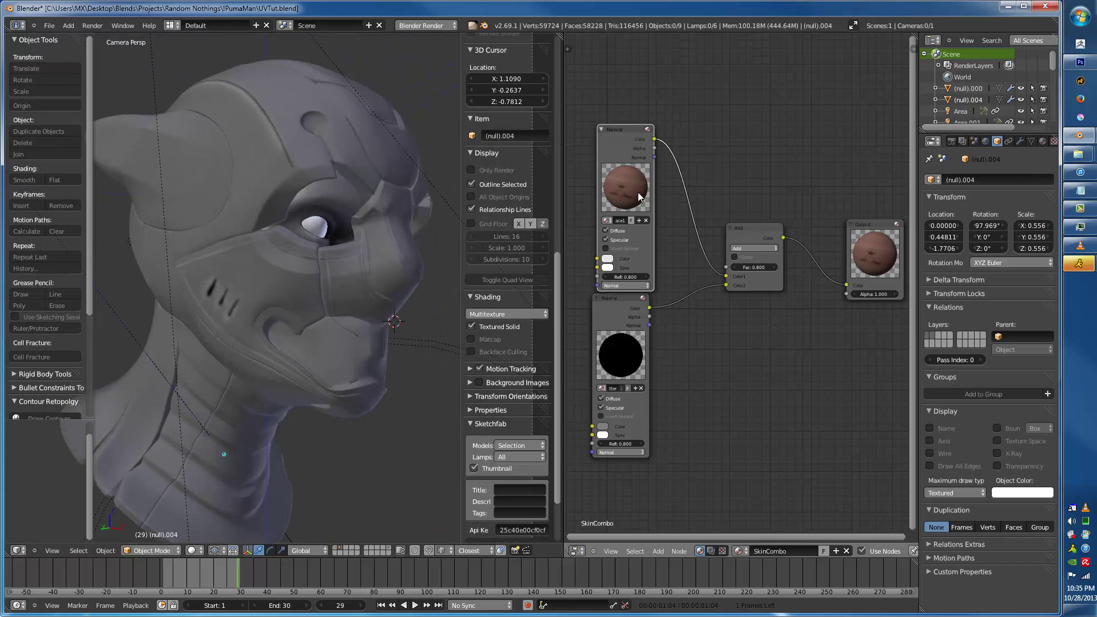
- Select the helmet in the camera view, then reselect the head through the helmet's eye opening with the viewport shaded solid
right_click(336, 205)
scroll(336, 204, "down", 2)
key("a")
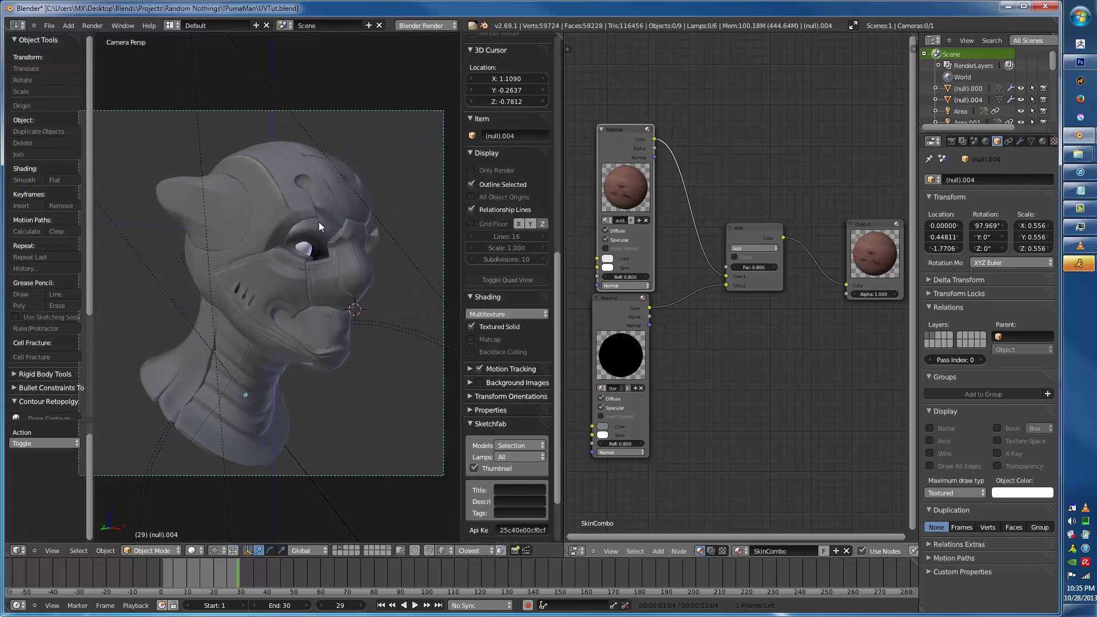
right_click(321, 230)
right_click(286, 251)
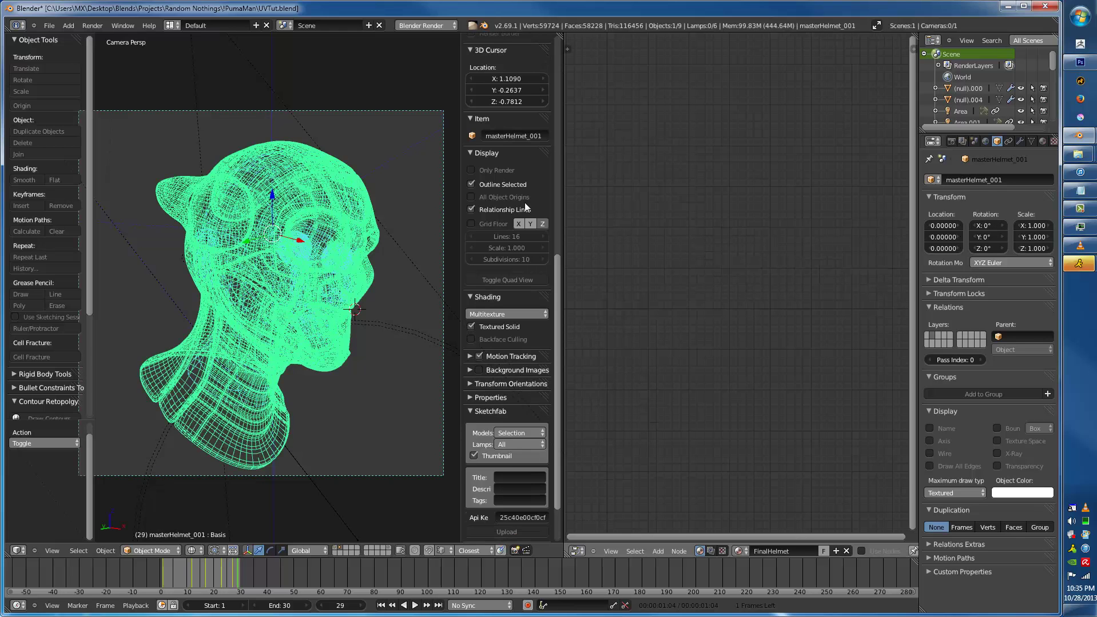
scroll(286, 251, "up", 3)
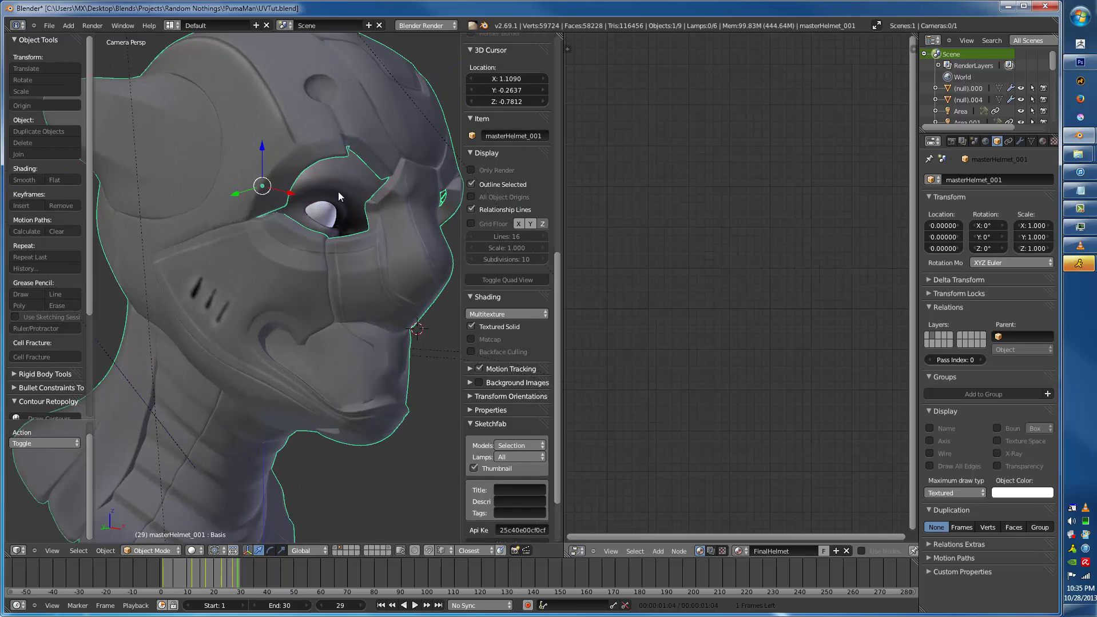
right_click(334, 212)
scroll(334, 211, "down", 4)
scroll(324, 221, "down", 2)
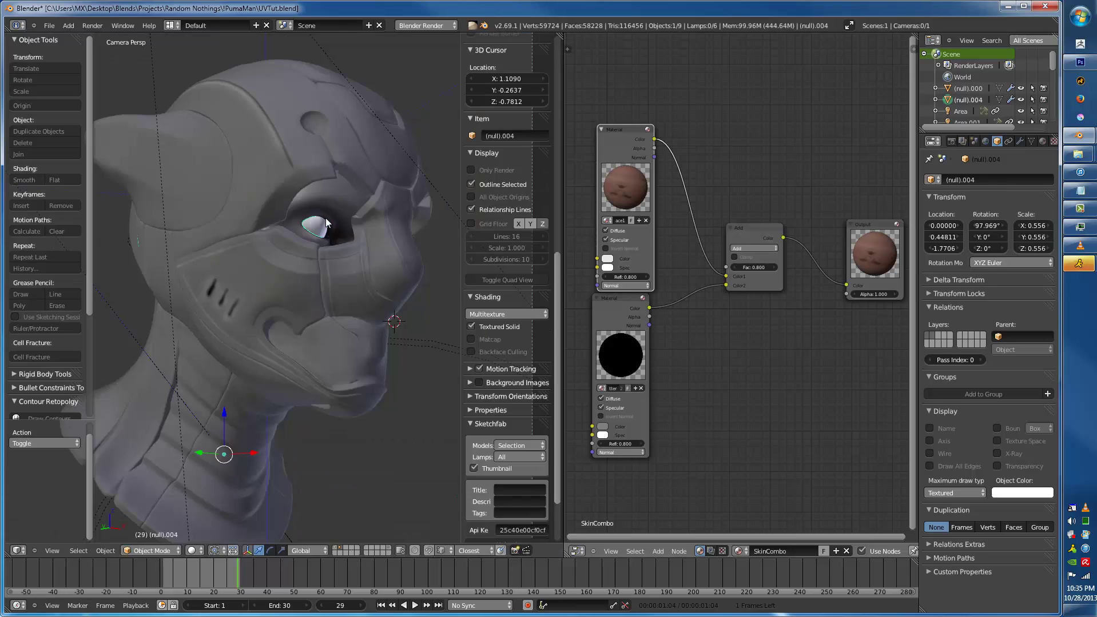
- Render the head together with the helmet and examine the skin visible around the eye
key("F12")
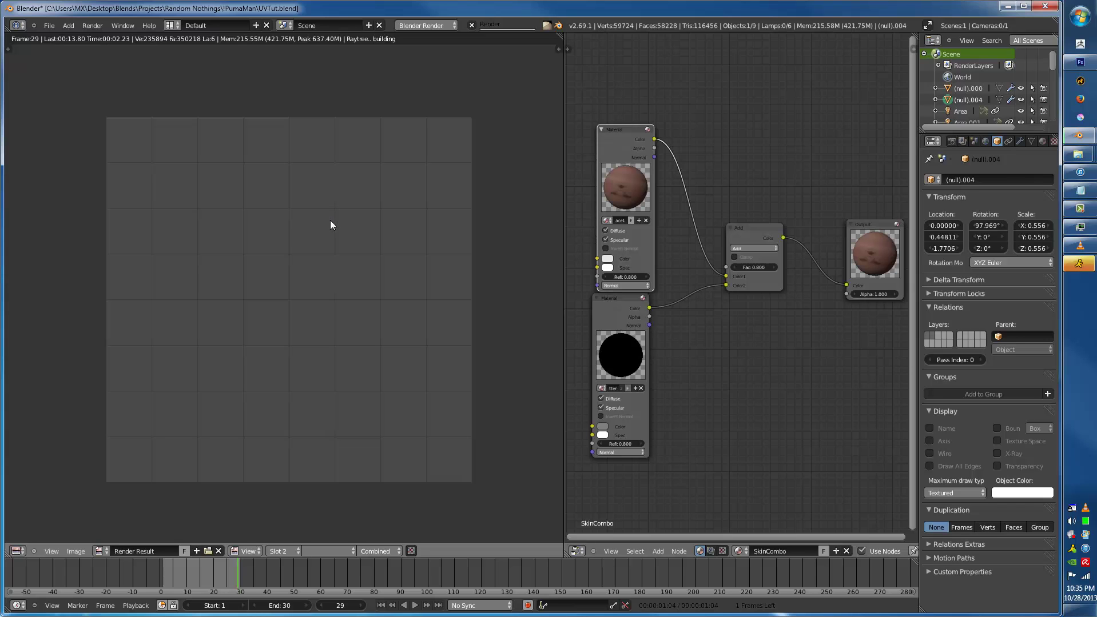
scroll(331, 225, "up", 1)
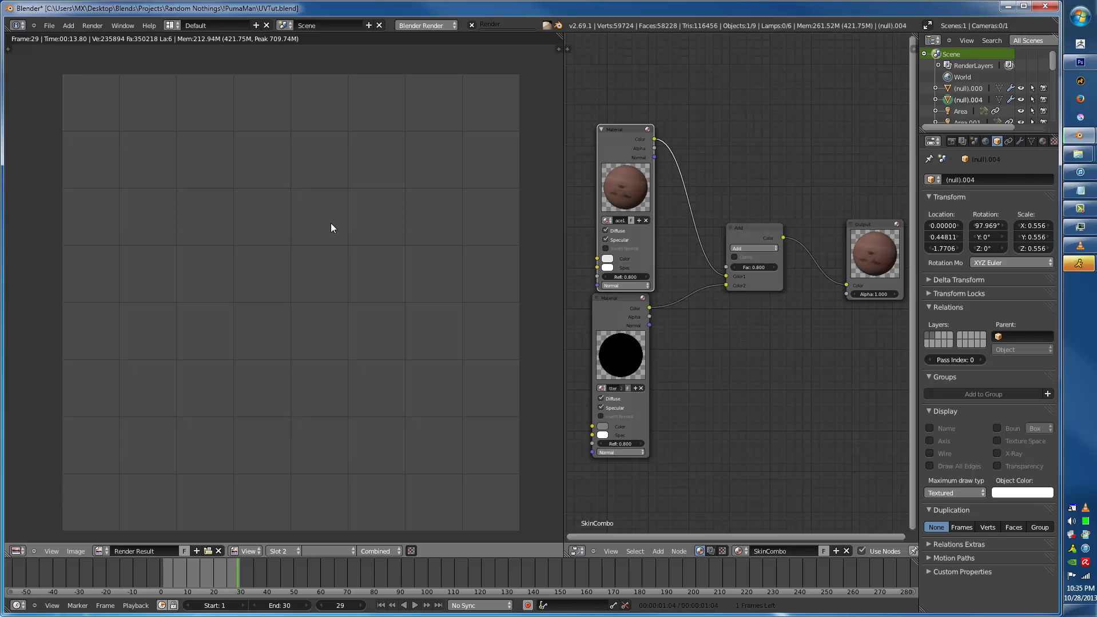
scroll(330, 224, "up", 1)
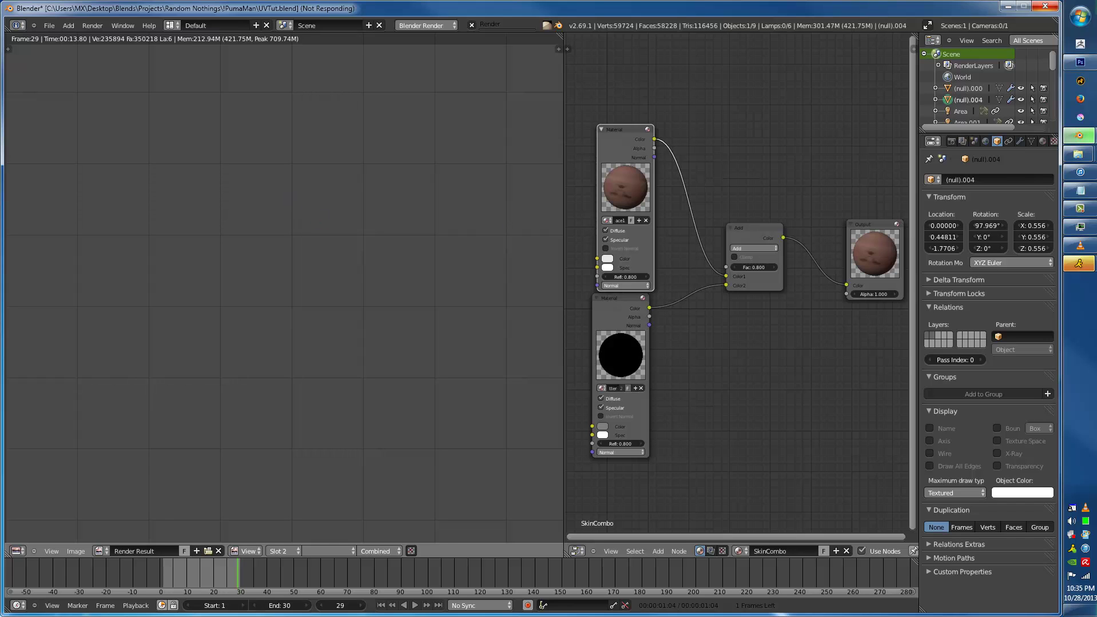
scroll(309, 230, "down", 2)
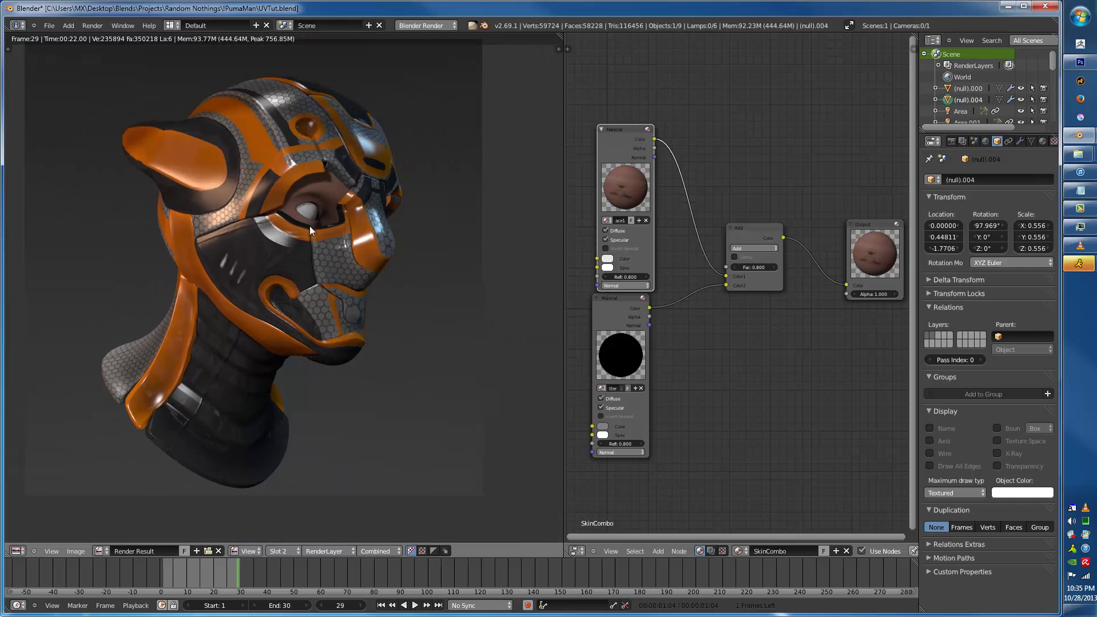
scroll(351, 254, "up", 3)
scroll(368, 257, "down", 1)
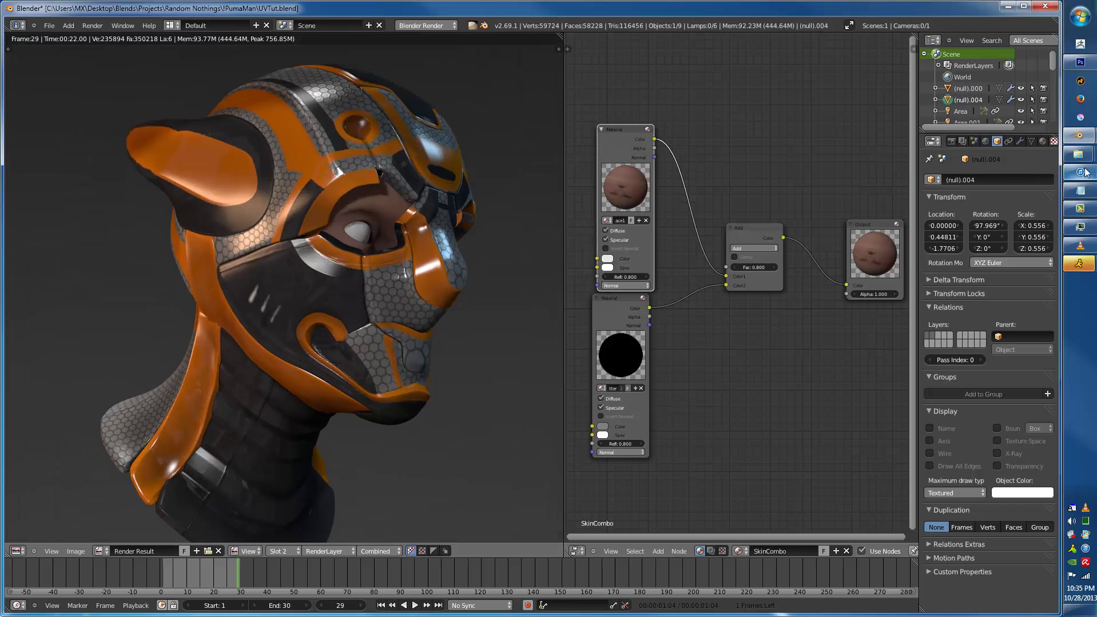
- Switch to Photoshop and place FacePaint1.jpg from the Cav folder as a new top layer in FacePaint2.jpg
left_click(1078, 78)
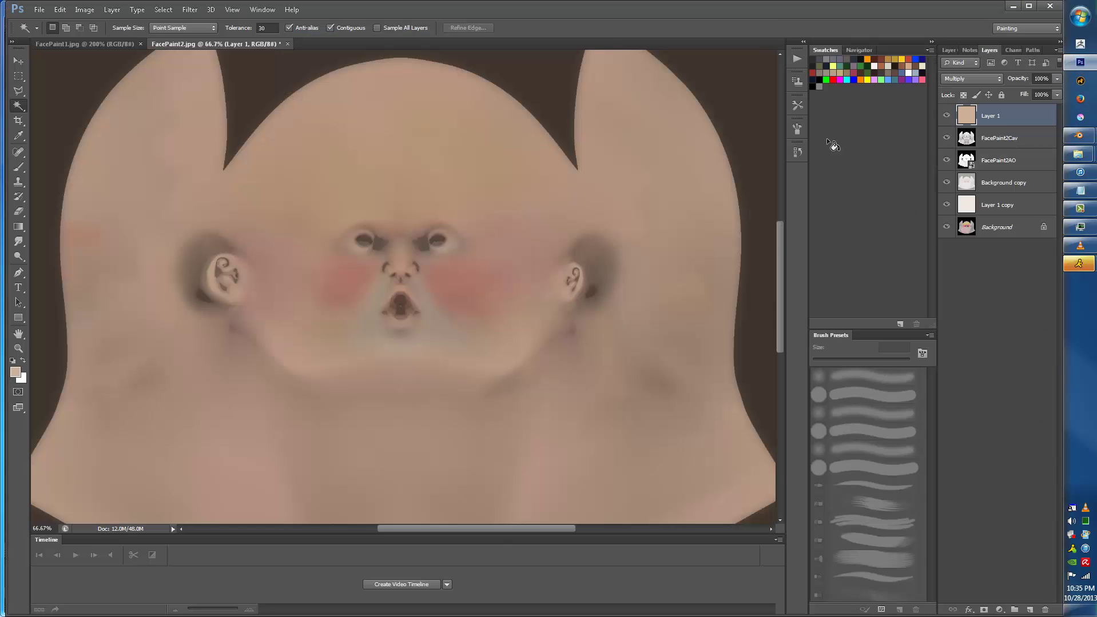
mouse_move(1078, 154)
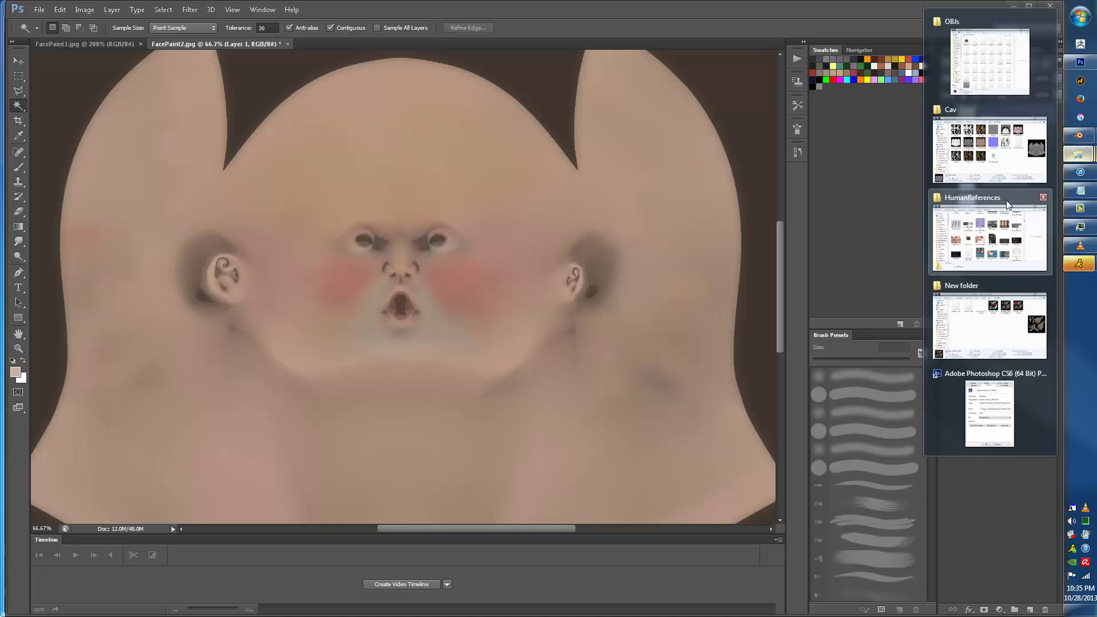
left_click(996, 159)
left_click_drag(829, 312, 504, 196)
key("Return")
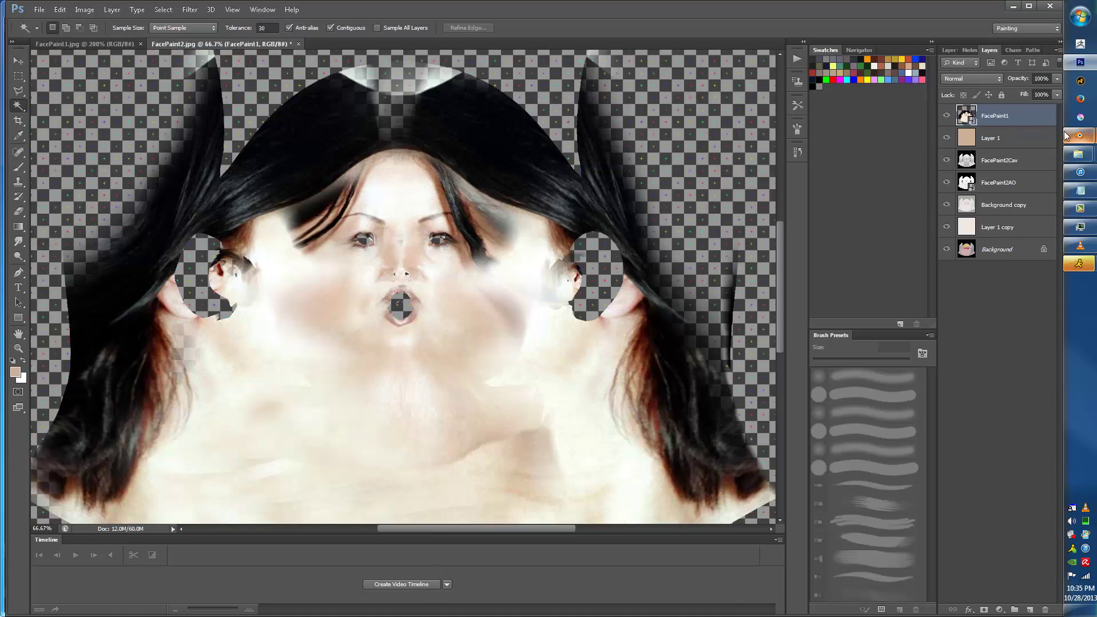
- Set the FacePaint1 layer's blend mode to Multiply and its opacity to 47%
left_click(989, 80)
left_click(972, 127)
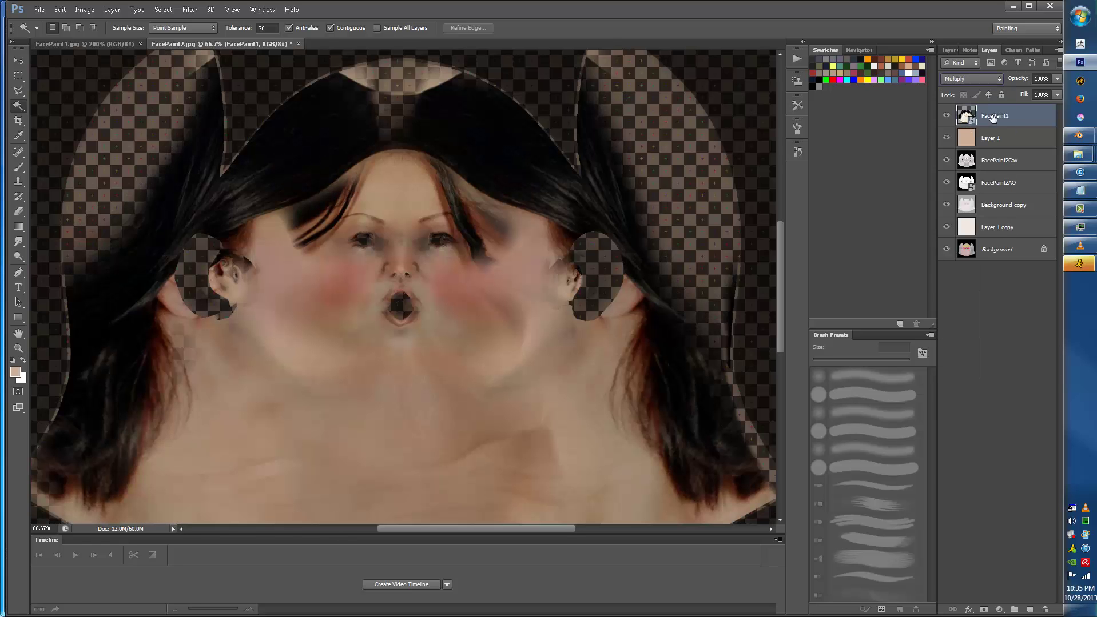
left_click(1055, 79)
left_click_drag(1044, 89, 1025, 90)
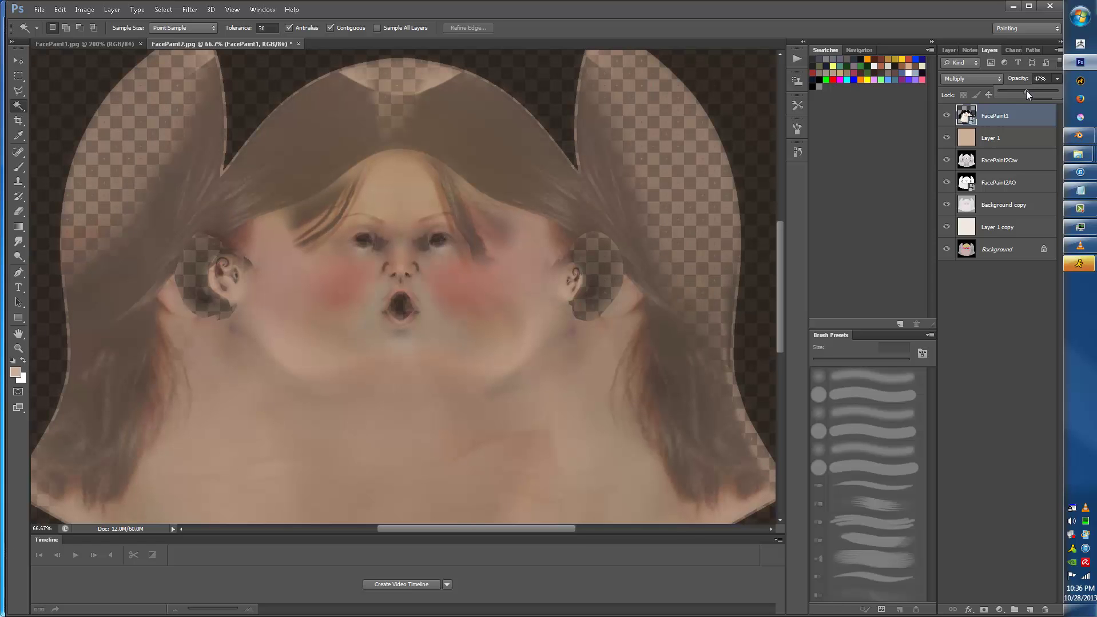
- Save a flattened JPEG copy of the face texture as FacePaintPS2.jpg in the Cav folder at maximum quality 12
left_click(43, 9)
left_click(55, 146)
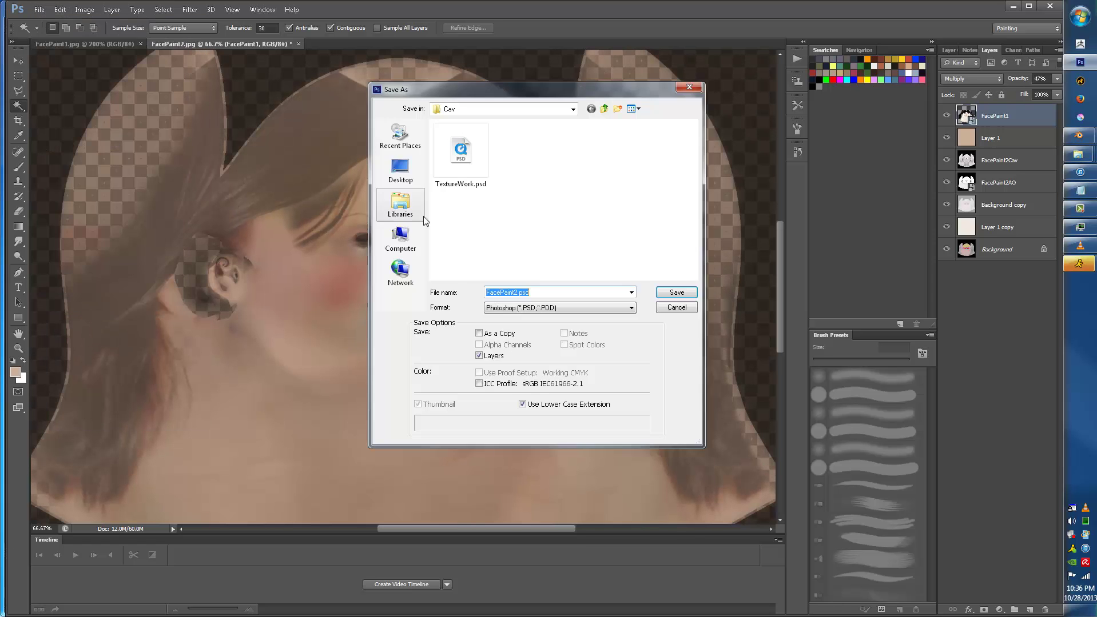
left_click(535, 308)
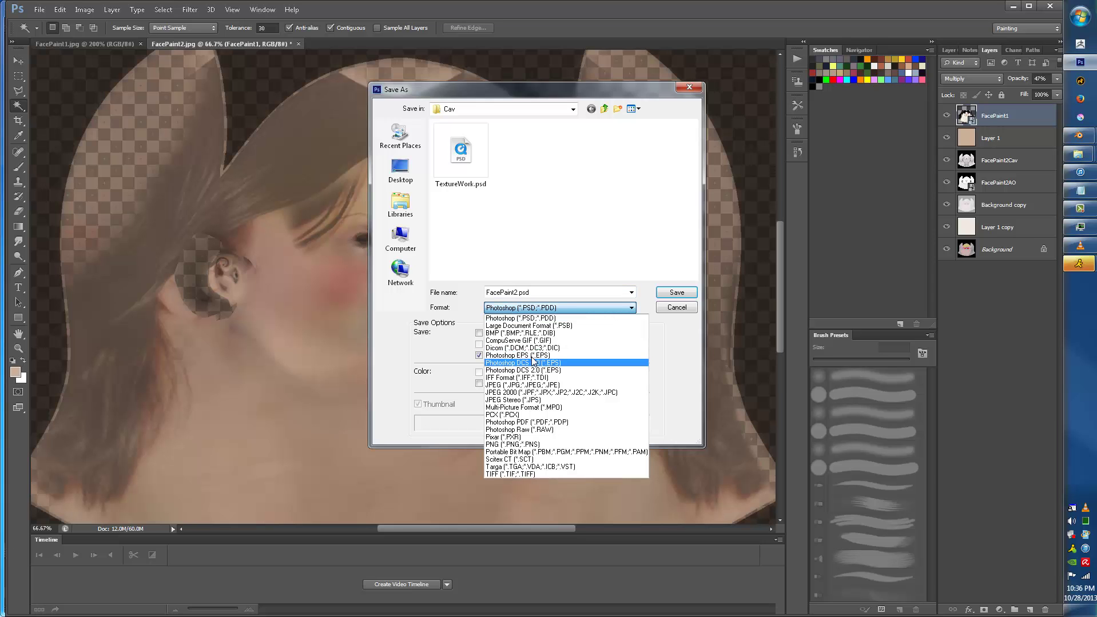
left_click(529, 385)
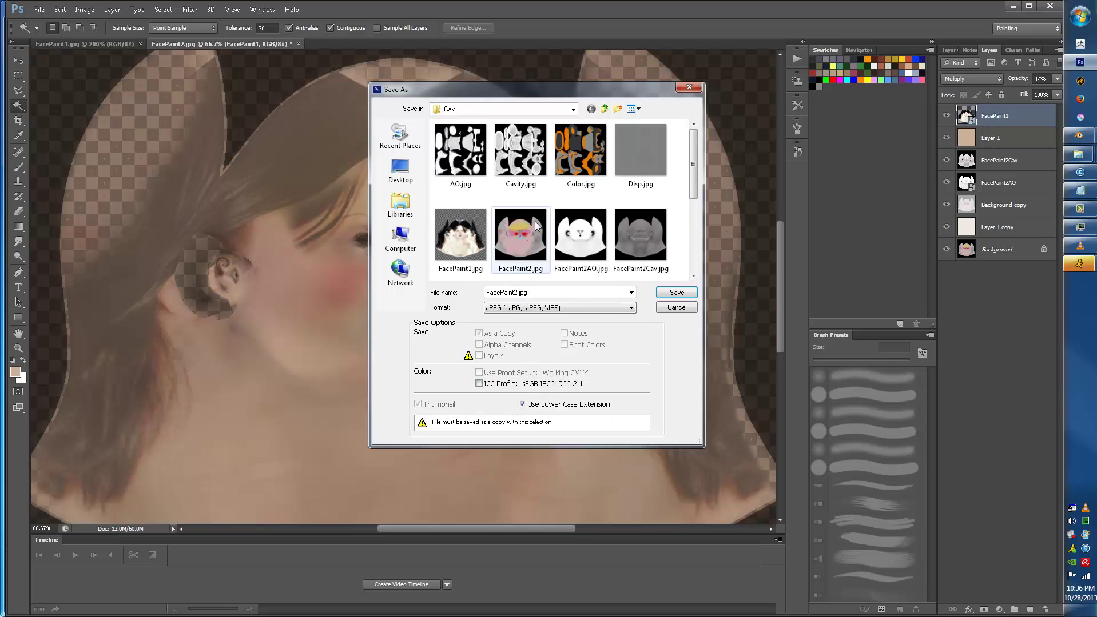
left_click(518, 232)
scroll(532, 235, "down", 1)
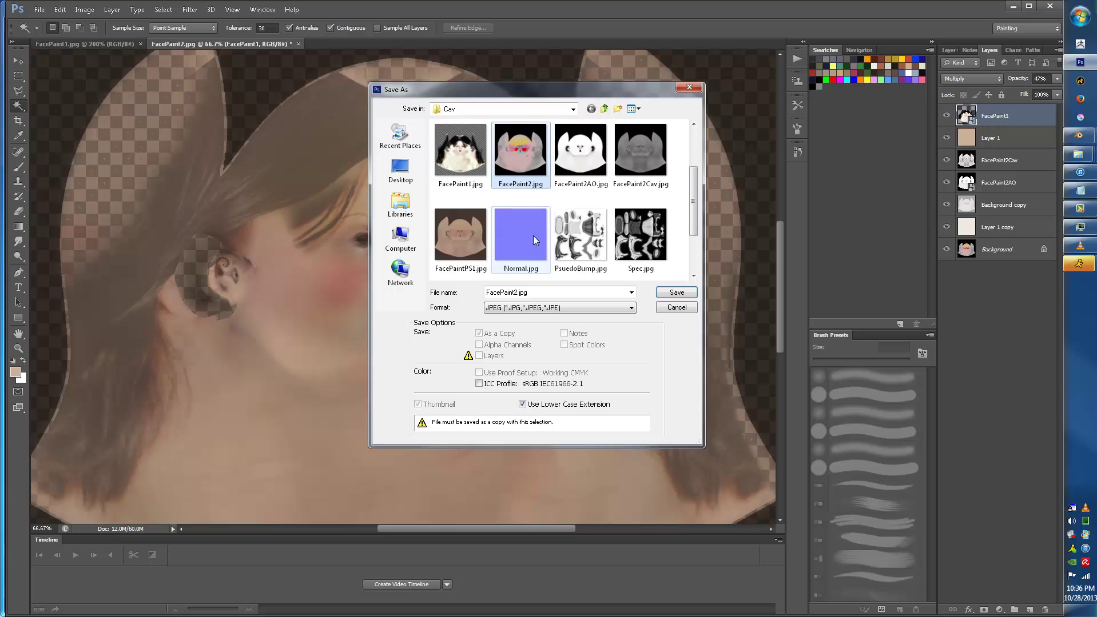
left_click(489, 251)
left_click(521, 294)
left_click(524, 293)
type("2")
key("Return")
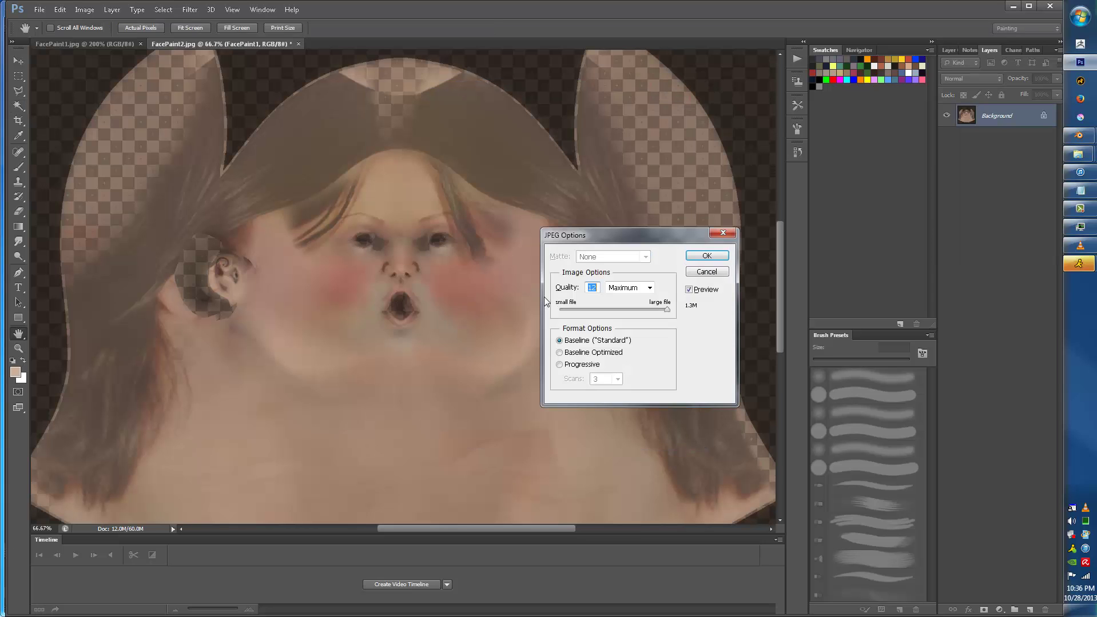
key("Return")
- Return to Blender, close the render and show the texture settings of the head's material
left_click(1013, 6)
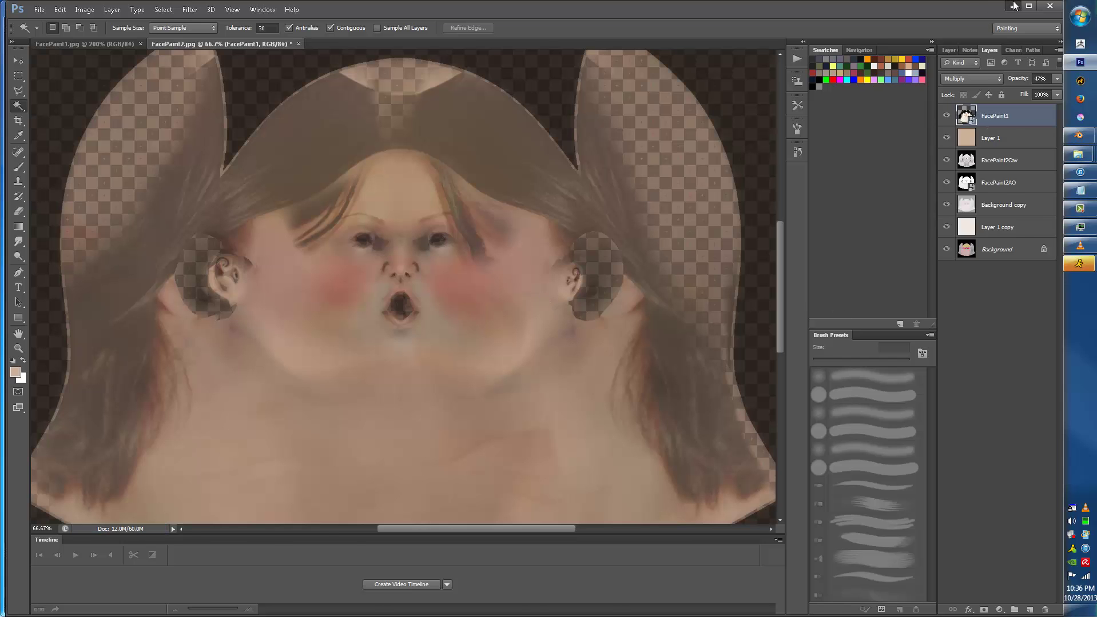
left_click(428, 179)
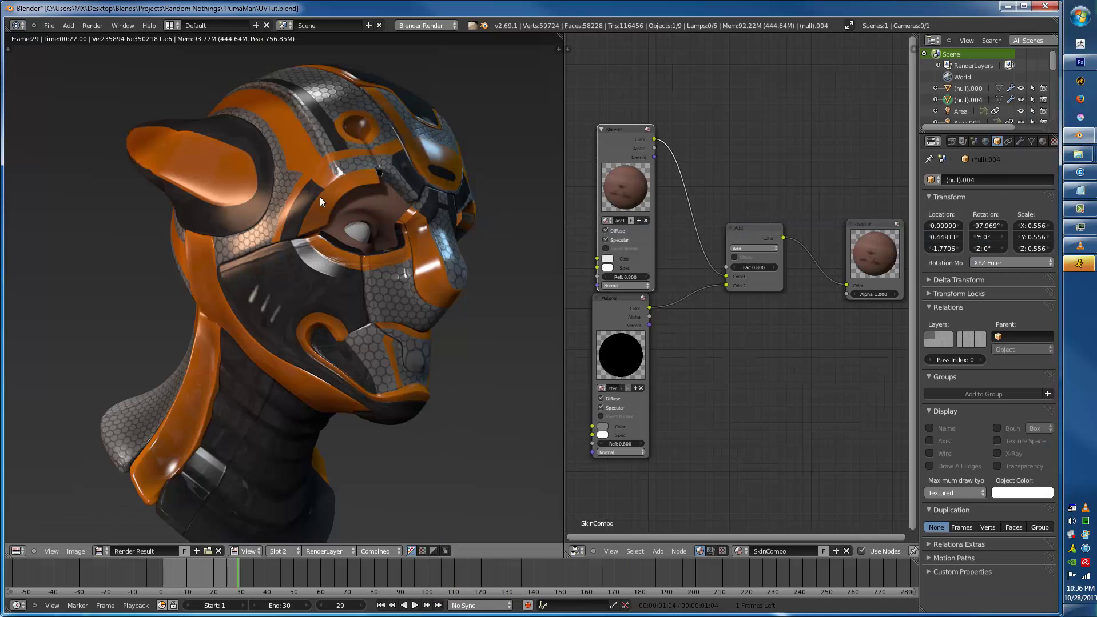
key("Escape")
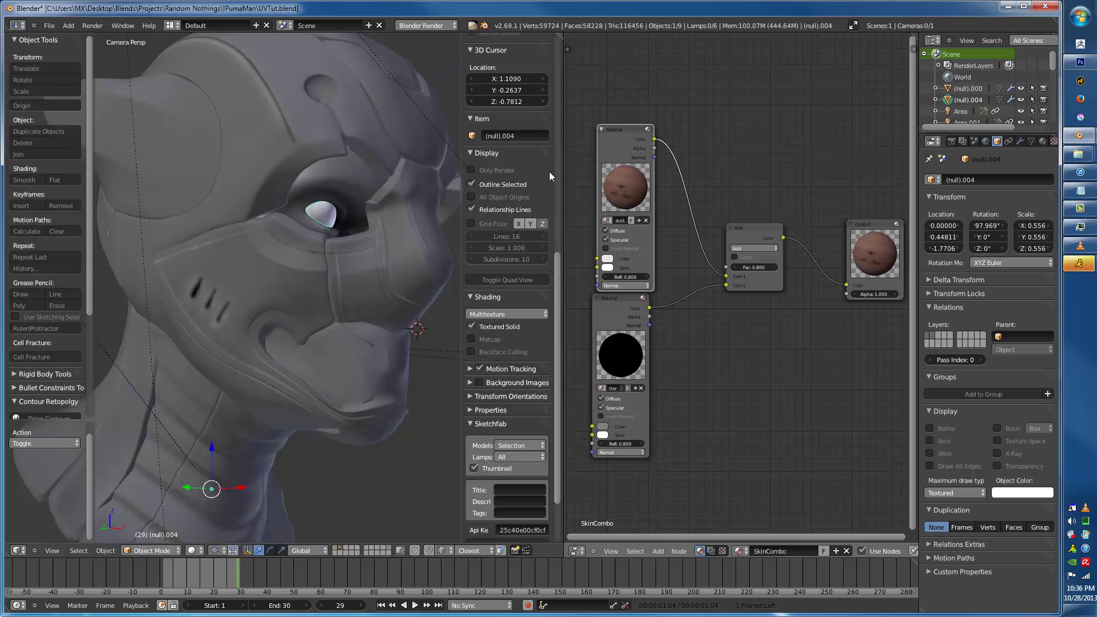
left_click(1052, 142)
scroll(980, 224, "up", 10)
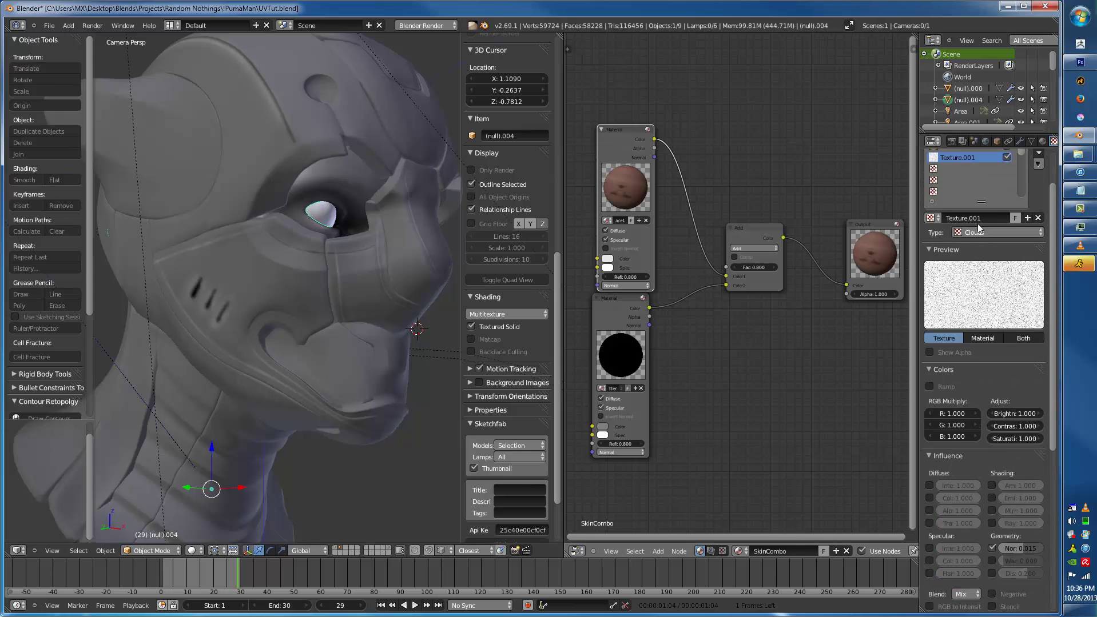
- Select the head's color texture and replace its FacePaintPS1.jpg image with FacePaintPS2.jpg from the Cav folder
left_click(953, 169)
scroll(983, 408, "down", 1)
scroll(985, 394, "down", 4)
scroll(986, 375, "up", 2)
scroll(966, 446, "down", 6)
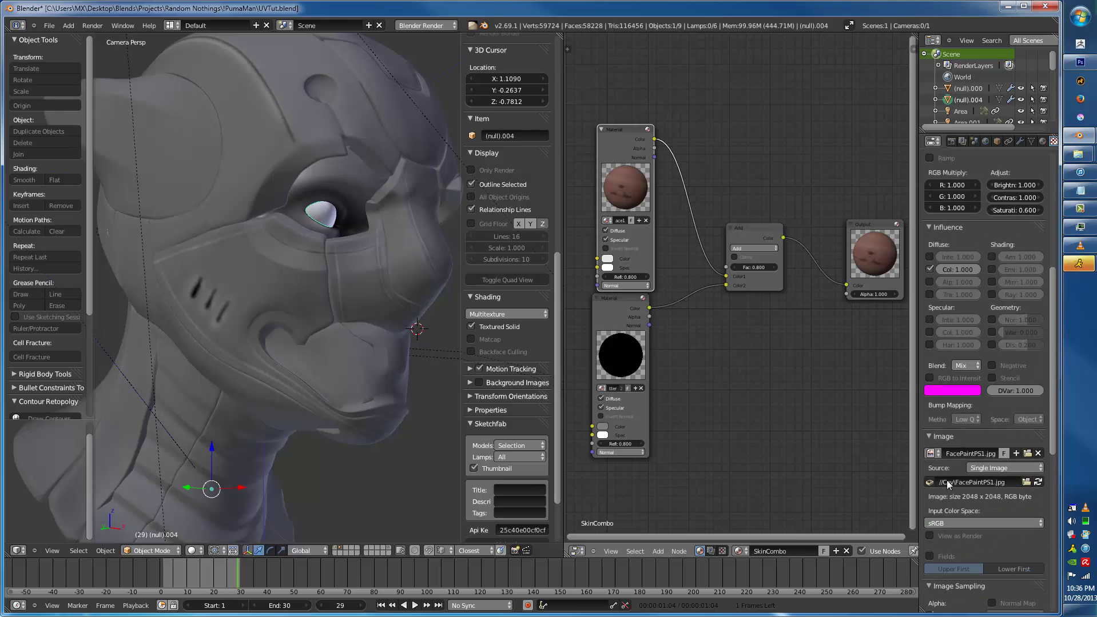
left_click(932, 453)
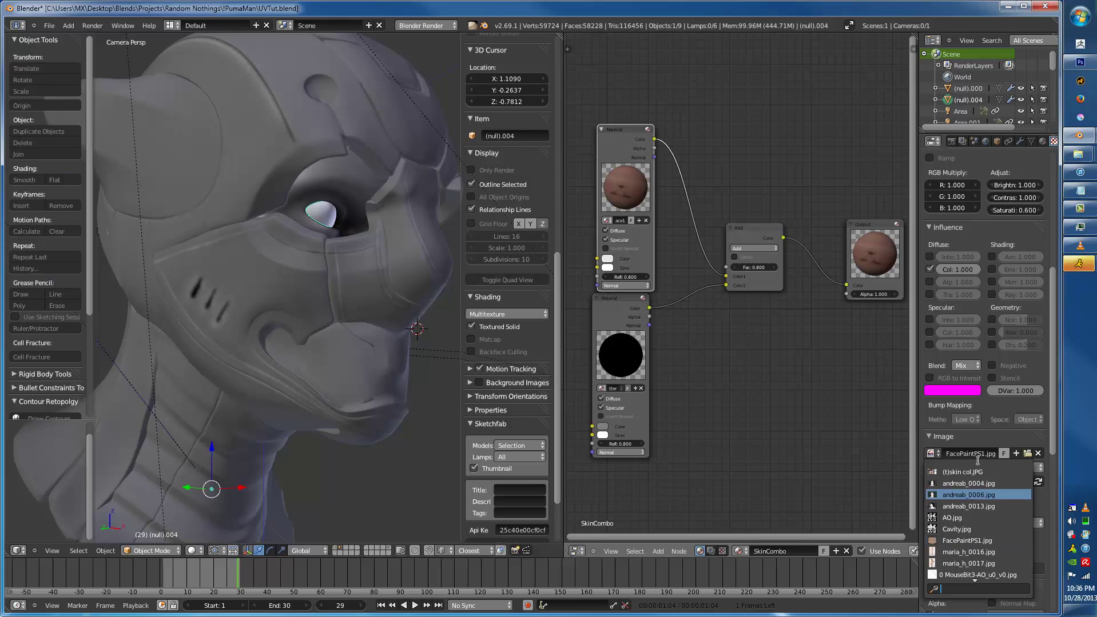
left_click(1027, 453)
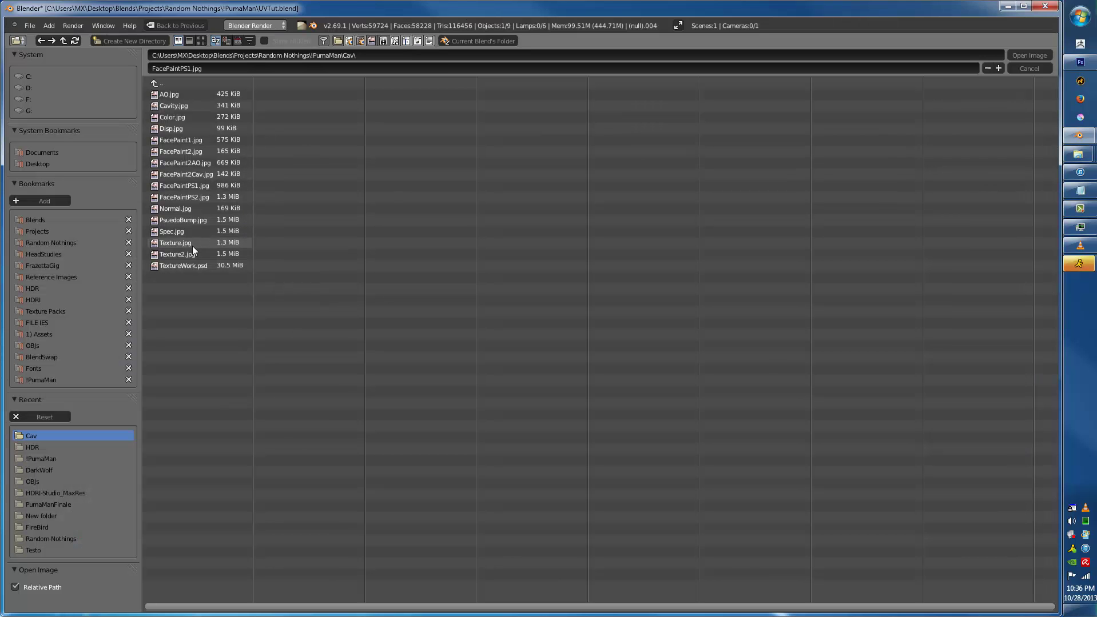
left_click(199, 196)
double_click(199, 197)
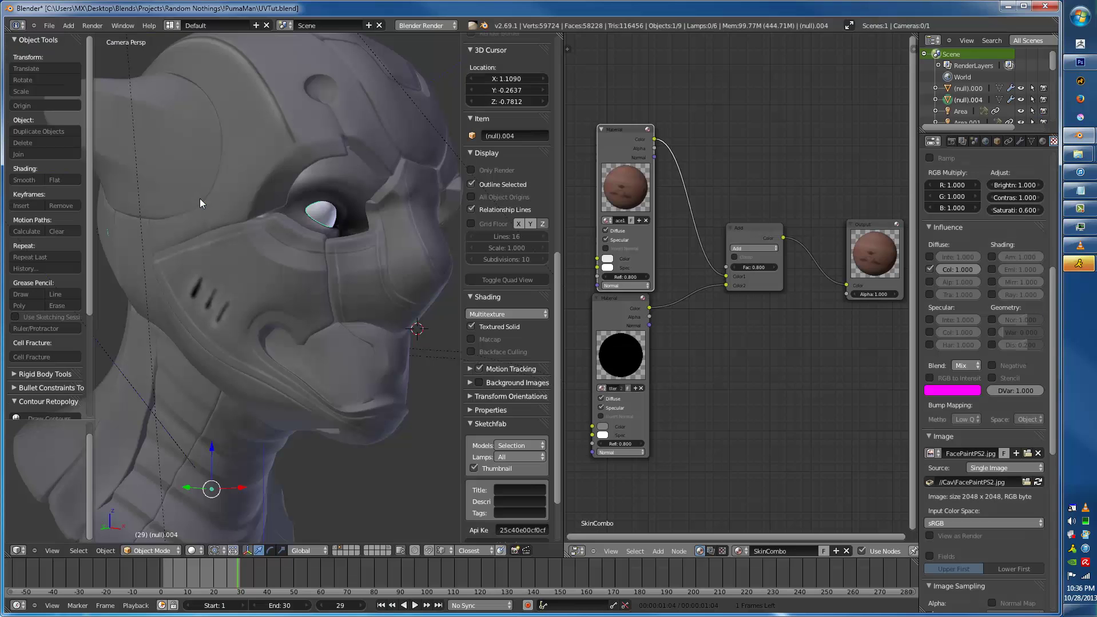
- Re-render the helmeted head with the new face texture and examine the skin around the eye and the whole result
key("F12")
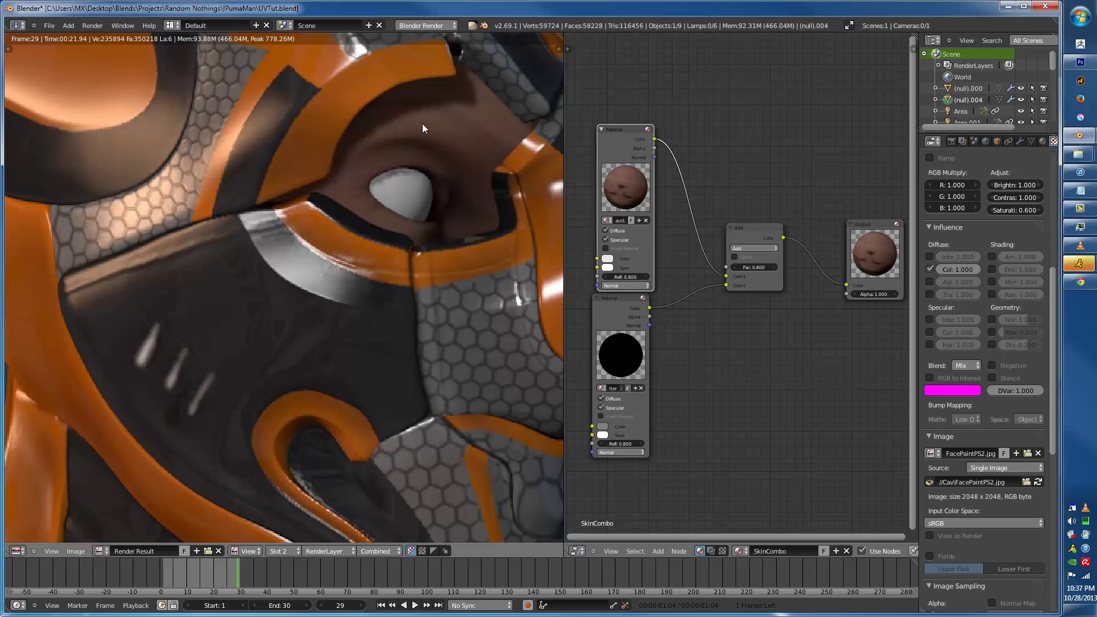
scroll(361, 245, "down", 5)
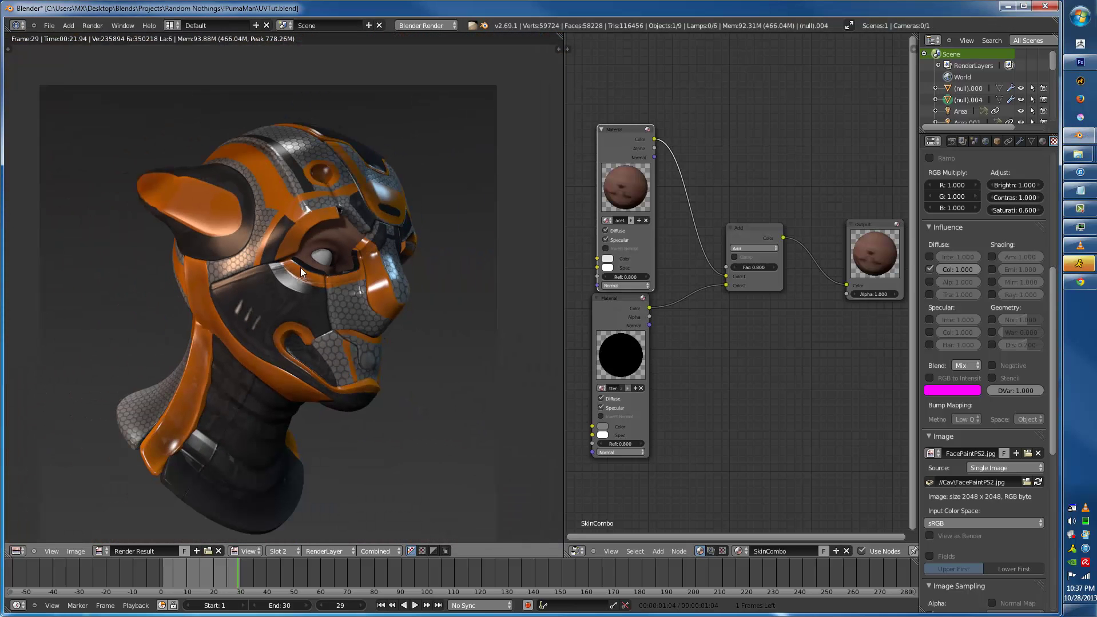
scroll(324, 243, "up", 8)
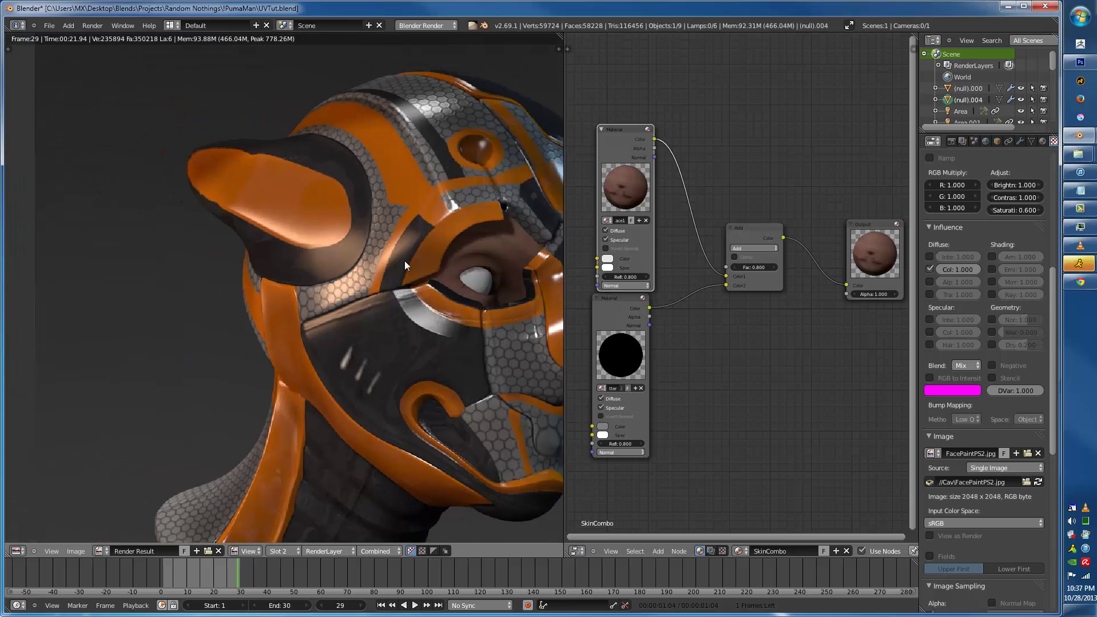
scroll(251, 178, "down", 6)
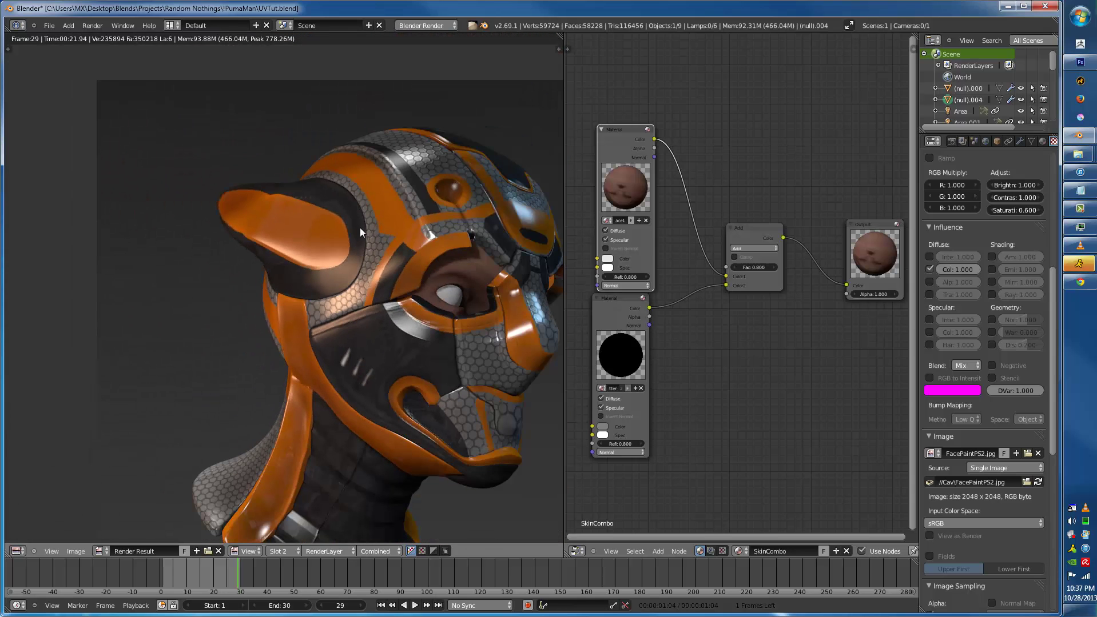
middle_click_drag(421, 304, 375, 197)
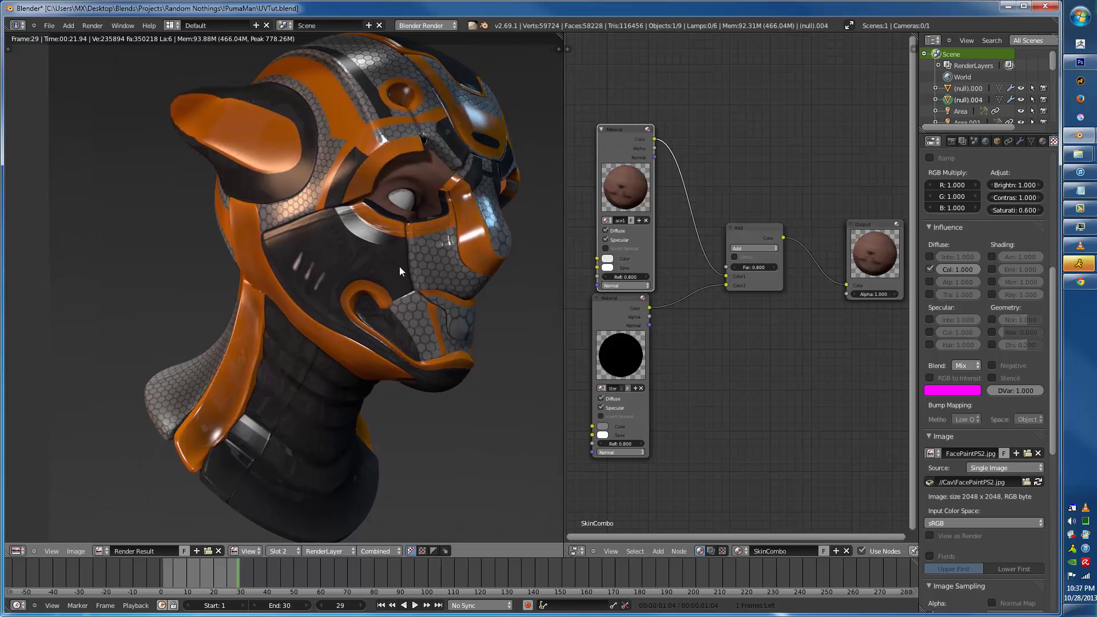
scroll(378, 210, "down", 2)
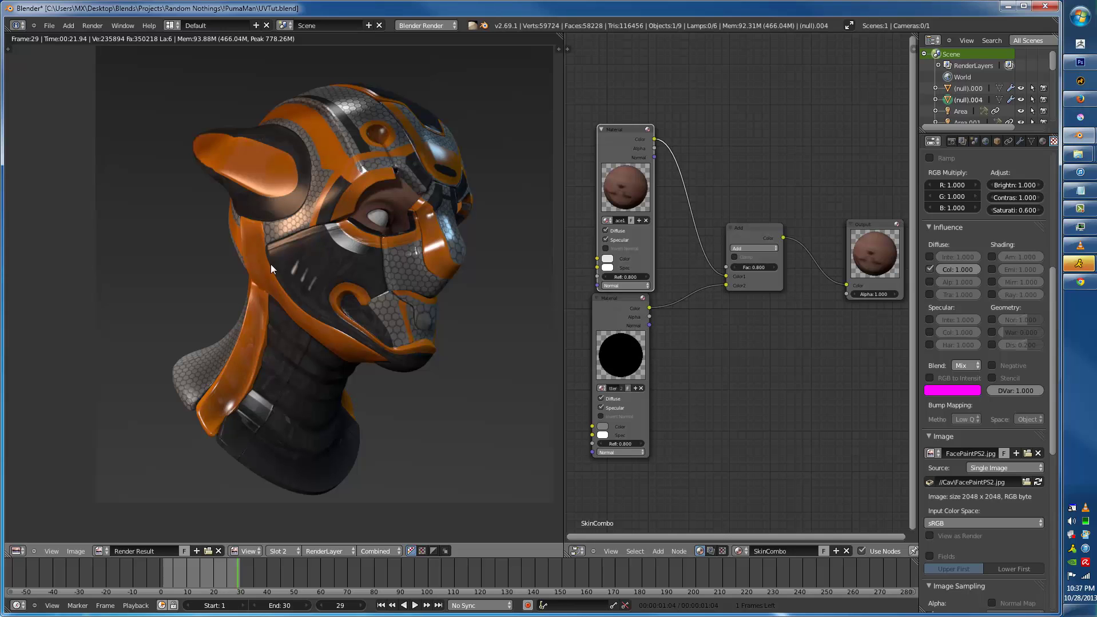
scroll(322, 248, "up", 2)
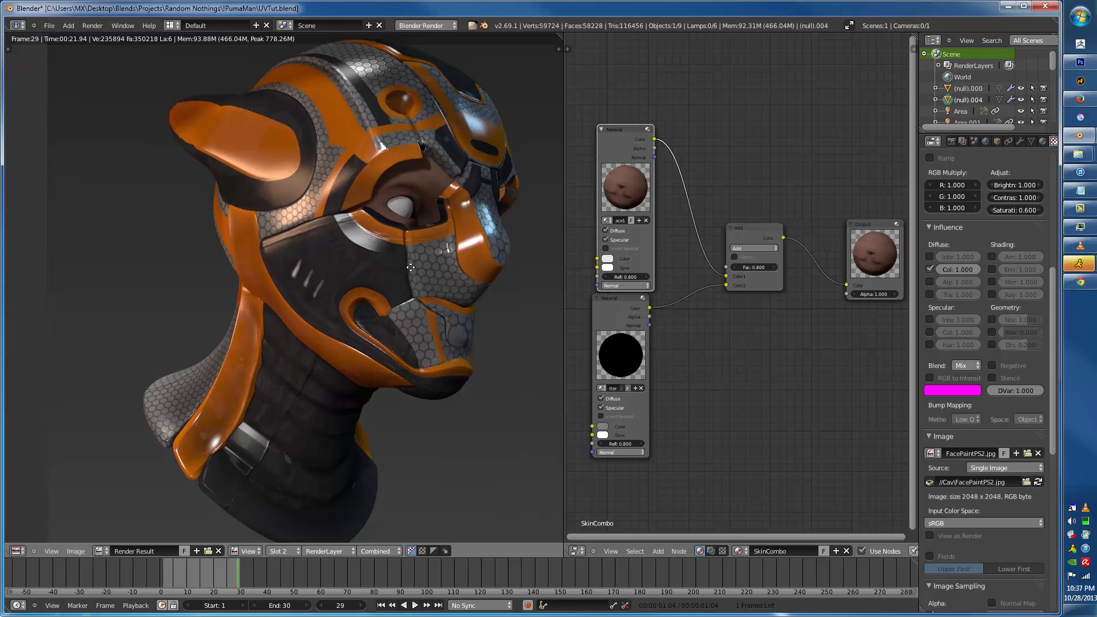
scroll(390, 260, "down", 2)
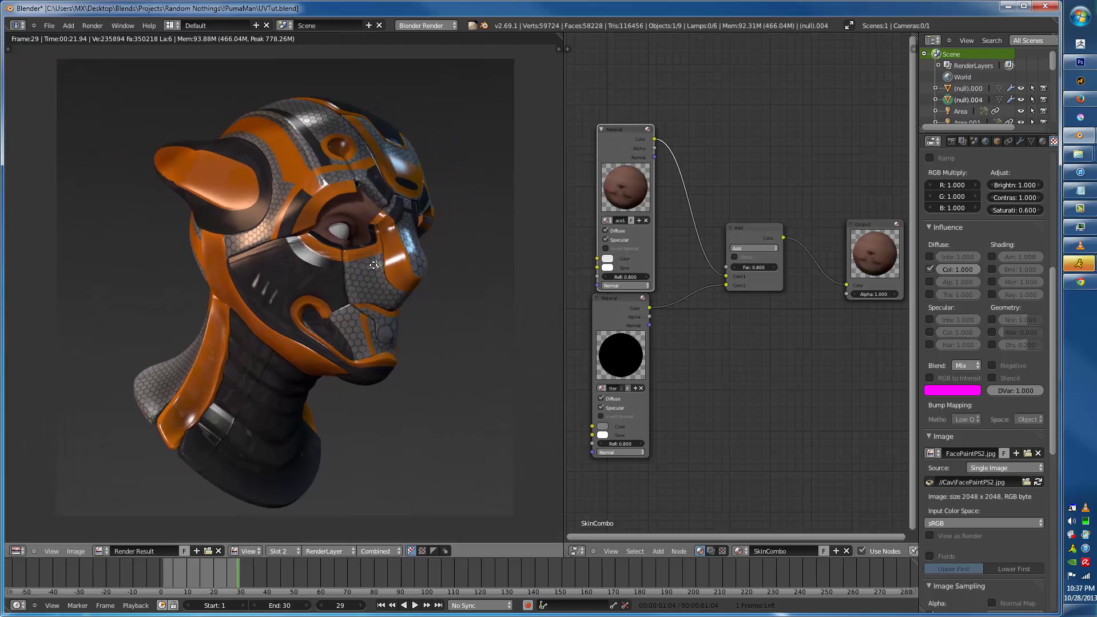